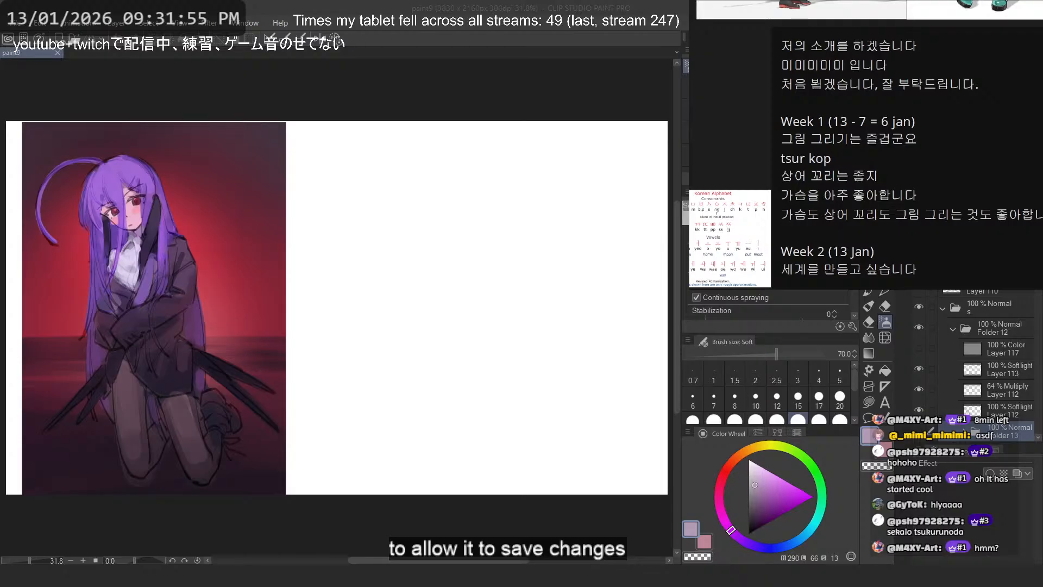
# - Examine the Korean practice sentences under Week 1 and Week 2 on the reference board
pyautogui.scroll(-1, 833, 205)
pyautogui.scroll(5, 832, 204)
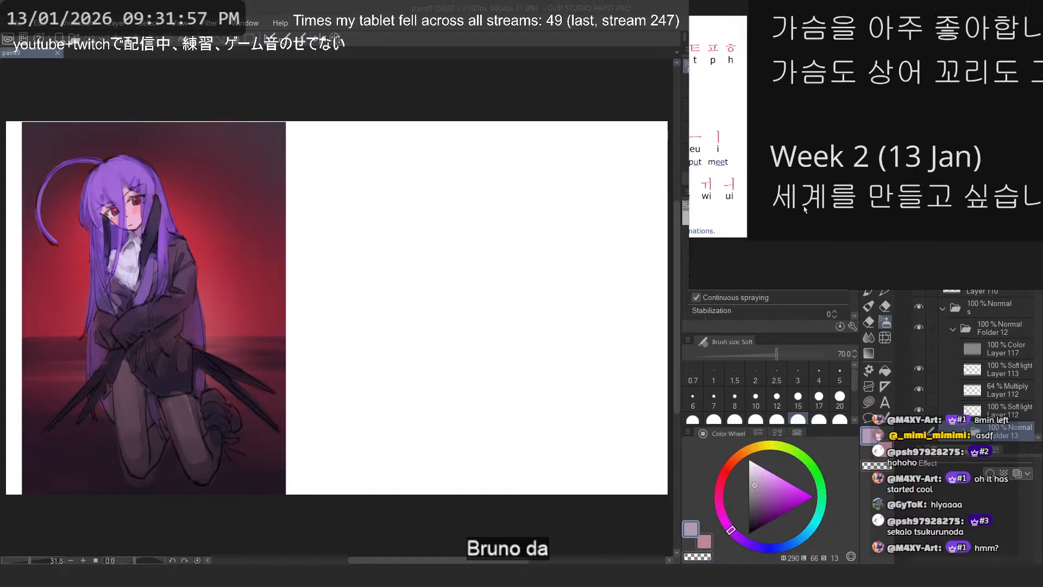
pyautogui.moveTo(919, 186); pyautogui.dragTo(801, 215)
pyautogui.scroll(1, 801, 214)
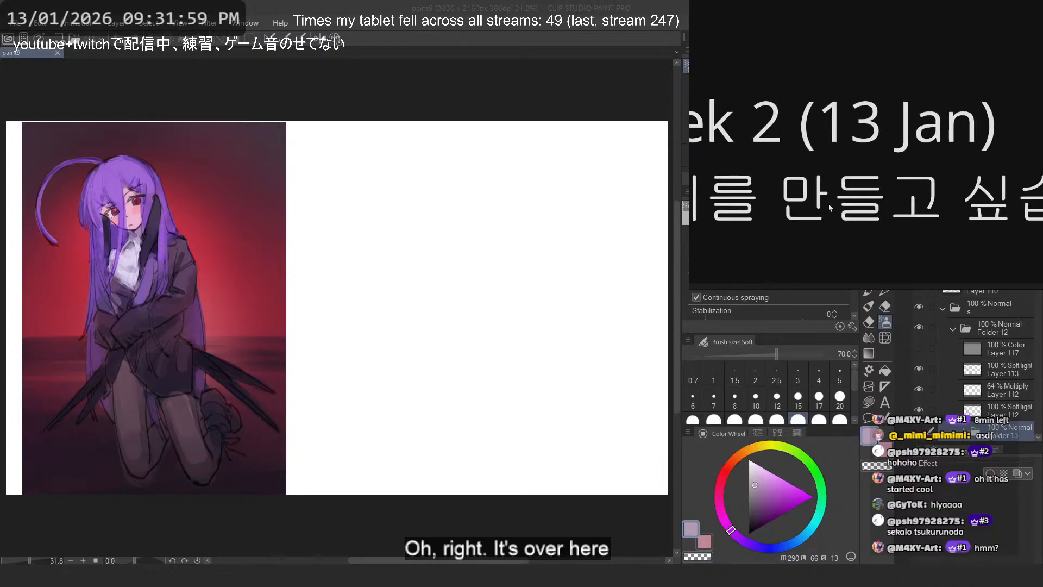
pyautogui.scroll(-2, 801, 215)
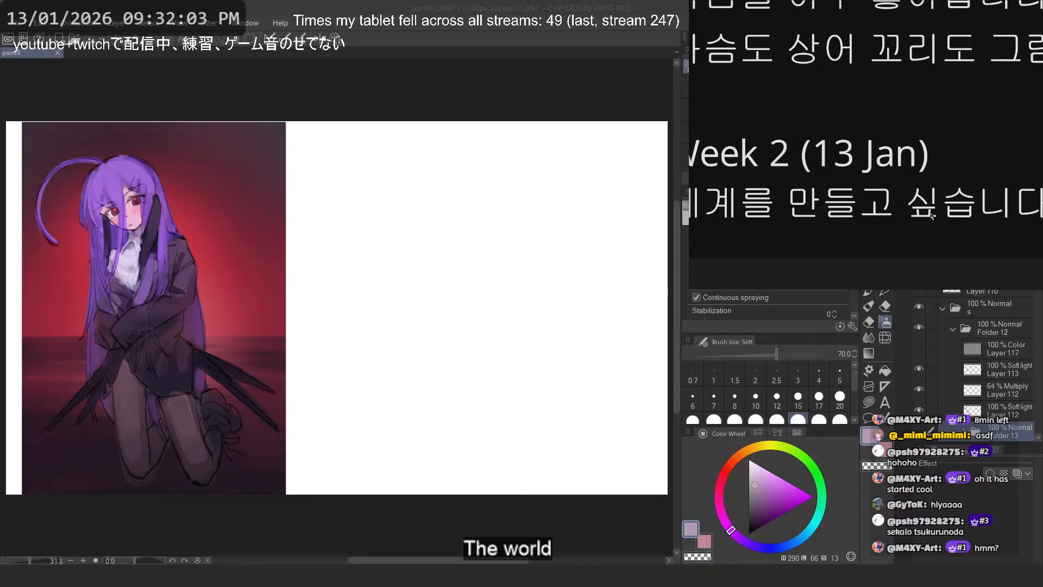
pyautogui.moveTo(936, 212); pyautogui.dragTo(867, 225)
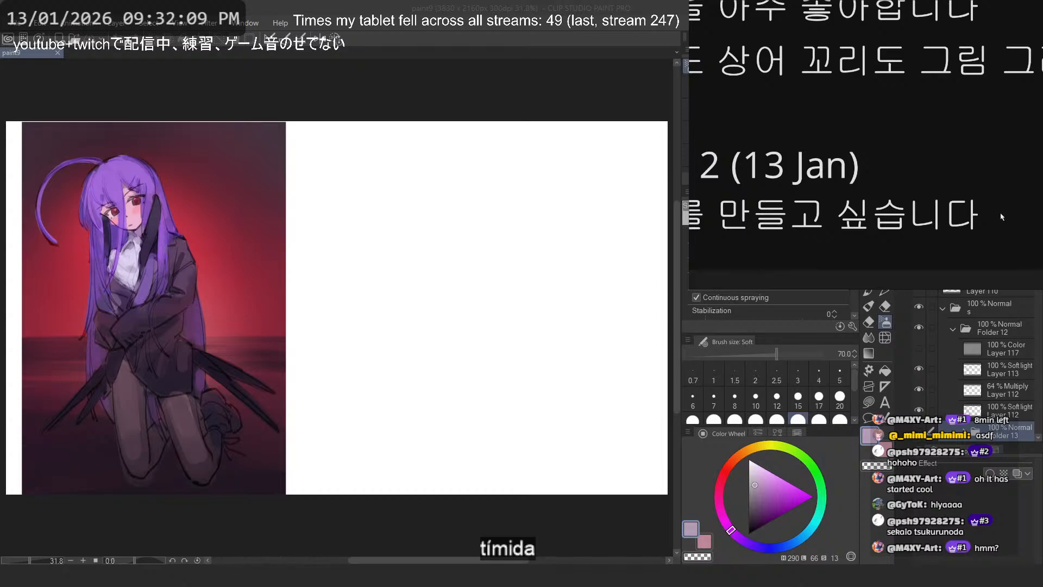
pyautogui.scroll(-5, 907, 222)
pyautogui.scroll(-3, 928, 250)
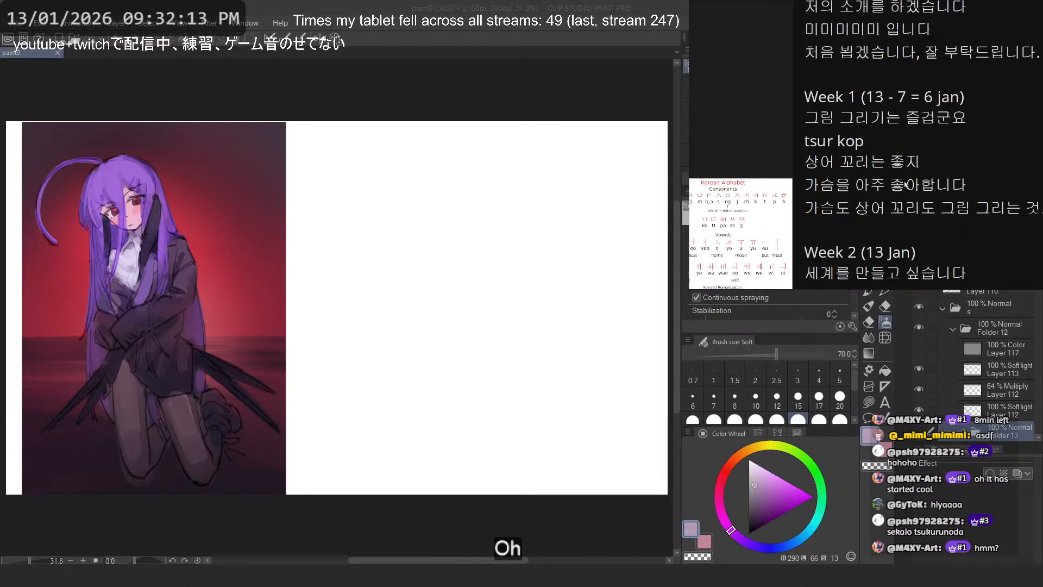
pyautogui.scroll(-4, 909, 186)
pyautogui.scroll(-3, 794, 138)
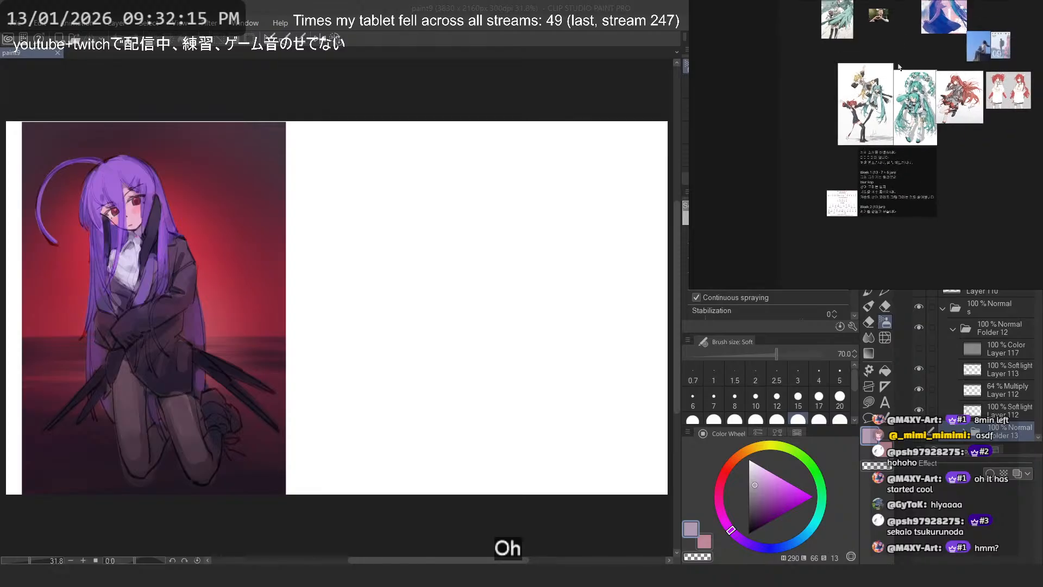
# - Look over the image clusters across the reference board that holds the Korean notes
pyautogui.moveTo(826, 103); pyautogui.dragTo(723, 255)
pyautogui.moveTo(1005, 266)
pyautogui.mouseDown()
pyautogui.moveTo(985, 186)
pyautogui.moveTo(870, 49)
pyautogui.mouseUp()
pyautogui.moveTo(1032, 285); pyautogui.dragTo(923, 223)
pyautogui.moveTo(924, 145)
pyautogui.mouseDown()
pyautogui.moveTo(838, 227)
pyautogui.moveTo(913, 152)
pyautogui.mouseUp()
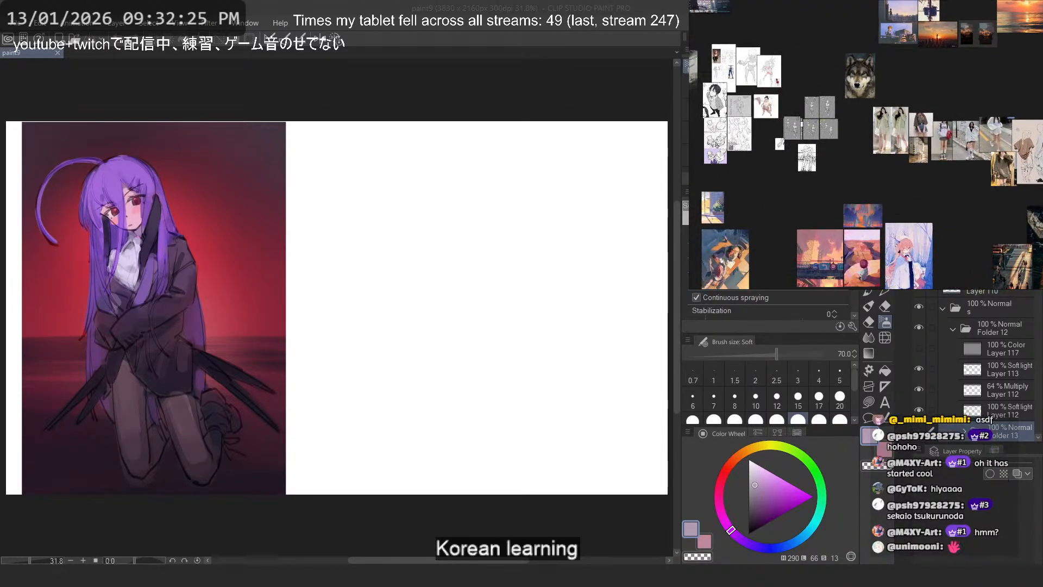
pyautogui.moveTo(801, 227); pyautogui.dragTo(859, 196)
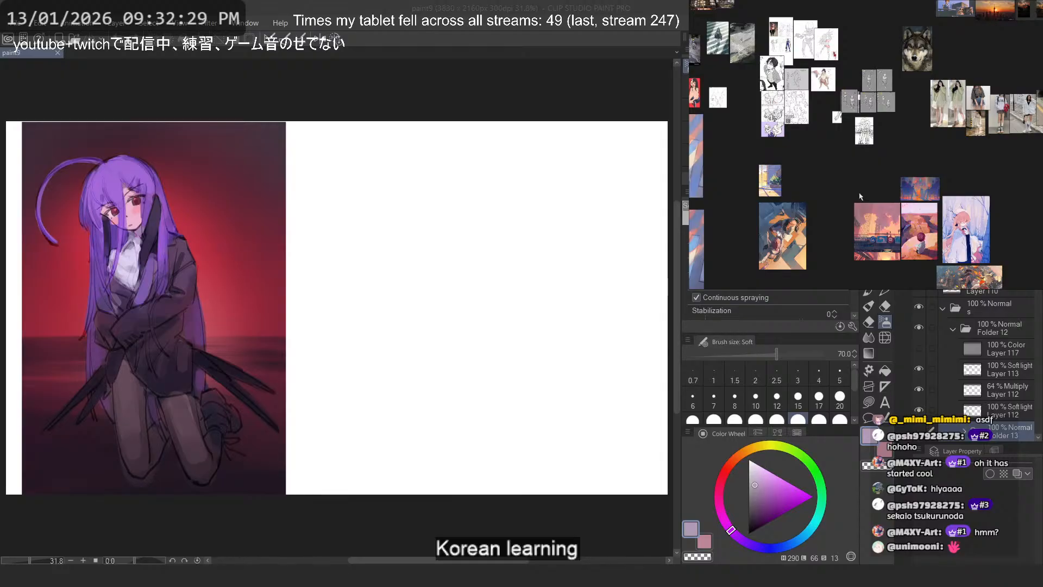
pyautogui.scroll(-3, 893, 132)
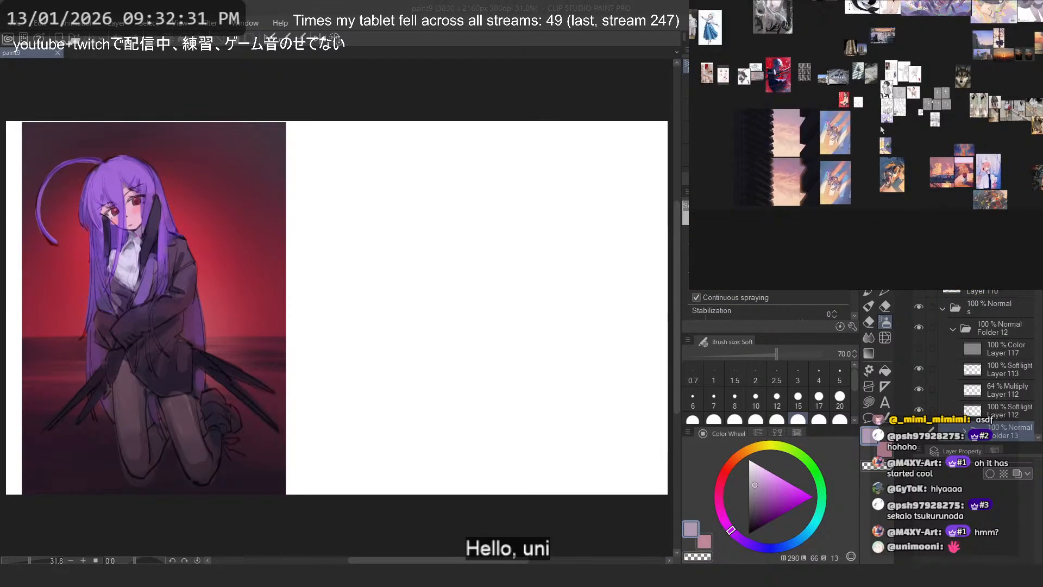
pyautogui.scroll(4, 856, 221)
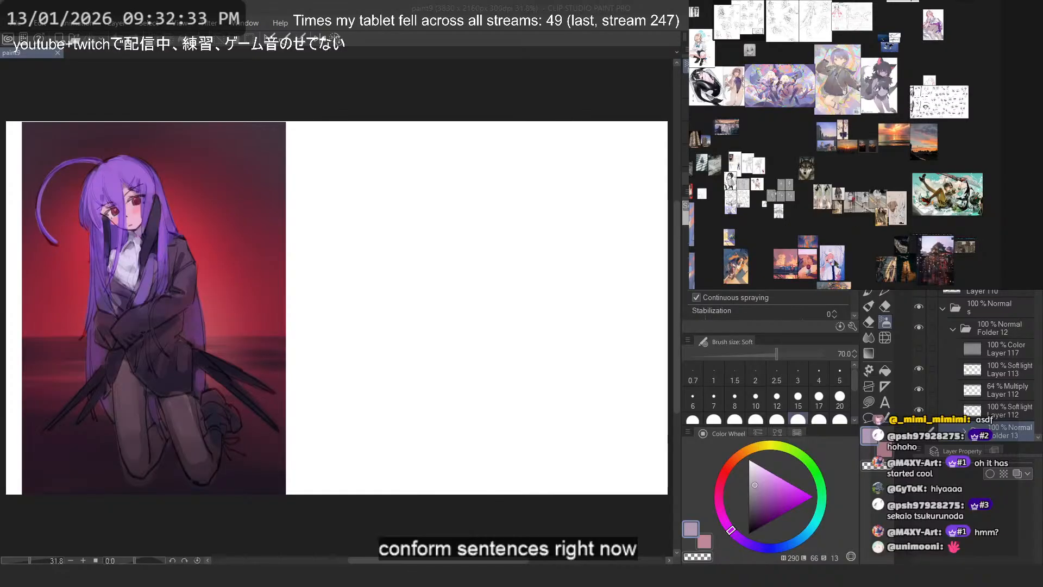
pyautogui.moveTo(709, 179); pyautogui.dragTo(1037, 182)
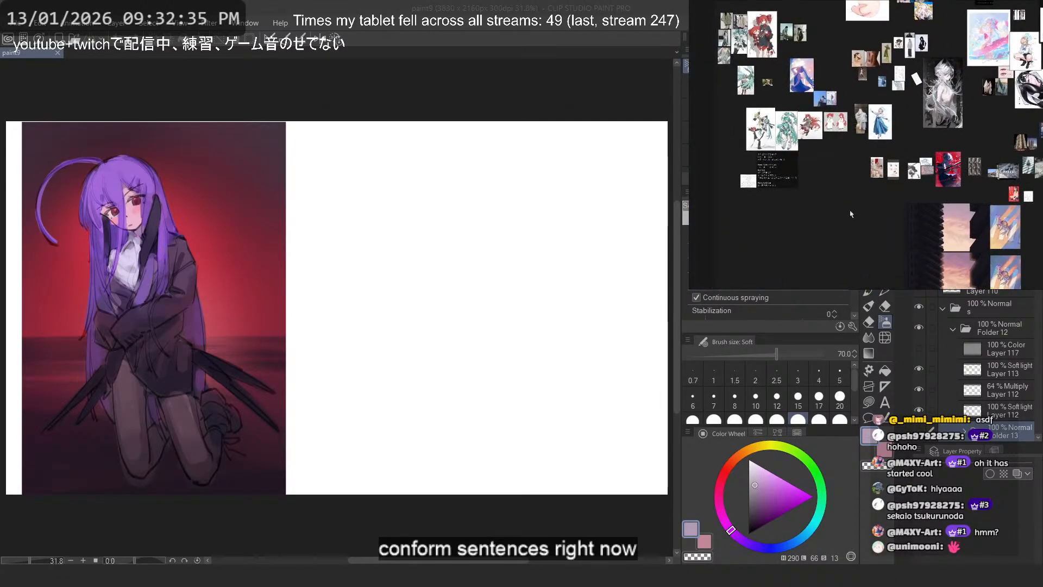
pyautogui.moveTo(852, 214); pyautogui.dragTo(877, 216)
pyautogui.click(809, 176)
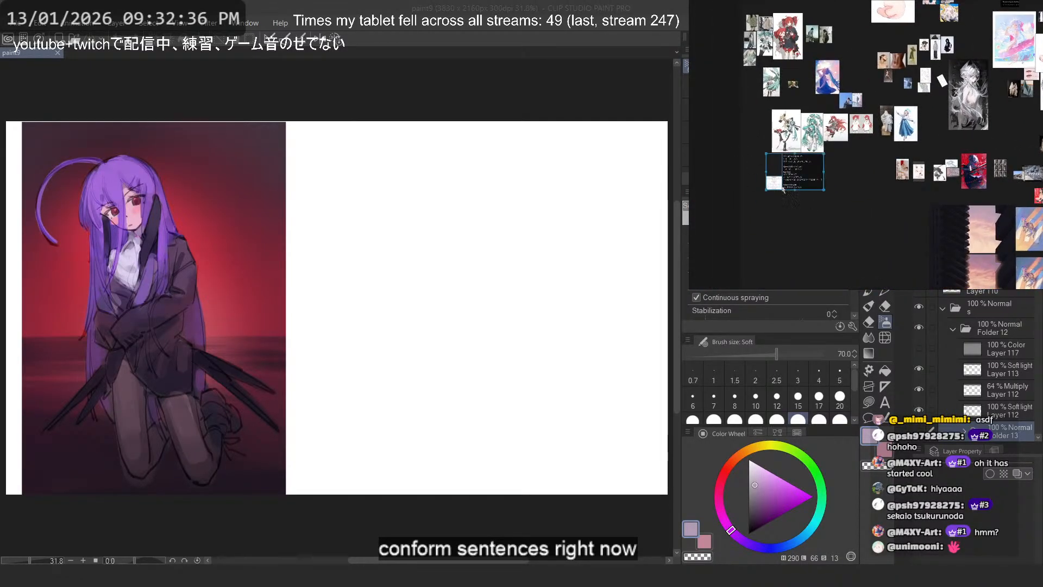
pyautogui.click(835, 215)
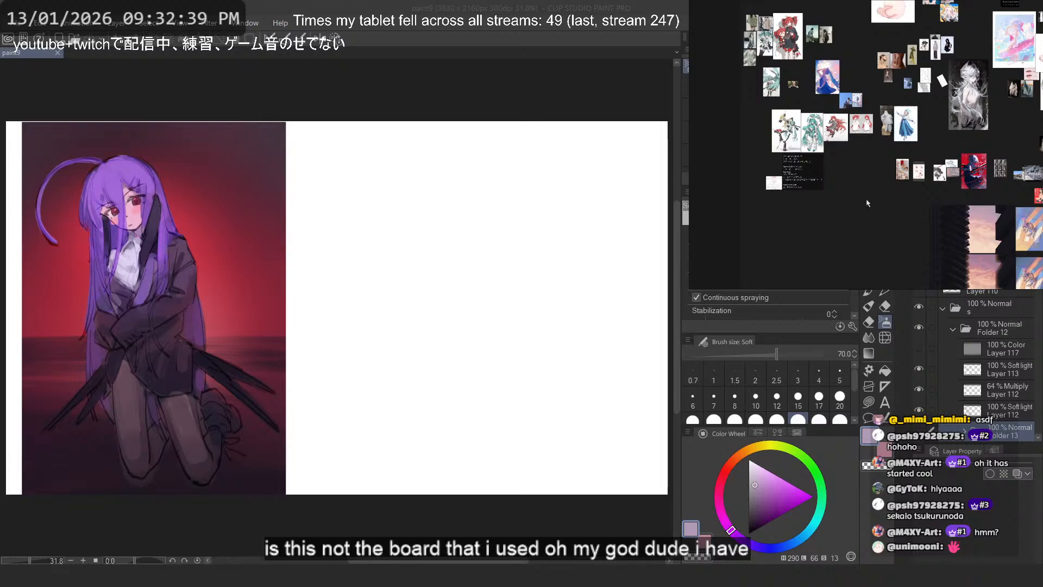
# - Close the reference board with the Korean notes and find the curved concrete walkway photo on the other board
pyautogui.hotkey('alt', 'F4')
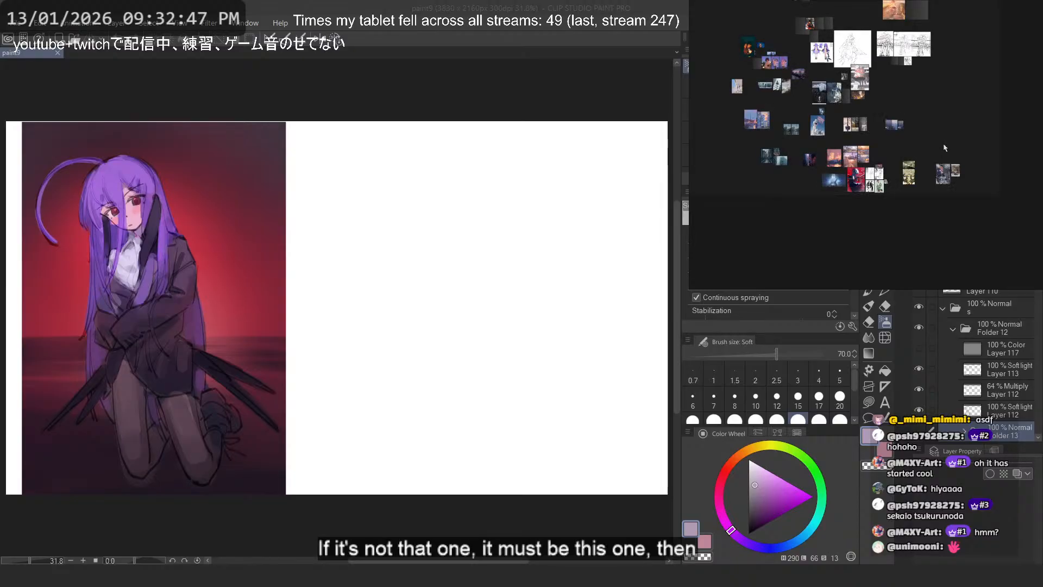
pyautogui.scroll(5, 910, 161)
pyautogui.moveTo(856, 149); pyautogui.dragTo(958, 184)
pyautogui.scroll(7, 867, 93)
pyautogui.moveTo(907, 107); pyautogui.dragTo(891, 138)
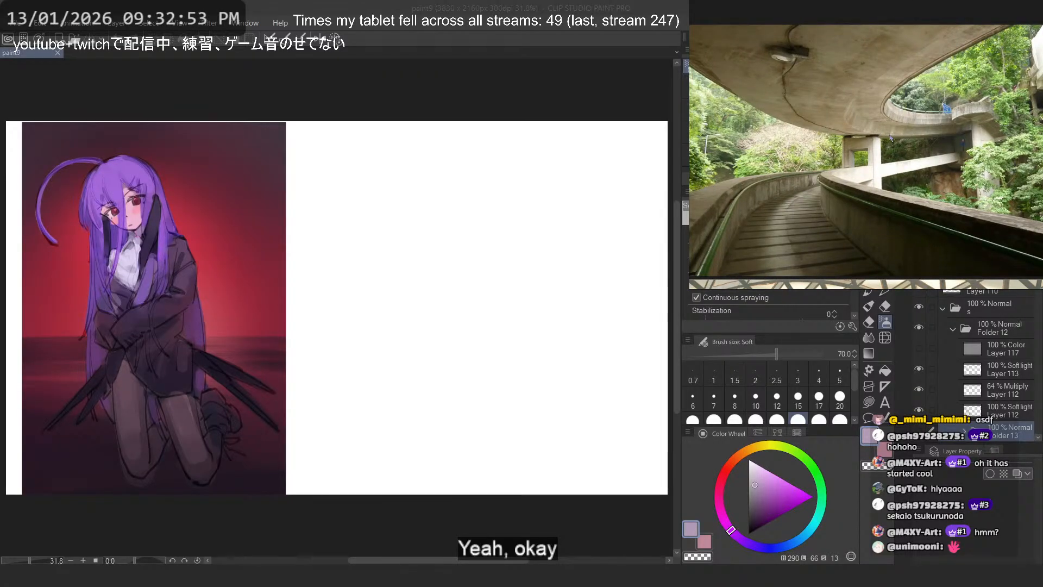
pyautogui.scroll(-5, 890, 138)
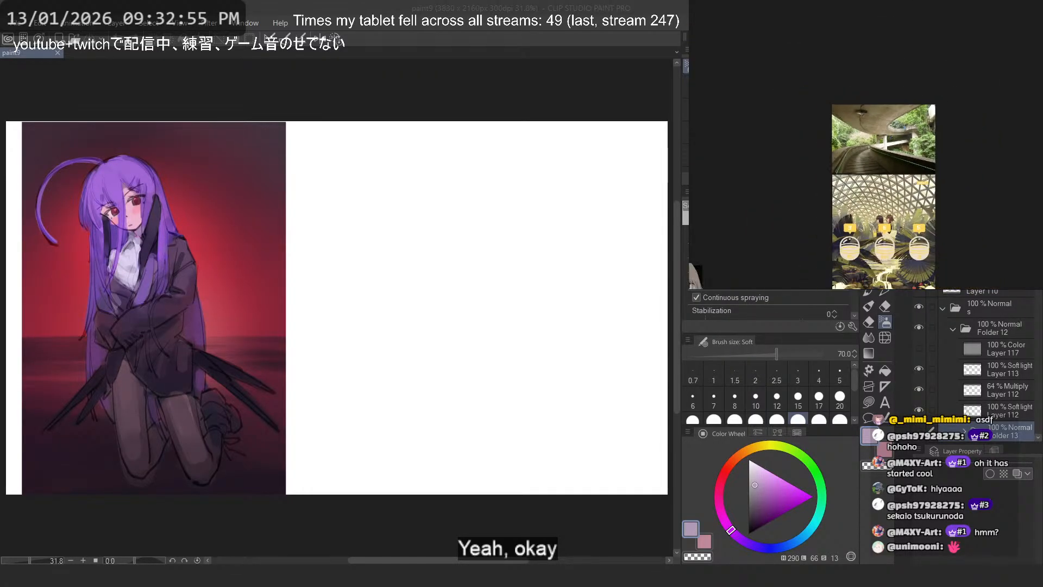
# - Place the greenhouse dome illustration beside the concrete walkway photo and select both images
pyautogui.click(1000, 150)
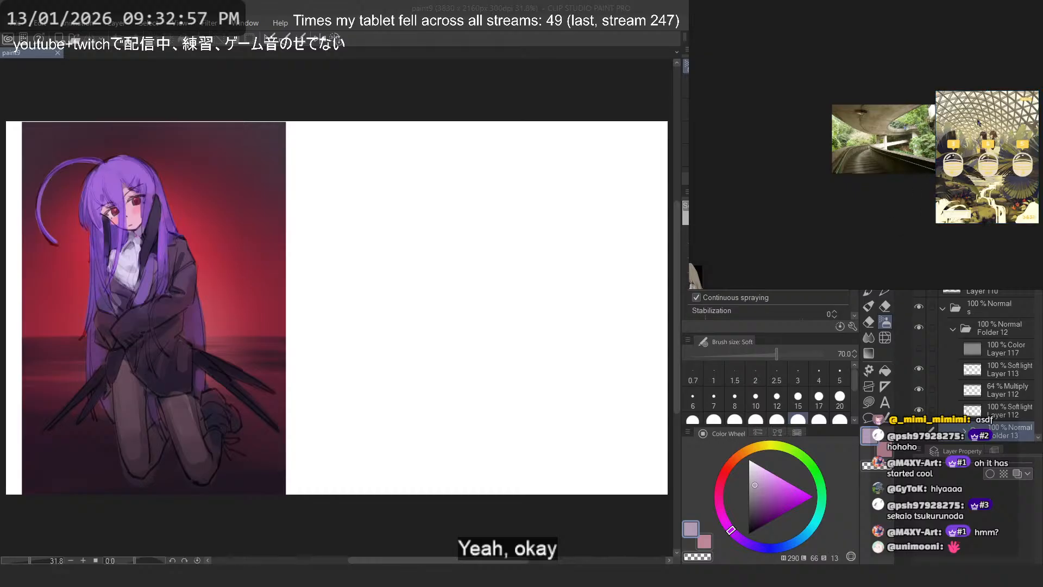
pyautogui.scroll(3, 979, 122)
pyautogui.moveTo(979, 122); pyautogui.dragTo(865, 71)
pyautogui.scroll(2, 877, 101)
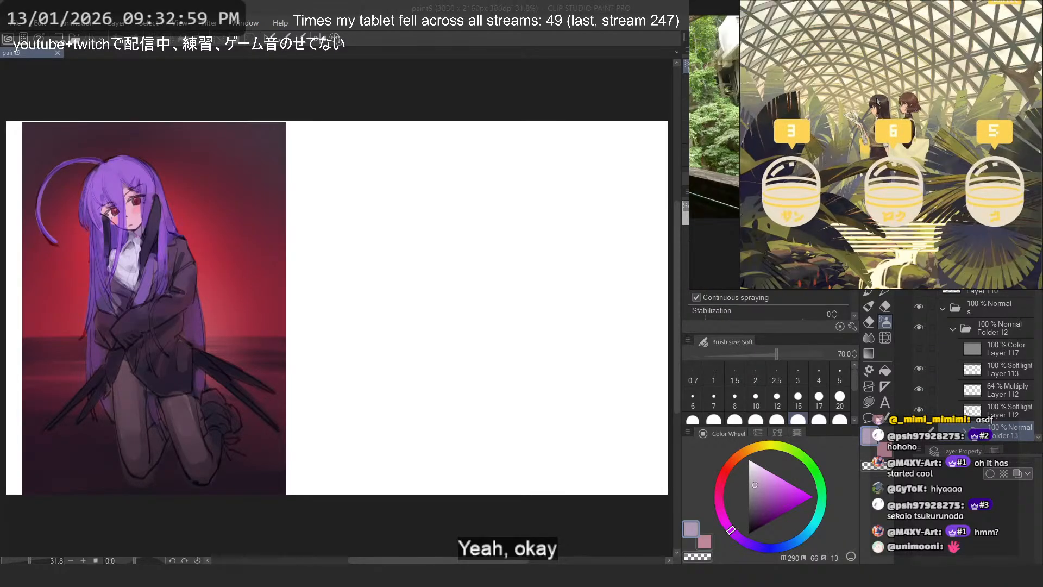
pyautogui.scroll(-2, 878, 101)
pyautogui.moveTo(812, 172); pyautogui.dragTo(977, 156)
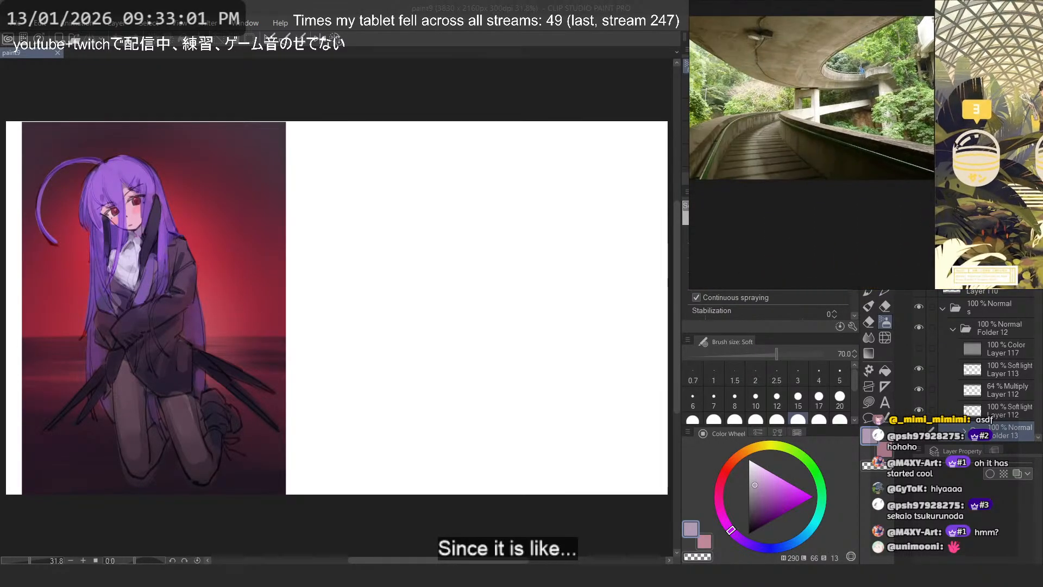
pyautogui.scroll(-1, 887, 139)
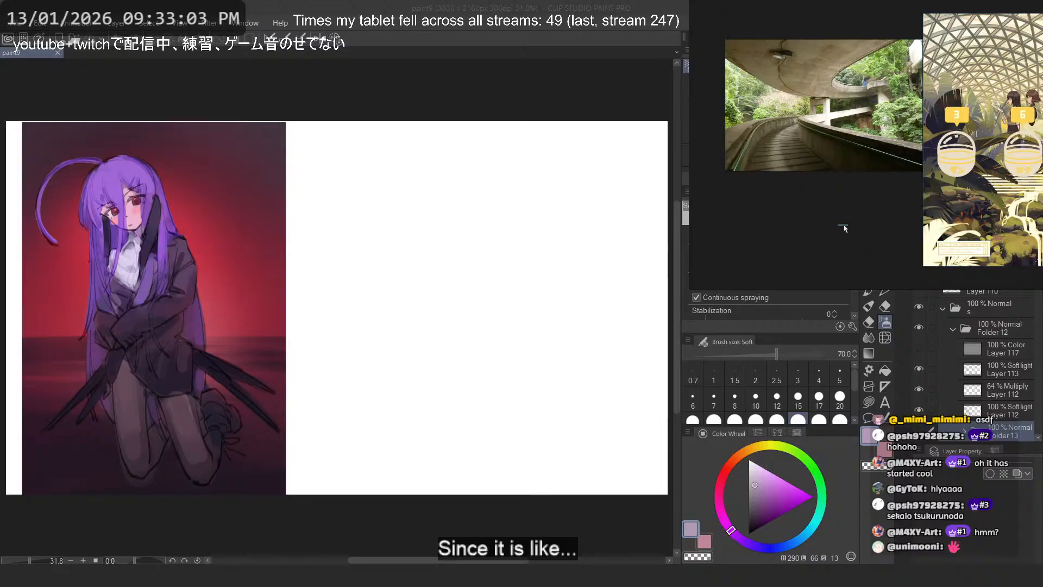
pyautogui.moveTo(901, 204); pyautogui.dragTo(871, 233)
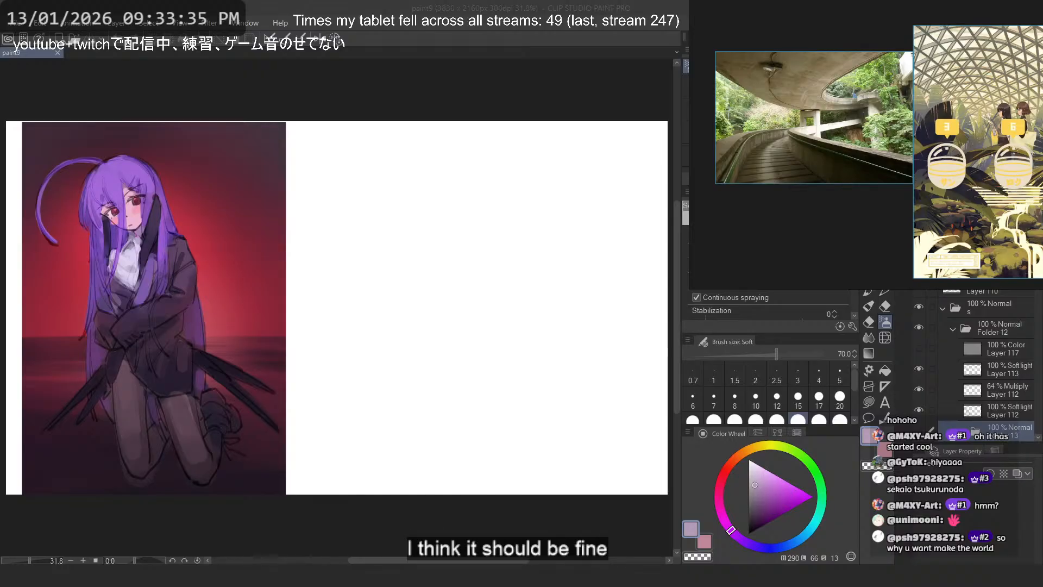
# - Hide the kneeling purple-haired character in Folder 12 and collapse the expanded folders in the layer list
pyautogui.click(385, 18)
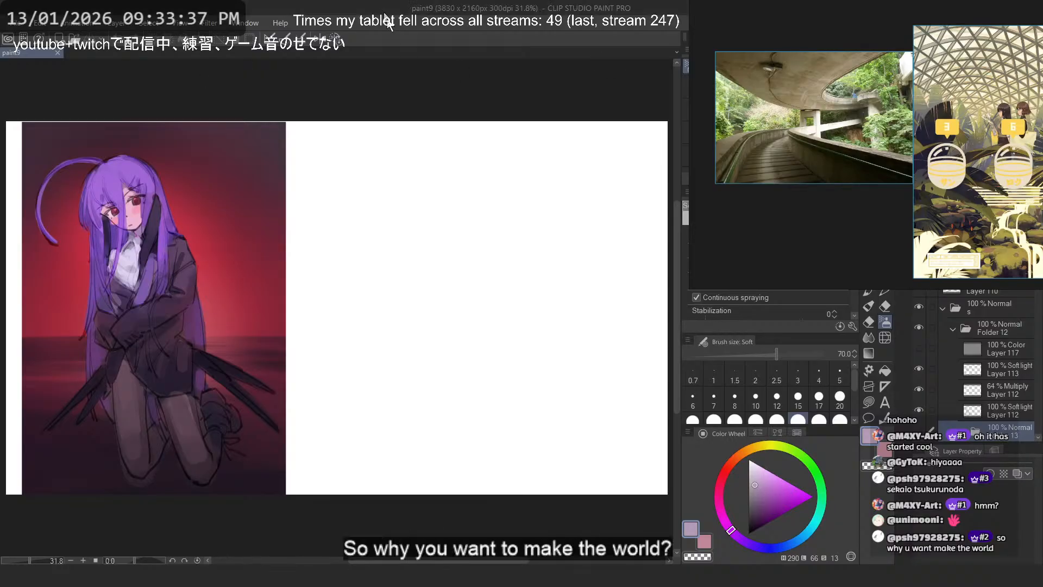
pyautogui.click(953, 329)
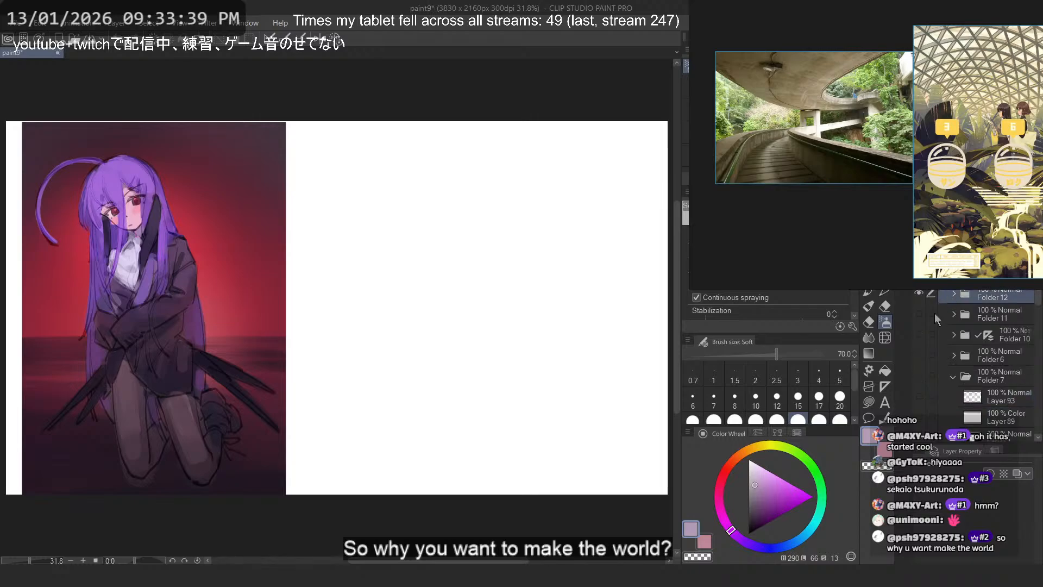
pyautogui.click(919, 314)
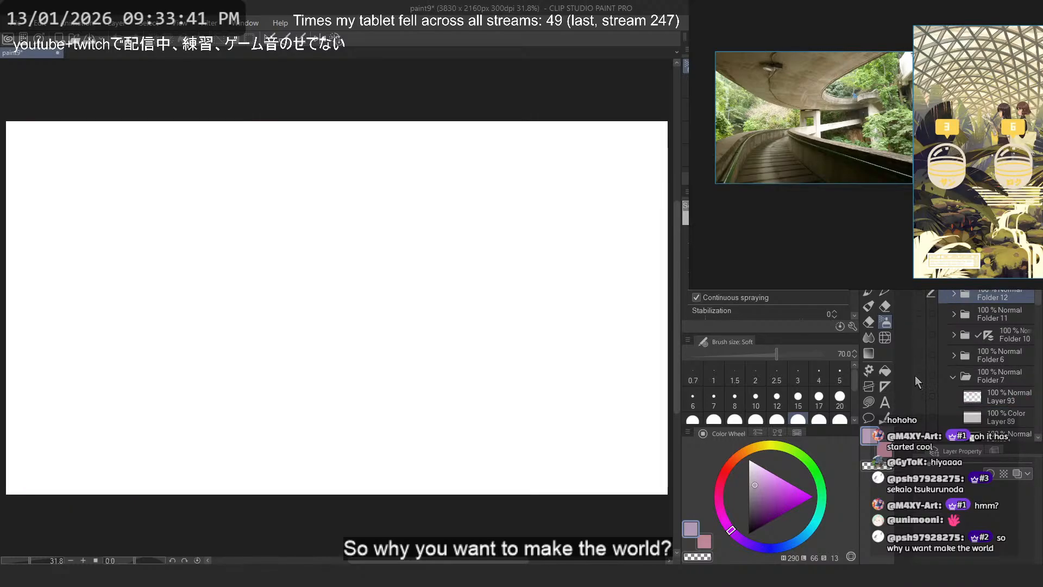
pyautogui.scroll(-10, 918, 373)
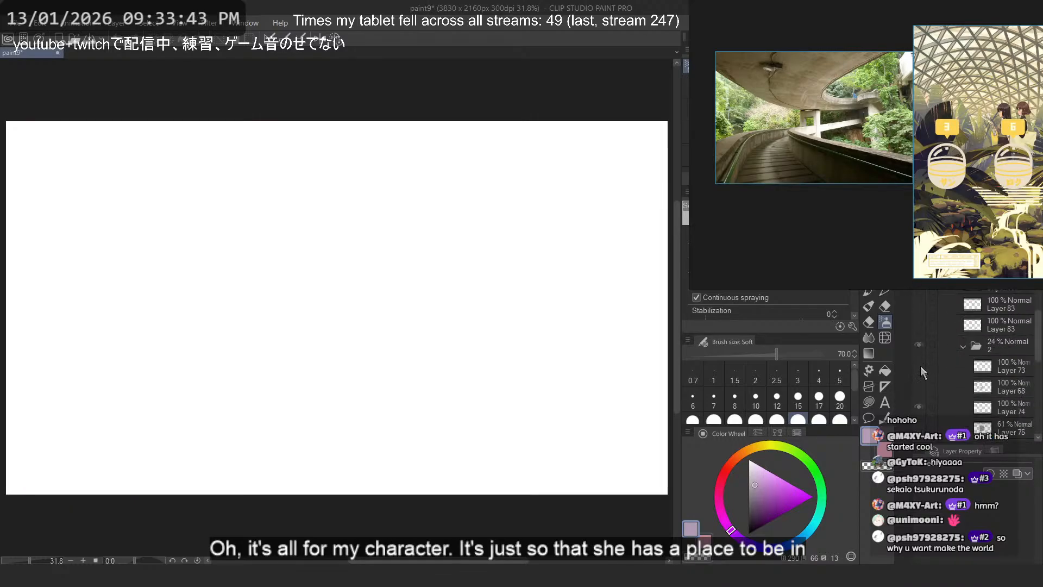
pyautogui.scroll(-5, 921, 363)
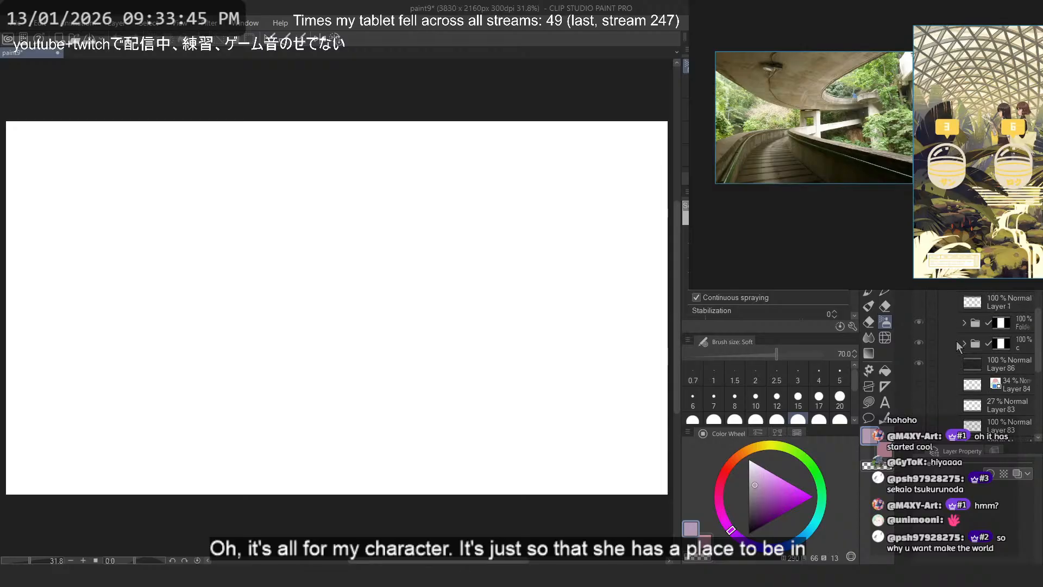
pyautogui.scroll(2, 967, 302)
pyautogui.click(954, 305)
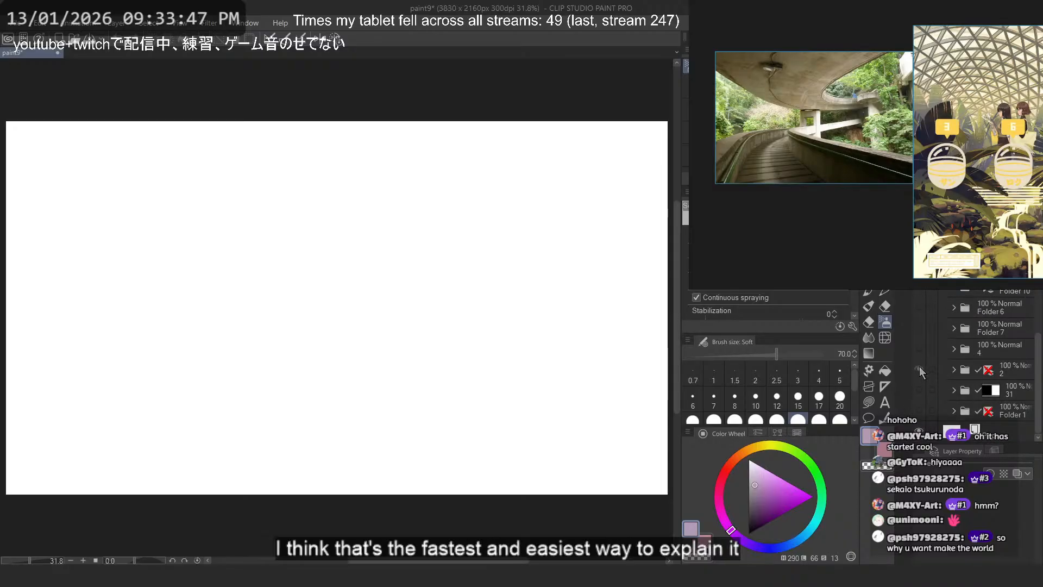
# - Check the contents of folders 2 and 4, leaving only folder 31's painting of the two characters shown
pyautogui.click(919, 368)
pyautogui.click(920, 367)
pyautogui.click(920, 349)
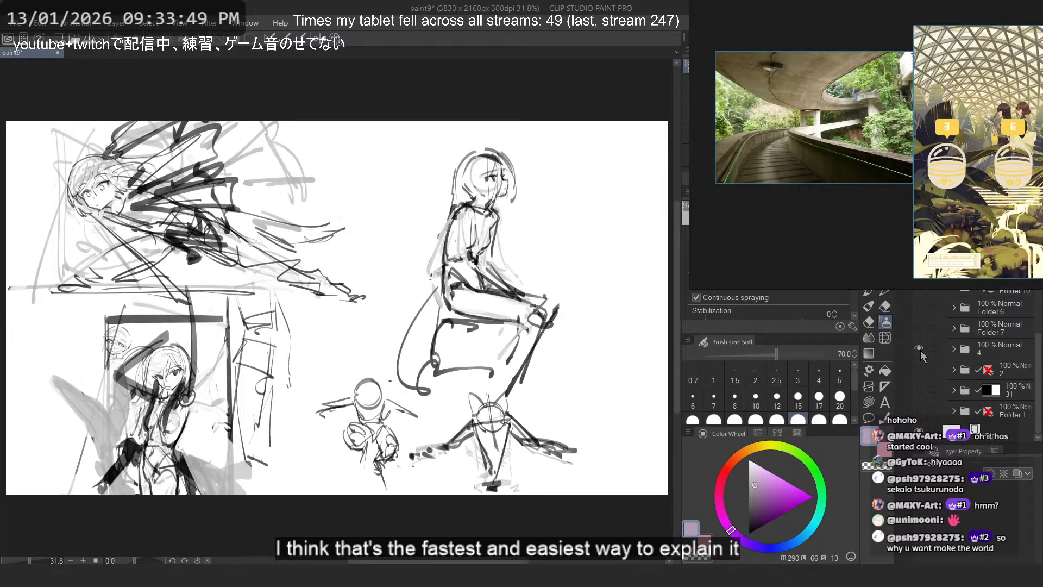
pyautogui.click(920, 349)
pyautogui.click(920, 384)
pyautogui.scroll(1, 561, 259)
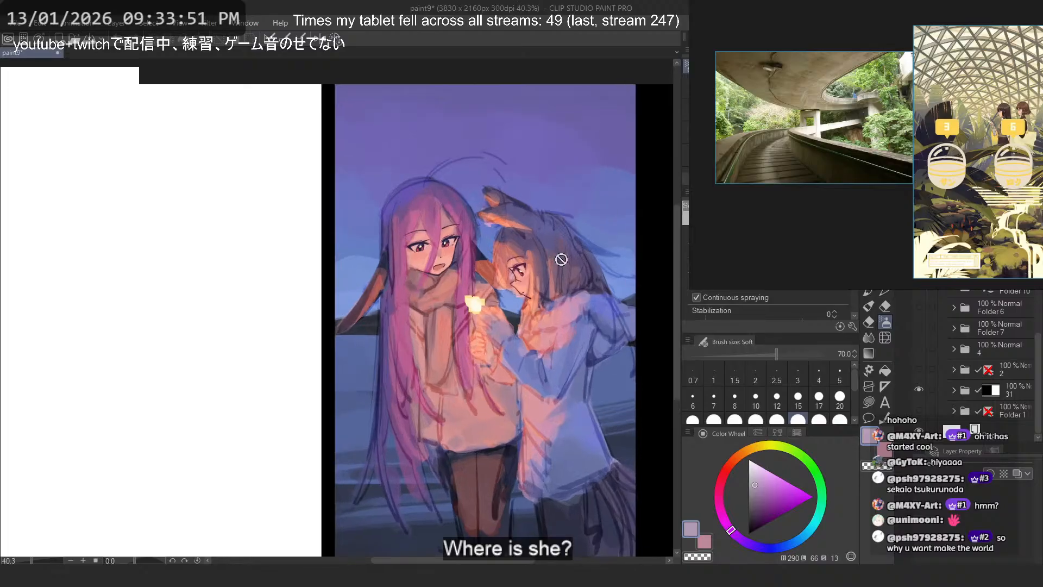
pyautogui.scroll(1, 562, 259)
pyautogui.scroll(1, 560, 253)
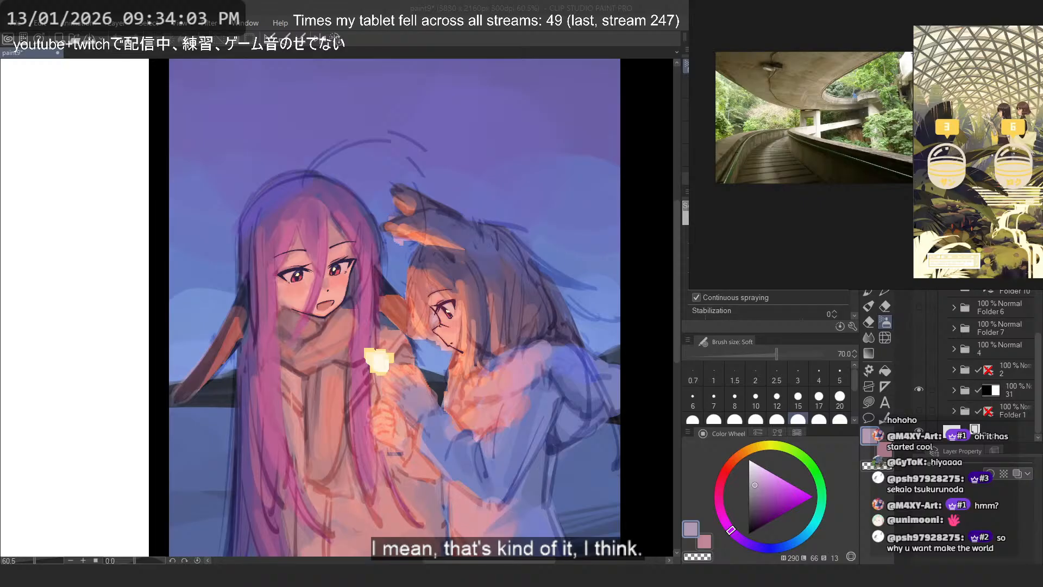
# - Switch to the browser with the illustrator's X profile and open the profile's media gallery
pyautogui.hotkey('alt', 'Tab')
pyautogui.moveTo(309, 10); pyautogui.dragTo(226, 18)
pyautogui.scroll(-5, 475, 344)
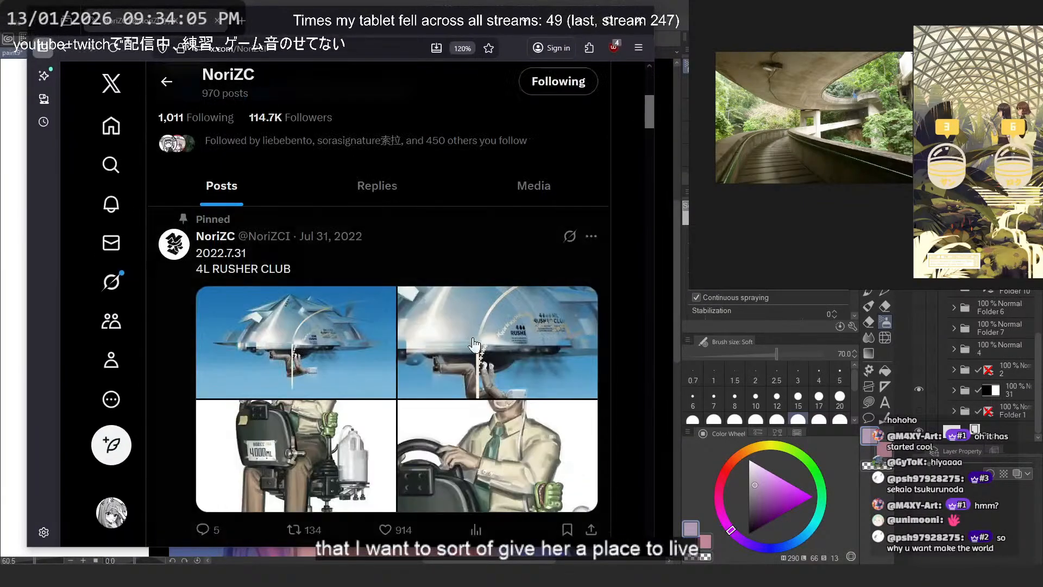
pyautogui.click(519, 193)
pyautogui.scroll(-5, 504, 212)
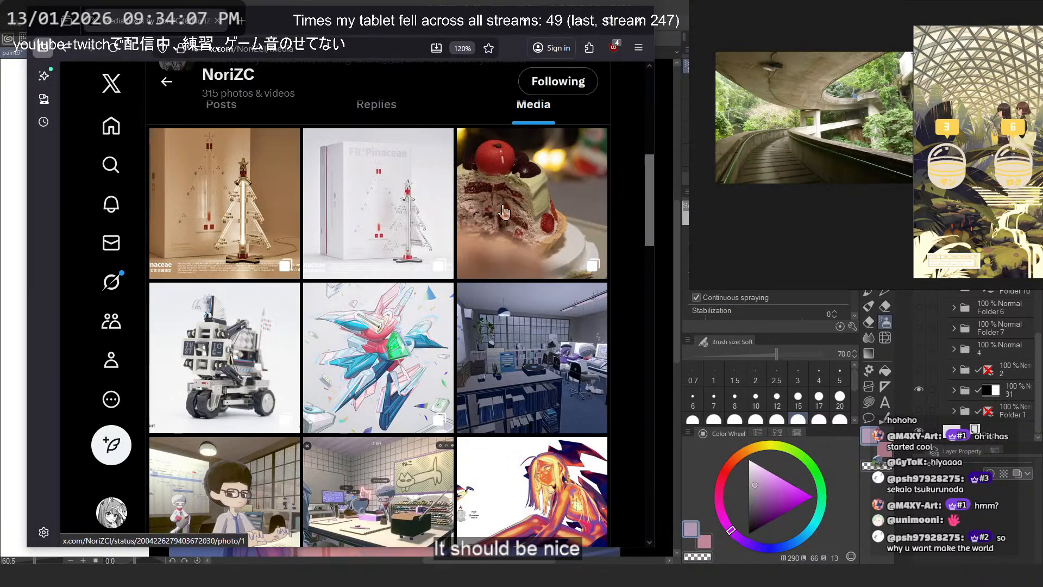
# - Look through the illustrator's media gallery for artwork that could serve as environment and foliage references
pyautogui.scroll(-5, 505, 212)
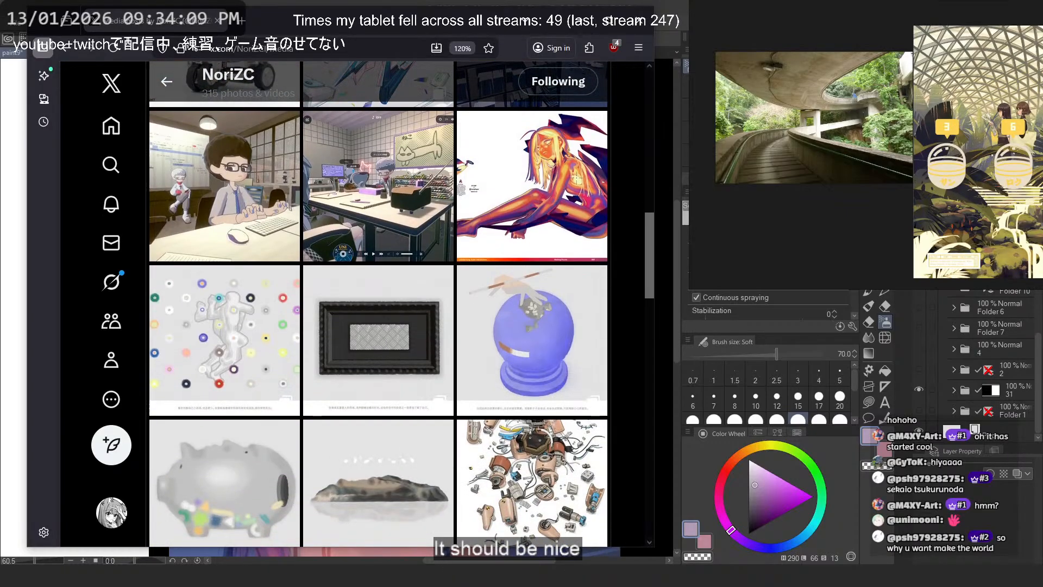
pyautogui.scroll(-10, 378, 304)
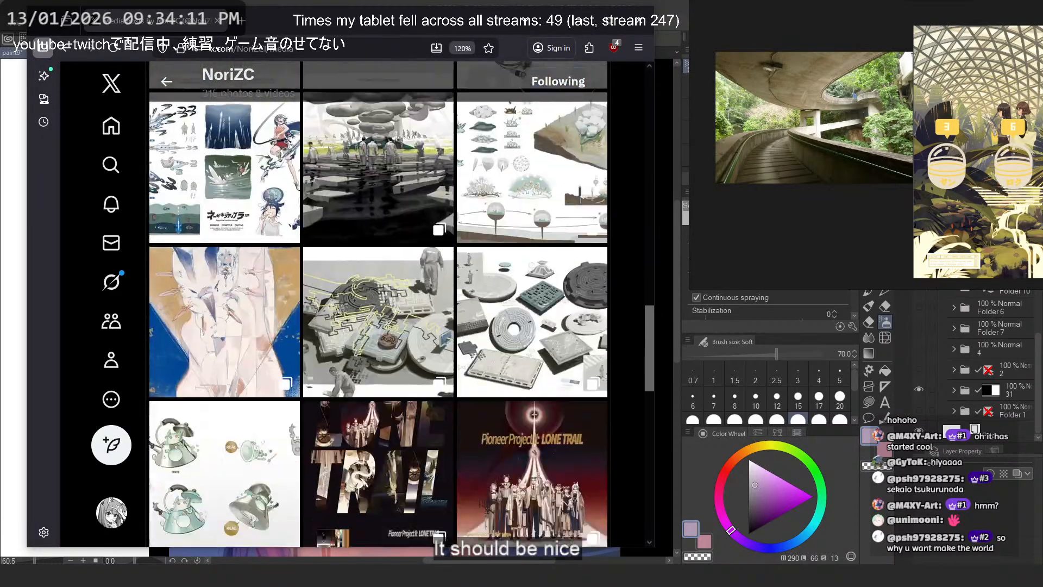
pyautogui.scroll(-15, 534, 163)
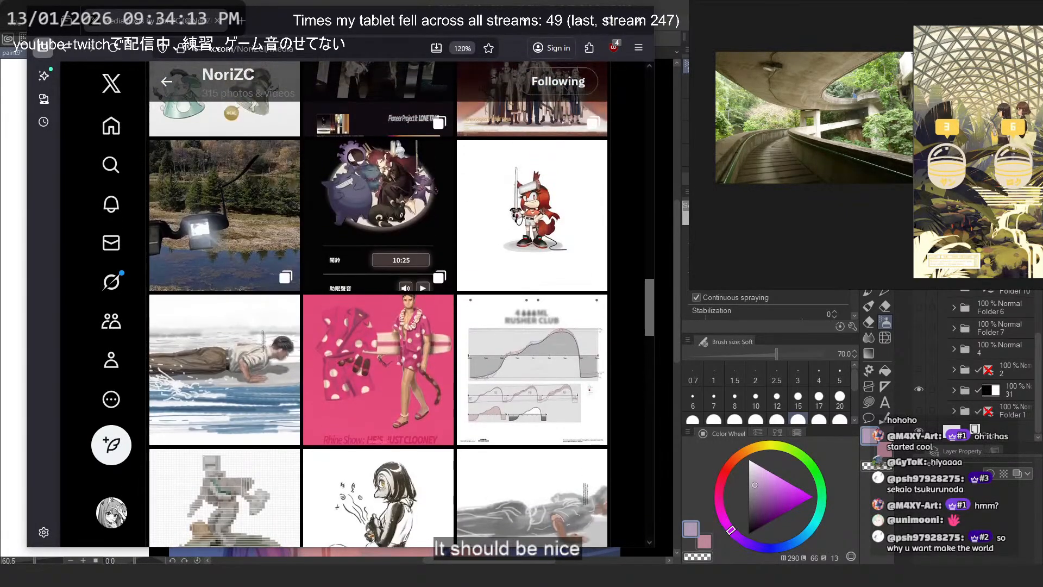
pyautogui.scroll(-15, 538, 173)
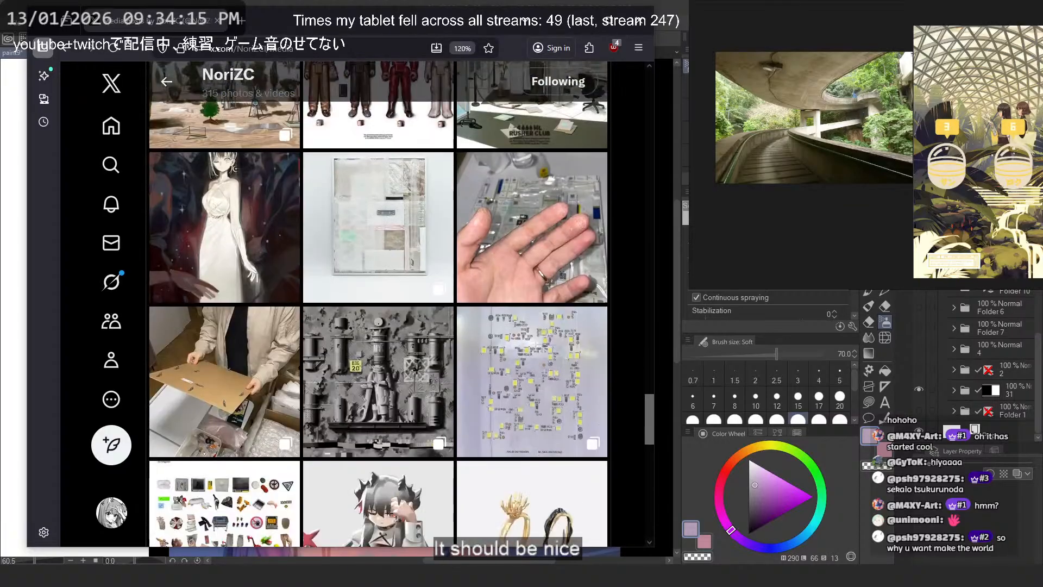
pyautogui.scroll(-10, 378, 304)
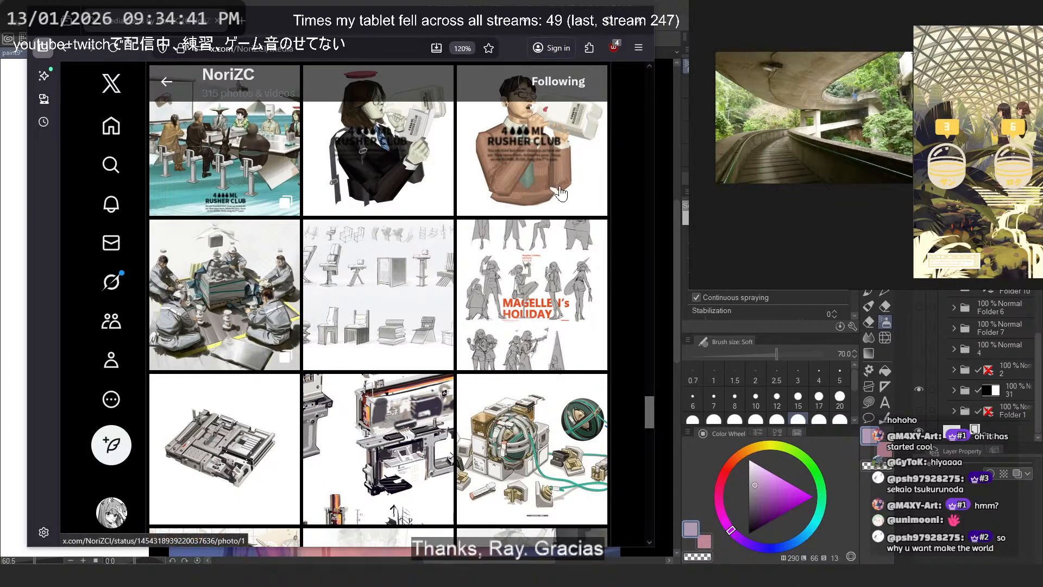
pyautogui.scroll(-1, 560, 213)
pyautogui.scroll(-4, 560, 213)
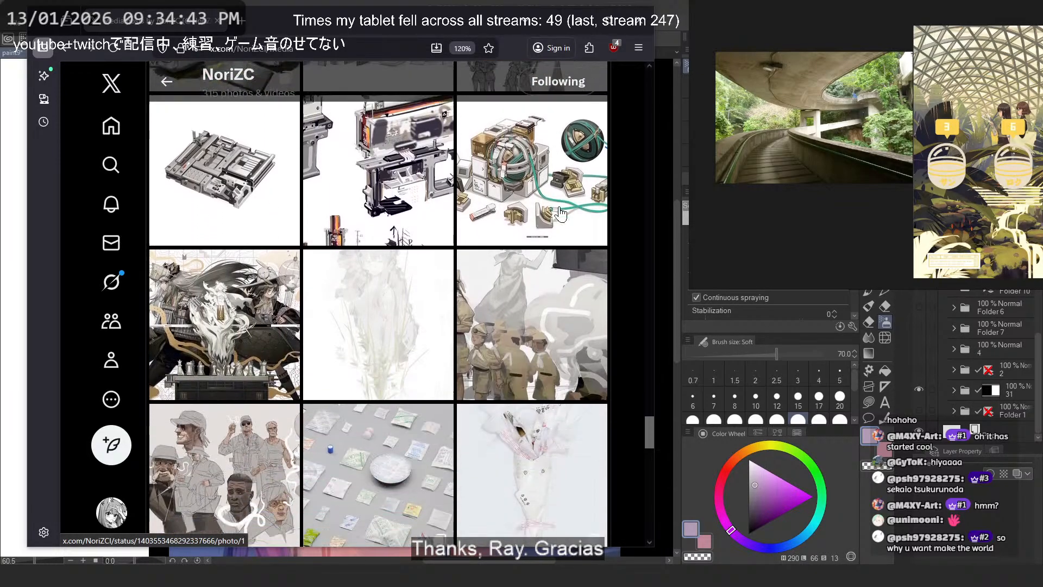
pyautogui.scroll(-4, 561, 213)
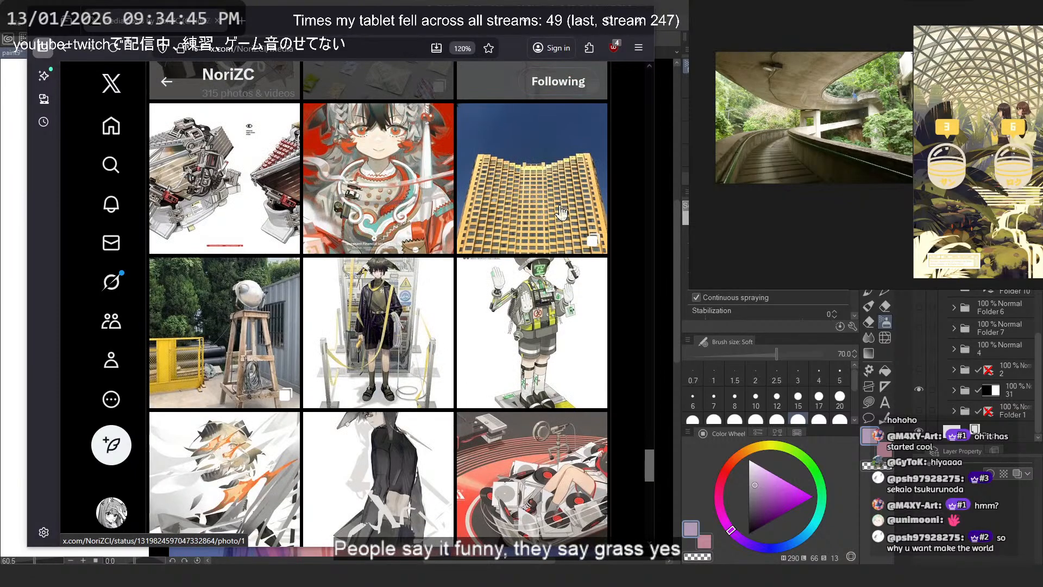
pyautogui.scroll(-2, 560, 217)
pyautogui.scroll(-8, 560, 217)
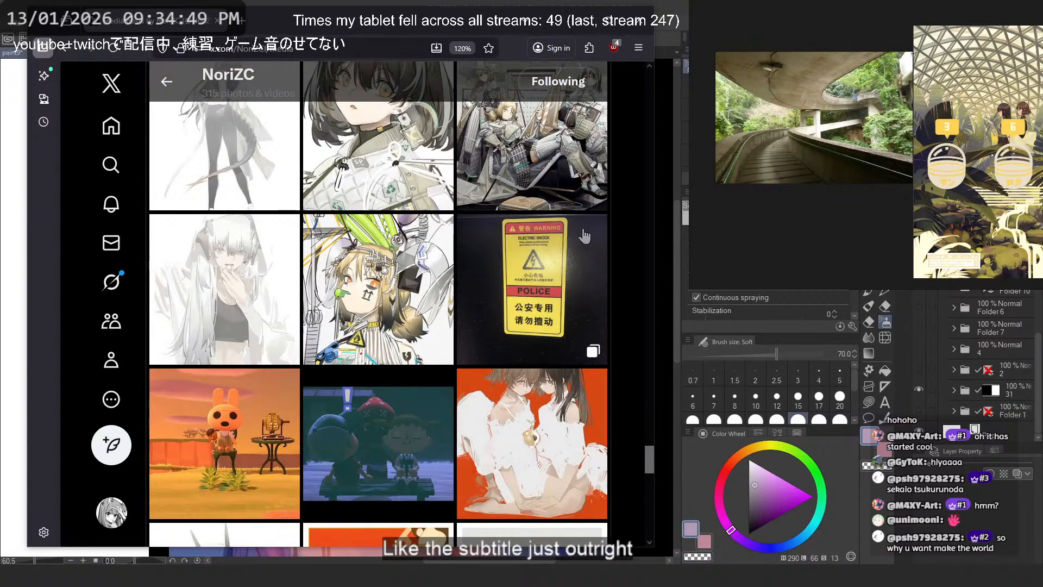
# - View the illustration of the white-haired character in a grey crop top at full size and close it
pyautogui.scroll(1, 600, 216)
pyautogui.scroll(-3, 603, 218)
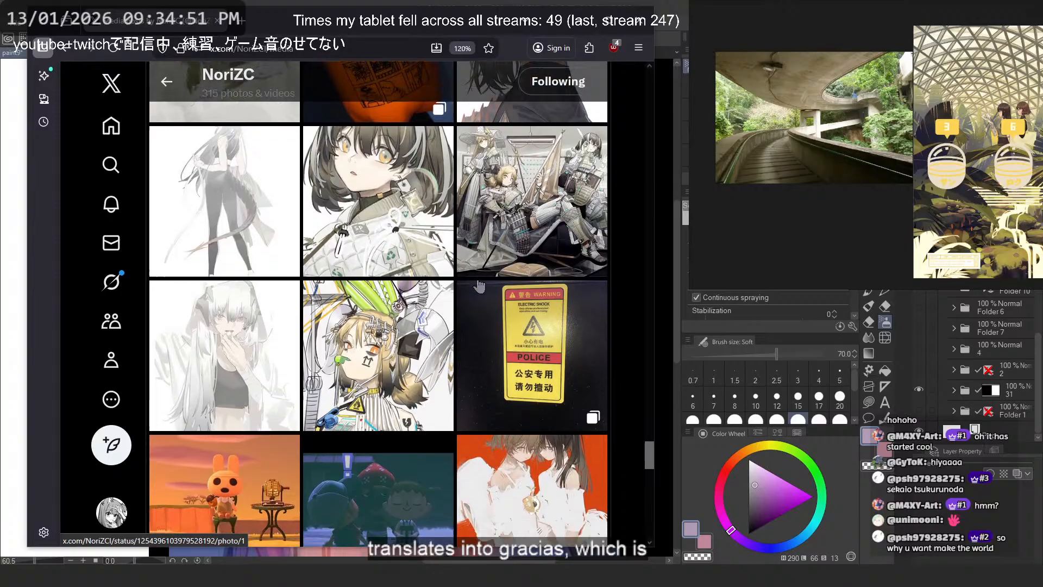
pyautogui.click(262, 223)
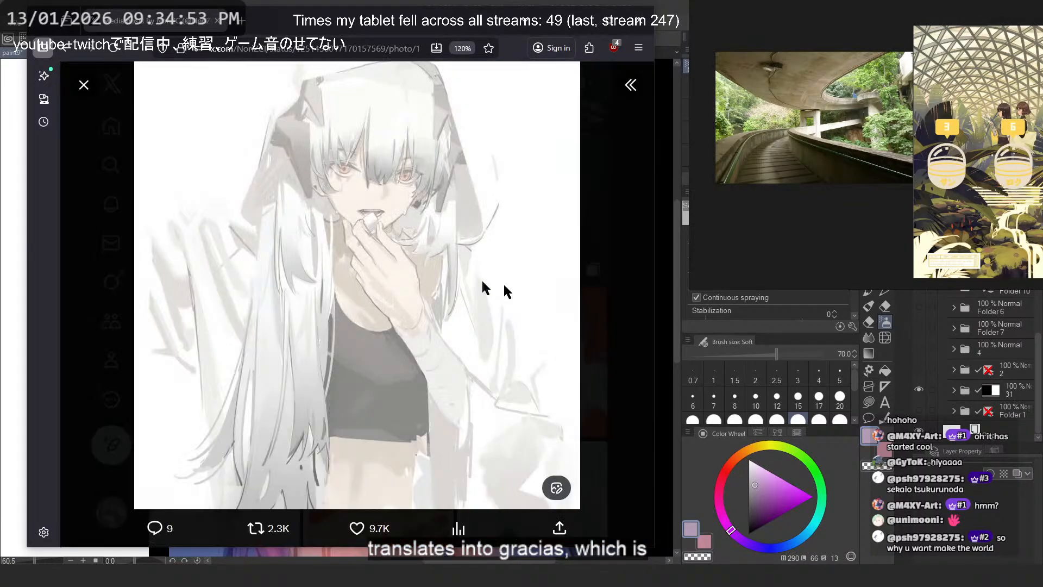
pyautogui.click(588, 301)
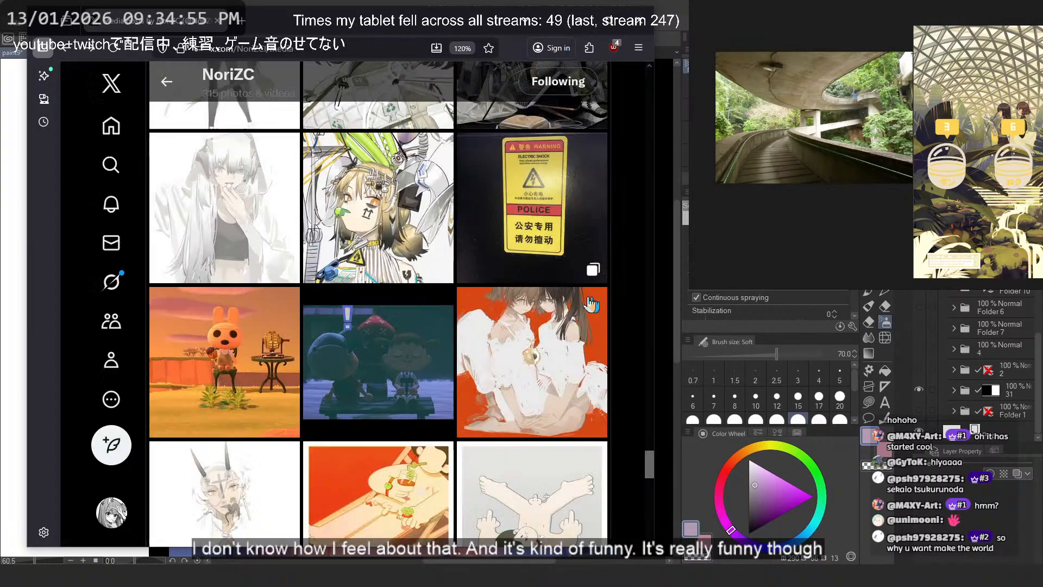
# - Find the illustration of two girls in white dresses in front of a leafy hedge and open it at full size
pyautogui.scroll(-3, 459, 306)
pyautogui.scroll(-3, 459, 306)
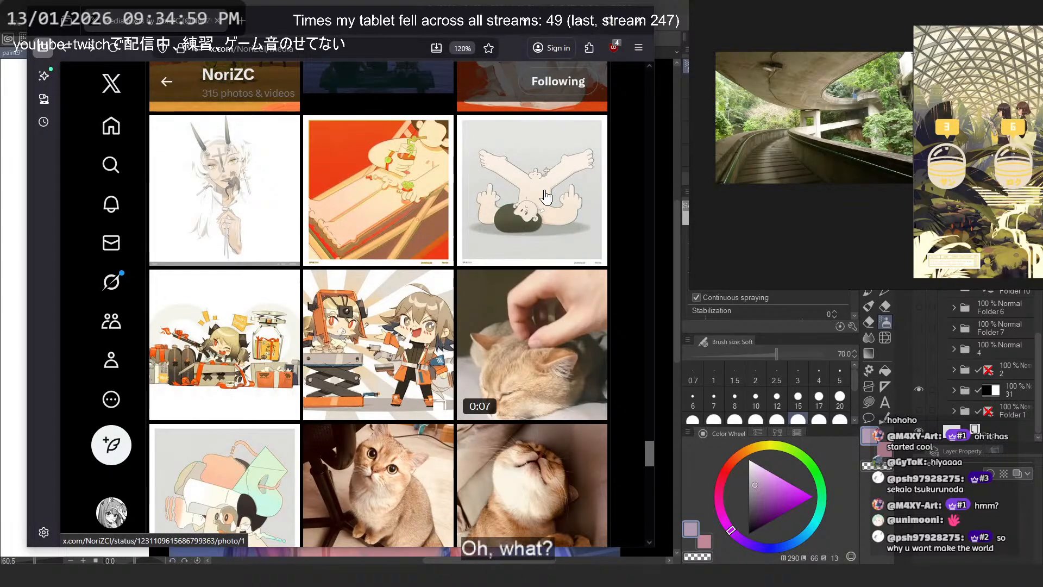
pyautogui.scroll(-3, 547, 196)
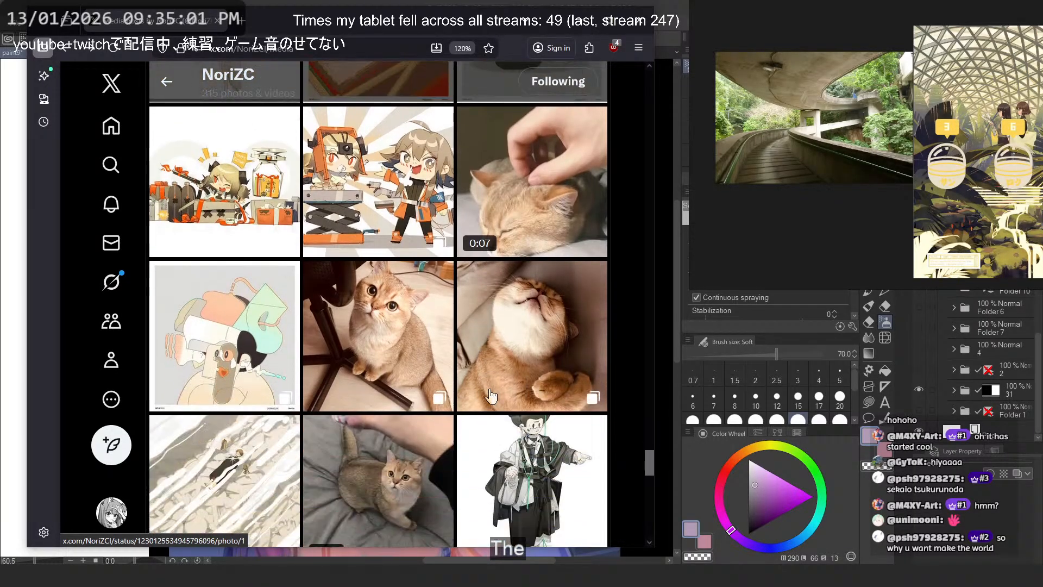
pyautogui.scroll(-5, 491, 386)
pyautogui.scroll(-15, 492, 386)
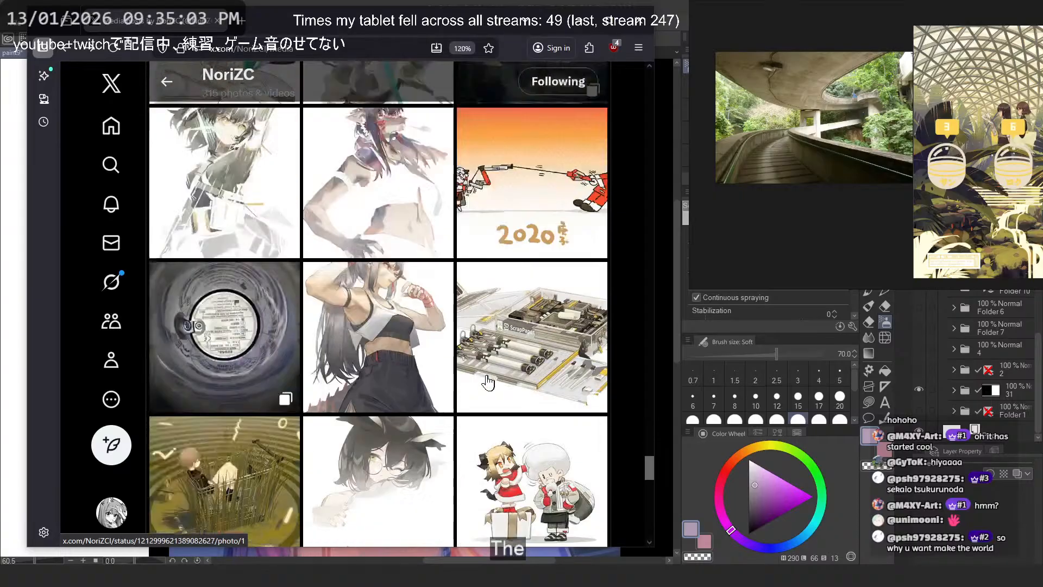
pyautogui.scroll(-5, 487, 379)
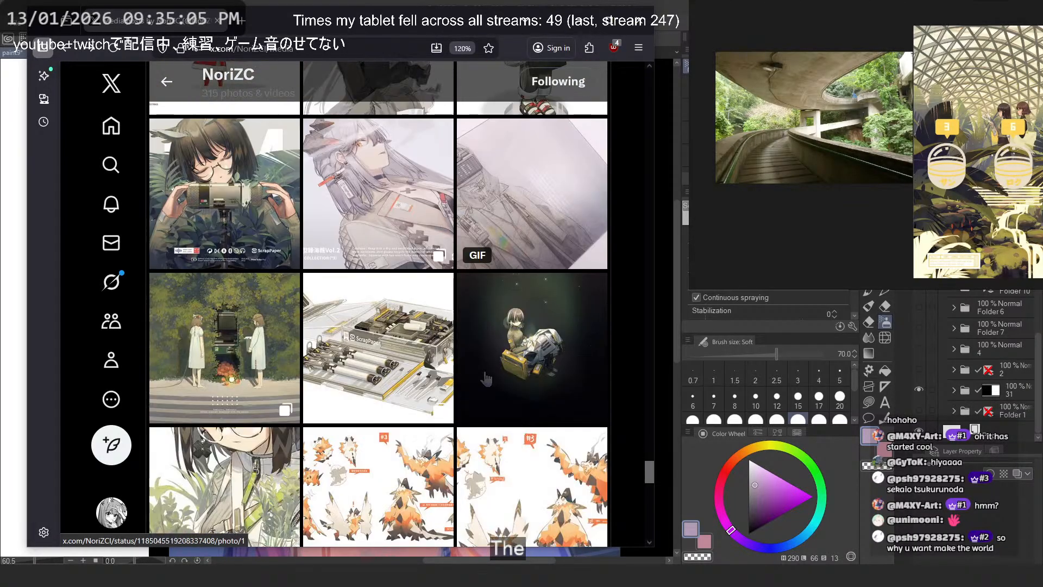
pyautogui.click(485, 378)
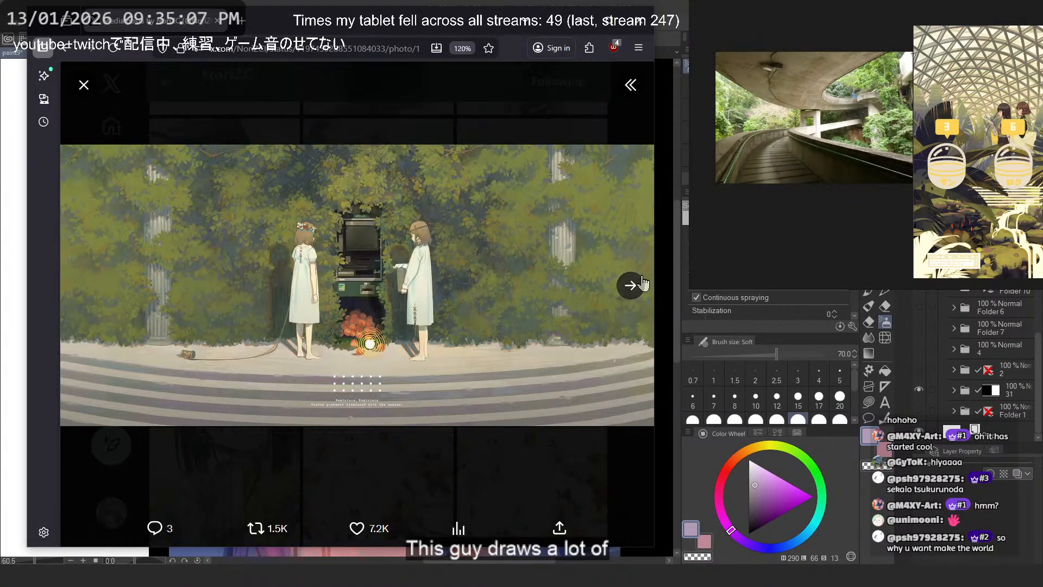
# - Copy the leafy hedge illustration and paste it onto the reference board below the greenhouse dome illustration
pyautogui.click(630, 285)
pyautogui.click(85, 285)
pyautogui.rightClick(404, 216)
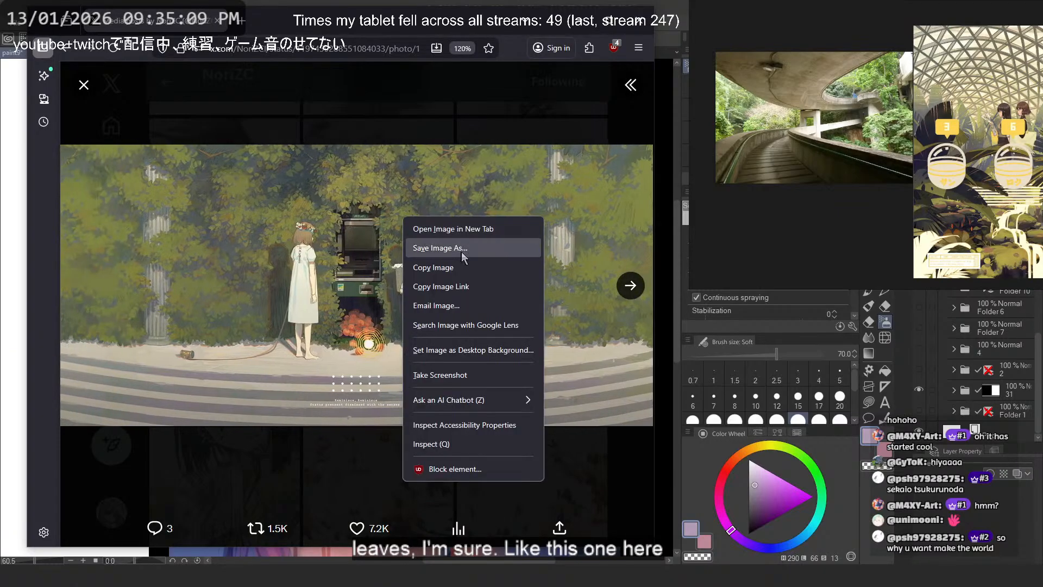
pyautogui.click(469, 268)
pyautogui.scroll(-3, 855, 154)
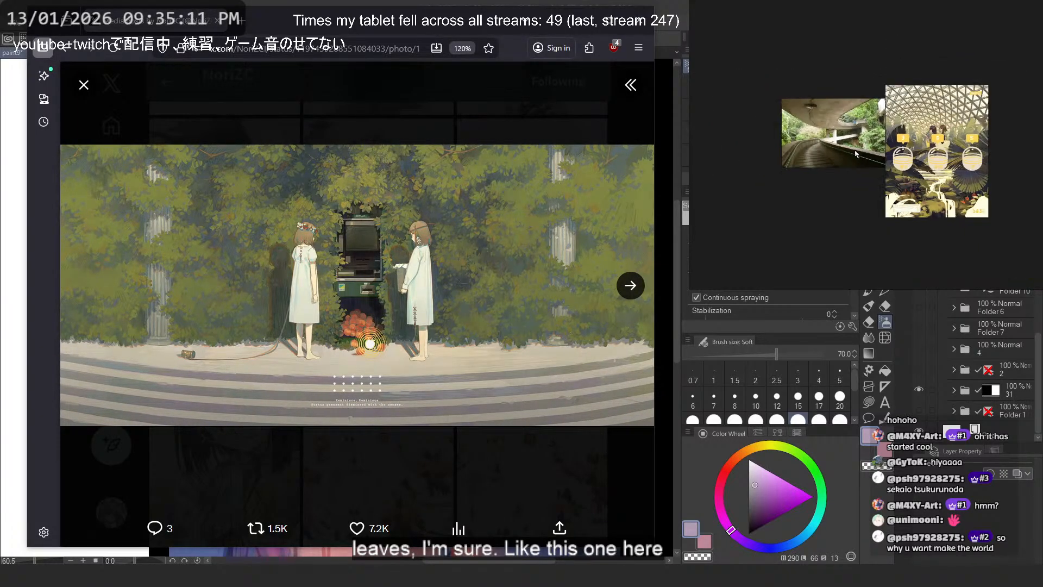
pyautogui.hotkey('ctrl', 'v')
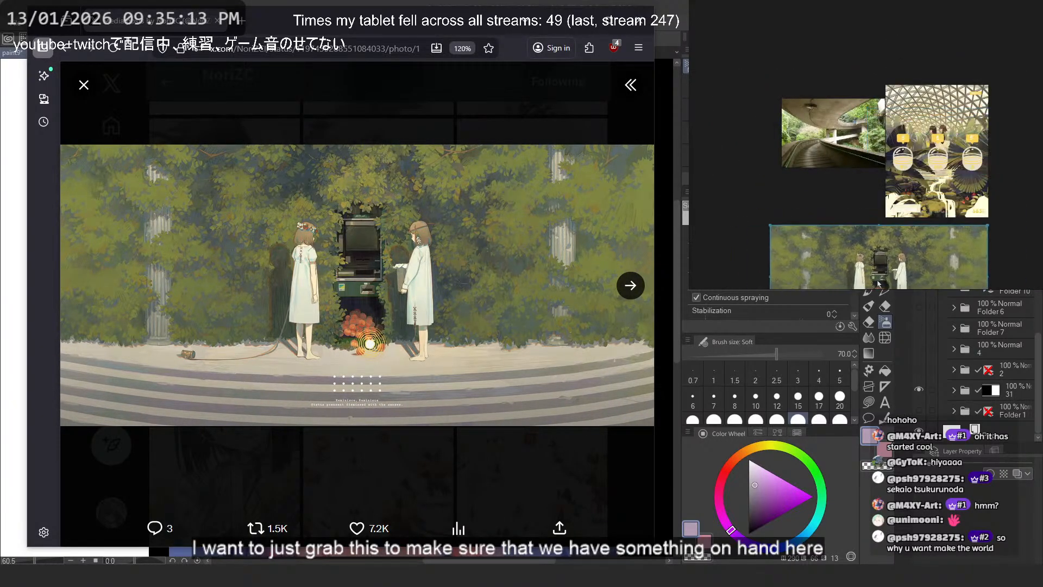
# - Move the concrete walkway photo down so it sits directly above the hedge illustration, level with the dome illustration's lower edge
pyautogui.click(828, 207)
pyautogui.moveTo(821, 147); pyautogui.dragTo(819, 196)
pyautogui.click(826, 91)
pyautogui.scroll(5, 834, 180)
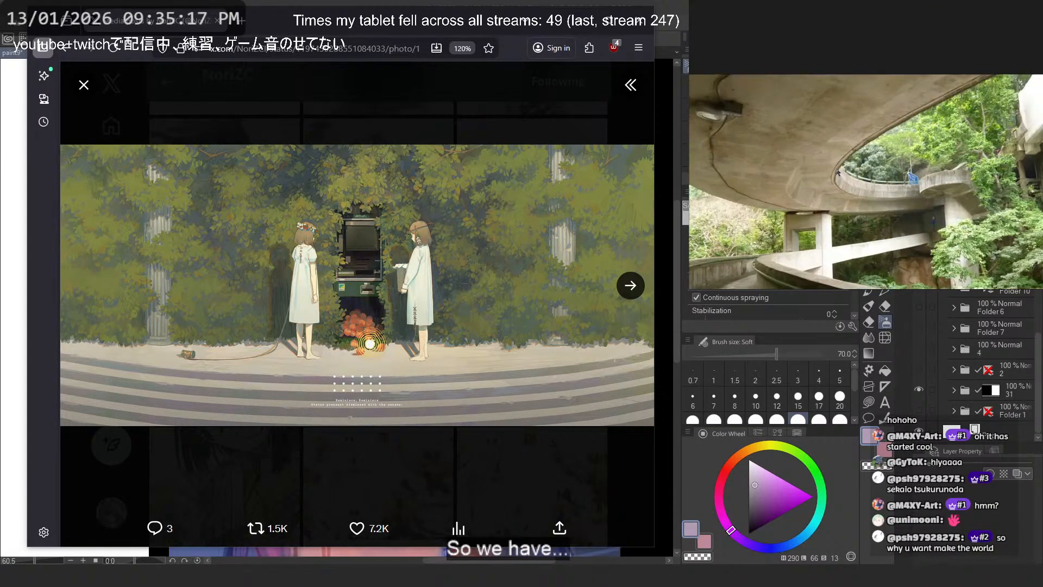
pyautogui.scroll(-3, 834, 180)
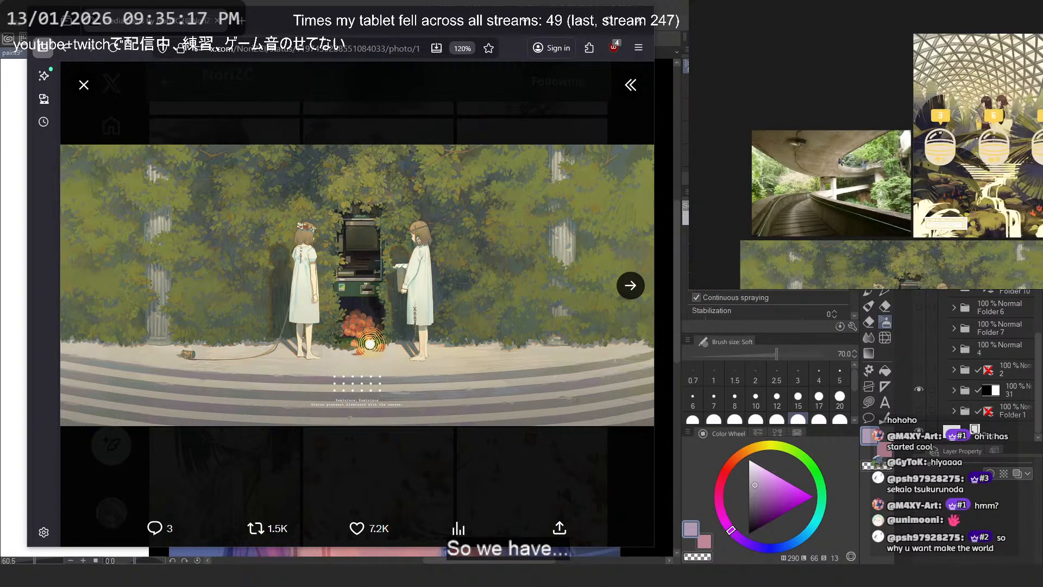
# - Copy the illustration of the dark-haired character among leafy plants from the gallery and place it above the walkway photo on the board
pyautogui.click(629, 284)
pyautogui.click(624, 282)
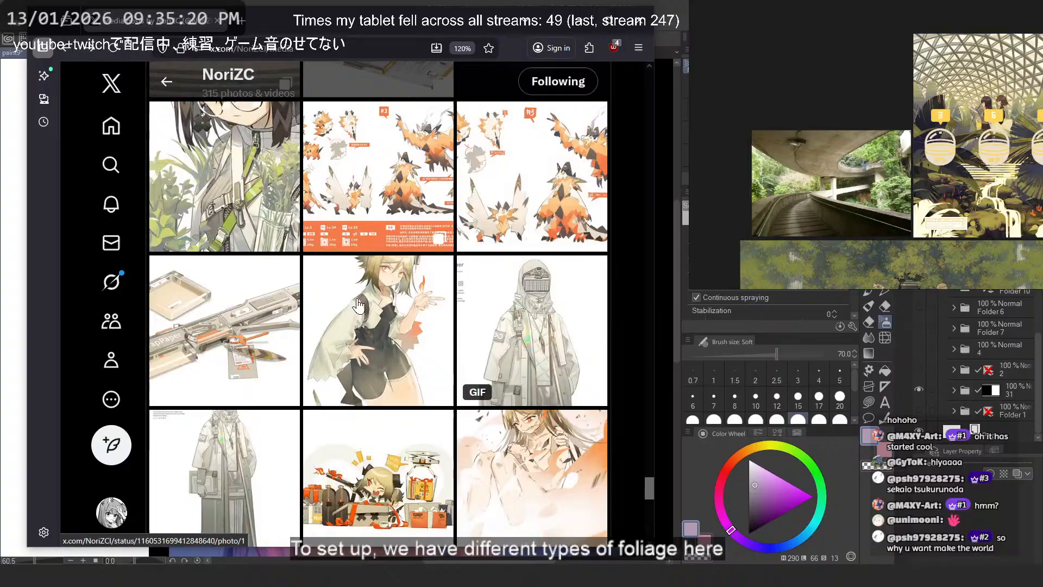
pyautogui.click(397, 295)
pyautogui.rightClick(414, 257)
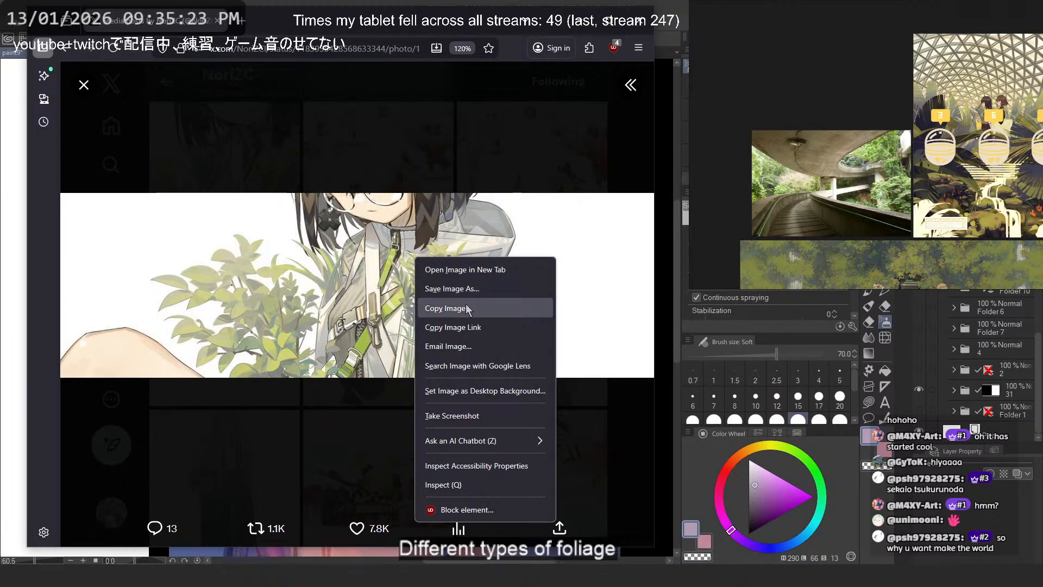
pyautogui.click(467, 307)
pyautogui.scroll(-5, 803, 91)
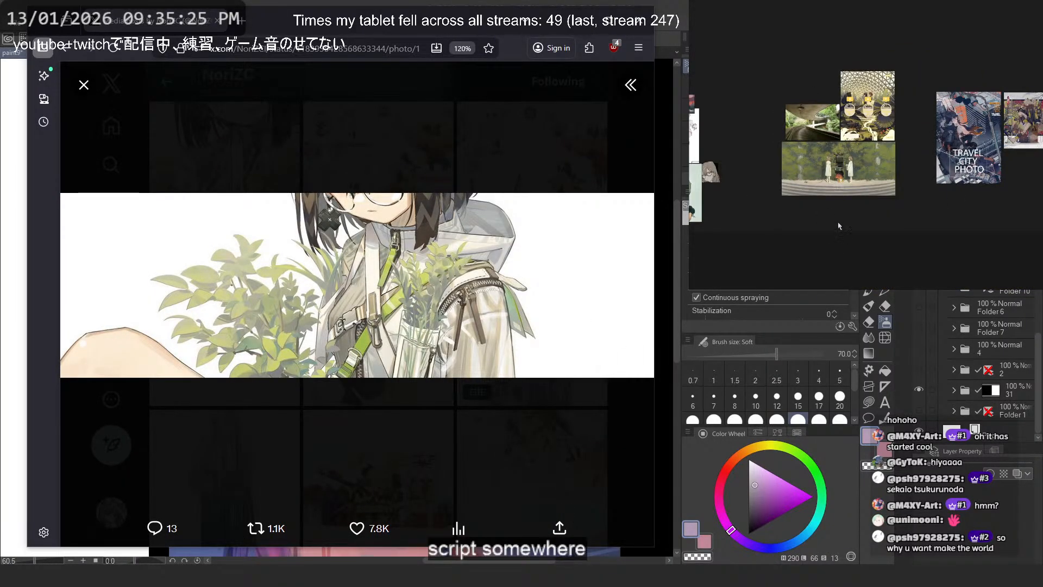
pyautogui.hotkey('ctrl', 'v')
pyautogui.moveTo(803, 104); pyautogui.dragTo(806, 93)
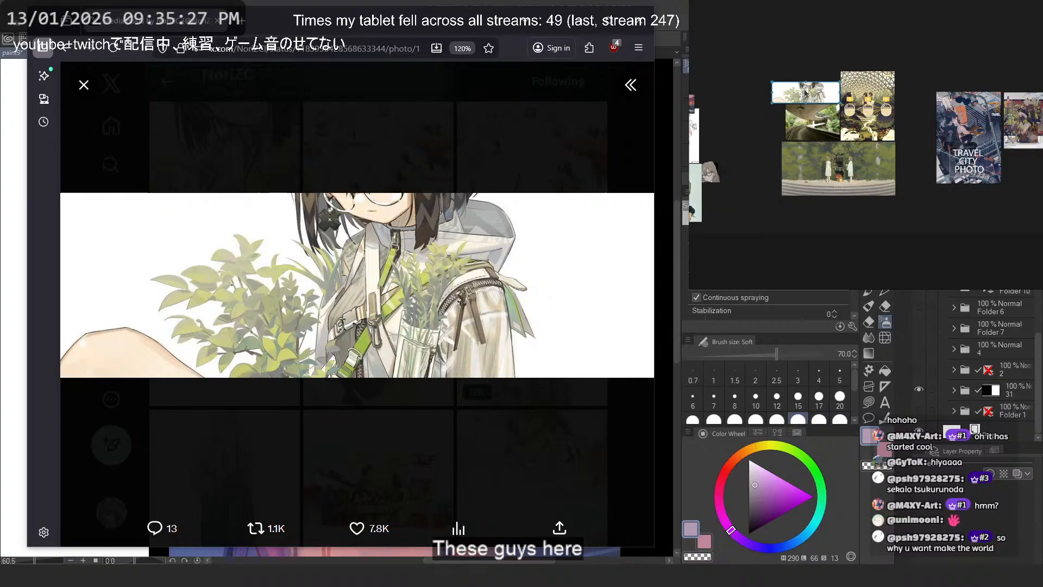
pyautogui.scroll(8, 804, 109)
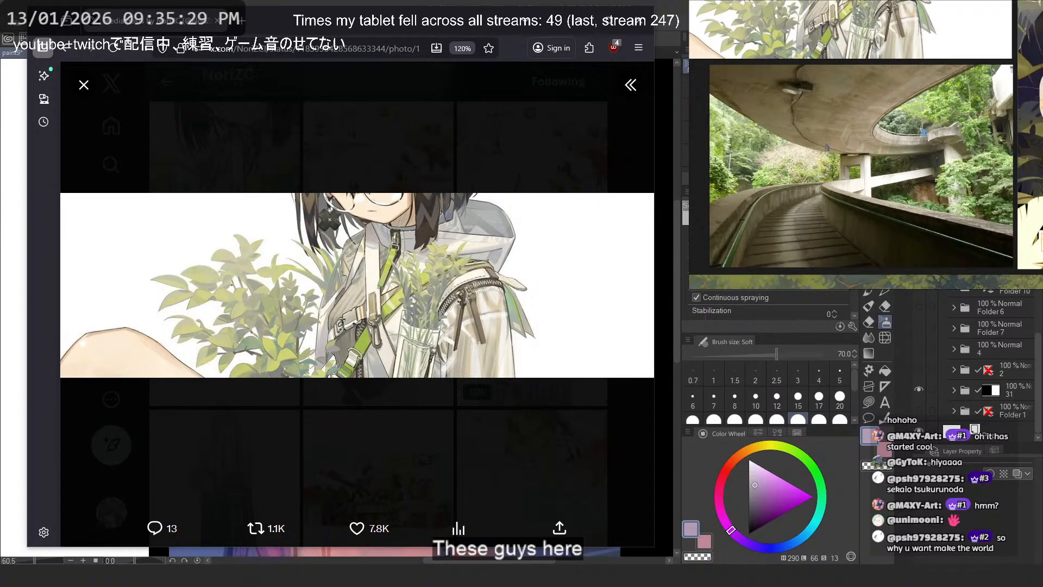
pyautogui.scroll(4, 827, 146)
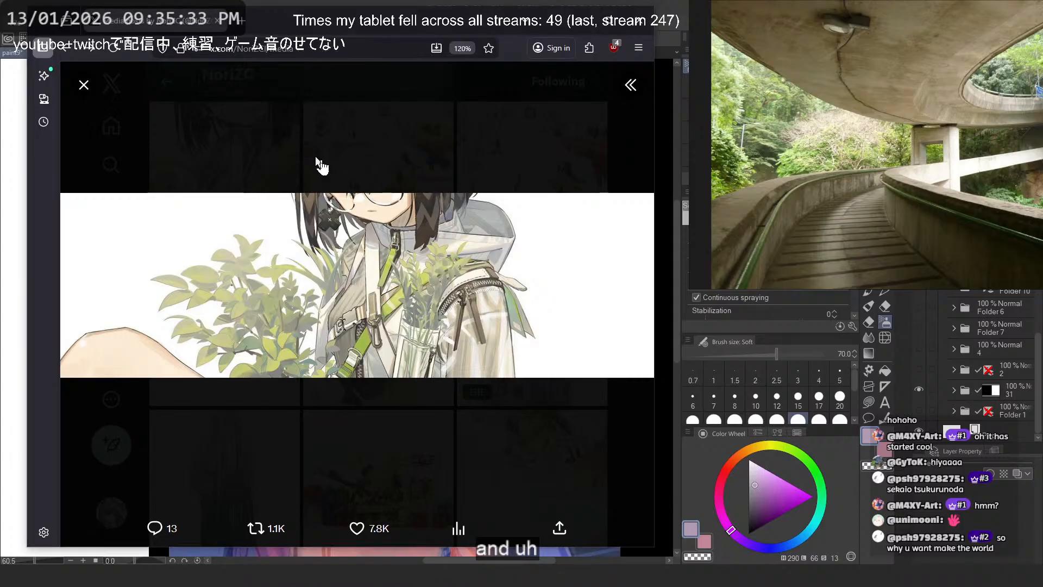
pyautogui.click(319, 163)
# - Find the RHINE LAB PM GYM illustration with potted plants in the artist's gallery and open it at full size
pyautogui.scroll(3, 432, 303)
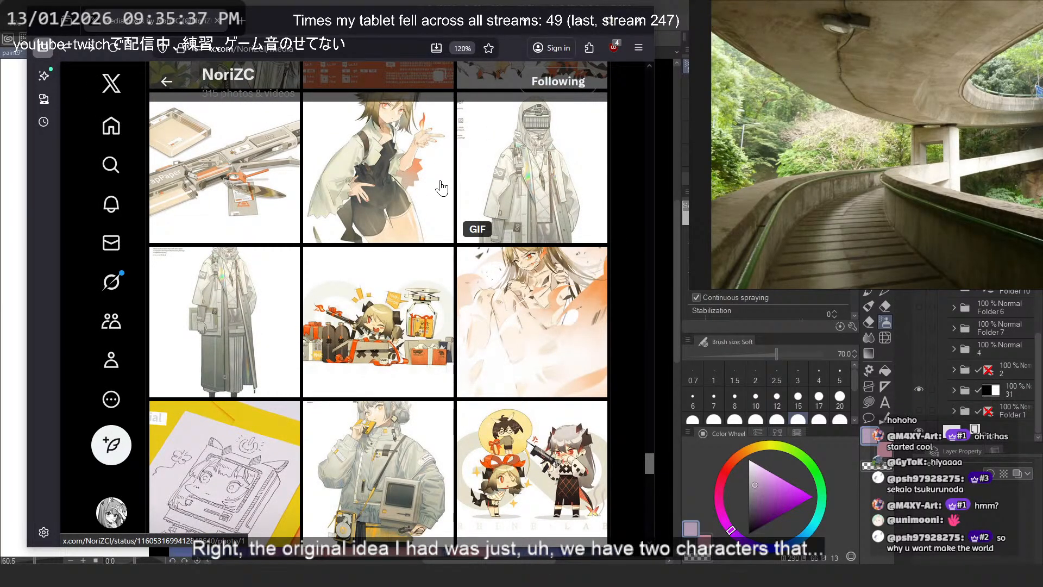
pyautogui.scroll(-5, 457, 209)
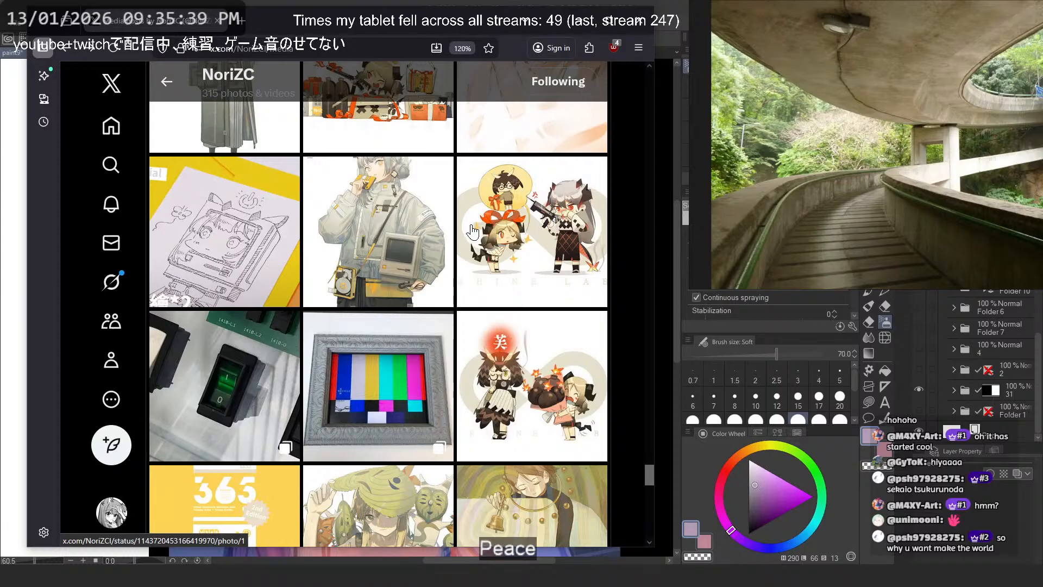
pyautogui.scroll(-3, 473, 232)
pyautogui.scroll(-3, 473, 232)
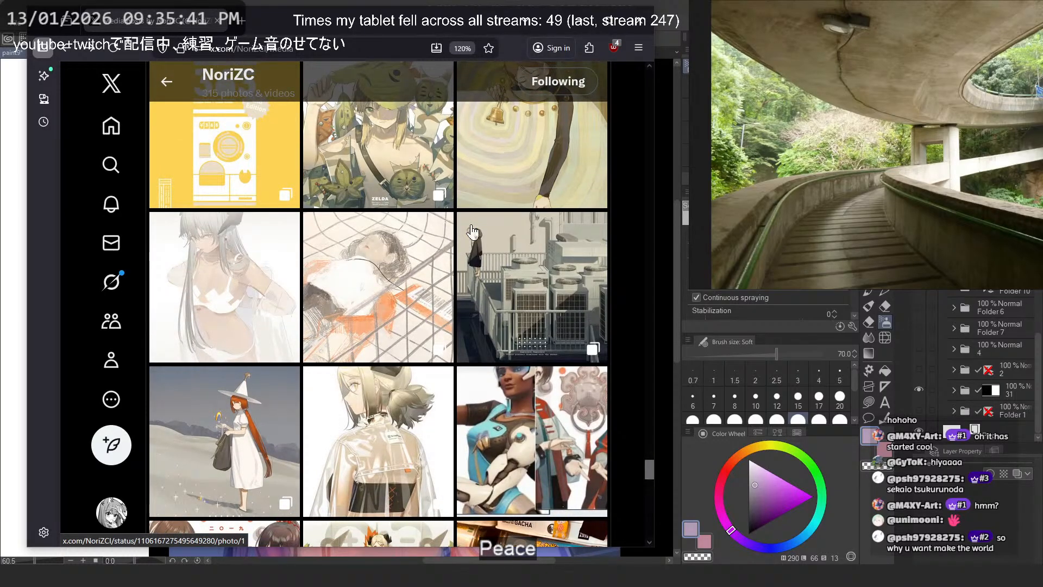
pyautogui.scroll(-4, 473, 232)
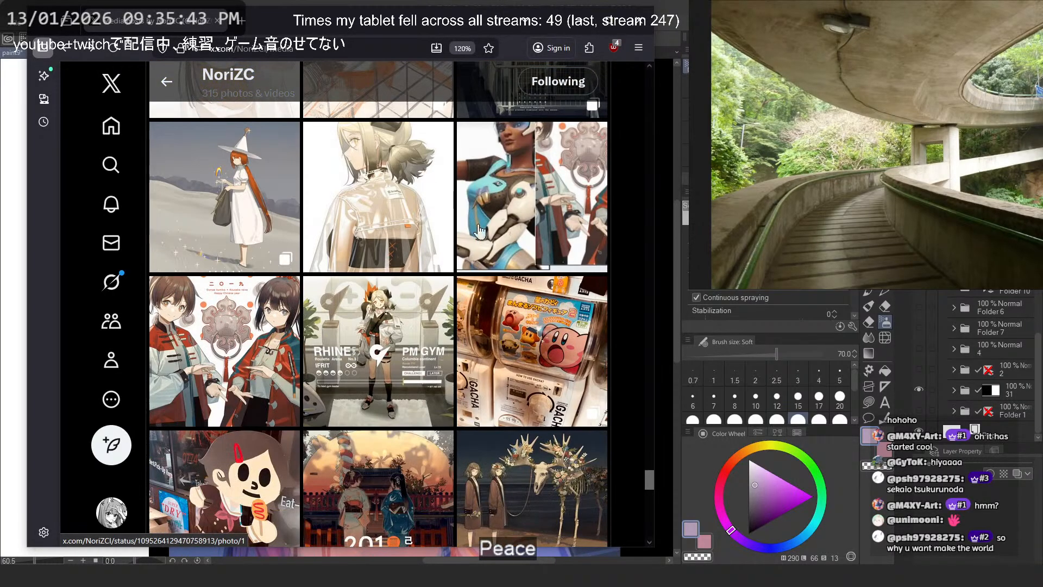
pyautogui.click(429, 359)
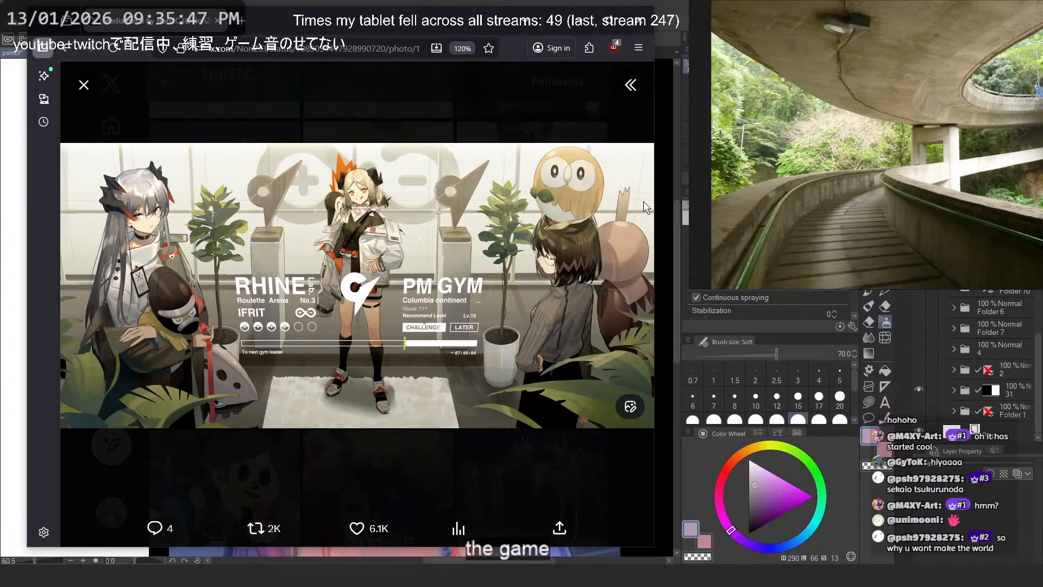
# - Copy the PM GYM illustration, paste it onto the reference board and place it left of the concrete walkway photo
pyautogui.rightClick(538, 260)
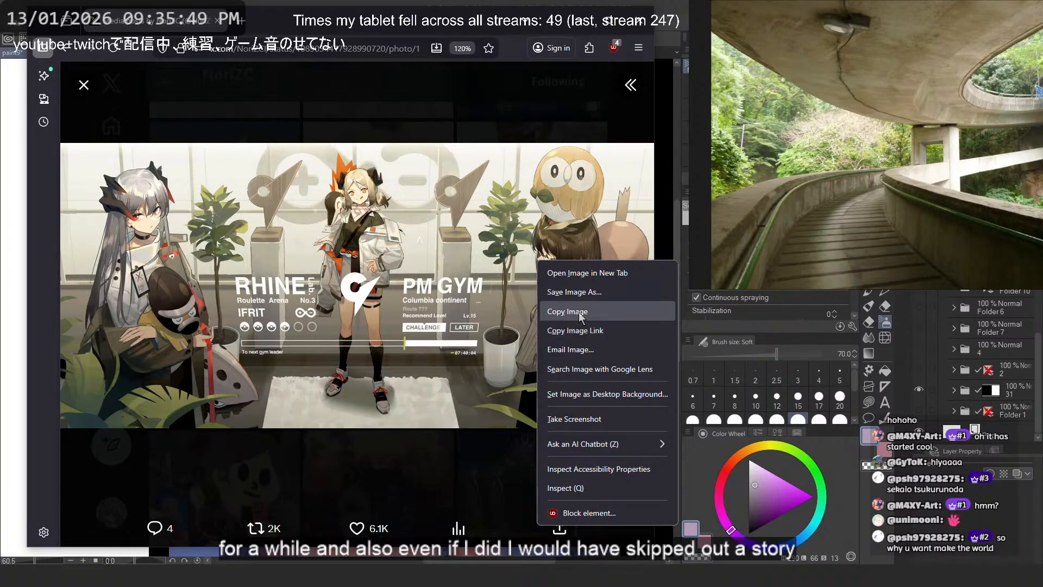
pyautogui.click(580, 315)
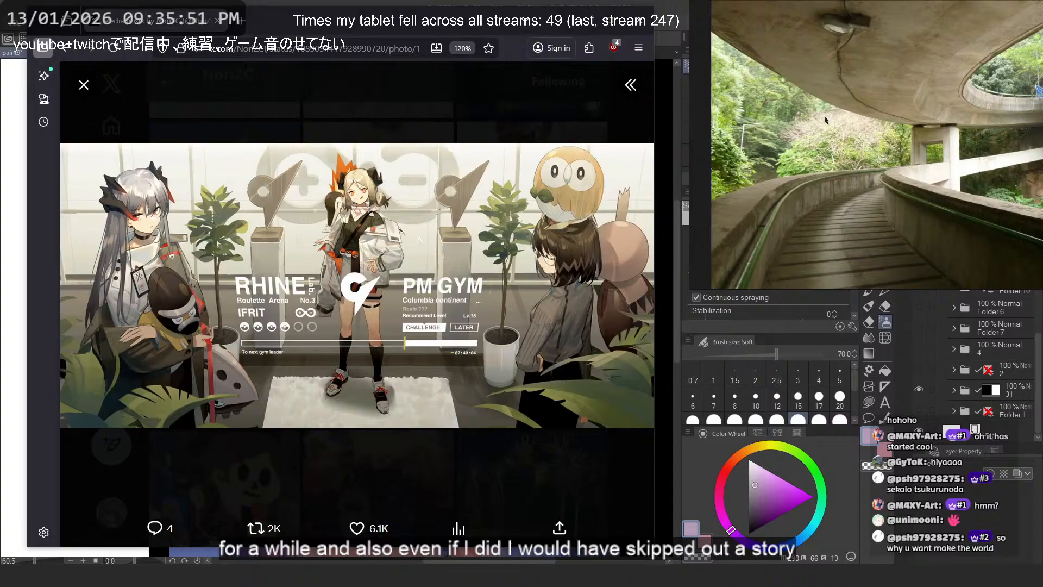
pyautogui.scroll(-8, 797, 122)
pyautogui.hotkey('ctrl', 'v')
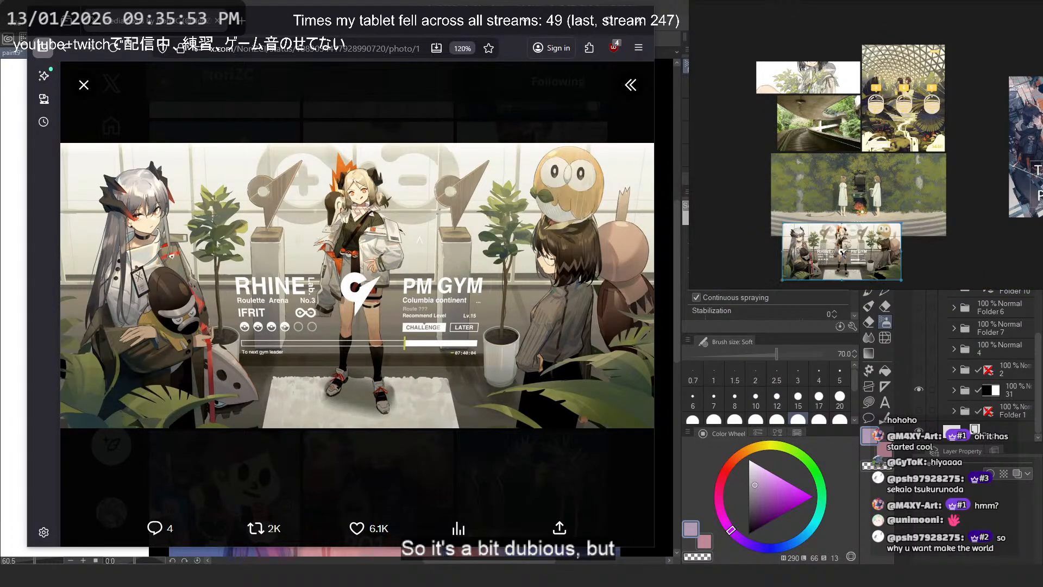
pyautogui.moveTo(827, 241); pyautogui.dragTo(717, 123)
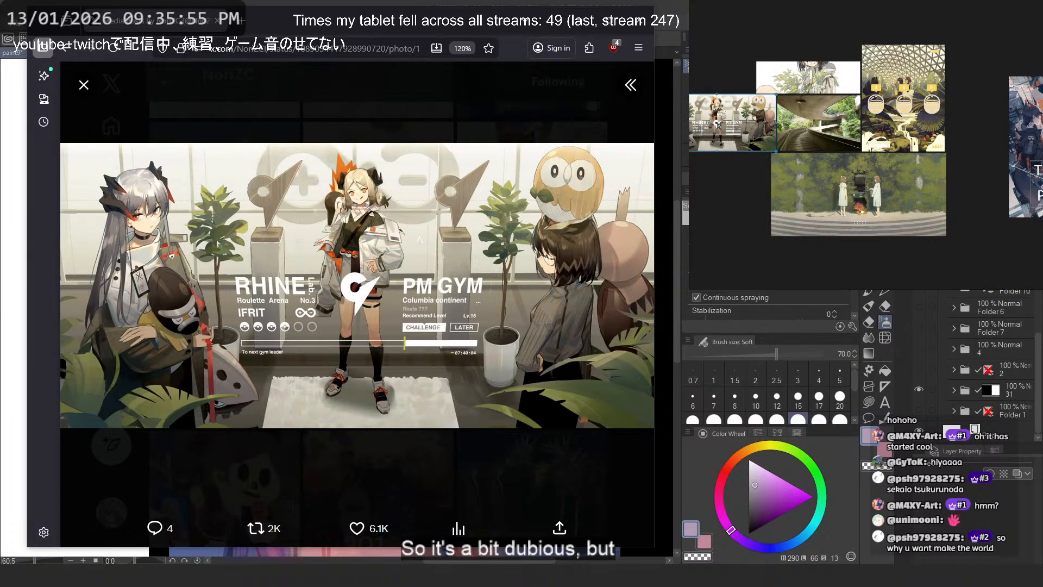
pyautogui.scroll(5, 717, 122)
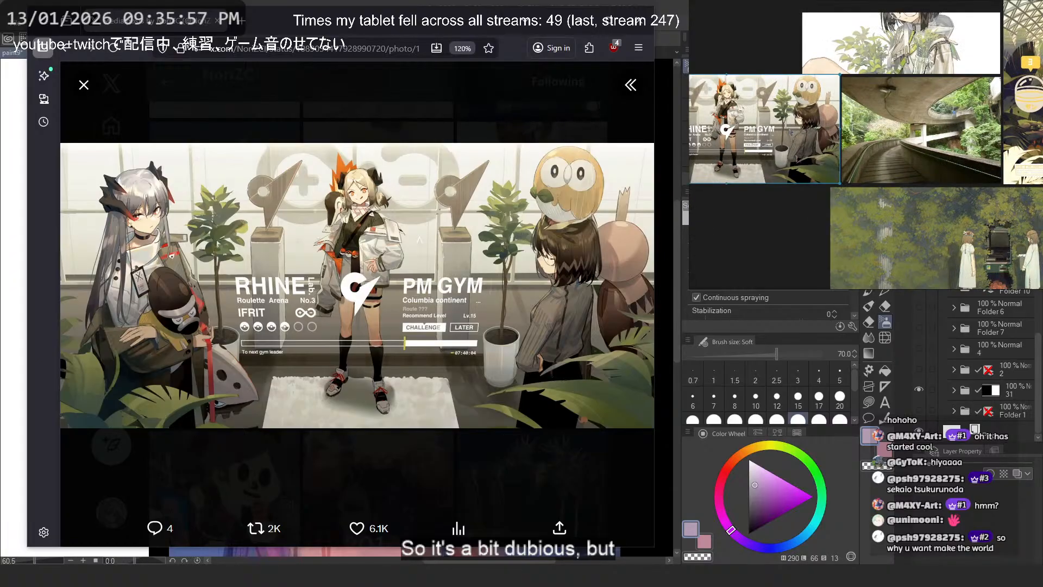
pyautogui.scroll(-2, 791, 132)
pyautogui.click(791, 197)
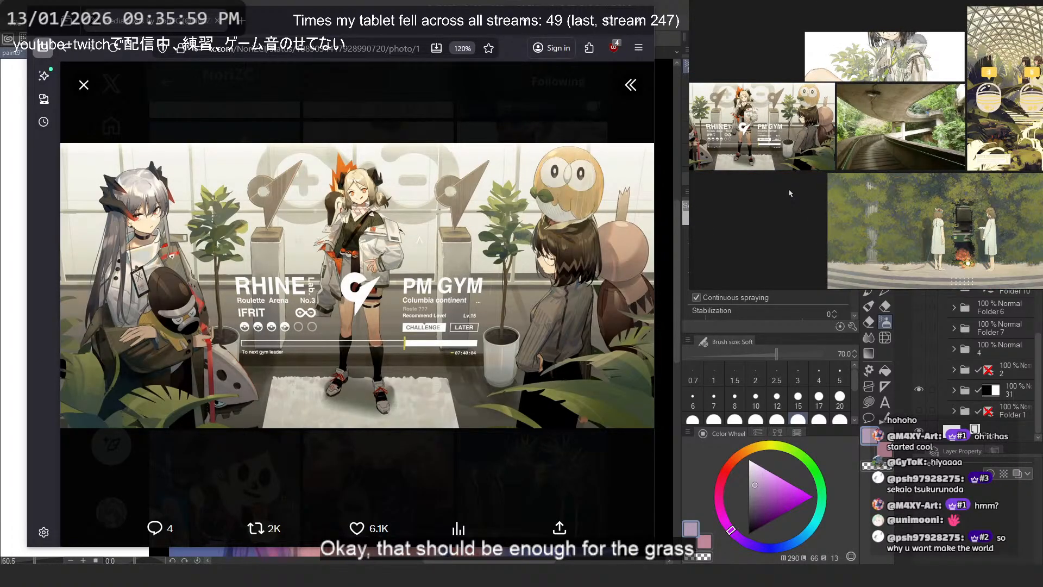
# - Switch to Clip Studio Paint, hide the painting of the two girls and paste the board's walkway photo onto the canvas
pyautogui.scroll(5, 717, 101)
pyautogui.moveTo(725, 100); pyautogui.dragTo(810, 105)
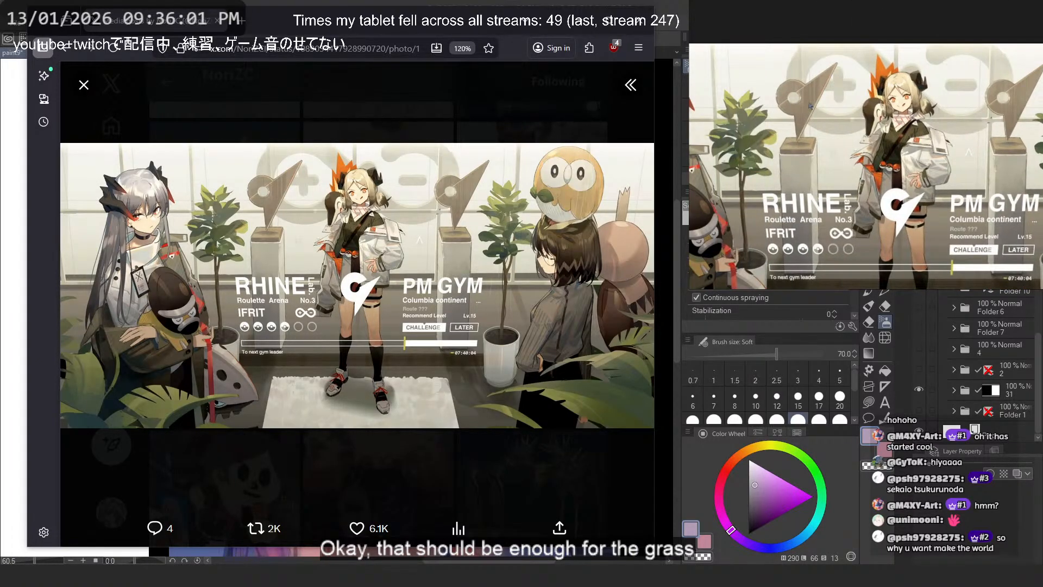
pyautogui.scroll(-2, 809, 105)
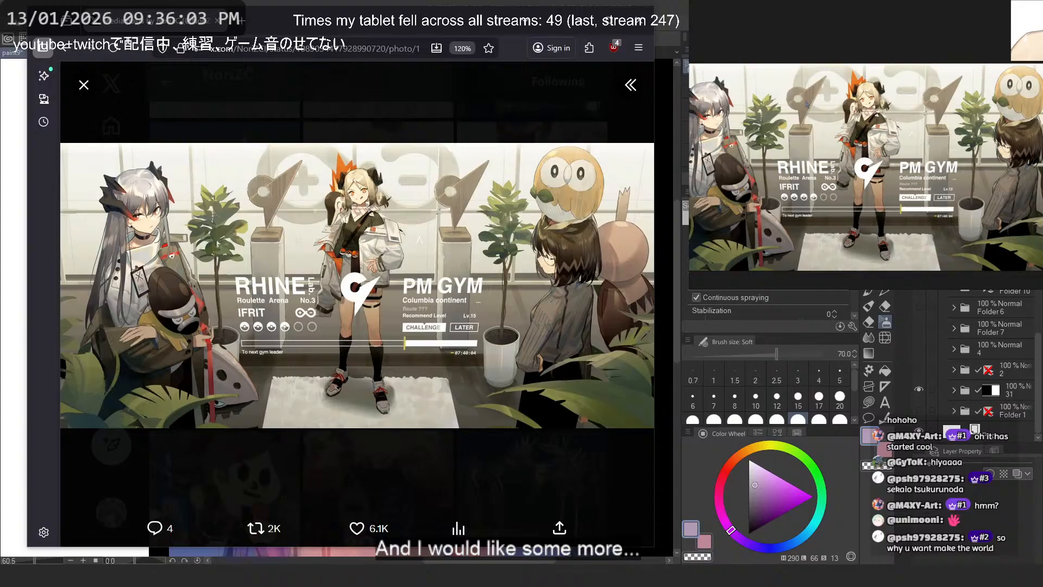
pyautogui.moveTo(1042, 86); pyautogui.dragTo(1031, 67)
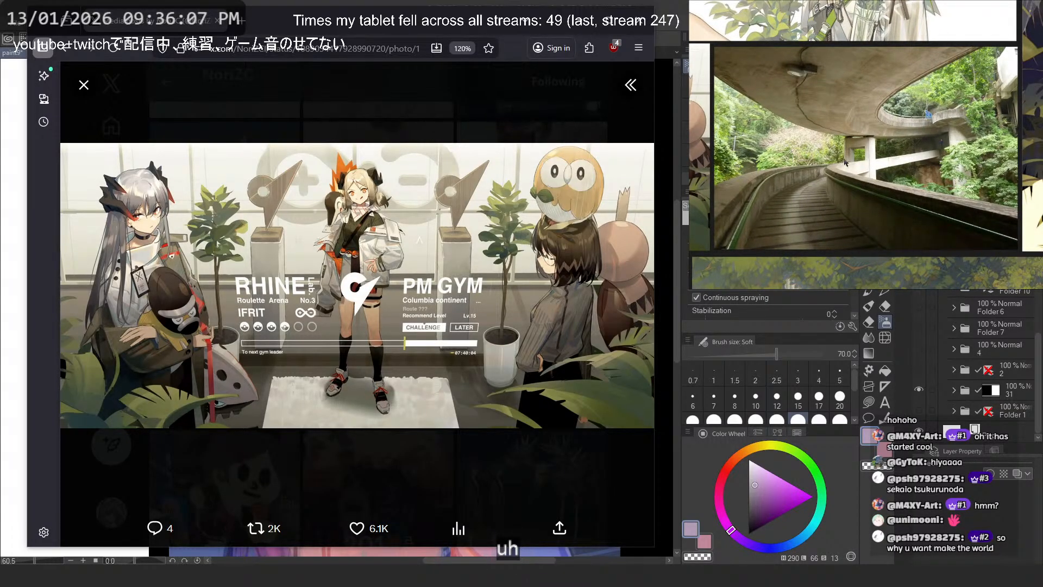
pyautogui.scroll(1, 845, 161)
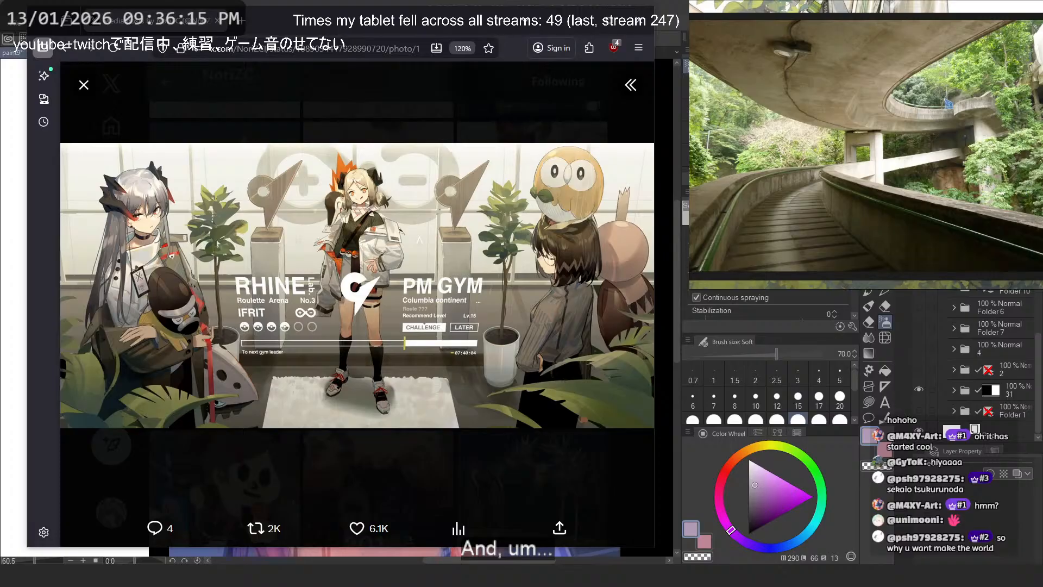
pyautogui.click(579, 21)
pyautogui.click(918, 107)
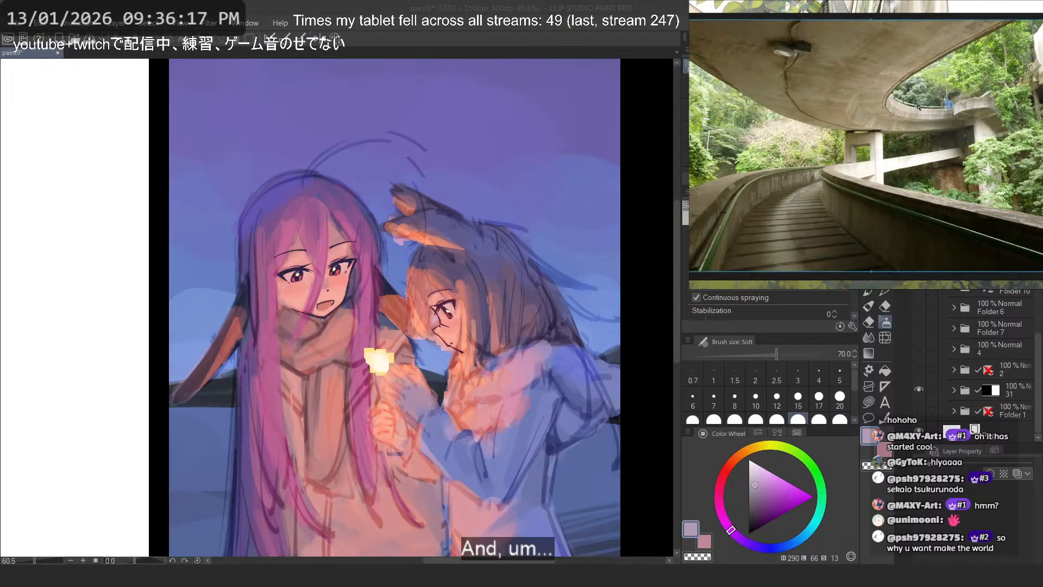
pyautogui.click(919, 390)
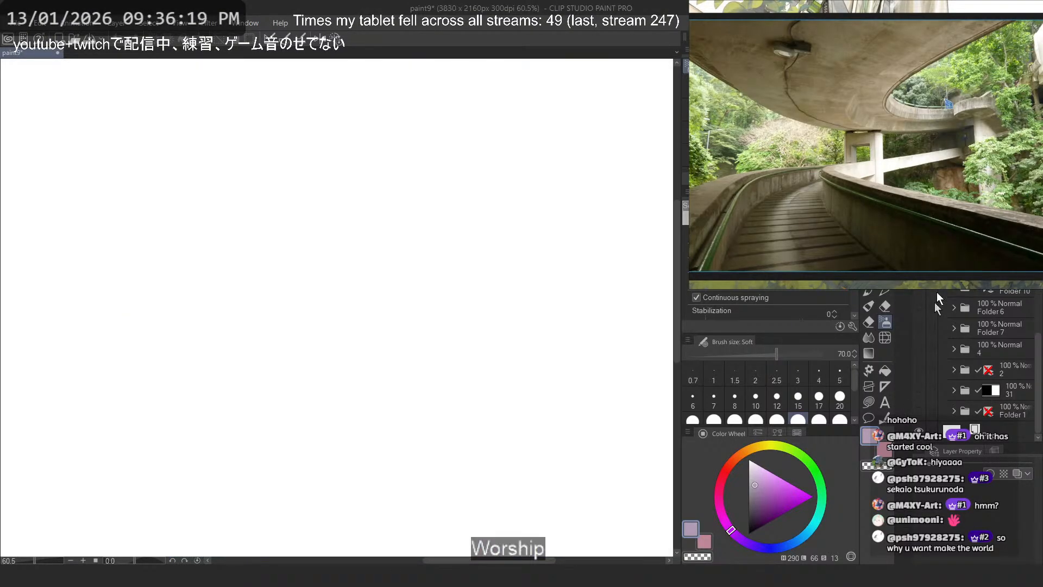
pyautogui.scroll(-6, 496, 241)
pyautogui.hotkey('ctrl', 'v')
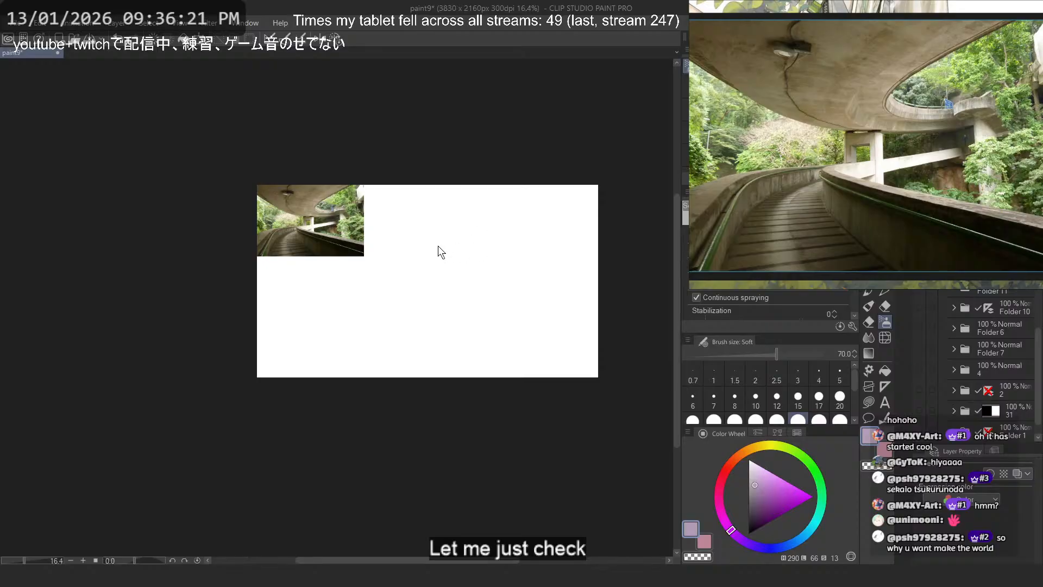
# - Scale the pasted walkway photo up to 271% so it fills the canvas height
pyautogui.hotkey('ctrl', 't')
pyautogui.moveTo(365, 256); pyautogui.dragTo(547, 336)
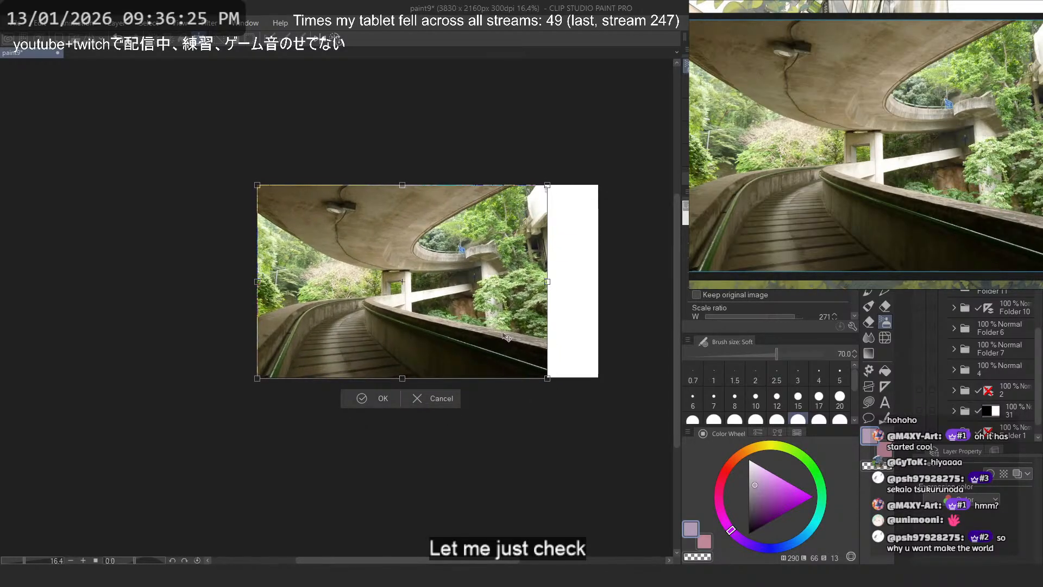
pyautogui.press('Return')
# - Copy the entire grid from thirds.png and paste it over the walkway photo in the painting document
pyautogui.scroll(2, 572, 278)
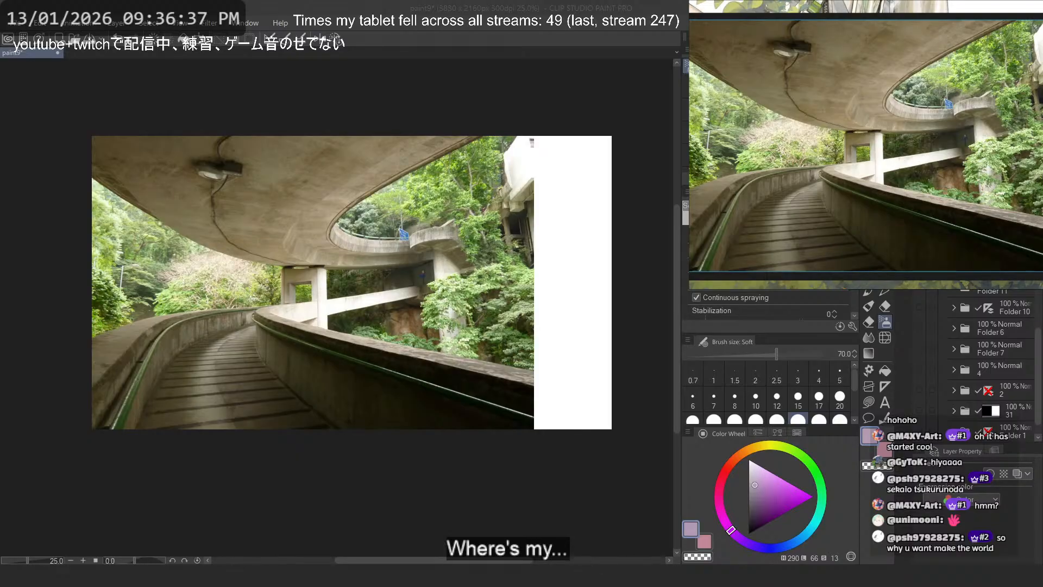
pyautogui.hotkey('ctrl', 'a')
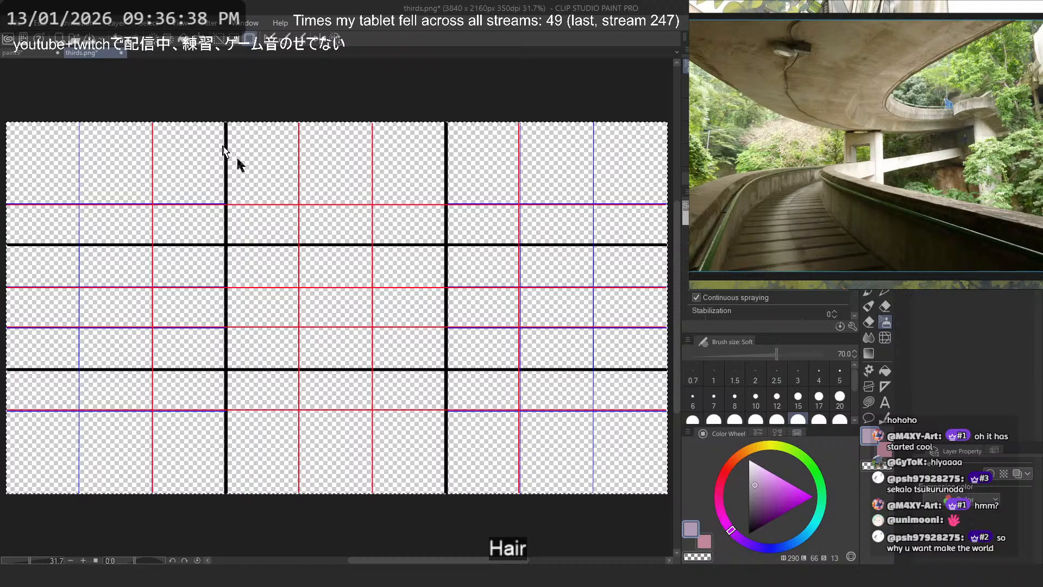
pyautogui.hotkey('ctrl', 'c')
pyautogui.click(26, 55)
pyautogui.hotkey('ctrl', 'v')
pyautogui.scroll(-2, 991, 379)
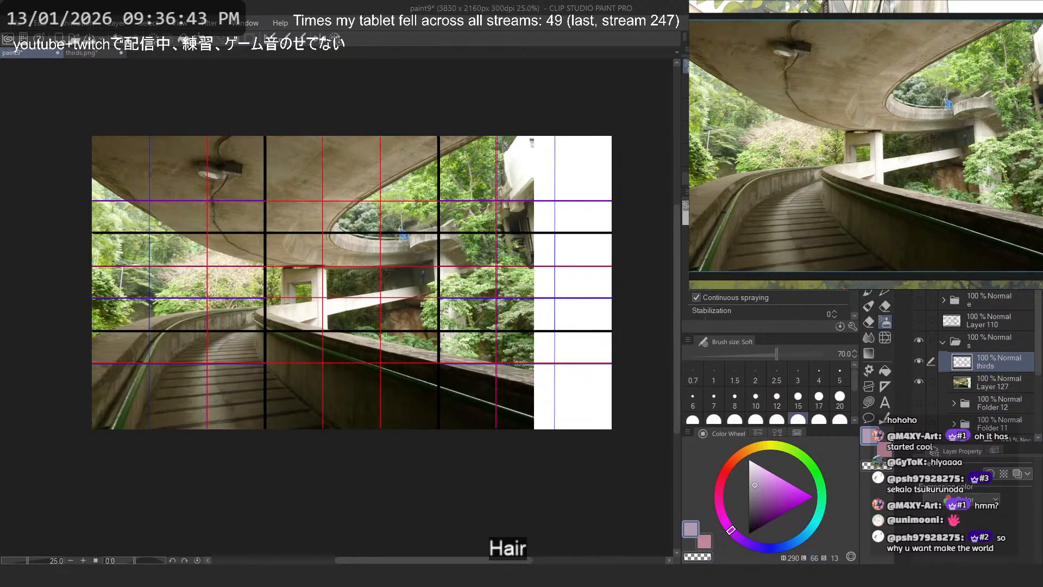
# - Group the thirds grid and walkway photo layers into a folder named 13
pyautogui.hotkey('ctrl', 'g')
pyautogui.doubleClick(999, 367)
pyautogui.write('13')
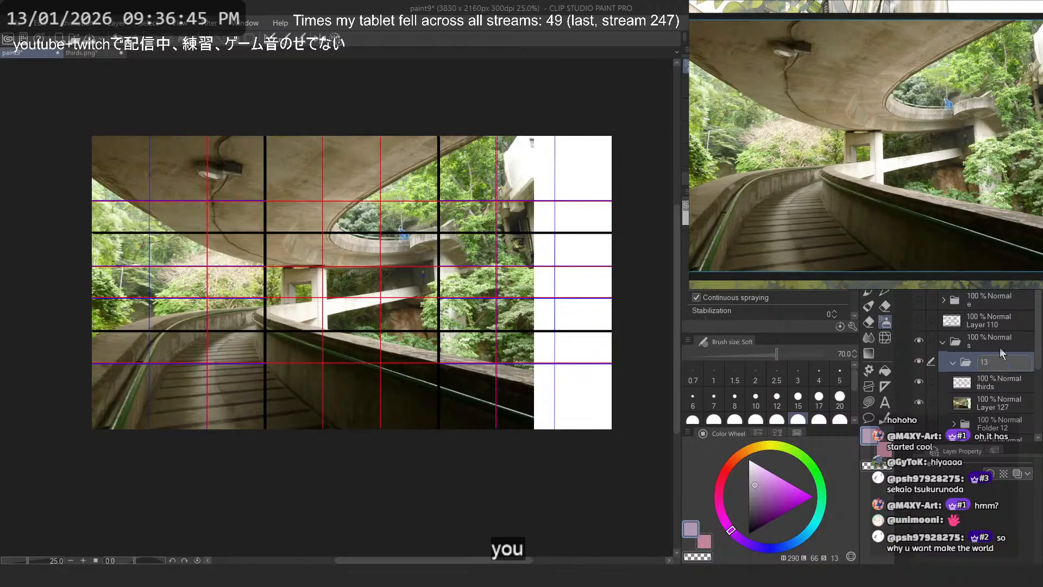
# - Move the walkway photo layer right so it sits roughly centred between the canvas's side edges
pyautogui.click(994, 403)
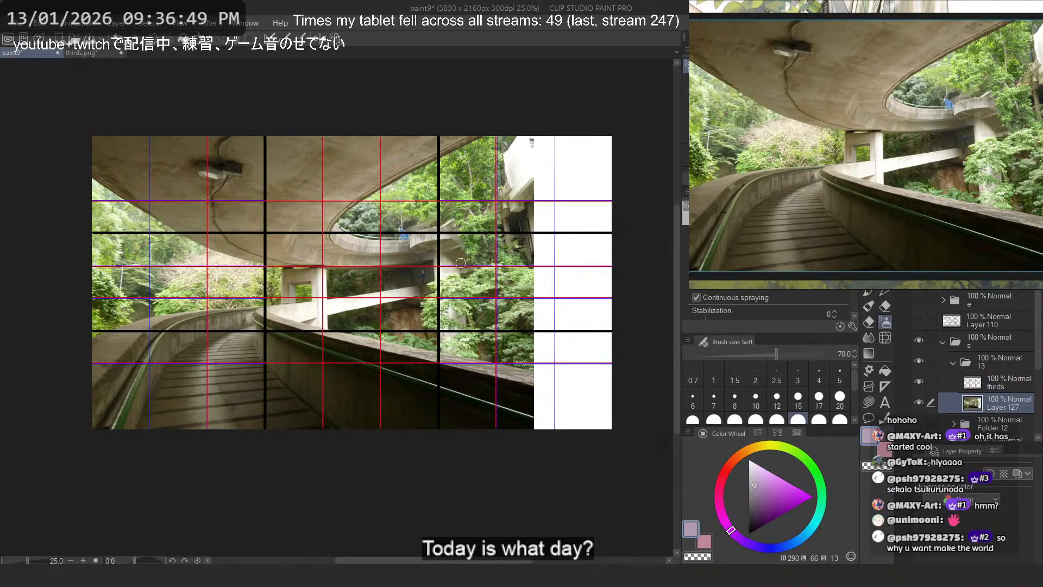
pyautogui.hotkey('ctrl', 't')
pyautogui.moveTo(345, 306); pyautogui.dragTo(394, 306)
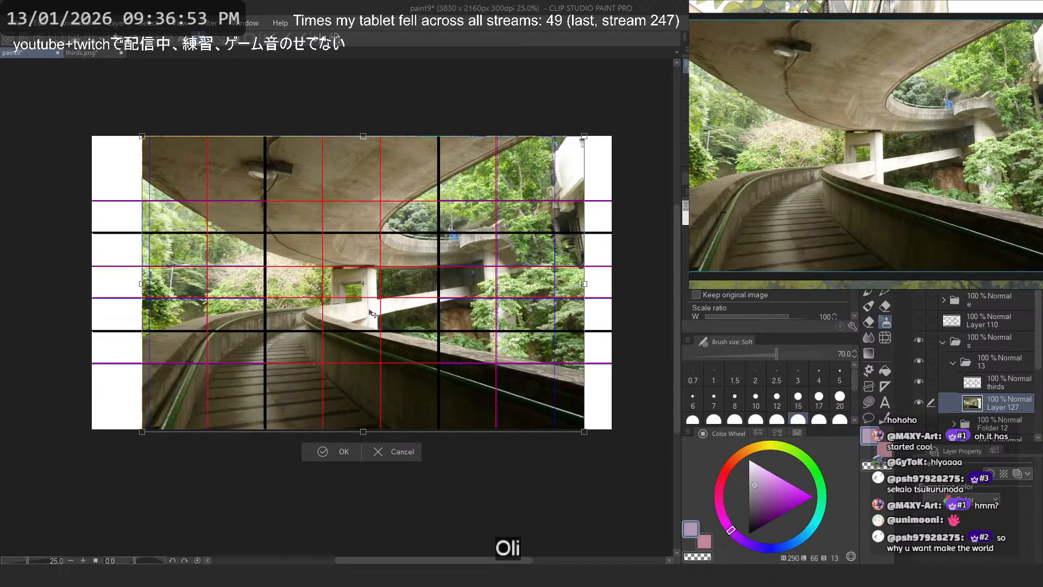
pyautogui.press('Return')
pyautogui.moveTo(217, 307)
pyautogui.mouseDown()
pyautogui.moveTo(204, 339)
pyautogui.moveTo(218, 356)
pyautogui.moveTo(304, 375)
pyautogui.moveTo(218, 348)
pyautogui.mouseUp()
pyautogui.hotkey('ctrl', 'z')
# - Lower the walkway photo layer's opacity to 41% and the thirds grid layer's opacity to 19%
pyautogui.click(1001, 382)
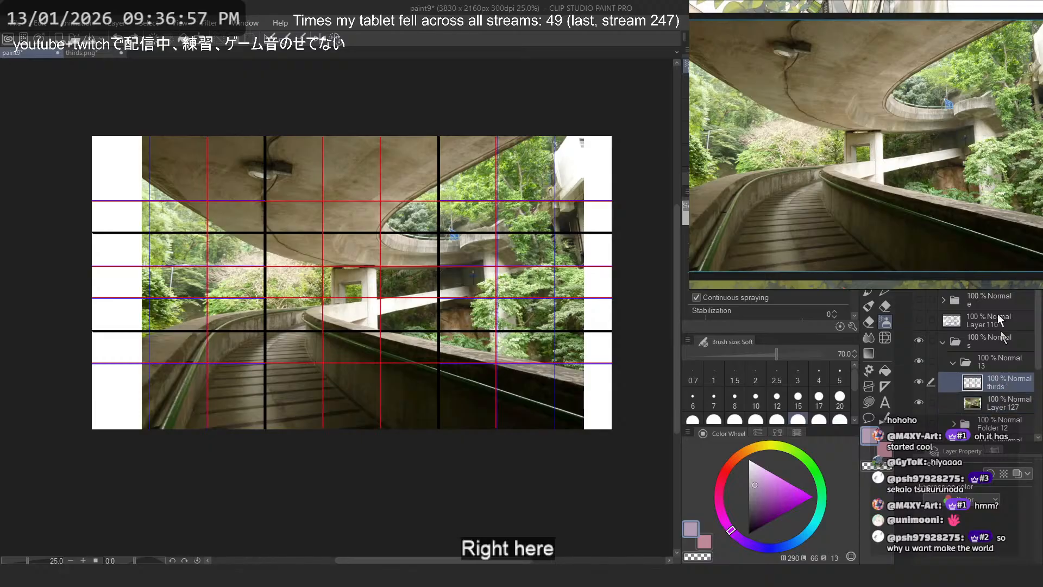
pyautogui.click(993, 409)
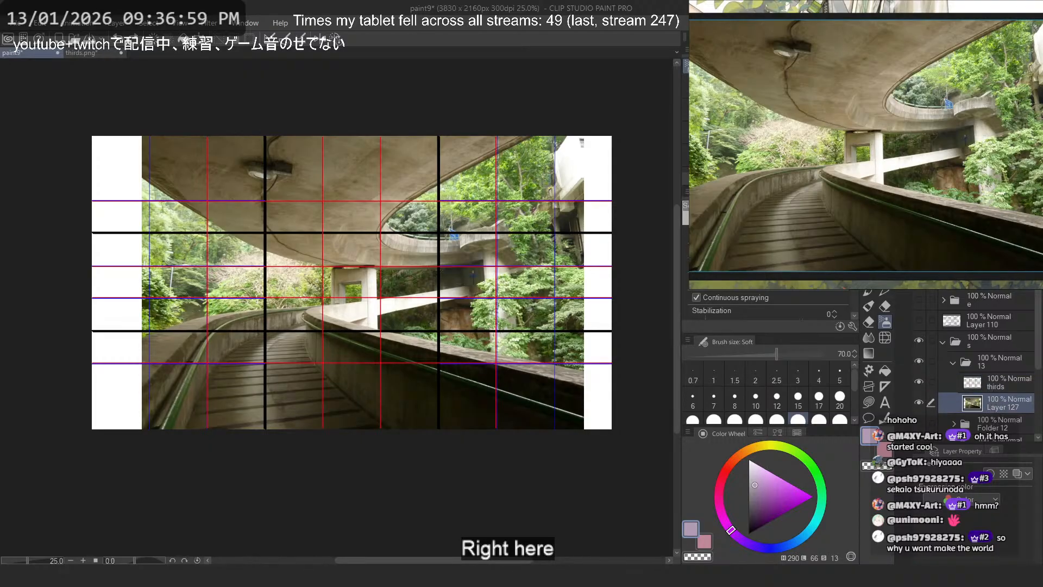
pyautogui.moveTo(1005, 255)
pyautogui.mouseDown()
pyautogui.moveTo(988, 255)
pyautogui.moveTo(997, 255)
pyautogui.mouseUp()
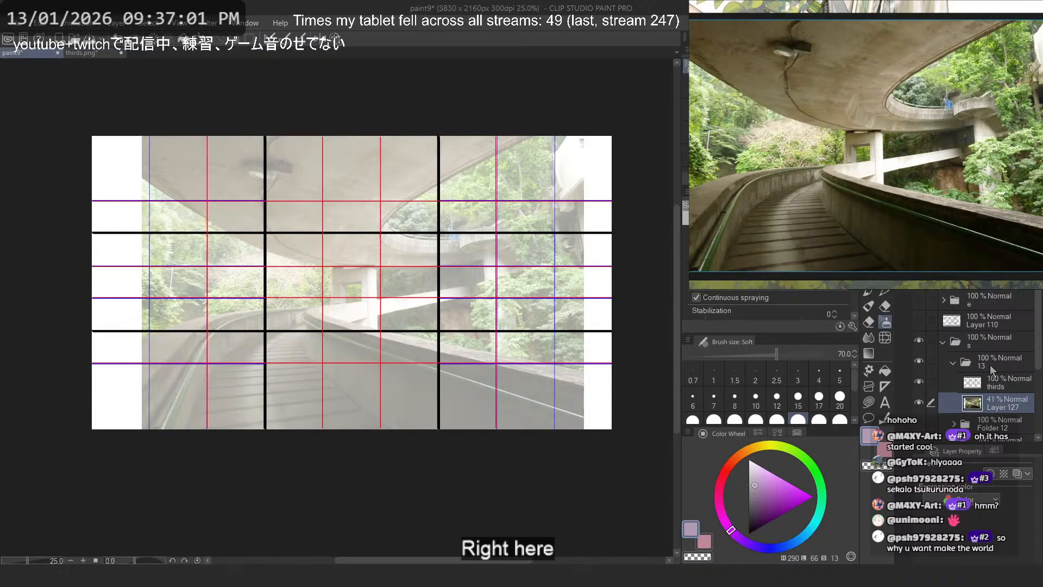
pyautogui.click(993, 382)
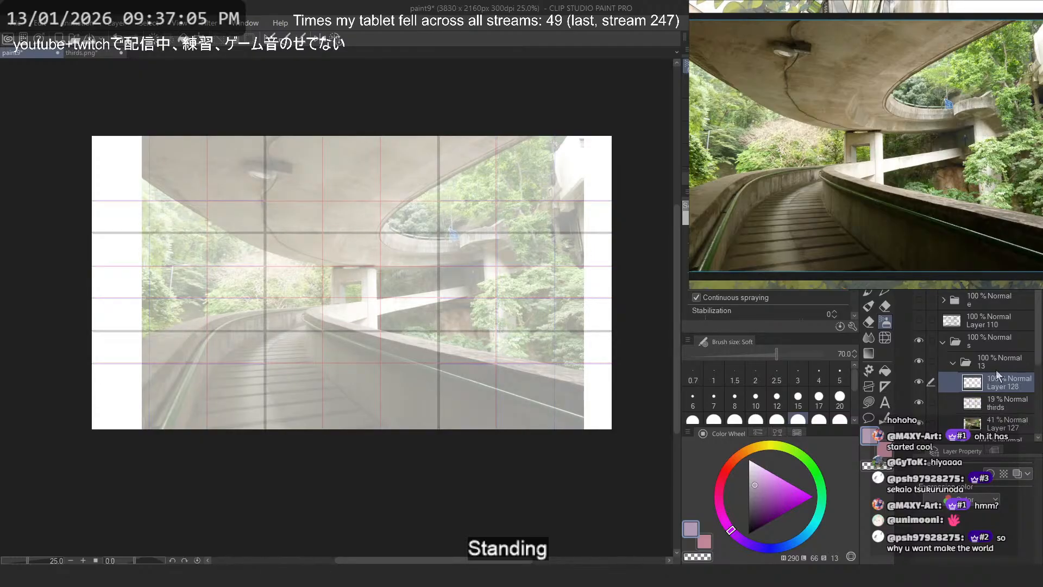
# - Add a new layer above the thirds grid and set up the Softer brush at size 20 in black
pyautogui.hotkey('ctrl', 'shift', 'n')
pyautogui.press('p')
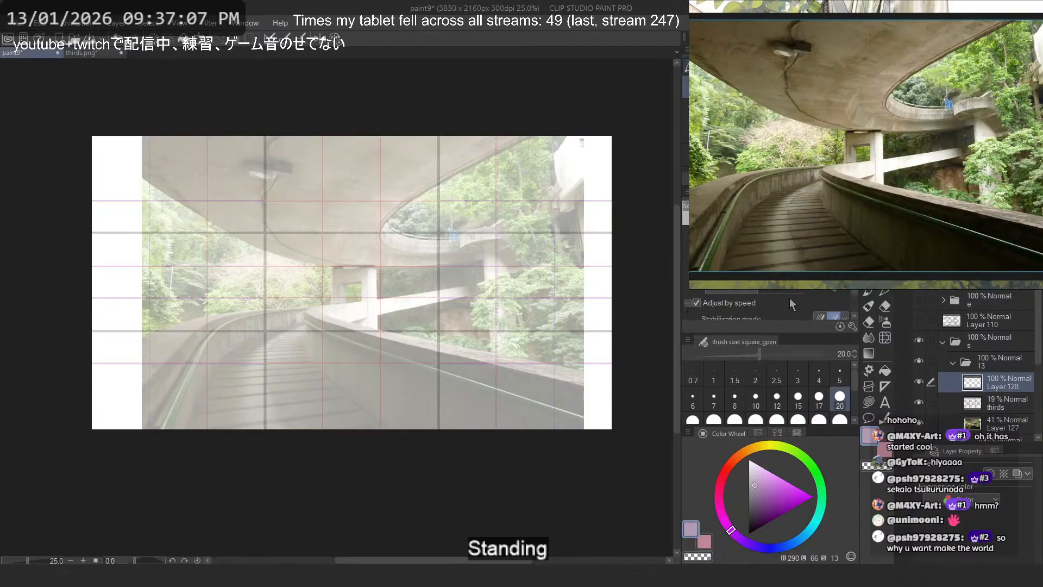
pyautogui.moveTo(292, 354); pyautogui.dragTo(333, 347)
pyautogui.scroll(1, 225, 321)
pyautogui.press('p')
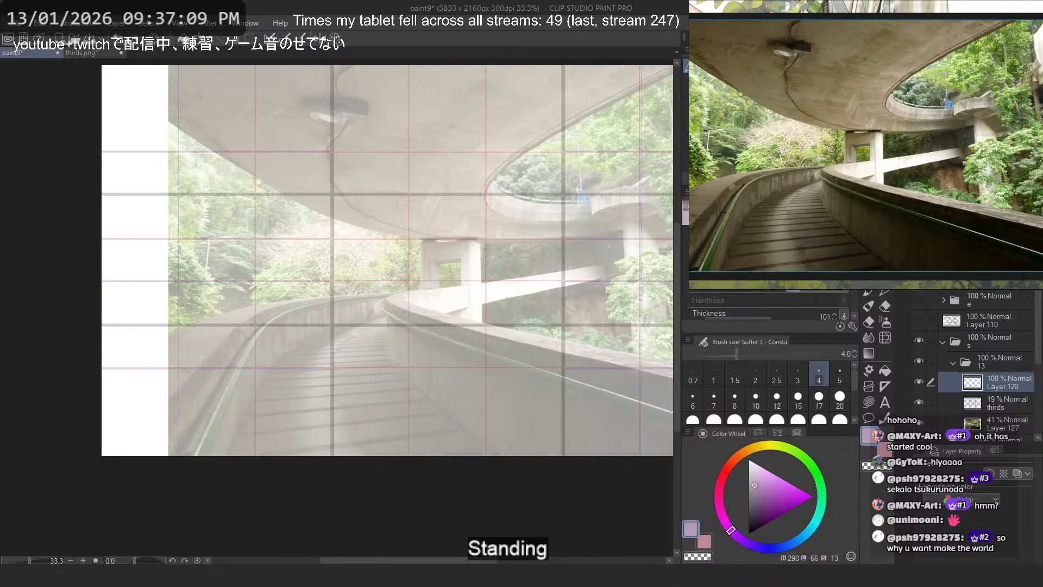
pyautogui.click(744, 131)
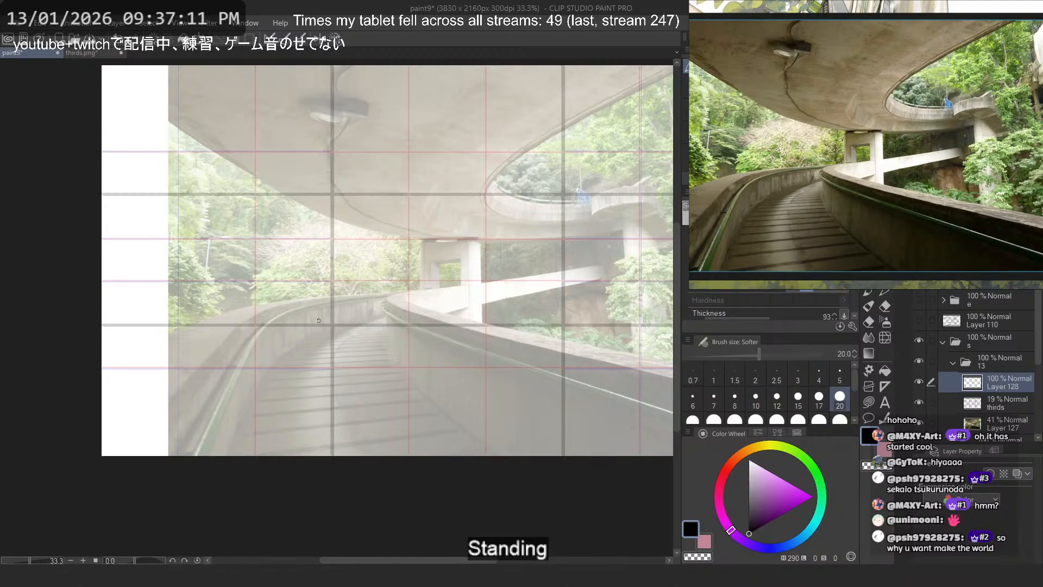
# - Sketch a rough figure placeholder with overlapping ovals and gesture lines on the walkway, beside the left vertical thirds line
pyautogui.scroll(1, 325, 272)
pyautogui.moveTo(326, 362); pyautogui.dragTo(302, 404)
pyautogui.moveTo(350, 447); pyautogui.dragTo(326, 429)
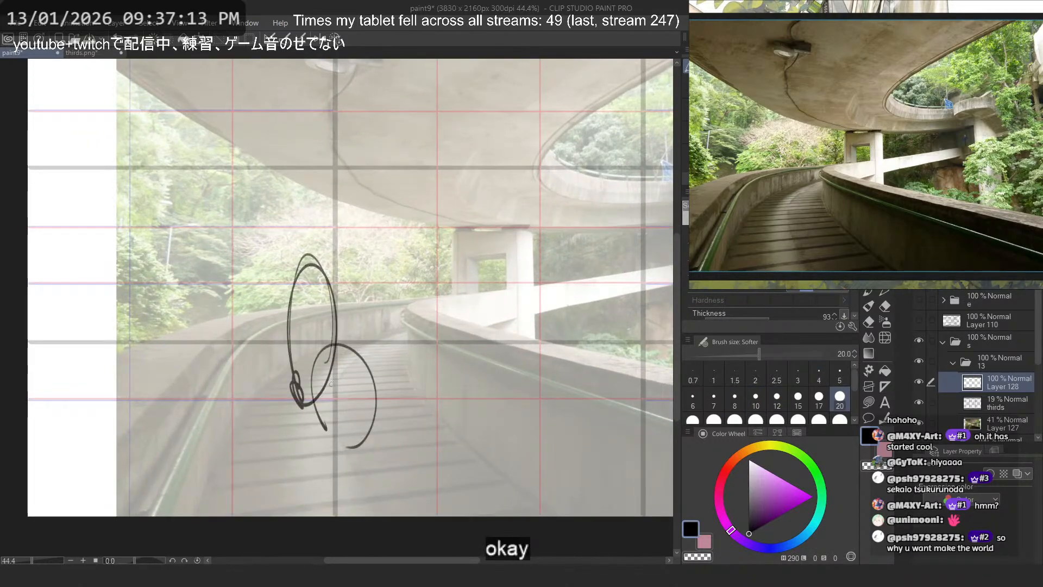
pyautogui.hotkey('ctrl', 'z')
pyautogui.moveTo(352, 375); pyautogui.dragTo(295, 397)
pyautogui.hotkey('ctrl', 'z')
pyautogui.moveTo(346, 353)
pyautogui.mouseDown()
pyautogui.moveTo(299, 410)
pyautogui.moveTo(312, 425)
pyautogui.mouseUp()
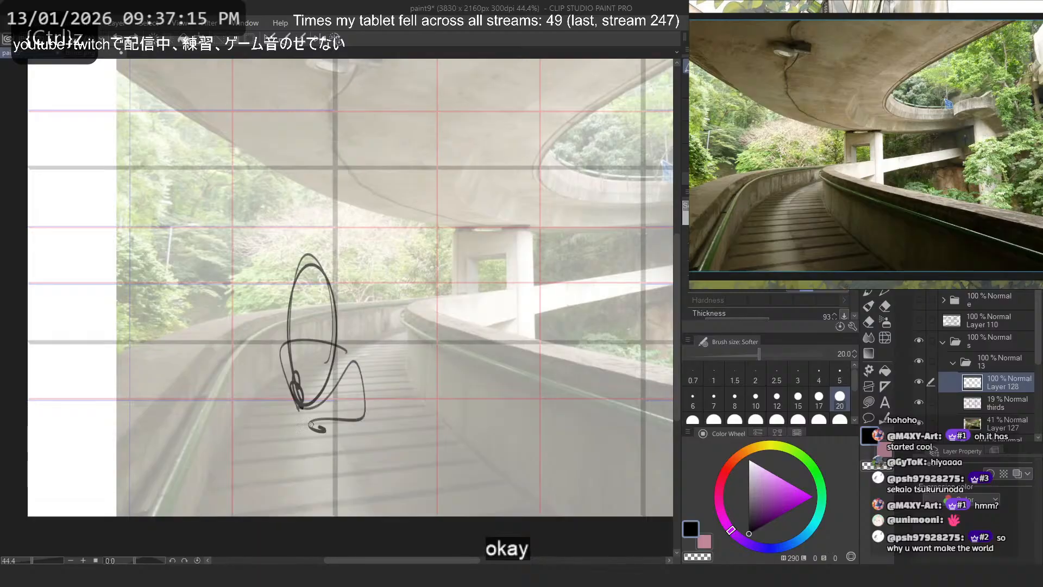
# - Try out loose composition strokes over the right-side foliage, the left side and the central walkway, undoing each one
pyautogui.scroll(-2, 326, 407)
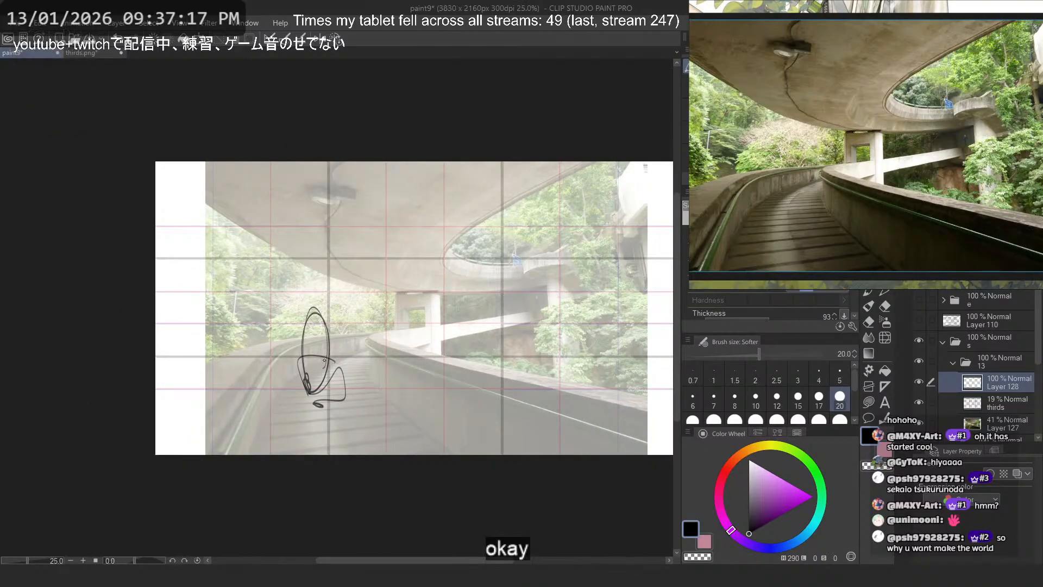
pyautogui.scroll(1, 337, 353)
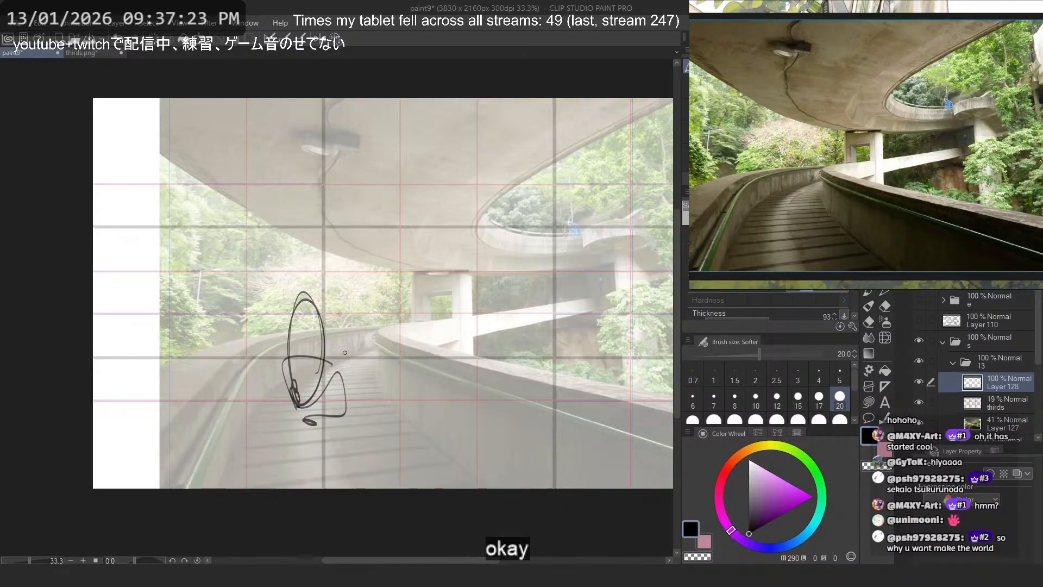
pyautogui.scroll(-1, 351, 346)
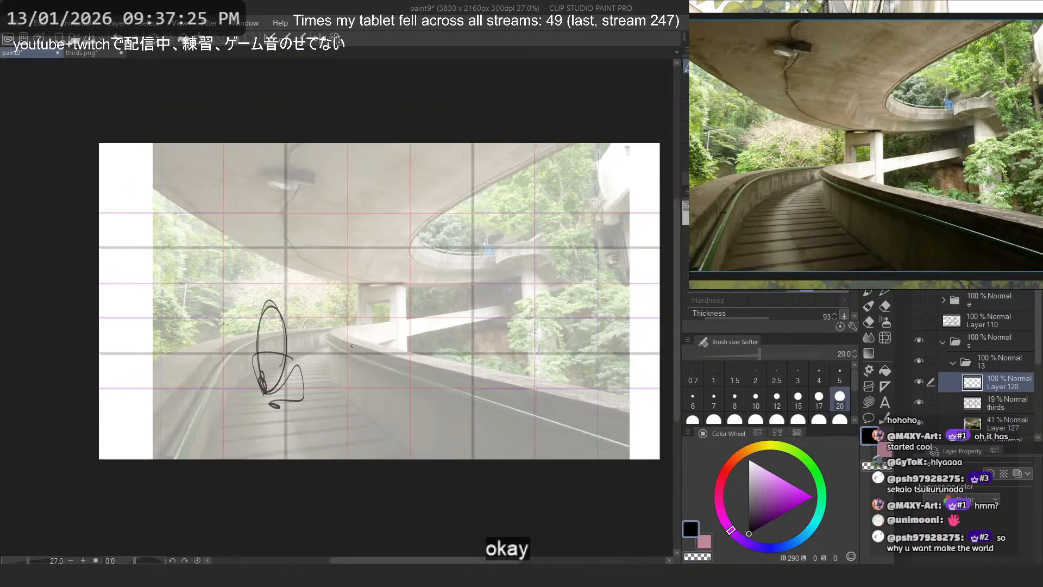
pyautogui.scroll(1, 563, 323)
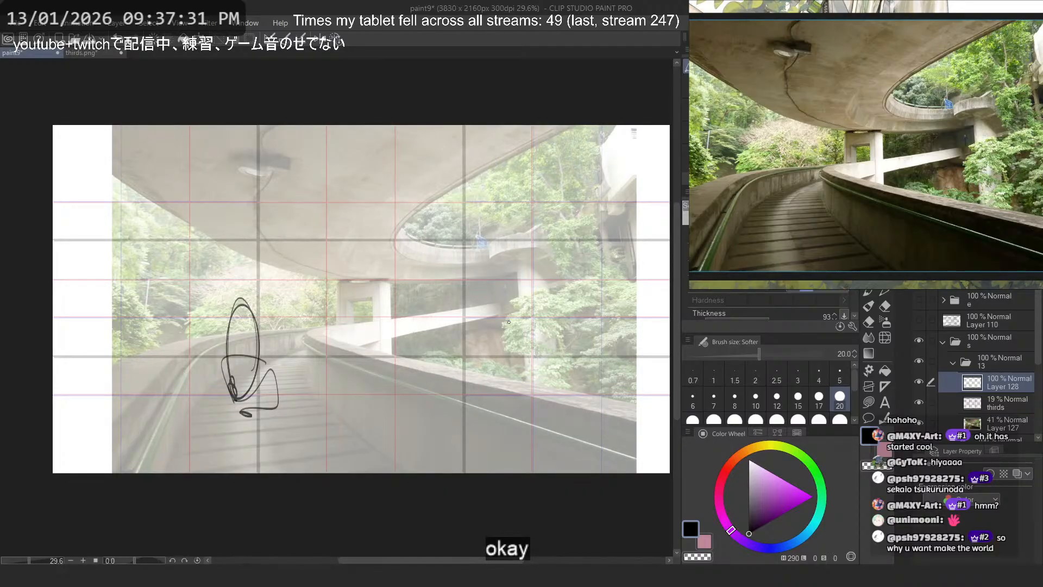
pyautogui.moveTo(535, 223); pyautogui.dragTo(480, 301)
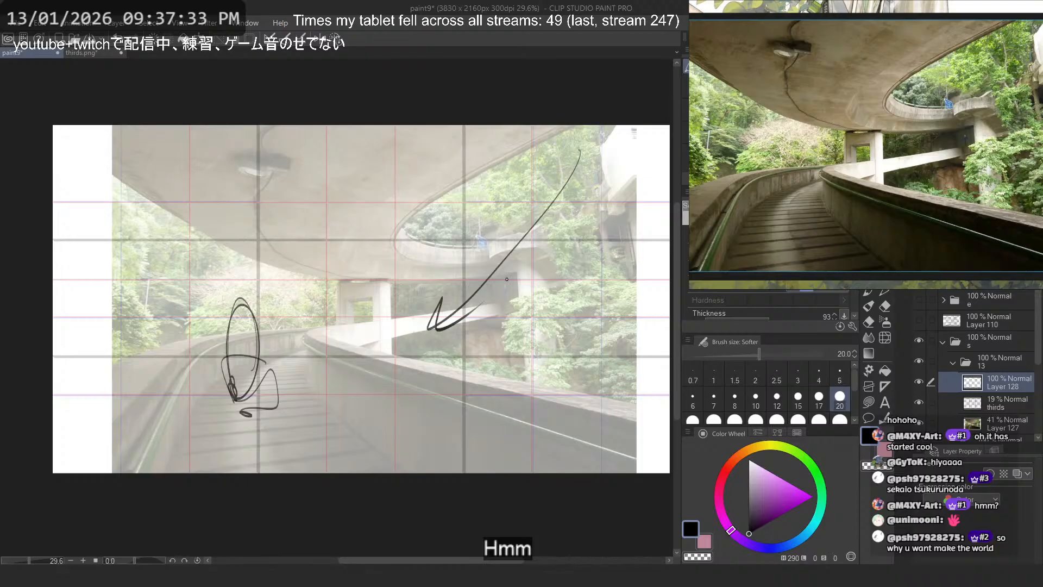
pyautogui.hotkey('ctrl', 'z')
pyautogui.moveTo(123, 178); pyautogui.dragTo(176, 276)
pyautogui.hotkey('ctrl', 'z')
pyautogui.moveTo(244, 158)
pyautogui.mouseDown()
pyautogui.moveTo(364, 261)
pyautogui.moveTo(326, 272)
pyautogui.moveTo(288, 470)
pyautogui.mouseUp()
pyautogui.hotkey('ctrl', 'z')
pyautogui.moveTo(512, 176)
pyautogui.mouseDown()
pyautogui.moveTo(644, 380)
pyautogui.moveTo(505, 321)
pyautogui.moveTo(592, 383)
pyautogui.mouseUp()
pyautogui.hotkey('ctrl', 'z')
pyautogui.moveTo(219, 281)
pyautogui.mouseDown()
pyautogui.moveTo(95, 265)
pyautogui.moveTo(348, 303)
pyautogui.moveTo(166, 239)
pyautogui.mouseUp()
pyautogui.hotkey('ctrl', 'z')
pyautogui.moveTo(523, 234)
pyautogui.mouseDown()
pyautogui.moveTo(558, 288)
pyautogui.moveTo(538, 389)
pyautogui.moveTo(508, 375)
pyautogui.mouseUp()
pyautogui.hotkey('ctrl', 'z')
pyautogui.moveTo(600, 157)
pyautogui.mouseDown()
pyautogui.moveTo(650, 282)
pyautogui.moveTo(579, 176)
pyautogui.mouseUp()
pyautogui.hotkey('ctrl', 'z')
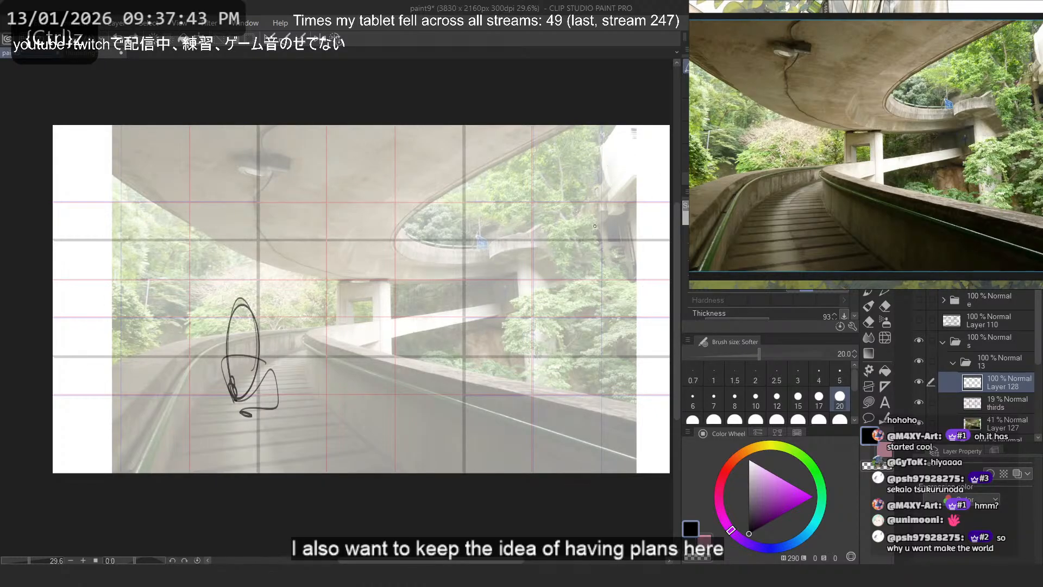
pyautogui.moveTo(498, 327)
pyautogui.mouseDown()
pyautogui.moveTo(539, 400)
pyautogui.moveTo(402, 349)
pyautogui.moveTo(525, 375)
pyautogui.moveTo(429, 375)
pyautogui.moveTo(521, 380)
pyautogui.moveTo(505, 380)
pyautogui.mouseUp()
pyautogui.hotkey('ctrl', 'z')
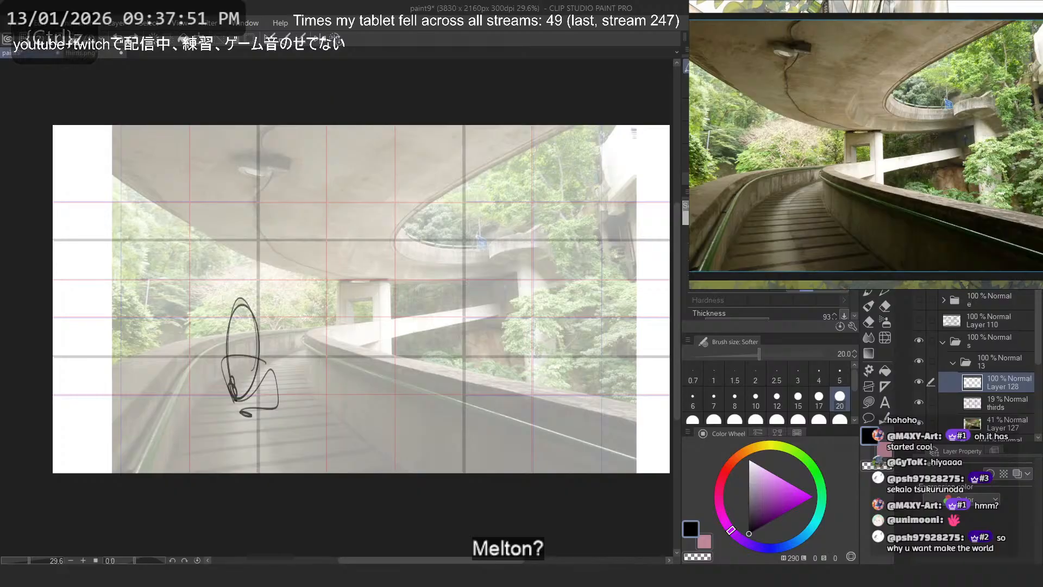
# - Look over the reference board, examining the environment and foliage images around the walkway photo
pyautogui.scroll(-6, 828, 191)
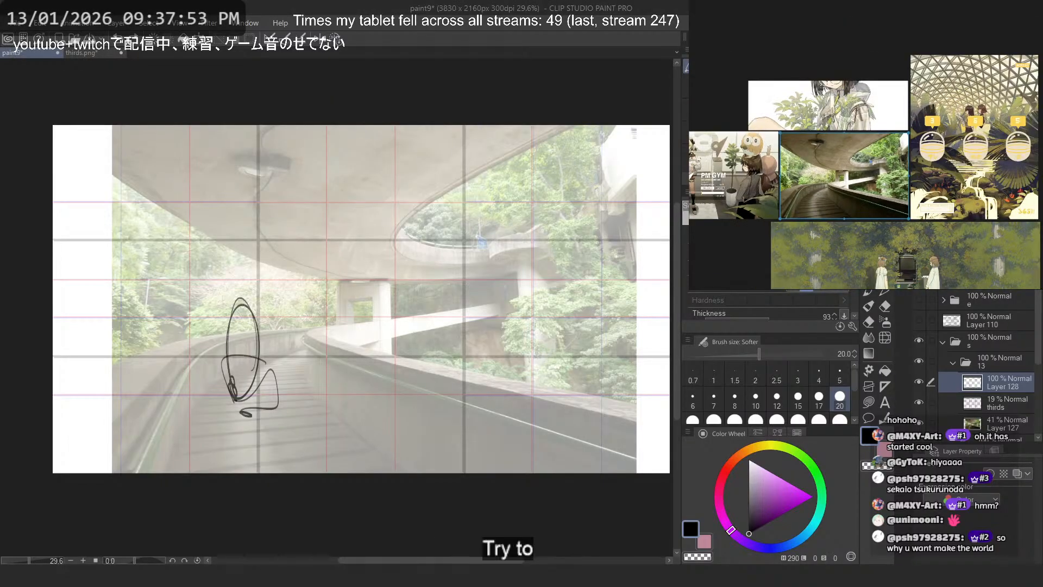
pyautogui.scroll(-3, 865, 172)
pyautogui.scroll(4, 944, 218)
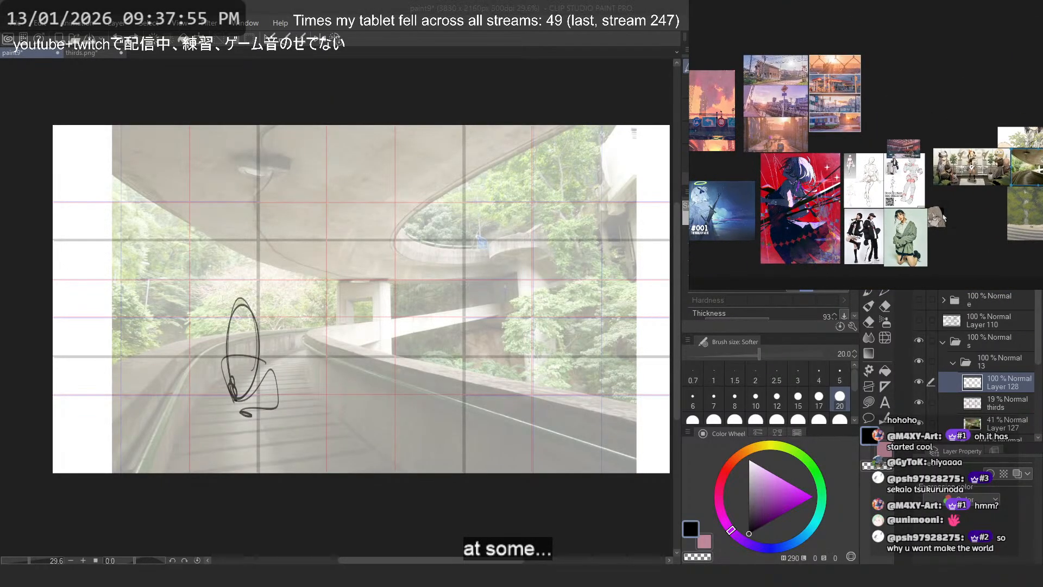
pyautogui.moveTo(823, 188); pyautogui.dragTo(733, 176)
pyautogui.scroll(3, 950, 174)
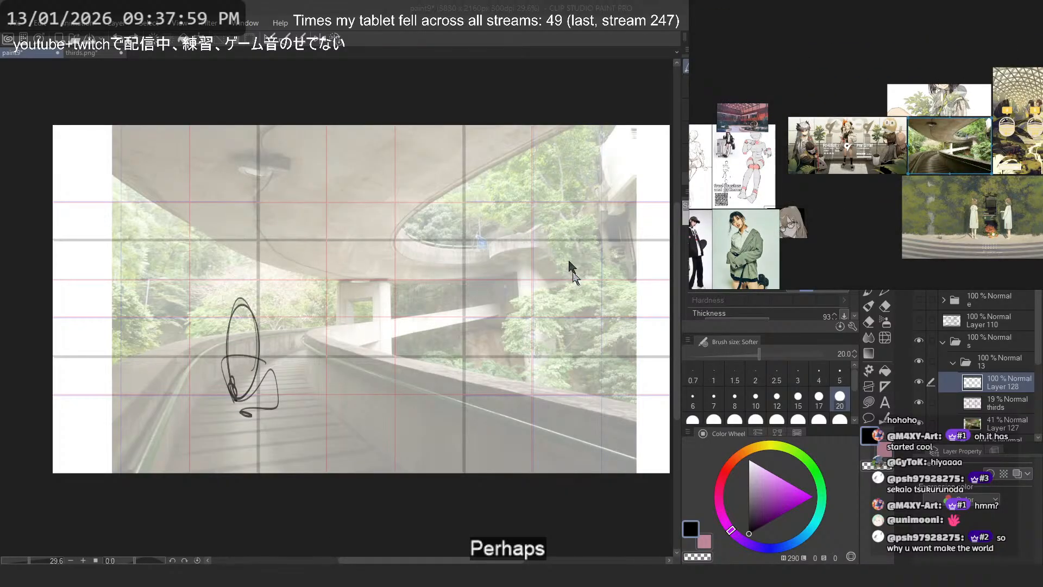
pyautogui.scroll(4, 873, 212)
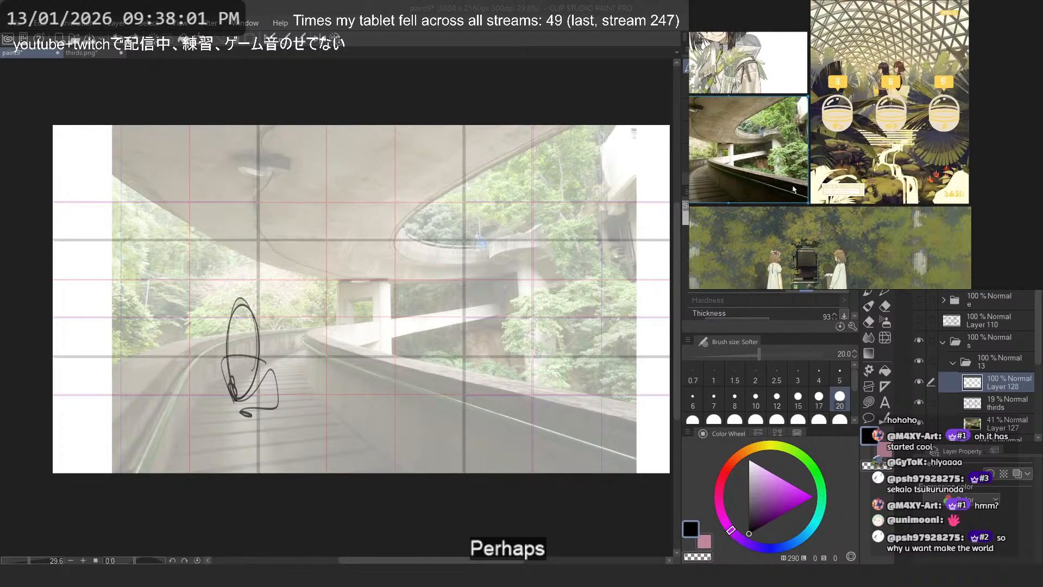
pyautogui.moveTo(873, 212); pyautogui.dragTo(960, 218)
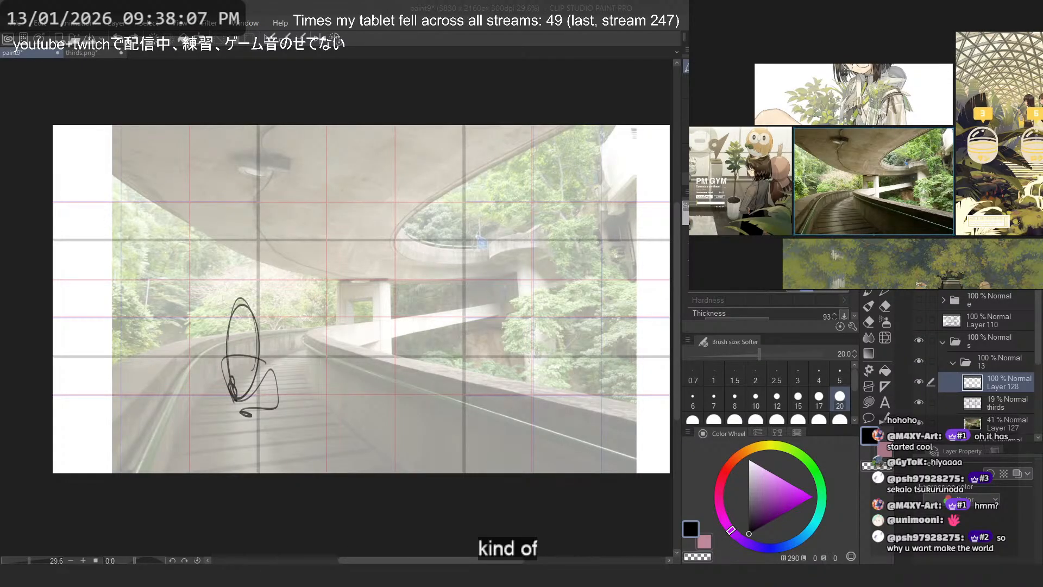
# - Switch to the browser and copy the greenhouse spiral staircase illustration from the NoriZC media gallery on X
pyautogui.hotkey('alt', 'Tab')
pyautogui.press('Escape')
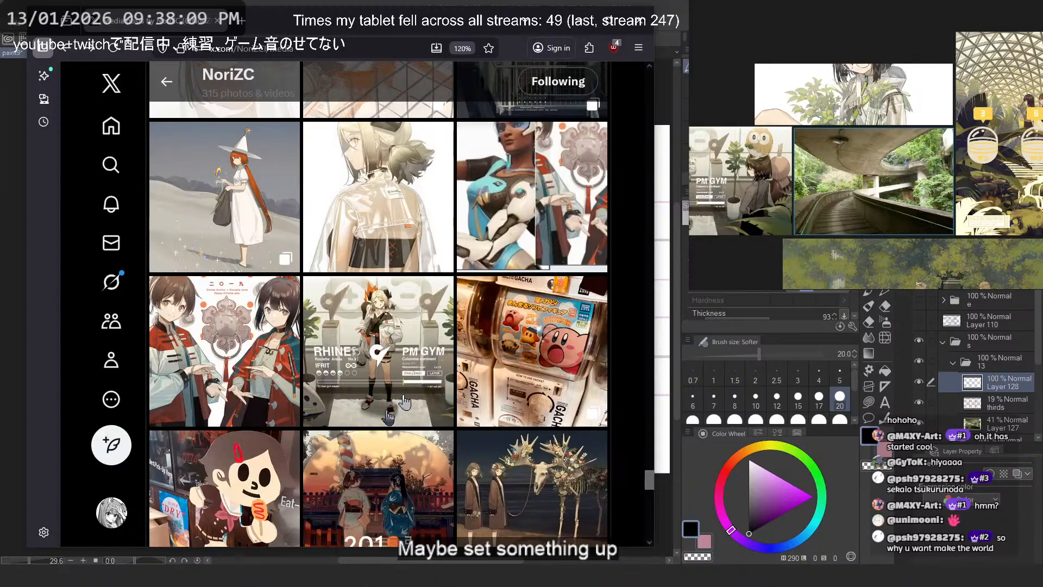
pyautogui.scroll(-6, 405, 403)
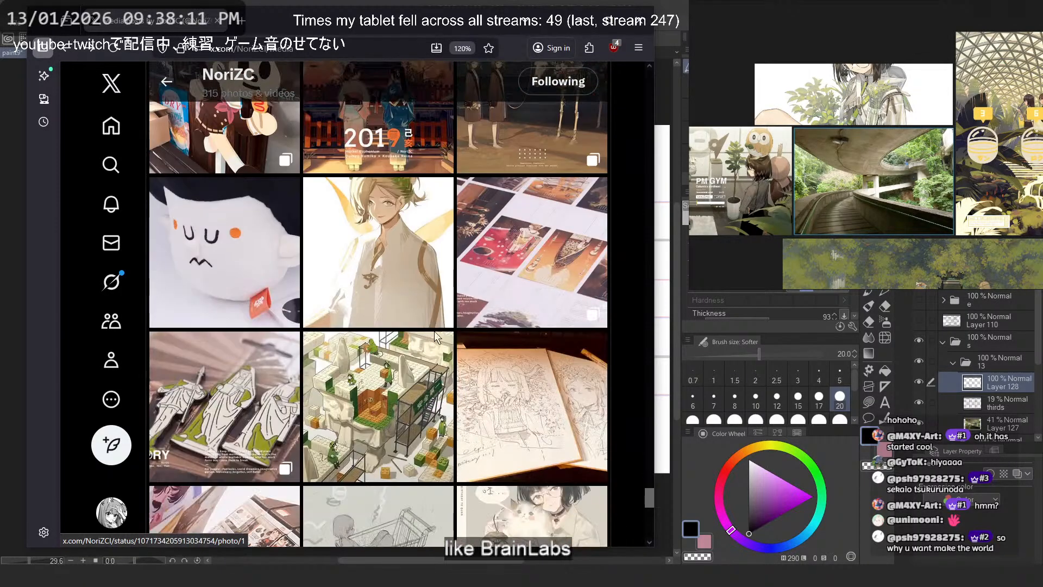
pyautogui.scroll(-4, 438, 329)
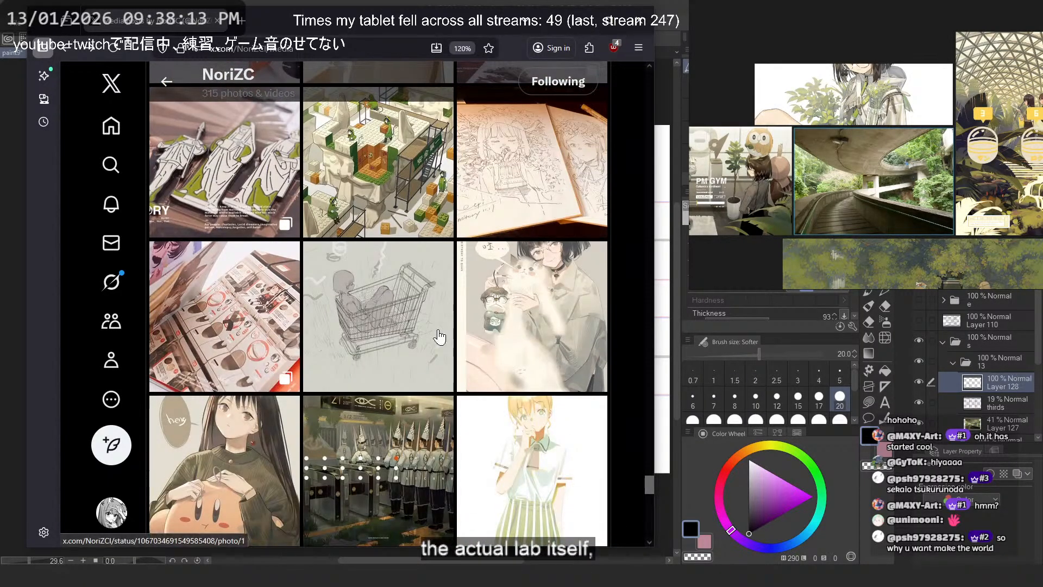
pyautogui.scroll(-5, 439, 337)
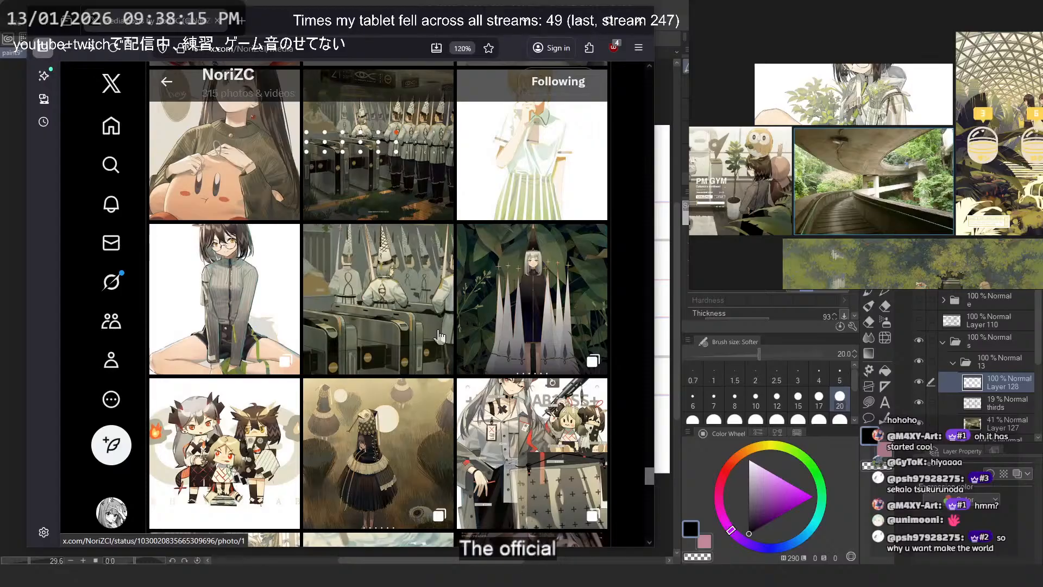
pyautogui.scroll(-6, 436, 328)
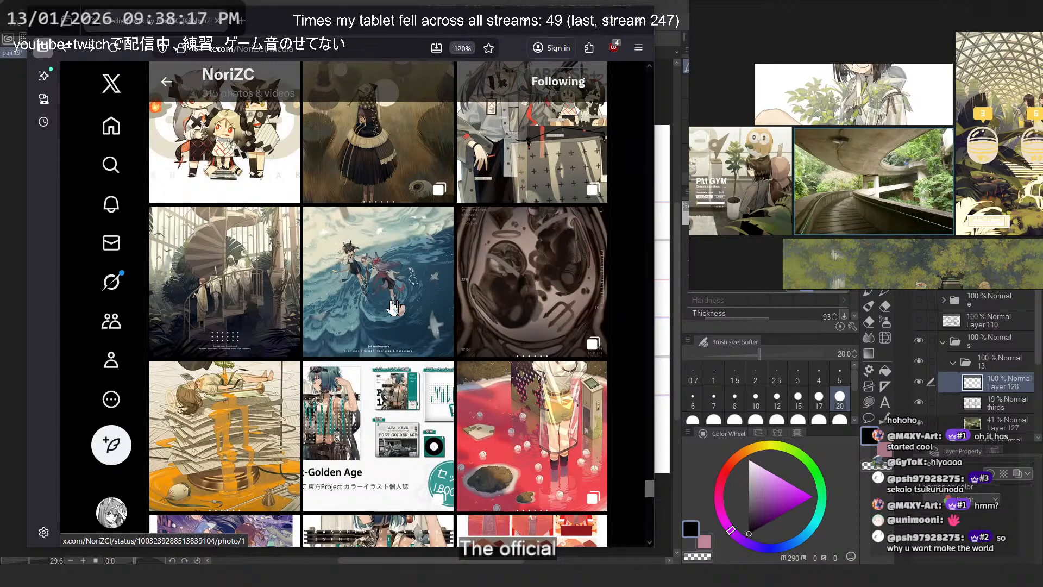
pyautogui.click(266, 299)
pyautogui.rightClick(425, 254)
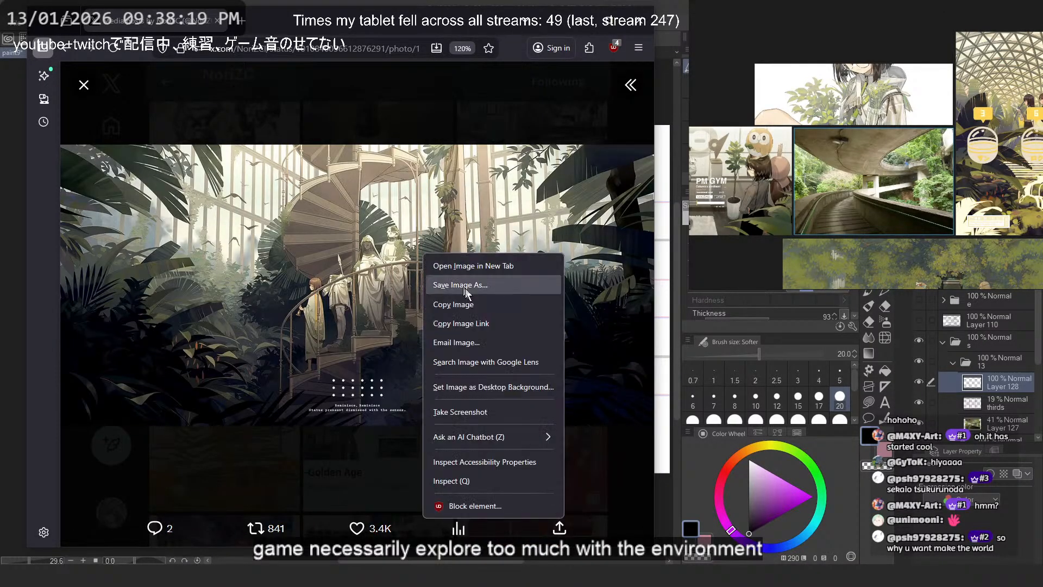
pyautogui.click(516, 302)
# - Move the PM Gym illustration above the plant drawing on the reference board and paste the greenhouse staircase illustration beside it
pyautogui.scroll(-3, 755, 211)
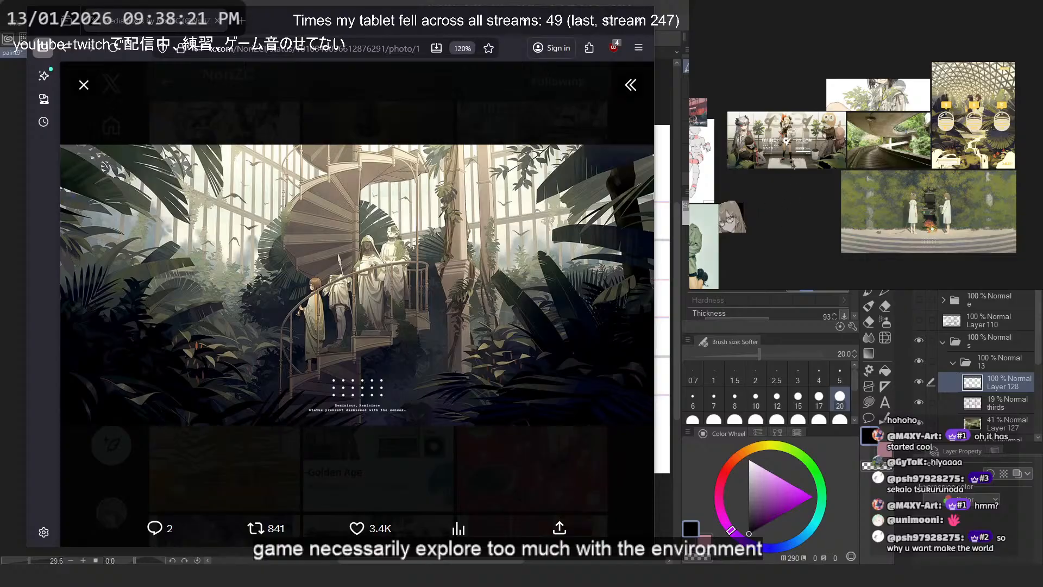
pyautogui.moveTo(794, 168); pyautogui.dragTo(878, 75)
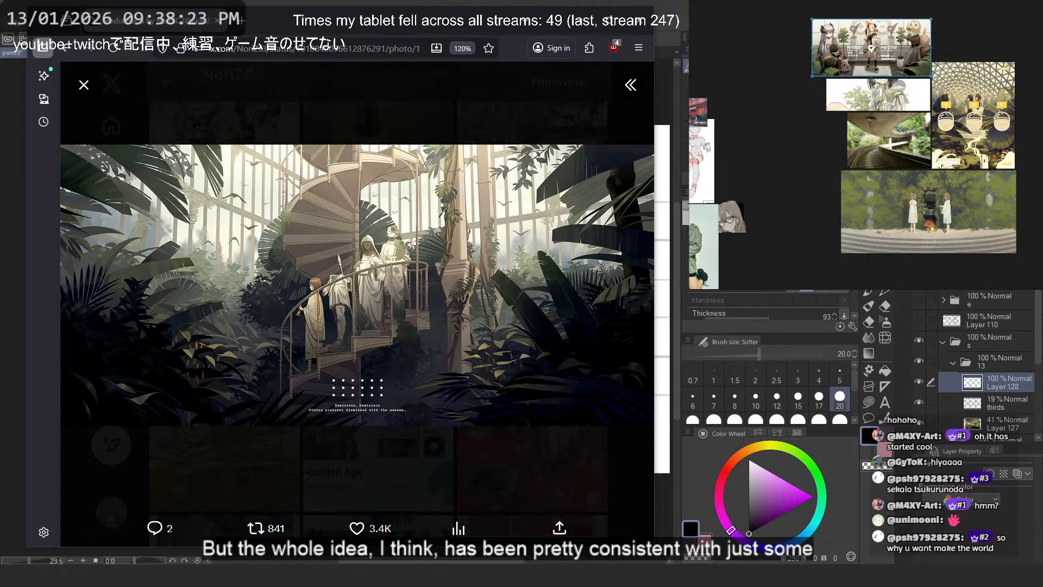
pyautogui.moveTo(989, 35); pyautogui.dragTo(966, 60)
pyautogui.hotkey('ctrl', 'v')
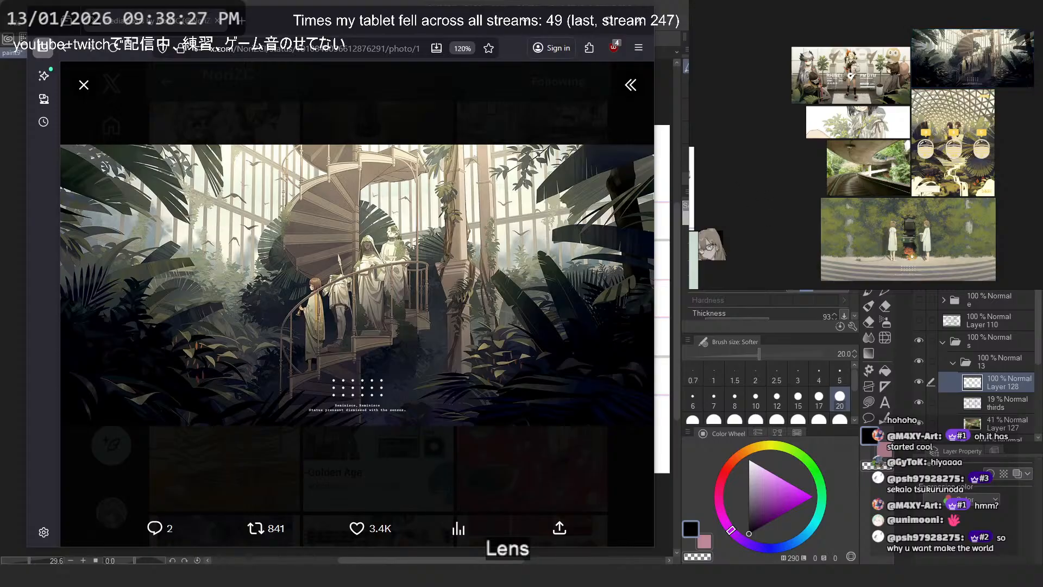
# - Close the enlarged greenhouse illustration and browse the NoriZC media gallery for more environment references
pyautogui.click(477, 102)
pyautogui.scroll(-5, 466, 221)
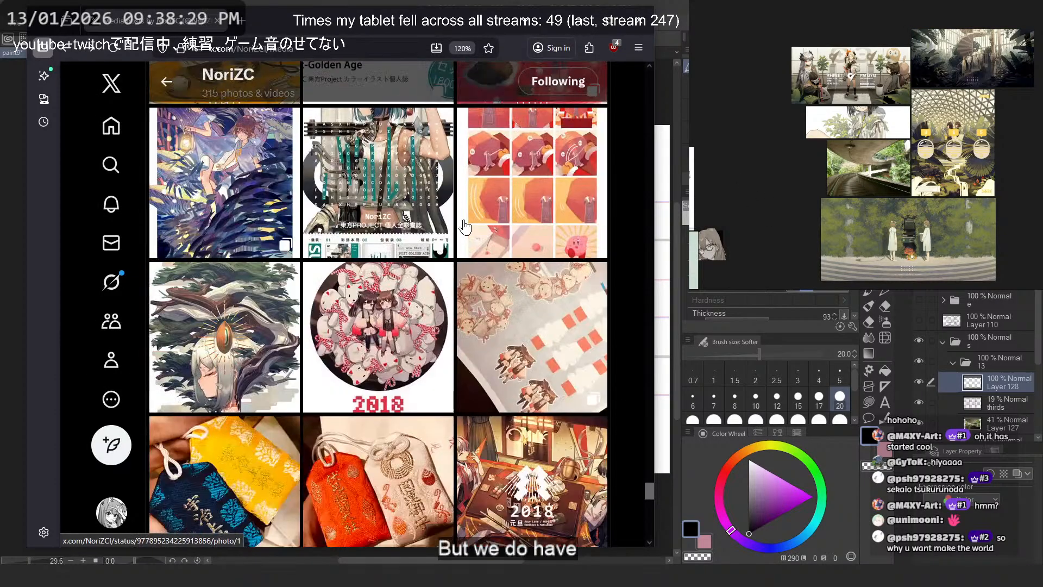
pyautogui.scroll(-2, 473, 226)
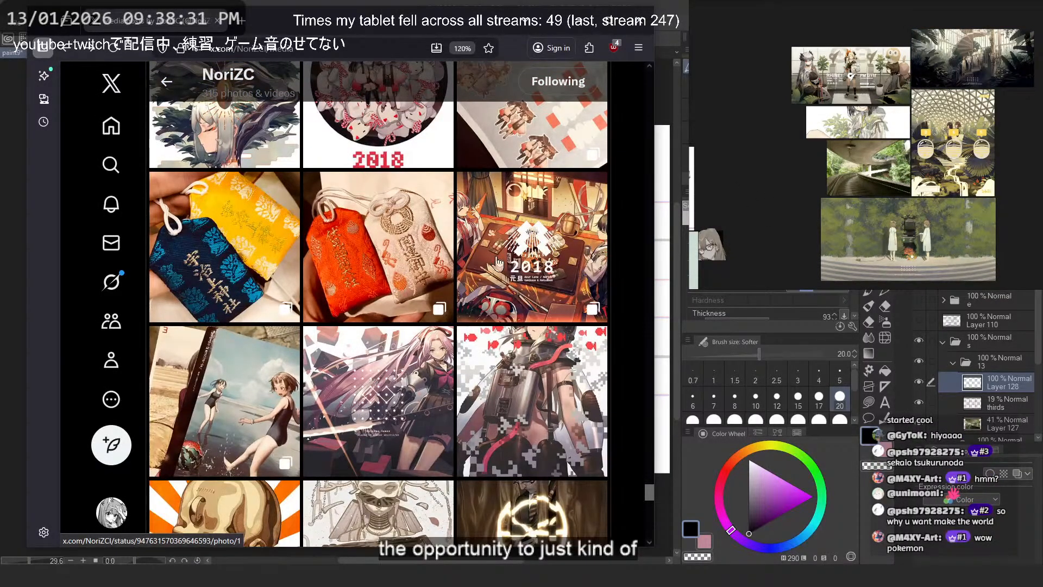
pyautogui.scroll(10, 497, 263)
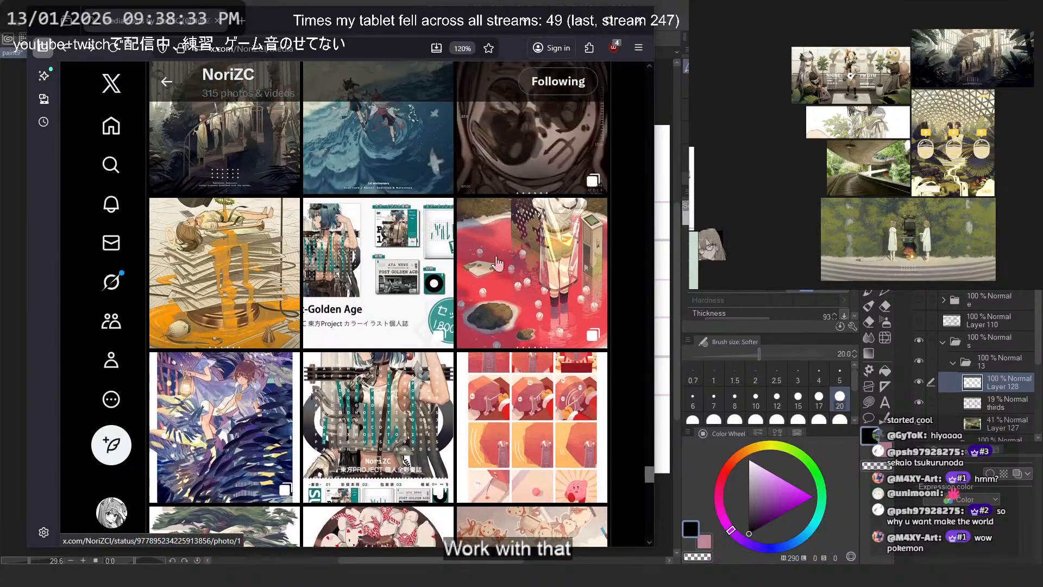
pyautogui.scroll(3, 497, 263)
pyautogui.scroll(4, 497, 264)
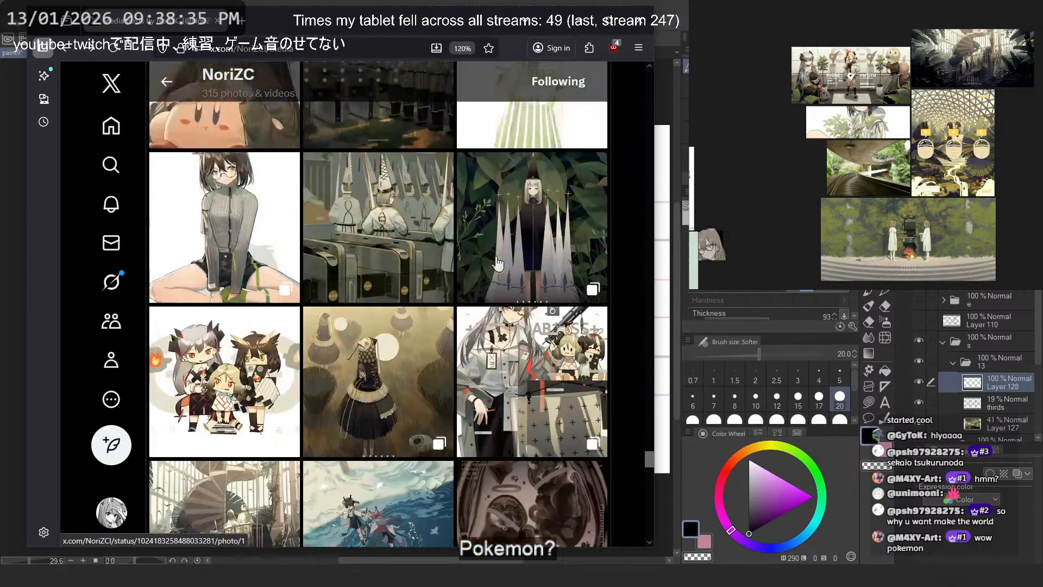
pyautogui.scroll(6, 498, 265)
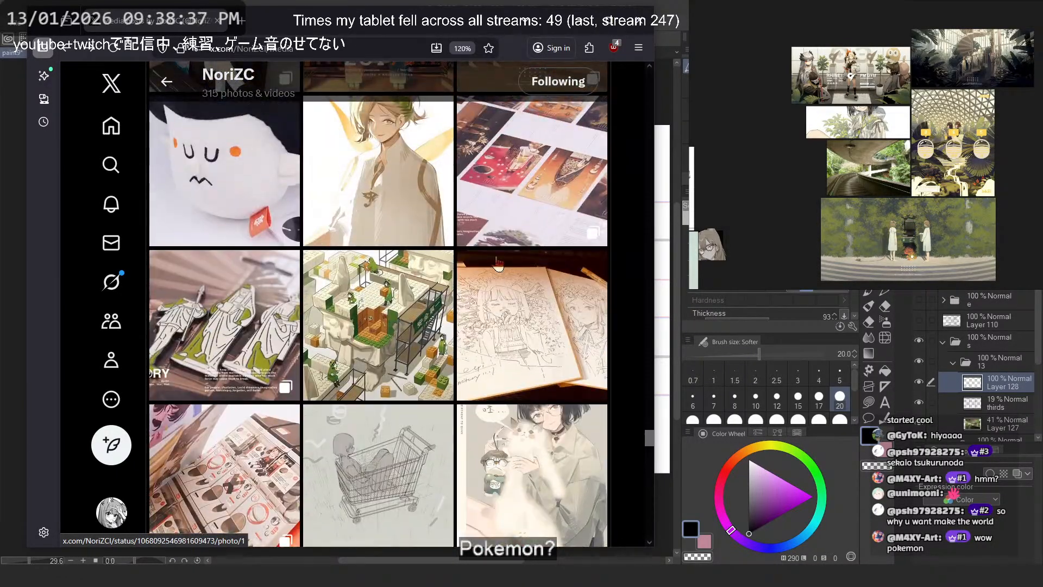
pyautogui.scroll(2, 498, 264)
pyautogui.scroll(-6, 498, 265)
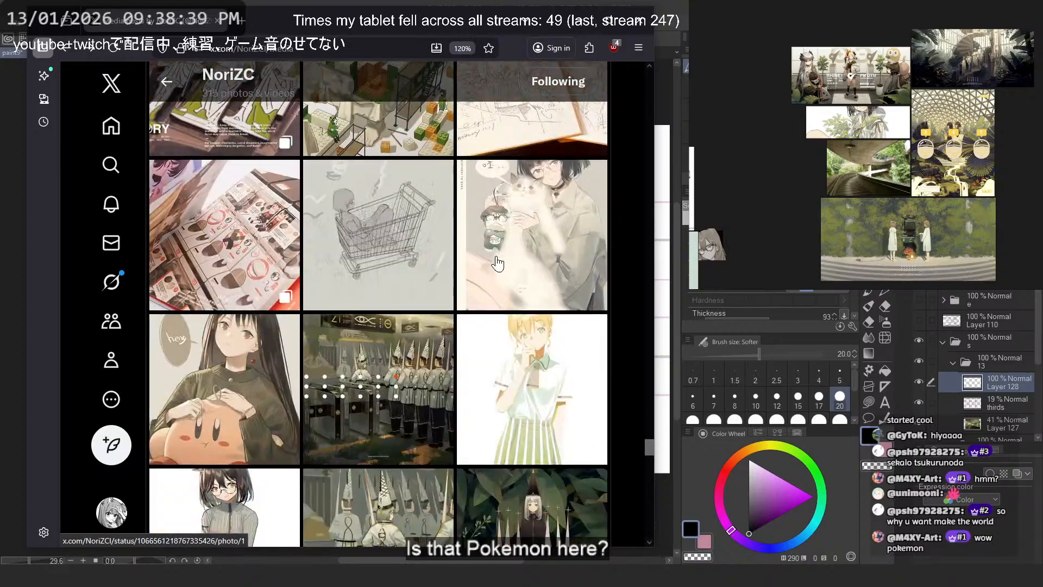
pyautogui.scroll(-10, 498, 264)
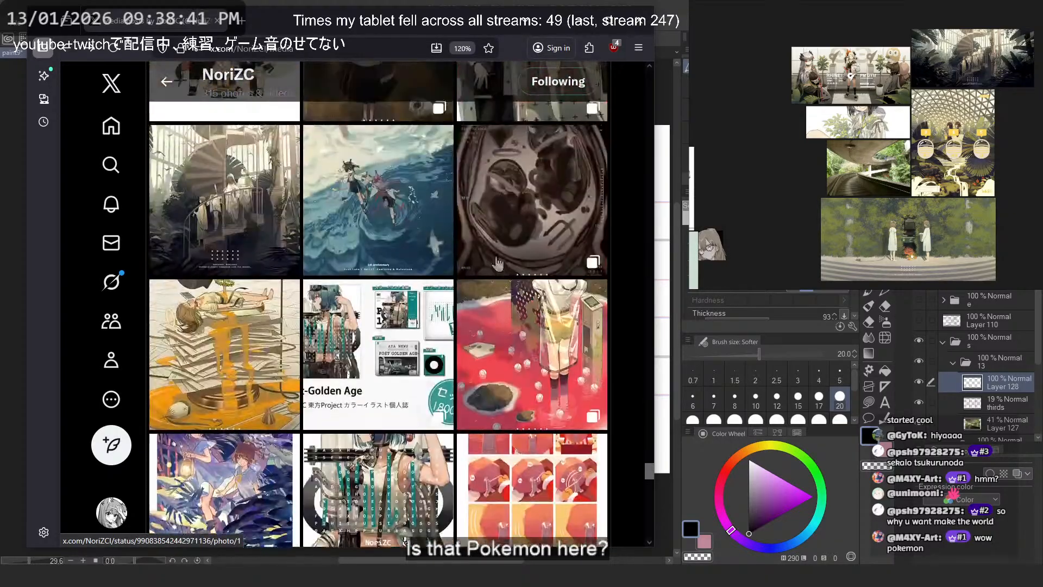
# - View the first three images of the MRI scan post, then return to browsing the gallery
pyautogui.click(571, 215)
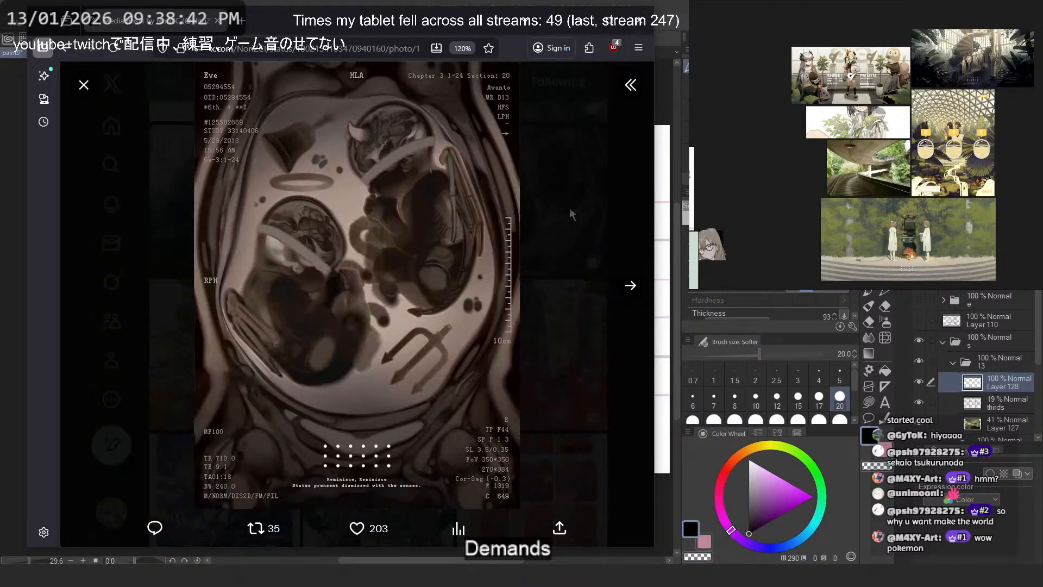
pyautogui.click(630, 286)
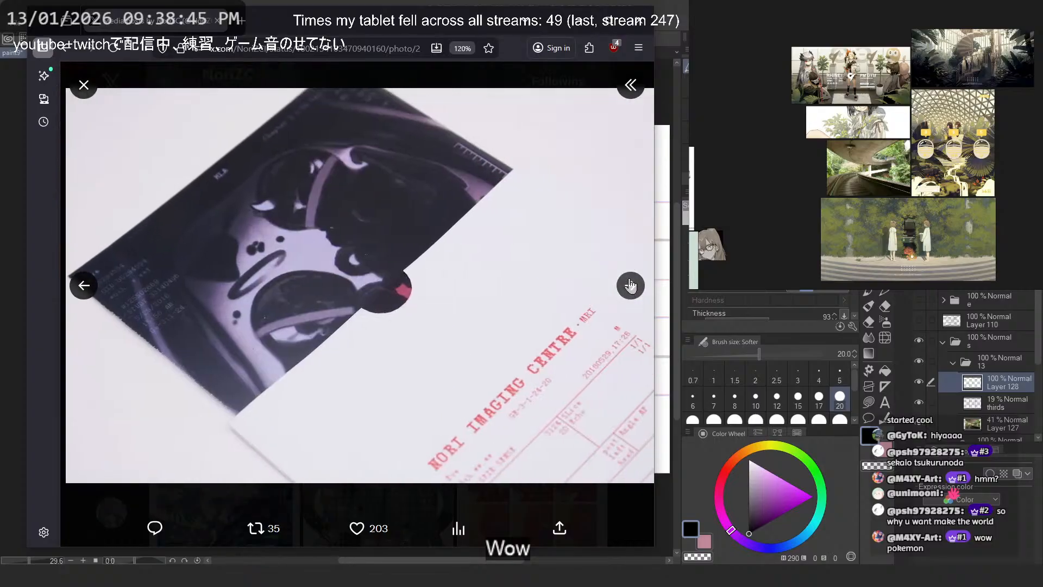
pyautogui.click(619, 284)
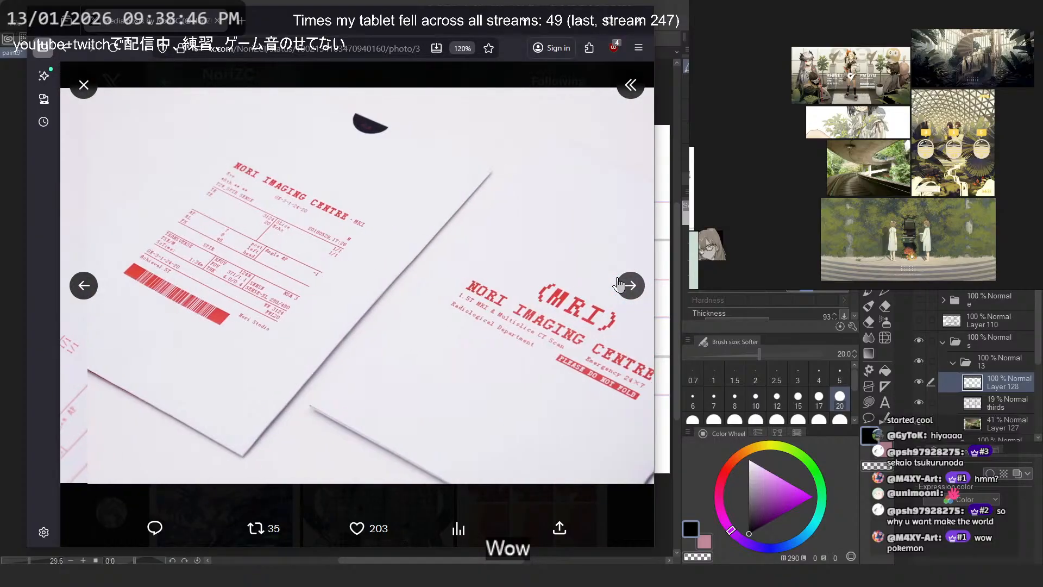
pyautogui.click(621, 513)
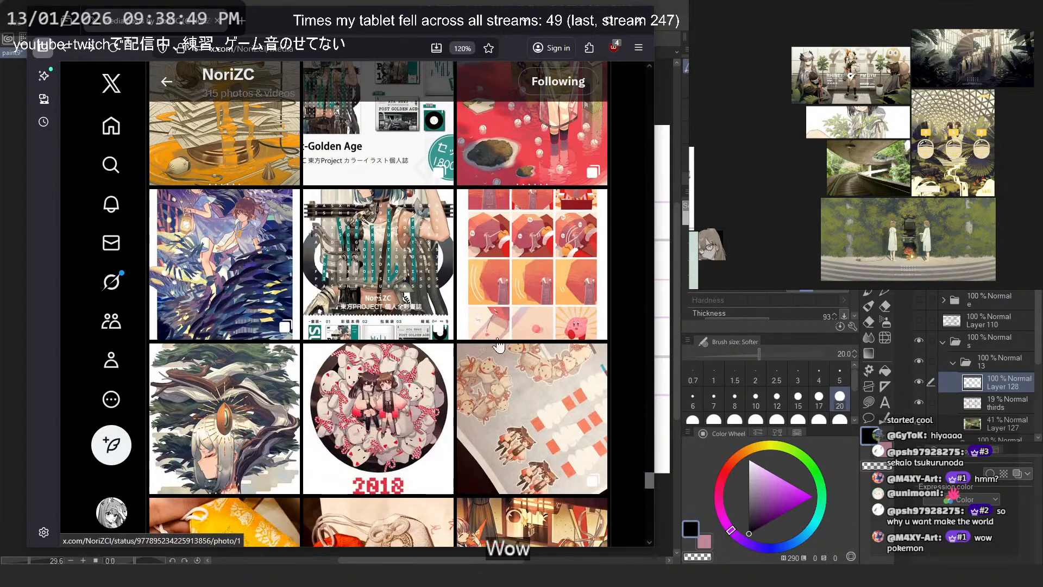
pyautogui.scroll(-4, 504, 345)
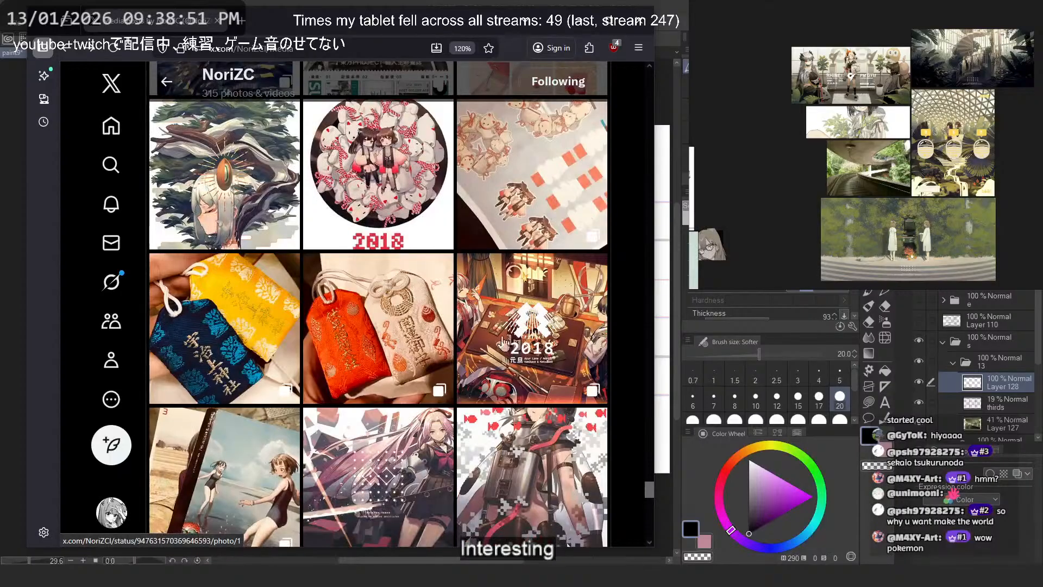
# - Browse the older posts in the NoriZC media gallery for environment and character references
pyautogui.scroll(-3, 504, 344)
pyautogui.scroll(-4, 497, 342)
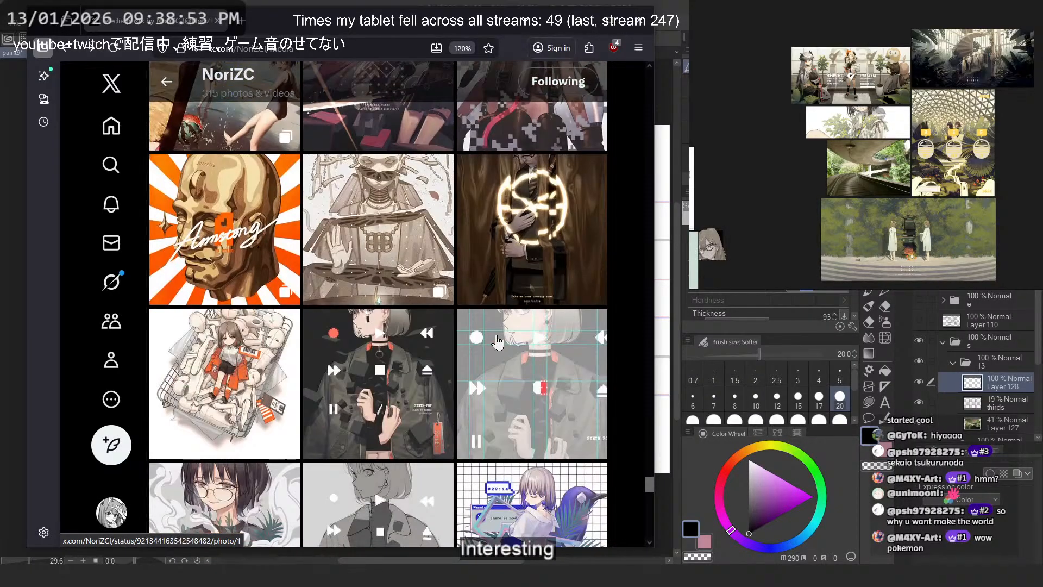
pyautogui.scroll(-4, 498, 342)
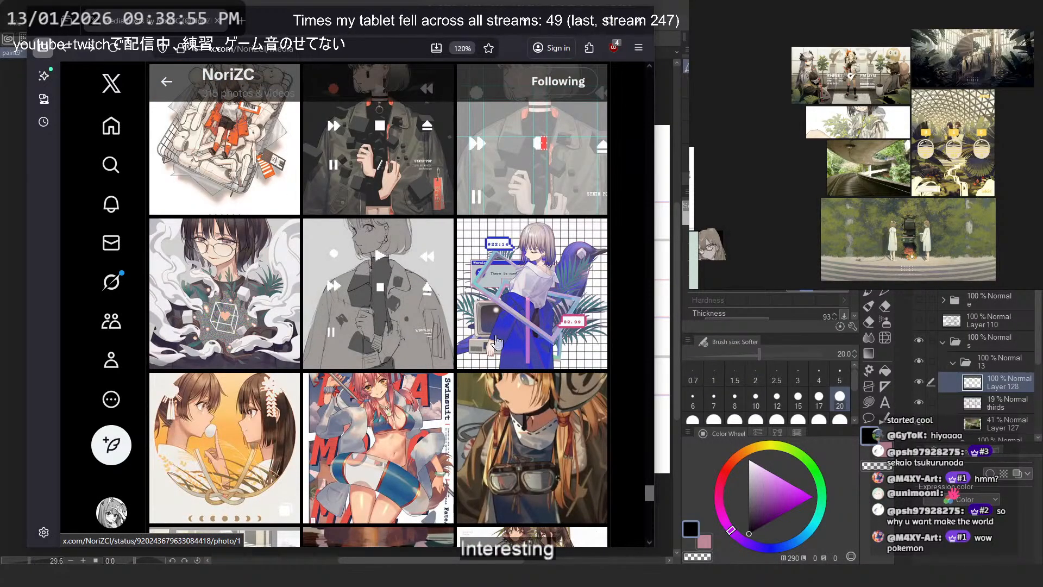
pyautogui.scroll(-8, 497, 342)
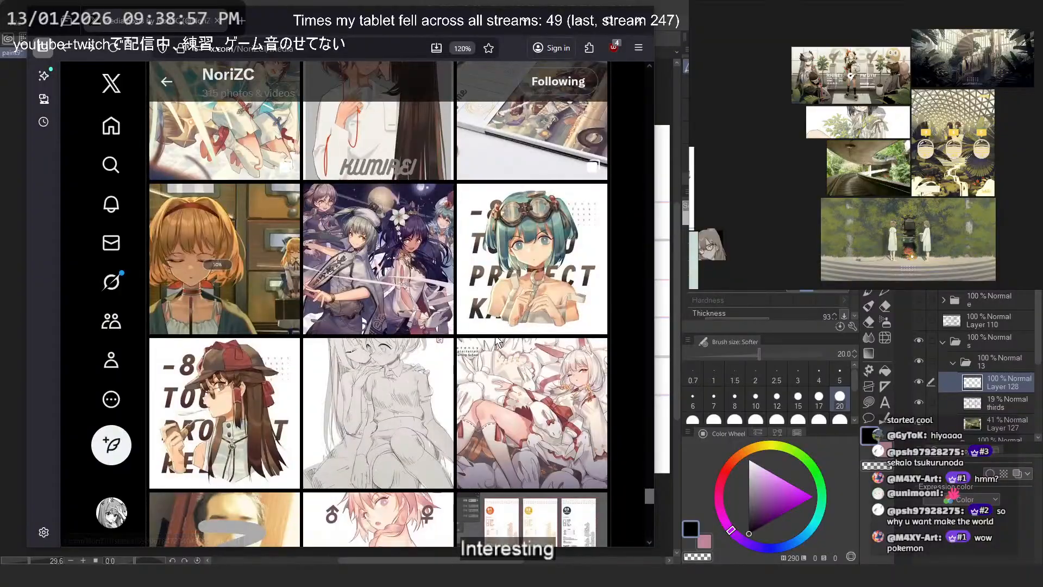
pyautogui.scroll(-5, 497, 342)
pyautogui.scroll(-5, 497, 343)
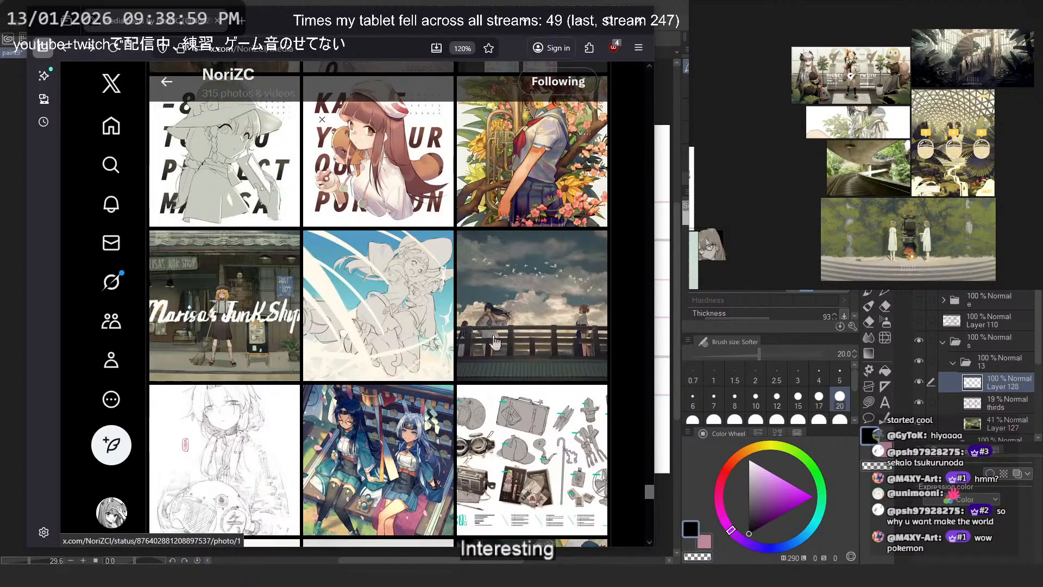
pyautogui.scroll(-4, 496, 343)
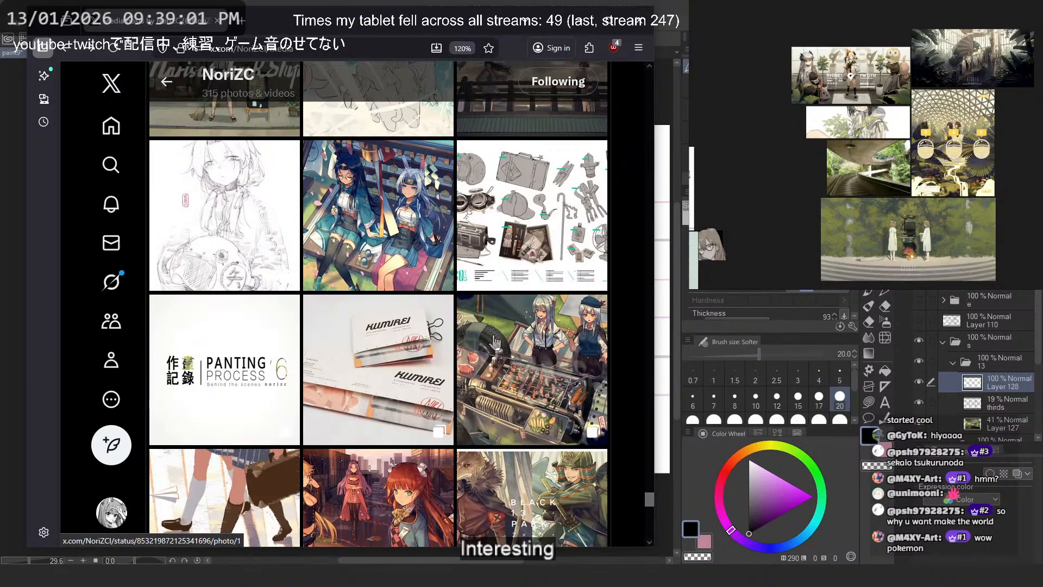
pyautogui.scroll(-4, 496, 342)
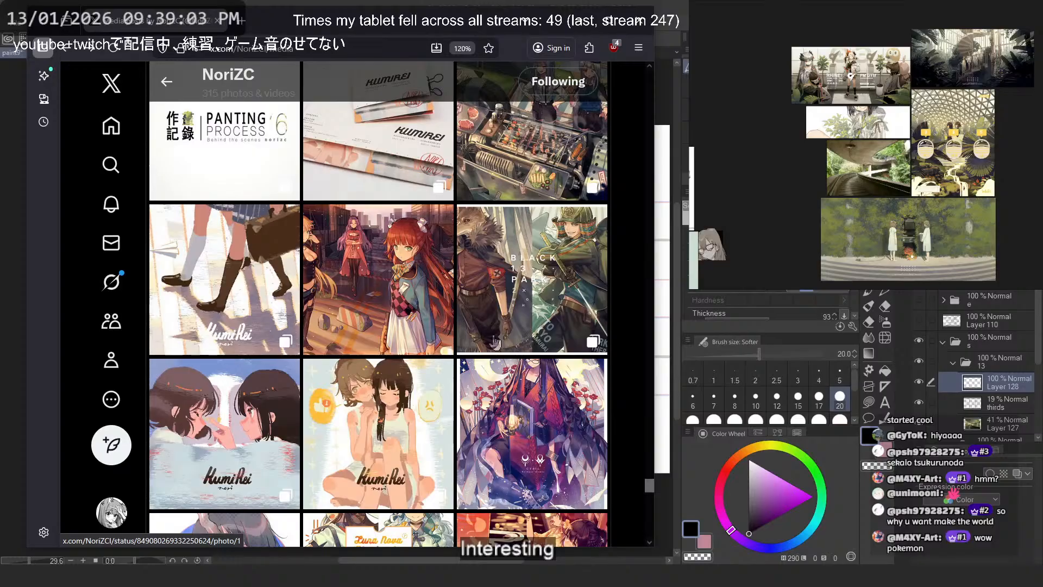
pyautogui.scroll(-7, 494, 343)
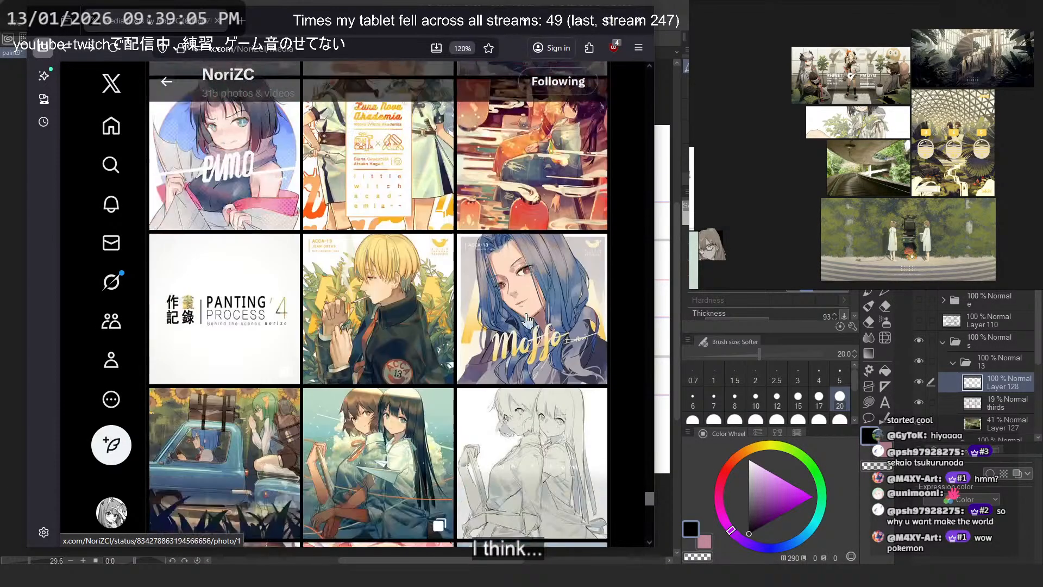
pyautogui.scroll(-4, 522, 314)
pyautogui.scroll(-4, 513, 303)
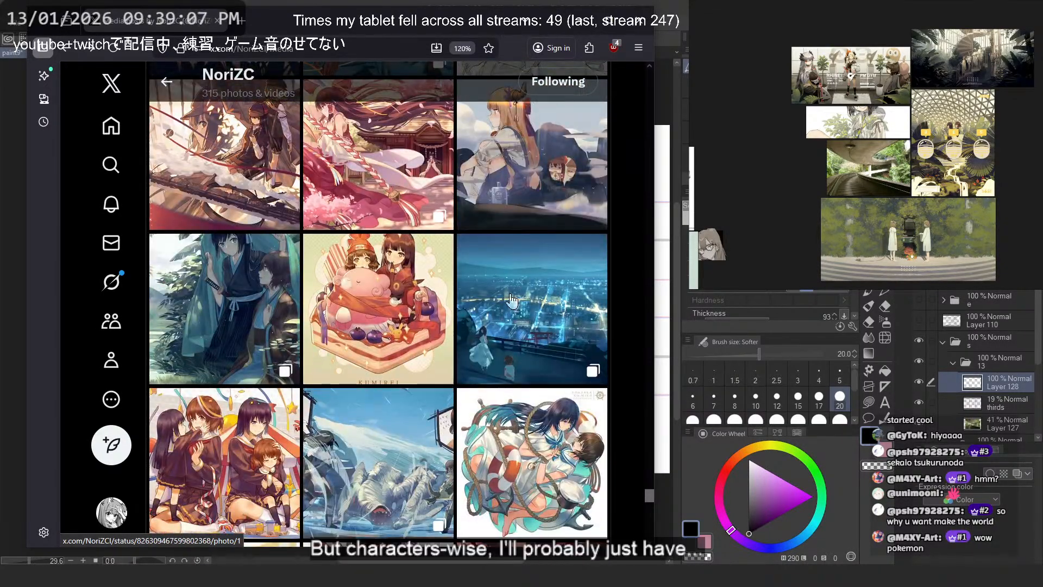
pyautogui.scroll(-4, 511, 300)
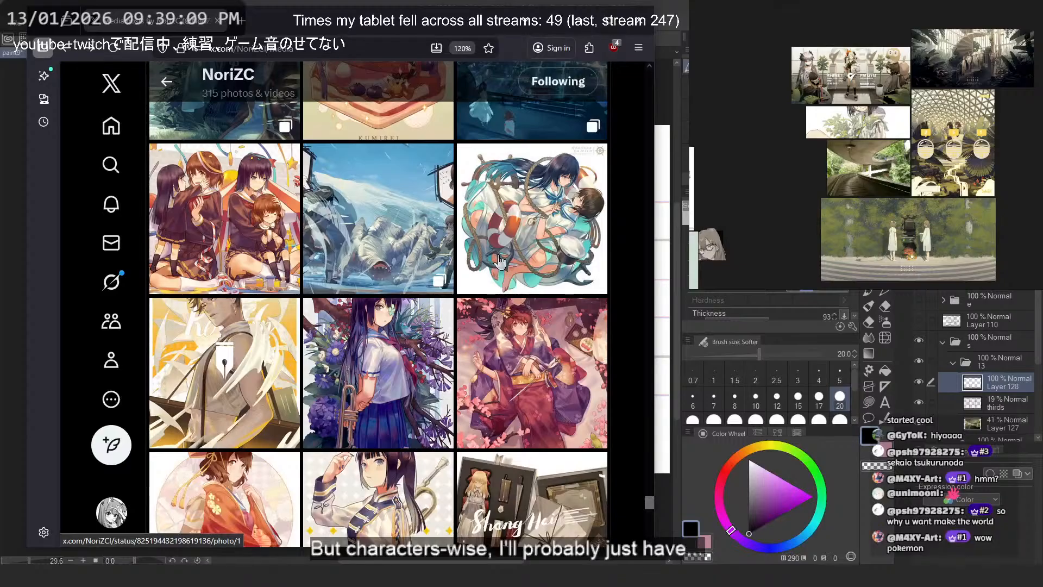
pyautogui.scroll(-4, 499, 263)
pyautogui.scroll(-4, 506, 258)
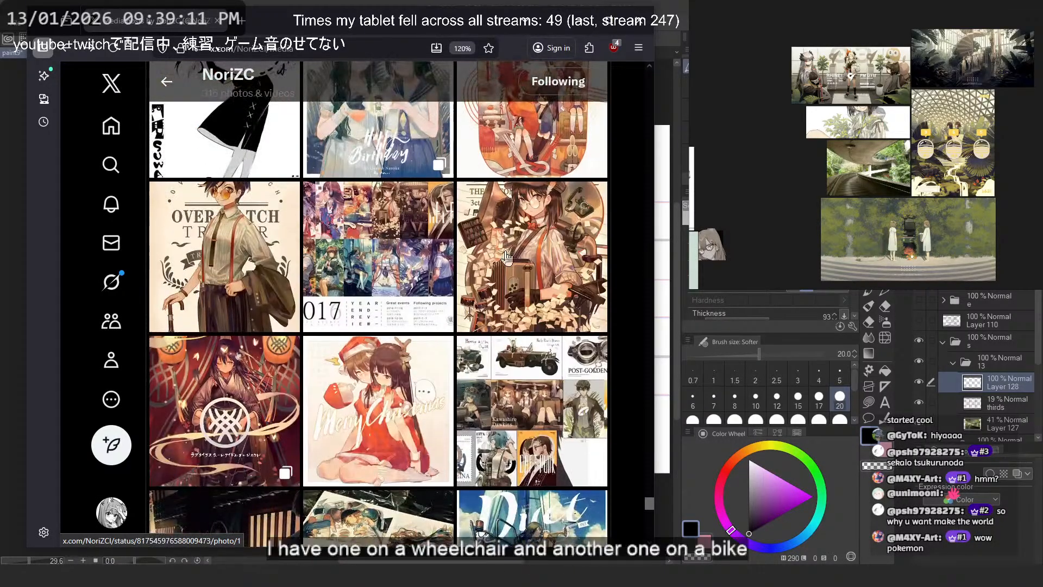
pyautogui.scroll(-4, 507, 257)
pyautogui.scroll(-4, 370, 375)
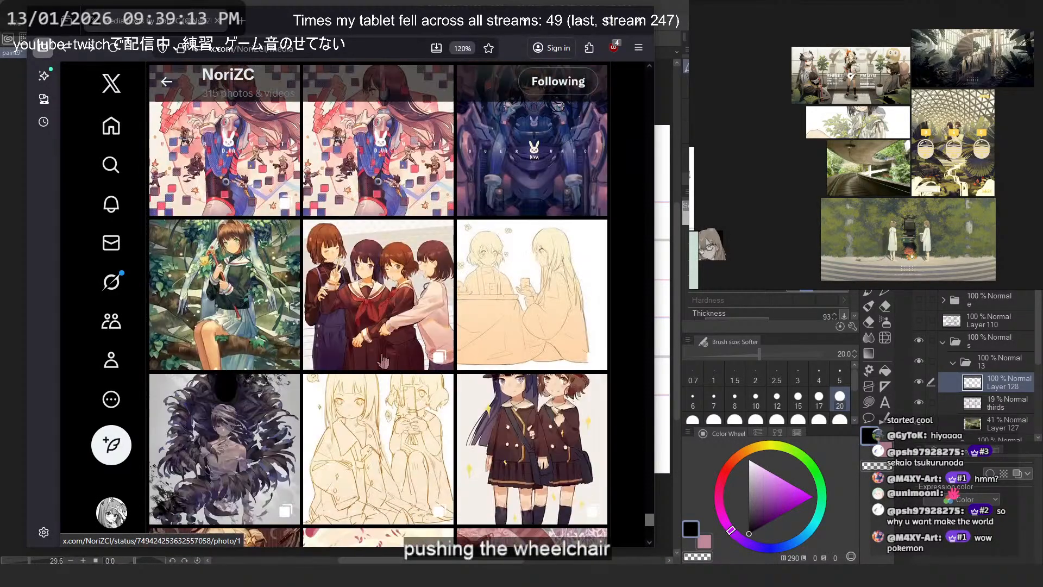
# - Open Pinterest in a new browser tab
pyautogui.click(243, 21)
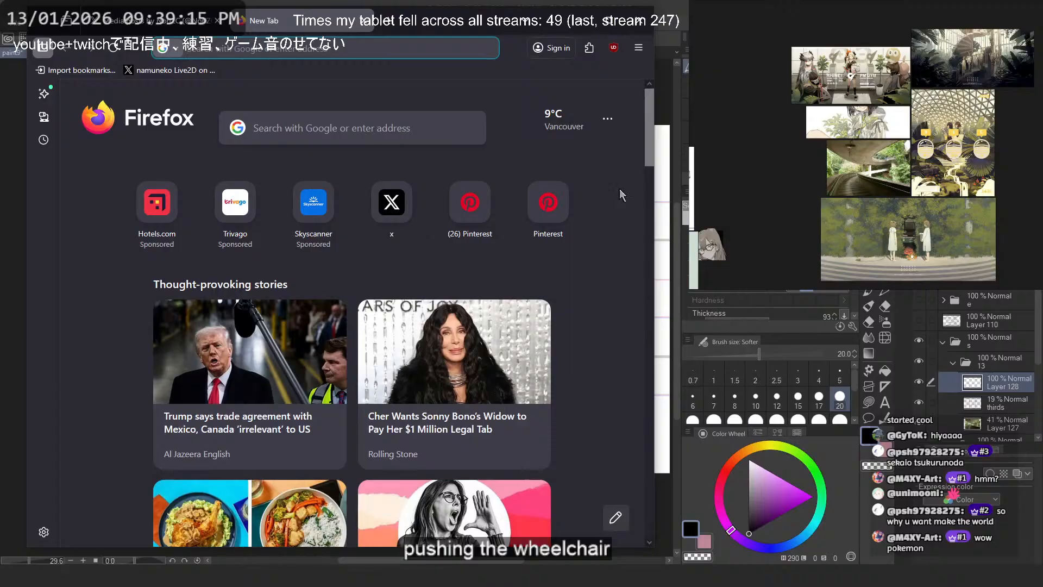
pyautogui.moveTo(849, 143); pyautogui.dragTo(848, 126)
pyautogui.scroll(2, 848, 126)
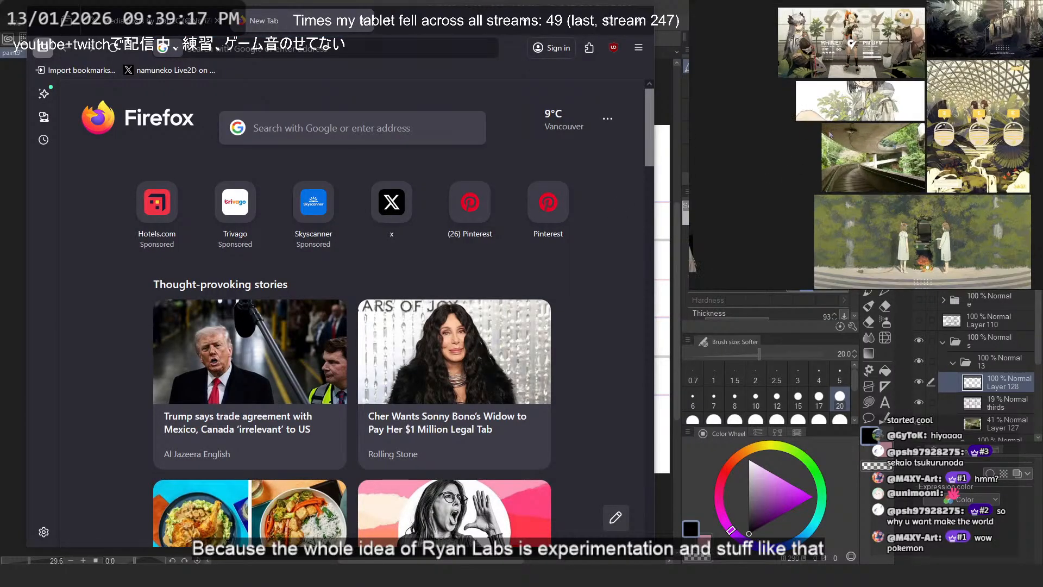
pyautogui.click(338, 49)
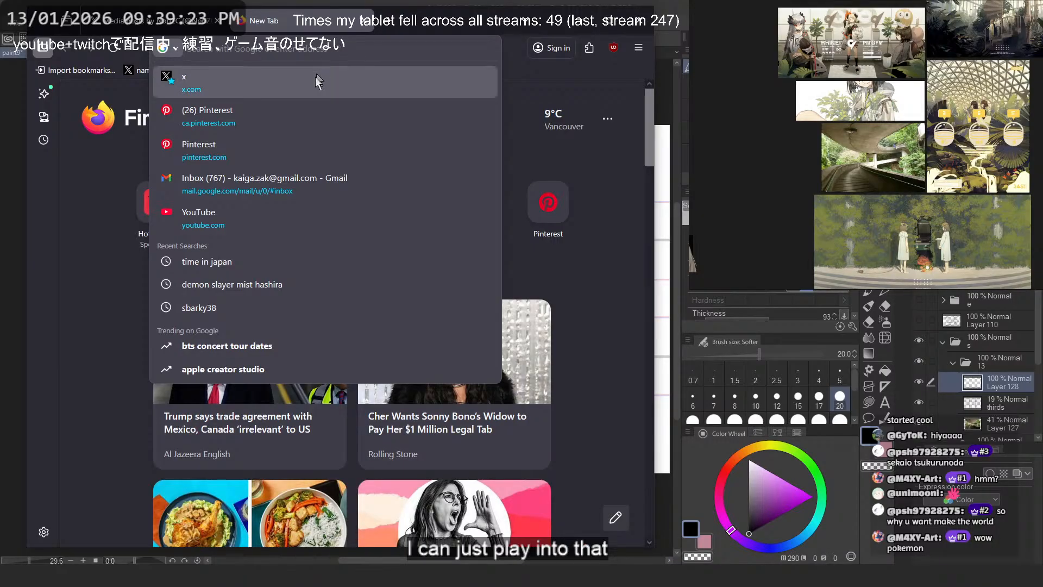
pyautogui.click(301, 104)
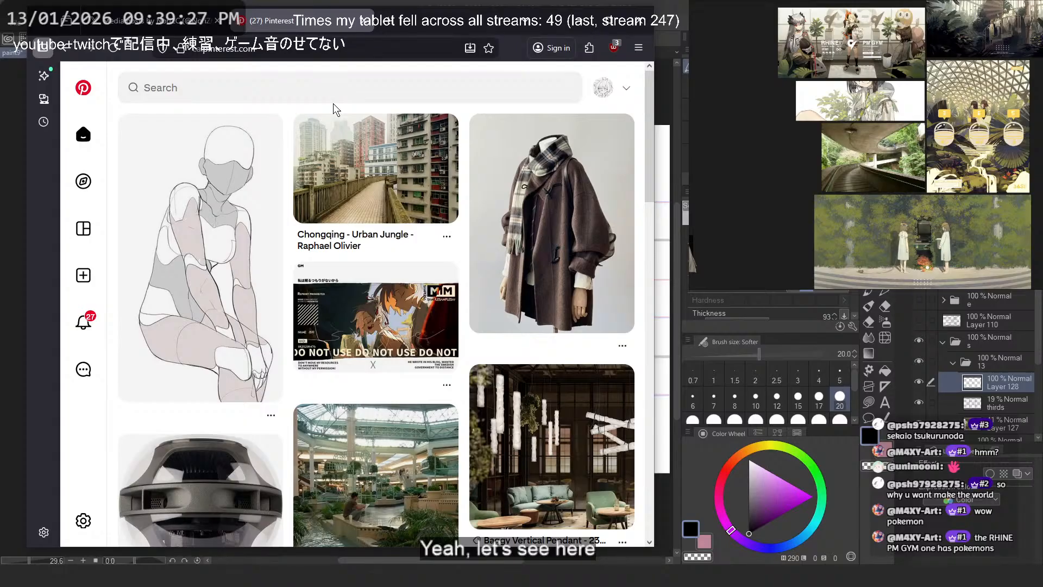
# - Return to the NoriZC media gallery, find the RHINE PM GYM illustration and enlarge it
pyautogui.click(173, 23)
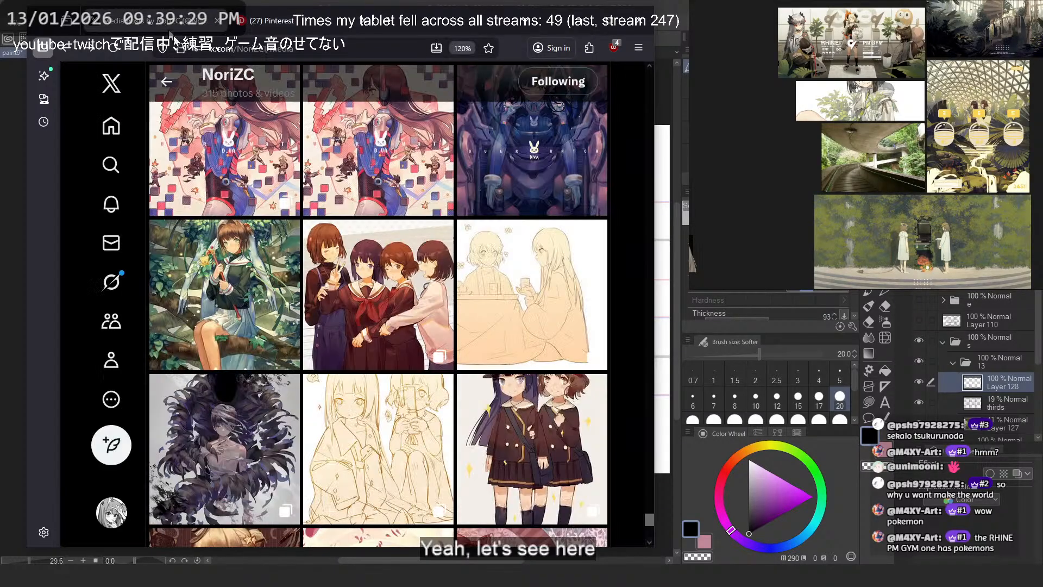
pyautogui.scroll(-15, 589, 283)
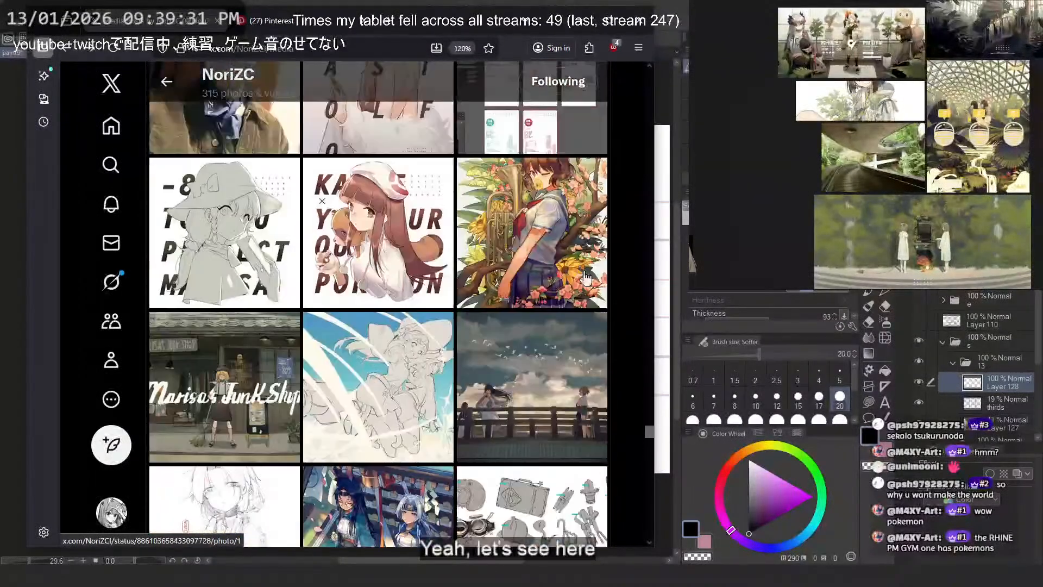
pyautogui.scroll(-15, 586, 278)
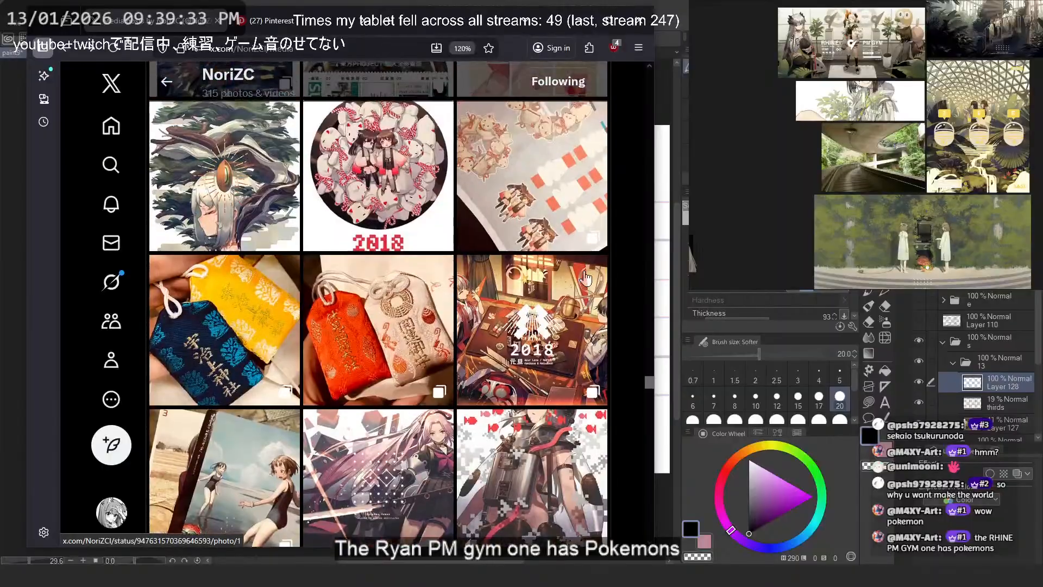
pyautogui.scroll(-10, 586, 278)
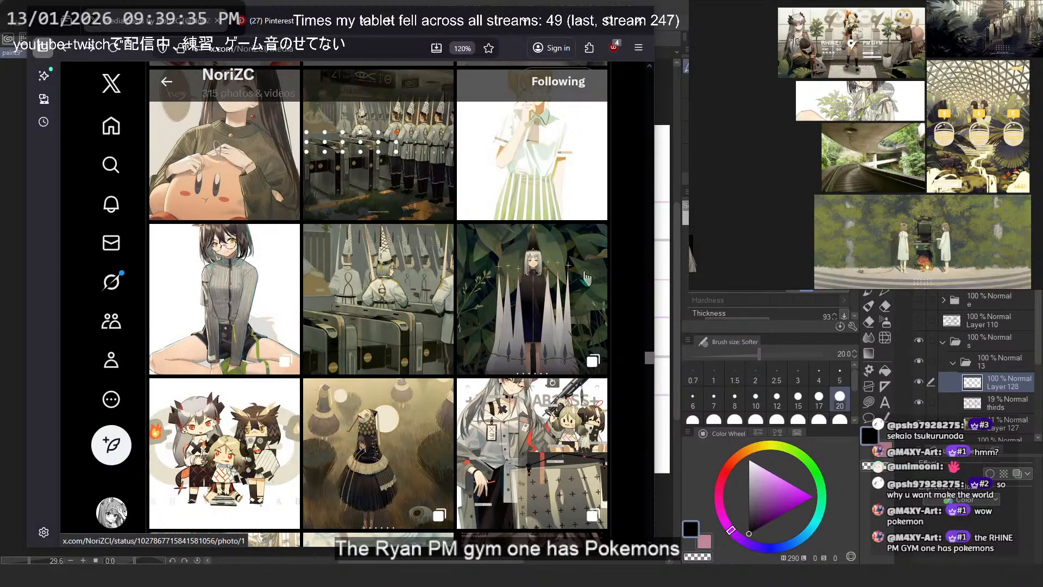
pyautogui.scroll(4, 586, 278)
pyautogui.scroll(3, 182, 389)
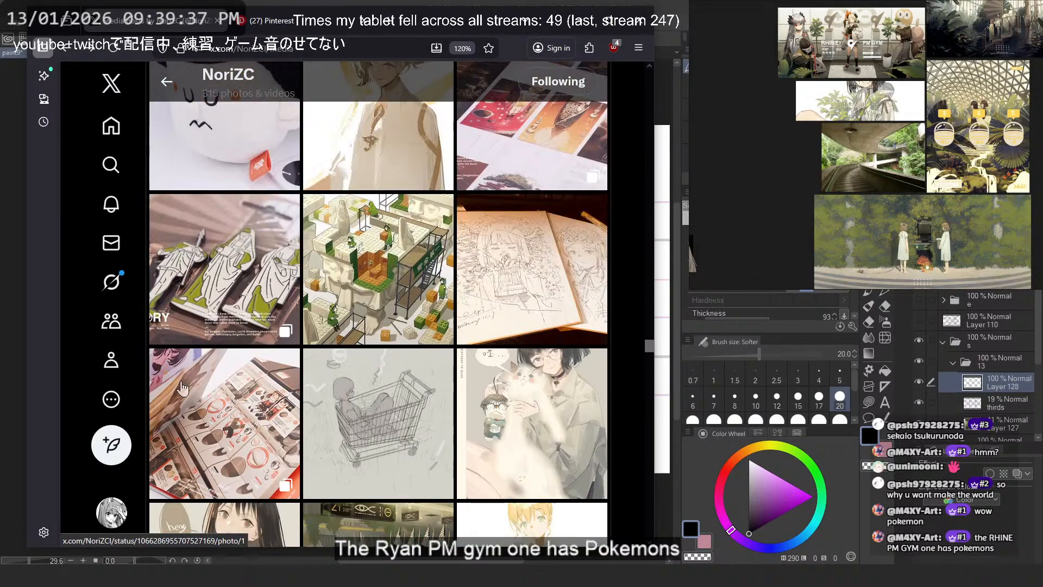
pyautogui.scroll(1, 183, 389)
pyautogui.scroll(5, 231, 389)
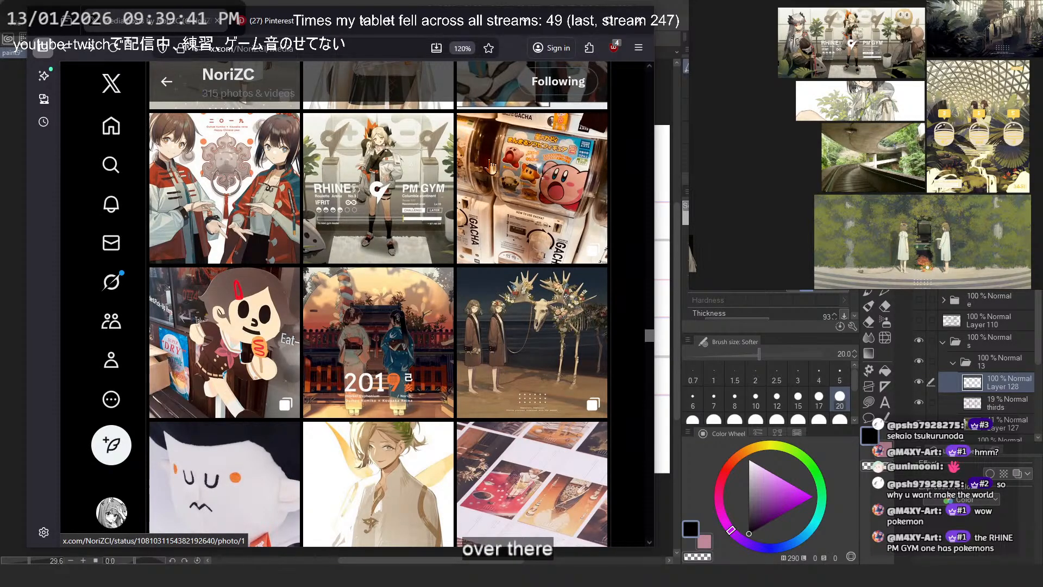
pyautogui.click(426, 175)
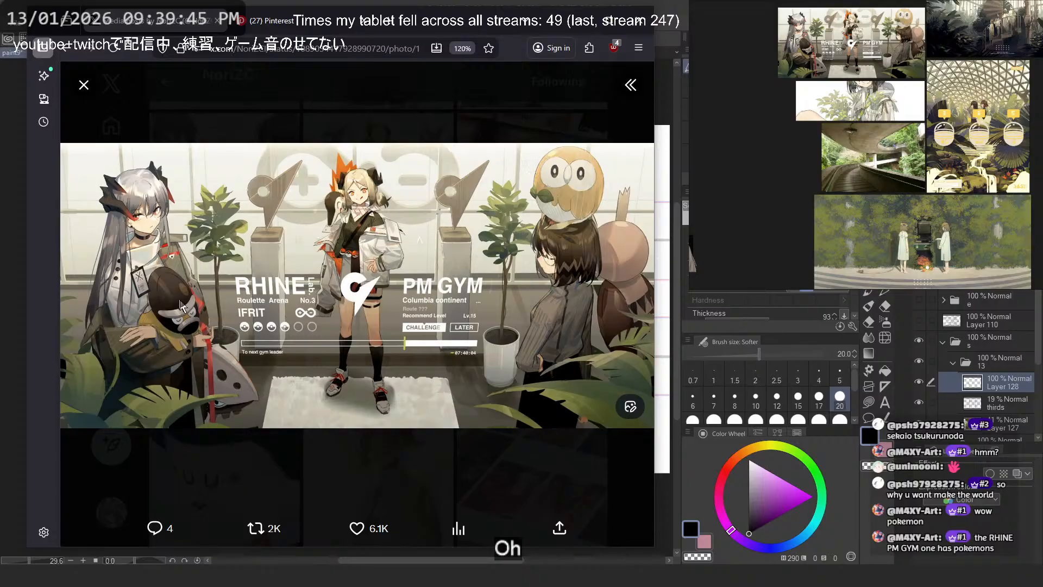
# - Open the RHINE PM GYM illustration in its own tab and examine its pedestal sculpture, potted plant and overlaid text up close
pyautogui.rightClick(397, 225)
pyautogui.click(435, 189)
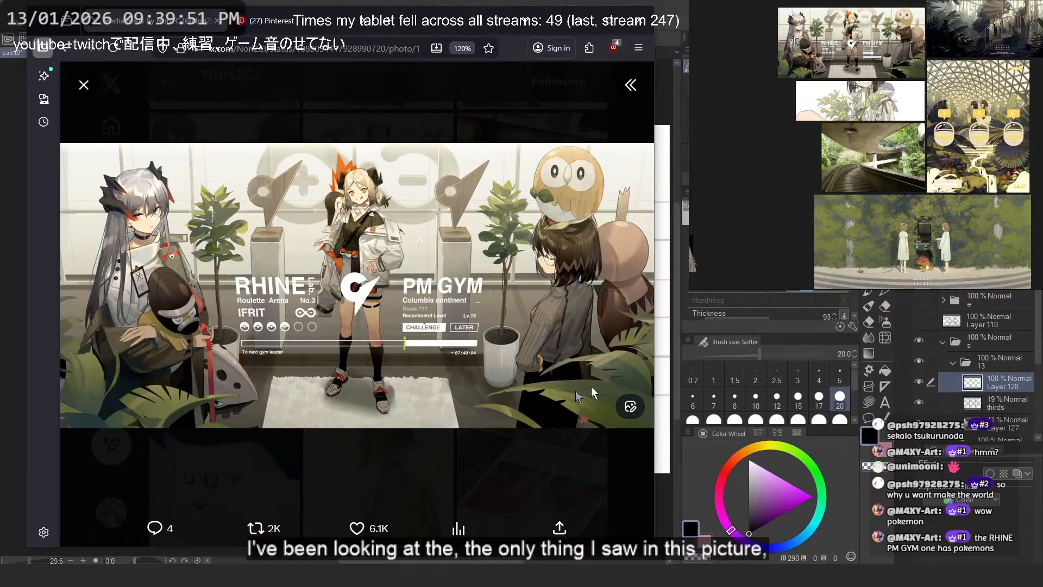
pyautogui.rightClick(421, 181)
pyautogui.click(435, 188)
pyautogui.click(260, 21)
pyautogui.click(474, 281)
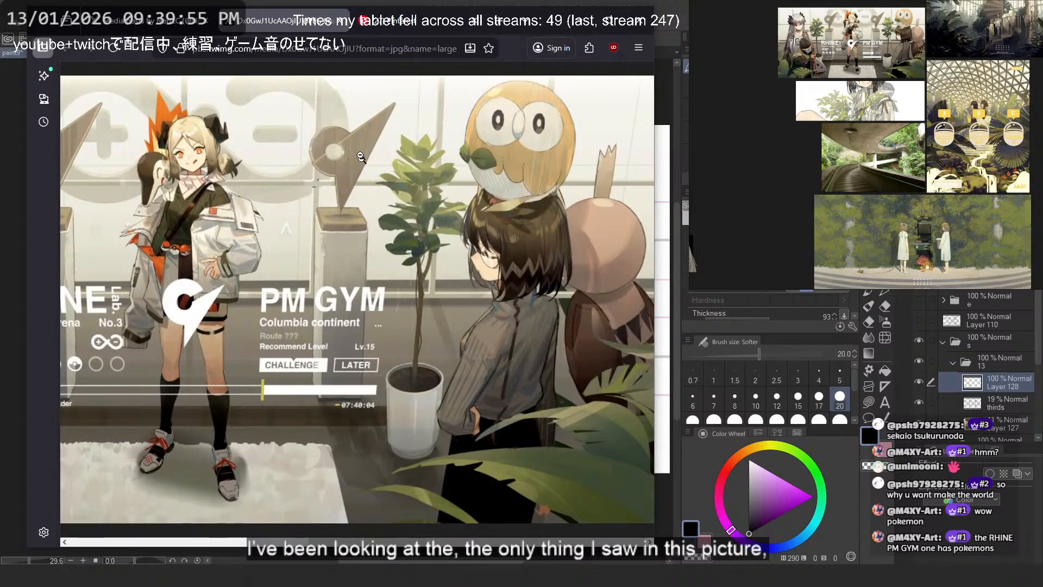
pyautogui.scroll(11, 361, 156)
pyautogui.middleClick(335, 199)
pyautogui.middleClick(377, 214)
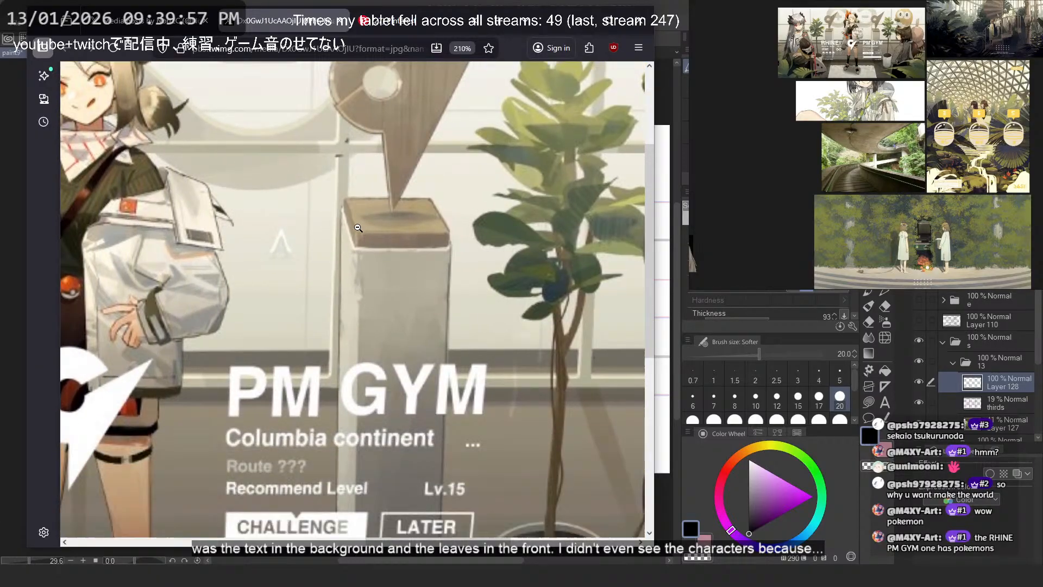
pyautogui.middleClick(376, 256)
pyautogui.scroll(3, 383, 265)
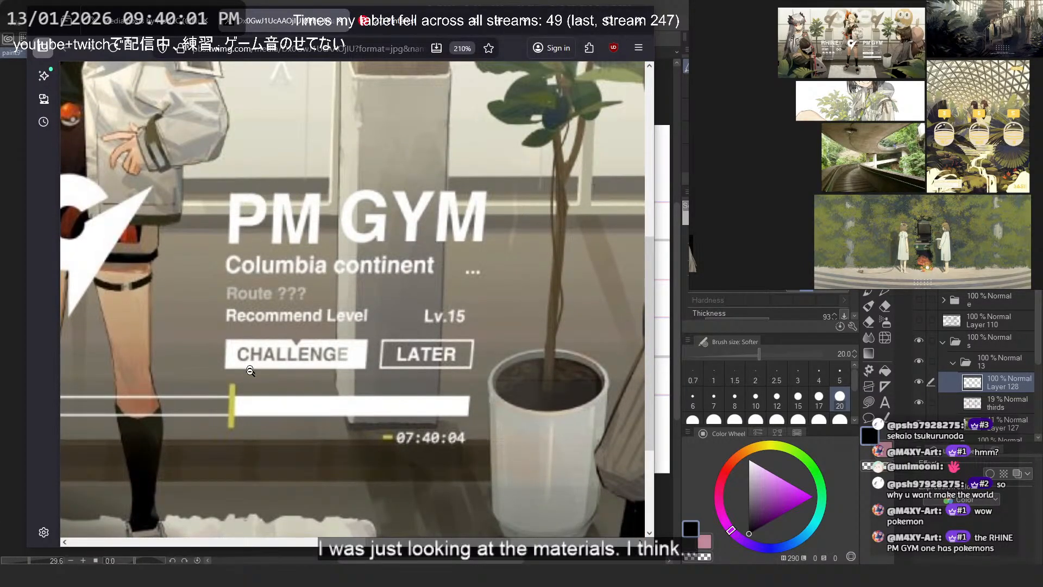
# - Switch to Pinterest and search for "rhine labs environment"
pyautogui.click(372, 22)
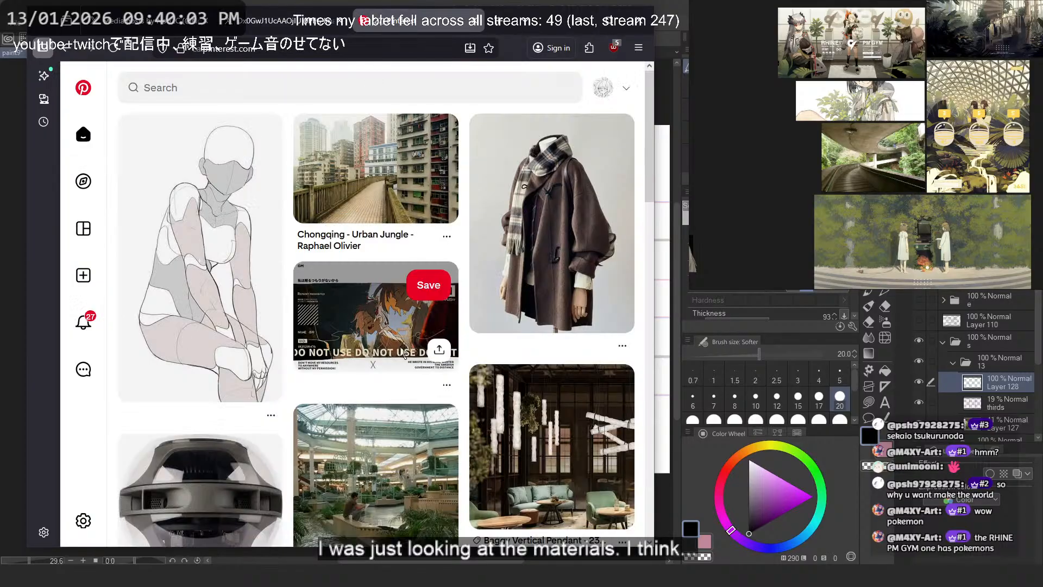
pyautogui.scroll(-2, 399, 319)
pyautogui.scroll(2, 398, 319)
pyautogui.click(293, 100)
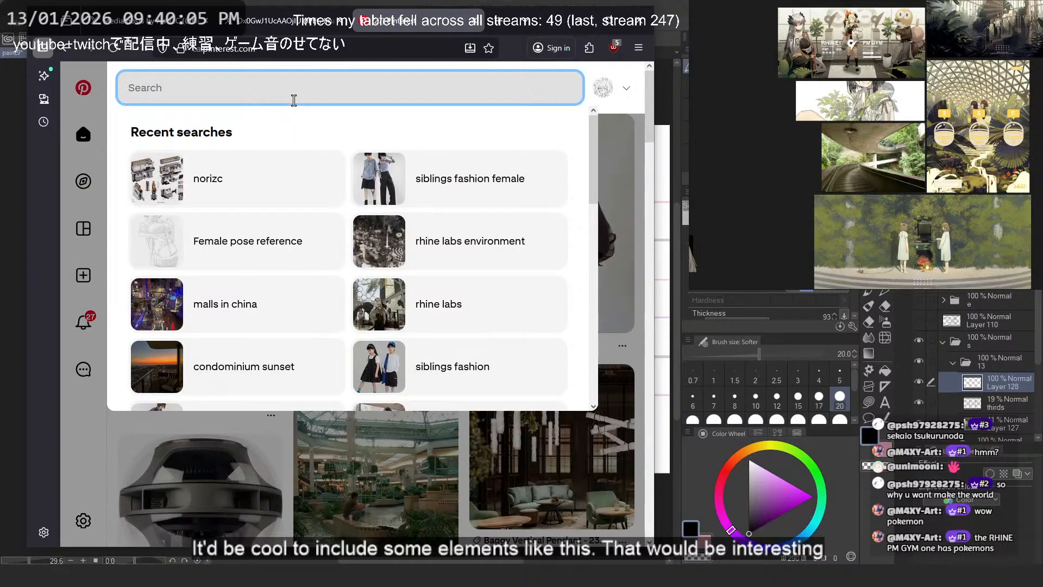
pyautogui.write('rhine')
pyautogui.press('Down')
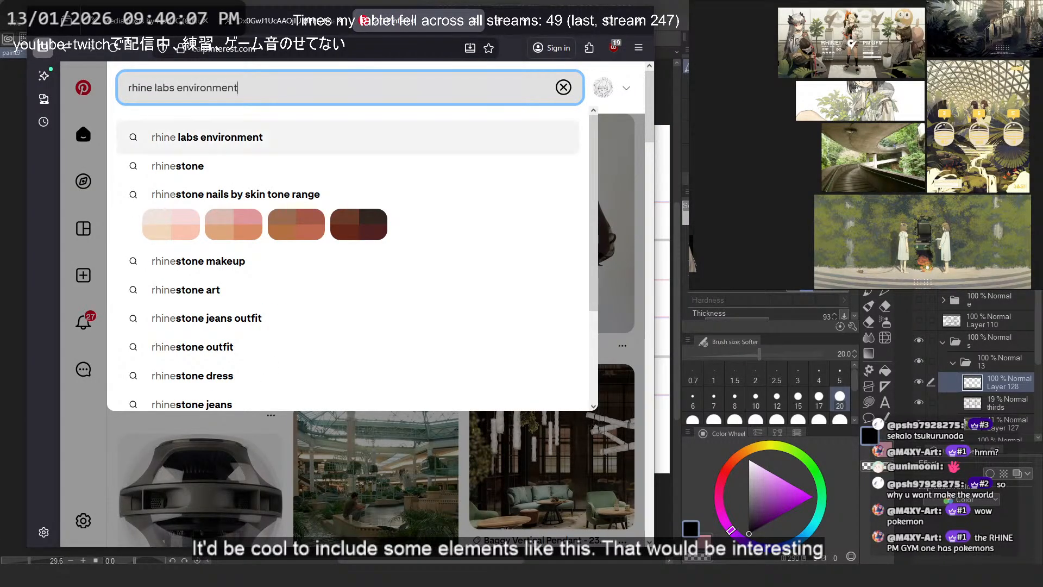
pyautogui.press('Return')
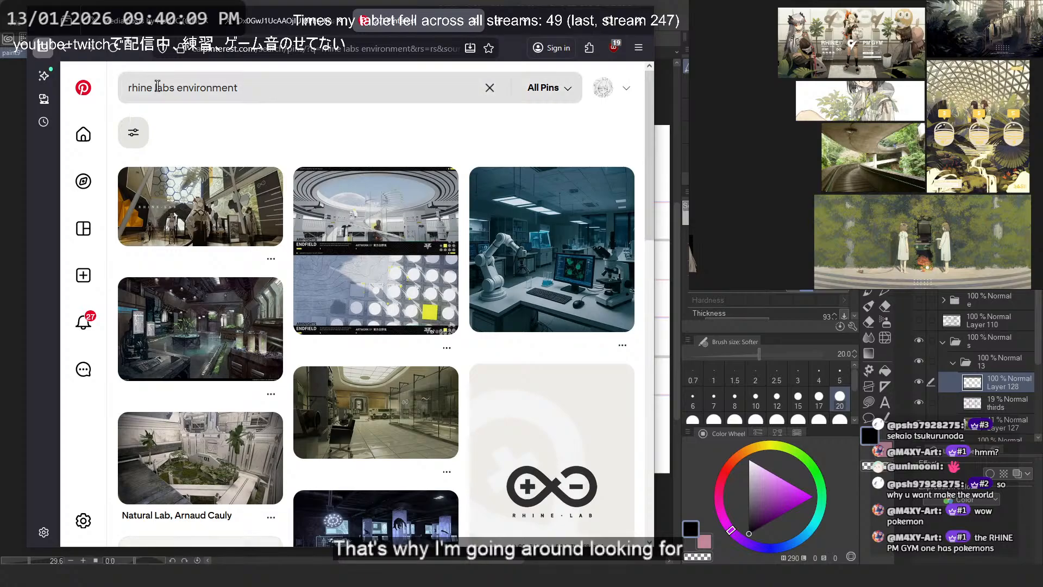
# - Enlarge the Rhine Lab interior pin with the glass partitions, copy its image and paste it above the other pictures on the reference board
pyautogui.moveTo(254, 205)
pyautogui.scroll(-5, 363, 297)
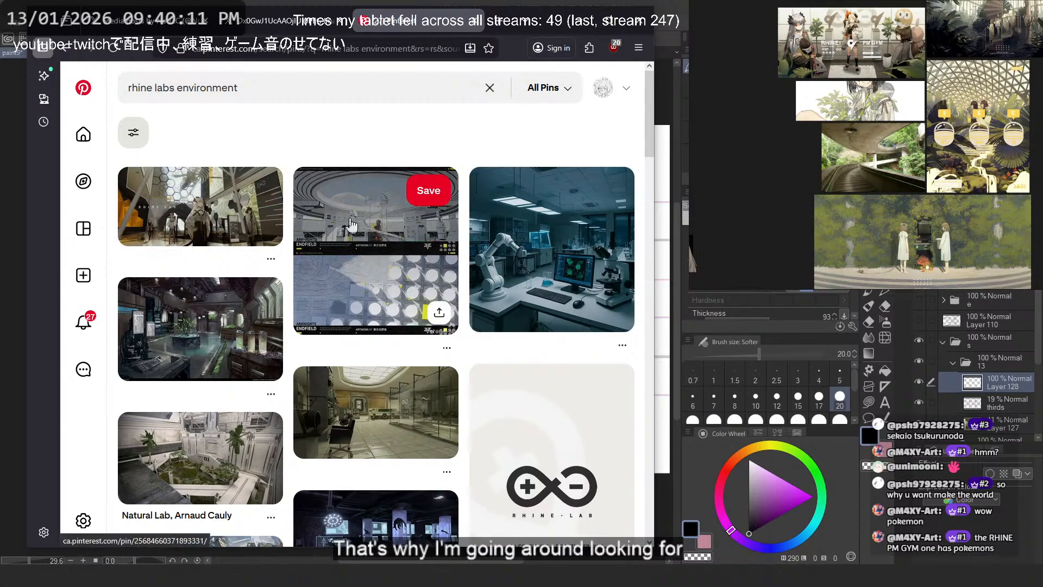
pyautogui.click(363, 296)
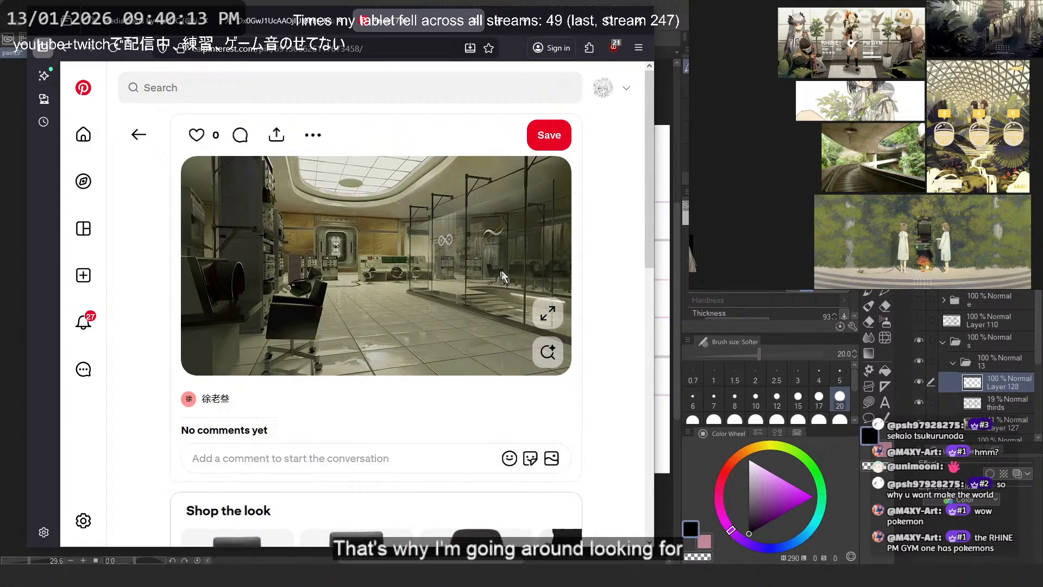
pyautogui.click(548, 314)
pyautogui.rightClick(498, 302)
pyautogui.click(501, 322)
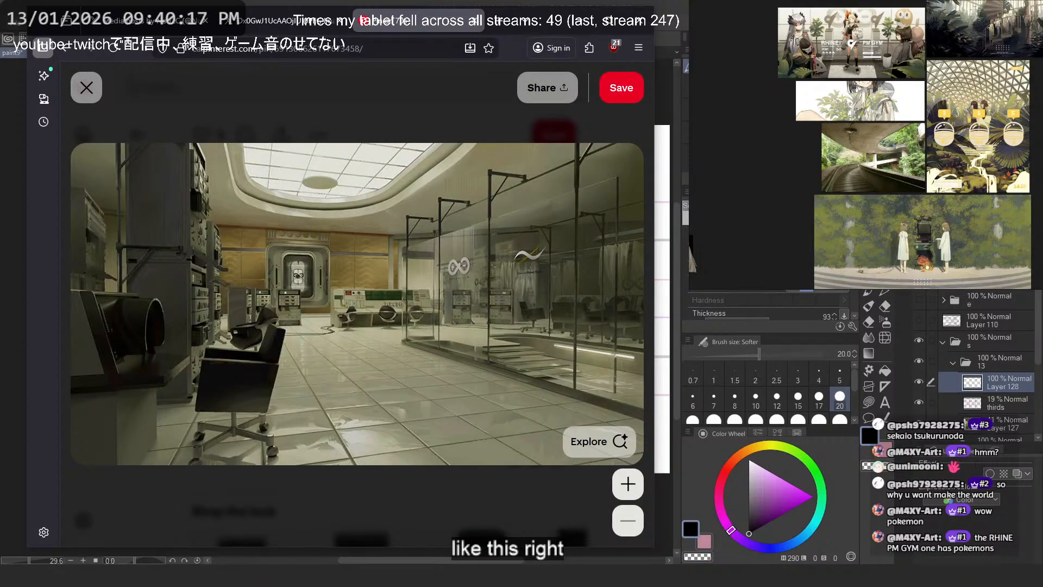
pyautogui.scroll(-3, 783, 174)
pyautogui.moveTo(797, 190); pyautogui.dragTo(791, 229)
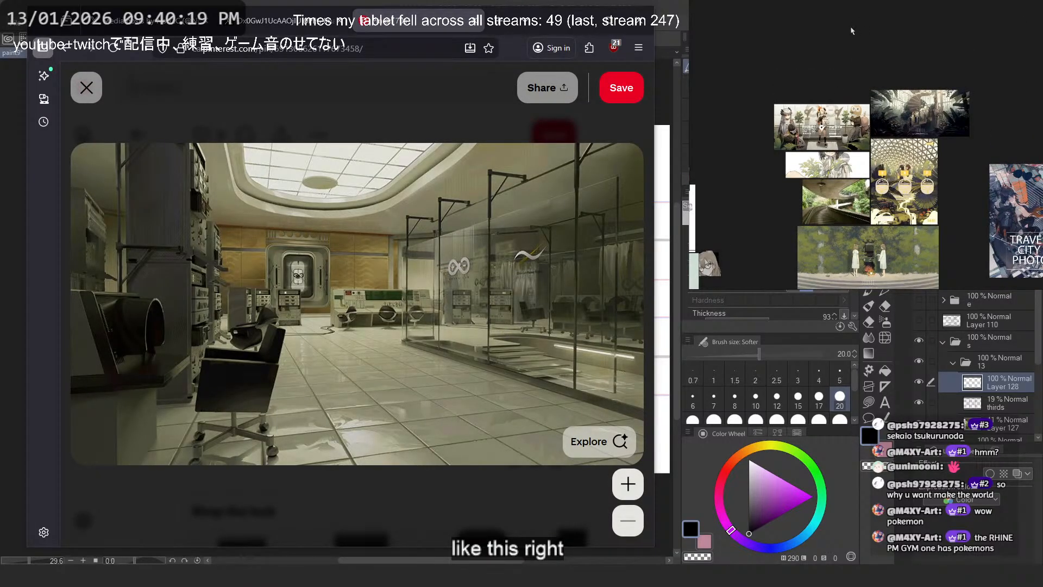
# - Leave the enlarged Rhine Lab interior pin and browse its related pins for less enclosed environment ideas
pyautogui.click(421, 115)
pyautogui.scroll(-5, 357, 236)
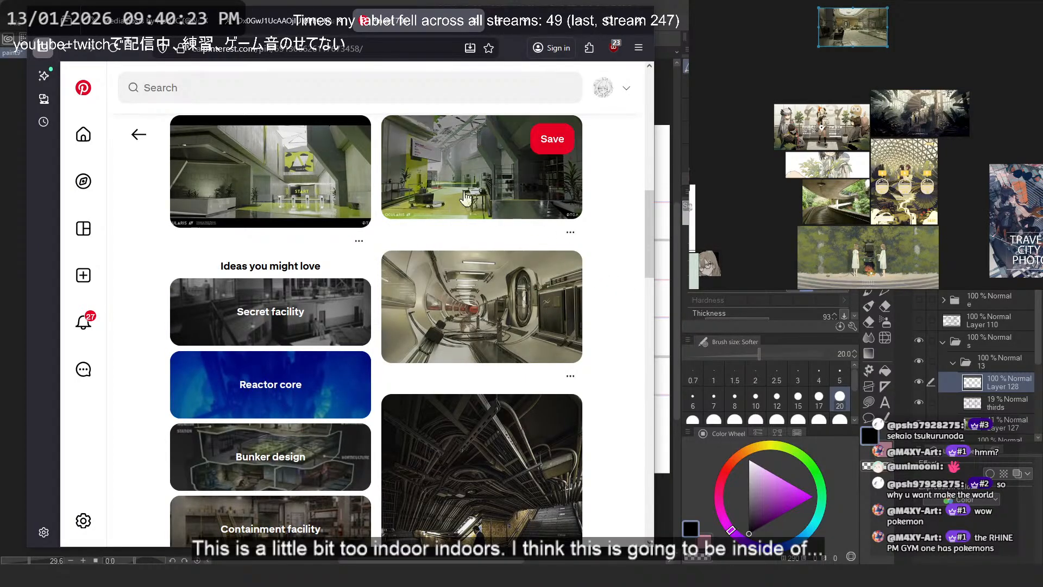
pyautogui.scroll(-3, 604, 292)
pyautogui.scroll(-10, 605, 291)
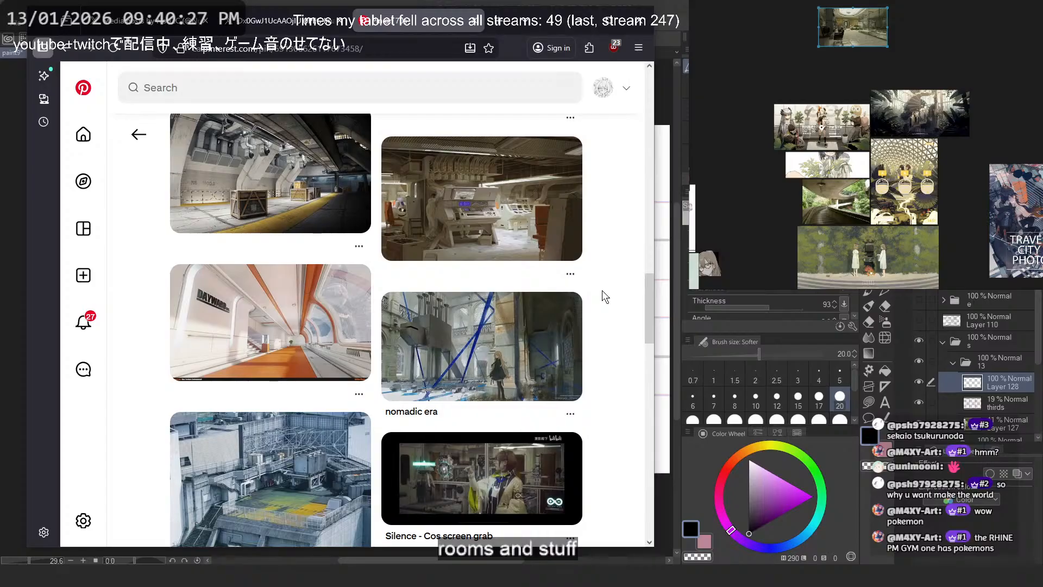
pyautogui.scroll(-8, 604, 296)
pyautogui.scroll(-3, 604, 297)
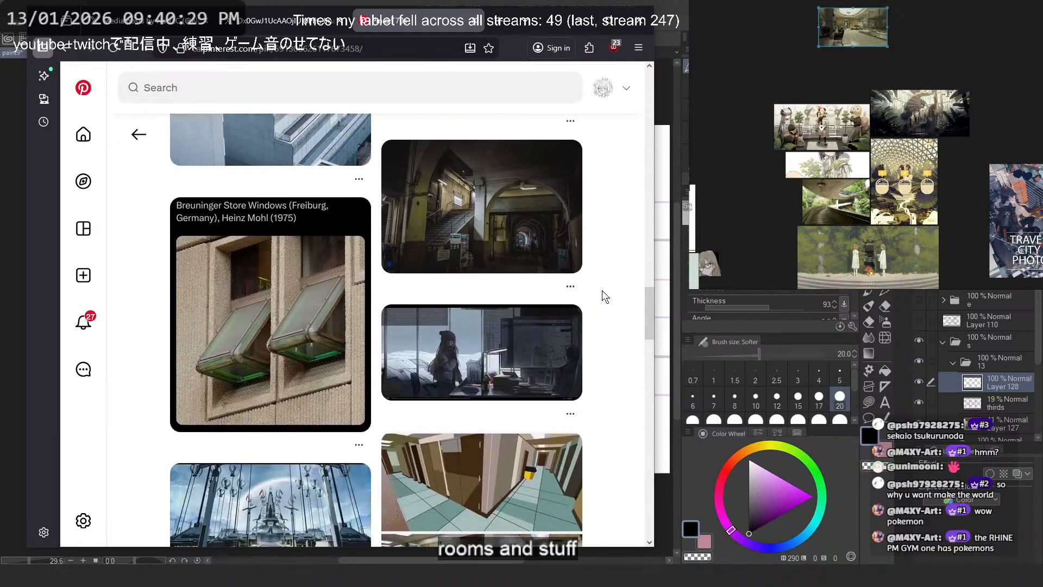
pyautogui.scroll(-5, 605, 296)
pyautogui.scroll(-12, 603, 293)
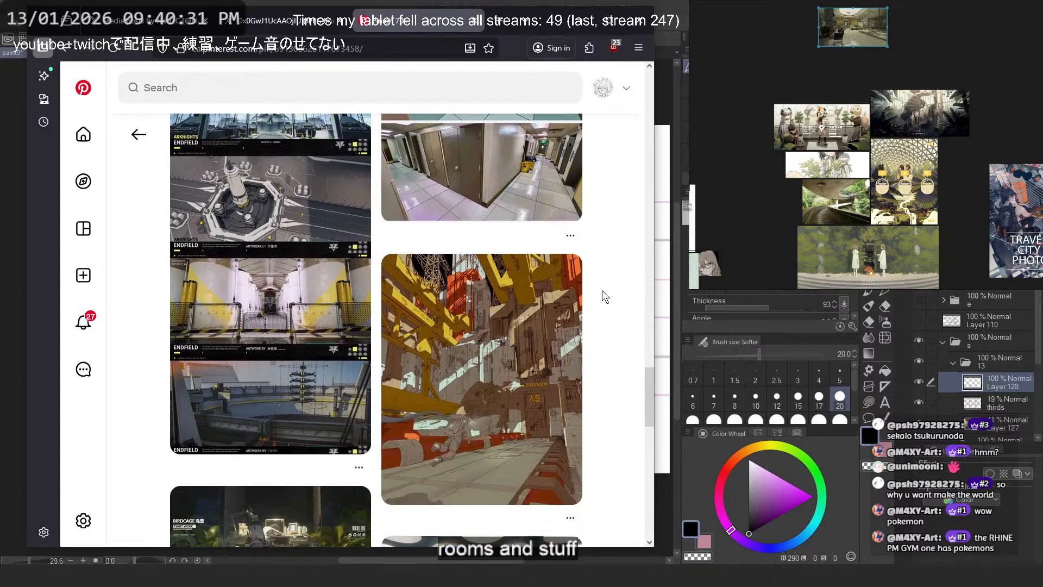
pyautogui.scroll(-4, 602, 290)
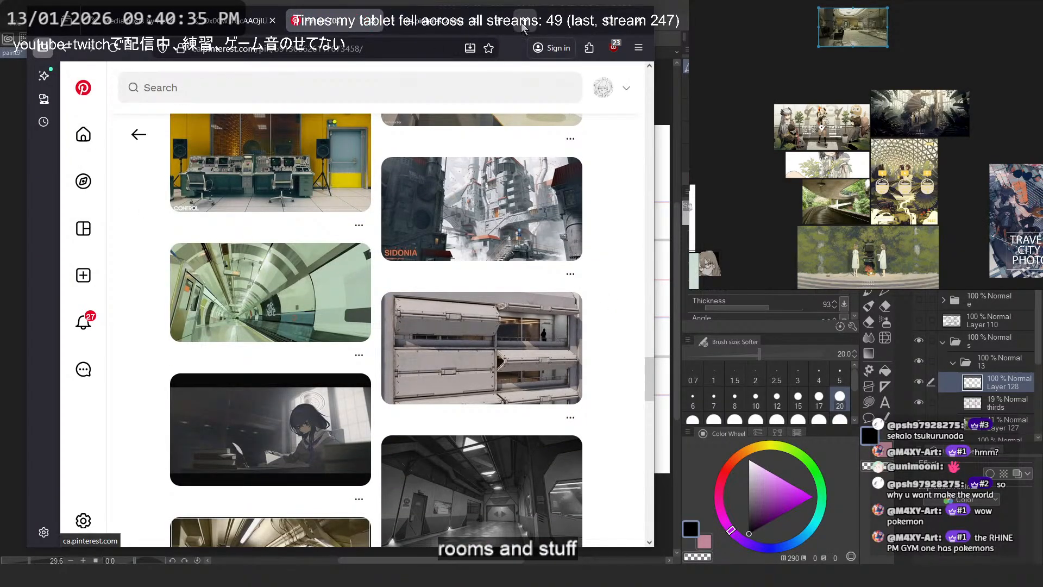
pyautogui.scroll(-6, 565, 293)
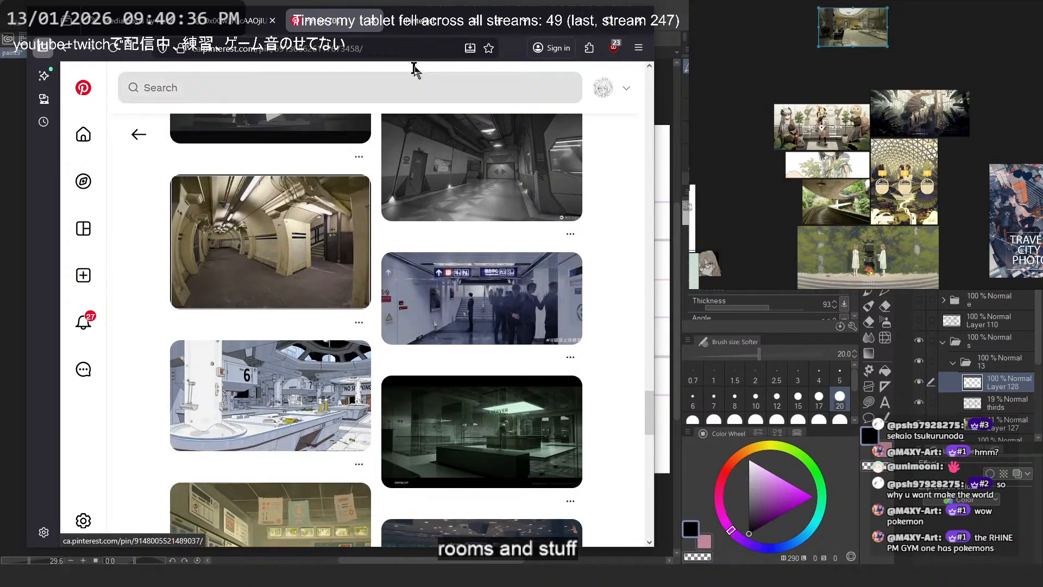
# - Switch to the Pinterest home tab and search for "los angeles hotel"
pyautogui.click(411, 27)
pyautogui.click(350, 76)
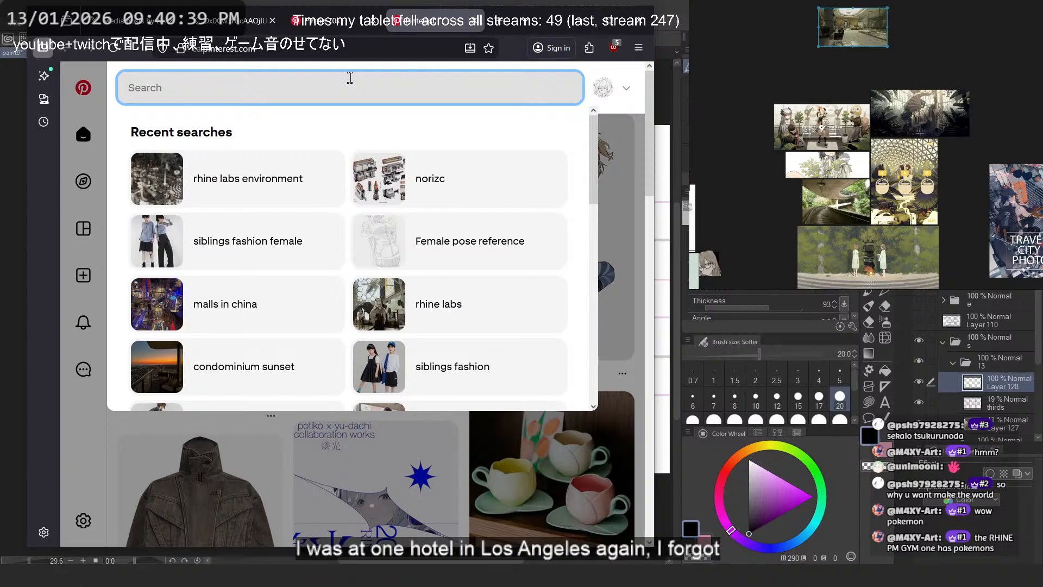
pyautogui.write('los ang')
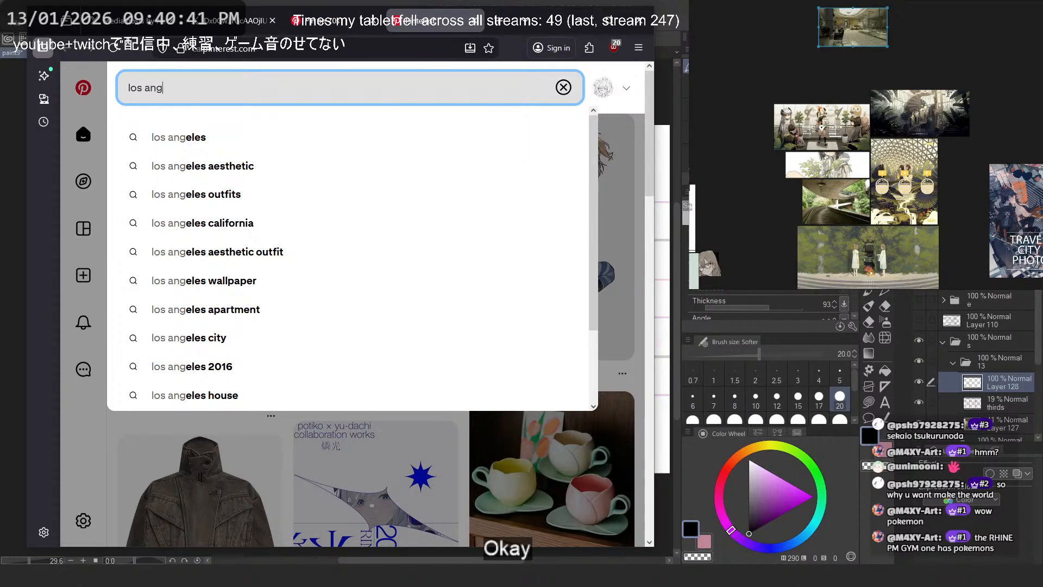
pyautogui.write('eles h')
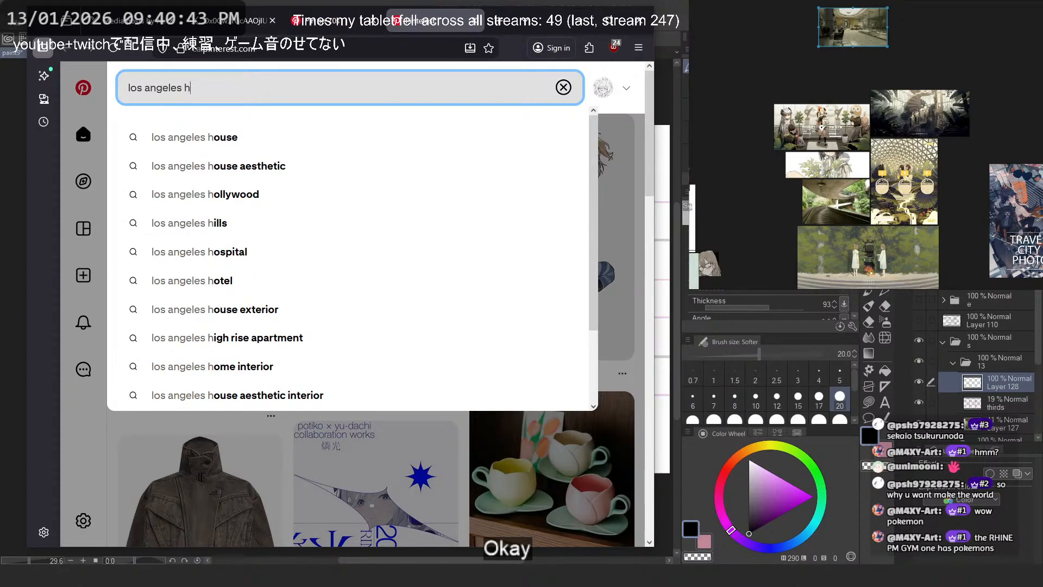
pyautogui.write('otel')
pyautogui.press('Return')
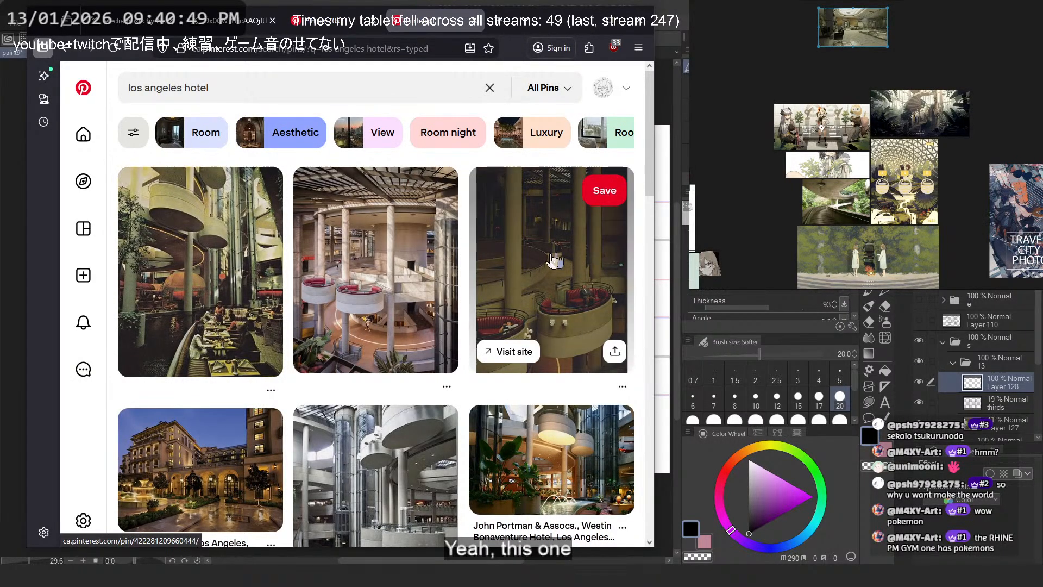
# - Copy the "Bonaventure Hotel: Downtown Los Angeles with Kids" pin image and paste it above the overpass photo layer in Clip Studio Paint
pyautogui.scroll(-3, 549, 260)
pyautogui.click(400, 387)
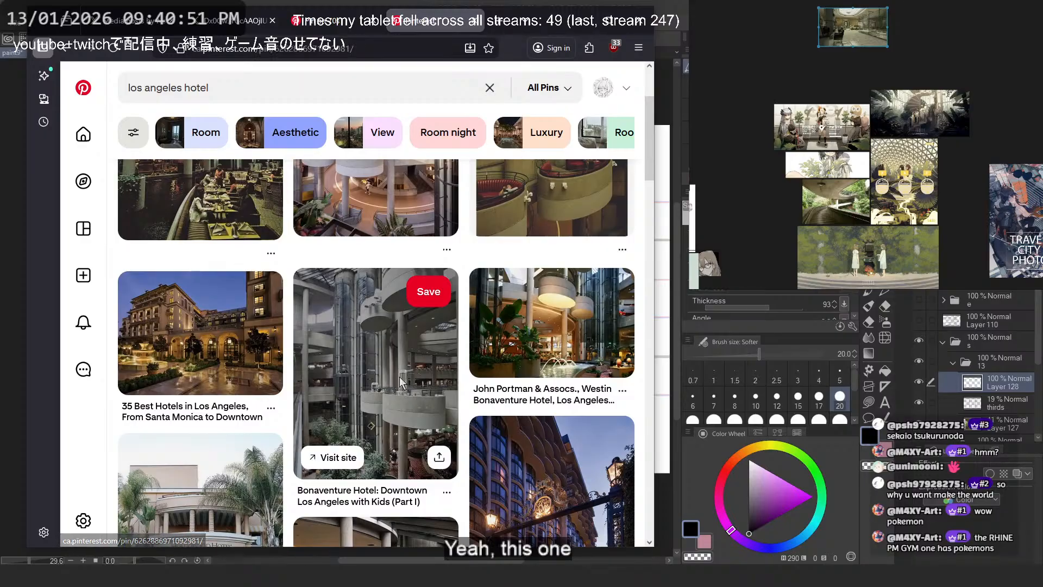
pyautogui.rightClick(431, 323)
pyautogui.click(490, 376)
pyautogui.click(659, 3)
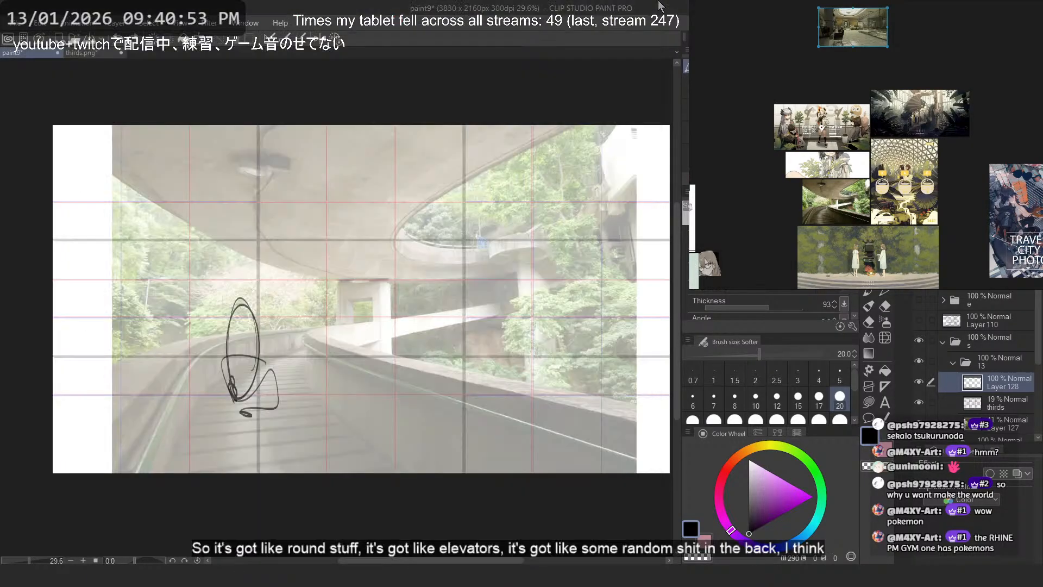
pyautogui.moveTo(471, 237)
pyautogui.mouseDown()
pyautogui.moveTo(426, 236)
pyautogui.moveTo(460, 236)
pyautogui.mouseUp()
pyautogui.click(1006, 423)
pyautogui.hotkey('ctrl', 'v')
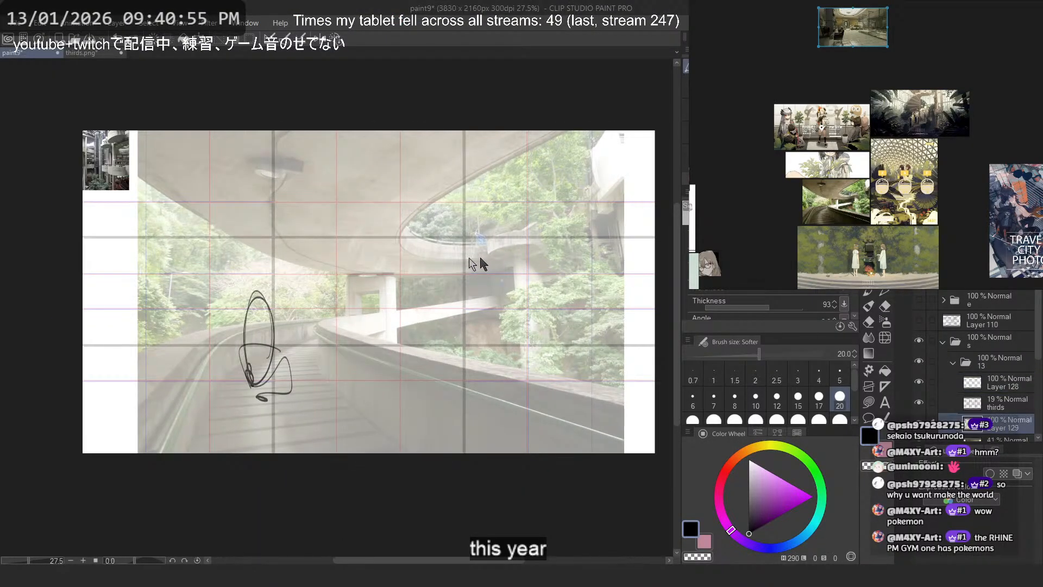
# - Move the pasted hotel atrium image across the canvas and scale it up to cover the overpass photo's right-hand part
pyautogui.moveTo(130, 157); pyautogui.dragTo(694, 163)
pyautogui.moveTo(290, 295); pyautogui.dragTo(256, 299)
pyautogui.moveTo(302, 323); pyautogui.dragTo(505, 407)
pyautogui.moveTo(414, 285); pyautogui.dragTo(389, 286)
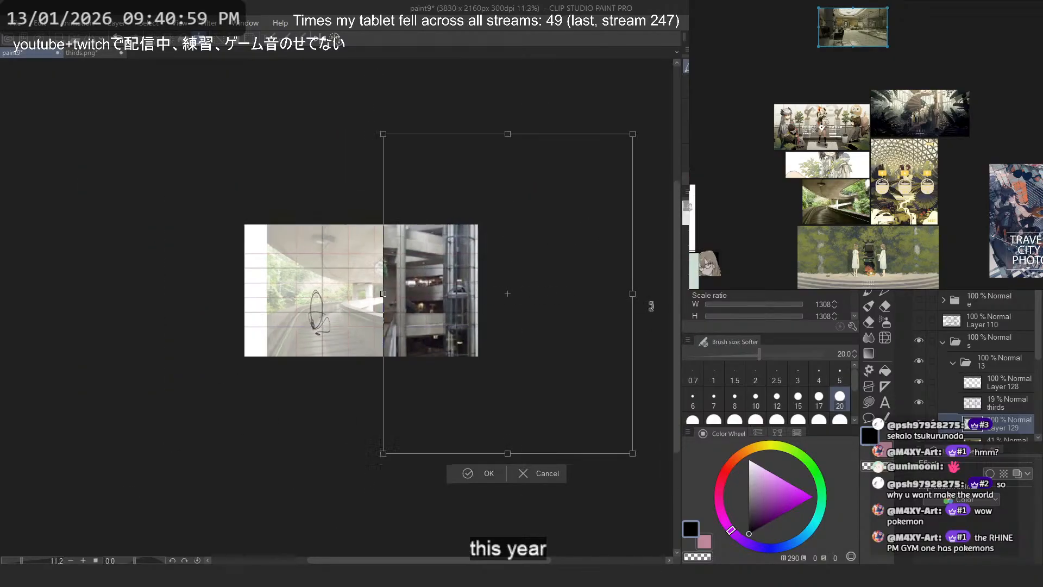
pyautogui.moveTo(633, 294); pyautogui.dragTo(506, 322)
pyautogui.press('Return')
# - Lower the hotel image layer's opacity to 46% and shift the image slightly upward over the overpass photo
pyautogui.moveTo(1015, 267); pyautogui.dragTo(996, 266)
pyautogui.moveTo(453, 288); pyautogui.dragTo(457, 287)
pyautogui.scroll(2, 458, 287)
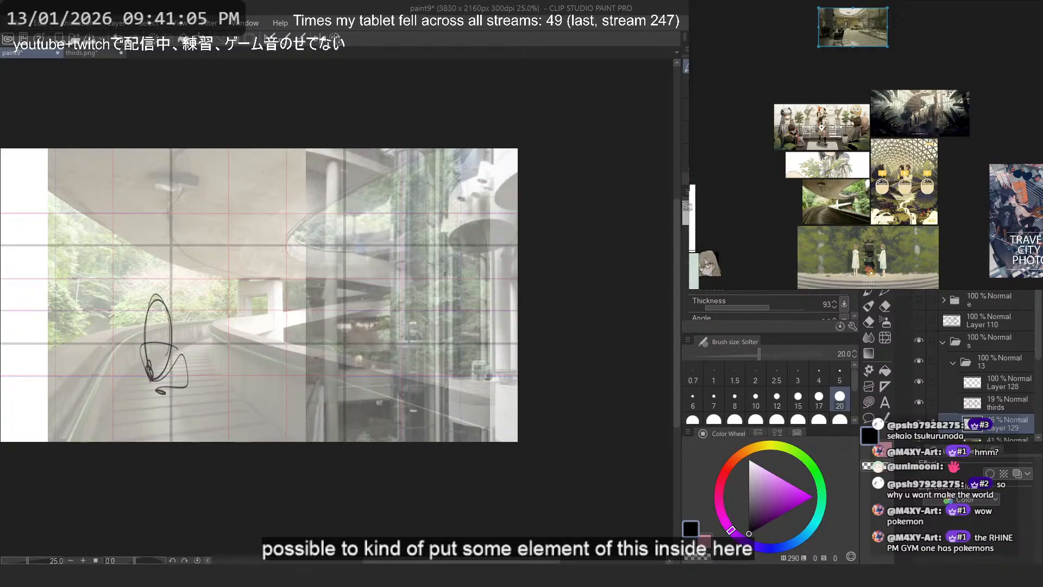
pyautogui.scroll(-2, 998, 421)
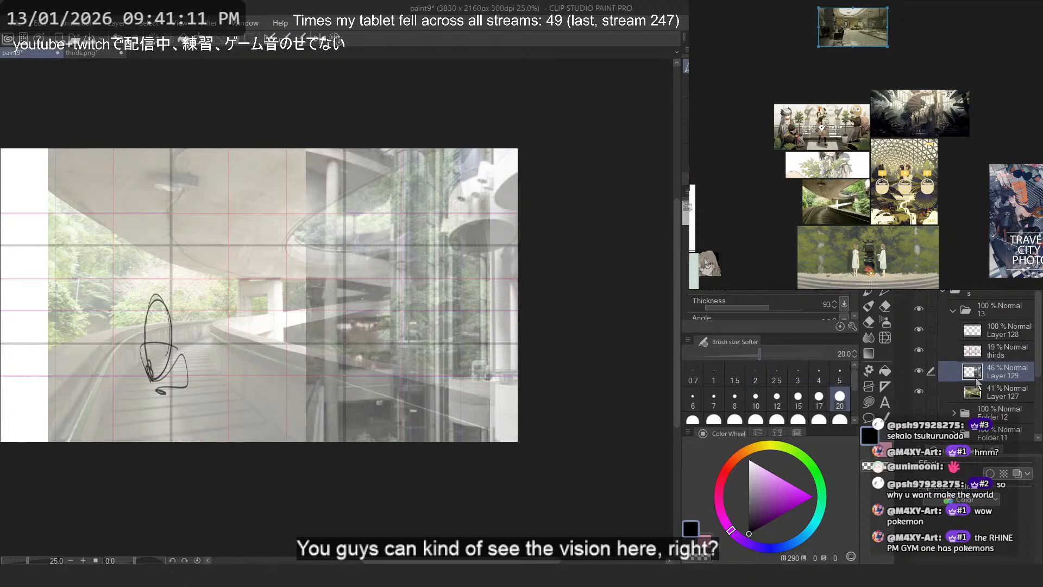
pyautogui.click(869, 371)
pyautogui.moveTo(444, 369); pyautogui.dragTo(442, 339)
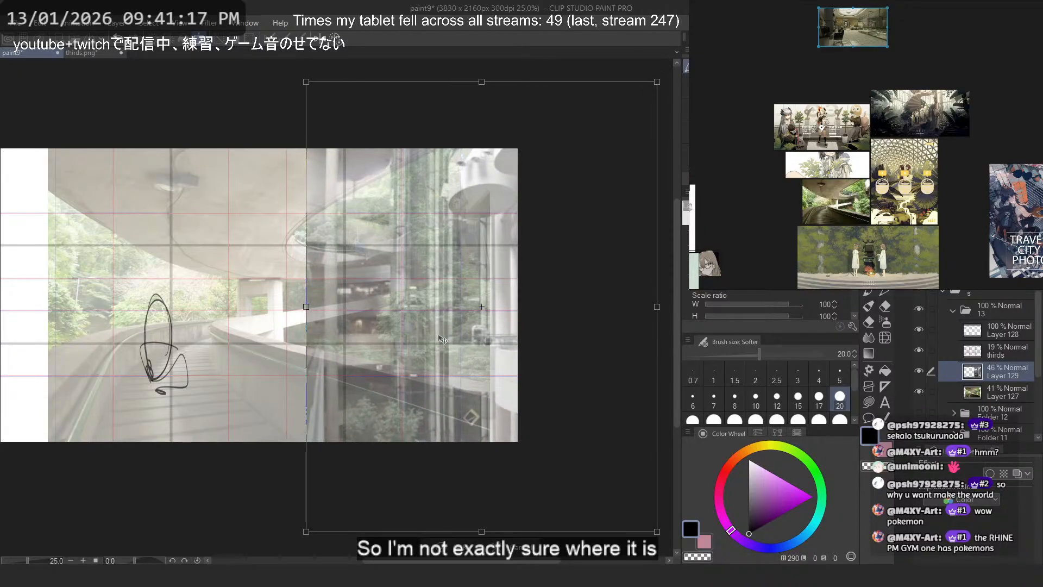
pyautogui.press('Return')
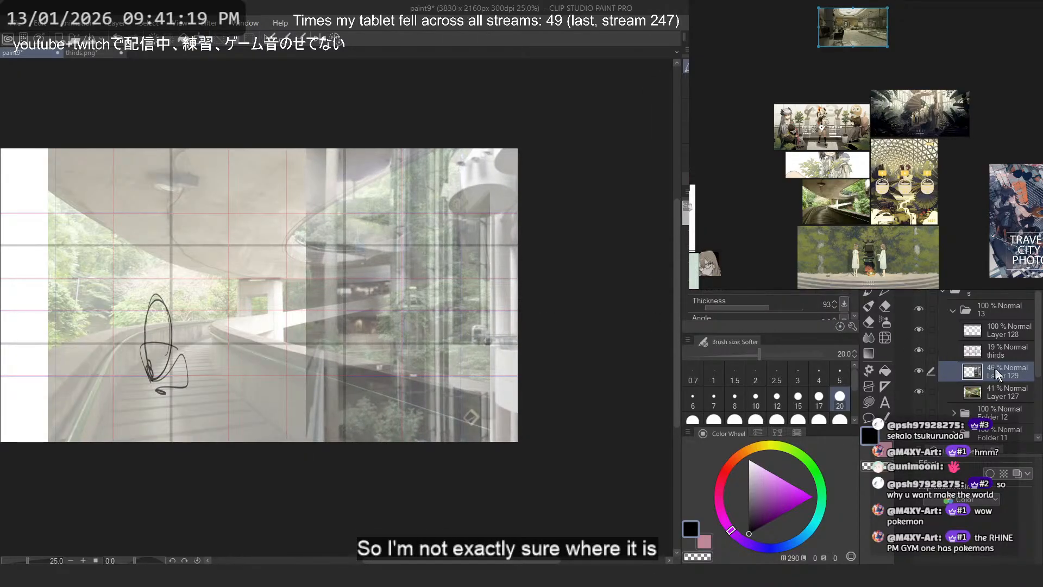
# - Add a layer mask to the hotel image, group the layer in a folder and transfer the mask to that folder
pyautogui.hotkey('ctrl', 'm')
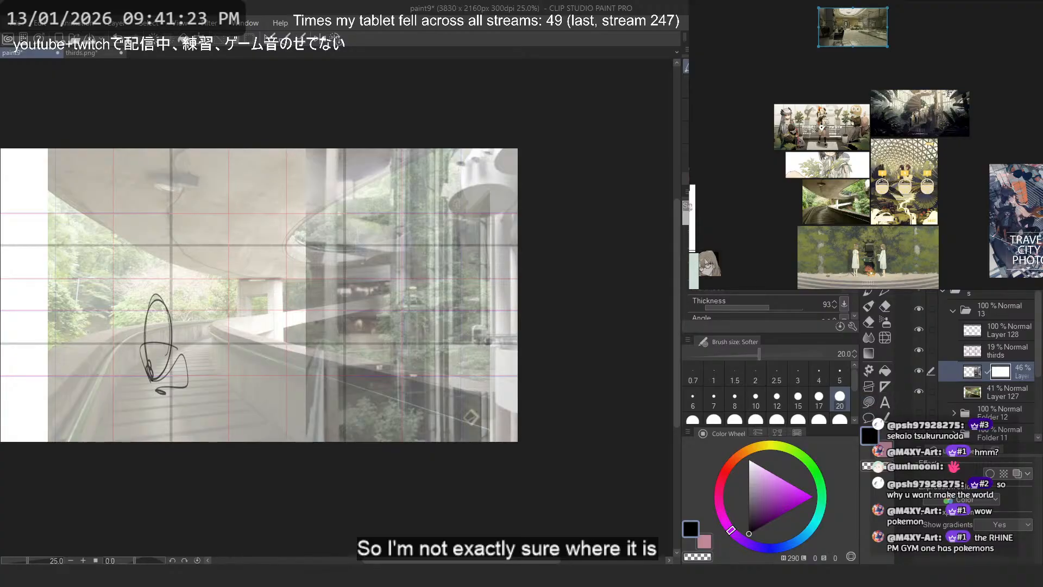
pyautogui.hotkey('ctrl', 'g')
pyautogui.moveTo(1003, 392); pyautogui.dragTo(1004, 374)
pyautogui.click(1004, 410)
pyautogui.click(1001, 372)
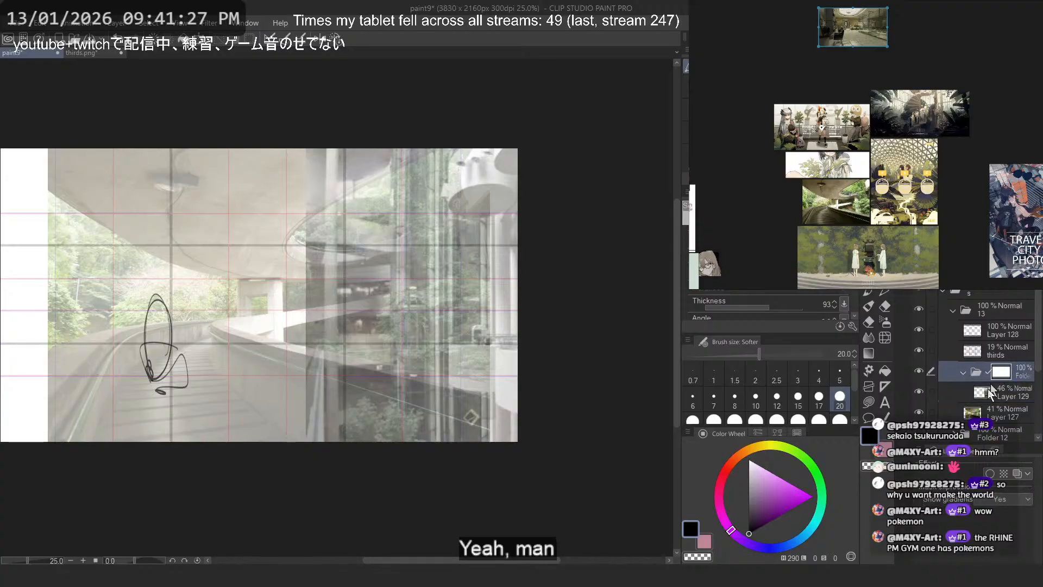
# - Lasso-erase the folder mask along the foreground railing and road so the hotel image stays behind the wall
pyautogui.click(869, 402)
pyautogui.scroll(1, 399, 370)
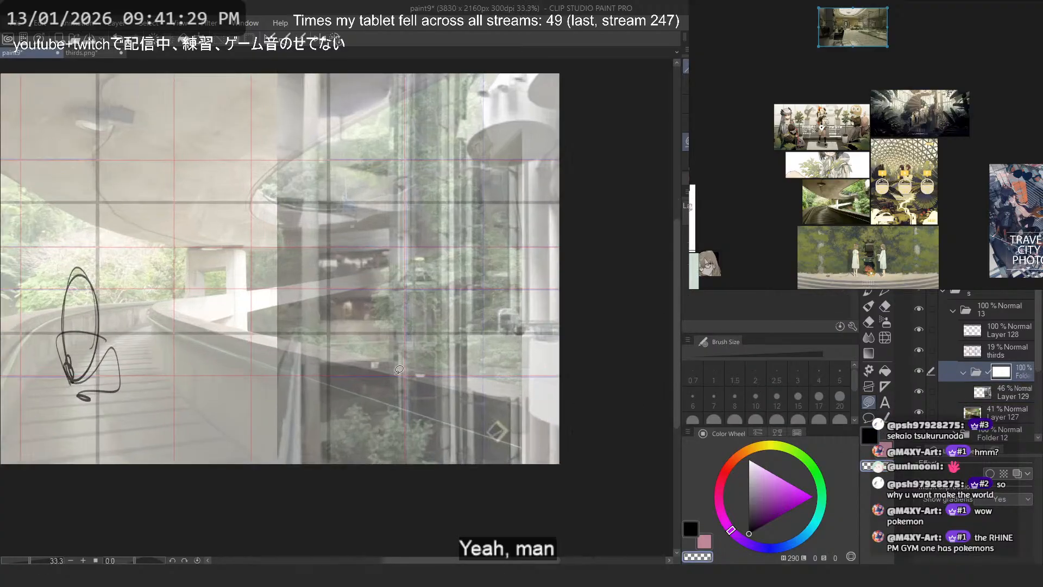
pyautogui.moveTo(267, 332); pyautogui.dragTo(113, 438)
pyautogui.moveTo(227, 340)
pyautogui.mouseDown()
pyautogui.moveTo(304, 345)
pyautogui.moveTo(532, 427)
pyautogui.moveTo(292, 350)
pyautogui.moveTo(659, 435)
pyautogui.moveTo(609, 454)
pyautogui.mouseUp()
pyautogui.moveTo(379, 423)
pyautogui.mouseDown()
pyautogui.moveTo(629, 468)
pyautogui.moveTo(478, 480)
pyautogui.mouseUp()
pyautogui.moveTo(259, 341)
pyautogui.mouseDown()
pyautogui.moveTo(650, 424)
pyautogui.moveTo(583, 408)
pyautogui.moveTo(625, 410)
pyautogui.mouseUp()
# - Undo the latest mask cuts and lasso-erase the hotel image where it overlaps the curved concrete ceiling
pyautogui.hotkey('ctrl', 'z')
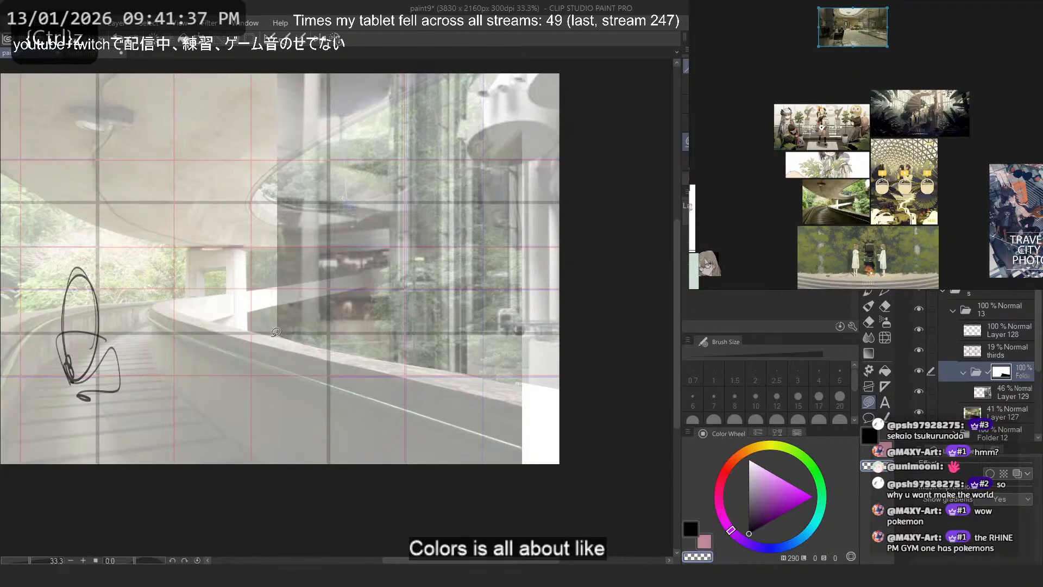
pyautogui.hotkey('ctrl', 'z')
pyautogui.moveTo(269, 335)
pyautogui.mouseDown()
pyautogui.moveTo(674, 412)
pyautogui.moveTo(383, 364)
pyautogui.moveTo(418, 414)
pyautogui.mouseUp()
pyautogui.hotkey('ctrl', 'z')
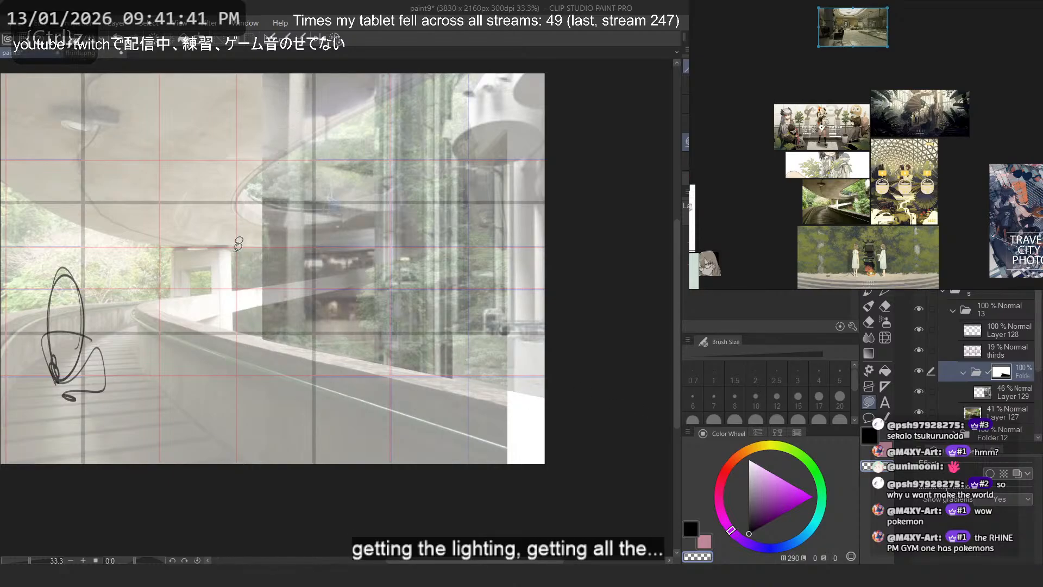
pyautogui.moveTo(264, 291); pyautogui.dragTo(341, 442)
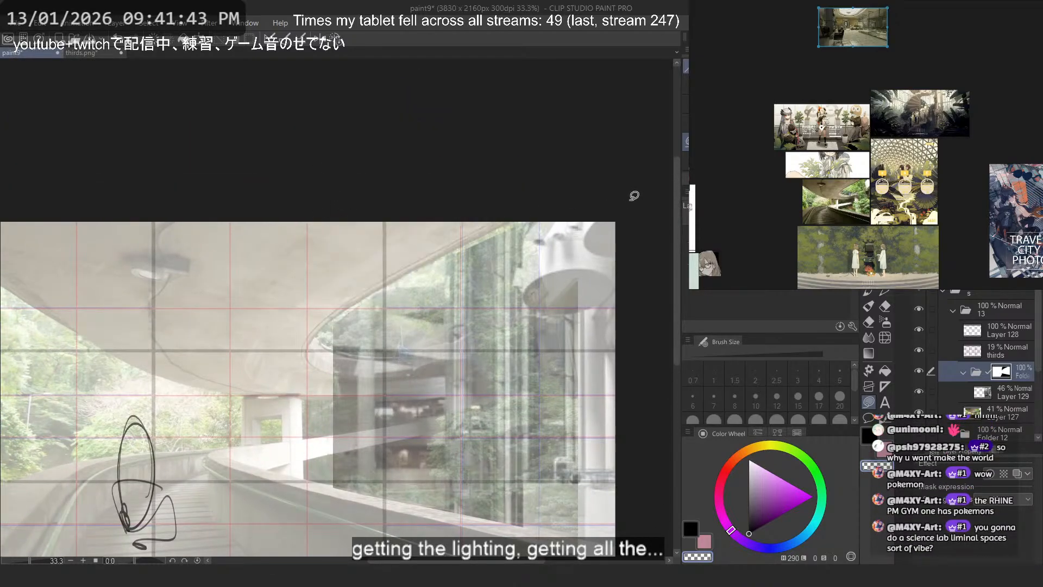
# - Flip the canvas horizontally to check the blended hotel and overpass composition, and flip it back
pyautogui.press('2')
pyautogui.scroll(-3, 380, 278)
pyautogui.moveTo(295, 377); pyautogui.dragTo(396, 359)
pyautogui.scroll(5, 394, 362)
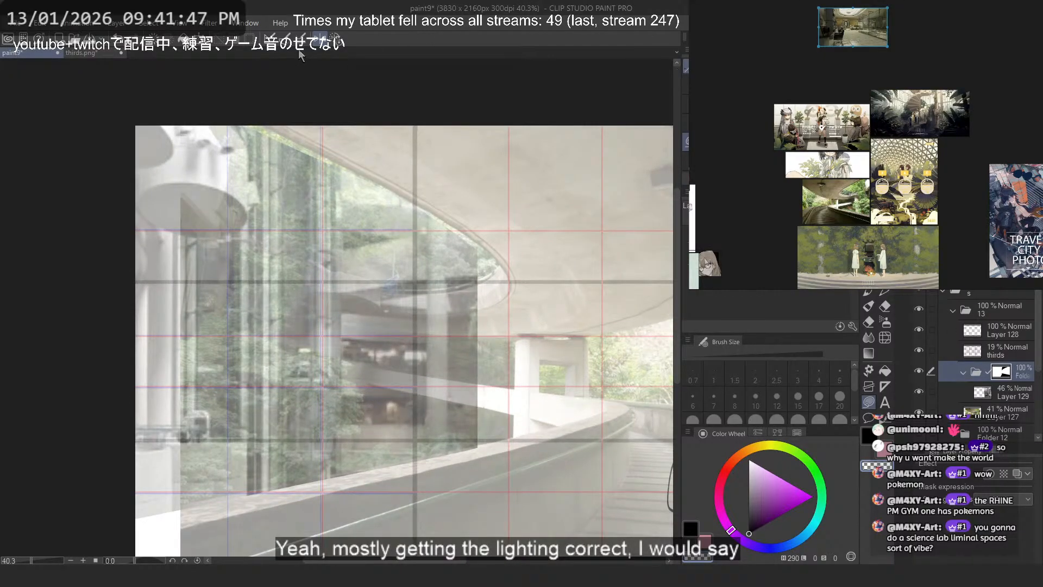
pyautogui.press('2')
pyautogui.scroll(-2, 523, 302)
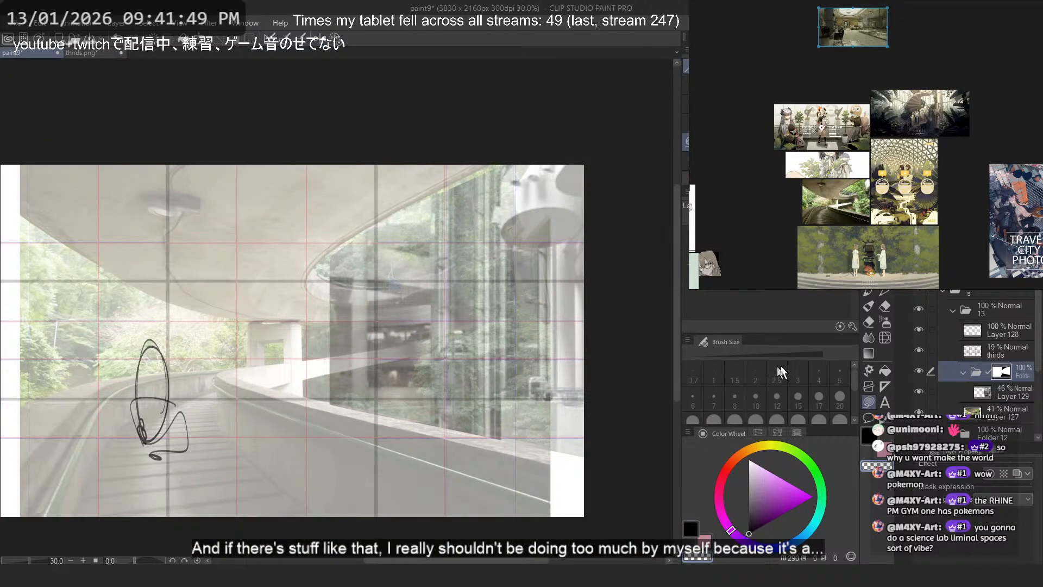
# - Select the hotel image layer inside the masked folder and transform it slightly to adjust its position
pyautogui.click(975, 396)
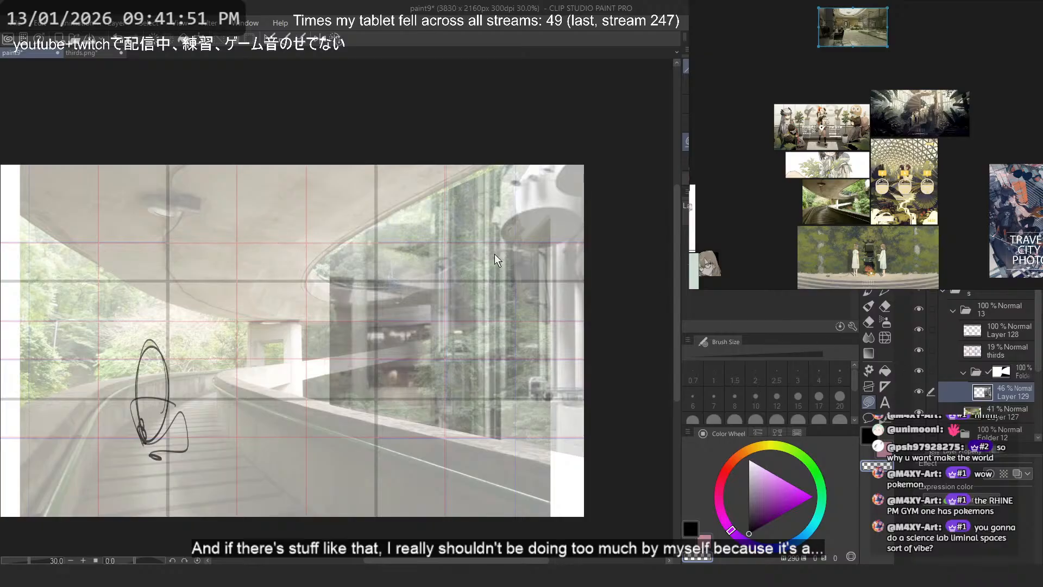
pyautogui.hotkey('ctrl', 't')
pyautogui.moveTo(490, 270)
pyautogui.mouseDown()
pyautogui.moveTo(489, 363)
pyautogui.moveTo(489, 243)
pyautogui.moveTo(502, 326)
pyautogui.moveTo(506, 281)
pyautogui.mouseUp()
pyautogui.press('Return')
# - Hide the masked hotel folder, the figure sketch layer and the thirds guide to inspect the bare overpass photo
pyautogui.click(919, 370)
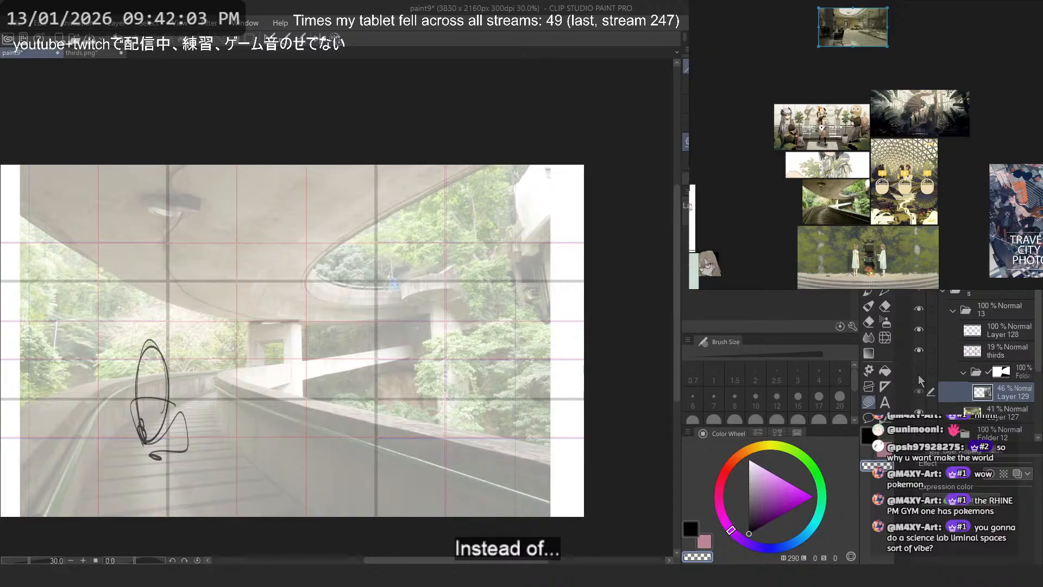
pyautogui.moveTo(231, 356); pyautogui.dragTo(241, 336)
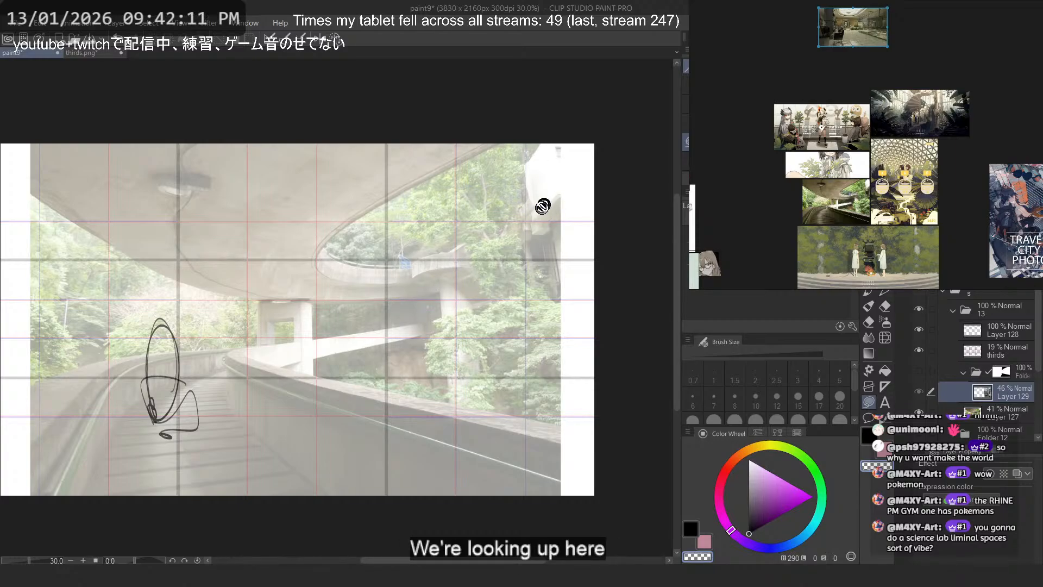
pyautogui.scroll(5, 561, 275)
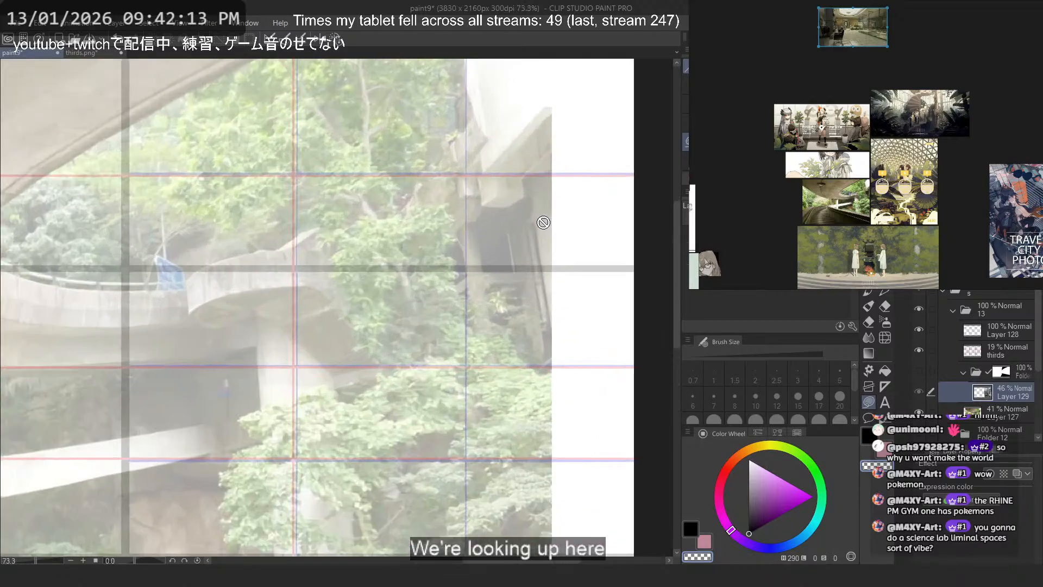
pyautogui.scroll(-4, 530, 222)
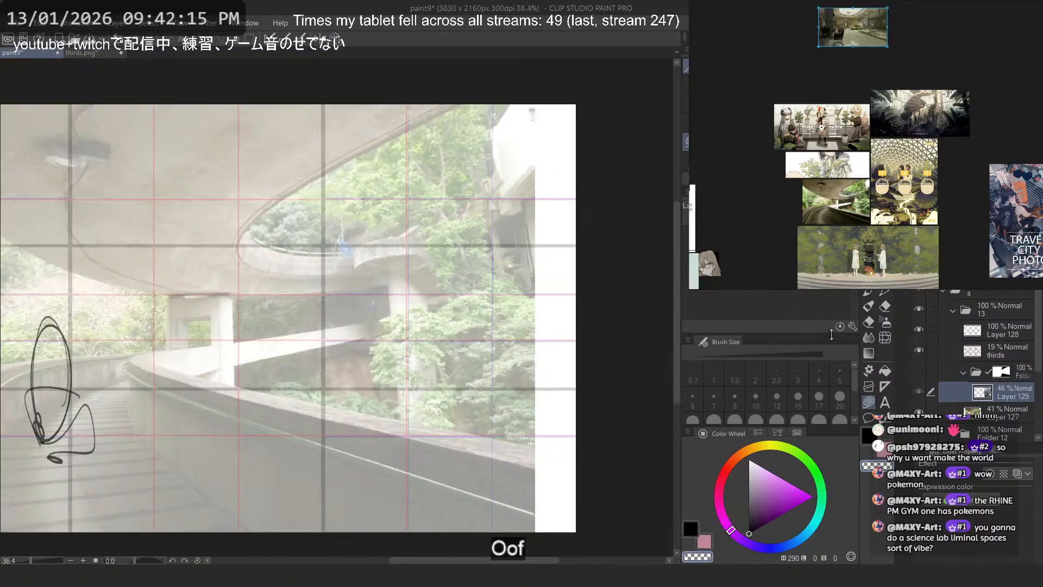
pyautogui.click(919, 329)
pyautogui.click(919, 350)
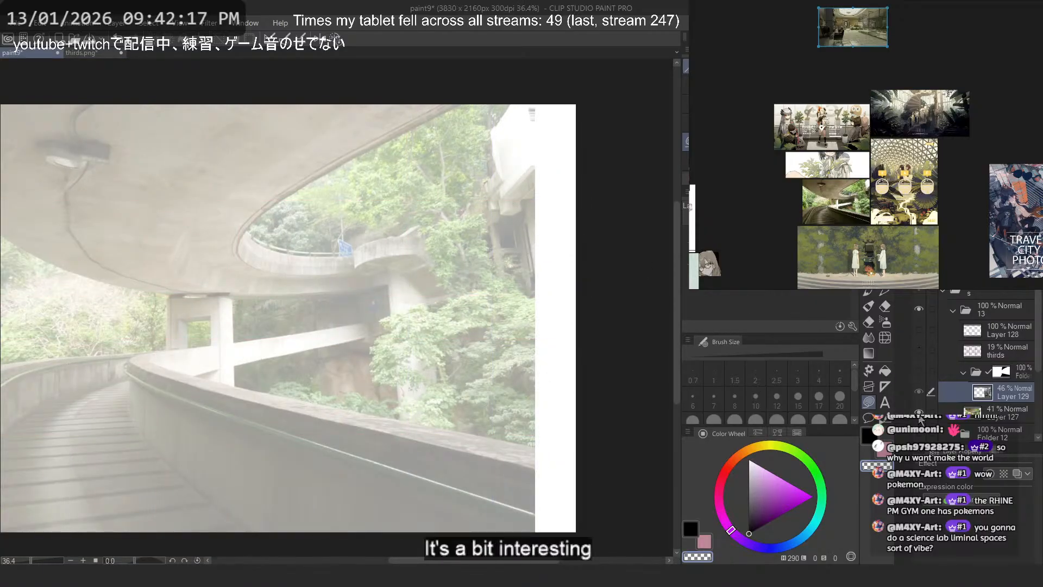
pyautogui.scroll(-3, 883, 120)
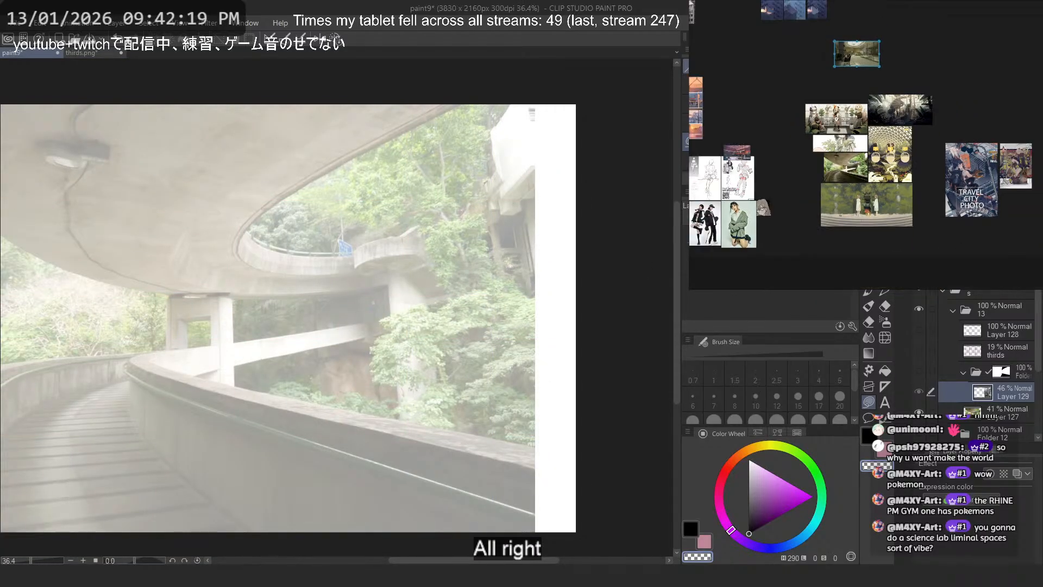
pyautogui.scroll(3, 886, 171)
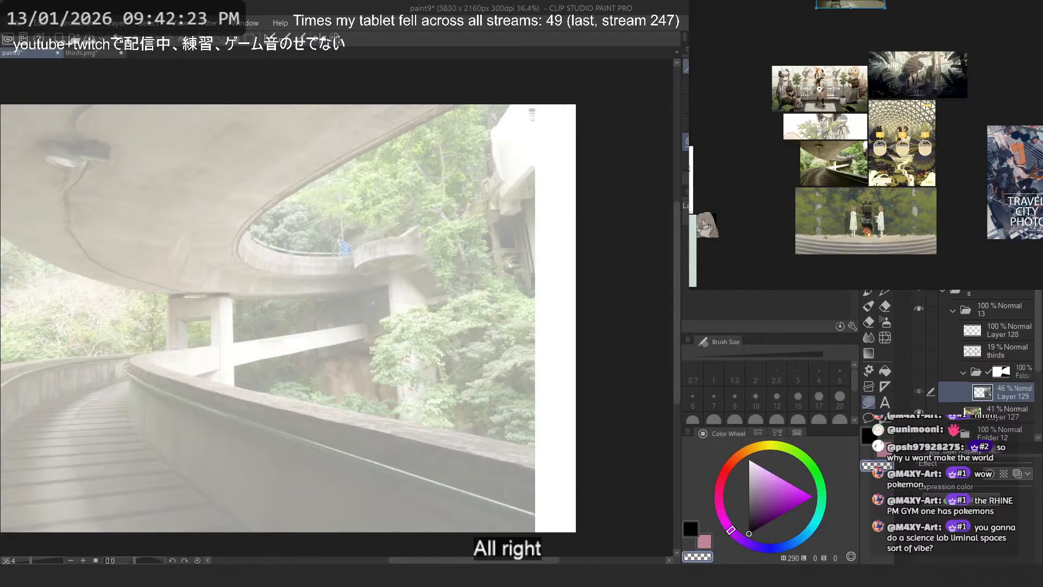
pyautogui.hotkey('alt', 'Tab')
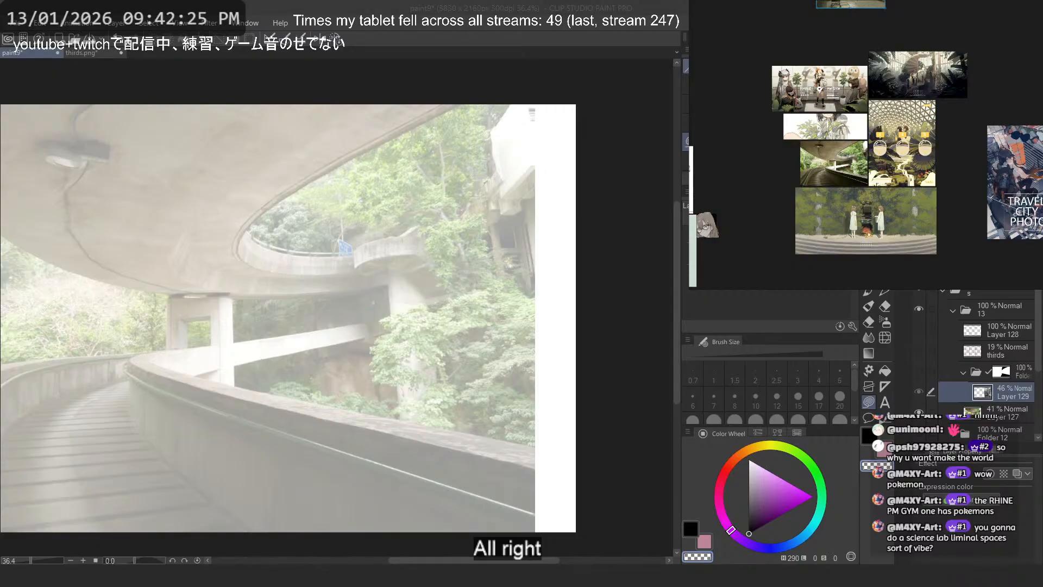
# - Switch to Pinterest in the browser and examine the sci-fi lab and office pins, opening the green-lit concrete atrium with plants
pyautogui.scroll(-8, 629, 219)
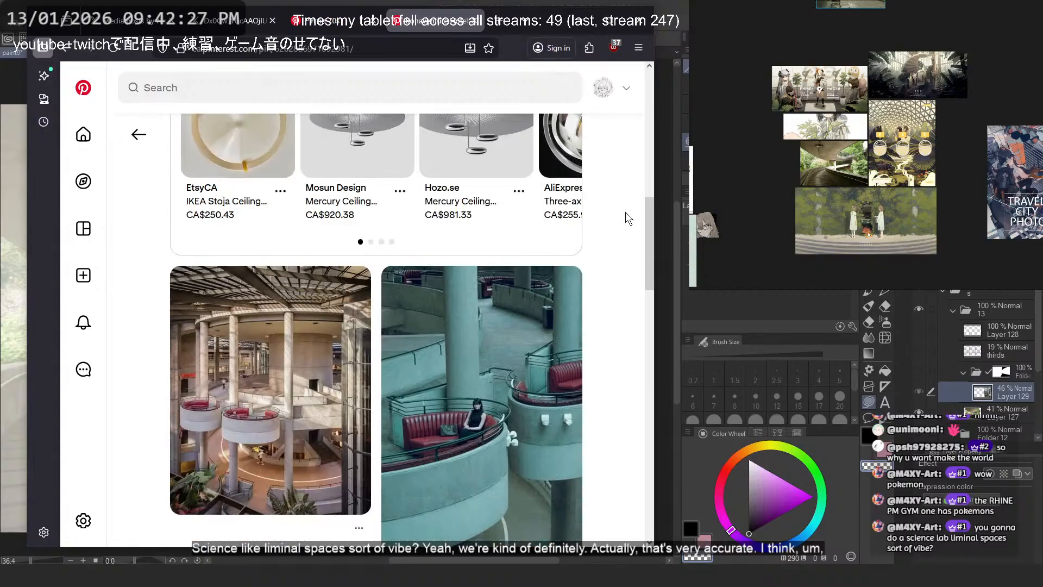
pyautogui.click(307, 21)
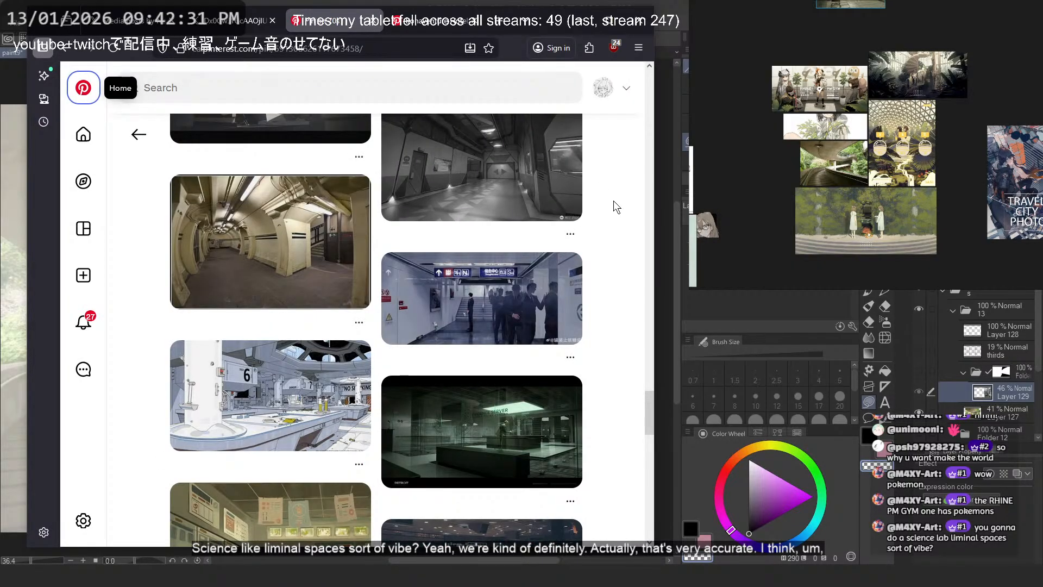
pyautogui.click(302, 413)
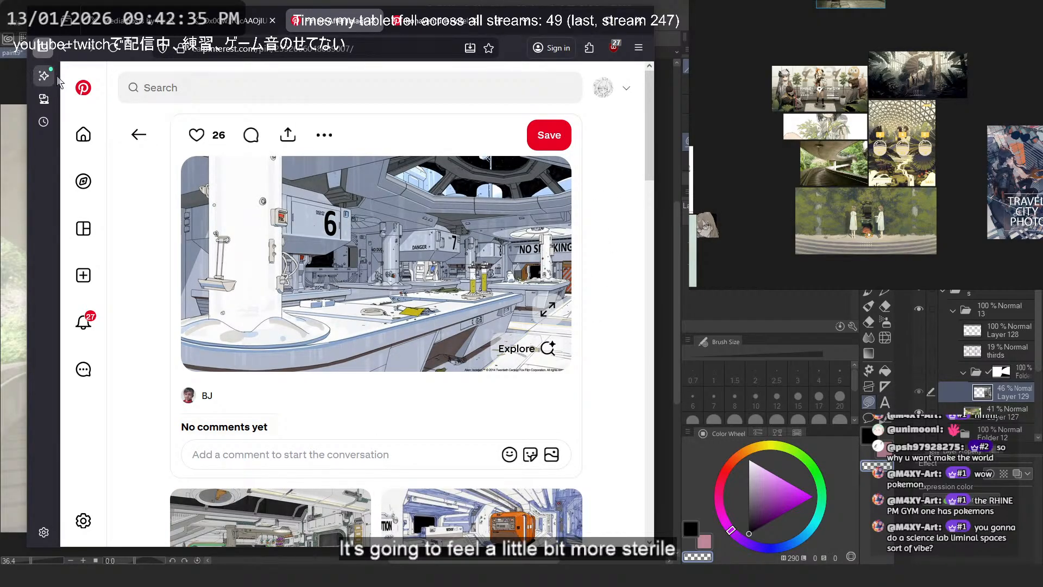
pyautogui.click(138, 134)
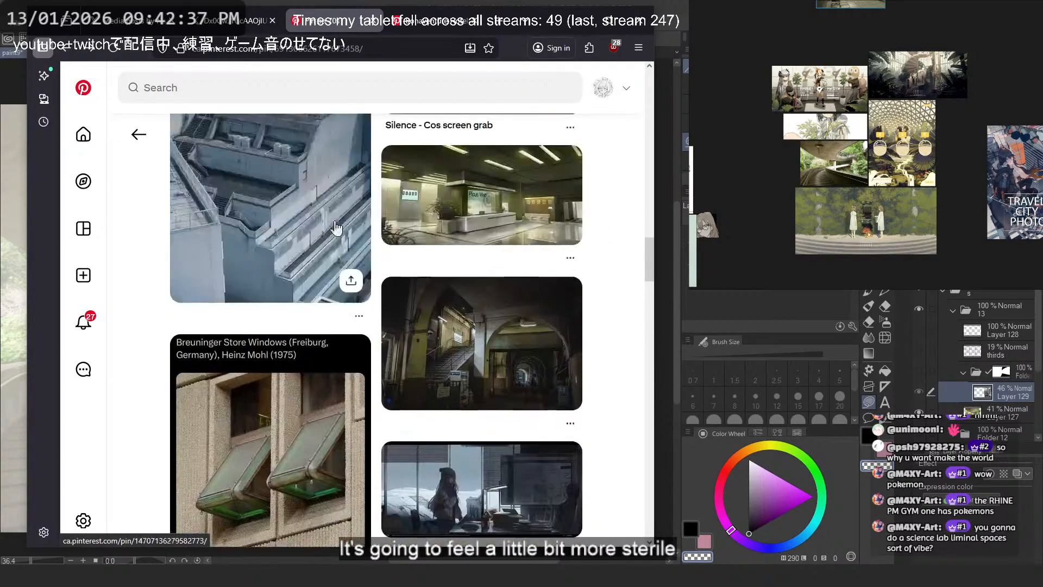
pyautogui.click(336, 229)
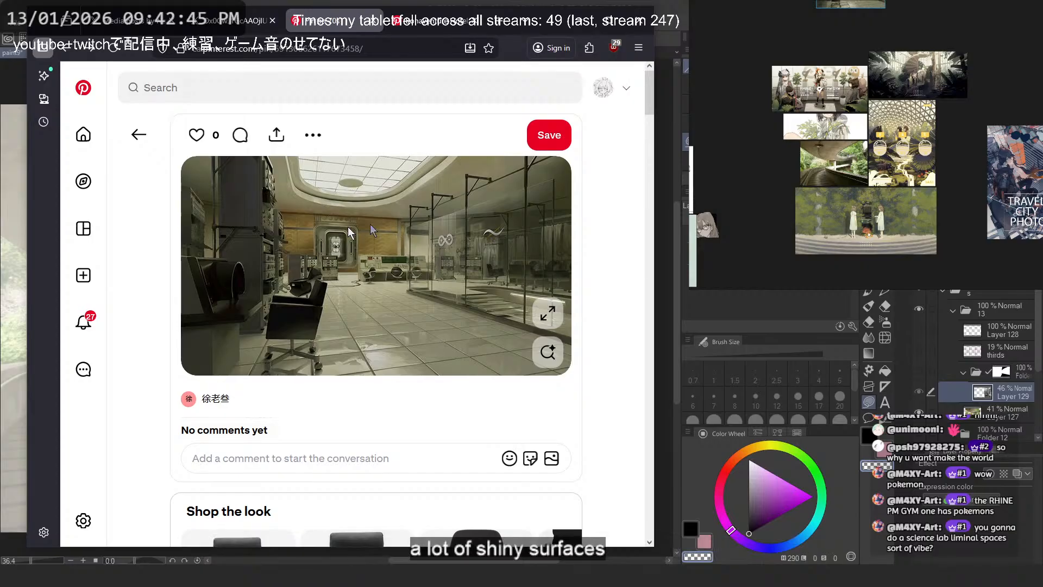
pyautogui.scroll(-10, 442, 234)
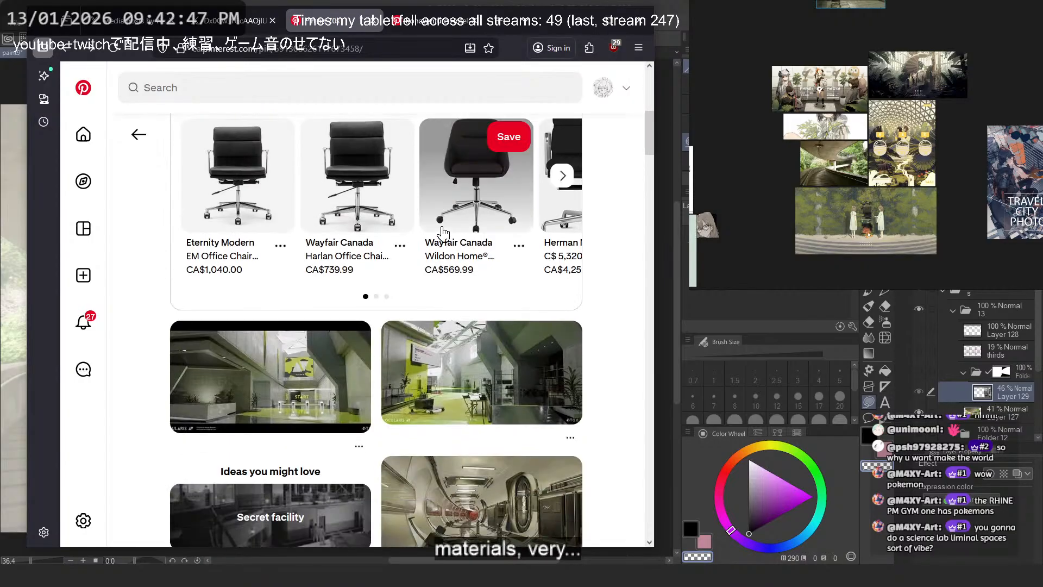
pyautogui.click(449, 250)
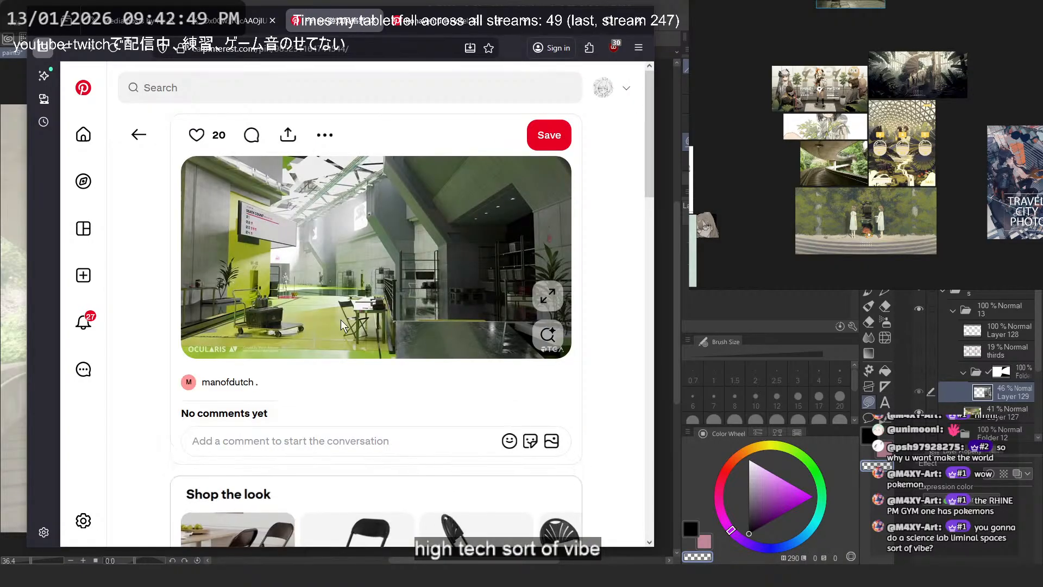
# - Browse the pins related to the green-lit atrium for sterile, high-tech interiors with plants and a monochromatic palette
pyautogui.scroll(-10, 341, 325)
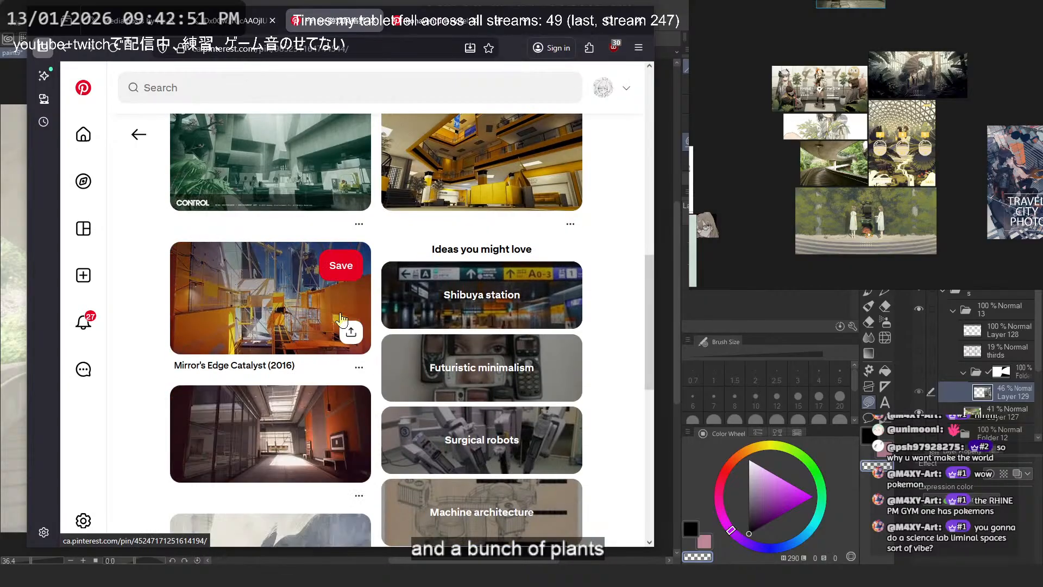
pyautogui.scroll(-4, 368, 306)
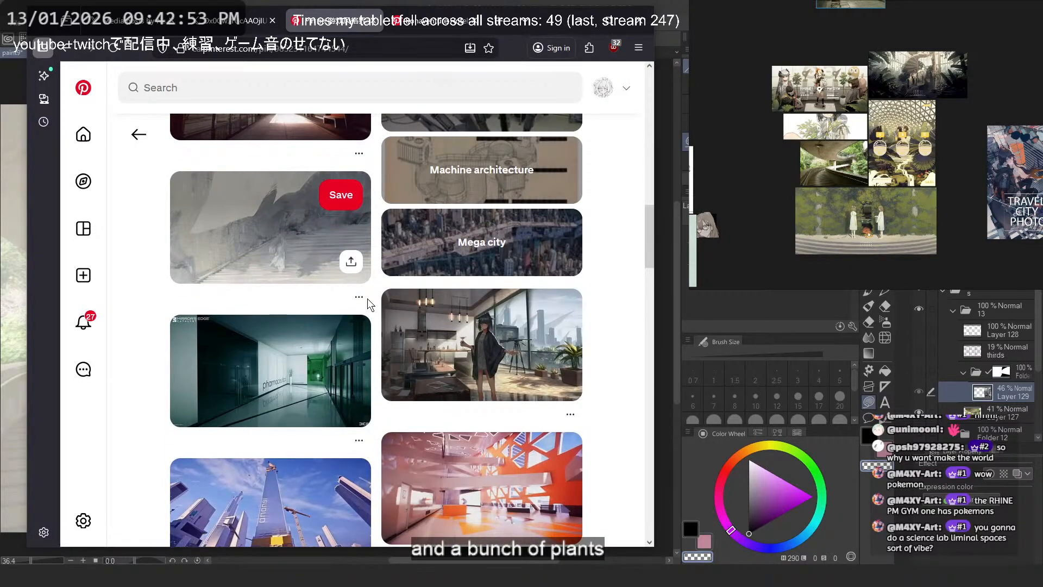
pyautogui.scroll(-4, 368, 306)
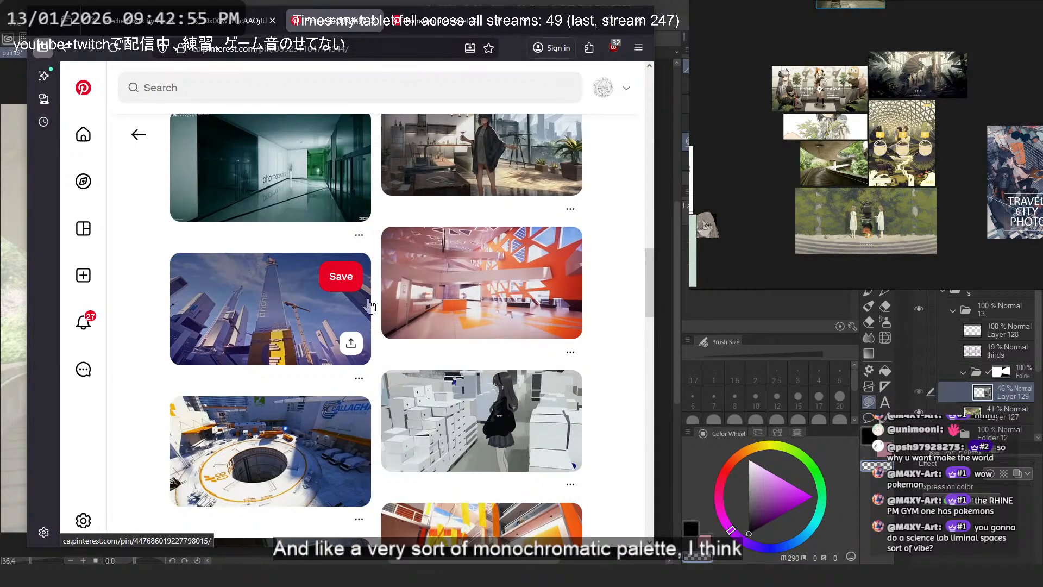
pyautogui.scroll(-8, 370, 306)
pyautogui.scroll(-4, 370, 306)
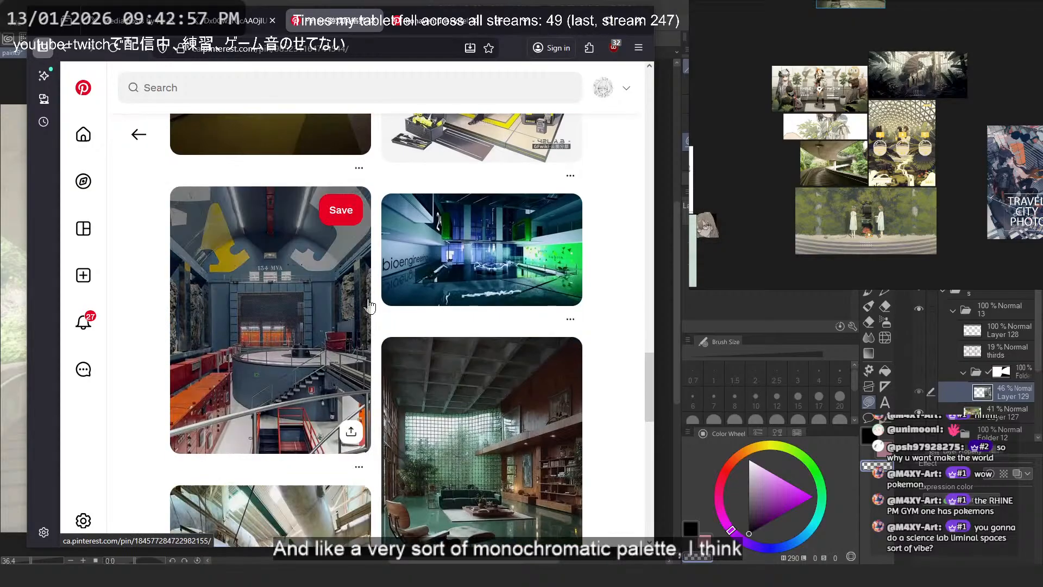
pyautogui.scroll(-5, 369, 306)
pyautogui.scroll(-5, 370, 306)
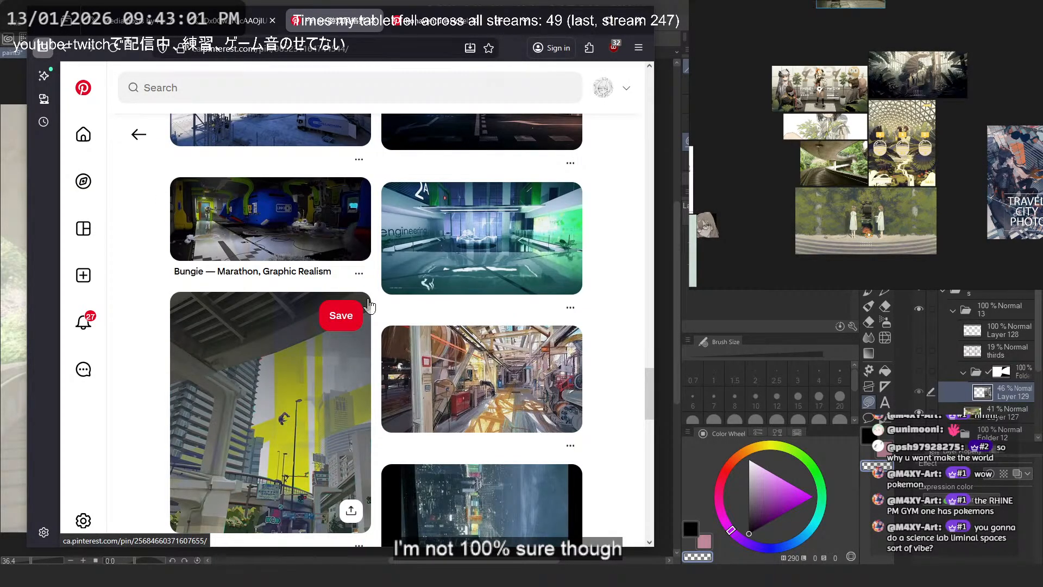
pyautogui.scroll(-14, 369, 306)
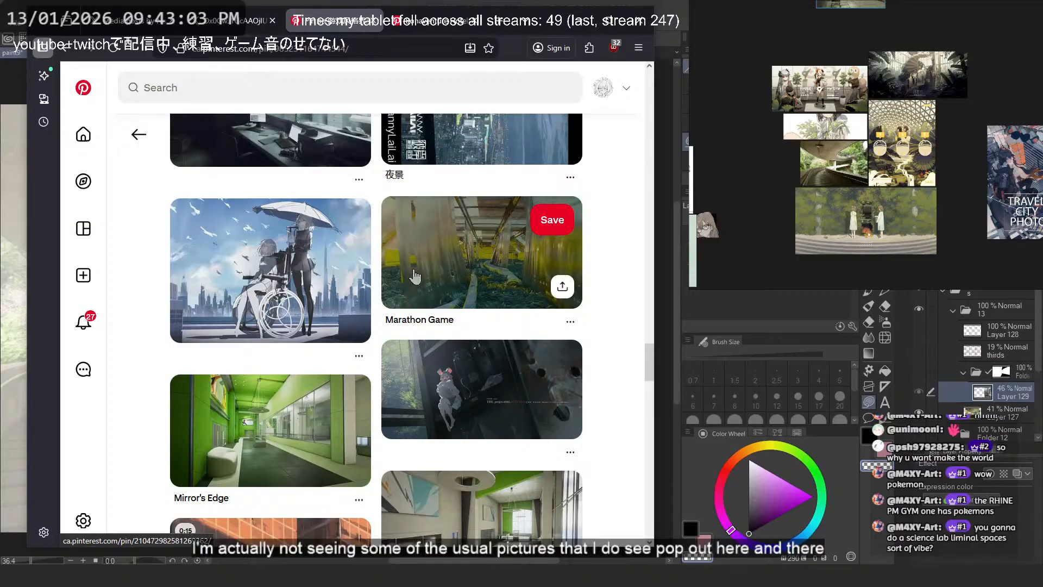
pyautogui.scroll(-5, 415, 276)
pyautogui.scroll(-5, 414, 276)
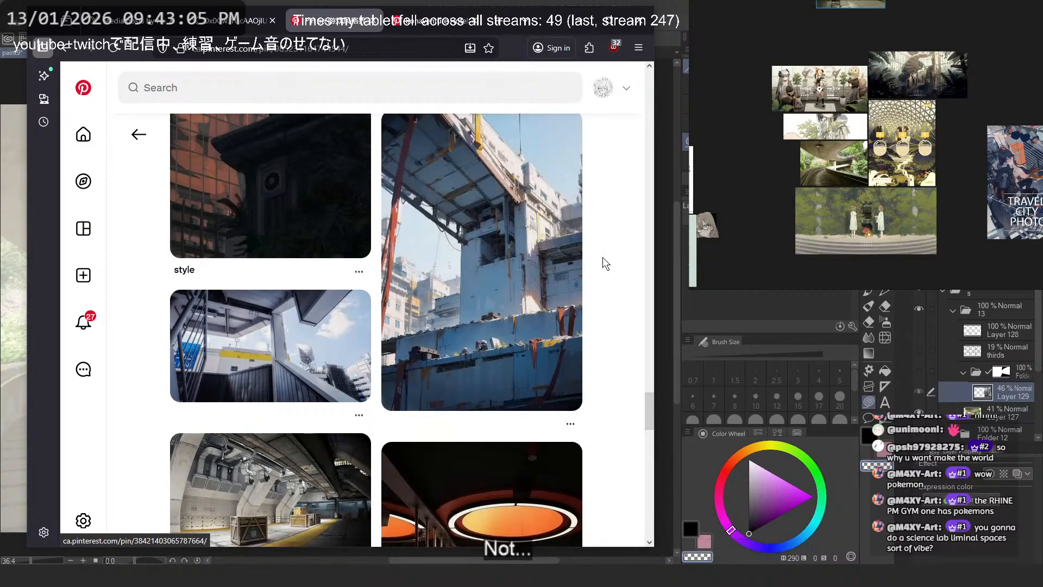
pyautogui.scroll(-5, 602, 256)
# - Search Pinterest for "rhine labs"
pyautogui.click(214, 81)
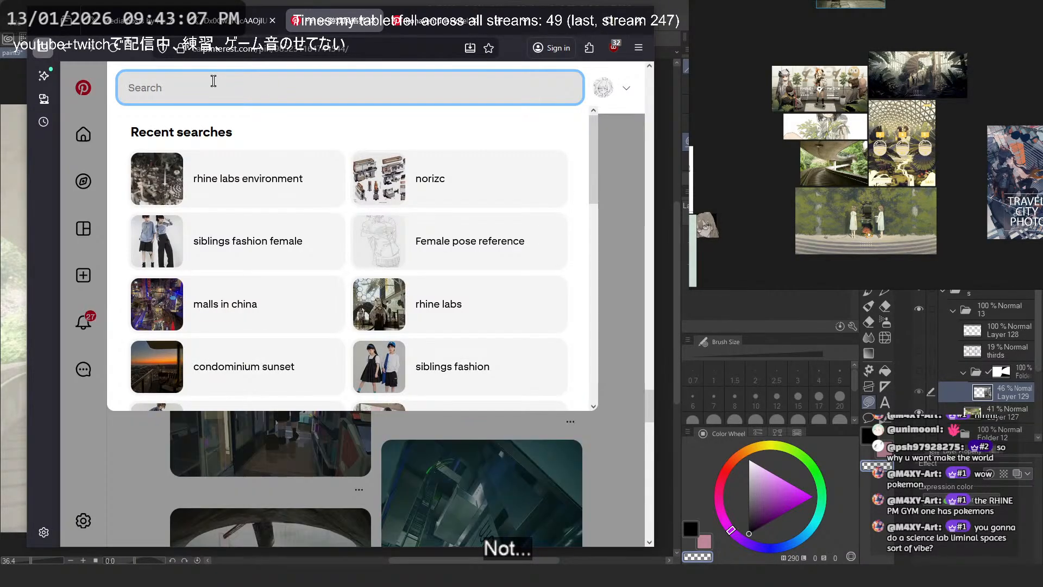
pyautogui.write('ehin')
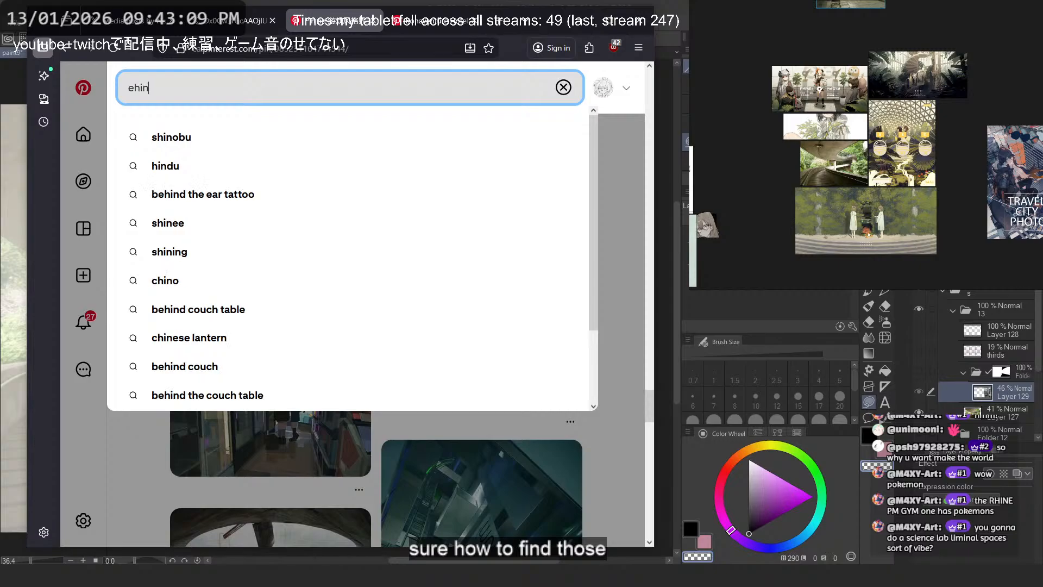
pyautogui.write('rhine labs')
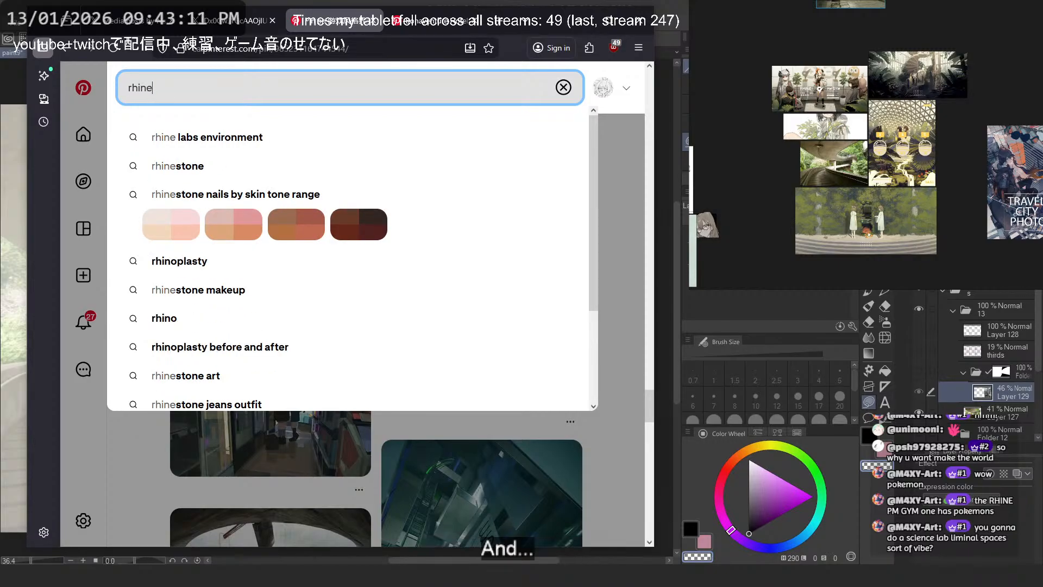
pyautogui.press('Return')
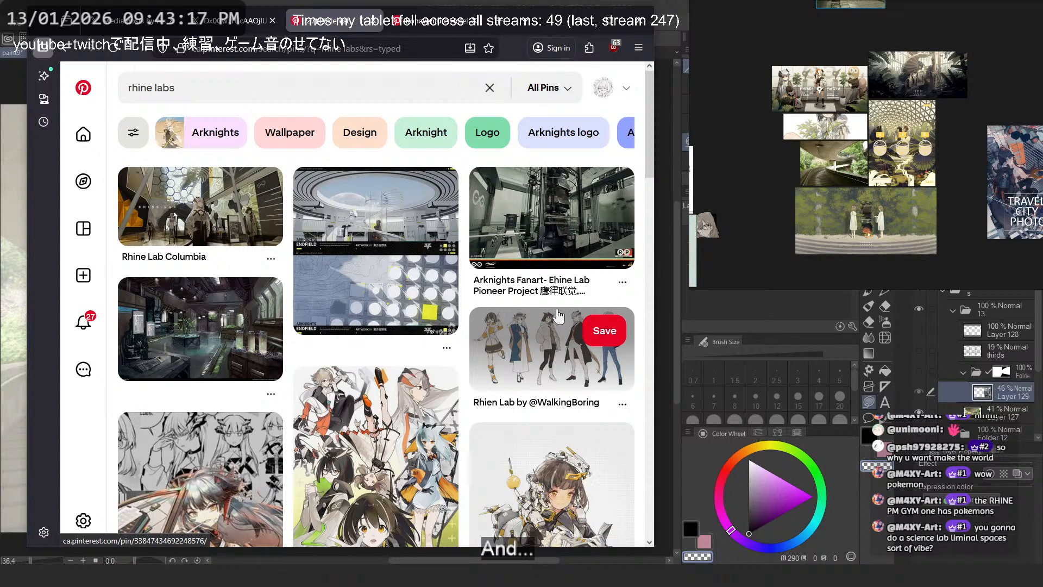
# - Open the Arknights Endfield artwork pin with the circular skylight and spiral staircase and copy its image
pyautogui.scroll(-3, 558, 315)
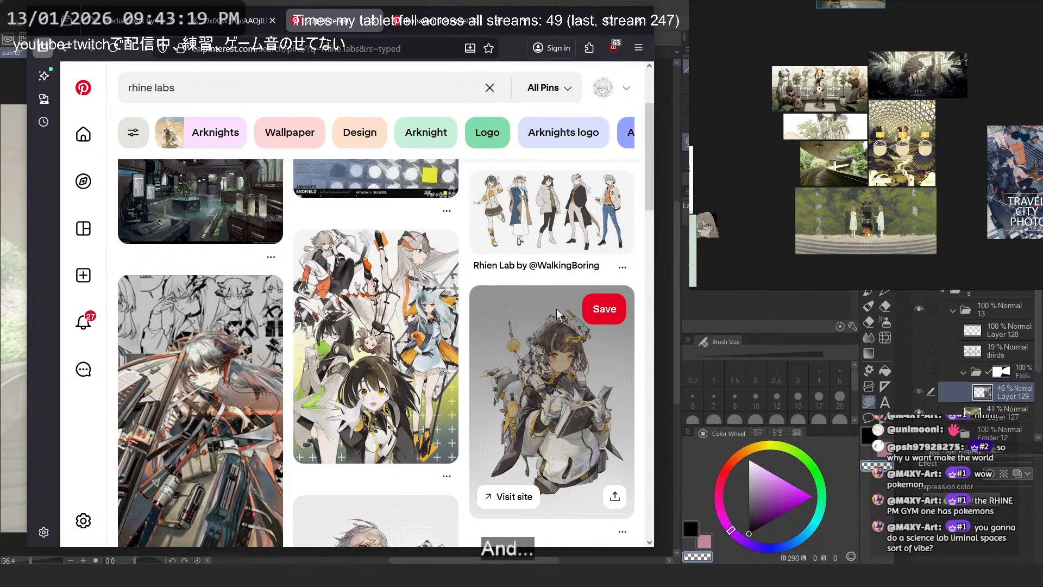
pyautogui.scroll(3, 557, 309)
pyautogui.click(346, 212)
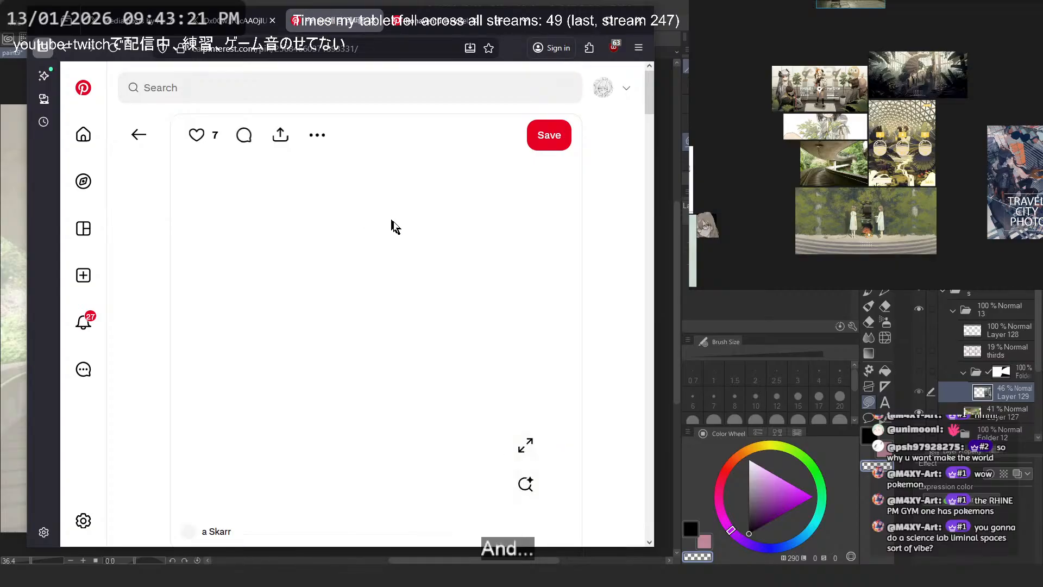
pyautogui.rightClick(413, 218)
pyautogui.click(455, 271)
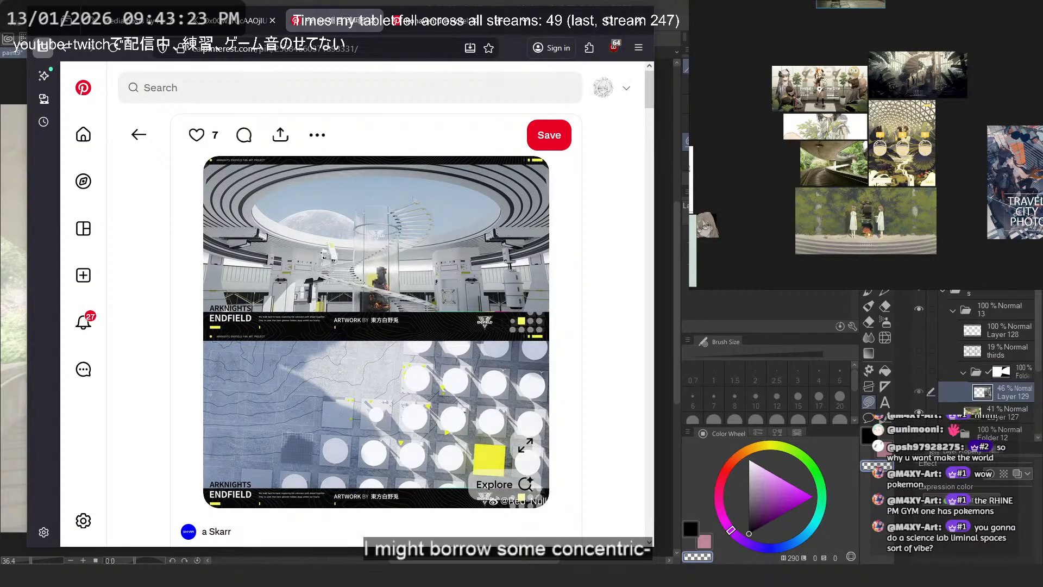
# - Paste the copied Endfield image onto the reference board and place it beside the office interior with the oval skylight
pyautogui.scroll(2, 982, 58)
pyautogui.moveTo(983, 59); pyautogui.dragTo(888, 235)
pyautogui.hotkey('ctrl', 'v')
pyautogui.moveTo(866, 167); pyautogui.dragTo(803, 158)
pyautogui.click(850, 168)
pyautogui.moveTo(864, 207); pyautogui.dragTo(928, 85)
# - Browse the pins related to the Endfield artwork for more laboratory, sci-fi and concentric architecture references
pyautogui.scroll(-10, 582, 247)
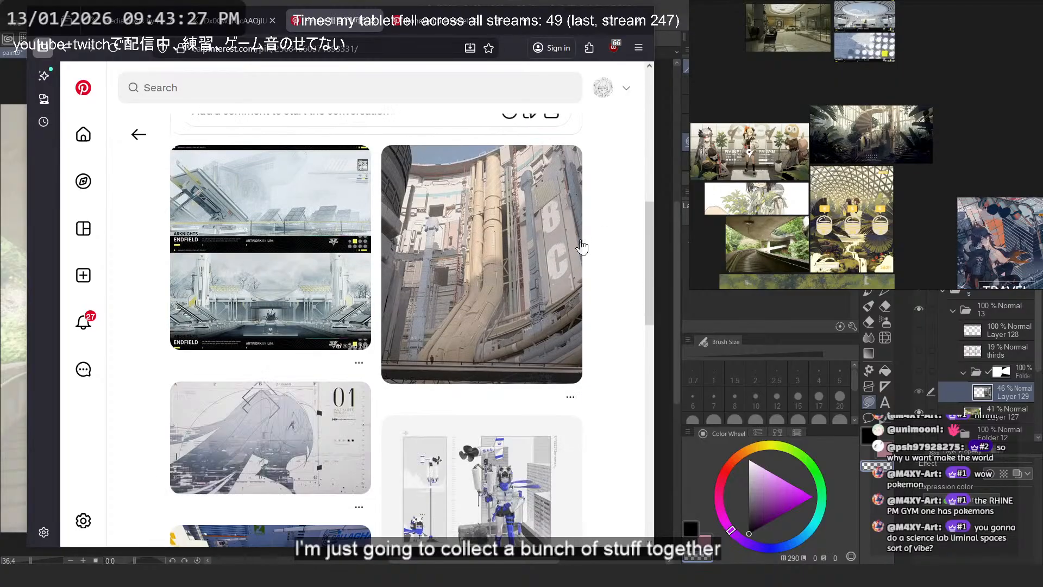
pyautogui.scroll(-10, 593, 248)
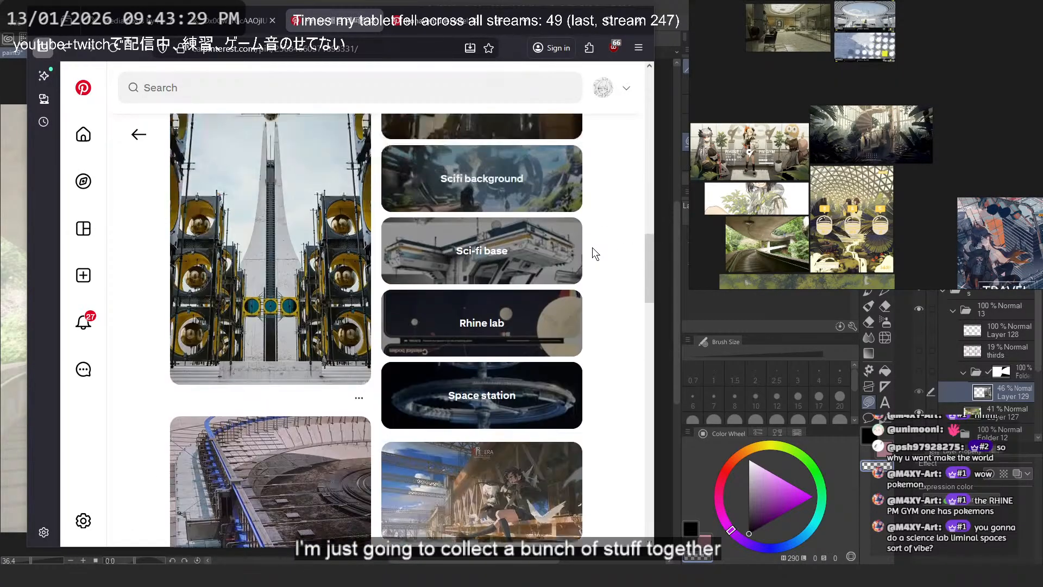
pyautogui.scroll(5, 592, 248)
pyautogui.scroll(-5, 592, 248)
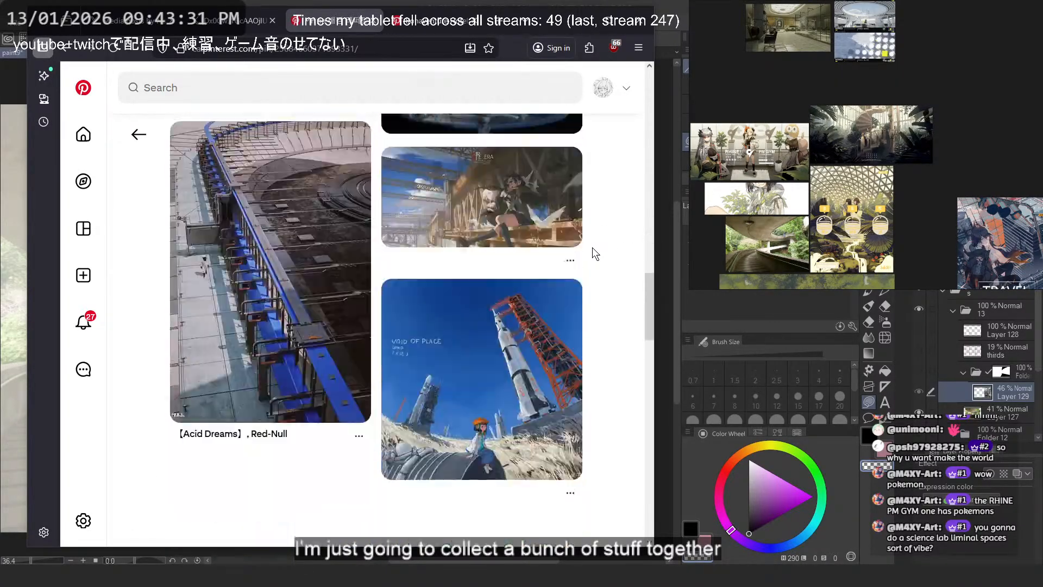
pyautogui.scroll(-5, 595, 252)
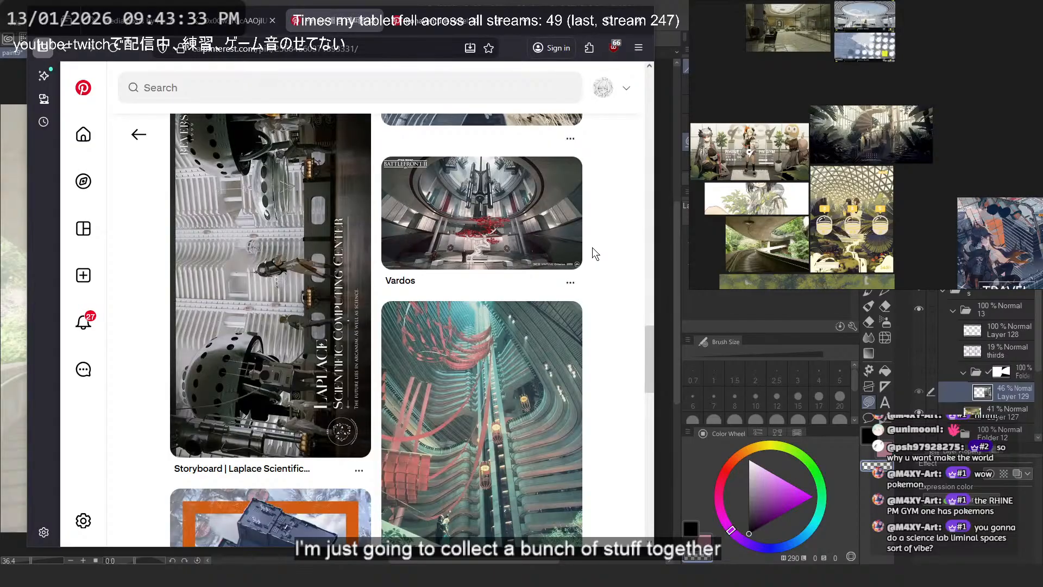
pyautogui.scroll(-3, 594, 251)
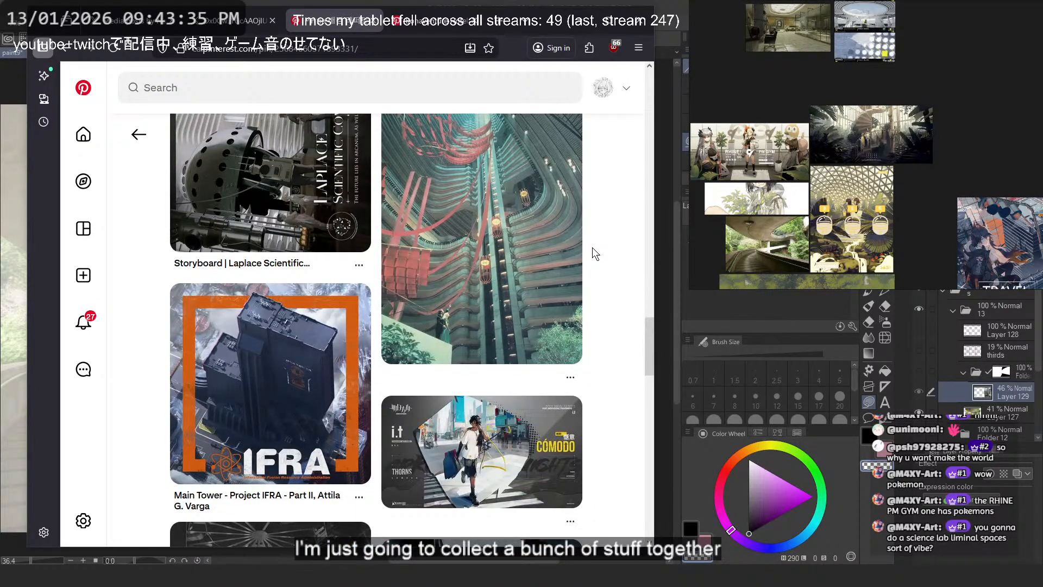
pyautogui.scroll(-5, 593, 247)
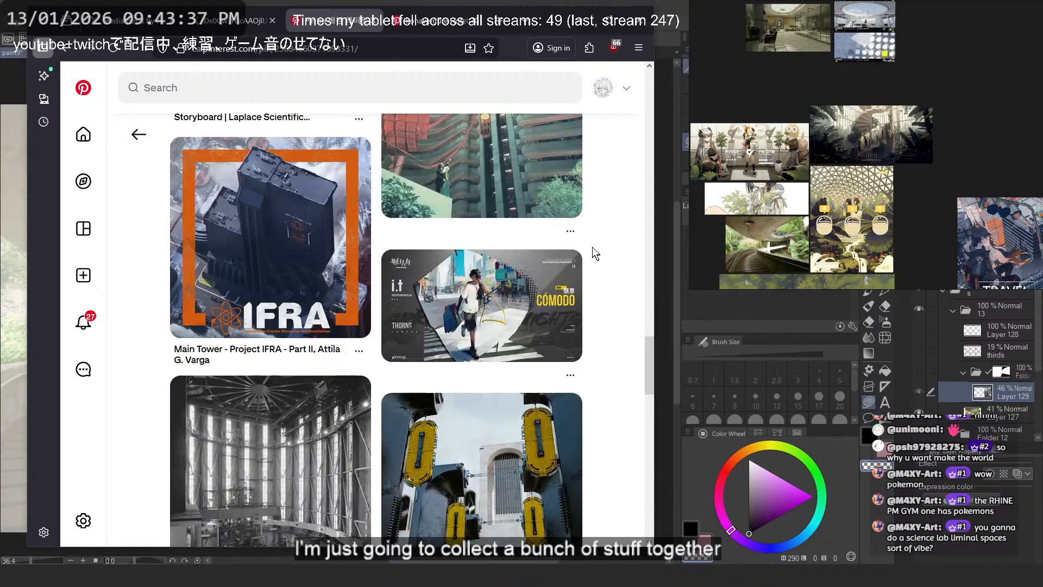
pyautogui.scroll(-6, 593, 246)
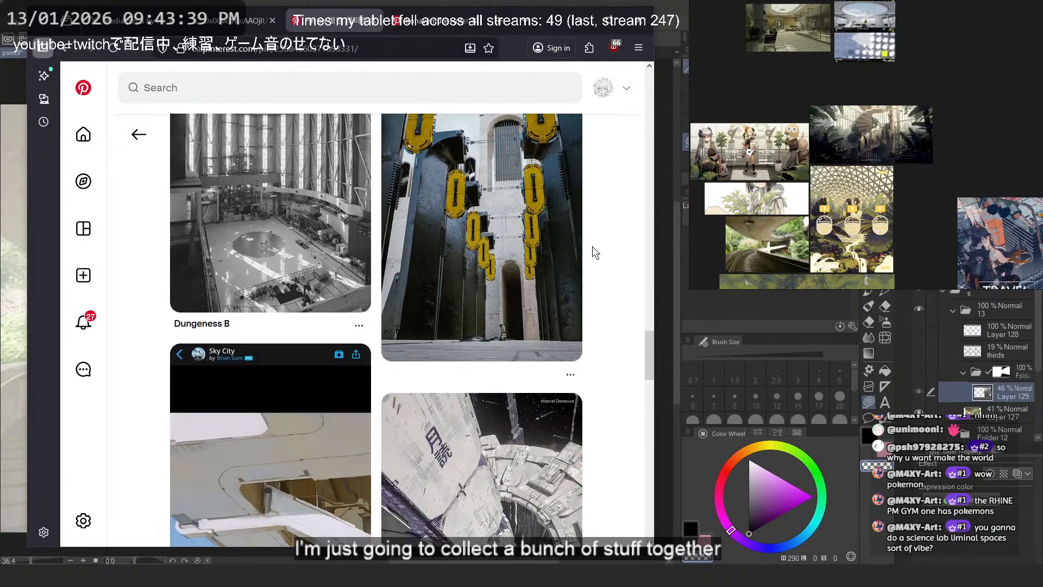
pyautogui.scroll(-5, 593, 246)
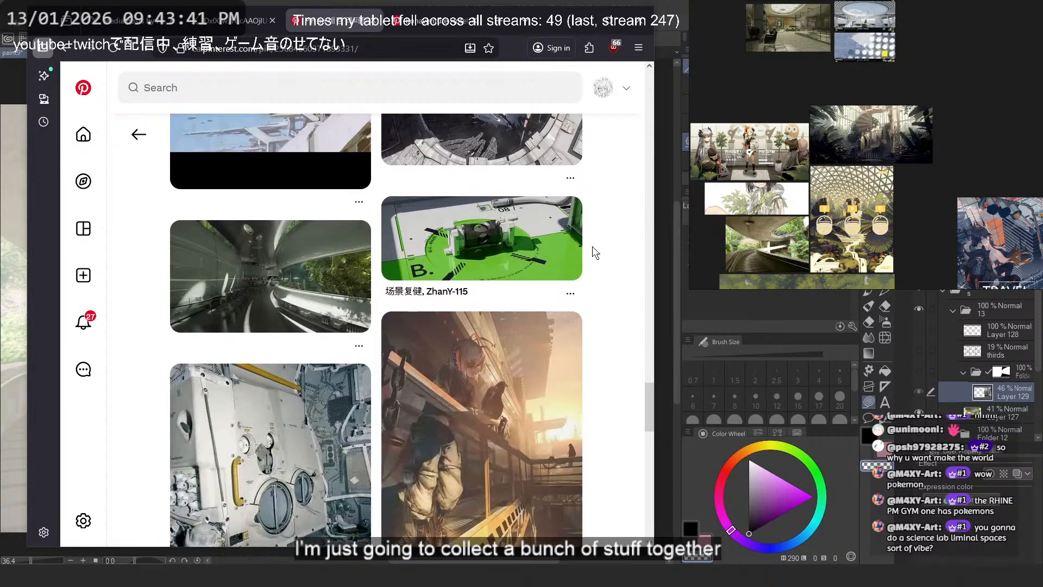
pyautogui.scroll(-4, 592, 246)
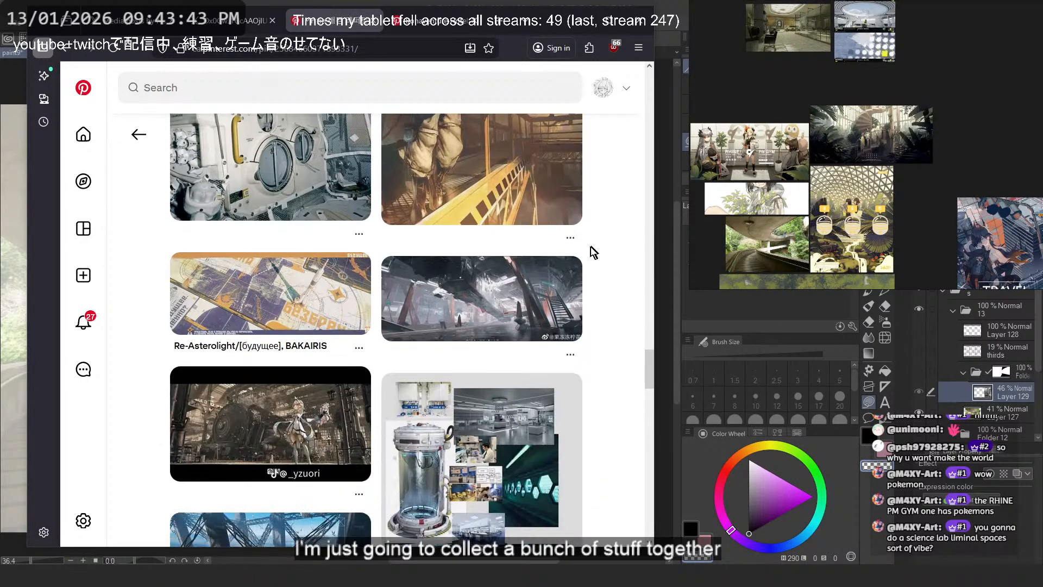
pyautogui.scroll(-3, 595, 245)
pyautogui.scroll(-4, 598, 242)
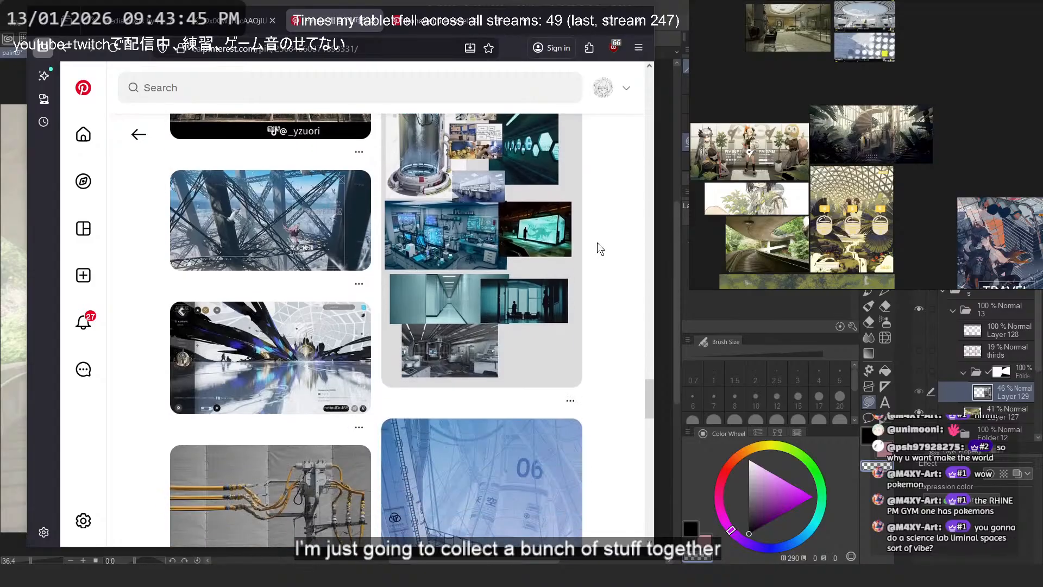
pyautogui.scroll(-6, 597, 243)
pyautogui.scroll(-6, 595, 241)
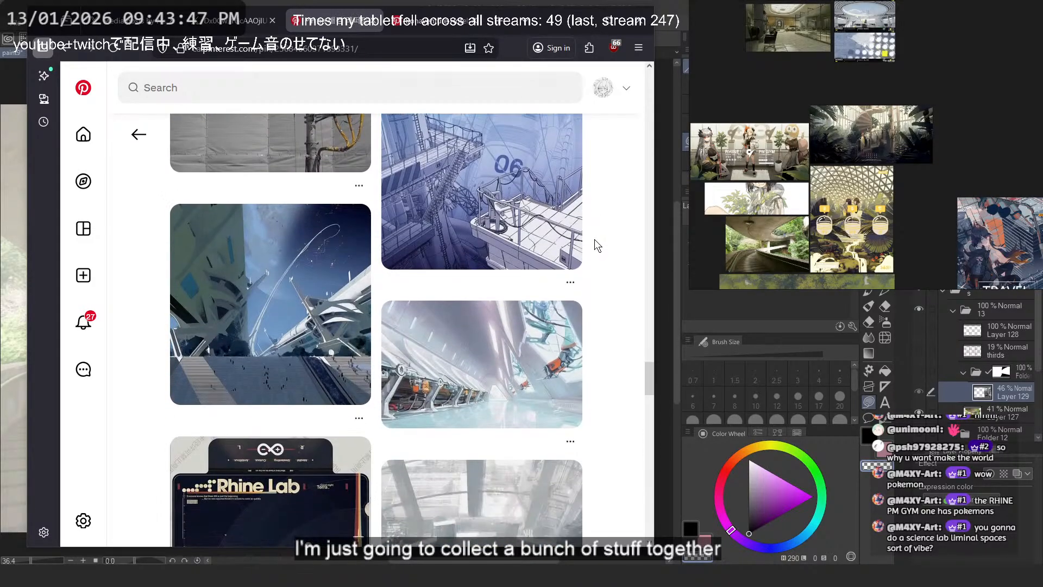
pyautogui.scroll(-6, 596, 243)
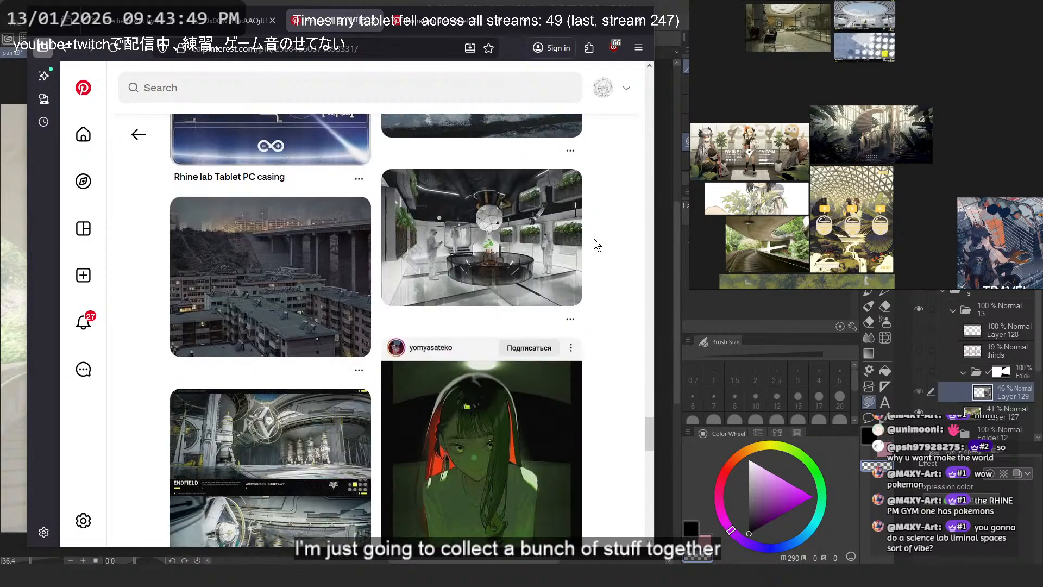
pyautogui.scroll(-5, 594, 240)
pyautogui.scroll(-6, 594, 239)
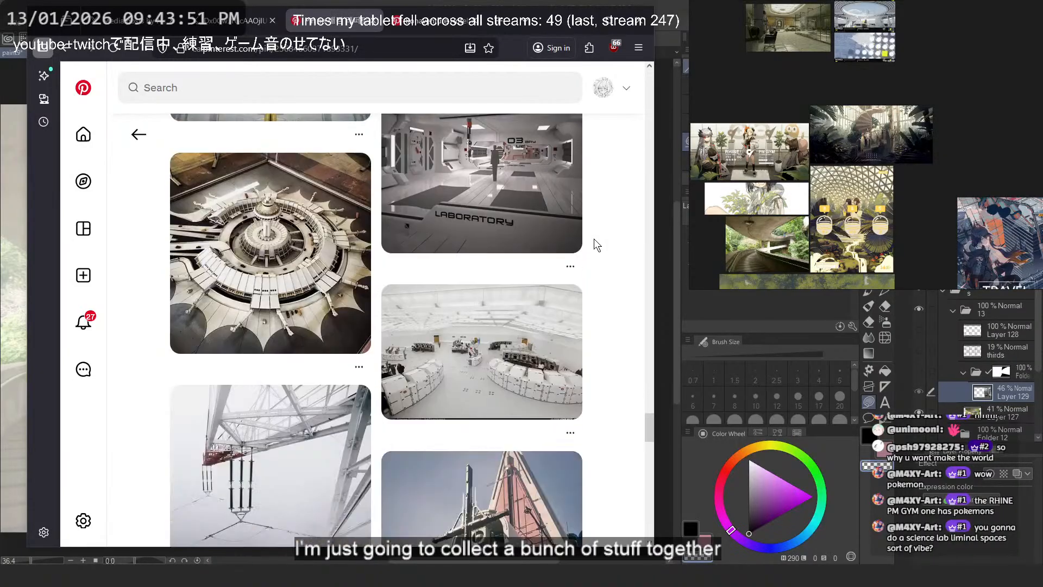
pyautogui.scroll(-6, 595, 239)
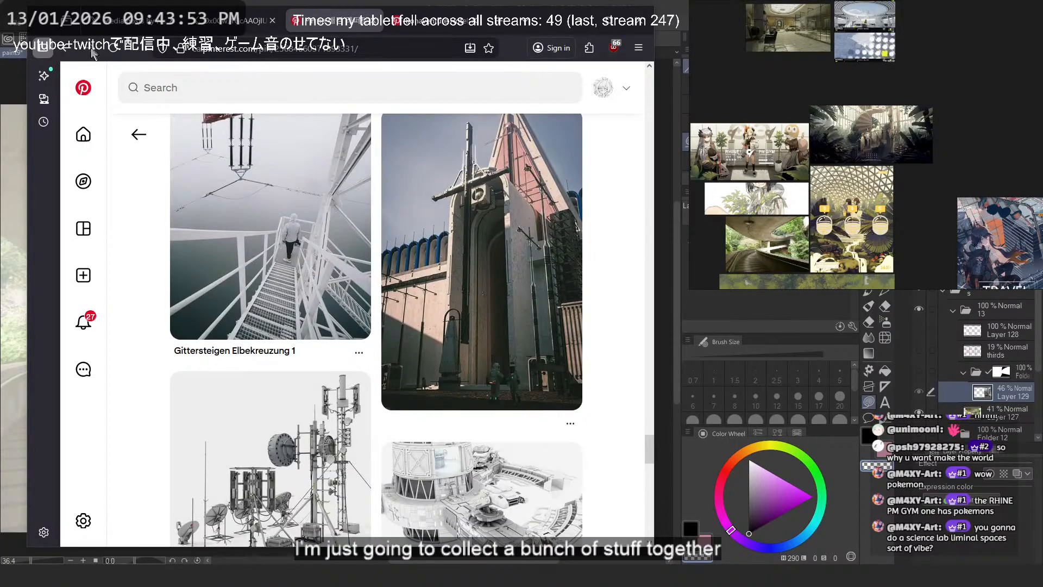
# - Return to the "rhine labs" search results and browse them for laboratory environments and bright, sterile interiors
pyautogui.click(64, 48)
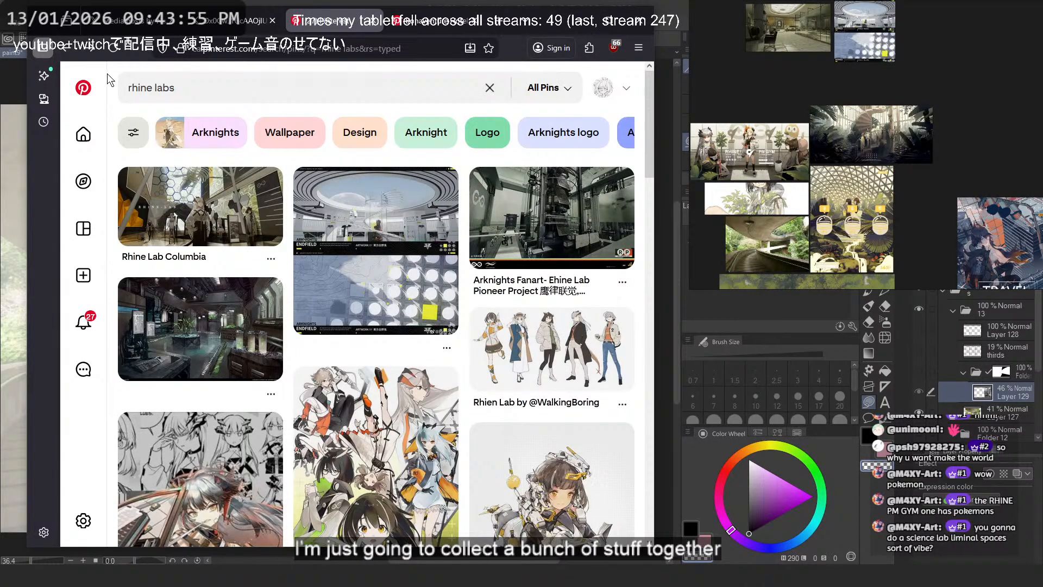
pyautogui.scroll(-1, 135, 179)
pyautogui.scroll(-3, 204, 327)
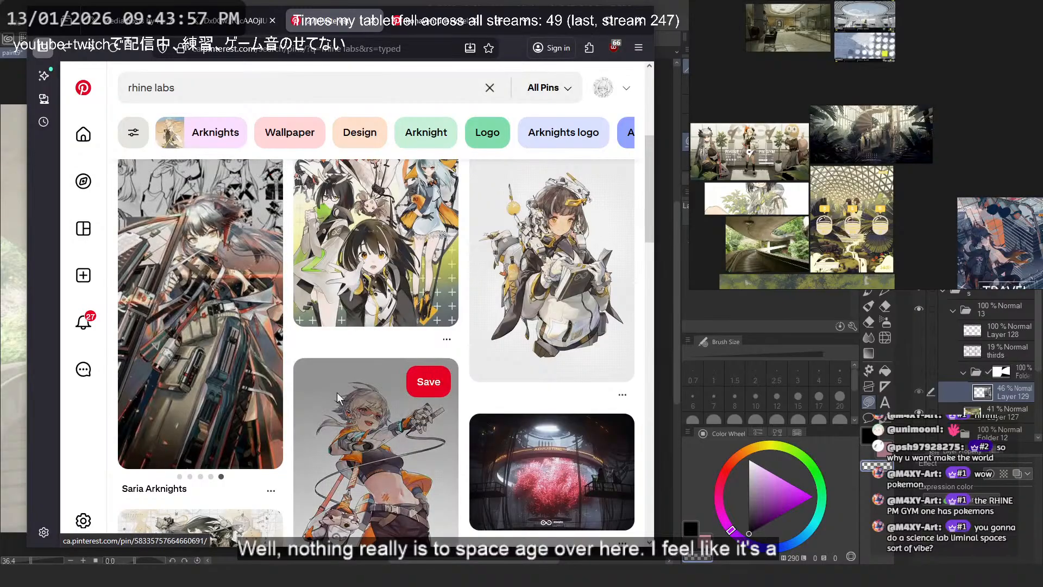
pyautogui.scroll(-7, 338, 388)
pyautogui.scroll(-3, 458, 361)
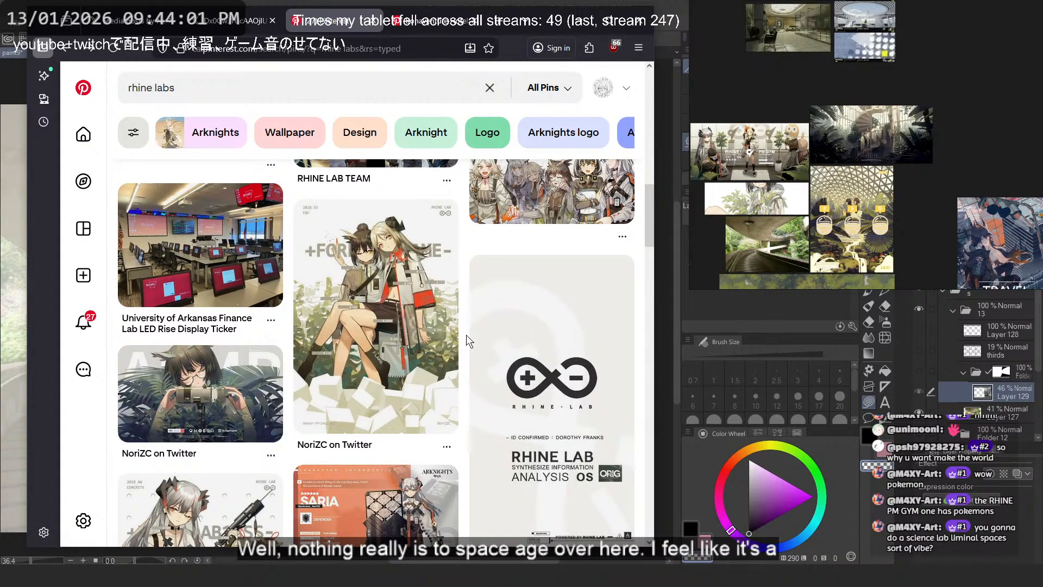
pyautogui.scroll(-5, 466, 335)
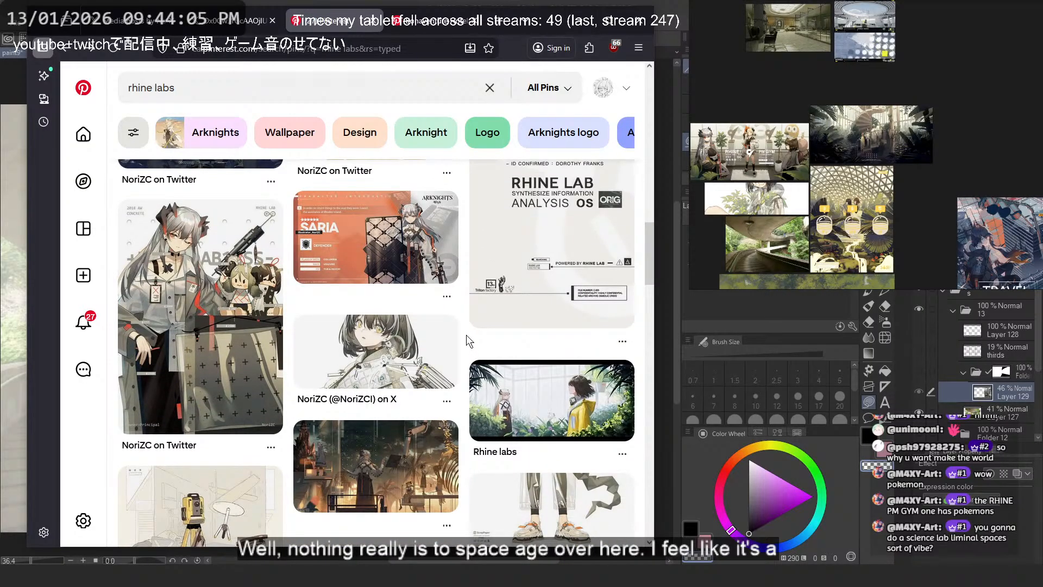
pyautogui.scroll(-5, 465, 336)
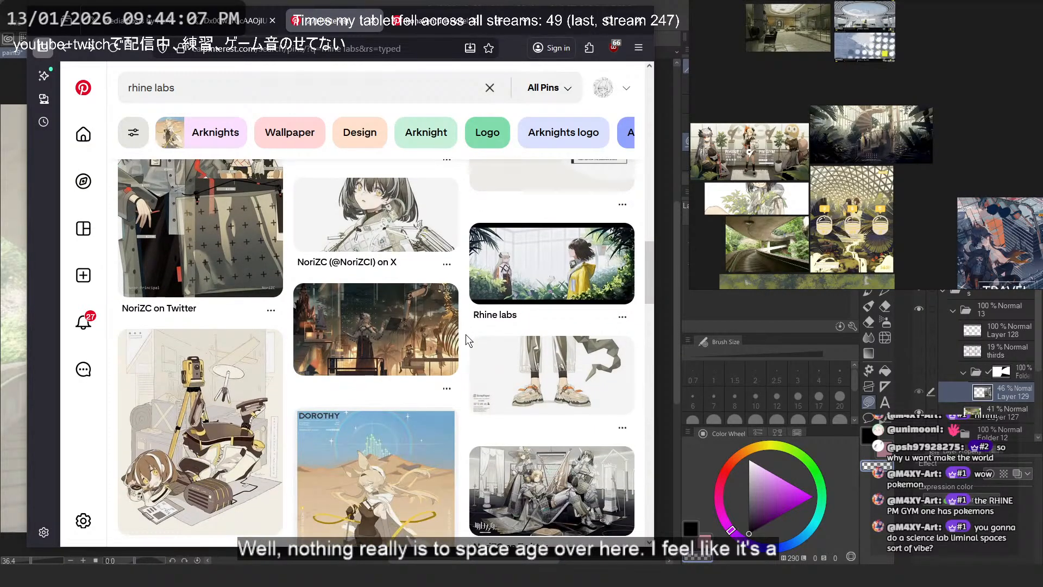
pyautogui.scroll(-5, 466, 336)
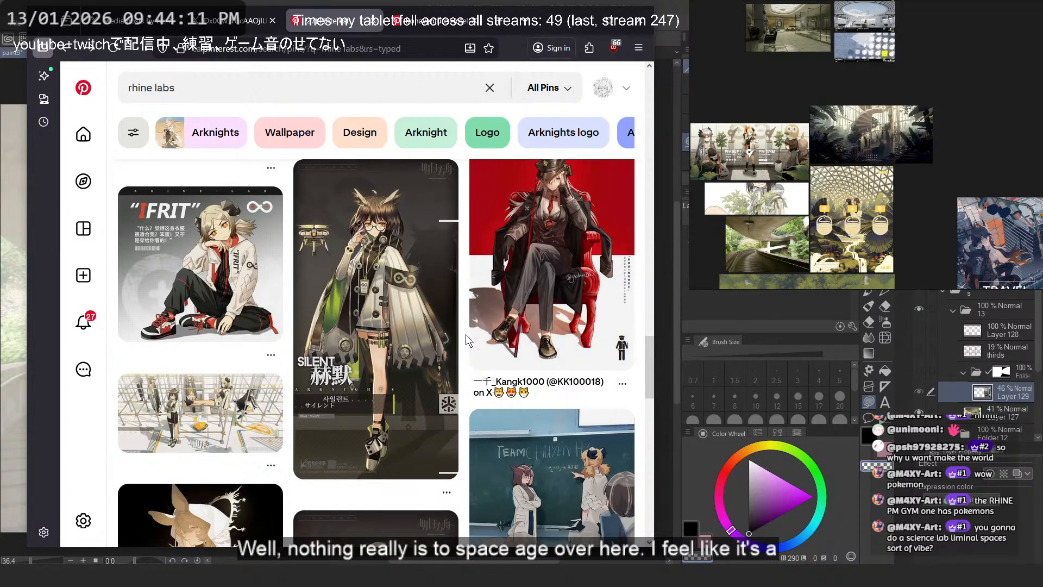
pyautogui.scroll(-4, 465, 334)
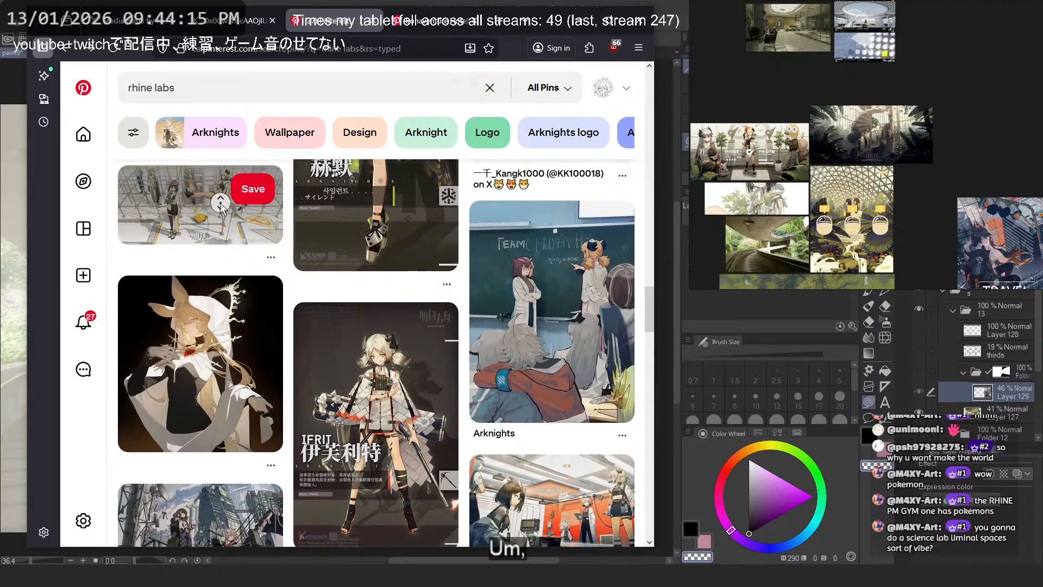
# - Open the pin of characters posed among white scaffolding in a new tab
pyautogui.scroll(-6, 216, 208)
pyautogui.scroll(6, 216, 208)
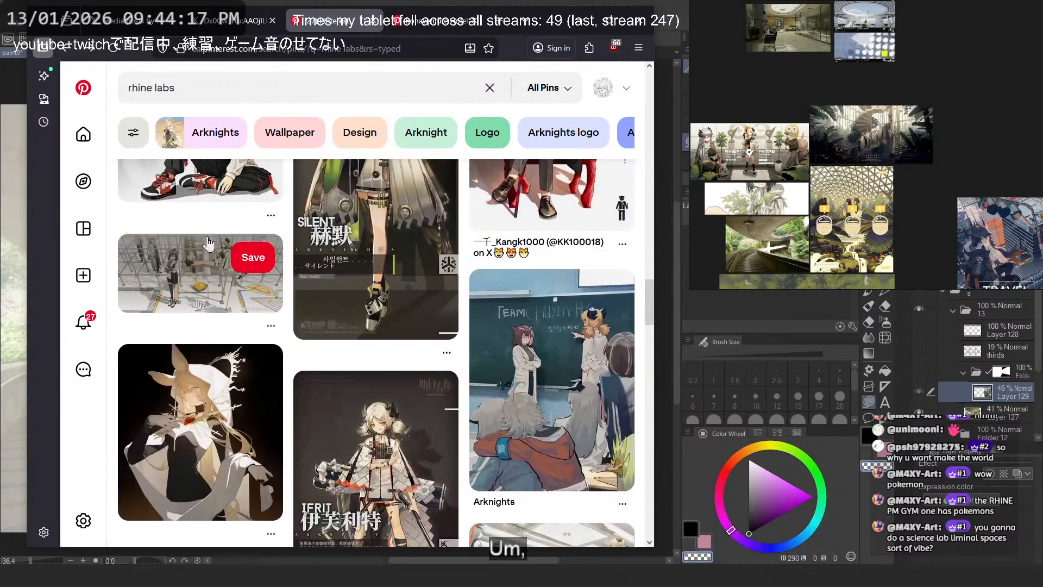
pyautogui.rightClick(190, 279)
pyautogui.click(179, 276)
pyautogui.rightClick(186, 276)
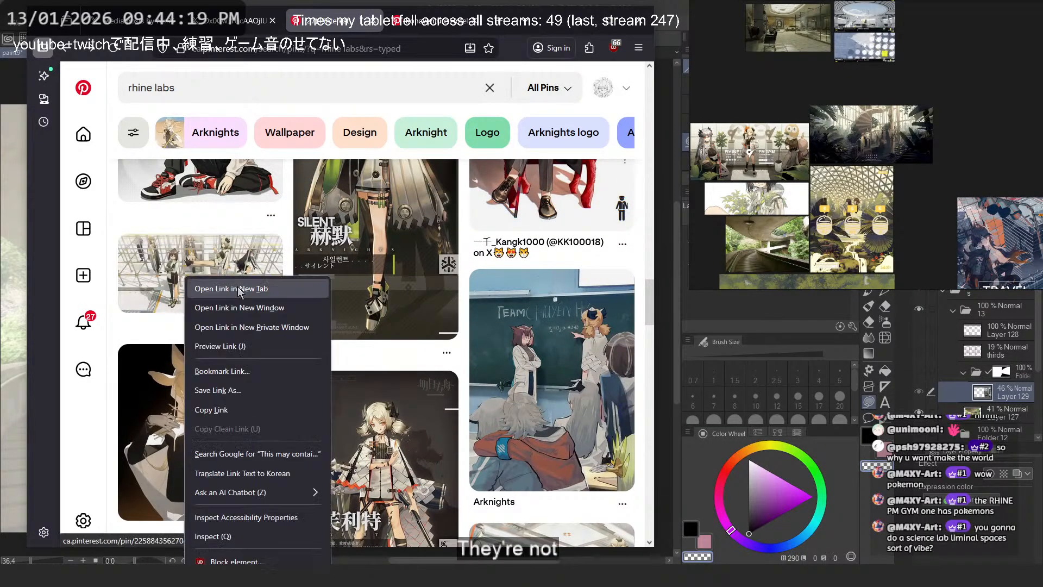
pyautogui.click(239, 288)
# - Find the Rhine Lab group illustration with the bright plant-filled background and open its pin in a new tab
pyautogui.scroll(-6, 313, 280)
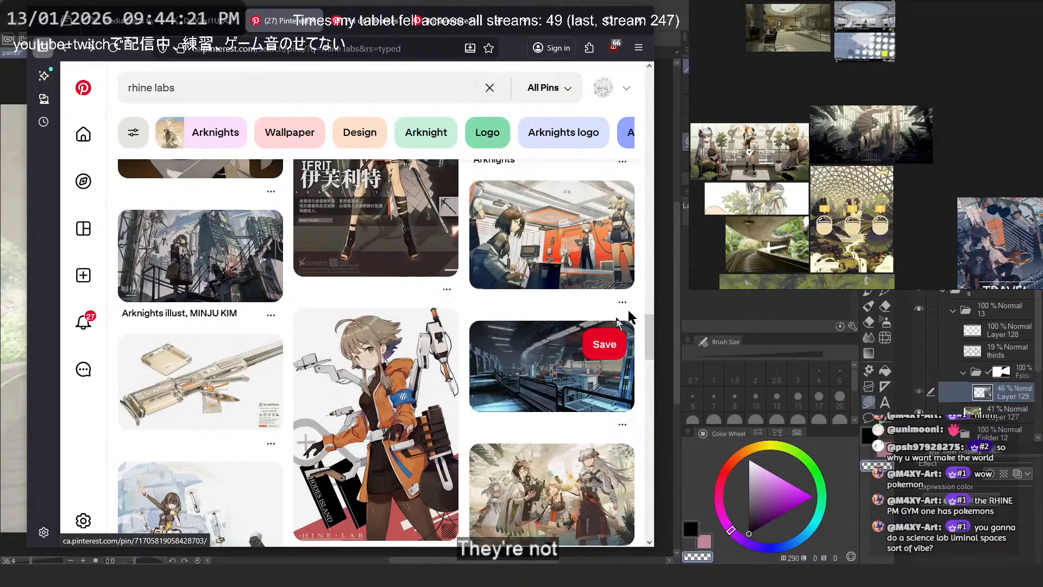
pyautogui.scroll(-1, 613, 320)
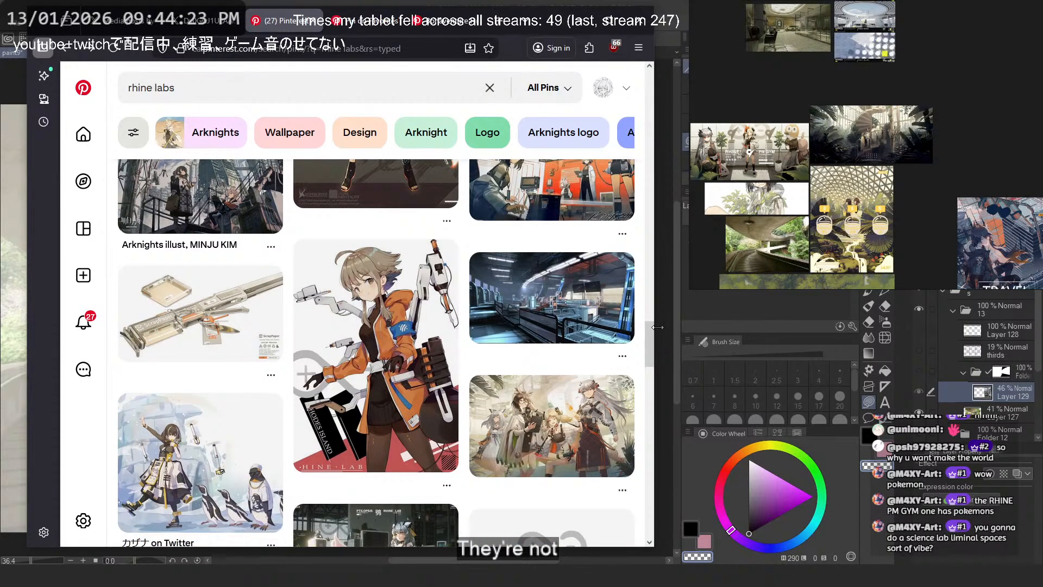
pyautogui.scroll(-2, 554, 314)
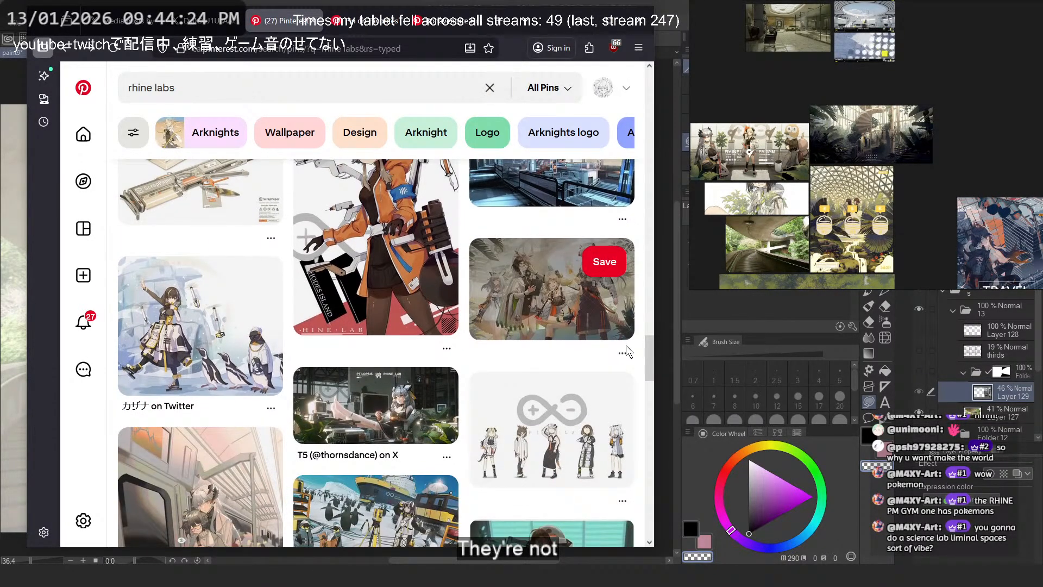
pyautogui.rightClick(553, 309)
pyautogui.press('Escape')
# - Open the T5 pin of the character lounging among monitors and plants in a new tab
pyautogui.scroll(-3, 509, 253)
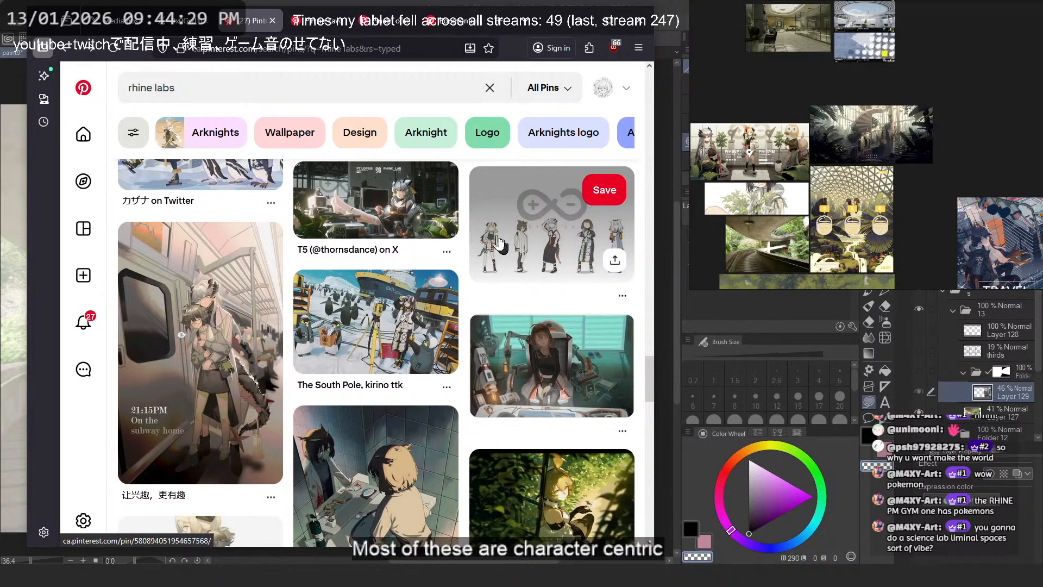
pyautogui.rightClick(358, 217)
pyautogui.click(395, 226)
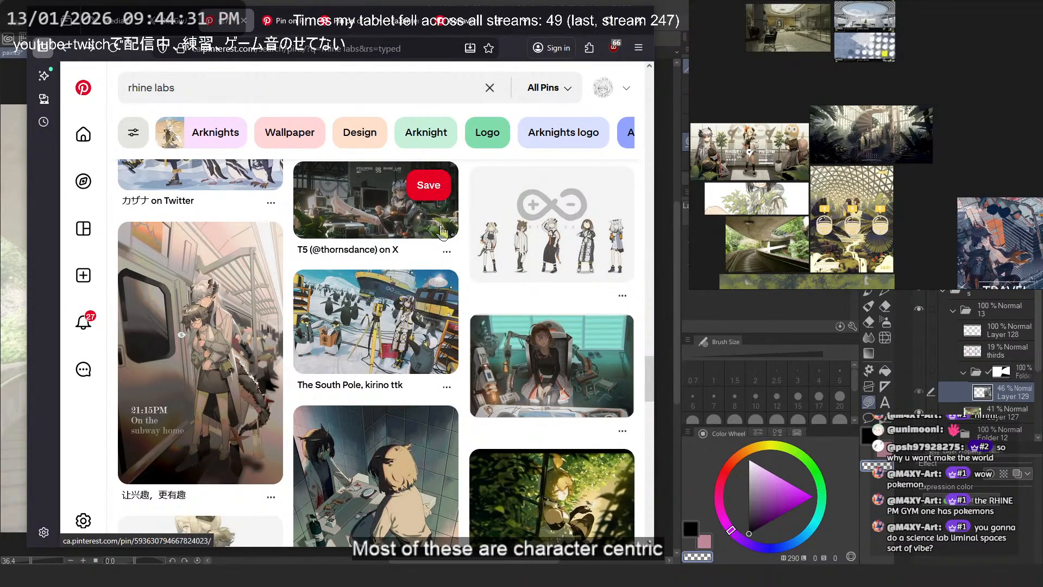
# - Browse further down the "rhine labs" results for more laboratory interiors and Endfield environment art
pyautogui.scroll(-4, 447, 234)
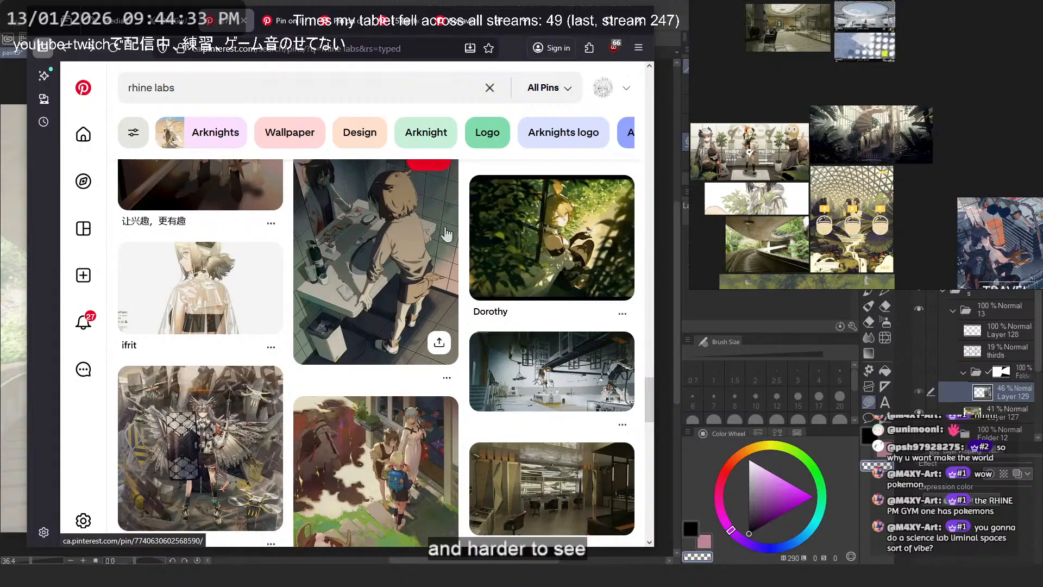
pyautogui.scroll(-4, 446, 233)
pyautogui.scroll(-4, 445, 226)
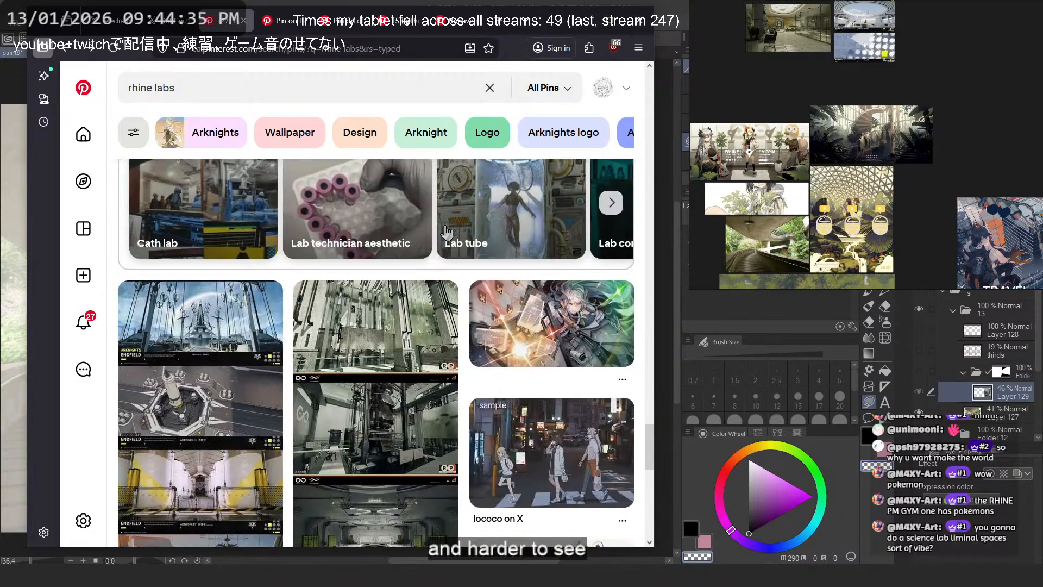
pyautogui.scroll(6, 380, 282)
pyautogui.scroll(-7, 356, 294)
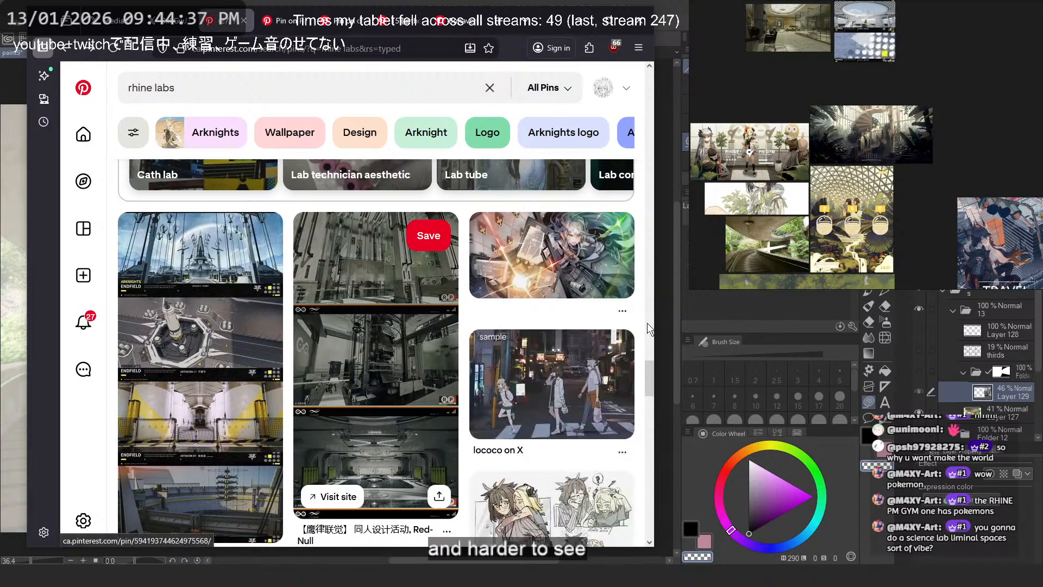
pyautogui.scroll(-6, 535, 370)
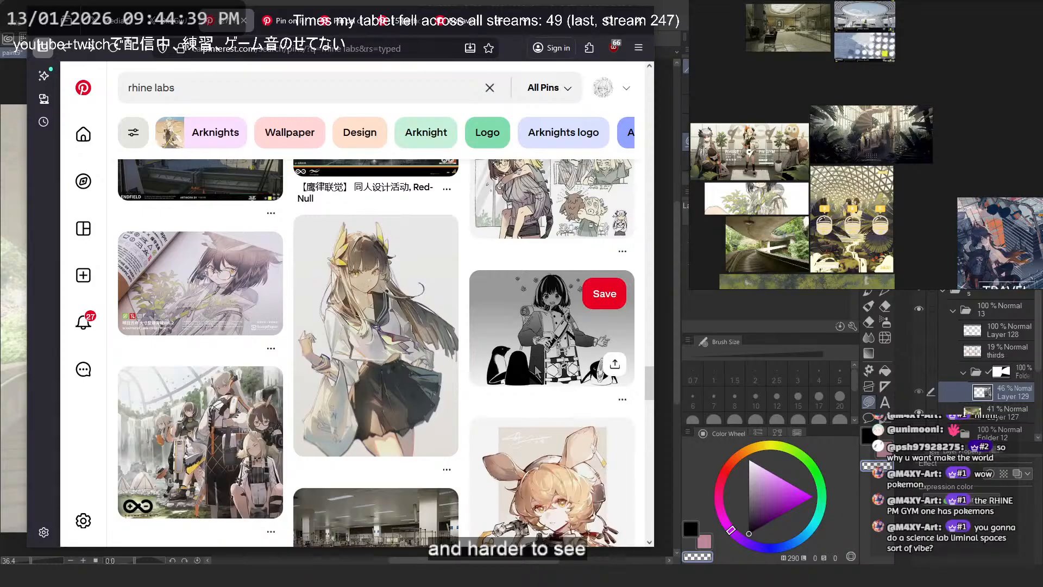
pyautogui.scroll(-4, 535, 367)
pyautogui.scroll(-4, 489, 371)
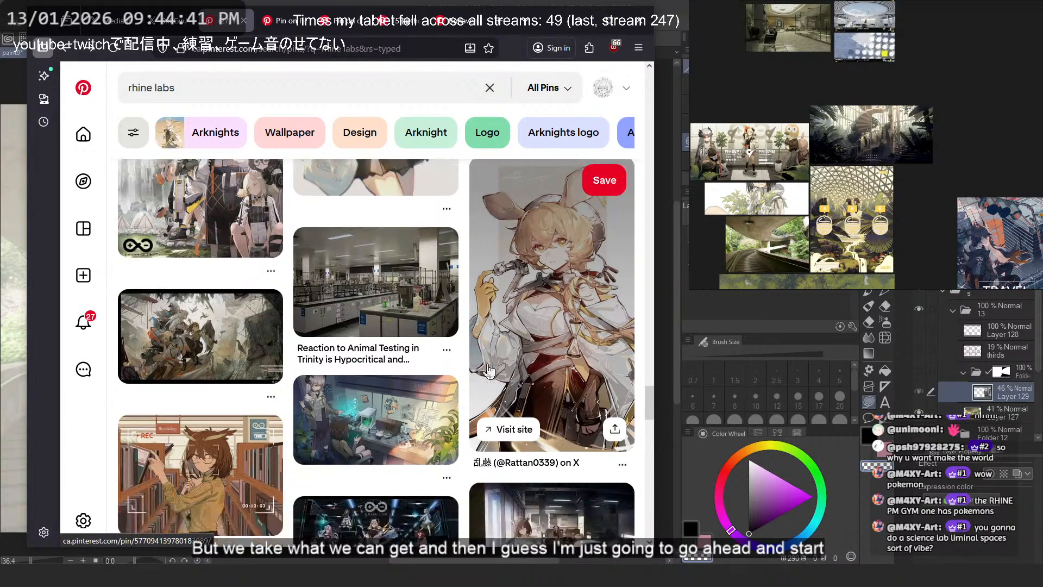
pyautogui.scroll(-4, 487, 364)
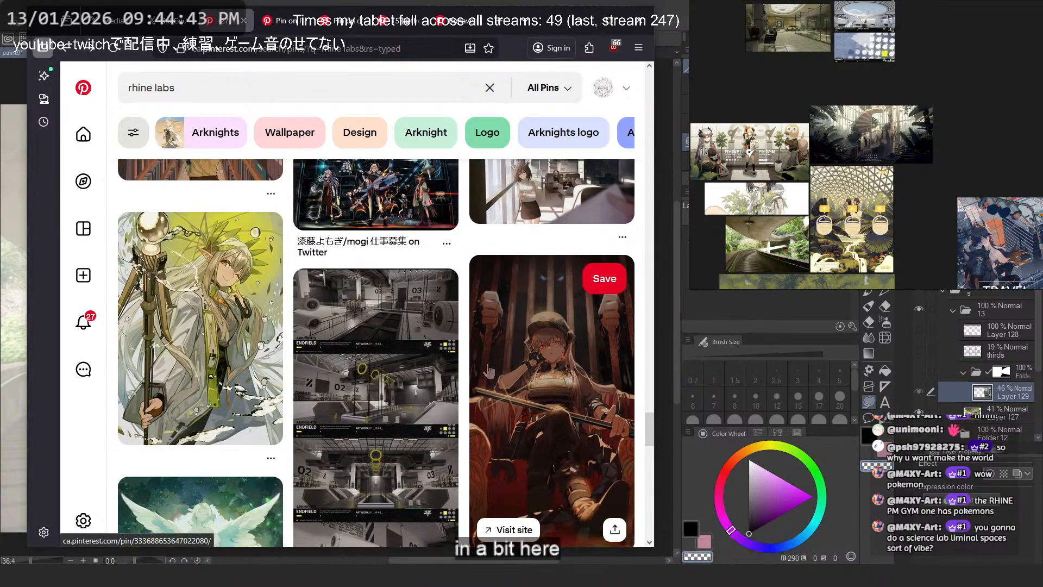
pyautogui.scroll(-4, 454, 366)
pyautogui.scroll(-4, 465, 331)
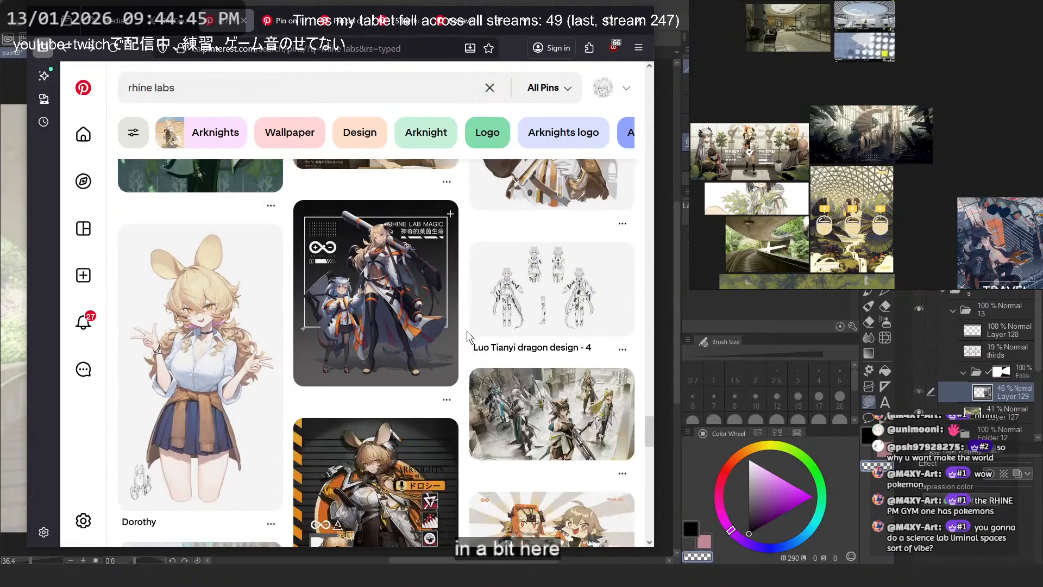
# - Switch to the white scaffolding artwork's pin, enlarge the picture and copy the image
pyautogui.click(467, 330)
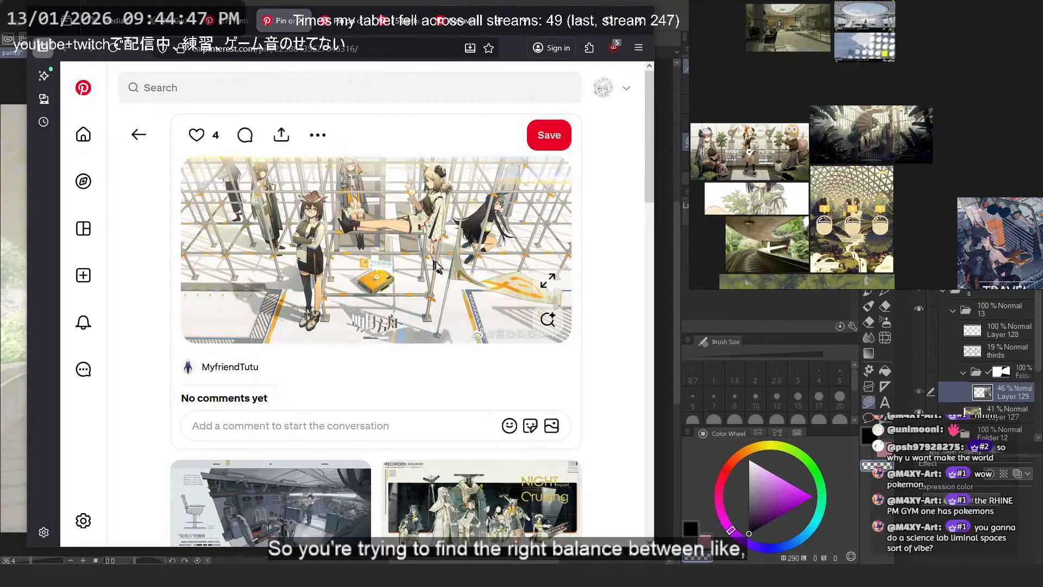
pyautogui.click(548, 281)
pyautogui.rightClick(360, 230)
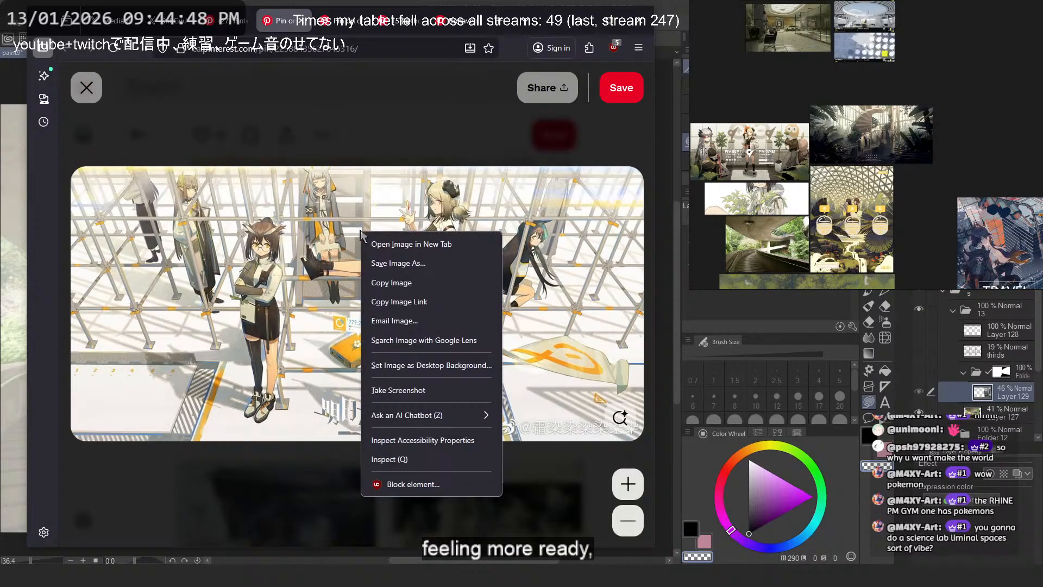
pyautogui.click(399, 282)
pyautogui.click(383, 148)
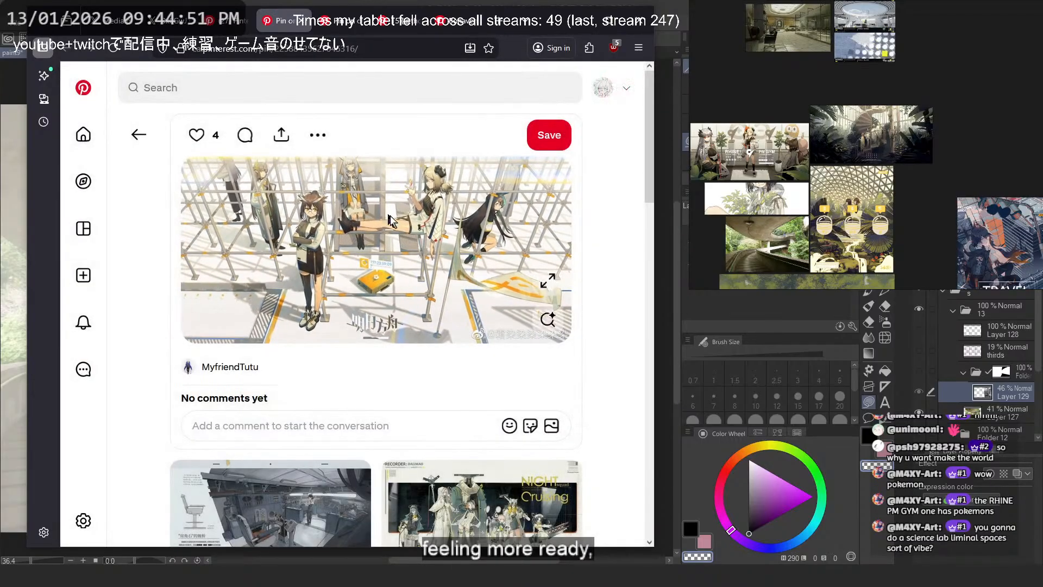
pyautogui.click(546, 289)
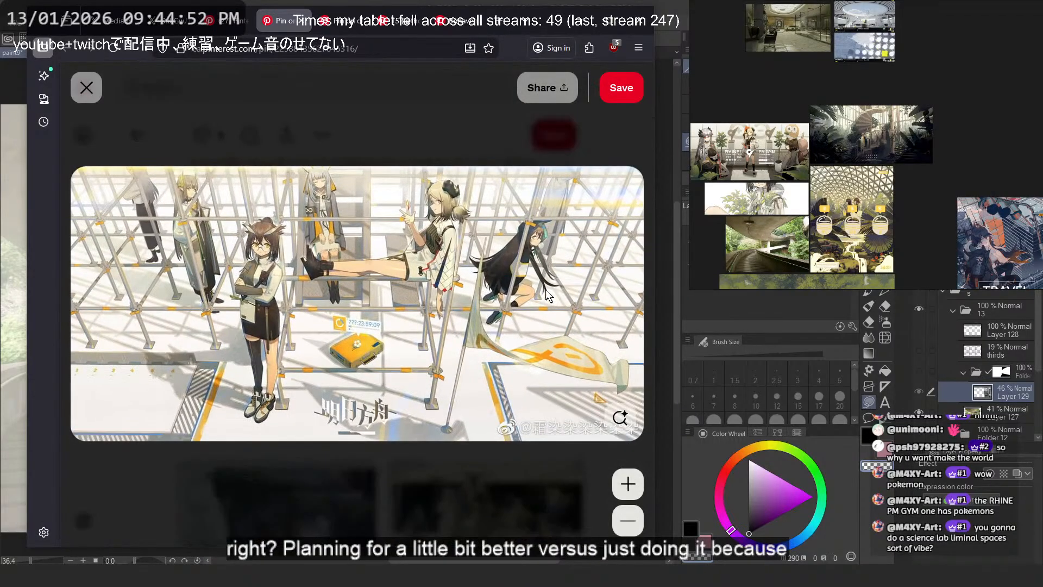
pyautogui.rightClick(464, 258)
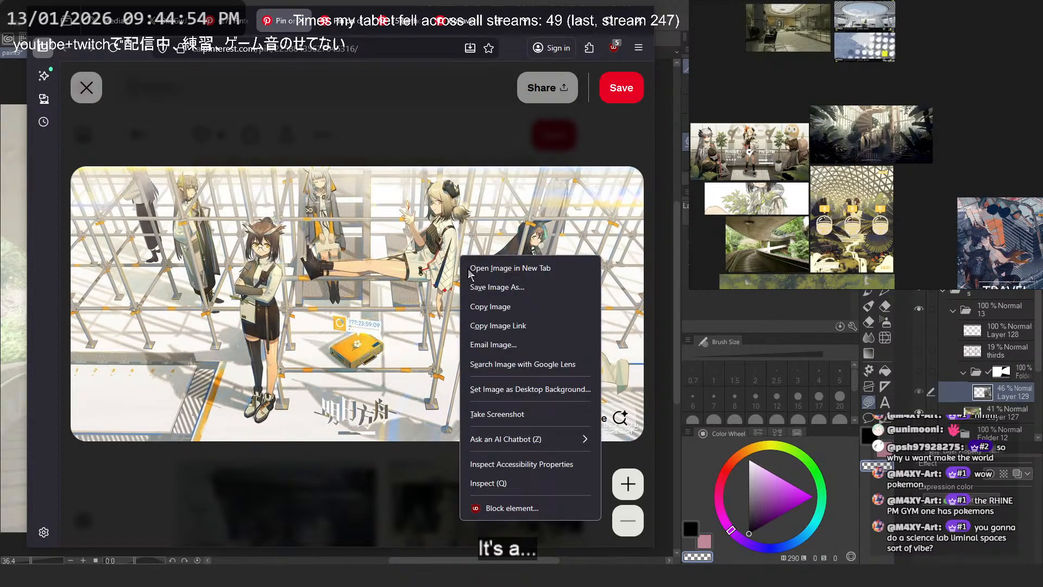
pyautogui.click(500, 303)
# - Paste the copied scaffolding artwork onto the reference board and place it directly below the office interior
pyautogui.click(578, 20)
pyautogui.scroll(-5, 887, 110)
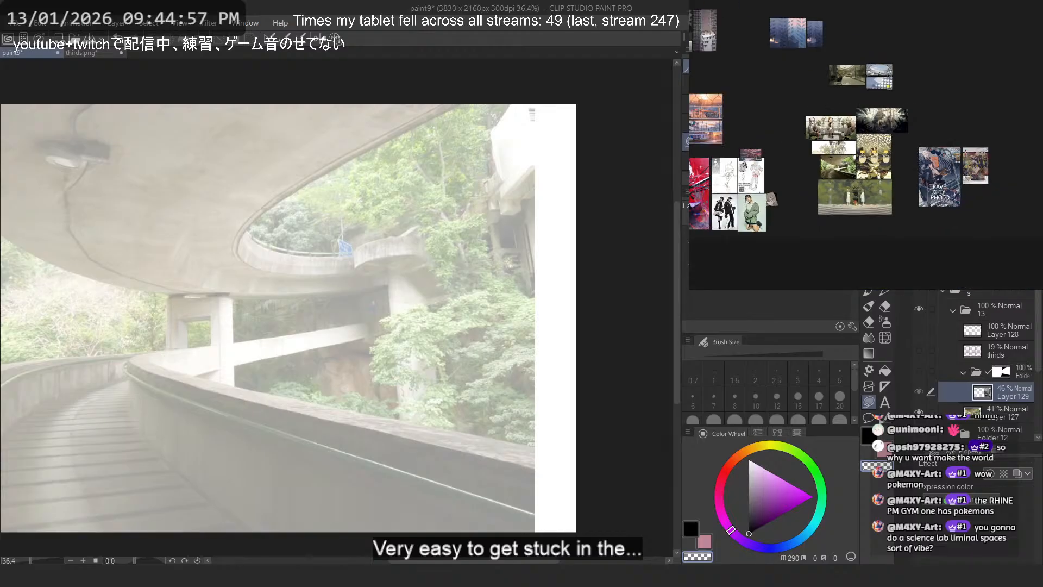
pyautogui.click(880, 105)
pyautogui.scroll(5, 875, 100)
pyautogui.hotkey('ctrl', 'v')
pyautogui.moveTo(837, 86); pyautogui.dragTo(799, 98)
pyautogui.click(939, 102)
pyautogui.click(390, 79)
# - Return to the browser, examine the enlarged Rhine Lab group illustration, and close its tab and the scaffolding pin's tab
pyautogui.hotkey('alt', 'Tab')
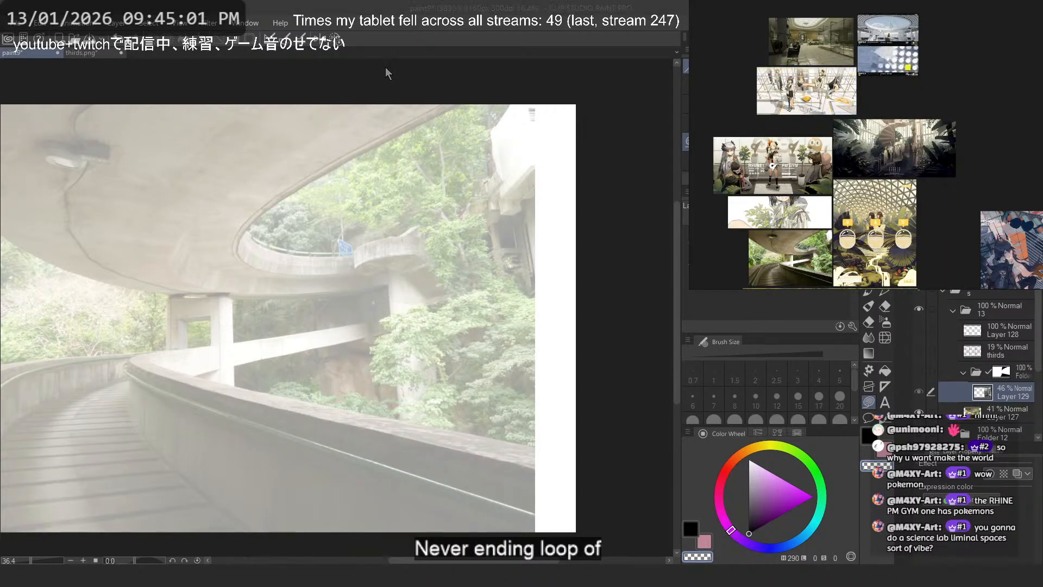
pyautogui.click(344, 23)
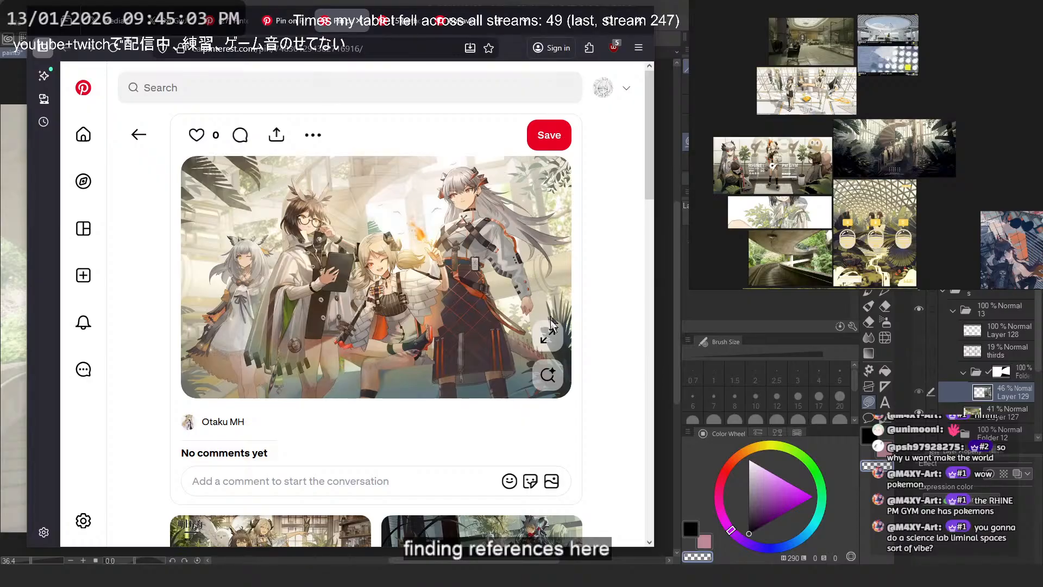
pyautogui.click(548, 333)
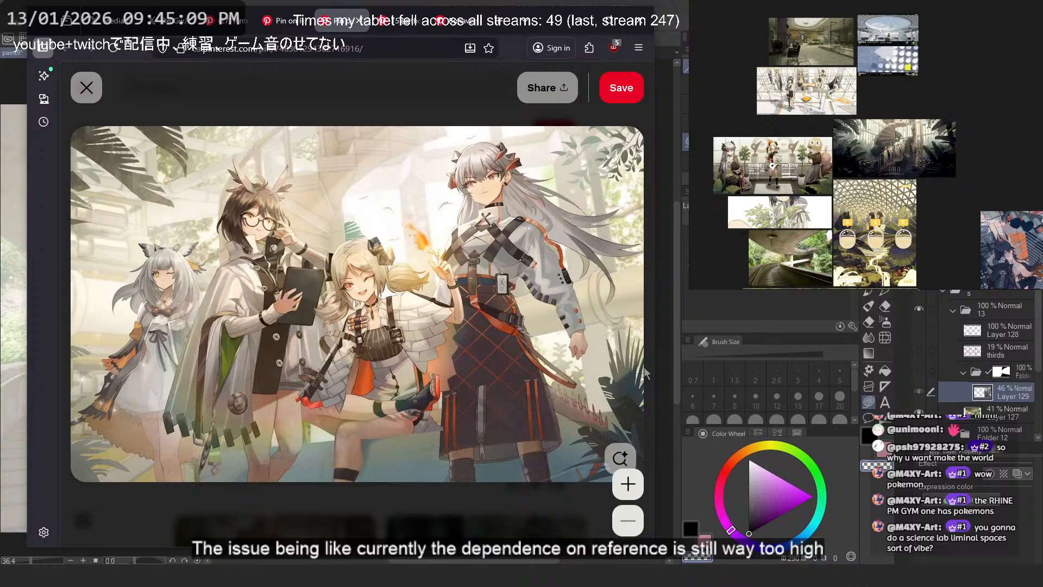
pyautogui.click(287, 24)
pyautogui.middleClick(287, 24)
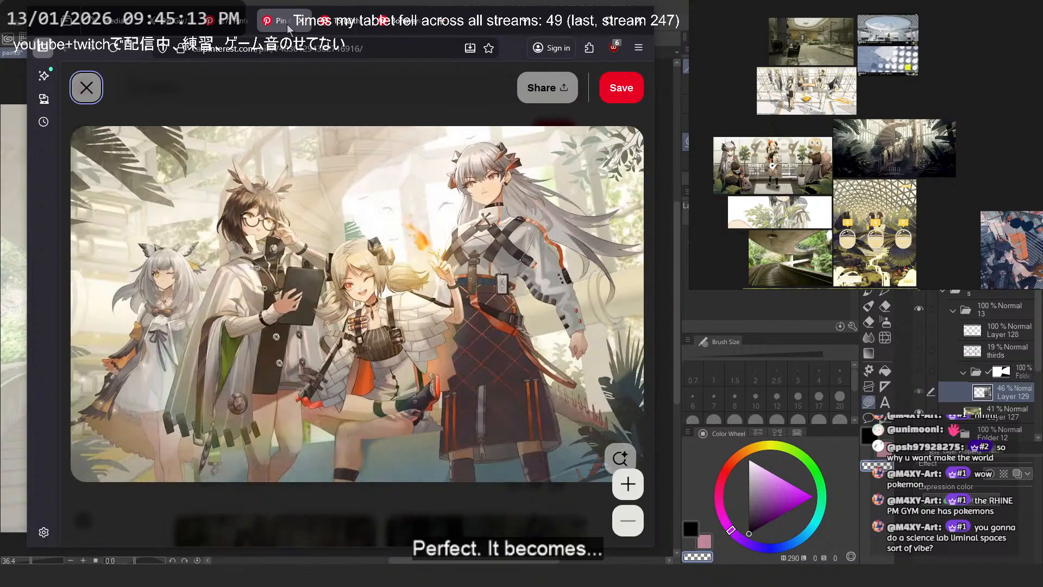
pyautogui.middleClick(287, 24)
# - Enlarge the Ptilopsis Rhine Lab artwork and copy its image
pyautogui.click(553, 275)
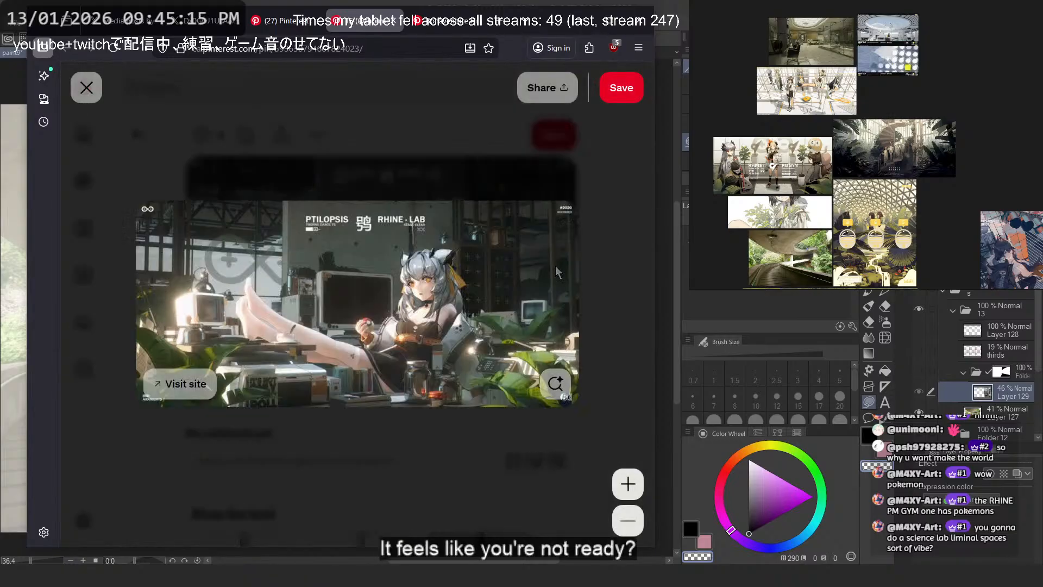
pyautogui.rightClick(337, 264)
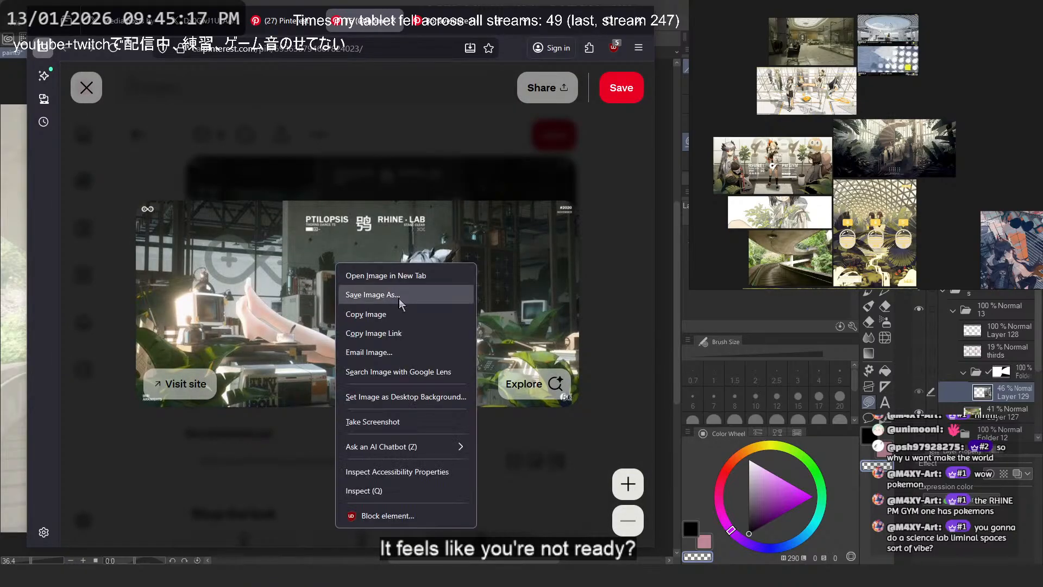
pyautogui.click(400, 313)
# - Paste the copied Ptilopsis artwork into the empty area of the reference board beside the Rhine Lab environment references
pyautogui.scroll(-2, 836, 128)
pyautogui.moveTo(836, 128); pyautogui.dragTo(961, 176)
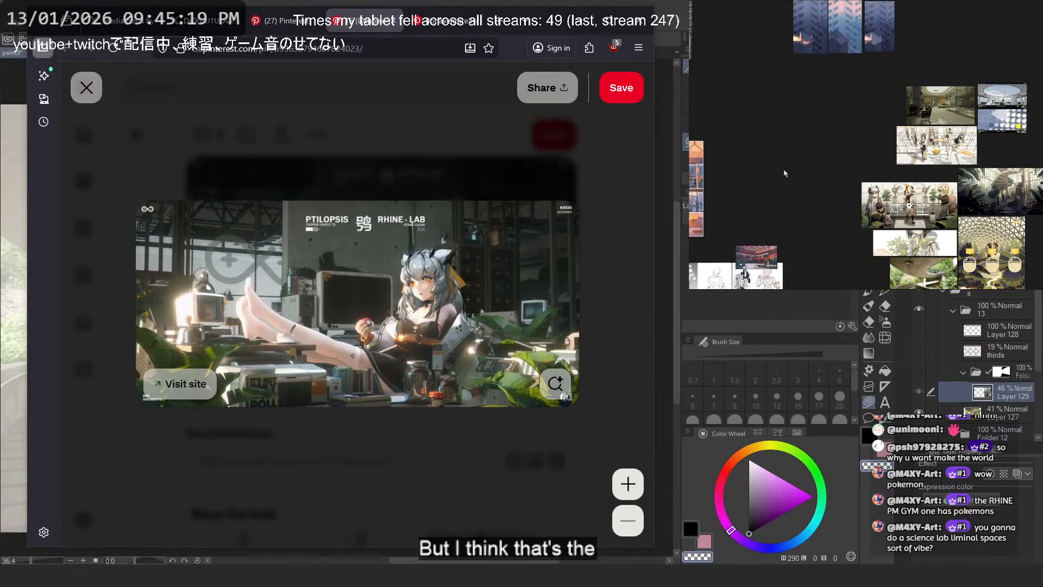
pyautogui.hotkey('ctrl', 'v')
pyautogui.moveTo(827, 167); pyautogui.dragTo(857, 165)
pyautogui.click(851, 205)
pyautogui.scroll(6, 874, 158)
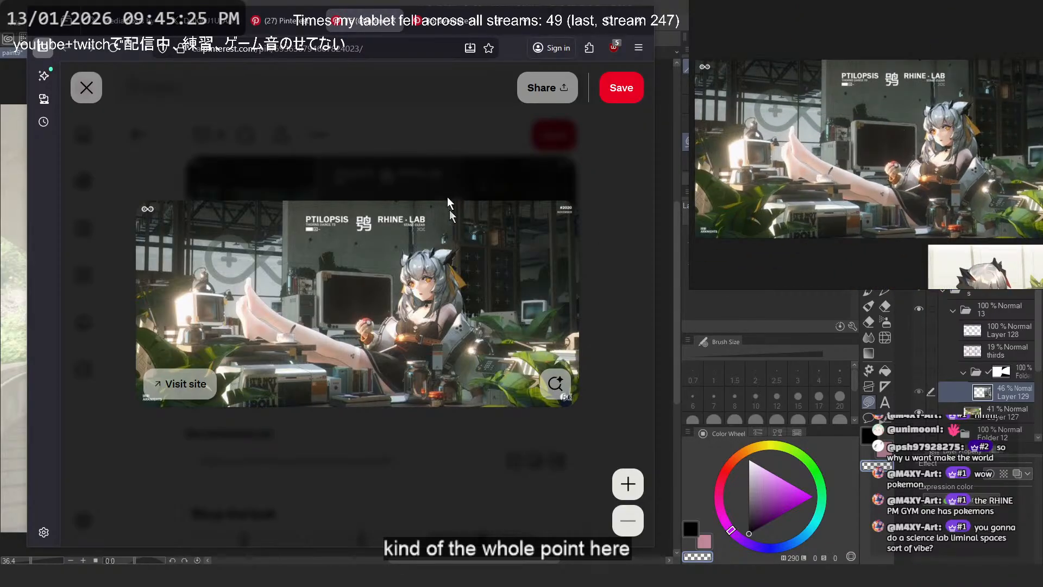
# - Close the enlarged Ptilopsis artwork and browse its related pins for more environment references, backing out of the Travel City Photo pin
pyautogui.click(448, 199)
pyautogui.scroll(-10, 445, 205)
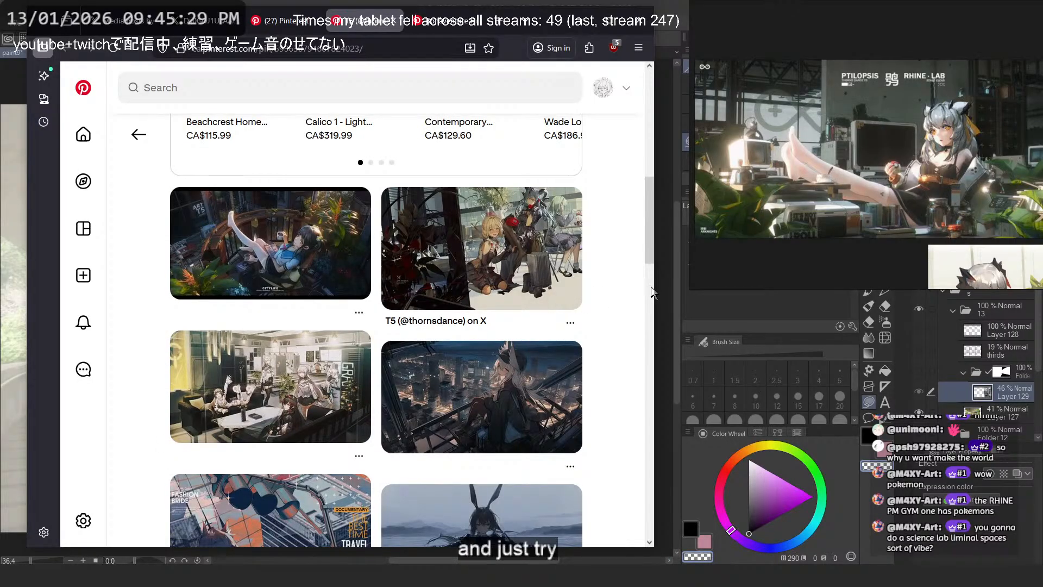
pyautogui.scroll(-4, 625, 277)
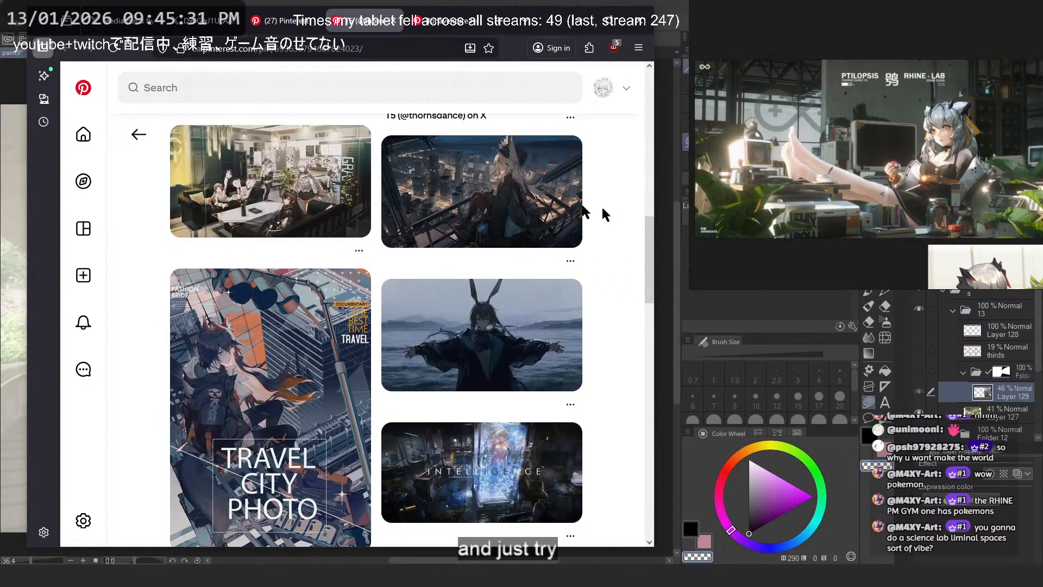
pyautogui.scroll(-10, 310, 350)
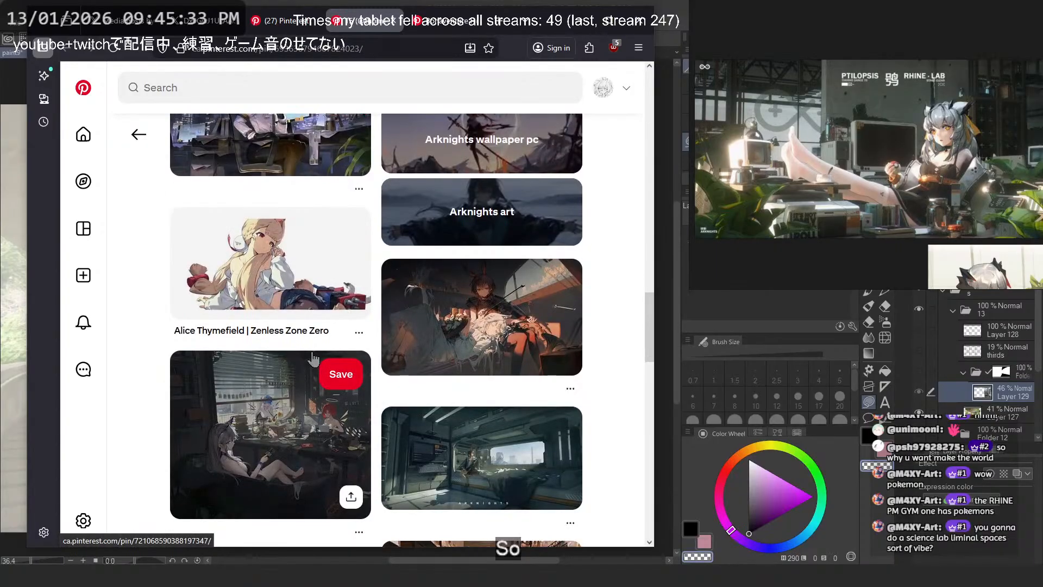
pyautogui.scroll(7, 314, 358)
pyautogui.click(293, 348)
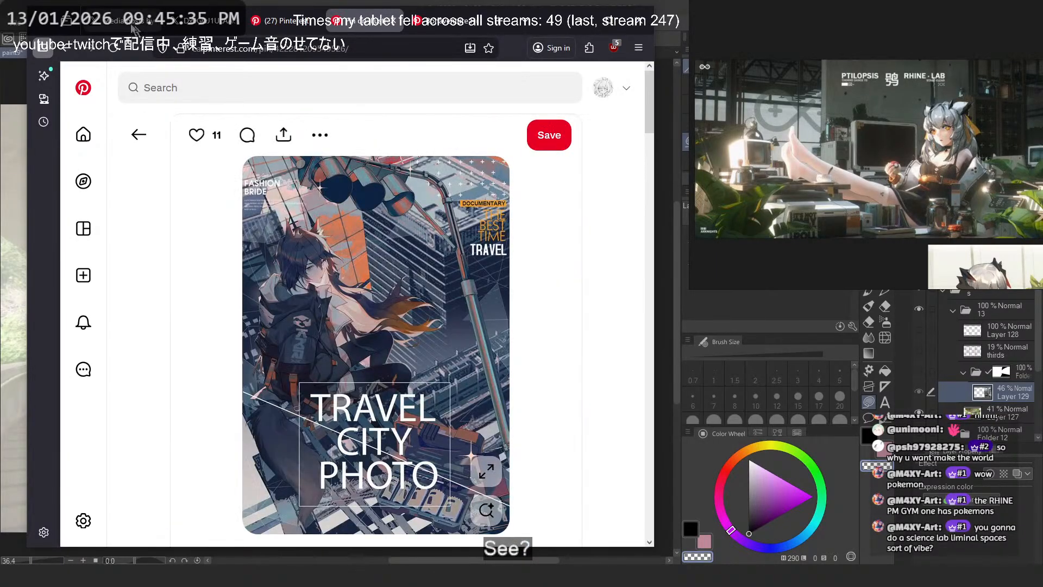
pyautogui.click(70, 48)
# - Open the pin of the group in the bright lounge with black sofas, view it enlarged, and close the enlarged view
pyautogui.scroll(-5, 310, 362)
pyautogui.click(310, 362)
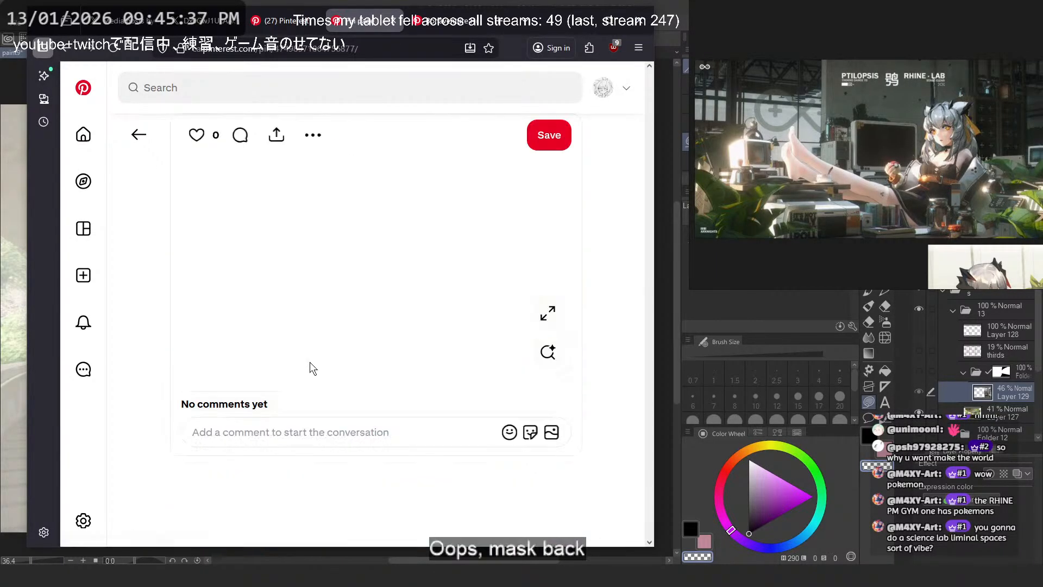
pyautogui.click(478, 335)
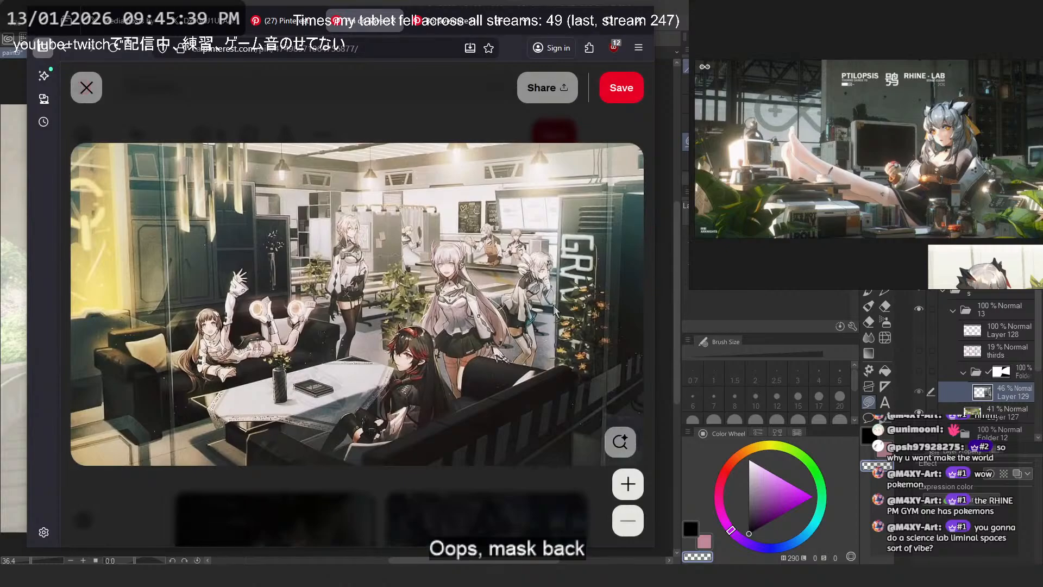
pyautogui.click(450, 484)
# - Look through the pins related to the lounge illustration for further environment references
pyautogui.scroll(-6, 466, 380)
pyautogui.scroll(-2, 479, 379)
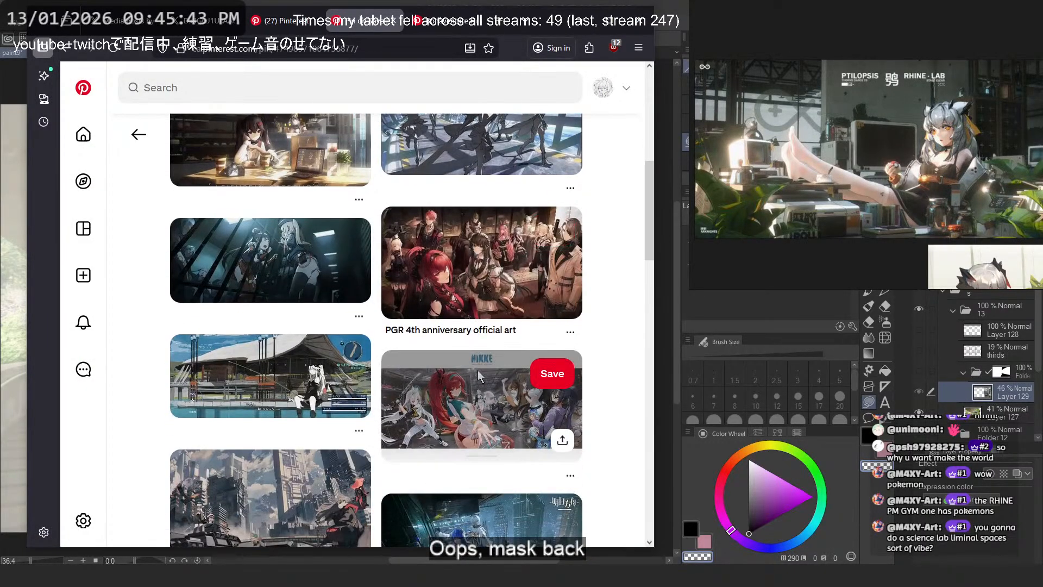
pyautogui.scroll(-5, 478, 375)
pyautogui.scroll(4, 480, 375)
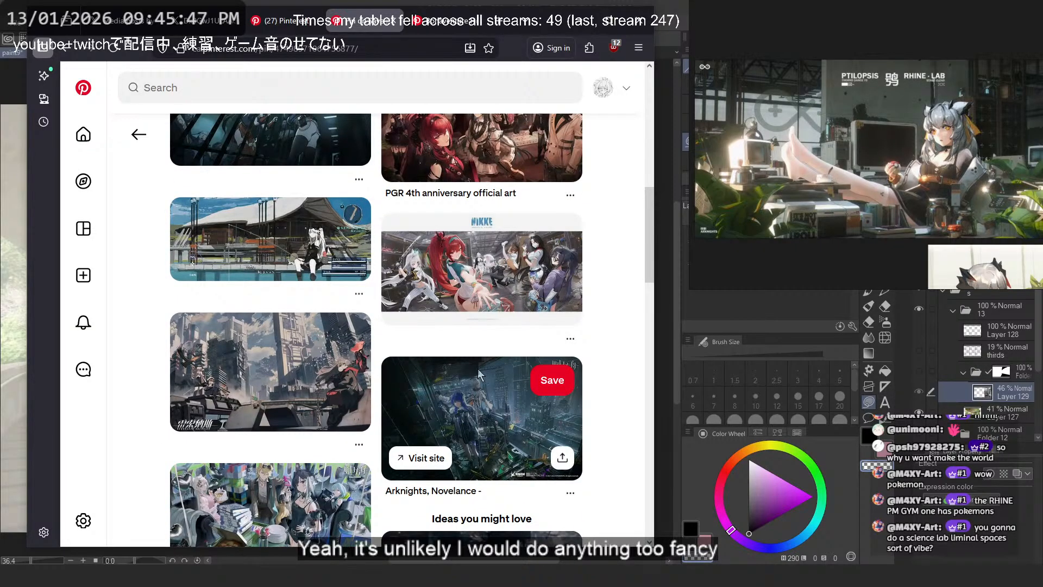
# - Switch back to Clip Studio Paint and temporarily show the masked atrium folder over the overpass photo to compare the two compositions
pyautogui.click(581, 21)
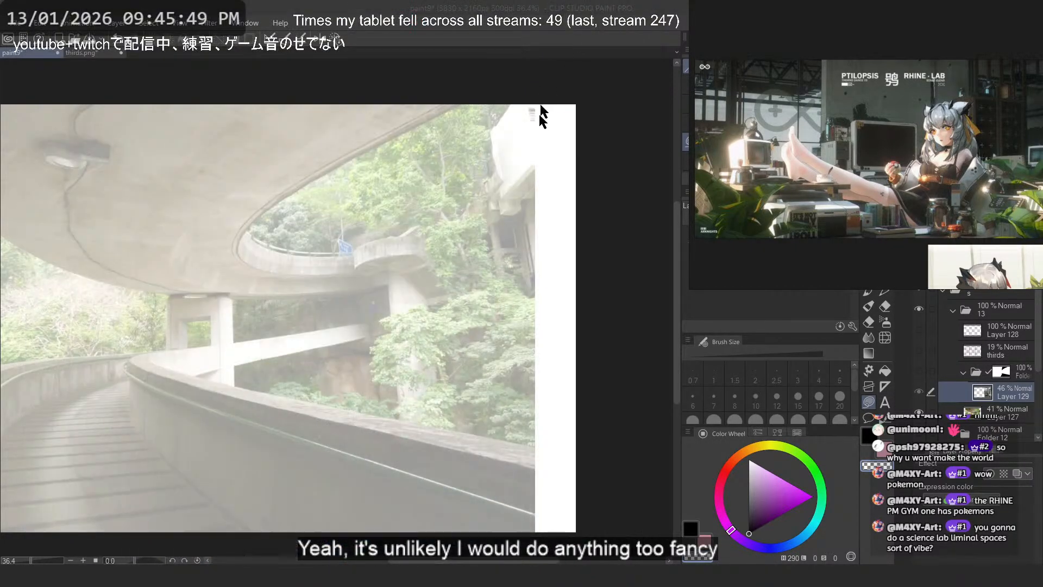
pyautogui.moveTo(399, 234); pyautogui.dragTo(484, 215)
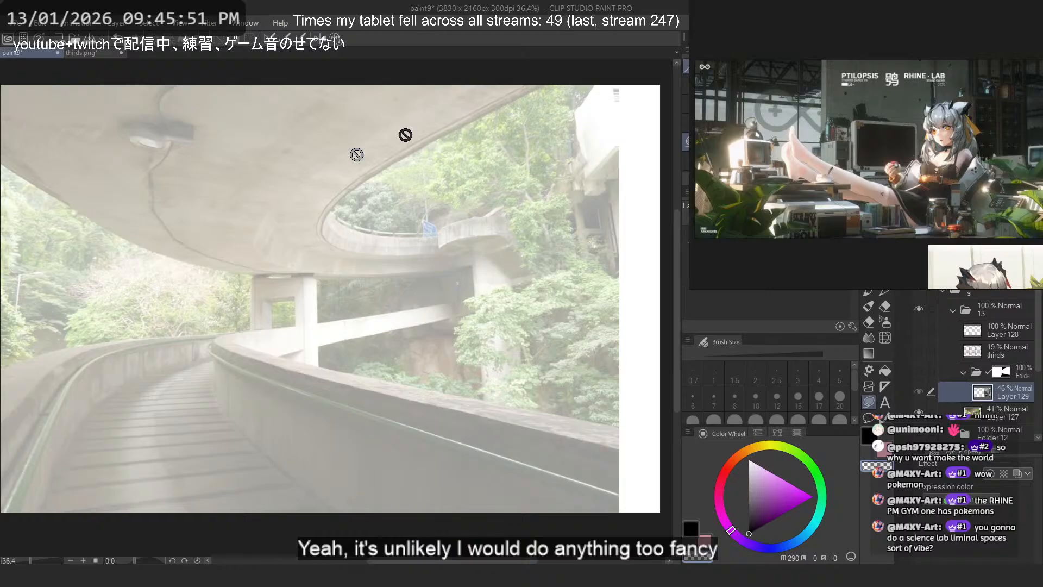
pyautogui.scroll(-2, 545, 333)
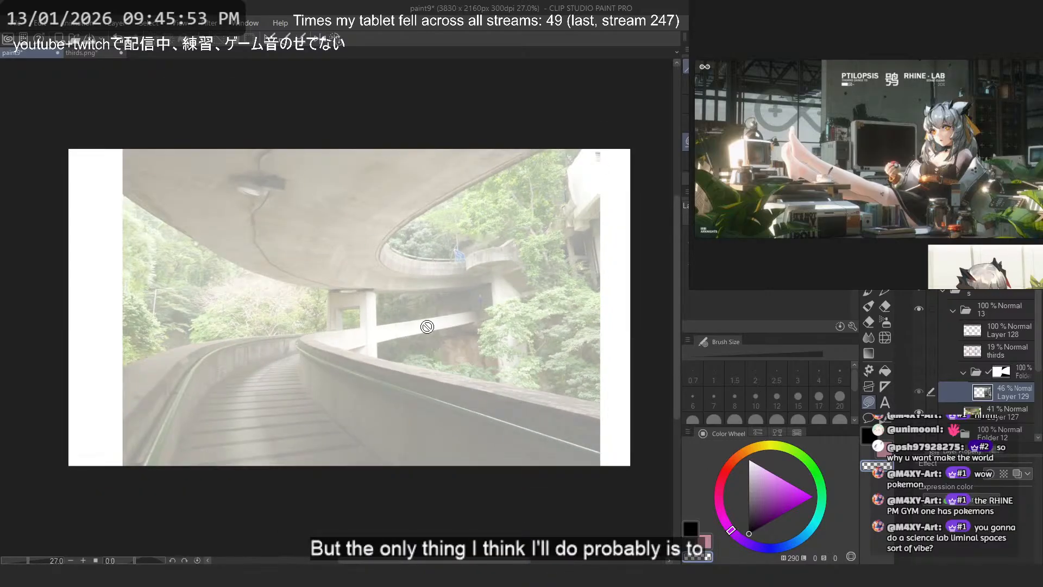
pyautogui.click(919, 371)
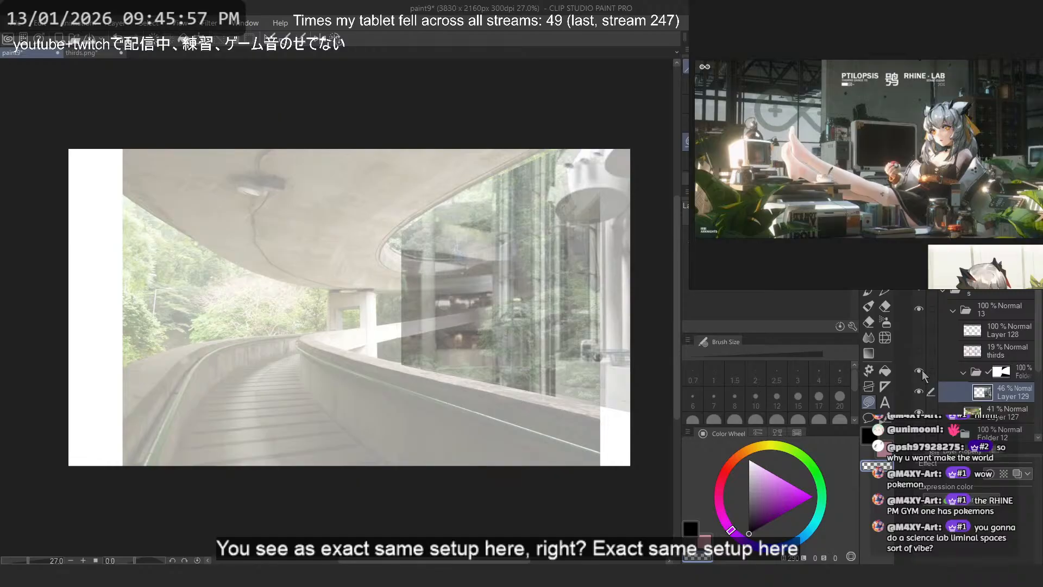
pyautogui.click(919, 372)
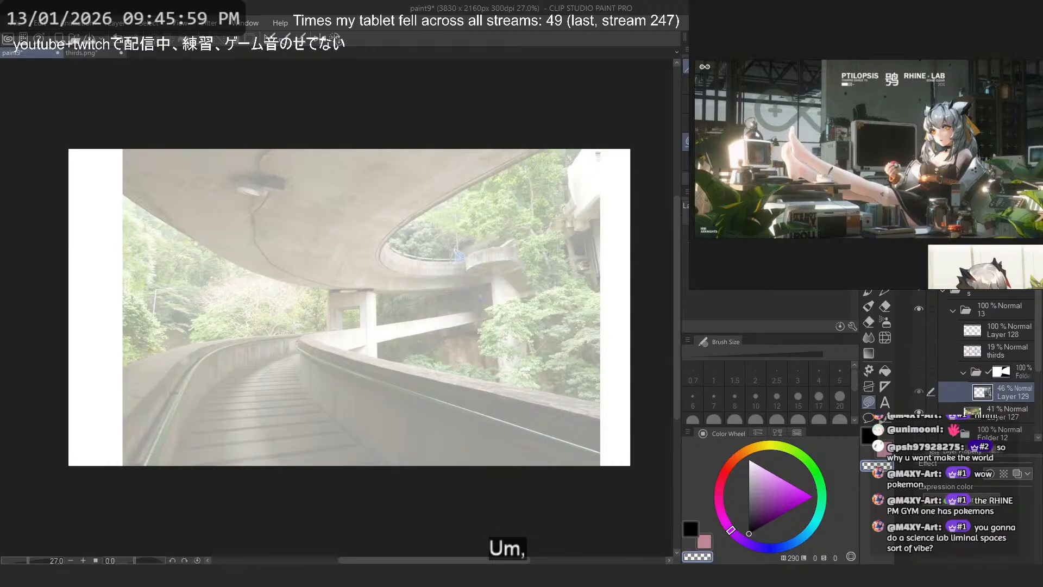
# - Examine the Ptilopsis, scaffolding and Rhine PM Gym artworks on the reference board for motif ideas
pyautogui.scroll(3, 867, 118)
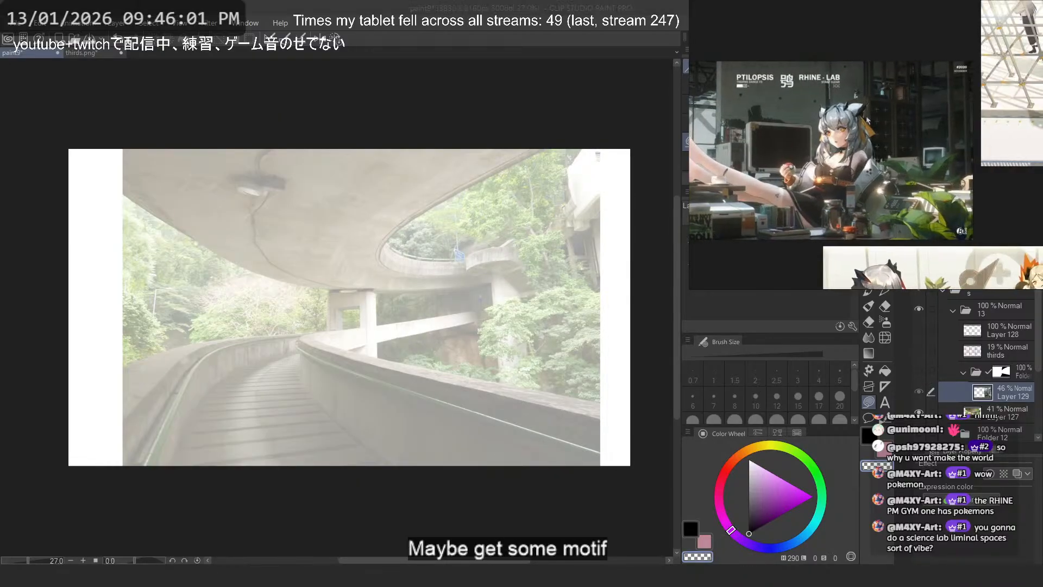
pyautogui.scroll(-3, 898, 95)
pyautogui.scroll(4, 816, 154)
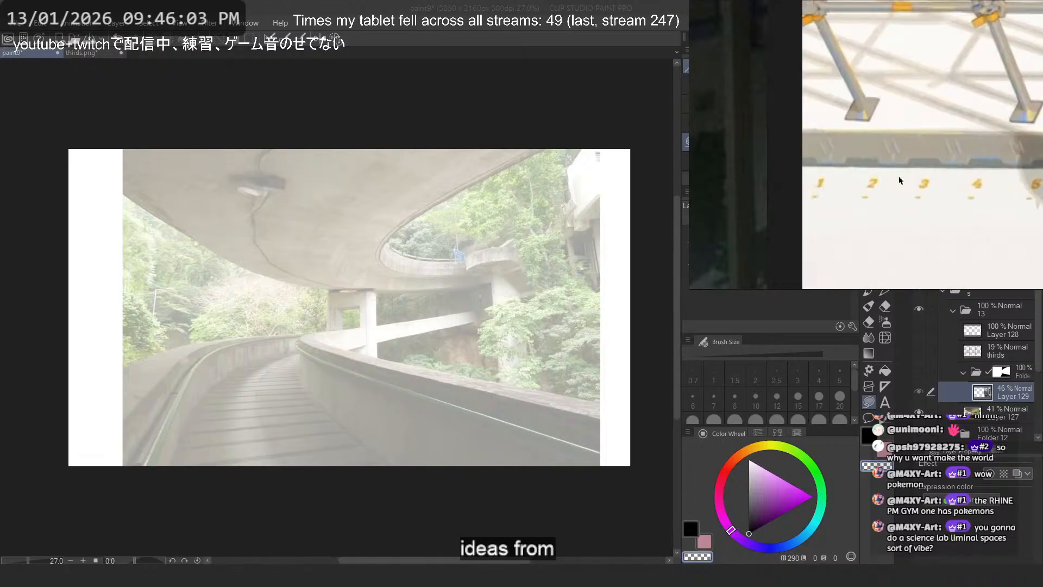
pyautogui.scroll(-5, 845, 144)
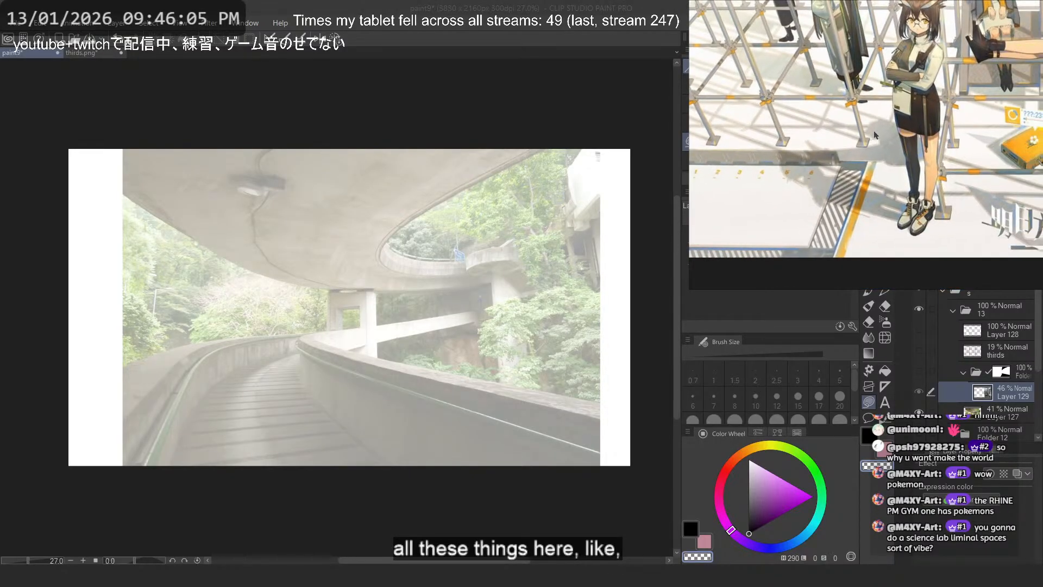
pyautogui.moveTo(859, 286); pyautogui.dragTo(866, 77)
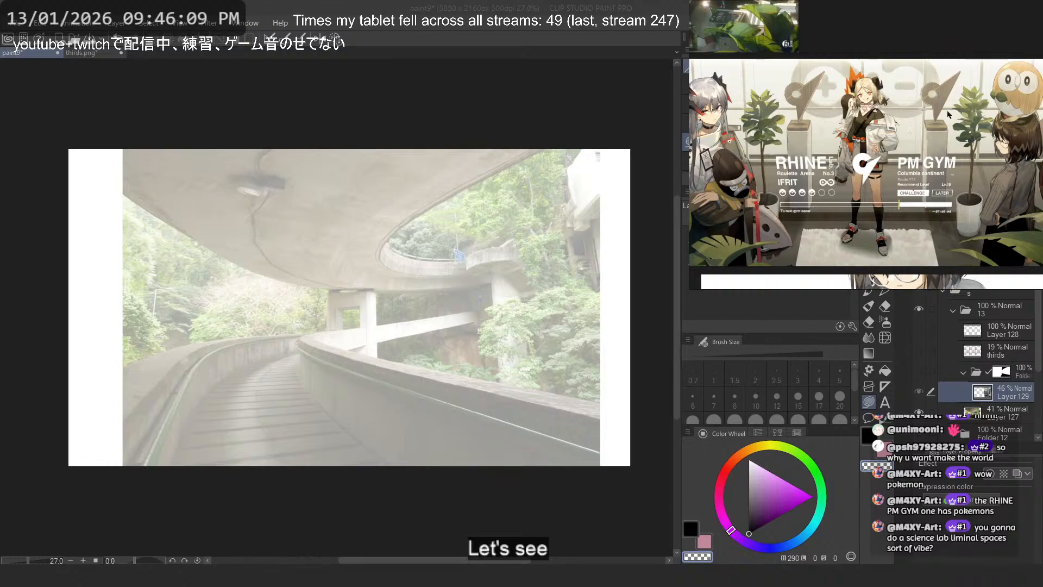
pyautogui.moveTo(945, 158); pyautogui.dragTo(906, 36)
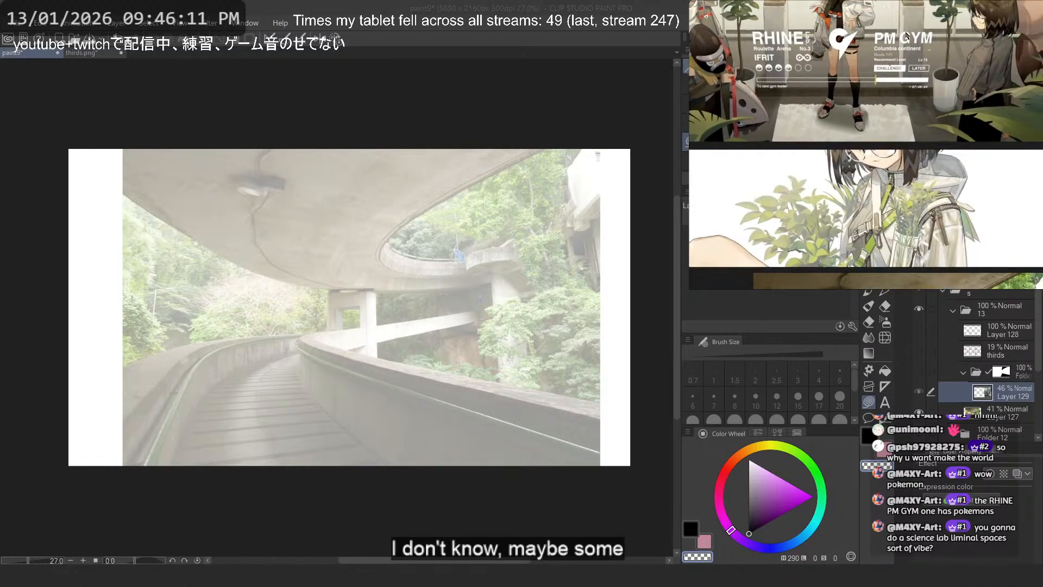
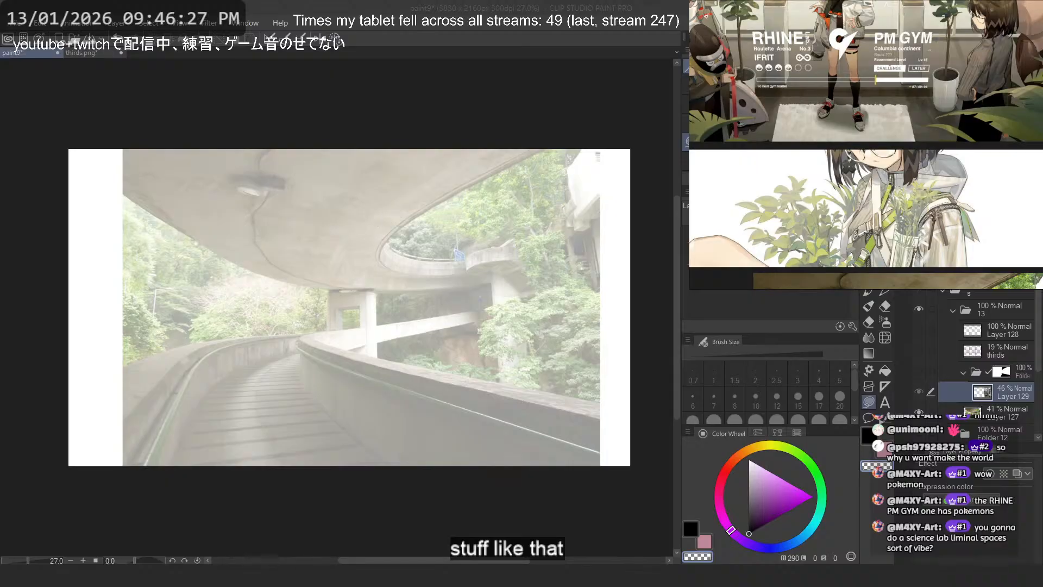
# - Look over the Rhine PM Gym, greenhouse staircase and glass-dome artworks on the reference board
pyautogui.scroll(-5, 914, 95)
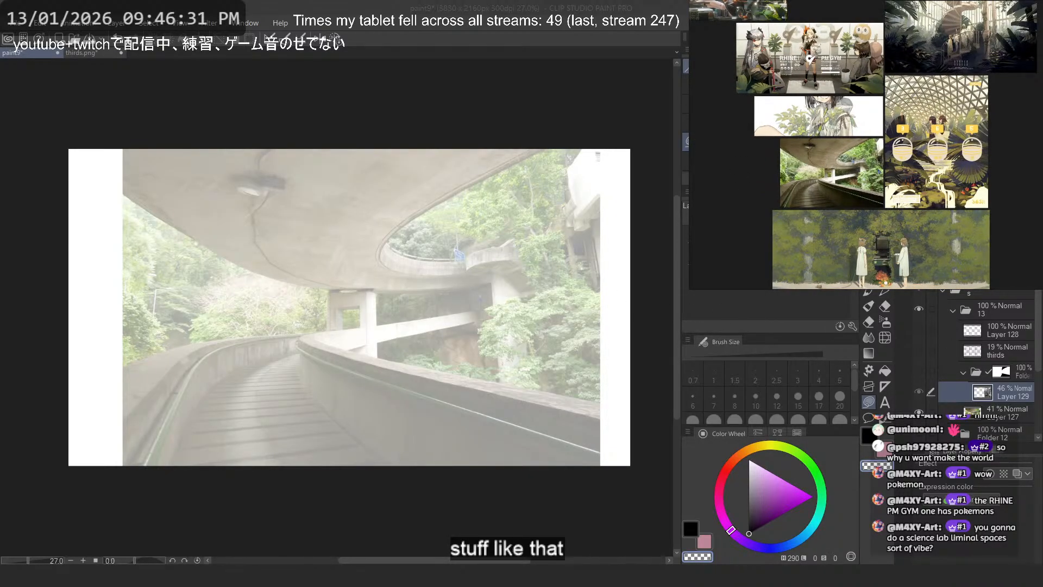
pyautogui.moveTo(971, 124); pyautogui.dragTo(945, 199)
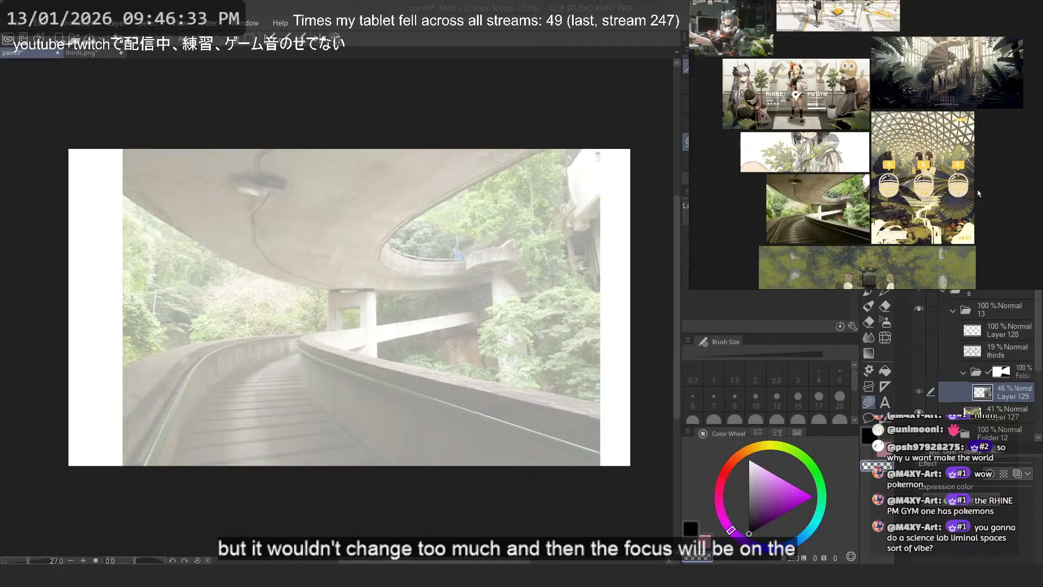
pyautogui.scroll(2, 981, 37)
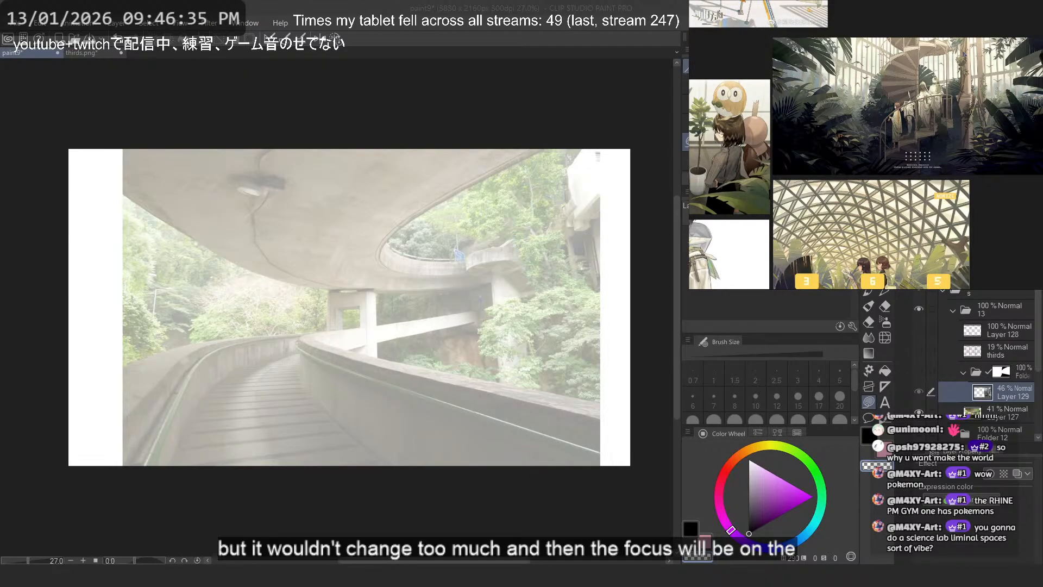
pyautogui.scroll(-1, 964, 49)
# - Show the masked atrium folder over the overpass photo
pyautogui.click(530, 316)
pyautogui.scroll(-1, 533, 316)
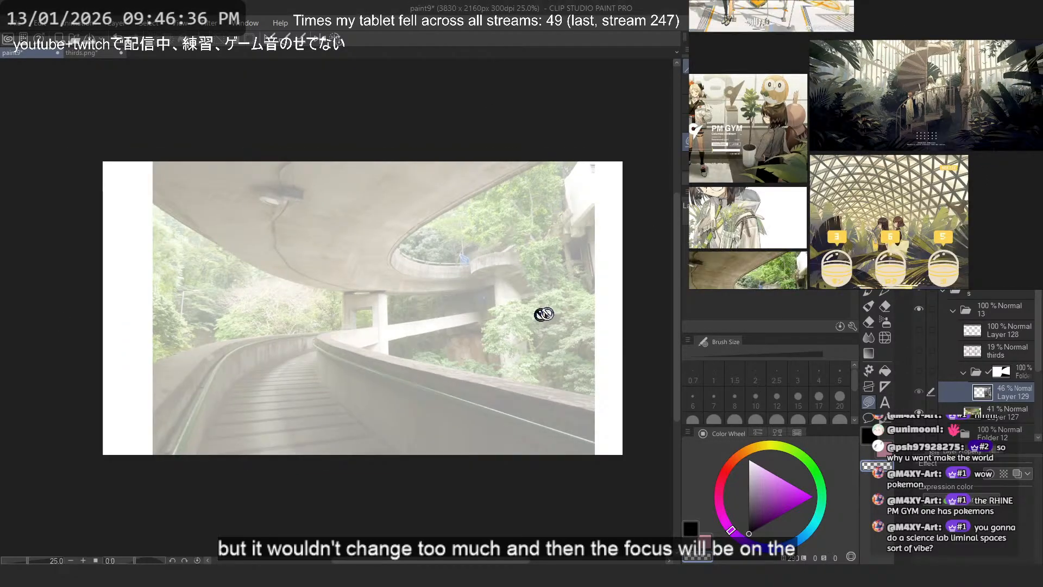
pyautogui.click(920, 375)
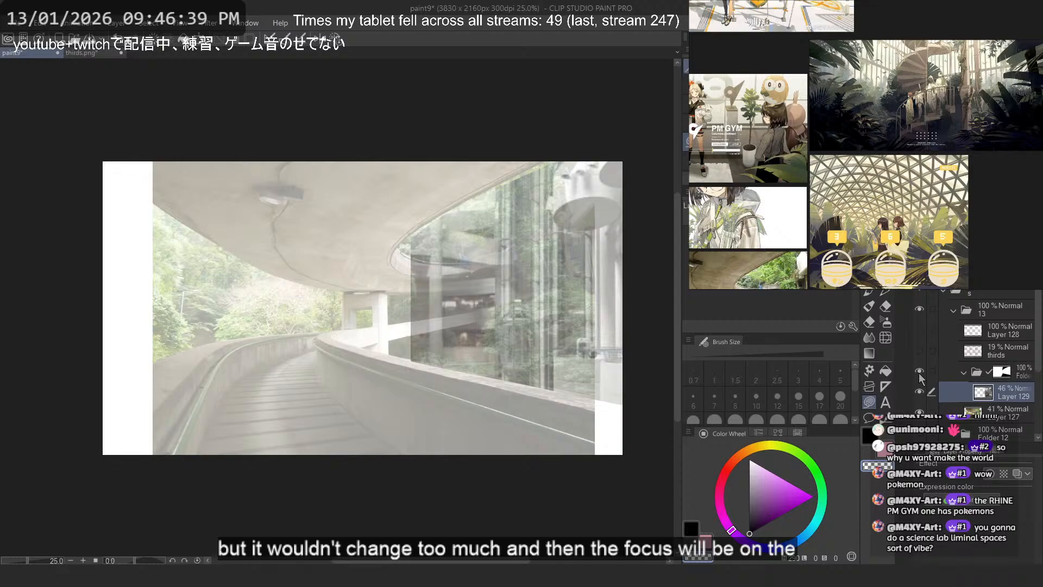
pyautogui.scroll(4, 641, 250)
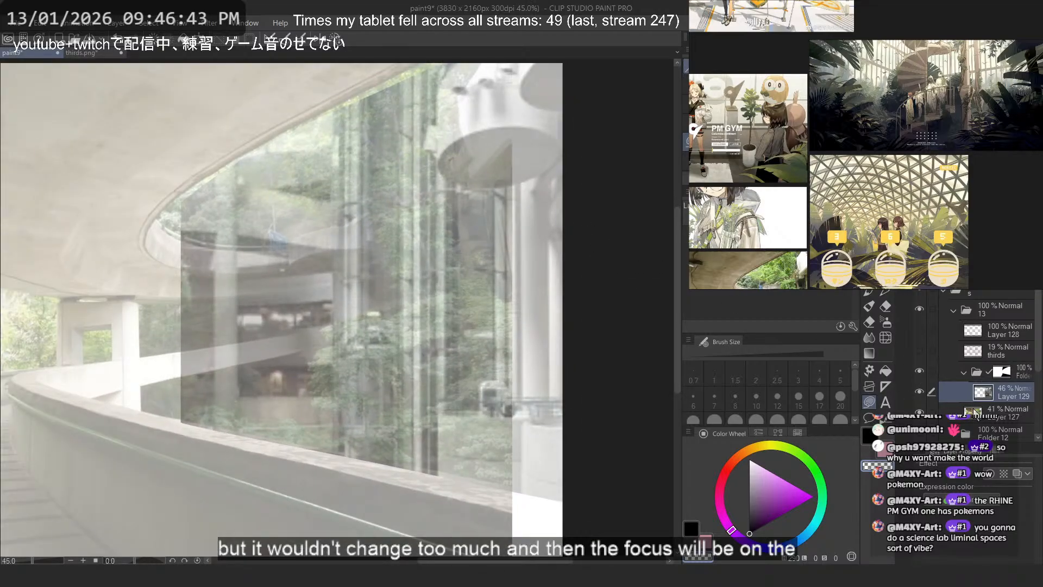
# - Reposition the atrium photo layer so its glass elevator towers and hanging round platforms fill the opening beneath the overpass ceiling
pyautogui.hotkey('ctrl', 't')
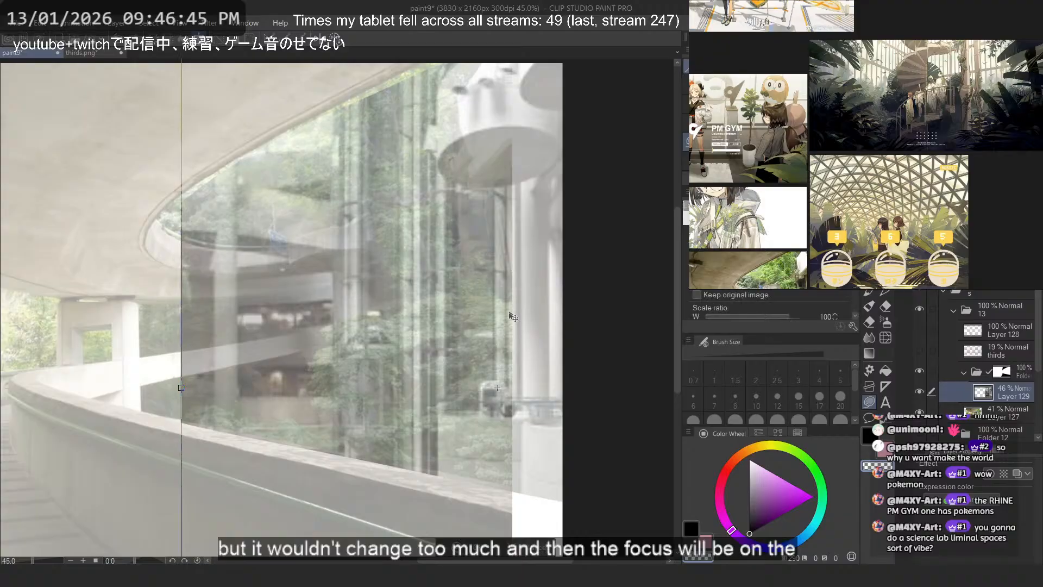
pyautogui.moveTo(508, 273); pyautogui.dragTo(512, 330)
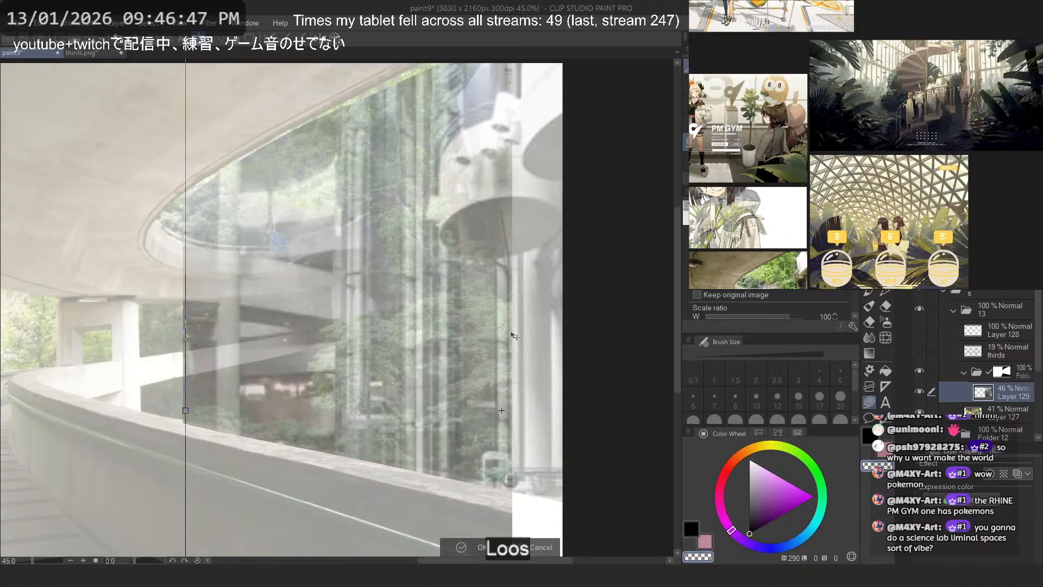
pyautogui.scroll(-4, 503, 304)
pyautogui.scroll(1, 504, 302)
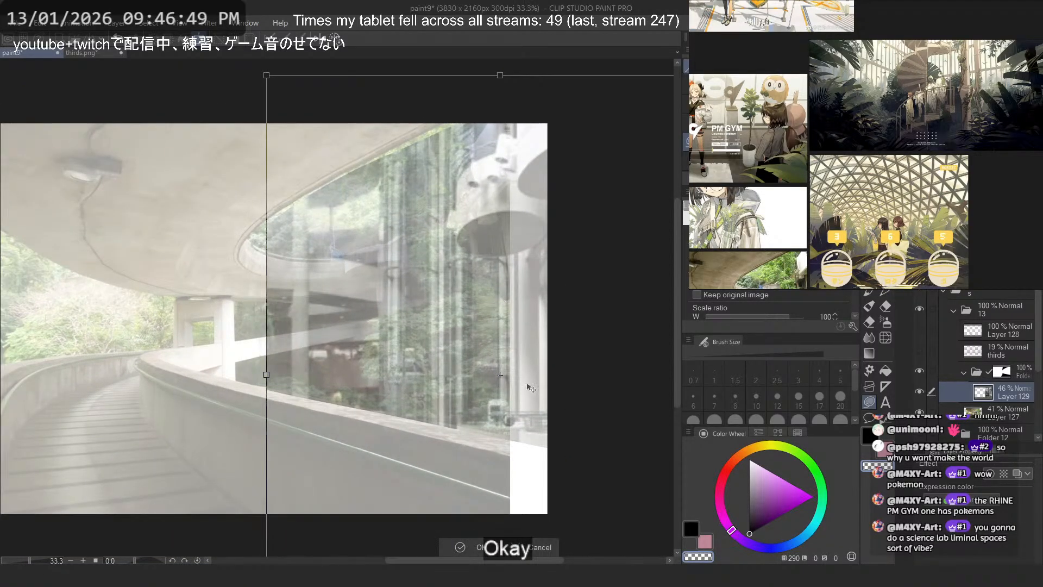
pyautogui.moveTo(531, 388); pyautogui.dragTo(474, 262)
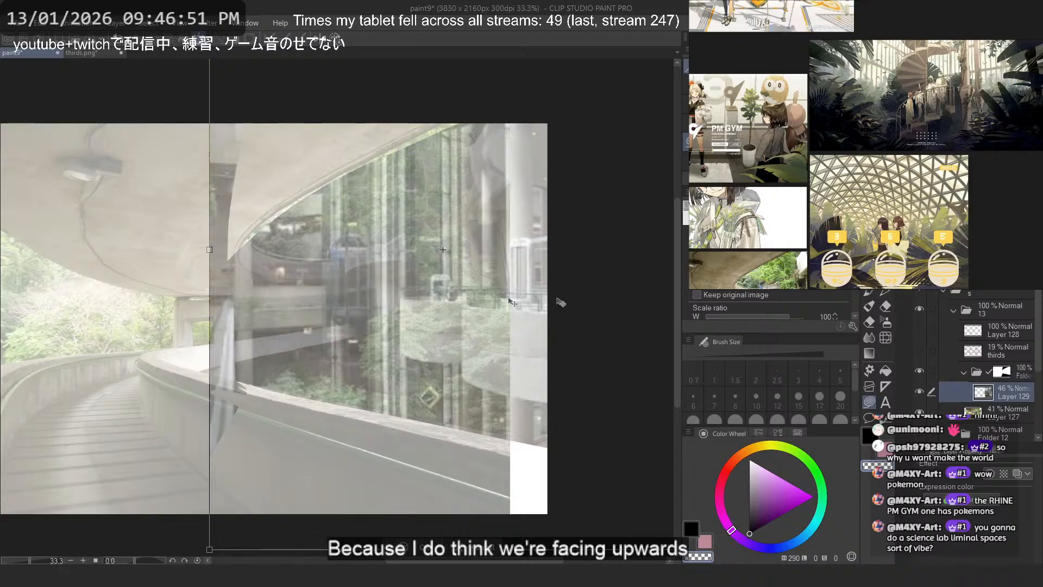
pyautogui.scroll(5, 560, 302)
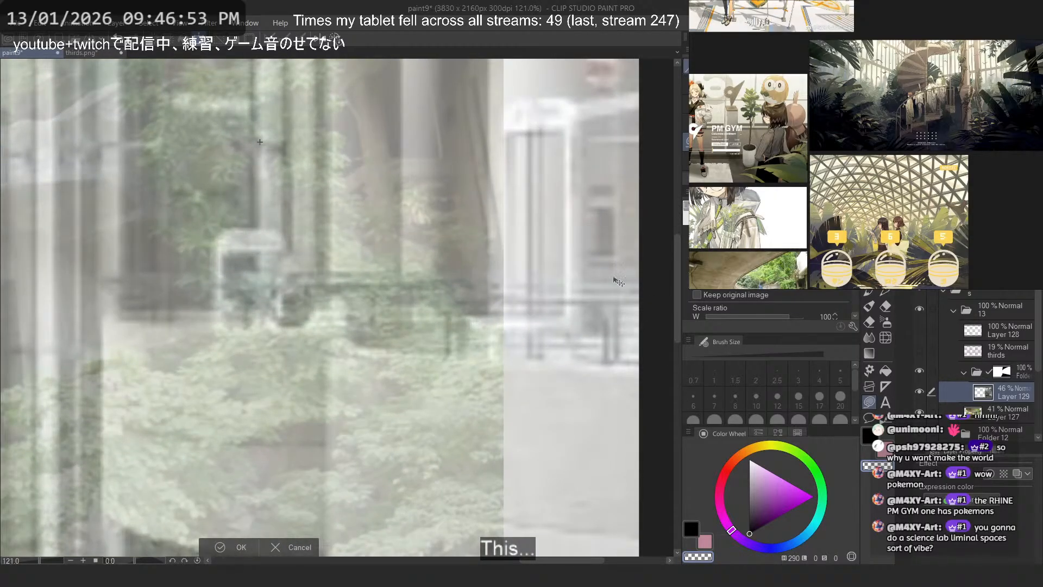
pyautogui.scroll(-5, 277, 330)
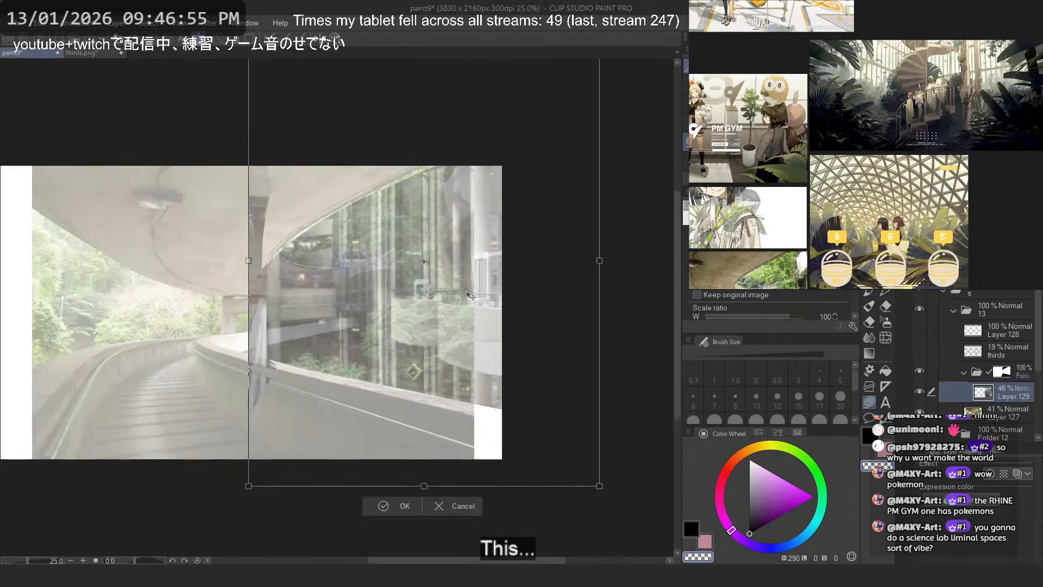
pyautogui.moveTo(467, 326); pyautogui.dragTo(468, 352)
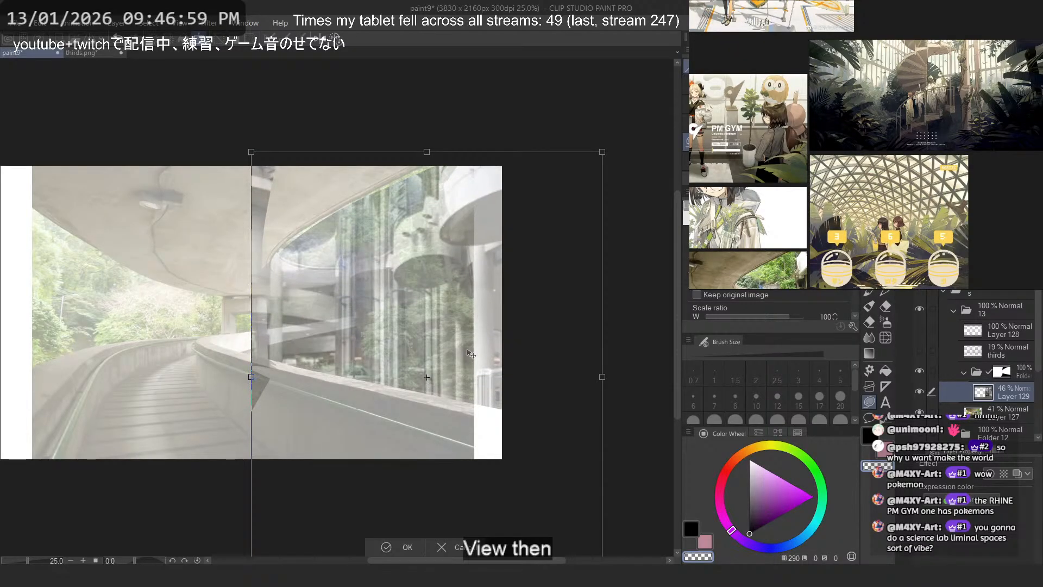
pyautogui.moveTo(471, 358); pyautogui.dragTo(460, 351)
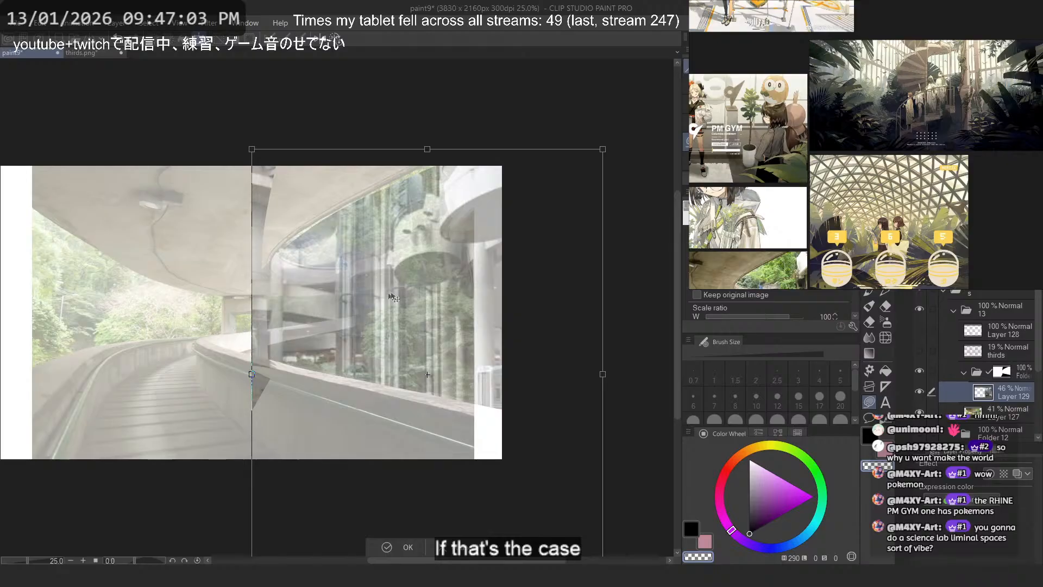
pyautogui.press('Return')
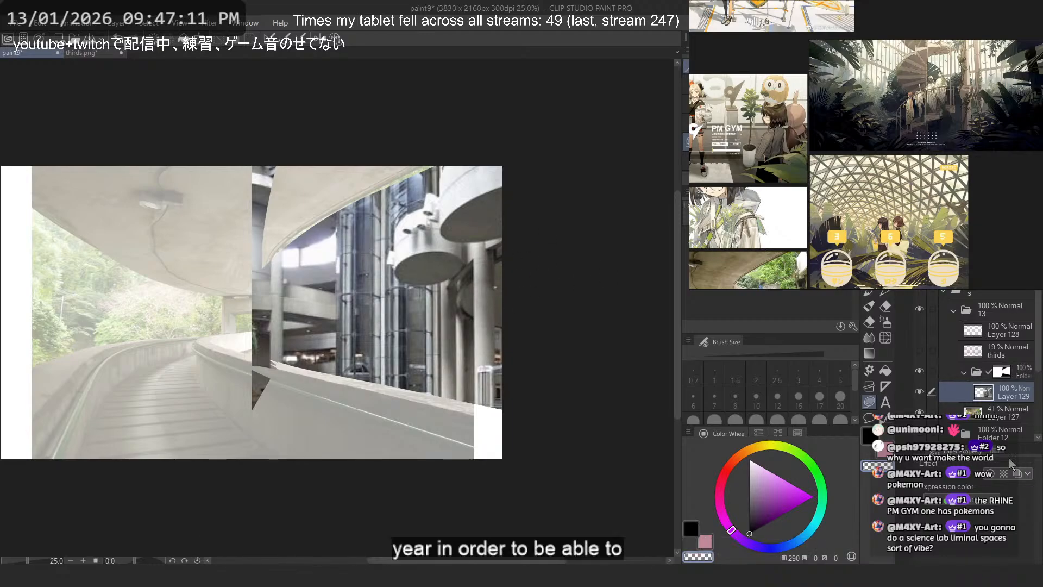
# - Set the atrium photo layer's opacity to 100% and shift the photo slightly upward
pyautogui.hotkey('ctrl', 't')
pyautogui.moveTo(445, 362); pyautogui.dragTo(444, 348)
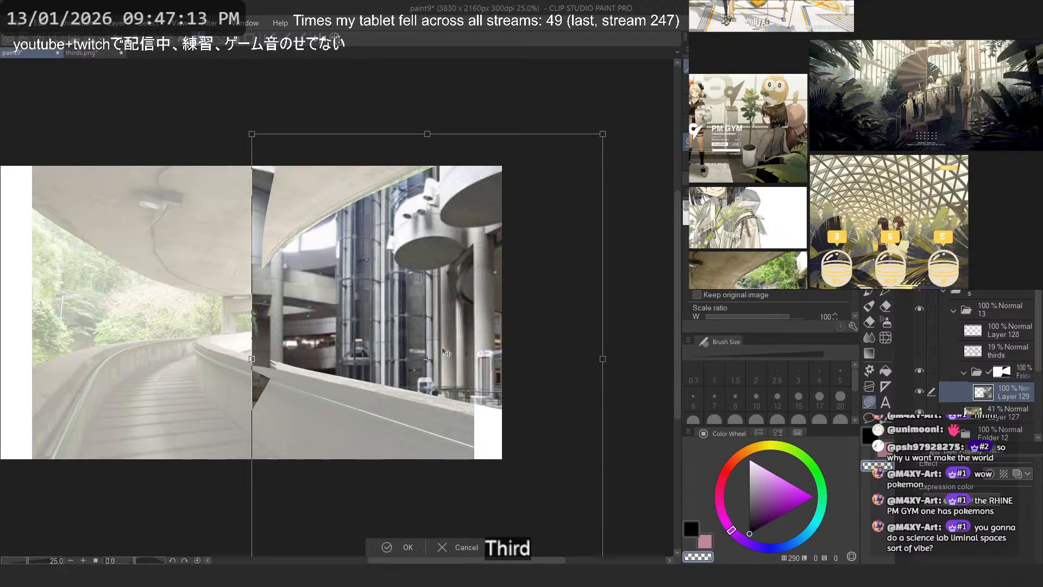
pyautogui.press('Return')
# - Mask out the atrium strip covering the overpass ceiling on the folder's layer mask
pyautogui.click(1008, 370)
pyautogui.hotkey('ctrl', '+')
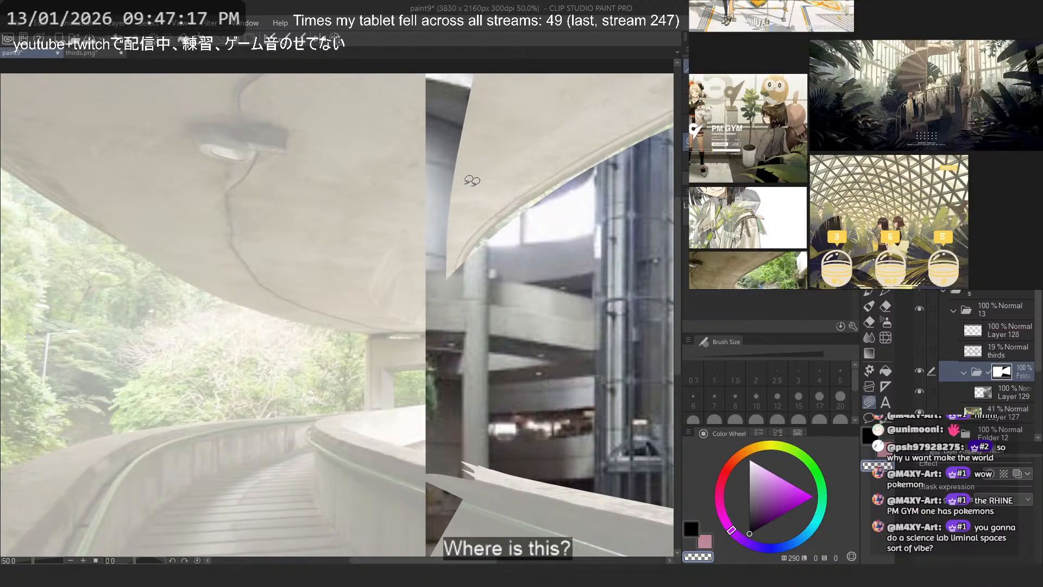
pyautogui.moveTo(466, 246)
pyautogui.mouseDown()
pyautogui.moveTo(460, 279)
pyautogui.moveTo(417, 65)
pyautogui.moveTo(489, 59)
pyautogui.mouseUp()
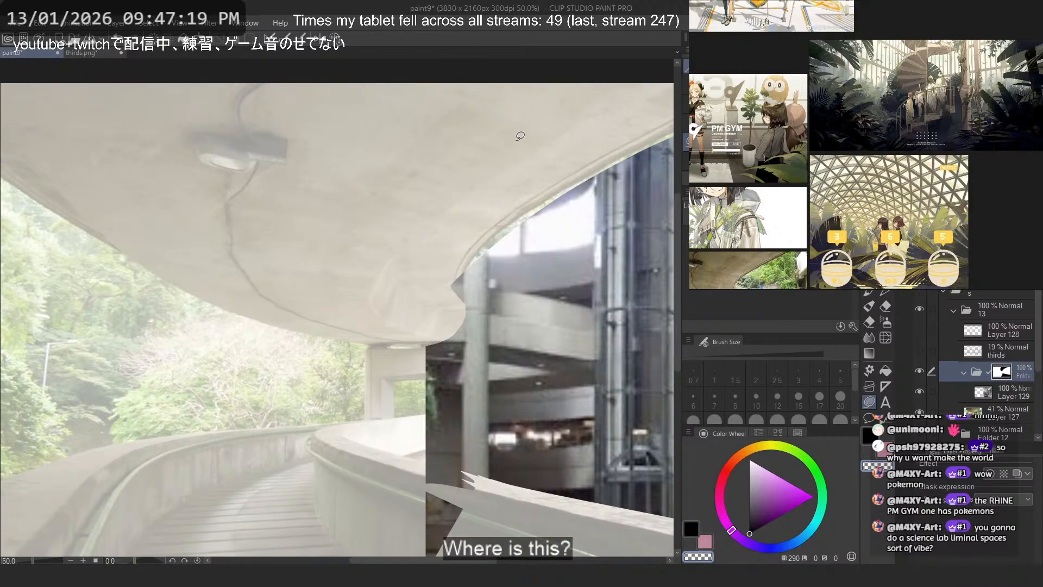
# - Lower the atrium photo layer's opacity to 59%
pyautogui.click(1000, 392)
pyautogui.moveTo(1012, 261); pyautogui.dragTo(1014, 261)
pyautogui.scroll(-2, 364, 216)
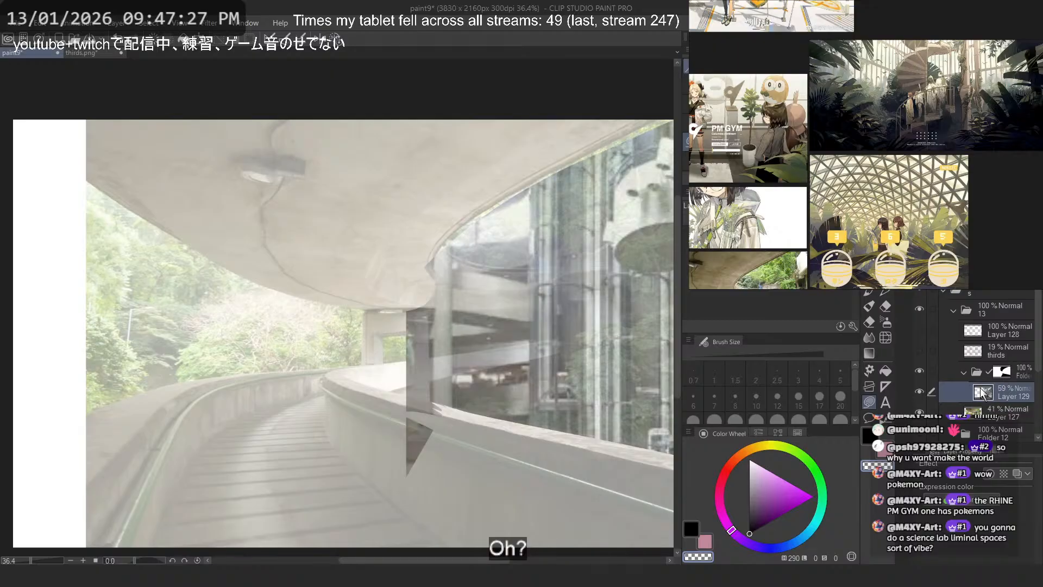
# - Mask out the atrium's left strip on the folder's mask, clearing the overpass pillar and the curved wall beneath it
pyautogui.click(1004, 369)
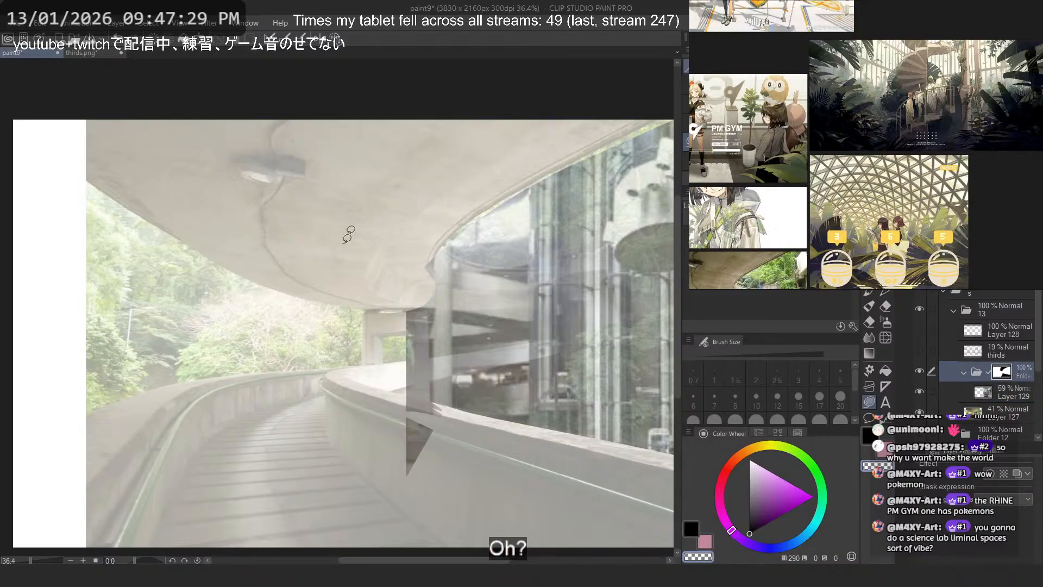
pyautogui.hotkey('ctrl', 'z')
pyautogui.moveTo(434, 242)
pyautogui.mouseDown()
pyautogui.moveTo(391, 527)
pyautogui.moveTo(444, 415)
pyautogui.mouseUp()
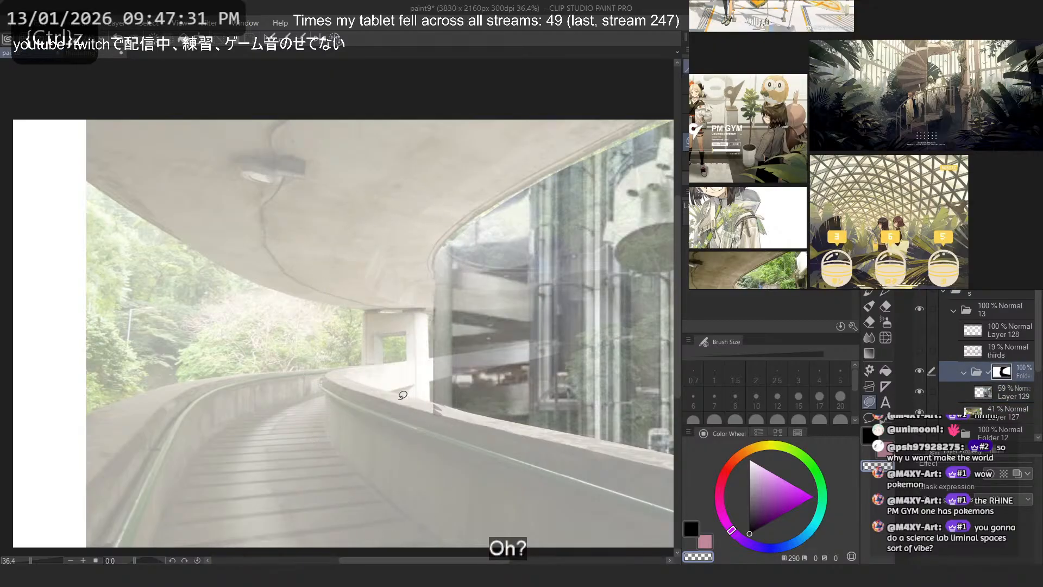
pyautogui.scroll(-1, 393, 214)
pyautogui.scroll(-1, 393, 214)
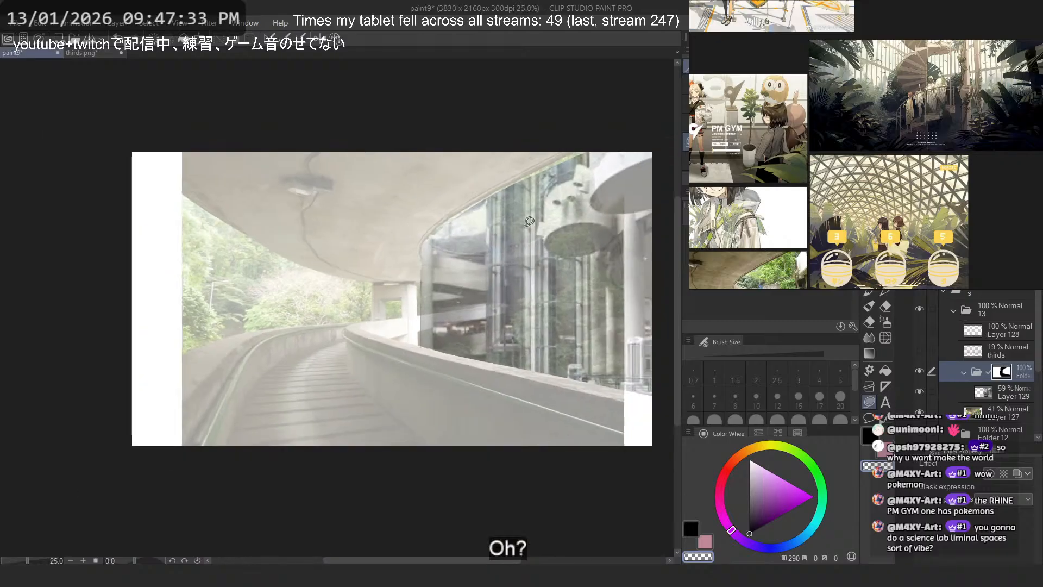
# - Toggle the atrium photo layer's visibility repeatedly to compare it with the original overpass photo
pyautogui.scroll(1, 531, 221)
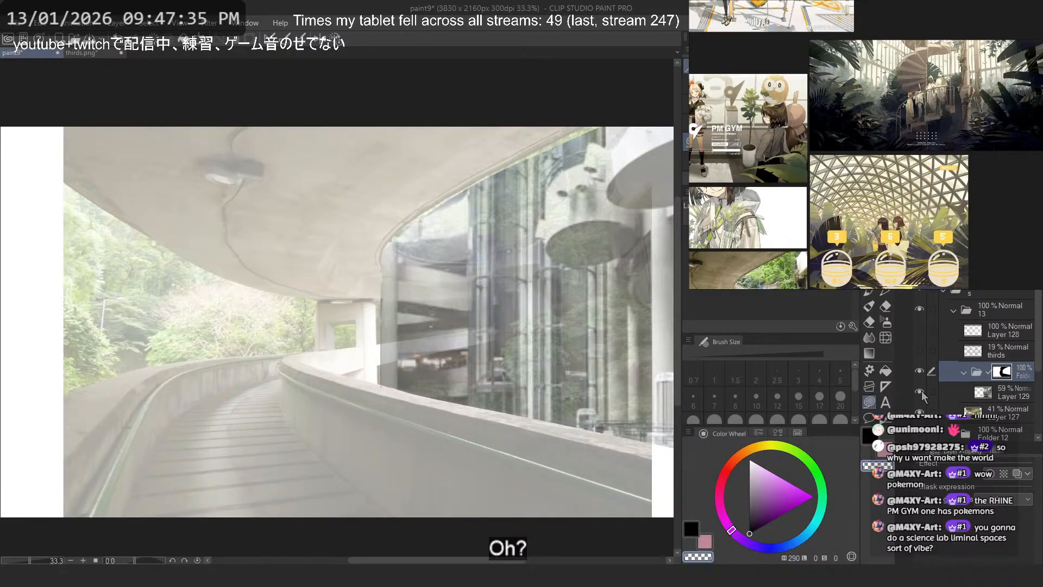
pyautogui.click(923, 390)
pyautogui.click(924, 390)
pyautogui.click(924, 390)
pyautogui.click(924, 390)
pyautogui.click(923, 390)
pyautogui.click(924, 391)
pyautogui.click(924, 390)
pyautogui.click(924, 390)
pyautogui.click(924, 390)
pyautogui.click(923, 390)
pyautogui.click(924, 390)
pyautogui.scroll(2, 501, 250)
pyautogui.scroll(-2, 501, 250)
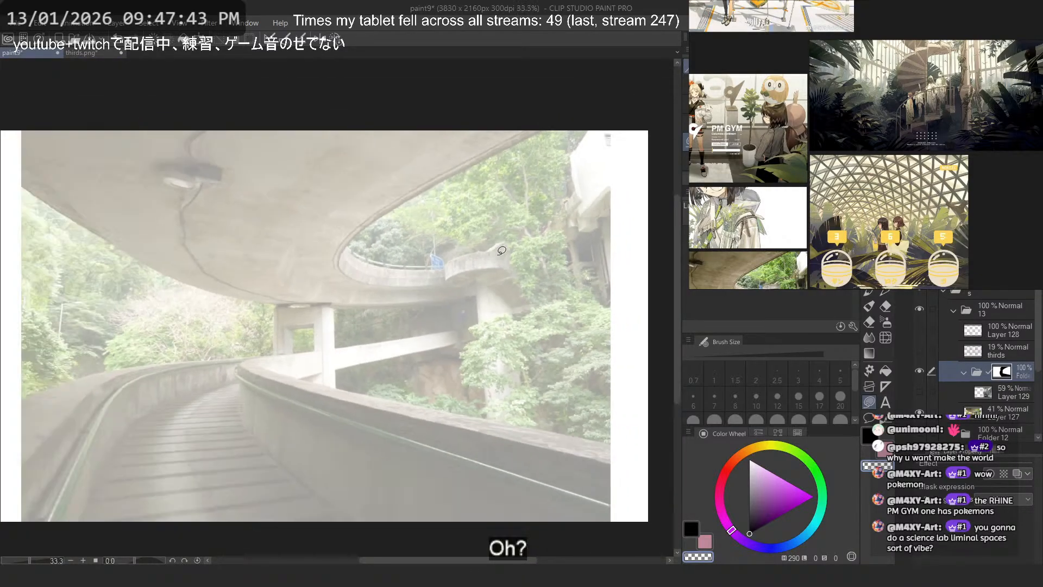
# - Try tilting the overpass photo clockwise by a few degrees
pyautogui.click(1000, 413)
pyautogui.hotkey('ctrl', 't')
pyautogui.scroll(-2, 388, 286)
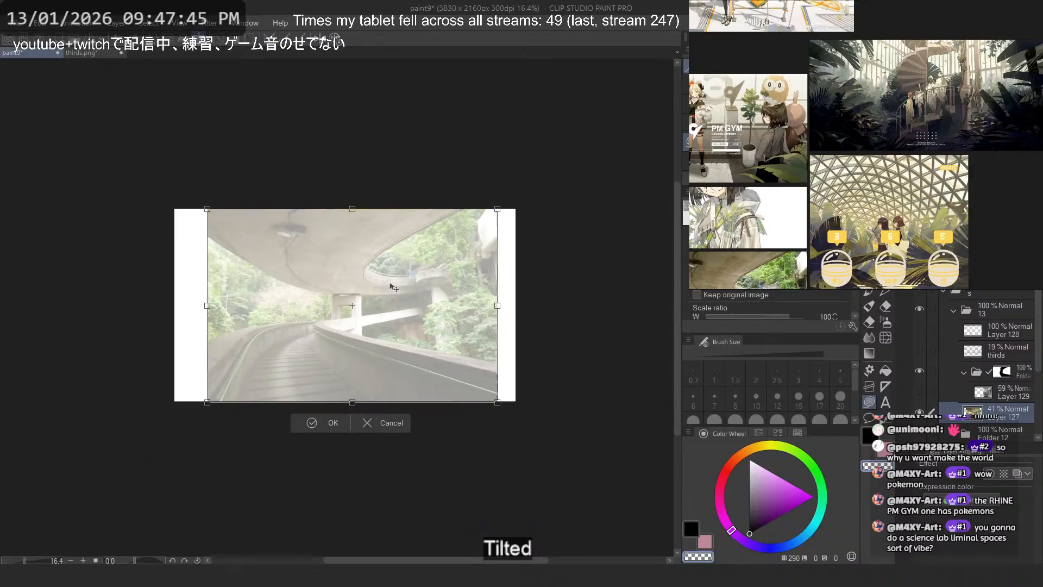
pyautogui.moveTo(548, 318); pyautogui.dragTo(556, 351)
pyautogui.scroll(3, 459, 279)
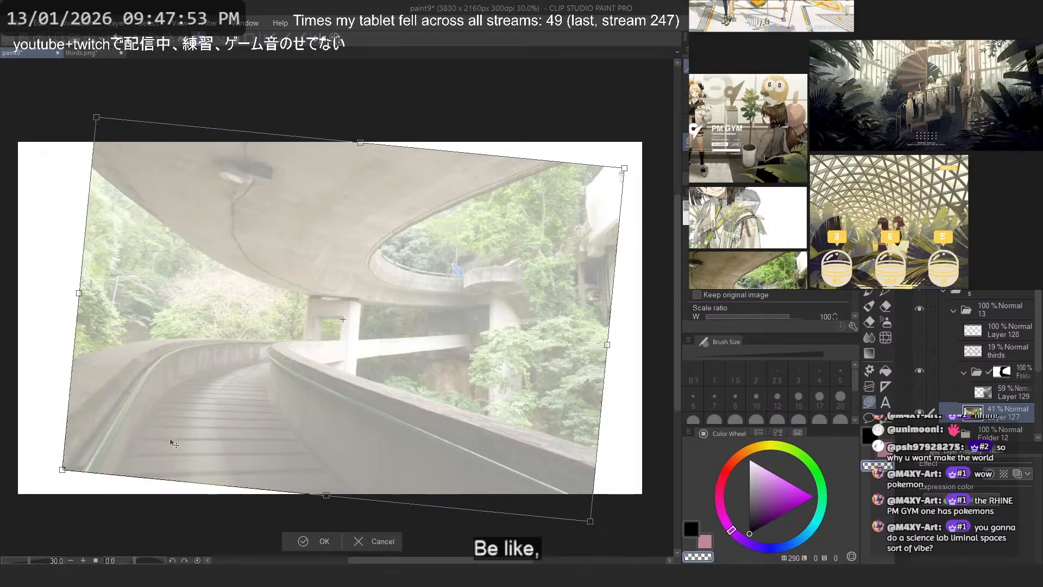
pyautogui.scroll(5, 357, 330)
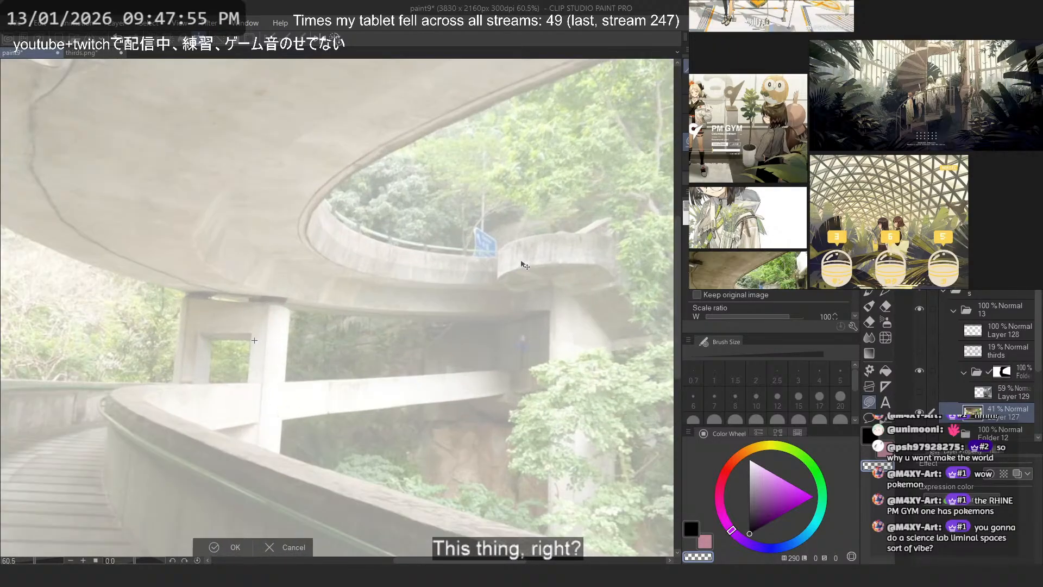
pyautogui.press('Return')
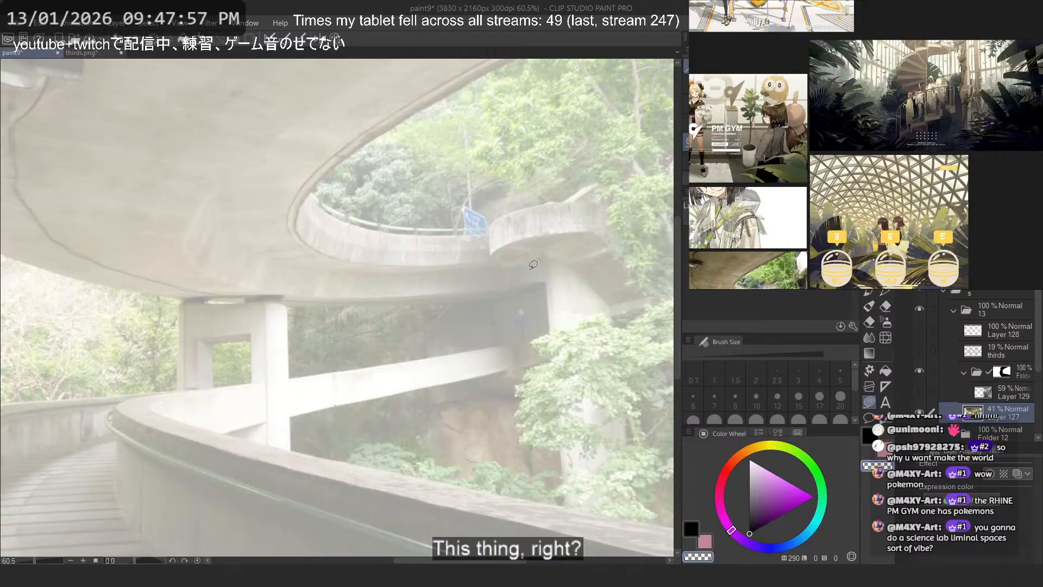
pyautogui.scroll(-5, 533, 264)
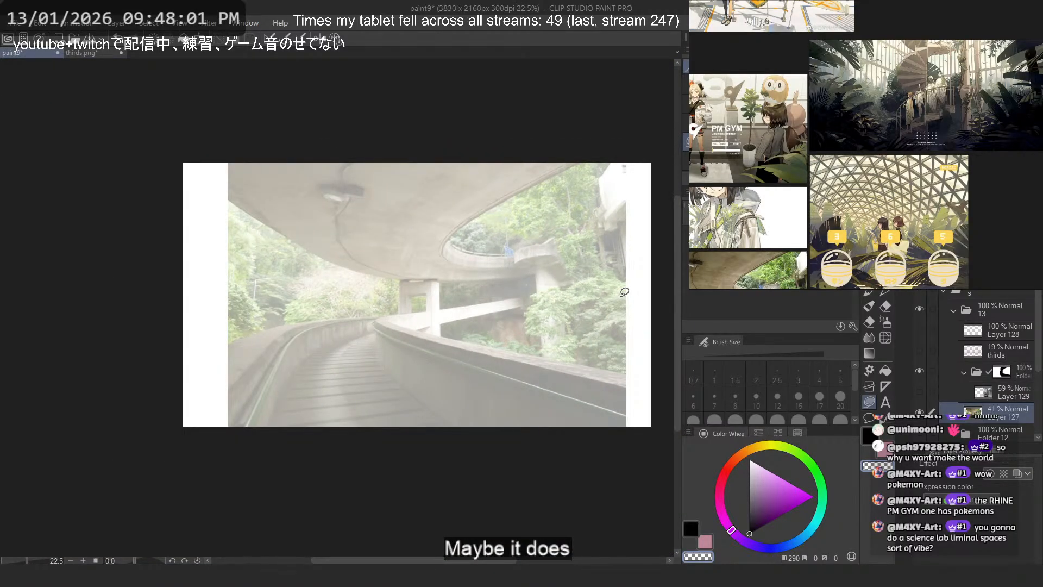
# - Show the atrium photo layer and skew it with Free Transform, shifting its bottom edge right and its top edge slightly left
pyautogui.click(921, 389)
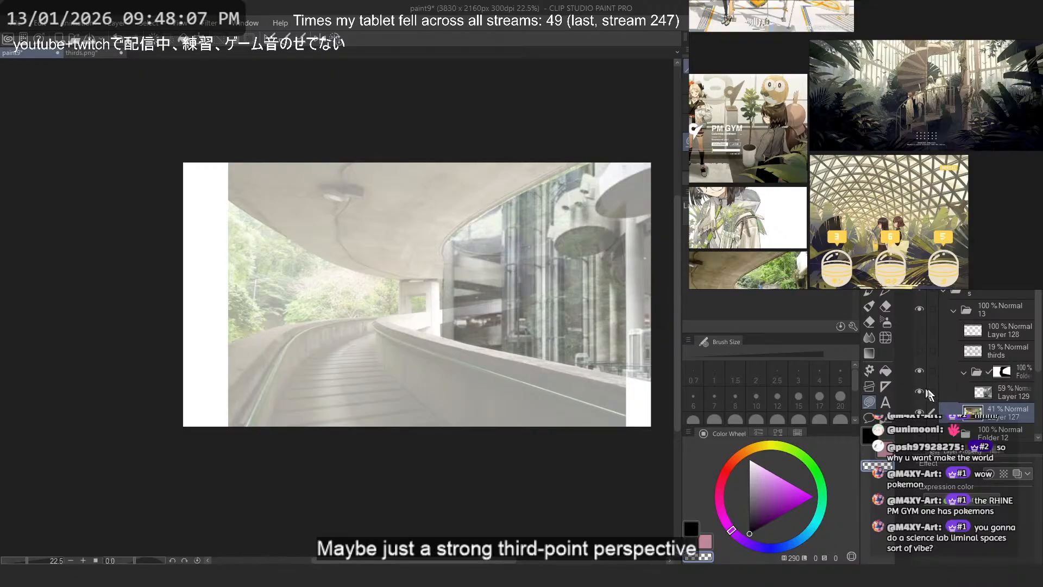
pyautogui.click(1005, 392)
pyautogui.hotkey('ctrl', 't')
pyautogui.rightClick(531, 278)
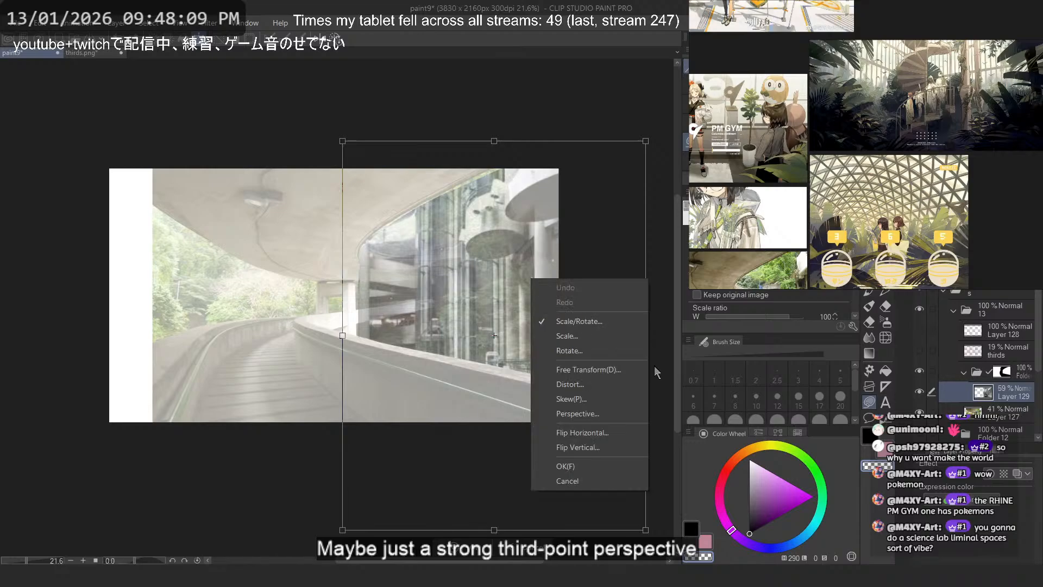
pyautogui.click(611, 370)
pyautogui.moveTo(495, 531); pyautogui.dragTo(518, 532)
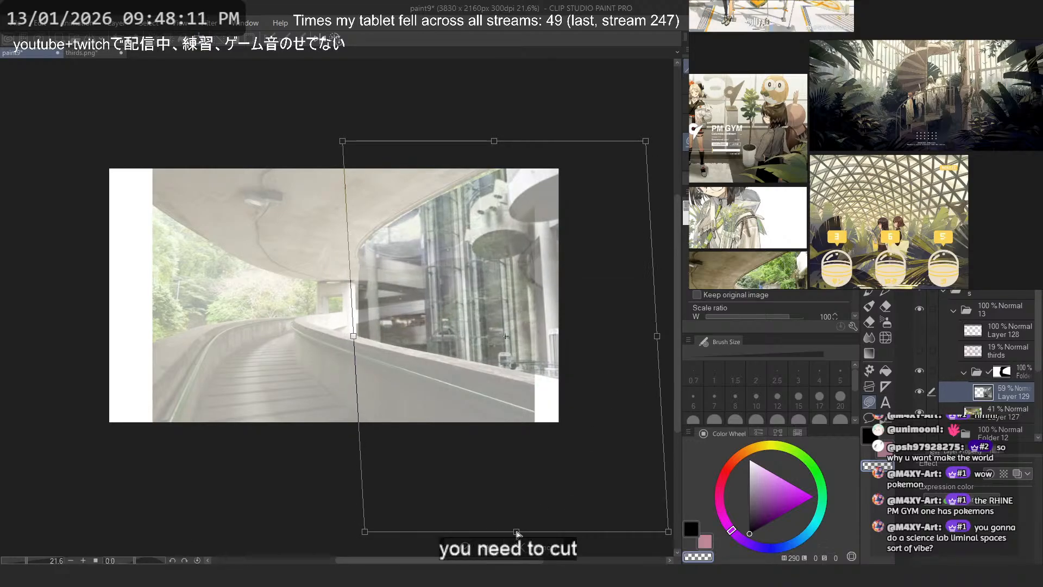
pyautogui.moveTo(494, 143)
pyautogui.mouseDown()
pyautogui.moveTo(470, 142)
pyautogui.moveTo(488, 143)
pyautogui.mouseUp()
pyautogui.press('Return')
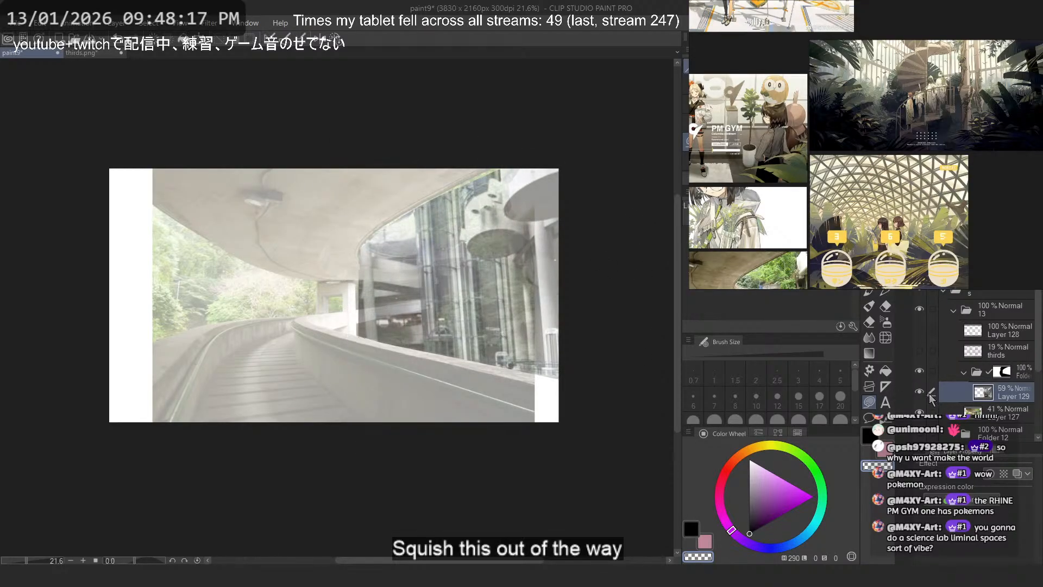
# - Toggle the skewed atrium photo layer on and off to check its perspective against the overpass photo
pyautogui.click(923, 394)
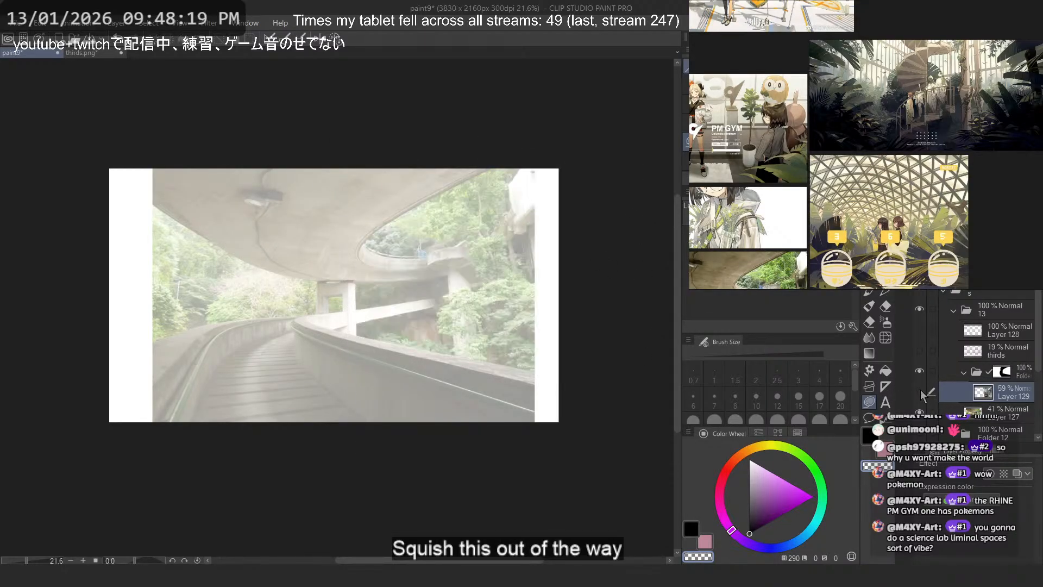
pyautogui.click(922, 393)
pyautogui.click(922, 394)
pyautogui.click(922, 394)
# - Toggle the atrium photo layer and the thirds guide layer on and off over the overpass photo, leaving both hidden
pyautogui.click(922, 394)
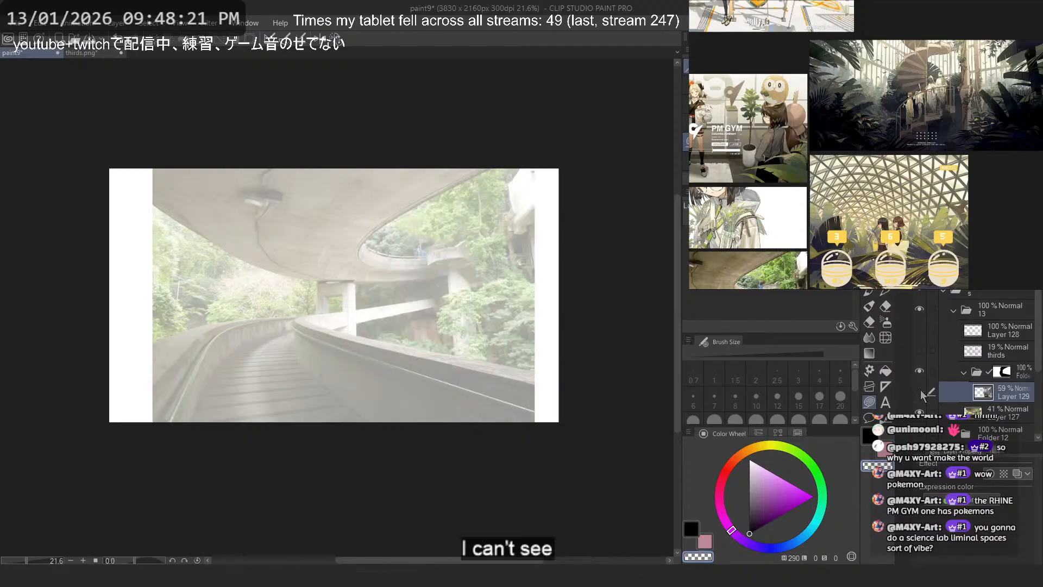
pyautogui.click(922, 394)
pyautogui.click(922, 393)
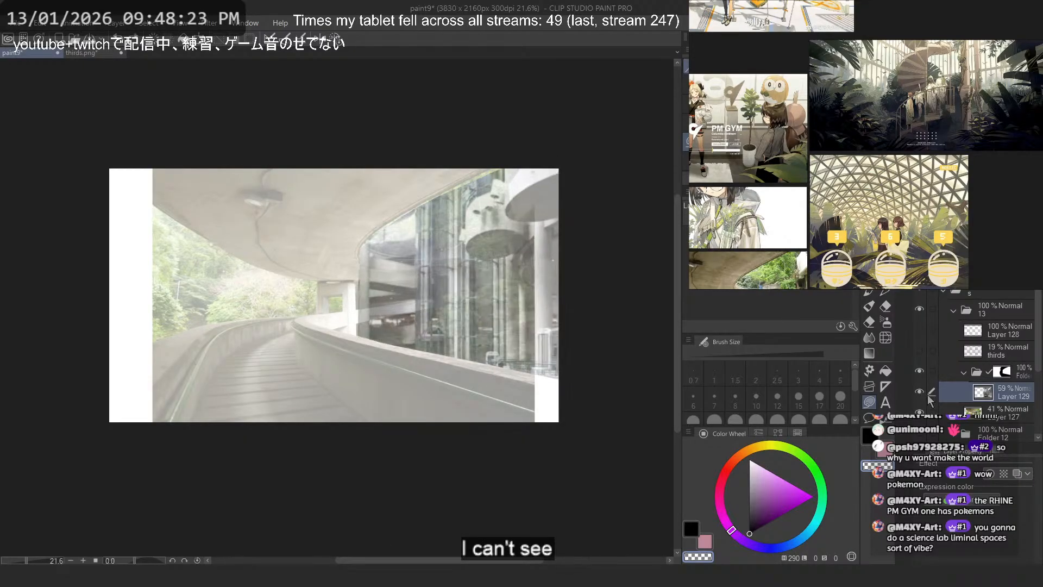
pyautogui.click(922, 393)
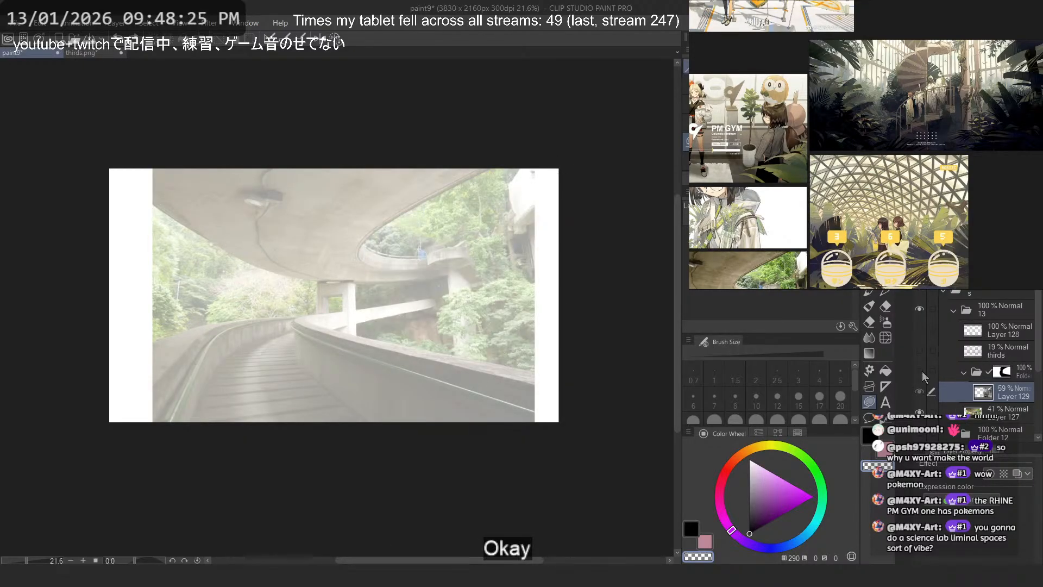
pyautogui.click(922, 350)
pyautogui.click(922, 349)
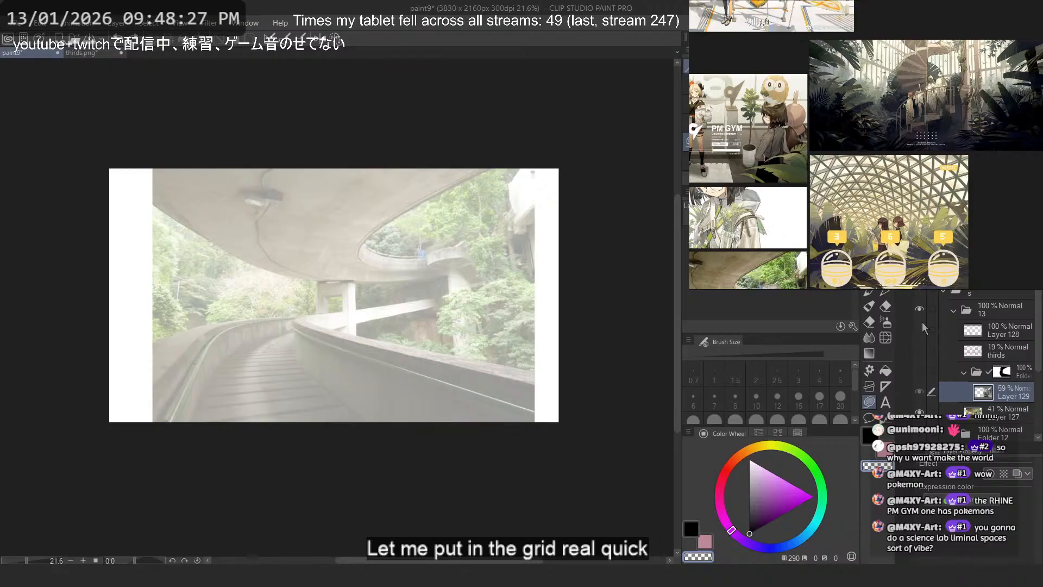
# - Create a 3-point perspective ruler on a new layer over the overpass photo
pyautogui.moveTo(247, 296); pyautogui.dragTo(250, 379)
pyautogui.hotkey('ctrl', 'z')
pyautogui.click(150, 23)
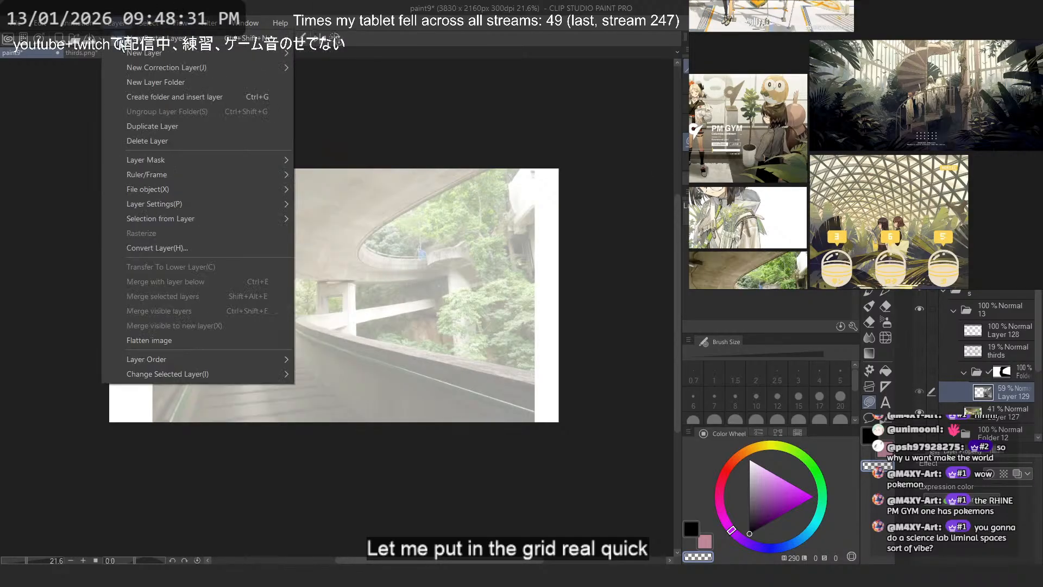
pyautogui.moveTo(116, 23)
pyautogui.moveTo(163, 68)
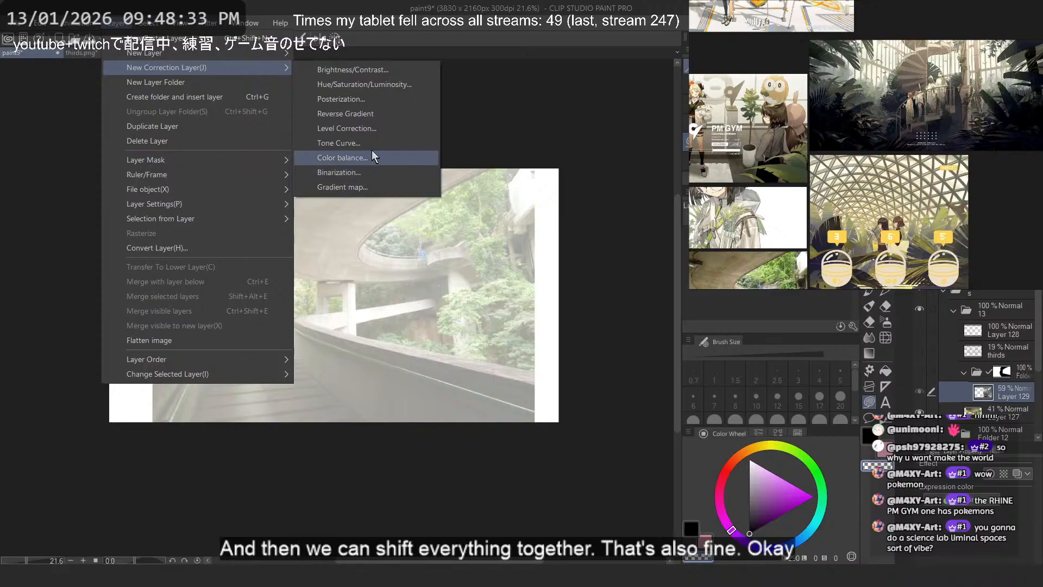
pyautogui.moveTo(239, 174)
pyautogui.click(360, 273)
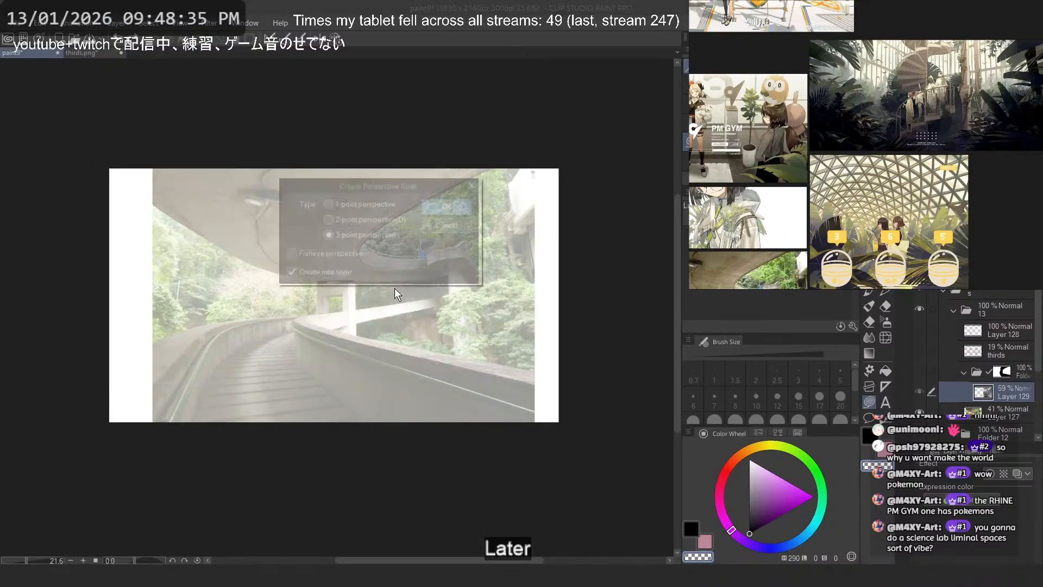
pyautogui.click(432, 206)
pyautogui.scroll(-1, 392, 247)
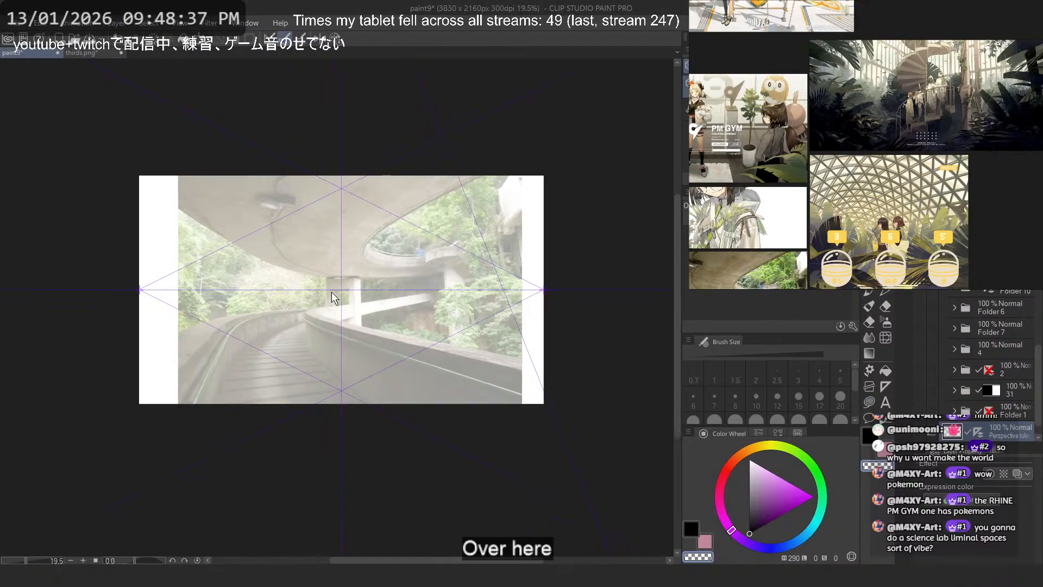
# - Lower the perspective ruler's eye level to just below the bottom edge of the overpass photo
pyautogui.click(338, 291)
pyautogui.moveTo(345, 295); pyautogui.dragTo(346, 428)
pyautogui.moveTo(379, 81); pyautogui.dragTo(390, 155)
pyautogui.scroll(-5, 461, 453)
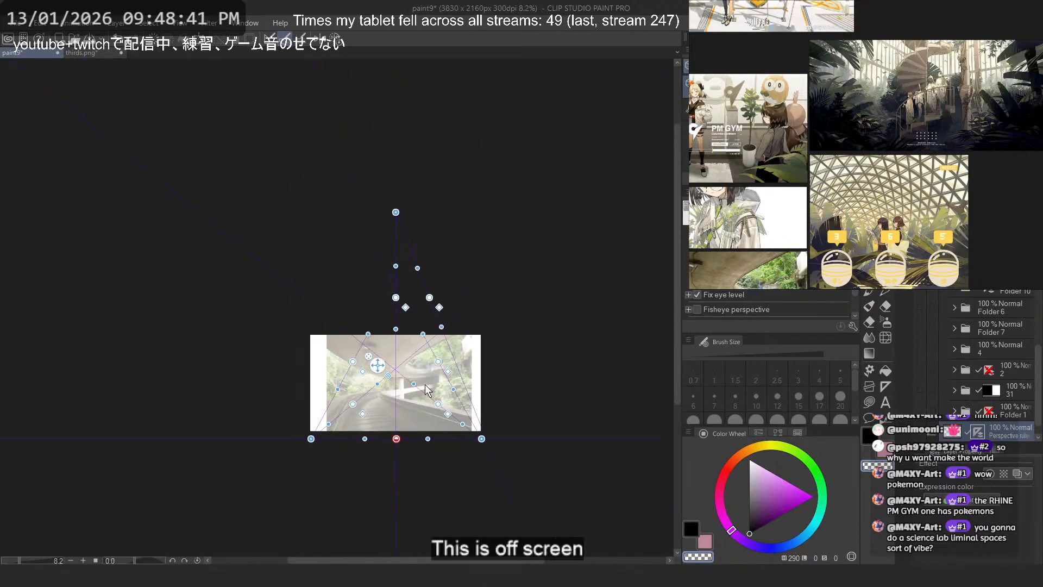
pyautogui.scroll(5, 471, 421)
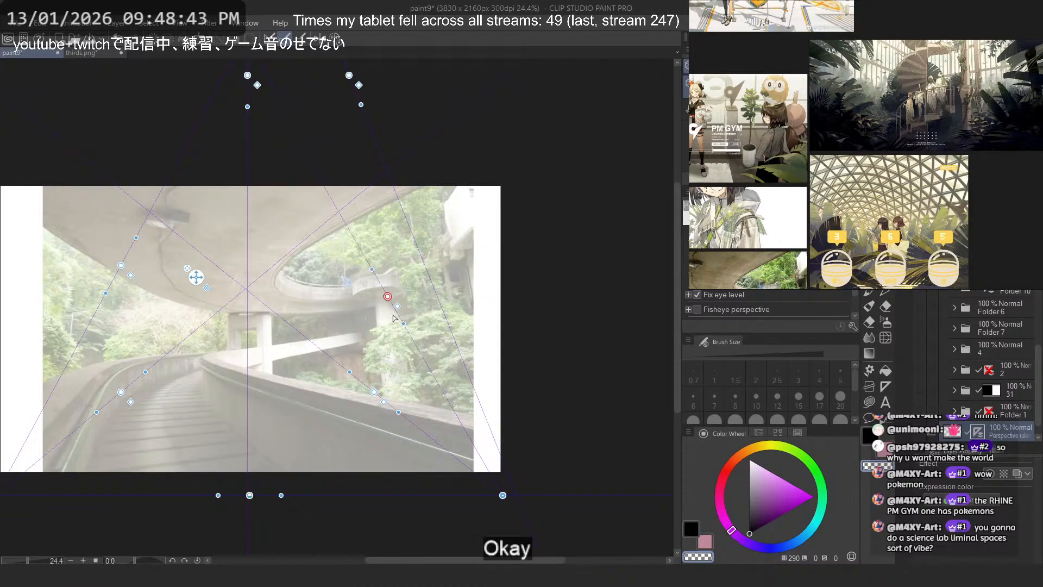
# - Move a near-vertical ruler guide onto the concrete pillar among the trees, then try another adjustment and undo it
pyautogui.moveTo(408, 408); pyautogui.dragTo(408, 395)
pyautogui.scroll(4, 370, 421)
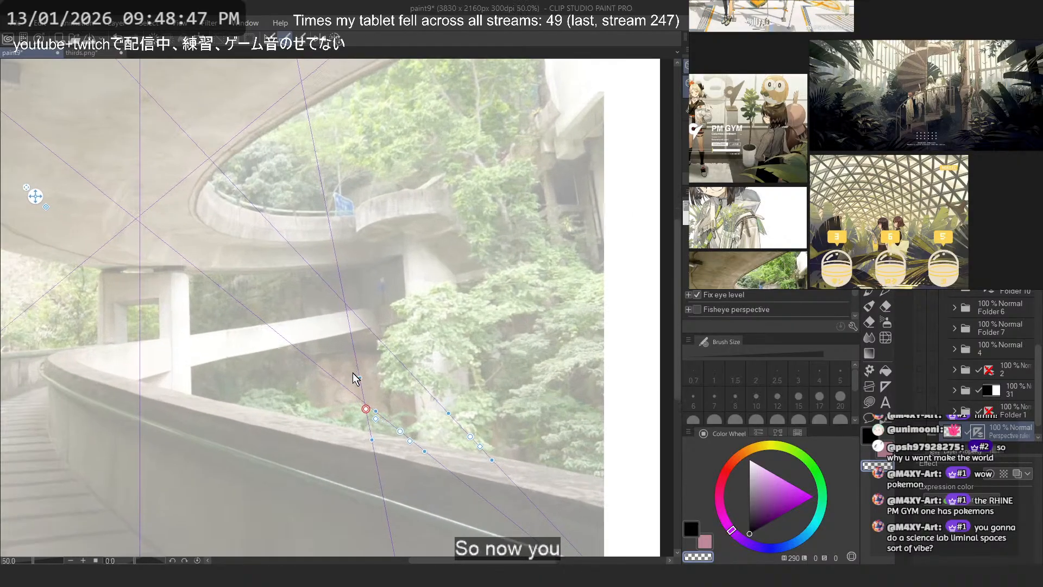
pyautogui.moveTo(369, 416); pyautogui.dragTo(495, 395)
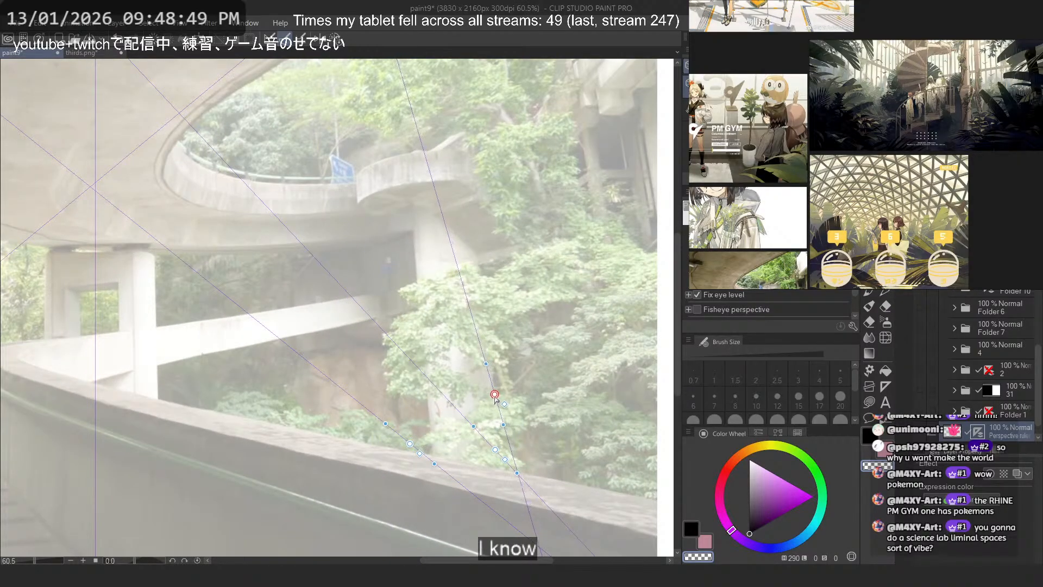
pyautogui.moveTo(481, 359); pyautogui.dragTo(474, 175)
pyautogui.hotkey('ctrl', 'z')
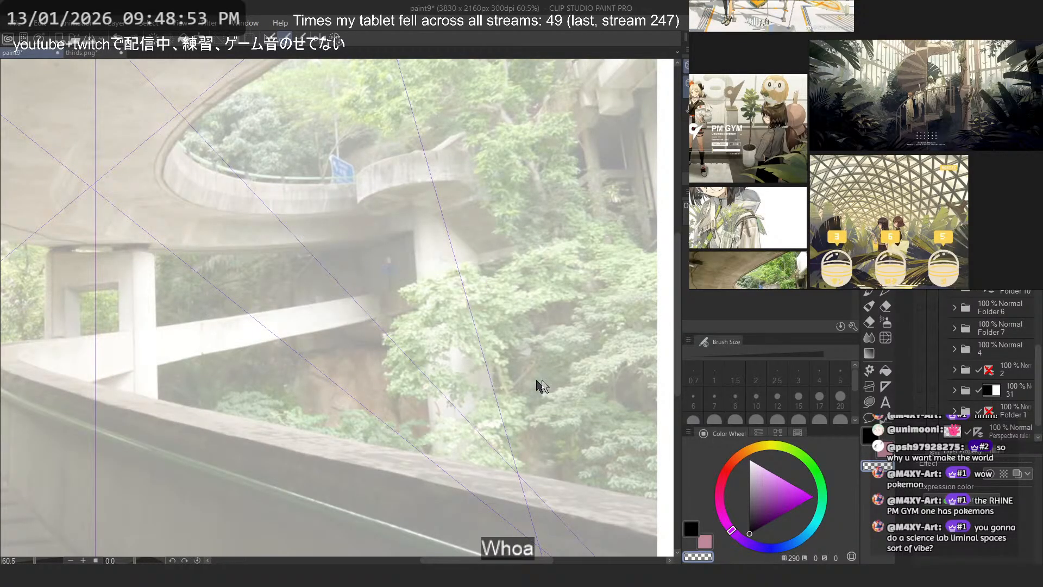
# - Move the perspective ruler layer up the layer stack, above the thirds and photo layers
pyautogui.scroll(-2, 543, 380)
pyautogui.scroll(-1, 986, 423)
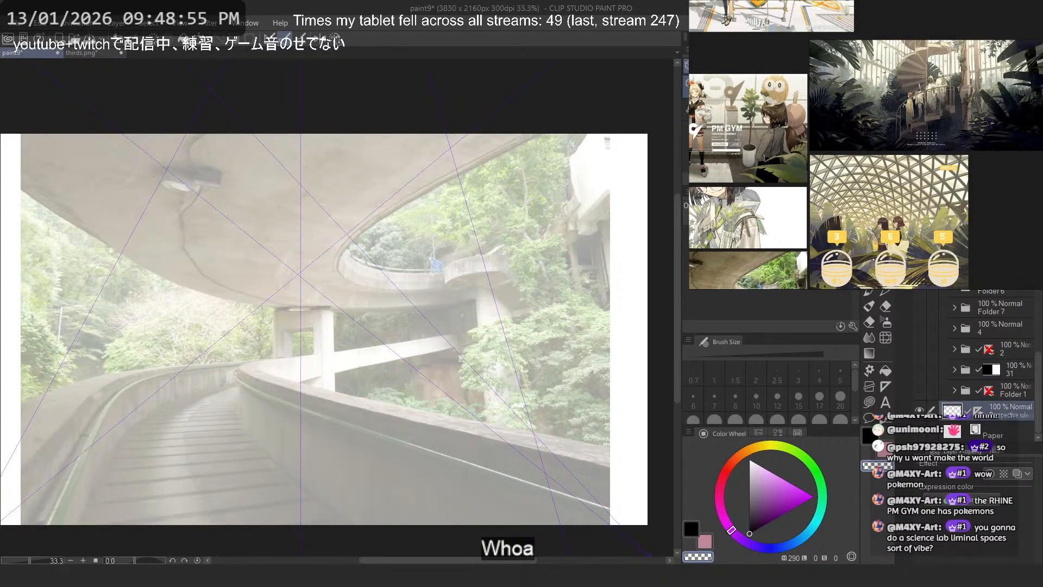
pyautogui.scroll(-3, 986, 424)
pyautogui.moveTo(1005, 344); pyautogui.dragTo(999, 274)
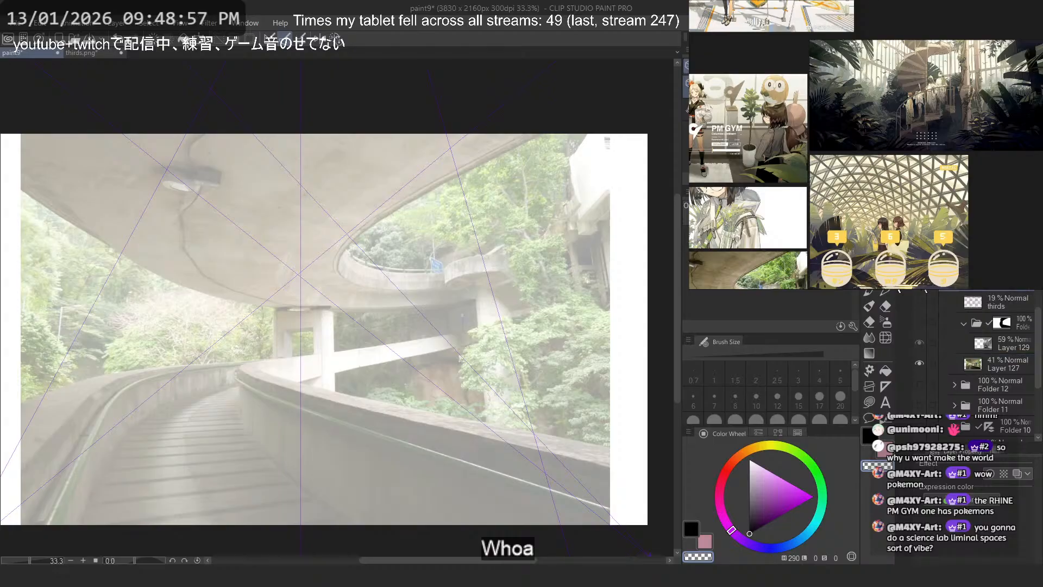
pyautogui.scroll(-1, 437, 232)
# - Place and tilt two near-vertical ruler guides so they follow the edges of the concrete pillar among the trees
pyautogui.press('o')
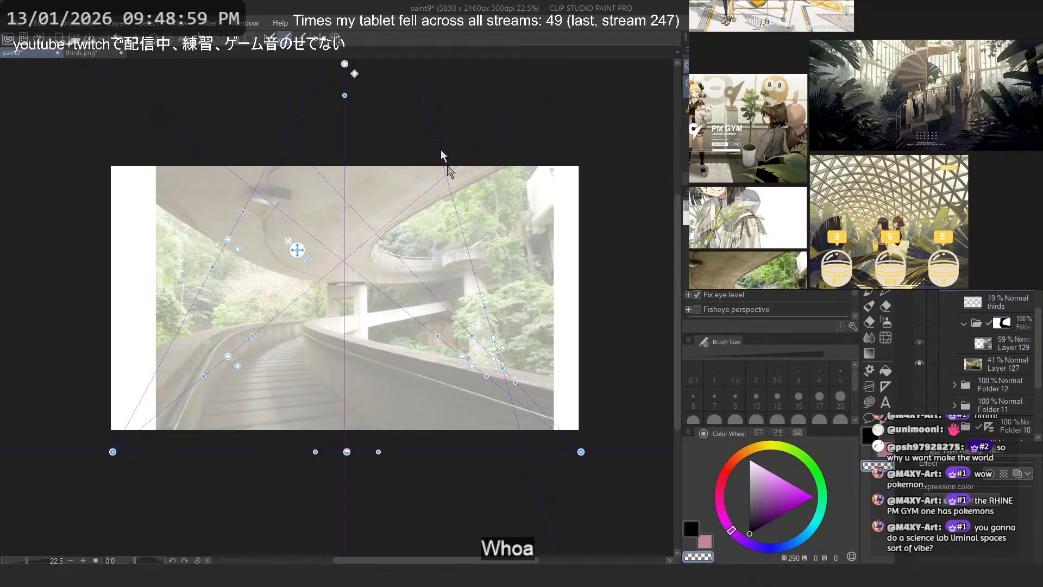
pyautogui.scroll(5, 455, 308)
pyautogui.moveTo(483, 323); pyautogui.dragTo(472, 200)
pyautogui.scroll(-5, 460, 252)
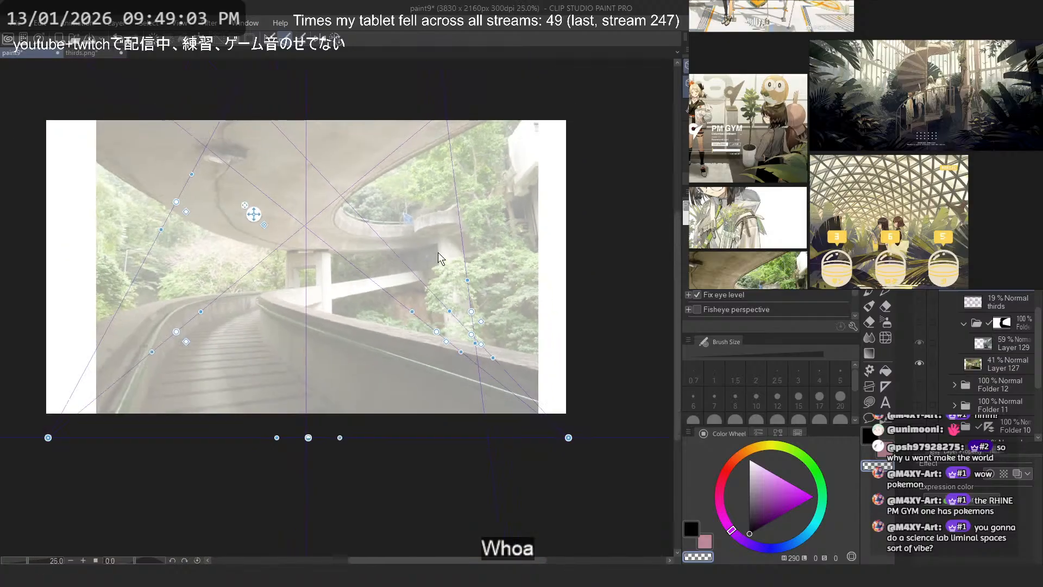
pyautogui.scroll(6, 441, 304)
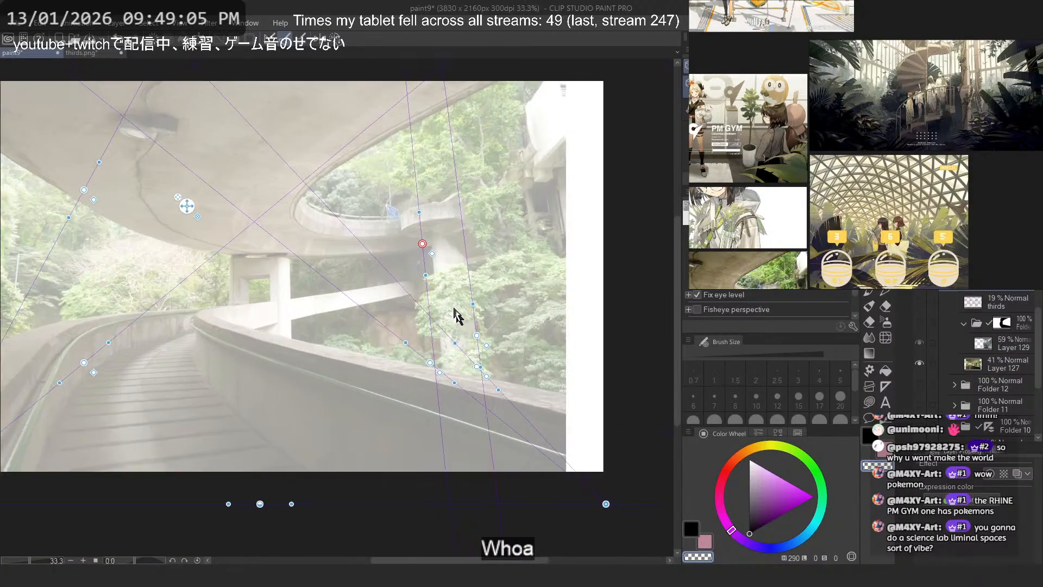
pyautogui.moveTo(435, 350); pyautogui.dragTo(420, 181)
pyautogui.scroll(-3, 420, 181)
pyautogui.scroll(-3, 419, 181)
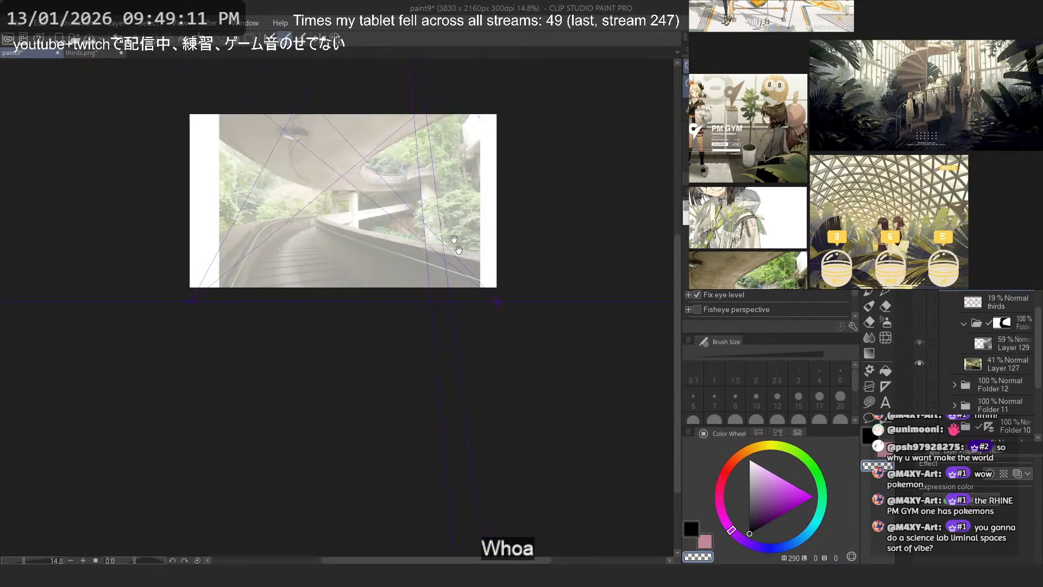
pyautogui.scroll(4, 386, 303)
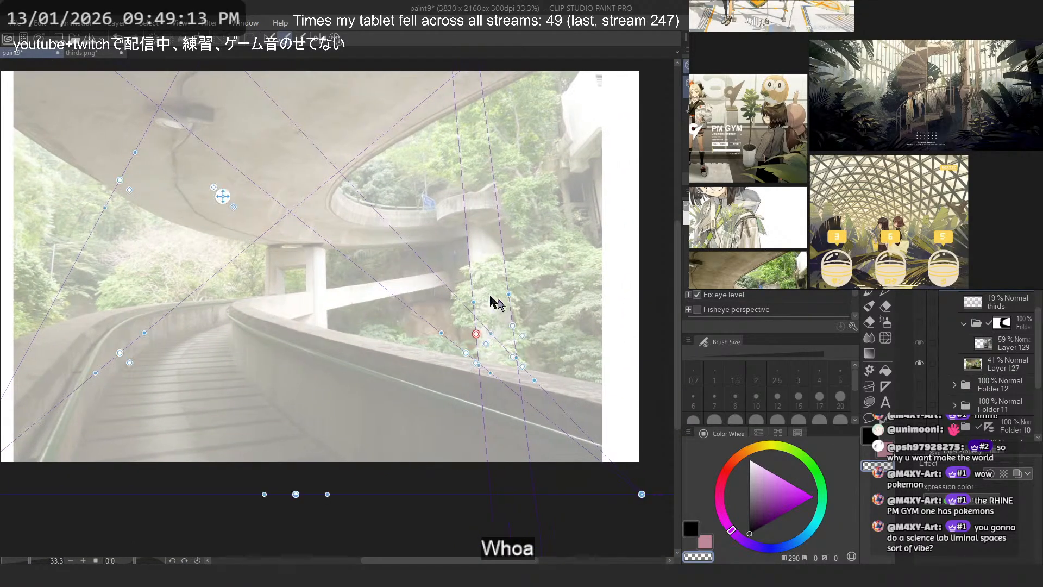
pyautogui.scroll(-1, 391, 395)
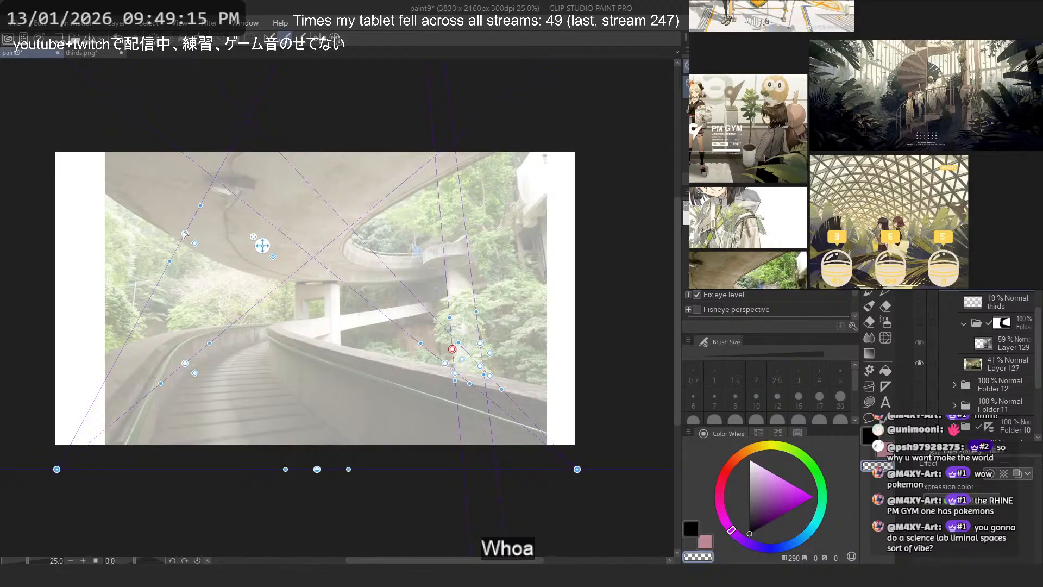
# - Align two diagonal ruler guides with the upper and lower edges of the concrete building ledge at the photo's right
pyautogui.scroll(2, 568, 185)
pyautogui.scroll(3, 567, 180)
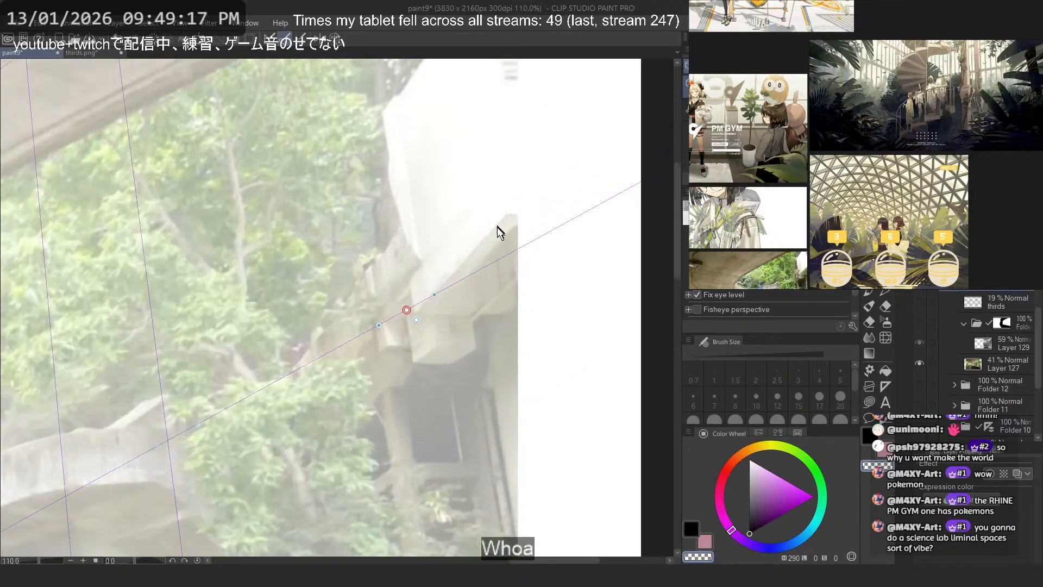
pyautogui.moveTo(370, 341); pyautogui.dragTo(597, 121)
pyautogui.scroll(-4, 487, 171)
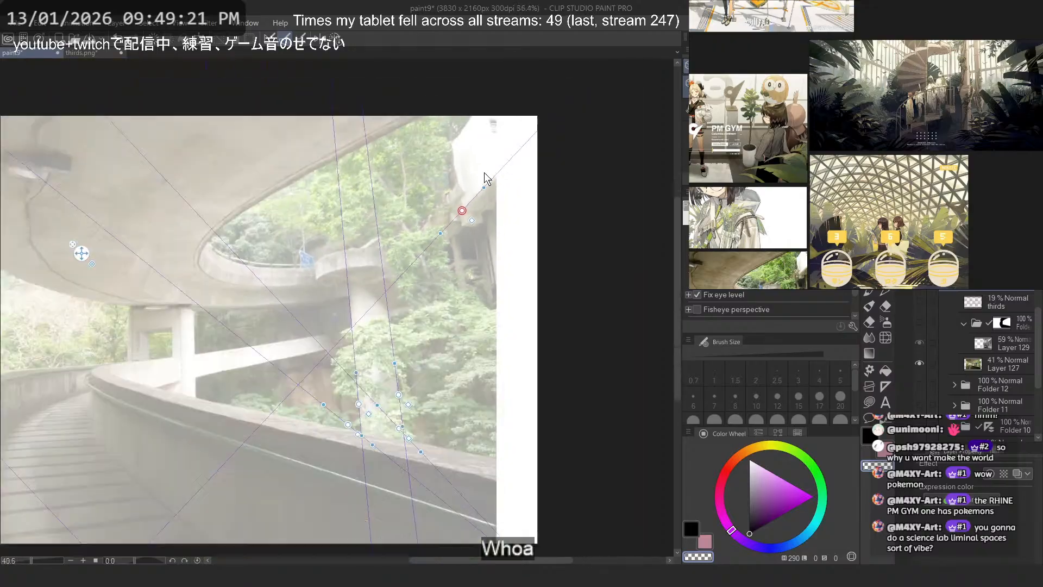
pyautogui.scroll(-2, 279, 242)
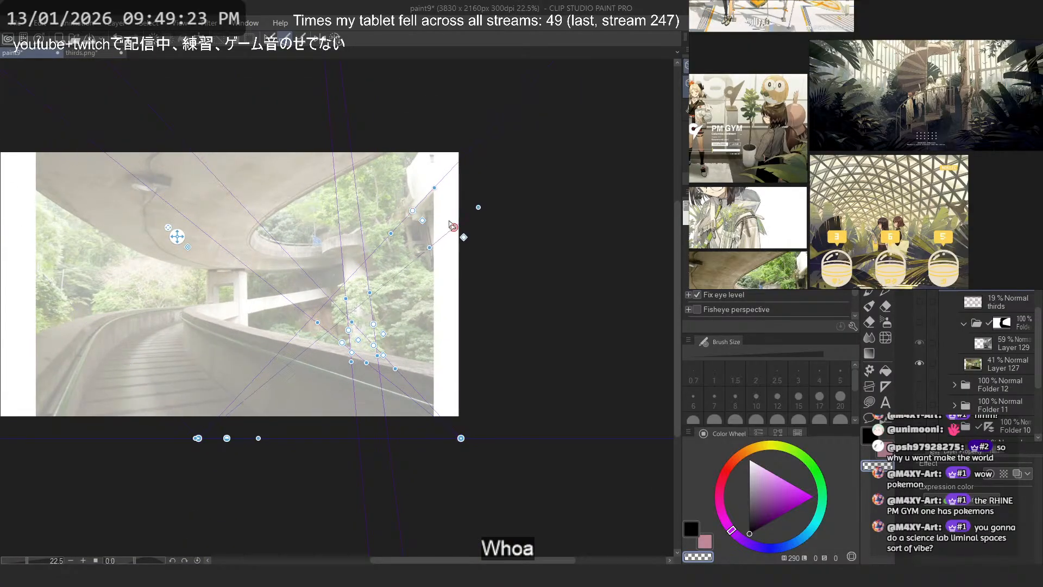
pyautogui.scroll(5, 435, 212)
pyautogui.moveTo(571, 341); pyautogui.dragTo(436, 212)
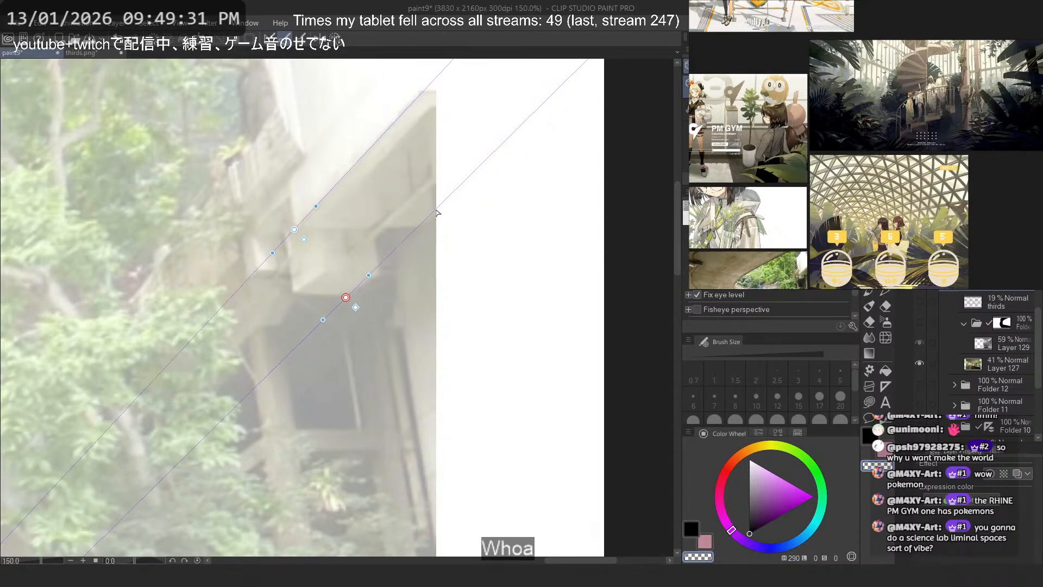
pyautogui.scroll(-8, 439, 215)
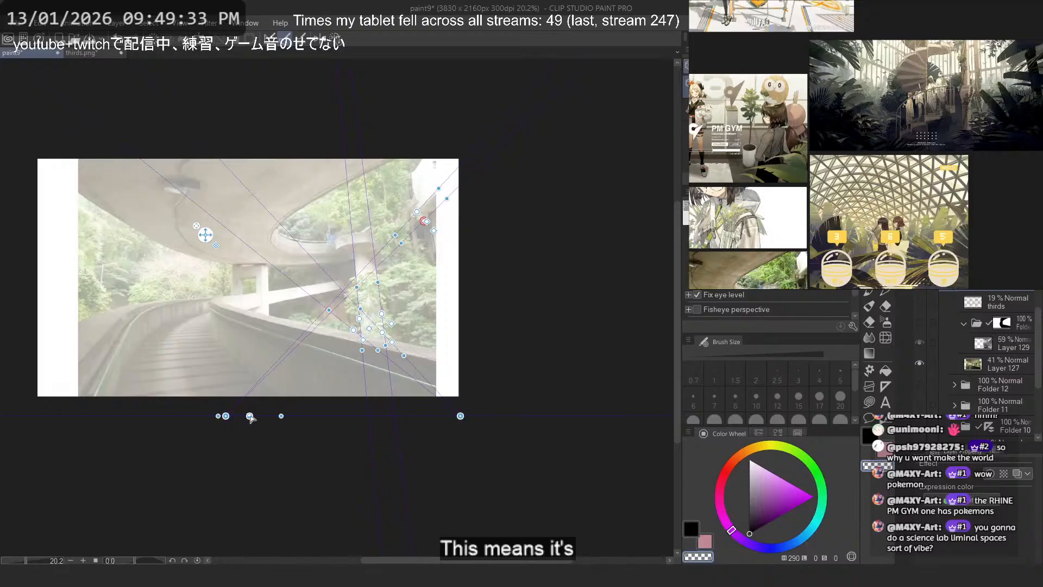
# - Raise the eye level to just above the photo's bottom edge and realign the two ledge guides
pyautogui.moveTo(249, 415); pyautogui.dragTo(249, 391)
pyautogui.scroll(7, 431, 180)
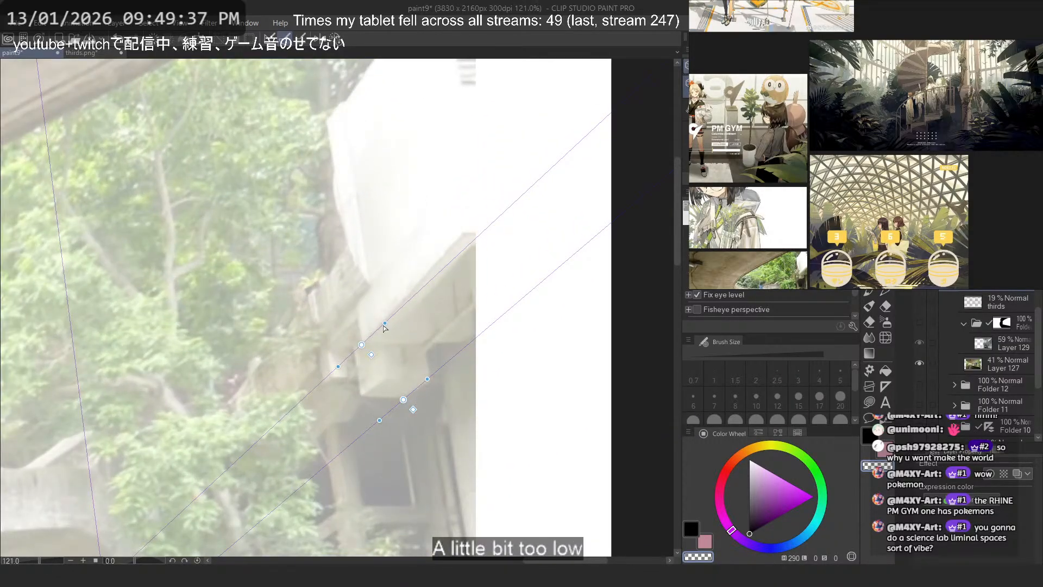
pyautogui.moveTo(383, 325); pyautogui.dragTo(437, 265)
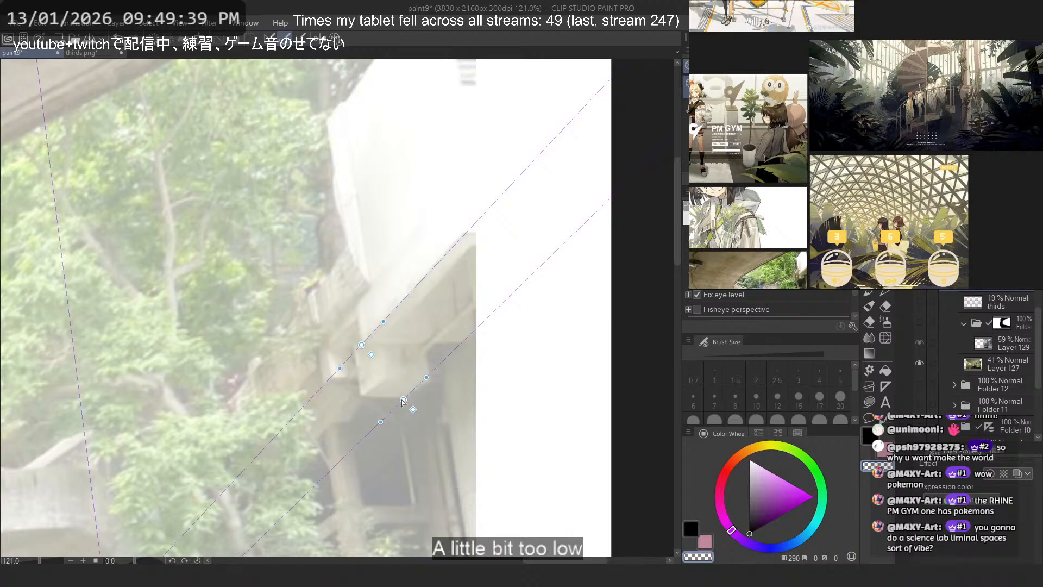
pyautogui.moveTo(404, 400); pyautogui.dragTo(363, 394)
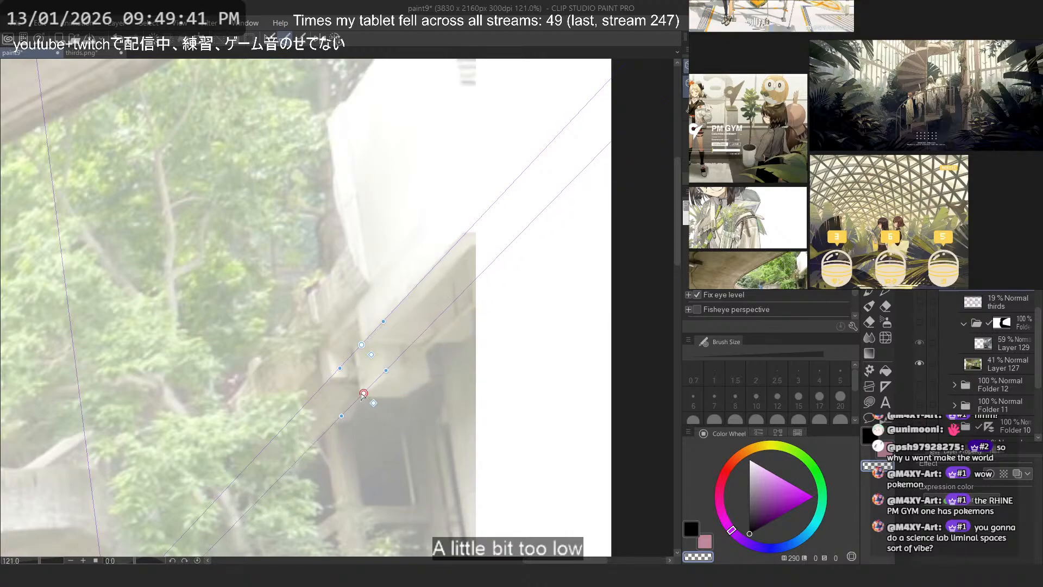
# - Raise the eye level slightly further into the walkway area, then refit the ledge guides to its upper and lower edges
pyautogui.scroll(-6, 395, 206)
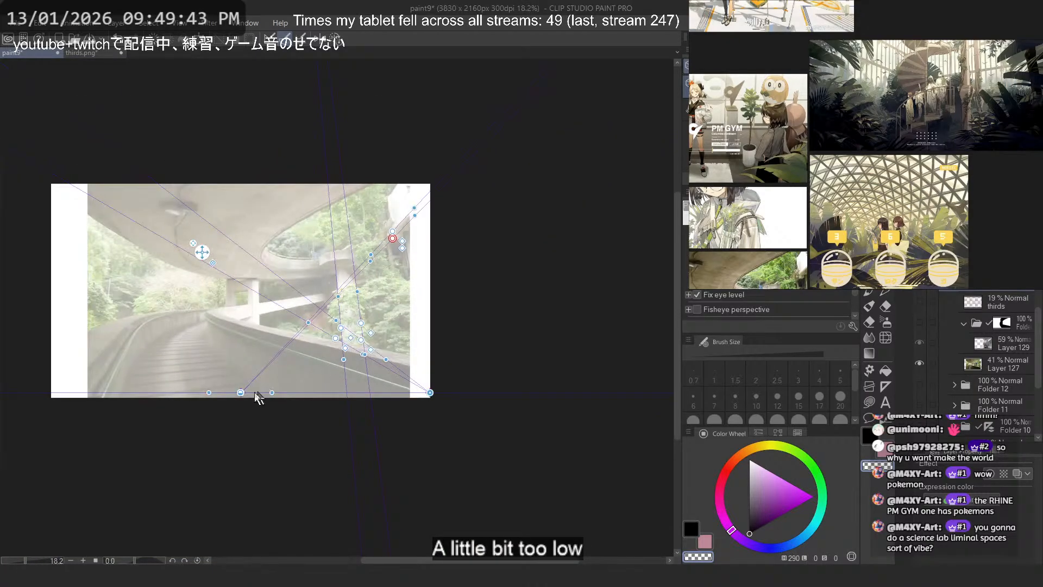
pyautogui.moveTo(241, 392); pyautogui.dragTo(241, 353)
pyautogui.scroll(5, 478, 182)
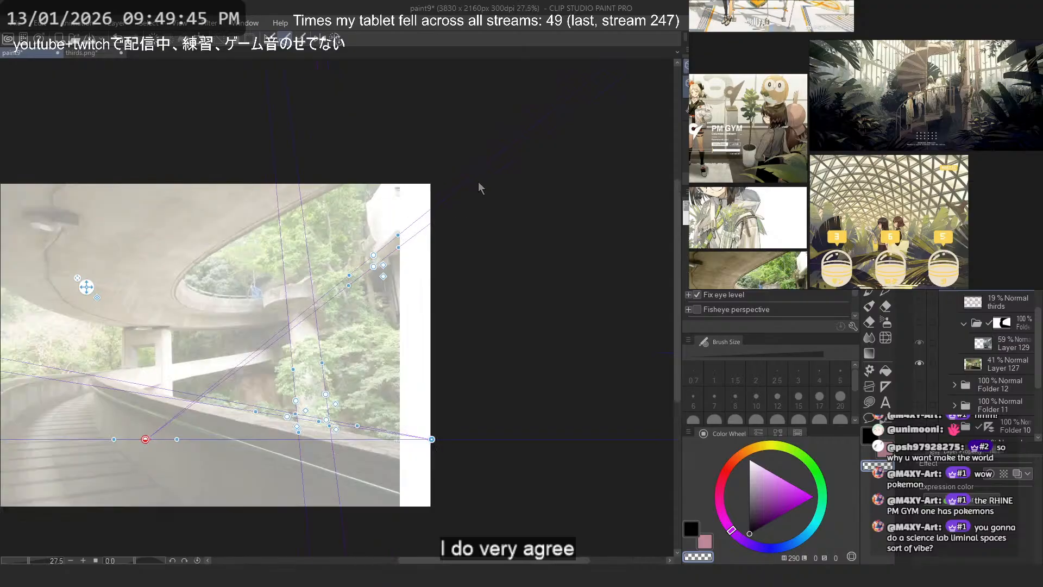
pyautogui.scroll(4, 375, 282)
pyautogui.moveTo(429, 271); pyautogui.dragTo(456, 317)
pyautogui.moveTo(405, 346); pyautogui.dragTo(451, 349)
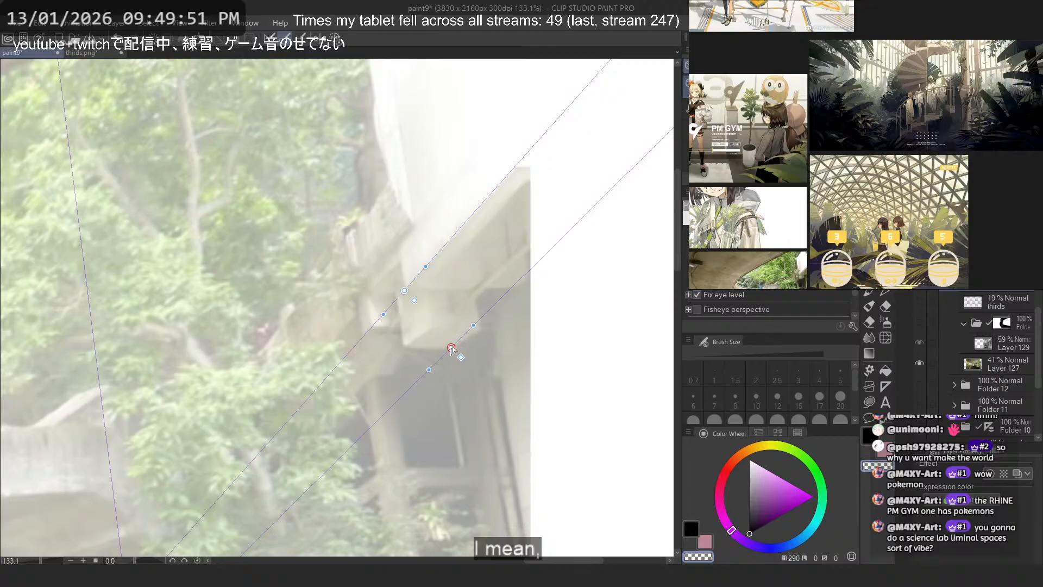
# - Raise the eye level to slightly above the photo's mid-height and re-angle the upper guide along the building ledge
pyautogui.scroll(-8, 471, 330)
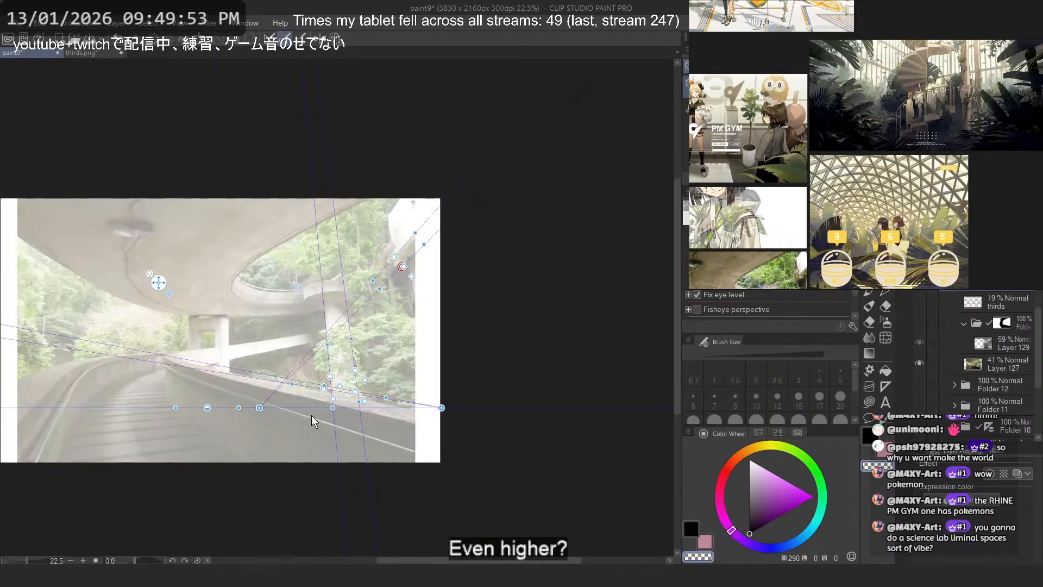
pyautogui.moveTo(258, 409); pyautogui.dragTo(309, 307)
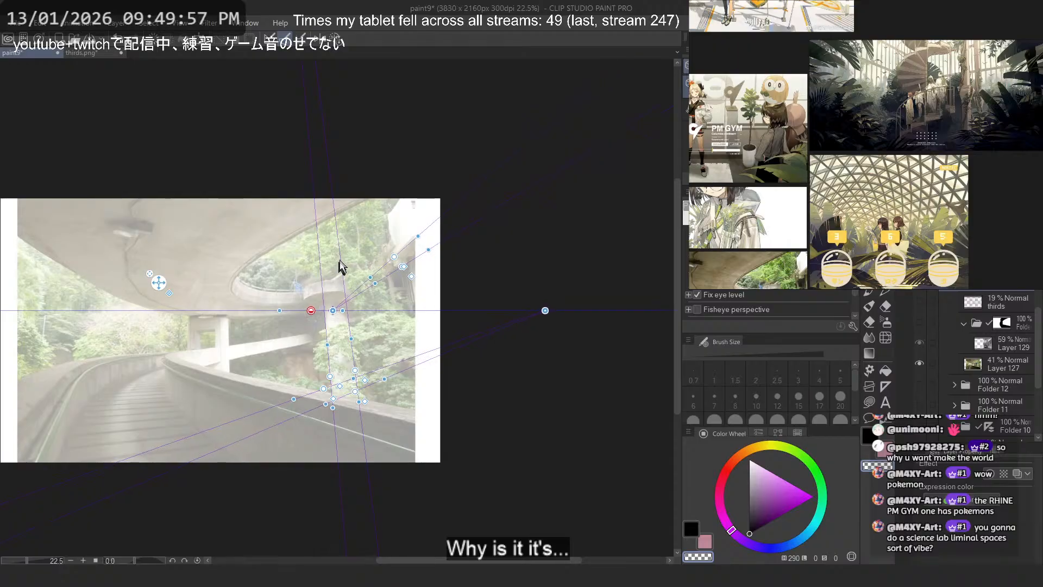
pyautogui.moveTo(345, 260); pyautogui.dragTo(424, 262)
pyautogui.scroll(1, 425, 261)
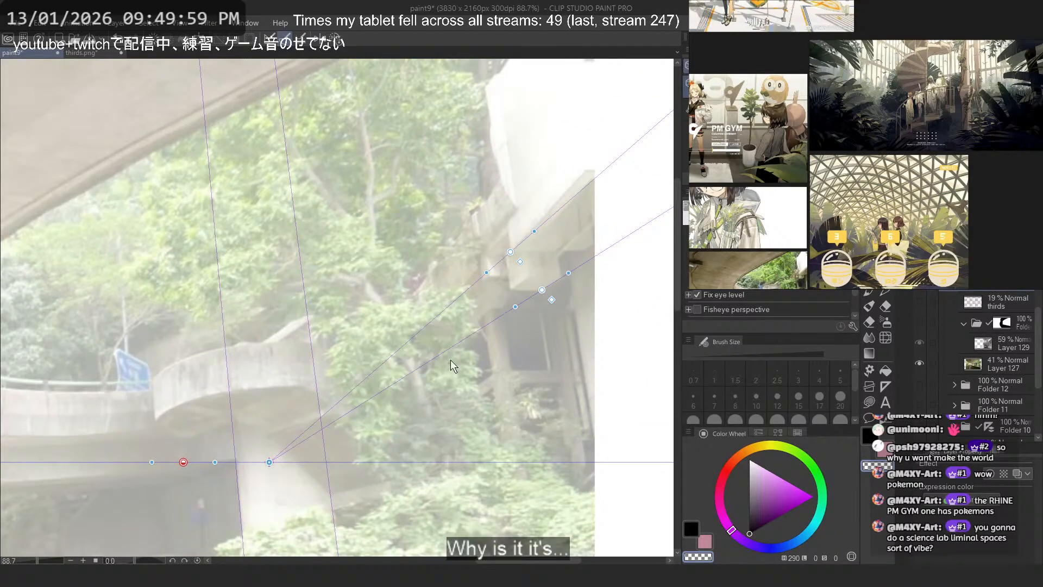
pyautogui.moveTo(522, 236); pyautogui.dragTo(573, 189)
pyautogui.scroll(-8, 435, 291)
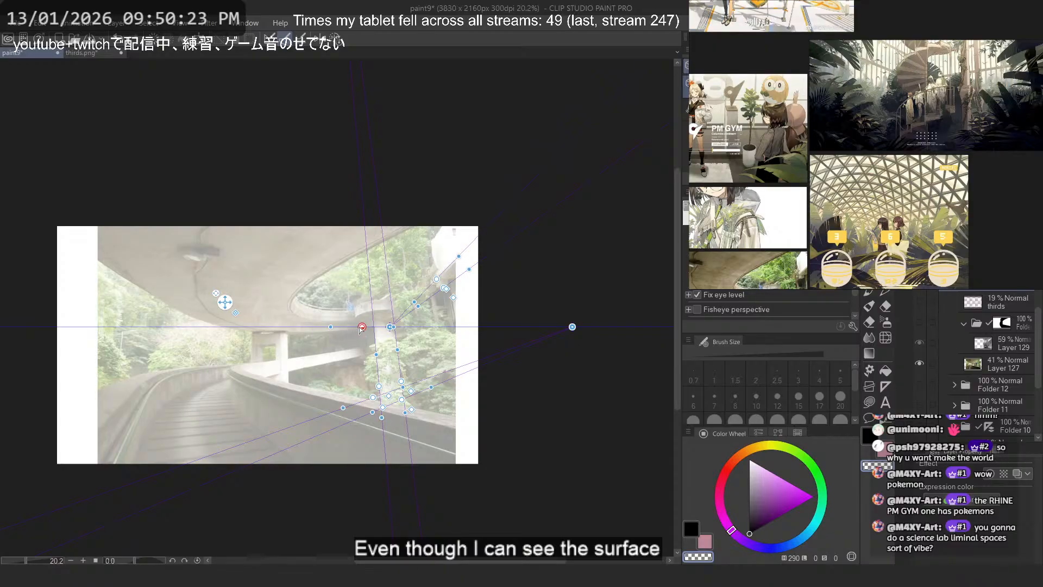
# - Lower the eye level to just below the photo's bottom edge and check the guides against the building ledge
pyautogui.moveTo(362, 327); pyautogui.dragTo(226, 494)
pyautogui.scroll(6, 405, 254)
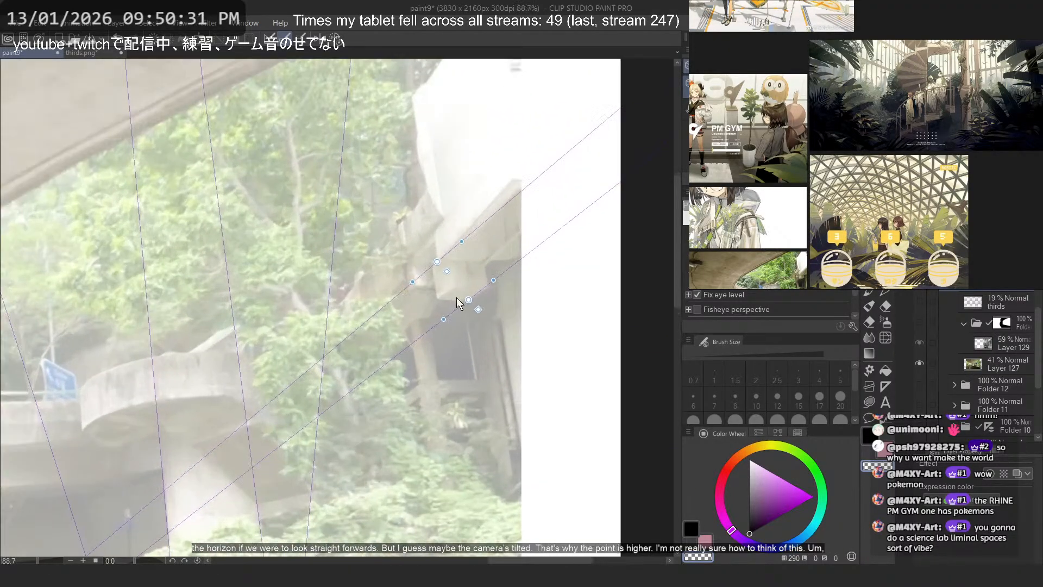
pyautogui.scroll(-5, 453, 297)
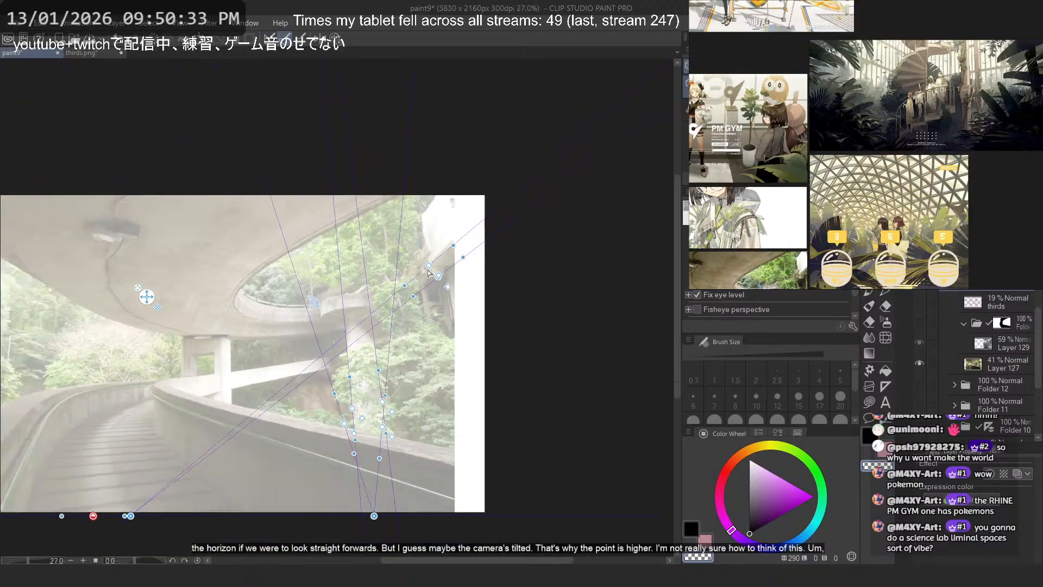
pyautogui.scroll(2, 430, 298)
pyautogui.scroll(-4, 430, 293)
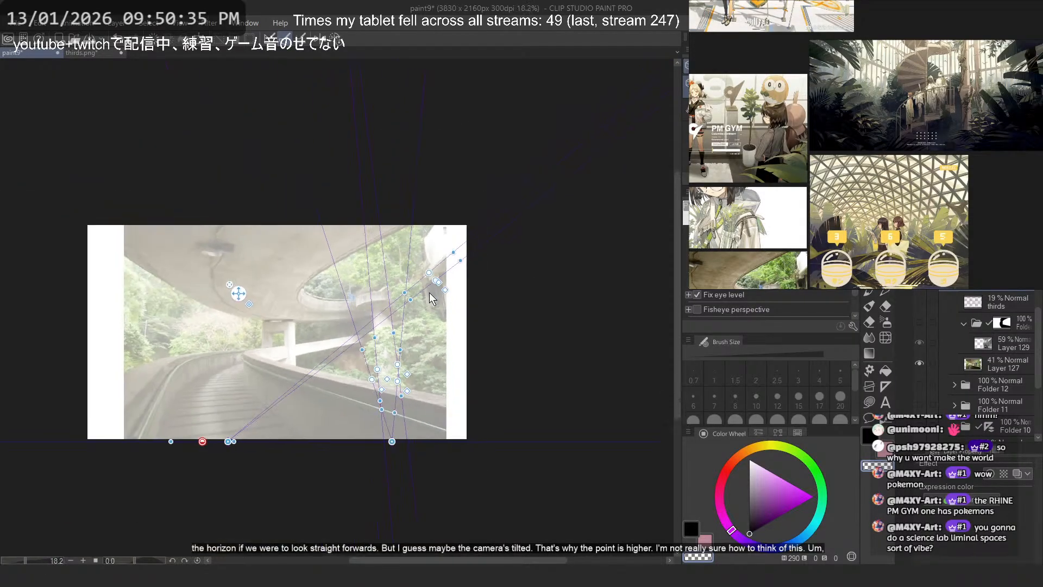
pyautogui.scroll(4, 413, 297)
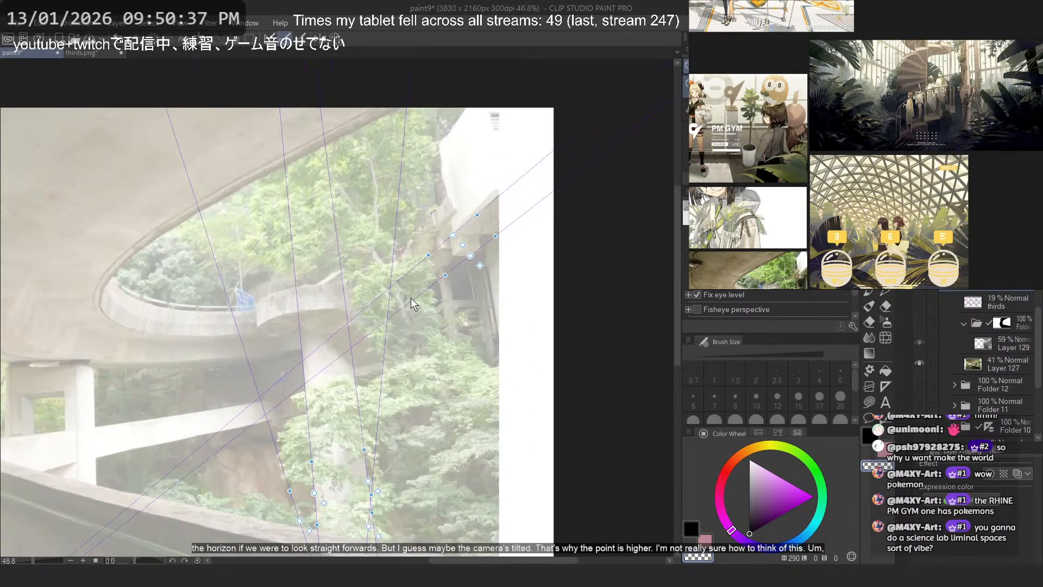
pyautogui.scroll(-2, 411, 298)
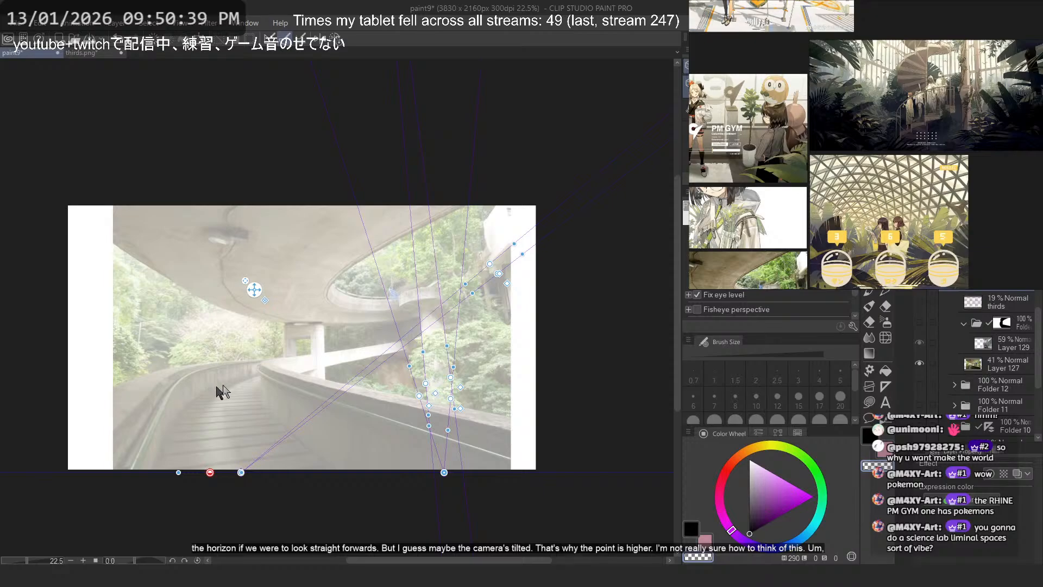
# - Place one guide of the right-hand vanishing point on the overpass support's left pillar and angle it gently downward to the right
pyautogui.scroll(6, 350, 298)
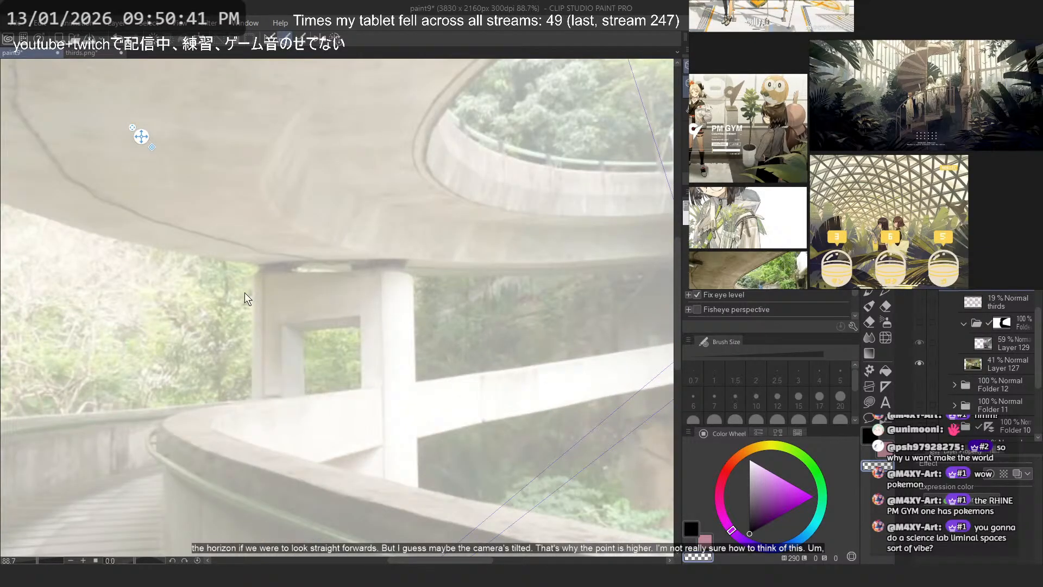
pyautogui.scroll(-3, 249, 296)
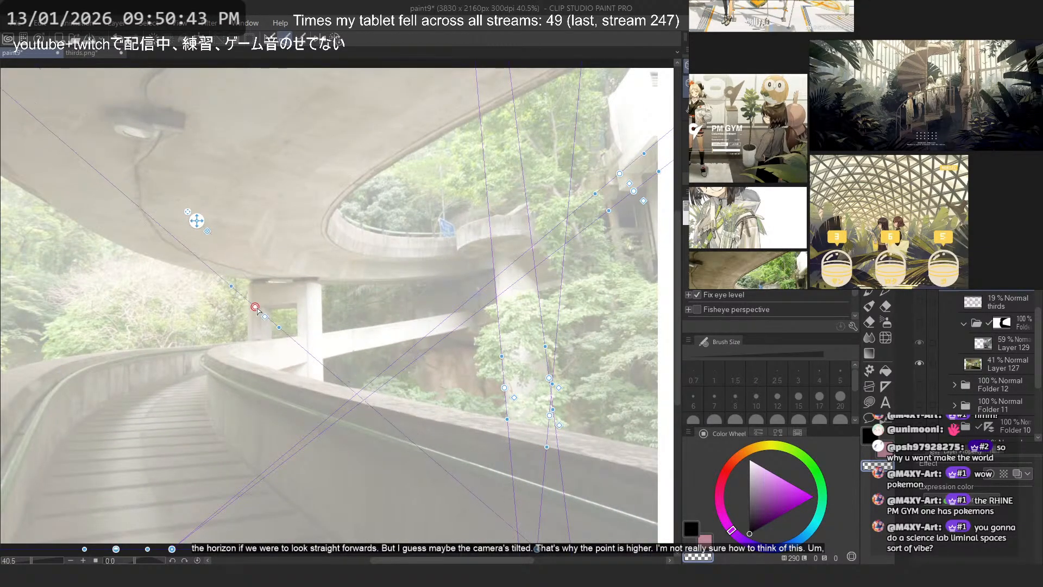
pyautogui.scroll(6, 303, 329)
pyautogui.moveTo(241, 289); pyautogui.dragTo(334, 326)
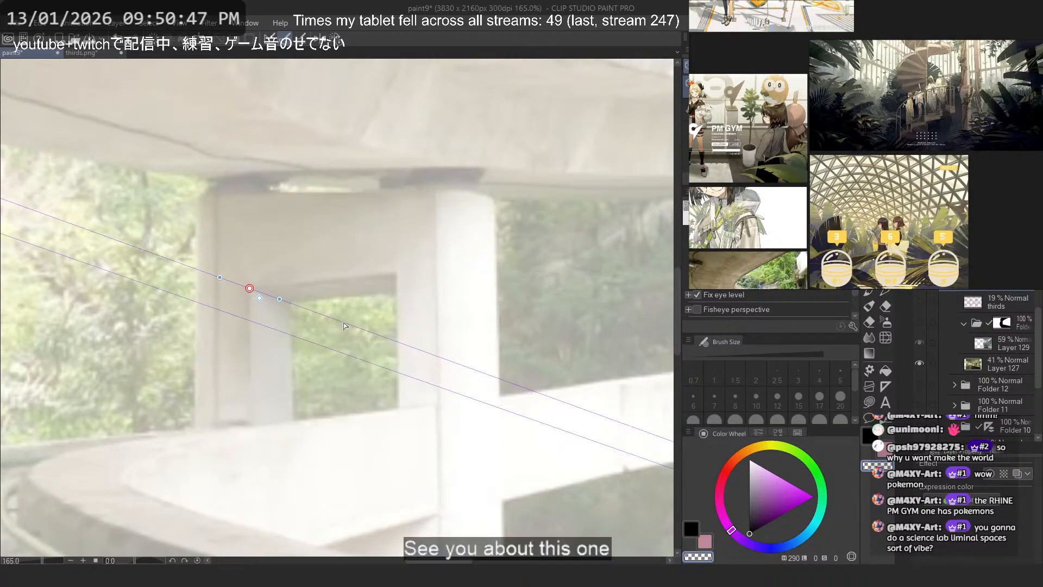
pyautogui.scroll(-7, 333, 298)
pyautogui.scroll(1, 501, 383)
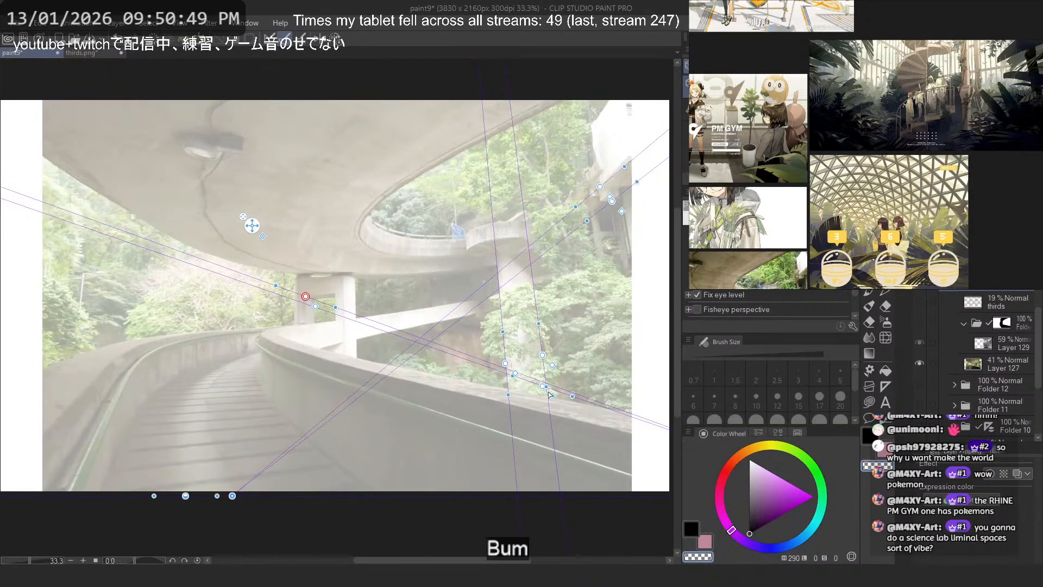
# - Move the second guide of the right-hand vanishing point up onto the overpass support's right pillar
pyautogui.moveTo(543, 386); pyautogui.dragTo(351, 283)
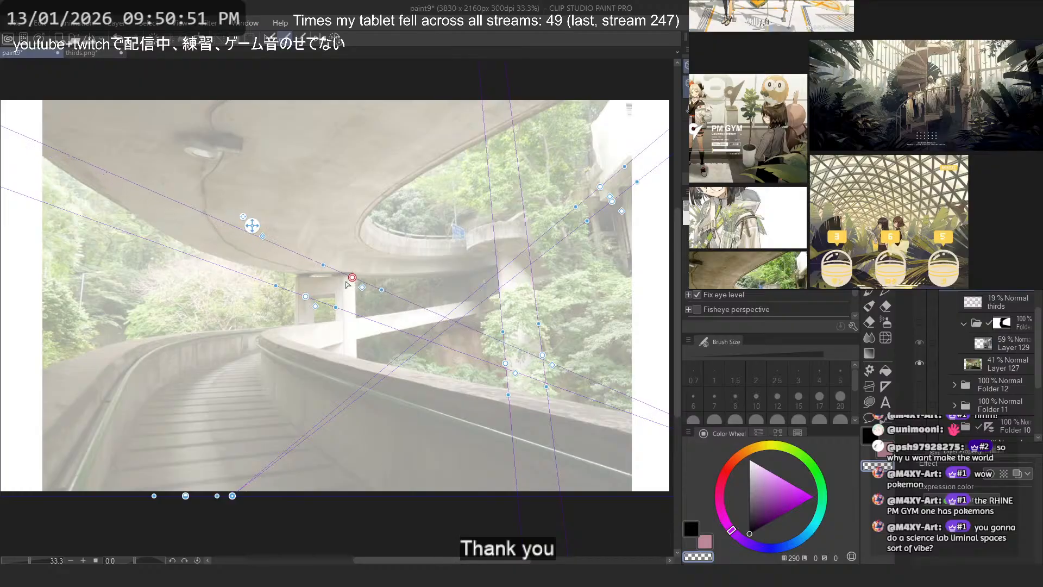
pyautogui.scroll(5, 350, 283)
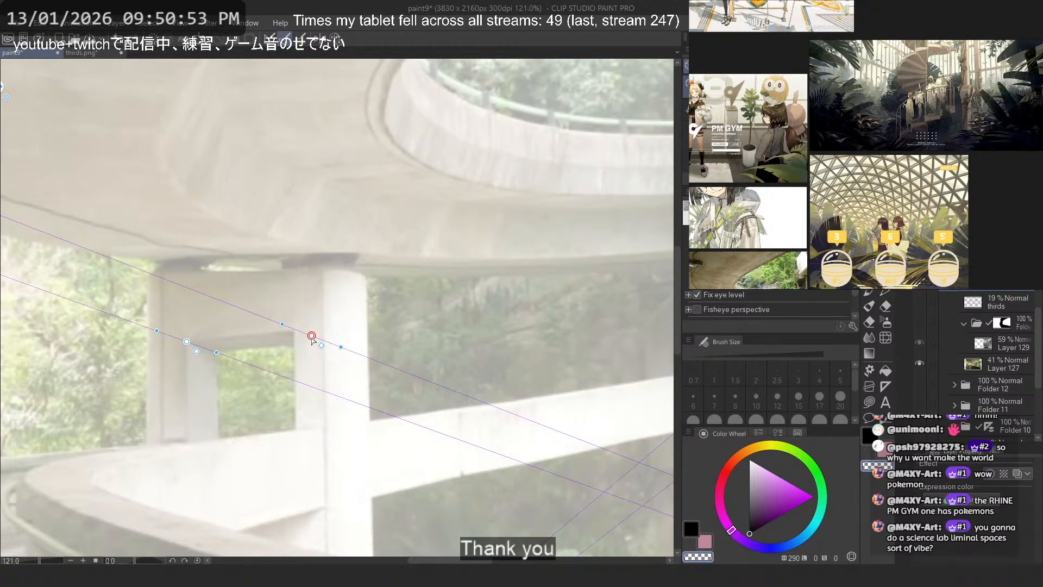
pyautogui.scroll(-5, 312, 338)
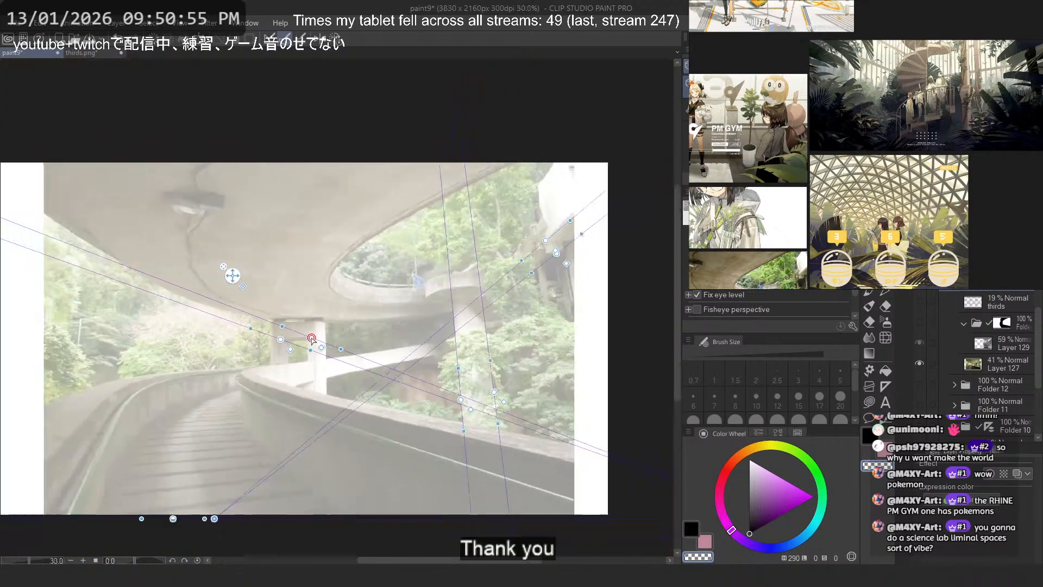
pyautogui.scroll(2, 493, 277)
pyautogui.scroll(-4, 418, 281)
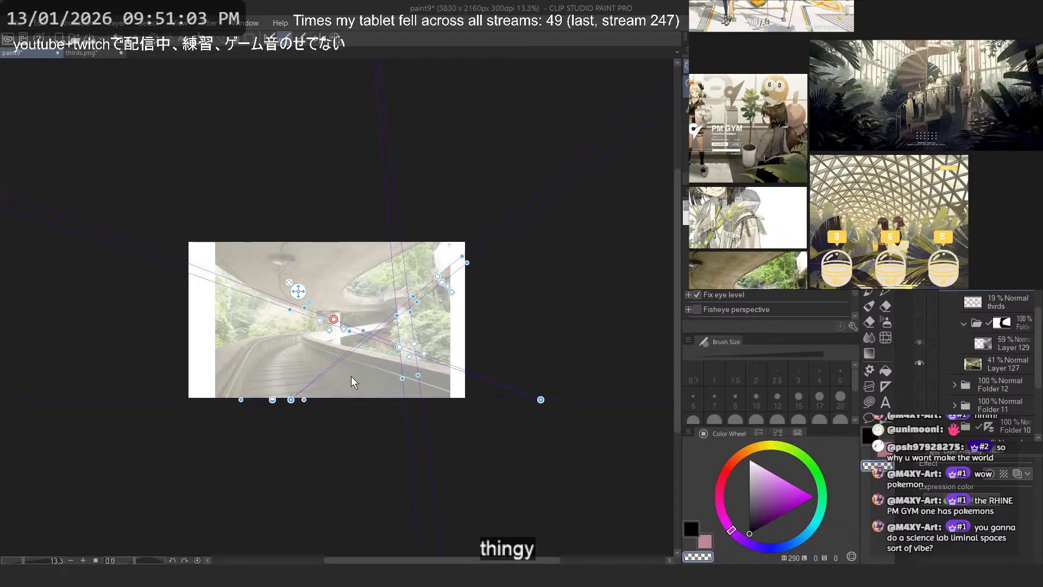
pyautogui.scroll(3, 354, 380)
pyautogui.scroll(-3, 250, 397)
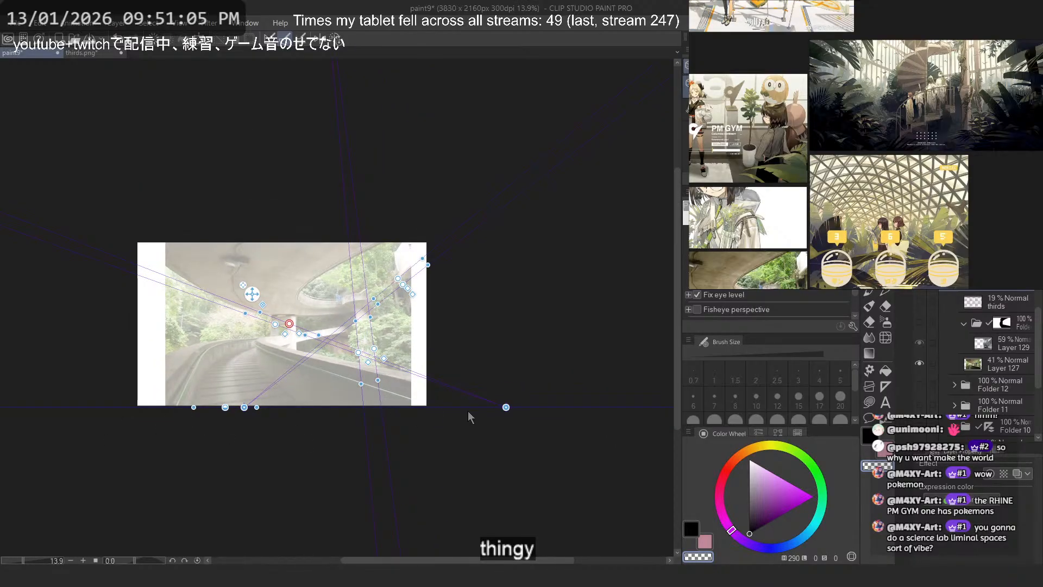
# - Move the upper building-ledge guide down below the ledge's lower edge
pyautogui.scroll(3, 342, 348)
pyautogui.scroll(2, 437, 235)
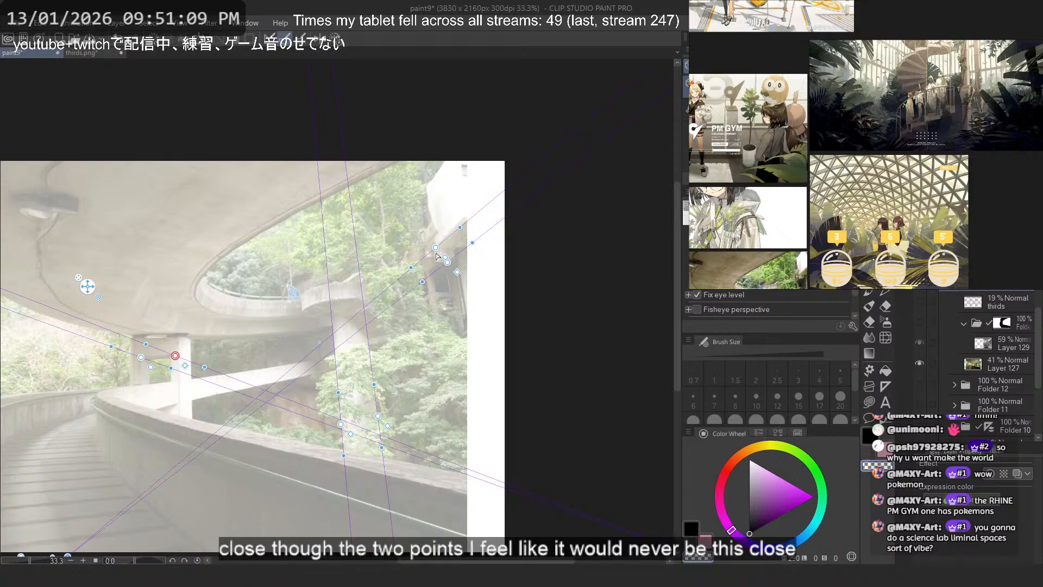
pyautogui.scroll(5, 437, 255)
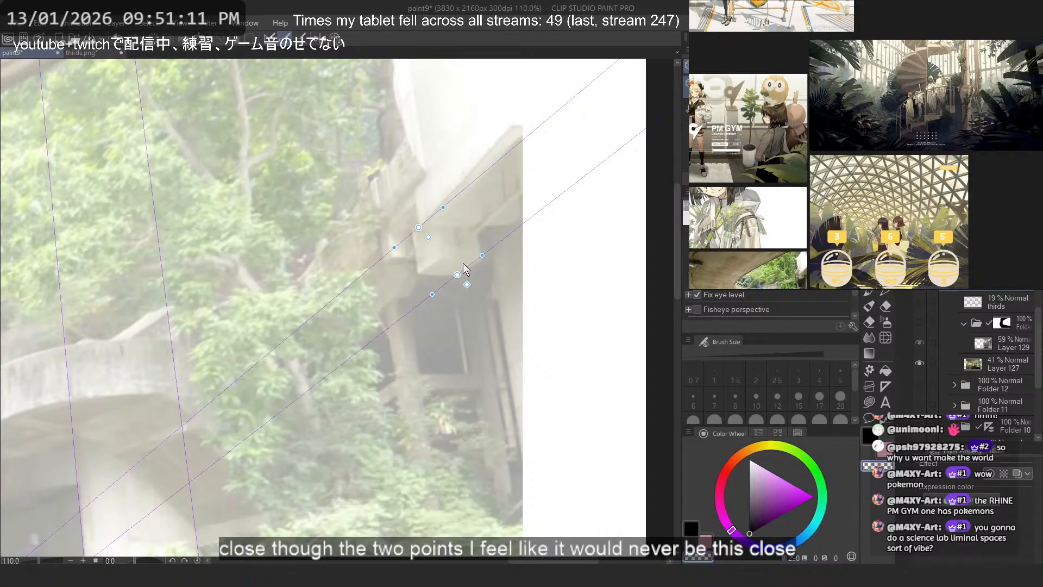
pyautogui.moveTo(418, 228); pyautogui.dragTo(397, 387)
pyautogui.scroll(-5, 461, 199)
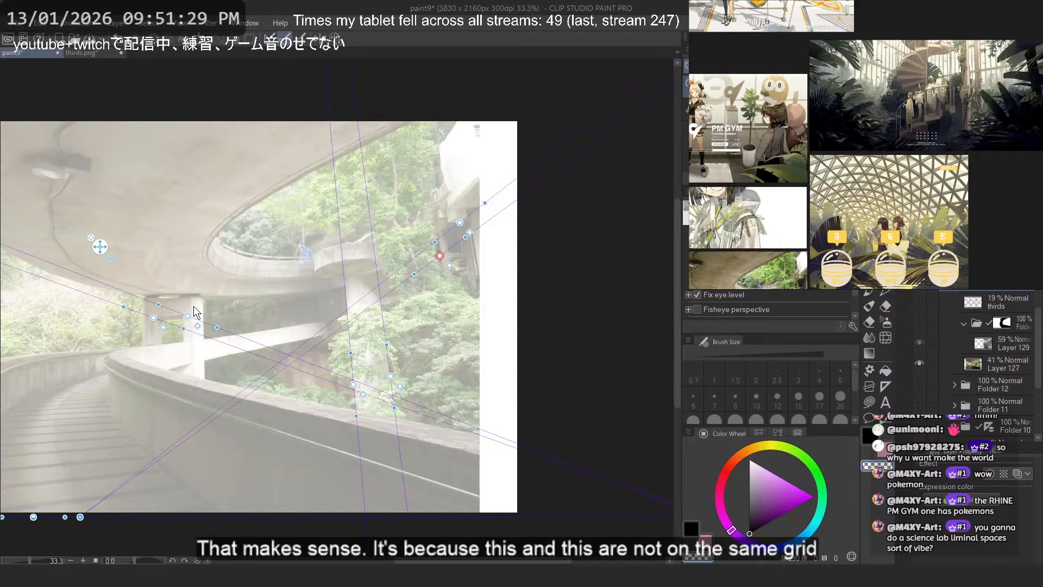
pyautogui.scroll(-2, 170, 326)
pyautogui.scroll(2, 125, 340)
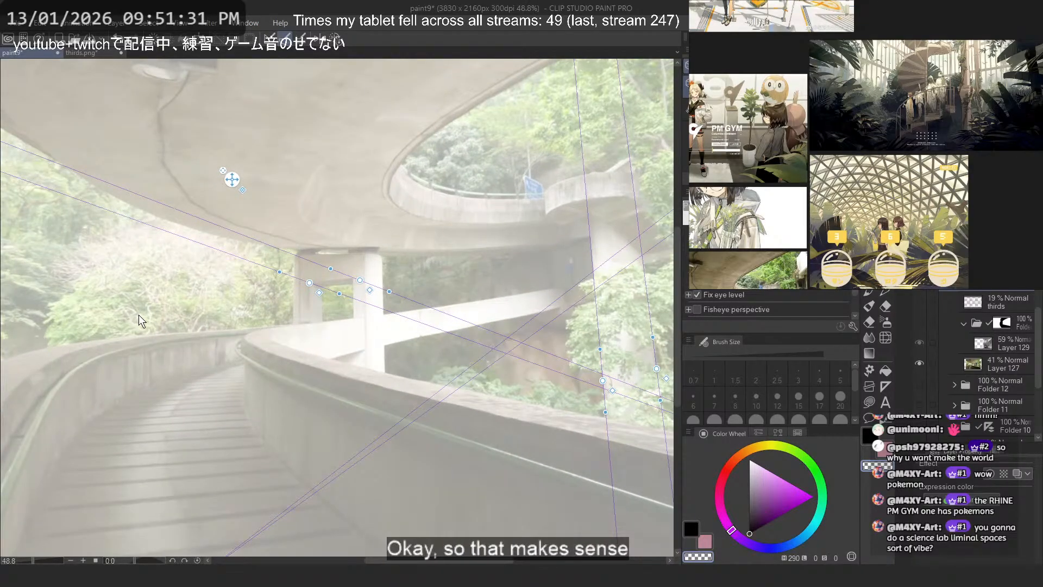
# - Move a ledge guide to the overpass support and turn it nearly horizontal along the top of its pillars
pyautogui.scroll(-2, 138, 315)
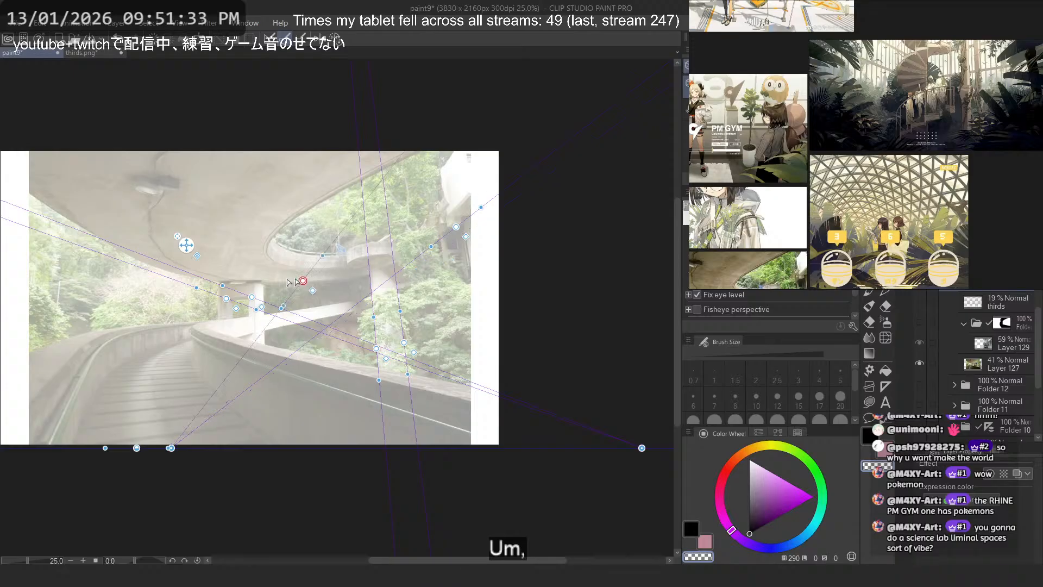
pyautogui.scroll(3, 248, 284)
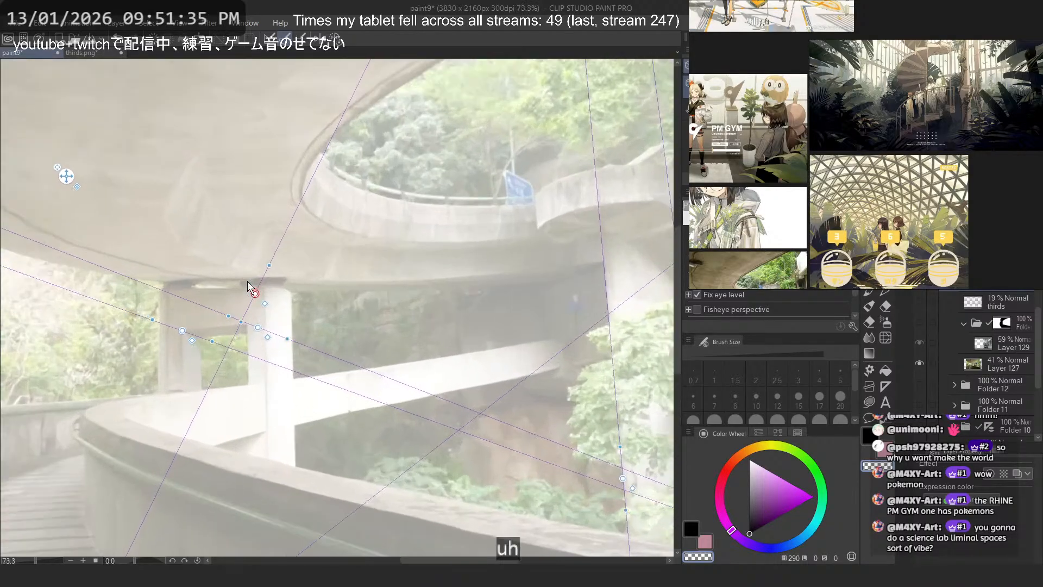
pyautogui.scroll(1, 247, 281)
pyautogui.moveTo(255, 297); pyautogui.dragTo(448, 287)
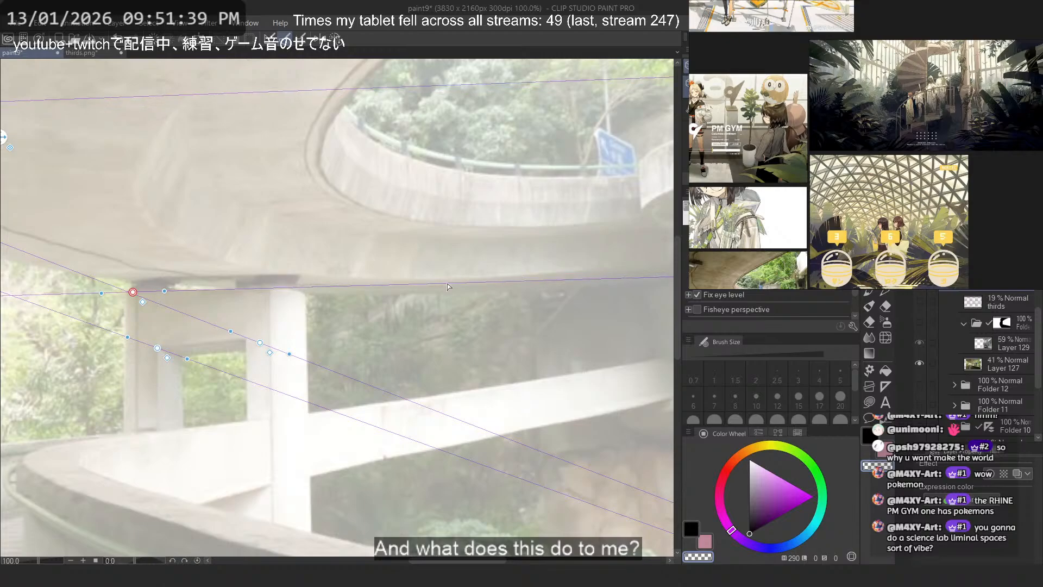
pyautogui.scroll(-10, 396, 303)
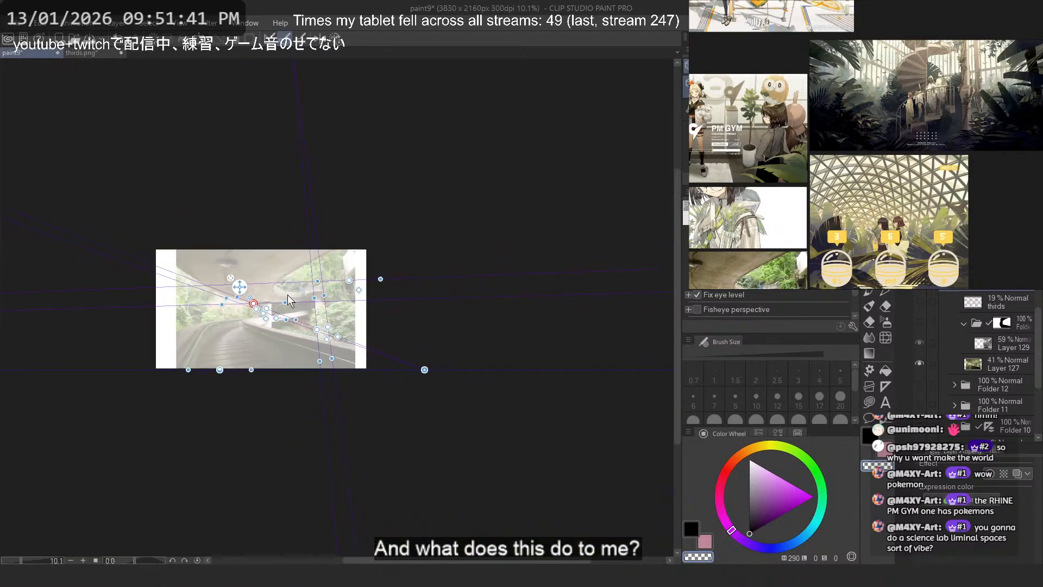
pyautogui.scroll(5, 289, 299)
pyautogui.scroll(-6, 289, 299)
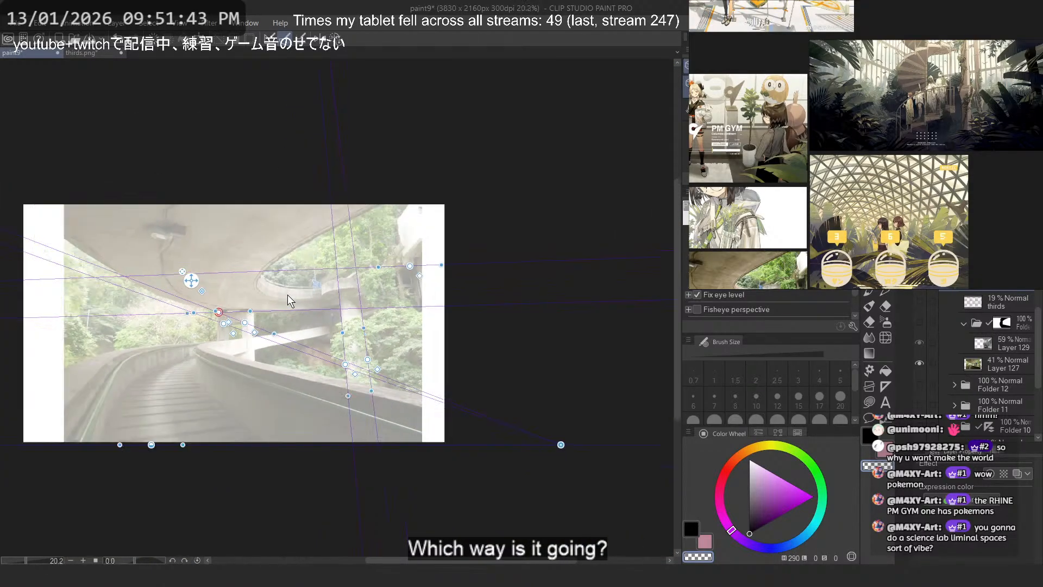
pyautogui.scroll(-2, 289, 298)
pyautogui.scroll(5, 290, 299)
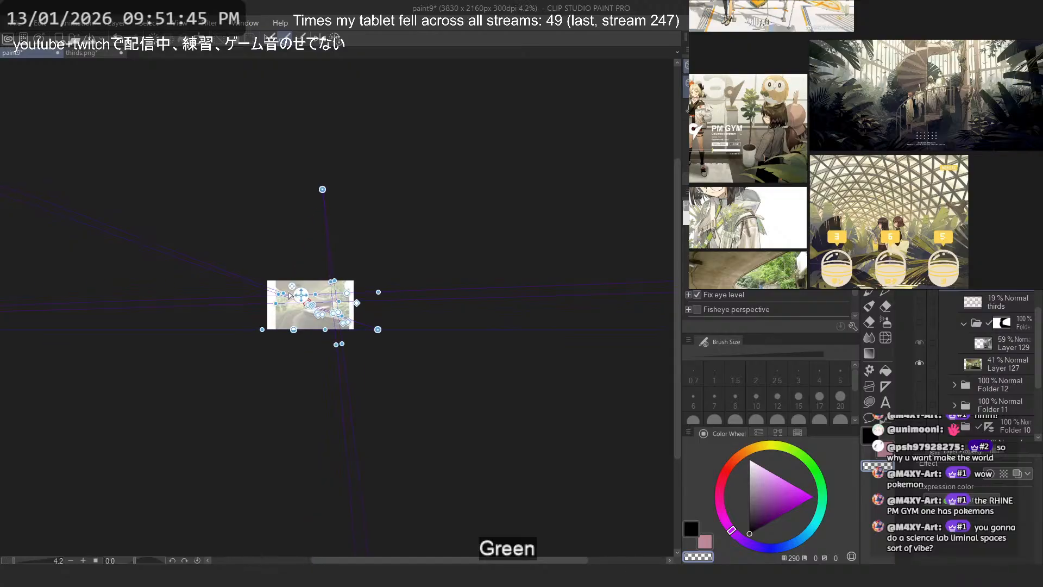
# - Refit the near-horizontal guide to the support's crossbeam, tilt it slightly upward to the right and place it along the beam's top
pyautogui.scroll(2, 326, 321)
pyautogui.scroll(4, 305, 299)
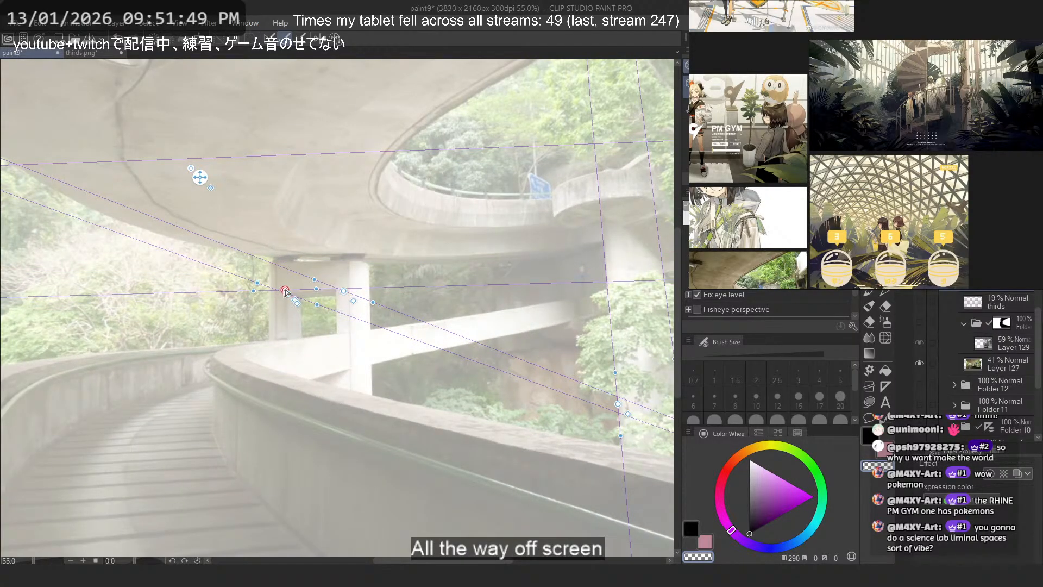
pyautogui.scroll(3, 281, 295)
pyautogui.moveTo(248, 297); pyautogui.dragTo(398, 292)
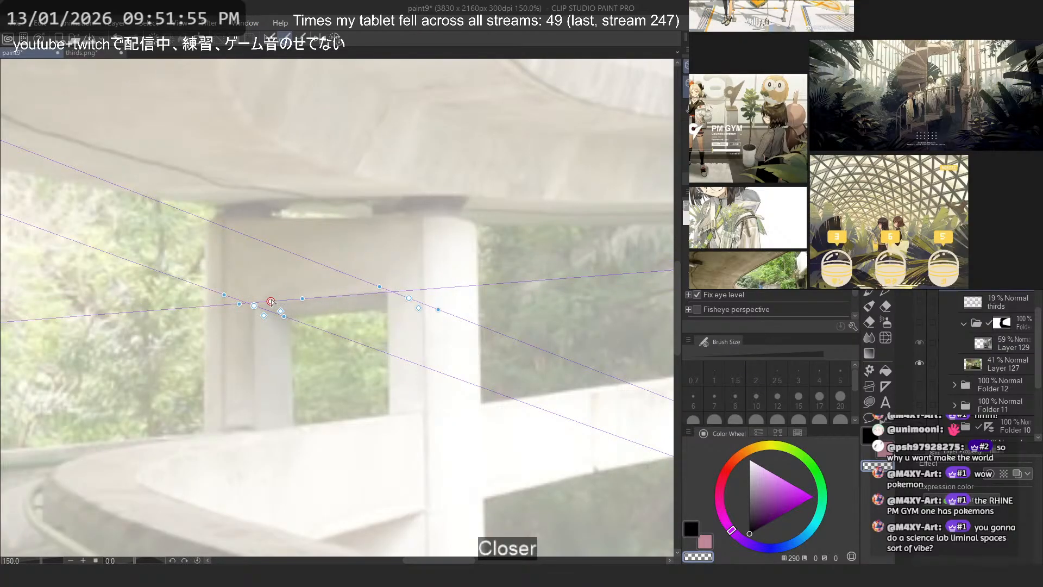
pyautogui.moveTo(271, 301); pyautogui.dragTo(268, 227)
pyautogui.scroll(-2, 267, 226)
pyautogui.scroll(-6, 270, 218)
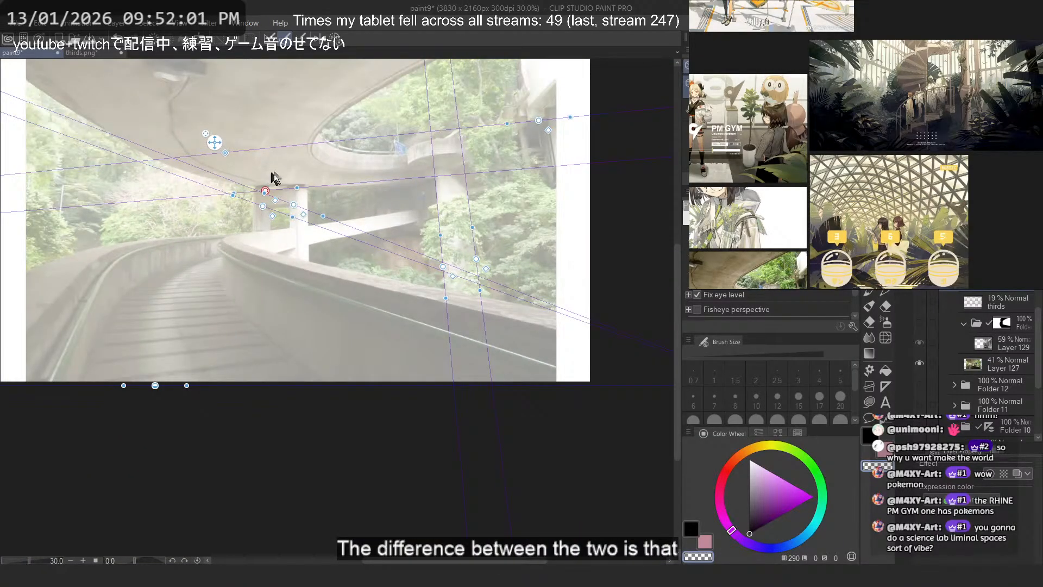
pyautogui.scroll(-3, 321, 158)
pyautogui.scroll(-2, 326, 163)
pyautogui.scroll(6, 307, 161)
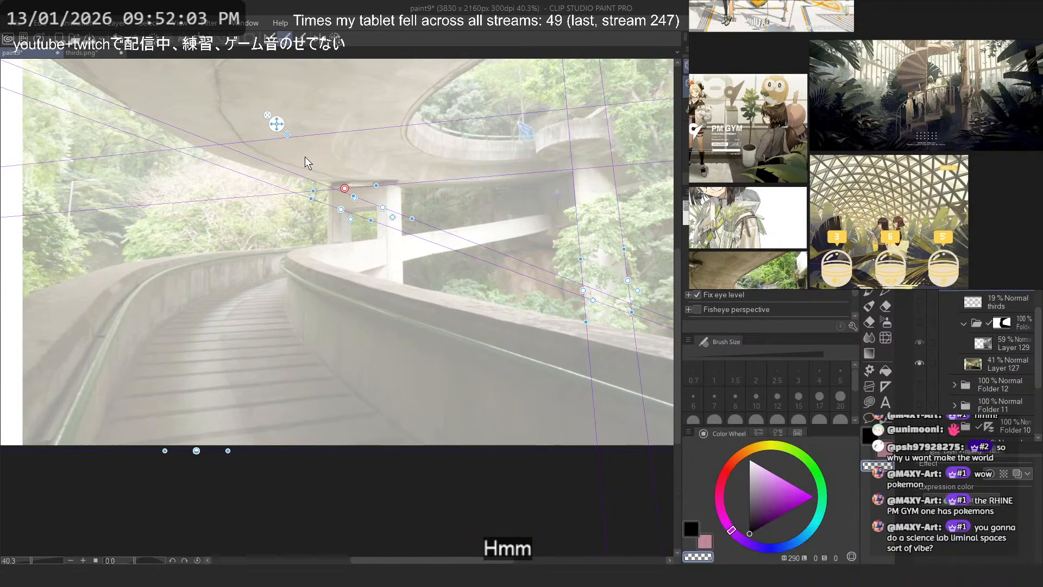
# - Show the masked folder with the hotel atrium photo and select Layer 129 inside it
pyautogui.click(919, 322)
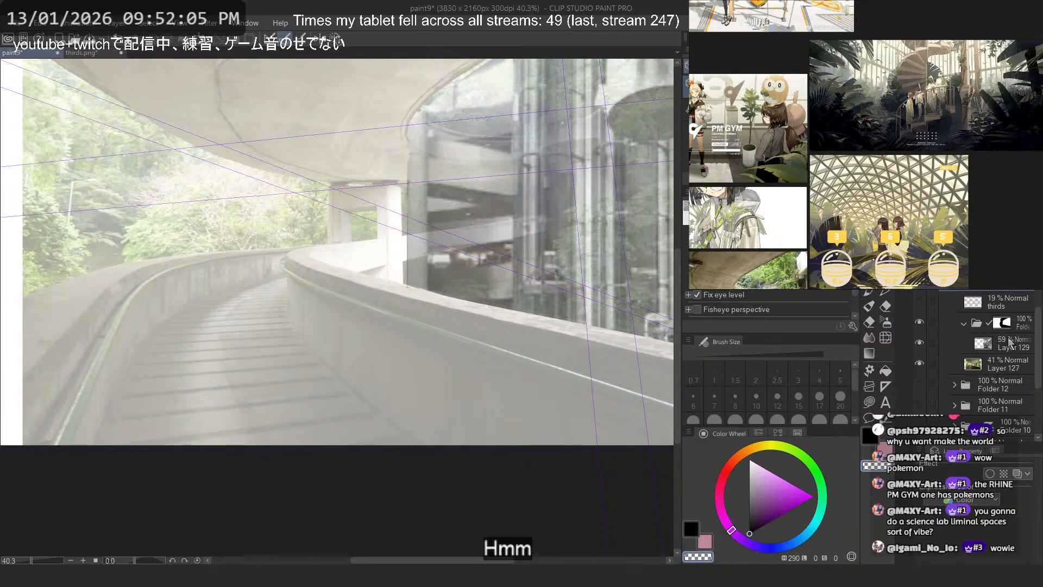
pyautogui.click(999, 344)
pyautogui.scroll(-2, 380, 263)
pyautogui.scroll(1, 527, 224)
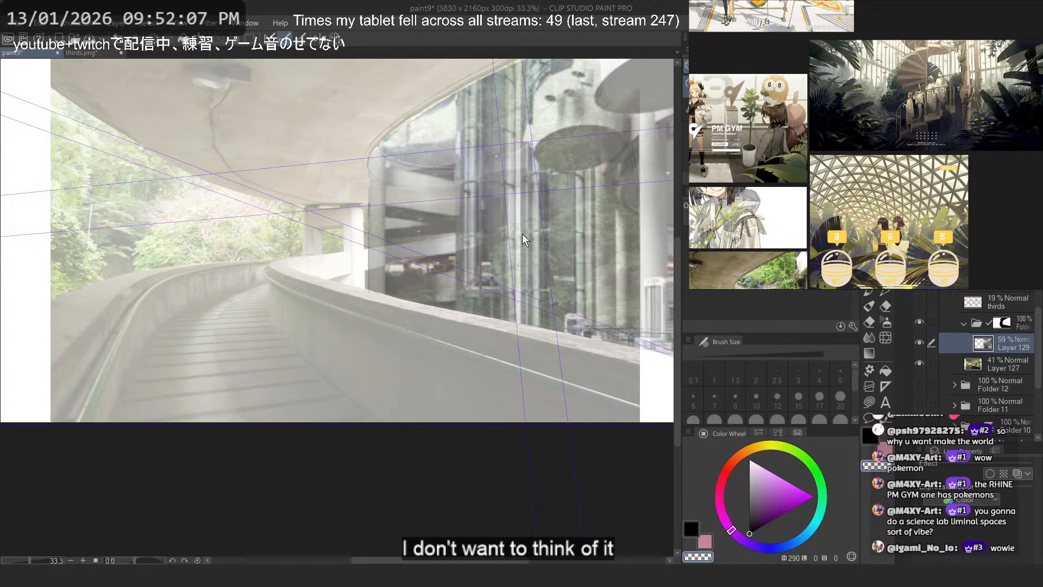
# - Free-transform the atrium photo on Layer 129 to adjust its fit against the overpass and ruler guides
pyautogui.hotkey('ctrl', 'shift', 't')
pyautogui.scroll(-2, 523, 233)
pyautogui.scroll(2, 569, 284)
pyautogui.moveTo(569, 284)
pyautogui.mouseDown()
pyautogui.moveTo(565, 224)
pyautogui.moveTo(569, 300)
pyautogui.mouseUp()
pyautogui.moveTo(546, 210); pyautogui.dragTo(553, 299)
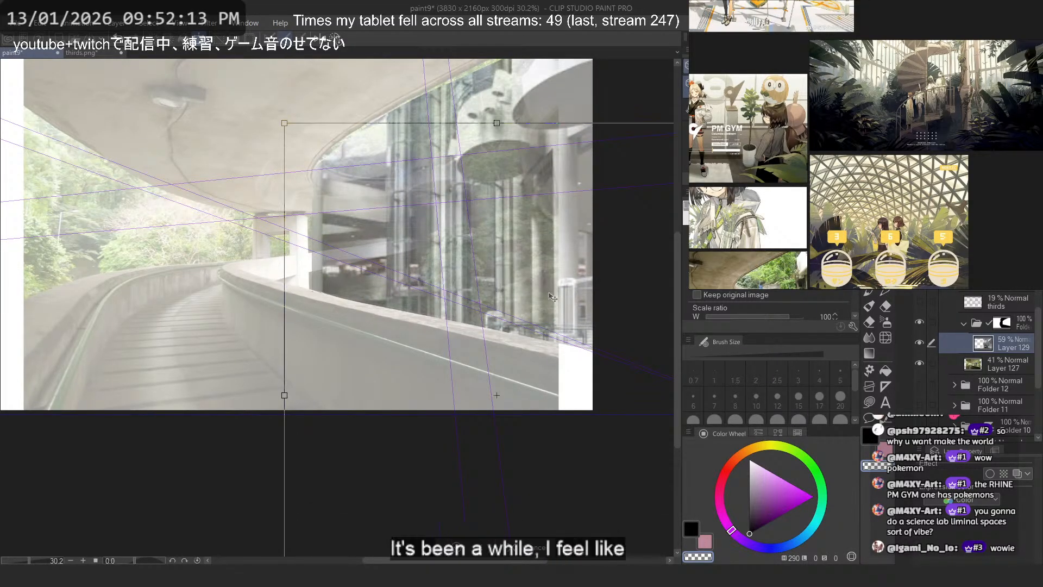
pyautogui.press('Return')
pyautogui.scroll(-1, 509, 217)
pyautogui.scroll(1, 513, 207)
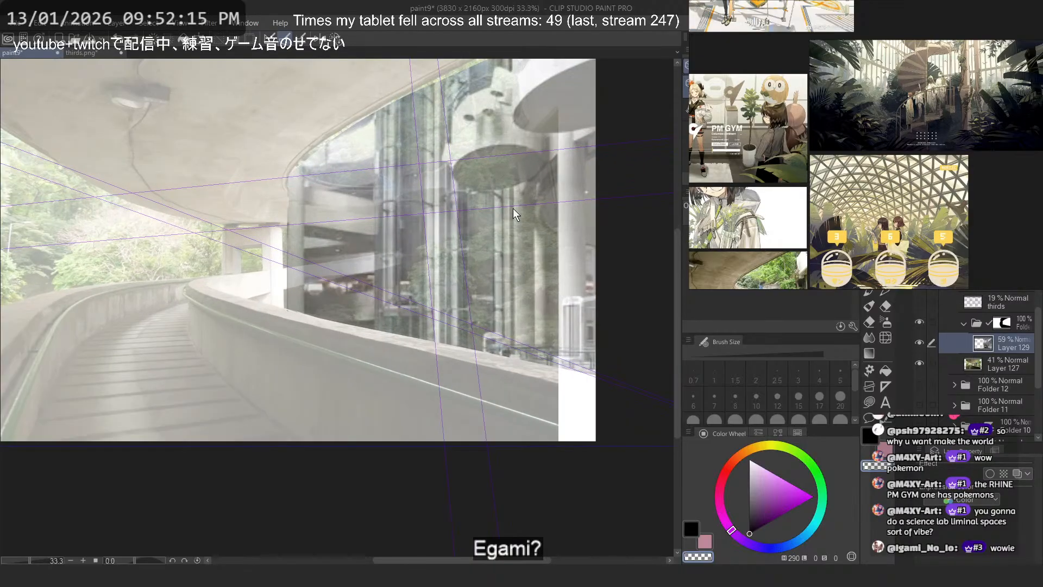
# - Nudge the atrium photo on Layer 129 slightly upward with a transform
pyautogui.hotkey('ctrl', 't')
pyautogui.moveTo(544, 300); pyautogui.dragTo(544, 293)
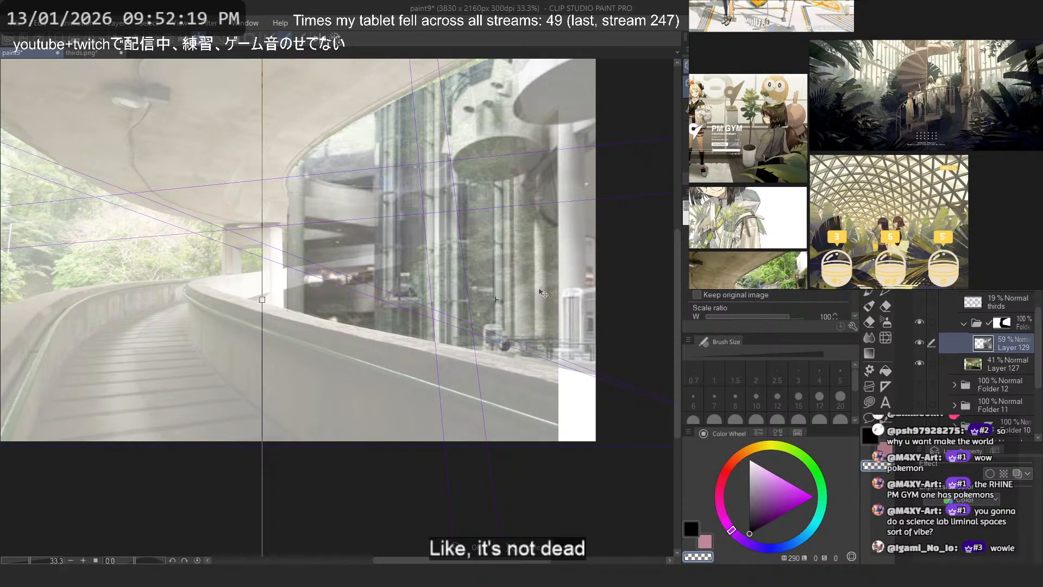
pyautogui.press('Return')
# - Toggle the perspective ruler's visibility to compare the combined photos, leaving the ruler hidden
pyautogui.scroll(-1, 453, 204)
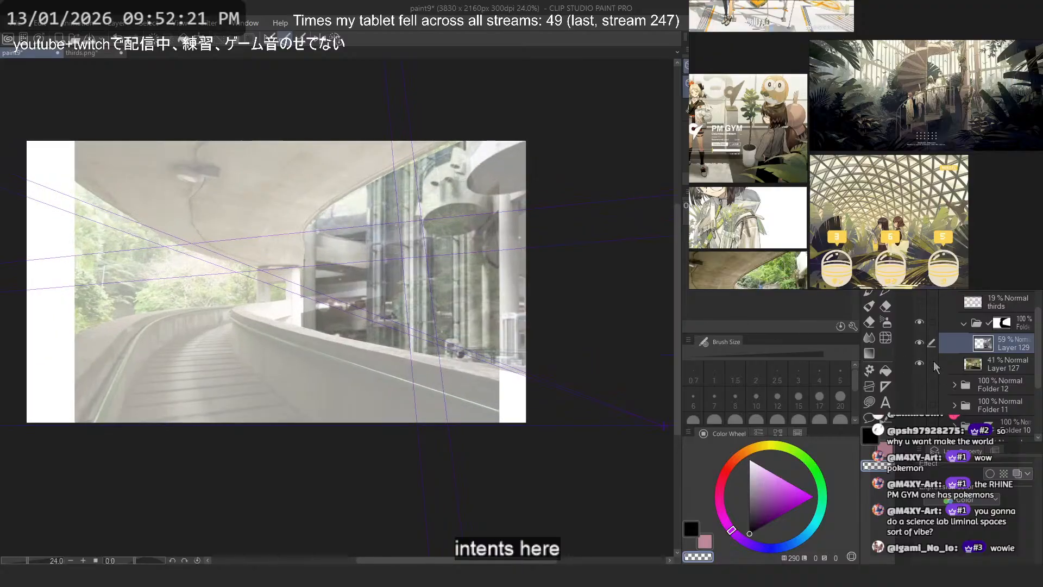
pyautogui.click(919, 281)
pyautogui.click(920, 281)
pyautogui.click(920, 281)
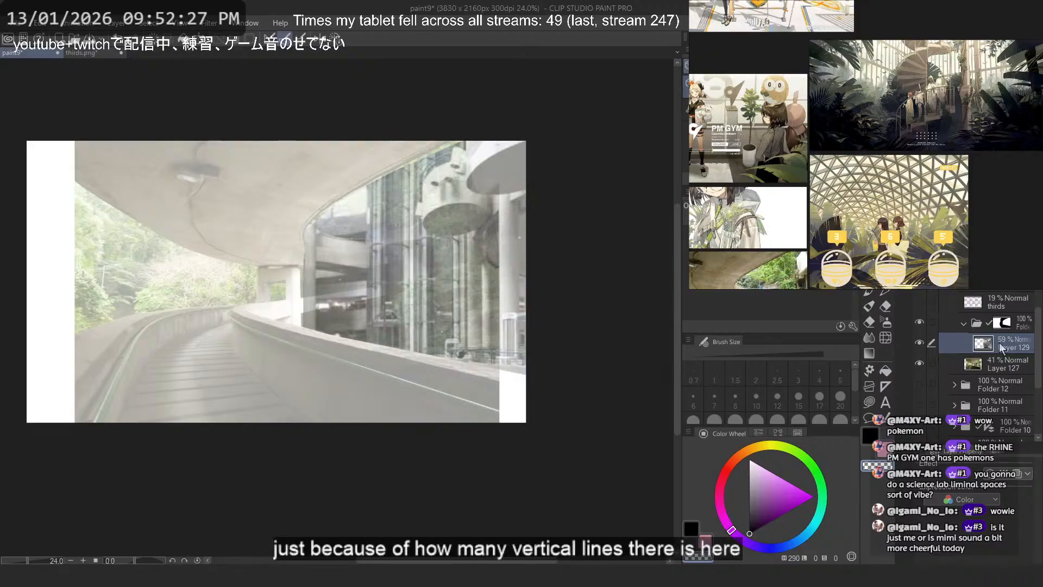
# - Show the perspective ruler over the combined photos and select its layer for drawing
pyautogui.click(920, 293)
pyautogui.click(921, 293)
pyautogui.click(921, 280)
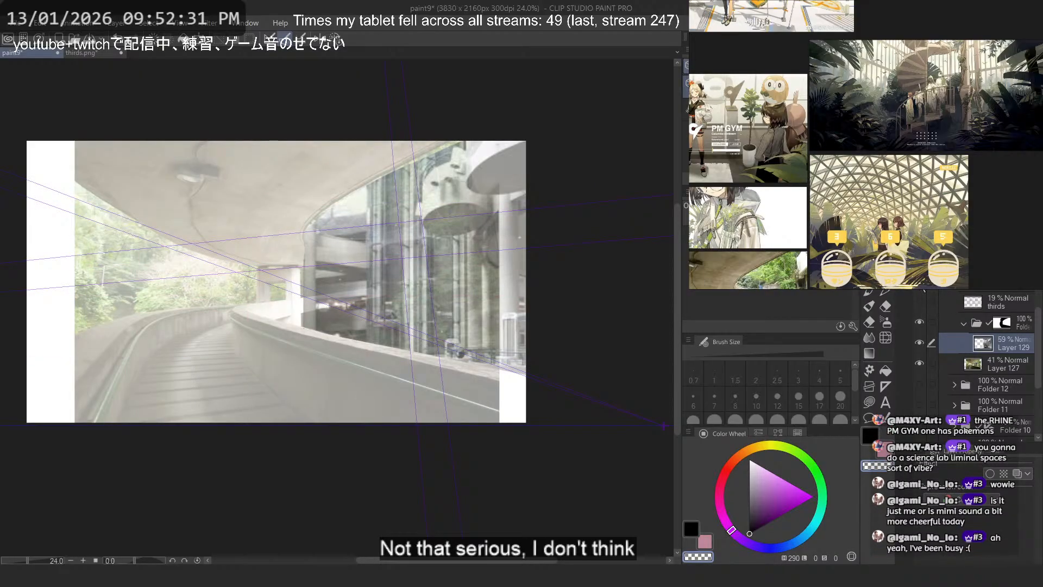
pyautogui.click(997, 282)
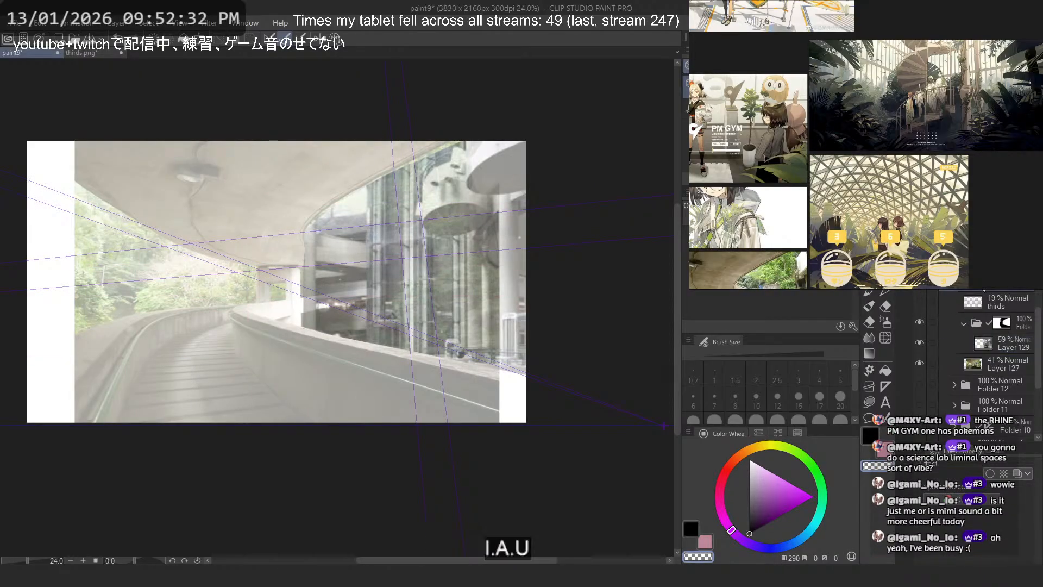
# - Try drawing test verticals along the perspective ruler across both photos, and undo them all
pyautogui.click(877, 325)
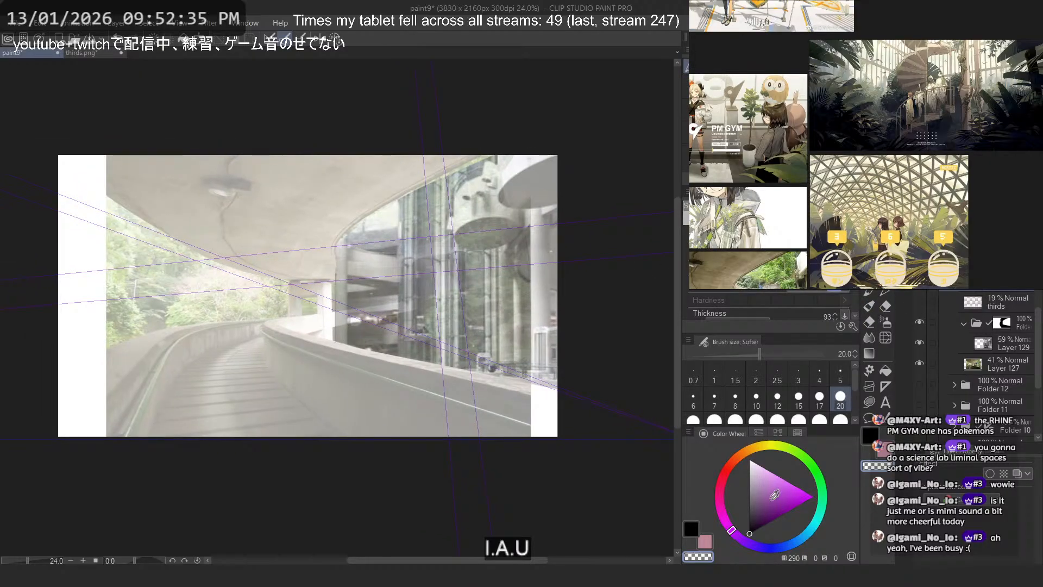
pyautogui.moveTo(493, 446); pyautogui.dragTo(447, 122)
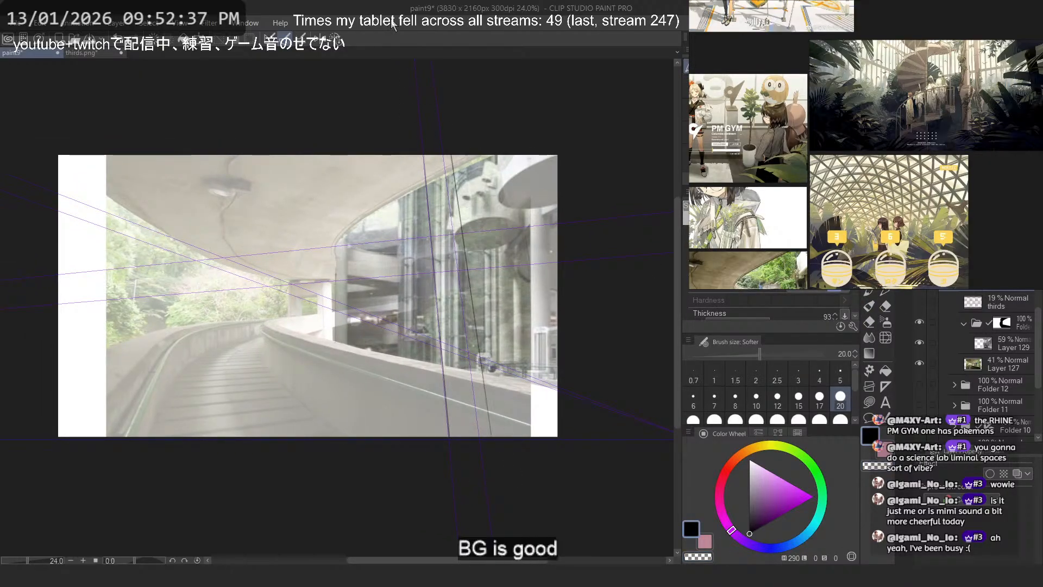
pyautogui.moveTo(565, 479); pyautogui.dragTo(483, 117)
pyautogui.moveTo(314, 451); pyautogui.dragTo(338, 125)
pyautogui.hotkey('ctrl', 'z')
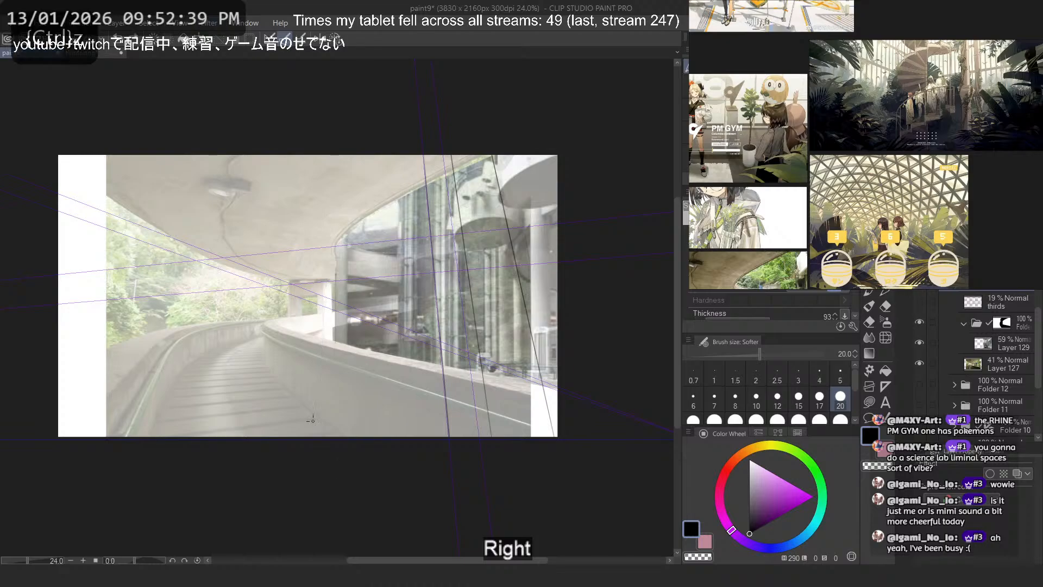
pyautogui.moveTo(176, 475); pyautogui.dragTo(260, 123)
pyautogui.hotkey('ctrl', 'z')
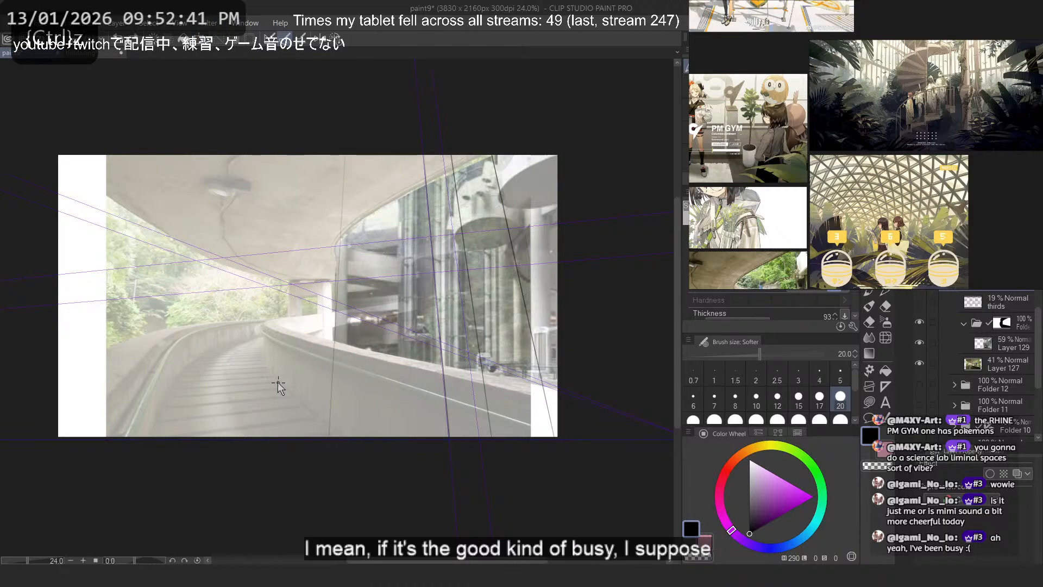
pyautogui.moveTo(277, 473); pyautogui.dragTo(276, 57)
pyautogui.hotkey('ctrl', 'z')
pyautogui.scroll(2, 370, 329)
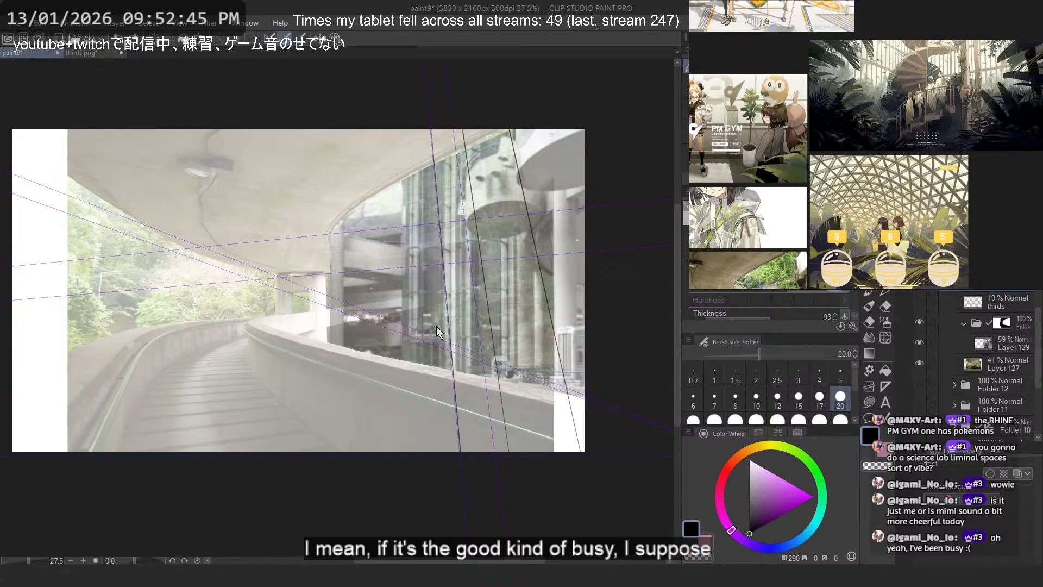
pyautogui.hotkey('ctrl', 'z')
pyautogui.hotkey('ctrl', 'z')
pyautogui.hotkey('ctrl', 'z')
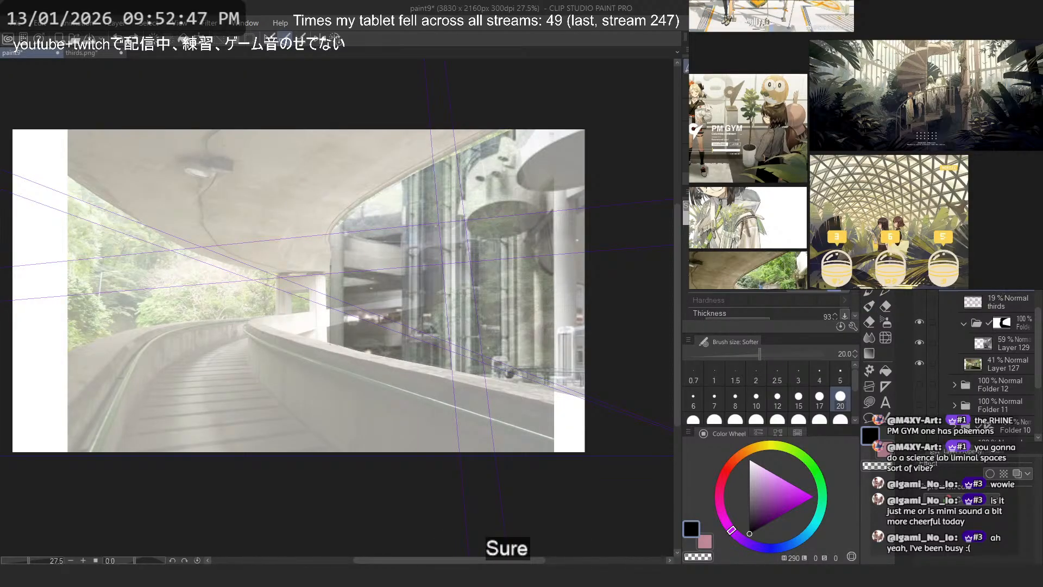
# - Move the perspective ruler's nearer vertical guide onto the edge of the overpass's support pillar beside the ramp wall
pyautogui.scroll(-4, 498, 323)
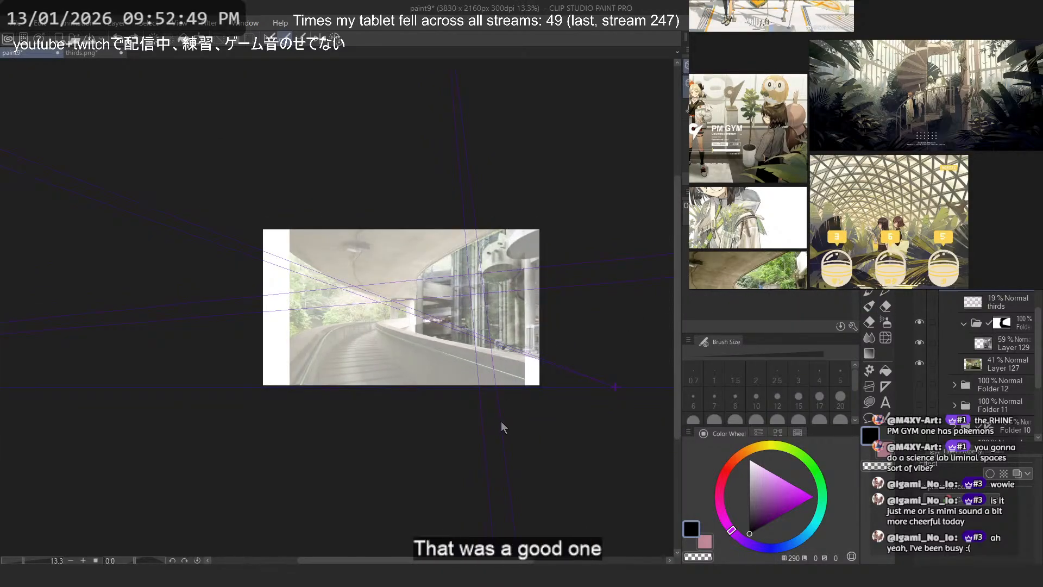
pyautogui.press('o')
pyautogui.scroll(4, 463, 321)
pyautogui.moveTo(485, 347); pyautogui.dragTo(363, 251)
pyautogui.scroll(3, 365, 334)
pyautogui.scroll(-2, 366, 341)
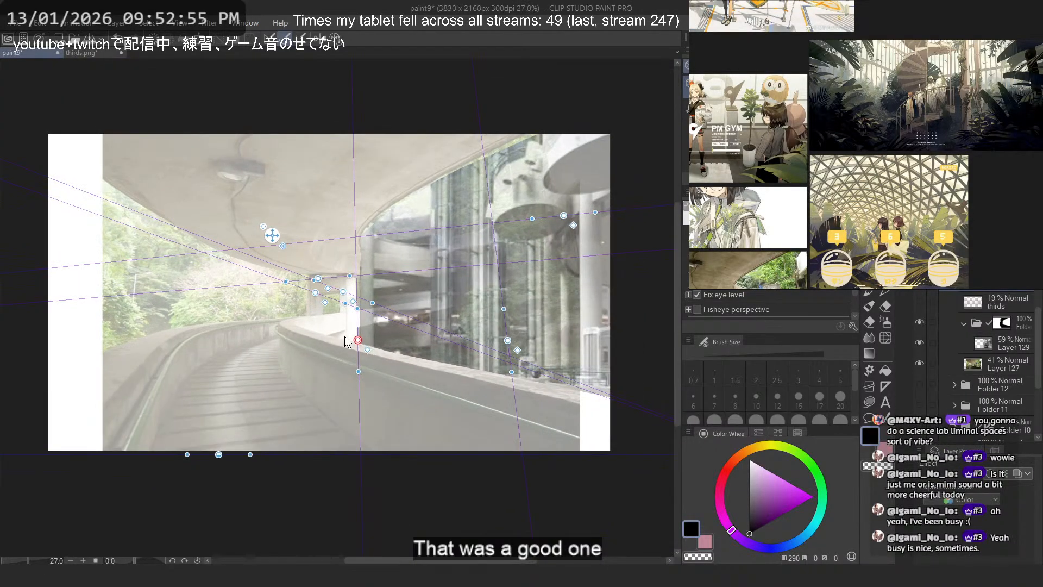
# - Hide the atrium photo on Layer 129 and move the ruler's other vertical guide onto the overpass's distant pillar
pyautogui.click(921, 343)
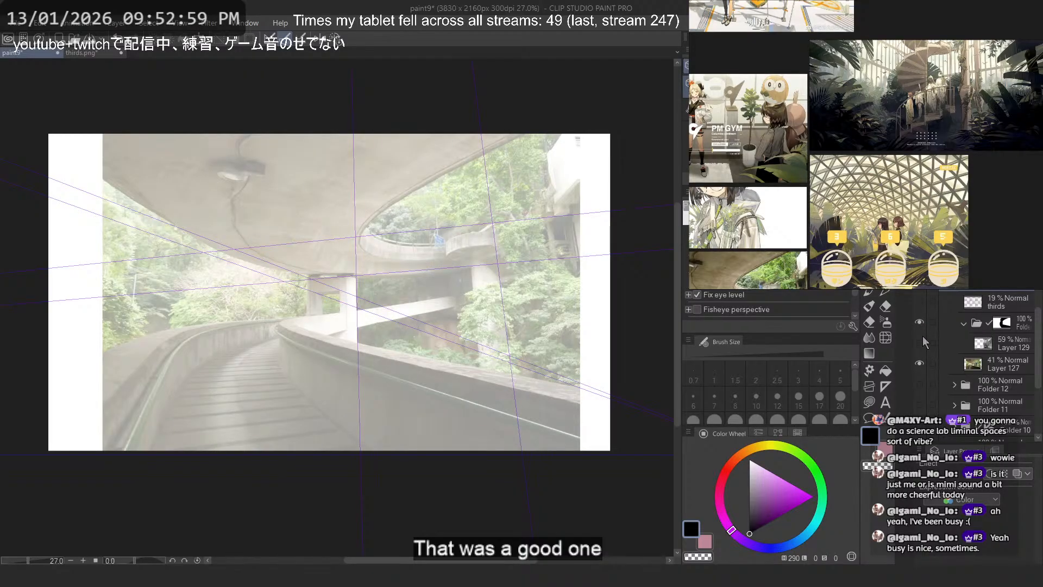
pyautogui.click(526, 475)
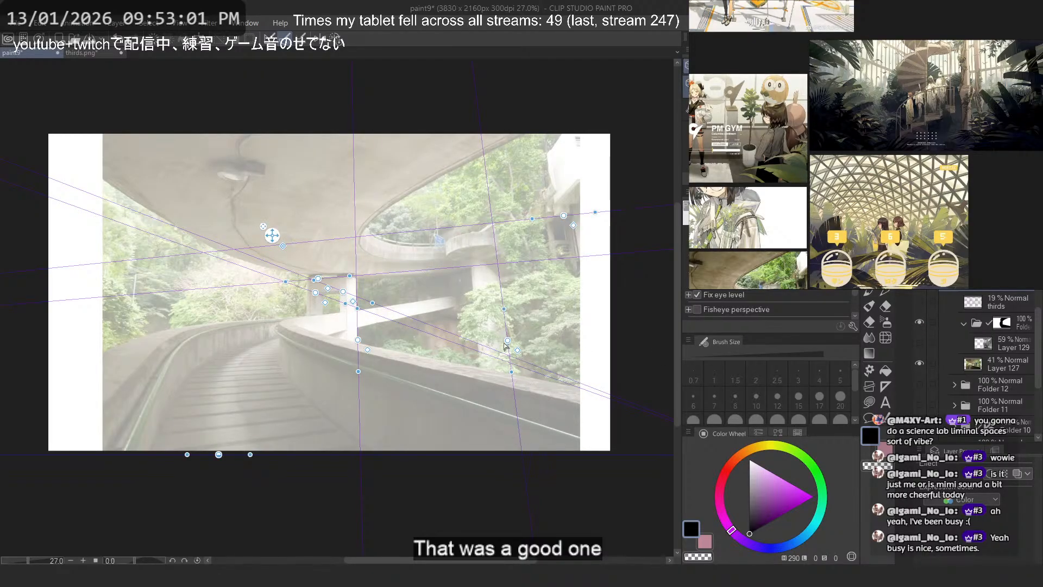
pyautogui.moveTo(507, 342); pyautogui.dragTo(478, 341)
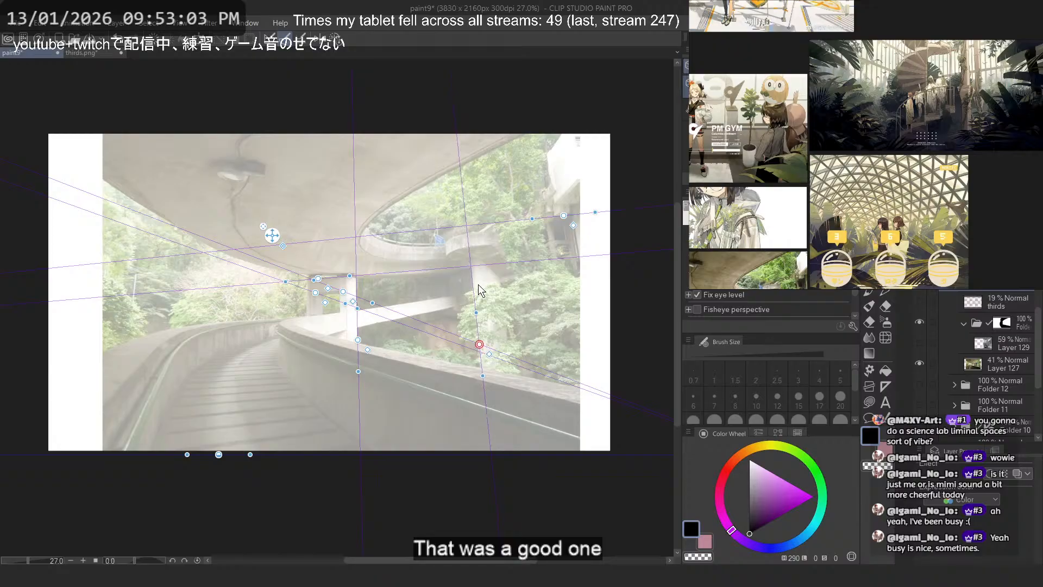
pyautogui.scroll(3, 478, 285)
pyautogui.moveTo(480, 381); pyautogui.dragTo(483, 422)
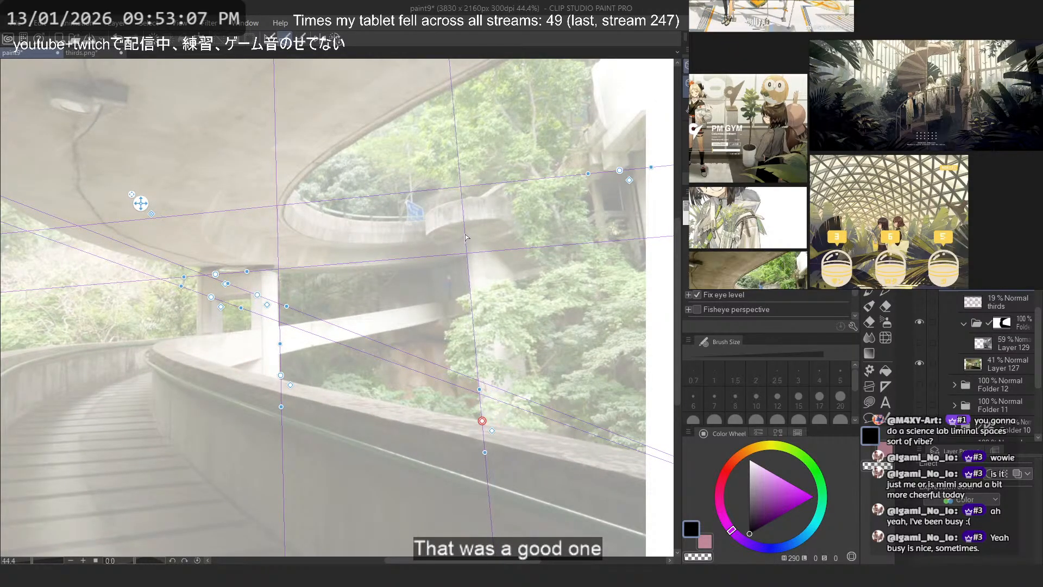
# - Check the vertical guides' convergence and fine-tune the guide along the near support pillar by sliding its handle lower
pyautogui.scroll(-3, 438, 203)
pyautogui.scroll(-6, 439, 204)
pyautogui.moveTo(439, 203); pyautogui.dragTo(479, 450)
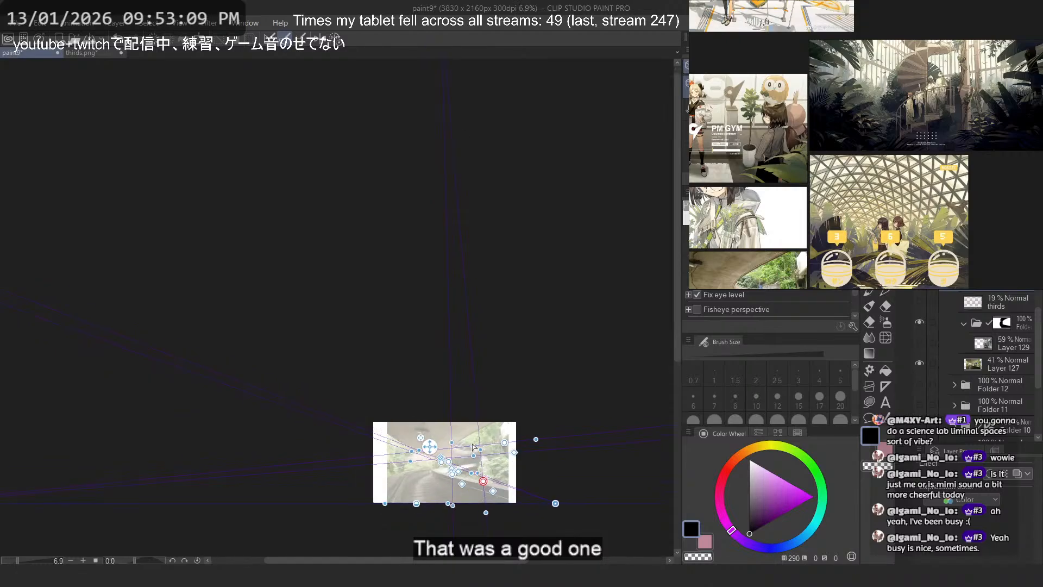
pyautogui.scroll(4, 480, 508)
pyautogui.scroll(3, 480, 508)
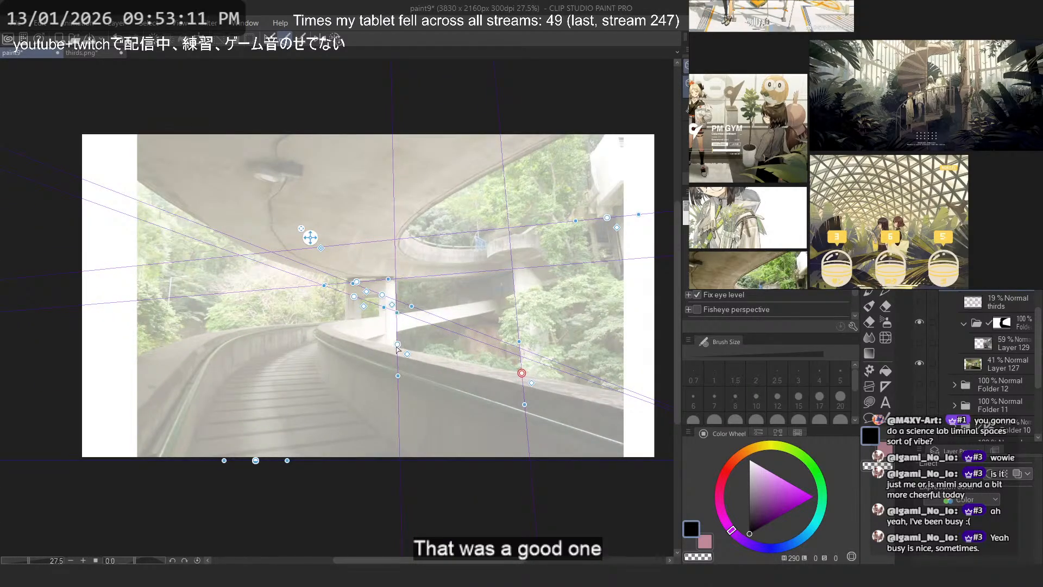
pyautogui.moveTo(399, 340); pyautogui.dragTo(397, 364)
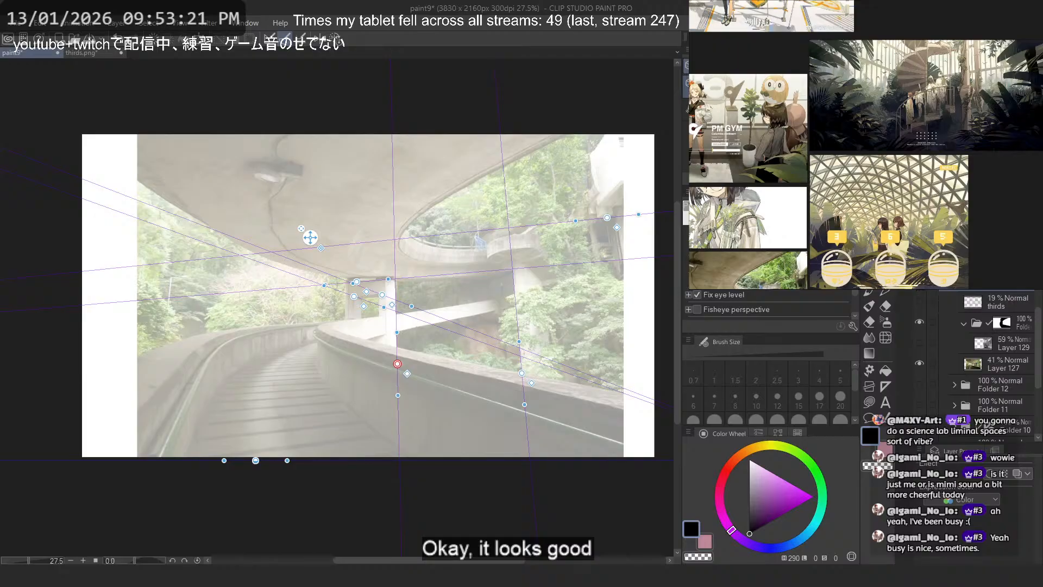
# - Draw thin black vertical perspective lines across the whole canvas with the pen, snapped to the adjusted ruler
pyautogui.click(921, 286)
pyautogui.click(924, 292)
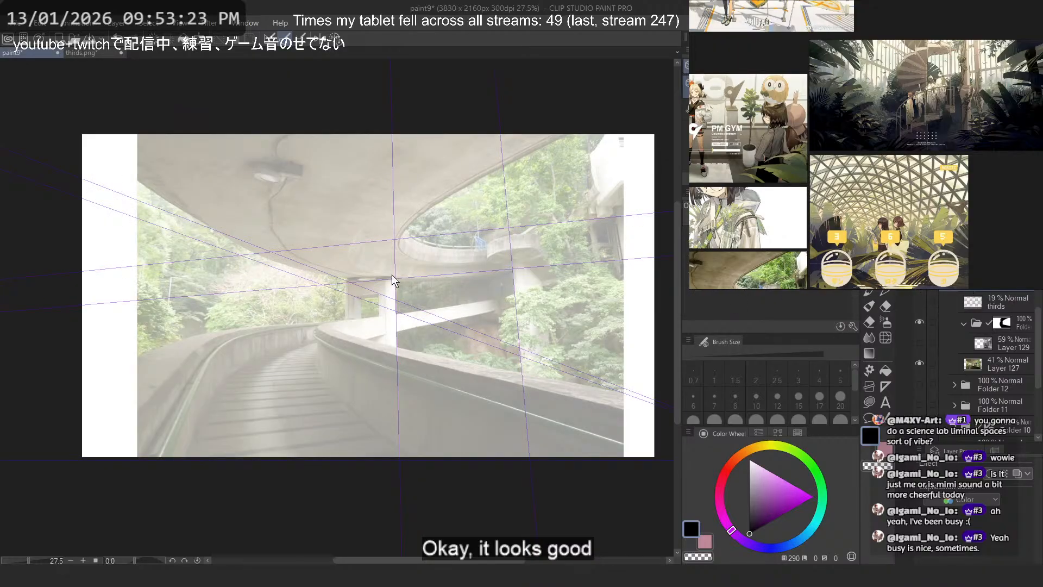
pyautogui.press('p')
pyautogui.scroll(-3, 510, 380)
pyautogui.moveTo(549, 438); pyautogui.dragTo(481, 66)
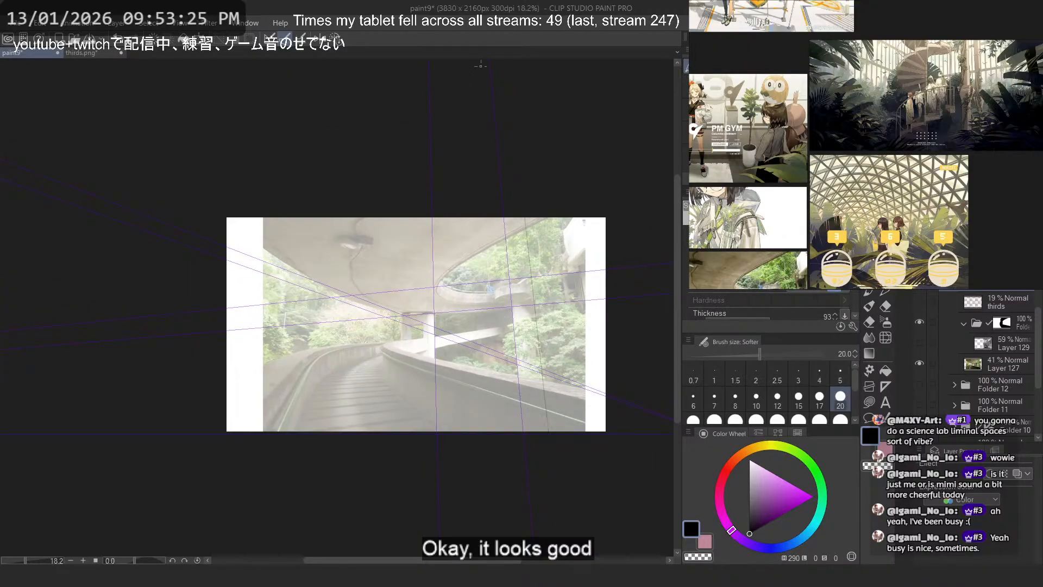
pyautogui.moveTo(571, 363); pyautogui.dragTo(541, 174)
pyautogui.moveTo(524, 438); pyautogui.dragTo(497, 163)
pyautogui.moveTo(465, 438); pyautogui.dragTo(451, 163)
pyautogui.moveTo(492, 438); pyautogui.dragTo(419, 86)
pyautogui.moveTo(366, 438)
pyautogui.mouseDown()
pyautogui.moveTo(336, 95)
pyautogui.moveTo(310, 160)
pyautogui.moveTo(375, 163)
pyautogui.mouseUp()
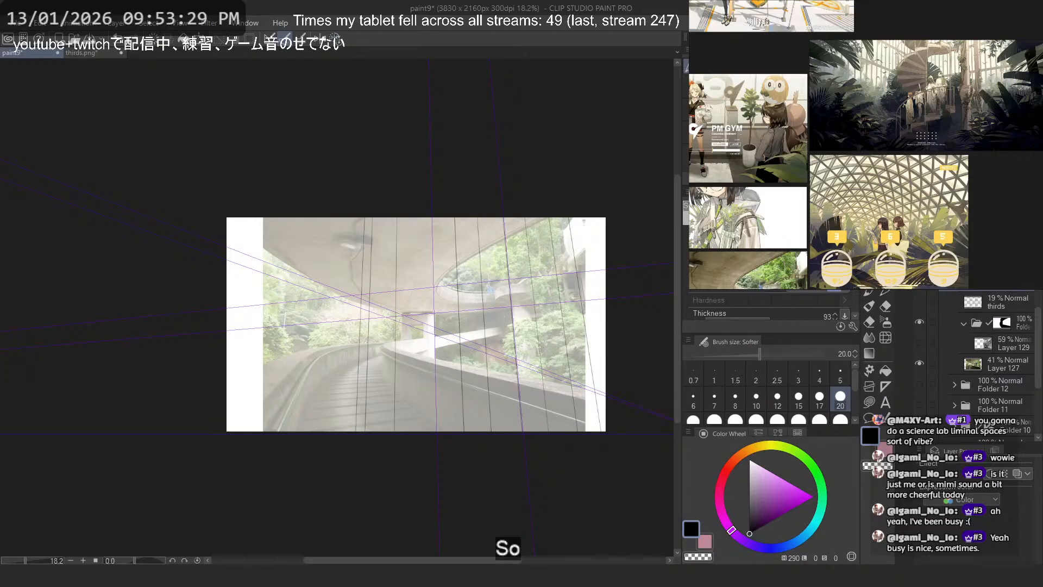
pyautogui.moveTo(259, 438); pyautogui.dragTo(295, 156)
pyautogui.moveTo(296, 438); pyautogui.dragTo(315, 174)
pyautogui.moveTo(326, 438); pyautogui.dragTo(337, 297)
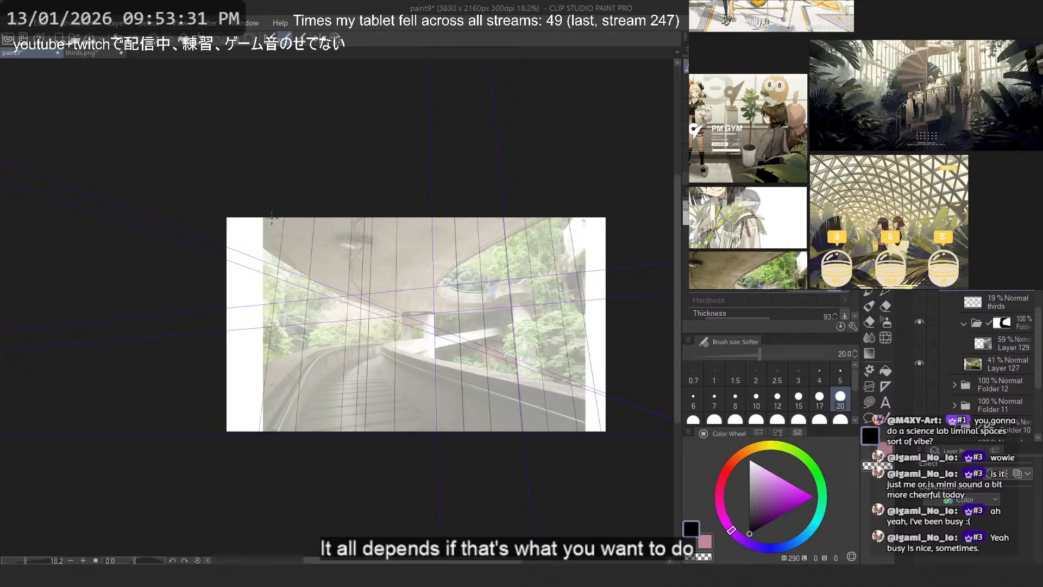
pyautogui.moveTo(231, 438); pyautogui.dragTo(319, 57)
pyautogui.moveTo(613, 494); pyautogui.dragTo(548, 109)
pyautogui.moveTo(568, 467); pyautogui.dragTo(398, 34)
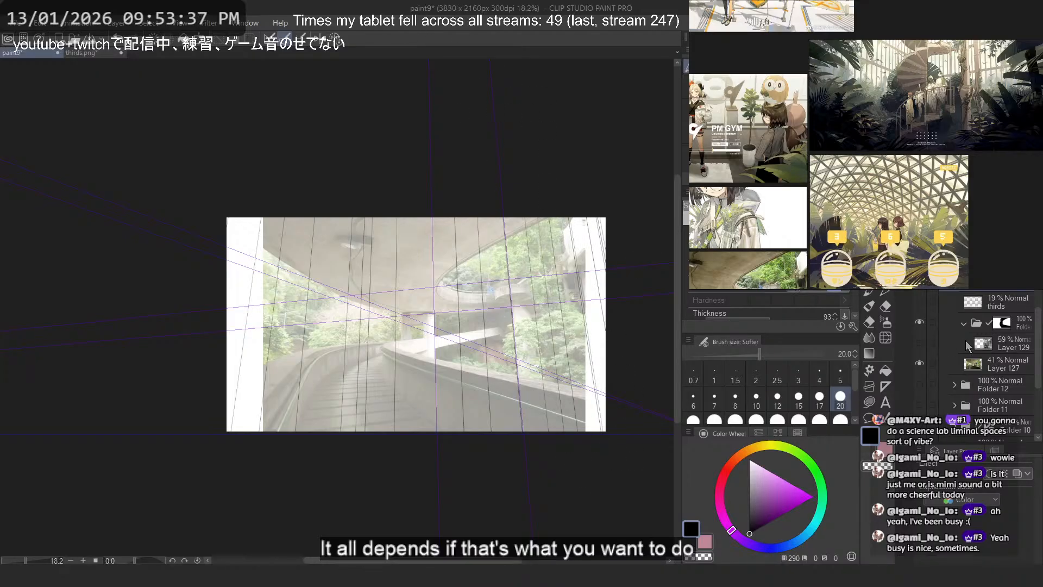
# - Show the atrium photo on Layer 129 again, set its opacity to 100%, and tint it with the blue layer colour
pyautogui.click(920, 342)
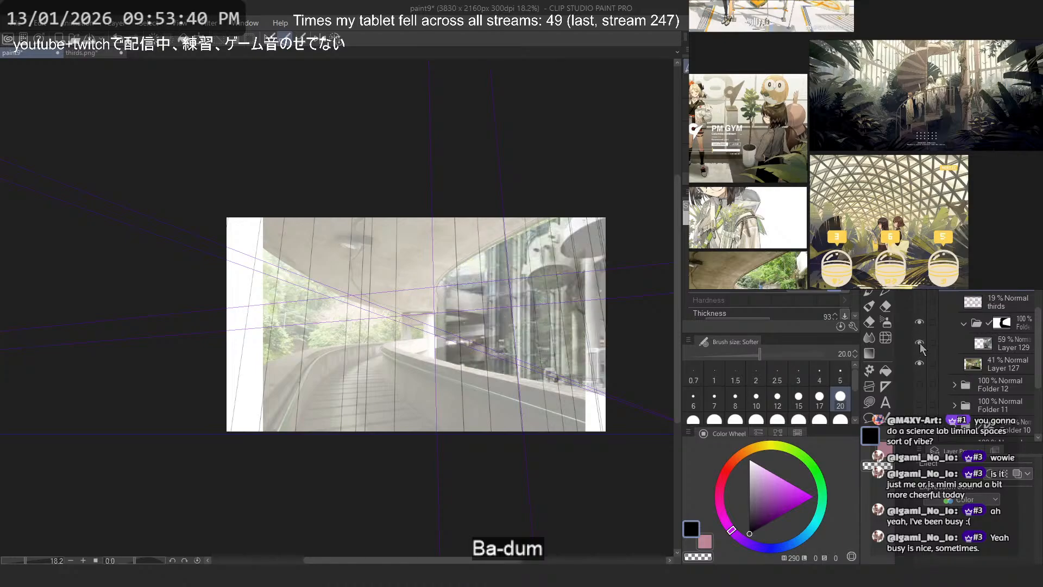
pyautogui.click(996, 342)
pyautogui.click(1012, 282)
pyautogui.scroll(2, 590, 342)
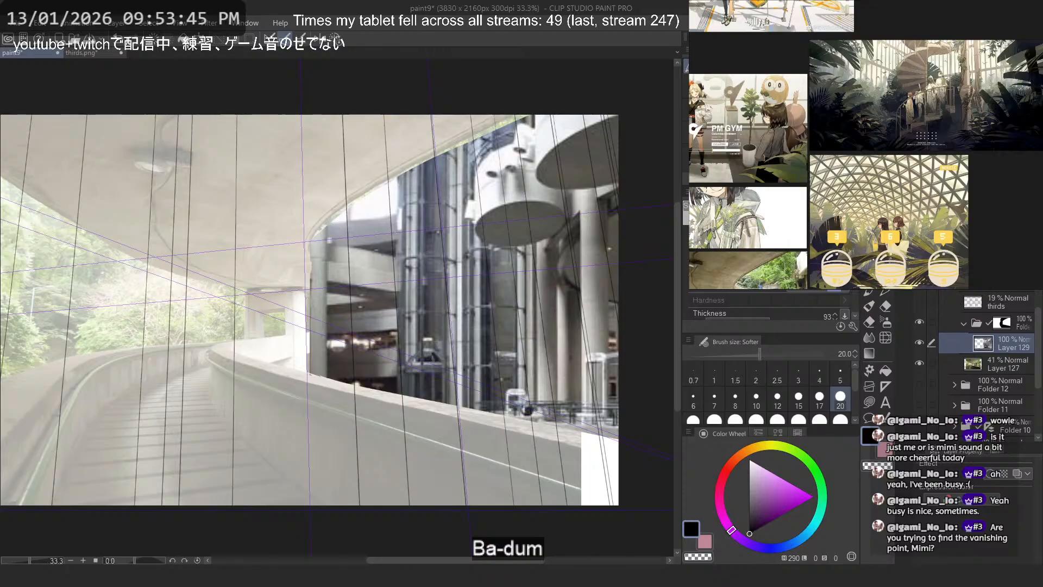
pyautogui.hotkey('ctrl', 'b')
pyautogui.scroll(-3, 310, 316)
pyautogui.scroll(4, 389, 301)
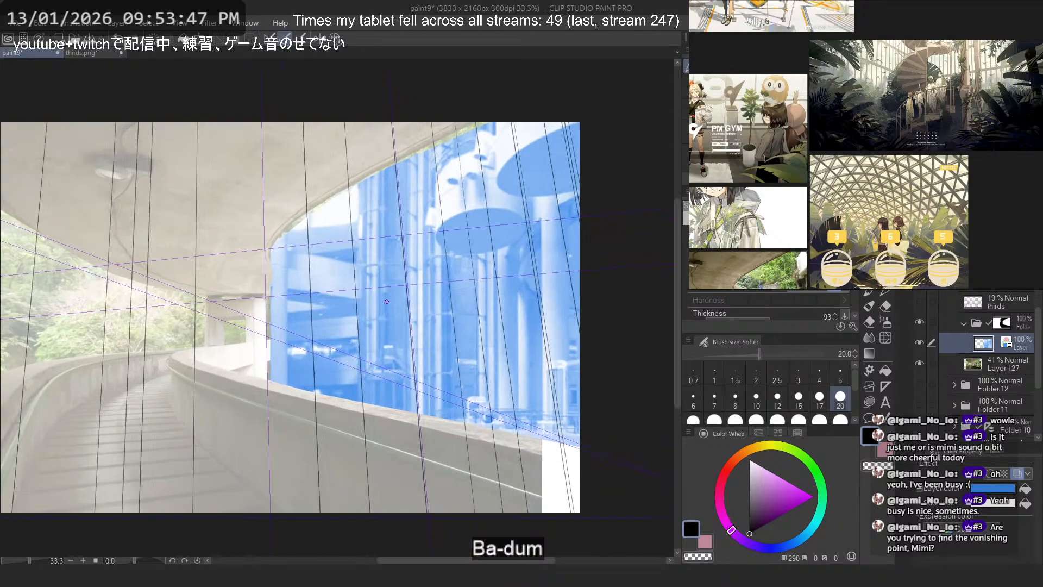
# - Free-transform the atrium photo, pulling its upper right corner inward and shifting its bottom edge right to tilt its verticals
pyautogui.hotkey('ctrl', 't')
pyautogui.scroll(-4, 417, 285)
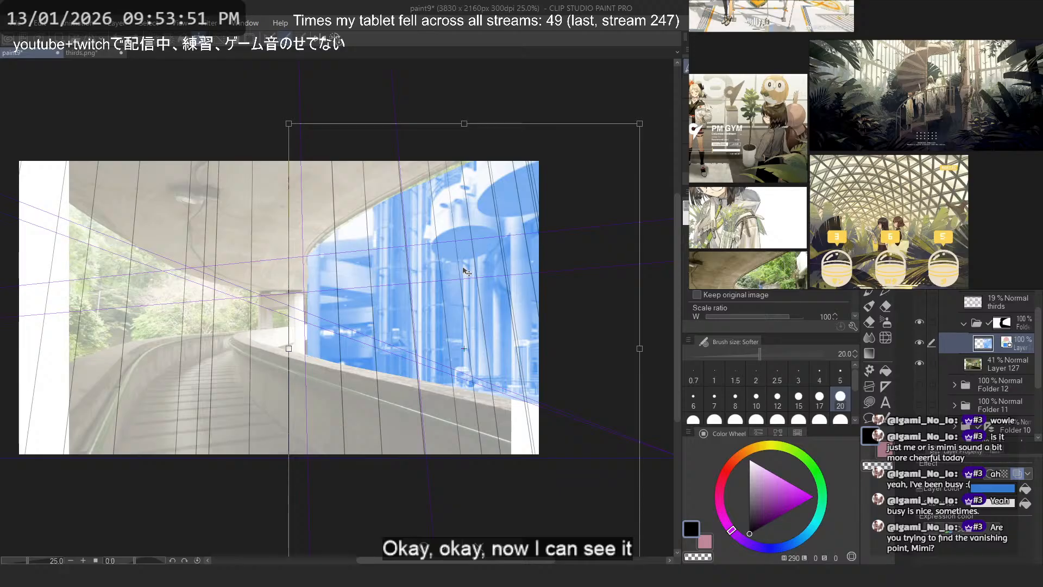
pyautogui.rightClick(467, 213)
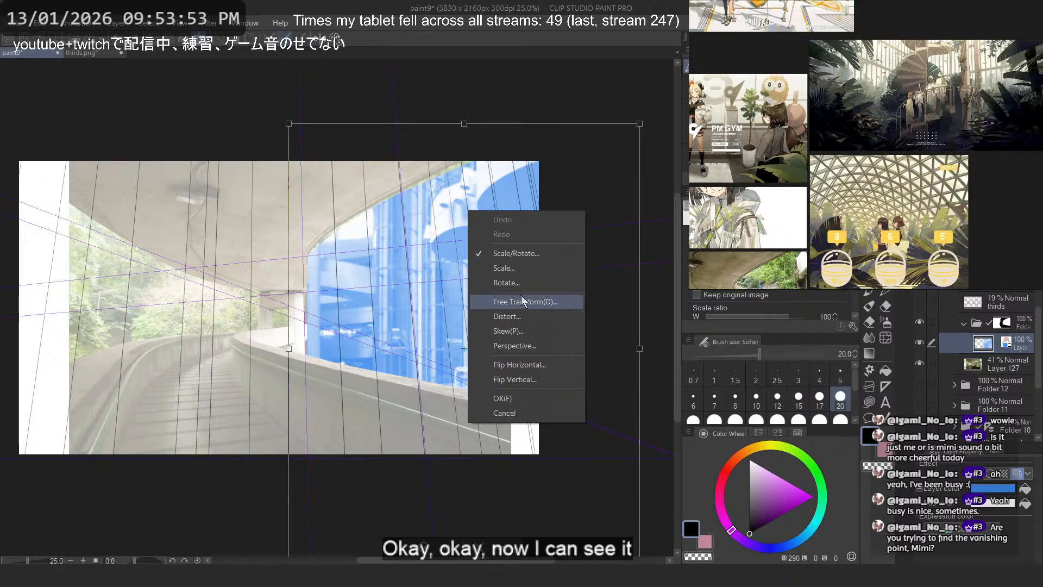
pyautogui.click(521, 295)
pyautogui.moveTo(639, 124); pyautogui.dragTo(607, 126)
pyautogui.scroll(-2, 387, 146)
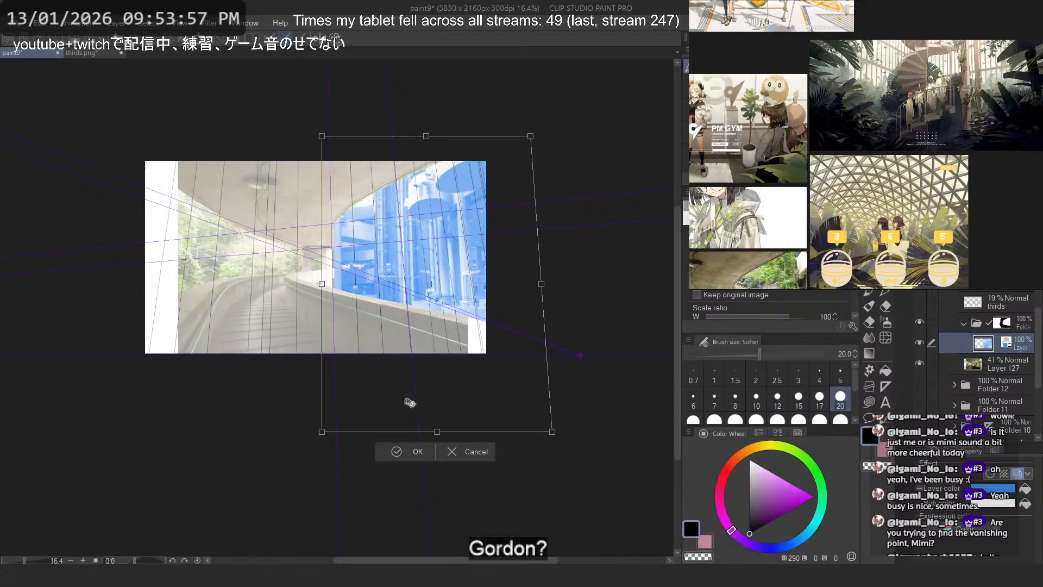
pyautogui.moveTo(437, 433); pyautogui.dragTo(455, 436)
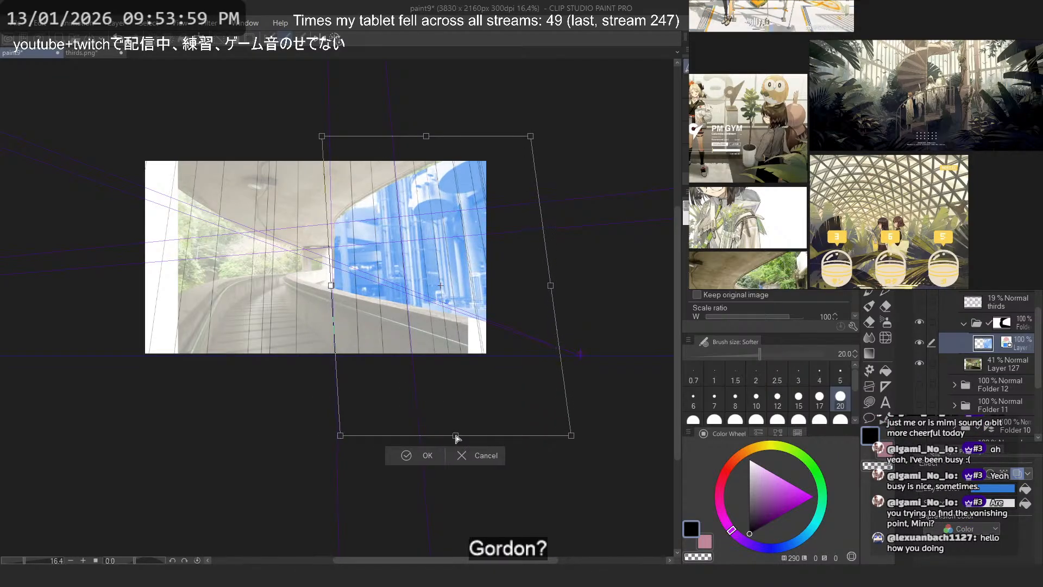
# - Nudge the top edge of the atrium photo's transform frame slightly left and its bottom edge slightly down
pyautogui.scroll(3, 386, 131)
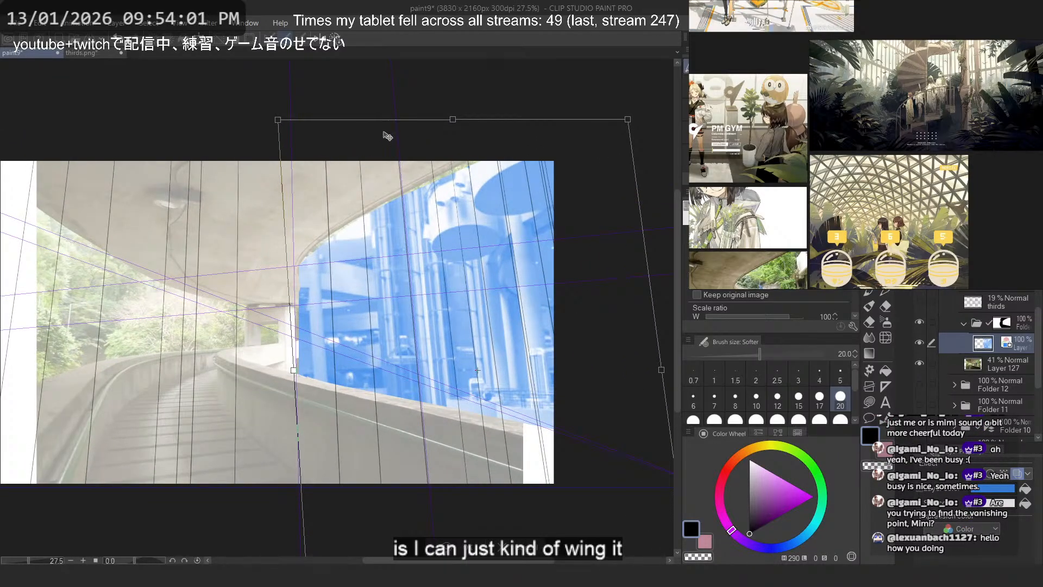
pyautogui.moveTo(453, 119); pyautogui.dragTo(449, 121)
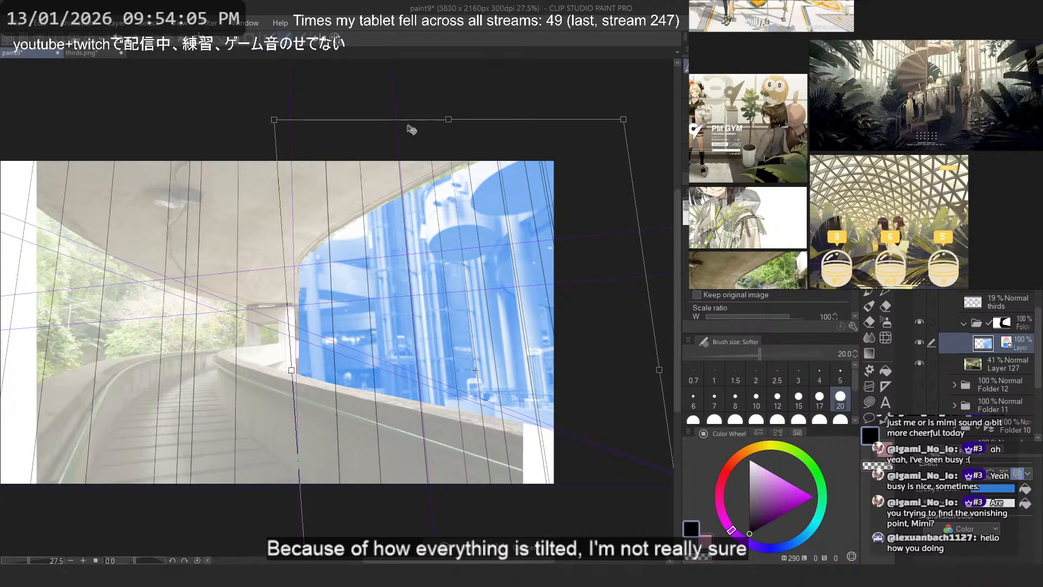
pyautogui.scroll(-1, 407, 128)
pyautogui.moveTo(471, 497); pyautogui.dragTo(471, 499)
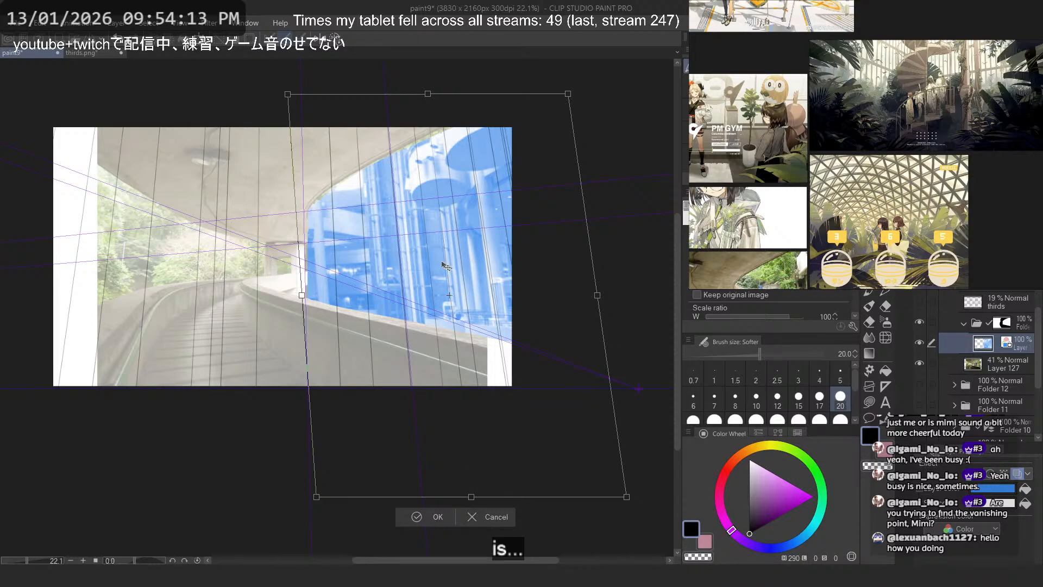
# - Pull the atrium frame's upper left corner inward, move its lower right corner outward, and stretch its bottom edge slightly lower
pyautogui.scroll(2, 316, 160)
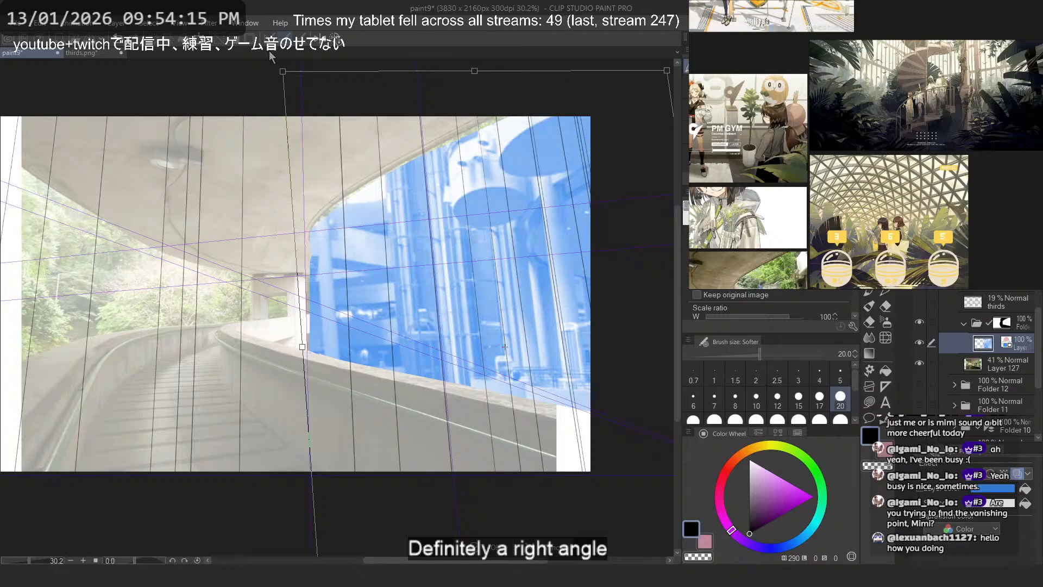
pyautogui.moveTo(283, 71)
pyautogui.mouseDown()
pyautogui.moveTo(306, 77)
pyautogui.moveTo(295, 80)
pyautogui.mouseUp()
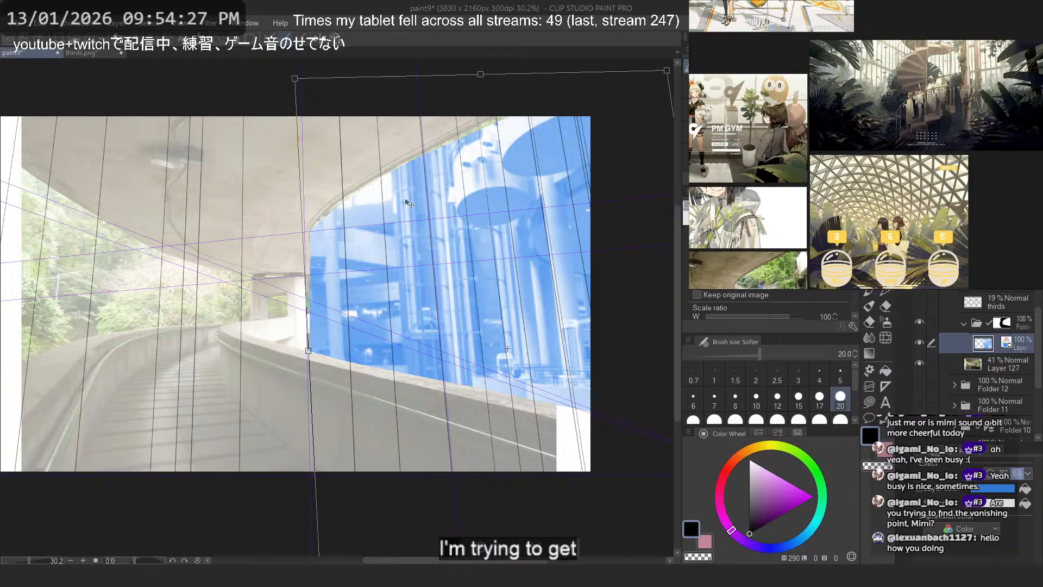
pyautogui.scroll(-3, 399, 187)
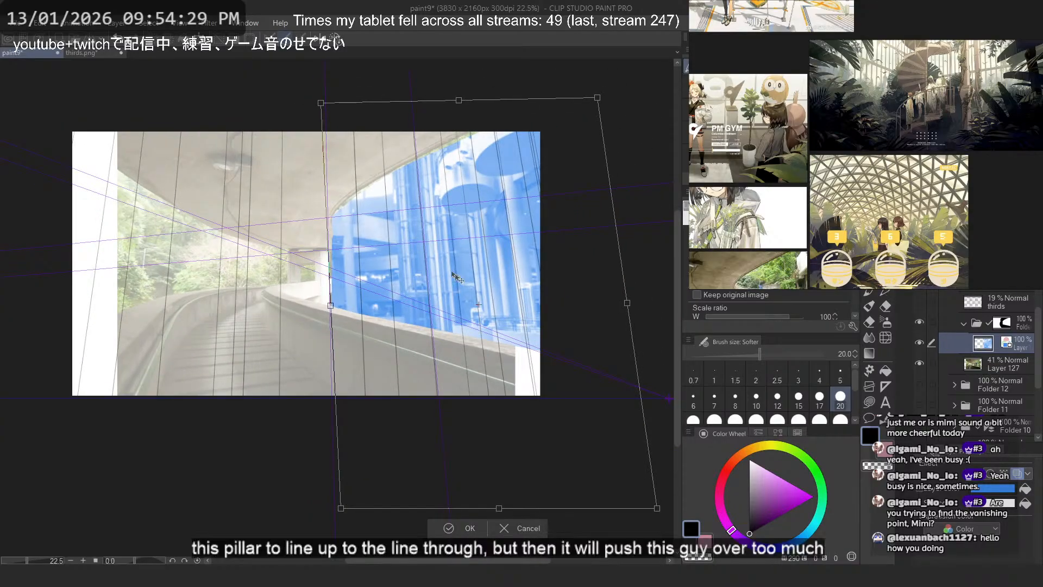
pyautogui.moveTo(657, 511); pyautogui.dragTo(673, 514)
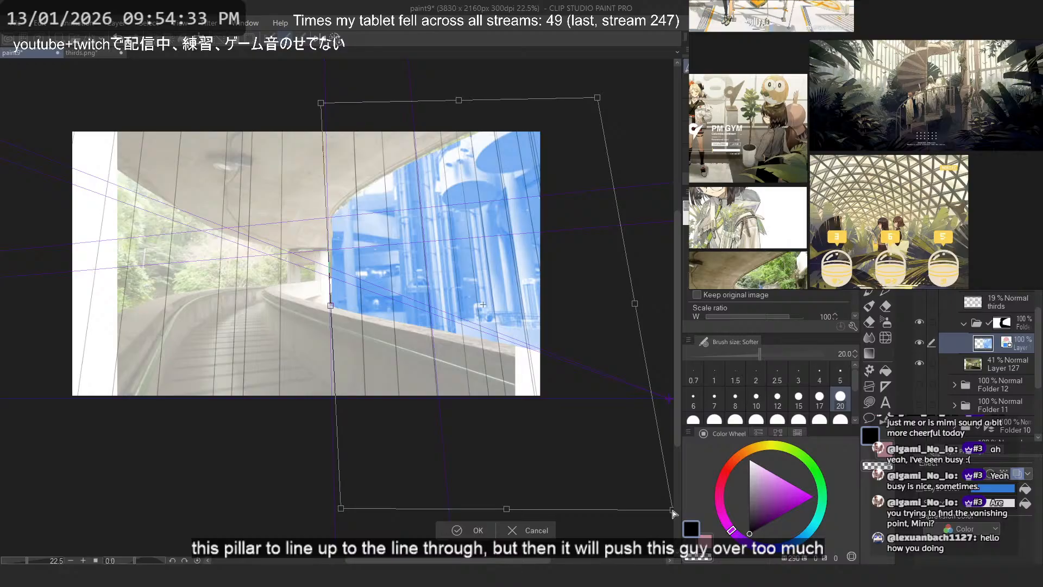
pyautogui.moveTo(507, 509); pyautogui.dragTo(505, 515)
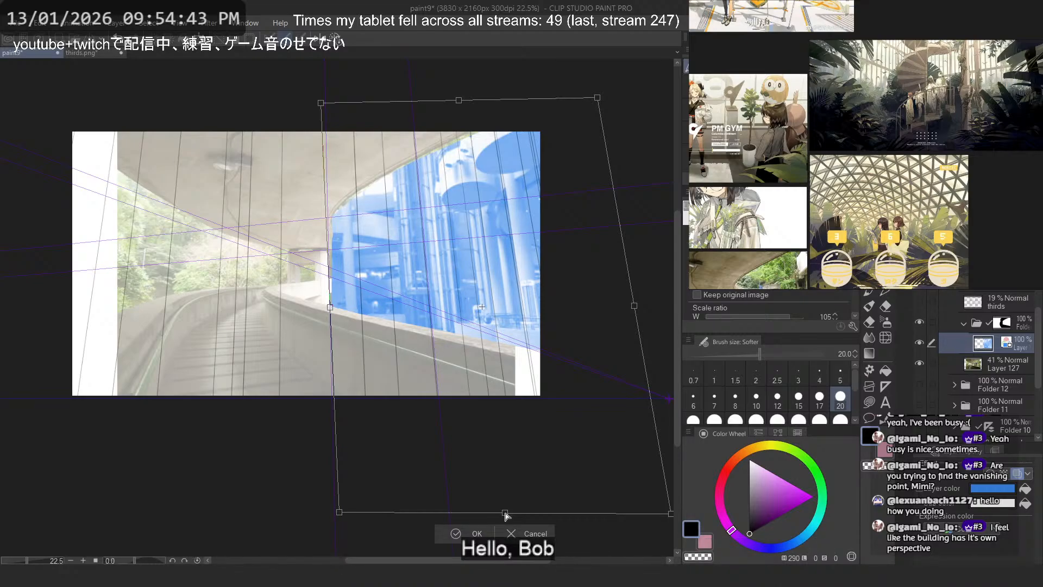
# - Check the pillars against the vertical lines, then move the atrium frame's upper left corner further inward and its lower left corner slightly outward
pyautogui.scroll(3, 482, 179)
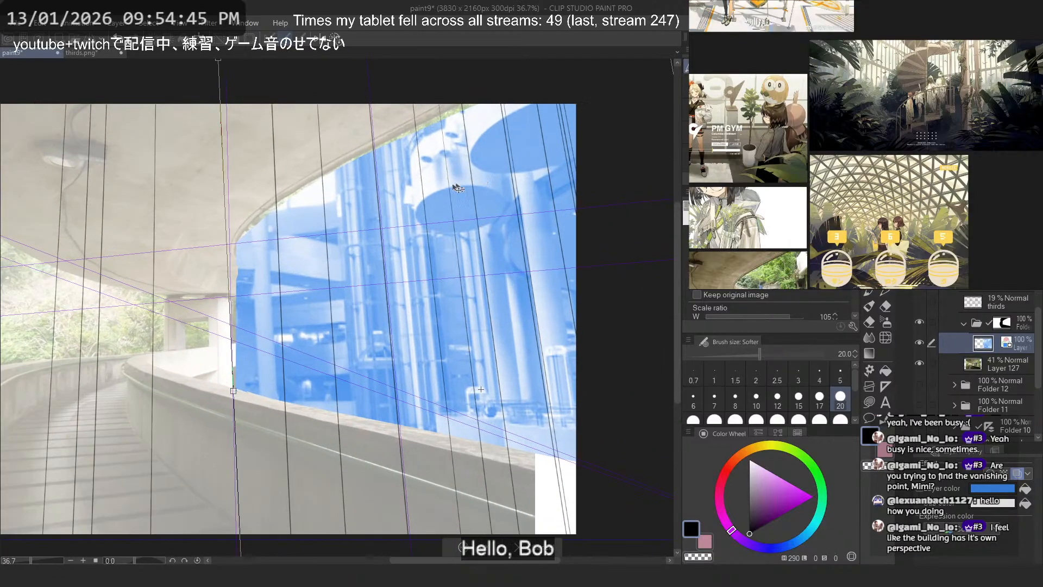
pyautogui.scroll(-1, 436, 222)
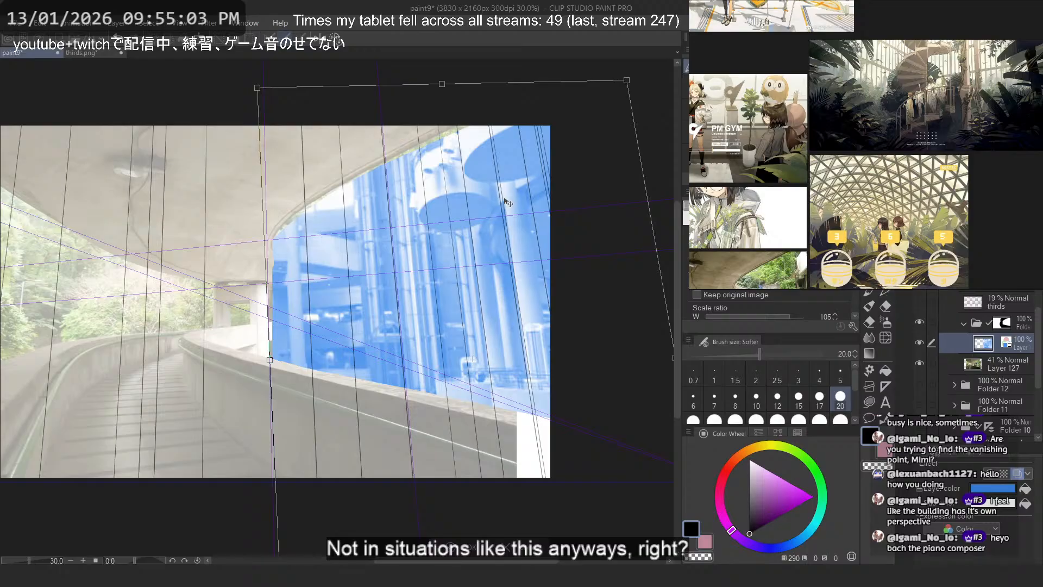
pyautogui.scroll(2, 302, 170)
pyautogui.scroll(-2, 421, 253)
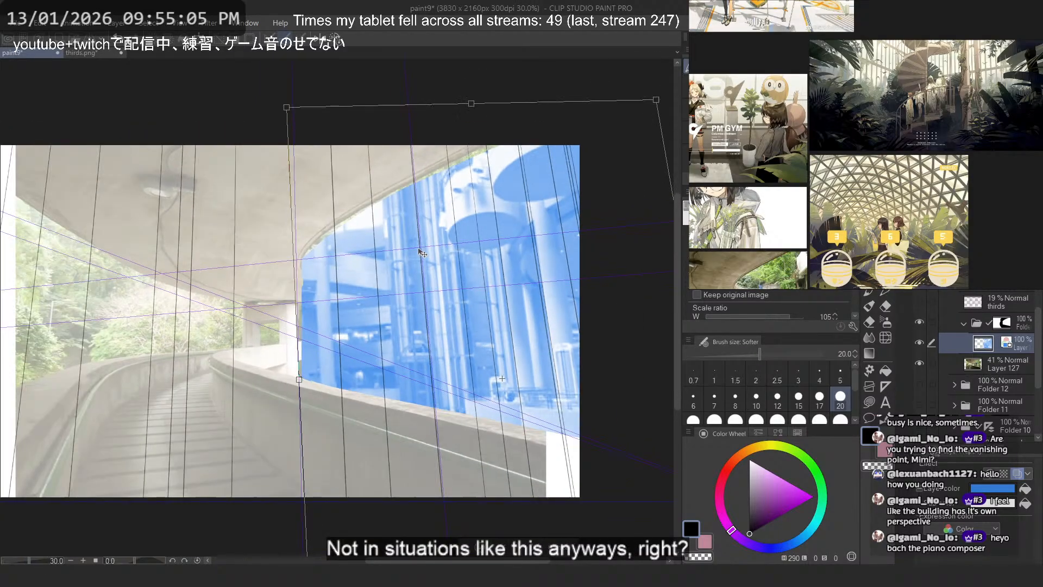
pyautogui.scroll(1, 311, 147)
pyautogui.moveTo(285, 104); pyautogui.dragTo(296, 110)
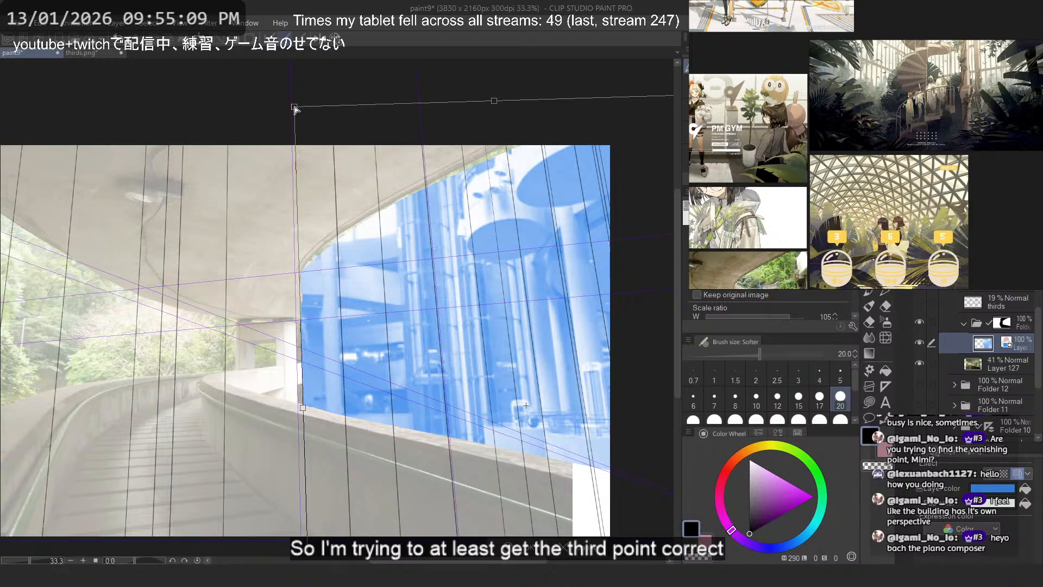
pyautogui.scroll(-2, 330, 145)
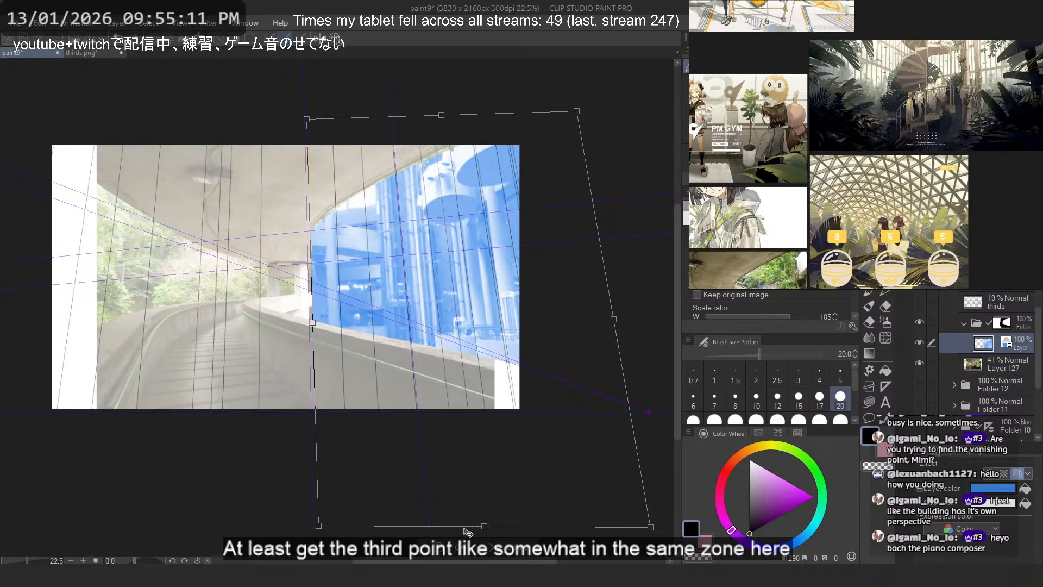
pyautogui.moveTo(319, 526); pyautogui.dragTo(316, 526)
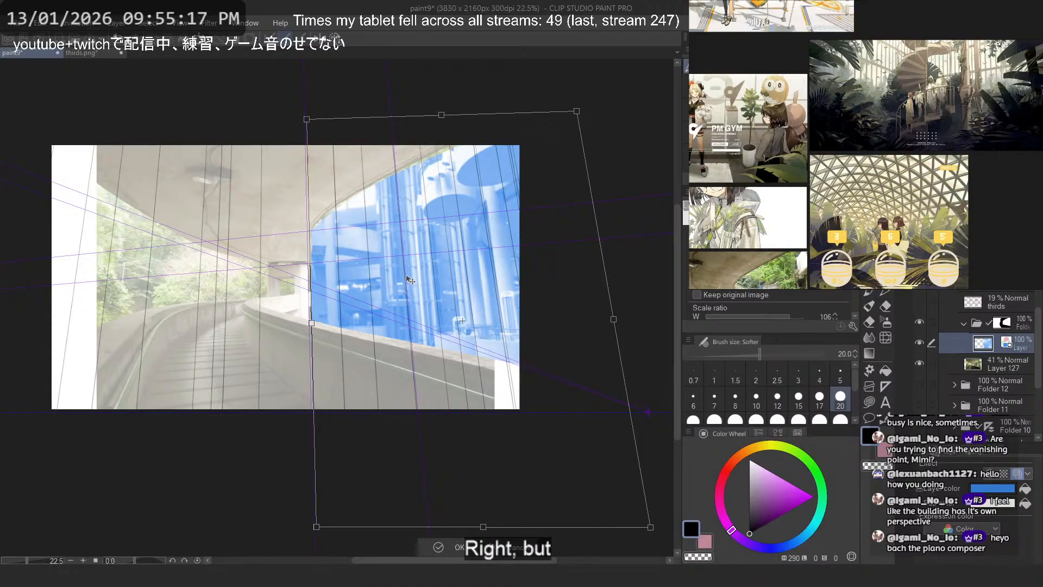
# - Shift the atrium photo slightly down and stretch its lower right corner outward and its bottom edge lower
pyautogui.moveTo(461, 288); pyautogui.dragTo(463, 296)
pyautogui.scroll(2, 433, 265)
pyautogui.scroll(-2, 392, 236)
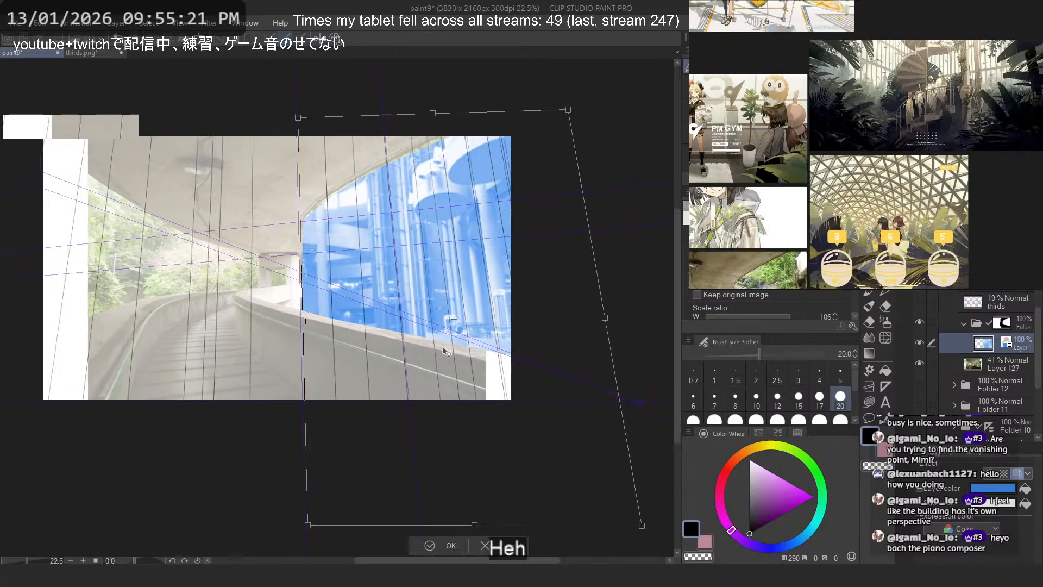
pyautogui.scroll(1, 438, 321)
pyautogui.scroll(1, 437, 335)
pyautogui.scroll(-3, 362, 186)
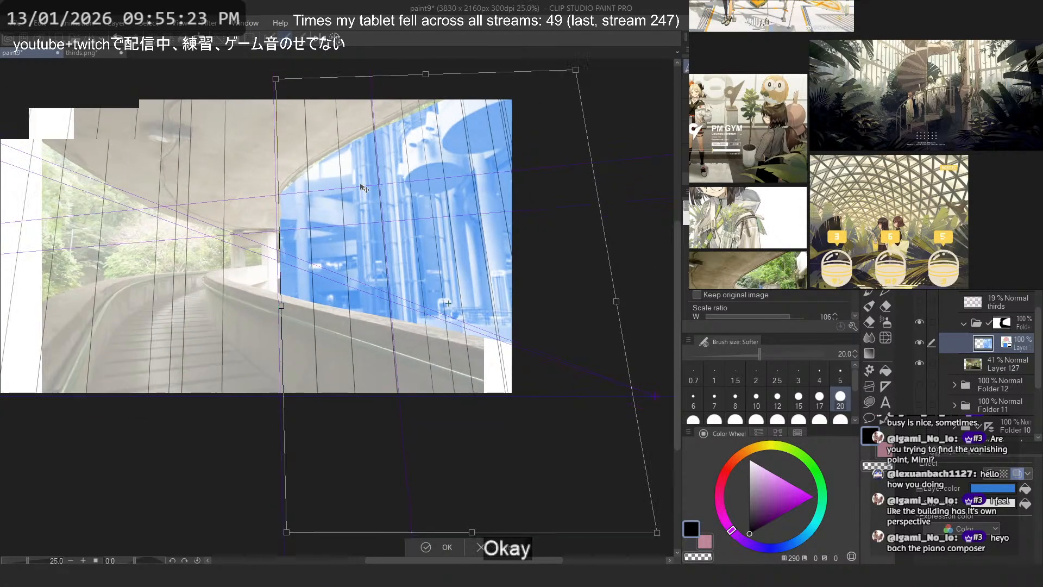
pyautogui.scroll(2, 443, 353)
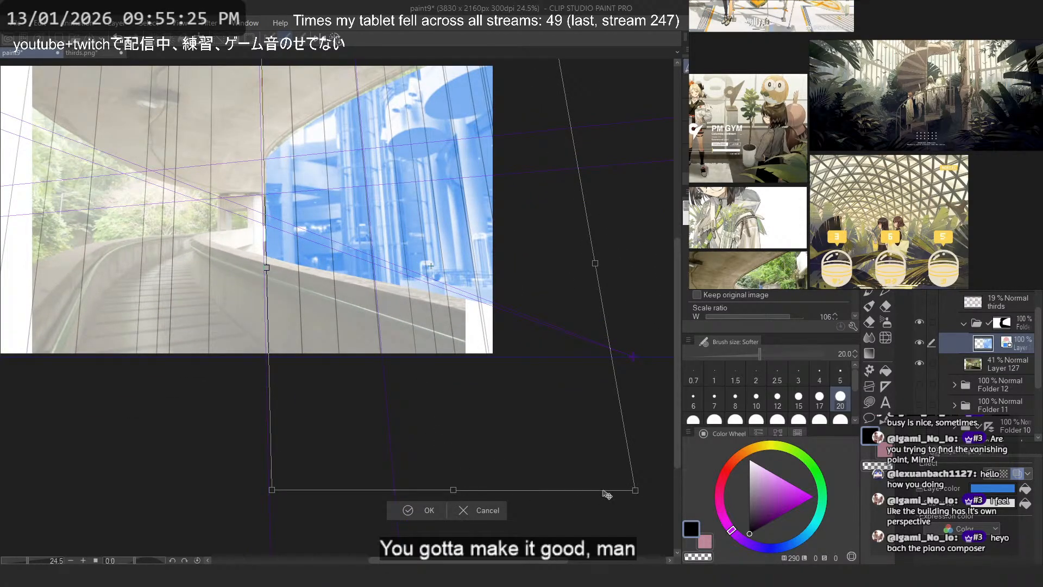
pyautogui.moveTo(640, 490); pyautogui.dragTo(645, 492)
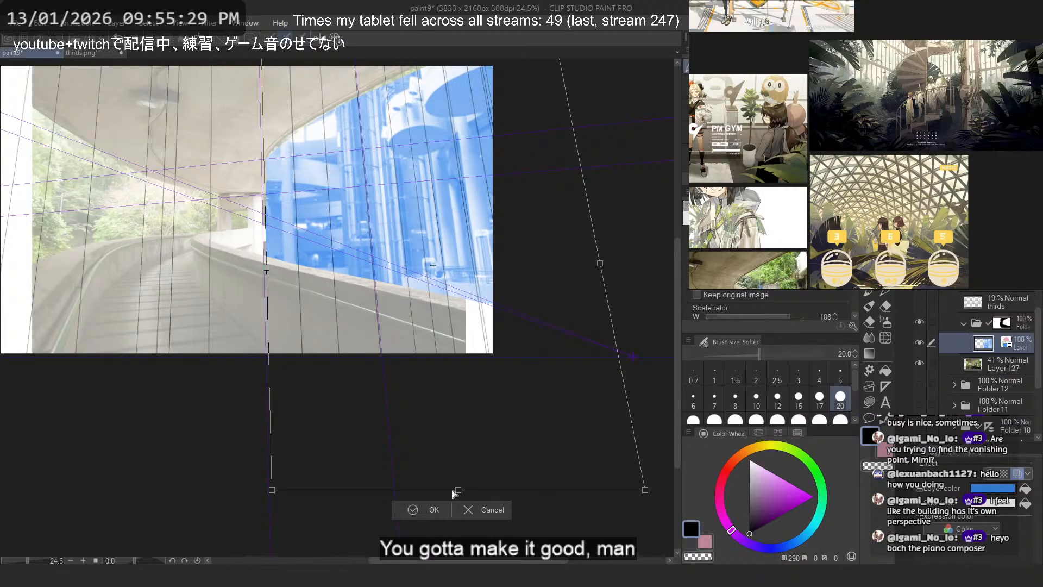
pyautogui.moveTo(458, 491); pyautogui.dragTo(462, 506)
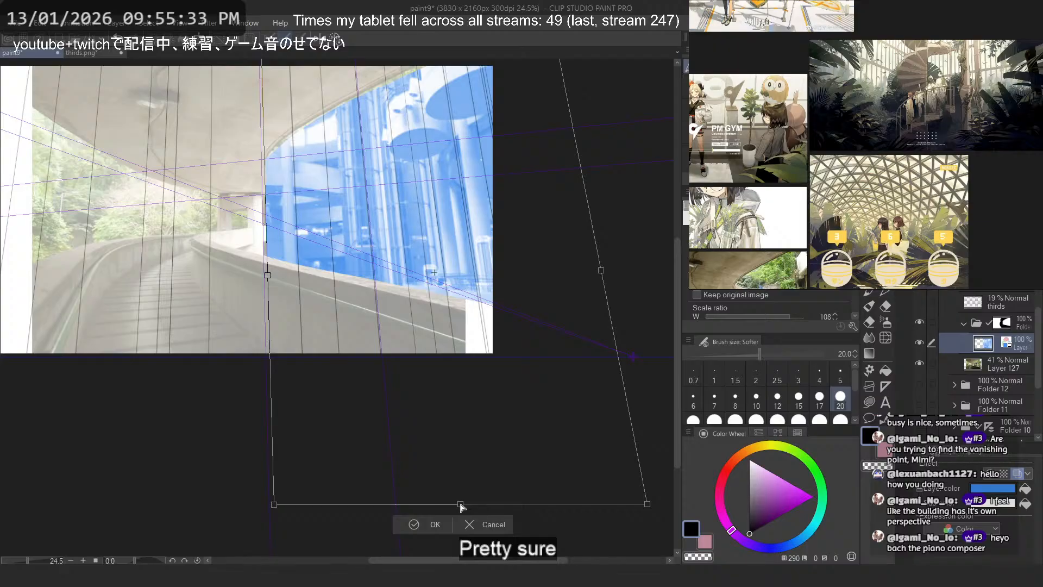
pyautogui.scroll(-2, 462, 507)
pyautogui.scroll(2, 477, 202)
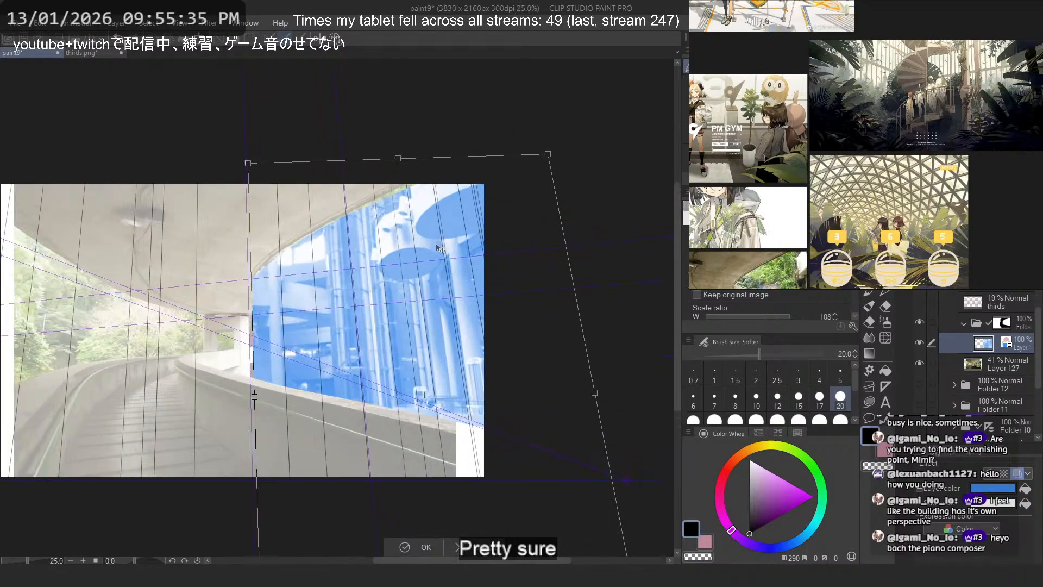
pyautogui.moveTo(396, 160); pyautogui.dragTo(396, 151)
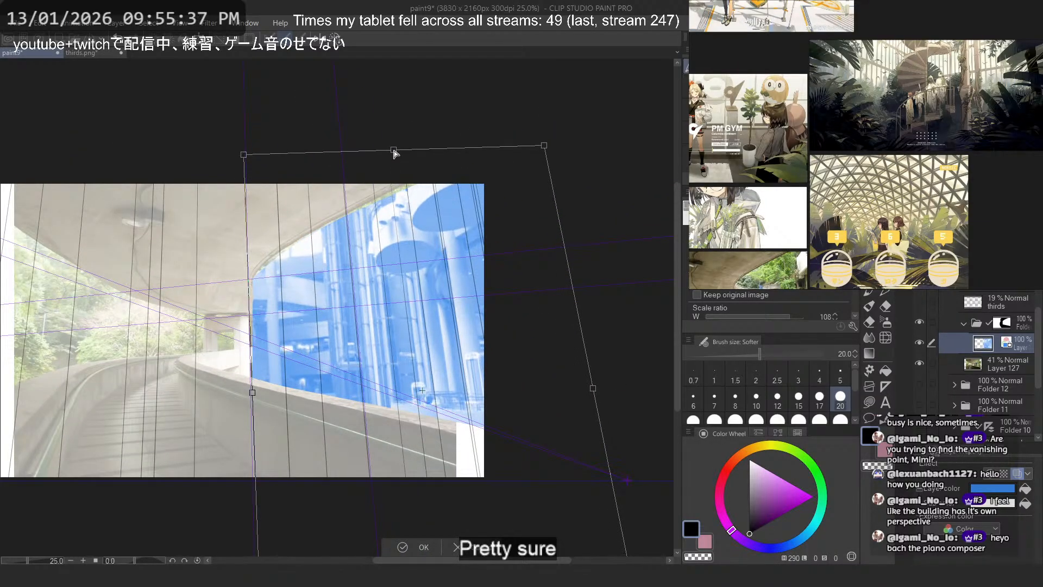
pyautogui.hotkey('ctrl', 'z')
# - Adjust the atrium frame's bottom edge, move the whole photo down, and nudge its upper right corner slightly inward to match the vertical lines
pyautogui.scroll(-3, 392, 163)
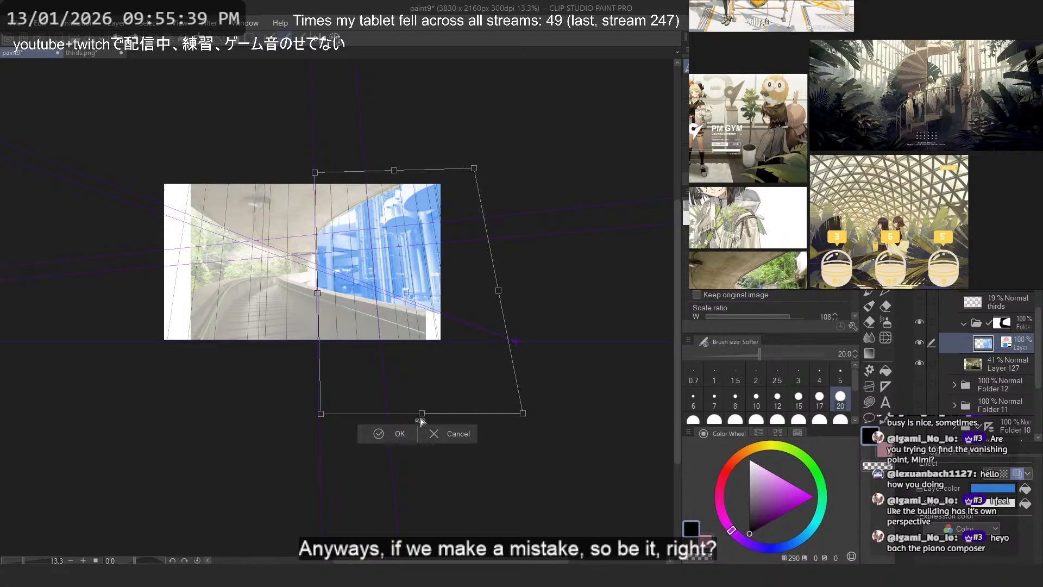
pyautogui.moveTo(422, 411); pyautogui.dragTo(424, 409)
pyautogui.scroll(3, 400, 314)
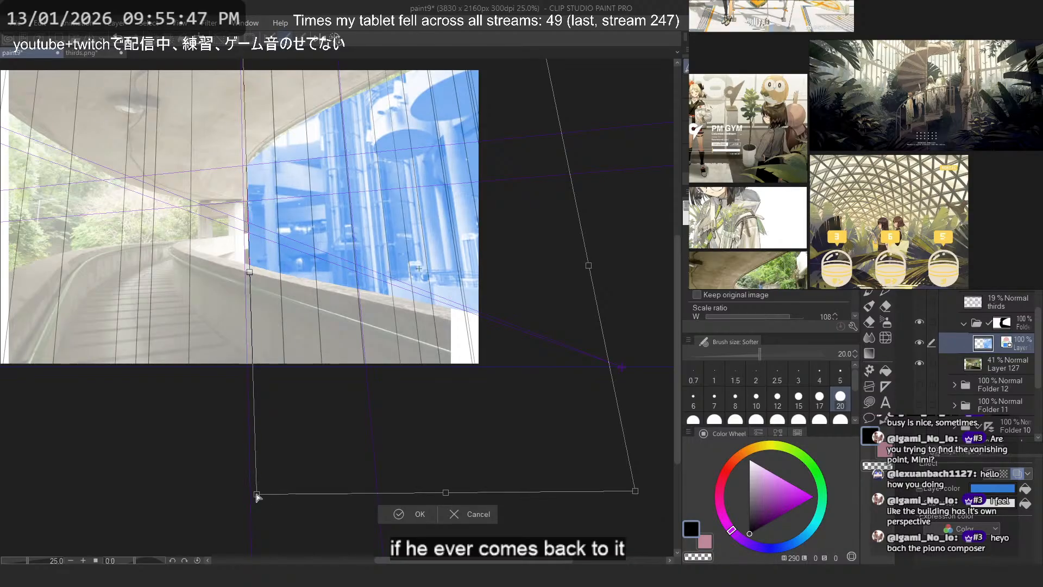
pyautogui.moveTo(386, 373); pyautogui.dragTo(391, 398)
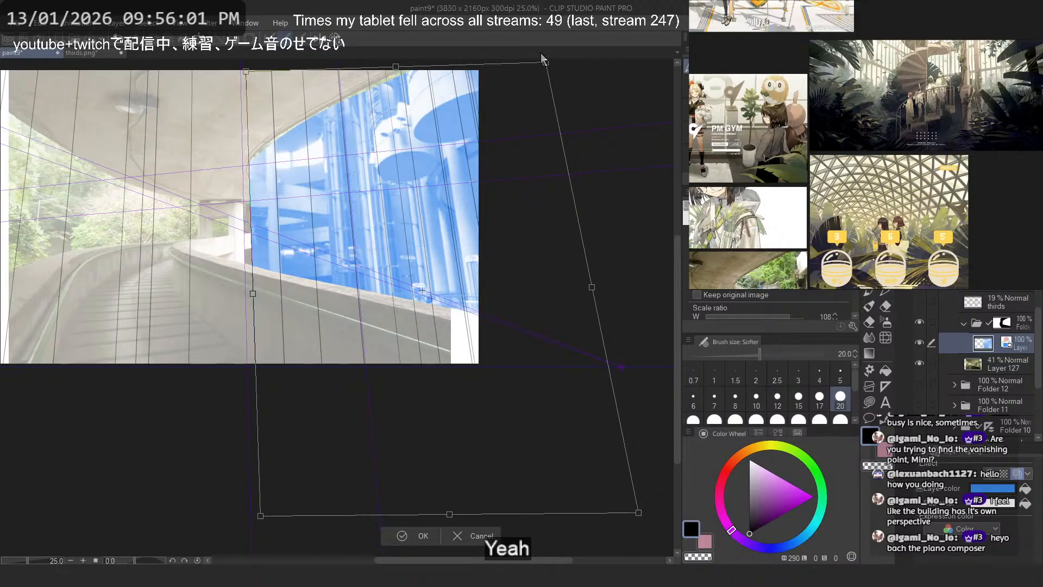
pyautogui.moveTo(545, 62); pyautogui.dragTo(545, 66)
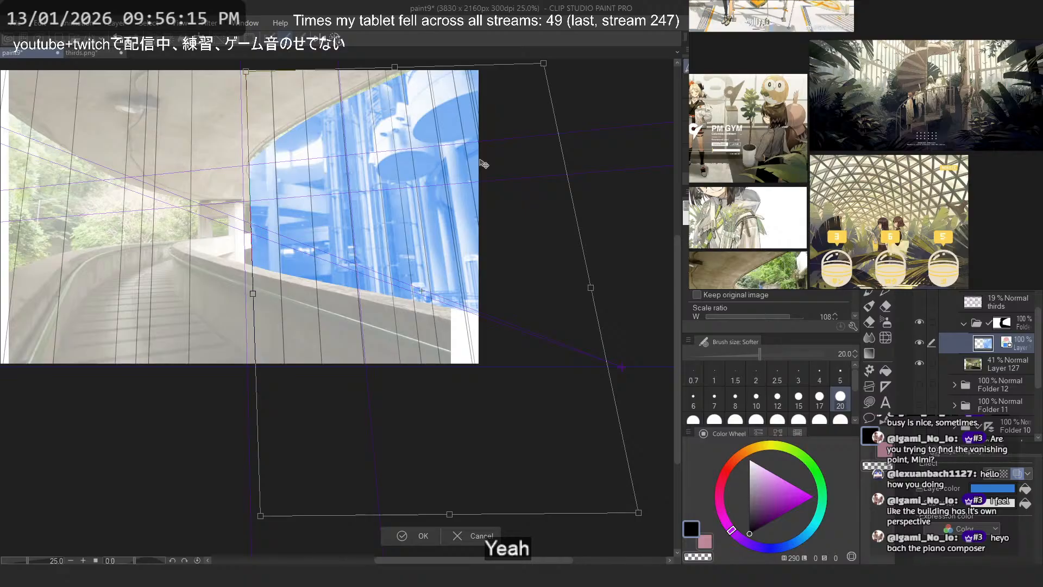
# - Apply the free transform and set the atrium layer's opacity to 68%
pyautogui.press('Return')
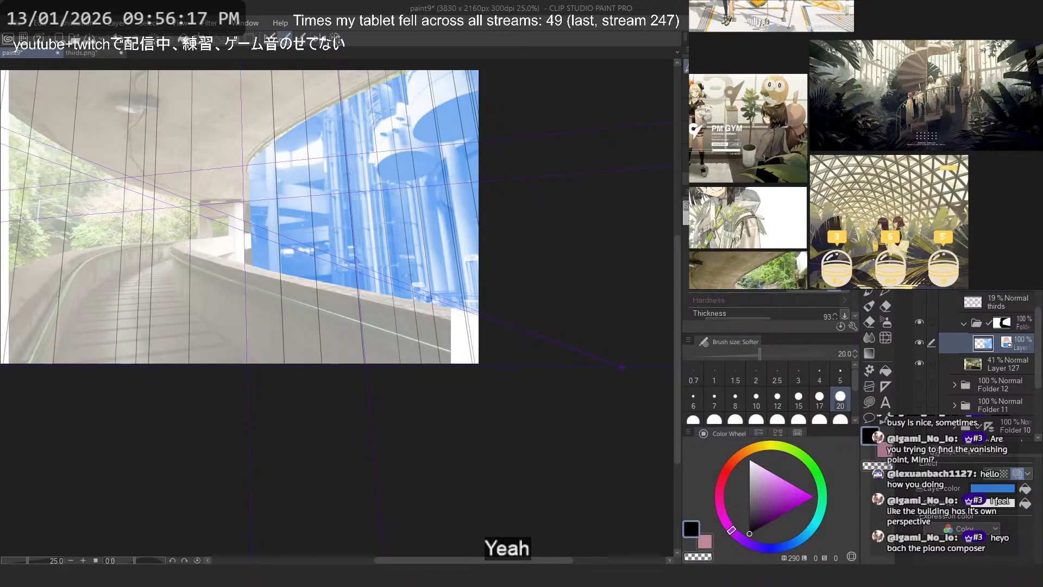
pyautogui.moveTo(1019, 271)
pyautogui.mouseDown()
pyautogui.moveTo(973, 272)
pyautogui.moveTo(1004, 272)
pyautogui.mouseUp()
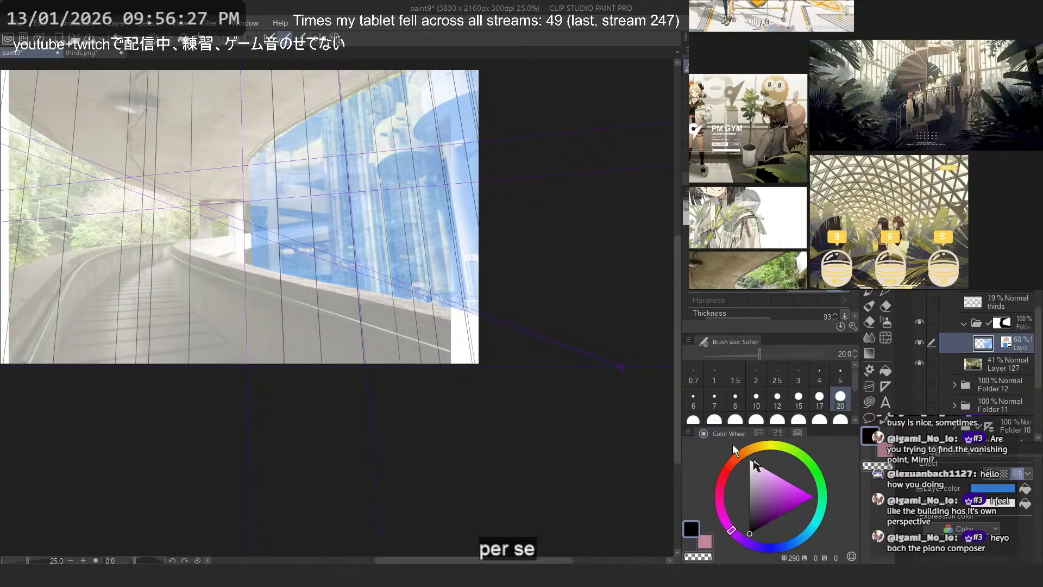
pyautogui.scroll(1, 312, 229)
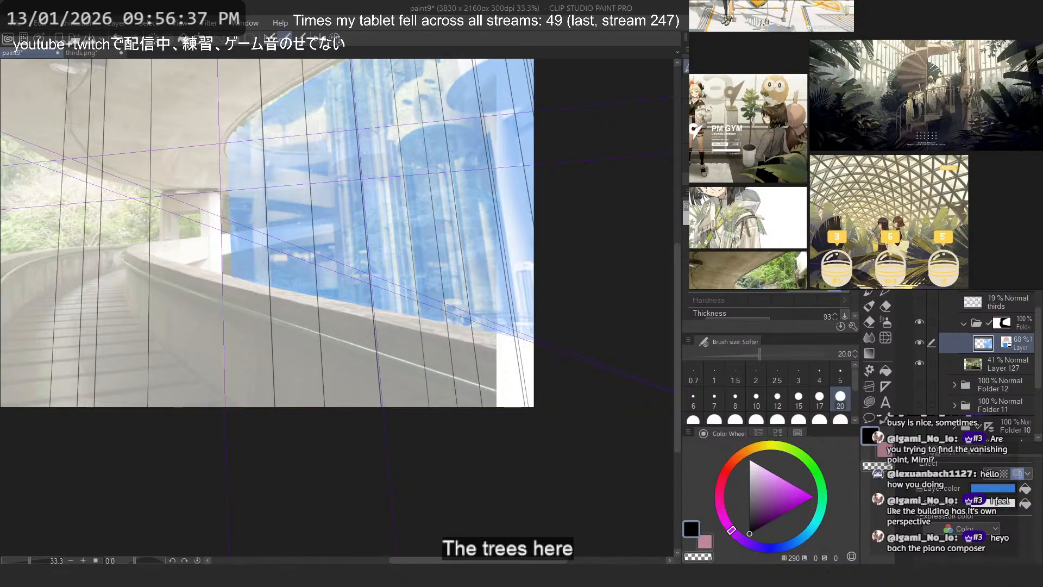
# - Examine the trees, pillars and upper ramp in the overpass reference photo and compare them with the composite
pyautogui.moveTo(742, 198)
pyautogui.mouseDown()
pyautogui.moveTo(897, 188)
pyautogui.moveTo(869, 54)
pyautogui.mouseUp()
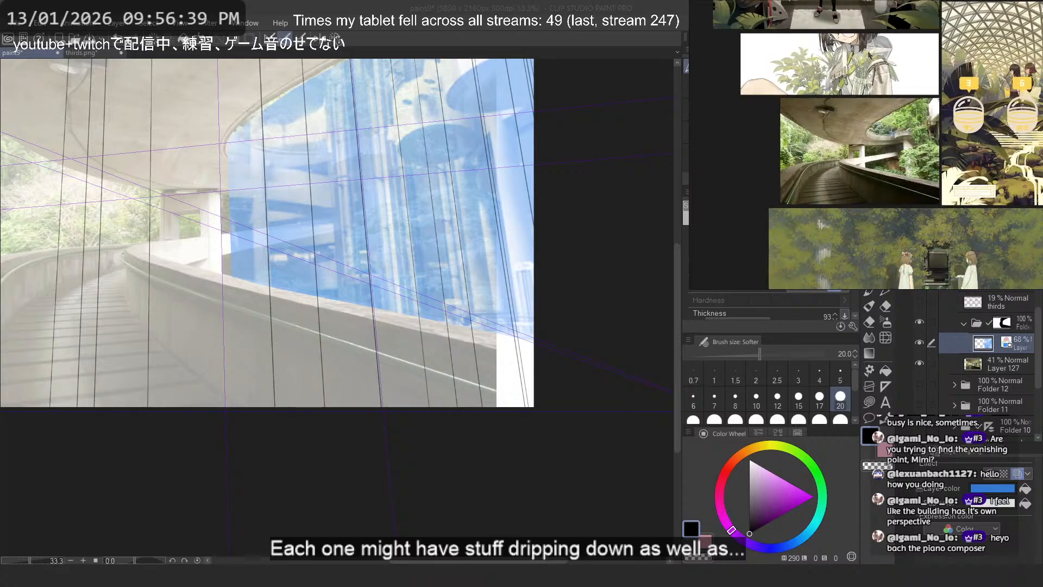
pyautogui.scroll(4, 918, 141)
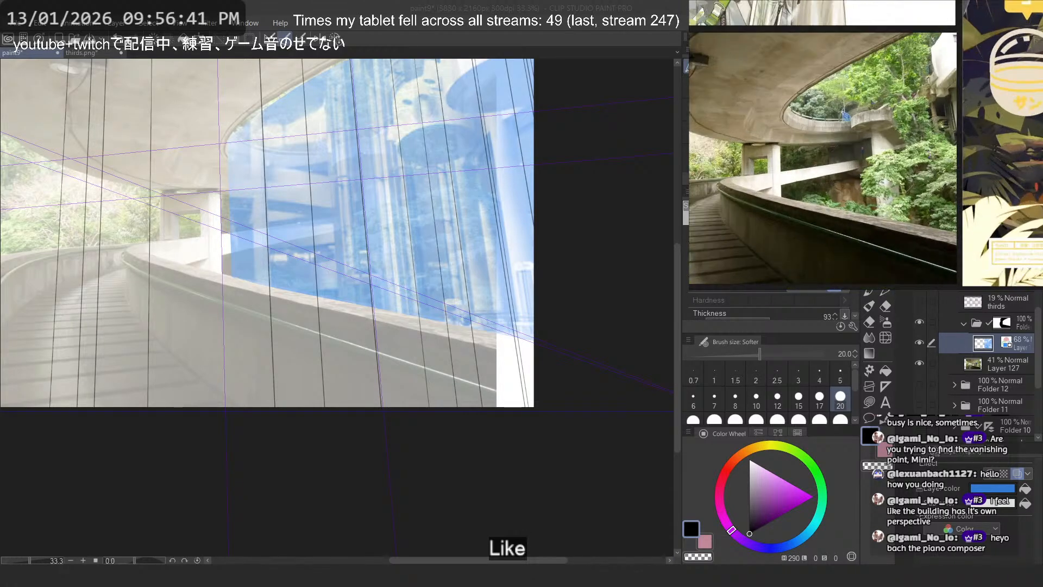
pyautogui.scroll(-2, 827, 89)
pyautogui.scroll(2, 902, 129)
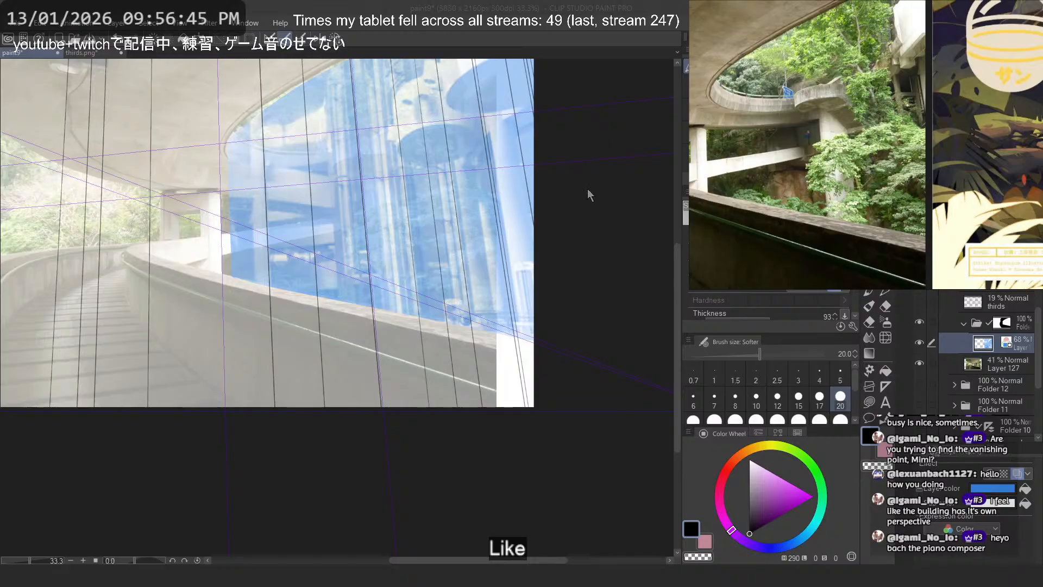
pyautogui.click(492, 29)
pyautogui.scroll(1, 327, 251)
pyautogui.scroll(-2, 457, 304)
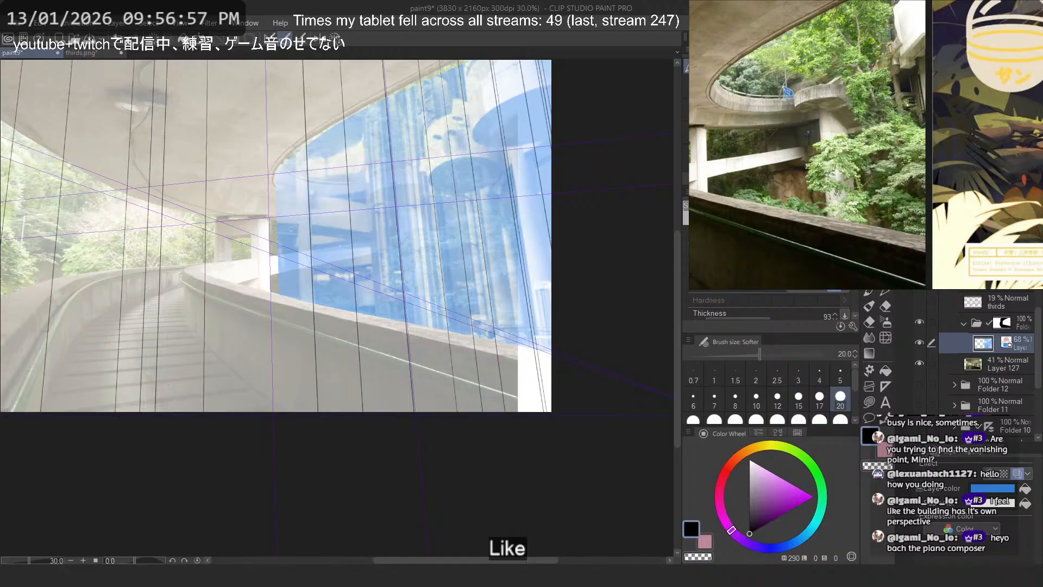
# - Hide the perspective lines and ruler, show the rough figure sketch on the walkway, and select a different layer above the atrium photo
pyautogui.scroll(-2, 503, 268)
pyautogui.moveTo(354, 243); pyautogui.dragTo(384, 267)
pyautogui.scroll(1, 385, 269)
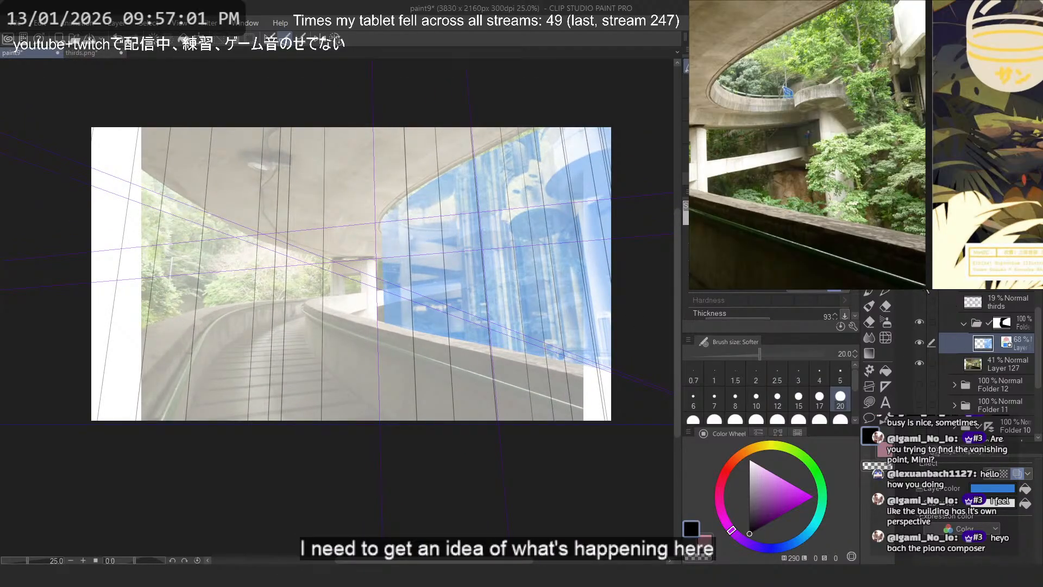
pyautogui.click(921, 282)
pyautogui.click(920, 261)
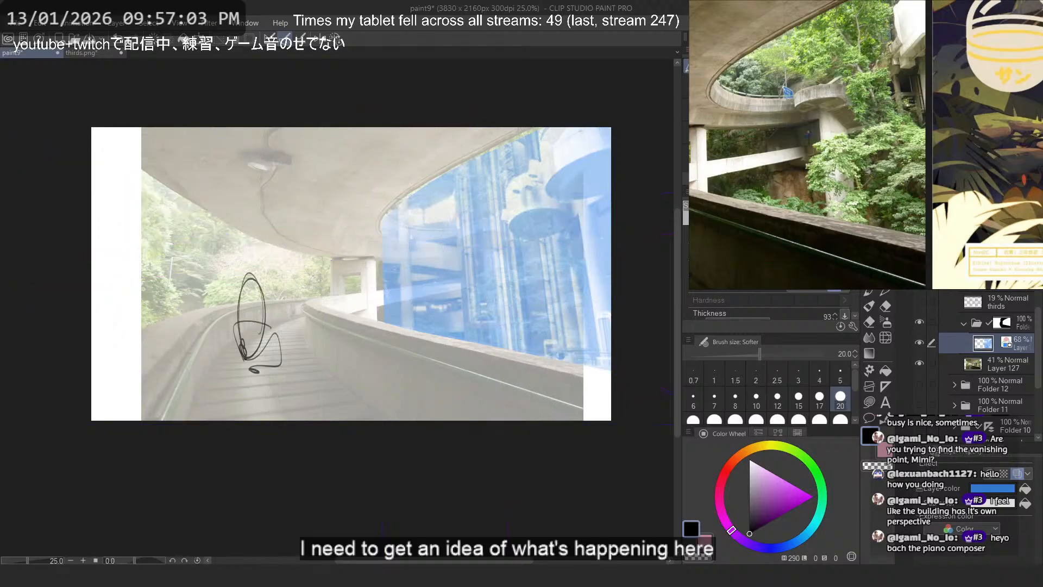
pyautogui.click(1005, 281)
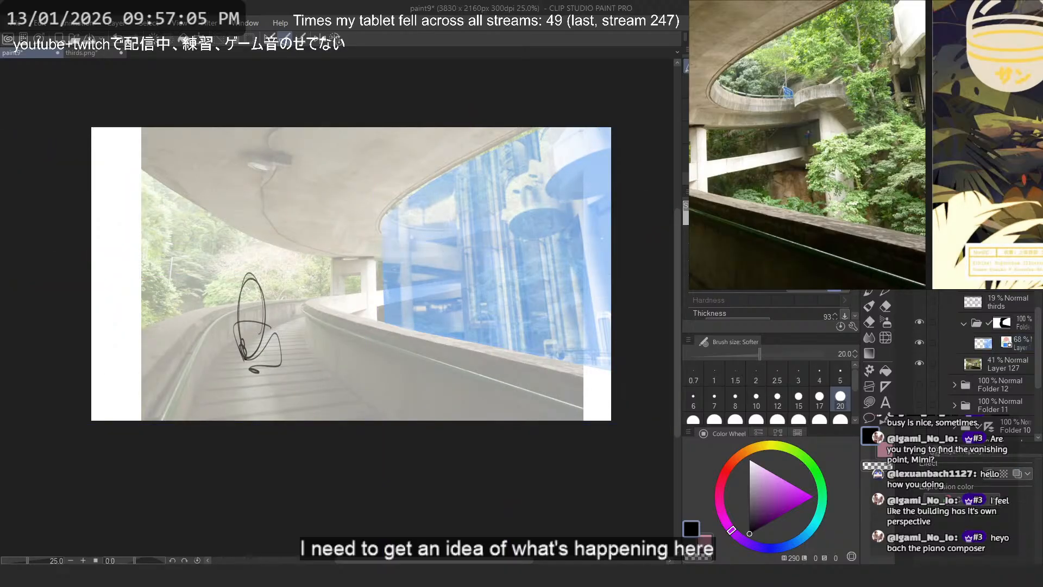
# - Add a new layer above the thirds layer for the background lines and hide the rough figure sketch
pyautogui.scroll(-9, 836, 123)
pyautogui.scroll(2, 805, 141)
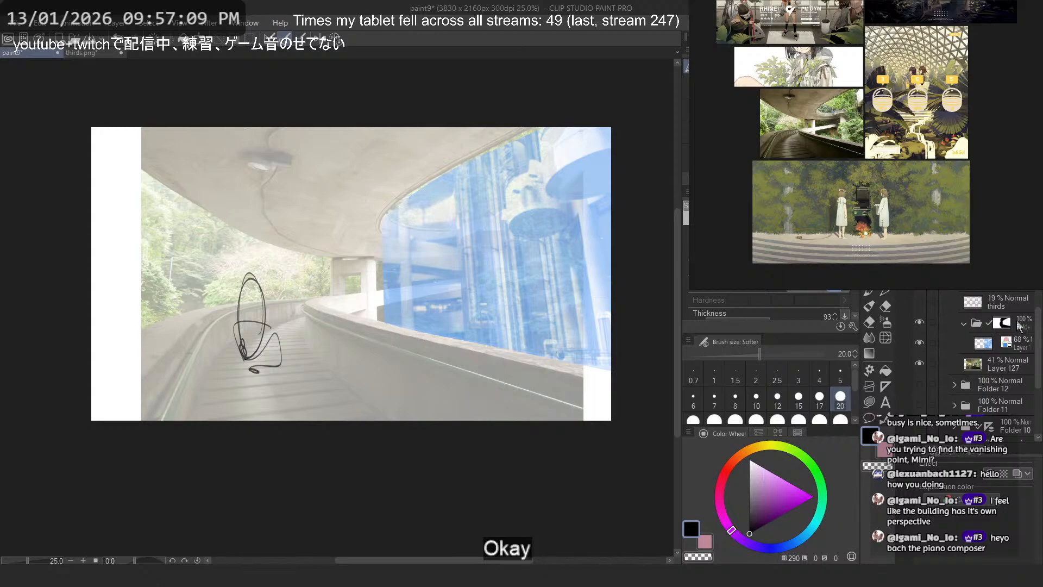
pyautogui.hotkey('ctrl', 'shift', 'n')
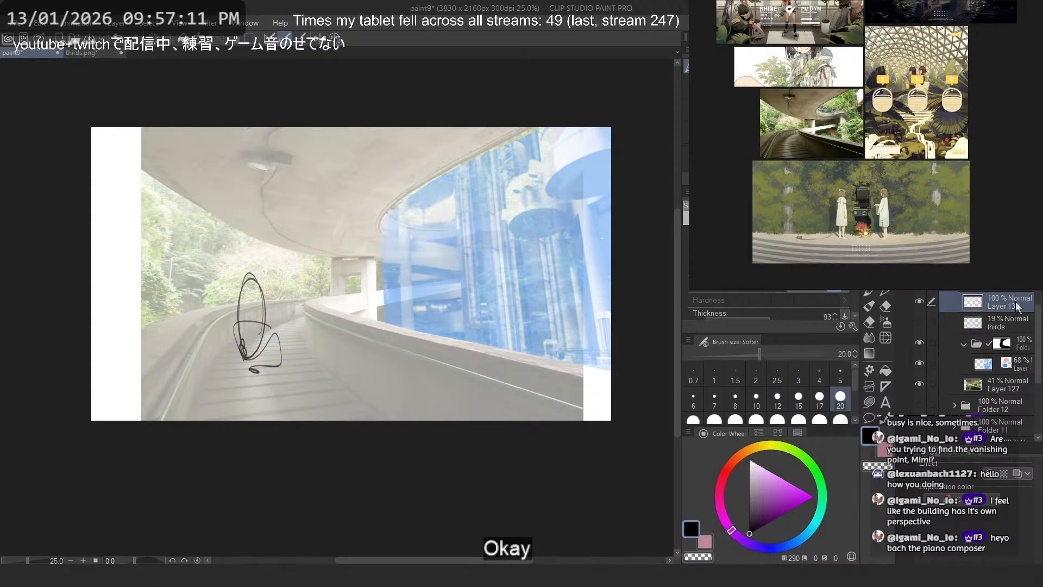
pyautogui.scroll(1, 469, 330)
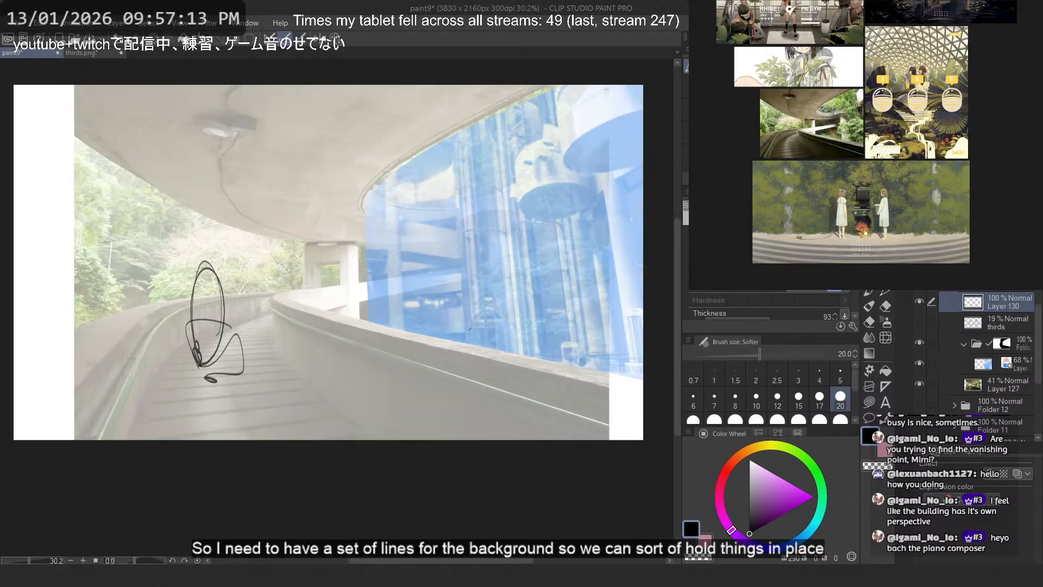
pyautogui.hotkey('ctrl', 'z')
pyautogui.scroll(1, 451, 330)
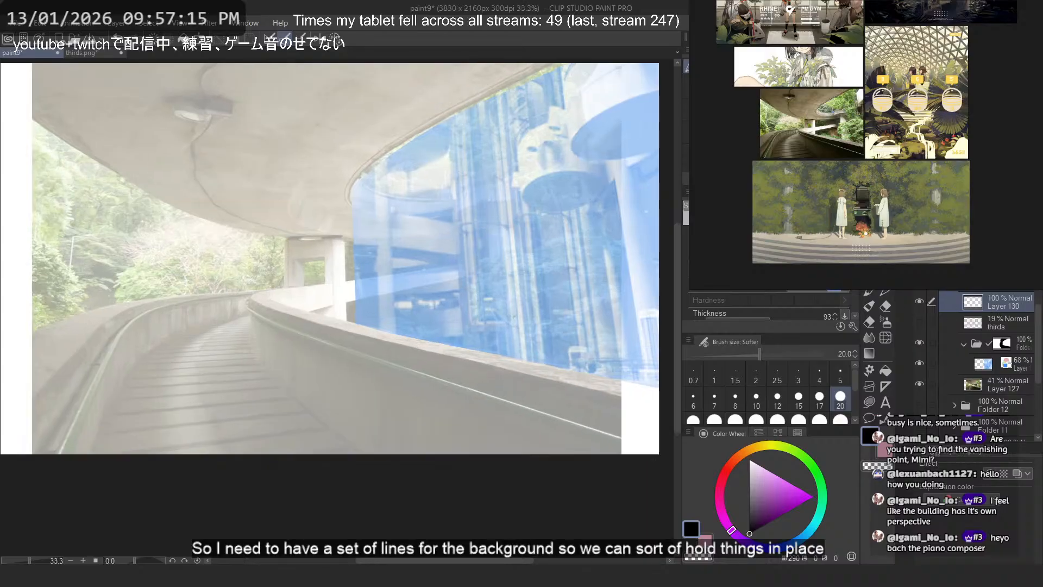
# - Trace the curved wall's inner top edge from its far corner, erasing the stray end, and set the brush size to 15
pyautogui.scroll(2, 264, 312)
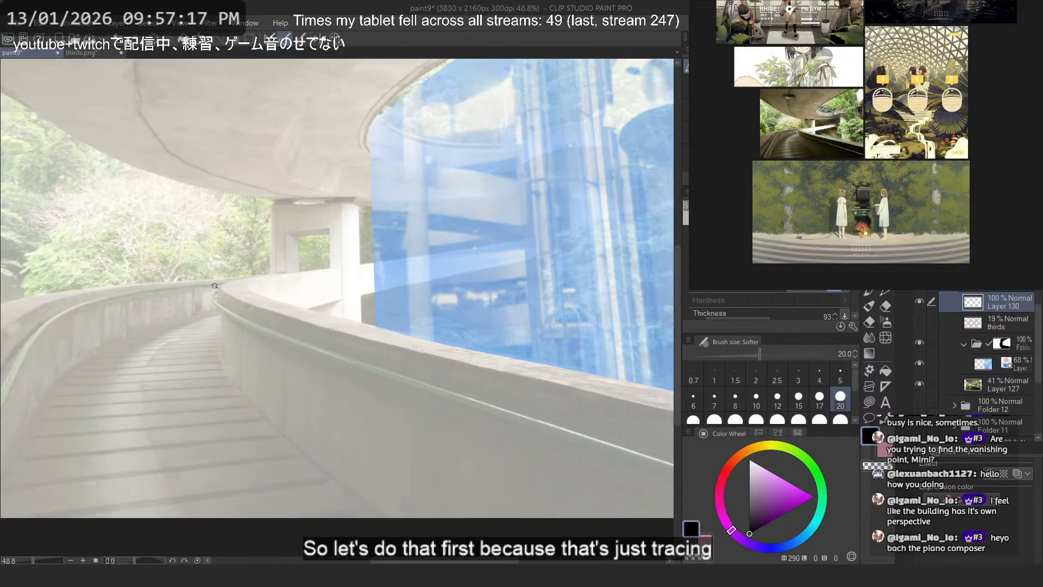
pyautogui.moveTo(216, 285); pyautogui.dragTo(577, 400)
pyautogui.scroll(-2, 127, 313)
pyautogui.scroll(3, 438, 346)
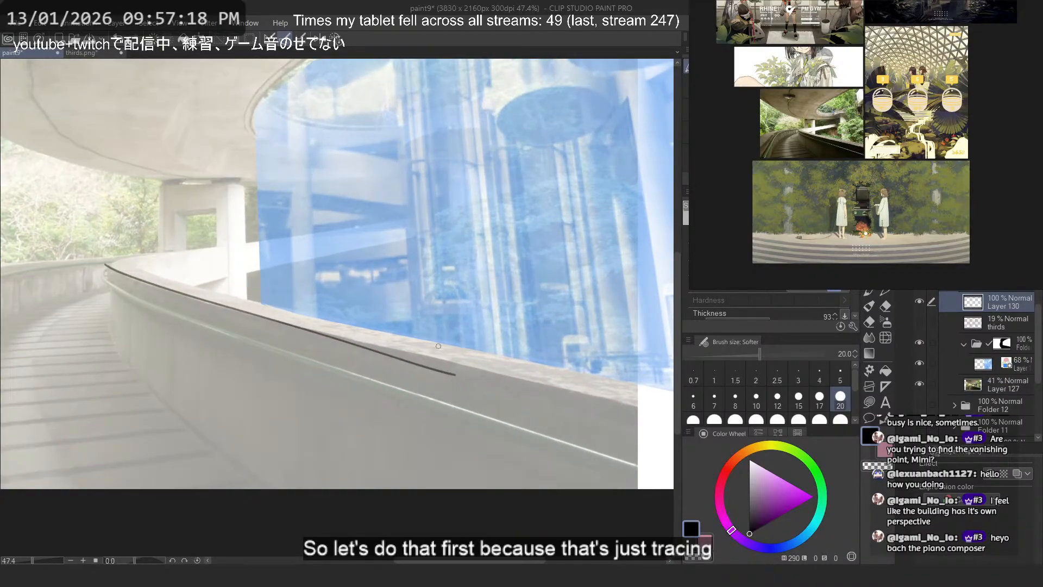
pyautogui.click(753, 419)
pyautogui.moveTo(278, 327); pyautogui.dragTo(429, 368)
pyautogui.click(799, 400)
pyautogui.press('c')
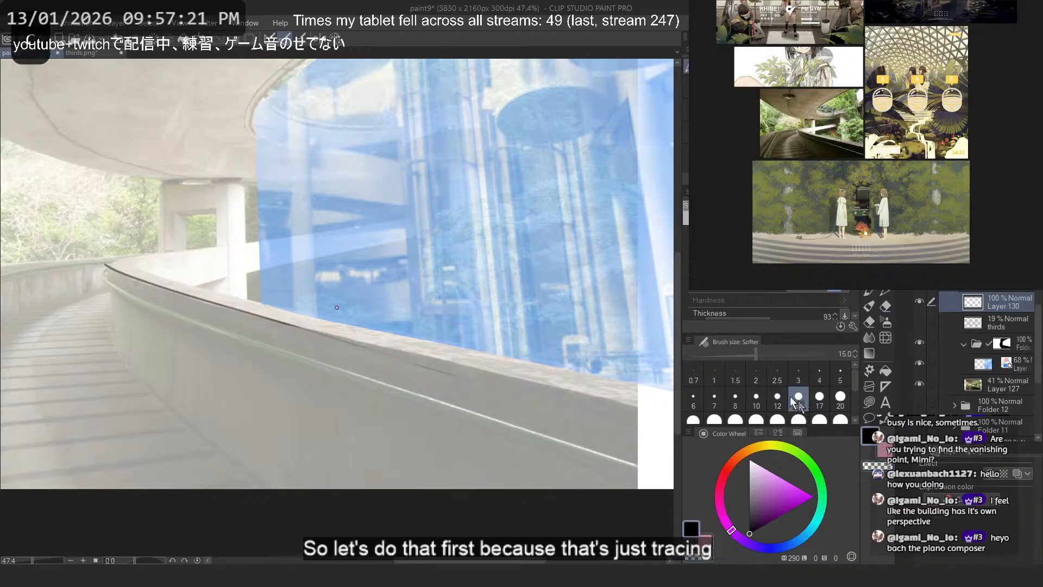
# - Try to extend the inner top edge line along the near part of the wall to the canvas border in one smooth stroke
pyautogui.moveTo(291, 321)
pyautogui.mouseDown()
pyautogui.moveTo(661, 417)
pyautogui.moveTo(560, 389)
pyautogui.mouseUp()
pyautogui.hotkey('ctrl', 'z')
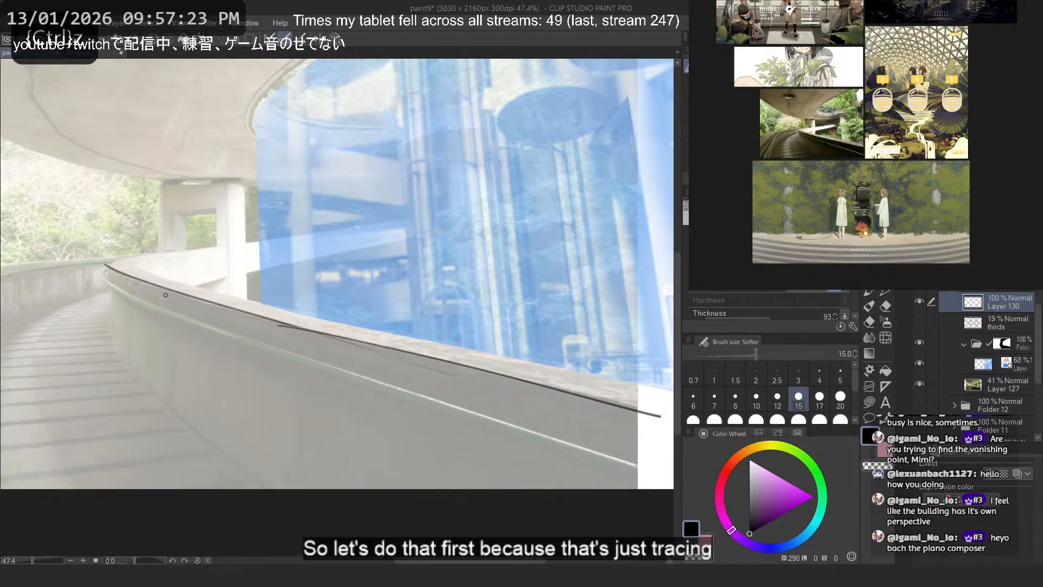
pyautogui.moveTo(166, 295); pyautogui.dragTo(206, 199)
pyautogui.moveTo(359, 175)
pyautogui.mouseDown()
pyautogui.moveTo(291, 182)
pyautogui.moveTo(203, 285)
pyautogui.moveTo(247, 397)
pyautogui.moveTo(353, 418)
pyautogui.moveTo(408, 386)
pyautogui.mouseUp()
pyautogui.keyDown('ctrl'); pyautogui.click(329, 327); pyautogui.keyUp('ctrl')
pyautogui.moveTo(300, 351); pyautogui.dragTo(281, 315)
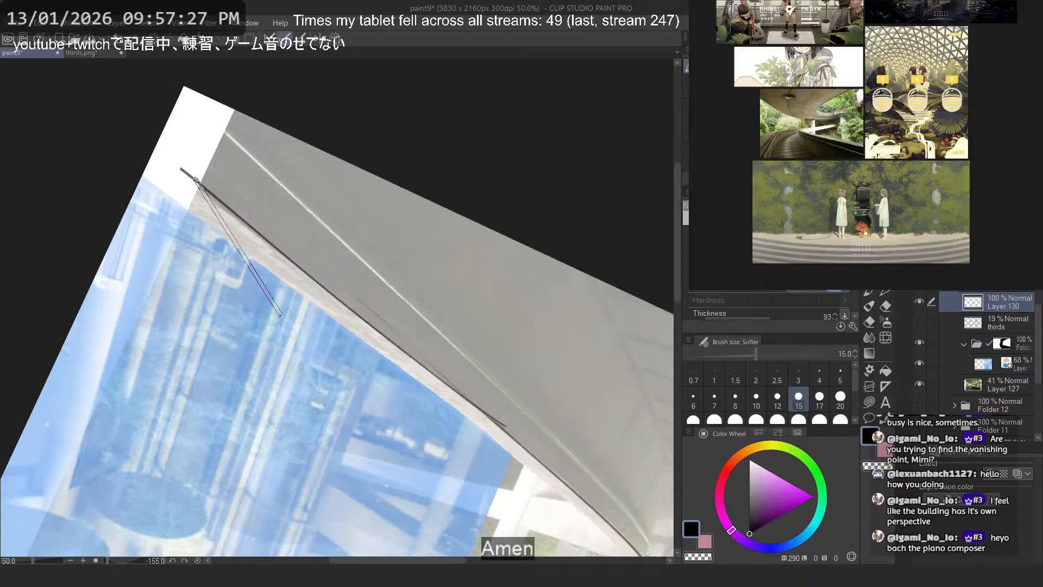
pyautogui.hotkey('ctrl', 'z')
pyautogui.moveTo(150, 159)
pyautogui.mouseDown()
pyautogui.moveTo(483, 434)
pyautogui.moveTo(568, 490)
pyautogui.mouseUp()
pyautogui.hotkey('ctrl', 'z')
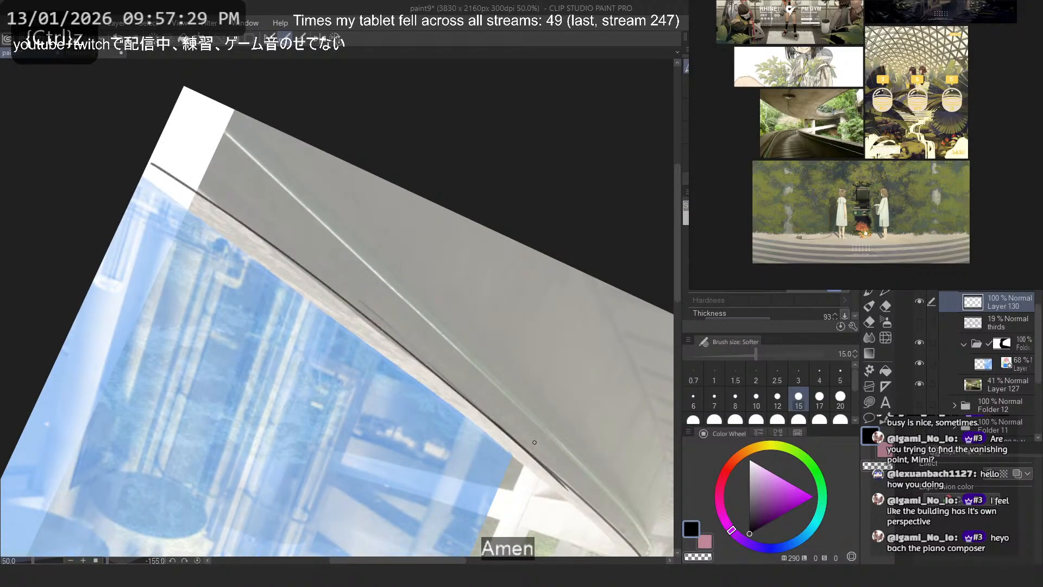
pyautogui.hotkey('ctrl', 'z')
pyautogui.moveTo(148, 159)
pyautogui.mouseDown()
pyautogui.moveTo(547, 477)
pyautogui.moveTo(212, 190)
pyautogui.moveTo(559, 486)
pyautogui.mouseUp()
pyautogui.hotkey('ctrl', 'z')
pyautogui.hotkey('ctrl', 'z')
pyautogui.hotkey('ctrl', 'z')
pyautogui.hotkey('ctrl', 'z')
pyautogui.hotkey('ctrl', 'z')
pyautogui.moveTo(152, 154); pyautogui.dragTo(539, 467)
pyautogui.hotkey('ctrl', 'z')
pyautogui.moveTo(163, 158); pyautogui.dragTo(564, 484)
pyautogui.hotkey('ctrl', 'z')
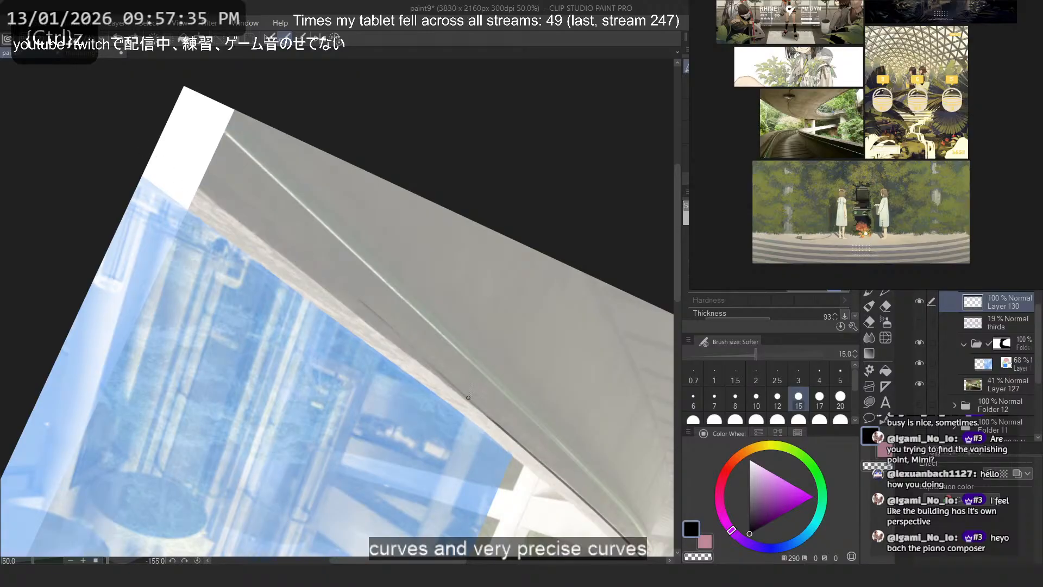
pyautogui.moveTo(152, 154); pyautogui.dragTo(545, 471)
pyautogui.hotkey('ctrl', 'z')
# - Extend the wall's inner top edge line past the photo to the canvas border
pyautogui.click(320, 41)
pyautogui.scroll(-3, 405, 362)
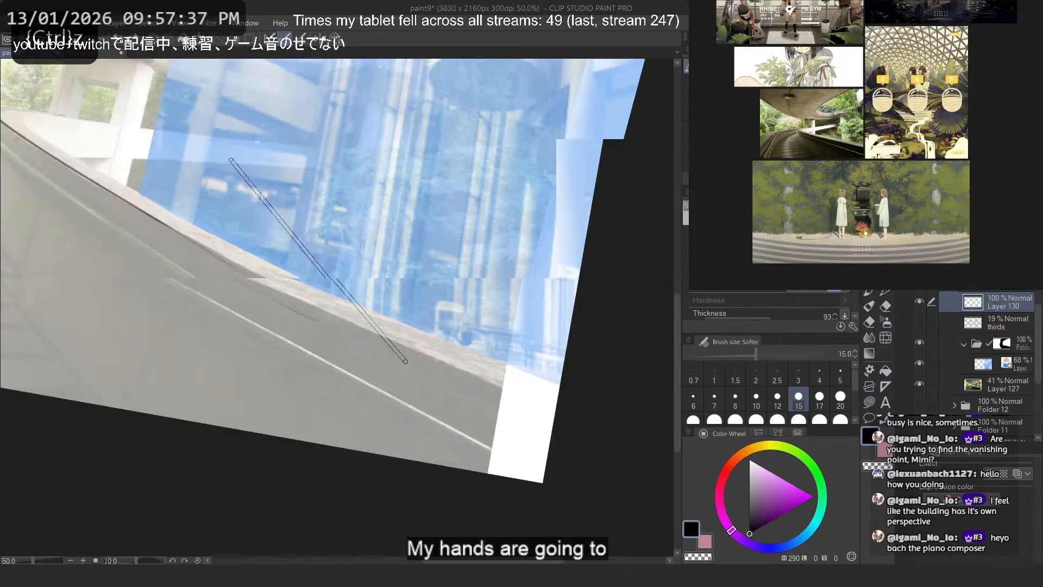
pyautogui.scroll(-2, 231, 160)
pyautogui.moveTo(169, 210); pyautogui.dragTo(502, 428)
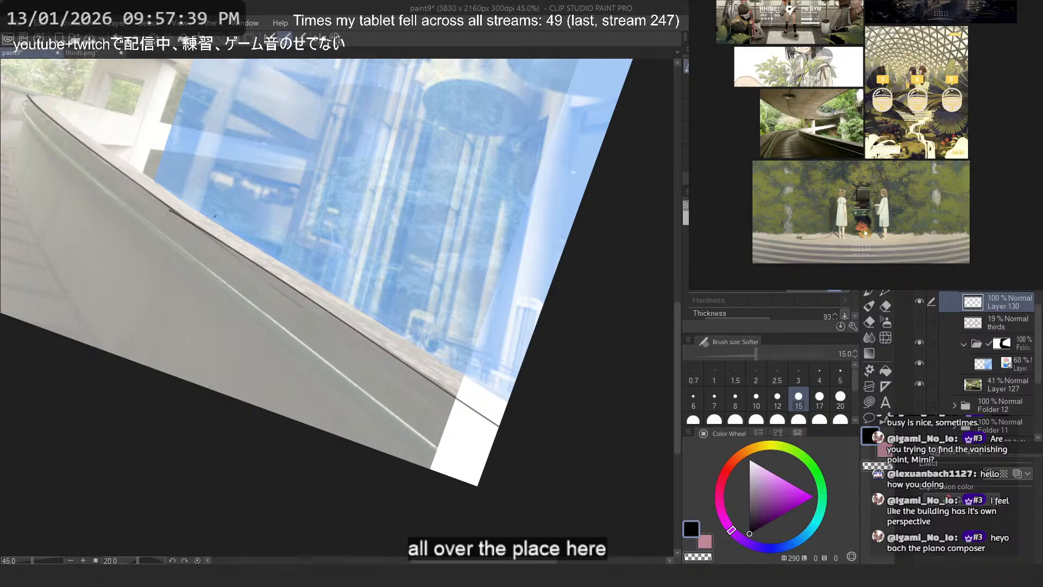
# - Trace the outer edge of the wall's top beside the atrium and extend it to the canvas border
pyautogui.moveTo(144, 177); pyautogui.dragTo(508, 407)
pyautogui.moveTo(194, 207); pyautogui.dragTo(509, 402)
pyautogui.hotkey('ctrl', 'z')
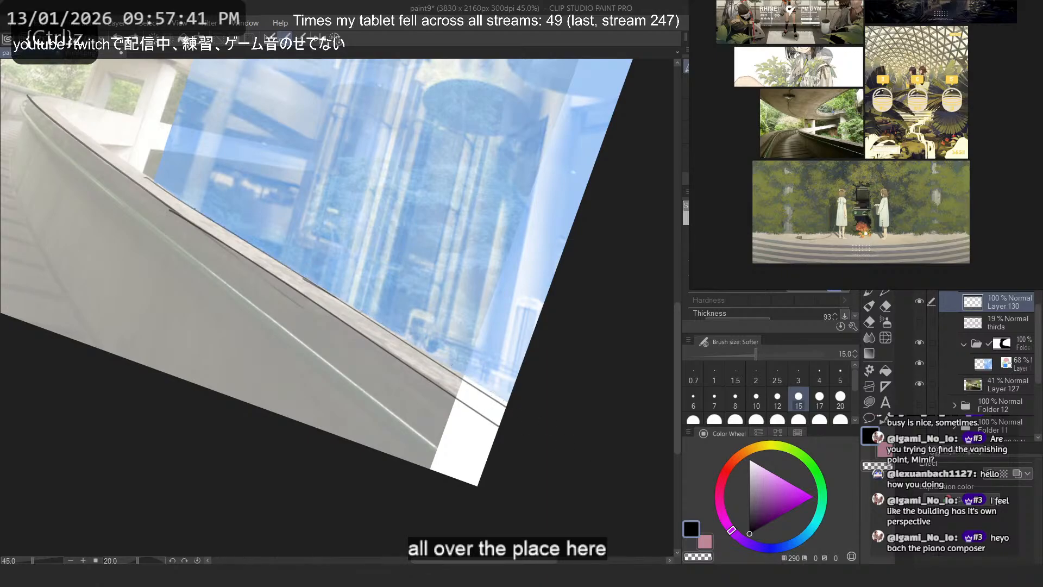
pyautogui.moveTo(337, 298); pyautogui.dragTo(509, 403)
# - Trace the rounded far end of the wall top's outer edge, near the overpass pillar
pyautogui.moveTo(98, 201); pyautogui.dragTo(332, 333)
pyautogui.scroll(3, 276, 250)
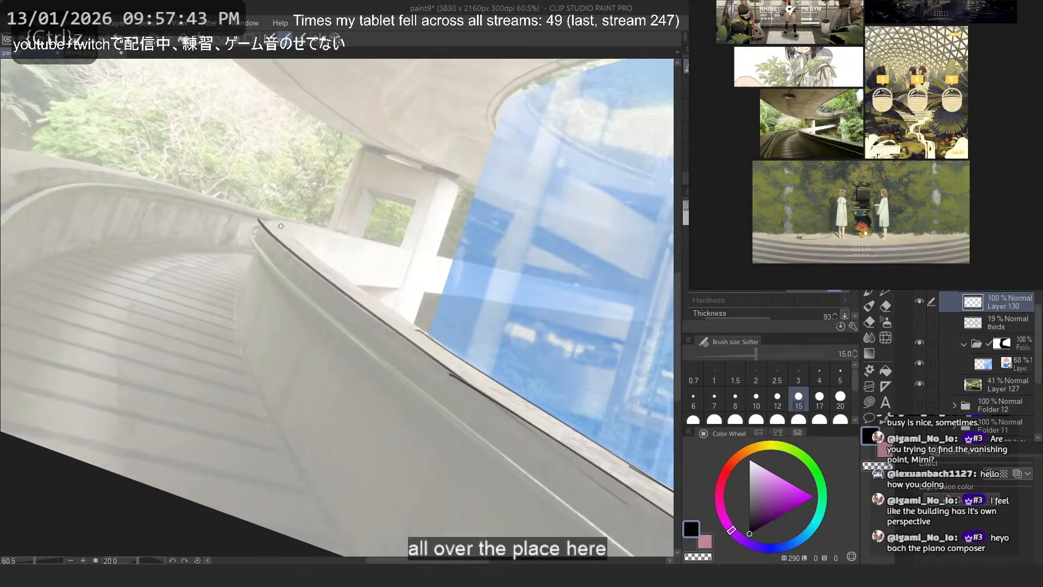
pyautogui.moveTo(292, 234)
pyautogui.mouseDown()
pyautogui.moveTo(353, 278)
pyautogui.moveTo(301, 249)
pyautogui.moveTo(474, 370)
pyautogui.moveTo(296, 244)
pyautogui.moveTo(453, 351)
pyautogui.mouseUp()
pyautogui.hotkey('ctrl', 'z')
pyautogui.hotkey('ctrl', 'z')
pyautogui.hotkey('ctrl', 'z')
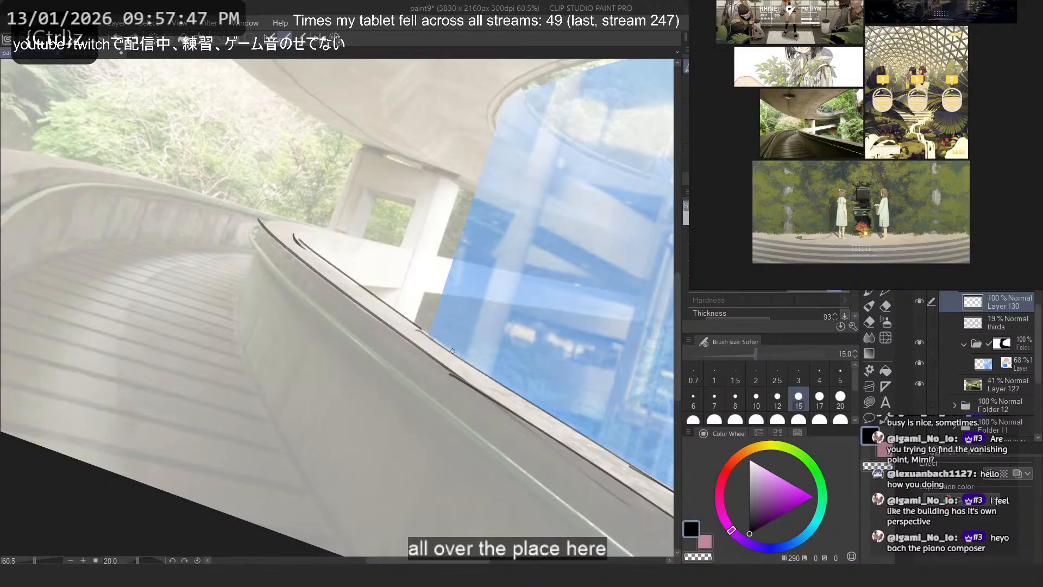
pyautogui.hotkey('ctrl', 'z')
pyautogui.moveTo(296, 238); pyautogui.dragTo(492, 379)
pyautogui.moveTo(297, 242); pyautogui.dragTo(520, 399)
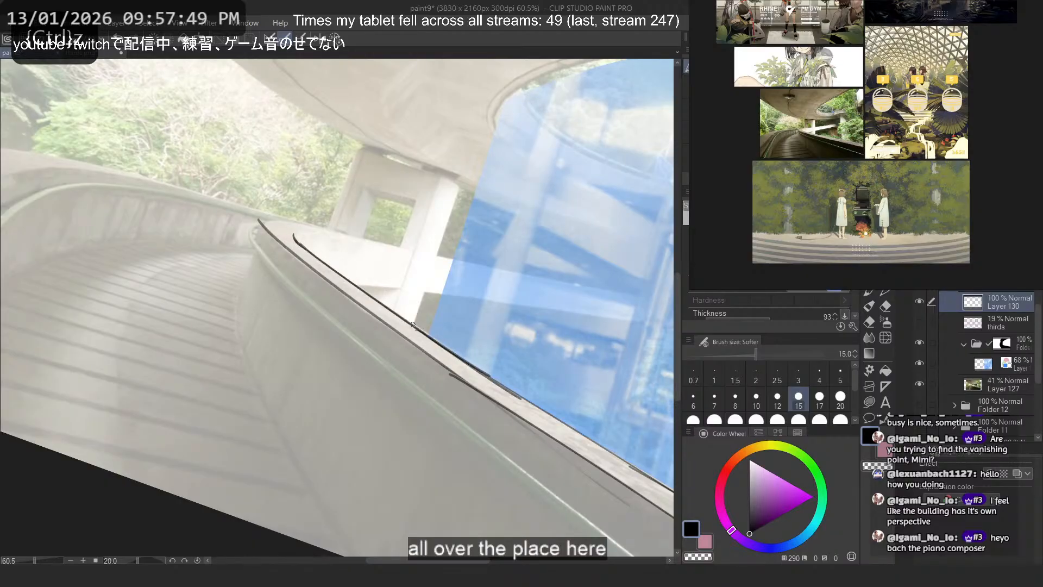
pyautogui.hotkey('ctrl', 'z')
pyautogui.hotkey('ctrl', 'z')
pyautogui.moveTo(301, 244)
pyautogui.mouseDown()
pyautogui.moveTo(515, 393)
pyautogui.moveTo(498, 381)
pyautogui.mouseUp()
pyautogui.hotkey('ctrl', 'z')
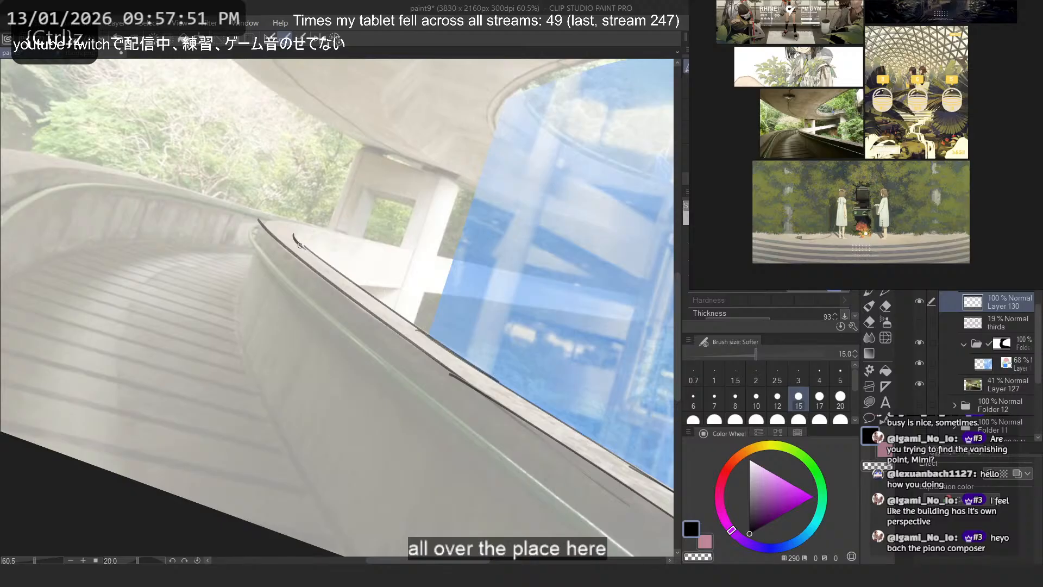
# - Try to connect the rounded far end with the outer edge line beside the atrium
pyautogui.hotkey('ctrl', 'z')
pyautogui.moveTo(299, 245); pyautogui.dragTo(524, 402)
pyautogui.hotkey('ctrl', 'z')
pyautogui.hotkey('ctrl', 'z')
pyautogui.hotkey('ctrl', 'z')
pyautogui.moveTo(451, 347); pyautogui.dragTo(517, 392)
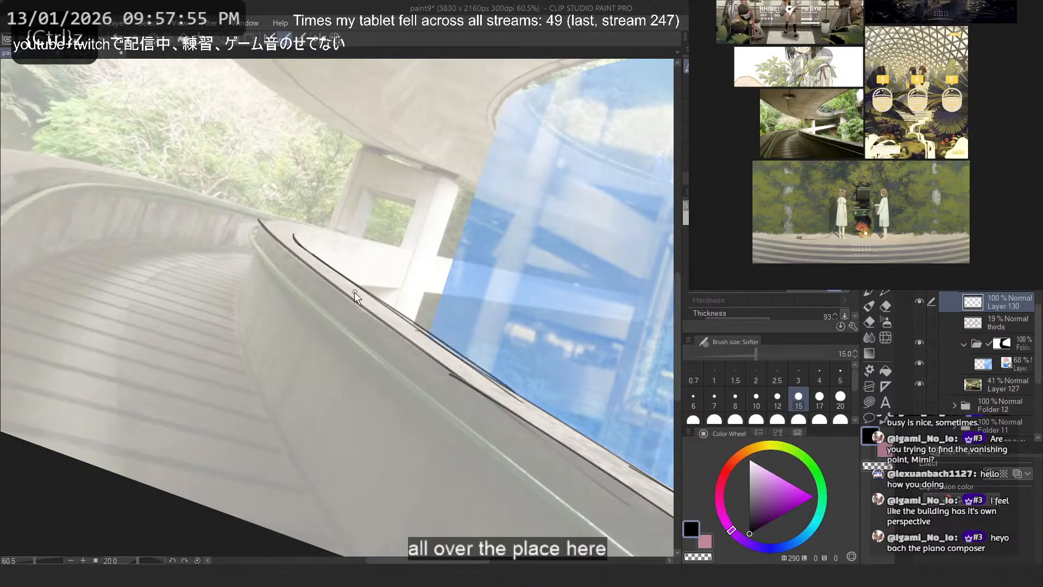
pyautogui.hotkey('ctrl', 'z')
pyautogui.hotkey('ctrl', 'z')
pyautogui.moveTo(304, 247)
pyautogui.mouseDown()
pyautogui.moveTo(462, 360)
pyautogui.moveTo(297, 245)
pyautogui.moveTo(494, 378)
pyautogui.mouseUp()
pyautogui.hotkey('ctrl', 'z')
pyautogui.hotkey('ctrl', 'z')
pyautogui.hotkey('ctrl', 'z')
# - Join the rounded far end to the outer edge line beside the atrium and reinforce the wall's far tip
pyautogui.hotkey('ctrl', 'z')
pyautogui.moveTo(303, 247); pyautogui.dragTo(509, 387)
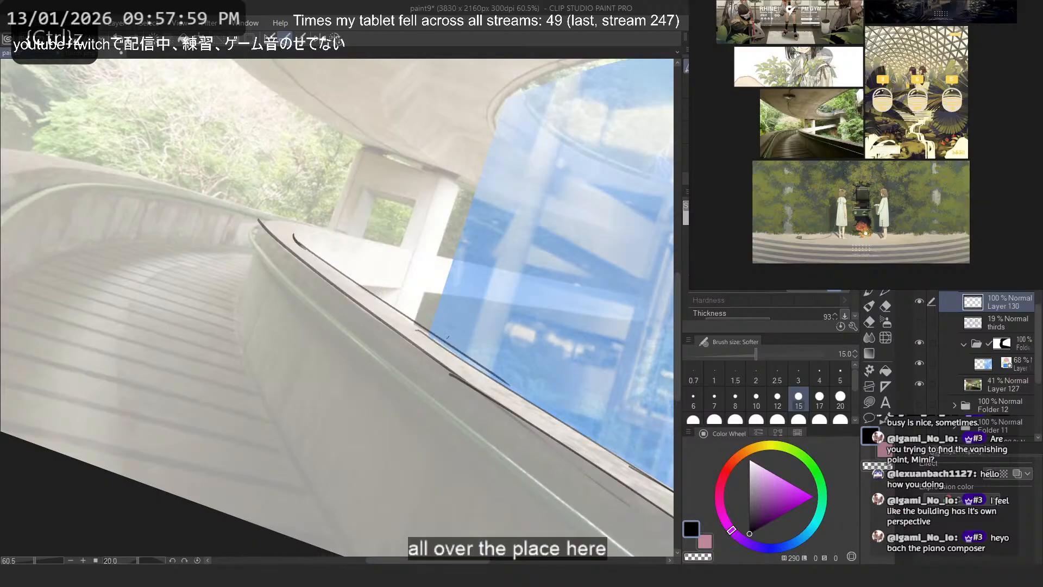
pyautogui.hotkey('ctrl', 'z')
pyautogui.moveTo(304, 247); pyautogui.dragTo(480, 368)
pyautogui.hotkey('ctrl', 'z')
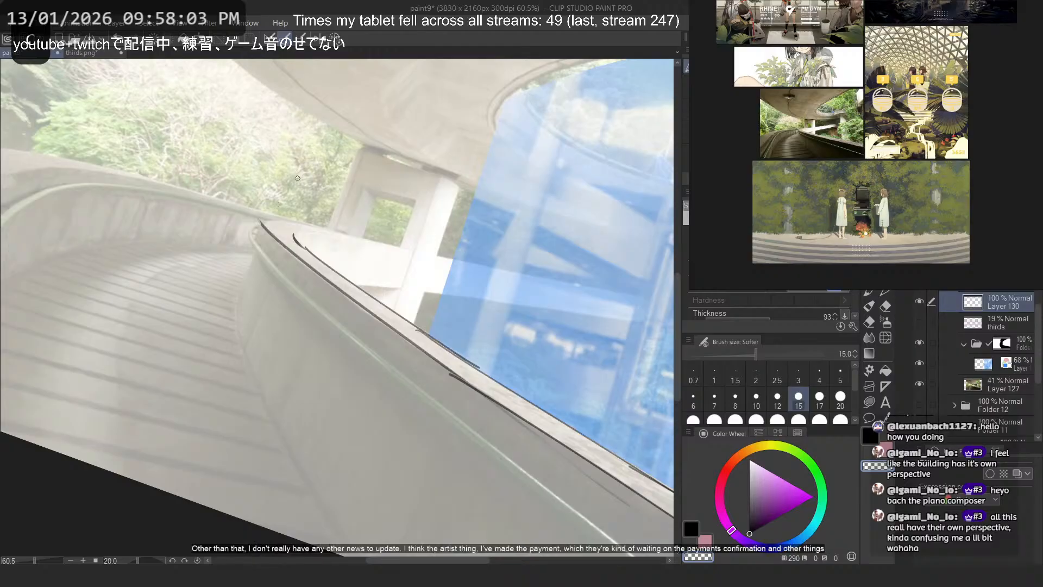
pyautogui.hotkey('ctrl', 'z')
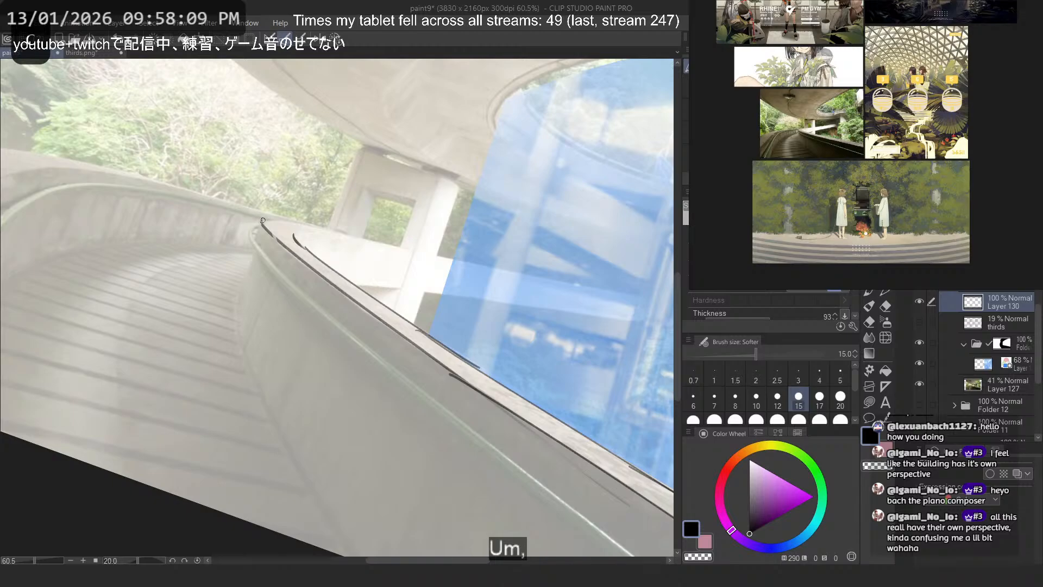
pyautogui.hotkey('ctrl', 'z')
# - Try out large sweeping curves from the walkway across the wall into the atrium to show how the ramp turns
pyautogui.moveTo(345, 288)
pyautogui.mouseDown()
pyautogui.moveTo(245, 288)
pyautogui.moveTo(279, 368)
pyautogui.moveTo(264, 375)
pyautogui.mouseUp()
pyautogui.hotkey('ctrl', 'z')
pyautogui.moveTo(405, 434)
pyautogui.mouseDown()
pyautogui.moveTo(546, 316)
pyautogui.moveTo(436, 251)
pyautogui.moveTo(430, 273)
pyautogui.mouseUp()
pyautogui.hotkey('ctrl', 'z')
pyautogui.moveTo(458, 444)
pyautogui.mouseDown()
pyautogui.moveTo(365, 392)
pyautogui.moveTo(297, 279)
pyautogui.moveTo(488, 277)
pyautogui.mouseUp()
pyautogui.moveTo(443, 255); pyautogui.dragTo(489, 279)
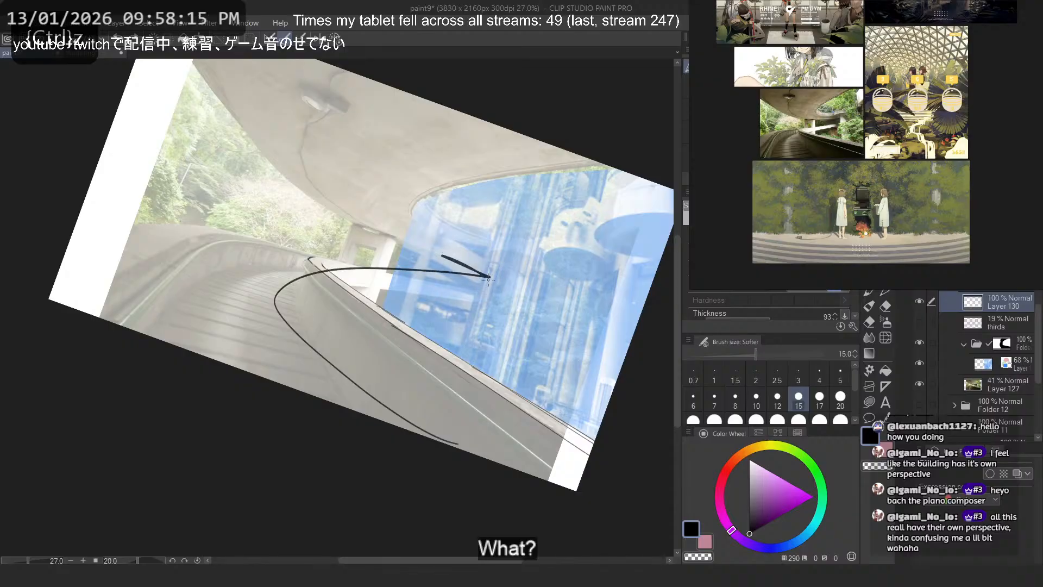
pyautogui.hotkey('ctrl', 'z')
pyautogui.hotkey('ctrl', 'z')
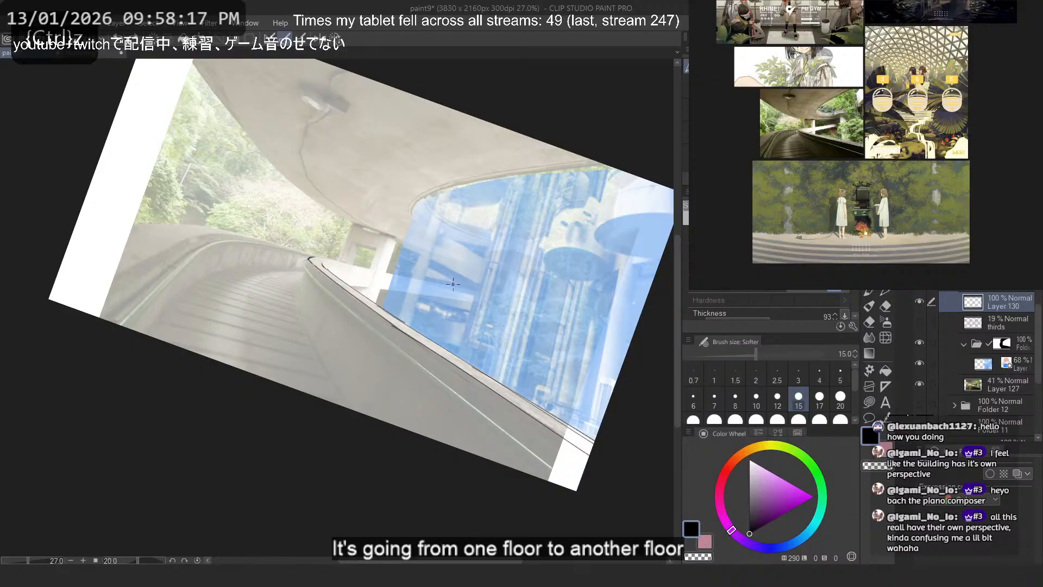
pyautogui.moveTo(278, 382)
pyautogui.mouseDown()
pyautogui.moveTo(524, 311)
pyautogui.moveTo(471, 288)
pyautogui.mouseUp()
pyautogui.hotkey('ctrl', 'z')
pyautogui.moveTo(405, 429)
pyautogui.mouseDown()
pyautogui.moveTo(416, 269)
pyautogui.moveTo(472, 280)
pyautogui.mouseUp()
pyautogui.hotkey('ctrl', 'z')
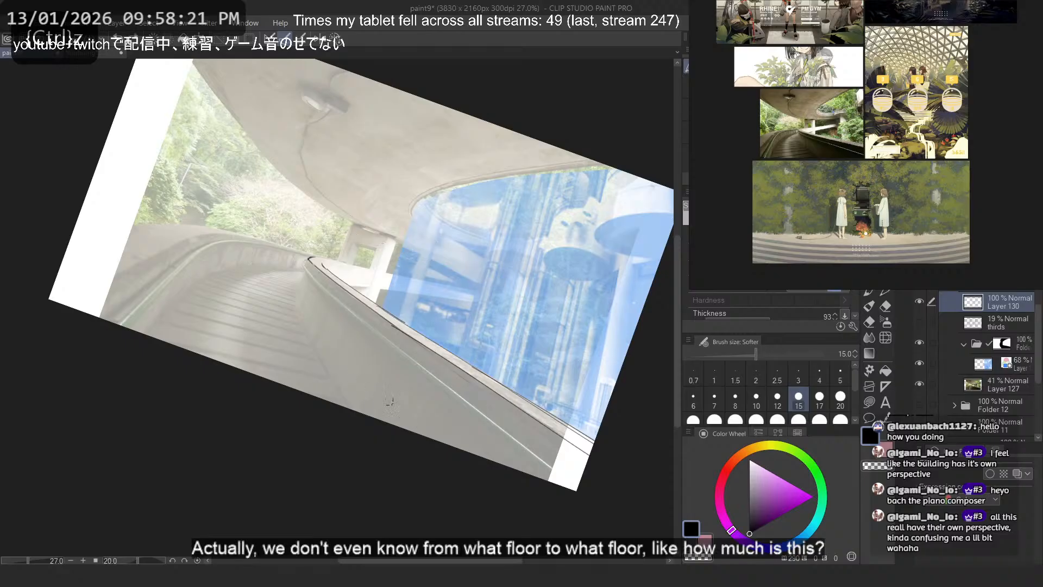
pyautogui.moveTo(403, 429); pyautogui.dragTo(478, 300)
pyautogui.hotkey('ctrl', 'z')
pyautogui.moveTo(348, 416)
pyautogui.mouseDown()
pyautogui.moveTo(326, 266)
pyautogui.moveTo(521, 341)
pyautogui.mouseUp()
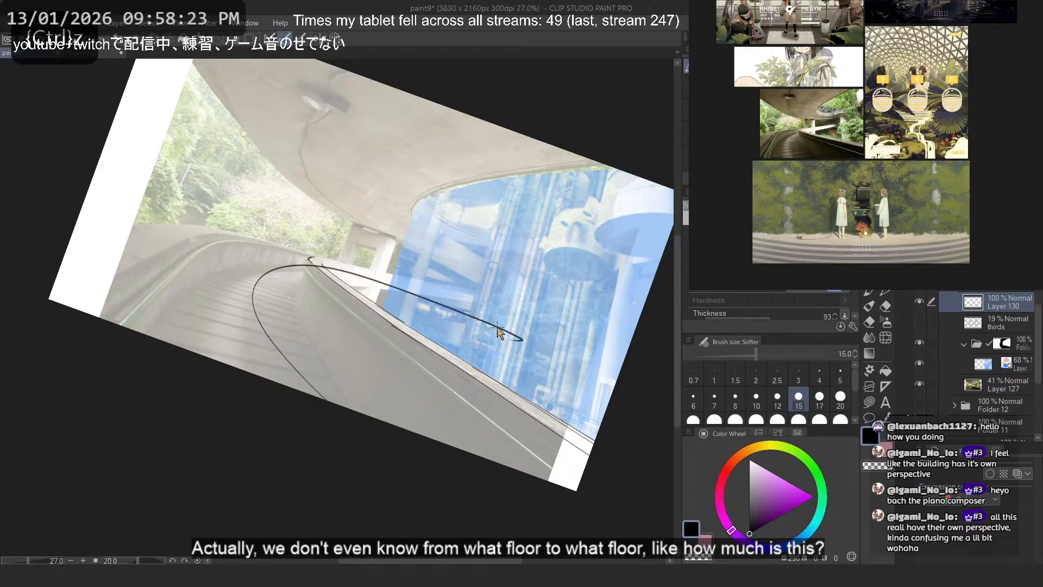
pyautogui.hotkey('ctrl', 'z')
pyautogui.moveTo(399, 425)
pyautogui.mouseDown()
pyautogui.moveTo(283, 282)
pyautogui.moveTo(427, 283)
pyautogui.moveTo(292, 353)
pyautogui.moveTo(386, 284)
pyautogui.mouseUp()
pyautogui.hotkey('ctrl', 'z')
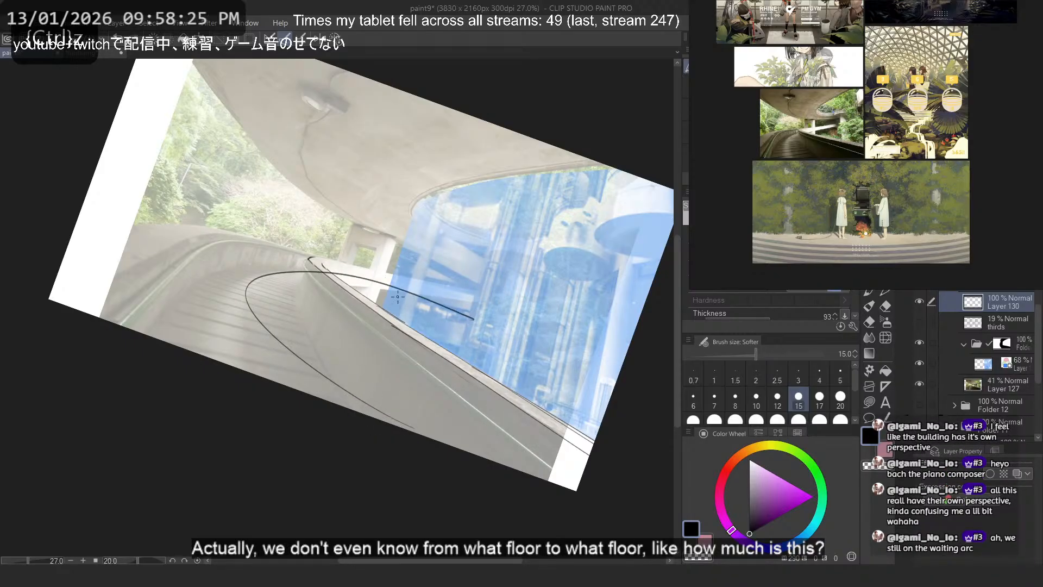
pyautogui.hotkey('ctrl', 'z')
# - Draw the short steep edge from the wall's far tip down to the walkway floor
pyautogui.scroll(4, 398, 296)
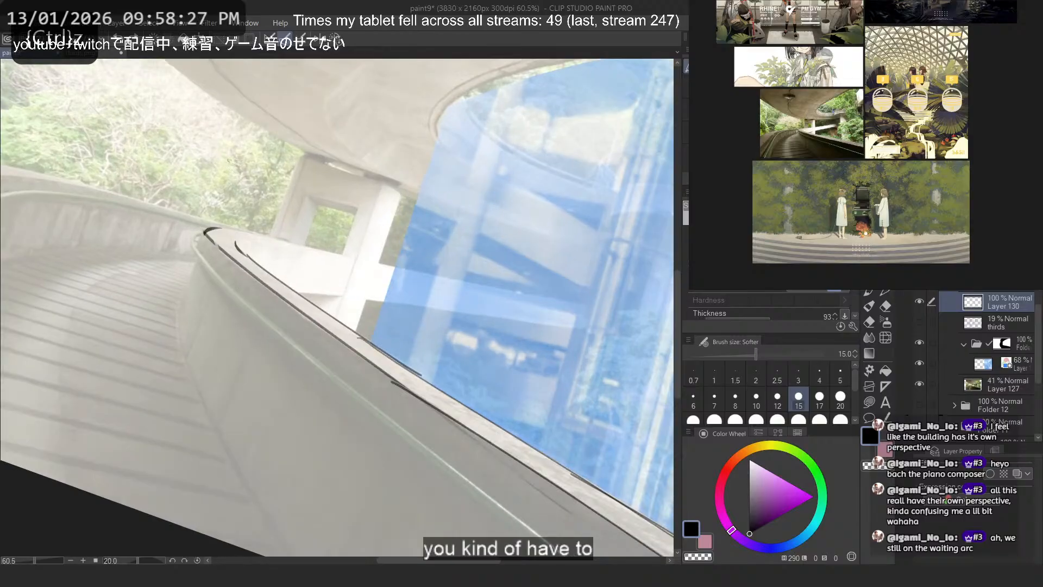
pyautogui.hotkey('ctrl', 'z')
pyautogui.moveTo(204, 230); pyautogui.dragTo(175, 310)
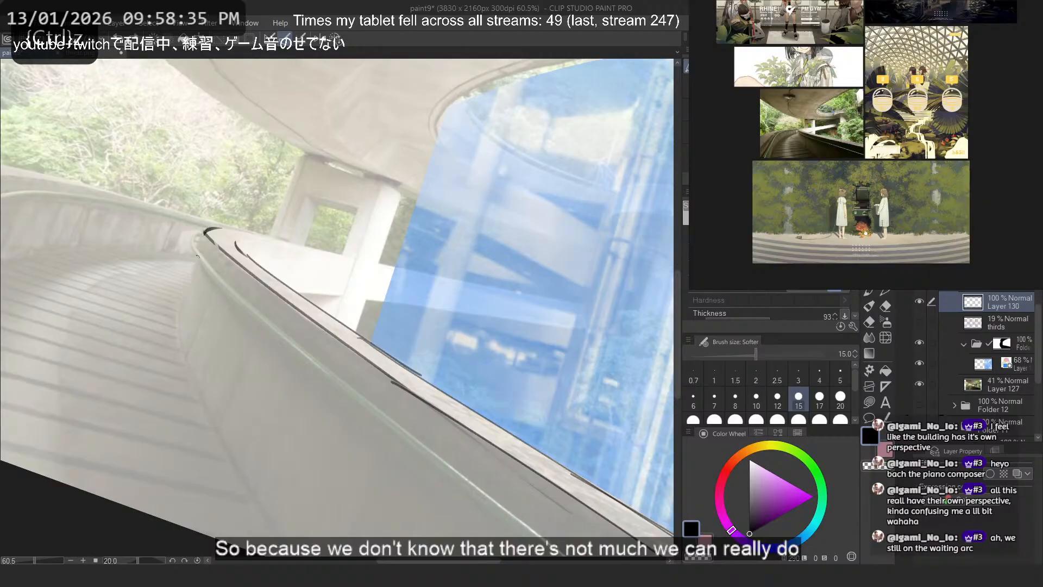
pyautogui.moveTo(205, 231); pyautogui.dragTo(174, 315)
pyautogui.hotkey('ctrl', 'z')
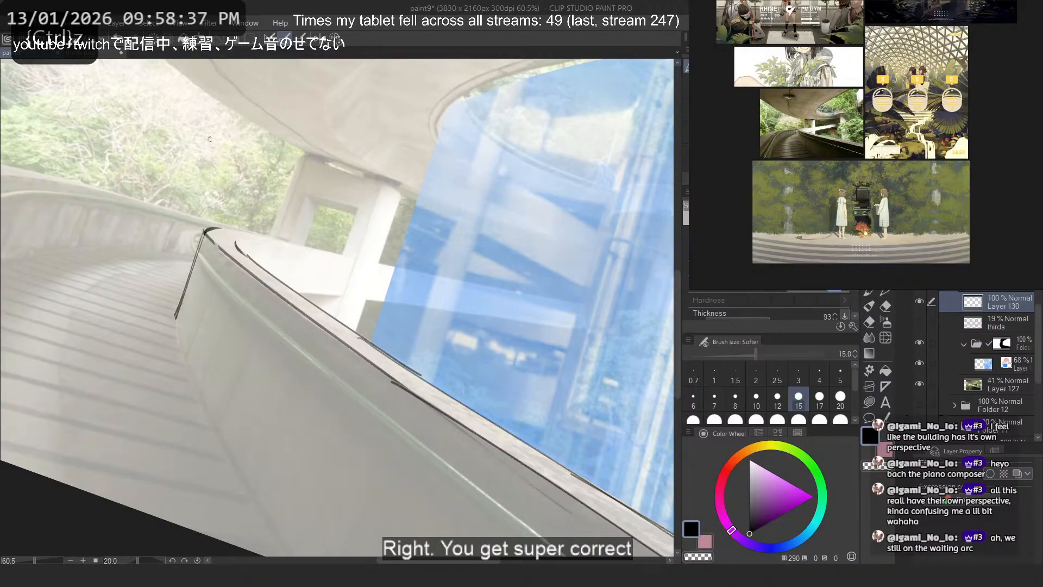
# - Start the wall's base line with a short curved stroke below its far end on the walkway
pyautogui.scroll(-2, 177, 315)
pyautogui.moveTo(188, 227); pyautogui.dragTo(303, 435)
pyautogui.hotkey('ctrl', 'z')
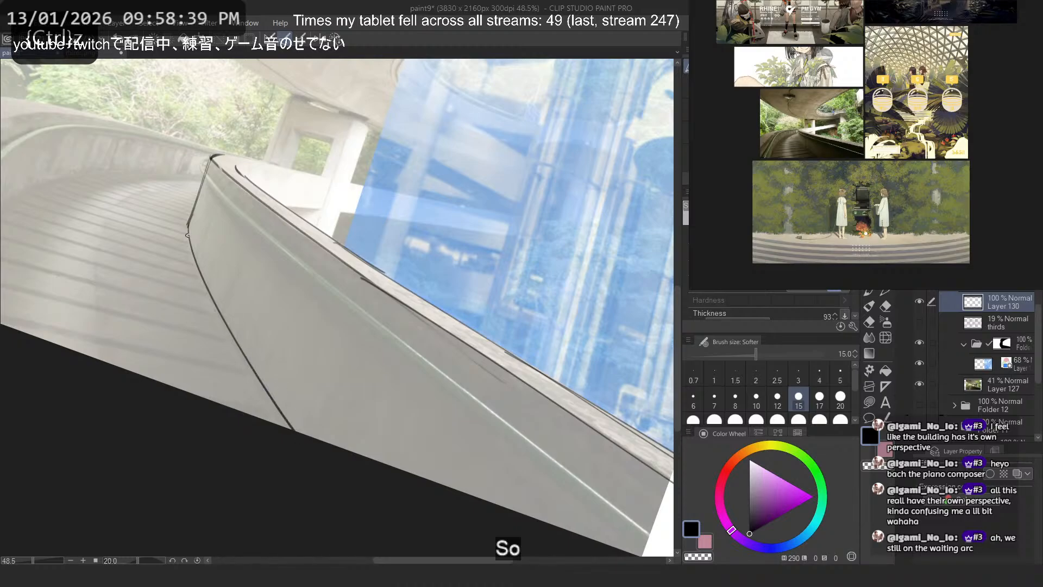
pyautogui.moveTo(188, 224)
pyautogui.mouseDown()
pyautogui.moveTo(286, 420)
pyautogui.moveTo(210, 294)
pyautogui.moveTo(315, 448)
pyautogui.moveTo(248, 344)
pyautogui.mouseUp()
pyautogui.hotkey('ctrl', 'z')
# - Try to continue the wall's base line along the walkway down to the canvas border
pyautogui.hotkey('ctrl', 'z')
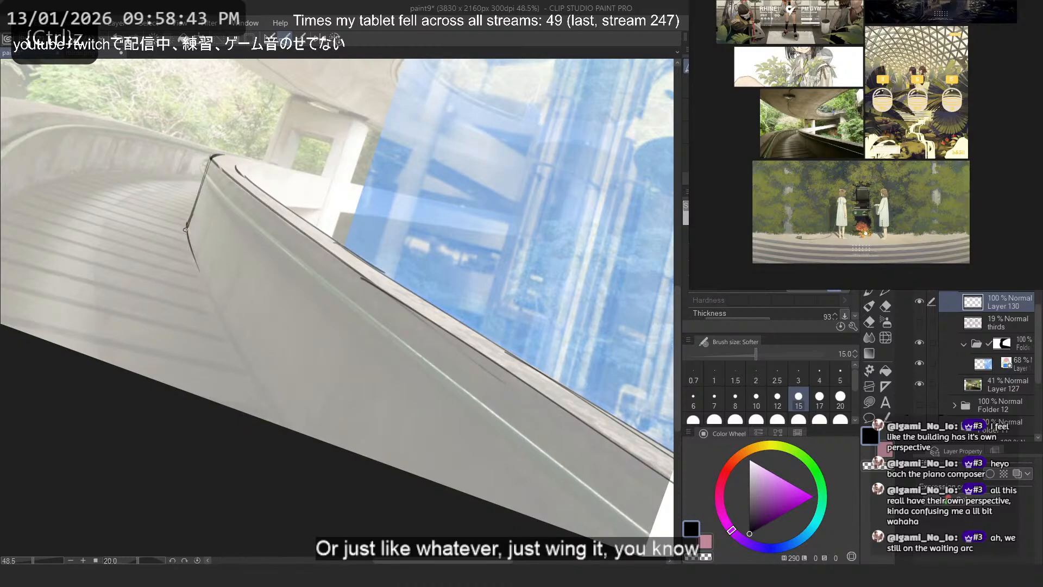
pyautogui.moveTo(186, 229); pyautogui.dragTo(336, 493)
pyautogui.hotkey('ctrl', 'z')
pyautogui.moveTo(192, 255); pyautogui.dragTo(289, 431)
# - Mirror the canvas view and trace the rest of the wall's base line along the walkway to the canvas border
pyautogui.hotkey('ctrl', 'z')
pyautogui.hotkey('ctrl', 'z')
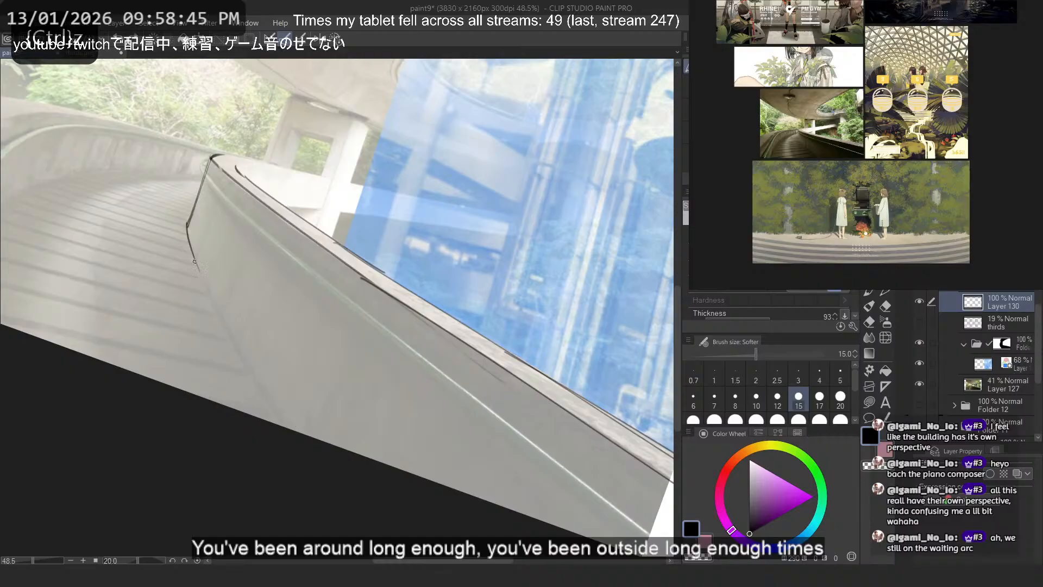
pyautogui.moveTo(192, 261); pyautogui.dragTo(283, 427)
pyautogui.press('2')
pyautogui.hotkey('ctrl', 'z')
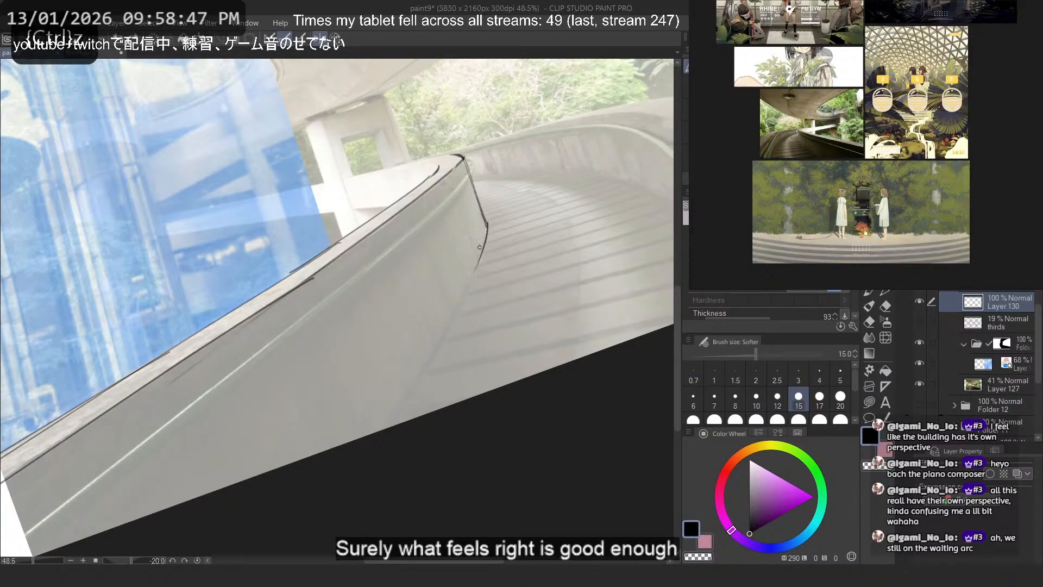
pyautogui.moveTo(487, 225)
pyautogui.mouseDown()
pyautogui.moveTo(473, 280)
pyautogui.moveTo(390, 428)
pyautogui.mouseUp()
pyautogui.hotkey('ctrl', 'z')
pyautogui.moveTo(478, 257); pyautogui.dragTo(380, 439)
pyautogui.scroll(-2, 307, 298)
pyautogui.scroll(2, 385, 217)
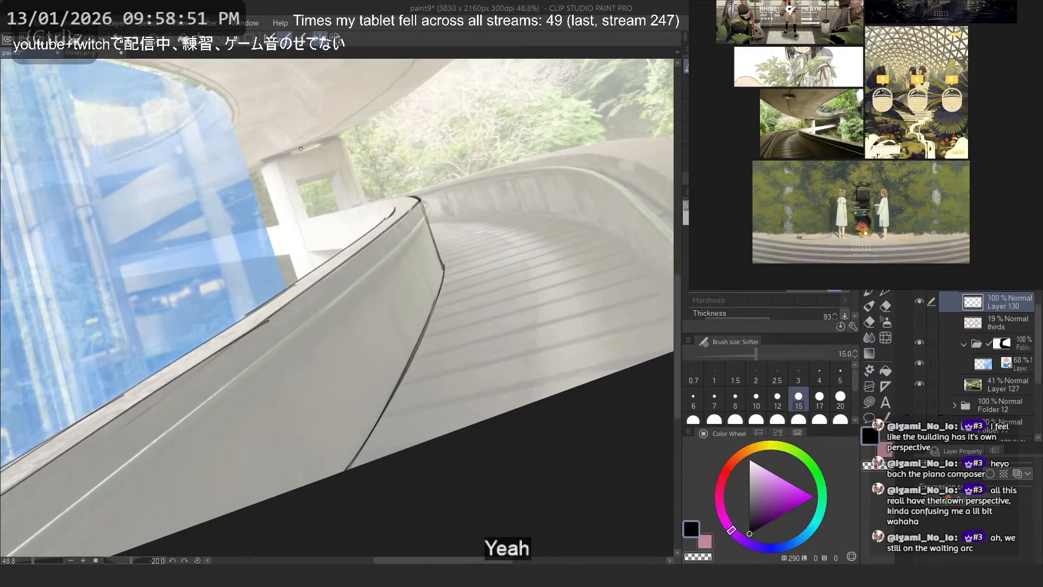
# - Draw a long straight line along the lower edge of the pale ramp behind the wall, across the blue overlay to the wall's rim
pyautogui.scroll(-11, 244, 144)
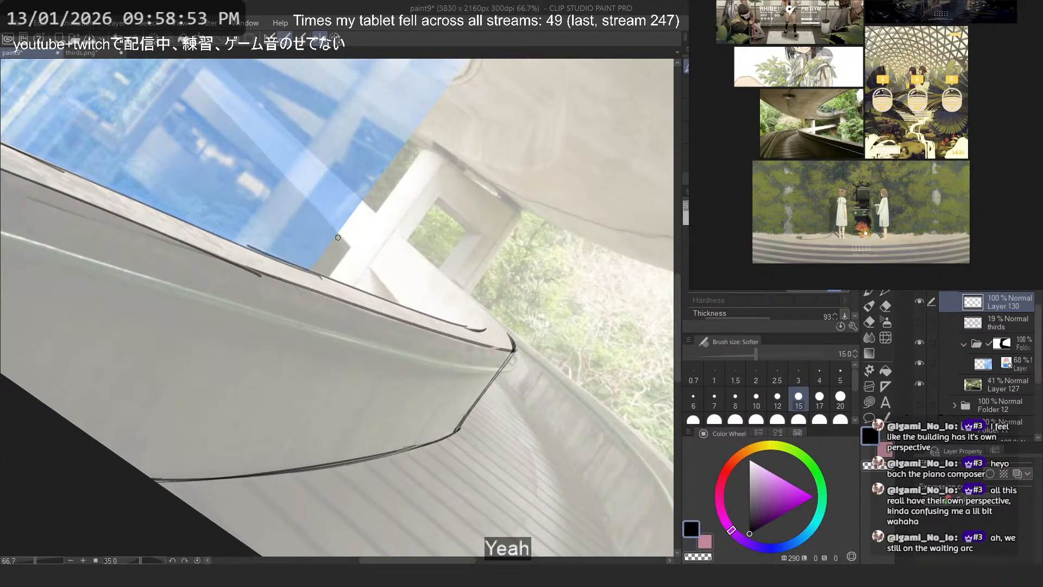
pyautogui.scroll(2, 435, 344)
pyautogui.moveTo(253, 159); pyautogui.dragTo(526, 441)
pyautogui.hotkey('ctrl', 'z')
pyautogui.moveTo(264, 178); pyautogui.dragTo(502, 419)
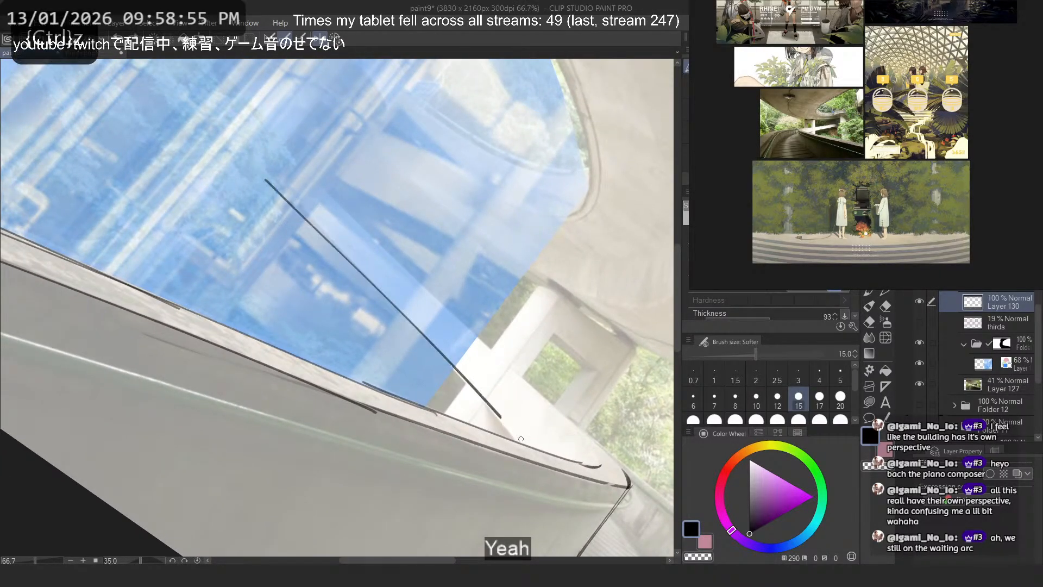
pyautogui.hotkey('ctrl', 'z')
pyautogui.moveTo(267, 173)
pyautogui.mouseDown()
pyautogui.moveTo(519, 436)
pyautogui.moveTo(485, 408)
pyautogui.moveTo(524, 458)
pyautogui.mouseUp()
pyautogui.hotkey('ctrl', 'z')
pyautogui.hotkey('ctrl', 'z')
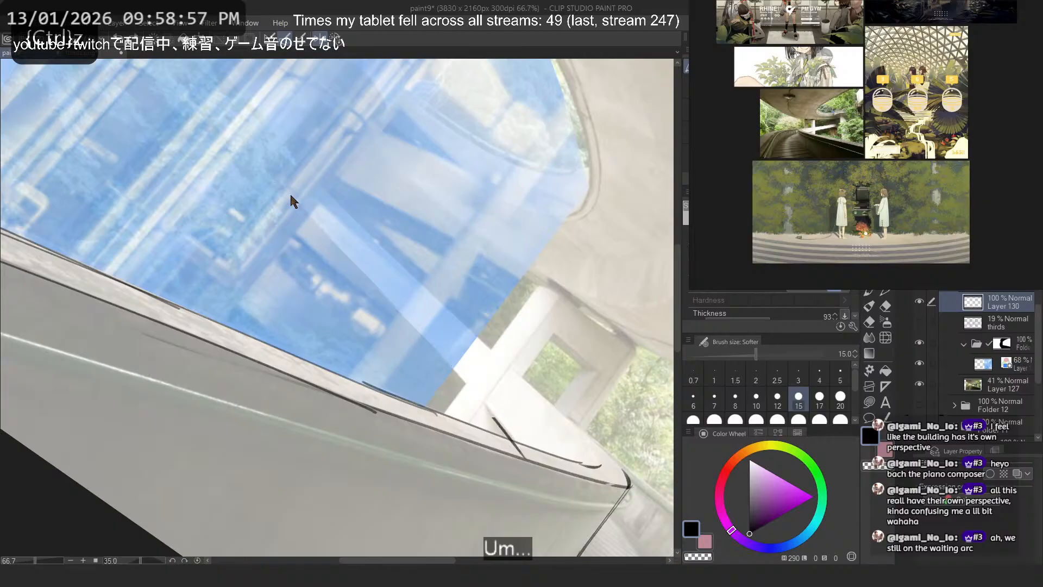
pyautogui.moveTo(286, 189); pyautogui.dragTo(520, 443)
# - Draw the ramp's upper edge as a second straight line through the blue overlay, ending near the pillar opening
pyautogui.hotkey('ctrl', 'z')
pyautogui.moveTo(297, 171)
pyautogui.mouseDown()
pyautogui.moveTo(593, 468)
pyautogui.moveTo(398, 267)
pyautogui.moveTo(558, 433)
pyautogui.moveTo(585, 450)
pyautogui.moveTo(485, 346)
pyautogui.moveTo(594, 453)
pyautogui.mouseUp()
pyautogui.hotkey('ctrl', 'z')
pyautogui.hotkey('ctrl', 'z')
pyautogui.hotkey('ctrl', 'z')
pyautogui.hotkey('ctrl', 'z')
pyautogui.hotkey('ctrl', 'z')
pyautogui.hotkey('ctrl', 'z')
pyautogui.hotkey('ctrl', 'z')
pyautogui.hotkey('ctrl', 'z')
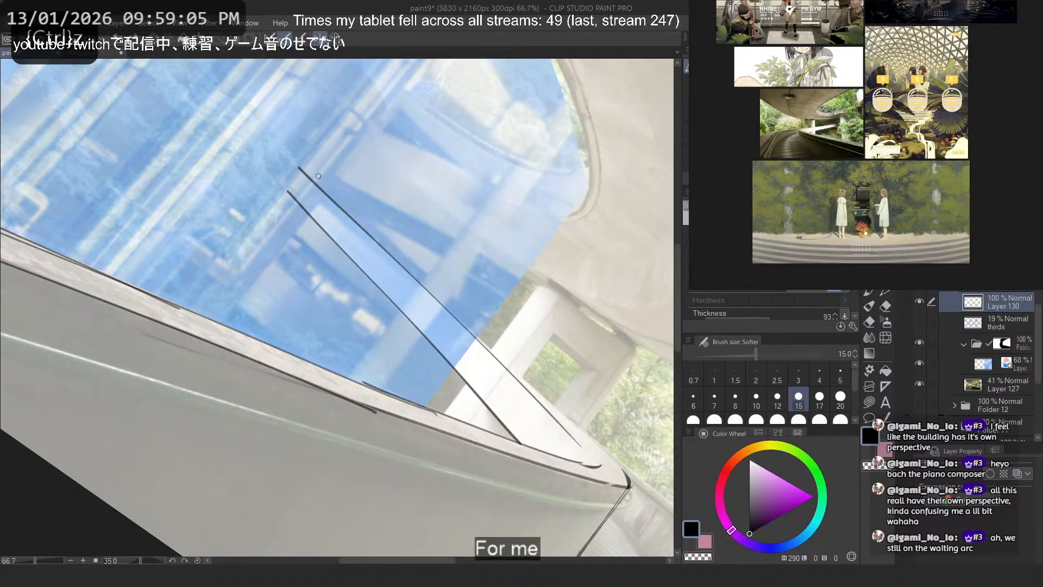
pyautogui.hotkey('ctrl', 'z')
pyautogui.moveTo(300, 167); pyautogui.dragTo(573, 428)
pyautogui.hotkey('ctrl', 'z')
pyautogui.moveTo(299, 173); pyautogui.dragTo(596, 466)
pyautogui.hotkey('ctrl', 'z')
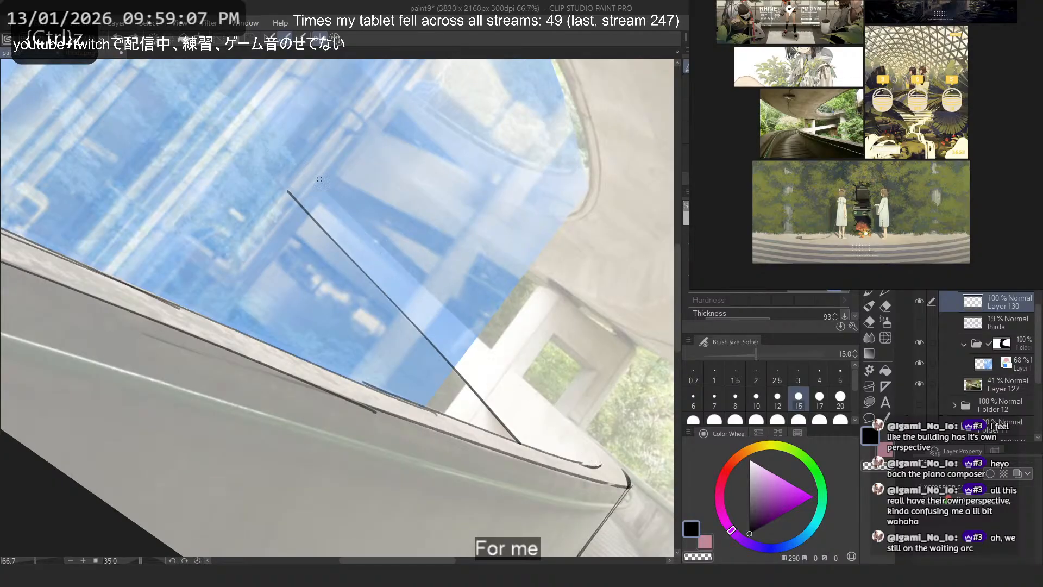
pyautogui.moveTo(307, 174); pyautogui.dragTo(414, 275)
pyautogui.hotkey('ctrl', 'z')
pyautogui.moveTo(309, 174)
pyautogui.mouseDown()
pyautogui.moveTo(597, 465)
pyautogui.moveTo(584, 444)
pyautogui.mouseUp()
pyautogui.hotkey('ctrl', 'z')
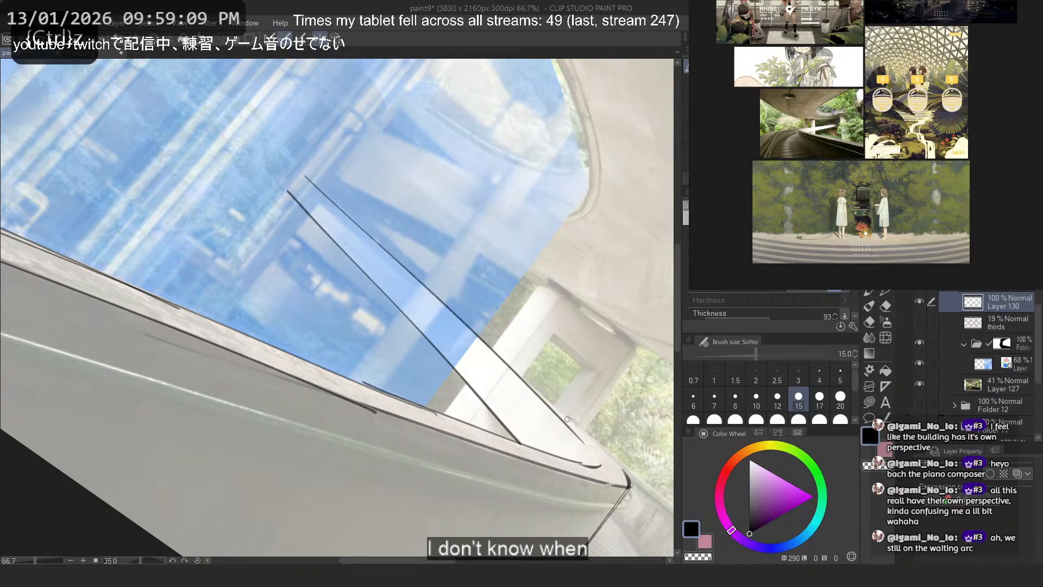
pyautogui.hotkey('ctrl', 'z')
pyautogui.moveTo(308, 180)
pyautogui.mouseDown()
pyautogui.moveTo(556, 417)
pyautogui.moveTo(524, 391)
pyautogui.mouseUp()
pyautogui.hotkey('ctrl', 'z')
pyautogui.hotkey('ctrl', 'z')
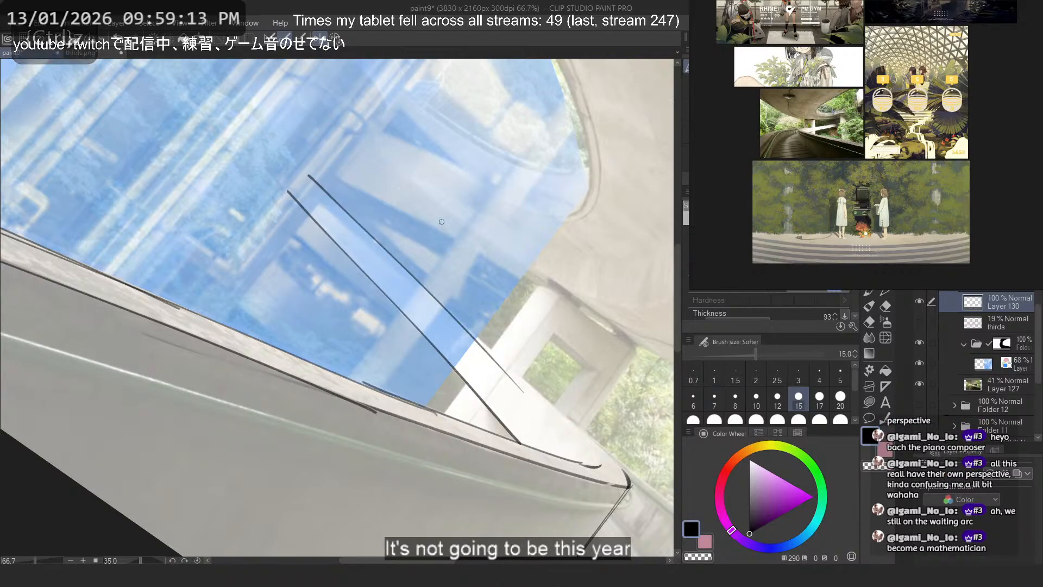
# - Erase the lower half of the ramp's upper edge line, keeping the part inside the blue overlay
pyautogui.click(870, 403)
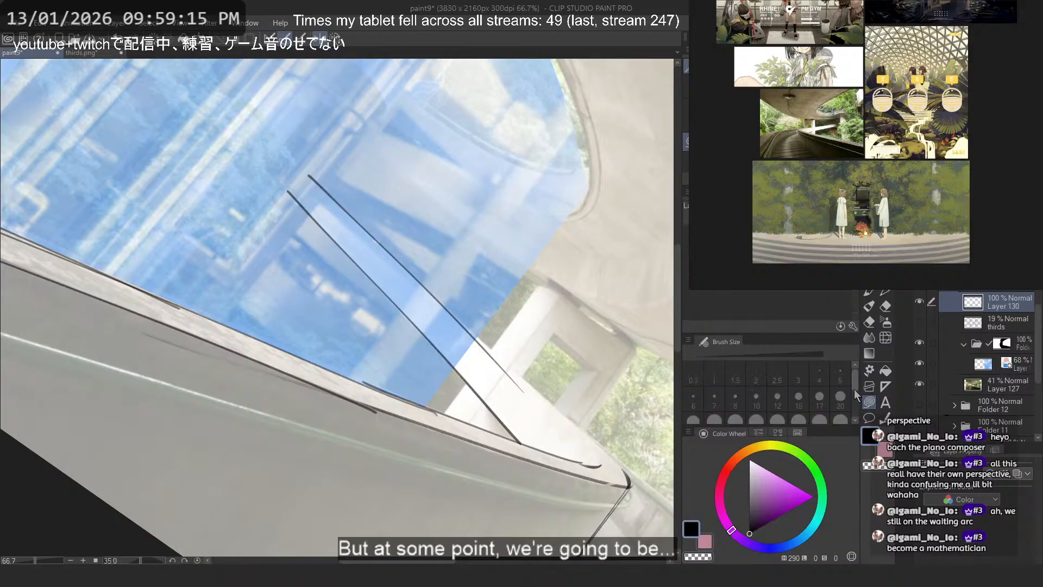
pyautogui.press('c')
pyautogui.moveTo(407, 271)
pyautogui.mouseDown()
pyautogui.moveTo(455, 310)
pyautogui.moveTo(459, 292)
pyautogui.mouseUp()
pyautogui.press('c')
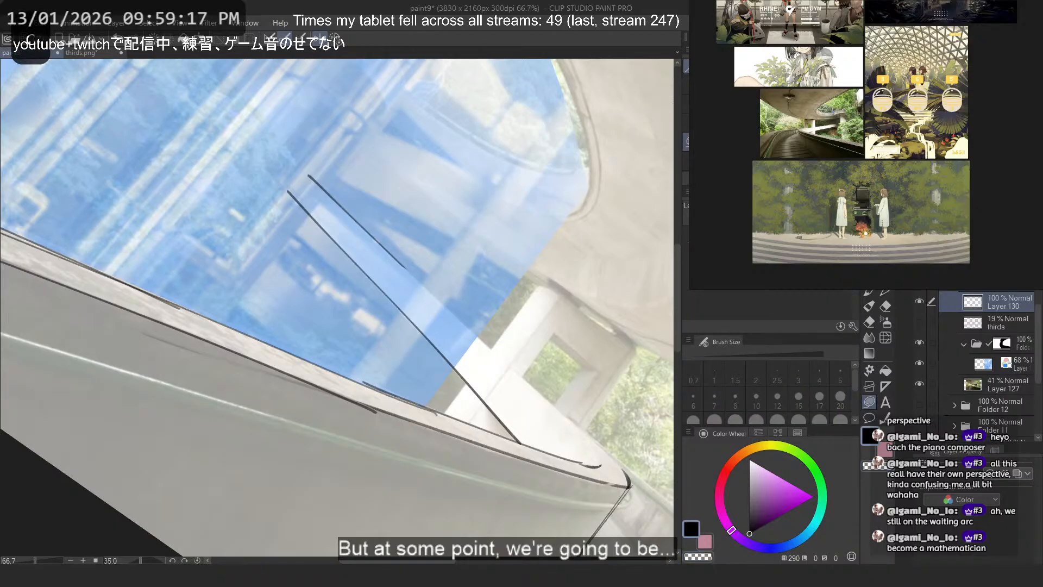
# - Redraw the lower half of the ramp's upper edge from the remaining line to the pillar opening
pyautogui.press('p')
pyautogui.moveTo(389, 252)
pyautogui.mouseDown()
pyautogui.moveTo(612, 462)
pyautogui.moveTo(591, 448)
pyautogui.mouseUp()
pyautogui.hotkey('ctrl', 'z')
pyautogui.hotkey('ctrl', 'z')
pyautogui.hotkey('ctrl', 'z')
pyautogui.moveTo(392, 256); pyautogui.dragTo(592, 448)
pyautogui.hotkey('ctrl', 'z')
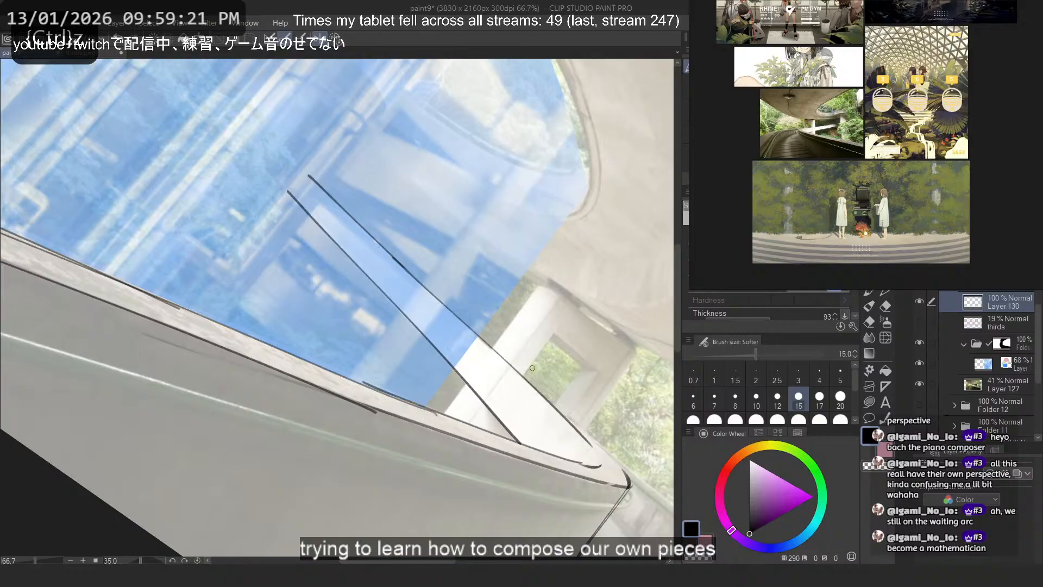
pyautogui.hotkey('ctrl', 'z')
pyautogui.moveTo(399, 262); pyautogui.dragTo(608, 459)
pyautogui.hotkey('ctrl', 'z')
pyautogui.hotkey('ctrl', 'z')
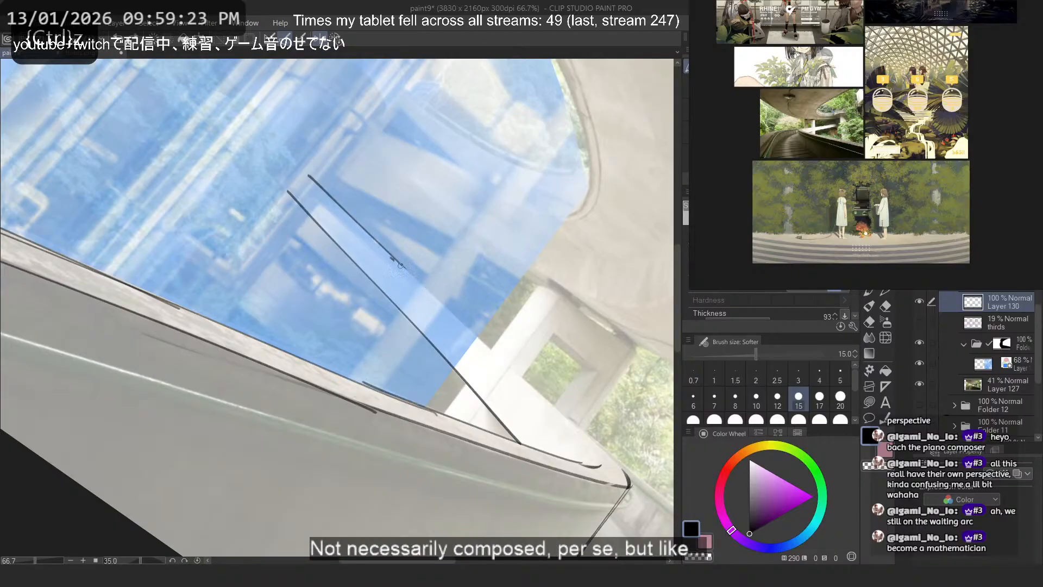
pyautogui.hotkey('ctrl', 'z')
pyautogui.moveTo(400, 264); pyautogui.dragTo(607, 465)
pyautogui.hotkey('ctrl', 'z')
pyautogui.hotkey('ctrl', 'z')
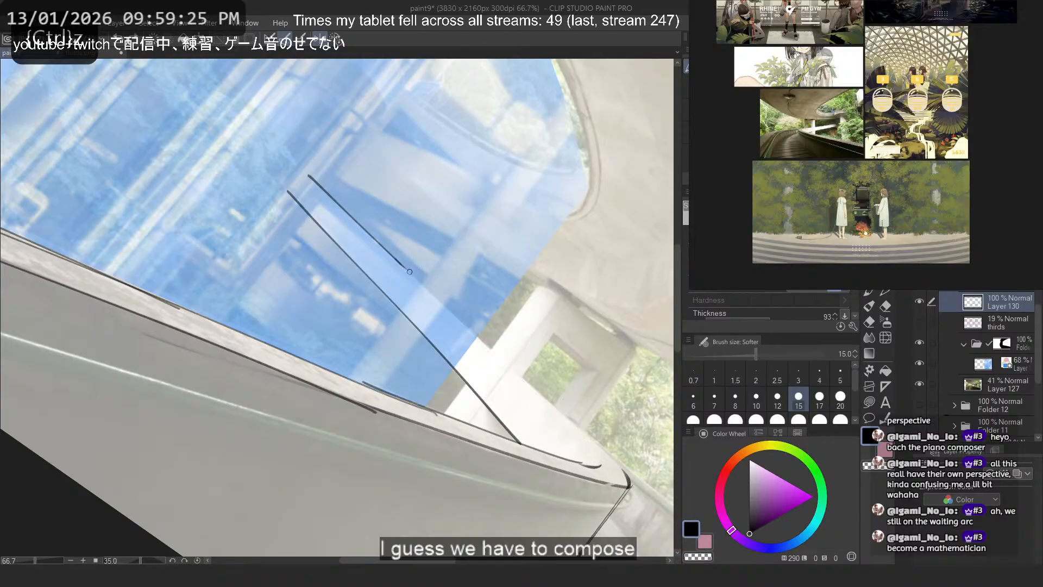
pyautogui.moveTo(403, 267); pyautogui.dragTo(588, 440)
# - Clean up the line's end and continue the ramp's upper edge past the pillar opening to the wall's far tip
pyautogui.hotkey('ctrl', 'z')
pyautogui.moveTo(403, 264)
pyautogui.mouseDown()
pyautogui.moveTo(584, 446)
pyautogui.moveTo(558, 414)
pyautogui.mouseUp()
pyautogui.hotkey('ctrl', 'z')
pyautogui.moveTo(395, 261); pyautogui.dragTo(520, 380)
pyautogui.press('c')
pyautogui.moveTo(585, 442)
pyautogui.mouseDown()
pyautogui.moveTo(547, 404)
pyautogui.moveTo(585, 441)
pyautogui.mouseUp()
pyautogui.press('c')
pyautogui.moveTo(500, 359); pyautogui.dragTo(627, 474)
# - Draw the inner rim curve from the pillar opening down to the wall's rounded tip, just inside the outer edge
pyautogui.hotkey('ctrl', 'z')
pyautogui.hotkey('ctrl', 'z')
pyautogui.moveTo(511, 368); pyautogui.dragTo(625, 470)
pyautogui.hotkey('ctrl', 'z')
pyautogui.moveTo(530, 386); pyautogui.dragTo(626, 471)
pyautogui.moveTo(512, 368); pyautogui.dragTo(602, 464)
pyautogui.hotkey('ctrl', 'z')
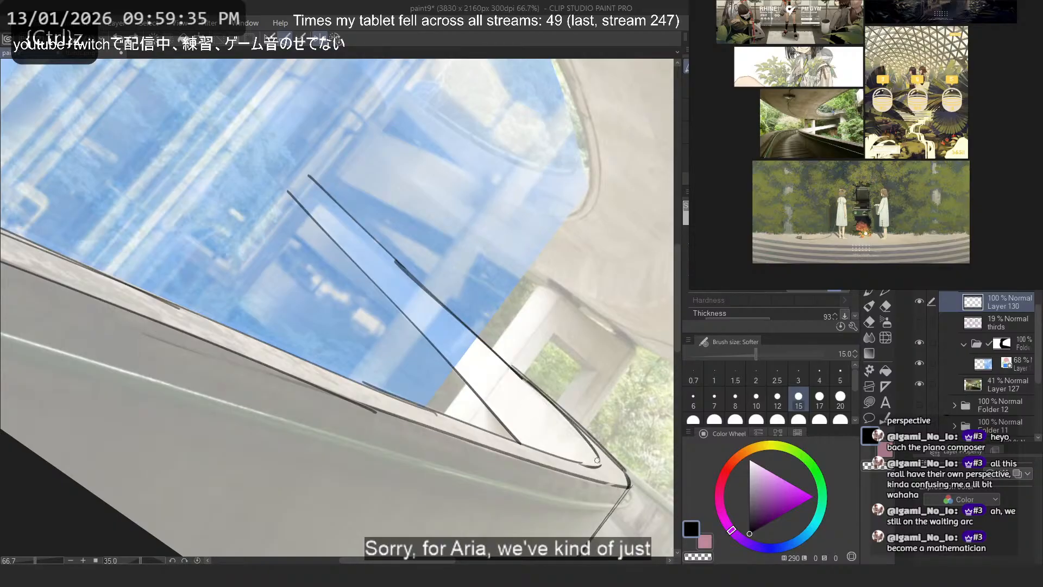
pyautogui.moveTo(512, 368)
pyautogui.mouseDown()
pyautogui.moveTo(608, 469)
pyautogui.moveTo(582, 439)
pyautogui.moveTo(596, 463)
pyautogui.mouseUp()
pyautogui.hotkey('ctrl', 'z')
pyautogui.hotkey('ctrl', 'z')
pyautogui.moveTo(513, 369); pyautogui.dragTo(603, 466)
pyautogui.hotkey('ctrl', 'z')
# - Draw the first curved stretch of the opposite parapet's base line along the walkway, starting at the near wall's steep edge
pyautogui.press('2')
pyautogui.scroll(-2, 414, 224)
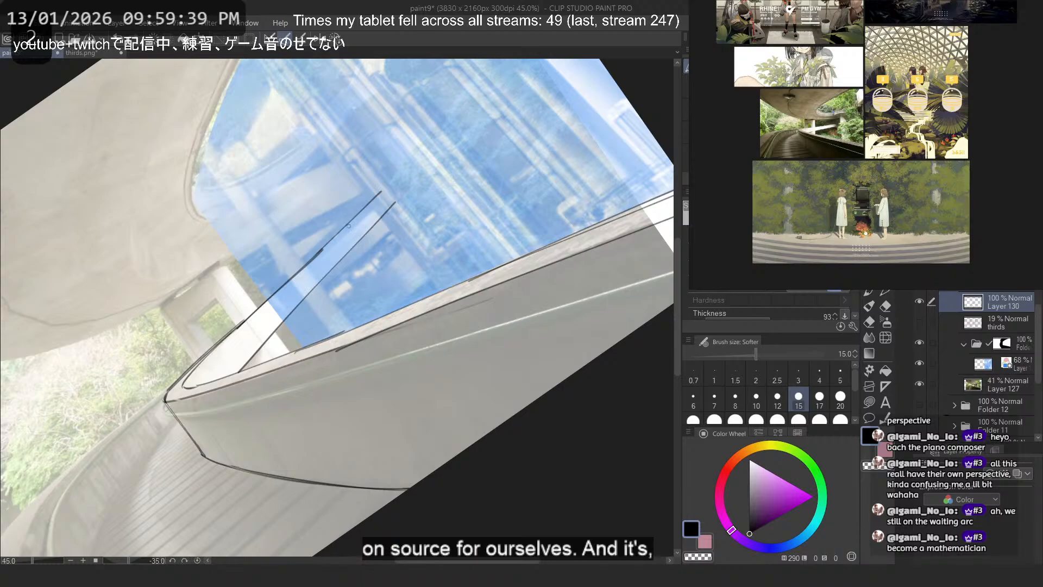
pyautogui.moveTo(326, 261); pyautogui.dragTo(613, 43)
pyautogui.click(334, 40)
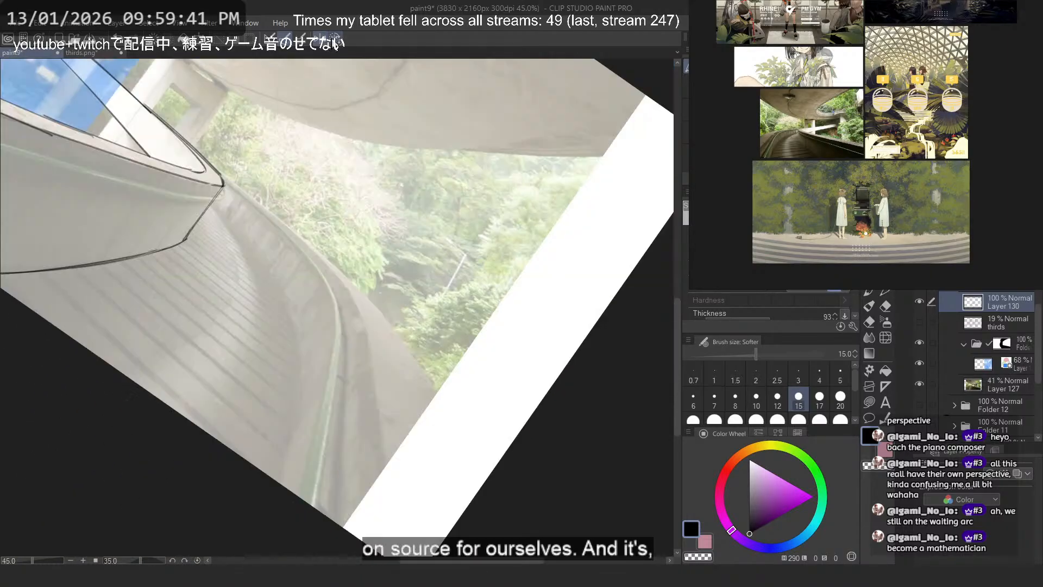
pyautogui.press('-')
pyautogui.press('-')
pyautogui.press('-')
pyautogui.press('-')
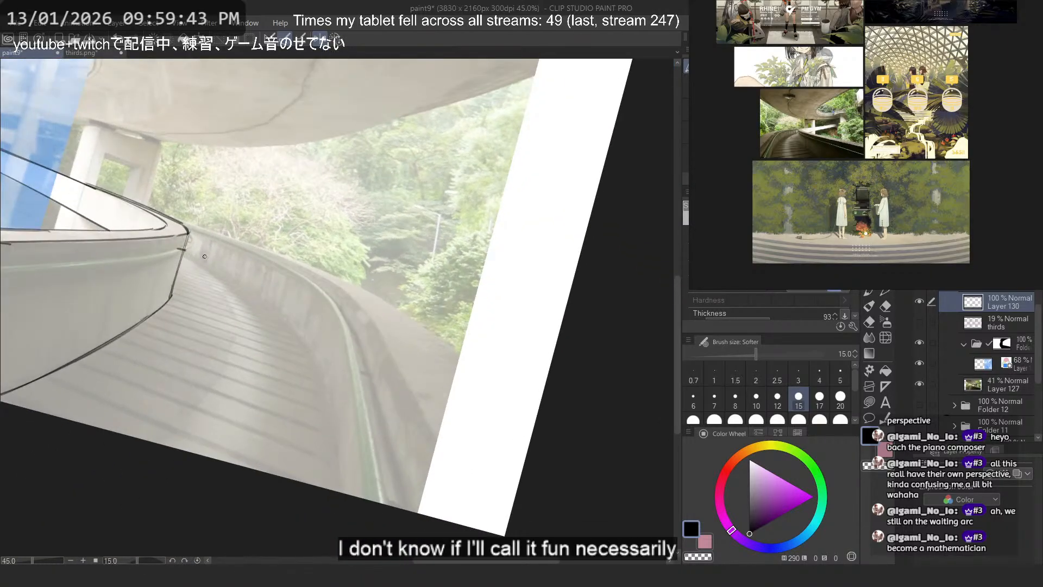
pyautogui.moveTo(186, 250)
pyautogui.mouseDown()
pyautogui.moveTo(374, 397)
pyautogui.moveTo(307, 342)
pyautogui.mouseUp()
pyautogui.hotkey('ctrl', 'z')
pyautogui.moveTo(183, 251)
pyautogui.mouseDown()
pyautogui.moveTo(307, 343)
pyautogui.moveTo(199, 259)
pyautogui.mouseUp()
pyautogui.hotkey('ctrl', 'z')
pyautogui.hotkey('ctrl', 'z')
# - Try to extend the opposite parapet's base line in a curve down the walkway towards the canvas border
pyautogui.hotkey('ctrl', 'z')
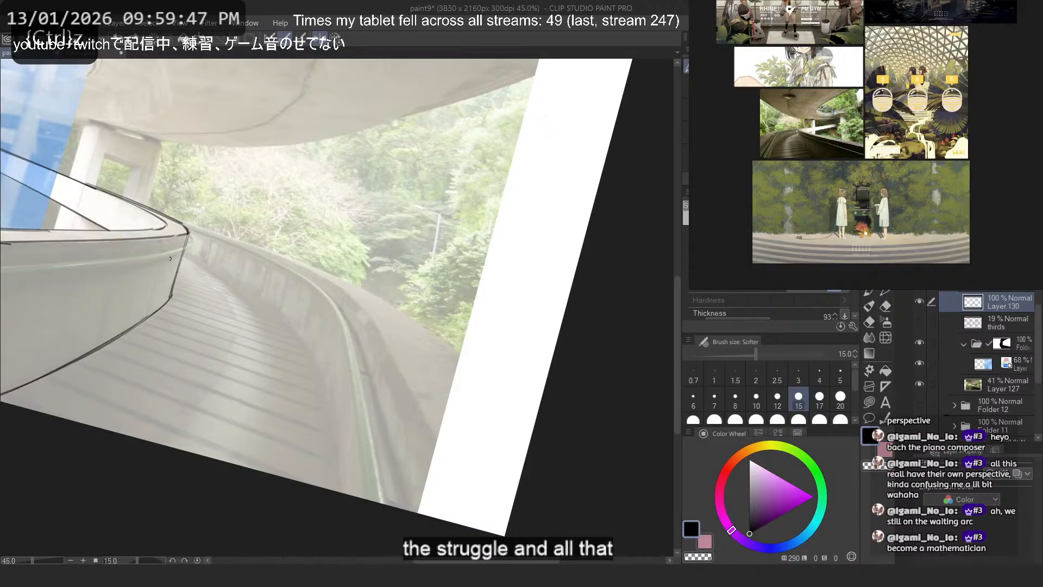
pyautogui.moveTo(183, 253); pyautogui.dragTo(294, 327)
pyautogui.hotkey('ctrl', 'z')
pyautogui.moveTo(226, 274)
pyautogui.mouseDown()
pyautogui.moveTo(336, 397)
pyautogui.moveTo(326, 395)
pyautogui.mouseUp()
pyautogui.hotkey('ctrl', 'z')
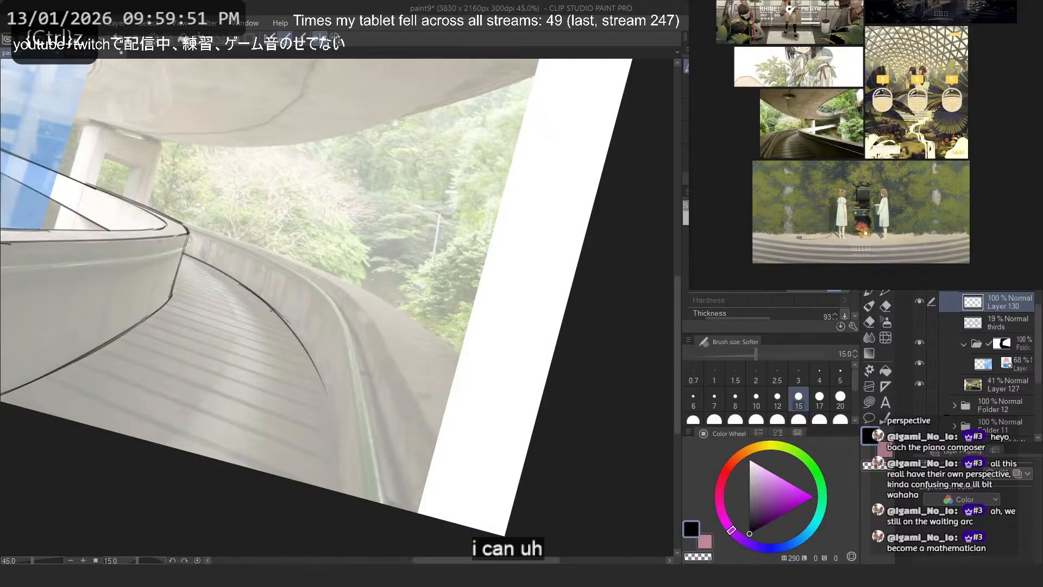
pyautogui.hotkey('ctrl', 'z')
pyautogui.moveTo(245, 288); pyautogui.dragTo(335, 406)
pyautogui.hotkey('ctrl', 'z')
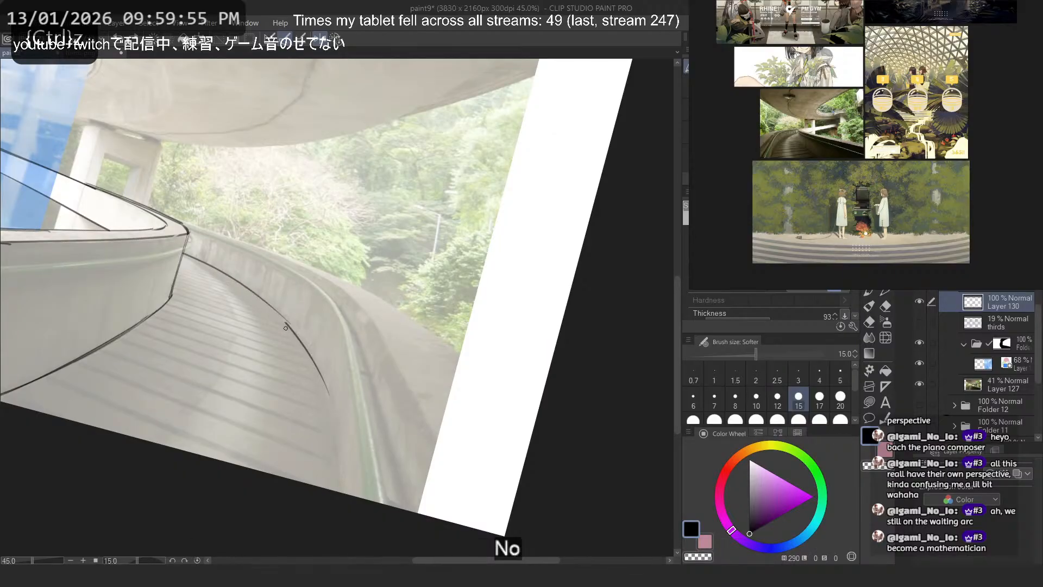
pyautogui.hotkey('ctrl', 'z')
pyautogui.moveTo(252, 292); pyautogui.dragTo(325, 398)
pyautogui.hotkey('ctrl', 'z')
pyautogui.hotkey('ctrl', 'z')
pyautogui.moveTo(266, 305); pyautogui.dragTo(338, 414)
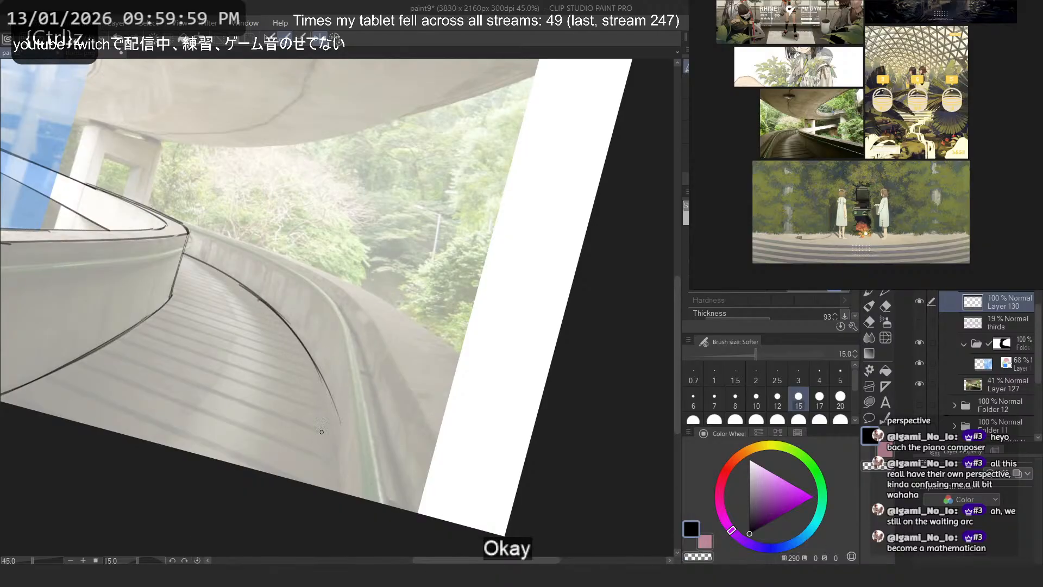
pyautogui.hotkey('ctrl', 'z')
pyautogui.hotkey('ctrl', 'z')
pyautogui.moveTo(215, 272); pyautogui.dragTo(322, 379)
pyautogui.hotkey('ctrl', 'z')
# - Increase the brush size to 20
pyautogui.press(']')
pyautogui.press(']')
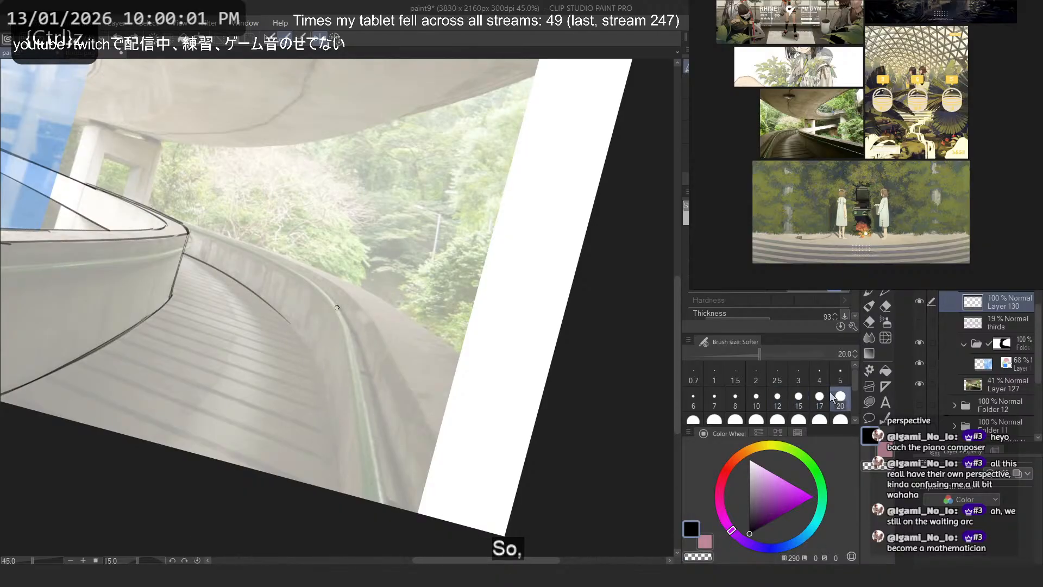
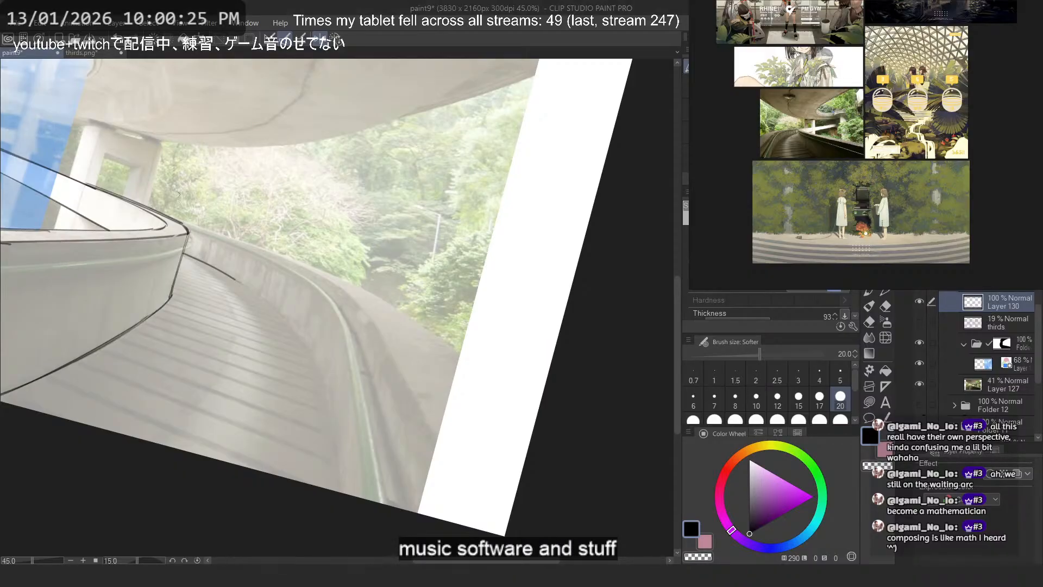
# - Draw the first stretch of the opposite parapet's outer top edge, from the near wall's rounded tip along the trees
pyautogui.moveTo(143, 201)
pyautogui.mouseDown()
pyautogui.moveTo(423, 320)
pyautogui.moveTo(465, 353)
pyautogui.moveTo(381, 301)
pyautogui.moveTo(393, 307)
pyautogui.mouseUp()
pyautogui.hotkey('ctrl', 'z')
pyautogui.hotkey('ctrl', 'z')
pyautogui.hotkey('ctrl', 'z')
pyautogui.hotkey('ctrl', 'z')
pyautogui.hotkey('ctrl', 'z')
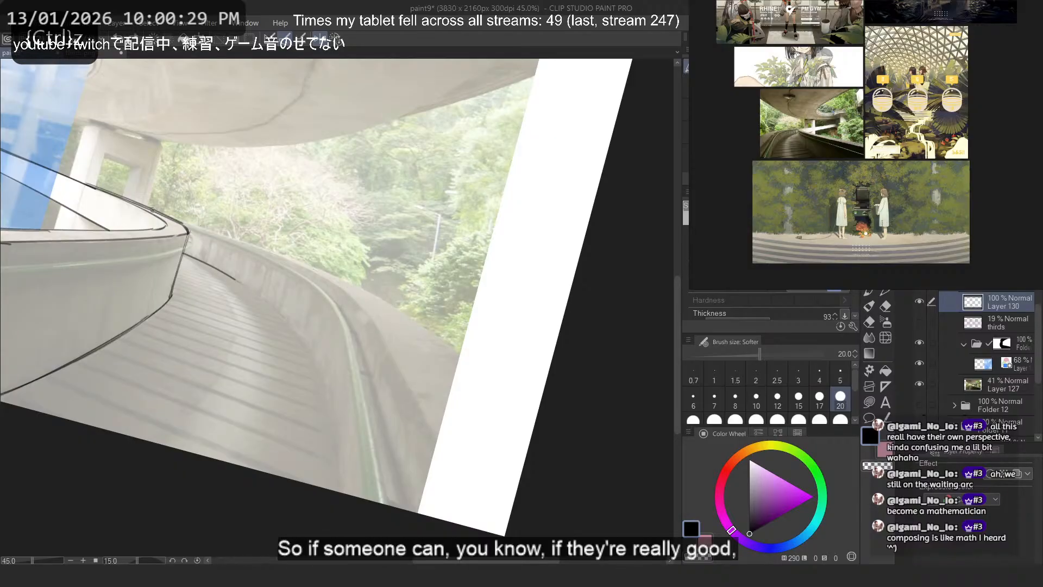
pyautogui.moveTo(162, 213); pyautogui.dragTo(374, 294)
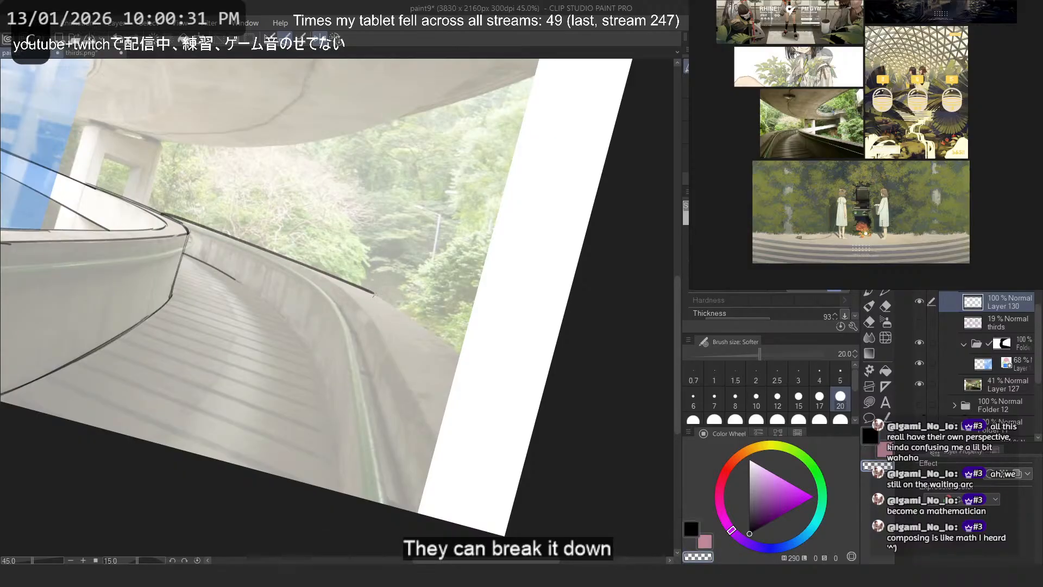
# - Extend the parapet's outer top edge down past the photo and across the white margin to the canvas border
pyautogui.press('c')
pyautogui.moveTo(275, 255); pyautogui.dragTo(483, 374)
pyautogui.hotkey('ctrl', 'z')
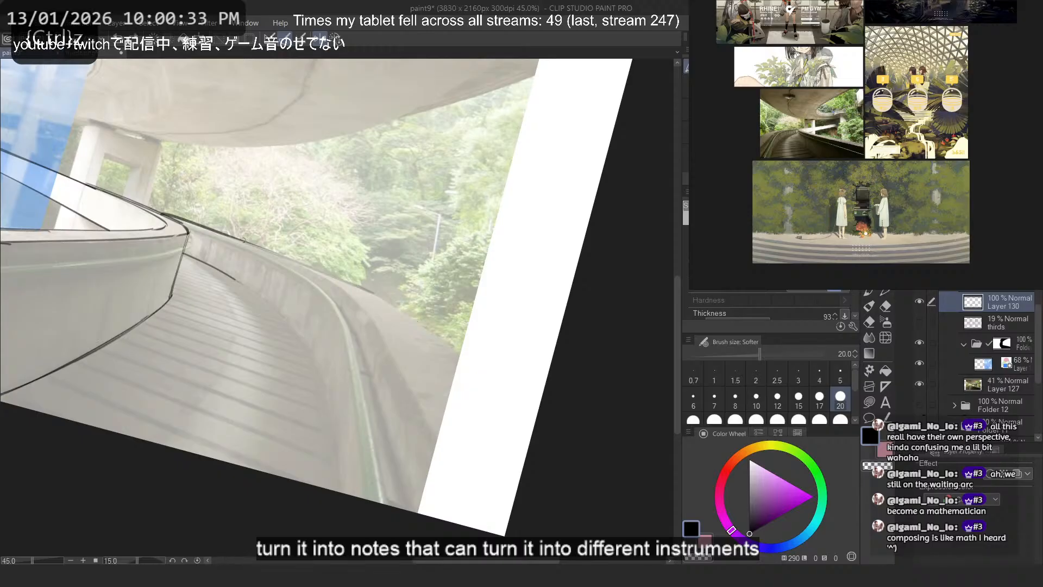
pyautogui.moveTo(244, 238); pyautogui.dragTo(449, 340)
pyautogui.hotkey('ctrl', 'z')
pyautogui.moveTo(342, 280); pyautogui.dragTo(499, 386)
pyautogui.hotkey('ctrl', 'z')
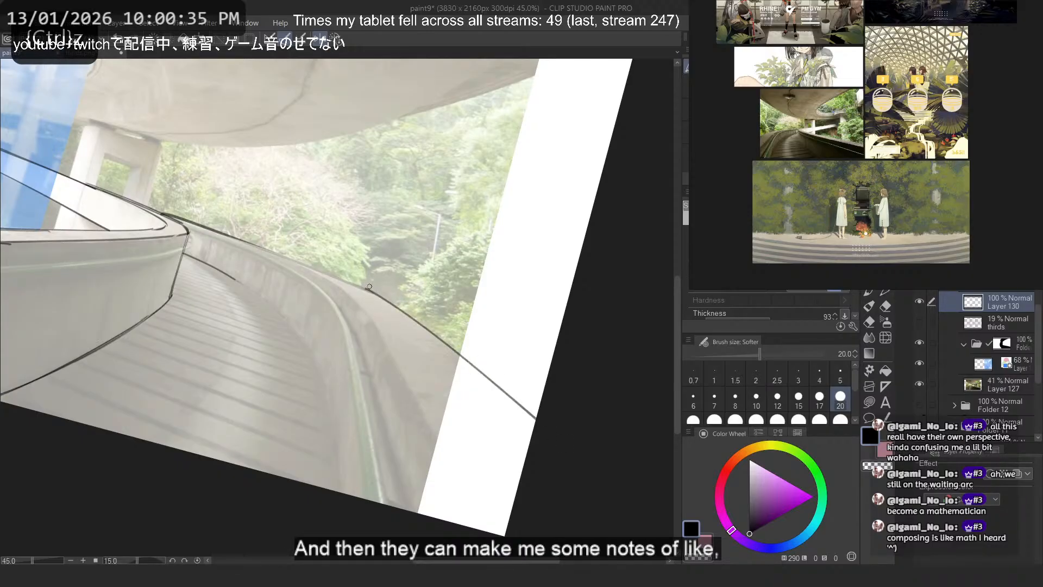
pyautogui.moveTo(383, 297); pyautogui.dragTo(536, 417)
# - Clean up the overlap where the two strokes of the outer top edge meet and redraw the joining stretch
pyautogui.press('c')
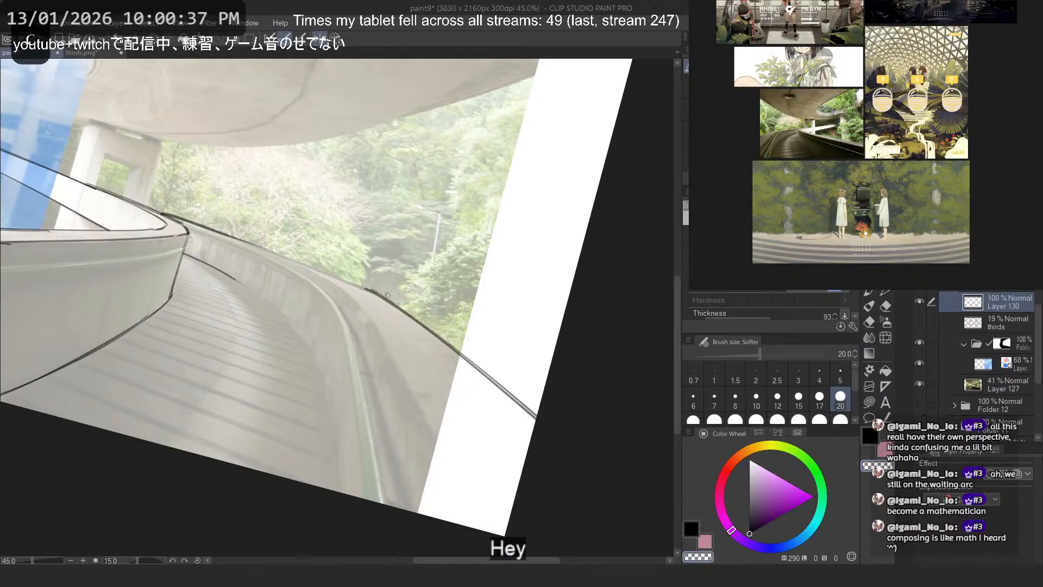
pyautogui.press('c')
pyautogui.moveTo(207, 226); pyautogui.dragTo(349, 284)
pyautogui.moveTo(252, 241); pyautogui.dragTo(390, 297)
pyautogui.press('c')
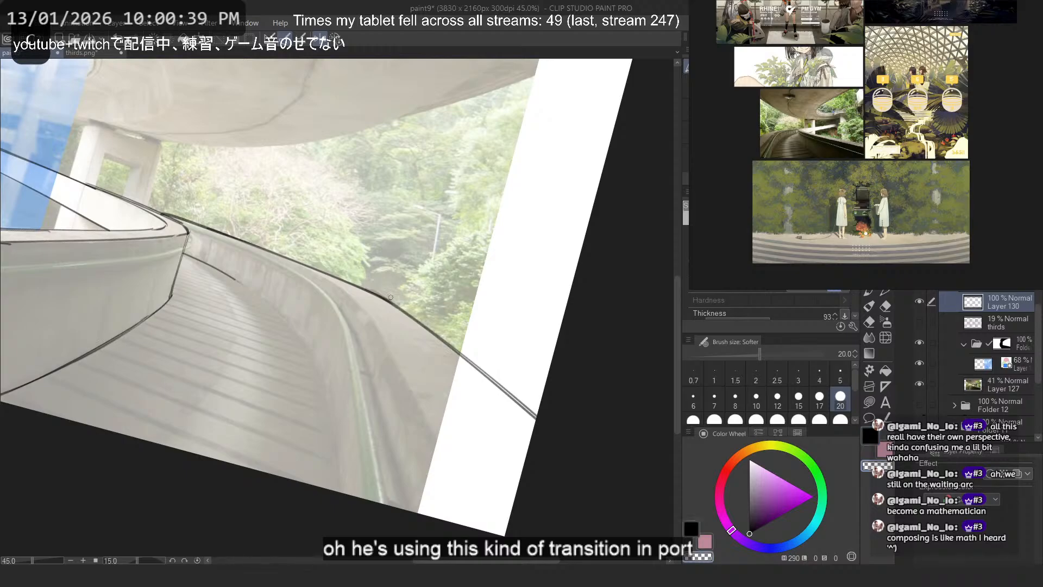
# - Try to redraw the upper stretch of the parapet's outer top edge starting near the wall's rounded tip
pyautogui.press('c')
pyautogui.moveTo(210, 233); pyautogui.dragTo(370, 310)
pyautogui.hotkey('ctrl', 'z')
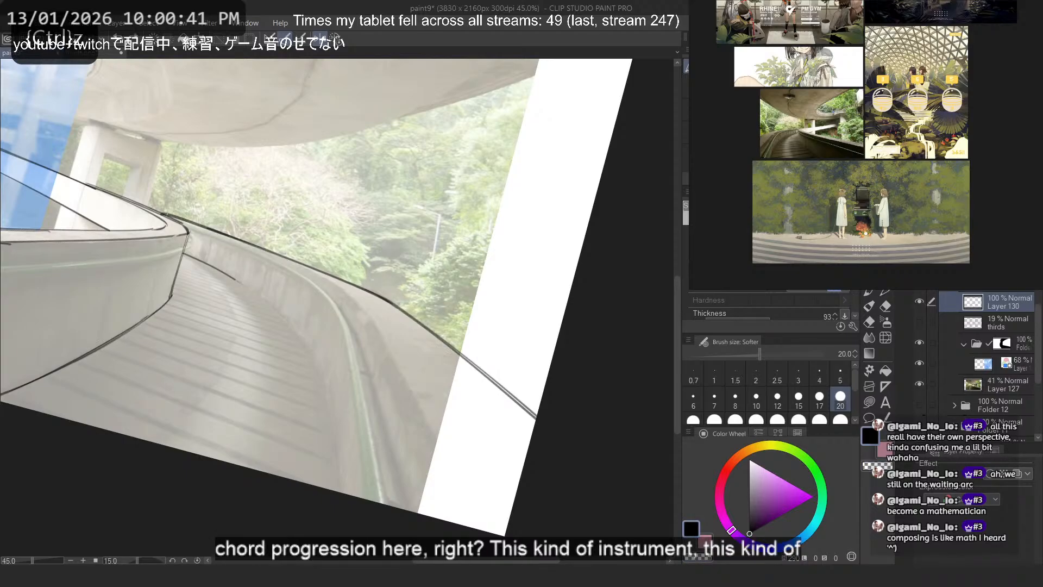
pyautogui.moveTo(165, 213); pyautogui.dragTo(343, 302)
pyautogui.hotkey('ctrl', 'z')
pyautogui.moveTo(211, 230)
pyautogui.mouseDown()
pyautogui.moveTo(373, 315)
pyautogui.moveTo(400, 306)
pyautogui.mouseUp()
pyautogui.hotkey('ctrl', 'z')
# - Smooth the bend in the middle of the parapet's outer top edge with erasing and a corrected stroke
pyautogui.hotkey('ctrl', 'z')
pyautogui.press('c')
pyautogui.moveTo(343, 277); pyautogui.dragTo(428, 327)
pyautogui.press('c')
pyautogui.moveTo(313, 268); pyautogui.dragTo(501, 394)
pyautogui.hotkey('ctrl', 'z')
pyautogui.hotkey('ctrl', 'z')
pyautogui.press('c')
pyautogui.moveTo(332, 278); pyautogui.dragTo(426, 326)
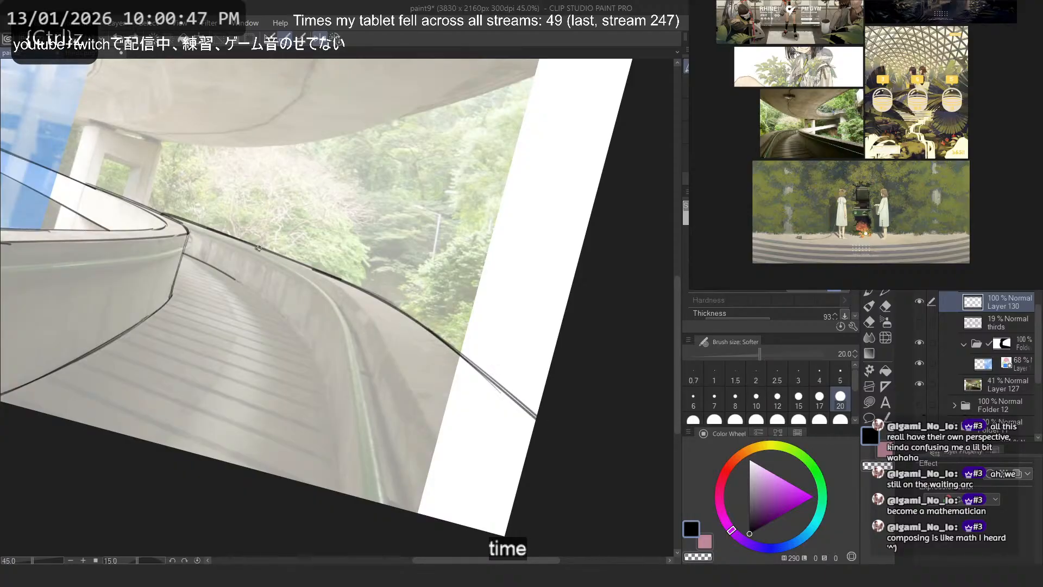
# - Draw the short start of the parapet's inner top edge, branching off just below the outer edge
pyautogui.press('c')
pyautogui.moveTo(257, 246); pyautogui.dragTo(394, 336)
pyautogui.hotkey('ctrl', 'z')
pyautogui.moveTo(217, 233); pyautogui.dragTo(374, 318)
pyautogui.hotkey('ctrl', 'z')
pyautogui.moveTo(294, 262); pyautogui.dragTo(354, 301)
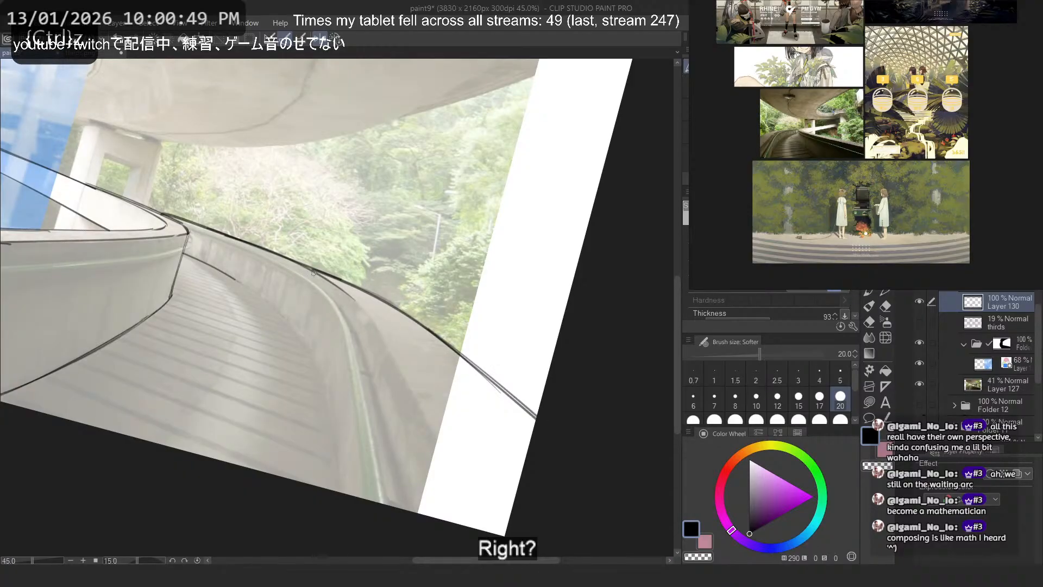
# - Try to extend the parapet's inner top edge in one steep curve down to the lower canvas border
pyautogui.moveTo(313, 273); pyautogui.dragTo(410, 376)
pyautogui.moveTo(367, 310); pyautogui.dragTo(496, 534)
pyautogui.hotkey('ctrl', 'z')
pyautogui.hotkey('ctrl', 'z')
pyautogui.moveTo(341, 287); pyautogui.dragTo(479, 529)
pyautogui.hotkey('ctrl', 'z')
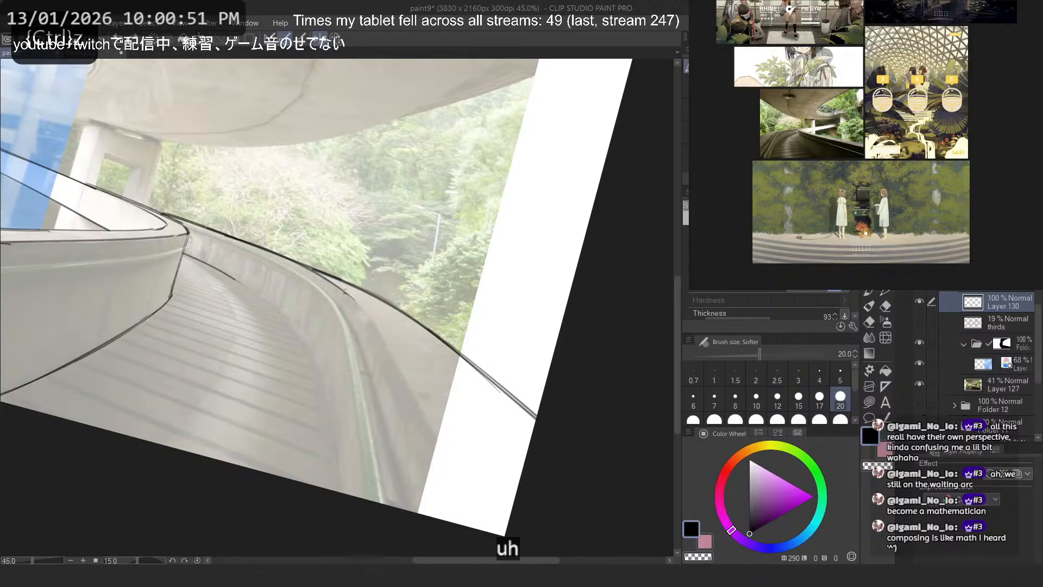
pyautogui.hotkey('ctrl', 'z')
# - Draw the parapet's inner top edge as a steep curve from the branching point down to the lower canvas border
pyautogui.moveTo(345, 291); pyautogui.dragTo(483, 531)
pyautogui.hotkey('ctrl', 'z')
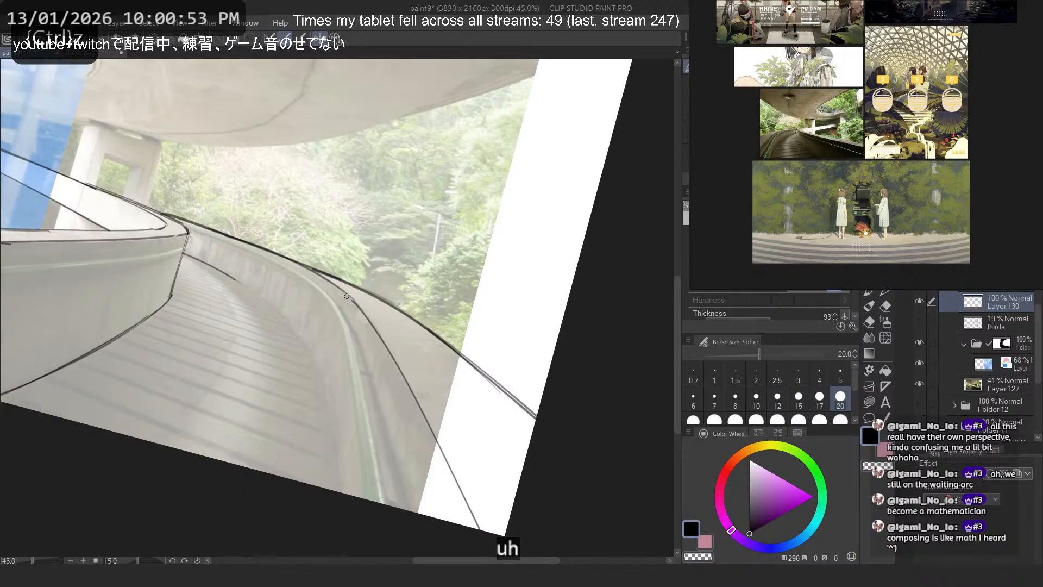
pyautogui.hotkey('ctrl', 'z')
pyautogui.moveTo(348, 295); pyautogui.dragTo(475, 529)
pyautogui.hotkey('ctrl', 'z')
pyautogui.moveTo(345, 291)
pyautogui.mouseDown()
pyautogui.moveTo(478, 529)
pyautogui.moveTo(467, 526)
pyautogui.mouseUp()
pyautogui.hotkey('ctrl', 'z')
pyautogui.hotkey('ctrl', 'z')
pyautogui.hotkey('ctrl', 'z')
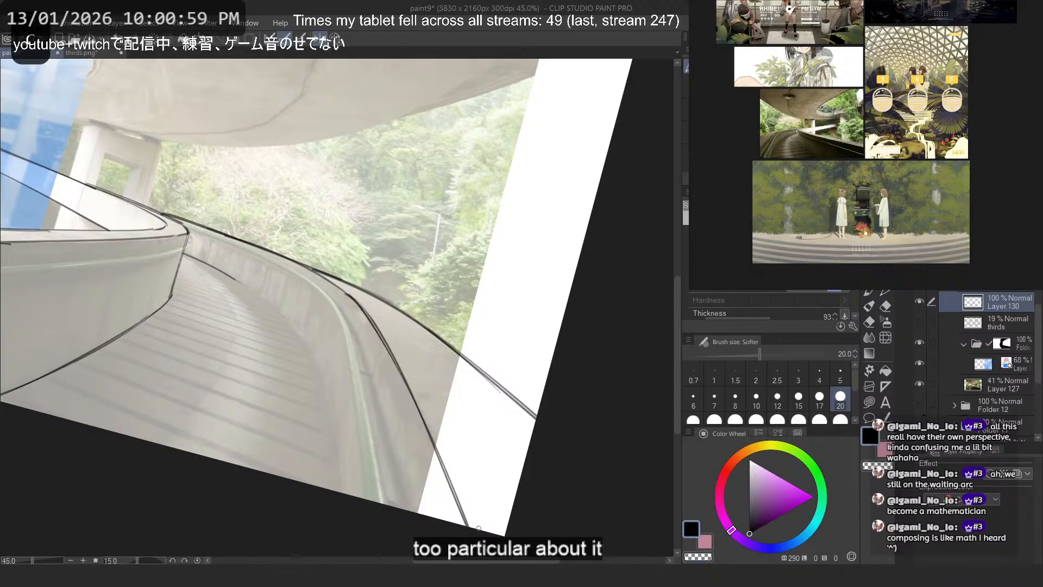
# - Extend the opposite parapet's base line in a curve along the edge of the walkway planks
pyautogui.moveTo(255, 251); pyautogui.dragTo(368, 355)
pyautogui.hotkey('ctrl', 'z')
pyautogui.moveTo(223, 274); pyautogui.dragTo(323, 369)
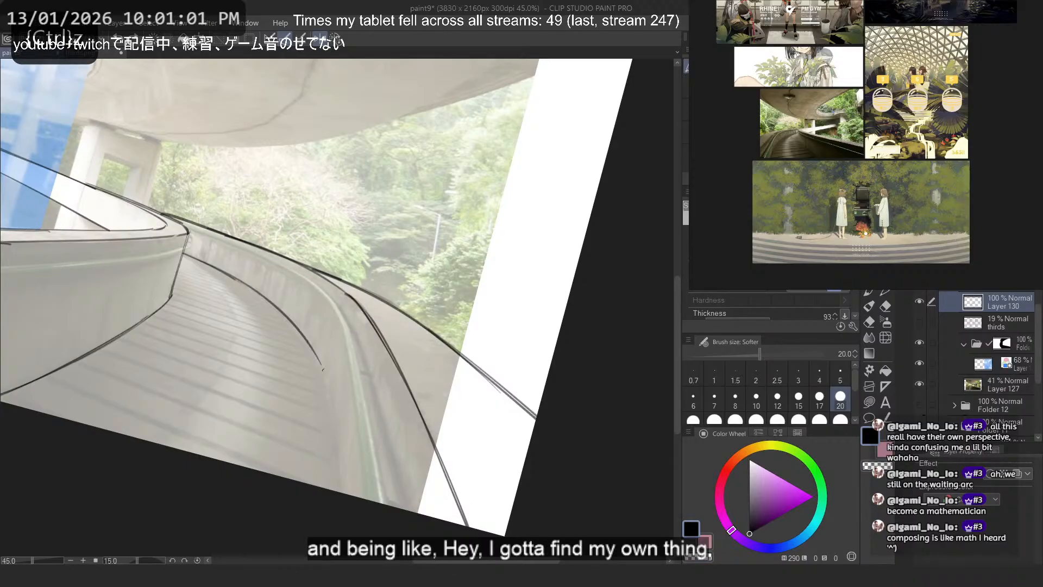
pyautogui.hotkey('ctrl', 'z')
pyautogui.hotkey('ctrl', 'z')
pyautogui.moveTo(237, 280)
pyautogui.mouseDown()
pyautogui.moveTo(331, 399)
pyautogui.moveTo(323, 386)
pyautogui.mouseUp()
# - Continue the parapet's base line from the end of its curve steeply down to the lower canvas border
pyautogui.hotkey('ctrl', 'z')
pyautogui.hotkey('ctrl', 'z')
pyautogui.hotkey('ctrl', 'z')
pyautogui.hotkey('ctrl', 'z')
pyautogui.moveTo(226, 274)
pyautogui.mouseDown()
pyautogui.moveTo(266, 300)
pyautogui.moveTo(333, 391)
pyautogui.moveTo(344, 493)
pyautogui.mouseUp()
pyautogui.hotkey('ctrl', 'z')
pyautogui.hotkey('ctrl', 'z')
pyautogui.hotkey('ctrl', 'z')
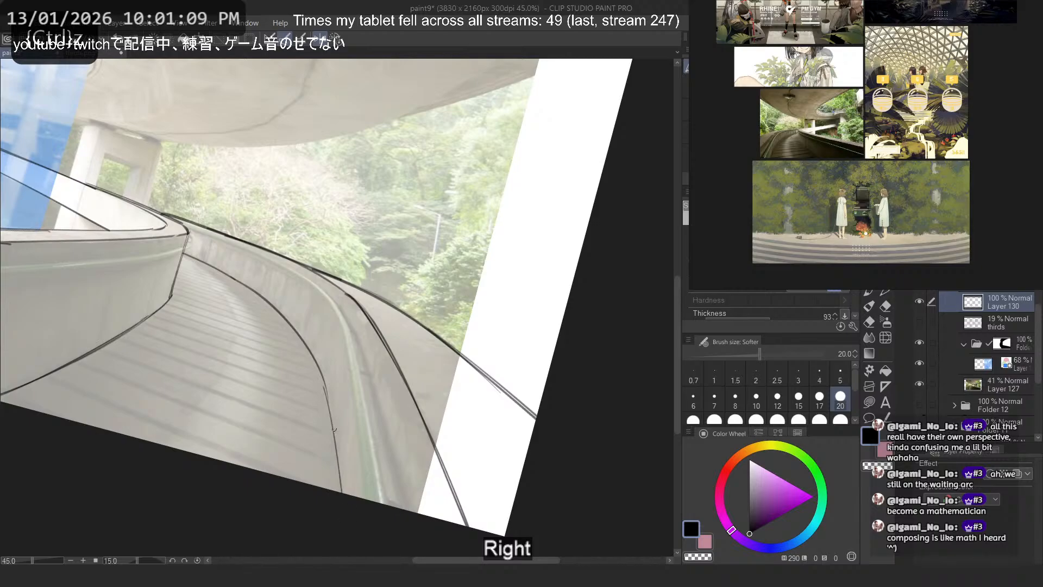
pyautogui.hotkey('ctrl', 'z')
pyautogui.moveTo(324, 383); pyautogui.dragTo(340, 494)
# - With the canvas mirrored, draw the overpass ceiling's outer edge from the canvas corner along the trees towards the pillar
pyautogui.click(320, 39)
pyautogui.scroll(-5, 332, 329)
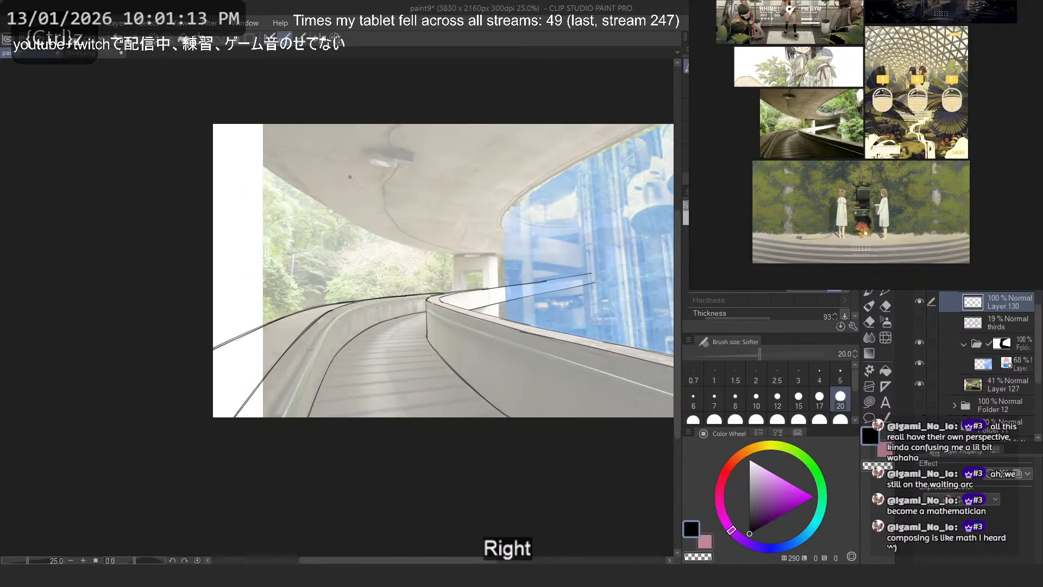
pyautogui.scroll(1, 349, 206)
pyautogui.moveTo(349, 207); pyautogui.dragTo(276, 252)
pyautogui.scroll(2, 142, 179)
pyautogui.moveTo(139, 163); pyautogui.dragTo(369, 328)
pyautogui.hotkey('ctrl', 'z')
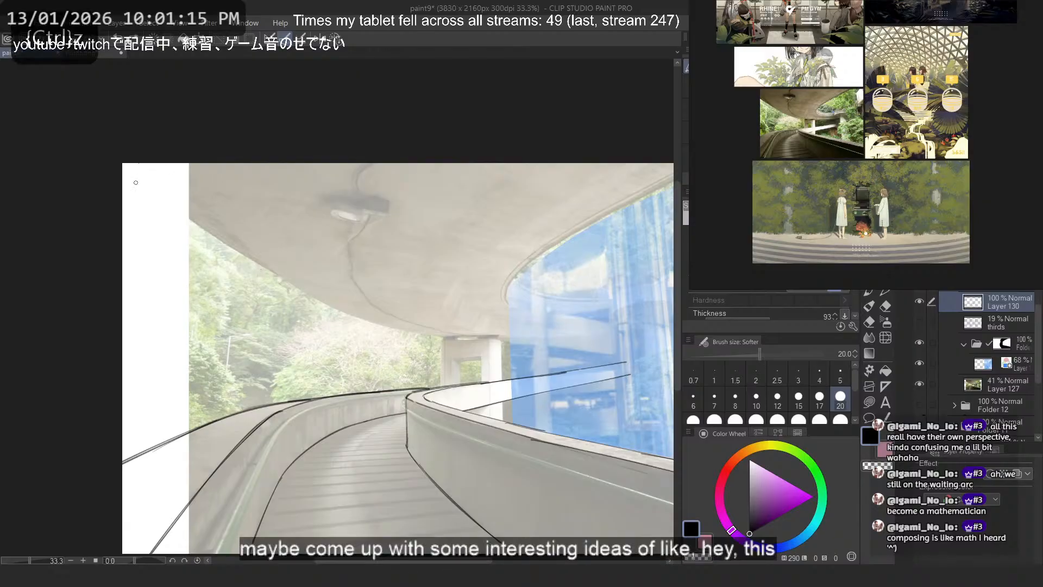
pyautogui.press('2')
pyautogui.scroll(-7, 292, 188)
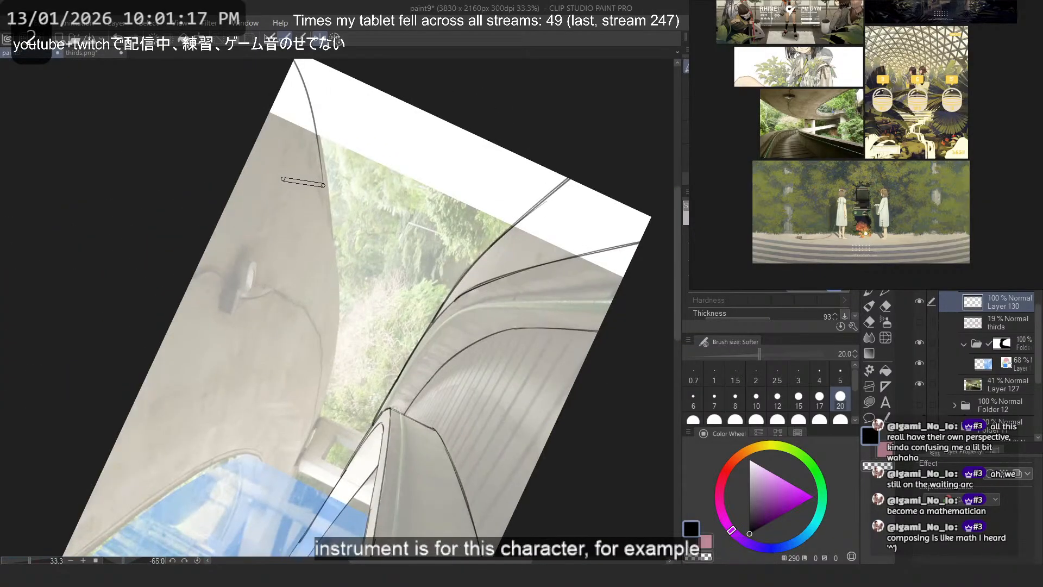
pyautogui.hotkey('ctrl', 'z')
pyautogui.moveTo(142, 140); pyautogui.dragTo(405, 387)
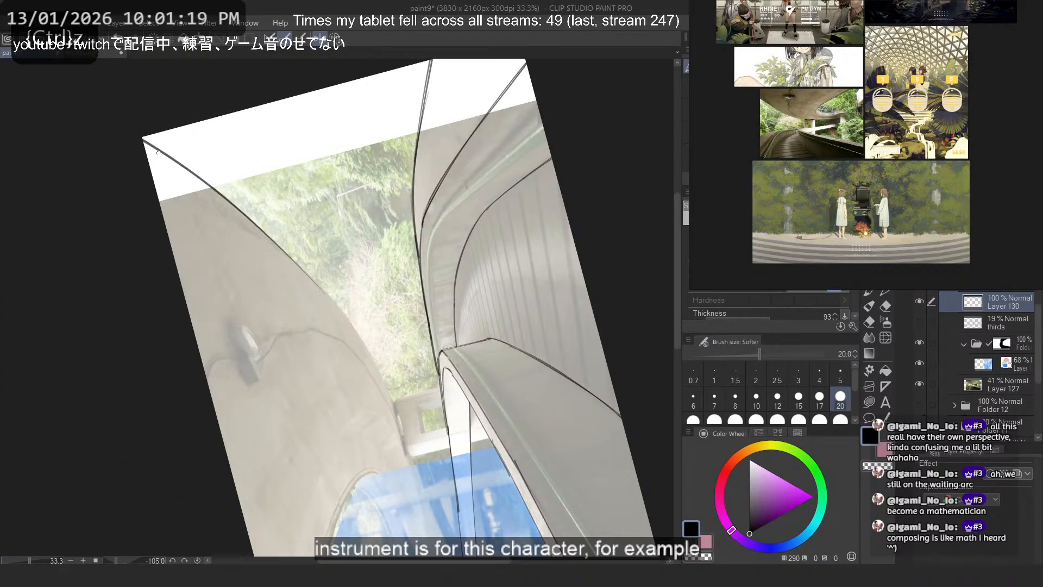
# - Try to retrace the middle stretch of the ceiling's outer edge down to the pillar
pyautogui.moveTo(206, 185)
pyautogui.mouseDown()
pyautogui.moveTo(389, 380)
pyautogui.moveTo(409, 420)
pyautogui.mouseUp()
pyautogui.hotkey('ctrl', 'z')
pyautogui.hotkey('ctrl', 'z')
pyautogui.moveTo(274, 240); pyautogui.dragTo(396, 416)
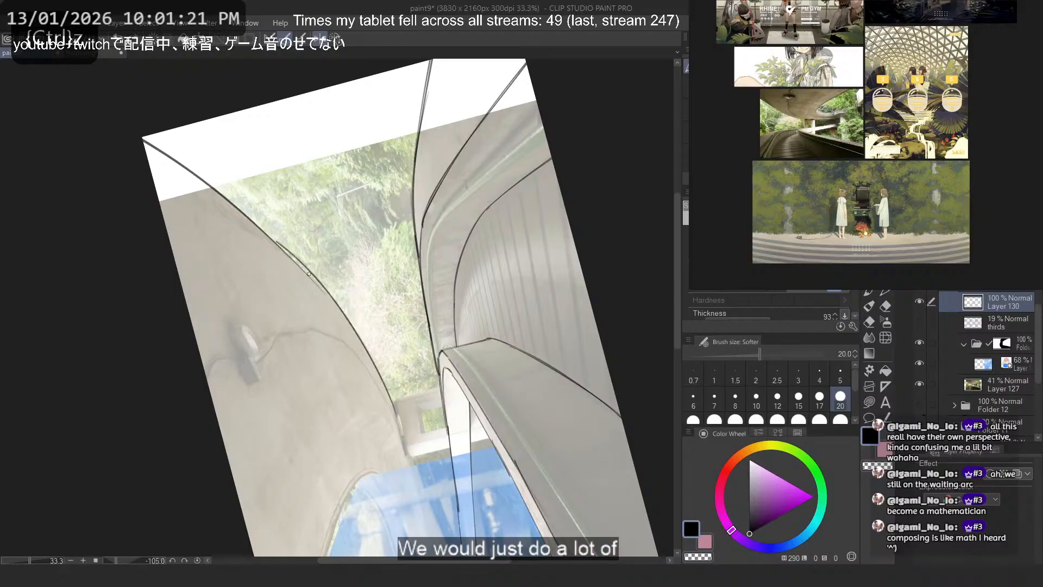
pyautogui.hotkey('ctrl', 'z')
pyautogui.moveTo(303, 268); pyautogui.dragTo(396, 416)
pyautogui.hotkey('ctrl', 'z')
pyautogui.moveTo(269, 235); pyautogui.dragTo(386, 379)
pyautogui.moveTo(231, 205); pyautogui.dragTo(370, 351)
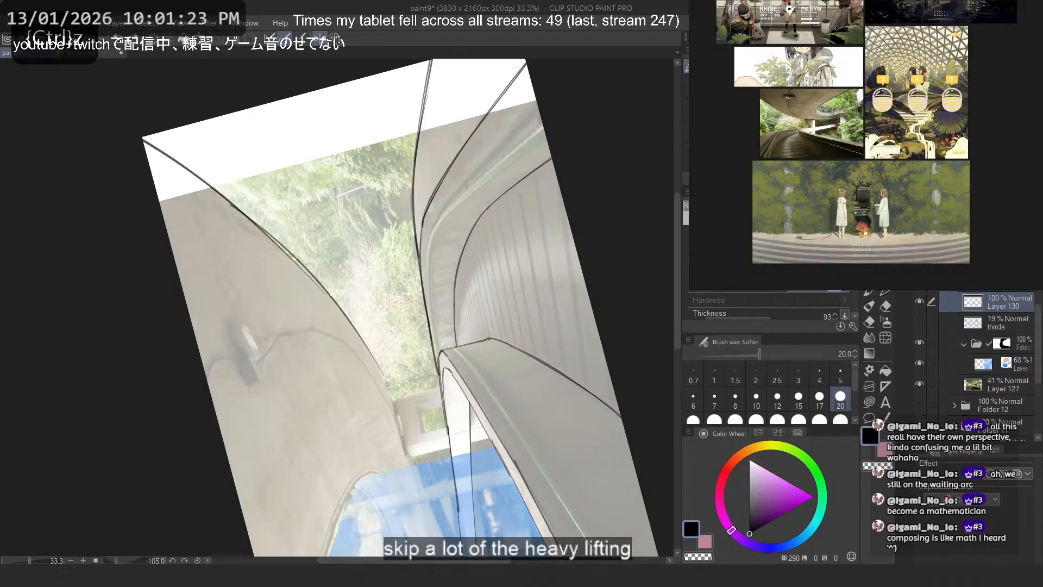
# - Redraw the middle of the ceiling's outer edge and extend it past the pillar into the blue atrium photo
pyautogui.hotkey('ctrl', 'z')
pyautogui.hotkey('ctrl', 'z')
pyautogui.moveTo(240, 211); pyautogui.dragTo(385, 378)
pyautogui.hotkey('ctrl', 'z')
pyautogui.moveTo(238, 211)
pyautogui.mouseDown()
pyautogui.moveTo(369, 352)
pyautogui.moveTo(360, 341)
pyautogui.mouseUp()
pyautogui.hotkey('ctrl', 'z')
pyautogui.hotkey('ctrl', 'z')
pyautogui.moveTo(272, 241)
pyautogui.mouseDown()
pyautogui.moveTo(341, 316)
pyautogui.moveTo(272, 241)
pyautogui.moveTo(385, 381)
pyautogui.mouseUp()
pyautogui.hotkey('ctrl', 'z')
pyautogui.moveTo(320, 289); pyautogui.dragTo(406, 452)
pyautogui.moveTo(359, 333); pyautogui.dragTo(421, 483)
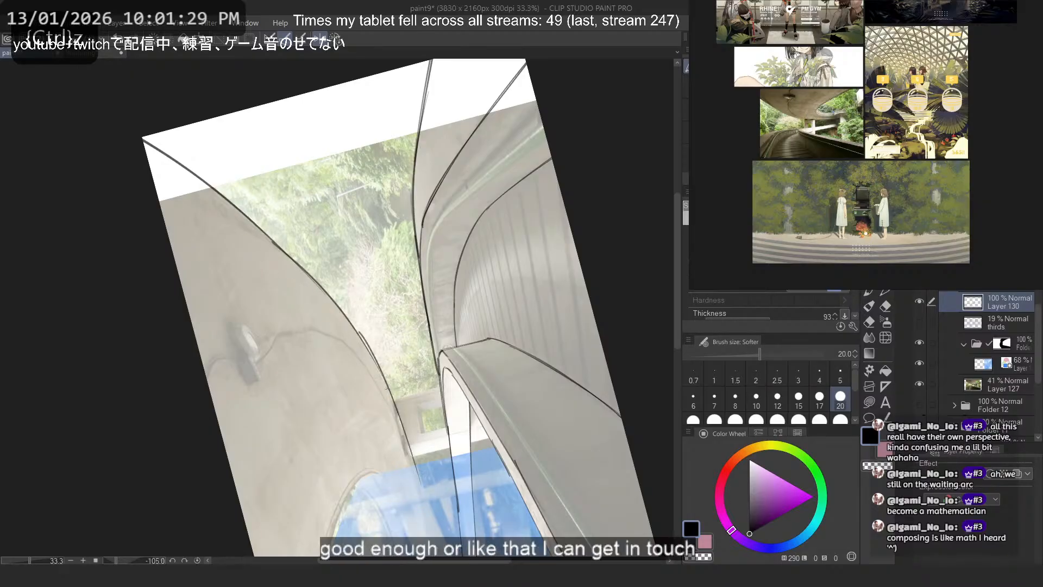
pyautogui.hotkey('ctrl', 'z')
pyautogui.moveTo(382, 377); pyautogui.dragTo(419, 489)
pyautogui.hotkey('ctrl', 'z')
# - Draw the ceiling opening's curved edge along the blue atrium photo, from its rounded end to the canvas border
pyautogui.moveTo(302, 128); pyautogui.dragTo(245, 130)
pyautogui.moveTo(326, 381); pyautogui.dragTo(412, 328)
pyautogui.moveTo(396, 348); pyautogui.dragTo(457, 346)
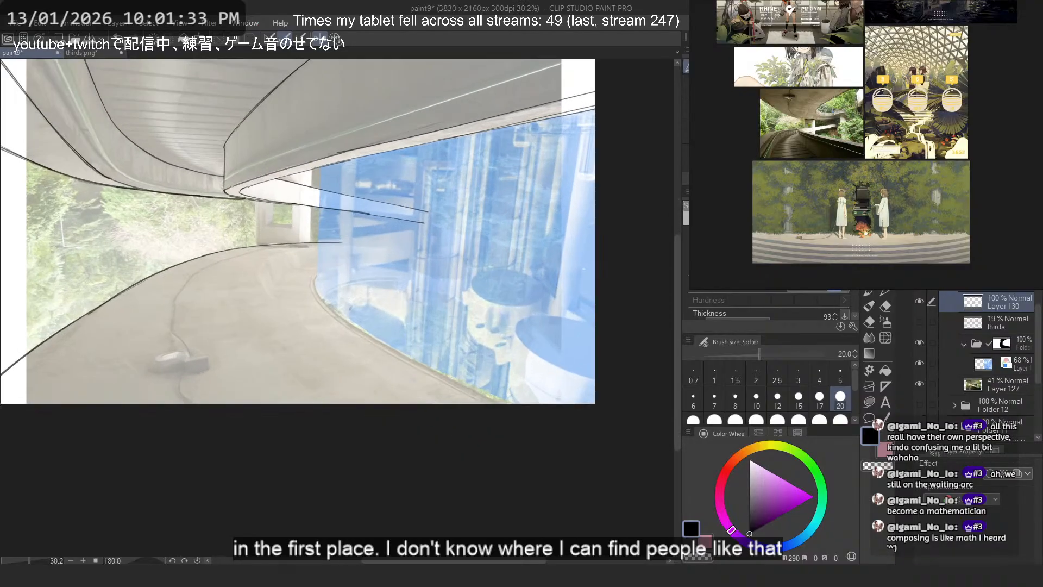
pyautogui.moveTo(329, 283); pyautogui.dragTo(361, 283)
pyautogui.moveTo(308, 276)
pyautogui.mouseDown()
pyautogui.moveTo(369, 337)
pyautogui.moveTo(547, 443)
pyautogui.mouseUp()
pyautogui.hotkey('ctrl', 'z')
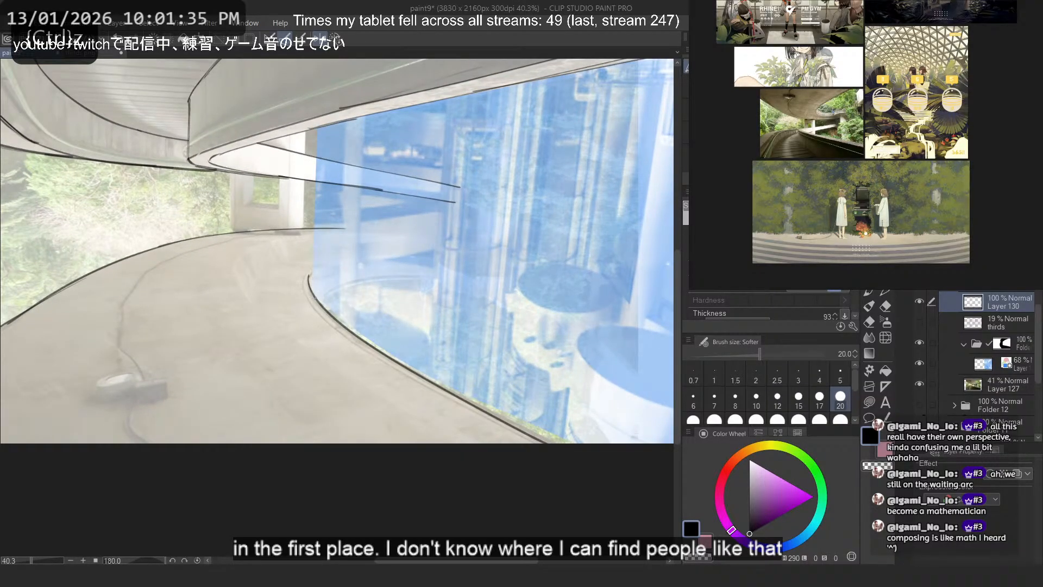
# - Retrace the part of the ceiling opening's edge nearest the canvas border with a second stroke
pyautogui.moveTo(316, 298); pyautogui.dragTo(562, 443)
pyautogui.hotkey('ctrl', 'z')
pyautogui.moveTo(403, 363)
pyautogui.mouseDown()
pyautogui.moveTo(569, 443)
pyautogui.moveTo(550, 443)
pyautogui.mouseUp()
pyautogui.hotkey('ctrl', 'z')
pyautogui.hotkey('ctrl', 'z')
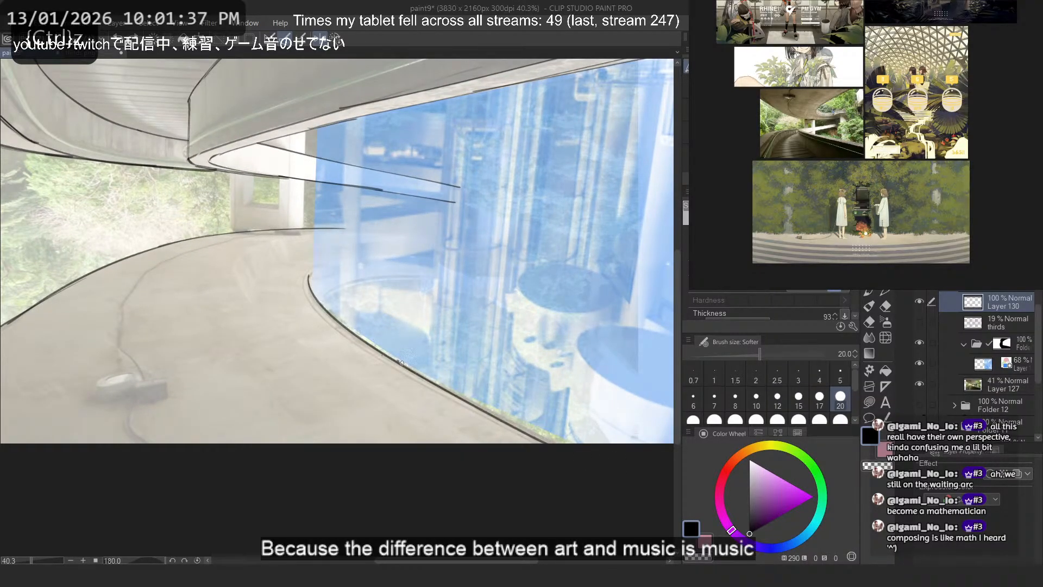
pyautogui.moveTo(401, 363); pyautogui.dragTo(559, 443)
pyautogui.moveTo(308, 278); pyautogui.dragTo(334, 265)
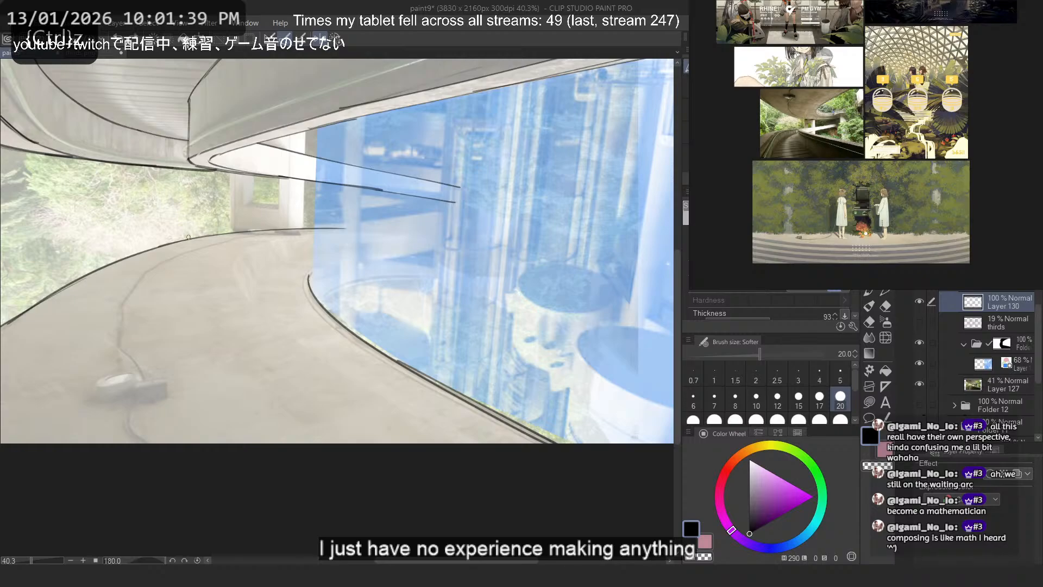
# - Draw the inner rim curve of the far ramp, branching off the ceiling opening's edge near its rounded end
pyautogui.moveTo(189, 238)
pyautogui.mouseDown()
pyautogui.moveTo(253, 167)
pyautogui.moveTo(352, 146)
pyautogui.mouseUp()
pyautogui.moveTo(382, 333); pyautogui.dragTo(446, 326)
pyautogui.moveTo(297, 252)
pyautogui.mouseDown()
pyautogui.moveTo(436, 465)
pyautogui.moveTo(396, 375)
pyautogui.moveTo(419, 441)
pyautogui.mouseUp()
pyautogui.hotkey('ctrl', 'z')
pyautogui.hotkey('ctrl', 'z')
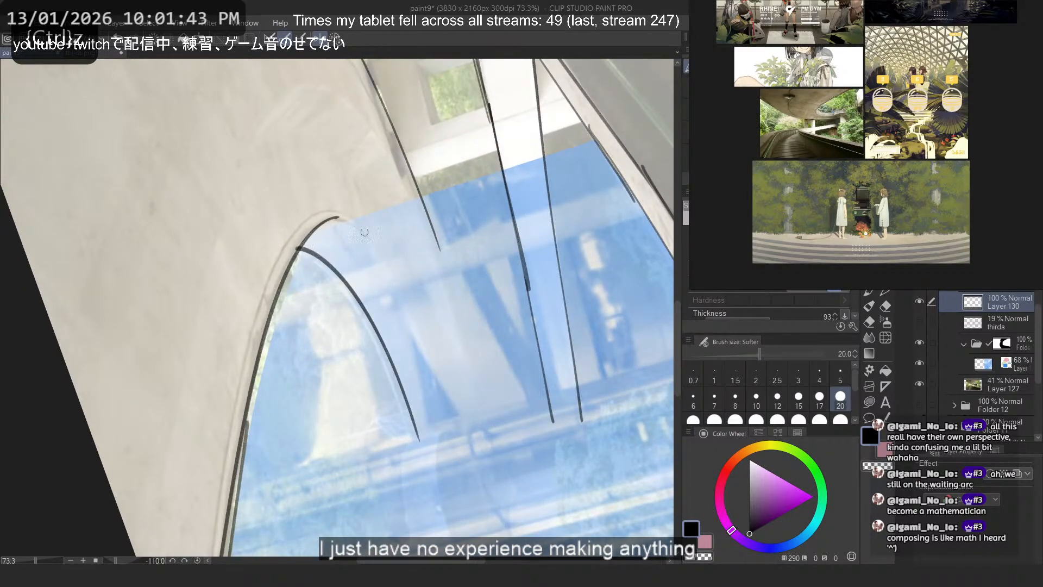
pyautogui.hotkey('ctrl', 'z')
pyautogui.moveTo(299, 250); pyautogui.dragTo(416, 428)
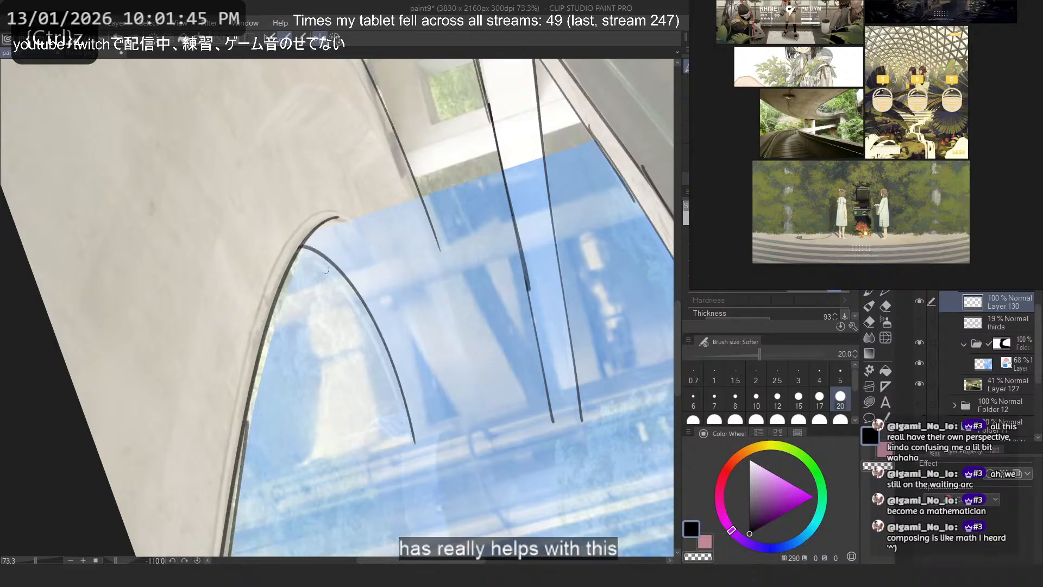
# - Draw the far ramp's outer curve from the tip of the ceiling opening, roughly parallel to its inner rim
pyautogui.hotkey('ctrl', 'z')
pyautogui.moveTo(300, 250); pyautogui.dragTo(403, 396)
pyautogui.moveTo(335, 217)
pyautogui.mouseDown()
pyautogui.moveTo(429, 436)
pyautogui.moveTo(392, 279)
pyautogui.moveTo(444, 439)
pyautogui.moveTo(457, 421)
pyautogui.moveTo(460, 457)
pyautogui.mouseUp()
pyautogui.hotkey('ctrl', 'z')
pyautogui.hotkey('ctrl', 'z')
pyautogui.hotkey('ctrl', 'z')
pyautogui.hotkey('ctrl', 'z')
pyautogui.hotkey('ctrl', 'z')
# - Hide the folder holding the blue atrium photo
pyautogui.press('2')
pyautogui.scroll(-7, 234, 170)
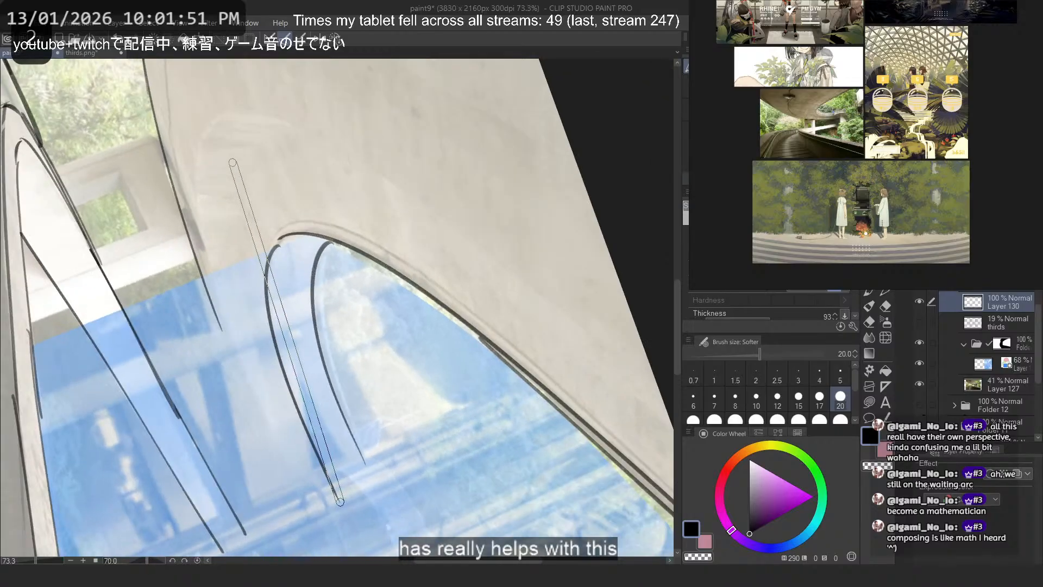
pyautogui.scroll(-3, 234, 170)
pyautogui.scroll(1, 234, 170)
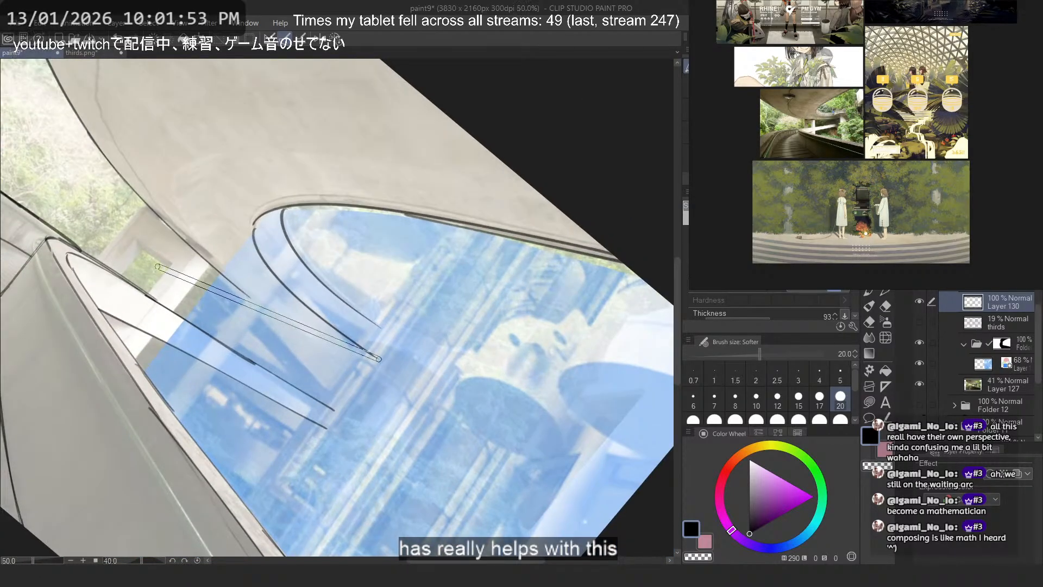
pyautogui.scroll(7, 401, 326)
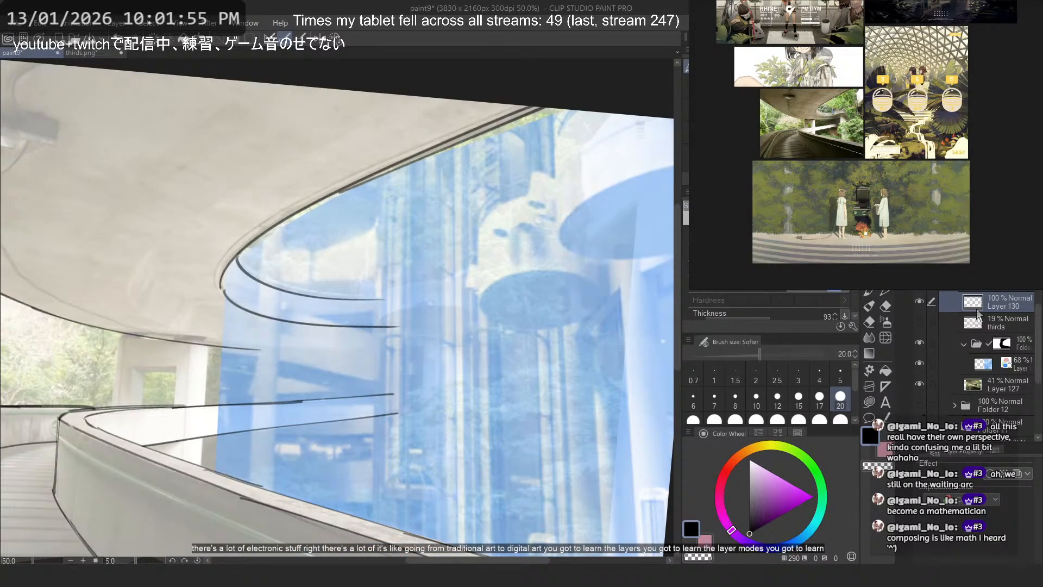
pyautogui.click(920, 343)
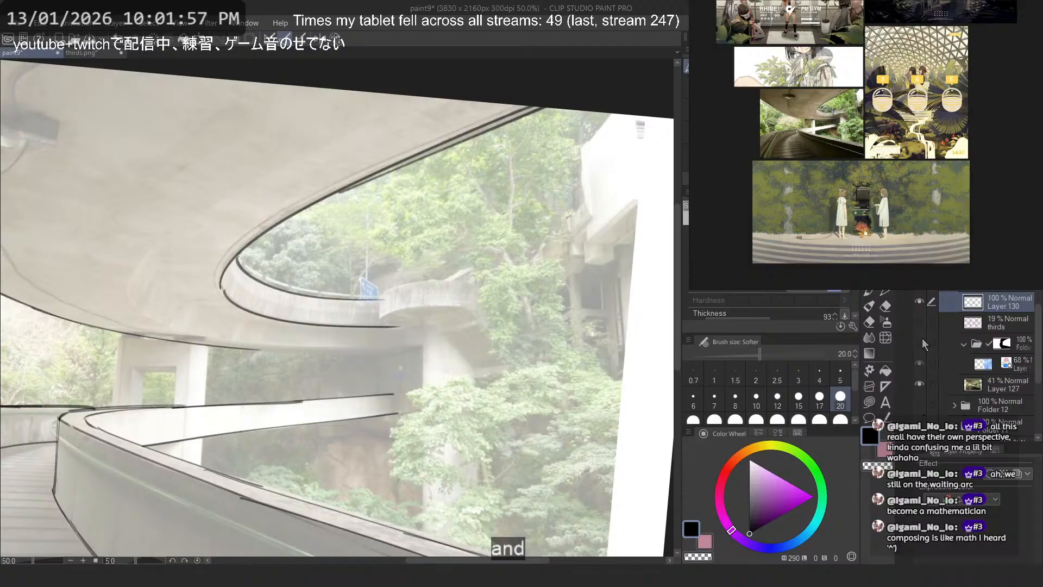
# - Redraw the ceiling's outer edge beyond the pillar, extending it to the top of the concrete column behind
pyautogui.moveTo(411, 346); pyautogui.dragTo(467, 346)
pyautogui.moveTo(177, 348)
pyautogui.mouseDown()
pyautogui.moveTo(183, 277)
pyautogui.moveTo(393, 387)
pyautogui.mouseUp()
pyautogui.hotkey('ctrl', 'z')
pyautogui.moveTo(158, 259); pyautogui.dragTo(382, 400)
pyautogui.hotkey('ctrl', 'z')
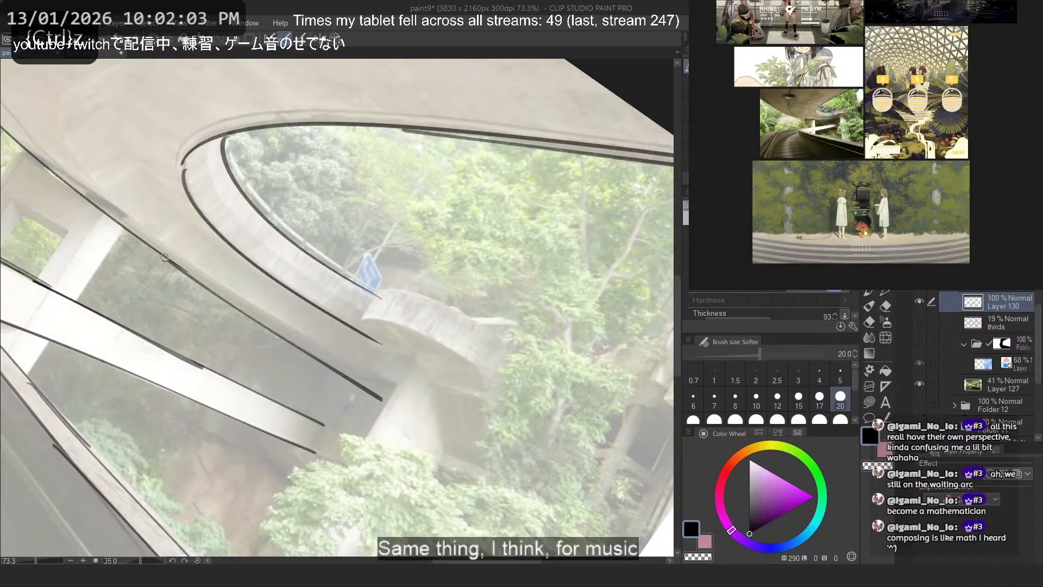
pyautogui.hotkey('ctrl', 'z')
pyautogui.moveTo(165, 257)
pyautogui.mouseDown()
pyautogui.moveTo(416, 413)
pyautogui.moveTo(410, 402)
pyautogui.mouseUp()
pyautogui.hotkey('ctrl', 'z')
pyautogui.hotkey('ctrl', 'z')
pyautogui.moveTo(203, 281); pyautogui.dragTo(406, 405)
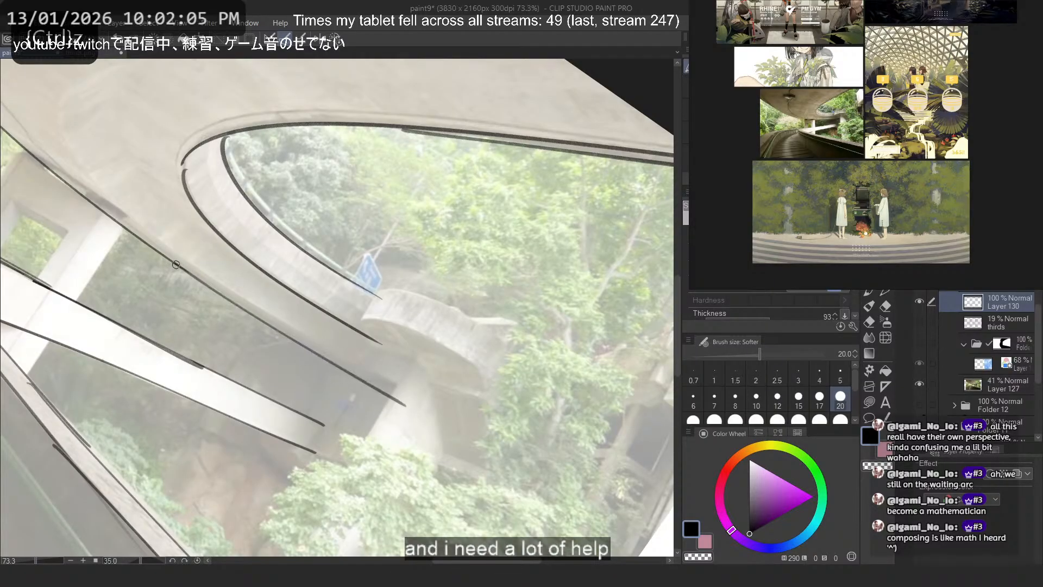
pyautogui.moveTo(176, 265); pyautogui.dragTo(427, 408)
# - Try to extend the far ramp's inner rim curve past the blue sign
pyautogui.hotkey('ctrl', 'z')
pyautogui.moveTo(268, 227); pyautogui.dragTo(393, 301)
pyautogui.hotkey('ctrl', 'z')
pyautogui.moveTo(291, 241); pyautogui.dragTo(392, 306)
pyautogui.hotkey('ctrl', 'z')
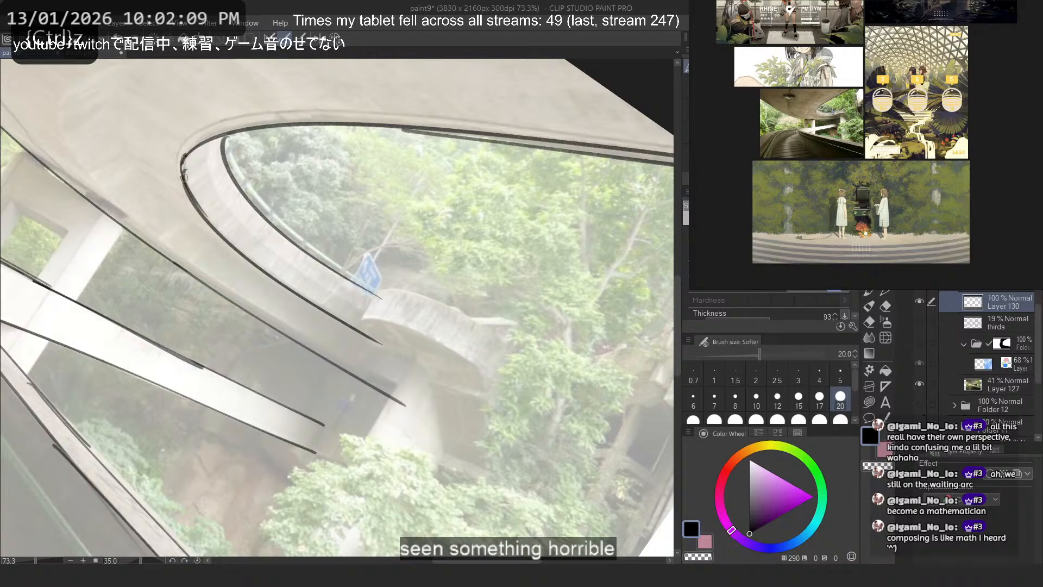
# - Close the gap at the ceiling opening's rounded tip with a short curved stroke
pyautogui.hotkey('ctrl', 'z')
pyautogui.moveTo(188, 156); pyautogui.dragTo(187, 190)
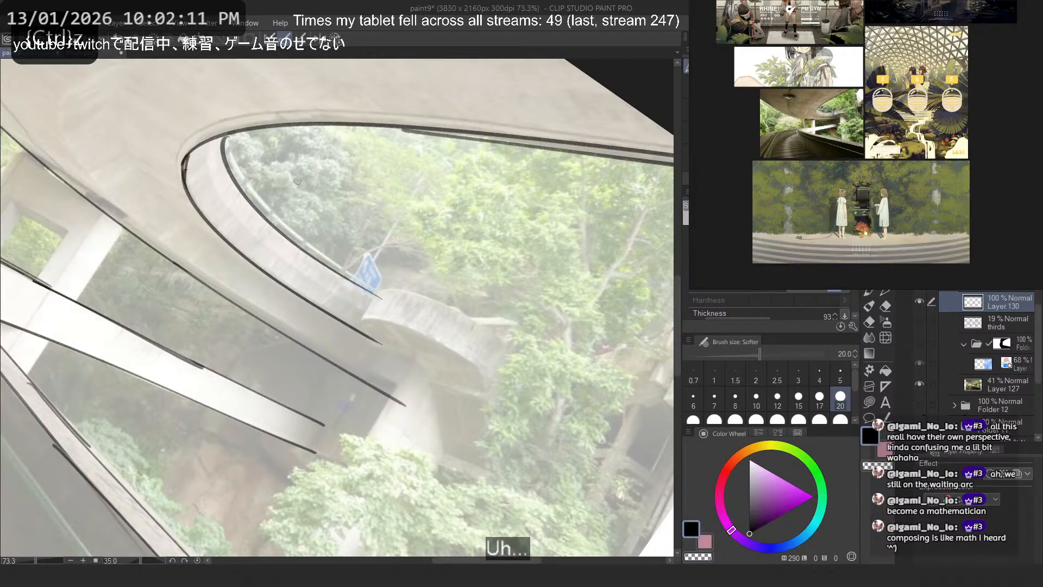
# - Try to redraw the ceiling's outer edge with long curved strokes on the unrotated canvas
pyautogui.scroll(-5, 298, 181)
pyautogui.scroll(-2, 266, 158)
pyautogui.moveTo(265, 110); pyautogui.dragTo(371, 186)
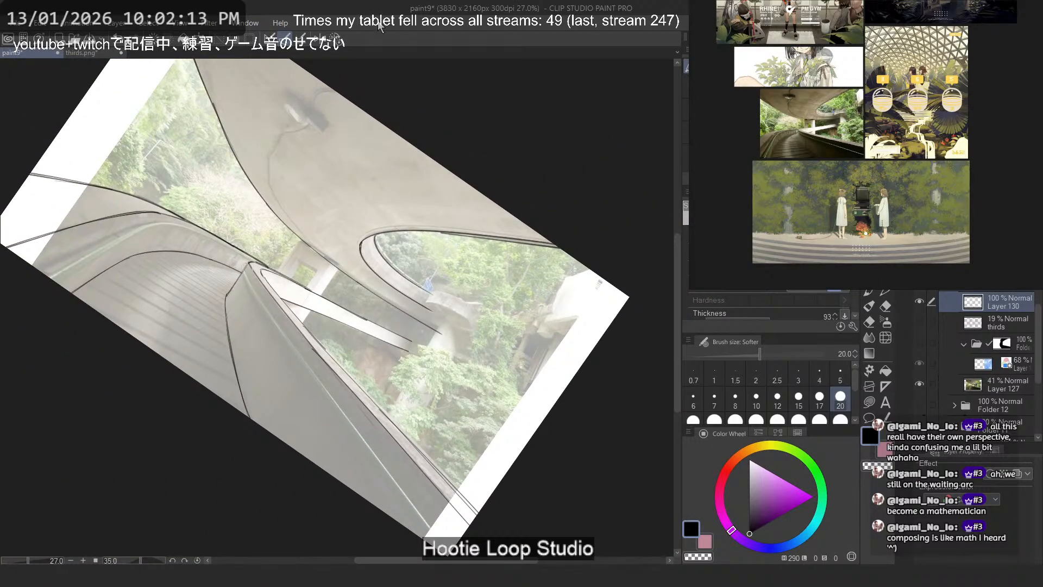
pyautogui.click(335, 38)
pyautogui.scroll(-2, 380, 159)
pyautogui.scroll(1, 200, 209)
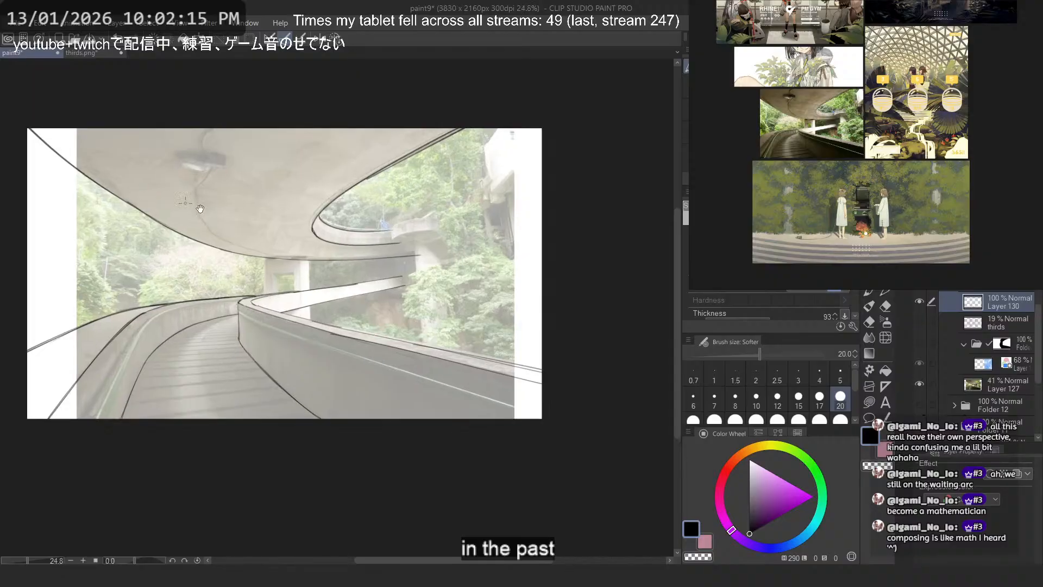
pyautogui.moveTo(200, 209); pyautogui.dragTo(262, 230)
pyautogui.scroll(2, 118, 182)
pyautogui.moveTo(68, 126)
pyautogui.mouseDown()
pyautogui.moveTo(388, 325)
pyautogui.moveTo(225, 246)
pyautogui.moveTo(398, 349)
pyautogui.mouseUp()
pyautogui.hotkey('ctrl', 'z')
pyautogui.hotkey('ctrl', 'z')
pyautogui.moveTo(200, 226); pyautogui.dragTo(354, 325)
pyautogui.hotkey('ctrl', 'z')
pyautogui.scroll(-4, 148, 194)
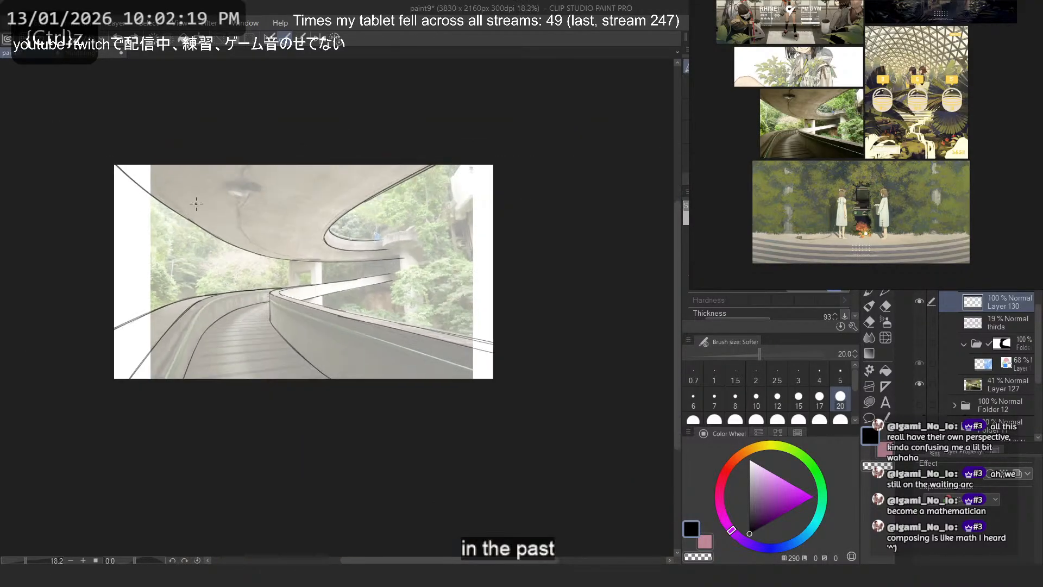
# - Lasso the ceiling's outer edge around the pillar and skew its far end slightly upward, keeping the near end in place
pyautogui.scroll(5, 196, 203)
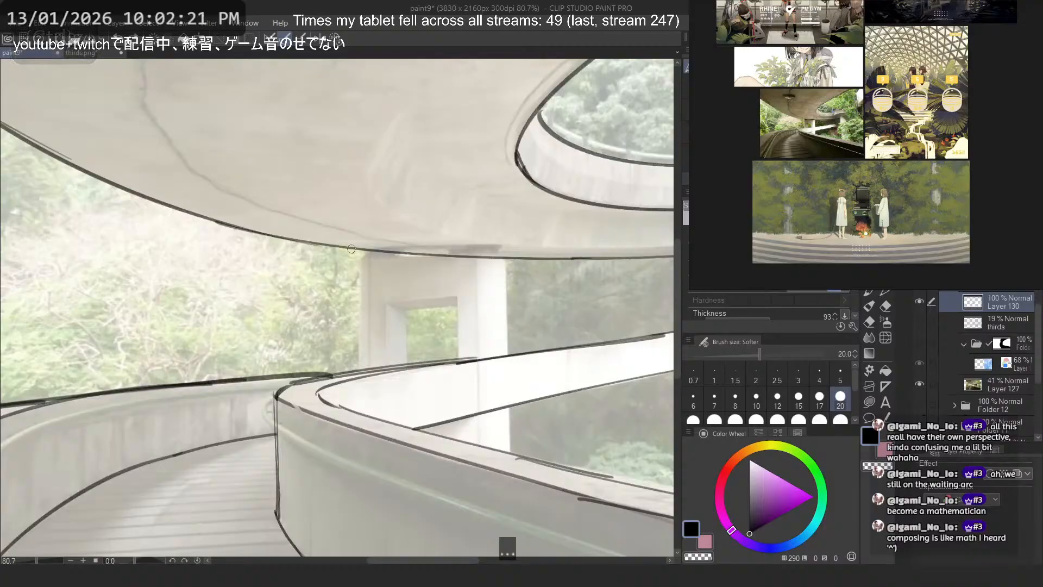
pyautogui.scroll(-4, 322, 233)
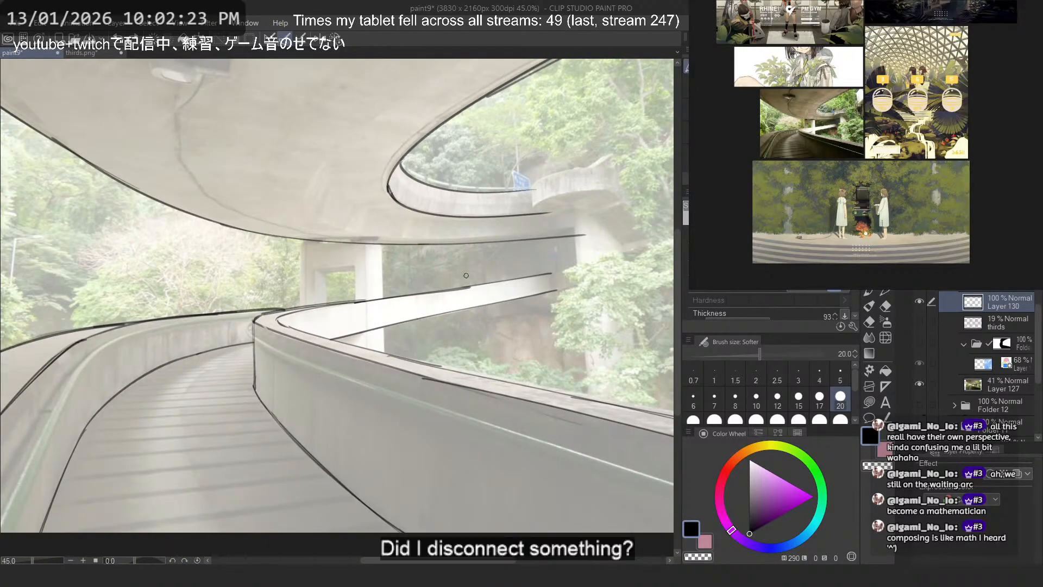
pyautogui.scroll(1, 534, 225)
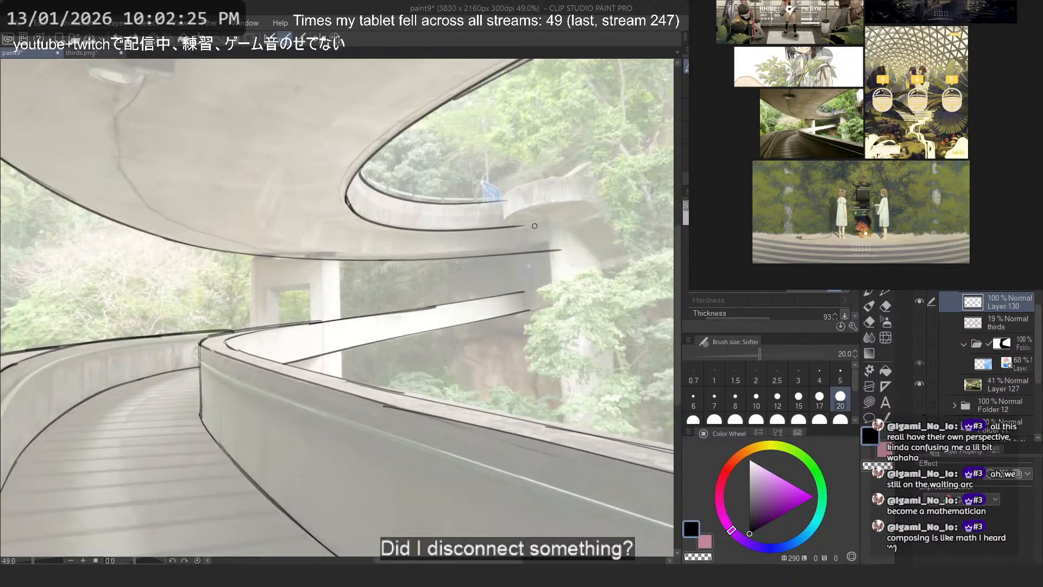
pyautogui.press('m')
pyautogui.moveTo(239, 243)
pyautogui.mouseDown()
pyautogui.moveTo(305, 280)
pyautogui.moveTo(576, 247)
pyautogui.moveTo(541, 239)
pyautogui.mouseUp()
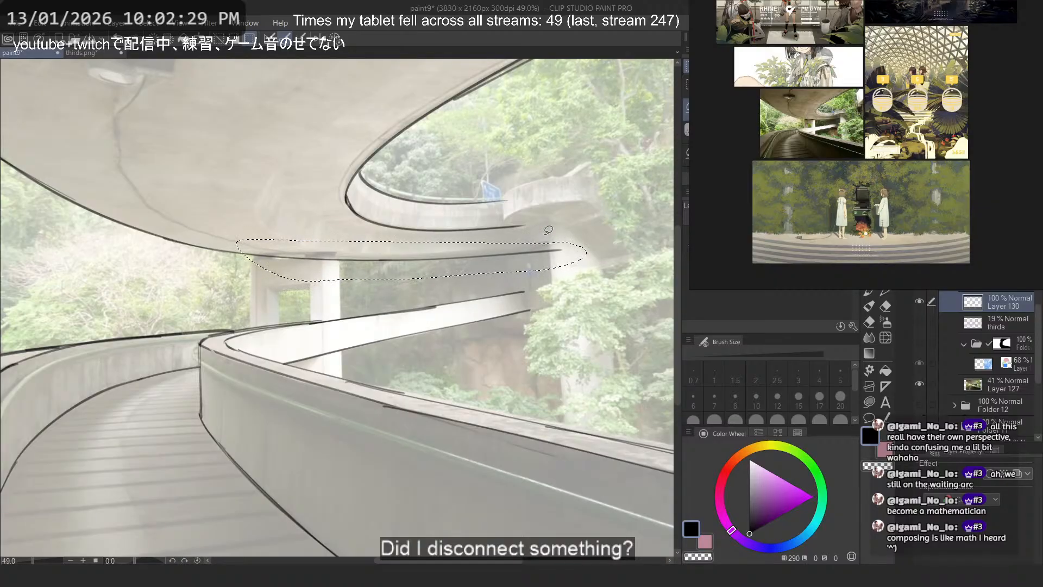
pyautogui.hotkey('ctrl', 't')
pyautogui.rightClick(535, 252)
pyautogui.click(592, 343)
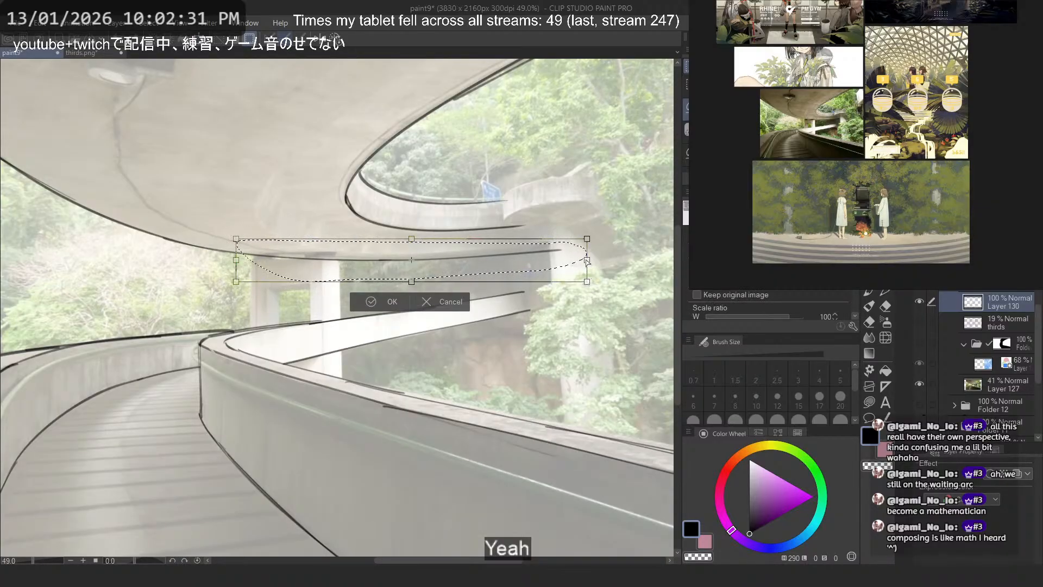
pyautogui.moveTo(586, 261); pyautogui.dragTo(587, 256)
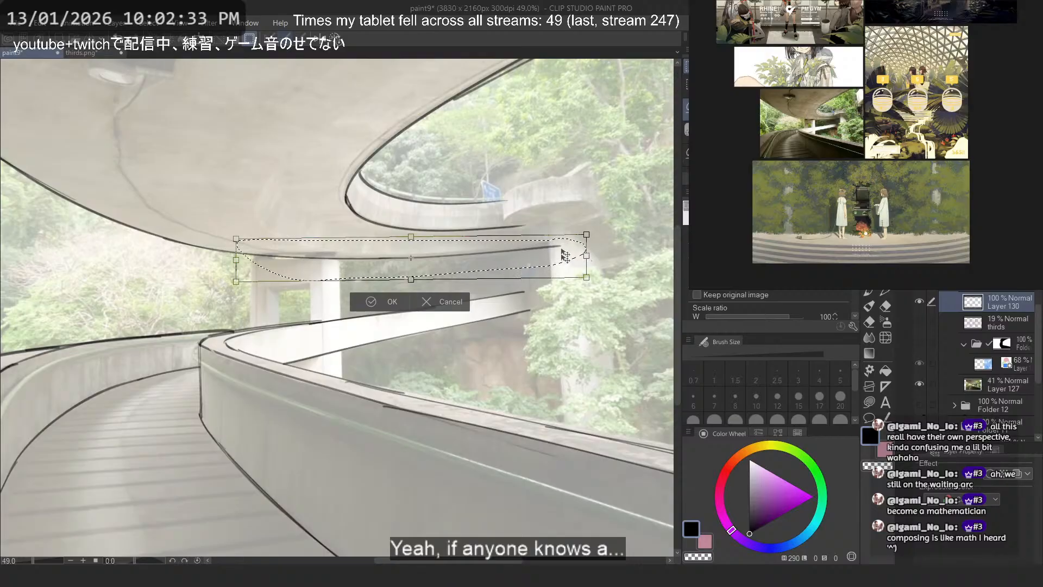
pyautogui.press('Return')
pyautogui.hotkey('ctrl', 'd')
pyautogui.scroll(-2, 421, 199)
pyautogui.scroll(1, 448, 167)
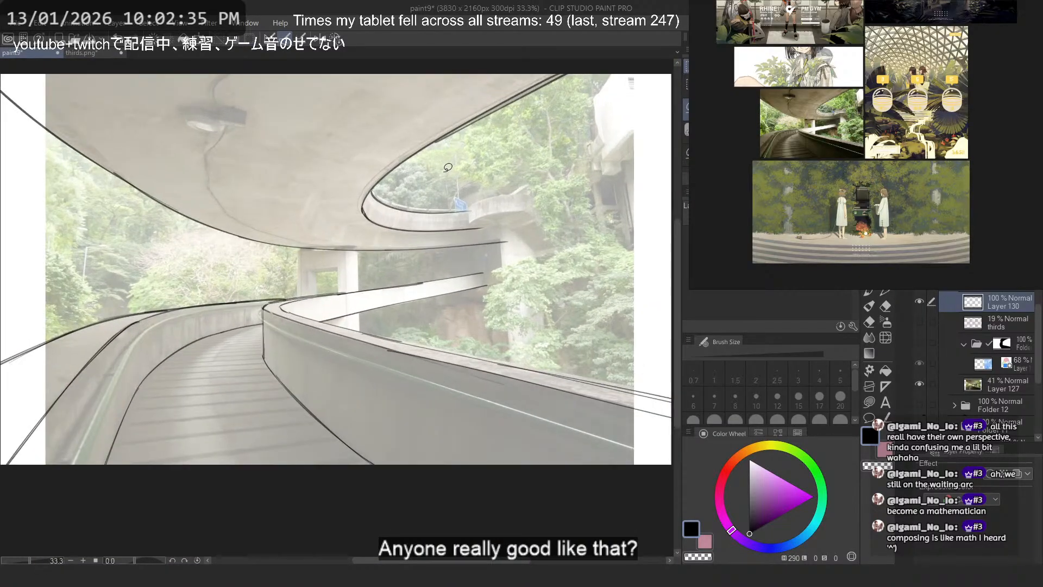
# - Show the folder holding the blue atrium photo again
pyautogui.press('p')
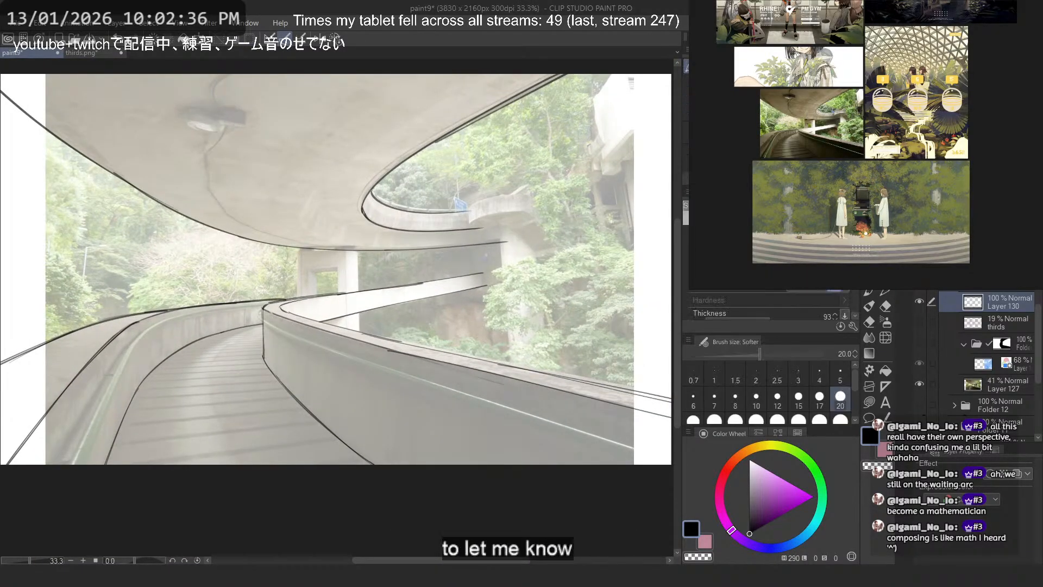
pyautogui.click(920, 343)
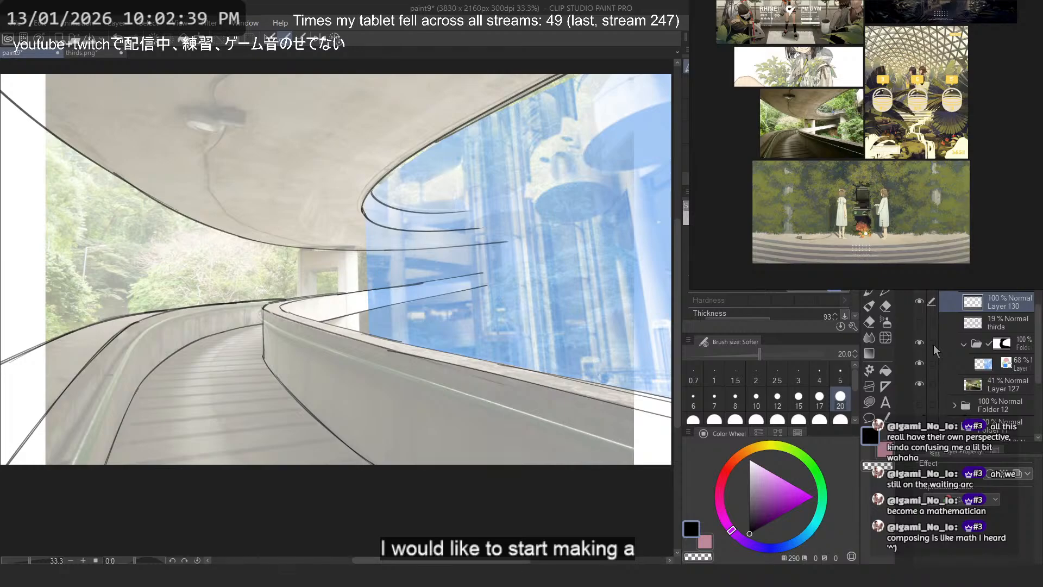
pyautogui.moveTo(635, 122)
pyautogui.mouseDown()
pyautogui.moveTo(666, 136)
pyautogui.moveTo(535, 149)
pyautogui.mouseUp()
pyautogui.scroll(2, 534, 149)
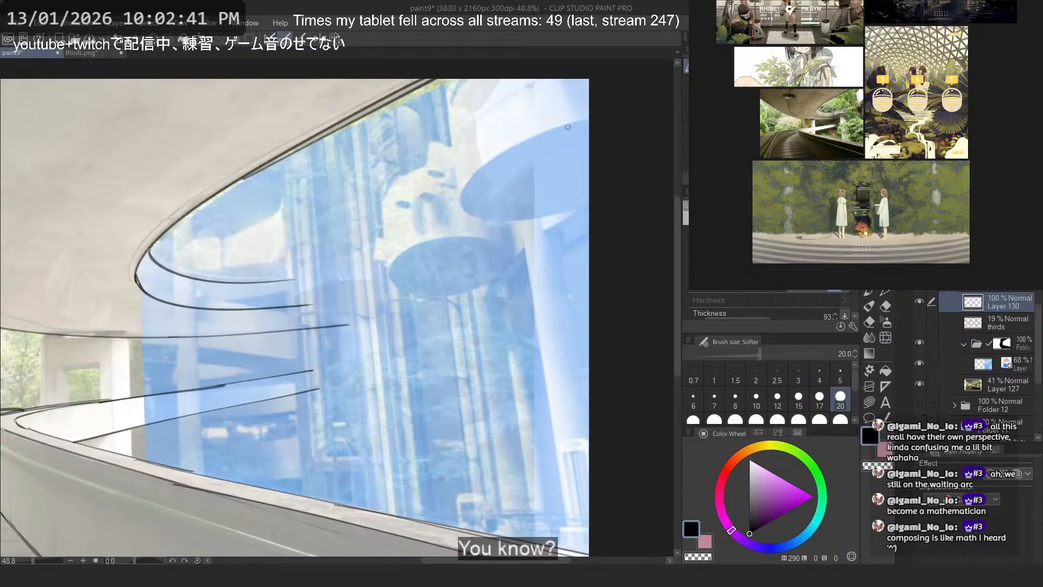
# - Flip the canvas horizontally and trace the upper rim of the large hanging cylinder's underside, curving round its tip
pyautogui.moveTo(585, 119); pyautogui.dragTo(463, 214)
pyautogui.press('h')
pyautogui.hotkey('ctrl', 'z')
pyautogui.moveTo(86, 118)
pyautogui.mouseDown()
pyautogui.moveTo(202, 219)
pyautogui.moveTo(185, 221)
pyautogui.mouseUp()
pyautogui.hotkey('ctrl', 'z')
pyautogui.hotkey('ctrl', 'z')
pyautogui.moveTo(86, 120)
pyautogui.mouseDown()
pyautogui.moveTo(188, 219)
pyautogui.moveTo(188, 166)
pyautogui.moveTo(187, 228)
pyautogui.moveTo(190, 219)
pyautogui.mouseUp()
pyautogui.hotkey('ctrl', 'z')
pyautogui.hotkey('ctrl', 'z')
pyautogui.hotkey('ctrl', 'z')
pyautogui.hotkey('ctrl', 'z')
pyautogui.hotkey('ctrl', 'z')
pyautogui.hotkey('ctrl', 'z')
pyautogui.moveTo(86, 122)
pyautogui.mouseDown()
pyautogui.moveTo(200, 218)
pyautogui.moveTo(207, 207)
pyautogui.moveTo(126, 129)
pyautogui.moveTo(210, 211)
pyautogui.mouseUp()
pyautogui.hotkey('ctrl', 'z')
pyautogui.hotkey('ctrl', 'z')
pyautogui.hotkey('ctrl', 'z')
pyautogui.hotkey('ctrl', 'z')
pyautogui.hotkey('ctrl', 'z')
pyautogui.hotkey('ctrl', 'z')
pyautogui.hotkey('ctrl', 'z')
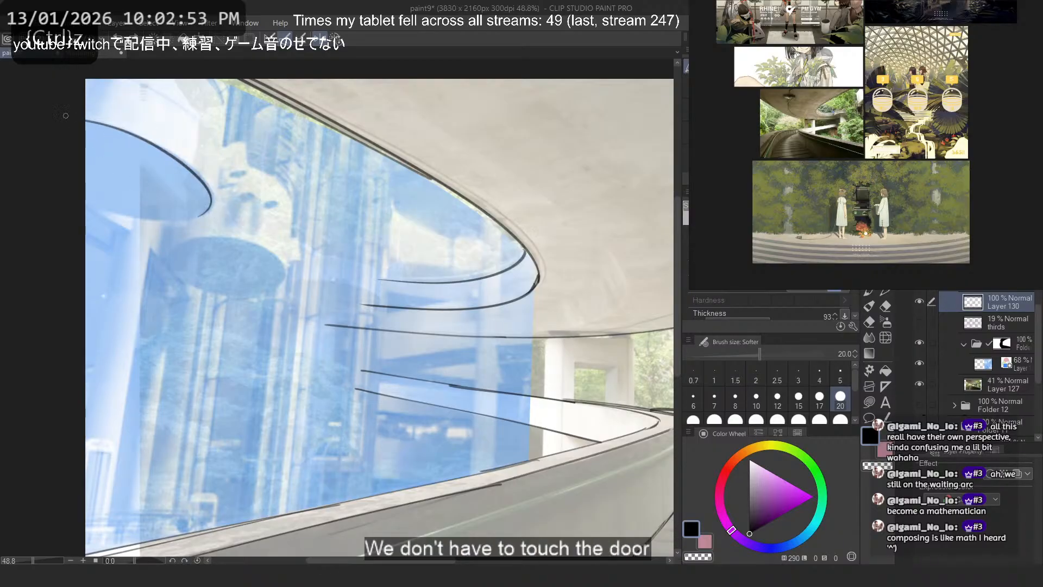
pyautogui.hotkey('ctrl', 'z')
pyautogui.moveTo(86, 121); pyautogui.dragTo(209, 212)
pyautogui.hotkey('ctrl', 'z')
# - Trace the lower rim of the large cylinder's underside from the canvas edge to the ellipse's tip
pyautogui.hotkey('ctrl', 'z')
pyautogui.moveTo(128, 131); pyautogui.dragTo(205, 218)
# - Try to trace the elliptical underside of the smaller hanging cylinder
pyautogui.hotkey('ctrl', 'z')
pyautogui.hotkey('ctrl', 'z')
pyautogui.hotkey('ctrl', 'z')
pyautogui.moveTo(87, 120); pyautogui.dragTo(213, 210)
pyautogui.hotkey('ctrl', 'z')
pyautogui.moveTo(120, 129)
pyautogui.mouseDown()
pyautogui.moveTo(214, 188)
pyautogui.moveTo(199, 222)
pyautogui.moveTo(207, 220)
pyautogui.mouseUp()
pyautogui.hotkey('ctrl', 'z')
pyautogui.hotkey('ctrl', 'z')
pyautogui.moveTo(86, 120); pyautogui.dragTo(206, 218)
pyautogui.moveTo(85, 205); pyautogui.dragTo(199, 218)
pyautogui.hotkey('ctrl', 'z')
pyautogui.hotkey('ctrl', 'z')
pyautogui.hotkey('ctrl', 'z')
pyautogui.hotkey('ctrl', 'z')
pyautogui.moveTo(277, 293)
pyautogui.mouseDown()
pyautogui.moveTo(164, 276)
pyautogui.moveTo(246, 292)
pyautogui.moveTo(268, 285)
pyautogui.moveTo(182, 275)
pyautogui.mouseUp()
pyautogui.hotkey('ctrl', 'z')
pyautogui.hotkey('ctrl', 'z')
pyautogui.hotkey('ctrl', 'z')
pyautogui.hotkey('ctrl', 'z')
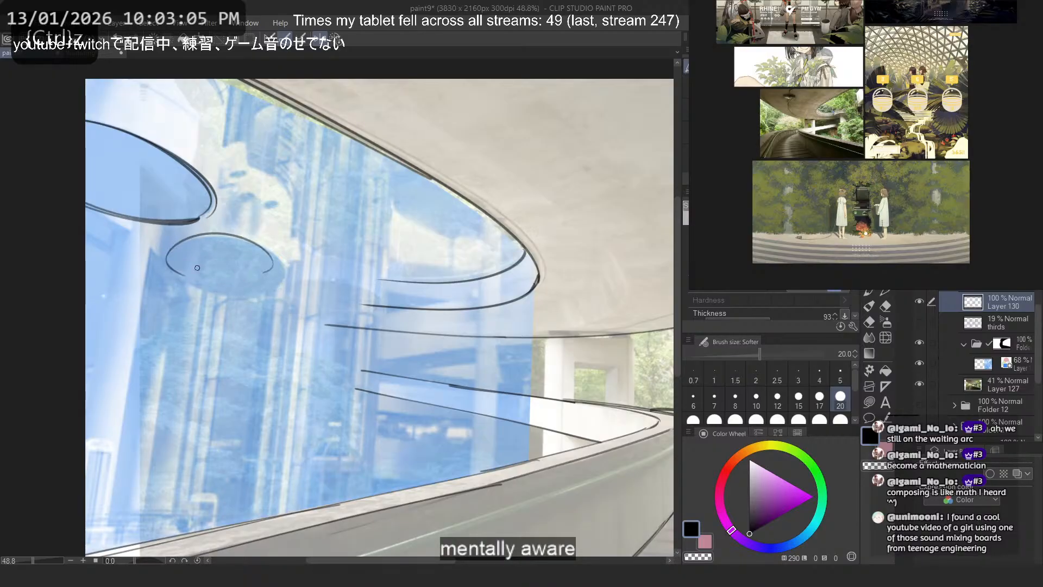
pyautogui.hotkey('ctrl', 'z')
pyautogui.scroll(5, 174, 236)
pyautogui.press('^')
pyautogui.press('^')
pyautogui.press('^')
pyautogui.press('^')
pyautogui.press('^')
pyautogui.press('^')
pyautogui.press('^')
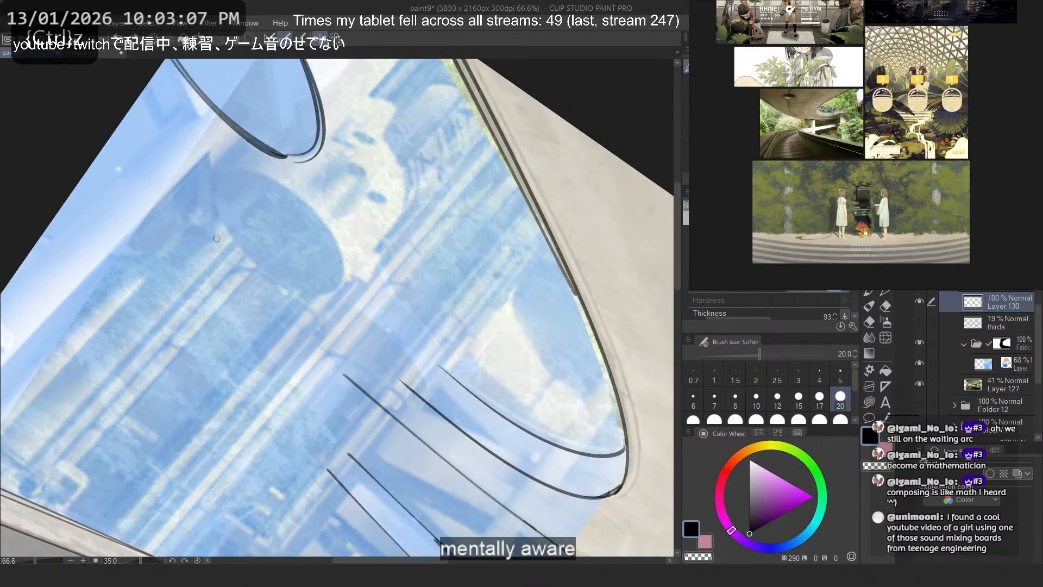
pyautogui.scroll(1, 294, 176)
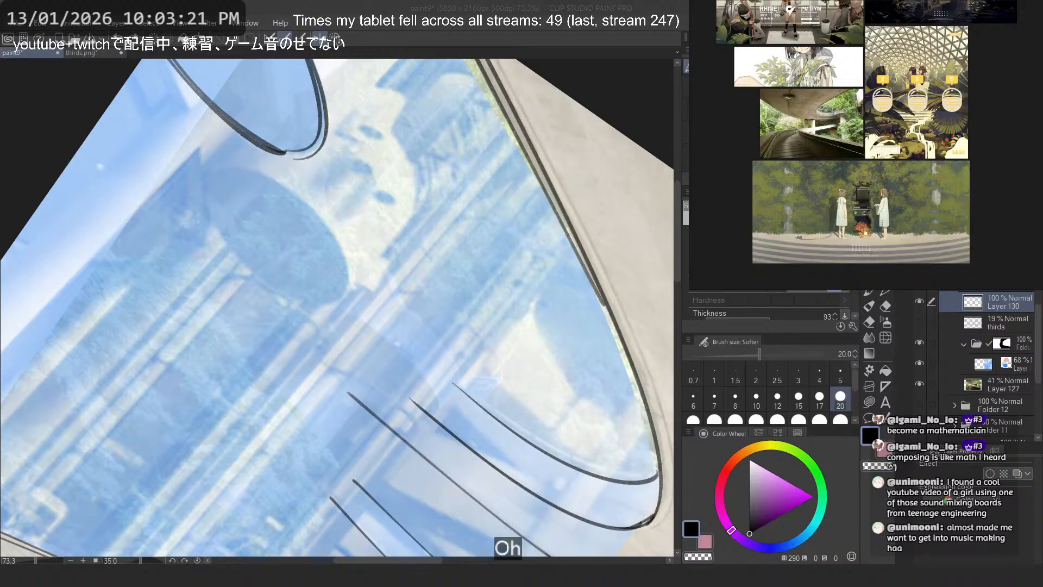
# - Switch to the Firefox browser, examine the teenage engineering image results, and close the page
pyautogui.hotkey('alt', 'Tab')
pyautogui.moveTo(597, 3); pyautogui.dragTo(371, 29)
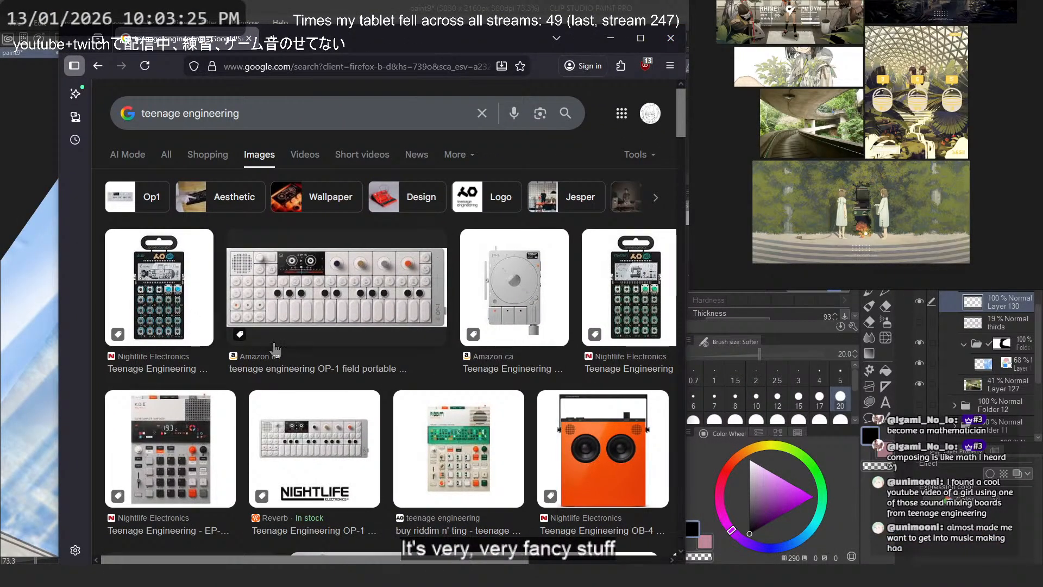
pyautogui.scroll(-1, 323, 421)
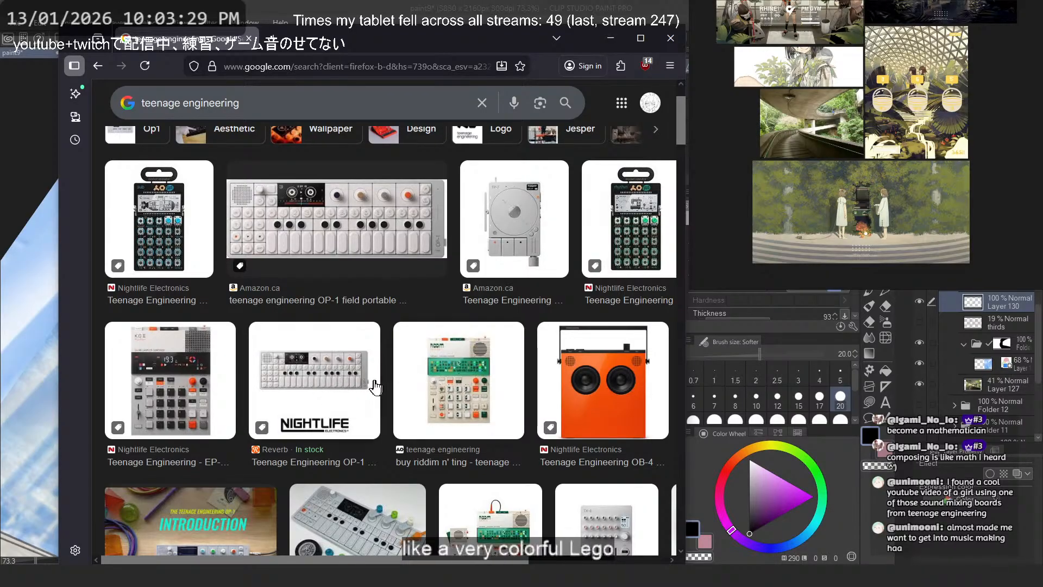
pyautogui.scroll(-4, 371, 388)
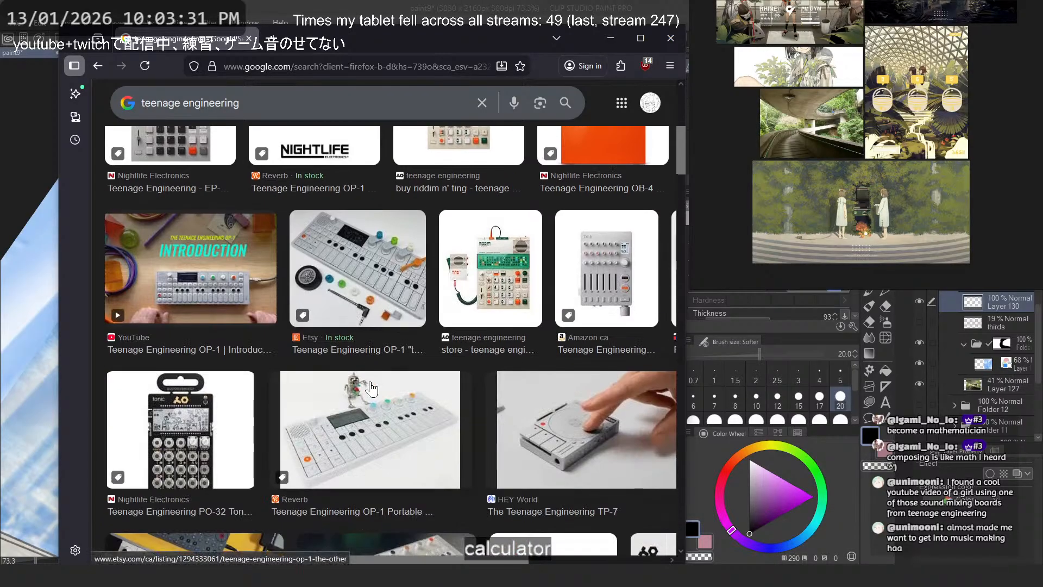
pyautogui.scroll(-4, 372, 388)
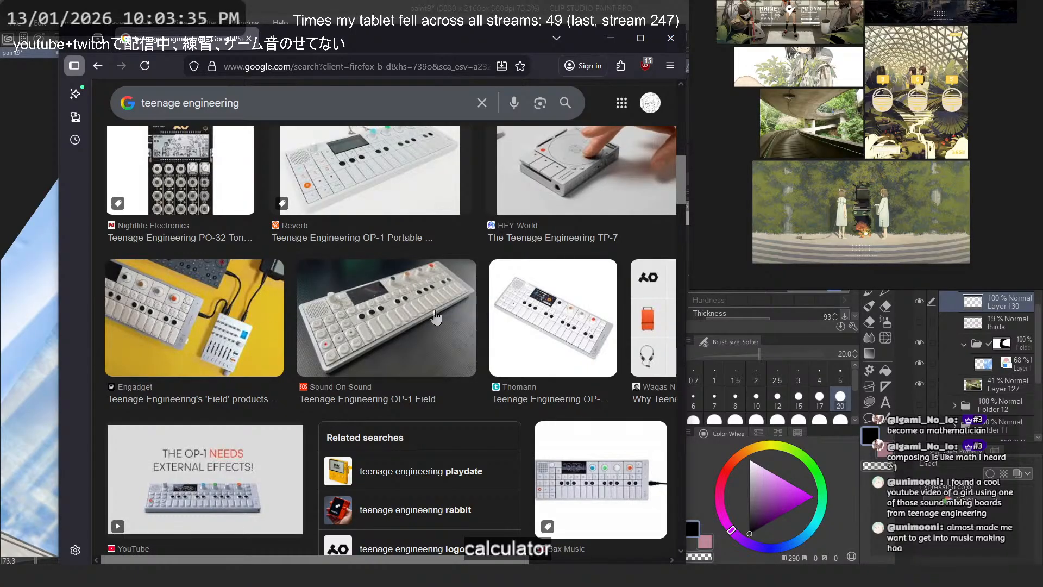
pyautogui.click(249, 38)
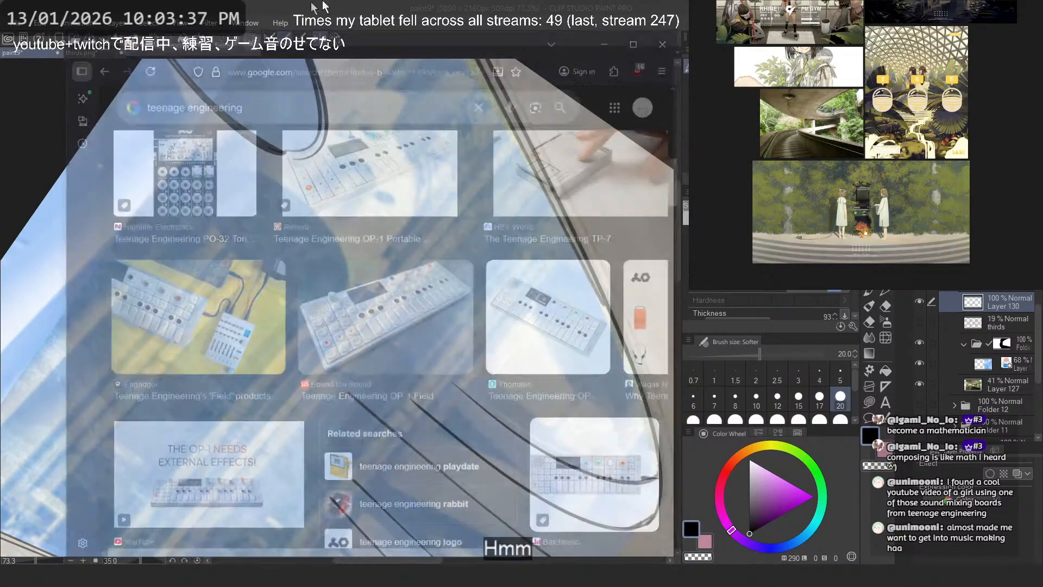
# - Trace the upper rim of the smaller cylinder's underside as one curve on the rotated canvas
pyautogui.scroll(-1, 402, 298)
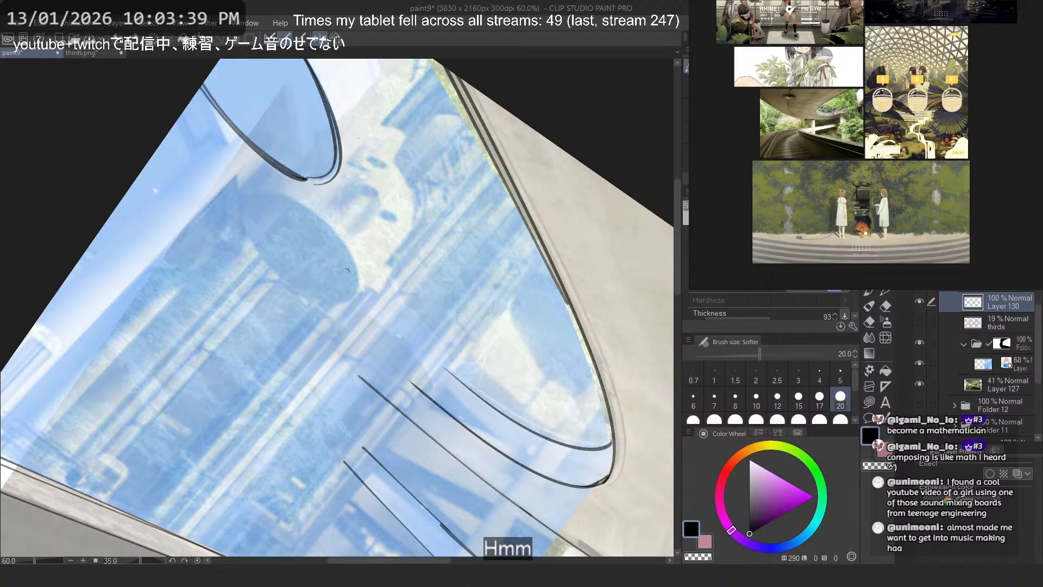
pyautogui.scroll(2, 347, 270)
pyautogui.moveTo(296, 183)
pyautogui.mouseDown()
pyautogui.moveTo(444, 339)
pyautogui.moveTo(461, 284)
pyautogui.moveTo(439, 342)
pyautogui.moveTo(422, 230)
pyautogui.moveTo(446, 328)
pyautogui.moveTo(422, 333)
pyautogui.moveTo(458, 279)
pyautogui.moveTo(450, 349)
pyautogui.mouseUp()
pyautogui.hotkey('ctrl', 'z')
pyautogui.hotkey('ctrl', 'z')
pyautogui.hotkey('ctrl', 'z')
pyautogui.hotkey('ctrl', 'z')
pyautogui.hotkey('ctrl', 'z')
pyautogui.hotkey('ctrl', 'z')
pyautogui.hotkey('ctrl', 'z')
pyautogui.moveTo(305, 202)
pyautogui.mouseDown()
pyautogui.moveTo(443, 341)
pyautogui.moveTo(407, 328)
pyautogui.moveTo(461, 306)
pyautogui.moveTo(429, 342)
pyautogui.mouseUp()
pyautogui.hotkey('ctrl', 'z')
pyautogui.hotkey('ctrl', 'z')
pyautogui.hotkey('ctrl', 'z')
pyautogui.moveTo(292, 182); pyautogui.dragTo(427, 338)
pyautogui.hotkey('ctrl', 'z')
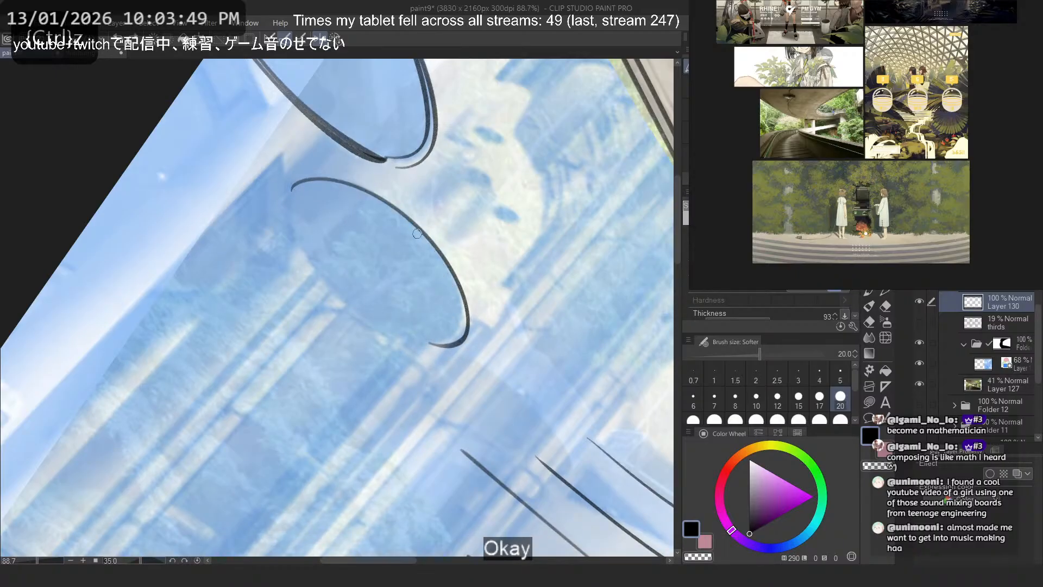
# - Redraw the end of the smaller cylinder's rim slightly further inward and erase the old outer stroke
pyautogui.moveTo(419, 234); pyautogui.dragTo(416, 337)
pyautogui.press('c')
pyautogui.moveTo(448, 260)
pyautogui.mouseDown()
pyautogui.moveTo(472, 329)
pyautogui.moveTo(460, 349)
pyautogui.moveTo(468, 317)
pyautogui.moveTo(457, 348)
pyautogui.moveTo(431, 344)
pyautogui.mouseUp()
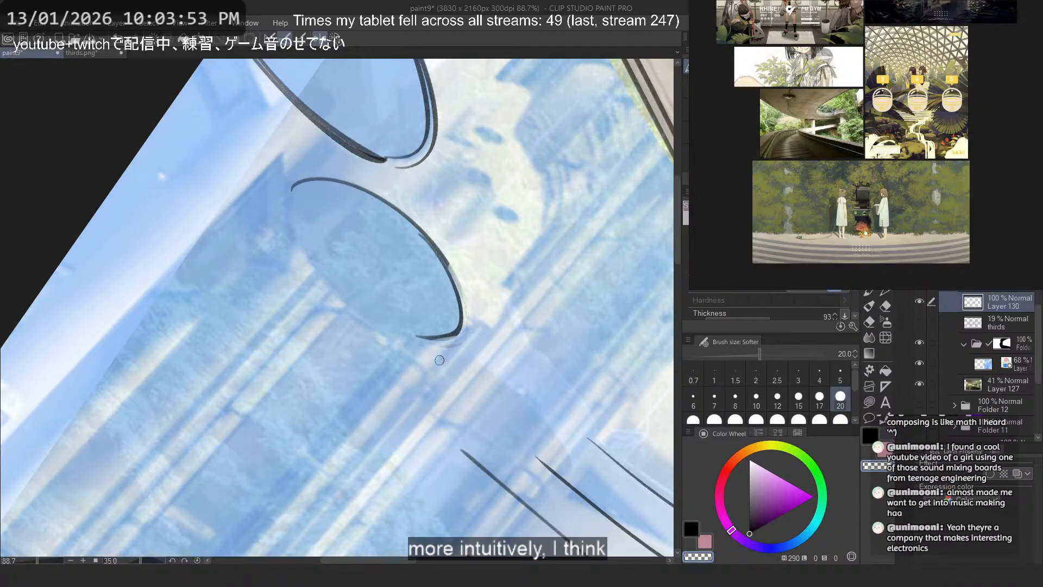
pyautogui.press('c')
# - Trace the lower rim of the smaller cylinder's underside to complete the ellipse
pyautogui.moveTo(291, 193)
pyautogui.mouseDown()
pyautogui.moveTo(413, 339)
pyautogui.moveTo(293, 224)
pyautogui.moveTo(413, 340)
pyautogui.mouseUp()
pyautogui.hotkey('ctrl', 'z')
pyautogui.hotkey('ctrl', 'z')
pyautogui.hotkey('ctrl', 'z')
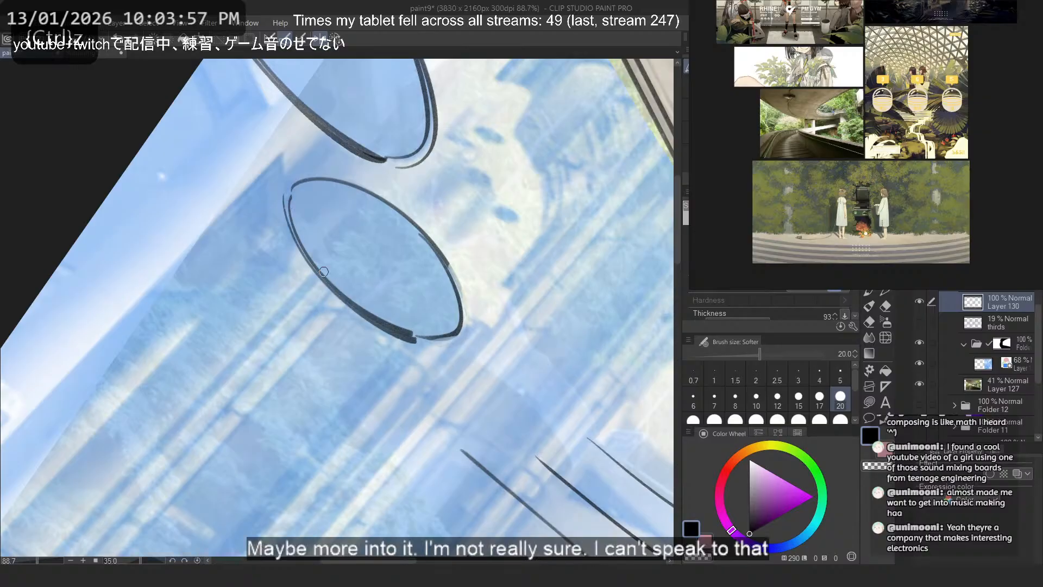
pyautogui.hotkey('ctrl', 'z')
pyautogui.moveTo(292, 217); pyautogui.dragTo(413, 335)
# - Flip the canvas back and trace the smaller cylinder's outer side and curved top edge above the ellipse
pyautogui.click(321, 38)
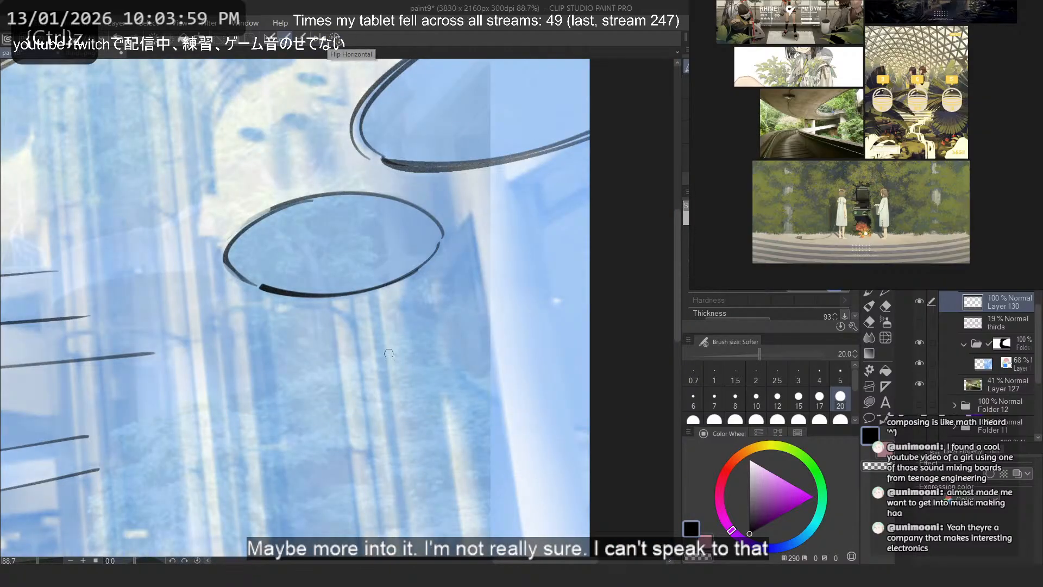
pyautogui.scroll(-2, 391, 359)
pyautogui.scroll(3, 273, 183)
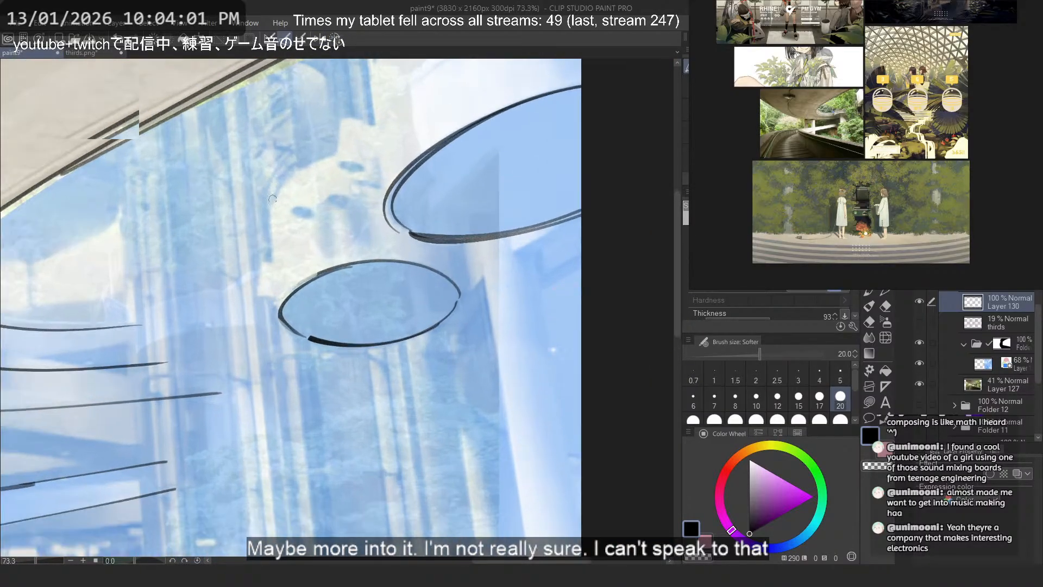
pyautogui.moveTo(266, 209)
pyautogui.mouseDown()
pyautogui.moveTo(281, 340)
pyautogui.moveTo(274, 299)
pyautogui.moveTo(280, 336)
pyautogui.moveTo(357, 151)
pyautogui.mouseUp()
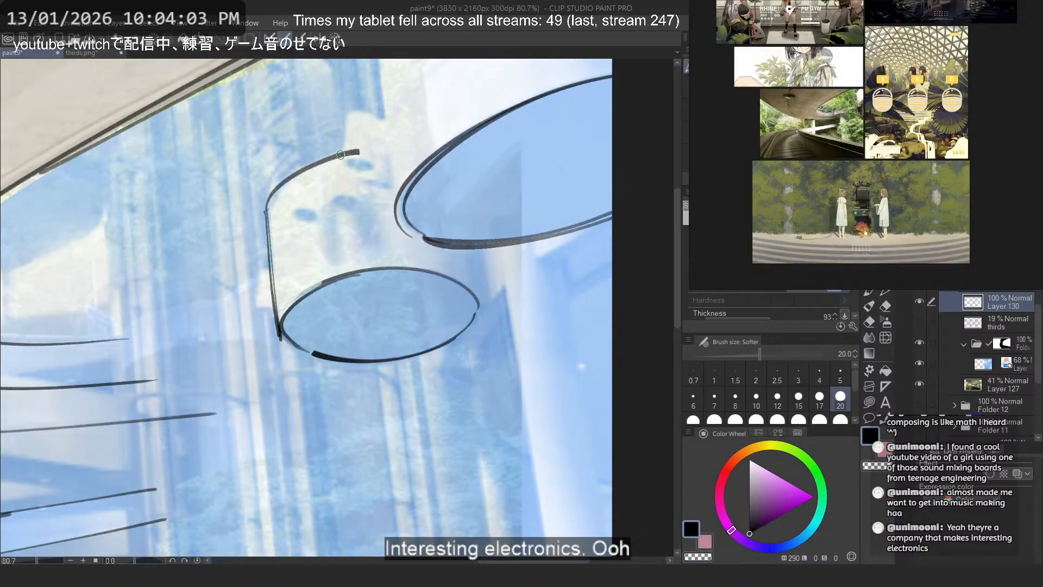
pyautogui.scroll(-2, 224, 183)
pyautogui.hotkey('ctrl', 'z')
pyautogui.hotkey('ctrl', 'z')
pyautogui.moveTo(403, 194)
pyautogui.mouseDown()
pyautogui.moveTo(466, 232)
pyautogui.moveTo(426, 208)
pyautogui.moveTo(457, 234)
pyautogui.moveTo(390, 204)
pyautogui.moveTo(492, 279)
pyautogui.mouseUp()
pyautogui.hotkey('ctrl', 'z')
pyautogui.hotkey('ctrl', 'z')
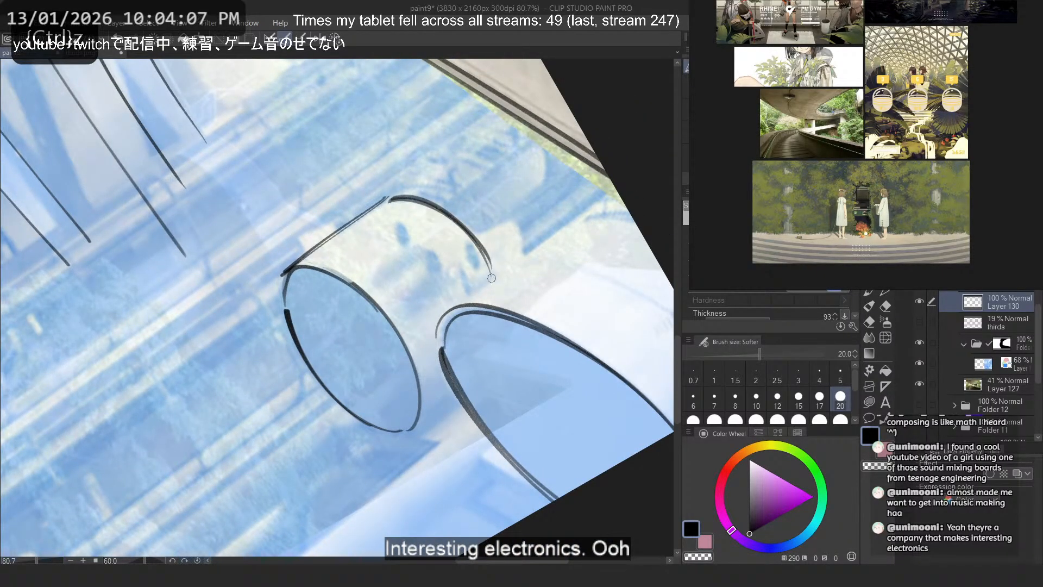
# - Trace the large cylinder's side and the start of its curved top edge
pyautogui.moveTo(590, 211)
pyautogui.mouseDown()
pyautogui.moveTo(438, 325)
pyautogui.moveTo(598, 209)
pyautogui.moveTo(674, 249)
pyautogui.mouseUp()
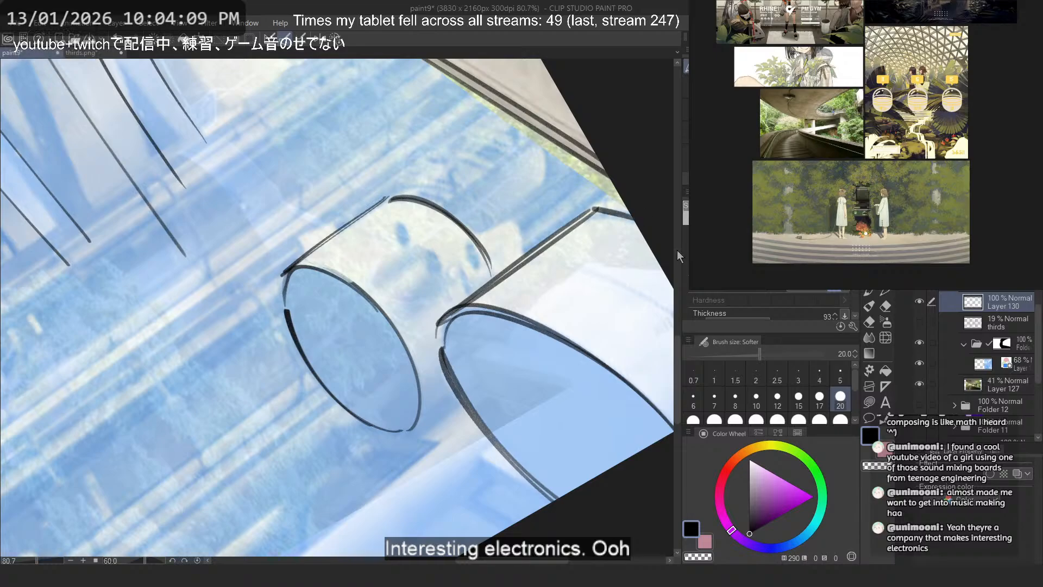
pyautogui.hotkey('ctrl', 'z')
pyautogui.moveTo(588, 212)
pyautogui.mouseDown()
pyautogui.moveTo(640, 228)
pyautogui.moveTo(633, 217)
pyautogui.mouseUp()
pyautogui.hotkey('ctrl', 'z')
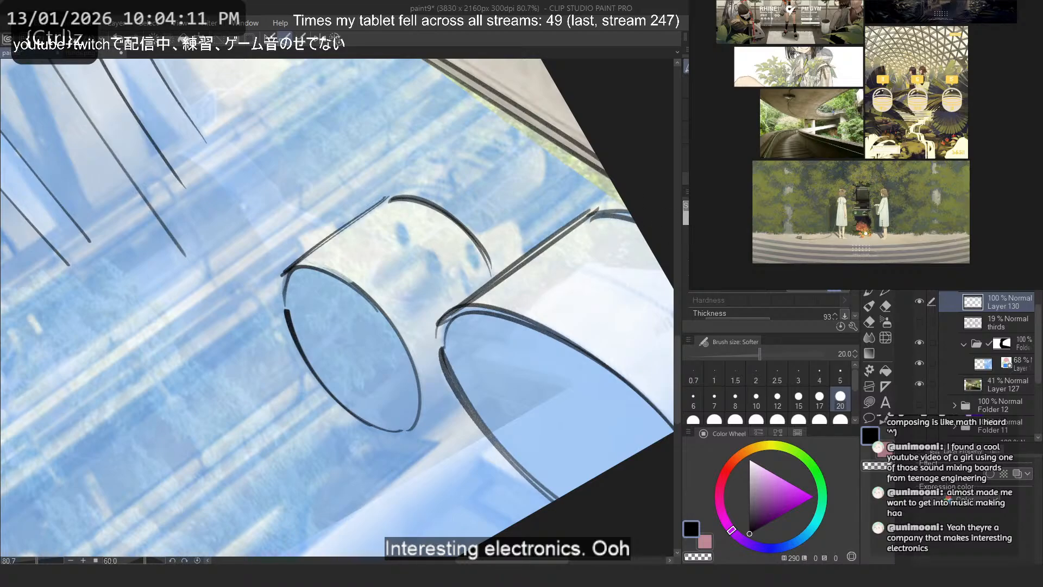
# - Try to trace the slanted edge of the white column below the large cylinder freehand
pyautogui.moveTo(404, 238); pyautogui.dragTo(343, 228)
pyautogui.moveTo(548, 231); pyautogui.dragTo(353, 87)
pyautogui.moveTo(463, 163); pyautogui.dragTo(430, 270)
pyautogui.hotkey('ctrl', 'z')
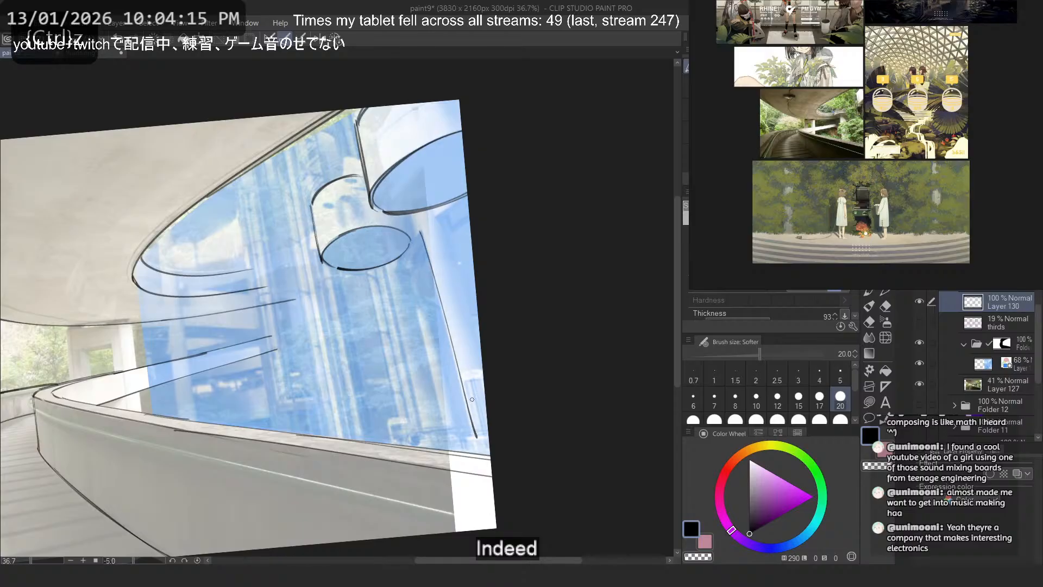
# - Move the perspective ruler onto the line layer and trace the white column's slanted edge down to the parapet
pyautogui.moveTo(983, 285); pyautogui.dragTo(1002, 303)
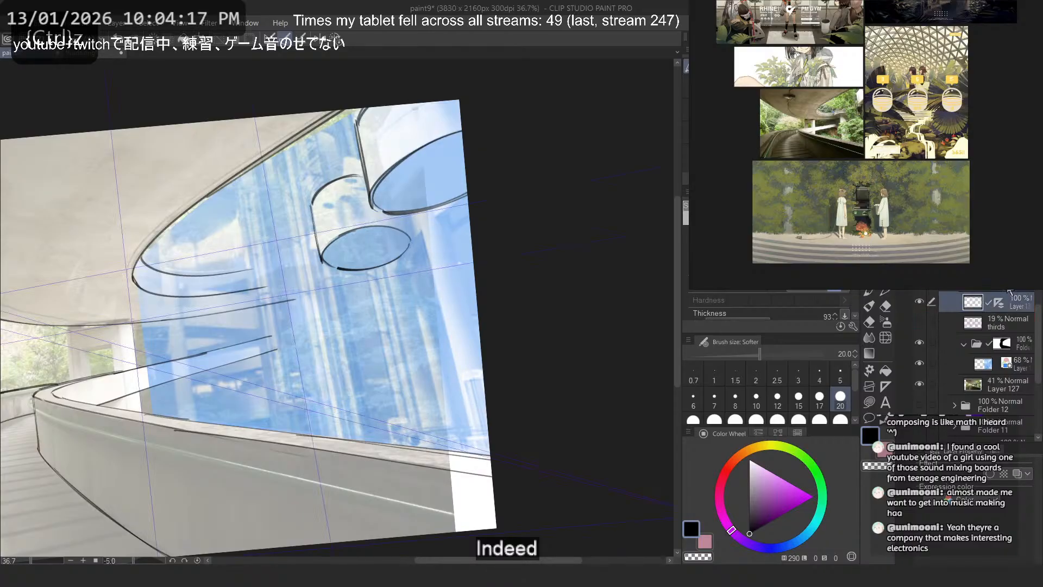
pyautogui.moveTo(419, 234); pyautogui.dragTo(468, 435)
pyautogui.hotkey('ctrl', 'z')
pyautogui.moveTo(421, 235); pyautogui.dragTo(473, 444)
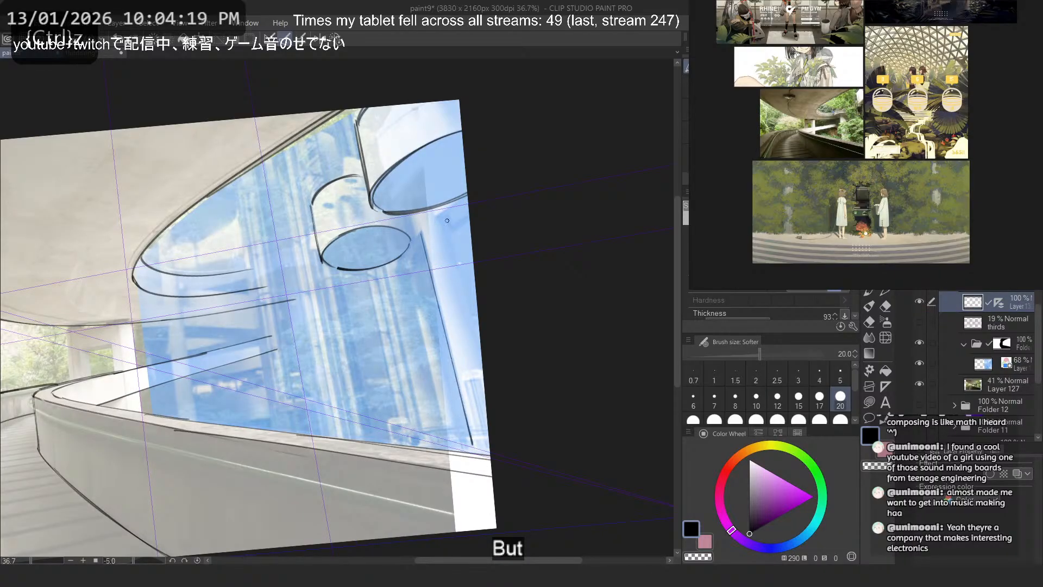
# - Draw slanted verticals below the two cylinders and short crossing lines at the column's base along the perspective ruler
pyautogui.moveTo(448, 217); pyautogui.dragTo(480, 345)
pyautogui.hotkey('ctrl', 'z')
pyautogui.moveTo(385, 263)
pyautogui.mouseDown()
pyautogui.moveTo(423, 440)
pyautogui.moveTo(448, 430)
pyautogui.moveTo(408, 438)
pyautogui.mouseUp()
pyautogui.hotkey('ctrl', 'z')
pyautogui.hotkey('ctrl', 'z')
pyautogui.hotkey('ctrl', 'z')
pyautogui.moveTo(485, 439); pyautogui.dragTo(416, 446)
pyautogui.moveTo(481, 430)
pyautogui.mouseDown()
pyautogui.moveTo(397, 441)
pyautogui.moveTo(395, 452)
pyautogui.mouseUp()
pyautogui.hotkey('ctrl', 'z')
pyautogui.scroll(-8, 307, 159)
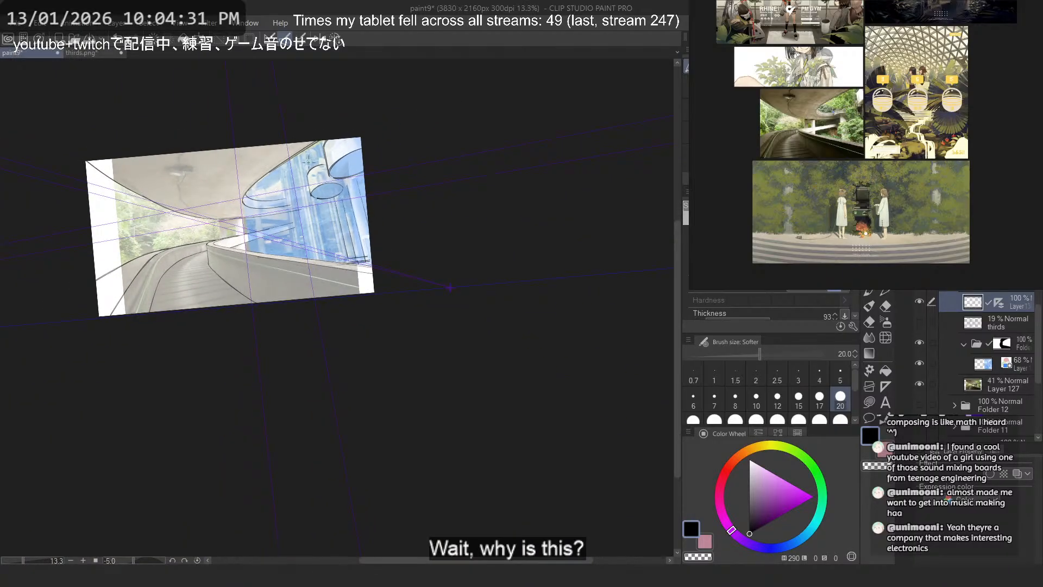
pyautogui.scroll(8, 310, 165)
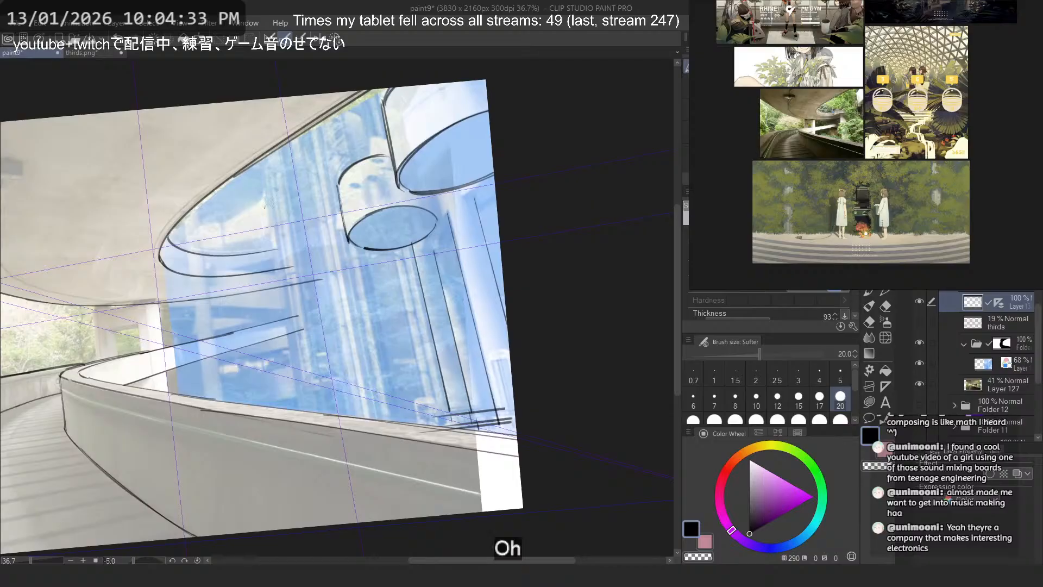
# - Draw long vertical lines down the atrium's glass wall, from the overpass edge to the parapet, beside the small cylinder
pyautogui.hotkey('ctrl', 'z')
pyautogui.moveTo(269, 157); pyautogui.dragTo(307, 407)
pyautogui.hotkey('ctrl', 'z')
pyautogui.moveTo(276, 151)
pyautogui.mouseDown()
pyautogui.moveTo(320, 407)
pyautogui.moveTo(351, 411)
pyautogui.mouseUp()
pyautogui.moveTo(314, 142); pyautogui.dragTo(370, 420)
pyautogui.hotkey('ctrl', 'z')
pyautogui.moveTo(318, 128); pyautogui.dragTo(374, 416)
# - Add vertical lines of varying length beneath the small cylinder's ellipse, running down toward the parapet
pyautogui.moveTo(352, 235); pyautogui.dragTo(388, 412)
pyautogui.moveTo(367, 250)
pyautogui.mouseDown()
pyautogui.moveTo(402, 418)
pyautogui.moveTo(418, 352)
pyautogui.moveTo(424, 397)
pyautogui.mouseUp()
pyautogui.hotkey('ctrl', 'z')
pyautogui.moveTo(407, 253); pyautogui.dragTo(442, 417)
pyautogui.hotkey('ctrl', 'z')
# - Add short vertical lines in the glass wall above the small cylinder, below the overpass edge
pyautogui.hotkey('ctrl', 'z')
pyautogui.moveTo(427, 296); pyautogui.dragTo(443, 362)
pyautogui.moveTo(377, 100); pyautogui.dragTo(389, 156)
pyautogui.moveTo(339, 110); pyautogui.dragTo(353, 179)
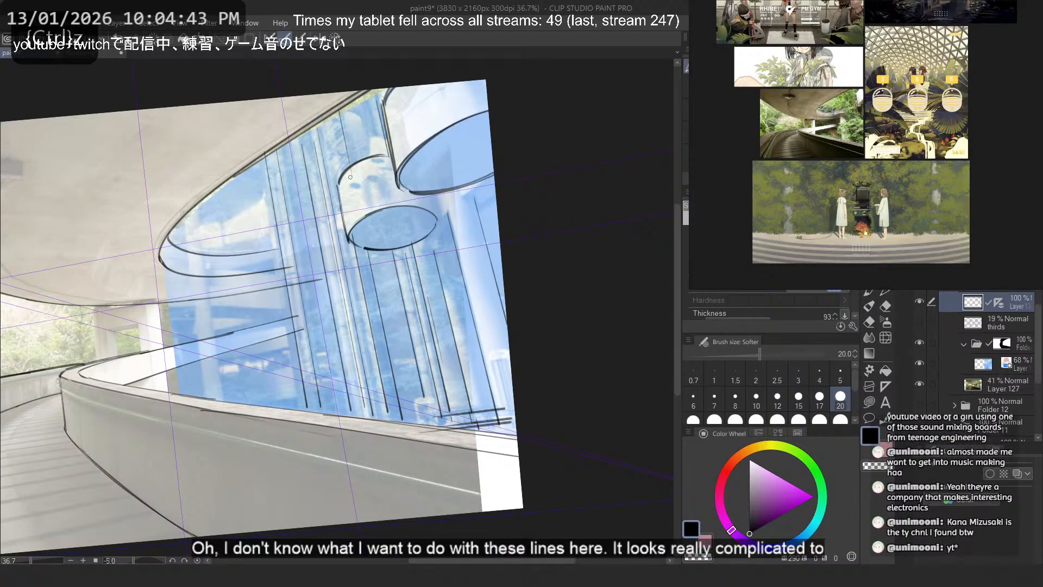
# - Try a line across the upper glass wall and a vertical near the overpass's curved end
pyautogui.hotkey('ctrl', 'z')
pyautogui.moveTo(339, 115); pyautogui.dragTo(348, 156)
pyautogui.moveTo(313, 148); pyautogui.dragTo(378, 133)
pyautogui.hotkey('ctrl', 'z')
pyautogui.moveTo(189, 220); pyautogui.dragTo(209, 390)
pyautogui.hotkey('ctrl', 'z')
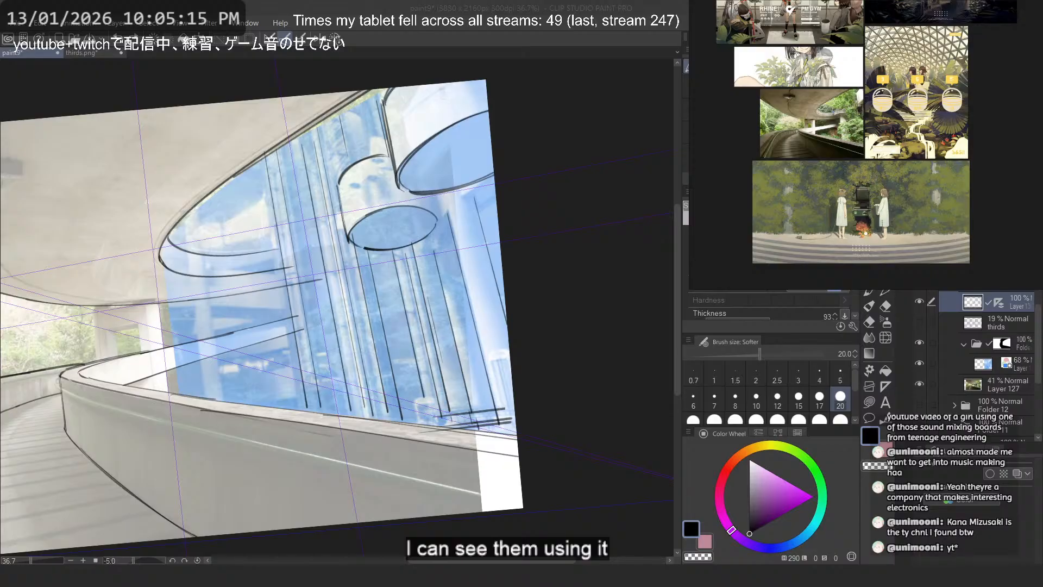
# - Compare the traced lines against the photos with the atrium photo group hidden and shown again
pyautogui.click(485, 11)
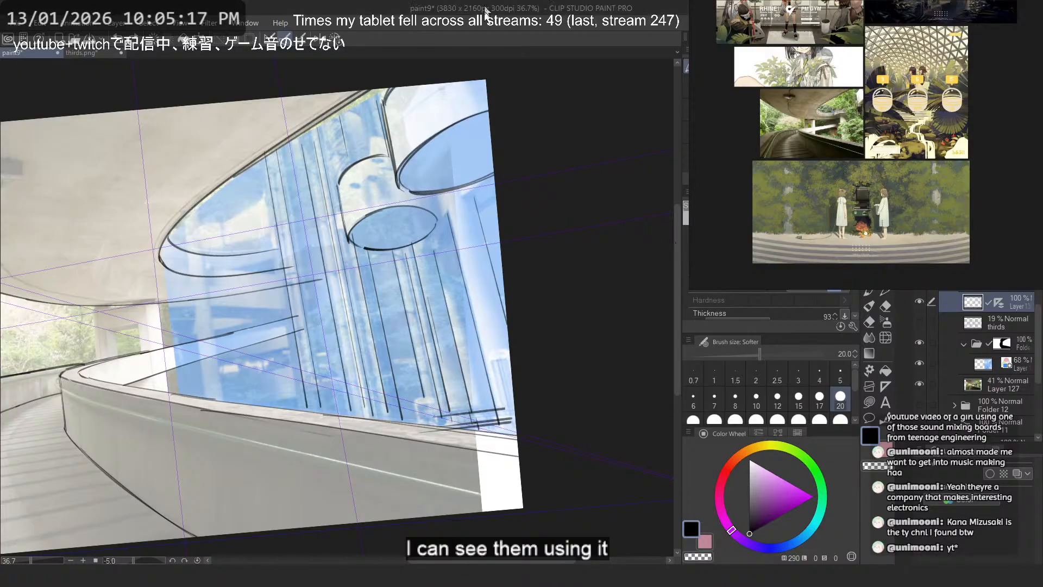
pyautogui.scroll(-2, 474, 119)
pyautogui.moveTo(474, 120); pyautogui.dragTo(526, 138)
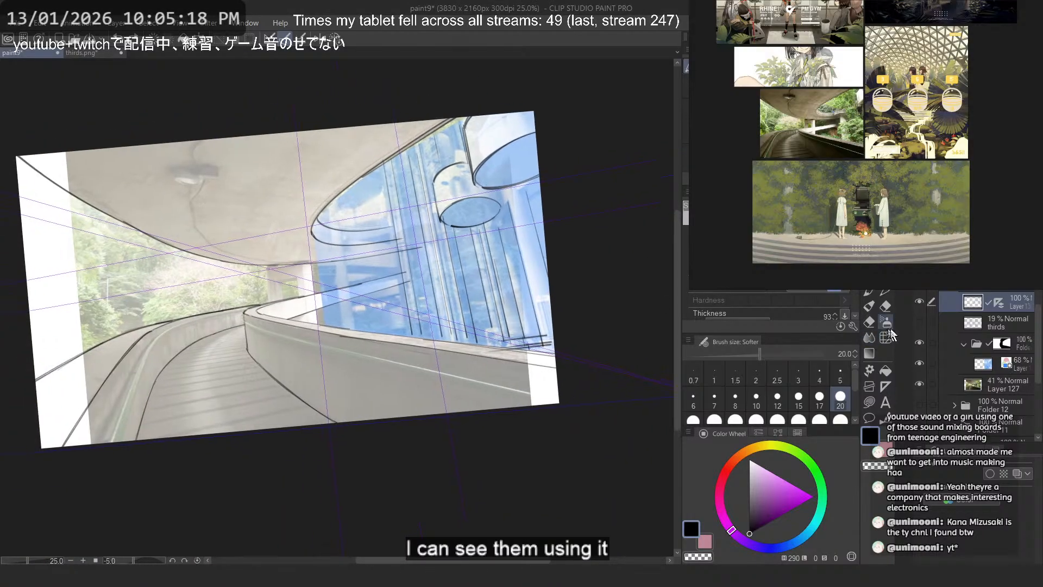
pyautogui.click(921, 345)
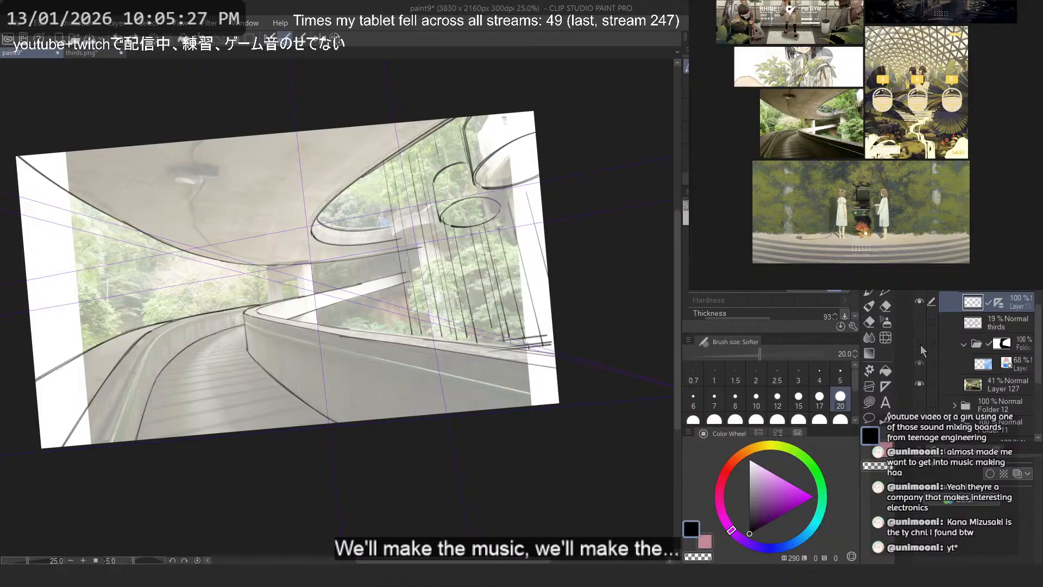
pyautogui.click(921, 344)
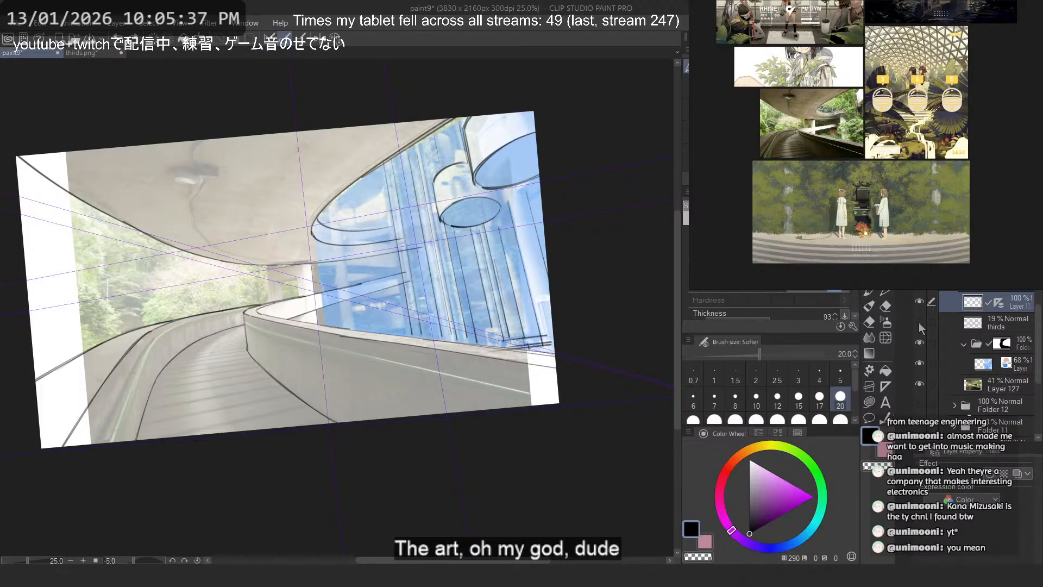
# - Enlarge the overpass photo on the reference board and take the perspective ruler off the line layer
pyautogui.hotkey('ctrl', '+')
pyautogui.hotkey('ctrl', '+')
pyautogui.moveTo(356, 259); pyautogui.dragTo(392, 304)
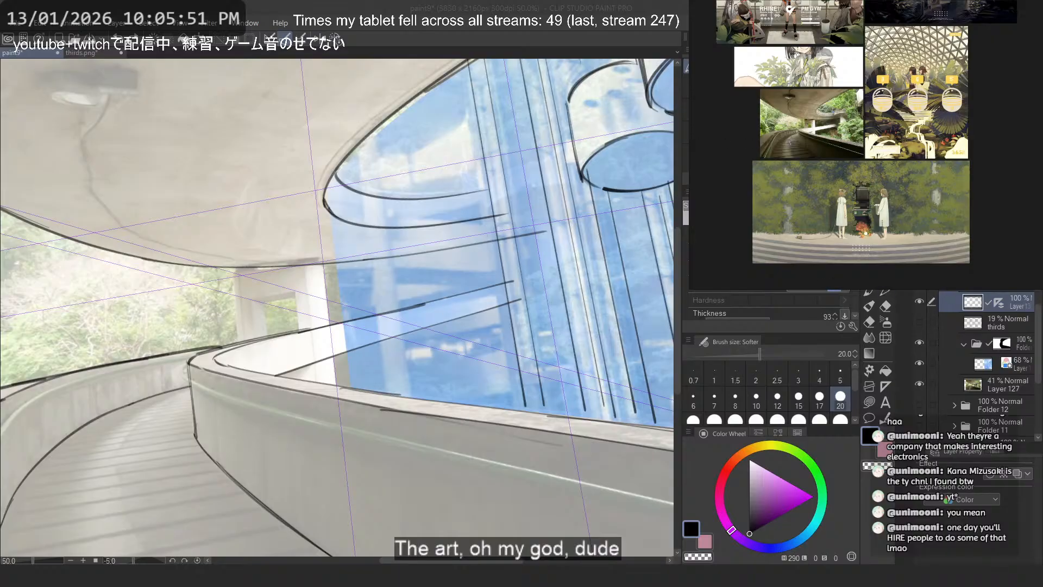
pyautogui.doubleClick(799, 125)
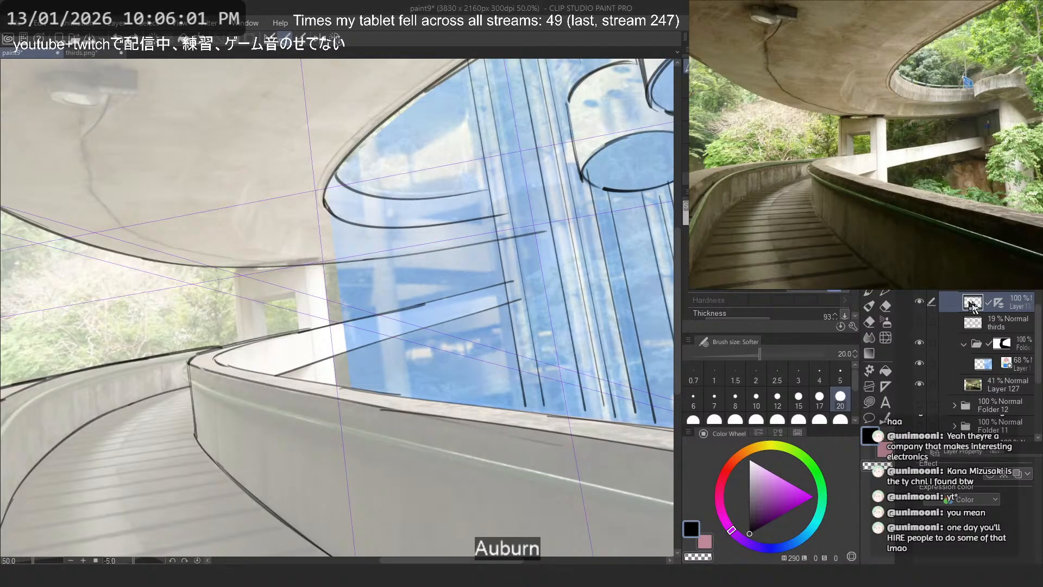
pyautogui.moveTo(998, 303); pyautogui.dragTo(1023, 285)
# - Flip the canvas and draw a sweeping line along the overpass underside, roughly parallel to the opening's edge
pyautogui.scroll(-2, 262, 282)
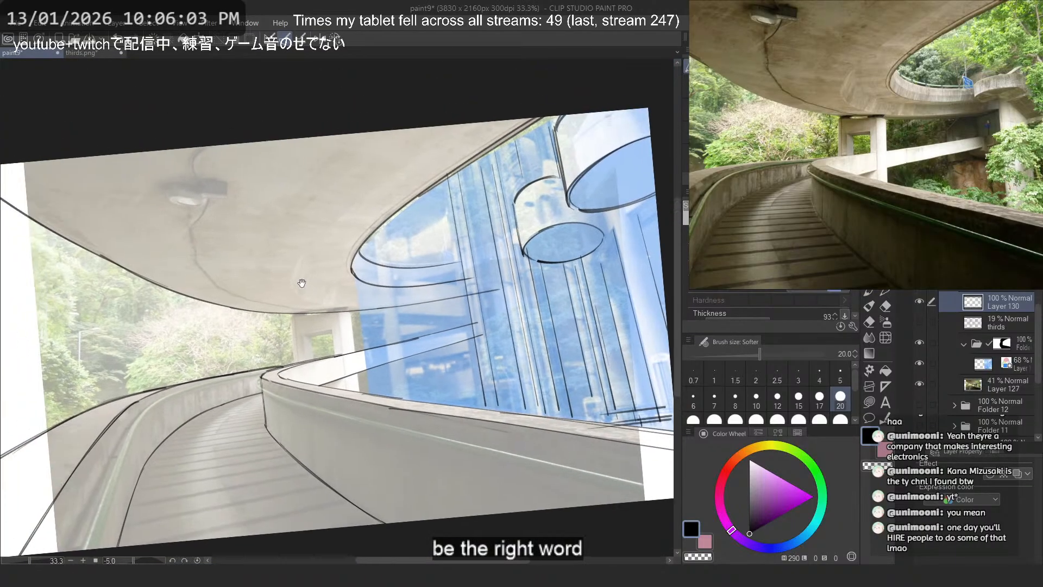
pyautogui.scroll(1, 322, 208)
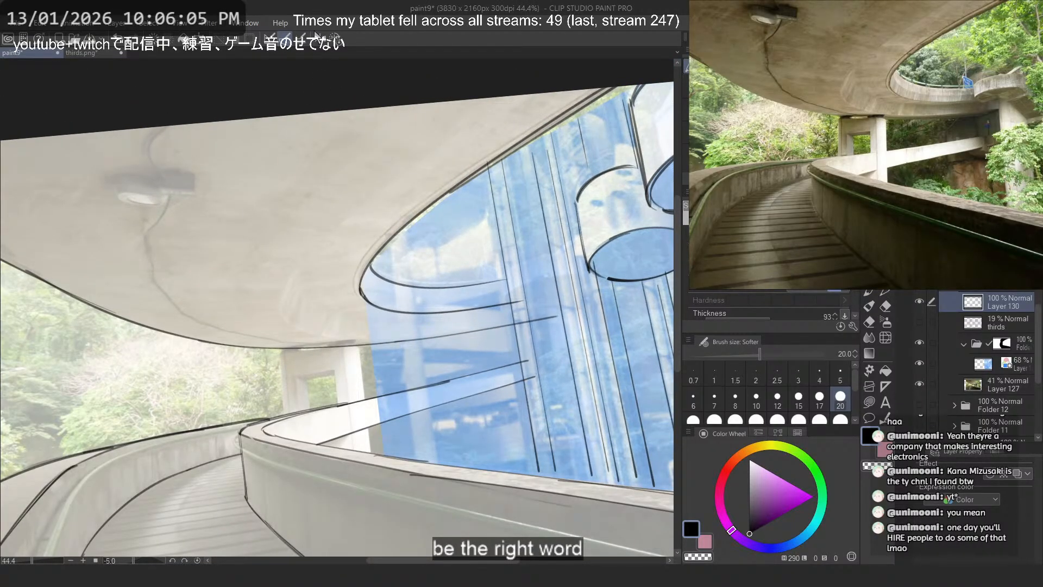
pyautogui.click(320, 39)
pyautogui.moveTo(260, 271); pyautogui.dragTo(368, 294)
pyautogui.moveTo(316, 123); pyautogui.dragTo(474, 328)
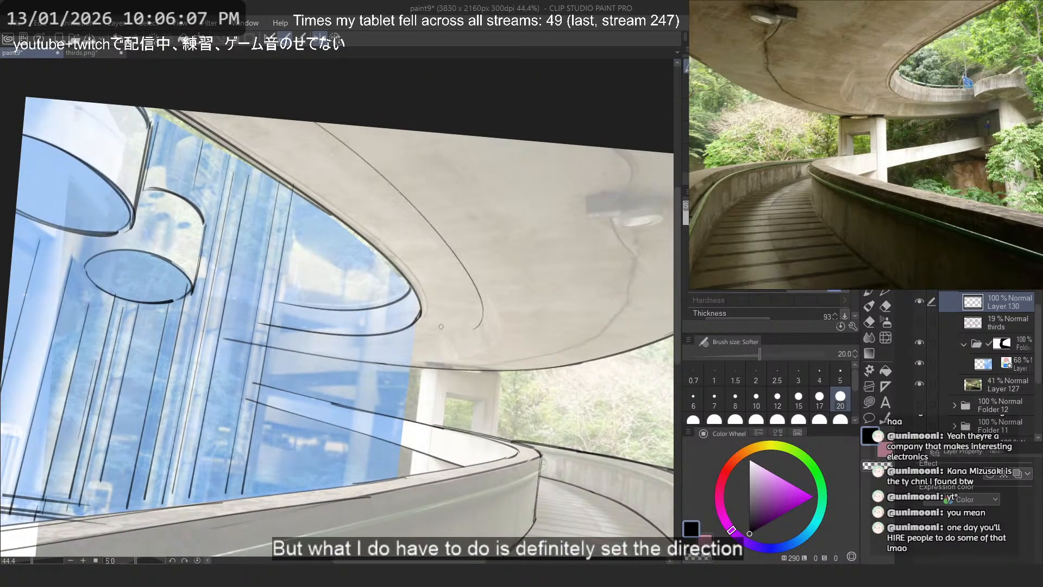
pyautogui.hotkey('ctrl', 'z')
pyautogui.moveTo(283, 124); pyautogui.dragTo(431, 309)
pyautogui.hotkey('ctrl', 'z')
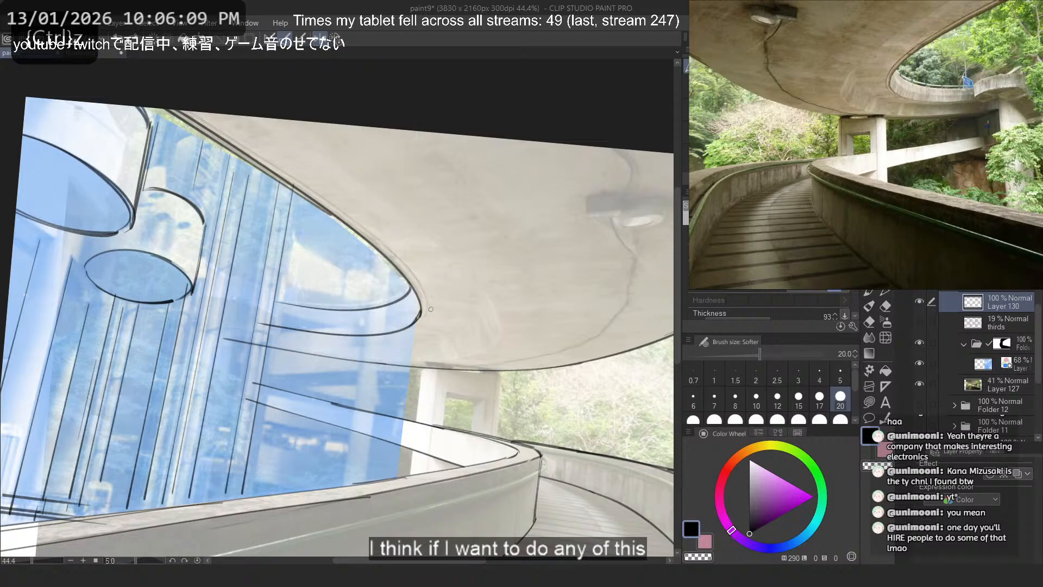
pyautogui.moveTo(259, 117); pyautogui.dragTo(492, 356)
pyautogui.hotkey('ctrl', 'z')
pyautogui.moveTo(271, 117); pyautogui.dragTo(489, 298)
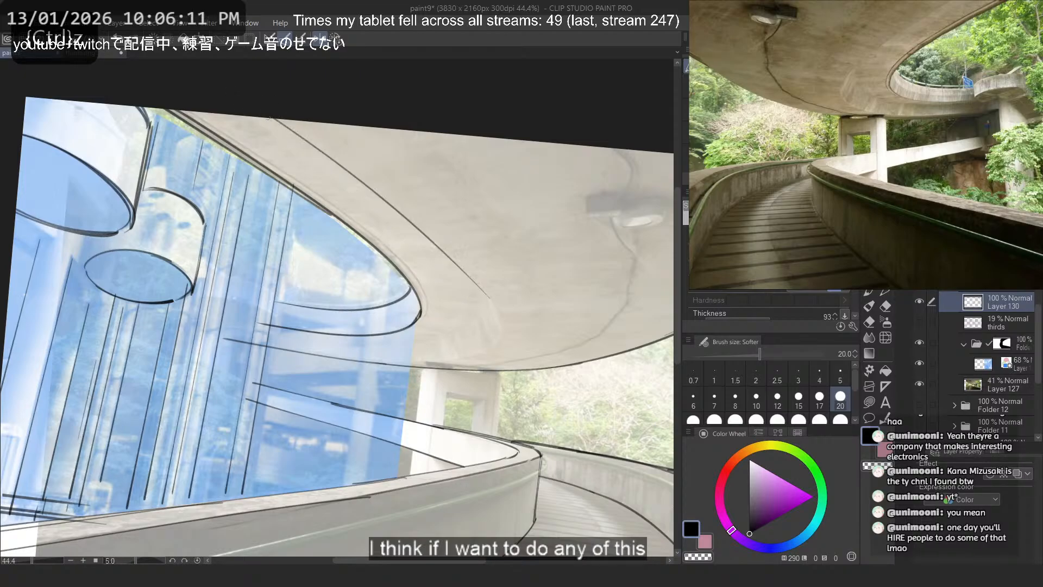
# - Round the underside line around its bend near the opening's tip and flip the canvas back
pyautogui.moveTo(336, 157); pyautogui.dragTo(474, 330)
pyautogui.hotkey('ctrl', 'z')
pyautogui.moveTo(433, 241)
pyautogui.mouseDown()
pyautogui.moveTo(486, 345)
pyautogui.moveTo(458, 359)
pyautogui.mouseUp()
pyautogui.hotkey('ctrl', 'z')
pyautogui.press('2')
# - Continue the underside curve below the opening so it runs back along the overpass's lower edge line
pyautogui.scroll(4, 170, 287)
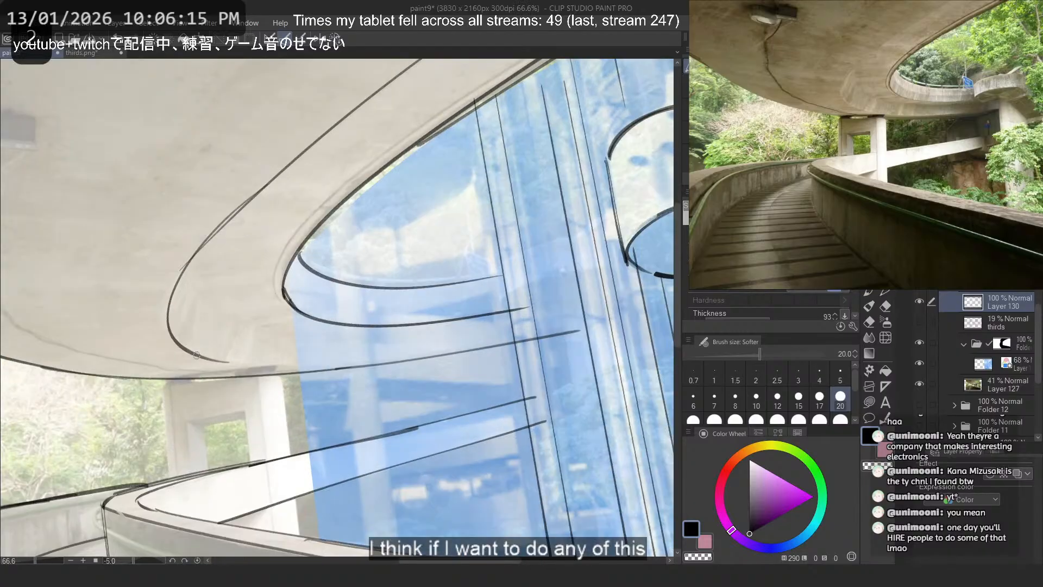
pyautogui.moveTo(182, 344); pyautogui.dragTo(342, 384)
pyautogui.scroll(-2, 392, 383)
pyautogui.moveTo(187, 395); pyautogui.dragTo(163, 308)
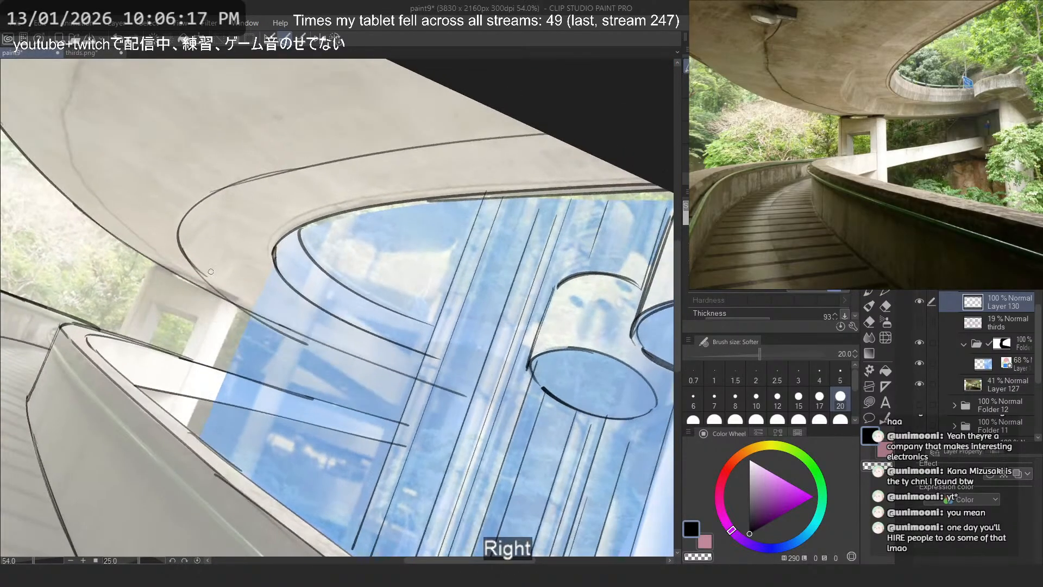
pyautogui.hotkey('ctrl', 'z')
pyautogui.moveTo(196, 261); pyautogui.dragTo(471, 383)
pyautogui.hotkey('ctrl', 'z')
pyautogui.moveTo(200, 269); pyautogui.dragTo(443, 381)
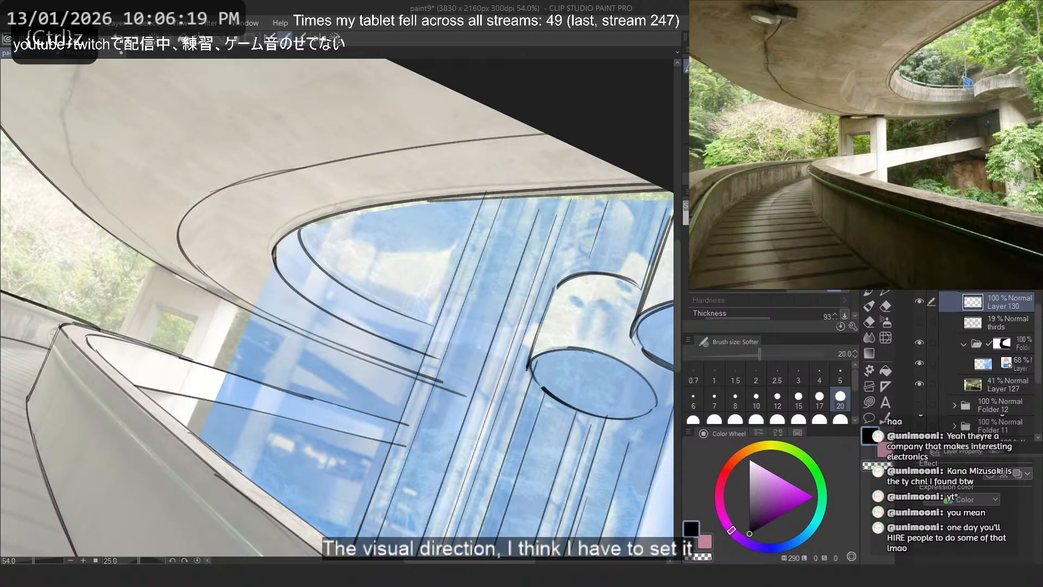
# - Flip the canvas and draw a second, tighter curve branching from the underside line's bend toward the opening's parapet
pyautogui.moveTo(233, 185)
pyautogui.mouseDown()
pyautogui.moveTo(333, 330)
pyautogui.moveTo(319, 331)
pyautogui.mouseUp()
pyautogui.hotkey('ctrl', 'z')
pyautogui.press('2')
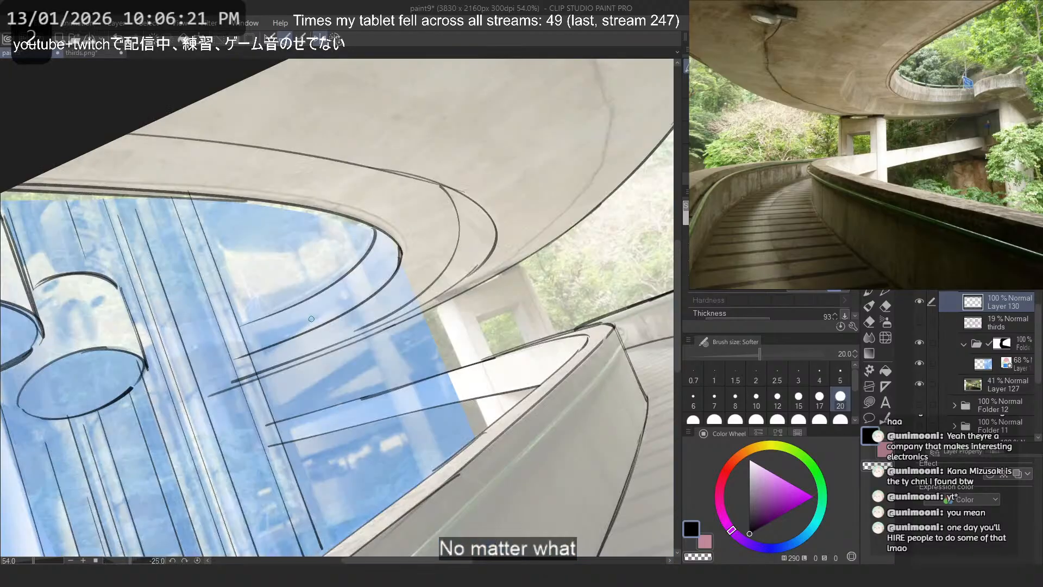
pyautogui.hotkey('ctrl', 'z')
pyautogui.moveTo(429, 174)
pyautogui.mouseDown()
pyautogui.moveTo(414, 291)
pyautogui.moveTo(404, 293)
pyautogui.moveTo(462, 225)
pyautogui.moveTo(416, 287)
pyautogui.moveTo(266, 355)
pyautogui.mouseUp()
pyautogui.hotkey('ctrl', 'z')
pyautogui.hotkey('ctrl', 'z')
pyautogui.hotkey('ctrl', 'z')
pyautogui.hotkey('ctrl', 'z')
pyautogui.hotkey('ctrl', 'z')
pyautogui.moveTo(433, 270); pyautogui.dragTo(211, 384)
pyautogui.hotkey('ctrl', 'z')
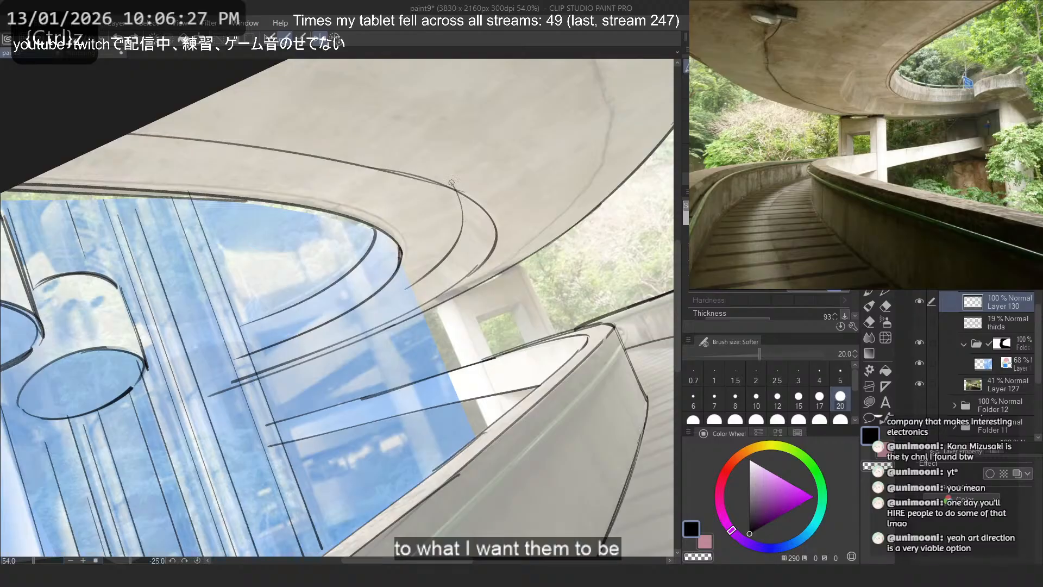
# - Hide the atrium photo layer, rotate the canvas and erase the far part of the curved parapet's lower edge line
pyautogui.click(924, 363)
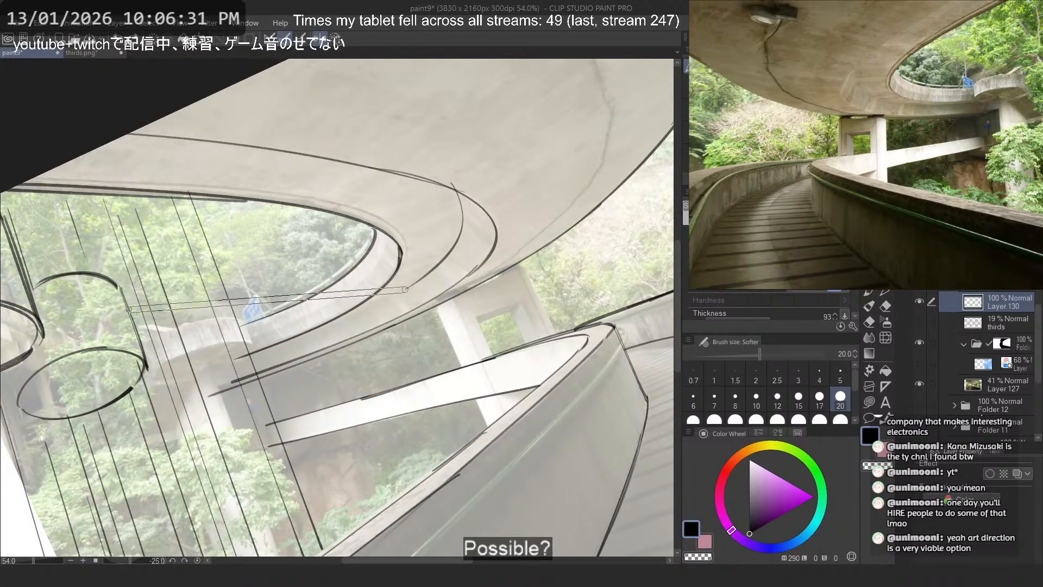
pyautogui.press('^')
pyautogui.press('^')
pyautogui.press('^')
pyautogui.press('^')
pyautogui.press('^')
pyautogui.press('^')
pyautogui.press('^')
pyautogui.press('^')
pyautogui.press('^')
pyautogui.press('^')
pyautogui.scroll(3, 209, 259)
pyautogui.moveTo(253, 272); pyautogui.dragTo(513, 385)
pyautogui.hotkey('ctrl', 'z')
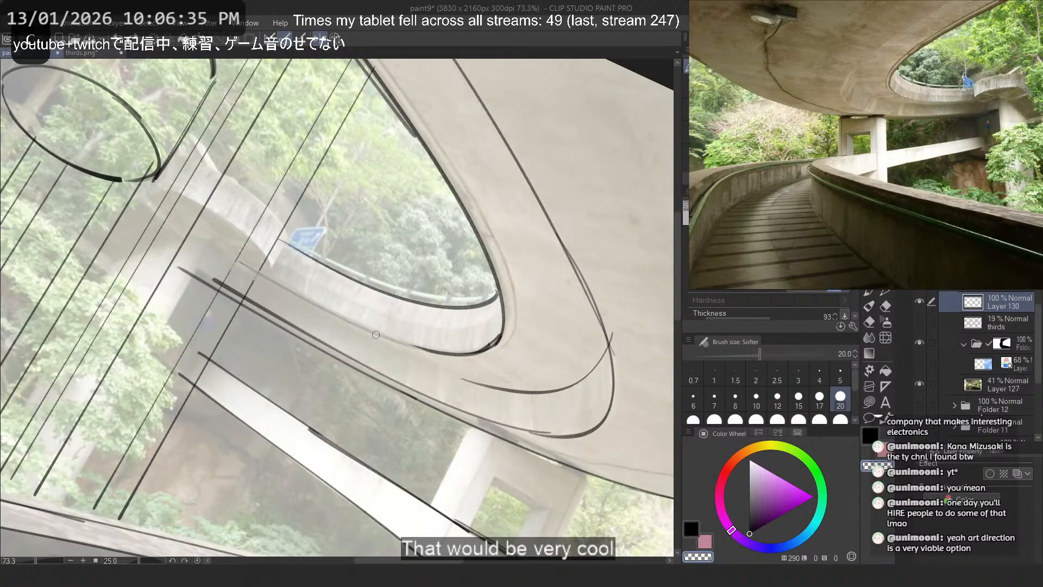
# - Retrace the curved parapet's lower edge over the overpass photo, ending beneath the blue sign
pyautogui.moveTo(270, 277)
pyautogui.mouseDown()
pyautogui.moveTo(443, 356)
pyautogui.moveTo(466, 354)
pyautogui.mouseUp()
pyautogui.hotkey('ctrl', 'z')
pyautogui.moveTo(272, 274); pyautogui.dragTo(451, 357)
pyautogui.hotkey('ctrl', 'z')
pyautogui.moveTo(296, 293); pyautogui.dragTo(459, 358)
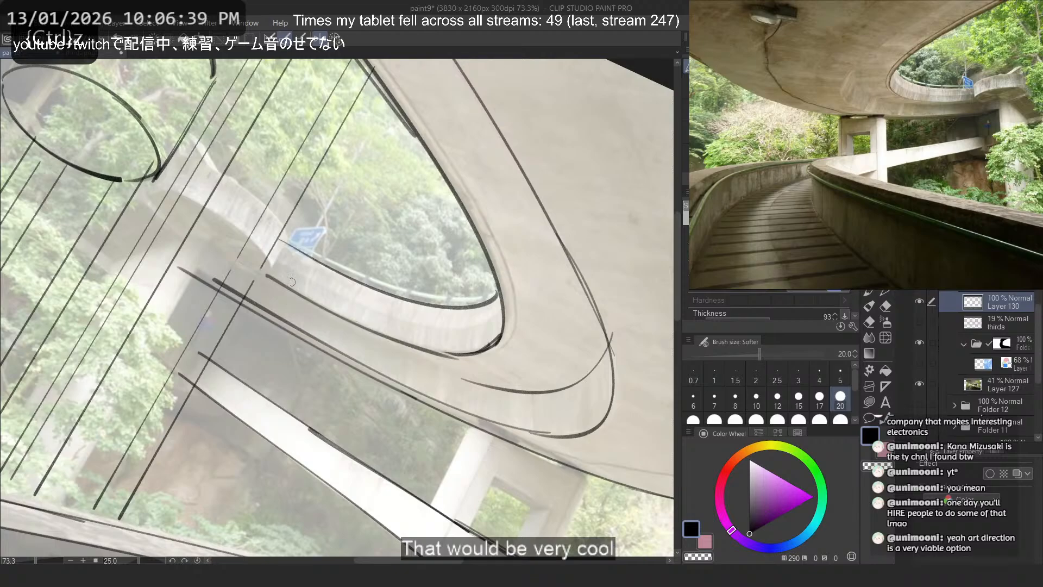
pyautogui.hotkey('ctrl', 'z')
pyautogui.hotkey('ctrl', 'z')
pyautogui.moveTo(278, 286)
pyautogui.mouseDown()
pyautogui.moveTo(461, 357)
pyautogui.moveTo(417, 342)
pyautogui.mouseUp()
pyautogui.hotkey('ctrl', 'z')
pyautogui.hotkey('ctrl', 'z')
pyautogui.moveTo(269, 274); pyautogui.dragTo(457, 356)
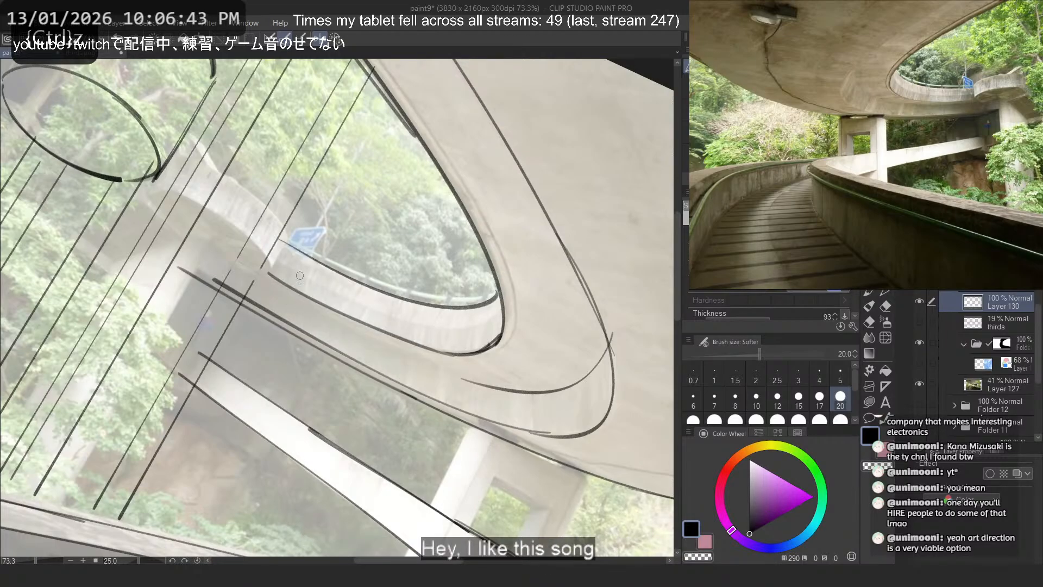
pyautogui.hotkey('ctrl', 'z')
pyautogui.moveTo(264, 270)
pyautogui.mouseDown()
pyautogui.moveTo(449, 352)
pyautogui.moveTo(410, 344)
pyautogui.moveTo(462, 356)
pyautogui.mouseUp()
pyautogui.hotkey('ctrl', 'z')
pyautogui.hotkey('ctrl', 'z')
pyautogui.moveTo(264, 270)
pyautogui.mouseDown()
pyautogui.moveTo(463, 356)
pyautogui.moveTo(451, 354)
pyautogui.mouseUp()
# - Extend the tighter underside curve alongside the parapet's lower edge until the two lines converge
pyautogui.hotkey('ctrl', 'z')
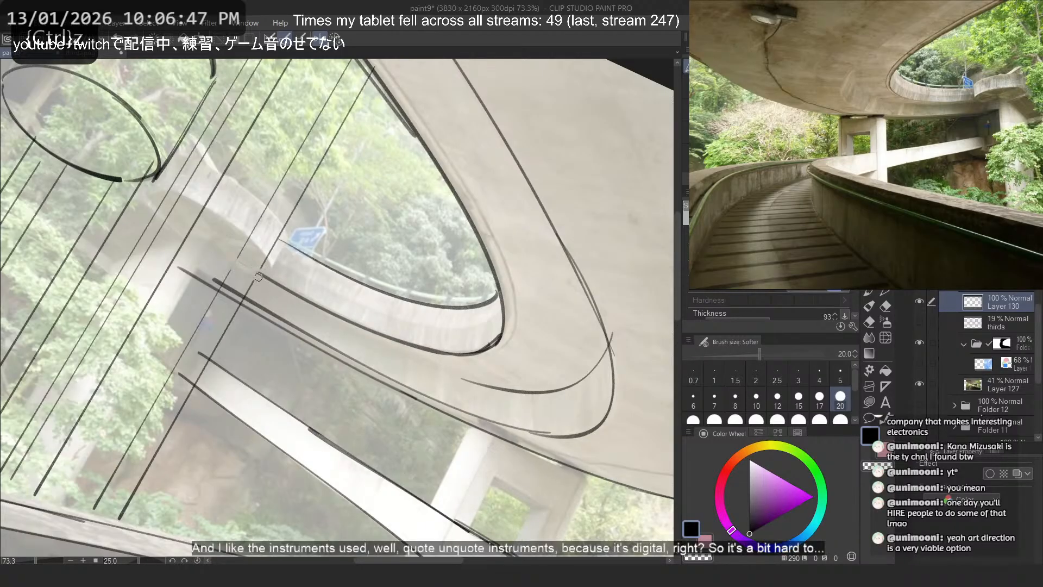
pyautogui.moveTo(259, 277)
pyautogui.mouseDown()
pyautogui.moveTo(523, 392)
pyautogui.moveTo(501, 384)
pyautogui.mouseUp()
pyautogui.hotkey('ctrl', 'z')
pyautogui.hotkey('ctrl', 'z')
pyautogui.moveTo(254, 276); pyautogui.dragTo(506, 391)
pyautogui.hotkey('ctrl', 'z')
pyautogui.hotkey('ctrl', 'z')
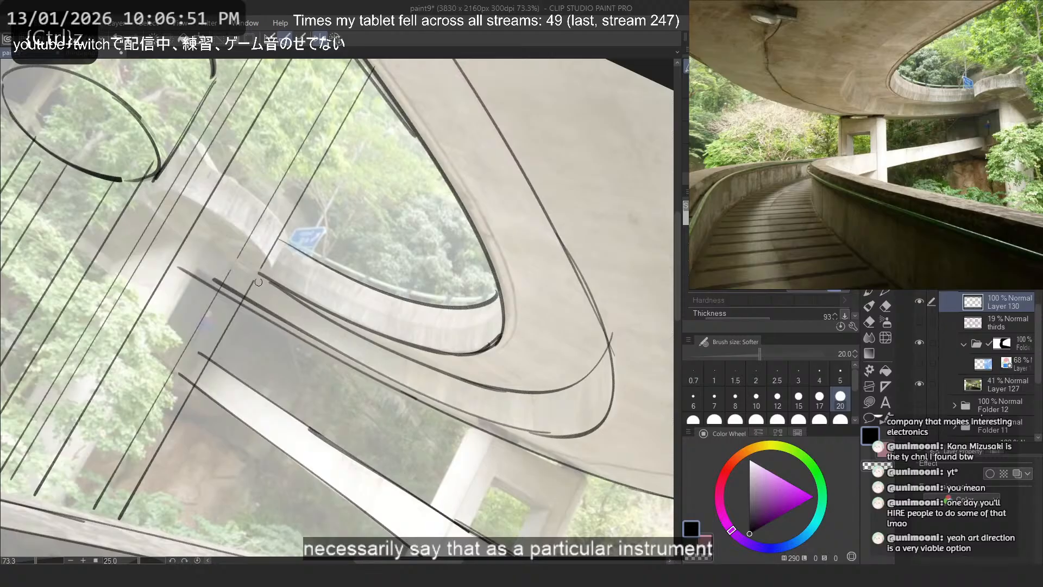
pyautogui.moveTo(255, 277); pyautogui.dragTo(490, 383)
pyautogui.hotkey('ctrl', 'z')
pyautogui.moveTo(213, 277); pyautogui.dragTo(406, 376)
pyautogui.hotkey('ctrl', 'z')
# - Flip and rotate the canvas, then erase the overlapping ends where the tighter curve meets the parapet's lower edge
pyautogui.click(333, 37)
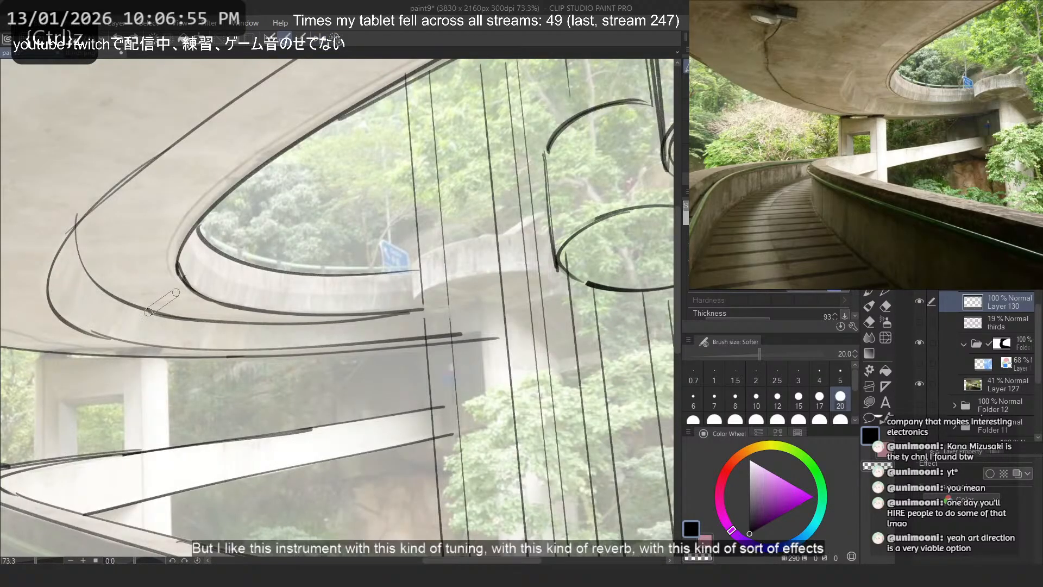
pyautogui.keyDown('shift'); pyautogui.moveTo(161, 301); pyautogui.dragTo(217, 180); pyautogui.keyUp('shift')
pyautogui.press('c')
pyautogui.moveTo(398, 370)
pyautogui.mouseDown()
pyautogui.moveTo(318, 298)
pyautogui.moveTo(418, 382)
pyautogui.mouseUp()
pyautogui.press('c')
pyautogui.hotkey('ctrl', 'z')
pyautogui.moveTo(305, 285); pyautogui.dragTo(401, 370)
pyautogui.hotkey('ctrl', 'z')
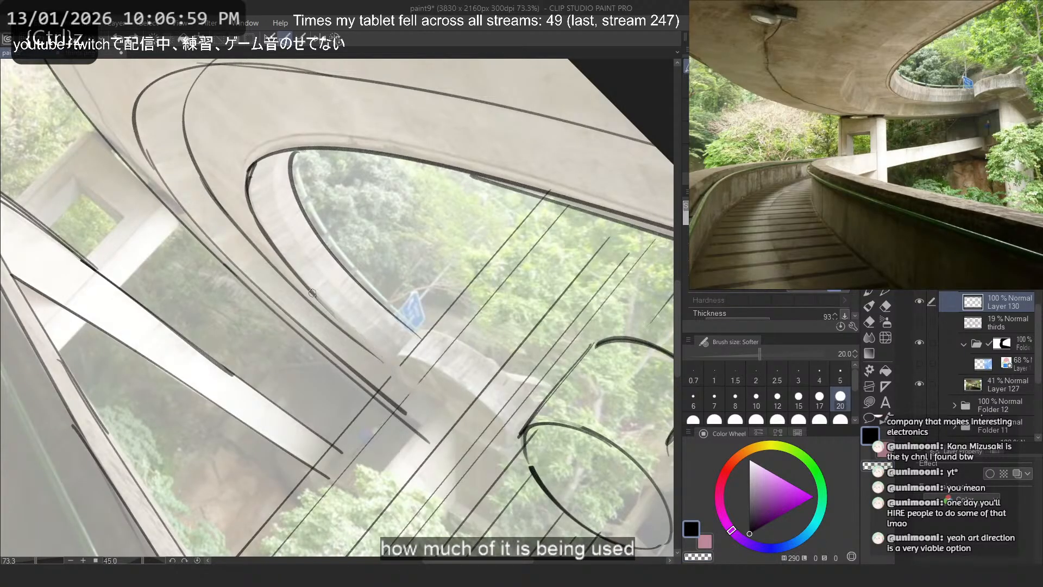
# - Redraw the end of the parapet's lower edge line cleanly just above the tighter curve
pyautogui.moveTo(308, 289)
pyautogui.mouseDown()
pyautogui.moveTo(401, 370)
pyautogui.moveTo(390, 363)
pyautogui.mouseUp()
pyautogui.hotkey('ctrl', 'z')
pyautogui.hotkey('ctrl', 'z')
pyautogui.moveTo(317, 297); pyautogui.dragTo(393, 363)
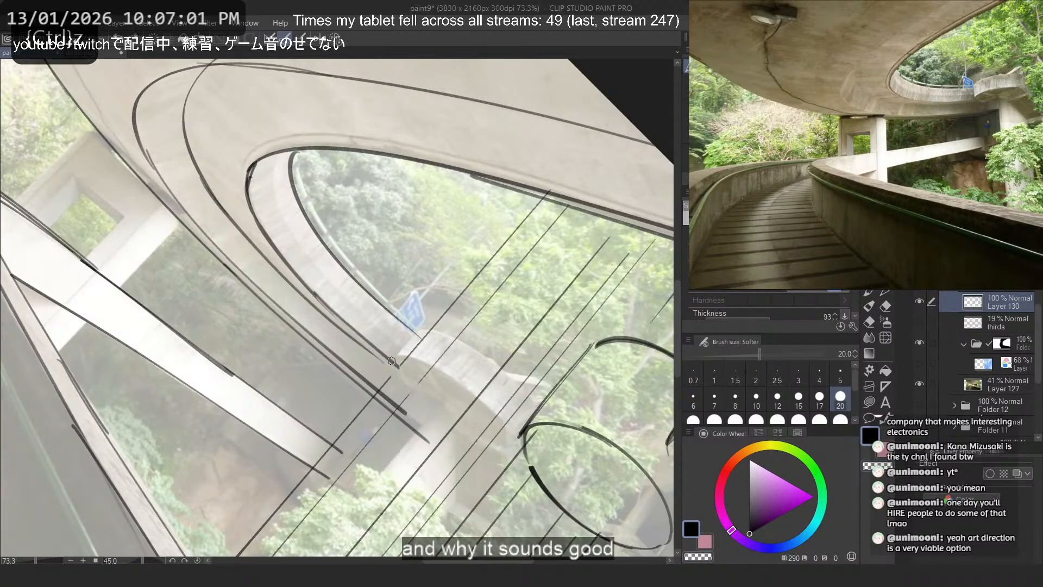
pyautogui.hotkey('ctrl', 'z')
pyautogui.hotkey('ctrl', 'z')
pyautogui.moveTo(317, 297)
pyautogui.mouseDown()
pyautogui.moveTo(398, 366)
pyautogui.moveTo(317, 298)
pyautogui.moveTo(386, 356)
pyautogui.mouseUp()
pyautogui.hotkey('ctrl', 'z')
pyautogui.hotkey('ctrl', 'z')
pyautogui.moveTo(277, 155)
pyautogui.mouseDown()
pyautogui.moveTo(278, 179)
pyautogui.moveTo(383, 311)
pyautogui.moveTo(380, 336)
pyautogui.mouseUp()
pyautogui.hotkey('ctrl', 'z')
# - Straighten the canvas and draw short joint lines across the curved parapet, from its rounded end to the blue sign
pyautogui.hotkey('ctrl', 'z')
pyautogui.click(335, 39)
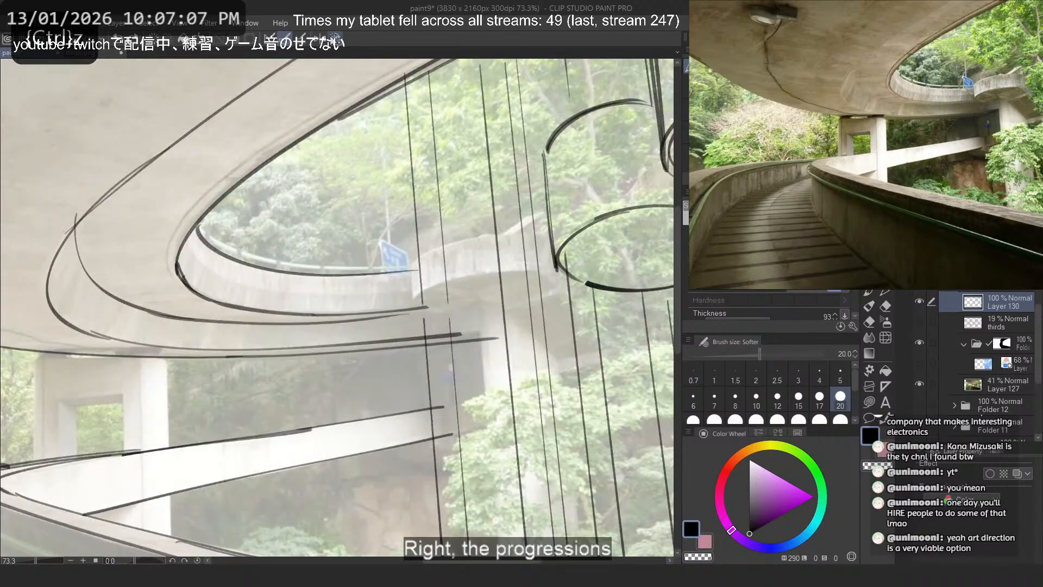
pyautogui.moveTo(276, 272)
pyautogui.mouseDown()
pyautogui.moveTo(263, 305)
pyautogui.moveTo(284, 290)
pyautogui.moveTo(340, 293)
pyautogui.mouseUp()
pyautogui.hotkey('ctrl', 'z')
pyautogui.moveTo(406, 273); pyautogui.dragTo(405, 290)
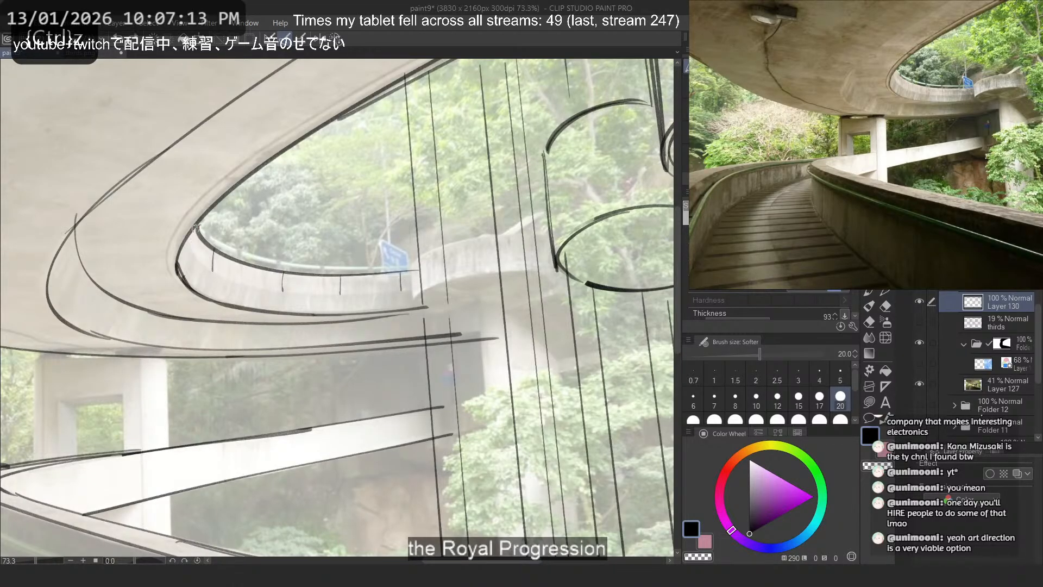
pyautogui.moveTo(212, 272); pyautogui.dragTo(204, 297)
pyautogui.hotkey('ctrl', 'z')
pyautogui.moveTo(212, 273); pyautogui.dragTo(207, 282)
pyautogui.hotkey('ctrl', 'z')
pyautogui.moveTo(282, 293); pyautogui.dragTo(278, 315)
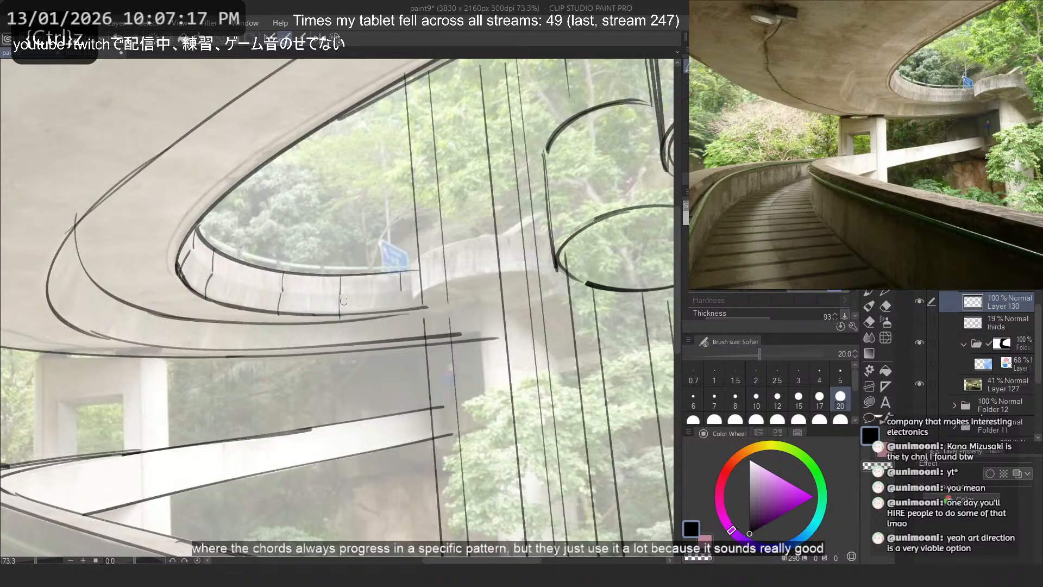
pyautogui.moveTo(404, 294); pyautogui.dragTo(407, 307)
# - Erase the overshooting start of the tighter curve where it branches from the underside line
pyautogui.scroll(-2, 327, 208)
pyautogui.scroll(1, 223, 206)
pyautogui.press('c')
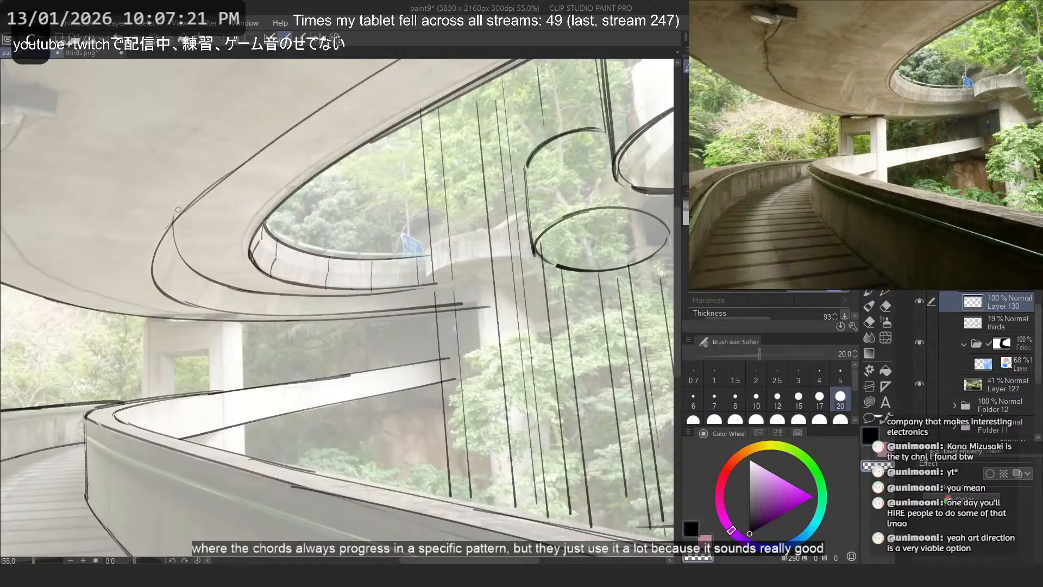
pyautogui.press('c')
pyautogui.scroll(-1, 319, 363)
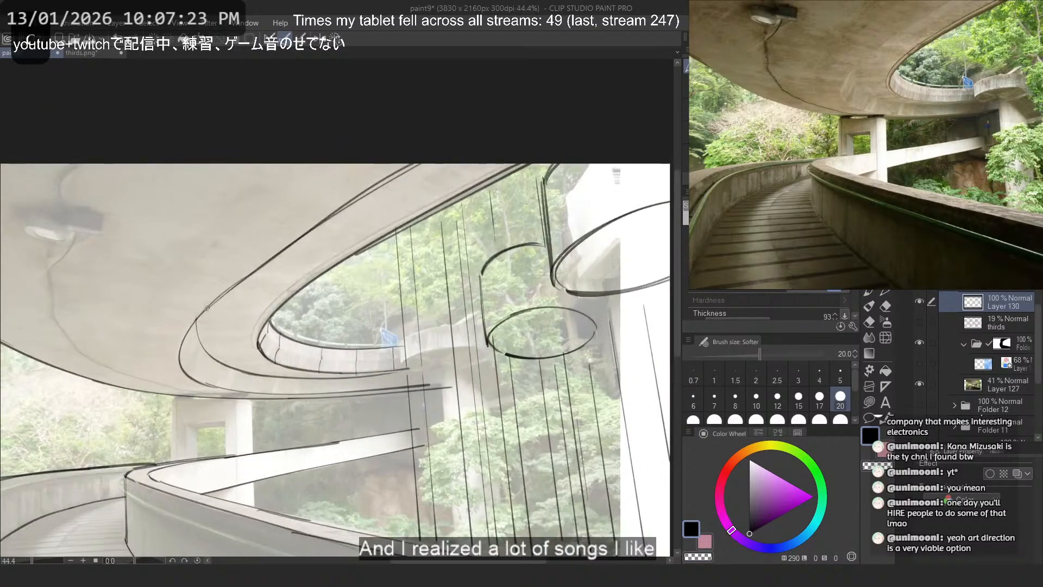
# - Mirror the canvas and redraw a second line just outside the overpass's tighter curve, from the canvas edge down to the bend
pyautogui.press('h')
pyautogui.hotkey('ctrl', 'z')
pyautogui.moveTo(258, 163)
pyautogui.mouseDown()
pyautogui.moveTo(437, 279)
pyautogui.moveTo(508, 353)
pyautogui.mouseUp()
pyautogui.hotkey('ctrl', 'z')
pyautogui.hotkey('ctrl', 'z')
pyautogui.hotkey('ctrl', 'z')
pyautogui.hotkey('ctrl', 'z')
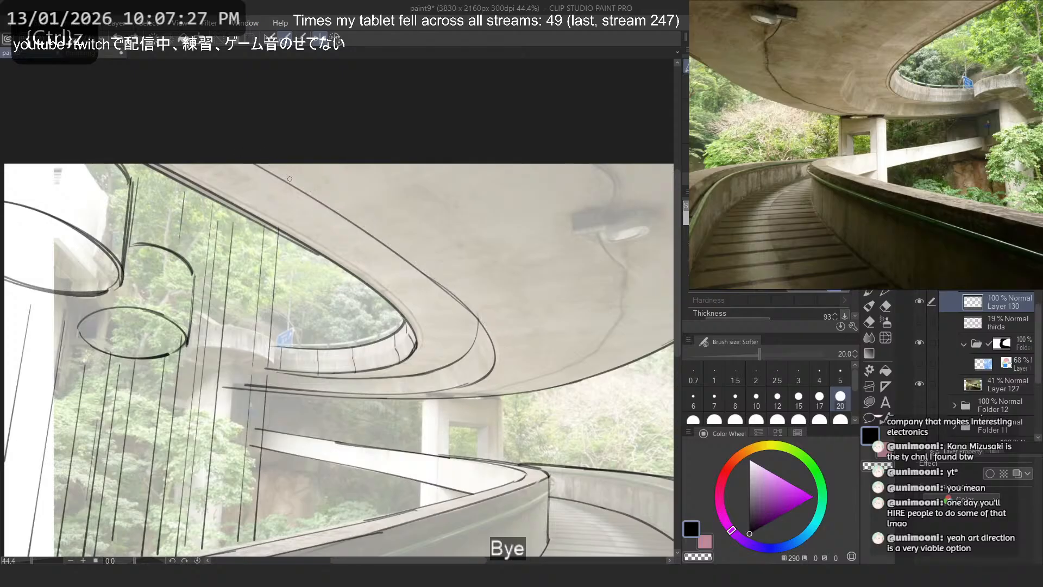
pyautogui.moveTo(261, 163); pyautogui.dragTo(494, 339)
pyautogui.hotkey('ctrl', 'z')
pyautogui.hotkey('ctrl', 'z')
pyautogui.moveTo(257, 163)
pyautogui.mouseDown()
pyautogui.moveTo(489, 341)
pyautogui.moveTo(502, 334)
pyautogui.moveTo(499, 342)
pyautogui.mouseUp()
pyautogui.hotkey('ctrl', 'z')
pyautogui.hotkey('ctrl', 'z')
pyautogui.moveTo(255, 163); pyautogui.dragTo(489, 330)
pyautogui.hotkey('ctrl', 'z')
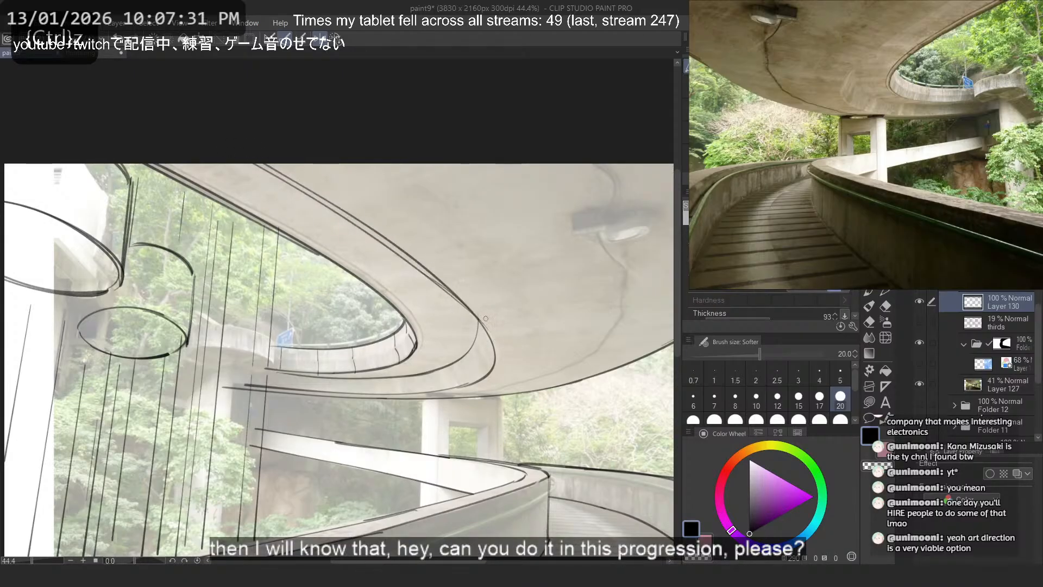
pyautogui.hotkey('ctrl', 'z')
# - Draw two close curved lines on the underside from the canvas's upper edge to its outer edge line, restoring the unmirrored canvas view
pyautogui.hotkey('ctrl', 'z')
pyautogui.moveTo(267, 163)
pyautogui.mouseDown()
pyautogui.moveTo(500, 336)
pyautogui.moveTo(471, 309)
pyautogui.mouseUp()
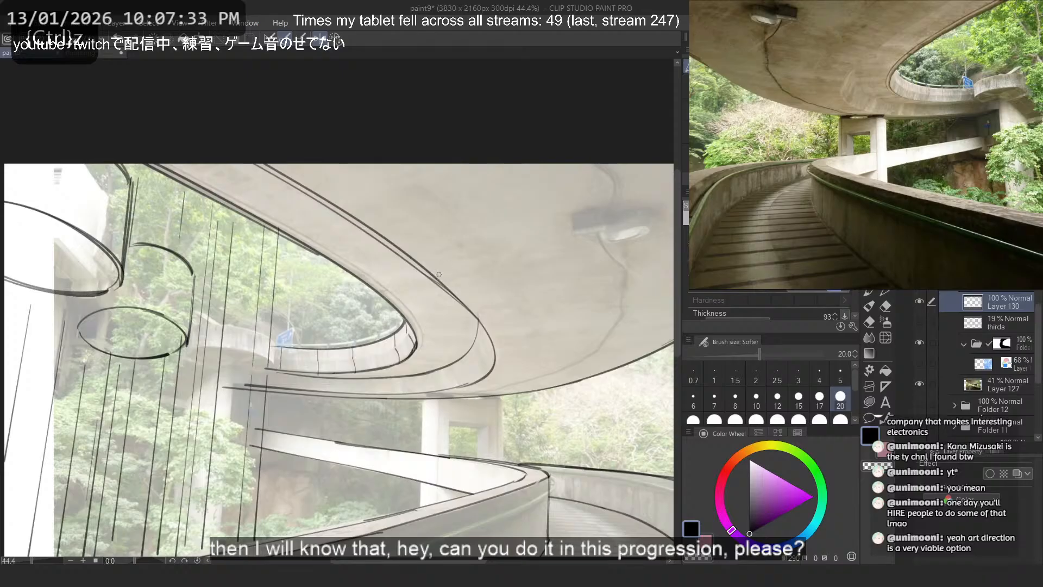
pyautogui.scroll(-7, 439, 274)
pyautogui.moveTo(575, 297); pyautogui.dragTo(456, 278)
pyautogui.scroll(5, 457, 221)
pyautogui.moveTo(376, 337); pyautogui.dragTo(587, 180)
pyautogui.hotkey('ctrl', 'z')
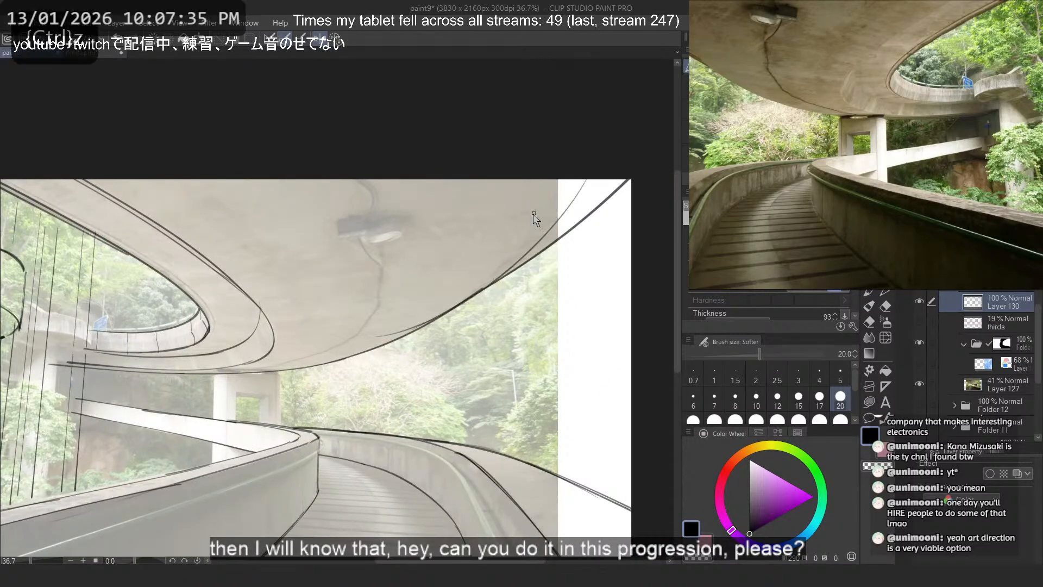
pyautogui.press('2')
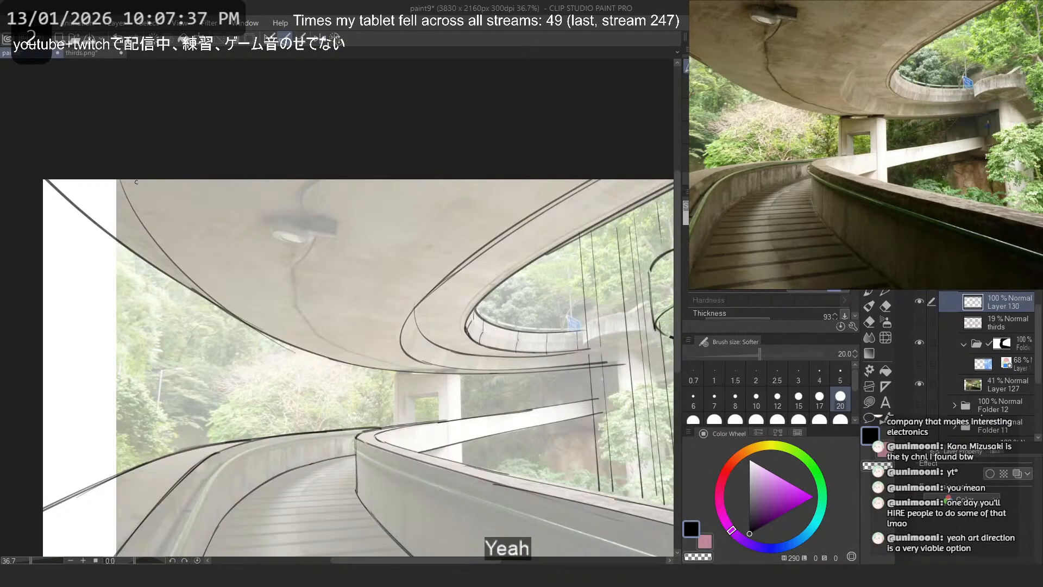
pyautogui.moveTo(123, 179)
pyautogui.mouseDown()
pyautogui.moveTo(290, 353)
pyautogui.moveTo(192, 279)
pyautogui.moveTo(267, 337)
pyautogui.mouseUp()
pyautogui.hotkey('ctrl', 'z')
# - Try to retrace the underside's outer edge line from the canvas corner towards the support pillar
pyautogui.hotkey('ctrl', 'z')
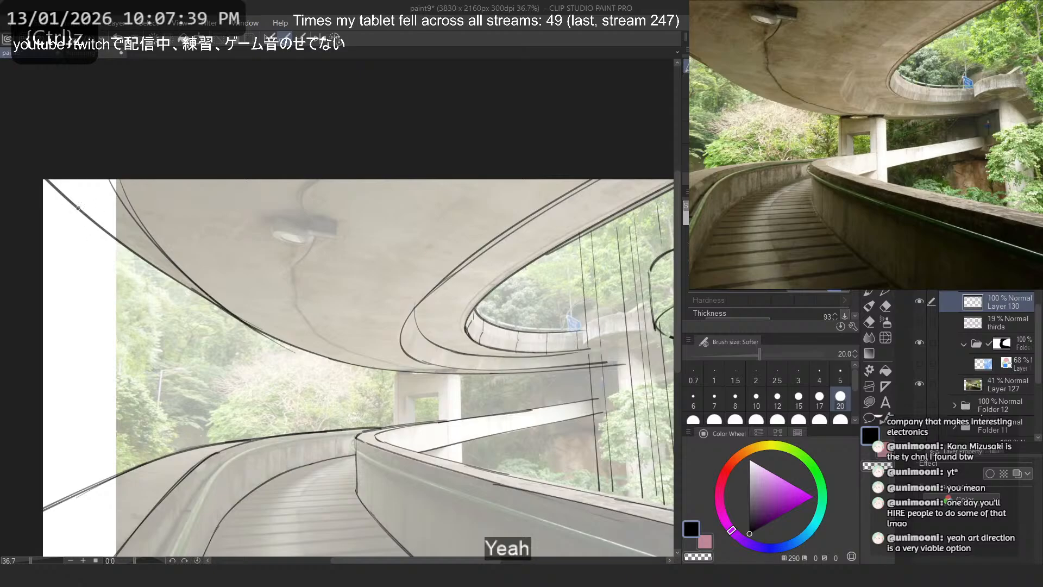
pyautogui.moveTo(78, 208); pyautogui.dragTo(339, 364)
pyautogui.hotkey('ctrl', 'z')
pyautogui.moveTo(148, 261); pyautogui.dragTo(368, 364)
pyautogui.hotkey('ctrl', 'z')
# - Try short strokes on the overpass band between the tighter curve and the parapet
pyautogui.hotkey('ctrl', 'z')
pyautogui.scroll(-2, 282, 351)
pyautogui.scroll(1, 326, 251)
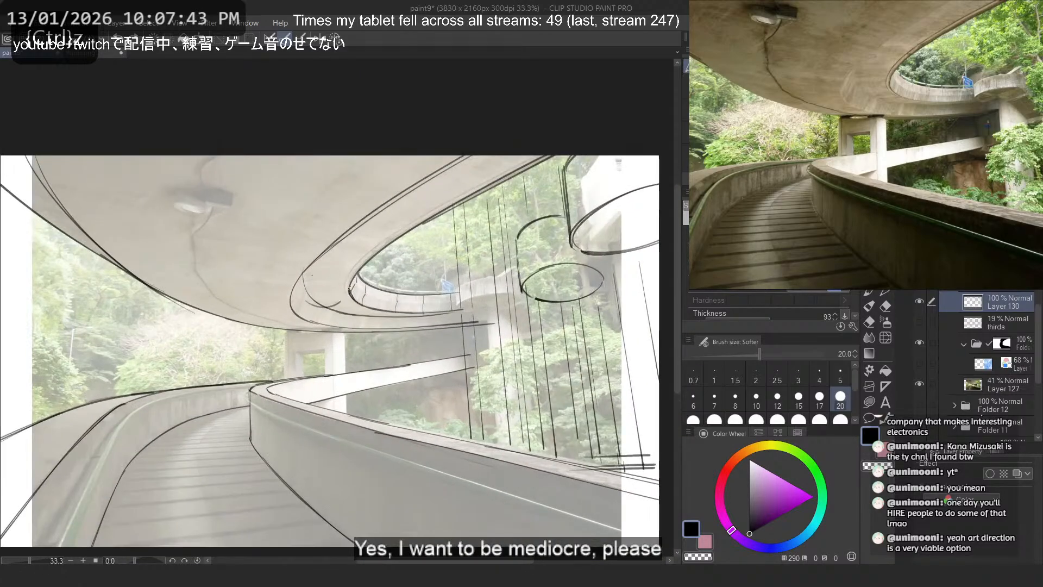
pyautogui.moveTo(309, 271)
pyautogui.mouseDown()
pyautogui.moveTo(345, 275)
pyautogui.moveTo(306, 275)
pyautogui.mouseUp()
pyautogui.hotkey('ctrl', 'z')
pyautogui.moveTo(452, 199); pyautogui.dragTo(433, 196)
pyautogui.hotkey('ctrl', 'z')
pyautogui.hotkey('ctrl', 'z')
pyautogui.moveTo(328, 288); pyautogui.dragTo(308, 276)
pyautogui.hotkey('ctrl', 'z')
pyautogui.hotkey('ctrl', 'z')
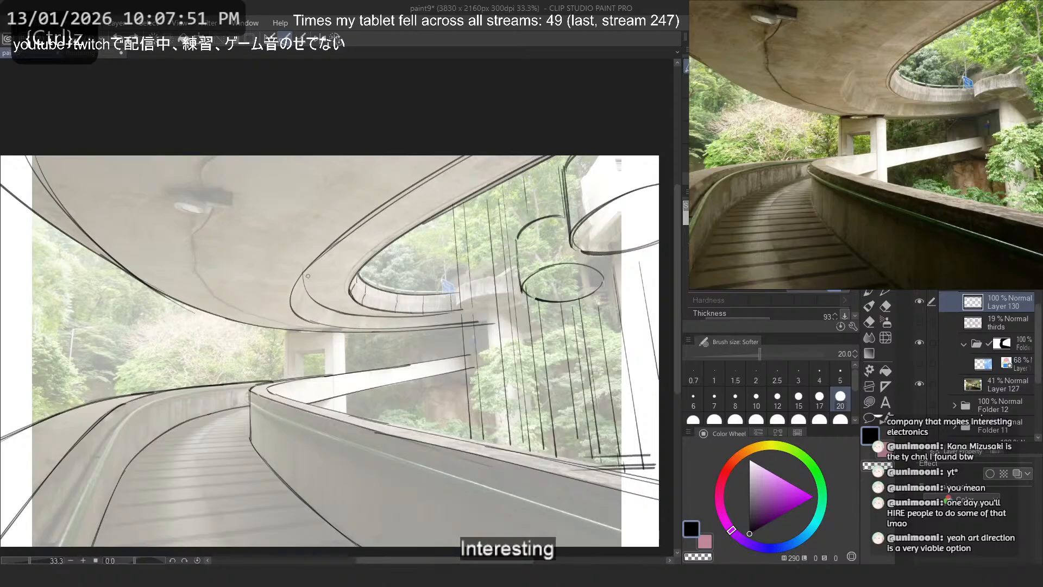
# - Place the perspective ruler on Layer 130, the guide-line layer, and check its guides against the whole drawing
pyautogui.scroll(2, 281, 372)
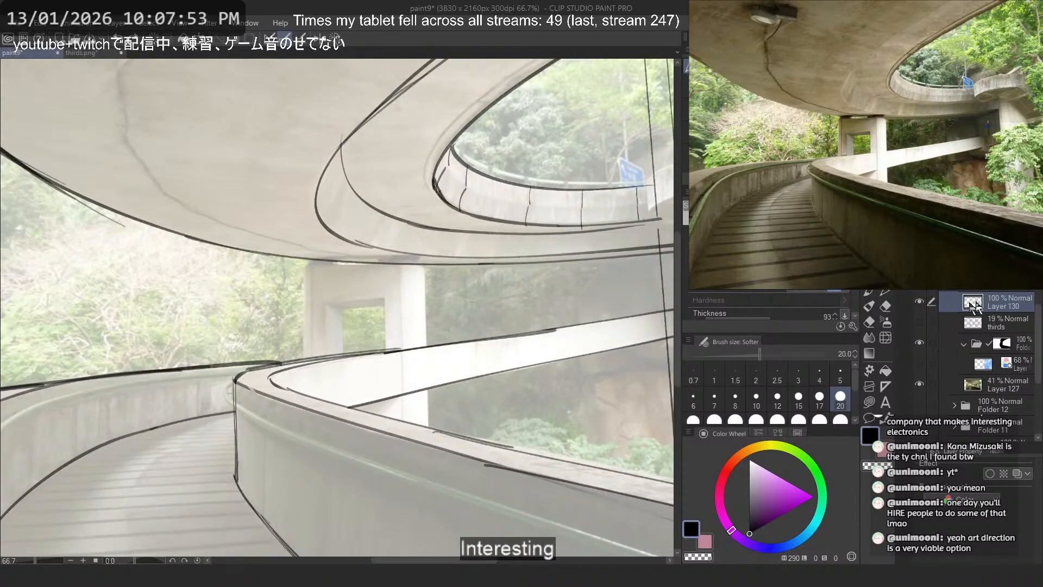
pyautogui.moveTo(999, 282); pyautogui.dragTo(998, 305)
pyautogui.click(1012, 295)
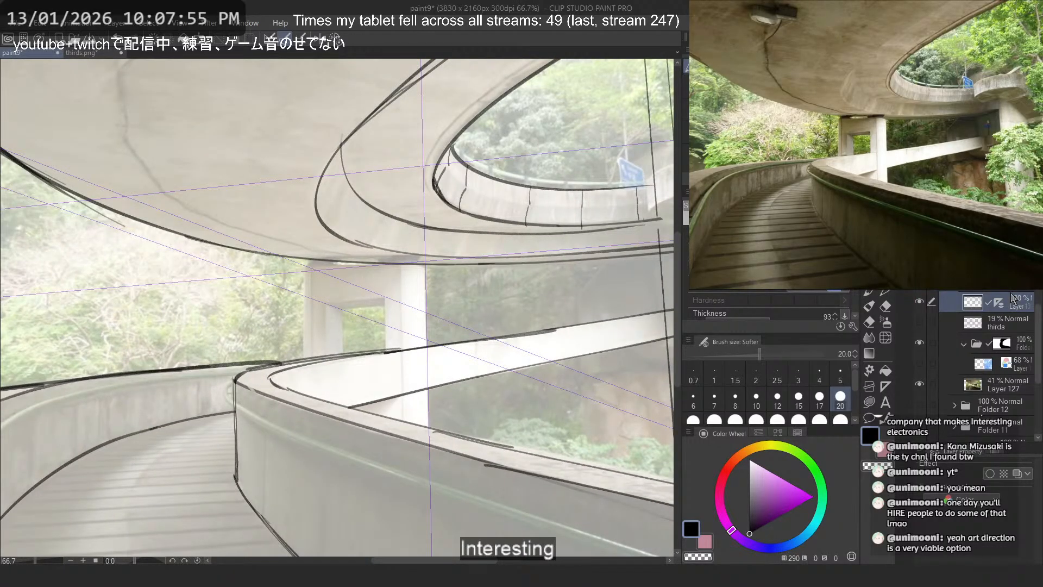
pyautogui.scroll(-3, 339, 268)
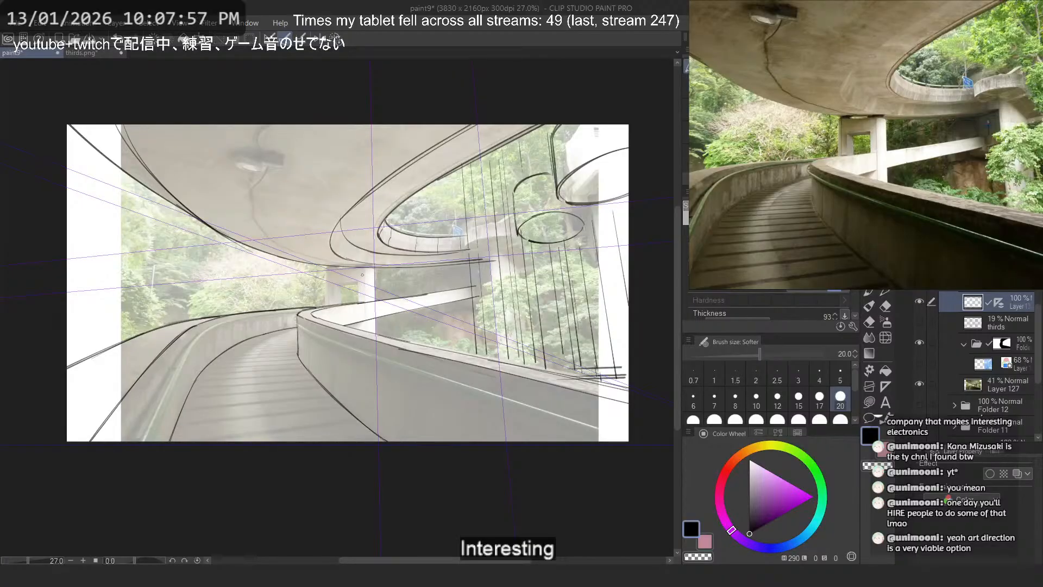
pyautogui.scroll(2, 347, 272)
pyautogui.moveTo(350, 291)
pyautogui.mouseDown()
pyautogui.moveTo(390, 289)
pyautogui.moveTo(352, 280)
pyautogui.mouseUp()
pyautogui.scroll(-1, 381, 283)
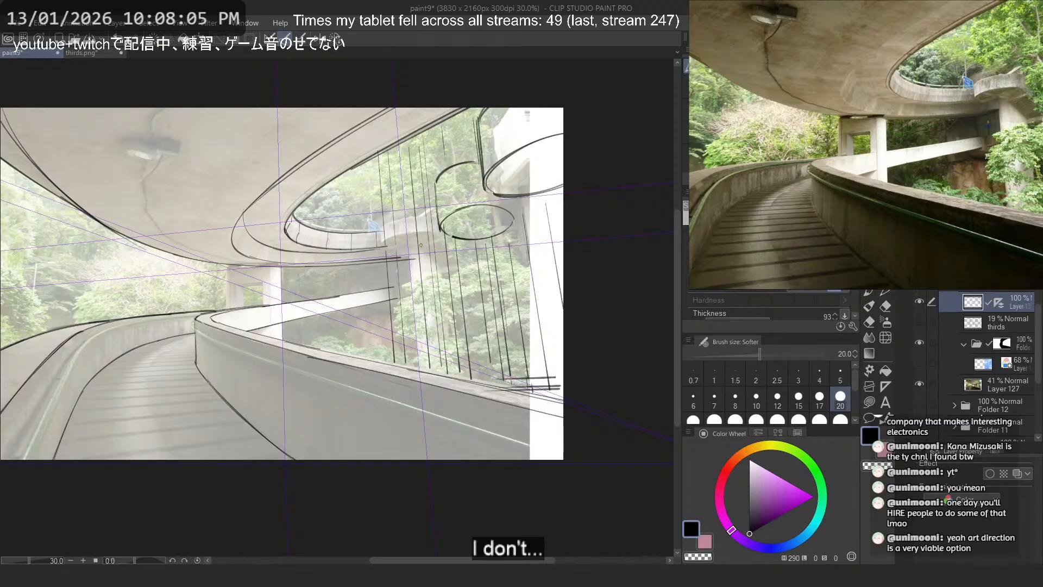
# - Show the atrium photo on Layer 129, raise its opacity to 100% and turn off its blue layer colour effect
pyautogui.click(919, 363)
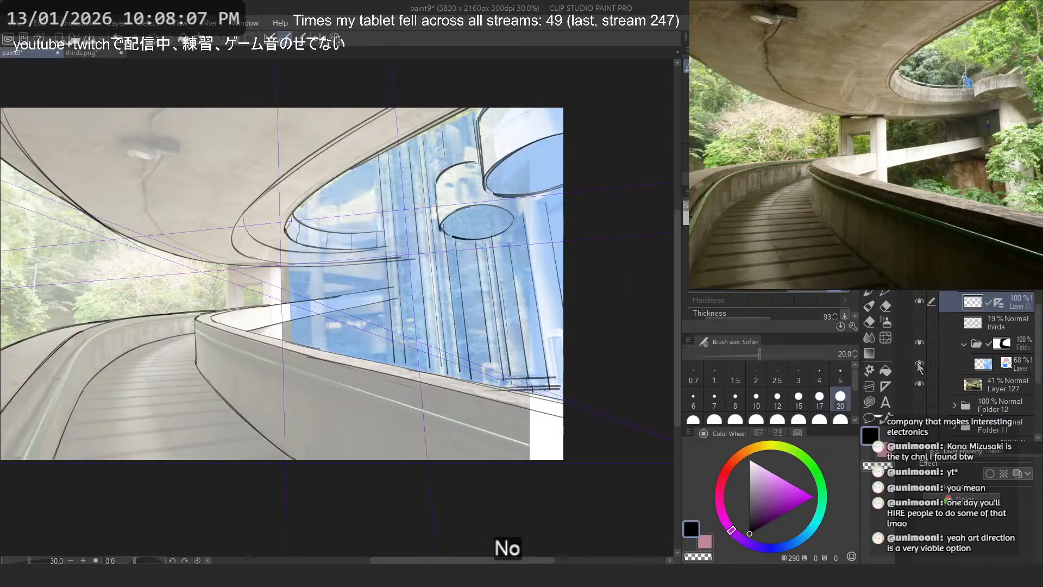
pyautogui.click(1000, 361)
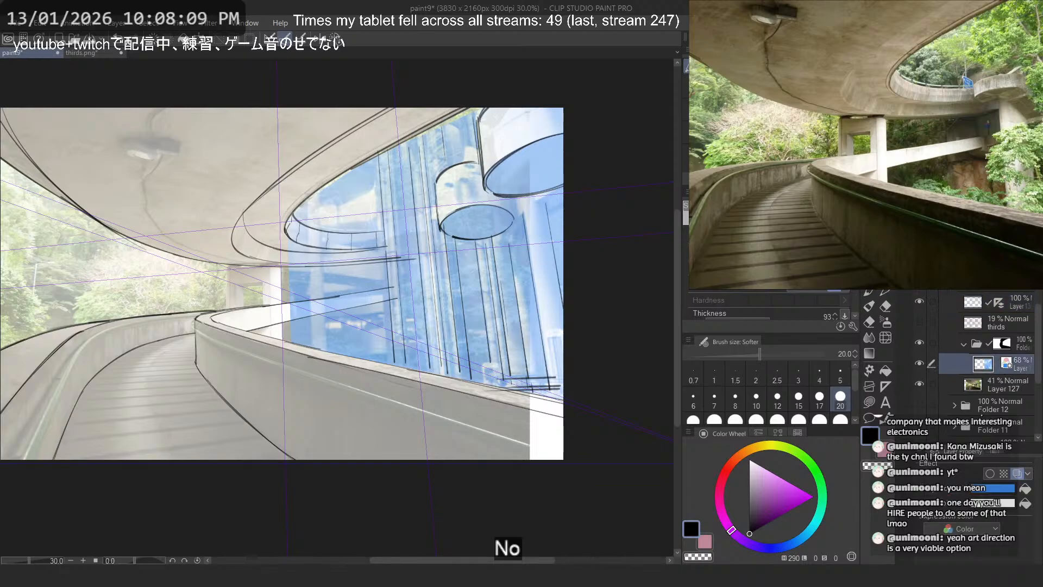
pyautogui.moveTo(1006, 261); pyautogui.dragTo(1021, 261)
pyautogui.click(1018, 474)
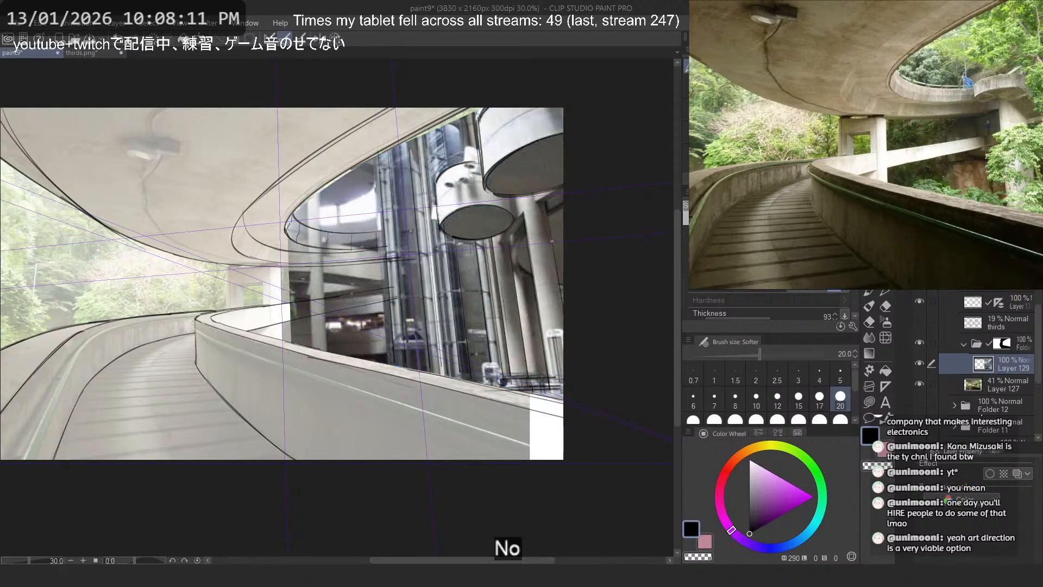
# - Lower the atrium photo's opacity to 43% and hide the overpass photo on Layer 127
pyautogui.scroll(2, 418, 320)
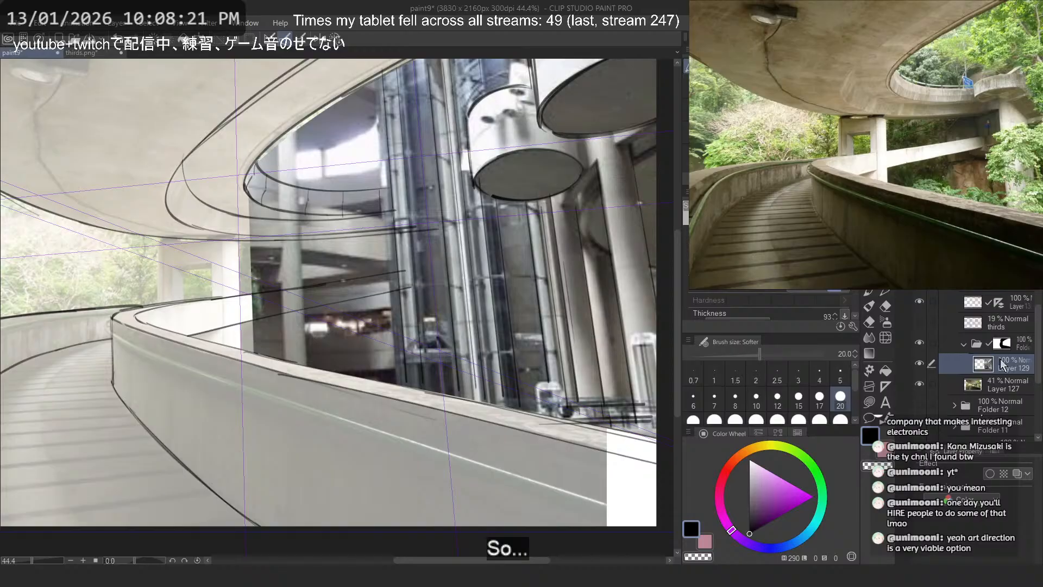
pyautogui.click(992, 261)
pyautogui.moveTo(992, 260); pyautogui.dragTo(997, 260)
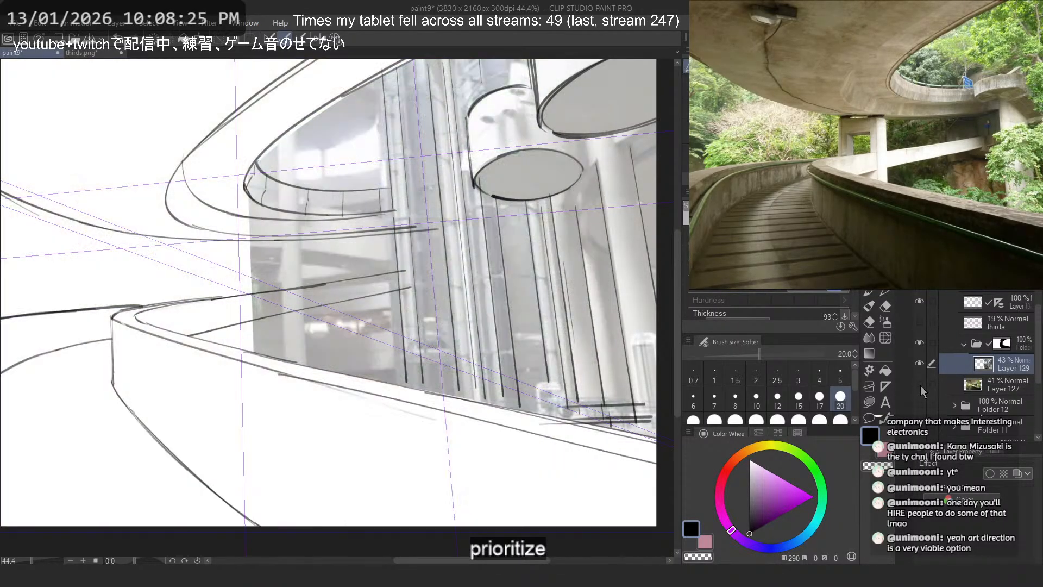
# - On Layer 130, draw four near-horizontal floor lines across the atrium beside the columns, ending above the walkway parapet
pyautogui.click(957, 302)
pyautogui.scroll(2, 353, 292)
pyautogui.moveTo(417, 312); pyautogui.dragTo(217, 324)
pyautogui.moveTo(412, 344); pyautogui.dragTo(208, 356)
pyautogui.moveTo(405, 398); pyautogui.dragTo(284, 406)
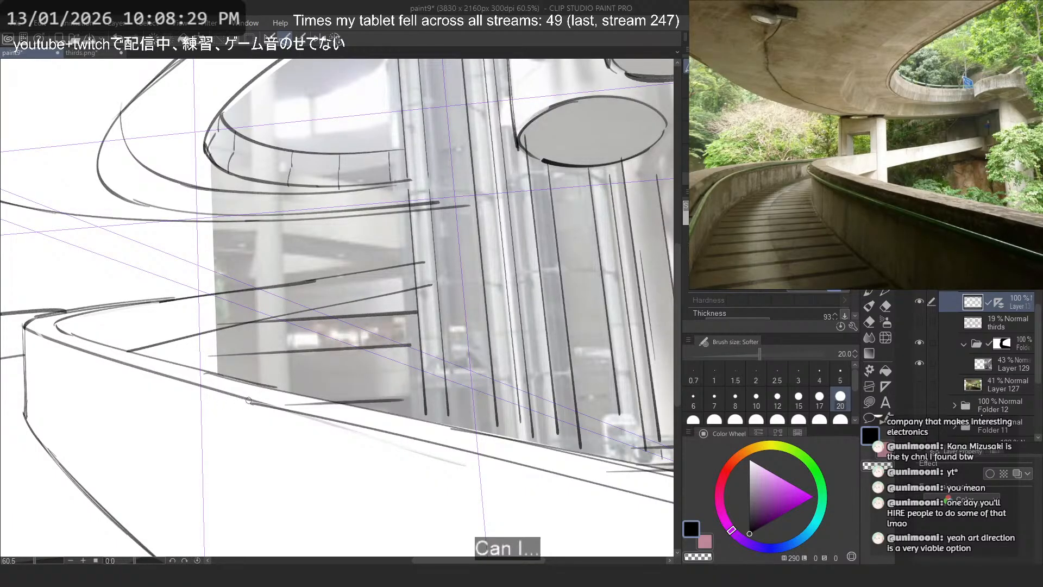
pyautogui.hotkey('ctrl', 'z')
pyautogui.moveTo(434, 410); pyautogui.dragTo(352, 417)
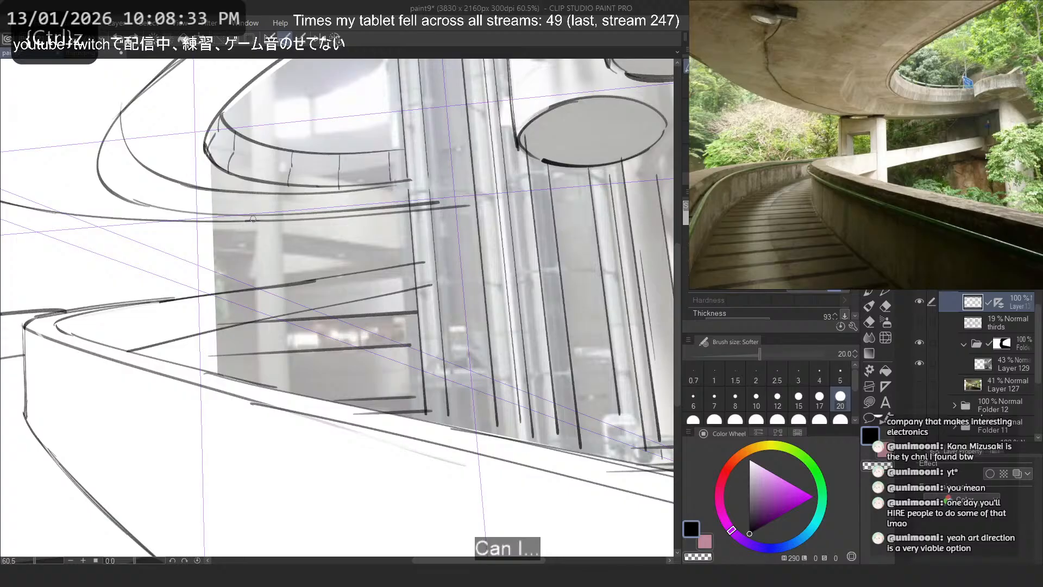
pyautogui.scroll(-5, 400, 320)
pyautogui.scroll(3, 139, 266)
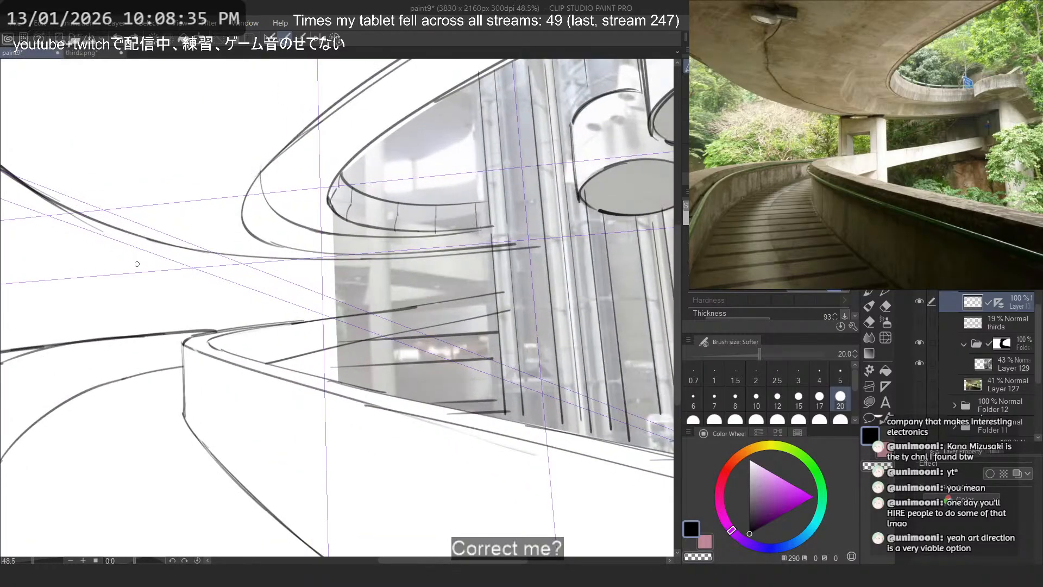
# - Try long perspective lines just below the overpass, running from the atrium columns across the open area
pyautogui.moveTo(137, 264); pyautogui.dragTo(514, 233)
pyautogui.hotkey('ctrl', 'z')
pyautogui.moveTo(458, 256); pyautogui.dragTo(2, 292)
pyautogui.hotkey('ctrl', 'z')
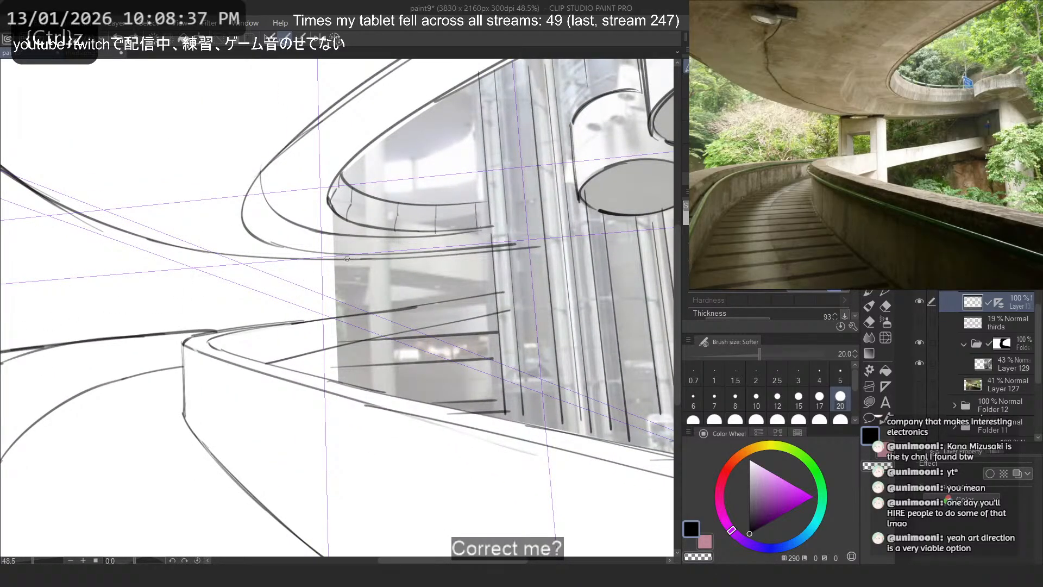
# - Extend the atrium's floor levels with long perspective lines across the walkway and add a shorter line above them on the far side
pyautogui.scroll(-2, 435, 348)
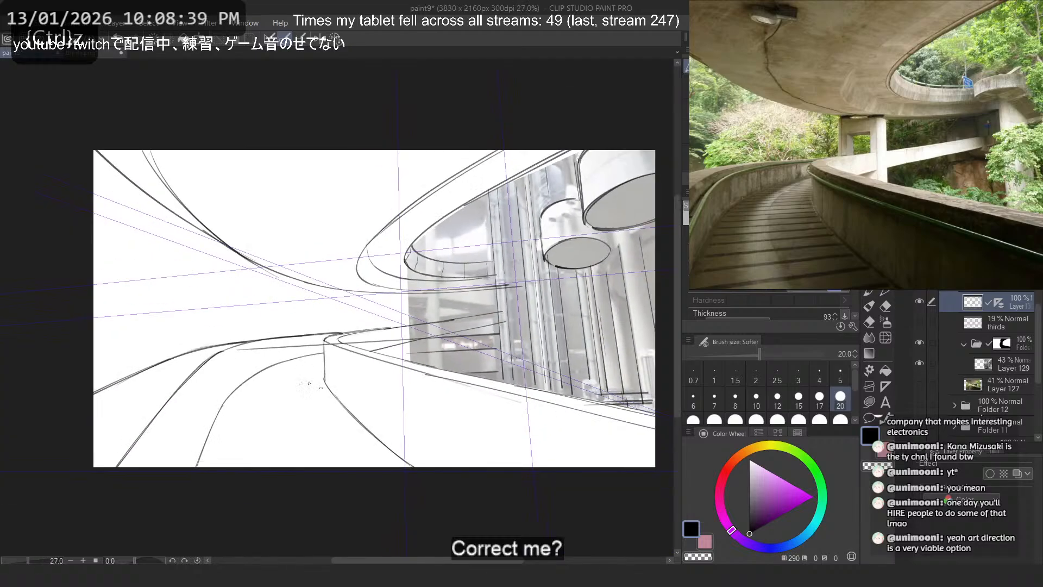
pyautogui.moveTo(436, 348); pyautogui.dragTo(39, 369)
pyautogui.hotkey('ctrl', 'z')
pyautogui.moveTo(456, 345); pyautogui.dragTo(7, 401)
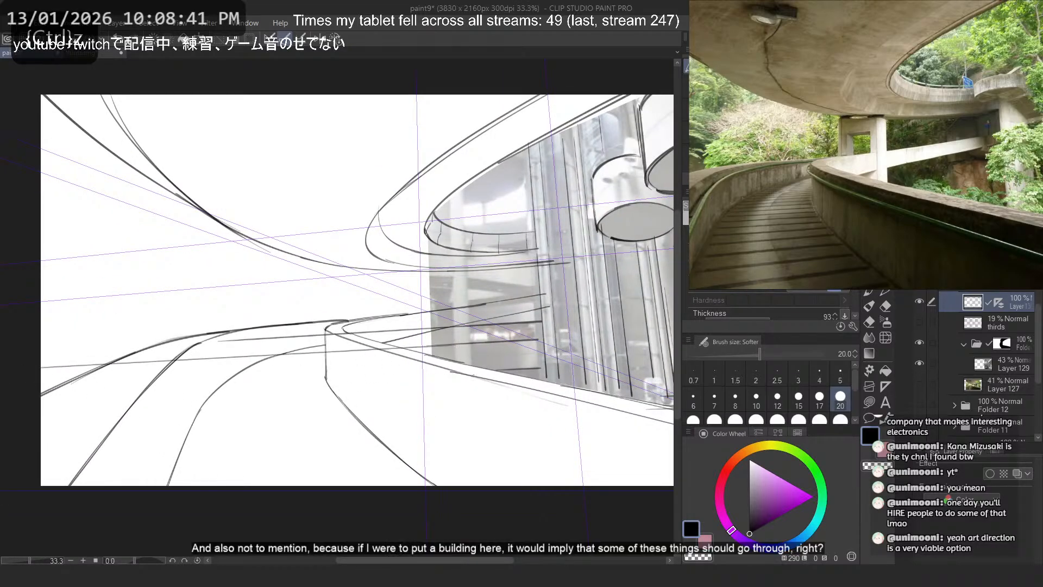
pyautogui.moveTo(516, 373); pyautogui.dragTo(20, 405)
pyautogui.hotkey('ctrl', 'z')
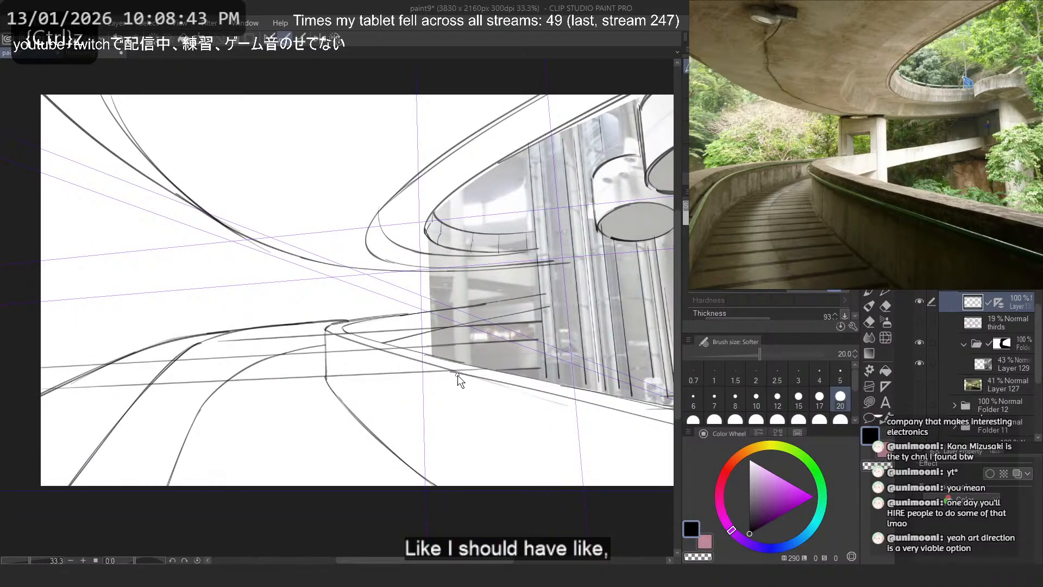
pyautogui.hotkey('ctrl', 'z')
pyautogui.moveTo(472, 370); pyautogui.dragTo(9, 392)
pyautogui.moveTo(225, 343)
pyautogui.mouseDown()
pyautogui.moveTo(6, 356)
pyautogui.moveTo(98, 351)
pyautogui.mouseUp()
pyautogui.hotkey('ctrl', 'z')
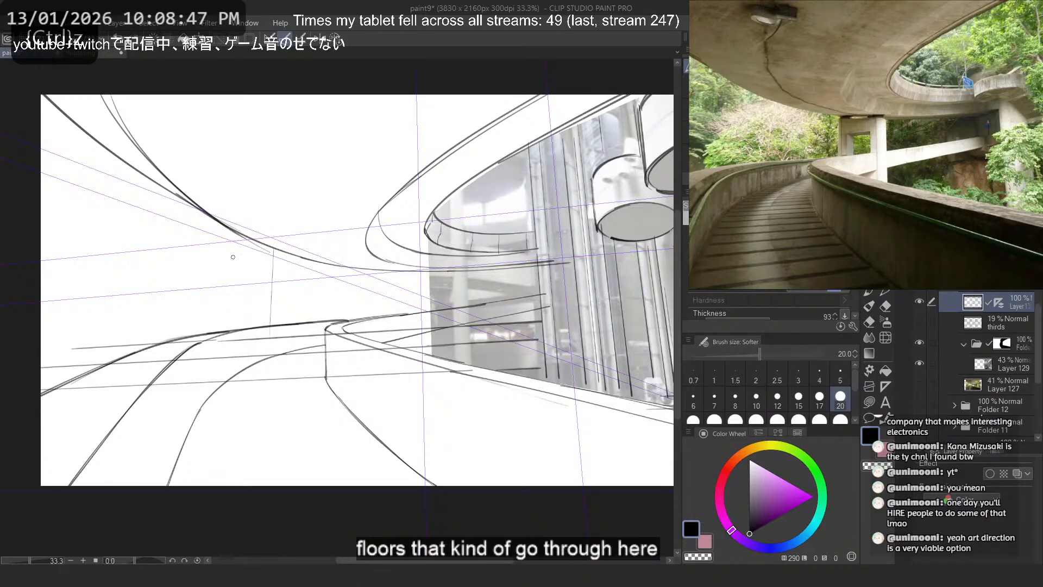
# - Draw upright building edges beyond the walkway's far side, from short ones near the pillar to long ones near the canvas edge
pyautogui.moveTo(253, 313); pyautogui.dragTo(253, 337)
pyautogui.hotkey('ctrl', 'z')
pyautogui.moveTo(262, 251); pyautogui.dragTo(258, 329)
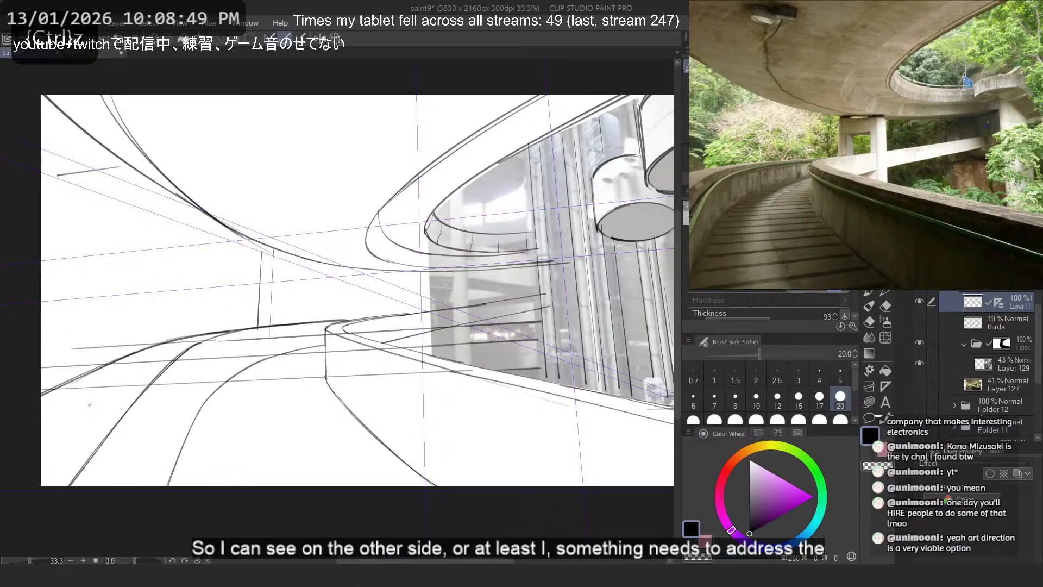
pyautogui.moveTo(87, 113)
pyautogui.mouseDown()
pyautogui.moveTo(43, 411)
pyautogui.moveTo(67, 412)
pyautogui.moveTo(63, 431)
pyautogui.mouseUp()
pyautogui.hotkey('ctrl', 'z')
pyautogui.hotkey('ctrl', 'z')
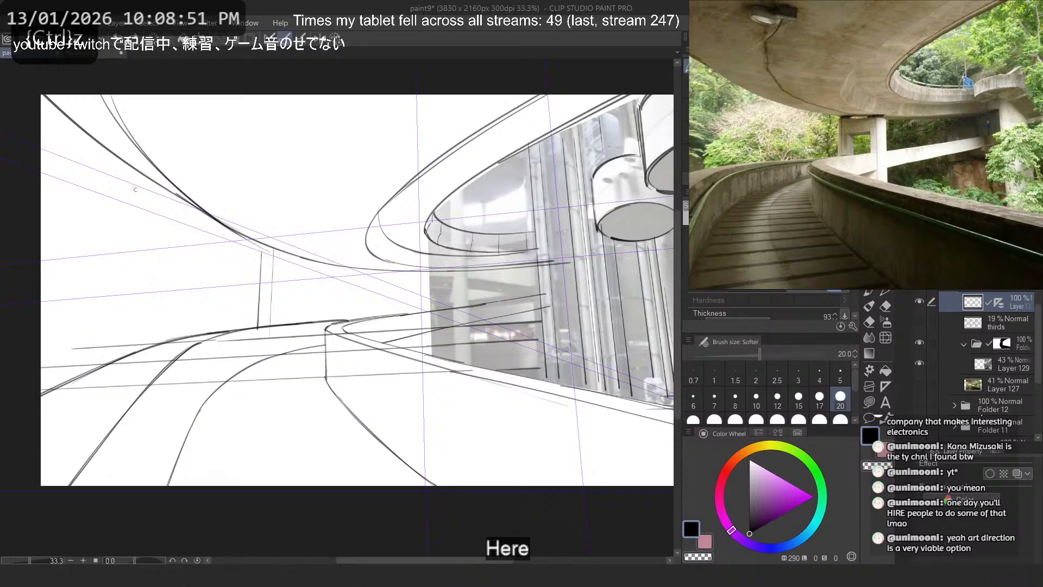
pyautogui.moveTo(151, 128)
pyautogui.mouseDown()
pyautogui.moveTo(116, 440)
pyautogui.moveTo(129, 269)
pyautogui.moveTo(116, 385)
pyautogui.mouseUp()
# - Try a long crossbar from the tall upright over the overpass to the atrium, with a matching upright at its end
pyautogui.hotkey('ctrl', 'z')
pyautogui.moveTo(67, 99); pyautogui.dragTo(42, 268)
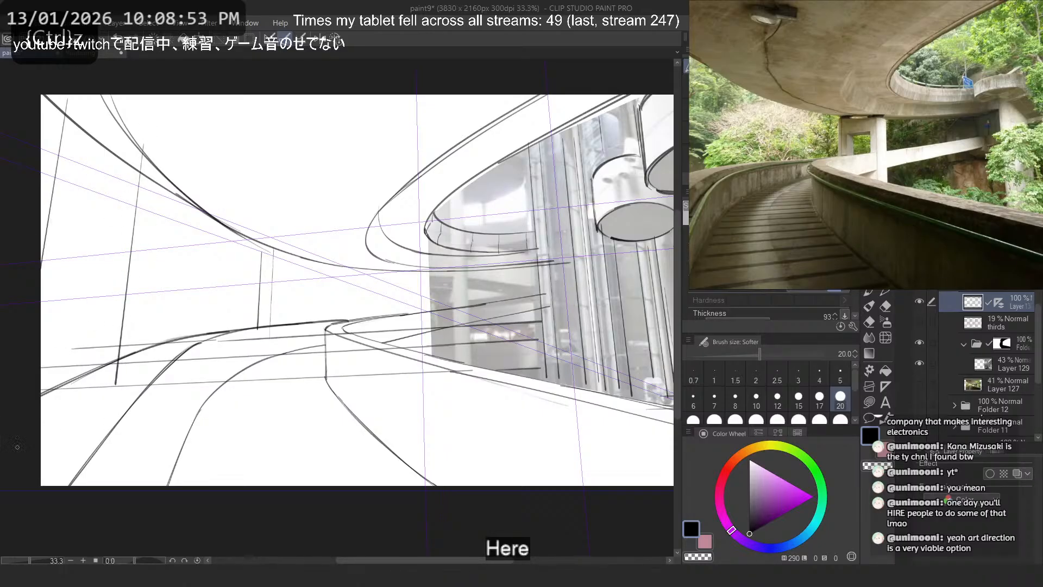
pyautogui.moveTo(155, 132)
pyautogui.mouseDown()
pyautogui.moveTo(417, 97)
pyautogui.moveTo(531, 163)
pyautogui.mouseUp()
pyautogui.hotkey('ctrl', 'z')
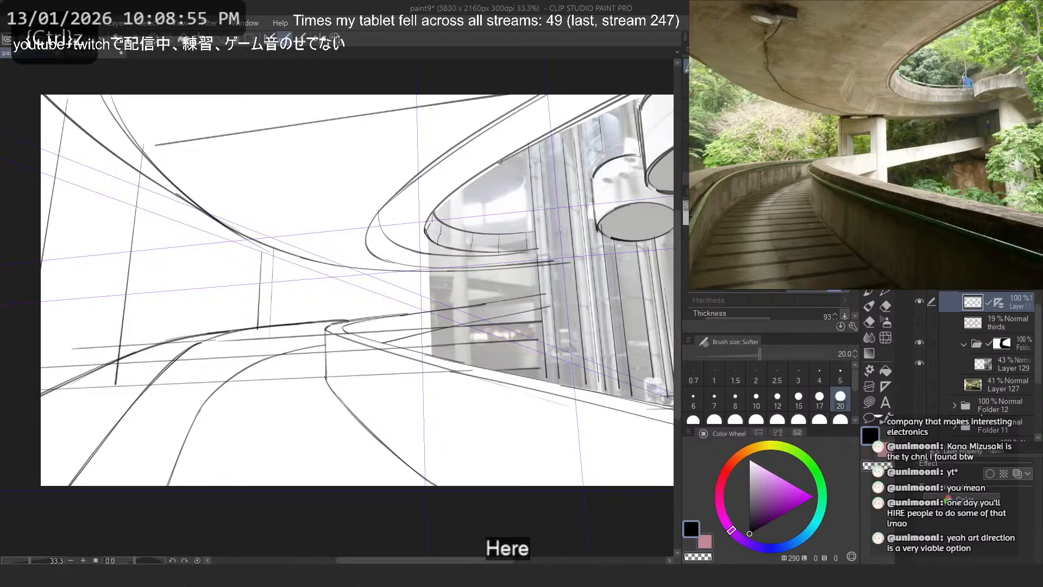
pyautogui.hotkey('ctrl', 'z')
pyautogui.moveTo(151, 144)
pyautogui.mouseDown()
pyautogui.moveTo(470, 159)
pyautogui.moveTo(473, 365)
pyautogui.mouseUp()
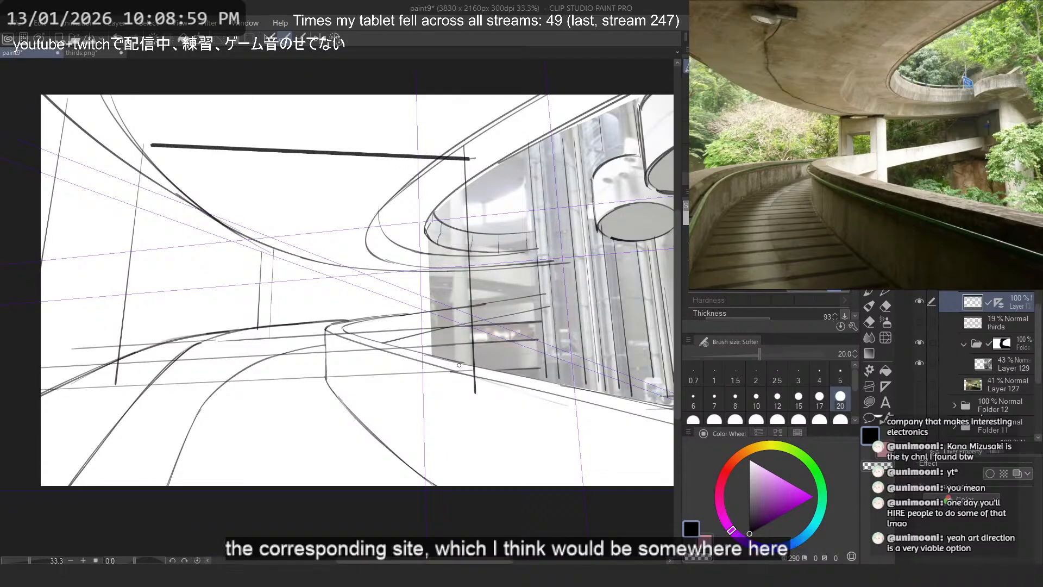
pyautogui.hotkey('ctrl', 'z')
pyautogui.hotkey('ctrl', 'z')
# - Try two tall uprights crossing the overpass curves beside the atrium columns
pyautogui.moveTo(454, 152); pyautogui.dragTo(461, 332)
pyautogui.moveTo(524, 115); pyautogui.dragTo(544, 383)
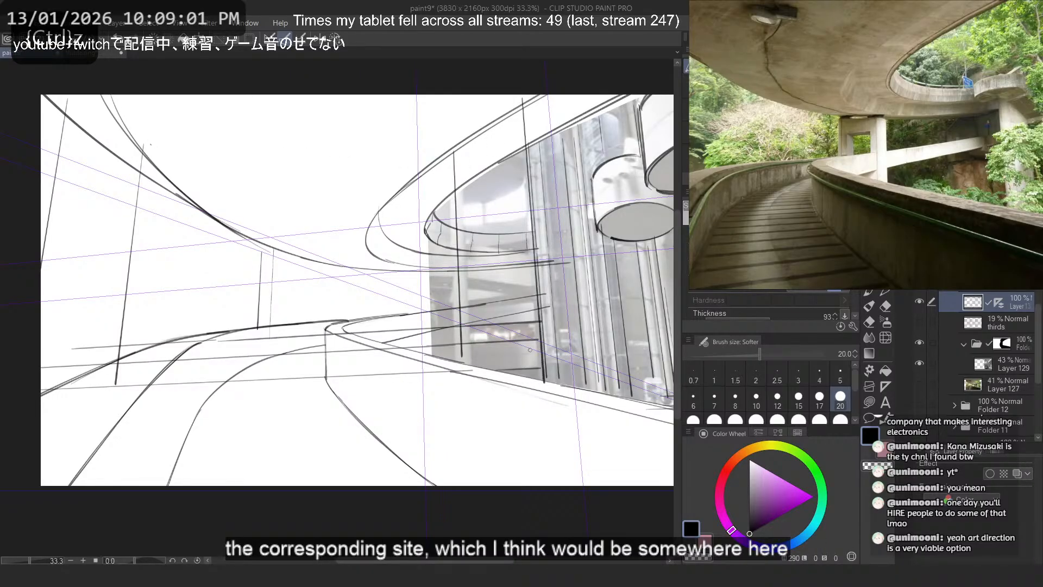
pyautogui.scroll(-3, 332, 255)
pyautogui.scroll(2, 314, 222)
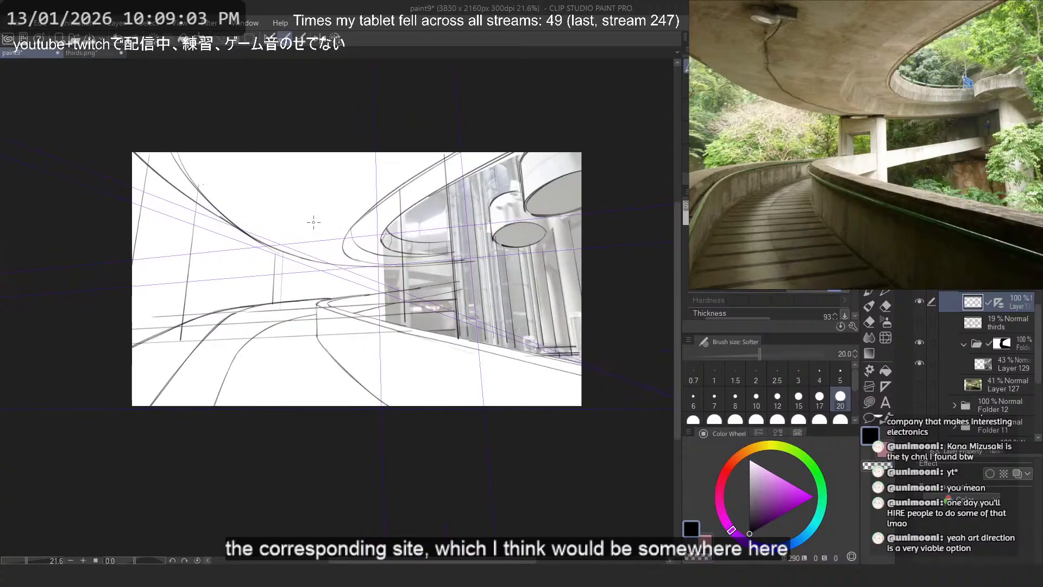
pyautogui.hotkey('ctrl', 'z')
pyautogui.hotkey('ctrl', 'z')
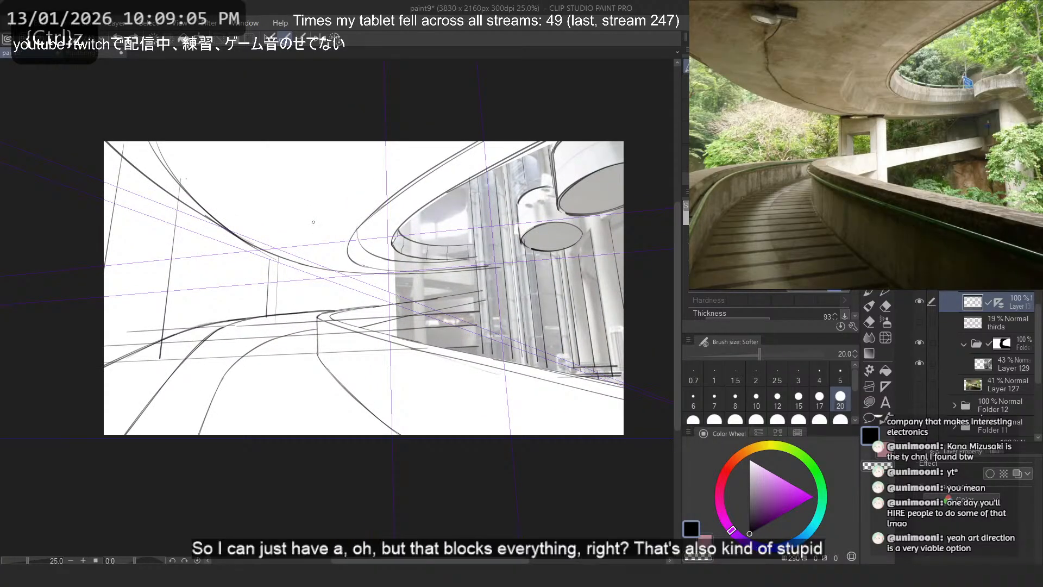
# - Draw two vertical lines from the overpass's tighter curve down to the walkway parapet at the atrium's near edge
pyautogui.moveTo(369, 227); pyautogui.dragTo(370, 331)
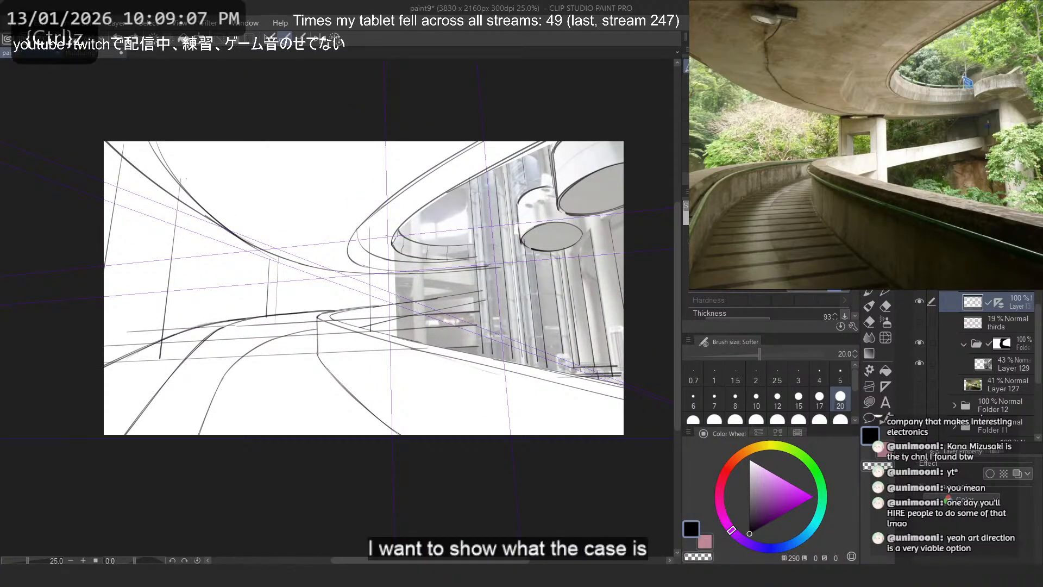
pyautogui.hotkey('ctrl', 'z')
pyautogui.moveTo(360, 235); pyautogui.dragTo(360, 334)
pyautogui.moveTo(392, 245); pyautogui.dragTo(393, 336)
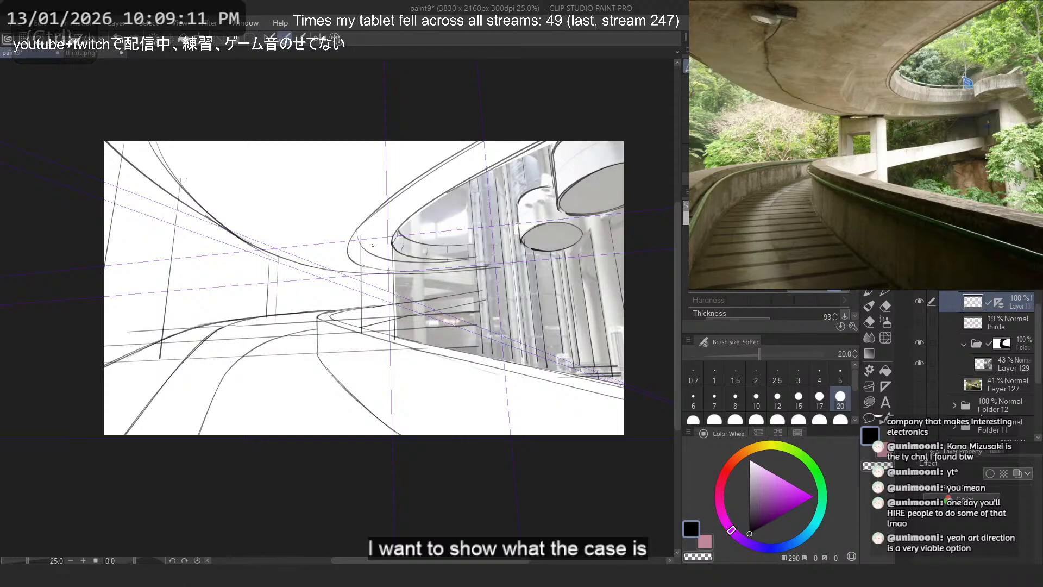
# - Draw two vertical lines from the overpass's outer curve down to the walkway parapet, adding a short crossbar near their upper ends
pyautogui.hotkey('ctrl', 'z')
pyautogui.moveTo(356, 232); pyautogui.dragTo(355, 324)
pyautogui.hotkey('ctrl', 'z')
pyautogui.moveTo(349, 256); pyautogui.dragTo(348, 331)
pyautogui.hotkey('ctrl', 'z')
pyautogui.moveTo(380, 231); pyautogui.dragTo(378, 333)
pyautogui.moveTo(357, 236); pyautogui.dragTo(375, 234)
# - Try an upright beyond the walkway's far side and a long slanted line through the atrium columns
pyautogui.moveTo(235, 254); pyautogui.dragTo(235, 326)
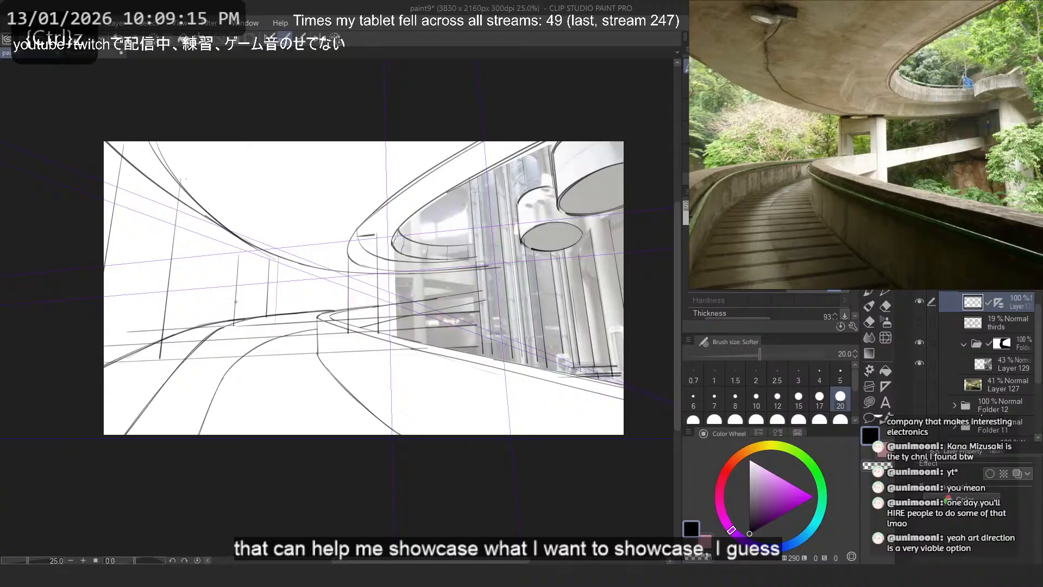
pyautogui.hotkey('ctrl', 'z')
pyautogui.moveTo(532, 141)
pyautogui.mouseDown()
pyautogui.moveTo(563, 405)
pyautogui.moveTo(577, 375)
pyautogui.mouseUp()
pyautogui.hotkey('ctrl', 'z')
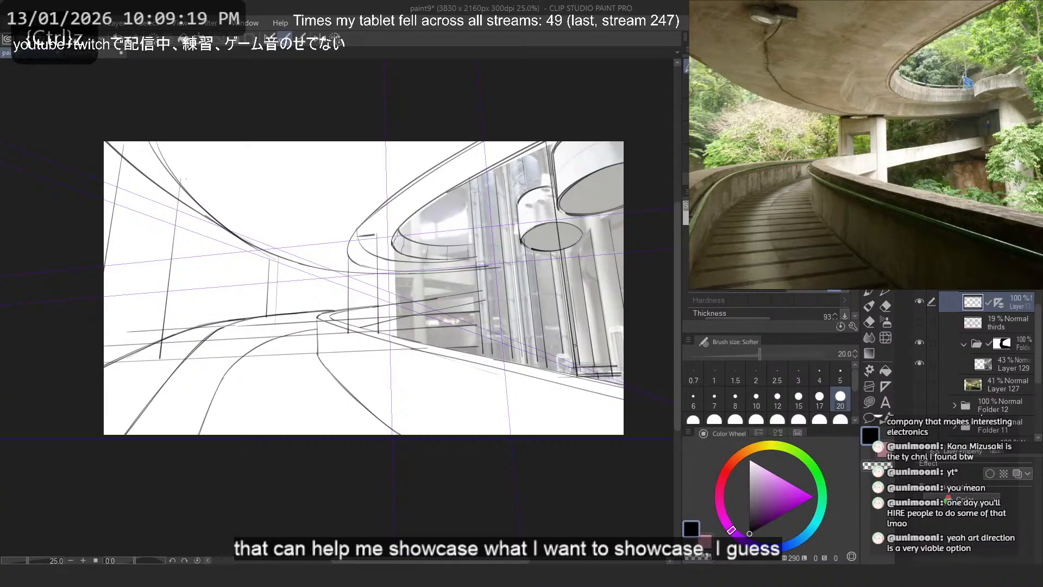
pyautogui.hotkey('ctrl', 'z')
# - Double the two tall uprights near the canvas edge on the walkway's far side with close parallel lines
pyautogui.moveTo(183, 190)
pyautogui.mouseDown()
pyautogui.moveTo(163, 369)
pyautogui.moveTo(159, 349)
pyautogui.mouseUp()
pyautogui.hotkey('ctrl', 'z')
pyautogui.moveTo(139, 158)
pyautogui.mouseDown()
pyautogui.moveTo(105, 380)
pyautogui.moveTo(91, 376)
pyautogui.moveTo(97, 353)
pyautogui.mouseUp()
pyautogui.hotkey('ctrl', 'z')
# - Try long floor lines in perspective running from the atrium across the background to the canvas's far edge
pyautogui.hotkey('ctrl', 'z')
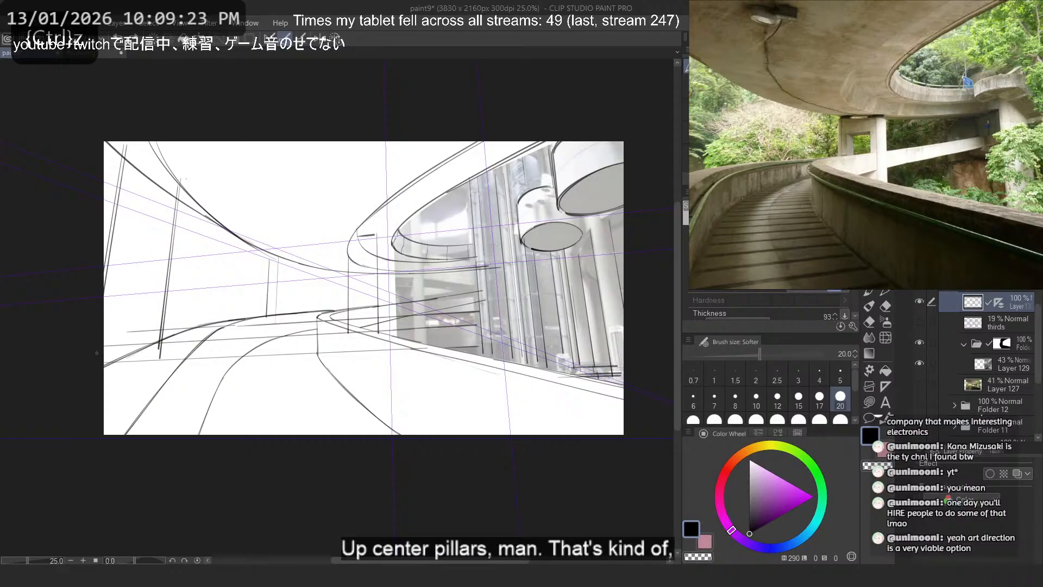
pyautogui.moveTo(169, 340); pyautogui.dragTo(104, 345)
pyautogui.hotkey('ctrl', 'z')
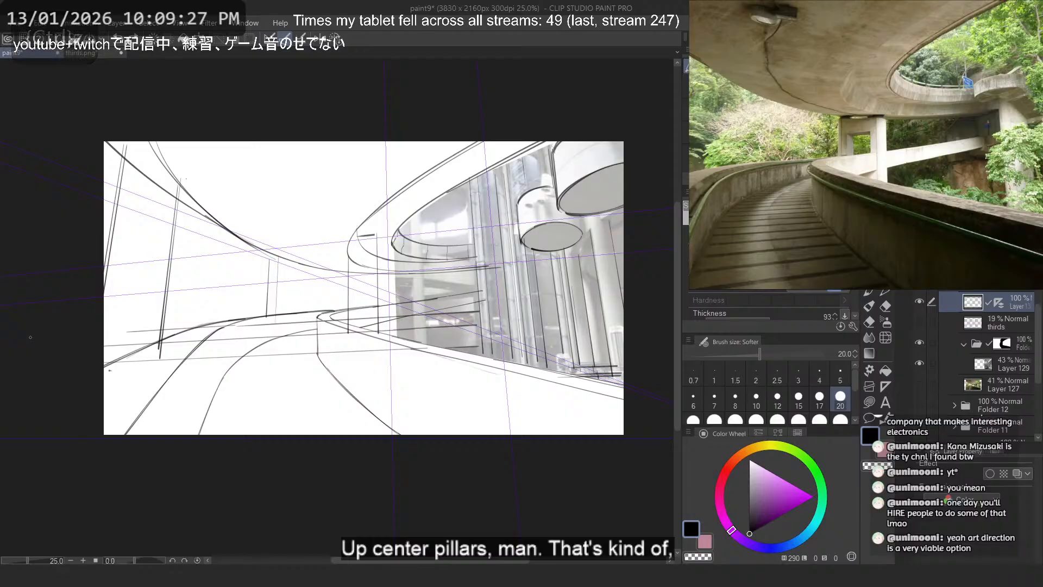
pyautogui.moveTo(469, 266); pyautogui.dragTo(103, 298)
pyautogui.hotkey('ctrl', 'z')
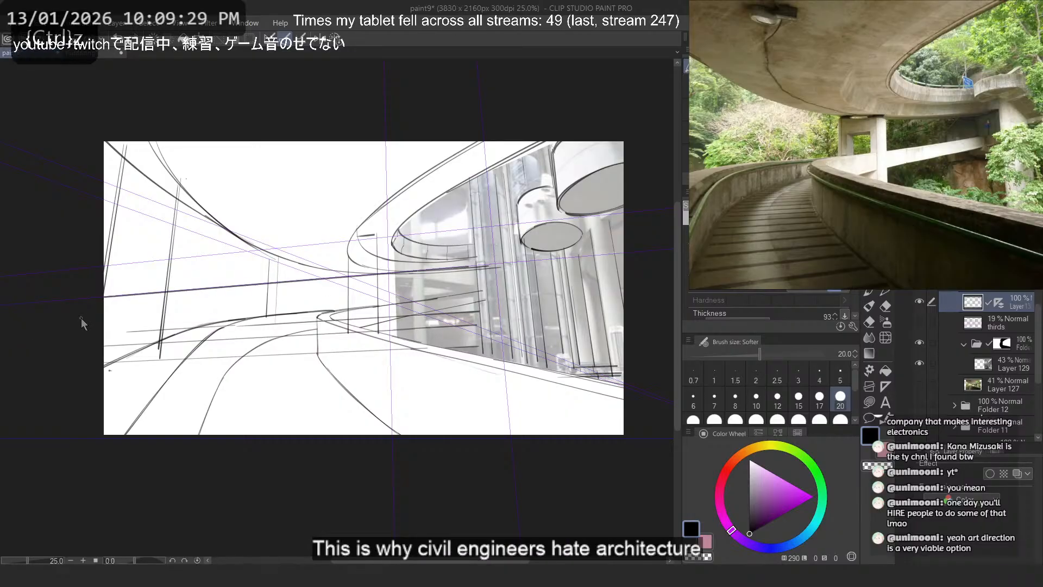
pyautogui.moveTo(410, 282); pyautogui.dragTo(103, 308)
pyautogui.scroll(4, 367, 303)
pyautogui.hotkey('ctrl', 'z')
pyautogui.moveTo(487, 267); pyautogui.dragTo(27, 304)
pyautogui.hotkey('ctrl', 'z')
pyautogui.hotkey('ctrl', 'z')
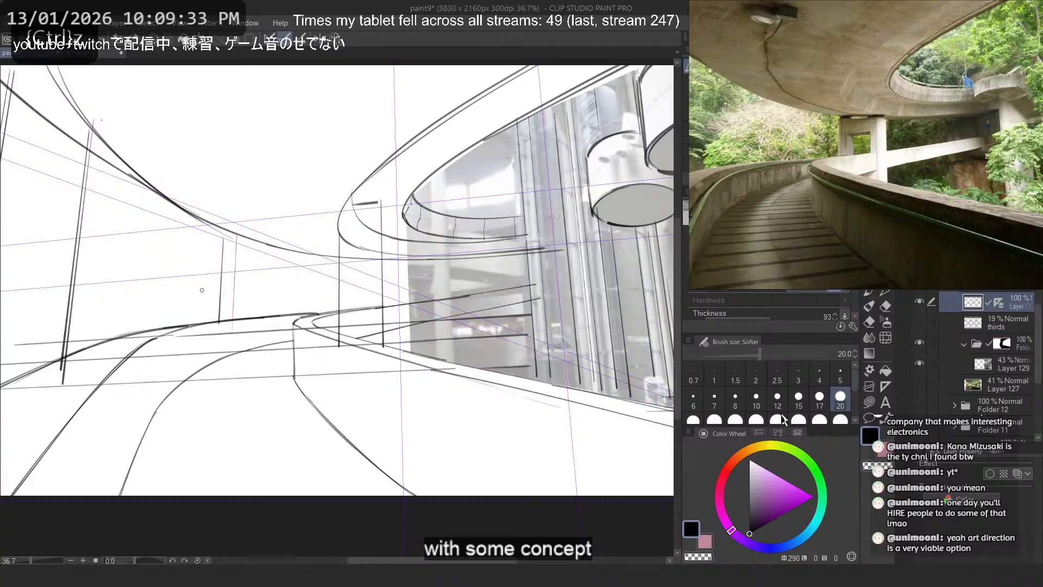
# - Try thick floor bands from the atrium across the background with the brush at size 150
pyautogui.click(761, 404)
pyautogui.scroll(-2, 760, 402)
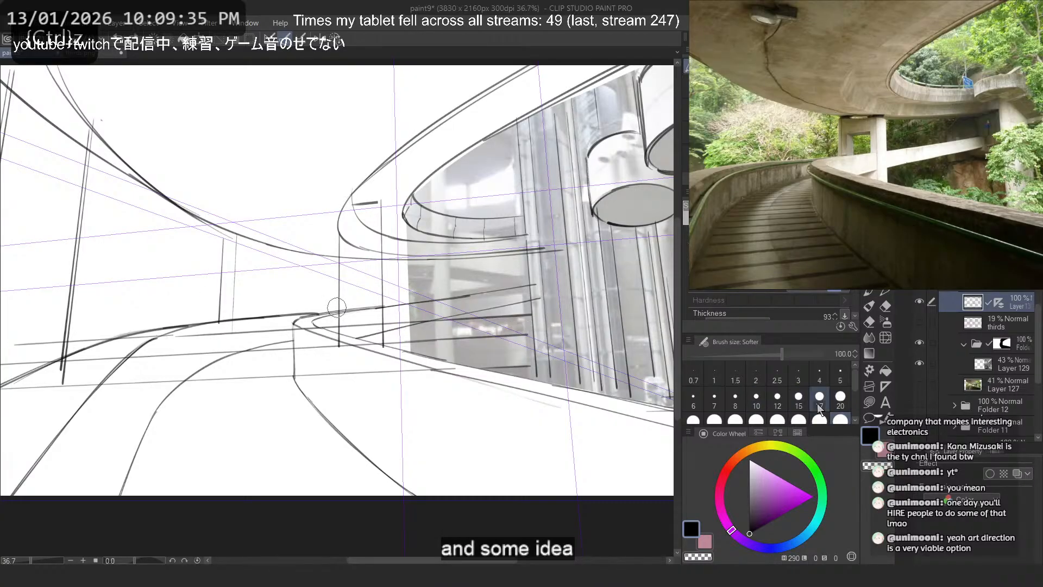
pyautogui.click(714, 421)
pyautogui.moveTo(516, 326); pyautogui.dragTo(19, 356)
pyautogui.hotkey('ctrl', 'z')
pyautogui.scroll(-1, 410, 406)
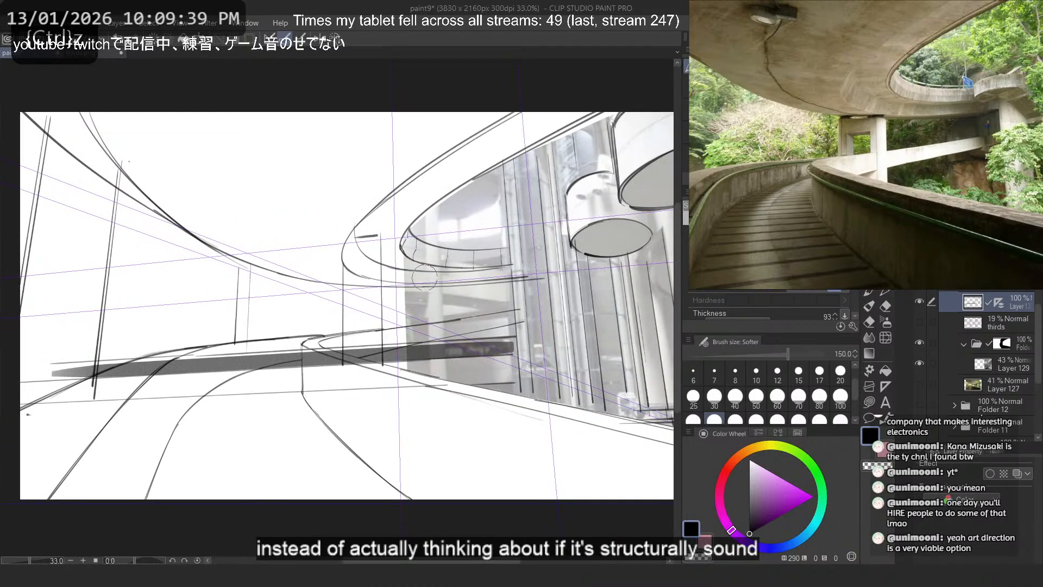
pyautogui.moveTo(505, 305); pyautogui.dragTo(5, 343)
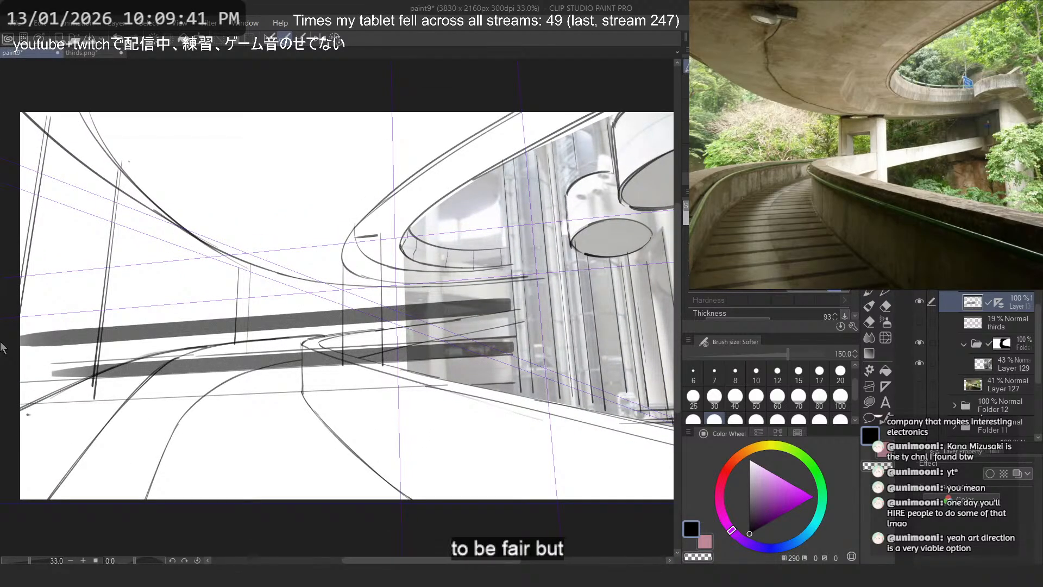
pyautogui.hotkey('ctrl', 'z')
# - Try a heavier floor band from the atrium to the far canvas edge with the brush at size 250
pyautogui.click(777, 419)
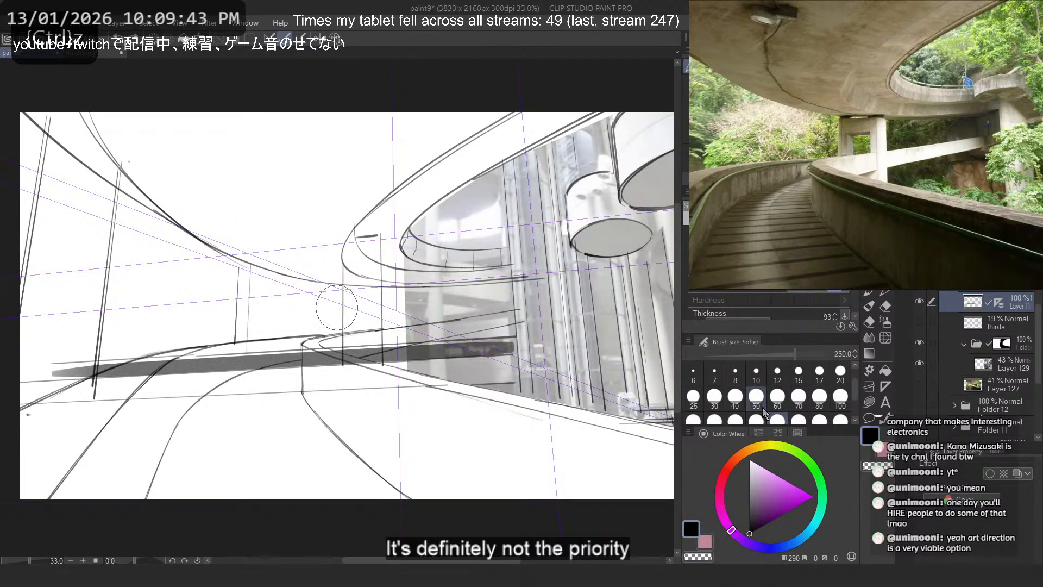
pyautogui.moveTo(514, 302)
pyautogui.mouseDown()
pyautogui.moveTo(326, 311)
pyautogui.moveTo(42, 345)
pyautogui.mouseUp()
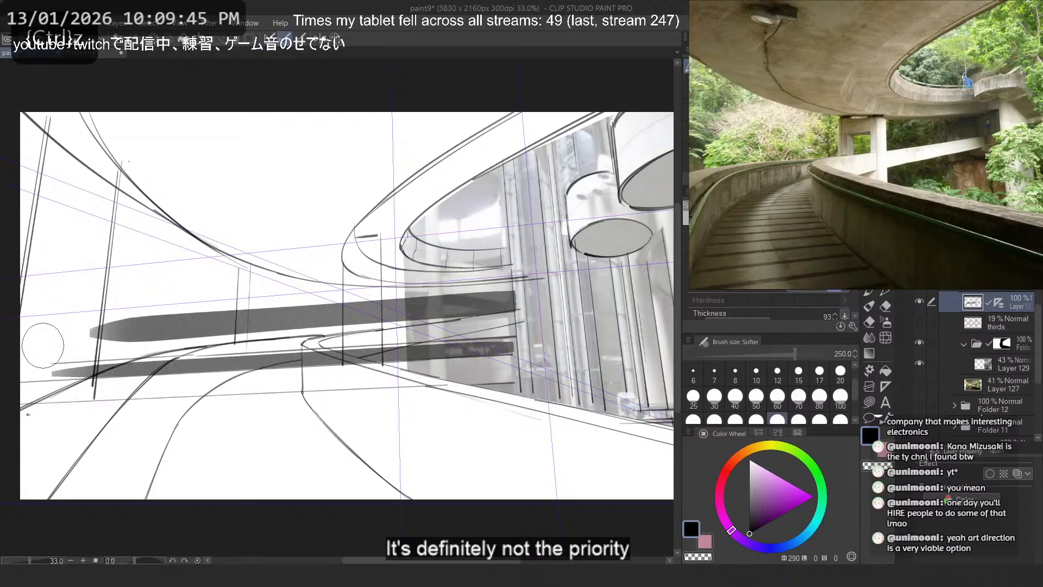
pyautogui.hotkey('ctrl', 'z')
pyautogui.hotkey('ctrl', 'z')
pyautogui.moveTo(516, 339); pyautogui.dragTo(343, 332)
pyautogui.hotkey('ctrl', 'z')
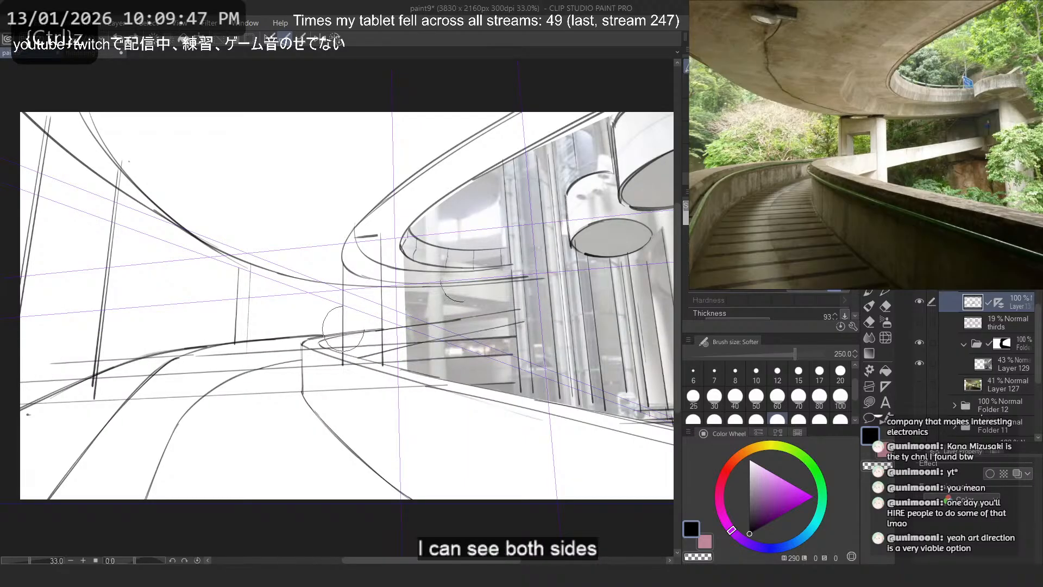
pyautogui.moveTo(508, 298)
pyautogui.mouseDown()
pyautogui.moveTo(228, 326)
pyautogui.moveTo(8, 370)
pyautogui.mouseUp()
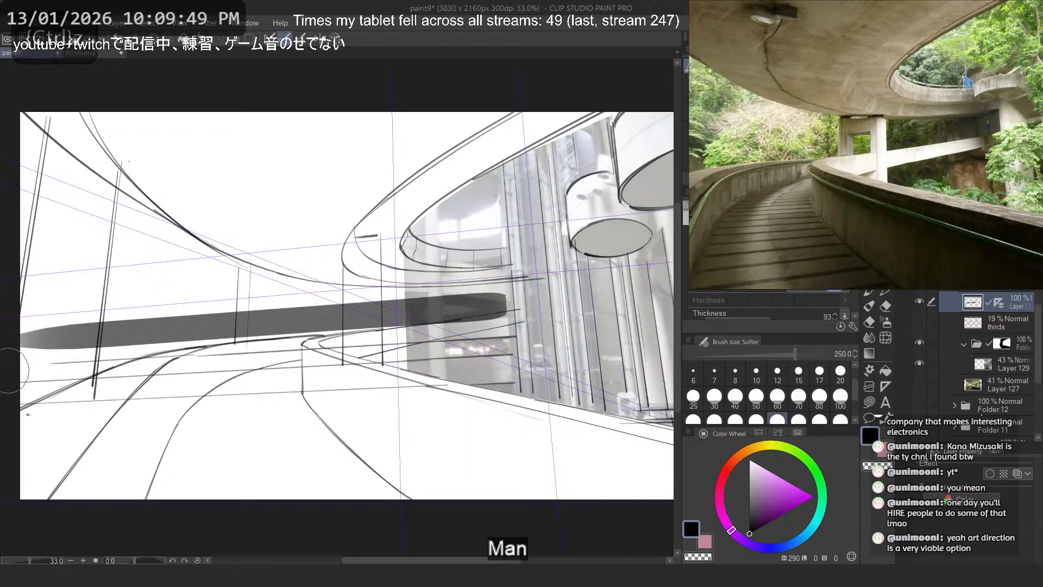
pyautogui.hotkey('ctrl', 'z')
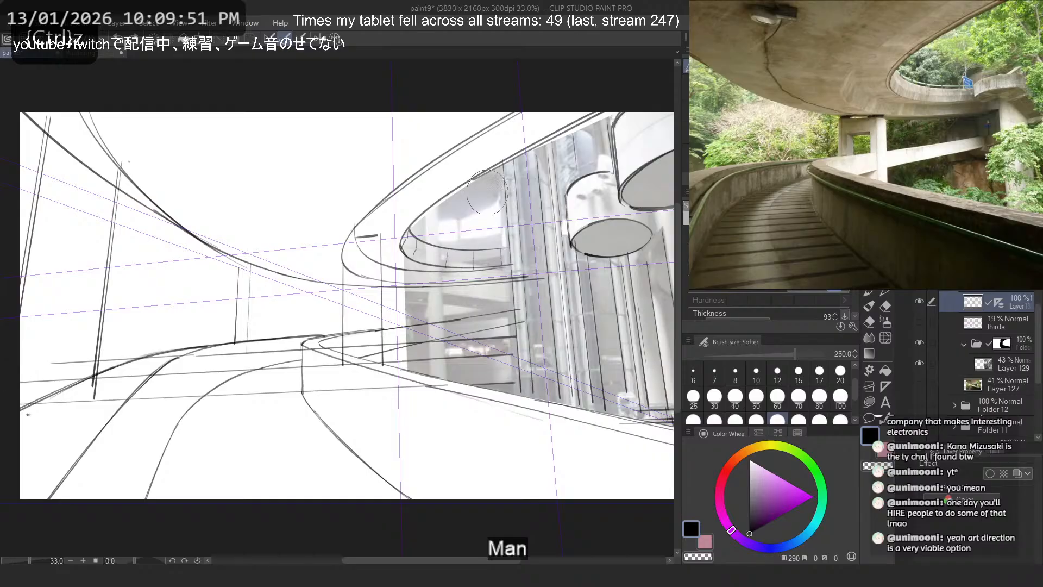
# - Set the atrium photo layer, Layer 129, to 100% opacity
pyautogui.click(985, 367)
pyautogui.moveTo(992, 260); pyautogui.dragTo(1024, 260)
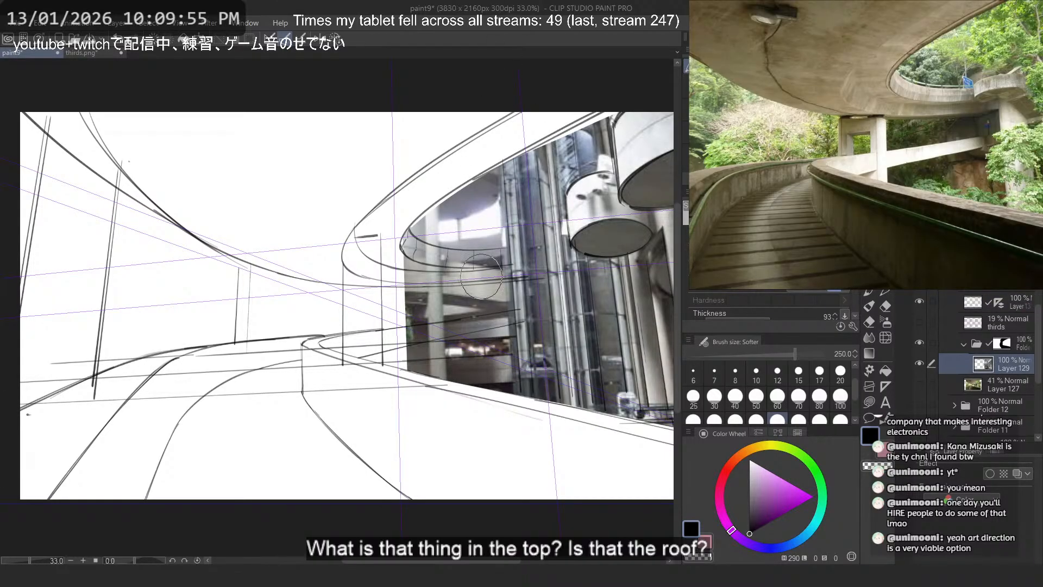
# - Switch to Pinterest in the browser and examine the enlarged photo of the atrium with the pebble pool to understand its floors
pyautogui.hotkey('alt', 'Tab')
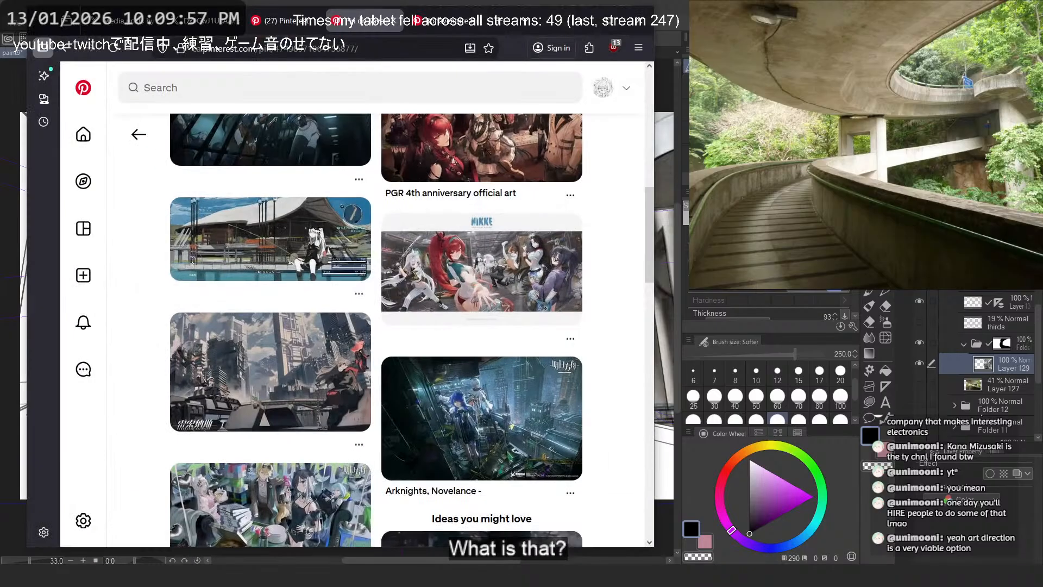
pyautogui.click(442, 26)
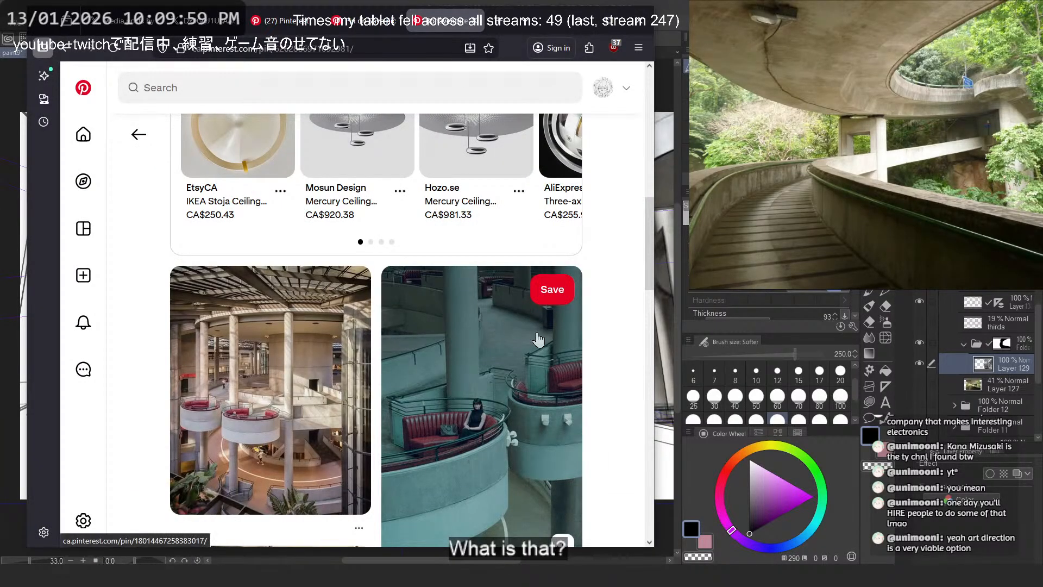
pyautogui.scroll(-5, 456, 341)
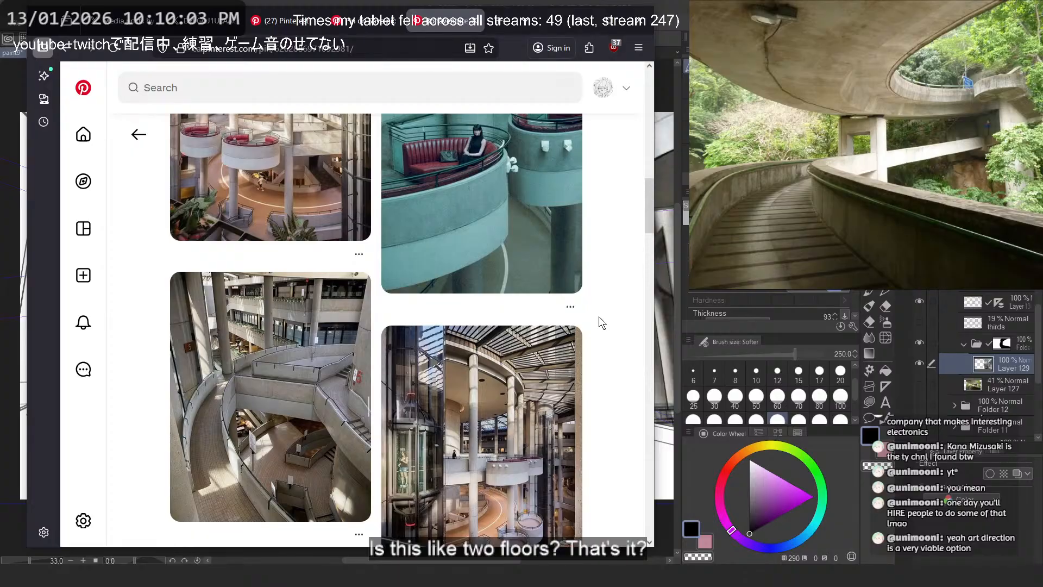
pyautogui.scroll(-4, 599, 316)
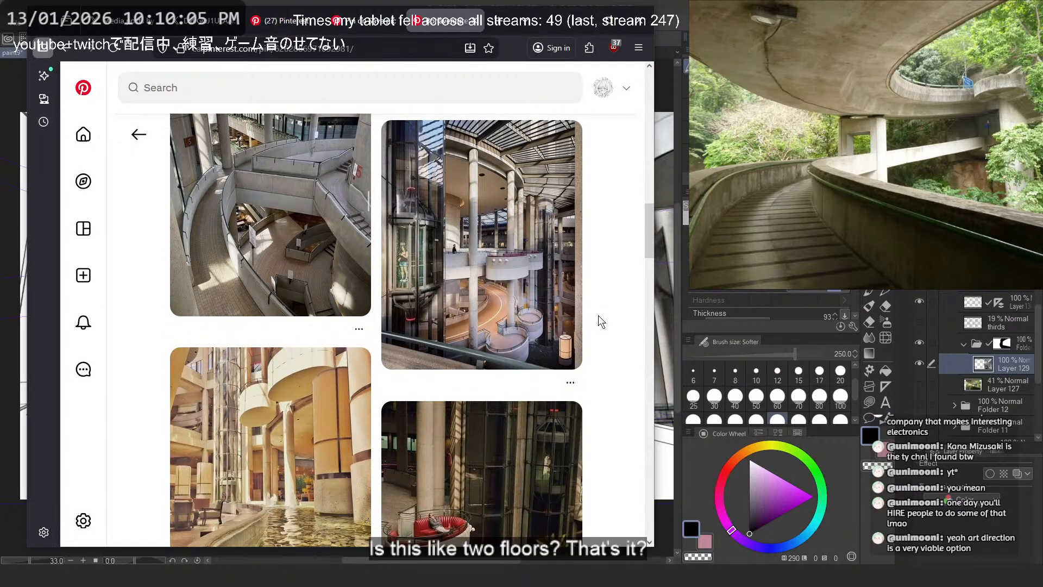
pyautogui.click(260, 484)
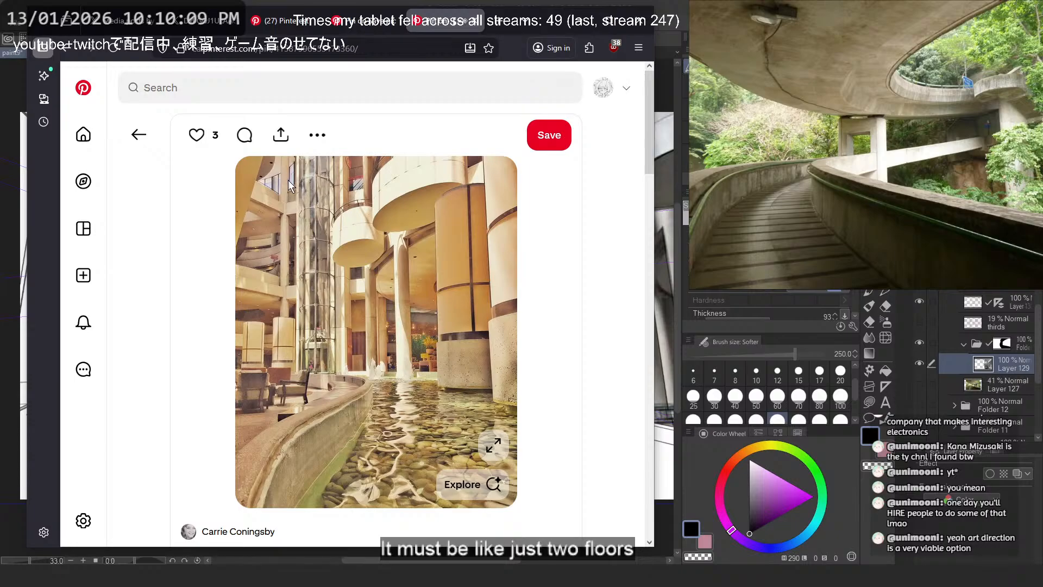
pyautogui.click(489, 443)
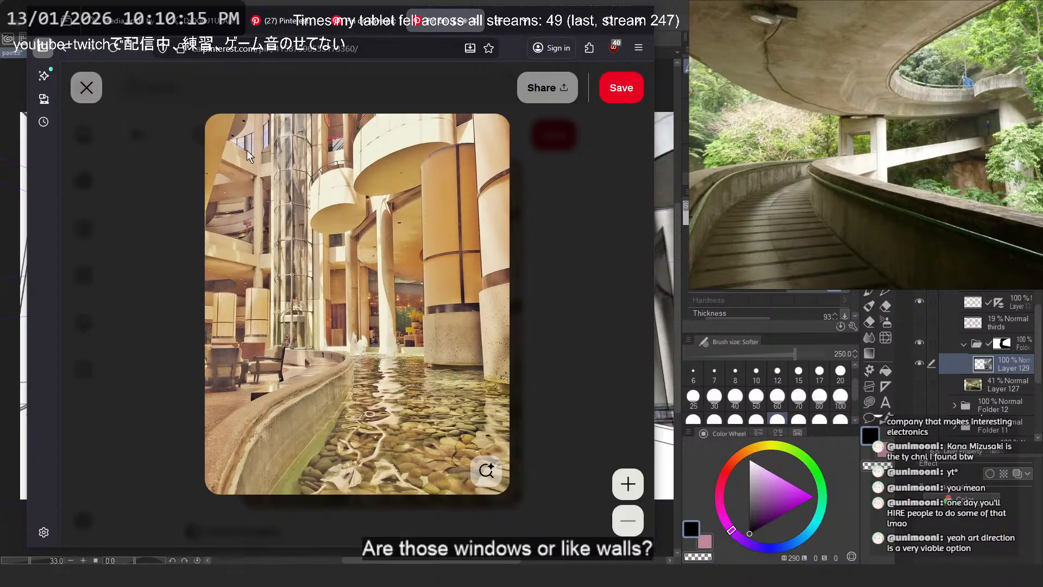
pyautogui.click(540, 253)
# - Open the related Bonaventure Hotel pin and the slatted-roof atrium pin, and examine the latter enlarged for its roof and floors
pyautogui.scroll(-10, 473, 280)
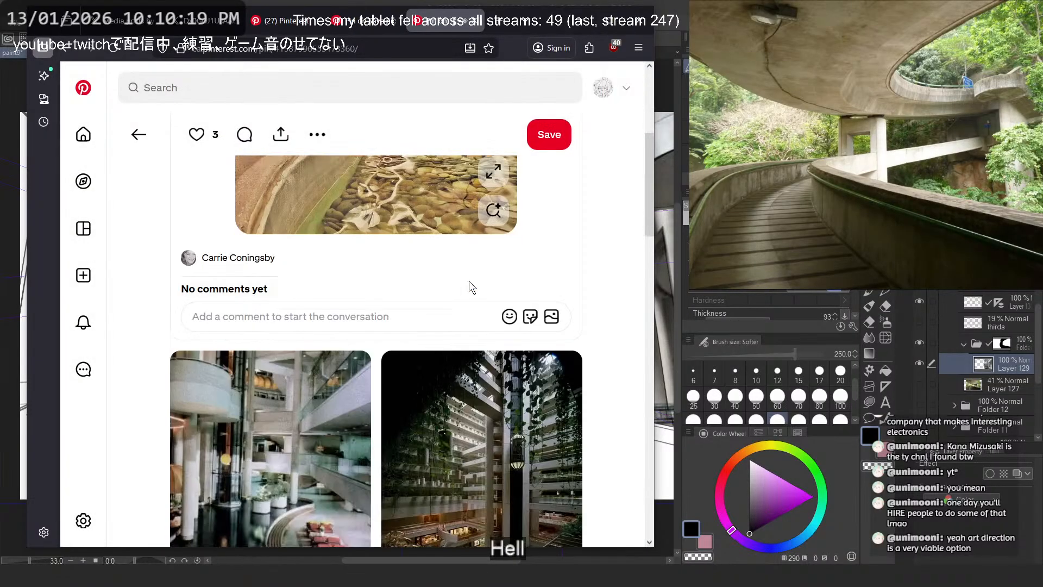
pyautogui.scroll(-3, 607, 274)
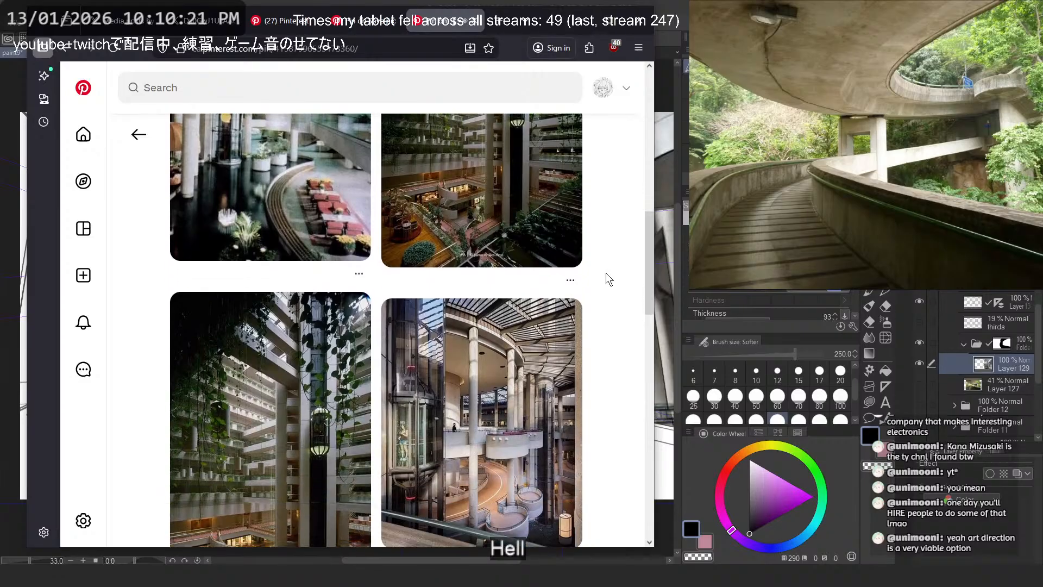
pyautogui.scroll(-5, 607, 274)
pyautogui.click(408, 181)
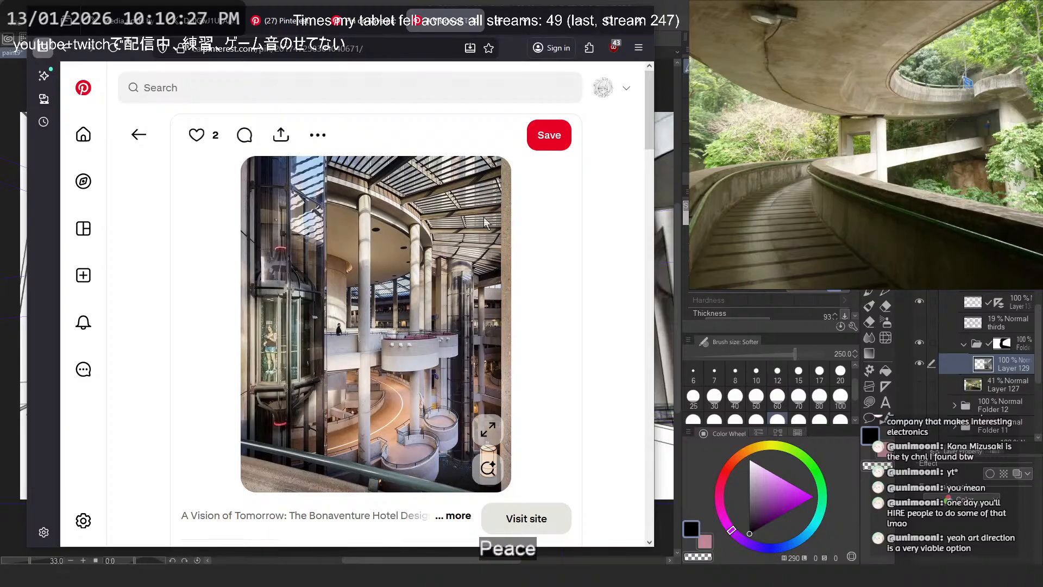
pyautogui.scroll(-8, 549, 254)
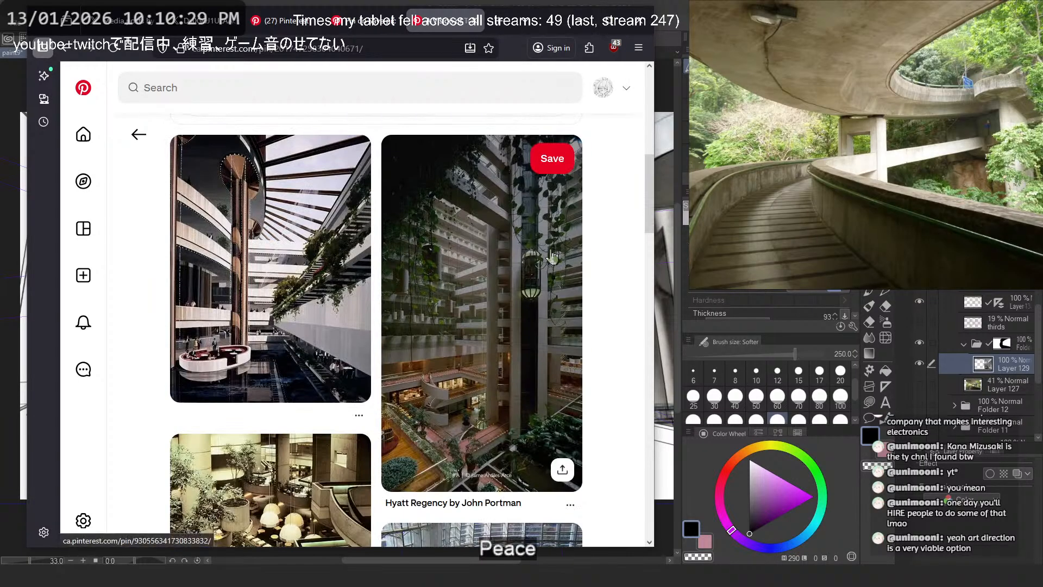
pyautogui.click(316, 296)
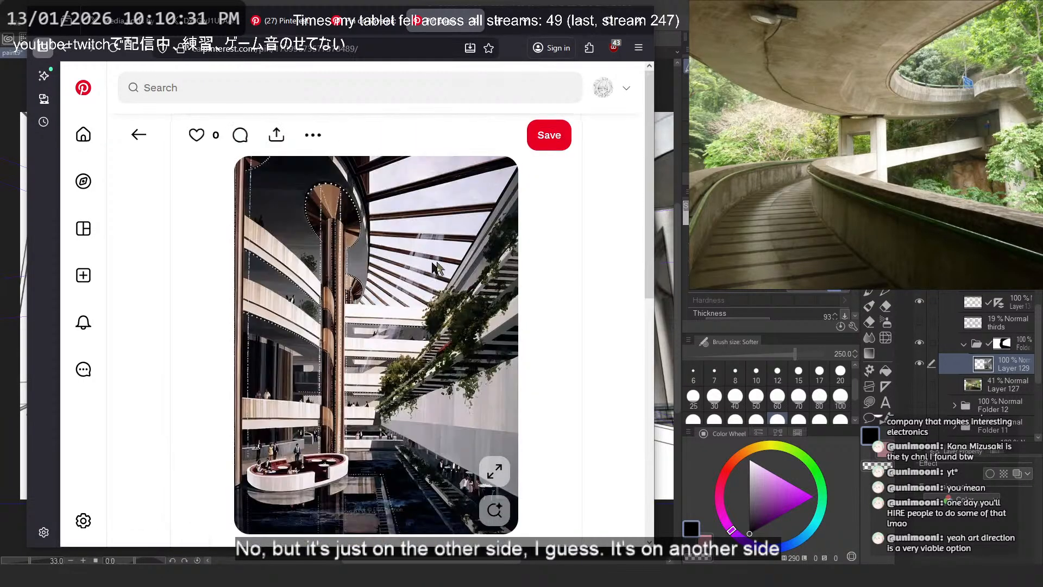
pyautogui.click(485, 447)
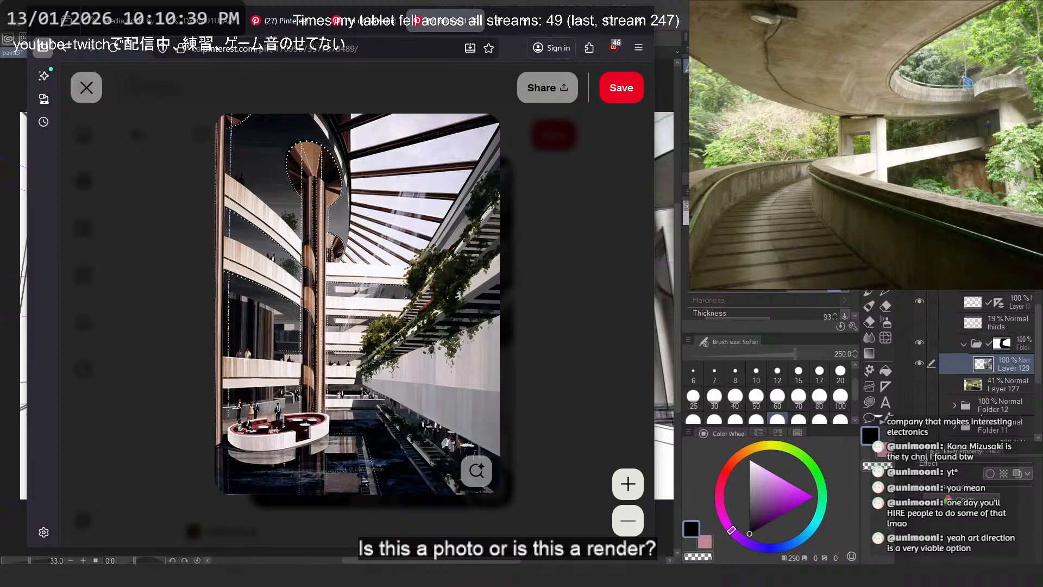
pyautogui.click(545, 334)
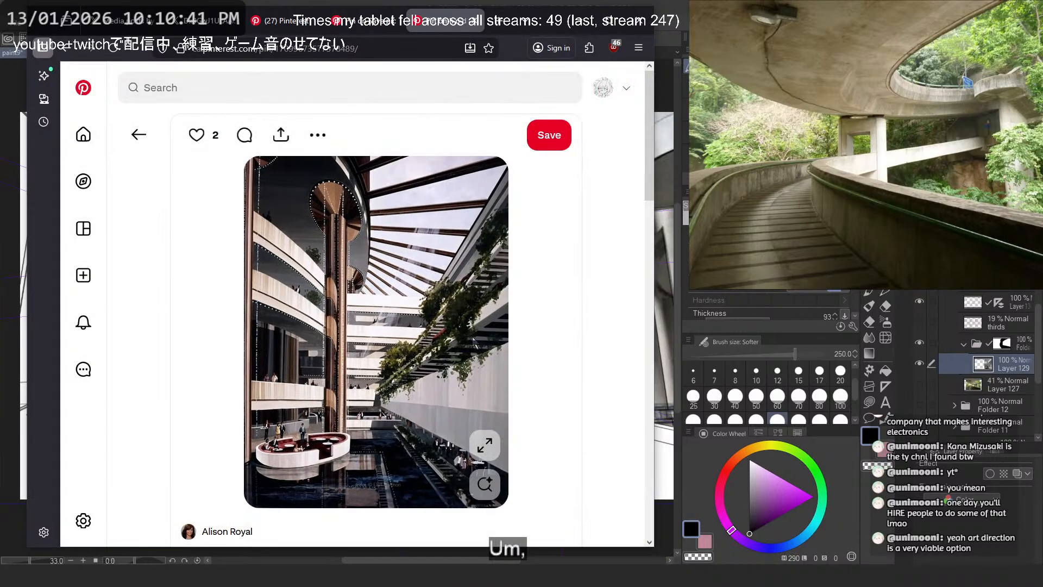
# - Browse the related atrium pins and open the "John Portman retrospective" photo
pyautogui.scroll(-8, 472, 337)
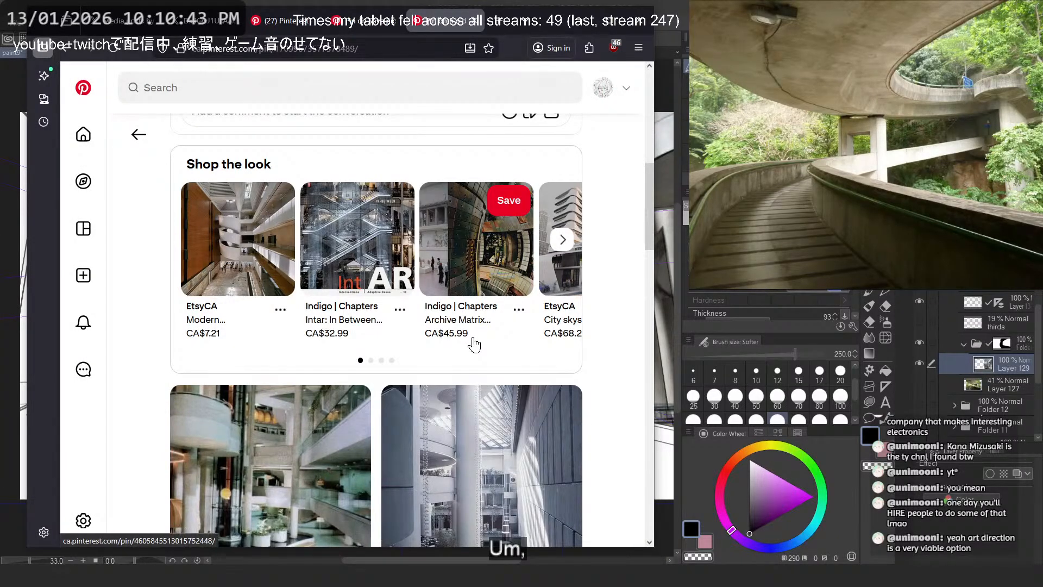
pyautogui.scroll(-7, 474, 343)
pyautogui.scroll(3, 528, 347)
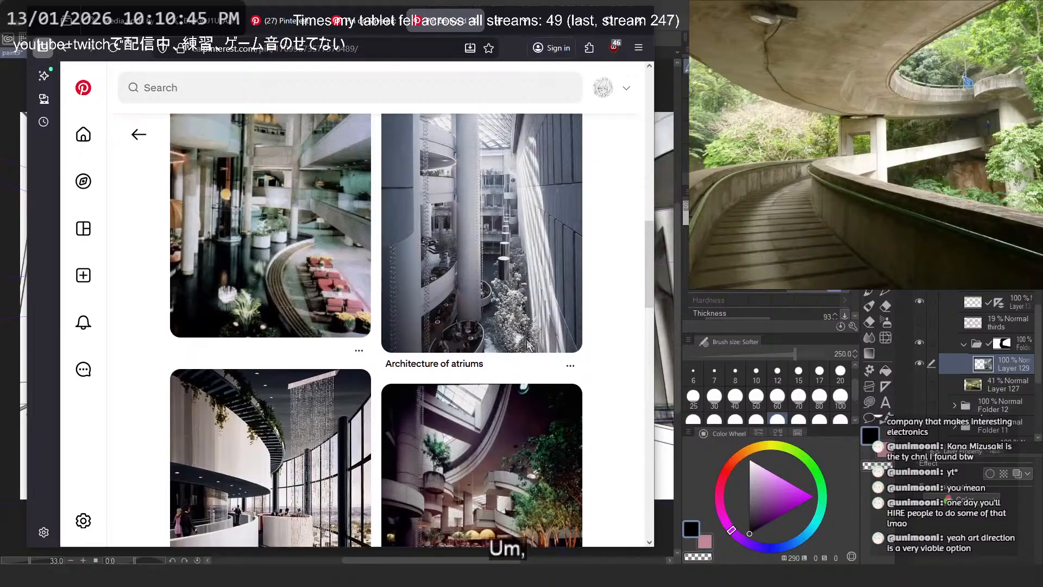
pyautogui.scroll(2, 528, 347)
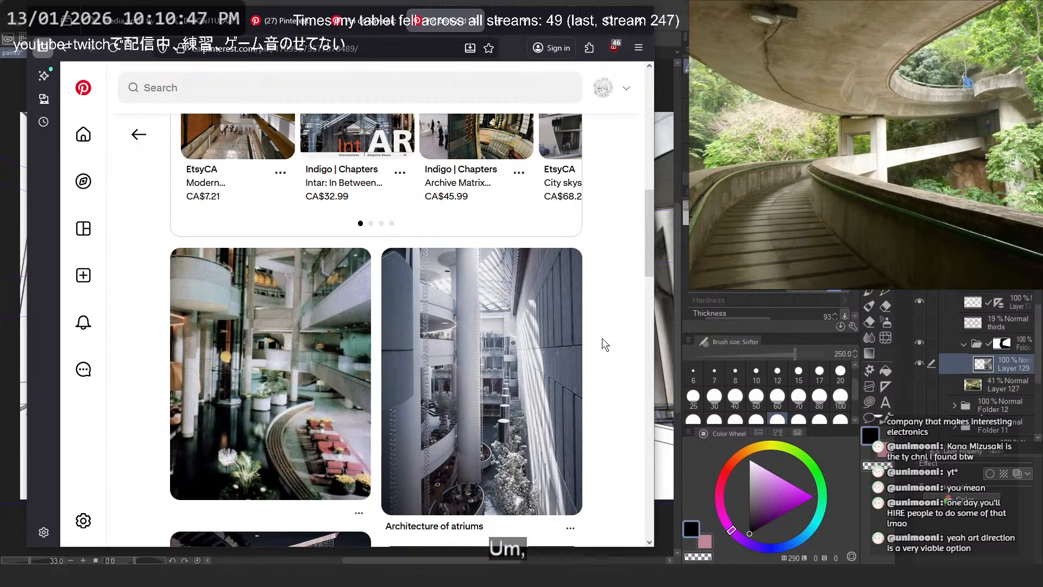
pyautogui.scroll(-5, 603, 340)
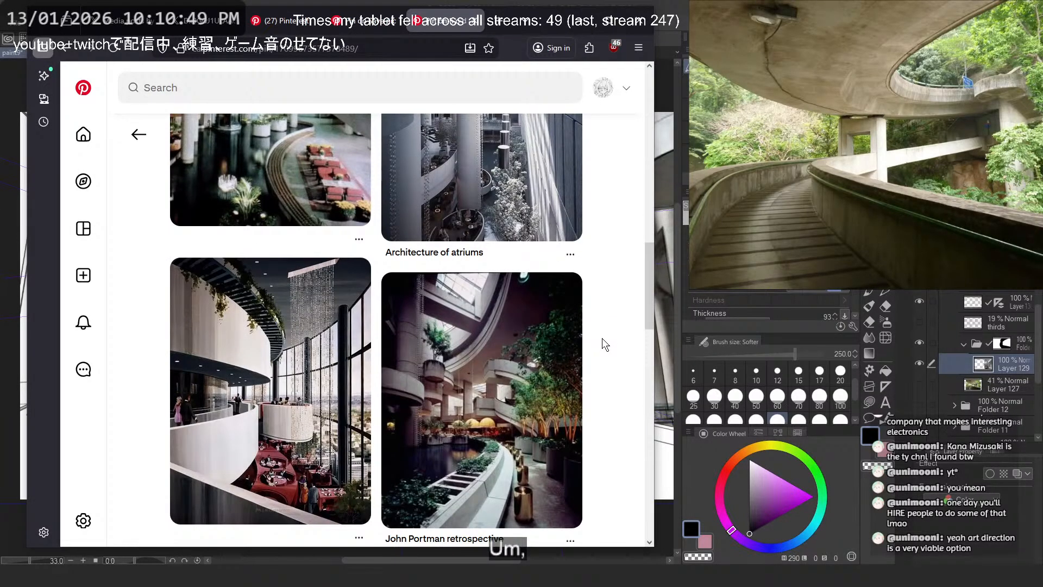
pyautogui.click(540, 350)
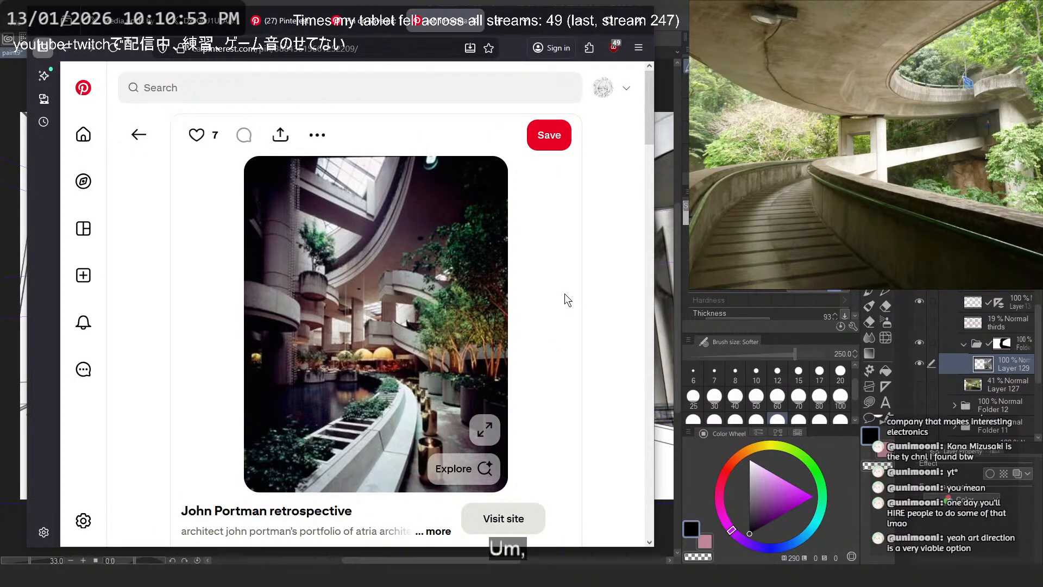
# - Copy the enlarged "John Portman retrospective" photo and switch back to the Clip Studio Paint canvas
pyautogui.rightClick(423, 308)
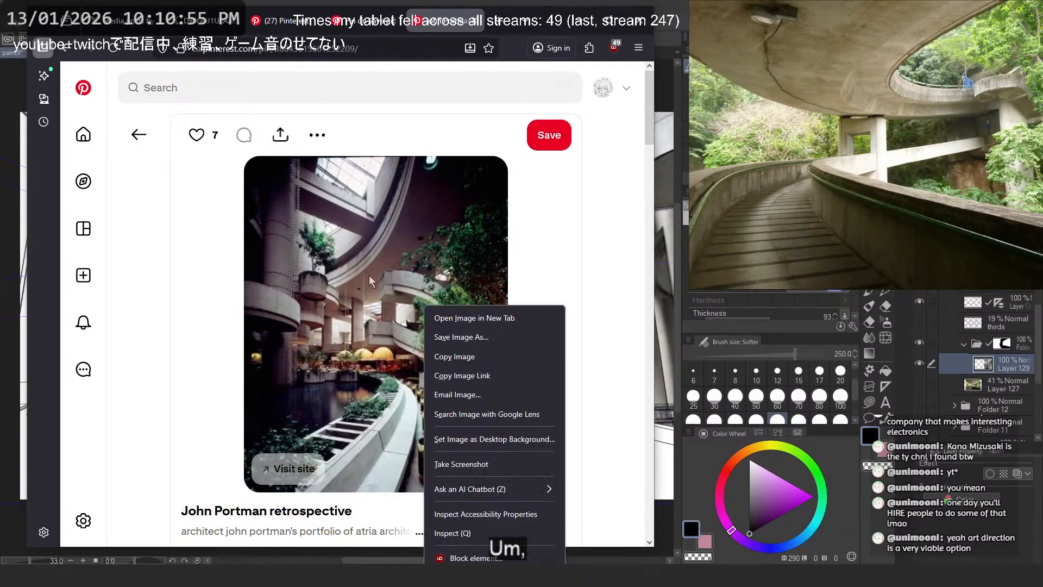
pyautogui.click(456, 356)
pyautogui.click(384, 284)
pyautogui.rightClick(367, 272)
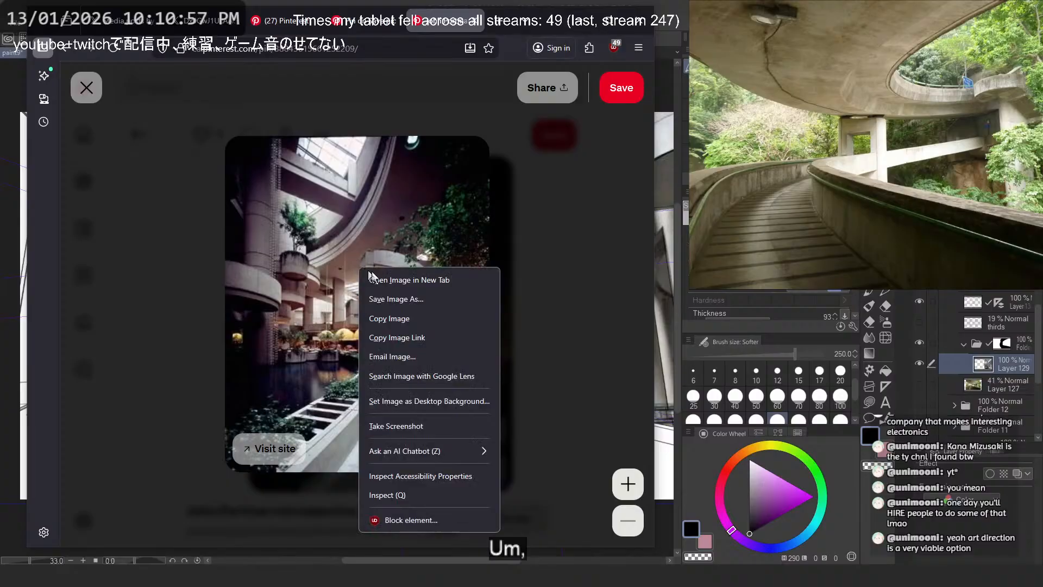
pyautogui.click(401, 322)
pyautogui.click(579, 20)
# - Hide Layer 129 and paste the copied atrium photo as a new layer above it
pyautogui.scroll(-1, 431, 113)
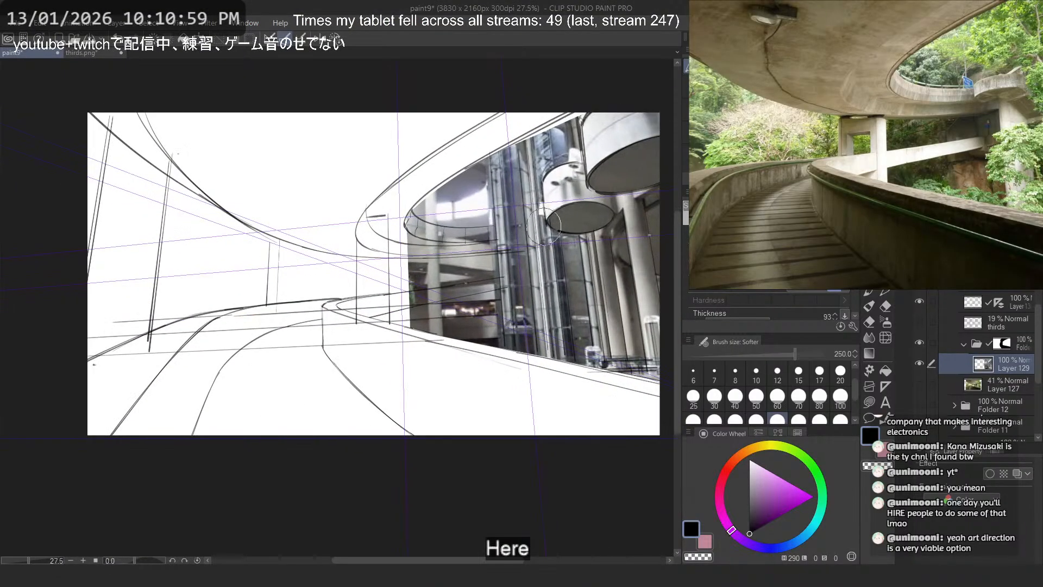
pyautogui.moveTo(431, 114); pyautogui.dragTo(337, 121)
pyautogui.click(919, 363)
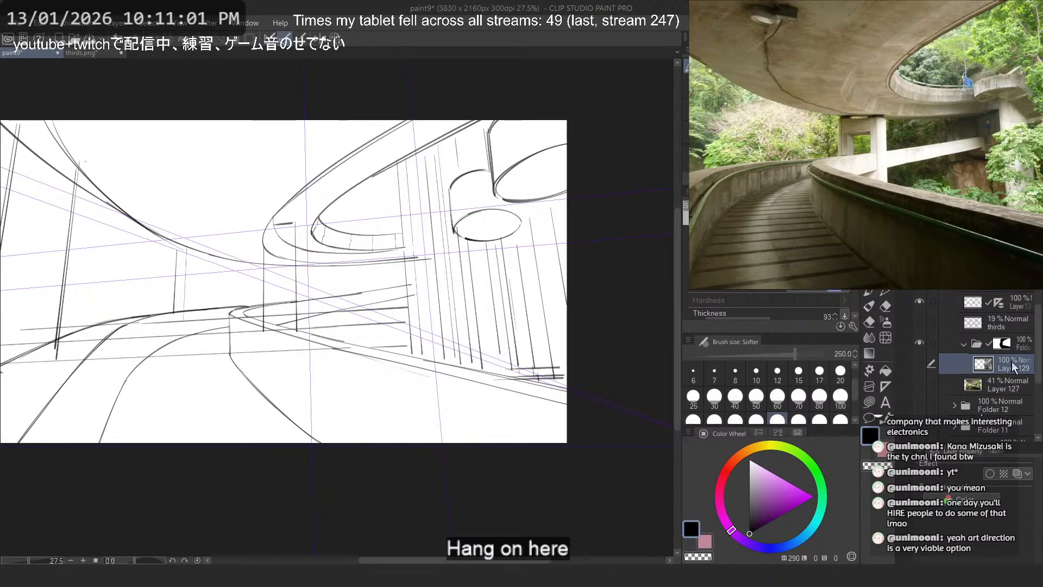
pyautogui.hotkey('ctrl', 'v')
pyautogui.hotkey('ctrl', '-')
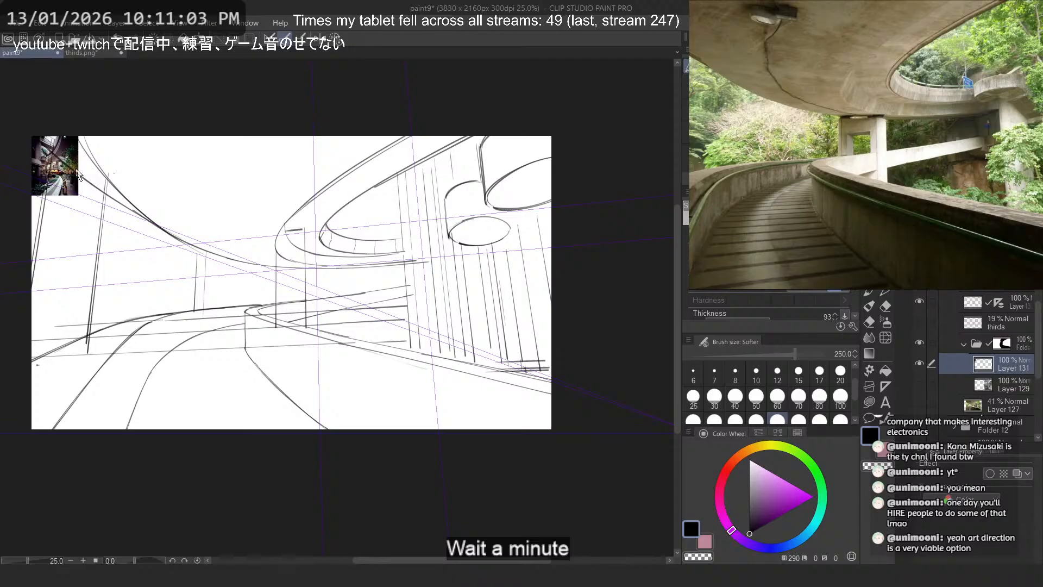
# - Try enlarging the pasted photo over the atrium opening at a scale of about 606% and flipping it horizontally
pyautogui.hotkey('ctrl', 't')
pyautogui.moveTo(368, 195); pyautogui.dragTo(315, 200)
pyautogui.moveTo(250, 234); pyautogui.dragTo(535, 359)
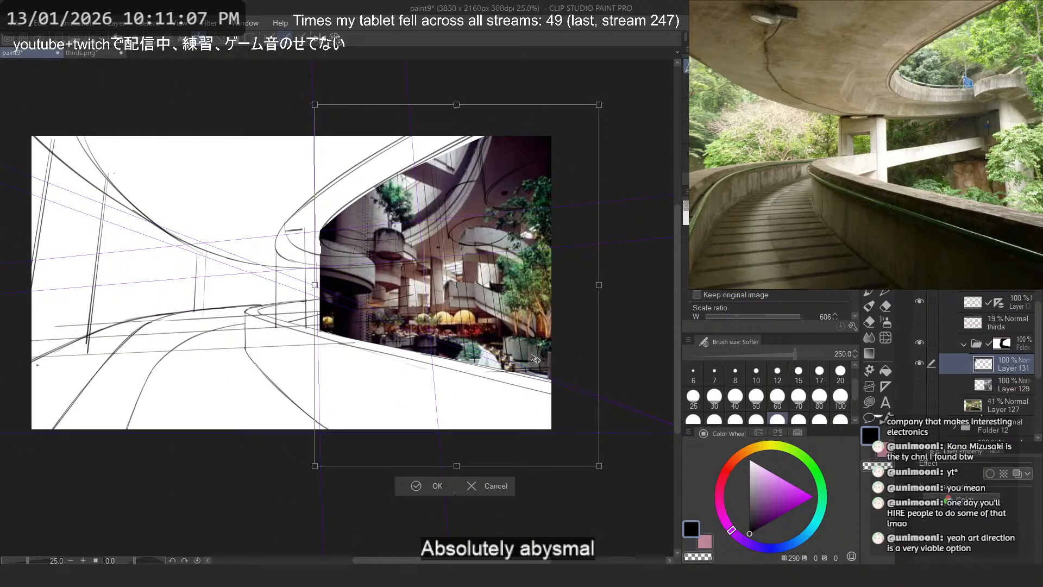
pyautogui.rightClick(530, 355)
pyautogui.click(599, 500)
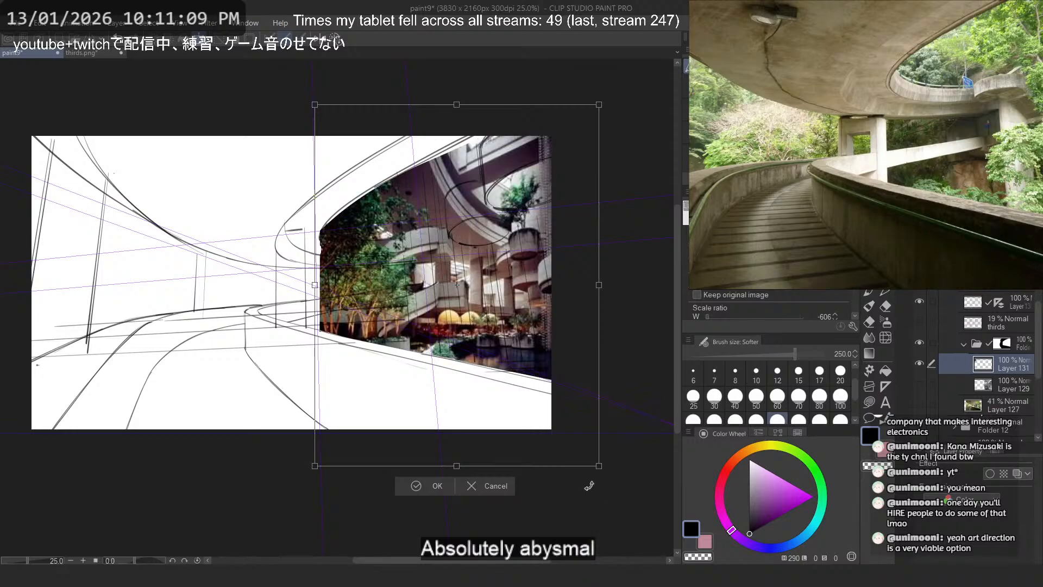
pyautogui.moveTo(537, 417); pyautogui.dragTo(509, 376)
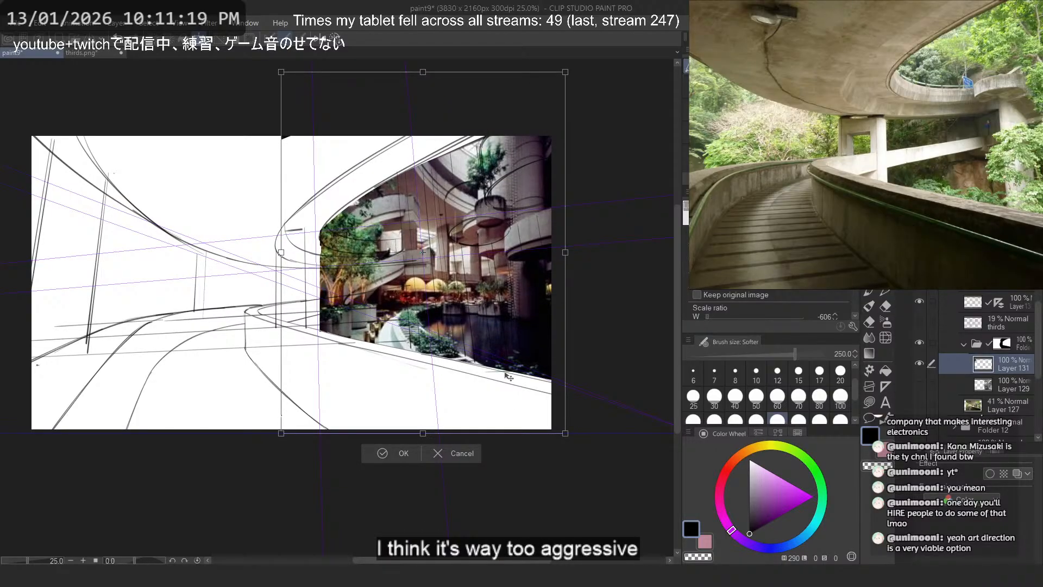
# - Try rotating, re-flipping and repositioning the photo behind the overpass, cancel the transform and undo the paste
pyautogui.moveTo(505, 374); pyautogui.dragTo(448, 380)
pyautogui.moveTo(610, 389); pyautogui.dragTo(613, 364)
pyautogui.moveTo(442, 385); pyautogui.dragTo(445, 396)
pyautogui.rightClick(448, 399)
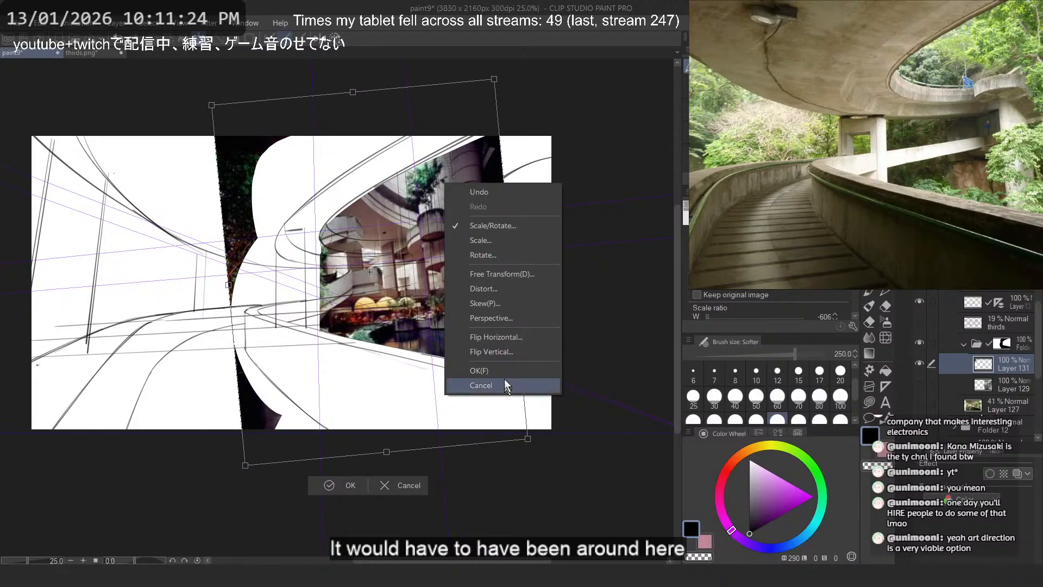
pyautogui.click(507, 337)
pyautogui.moveTo(371, 368); pyautogui.dragTo(439, 397)
pyautogui.press('Escape')
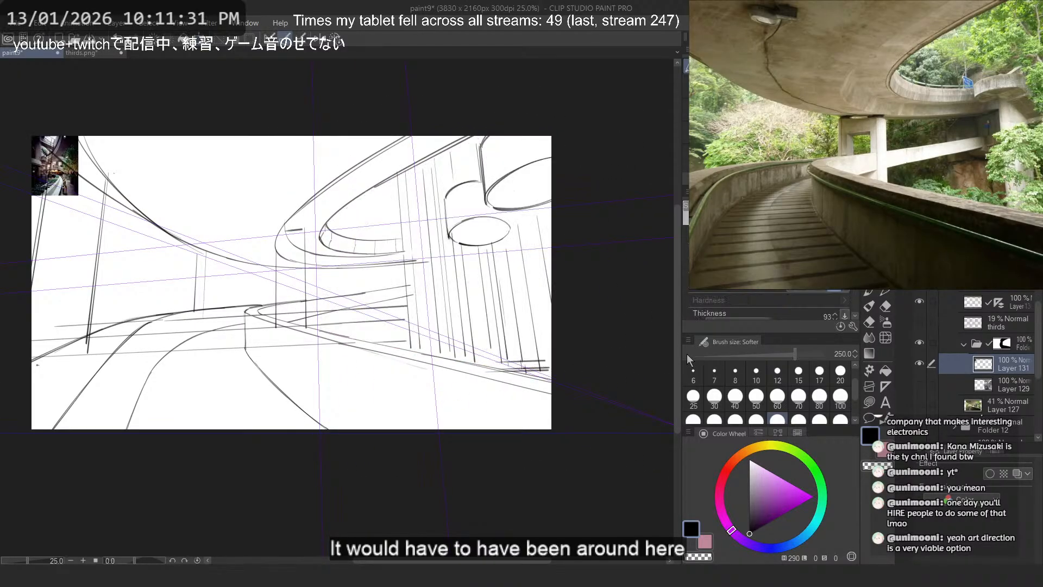
pyautogui.hotkey('ctrl', 'z')
# - Show the overpass photo on Layer 127 and move the Perspective ruler layer to just above the thirds layer
pyautogui.moveTo(435, 226); pyautogui.dragTo(452, 241)
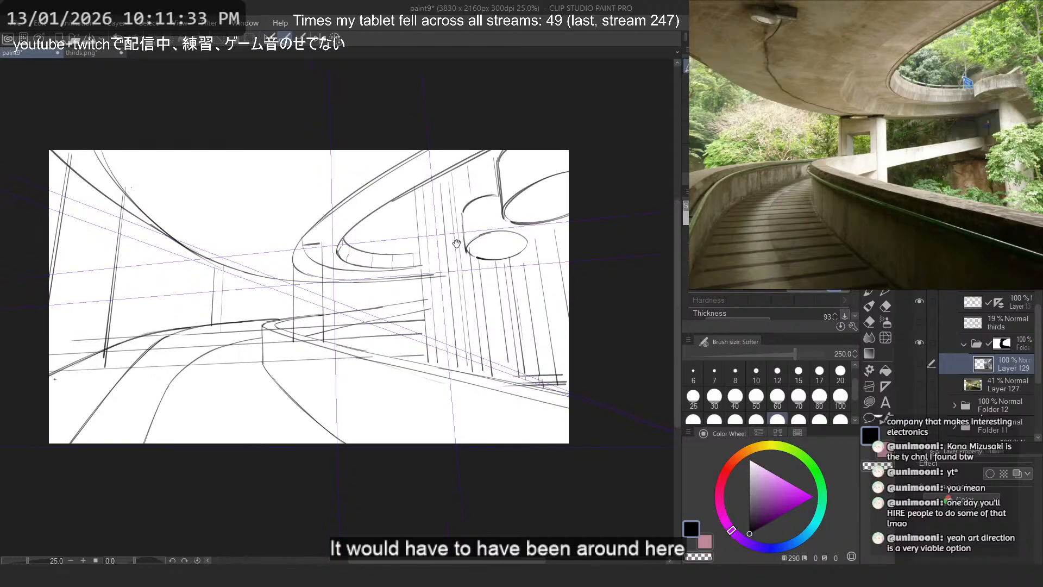
pyautogui.keyDown('ctrl'); pyautogui.click(510, 256); pyautogui.keyUp('ctrl')
pyautogui.click(919, 384)
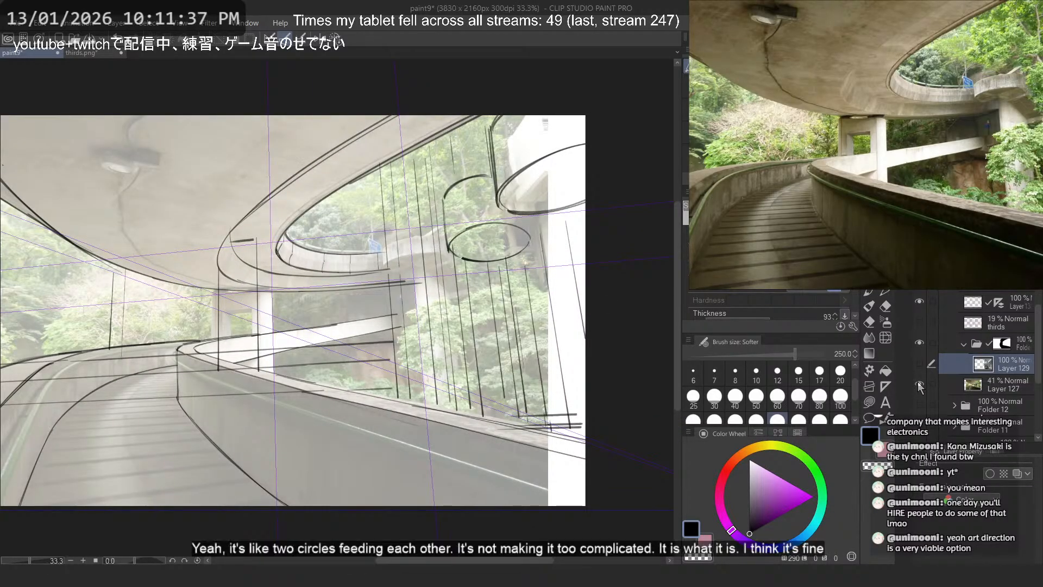
pyautogui.click(922, 316)
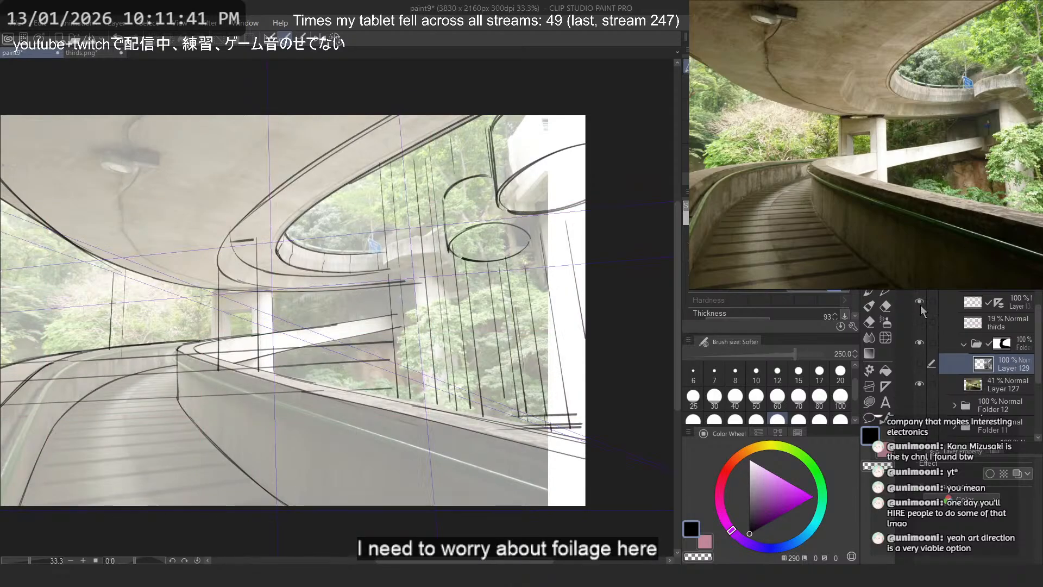
pyautogui.click(972, 285)
pyautogui.moveTo(972, 285)
pyautogui.mouseDown()
pyautogui.moveTo(997, 319)
pyautogui.moveTo(999, 307)
pyautogui.mouseUp()
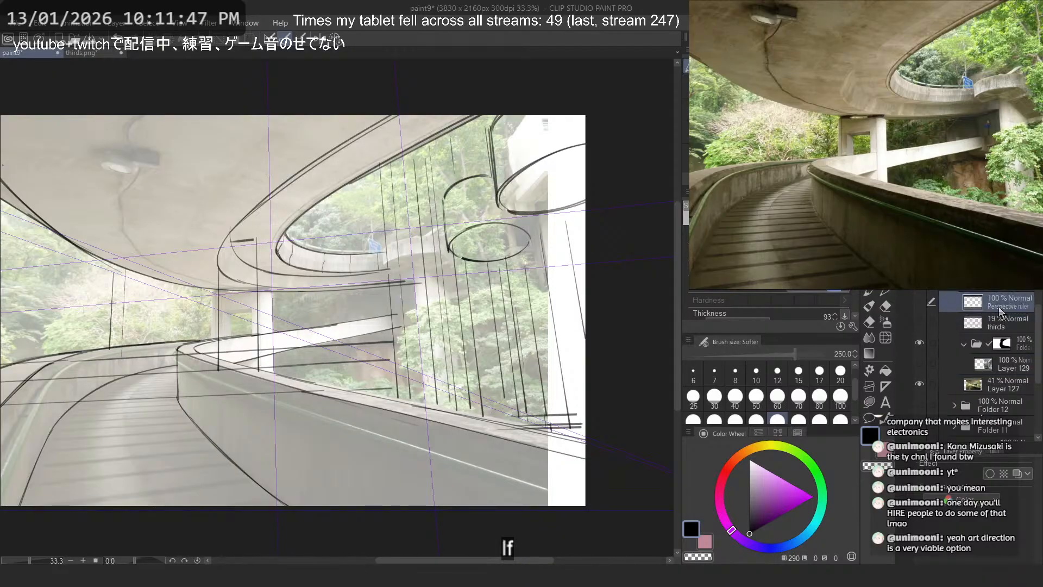
pyautogui.moveTo(109, 314); pyautogui.dragTo(112, 439)
pyautogui.hotkey('ctrl', 'z')
pyautogui.hotkey('ctrl', 'z')
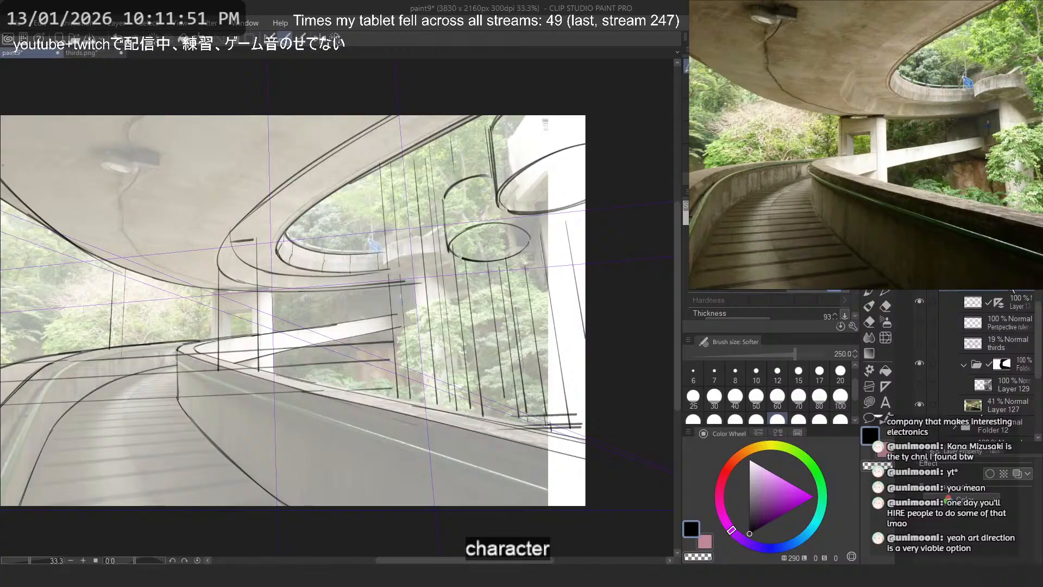
# - Fill the whole canvas with black by lassoing around it
pyautogui.scroll(-1, 581, 359)
pyautogui.moveTo(411, 296); pyautogui.dragTo(418, 296)
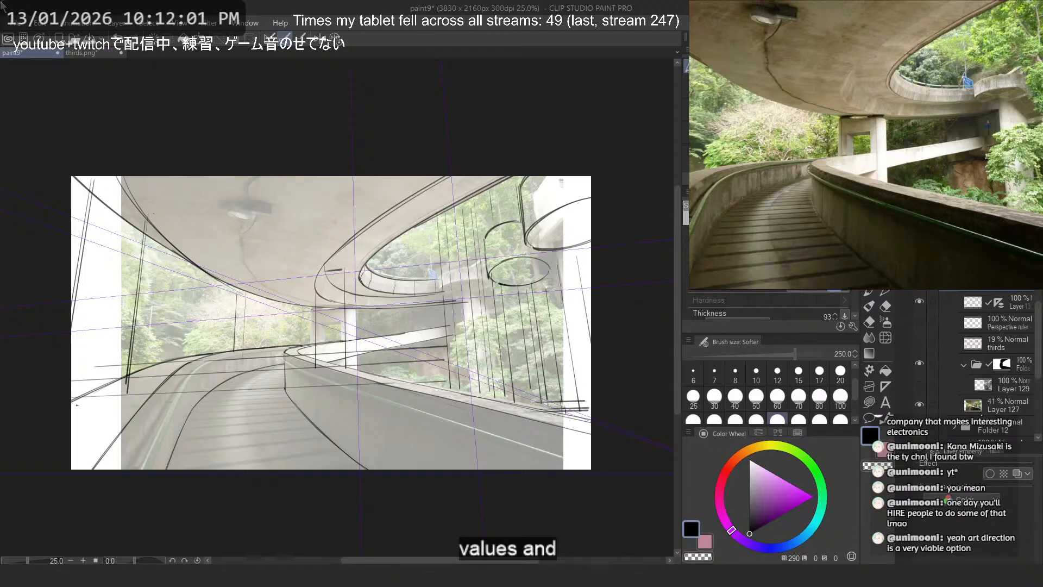
pyautogui.click(16, 23)
pyautogui.click(493, 231)
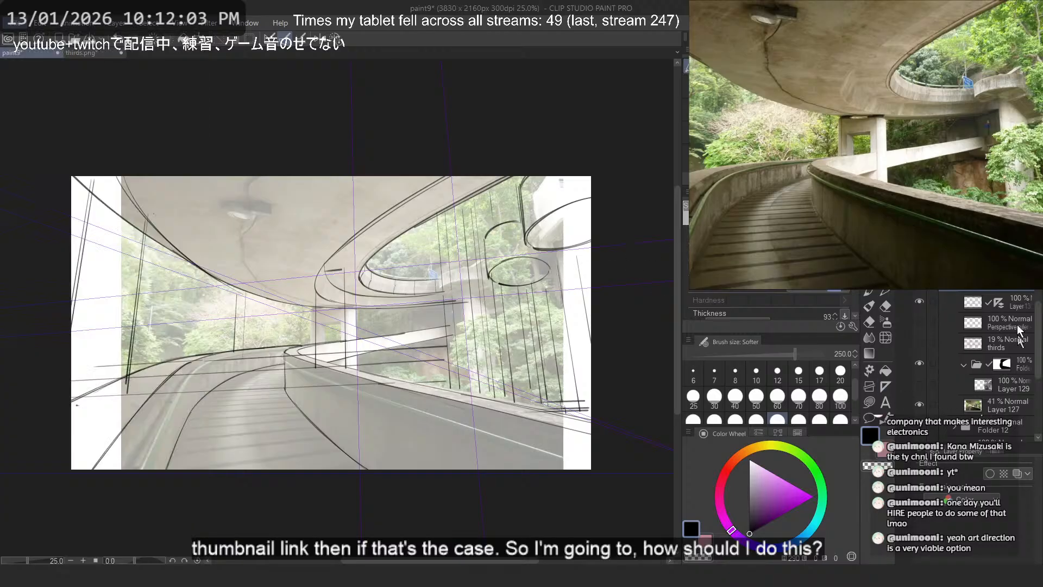
pyautogui.click(885, 402)
pyautogui.click(868, 402)
pyautogui.scroll(-7, 329, 233)
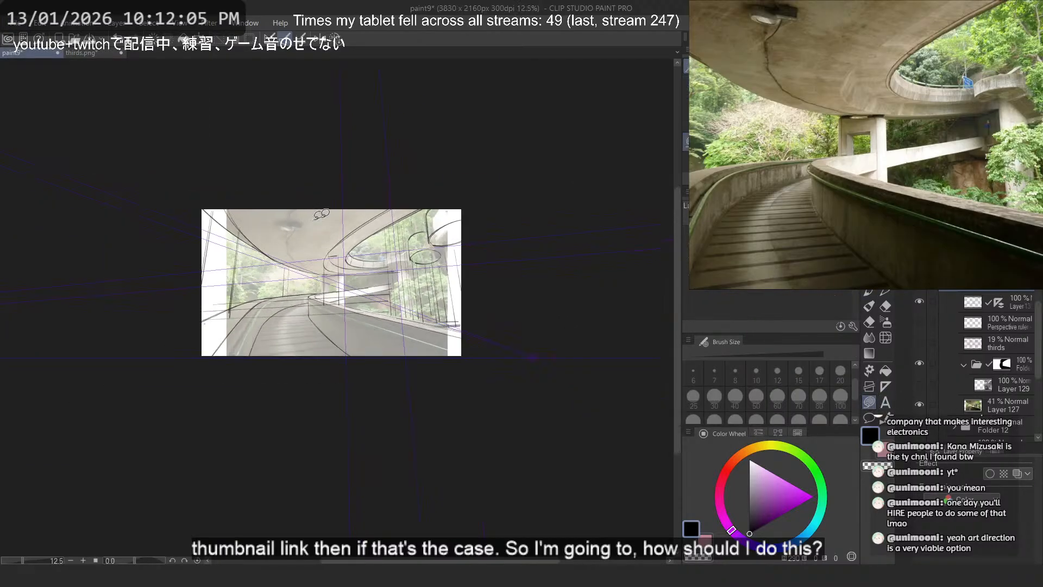
pyautogui.moveTo(240, 85)
pyautogui.mouseDown()
pyautogui.moveTo(522, 365)
pyautogui.moveTo(327, 65)
pyautogui.mouseUp()
pyautogui.scroll(9, 285, 282)
pyautogui.scroll(-2, 121, 221)
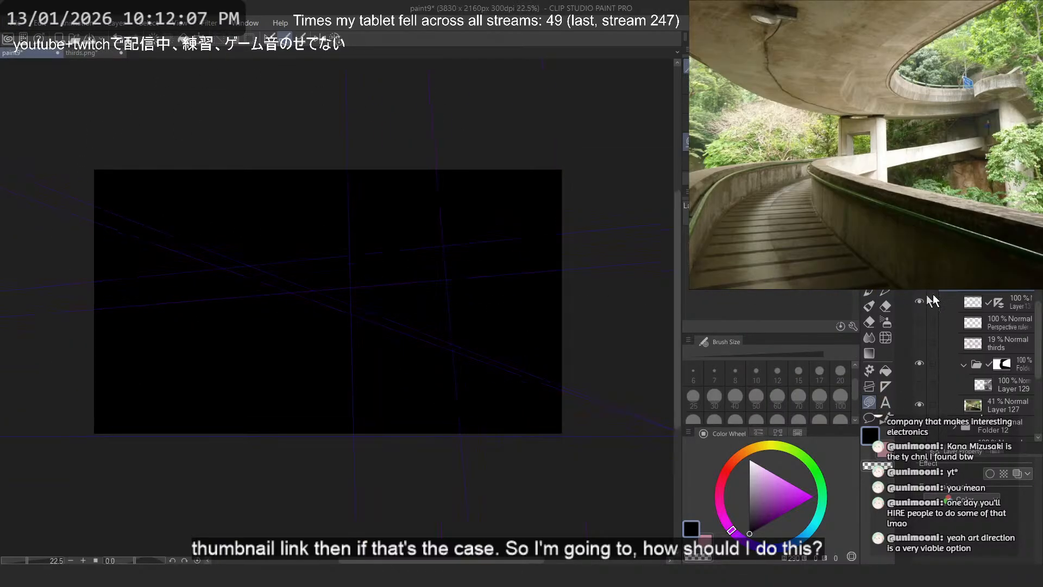
# - Select the whole canvas, shrink the selection by 20 px, clear the black inside it to leave a border frame, and deselect
pyautogui.hotkey('ctrl', 'a')
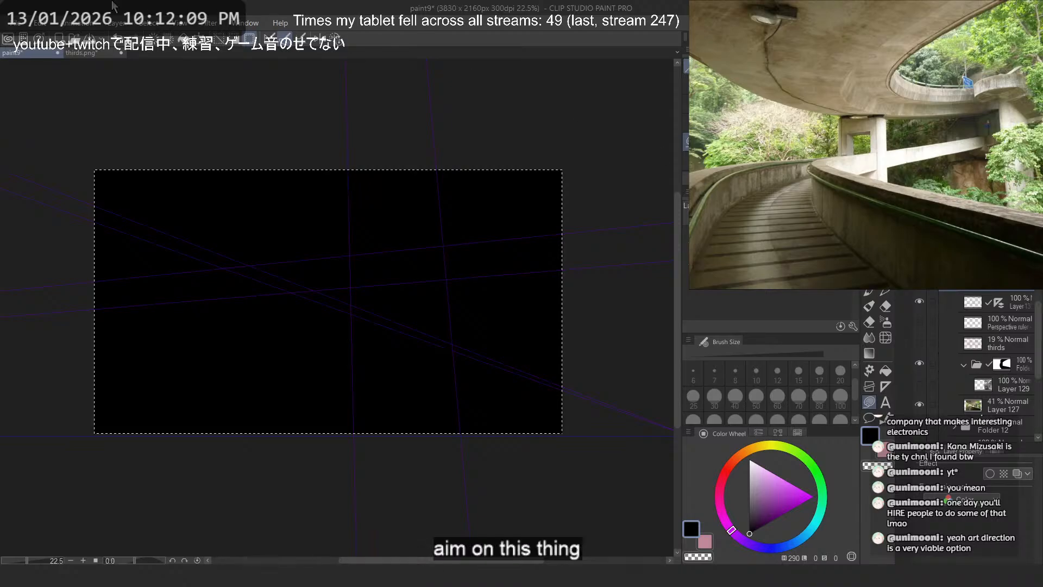
pyautogui.click(142, 23)
pyautogui.click(210, 110)
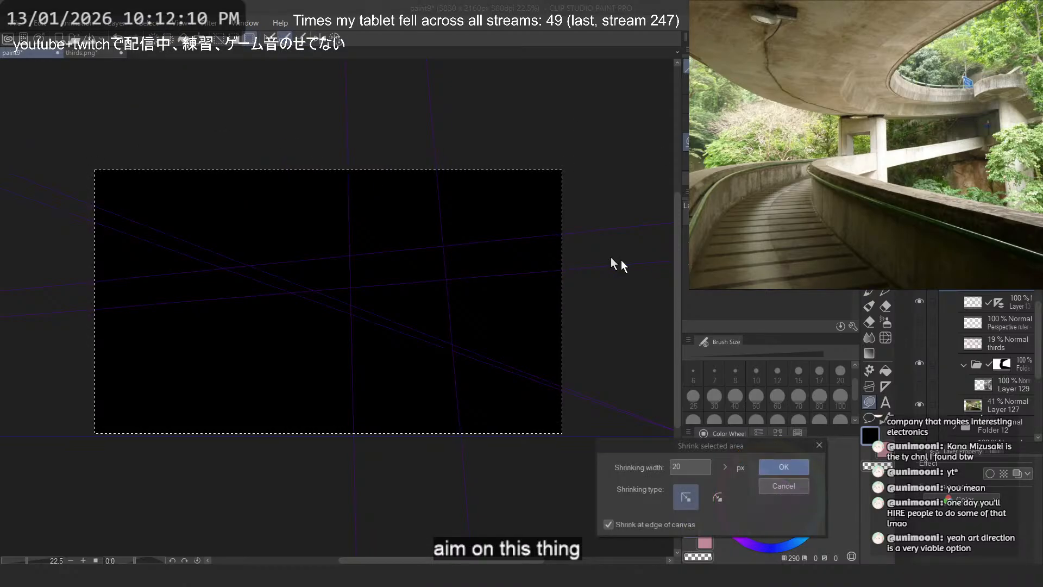
pyautogui.click(794, 469)
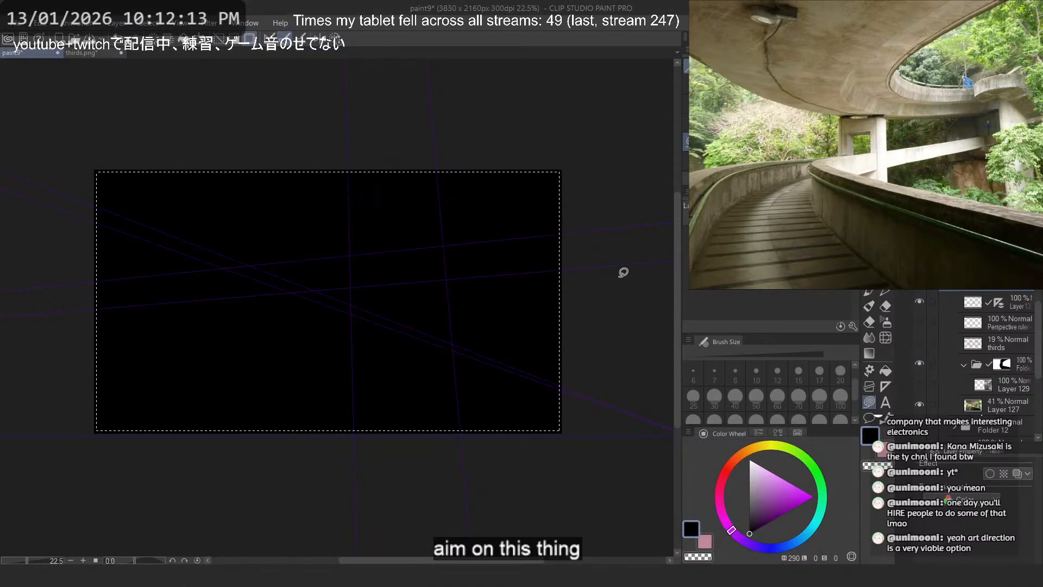
pyautogui.press('m')
pyautogui.click(404, 105)
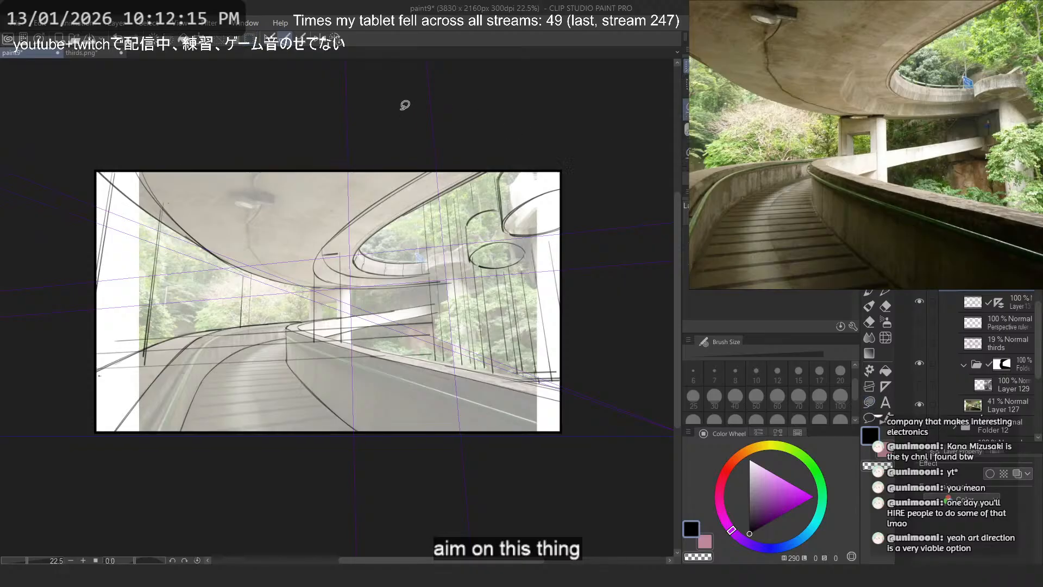
pyautogui.scroll(-1, 468, 255)
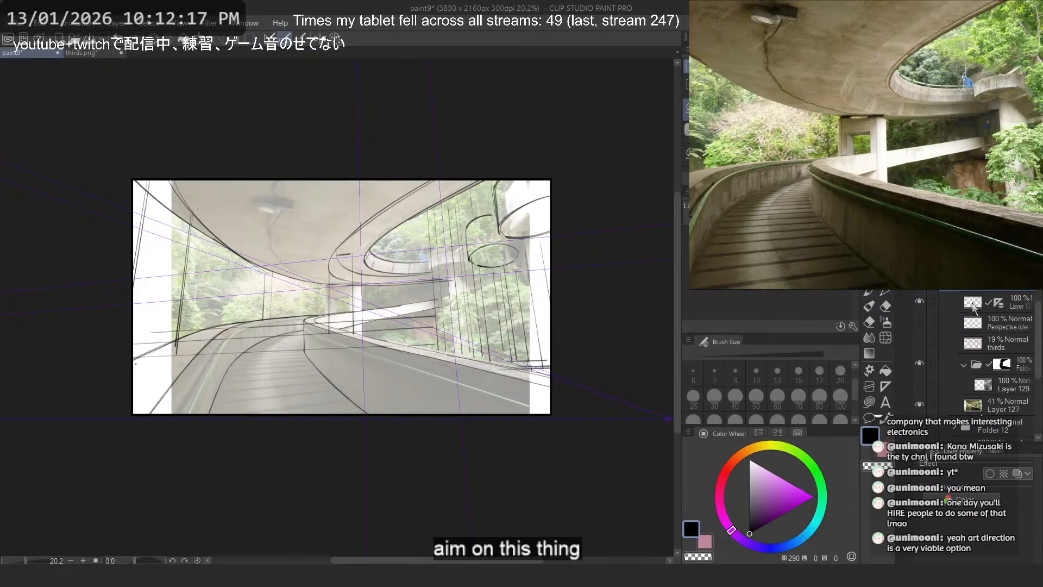
# - Hide the sketch, frame and photo layers and collapse the folder containing Layer 129
pyautogui.click(979, 301)
pyautogui.click(997, 287)
pyautogui.moveTo(920, 302); pyautogui.dragTo(920, 282)
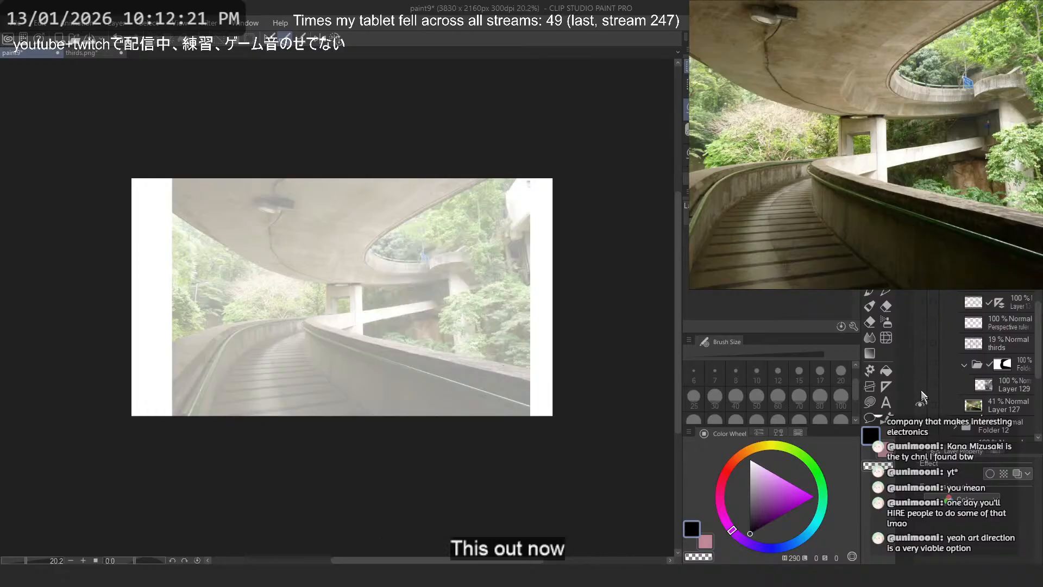
pyautogui.moveTo(920, 404); pyautogui.dragTo(920, 363)
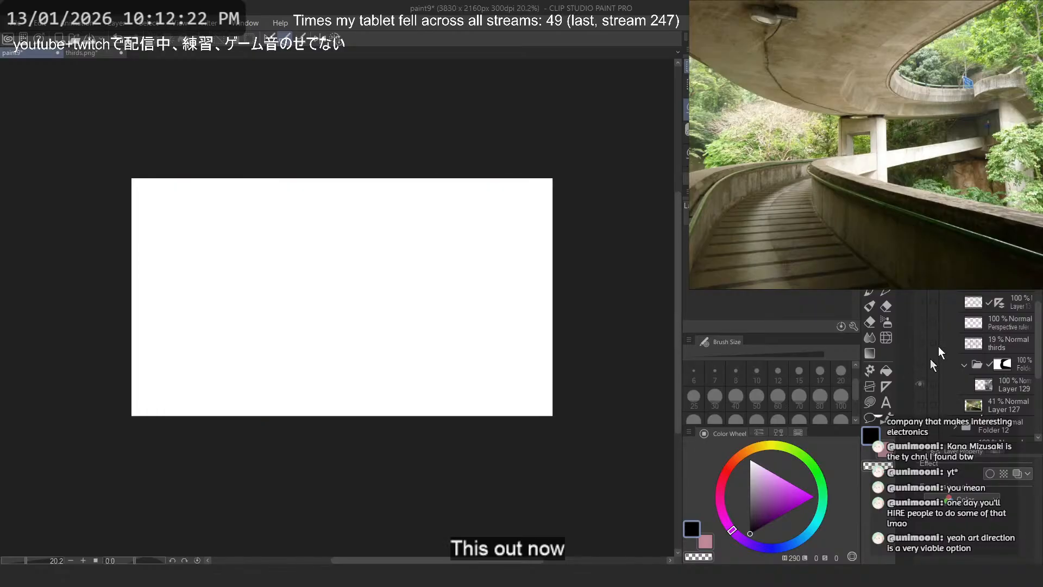
pyautogui.click(965, 364)
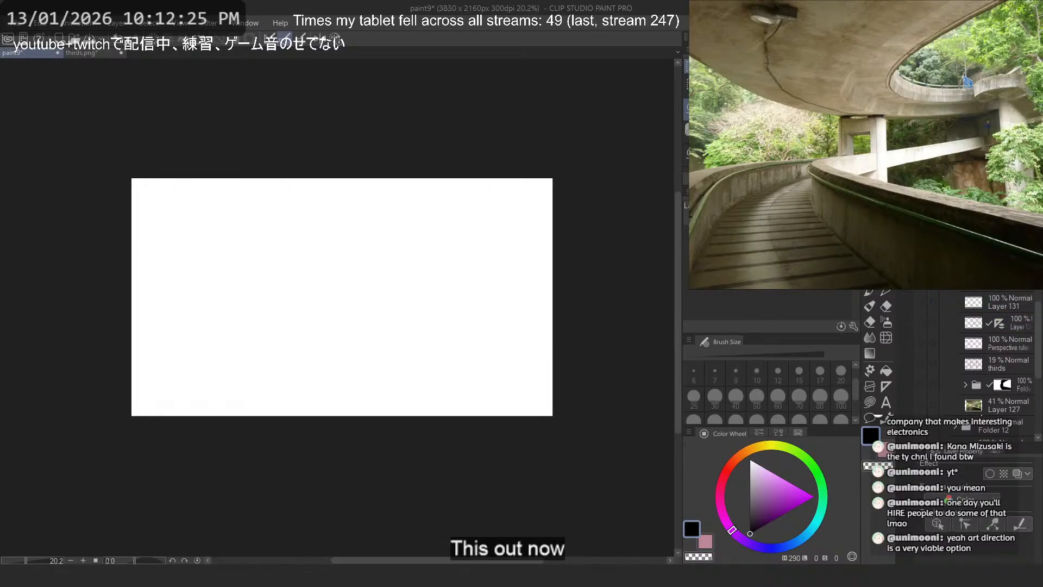
# - Show the framed background sketch again, and briefly show the figure sketch on Layer 128 before hiding it
pyautogui.click(920, 282)
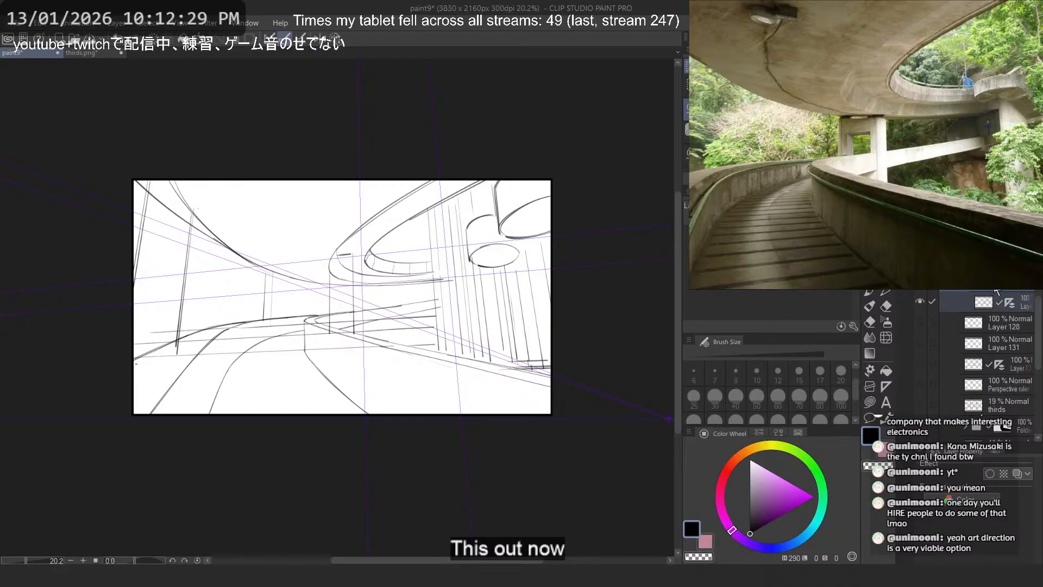
pyautogui.click(918, 325)
pyautogui.click(919, 326)
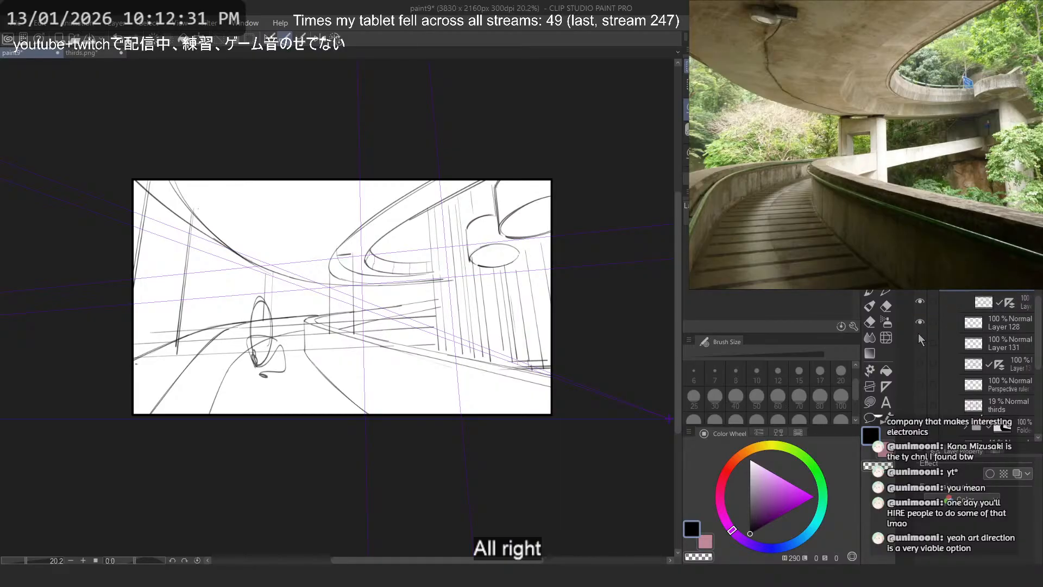
pyautogui.click(919, 323)
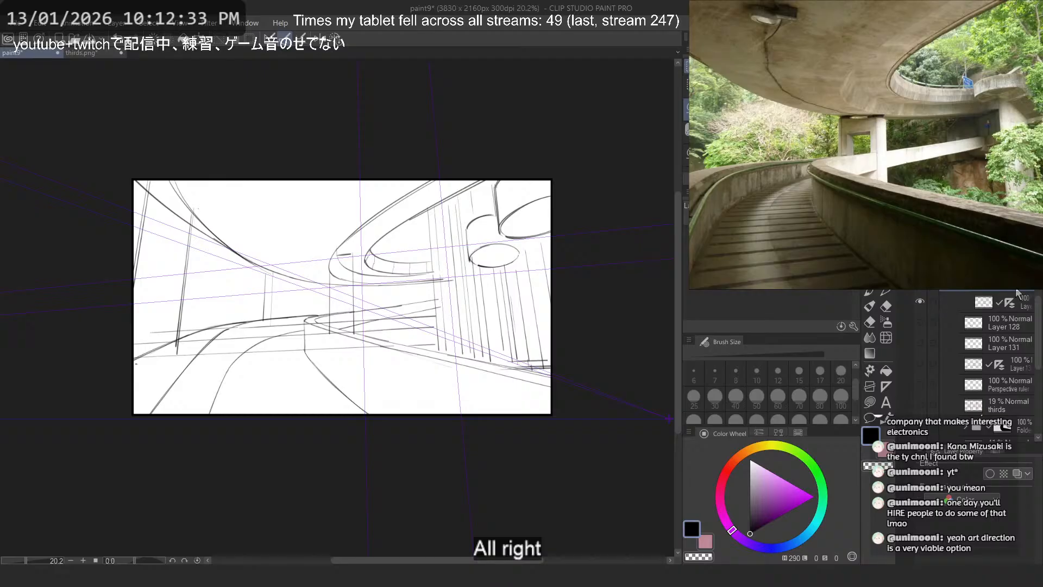
# - Remove the perspective ruler from the sketch on Layer 130 and merge the sketch with its black frame
pyautogui.click(1005, 299)
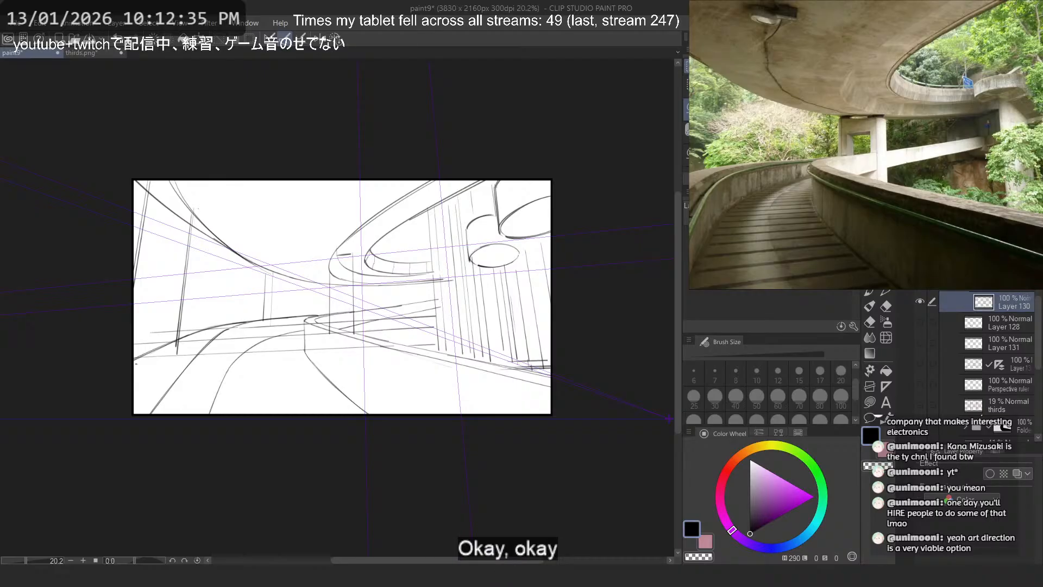
pyautogui.rightClick(999, 283)
pyautogui.click(978, 314)
pyautogui.click(1002, 300)
pyautogui.click(1002, 283)
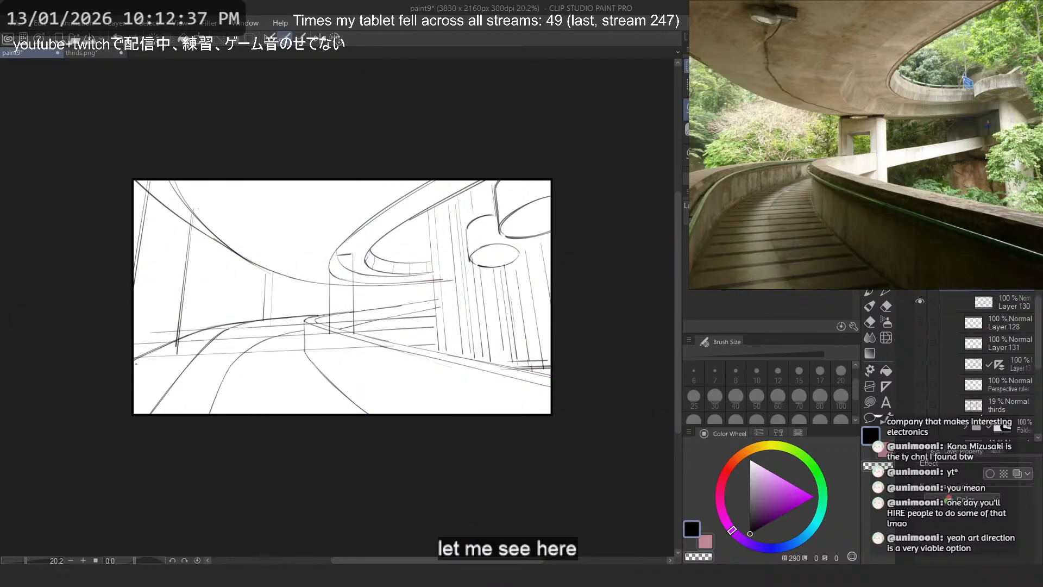
pyautogui.hotkey('ctrl', 'e')
# - Scale the framed sketch down to about 27% and place it as a thumbnail near the canvas's upper-left corner
pyautogui.hotkey('ctrl', 't')
pyautogui.scroll(-3, 396, 253)
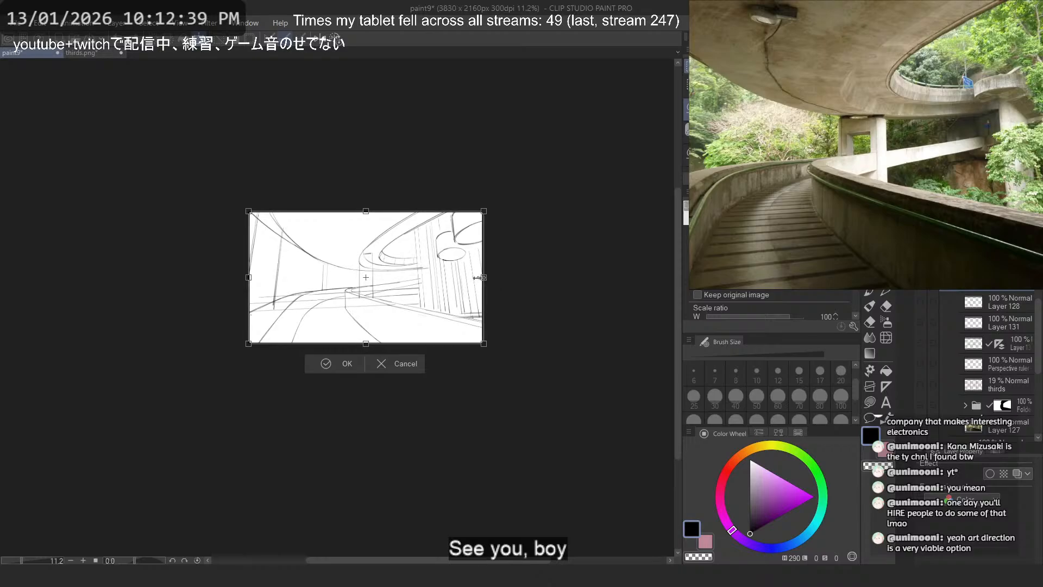
pyautogui.moveTo(482, 278)
pyautogui.mouseDown()
pyautogui.moveTo(312, 278)
pyautogui.moveTo(335, 167)
pyautogui.mouseUp()
pyautogui.scroll(6, 298, 281)
pyautogui.scroll(-3, 327, 191)
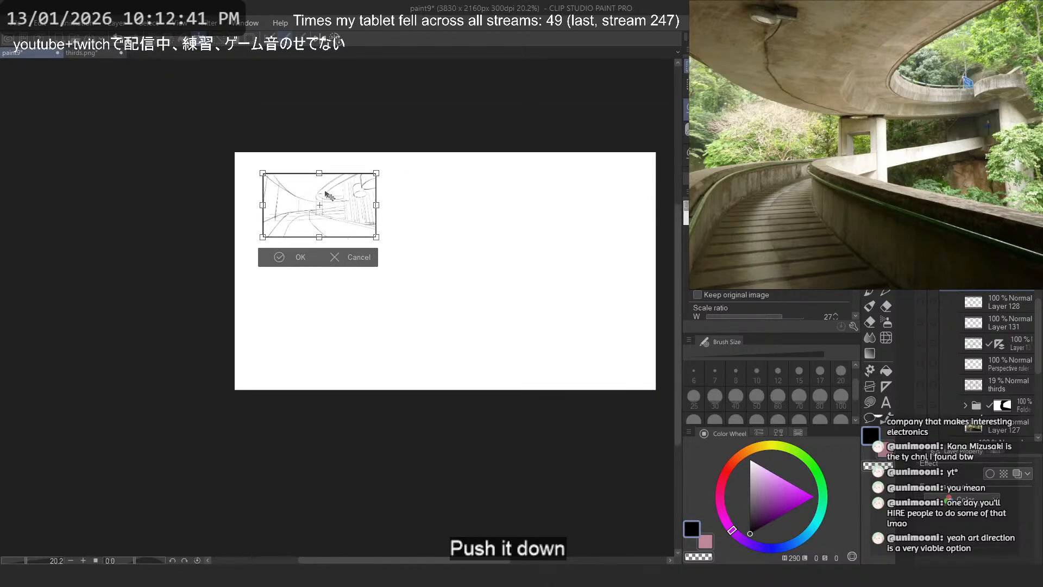
pyautogui.scroll(3, 328, 195)
pyautogui.press('Return')
pyautogui.scroll(4, 296, 165)
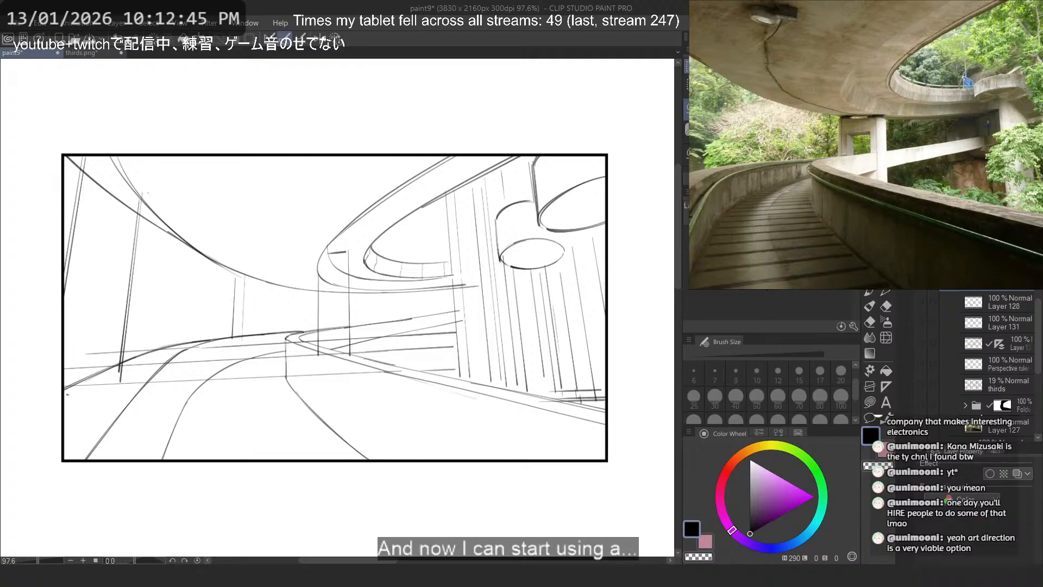
# - Add a new layer beneath the framed sketch on Layer 130 and choose a dark grey with the Flat marker
pyautogui.hotkey('ctrl', 'shift', 'n')
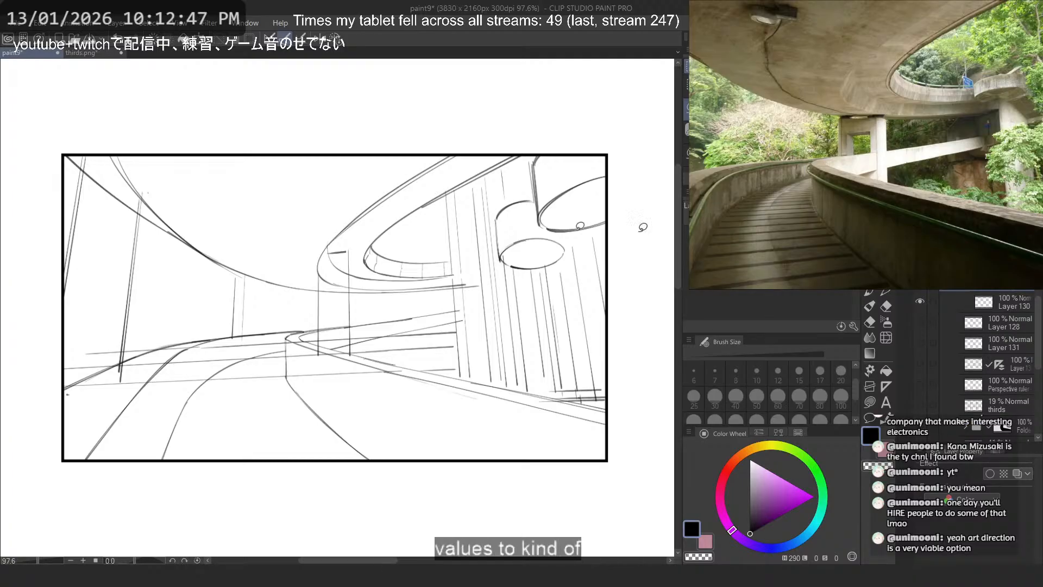
pyautogui.scroll(-2, 356, 227)
pyautogui.scroll(1, 359, 226)
pyautogui.moveTo(1011, 290); pyautogui.dragTo(1017, 313)
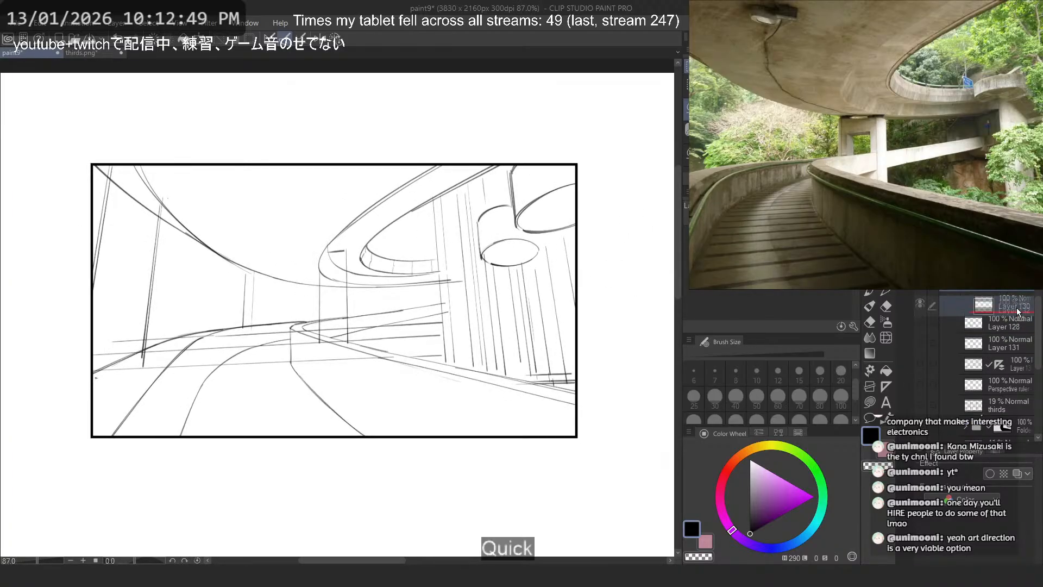
pyautogui.click(1015, 290)
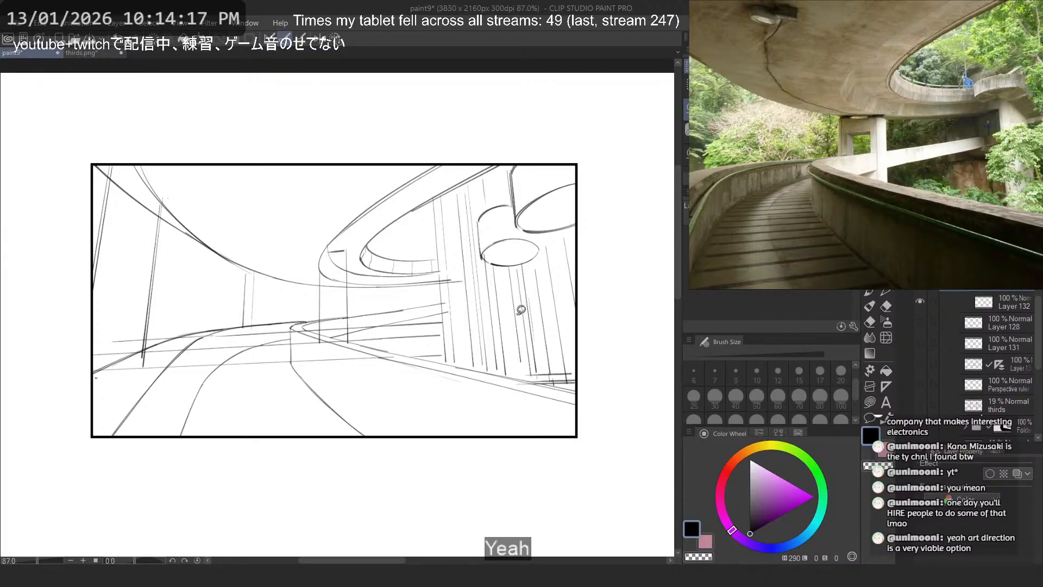
pyautogui.scroll(-2, 520, 310)
pyautogui.scroll(3, 314, 326)
pyautogui.moveTo(326, 324); pyautogui.dragTo(471, 322)
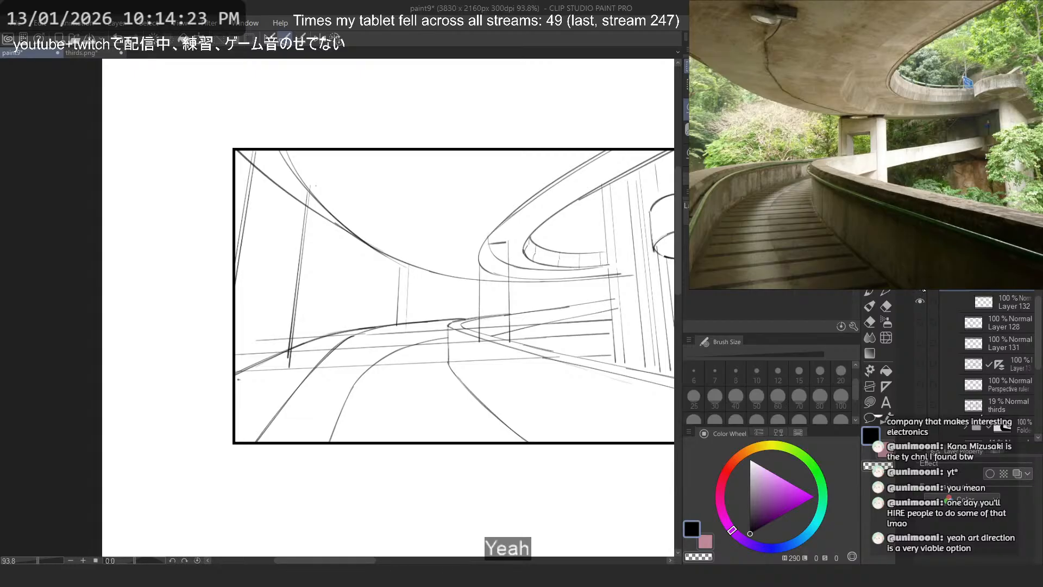
pyautogui.click(1009, 306)
pyautogui.press('p')
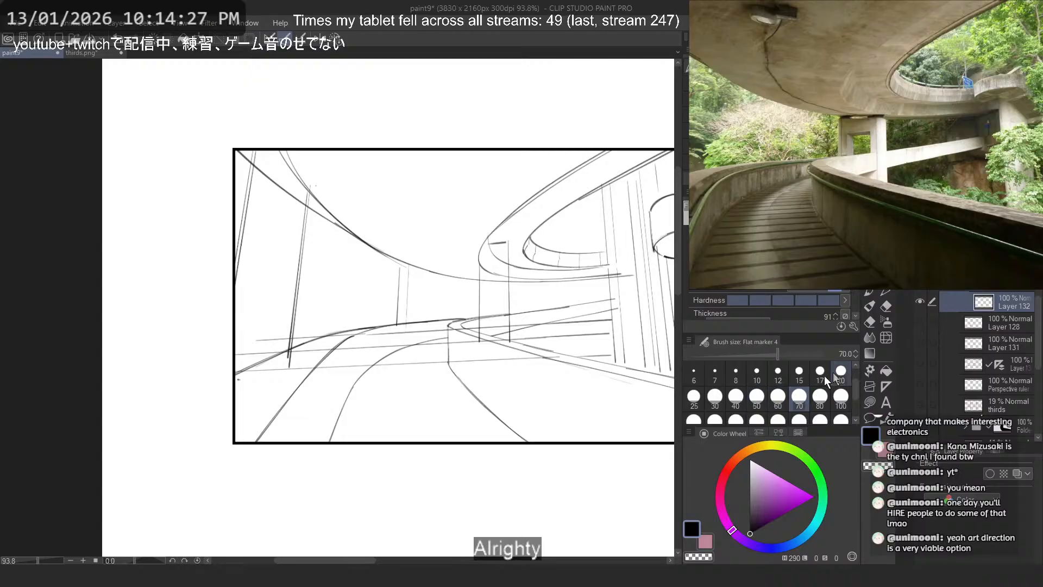
pyautogui.click(748, 513)
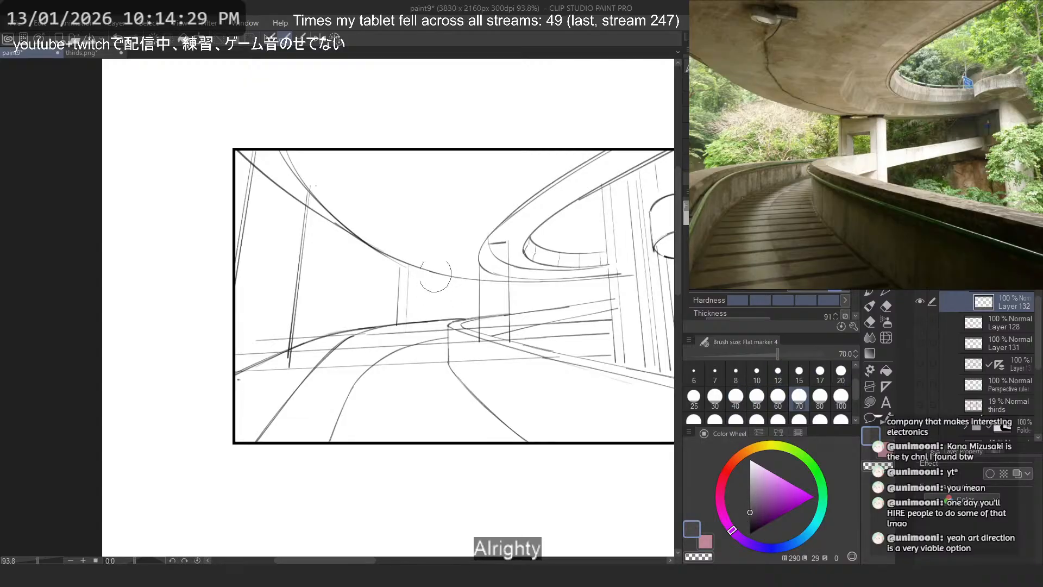
pyautogui.moveTo(432, 177); pyautogui.dragTo(432, 415)
pyautogui.hotkey('ctrl', 'z')
pyautogui.moveTo(413, 341); pyautogui.dragTo(262, 401)
pyautogui.hotkey('ctrl', 'z')
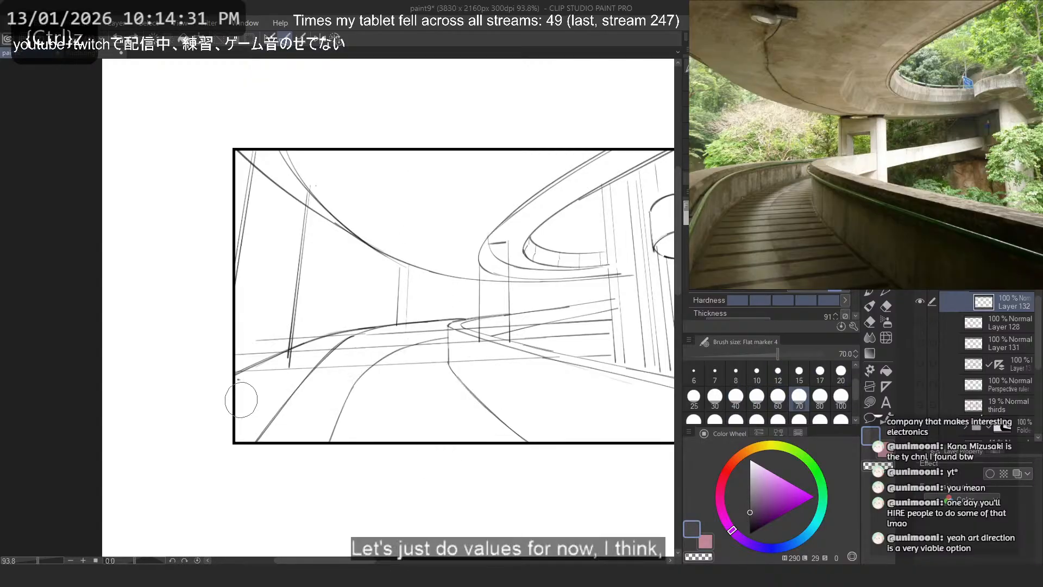
# - Fill the thumbnail frame on Layer 132 with a dark grey rectangle and lock the layer's transparent pixels
pyautogui.scroll(-1, 242, 398)
pyautogui.click(870, 402)
pyautogui.click(761, 122)
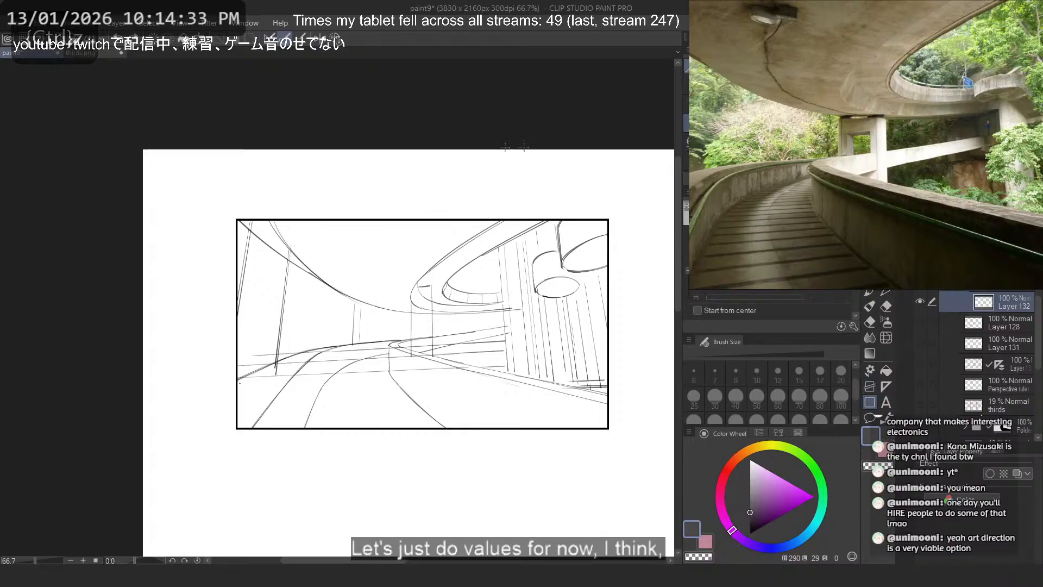
pyautogui.moveTo(235, 220)
pyautogui.mouseDown()
pyautogui.moveTo(636, 435)
pyautogui.moveTo(608, 429)
pyautogui.mouseUp()
pyautogui.scroll(-4, 416, 239)
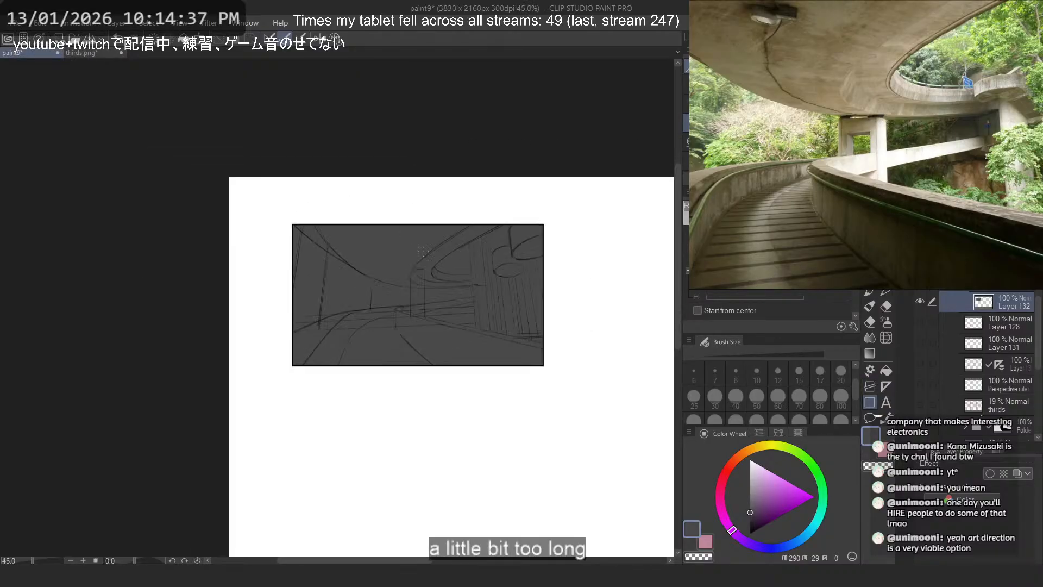
pyautogui.scroll(5, 452, 271)
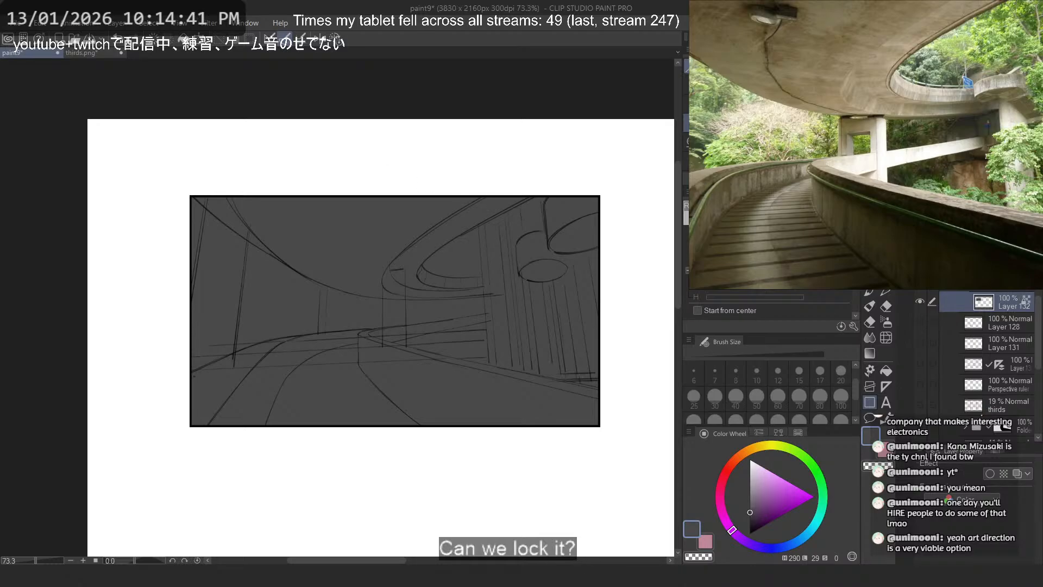
# - Copy the overpass photo from the reference board and open it as a new illustration
pyautogui.press('b')
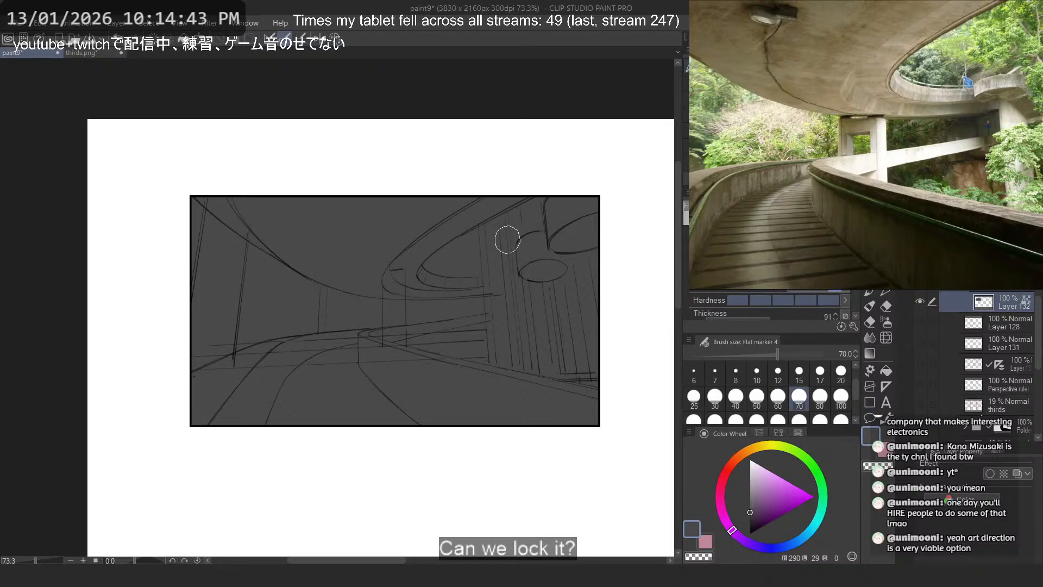
pyautogui.click(751, 472)
pyautogui.click(876, 174)
pyautogui.scroll(-4, 876, 174)
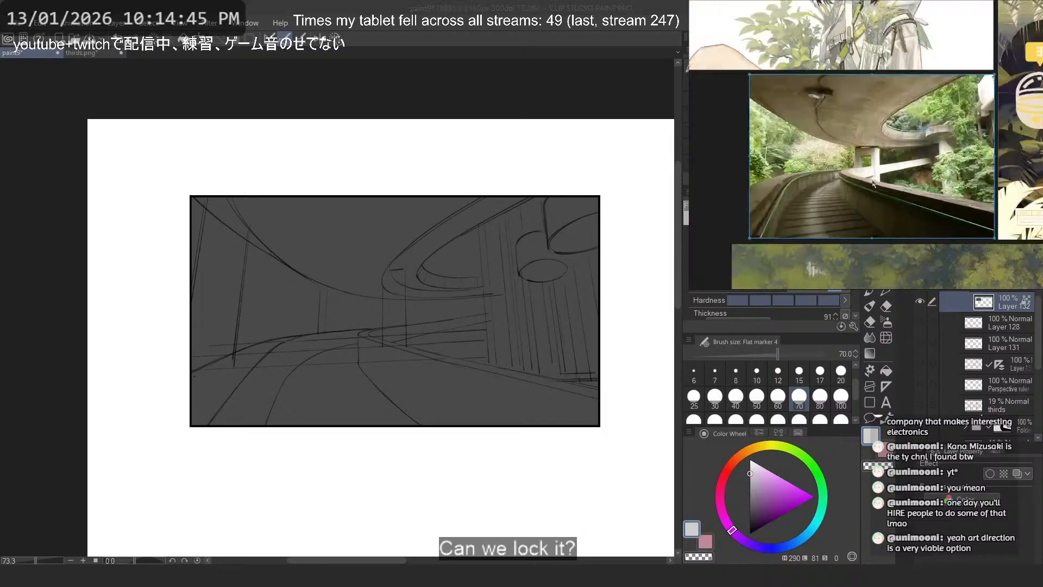
pyautogui.scroll(2, 876, 174)
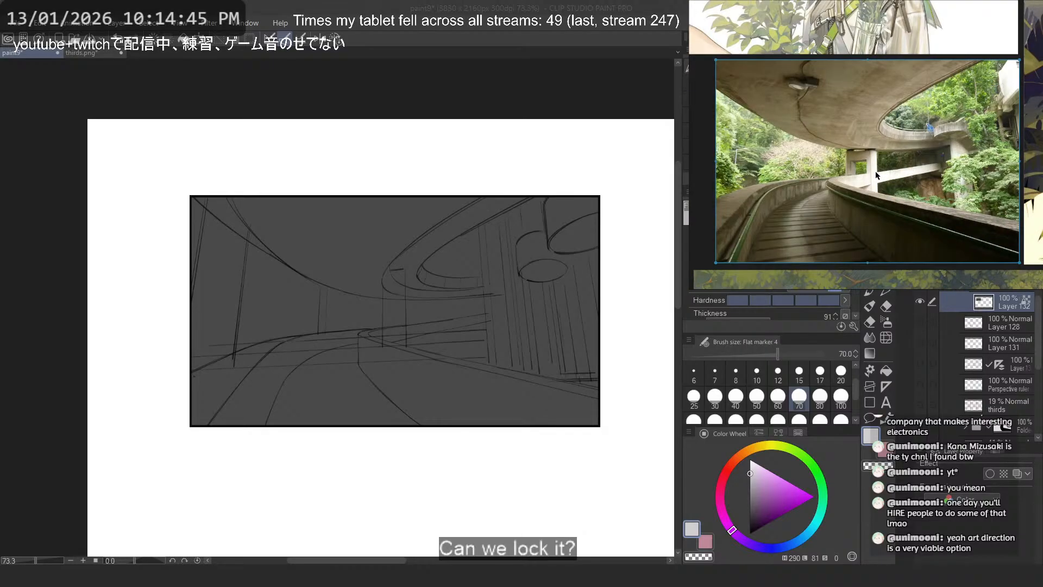
pyautogui.click(17, 23)
pyautogui.click(71, 56)
pyautogui.scroll(-2, 319, 167)
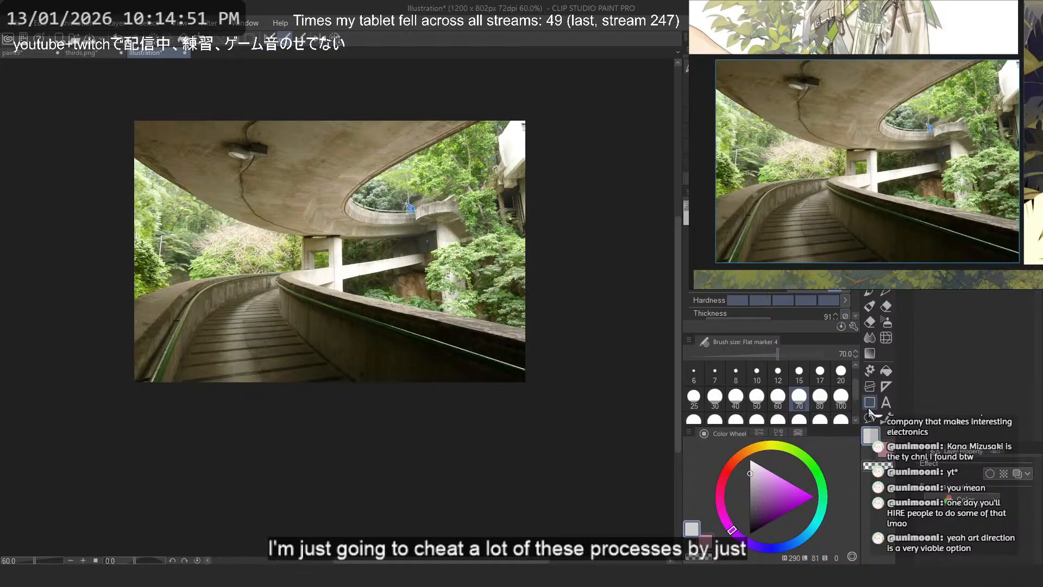
# - Cover the overpass photo with a mid-grey rectangle and change its layer's blending mode to turn the photo greyscale
pyautogui.click(750, 502)
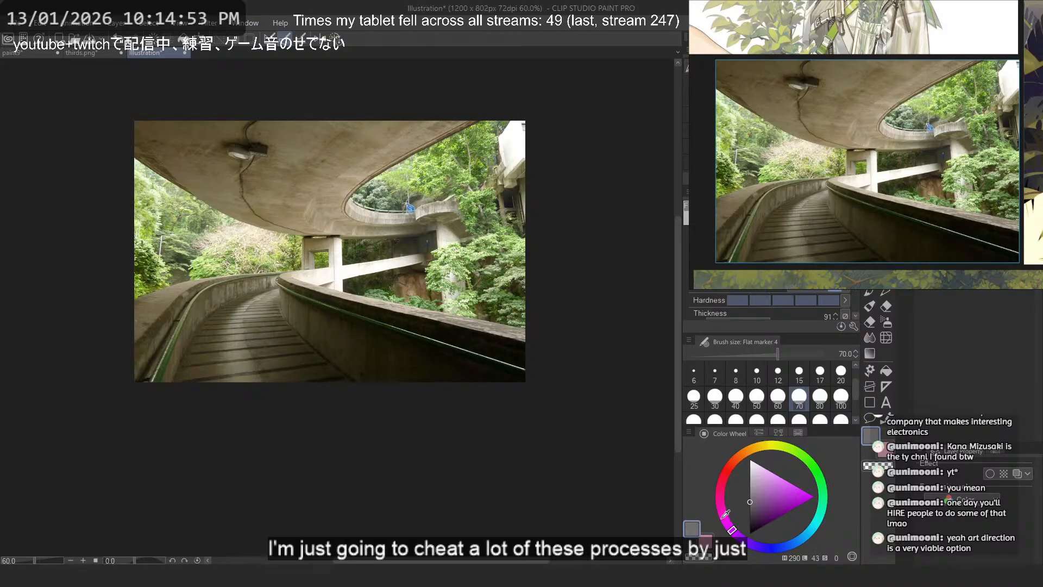
pyautogui.click(869, 402)
pyautogui.scroll(-5, 449, 121)
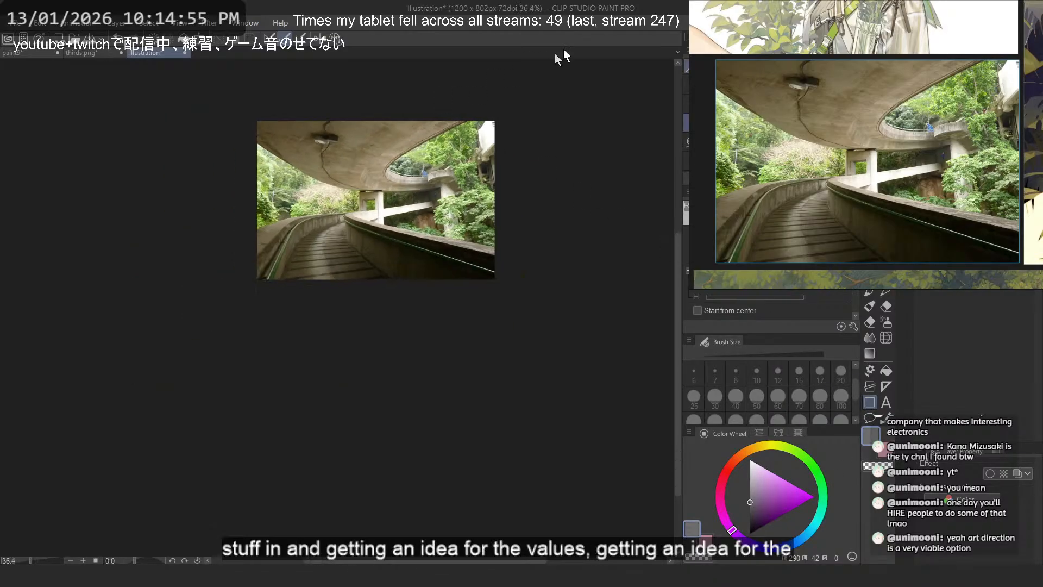
pyautogui.moveTo(519, 97); pyautogui.dragTo(247, 333)
pyautogui.scroll(3, 379, 134)
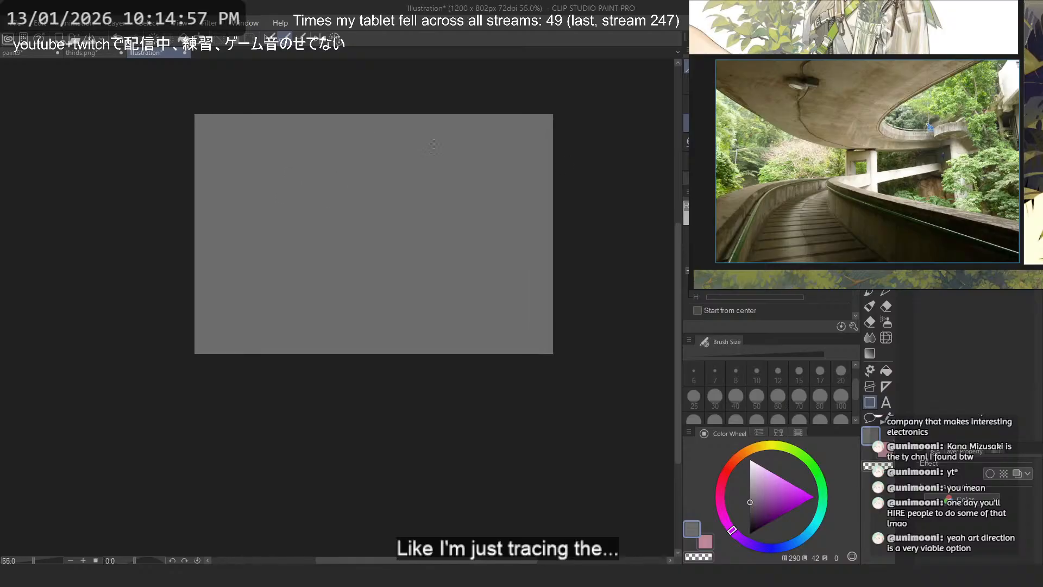
pyautogui.click(962, 518)
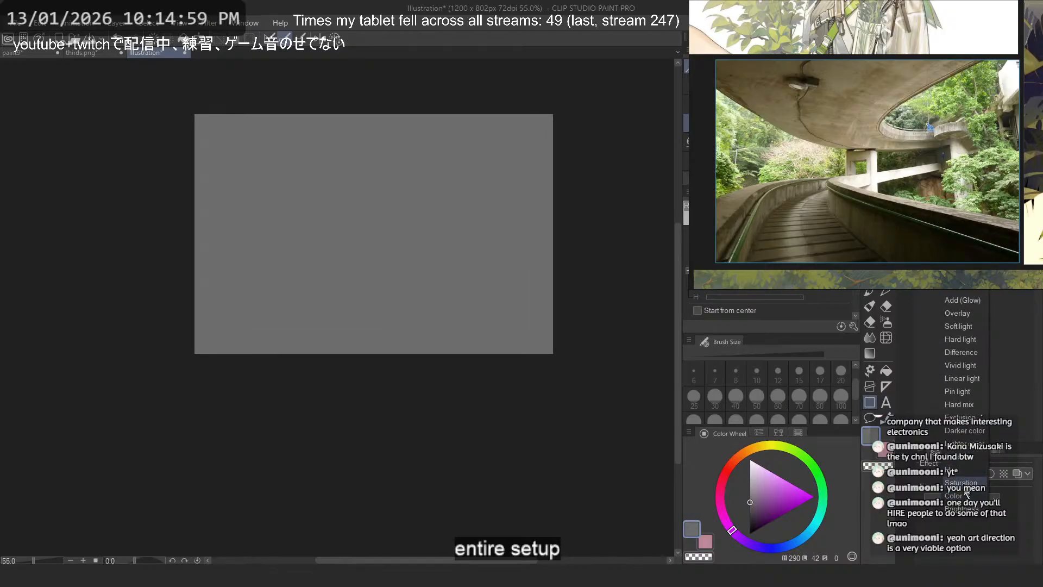
pyautogui.click(965, 491)
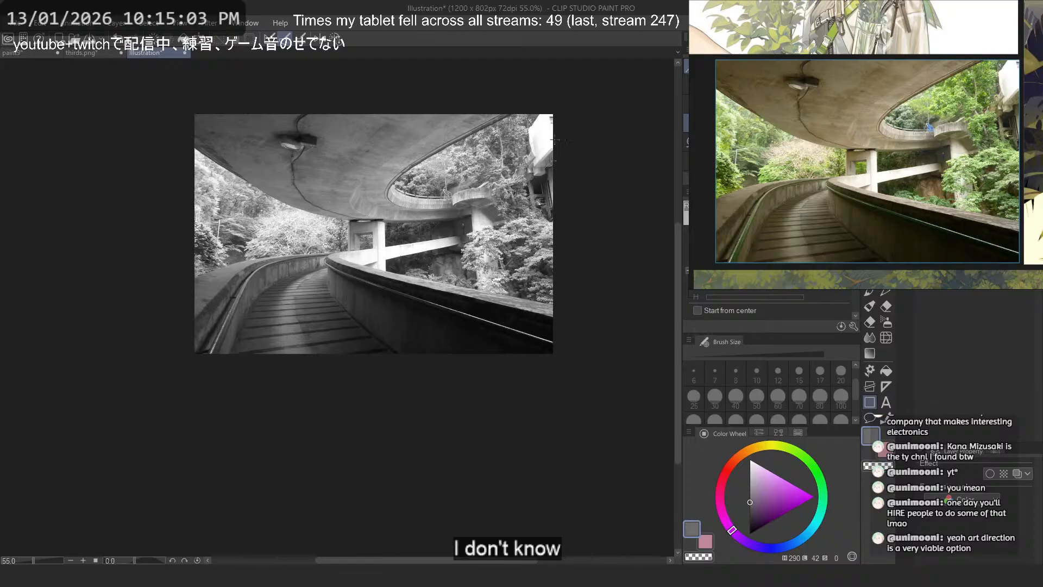
# - Export the greyscale overpass photo as the JPEG file Illustration.jpg in the stream folder
pyautogui.scroll(3, 390, 178)
pyautogui.moveTo(449, 176); pyautogui.dragTo(445, 215)
pyautogui.scroll(2, 446, 215)
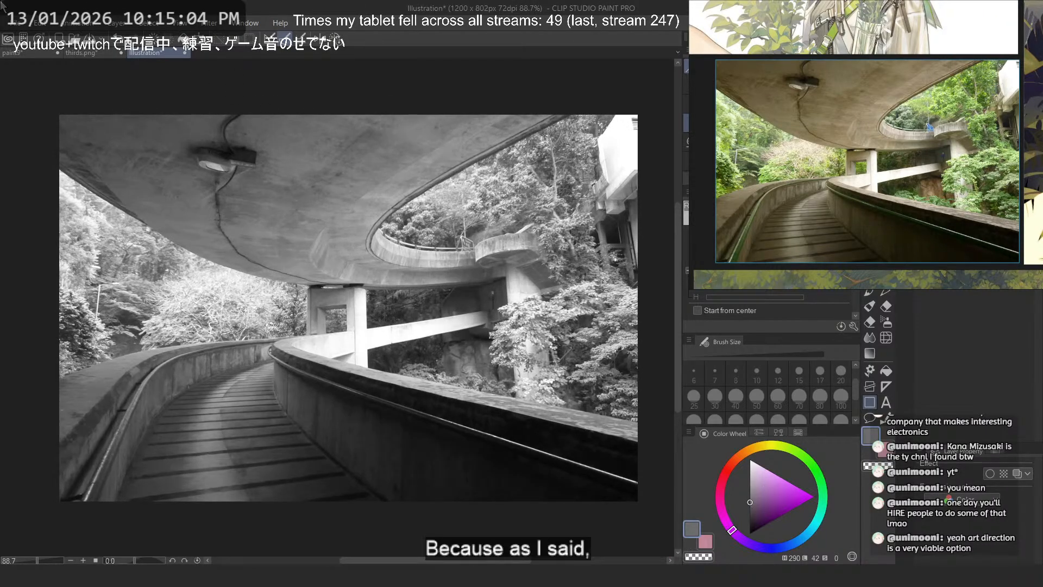
pyautogui.click(15, 27)
pyautogui.moveTo(177, 178)
pyautogui.click(309, 193)
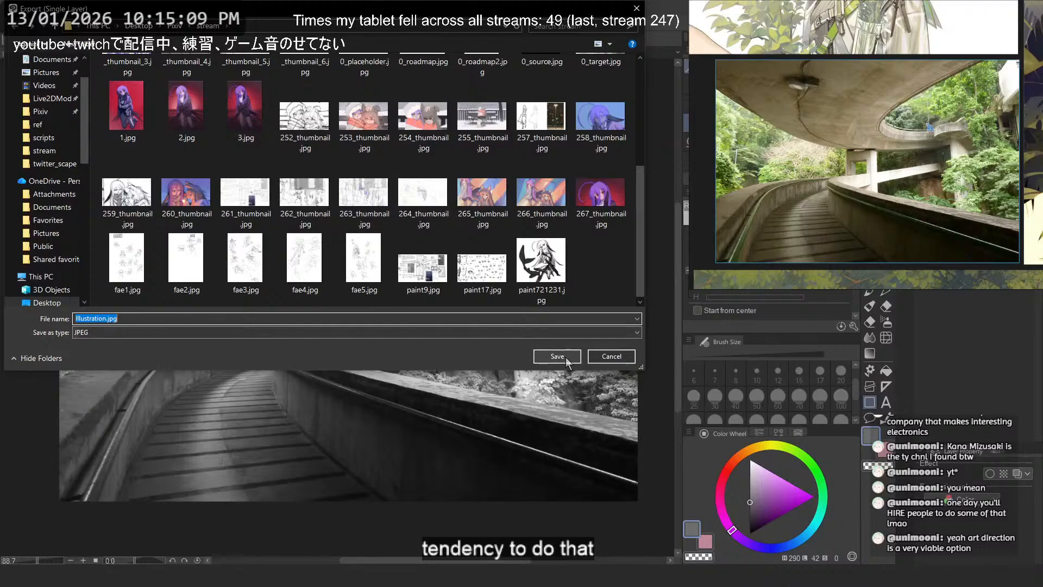
pyautogui.click(558, 356)
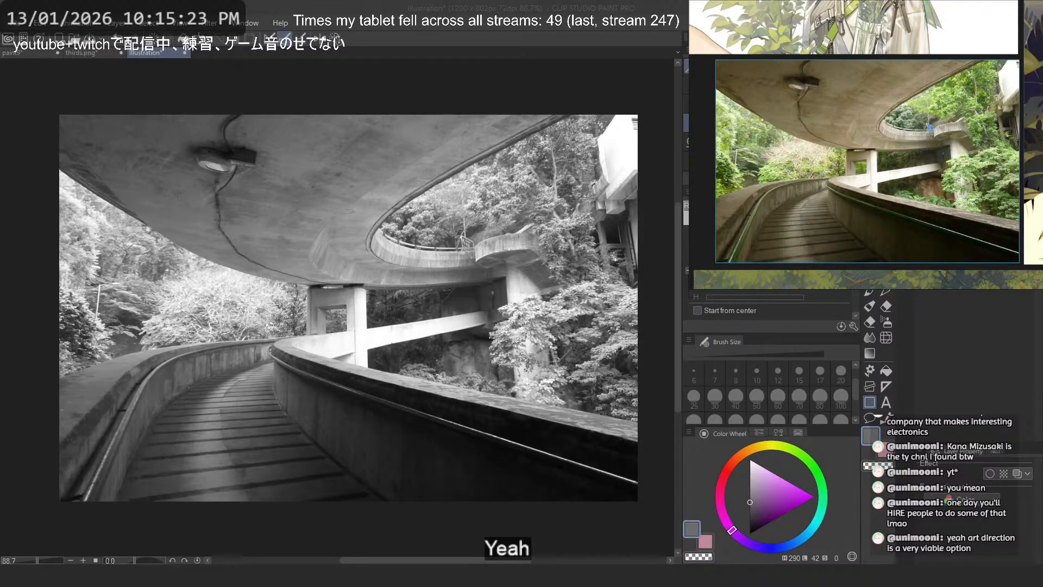
# - Paste the greyscale overpass photo into the reference board and place it directly beside the colour version
pyautogui.hotkey('ctrl', 'v')
pyautogui.scroll(-10, 911, 98)
pyautogui.moveTo(907, 90); pyautogui.dragTo(860, 110)
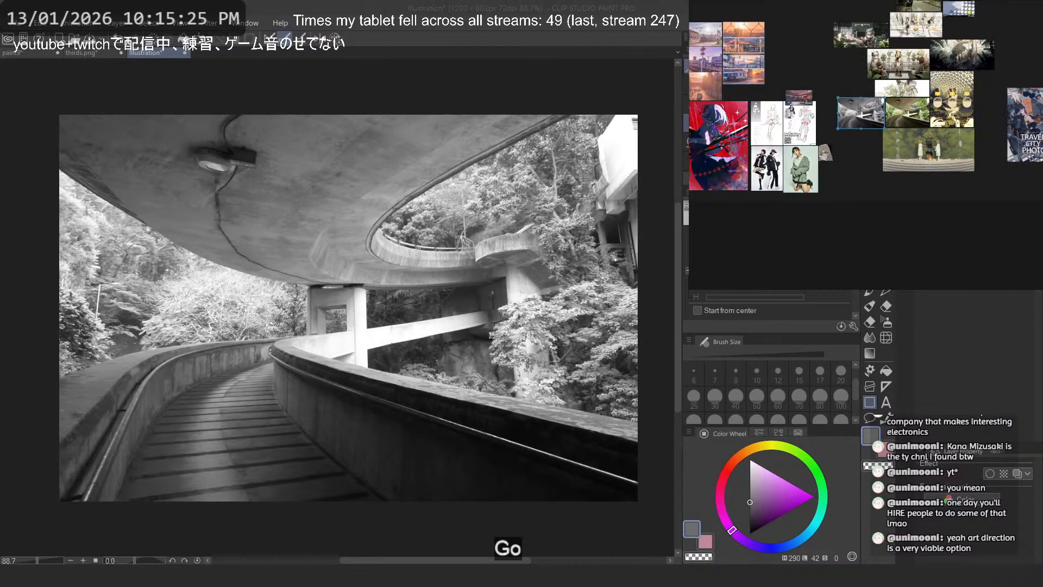
pyautogui.scroll(5, 860, 110)
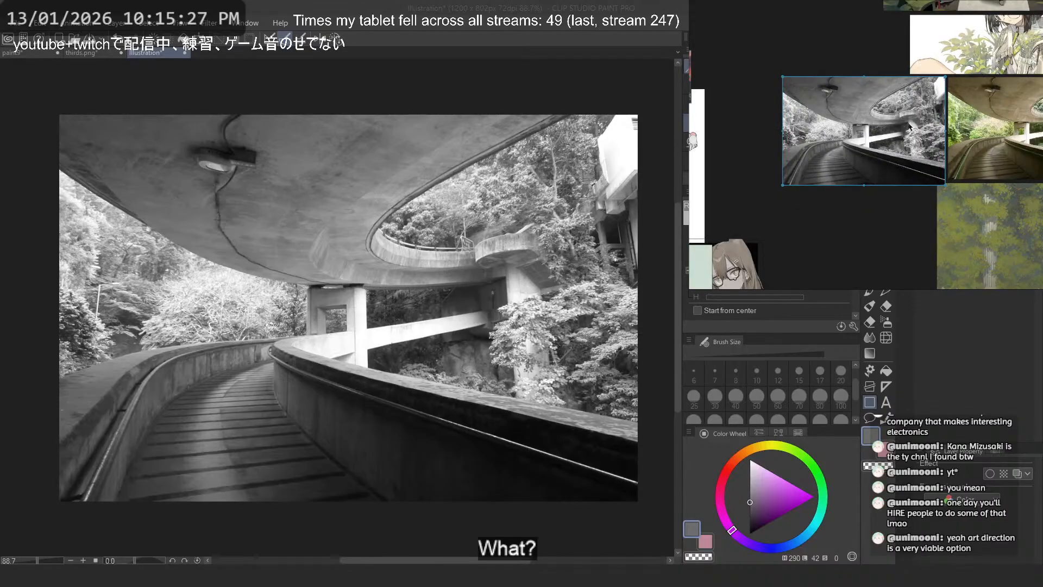
pyautogui.scroll(-6, 909, 129)
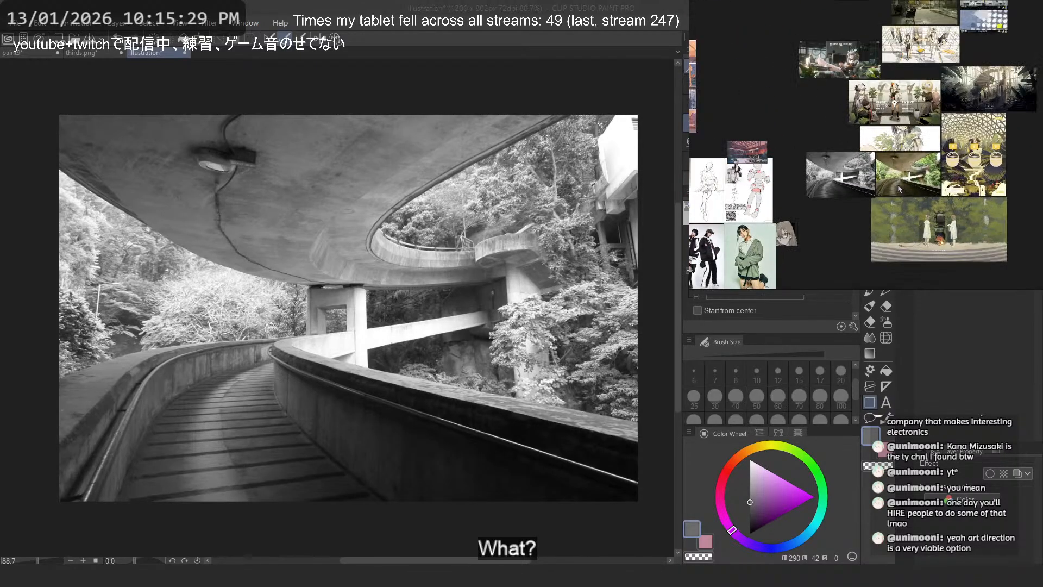
pyautogui.scroll(6, 903, 184)
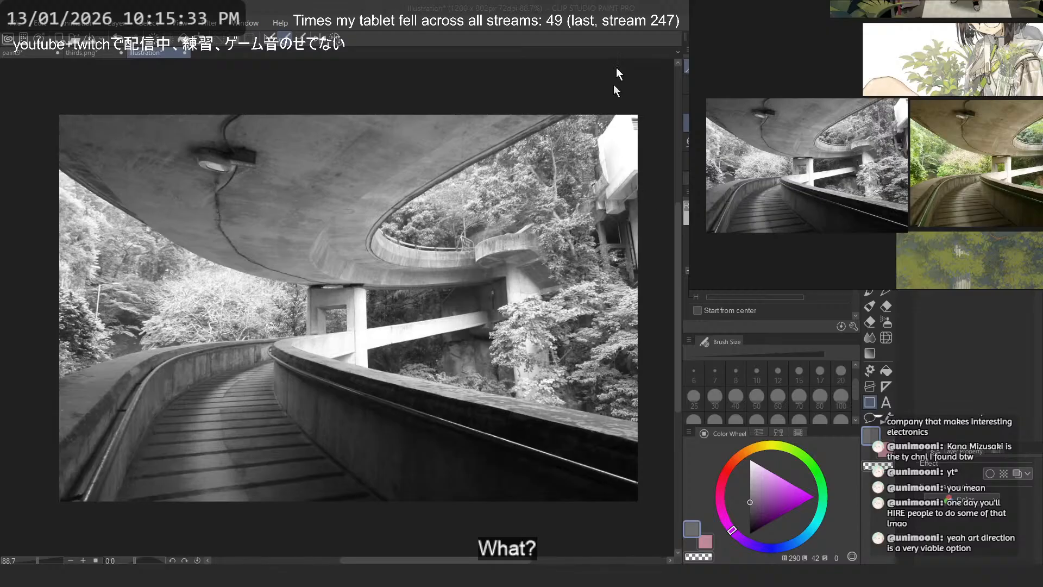
# - Close the Illustration and thirds.png documents without saving their changes
pyautogui.click(614, 10)
pyautogui.click(186, 51)
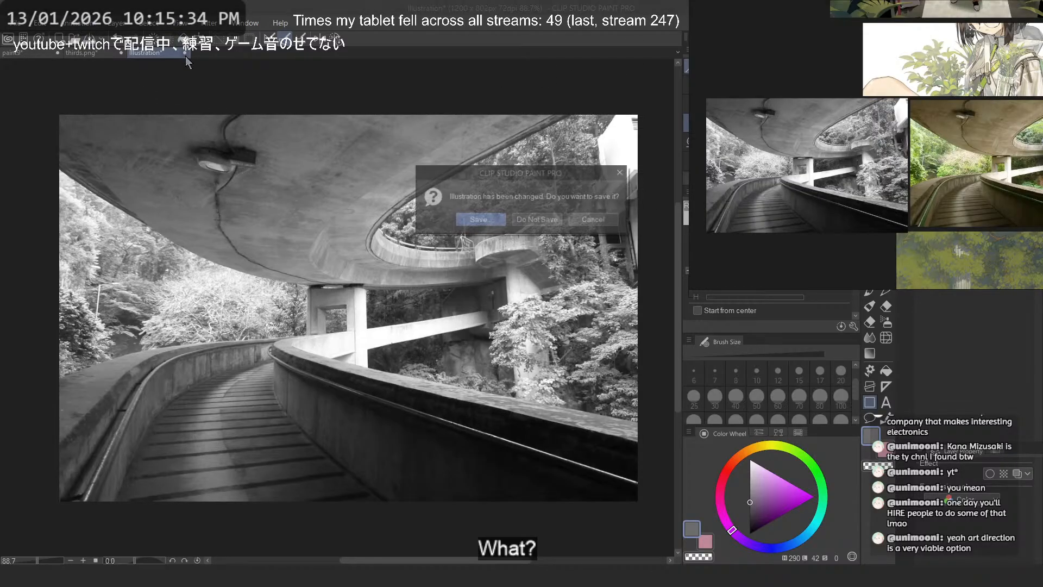
pyautogui.click(558, 234)
pyautogui.click(120, 53)
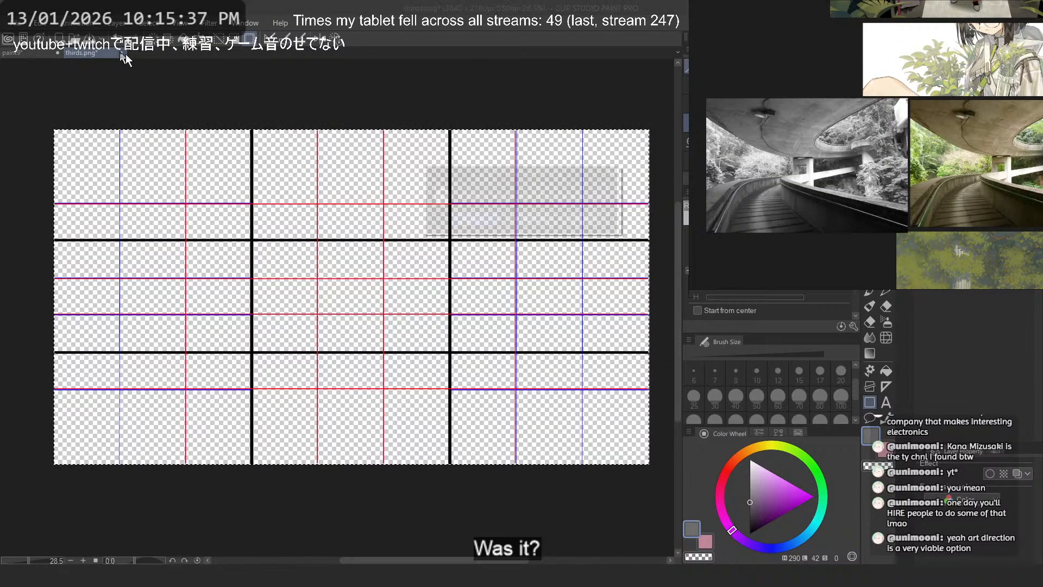
pyautogui.click(556, 221)
# - Paint the atrium area on the right side of the thumbnail light grey with the Flat marker at size 100
pyautogui.hotkey('ctrl', 'alt', '0')
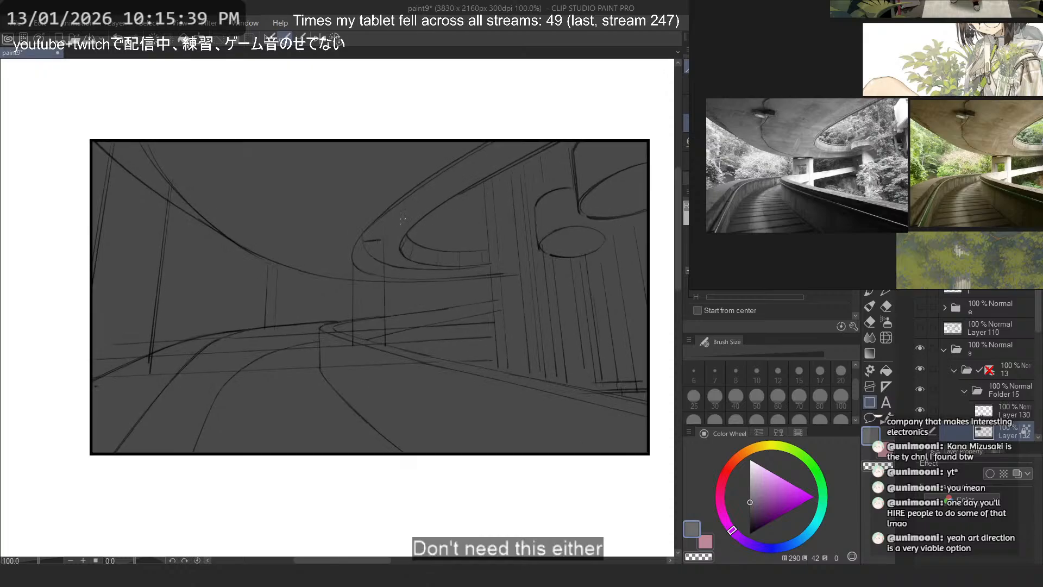
pyautogui.scroll(-2, 981, 390)
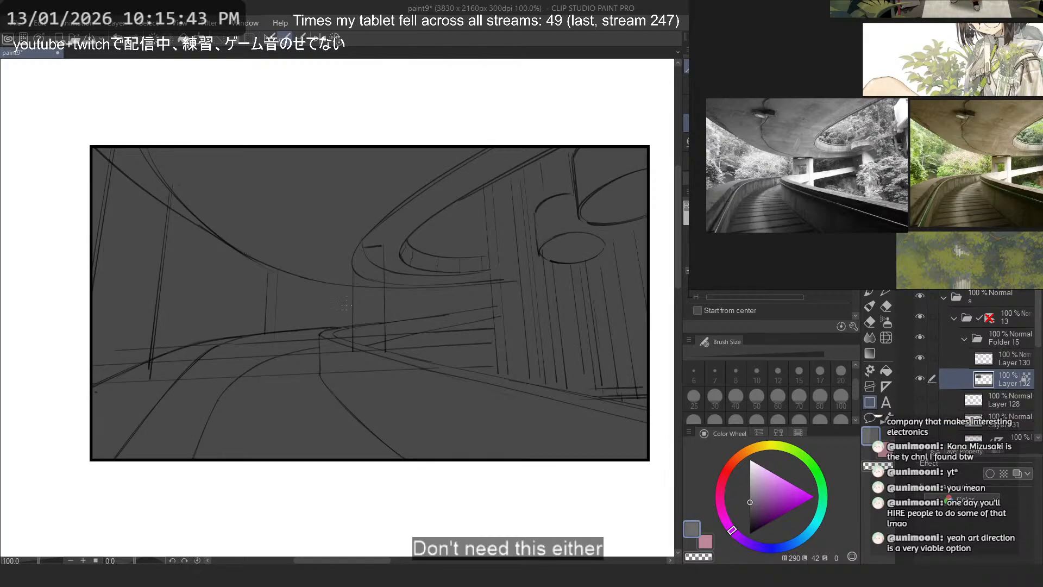
pyautogui.click(750, 470)
pyautogui.press('b')
pyautogui.moveTo(445, 244); pyautogui.dragTo(439, 266)
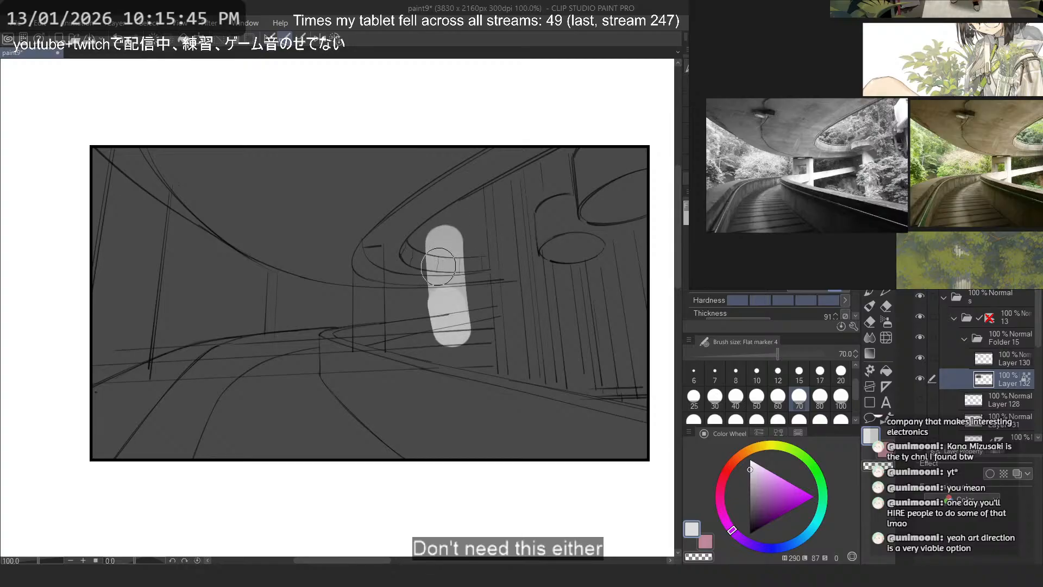
pyautogui.hotkey('ctrl', 'z')
pyautogui.click(840, 397)
pyautogui.moveTo(592, 166)
pyautogui.mouseDown()
pyautogui.moveTo(434, 261)
pyautogui.moveTo(511, 348)
pyautogui.moveTo(625, 380)
pyautogui.moveTo(596, 358)
pyautogui.moveTo(430, 294)
pyautogui.moveTo(402, 261)
pyautogui.moveTo(413, 342)
pyautogui.moveTo(431, 337)
pyautogui.moveTo(659, 389)
pyautogui.mouseUp()
# - Paint the opening between the overpass and the walkway on the thumbnail's left side light grey
pyautogui.moveTo(95, 195); pyautogui.dragTo(373, 315)
pyautogui.hotkey('ctrl', 'z')
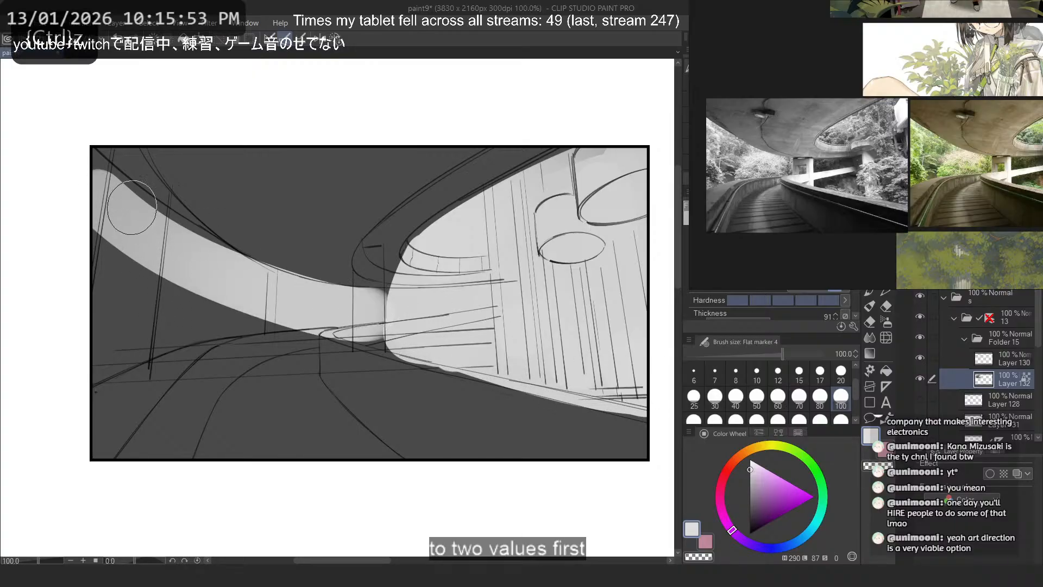
pyautogui.moveTo(81, 187)
pyautogui.mouseDown()
pyautogui.moveTo(238, 288)
pyautogui.moveTo(207, 275)
pyautogui.mouseUp()
pyautogui.moveTo(135, 239); pyautogui.dragTo(257, 302)
pyautogui.moveTo(89, 285)
pyautogui.mouseDown()
pyautogui.moveTo(202, 313)
pyautogui.moveTo(71, 346)
pyautogui.mouseUp()
pyautogui.moveTo(93, 236); pyautogui.dragTo(107, 270)
pyautogui.moveTo(209, 303)
pyautogui.mouseDown()
pyautogui.moveTo(65, 358)
pyautogui.moveTo(35, 384)
pyautogui.moveTo(372, 296)
pyautogui.mouseUp()
pyautogui.hotkey('ctrl', 'z')
pyautogui.moveTo(245, 272); pyautogui.dragTo(298, 293)
# - Fill the narrow gap under the middle of the overpass with light grey, using marker size 50
pyautogui.click(758, 389)
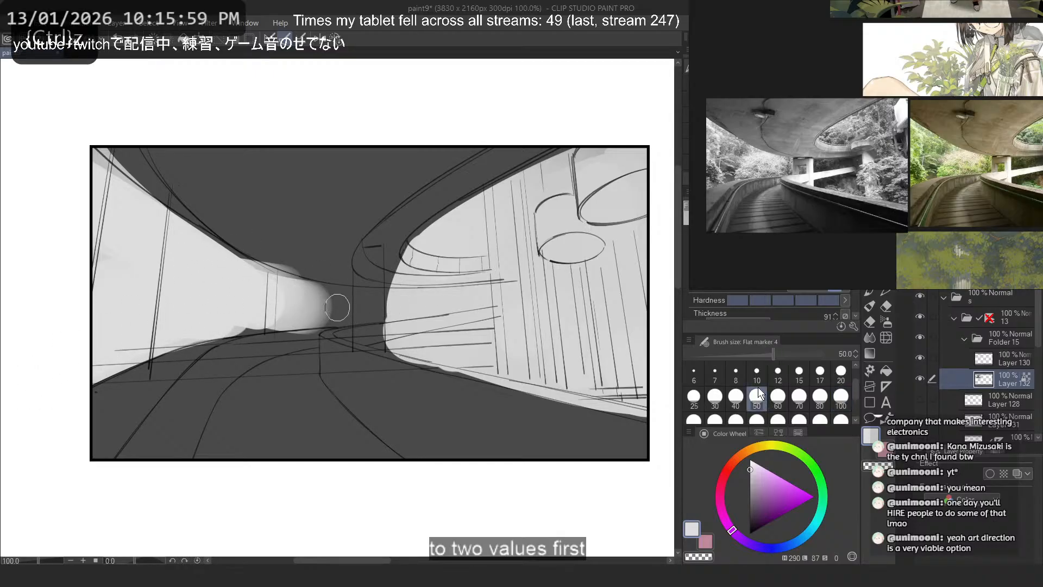
pyautogui.moveTo(236, 270); pyautogui.dragTo(412, 300)
pyautogui.hotkey('ctrl', 'z')
pyautogui.hotkey('ctrl', 'z')
pyautogui.moveTo(235, 272)
pyautogui.mouseDown()
pyautogui.moveTo(434, 298)
pyautogui.moveTo(424, 293)
pyautogui.mouseUp()
pyautogui.moveTo(382, 318)
pyautogui.mouseDown()
pyautogui.moveTo(171, 348)
pyautogui.moveTo(139, 341)
pyautogui.mouseUp()
pyautogui.hotkey('ctrl', 'z')
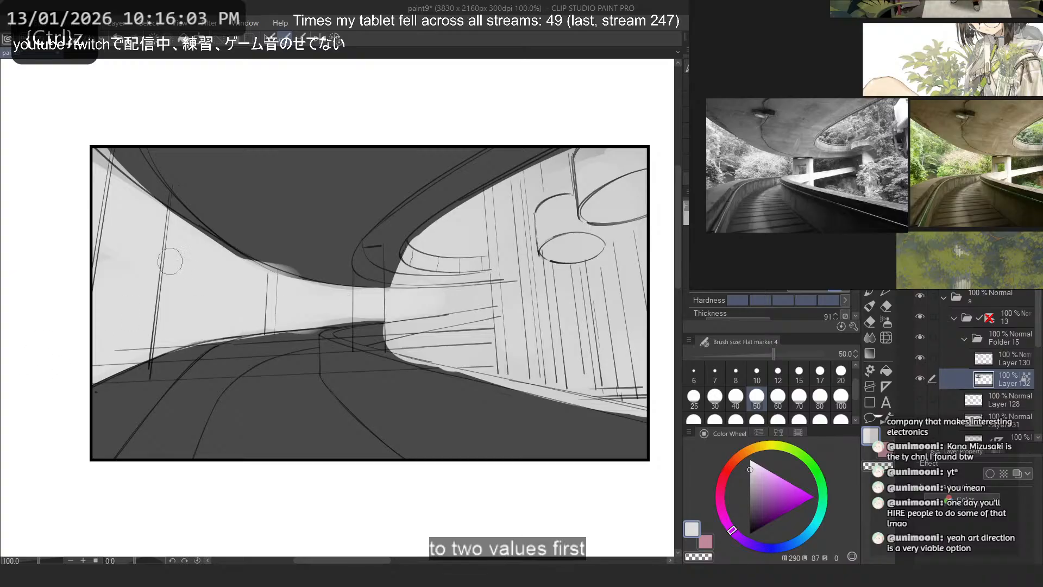
# - Extend the overpass's curved inner rim in dark grey toward the atrium wall, using marker size 15
pyautogui.keyDown('alt'); pyautogui.click(351, 227); pyautogui.keyUp('alt')
pyautogui.moveTo(337, 287); pyautogui.dragTo(458, 266)
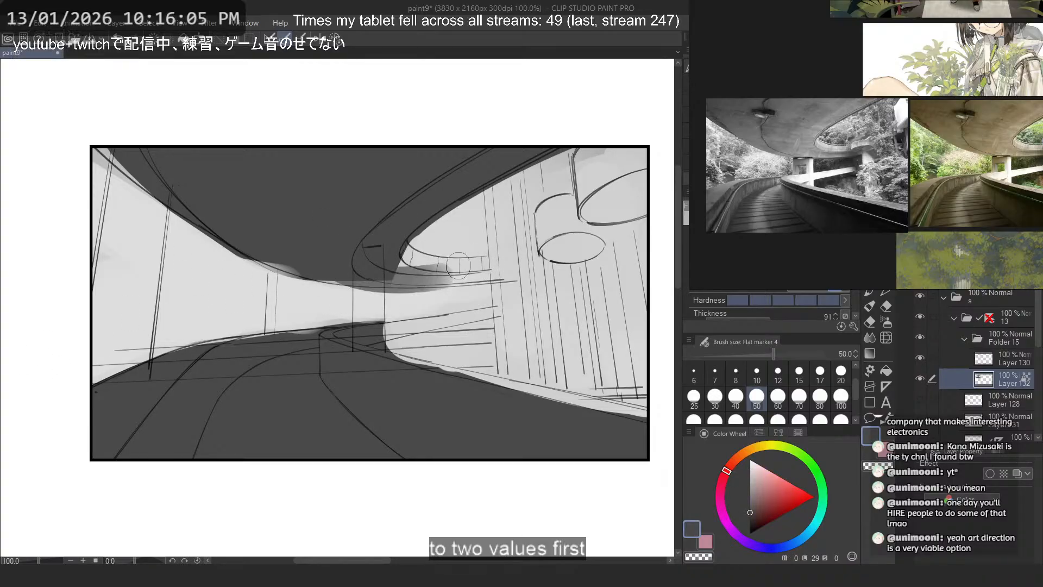
pyautogui.hotkey('ctrl', 'z')
pyautogui.click(799, 374)
pyautogui.moveTo(323, 192)
pyautogui.mouseDown()
pyautogui.moveTo(230, 262)
pyautogui.moveTo(222, 332)
pyautogui.mouseUp()
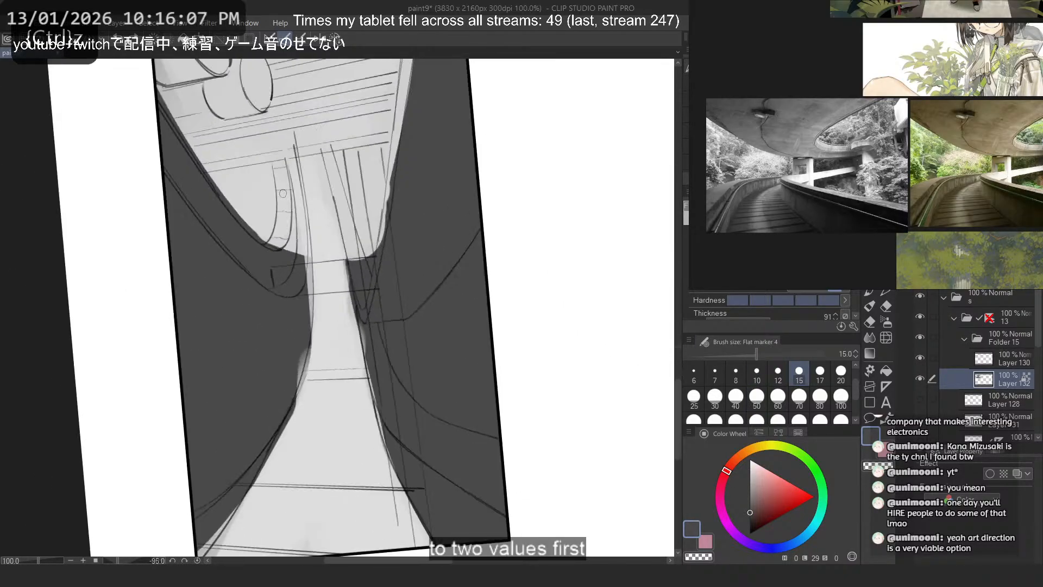
pyautogui.moveTo(296, 163); pyautogui.dragTo(307, 296)
pyautogui.moveTo(299, 199); pyautogui.dragTo(299, 350)
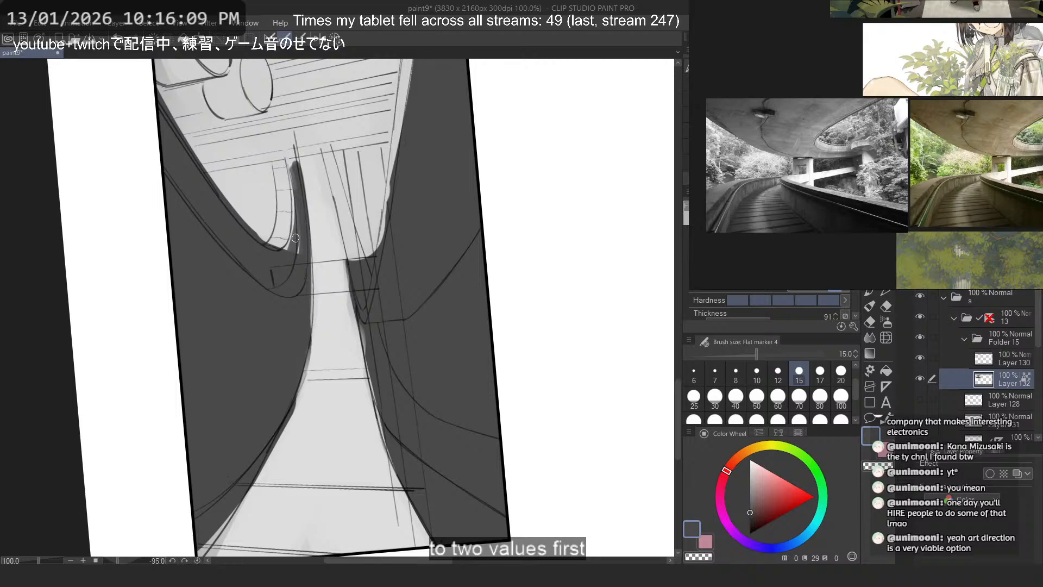
pyautogui.moveTo(287, 248)
pyautogui.mouseDown()
pyautogui.moveTo(294, 179)
pyautogui.moveTo(291, 231)
pyautogui.mouseUp()
pyautogui.hotkey('ctrl', 'z')
pyautogui.moveTo(293, 175); pyautogui.dragTo(285, 248)
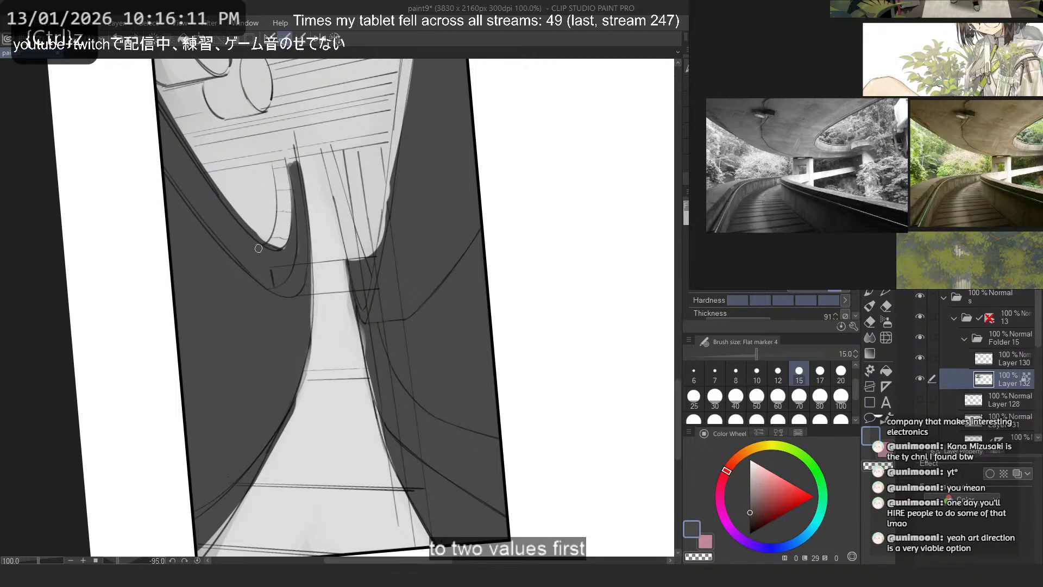
pyautogui.click(336, 40)
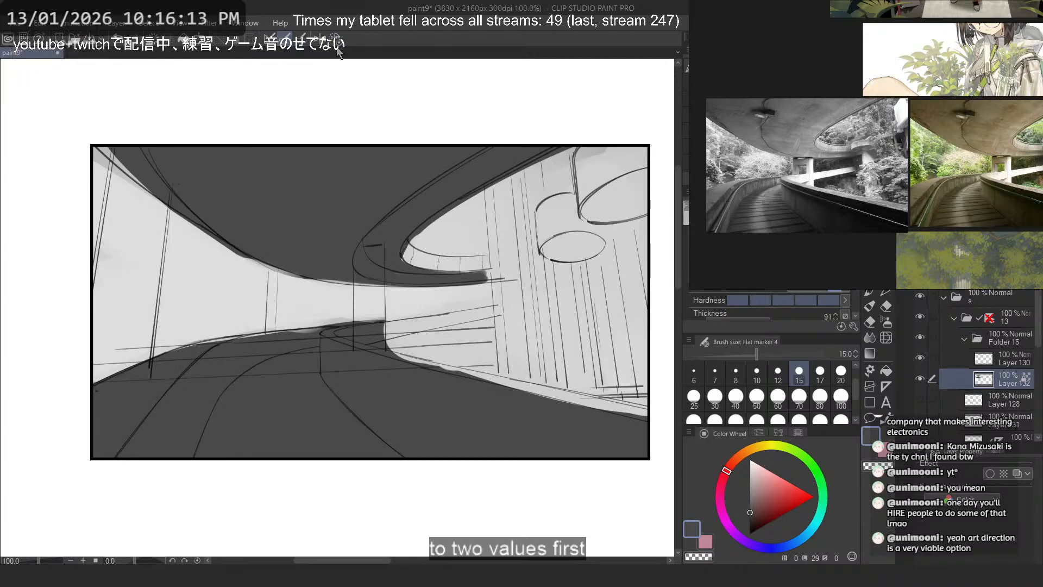
# - Try painting the walkway's railing as a dark grey strip reaching toward the atrium wall
pyautogui.moveTo(373, 244)
pyautogui.mouseDown()
pyautogui.moveTo(383, 251)
pyautogui.moveTo(315, 355)
pyautogui.moveTo(404, 442)
pyautogui.mouseUp()
pyautogui.hotkey('ctrl', 'z')
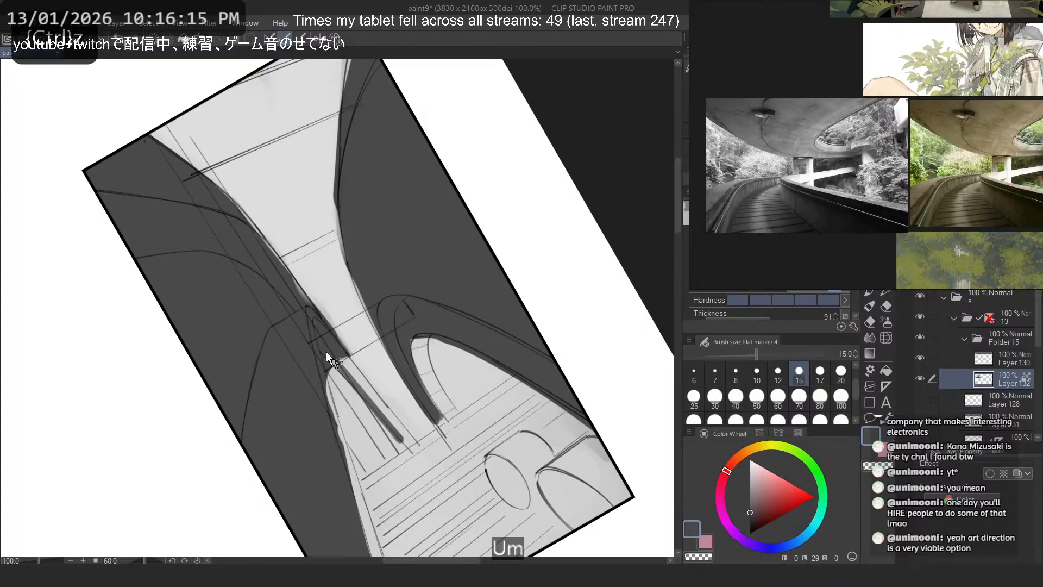
pyautogui.moveTo(350, 374); pyautogui.dragTo(410, 443)
pyautogui.moveTo(342, 358)
pyautogui.mouseDown()
pyautogui.moveTo(403, 431)
pyautogui.moveTo(388, 421)
pyautogui.mouseUp()
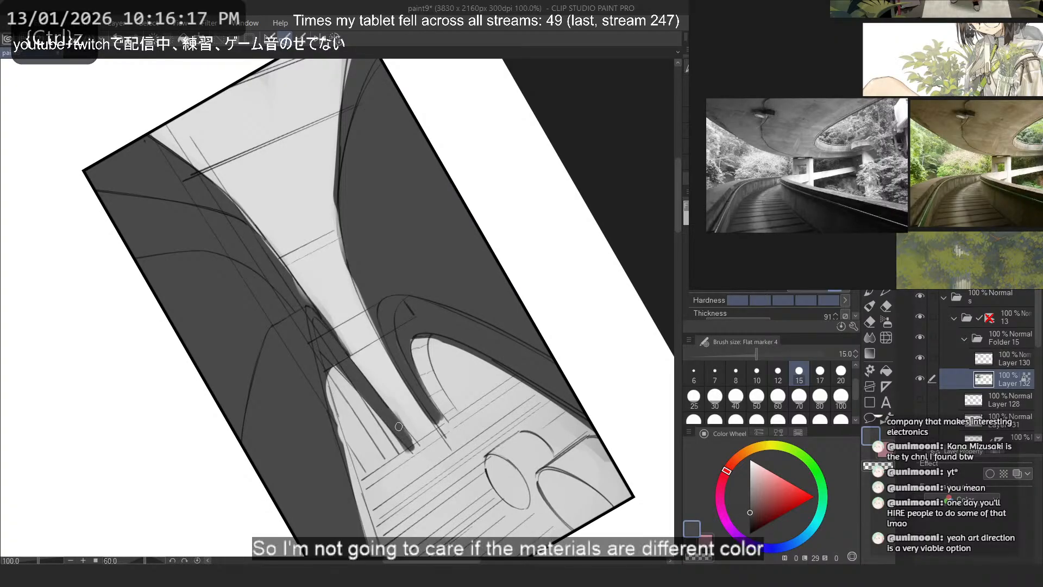
pyautogui.click(335, 40)
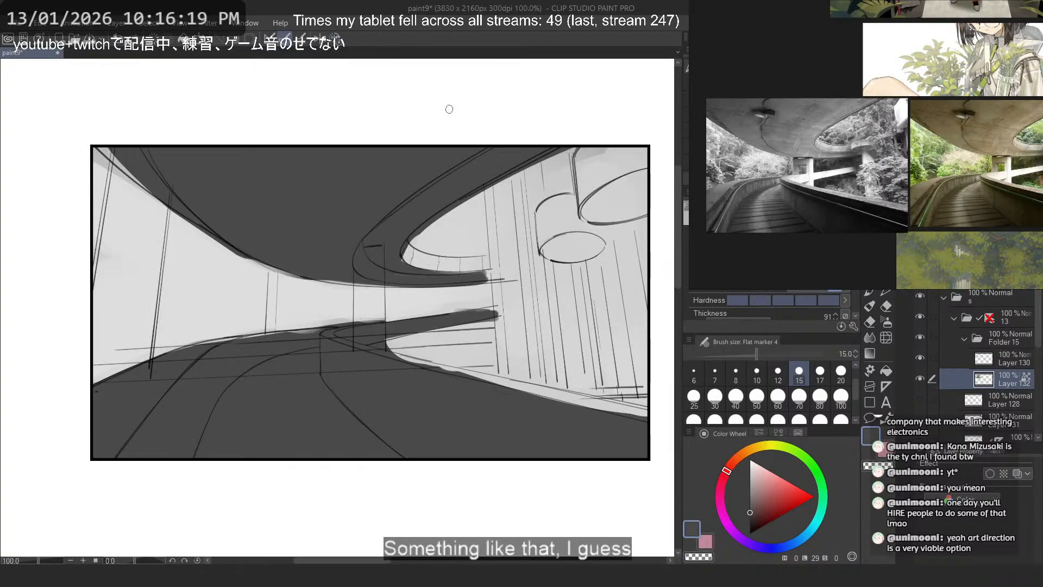
# - Paint over the dark strip extending from the walkway with light grey at marker size 60, adding a slightly brighter tone
pyautogui.keyDown('alt'); pyautogui.click(455, 340); pyautogui.keyUp('alt')
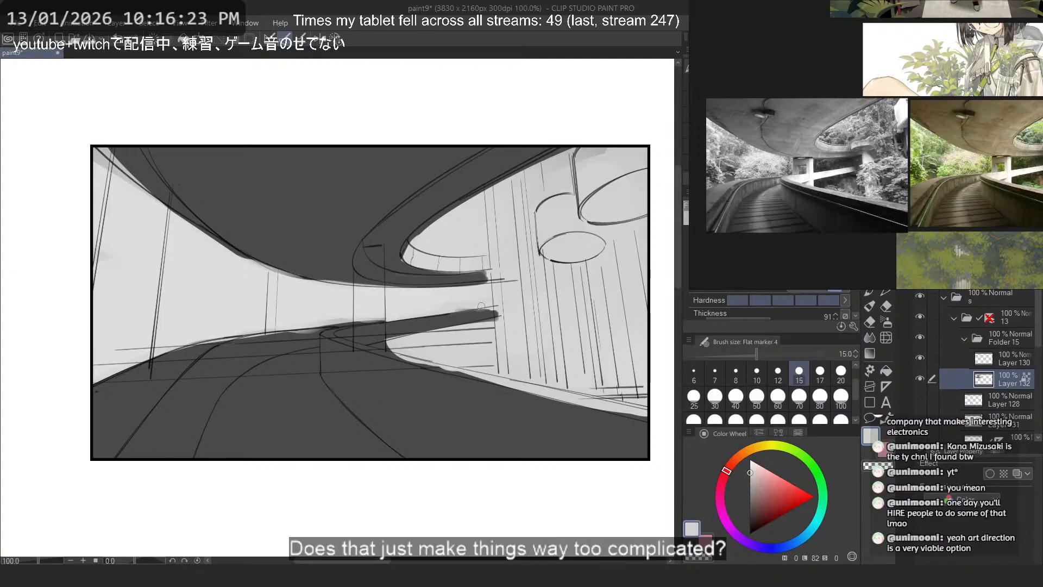
pyautogui.click(778, 395)
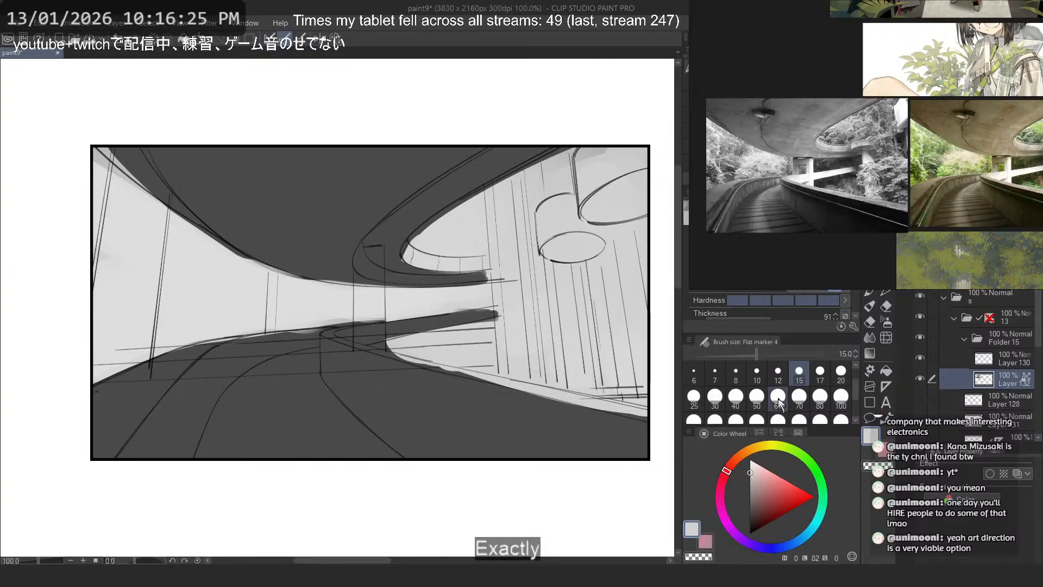
pyautogui.moveTo(491, 314); pyautogui.dragTo(344, 328)
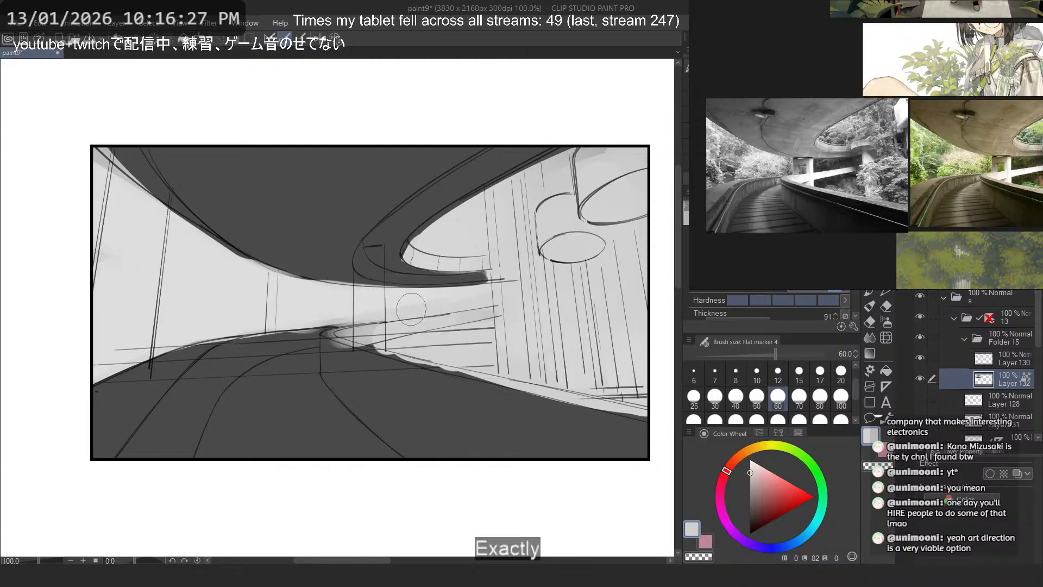
pyautogui.hotkey('ctrl', 'z')
pyautogui.moveTo(406, 327)
pyautogui.mouseDown()
pyautogui.moveTo(359, 332)
pyautogui.moveTo(508, 312)
pyautogui.moveTo(362, 317)
pyautogui.moveTo(337, 308)
pyautogui.moveTo(453, 317)
pyautogui.moveTo(363, 341)
pyautogui.mouseUp()
pyautogui.click(749, 466)
pyautogui.click(736, 396)
pyautogui.hotkey('ctrl', 'z')
pyautogui.click(820, 373)
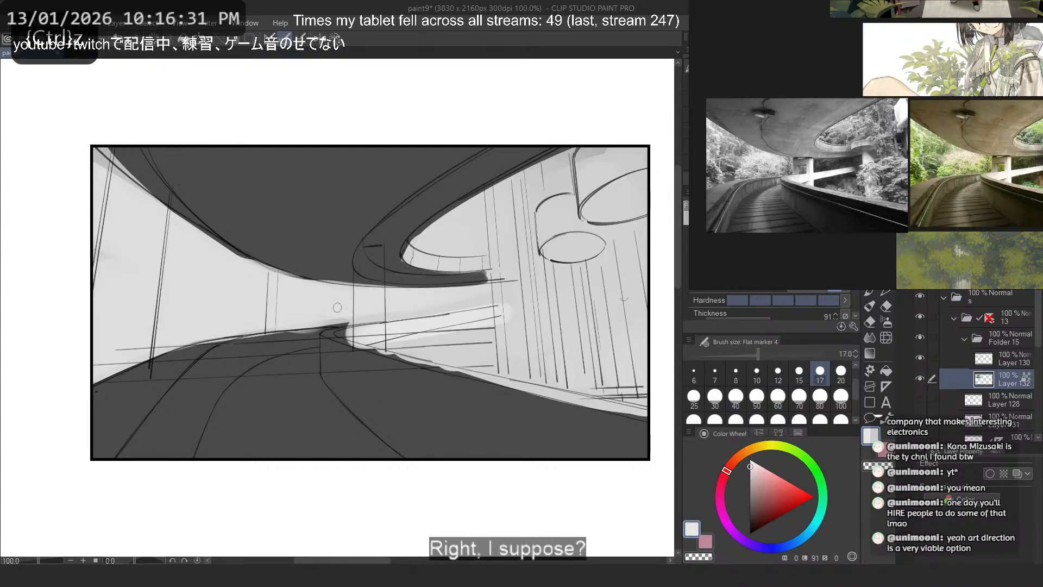
# - Block in a mid-grey shadow beneath the bright strip beside the walkway, using marker size 50
pyautogui.click(757, 397)
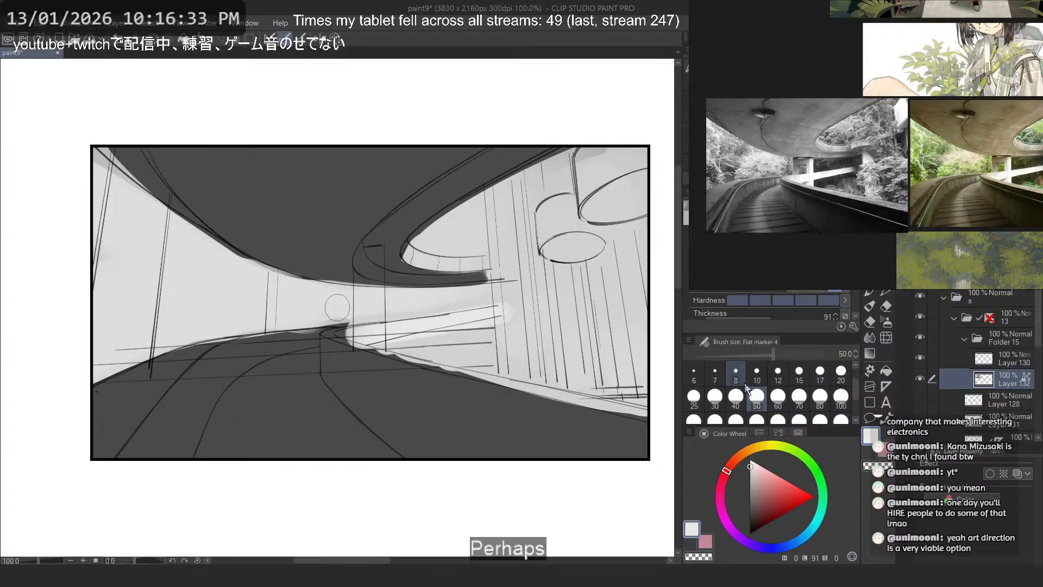
pyautogui.keyDown('alt'); pyautogui.click(379, 359); pyautogui.keyUp('alt')
pyautogui.moveTo(405, 351); pyautogui.dragTo(528, 313)
pyautogui.hotkey('ctrl', 'z')
pyautogui.moveTo(474, 332)
pyautogui.mouseDown()
pyautogui.moveTo(474, 341)
pyautogui.moveTo(491, 326)
pyautogui.moveTo(522, 338)
pyautogui.moveTo(531, 366)
pyautogui.mouseUp()
pyautogui.keyDown('alt'); pyautogui.click(474, 334); pyautogui.keyUp('alt')
pyautogui.moveTo(465, 362); pyautogui.dragTo(561, 366)
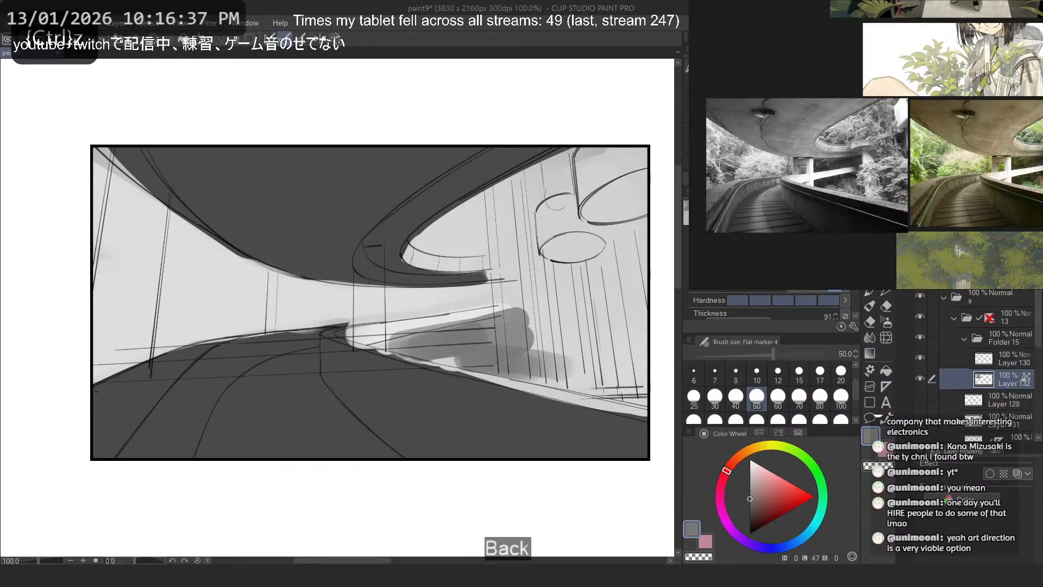
# - Fill the undersides of the two hanging discs with dark grey and shade the column below the larger one
pyautogui.moveTo(560, 252)
pyautogui.mouseDown()
pyautogui.moveTo(598, 245)
pyautogui.moveTo(578, 247)
pyautogui.moveTo(596, 242)
pyautogui.moveTo(642, 184)
pyautogui.moveTo(658, 196)
pyautogui.mouseUp()
pyautogui.keyDown('alt'); pyautogui.click(331, 203); pyautogui.keyUp('alt')
pyautogui.hotkey('ctrl', 'z')
pyautogui.moveTo(629, 240)
pyautogui.mouseDown()
pyautogui.moveTo(653, 378)
pyautogui.moveTo(654, 208)
pyautogui.mouseUp()
# - Check the reference board, switch to the browser and look back through the Pinterest pins for the Bonaventure Hotel atrium photo with hanging discs
pyautogui.scroll(-5, 883, 138)
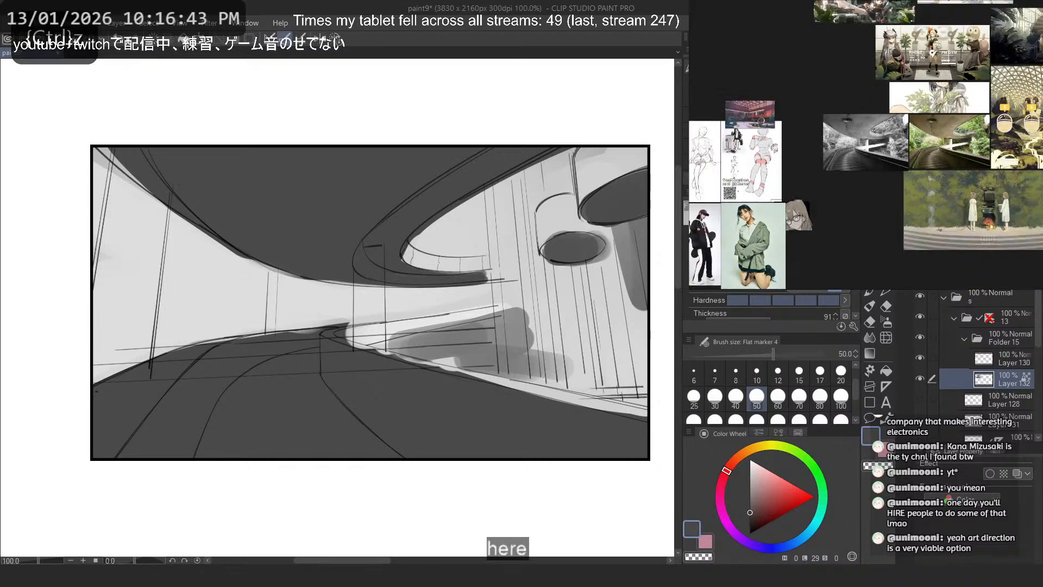
pyautogui.moveTo(960, 147); pyautogui.dragTo(885, 152)
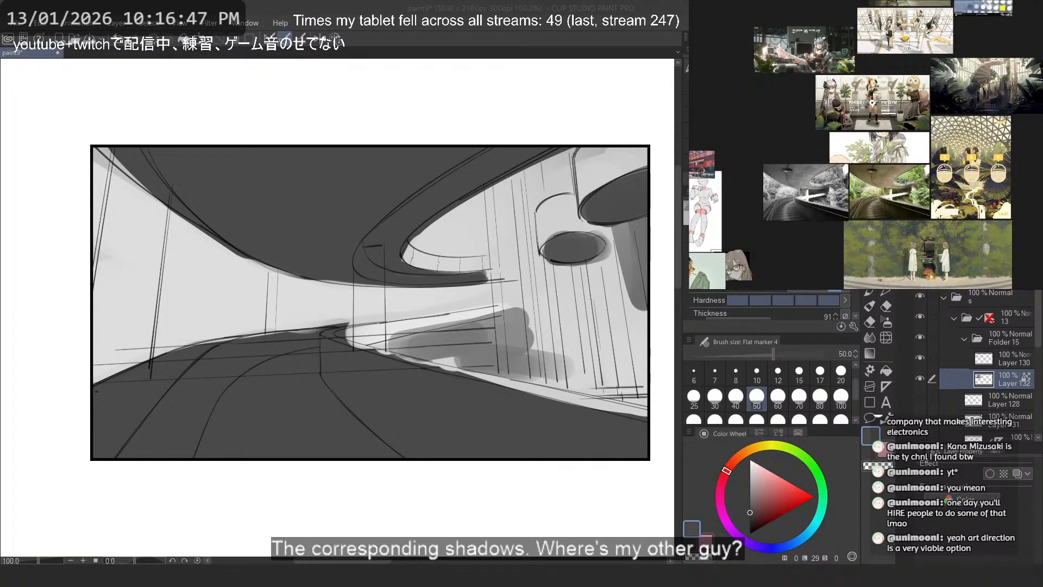
pyautogui.hotkey('alt', 'Tab')
pyautogui.click(285, 21)
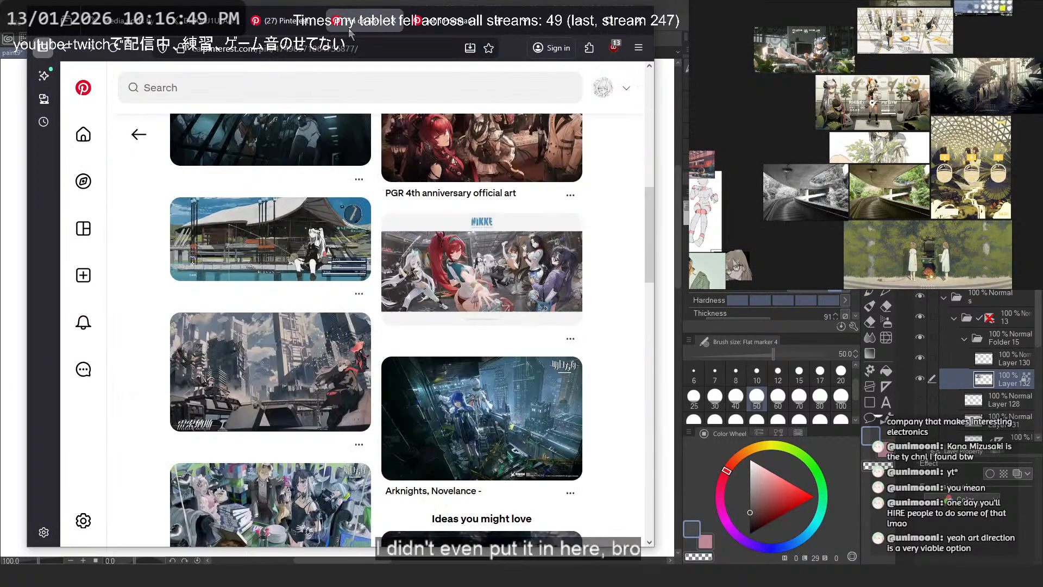
pyautogui.click(416, 23)
pyautogui.click(210, 150)
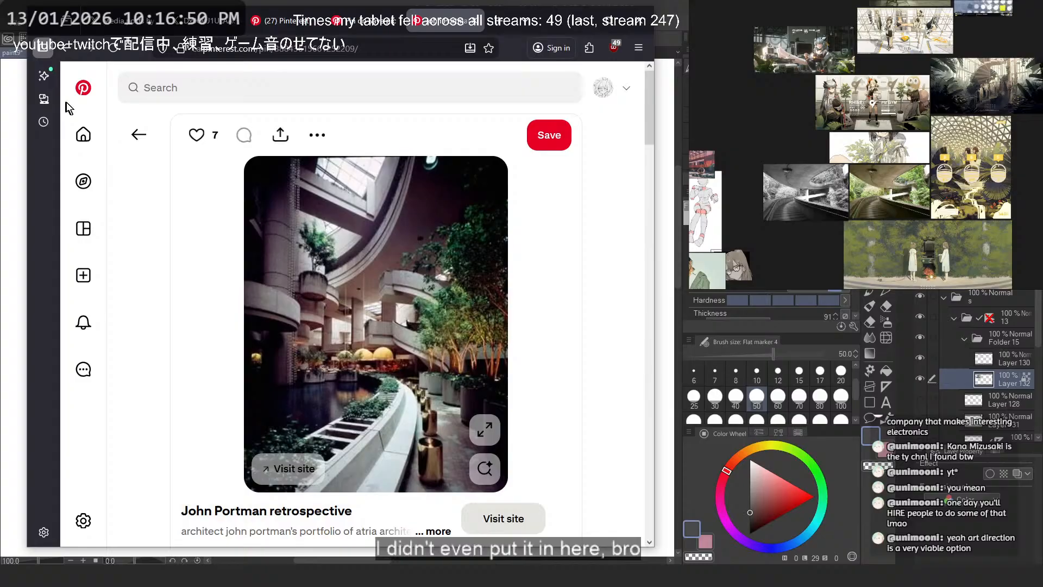
pyautogui.click(71, 50)
pyautogui.scroll(10, 177, 223)
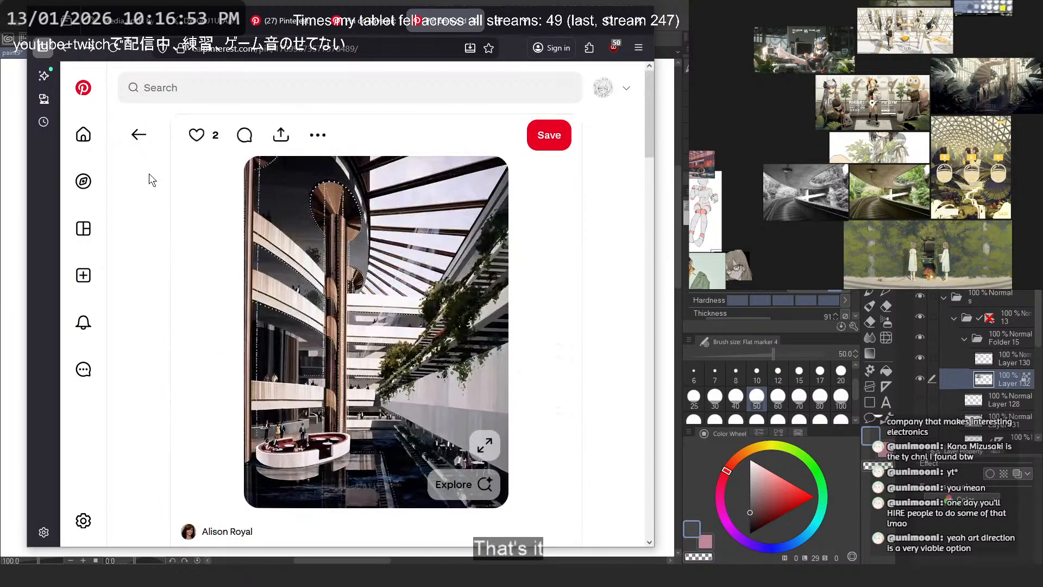
pyautogui.click(71, 50)
pyautogui.scroll(10, 188, 165)
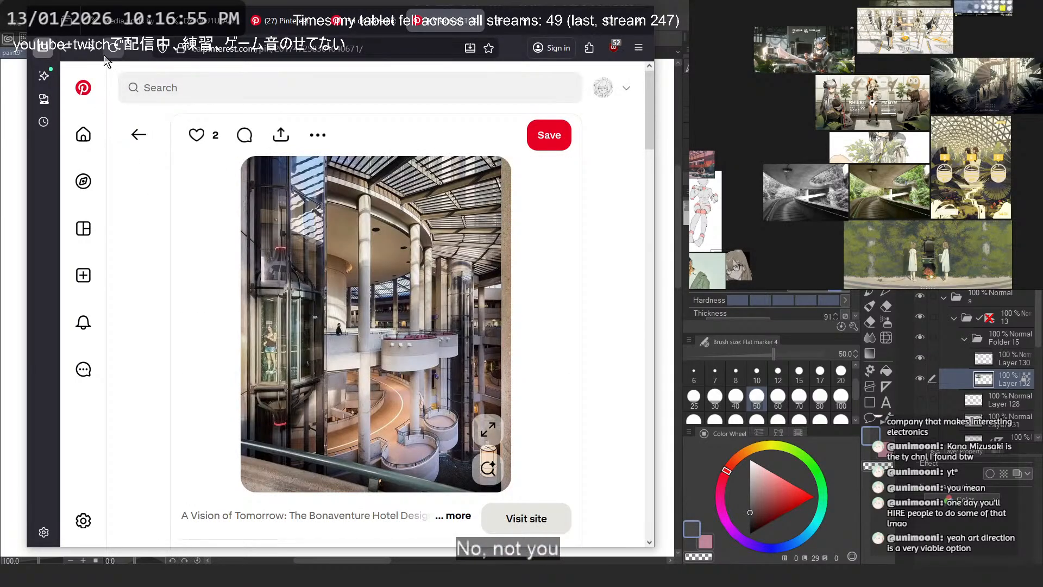
pyautogui.click(73, 51)
pyautogui.click(75, 54)
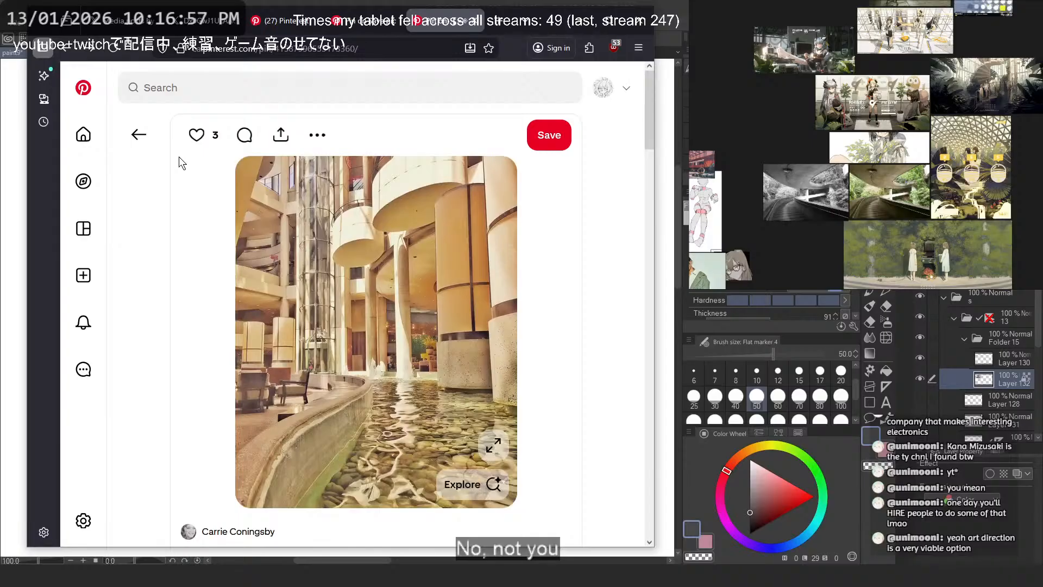
pyautogui.click(67, 50)
pyautogui.scroll(10, 256, 201)
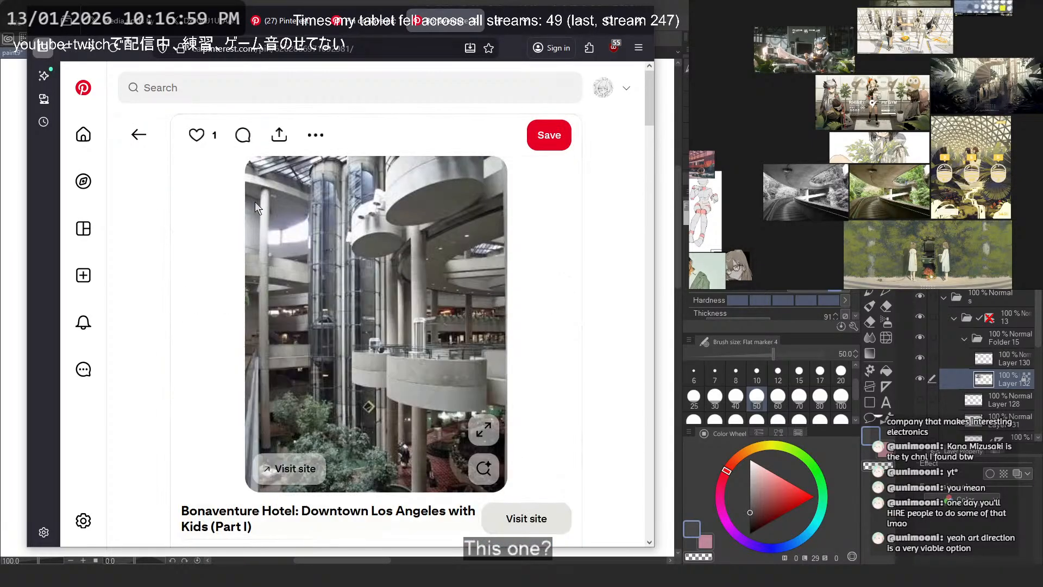
# - Copy the Bonaventure Hotel atrium photo and paste it onto the reference board
pyautogui.rightClick(322, 239)
pyautogui.click(581, 21)
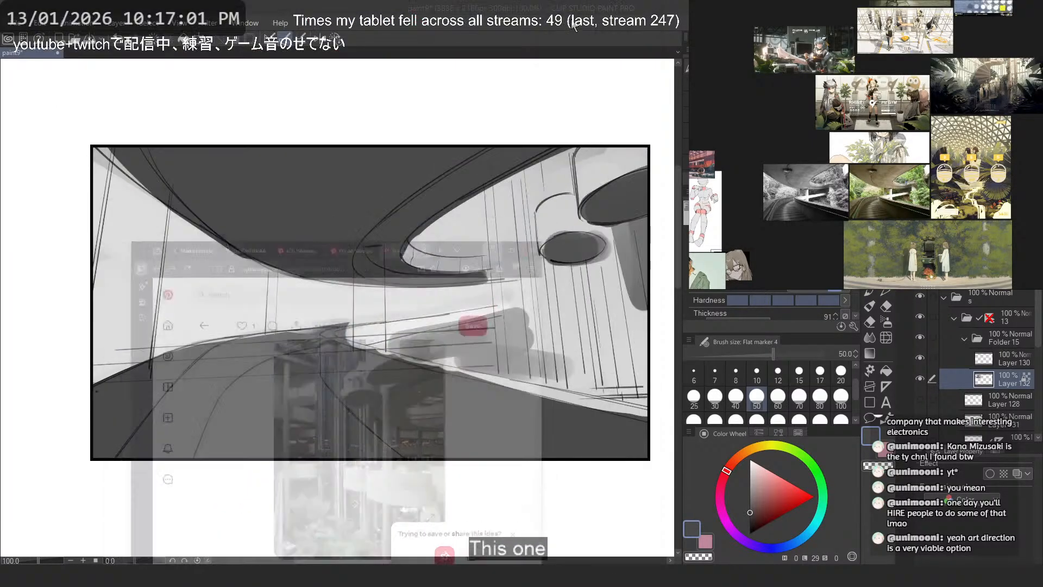
pyautogui.scroll(-4, 986, 109)
pyautogui.click(896, 115)
pyautogui.hotkey('ctrl', 'v')
# - Move the pasted hotel atrium photo directly below the colour overpass photo on the reference board
pyautogui.scroll(4, 896, 115)
pyautogui.scroll(3, 898, 113)
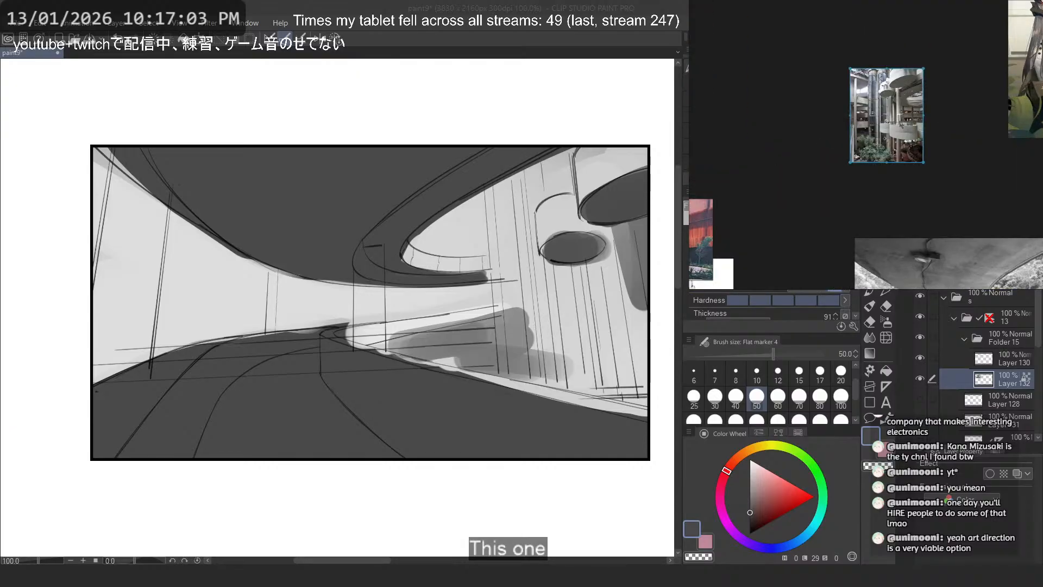
pyautogui.scroll(1, 924, 114)
pyautogui.scroll(-3, 923, 114)
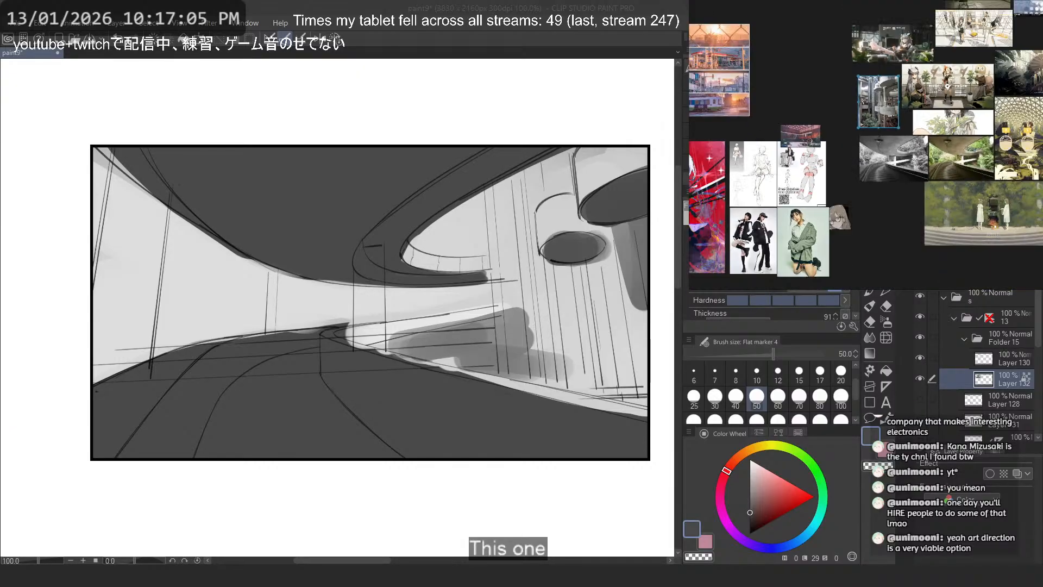
pyautogui.scroll(-3, 967, 226)
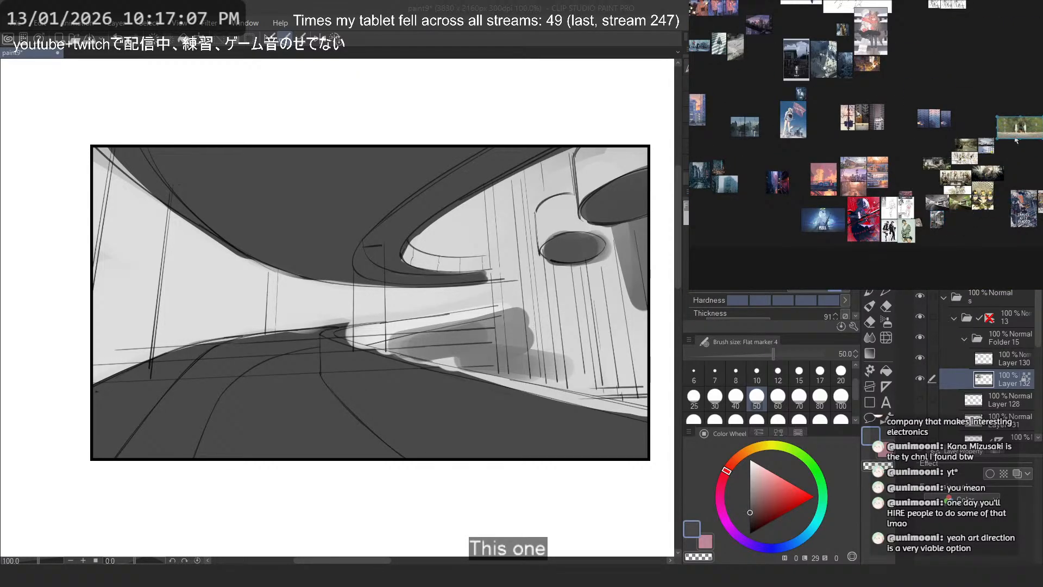
pyautogui.scroll(5, 971, 224)
pyautogui.moveTo(824, 228); pyautogui.dragTo(955, 229)
pyautogui.scroll(3, 819, 87)
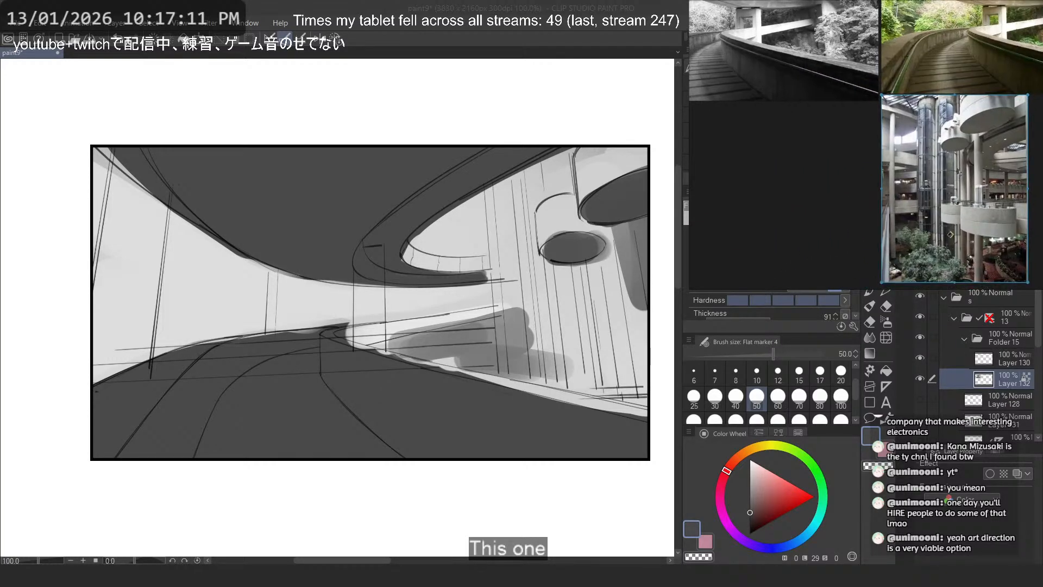
# - Arrange the greyscale overpass photo below its colour version, side by side with the hotel atrium photo
pyautogui.scroll(-3, 818, 86)
pyautogui.moveTo(835, 120)
pyautogui.mouseDown()
pyautogui.moveTo(943, 186)
pyautogui.moveTo(815, 173)
pyautogui.moveTo(842, 131)
pyautogui.mouseUp()
pyautogui.moveTo(921, 195); pyautogui.dragTo(1004, 199)
pyautogui.moveTo(854, 141); pyautogui.dragTo(928, 199)
pyautogui.scroll(5, 996, 145)
pyautogui.moveTo(996, 145); pyautogui.dragTo(944, 130)
pyautogui.scroll(-1, 944, 130)
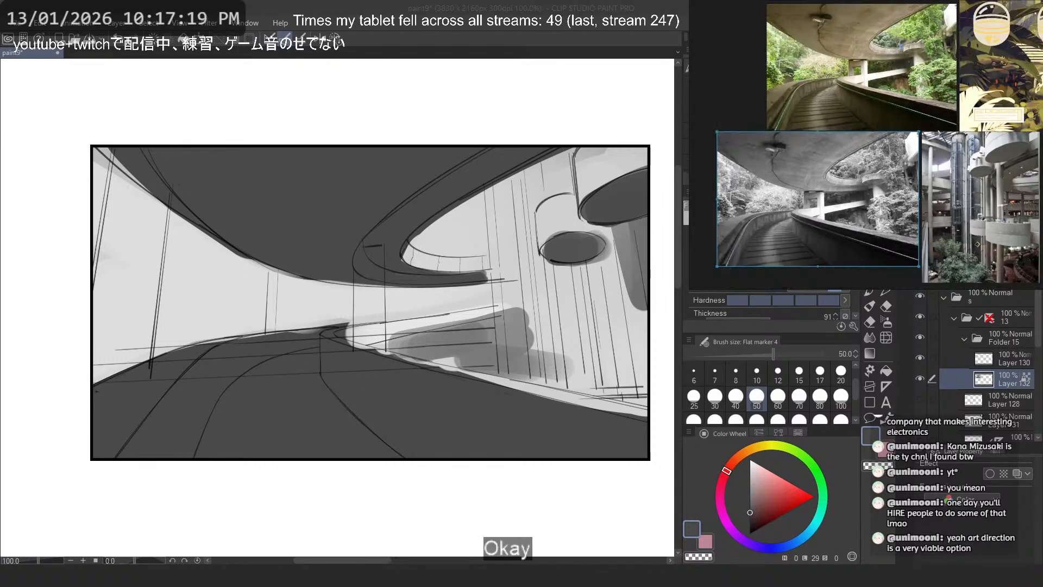
# - Delete the yellow pendant-lamp picture beside the colour overpass photo from the reference board
pyautogui.click(994, 103)
pyautogui.press('Delete')
pyautogui.moveTo(990, 86); pyautogui.dragTo(995, 94)
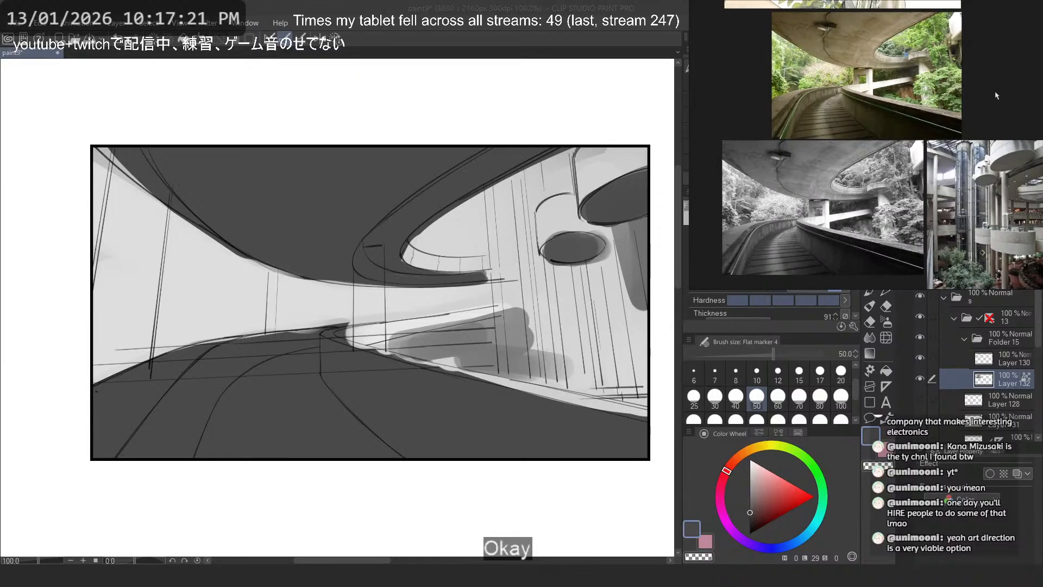
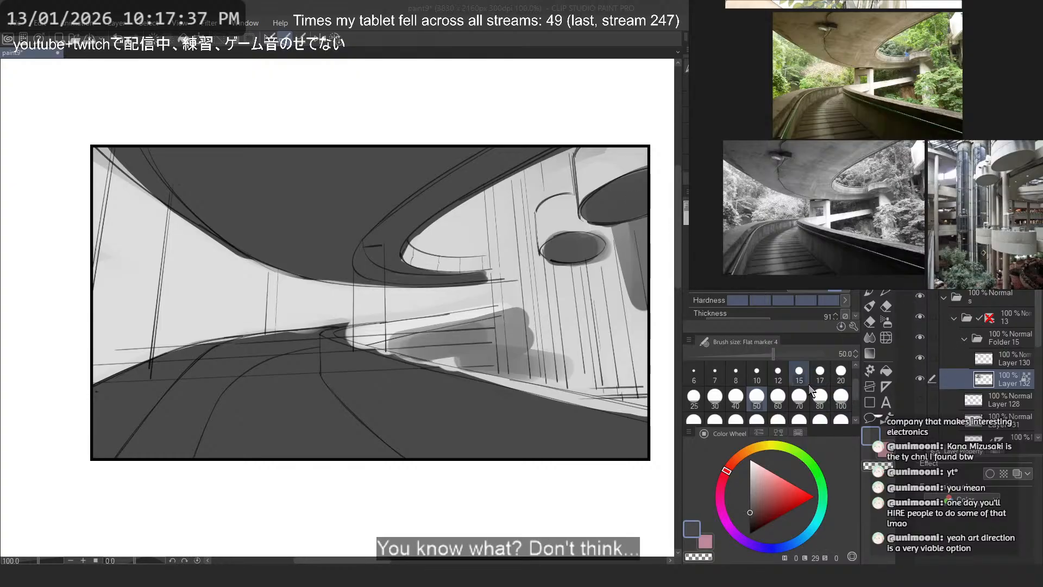
# - Extend the dark grey shading below the large hanging disc toward the smaller disc with the size 50 marker
pyautogui.moveTo(618, 234)
pyautogui.mouseDown()
pyautogui.moveTo(652, 233)
pyautogui.moveTo(592, 285)
pyautogui.moveTo(663, 243)
pyautogui.moveTo(633, 257)
pyautogui.mouseUp()
pyautogui.hotkey('ctrl', 'z')
pyautogui.hotkey('ctrl', 'z')
pyautogui.keyDown('alt'); pyautogui.click(582, 224); pyautogui.keyUp('alt')
pyautogui.moveTo(577, 223); pyautogui.dragTo(557, 236)
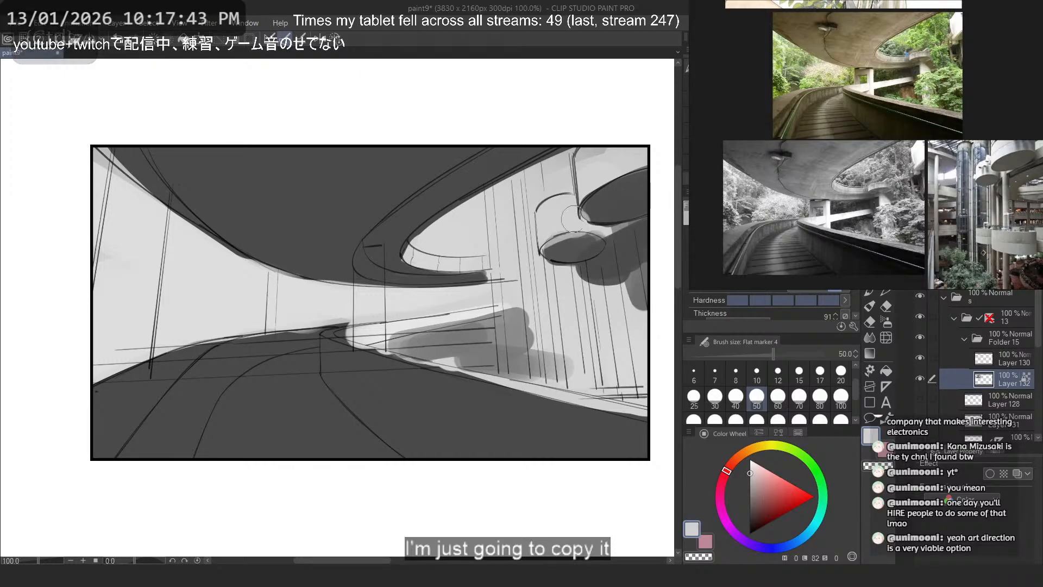
pyautogui.hotkey('ctrl', 'z')
# - Reshape the shading below the large hanging disc, cutting its left edge back with the light background grey
pyautogui.hotkey('ctrl', 'z')
pyautogui.moveTo(596, 279)
pyautogui.mouseDown()
pyautogui.moveTo(641, 237)
pyautogui.moveTo(650, 306)
pyautogui.mouseUp()
pyautogui.keyDown('alt'); pyautogui.click(620, 250); pyautogui.keyUp('alt')
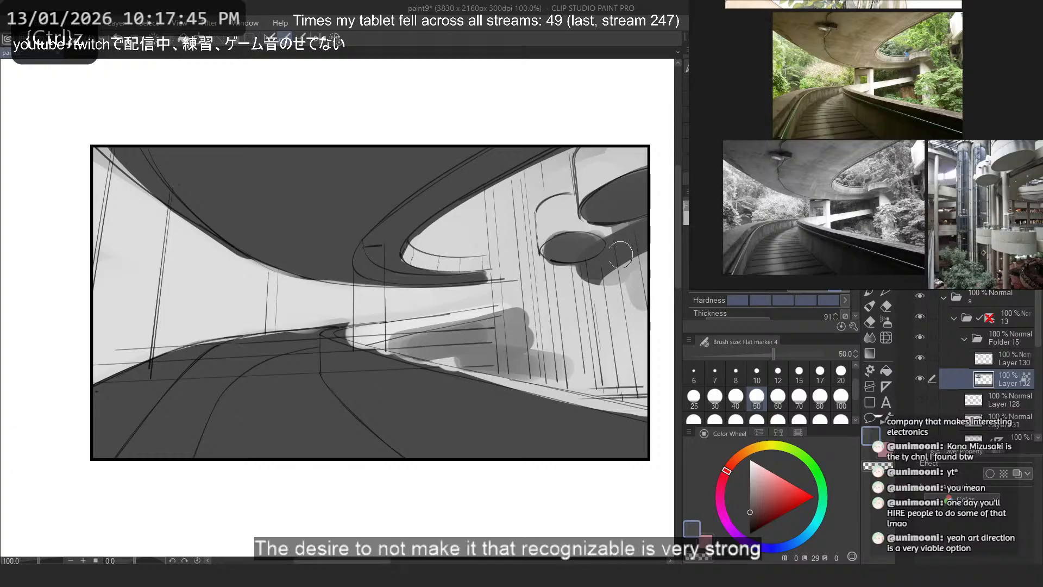
pyautogui.moveTo(598, 268)
pyautogui.mouseDown()
pyautogui.moveTo(625, 261)
pyautogui.moveTo(613, 270)
pyautogui.moveTo(648, 300)
pyautogui.moveTo(614, 266)
pyautogui.moveTo(611, 281)
pyautogui.moveTo(629, 257)
pyautogui.moveTo(648, 290)
pyautogui.mouseUp()
pyautogui.hotkey('ctrl', 'z')
pyautogui.hotkey('ctrl', 'z')
pyautogui.keyDown('alt'); pyautogui.click(584, 275); pyautogui.keyUp('alt')
pyautogui.hotkey('ctrl', 'z')
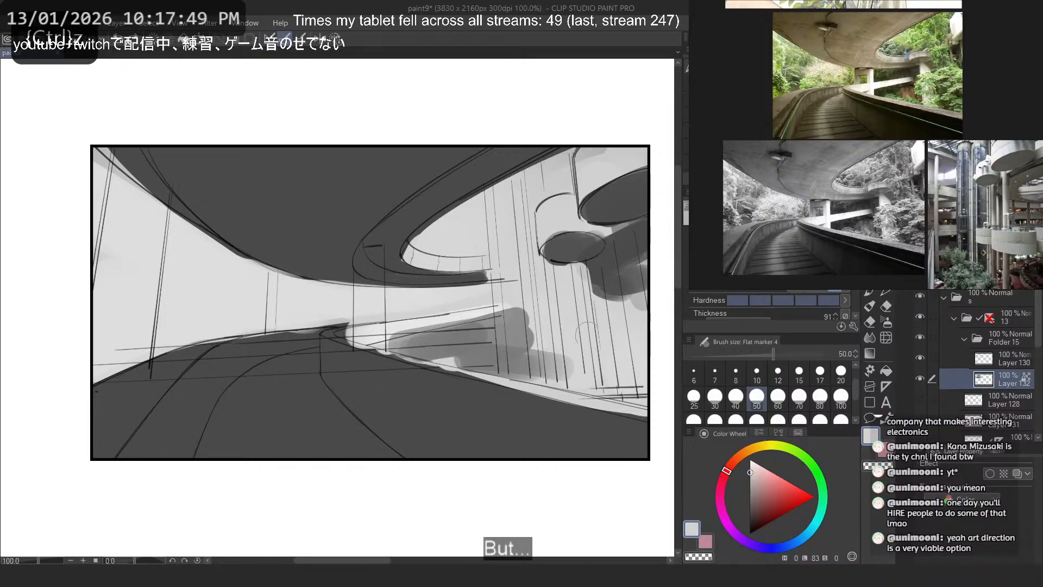
pyautogui.keyDown('alt'); pyautogui.click(589, 243); pyautogui.keyUp('alt')
pyautogui.moveTo(591, 274); pyautogui.dragTo(621, 383)
pyautogui.hotkey('ctrl', 'z')
pyautogui.click(799, 374)
pyautogui.moveTo(588, 266); pyautogui.dragTo(602, 349)
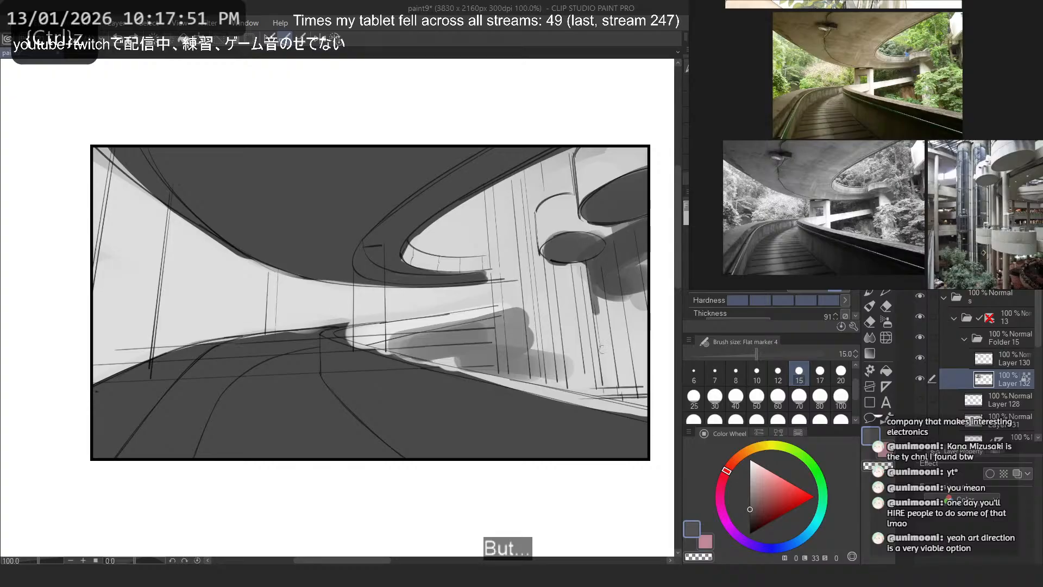
pyautogui.hotkey('ctrl', 'z')
pyautogui.moveTo(615, 294); pyautogui.dragTo(632, 371)
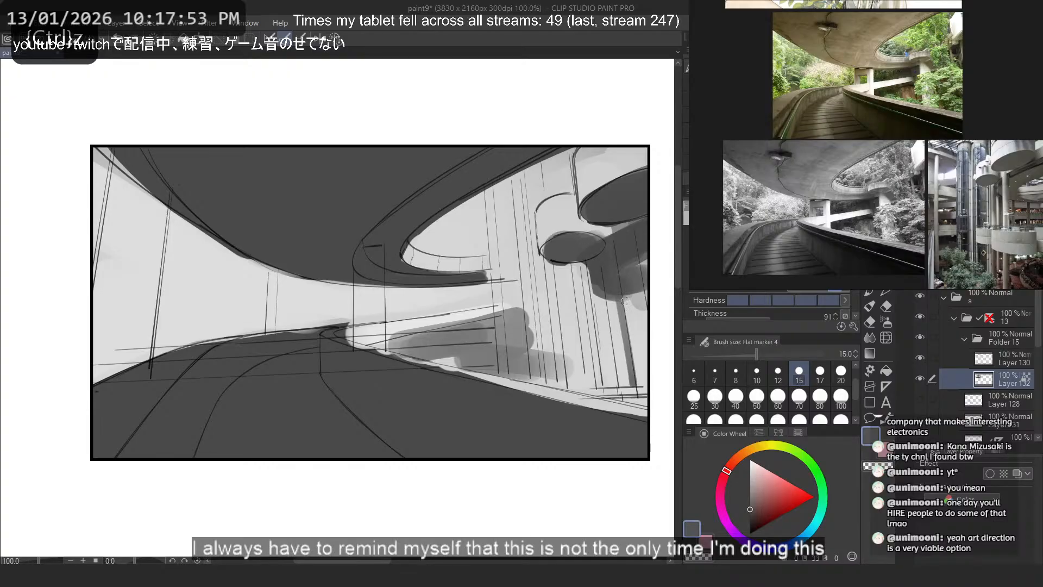
pyautogui.hotkey('ctrl', 'z')
# - Paint a dark grey vertical column below the large hanging disc with the size 20 marker
pyautogui.click(841, 373)
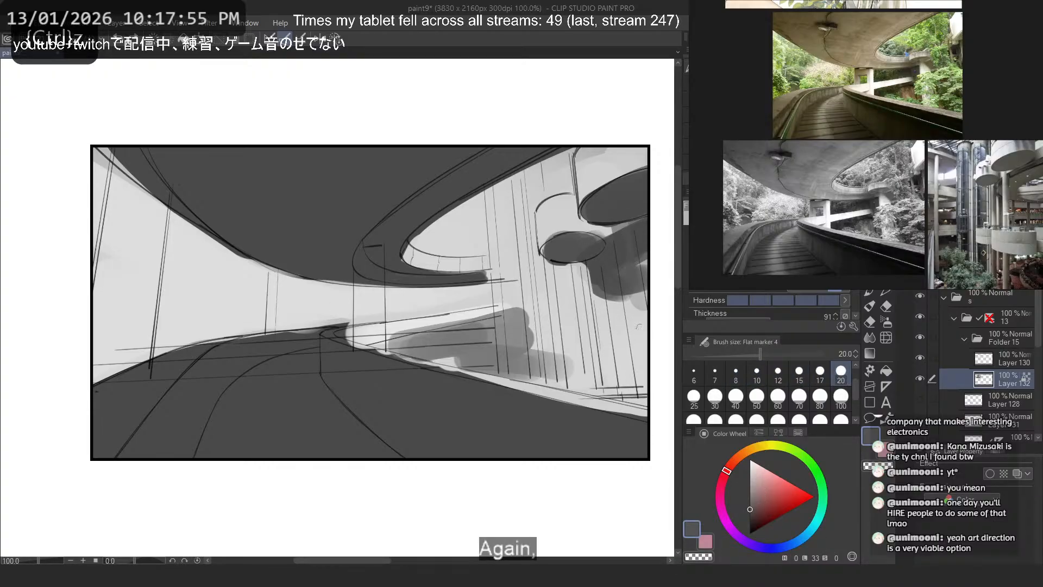
pyautogui.keyDown('alt'); pyautogui.click(620, 248); pyautogui.keyUp('alt')
pyautogui.moveTo(622, 275); pyautogui.dragTo(633, 393)
pyautogui.hotkey('ctrl', 'z')
pyautogui.moveTo(621, 277); pyautogui.dragTo(634, 389)
pyautogui.moveTo(617, 280); pyautogui.dragTo(630, 385)
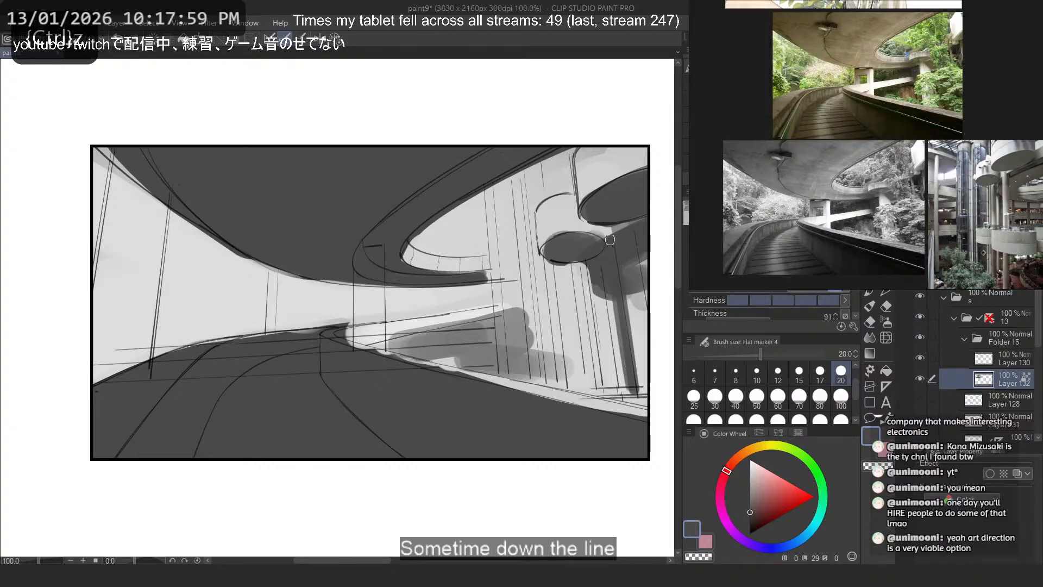
# - Paint a second dark vertical column running from the small hanging disc down to the floor line
pyautogui.moveTo(578, 269); pyautogui.dragTo(595, 387)
pyautogui.hotkey('ctrl', 'z')
pyautogui.moveTo(581, 267); pyautogui.dragTo(594, 383)
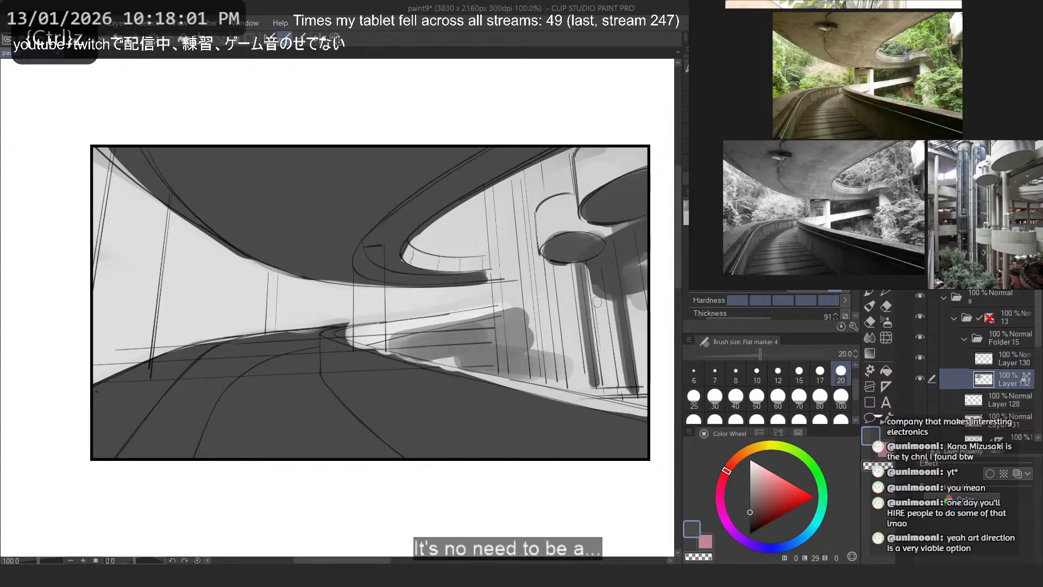
pyautogui.hotkey('ctrl', 'z')
pyautogui.moveTo(584, 268)
pyautogui.mouseDown()
pyautogui.moveTo(598, 386)
pyautogui.moveTo(584, 270)
pyautogui.mouseUp()
pyautogui.hotkey('ctrl', 'z')
pyautogui.keyDown('alt'); pyautogui.click(596, 359); pyautogui.keyUp('alt')
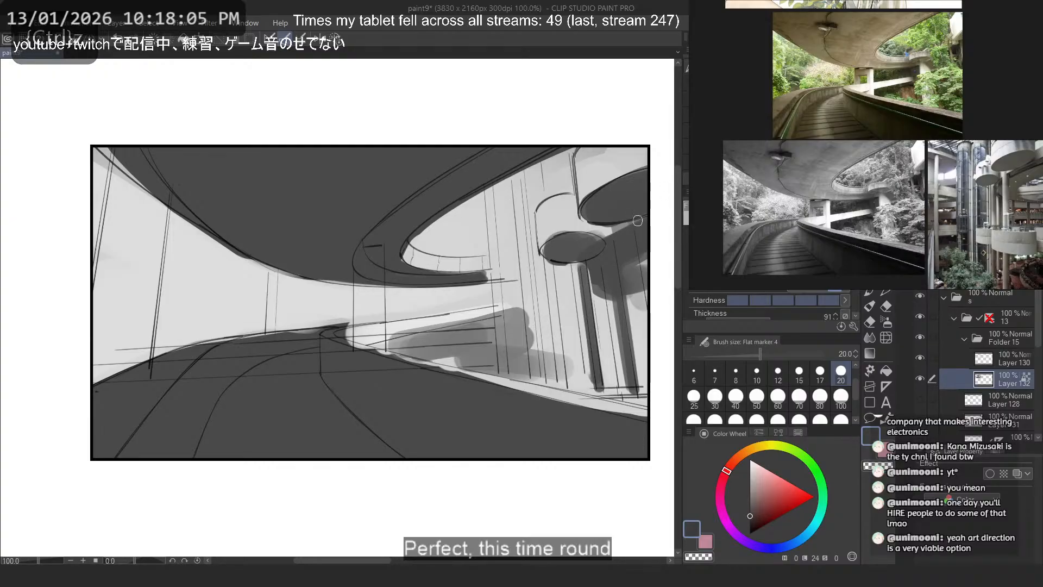
# - Try to paint a horizontal grey base beneath the two columns
pyautogui.keyDown('alt'); pyautogui.click(603, 275); pyautogui.keyUp('alt')
pyautogui.moveTo(604, 390)
pyautogui.mouseDown()
pyautogui.moveTo(646, 387)
pyautogui.moveTo(651, 397)
pyautogui.mouseUp()
pyautogui.hotkey('ctrl', 'z')
pyautogui.hotkey('ctrl', 'z')
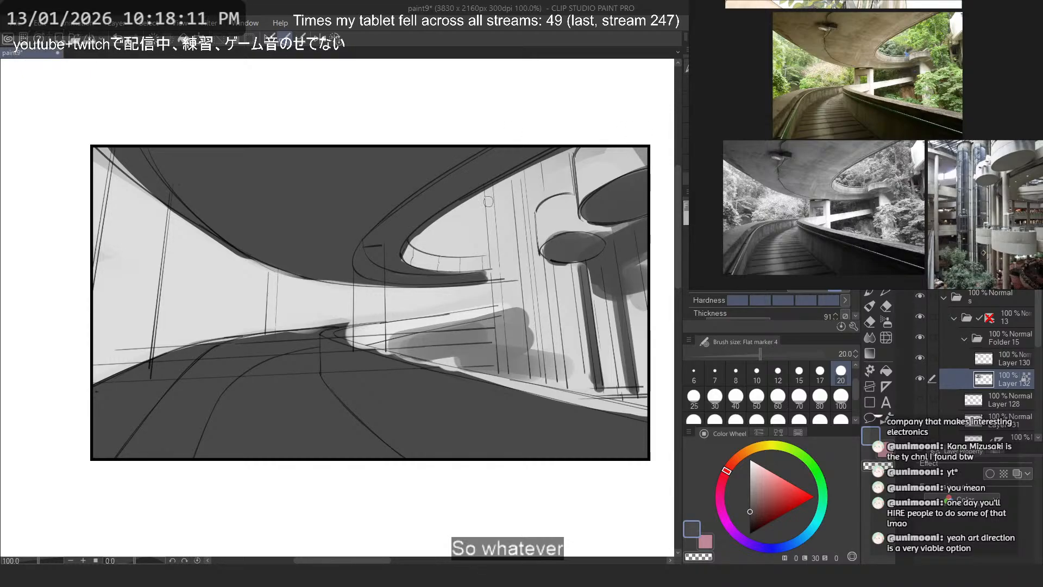
# - Block in the wide vertical pillar cluster beside the hanging discs in dark grey with the size 60 marker
pyautogui.hotkey('ctrl', 'z')
pyautogui.moveTo(497, 188)
pyautogui.mouseDown()
pyautogui.moveTo(514, 382)
pyautogui.moveTo(511, 368)
pyautogui.mouseUp()
pyautogui.hotkey('ctrl', 'z')
pyautogui.click(772, 389)
pyautogui.moveTo(500, 205)
pyautogui.mouseDown()
pyautogui.moveTo(513, 356)
pyautogui.moveTo(535, 373)
pyautogui.moveTo(518, 214)
pyautogui.moveTo(562, 312)
pyautogui.moveTo(550, 275)
pyautogui.moveTo(515, 353)
pyautogui.moveTo(510, 326)
pyautogui.mouseUp()
pyautogui.hotkey('ctrl', 'z')
pyautogui.moveTo(540, 165); pyautogui.dragTo(538, 198)
pyautogui.hotkey('ctrl', 'z')
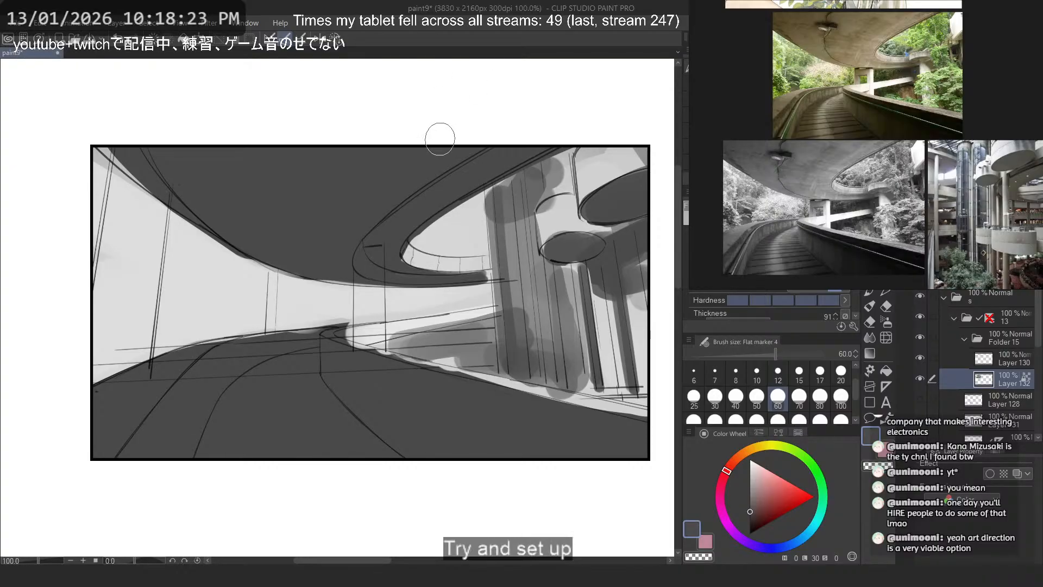
# - Try to extend the shading beyond the pillar cluster's left edge into the overpass opening
pyautogui.moveTo(475, 216)
pyautogui.mouseDown()
pyautogui.moveTo(446, 216)
pyautogui.moveTo(483, 175)
pyautogui.moveTo(474, 237)
pyautogui.mouseUp()
pyautogui.hotkey('ctrl', 'z')
pyautogui.hotkey('ctrl', 'z')
pyautogui.moveTo(505, 202); pyautogui.dragTo(485, 236)
pyautogui.hotkey('ctrl', 'z')
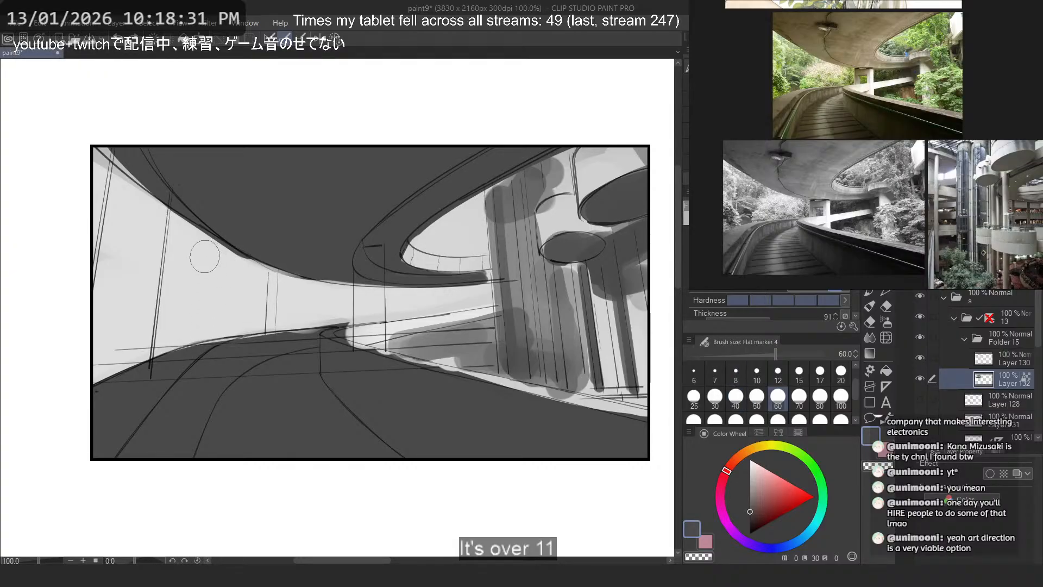
# - Darken the road's foreground along the panel's lower edge with a near-black marker at size 150
pyautogui.click(750, 527)
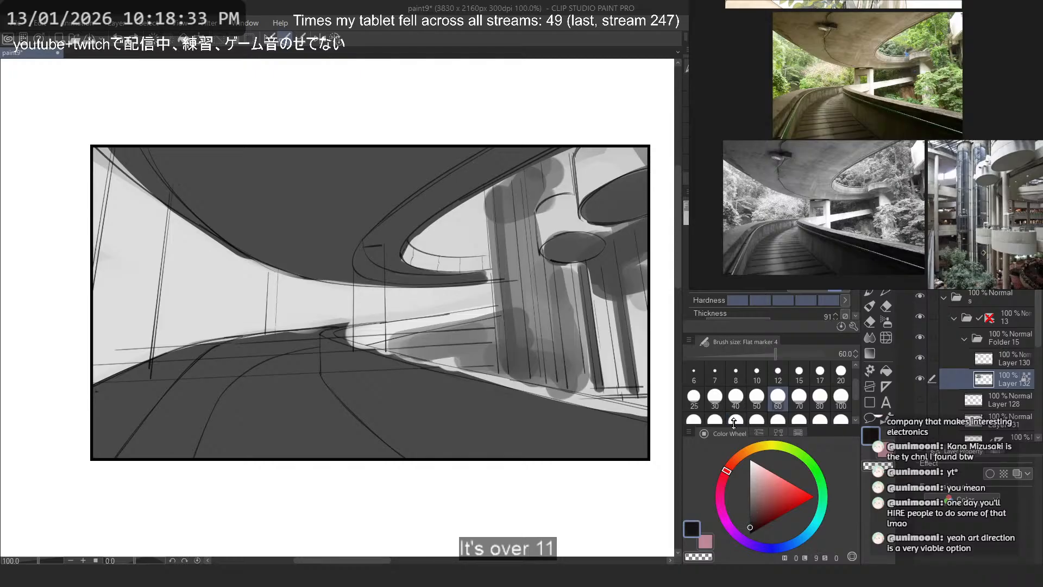
pyautogui.click(716, 419)
pyautogui.moveTo(603, 424); pyautogui.dragTo(340, 415)
pyautogui.hotkey('ctrl', 'z')
pyautogui.moveTo(608, 443); pyautogui.dragTo(399, 427)
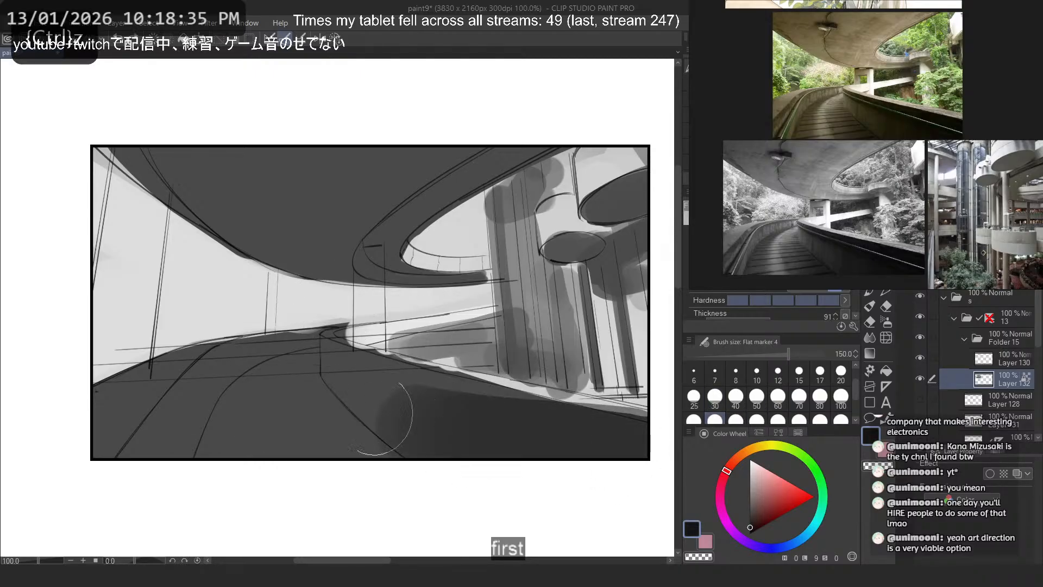
pyautogui.hotkey('ctrl', 'z')
pyautogui.moveTo(610, 443)
pyautogui.mouseDown()
pyautogui.moveTo(399, 392)
pyautogui.moveTo(370, 398)
pyautogui.mouseUp()
pyautogui.hotkey('ctrl', 'z')
pyautogui.moveTo(394, 450); pyautogui.dragTo(249, 450)
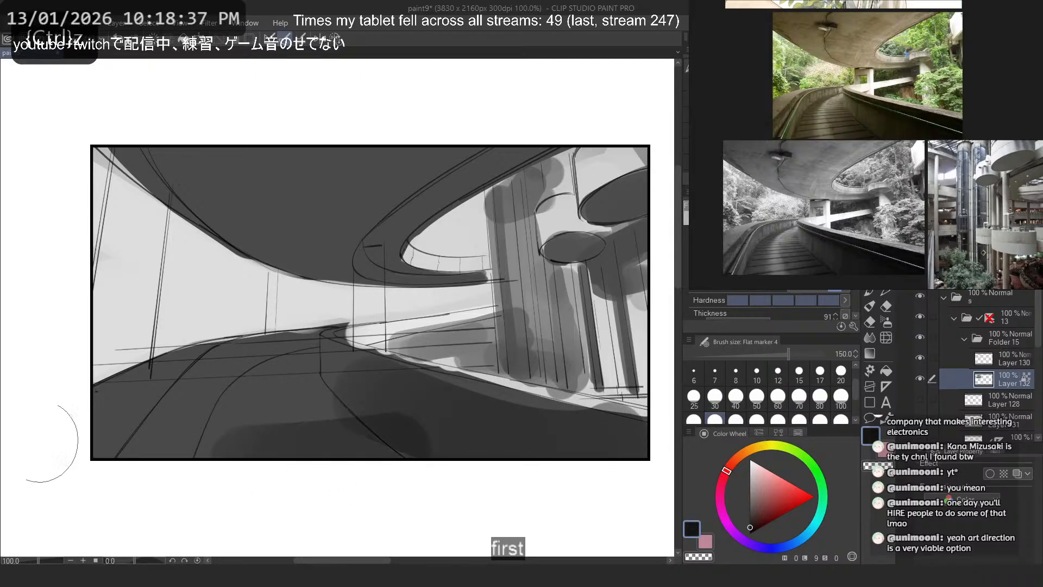
pyautogui.hotkey('ctrl', 'z')
pyautogui.moveTo(360, 463); pyautogui.dragTo(163, 468)
pyautogui.moveTo(145, 445); pyautogui.dragTo(104, 466)
# - Darken the overpass underside using the dark grey sampled from the road foreground
pyautogui.keyDown('alt'); pyautogui.click(475, 434); pyautogui.keyUp('alt')
pyautogui.moveTo(510, 158)
pyautogui.mouseDown()
pyautogui.moveTo(374, 183)
pyautogui.moveTo(275, 156)
pyautogui.moveTo(251, 188)
pyautogui.mouseUp()
pyautogui.hotkey('ctrl', 'z')
pyautogui.moveTo(363, 201); pyautogui.dragTo(185, 182)
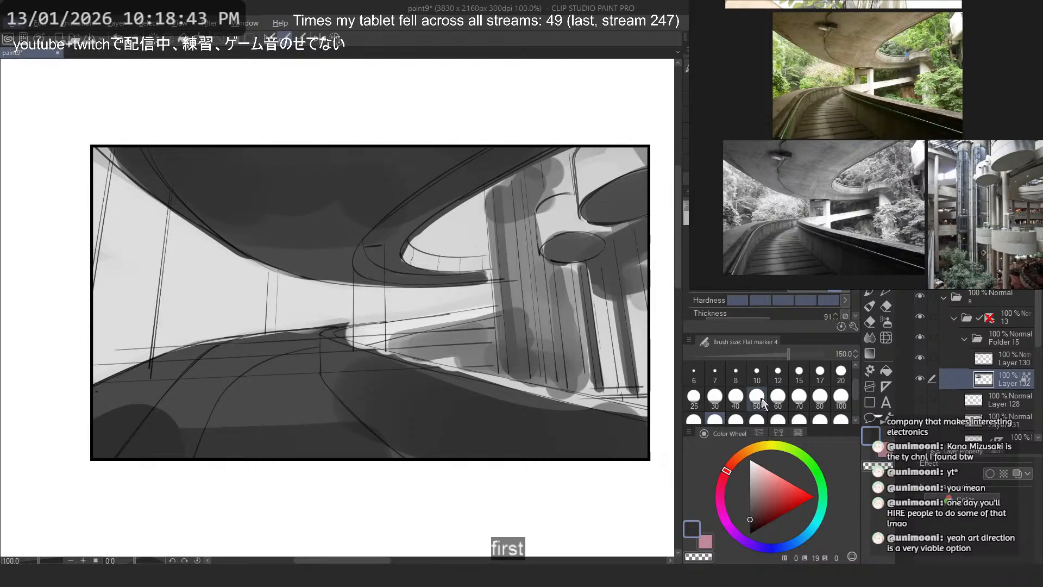
# - Lighten the large hanging disc with mid grey and set the marker size to 50
pyautogui.keyDown('alt'); pyautogui.click(592, 153); pyautogui.keyUp('alt')
pyautogui.moveTo(603, 184); pyautogui.dragTo(603, 258)
pyautogui.hotkey('ctrl', 'z')
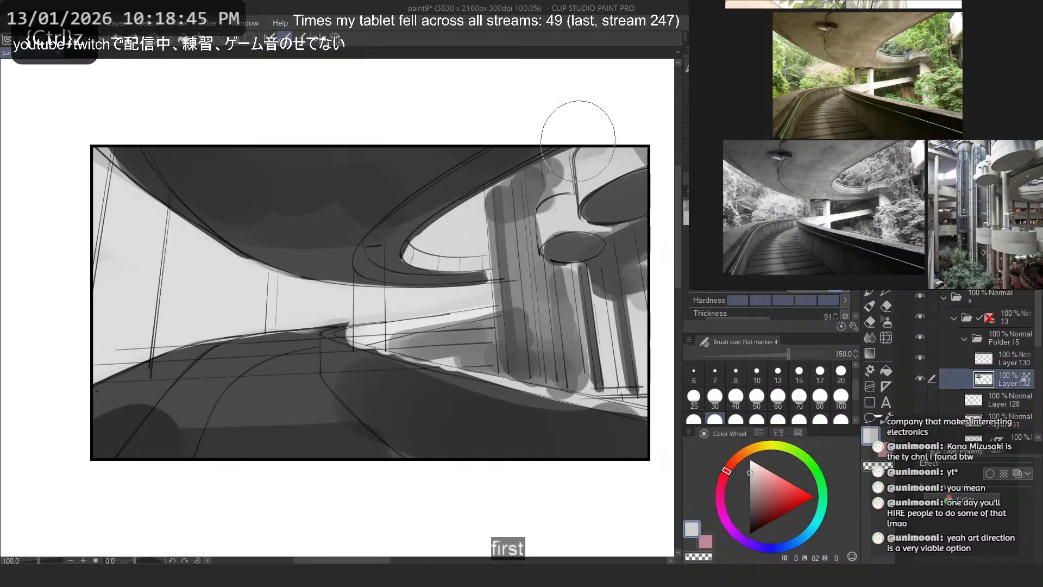
pyautogui.keyDown('alt'); pyautogui.click(642, 150); pyautogui.keyUp('alt')
pyautogui.moveTo(626, 217)
pyautogui.mouseDown()
pyautogui.moveTo(630, 142)
pyautogui.moveTo(621, 228)
pyautogui.mouseUp()
pyautogui.hotkey('ctrl', 'z')
pyautogui.keyDown('alt'); pyautogui.click(633, 192); pyautogui.keyUp('alt')
pyautogui.click(757, 396)
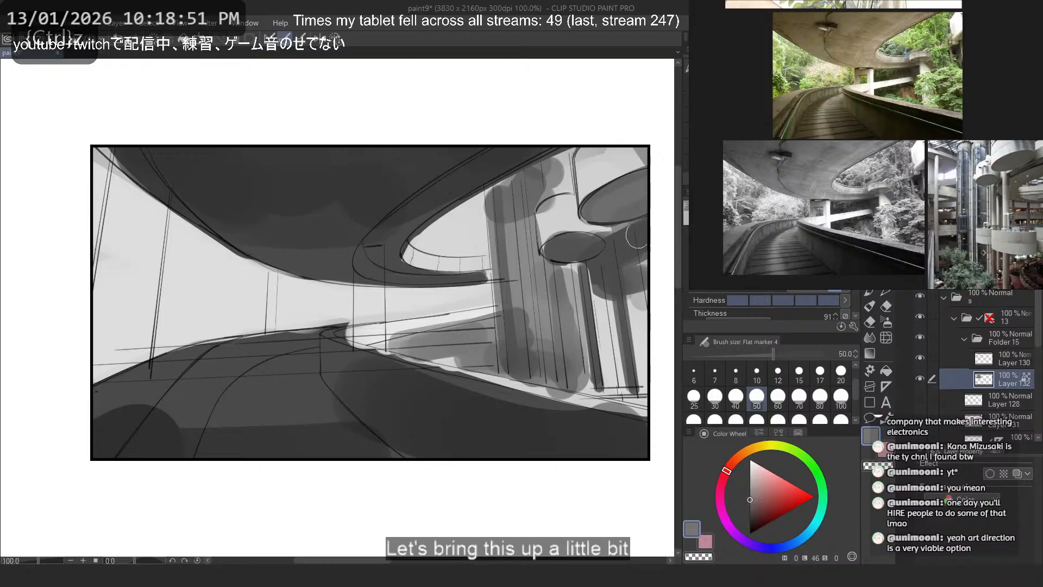
# - Examine the overall value balance of the thumbnail at reduced size
pyautogui.scroll(1, 547, 244)
pyautogui.scroll(-14, 547, 243)
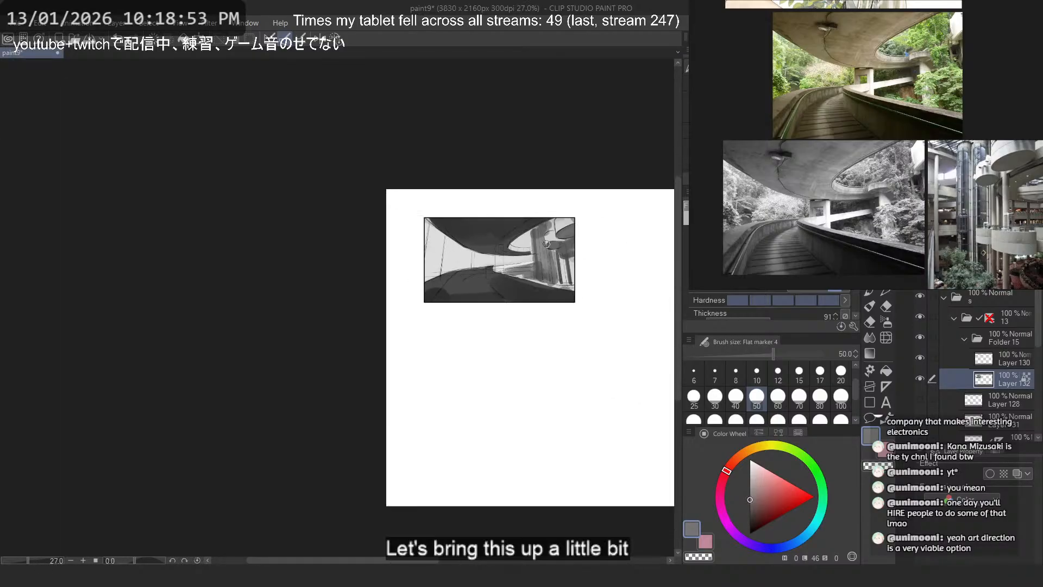
pyautogui.scroll(9, 537, 215)
pyautogui.moveTo(591, 358)
pyautogui.mouseDown()
pyautogui.moveTo(606, 342)
pyautogui.moveTo(599, 326)
pyautogui.mouseUp()
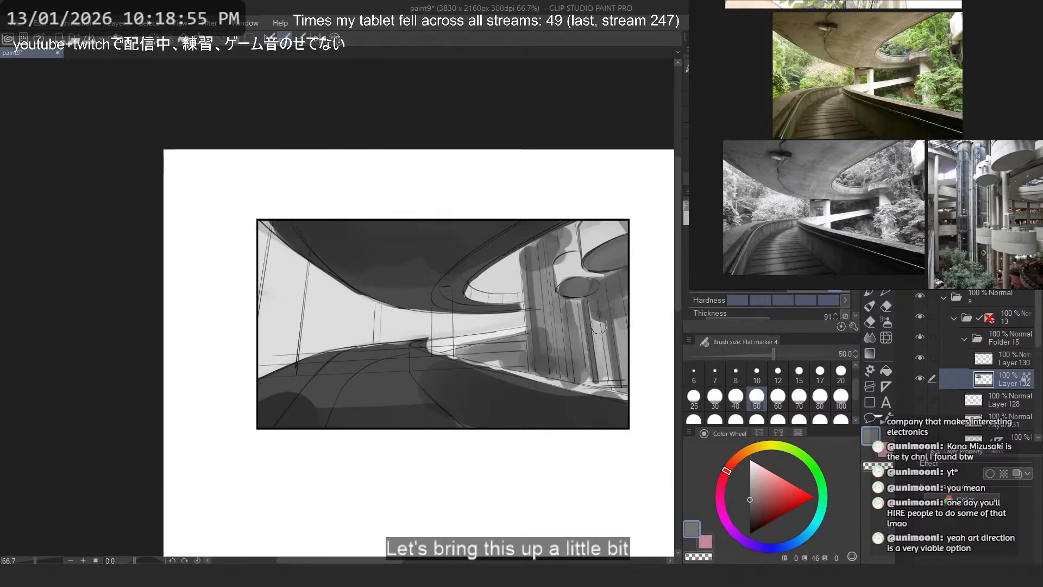
pyautogui.scroll(-6, 508, 342)
pyautogui.scroll(5, 398, 295)
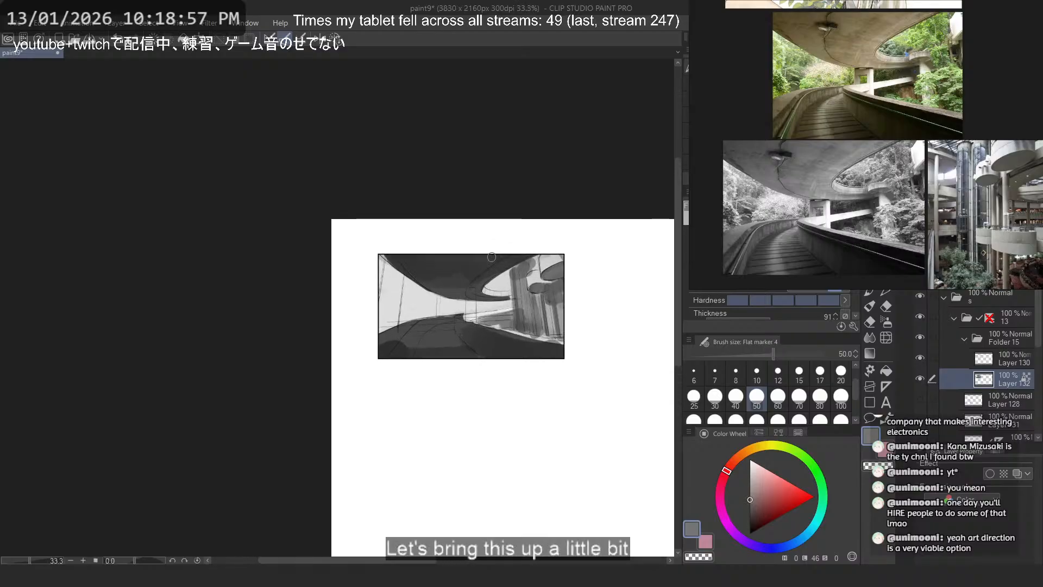
pyautogui.hotkey('ctrl', 'z')
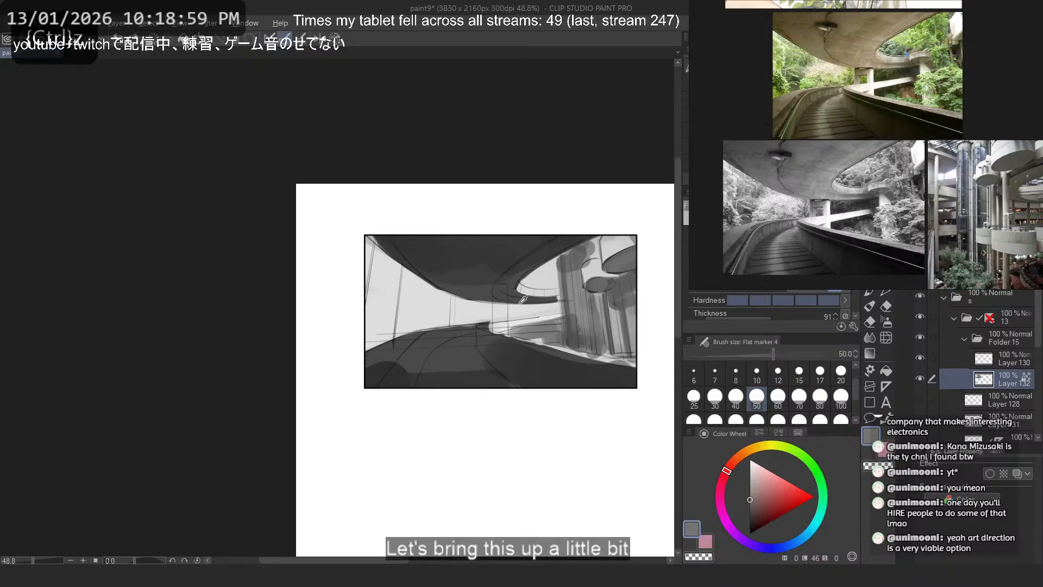
# - Try to block in a mid-grey foliage shape in the opening on the picture's left side
pyautogui.keyDown('alt'); pyautogui.click(511, 322); pyautogui.keyUp('alt')
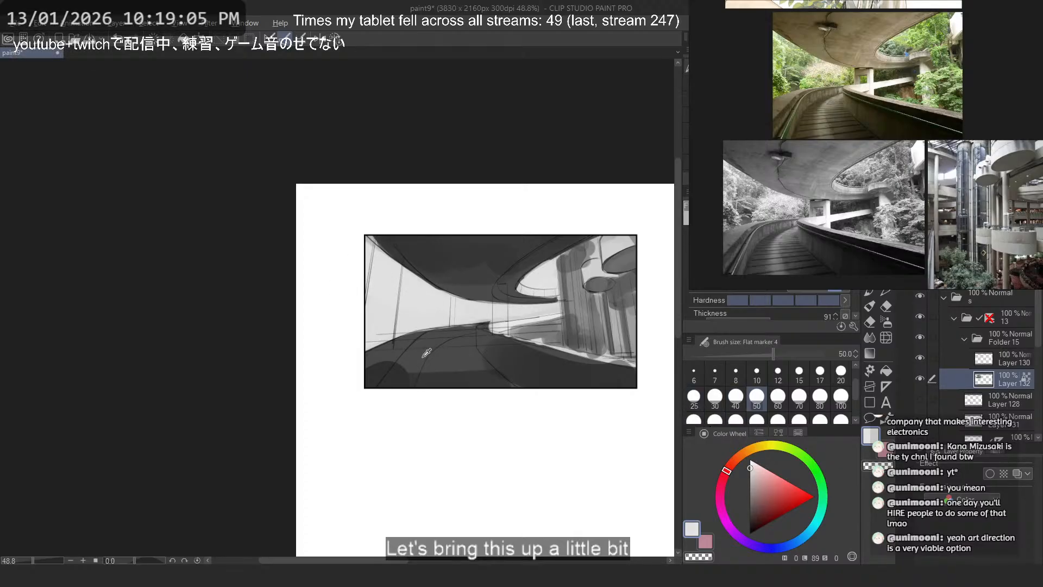
pyautogui.moveTo(375, 282); pyautogui.dragTo(382, 341)
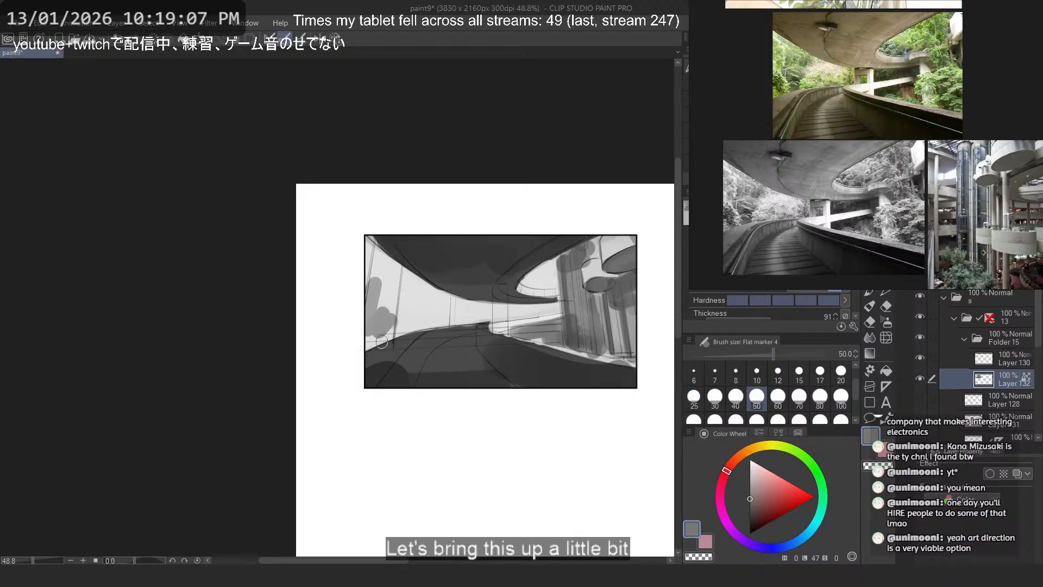
pyautogui.hotkey('ctrl', 'z')
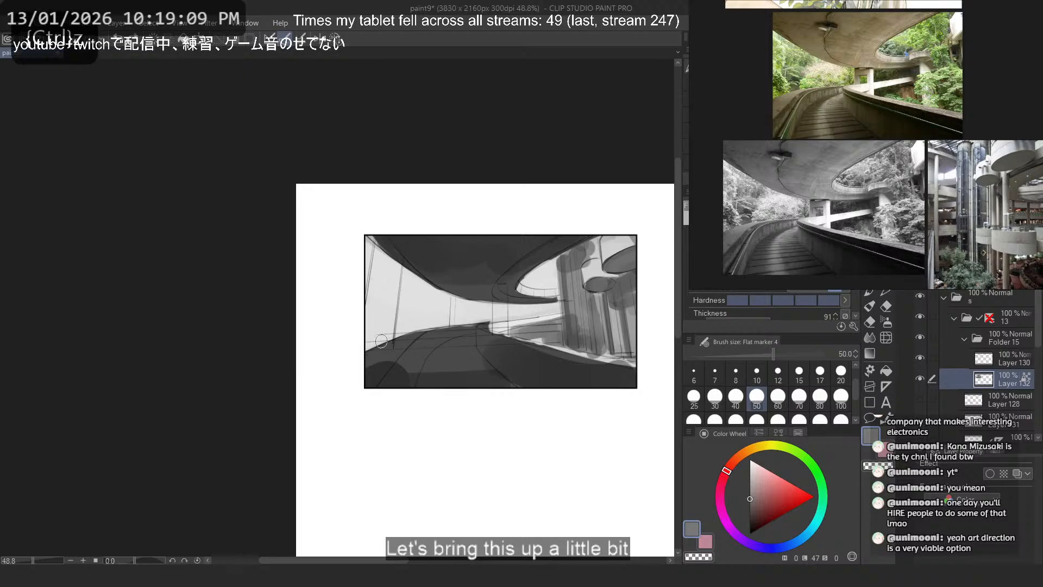
# - Paint a curved lighter grey highlight down the middle of the road
pyautogui.scroll(2, 448, 296)
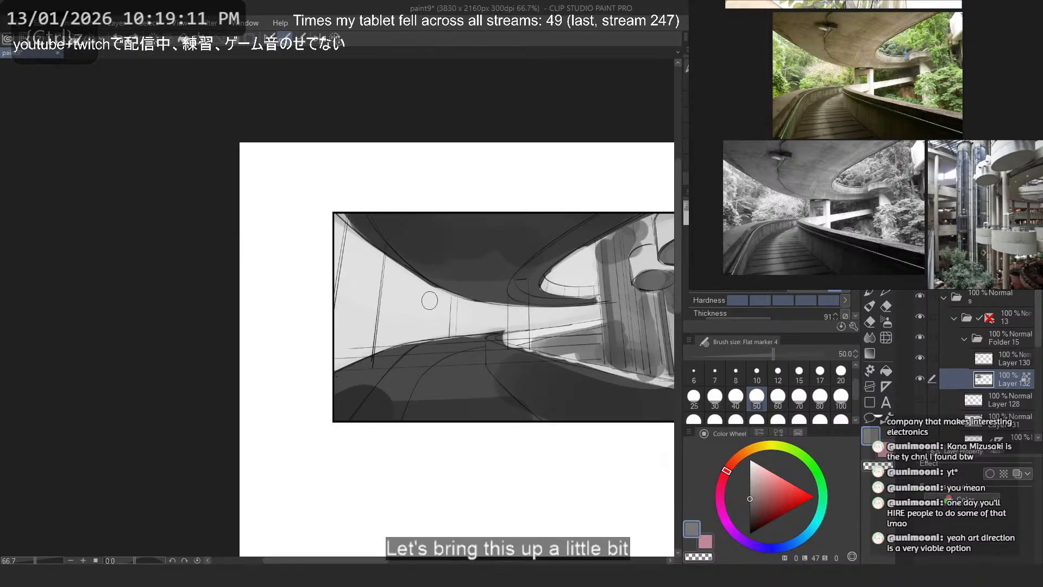
pyautogui.scroll(3, 479, 312)
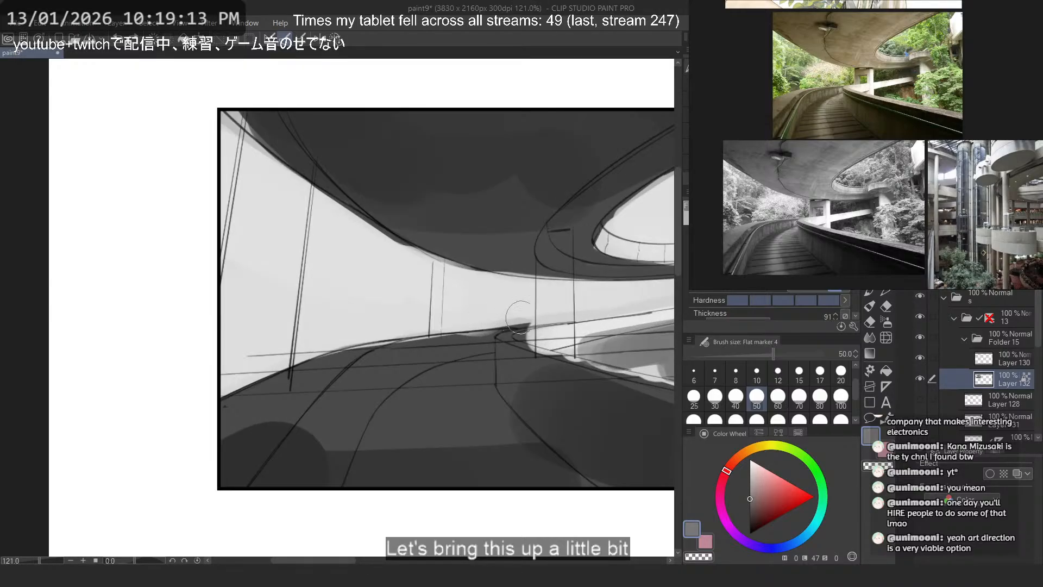
pyautogui.keyDown('alt'); pyautogui.click(612, 344); pyautogui.keyUp('alt')
pyautogui.moveTo(453, 372); pyautogui.dragTo(433, 471)
pyautogui.hotkey('ctrl', 'z')
pyautogui.moveTo(453, 373)
pyautogui.mouseDown()
pyautogui.moveTo(432, 447)
pyautogui.moveTo(448, 483)
pyautogui.moveTo(475, 473)
pyautogui.mouseUp()
pyautogui.keyDown('alt'); pyautogui.click(480, 394); pyautogui.keyUp('alt')
pyautogui.moveTo(408, 396); pyautogui.dragTo(453, 354)
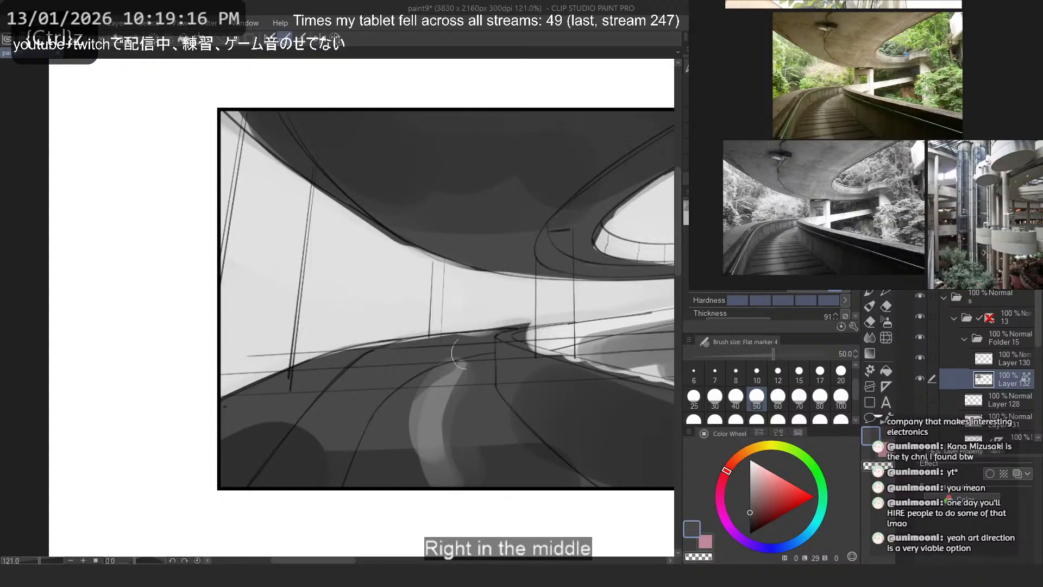
# - Refine the curved road highlight with sampled greys and widen its lower end
pyautogui.keyDown('alt'); pyautogui.click(439, 397); pyautogui.keyUp('alt')
pyautogui.moveTo(422, 427)
pyautogui.mouseDown()
pyautogui.moveTo(419, 468)
pyautogui.moveTo(446, 474)
pyautogui.mouseUp()
pyautogui.hotkey('ctrl', 'z')
pyautogui.moveTo(478, 357); pyautogui.dragTo(453, 387)
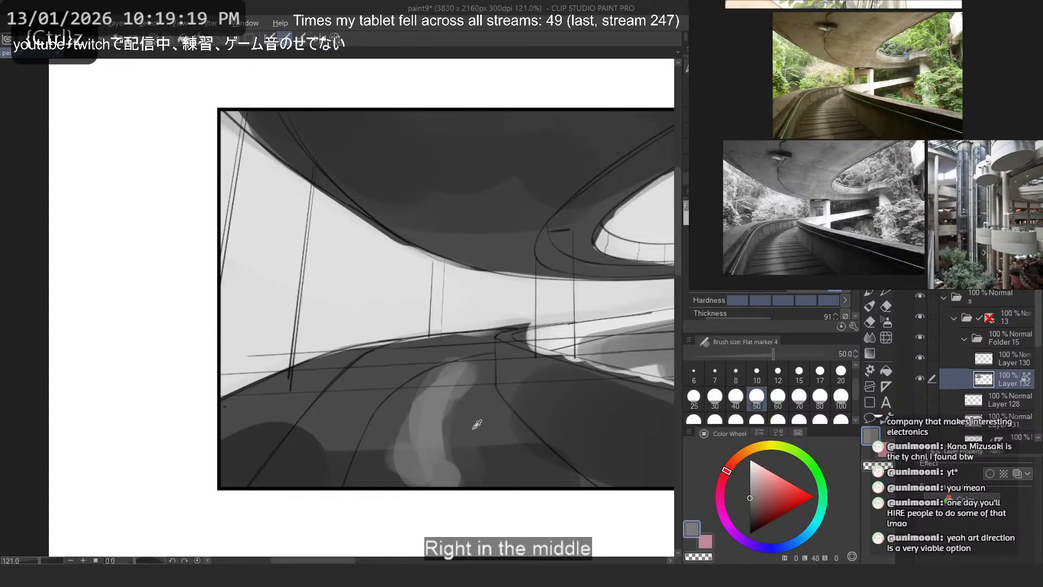
pyautogui.keyDown('alt'); pyautogui.click(473, 429); pyautogui.keyUp('alt')
pyautogui.moveTo(370, 466)
pyautogui.mouseDown()
pyautogui.moveTo(420, 482)
pyautogui.moveTo(445, 476)
pyautogui.mouseUp()
pyautogui.hotkey('ctrl', 'z')
# - Tone down the lower part of the road highlight, blending it into the road with sampled darker greys
pyautogui.keyDown('alt'); pyautogui.click(437, 427); pyautogui.keyUp('alt')
pyautogui.moveTo(440, 426)
pyautogui.mouseDown()
pyautogui.moveTo(454, 465)
pyautogui.moveTo(413, 445)
pyautogui.moveTo(437, 433)
pyautogui.moveTo(402, 446)
pyautogui.mouseUp()
pyautogui.keyDown('alt'); pyautogui.click(484, 418); pyautogui.keyUp('alt')
pyautogui.keyDown('alt'); pyautogui.click(505, 463); pyautogui.keyUp('alt')
pyautogui.moveTo(503, 418)
pyautogui.mouseDown()
pyautogui.moveTo(391, 417)
pyautogui.moveTo(443, 436)
pyautogui.mouseUp()
pyautogui.keyDown('alt'); pyautogui.click(454, 384); pyautogui.keyUp('alt')
pyautogui.hotkey('ctrl', 'z')
pyautogui.moveTo(443, 398)
pyautogui.mouseDown()
pyautogui.moveTo(427, 432)
pyautogui.moveTo(461, 484)
pyautogui.mouseUp()
pyautogui.keyDown('alt'); pyautogui.click(554, 457); pyautogui.keyUp('alt')
pyautogui.moveTo(455, 433); pyautogui.dragTo(474, 462)
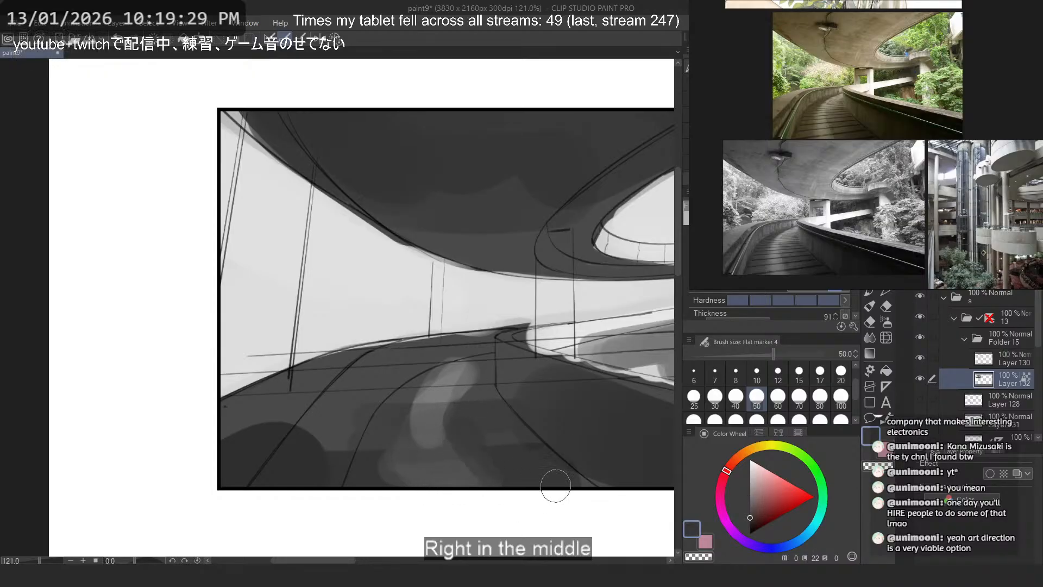
# - Try to paint a dark grey stroke along the road's railing edge
pyautogui.scroll(-4, 383, 305)
pyautogui.scroll(3, 384, 314)
pyautogui.keyDown('alt'); pyautogui.click(412, 383); pyautogui.keyUp('alt')
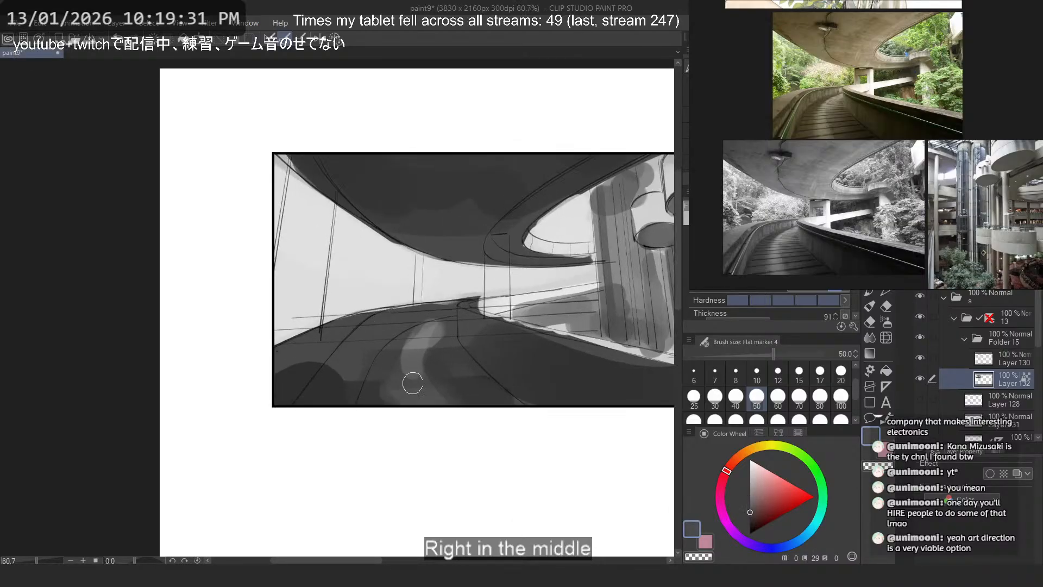
pyautogui.scroll(-4, 418, 297)
pyautogui.scroll(3, 451, 318)
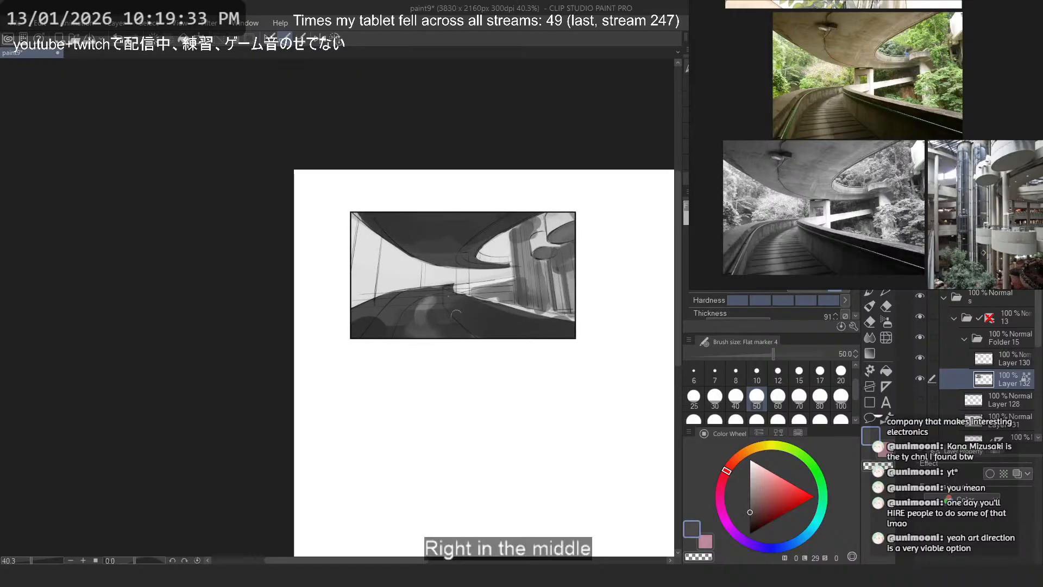
pyautogui.moveTo(539, 333)
pyautogui.mouseDown()
pyautogui.moveTo(422, 337)
pyautogui.moveTo(545, 354)
pyautogui.mouseUp()
pyautogui.moveTo(333, 304); pyautogui.dragTo(546, 352)
pyautogui.hotkey('ctrl', 'z')
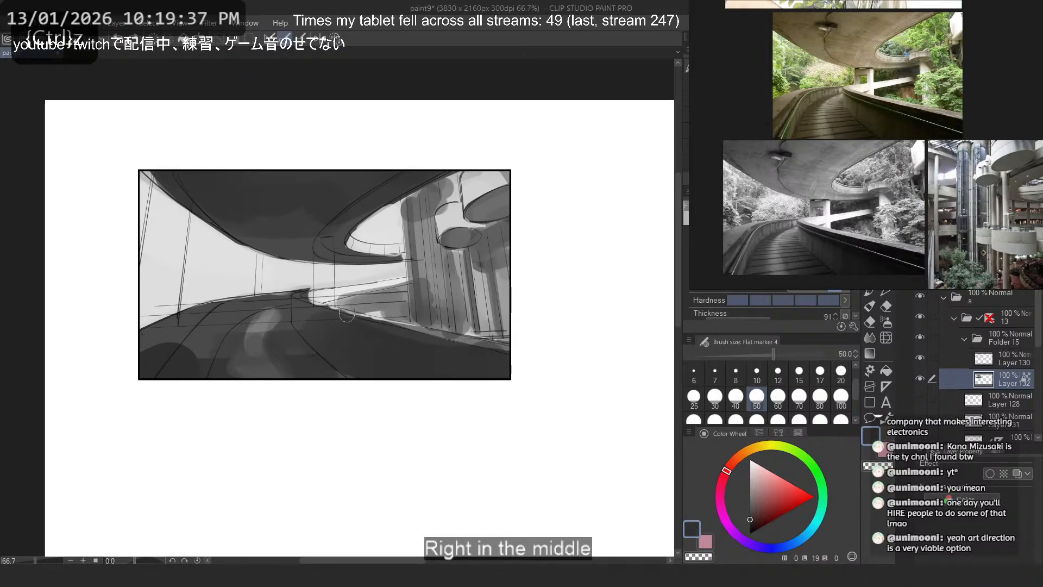
pyautogui.hotkey('ctrl', 'z')
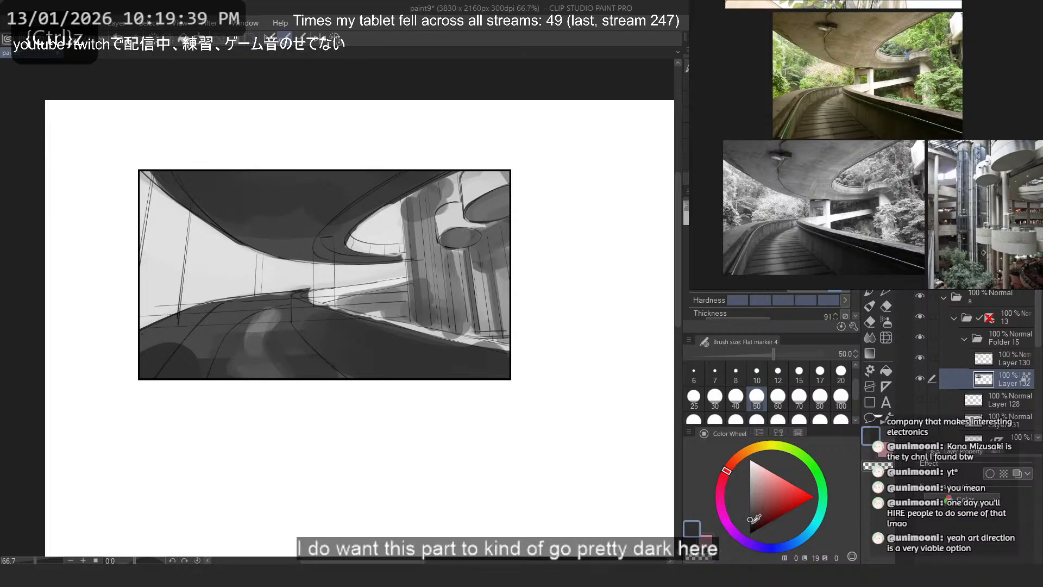
# - Try to darken the road's foreground with broad near-black strokes at brush size 170
pyautogui.click(736, 419)
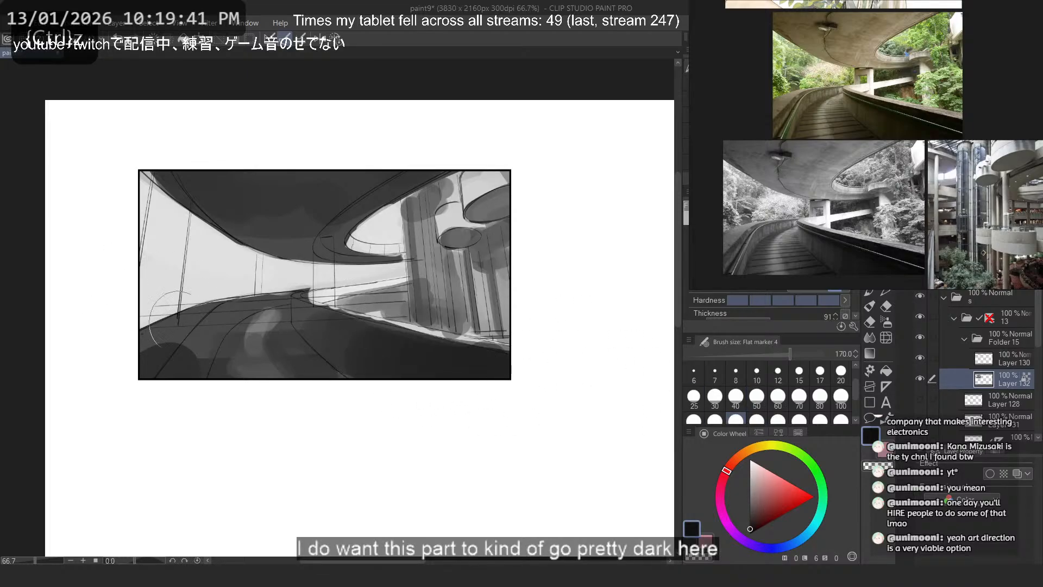
pyautogui.moveTo(502, 381)
pyautogui.mouseDown()
pyautogui.moveTo(59, 366)
pyautogui.moveTo(320, 337)
pyautogui.mouseUp()
pyautogui.hotkey('ctrl', 'z')
pyautogui.hotkey('ctrl', 'z')
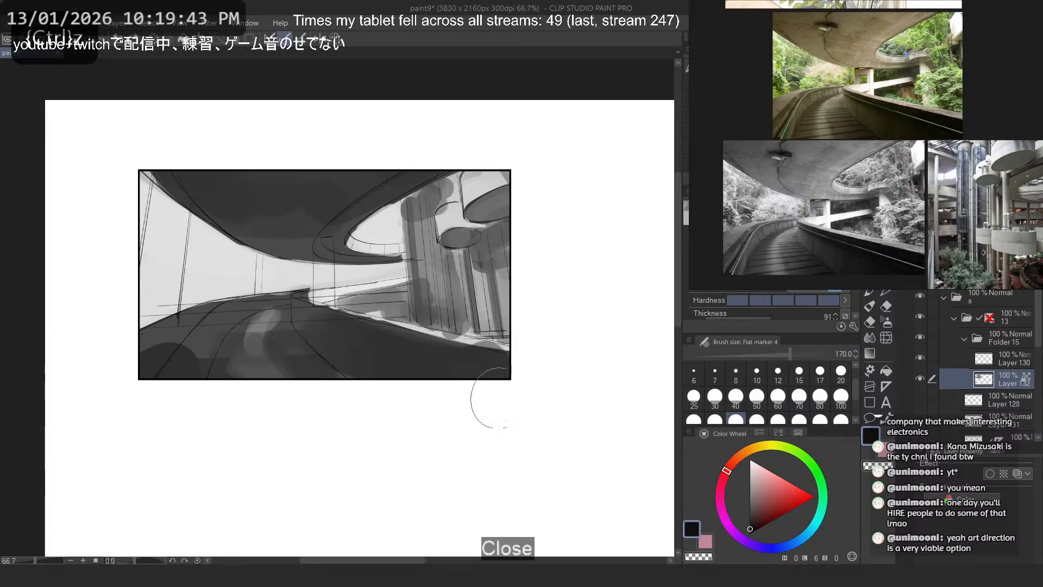
pyautogui.moveTo(490, 398)
pyautogui.mouseDown()
pyautogui.moveTo(343, 337)
pyautogui.moveTo(412, 367)
pyautogui.mouseUp()
pyautogui.hotkey('ctrl', 'z')
pyautogui.keyDown('alt'); pyautogui.click(342, 353); pyautogui.keyUp('alt')
pyautogui.moveTo(345, 376); pyautogui.dragTo(254, 375)
pyautogui.hotkey('ctrl', 'z')
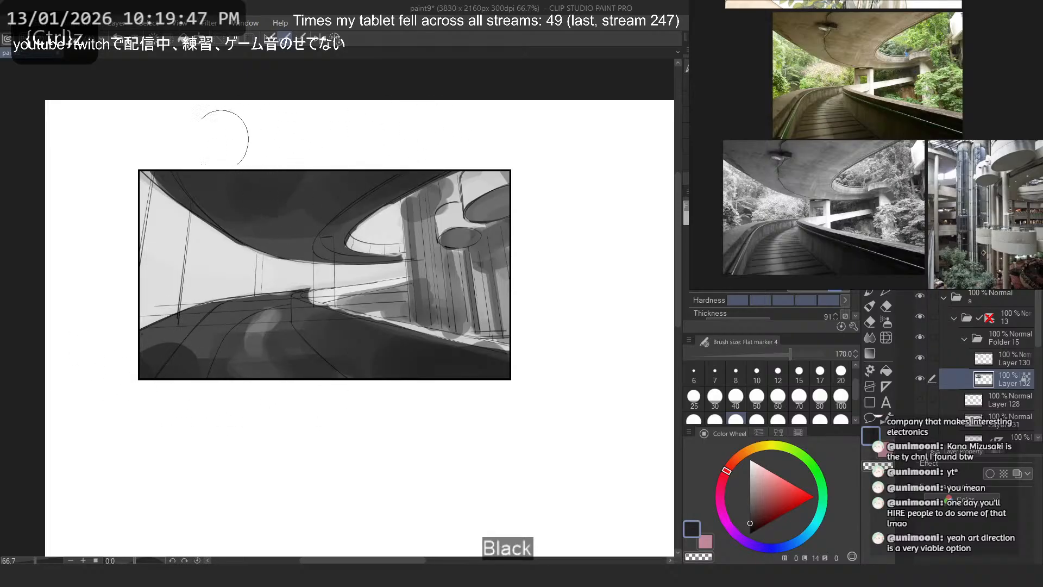
# - Set the brush size to 20 and try sampled grey strokes around the curved rim of the overpass opening
pyautogui.scroll(-1, 388, 333)
pyautogui.moveTo(341, 265)
pyautogui.mouseDown()
pyautogui.moveTo(364, 293)
pyautogui.moveTo(412, 306)
pyautogui.moveTo(407, 231)
pyautogui.moveTo(354, 230)
pyautogui.mouseUp()
pyautogui.scroll(5, 363, 293)
pyautogui.keyDown('alt'); pyautogui.click(433, 346); pyautogui.keyUp('alt')
pyautogui.hotkey('ctrl', 'z')
pyautogui.click(778, 374)
pyautogui.keyDown('alt'); pyautogui.click(375, 209); pyautogui.keyUp('alt')
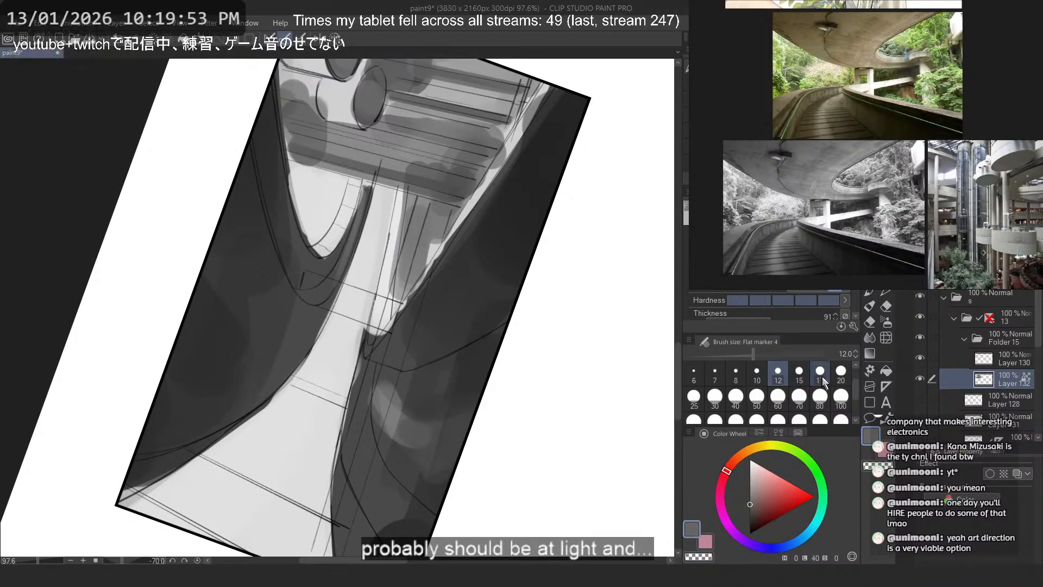
pyautogui.hotkey('ctrl', 'z')
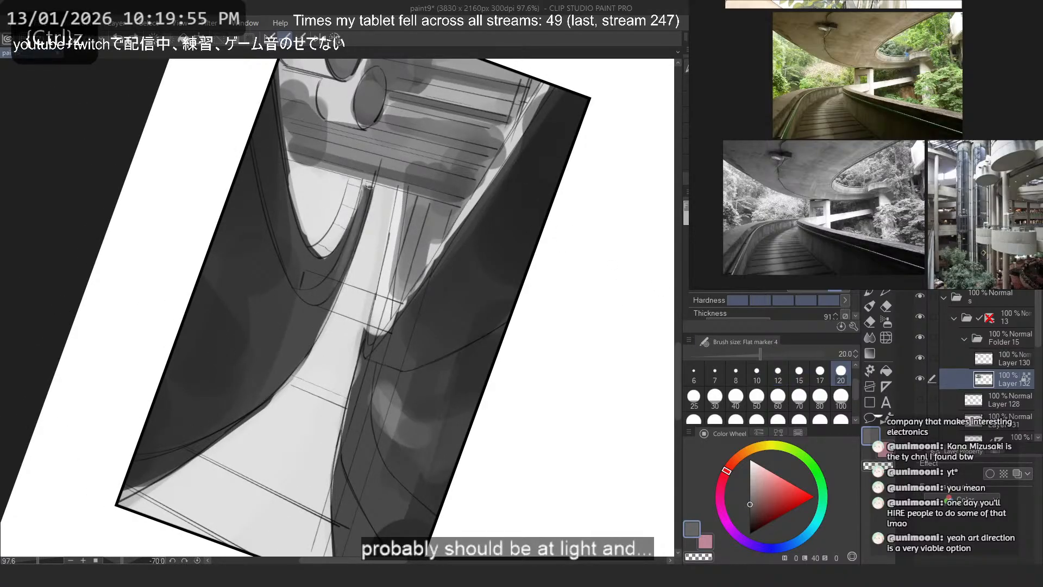
pyautogui.moveTo(331, 283); pyautogui.dragTo(294, 355)
pyautogui.click(336, 39)
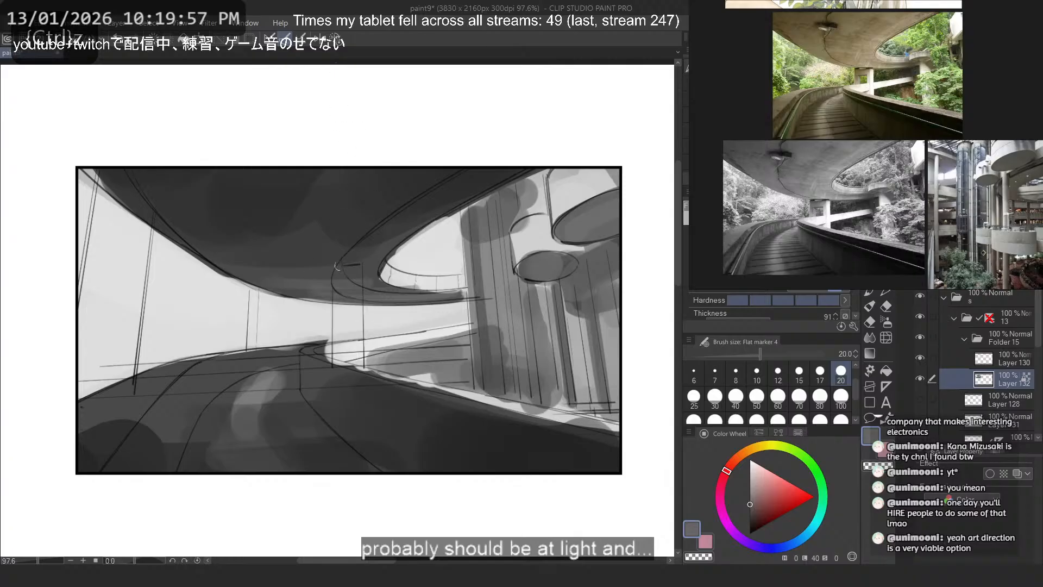
pyautogui.moveTo(236, 270); pyautogui.dragTo(336, 264)
pyautogui.scroll(-2, 336, 264)
pyautogui.scroll(1, 341, 253)
pyautogui.hotkey('ctrl', 'z')
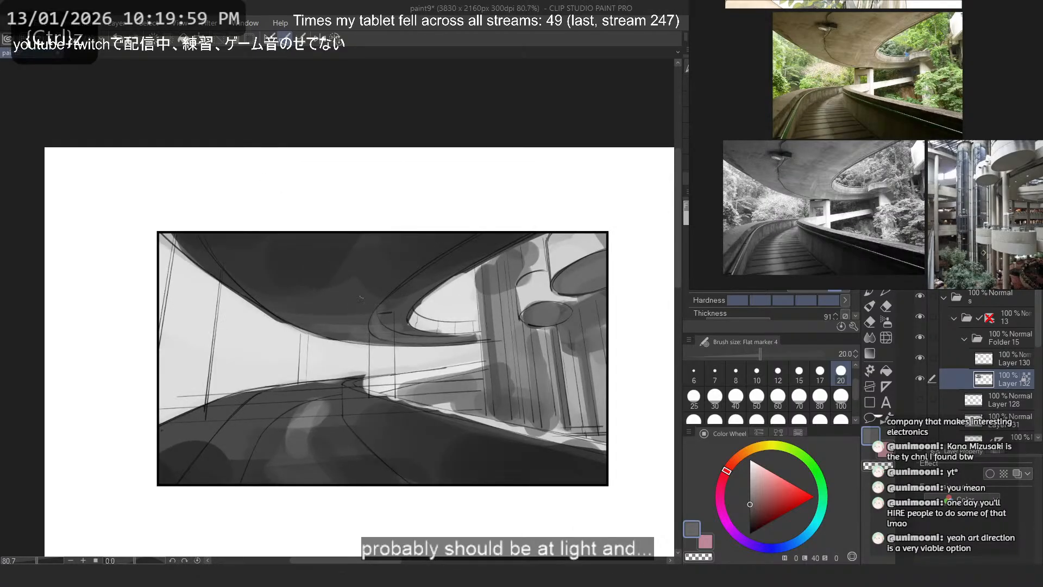
# - Paint the outward-facing curved band of the overpass opening in a lighter mid grey
pyautogui.scroll(4, 360, 298)
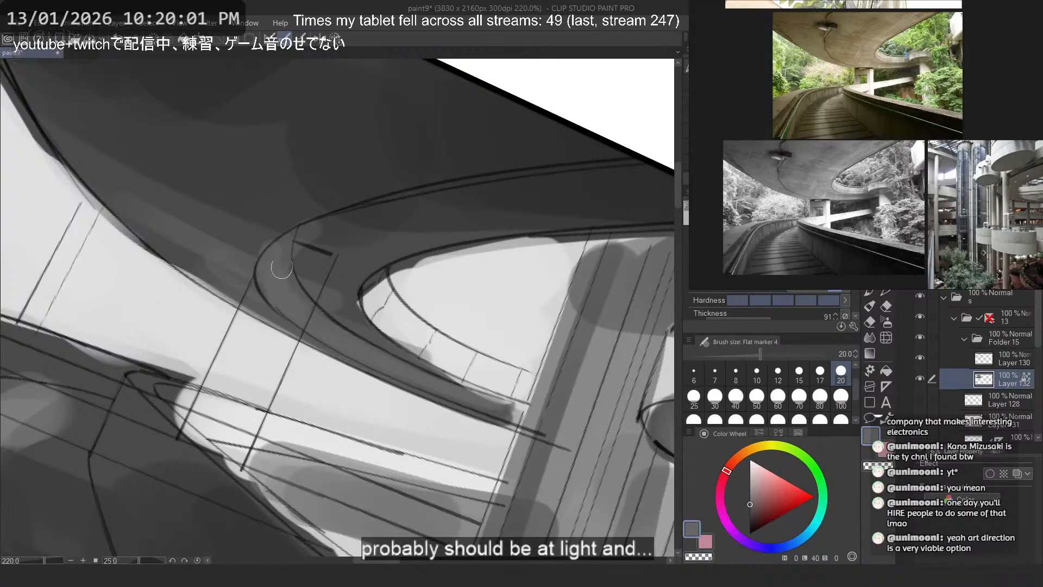
pyautogui.keyDown('alt'); pyautogui.click(388, 296); pyautogui.keyUp('alt')
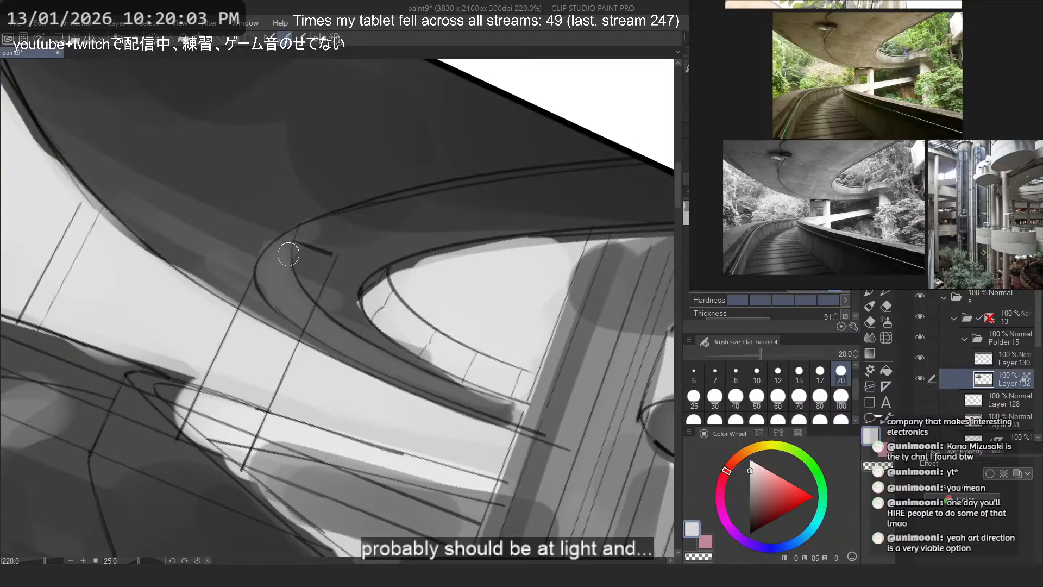
pyautogui.moveTo(278, 237); pyautogui.dragTo(507, 407)
pyautogui.hotkey('ctrl', 'z')
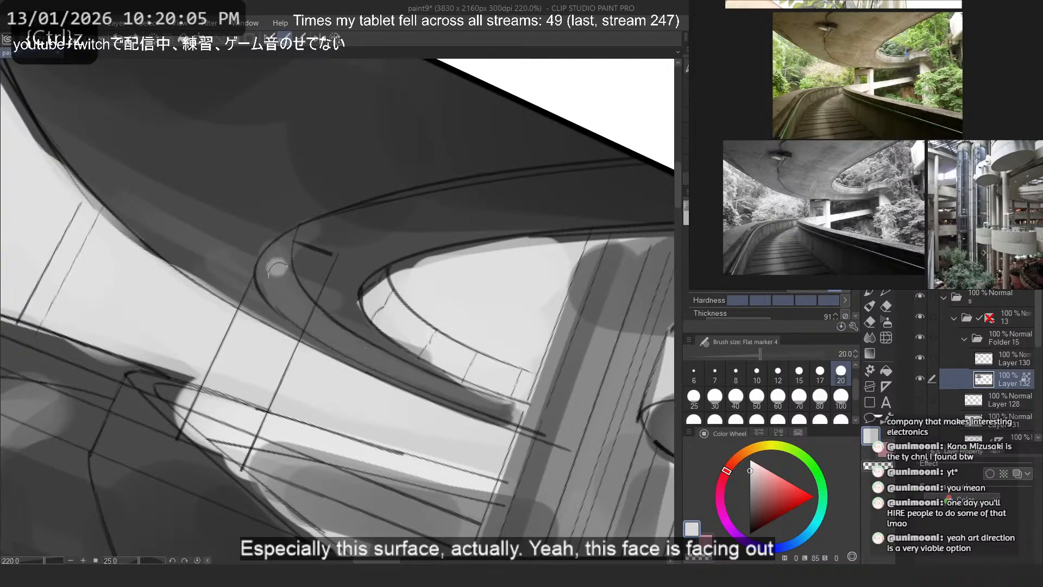
pyautogui.moveTo(278, 266); pyautogui.dragTo(356, 352)
pyautogui.keyDown('alt'); pyautogui.click(336, 337); pyautogui.keyUp('alt')
pyautogui.hotkey('ctrl', 'z')
pyautogui.moveTo(275, 267); pyautogui.dragTo(385, 360)
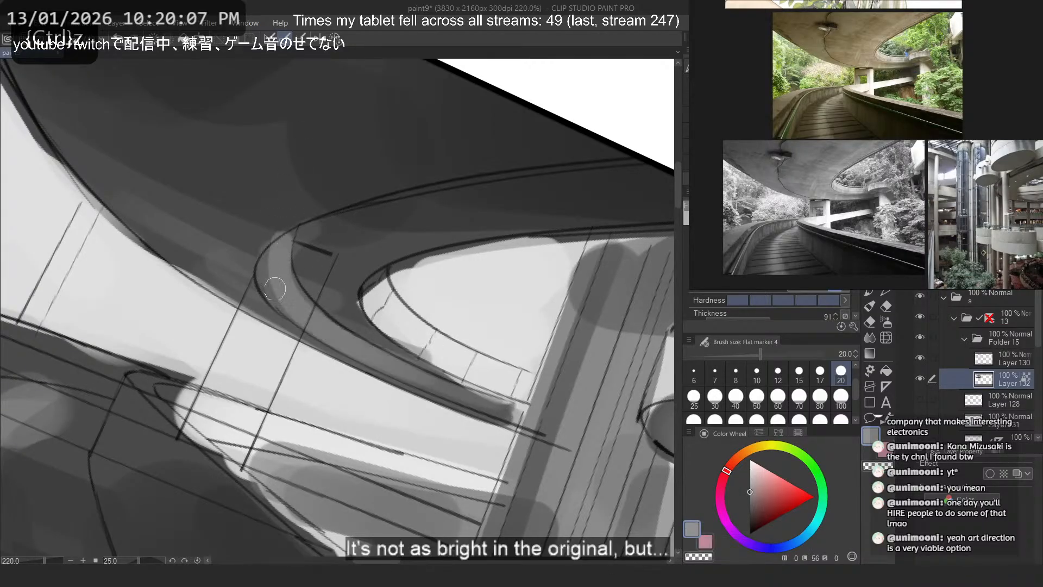
pyautogui.moveTo(275, 254); pyautogui.dragTo(508, 421)
# - Refine the inner edge of the lightened curved band with sampled dark and mid greys
pyautogui.keyDown('alt'); pyautogui.click(314, 244); pyautogui.keyUp('alt')
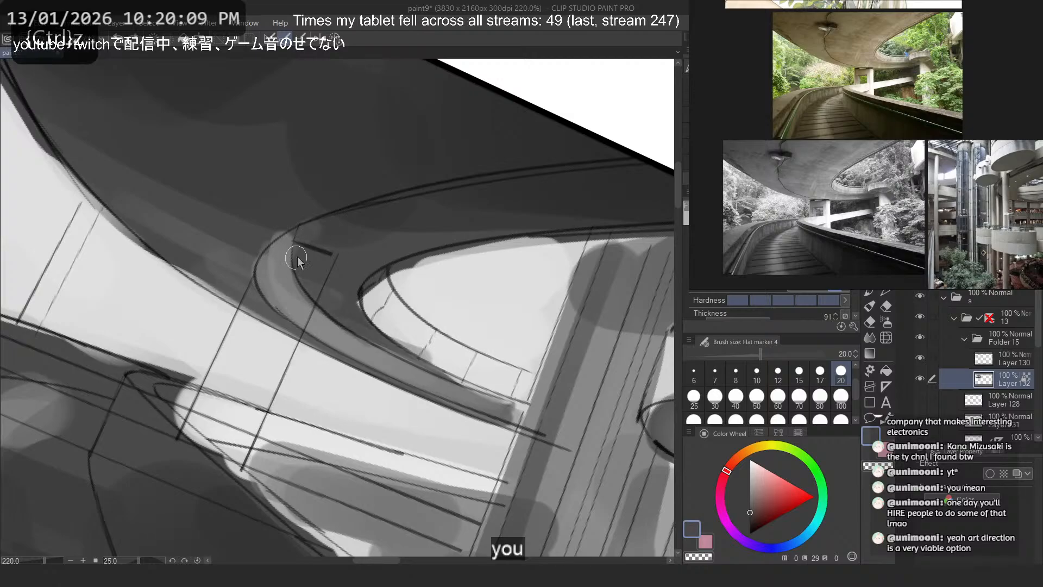
pyautogui.moveTo(294, 248)
pyautogui.mouseDown()
pyautogui.moveTo(388, 352)
pyautogui.moveTo(357, 333)
pyautogui.mouseUp()
pyautogui.hotkey('ctrl', 'z')
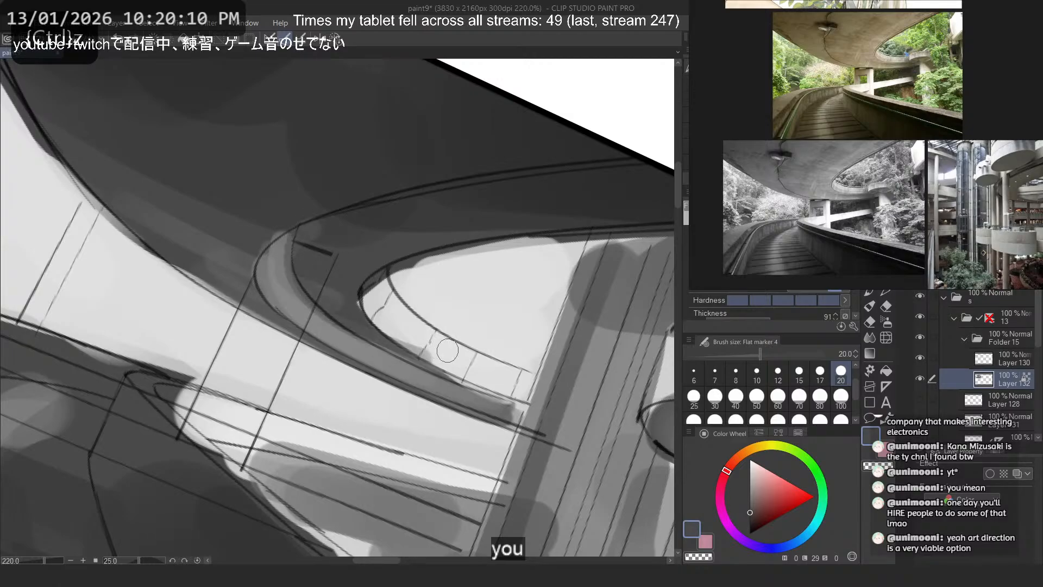
pyautogui.keyDown('alt'); pyautogui.click(282, 287); pyautogui.keyUp('alt')
pyautogui.moveTo(287, 239); pyautogui.dragTo(320, 310)
pyautogui.hotkey('ctrl', 'z')
pyautogui.moveTo(283, 254)
pyautogui.mouseDown()
pyautogui.moveTo(390, 347)
pyautogui.moveTo(363, 349)
pyautogui.mouseUp()
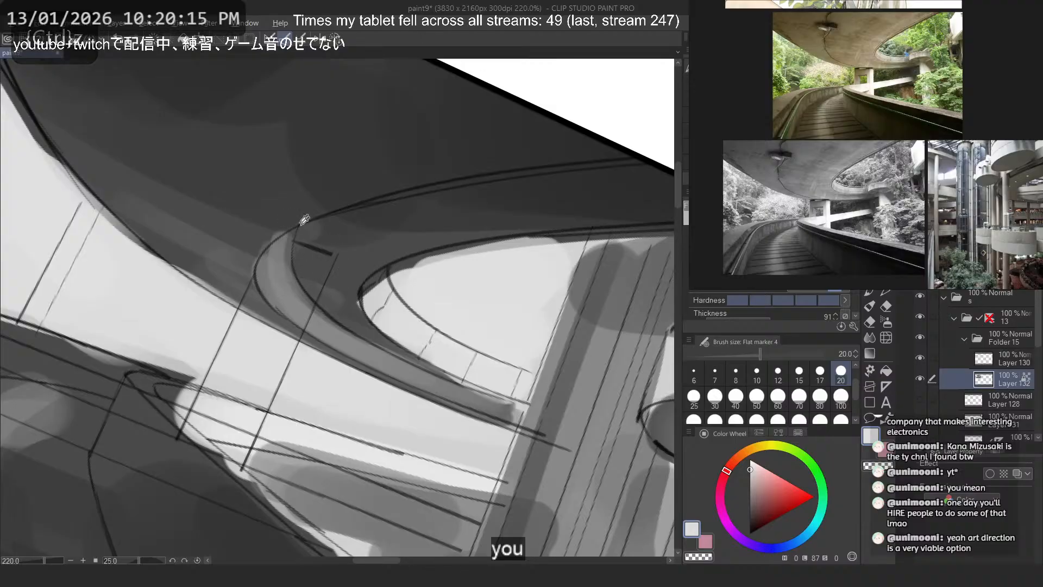
# - Tone down the curved band's highlight by brushing a sampled darker grey along its length
pyautogui.keyDown('alt'); pyautogui.click(317, 284); pyautogui.keyUp('alt')
pyautogui.moveTo(292, 253)
pyautogui.mouseDown()
pyautogui.moveTo(347, 344)
pyautogui.moveTo(501, 393)
pyautogui.moveTo(285, 261)
pyautogui.mouseUp()
pyautogui.hotkey('ctrl', 'z')
pyautogui.keyDown('alt'); pyautogui.click(379, 352); pyautogui.keyUp('alt')
pyautogui.hotkey('ctrl', 'z')
pyautogui.moveTo(365, 349); pyautogui.dragTo(285, 240)
pyautogui.hotkey('ctrl', 'z')
pyautogui.moveTo(418, 389); pyautogui.dragTo(270, 274)
pyautogui.moveTo(270, 274); pyautogui.dragTo(408, 375)
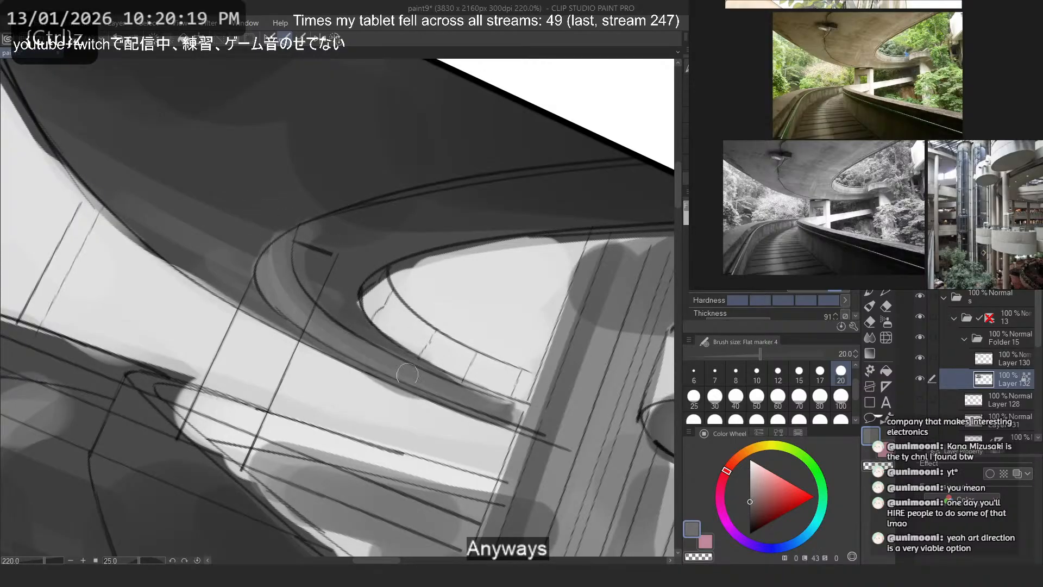
pyautogui.keyDown('alt'); pyautogui.click(329, 177); pyautogui.keyUp('alt')
pyautogui.click(336, 39)
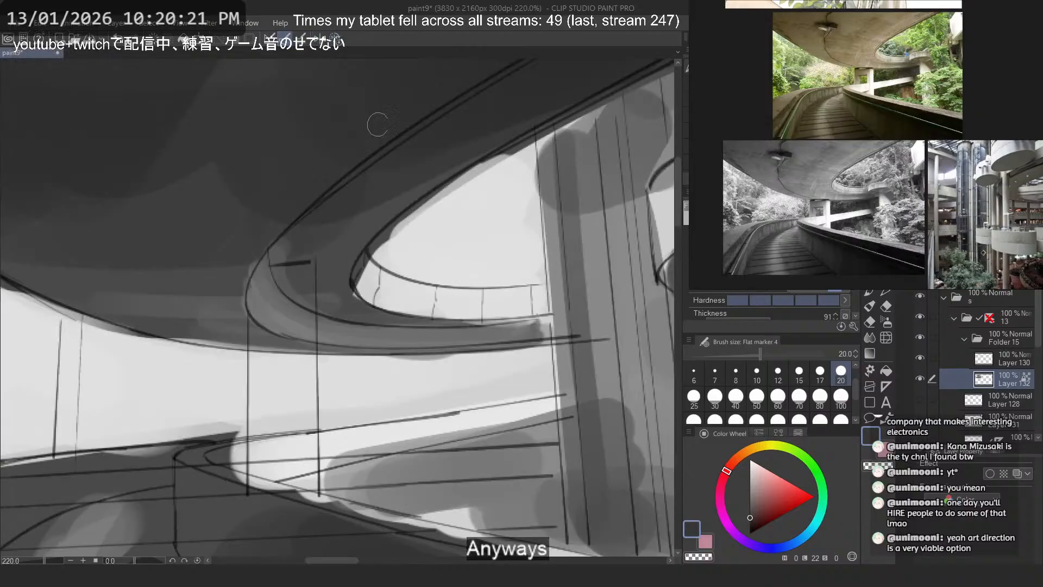
# - Examine the value balance of the whole thumbnail from a distance and up close
pyautogui.scroll(-6, 326, 304)
pyautogui.scroll(2, 228, 271)
pyautogui.scroll(-7, 357, 346)
pyautogui.scroll(-4, 358, 345)
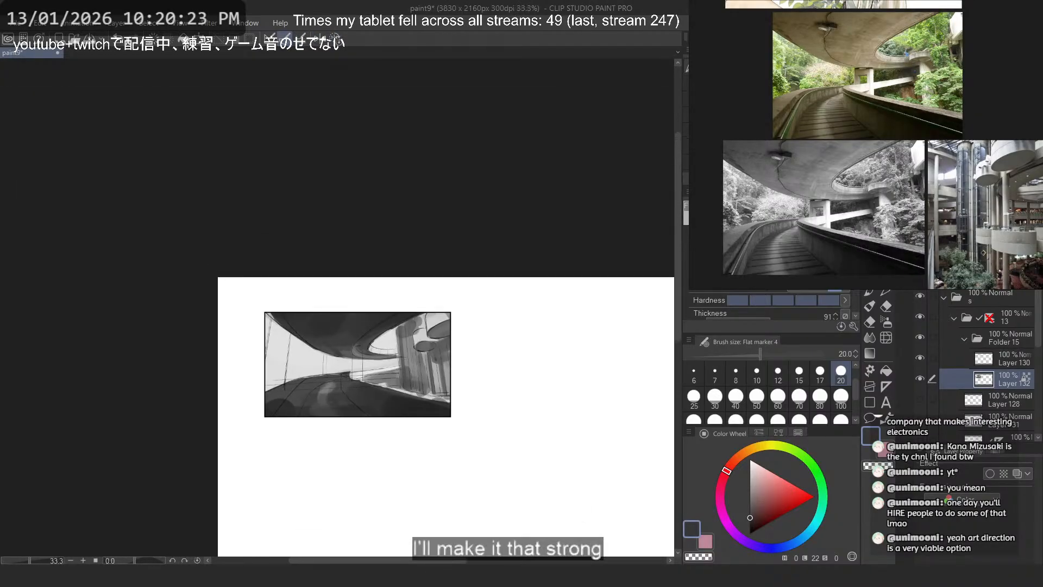
pyautogui.scroll(3, 351, 326)
pyautogui.scroll(-6, 346, 275)
pyautogui.scroll(-1, 344, 276)
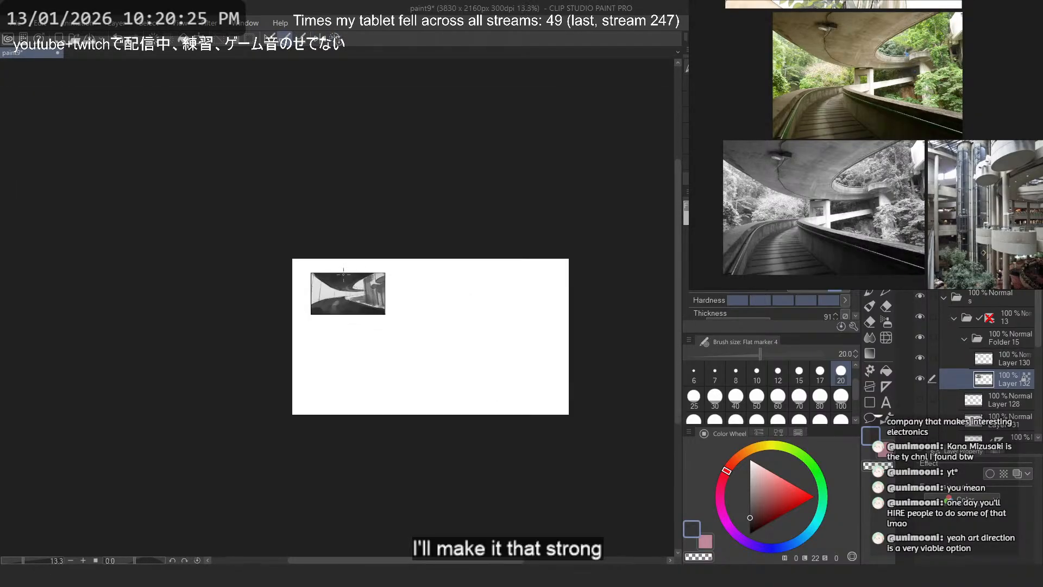
pyautogui.scroll(7, 344, 274)
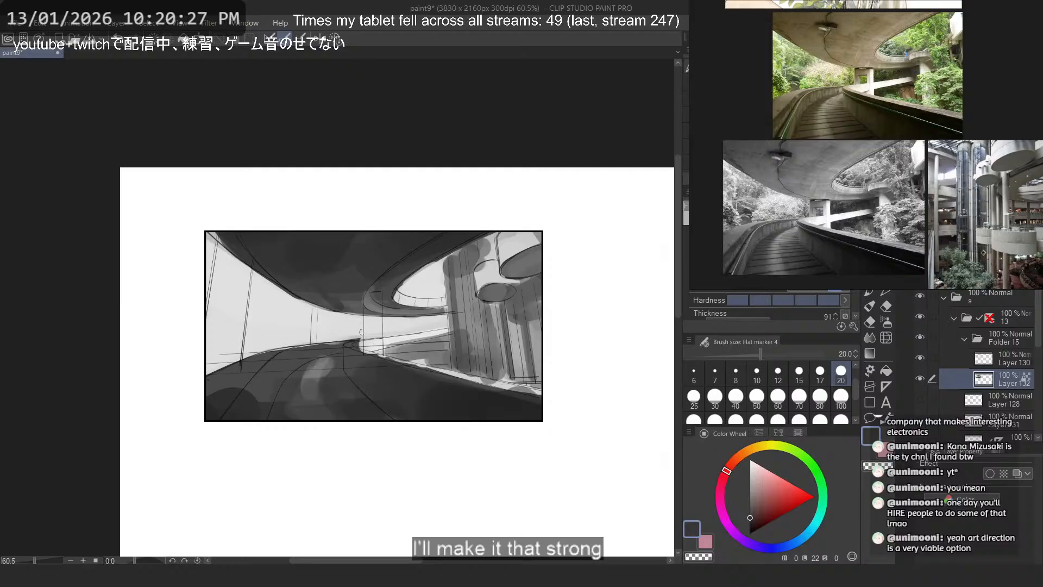
pyautogui.scroll(3, 362, 332)
pyautogui.scroll(-3, 447, 339)
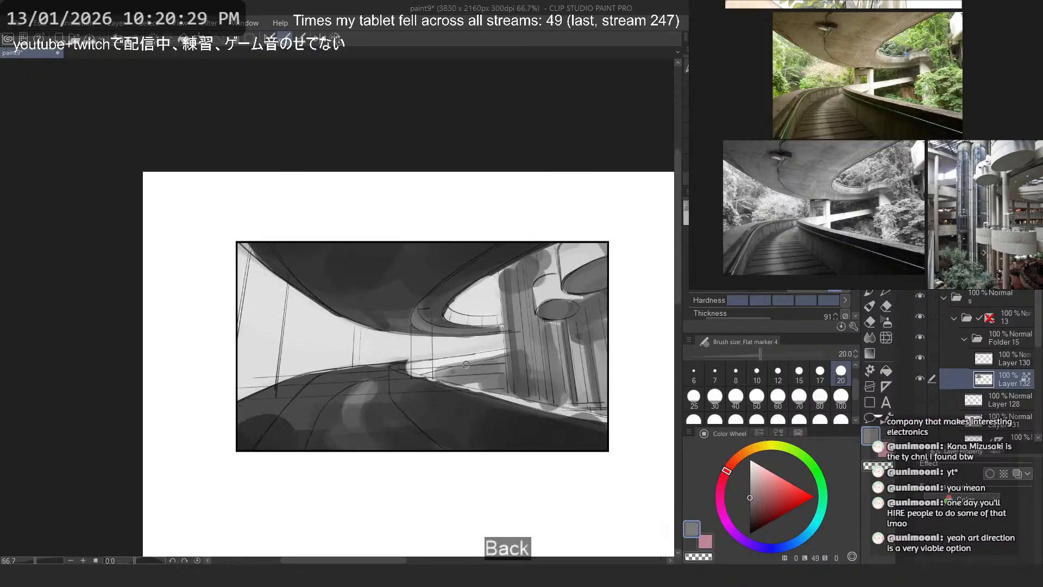
# - Dab a sampled mid grey onto the distant walkway beside the columns
pyautogui.scroll(2, 220, 348)
pyautogui.moveTo(333, 299); pyautogui.dragTo(254, 382)
pyautogui.hotkey('ctrl', 'z')
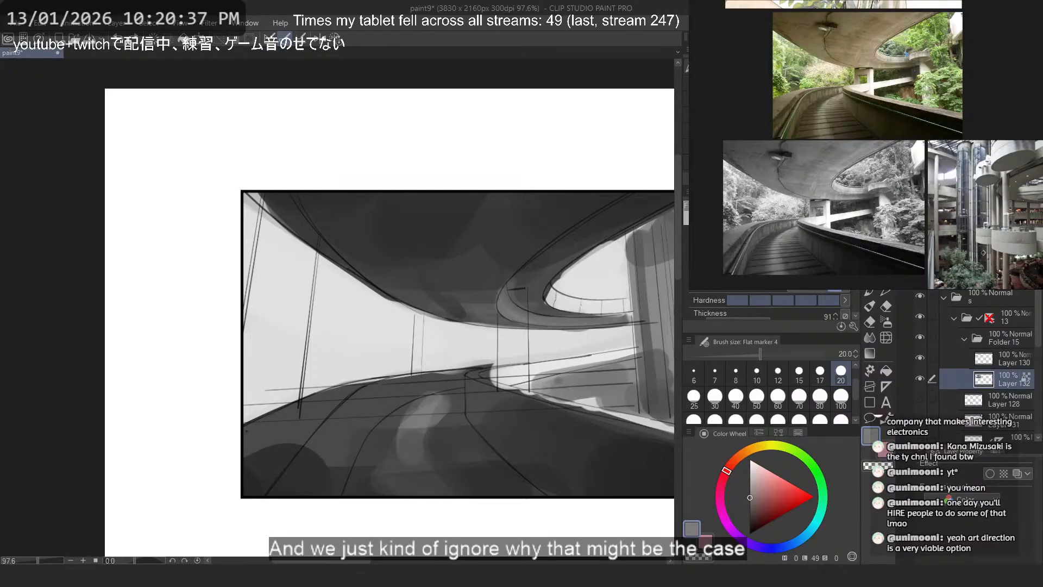
# - Look through the reference board's illustrations, examining the shiny domed interior and the pieces with figures
pyautogui.scroll(-5, 810, 122)
pyautogui.moveTo(898, 148); pyautogui.dragTo(898, 159)
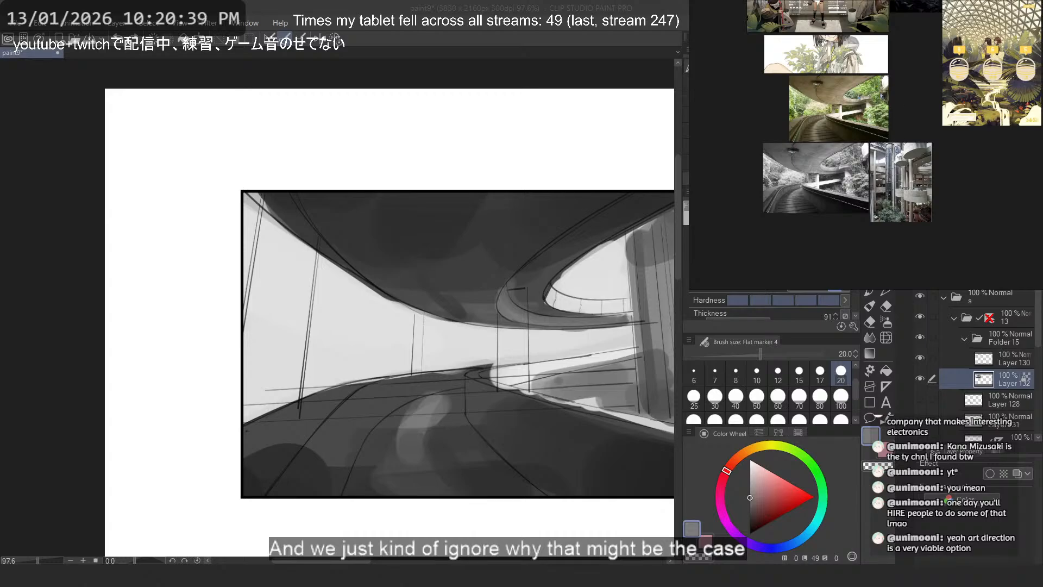
pyautogui.moveTo(879, 104); pyautogui.dragTo(878, 153)
pyautogui.moveTo(852, 112)
pyautogui.mouseDown()
pyautogui.moveTo(850, 166)
pyautogui.moveTo(890, 215)
pyautogui.moveTo(870, 239)
pyautogui.mouseUp()
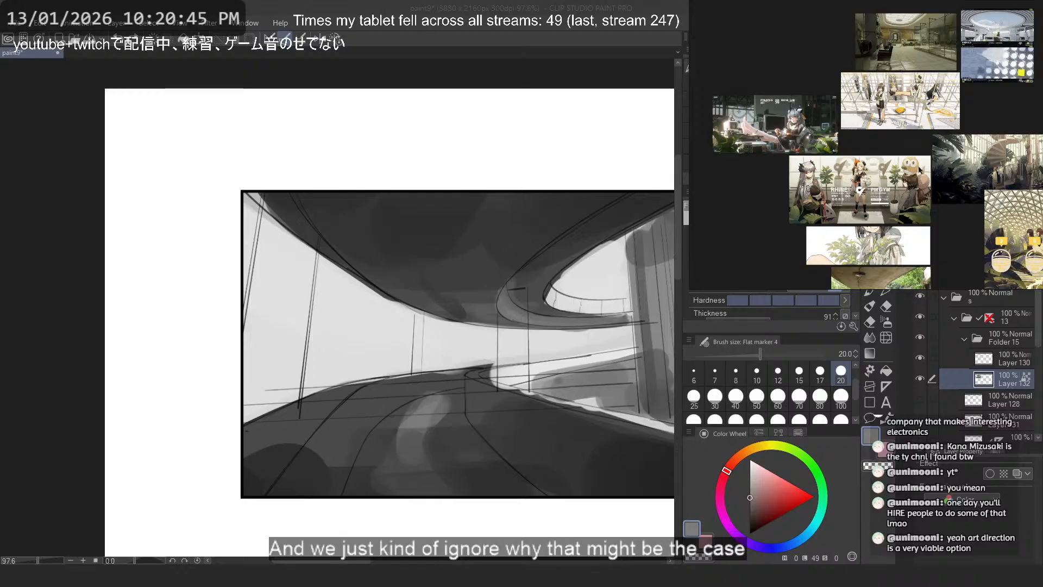
pyautogui.moveTo(920, 169); pyautogui.dragTo(891, 189)
pyautogui.scroll(8, 975, 52)
pyautogui.moveTo(875, 22); pyautogui.dragTo(917, 117)
pyautogui.scroll(-2, 914, 110)
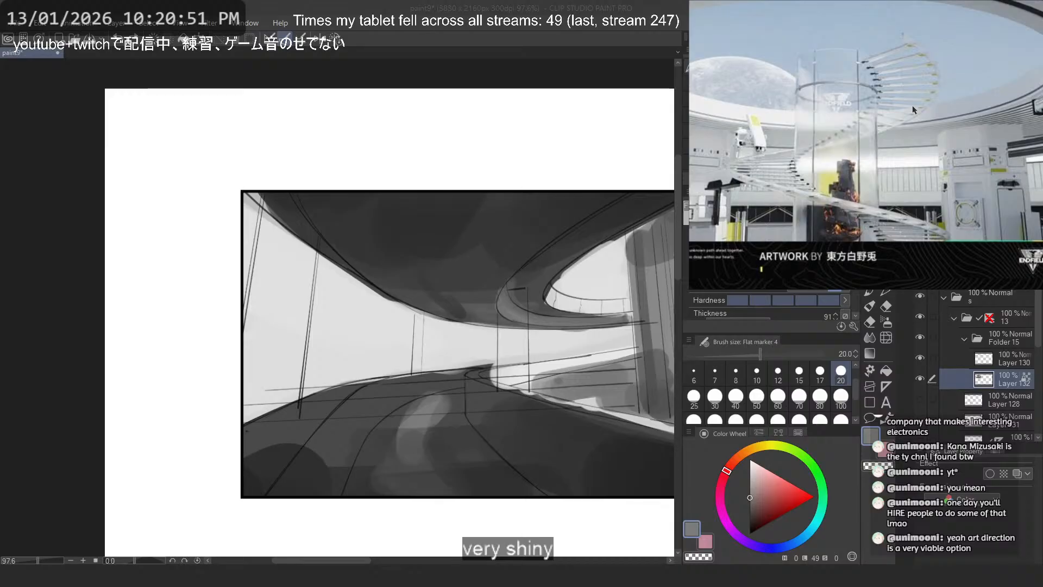
pyautogui.scroll(-8, 860, 93)
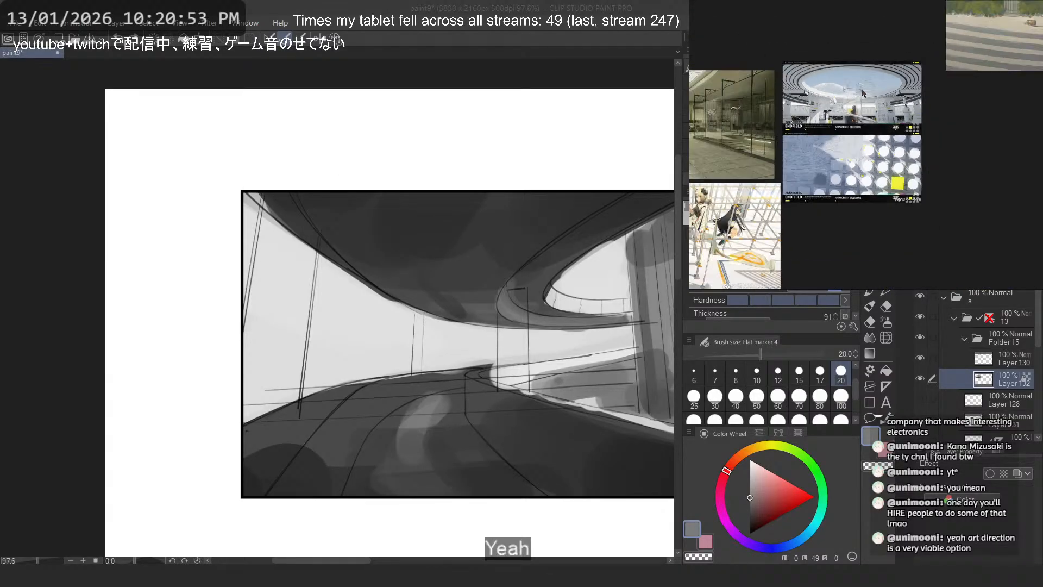
pyautogui.moveTo(807, 256); pyautogui.dragTo(749, 245)
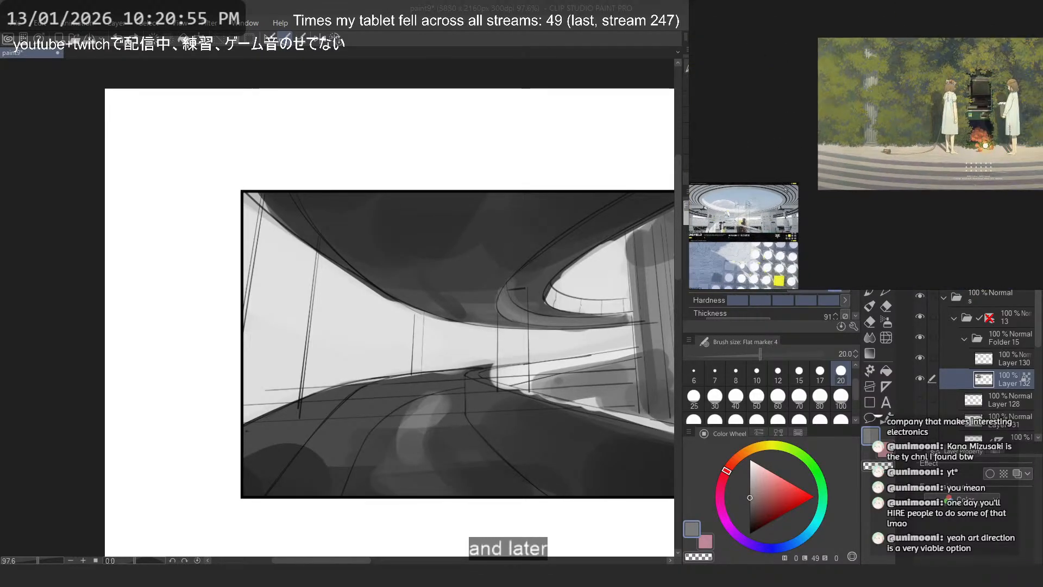
pyautogui.scroll(2, 786, 190)
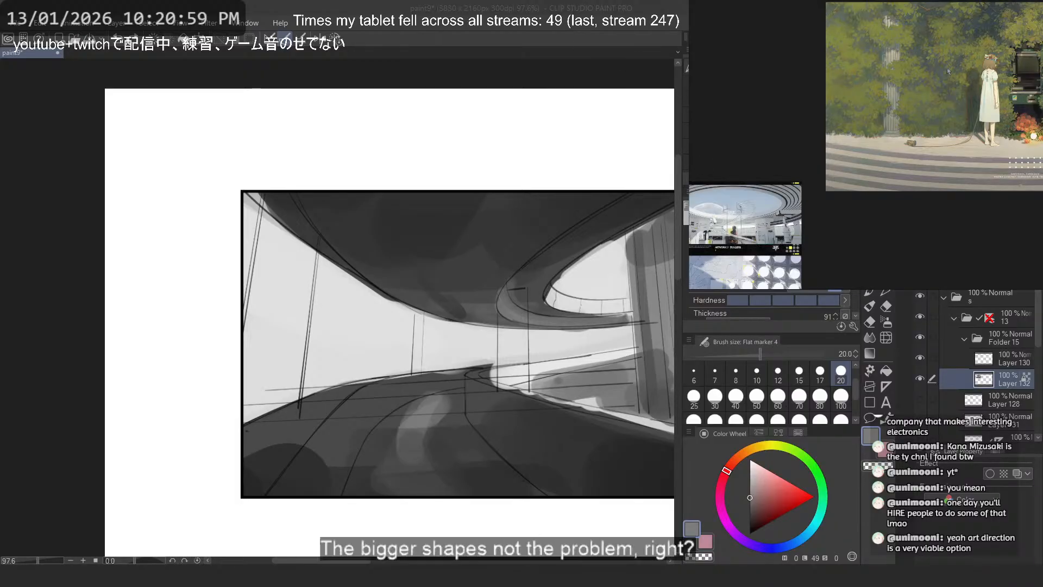
pyautogui.scroll(-6, 952, 66)
pyautogui.moveTo(811, 285); pyautogui.dragTo(886, 121)
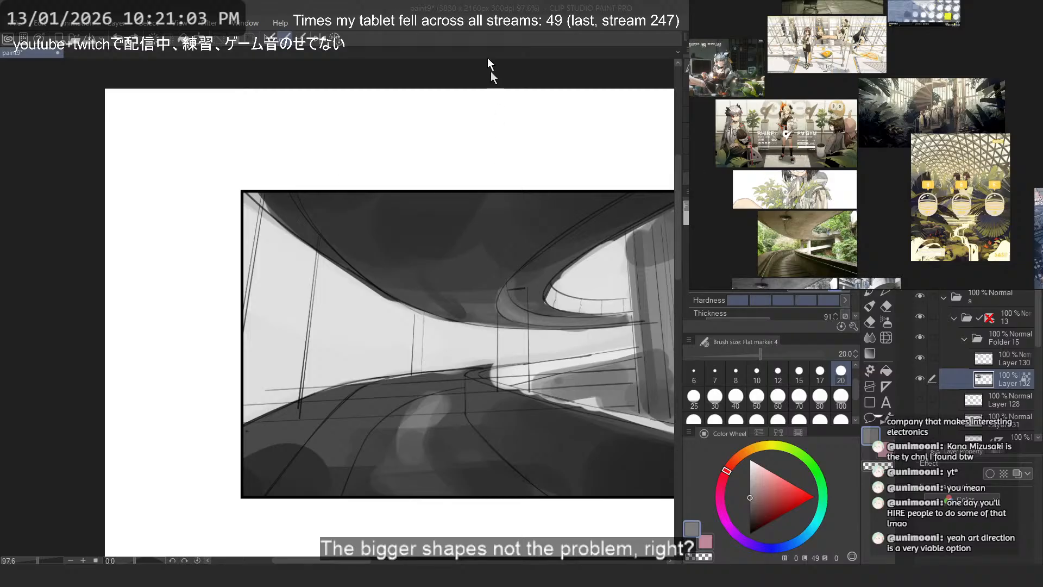
# - Try blocking in a standing character on the road as a light grey silhouette
pyautogui.moveTo(439, 304); pyautogui.dragTo(415, 259)
pyautogui.scroll(2, 420, 306)
pyautogui.keyDown('alt'); pyautogui.click(416, 298); pyautogui.keyUp('alt')
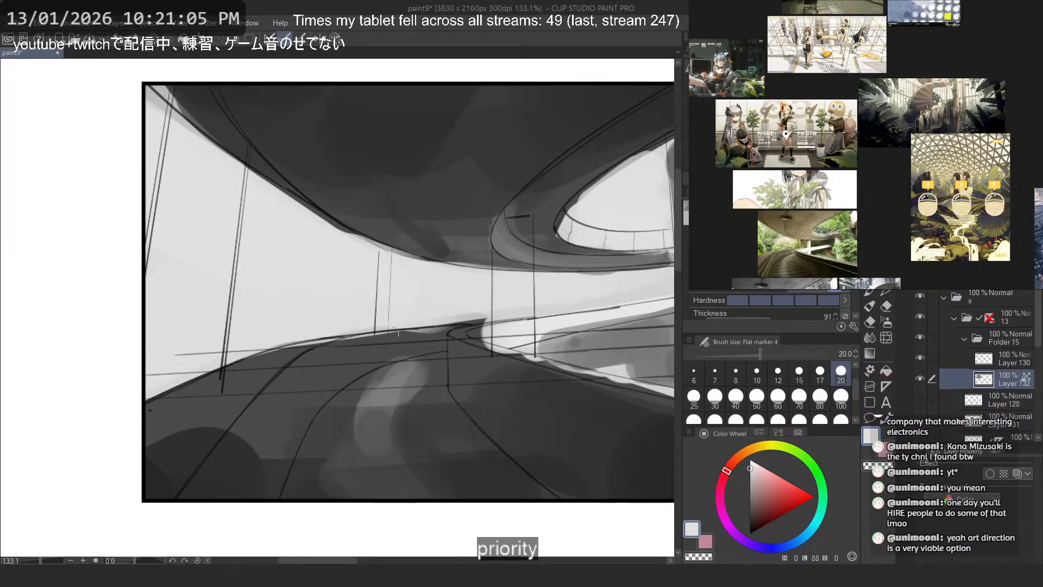
pyautogui.moveTo(374, 334)
pyautogui.mouseDown()
pyautogui.moveTo(374, 407)
pyautogui.moveTo(380, 393)
pyautogui.mouseUp()
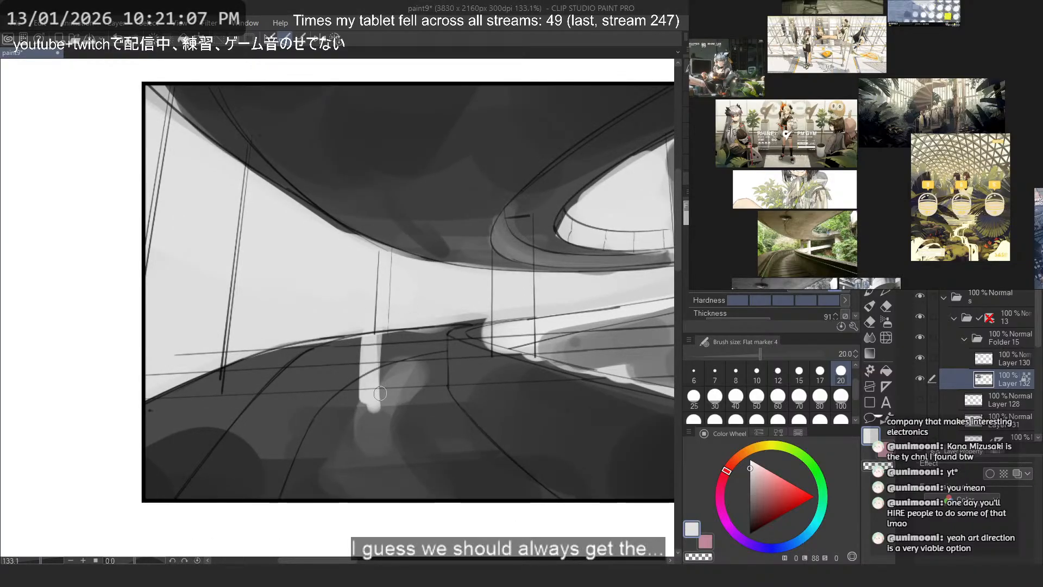
pyautogui.hotkey('ctrl', 'z')
pyautogui.moveTo(357, 341); pyautogui.dragTo(360, 427)
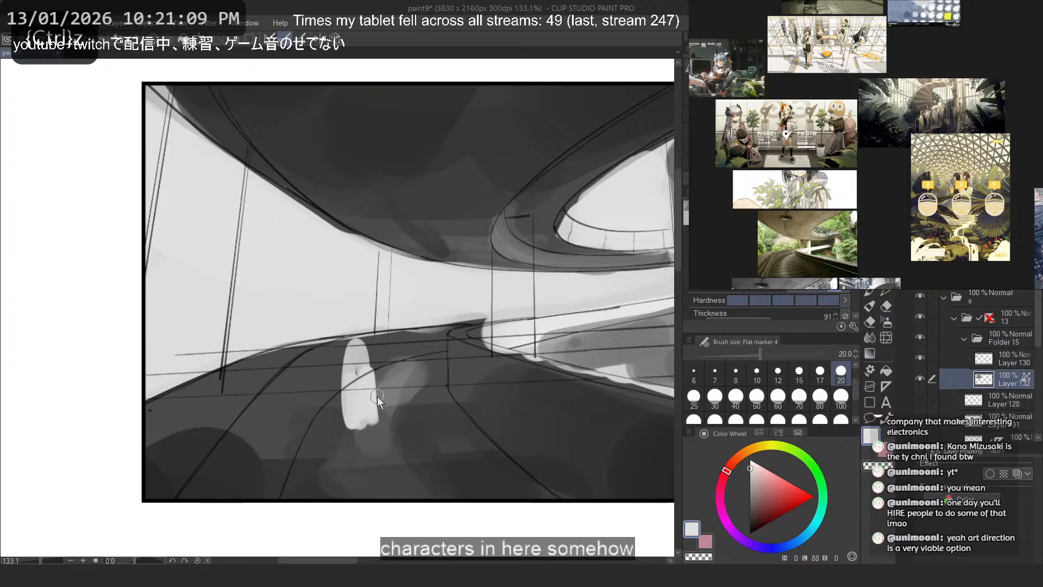
pyautogui.hotkey('ctrl', 'z')
# - Try placing a dark grey character silhouette on the road, overlapping the bright horizon
pyautogui.keyDown('alt'); pyautogui.click(351, 351); pyautogui.keyUp('alt')
pyautogui.moveTo(350, 347)
pyautogui.mouseDown()
pyautogui.moveTo(362, 331)
pyautogui.moveTo(378, 357)
pyautogui.mouseUp()
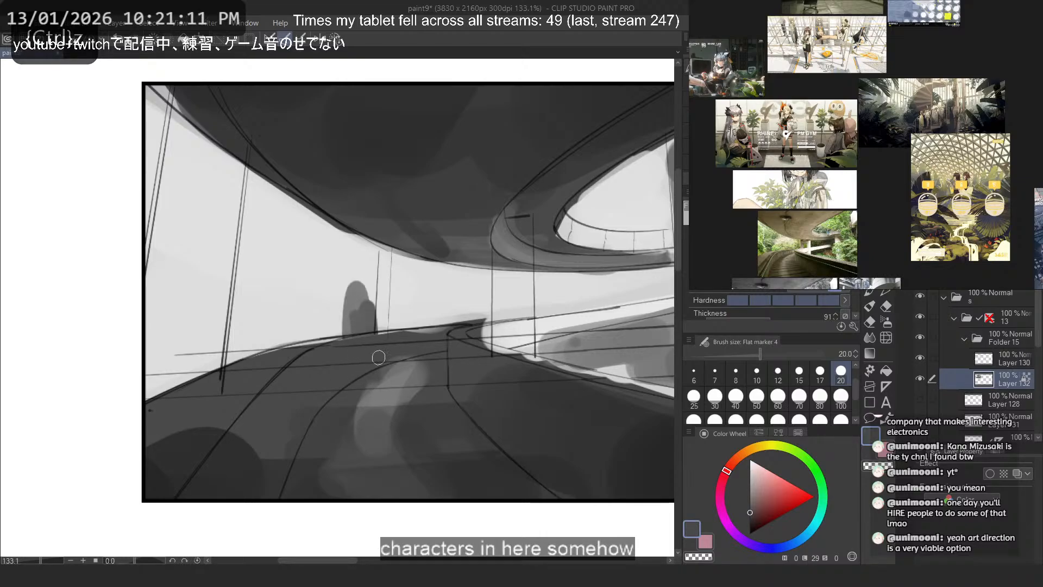
pyautogui.hotkey('ctrl', 'z')
pyautogui.keyDown('alt'); pyautogui.click(330, 361); pyautogui.keyUp('alt')
pyautogui.moveTo(359, 280); pyautogui.dragTo(375, 383)
pyautogui.hotkey('ctrl', 'z')
pyautogui.moveTo(368, 311); pyautogui.dragTo(373, 394)
pyautogui.scroll(-6, 311, 228)
pyautogui.scroll(3, 347, 234)
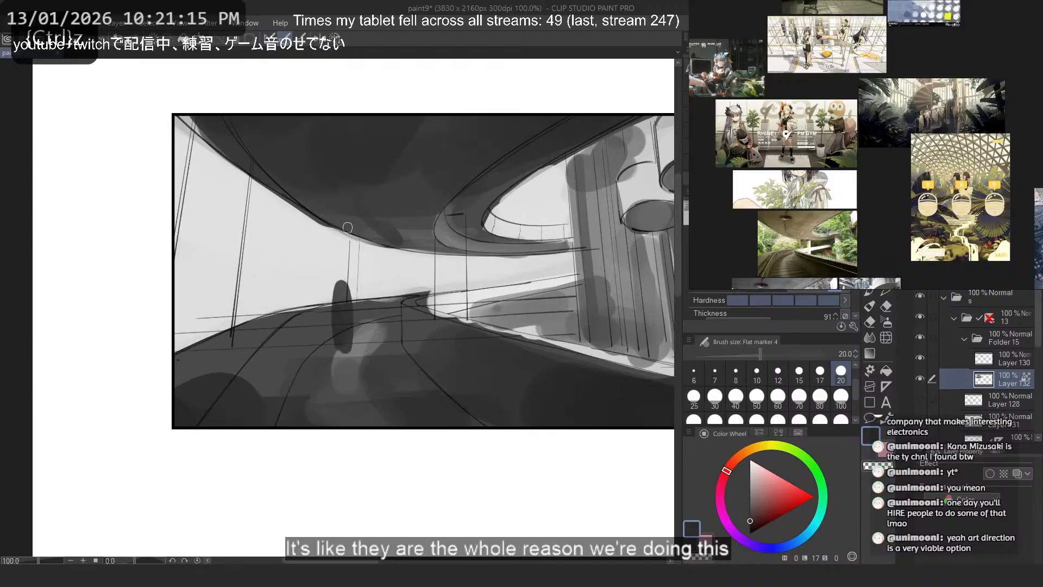
pyautogui.moveTo(347, 228); pyautogui.dragTo(283, 249)
pyautogui.hotkey('ctrl', 'z')
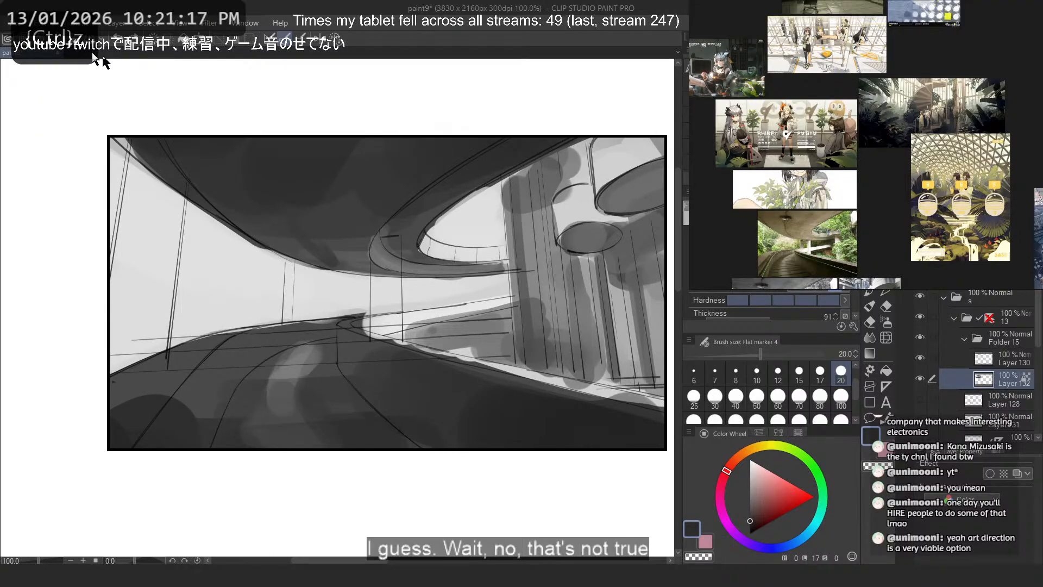
pyautogui.scroll(-2, 520, 129)
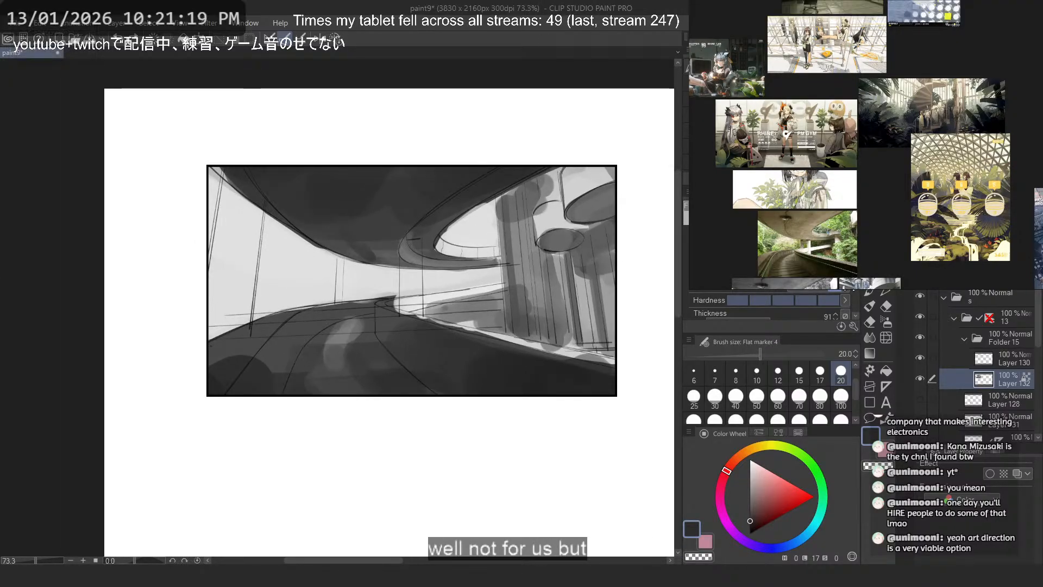
# - Save the drawing and mark its rule-of-thirds divisions with dark grey dabs outside the frame's upper and left edges
pyautogui.hotkey('ctrl', 's')
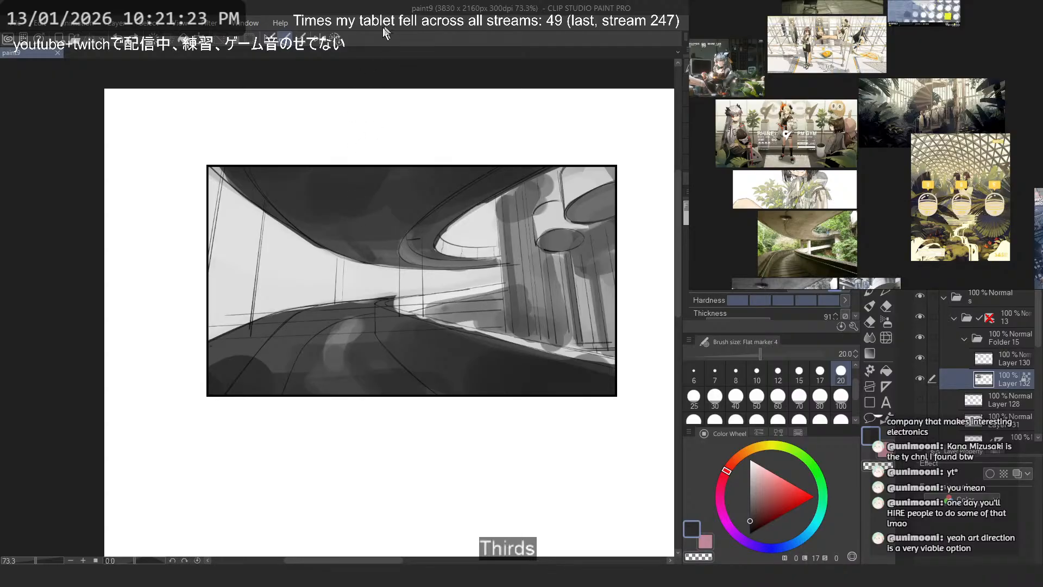
pyautogui.press('/')
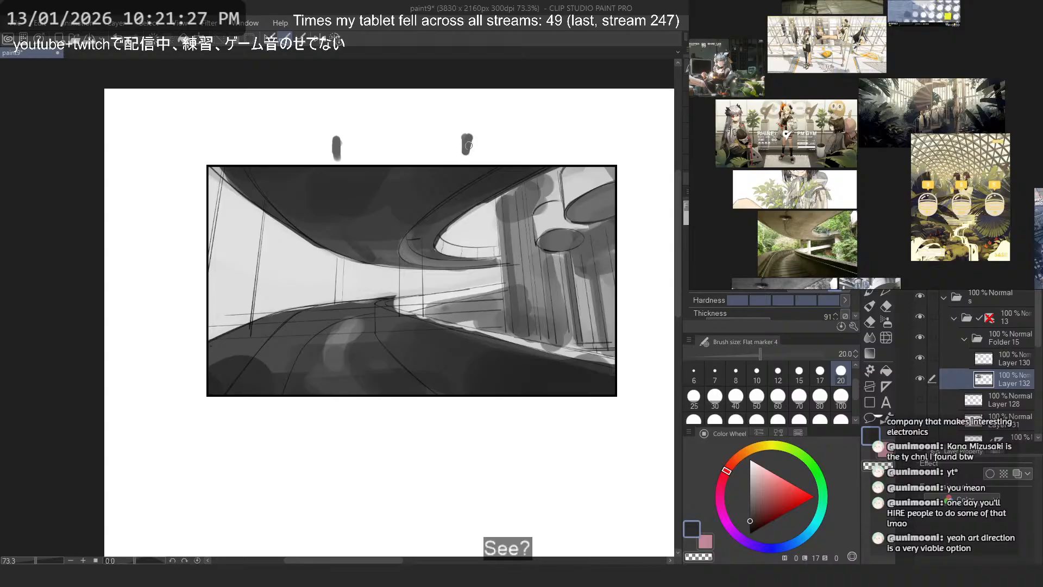
pyautogui.moveTo(469, 145); pyautogui.dragTo(468, 162)
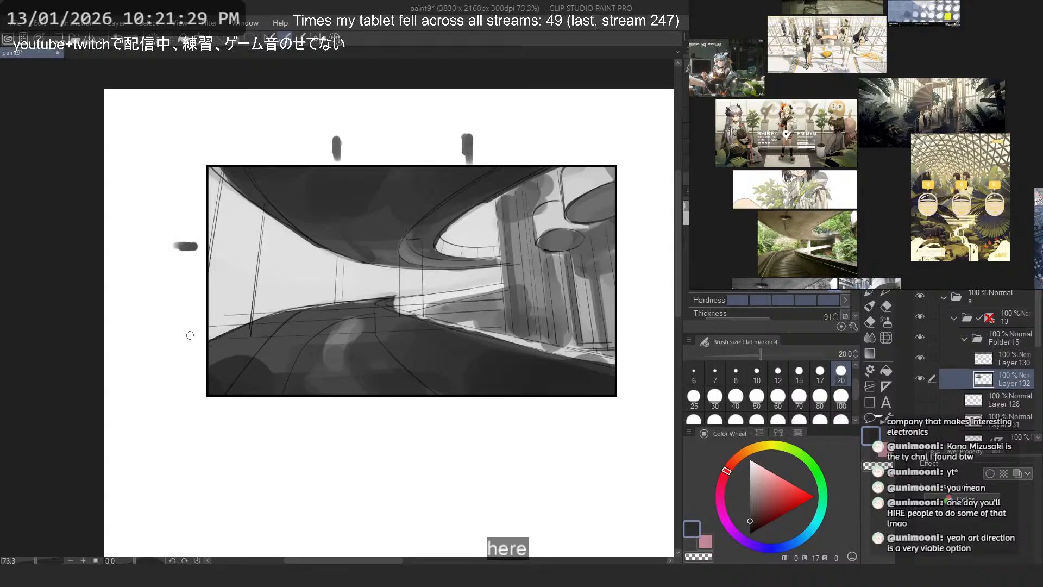
pyautogui.hotkey('ctrl', 'z')
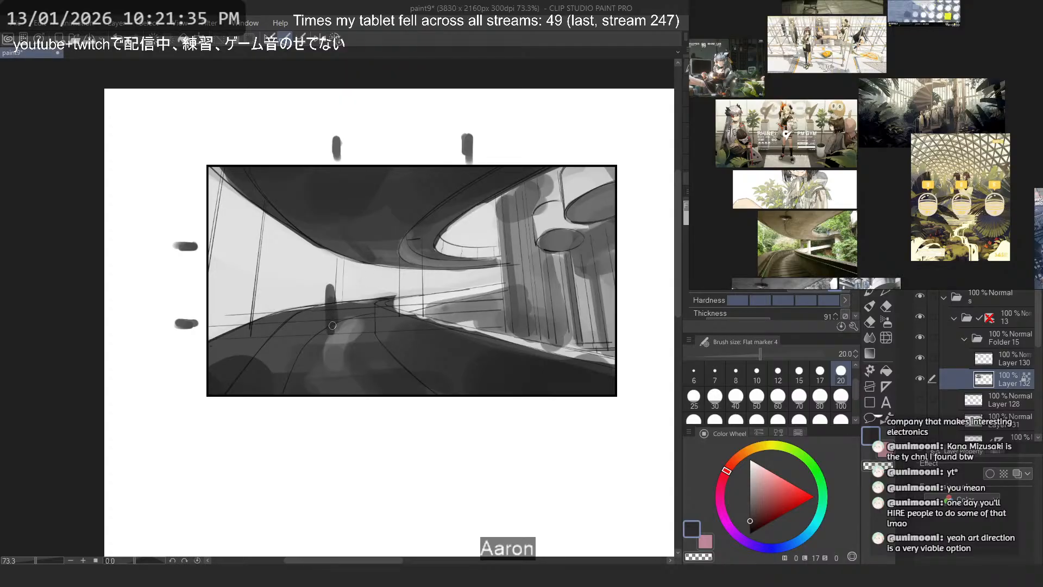
# - Block in a dark grey standing figure on the road, lined up with the frame's left third mark
pyautogui.hotkey('ctrl', 'z')
pyautogui.moveTo(334, 285)
pyautogui.mouseDown()
pyautogui.moveTo(334, 329)
pyautogui.moveTo(335, 281)
pyautogui.mouseUp()
pyautogui.hotkey('ctrl', 'z')
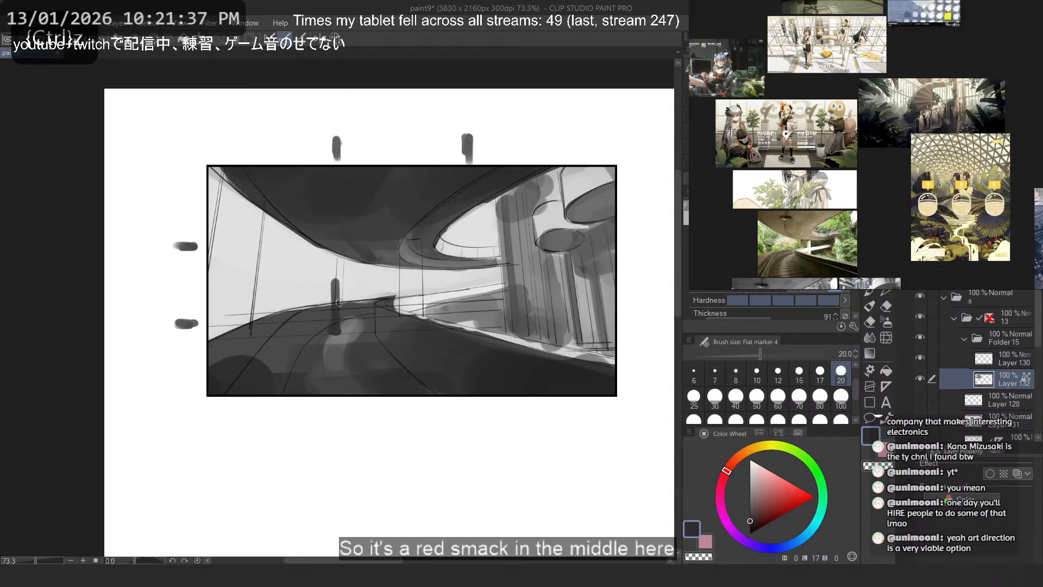
pyautogui.hotkey('ctrl', 'z')
pyautogui.moveTo(335, 329); pyautogui.dragTo(333, 284)
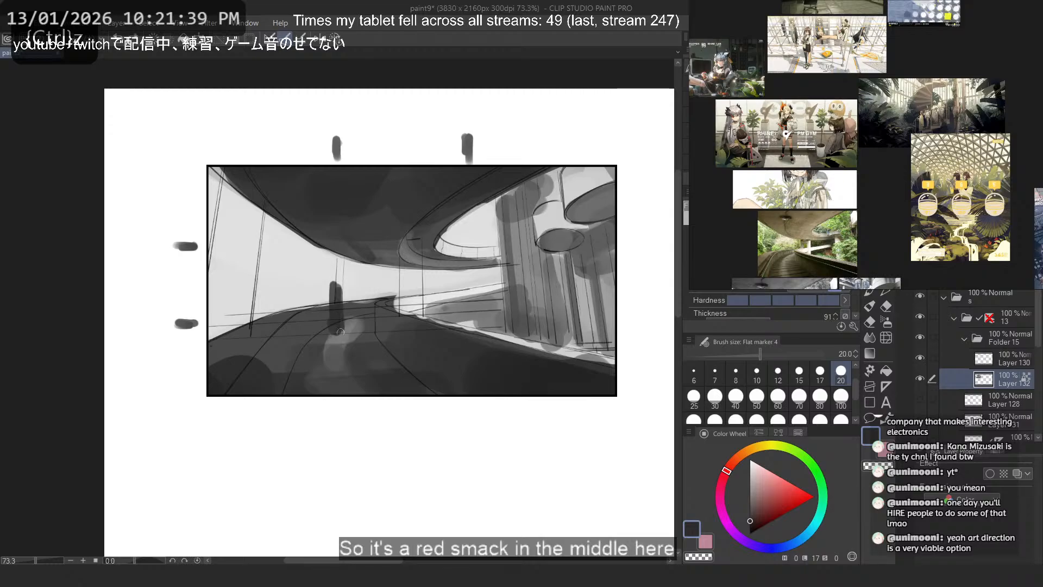
pyautogui.hotkey('ctrl', 'z')
# - Try light grey patches over the figure's lower half and on the road near its far bend
pyautogui.moveTo(322, 321)
pyautogui.mouseDown()
pyautogui.moveTo(325, 337)
pyautogui.moveTo(326, 312)
pyautogui.moveTo(339, 338)
pyautogui.moveTo(328, 339)
pyautogui.mouseUp()
pyautogui.keyDown('alt'); pyautogui.click(324, 292); pyautogui.keyUp('alt')
pyautogui.hotkey('ctrl', 'z')
pyautogui.hotkey('ctrl', 'z')
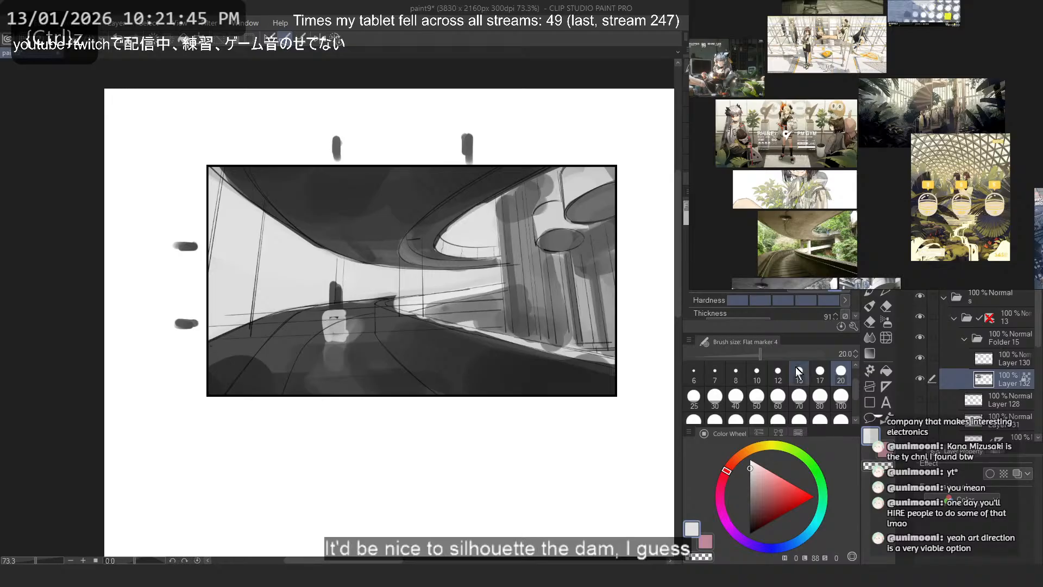
pyautogui.scroll(3, 325, 325)
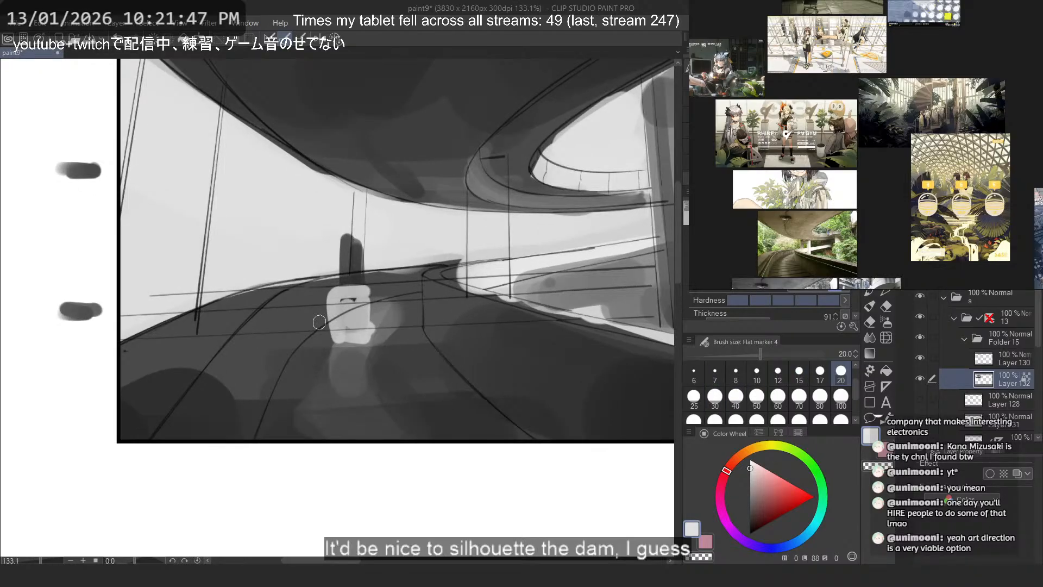
pyautogui.hotkey('ctrl', 'z')
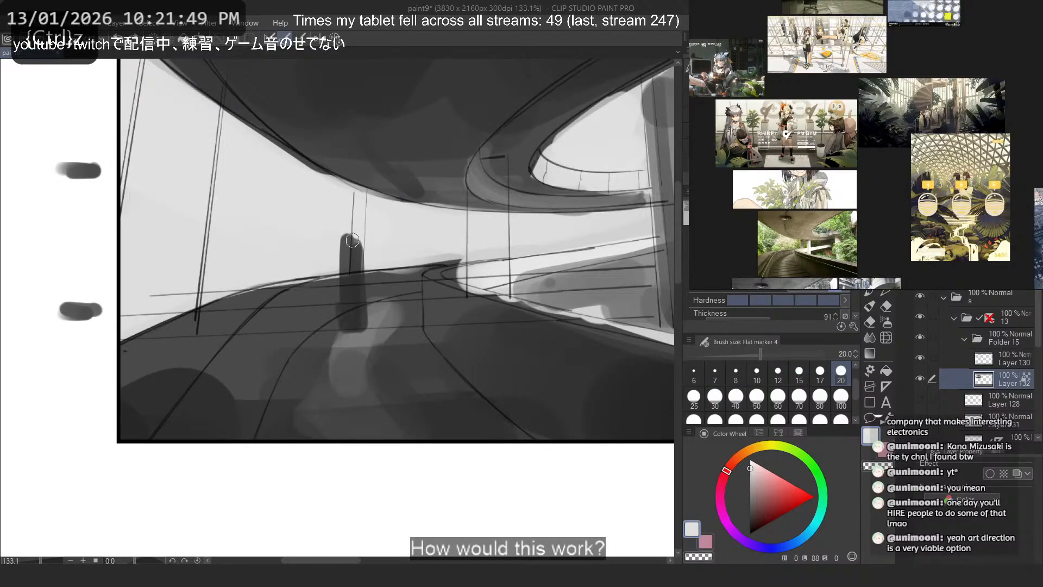
pyautogui.moveTo(410, 288); pyautogui.dragTo(410, 274)
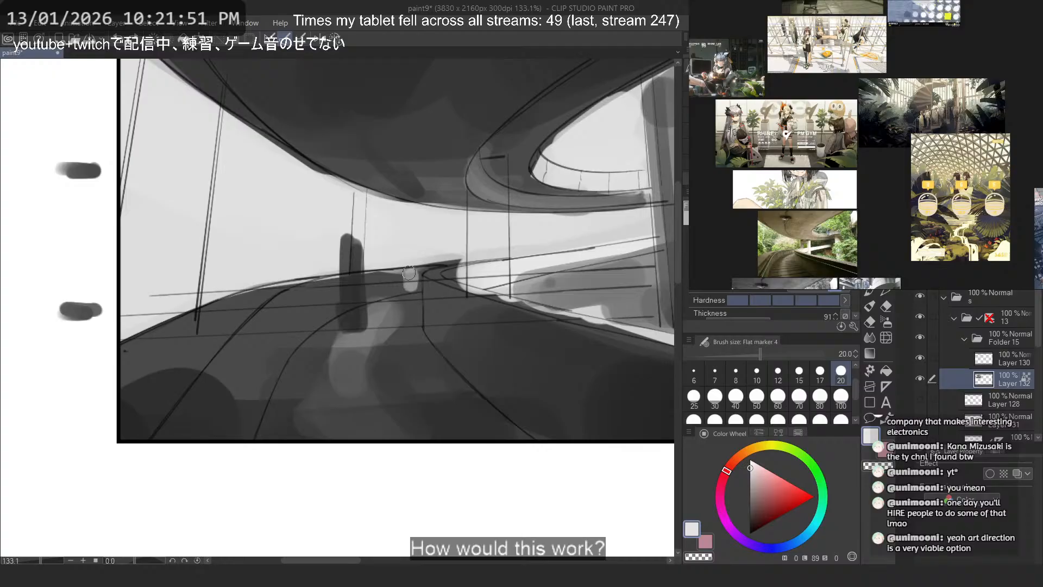
pyautogui.keyDown('alt'); pyautogui.click(395, 281); pyautogui.keyUp('alt')
pyautogui.hotkey('ctrl', 'z')
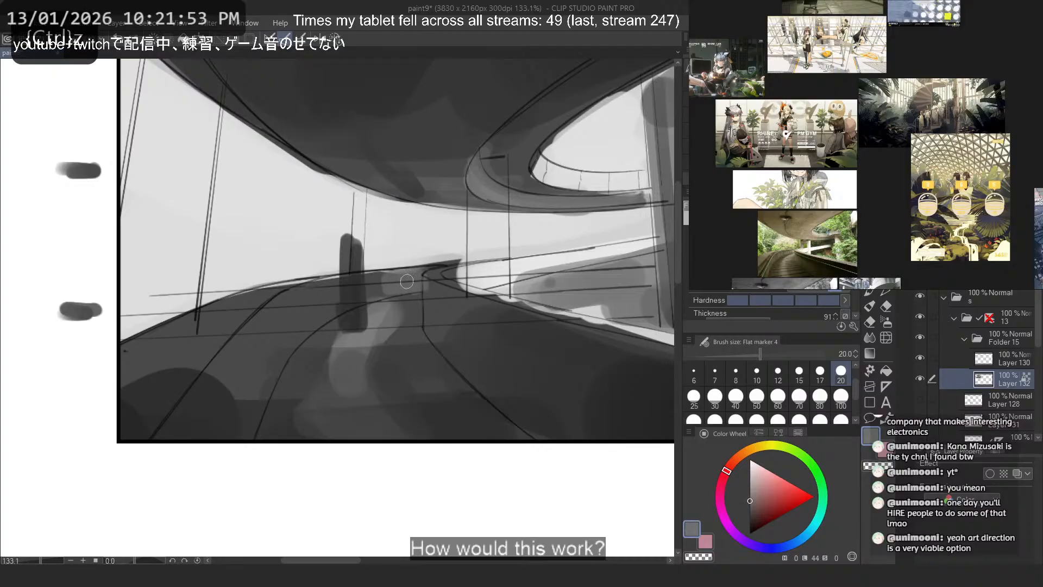
# - Even out the road's foreground with dark grey at brush size 70, covering the round blotch near the frame's lower-left corner
pyautogui.keyDown('alt'); pyautogui.click(225, 387); pyautogui.keyUp('alt')
pyautogui.moveTo(223, 359)
pyautogui.mouseDown()
pyautogui.moveTo(273, 375)
pyautogui.moveTo(288, 333)
pyautogui.moveTo(235, 438)
pyautogui.mouseUp()
pyautogui.click(798, 399)
pyautogui.hotkey('ctrl', 'z')
pyautogui.moveTo(226, 336); pyautogui.dragTo(265, 340)
pyautogui.keyDown('alt'); pyautogui.click(191, 345); pyautogui.keyUp('alt')
pyautogui.moveTo(154, 369)
pyautogui.mouseDown()
pyautogui.moveTo(136, 391)
pyautogui.moveTo(144, 406)
pyautogui.moveTo(180, 346)
pyautogui.moveTo(143, 392)
pyautogui.moveTo(166, 398)
pyautogui.mouseUp()
pyautogui.hotkey('ctrl', 'z')
pyautogui.keyDown('alt'); pyautogui.click(161, 400); pyautogui.keyUp('alt')
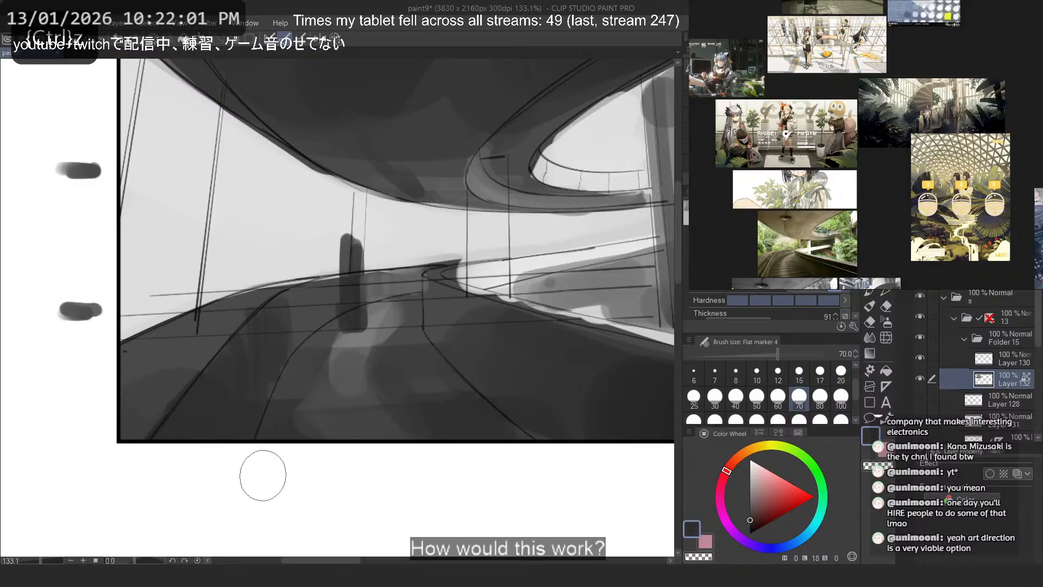
pyautogui.scroll(-2, 193, 313)
pyautogui.scroll(1, 525, 373)
pyautogui.keyDown('alt'); pyautogui.click(377, 356); pyautogui.keyUp('alt')
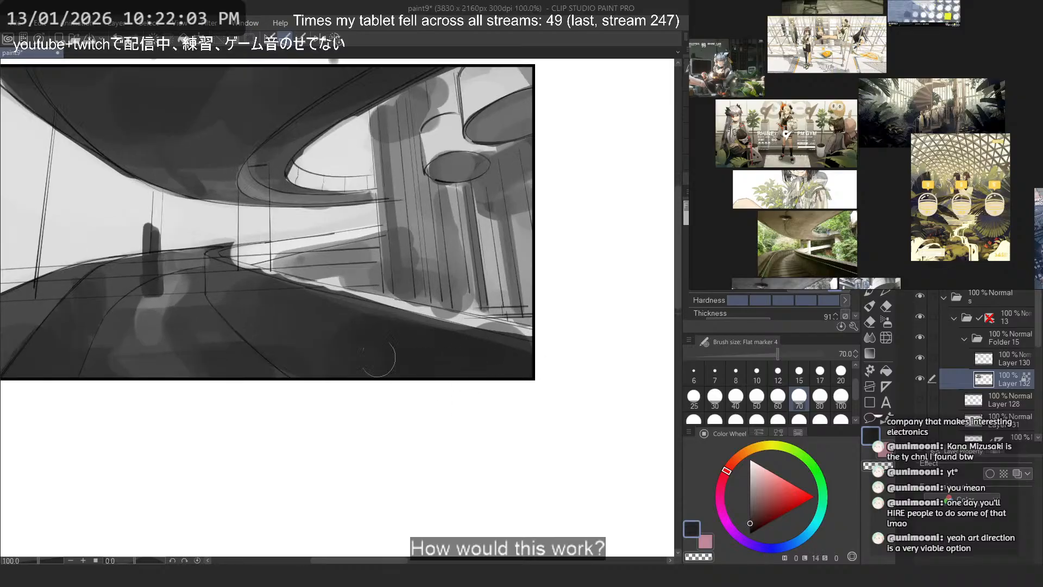
# - Try a grey line along the road's outer edge from the far bend, using brush size 17
pyautogui.scroll(5, 176, 194)
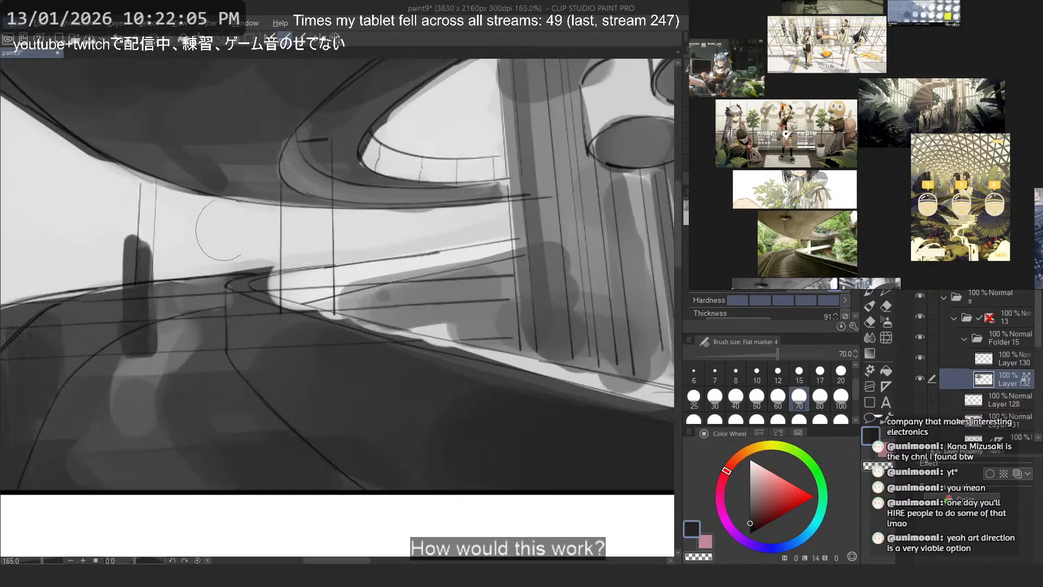
pyautogui.scroll(5, 280, 266)
pyautogui.keyDown('alt'); pyautogui.click(322, 281); pyautogui.keyUp('alt')
pyautogui.click(820, 373)
pyautogui.scroll(4, 239, 271)
pyautogui.moveTo(255, 311)
pyautogui.mouseDown()
pyautogui.moveTo(256, 321)
pyautogui.moveTo(674, 472)
pyautogui.mouseUp()
pyautogui.keyDown('alt'); pyautogui.click(198, 320); pyautogui.keyUp('alt')
pyautogui.hotkey('ctrl', 'z')
pyautogui.moveTo(207, 323); pyautogui.dragTo(660, 464)
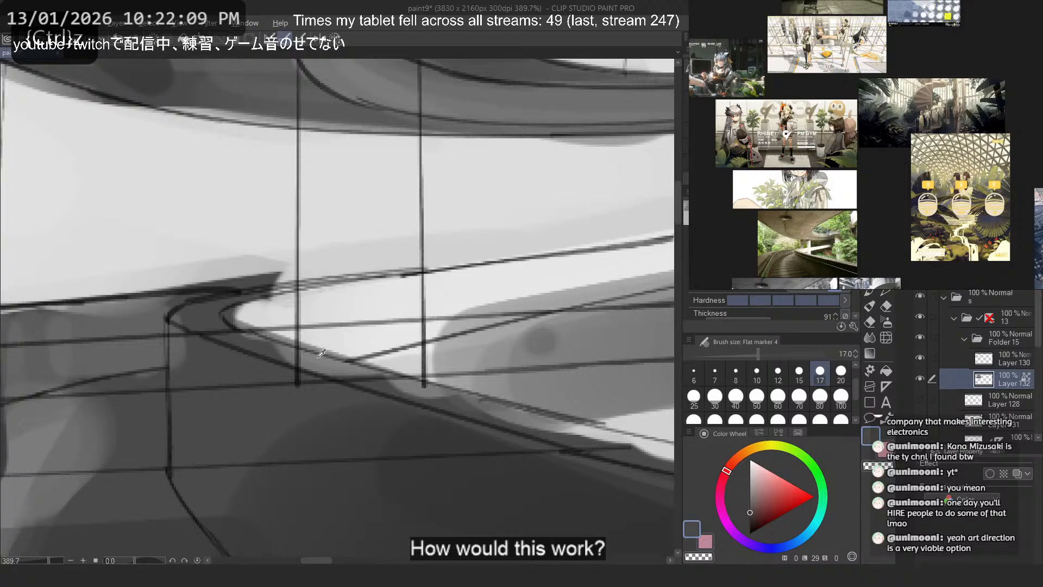
pyautogui.keyDown('alt'); pyautogui.click(484, 369); pyautogui.keyUp('alt')
pyautogui.moveTo(214, 321); pyautogui.dragTo(565, 432)
# - Paint a mid grey curb strip along the road's outer edge, from the bend to the frame's right side, at brush size 12
pyautogui.click(779, 373)
pyautogui.hotkey('ctrl', 'z')
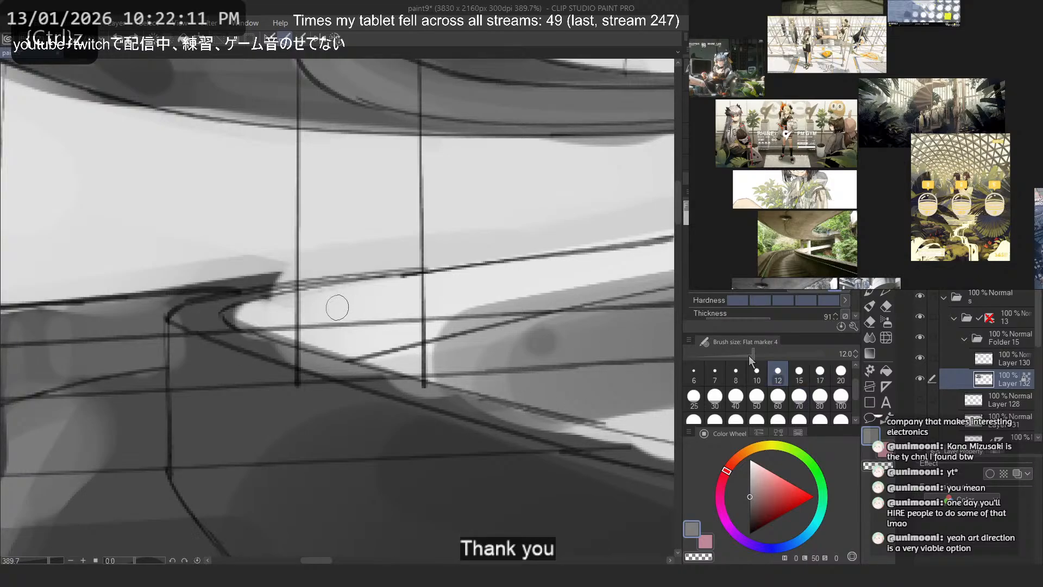
pyautogui.moveTo(206, 322); pyautogui.dragTo(445, 409)
pyautogui.hotkey('ctrl', 'z')
pyautogui.moveTo(200, 319); pyautogui.dragTo(627, 449)
pyautogui.scroll(-3, 128, 300)
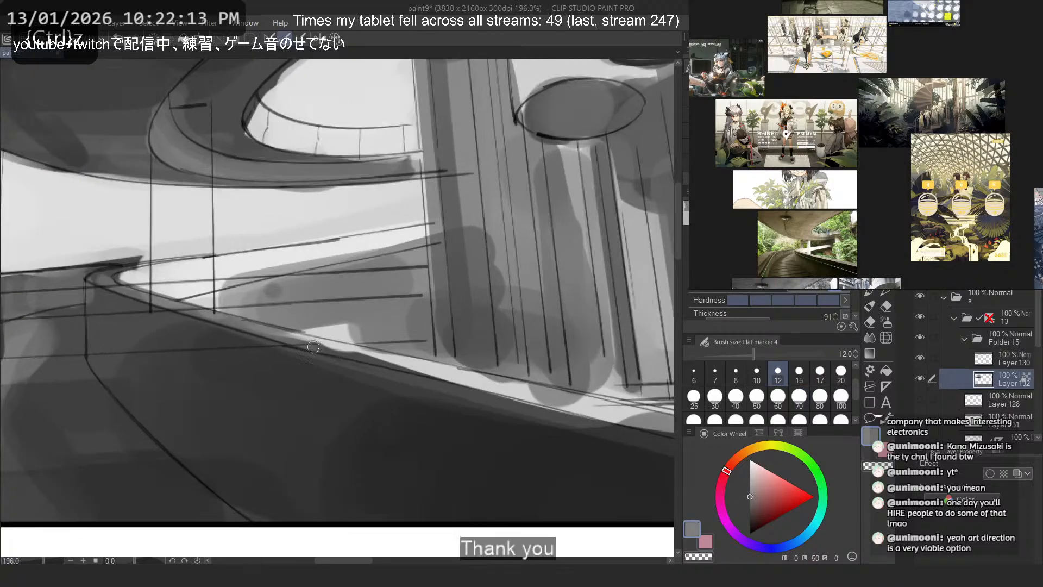
pyautogui.moveTo(284, 333); pyautogui.dragTo(671, 435)
pyautogui.scroll(-1, 482, 365)
pyautogui.moveTo(406, 370); pyautogui.dragTo(545, 398)
pyautogui.moveTo(228, 330); pyautogui.dragTo(502, 394)
pyautogui.moveTo(168, 324)
pyautogui.mouseDown()
pyautogui.moveTo(531, 415)
pyautogui.moveTo(221, 328)
pyautogui.moveTo(441, 381)
pyautogui.mouseUp()
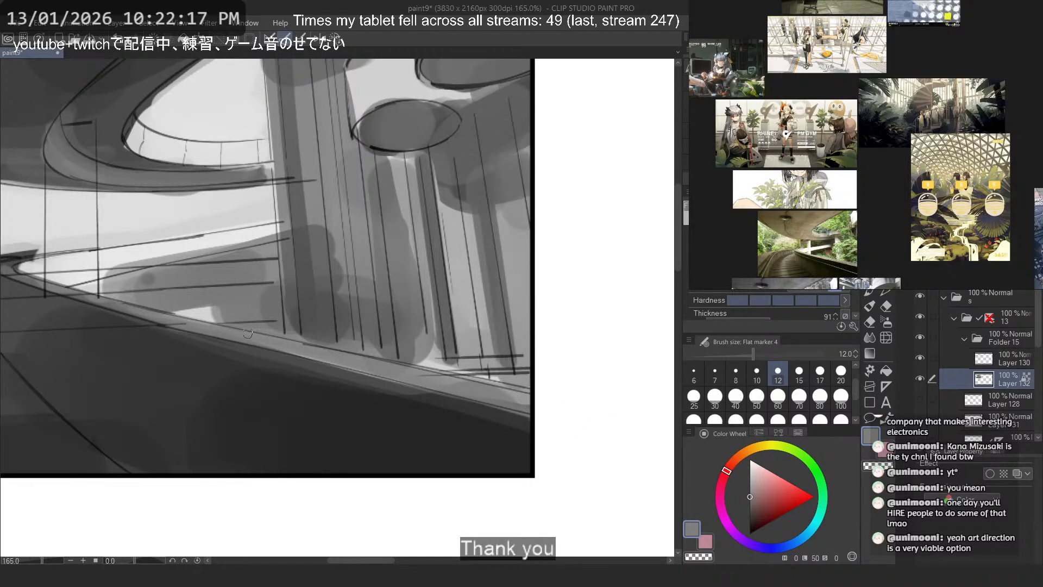
# - Try a light grey highlight along the road's curb, testing brush sizes 12 and 20
pyautogui.rightClick(93, 258)
pyautogui.moveTo(29, 274); pyautogui.dragTo(562, 426)
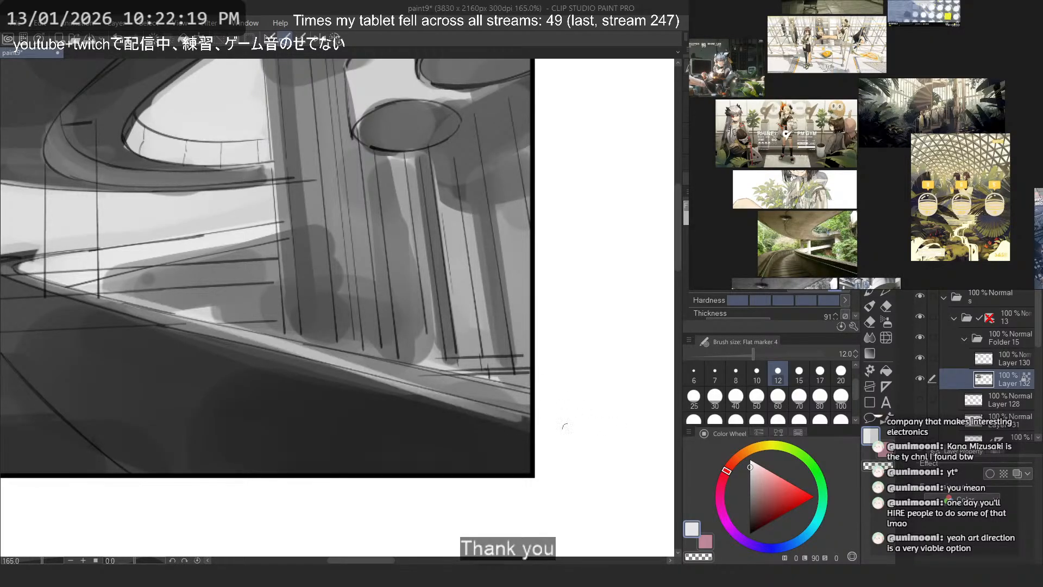
pyautogui.hotkey('ctrl', 'z')
pyautogui.click(839, 376)
pyautogui.moveTo(7, 270); pyautogui.dragTo(350, 359)
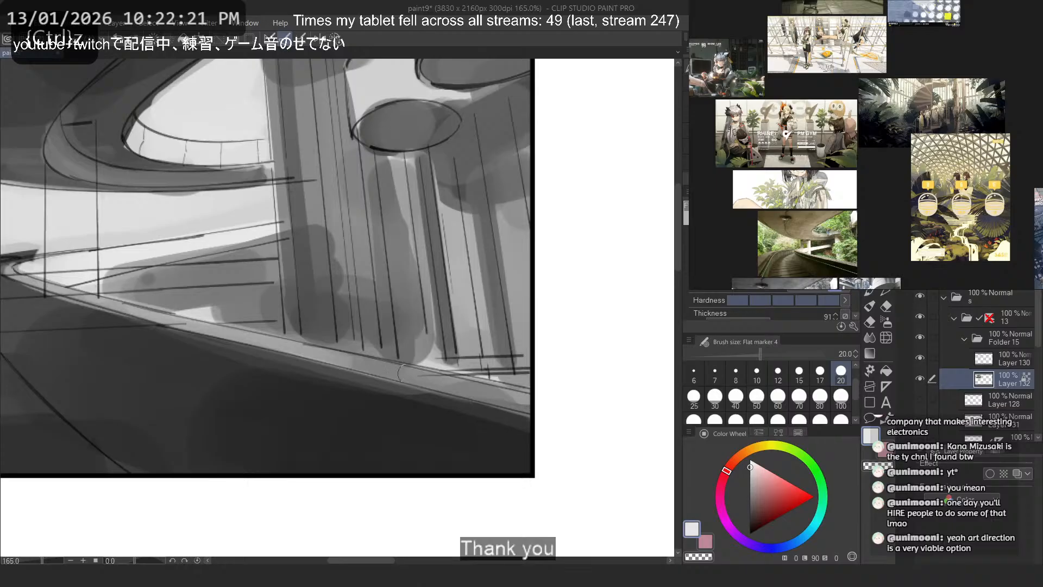
pyautogui.hotkey('ctrl', 'z')
pyautogui.moveTo(16, 273); pyautogui.dragTo(282, 340)
pyautogui.rightClick(438, 417)
pyautogui.hotkey('ctrl', 'z')
# - Darken the road surface directly beneath the curb with a very dark grey stroke at brush size 70
pyautogui.moveTo(536, 404)
pyautogui.mouseDown()
pyautogui.moveTo(106, 295)
pyautogui.moveTo(518, 407)
pyautogui.moveTo(56, 330)
pyautogui.mouseUp()
pyautogui.click(799, 400)
pyautogui.hotkey('ctrl', 'z')
pyautogui.moveTo(554, 432); pyautogui.dragTo(50, 323)
pyautogui.scroll(-5, 558, 307)
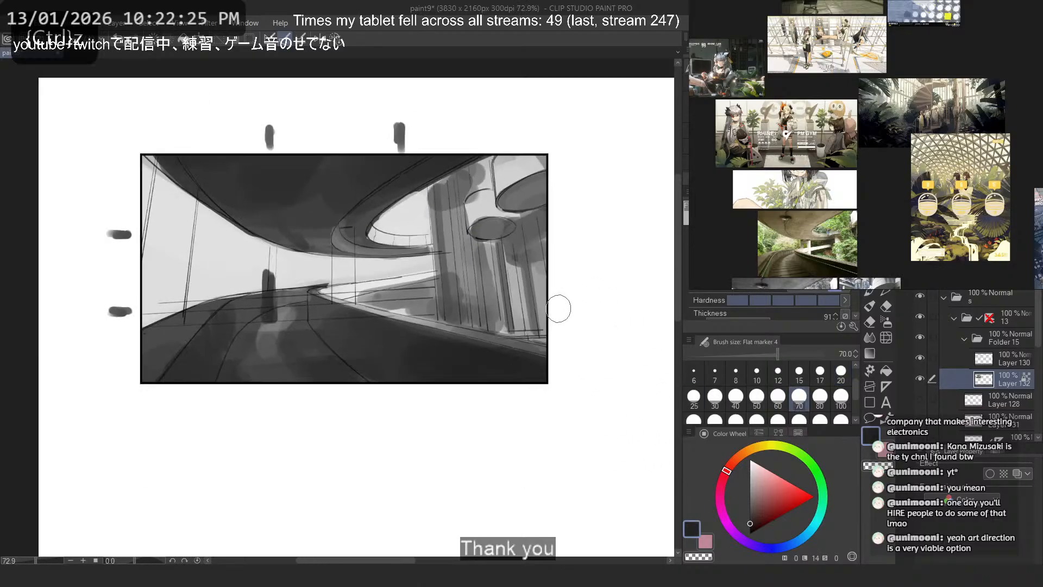
pyautogui.scroll(1, 505, 272)
pyautogui.scroll(1, 504, 271)
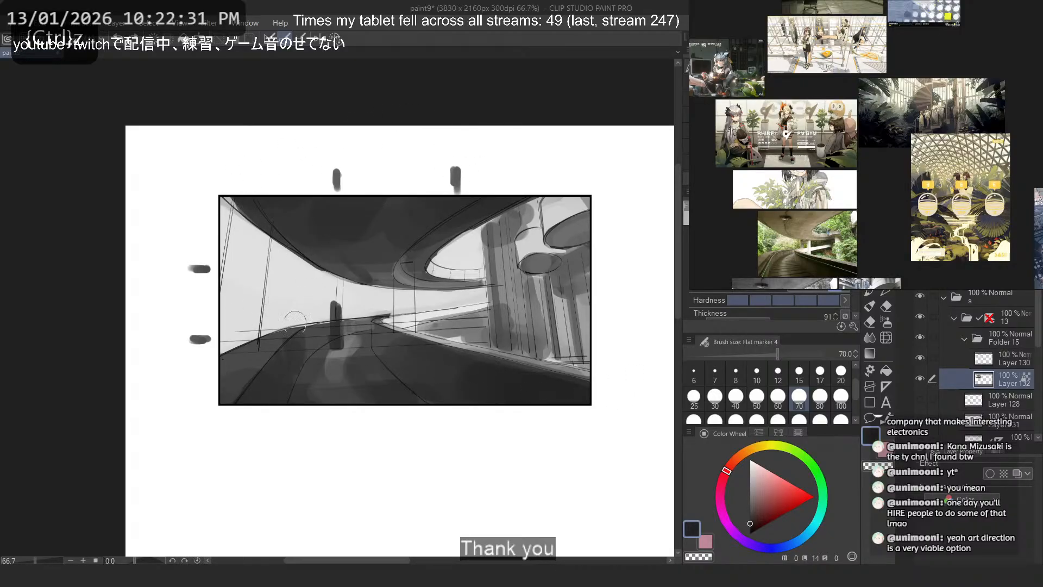
pyautogui.scroll(1, 295, 323)
pyautogui.scroll(-1, 299, 329)
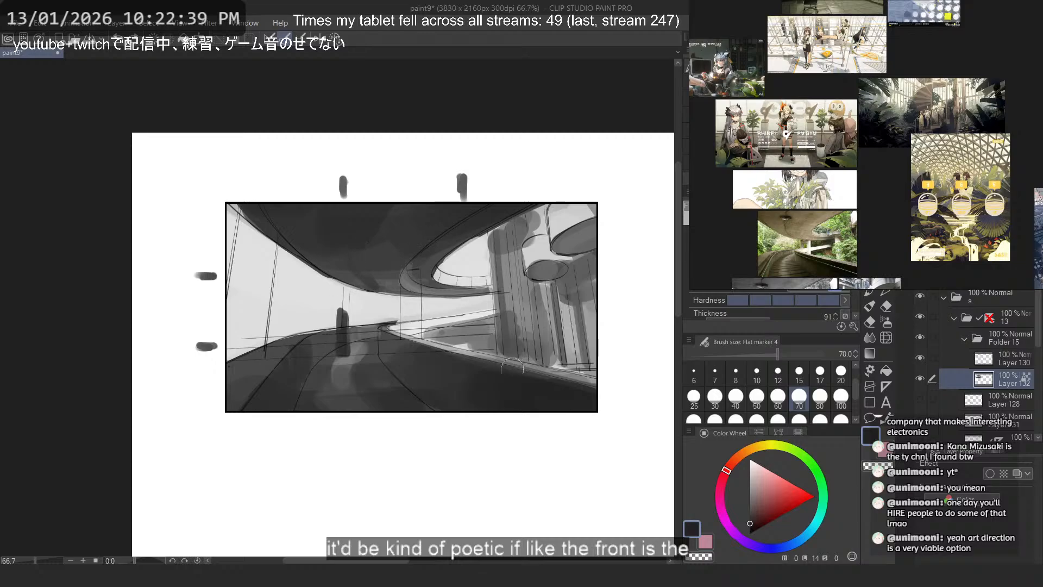
# - Try a soft light grey glow over the overpass underside with large brushes of size 200 and 100
pyautogui.click(757, 419)
pyautogui.keyDown('alt'); pyautogui.click(434, 309); pyautogui.keyUp('alt')
pyautogui.moveTo(445, 302); pyautogui.dragTo(385, 294)
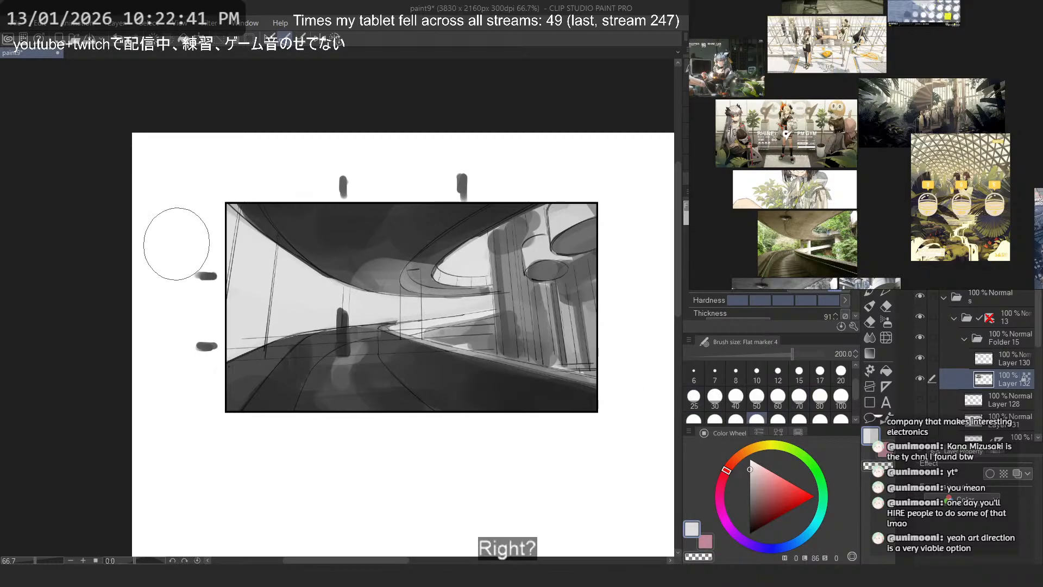
pyautogui.hotkey('ctrl', 'z')
pyautogui.click(840, 399)
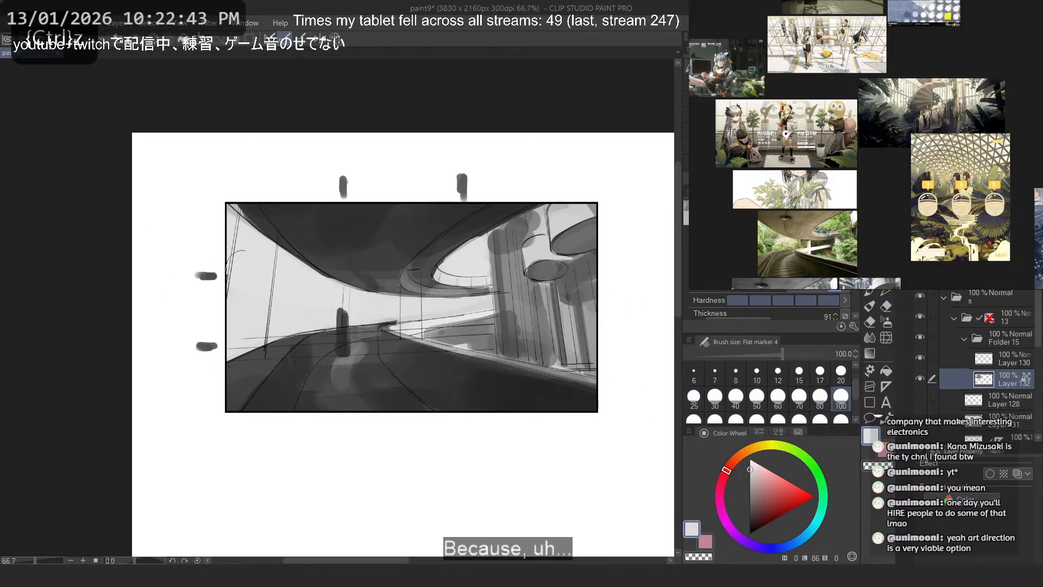
pyautogui.scroll(3, 301, 283)
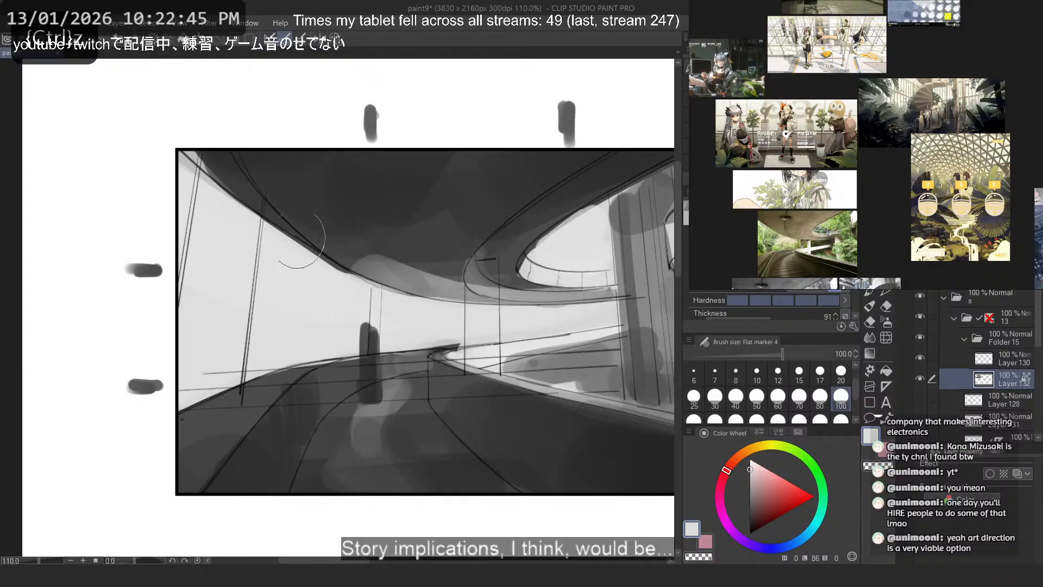
pyautogui.hotkey('ctrl', 'z')
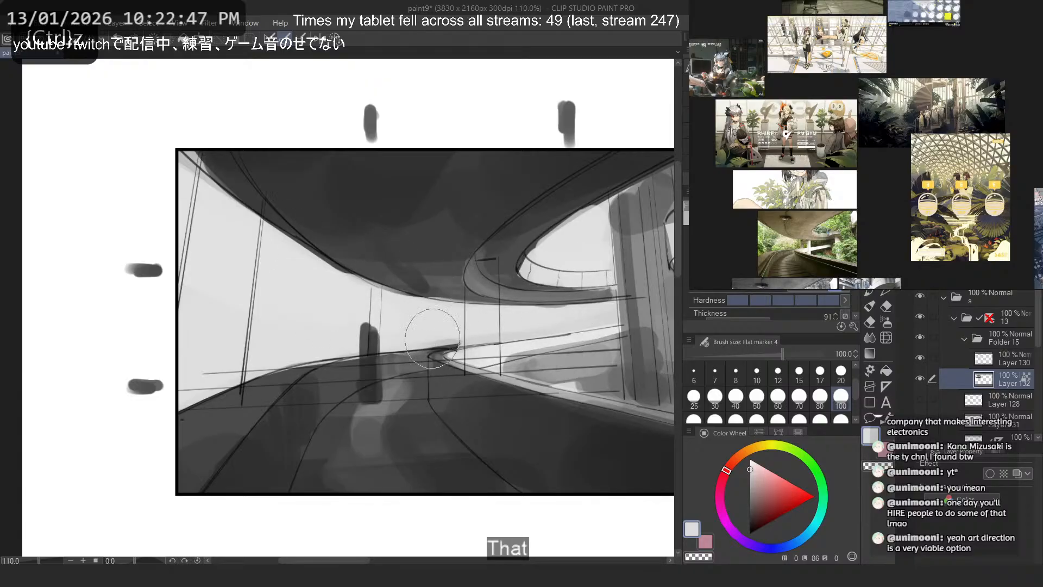
# - Rotate the canvas by -60 degrees and try a dark stroke along the distant walkway at brush size 40
pyautogui.click(736, 397)
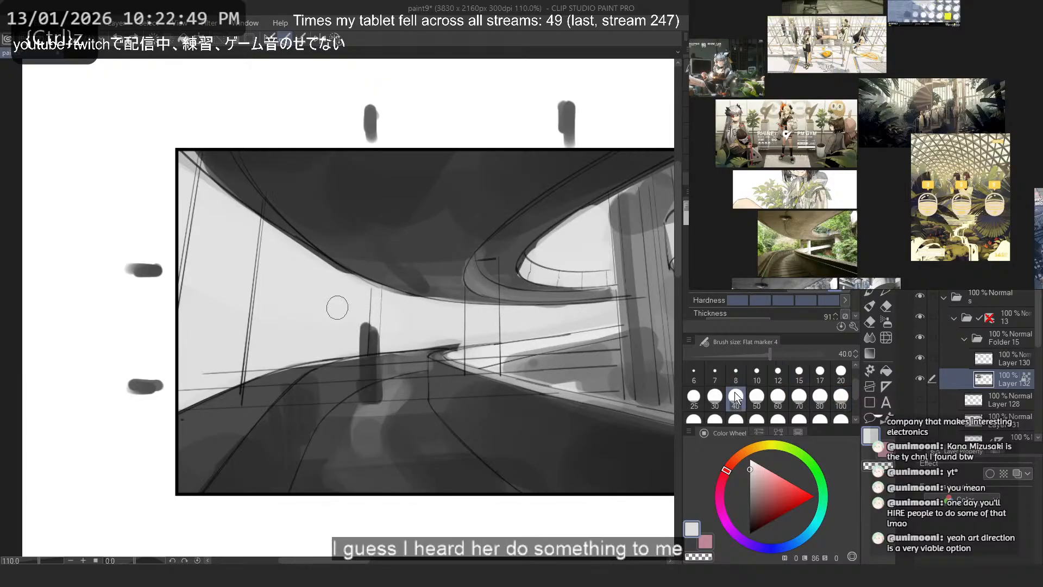
pyautogui.press('-')
pyautogui.press('-')
pyautogui.press('-')
pyautogui.scroll(2, 518, 124)
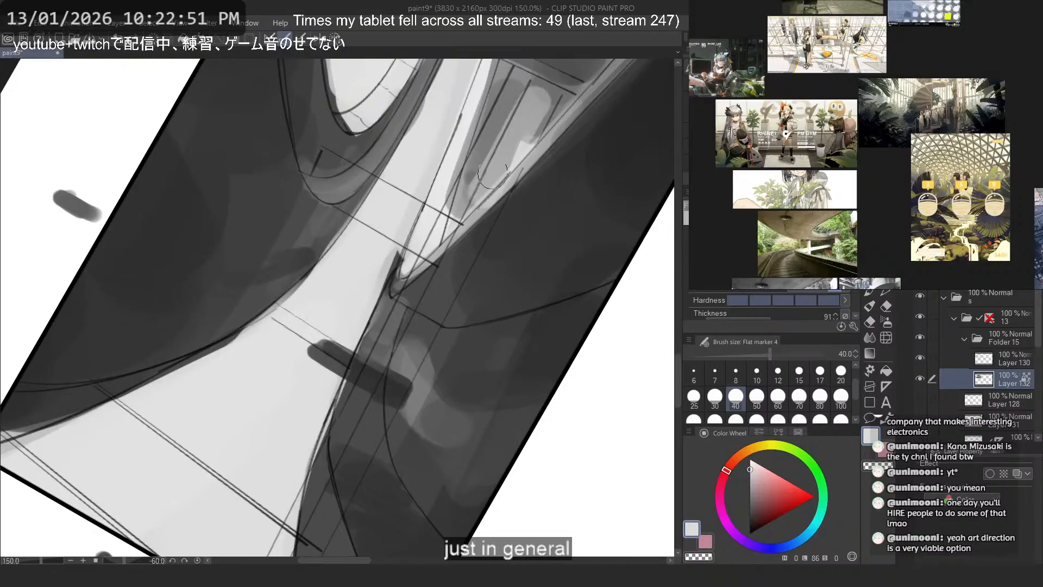
pyautogui.moveTo(518, 138); pyautogui.dragTo(481, 259)
pyautogui.keyDown('alt'); pyautogui.click(627, 205); pyautogui.keyUp('alt')
pyautogui.moveTo(478, 202); pyautogui.dragTo(416, 352)
pyautogui.hotkey('ctrl', 'z')
# - Paint a dark grey band along the distant walkway between the road's bend and the columns at brush size 15
pyautogui.click(799, 374)
pyautogui.moveTo(489, 203); pyautogui.dragTo(387, 373)
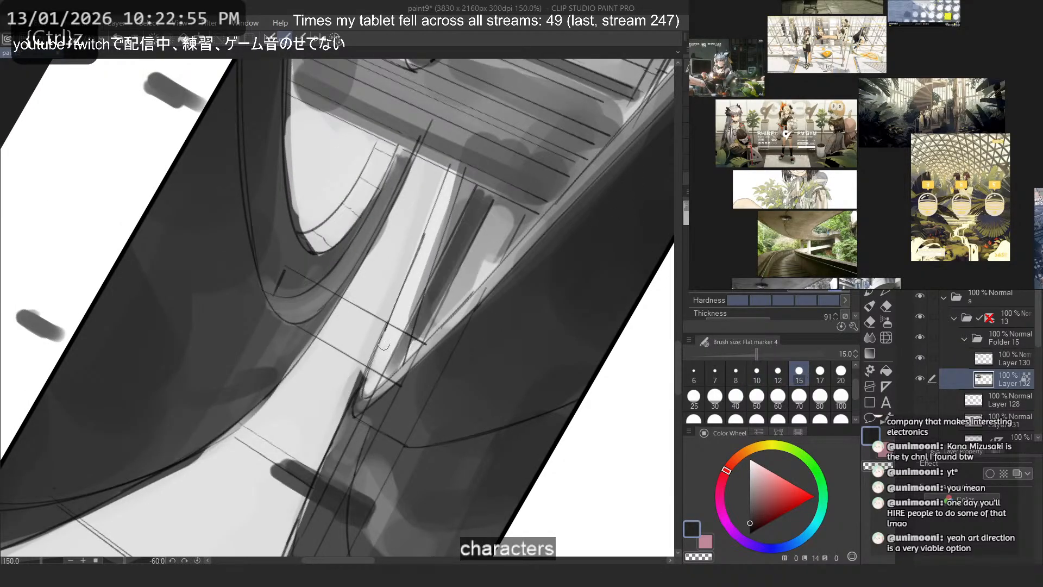
pyautogui.scroll(-1, 418, 161)
pyautogui.moveTo(418, 160); pyautogui.dragTo(397, 192)
pyautogui.hotkey('ctrl', 'z')
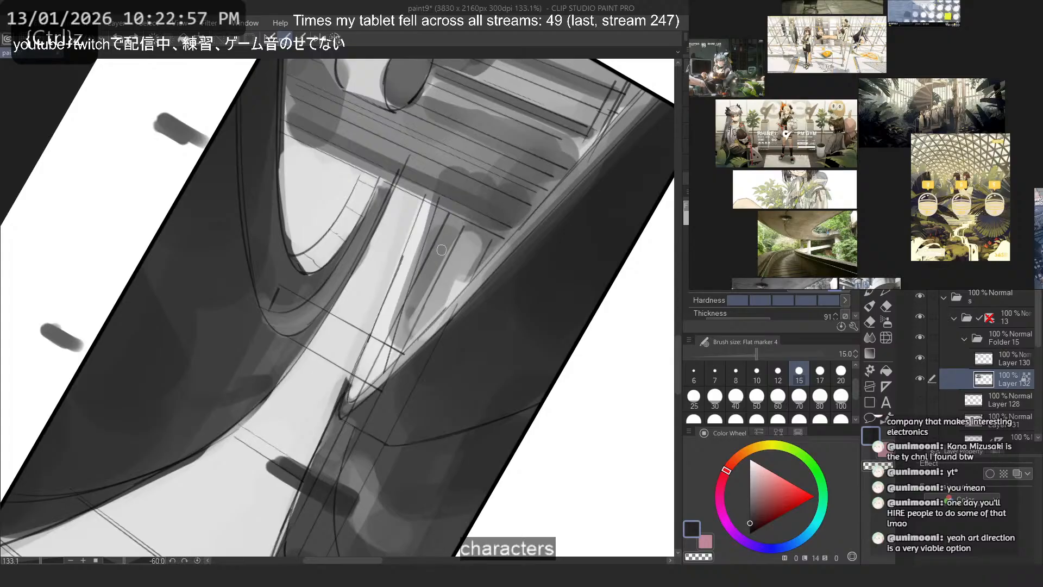
pyautogui.moveTo(442, 245); pyautogui.dragTo(405, 317)
pyautogui.moveTo(460, 223); pyautogui.dragTo(393, 354)
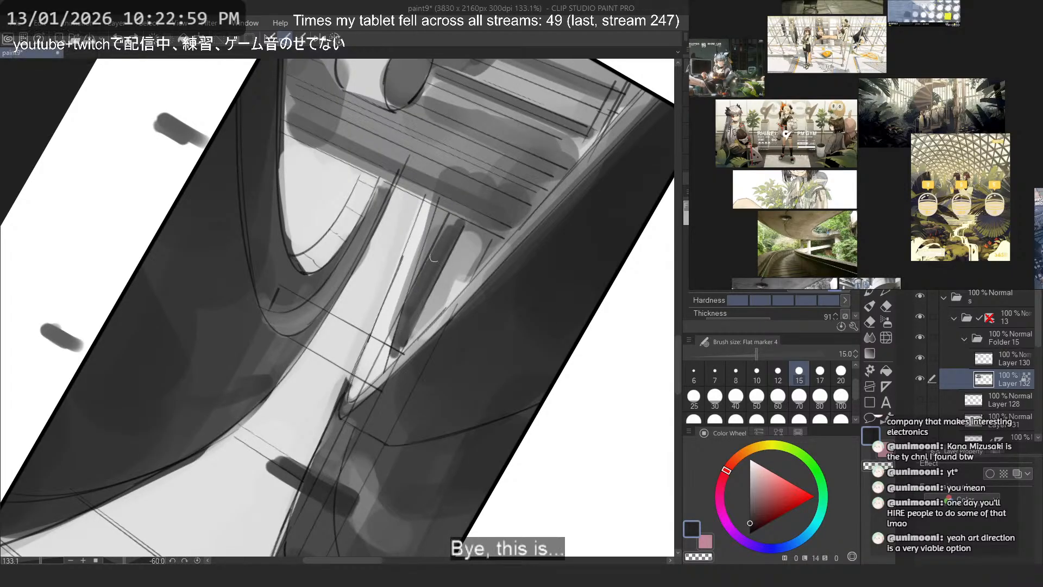
pyautogui.moveTo(461, 223); pyautogui.dragTo(398, 357)
pyautogui.keyDown('alt'); pyautogui.click(438, 257); pyautogui.keyUp('alt')
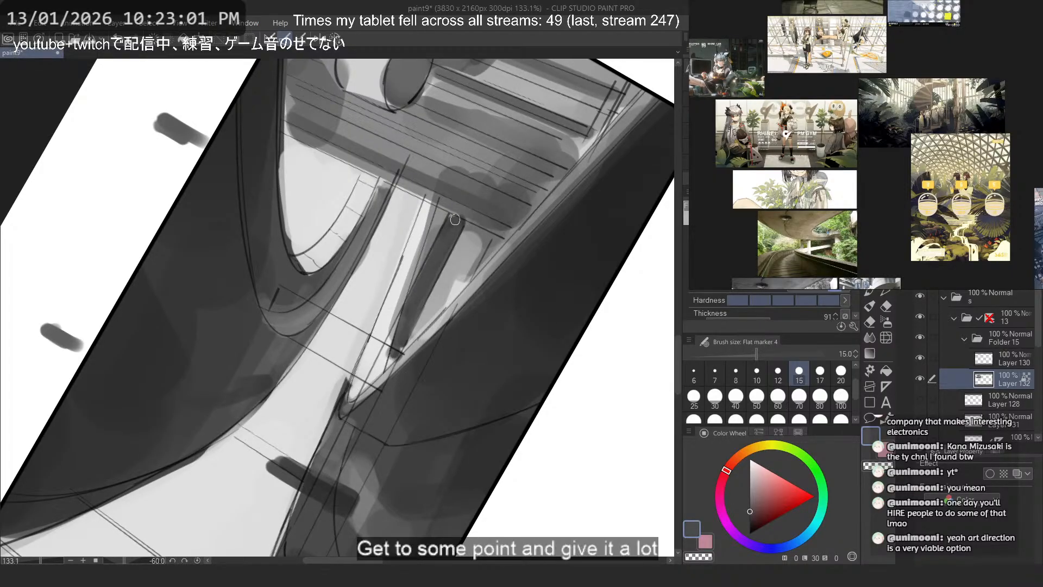
# - Reset the canvas rotation and paint a dark grey vertical shadow strip down the column beneath the small disc
pyautogui.press('^')
pyautogui.press('^')
pyautogui.press('^')
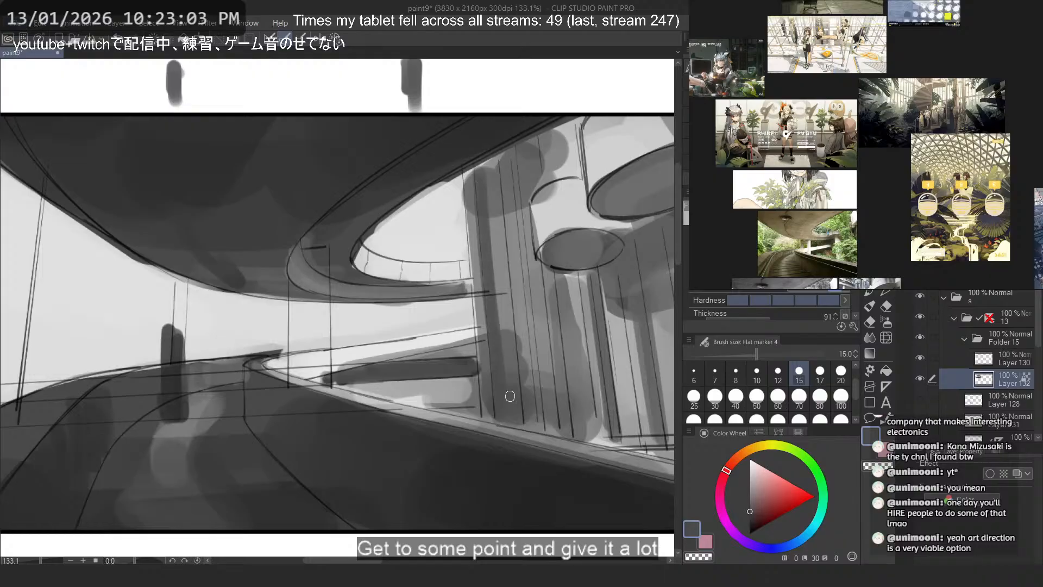
pyautogui.moveTo(496, 178)
pyautogui.mouseDown()
pyautogui.moveTo(517, 255)
pyautogui.moveTo(525, 203)
pyautogui.moveTo(560, 421)
pyautogui.mouseUp()
pyautogui.hotkey('ctrl', 'z')
# - Try dark grey shading strokes down and across the top of the wide column beside the overpass opening
pyautogui.hotkey('ctrl', 'z')
pyautogui.moveTo(550, 280); pyautogui.dragTo(574, 429)
pyautogui.keyDown('alt'); pyautogui.click(497, 253); pyautogui.keyUp('alt')
pyautogui.hotkey('ctrl', 'z')
pyautogui.moveTo(503, 175)
pyautogui.mouseDown()
pyautogui.moveTo(518, 400)
pyautogui.moveTo(507, 414)
pyautogui.mouseUp()
pyautogui.hotkey('ctrl', 'z')
pyautogui.keyDown('alt'); pyautogui.click(564, 325); pyautogui.keyUp('alt')
pyautogui.moveTo(575, 177)
pyautogui.mouseDown()
pyautogui.moveTo(496, 193)
pyautogui.moveTo(472, 215)
pyautogui.mouseUp()
# - Try grey shading strokes across the upper part of the wide column beside the overpass opening
pyautogui.hotkey('ctrl', 'z')
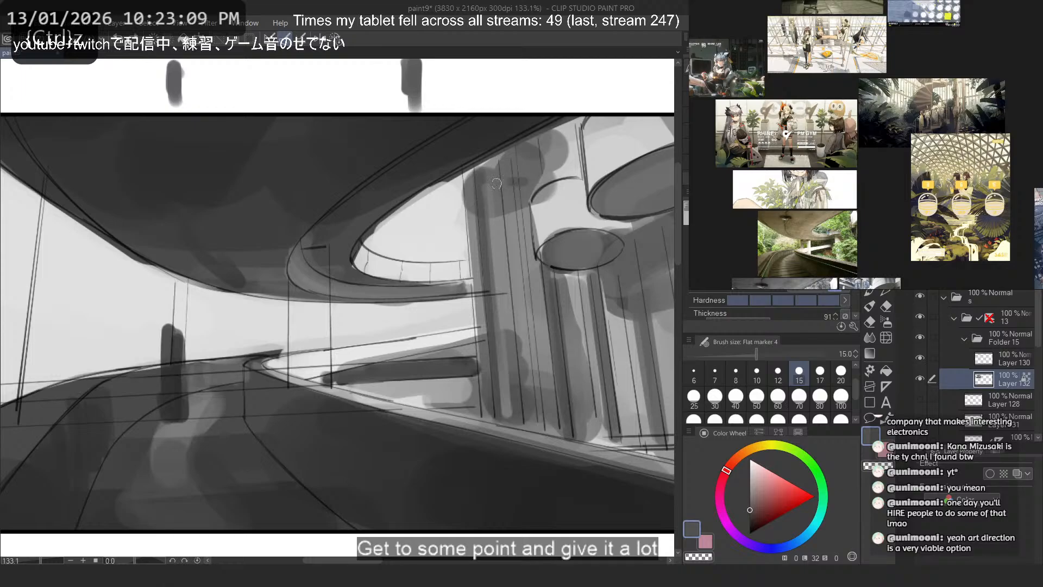
pyautogui.hotkey('ctrl', 'z')
pyautogui.moveTo(505, 182)
pyautogui.mouseDown()
pyautogui.moveTo(471, 226)
pyautogui.moveTo(471, 199)
pyautogui.mouseUp()
pyautogui.hotkey('ctrl', 'z')
pyautogui.hotkey('ctrl', 'z')
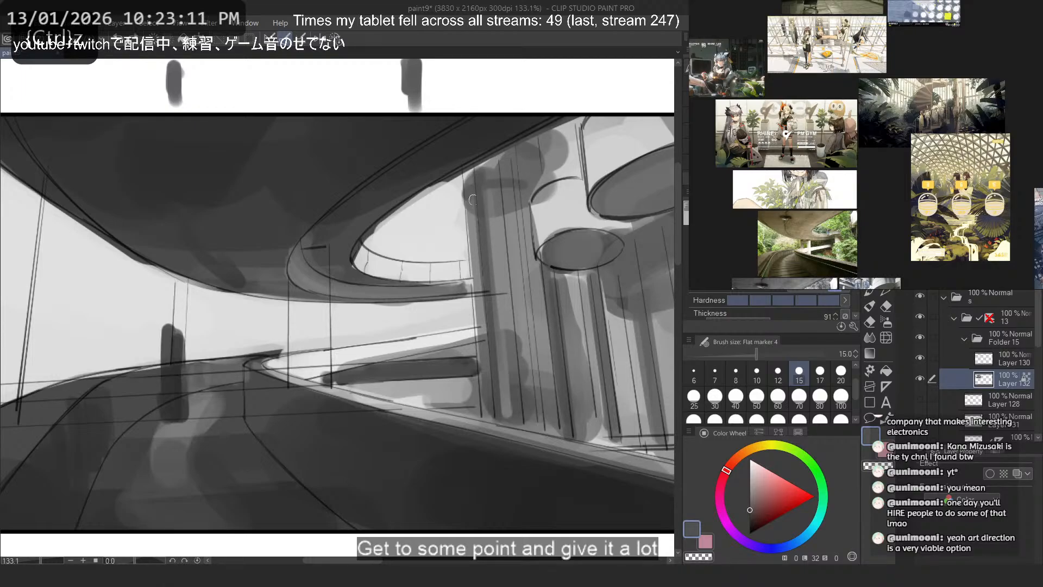
pyautogui.moveTo(534, 236)
pyautogui.mouseDown()
pyautogui.moveTo(471, 241)
pyautogui.moveTo(470, 253)
pyautogui.mouseUp()
# - Try a downward shading stroke from the top of the wide column beneath the overpass edge
pyautogui.hotkey('ctrl', 'z')
pyautogui.hotkey('ctrl', 'z')
pyautogui.scroll(-4, 314, 174)
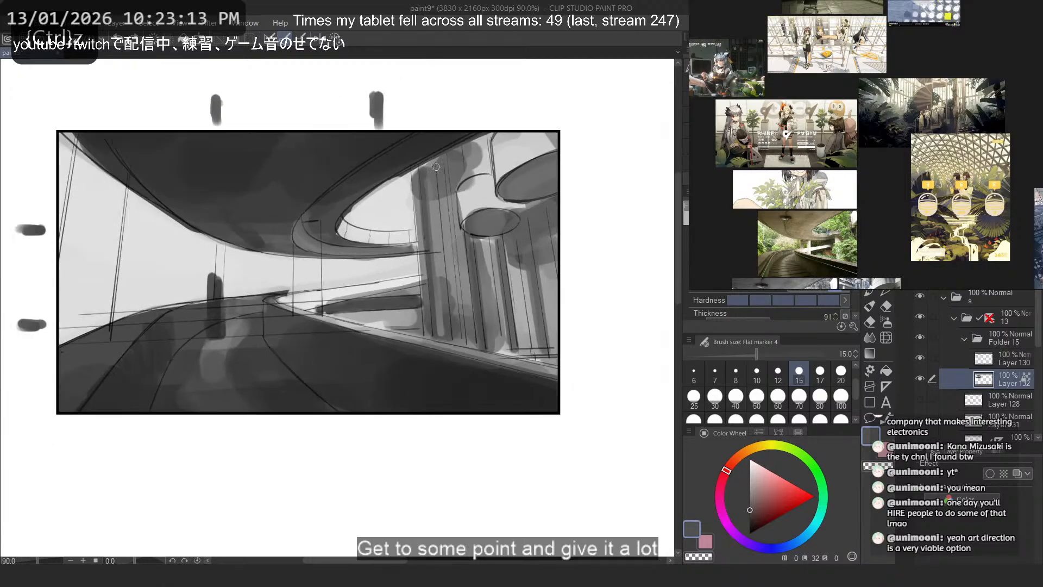
pyautogui.scroll(2, 454, 156)
pyautogui.moveTo(449, 174)
pyautogui.mouseDown()
pyautogui.moveTo(448, 256)
pyautogui.moveTo(429, 218)
pyautogui.moveTo(453, 212)
pyautogui.moveTo(456, 232)
pyautogui.moveTo(426, 231)
pyautogui.moveTo(435, 252)
pyautogui.mouseUp()
pyautogui.hotkey('ctrl', 'z')
pyautogui.hotkey('ctrl', 'z')
pyautogui.hotkey('ctrl', 'z')
pyautogui.hotkey('ctrl', 'z')
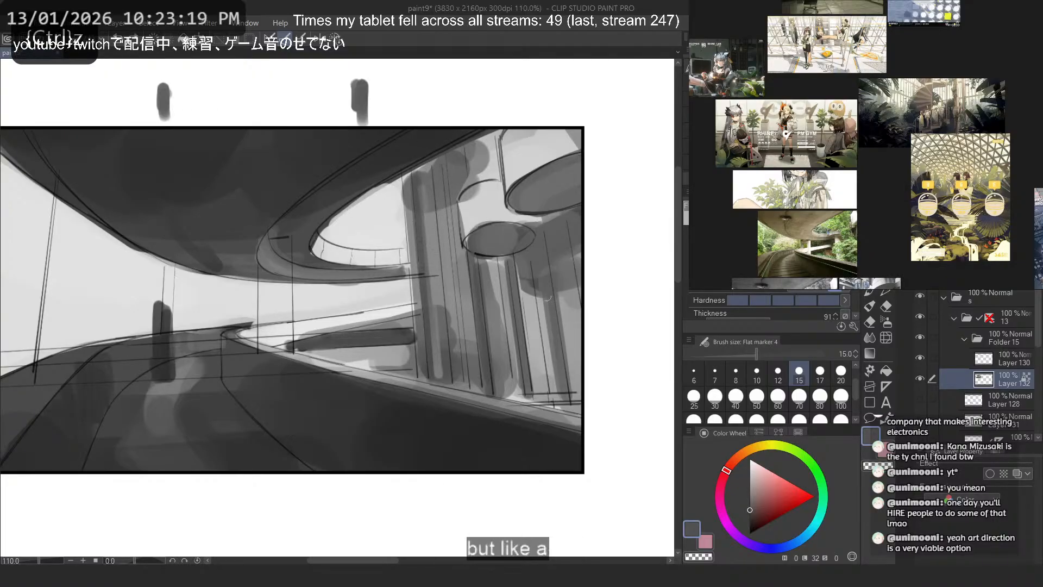
# - Darken the undersides of the large and small discs with a dark grey at brush size 40
pyautogui.keyDown('alt'); pyautogui.click(487, 427); pyautogui.keyUp('alt')
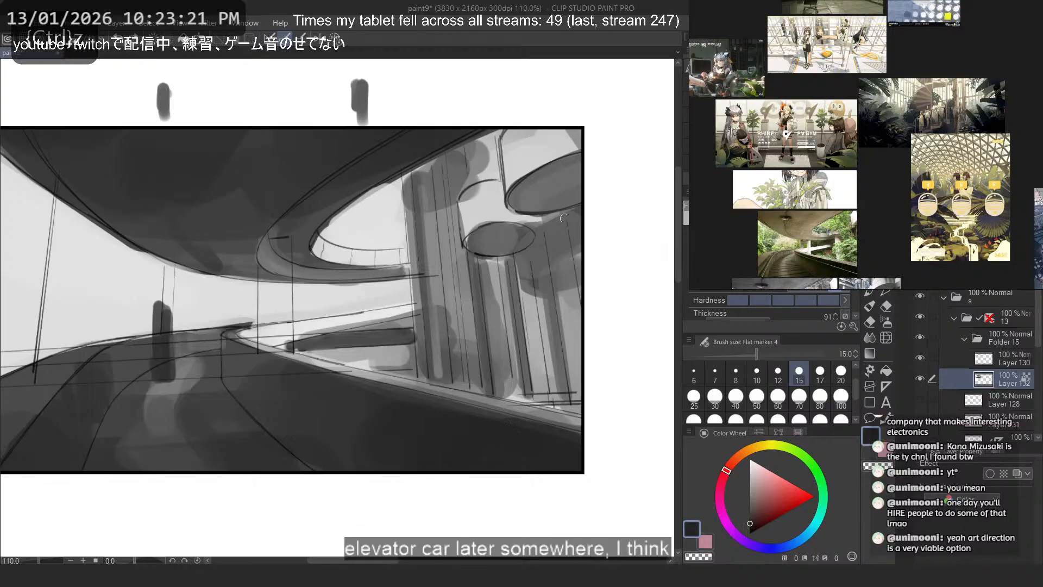
pyautogui.keyDown('alt'); pyautogui.click(577, 212); pyautogui.keyUp('alt')
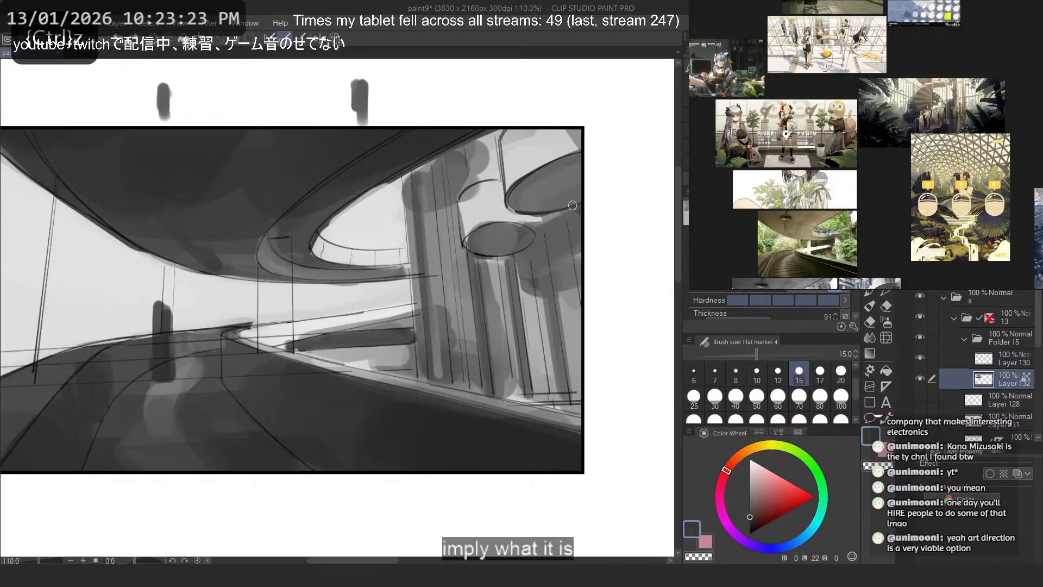
pyautogui.click(736, 396)
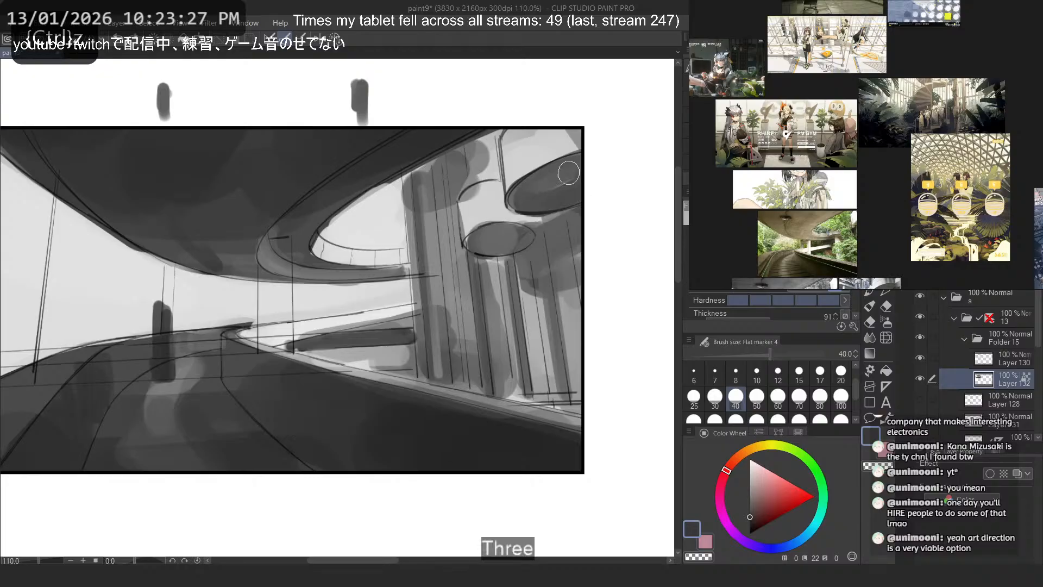
pyautogui.moveTo(568, 172); pyautogui.dragTo(530, 184)
pyautogui.moveTo(481, 242); pyautogui.dragTo(516, 236)
pyautogui.moveTo(578, 230); pyautogui.dragTo(601, 312)
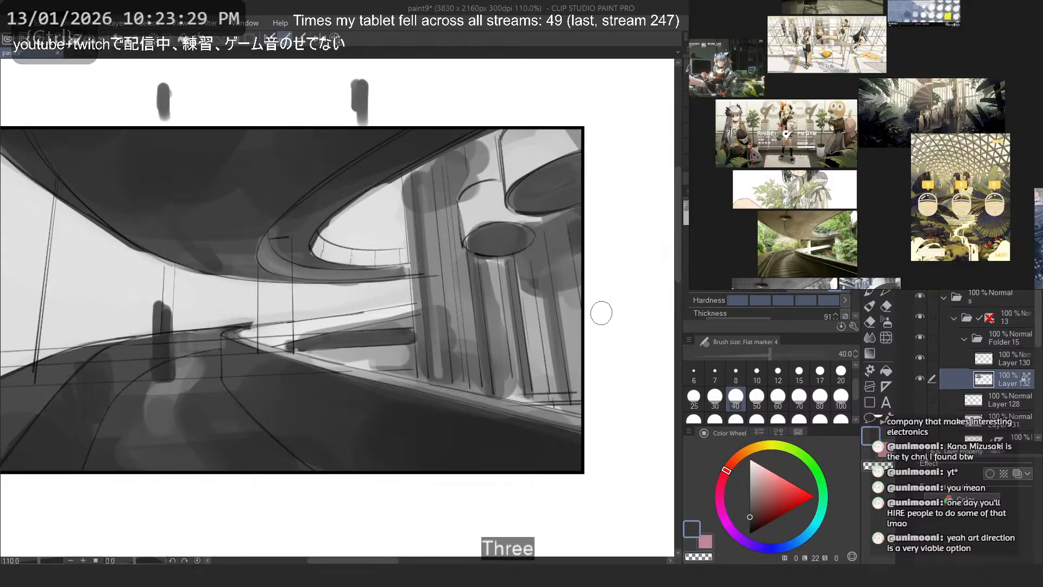
pyautogui.hotkey('ctrl', 'z')
# - Paint a light grey vertical strip down the far column beneath the large disc at brush size 40
pyautogui.moveTo(566, 230); pyautogui.dragTo(621, 455)
pyautogui.hotkey('ctrl', 'z')
pyautogui.moveTo(570, 225); pyautogui.dragTo(520, 266)
pyautogui.moveTo(568, 223)
pyautogui.mouseDown()
pyautogui.moveTo(528, 268)
pyautogui.moveTo(559, 258)
pyautogui.moveTo(526, 262)
pyautogui.moveTo(576, 333)
pyautogui.mouseUp()
pyautogui.keyDown('alt'); pyautogui.click(575, 322); pyautogui.keyUp('alt')
pyautogui.hotkey('ctrl', 'z')
pyautogui.moveTo(554, 233); pyautogui.dragTo(566, 361)
pyautogui.moveTo(555, 255); pyautogui.dragTo(584, 375)
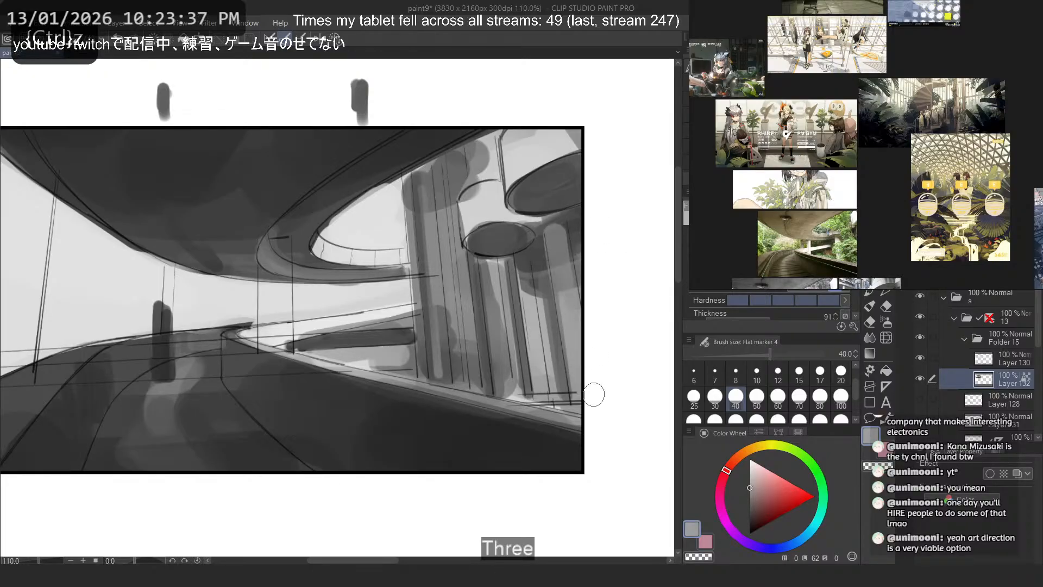
# - Refine the far column's shading with vertical grey strokes at brush size 17
pyautogui.click(777, 399)
pyautogui.click(820, 372)
pyautogui.keyDown('alt'); pyautogui.click(561, 222); pyautogui.keyUp('alt')
pyautogui.hotkey('ctrl', 'z')
pyautogui.moveTo(562, 238); pyautogui.dragTo(580, 360)
pyautogui.moveTo(548, 265); pyautogui.dragTo(571, 419)
pyautogui.hotkey('ctrl', 'z')
pyautogui.moveTo(567, 239); pyautogui.dragTo(577, 375)
pyautogui.hotkey('ctrl', 'z')
# - Paint a dark shadow strip down the gap between the small disc's column and the far column
pyautogui.keyDown('alt'); pyautogui.click(553, 221); pyautogui.keyUp('alt')
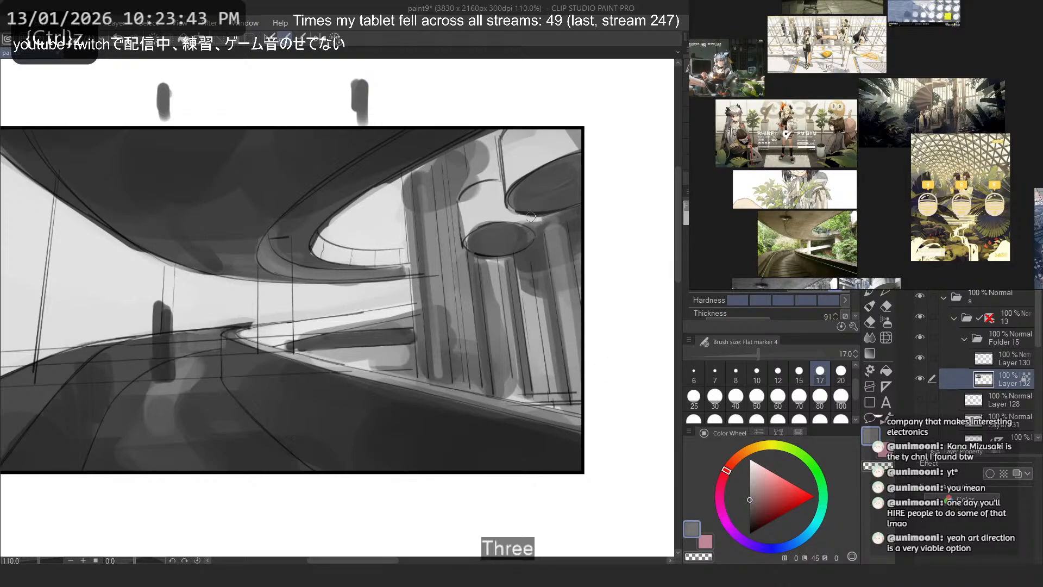
pyautogui.keyDown('alt'); pyautogui.click(533, 262); pyautogui.keyUp('alt')
pyautogui.moveTo(530, 276)
pyautogui.mouseDown()
pyautogui.moveTo(563, 419)
pyautogui.moveTo(530, 279)
pyautogui.moveTo(549, 398)
pyautogui.mouseUp()
pyautogui.hotkey('ctrl', 'z')
pyautogui.hotkey('ctrl', 'z')
pyautogui.moveTo(535, 278); pyautogui.dragTo(550, 396)
pyautogui.hotkey('ctrl', 'z')
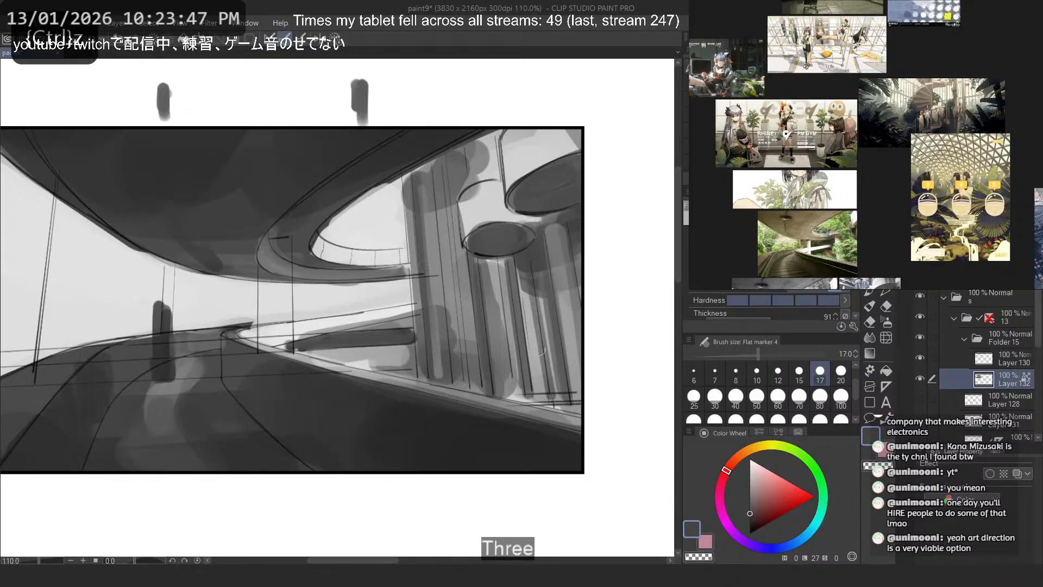
# - Add thin vertical grey value strips along the narrow columns between the small disc and the far column
pyautogui.hotkey('ctrl', 'z')
pyautogui.moveTo(529, 270); pyautogui.dragTo(547, 399)
pyautogui.moveTo(522, 273); pyautogui.dragTo(541, 396)
pyautogui.hotkey('ctrl', 'z')
pyautogui.moveTo(527, 277)
pyautogui.mouseDown()
pyautogui.moveTo(546, 397)
pyautogui.moveTo(536, 265)
pyautogui.moveTo(557, 384)
pyautogui.mouseUp()
pyautogui.keyDown('alt'); pyautogui.click(545, 313); pyautogui.keyUp('alt')
pyautogui.hotkey('ctrl', 'z')
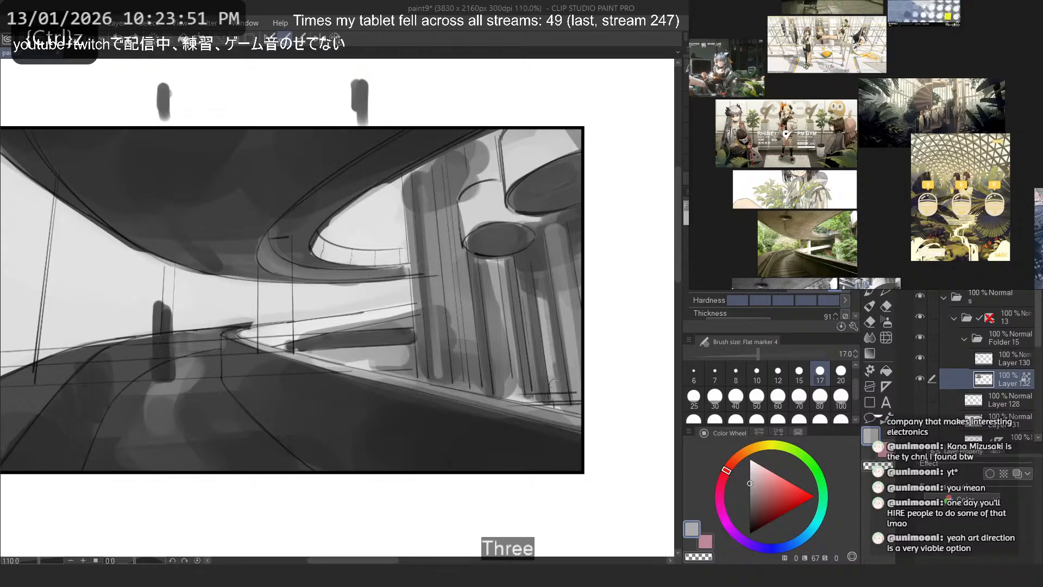
pyautogui.keyDown('alt'); pyautogui.click(552, 327); pyautogui.keyUp('alt')
pyautogui.moveTo(548, 303); pyautogui.dragTo(557, 380)
pyautogui.moveTo(502, 264); pyautogui.dragTo(517, 383)
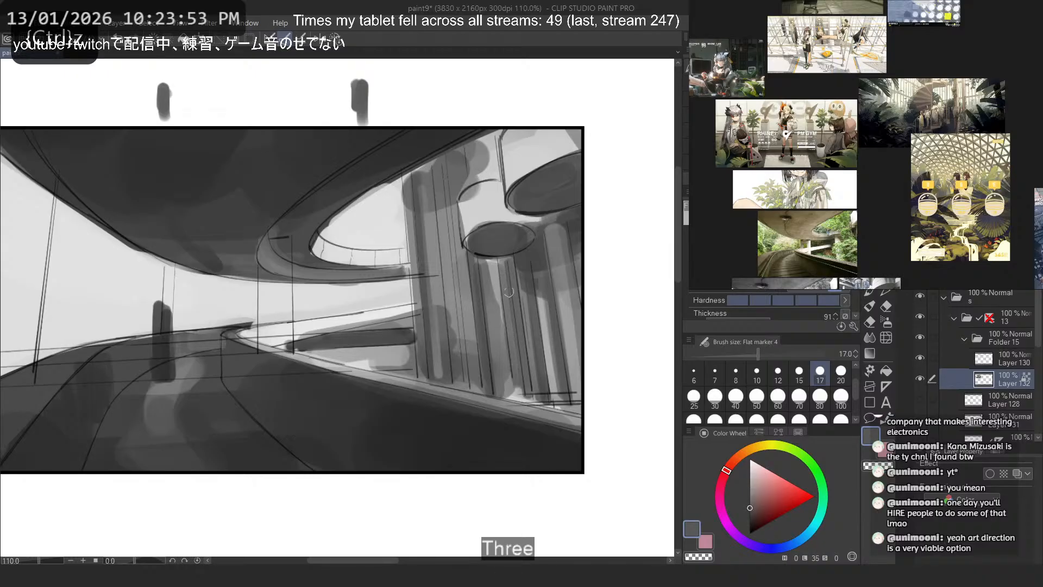
pyautogui.hotkey('ctrl', 'z')
# - Paint bright vertical highlights down the far column and the column beneath the small disc at brush size 17
pyautogui.keyDown('alt'); pyautogui.click(497, 258); pyautogui.keyUp('alt')
pyautogui.keyDown('alt'); pyautogui.click(490, 220); pyautogui.keyUp('alt')
pyautogui.moveTo(502, 263)
pyautogui.mouseDown()
pyautogui.moveTo(519, 385)
pyautogui.moveTo(512, 346)
pyautogui.mouseUp()
pyautogui.hotkey('ctrl', 'z')
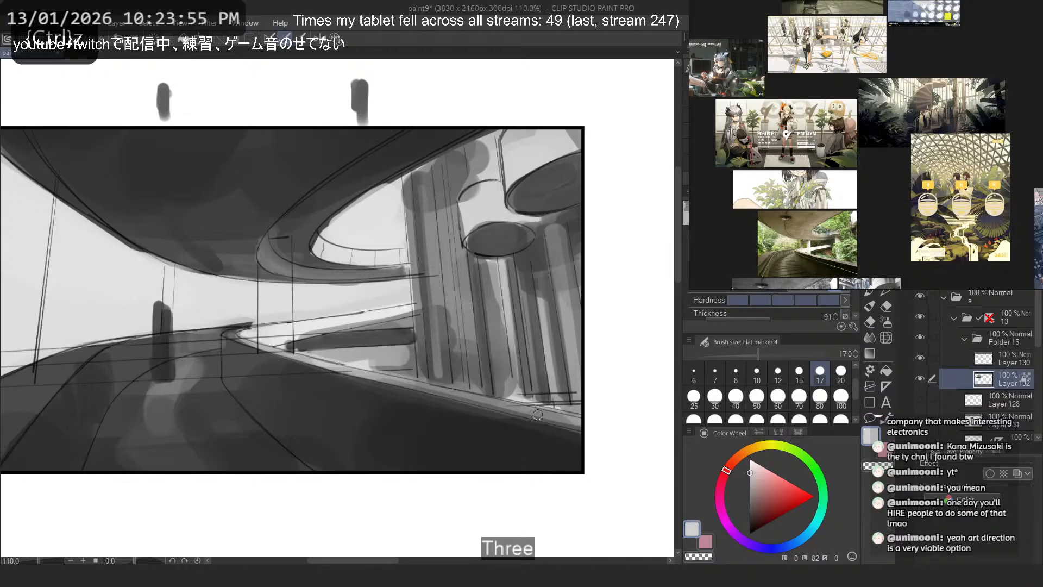
pyautogui.moveTo(551, 230); pyautogui.dragTo(563, 318)
pyautogui.hotkey('ctrl', 'z')
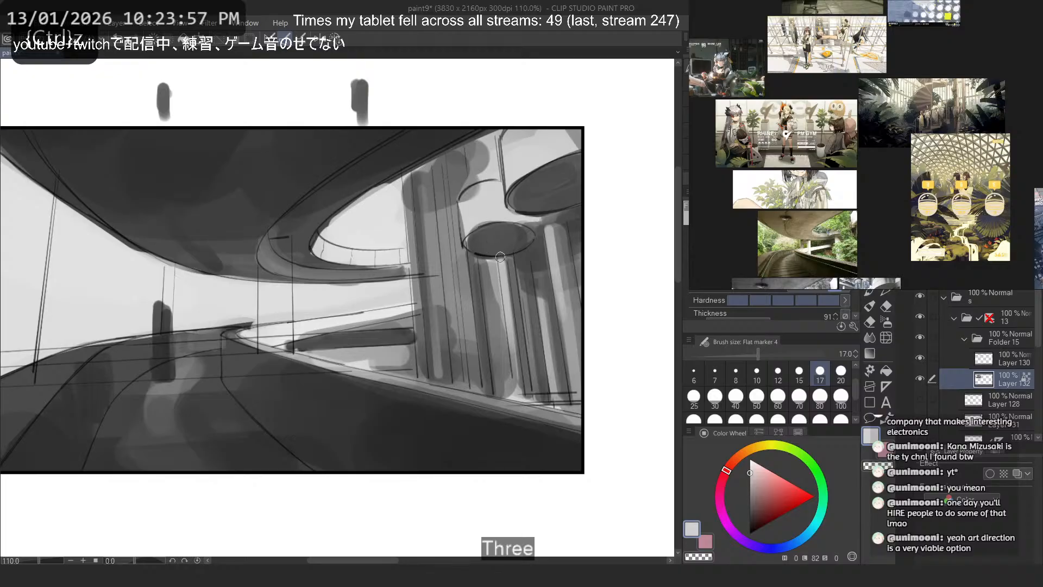
pyautogui.keyDown('alt'); pyautogui.click(487, 290); pyautogui.keyUp('alt')
pyautogui.moveTo(501, 256)
pyautogui.mouseDown()
pyautogui.moveTo(508, 297)
pyautogui.moveTo(491, 315)
pyautogui.mouseUp()
pyautogui.hotkey('ctrl', 'z')
pyautogui.keyDown('alt'); pyautogui.click(503, 269); pyautogui.keyUp('alt')
pyautogui.hotkey('ctrl', 'z')
pyautogui.moveTo(481, 252); pyautogui.dragTo(493, 323)
# - Paint a thin bright highlight line down the full height of the wide column at brush size 10
pyautogui.moveTo(412, 189); pyautogui.dragTo(419, 348)
pyautogui.hotkey('ctrl', 'z')
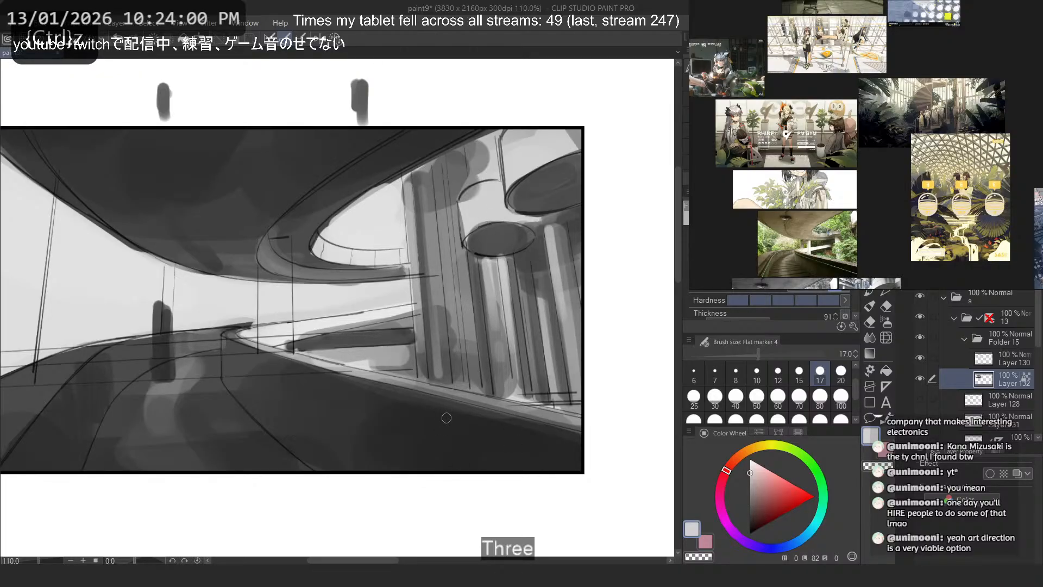
pyautogui.click(757, 375)
pyautogui.hotkey('ctrl', 'z')
pyautogui.moveTo(437, 162); pyautogui.dragTo(471, 385)
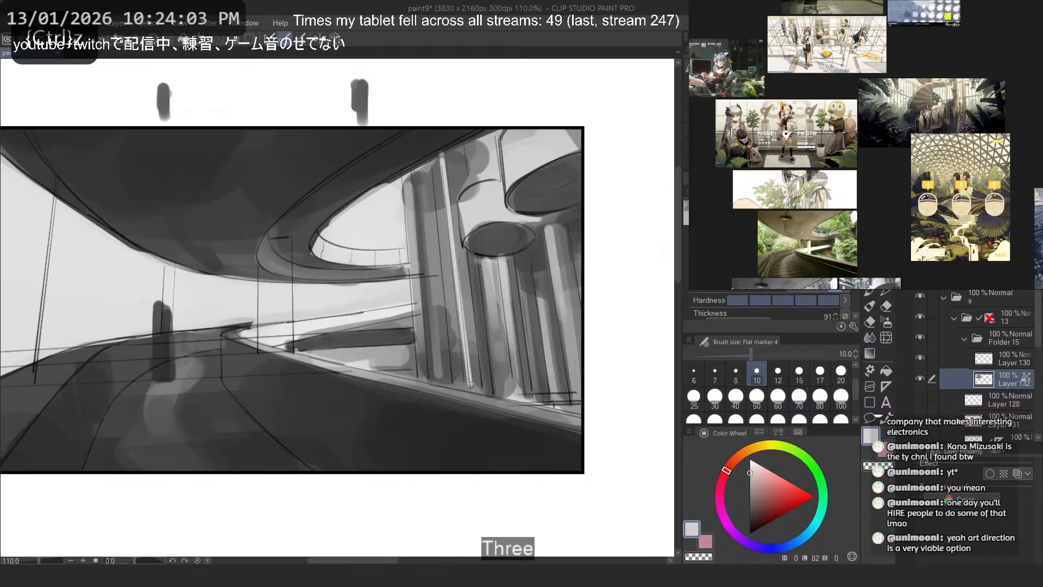
pyautogui.hotkey('ctrl', 'z')
pyautogui.moveTo(440, 157); pyautogui.dragTo(470, 386)
pyautogui.hotkey('ctrl', 'z')
pyautogui.moveTo(440, 156); pyautogui.dragTo(467, 381)
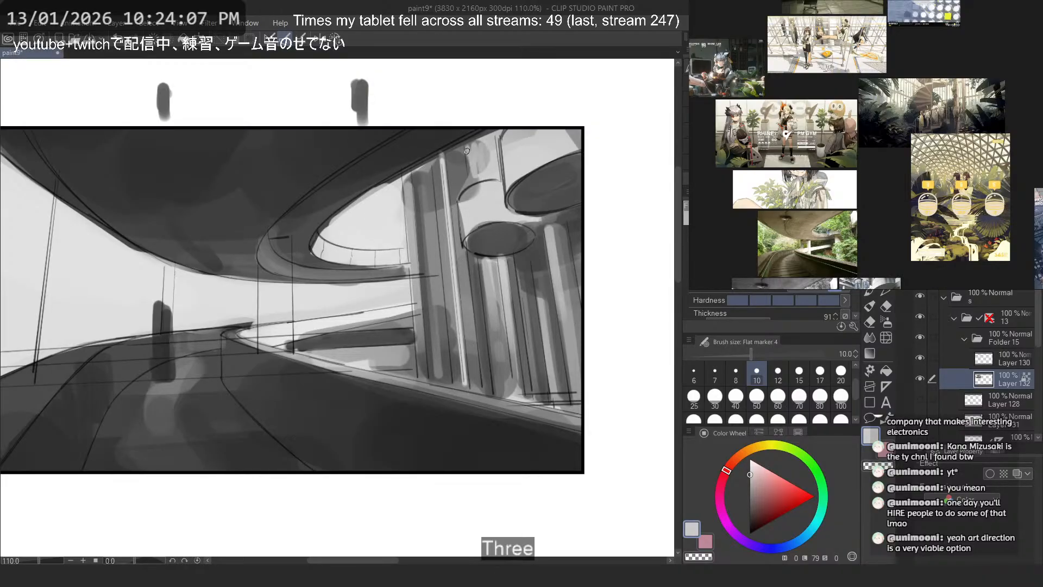
# - Clean up the grey spill beside the top of the wide column with light strokes at brush size 15
pyautogui.click(800, 375)
pyautogui.moveTo(471, 143)
pyautogui.mouseDown()
pyautogui.moveTo(485, 171)
pyautogui.moveTo(472, 146)
pyautogui.moveTo(472, 170)
pyautogui.moveTo(486, 152)
pyautogui.moveTo(460, 186)
pyautogui.mouseUp()
pyautogui.hotkey('ctrl', 'z')
pyautogui.keyDown('alt'); pyautogui.click(500, 243); pyautogui.keyUp('alt')
pyautogui.hotkey('ctrl', 'z')
# - Try a dark stroke along the arc beside the wide column at brush size 10
pyautogui.press('[')
pyautogui.press('[')
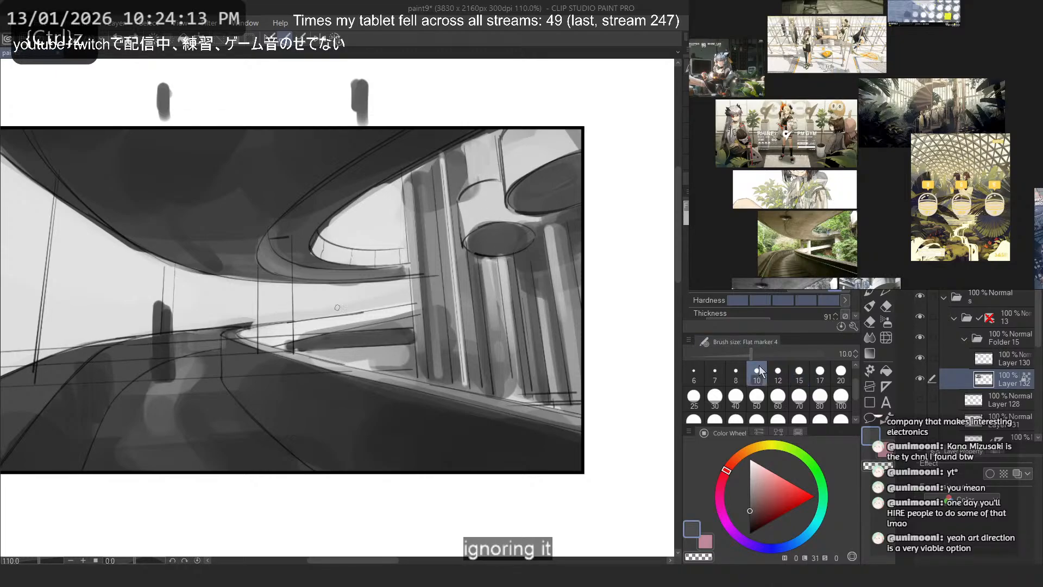
pyautogui.hotkey('ctrl', 'z')
pyautogui.moveTo(497, 168); pyautogui.dragTo(456, 188)
pyautogui.hotkey('ctrl', 'z')
pyautogui.hotkey('ctrl', 'z')
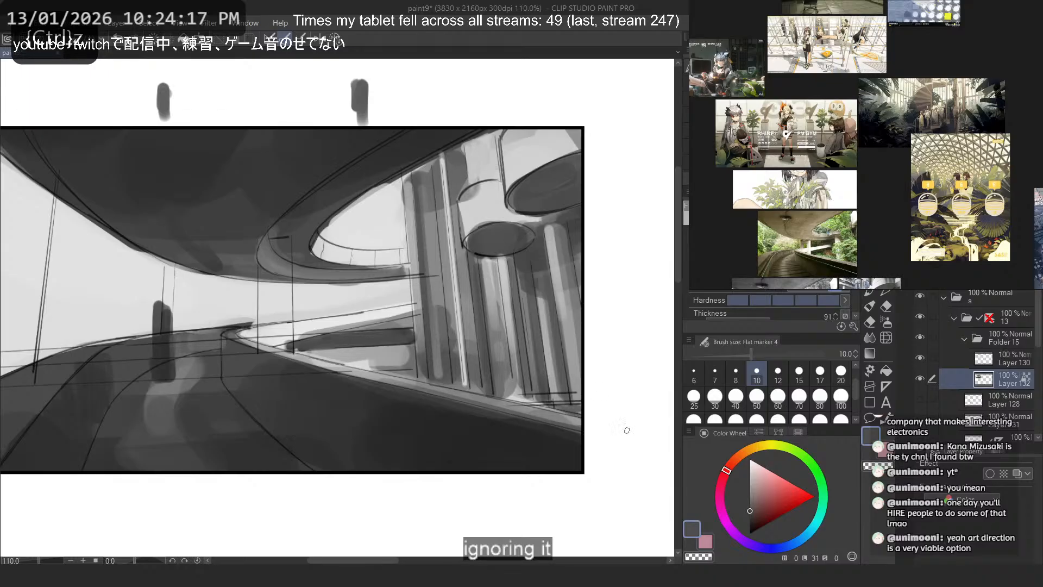
# - Paint a light edge along the curb at the foot of the far columns at brush size 10
pyautogui.keyDown('alt'); pyautogui.click(518, 399); pyautogui.keyUp('alt')
pyautogui.moveTo(545, 405); pyautogui.dragTo(580, 419)
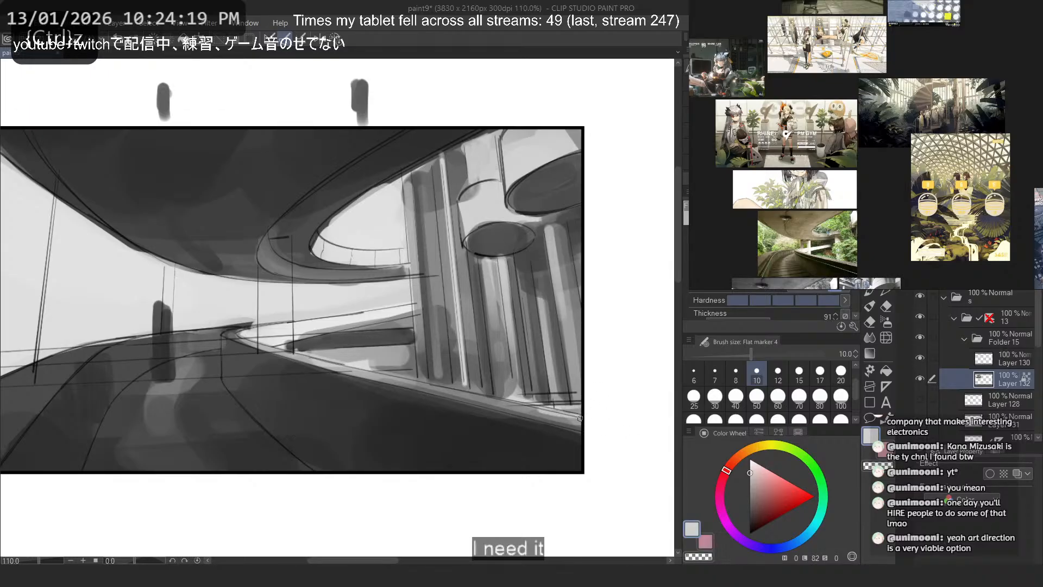
pyautogui.moveTo(551, 235); pyautogui.dragTo(571, 381)
pyautogui.hotkey('ctrl', 'z')
pyautogui.hotkey('ctrl', 'z')
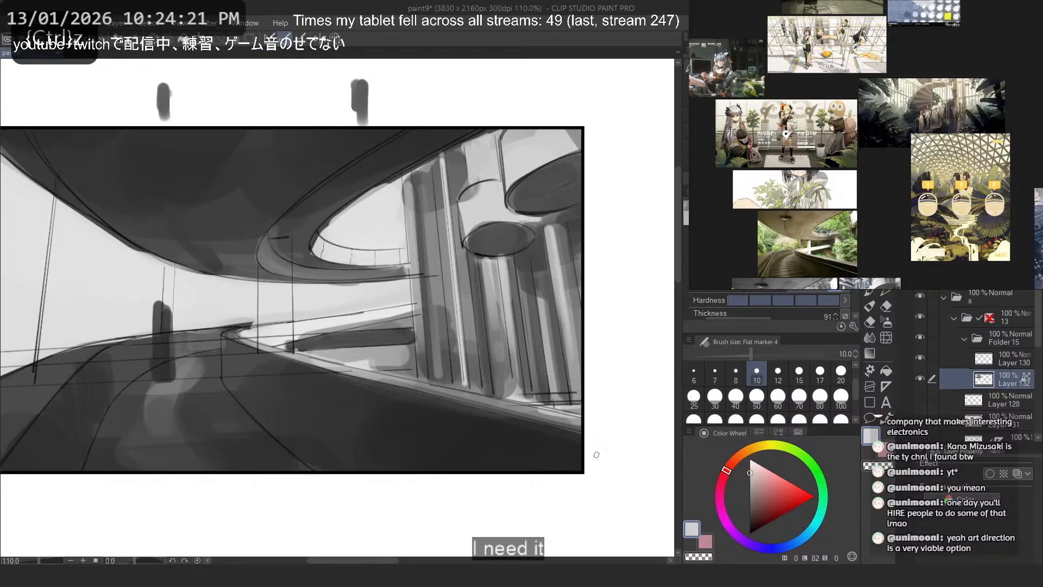
pyautogui.hotkey('ctrl', 'z')
# - Try light vertical strokes down the column beneath the small disc at brush size 20
pyautogui.click(840, 373)
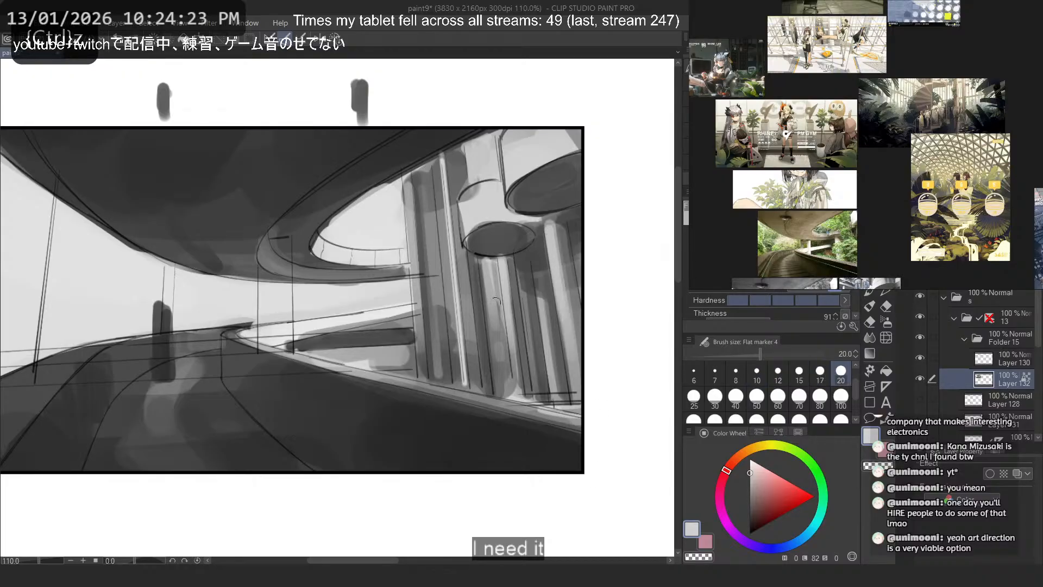
pyautogui.hotkey('ctrl', 'z')
pyautogui.moveTo(482, 264); pyautogui.dragTo(492, 359)
pyautogui.hotkey('ctrl', 'z')
pyautogui.keyDown('alt'); pyautogui.click(477, 168); pyautogui.keyUp('alt')
pyautogui.moveTo(485, 264); pyautogui.dragTo(502, 382)
pyautogui.hotkey('ctrl', 'z')
pyautogui.hotkey('ctrl', 'z')
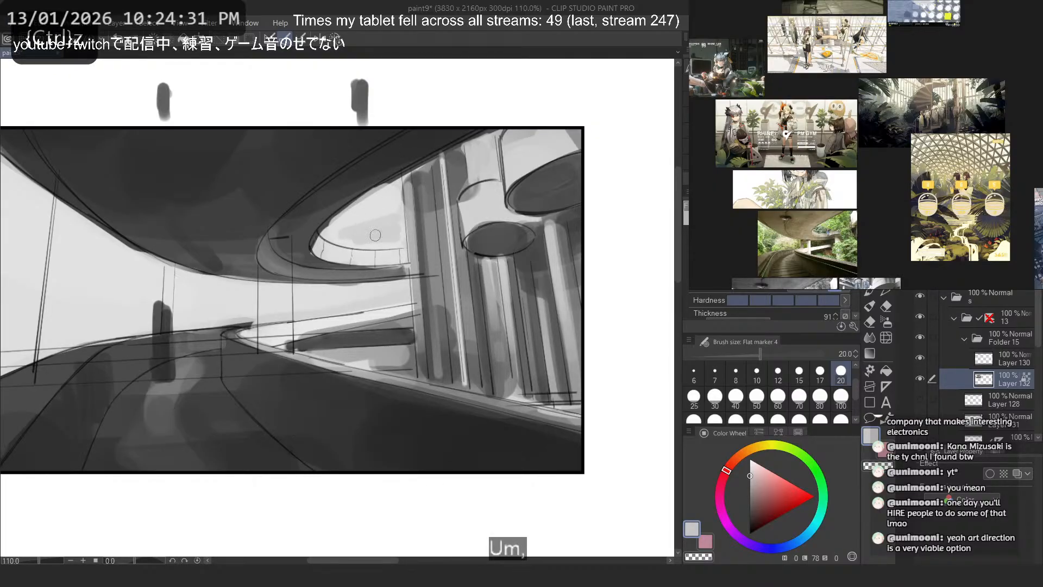
# - Shade the background inside the overpass opening with light grey strokes at brush size 20
pyautogui.keyDown('alt'); pyautogui.click(425, 238); pyautogui.keyUp('alt')
pyautogui.moveTo(389, 202); pyautogui.dragTo(356, 229)
pyautogui.keyDown('alt'); pyautogui.click(381, 221); pyautogui.keyUp('alt')
pyautogui.hotkey('ctrl', 'z')
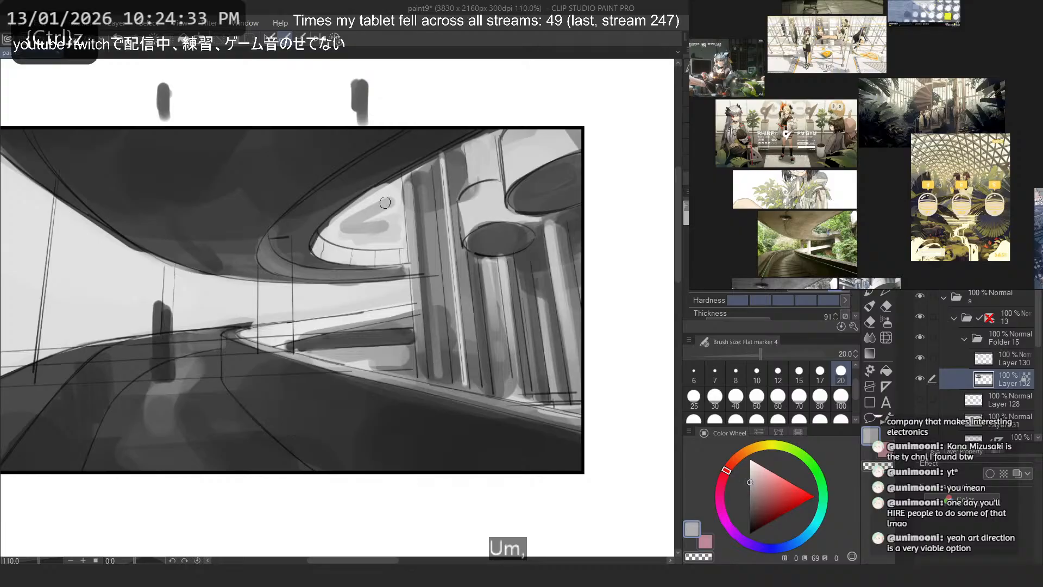
pyautogui.moveTo(390, 190)
pyautogui.mouseDown()
pyautogui.moveTo(395, 235)
pyautogui.moveTo(379, 209)
pyautogui.moveTo(353, 237)
pyautogui.moveTo(424, 305)
pyautogui.mouseUp()
pyautogui.hotkey('ctrl', 'z')
pyautogui.hotkey('ctrl', 'z')
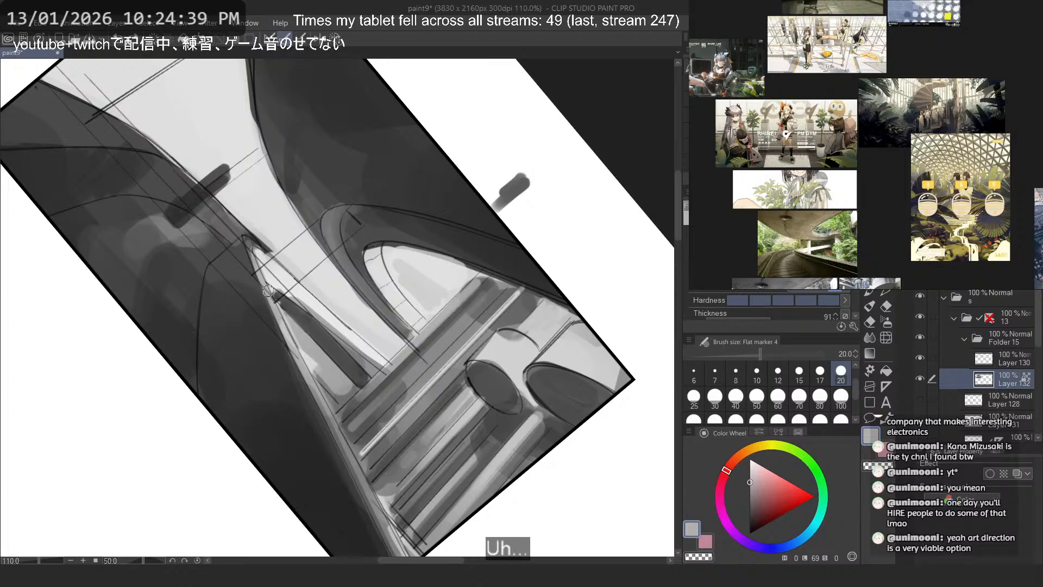
# - Review the whole value thumbnail at reduced size and examine the colour reference photo of the curved overpass
pyautogui.moveTo(268, 291); pyautogui.dragTo(466, 300)
pyautogui.scroll(-4, 466, 302)
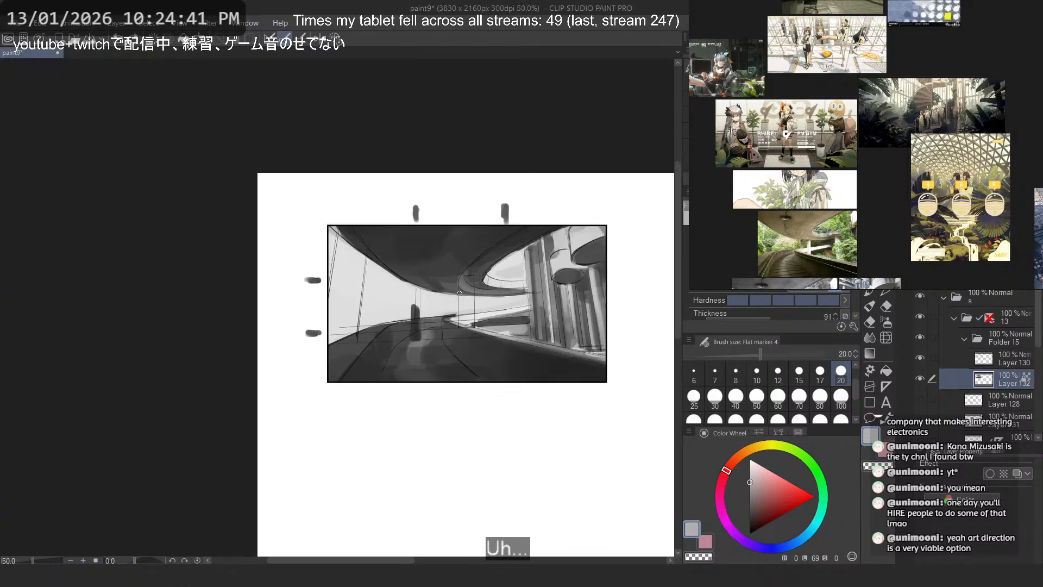
pyautogui.scroll(-3, 459, 294)
pyautogui.scroll(3, 446, 286)
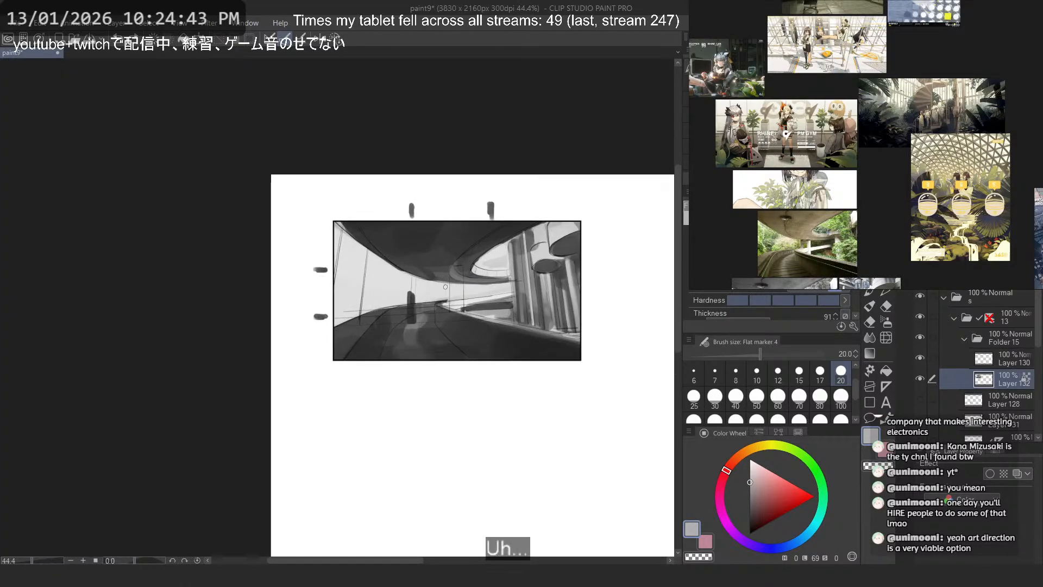
pyautogui.scroll(4, 446, 287)
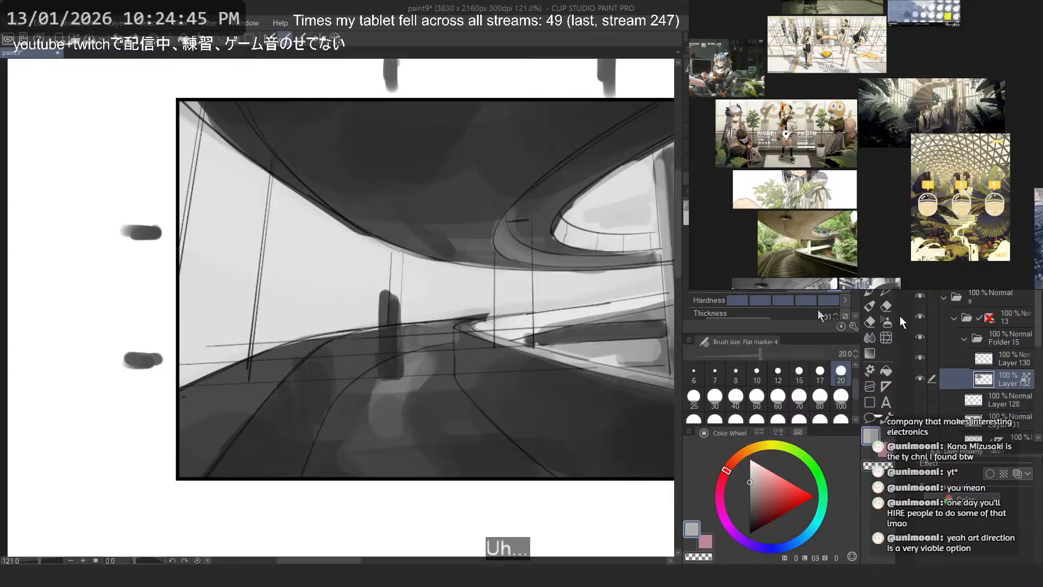
pyautogui.scroll(-3, 947, 256)
pyautogui.moveTo(946, 256); pyautogui.dragTo(927, 147)
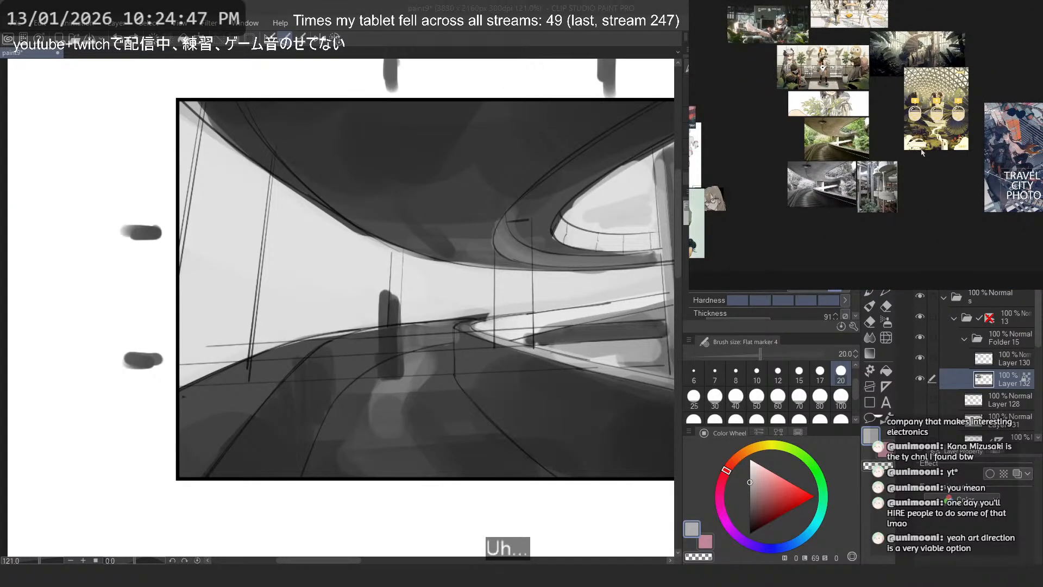
pyautogui.scroll(3, 833, 191)
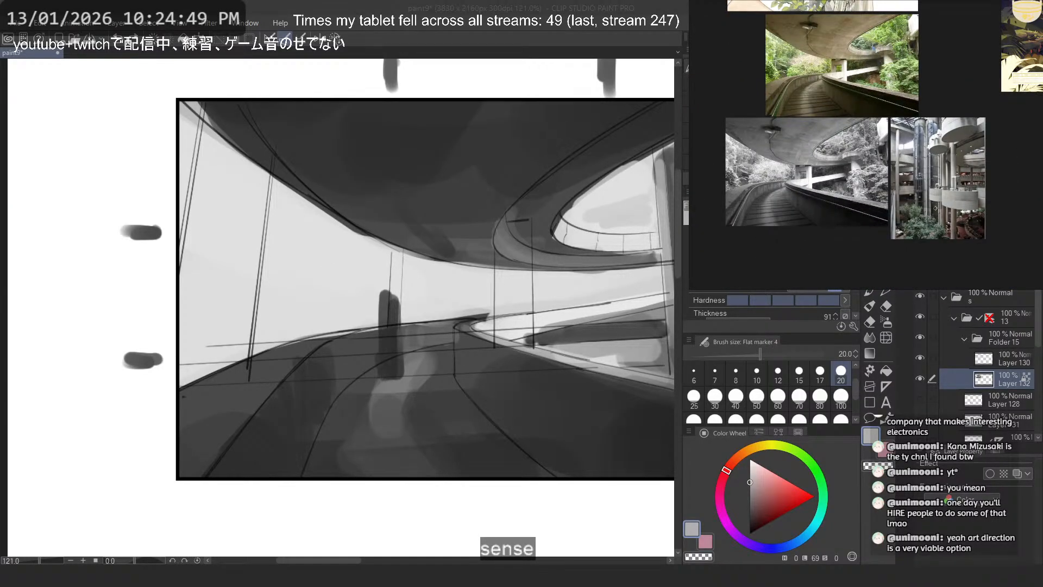
pyautogui.scroll(-3, 924, 207)
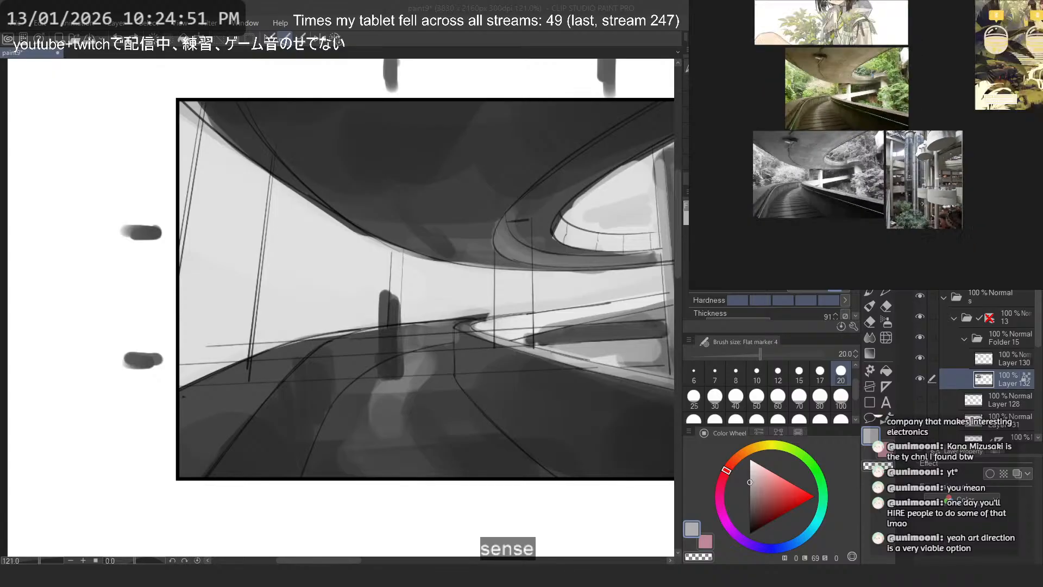
pyautogui.moveTo(913, 201); pyautogui.dragTo(923, 245)
pyautogui.scroll(7, 887, 138)
pyautogui.scroll(-1, 888, 139)
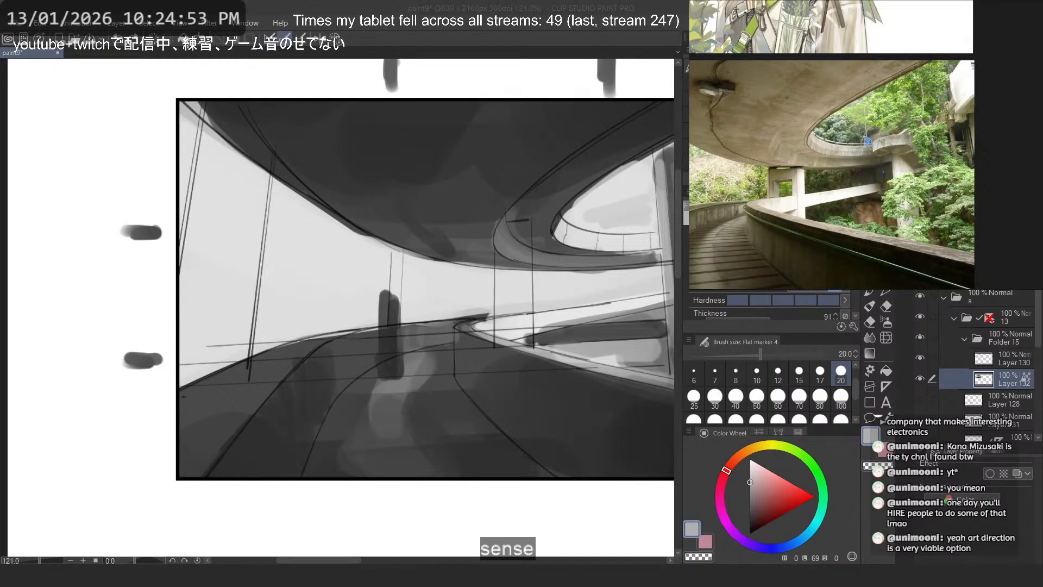
# - Add a new layer clipped to the painted value layer and try a dark scribble over the columns
pyautogui.hotkey('ctrl', 'shift', 'n')
pyautogui.moveTo(652, 202); pyautogui.dragTo(563, 203)
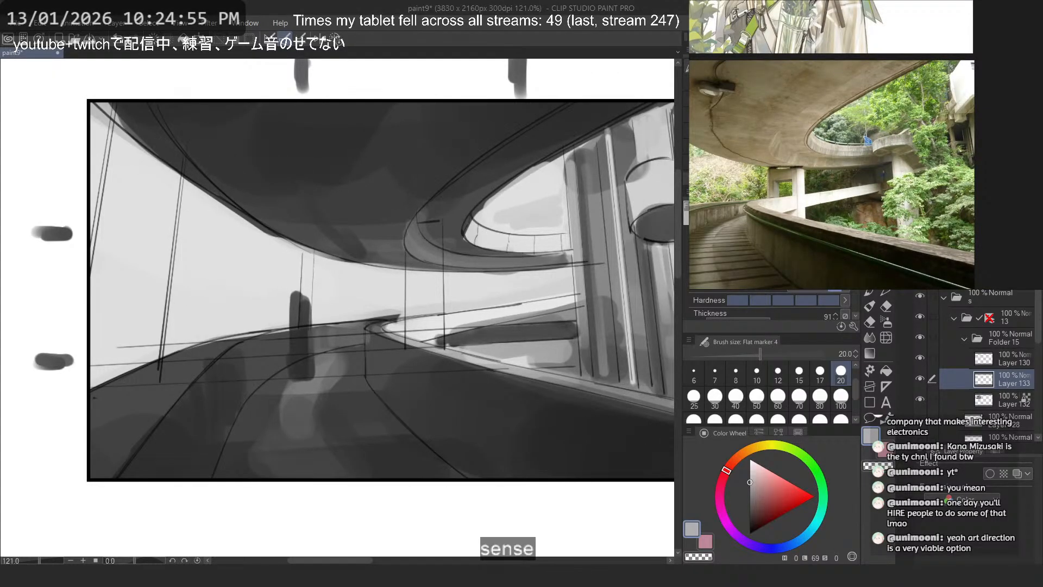
pyautogui.moveTo(389, 228); pyautogui.dragTo(363, 233)
pyautogui.keyDown('alt'); pyautogui.click(534, 428); pyautogui.keyUp('alt')
pyautogui.moveTo(534, 428)
pyautogui.mouseDown()
pyautogui.moveTo(447, 407)
pyautogui.moveTo(368, 415)
pyautogui.mouseUp()
pyautogui.moveTo(403, 204); pyautogui.dragTo(456, 331)
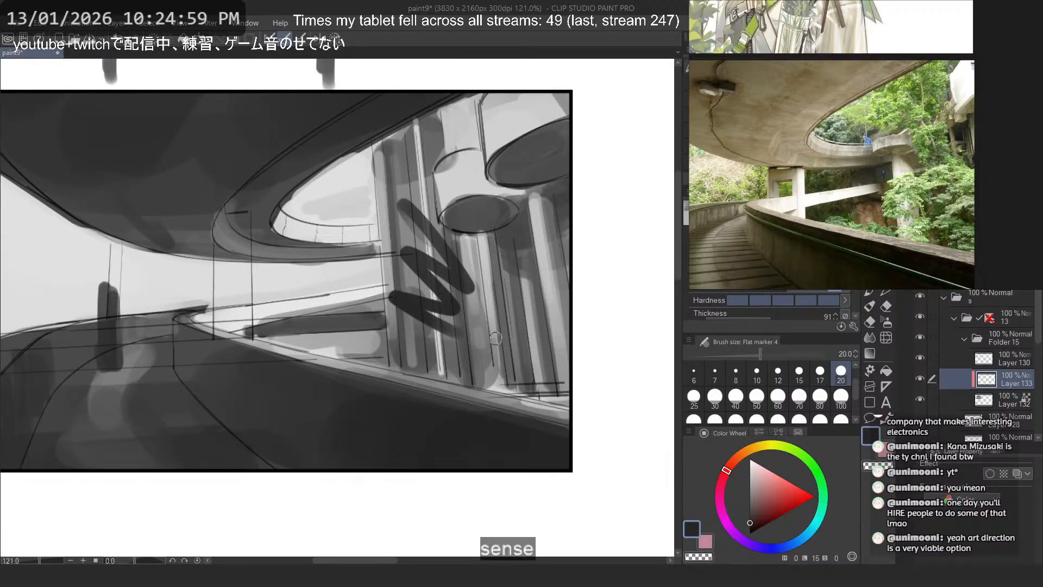
pyautogui.hotkey('ctrl', 'z')
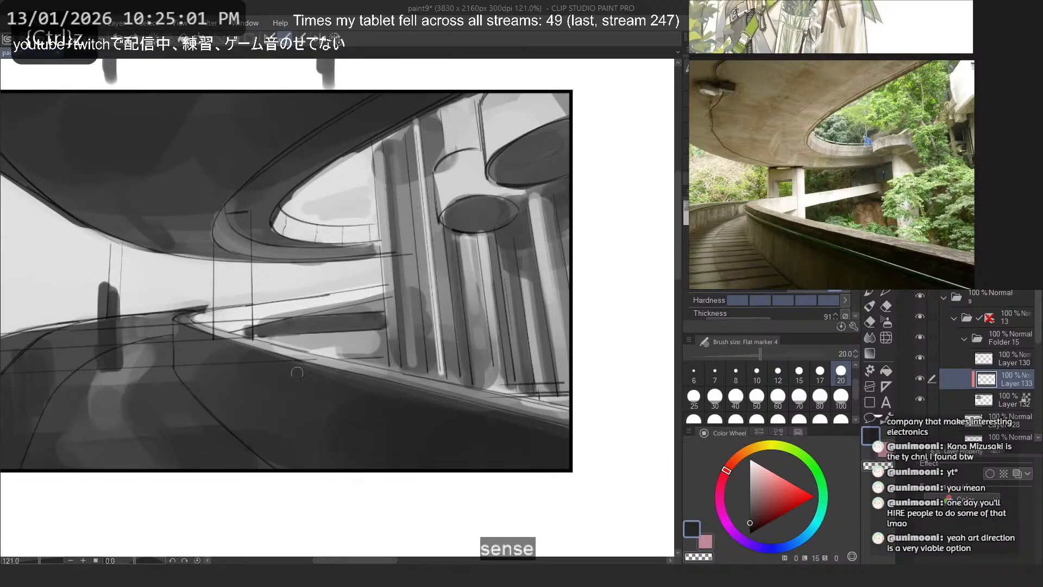
# - Try a dark scribble in the pale opening beside the slanted posts on the overpass's outer side
pyautogui.moveTo(328, 376); pyautogui.dragTo(557, 369)
pyautogui.moveTo(143, 239); pyautogui.dragTo(211, 281)
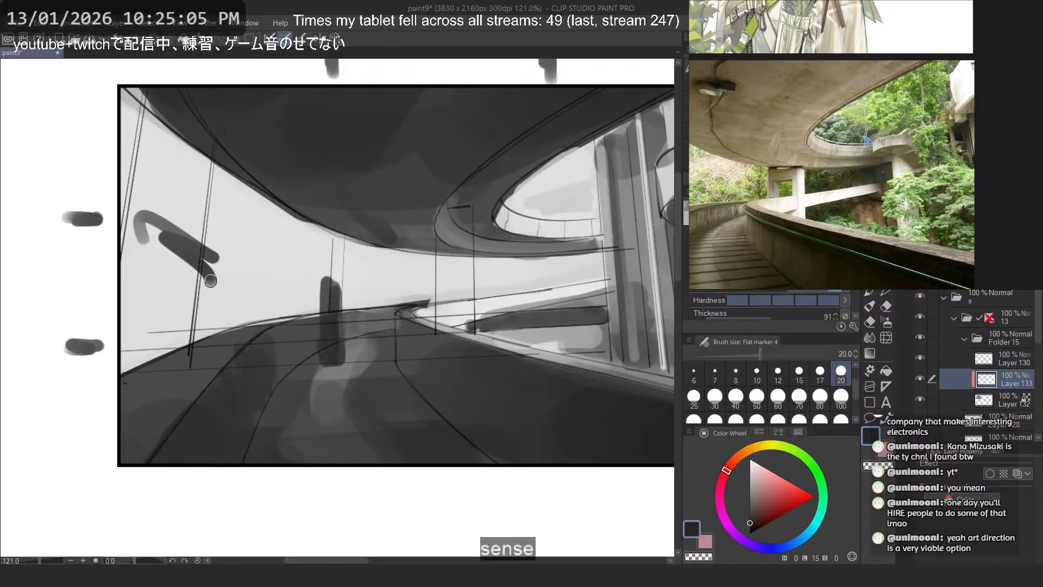
pyautogui.hotkey('ctrl', 'z')
# - Browse the reference board and examine the spiral staircase conservatory and glass dome illustrations
pyautogui.scroll(-4, 804, 168)
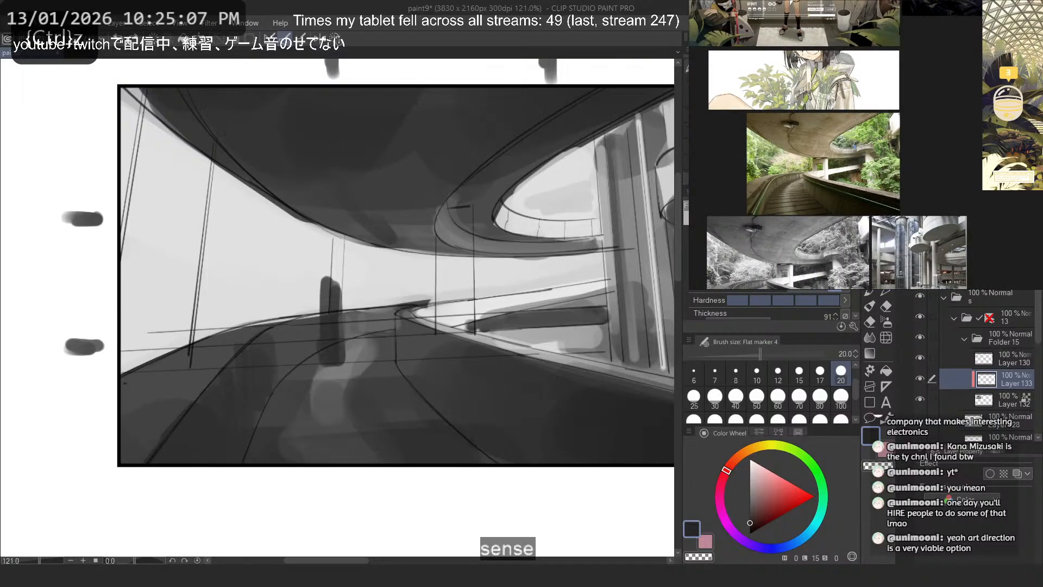
pyautogui.moveTo(744, 76); pyautogui.dragTo(791, 140)
pyautogui.scroll(4, 792, 140)
pyautogui.scroll(-4, 801, 171)
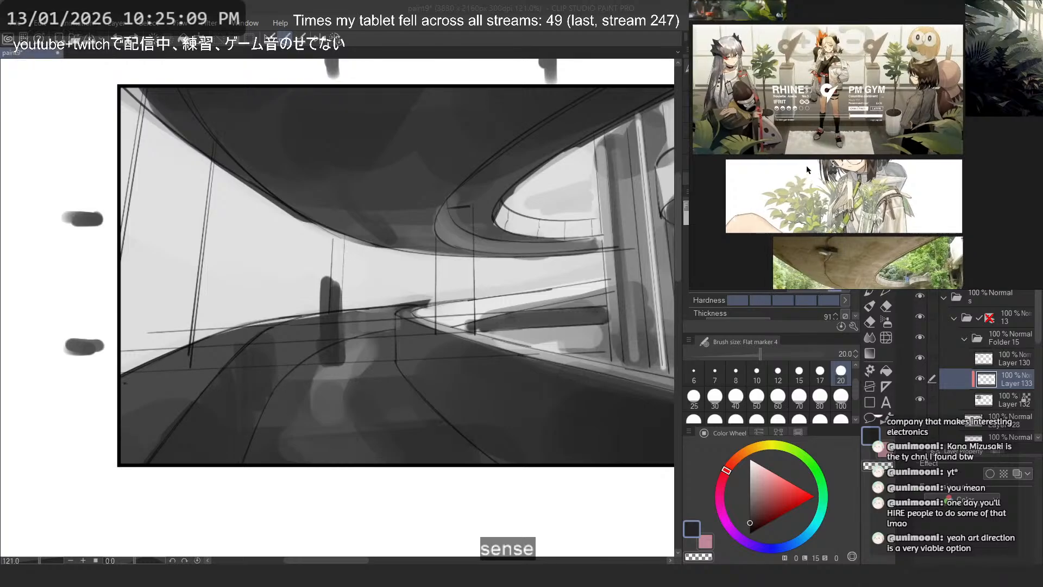
pyautogui.moveTo(963, 142); pyautogui.dragTo(806, 161)
pyautogui.moveTo(999, 121); pyautogui.dragTo(865, 132)
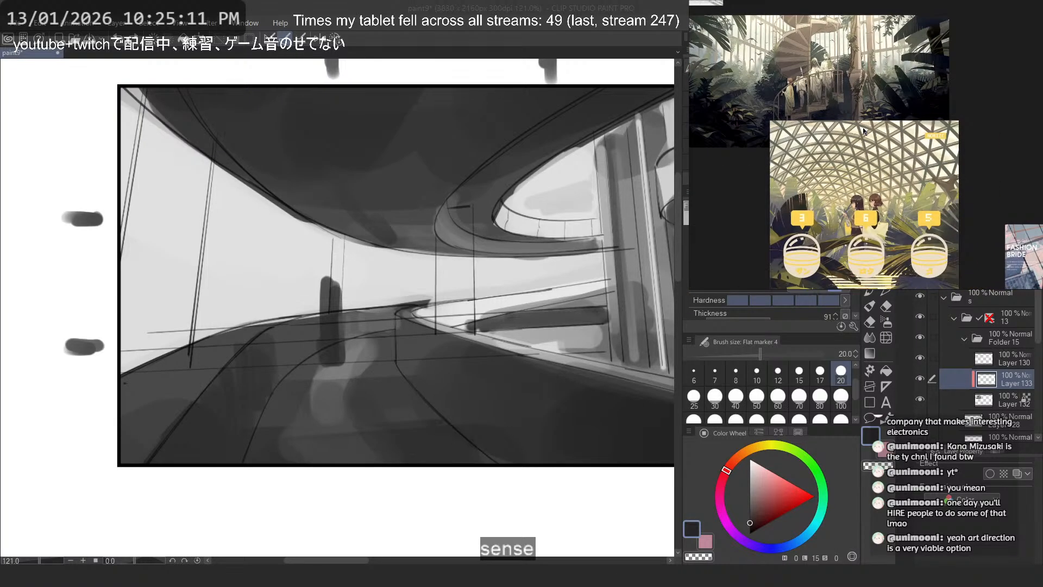
pyautogui.moveTo(814, 108)
pyautogui.mouseDown()
pyautogui.moveTo(835, 78)
pyautogui.moveTo(852, 156)
pyautogui.moveTo(898, 121)
pyautogui.moveTo(882, 134)
pyautogui.mouseUp()
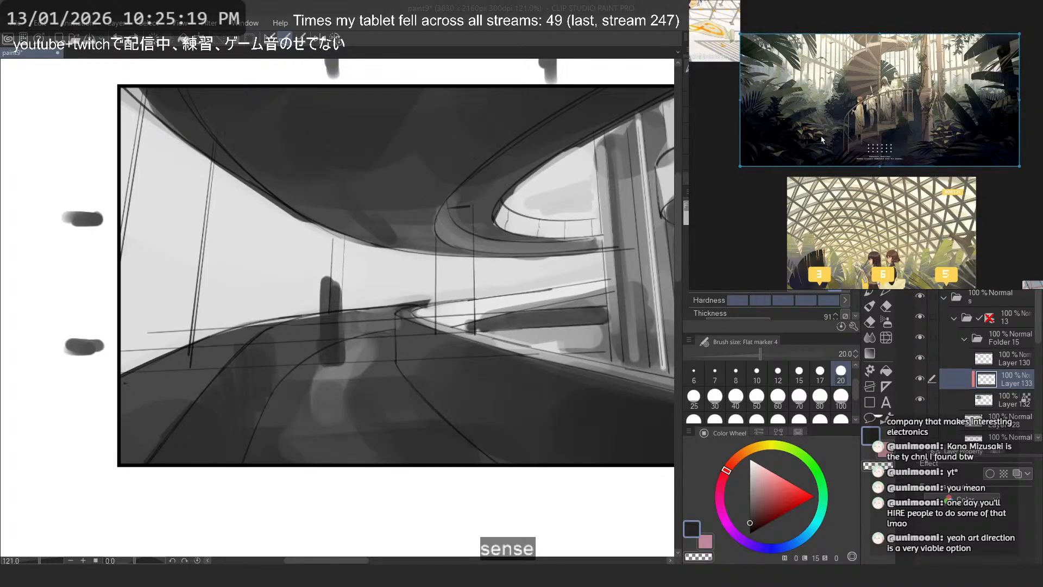
pyautogui.moveTo(821, 136); pyautogui.dragTo(901, 177)
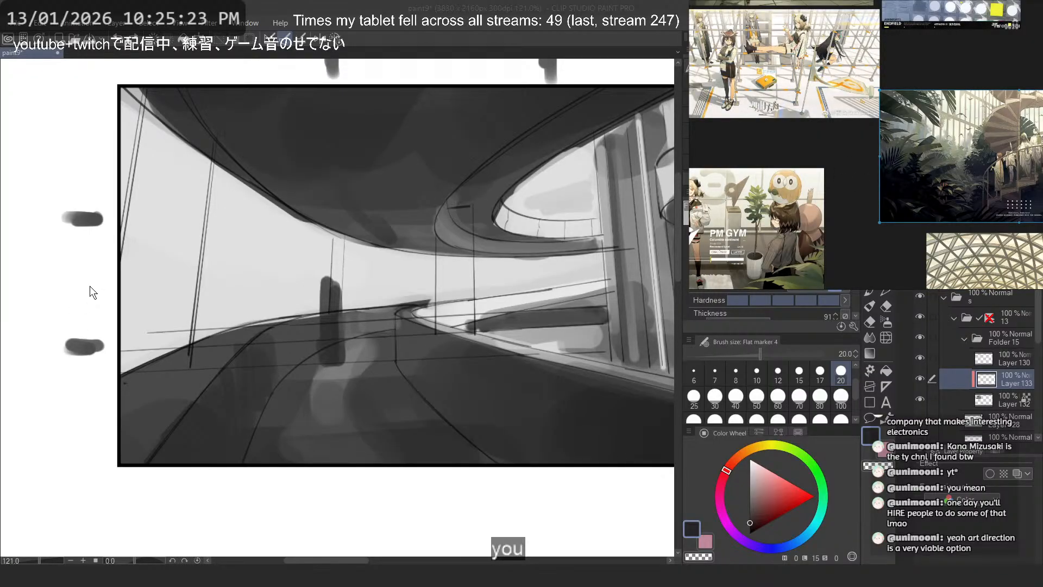
# - Compare the value thumbnail with the conservatory and plant illustrations on the reference board
pyautogui.moveTo(214, 273); pyautogui.dragTo(130, 238)
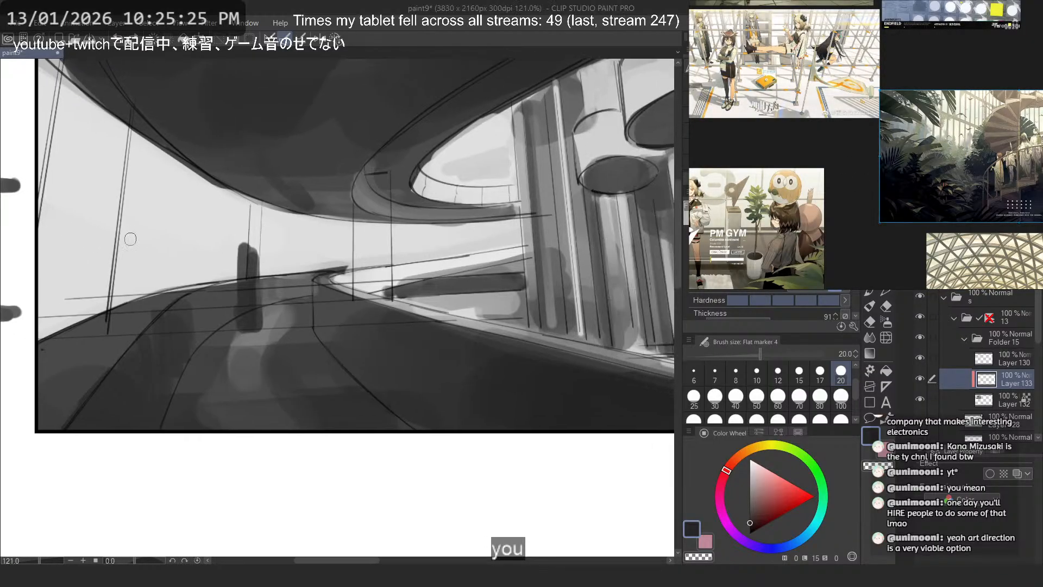
pyautogui.moveTo(312, 265); pyautogui.dragTo(204, 234)
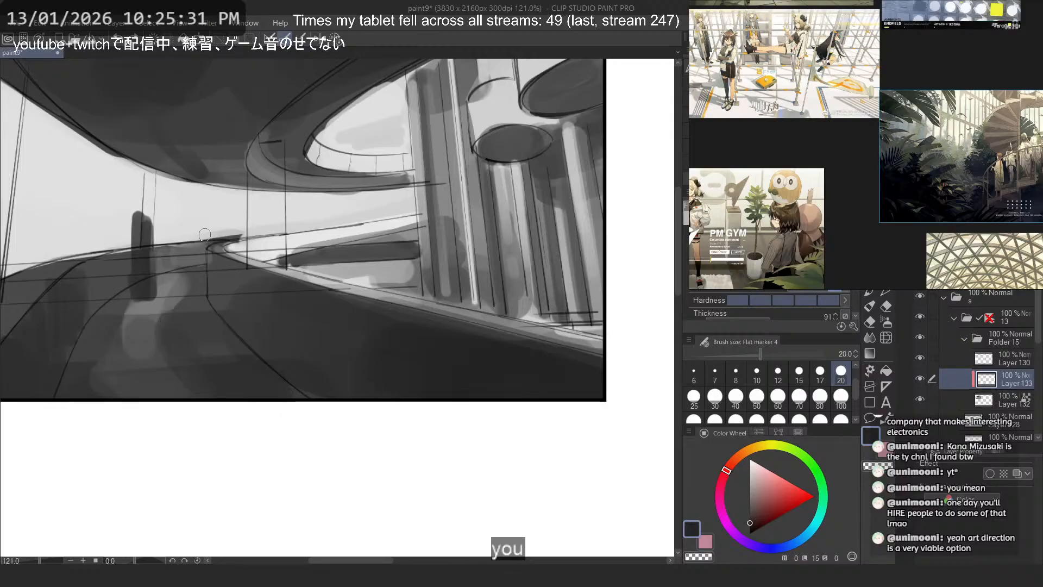
pyautogui.moveTo(867, 160); pyautogui.dragTo(721, 152)
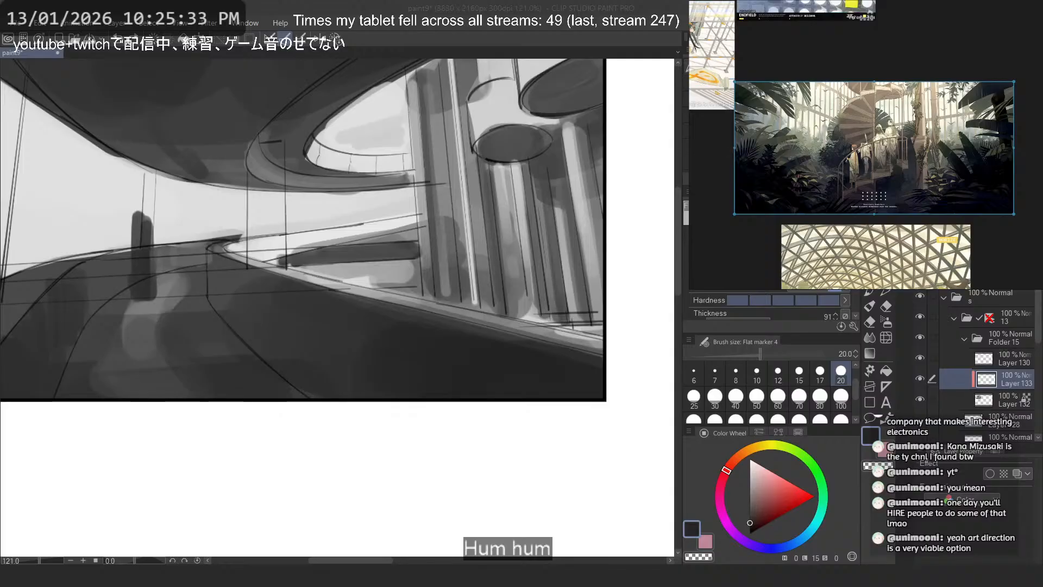
pyautogui.scroll(-3, 849, 167)
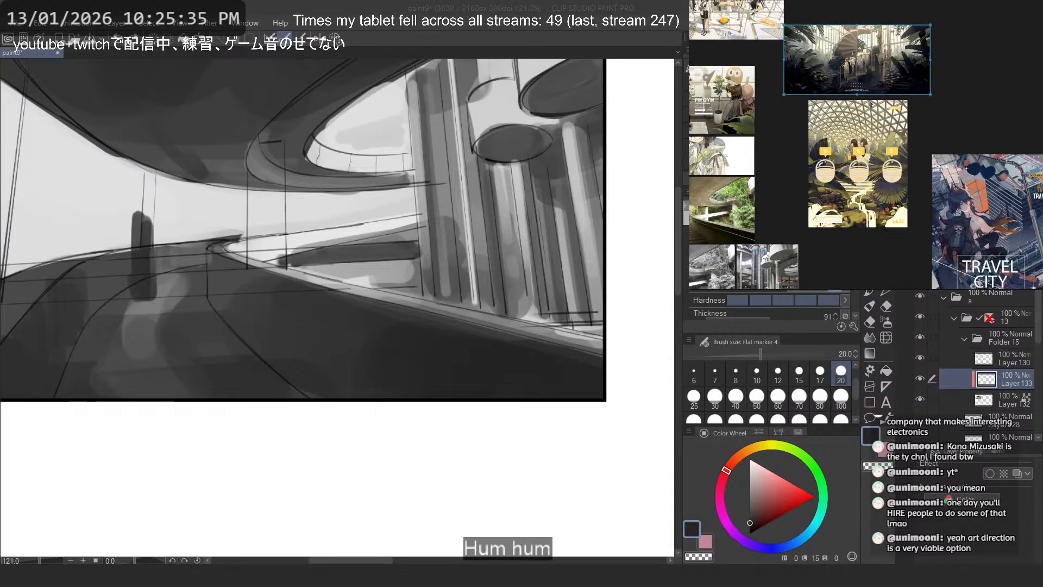
pyautogui.moveTo(842, 121); pyautogui.dragTo(897, 237)
pyautogui.moveTo(866, 106); pyautogui.dragTo(885, 178)
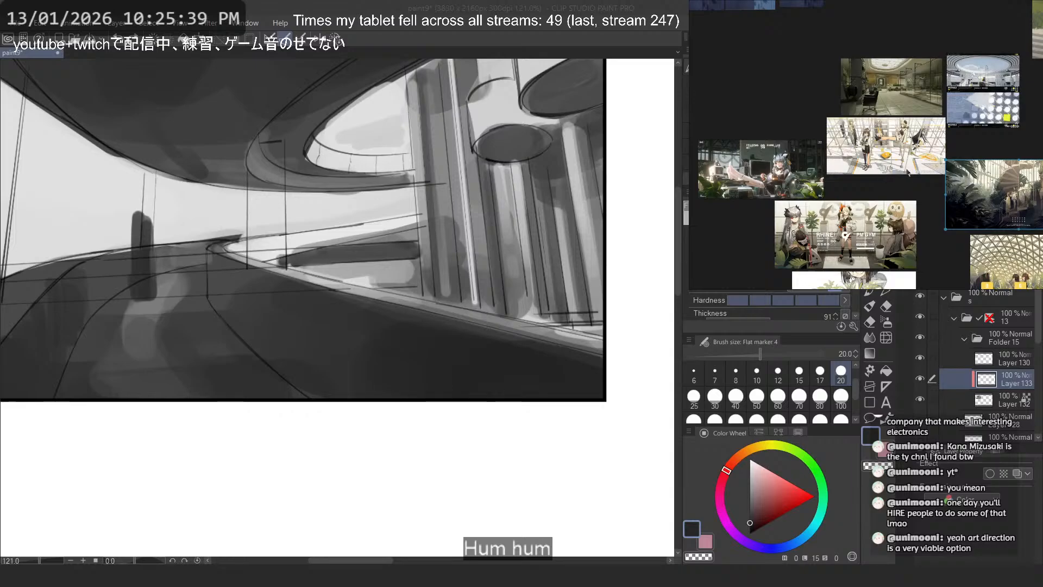
pyautogui.moveTo(965, 173); pyautogui.dragTo(875, 115)
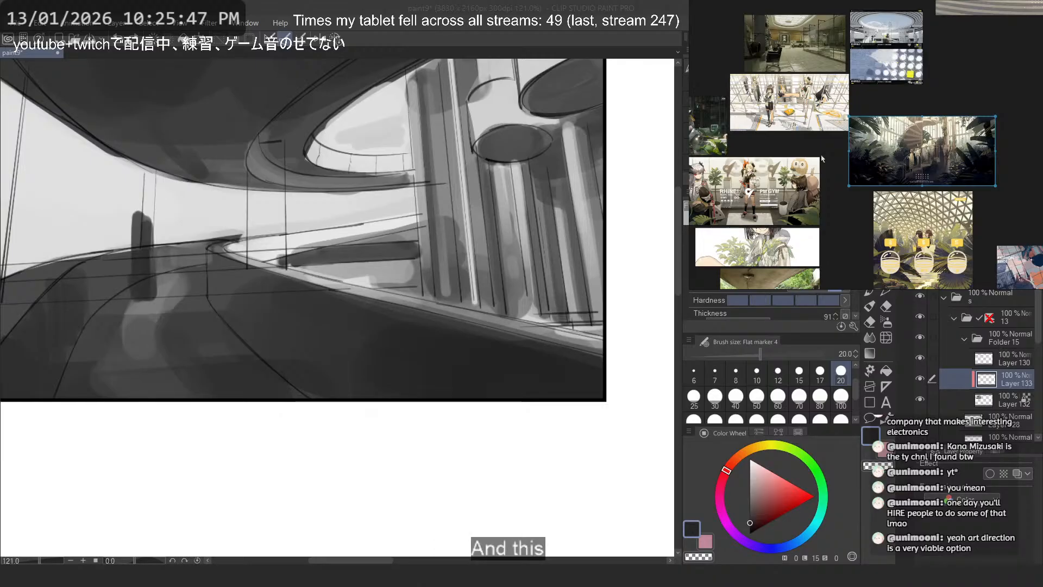
# - Try a short stroke inside the rounded opening of the overpass, beside the columns
pyautogui.moveTo(365, 444); pyautogui.dragTo(482, 447)
pyautogui.moveTo(490, 358); pyautogui.dragTo(461, 397)
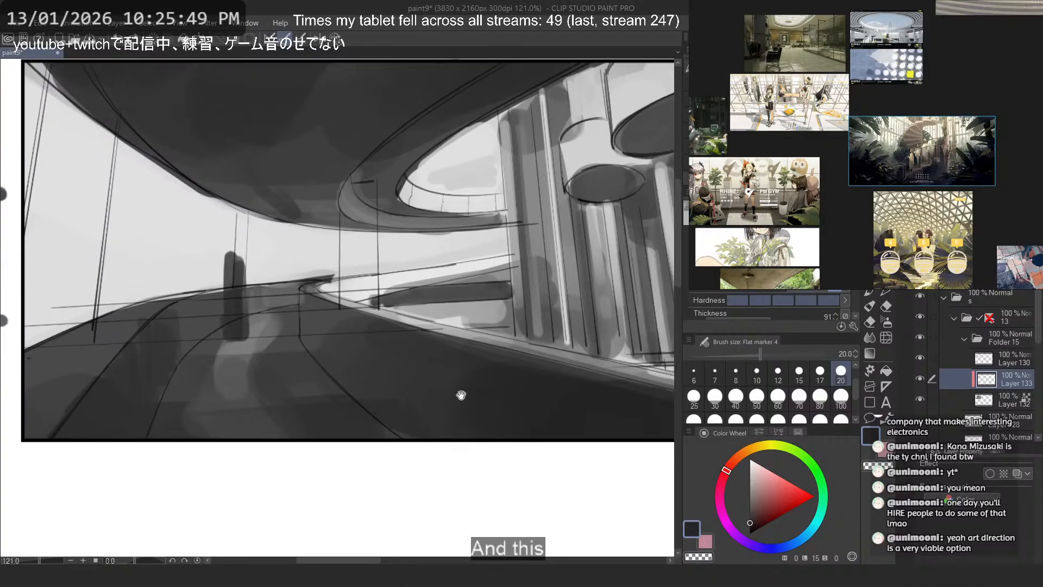
pyautogui.moveTo(570, 252); pyautogui.dragTo(549, 257)
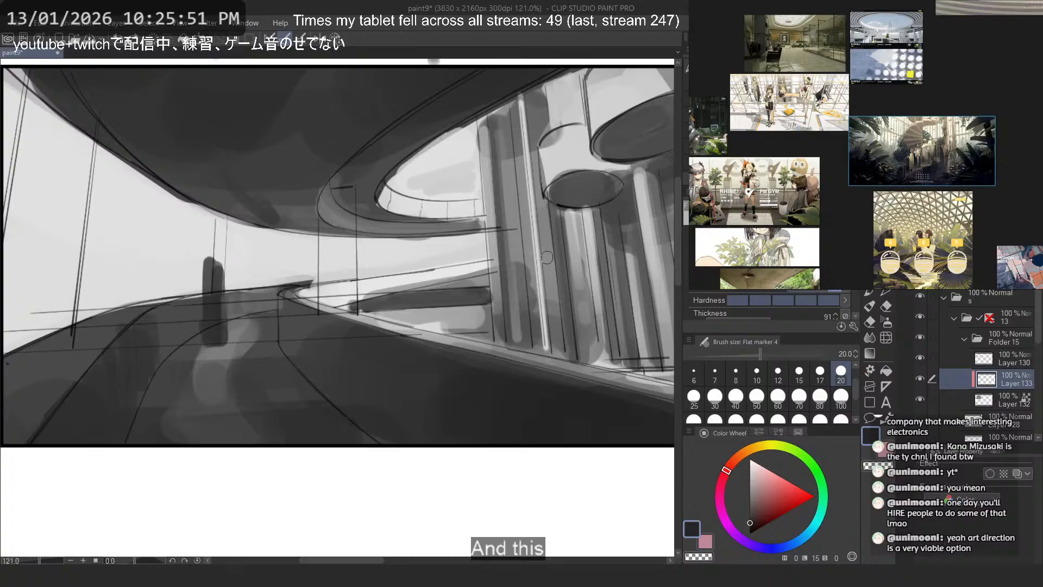
pyautogui.moveTo(240, 277); pyautogui.dragTo(309, 280)
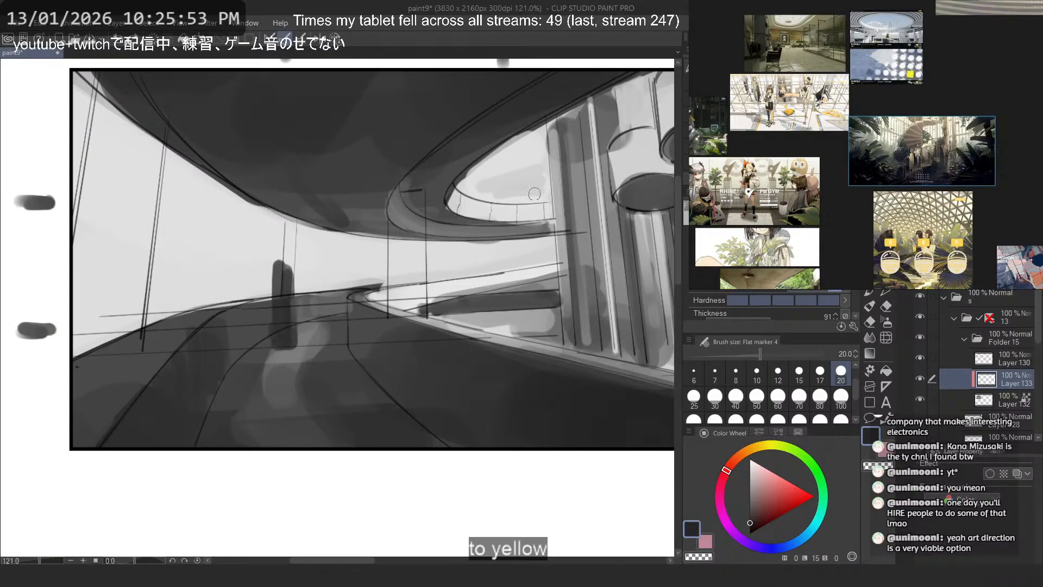
pyautogui.moveTo(534, 194)
pyautogui.mouseDown()
pyautogui.moveTo(530, 282)
pyautogui.moveTo(492, 218)
pyautogui.mouseUp()
pyautogui.hotkey('ctrl', 'z')
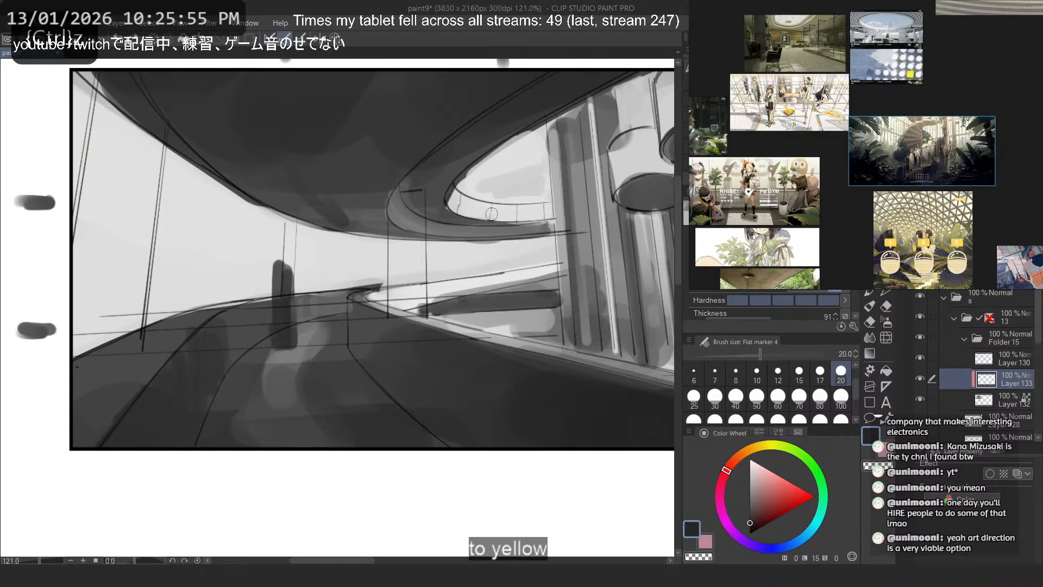
# - Examine the dark foreground ferns and light background of the spiral staircase illustration against the whole thumbnail
pyautogui.scroll(-1, 140, 302)
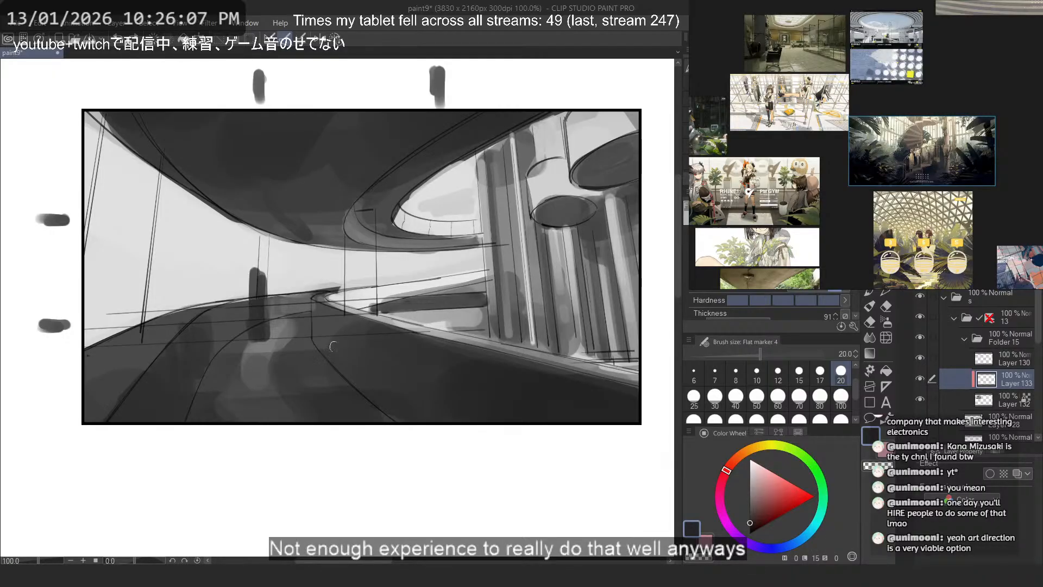
pyautogui.scroll(-2, 985, 98)
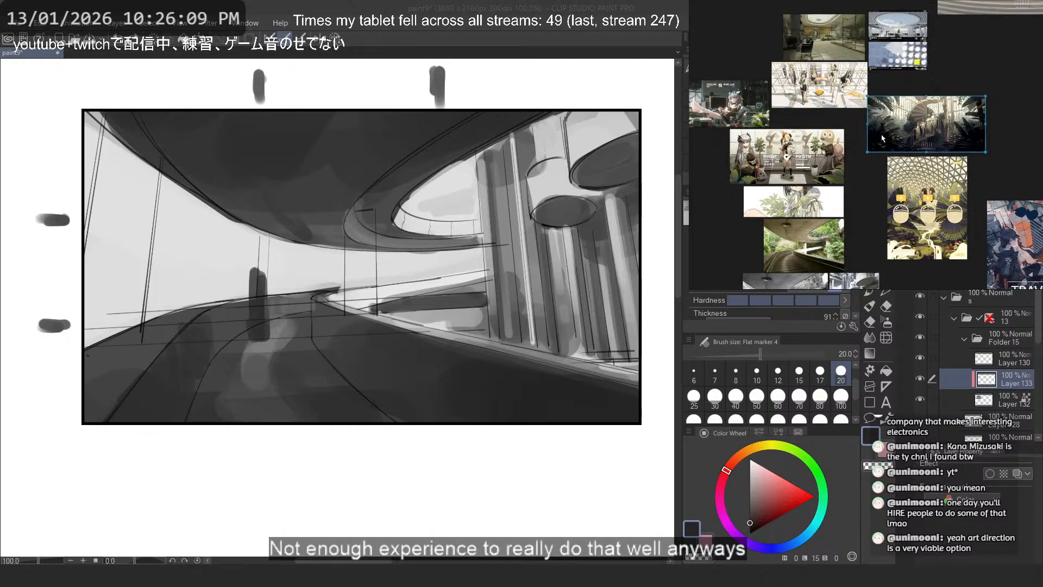
pyautogui.scroll(5, 985, 97)
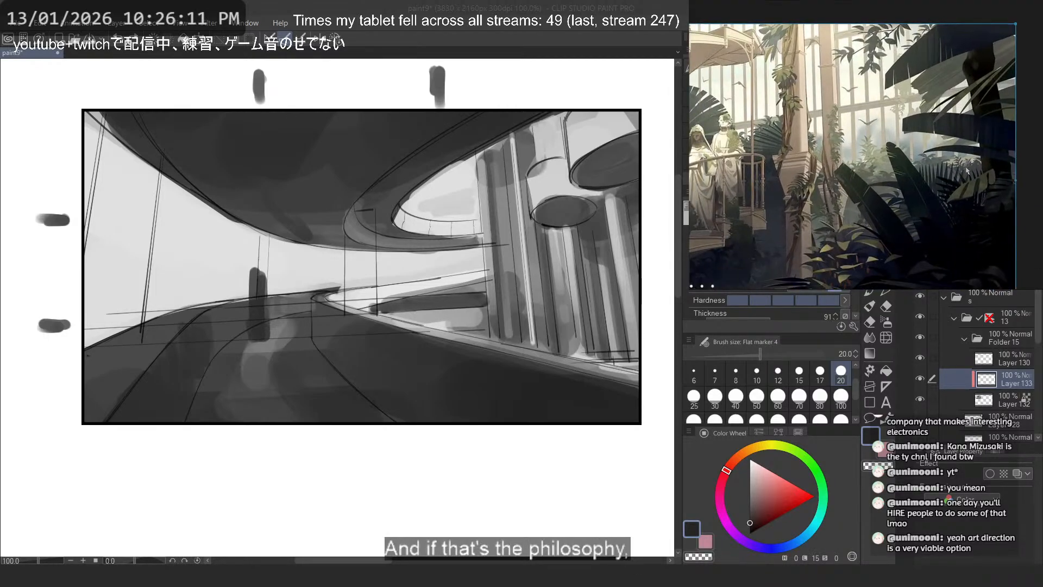
pyautogui.moveTo(955, 174); pyautogui.dragTo(986, 170)
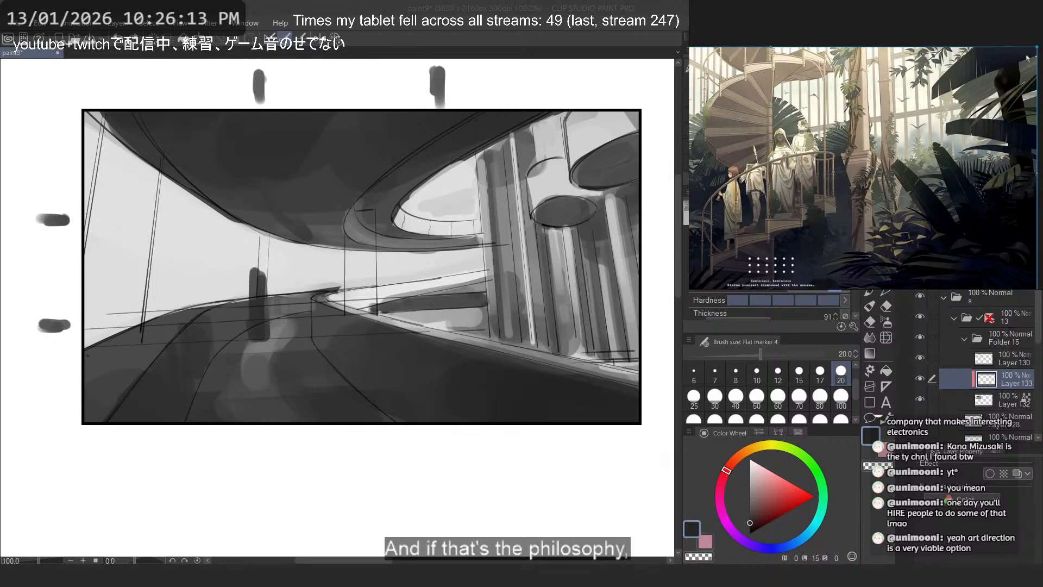
pyautogui.scroll(-3, 763, 213)
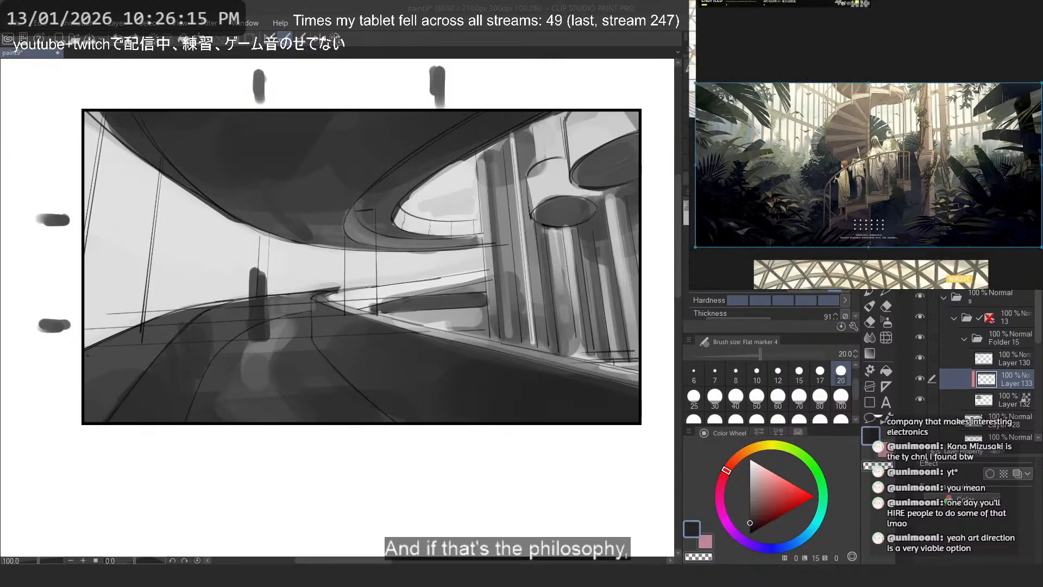
pyautogui.click(627, 2)
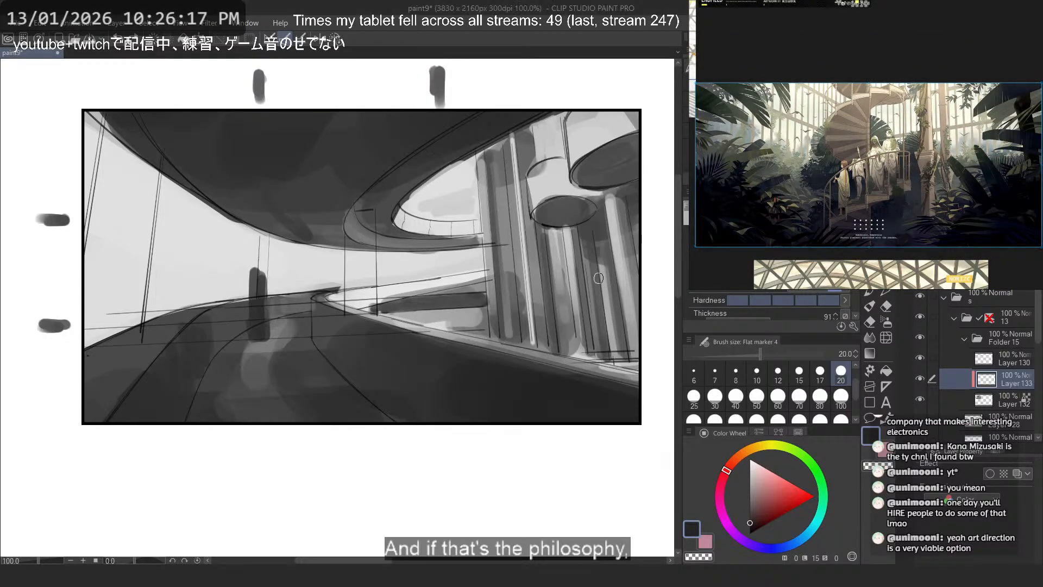
# - Sweep a broad dark curved leaf shape across the lower columns at brush size 60 and trim its inner end with transparent colour
pyautogui.moveTo(625, 253); pyautogui.dragTo(307, 251)
pyautogui.hotkey('ctrl', 'z')
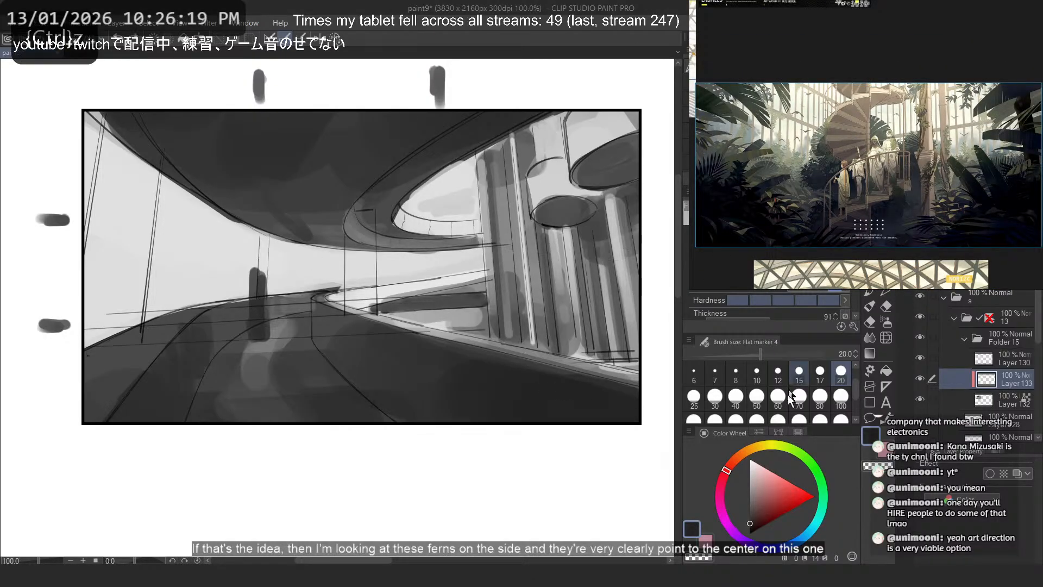
pyautogui.click(779, 398)
pyautogui.moveTo(631, 288); pyautogui.dragTo(432, 241)
pyautogui.hotkey('ctrl', 'z')
pyautogui.moveTo(638, 307); pyautogui.dragTo(468, 261)
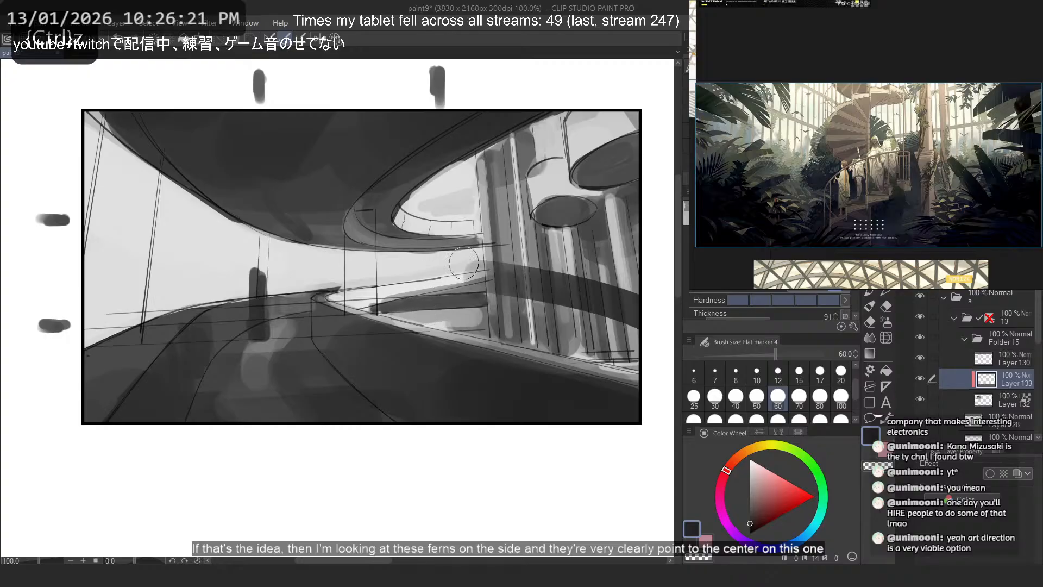
pyautogui.moveTo(643, 317)
pyautogui.mouseDown()
pyautogui.moveTo(478, 279)
pyautogui.moveTo(516, 252)
pyautogui.moveTo(554, 250)
pyautogui.mouseUp()
pyautogui.press('c')
pyautogui.hotkey('ctrl', 'z')
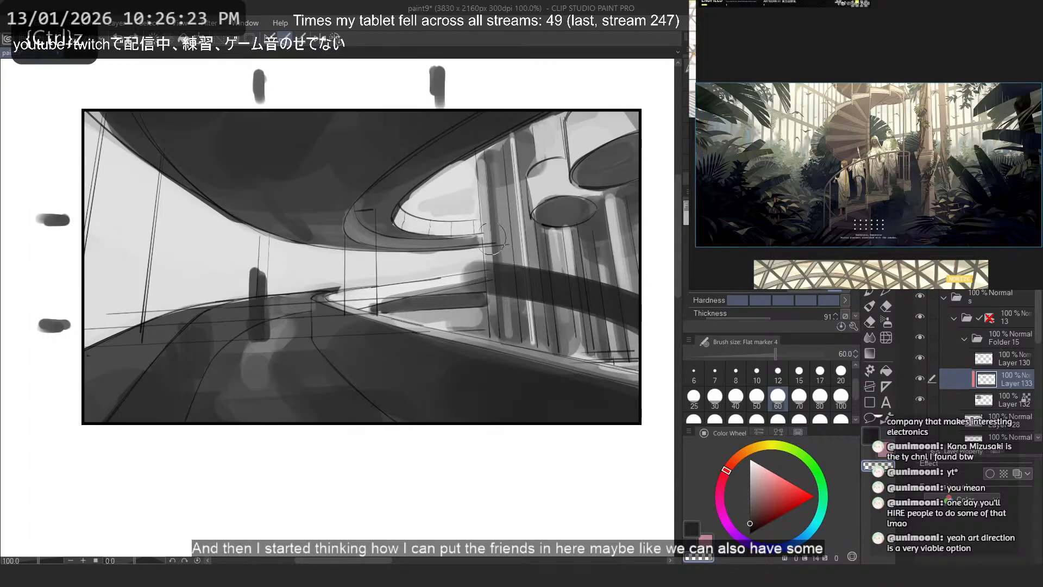
pyautogui.moveTo(468, 268); pyautogui.dragTo(563, 247)
pyautogui.press('c')
# - Paint further broad dark leaf strokes across the columns and down to the railing, pointing toward the picture's centre
pyautogui.moveTo(638, 293); pyautogui.dragTo(553, 235)
pyautogui.hotkey('ctrl', 'z')
pyautogui.moveTo(640, 273); pyautogui.dragTo(547, 227)
pyautogui.moveTo(654, 360); pyautogui.dragTo(449, 301)
pyautogui.hotkey('ctrl', 'z')
pyautogui.moveTo(633, 324); pyautogui.dragTo(530, 330)
pyautogui.moveTo(625, 376); pyautogui.dragTo(470, 333)
# - Try several short dark leaf strokes fanning inward from the edge of the frame opposite the columns
pyautogui.moveTo(94, 347)
pyautogui.mouseDown()
pyautogui.moveTo(209, 256)
pyautogui.moveTo(145, 281)
pyautogui.mouseUp()
pyautogui.hotkey('ctrl', 'z')
pyautogui.moveTo(91, 325); pyautogui.dragTo(186, 287)
pyautogui.hotkey('ctrl', 'z')
pyautogui.moveTo(88, 260); pyautogui.dragTo(128, 210)
pyautogui.moveTo(92, 321); pyautogui.dragTo(177, 289)
pyautogui.hotkey('ctrl', 'z')
pyautogui.hotkey('ctrl', 'z')
pyautogui.hotkey('ctrl', 'z')
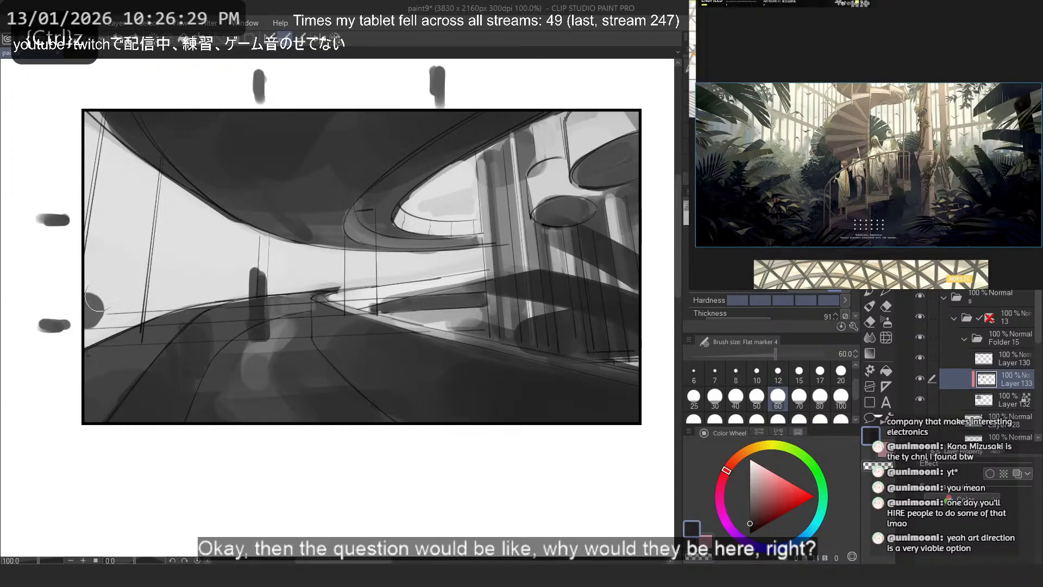
# - Block in one broad dark diagonal leaf rising from the road edge past the slanted posts
pyautogui.moveTo(87, 298); pyautogui.dragTo(152, 257)
pyautogui.moveTo(87, 338); pyautogui.dragTo(174, 294)
pyautogui.hotkey('ctrl', 'z')
pyautogui.hotkey('ctrl', 'z')
# - Try dark leaf strokes over the railing, and add a broad diagonal leaf stroke across the small disc and columns
pyautogui.hotkey('ctrl', 'z')
pyautogui.moveTo(88, 389)
pyautogui.mouseDown()
pyautogui.moveTo(191, 264)
pyautogui.moveTo(172, 289)
pyautogui.mouseUp()
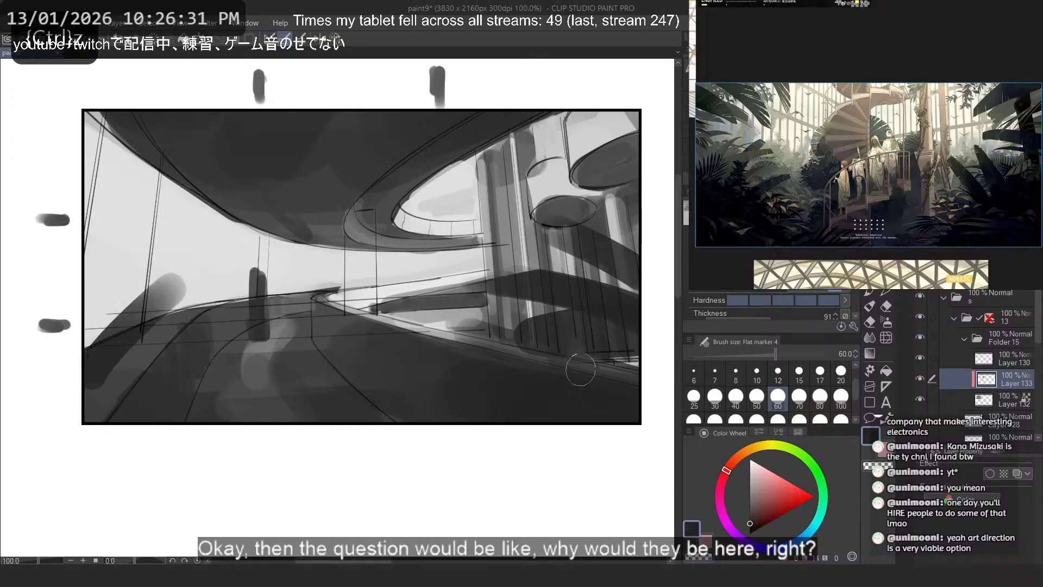
pyautogui.moveTo(581, 370)
pyautogui.mouseDown()
pyautogui.moveTo(479, 270)
pyautogui.moveTo(514, 270)
pyautogui.mouseUp()
pyautogui.hotkey('ctrl', 'z')
pyautogui.moveTo(611, 383); pyautogui.dragTo(441, 298)
pyautogui.hotkey('ctrl', 'z')
pyautogui.moveTo(470, 336); pyautogui.dragTo(373, 302)
pyautogui.hotkey('ctrl', 'z')
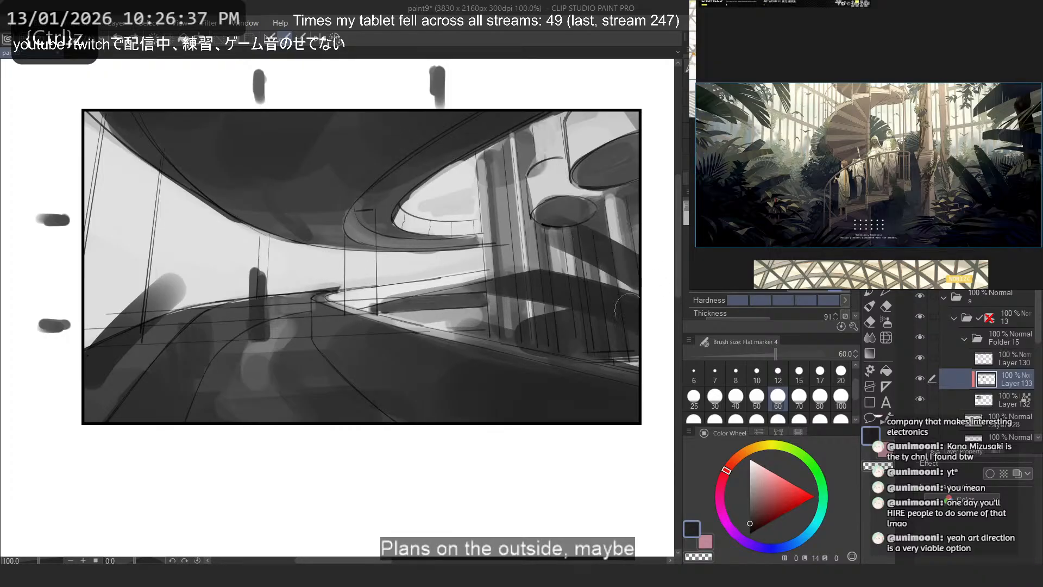
pyautogui.moveTo(632, 243); pyautogui.dragTo(556, 183)
# - Try a tall near-vertical leaf with lower leaves fanning out beside the slanted posts
pyautogui.moveTo(96, 321); pyautogui.dragTo(134, 229)
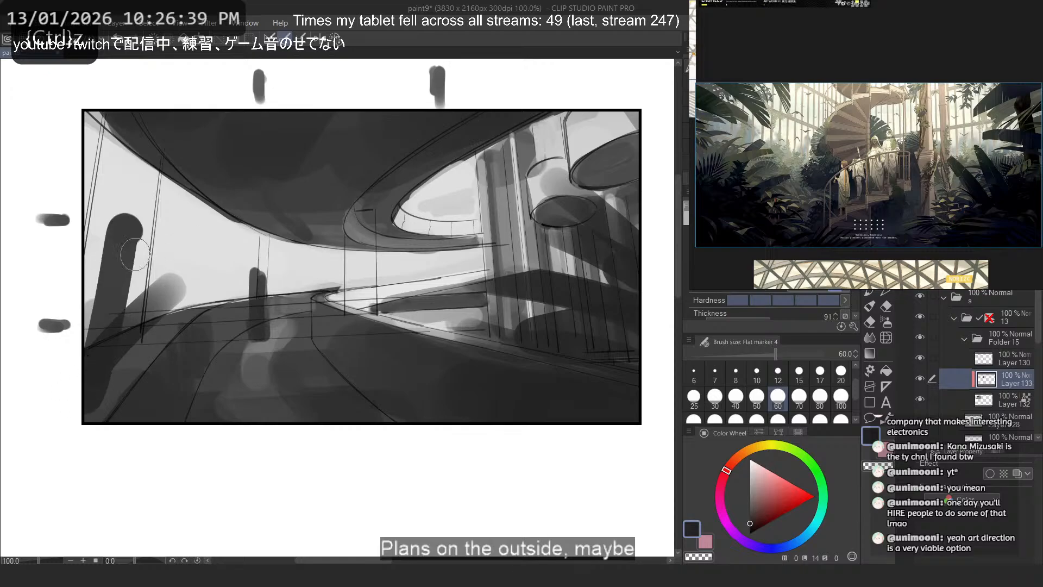
pyautogui.hotkey('ctrl', 'z')
pyautogui.moveTo(95, 326); pyautogui.dragTo(119, 209)
pyautogui.moveTo(98, 339); pyautogui.dragTo(141, 302)
pyautogui.moveTo(124, 359); pyautogui.dragTo(239, 303)
pyautogui.hotkey('ctrl', 'z')
pyautogui.hotkey('ctrl', 'z')
pyautogui.hotkey('ctrl', 'z')
# - Paint a fan of overlapping dark leaf shapes around the slanted posts and darken the adjoining frame edge
pyautogui.moveTo(100, 337); pyautogui.dragTo(144, 243)
pyautogui.moveTo(114, 354); pyautogui.dragTo(166, 278)
pyautogui.moveTo(133, 347); pyautogui.dragTo(194, 289)
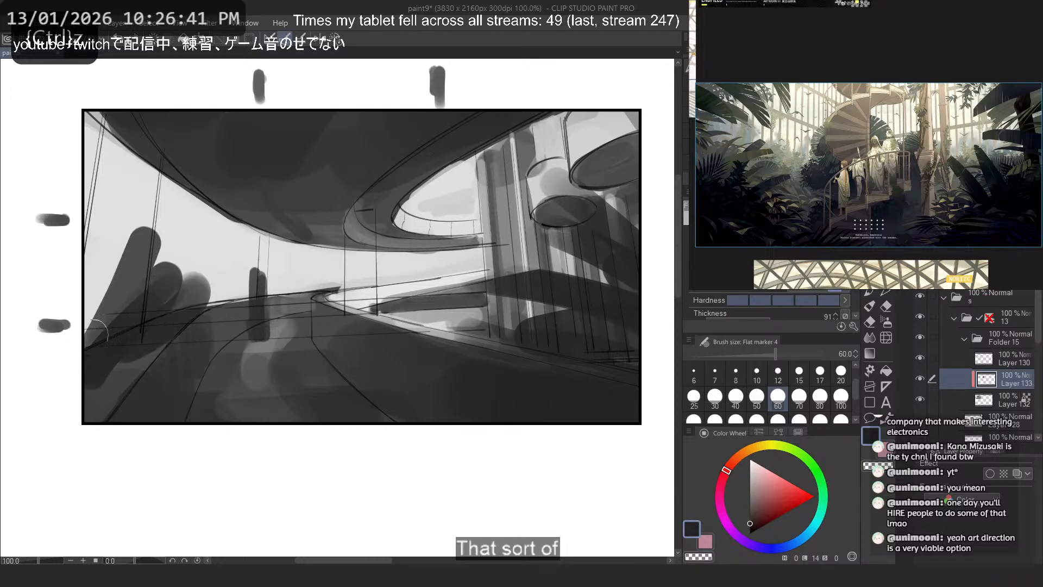
pyautogui.hotkey('ctrl', 'z')
pyautogui.moveTo(99, 330)
pyautogui.mouseDown()
pyautogui.moveTo(88, 190)
pyautogui.moveTo(83, 247)
pyautogui.mouseUp()
pyautogui.moveTo(86, 296); pyautogui.dragTo(77, 274)
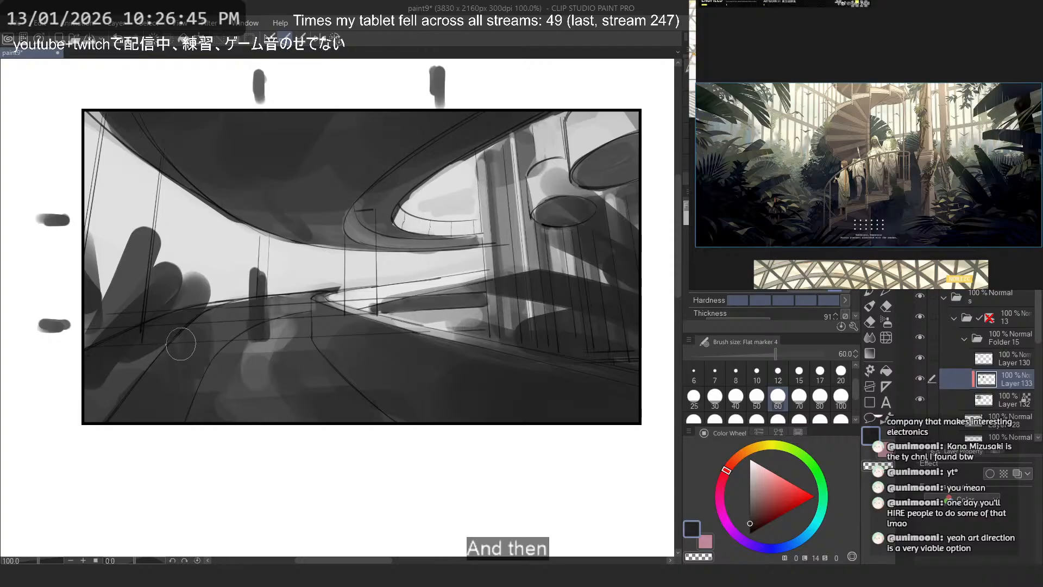
# - Examine the reference of two figures before a wall of foliage, and return to the colour overpass photo
pyautogui.scroll(-3, 888, 219)
pyautogui.scroll(-1, 889, 219)
pyautogui.moveTo(907, 104)
pyautogui.mouseDown()
pyautogui.moveTo(955, 198)
pyautogui.moveTo(757, 279)
pyautogui.mouseUp()
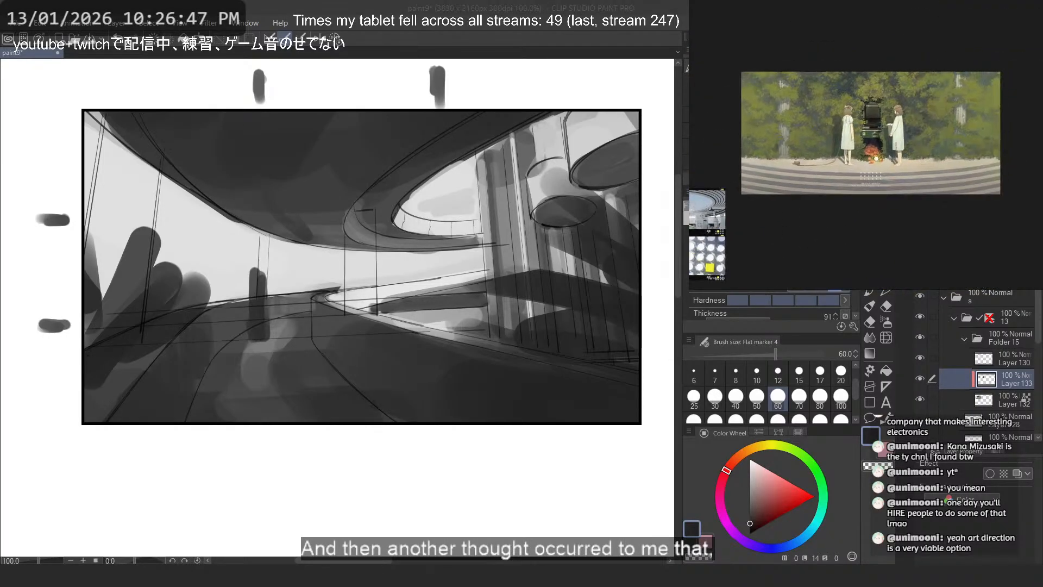
pyautogui.scroll(4, 925, 111)
pyautogui.scroll(1, 978, 108)
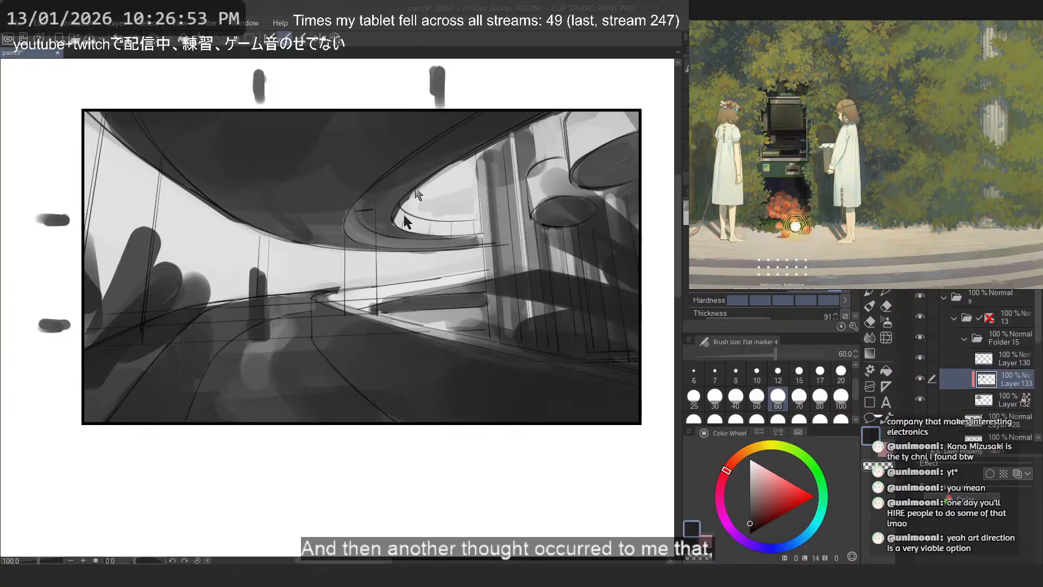
pyautogui.scroll(-7, 956, 152)
pyautogui.moveTo(804, 188); pyautogui.dragTo(856, 124)
pyautogui.scroll(6, 863, 199)
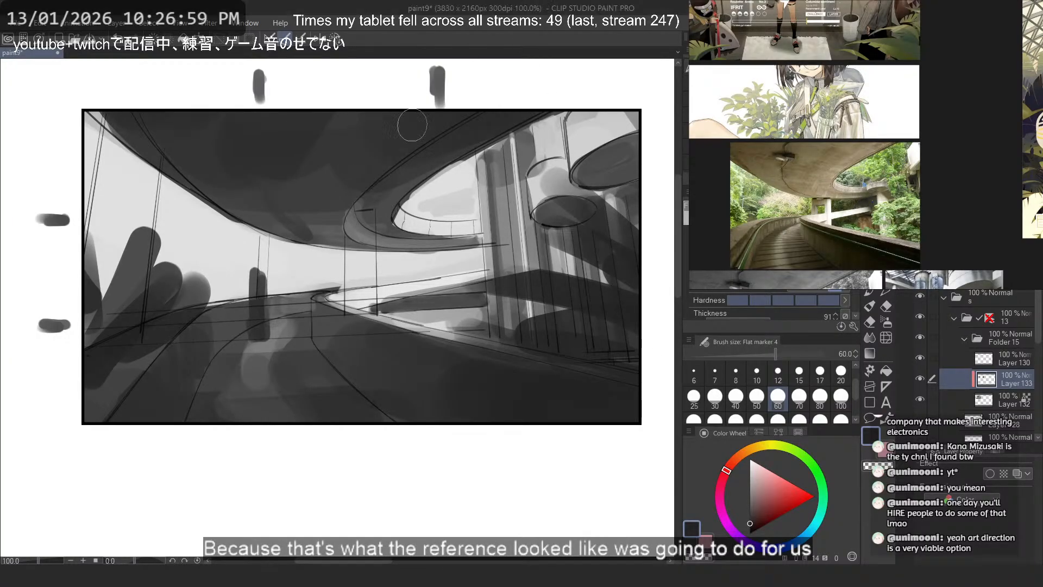
# - Try a broad grey band across the pale opening beneath the overpass, and enlarge the colour overpass photo
pyautogui.moveTo(144, 201); pyautogui.dragTo(427, 263)
pyautogui.hotkey('ctrl', 'z')
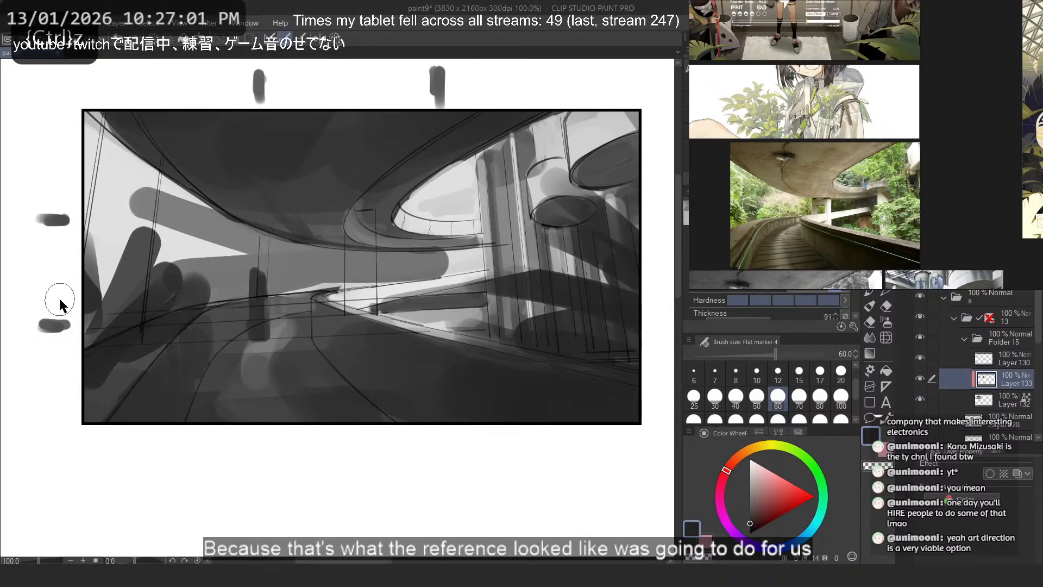
pyautogui.scroll(5, 825, 205)
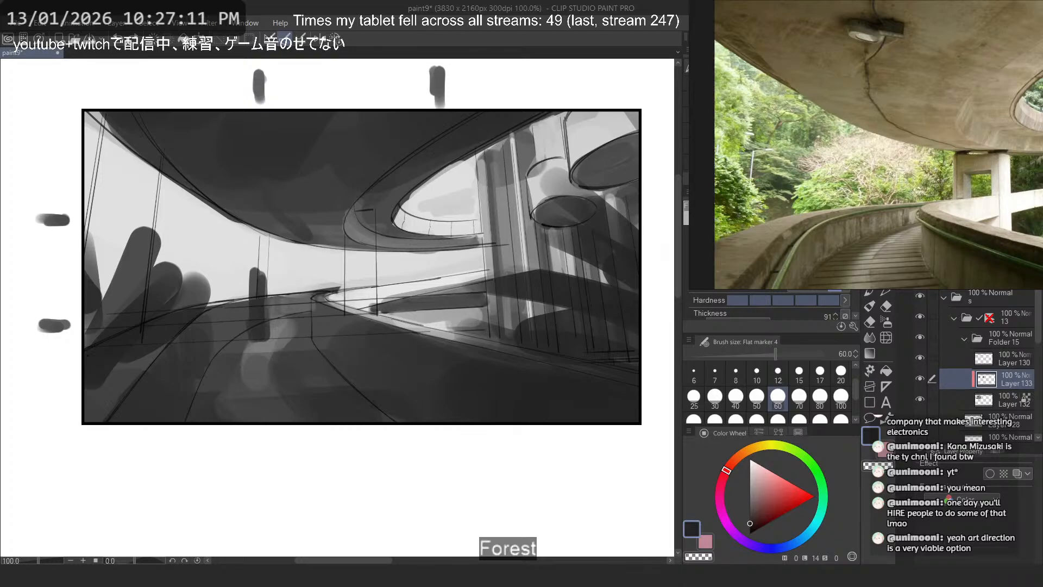
# - Switch to the browser, search Pinterest for "indoor plants" and browse the results
pyautogui.hotkey('alt', 'Tab')
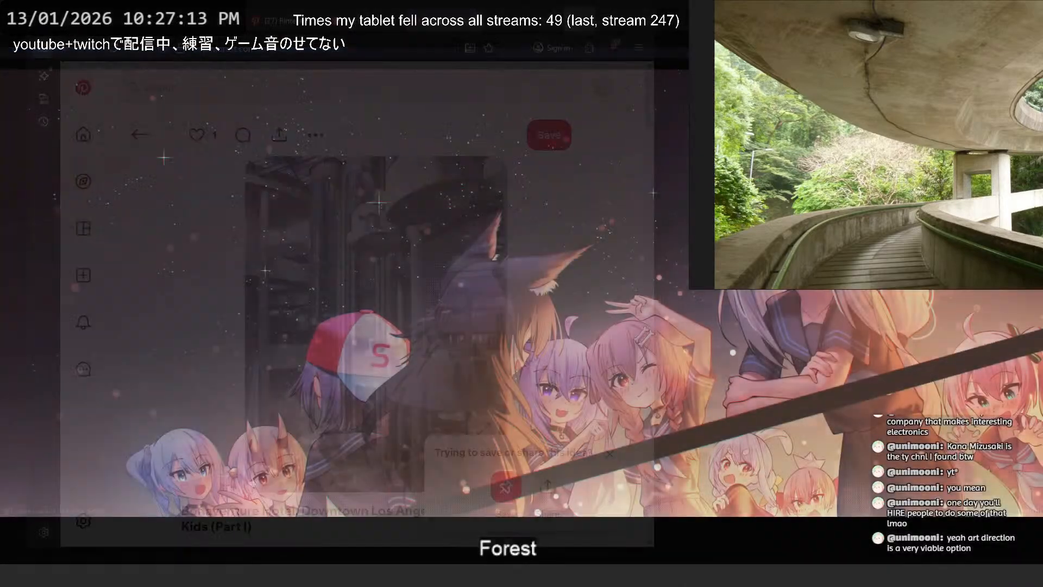
pyautogui.click(414, 85)
pyautogui.click(367, 47)
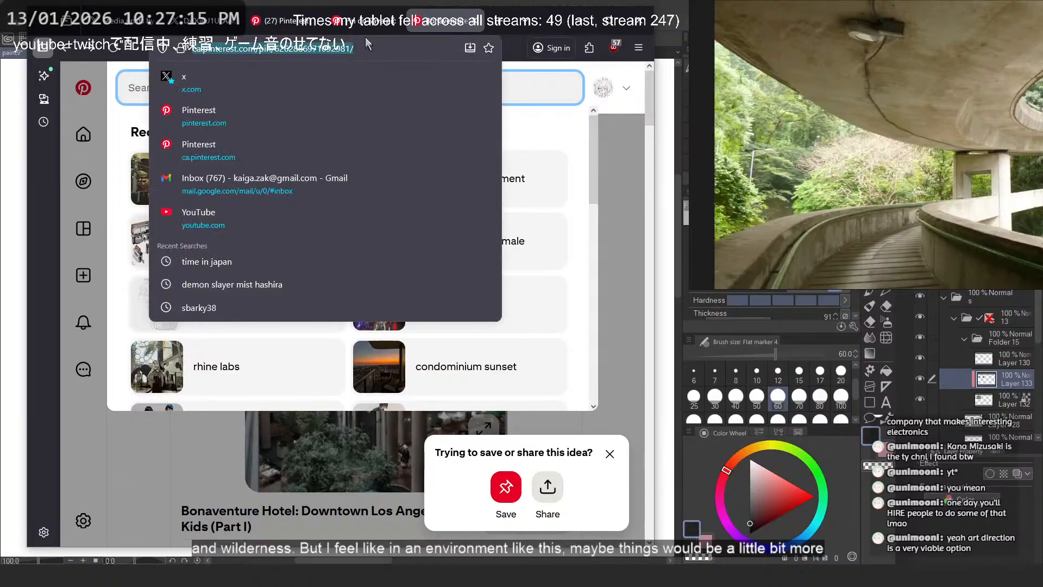
pyautogui.click(364, 24)
pyautogui.click(303, 25)
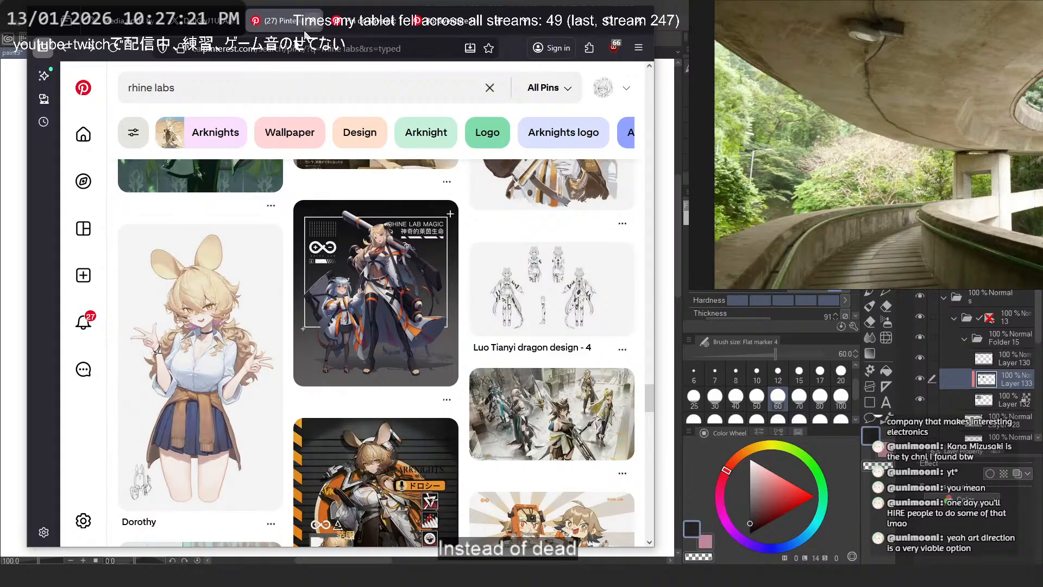
pyautogui.click(205, 86)
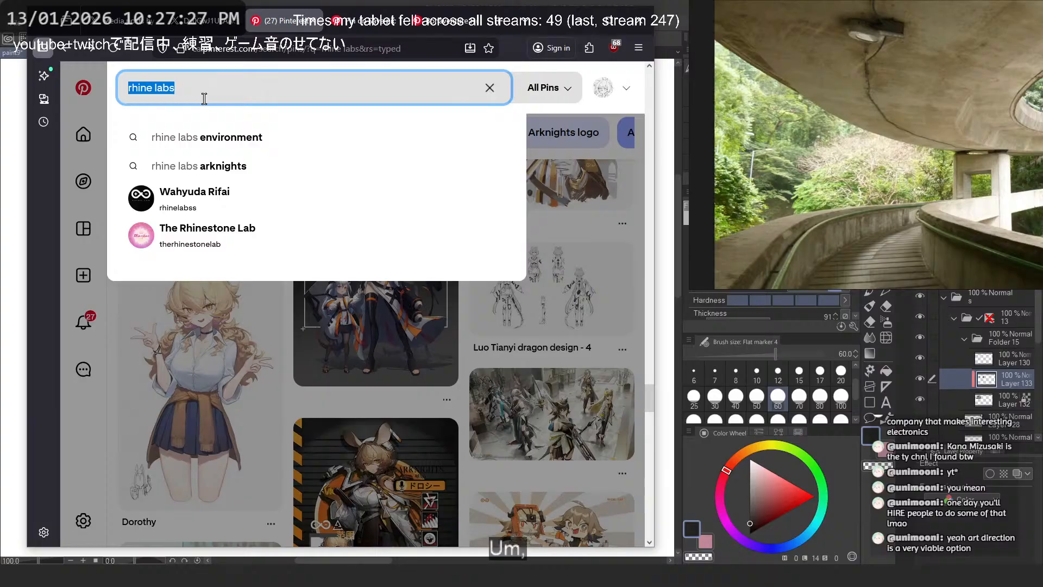
pyautogui.write('indoor plants')
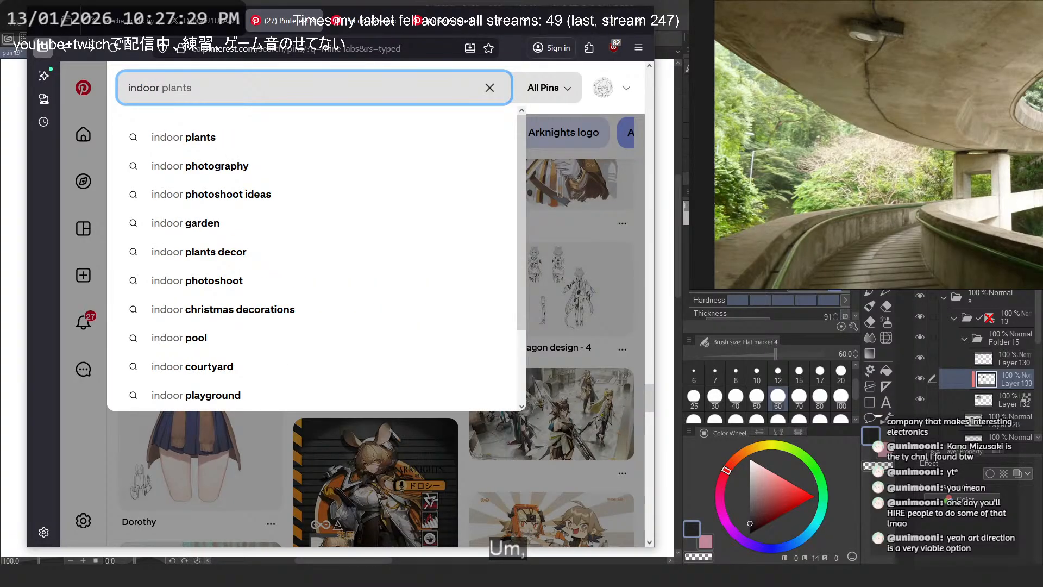
pyautogui.press('Down')
pyautogui.press('Return')
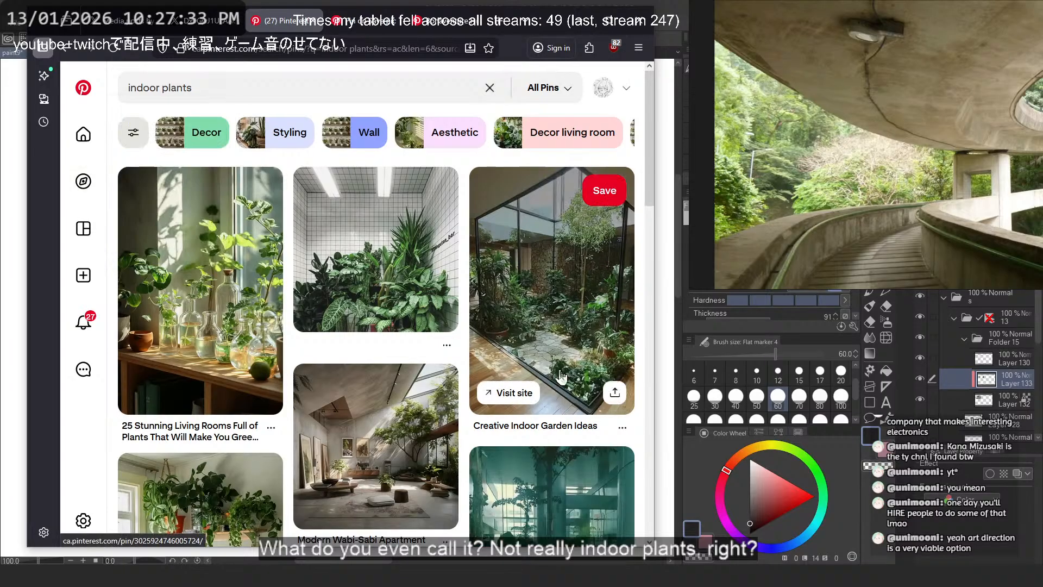
pyautogui.scroll(-3, 668, 373)
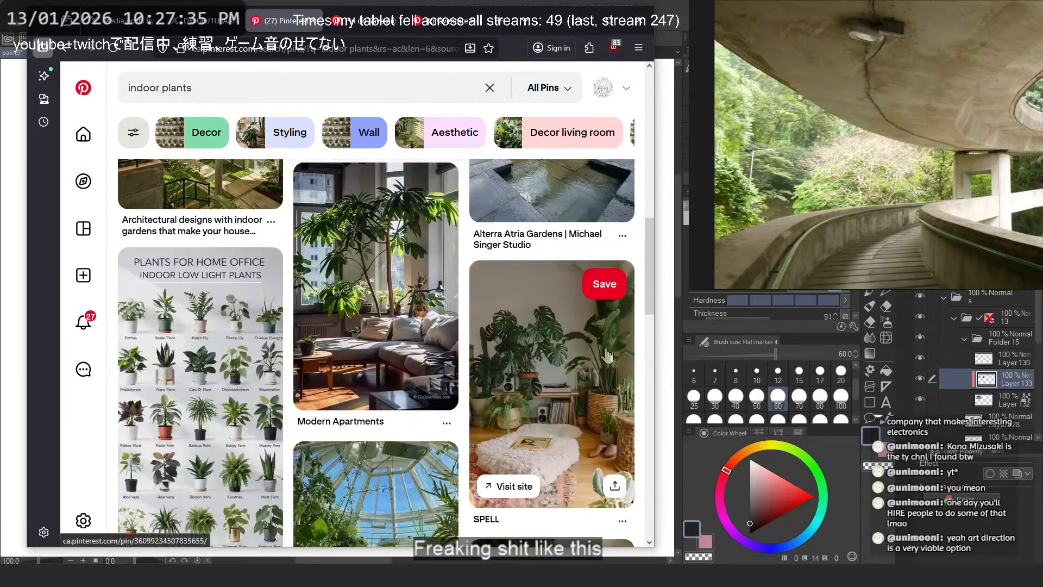
# - Search Pinterest for "indoor wall of green"
pyautogui.doubleClick(219, 91)
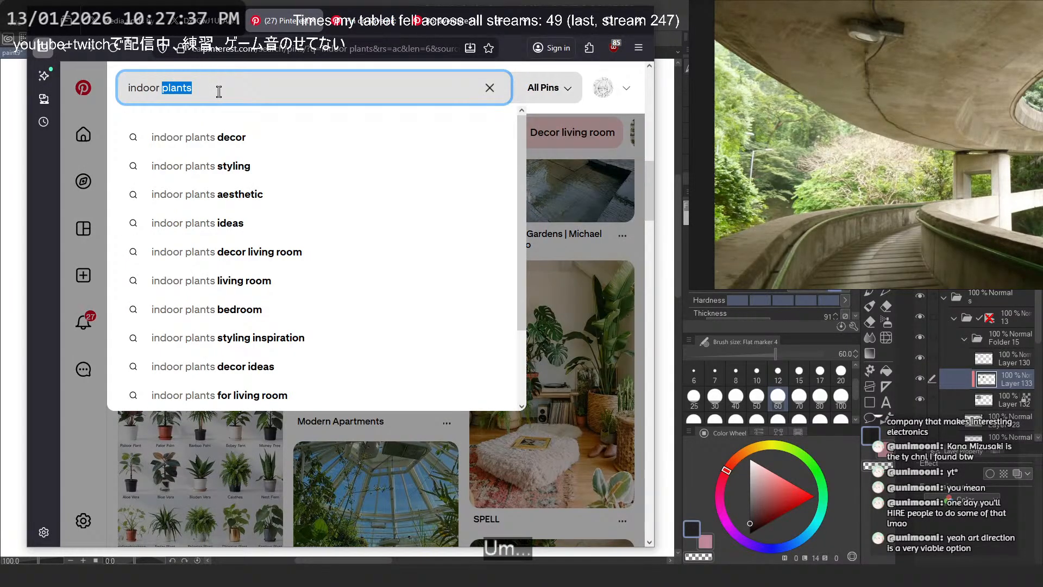
pyautogui.write('wall of green')
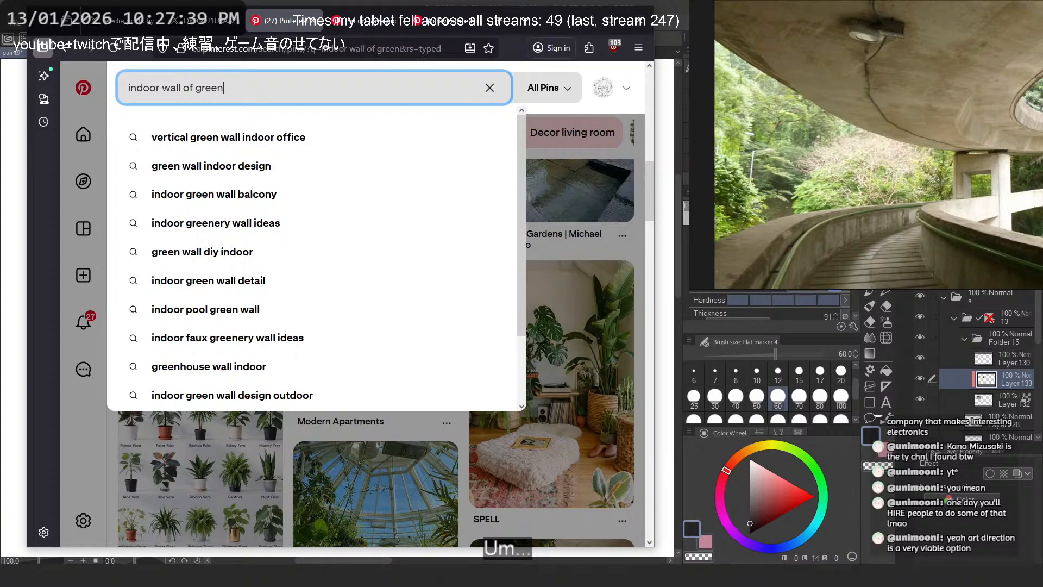
pyautogui.press('Return')
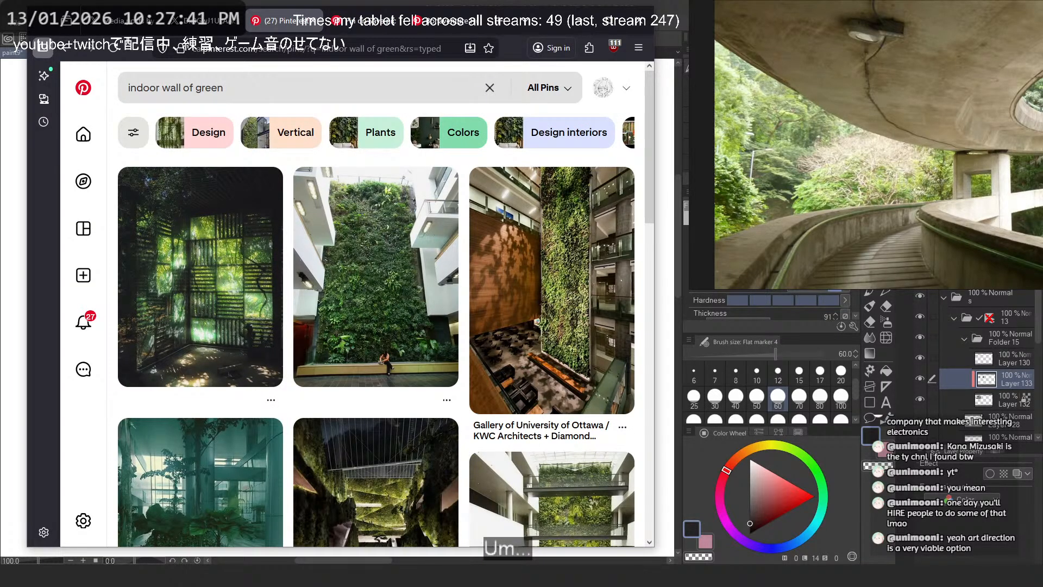
# - View the University of Ottawa green wall photo enlarged, and return to the value study in Clip Studio Paint
pyautogui.click(559, 263)
pyautogui.click(469, 437)
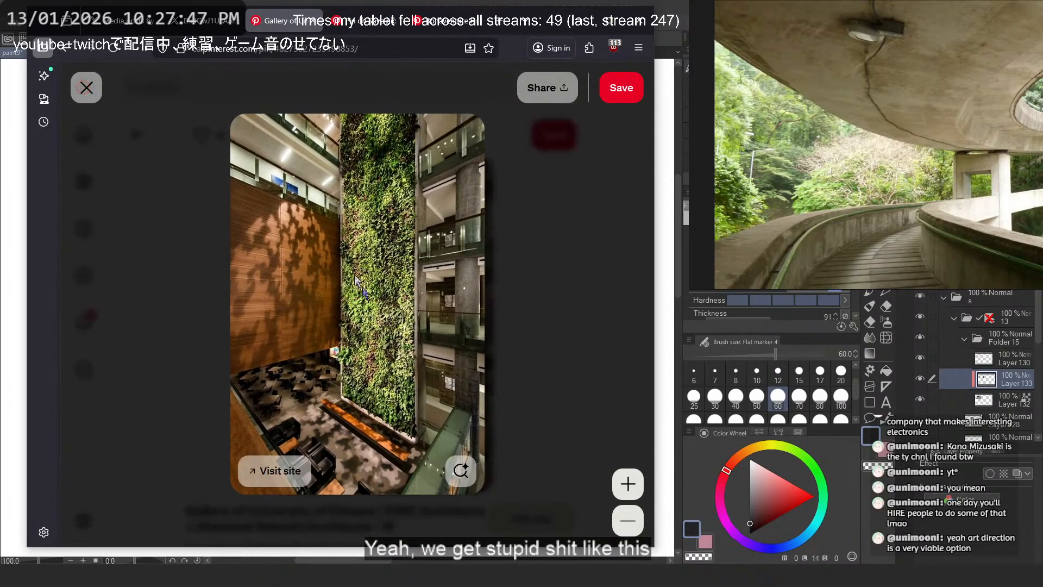
pyautogui.rightClick(346, 251)
pyautogui.click(438, 204)
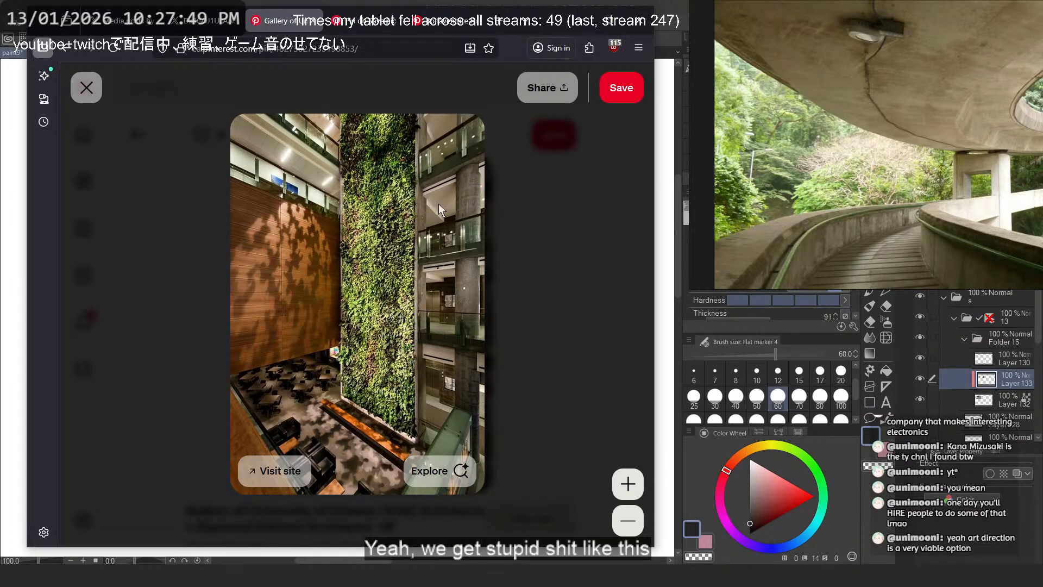
pyautogui.hotkey('alt', 'Tab')
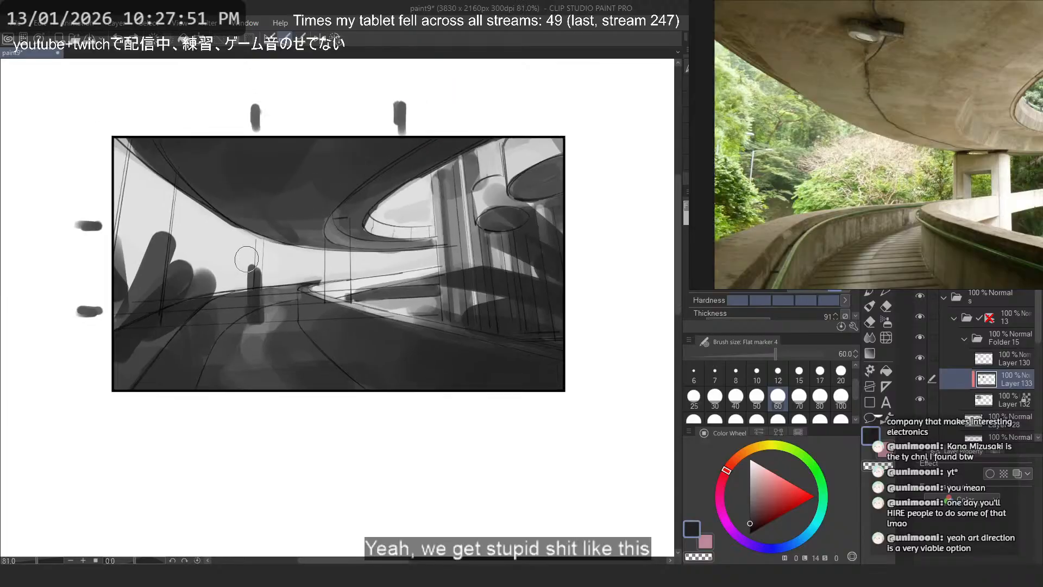
# - Bring up the yellow-green conservatory poster with the waterfall on the reference board
pyautogui.scroll(1, 240, 252)
pyautogui.scroll(-5, 842, 103)
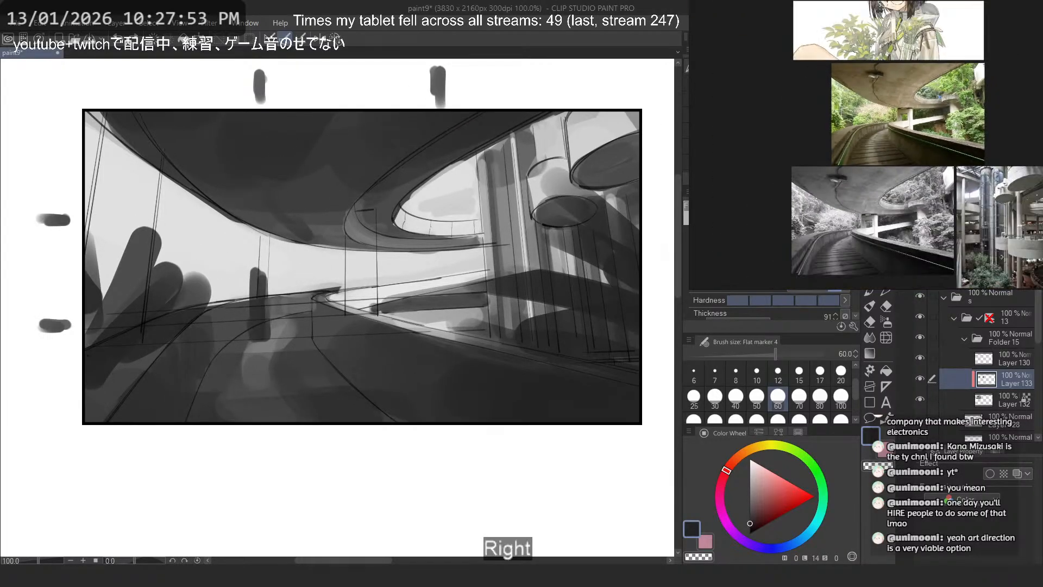
pyautogui.moveTo(983, 228); pyautogui.dragTo(891, 198)
pyautogui.moveTo(1000, 46); pyautogui.dragTo(858, 189)
pyautogui.scroll(3, 927, 133)
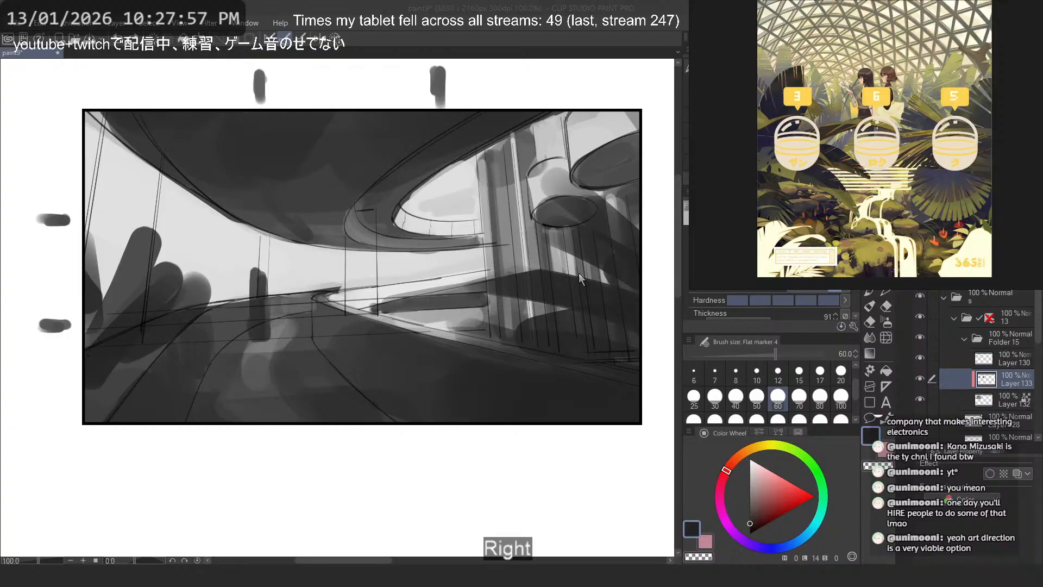
# - Try a thick dark stroke over the small upright shape on the walkway, and a broad horizontal stroke across the pale opening
pyautogui.scroll(2, 226, 321)
pyautogui.moveTo(285, 263); pyautogui.dragTo(280, 348)
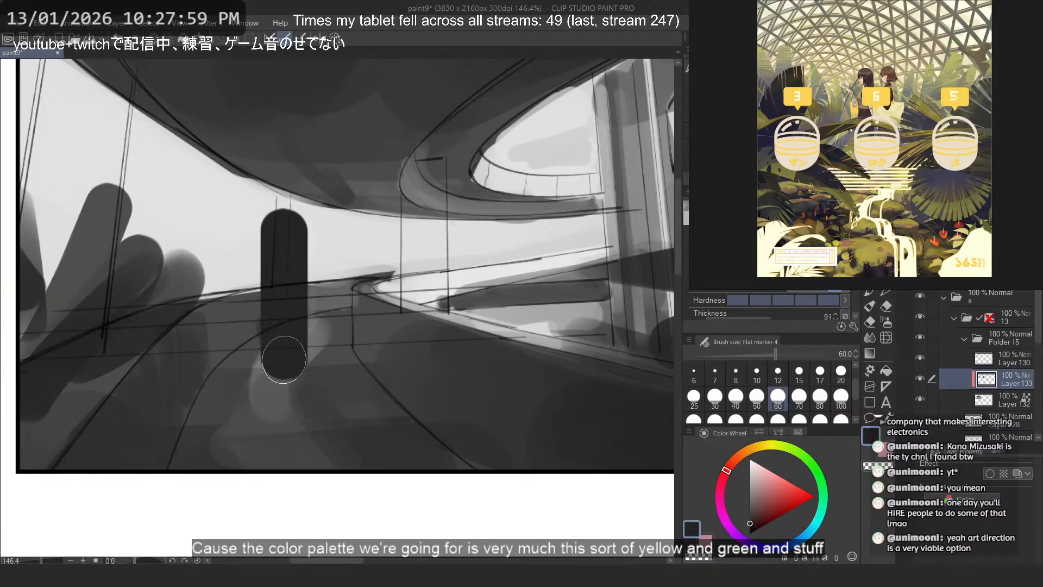
pyautogui.hotkey('ctrl', 'z')
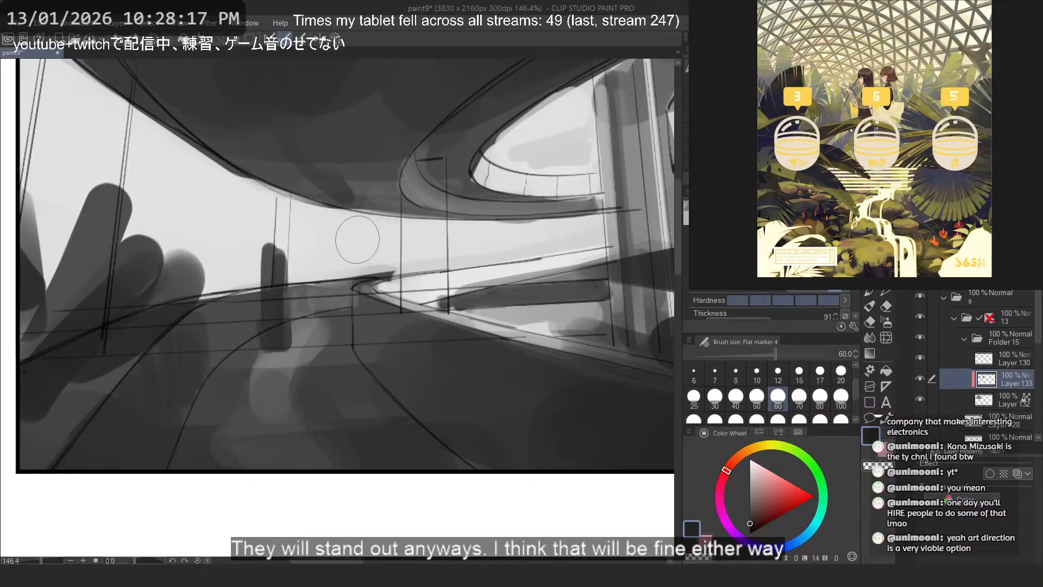
pyautogui.moveTo(197, 229); pyautogui.dragTo(546, 241)
pyautogui.hotkey('ctrl', 'z')
# - Try broad dark strokes along the overpass underside and diagonally across the walkway
pyautogui.moveTo(290, 105)
pyautogui.mouseDown()
pyautogui.moveTo(339, 148)
pyautogui.moveTo(483, 185)
pyautogui.mouseUp()
pyautogui.moveTo(310, 307)
pyautogui.mouseDown()
pyautogui.moveTo(443, 478)
pyautogui.moveTo(543, 453)
pyautogui.mouseUp()
pyautogui.hotkey('ctrl', 'z')
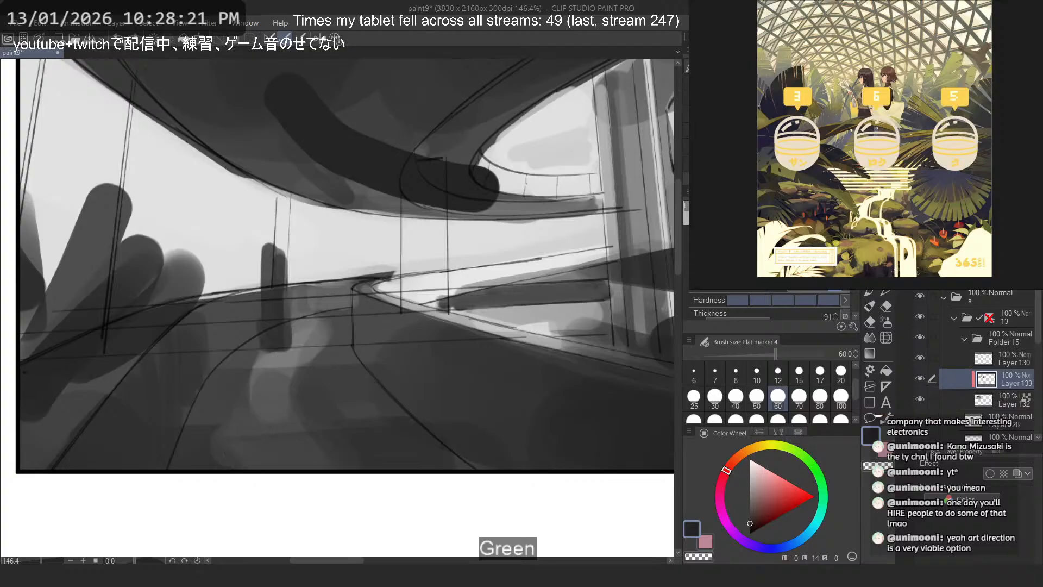
pyautogui.hotkey('ctrl', 'z')
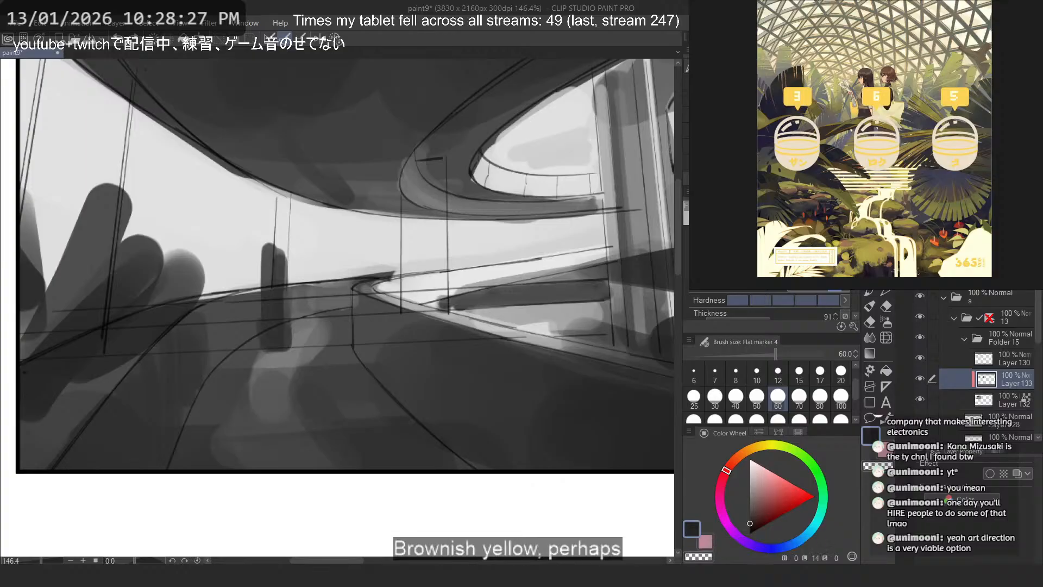
# - Examine the colours of the conservatory poster's lattice roof, waterfall and foliage, comparing it with the neighbouring references
pyautogui.moveTo(863, 29); pyautogui.dragTo(896, 139)
pyautogui.scroll(10, 896, 139)
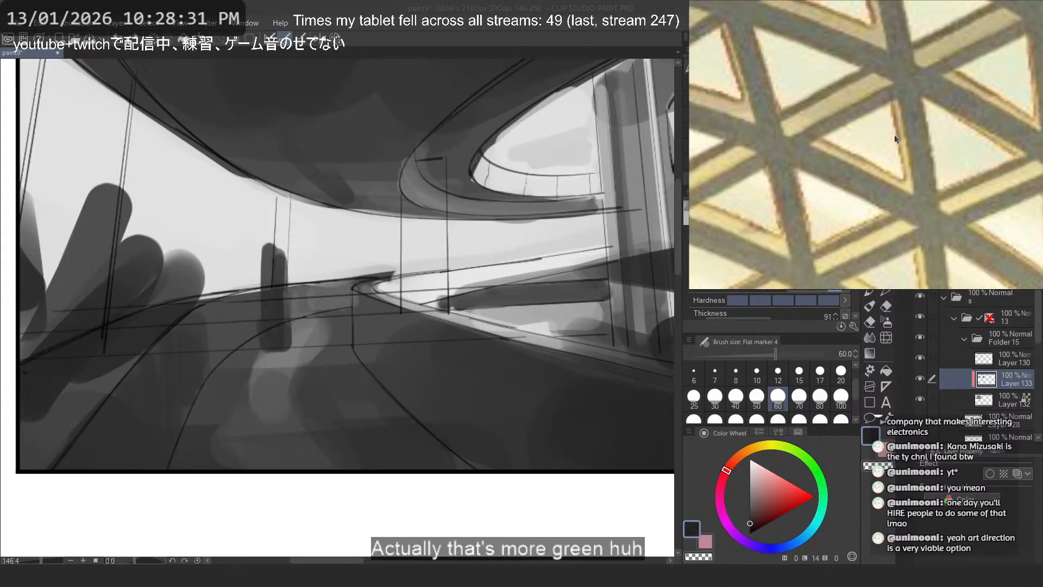
pyautogui.scroll(-10, 896, 139)
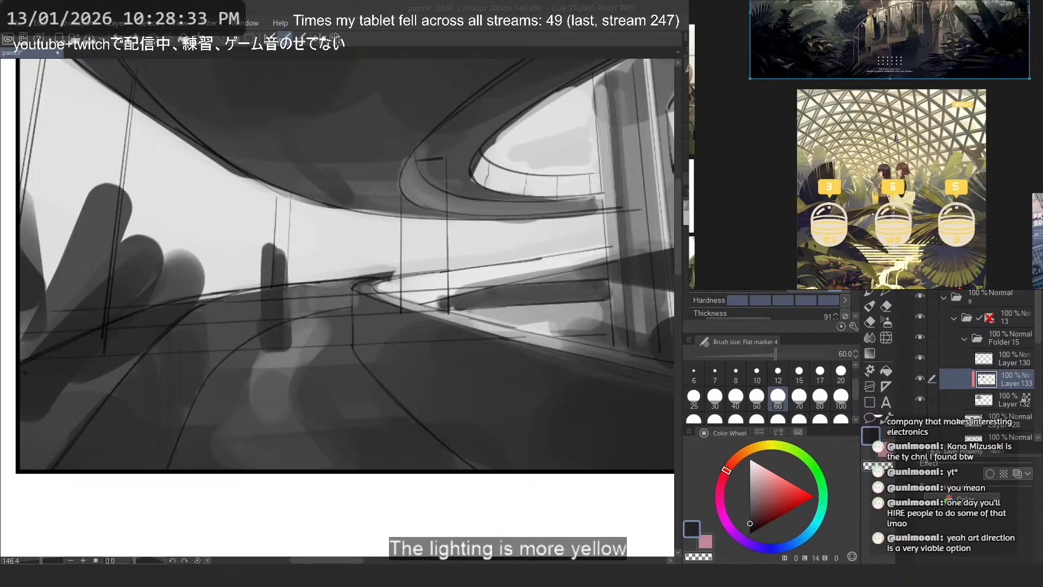
pyautogui.scroll(-3, 896, 138)
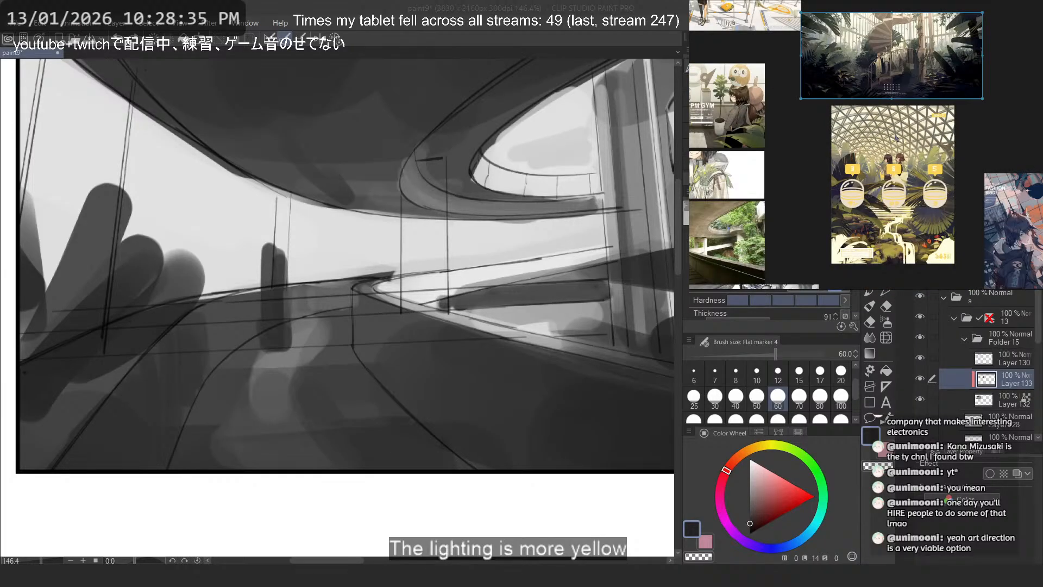
pyautogui.moveTo(860, 151); pyautogui.dragTo(983, 130)
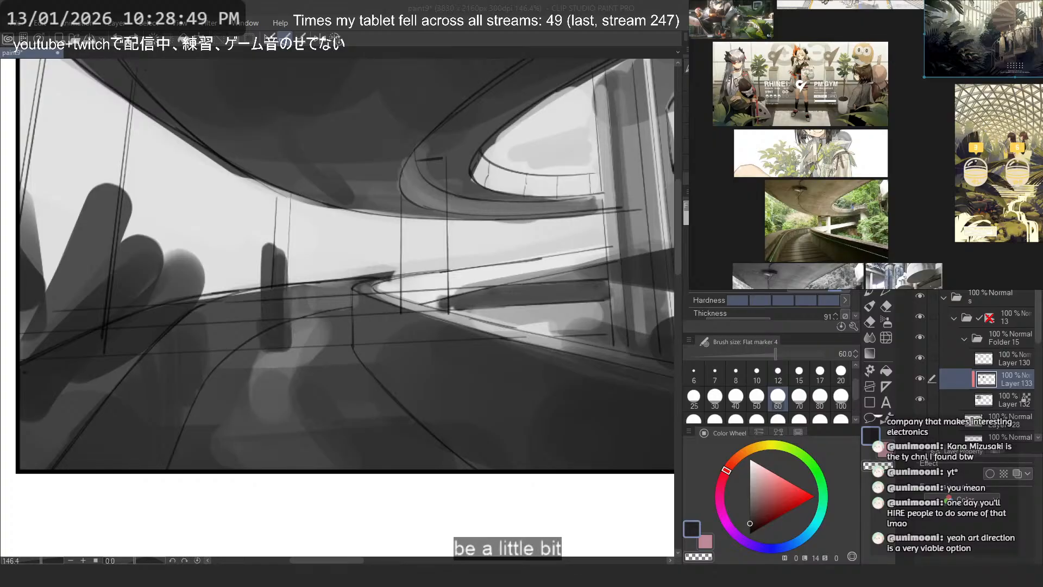
pyautogui.scroll(5, 994, 239)
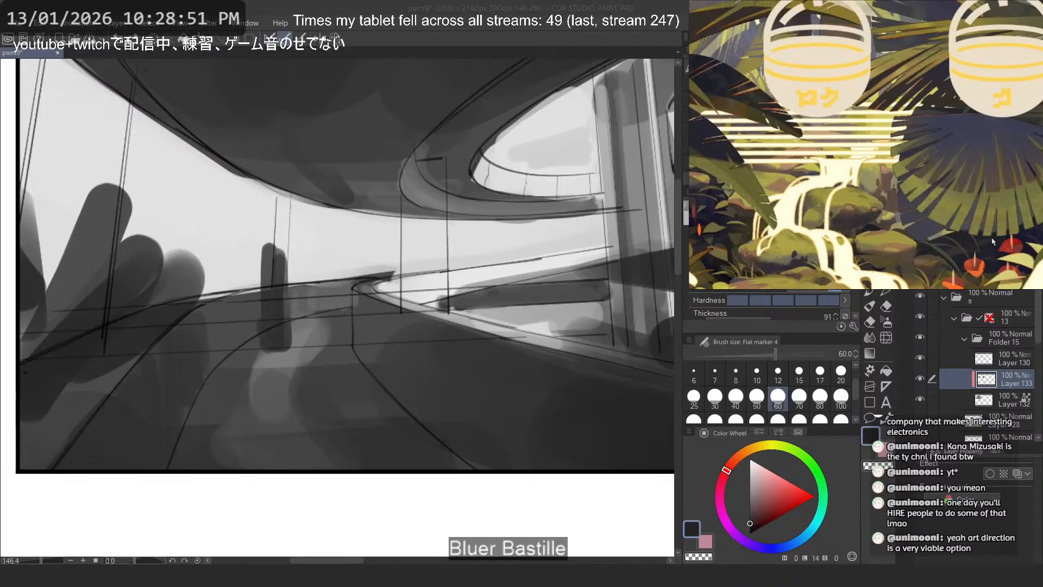
pyautogui.scroll(-3, 993, 241)
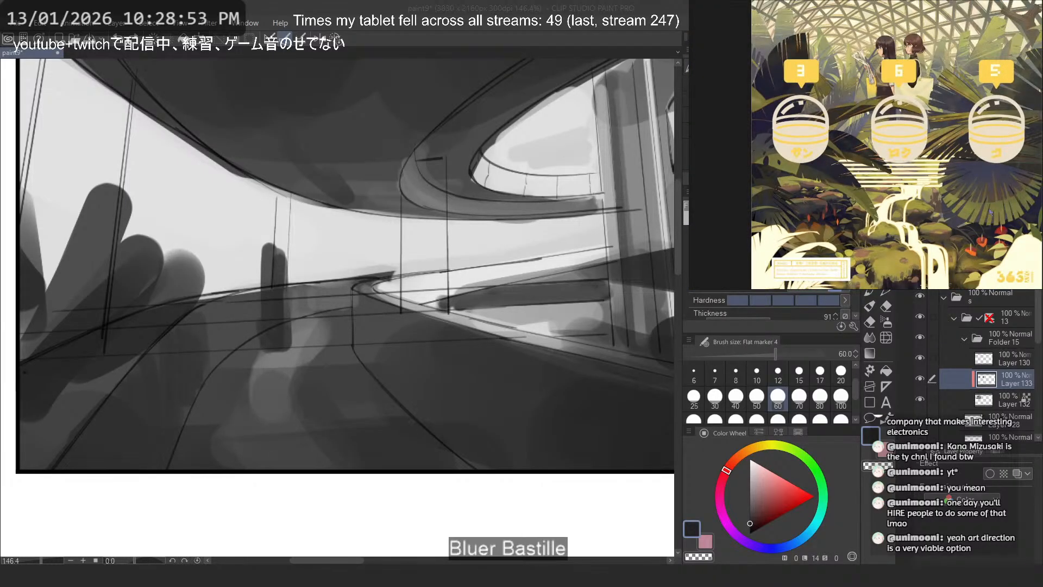
# - Try dark strokes across the walkway foreground and up over the columns beneath the discs
pyautogui.click(253, 291)
pyautogui.moveTo(264, 310)
pyautogui.mouseDown()
pyautogui.moveTo(313, 321)
pyautogui.moveTo(364, 461)
pyautogui.moveTo(438, 461)
pyautogui.mouseUp()
pyautogui.scroll(-2, 289, 359)
pyautogui.hotkey('ctrl', 'z')
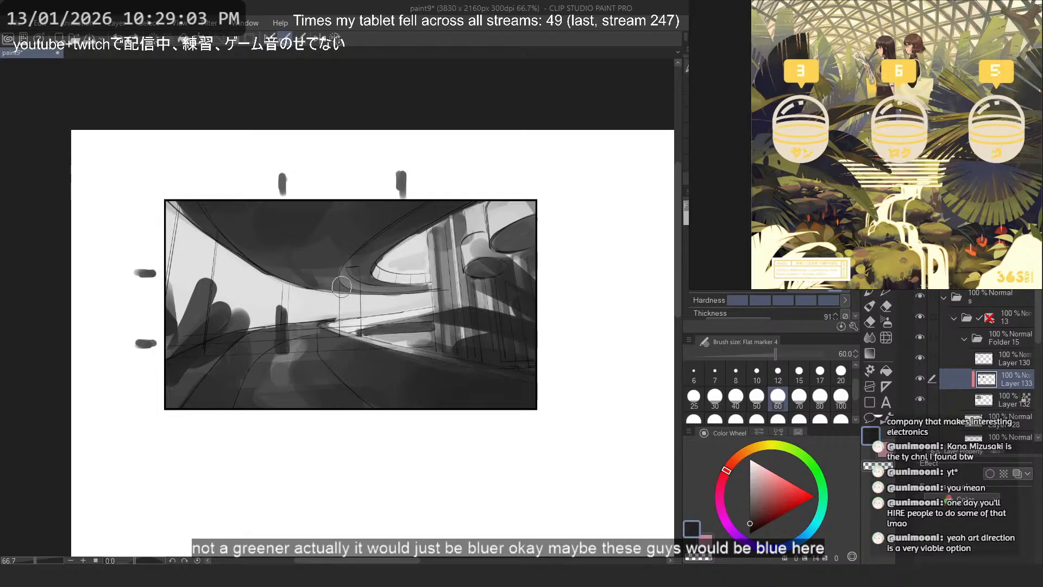
pyautogui.scroll(1, 342, 286)
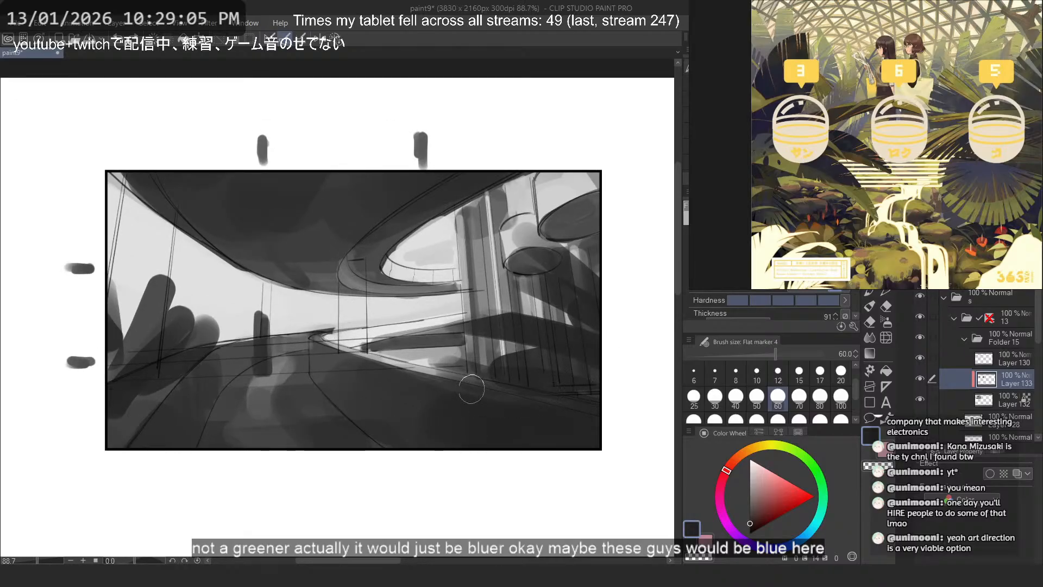
pyautogui.moveTo(513, 383)
pyautogui.mouseDown()
pyautogui.moveTo(354, 334)
pyautogui.moveTo(547, 301)
pyautogui.mouseUp()
pyautogui.hotkey('ctrl', 'z')
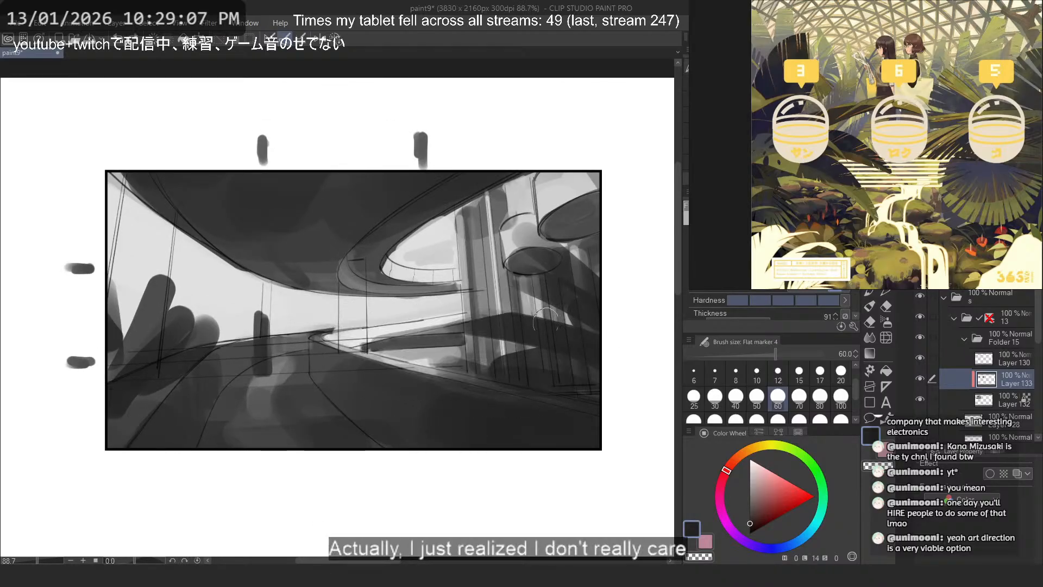
# - Try a vertical leaf stroke beside the frame edge by the slanted posts, and a broad dark stroke across the walkway and railing
pyautogui.moveTo(119, 378); pyautogui.dragTo(124, 295)
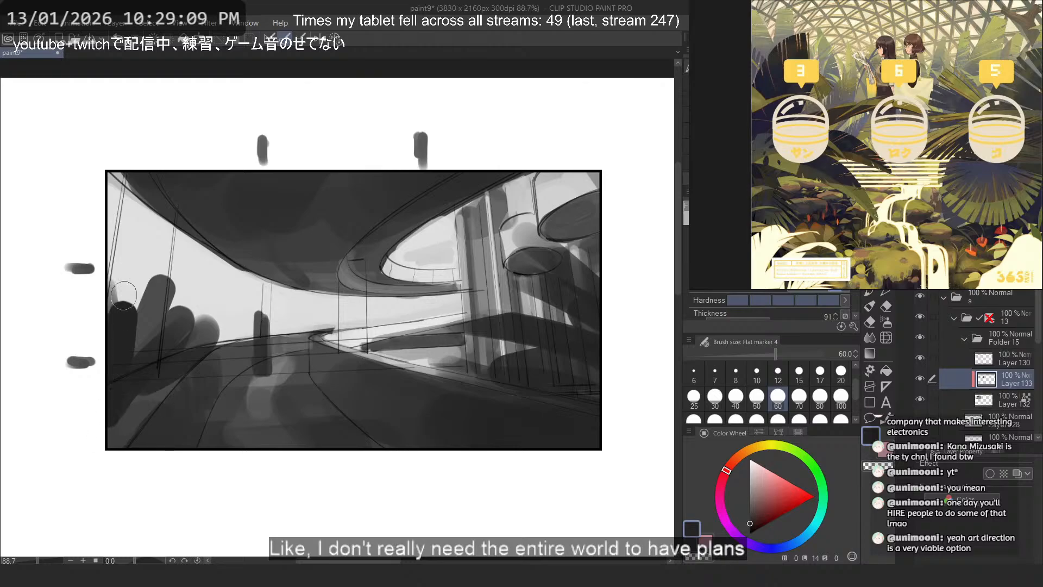
pyautogui.hotkey('ctrl', 'z')
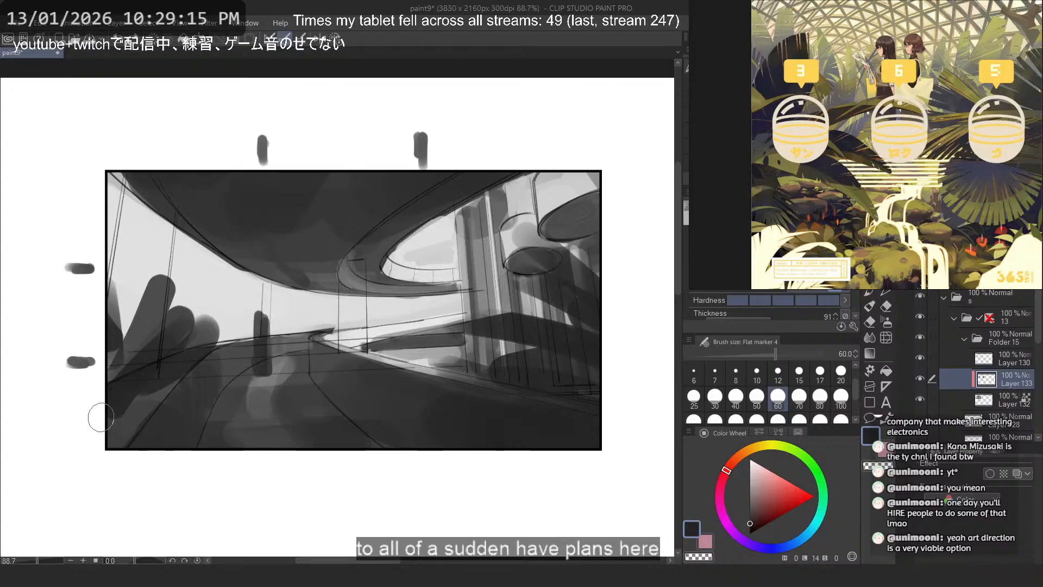
pyautogui.moveTo(451, 379); pyautogui.dragTo(375, 391)
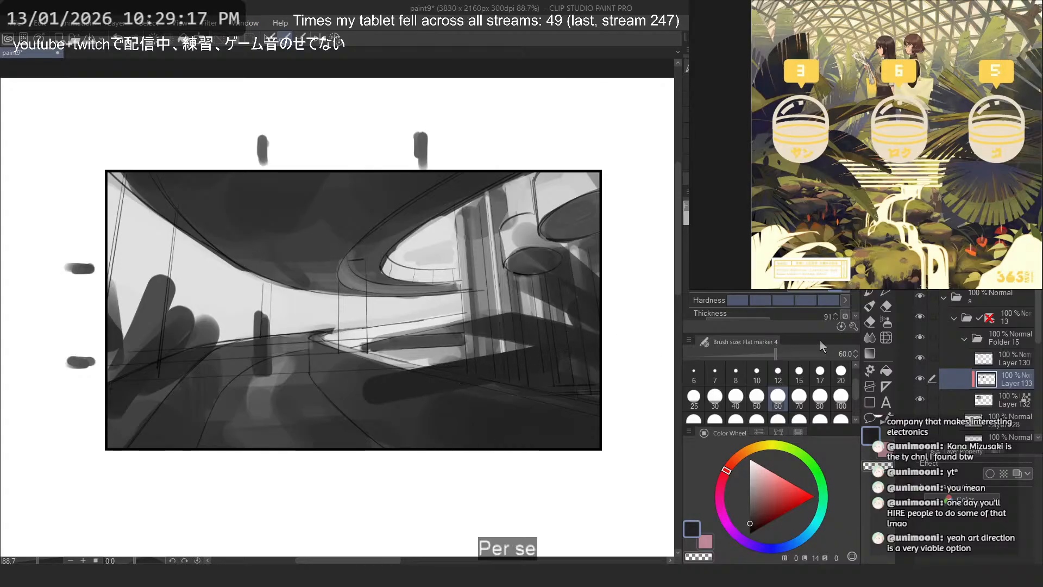
pyautogui.hotkey('ctrl', 'z')
# - Compare the study with Layer 133 hidden and shown, and try a dark stroke over the hanging discs
pyautogui.click(920, 379)
pyautogui.click(919, 379)
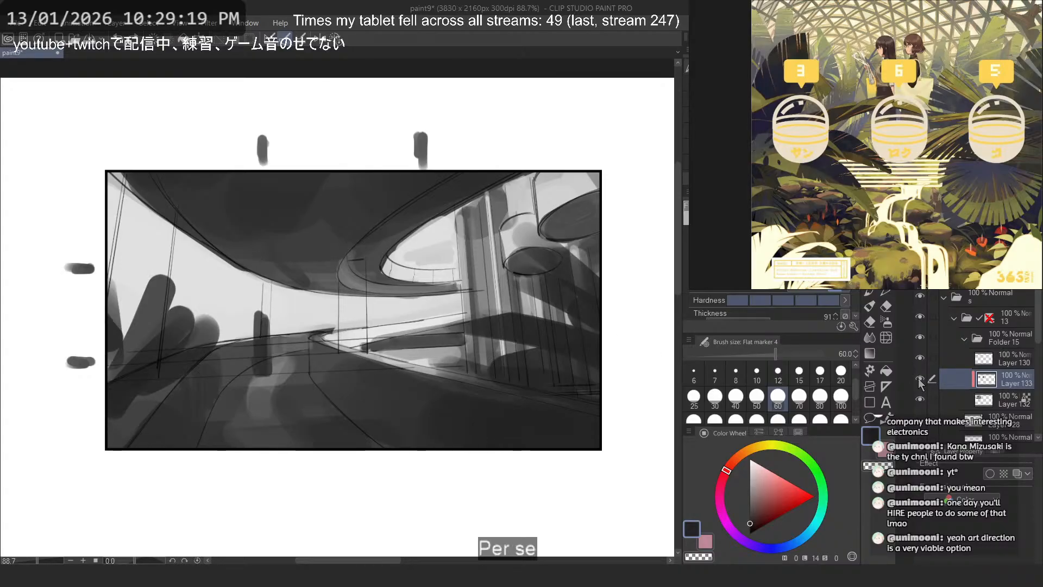
pyautogui.moveTo(555, 198)
pyautogui.mouseDown()
pyautogui.moveTo(493, 268)
pyautogui.moveTo(523, 330)
pyautogui.moveTo(592, 255)
pyautogui.mouseUp()
pyautogui.hotkey('ctrl', 'z')
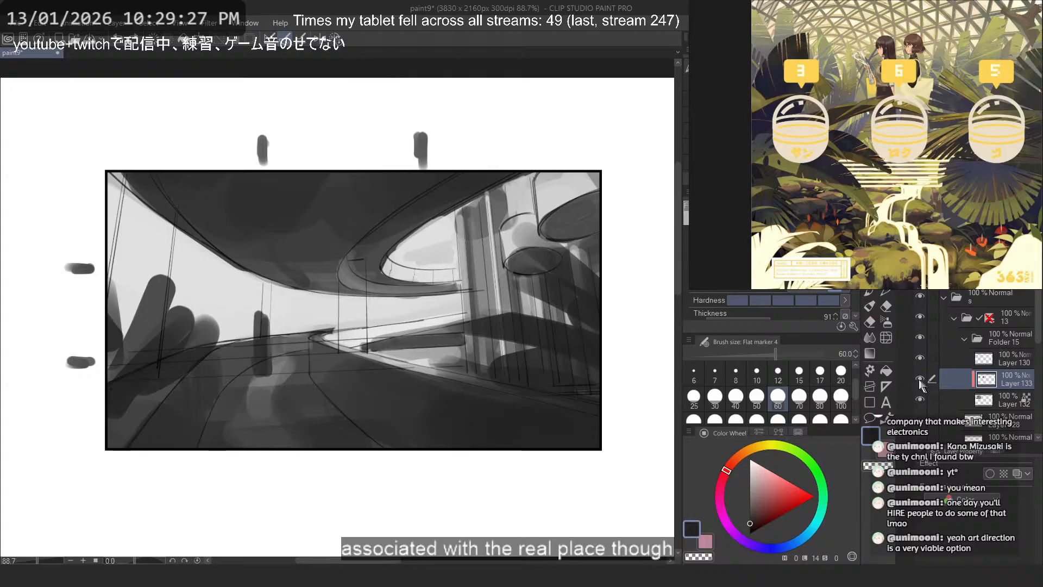
# - Try a tall leaf stroke beside the frame edge and a slanted one across the slanted posts
pyautogui.moveTo(200, 356); pyautogui.dragTo(264, 343)
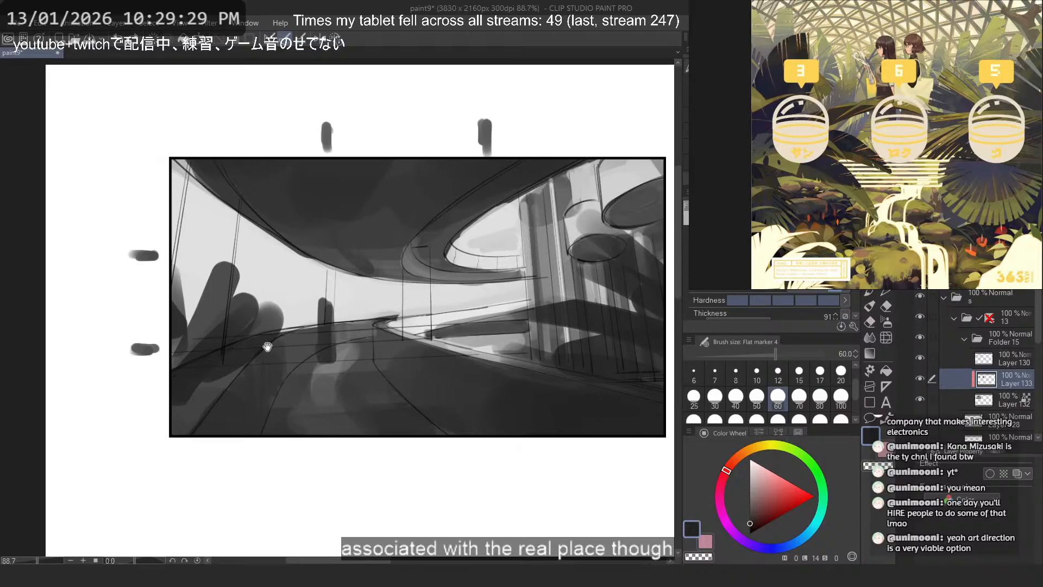
pyautogui.scroll(3, 198, 312)
pyautogui.moveTo(167, 375); pyautogui.dragTo(189, 177)
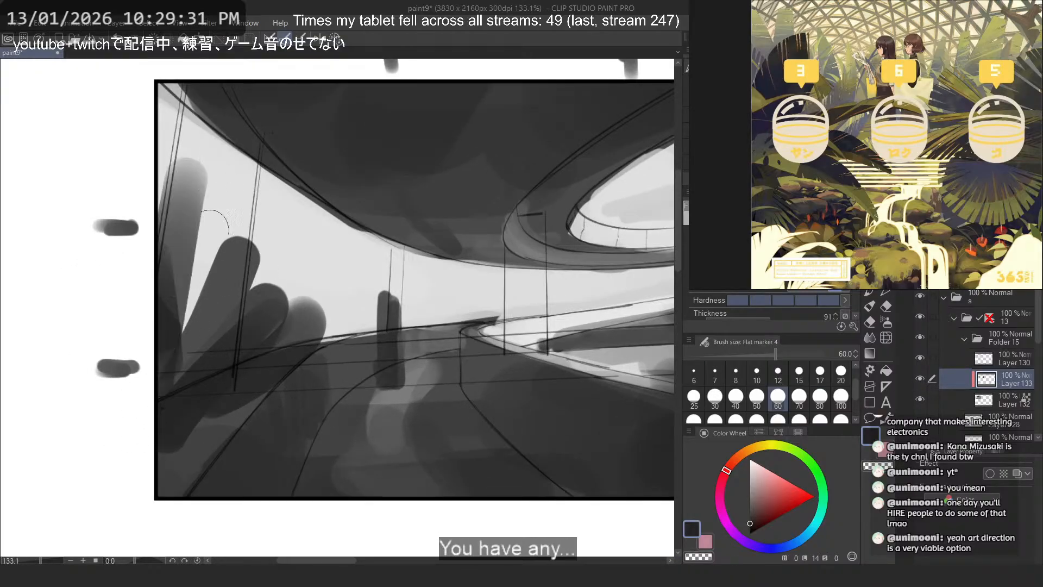
pyautogui.hotkey('ctrl', 'z')
pyautogui.moveTo(172, 370); pyautogui.dragTo(302, 263)
pyautogui.hotkey('ctrl', 'z')
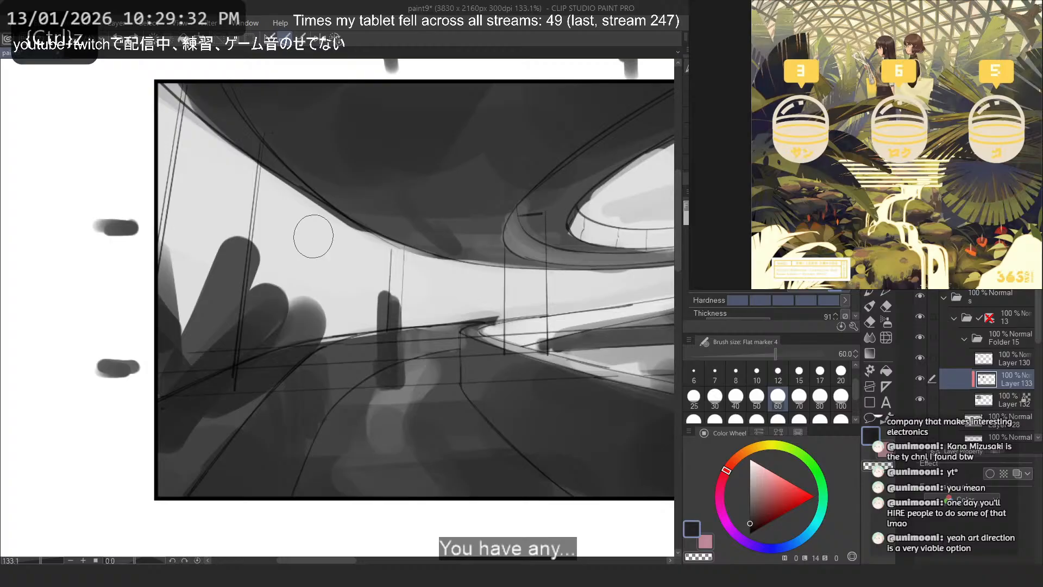
# - Set the brush size to 40 and erase parts of the upright leaf strokes around the slanted posts
pyautogui.click(735, 398)
pyautogui.press('c')
pyautogui.moveTo(242, 276)
pyautogui.mouseDown()
pyautogui.moveTo(184, 298)
pyautogui.moveTo(232, 277)
pyautogui.moveTo(171, 337)
pyautogui.mouseUp()
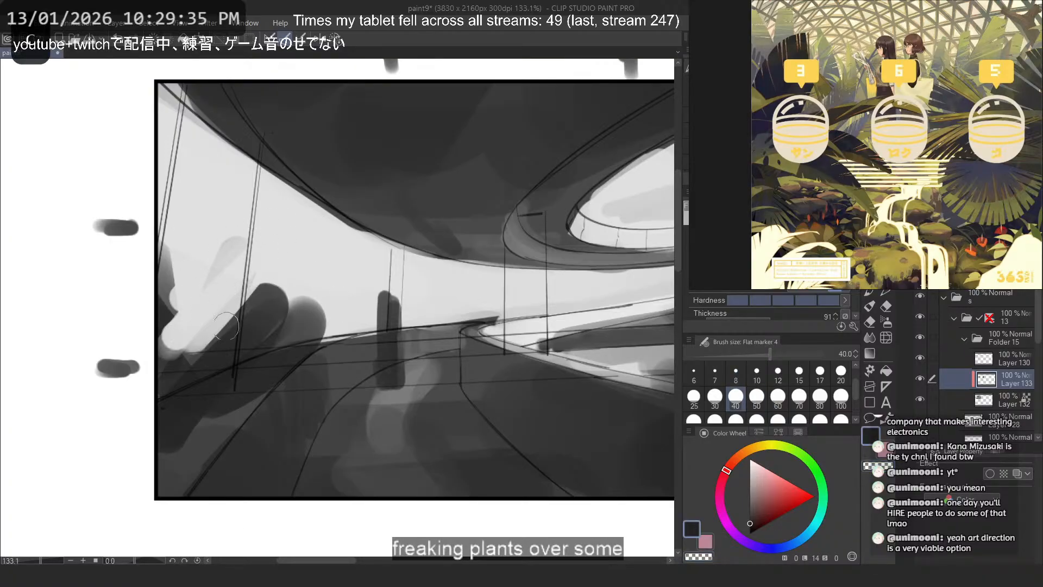
pyautogui.hotkey('ctrl', 'z')
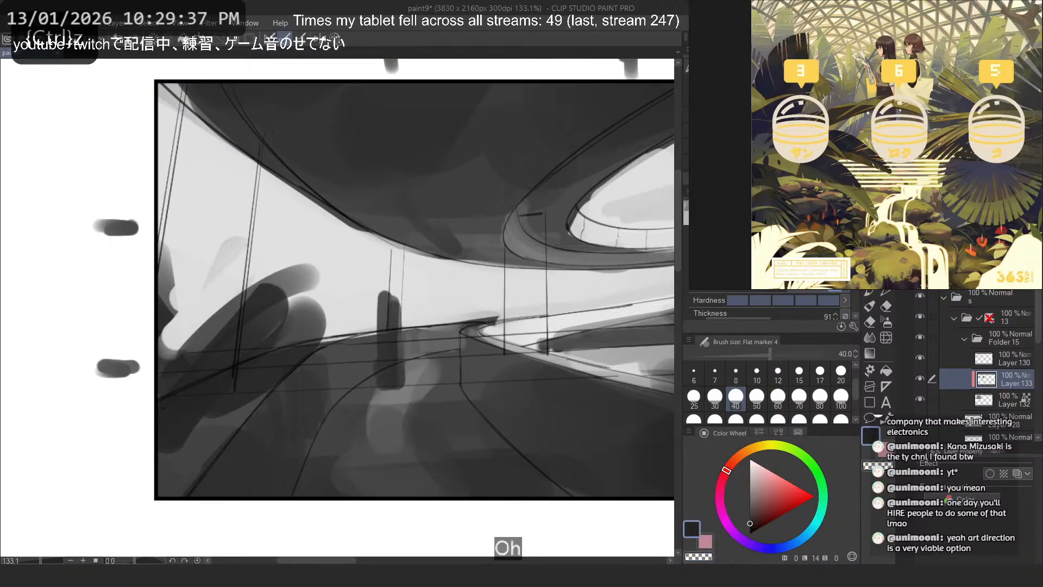
# - Examine the layered foliage in the dark conservatory reference with the spiral staircase
pyautogui.scroll(-5, 950, 106)
pyautogui.click(969, 25)
pyautogui.moveTo(970, 25); pyautogui.dragTo(935, 118)
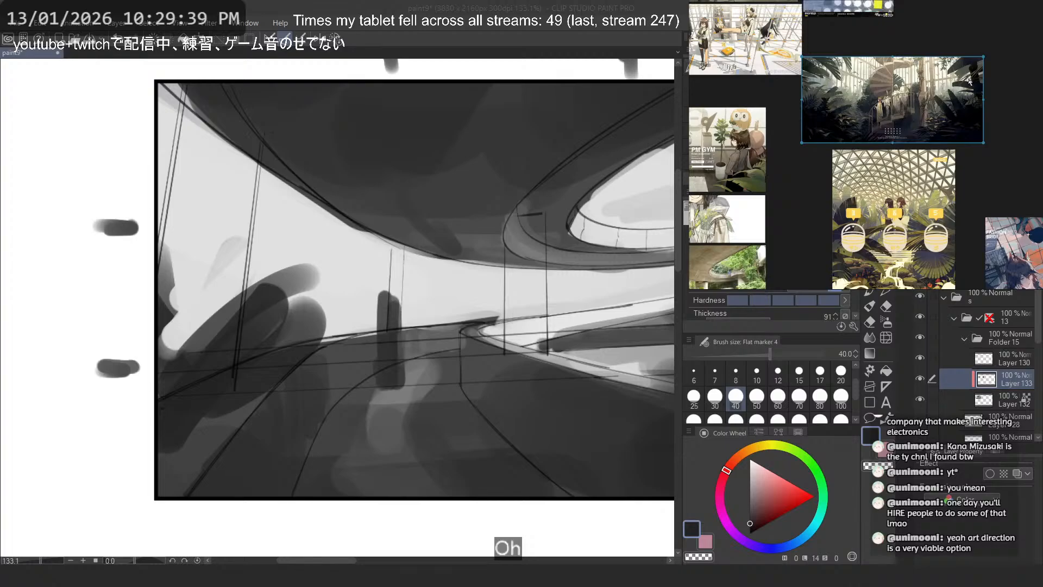
pyautogui.scroll(10, 970, 80)
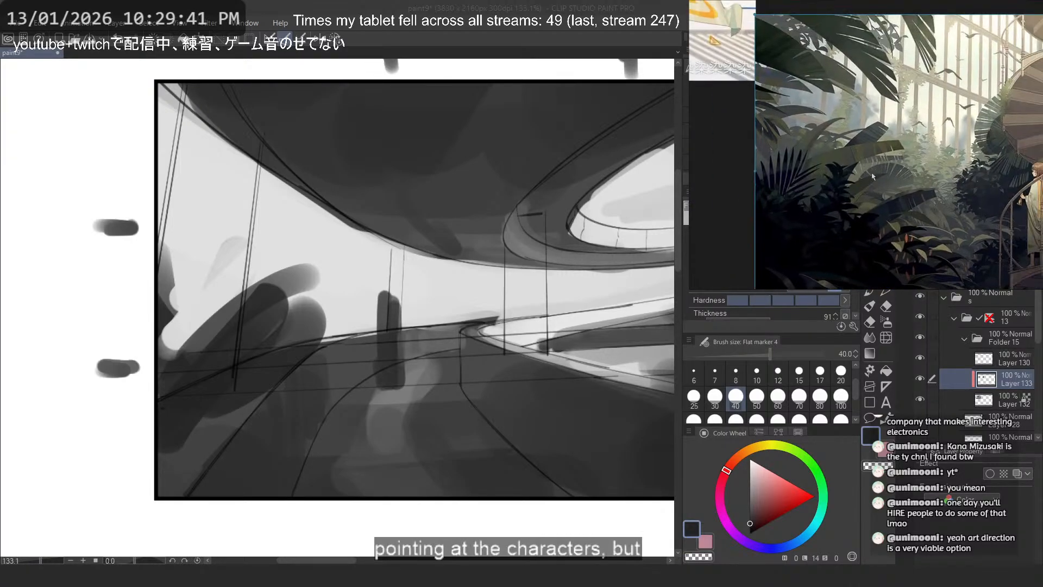
pyautogui.scroll(1, 282, 339)
# - Erase the leftover tall leaf strokes above the foliage clump, and try a slanted dark stroke over it
pyautogui.press('c')
pyautogui.moveTo(253, 256)
pyautogui.mouseDown()
pyautogui.moveTo(194, 293)
pyautogui.moveTo(155, 232)
pyautogui.moveTo(159, 334)
pyautogui.mouseUp()
pyautogui.moveTo(309, 273); pyautogui.dragTo(167, 365)
pyautogui.moveTo(272, 283); pyautogui.dragTo(219, 319)
pyautogui.press('c')
pyautogui.moveTo(186, 361)
pyautogui.mouseDown()
pyautogui.moveTo(328, 279)
pyautogui.moveTo(291, 297)
pyautogui.mouseUp()
pyautogui.hotkey('ctrl', 'z')
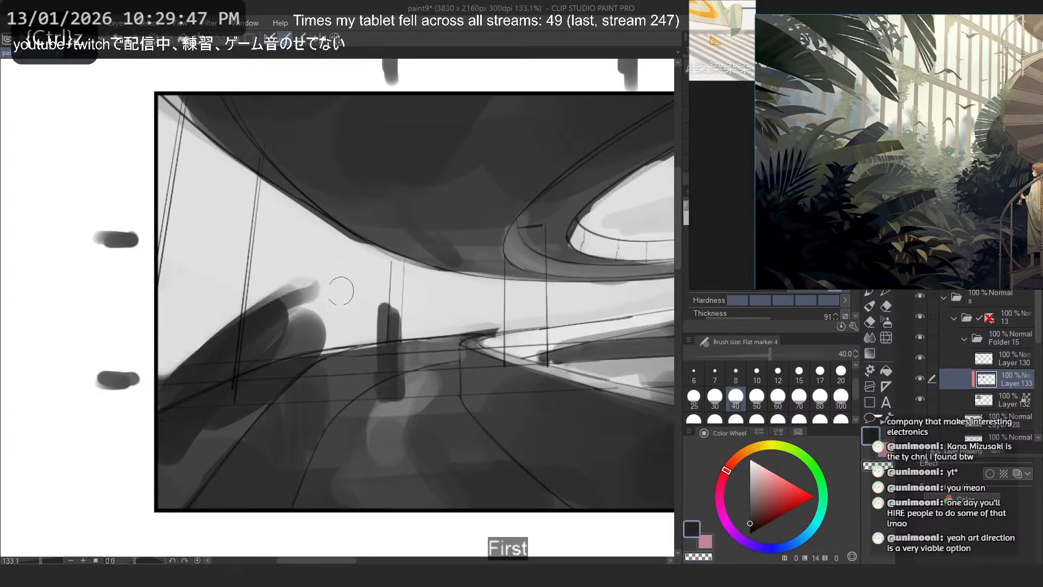
# - Trim the raised top of the foliage clump down to a low, slanted silhouette
pyautogui.hotkey('ctrl', 'z')
pyautogui.moveTo(199, 370); pyautogui.dragTo(347, 329)
pyautogui.hotkey('ctrl', 'z')
pyautogui.press('c')
pyautogui.moveTo(316, 277)
pyautogui.mouseDown()
pyautogui.moveTo(171, 357)
pyautogui.moveTo(209, 343)
pyautogui.mouseUp()
pyautogui.moveTo(302, 307); pyautogui.dragTo(165, 378)
# - Try arched and crossing leaf strokes rising from the foliage clump beside the slanted posts
pyautogui.press('c')
pyautogui.moveTo(204, 364)
pyautogui.mouseDown()
pyautogui.moveTo(358, 316)
pyautogui.moveTo(295, 329)
pyautogui.mouseUp()
pyautogui.hotkey('ctrl', 'z')
pyautogui.moveTo(151, 265); pyautogui.dragTo(321, 385)
pyautogui.hotkey('ctrl', 'z')
pyautogui.moveTo(169, 398)
pyautogui.mouseDown()
pyautogui.moveTo(235, 278)
pyautogui.moveTo(225, 344)
pyautogui.mouseUp()
pyautogui.hotkey('ctrl', 'z')
pyautogui.moveTo(169, 382)
pyautogui.mouseDown()
pyautogui.moveTo(185, 293)
pyautogui.moveTo(320, 283)
pyautogui.mouseUp()
pyautogui.hotkey('ctrl', 'z')
pyautogui.hotkey('ctrl', 'z')
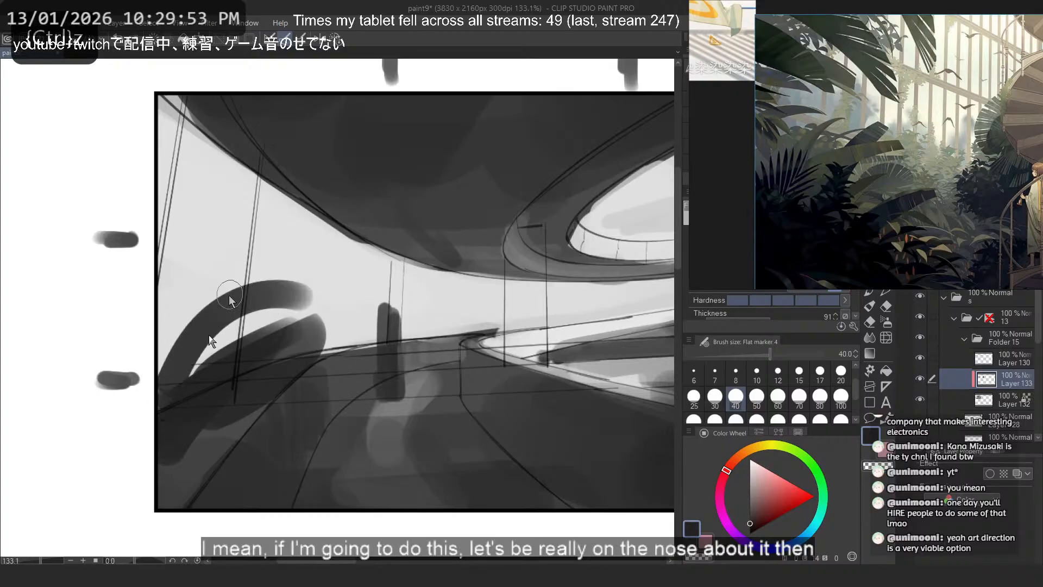
pyautogui.hotkey('ctrl', 'z')
pyautogui.moveTo(201, 392); pyautogui.dragTo(283, 381)
pyautogui.hotkey('ctrl', 'z')
# - Erase the underside of the slanted leaf to slim it against the walkway edge
pyautogui.press('c')
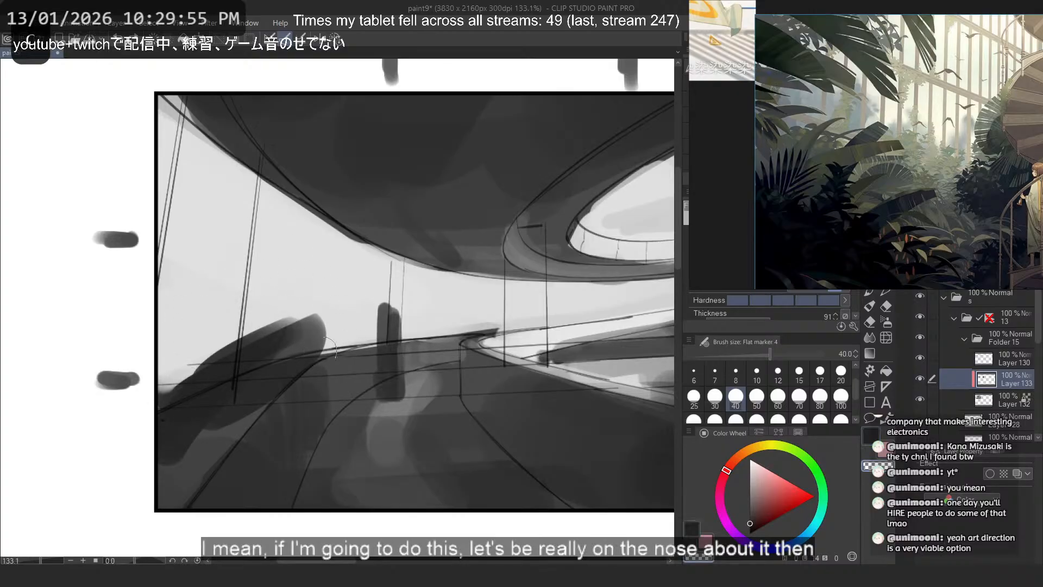
pyautogui.moveTo(343, 339)
pyautogui.mouseDown()
pyautogui.moveTo(207, 425)
pyautogui.moveTo(234, 418)
pyautogui.moveTo(223, 432)
pyautogui.moveTo(209, 422)
pyautogui.mouseUp()
pyautogui.hotkey('ctrl', 'z')
pyautogui.press('c')
# - Paint a curved upright leaf from the foliage base past the slanted posts, trying further leaves beside it
pyautogui.moveTo(213, 431); pyautogui.dragTo(244, 384)
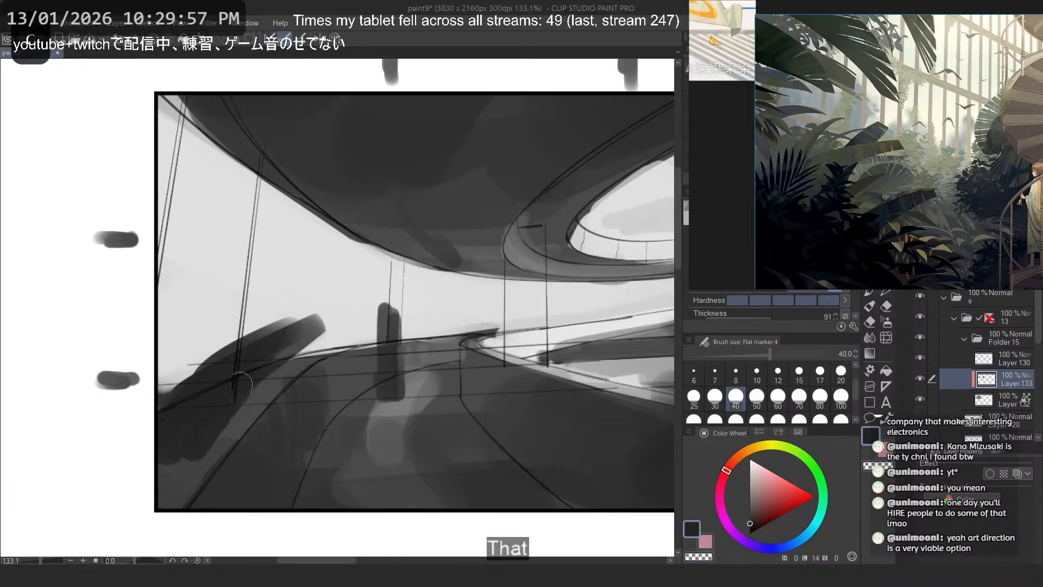
pyautogui.hotkey('ctrl', 'z')
pyautogui.moveTo(192, 418); pyautogui.dragTo(254, 266)
pyautogui.hotkey('ctrl', 'z')
pyautogui.moveTo(205, 391); pyautogui.dragTo(277, 260)
pyautogui.moveTo(253, 291)
pyautogui.mouseDown()
pyautogui.moveTo(204, 391)
pyautogui.moveTo(182, 262)
pyautogui.mouseUp()
pyautogui.hotkey('ctrl', 'z')
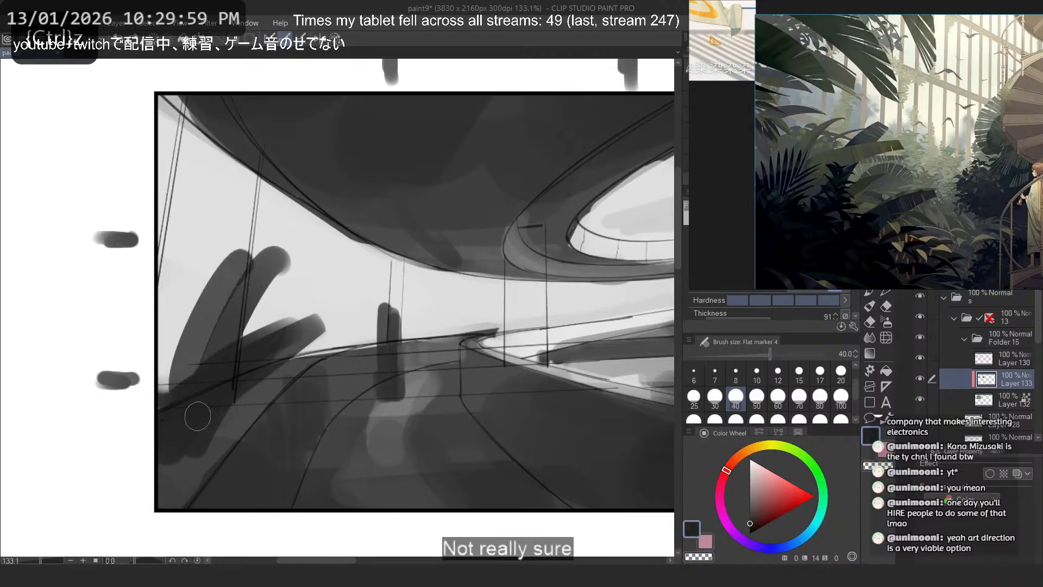
pyautogui.moveTo(197, 415); pyautogui.dragTo(158, 208)
pyautogui.moveTo(153, 264); pyautogui.dragTo(194, 372)
pyautogui.hotkey('ctrl', 'z')
pyautogui.hotkey('ctrl', 'z')
pyautogui.hotkey('ctrl', 'z')
# - Examine how the dark leaves frame the lattice-roof conservatory poster reference
pyautogui.scroll(-6, 984, 106)
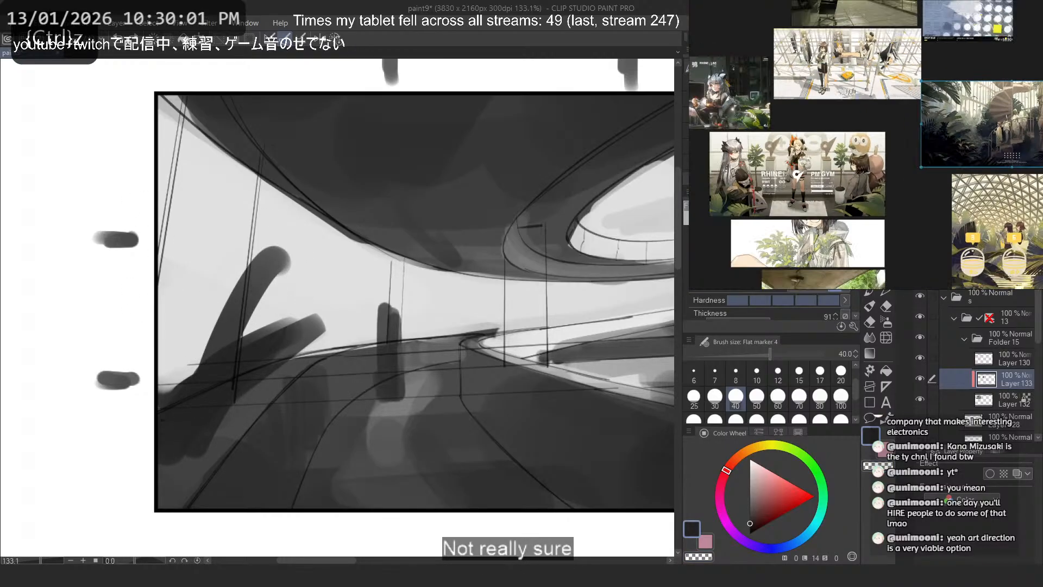
pyautogui.moveTo(880, 197)
pyautogui.mouseDown()
pyautogui.moveTo(857, 127)
pyautogui.moveTo(976, 121)
pyautogui.moveTo(713, 132)
pyautogui.moveTo(868, 107)
pyautogui.mouseUp()
pyautogui.scroll(5, 857, 151)
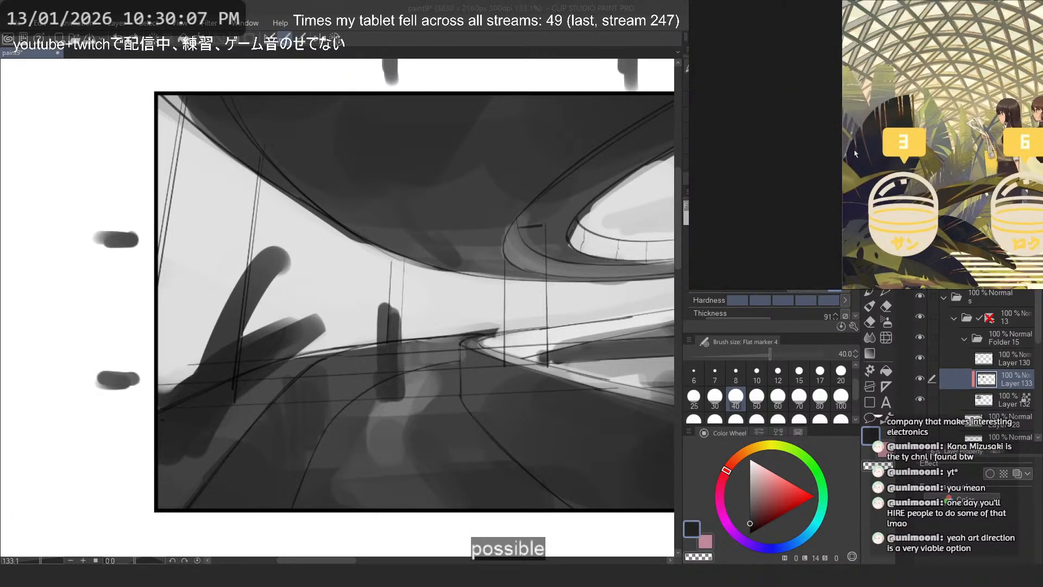
pyautogui.moveTo(857, 151); pyautogui.dragTo(818, 130)
pyautogui.scroll(-3, 806, 109)
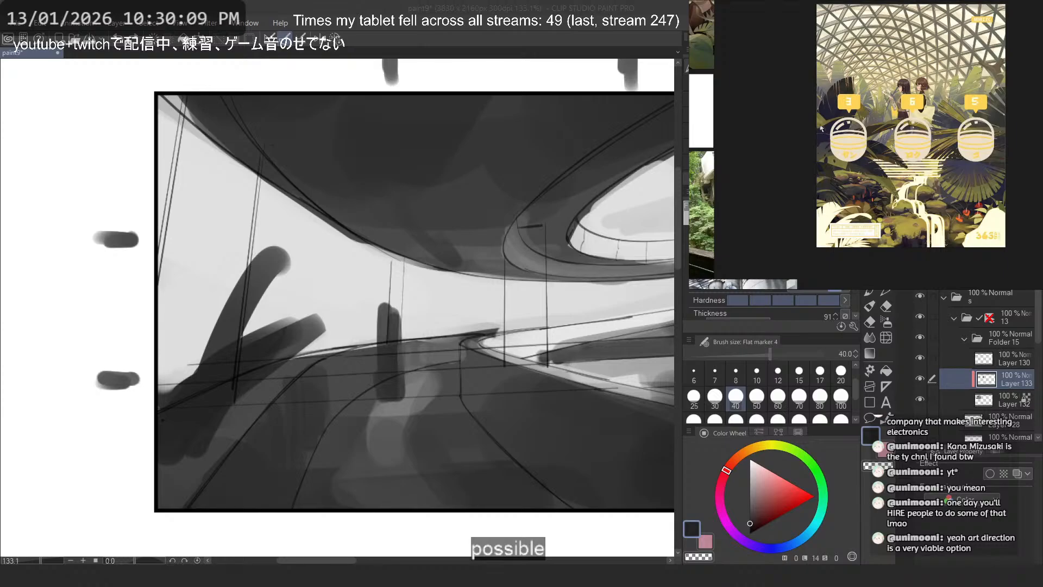
# - Flip the canvas view horizontally and try upright leaf strokes along the frame edge beside the foliage clump
pyautogui.moveTo(216, 344); pyautogui.dragTo(193, 212)
pyautogui.hotkey('ctrl', 'z')
pyautogui.moveTo(178, 255); pyautogui.dragTo(195, 382)
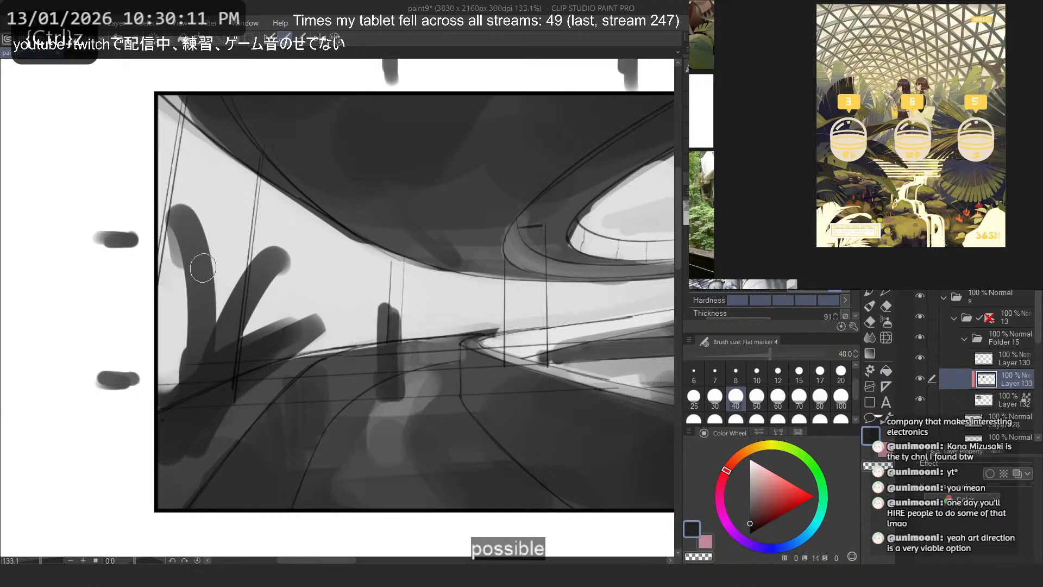
pyautogui.press('h')
pyautogui.hotkey('ctrl', 'z')
pyautogui.moveTo(494, 213); pyautogui.dragTo(469, 361)
pyautogui.hotkey('ctrl', 'z')
pyautogui.moveTo(499, 235); pyautogui.dragTo(500, 353)
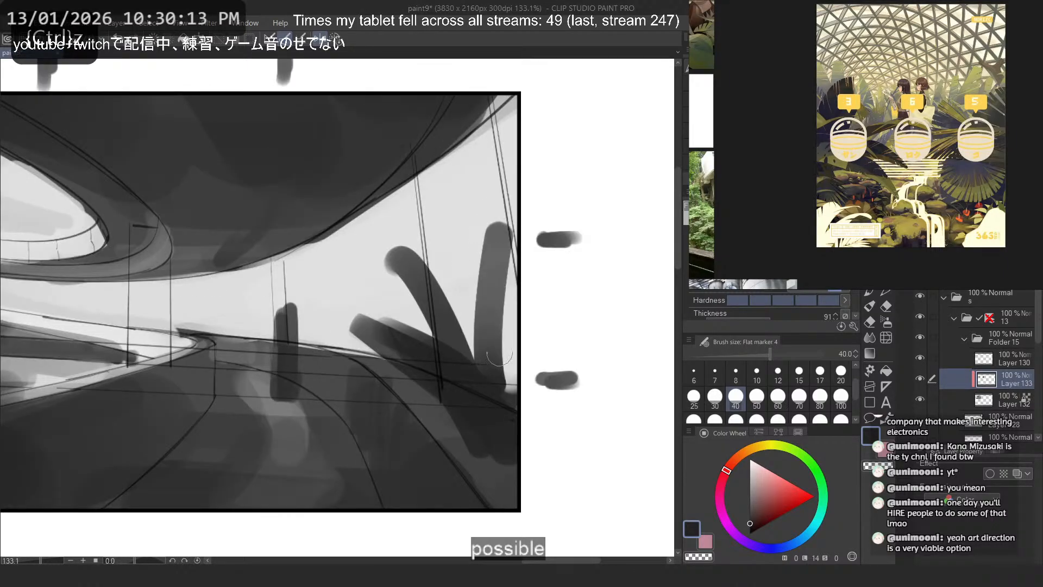
pyautogui.hotkey('ctrl', 'z')
# - Paint broad upright leaves leaning from the foliage base at the frame edge toward the slanted posts
pyautogui.moveTo(477, 222); pyautogui.dragTo(506, 390)
pyautogui.hotkey('ctrl', 'z')
pyautogui.moveTo(461, 241)
pyautogui.mouseDown()
pyautogui.moveTo(515, 389)
pyautogui.moveTo(467, 362)
pyautogui.mouseUp()
pyautogui.hotkey('ctrl', 'z')
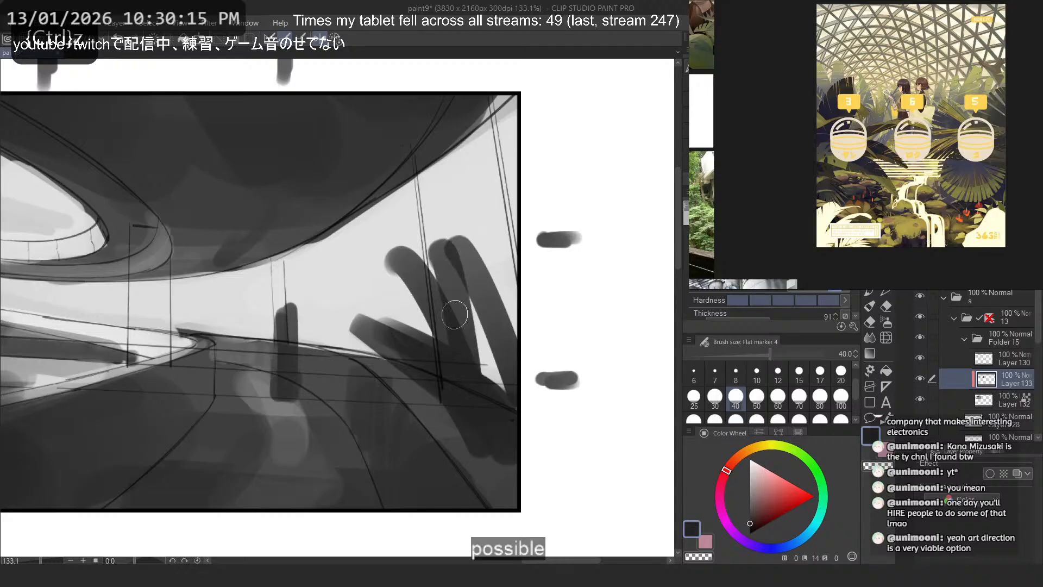
pyautogui.hotkey('ctrl', 'z')
pyautogui.moveTo(436, 256); pyautogui.dragTo(480, 381)
pyautogui.moveTo(501, 380)
pyautogui.mouseDown()
pyautogui.moveTo(455, 261)
pyautogui.moveTo(427, 322)
pyautogui.mouseUp()
# - Erase the thin curved leaf crossing the slanted posts and trim the side of the broad upright leaf
pyautogui.press('c')
pyautogui.moveTo(411, 261); pyautogui.dragTo(435, 330)
pyautogui.moveTo(469, 224)
pyautogui.mouseDown()
pyautogui.moveTo(421, 250)
pyautogui.moveTo(448, 331)
pyautogui.mouseUp()
pyautogui.press('c')
pyautogui.hotkey('ctrl', 'z')
# - Square off the broad leaf's top with short slanted strokes, and try a downward stroke inside it
pyautogui.moveTo(415, 252)
pyautogui.mouseDown()
pyautogui.moveTo(471, 371)
pyautogui.moveTo(461, 238)
pyautogui.mouseUp()
pyautogui.hotkey('ctrl', 'z')
pyautogui.moveTo(425, 270); pyautogui.dragTo(457, 253)
pyautogui.moveTo(441, 250)
pyautogui.mouseDown()
pyautogui.moveTo(491, 375)
pyautogui.moveTo(508, 375)
pyautogui.moveTo(468, 364)
pyautogui.mouseUp()
pyautogui.hotkey('ctrl', 'z')
pyautogui.press('c')
pyautogui.hotkey('ctrl', 'z')
pyautogui.hotkey('ctrl', 'z')
pyautogui.hotkey('ctrl', 'z')
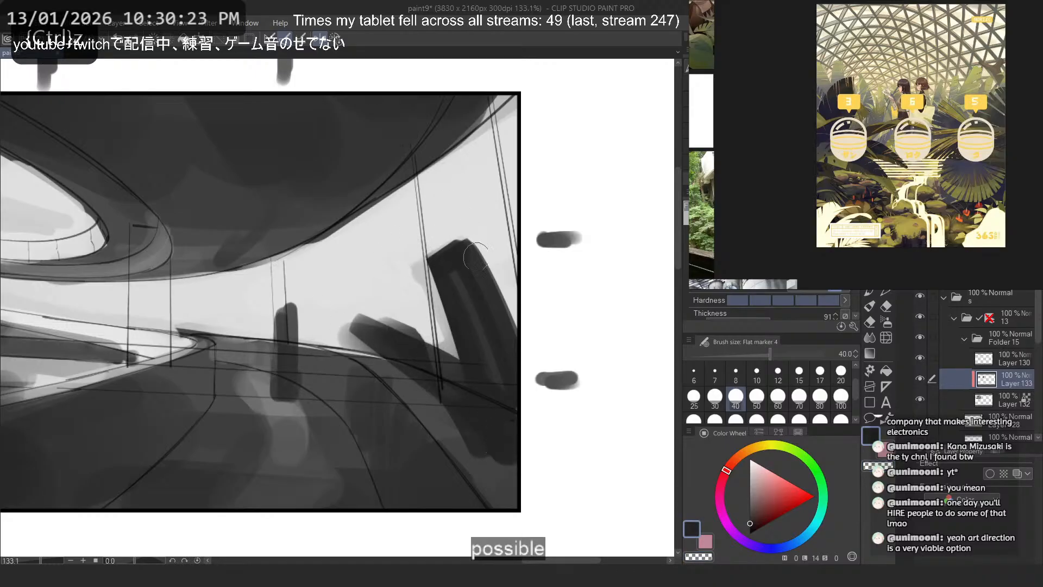
# - Try a short dab at the broad leaf's base and a long stroke down the frame edge
pyautogui.moveTo(449, 358)
pyautogui.mouseDown()
pyautogui.moveTo(416, 291)
pyautogui.moveTo(461, 343)
pyautogui.mouseUp()
pyautogui.hotkey('ctrl', 'z')
pyautogui.hotkey('ctrl', 'z')
pyautogui.moveTo(509, 210); pyautogui.dragTo(523, 415)
pyautogui.hotkey('ctrl', 'z')
pyautogui.hotkey('ctrl', 'z')
# - Paint a low dark leaf across the walkway beneath the slanted posts, running down to the frame edge
pyautogui.press('c')
pyautogui.moveTo(412, 383); pyautogui.dragTo(491, 471)
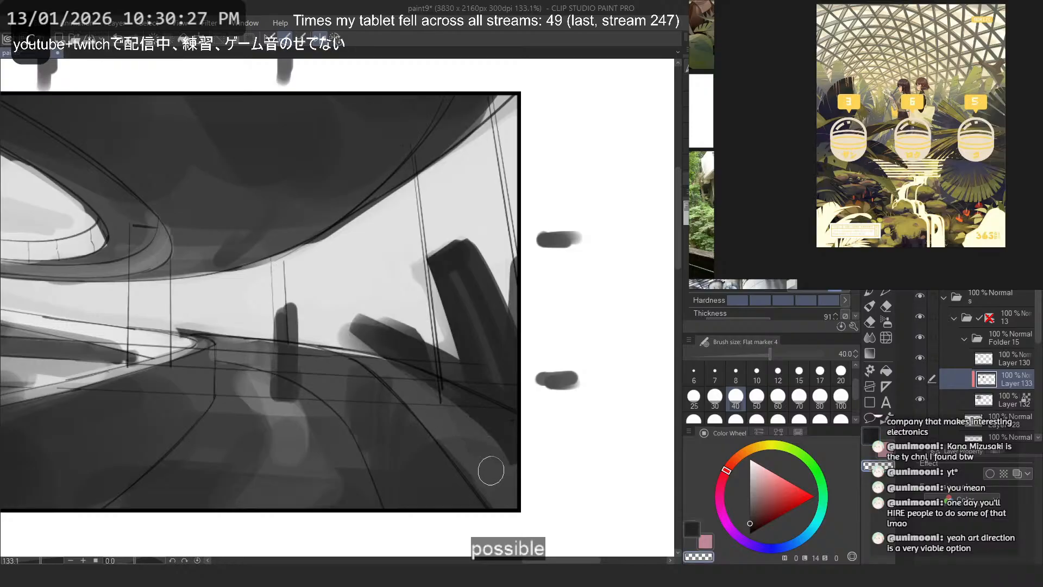
pyautogui.hotkey('ctrl', 'z')
pyautogui.press('c')
pyautogui.moveTo(429, 433); pyautogui.dragTo(499, 477)
pyautogui.hotkey('ctrl', 'z')
pyautogui.moveTo(373, 388); pyautogui.dragTo(478, 441)
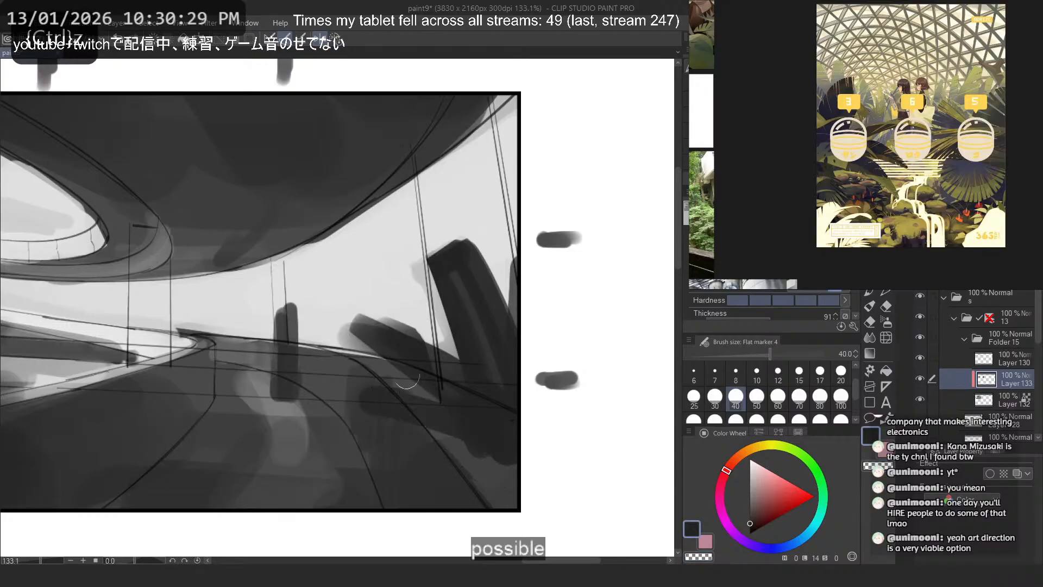
pyautogui.hotkey('ctrl', 'z')
# - Try slanted dark strokes crossing the foliage base, and one down into the frame's lower corner
pyautogui.moveTo(445, 346); pyautogui.dragTo(406, 386)
pyautogui.hotkey('ctrl', 'z')
pyautogui.moveTo(484, 335); pyautogui.dragTo(392, 395)
pyautogui.hotkey('ctrl', 'z')
pyautogui.moveTo(464, 326); pyautogui.dragTo(402, 397)
pyautogui.moveTo(436, 387); pyautogui.dragTo(504, 459)
pyautogui.hotkey('ctrl', 'z')
pyautogui.hotkey('ctrl', 'z')
# - Try darker strokes through the foliage base near the frame edge, and undo the crossing leaf strokes
pyautogui.moveTo(485, 338)
pyautogui.mouseDown()
pyautogui.moveTo(381, 384)
pyautogui.moveTo(500, 429)
pyautogui.mouseUp()
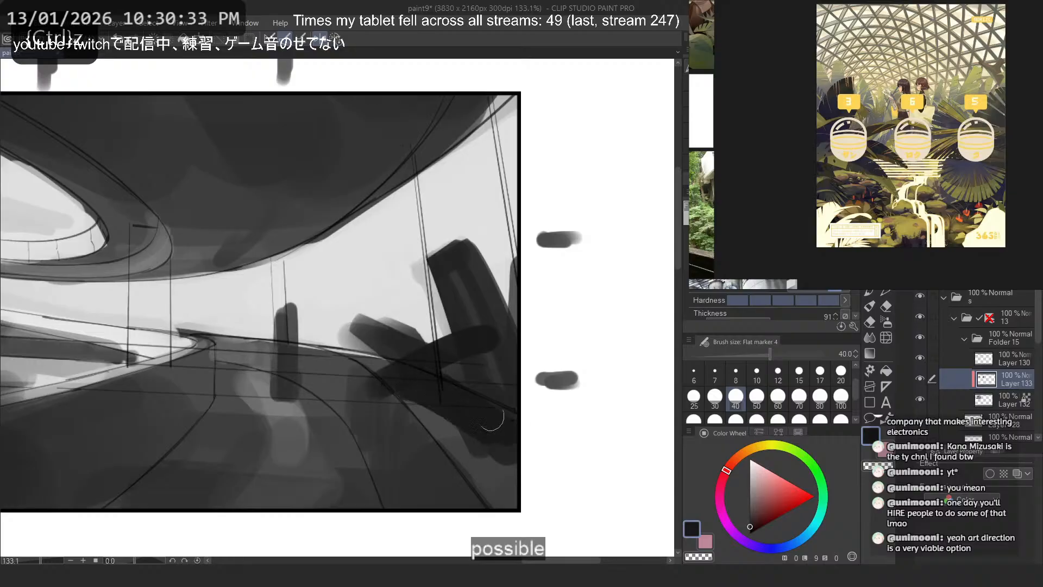
pyautogui.moveTo(453, 394); pyautogui.dragTo(524, 362)
pyautogui.hotkey('ctrl', 'z')
pyautogui.hotkey('ctrl', 'z')
pyautogui.hotkey('ctrl', 'z')
# - Darken the foliage base with broad strokes below the slanted posts, and try an accent at the low leaf's tip
pyautogui.hotkey('ctrl', 'z')
pyautogui.moveTo(383, 385)
pyautogui.mouseDown()
pyautogui.moveTo(442, 381)
pyautogui.moveTo(503, 434)
pyautogui.mouseUp()
pyautogui.moveTo(443, 351)
pyautogui.mouseDown()
pyautogui.moveTo(503, 415)
pyautogui.moveTo(504, 400)
pyautogui.mouseUp()
pyautogui.moveTo(446, 345); pyautogui.dragTo(368, 375)
pyautogui.hotkey('ctrl', 'z')
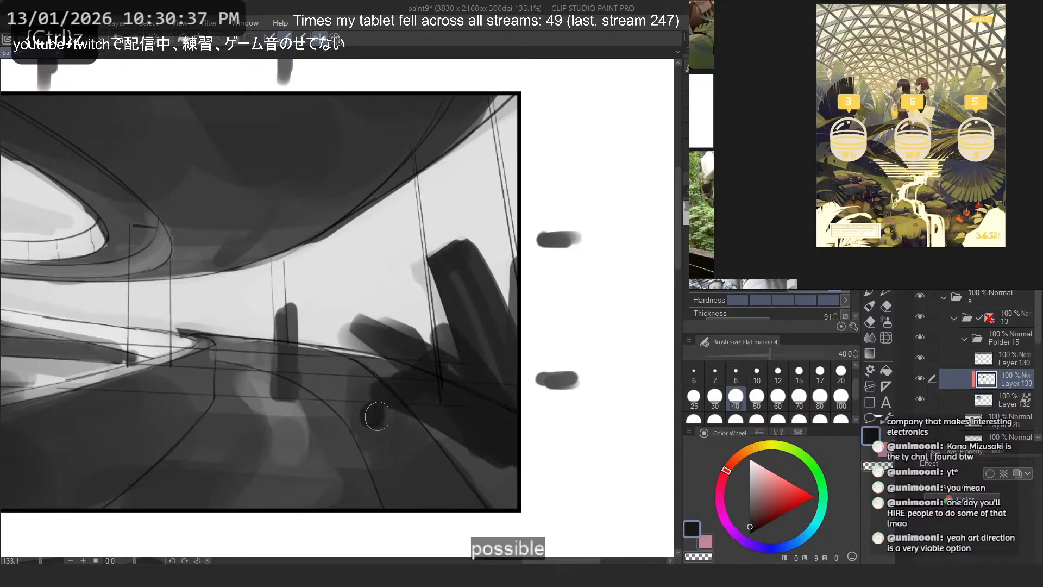
pyautogui.moveTo(374, 417); pyautogui.dragTo(397, 420)
# - Try dark strokes up the frame edge behind the foliage and a long one back across the walkway
pyautogui.hotkey('ctrl', 'z')
pyautogui.moveTo(512, 414); pyautogui.dragTo(502, 344)
pyautogui.hotkey('ctrl', 'z')
pyautogui.moveTo(491, 211); pyautogui.dragTo(505, 261)
pyautogui.hotkey('ctrl', 'z')
pyautogui.moveTo(497, 463); pyautogui.dragTo(312, 376)
pyautogui.hotkey('ctrl', 'z')
# - Try a slanted dark stroke from the walkway foreground up toward the column base
pyautogui.moveTo(419, 358); pyautogui.dragTo(635, 378)
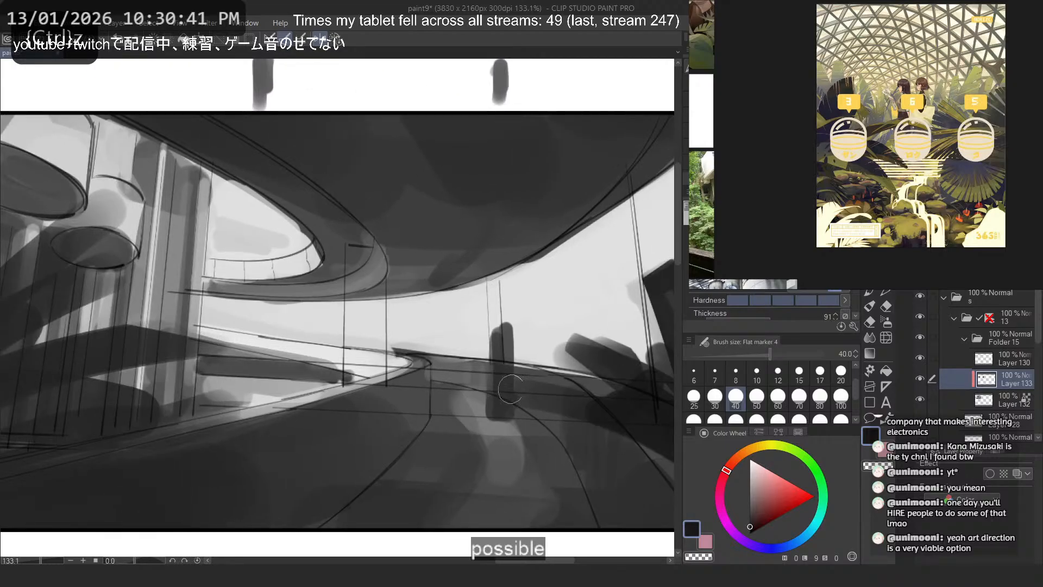
pyautogui.press('c')
# - Erase the dark shapes covering the columns beneath the hanging discs with a size 250 brush
pyautogui.press('c')
pyautogui.moveTo(104, 457)
pyautogui.mouseDown()
pyautogui.moveTo(216, 336)
pyautogui.moveTo(245, 360)
pyautogui.mouseUp()
pyautogui.scroll(-4, 396, 263)
pyautogui.hotkey('ctrl', 'z')
pyautogui.click(778, 418)
pyautogui.press('c')
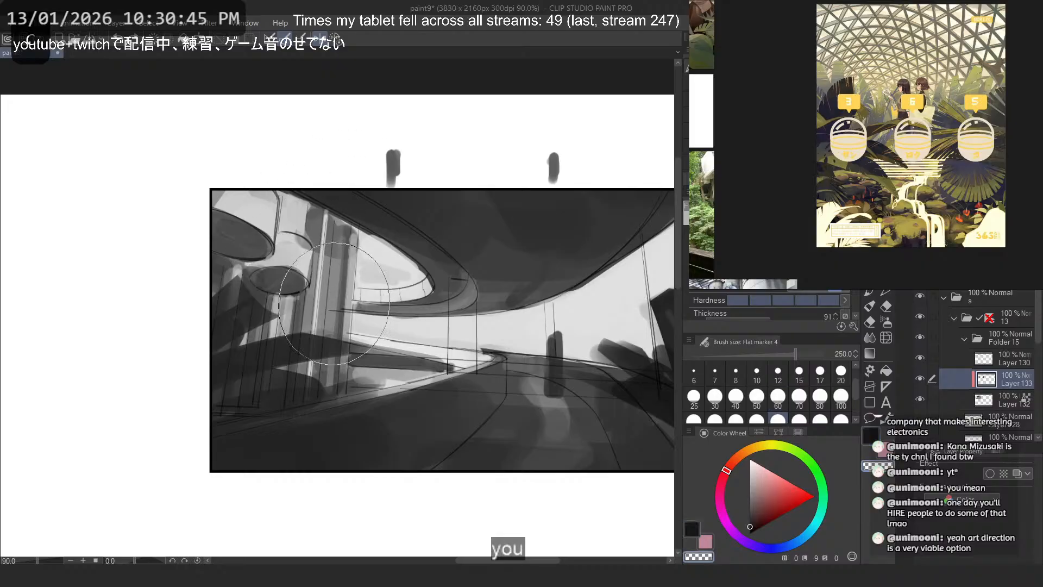
pyautogui.moveTo(299, 306); pyautogui.dragTo(217, 393)
pyautogui.press('c')
# - Set the brush size to 70 and paint a dark mound along the walkway edge at the column base
pyautogui.click(799, 396)
pyautogui.hotkey('ctrl', 'z')
pyautogui.moveTo(214, 429)
pyautogui.mouseDown()
pyautogui.moveTo(318, 301)
pyautogui.moveTo(368, 366)
pyautogui.mouseUp()
pyautogui.hotkey('ctrl', 'z')
pyautogui.moveTo(274, 417); pyautogui.dragTo(390, 372)
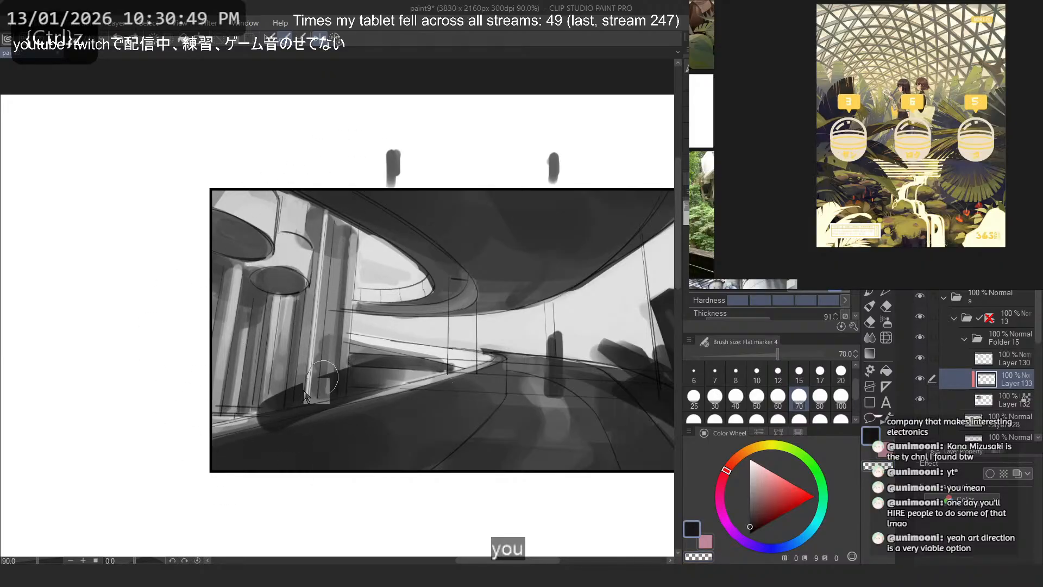
pyautogui.hotkey('ctrl', 'z')
pyautogui.moveTo(262, 417); pyautogui.dragTo(342, 376)
# - Flip the canvas view back to its original orientation and check the whole value study
pyautogui.scroll(-9, 294, 337)
pyautogui.scroll(4, 293, 332)
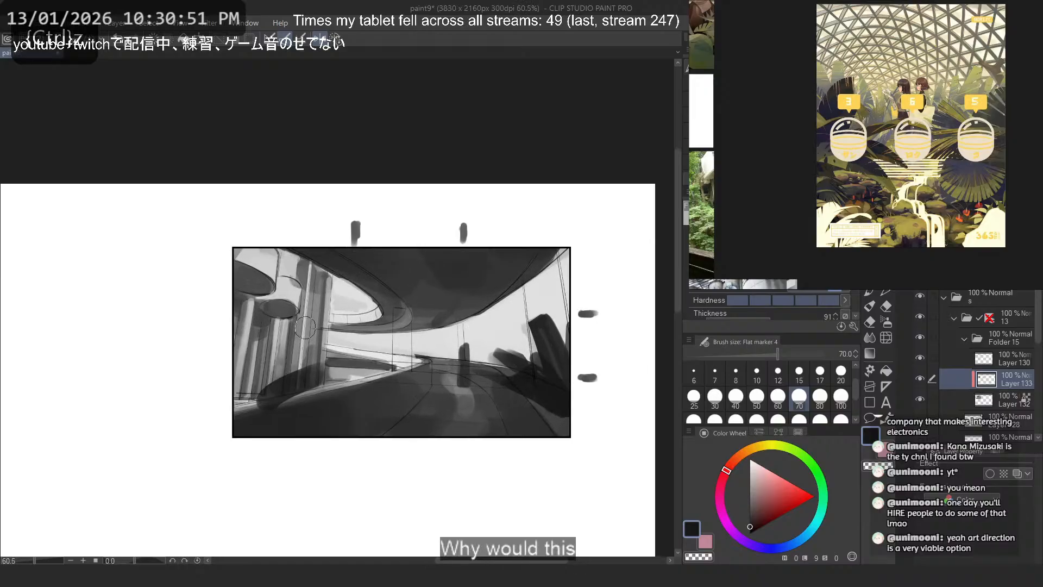
pyautogui.click(326, 42)
pyautogui.moveTo(253, 257); pyautogui.dragTo(401, 226)
pyautogui.moveTo(440, 311); pyautogui.dragTo(378, 320)
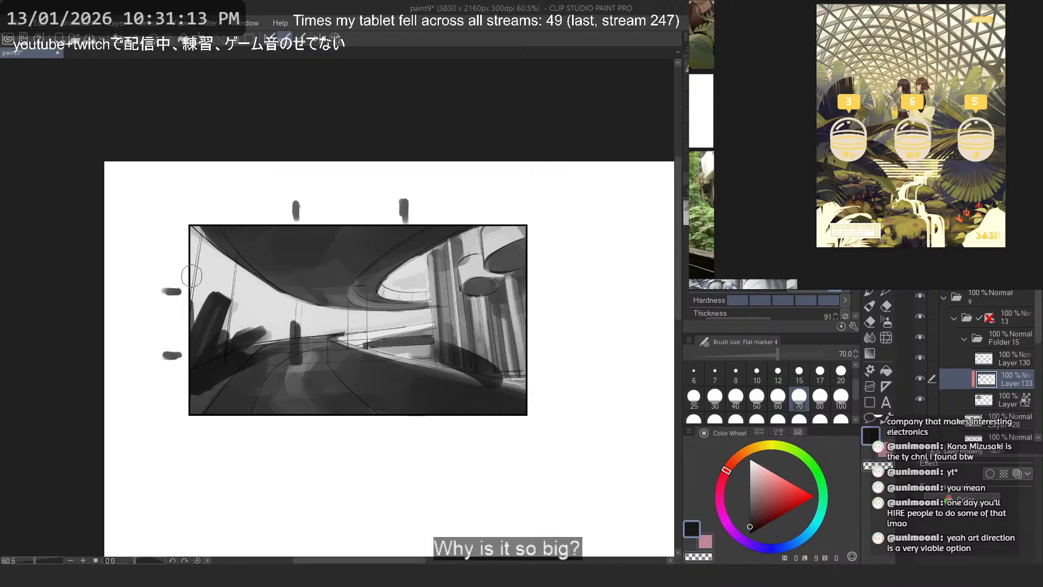
# - Lasso the dark plant mass at the sketch's left edge and shift it left, partly beyond the frame
pyautogui.moveTo(178, 360); pyautogui.dragTo(654, 311)
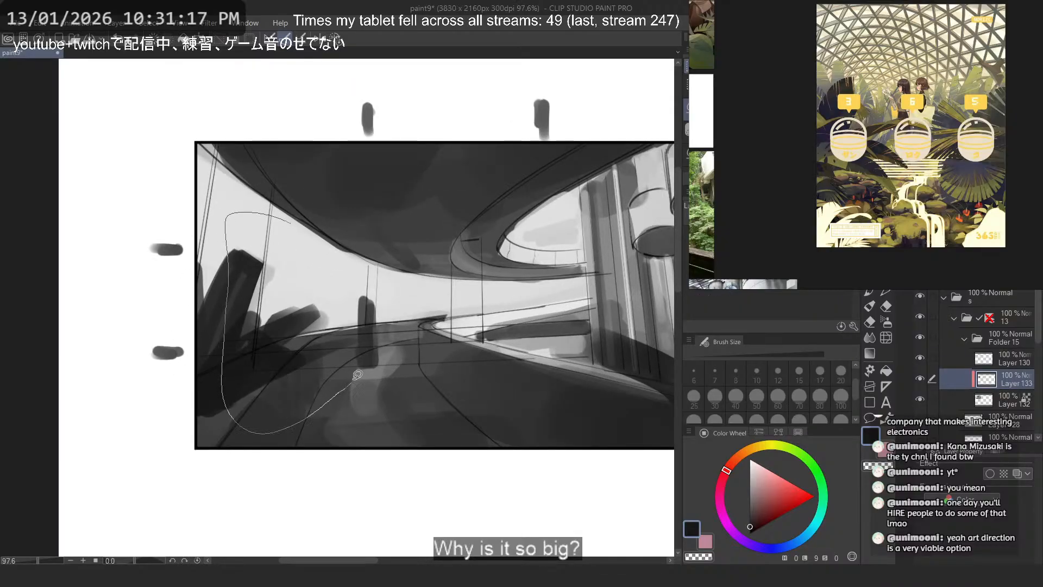
pyautogui.moveTo(358, 375)
pyautogui.mouseDown()
pyautogui.moveTo(331, 250)
pyautogui.moveTo(294, 224)
pyautogui.mouseUp()
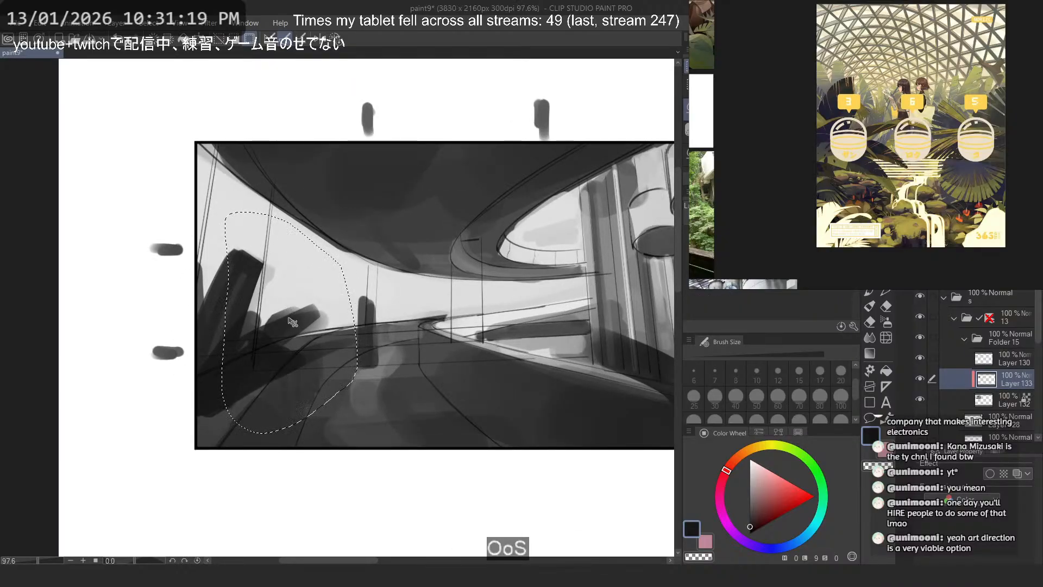
pyautogui.moveTo(292, 322); pyautogui.dragTo(245, 331)
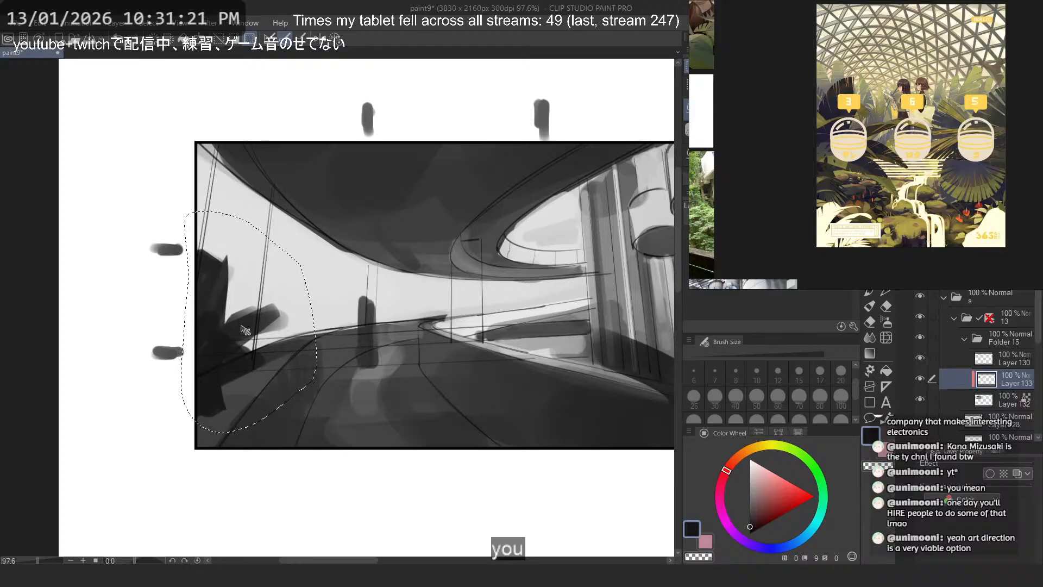
pyautogui.hotkey('ctrl', 'd')
pyautogui.moveTo(346, 258)
pyautogui.mouseDown()
pyautogui.moveTo(266, 260)
pyautogui.moveTo(337, 255)
pyautogui.mouseUp()
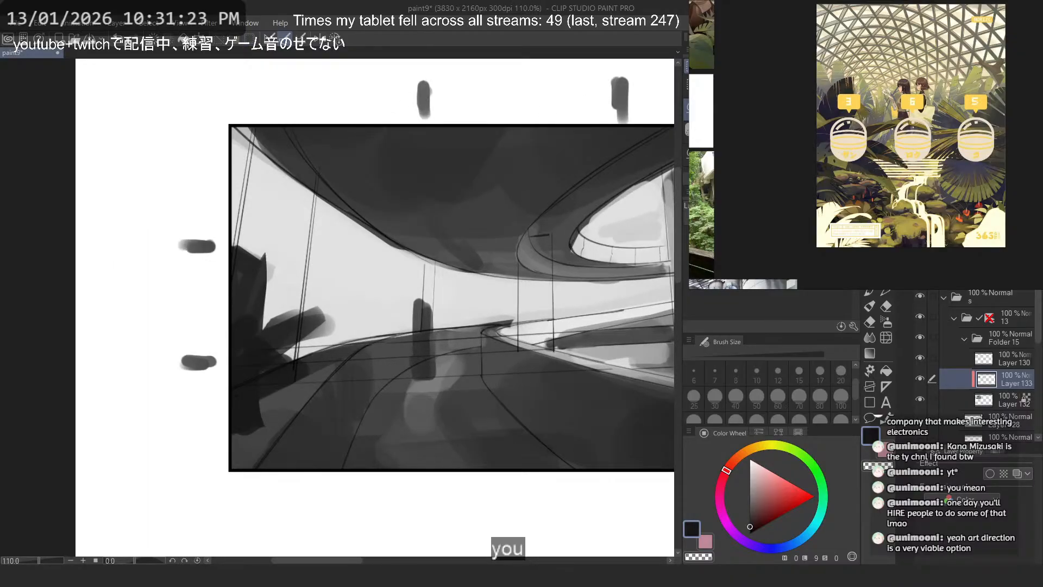
pyautogui.press('c')
pyautogui.moveTo(251, 260); pyautogui.dragTo(248, 303)
pyautogui.hotkey('ctrl', 'z')
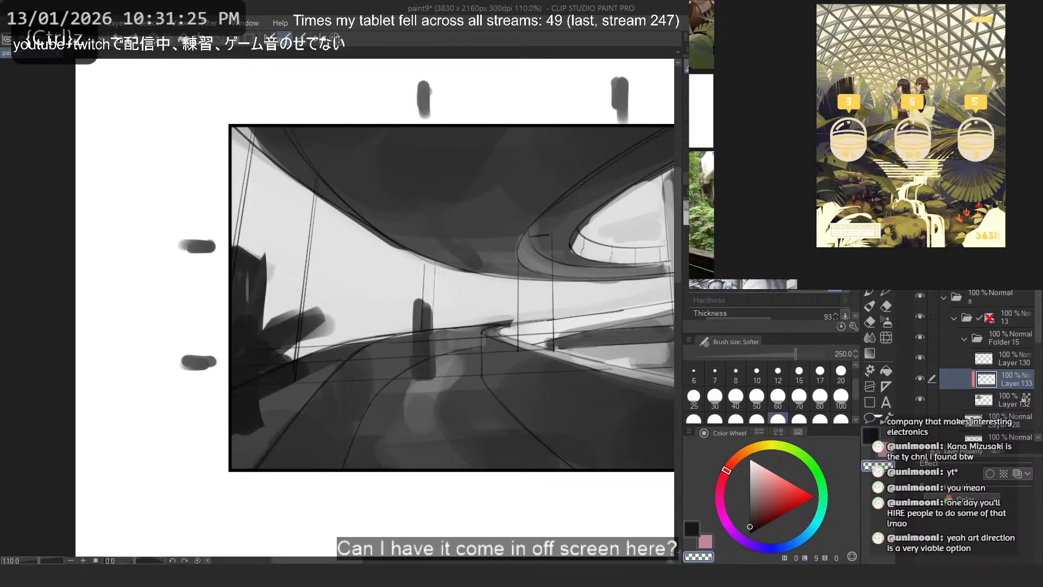
# - Reshape the plant mass at the left edge with the Flat marker, removing its tall upright spike and keeping one diagonal form
pyautogui.press('b')
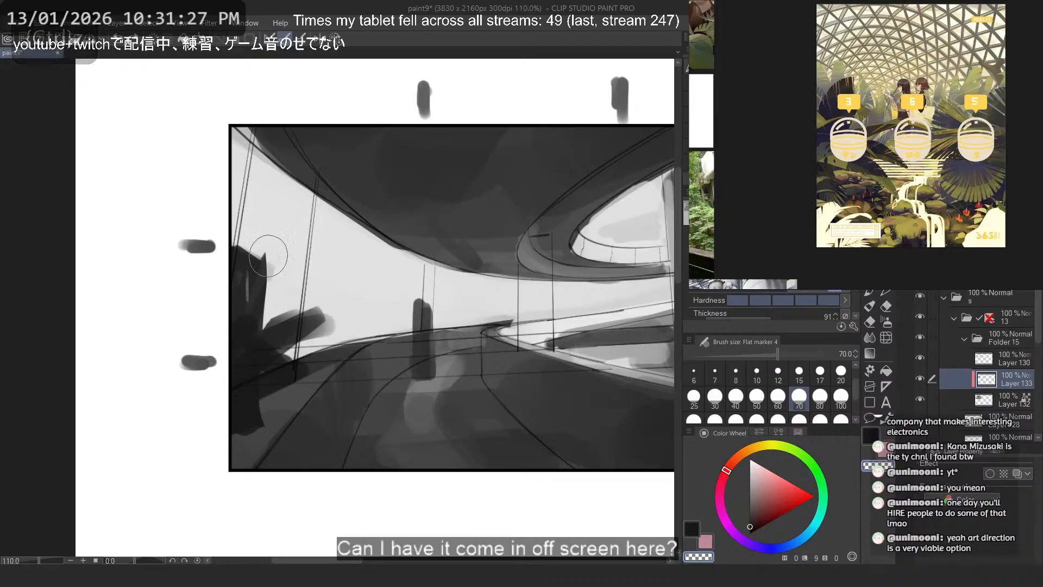
pyautogui.moveTo(268, 256)
pyautogui.mouseDown()
pyautogui.moveTo(220, 329)
pyautogui.moveTo(333, 279)
pyautogui.mouseUp()
pyautogui.press('c')
pyautogui.hotkey('ctrl', 'z')
pyautogui.moveTo(229, 349)
pyautogui.mouseDown()
pyautogui.moveTo(290, 273)
pyautogui.moveTo(274, 280)
pyautogui.mouseUp()
pyautogui.hotkey('ctrl', 'z')
pyautogui.hotkey('ctrl', 'z')
pyautogui.hotkey('ctrl', 'z')
pyautogui.moveTo(228, 347)
pyautogui.mouseDown()
pyautogui.moveTo(310, 285)
pyautogui.moveTo(320, 310)
pyautogui.moveTo(233, 331)
pyautogui.mouseUp()
pyautogui.hotkey('ctrl', 'z')
pyautogui.press('c')
pyautogui.hotkey('ctrl', 'z')
pyautogui.moveTo(288, 294)
pyautogui.mouseDown()
pyautogui.moveTo(196, 372)
pyautogui.moveTo(223, 333)
pyautogui.moveTo(269, 303)
pyautogui.mouseUp()
pyautogui.hotkey('ctrl', 'z')
pyautogui.press('c')
# - Brush the base of the dark plant mass into the frame's lower-left corner with the Flat marker
pyautogui.hotkey('ctrl', 'z')
pyautogui.moveTo(216, 345); pyautogui.dragTo(326, 312)
pyautogui.hotkey('ctrl', 'z')
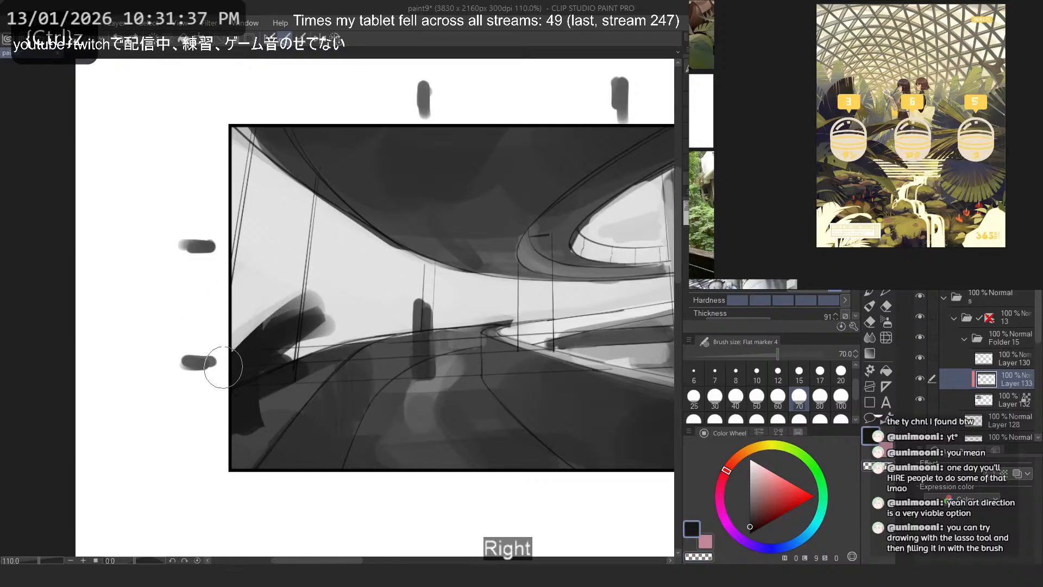
pyautogui.moveTo(224, 367)
pyautogui.mouseDown()
pyautogui.moveTo(224, 280)
pyautogui.moveTo(210, 289)
pyautogui.moveTo(280, 318)
pyautogui.mouseUp()
pyautogui.hotkey('ctrl', 'z')
pyautogui.hotkey('ctrl', 'z')
pyautogui.hotkey('ctrl', 'z')
pyautogui.moveTo(235, 432)
pyautogui.mouseDown()
pyautogui.moveTo(299, 401)
pyautogui.moveTo(377, 470)
pyautogui.moveTo(356, 432)
pyautogui.moveTo(300, 438)
pyautogui.mouseUp()
pyautogui.hotkey('ctrl', 'z')
pyautogui.hotkey('ctrl', 'z')
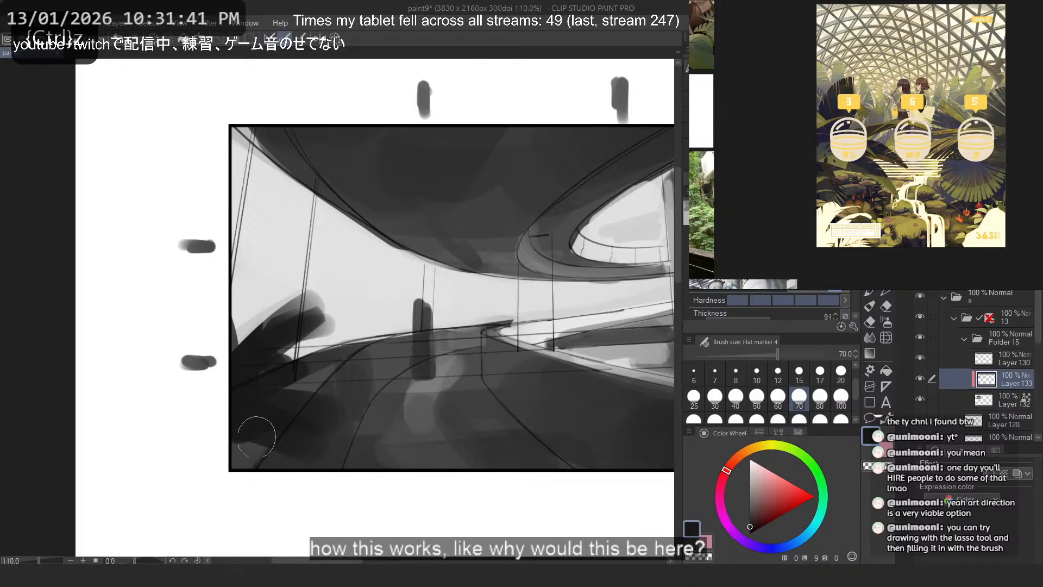
pyautogui.hotkey('ctrl', 'z')
# - Look over the reference images and examine the foliage shapes in the greenhouse illustration with the waterfall
pyautogui.scroll(-4, 870, 80)
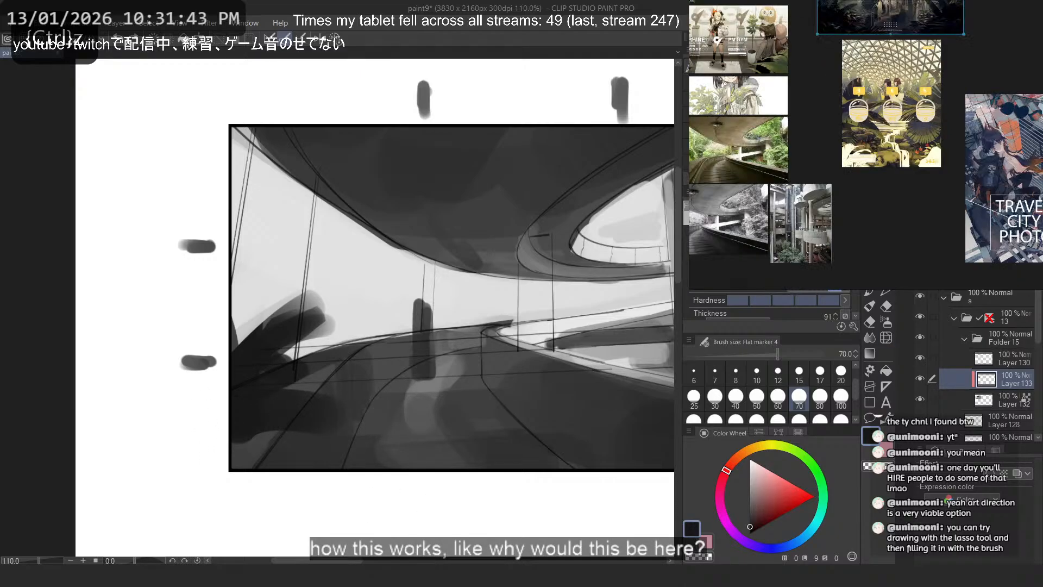
pyautogui.moveTo(870, 80)
pyautogui.mouseDown()
pyautogui.moveTo(929, 68)
pyautogui.moveTo(953, 122)
pyautogui.mouseUp()
pyautogui.moveTo(864, 16)
pyautogui.mouseDown()
pyautogui.moveTo(864, 81)
pyautogui.moveTo(914, 116)
pyautogui.mouseUp()
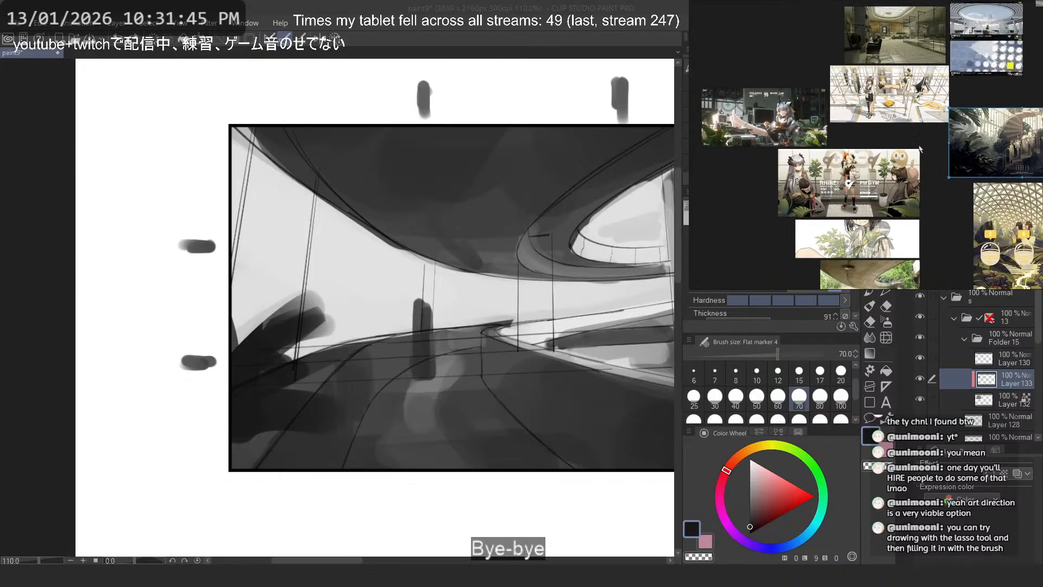
pyautogui.moveTo(948, 221); pyautogui.dragTo(920, 95)
pyautogui.moveTo(935, 202); pyautogui.dragTo(928, 162)
pyautogui.scroll(6, 915, 146)
pyautogui.moveTo(1000, 112); pyautogui.dragTo(922, 181)
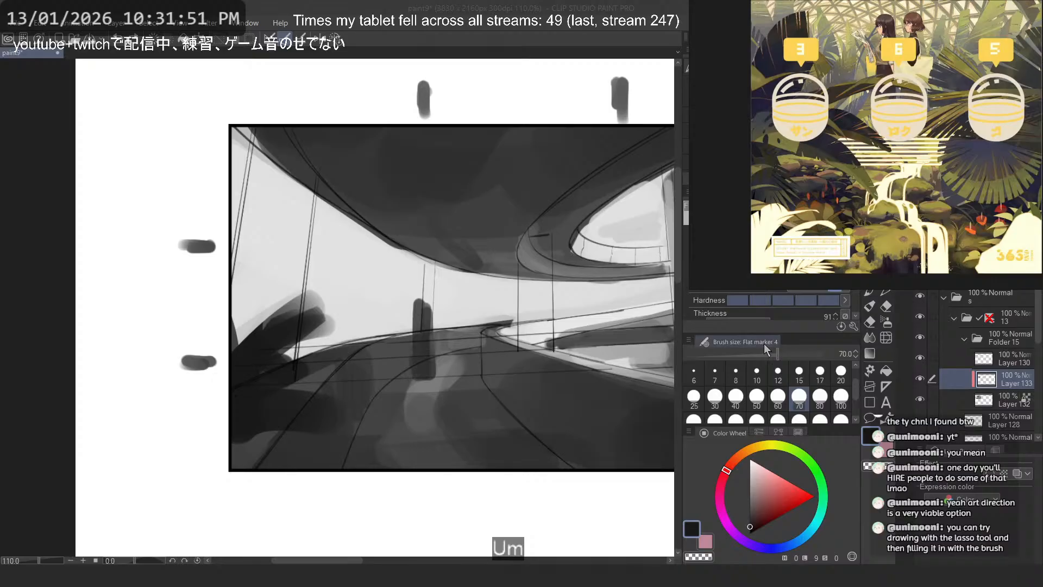
# - Switch to a lasso fill tool and try out pointed dark leaf silhouettes in the frame's lower-left corner
pyautogui.click(868, 401)
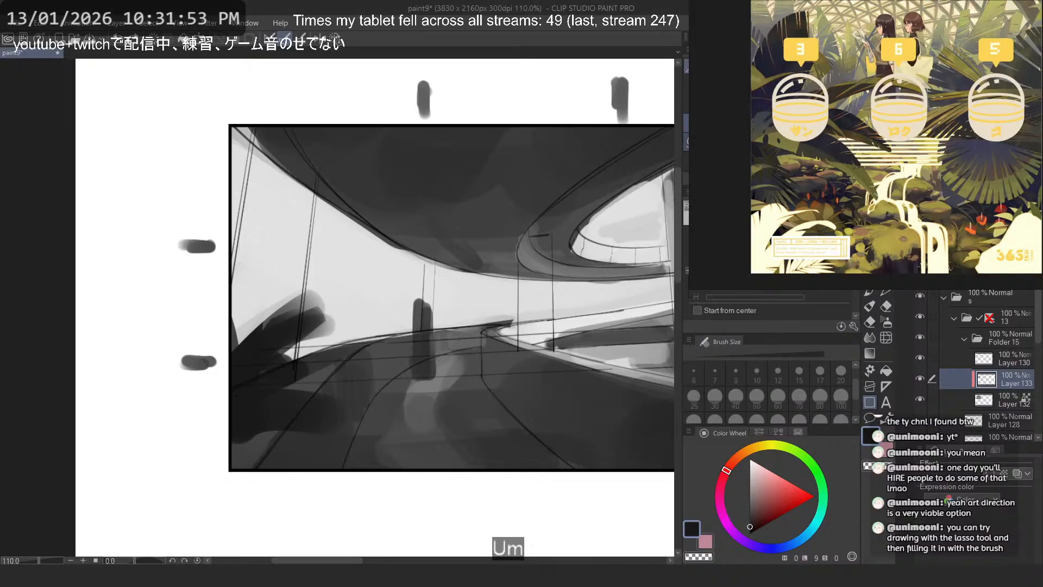
pyautogui.click(761, 142)
pyautogui.moveTo(276, 377)
pyautogui.mouseDown()
pyautogui.moveTo(296, 474)
pyautogui.moveTo(124, 369)
pyautogui.mouseUp()
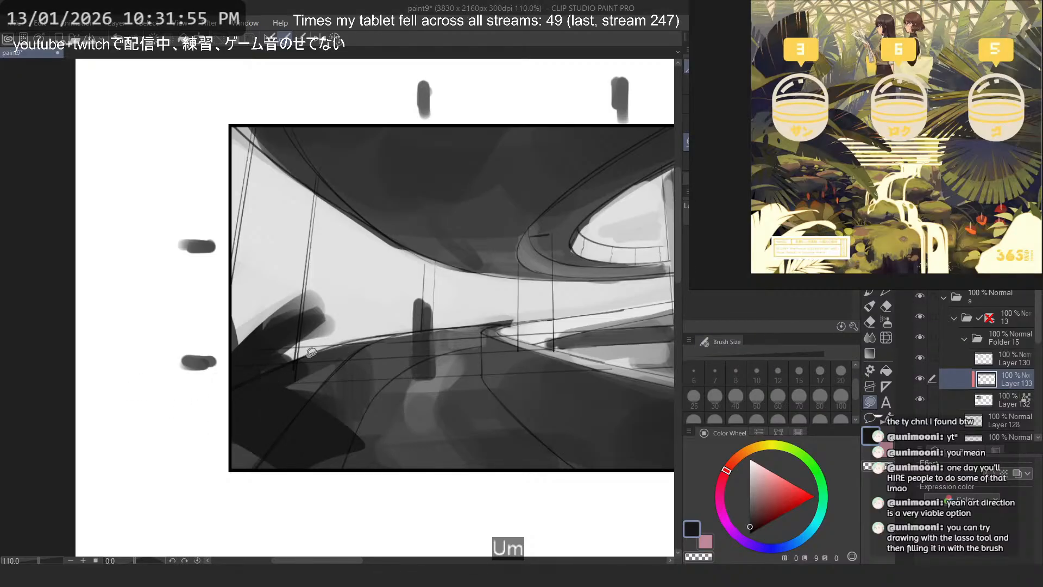
pyautogui.hotkey('ctrl', 'z')
pyautogui.moveTo(282, 384)
pyautogui.mouseDown()
pyautogui.moveTo(217, 445)
pyautogui.moveTo(359, 473)
pyautogui.moveTo(202, 404)
pyautogui.moveTo(338, 435)
pyautogui.moveTo(152, 362)
pyautogui.mouseUp()
pyautogui.hotkey('ctrl', 'z')
pyautogui.hotkey('ctrl', 'z')
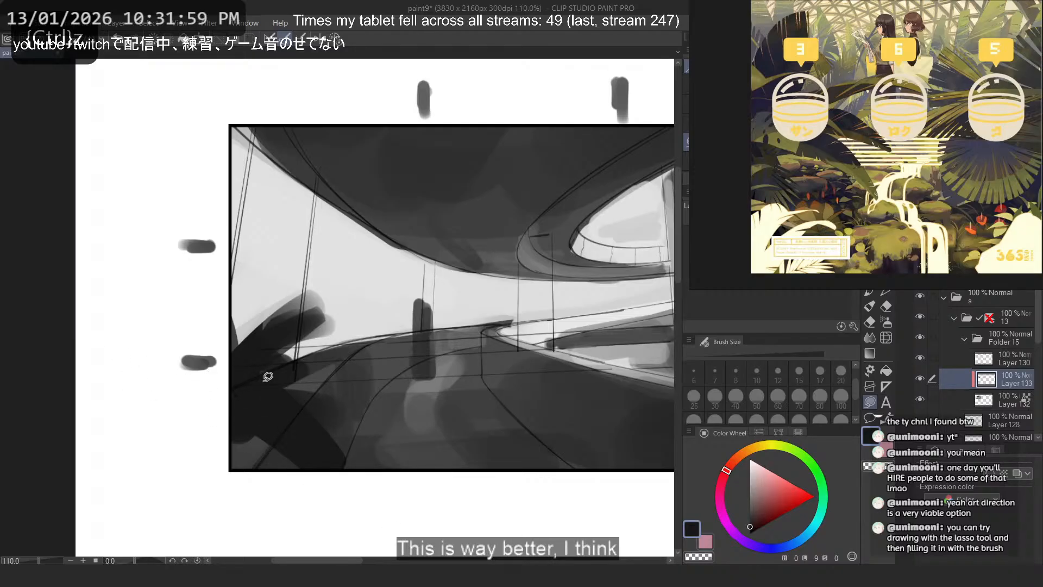
pyautogui.hotkey('ctrl', 'z')
pyautogui.moveTo(228, 388)
pyautogui.mouseDown()
pyautogui.moveTo(174, 398)
pyautogui.moveTo(161, 416)
pyautogui.mouseUp()
pyautogui.hotkey('ctrl', 'z')
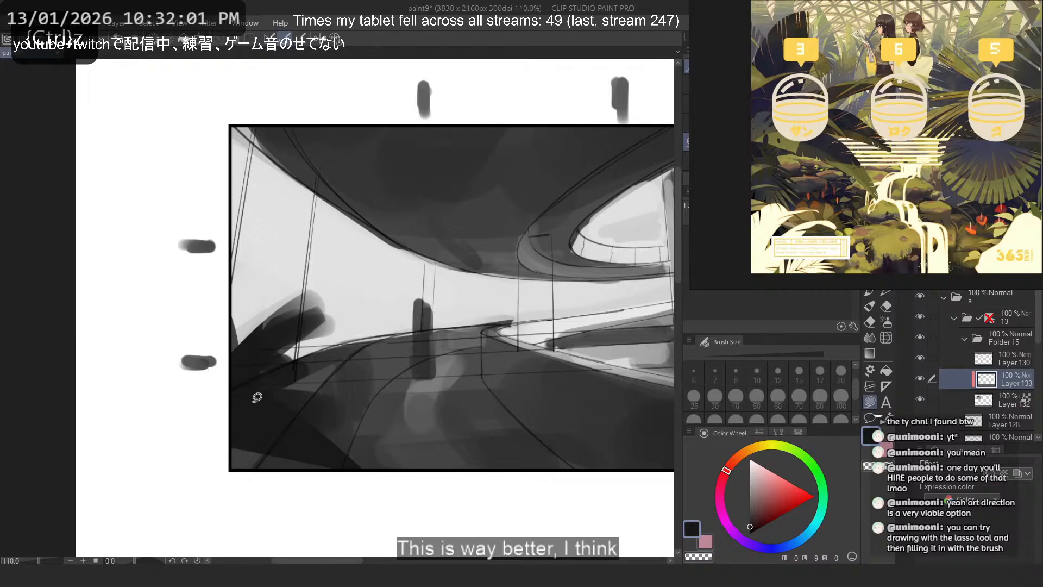
pyautogui.hotkey('ctrl', 'z')
# - Fill two long pointed leaves from the left edge, one reaching across the road and one down to the lower border
pyautogui.moveTo(272, 385)
pyautogui.mouseDown()
pyautogui.moveTo(356, 474)
pyautogui.moveTo(154, 402)
pyautogui.mouseUp()
pyautogui.moveTo(251, 391)
pyautogui.mouseDown()
pyautogui.moveTo(263, 394)
pyautogui.moveTo(259, 404)
pyautogui.moveTo(378, 337)
pyautogui.moveTo(253, 389)
pyautogui.mouseUp()
pyautogui.hotkey('ctrl', 'z')
pyautogui.hotkey('ctrl', 'z')
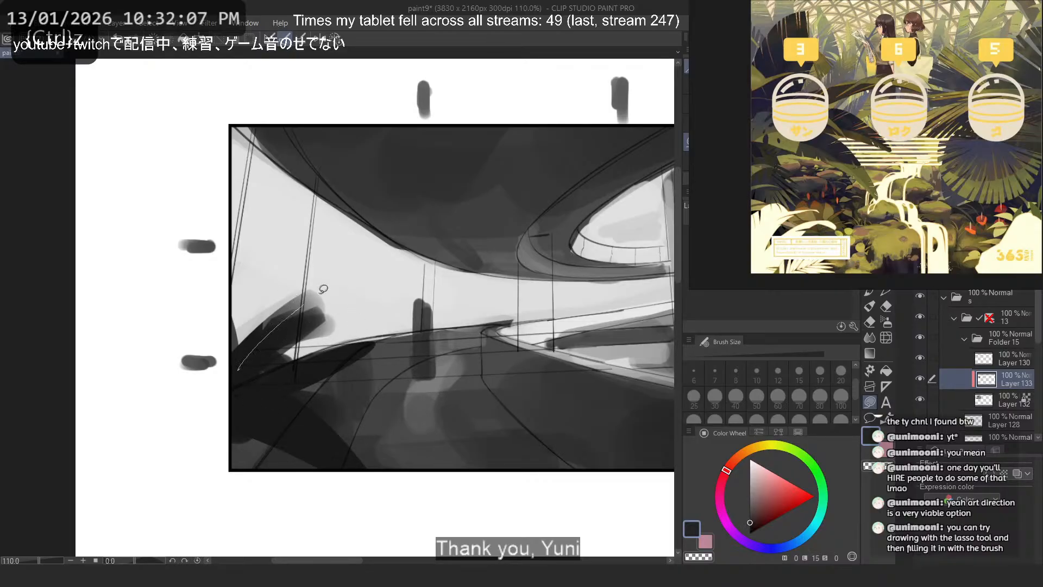
pyautogui.hotkey('ctrl', 'z')
# - Fill a pointed leaf rising diagonally from the left plant and a small leaf tip against the frame's left edge
pyautogui.moveTo(324, 289)
pyautogui.mouseDown()
pyautogui.moveTo(234, 375)
pyautogui.moveTo(266, 333)
pyautogui.moveTo(239, 376)
pyautogui.moveTo(251, 392)
pyautogui.mouseUp()
pyautogui.hotkey('ctrl', 'z')
pyautogui.hotkey('ctrl', 'z')
pyautogui.hotkey('ctrl', 'z')
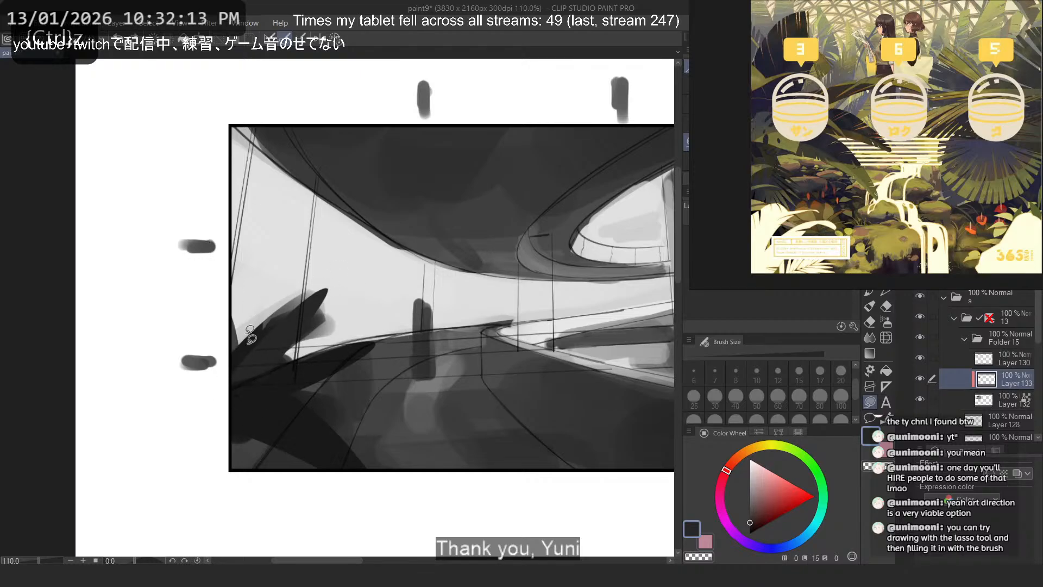
pyautogui.moveTo(245, 353)
pyautogui.mouseDown()
pyautogui.moveTo(232, 358)
pyautogui.moveTo(186, 240)
pyautogui.moveTo(233, 371)
pyautogui.mouseUp()
pyautogui.hotkey('ctrl', 'z')
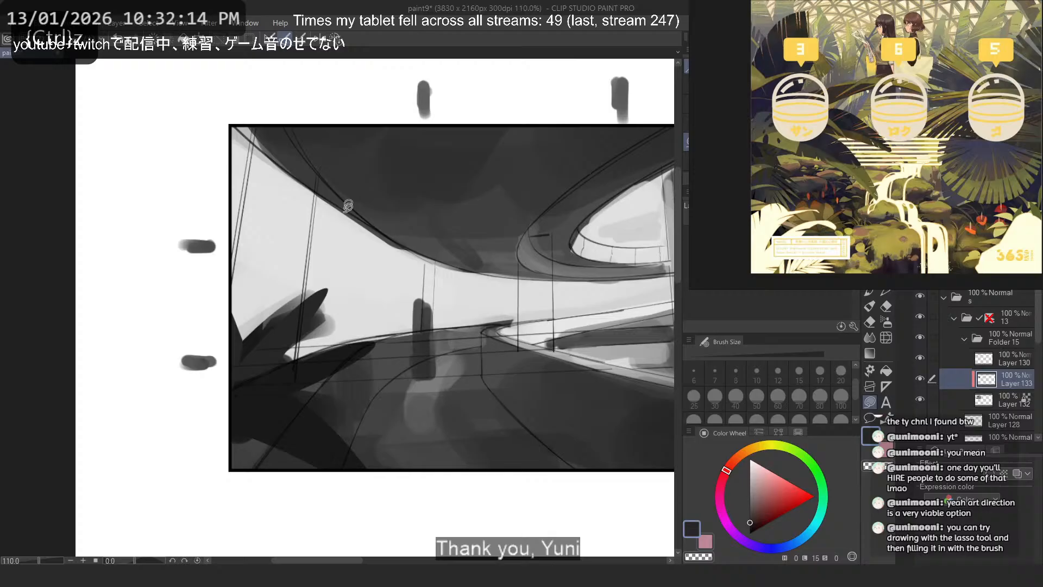
pyautogui.keyDown('alt'); pyautogui.click(322, 332); pyautogui.keyUp('alt')
pyautogui.moveTo(348, 329)
pyautogui.mouseDown()
pyautogui.moveTo(296, 361)
pyautogui.moveTo(234, 372)
pyautogui.mouseUp()
pyautogui.hotkey('ctrl', 'z')
pyautogui.hotkey('ctrl', 'z')
pyautogui.hotkey('ctrl', 'z')
pyautogui.scroll(-3, 194, 257)
pyautogui.scroll(1, 247, 289)
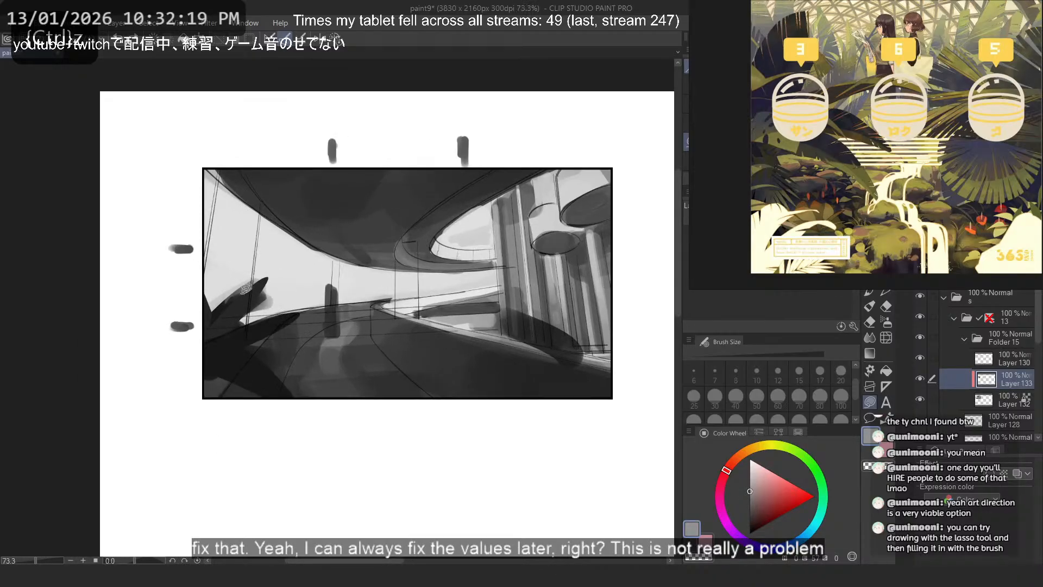
# - Sample the plant's near-black tone and fill more slender leaves fanning out from the left plant
pyautogui.scroll(2, 198, 349)
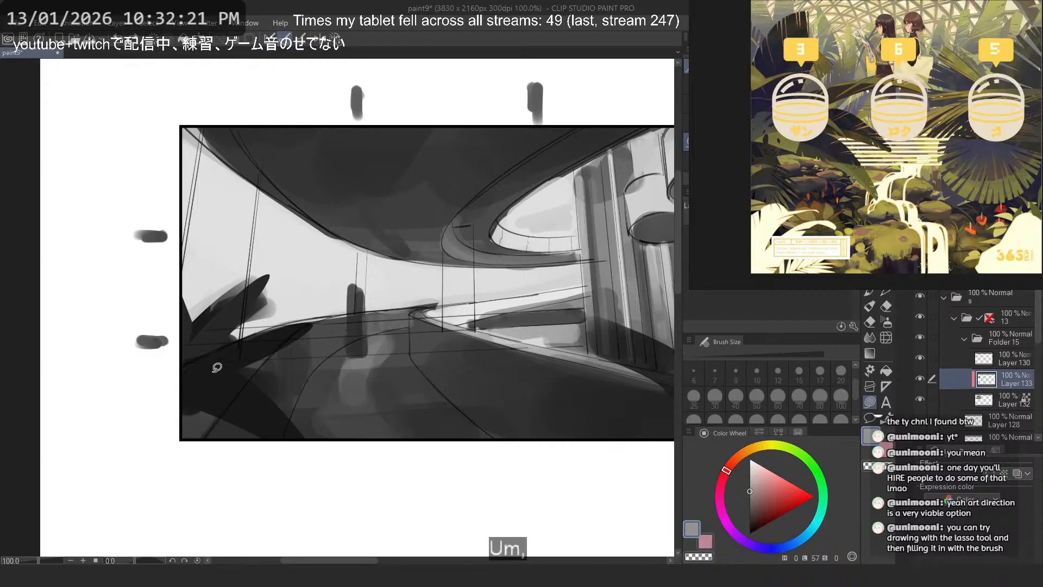
pyautogui.keyDown('alt'); pyautogui.click(209, 383); pyautogui.keyUp('alt')
pyautogui.moveTo(201, 388); pyautogui.dragTo(193, 454)
pyautogui.hotkey('ctrl', 'z')
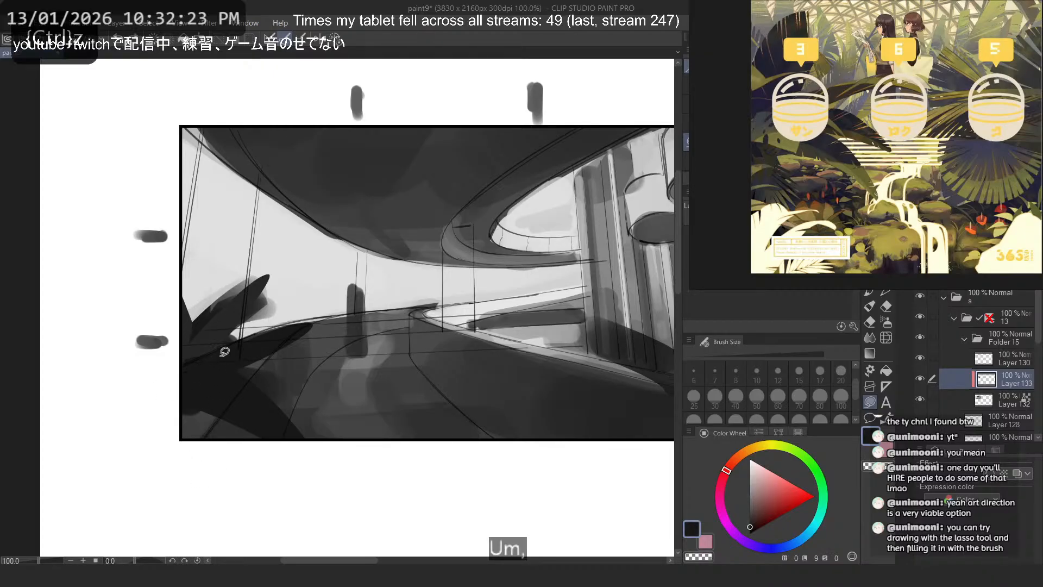
pyautogui.moveTo(225, 351)
pyautogui.mouseDown()
pyautogui.moveTo(188, 348)
pyautogui.moveTo(226, 342)
pyautogui.moveTo(203, 347)
pyautogui.moveTo(219, 323)
pyautogui.moveTo(192, 325)
pyautogui.mouseUp()
pyautogui.hotkey('ctrl', 'z')
pyautogui.hotkey('ctrl', 'z')
# - Mirror the canvas view to test further leaf shapes on the plant, and restore the normal orientation
pyautogui.hotkey('ctrl', 'z')
pyautogui.hotkey('ctrl', 'z')
pyautogui.moveTo(201, 342)
pyautogui.mouseDown()
pyautogui.moveTo(227, 331)
pyautogui.moveTo(188, 326)
pyautogui.moveTo(186, 351)
pyautogui.moveTo(242, 310)
pyautogui.moveTo(200, 354)
pyautogui.moveTo(286, 310)
pyautogui.moveTo(187, 332)
pyautogui.moveTo(195, 342)
pyautogui.moveTo(232, 318)
pyautogui.moveTo(180, 344)
pyautogui.mouseUp()
pyautogui.hotkey('ctrl', 'z')
pyautogui.hotkey('ctrl', 'z')
pyautogui.hotkey('ctrl', 'z')
pyautogui.hotkey('ctrl', 'z')
pyautogui.hotkey('ctrl', 'z')
pyautogui.hotkey('ctrl', 'z')
pyautogui.hotkey('ctrl', 'z')
pyautogui.hotkey('ctrl', 'z')
pyautogui.press('h')
pyautogui.hotkey('ctrl', 'z')
pyautogui.moveTo(472, 365)
pyautogui.mouseDown()
pyautogui.moveTo(392, 318)
pyautogui.moveTo(461, 338)
pyautogui.moveTo(479, 360)
pyautogui.moveTo(391, 292)
pyautogui.moveTo(509, 377)
pyautogui.mouseUp()
pyautogui.hotkey('ctrl', 'z')
pyautogui.hotkey('ctrl', 'z')
pyautogui.hotkey('ctrl', 'z')
pyautogui.hotkey('ctrl', 'z')
pyautogui.moveTo(480, 324); pyautogui.dragTo(496, 362)
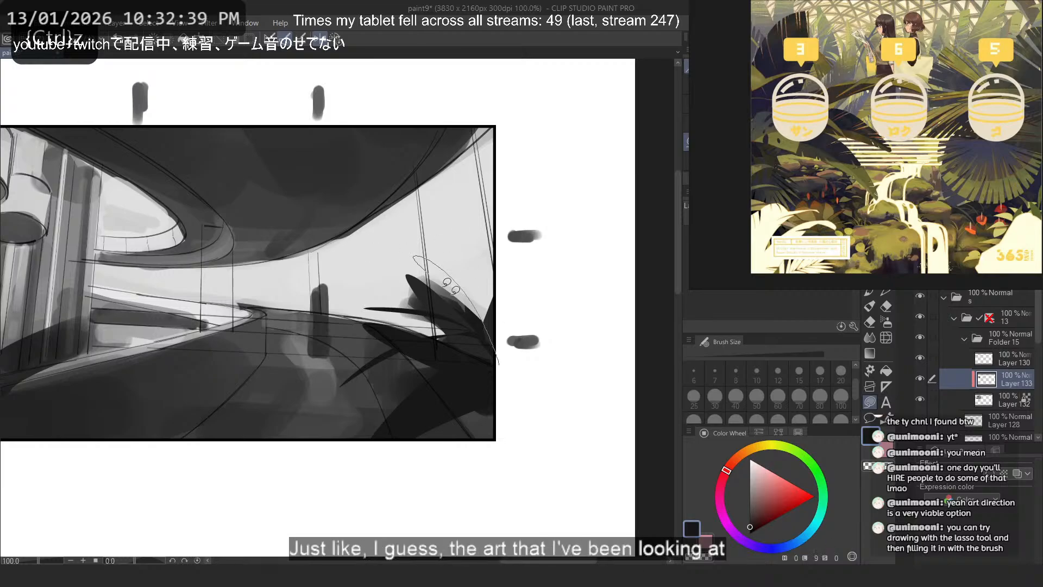
pyautogui.hotkey('ctrl', 'z')
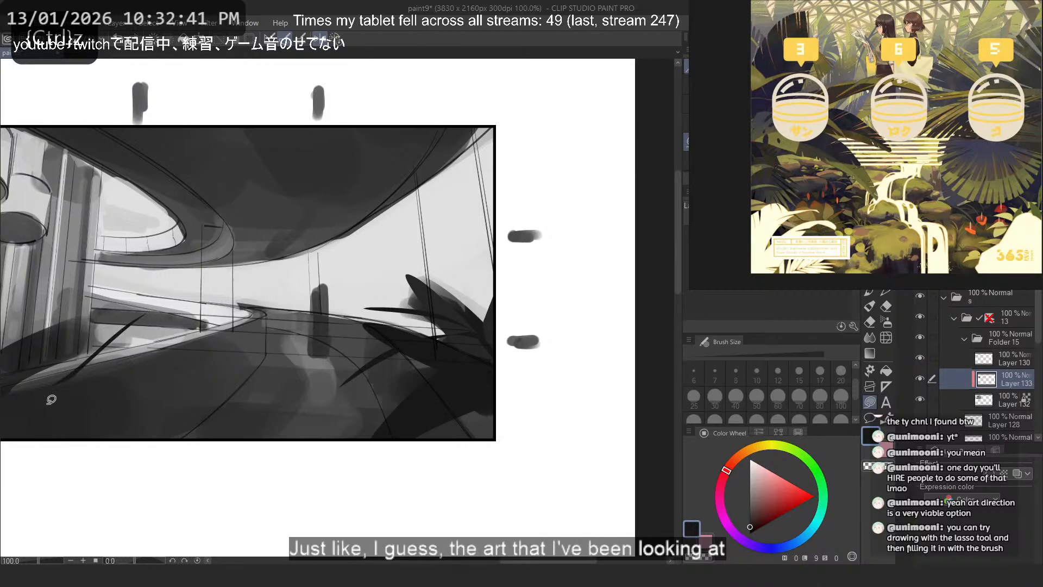
pyautogui.click(335, 40)
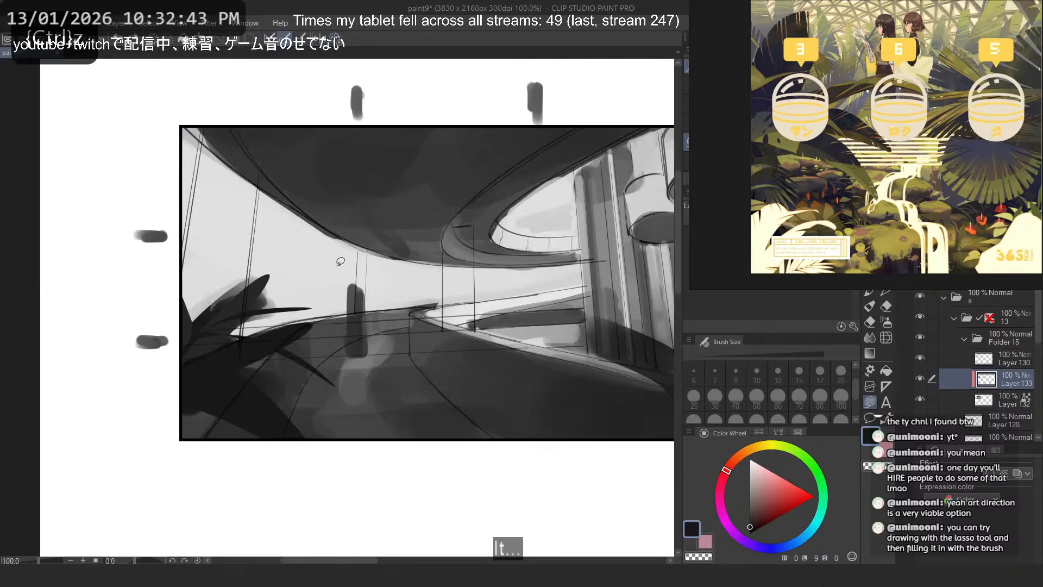
# - Refine the left plant's silhouette, erasing the gray brush remnants around its leaves with transparent lasso fills
pyautogui.scroll(-3, 214, 365)
pyautogui.moveTo(197, 332); pyautogui.dragTo(204, 365)
pyautogui.hotkey('ctrl', 'z')
pyautogui.hotkey('ctrl', 'z')
pyautogui.scroll(4, 192, 344)
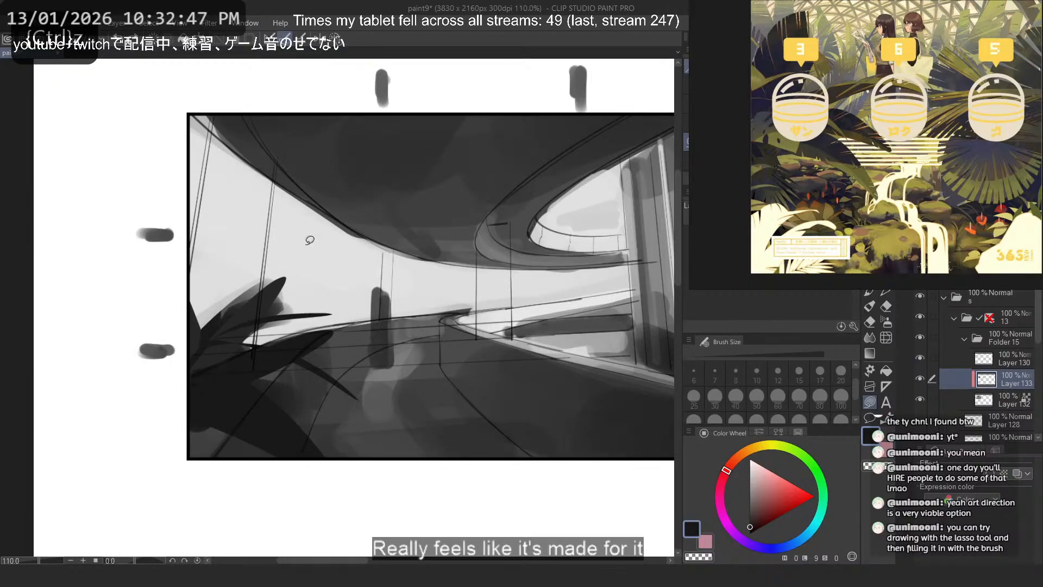
pyautogui.press('c')
pyautogui.moveTo(209, 326); pyautogui.dragTo(296, 270)
pyautogui.hotkey('ctrl', 'z')
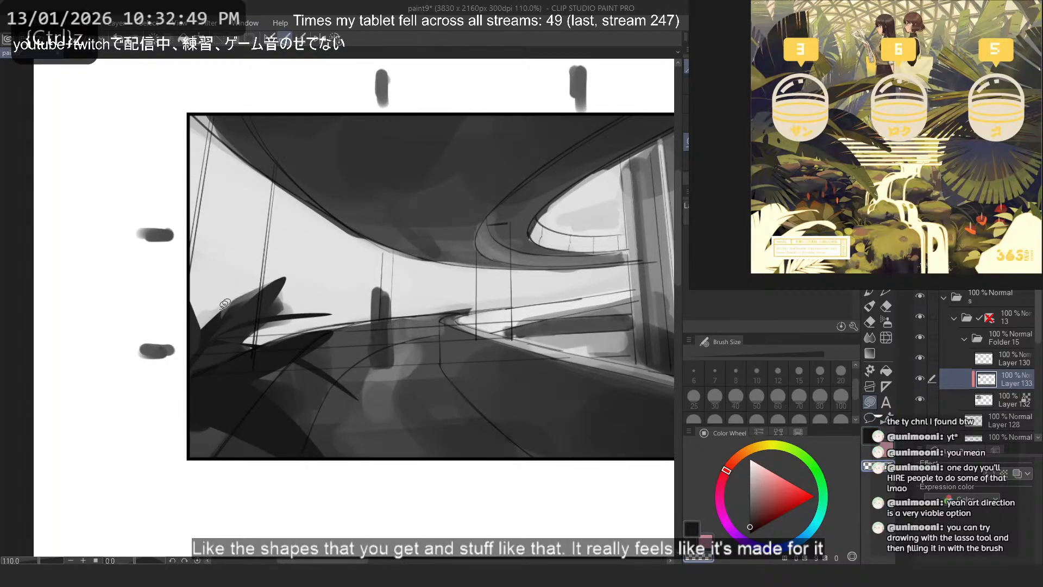
pyautogui.moveTo(225, 304); pyautogui.dragTo(227, 278)
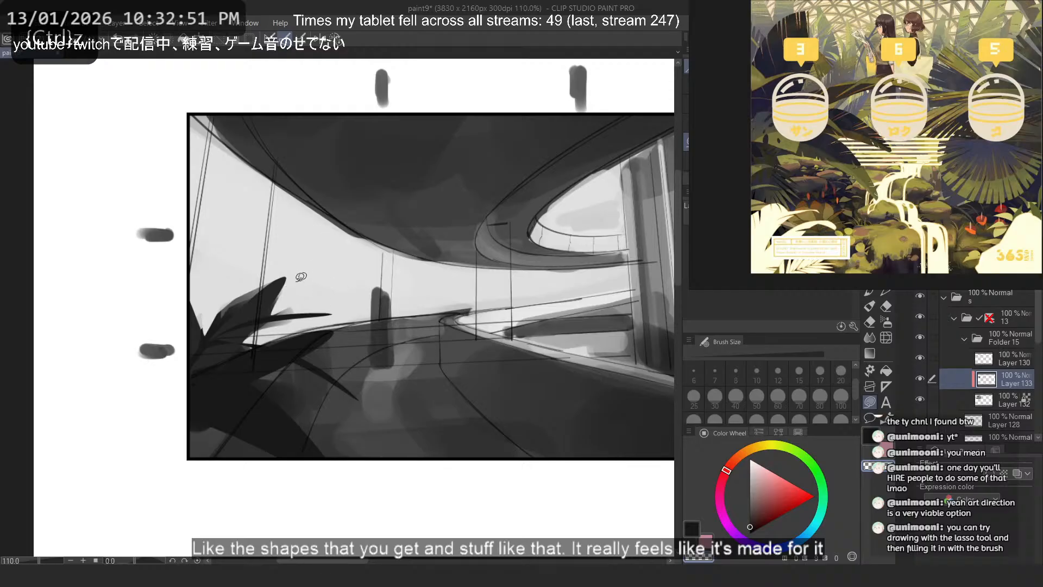
pyautogui.moveTo(204, 338); pyautogui.dragTo(237, 267)
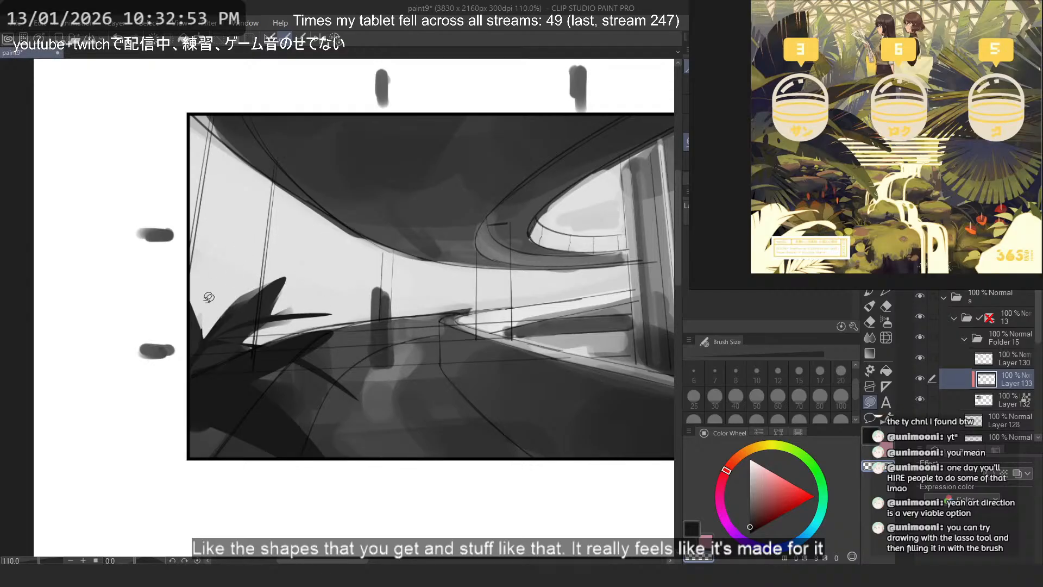
# - Fill low, pointed leaves in near-black in the frame's lower-right corner, sweeping inward over the road
pyautogui.scroll(-4, 209, 298)
pyautogui.scroll(1, 461, 217)
pyautogui.press('c')
pyautogui.moveTo(565, 416); pyautogui.dragTo(446, 291)
pyautogui.hotkey('ctrl', 'z')
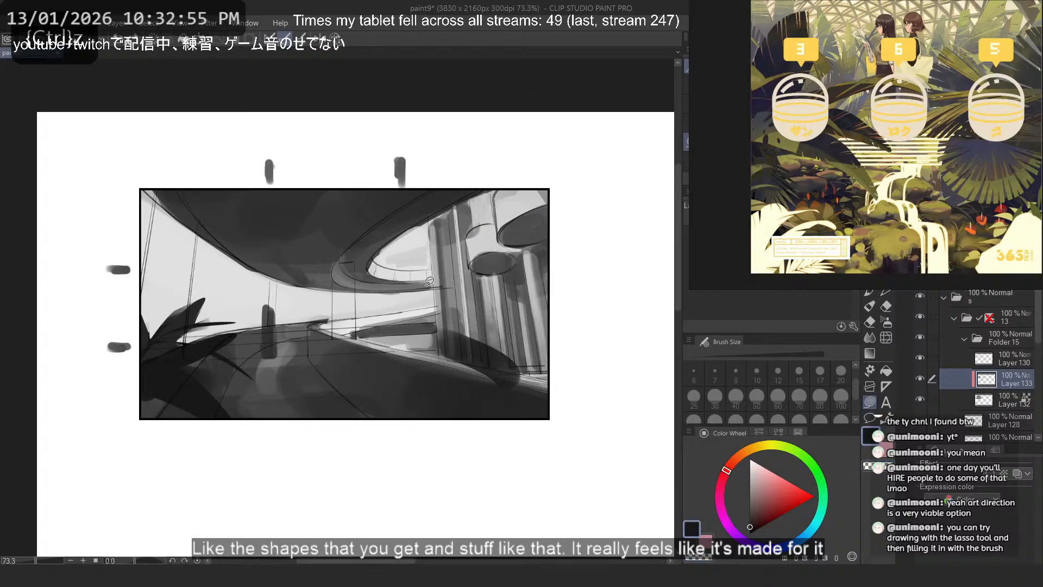
pyautogui.moveTo(535, 352)
pyautogui.mouseDown()
pyautogui.moveTo(481, 383)
pyautogui.moveTo(455, 378)
pyautogui.moveTo(554, 394)
pyautogui.moveTo(427, 390)
pyautogui.moveTo(562, 401)
pyautogui.moveTo(585, 416)
pyautogui.mouseUp()
pyautogui.hotkey('ctrl', 'z')
pyautogui.hotkey('ctrl', 'z')
# - Try several upright leaf shapes at the frame's right edge and fill a broad pointed leaf rising in front of the columns
pyautogui.hotkey('ctrl', 'z')
pyautogui.moveTo(544, 369)
pyautogui.mouseDown()
pyautogui.moveTo(496, 396)
pyautogui.moveTo(595, 416)
pyautogui.mouseUp()
pyautogui.moveTo(553, 340); pyautogui.dragTo(570, 416)
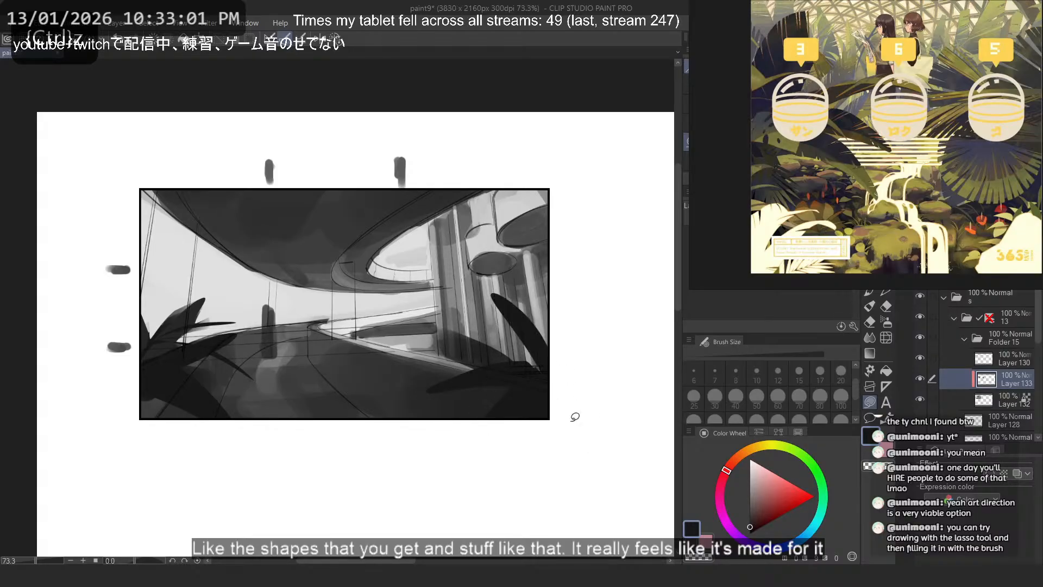
pyautogui.hotkey('ctrl', 'z')
pyautogui.moveTo(550, 366)
pyautogui.mouseDown()
pyautogui.moveTo(545, 373)
pyautogui.moveTo(607, 420)
pyautogui.moveTo(569, 401)
pyautogui.mouseUp()
pyautogui.hotkey('ctrl', 'z')
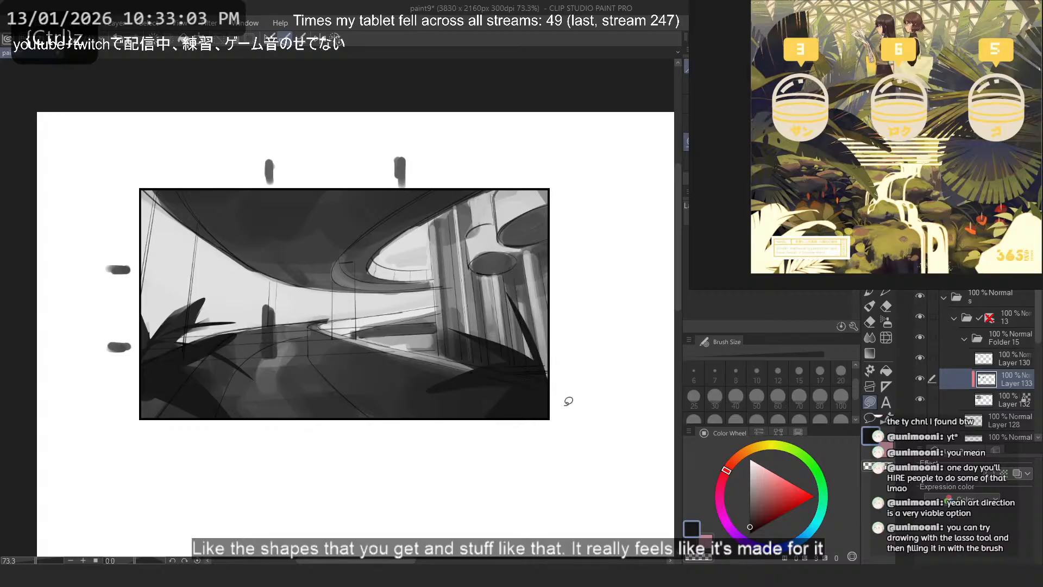
pyautogui.hotkey('ctrl', 'z')
pyautogui.moveTo(562, 325)
pyautogui.mouseDown()
pyautogui.moveTo(554, 379)
pyautogui.moveTo(543, 366)
pyautogui.moveTo(571, 394)
pyautogui.mouseUp()
pyautogui.hotkey('ctrl', 'z')
pyautogui.hotkey('ctrl', 'z')
pyautogui.moveTo(528, 294); pyautogui.dragTo(545, 331)
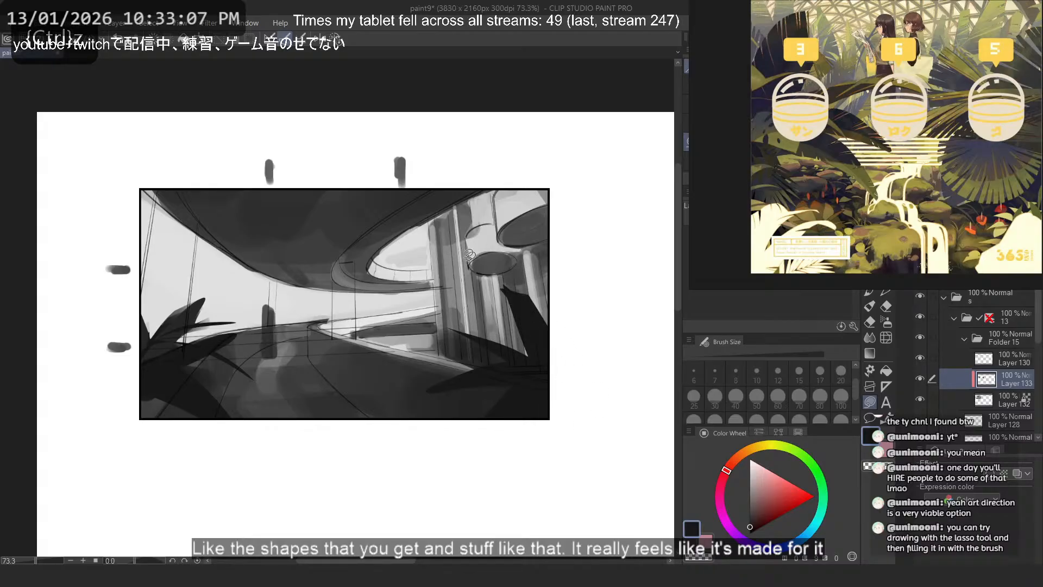
# - Refine the broad upright leaf at the frame's right edge with a transparent lasso fill, splitting its silhouette into separate pointed blades
pyautogui.press('c')
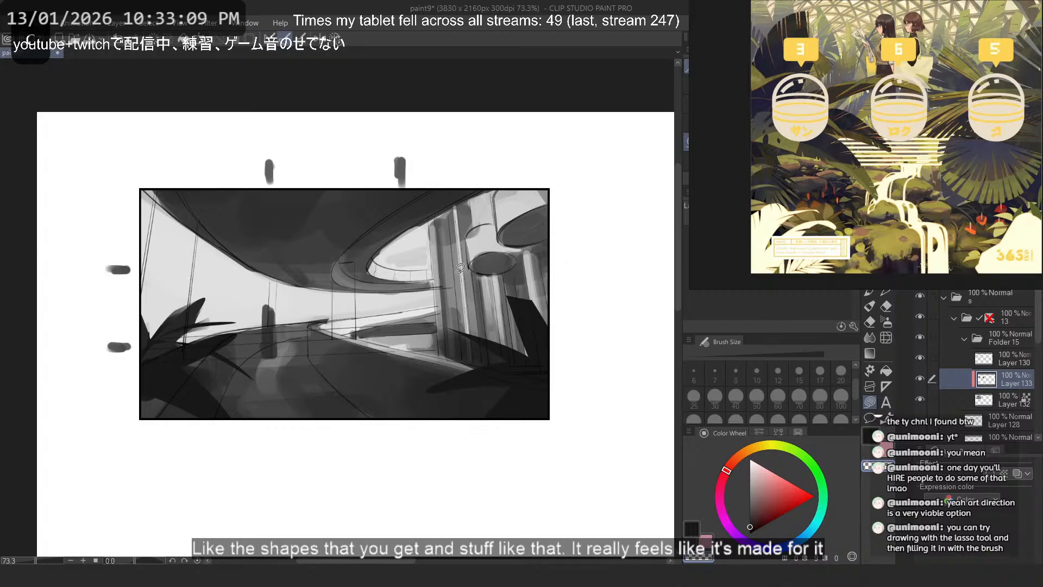
pyautogui.hotkey('ctrl', 'z')
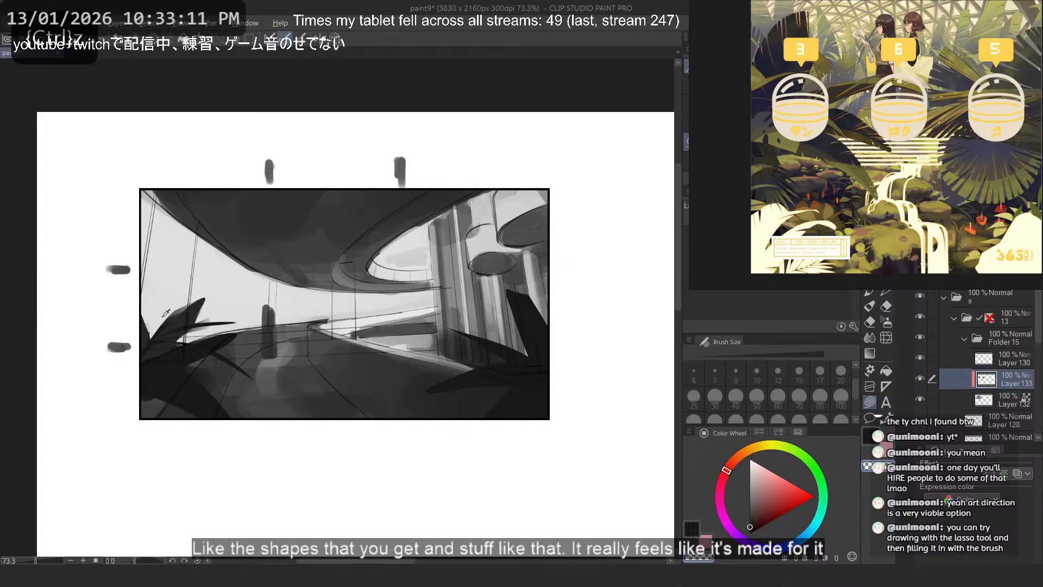
pyautogui.keyDown('alt'); pyautogui.click(176, 310); pyautogui.keyUp('alt')
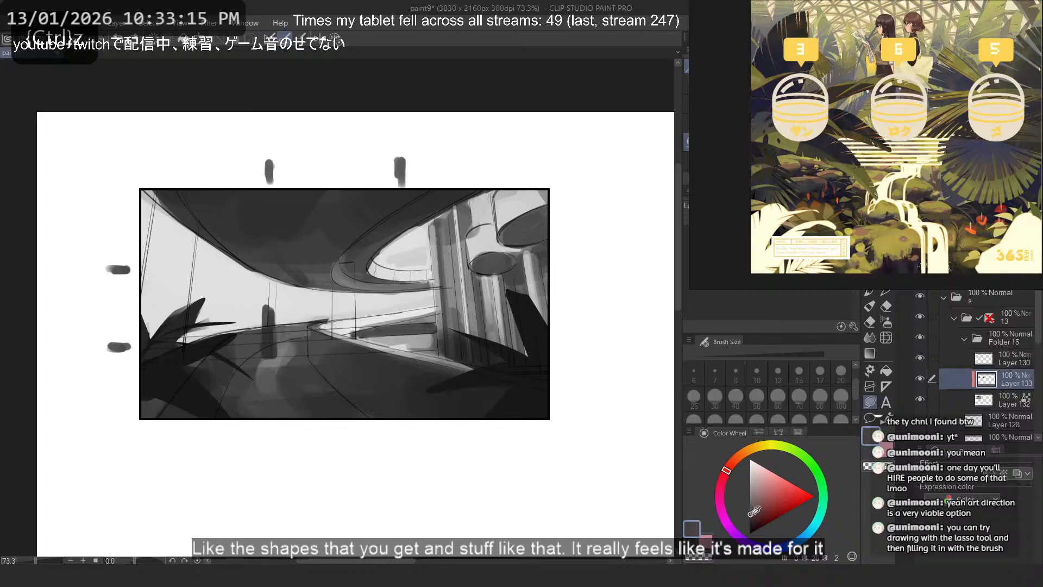
pyautogui.hotkey('ctrl', 'z')
# - Fill additional rounded and pointed near-black leaves around the base of the right plant, in front of the columns
pyautogui.moveTo(471, 300); pyautogui.dragTo(577, 396)
pyautogui.hotkey('ctrl', 'z')
pyautogui.moveTo(549, 352)
pyautogui.mouseDown()
pyautogui.moveTo(593, 403)
pyautogui.moveTo(429, 365)
pyautogui.moveTo(522, 368)
pyautogui.moveTo(510, 356)
pyautogui.moveTo(516, 334)
pyautogui.moveTo(548, 342)
pyautogui.moveTo(452, 401)
pyautogui.moveTo(544, 338)
pyautogui.moveTo(547, 376)
pyautogui.moveTo(525, 330)
pyautogui.moveTo(570, 348)
pyautogui.moveTo(457, 385)
pyautogui.moveTo(552, 336)
pyautogui.mouseUp()
pyautogui.hotkey('ctrl', 'z')
pyautogui.hotkey('ctrl', 'z')
pyautogui.hotkey('ctrl', 'z')
pyautogui.hotkey('ctrl', 'z')
pyautogui.hotkey('ctrl', 'z')
pyautogui.hotkey('ctrl', 'z')
pyautogui.hotkey('ctrl', 'z')
pyautogui.hotkey('ctrl', 'z')
pyautogui.hotkey('ctrl', 'z')
pyautogui.hotkey('ctrl', 'z')
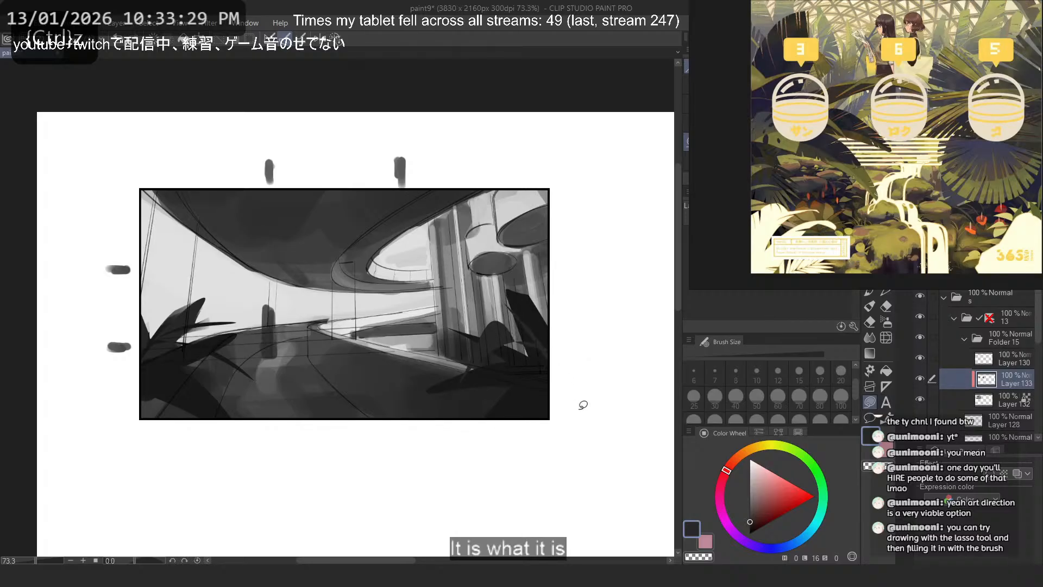
# - Mirror the canvas view and fill a narrow upright leaf on the plant in front of the columns
pyautogui.press('2')
pyautogui.hotkey('ctrl', 'z')
pyautogui.moveTo(118, 298); pyautogui.dragTo(122, 387)
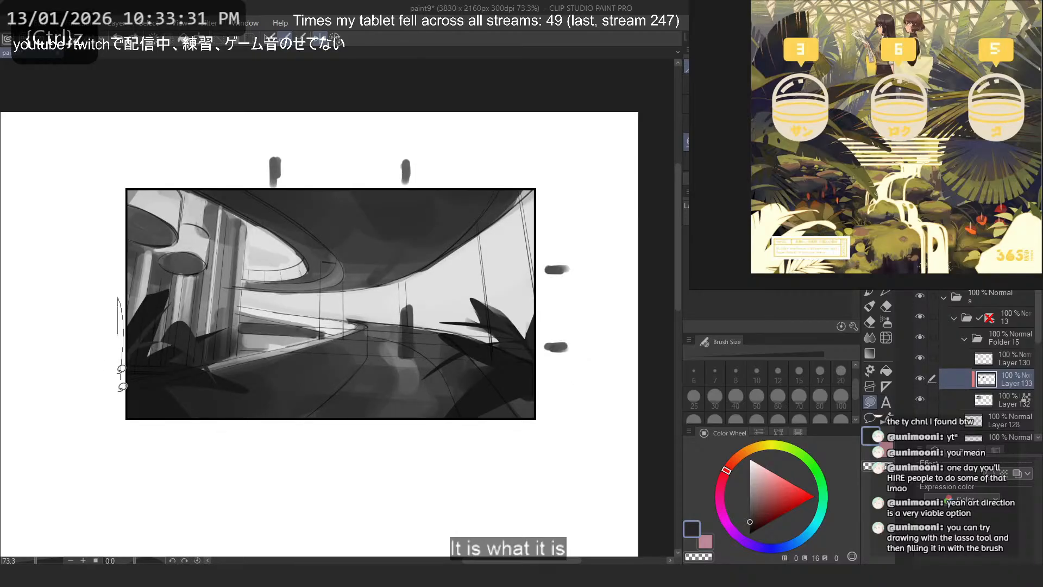
pyautogui.moveTo(158, 280); pyautogui.dragTo(166, 305)
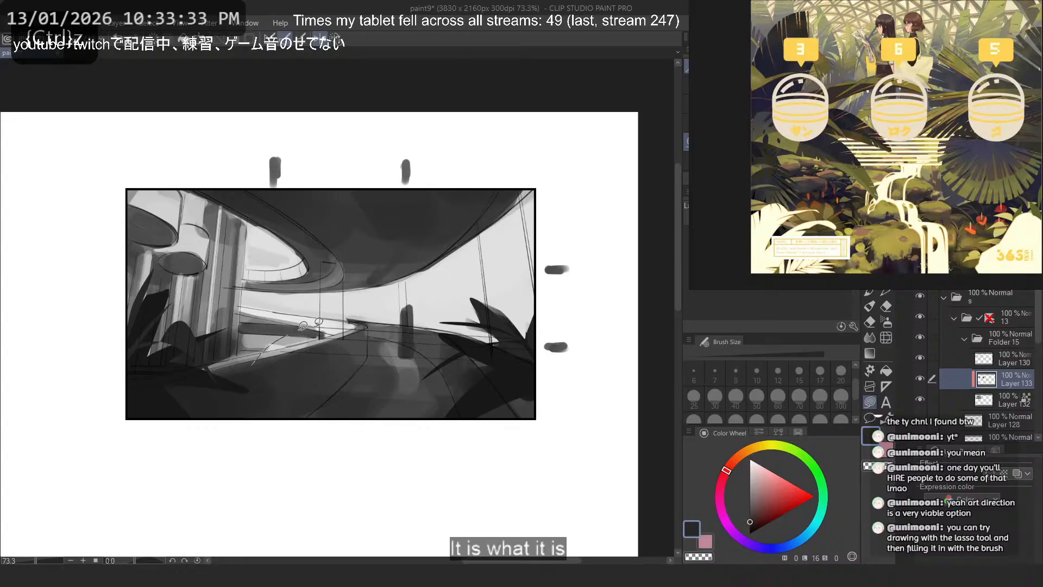
# - Try lasso-filled dark shapes along the road's railing and a broad horizontal band across the road
pyautogui.hotkey('ctrl', 'z')
pyautogui.moveTo(316, 325); pyautogui.dragTo(255, 365)
pyautogui.hotkey('ctrl', 'z')
pyautogui.hotkey('ctrl', 'z')
pyautogui.moveTo(536, 268); pyautogui.dragTo(490, 262)
pyautogui.hotkey('ctrl', 'z')
pyautogui.moveTo(560, 375); pyautogui.dragTo(562, 374)
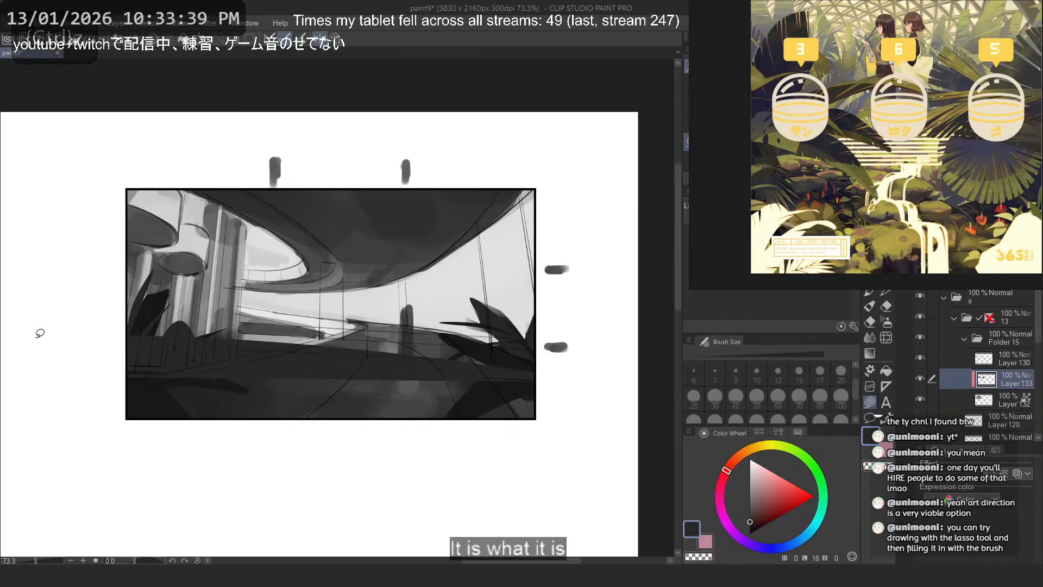
pyautogui.hotkey('ctrl', 'z')
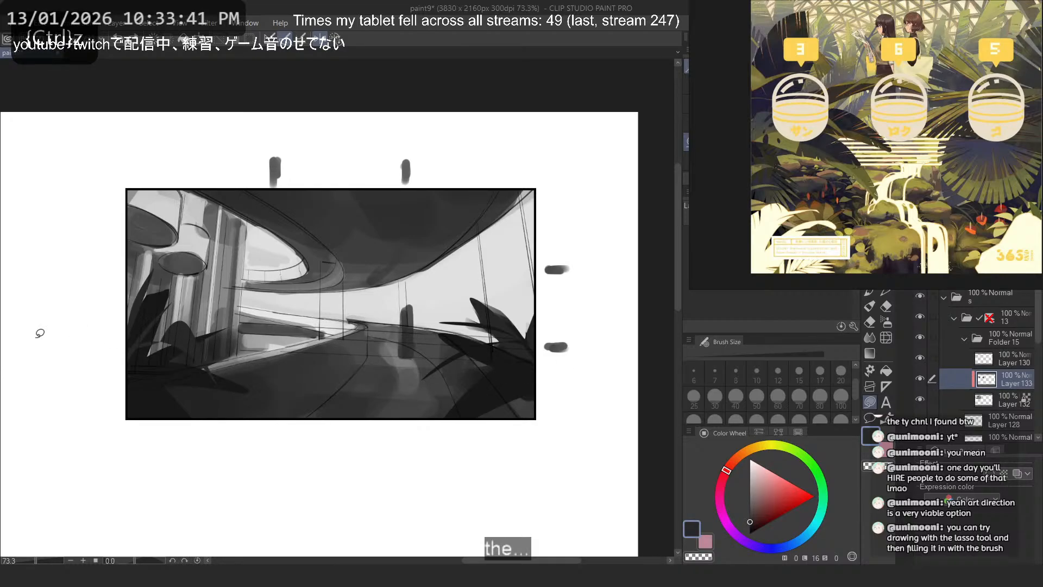
# - Restore the normal view orientation, then lasso-select the right plant, move it inward over the road and scale it to 83%
pyautogui.press('2')
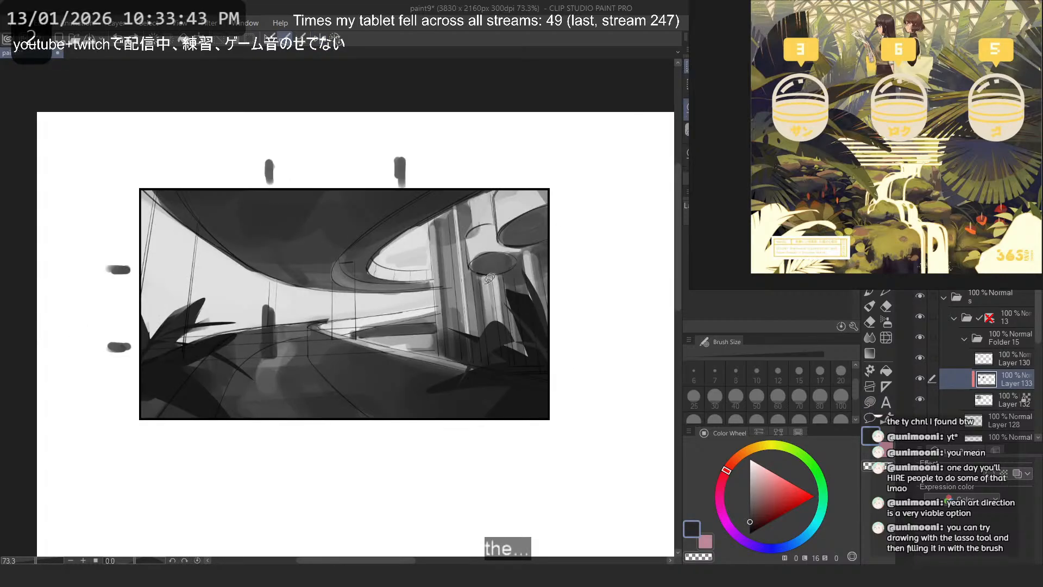
pyautogui.moveTo(505, 238); pyautogui.dragTo(459, 285)
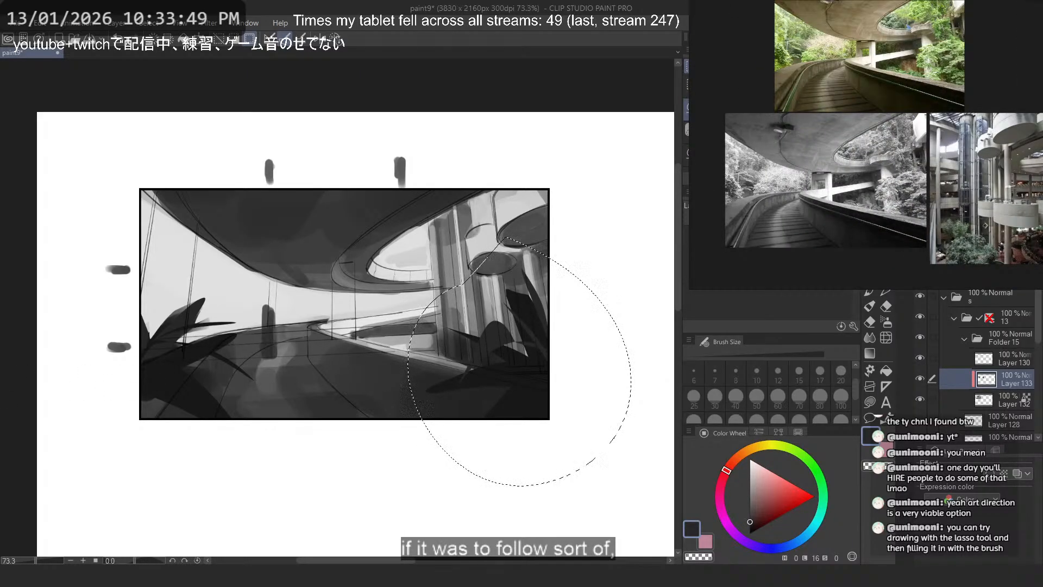
pyautogui.scroll(3, 266, 373)
pyautogui.moveTo(609, 399); pyautogui.dragTo(514, 365)
pyautogui.scroll(-2, 514, 365)
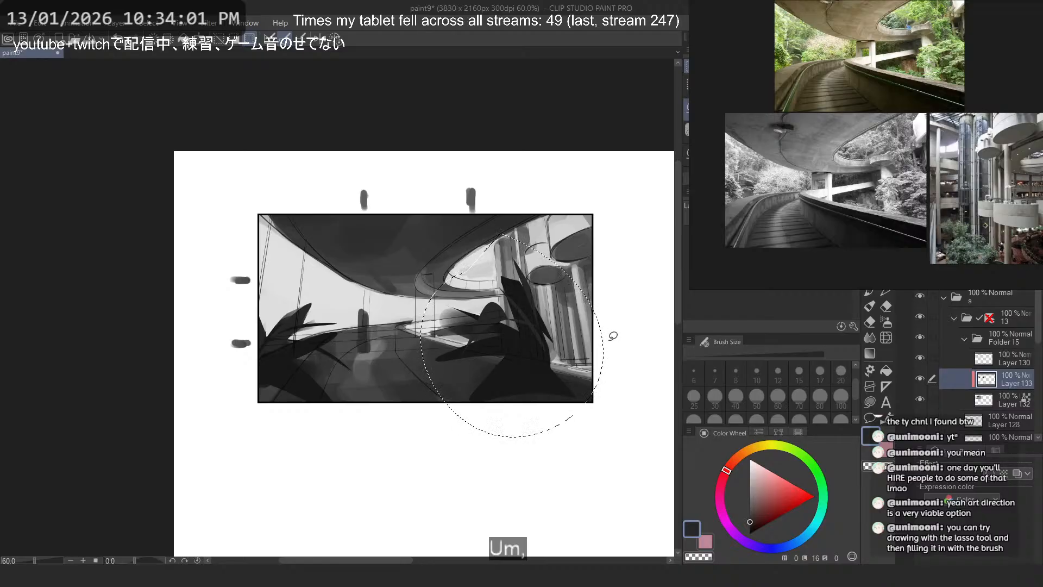
pyautogui.hotkey('ctrl', 't')
pyautogui.moveTo(512, 233); pyautogui.dragTo(511, 269)
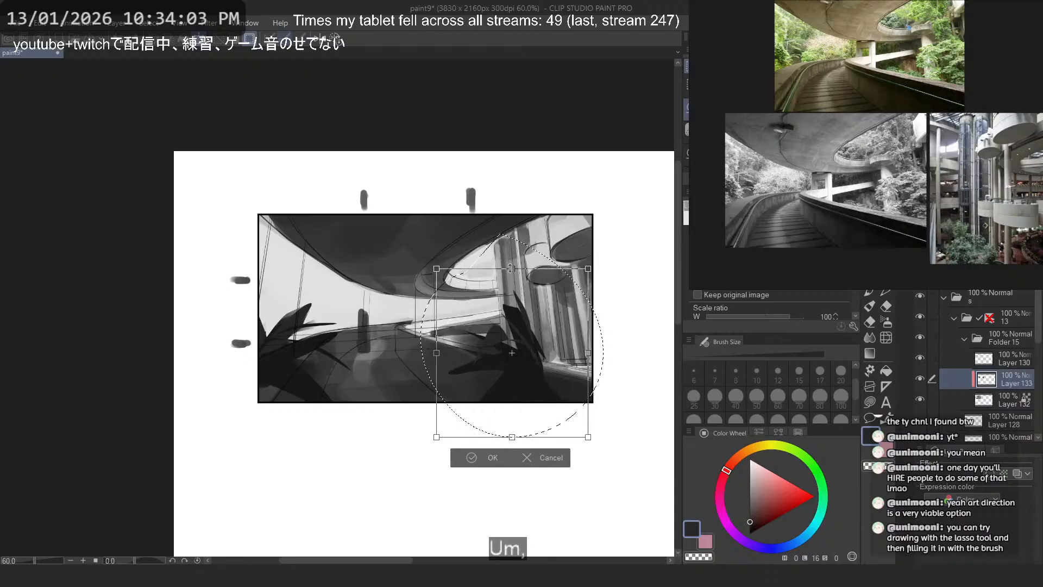
pyautogui.moveTo(539, 313); pyautogui.dragTo(542, 299)
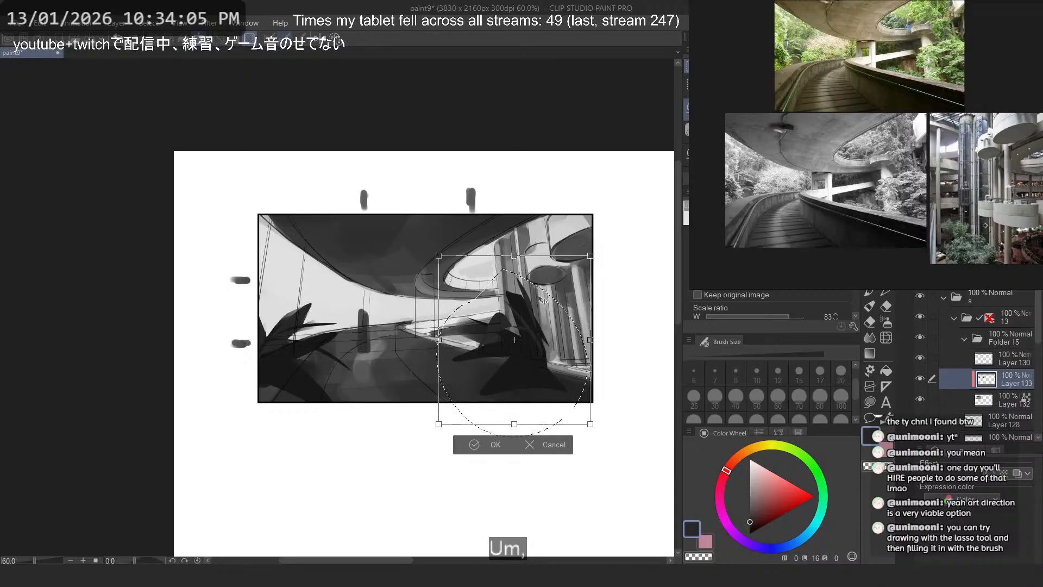
pyautogui.press('Return')
pyautogui.hotkey('ctrl', 'd')
# - Erase the wide triangular base beneath the moved plant using the flat marker with transparent color
pyautogui.scroll(-1, 469, 237)
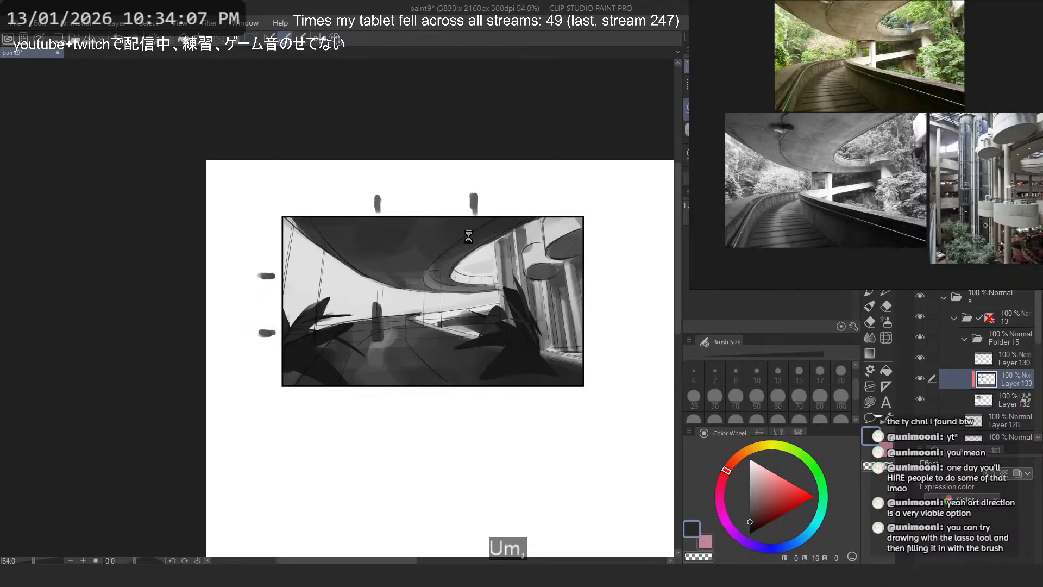
pyautogui.scroll(-2, 471, 235)
pyautogui.scroll(2, 472, 236)
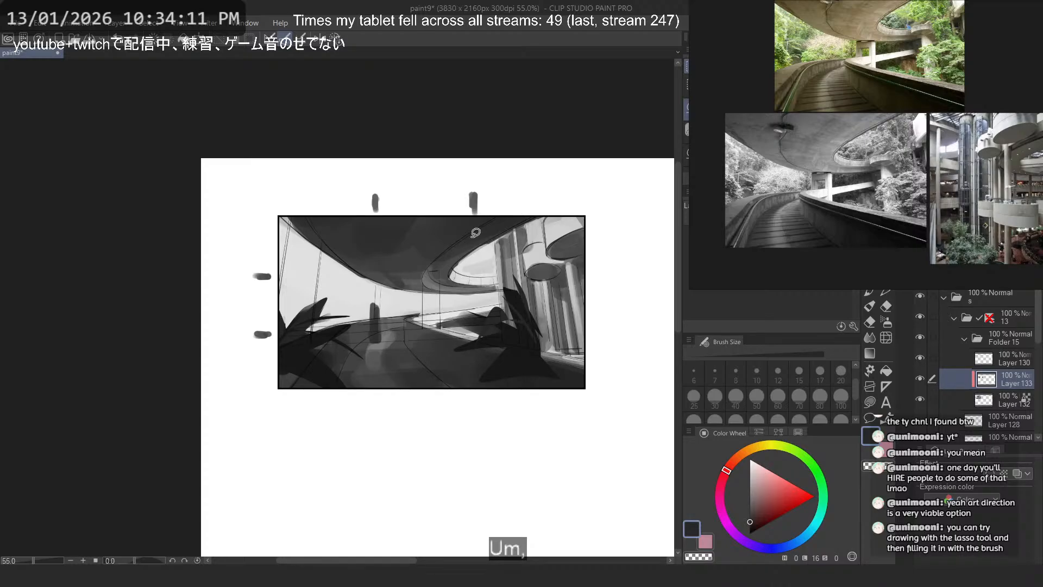
pyautogui.scroll(1, 476, 232)
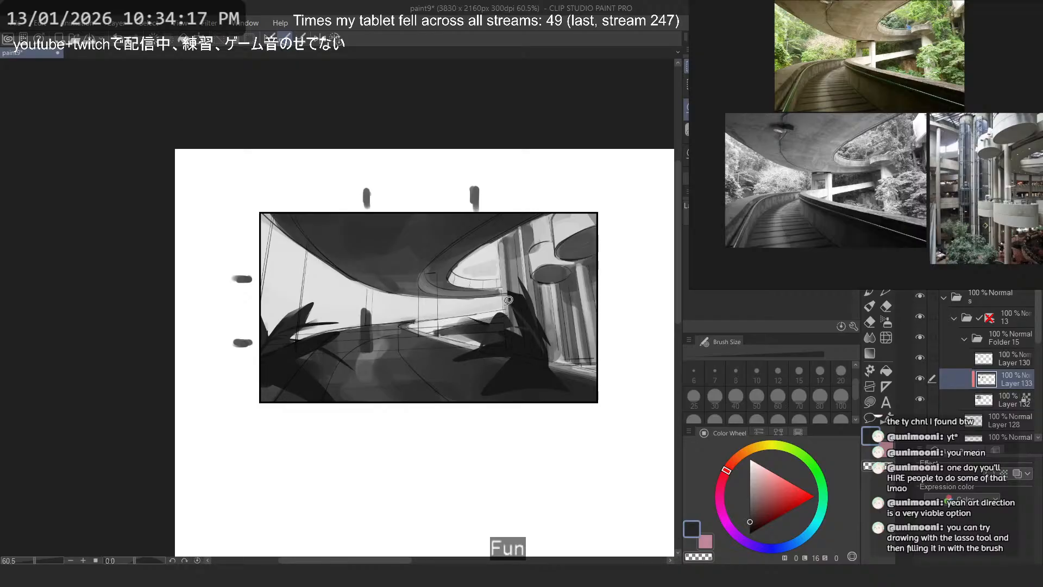
pyautogui.scroll(3, 544, 288)
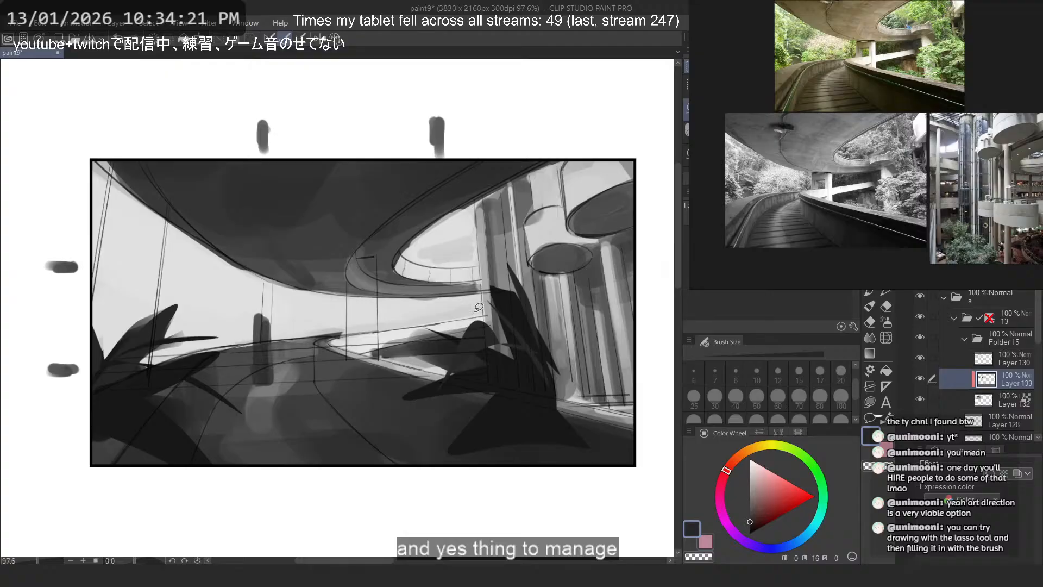
pyautogui.press('c')
pyautogui.hotkey('ctrl', 'z')
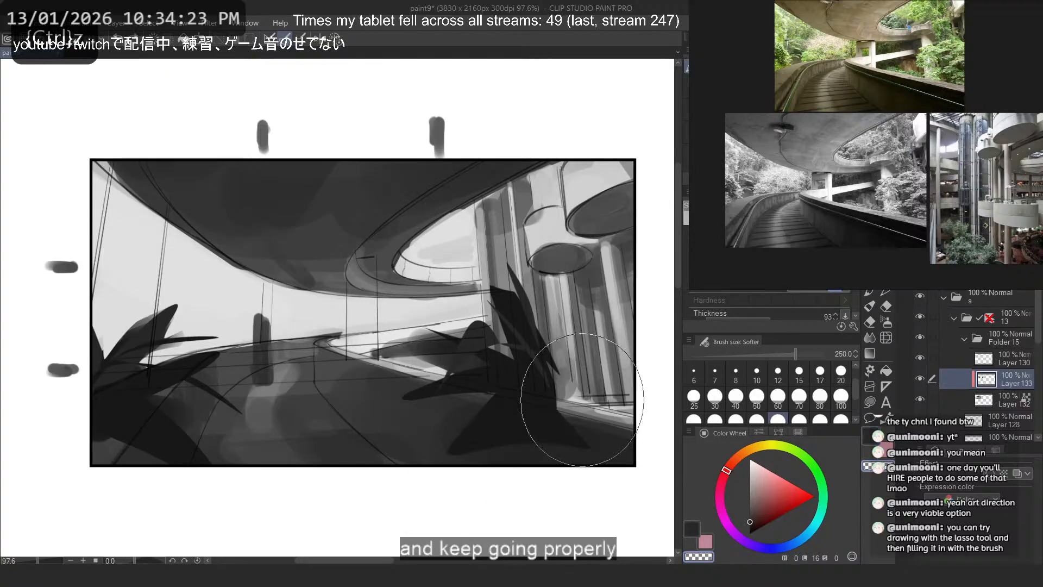
pyautogui.hotkey('ctrl', 'z')
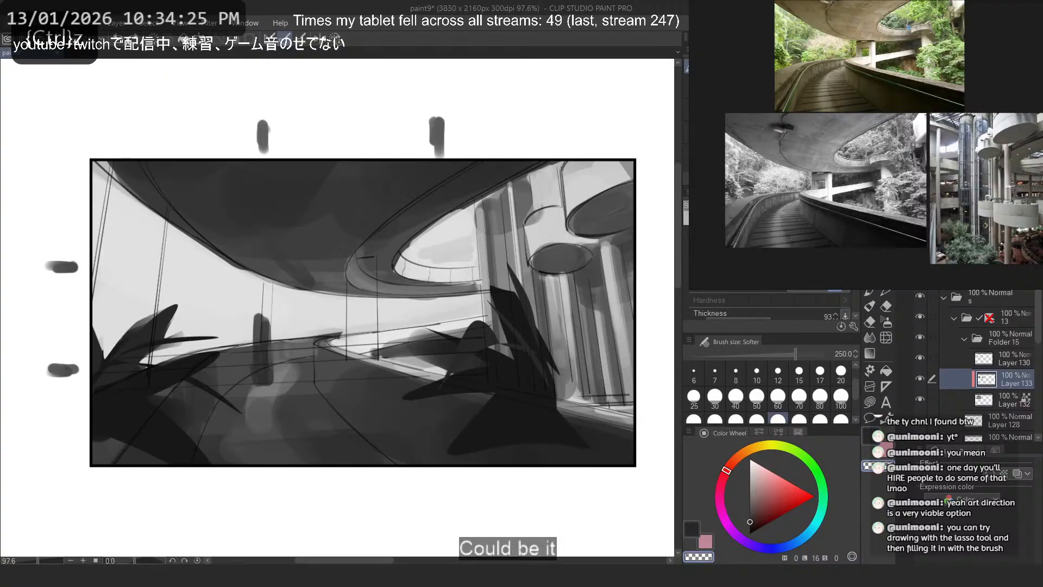
pyautogui.click(718, 141)
pyautogui.moveTo(446, 462); pyautogui.dragTo(447, 444)
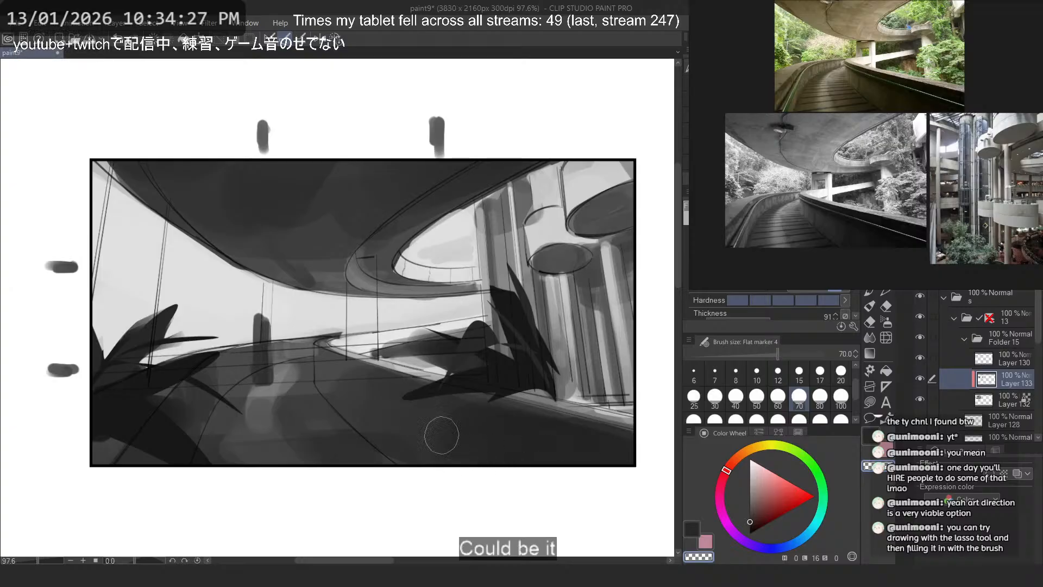
# - Fill new pointed near-black leaves fanning outward from the right plant's base toward the frame's right edge
pyautogui.click(871, 403)
pyautogui.press('c')
pyautogui.moveTo(513, 384)
pyautogui.mouseDown()
pyautogui.moveTo(538, 392)
pyautogui.moveTo(473, 432)
pyautogui.moveTo(528, 392)
pyautogui.mouseUp()
pyautogui.hotkey('ctrl', 'z')
pyautogui.rightClick(513, 379)
pyautogui.hotkey('ctrl', 'z')
pyautogui.moveTo(456, 431)
pyautogui.mouseDown()
pyautogui.moveTo(582, 421)
pyautogui.moveTo(535, 373)
pyautogui.moveTo(513, 398)
pyautogui.moveTo(593, 330)
pyautogui.moveTo(546, 377)
pyautogui.mouseUp()
pyautogui.hotkey('ctrl', 'z')
pyautogui.hotkey('ctrl', 'z')
pyautogui.hotkey('ctrl', 'z')
pyautogui.moveTo(542, 390)
pyautogui.mouseDown()
pyautogui.moveTo(647, 362)
pyautogui.moveTo(542, 368)
pyautogui.moveTo(601, 384)
pyautogui.mouseUp()
# - Mirror the canvas view and add small pointed near-black leaves hanging below the base of the plant by the columns
pyautogui.hotkey('ctrl', 'z')
pyautogui.press('2')
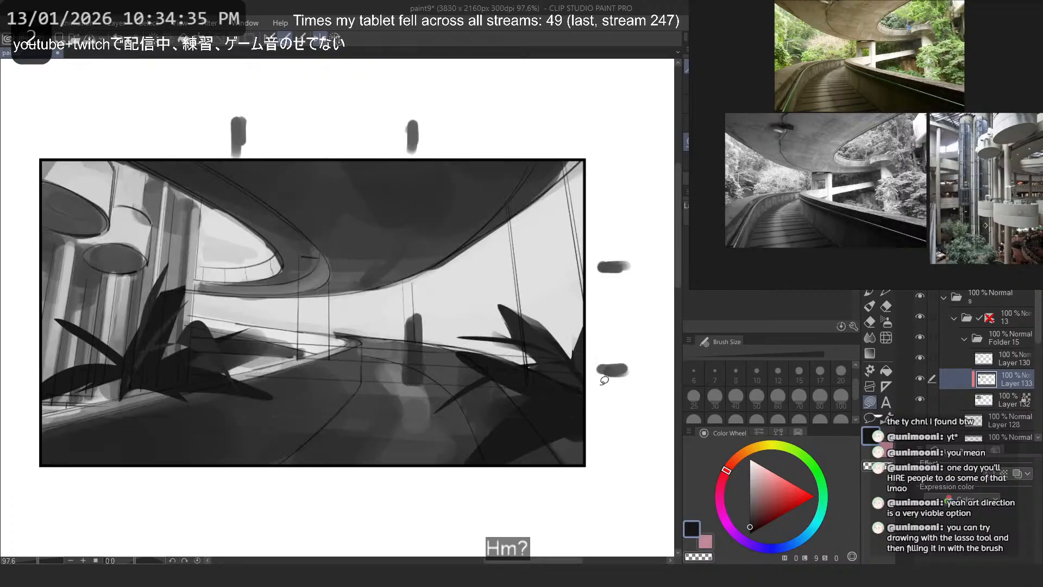
pyautogui.hotkey('ctrl', 'z')
pyautogui.moveTo(132, 387)
pyautogui.mouseDown()
pyautogui.moveTo(98, 423)
pyautogui.moveTo(131, 387)
pyautogui.mouseUp()
pyautogui.hotkey('ctrl', 'z')
pyautogui.moveTo(130, 387); pyautogui.dragTo(138, 384)
# - Reshape the lower leaves of the plant opposite the columns with transparent cuts and pointed near-black lasso fills
pyautogui.press('c')
pyautogui.moveTo(448, 481)
pyautogui.mouseDown()
pyautogui.moveTo(494, 481)
pyautogui.moveTo(455, 484)
pyautogui.mouseUp()
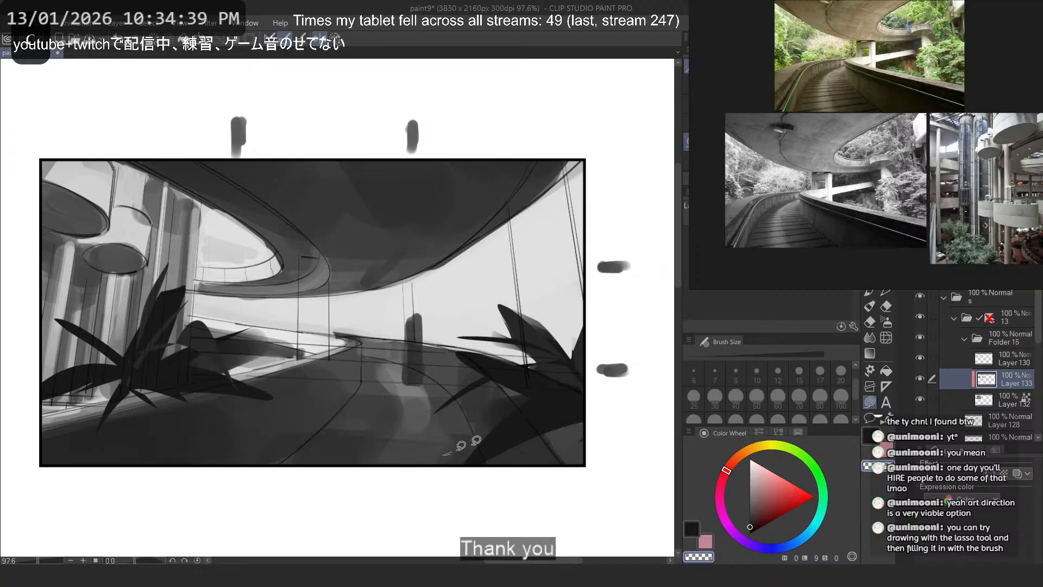
pyautogui.moveTo(461, 445); pyautogui.dragTo(470, 447)
pyautogui.hotkey('ctrl', 'z')
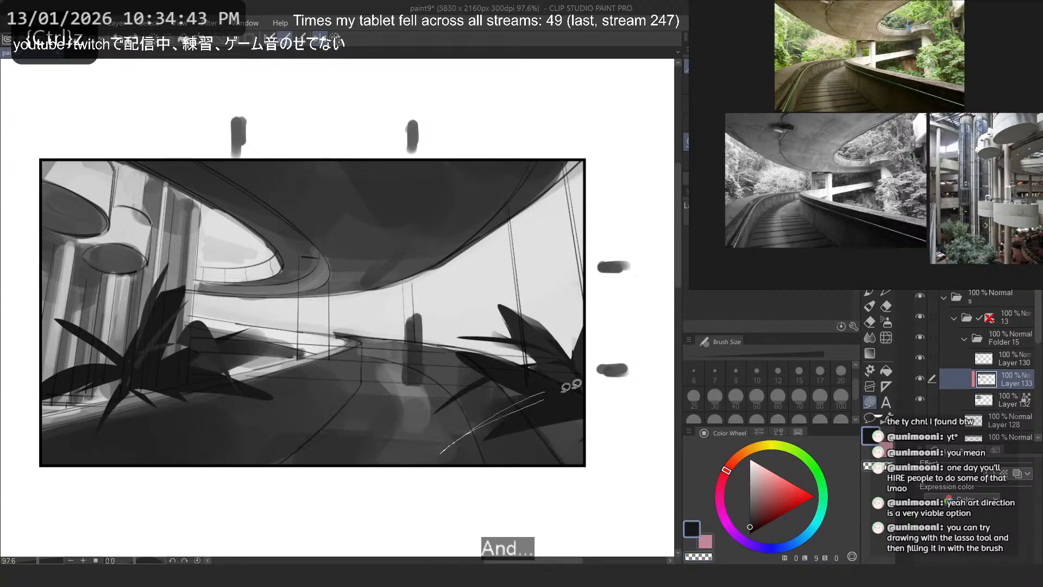
pyautogui.moveTo(534, 400)
pyautogui.mouseDown()
pyautogui.moveTo(531, 490)
pyautogui.moveTo(563, 402)
pyautogui.moveTo(516, 492)
pyautogui.moveTo(611, 365)
pyautogui.moveTo(589, 361)
pyautogui.mouseUp()
pyautogui.hotkey('ctrl', 'z')
pyautogui.hotkey('ctrl', 'z')
pyautogui.hotkey('ctrl', 'z')
# - Try extra pointed leaf shapes across the base of the plant in front of the columns
pyautogui.hotkey('ctrl', 'z')
pyautogui.hotkey('ctrl', 'z')
pyautogui.moveTo(577, 413)
pyautogui.mouseDown()
pyautogui.moveTo(470, 406)
pyautogui.moveTo(598, 430)
pyautogui.mouseUp()
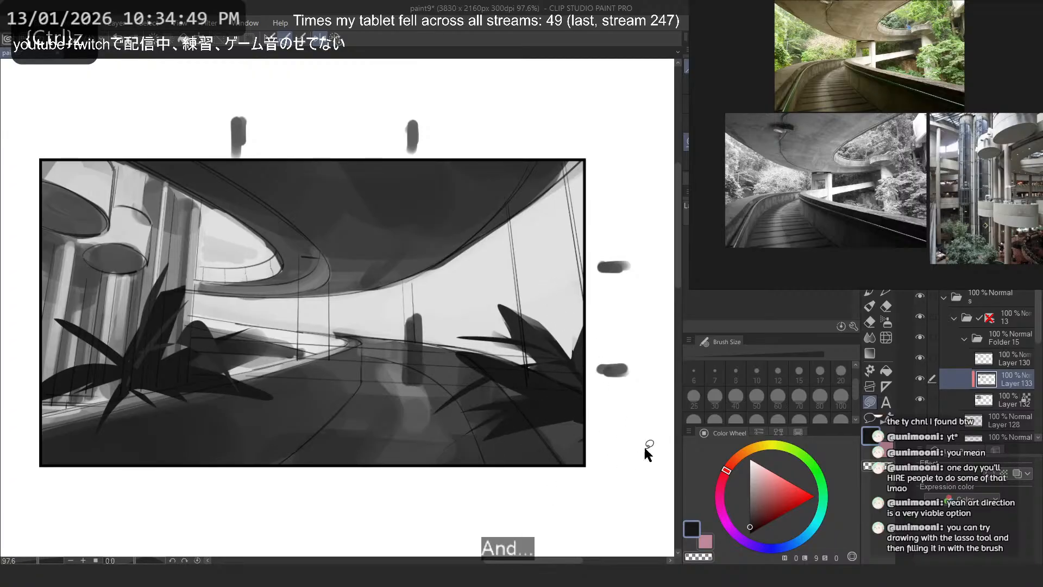
pyautogui.hotkey('ctrl', 'z')
pyautogui.moveTo(95, 388)
pyautogui.mouseDown()
pyautogui.moveTo(196, 414)
pyautogui.moveTo(127, 397)
pyautogui.mouseUp()
pyautogui.hotkey('ctrl', 'z')
pyautogui.moveTo(114, 375)
pyautogui.mouseDown()
pyautogui.moveTo(91, 395)
pyautogui.moveTo(219, 407)
pyautogui.moveTo(108, 398)
pyautogui.moveTo(209, 402)
pyautogui.mouseUp()
pyautogui.hotkey('ctrl', 'z')
pyautogui.hotkey('ctrl', 'z')
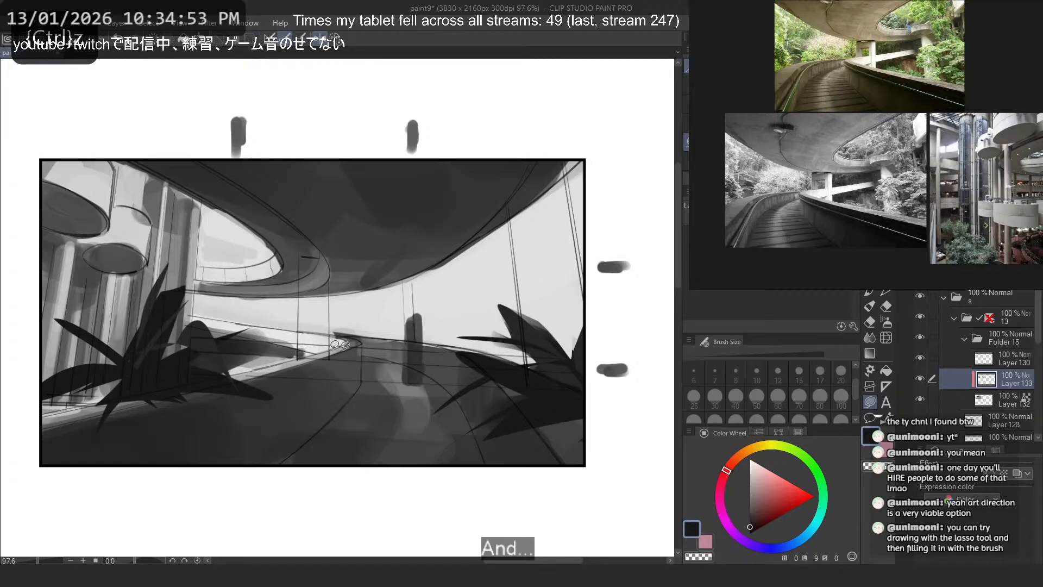
pyautogui.hotkey('ctrl', 'z')
pyautogui.moveTo(123, 376)
pyautogui.mouseDown()
pyautogui.moveTo(182, 393)
pyautogui.moveTo(77, 399)
pyautogui.moveTo(221, 401)
pyautogui.mouseUp()
pyautogui.hotkey('ctrl', 'z')
pyautogui.hotkey('ctrl', 'z')
pyautogui.hotkey('ctrl', 'z')
pyautogui.hotkey('ctrl', 'z')
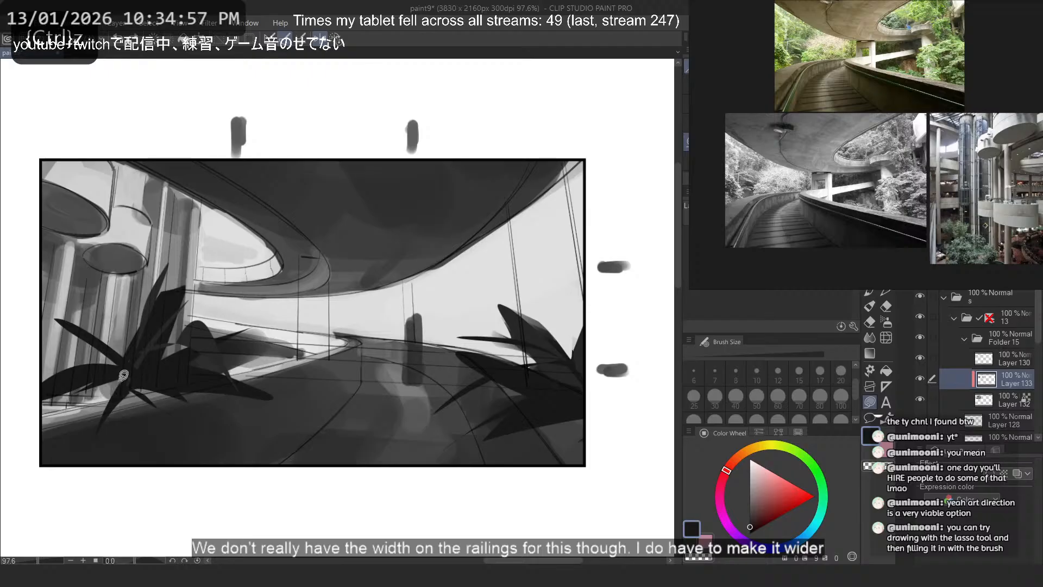
pyautogui.moveTo(123, 375); pyautogui.dragTo(227, 400)
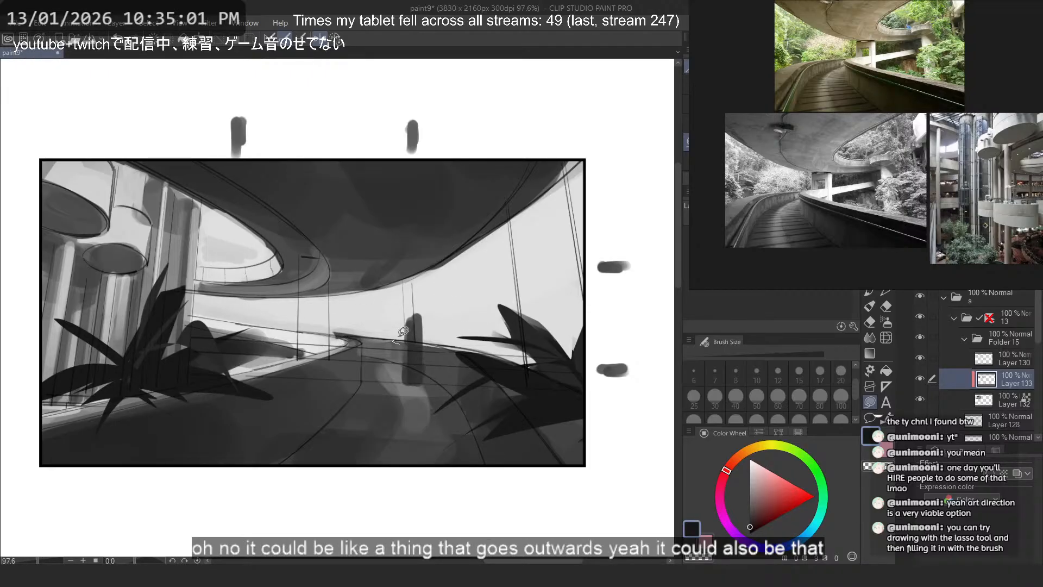
pyautogui.hotkey('ctrl', 'z')
# - Restore the normal view orientation and paint a dark gray pillar under the curved overpass on Layer 132 with the flat marker at size 60
pyautogui.moveTo(404, 331)
pyautogui.mouseDown()
pyautogui.moveTo(394, 336)
pyautogui.moveTo(406, 328)
pyautogui.mouseUp()
pyautogui.press('2')
pyautogui.hotkey('ctrl', 'z')
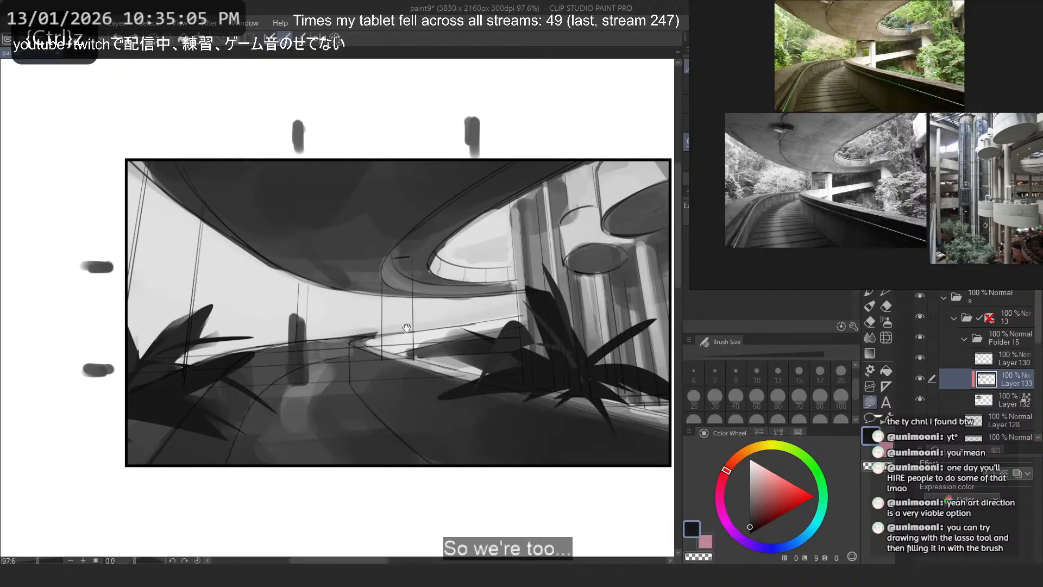
pyautogui.scroll(1, 346, 323)
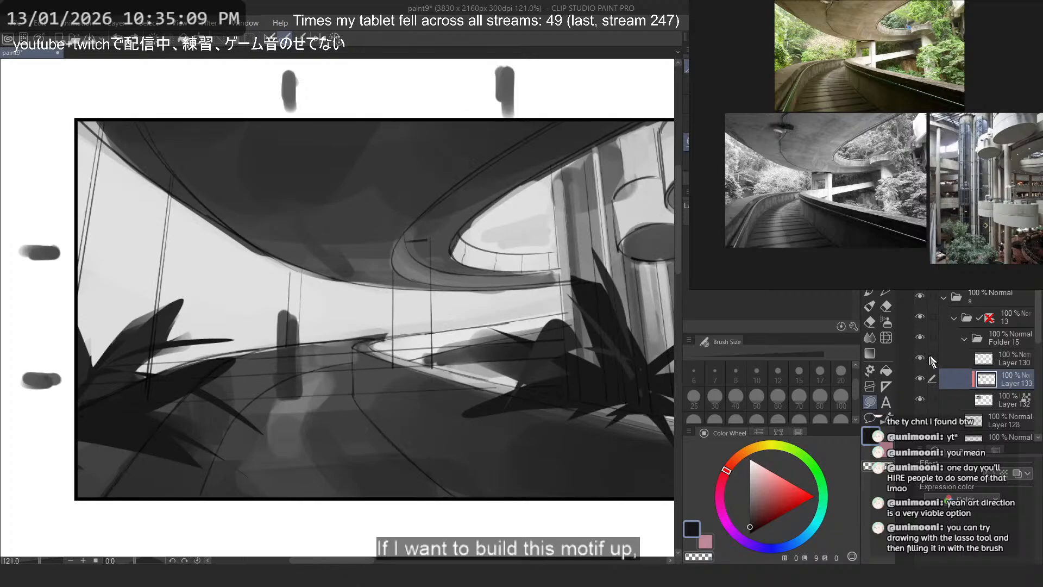
pyautogui.click(992, 393)
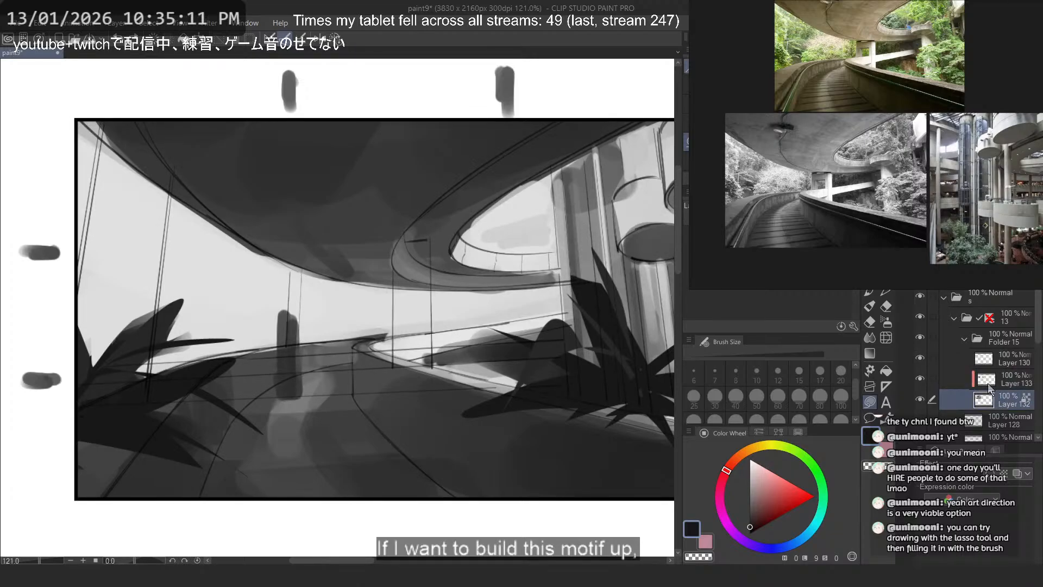
pyautogui.keyDown('alt'); pyautogui.click(327, 172); pyautogui.keyUp('alt')
pyautogui.press('b')
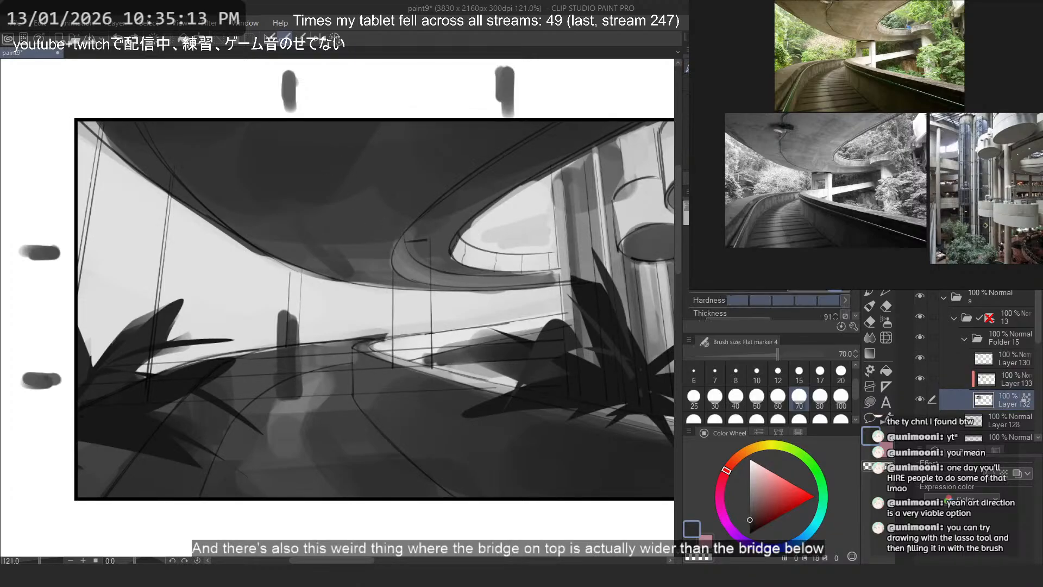
pyautogui.moveTo(418, 244)
pyautogui.mouseDown()
pyautogui.moveTo(416, 377)
pyautogui.moveTo(416, 354)
pyautogui.mouseUp()
pyautogui.hotkey('ctrl', 'z')
pyautogui.hotkey('ctrl', 'z')
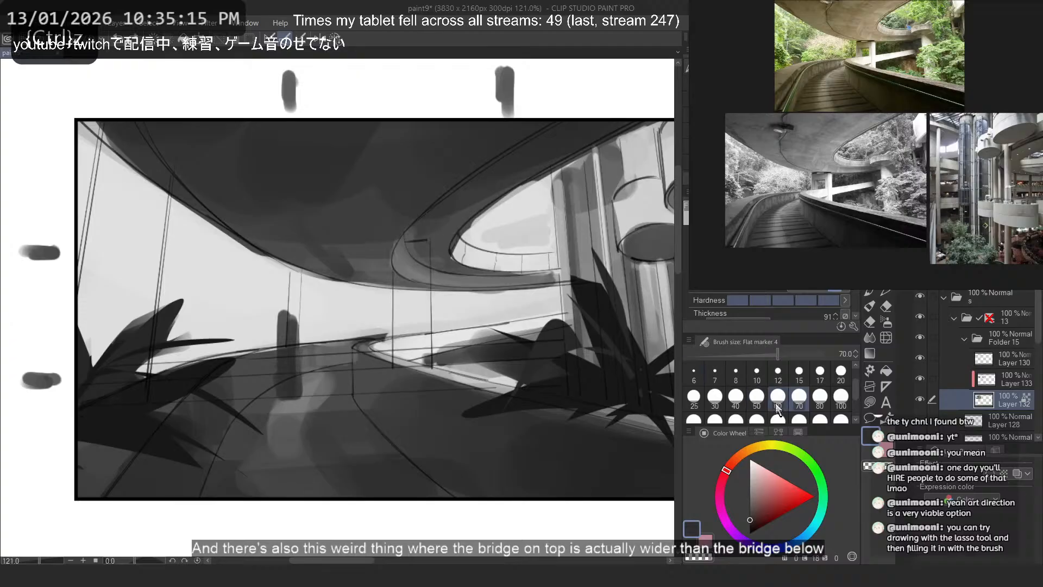
pyautogui.click(778, 399)
pyautogui.moveTo(413, 249); pyautogui.dragTo(417, 365)
pyautogui.hotkey('ctrl', 'z')
pyautogui.hotkey('ctrl', 'z')
pyautogui.hotkey('ctrl', 'z')
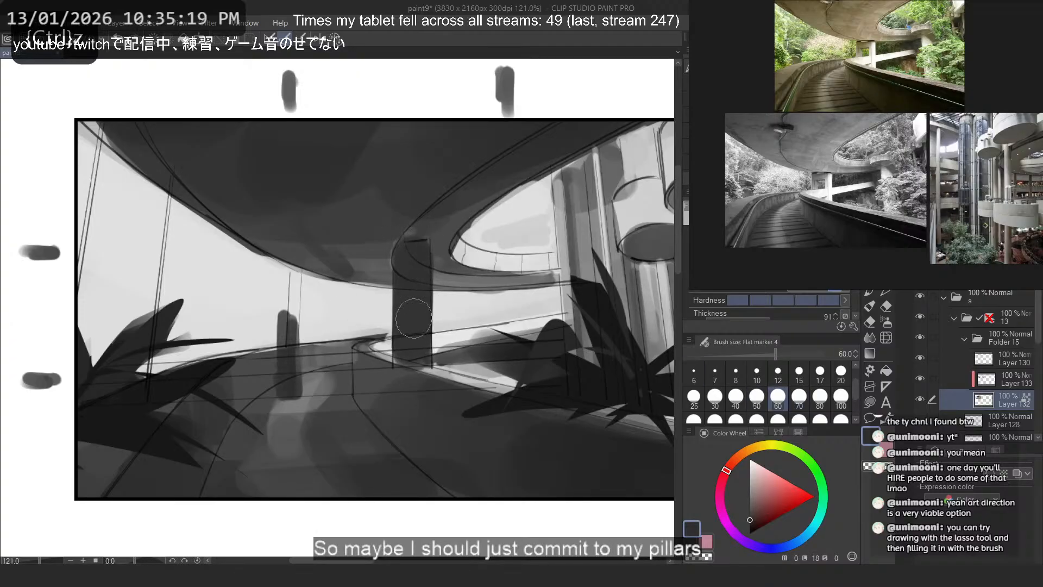
# - Paint a wide dark gray pillar rising behind the left plant up to the overpass
pyautogui.scroll(-5, 412, 281)
pyautogui.scroll(3, 366, 195)
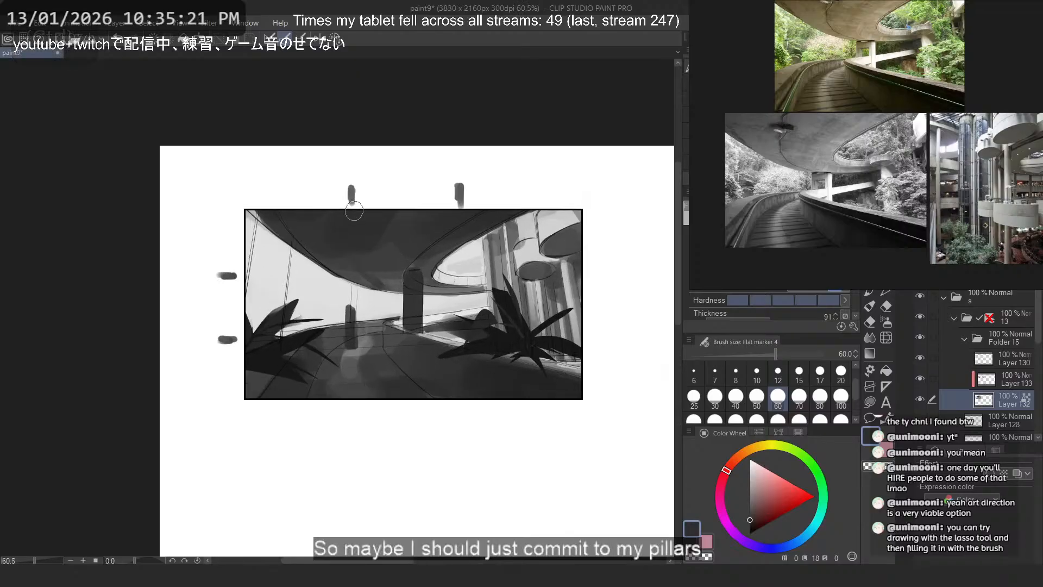
pyautogui.hotkey('ctrl', 'z')
pyautogui.moveTo(281, 228)
pyautogui.mouseDown()
pyautogui.moveTo(271, 324)
pyautogui.moveTo(252, 327)
pyautogui.moveTo(269, 240)
pyautogui.moveTo(266, 278)
pyautogui.moveTo(284, 228)
pyautogui.moveTo(283, 241)
pyautogui.moveTo(276, 218)
pyautogui.moveTo(264, 226)
pyautogui.moveTo(257, 294)
pyautogui.moveTo(276, 357)
pyautogui.mouseUp()
pyautogui.hotkey('ctrl', 'z')
pyautogui.scroll(1, 259, 315)
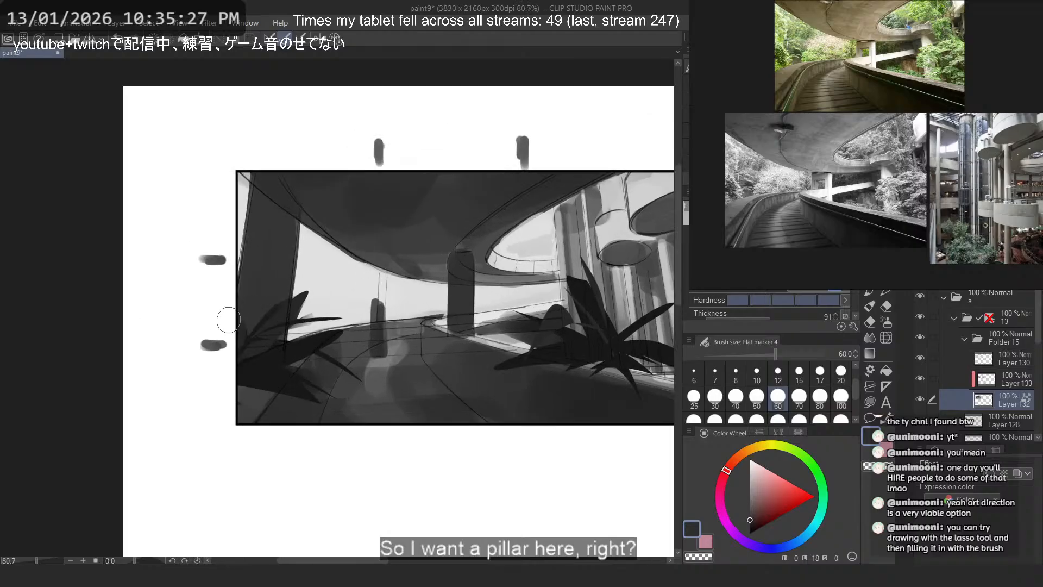
# - Try a distant pillar beside the central one under the overpass with the flat marker at size 30
pyautogui.scroll(-1, 238, 334)
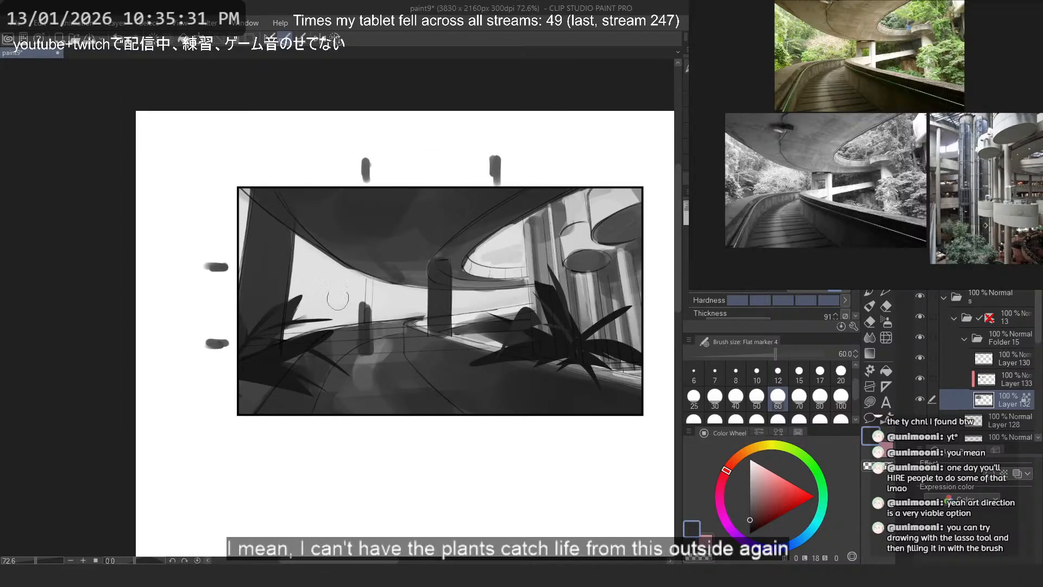
pyautogui.scroll(1, 317, 203)
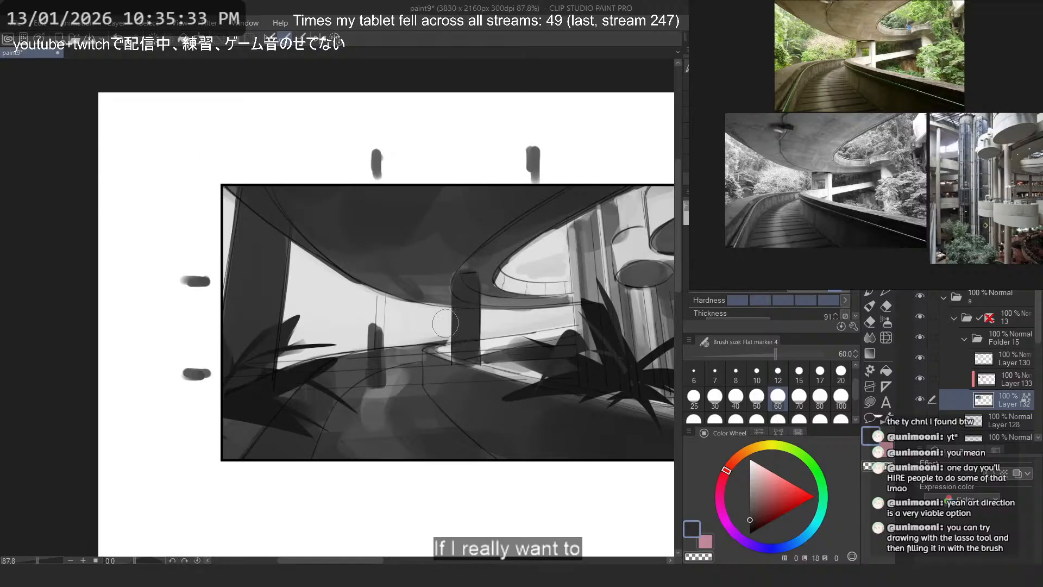
pyautogui.scroll(-1, 394, 249)
pyautogui.scroll(2, 544, 326)
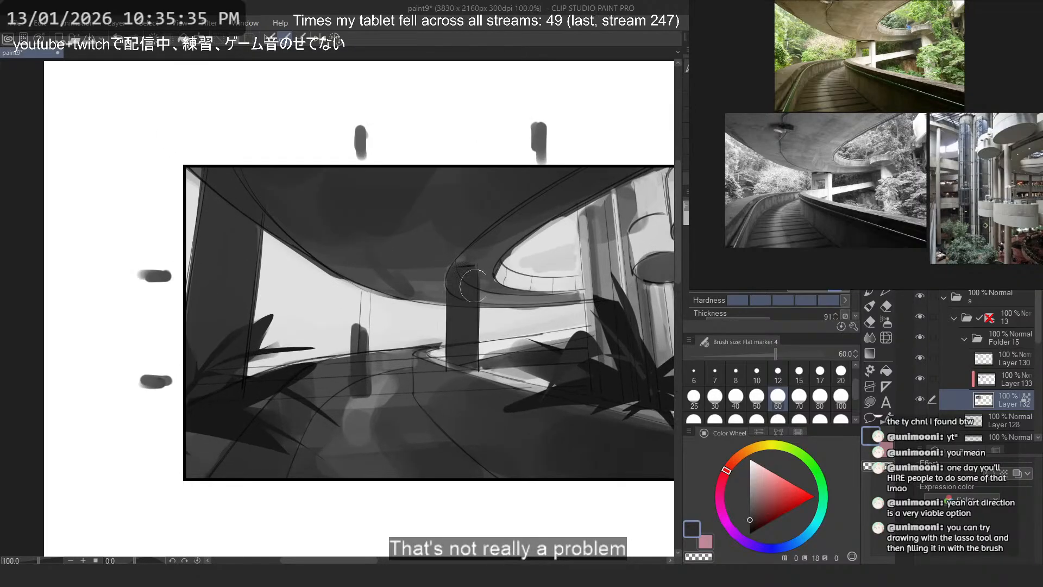
pyautogui.click(717, 399)
pyautogui.moveTo(428, 304)
pyautogui.mouseDown()
pyautogui.moveTo(426, 338)
pyautogui.moveTo(434, 330)
pyautogui.mouseUp()
pyautogui.hotkey('ctrl', 'z')
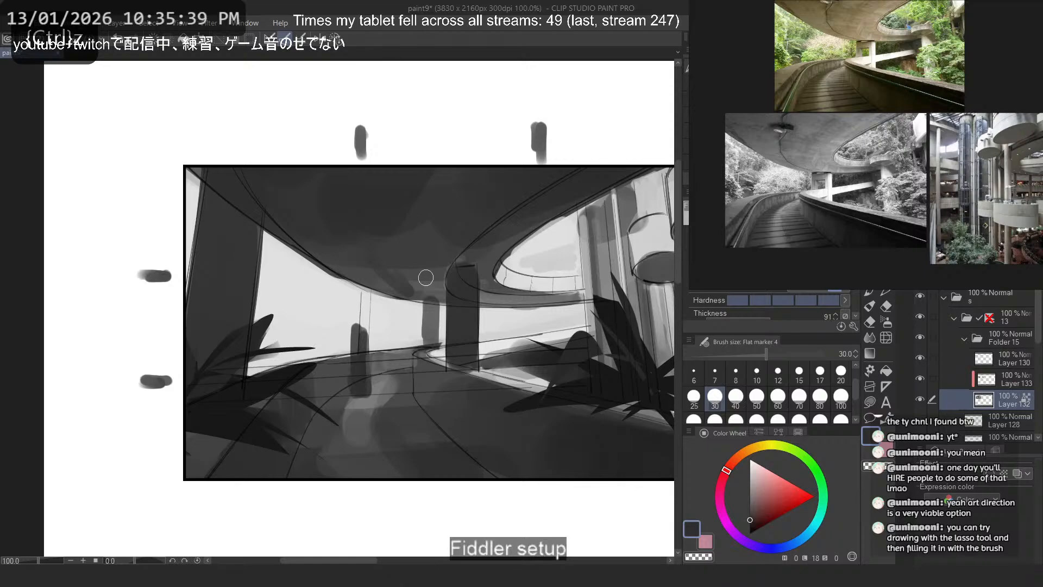
# - Paint a narrow dark gray distant pillar beside the central pillar on Layer 132 with the flat marker at size 20
pyautogui.click(841, 371)
pyautogui.hotkey('ctrl', 'z')
pyautogui.moveTo(426, 302); pyautogui.dragTo(426, 339)
pyautogui.moveTo(428, 303); pyautogui.dragTo(422, 340)
pyautogui.hotkey('ctrl', 'z')
pyautogui.hotkey('ctrl', 'z')
pyautogui.moveTo(427, 303); pyautogui.dragTo(422, 343)
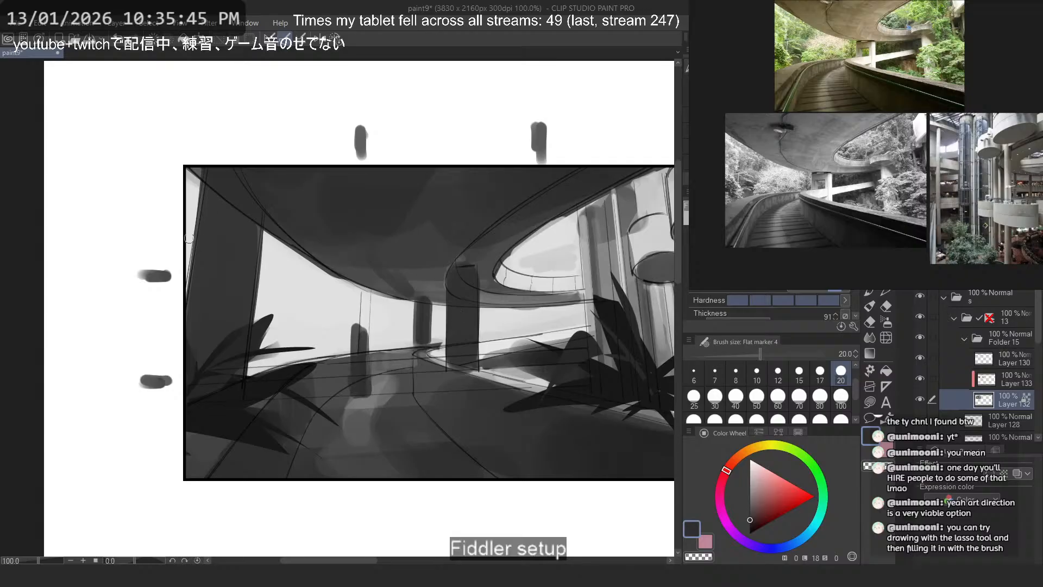
pyautogui.moveTo(190, 284); pyautogui.dragTo(190, 152)
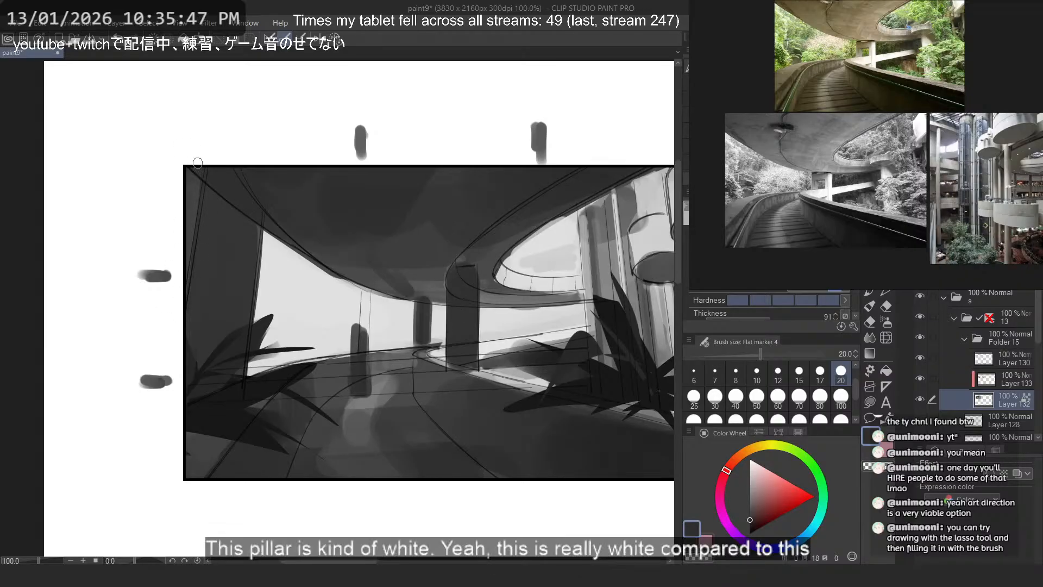
pyautogui.hotkey('ctrl', 'z')
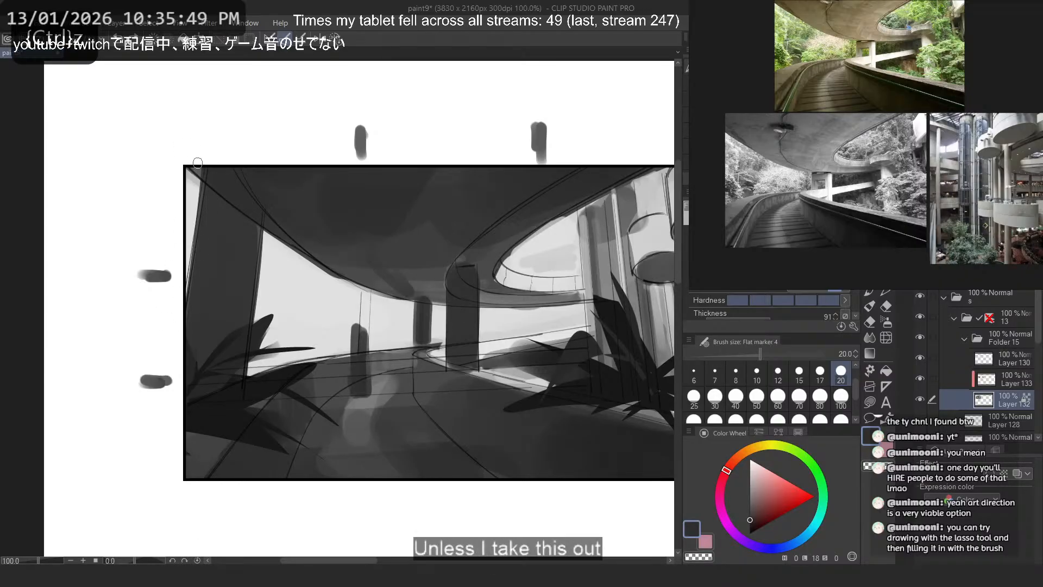
# - Trim the central pillar's edge facing the distant pillar with strokes of sampled light background gray
pyautogui.scroll(3, 446, 315)
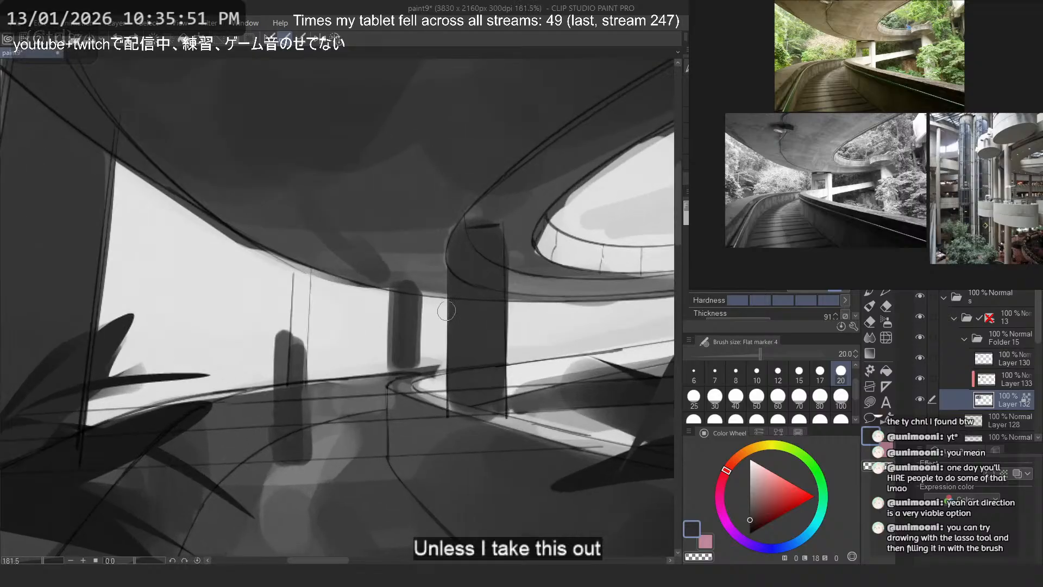
pyautogui.keyDown('alt'); pyautogui.click(441, 271); pyautogui.keyUp('alt')
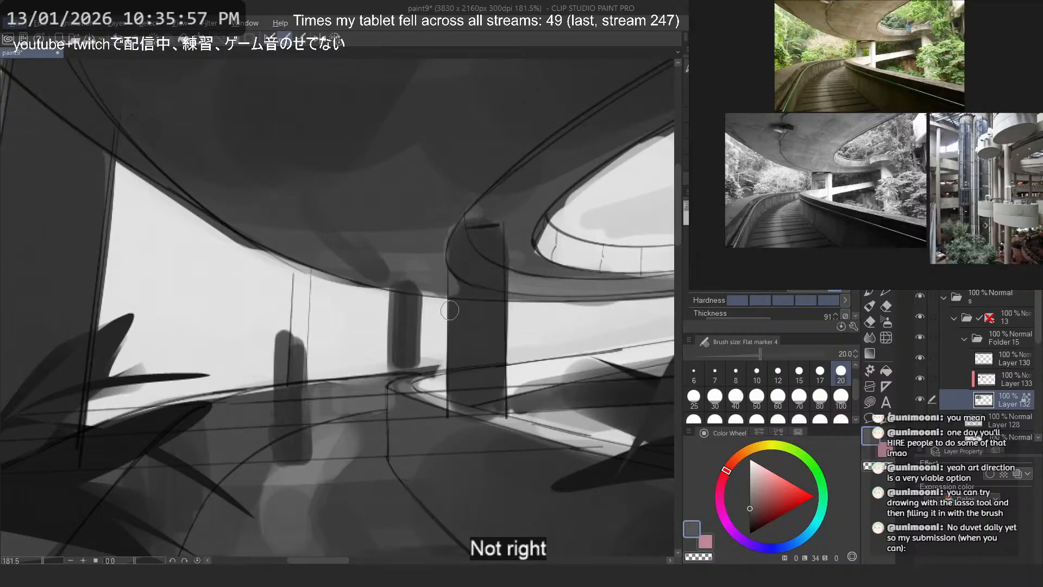
pyautogui.keyDown('alt'); pyautogui.click(436, 322); pyautogui.keyUp('alt')
pyautogui.moveTo(452, 303); pyautogui.dragTo(450, 383)
pyautogui.hotkey('ctrl', 'z')
pyautogui.moveTo(453, 303); pyautogui.dragTo(451, 365)
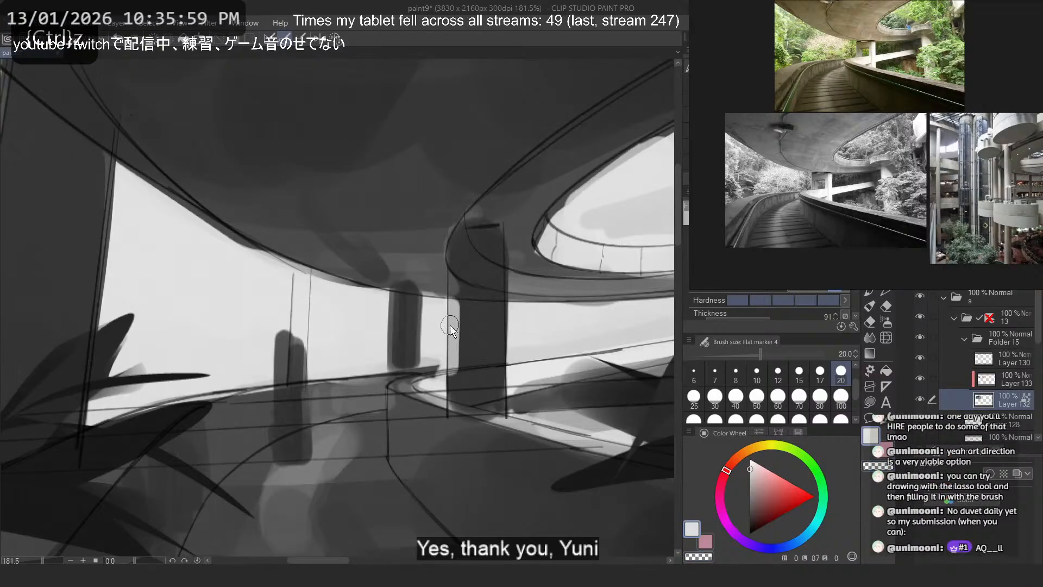
pyautogui.hotkey('ctrl', 'z')
pyautogui.moveTo(449, 306)
pyautogui.mouseDown()
pyautogui.moveTo(448, 389)
pyautogui.moveTo(449, 315)
pyautogui.moveTo(453, 351)
pyautogui.mouseUp()
pyautogui.keyDown('alt'); pyautogui.click(439, 382); pyautogui.keyUp('alt')
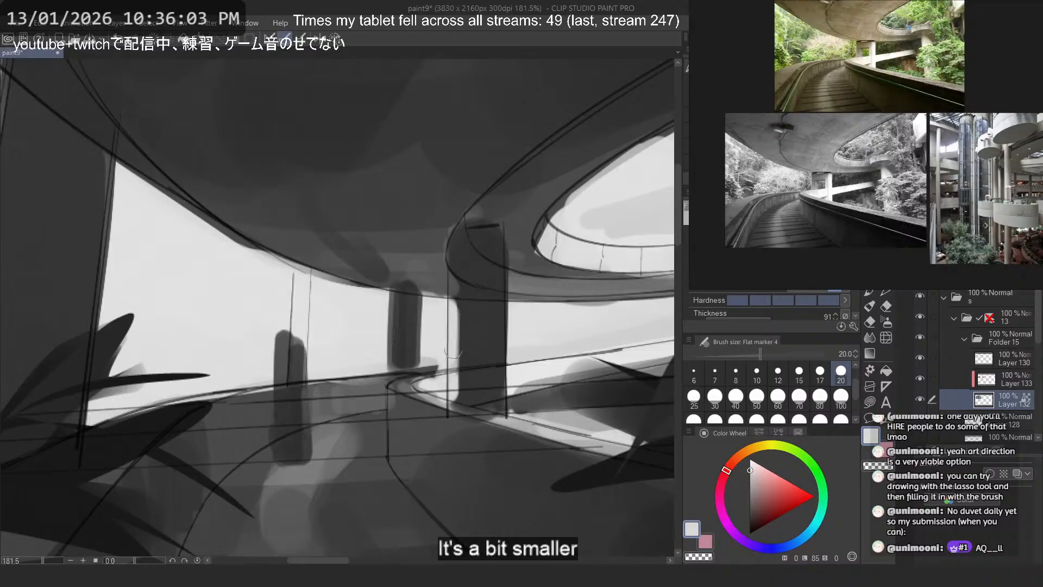
pyautogui.hotkey('ctrl', 'z')
pyautogui.moveTo(455, 305); pyautogui.dragTo(451, 394)
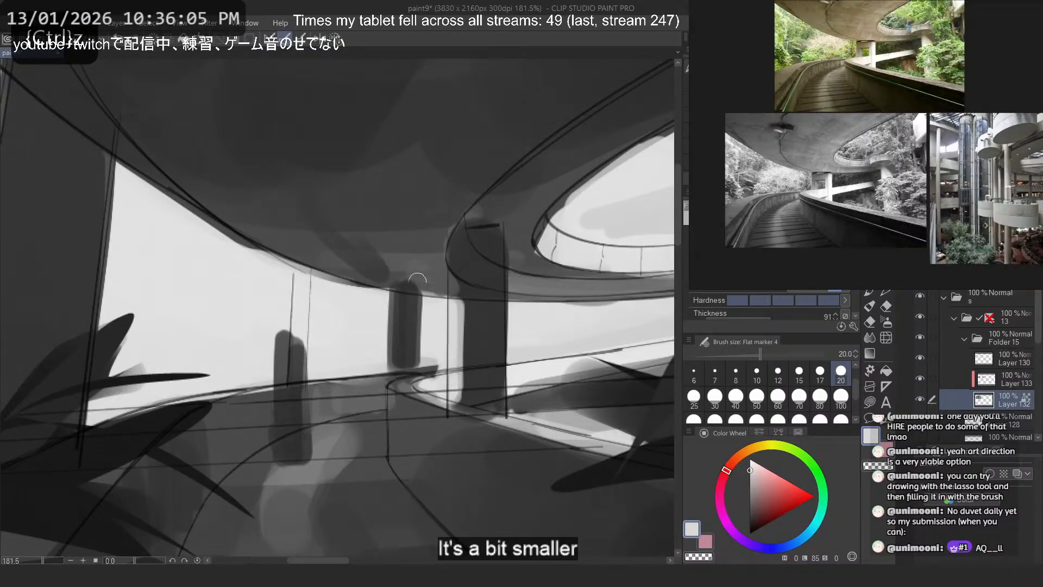
# - Straighten the facing edges of the distant and central pillars with vertical strokes of sampled dark gray
pyautogui.keyDown('alt'); pyautogui.click(407, 345); pyautogui.keyUp('alt')
pyautogui.moveTo(413, 323); pyautogui.dragTo(413, 367)
pyautogui.keyDown('alt'); pyautogui.click(476, 345); pyautogui.keyUp('alt')
pyautogui.moveTo(466, 306); pyautogui.dragTo(466, 390)
pyautogui.hotkey('ctrl', 'z')
pyautogui.moveTo(465, 306); pyautogui.dragTo(463, 394)
pyautogui.moveTo(464, 297); pyautogui.dragTo(464, 390)
pyautogui.hotkey('ctrl', 'z')
pyautogui.hotkey('ctrl', 'z')
pyautogui.moveTo(464, 298)
pyautogui.mouseDown()
pyautogui.moveTo(464, 392)
pyautogui.moveTo(472, 257)
pyautogui.moveTo(467, 391)
pyautogui.mouseUp()
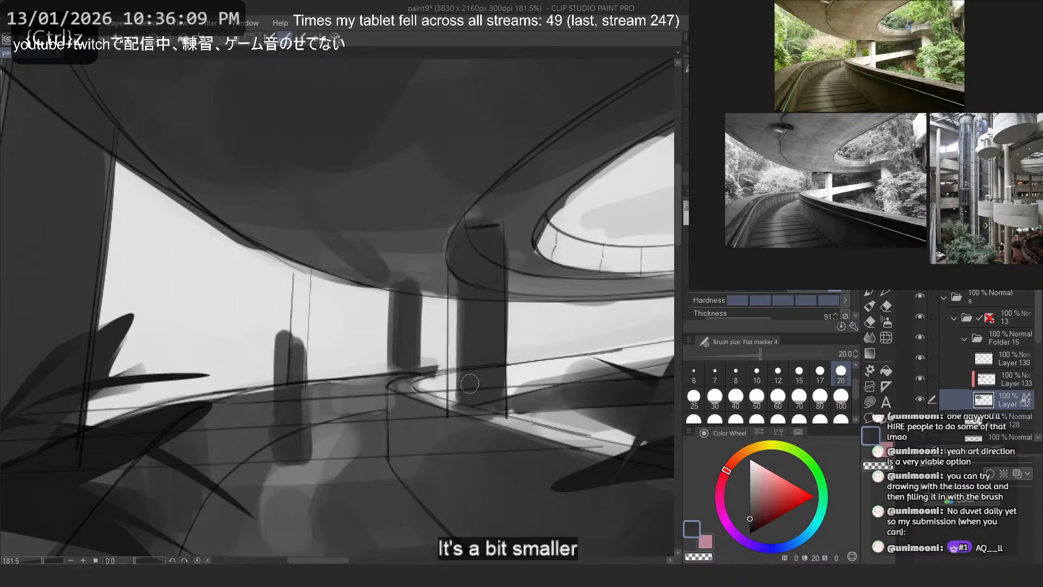
# - Thin the distant pillar along its outer edge with sampled light background gray
pyautogui.keyDown('alt'); pyautogui.click(376, 315); pyautogui.keyUp('alt')
pyautogui.moveTo(385, 306)
pyautogui.mouseDown()
pyautogui.moveTo(384, 357)
pyautogui.moveTo(382, 329)
pyautogui.moveTo(383, 363)
pyautogui.mouseUp()
pyautogui.hotkey('ctrl', 'z')
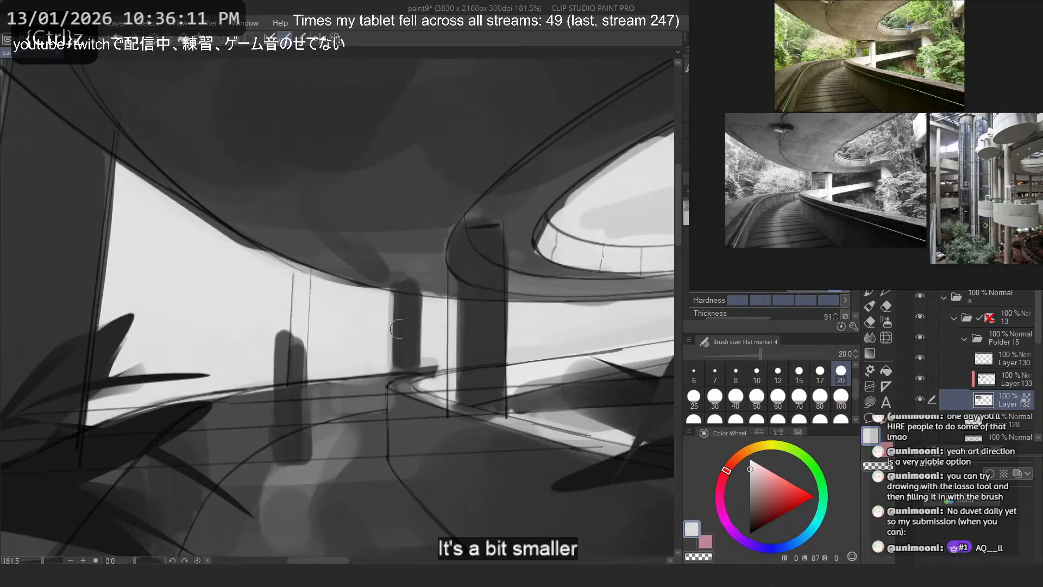
# - Paint a slim dark pillar under the upper curved ramp, behind the plant in front of the columns
pyautogui.keyDown('alt'); pyautogui.click(412, 325); pyautogui.keyUp('alt')
pyautogui.moveTo(653, 287); pyautogui.dragTo(648, 340)
pyautogui.scroll(-5, 330, 270)
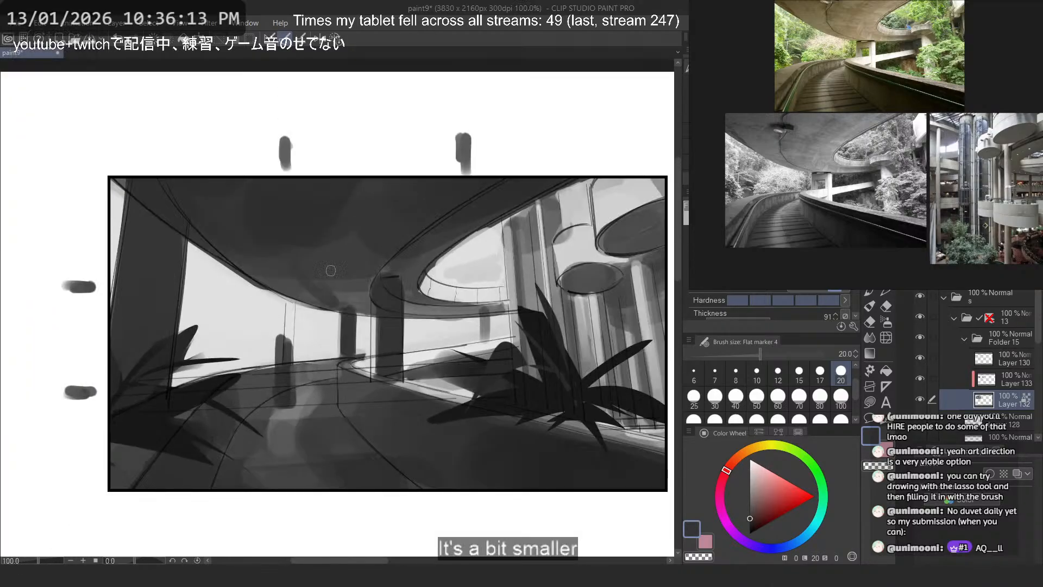
pyautogui.scroll(2, 429, 230)
pyautogui.hotkey('ctrl', 'z')
pyautogui.moveTo(493, 328); pyautogui.dragTo(493, 382)
pyautogui.hotkey('ctrl', 'z')
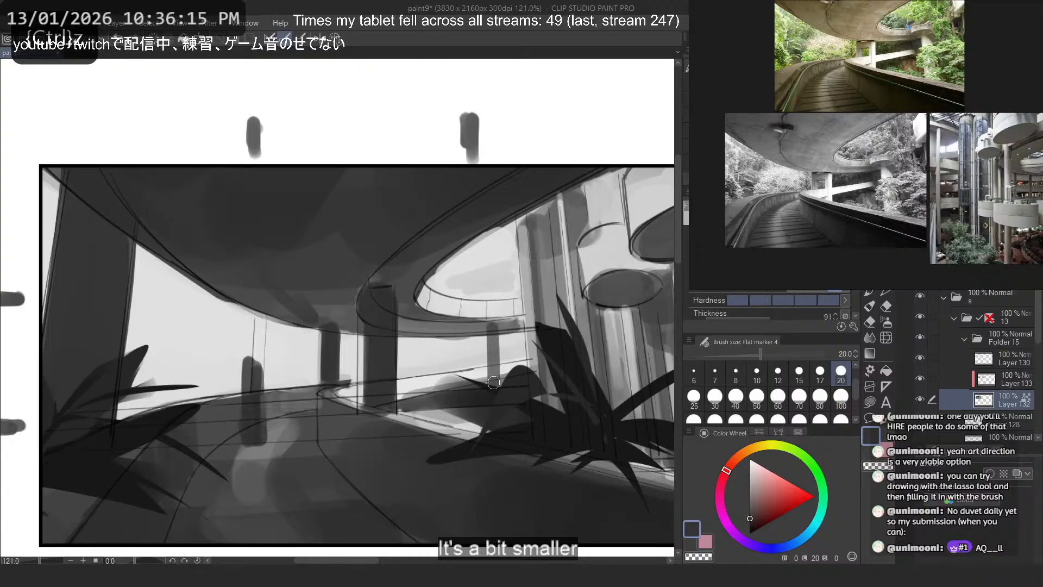
pyautogui.hotkey('ctrl', 'z')
pyautogui.moveTo(494, 327); pyautogui.dragTo(493, 380)
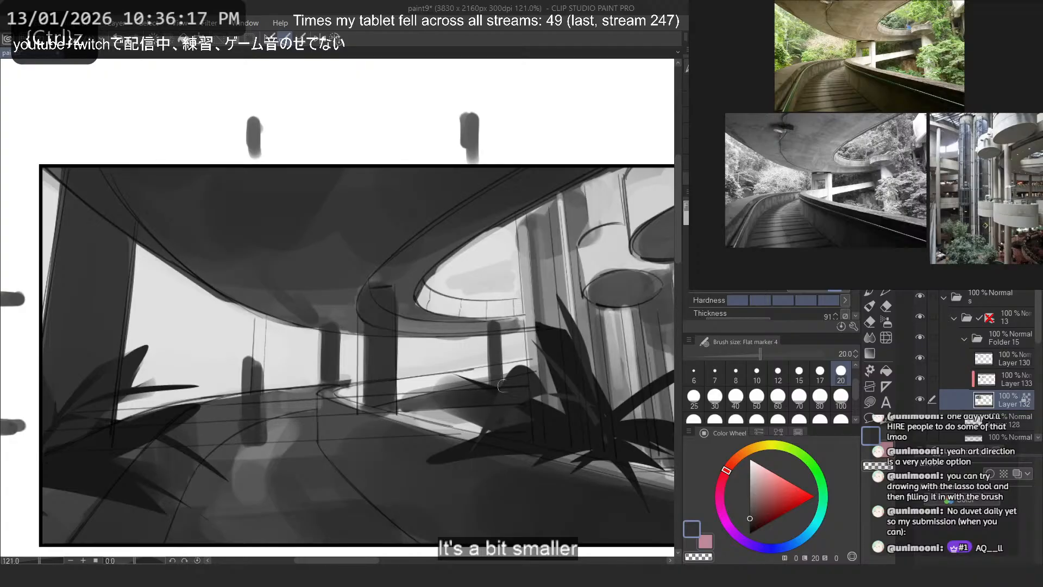
# - Hide the plant silhouettes on Layer 133, try extending the slim pillar down to the road barrier, and undo its strokes
pyautogui.click(924, 356)
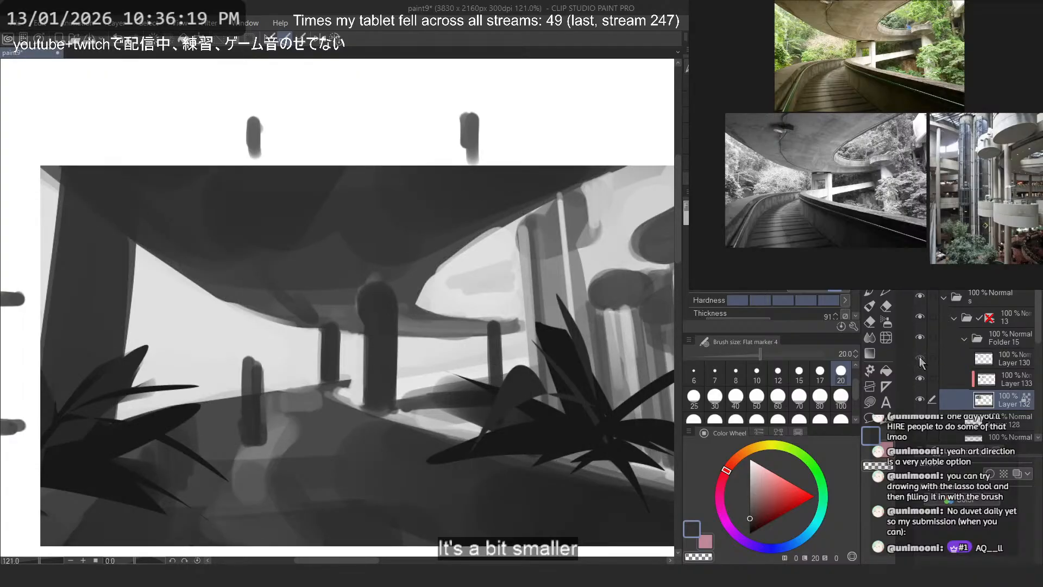
pyautogui.click(921, 358)
pyautogui.moveTo(499, 392); pyautogui.dragTo(499, 426)
pyautogui.hotkey('ctrl', 'z')
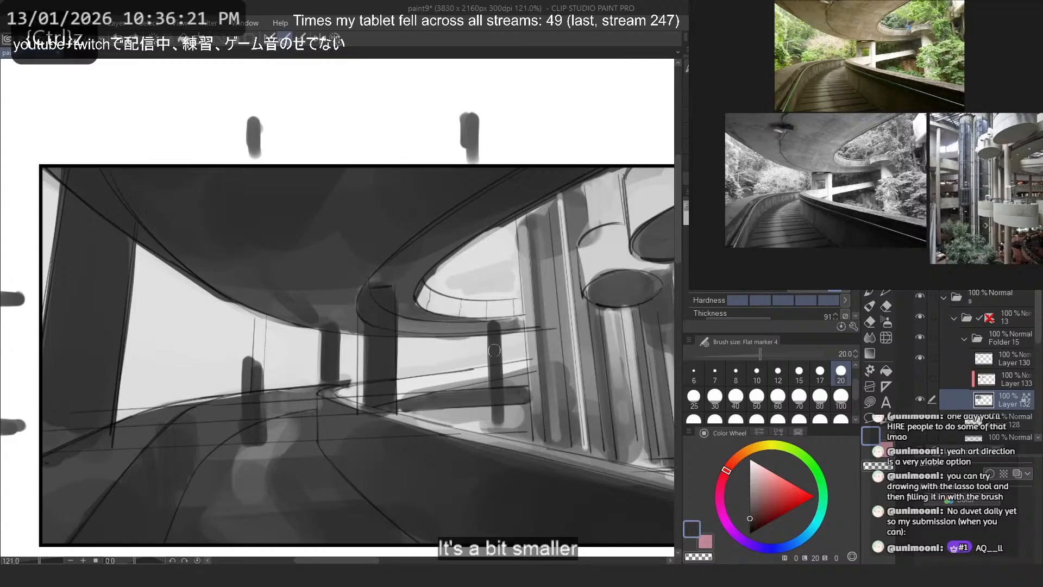
pyautogui.moveTo(500, 330); pyautogui.dragTo(501, 424)
pyautogui.hotkey('ctrl', 'z')
pyautogui.hotkey('ctrl', 'z')
pyautogui.hotkey('ctrl', 'z')
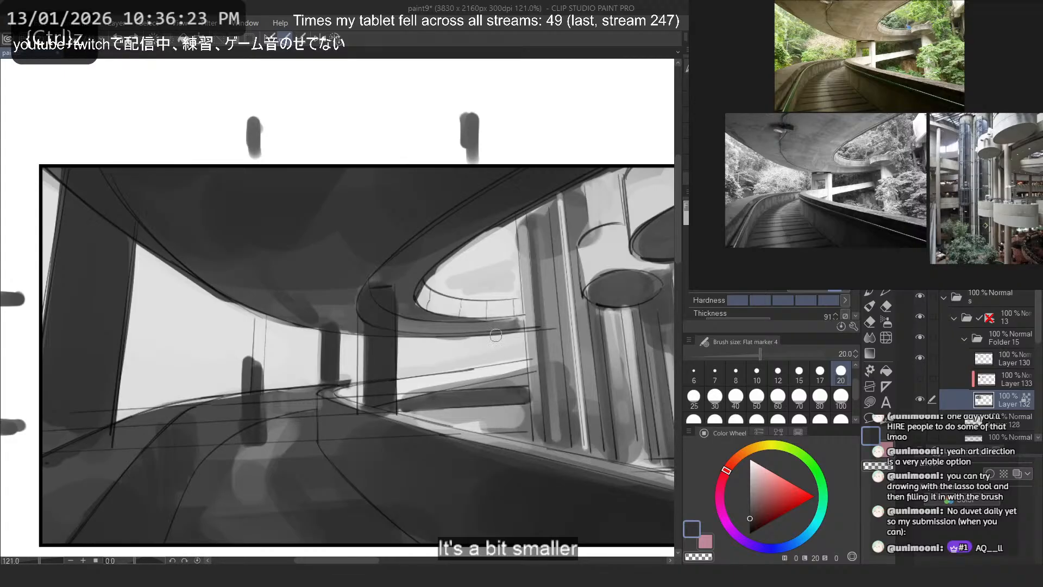
# - Paint a slim gray pillar from the curved ramp down to the road barrier with size 17 and grays sampled nearby
pyautogui.click(820, 373)
pyautogui.moveTo(491, 323); pyautogui.dragTo(498, 425)
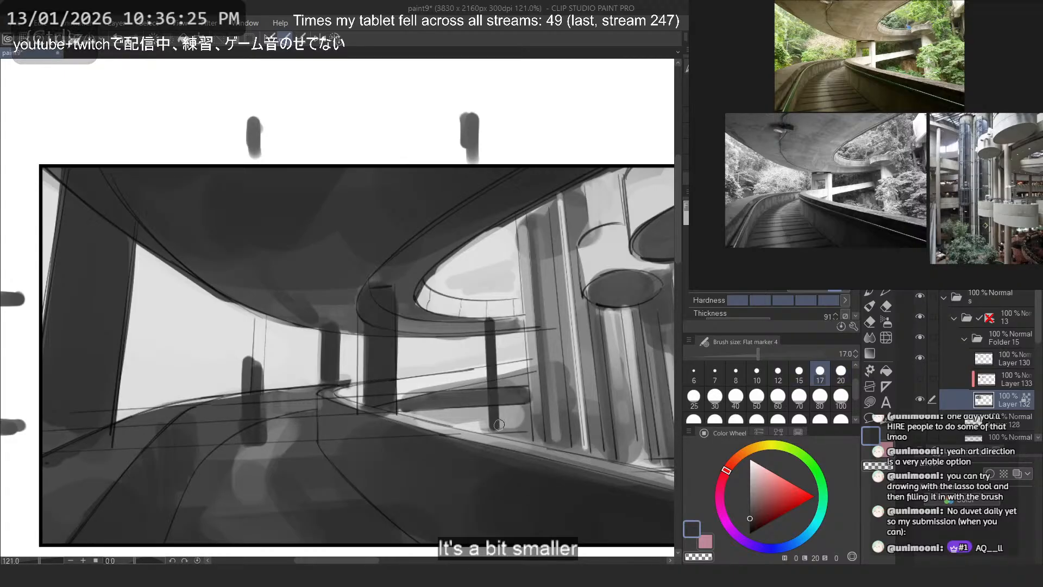
pyautogui.hotkey('ctrl', 'z')
pyautogui.moveTo(490, 321); pyautogui.dragTo(498, 425)
pyautogui.hotkey('ctrl', 'z')
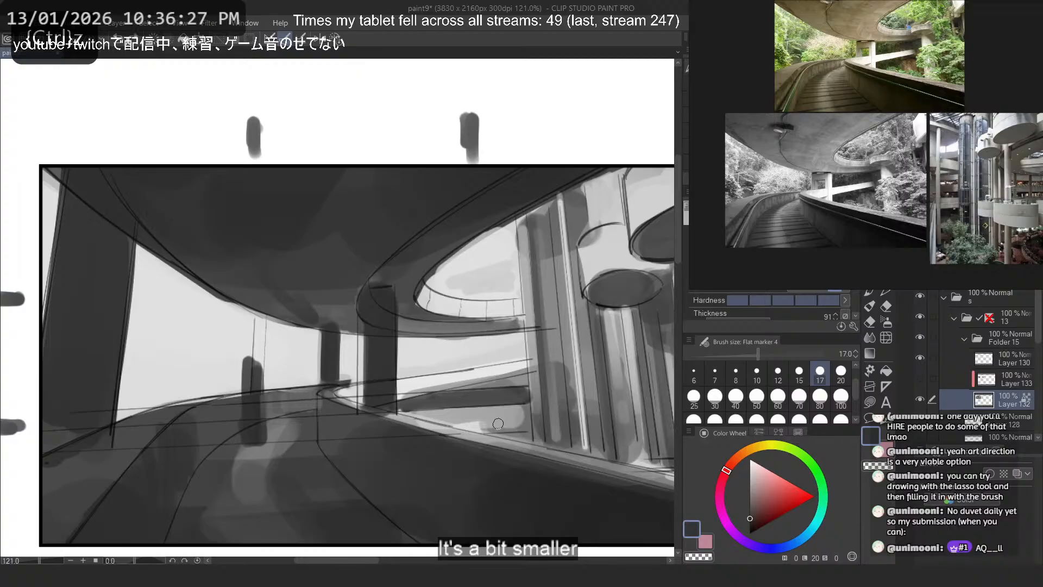
pyautogui.keyDown('alt'); pyautogui.click(487, 328); pyautogui.keyUp('alt')
pyautogui.moveTo(484, 327); pyautogui.dragTo(488, 427)
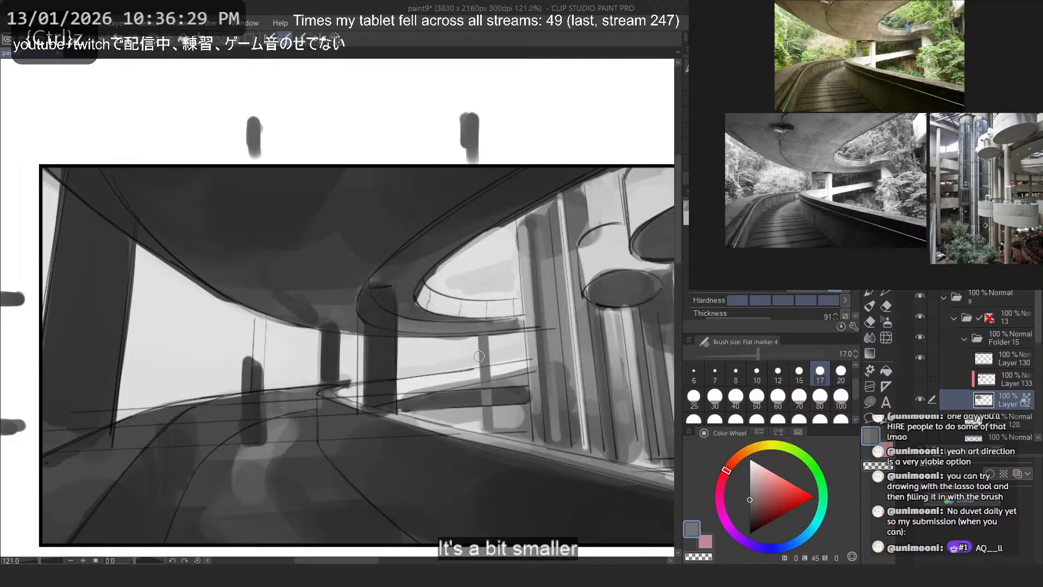
pyautogui.keyDown('alt'); pyautogui.click(457, 315); pyautogui.keyUp('alt')
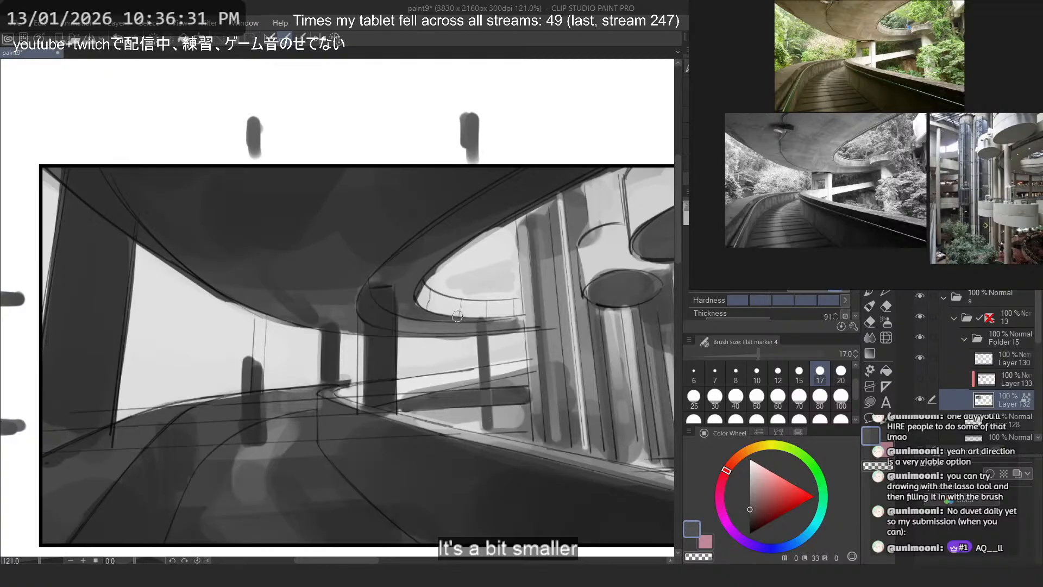
pyautogui.hotkey('ctrl', 'z')
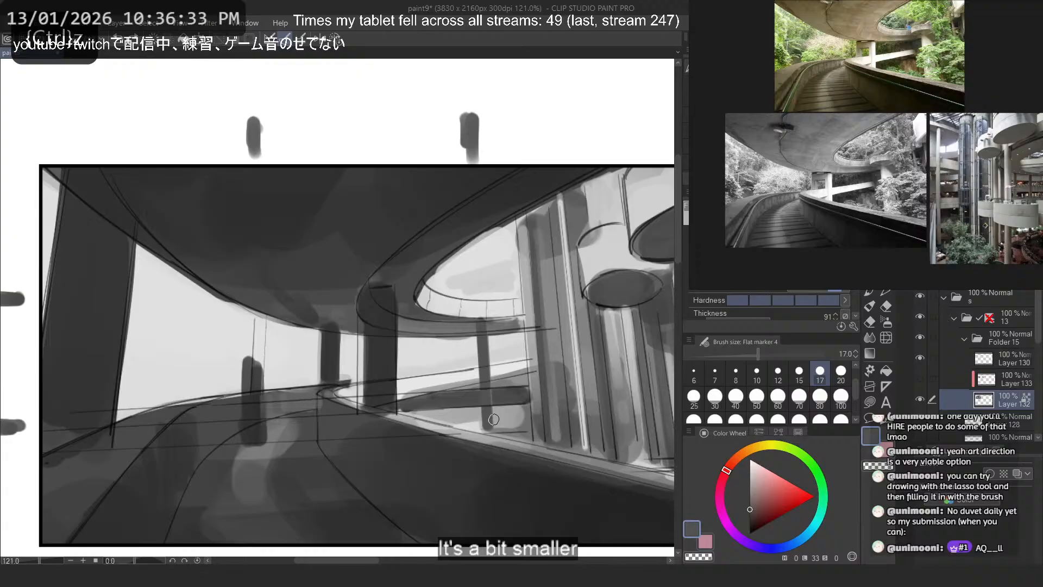
# - Trim the distant pillar's outer edge with light background gray at brush size 17
pyautogui.keyDown('alt'); pyautogui.click(312, 351); pyautogui.keyUp('alt')
pyautogui.hotkey('ctrl', 'z')
pyautogui.moveTo(321, 342)
pyautogui.mouseDown()
pyautogui.moveTo(321, 381)
pyautogui.moveTo(341, 379)
pyautogui.mouseUp()
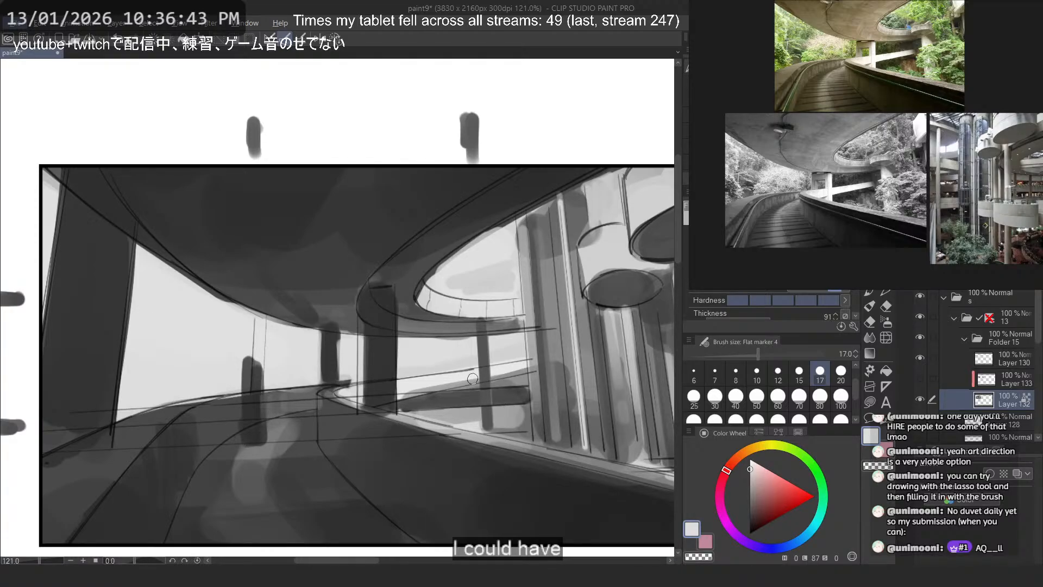
# - Undo the pillar strokes painted under the overpass on Layer 132 and save the file
pyautogui.scroll(-3, 406, 291)
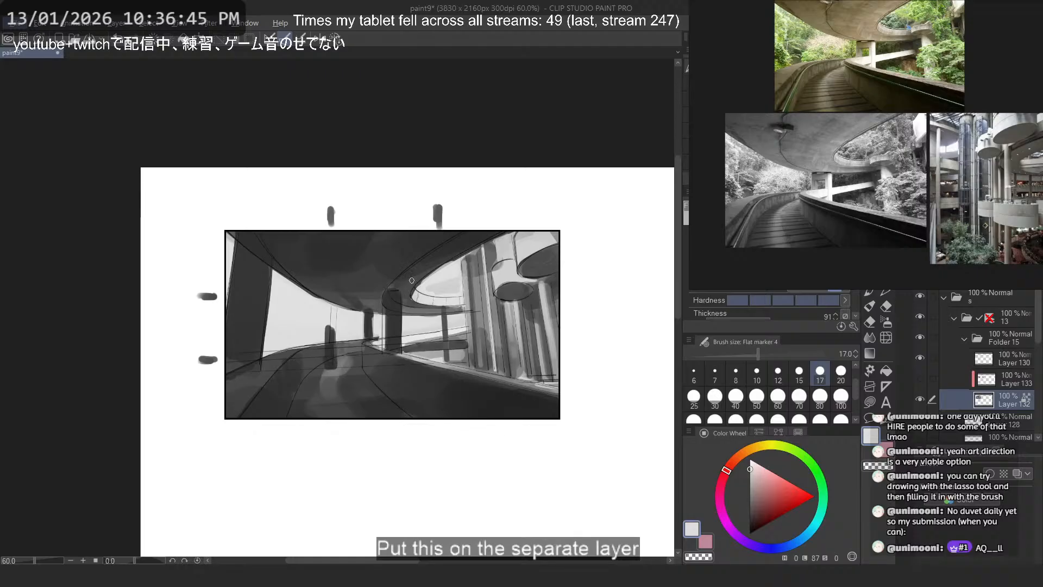
pyautogui.scroll(2, 331, 298)
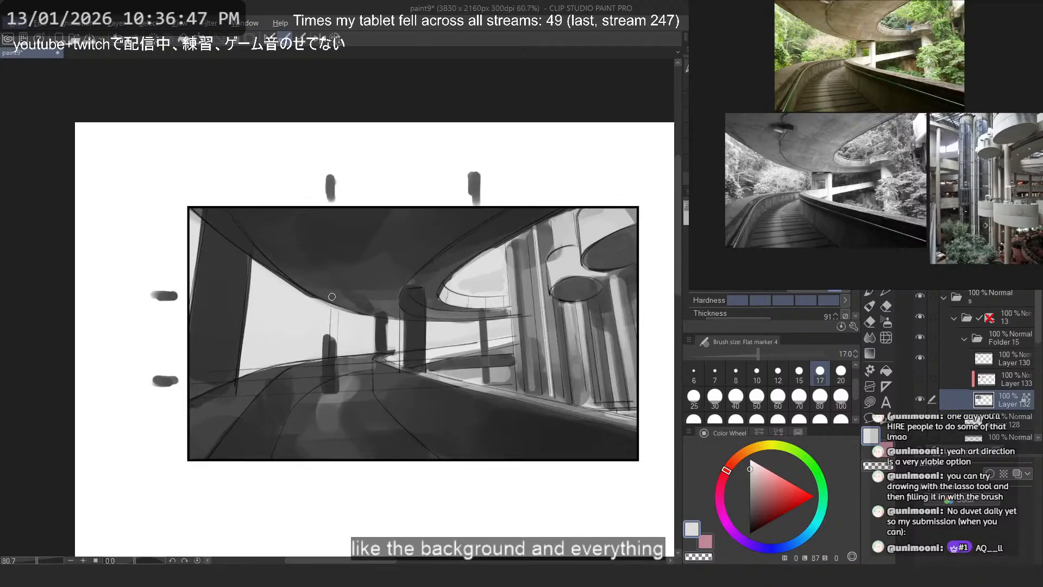
pyautogui.scroll(2, 412, 285)
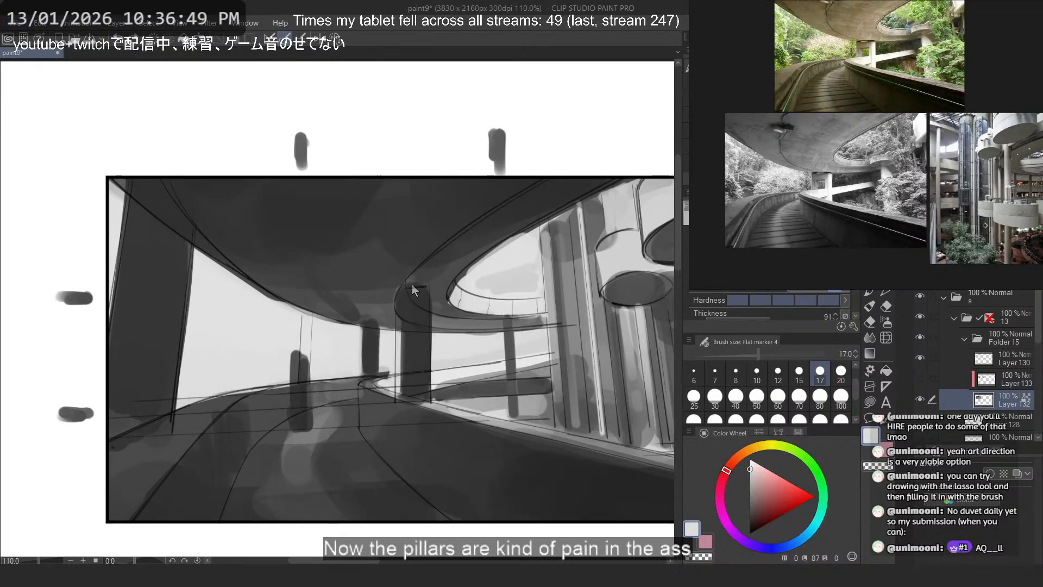
pyautogui.hotkey('ctrl', 'z')
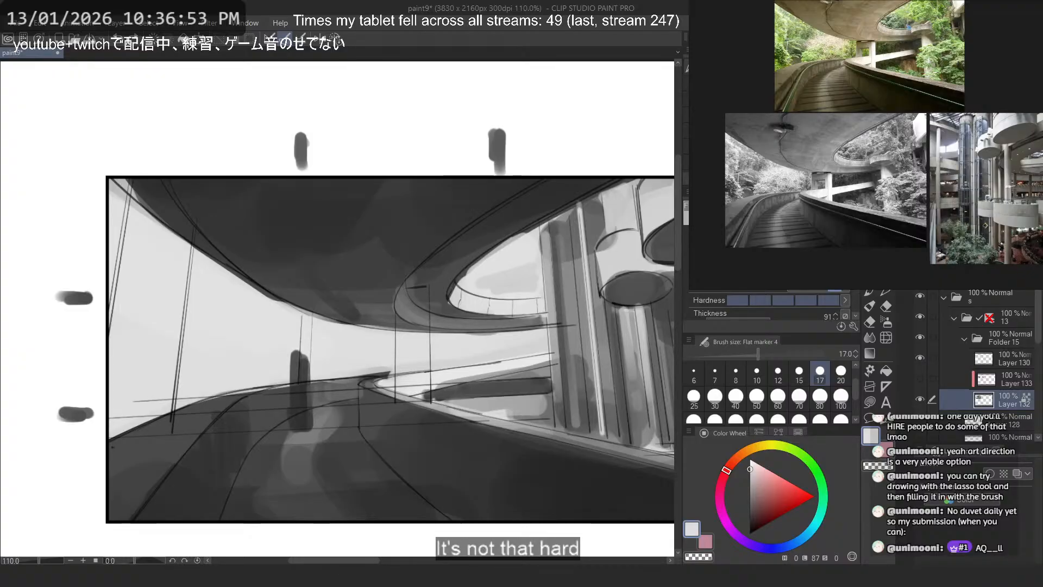
pyautogui.hotkey('ctrl', 's')
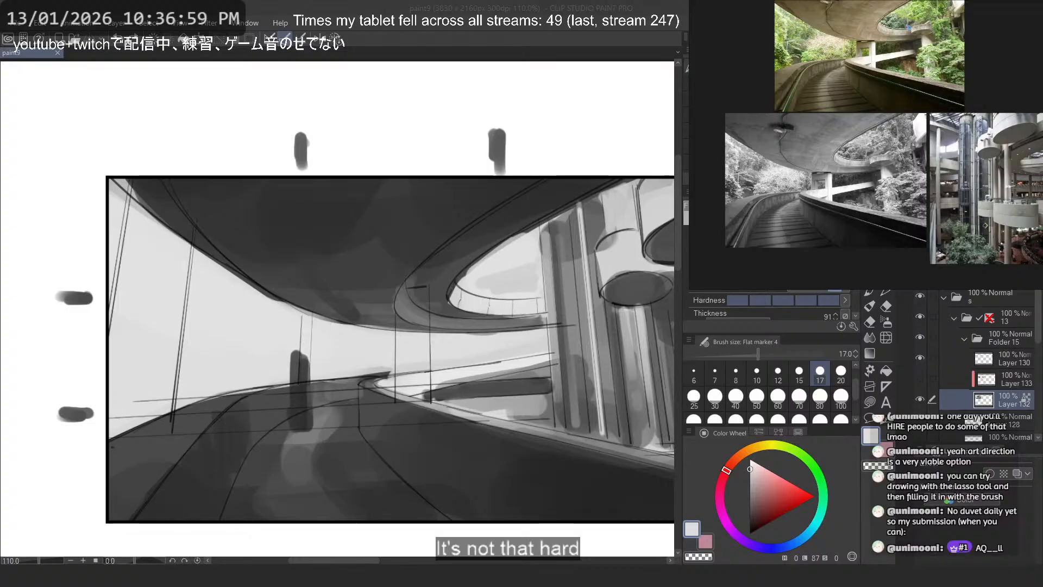
# - Switch to the web browser and open the media posts on the artist's X profile
pyautogui.doubleClick(194, 65)
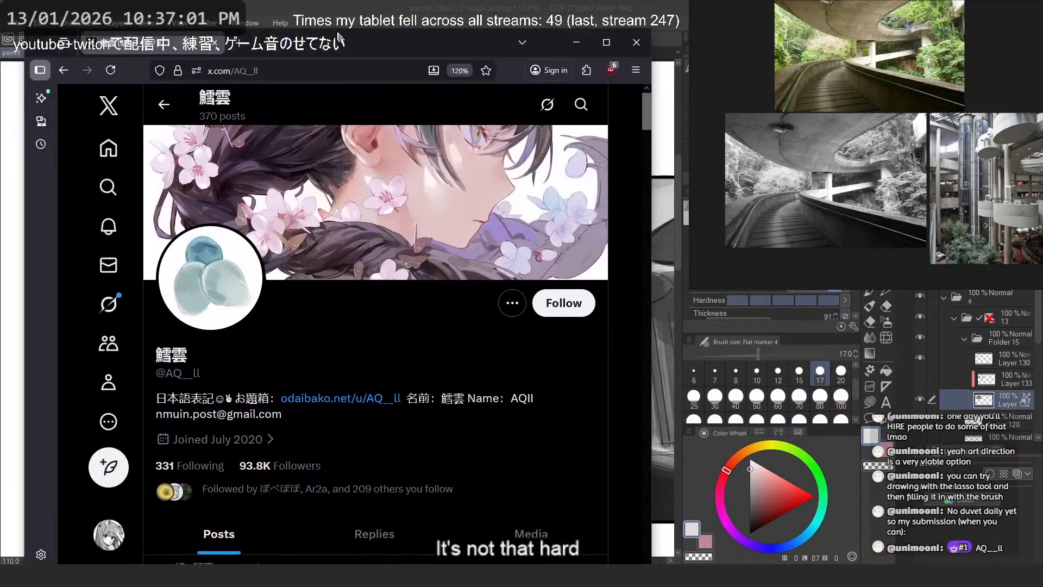
pyautogui.hotkey('ctrl', 'l')
pyautogui.click(335, 30)
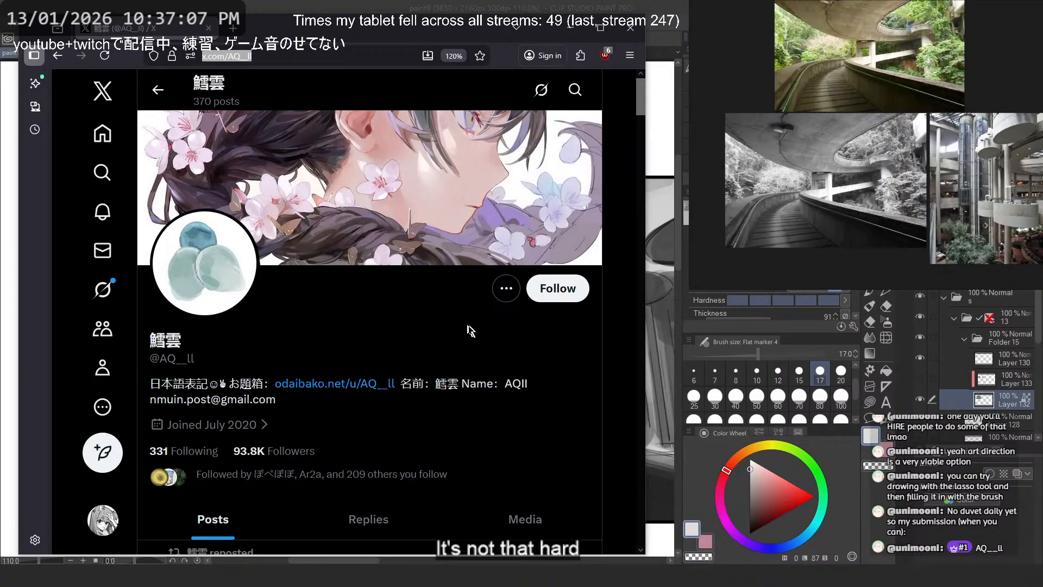
pyautogui.scroll(-10, 472, 329)
pyautogui.scroll(5, 494, 262)
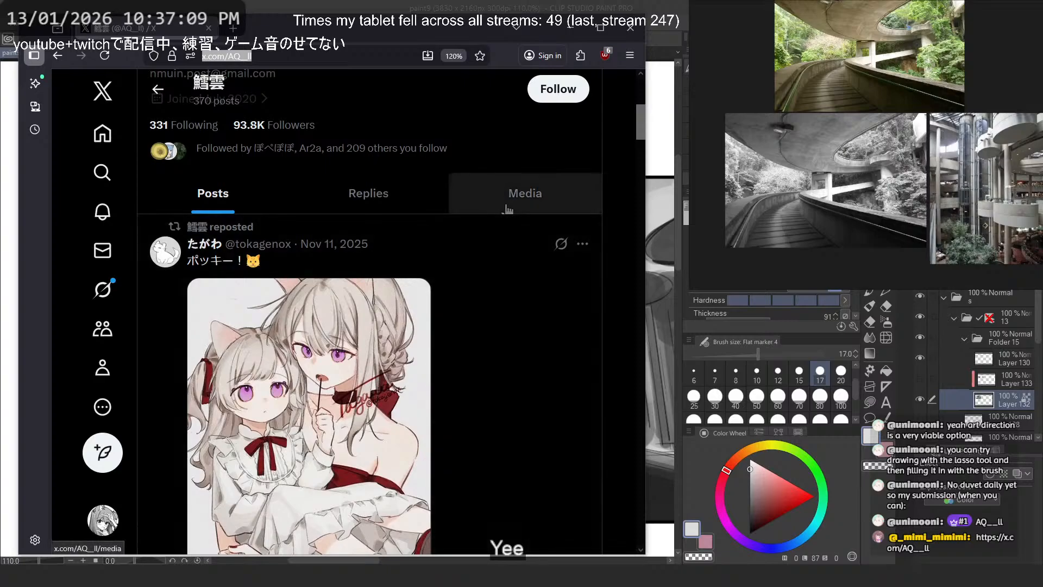
pyautogui.click(525, 193)
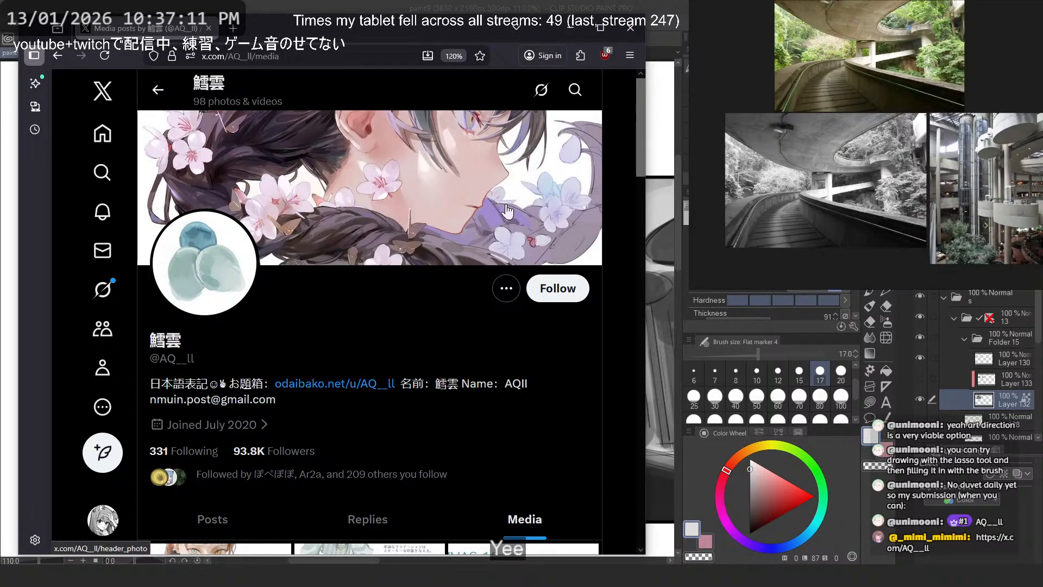
# - Browse the artist's media posts and view the illustration of the braided girl with a goose and a mixing bowl
pyautogui.scroll(-8, 507, 211)
pyautogui.scroll(2, 273, 233)
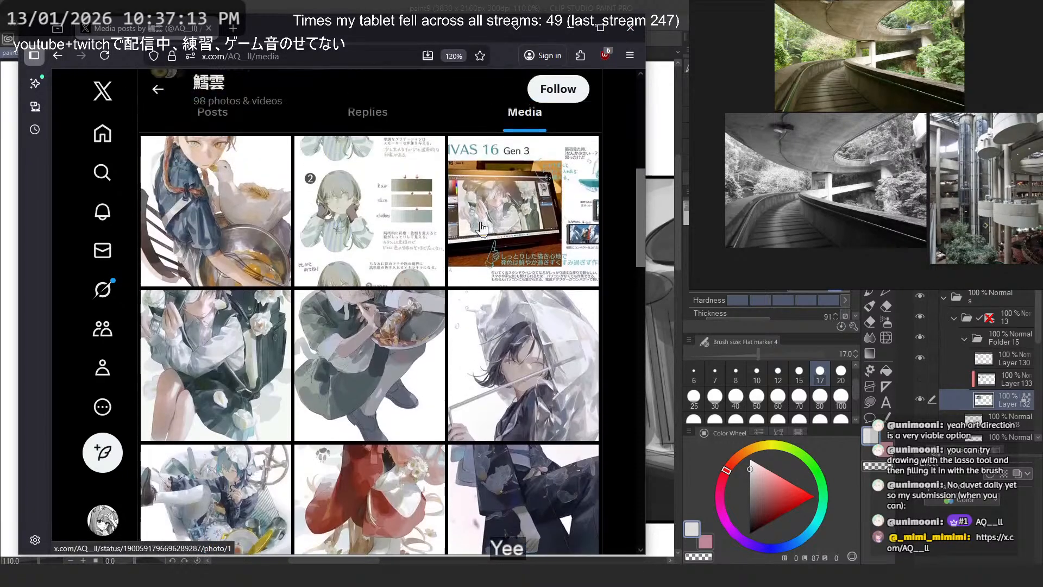
pyautogui.click(273, 232)
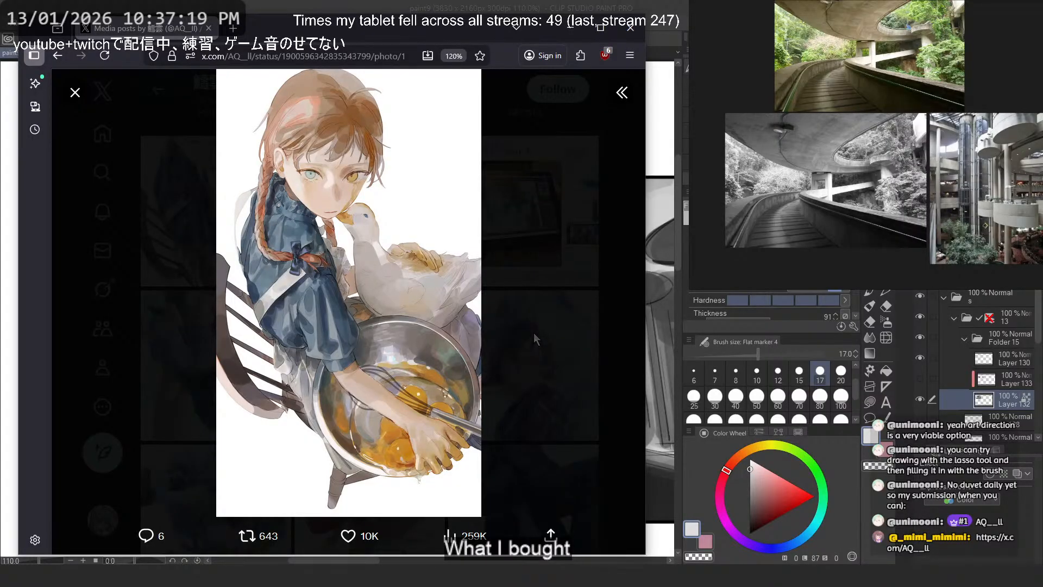
pyautogui.click(531, 328)
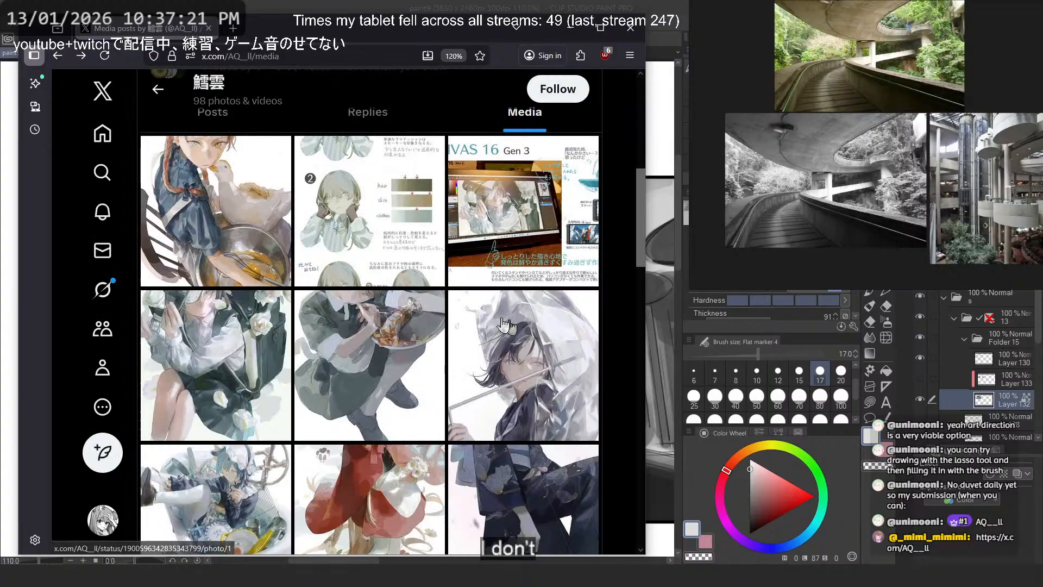
# - Open the hair, skin and clothes gradient guide post and show its image full size in a new tab
pyautogui.click(360, 261)
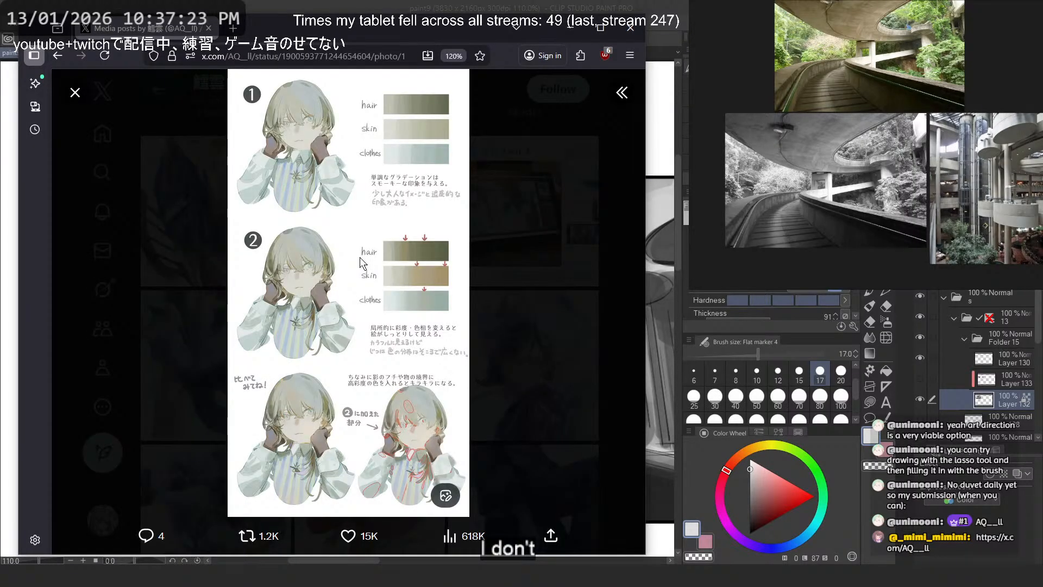
pyautogui.click(619, 94)
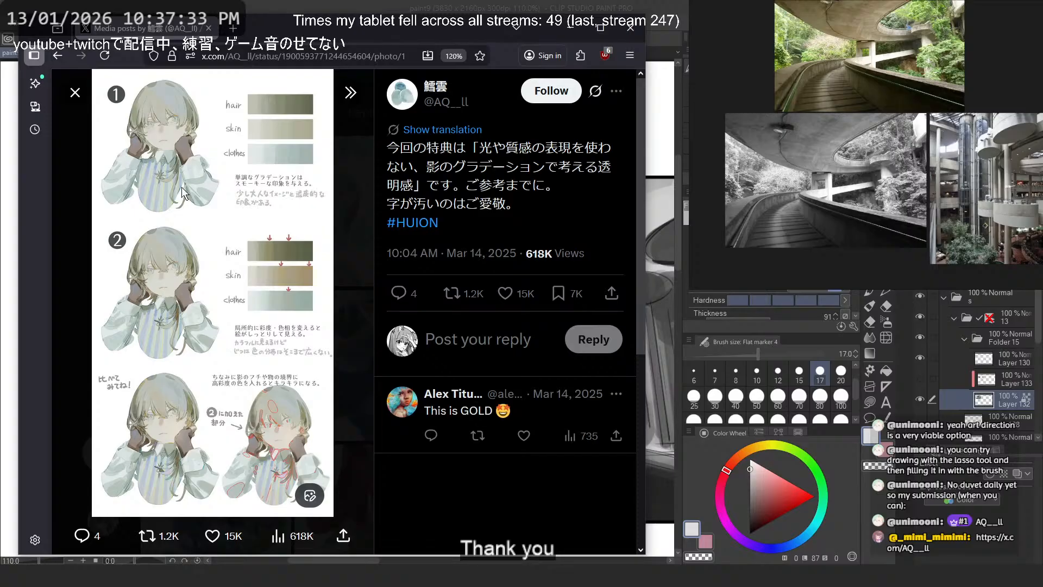
pyautogui.click(350, 92)
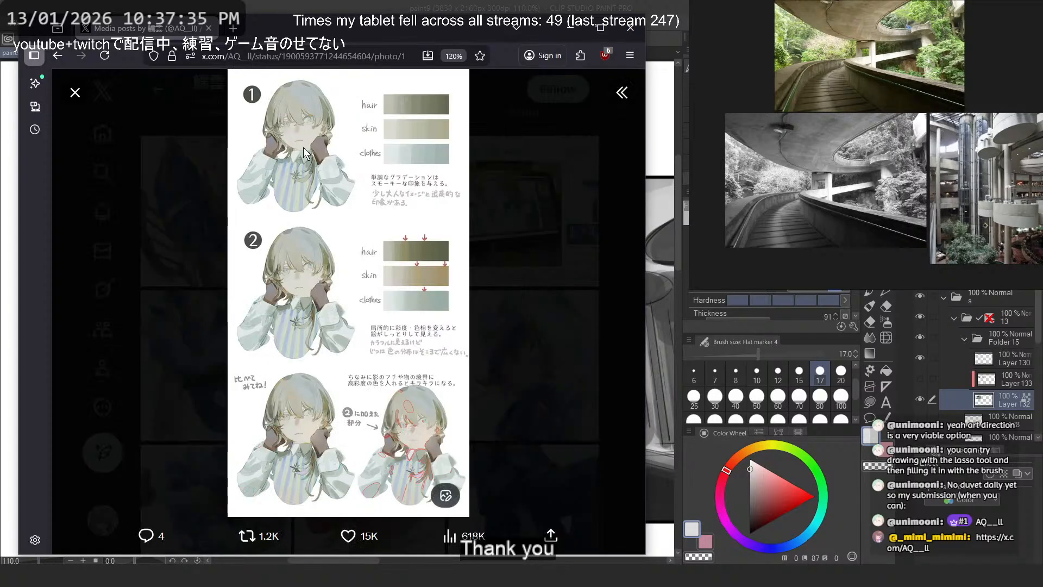
pyautogui.rightClick(303, 147)
pyautogui.click(332, 159)
pyautogui.click(373, 142)
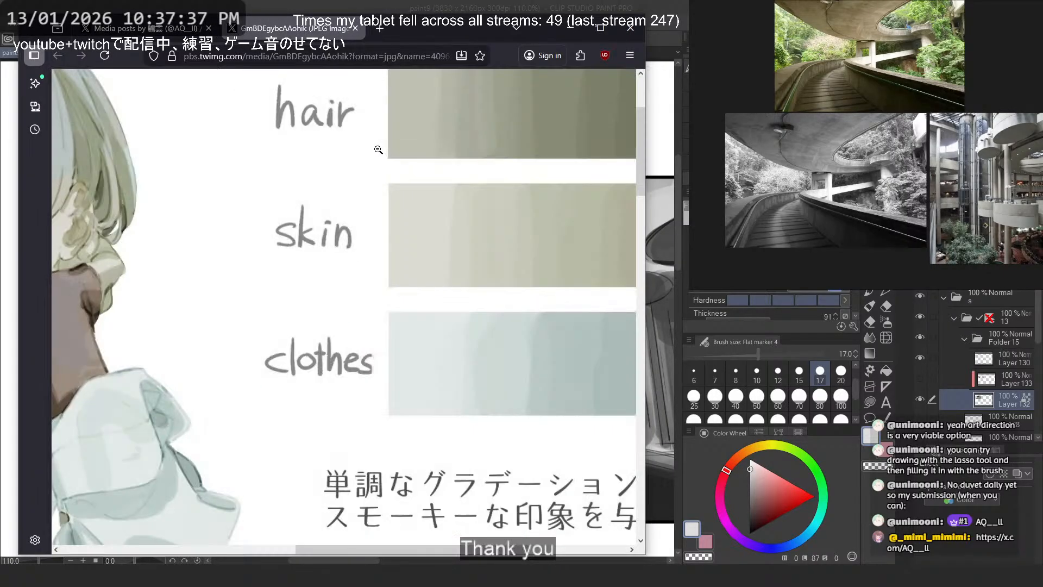
# - Examine the gradient bars, portrait and handwritten notes of example 1 in the guide image at 50% zoom
pyautogui.scroll(-3, 373, 144)
pyautogui.keyDown('ctrl'); pyautogui.scroll(-3, 347, 145); pyautogui.keyUp('ctrl')
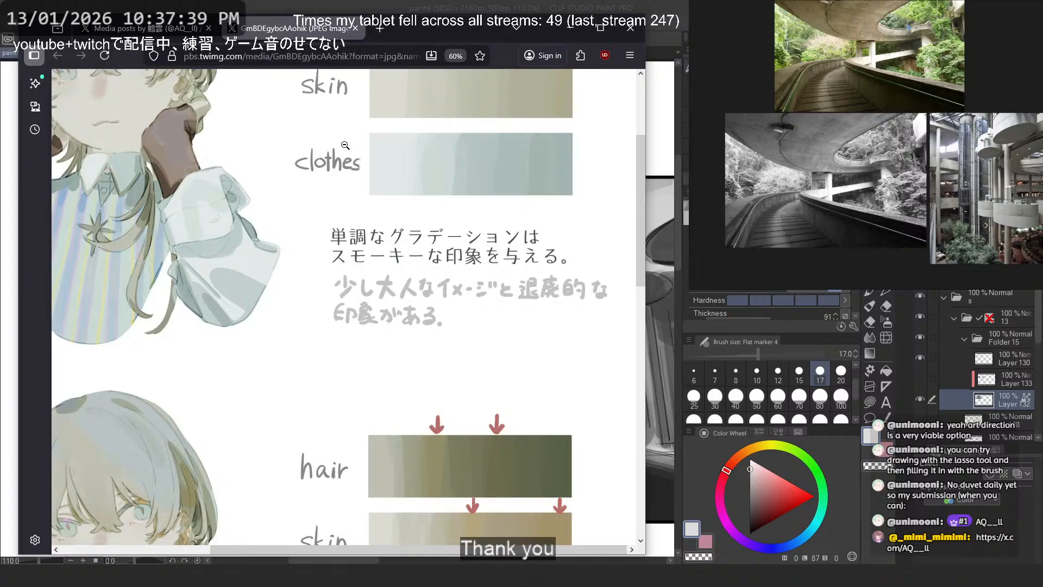
pyautogui.keyDown('ctrl'); pyautogui.scroll(-1, 345, 145); pyautogui.keyUp('ctrl')
pyautogui.scroll(5, 359, 146)
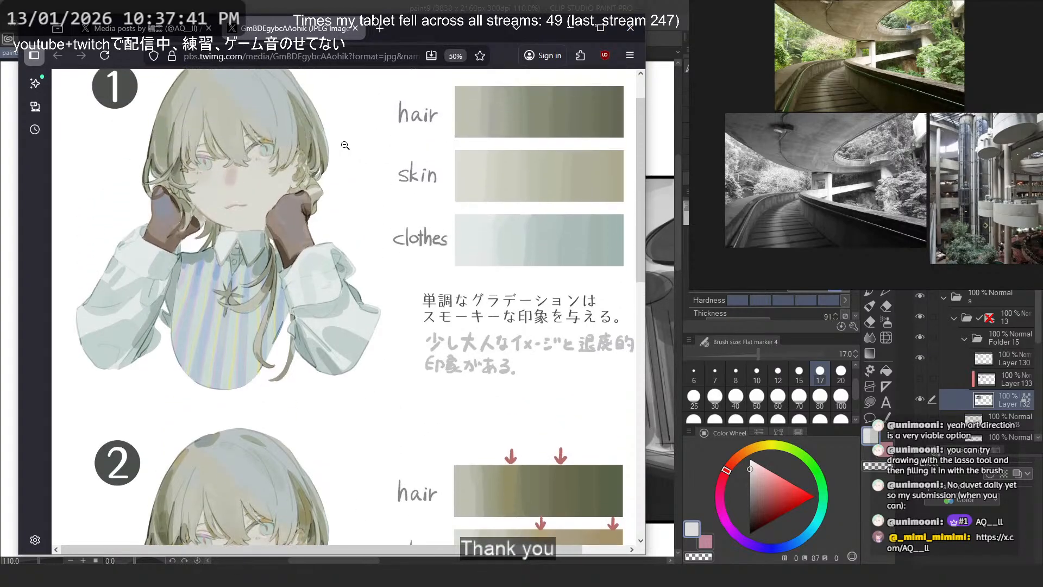
pyautogui.scroll(-2, 380, 146)
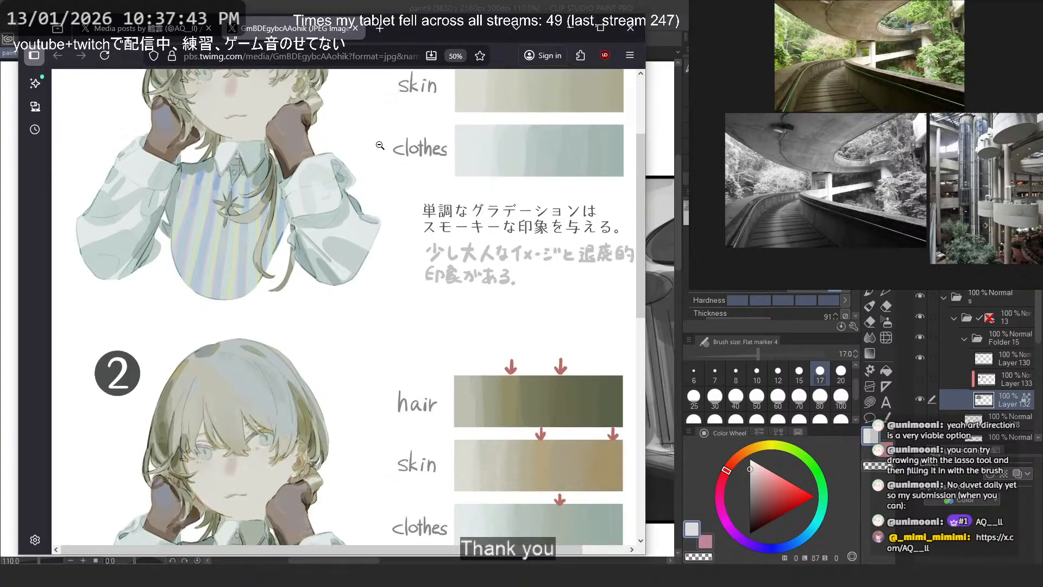
pyautogui.scroll(1, 379, 146)
pyautogui.scroll(1, 380, 146)
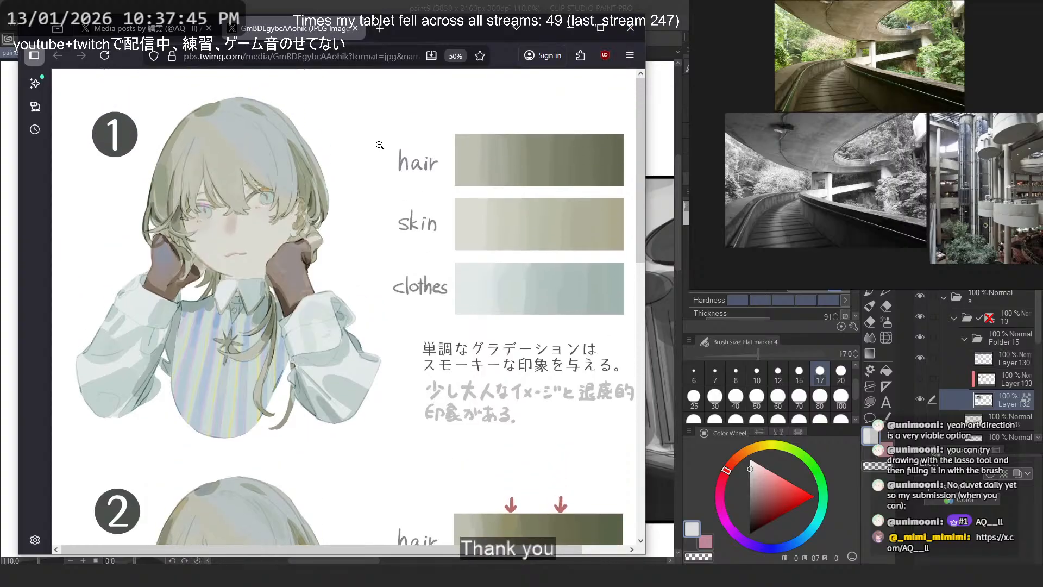
pyautogui.middleClick(379, 144)
pyautogui.middleClick(391, 146)
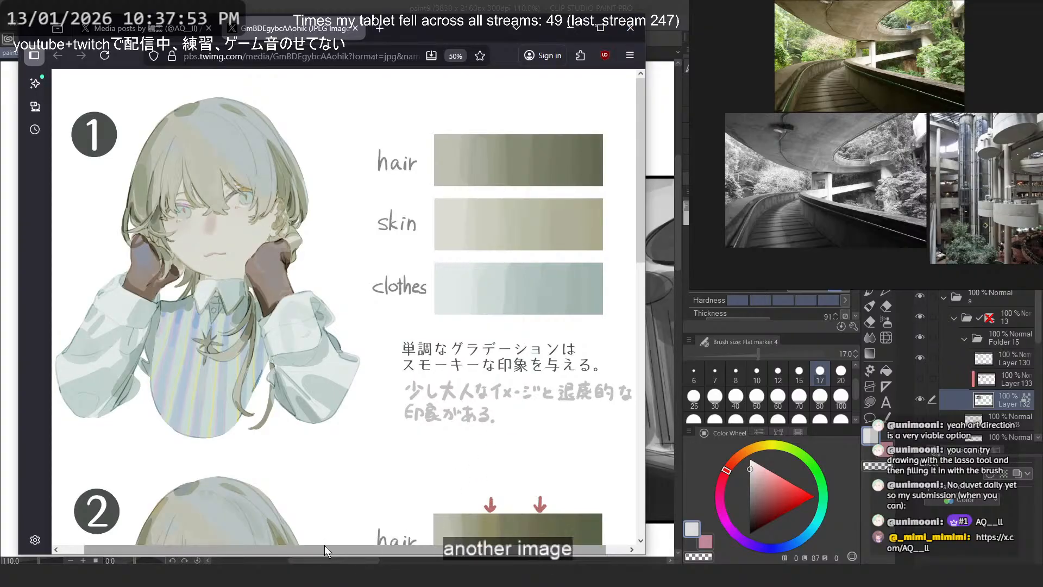
pyautogui.moveTo(325, 548); pyautogui.dragTo(332, 546)
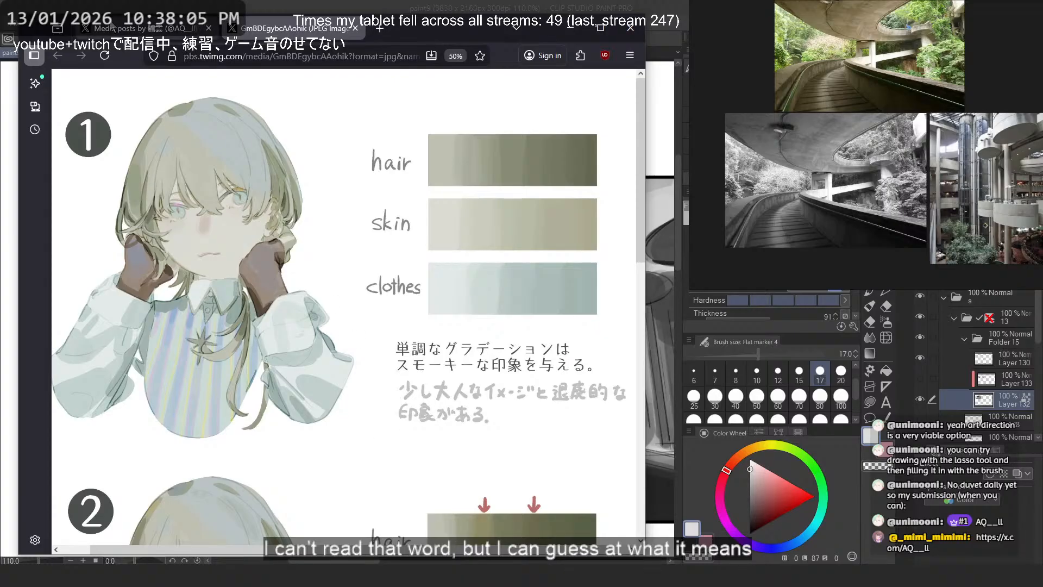
# - Return to the gradient guide's post, show its details and translate the Japanese text
pyautogui.click(125, 28)
pyautogui.click(621, 93)
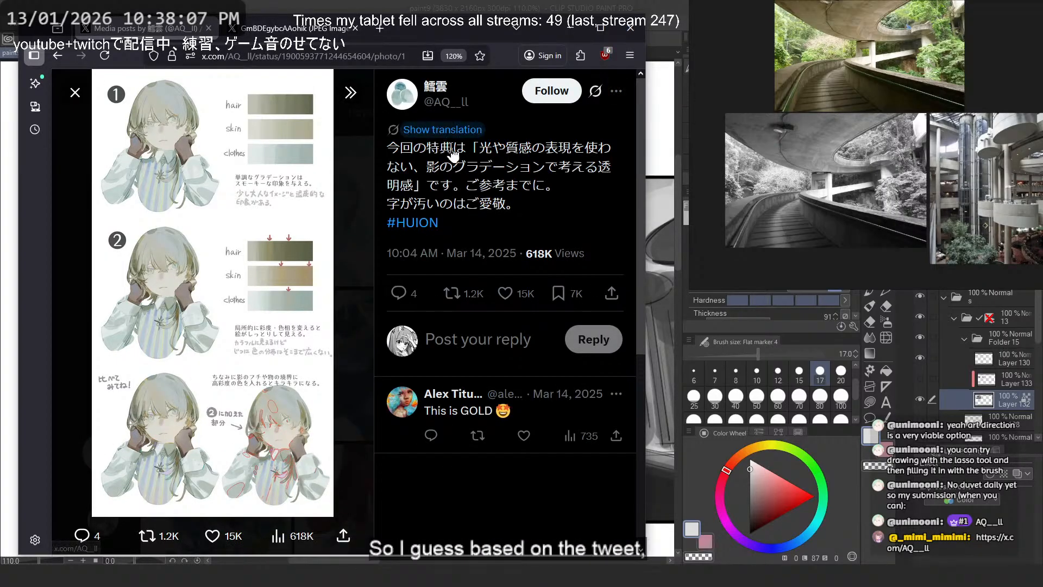
pyautogui.click(443, 129)
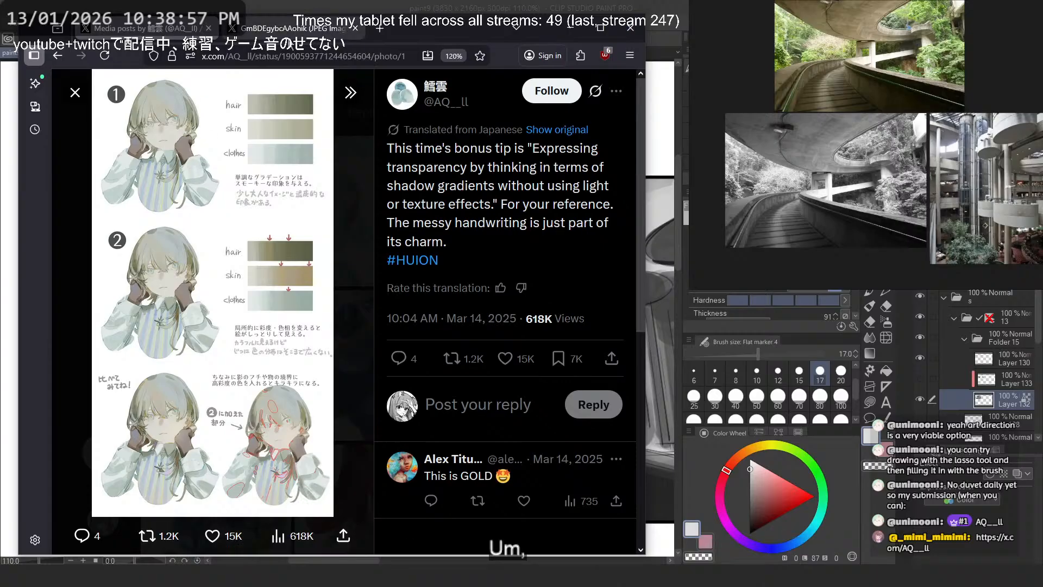
# - Go back to the full-size guide image and compare example 1's gradients with example 2's arrow-marked gradients and notes
pyautogui.click(293, 28)
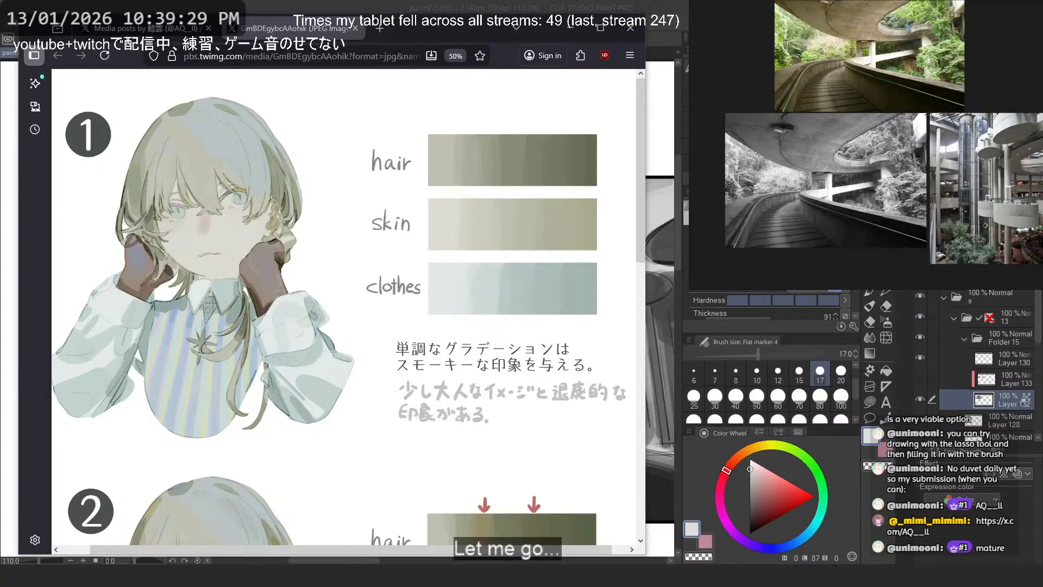
pyautogui.scroll(-4, 460, 197)
pyautogui.scroll(3, 369, 174)
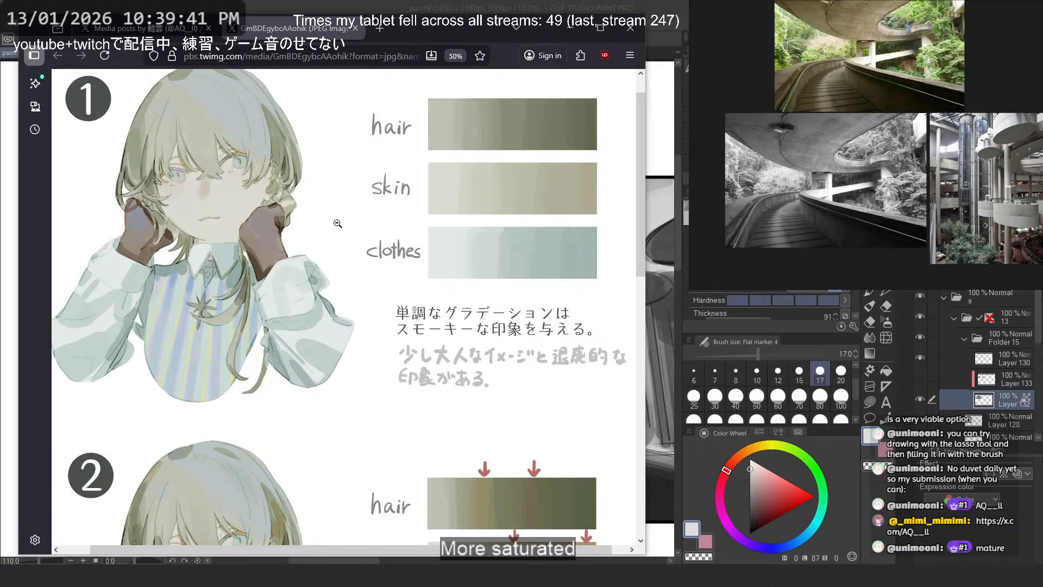
pyautogui.scroll(-3, 337, 223)
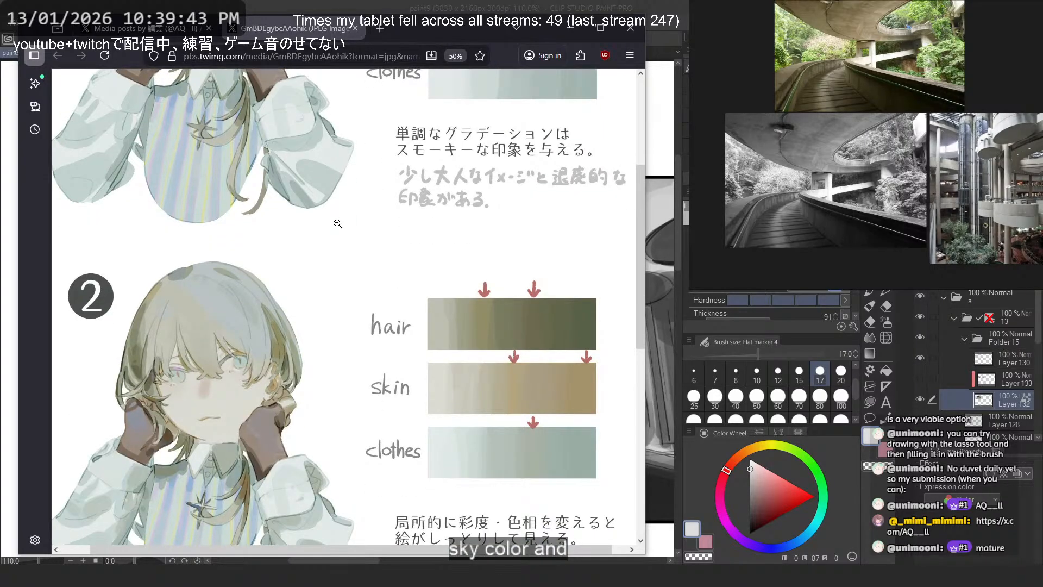
pyautogui.scroll(-3, 338, 223)
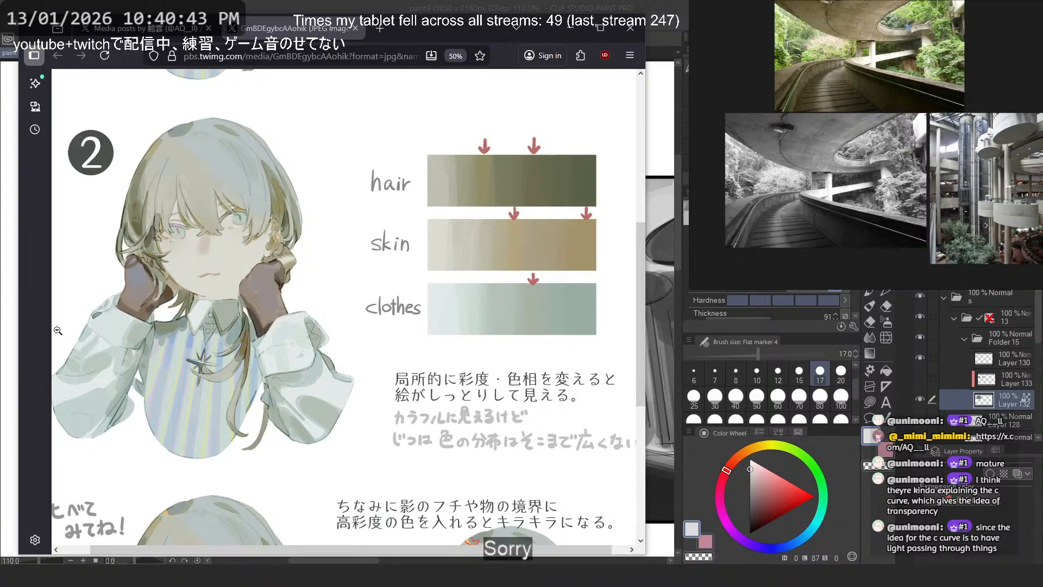
pyautogui.scroll(-1, 360, 321)
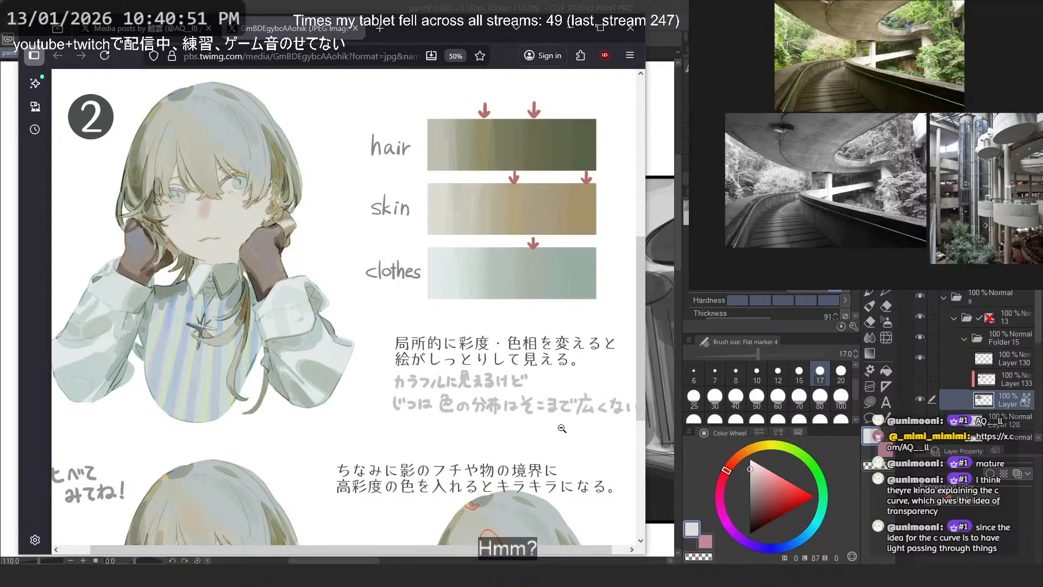
pyautogui.scroll(-1, 562, 428)
pyautogui.scroll(1, 561, 424)
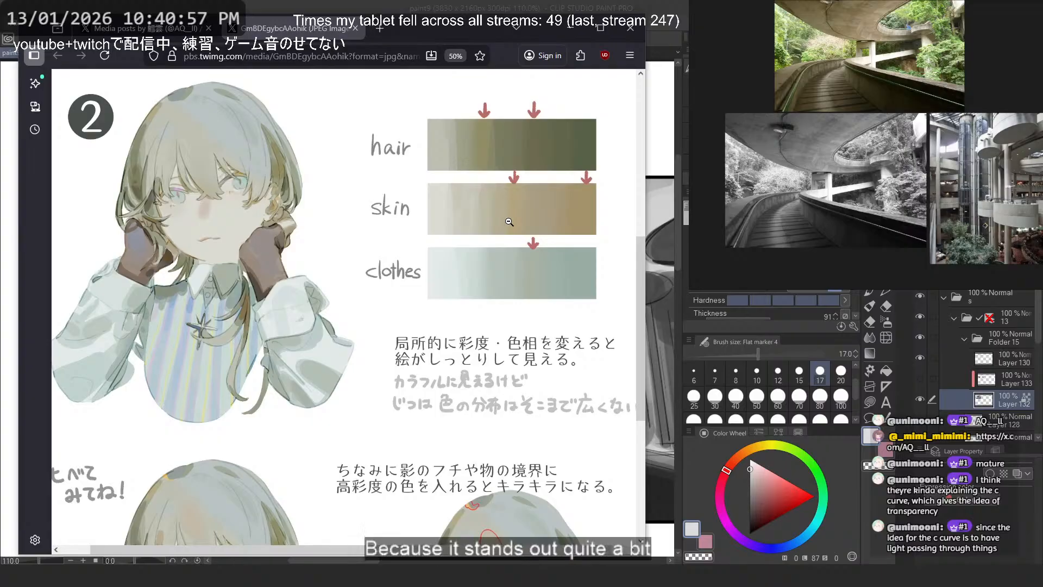
pyautogui.scroll(-3, 510, 222)
pyautogui.scroll(2, 509, 222)
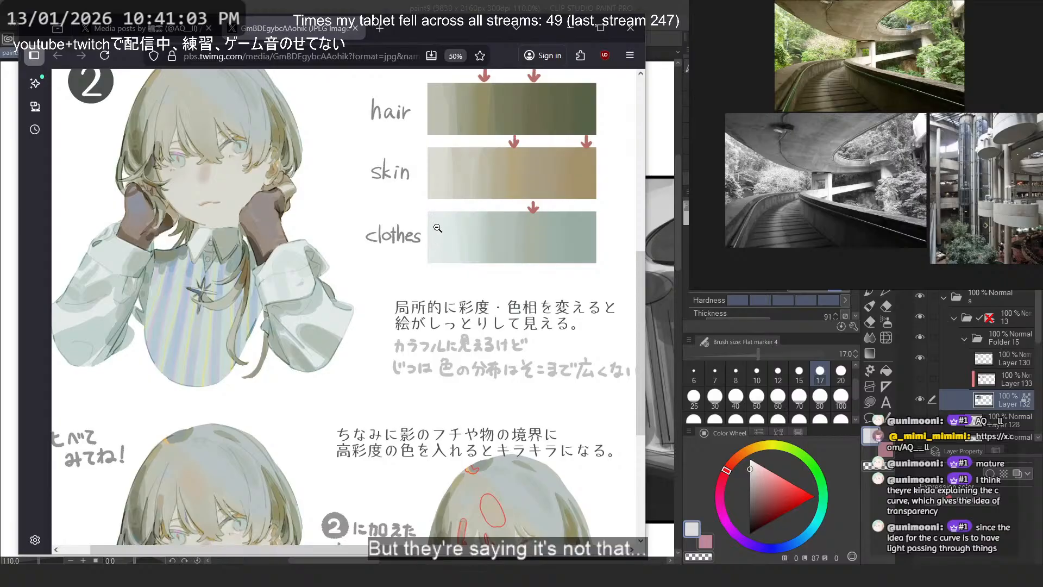
# - Examine the two comparison portraits at the end of the guide, including the red-outlined areas added to example 2
pyautogui.scroll(-5, 514, 240)
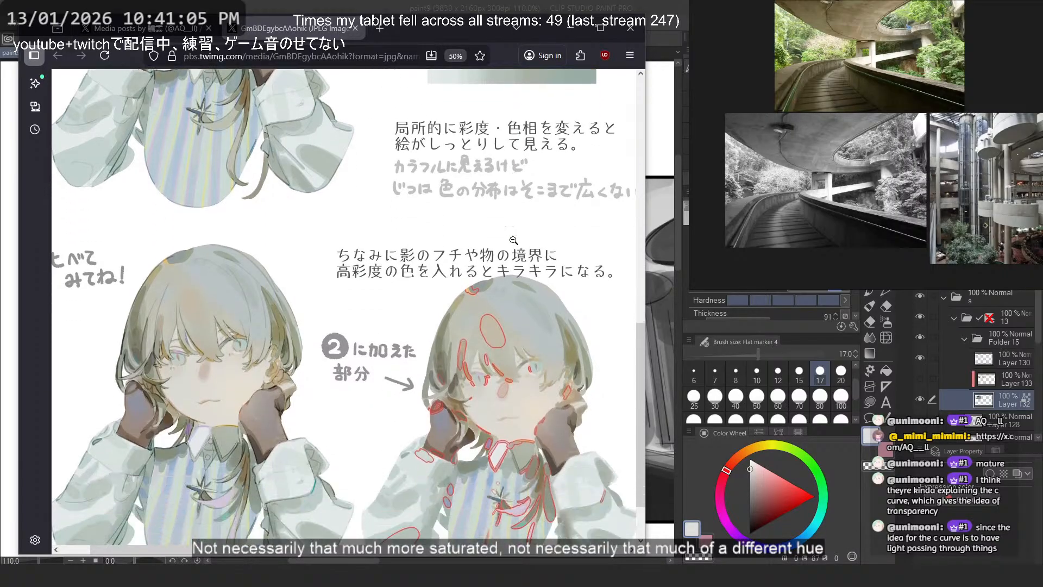
pyautogui.scroll(5, 513, 240)
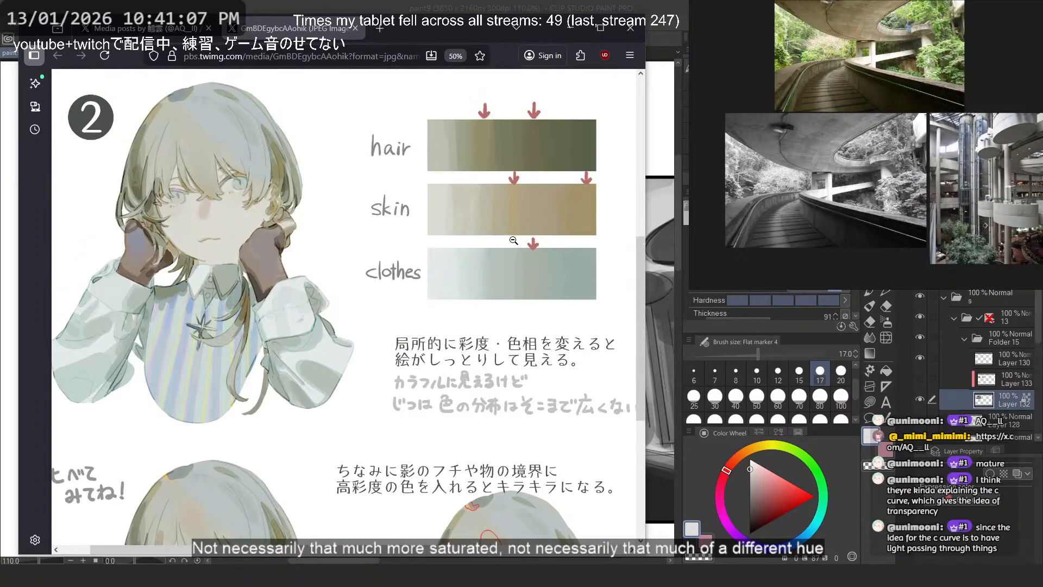
pyautogui.scroll(7, 513, 240)
pyautogui.scroll(-9, 513, 241)
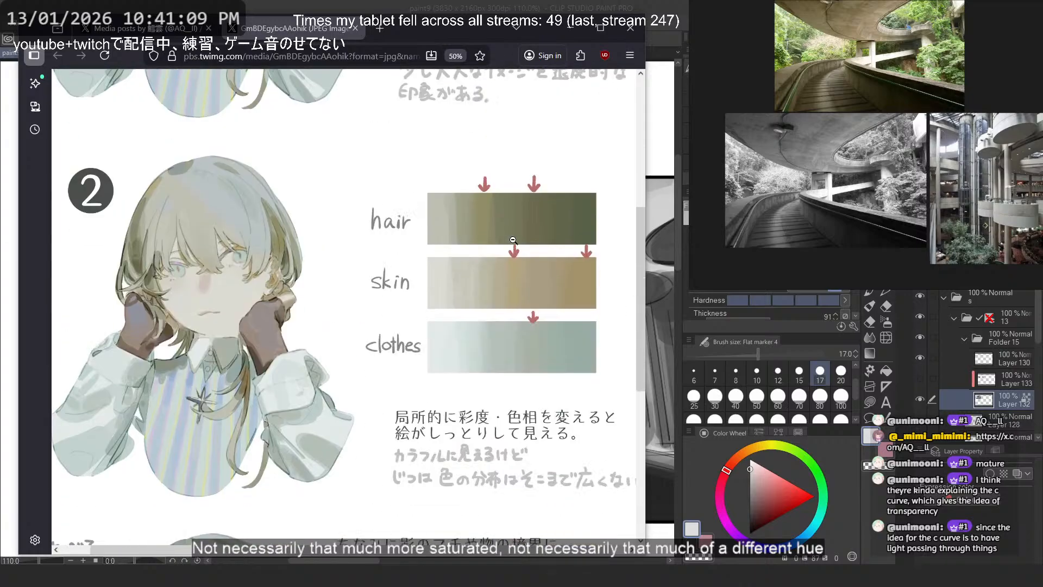
pyautogui.scroll(-3, 514, 240)
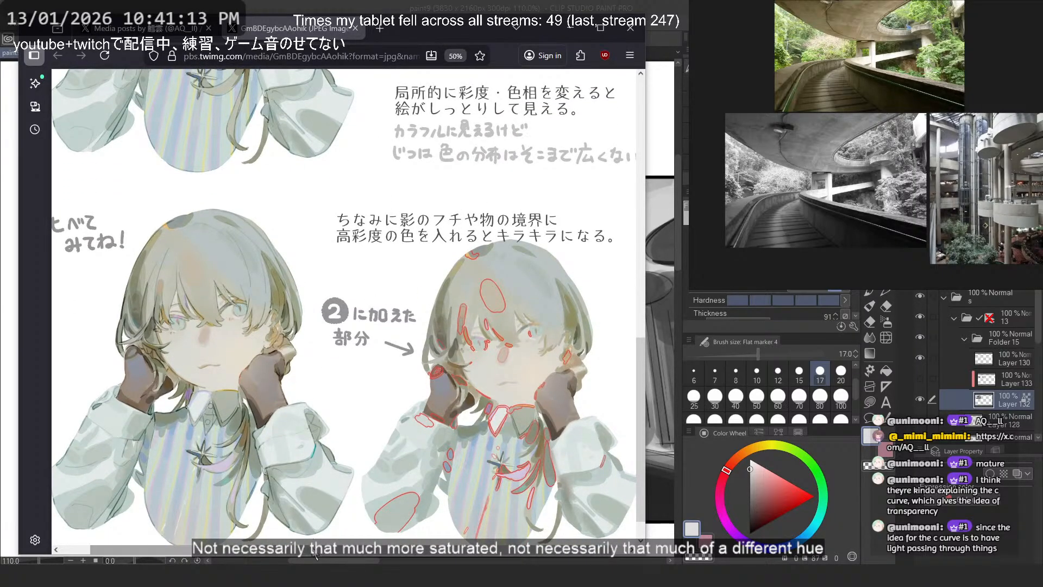
pyautogui.hscroll(-2, 277, 555)
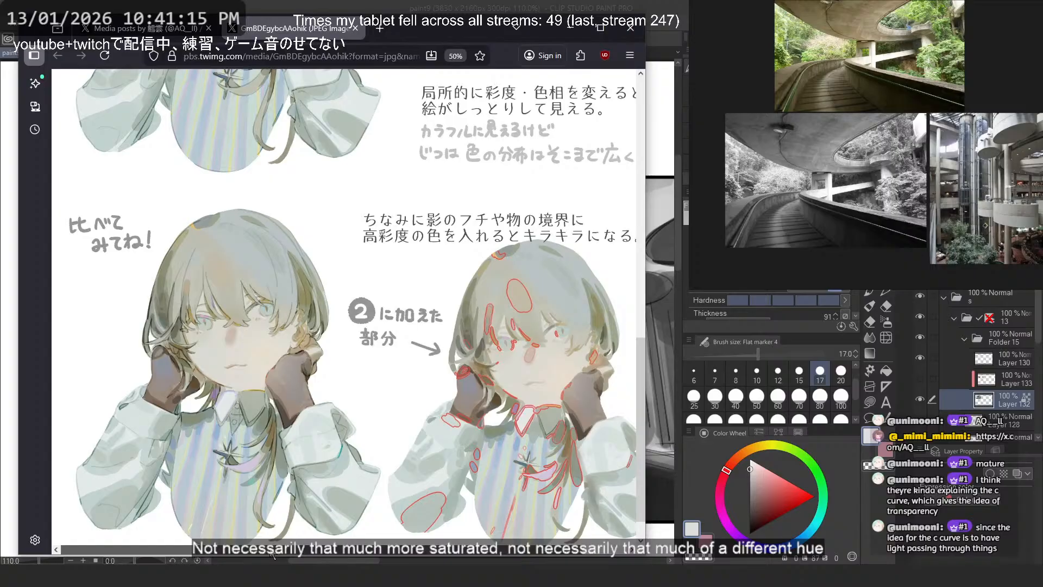
pyautogui.hscroll(1, 296, 547)
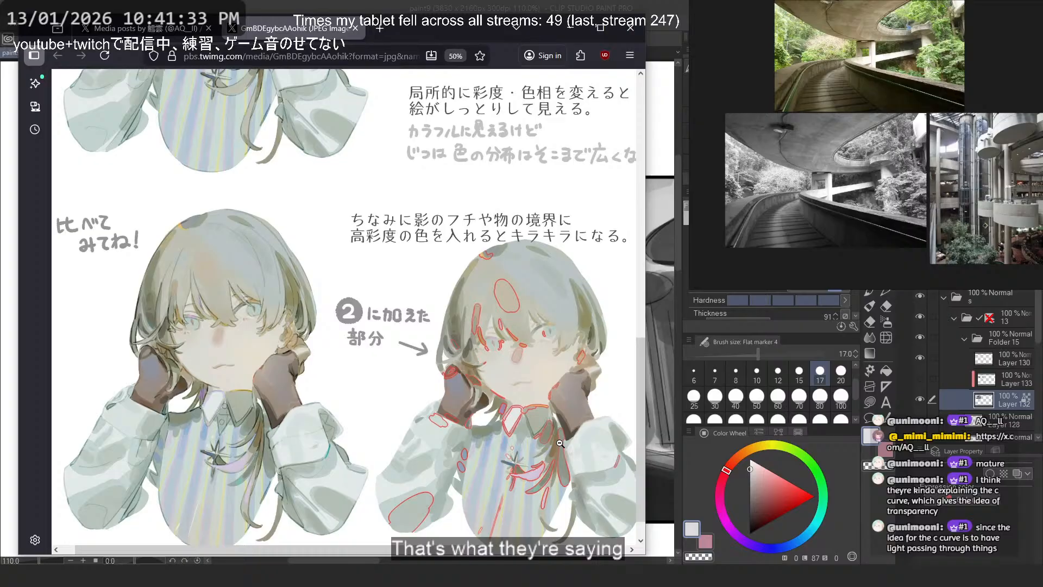
# - Review the hair, skin and clothes gradients of both numbered examples once more
pyautogui.scroll(5, 584, 429)
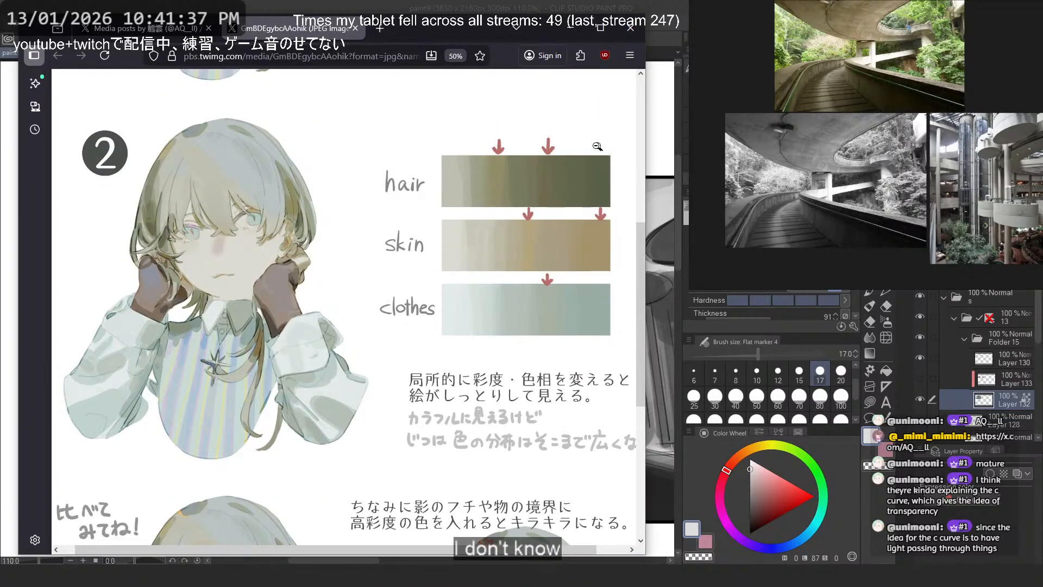
pyautogui.scroll(6, 589, 196)
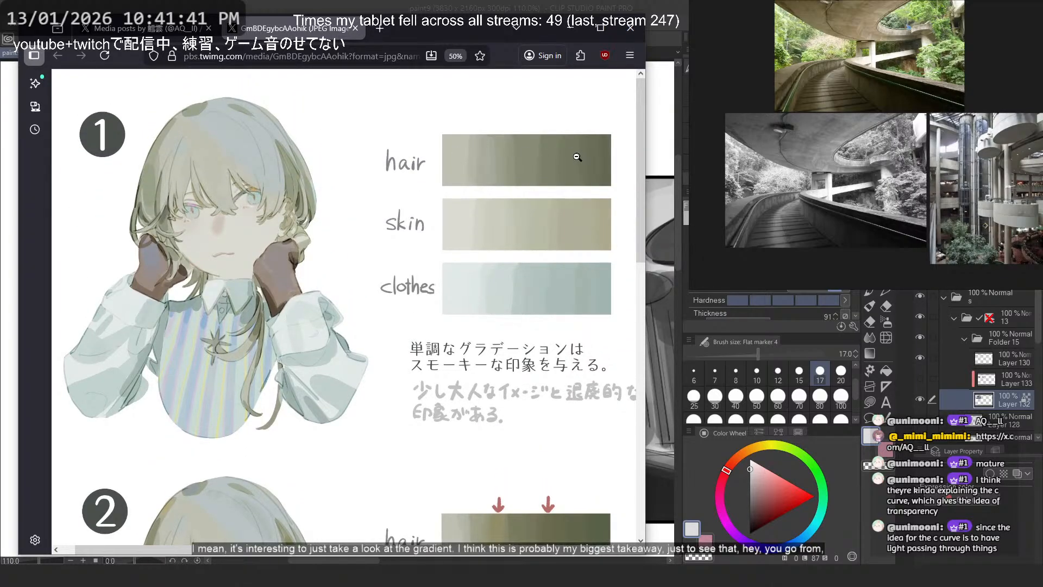
pyautogui.scroll(-2, 580, 156)
pyautogui.scroll(-2, 530, 424)
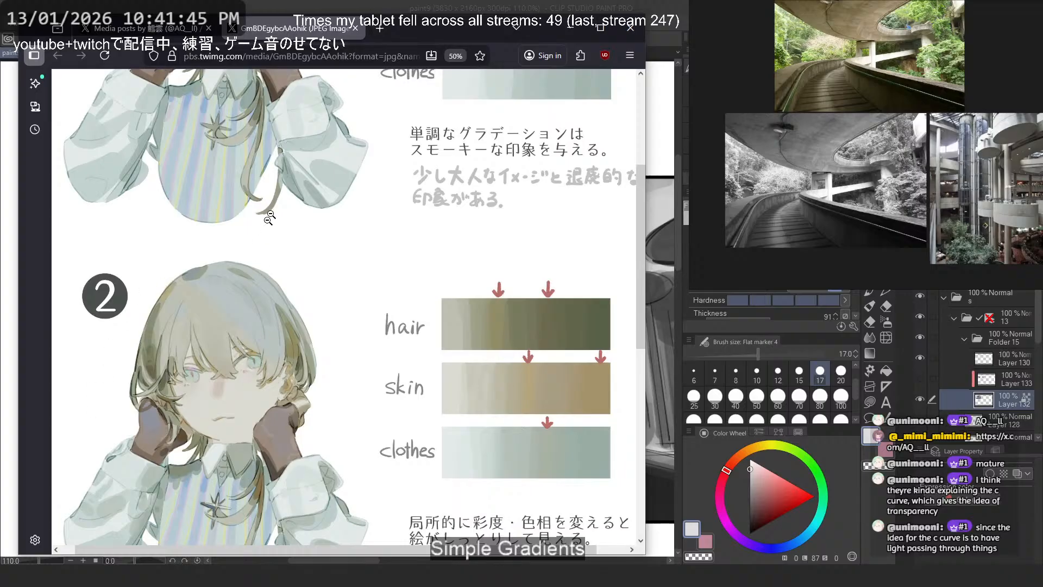
# - Return to the artist's media posts, view the KAMVAS 16 Gen 3 tablet image and close it
pyautogui.click(150, 32)
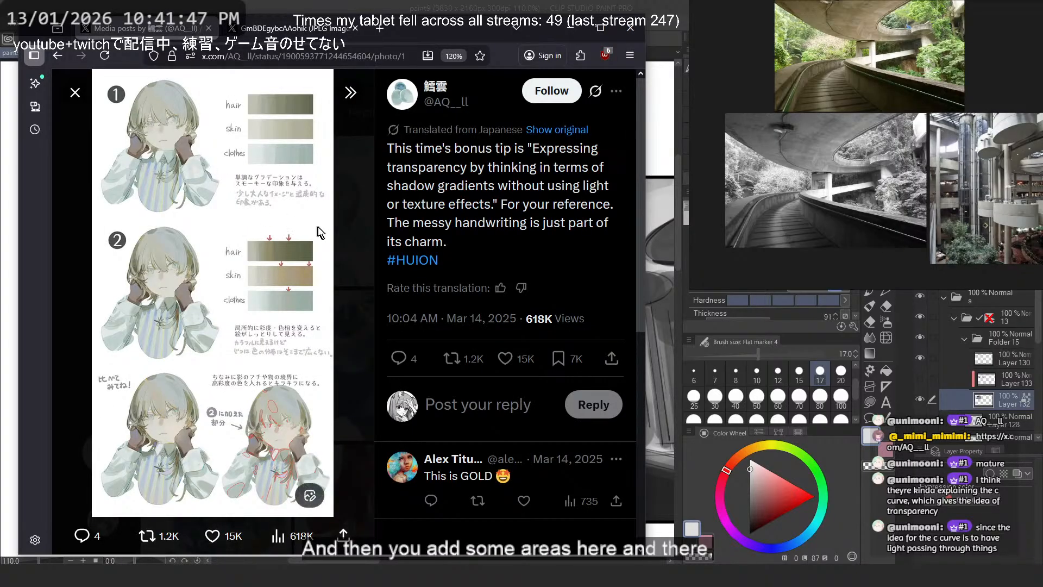
pyautogui.click(357, 217)
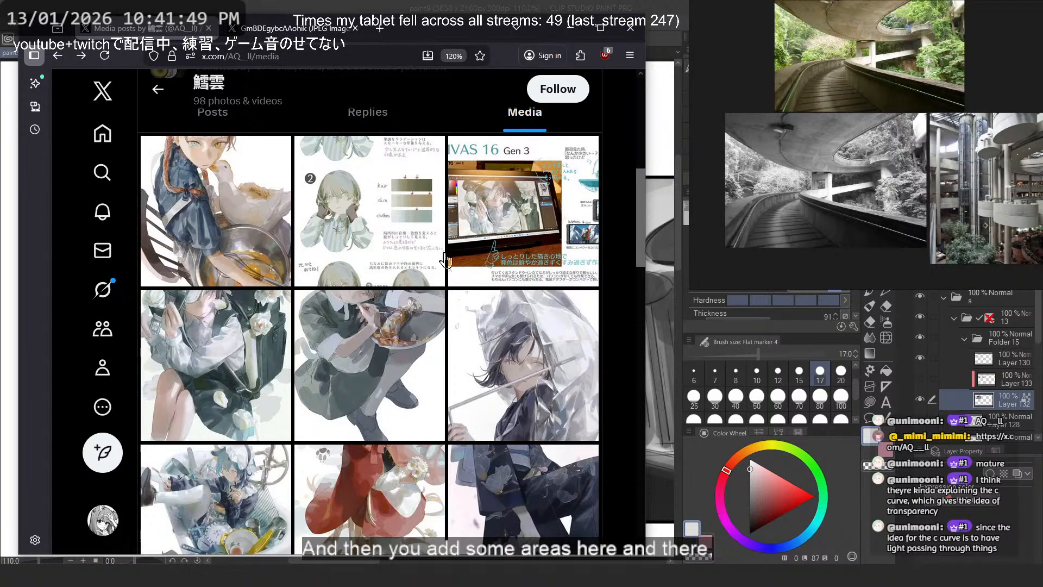
pyautogui.click(506, 254)
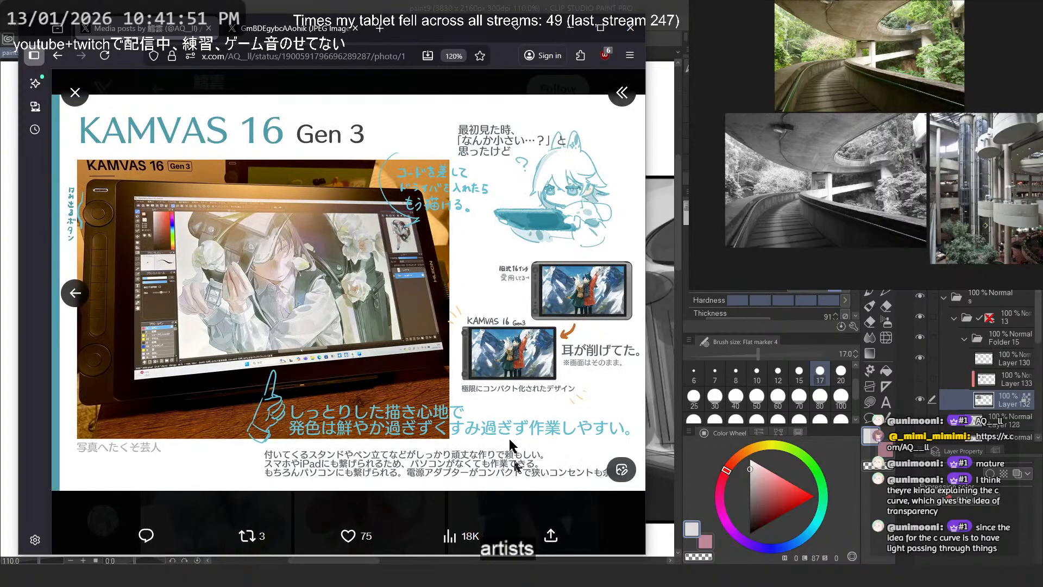
pyautogui.click(600, 510)
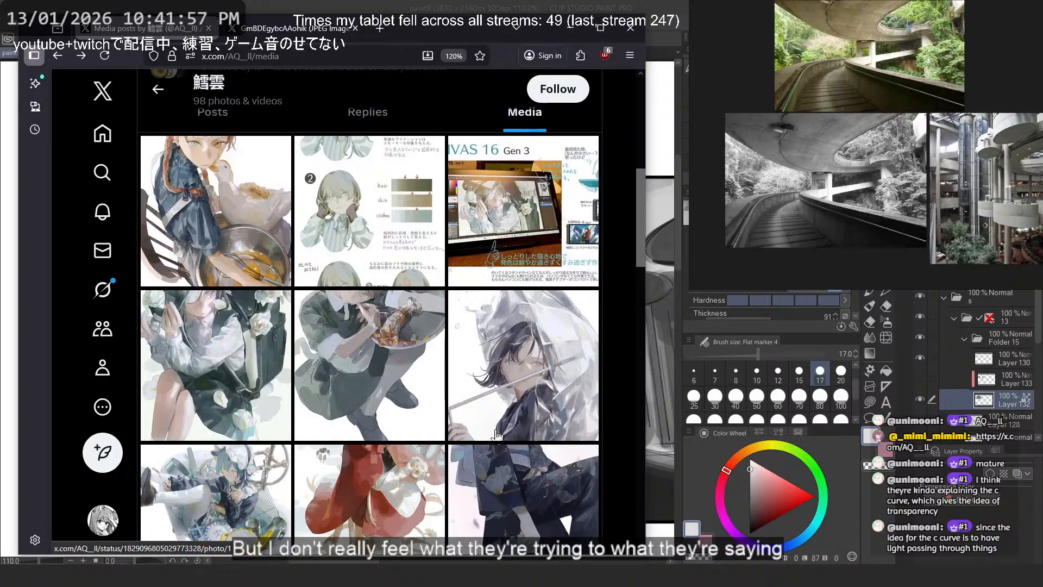
# - View the illustration of the figure with the large school backpack and all three images of the icicle-covered giveaway post, closing both
pyautogui.click(248, 385)
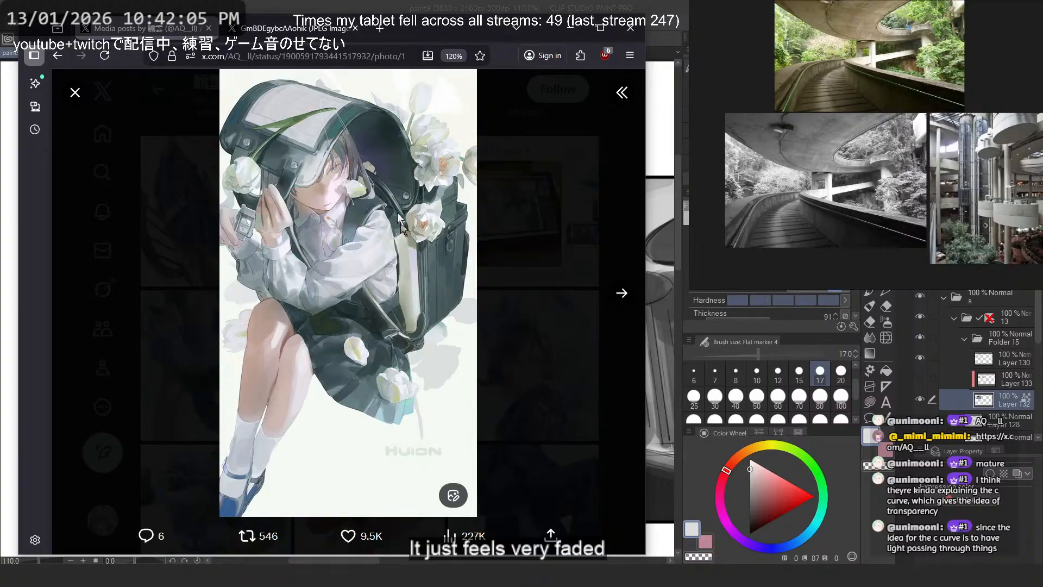
pyautogui.click(515, 244)
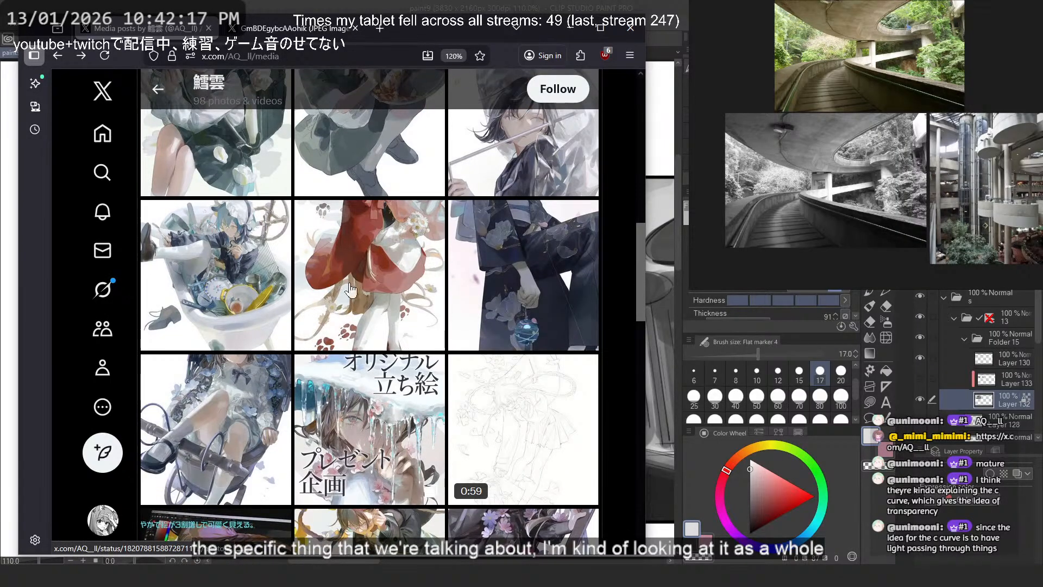
pyautogui.scroll(-3, 351, 290)
pyautogui.click(356, 261)
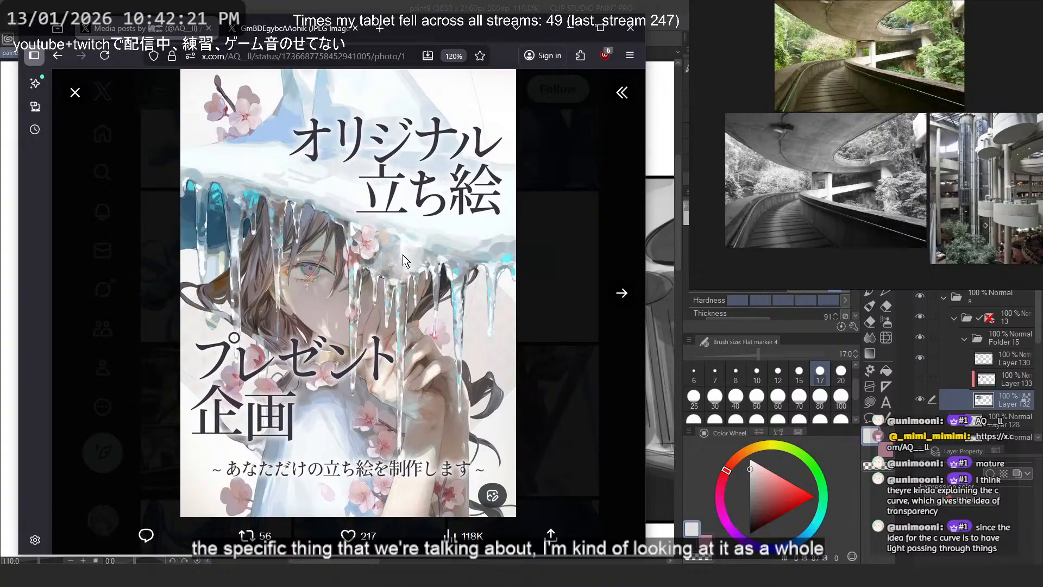
pyautogui.click(622, 294)
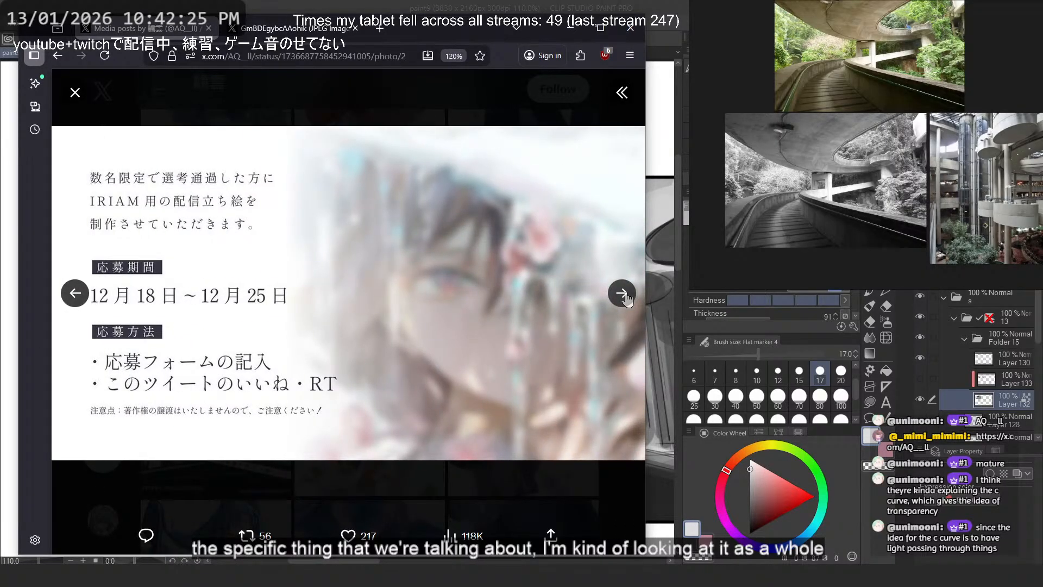
pyautogui.click(625, 294)
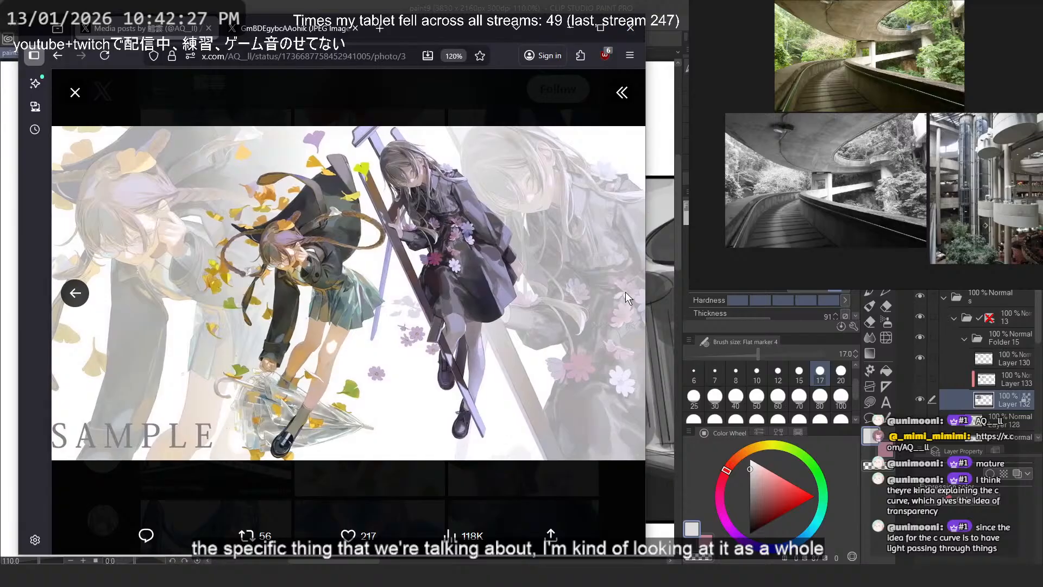
pyautogui.press('Escape')
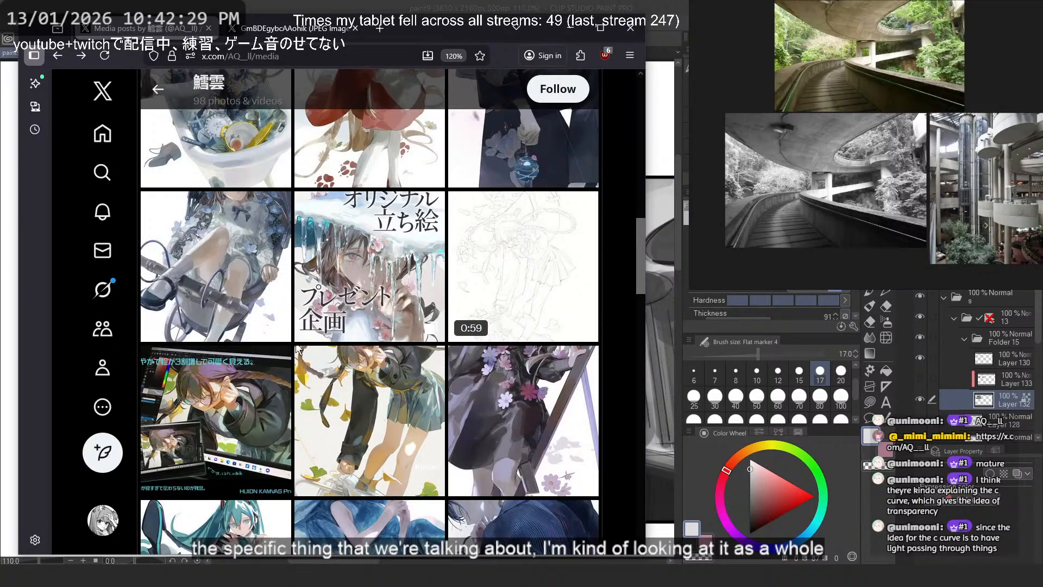
# - Examine the Hatsune Miku illustration among the artist's older media posts and close it
pyautogui.scroll(-3, 298, 350)
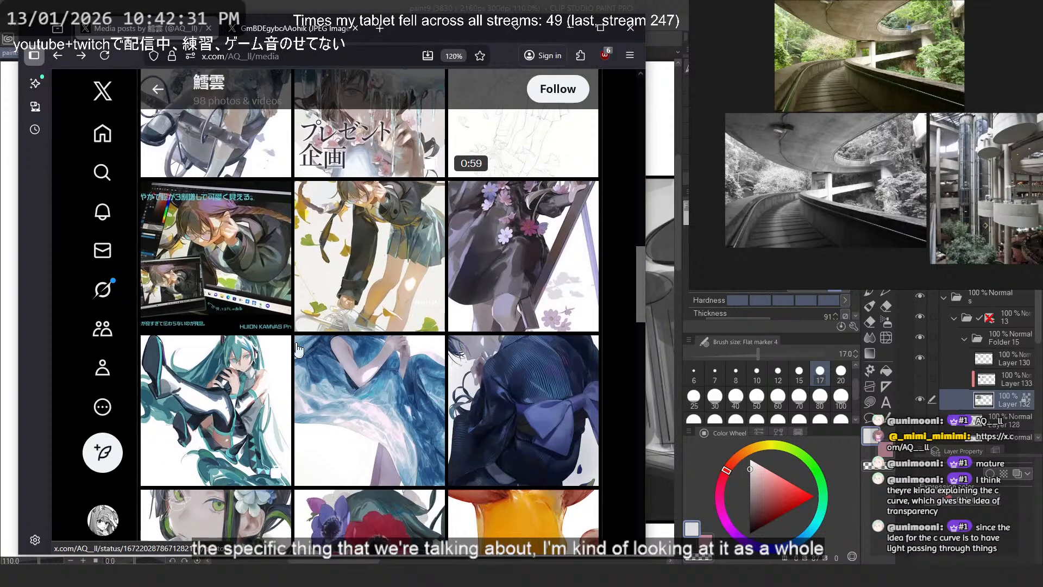
pyautogui.click(269, 354)
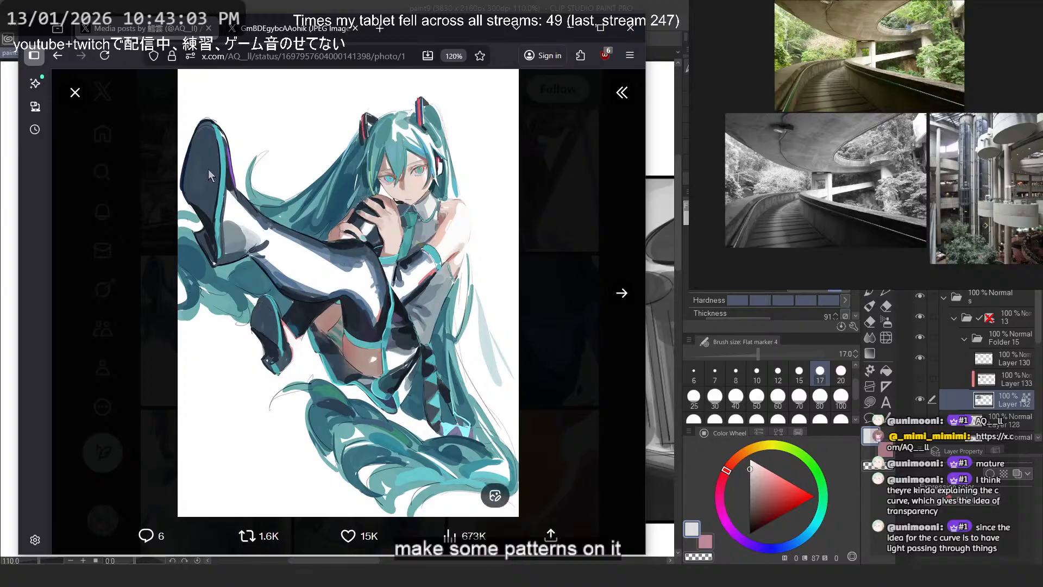
pyautogui.click(611, 285)
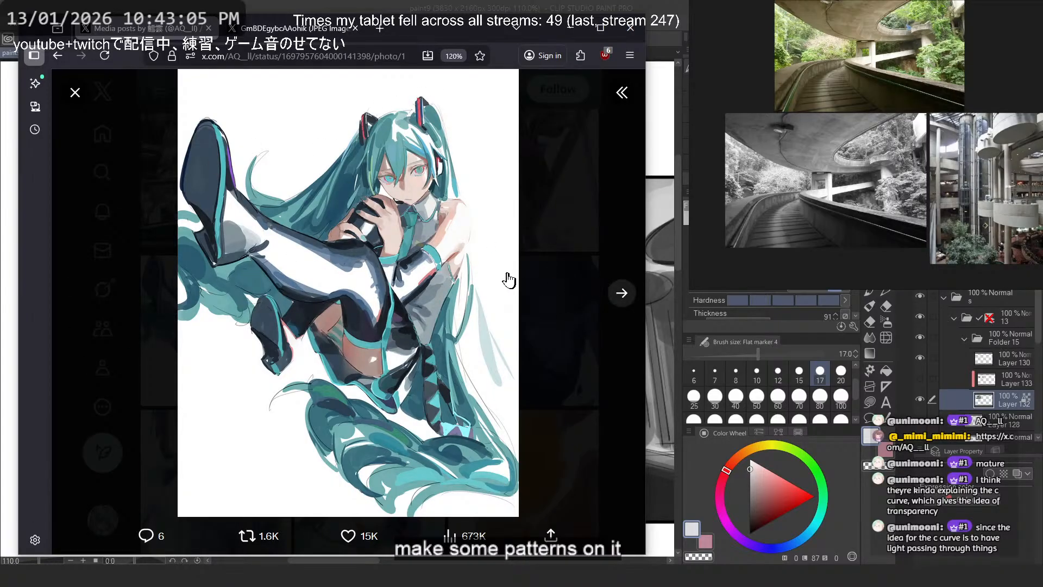
pyautogui.click(515, 422)
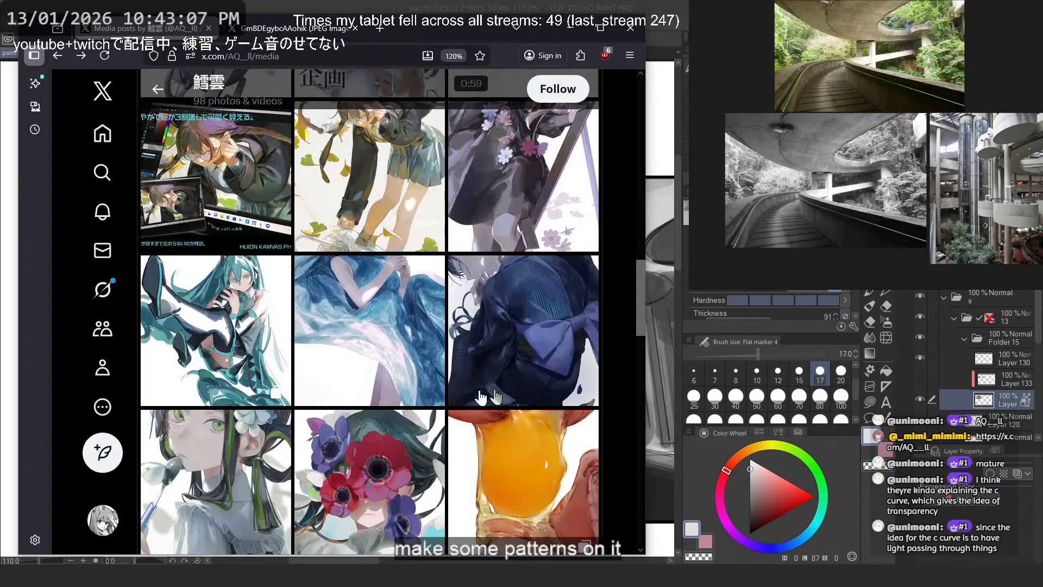
# - Study the transparency in the three images of the egg yolk post and return to the media grid
pyautogui.scroll(-3, 488, 394)
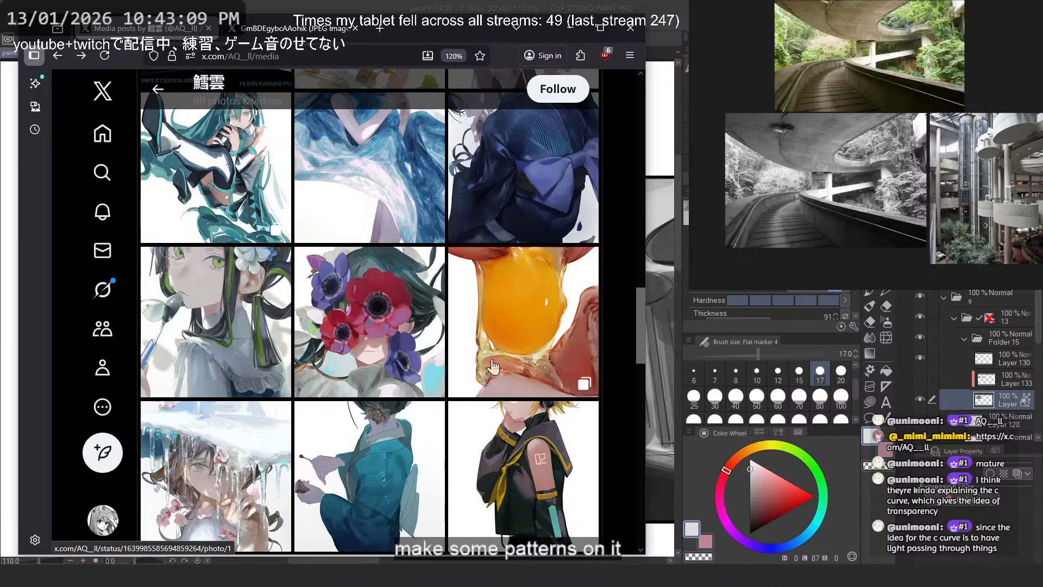
pyautogui.click(493, 368)
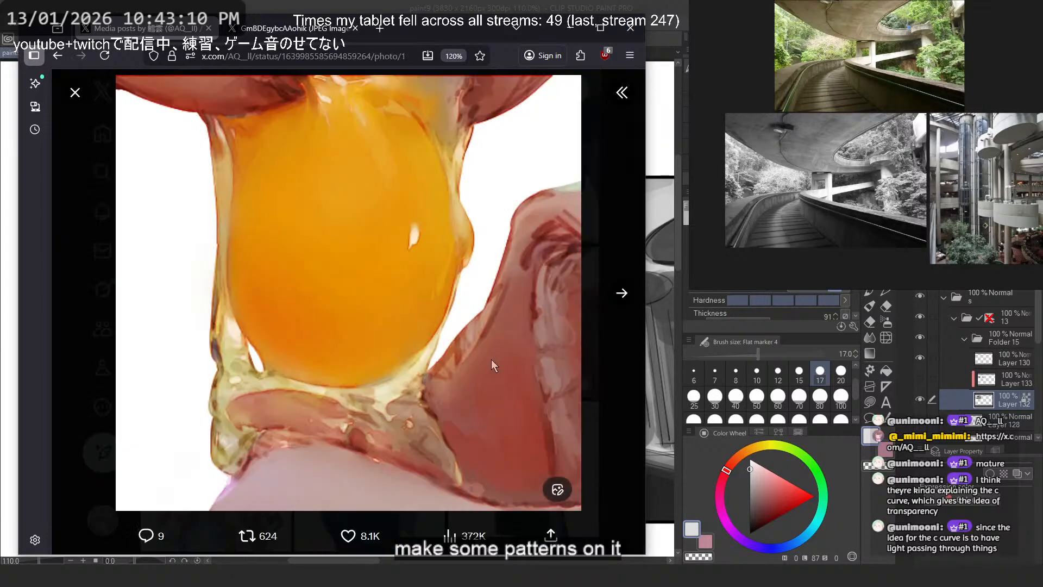
pyautogui.click(622, 294)
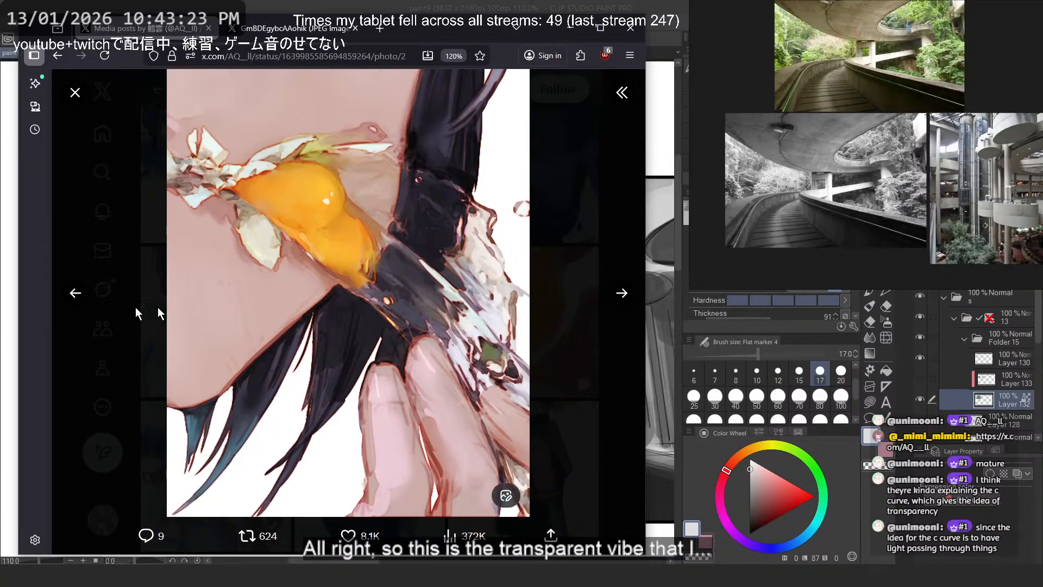
pyautogui.click(622, 293)
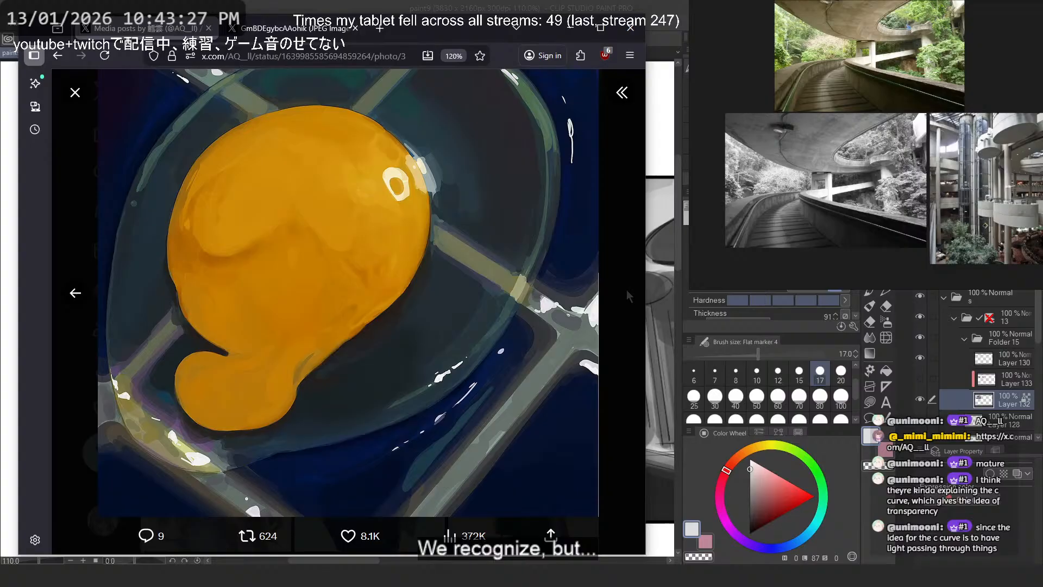
pyautogui.click(71, 300)
pyautogui.click(70, 299)
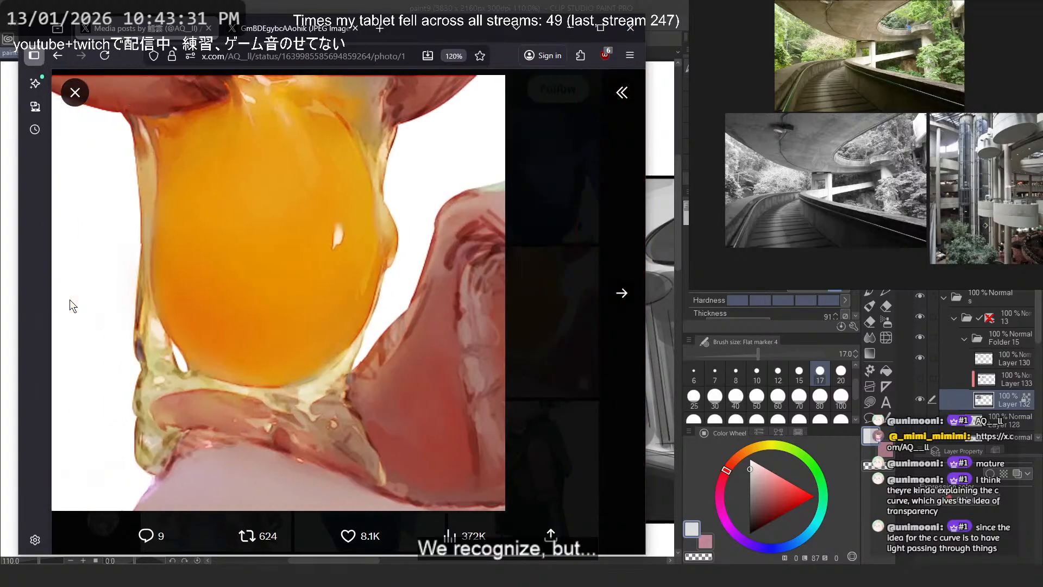
pyautogui.click(69, 300)
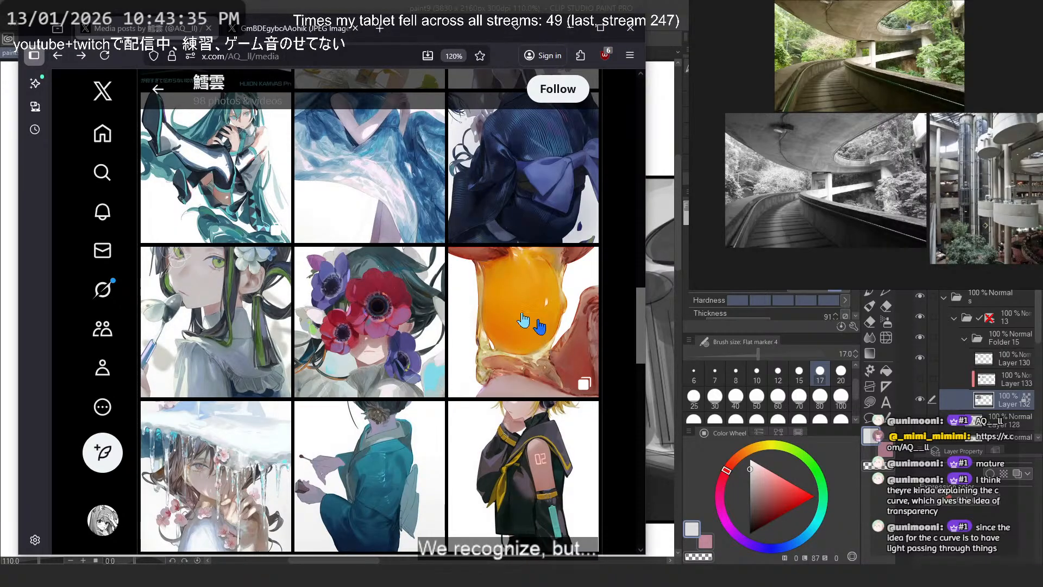
# - View the illustration of the figure in the teal kimono seen from behind and close it
pyautogui.scroll(-3, 523, 321)
pyautogui.click(400, 345)
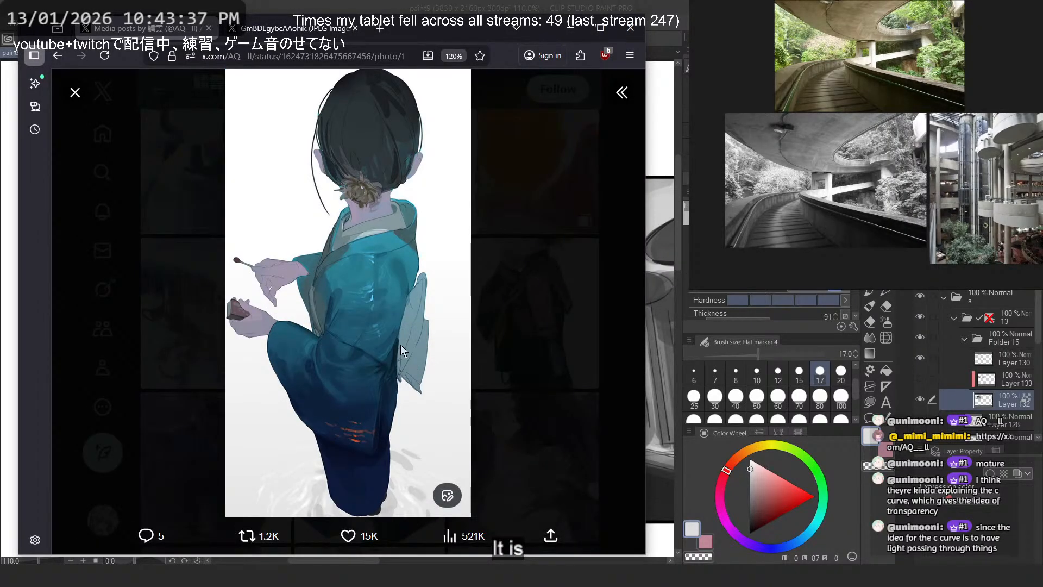
pyautogui.click(550, 260)
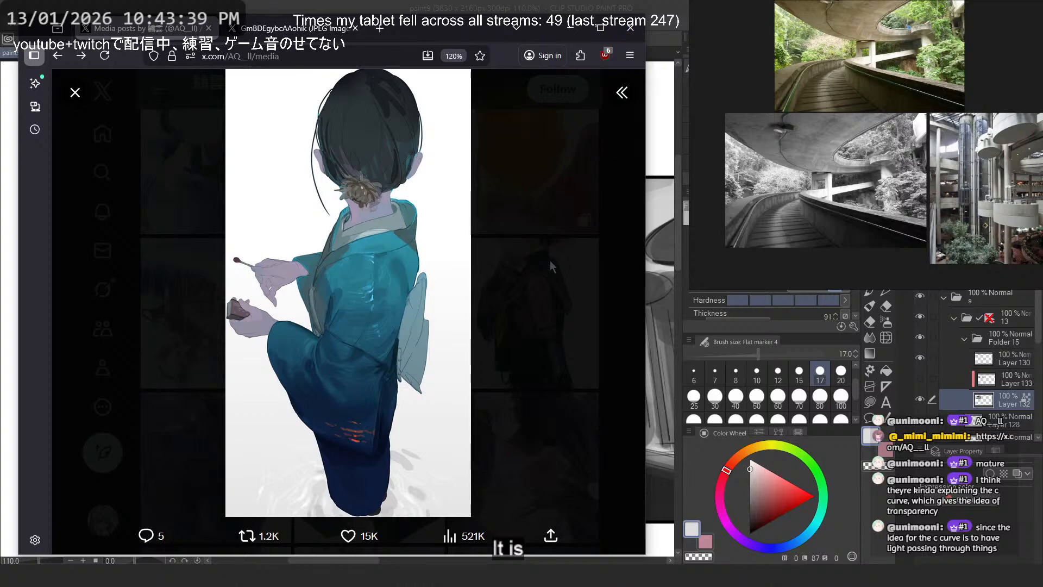
# - Browse the artist's older media posts and return to the Clip Studio Paint canvas
pyautogui.scroll(-3, 551, 262)
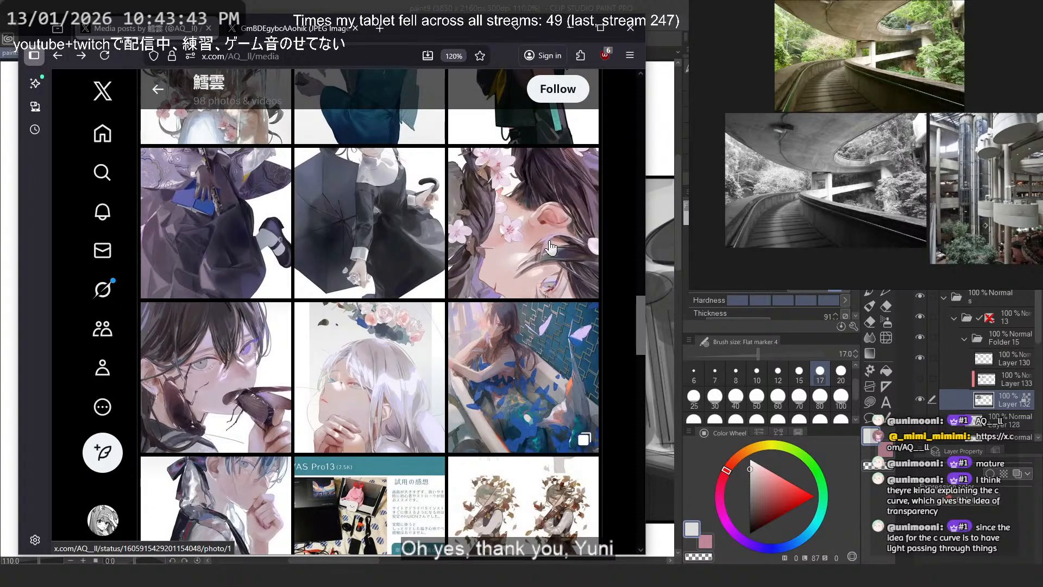
pyautogui.scroll(-3, 550, 248)
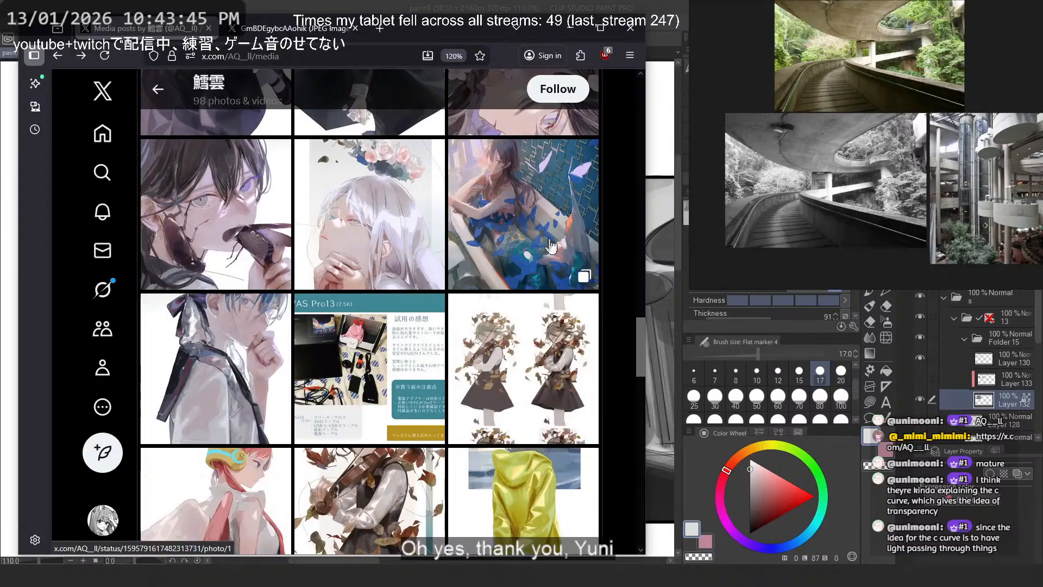
pyautogui.scroll(-3, 550, 246)
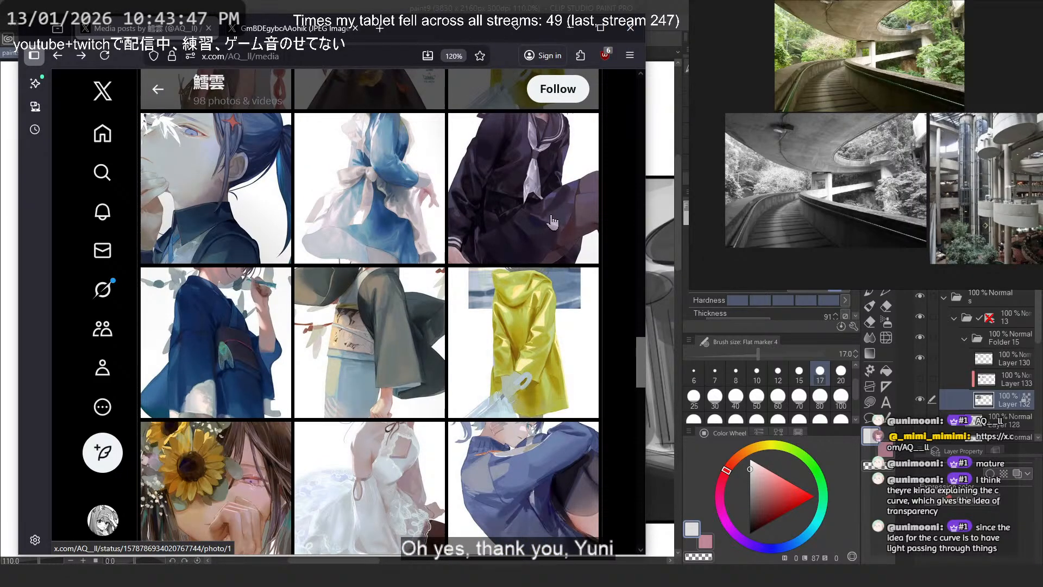
pyautogui.scroll(-5, 558, 200)
pyautogui.click(424, 56)
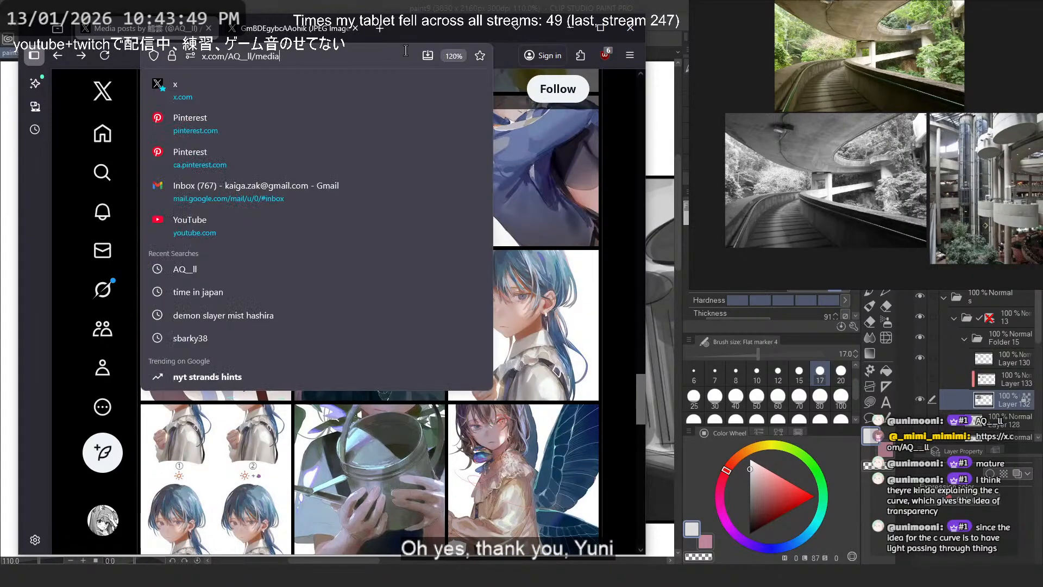
pyautogui.click(618, 33)
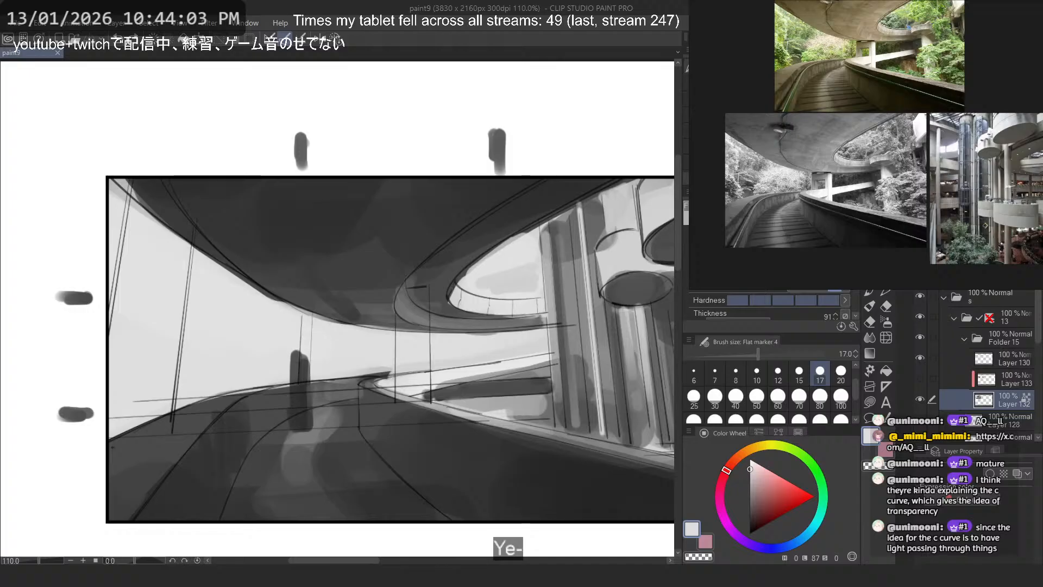
# - Paint a wide dark grey pillar at the thumbnail's left edge on a new layer, using a size 50 brush
pyautogui.scroll(-7, 302, 154)
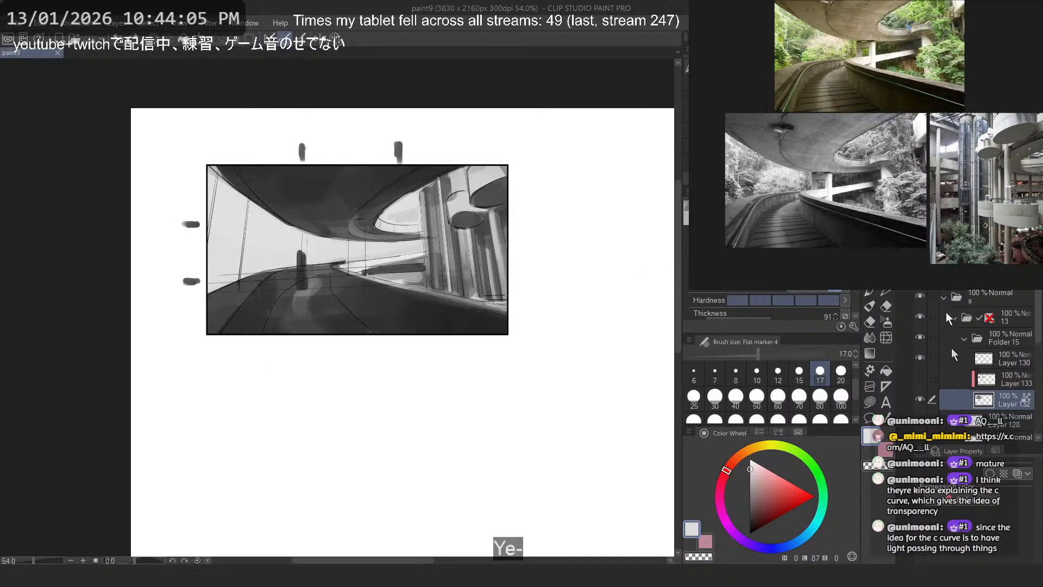
pyautogui.hotkey('ctrl', 'shift', 'n')
pyautogui.scroll(1, 269, 150)
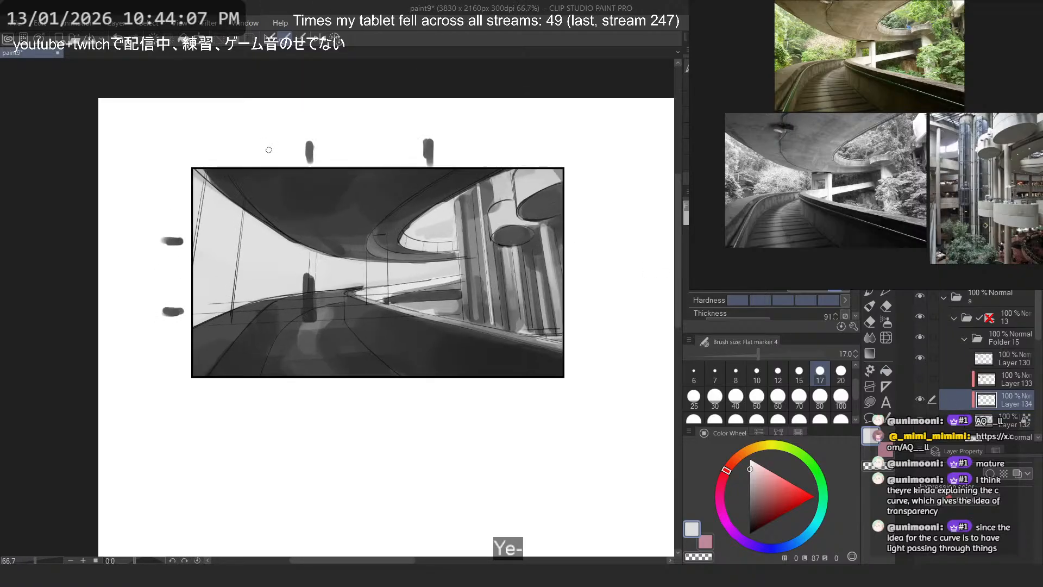
pyautogui.keyDown('alt'); pyautogui.click(233, 193); pyautogui.keyUp('alt')
pyautogui.click(757, 396)
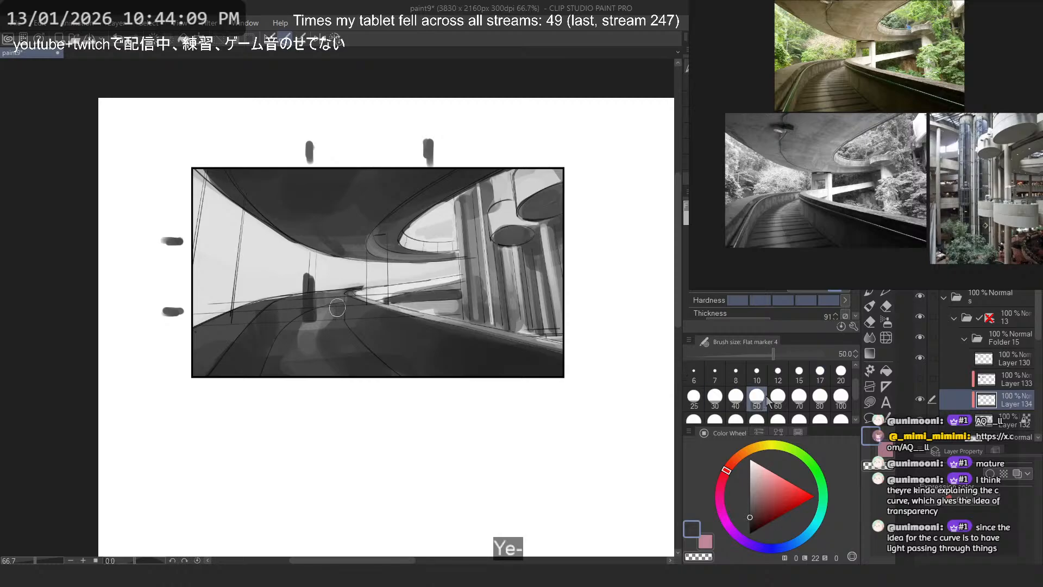
pyautogui.moveTo(234, 198); pyautogui.dragTo(226, 326)
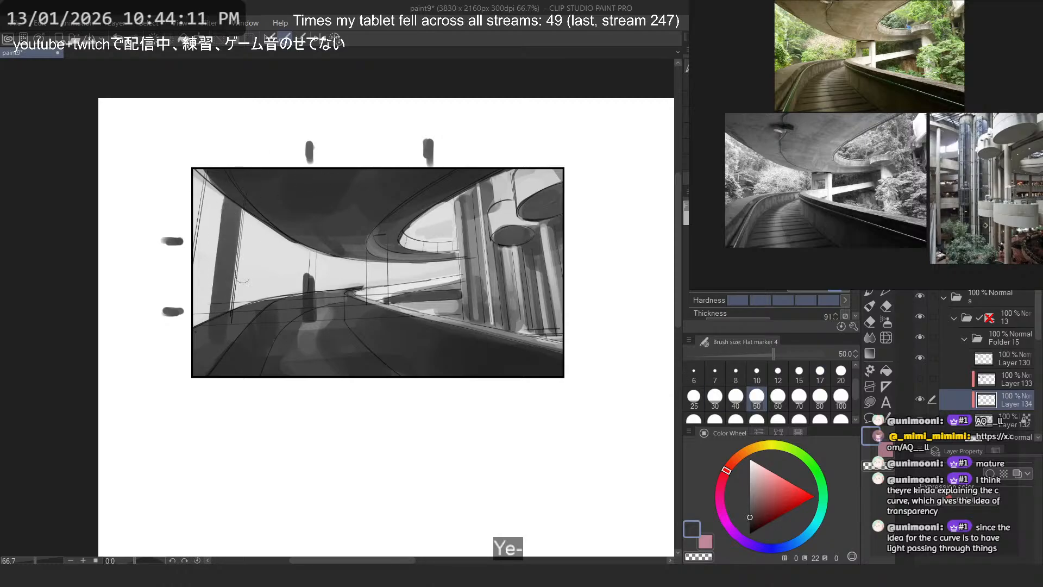
pyautogui.hotkey('ctrl', 'z')
pyautogui.moveTo(233, 196)
pyautogui.mouseDown()
pyautogui.moveTo(217, 310)
pyautogui.moveTo(210, 188)
pyautogui.moveTo(201, 316)
pyautogui.moveTo(199, 286)
pyautogui.moveTo(213, 305)
pyautogui.mouseUp()
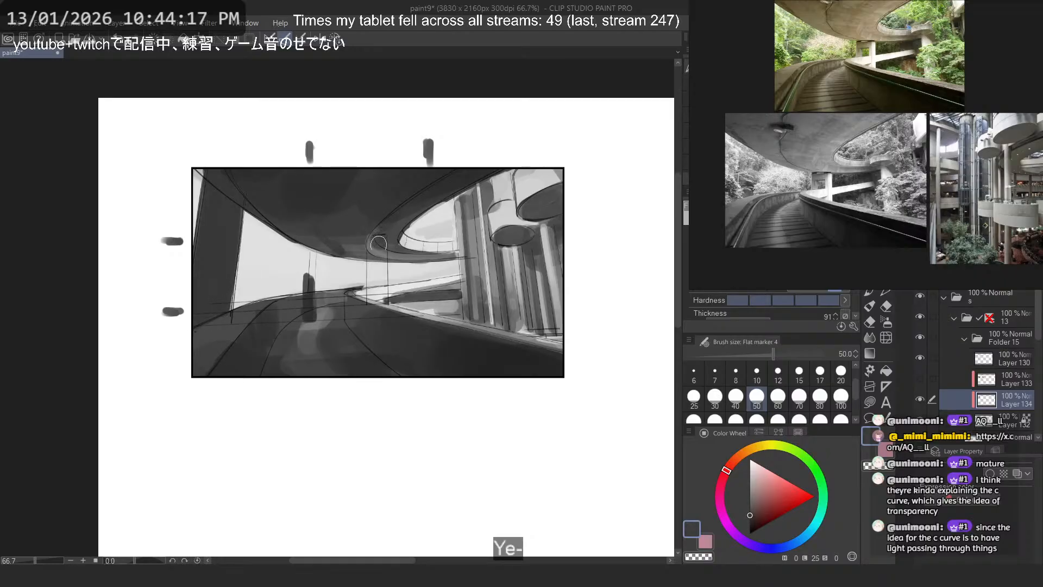
# - Paint a second dark vertical pillar between the inner curve of the overhead ramp and the road edge
pyautogui.moveTo(379, 244); pyautogui.dragTo(379, 301)
pyautogui.hotkey('ctrl', 'z')
pyautogui.moveTo(378, 242); pyautogui.dragTo(379, 293)
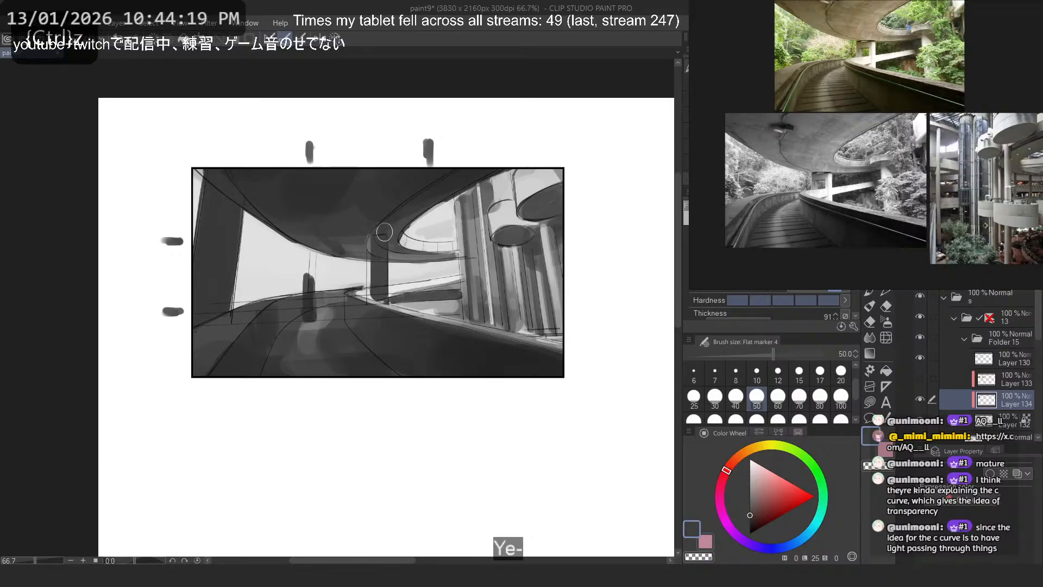
# - Try painting a distant pillar below the ceiling's lowest curve with size 50 and size 17 strokes in sampled dark grey
pyautogui.keyDown('alt'); pyautogui.click(345, 247); pyautogui.keyUp('alt')
pyautogui.scroll(1, 340, 271)
pyautogui.moveTo(337, 264); pyautogui.dragTo(336, 285)
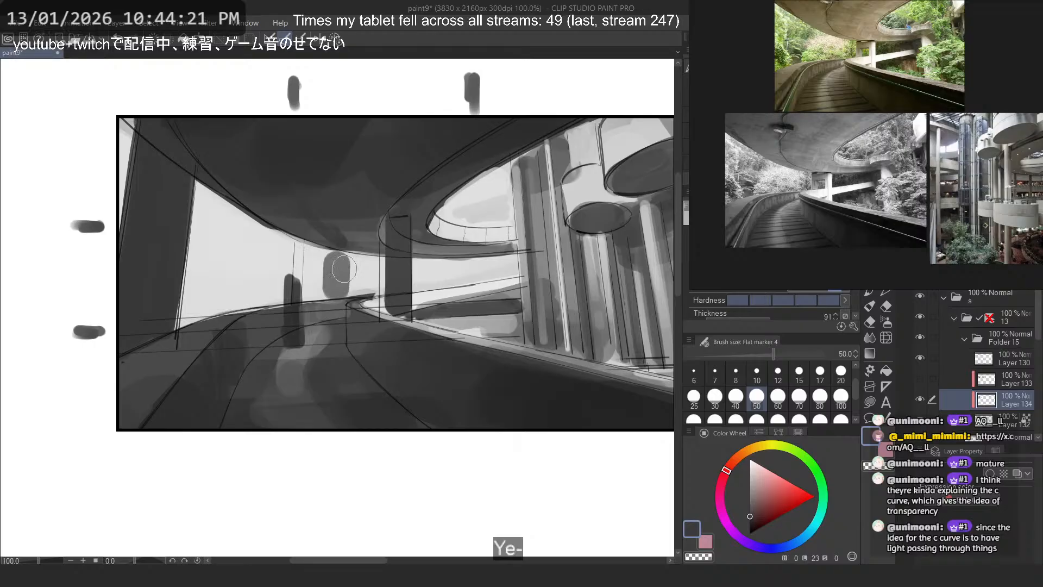
pyautogui.hotkey('ctrl', 'z')
pyautogui.click(826, 368)
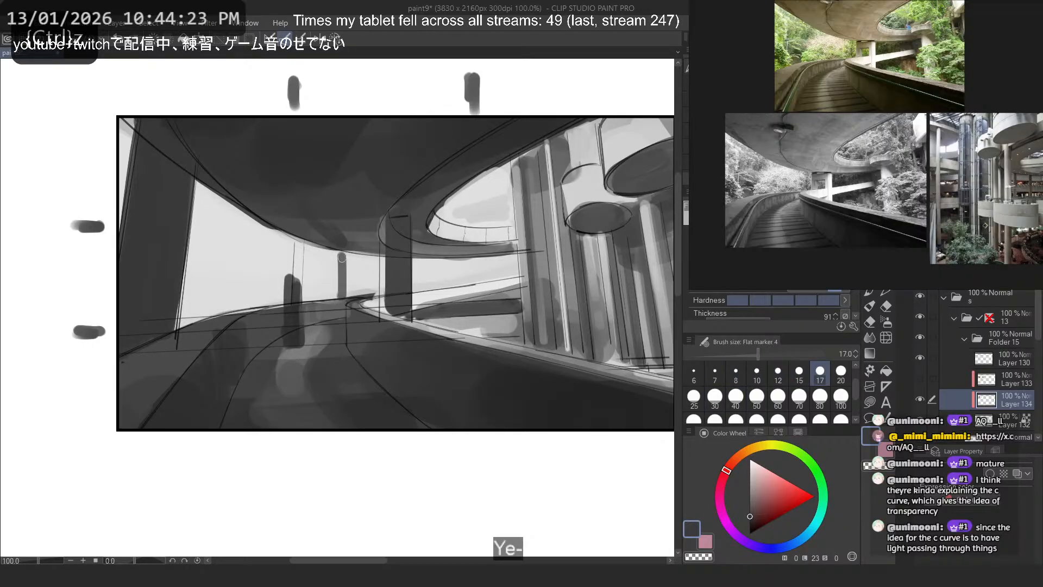
pyautogui.hotkey('ctrl', 'z')
# - Try painting a short dark grey pillar beneath the ceiling's lowest curve with a size 30 brush
pyautogui.click(731, 399)
pyautogui.moveTo(337, 260)
pyautogui.mouseDown()
pyautogui.moveTo(335, 298)
pyautogui.moveTo(323, 288)
pyautogui.mouseUp()
pyautogui.hotkey('ctrl', 'z')
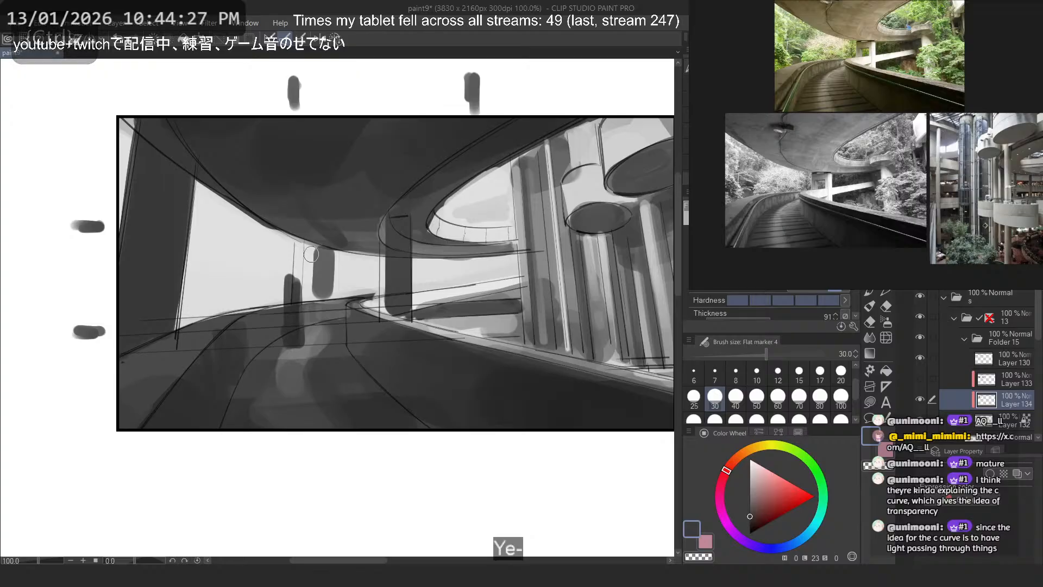
pyautogui.hotkey('ctrl', 'z')
pyautogui.moveTo(350, 254)
pyautogui.mouseDown()
pyautogui.moveTo(349, 288)
pyautogui.moveTo(351, 276)
pyautogui.mouseUp()
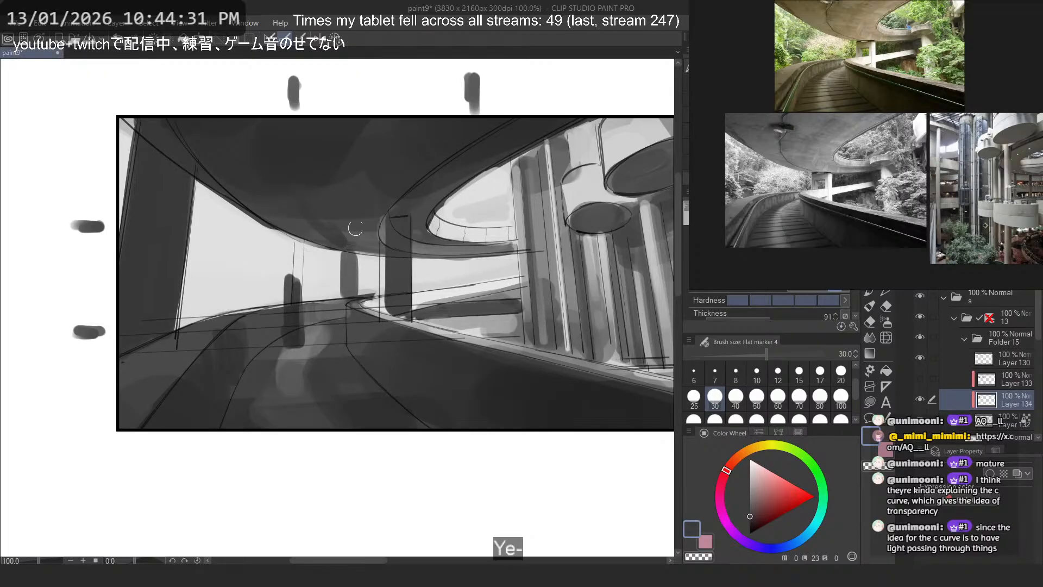
pyautogui.moveTo(342, 263); pyautogui.dragTo(347, 298)
pyautogui.hotkey('ctrl', 'z')
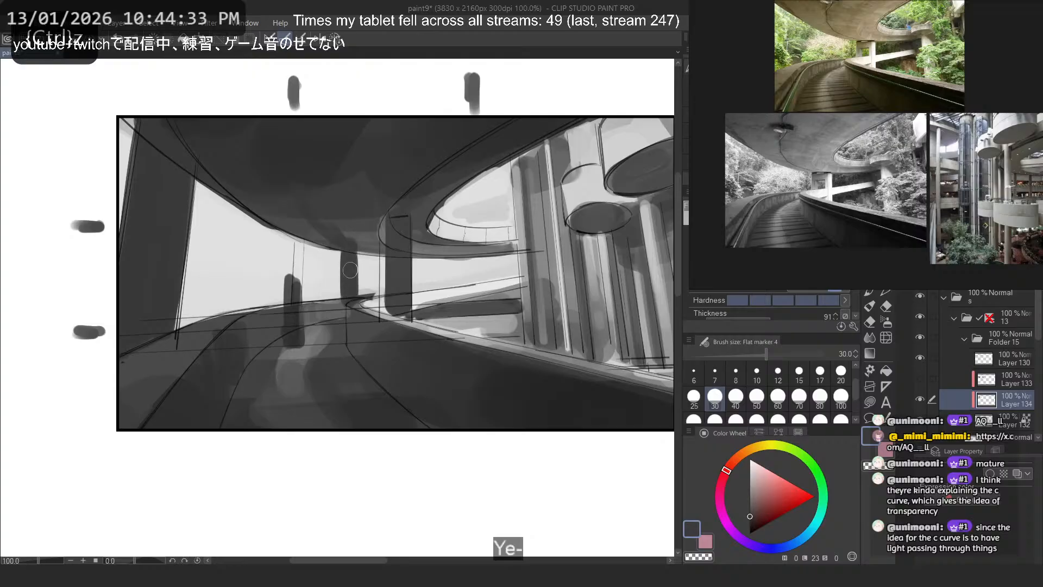
pyautogui.press('c')
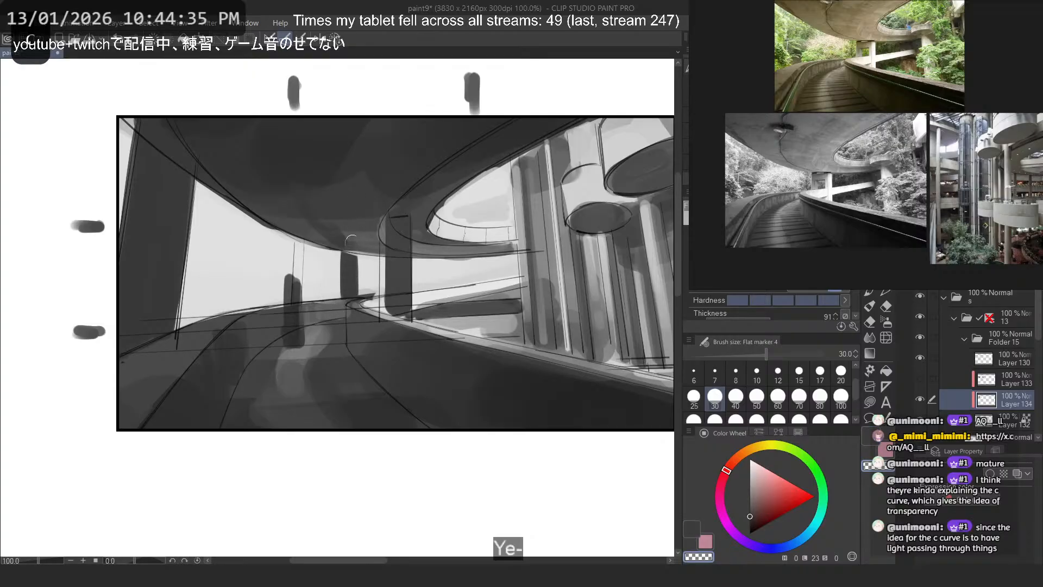
pyautogui.hotkey('ctrl', 'z')
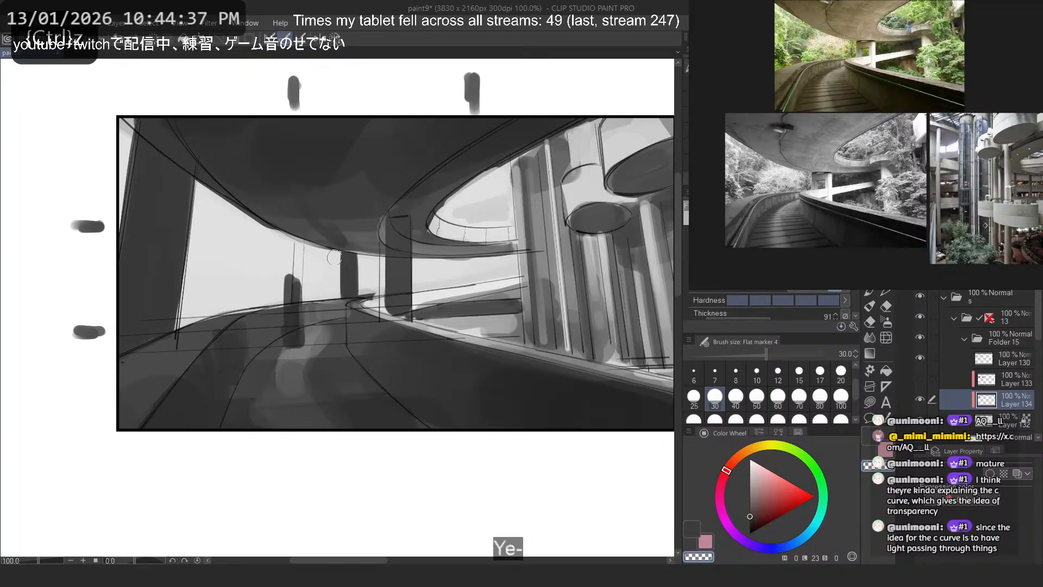
# - Try long vertical transparent strokes on either side of the short distant pillar
pyautogui.moveTo(332, 248); pyautogui.dragTo(337, 339)
pyautogui.hotkey('ctrl', 'z')
pyautogui.hotkey('ctrl', 'z')
pyautogui.moveTo(333, 211); pyautogui.dragTo(334, 360)
pyautogui.hotkey('ctrl', 'z')
pyautogui.moveTo(363, 225); pyautogui.dragTo(363, 369)
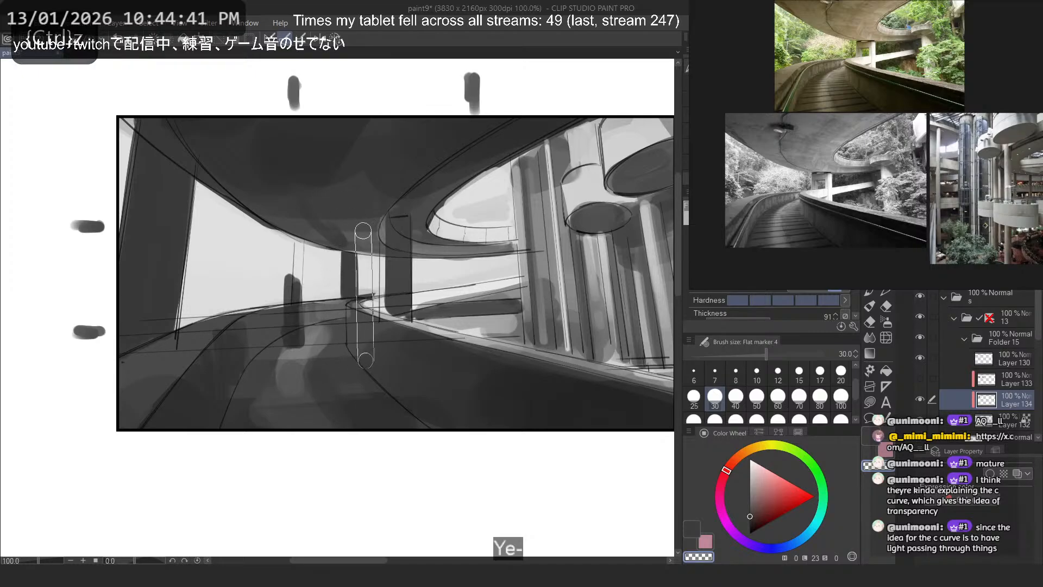
# - Show the perspective ruler of folder 13 and try repainting the distant pillar on Layer 134 along its guides
pyautogui.hotkey('ctrl', 'z')
pyautogui.click(990, 318)
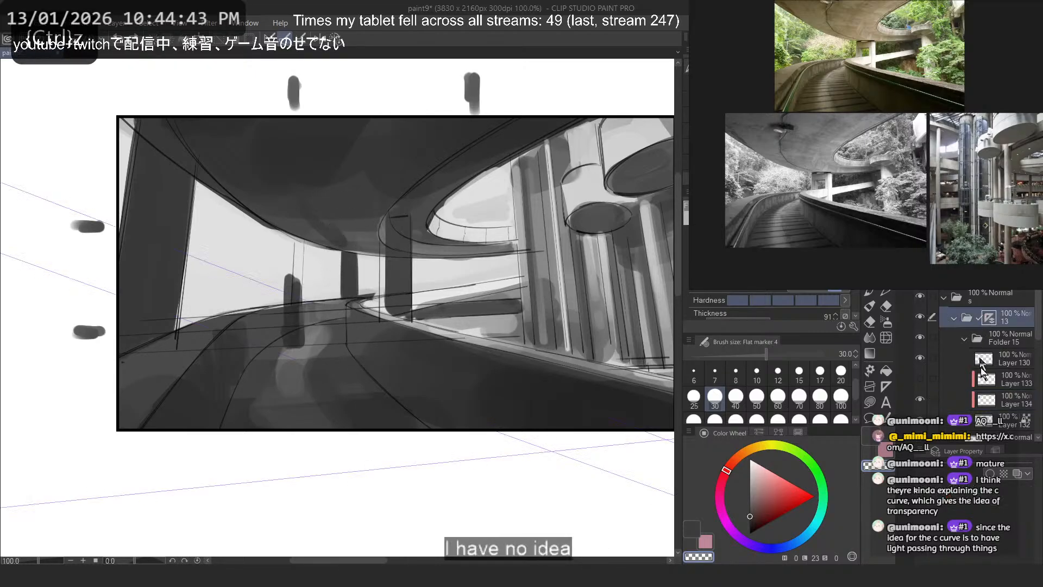
pyautogui.click(1000, 389)
pyautogui.hotkey('ctrl', 'z')
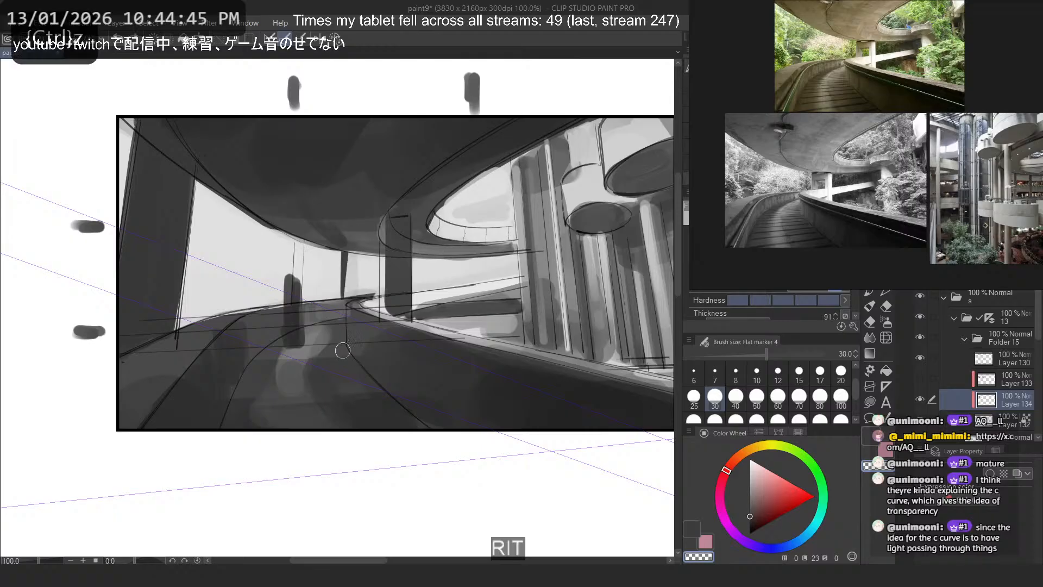
pyautogui.press('c')
pyautogui.moveTo(341, 253); pyautogui.dragTo(335, 298)
pyautogui.hotkey('ctrl', 'z')
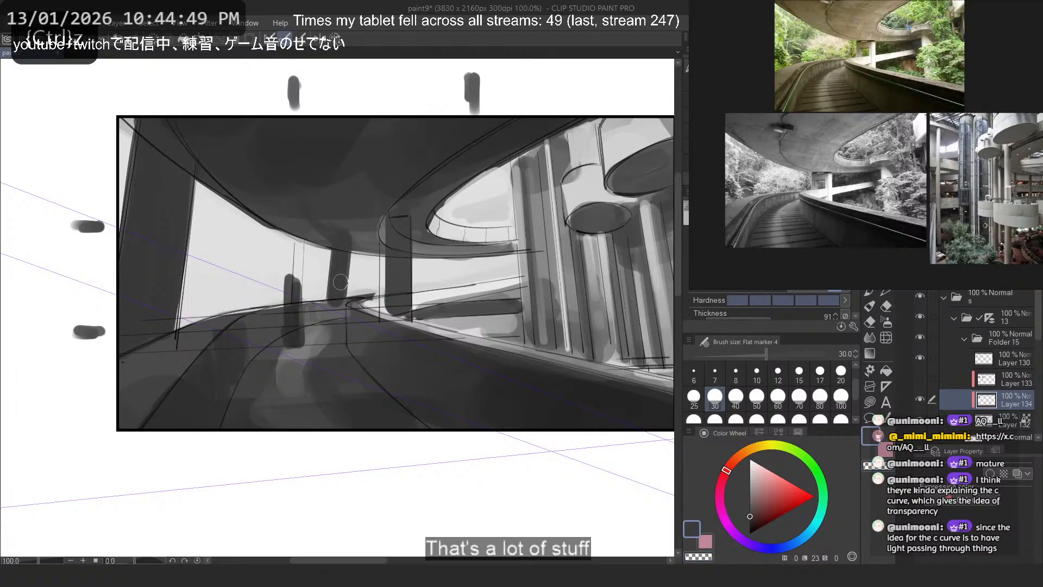
pyautogui.scroll(-5, 341, 282)
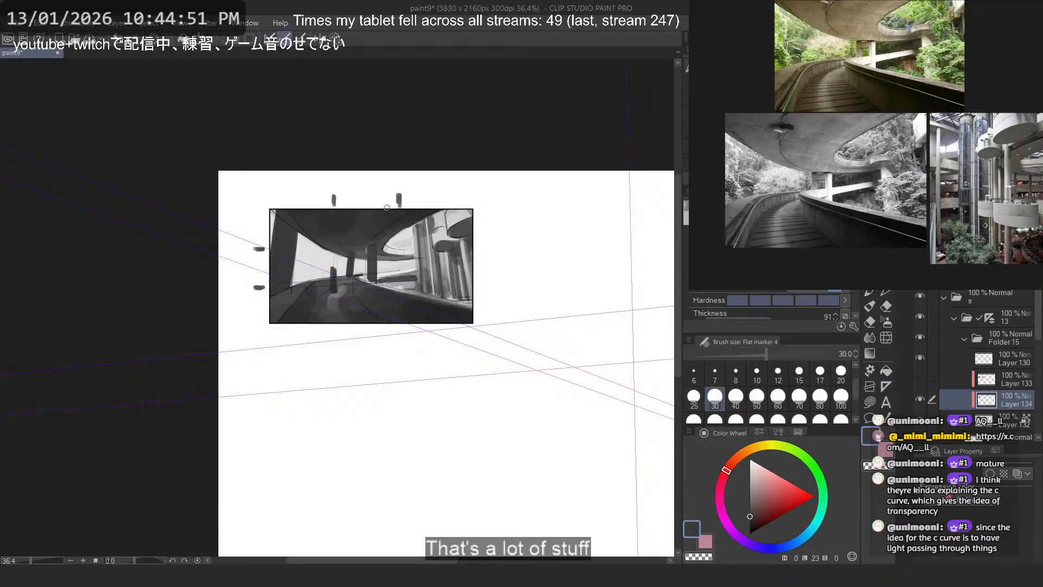
pyautogui.scroll(3, 363, 209)
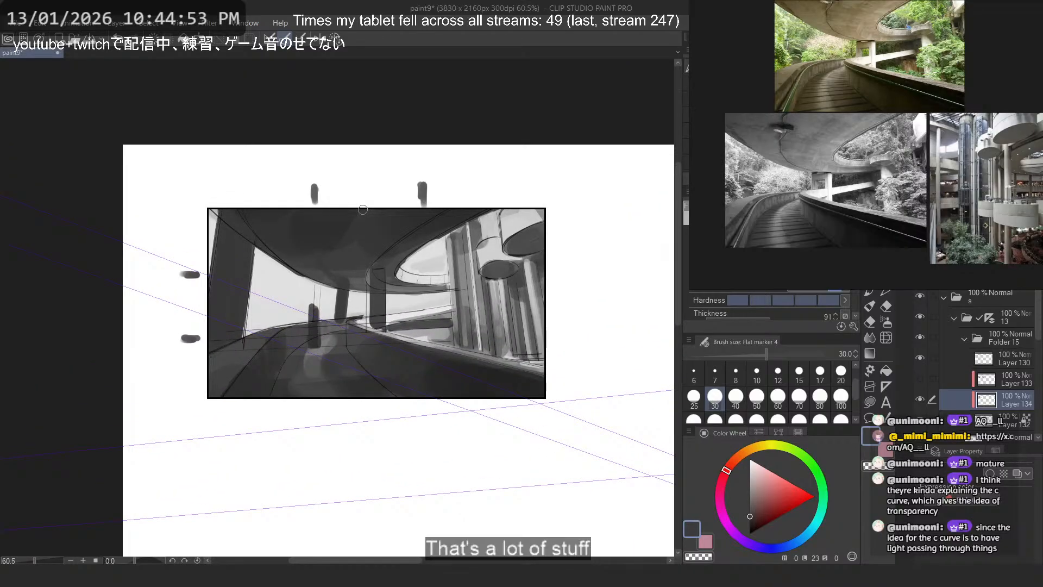
pyautogui.scroll(1, 363, 209)
pyautogui.hotkey('ctrl', 'z')
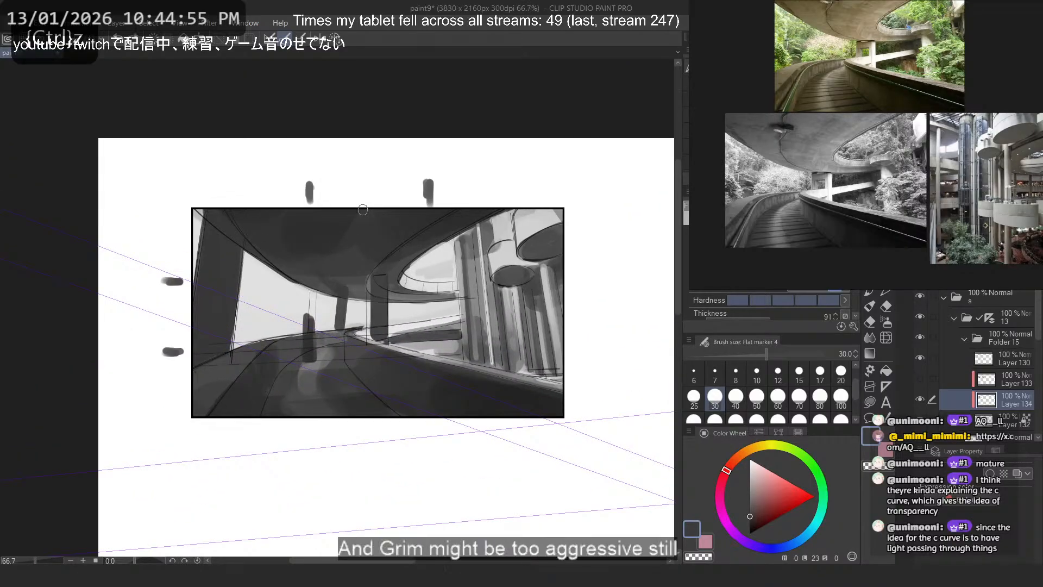
pyautogui.hotkey('ctrl', 'z')
# - Hide the perspective ruler of folder 13
pyautogui.click(987, 316)
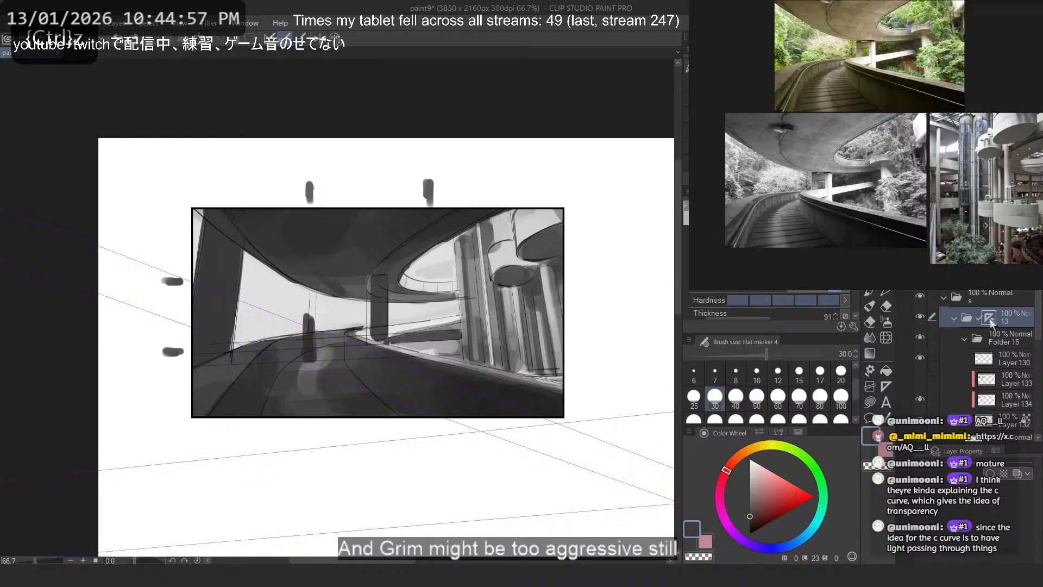
pyautogui.scroll(-6, 380, 413)
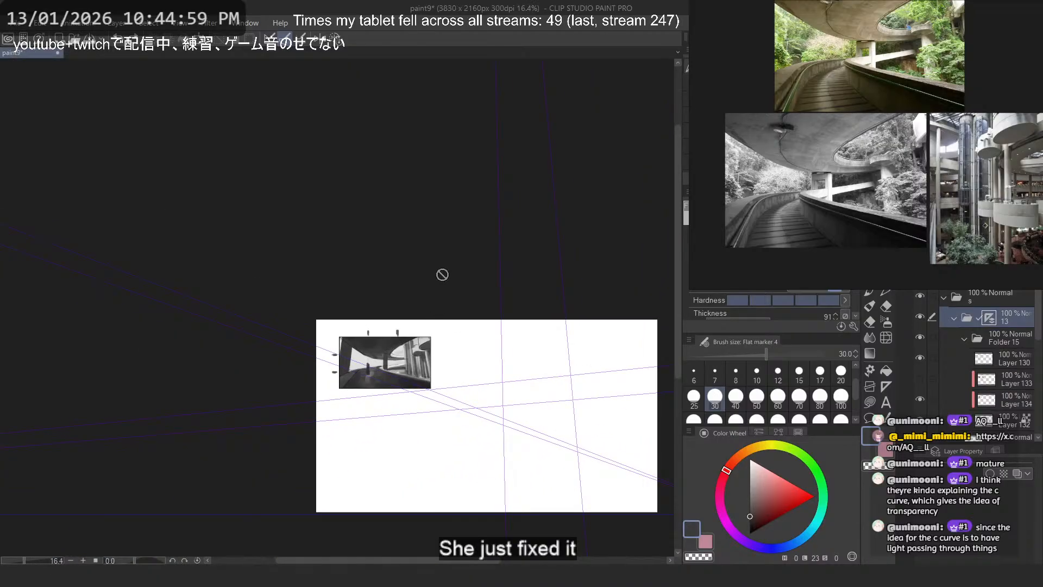
pyautogui.scroll(3, 386, 360)
pyautogui.rightClick(985, 322)
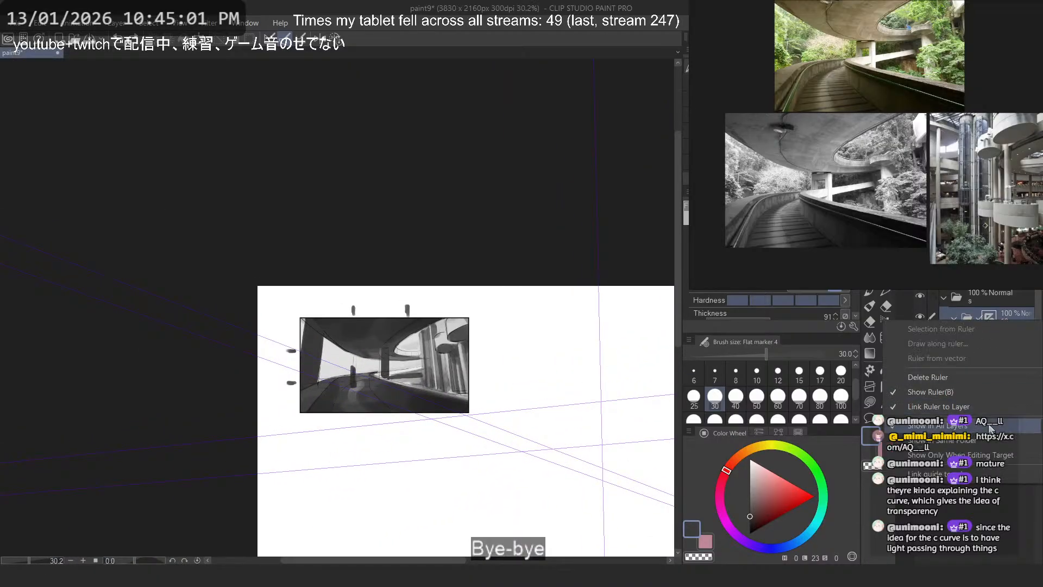
pyautogui.click(986, 396)
pyautogui.scroll(4, 359, 421)
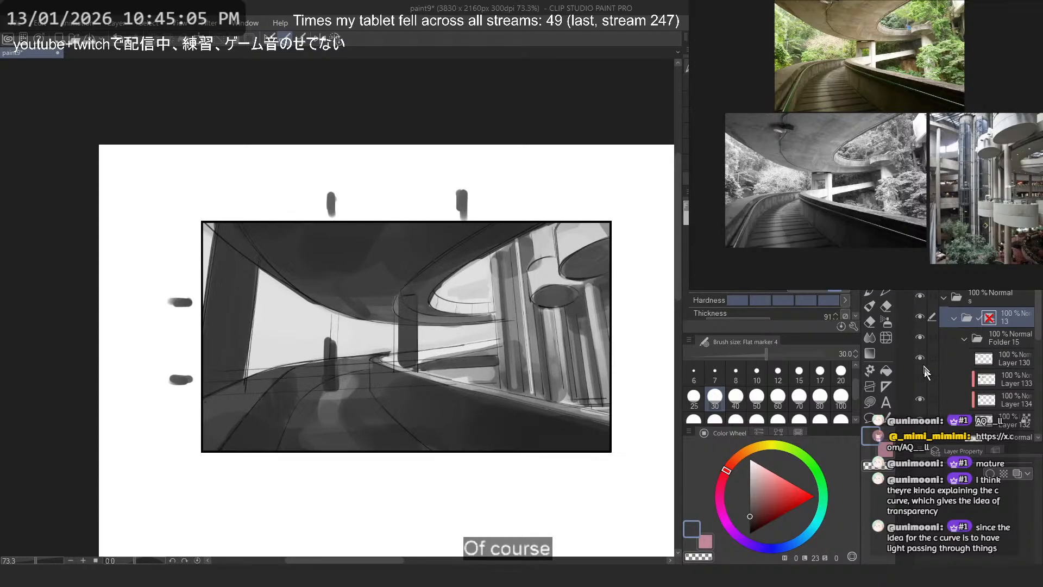
# - Paint a short dark grey pillar from the ceiling's lowest curve to the road on Layer 134, using size 30
pyautogui.click(948, 401)
pyautogui.scroll(3, 394, 353)
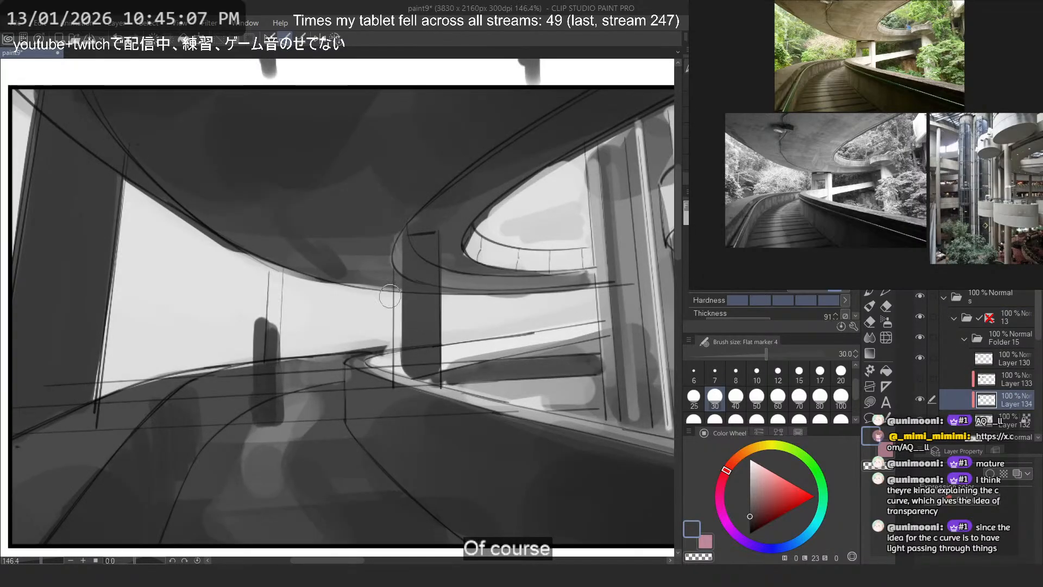
pyautogui.moveTo(341, 279)
pyautogui.mouseDown()
pyautogui.moveTo(336, 334)
pyautogui.moveTo(369, 218)
pyautogui.moveTo(343, 287)
pyautogui.moveTo(329, 236)
pyautogui.moveTo(349, 301)
pyautogui.moveTo(345, 343)
pyautogui.mouseUp()
pyautogui.hotkey('ctrl', 'z')
pyautogui.moveTo(342, 295); pyautogui.dragTo(341, 342)
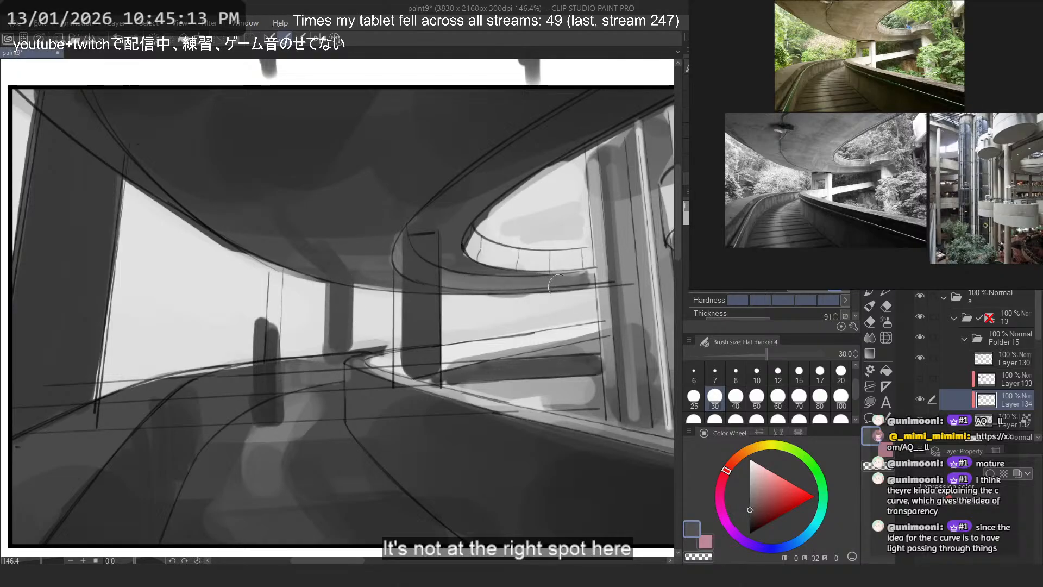
# - Paint a slim dark grey pillar from the upper ramp's underside to the road edge beside the tall columns, using size 20
pyautogui.moveTo(556, 271); pyautogui.dragTo(557, 354)
pyautogui.hotkey('ctrl', 'z')
pyautogui.moveTo(560, 271); pyautogui.dragTo(573, 409)
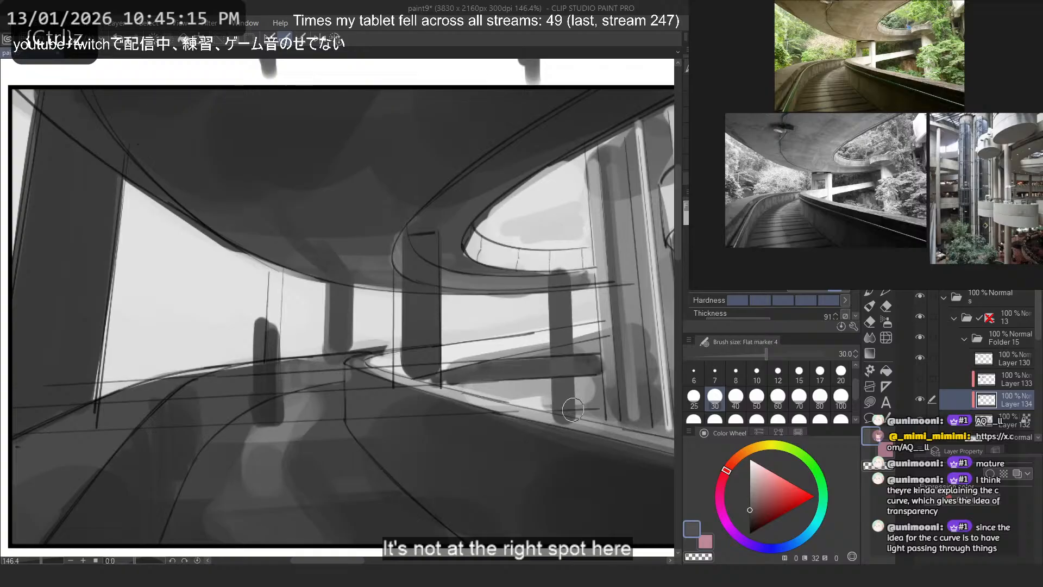
pyautogui.hotkey('ctrl', 'z')
pyautogui.click(840, 371)
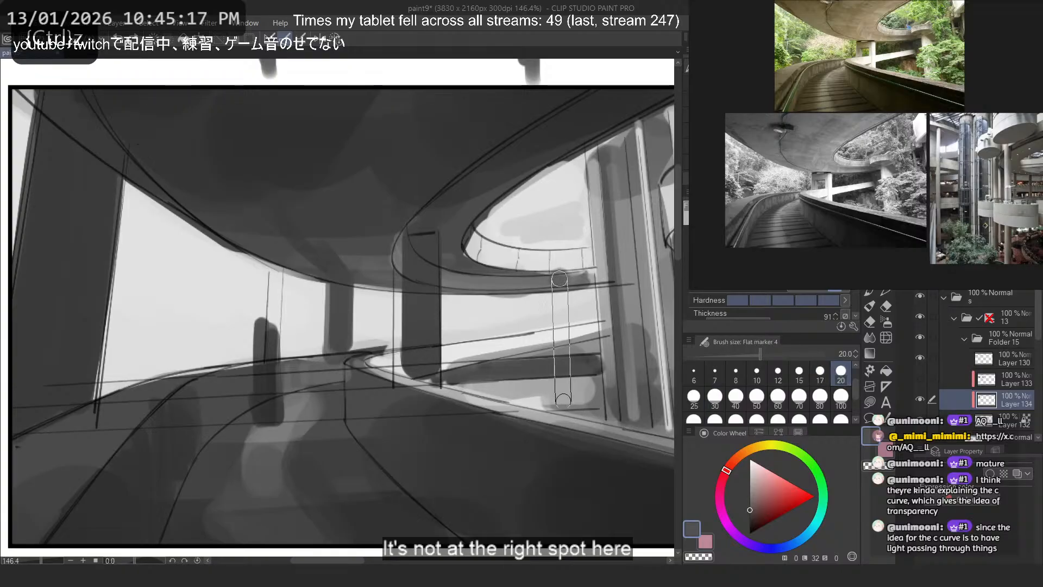
pyautogui.moveTo(561, 271); pyautogui.dragTo(570, 402)
pyautogui.hotkey('ctrl', 'z')
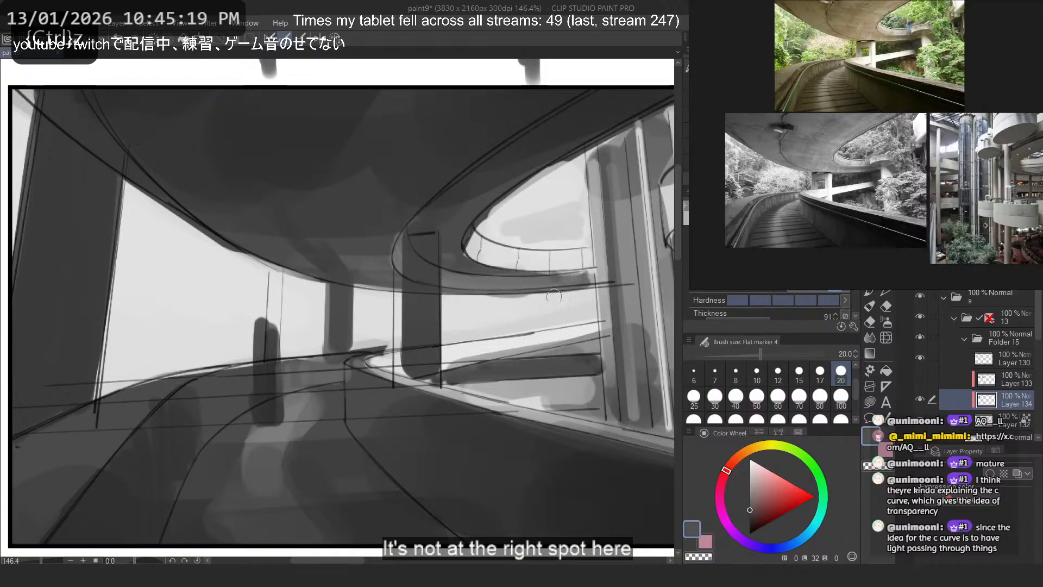
pyautogui.moveTo(556, 273); pyautogui.dragTo(560, 410)
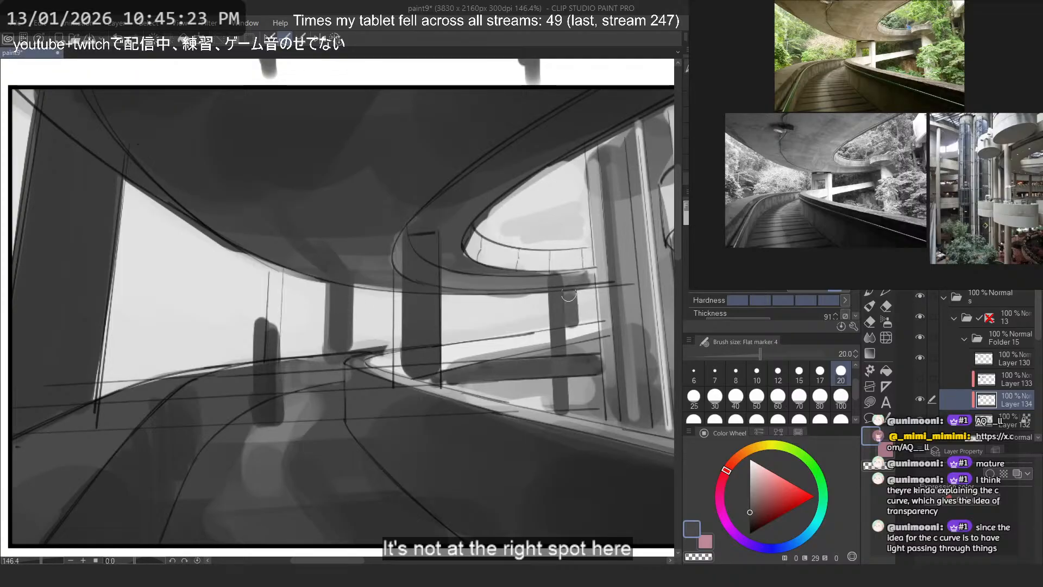
pyautogui.hotkey('ctrl', 'z')
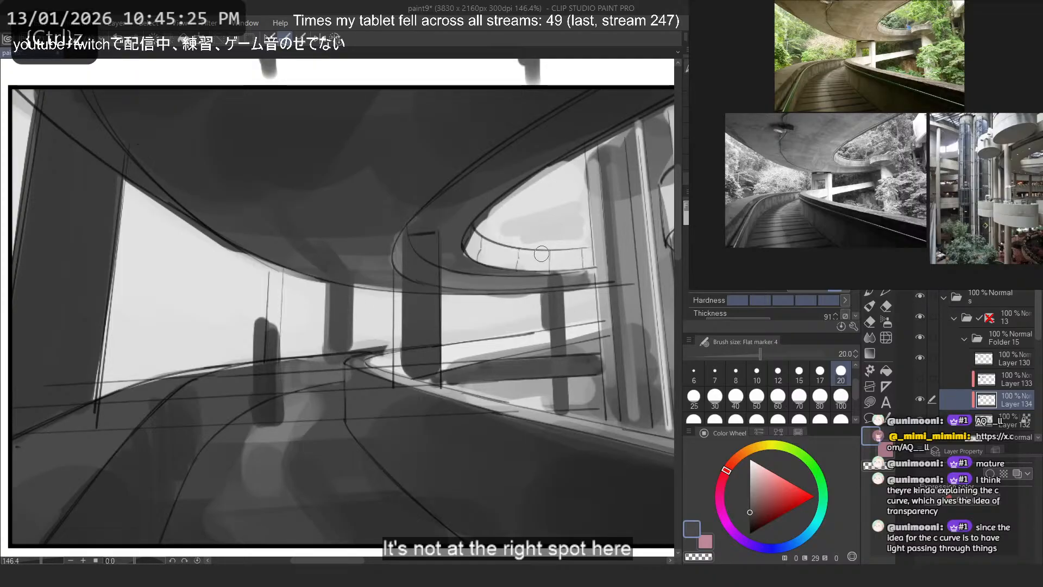
pyautogui.hotkey('ctrl', 'z')
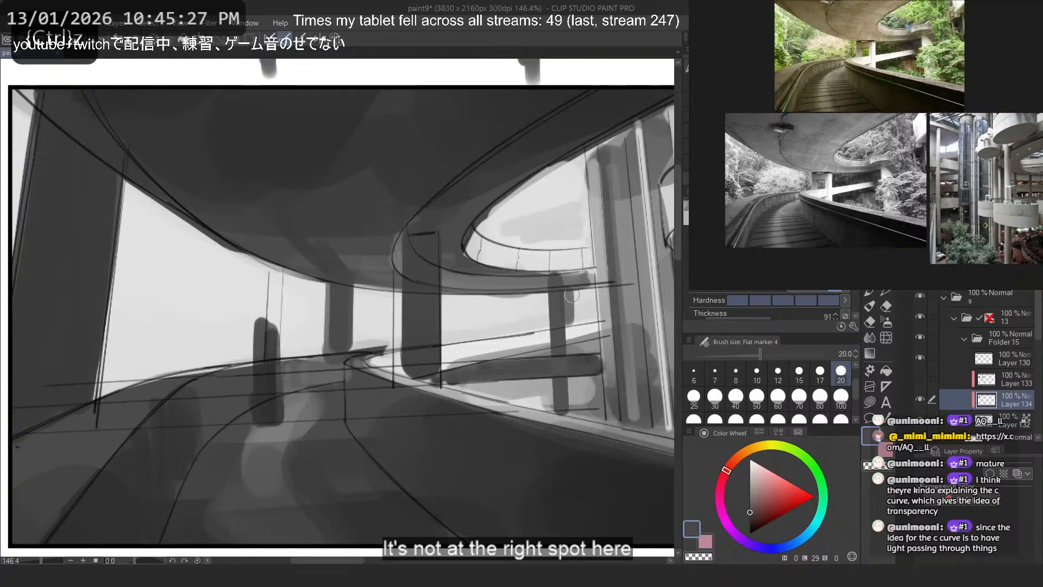
pyautogui.hotkey('ctrl', 'z')
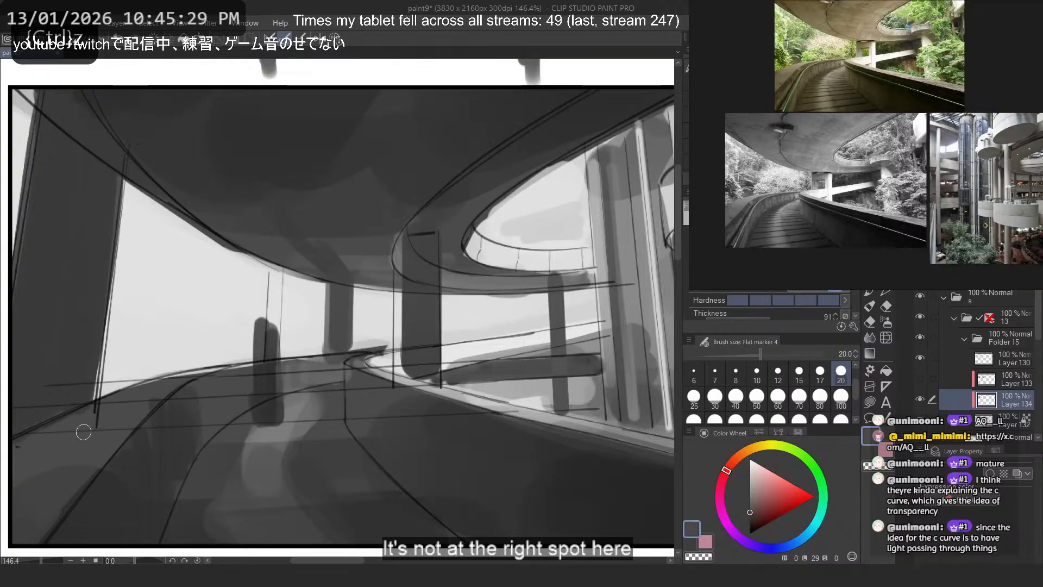
pyautogui.moveTo(398, 462); pyautogui.dragTo(587, 474)
pyautogui.hotkey('ctrl', 'z')
pyautogui.moveTo(400, 395); pyautogui.dragTo(130, 401)
pyautogui.hotkey('ctrl', 'z')
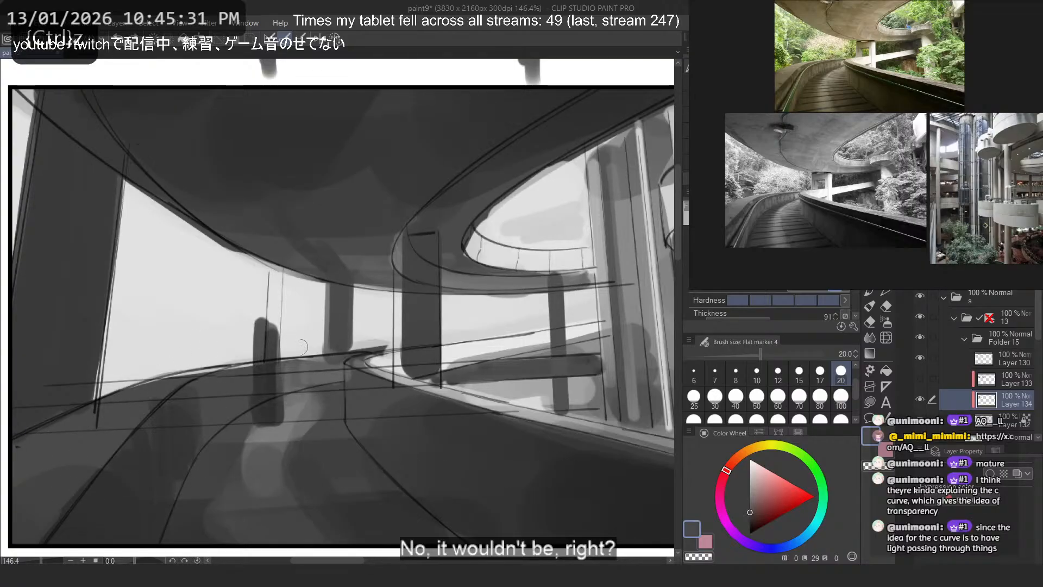
pyautogui.moveTo(409, 380); pyautogui.dragTo(162, 363)
pyautogui.hotkey('ctrl', 'z')
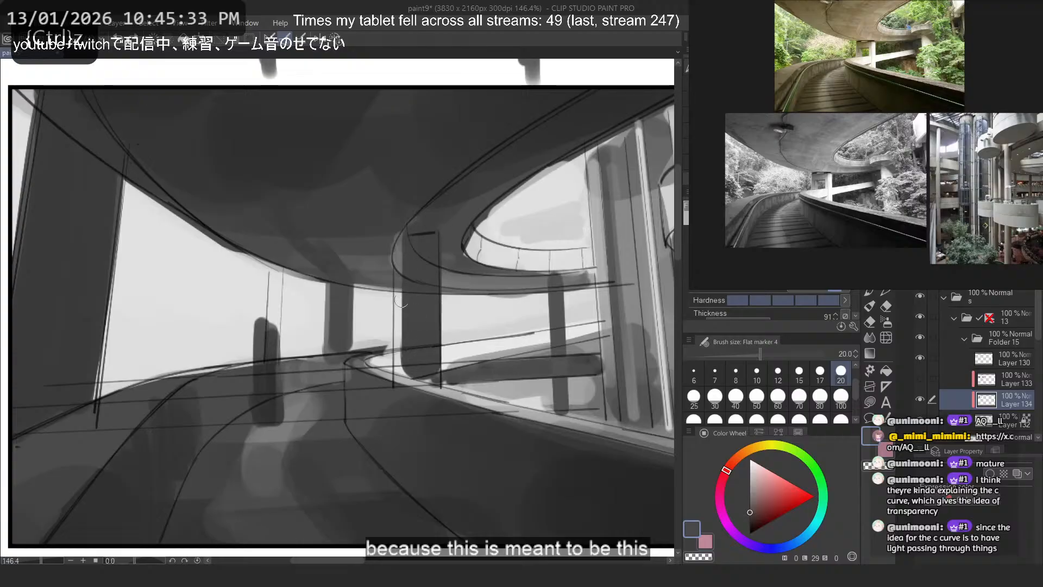
# - Trim the outer edge of the central pillar under the inner ramp curve with a transparent size 20 stroke
pyautogui.press('c')
pyautogui.moveTo(400, 296)
pyautogui.mouseDown()
pyautogui.moveTo(397, 364)
pyautogui.moveTo(405, 328)
pyautogui.moveTo(413, 367)
pyautogui.mouseUp()
pyautogui.press('c')
pyautogui.hotkey('ctrl', 'z')
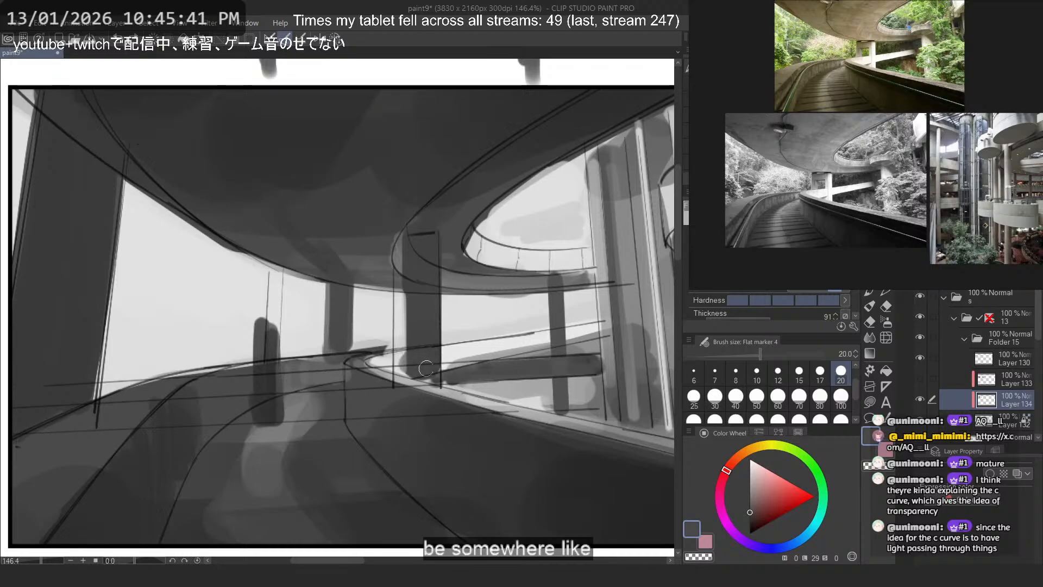
pyautogui.hotkey('ctrl', 'z')
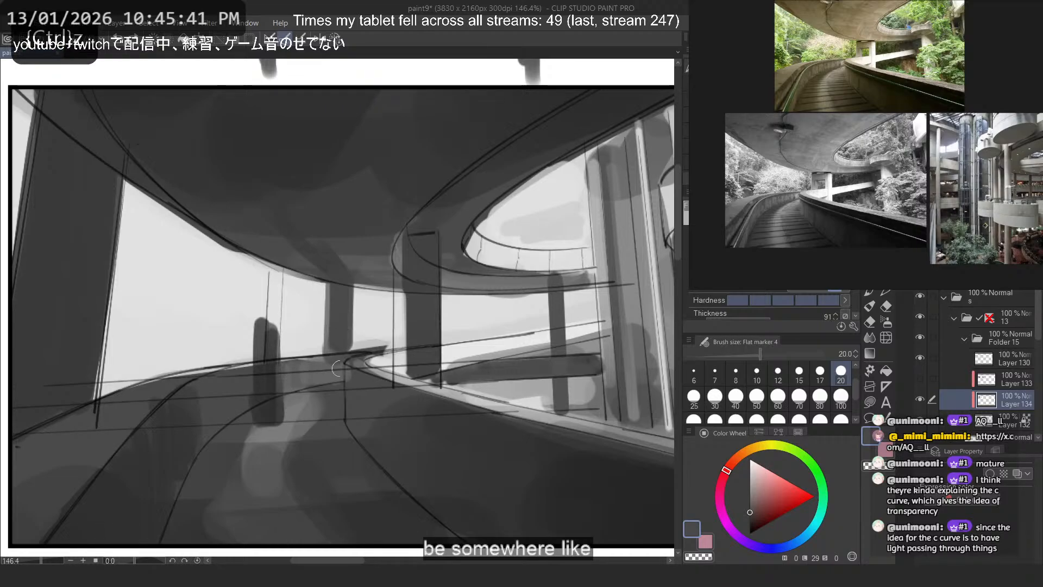
# - Cover the inner half of the central pillar below the ramp with a vertical stroke in sampled light grey, size 20
pyautogui.keyDown('alt'); pyautogui.click(406, 367); pyautogui.keyUp('alt')
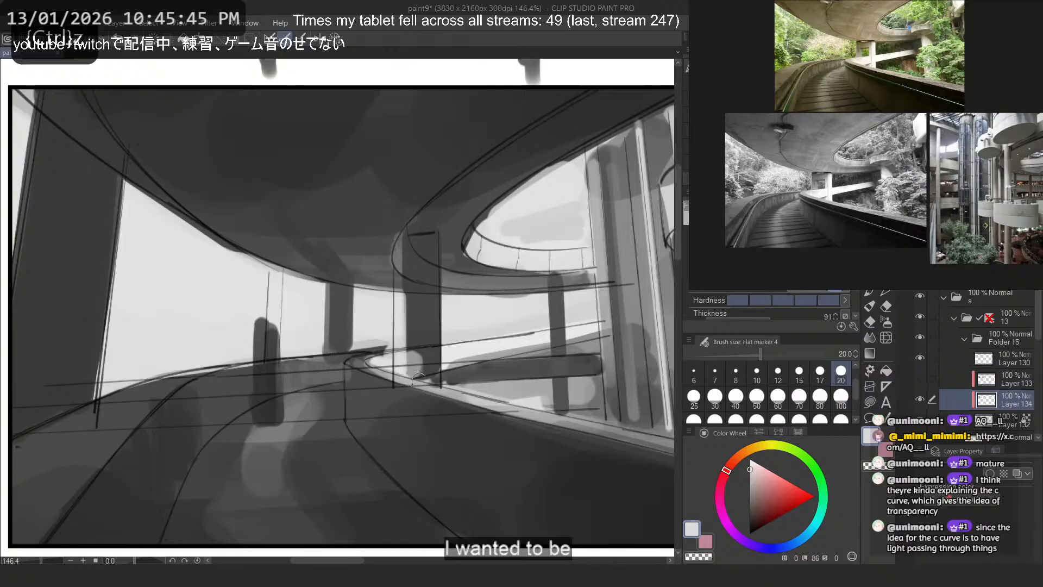
pyautogui.keyDown('alt'); pyautogui.click(412, 361); pyautogui.keyUp('alt')
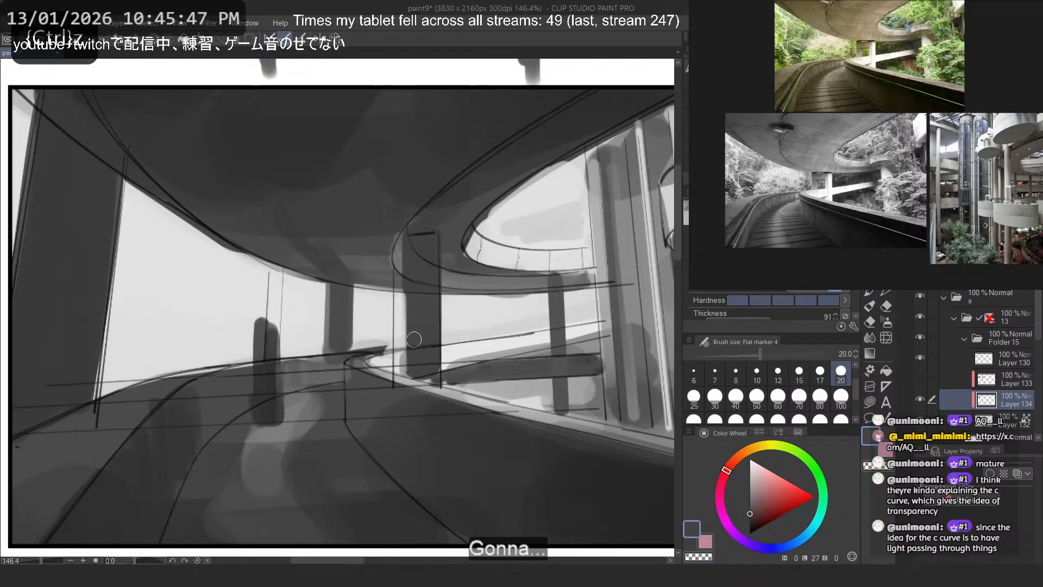
pyautogui.keyDown('alt'); pyautogui.click(401, 357); pyautogui.keyUp('alt')
pyautogui.moveTo(430, 372); pyautogui.dragTo(431, 250)
pyautogui.hotkey('ctrl', 'z')
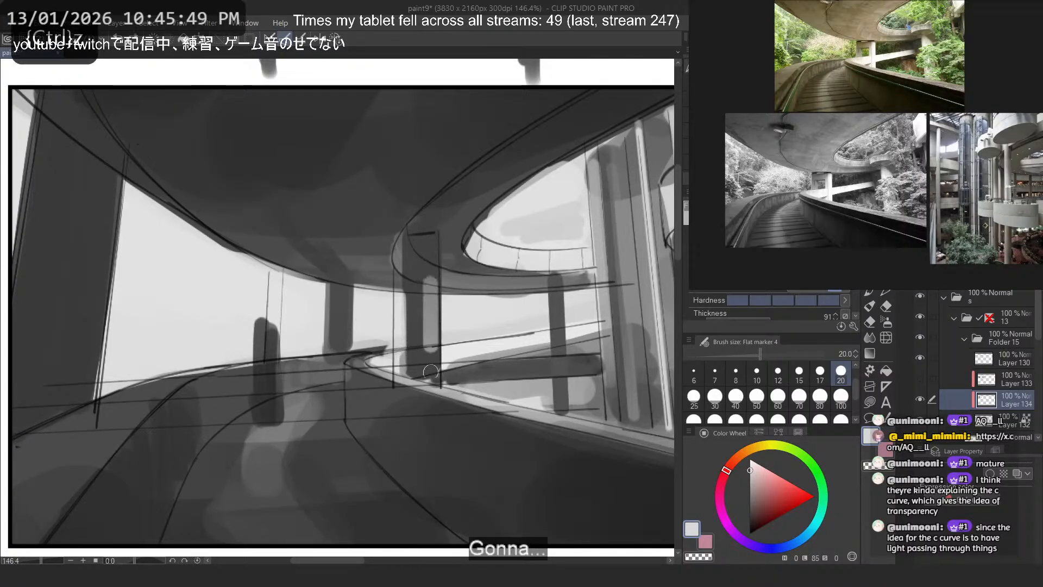
pyautogui.moveTo(430, 378)
pyautogui.mouseDown()
pyautogui.moveTo(431, 267)
pyautogui.moveTo(438, 387)
pyautogui.mouseUp()
pyautogui.hotkey('ctrl', 'z')
pyautogui.keyDown('alt'); pyautogui.click(436, 261); pyautogui.keyUp('alt')
pyautogui.hotkey('ctrl', 'z')
pyautogui.moveTo(432, 270); pyautogui.dragTo(436, 376)
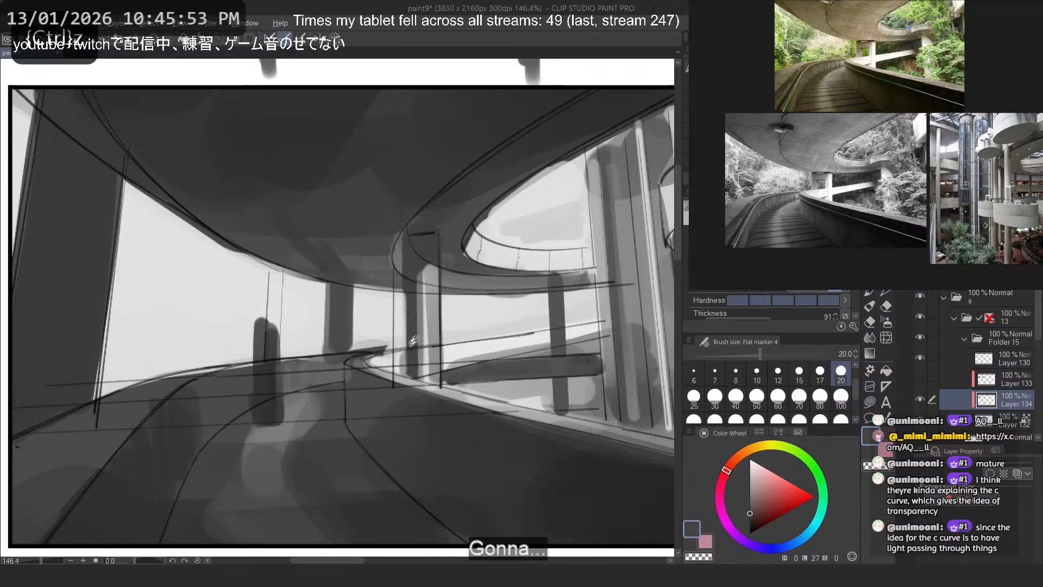
# - Lighten the dark part of the central pillar below the inner ramp curve with light grey vertical strokes, size 20
pyautogui.keyDown('alt'); pyautogui.click(452, 351); pyautogui.keyUp('alt')
pyautogui.moveTo(431, 275)
pyautogui.mouseDown()
pyautogui.moveTo(434, 379)
pyautogui.moveTo(426, 274)
pyautogui.mouseUp()
pyautogui.moveTo(424, 369)
pyautogui.mouseDown()
pyautogui.moveTo(428, 273)
pyautogui.moveTo(430, 373)
pyautogui.mouseUp()
pyautogui.hotkey('ctrl', 'z')
pyautogui.moveTo(430, 264); pyautogui.dragTo(435, 276)
pyautogui.moveTo(423, 278)
pyautogui.mouseDown()
pyautogui.moveTo(422, 308)
pyautogui.moveTo(419, 276)
pyautogui.moveTo(414, 377)
pyautogui.mouseUp()
pyautogui.hotkey('ctrl', 'z')
pyautogui.hotkey('ctrl', 'z')
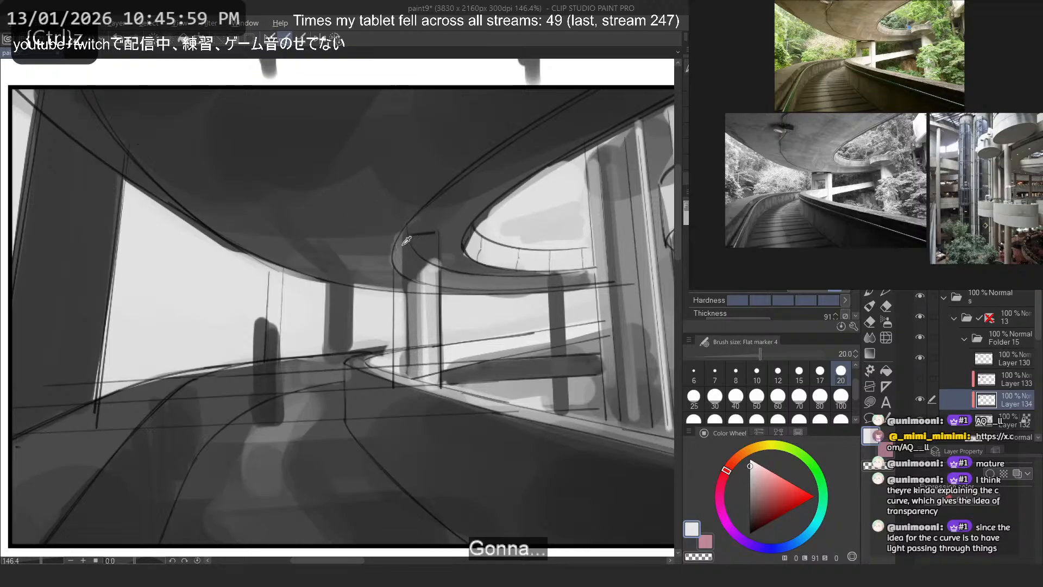
# - Touch up the central pillar's top in sampled mid grey and erase the short pillar under the ceiling's lowest curve
pyautogui.keyDown('alt'); pyautogui.click(403, 244); pyautogui.keyUp('alt')
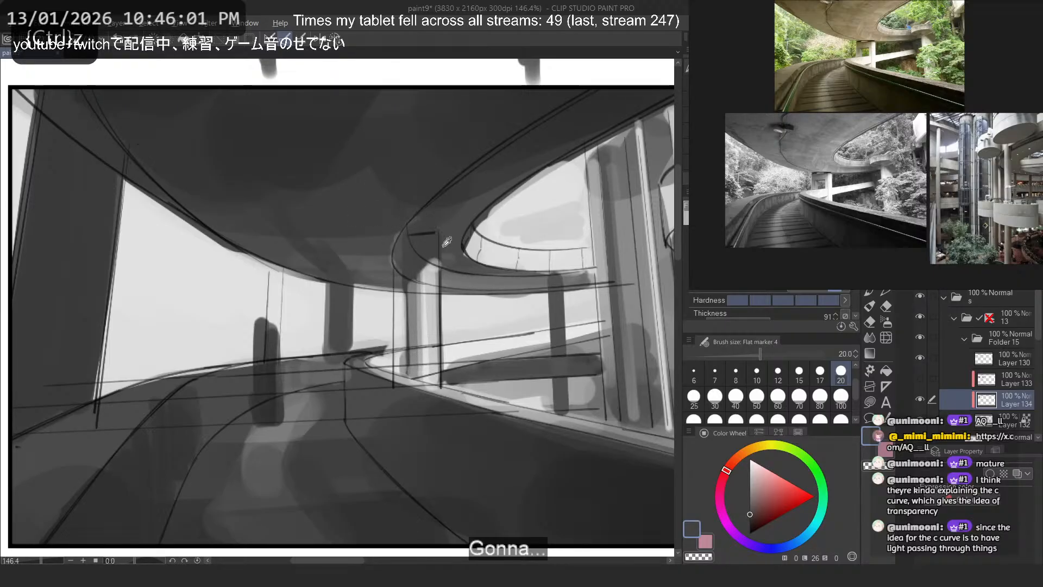
pyautogui.keyDown('alt'); pyautogui.click(443, 258); pyautogui.keyUp('alt')
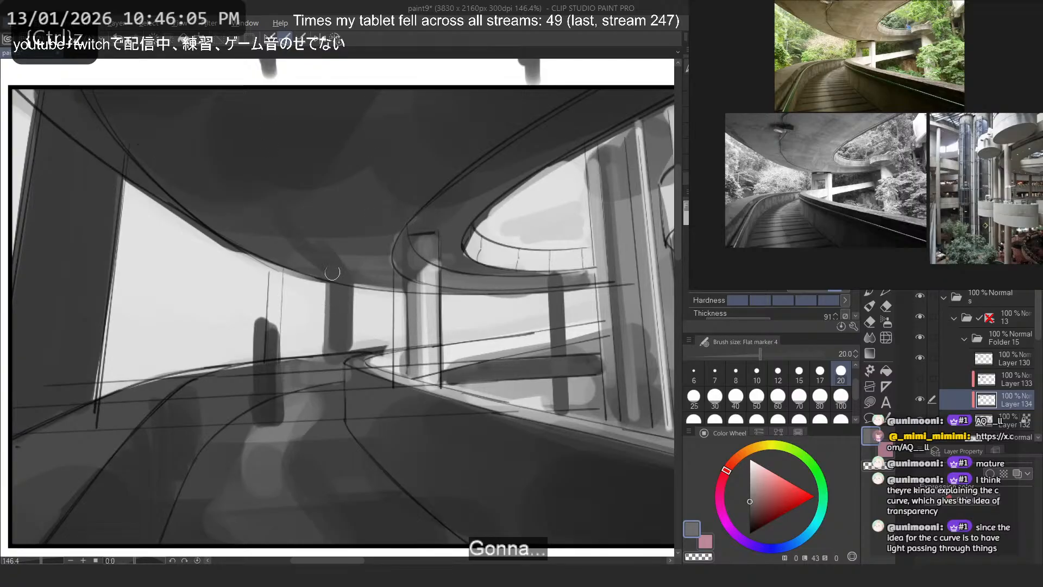
pyautogui.press('m')
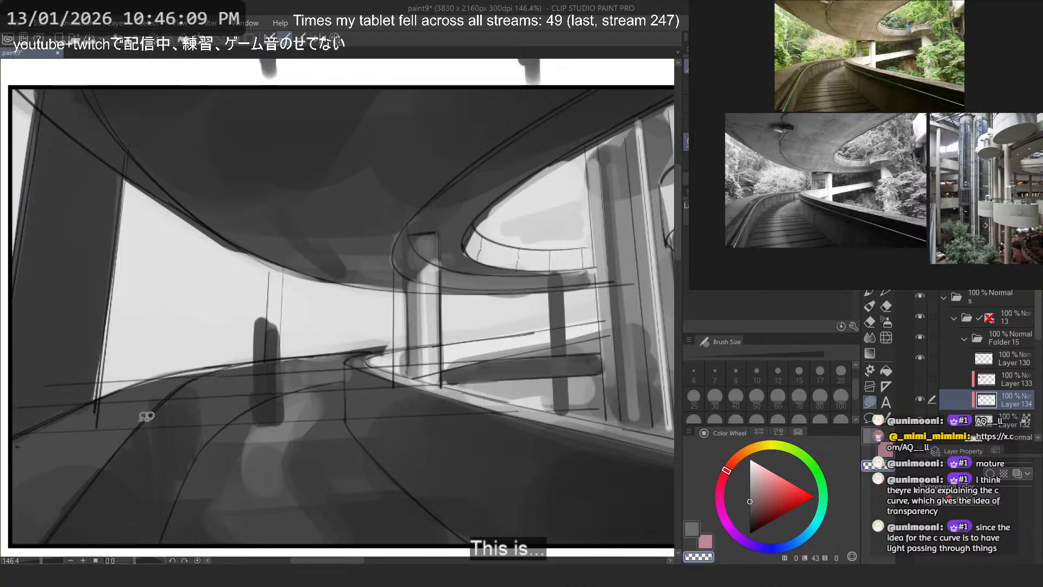
pyautogui.press('b')
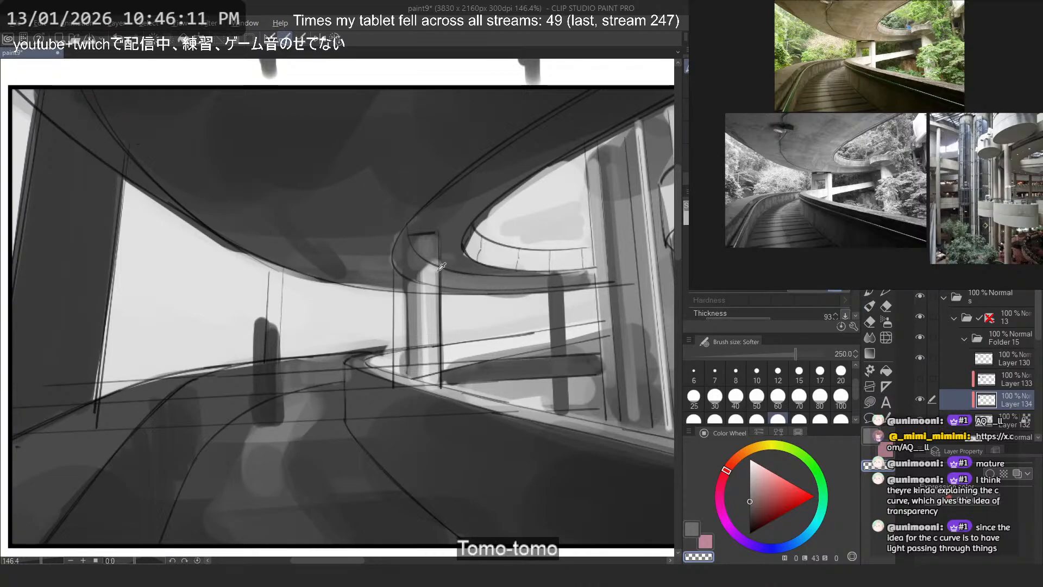
# - Paint a short dark grey pillar from the upper ramp's underside to the lower ramp, just beyond the central pillar, using size 20
pyautogui.press('p')
pyautogui.keyDown('alt'); pyautogui.click(384, 227); pyautogui.keyUp('alt')
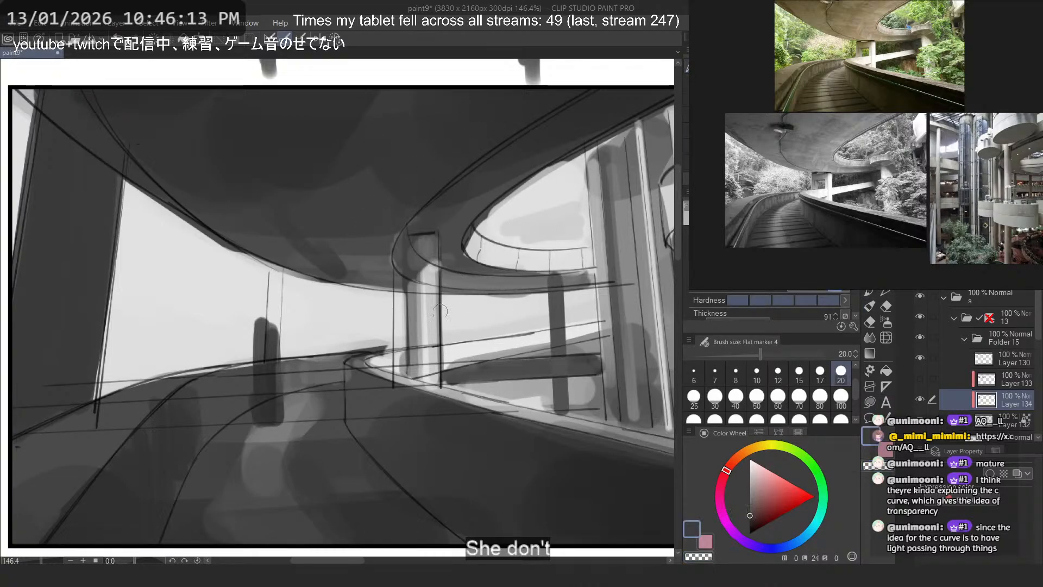
pyautogui.moveTo(442, 298)
pyautogui.mouseDown()
pyautogui.moveTo(443, 329)
pyautogui.moveTo(415, 237)
pyautogui.moveTo(474, 315)
pyautogui.moveTo(469, 337)
pyautogui.mouseUp()
pyautogui.hotkey('ctrl', 'z')
pyautogui.hotkey('ctrl', 'z')
pyautogui.hotkey('ctrl', 'z')
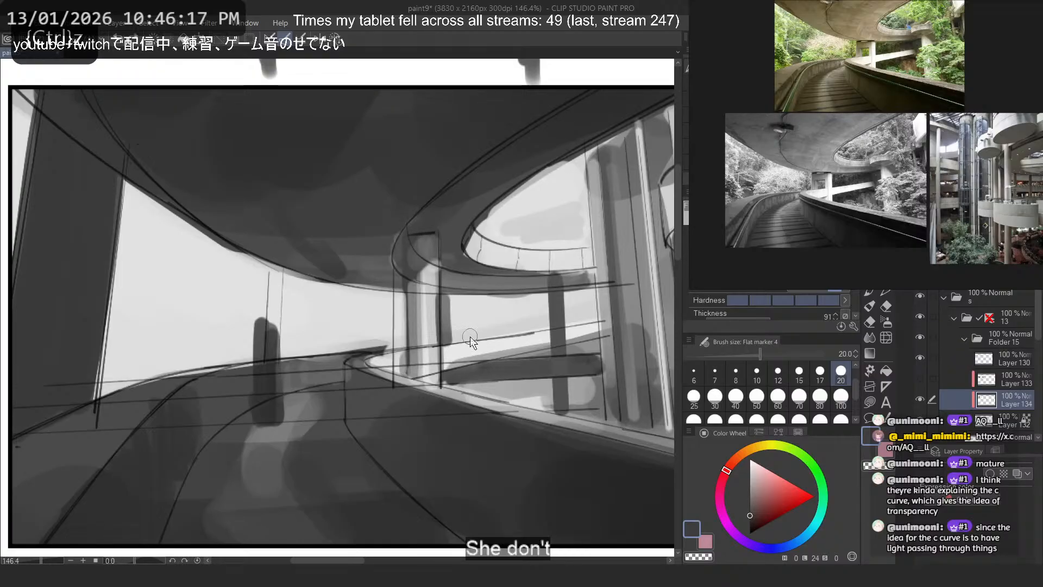
pyautogui.hotkey('ctrl', 'z')
pyautogui.hotkey('ctrl', 'z')
pyautogui.moveTo(470, 299); pyautogui.dragTo(470, 338)
pyautogui.moveTo(470, 337)
pyautogui.mouseDown()
pyautogui.moveTo(471, 294)
pyautogui.moveTo(471, 340)
pyautogui.mouseUp()
pyautogui.hotkey('ctrl', 'z')
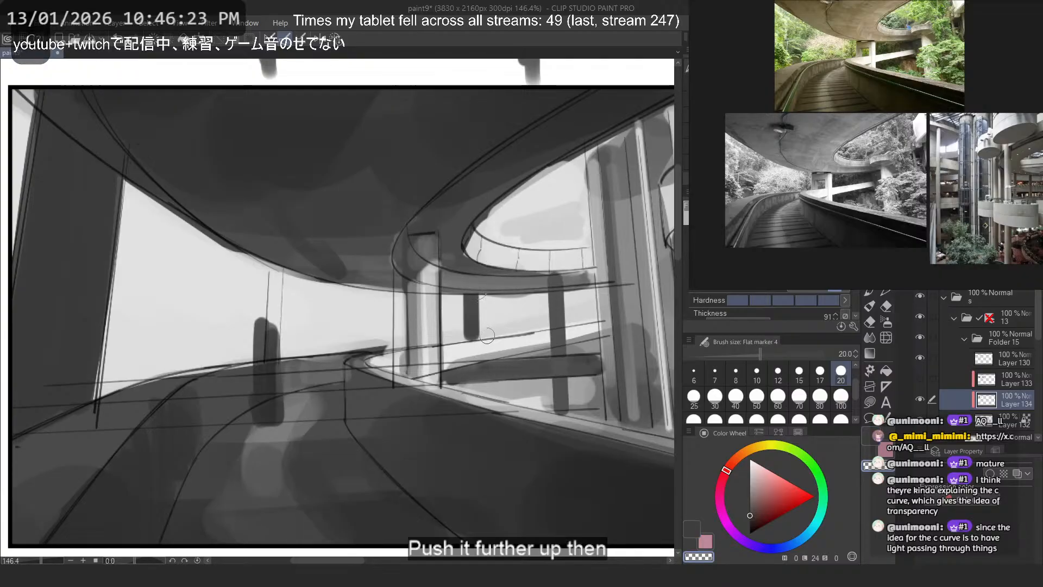
# - Trim the short pillar between the ramps with transparent strokes and erase the slim pillar beside the tall columns
pyautogui.press('c')
pyautogui.moveTo(459, 288); pyautogui.dragTo(458, 361)
pyautogui.hotkey('ctrl', 'z')
pyautogui.press('c')
pyautogui.moveTo(459, 286); pyautogui.dragTo(459, 334)
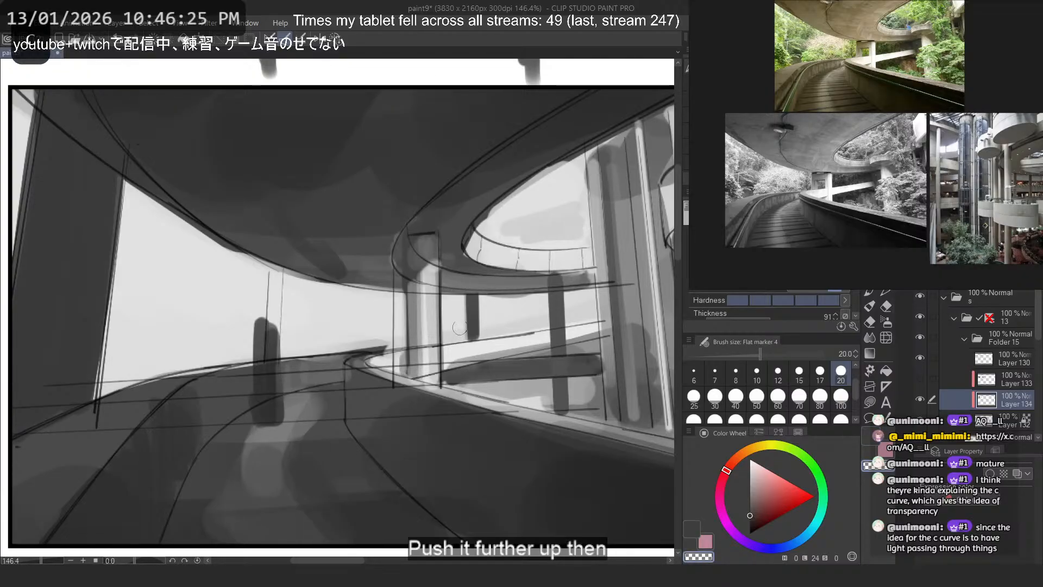
pyautogui.moveTo(557, 276)
pyautogui.mouseDown()
pyautogui.moveTo(556, 397)
pyautogui.moveTo(560, 265)
pyautogui.moveTo(566, 299)
pyautogui.mouseUp()
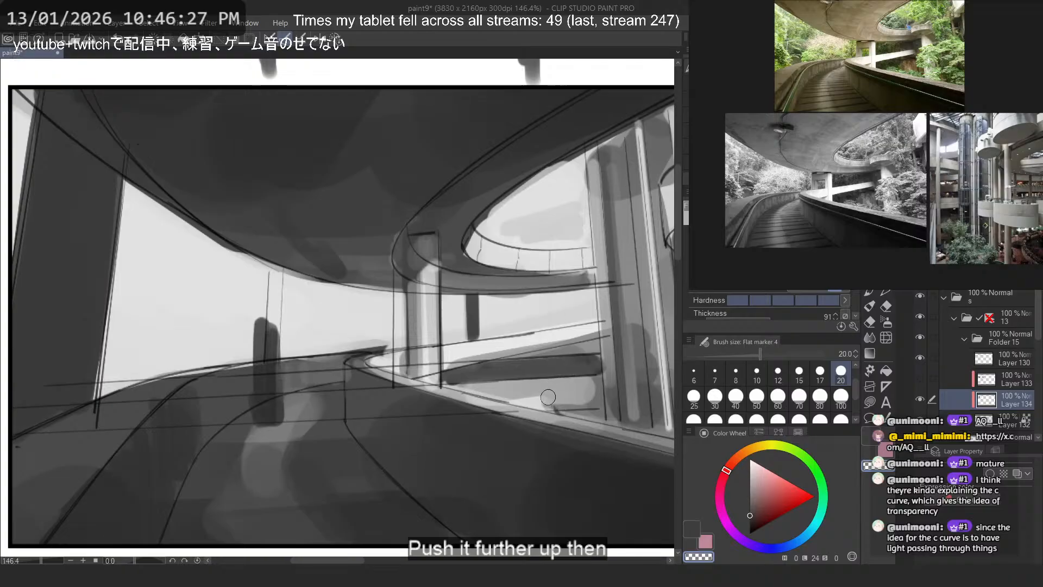
pyautogui.press('c')
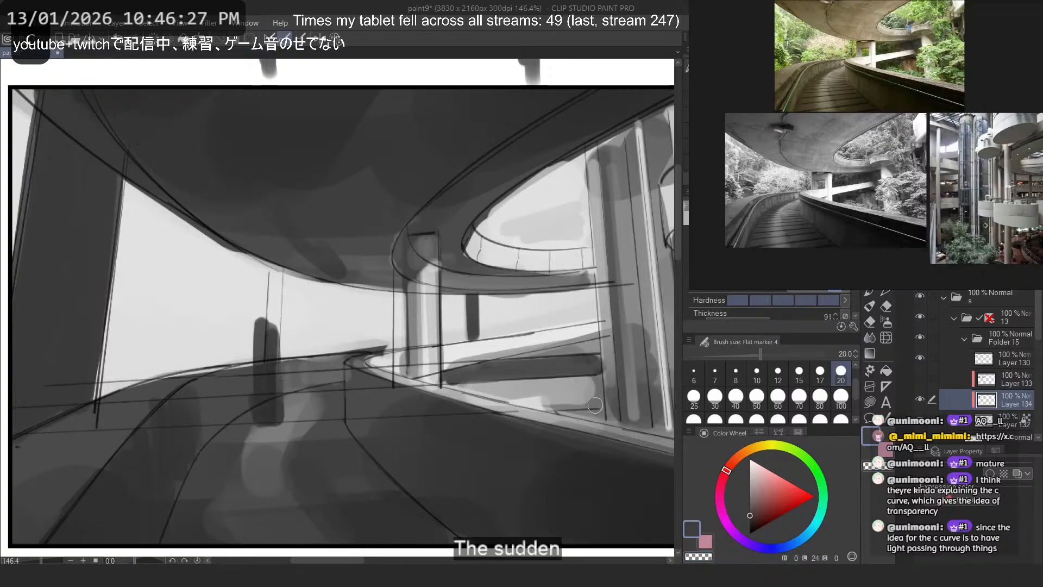
# - Brighten the lower ramp's side with a long stroke of sampled light grey on Layer 132, size 20
pyautogui.keyDown('alt'); pyautogui.click(549, 345); pyautogui.keyUp('alt')
pyautogui.moveTo(485, 353); pyautogui.dragTo(574, 332)
pyautogui.moveTo(438, 369); pyautogui.dragTo(598, 332)
pyautogui.hotkey('ctrl', 'z')
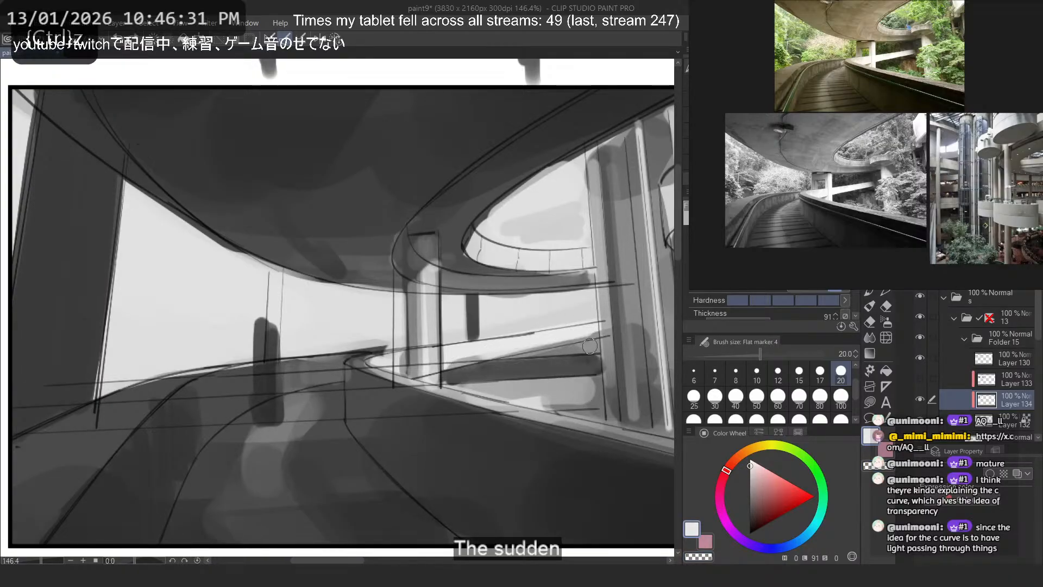
pyautogui.hotkey('ctrl', 'z')
pyautogui.click(1004, 420)
pyautogui.moveTo(449, 370); pyautogui.dragTo(588, 339)
pyautogui.hotkey('ctrl', 'z')
pyautogui.hotkey('ctrl', 'z')
pyautogui.moveTo(449, 367); pyautogui.dragTo(599, 330)
pyautogui.hotkey('ctrl', 'z')
pyautogui.moveTo(442, 369); pyautogui.dragTo(583, 337)
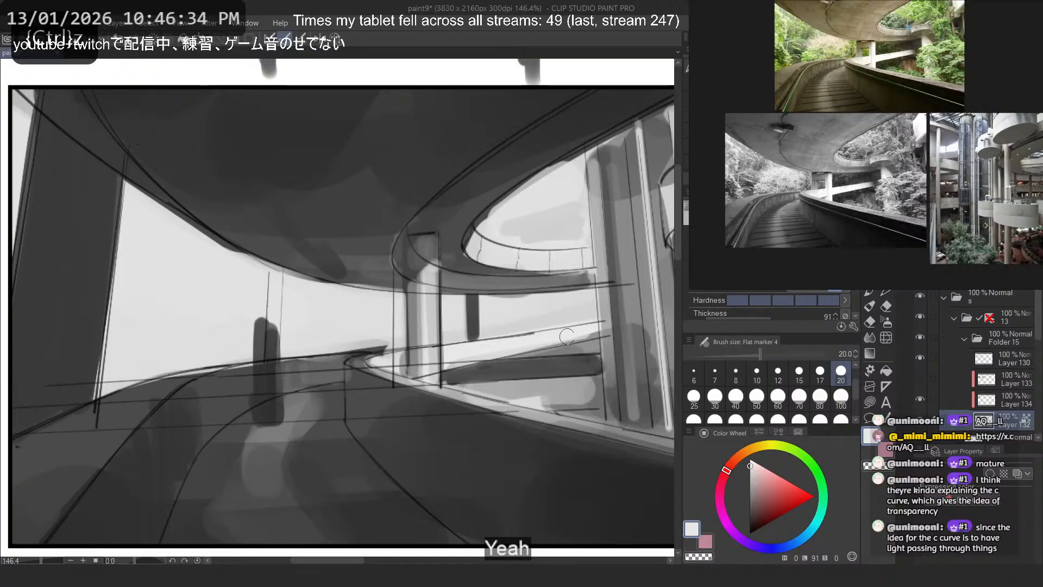
# - Darken the shadow gap beneath the lower ramp with sampled dark grey strokes on Layer 132
pyautogui.keyDown('alt'); pyautogui.click(548, 362); pyautogui.keyUp('alt')
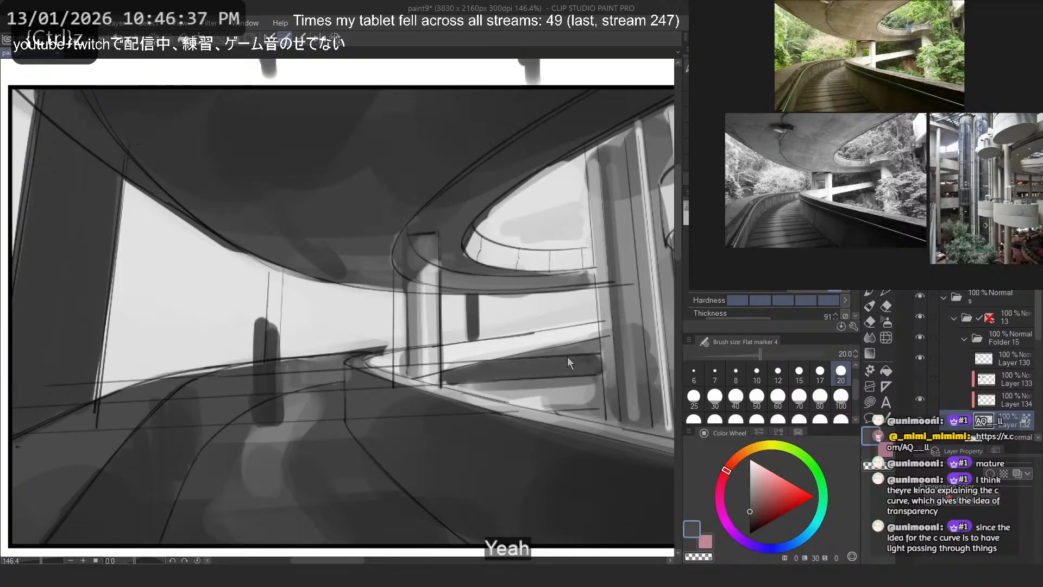
pyautogui.hotkey('ctrl', 'z')
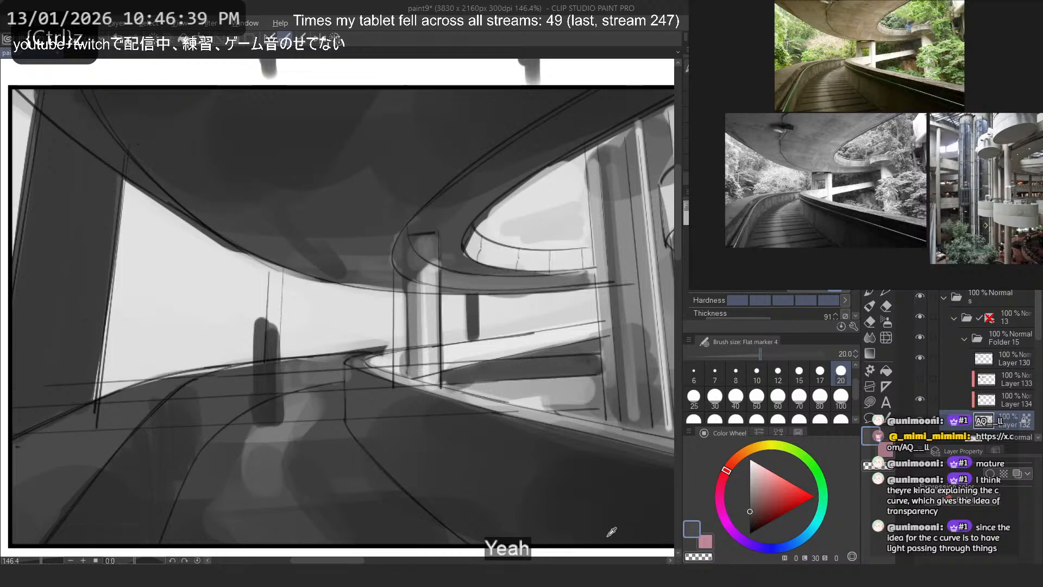
pyautogui.keyDown('alt'); pyautogui.click(608, 537); pyautogui.keyUp('alt')
pyautogui.moveTo(597, 361); pyautogui.dragTo(456, 376)
pyautogui.hotkey('ctrl', 'z')
pyautogui.moveTo(593, 366)
pyautogui.mouseDown()
pyautogui.moveTo(451, 376)
pyautogui.moveTo(478, 381)
pyautogui.moveTo(468, 387)
pyautogui.mouseUp()
pyautogui.keyDown('alt'); pyautogui.click(595, 356); pyautogui.keyUp('alt')
pyautogui.hotkey('ctrl', 'z')
pyautogui.hotkey('ctrl', 'z')
pyautogui.hotkey('ctrl', 'z')
pyautogui.moveTo(552, 385); pyautogui.dragTo(476, 390)
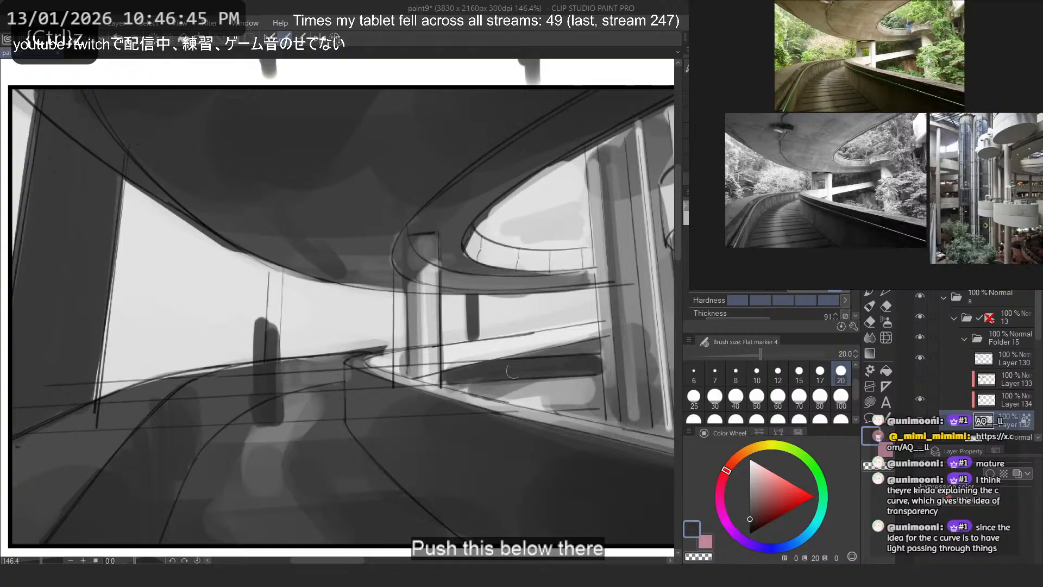
pyautogui.hotkey('ctrl', 'z')
# - Paint lighter grey over the area between the lower ramp's dark shadow and the road wall
pyautogui.keyDown('alt'); pyautogui.click(558, 351); pyautogui.keyUp('alt')
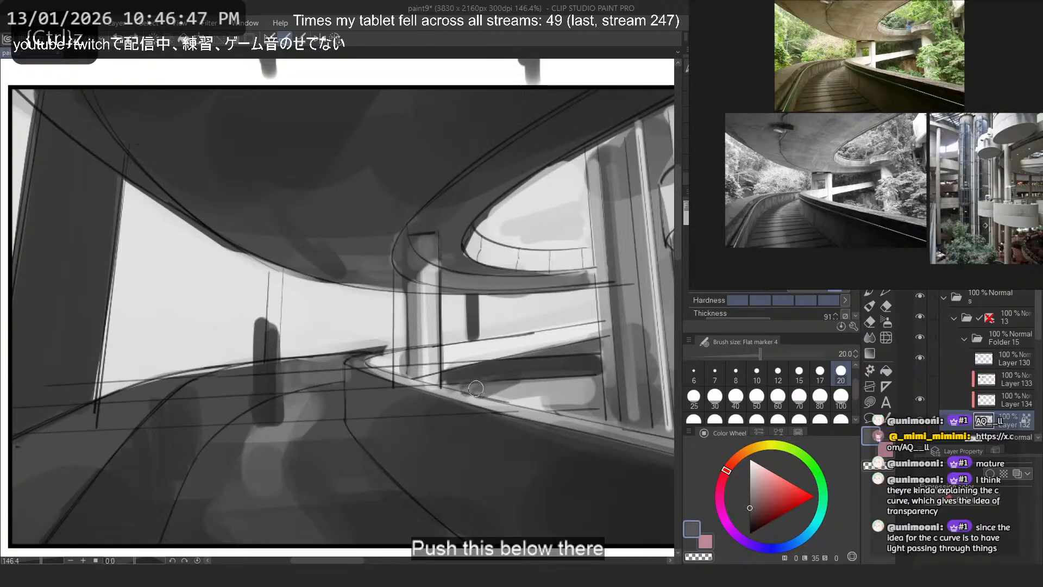
pyautogui.keyDown('alt'); pyautogui.click(561, 384); pyautogui.keyUp('alt')
pyautogui.keyDown('alt'); pyautogui.click(533, 399); pyautogui.keyUp('alt')
pyautogui.moveTo(523, 398)
pyautogui.mouseDown()
pyautogui.moveTo(571, 387)
pyautogui.moveTo(597, 402)
pyautogui.moveTo(579, 386)
pyautogui.moveTo(538, 398)
pyautogui.mouseUp()
pyautogui.hotkey('ctrl', 'z')
pyautogui.keyDown('alt'); pyautogui.click(511, 393); pyautogui.keyUp('alt')
# - Paint a light grey vertical highlight down the tall columns' edge nearest the ramp opening, using size 20
pyautogui.moveTo(616, 394); pyautogui.dragTo(623, 424)
pyautogui.hotkey('ctrl', 'z')
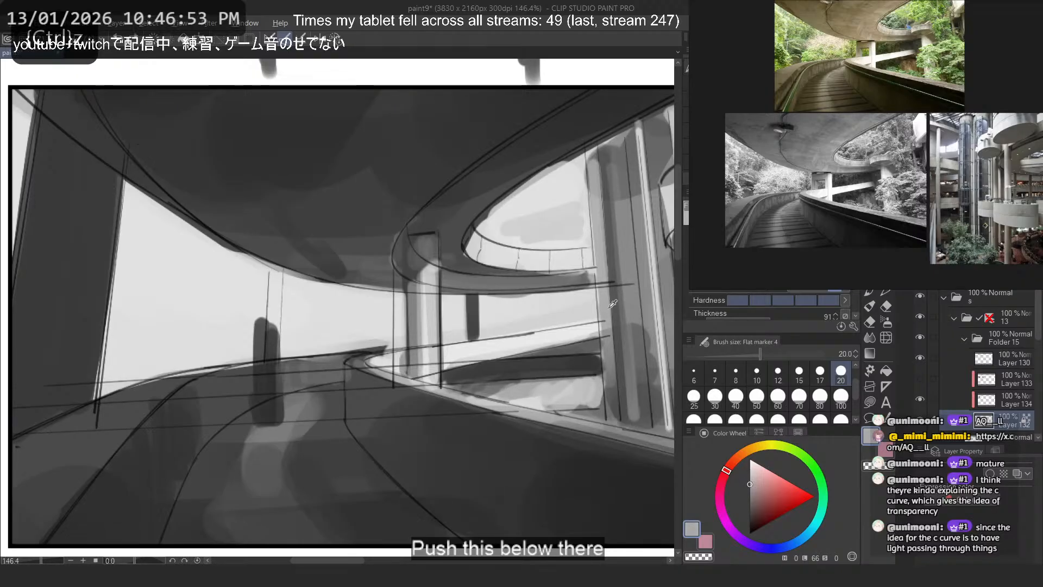
pyautogui.moveTo(606, 338); pyautogui.dragTo(613, 440)
pyautogui.hotkey('ctrl', 'z')
pyautogui.keyDown('alt'); pyautogui.click(587, 331); pyautogui.keyUp('alt')
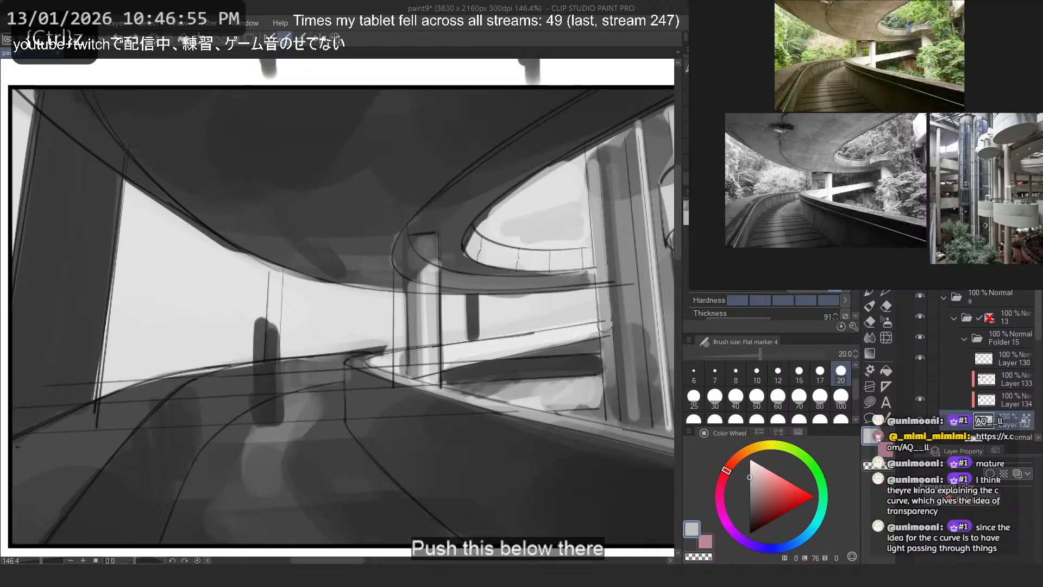
pyautogui.moveTo(604, 268); pyautogui.dragTo(609, 410)
pyautogui.hotkey('ctrl', 'z')
pyautogui.moveTo(602, 283); pyautogui.dragTo(613, 417)
pyautogui.hotkey('ctrl', 'z')
pyautogui.moveTo(600, 261); pyautogui.dragTo(620, 443)
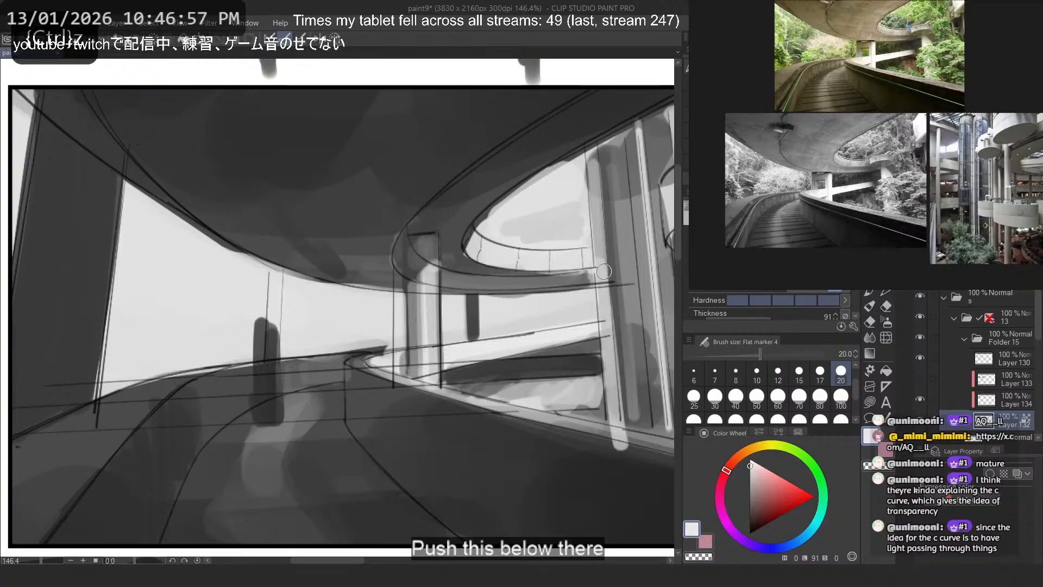
pyautogui.hotkey('ctrl', 'z')
pyautogui.moveTo(594, 201)
pyautogui.mouseDown()
pyautogui.moveTo(614, 428)
pyautogui.moveTo(610, 415)
pyautogui.mouseUp()
pyautogui.hotkey('ctrl', 'z')
pyautogui.hotkey('ctrl', 'z')
pyautogui.moveTo(598, 234); pyautogui.dragTo(616, 423)
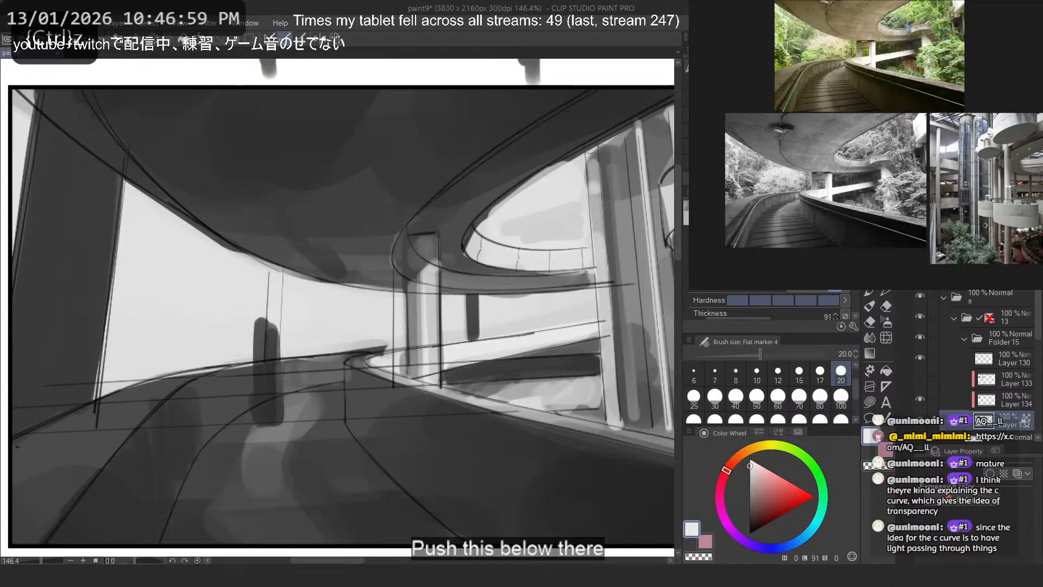
pyautogui.keyDown('alt'); pyautogui.click(549, 215); pyautogui.keyUp('alt')
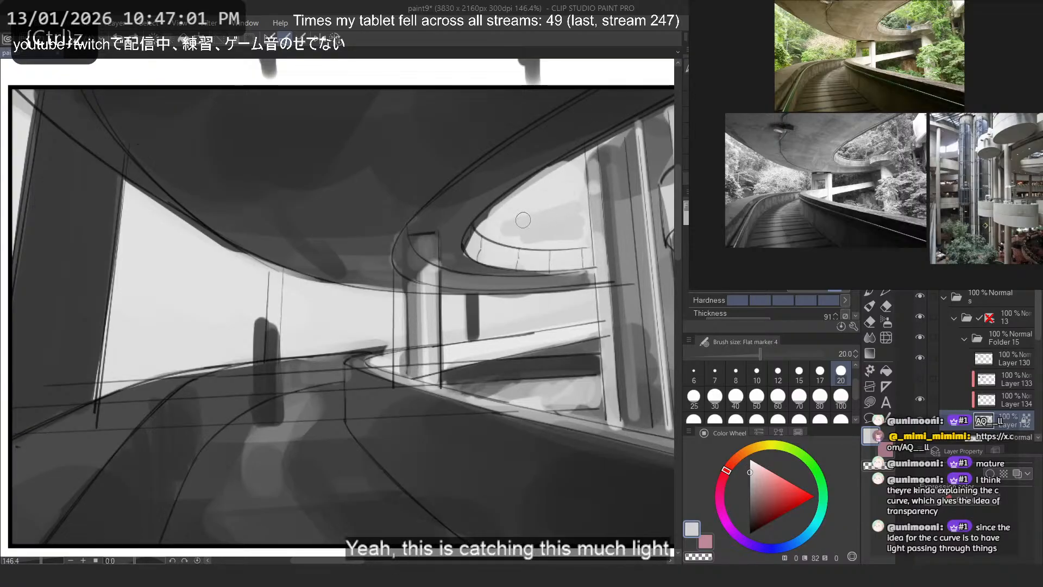
# - Paint a lighter grey vertical strip down the large foreground column on Layer 134, using size 50
pyautogui.scroll(-9, 462, 310)
pyautogui.scroll(5, 401, 288)
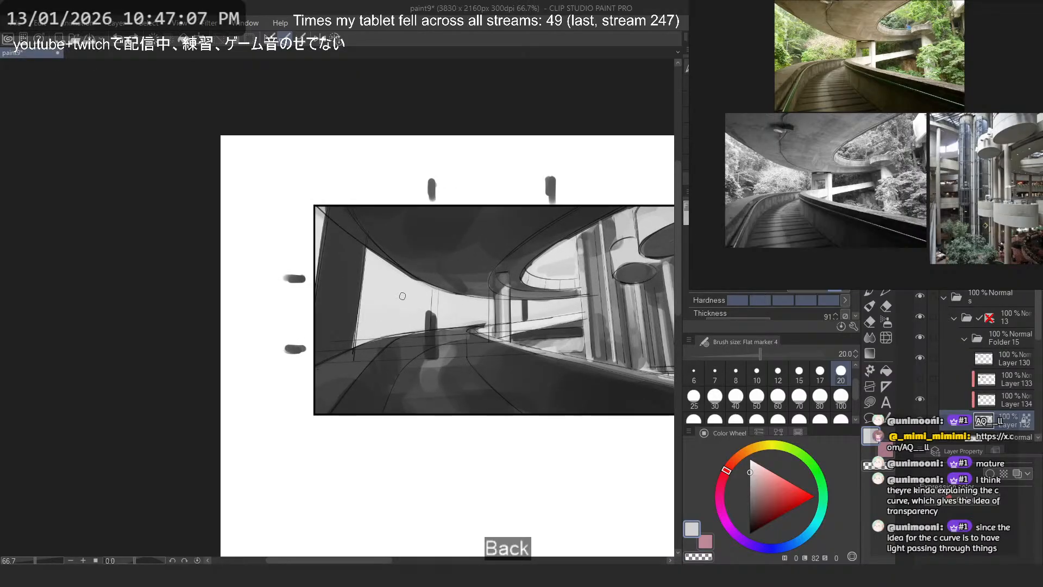
pyautogui.keyDown('alt'); pyautogui.click(345, 364); pyautogui.keyUp('alt')
pyautogui.hotkey('ctrl', 'z')
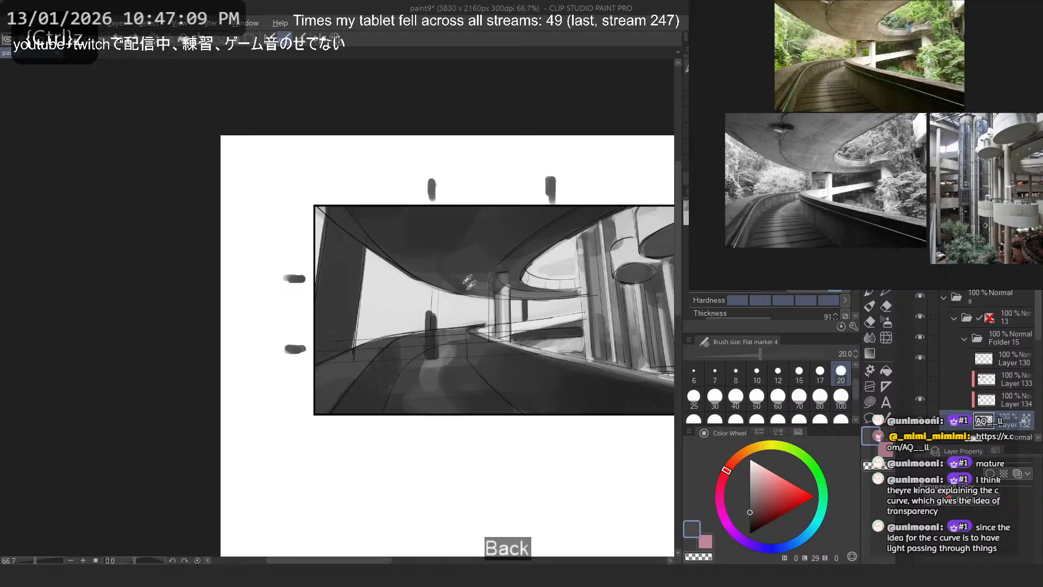
pyautogui.click(997, 401)
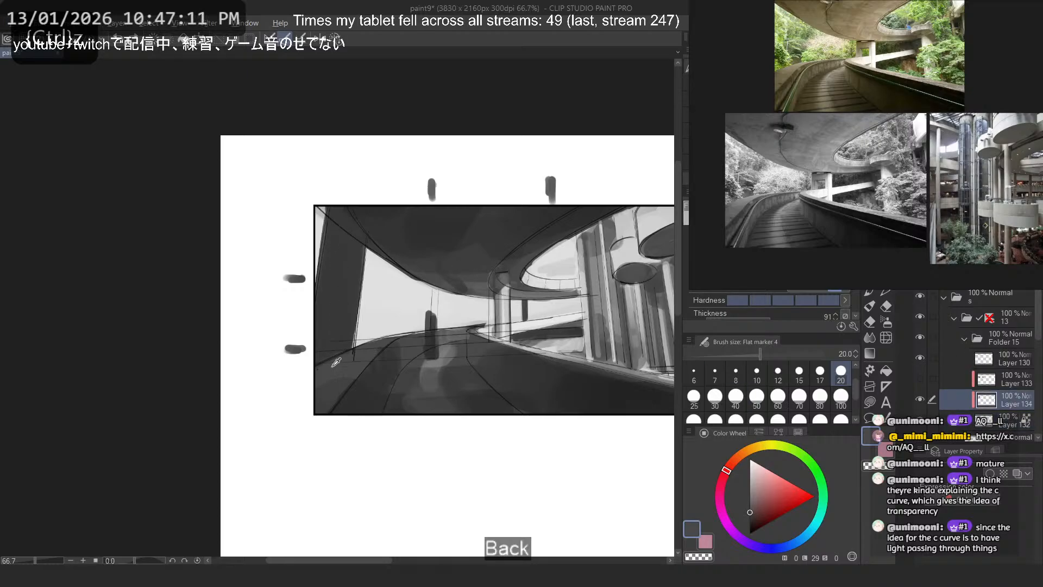
pyautogui.click(757, 397)
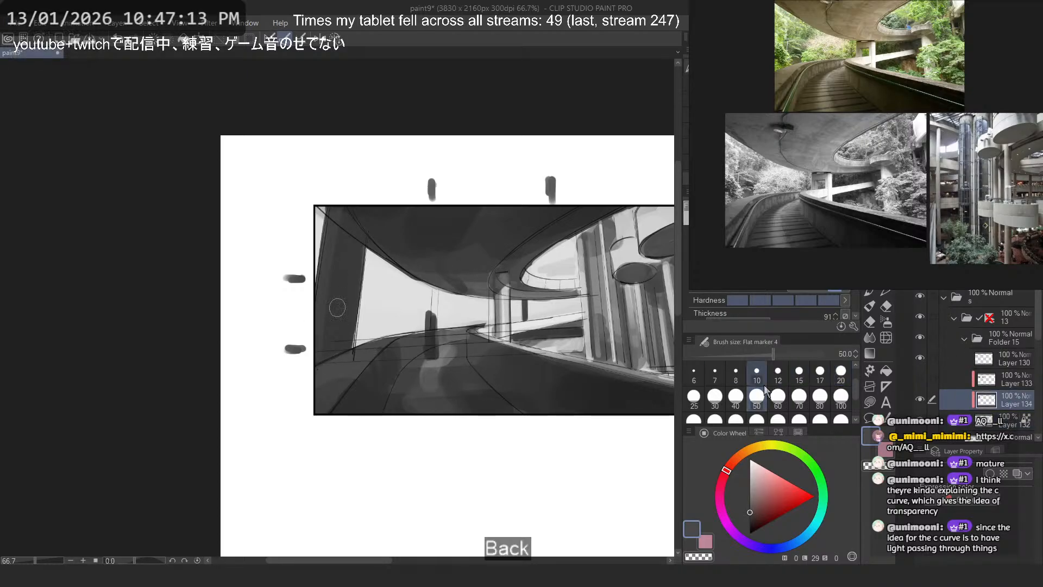
pyautogui.keyDown('alt'); pyautogui.click(507, 307); pyautogui.keyUp('alt')
pyautogui.moveTo(337, 211)
pyautogui.mouseDown()
pyautogui.moveTo(323, 354)
pyautogui.moveTo(338, 238)
pyautogui.moveTo(331, 349)
pyautogui.mouseUp()
pyautogui.hotkey('ctrl', 'z')
pyautogui.keyDown('alt'); pyautogui.click(344, 255); pyautogui.keyUp('alt')
pyautogui.keyDown('alt'); pyautogui.click(332, 256); pyautogui.keyUp('alt')
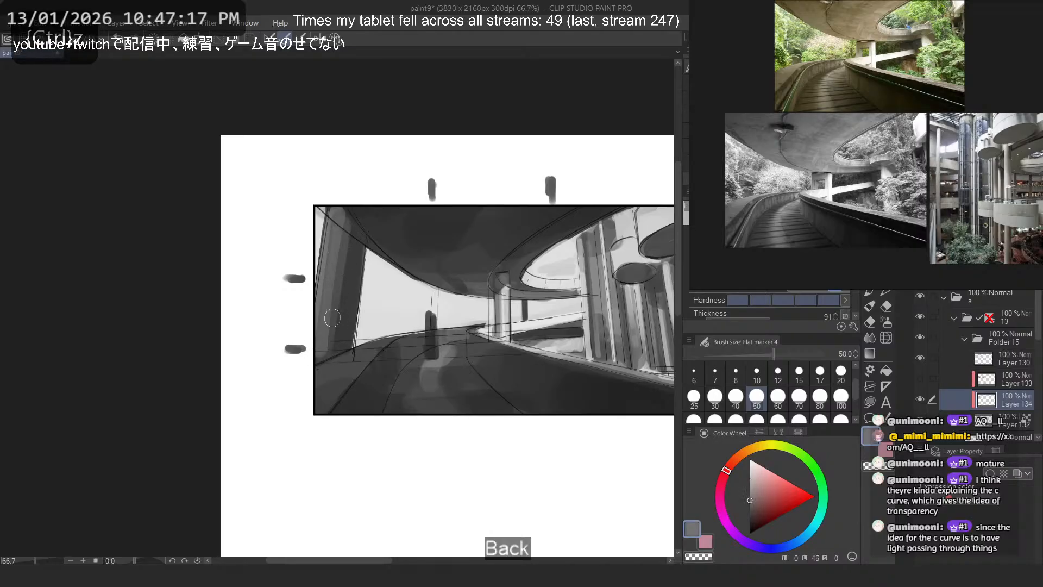
# - Add more vertical mid grey streaks along the foreground column's side facing the opening, size 50
pyautogui.keyDown('alt'); pyautogui.click(352, 257); pyautogui.keyUp('alt')
pyautogui.moveTo(341, 234)
pyautogui.mouseDown()
pyautogui.moveTo(349, 286)
pyautogui.moveTo(334, 317)
pyautogui.moveTo(345, 234)
pyautogui.moveTo(342, 299)
pyautogui.moveTo(355, 253)
pyautogui.moveTo(327, 281)
pyautogui.moveTo(322, 327)
pyautogui.moveTo(343, 343)
pyautogui.mouseUp()
pyautogui.hotkey('ctrl', 'z')
pyautogui.keyDown('alt'); pyautogui.click(323, 319); pyautogui.keyUp('alt')
pyautogui.moveTo(363, 267); pyautogui.dragTo(350, 345)
pyautogui.hotkey('ctrl', 'z')
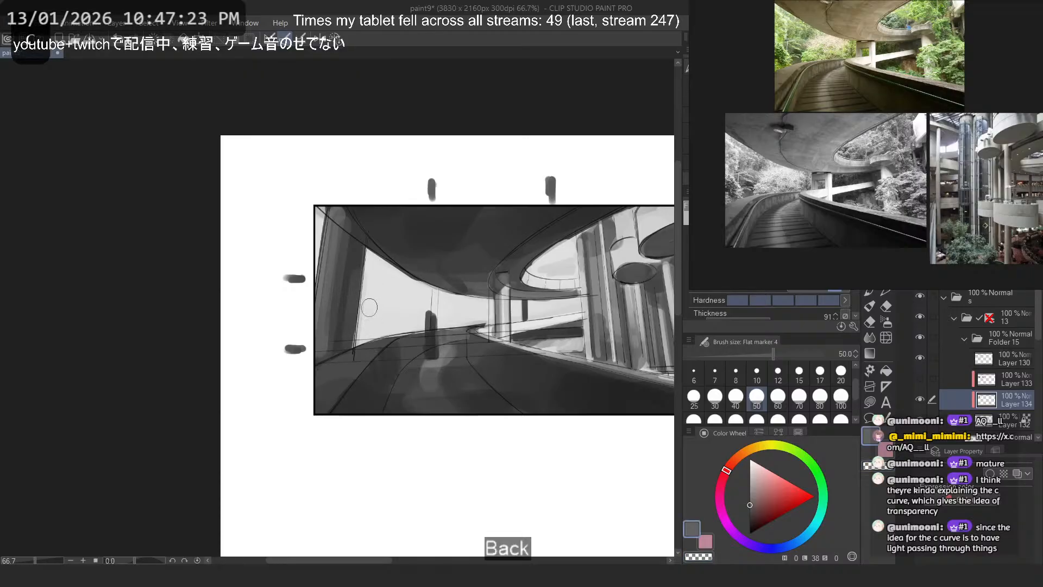
# - Shade the short pillar between the two ramps in sampled greys on Layer 134, reducing the brush to sizes 12 and 8
pyautogui.scroll(-1, 368, 309)
pyautogui.scroll(-2, 380, 302)
pyautogui.scroll(4, 455, 288)
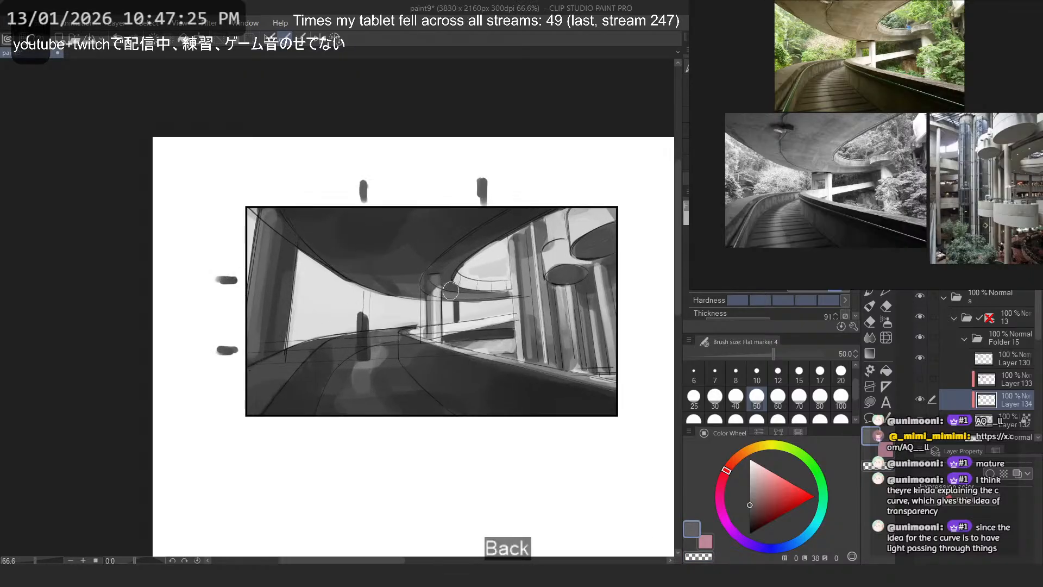
pyautogui.scroll(4, 456, 288)
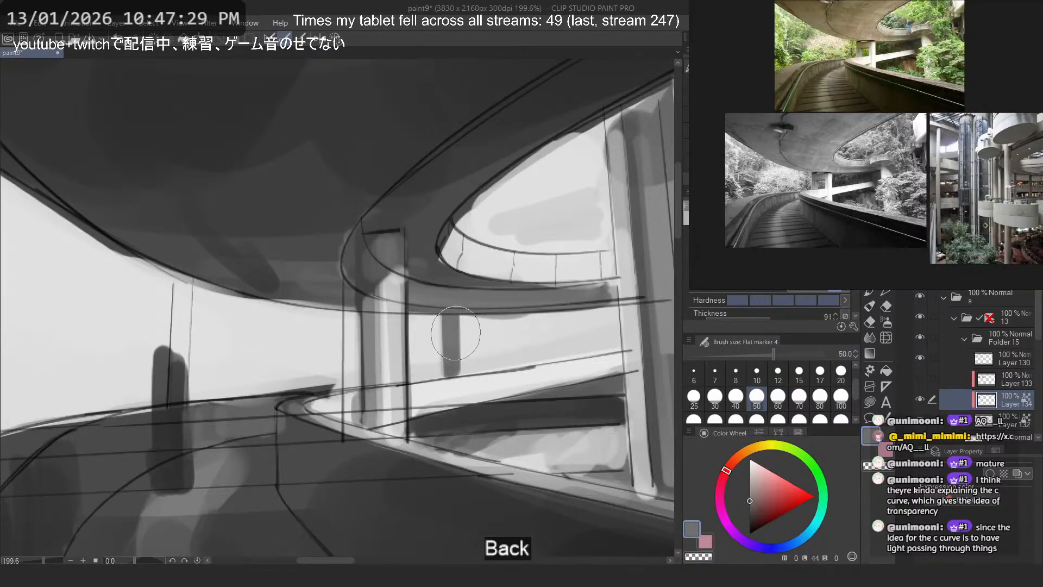
pyautogui.keyDown('alt'); pyautogui.click(444, 269); pyautogui.keyUp('alt')
pyautogui.moveTo(451, 320); pyautogui.dragTo(447, 370)
pyautogui.hotkey('ctrl', 'z')
pyautogui.click(778, 374)
pyautogui.hotkey('ctrl', 'z')
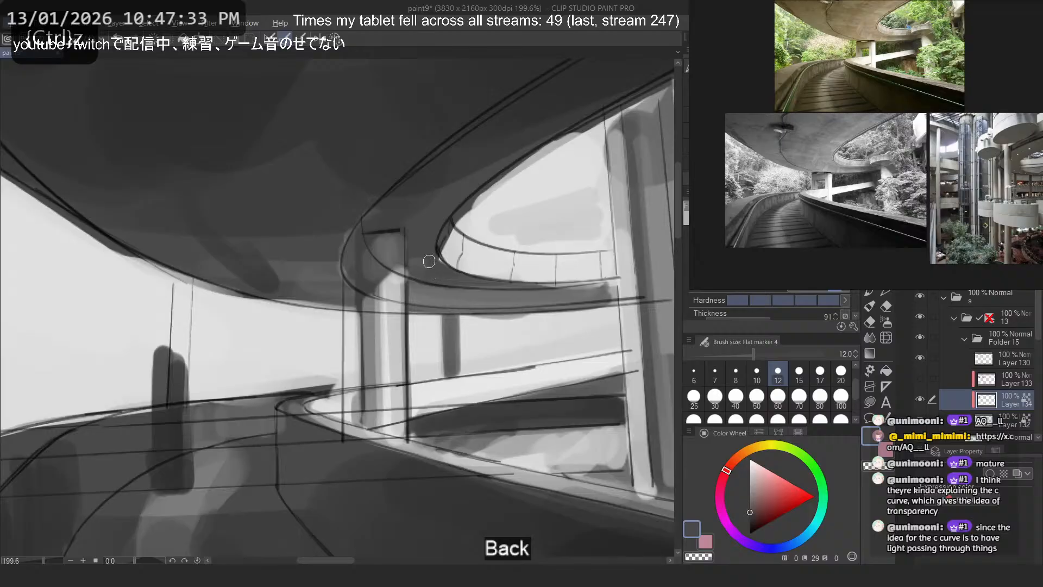
pyautogui.keyDown('alt'); pyautogui.click(278, 161); pyautogui.keyUp('alt')
pyautogui.click(743, 371)
pyautogui.moveTo(454, 317); pyautogui.dragTo(453, 371)
pyautogui.hotkey('ctrl', 'z')
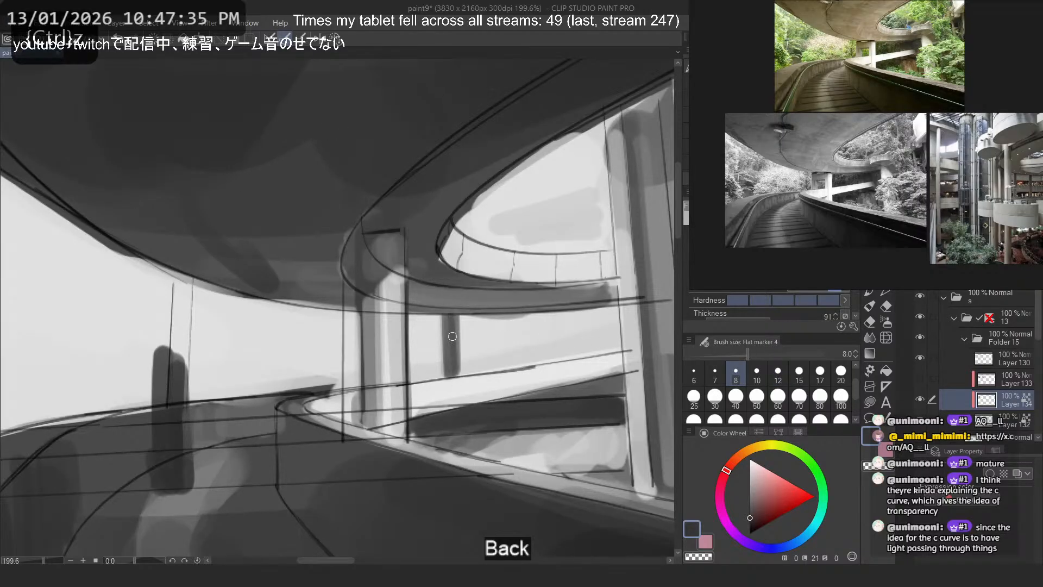
pyautogui.keyDown('alt'); pyautogui.click(472, 332); pyautogui.keyUp('alt')
pyautogui.moveTo(459, 315)
pyautogui.mouseDown()
pyautogui.moveTo(460, 374)
pyautogui.moveTo(442, 378)
pyautogui.mouseUp()
pyautogui.hotkey('ctrl', 'z')
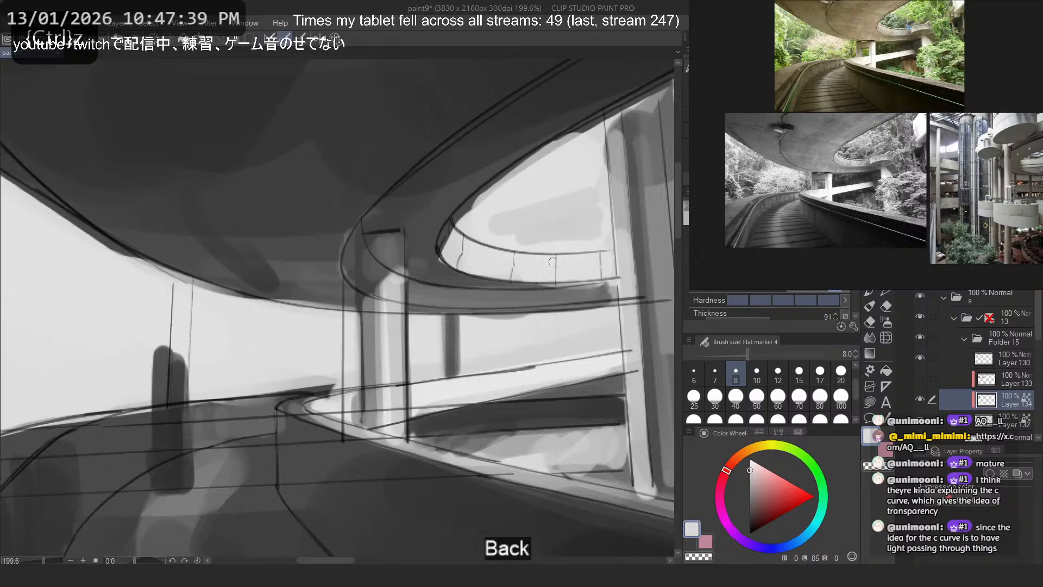
pyautogui.keyDown('alt'); pyautogui.click(542, 385); pyautogui.keyUp('alt')
# - Show the foreground plants on Layer 133 and make that layer active
pyautogui.click(920, 378)
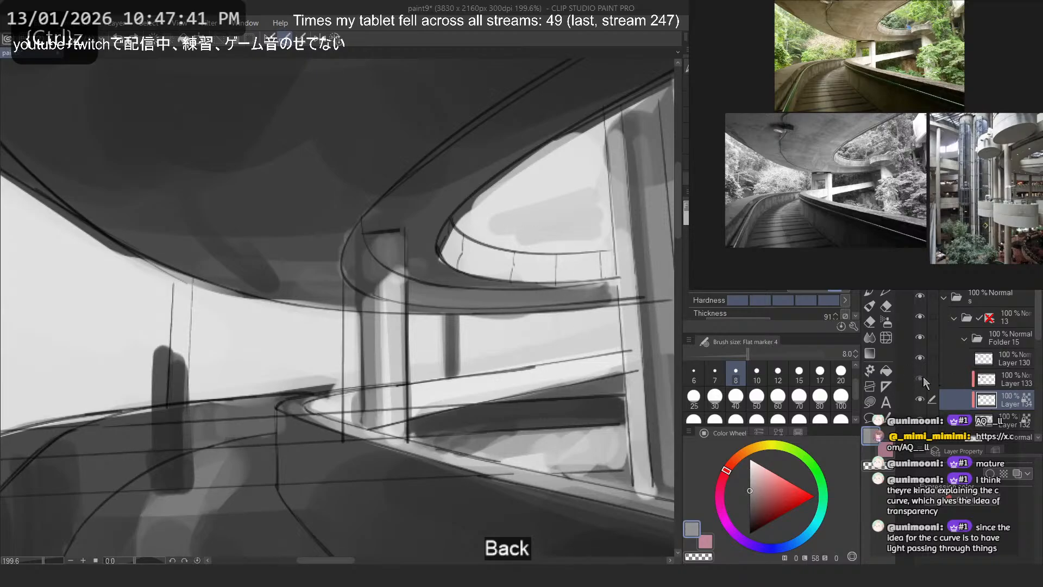
pyautogui.click(991, 374)
pyautogui.scroll(-5, 449, 308)
pyautogui.scroll(2, 460, 297)
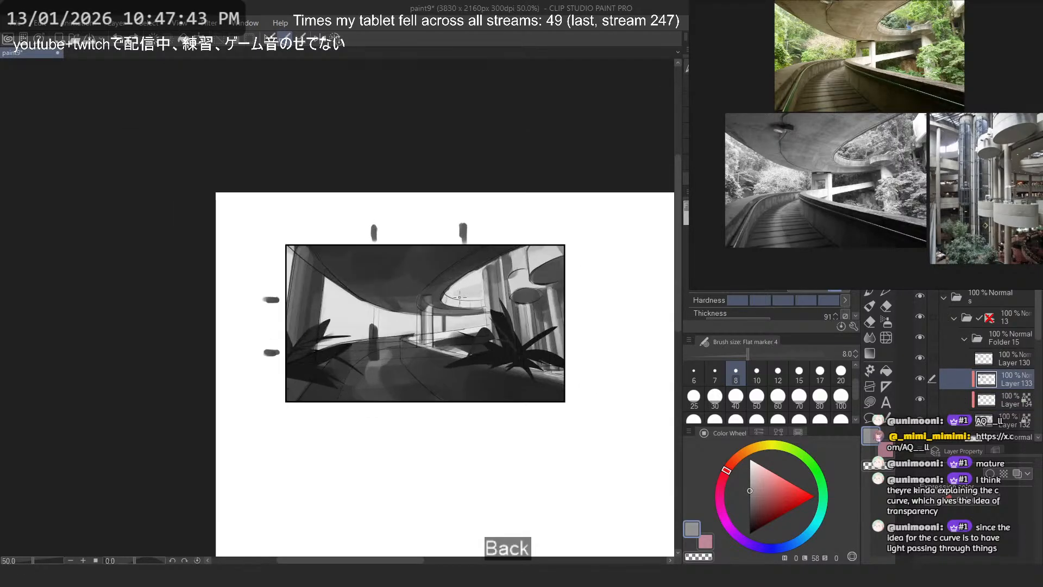
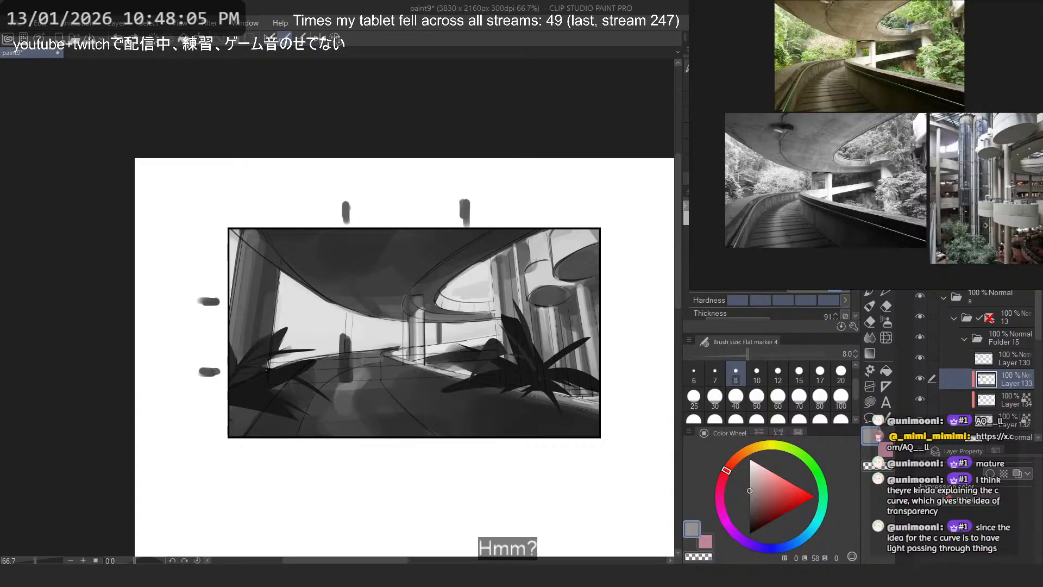
pyautogui.press('m')
pyautogui.moveTo(436, 323); pyautogui.dragTo(541, 256)
pyautogui.scroll(-1, 487, 313)
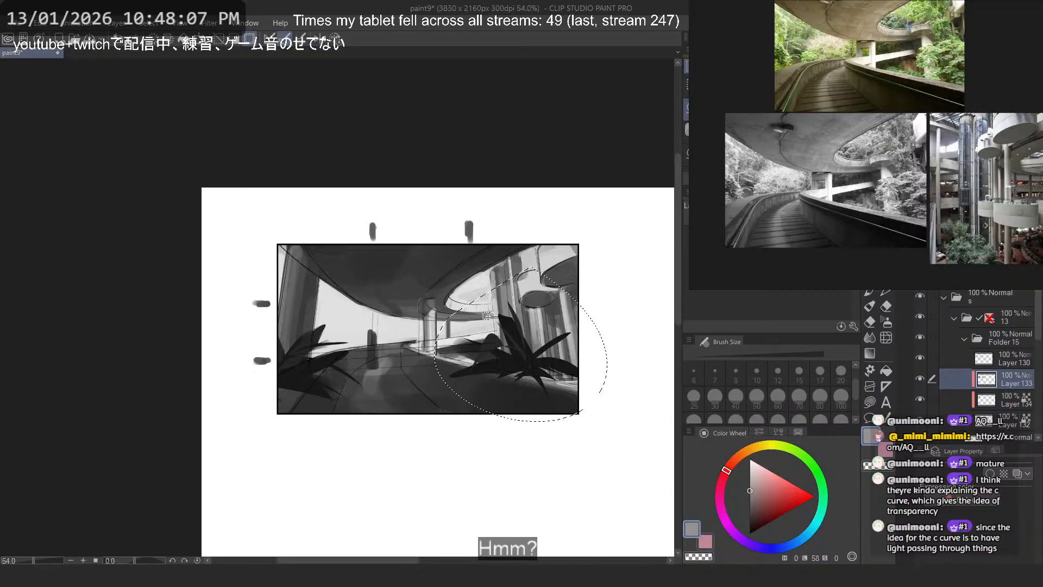
pyautogui.moveTo(520, 383)
pyautogui.mouseDown()
pyautogui.moveTo(571, 485)
pyautogui.moveTo(610, 526)
pyautogui.moveTo(622, 523)
pyautogui.moveTo(564, 382)
pyautogui.moveTo(531, 380)
pyautogui.mouseUp()
pyautogui.hotkey('ctrl', 'd')
pyautogui.scroll(1, 560, 353)
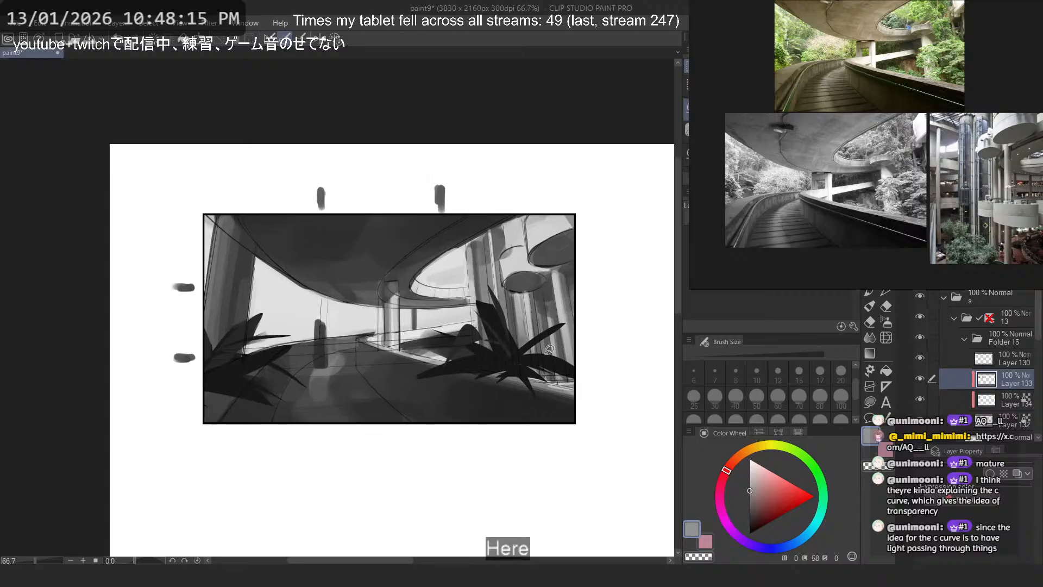
# - Hide the foreground plants on Layer 133 and enlarge the atrium column photo in the reference board
pyautogui.click(921, 379)
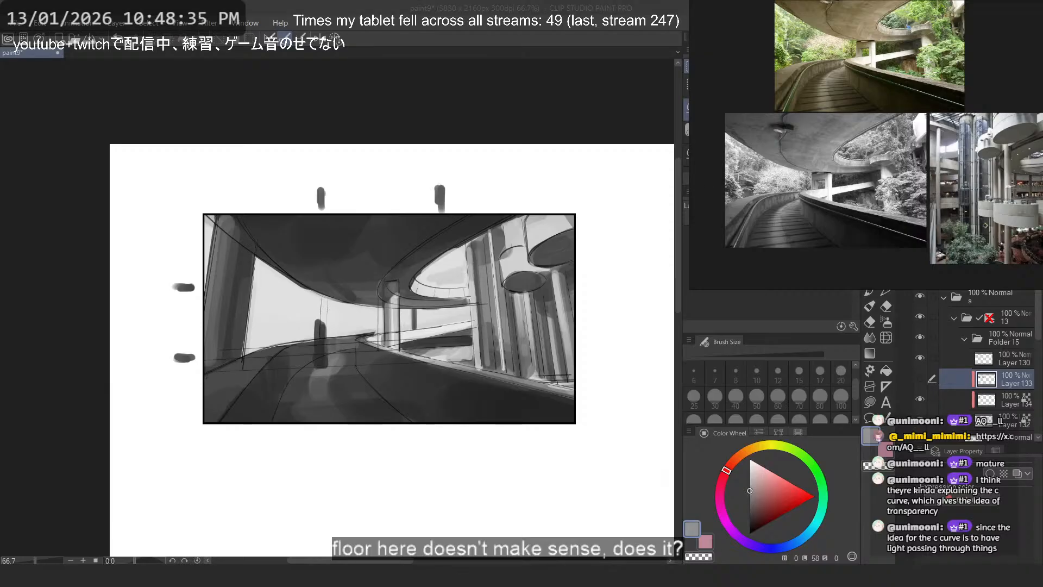
pyautogui.moveTo(985, 224); pyautogui.dragTo(937, 219)
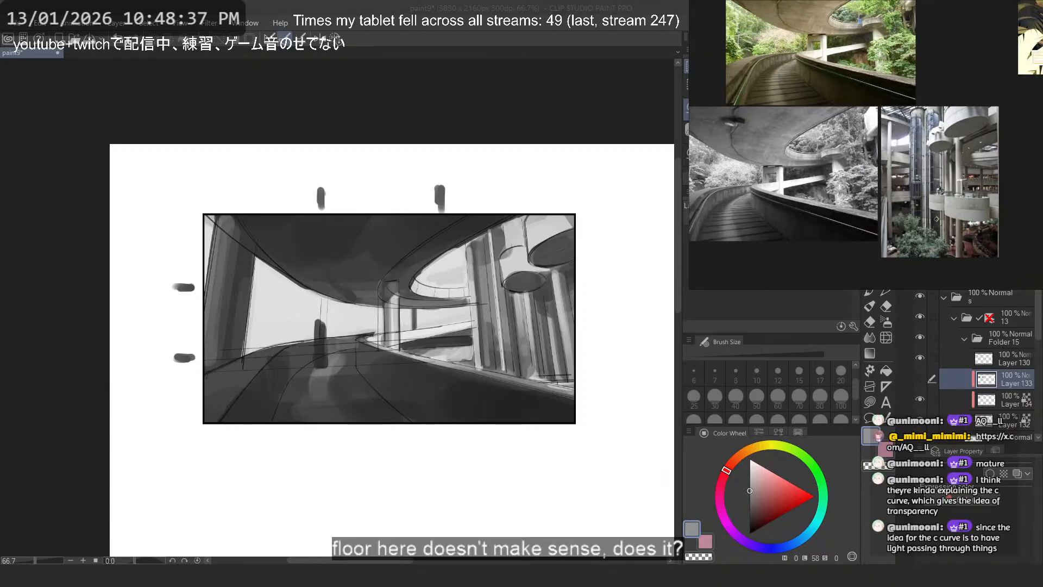
pyautogui.scroll(3, 937, 219)
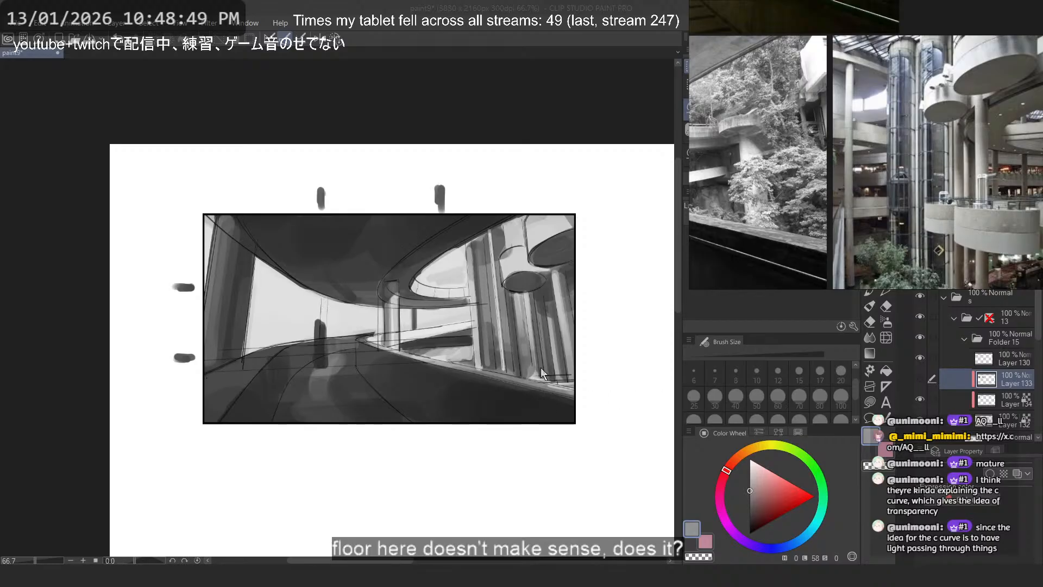
# - Sample a dark grey from the ceiling and add a new layer directly above Layer 132
pyautogui.moveTo(301, 278); pyautogui.dragTo(333, 275)
pyautogui.scroll(4, 329, 275)
pyautogui.keyDown('alt'); pyautogui.click(354, 263); pyautogui.keyUp('alt')
pyautogui.scroll(-1, 410, 303)
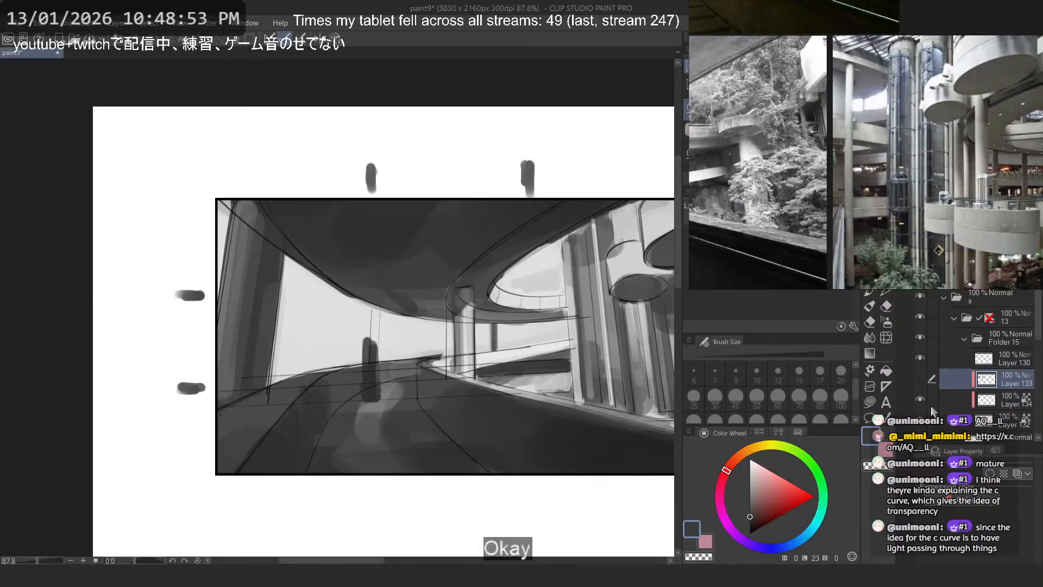
pyautogui.click(949, 421)
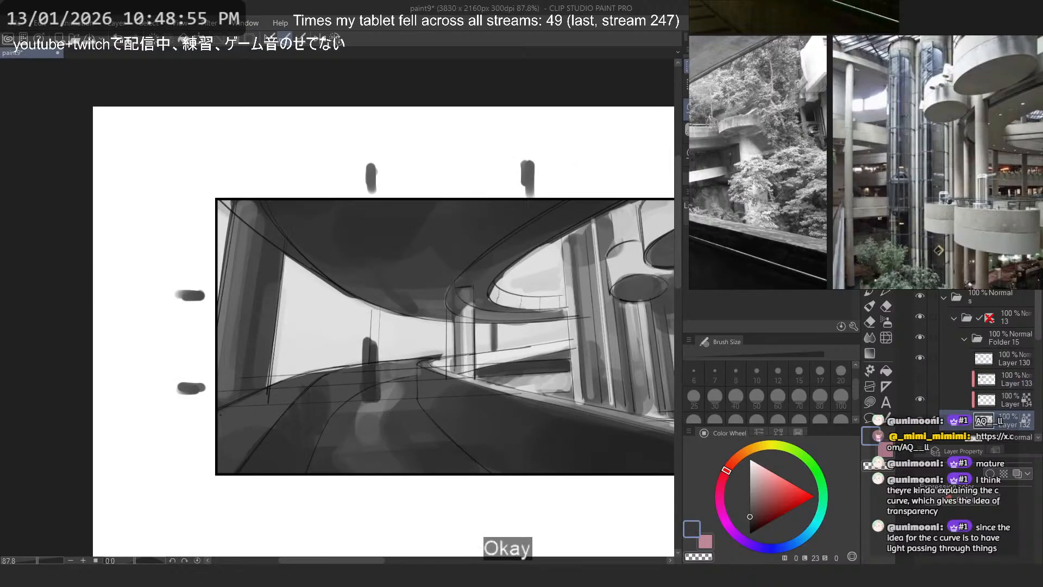
pyautogui.hotkey('ctrl', 'shift', 'n')
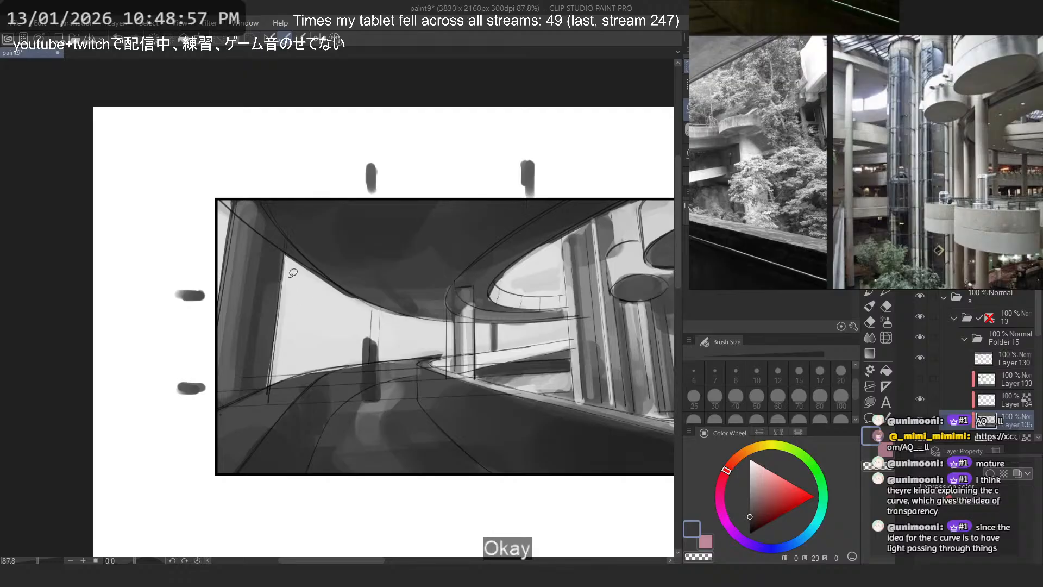
# - Add a layer mask to Layer 135 and turn it entirely black so it hides the layer
pyautogui.scroll(-4, 298, 280)
pyautogui.scroll(3, 438, 289)
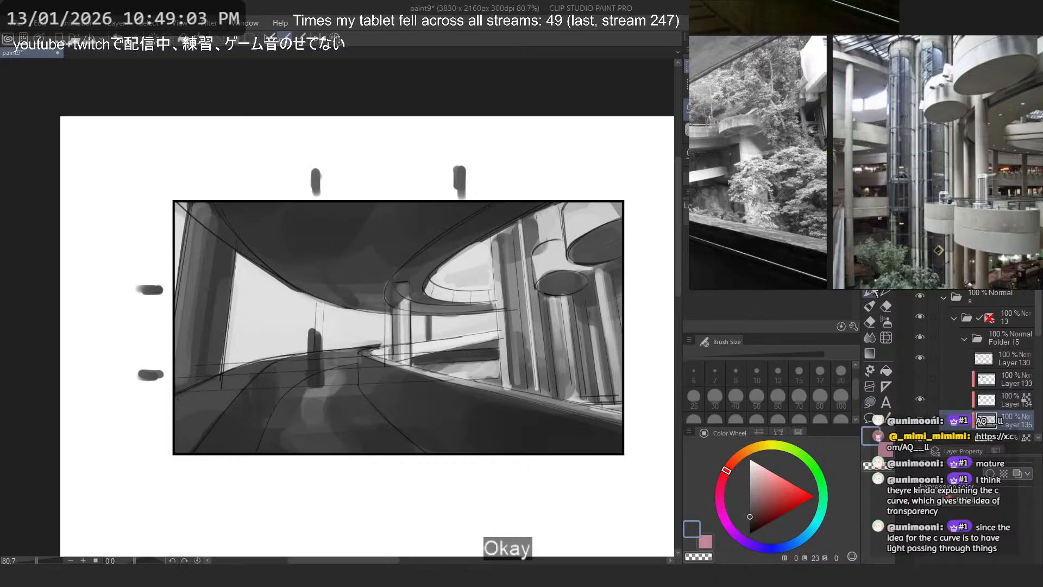
pyautogui.click(1011, 272)
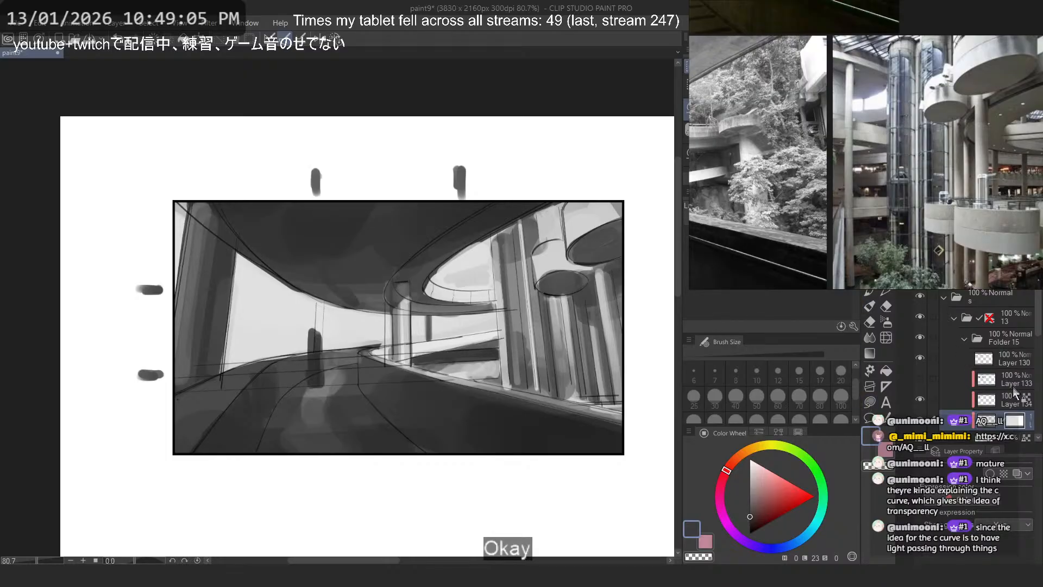
pyautogui.click(1018, 432)
pyautogui.click(1016, 411)
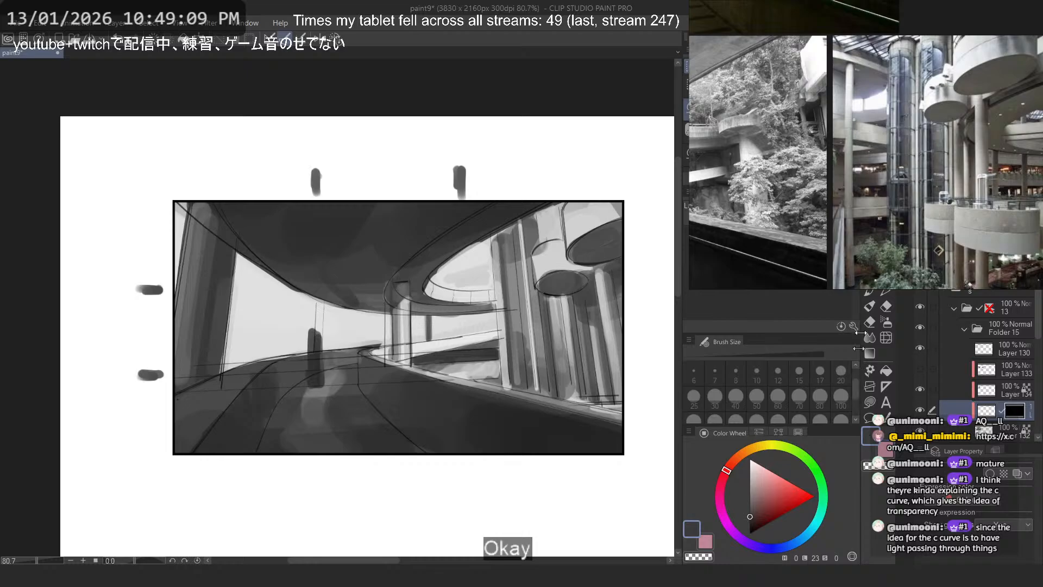
# - Choose a saturated red and cover Layer 135 with it using the flat marker at size 60
pyautogui.click(871, 293)
pyautogui.click(795, 500)
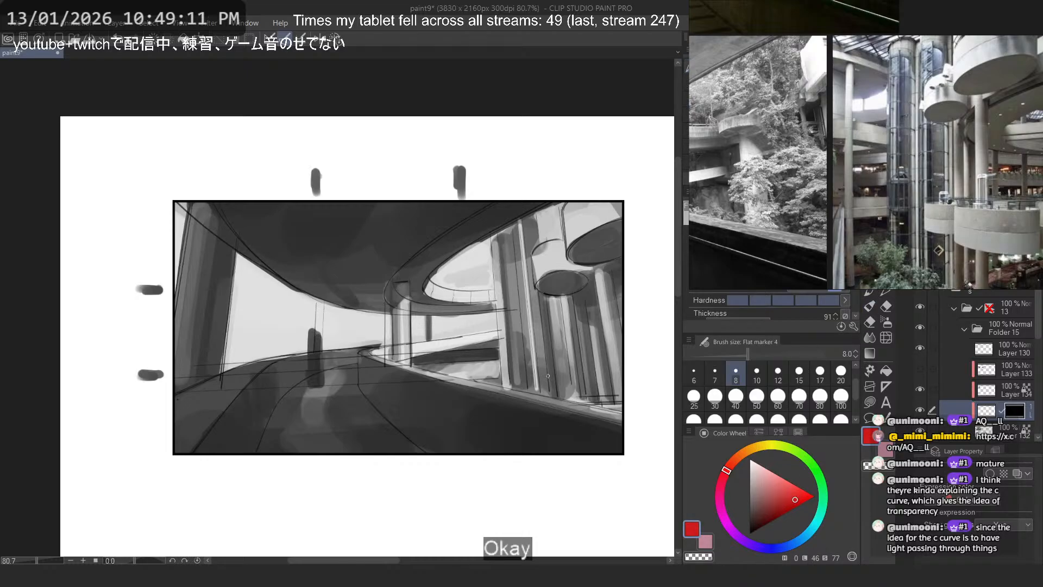
pyautogui.hotkey('ctrl', 'z')
pyautogui.click(778, 397)
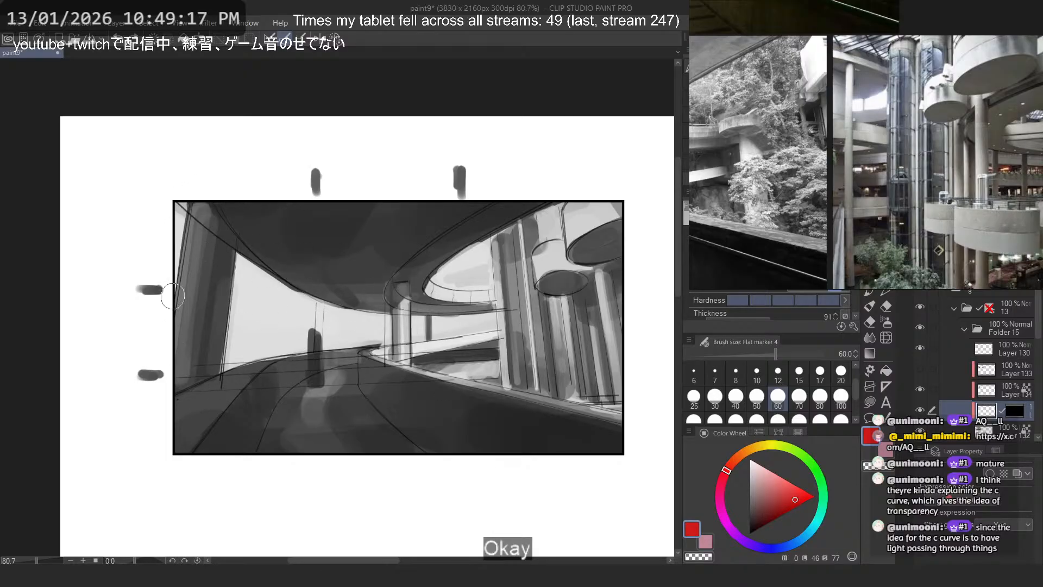
# - Reveal the red with lasso fills on the mask in the large opening beside the foreground column and the sliver at the frame corner
pyautogui.click(870, 402)
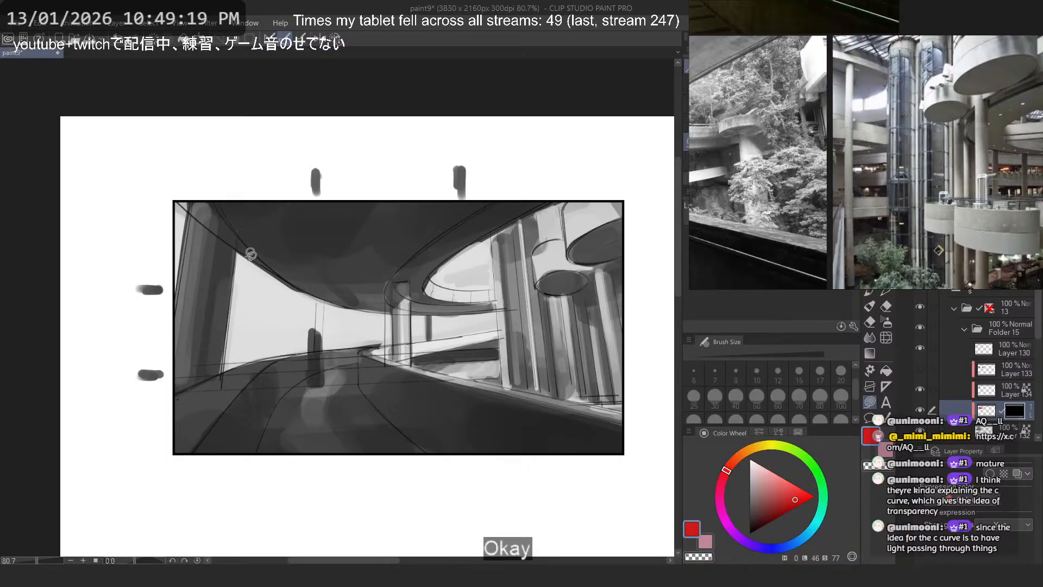
pyautogui.scroll(2, 251, 253)
pyautogui.moveTo(144, 162)
pyautogui.mouseDown()
pyautogui.moveTo(433, 308)
pyautogui.moveTo(374, 234)
pyautogui.mouseUp()
pyautogui.hotkey('ctrl', 'z')
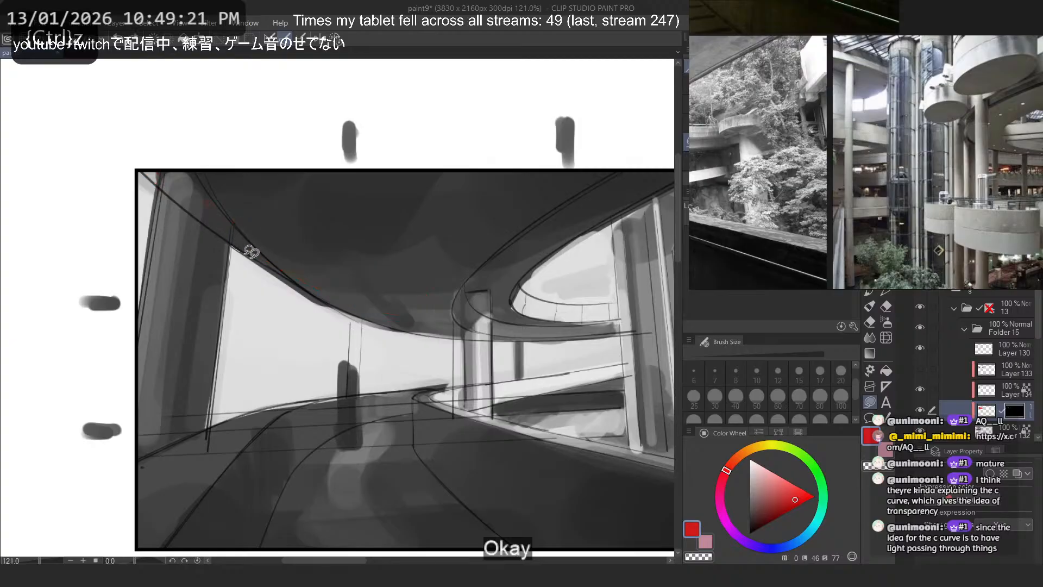
pyautogui.moveTo(246, 249)
pyautogui.mouseDown()
pyautogui.moveTo(319, 365)
pyautogui.moveTo(92, 159)
pyautogui.moveTo(131, 172)
pyautogui.moveTo(123, 155)
pyautogui.mouseUp()
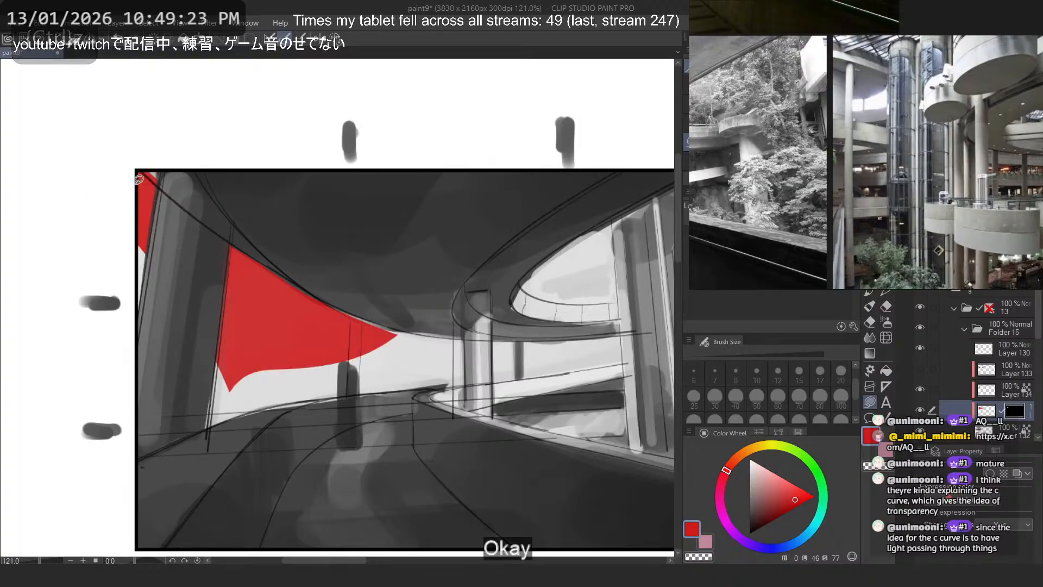
pyautogui.hotkey('ctrl', 'z')
pyautogui.moveTo(125, 208)
pyautogui.mouseDown()
pyautogui.moveTo(132, 340)
pyautogui.moveTo(163, 212)
pyautogui.mouseUp()
pyautogui.moveTo(158, 308); pyautogui.dragTo(287, 284)
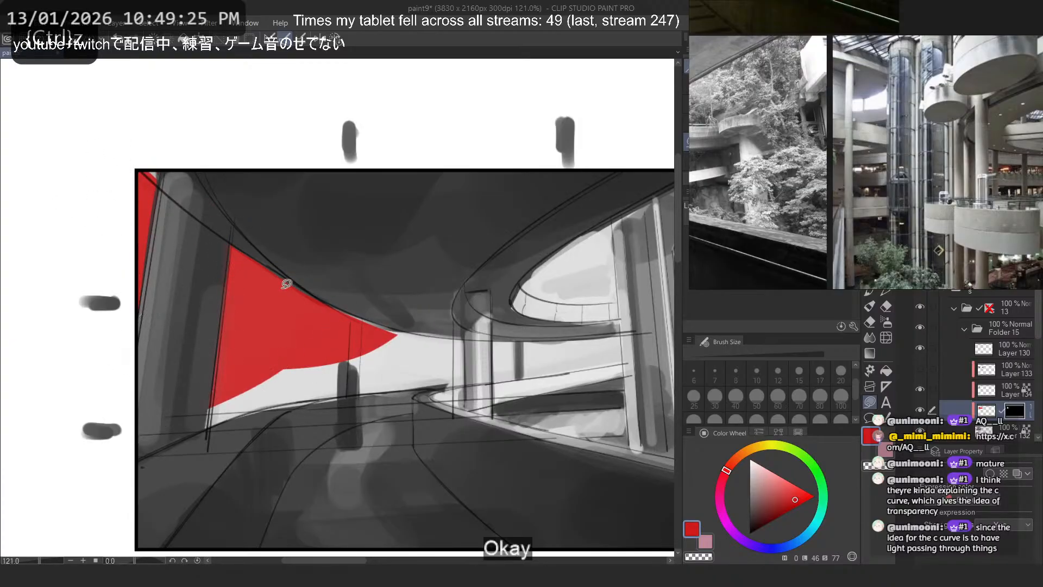
# - Extend the mask's revealed area down to the road edge and across behind the short pillar
pyautogui.moveTo(255, 365)
pyautogui.mouseDown()
pyautogui.moveTo(133, 454)
pyautogui.moveTo(312, 376)
pyautogui.mouseUp()
pyautogui.press('^')
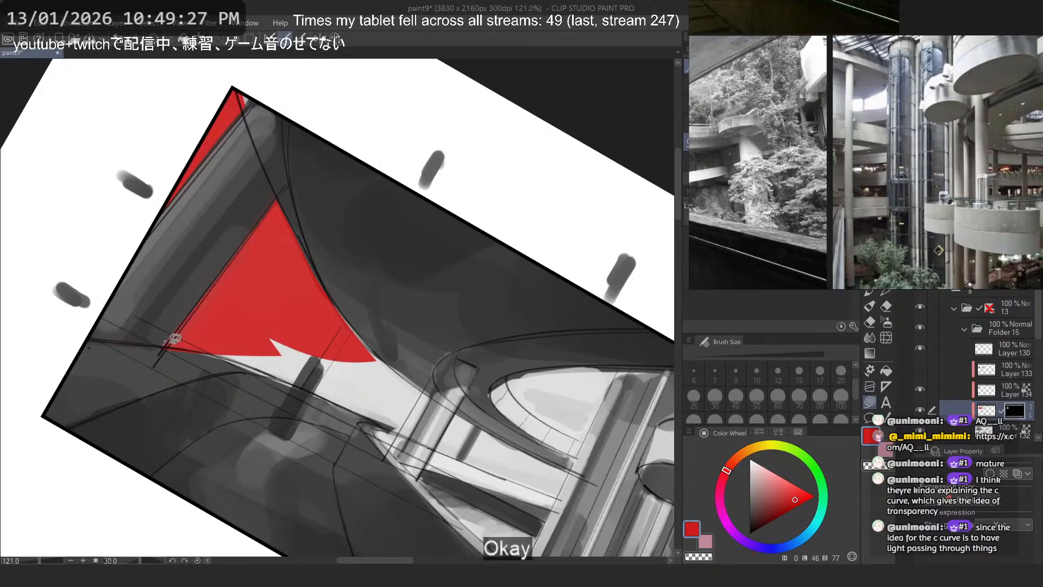
pyautogui.moveTo(173, 339)
pyautogui.mouseDown()
pyautogui.moveTo(474, 439)
pyautogui.moveTo(224, 234)
pyautogui.mouseUp()
pyautogui.moveTo(322, 293)
pyautogui.mouseDown()
pyautogui.moveTo(420, 385)
pyautogui.moveTo(291, 336)
pyautogui.mouseUp()
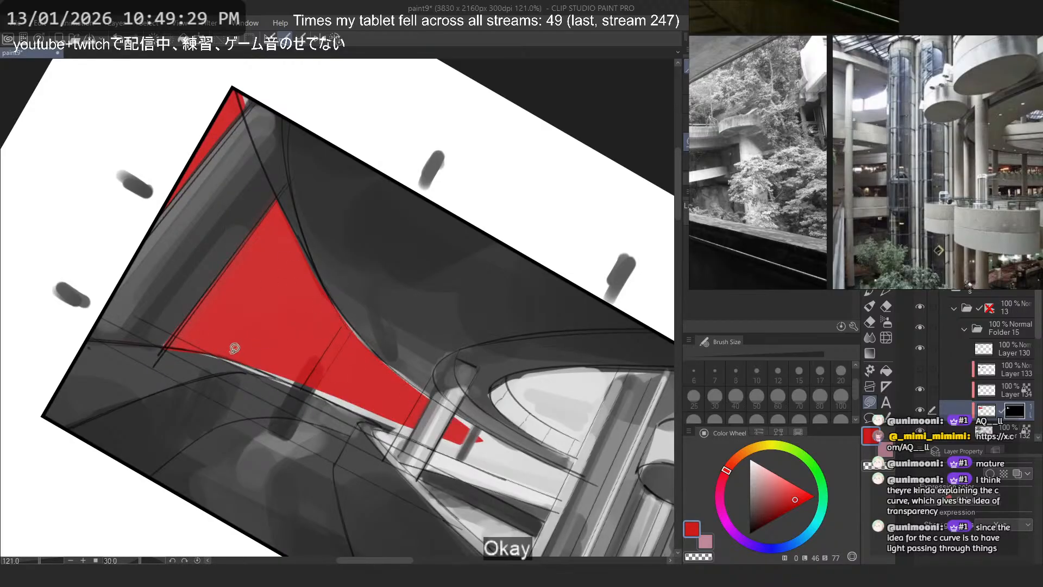
pyautogui.moveTo(175, 340)
pyautogui.mouseDown()
pyautogui.moveTo(537, 486)
pyautogui.moveTo(288, 363)
pyautogui.moveTo(518, 455)
pyautogui.moveTo(424, 400)
pyautogui.mouseUp()
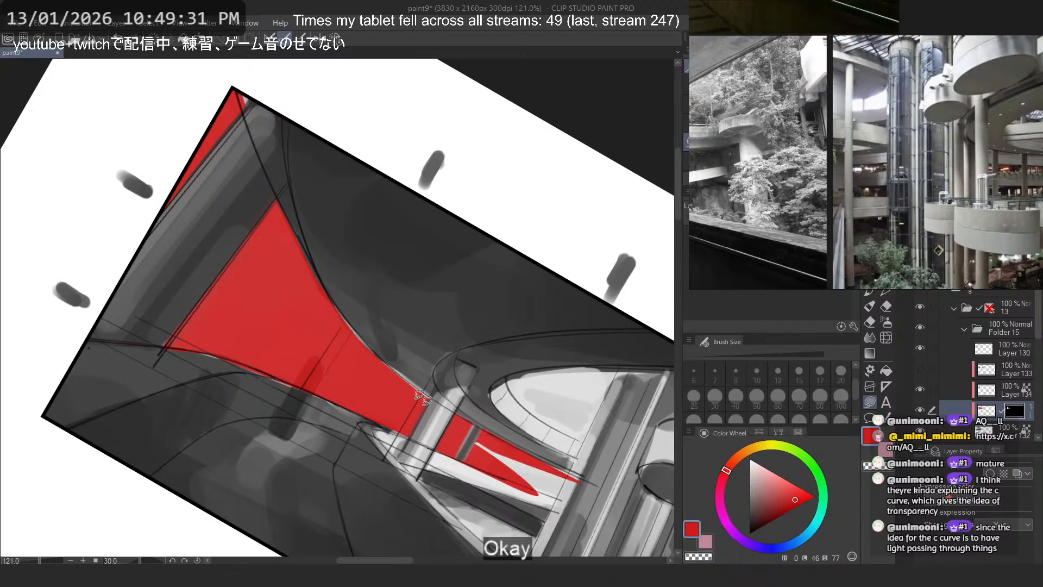
# - Reveal the red in the rounded opening under the upper ramp, trimming the mask along the wide column's edge
pyautogui.moveTo(511, 382)
pyautogui.mouseDown()
pyautogui.moveTo(571, 433)
pyautogui.moveTo(608, 442)
pyautogui.moveTo(534, 391)
pyautogui.moveTo(565, 379)
pyautogui.mouseUp()
pyautogui.moveTo(572, 368)
pyautogui.mouseDown()
pyautogui.moveTo(526, 370)
pyautogui.moveTo(511, 384)
pyautogui.mouseUp()
pyautogui.moveTo(535, 377)
pyautogui.mouseDown()
pyautogui.moveTo(518, 389)
pyautogui.moveTo(518, 375)
pyautogui.moveTo(551, 428)
pyautogui.mouseUp()
pyautogui.hotkey('ctrl', 'z')
pyautogui.press('c')
pyautogui.moveTo(503, 365)
pyautogui.mouseDown()
pyautogui.moveTo(528, 415)
pyautogui.moveTo(512, 411)
pyautogui.mouseUp()
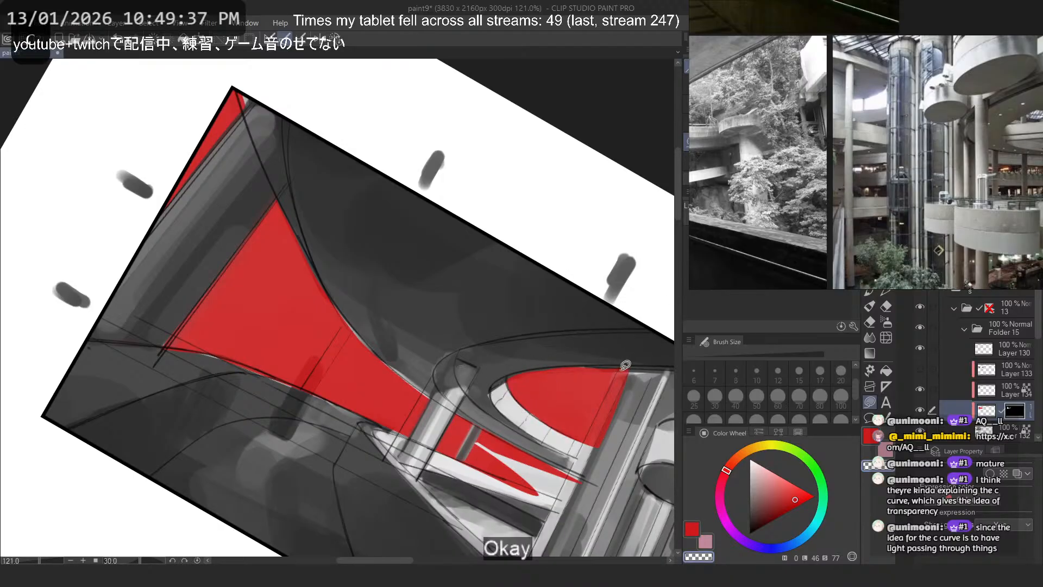
pyautogui.moveTo(624, 360)
pyautogui.mouseDown()
pyautogui.moveTo(539, 546)
pyautogui.moveTo(641, 435)
pyautogui.mouseUp()
pyautogui.press('c')
# - Refine the mask in the gap between the upper and lower ramps, keeping the ramps and small posts uncovered
pyautogui.moveTo(451, 419)
pyautogui.mouseDown()
pyautogui.moveTo(547, 482)
pyautogui.moveTo(492, 461)
pyautogui.mouseUp()
pyautogui.moveTo(534, 453)
pyautogui.mouseDown()
pyautogui.moveTo(551, 473)
pyautogui.moveTo(522, 481)
pyautogui.mouseUp()
pyautogui.moveTo(534, 462)
pyautogui.mouseDown()
pyautogui.moveTo(560, 490)
pyautogui.moveTo(558, 465)
pyautogui.moveTo(571, 465)
pyautogui.moveTo(560, 493)
pyautogui.moveTo(516, 477)
pyautogui.mouseUp()
pyautogui.hotkey('ctrl', 'z')
pyautogui.press('c')
pyautogui.moveTo(570, 505)
pyautogui.mouseDown()
pyautogui.moveTo(452, 465)
pyautogui.moveTo(571, 505)
pyautogui.mouseUp()
pyautogui.press('c')
pyautogui.click(335, 41)
pyautogui.moveTo(462, 185); pyautogui.dragTo(431, 172)
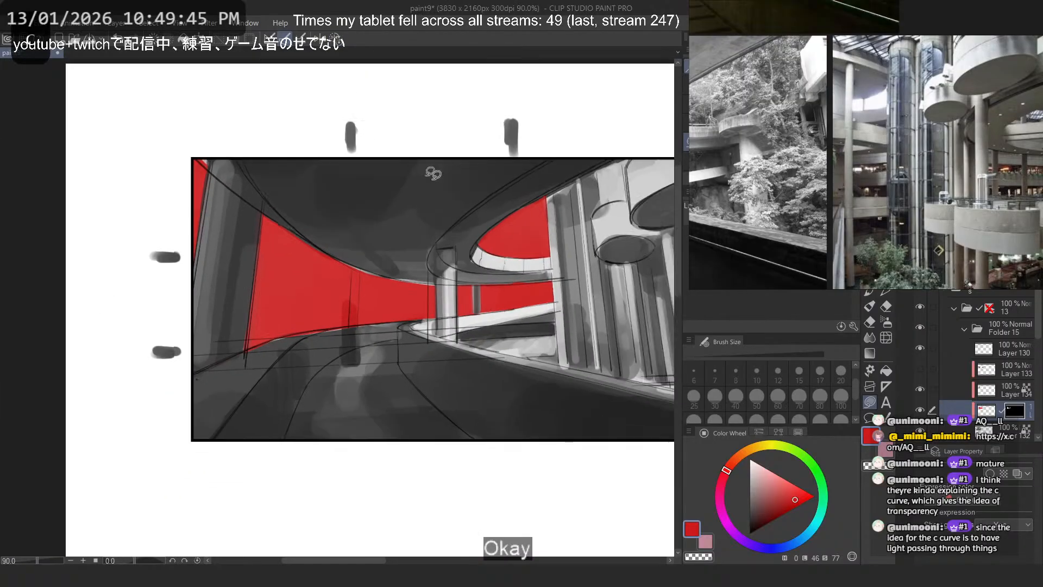
pyautogui.moveTo(527, 273)
pyautogui.mouseDown()
pyautogui.moveTo(574, 271)
pyautogui.moveTo(502, 268)
pyautogui.mouseUp()
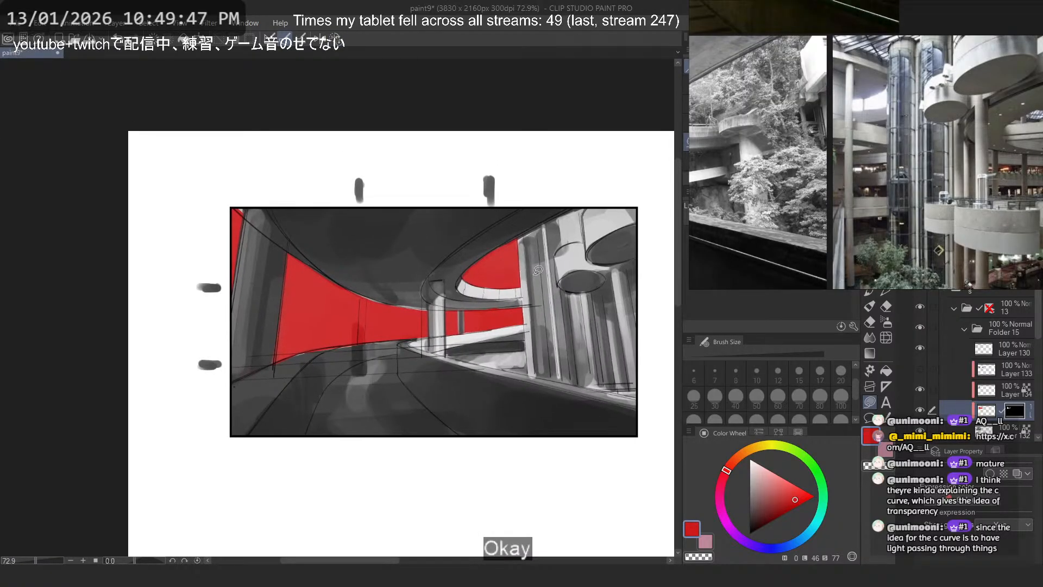
# - Clean up the mask edge where the gap between the ramps meets the wide column
pyautogui.scroll(6, 526, 304)
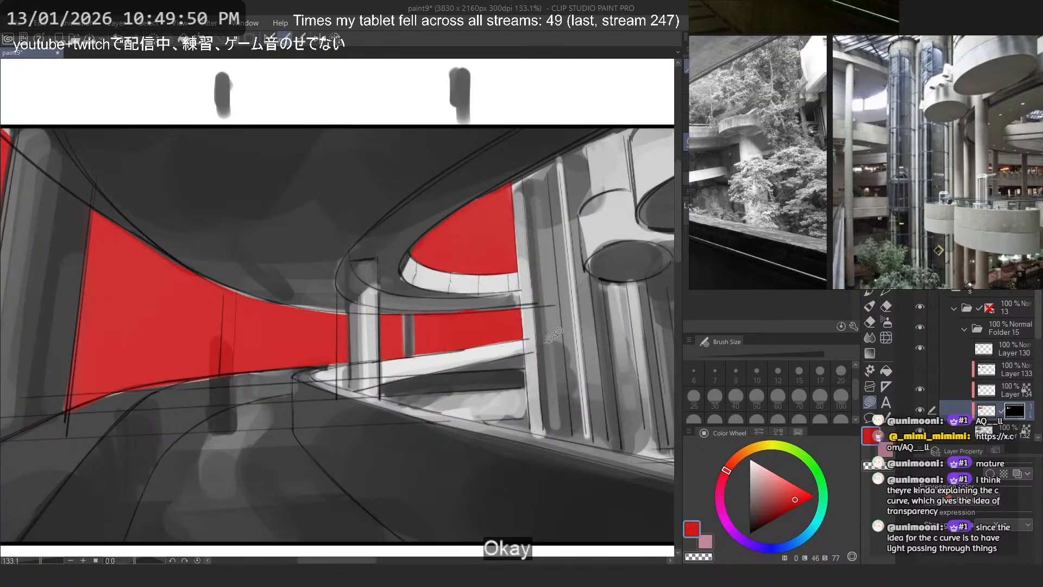
pyautogui.press('c')
pyautogui.moveTo(525, 353)
pyautogui.mouseDown()
pyautogui.moveTo(400, 383)
pyautogui.moveTo(522, 374)
pyautogui.mouseUp()
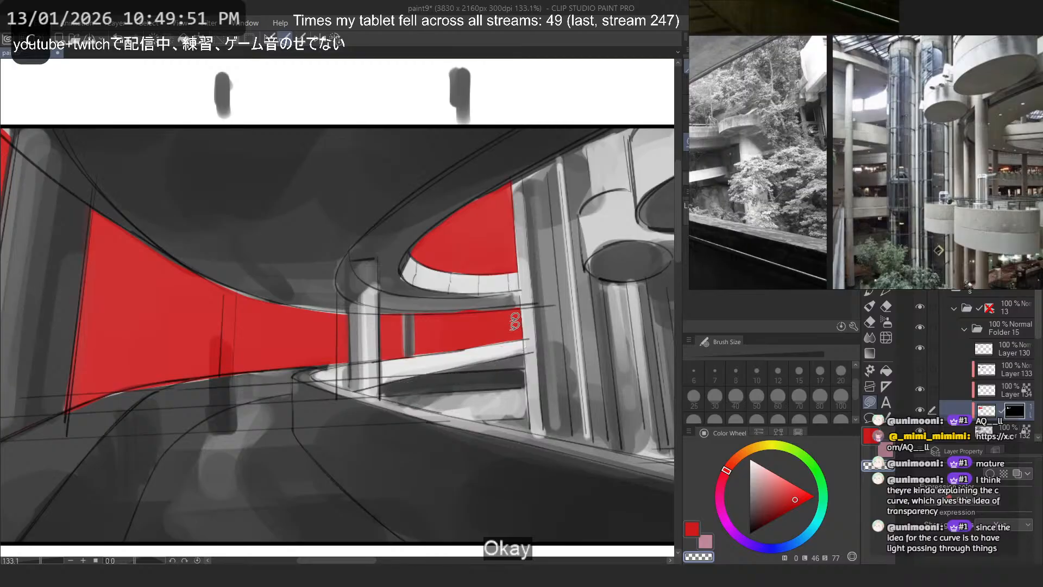
pyautogui.hotkey('ctrl', 'z')
pyautogui.press('c')
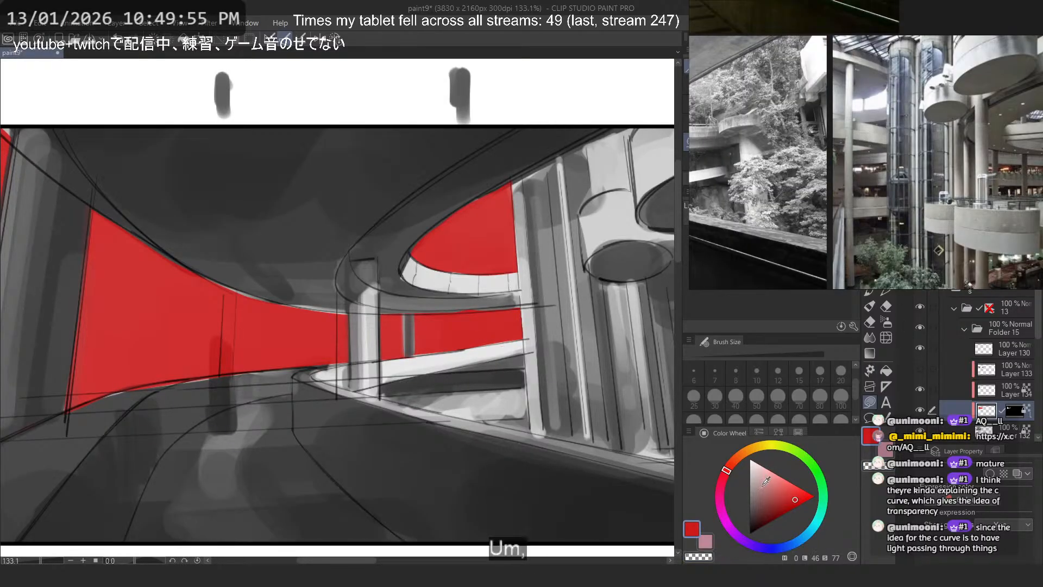
# - Recolor the red fill on Layer 135 to a flat light grey matching the sky in the openings
pyautogui.keyDown('alt'); pyautogui.click(509, 347); pyautogui.keyUp('alt')
pyautogui.scroll(-4, 511, 344)
pyautogui.moveTo(96, 296)
pyautogui.mouseDown()
pyautogui.moveTo(85, 196)
pyautogui.moveTo(91, 261)
pyautogui.mouseUp()
pyautogui.scroll(1, 149, 346)
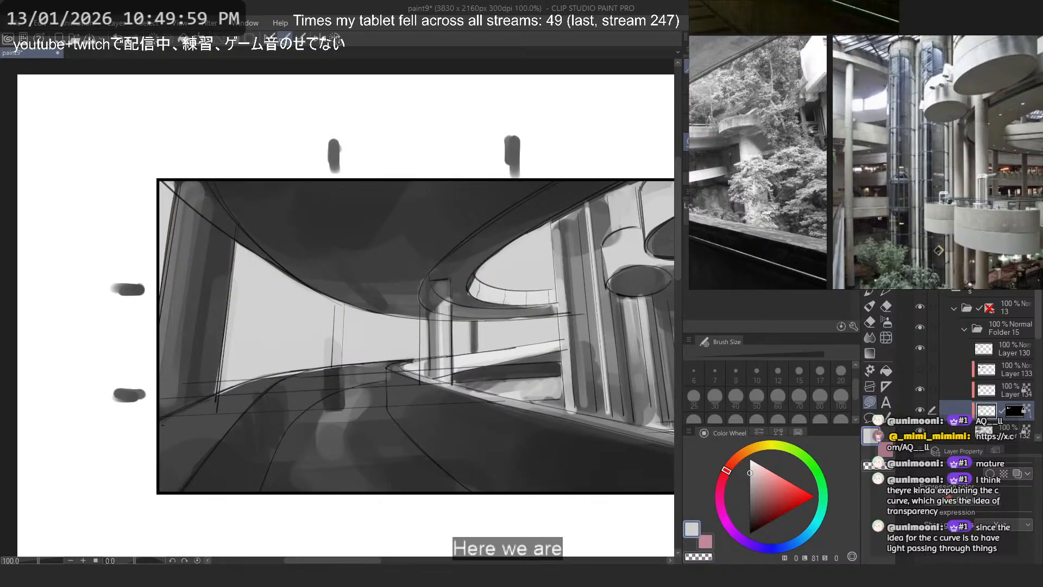
# - Try a mid grey stroke in the large opening with the flat marker at size 60
pyautogui.press('p')
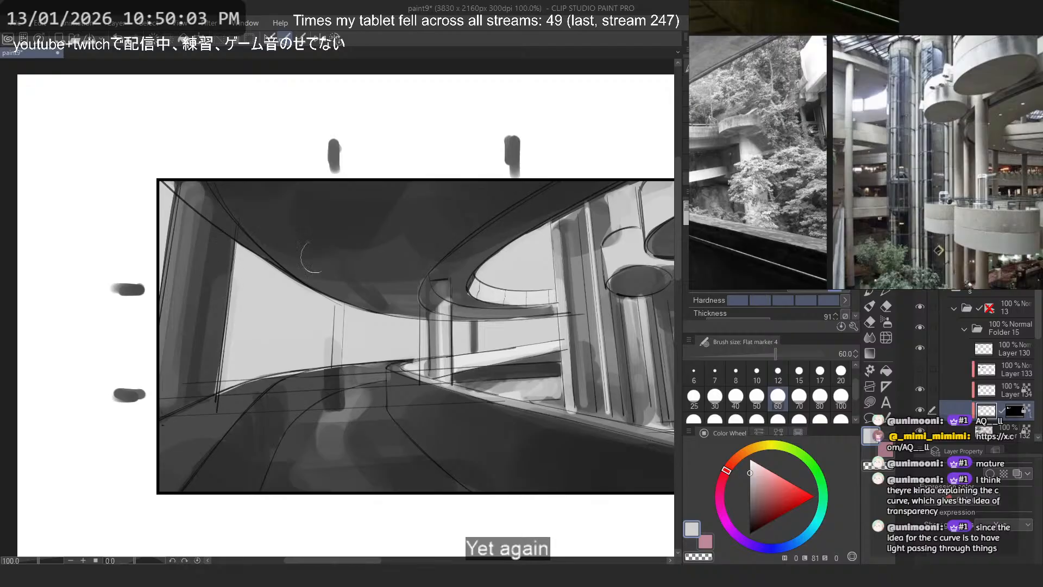
pyautogui.click(750, 494)
pyautogui.moveTo(239, 300)
pyautogui.mouseDown()
pyautogui.moveTo(255, 333)
pyautogui.moveTo(294, 316)
pyautogui.moveTo(279, 348)
pyautogui.mouseUp()
pyautogui.hotkey('ctrl', 'z')
pyautogui.hotkey('ctrl', 'z')
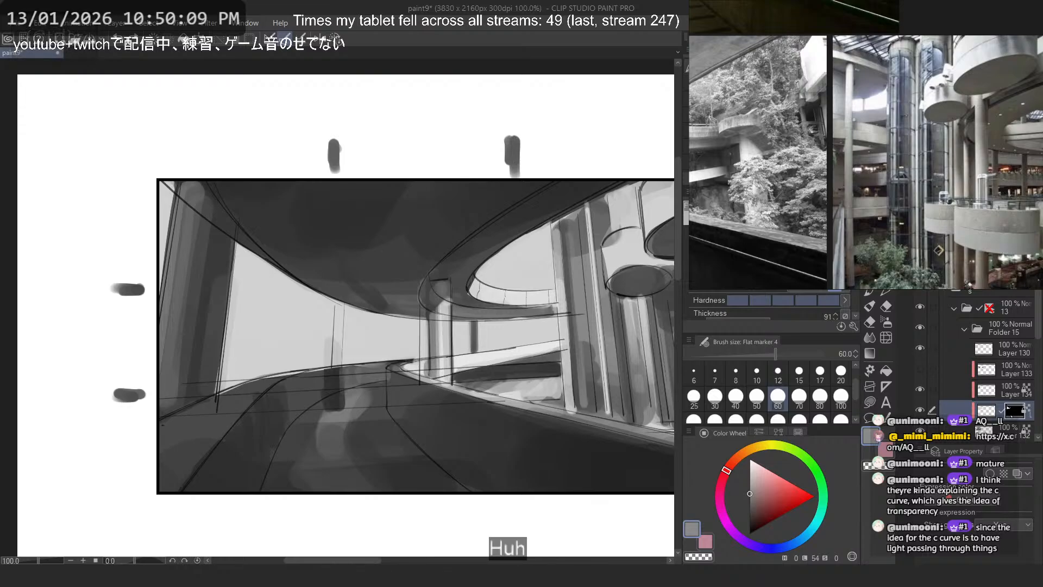
# - Mask the light grey away from the dark upright shape on the road, using a transparent lasso fill
pyautogui.click(870, 402)
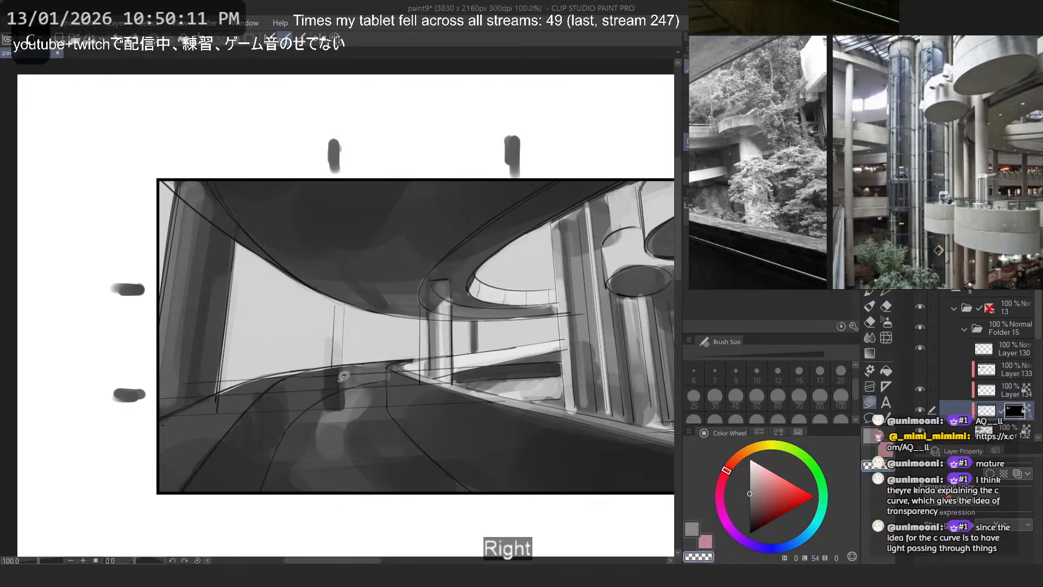
pyautogui.moveTo(344, 376); pyautogui.dragTo(336, 388)
pyautogui.hotkey('ctrl', 'z')
pyautogui.moveTo(337, 342)
pyautogui.mouseDown()
pyautogui.moveTo(345, 364)
pyautogui.moveTo(334, 374)
pyautogui.mouseUp()
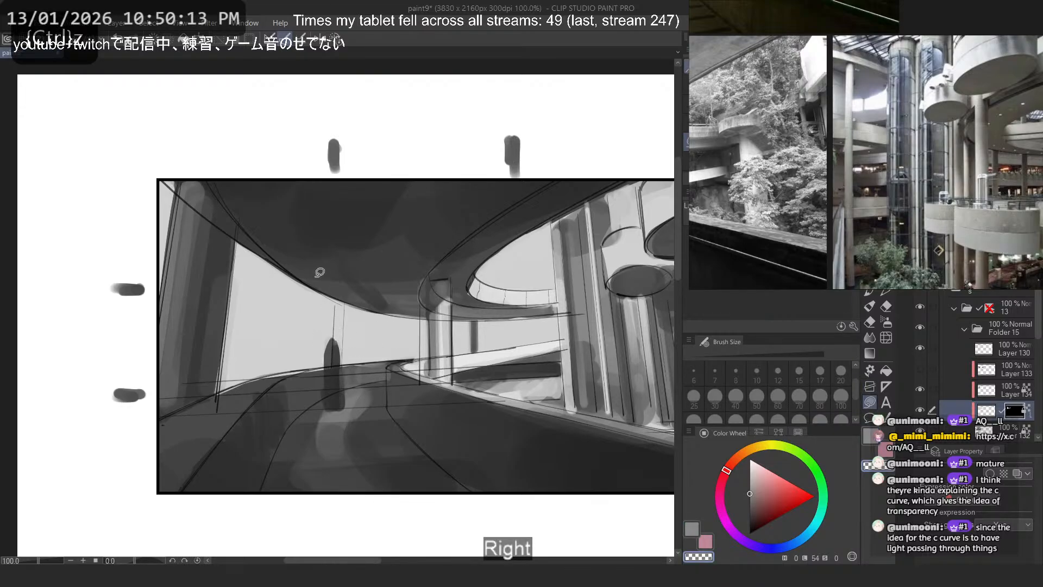
# - Try mid grey marks inside the openings on Layer 135 with the flat marker at size 60, undoing each attempt
pyautogui.click(987, 409)
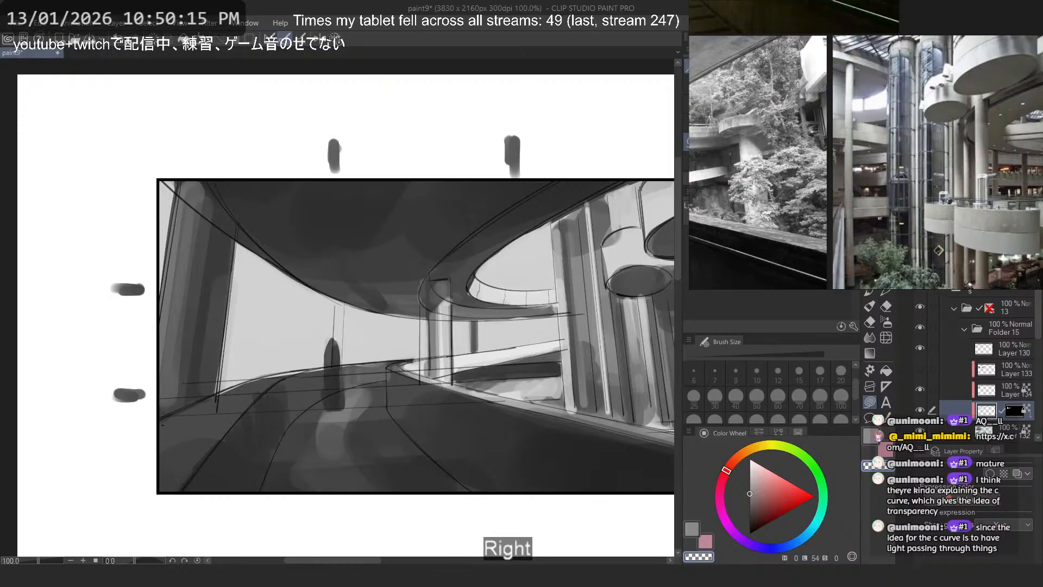
pyautogui.press('b')
pyautogui.press('b')
pyautogui.press('c')
pyautogui.moveTo(523, 326)
pyautogui.mouseDown()
pyautogui.moveTo(532, 278)
pyautogui.moveTo(496, 321)
pyautogui.mouseUp()
pyautogui.hotkey('ctrl', 'z')
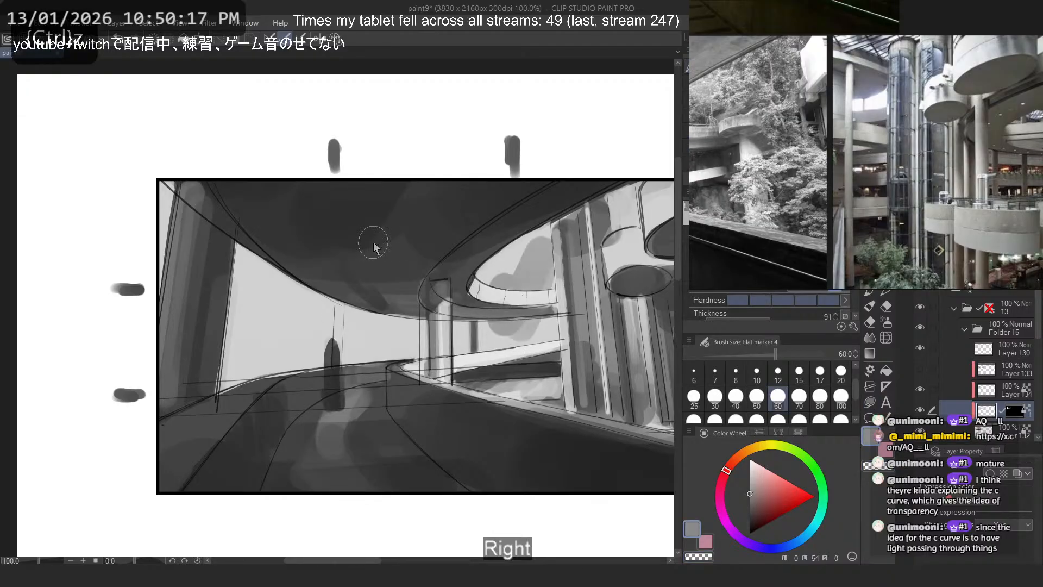
pyautogui.moveTo(307, 332)
pyautogui.mouseDown()
pyautogui.moveTo(256, 343)
pyautogui.moveTo(247, 356)
pyautogui.mouseUp()
pyautogui.hotkey('ctrl', 'z')
pyautogui.moveTo(281, 315)
pyautogui.mouseDown()
pyautogui.moveTo(213, 296)
pyautogui.moveTo(255, 349)
pyautogui.mouseUp()
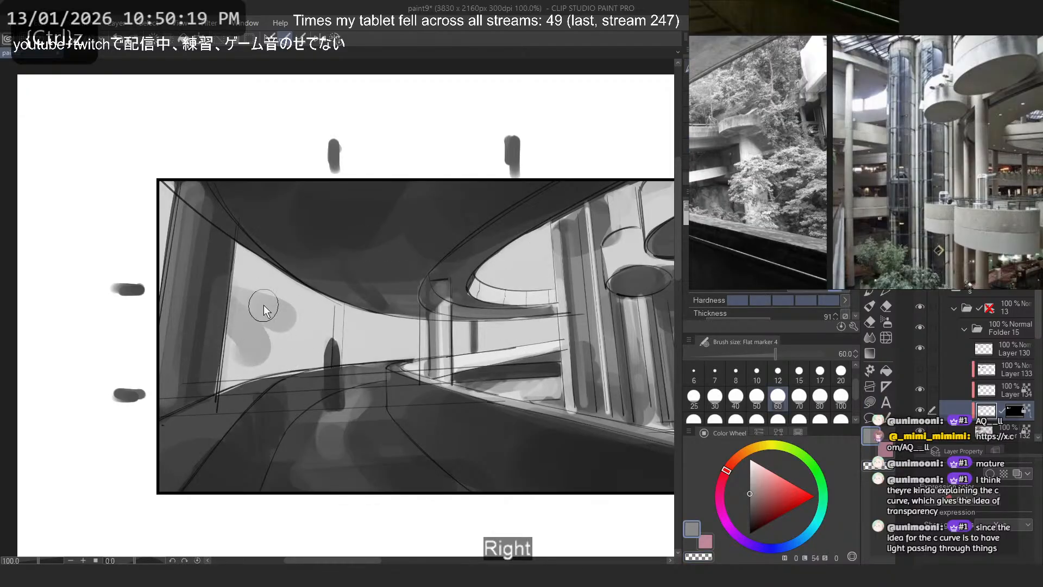
pyautogui.hotkey('ctrl', 'z')
pyautogui.moveTo(447, 325); pyautogui.dragTo(452, 339)
pyautogui.hotkey('ctrl', 'z')
pyautogui.hotkey('ctrl', 'z')
pyautogui.moveTo(415, 344); pyautogui.dragTo(290, 351)
pyautogui.hotkey('ctrl', 'z')
# - Paint horizontal mid grey bands low in the large opening on Layer 135 with the flat marker at size 60
pyautogui.rightClick(468, 375)
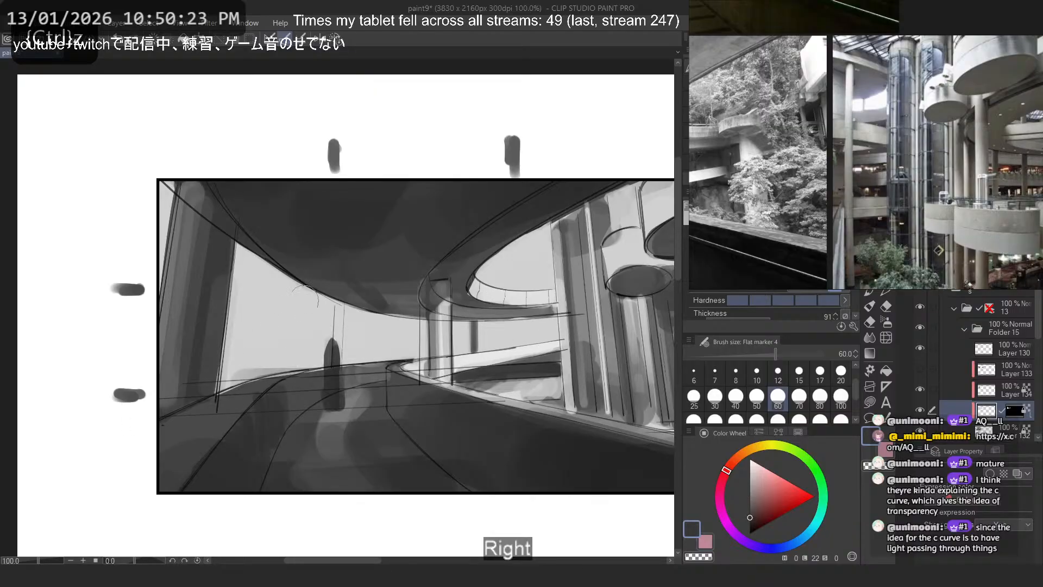
pyautogui.rightClick(525, 383)
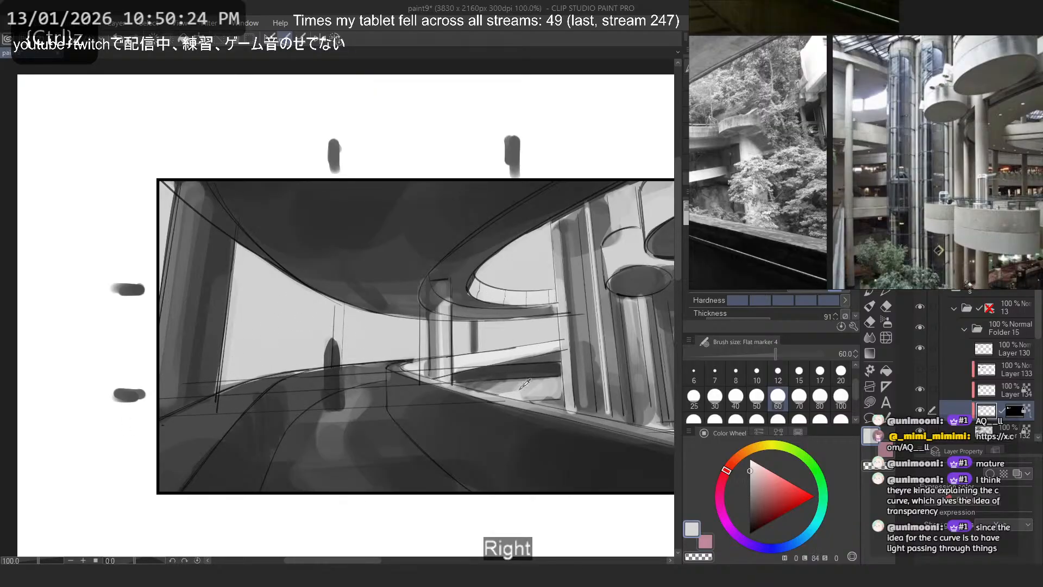
pyautogui.rightClick(543, 361)
pyautogui.moveTo(544, 338); pyautogui.dragTo(217, 346)
pyautogui.hotkey('ctrl', 'z')
pyautogui.moveTo(501, 353); pyautogui.dragTo(179, 376)
pyautogui.moveTo(522, 326); pyautogui.dragTo(354, 351)
pyautogui.moveTo(492, 316); pyautogui.dragTo(405, 326)
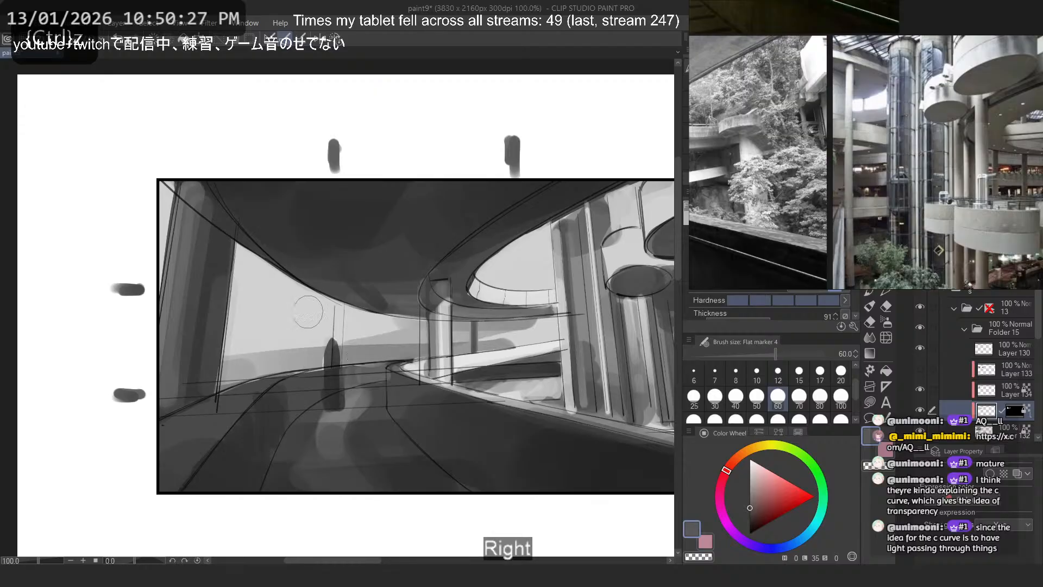
pyautogui.hotkey('ctrl', 'z')
# - Add a curved mid grey band across the upper part of the large opening, keeping it out of the inner ramp opening
pyautogui.hotkey('ctrl', 'z')
pyautogui.moveTo(216, 282)
pyautogui.mouseDown()
pyautogui.moveTo(431, 334)
pyautogui.moveTo(592, 237)
pyautogui.mouseUp()
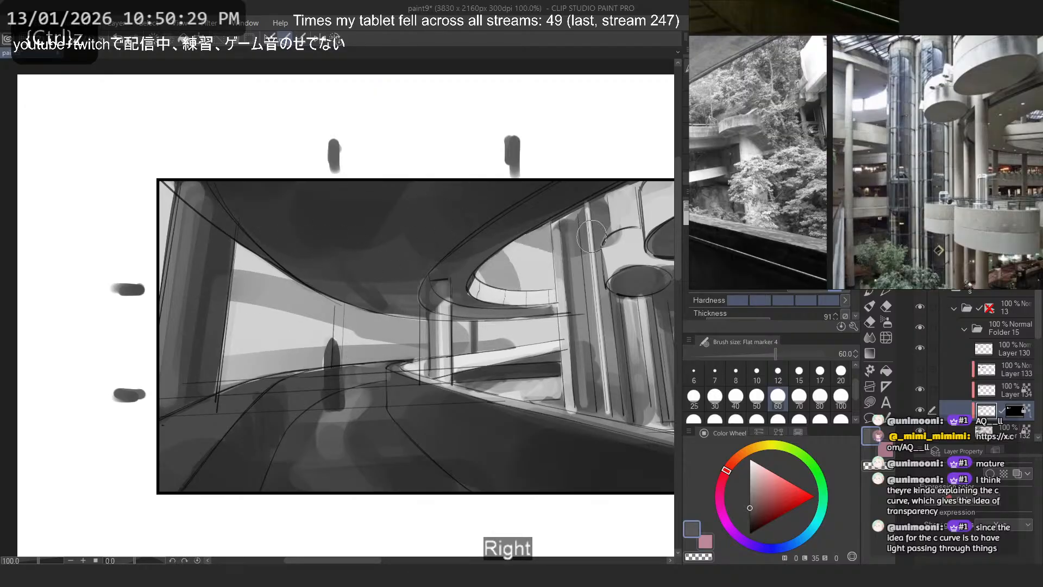
pyautogui.hotkey('ctrl', 'z')
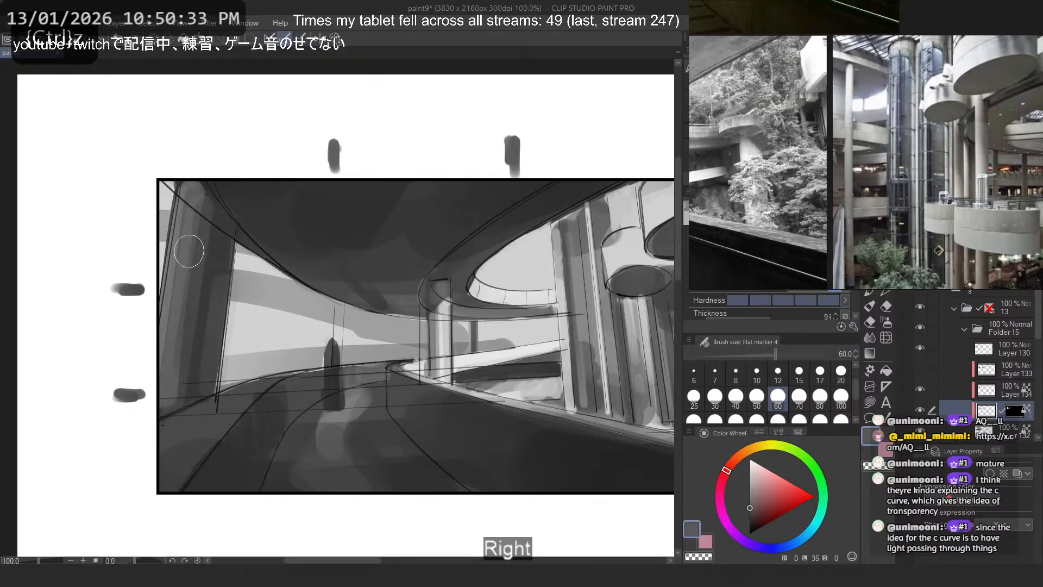
pyautogui.moveTo(202, 329)
pyautogui.mouseDown()
pyautogui.moveTo(308, 355)
pyautogui.moveTo(205, 305)
pyautogui.moveTo(312, 334)
pyautogui.mouseUp()
pyautogui.hotkey('ctrl', 'z')
pyautogui.keyDown('alt'); pyautogui.click(287, 328); pyautogui.keyUp('alt')
pyautogui.hotkey('ctrl', 'z')
pyautogui.keyDown('alt'); pyautogui.click(385, 325); pyautogui.keyUp('alt')
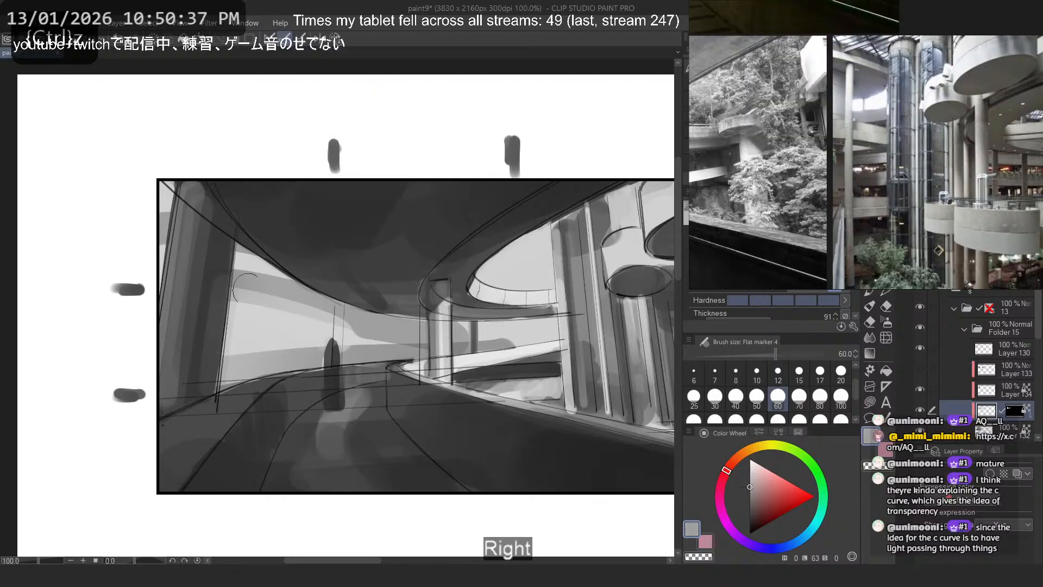
# - Rework the underside of the upper mid grey band in the large opening with grey strokes at size 60
pyautogui.moveTo(216, 292); pyautogui.dragTo(336, 317)
pyautogui.moveTo(168, 298); pyautogui.dragTo(295, 322)
pyautogui.hotkey('ctrl', 'z')
pyautogui.keyDown('alt'); pyautogui.click(277, 324); pyautogui.keyUp('alt')
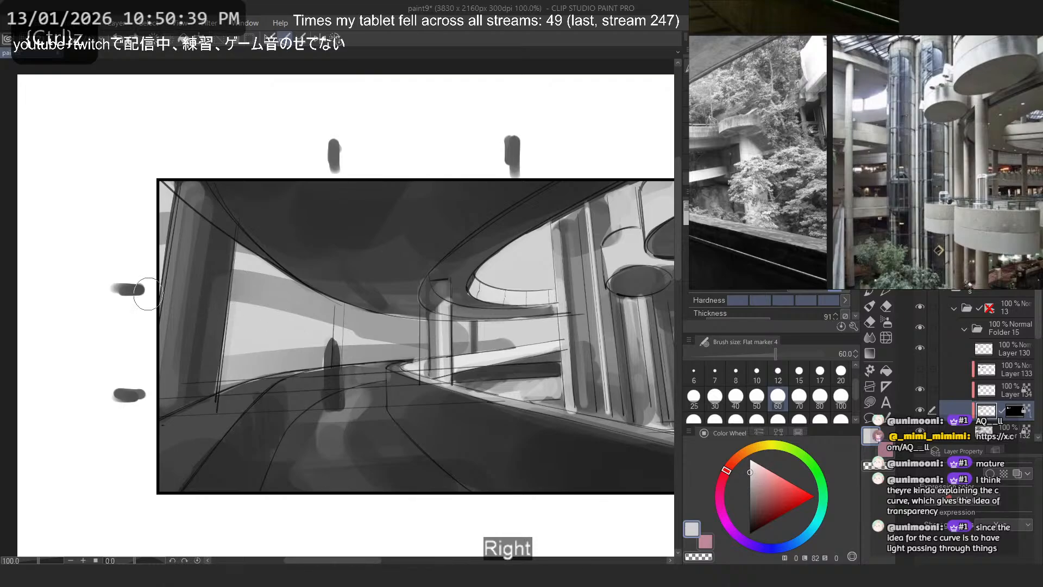
pyautogui.moveTo(157, 297); pyautogui.dragTo(305, 317)
pyautogui.keyDown('alt'); pyautogui.click(282, 295); pyautogui.keyUp('alt')
pyautogui.click(799, 373)
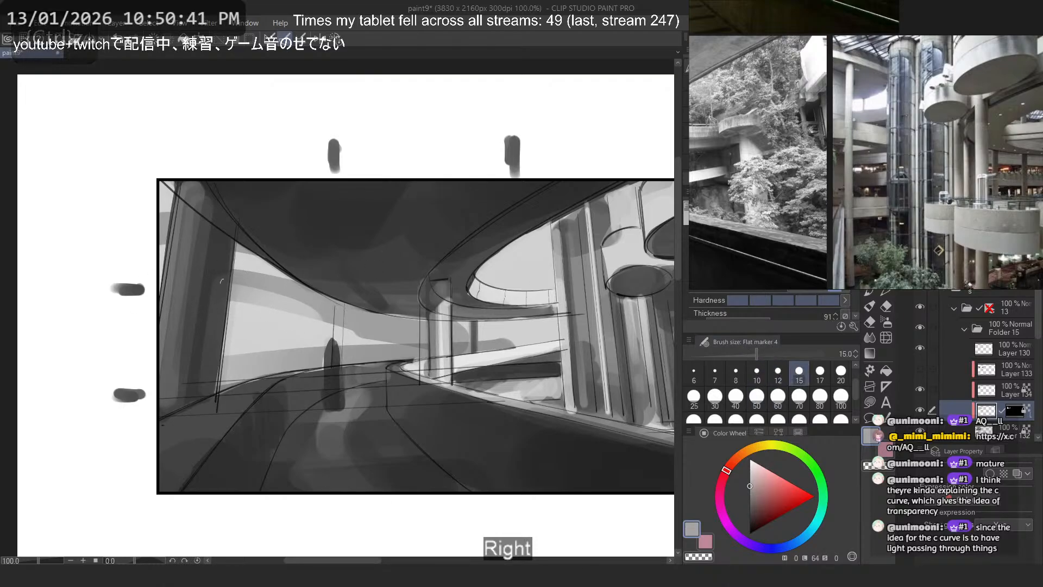
pyautogui.hotkey('ctrl', 'z')
# - Try small grey touch-ups above the dark upright shape with the flat marker at size 20
pyautogui.click(841, 373)
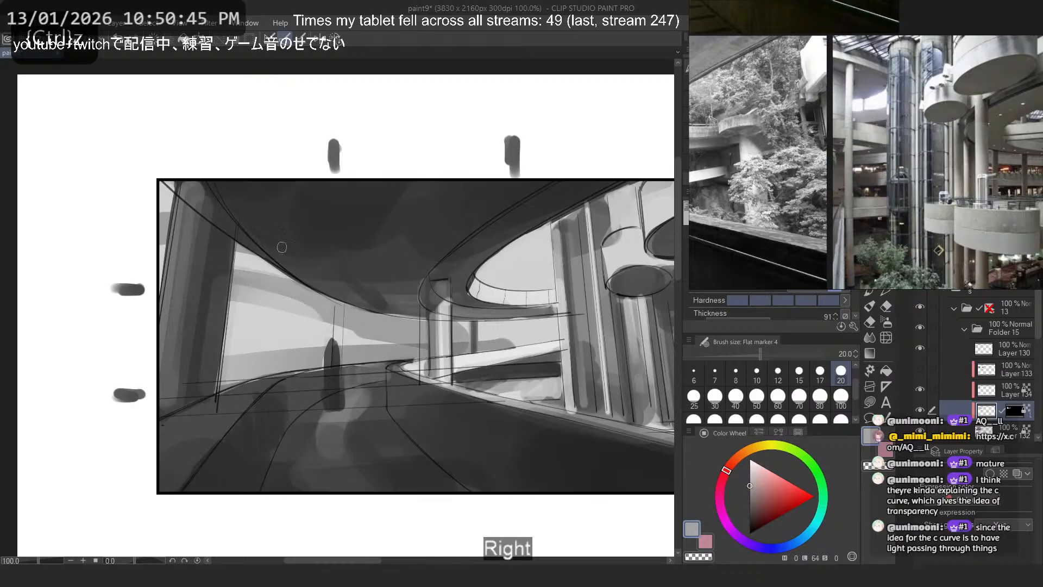
pyautogui.keyDown('alt'); pyautogui.click(245, 238); pyautogui.keyUp('alt')
pyautogui.moveTo(330, 304); pyautogui.dragTo(319, 371)
pyautogui.hotkey('ctrl', 'z')
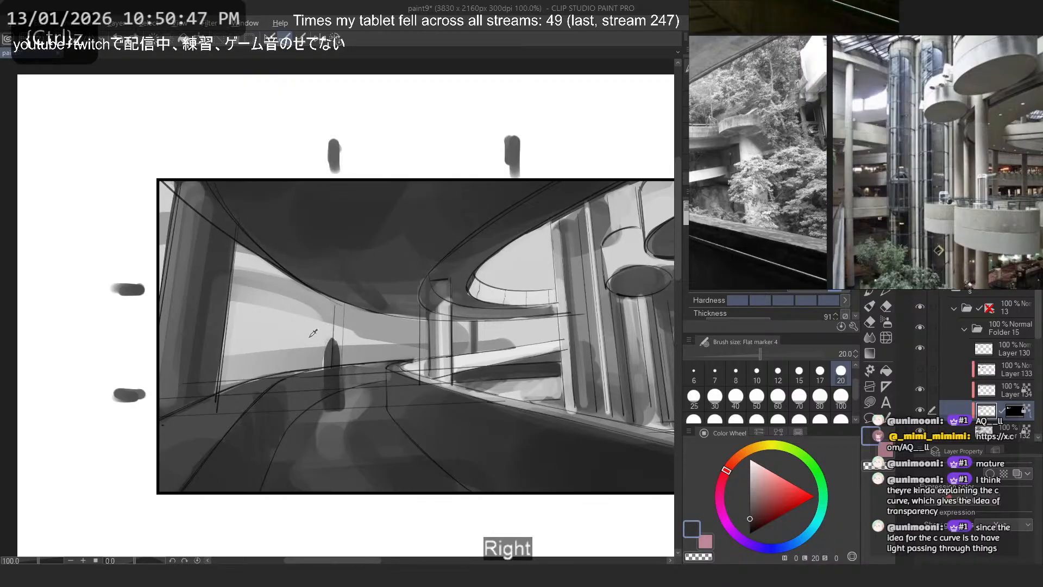
pyautogui.keyDown('alt'); pyautogui.click(312, 333); pyautogui.keyUp('alt')
pyautogui.moveTo(335, 307)
pyautogui.mouseDown()
pyautogui.moveTo(338, 346)
pyautogui.moveTo(350, 346)
pyautogui.mouseUp()
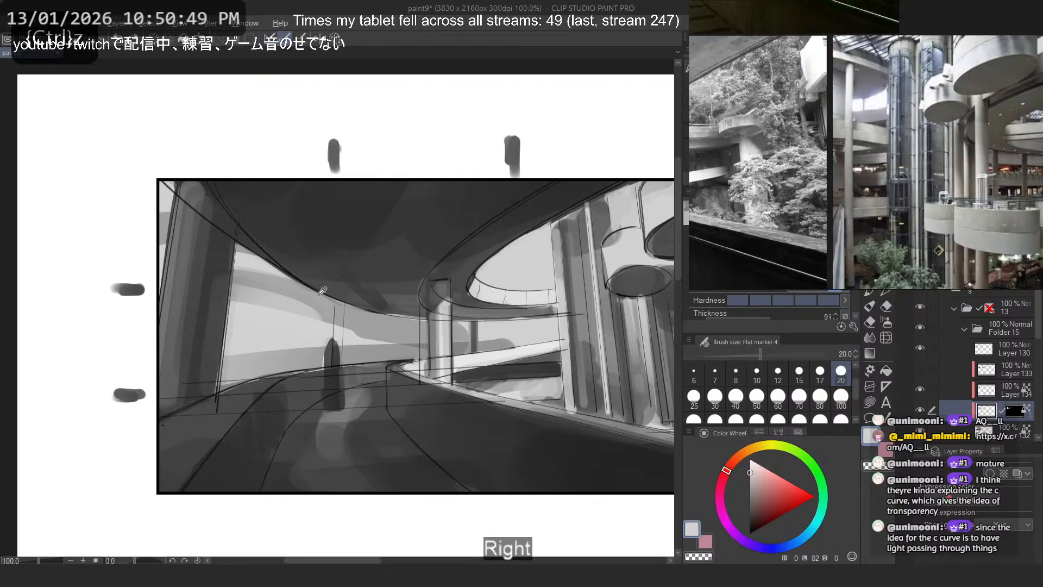
pyautogui.keyDown('alt'); pyautogui.click(318, 323); pyautogui.keyUp('alt')
pyautogui.moveTo(332, 304)
pyautogui.mouseDown()
pyautogui.moveTo(334, 320)
pyautogui.moveTo(357, 331)
pyautogui.moveTo(359, 302)
pyautogui.moveTo(346, 356)
pyautogui.moveTo(384, 348)
pyautogui.mouseUp()
pyautogui.hotkey('ctrl', 'z')
# - Set the flat marker to size 40 and try mid grey marks in the lower part of the large opening
pyautogui.click(736, 399)
pyautogui.moveTo(294, 362)
pyautogui.mouseDown()
pyautogui.moveTo(197, 326)
pyautogui.moveTo(307, 345)
pyautogui.mouseUp()
pyautogui.hotkey('ctrl', 'z')
pyautogui.keyDown('alt'); pyautogui.click(305, 359); pyautogui.keyUp('alt')
pyautogui.hotkey('ctrl', 'z')
pyautogui.hotkey('ctrl', 'z')
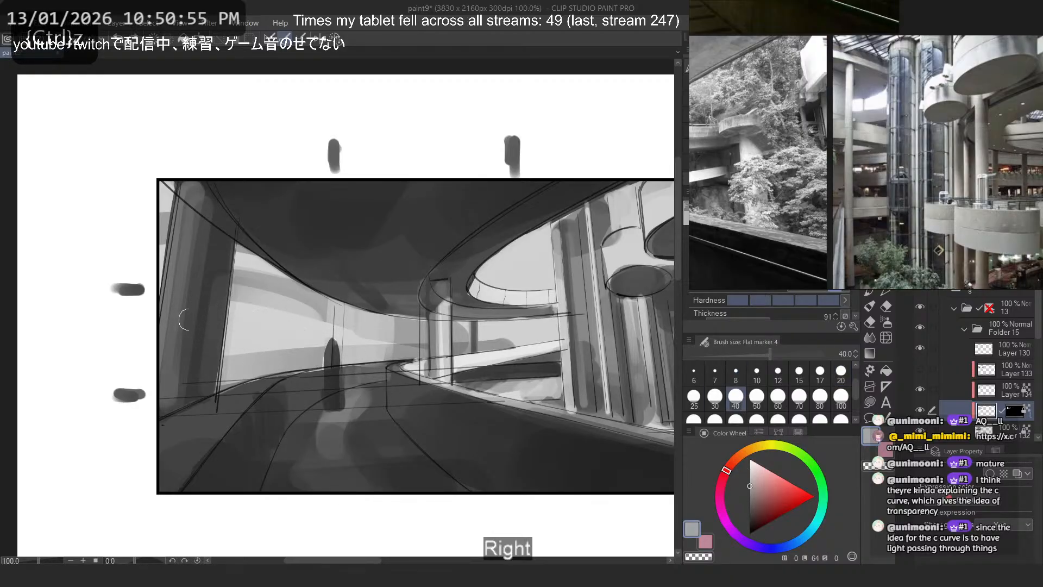
pyautogui.hotkey('ctrl', 'z')
pyautogui.moveTo(190, 319)
pyautogui.mouseDown()
pyautogui.moveTo(297, 337)
pyautogui.moveTo(304, 355)
pyautogui.moveTo(211, 335)
pyautogui.mouseUp()
pyautogui.hotkey('ctrl', 'z')
pyautogui.hotkey('ctrl', 'z')
# - Thin the upper band with sky grey and paint a second curved mid grey band beneath it
pyautogui.keyDown('alt'); pyautogui.click(282, 320); pyautogui.keyUp('alt')
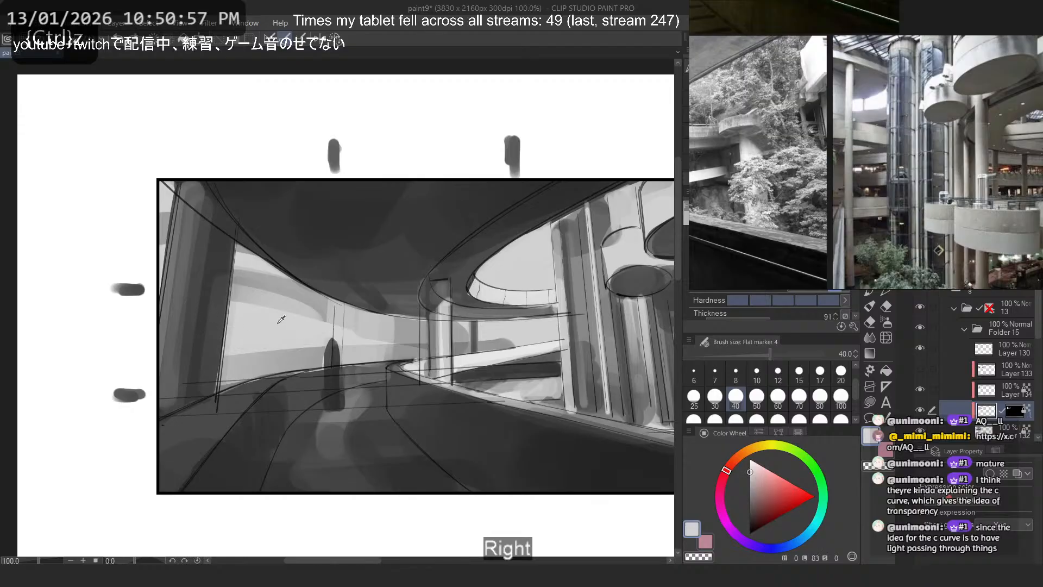
pyautogui.moveTo(302, 314); pyautogui.dragTo(178, 286)
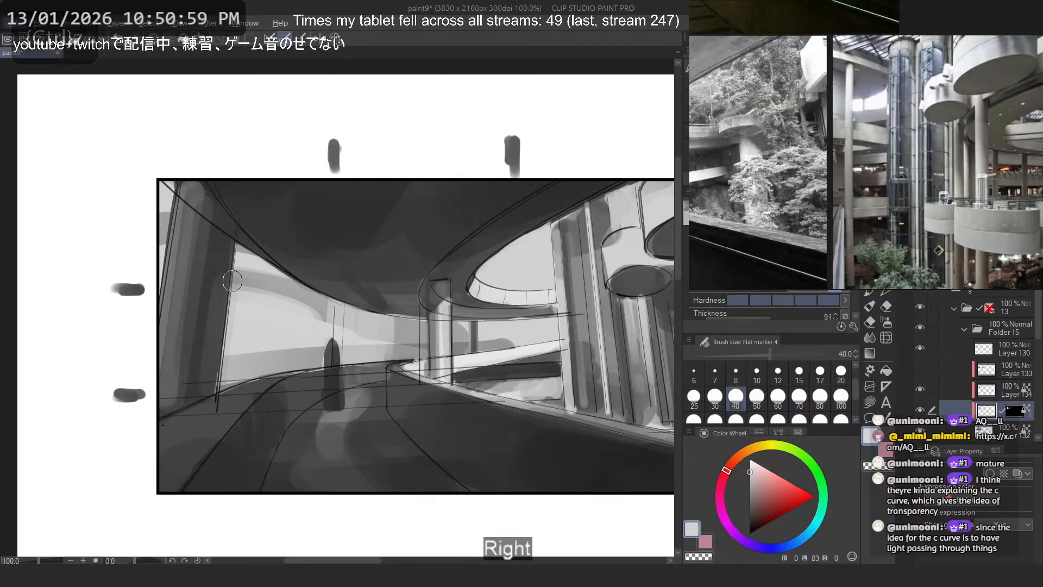
pyautogui.keyDown('alt'); pyautogui.click(284, 283); pyautogui.keyUp('alt')
pyautogui.moveTo(235, 295); pyautogui.dragTo(309, 326)
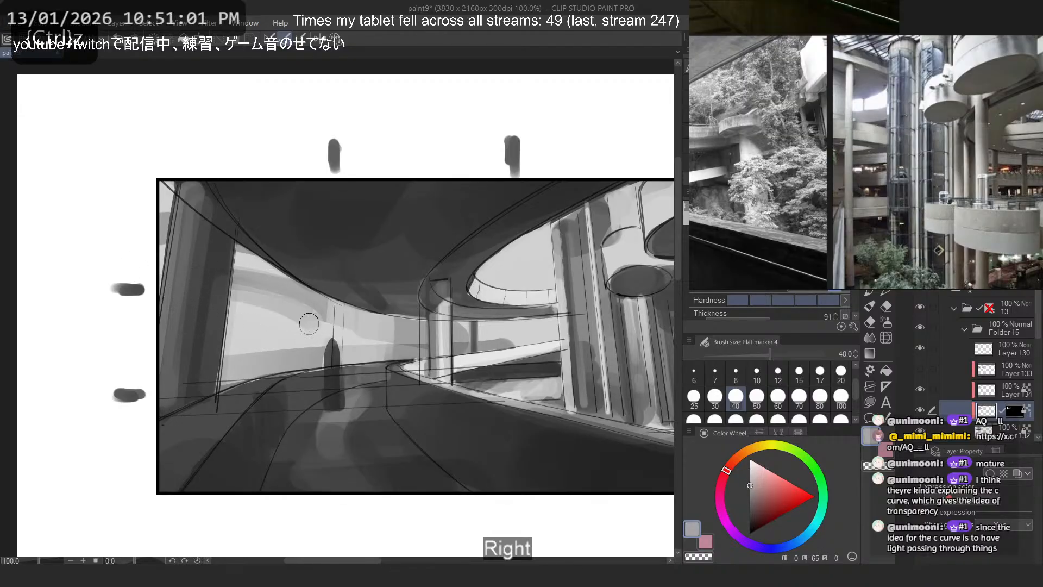
pyautogui.hotkey('ctrl', 'z')
pyautogui.moveTo(232, 334); pyautogui.dragTo(304, 355)
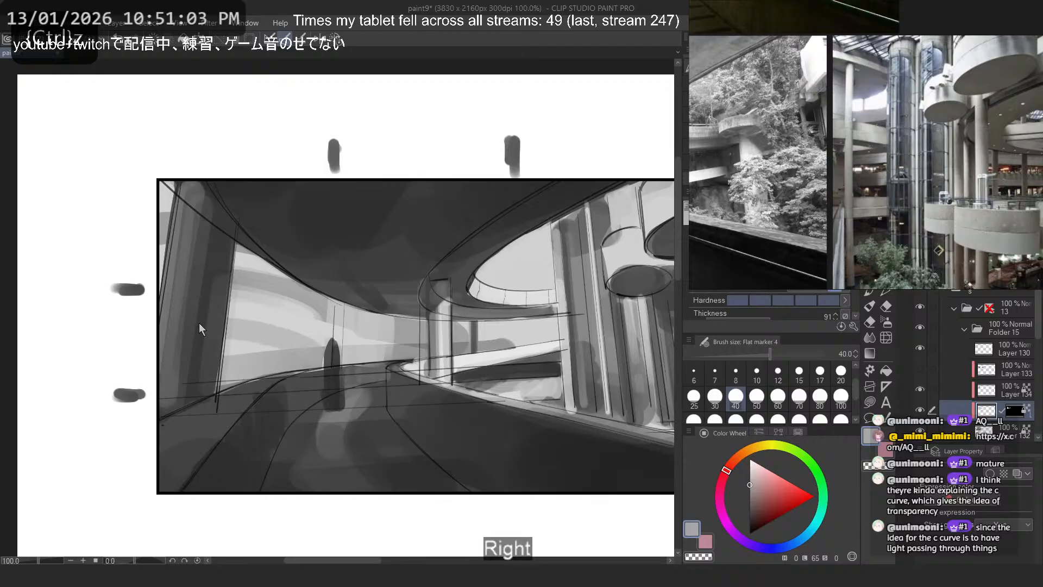
# - Rework the curved mid grey banding in the middle of the large opening, undoing and repainting strokes at size 40
pyautogui.hotkey('ctrl', 'z')
pyautogui.moveTo(201, 328)
pyautogui.mouseDown()
pyautogui.moveTo(299, 348)
pyautogui.moveTo(180, 322)
pyautogui.moveTo(291, 330)
pyautogui.moveTo(206, 314)
pyautogui.moveTo(287, 327)
pyautogui.moveTo(189, 311)
pyautogui.moveTo(311, 345)
pyautogui.moveTo(158, 321)
pyautogui.moveTo(300, 356)
pyautogui.mouseUp()
pyautogui.hotkey('ctrl', 'z')
pyautogui.hotkey('ctrl', 'z')
pyautogui.hotkey('ctrl', 'z')
pyautogui.rightClick(250, 343)
# - Try light grey strokes beneath the curved bands near the road edge, undoing each attempt
pyautogui.hotkey('ctrl', 'z')
pyautogui.hotkey('ctrl', 'z')
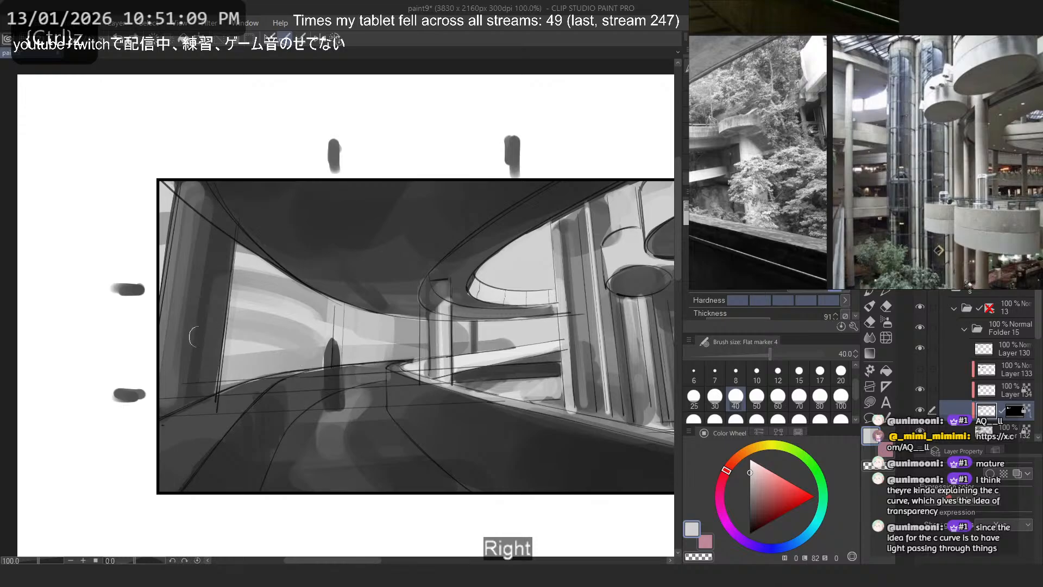
pyautogui.hotkey('ctrl', 'z')
pyautogui.moveTo(202, 337)
pyautogui.mouseDown()
pyautogui.moveTo(315, 359)
pyautogui.moveTo(302, 359)
pyautogui.mouseUp()
pyautogui.hotkey('ctrl', 'z')
pyautogui.hotkey('ctrl', 'z')
pyautogui.moveTo(177, 328); pyautogui.dragTo(312, 359)
pyautogui.hotkey('ctrl', 'z')
pyautogui.hotkey('ctrl', 'z')
pyautogui.hotkey('ctrl', 'z')
pyautogui.hotkey('ctrl', 'z')
pyautogui.moveTo(191, 332)
pyautogui.mouseDown()
pyautogui.moveTo(303, 360)
pyautogui.moveTo(267, 343)
pyautogui.moveTo(310, 359)
pyautogui.moveTo(305, 366)
pyautogui.mouseUp()
pyautogui.hotkey('ctrl', 'z')
pyautogui.hotkey('ctrl', 'z')
# - Soften the lowest band above the road with light grey strokes, and try a mid grey stroke beside the pillar
pyautogui.moveTo(194, 358); pyautogui.dragTo(291, 365)
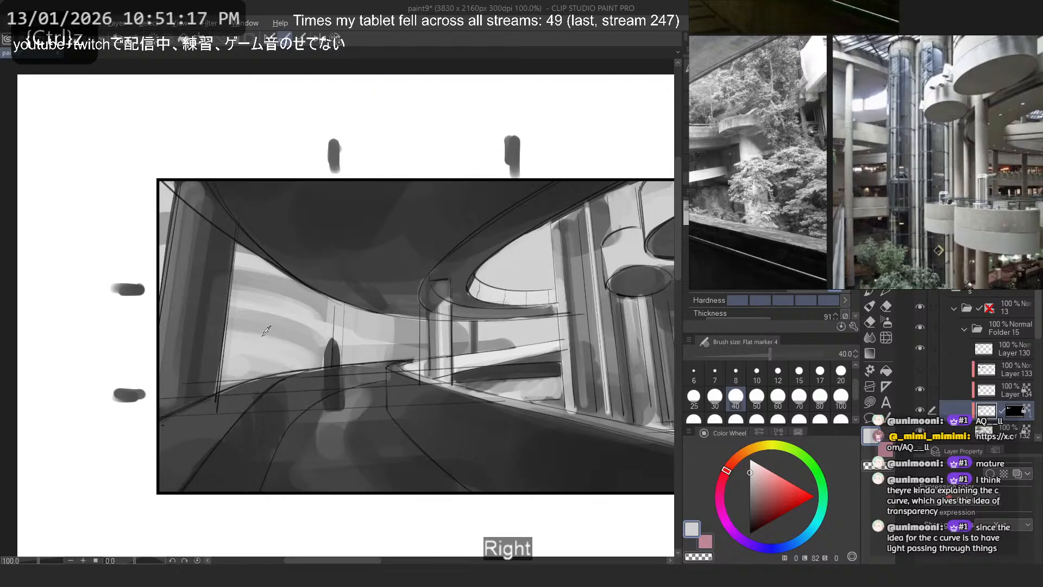
pyautogui.keyDown('alt'); pyautogui.click(264, 333); pyautogui.keyUp('alt')
pyautogui.moveTo(211, 353); pyautogui.dragTo(282, 364)
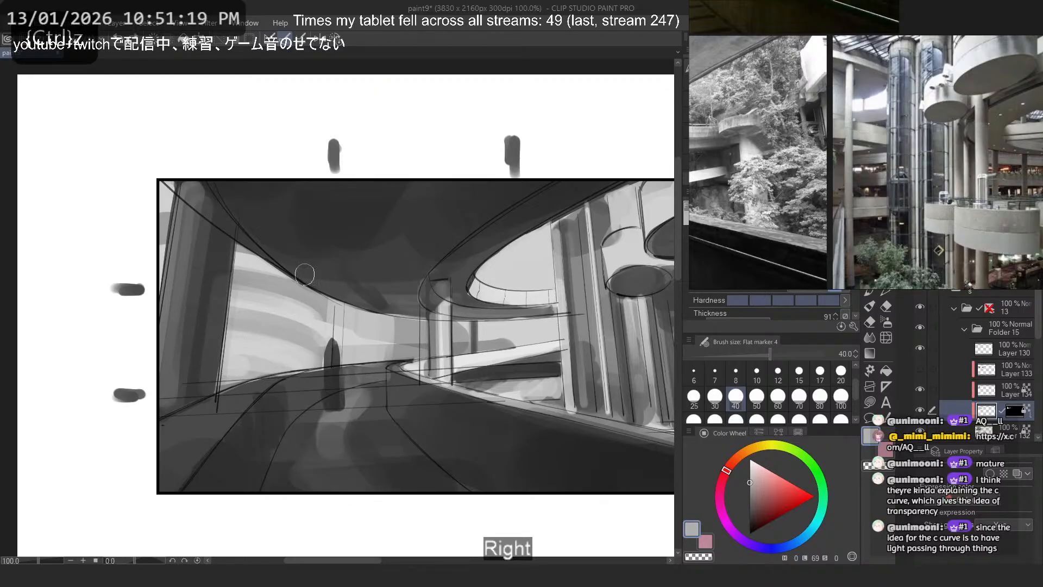
pyautogui.keyDown('alt'); pyautogui.click(416, 349); pyautogui.keyUp('alt')
pyautogui.moveTo(397, 327); pyautogui.dragTo(368, 324)
pyautogui.hotkey('ctrl', 'z')
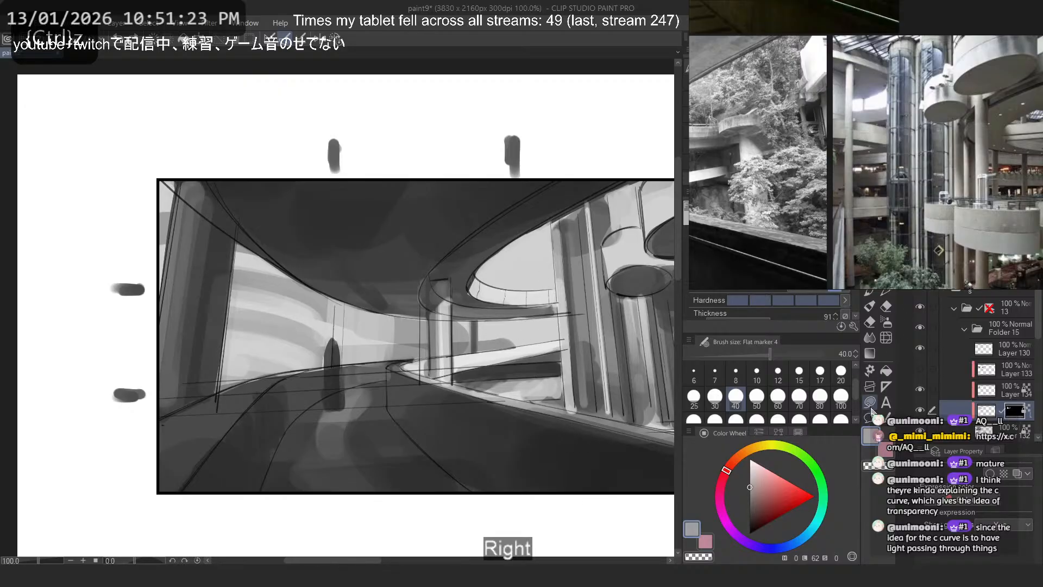
# - Mark the gap above the ramp in pure red, and try a transparent lasso fill on the mask below the ramp
pyautogui.moveTo(773, 498); pyautogui.dragTo(815, 496)
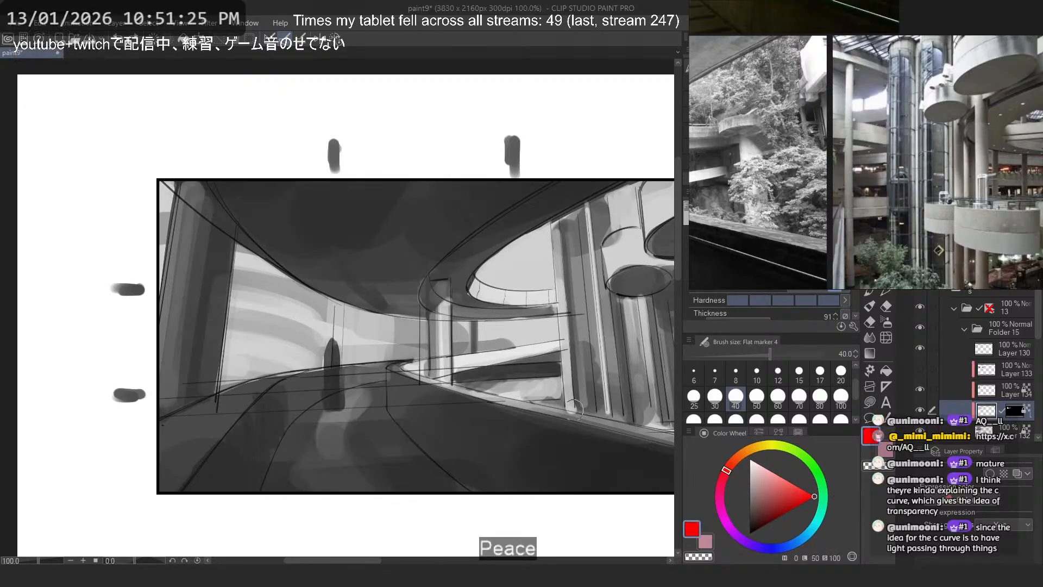
pyautogui.moveTo(535, 328); pyautogui.dragTo(495, 347)
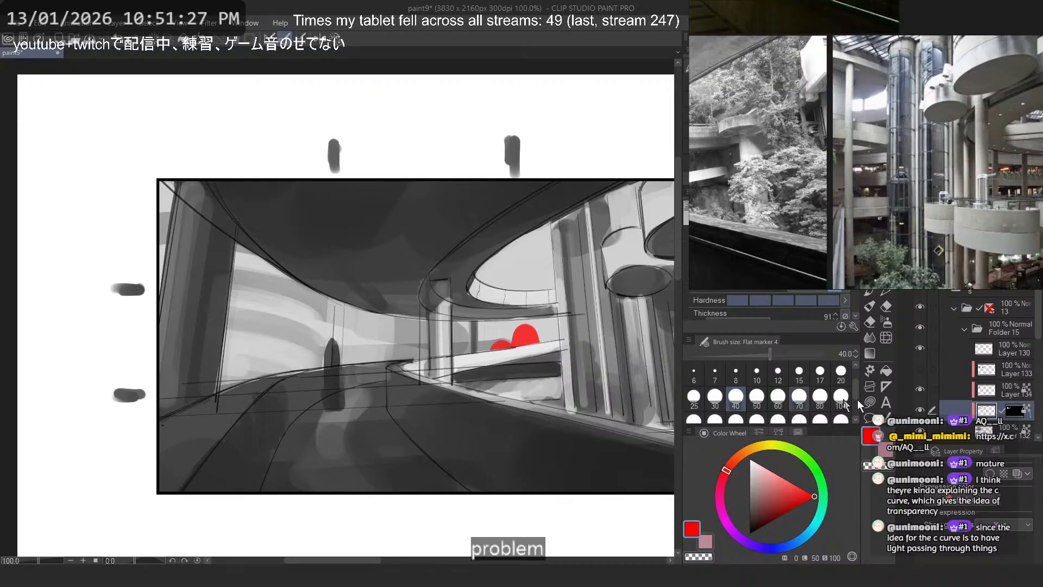
pyautogui.click(870, 402)
pyautogui.scroll(2, 485, 404)
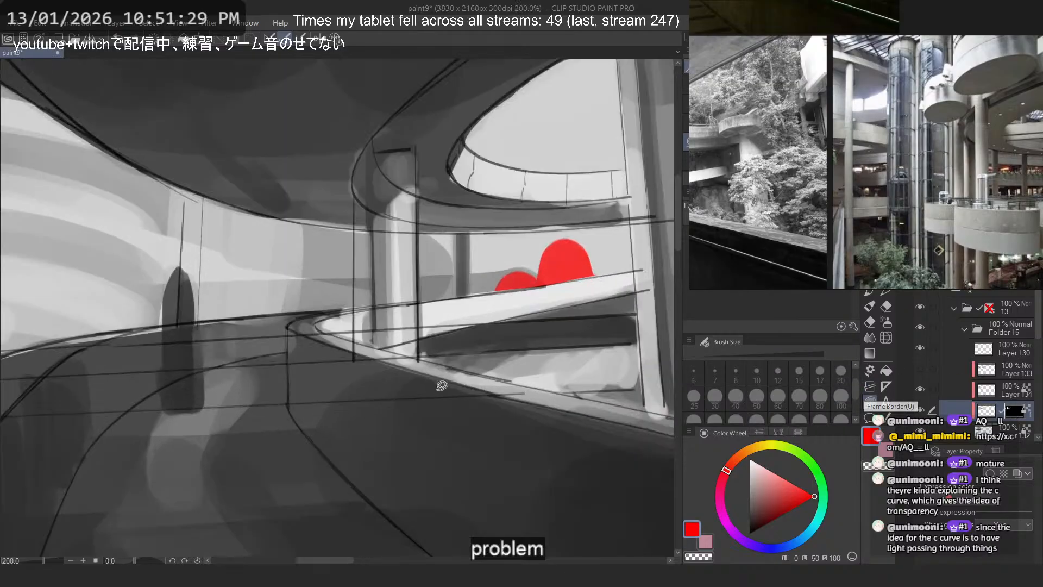
pyautogui.press('^')
pyautogui.moveTo(401, 370); pyautogui.dragTo(465, 421)
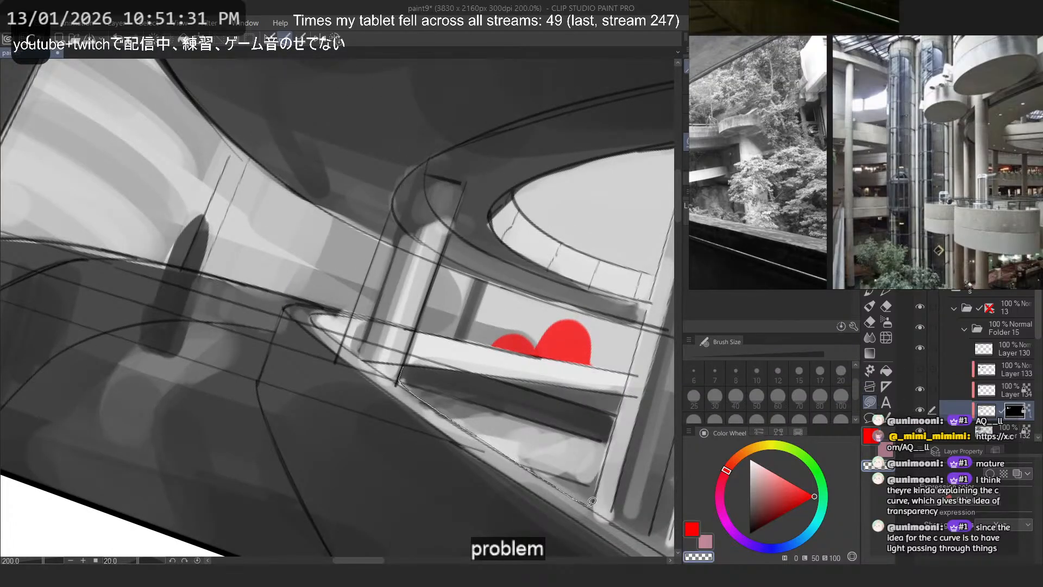
pyautogui.moveTo(625, 401); pyautogui.dragTo(429, 363)
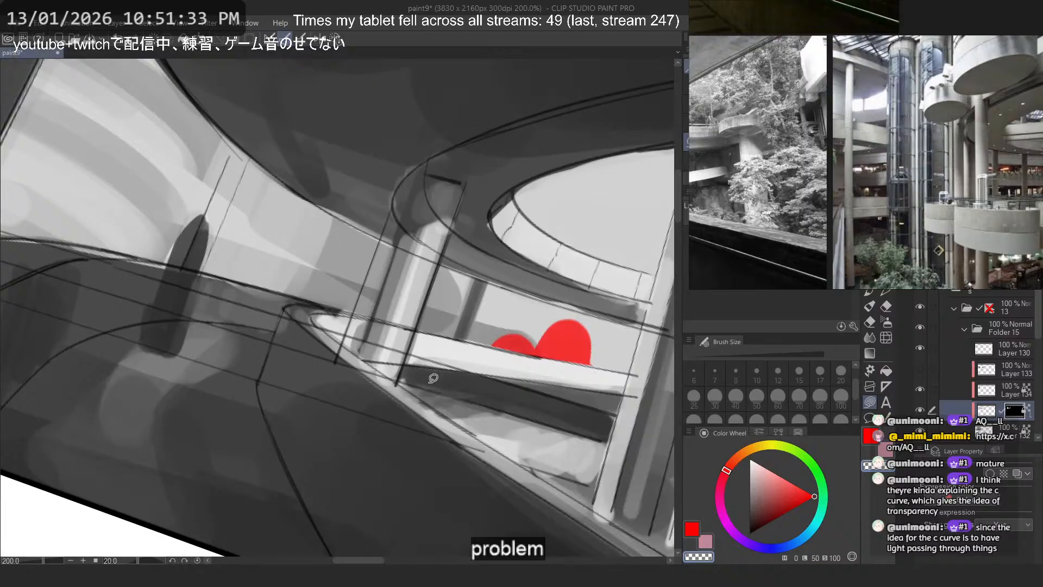
# - Check Layer 134 by hiding and reshowing it, and lasso-fill the mask and the gap between ramp and road in red
pyautogui.click(919, 396)
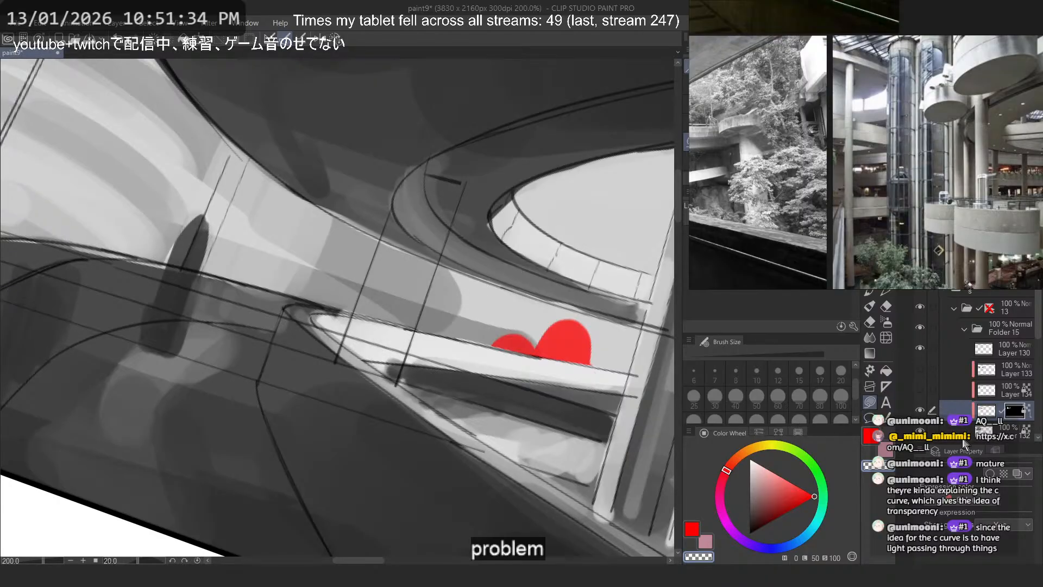
pyautogui.click(920, 389)
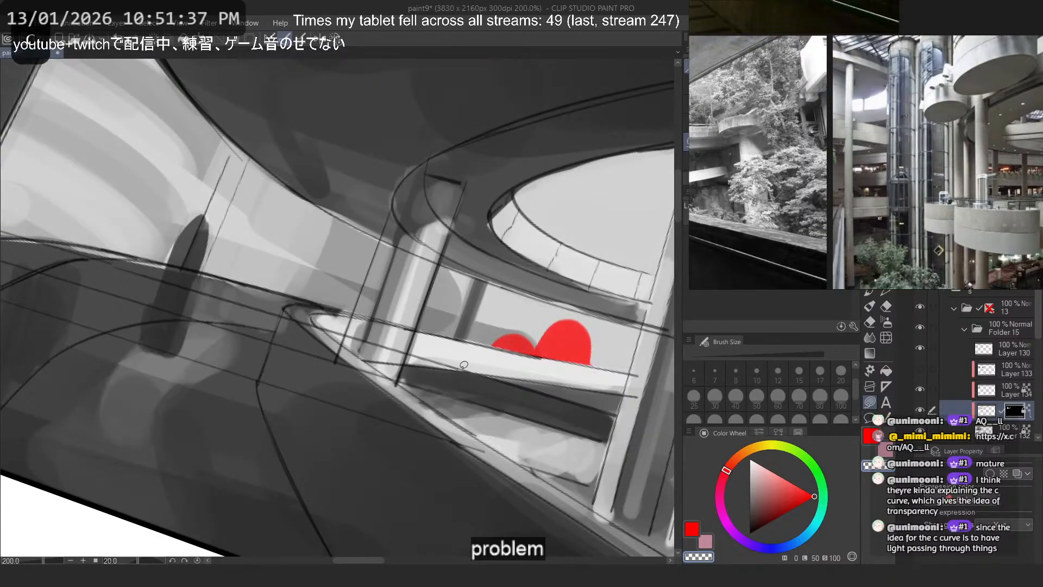
pyautogui.moveTo(427, 379)
pyautogui.mouseDown()
pyautogui.moveTo(573, 470)
pyautogui.moveTo(434, 371)
pyautogui.moveTo(429, 397)
pyautogui.moveTo(613, 497)
pyautogui.moveTo(600, 487)
pyautogui.mouseUp()
pyautogui.moveTo(602, 439)
pyautogui.mouseDown()
pyautogui.moveTo(424, 399)
pyautogui.moveTo(400, 368)
pyautogui.moveTo(604, 388)
pyautogui.moveTo(615, 433)
pyautogui.mouseUp()
pyautogui.moveTo(592, 501); pyautogui.dragTo(545, 473)
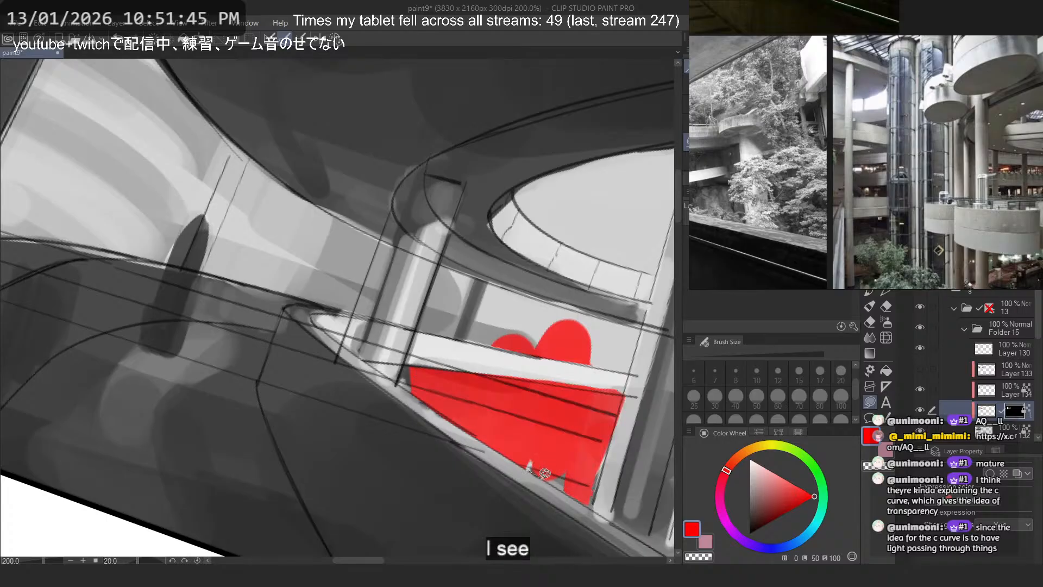
pyautogui.moveTo(611, 447); pyautogui.dragTo(612, 442)
pyautogui.press('-')
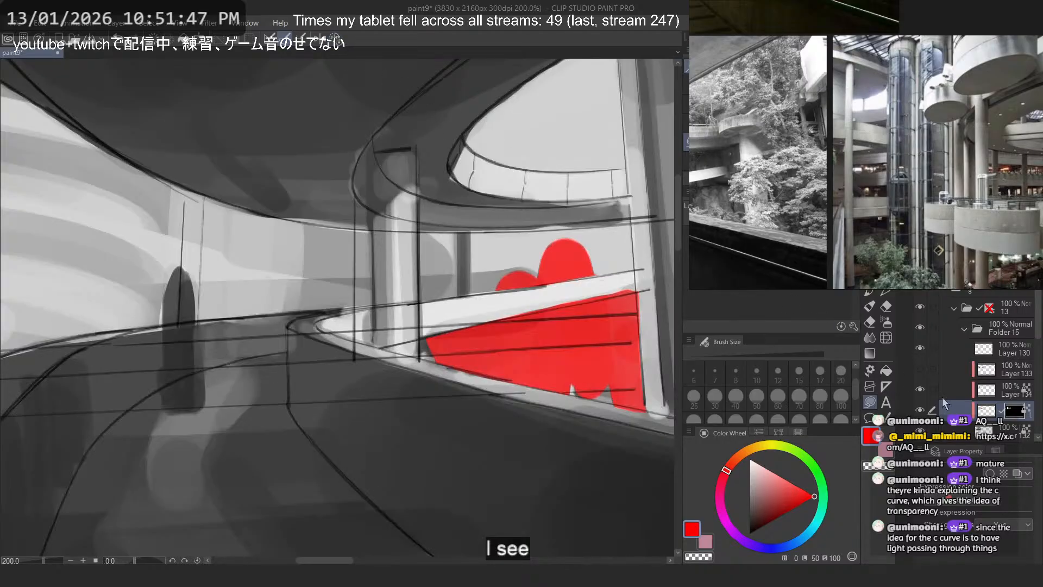
# - Lasso-fill the red areas above and below the ramp with the light sky grey
pyautogui.press('c')
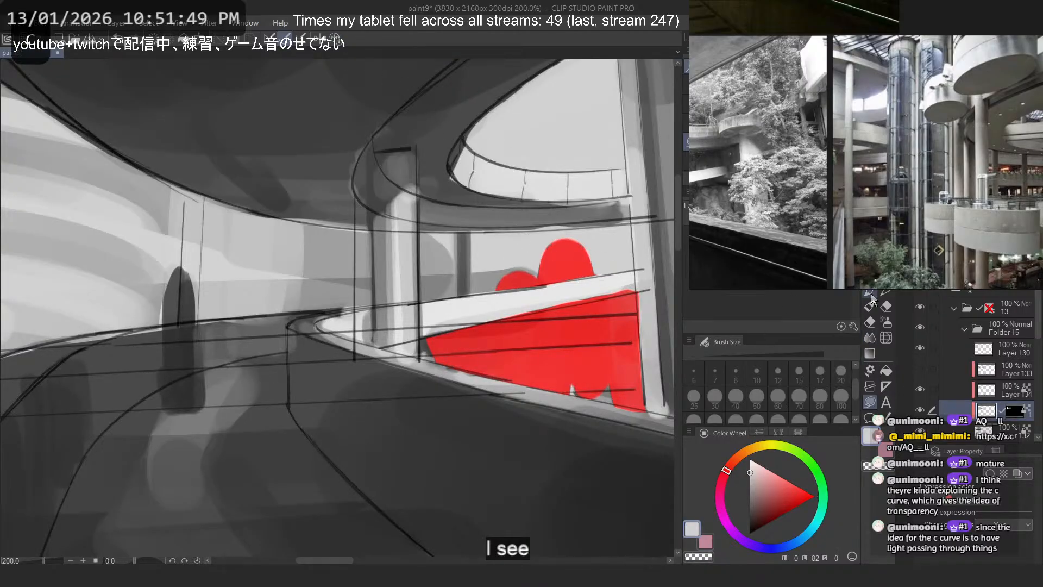
pyautogui.moveTo(561, 285); pyautogui.dragTo(660, 342)
pyautogui.moveTo(597, 275)
pyautogui.mouseDown()
pyautogui.moveTo(657, 344)
pyautogui.moveTo(644, 279)
pyautogui.mouseUp()
pyautogui.moveTo(550, 226); pyautogui.dragTo(624, 273)
pyautogui.scroll(-8, 449, 264)
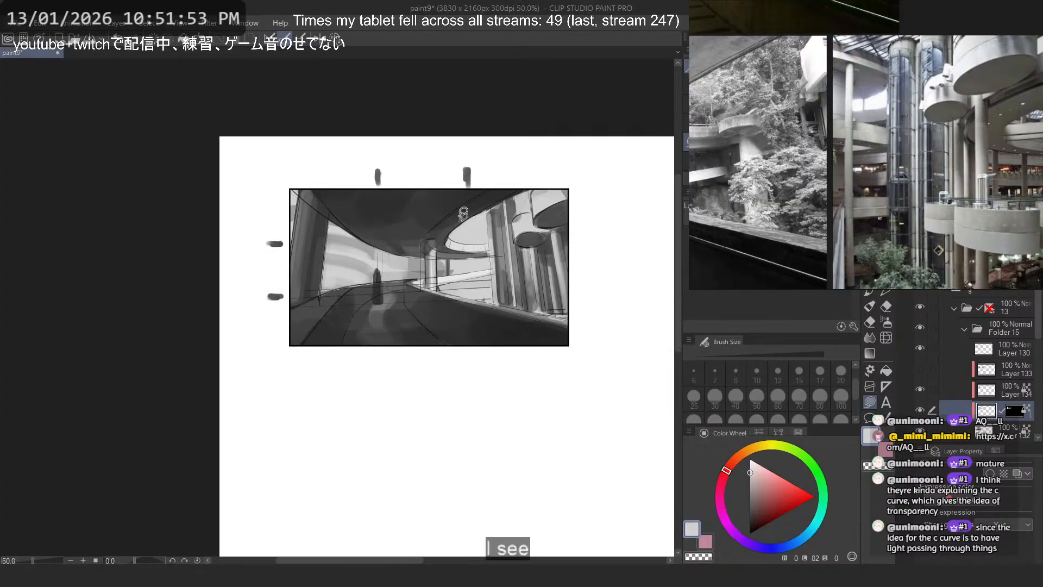
pyautogui.scroll(4, 475, 206)
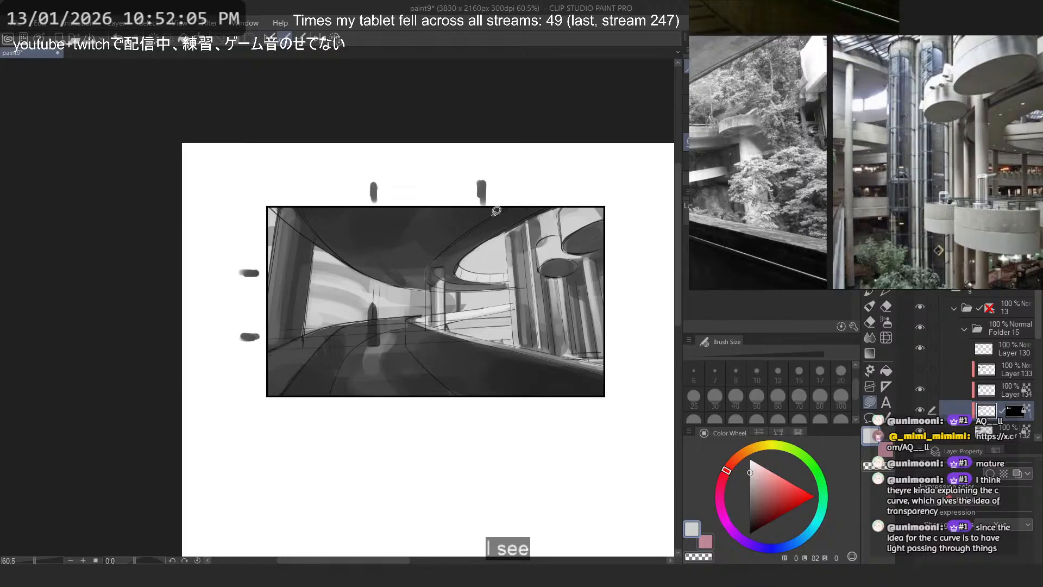
# - Try mid grey strokes inside the curved upper ramp opening with the flat marker at size 40, undoing each attempt
pyautogui.press('b')
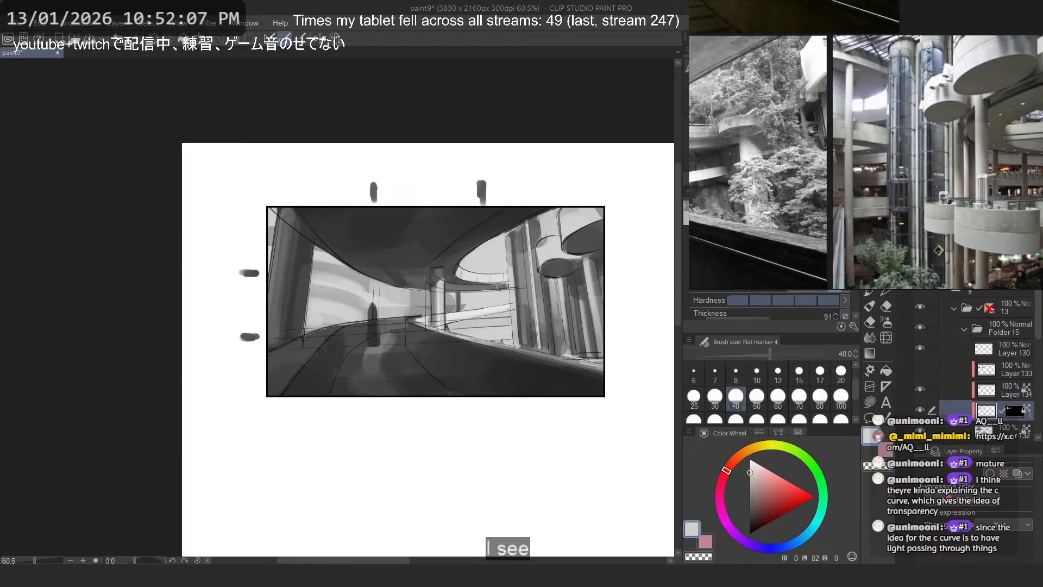
pyautogui.scroll(2, 498, 279)
pyautogui.keyDown('alt'); pyautogui.click(421, 321); pyautogui.keyUp('alt')
pyautogui.moveTo(449, 260)
pyautogui.mouseDown()
pyautogui.moveTo(493, 254)
pyautogui.moveTo(503, 228)
pyautogui.moveTo(454, 254)
pyautogui.mouseUp()
pyautogui.hotkey('ctrl', 'z')
pyautogui.hotkey('ctrl', 'z')
pyautogui.hotkey('ctrl', 'z')
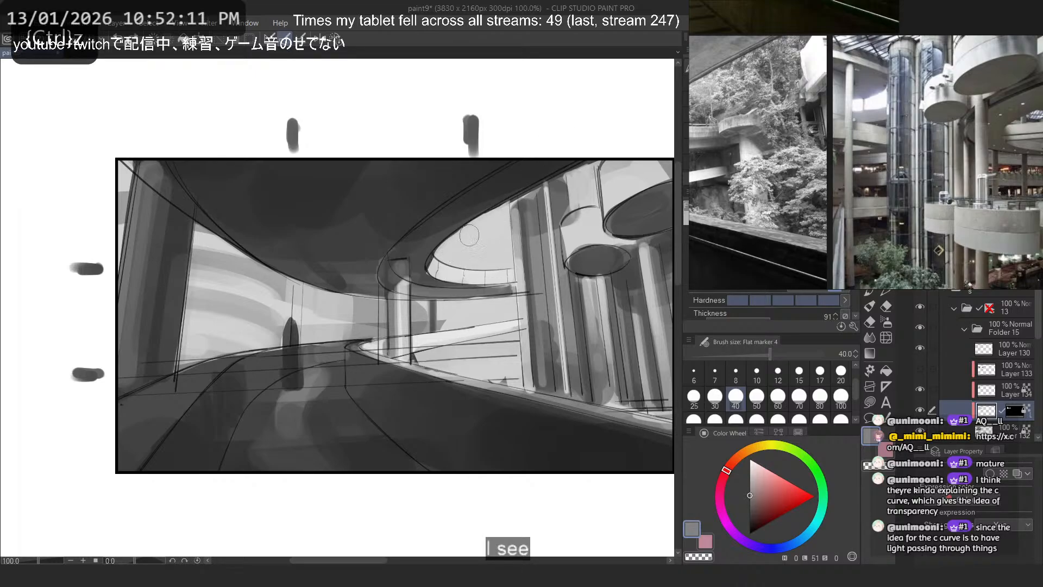
pyautogui.moveTo(503, 231); pyautogui.dragTo(451, 252)
# - Try mid grey strokes across the curved ramp opening and down through the gap beneath it, undoing each one
pyautogui.hotkey('ctrl', 'z')
pyautogui.moveTo(504, 229); pyautogui.dragTo(442, 247)
pyautogui.hotkey('ctrl', 'z')
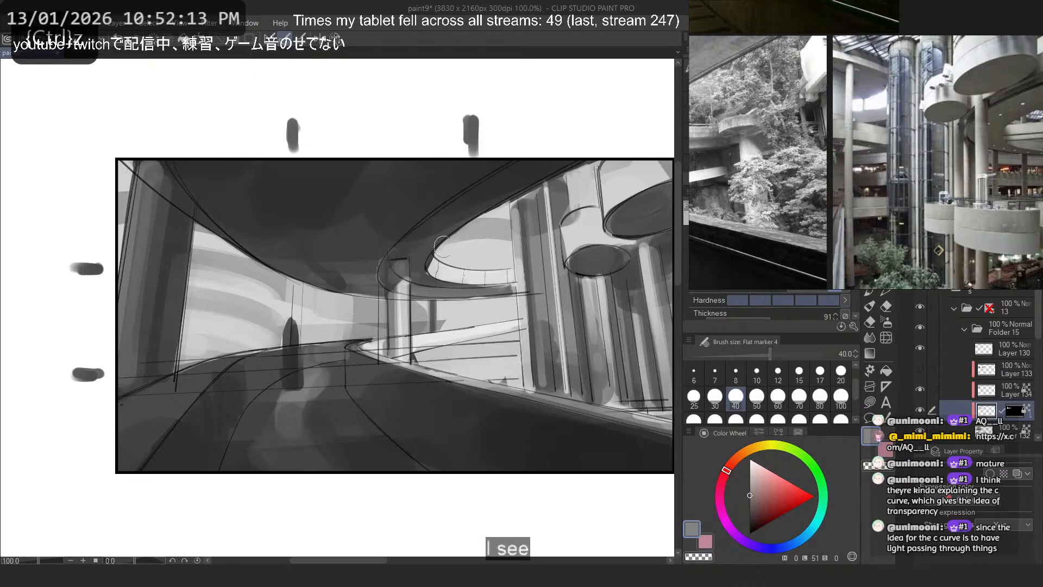
pyautogui.moveTo(509, 232)
pyautogui.mouseDown()
pyautogui.moveTo(447, 243)
pyautogui.moveTo(484, 228)
pyautogui.moveTo(456, 236)
pyautogui.mouseUp()
pyautogui.hotkey('ctrl', 'z')
pyautogui.moveTo(504, 257); pyautogui.dragTo(456, 263)
pyautogui.hotkey('ctrl', 'z')
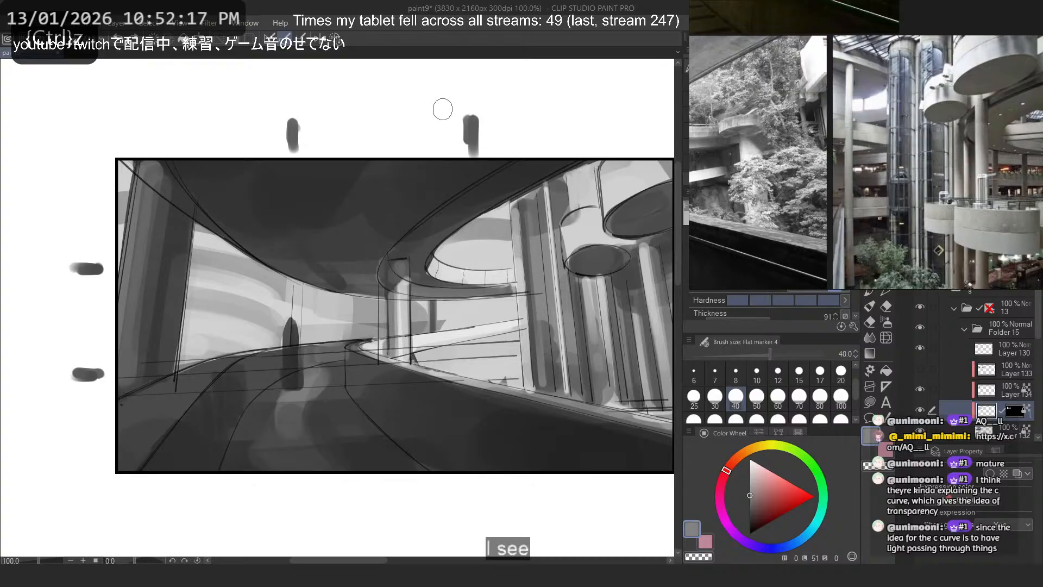
pyautogui.moveTo(509, 298); pyautogui.dragTo(405, 298)
pyautogui.hotkey('ctrl', 'z')
pyautogui.moveTo(484, 233); pyautogui.dragTo(483, 317)
# - Try a mid grey horizontal band below the light ramp, just above the road edge, undoing each attempt
pyautogui.hotkey('ctrl', 'z')
pyautogui.moveTo(519, 359); pyautogui.dragTo(410, 356)
pyautogui.hotkey('ctrl', 'z')
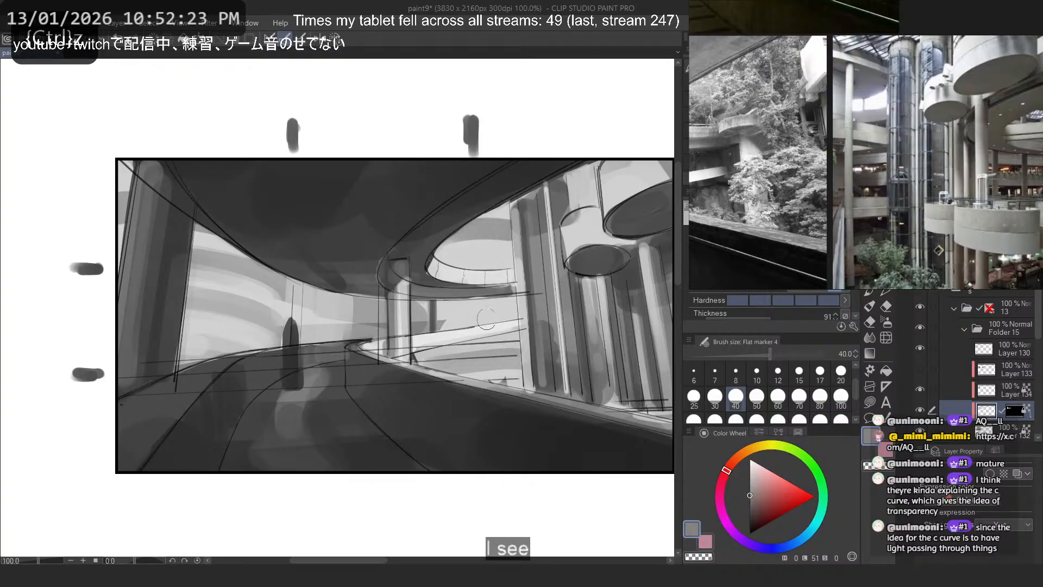
pyautogui.hotkey('ctrl', 'z')
pyautogui.moveTo(521, 359); pyautogui.dragTo(427, 360)
pyautogui.hotkey('ctrl', 'z')
pyautogui.moveTo(520, 358)
pyautogui.mouseDown()
pyautogui.moveTo(419, 360)
pyautogui.moveTo(499, 357)
pyautogui.moveTo(440, 364)
pyautogui.moveTo(451, 361)
pyautogui.mouseUp()
pyautogui.hotkey('ctrl', 'z')
# - Try a mid grey horizontal band directly under the curved ramp, between the ramp column and the tall columns
pyautogui.hotkey('ctrl', 'z')
pyautogui.moveTo(508, 306); pyautogui.dragTo(439, 307)
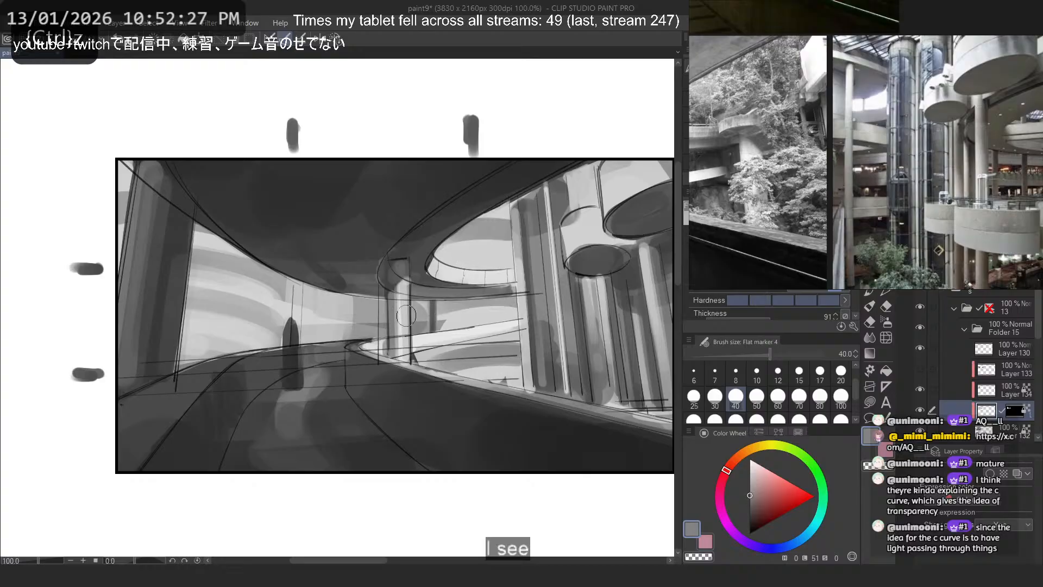
pyautogui.hotkey('ctrl', 'z')
pyautogui.moveTo(508, 304); pyautogui.dragTo(425, 306)
pyautogui.hotkey('ctrl', 'z')
pyautogui.moveTo(514, 302); pyautogui.dragTo(416, 303)
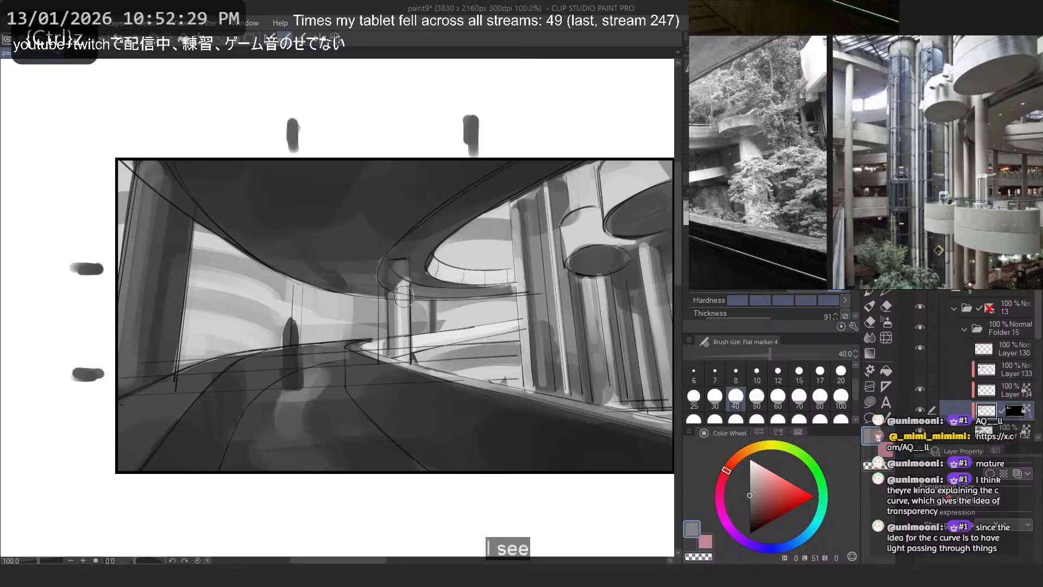
# - Lighten the background between the standing figure and the ramp column with light grey strokes, undoing unwanted ones
pyautogui.keyDown('alt'); pyautogui.click(308, 281); pyautogui.keyUp('alt')
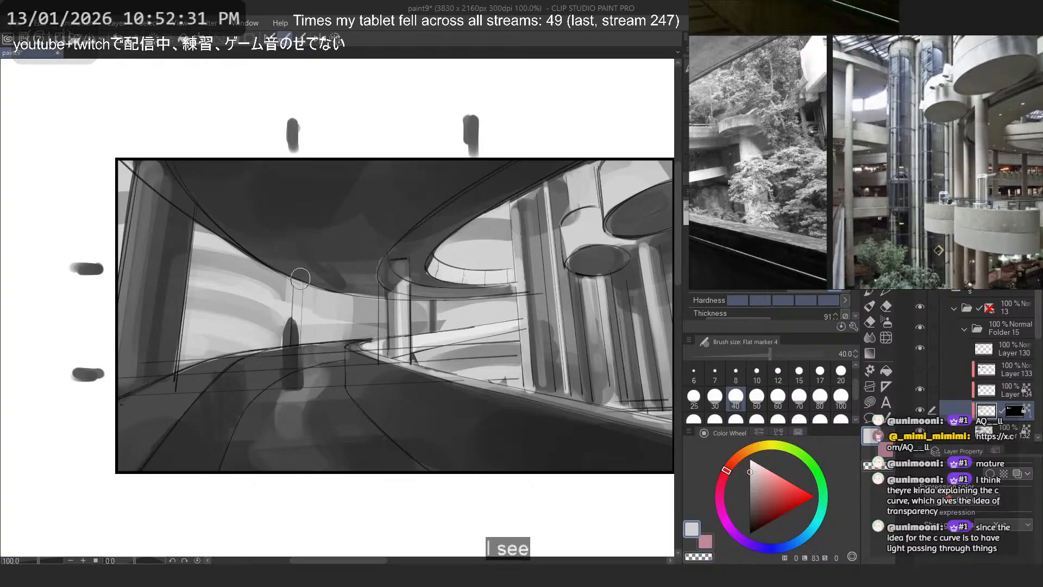
pyautogui.hotkey('ctrl', 'z')
pyautogui.moveTo(309, 333)
pyautogui.mouseDown()
pyautogui.moveTo(363, 333)
pyautogui.moveTo(417, 315)
pyautogui.moveTo(382, 333)
pyautogui.moveTo(297, 312)
pyautogui.mouseUp()
pyautogui.hotkey('ctrl', 'z')
pyautogui.hotkey('ctrl', 'z')
pyautogui.hotkey('ctrl', 'z')
pyautogui.keyDown('alt'); pyautogui.click(373, 316); pyautogui.keyUp('alt')
pyautogui.keyDown('alt'); pyautogui.click(370, 323); pyautogui.keyUp('alt')
pyautogui.moveTo(381, 318)
pyautogui.mouseDown()
pyautogui.moveTo(303, 314)
pyautogui.moveTo(381, 305)
pyautogui.moveTo(313, 299)
pyautogui.mouseUp()
pyautogui.hotkey('ctrl', 'z')
pyautogui.keyDown('alt'); pyautogui.click(344, 293); pyautogui.keyUp('alt')
# - Rework the grey tones beside the ramp column where the road curves away, undoing the strokes that do not fit
pyautogui.hotkey('ctrl', 'z')
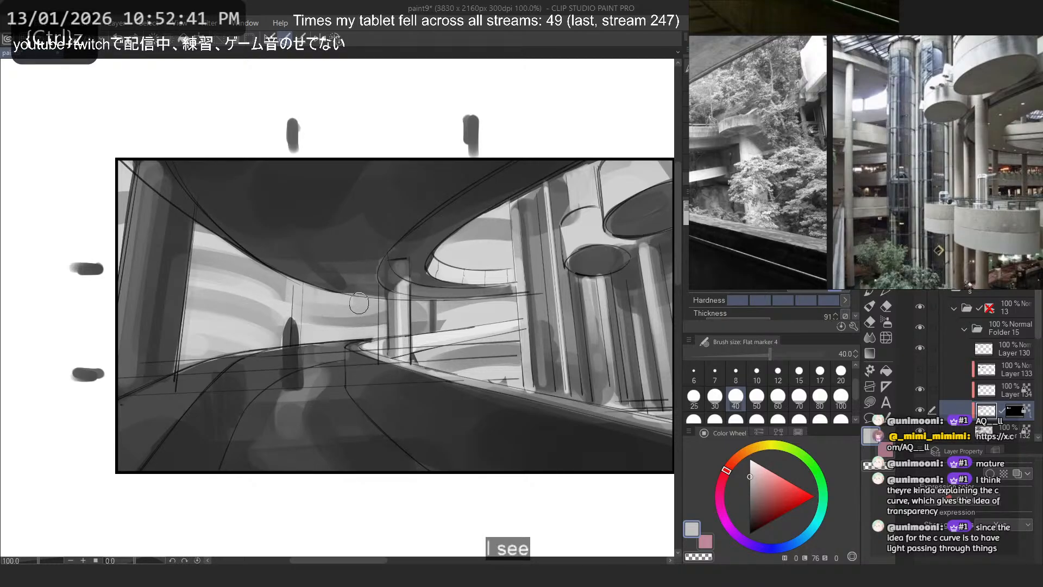
pyautogui.keyDown('alt'); pyautogui.click(367, 319); pyautogui.keyUp('alt')
pyautogui.moveTo(378, 331)
pyautogui.mouseDown()
pyautogui.moveTo(308, 324)
pyautogui.moveTo(325, 325)
pyautogui.moveTo(324, 305)
pyautogui.moveTo(300, 289)
pyautogui.mouseUp()
pyautogui.hotkey('ctrl', 'z')
pyautogui.hotkey('ctrl', 'z')
pyautogui.keyDown('alt'); pyautogui.click(337, 303); pyautogui.keyUp('alt')
pyautogui.hotkey('ctrl', 'z')
pyautogui.keyDown('alt'); pyautogui.click(358, 328); pyautogui.keyUp('alt')
pyautogui.hotkey('ctrl', 'z')
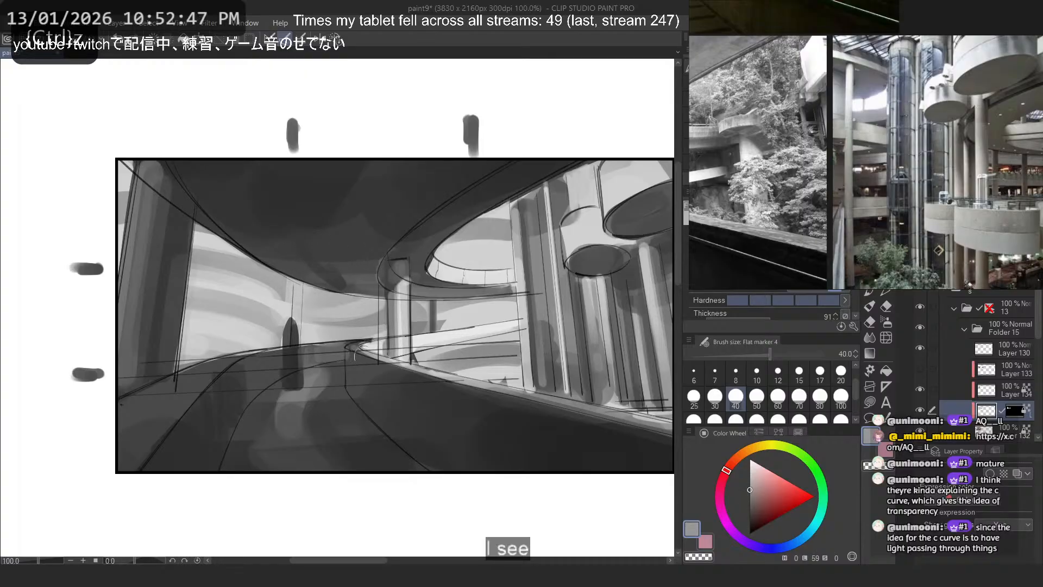
# - Paint a light grey band in the gap under the ramp, and try a mid grey vertical stroke beside the columns
pyautogui.hotkey('ctrl', 'z')
pyautogui.keyDown('alt'); pyautogui.click(486, 308); pyautogui.keyUp('alt')
pyautogui.moveTo(506, 308); pyautogui.dragTo(457, 308)
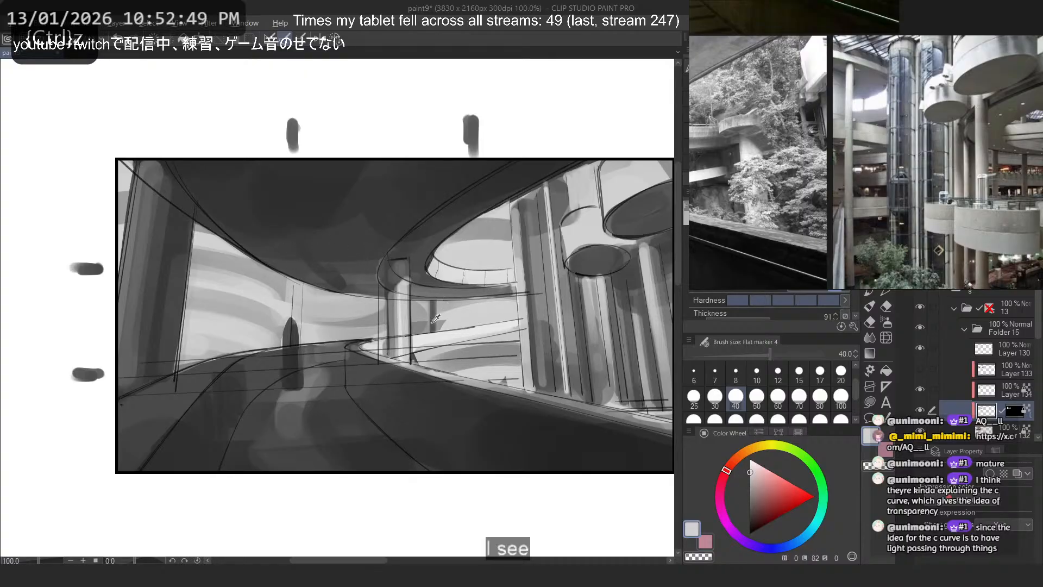
pyautogui.keyDown('alt'); pyautogui.click(433, 322); pyautogui.keyUp('alt')
pyautogui.moveTo(507, 250); pyautogui.dragTo(515, 399)
pyautogui.hotkey('ctrl', 'z')
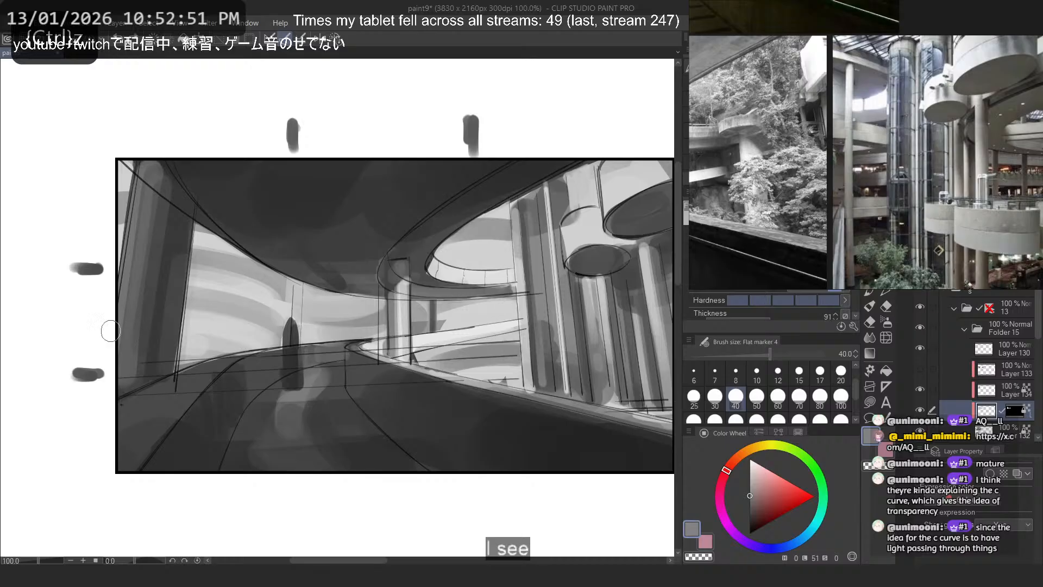
# - Brighten the curved ramp opening with near-white and pure white strokes, checking the values in a mirrored view
pyautogui.scroll(-8, 273, 221)
pyautogui.scroll(5, 326, 254)
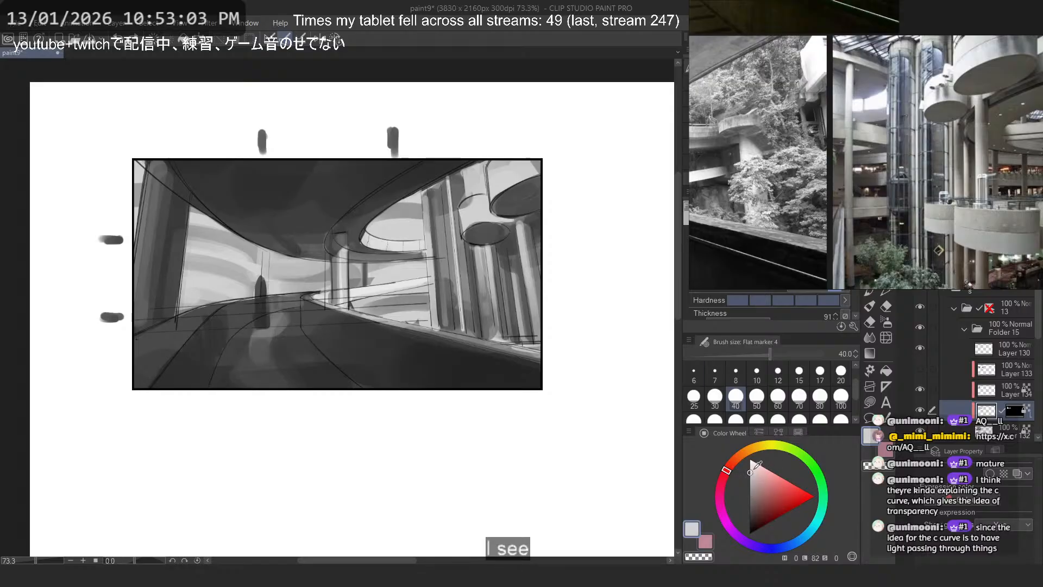
pyautogui.click(751, 466)
pyautogui.moveTo(406, 197); pyautogui.dragTo(411, 246)
pyautogui.hotkey('ctrl', 'z')
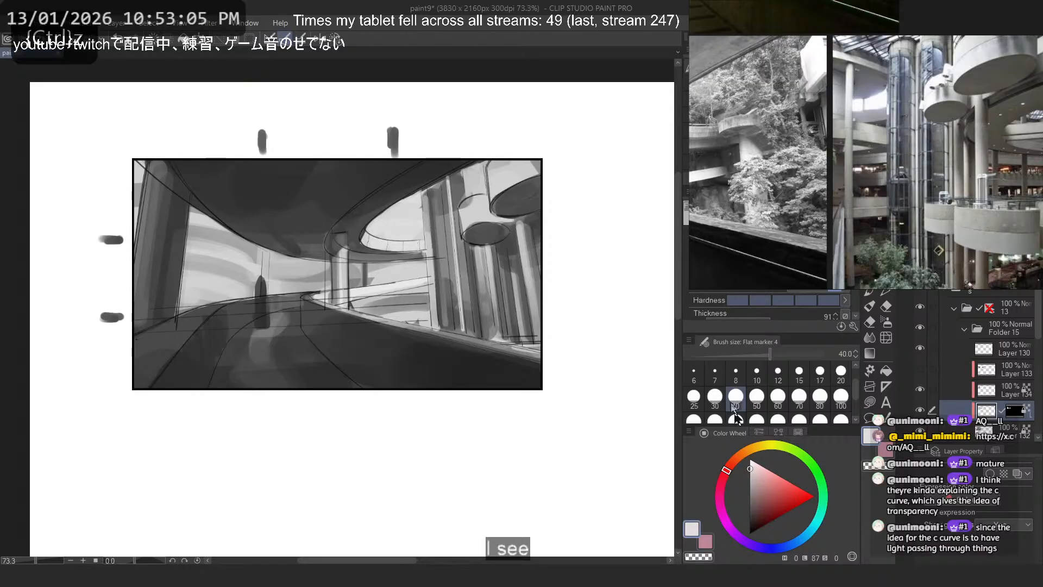
pyautogui.moveTo(750, 472); pyautogui.dragTo(717, 440)
pyautogui.moveTo(417, 200)
pyautogui.mouseDown()
pyautogui.moveTo(405, 233)
pyautogui.moveTo(424, 231)
pyautogui.moveTo(401, 234)
pyautogui.moveTo(418, 238)
pyautogui.mouseUp()
pyautogui.hotkey('ctrl', 'z')
pyautogui.press('h')
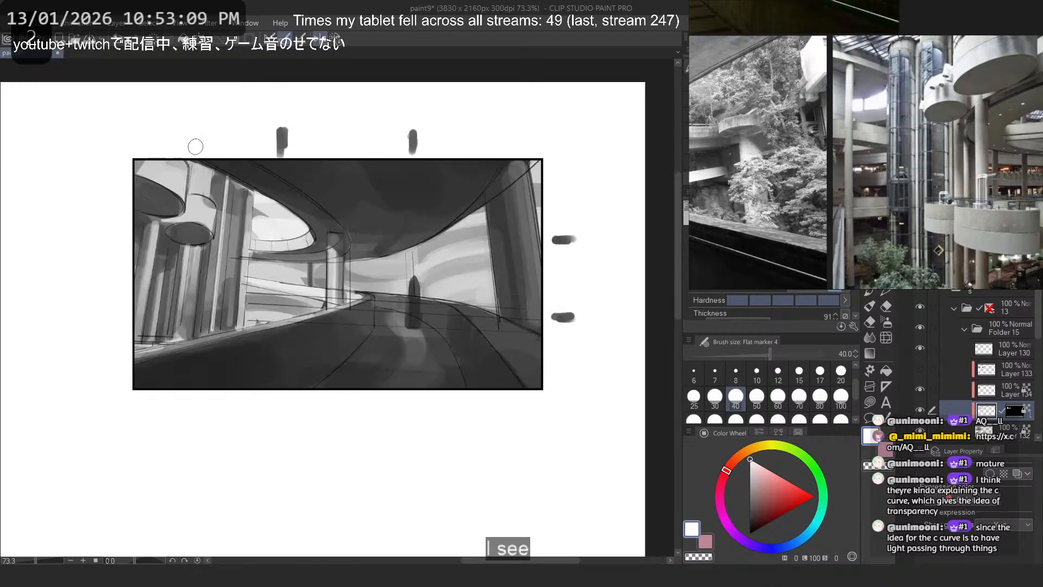
pyautogui.hotkey('ctrl', 'z')
pyautogui.moveTo(257, 197); pyautogui.dragTo(271, 237)
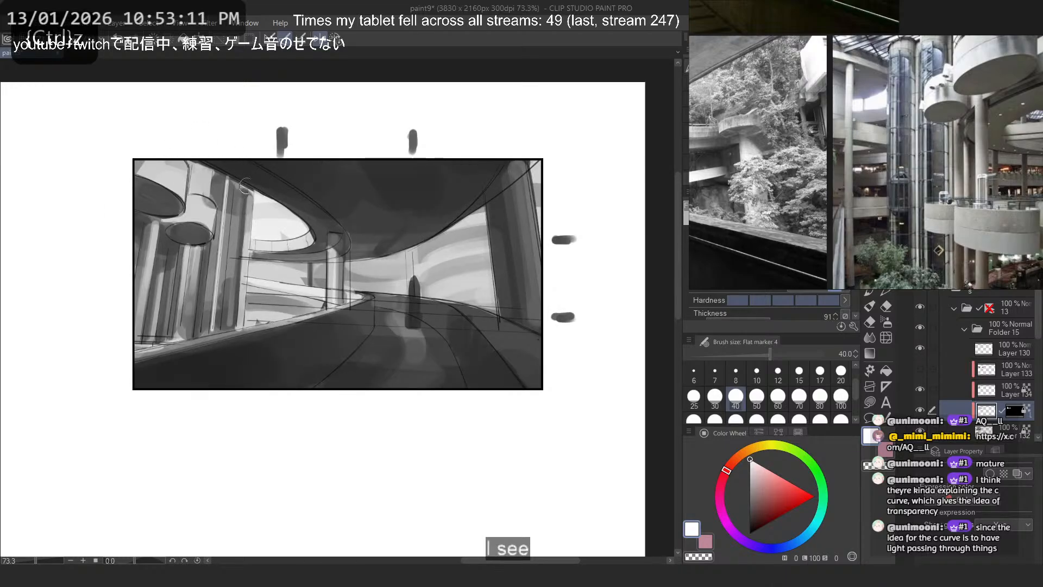
pyautogui.press('h')
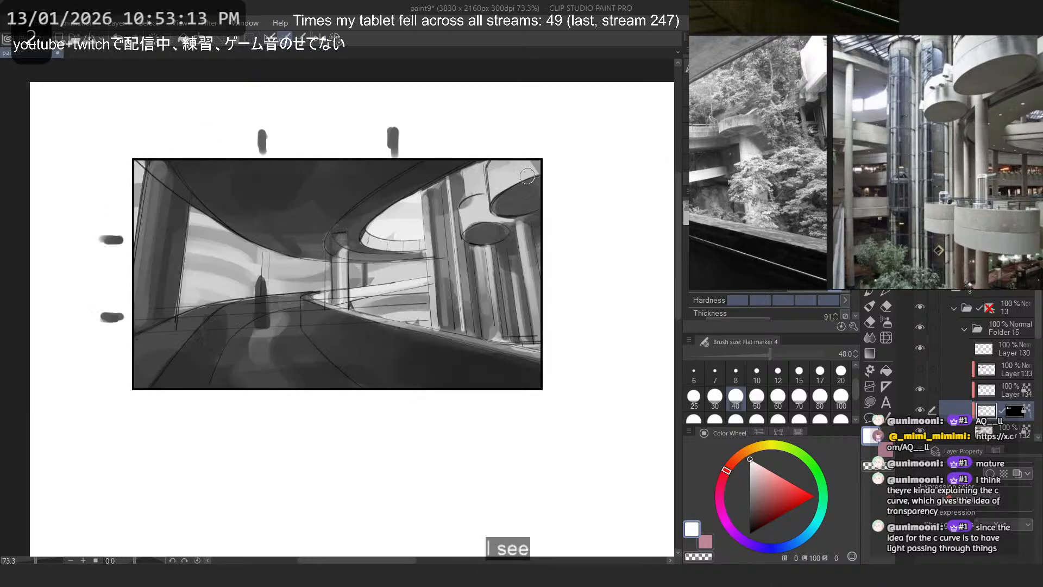
# - Try a white stroke across the banded background opening on the left of the thumbnail, and undo it
pyautogui.moveTo(182, 218)
pyautogui.mouseDown()
pyautogui.moveTo(226, 227)
pyautogui.moveTo(280, 264)
pyautogui.moveTo(240, 250)
pyautogui.moveTo(254, 262)
pyautogui.mouseUp()
pyautogui.hotkey('ctrl', 'z')
pyautogui.hotkey('ctrl', 'z')
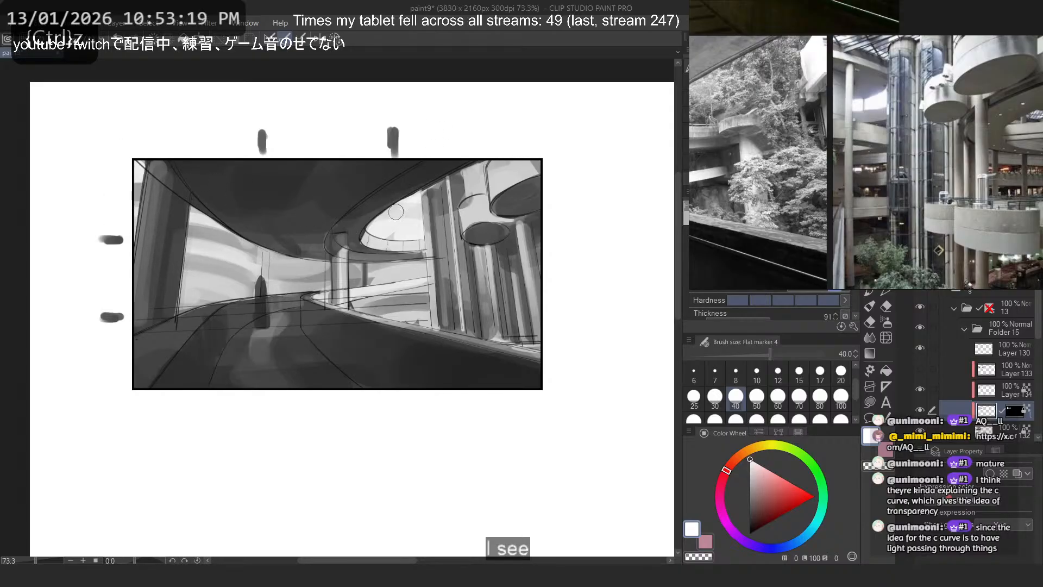
# - Paint soft light grey and near-white shapes inside the curved ramp opening with the flat marker at size 17
pyautogui.keyDown('alt'); pyautogui.click(417, 216); pyautogui.keyUp('alt')
pyautogui.click(815, 373)
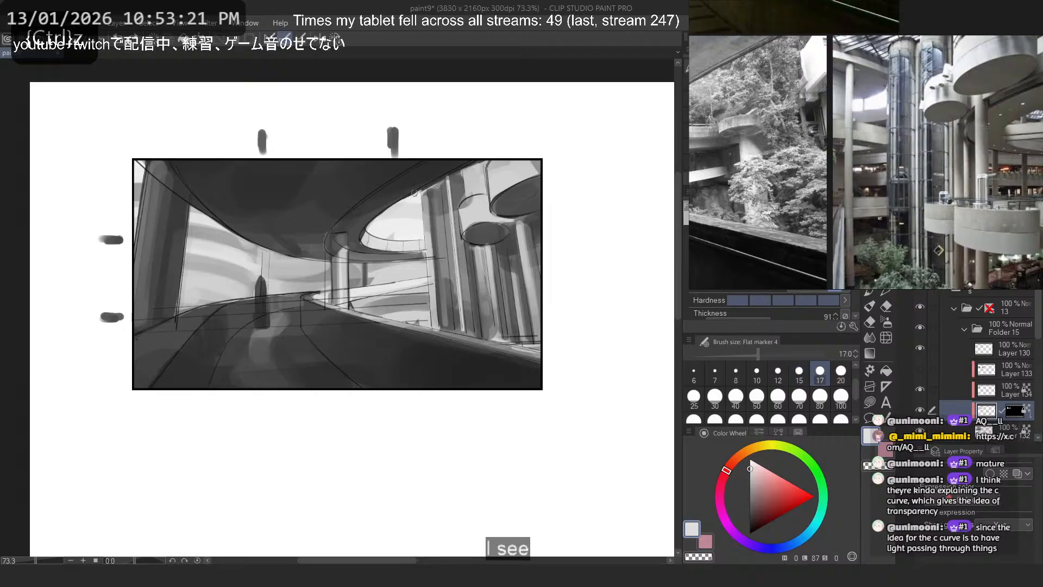
pyautogui.moveTo(379, 223); pyautogui.dragTo(418, 241)
pyautogui.hotkey('ctrl', 'z')
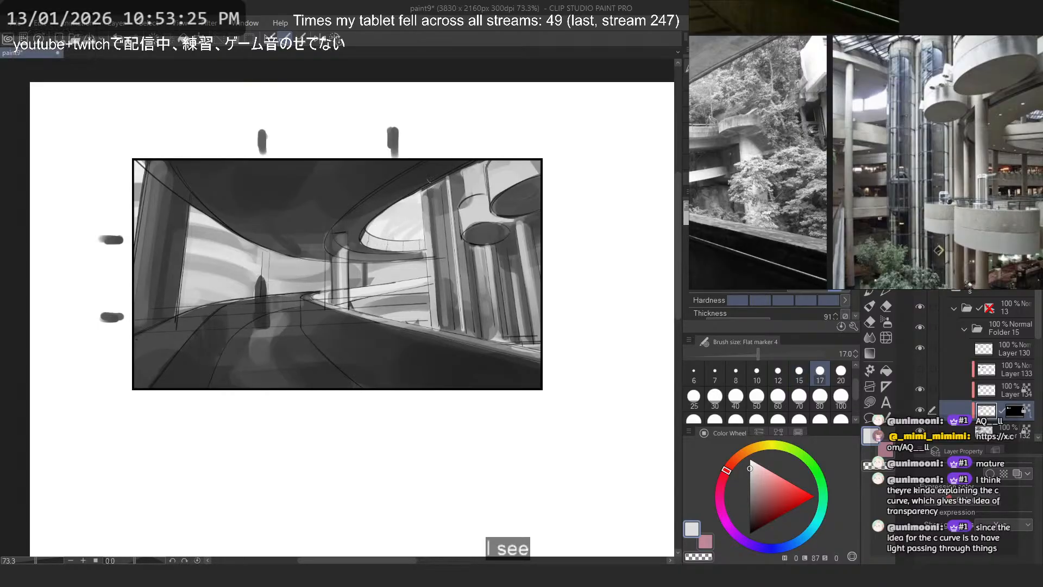
pyautogui.keyDown('alt'); pyautogui.click(407, 207); pyautogui.keyUp('alt')
pyautogui.scroll(2, 407, 203)
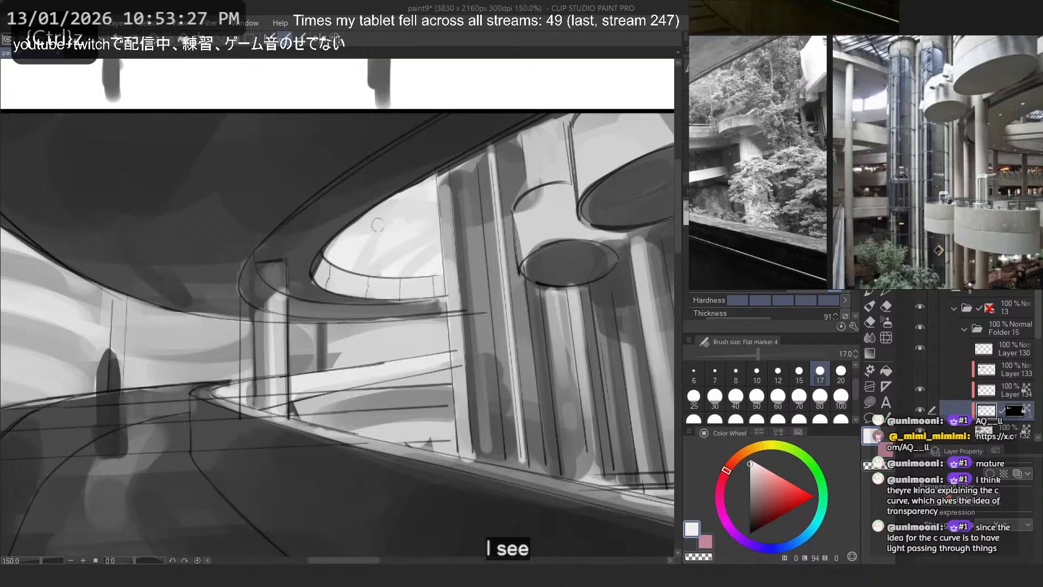
pyautogui.hotkey('ctrl', 'z')
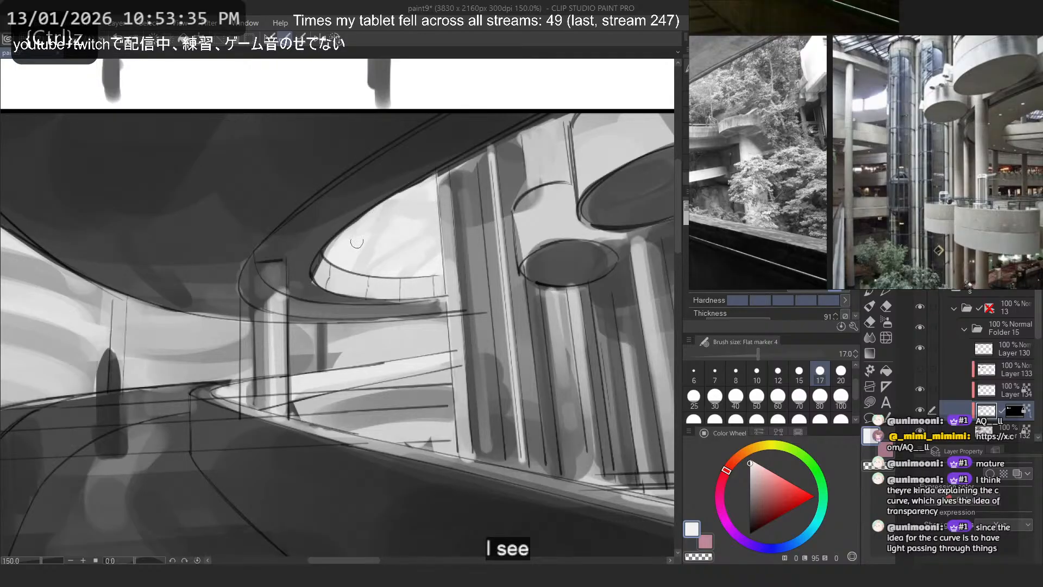
pyautogui.keyDown('alt'); pyautogui.click(371, 245); pyautogui.keyUp('alt')
pyautogui.keyDown('alt'); pyautogui.click(359, 243); pyautogui.keyUp('alt')
pyautogui.moveTo(361, 244); pyautogui.dragTo(360, 269)
pyautogui.hotkey('ctrl', 'z')
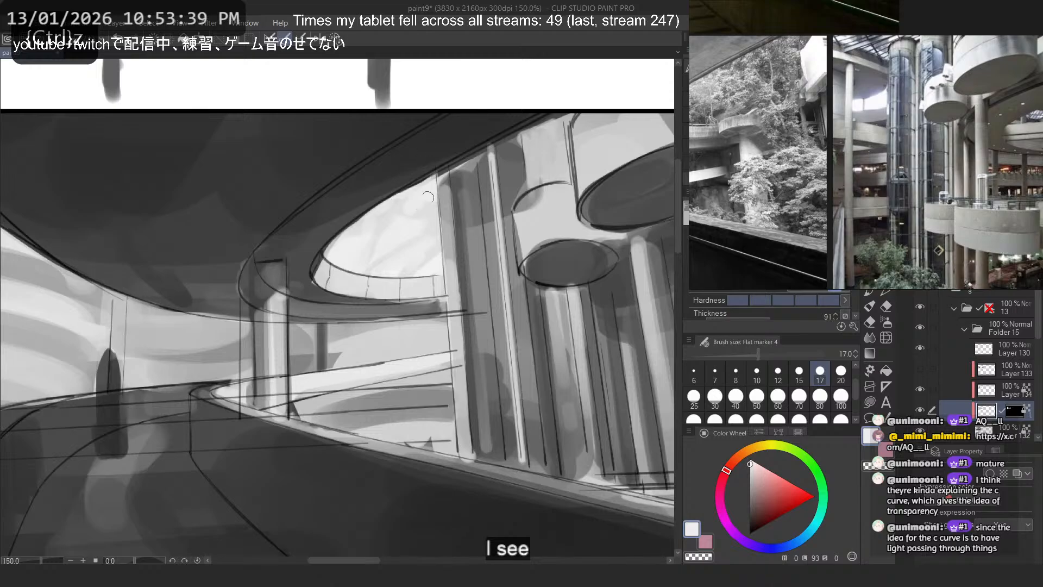
# - Try a darker grey stroke along the base of the ramp opening, undo it, and mirror the view
pyautogui.scroll(-2, 449, 204)
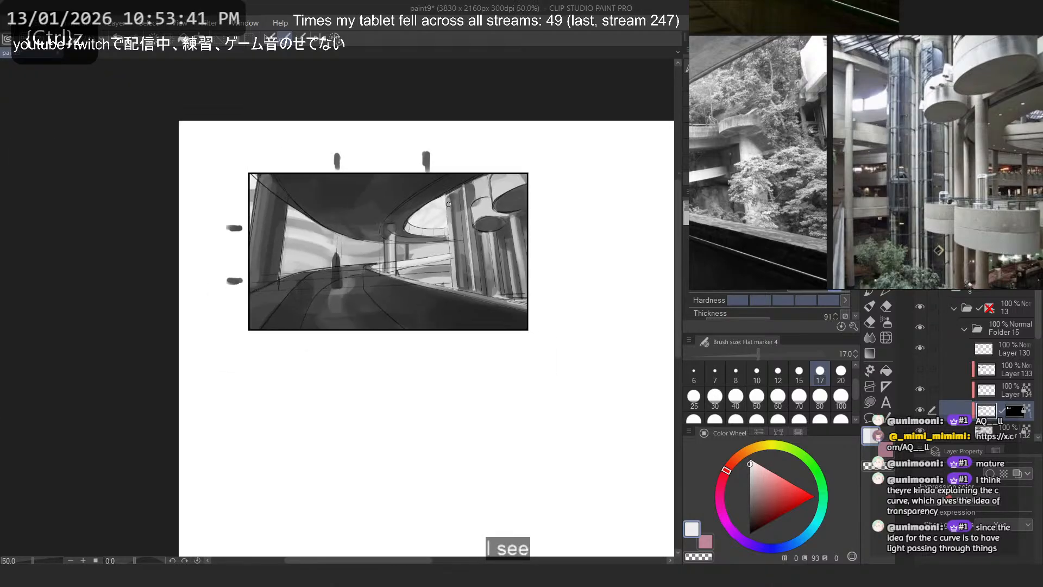
pyautogui.scroll(1, 440, 213)
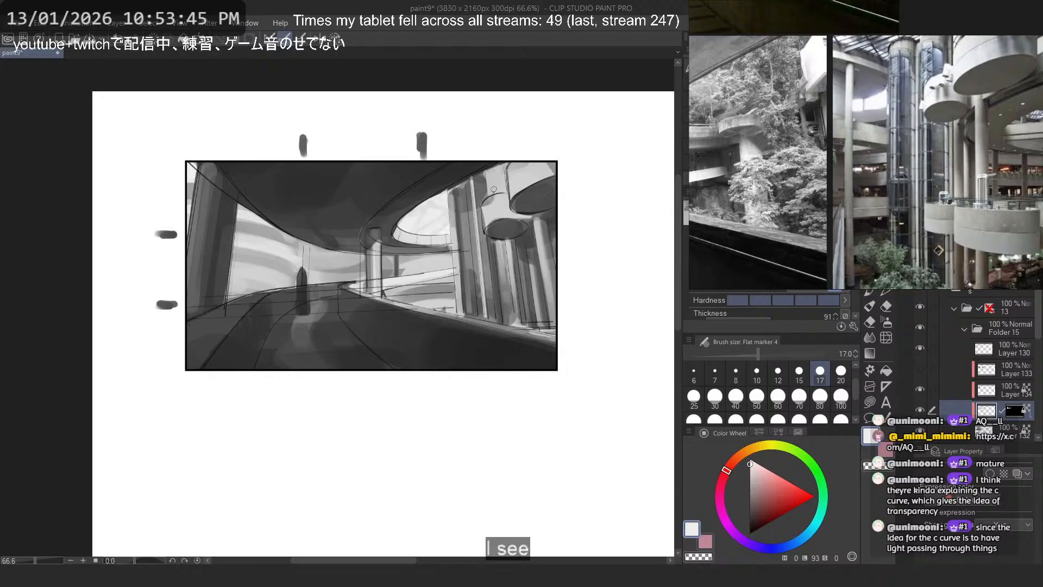
pyautogui.scroll(1, 459, 190)
pyautogui.scroll(6, 457, 191)
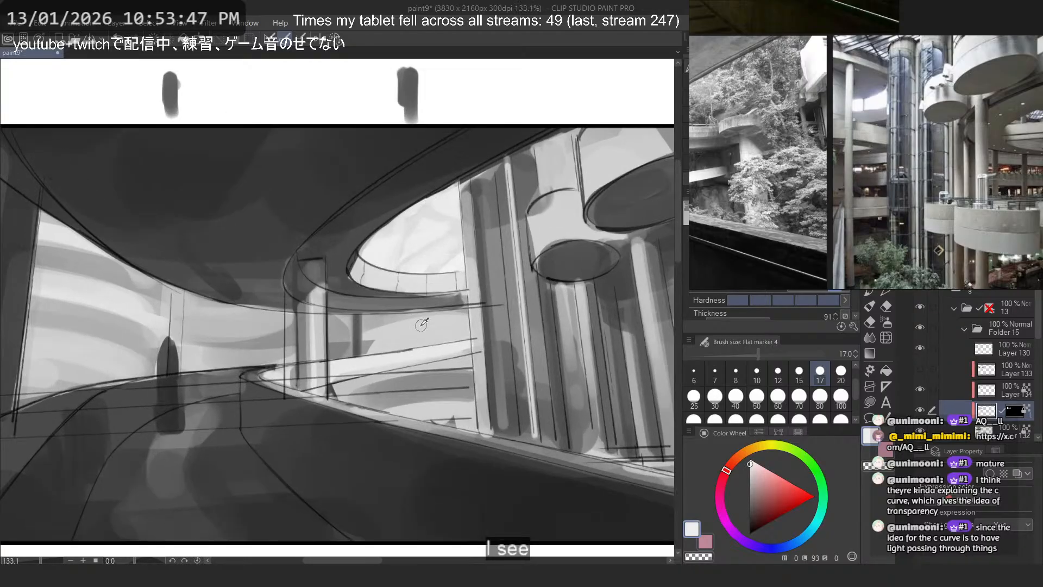
pyautogui.hotkey('ctrl', 'z')
pyautogui.rightClick(344, 338)
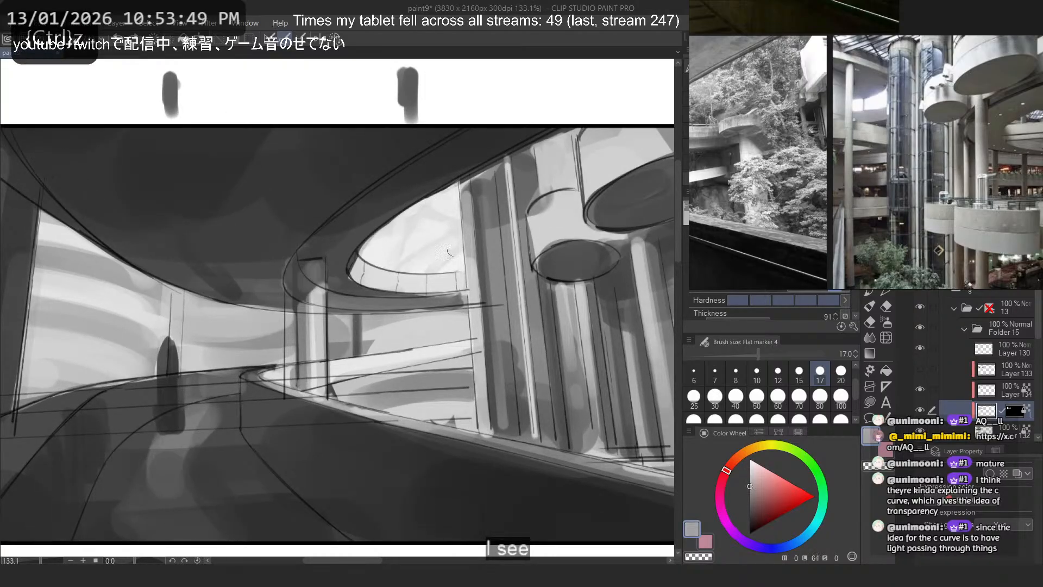
pyautogui.moveTo(386, 263); pyautogui.dragTo(452, 263)
pyautogui.press('h')
pyautogui.hotkey('ctrl', 'z')
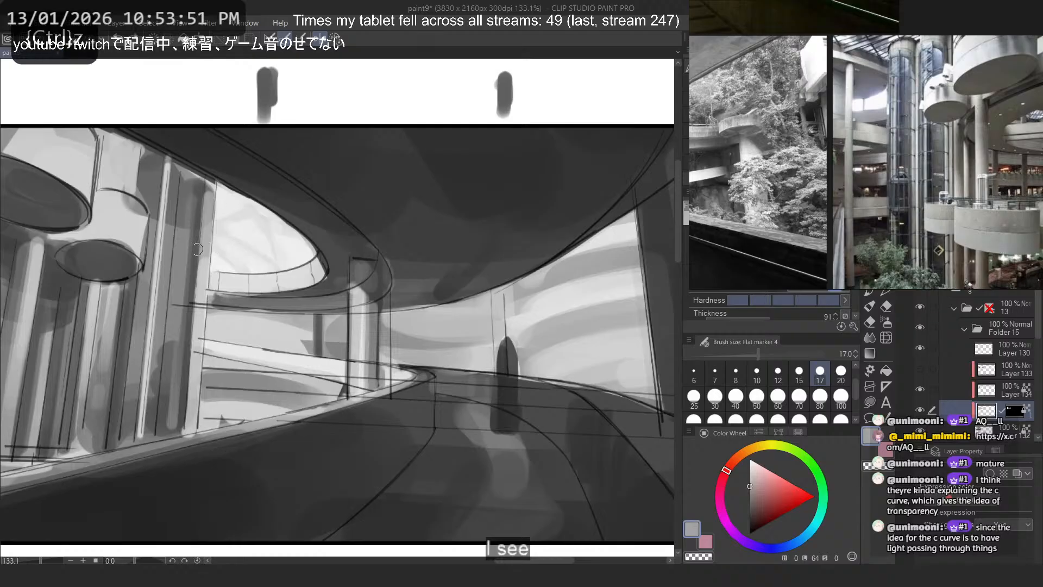
# - Refine the ramp opening with grey, light grey and white strokes in the mirrored view, undoing unwanted ones
pyautogui.moveTo(200, 249); pyautogui.dragTo(277, 281)
pyautogui.rightClick(251, 329)
pyautogui.moveTo(258, 317); pyautogui.dragTo(308, 324)
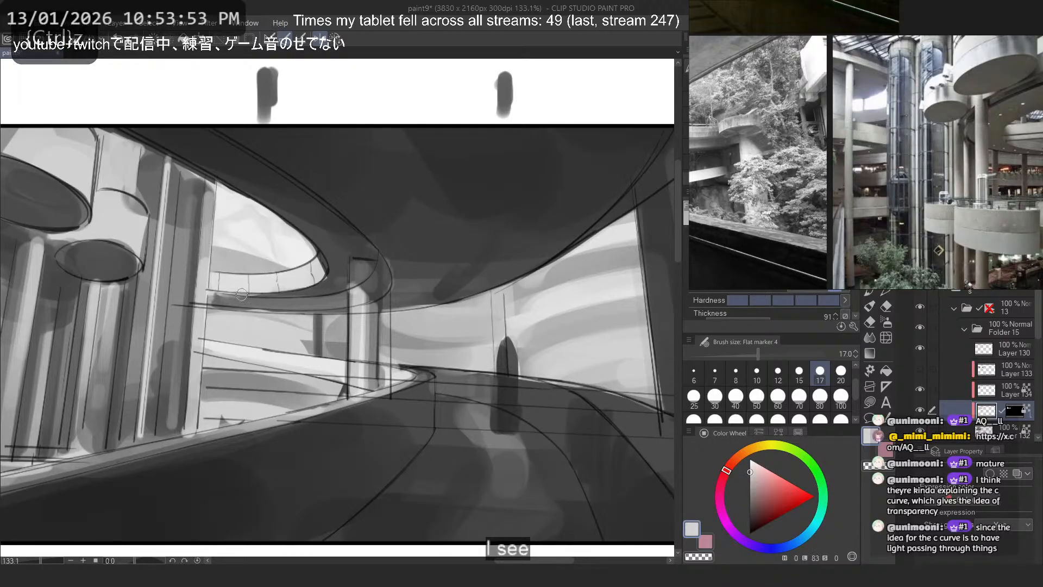
pyautogui.moveTo(214, 268); pyautogui.dragTo(281, 269)
pyautogui.rightClick(367, 317)
pyautogui.rightClick(621, 349)
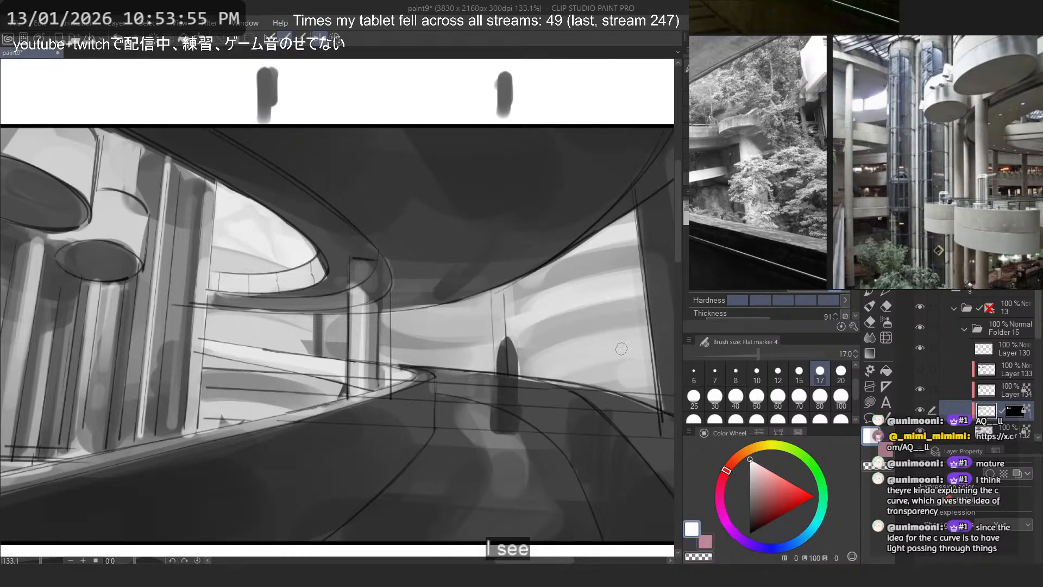
pyautogui.hotkey('ctrl', 'z')
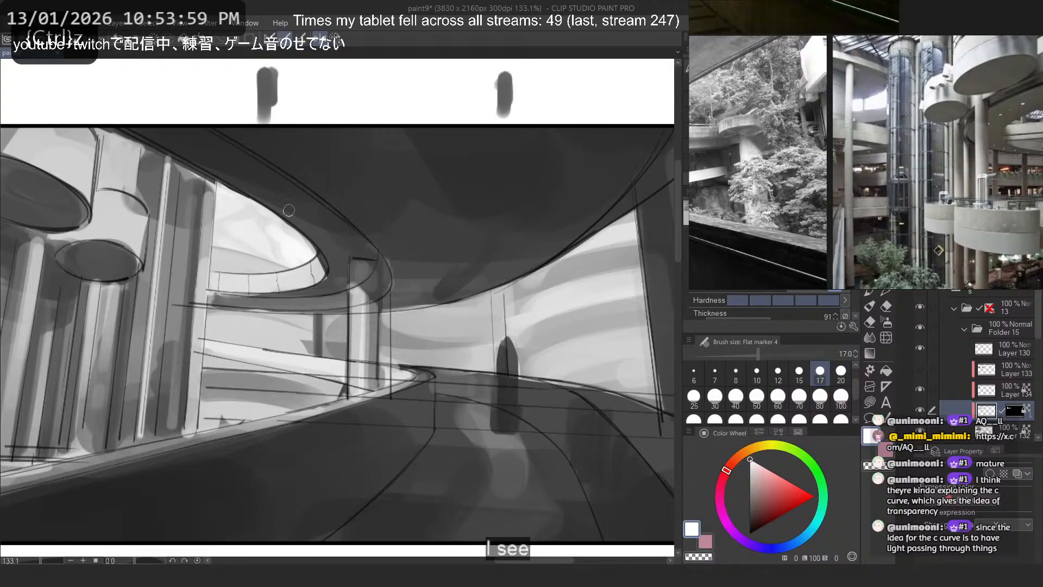
pyautogui.hotkey('ctrl', 'z')
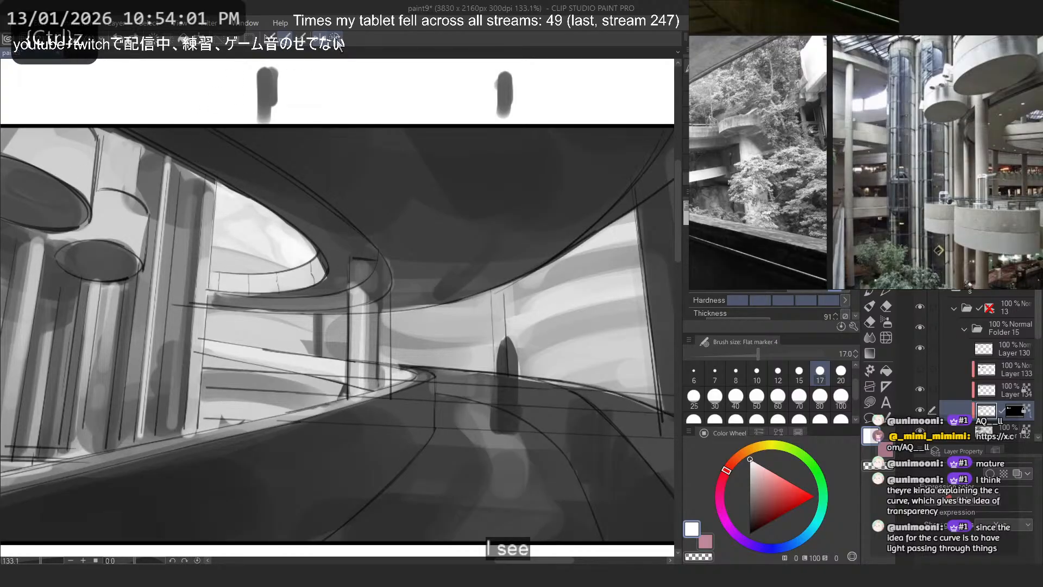
# - Restore the unmirrored view and brighten the sky above the hanging discs in white on Layer 132, at brush size 70
pyautogui.click(321, 39)
pyautogui.scroll(-5, 408, 283)
pyautogui.moveTo(512, 203); pyautogui.dragTo(464, 239)
pyautogui.scroll(1, 466, 239)
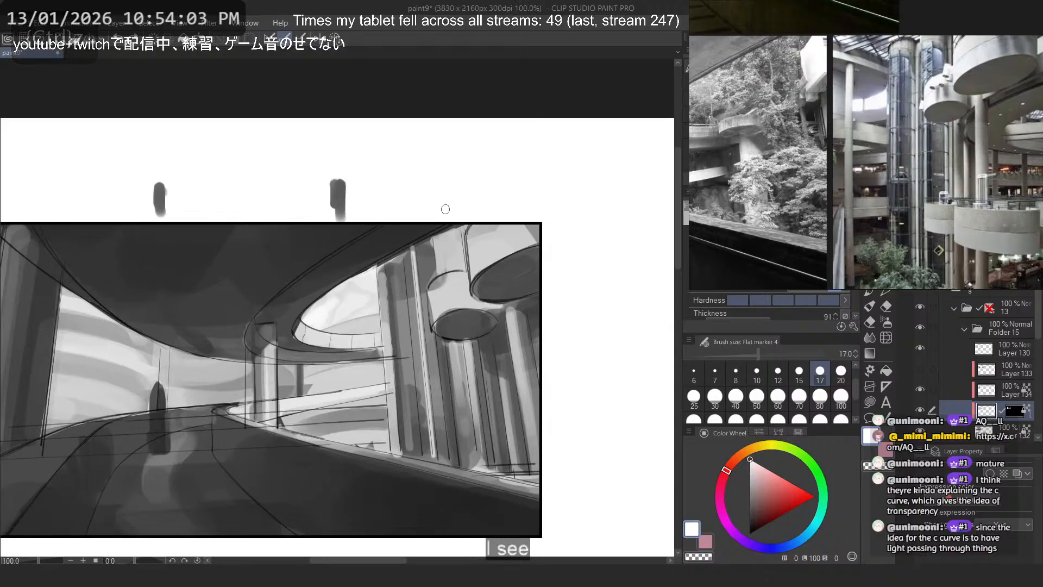
pyautogui.click(978, 429)
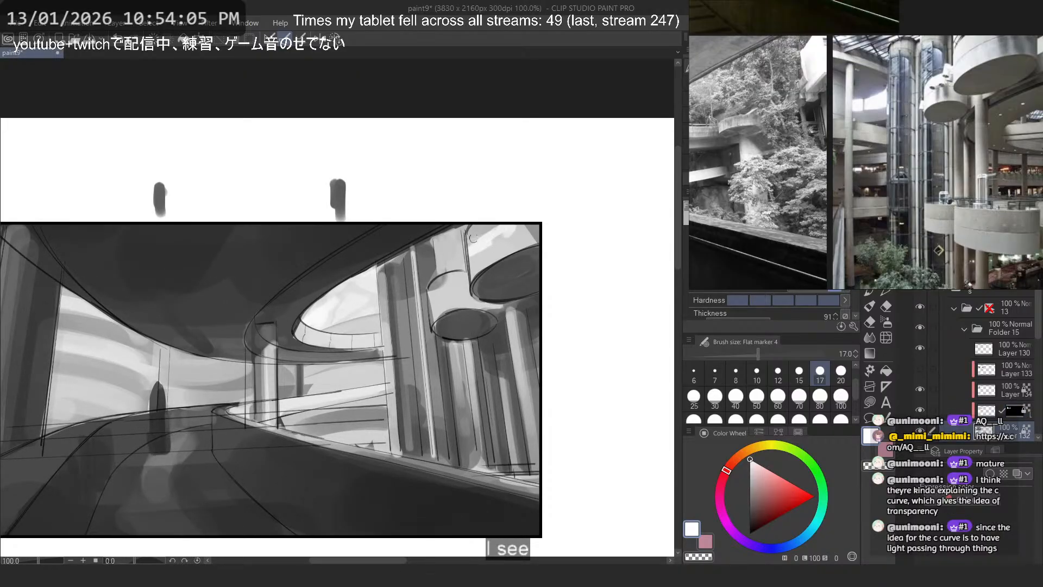
pyautogui.hotkey('ctrl', 'z')
pyautogui.click(799, 396)
pyautogui.moveTo(509, 234)
pyautogui.mouseDown()
pyautogui.moveTo(489, 230)
pyautogui.moveTo(476, 250)
pyautogui.mouseUp()
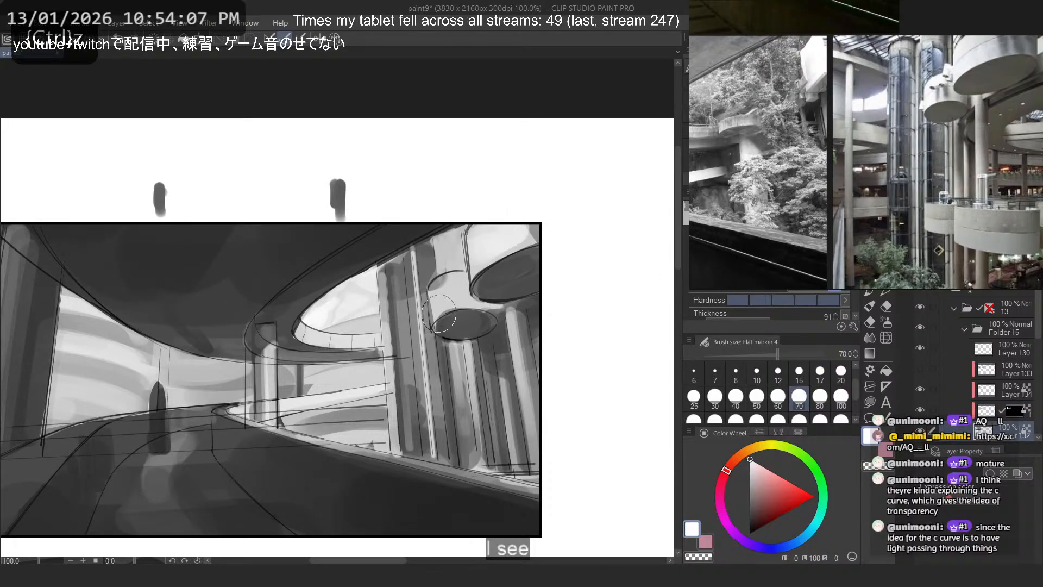
# - Brighten the background around the lower hanging disc with white strokes, reducing the flat marker to size 50
pyautogui.moveTo(439, 313); pyautogui.dragTo(454, 287)
pyautogui.hotkey('ctrl', 'z')
pyautogui.moveTo(451, 236)
pyautogui.mouseDown()
pyautogui.moveTo(479, 210)
pyautogui.moveTo(431, 224)
pyautogui.moveTo(451, 266)
pyautogui.mouseUp()
pyautogui.hotkey('ctrl', 'z')
pyautogui.click(757, 398)
pyautogui.hotkey('ctrl', 'z')
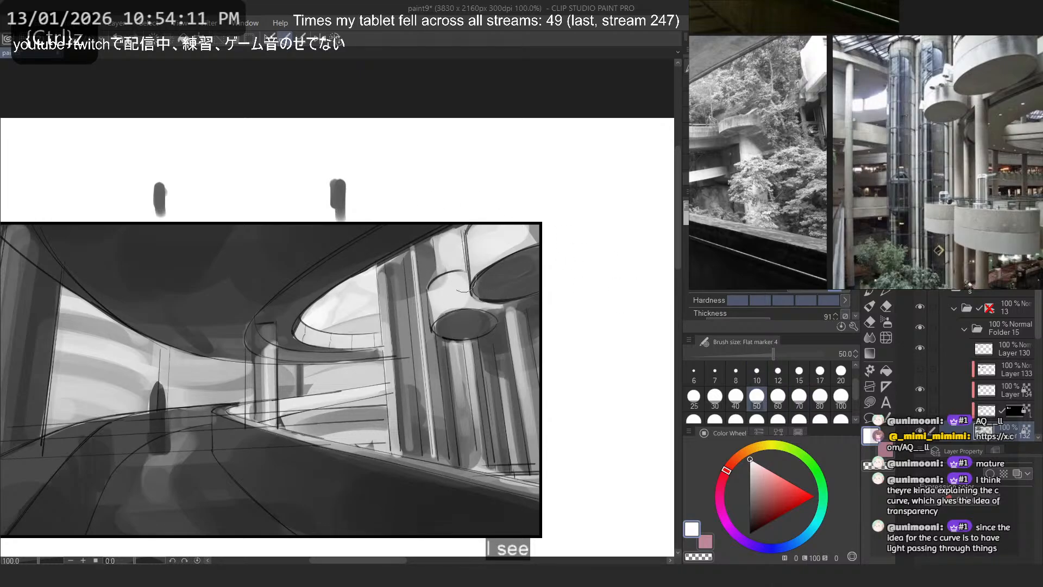
# - Touch up the narrow sky area between the tall columns and the discs in white at brush size 17
pyautogui.click(820, 372)
pyautogui.hotkey('ctrl', 'z')
pyautogui.moveTo(445, 261); pyautogui.dragTo(452, 240)
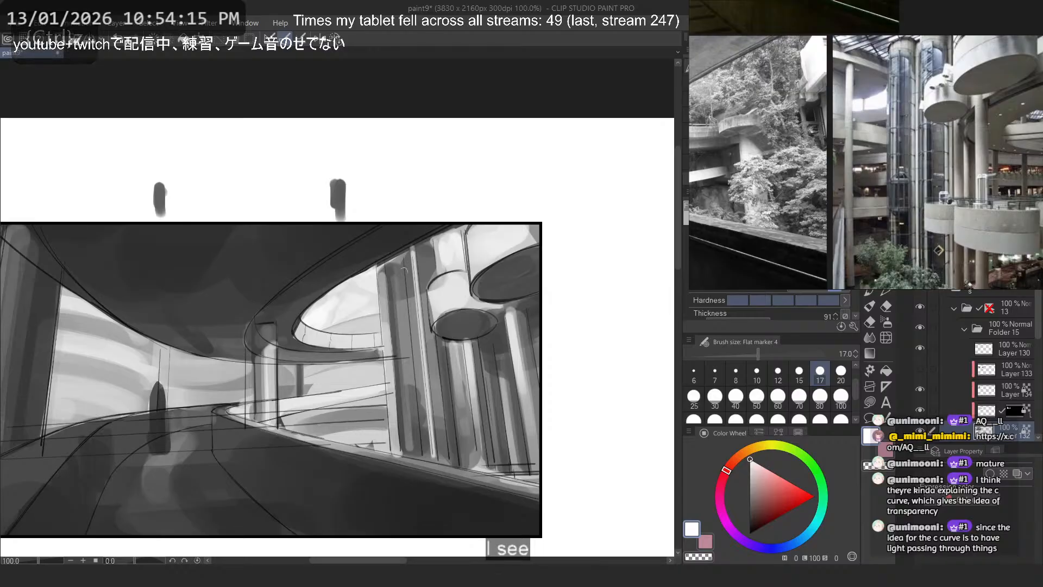
pyautogui.hotkey('ctrl', 'z')
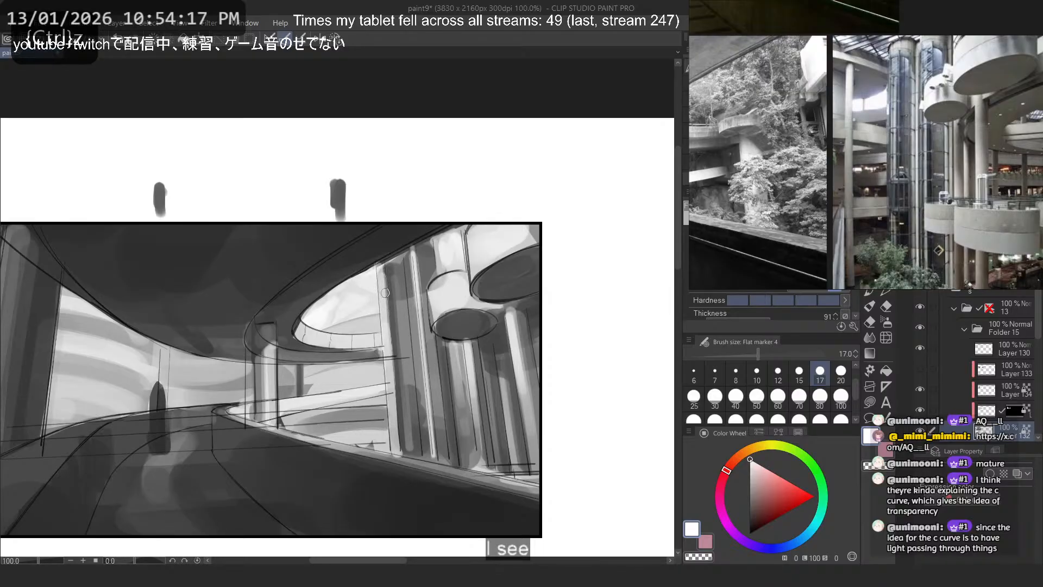
# - Try light grey vertical strokes on the tall columns below the lower disc with the flat marker at size 50
pyautogui.click(756, 396)
pyautogui.keyDown('alt'); pyautogui.click(422, 314); pyautogui.keyUp('alt')
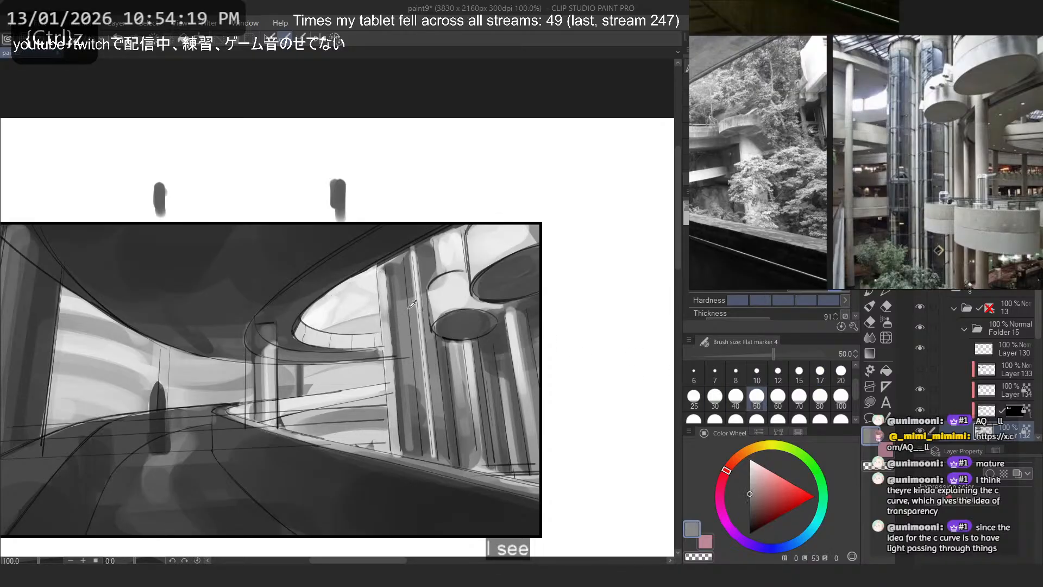
pyautogui.keyDown('alt'); pyautogui.click(419, 257); pyautogui.keyUp('alt')
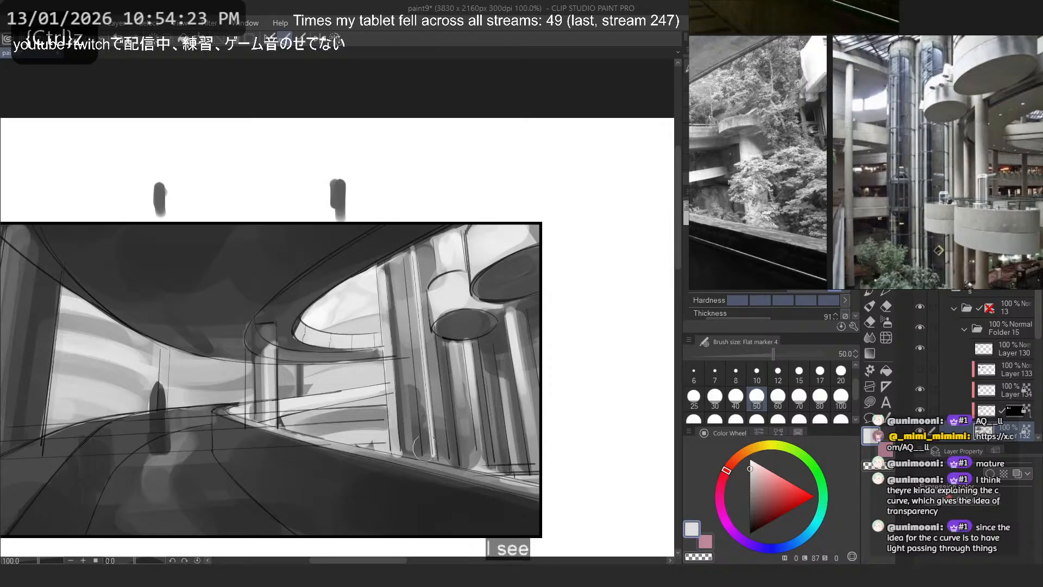
pyautogui.moveTo(486, 349); pyautogui.dragTo(503, 426)
pyautogui.hotkey('ctrl', 'z')
pyautogui.moveTo(462, 357); pyautogui.dragTo(480, 465)
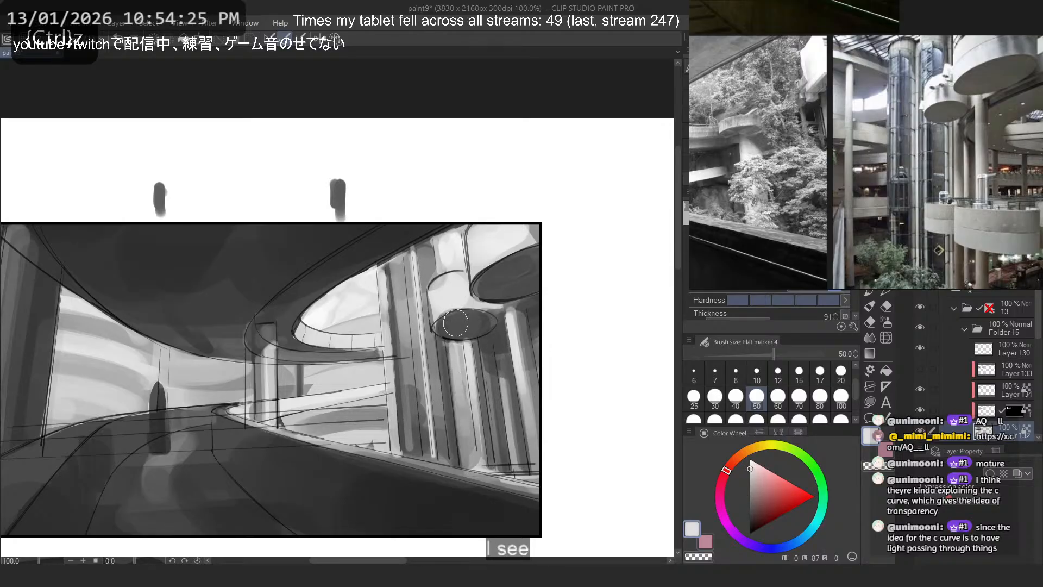
pyautogui.hotkey('ctrl', 'z')
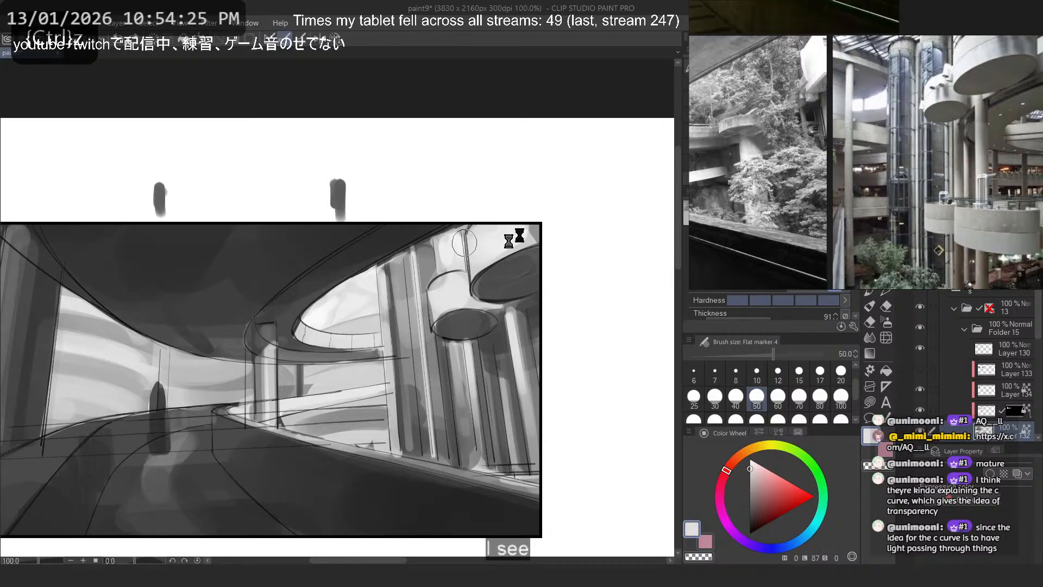
# - Try sampled grey strokes on the hanging discs, along the ramp's underside and over the road, undoing each one
pyautogui.keyDown('alt'); pyautogui.click(445, 302); pyautogui.keyUp('alt')
pyautogui.moveTo(457, 317); pyautogui.dragTo(442, 321)
pyautogui.moveTo(529, 249); pyautogui.dragTo(485, 280)
pyautogui.hotkey('ctrl', 'z')
pyautogui.hotkey('ctrl', 'z')
pyautogui.moveTo(367, 355); pyautogui.dragTo(287, 342)
pyautogui.hotkey('ctrl', 'z')
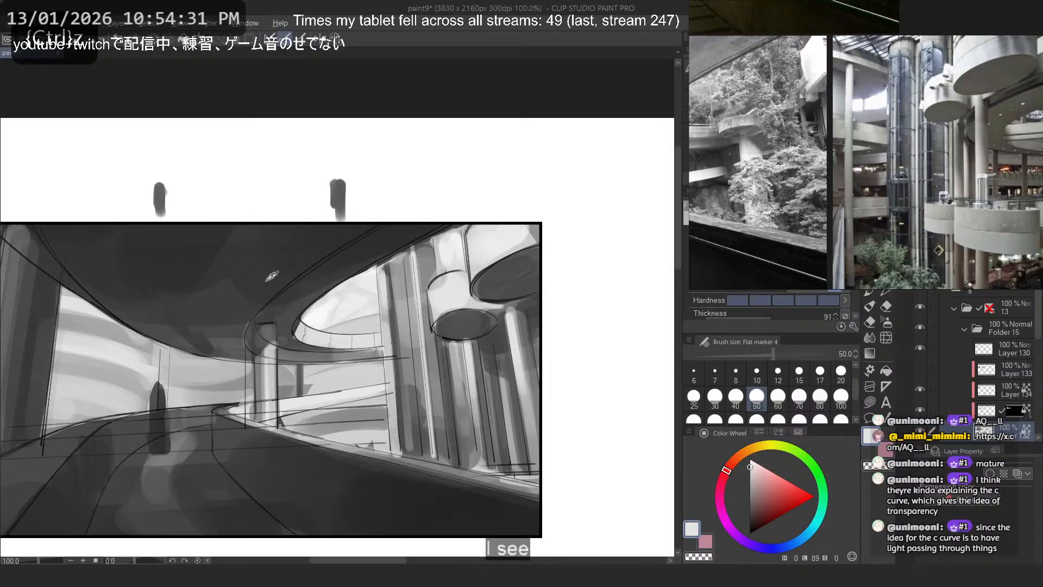
pyautogui.keyDown('alt'); pyautogui.click(234, 389); pyautogui.keyUp('alt')
pyautogui.moveTo(137, 411); pyautogui.dragTo(140, 396)
pyautogui.hotkey('ctrl', 'z')
# - Paint a dark grey patch in the lower opening beside the tall columns, on the masked layer below Layer 134
pyautogui.scroll(-2, 379, 234)
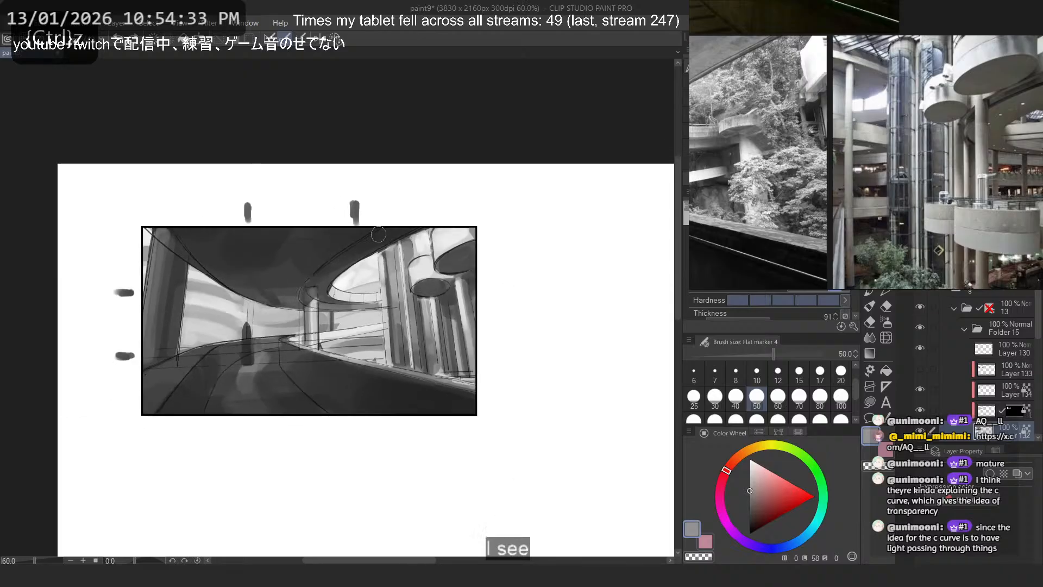
pyautogui.scroll(-1, 378, 234)
pyautogui.scroll(5, 375, 256)
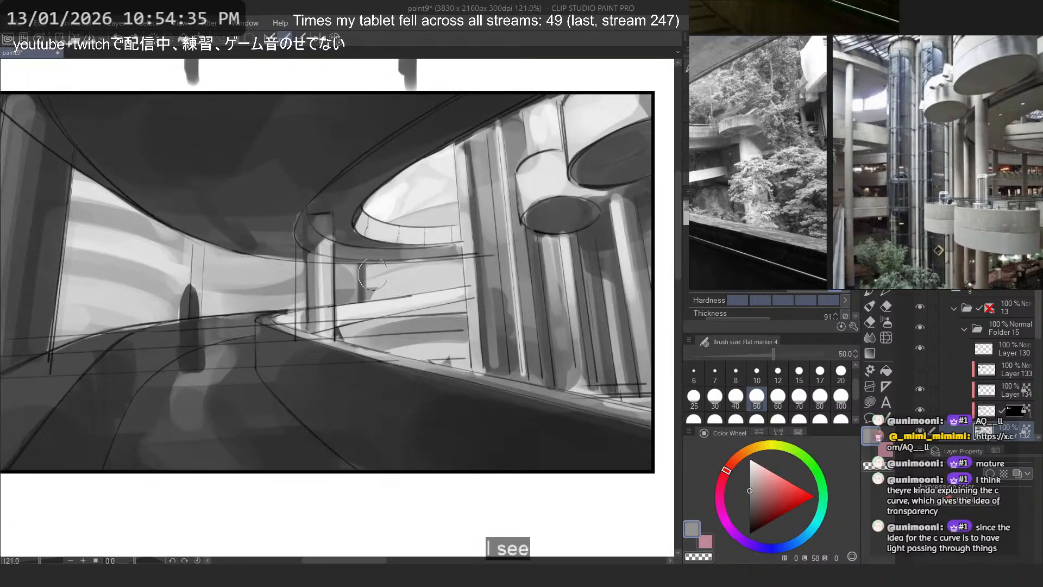
pyautogui.scroll(2, 414, 250)
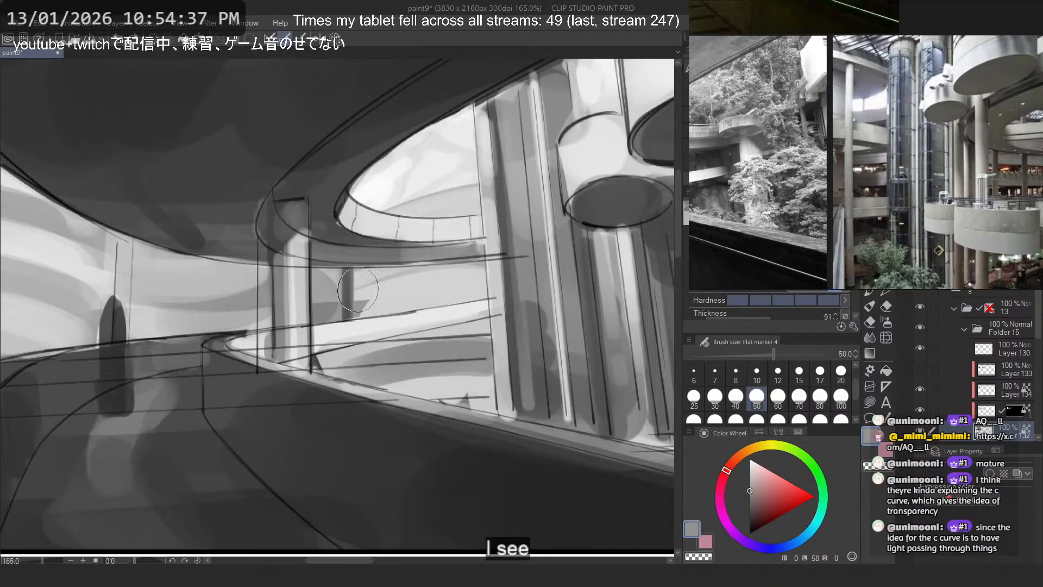
pyautogui.keyDown('alt'); pyautogui.click(354, 392); pyautogui.keyUp('alt')
pyautogui.hotkey('ctrl', 'z')
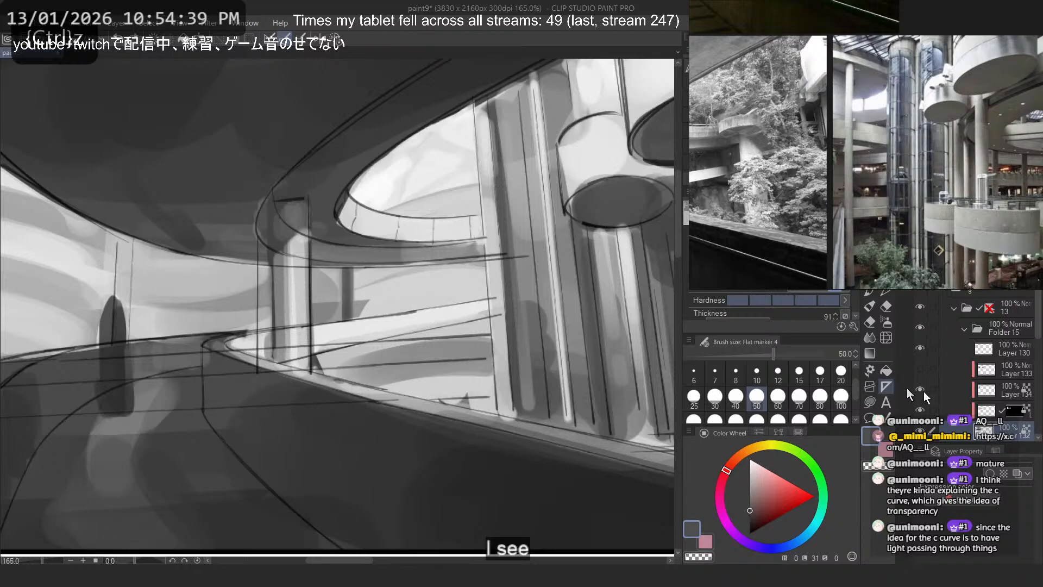
pyautogui.moveTo(475, 380); pyautogui.dragTo(450, 390)
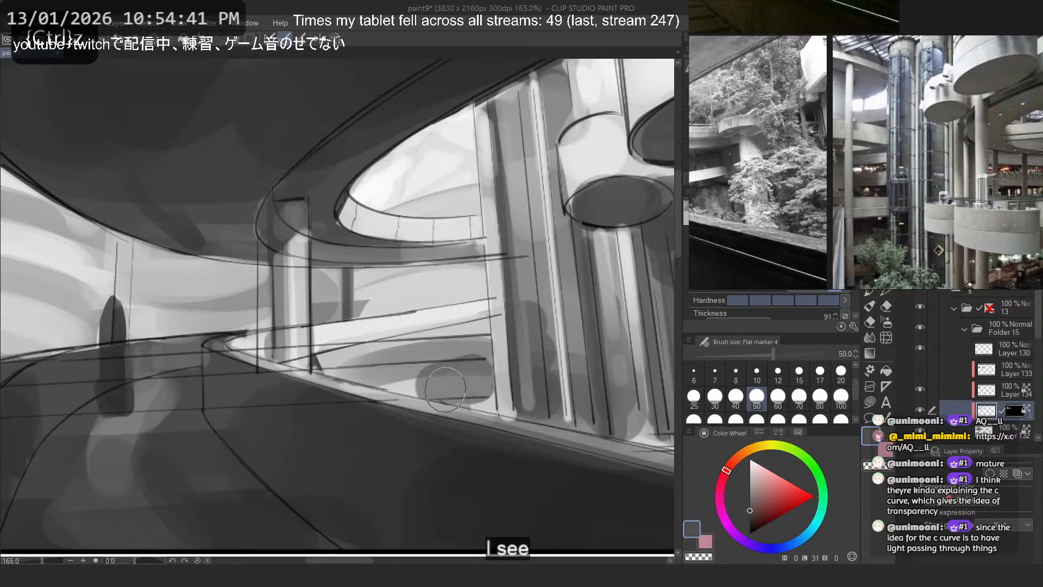
# - Examine the small thumbnail in mirrored and unmirrored view, with the foreground foliage on Layer 133 shown
pyautogui.press('2')
pyautogui.scroll(-8, 484, 294)
pyautogui.scroll(-3, 410, 242)
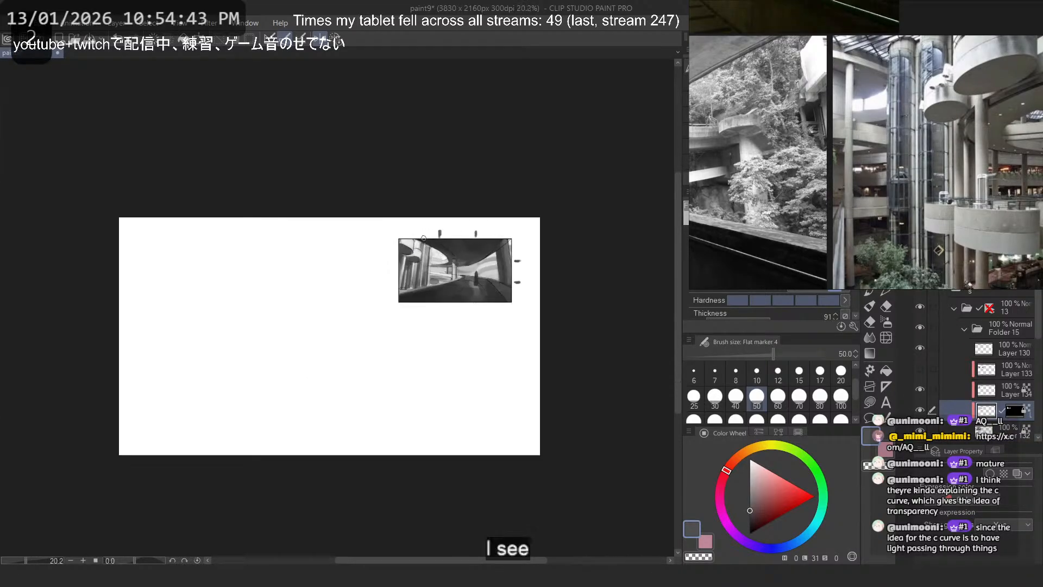
pyautogui.press('2')
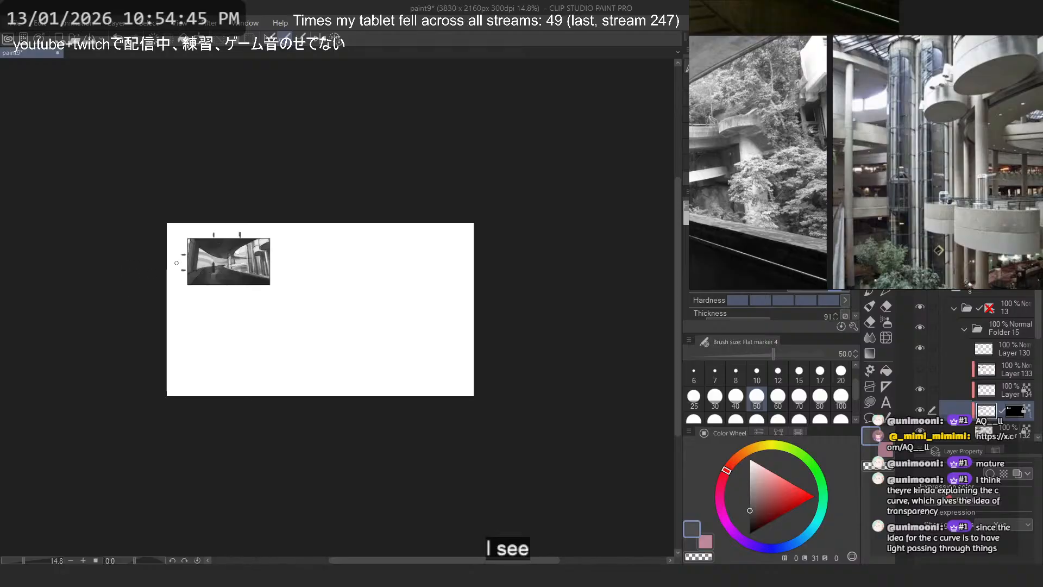
pyautogui.scroll(3, 177, 263)
pyautogui.click(923, 368)
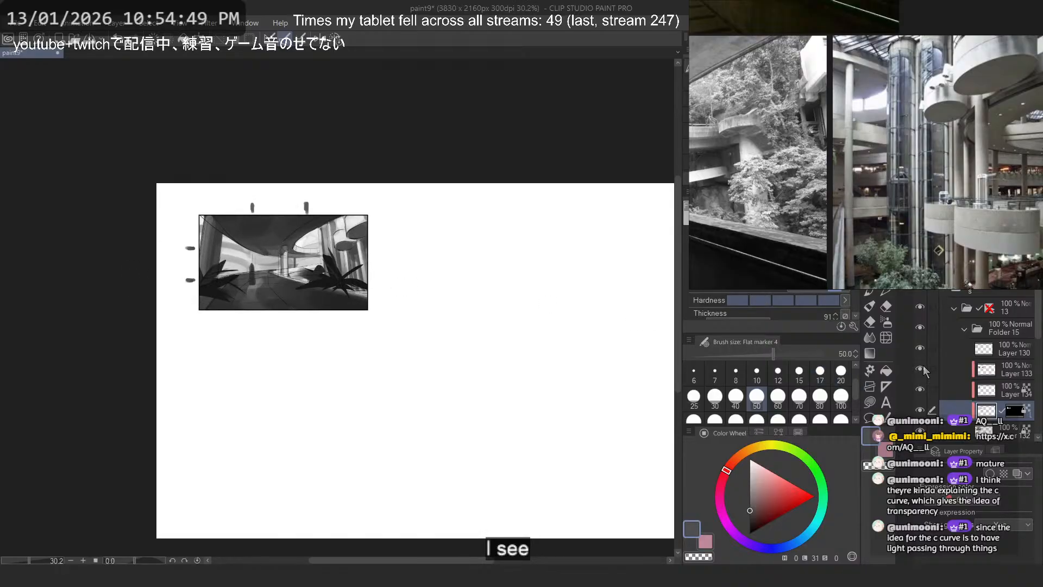
pyautogui.scroll(2, 329, 229)
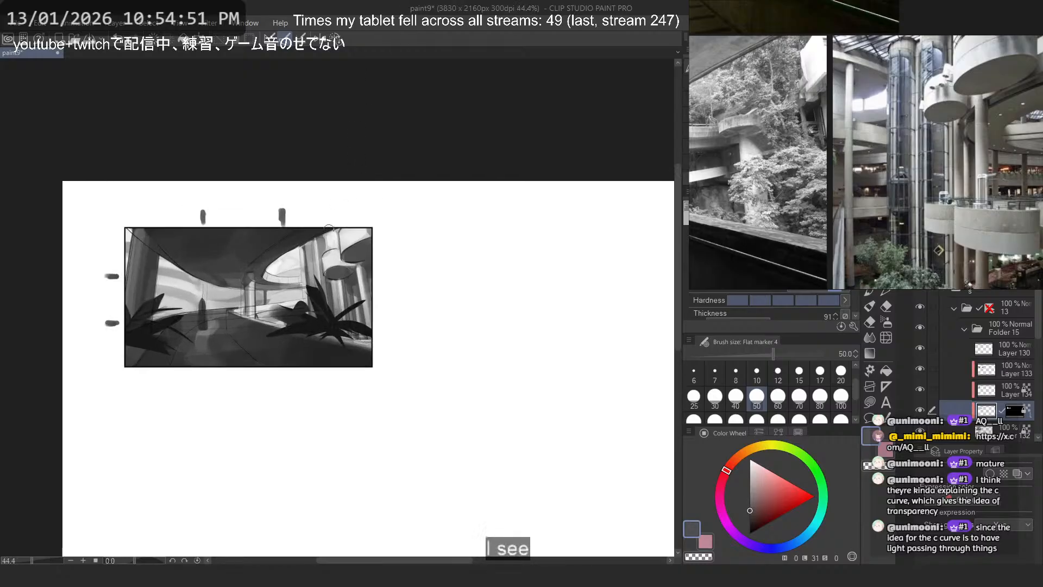
pyautogui.scroll(-4, 986, 176)
# - Examine the colour reference photo of the curved ramp, enlarged around the opening and the low wall
pyautogui.moveTo(1004, 188); pyautogui.dragTo(1022, 223)
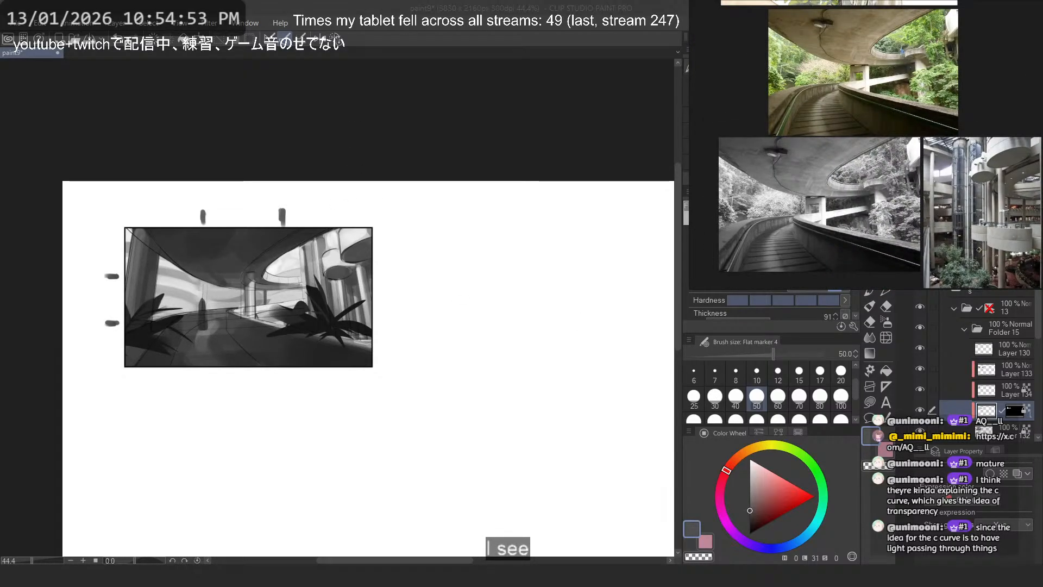
pyautogui.moveTo(972, 165); pyautogui.dragTo(973, 200)
pyautogui.scroll(5, 954, 110)
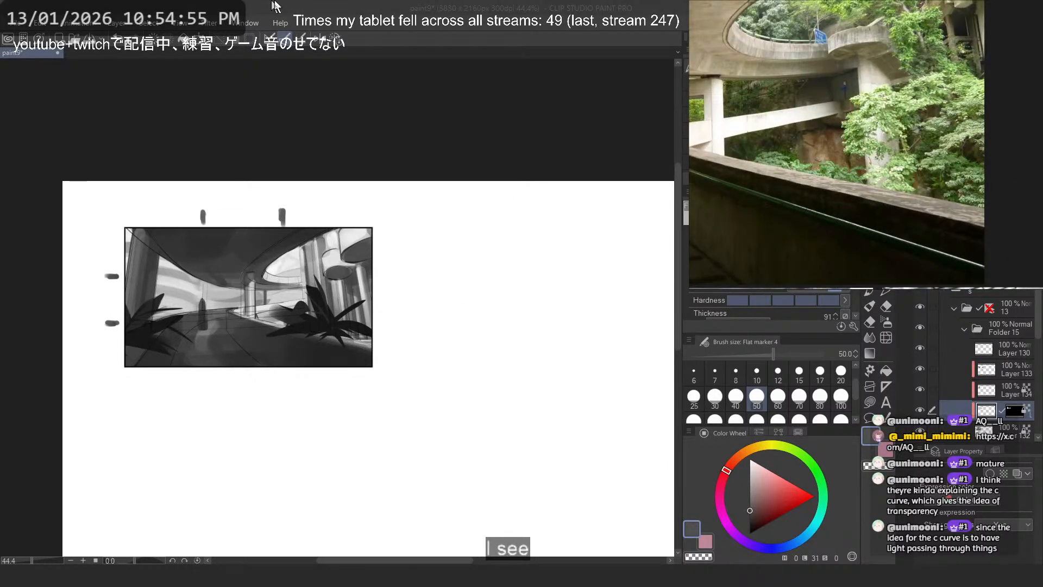
pyautogui.scroll(3, 273, 276)
# - Add a new layer above Layer 132 and move it between Layer 134 and the masked layer
pyautogui.scroll(-1, 981, 405)
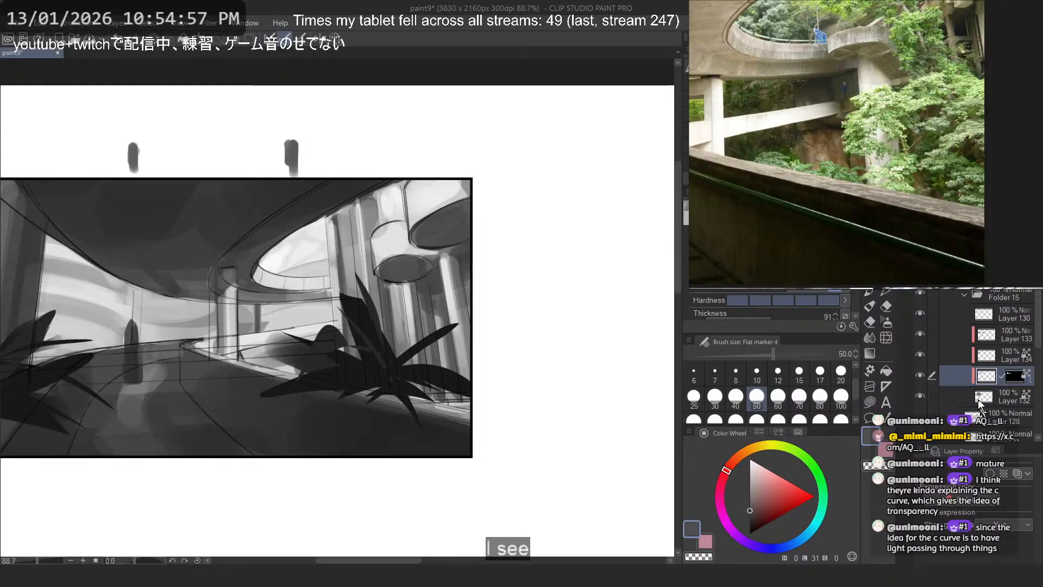
pyautogui.click(920, 376)
pyautogui.click(921, 377)
pyautogui.click(986, 399)
pyautogui.hotkey('ctrl', 'shift', 'n')
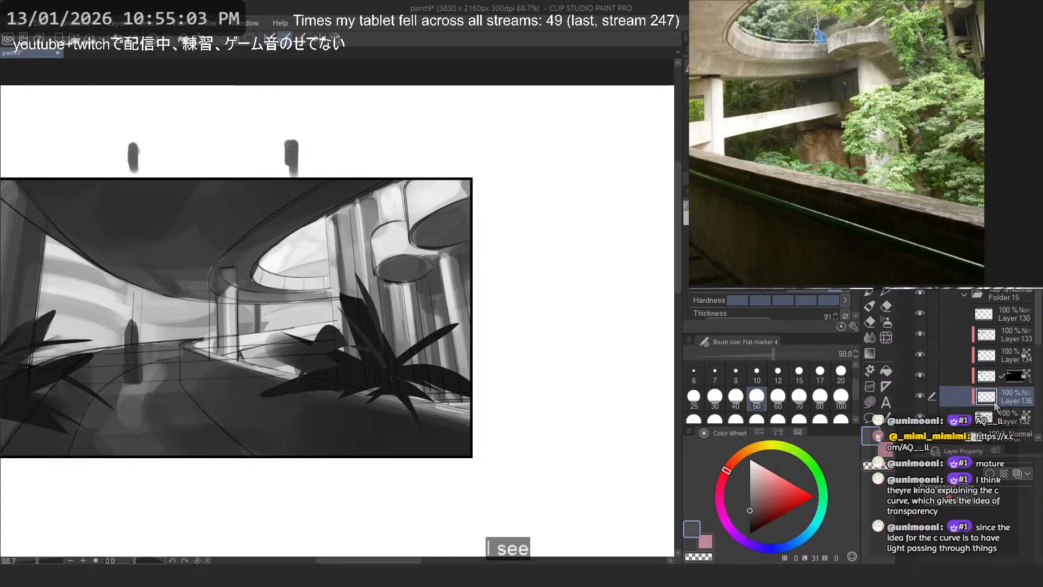
pyautogui.moveTo(996, 407); pyautogui.dragTo(961, 357)
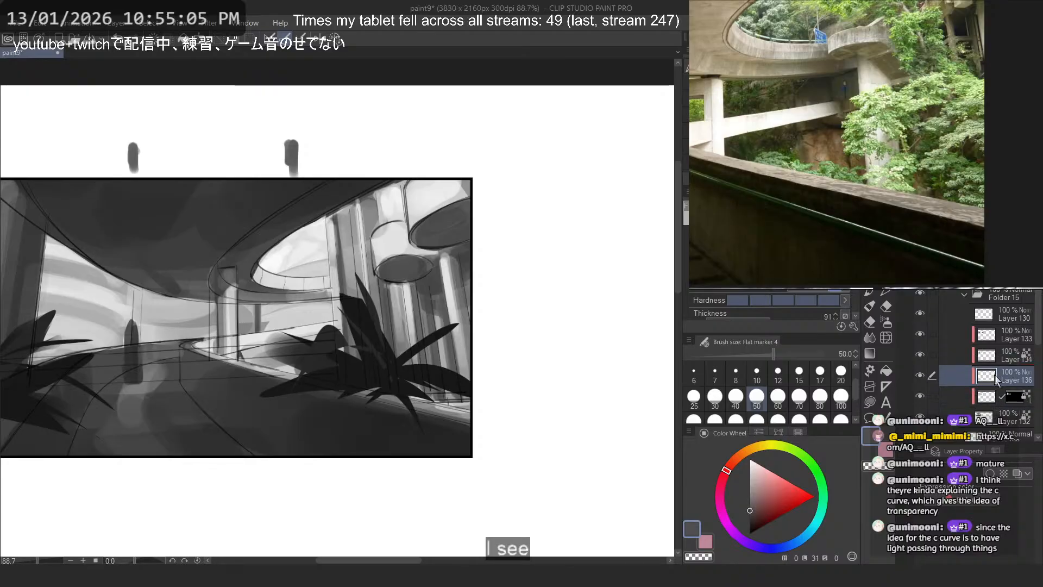
# - Hide the foreground foliage on Layer 133, toggling it to compare
pyautogui.hotkey('ctrl', 'alt', '0')
pyautogui.click(920, 334)
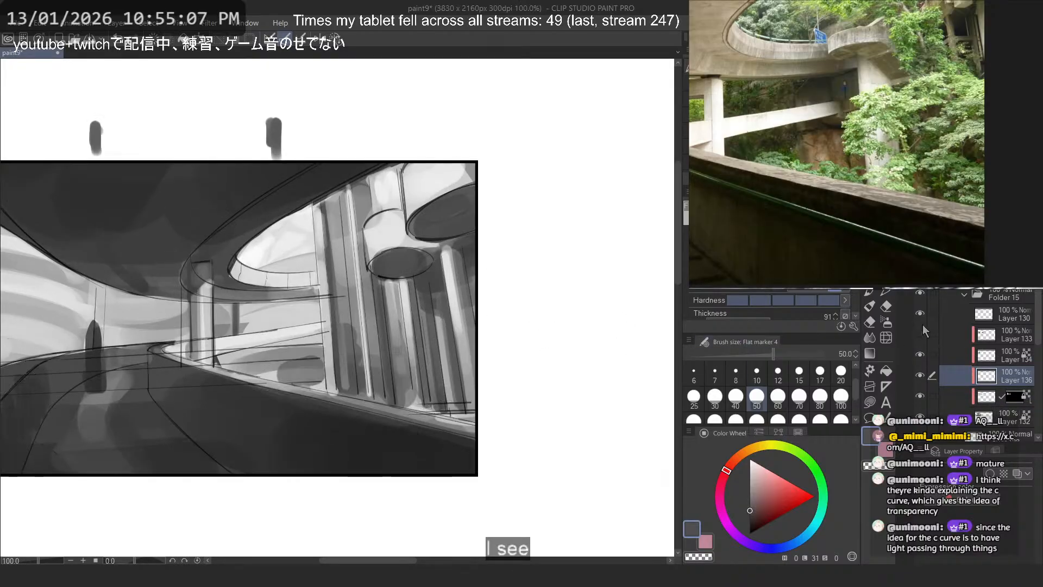
pyautogui.click(920, 334)
pyautogui.click(920, 334)
# - Pick a near-black tone and try a flat marker stroke over the columns on Layer 136
pyautogui.moveTo(425, 360); pyautogui.dragTo(458, 362)
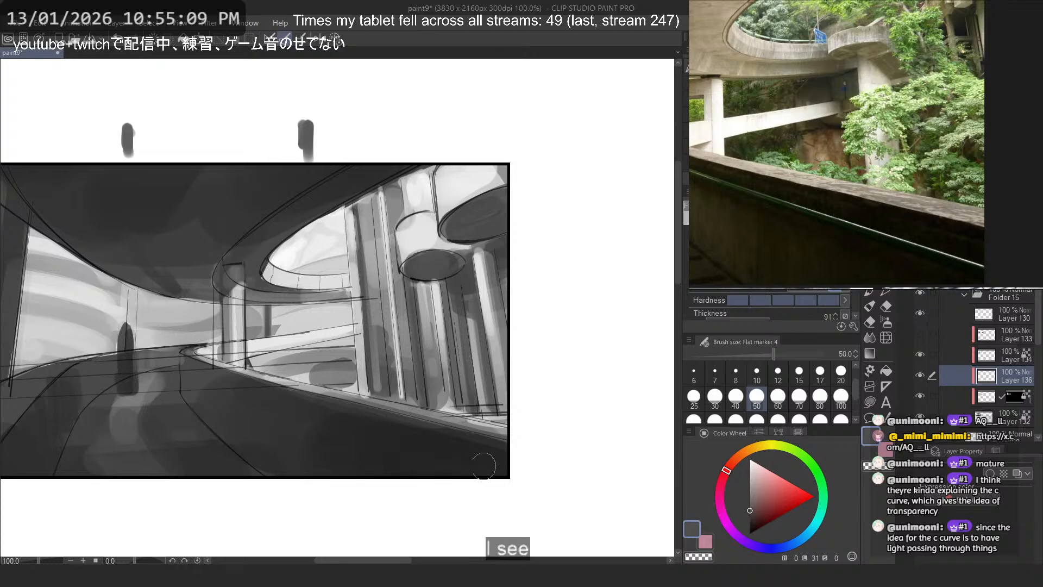
pyautogui.scroll(4, 462, 294)
pyautogui.keyDown('alt'); pyautogui.click(455, 494); pyautogui.keyUp('alt')
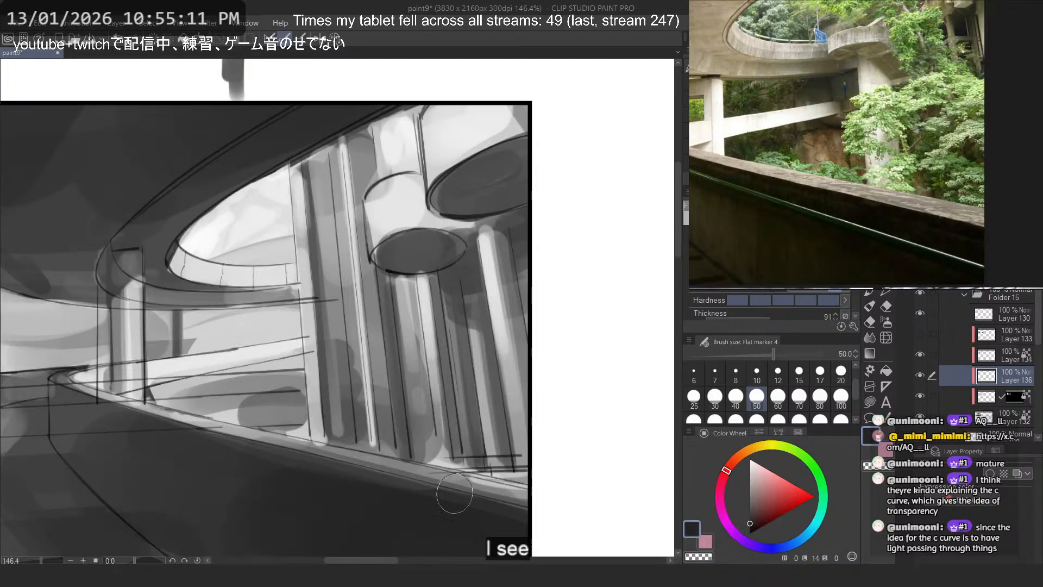
pyautogui.moveTo(459, 401); pyautogui.dragTo(491, 382)
pyautogui.hotkey('ctrl', 'z')
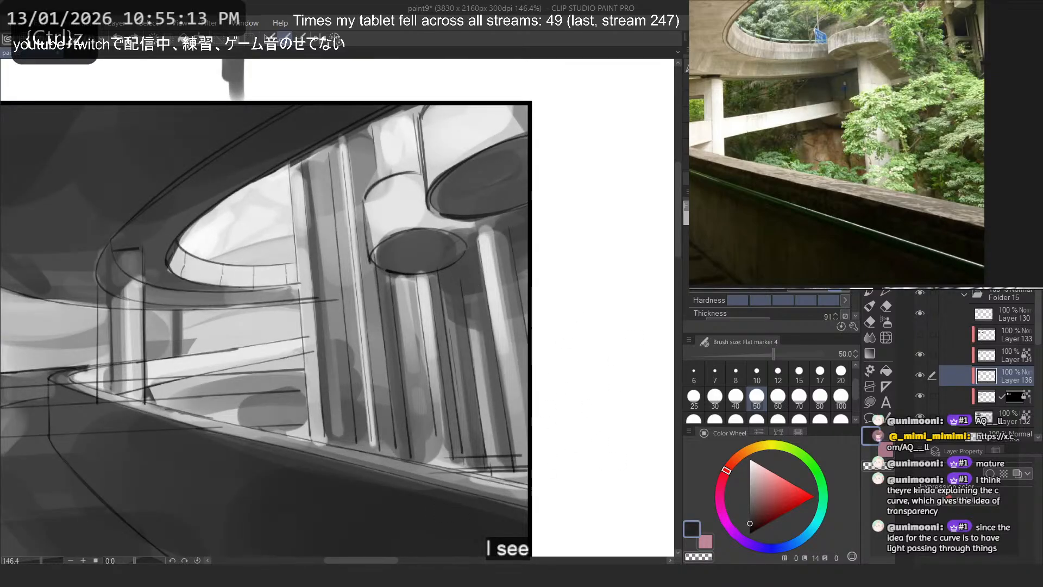
# - Look through the brush presets for a textured brush to use on the new layer
pyautogui.press('b')
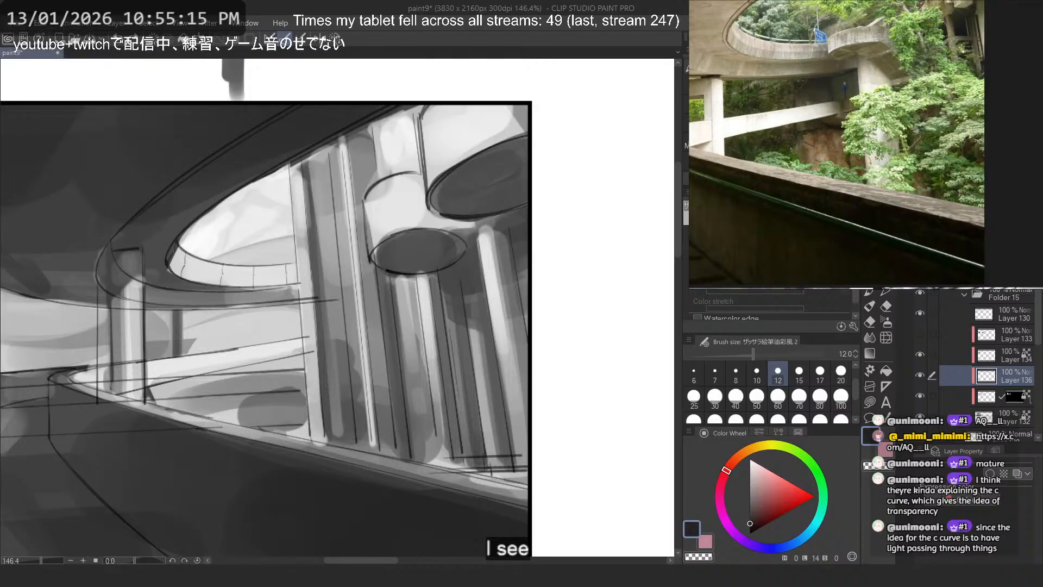
pyautogui.press('b')
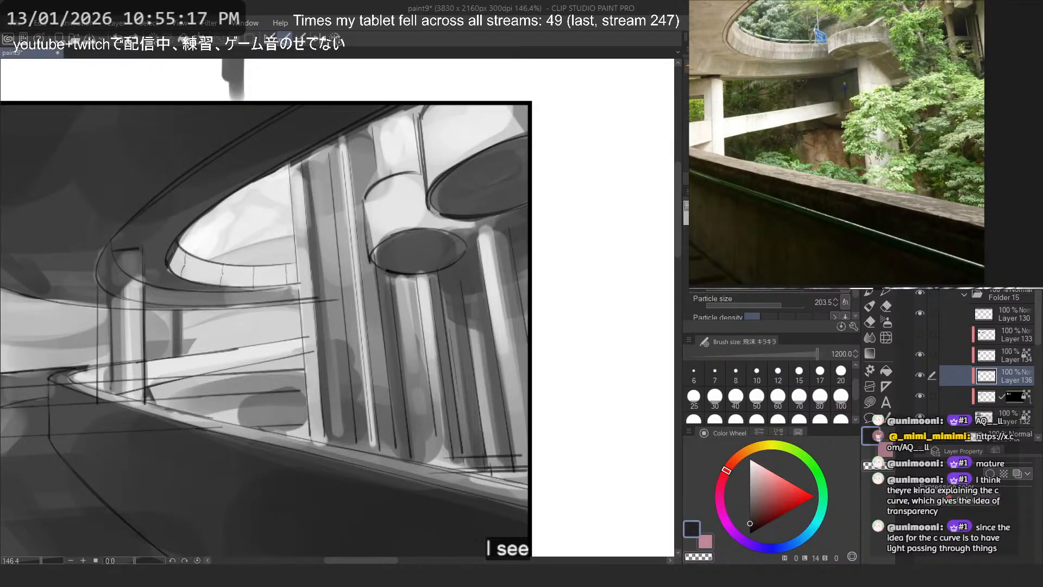
pyautogui.press('b')
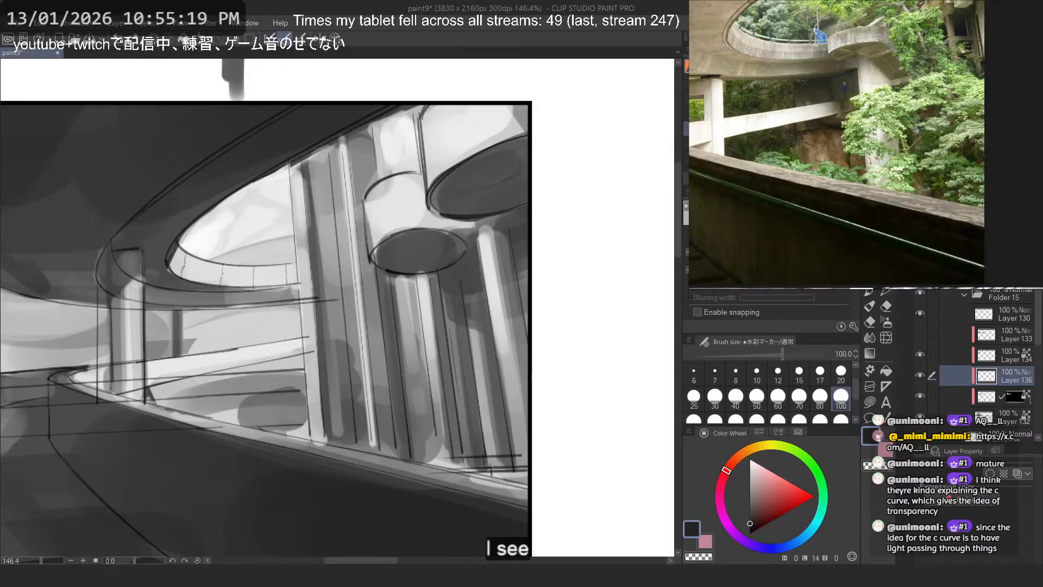
pyautogui.press('b')
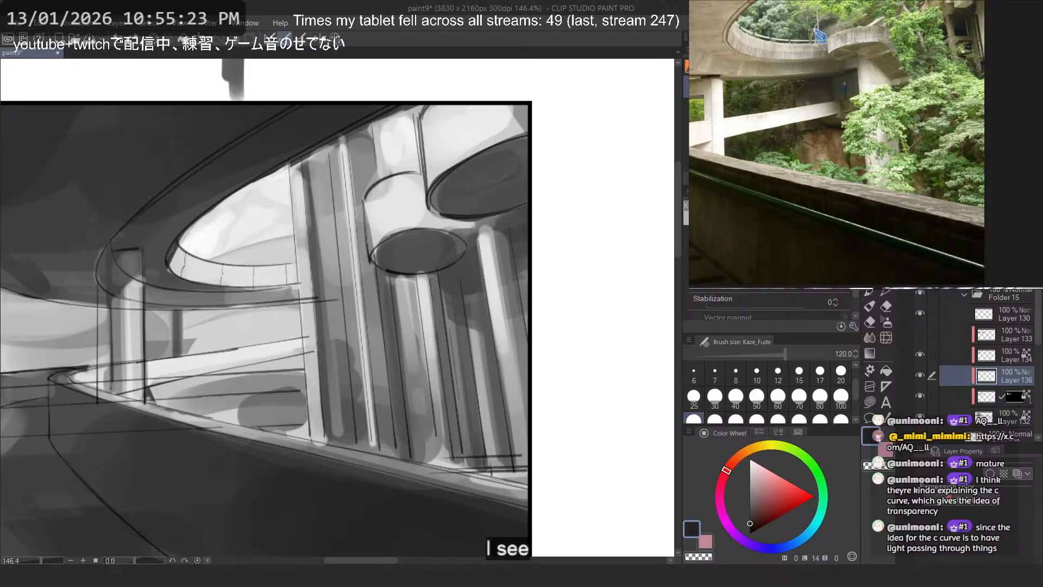
pyautogui.press('p')
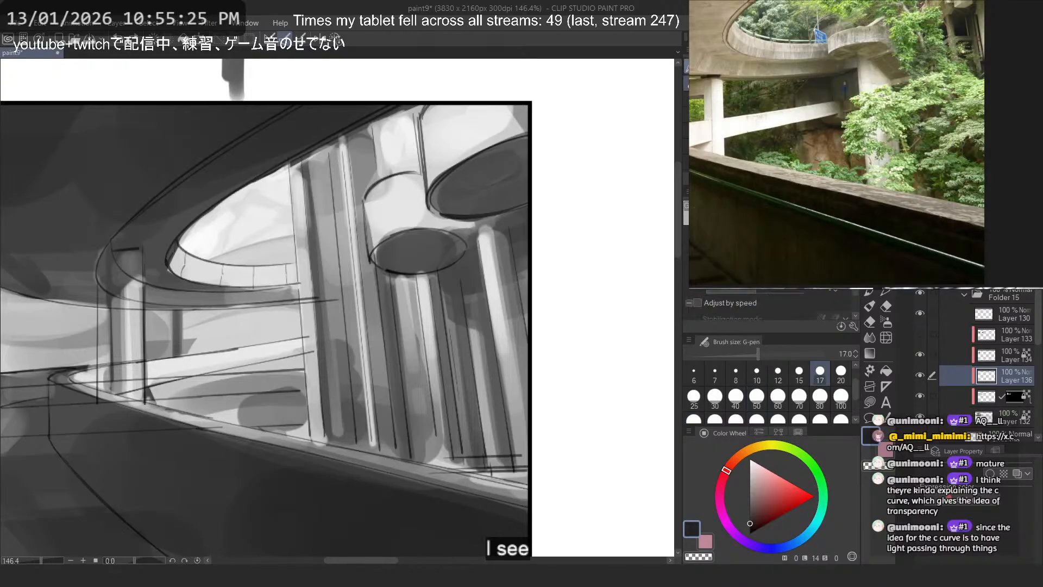
pyautogui.press('e')
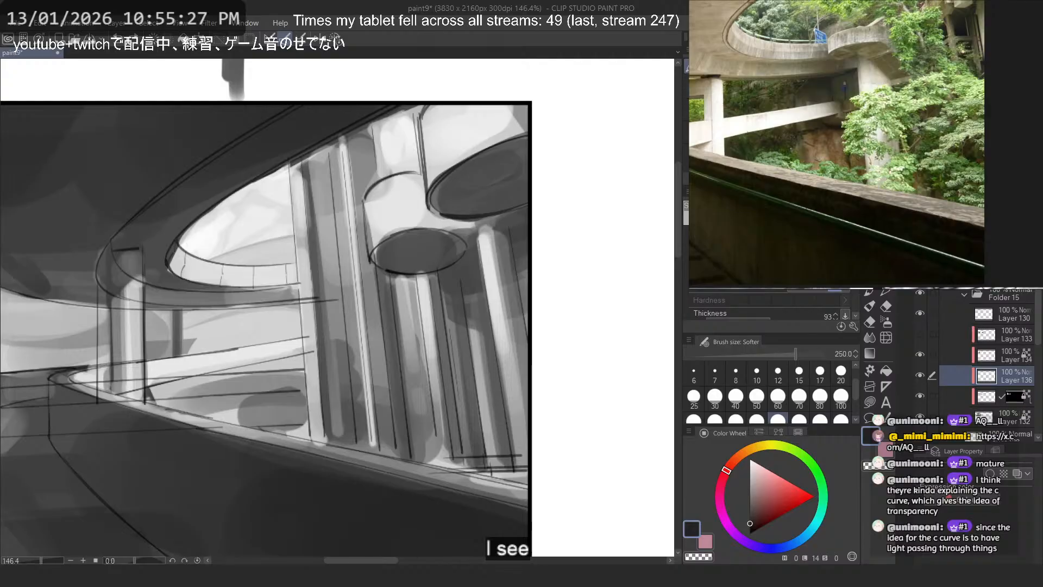
pyautogui.press('b')
pyautogui.press('b')
pyautogui.press('b')
pyautogui.press('b')
pyautogui.press('b')
pyautogui.press('b')
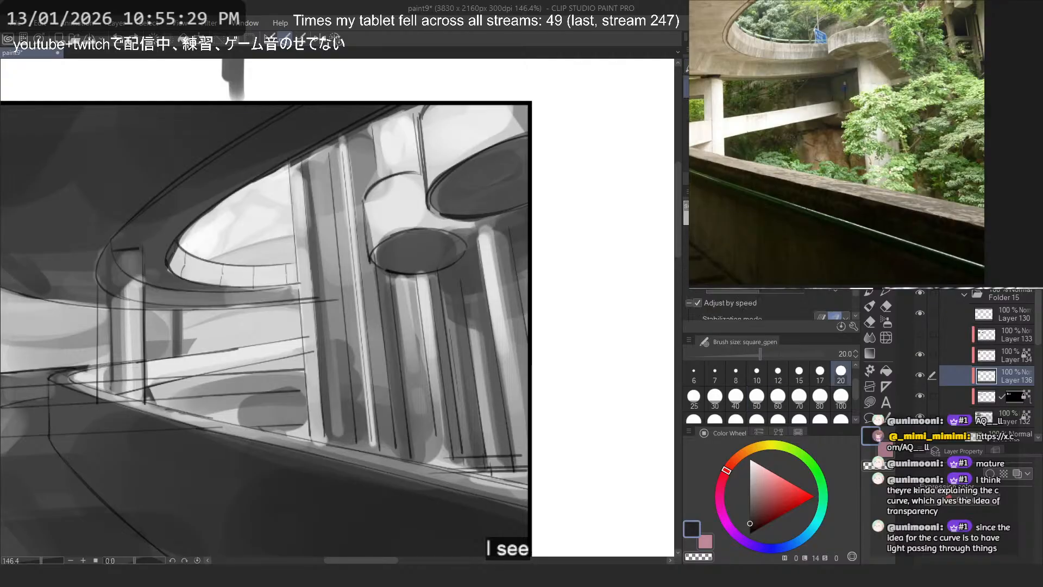
# - Test the Oil Heavy Flow Dry Edges 2 brush at size 40 with near-black strokes over the lower disc and columns
pyautogui.moveTo(353, 236); pyautogui.dragTo(473, 291)
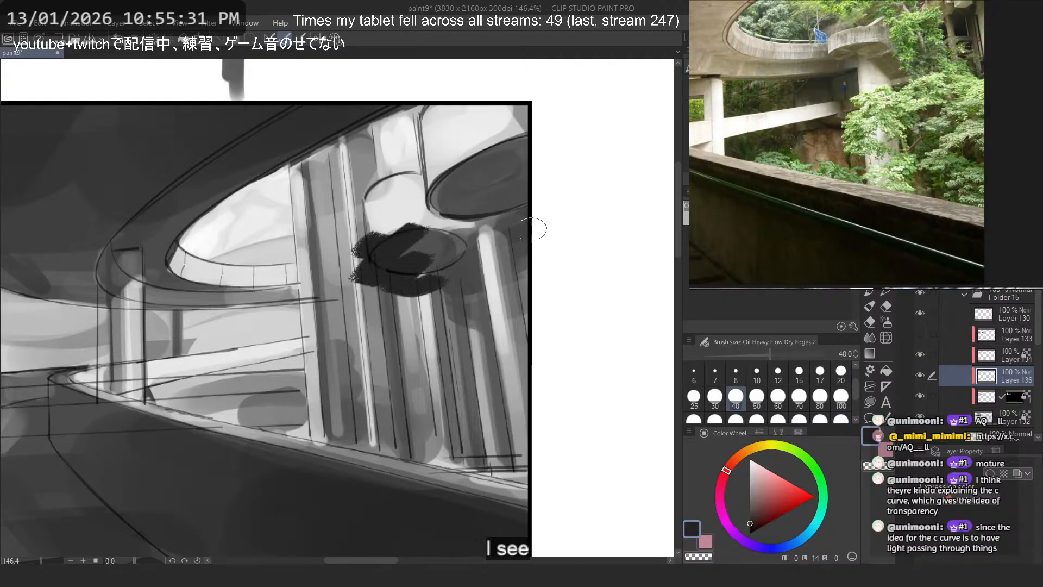
pyautogui.hotkey('ctrl', 'z')
pyautogui.moveTo(391, 341); pyautogui.dragTo(506, 352)
pyautogui.hotkey('ctrl', 'z')
# - Look through the brush presets, including rust 2, Softer and G-pen, for a textured brush, trying a stroke near the columns
pyautogui.hotkey('ctrl', 'z')
pyautogui.press('b')
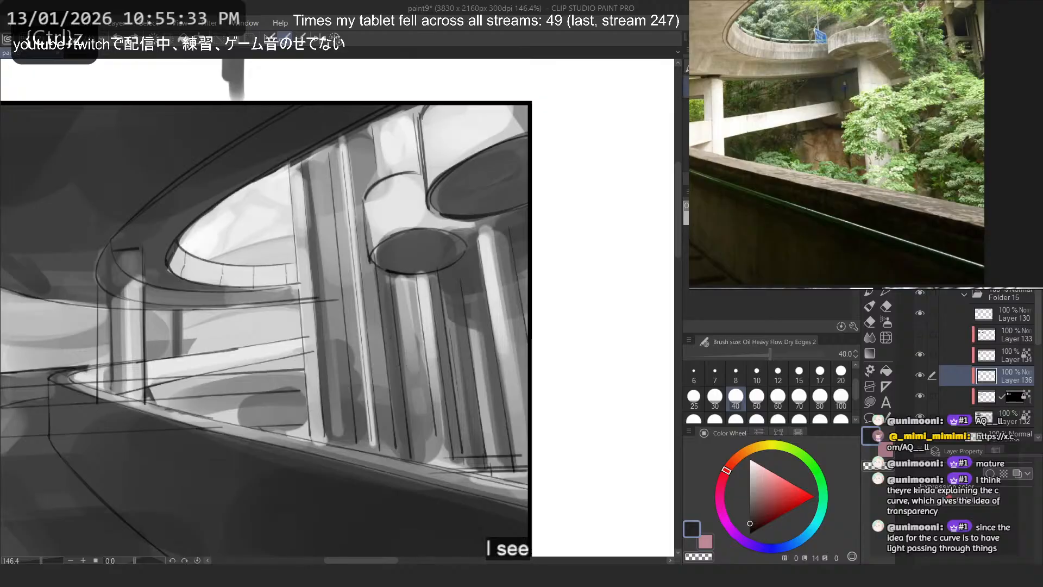
pyautogui.moveTo(408, 341); pyautogui.dragTo(505, 307)
pyautogui.hotkey('ctrl', 'z')
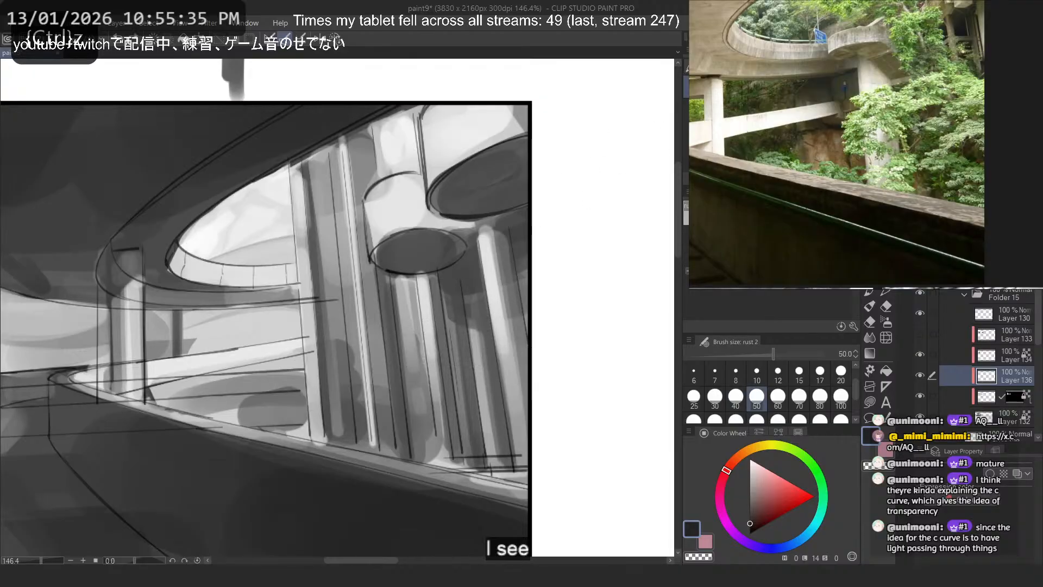
pyautogui.press('b')
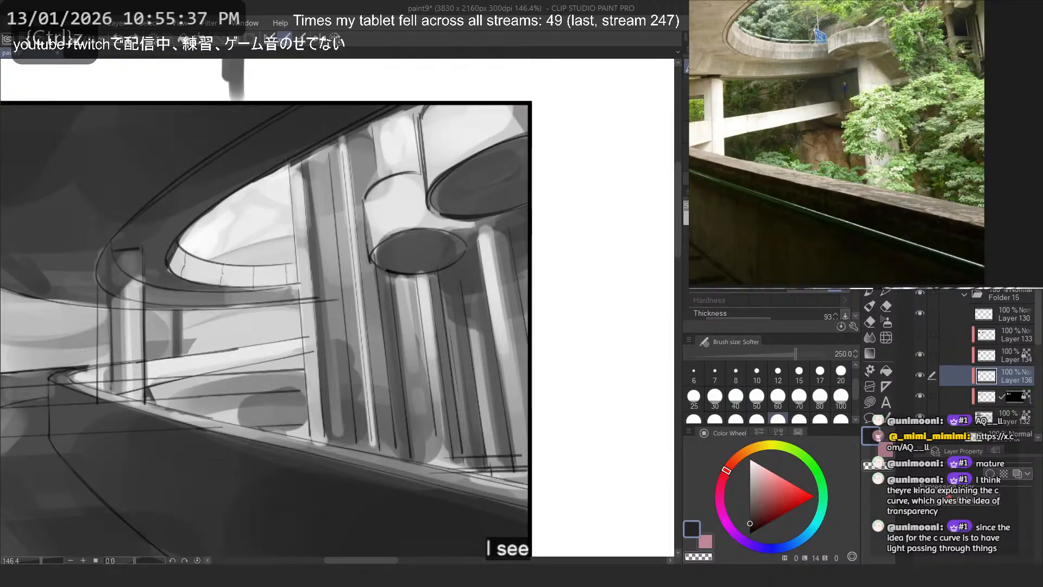
pyautogui.press('p')
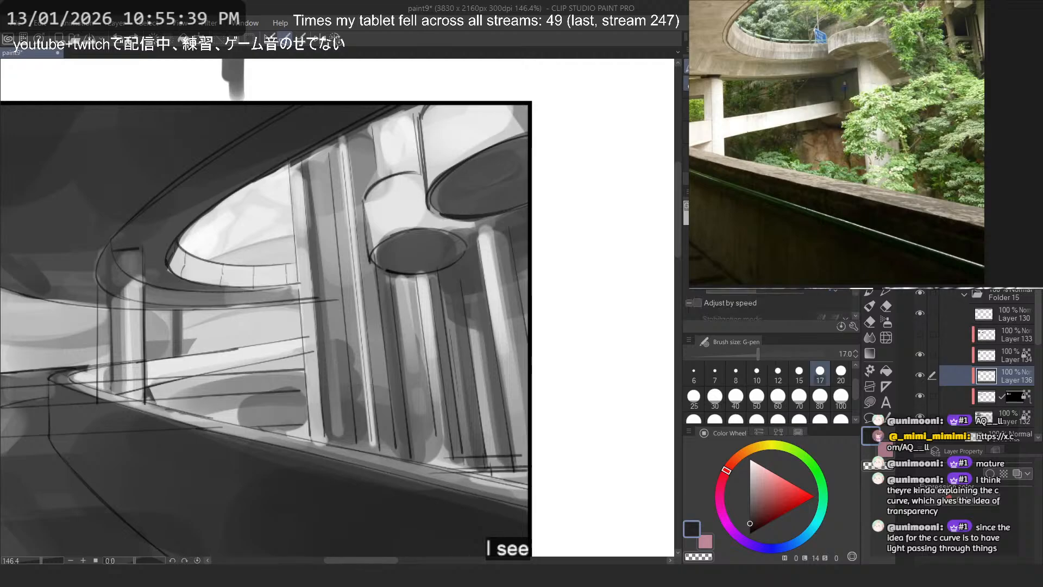
pyautogui.press('b')
pyautogui.press('p')
pyautogui.press('b')
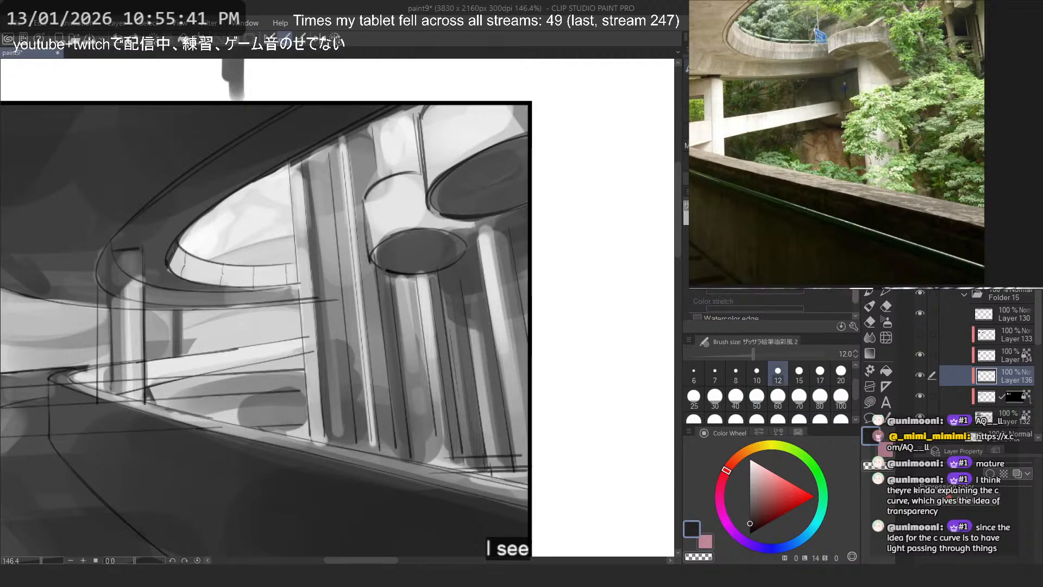
# - Test the 絵筆油彩風 2 brush at size 12 over the columns, and switch to 絵筆油彩風 3 at size 80
pyautogui.moveTo(504, 275)
pyautogui.mouseDown()
pyautogui.moveTo(348, 415)
pyautogui.moveTo(435, 359)
pyautogui.mouseUp()
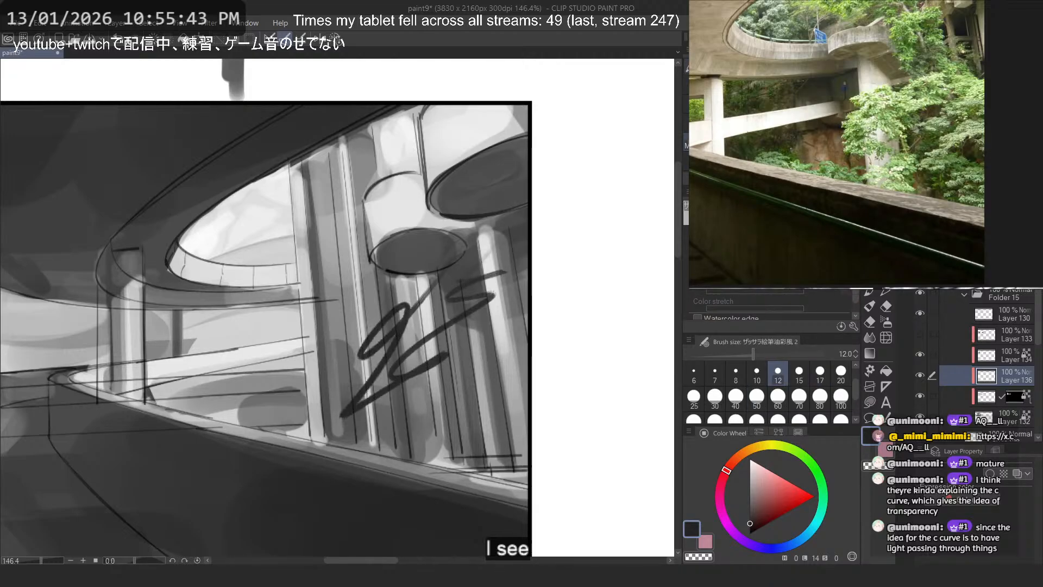
pyautogui.hotkey('ctrl', 'z')
pyautogui.click(728, 161)
pyautogui.moveTo(503, 281); pyautogui.dragTo(479, 328)
pyautogui.hotkey('ctrl', 'z')
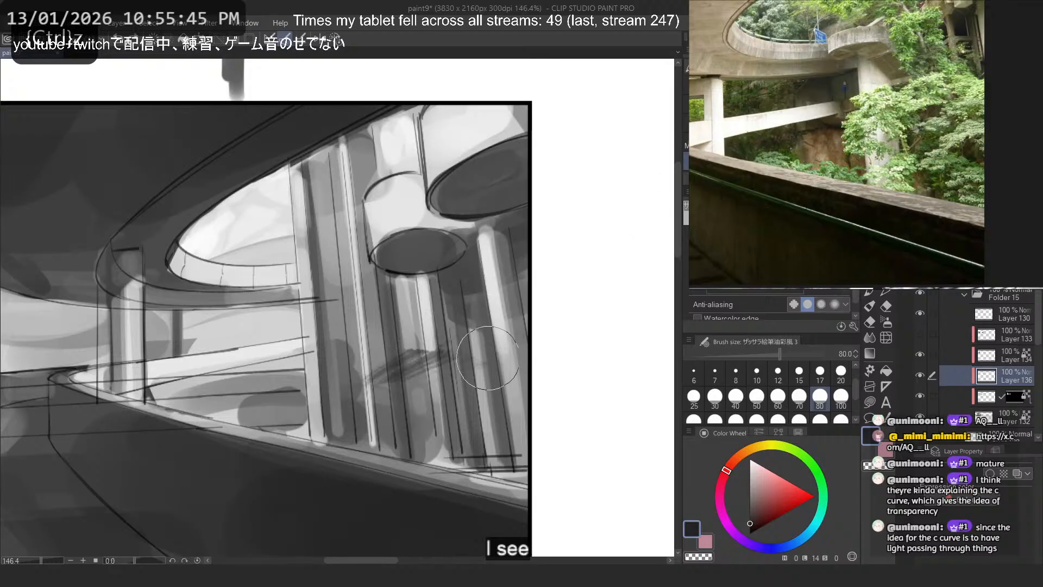
# - Try broad near-black textured strokes at size 80 over the lower part of the columns, undoing each attempt
pyautogui.moveTo(420, 380)
pyautogui.mouseDown()
pyautogui.moveTo(485, 390)
pyautogui.moveTo(528, 420)
pyautogui.mouseUp()
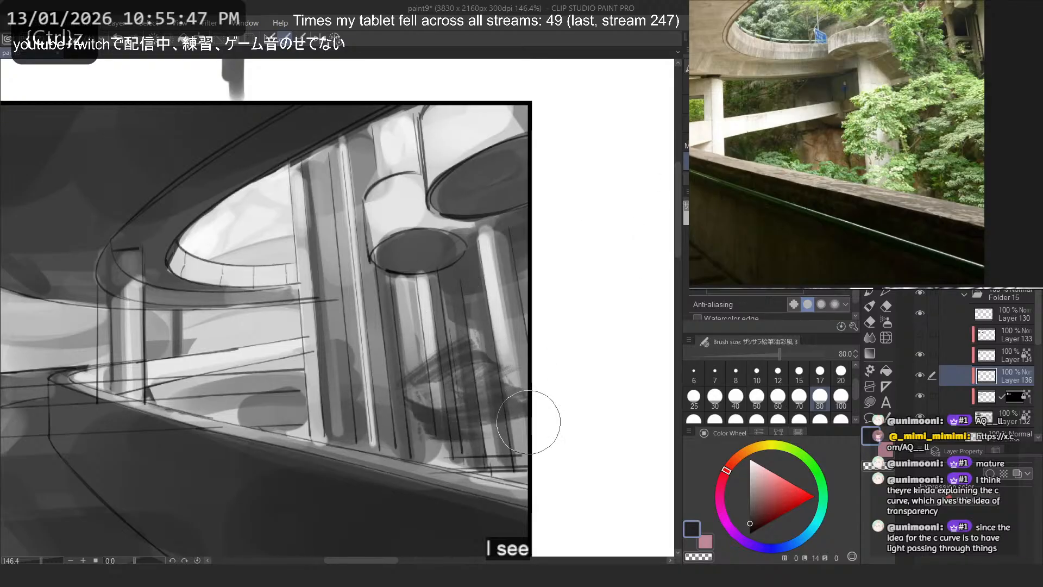
pyautogui.scroll(-7, 443, 206)
pyautogui.scroll(5, 443, 206)
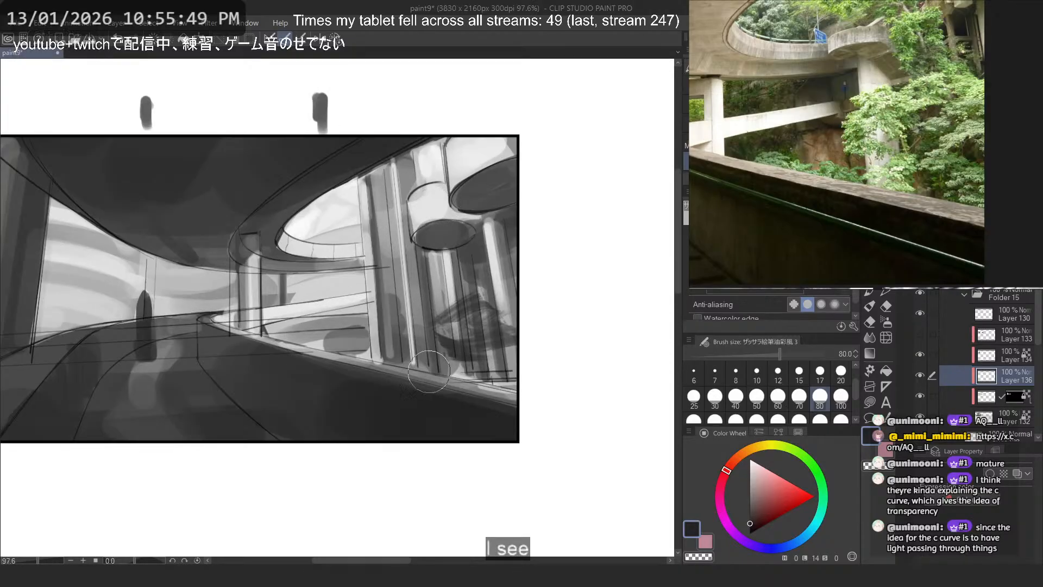
pyautogui.hotkey('ctrl', 'z')
pyautogui.moveTo(479, 308)
pyautogui.mouseDown()
pyautogui.moveTo(426, 329)
pyautogui.moveTo(488, 348)
pyautogui.mouseUp()
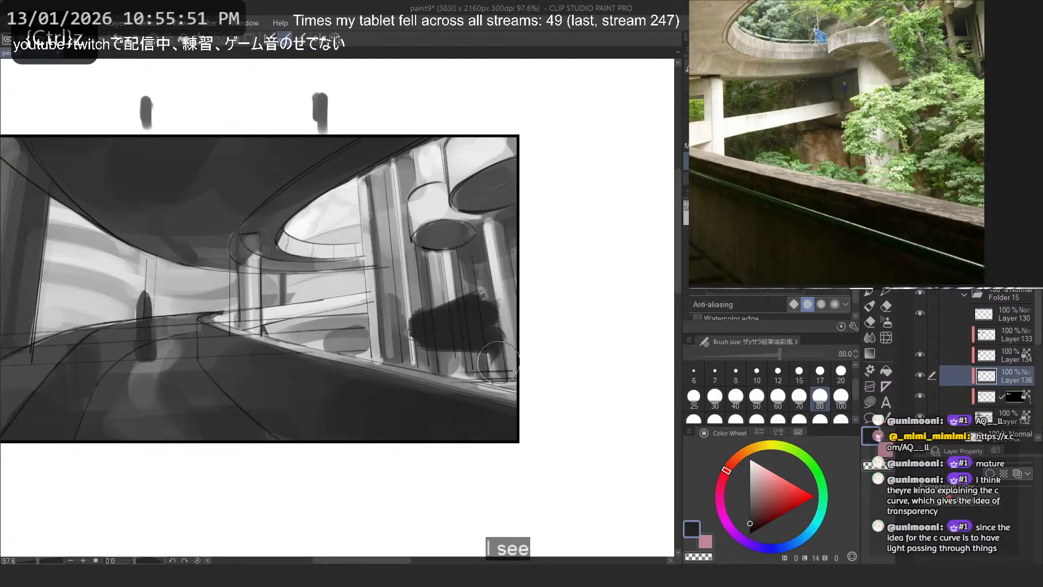
pyautogui.hotkey('ctrl', 'z')
# - Paint ragged near-black foliage clumps over the columns below the lower disc and carve gaps into them with transparent colour
pyautogui.moveTo(405, 234)
pyautogui.mouseDown()
pyautogui.moveTo(411, 278)
pyautogui.moveTo(478, 294)
pyautogui.moveTo(441, 319)
pyautogui.moveTo(497, 319)
pyautogui.moveTo(478, 339)
pyautogui.moveTo(471, 332)
pyautogui.moveTo(471, 323)
pyautogui.moveTo(502, 373)
pyautogui.moveTo(501, 254)
pyautogui.mouseUp()
pyautogui.hotkey('ctrl', 'z')
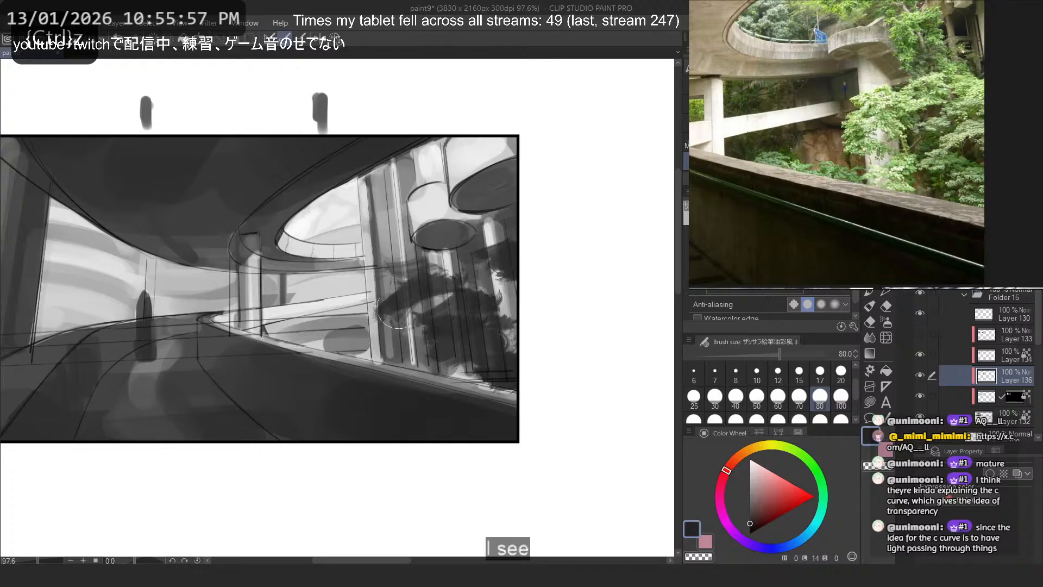
pyautogui.moveTo(399, 308)
pyautogui.mouseDown()
pyautogui.moveTo(438, 255)
pyautogui.moveTo(348, 313)
pyautogui.moveTo(374, 315)
pyautogui.mouseUp()
pyautogui.press('c')
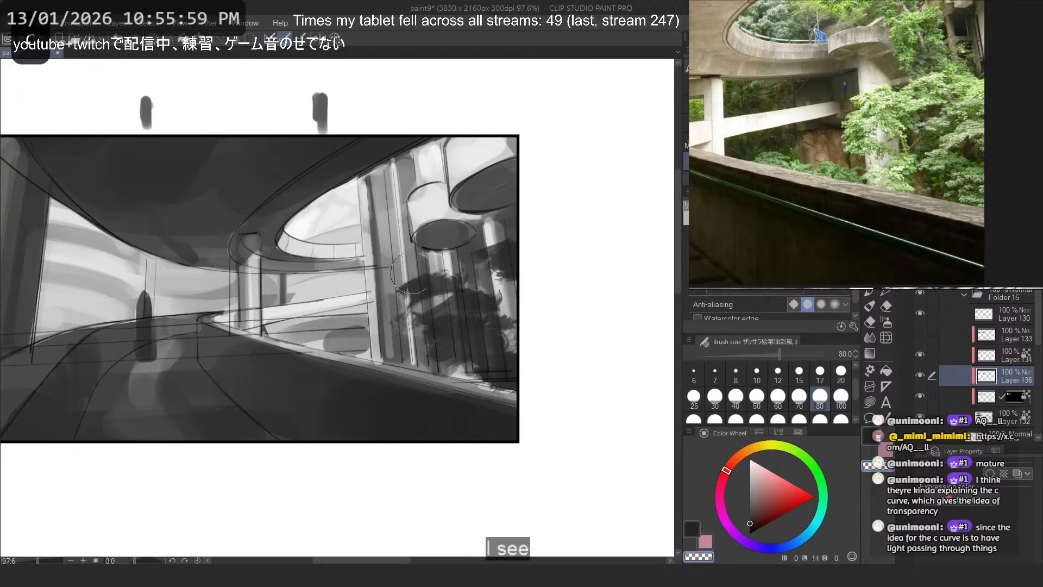
pyautogui.moveTo(479, 276)
pyautogui.mouseDown()
pyautogui.moveTo(443, 312)
pyautogui.moveTo(516, 309)
pyautogui.mouseUp()
pyautogui.moveTo(445, 330); pyautogui.dragTo(435, 362)
pyautogui.press('c')
# - Set the brush size to 60 and paint a dark foliage clump branching past the columns toward the road opening
pyautogui.click(799, 397)
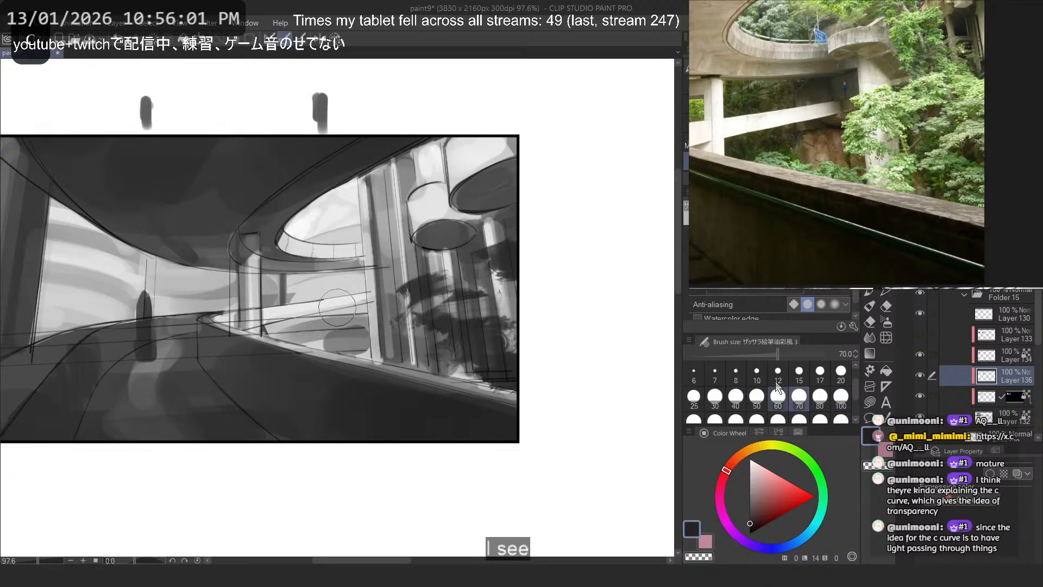
pyautogui.hotkey('ctrl', 'z')
pyautogui.click(758, 396)
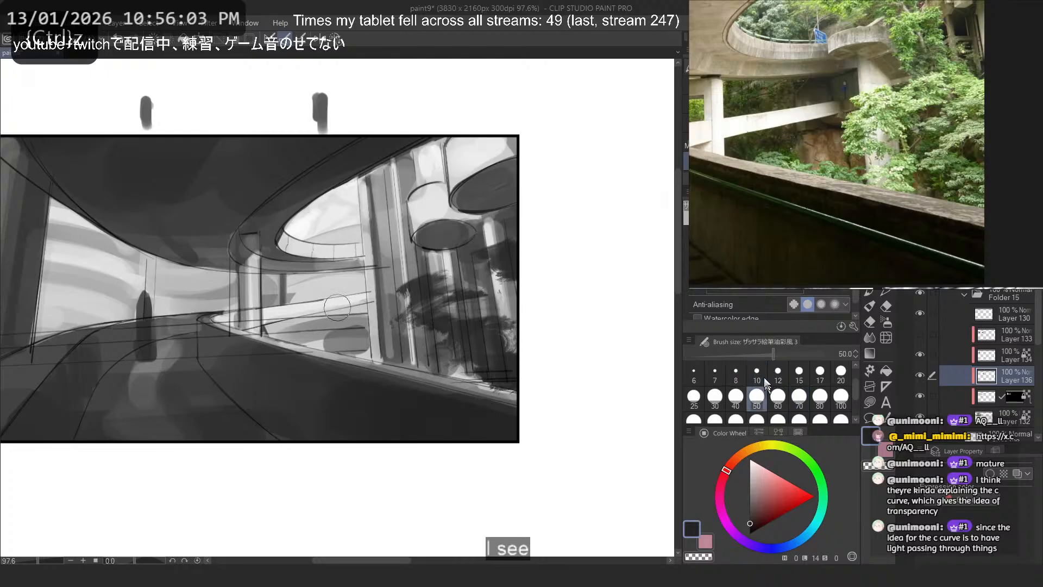
pyautogui.click(703, 397)
pyautogui.moveTo(417, 282)
pyautogui.mouseDown()
pyautogui.moveTo(375, 288)
pyautogui.moveTo(349, 310)
pyautogui.mouseUp()
pyautogui.hotkey('ctrl', 'z')
pyautogui.moveTo(350, 311)
pyautogui.mouseDown()
pyautogui.moveTo(396, 292)
pyautogui.moveTo(352, 310)
pyautogui.moveTo(333, 296)
pyautogui.mouseUp()
pyautogui.hotkey('ctrl', 'z')
pyautogui.click(777, 397)
pyautogui.hotkey('ctrl', 'z')
pyautogui.moveTo(332, 296)
pyautogui.mouseDown()
pyautogui.moveTo(375, 322)
pyautogui.moveTo(387, 288)
pyautogui.moveTo(395, 333)
pyautogui.mouseUp()
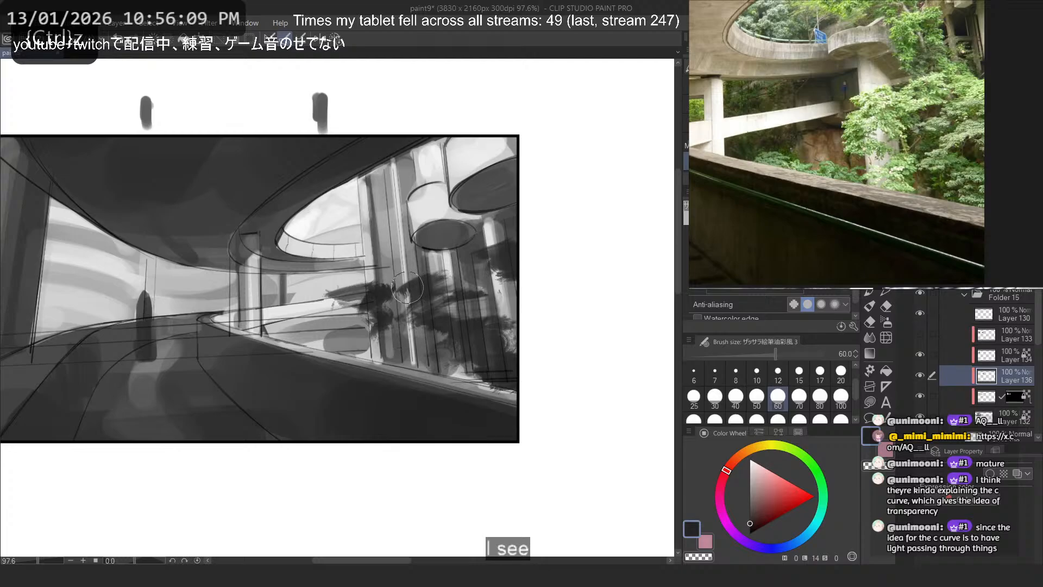
# - Extend the dark foliage over the lower disc and up the columns beside the curved ceiling opening
pyautogui.moveTo(456, 242)
pyautogui.mouseDown()
pyautogui.moveTo(431, 243)
pyautogui.moveTo(458, 241)
pyautogui.moveTo(441, 267)
pyautogui.moveTo(480, 211)
pyautogui.moveTo(481, 234)
pyautogui.moveTo(459, 205)
pyautogui.moveTo(443, 212)
pyautogui.moveTo(484, 233)
pyautogui.mouseUp()
pyautogui.hotkey('ctrl', 'z')
pyautogui.hotkey('ctrl', 'z')
pyautogui.hotkey('ctrl', 'z')
pyautogui.moveTo(385, 206)
pyautogui.mouseDown()
pyautogui.moveTo(350, 212)
pyautogui.moveTo(375, 234)
pyautogui.moveTo(352, 252)
pyautogui.moveTo(422, 262)
pyautogui.mouseUp()
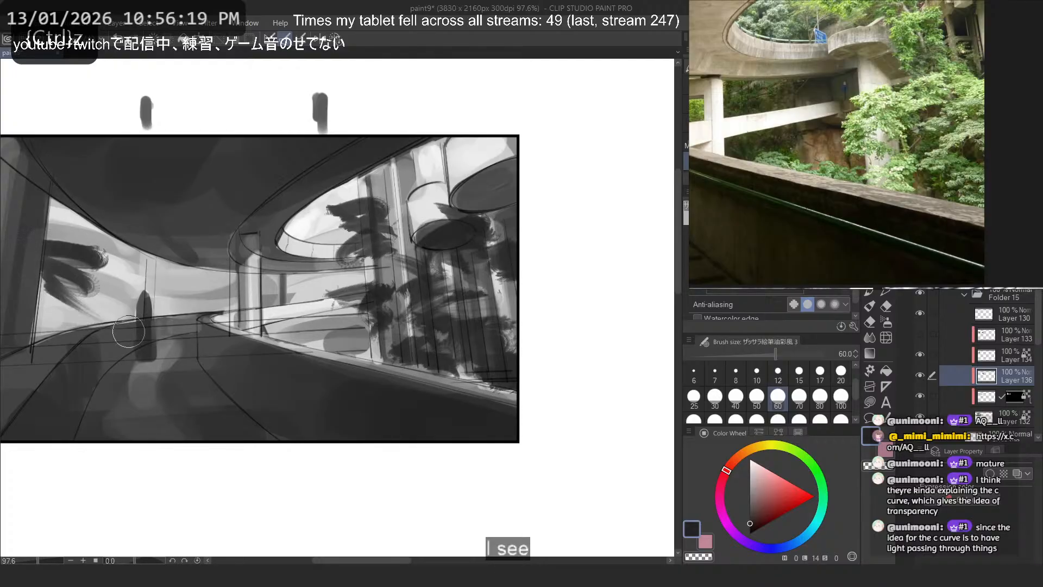
# - Try extra dark foliage in the far-side opening by the pillar and around the columns, and undo those strokes
pyautogui.moveTo(328, 211)
pyautogui.mouseDown()
pyautogui.moveTo(343, 326)
pyautogui.moveTo(299, 320)
pyautogui.moveTo(288, 336)
pyautogui.moveTo(498, 375)
pyautogui.moveTo(381, 356)
pyautogui.mouseUp()
pyautogui.hotkey('ctrl', 'z')
pyautogui.hotkey('ctrl', 'z')
pyautogui.hotkey('ctrl', 'z')
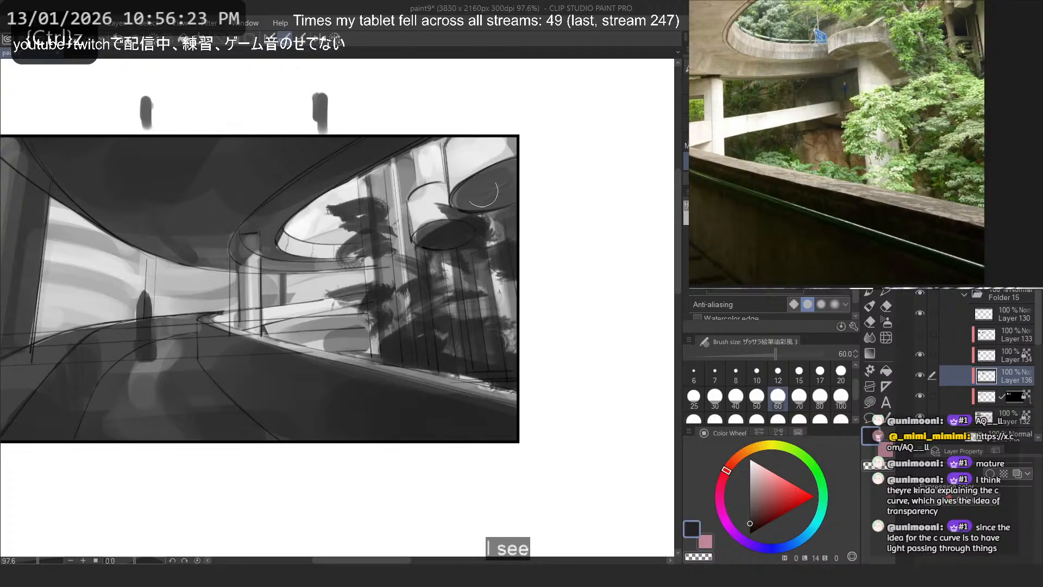
pyautogui.moveTo(492, 272)
pyautogui.mouseDown()
pyautogui.moveTo(470, 296)
pyautogui.moveTo(492, 295)
pyautogui.moveTo(454, 331)
pyautogui.mouseUp()
pyautogui.hotkey('ctrl', 'z')
pyautogui.hotkey('ctrl', 'z')
pyautogui.hotkey('ctrl', 'z')
# - Enlarge the textured brush to size 170 and test broad dark strokes over the columns
pyautogui.scroll(-5, 399, 168)
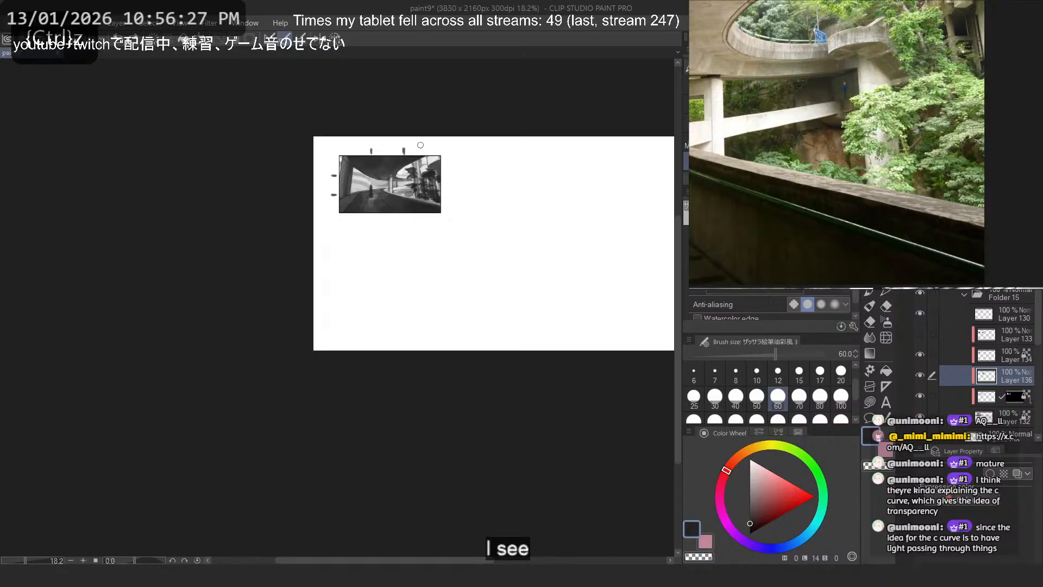
pyautogui.scroll(5, 420, 146)
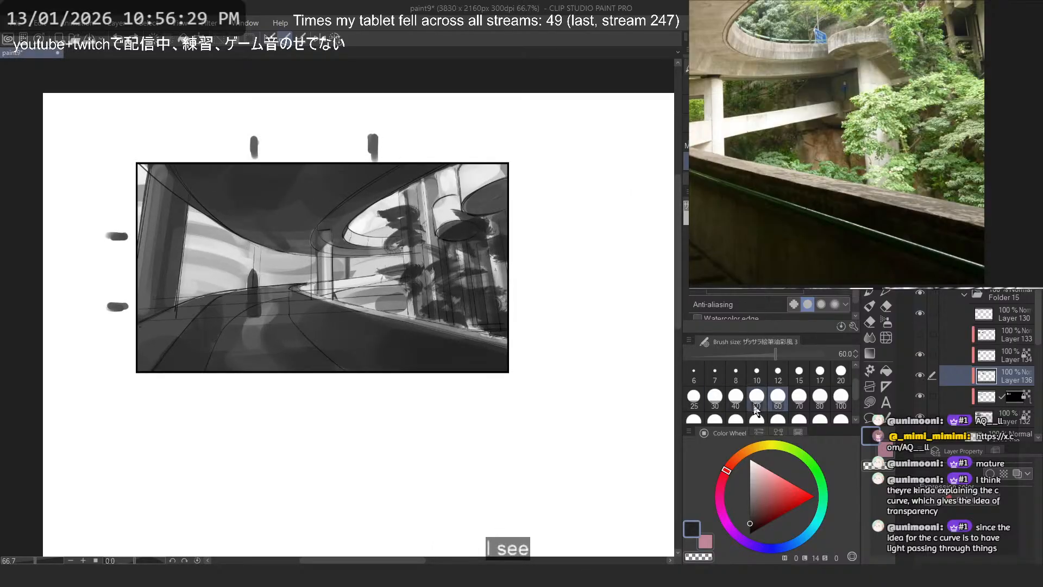
pyautogui.click(736, 418)
pyautogui.moveTo(446, 306)
pyautogui.mouseDown()
pyautogui.moveTo(497, 330)
pyautogui.moveTo(371, 298)
pyautogui.mouseUp()
pyautogui.hotkey('ctrl', 'z')
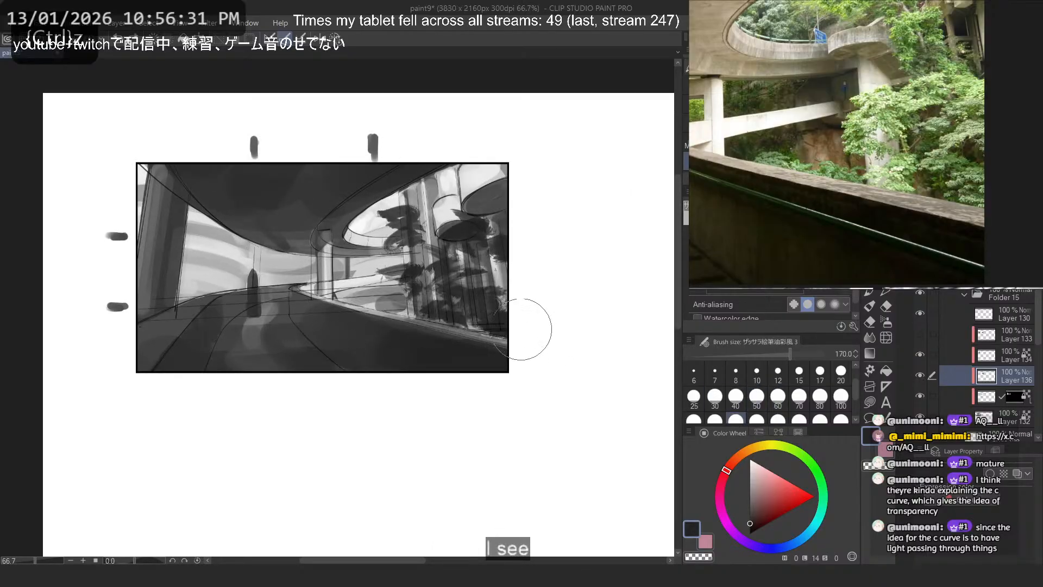
pyautogui.moveTo(467, 315)
pyautogui.mouseDown()
pyautogui.moveTo(435, 286)
pyautogui.moveTo(466, 260)
pyautogui.moveTo(374, 228)
pyautogui.moveTo(466, 269)
pyautogui.moveTo(482, 261)
pyautogui.moveTo(447, 296)
pyautogui.mouseUp()
pyautogui.hotkey('ctrl', 'z')
pyautogui.moveTo(460, 250)
pyautogui.mouseDown()
pyautogui.moveTo(418, 296)
pyautogui.moveTo(445, 296)
pyautogui.mouseUp()
pyautogui.hotkey('ctrl', 'z')
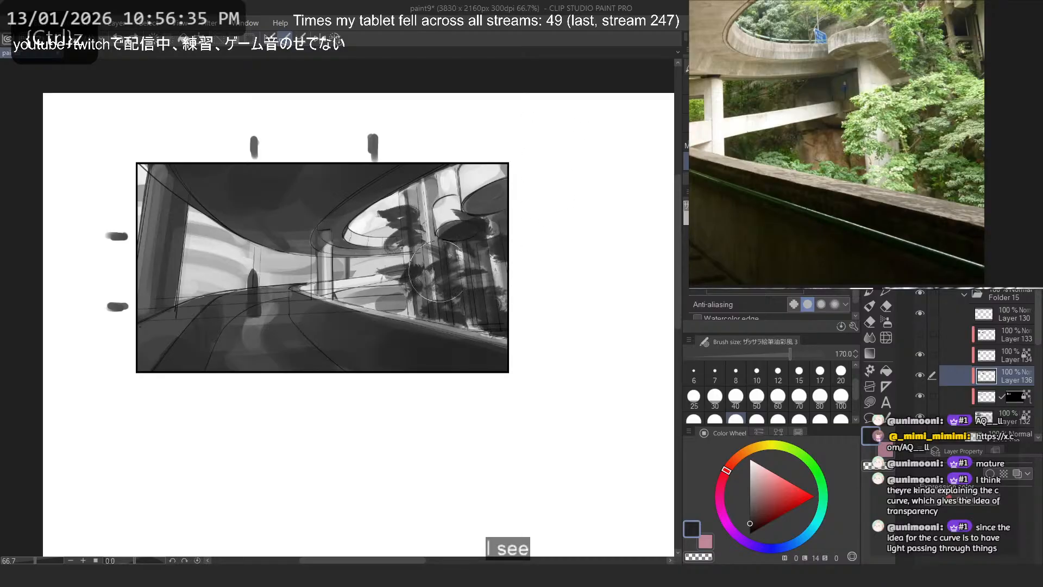
# - Soften the upper foliage clump with transparent colour and block in a dense dark foliage mass over the columns below the disc
pyautogui.press('c')
pyautogui.moveTo(401, 209)
pyautogui.mouseDown()
pyautogui.moveTo(369, 221)
pyautogui.moveTo(395, 201)
pyautogui.moveTo(392, 222)
pyautogui.mouseUp()
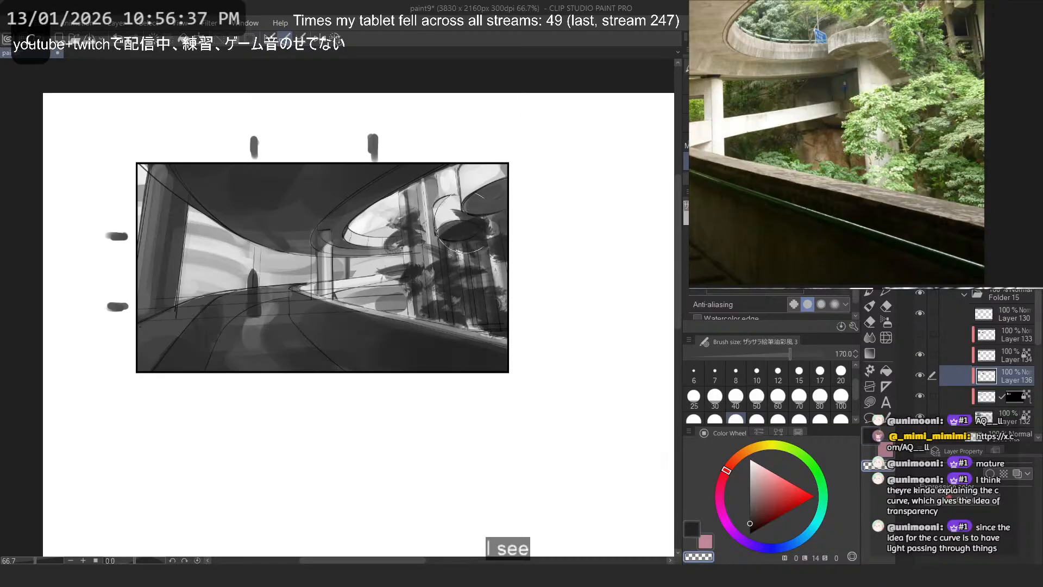
pyautogui.hotkey('ctrl', 'z')
pyautogui.hotkey('ctrl', 'z')
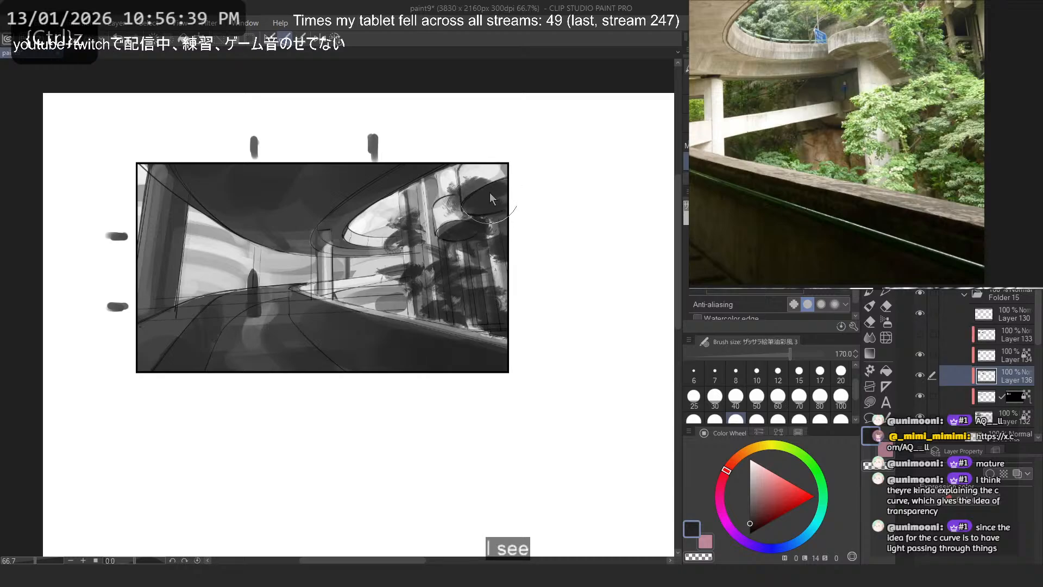
pyautogui.hotkey('ctrl', 'z')
pyautogui.moveTo(452, 253)
pyautogui.mouseDown()
pyautogui.moveTo(483, 271)
pyautogui.moveTo(466, 313)
pyautogui.mouseUp()
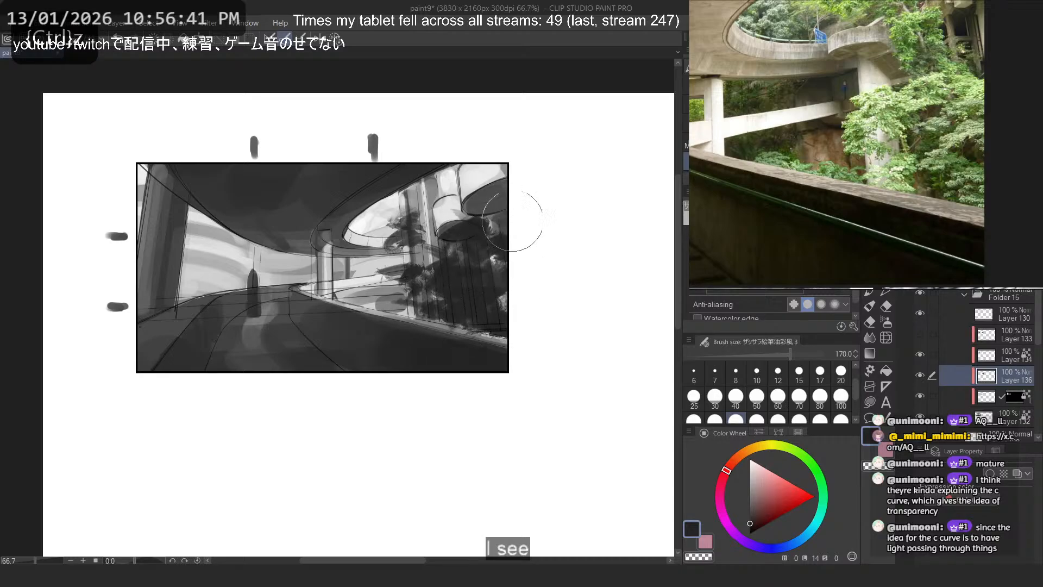
# - Set the brush size to 30 and shape the small foliage clump beside the columns into branches, trimming it with transparent colour
pyautogui.click(709, 398)
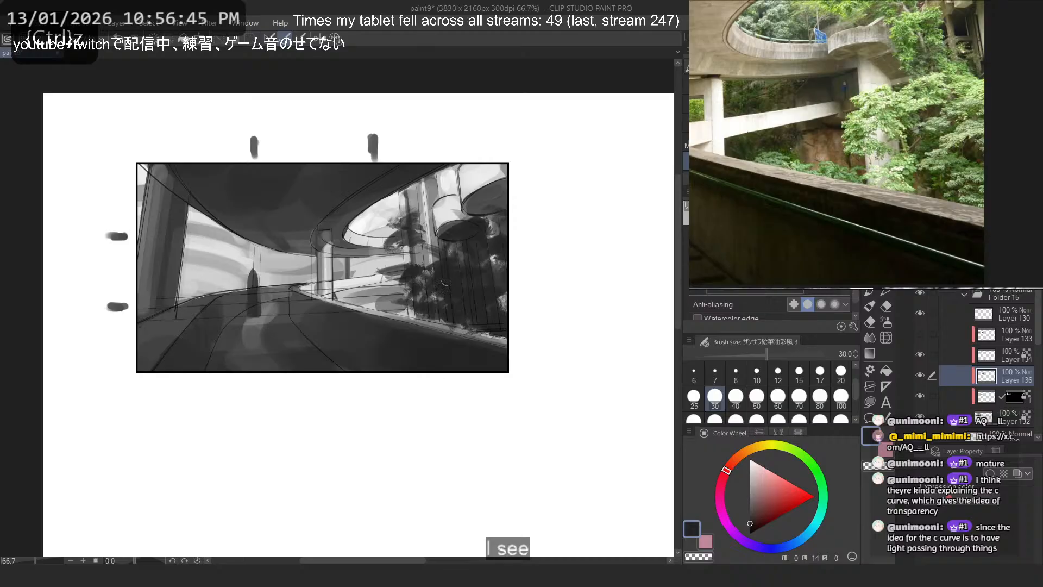
pyautogui.hotkey('ctrl', 'z')
pyautogui.moveTo(492, 203)
pyautogui.mouseDown()
pyautogui.moveTo(497, 225)
pyautogui.moveTo(492, 200)
pyautogui.mouseUp()
pyautogui.hotkey('ctrl', 'z')
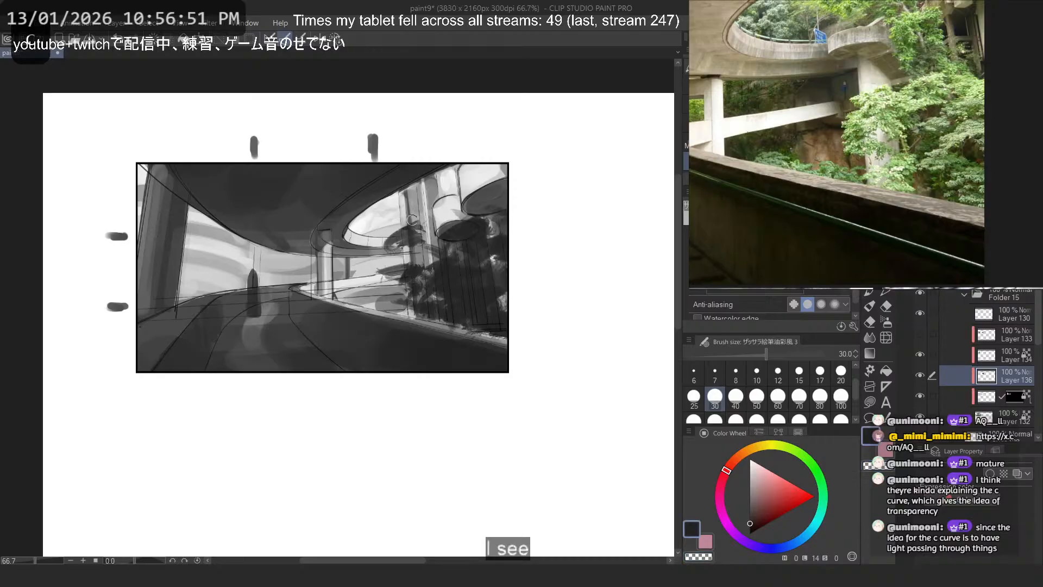
pyautogui.hotkey('ctrl', 'z')
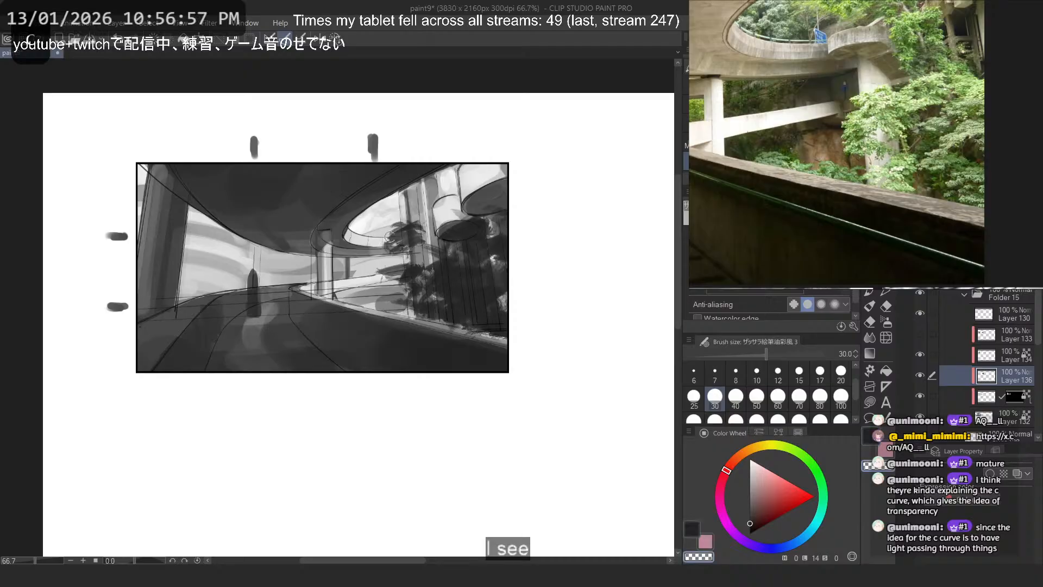
pyautogui.moveTo(403, 238); pyautogui.dragTo(398, 242)
pyautogui.press('c')
pyautogui.hotkey('ctrl', 'z')
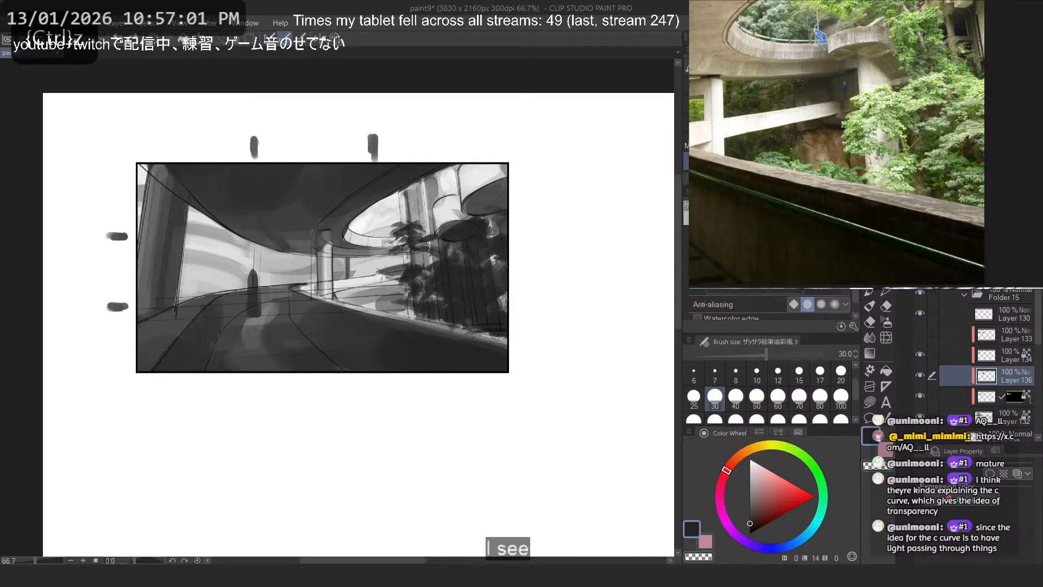
pyautogui.moveTo(405, 241); pyautogui.dragTo(436, 275)
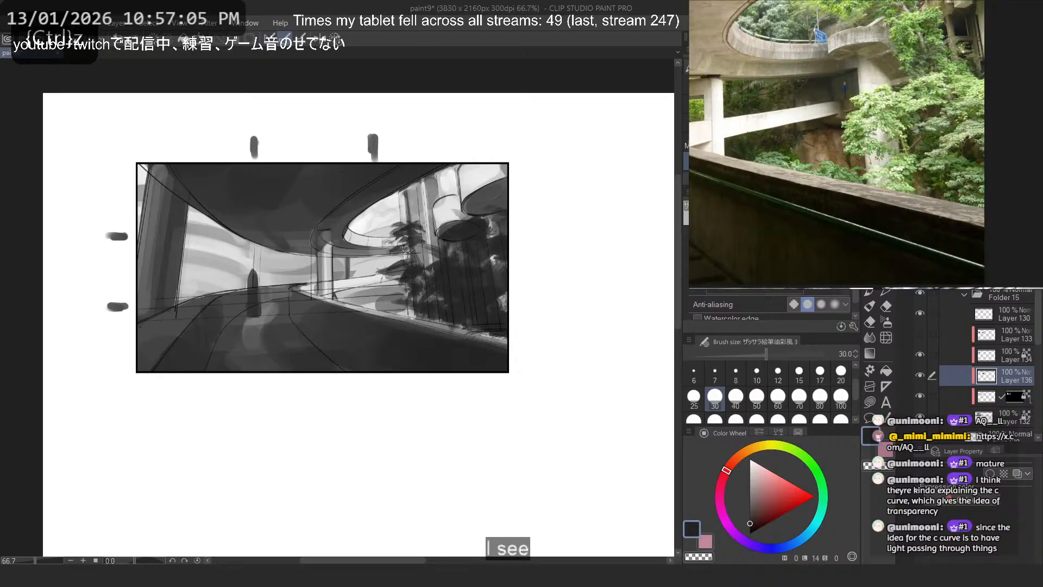
# - Add small dark branches between the foliage clump and the lower disc
pyautogui.hotkey('ctrl', 'z')
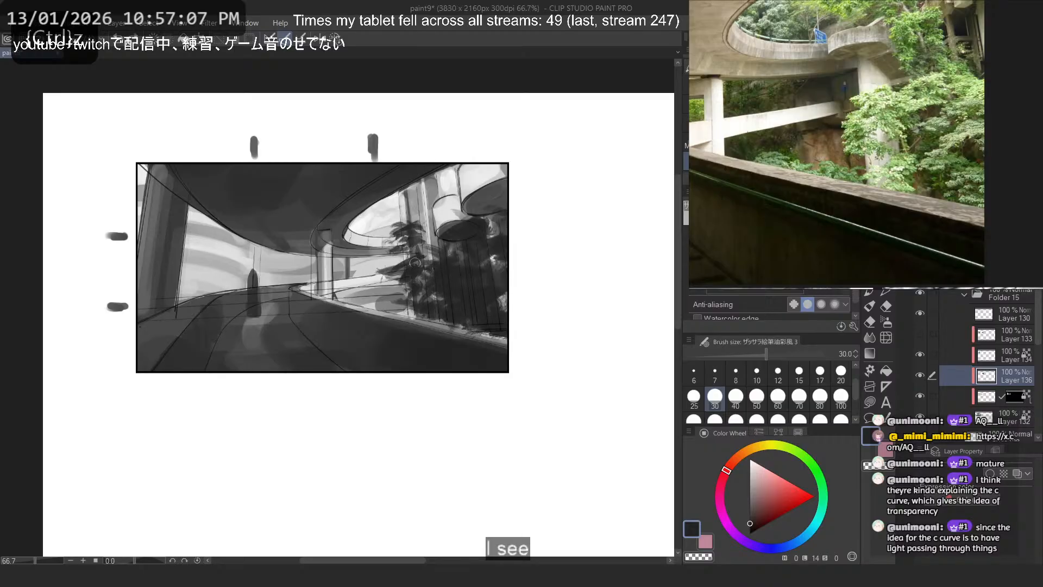
pyautogui.hotkey('ctrl', 'z')
pyautogui.moveTo(469, 217); pyautogui.dragTo(441, 218)
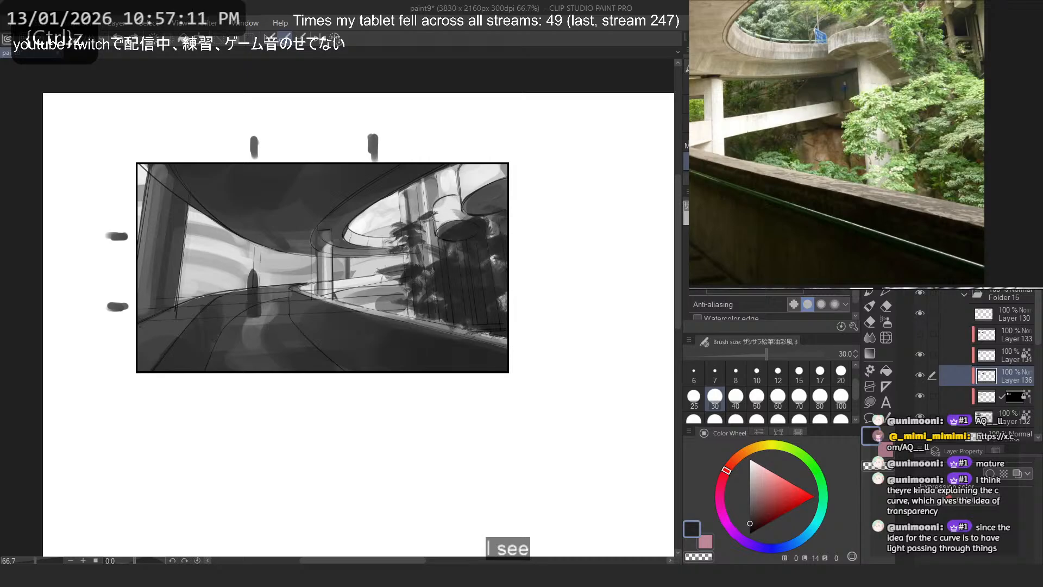
pyautogui.moveTo(442, 217); pyautogui.dragTo(437, 233)
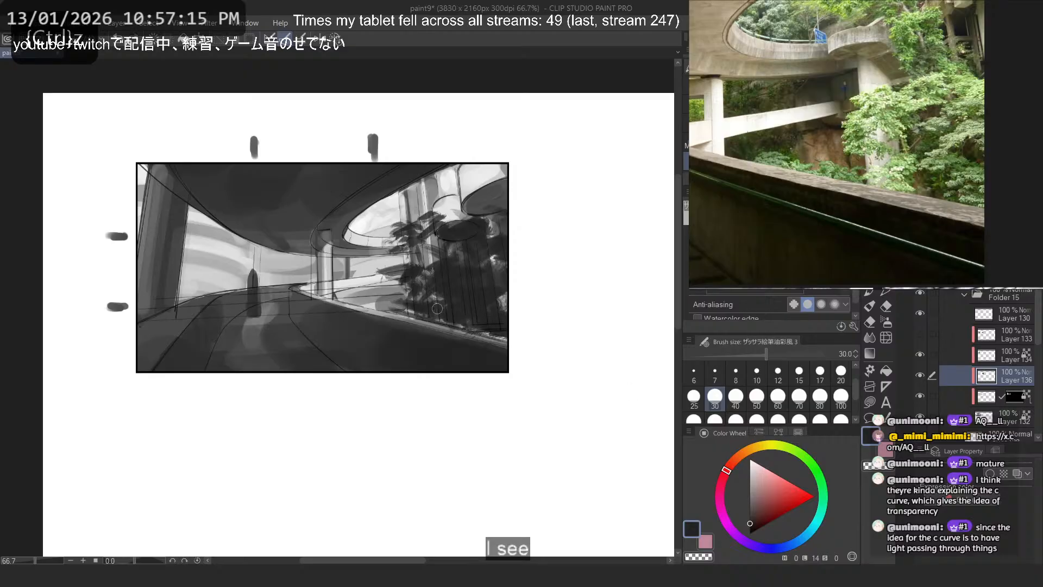
pyautogui.press('c')
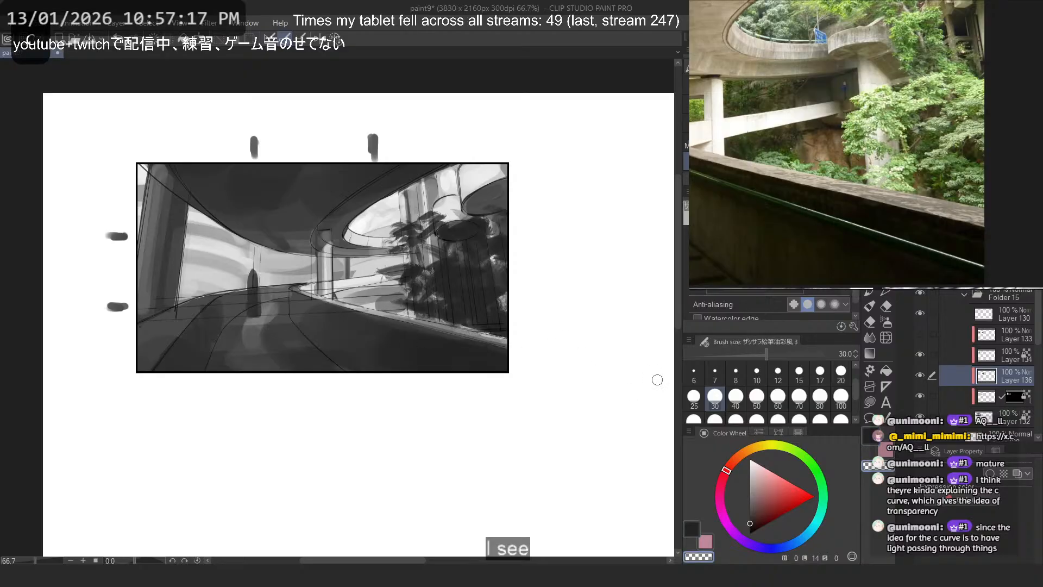
pyautogui.press('c')
# - Undo the large foliage strokes in the far-side opening and paint a smaller dark leaf cluster against its pillar
pyautogui.hotkey('ctrl', 'z')
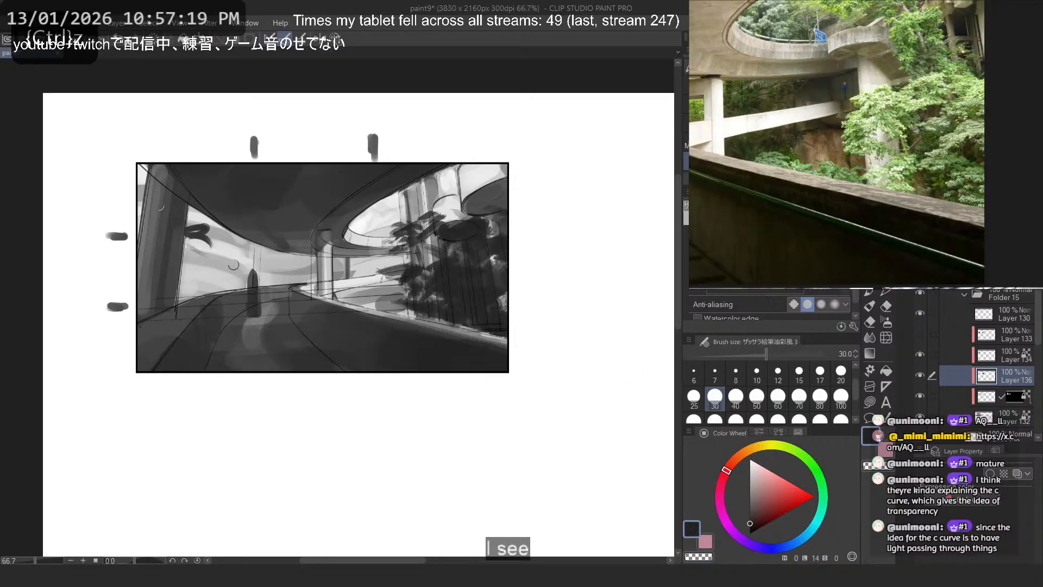
pyautogui.hotkey('ctrl', 'z')
pyautogui.hotkey('ctrl', 'z')
pyautogui.hotkey('ctrl', 'z')
pyautogui.moveTo(178, 224); pyautogui.dragTo(193, 218)
pyautogui.moveTo(184, 226); pyautogui.dragTo(200, 239)
pyautogui.moveTo(182, 279); pyautogui.dragTo(344, 328)
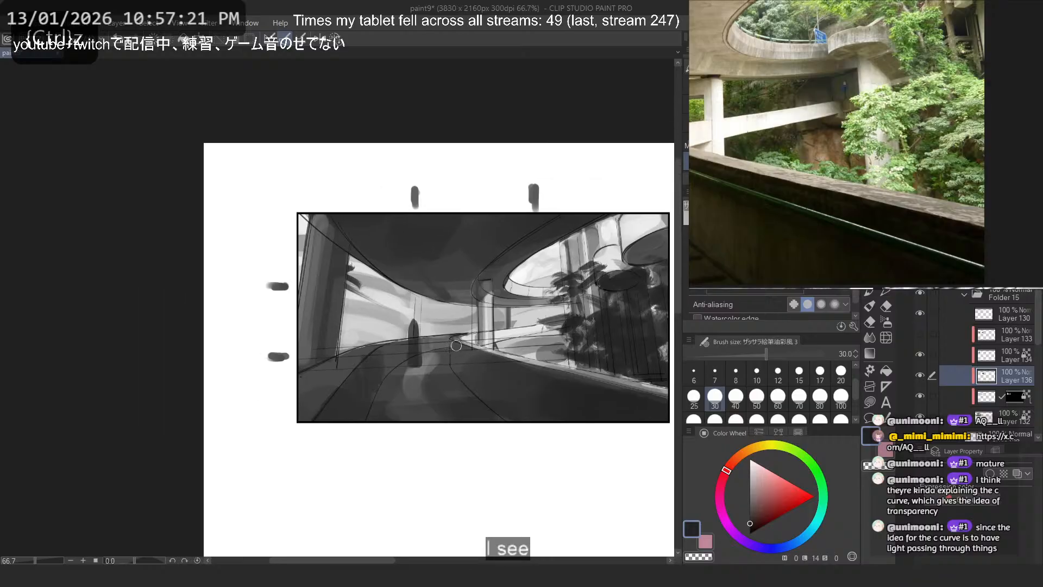
# - Set the brush size to 60 and repaint the foliage against the left pillar as a larger dark clump filling the opening's edge
pyautogui.scroll(3, 421, 322)
pyautogui.hotkey('ctrl', 'z')
pyautogui.hotkey('ctrl', 'z')
pyautogui.moveTo(325, 286)
pyautogui.mouseDown()
pyautogui.moveTo(379, 302)
pyautogui.moveTo(324, 283)
pyautogui.moveTo(355, 272)
pyautogui.moveTo(323, 280)
pyautogui.mouseUp()
pyautogui.click(781, 395)
pyautogui.hotkey('ctrl', 'z')
pyautogui.moveTo(352, 279)
pyautogui.mouseDown()
pyautogui.moveTo(322, 284)
pyautogui.moveTo(355, 321)
pyautogui.moveTo(352, 255)
pyautogui.moveTo(350, 278)
pyautogui.moveTo(341, 301)
pyautogui.mouseUp()
pyautogui.hotkey('ctrl', 'z')
pyautogui.moveTo(336, 308)
pyautogui.mouseDown()
pyautogui.moveTo(339, 330)
pyautogui.moveTo(291, 352)
pyautogui.moveTo(380, 349)
pyautogui.moveTo(330, 347)
pyautogui.moveTo(313, 359)
pyautogui.moveTo(339, 365)
pyautogui.moveTo(298, 374)
pyautogui.mouseUp()
pyautogui.hotkey('ctrl', 'z')
pyautogui.press('c')
pyautogui.press('c')
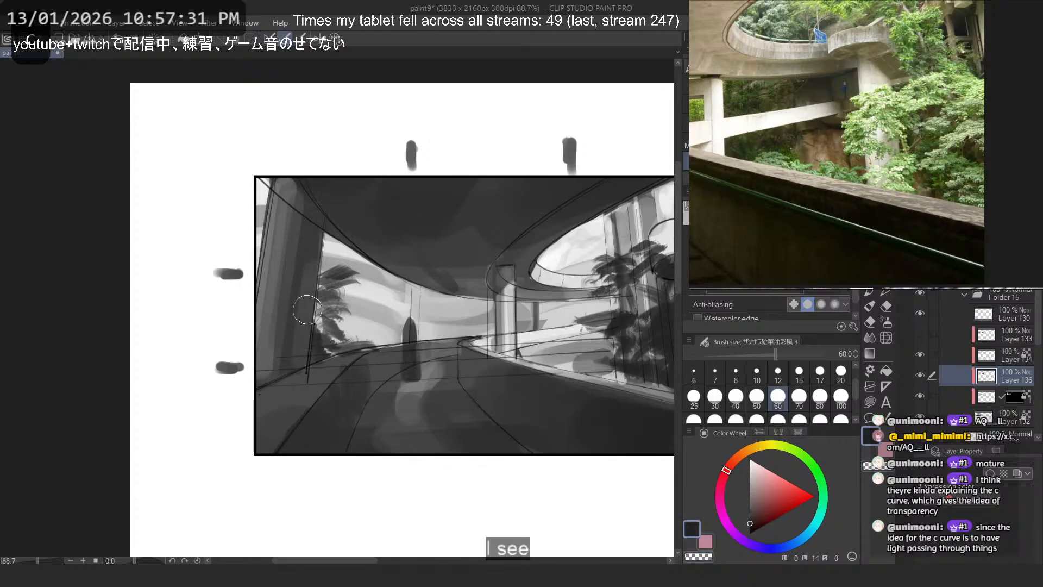
# - Thin out the foliage clump beside the left pillar with transparent colour and set the brush size to 40
pyautogui.hotkey('ctrl', 'z')
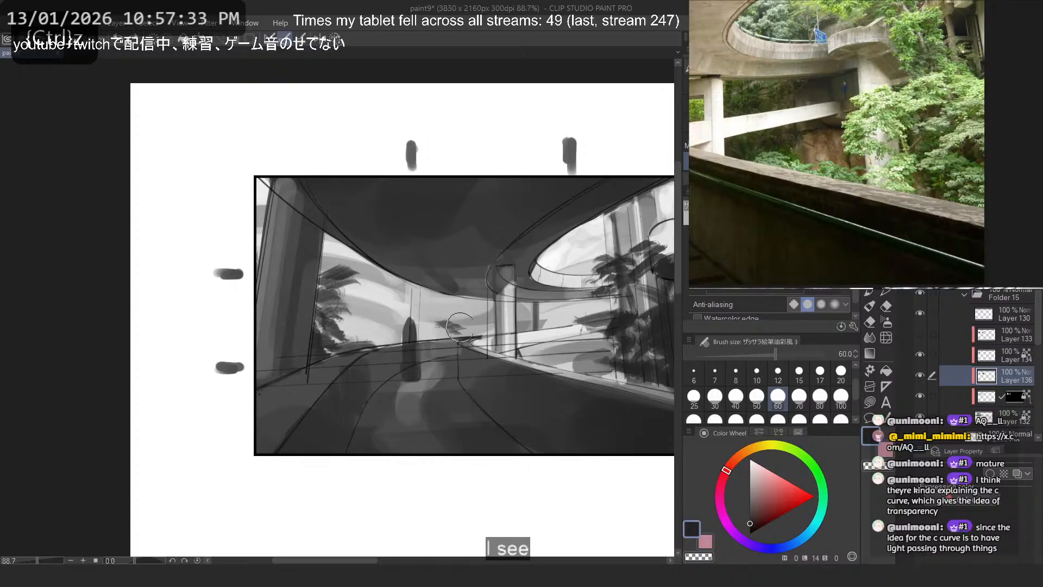
pyautogui.press('c')
pyautogui.moveTo(342, 261)
pyautogui.mouseDown()
pyautogui.moveTo(329, 293)
pyautogui.moveTo(340, 320)
pyautogui.moveTo(343, 275)
pyautogui.moveTo(363, 282)
pyautogui.moveTo(324, 310)
pyautogui.mouseUp()
pyautogui.press('c')
pyautogui.click(736, 399)
pyautogui.hotkey('ctrl', 'z')
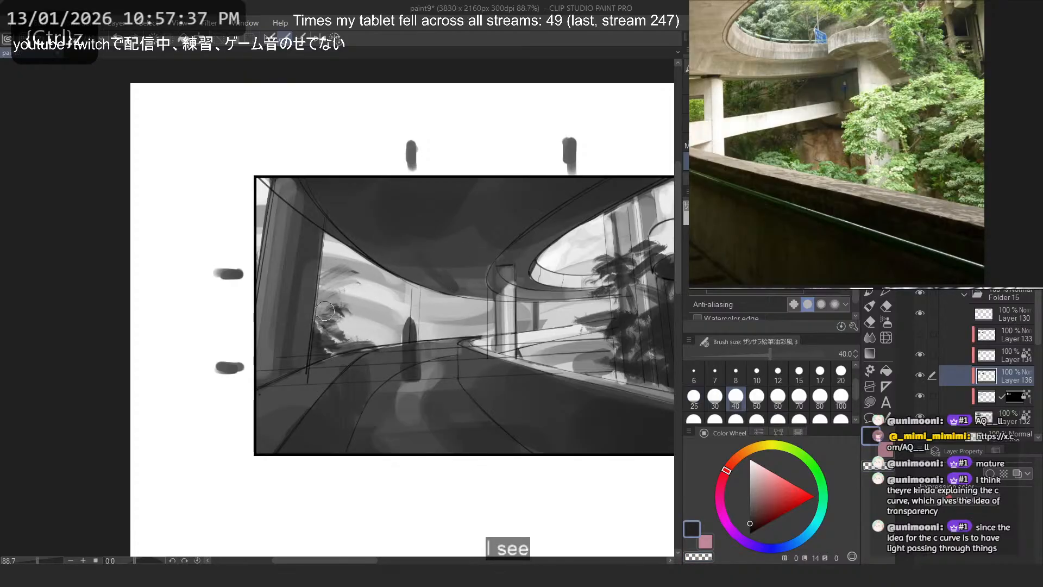
# - Set the brush size to 15 and add fine leaf and branch strokes to the foliage beside the left pillar
pyautogui.click(796, 365)
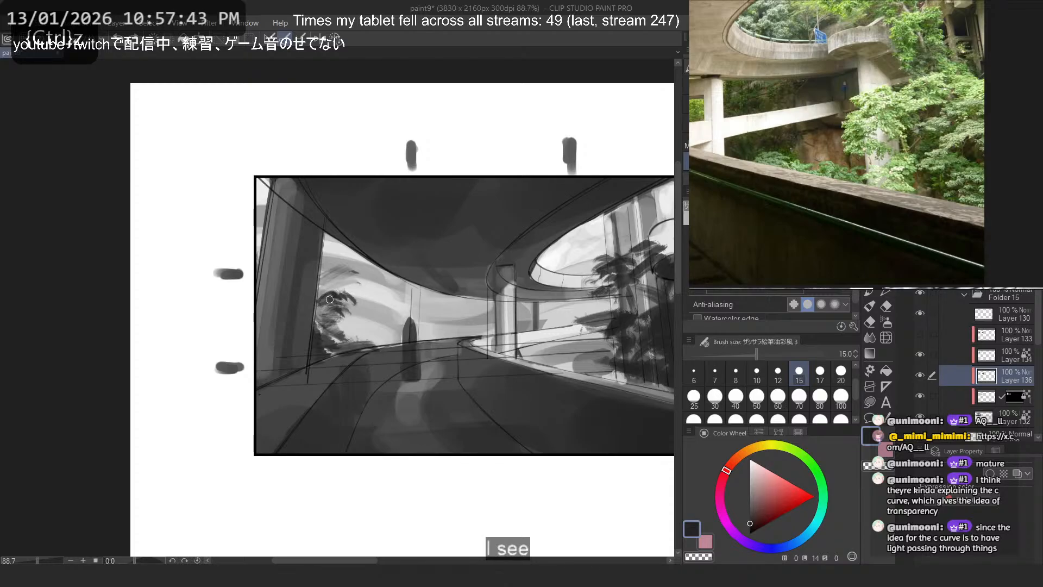
pyautogui.moveTo(324, 300); pyautogui.dragTo(358, 294)
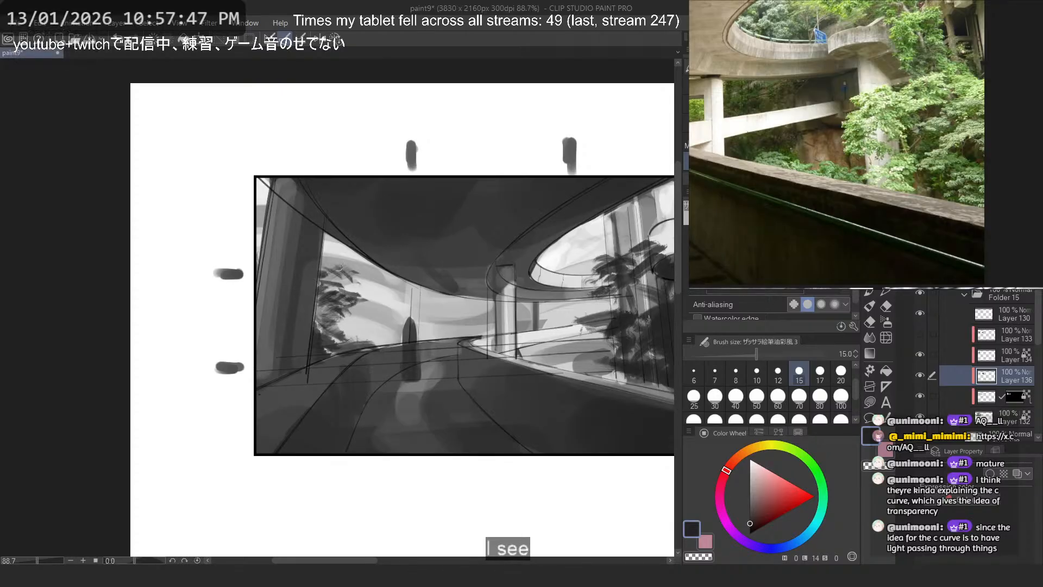
pyautogui.hotkey('ctrl', 'z')
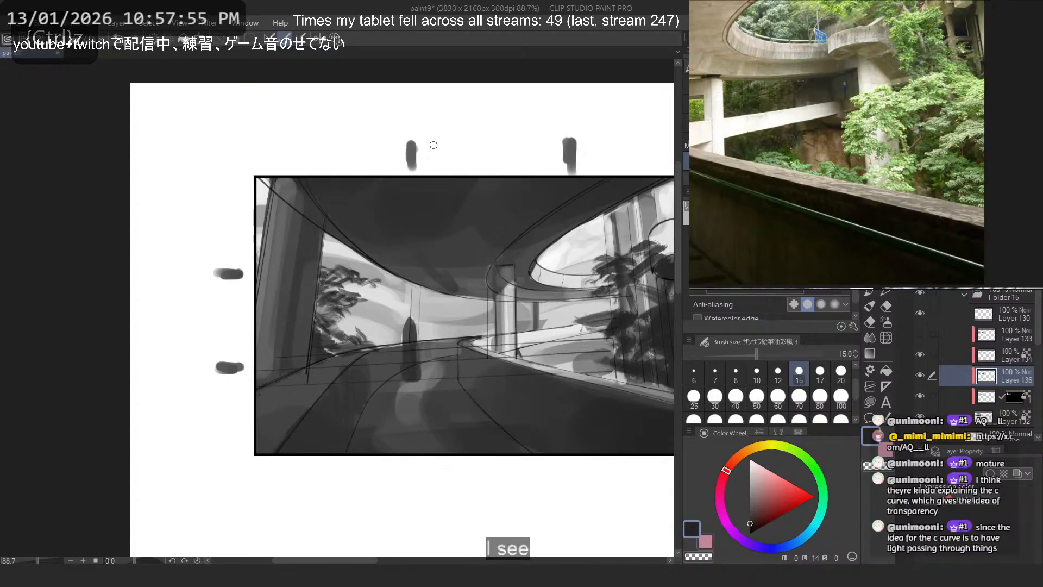
pyautogui.scroll(-4, 799, 156)
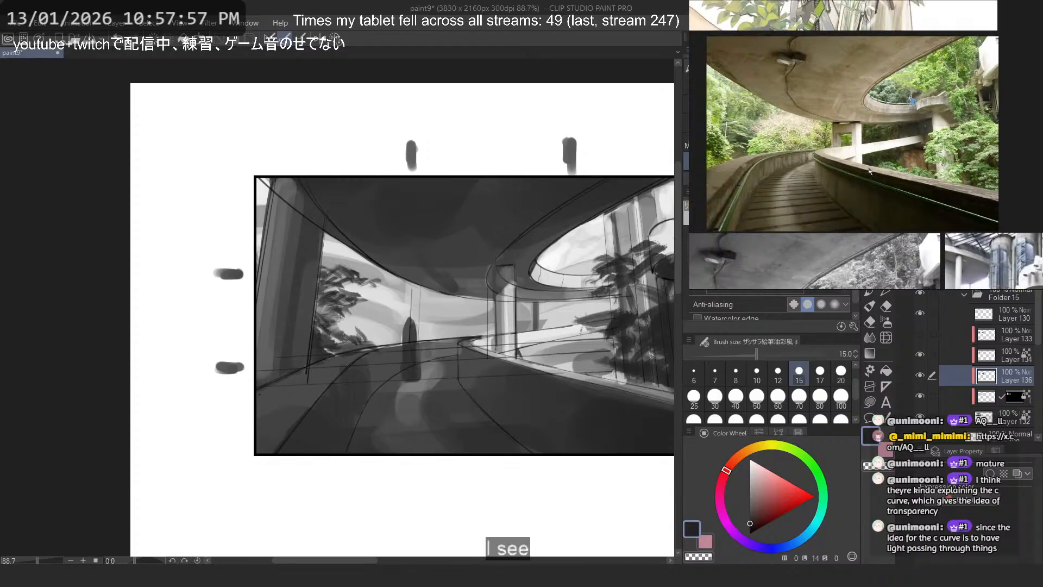
pyautogui.moveTo(769, 154); pyautogui.dragTo(798, 156)
pyautogui.scroll(2, 318, 335)
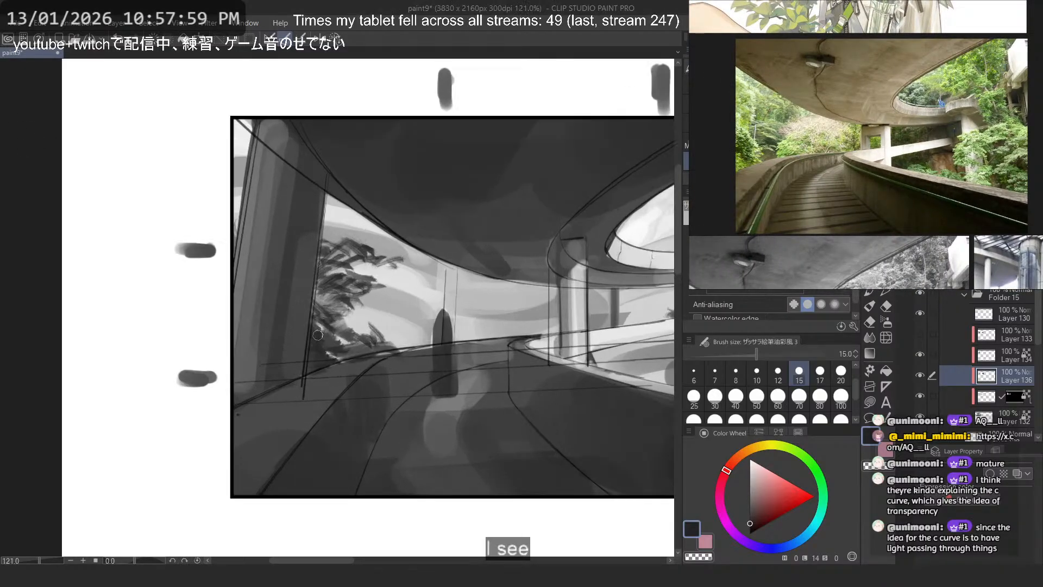
pyautogui.hotkey('ctrl', 'z')
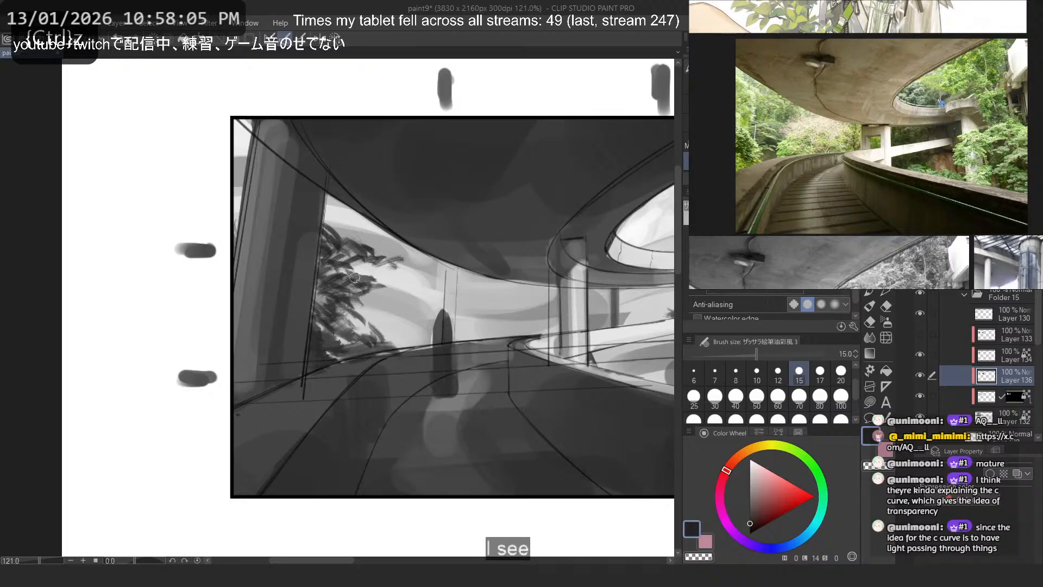
# - Trim the leaf tips beside the left pillar with transparent colour, enlarging the brush to 60 to soften the lower foliage
pyautogui.press('c')
pyautogui.moveTo(387, 265)
pyautogui.mouseDown()
pyautogui.moveTo(357, 238)
pyautogui.moveTo(414, 275)
pyautogui.moveTo(322, 222)
pyautogui.moveTo(353, 252)
pyautogui.mouseUp()
pyautogui.hotkey('ctrl', 'z')
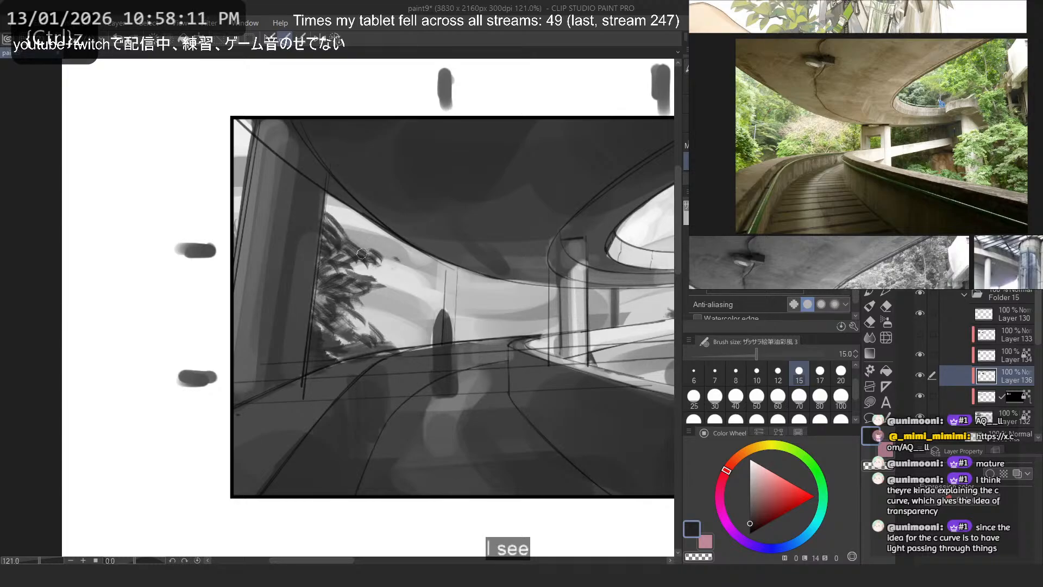
pyautogui.click(778, 399)
pyautogui.press('c')
pyautogui.moveTo(365, 278)
pyautogui.mouseDown()
pyautogui.moveTo(353, 311)
pyautogui.moveTo(332, 319)
pyautogui.moveTo(354, 315)
pyautogui.moveTo(325, 256)
pyautogui.moveTo(322, 308)
pyautogui.moveTo(357, 338)
pyautogui.moveTo(372, 328)
pyautogui.moveTo(342, 350)
pyautogui.moveTo(304, 337)
pyautogui.moveTo(316, 330)
pyautogui.moveTo(307, 341)
pyautogui.moveTo(435, 318)
pyautogui.mouseUp()
pyautogui.press('c')
pyautogui.hotkey('ctrl', 'z')
pyautogui.moveTo(244, 209)
pyautogui.mouseDown()
pyautogui.moveTo(242, 185)
pyautogui.moveTo(241, 211)
pyautogui.mouseUp()
pyautogui.scroll(-4, 241, 217)
pyautogui.scroll(1, 410, 180)
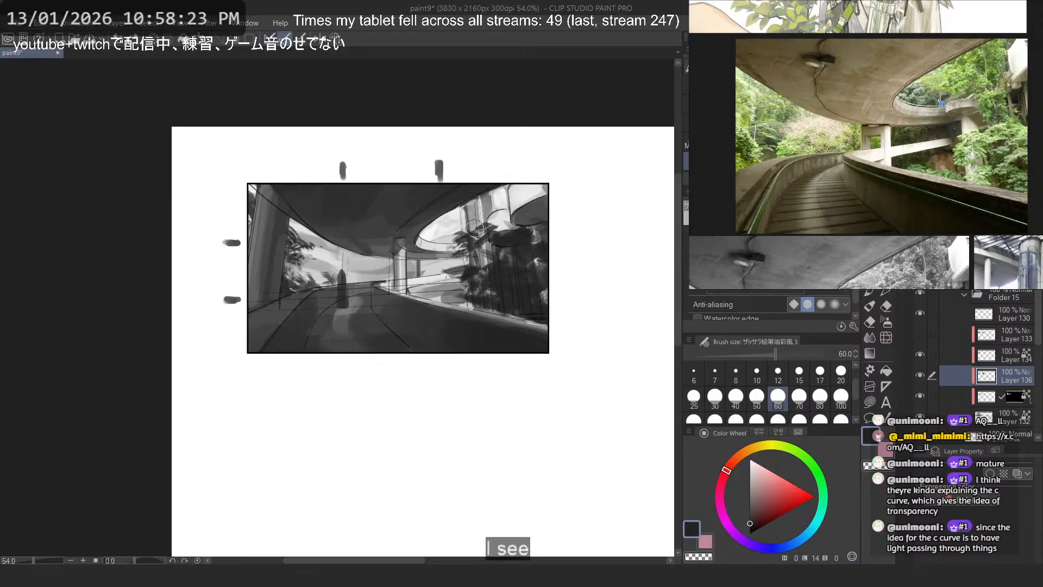
# - Undo the new strokes near the right-hand columns and erase the foliage spilling from their lower part with transparent colour
pyautogui.scroll(4, 504, 198)
pyautogui.moveTo(485, 247)
pyautogui.mouseDown()
pyautogui.moveTo(539, 249)
pyautogui.moveTo(532, 206)
pyautogui.moveTo(520, 205)
pyautogui.moveTo(545, 216)
pyautogui.moveTo(527, 185)
pyautogui.moveTo(536, 208)
pyautogui.moveTo(508, 196)
pyautogui.moveTo(538, 188)
pyautogui.moveTo(538, 246)
pyautogui.mouseUp()
pyautogui.press('c')
pyautogui.hotkey('ctrl', 'z')
pyautogui.hotkey('ctrl', 'z')
pyautogui.hotkey('ctrl', 'z')
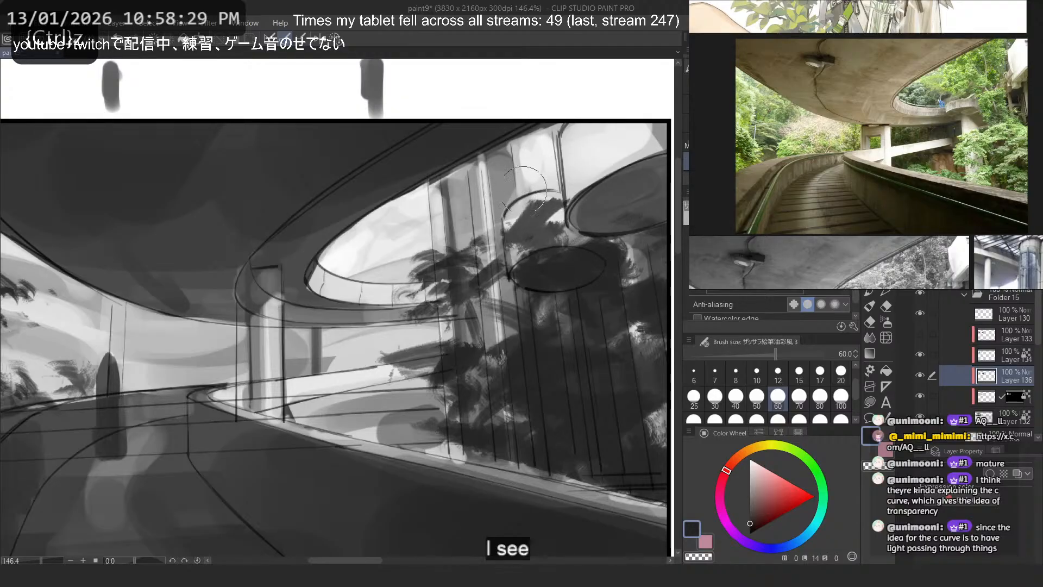
pyautogui.press('c')
pyautogui.moveTo(402, 343)
pyautogui.mouseDown()
pyautogui.moveTo(398, 367)
pyautogui.moveTo(437, 378)
pyautogui.moveTo(467, 400)
pyautogui.moveTo(478, 430)
pyautogui.moveTo(499, 433)
pyautogui.moveTo(477, 361)
pyautogui.moveTo(429, 427)
pyautogui.mouseUp()
pyautogui.press('c')
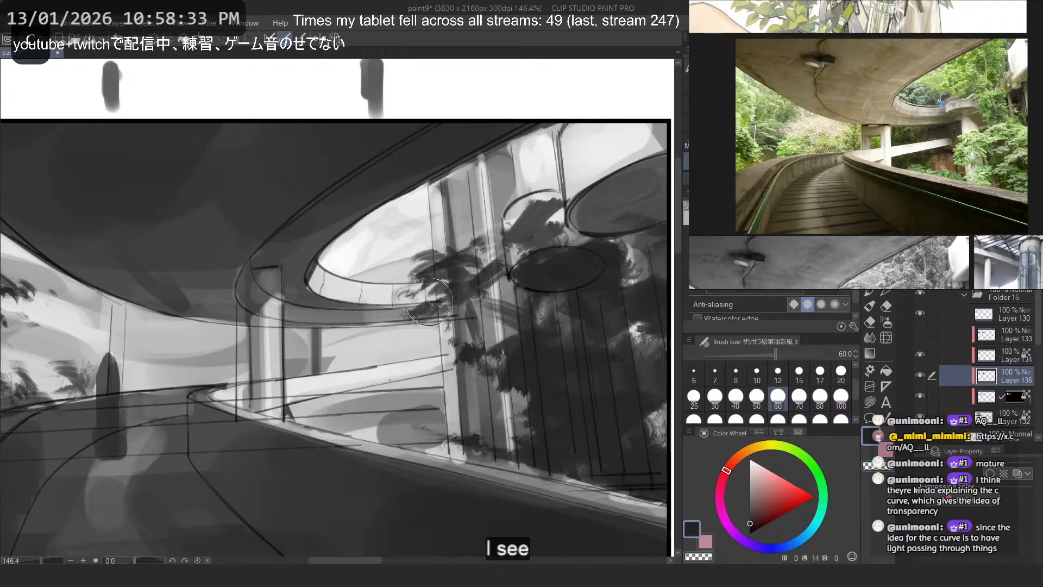
# - Reshape the branch clump over the right-hand columns with dark and transparent strokes, and dab small foliage along the wall at their base
pyautogui.moveTo(445, 242); pyautogui.dragTo(401, 280)
pyautogui.hotkey('ctrl', 'z')
pyautogui.press('c')
pyautogui.moveTo(442, 251)
pyautogui.mouseDown()
pyautogui.moveTo(424, 314)
pyautogui.moveTo(456, 275)
pyautogui.moveTo(470, 299)
pyautogui.moveTo(490, 285)
pyautogui.moveTo(431, 318)
pyautogui.moveTo(488, 310)
pyautogui.moveTo(443, 297)
pyautogui.mouseUp()
pyautogui.press('c')
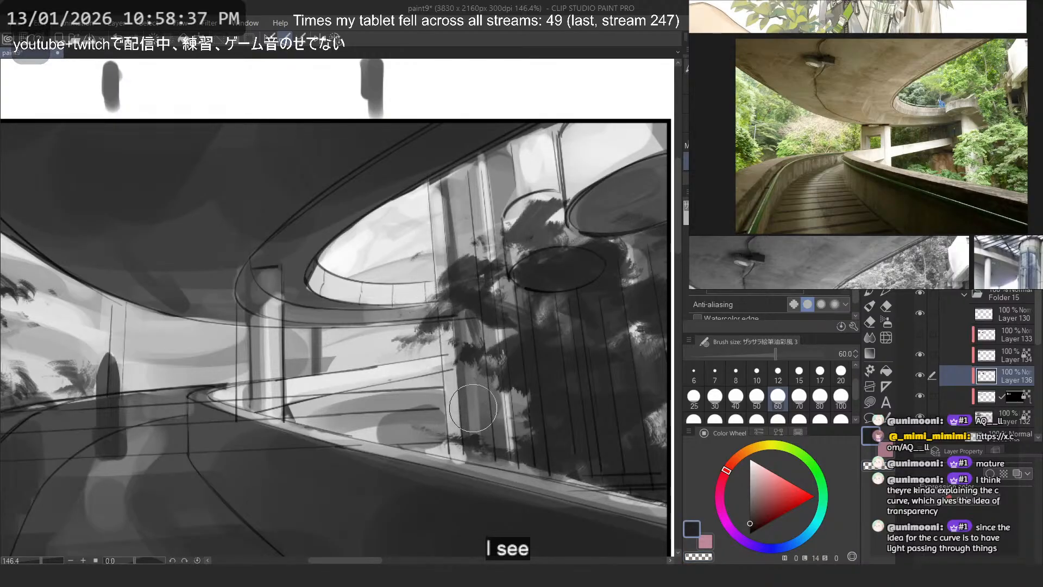
pyautogui.hotkey('ctrl', 'z')
pyautogui.moveTo(513, 447); pyautogui.dragTo(548, 459)
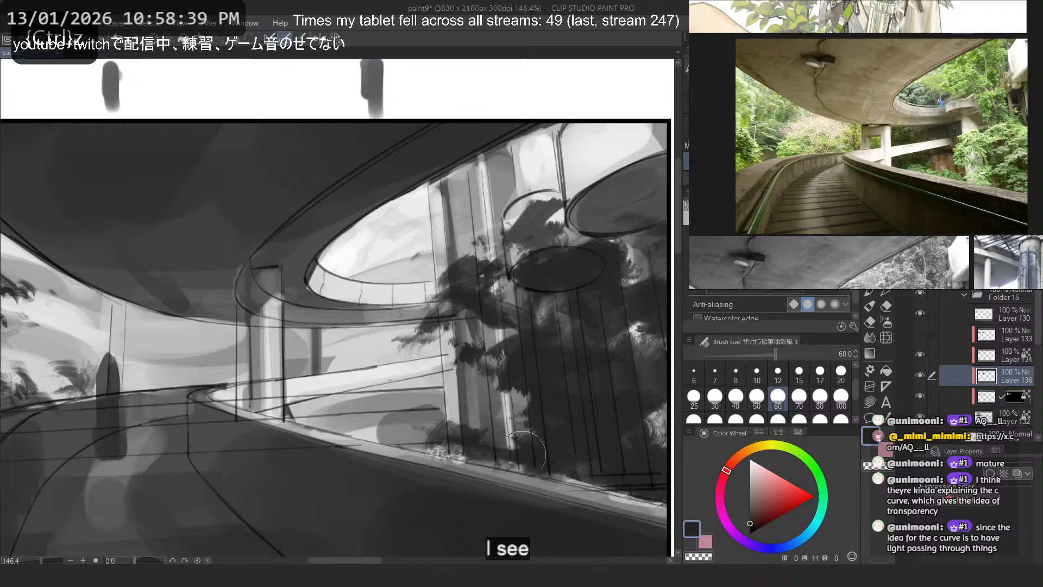
pyautogui.moveTo(383, 422); pyautogui.dragTo(368, 426)
pyautogui.hotkey('ctrl', 'z')
pyautogui.hotkey('ctrl', 'z')
pyautogui.moveTo(353, 333)
pyautogui.mouseDown()
pyautogui.moveTo(382, 448)
pyautogui.moveTo(363, 432)
pyautogui.moveTo(372, 454)
pyautogui.mouseUp()
pyautogui.hotkey('ctrl', 'z')
# - Set the brush size to 40 and paint small foliage tufts in the openings above and below the distant ramp
pyautogui.hotkey('ctrl', 'z')
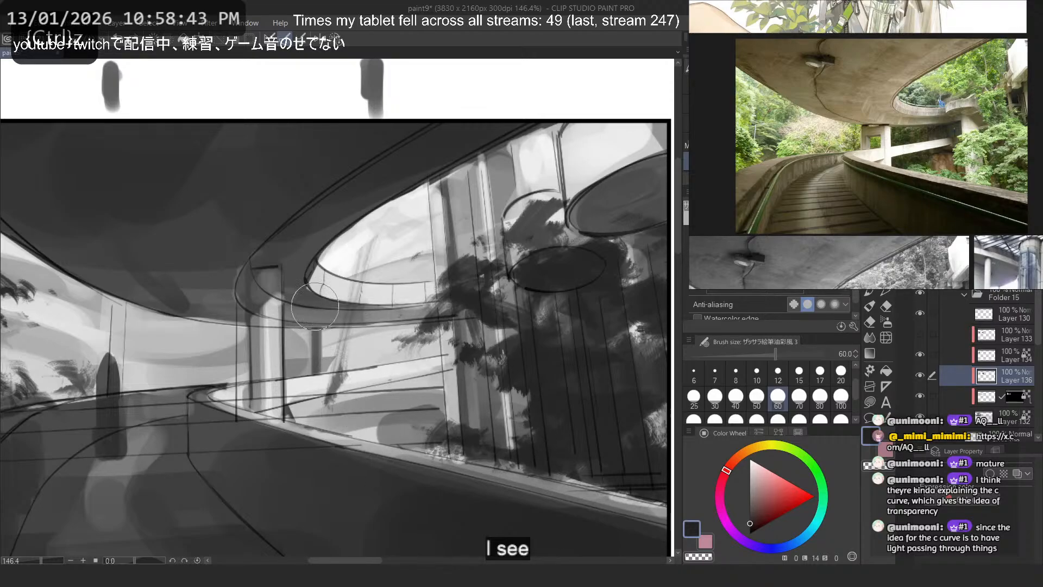
pyautogui.click(735, 397)
pyautogui.moveTo(355, 411)
pyautogui.mouseDown()
pyautogui.moveTo(344, 430)
pyautogui.moveTo(334, 381)
pyautogui.moveTo(321, 427)
pyautogui.mouseUp()
pyautogui.hotkey('ctrl', 'z')
pyautogui.moveTo(343, 355)
pyautogui.mouseDown()
pyautogui.moveTo(318, 348)
pyautogui.moveTo(332, 365)
pyautogui.moveTo(291, 363)
pyautogui.mouseUp()
# - Paint a small spiky plant behind the road's far bend, redoing its first strokes
pyautogui.moveTo(170, 362); pyautogui.dragTo(185, 382)
pyautogui.moveTo(215, 341); pyautogui.dragTo(199, 375)
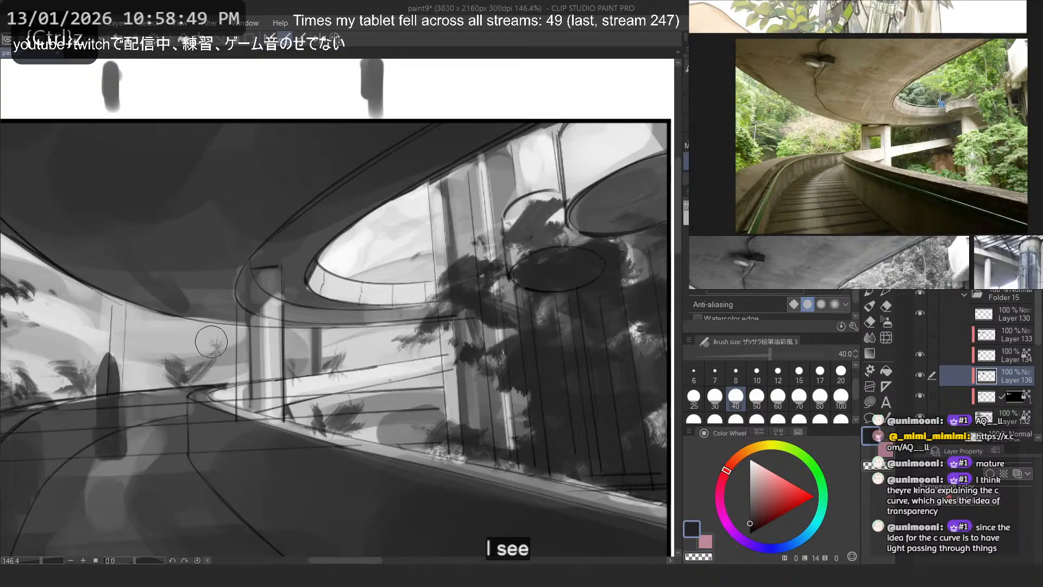
pyautogui.hotkey('ctrl', 'z')
pyautogui.hotkey('ctrl', 'z')
pyautogui.moveTo(200, 329)
pyautogui.mouseDown()
pyautogui.moveTo(216, 356)
pyautogui.moveTo(212, 377)
pyautogui.mouseUp()
pyautogui.moveTo(186, 366); pyautogui.dragTo(200, 379)
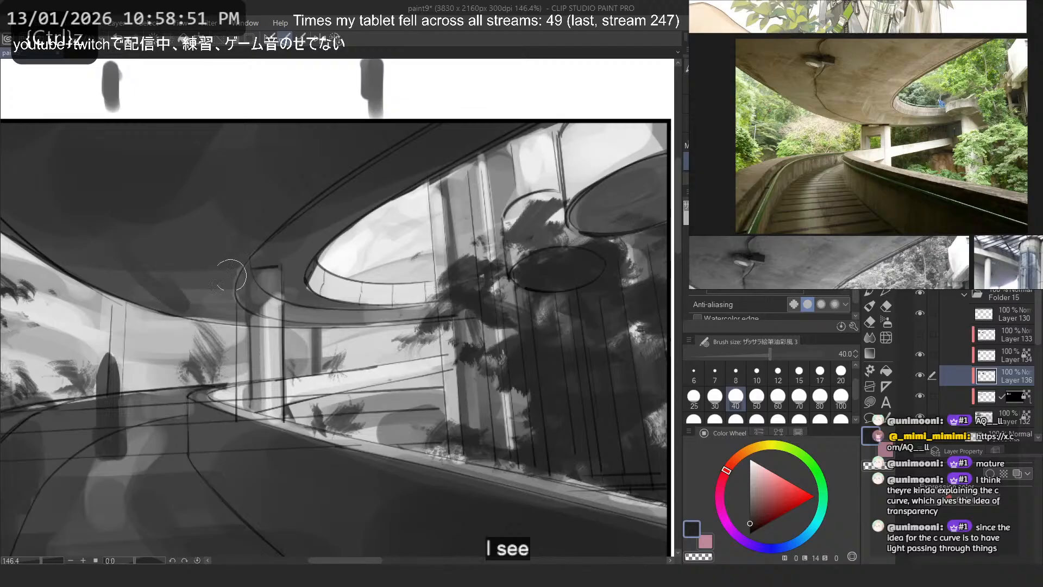
pyautogui.scroll(-7, 348, 215)
pyautogui.scroll(3, 286, 236)
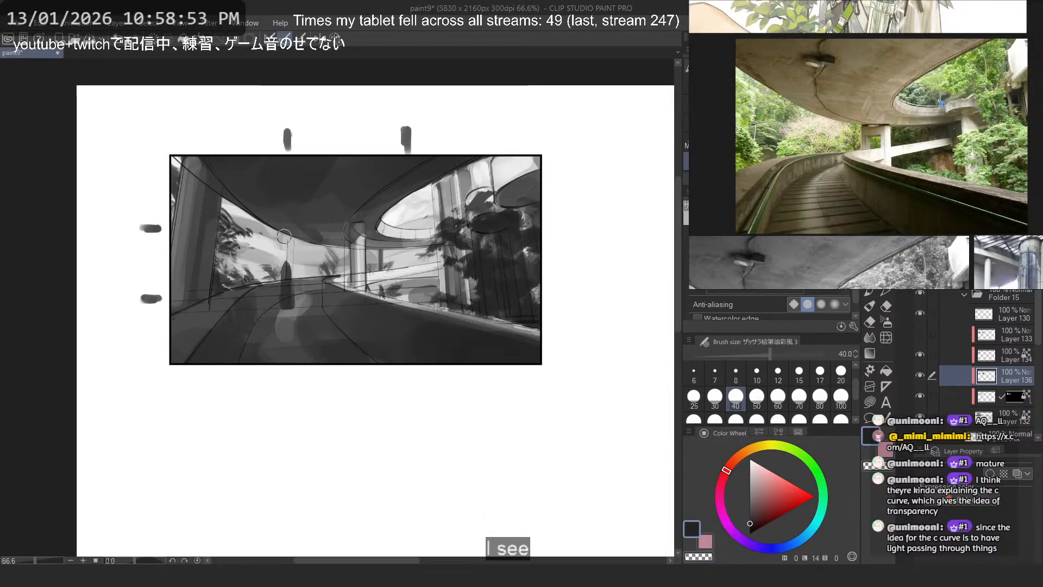
# - Shape the distant plants behind the road's far bend by alternating dark strokes with transparent colour
pyautogui.scroll(4, 284, 236)
pyautogui.press('c')
pyautogui.moveTo(385, 260); pyautogui.dragTo(387, 292)
pyautogui.moveTo(376, 272)
pyautogui.mouseDown()
pyautogui.moveTo(359, 298)
pyautogui.moveTo(380, 289)
pyautogui.mouseUp()
pyautogui.press('c')
pyautogui.moveTo(381, 287); pyautogui.dragTo(389, 301)
pyautogui.moveTo(342, 312); pyautogui.dragTo(349, 318)
pyautogui.hotkey('ctrl', 'z')
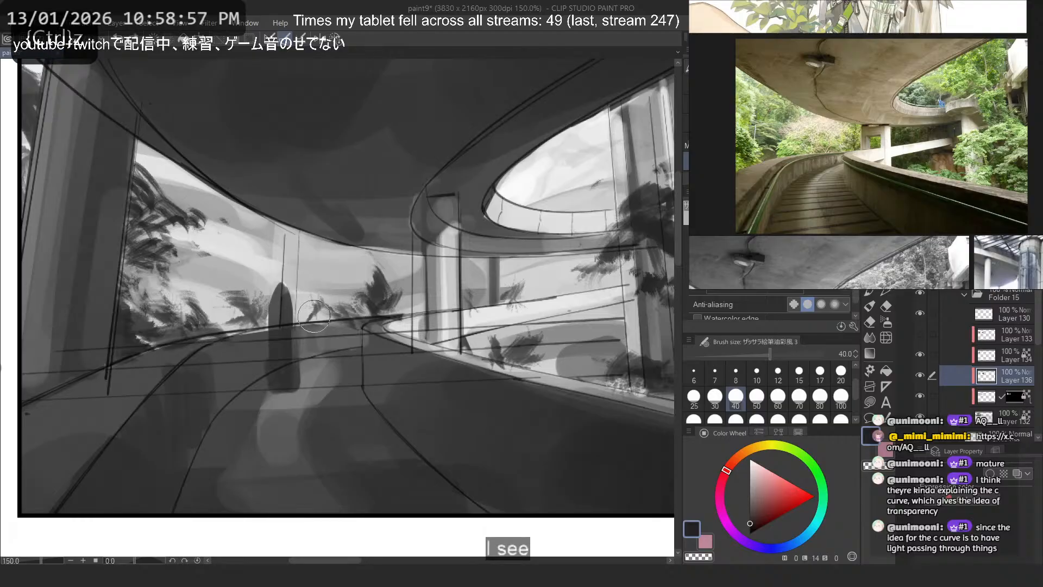
pyautogui.press('c')
pyautogui.moveTo(233, 276); pyautogui.dragTo(252, 302)
pyautogui.moveTo(235, 304)
pyautogui.mouseDown()
pyautogui.moveTo(266, 312)
pyautogui.moveTo(210, 302)
pyautogui.moveTo(246, 315)
pyautogui.mouseUp()
pyautogui.press('c')
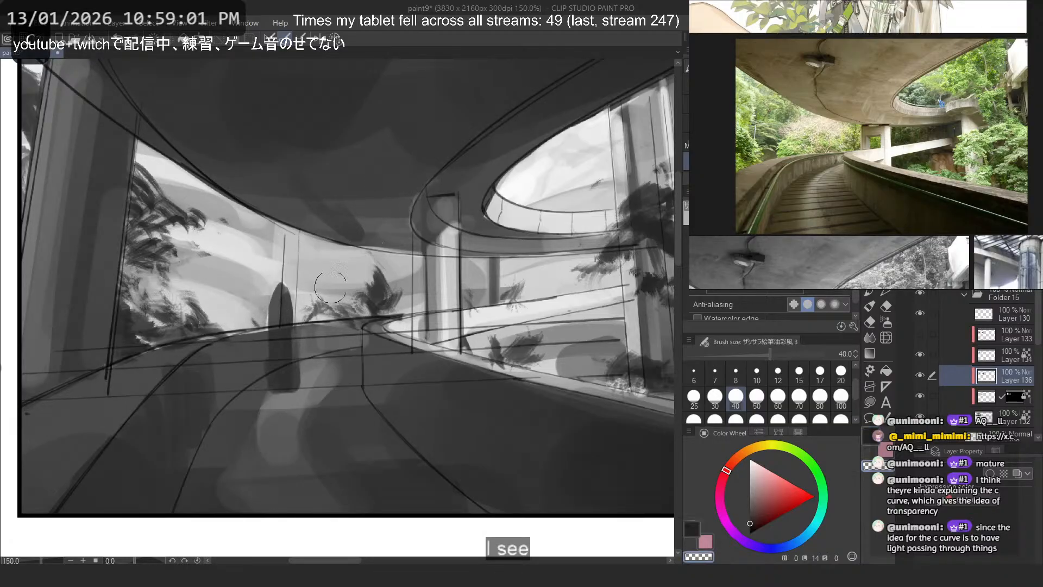
# - Set the brush size to 12 and draw a small tree's trunk and branches in the opening below the ramp
pyautogui.moveTo(532, 287); pyautogui.dragTo(551, 279)
pyautogui.hotkey('ctrl', 'z')
pyautogui.moveTo(602, 321); pyautogui.dragTo(573, 388)
pyautogui.hotkey('ctrl', 'z')
pyautogui.hotkey('ctrl', 'z')
pyautogui.click(778, 374)
pyautogui.moveTo(600, 321); pyautogui.dragTo(578, 364)
pyautogui.moveTo(566, 325); pyautogui.dragTo(550, 356)
pyautogui.moveTo(607, 318); pyautogui.dragTo(551, 340)
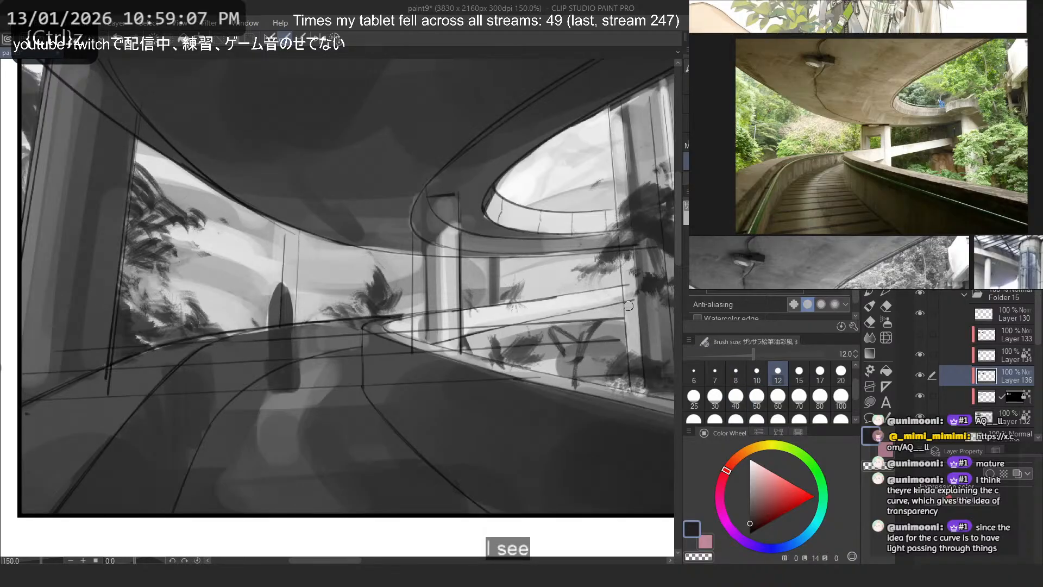
# - Fill out the small tree's foliage below the ramp, then set the brush size to 17 and add leaf strokes above it
pyautogui.click(778, 400)
pyautogui.moveTo(613, 313)
pyautogui.mouseDown()
pyautogui.moveTo(591, 335)
pyautogui.moveTo(615, 320)
pyautogui.moveTo(554, 339)
pyautogui.moveTo(594, 315)
pyautogui.moveTo(568, 300)
pyautogui.moveTo(592, 335)
pyautogui.moveTo(601, 319)
pyautogui.moveTo(602, 335)
pyautogui.moveTo(560, 327)
pyautogui.mouseUp()
pyautogui.hotkey('ctrl', 'z')
pyautogui.click(821, 374)
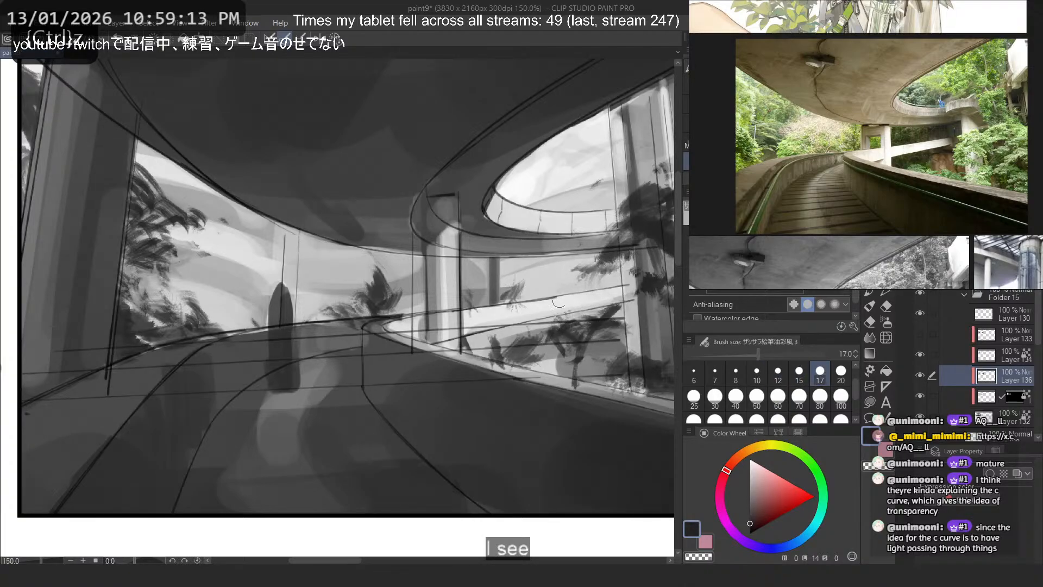
pyautogui.moveTo(570, 287)
pyautogui.mouseDown()
pyautogui.moveTo(557, 288)
pyautogui.moveTo(576, 258)
pyautogui.moveTo(557, 266)
pyautogui.moveTo(545, 302)
pyautogui.mouseUp()
pyautogui.moveTo(564, 283); pyautogui.dragTo(544, 314)
pyautogui.scroll(-4, 444, 156)
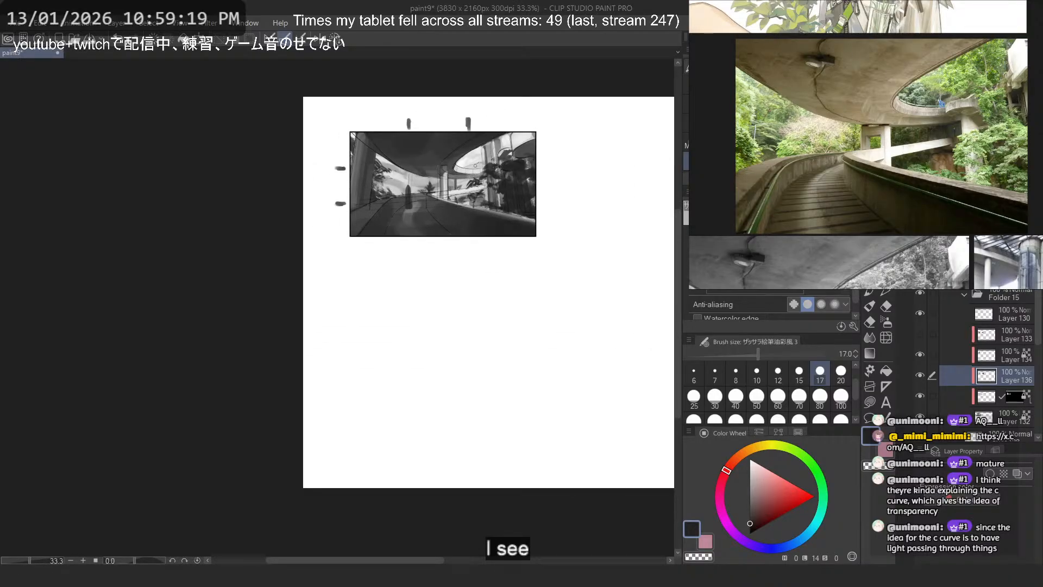
pyautogui.scroll(2, 500, 215)
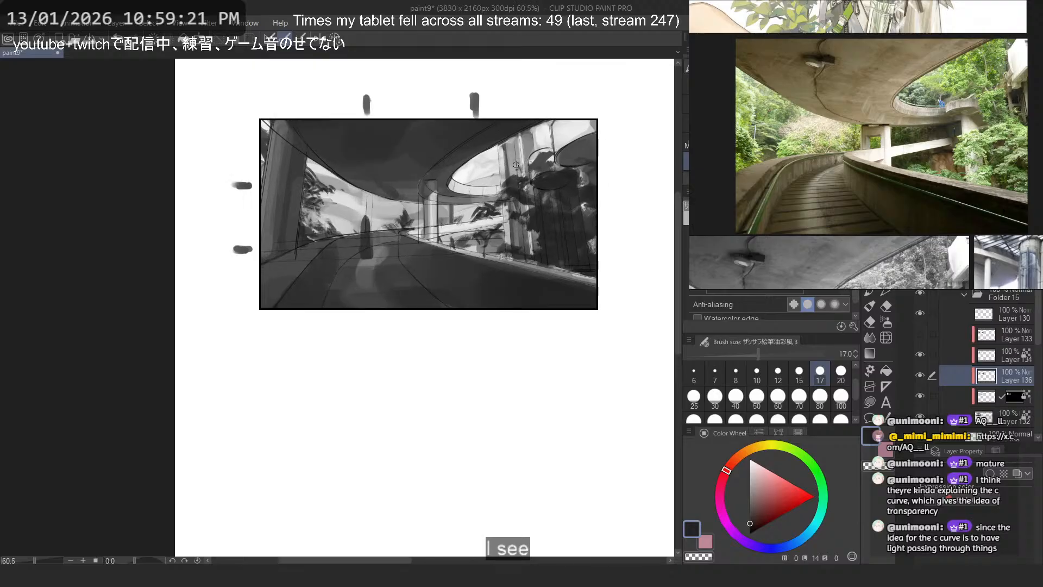
# - Show the large foreground plants on Layer 133 and make that layer active
pyautogui.click(920, 333)
pyautogui.click(920, 333)
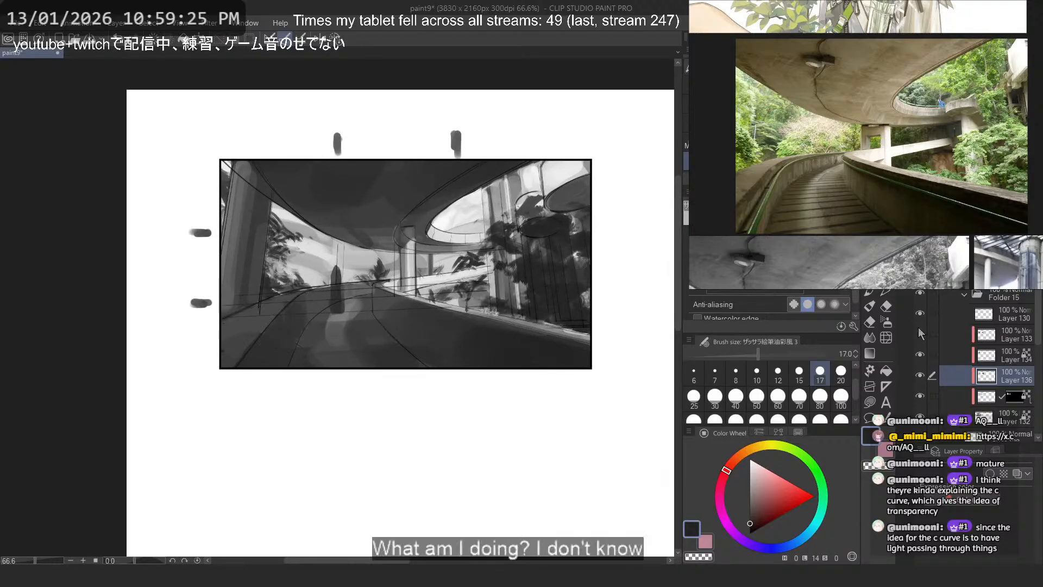
pyautogui.click(919, 331)
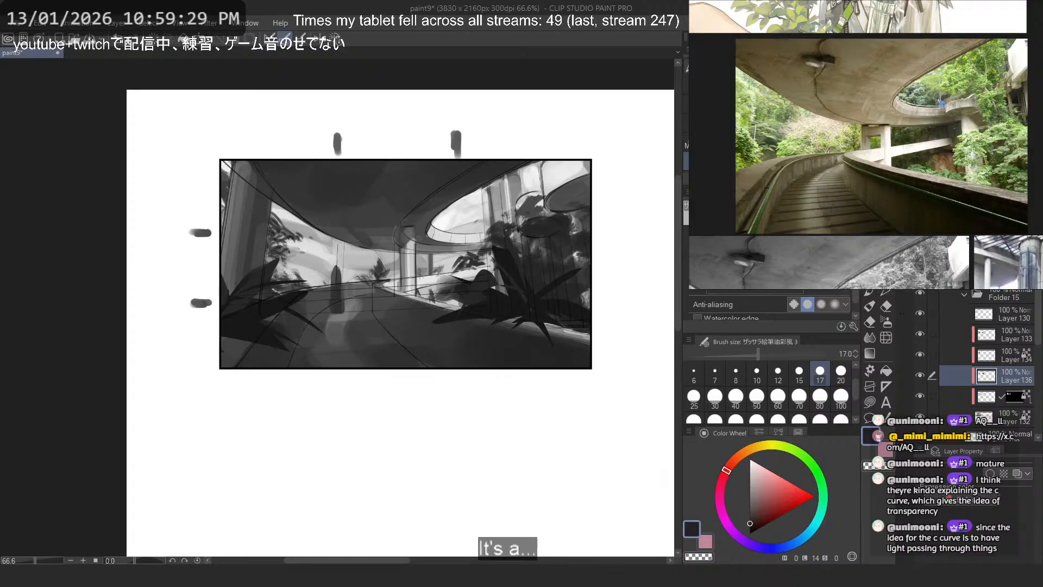
pyautogui.press('m')
pyautogui.click(924, 294)
pyautogui.click(923, 293)
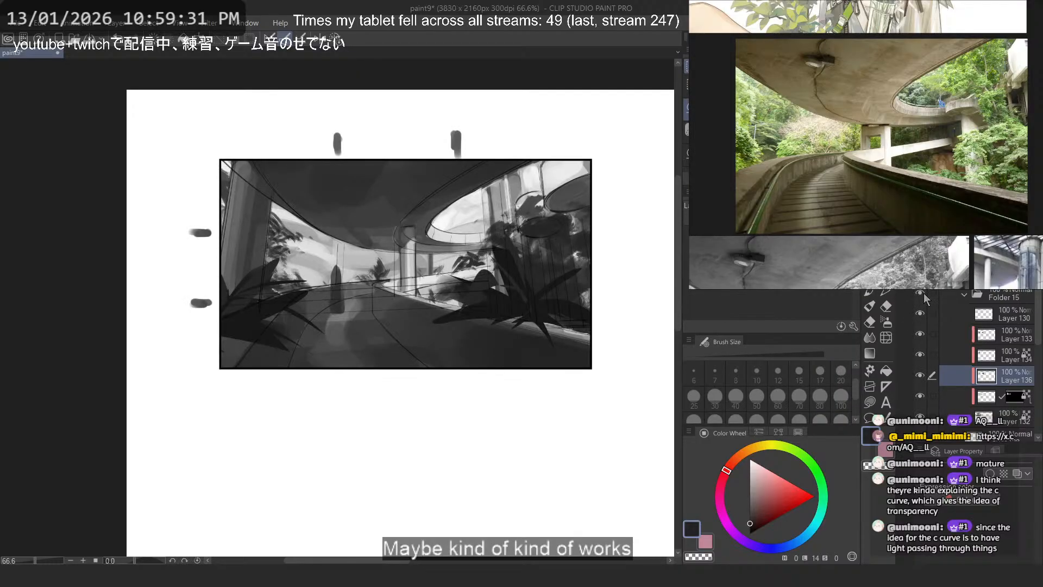
pyautogui.click(923, 316)
pyautogui.click(924, 316)
pyautogui.click(956, 335)
# - Lasso the left foreground plant, move it slightly down toward the frame's corner, and clear the selection
pyautogui.scroll(2, 314, 266)
pyautogui.moveTo(296, 225)
pyautogui.mouseDown()
pyautogui.moveTo(146, 364)
pyautogui.moveTo(289, 228)
pyautogui.moveTo(266, 213)
pyautogui.moveTo(248, 124)
pyautogui.moveTo(248, 138)
pyautogui.mouseUp()
pyautogui.hotkey('ctrl', 't')
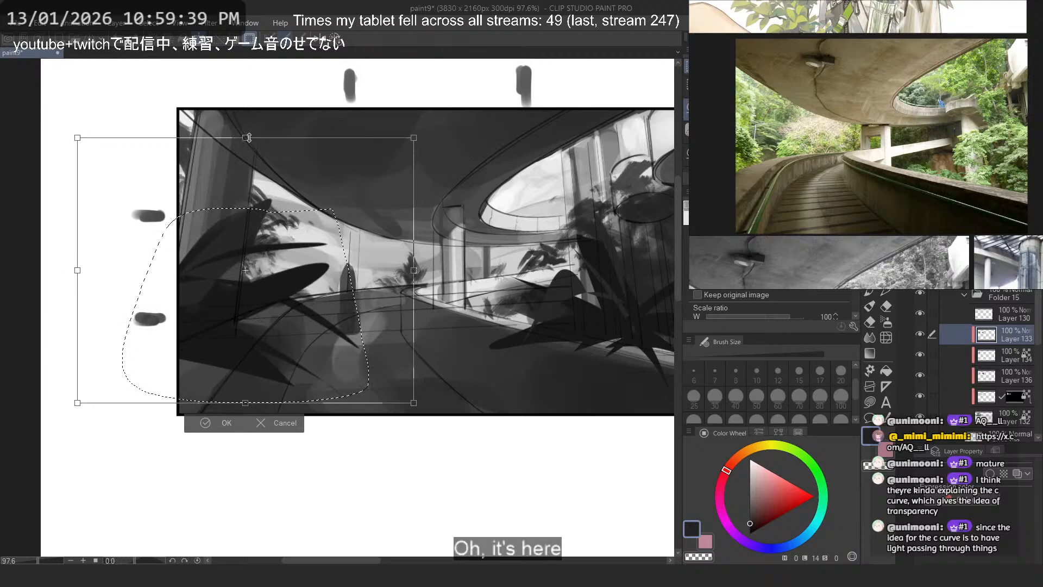
pyautogui.moveTo(304, 302)
pyautogui.mouseDown()
pyautogui.moveTo(326, 322)
pyautogui.moveTo(291, 316)
pyautogui.mouseUp()
pyautogui.press('Return')
pyautogui.hotkey('ctrl', 'd')
# - Lasso the right foreground plant, scale it down to 26%, and place it at the road's far bend beside the column
pyautogui.scroll(-2, 400, 296)
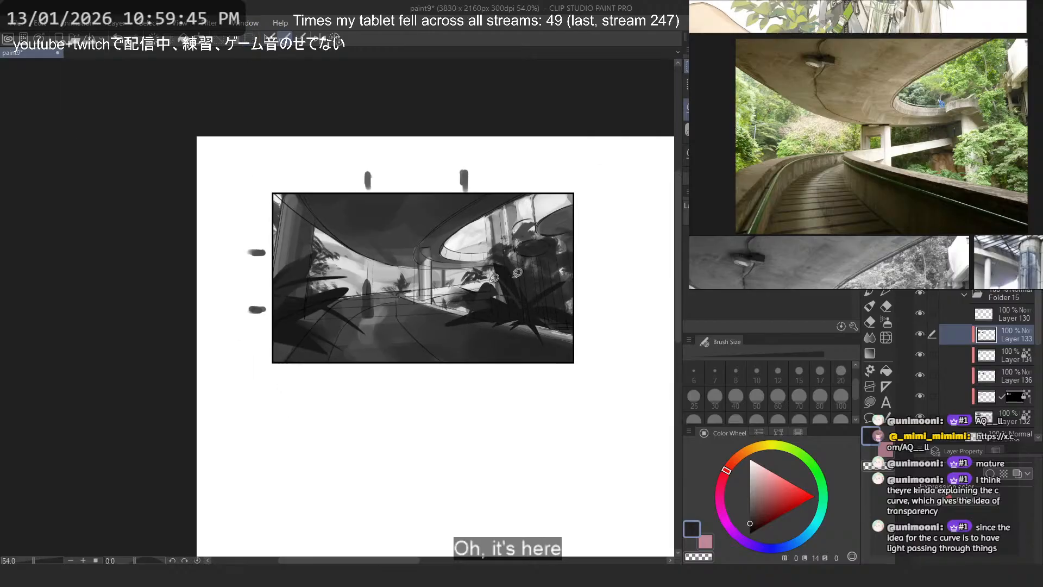
pyautogui.scroll(1, 568, 266)
pyautogui.moveTo(491, 207)
pyautogui.mouseDown()
pyautogui.moveTo(391, 237)
pyautogui.moveTo(579, 251)
pyautogui.mouseUp()
pyautogui.scroll(1, 535, 305)
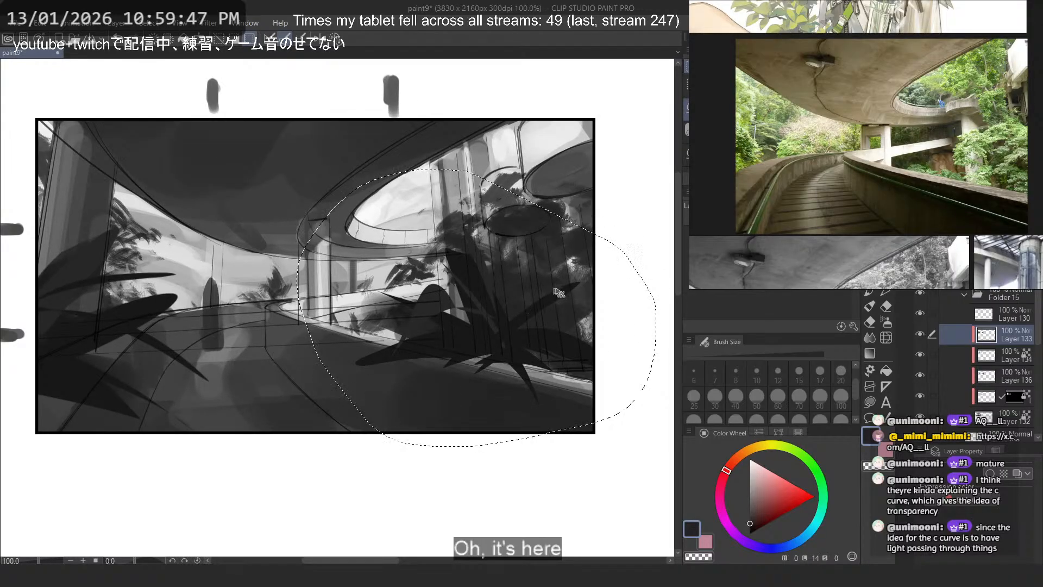
pyautogui.hotkey('ctrl', 't')
pyautogui.moveTo(656, 308)
pyautogui.mouseDown()
pyautogui.moveTo(313, 303)
pyautogui.moveTo(335, 329)
pyautogui.mouseUp()
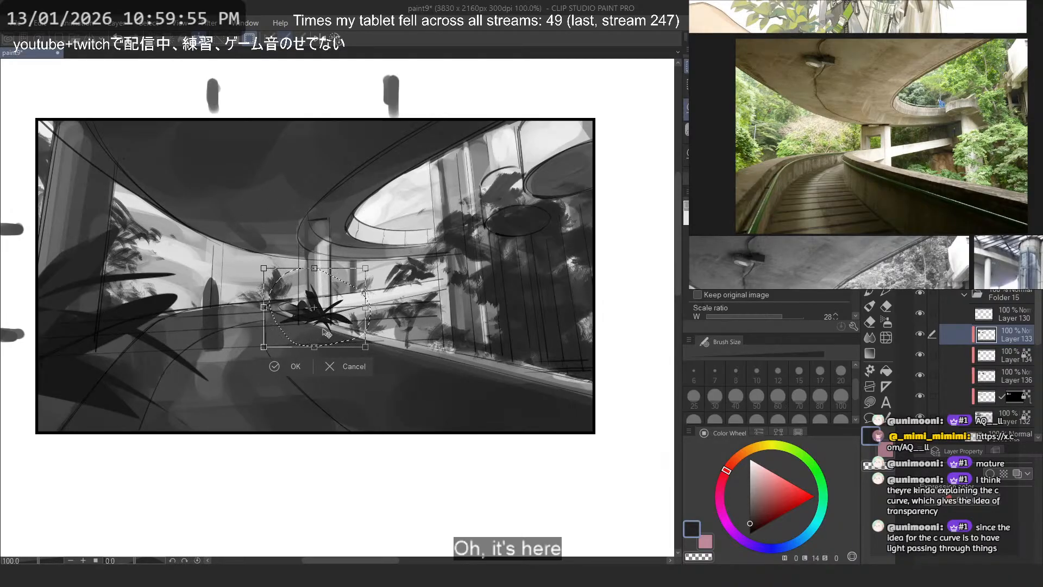
pyautogui.moveTo(327, 333); pyautogui.dragTo(318, 330)
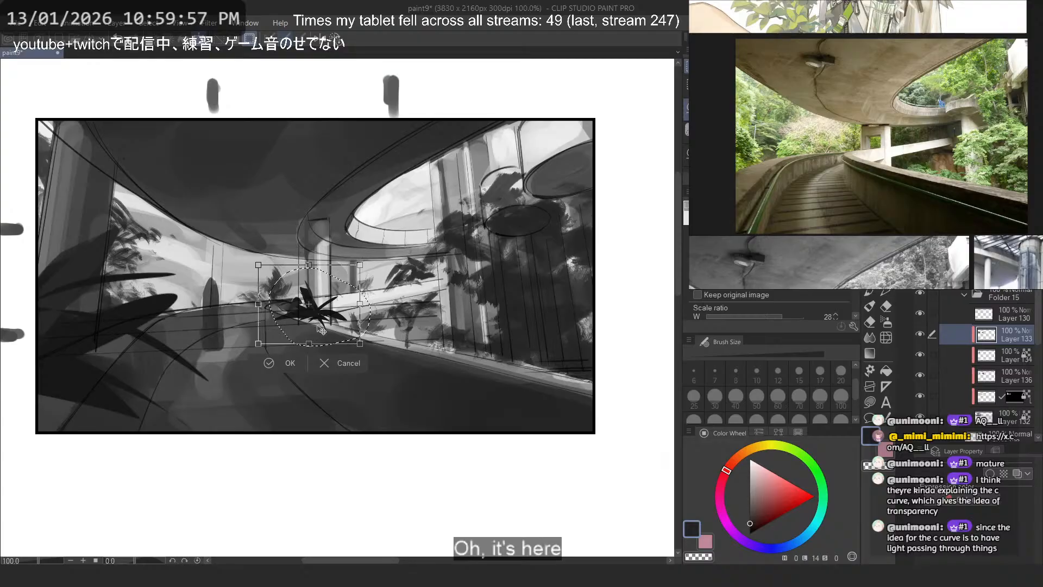
pyautogui.scroll(2, 321, 329)
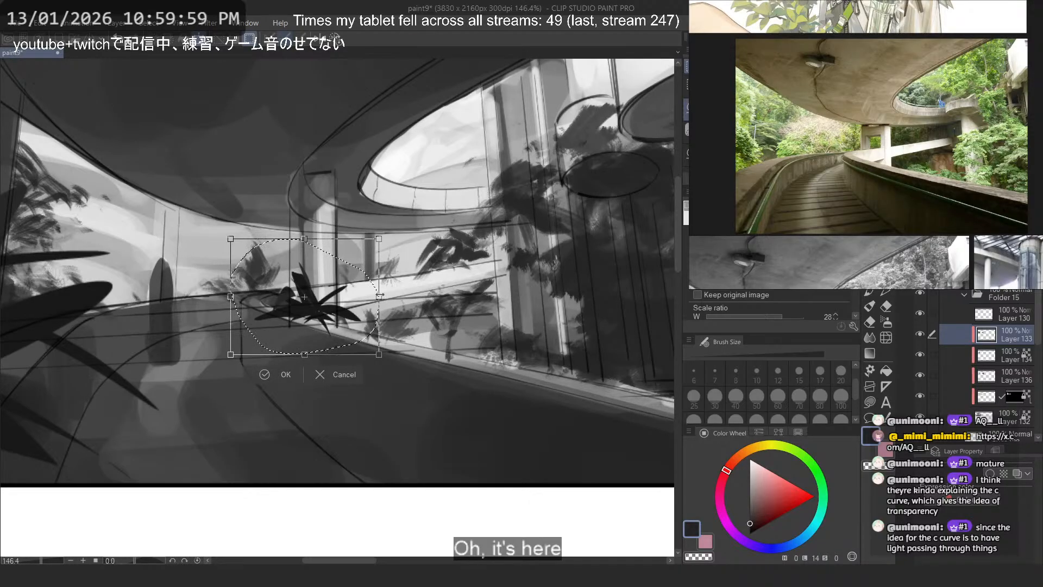
pyautogui.moveTo(331, 298); pyautogui.dragTo(324, 322)
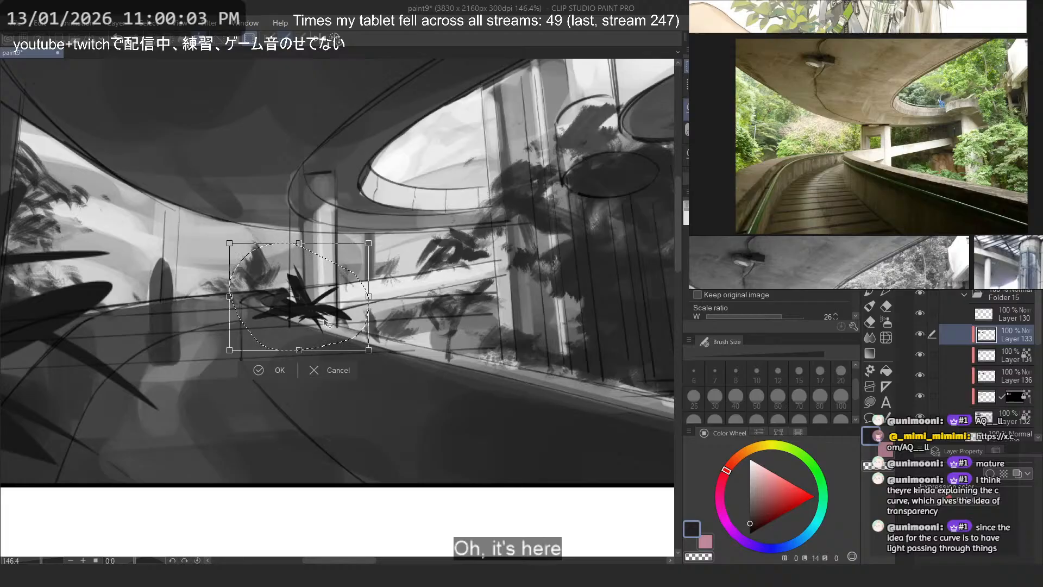
pyautogui.press('Return')
# - Lasso the left foreground plant, scale it to 98%, and nudge it slightly within the frame's corner
pyautogui.scroll(-5, 298, 232)
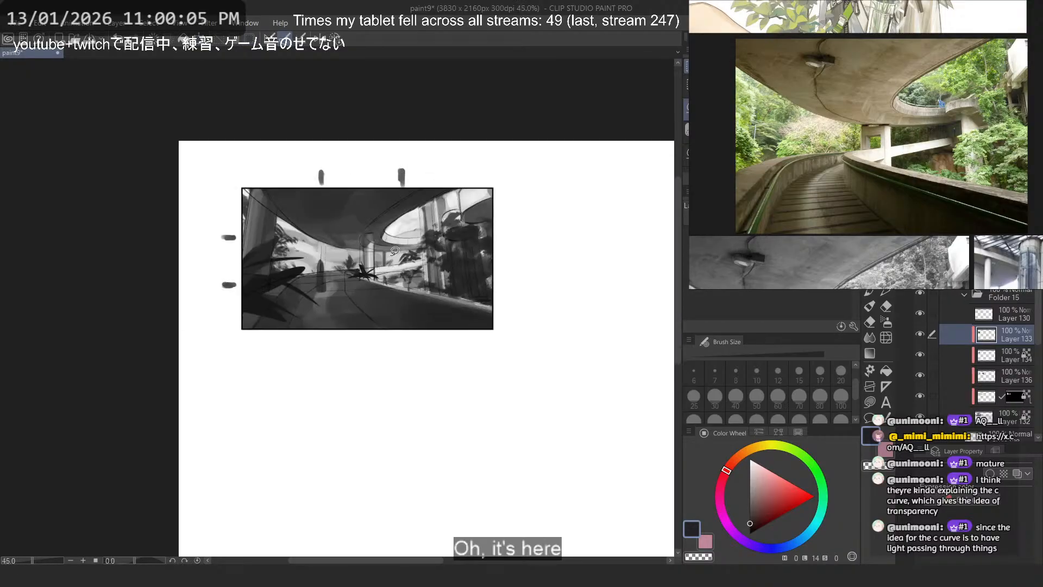
pyautogui.scroll(2, 298, 232)
pyautogui.scroll(2, 231, 229)
pyautogui.moveTo(231, 219)
pyautogui.mouseDown()
pyautogui.moveTo(172, 338)
pyautogui.moveTo(399, 382)
pyautogui.mouseUp()
pyautogui.moveTo(346, 309); pyautogui.dragTo(235, 186)
pyautogui.hotkey('ctrl', 't')
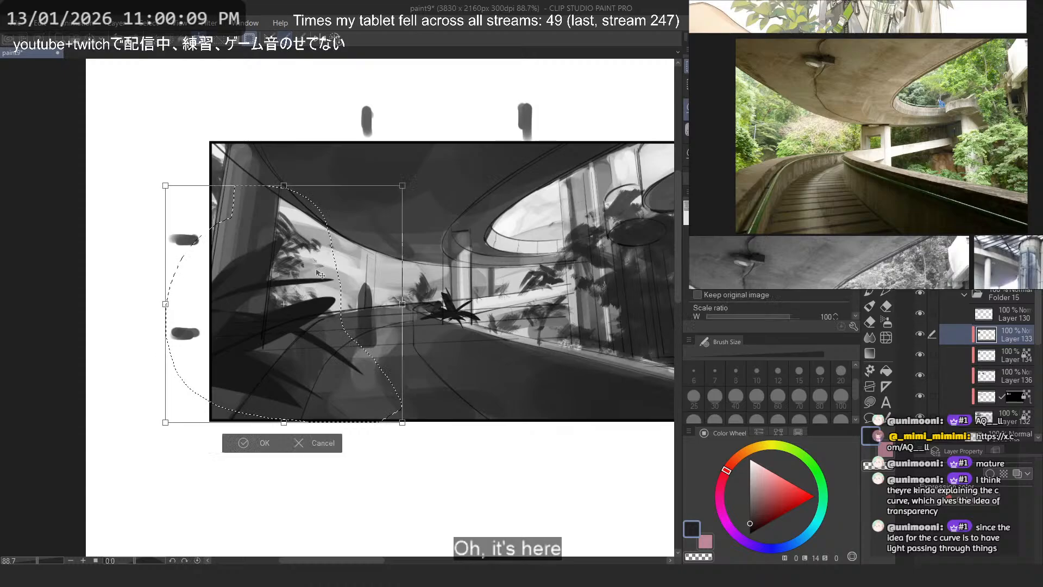
pyautogui.moveTo(166, 185); pyautogui.dragTo(171, 191)
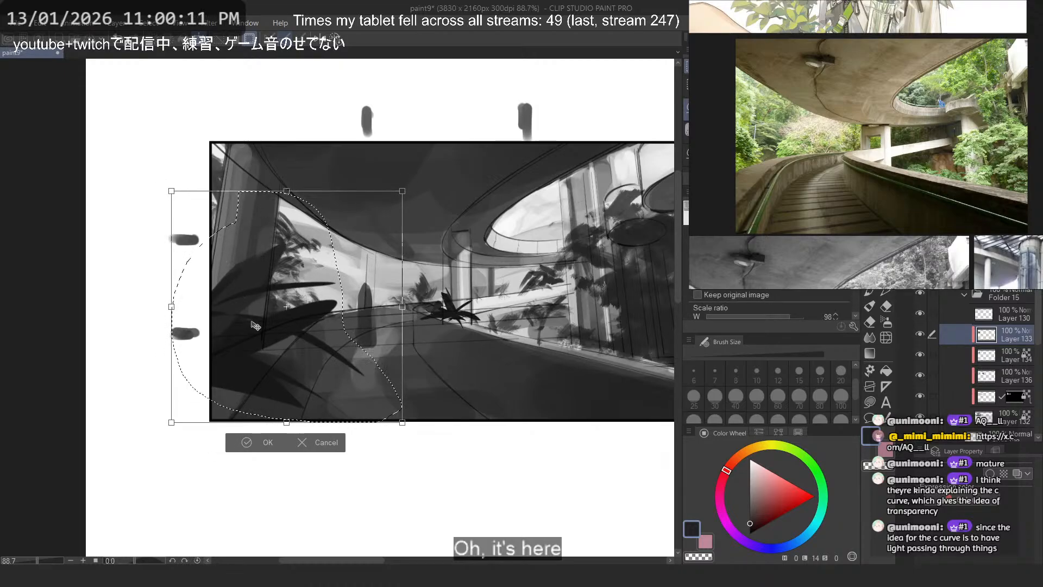
pyautogui.moveTo(254, 323); pyautogui.dragTo(257, 321)
pyautogui.press('Return')
pyautogui.scroll(-3, 373, 263)
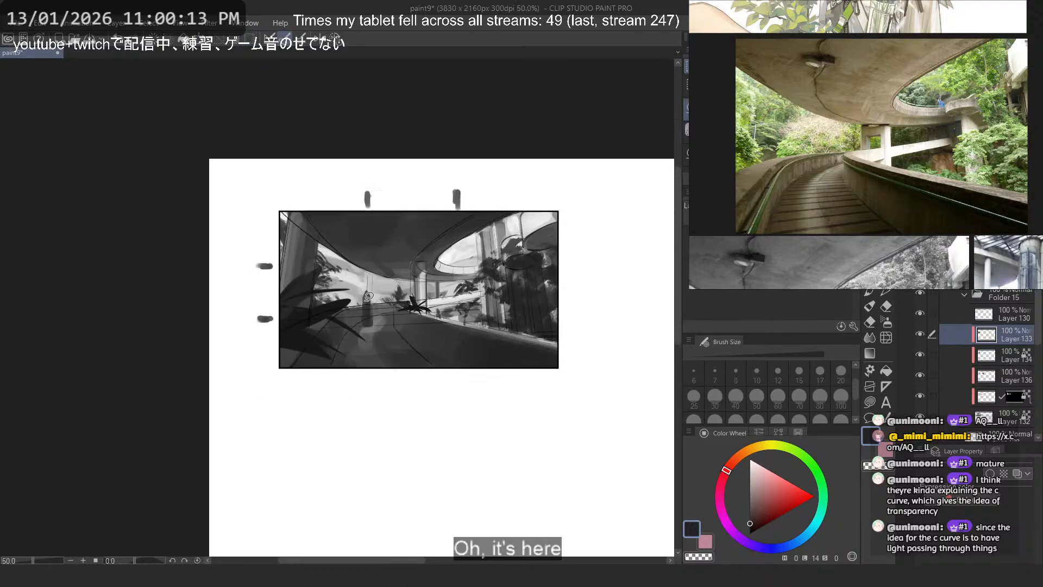
# - Make Layer 134 active and sample the dark grey of the ceiling above the road
pyautogui.scroll(2, 373, 263)
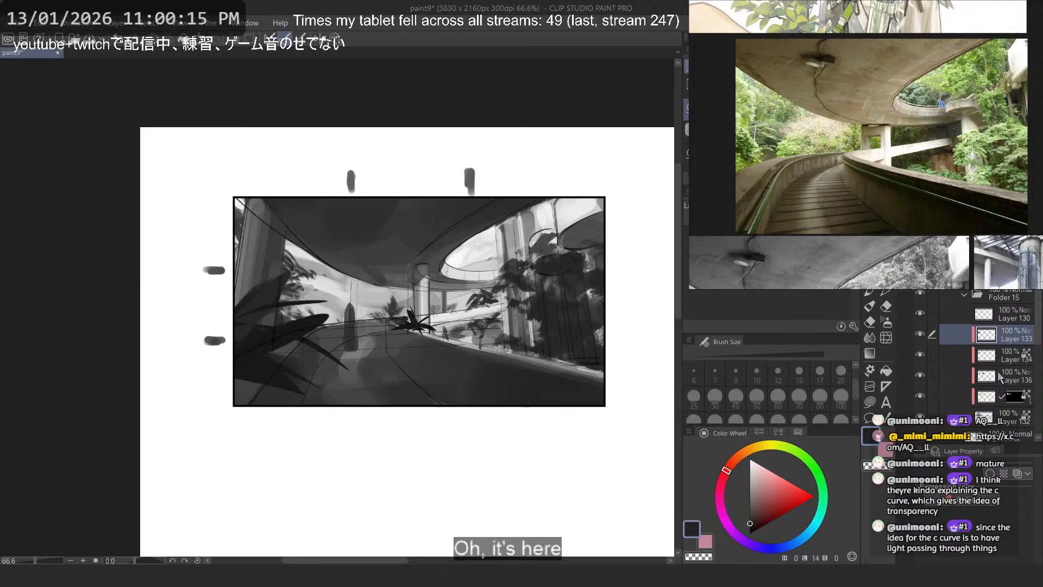
pyautogui.click(999, 377)
pyautogui.click(1000, 357)
pyautogui.scroll(4, 183, 249)
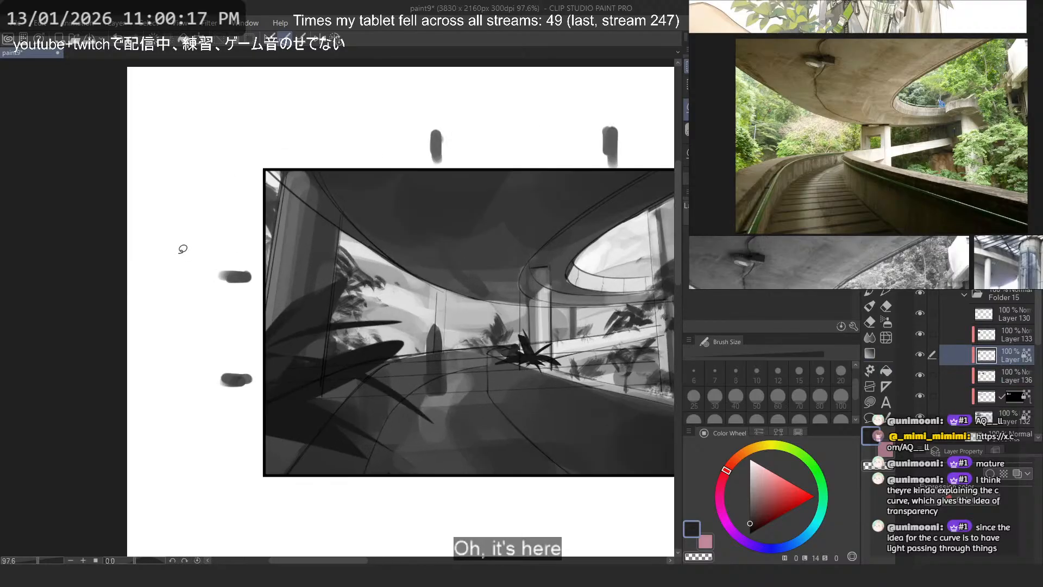
pyautogui.scroll(1, 182, 248)
pyautogui.keyDown('alt'); pyautogui.click(474, 229); pyautogui.keyUp('alt')
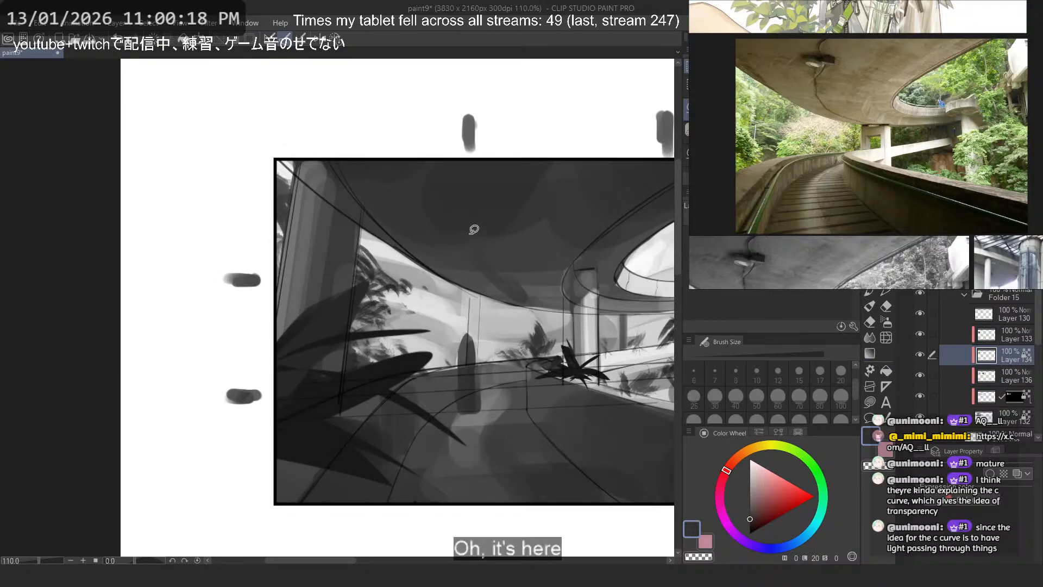
# - Try darkening the left pillar with broad G-pen strokes at size 80
pyautogui.click(870, 292)
pyautogui.moveTo(333, 188); pyautogui.dragTo(301, 384)
pyautogui.hotkey('ctrl', 'z')
pyautogui.click(820, 399)
pyautogui.keyDown('alt'); pyautogui.click(327, 446); pyautogui.keyUp('alt')
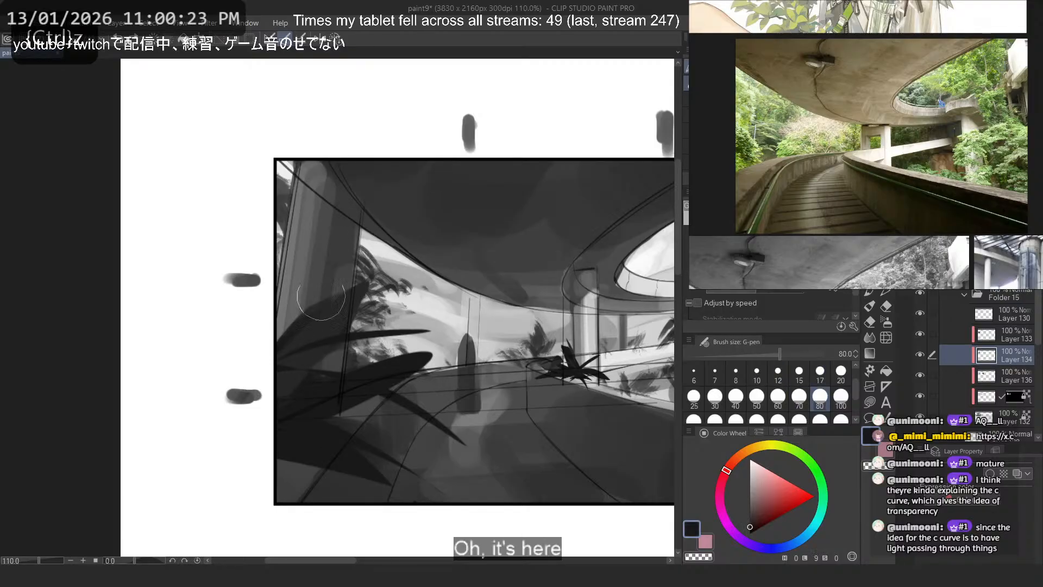
pyautogui.moveTo(337, 184)
pyautogui.mouseDown()
pyautogui.moveTo(317, 190)
pyautogui.moveTo(278, 428)
pyautogui.moveTo(306, 475)
pyautogui.mouseUp()
pyautogui.hotkey('ctrl', 'z')
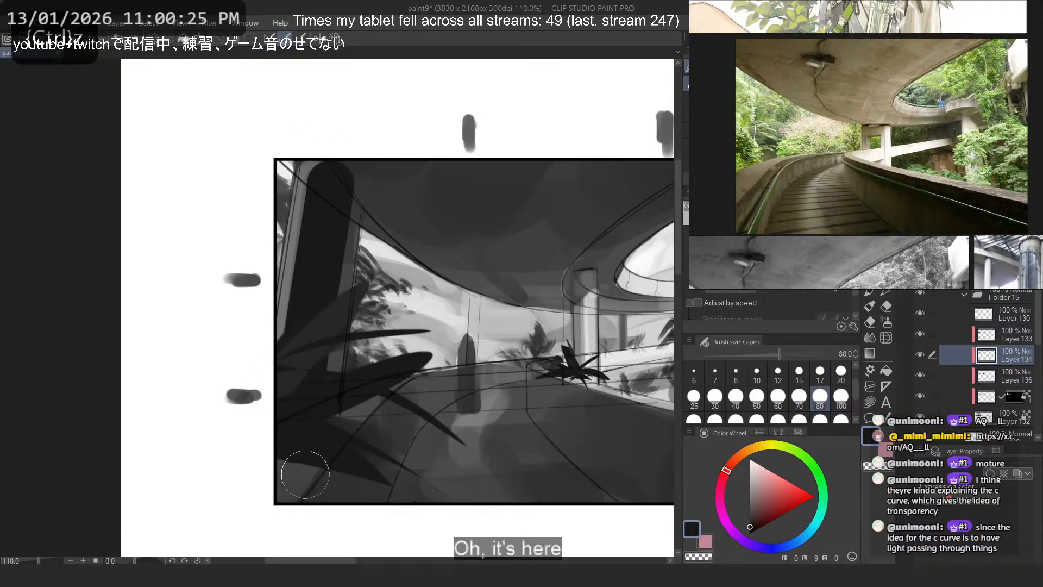
pyautogui.hotkey('ctrl', 'z')
# - Paint the left pillar dark grey up to the ceiling using the Flat marker 4 brush at size 50
pyautogui.press('b')
pyautogui.moveTo(328, 187); pyautogui.dragTo(319, 151)
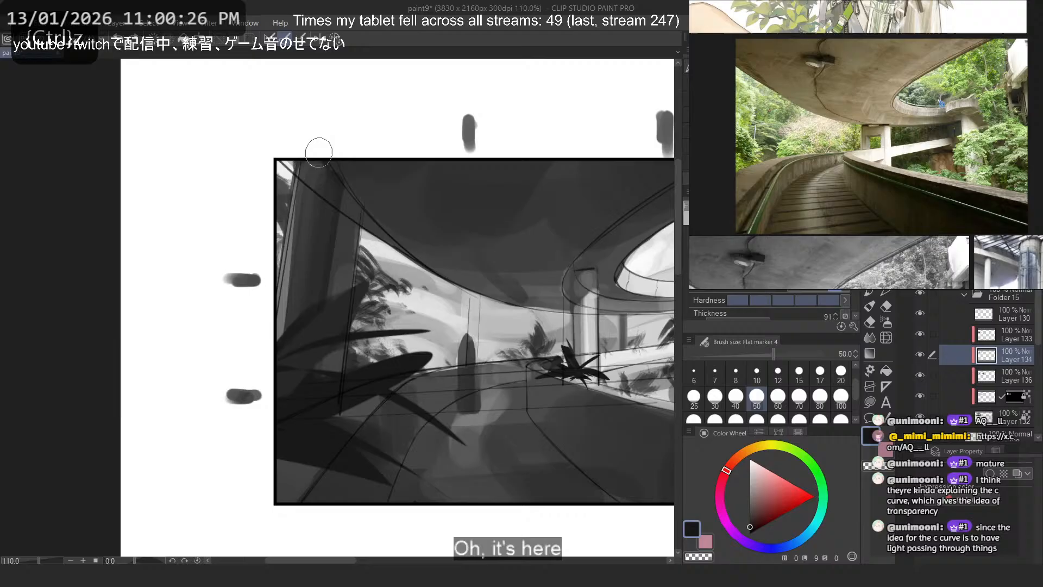
pyautogui.keyDown('alt'); pyautogui.click(319, 242); pyautogui.keyUp('alt')
pyautogui.moveTo(330, 194)
pyautogui.mouseDown()
pyautogui.moveTo(321, 374)
pyautogui.moveTo(288, 277)
pyautogui.moveTo(287, 193)
pyautogui.moveTo(268, 202)
pyautogui.moveTo(298, 153)
pyautogui.mouseUp()
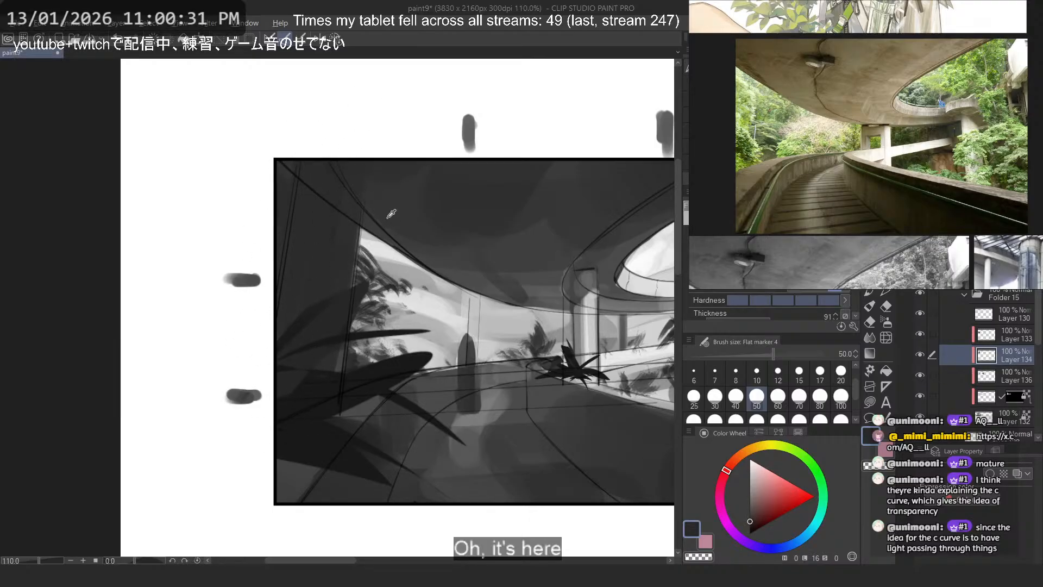
# - Sample a lighter grey and brush a subtle lighter patch down the face of the left pillar
pyautogui.keyDown('alt'); pyautogui.click(591, 327); pyautogui.keyUp('alt')
pyautogui.moveTo(346, 219)
pyautogui.mouseDown()
pyautogui.moveTo(328, 272)
pyautogui.moveTo(315, 245)
pyautogui.moveTo(333, 222)
pyautogui.moveTo(316, 286)
pyautogui.mouseUp()
pyautogui.keyDown('alt'); pyautogui.click(330, 250); pyautogui.keyUp('alt')
pyautogui.hotkey('ctrl', 'z')
pyautogui.keyDown('alt'); pyautogui.click(329, 247); pyautogui.keyUp('alt')
pyautogui.hotkey('ctrl', 'z')
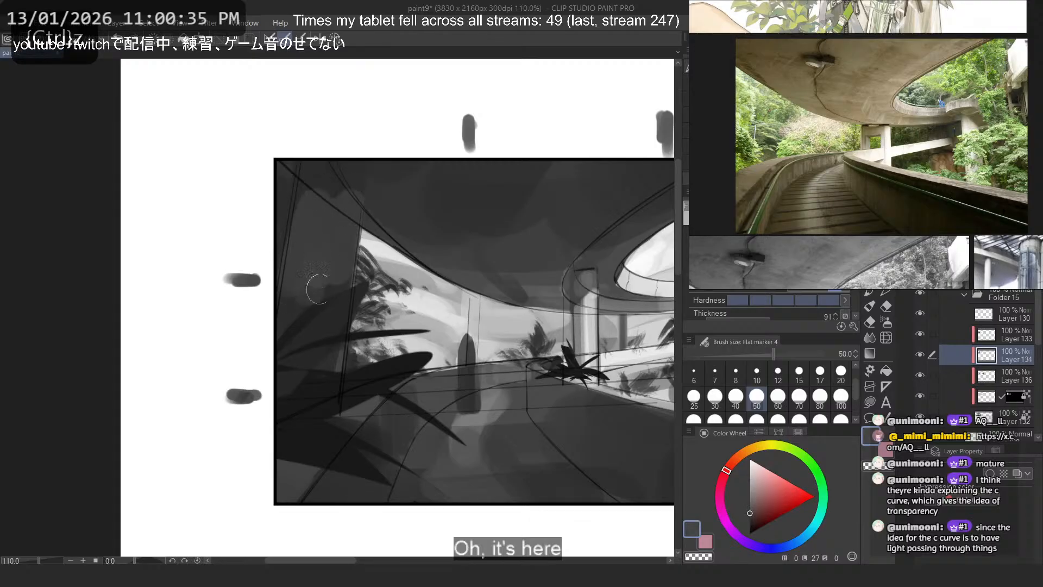
pyautogui.hotkey('ctrl', 'z')
pyautogui.moveTo(326, 182)
pyautogui.mouseDown()
pyautogui.moveTo(341, 231)
pyautogui.moveTo(331, 277)
pyautogui.mouseUp()
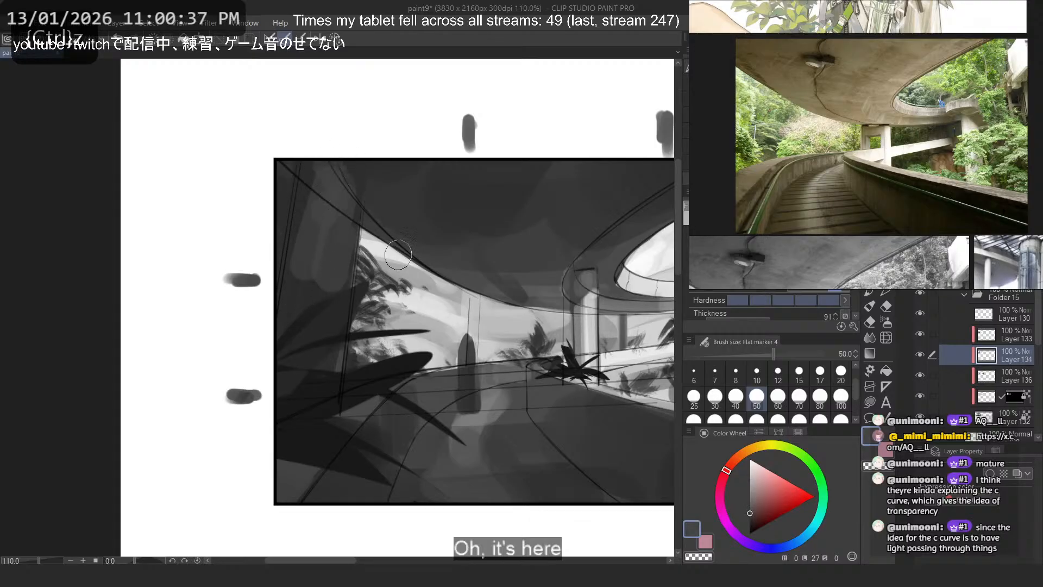
# - Sample the ceiling's dark grey and blend the left pillar's upper end into the ceiling
pyautogui.keyDown('alt'); pyautogui.click(353, 169); pyautogui.keyUp('alt')
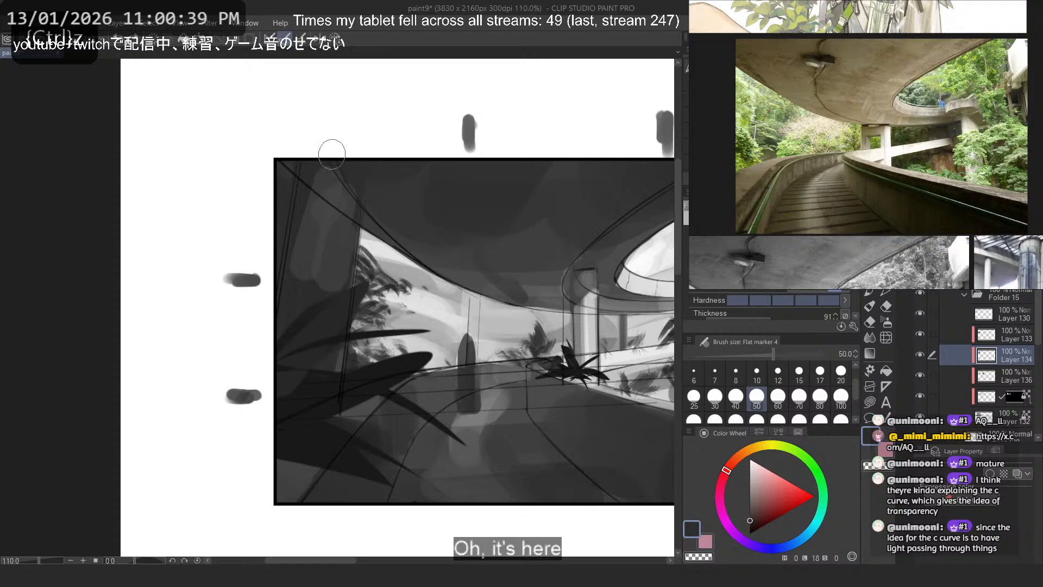
pyautogui.moveTo(305, 159); pyautogui.dragTo(351, 196)
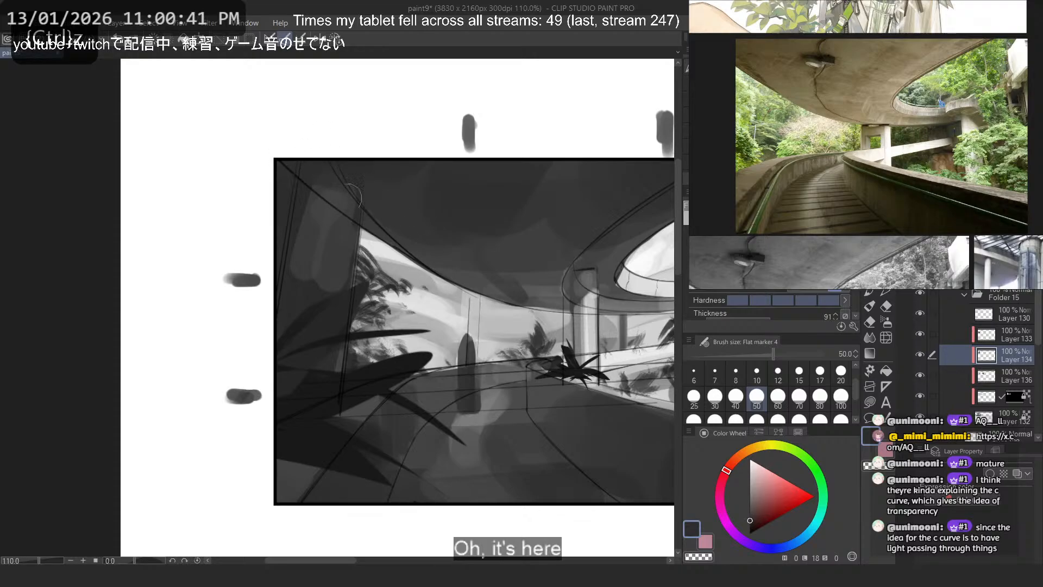
pyautogui.keyDown('alt'); pyautogui.click(320, 222); pyautogui.keyUp('alt')
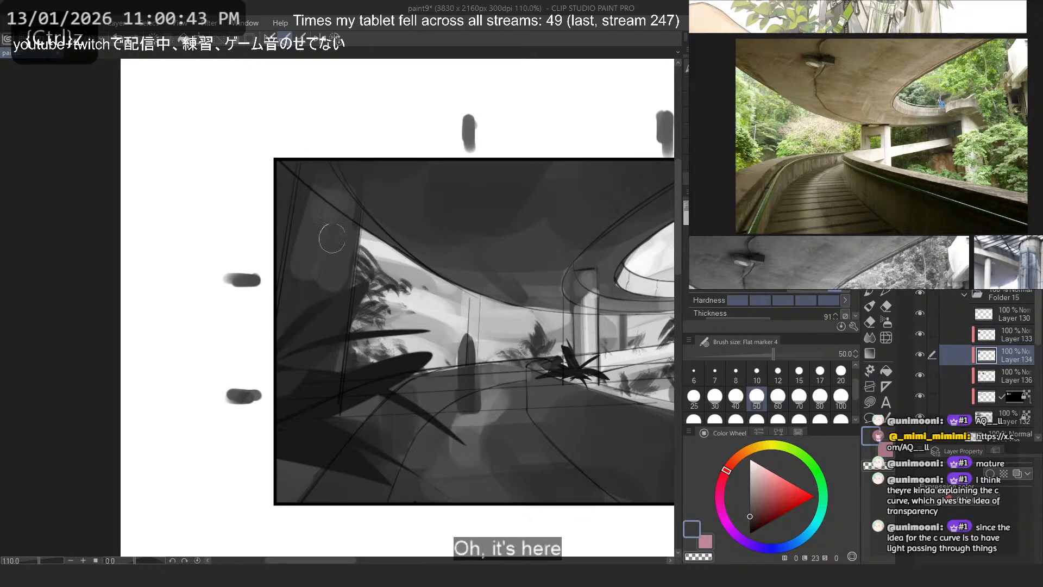
# - Save the thumbnail painting
pyautogui.scroll(-14, 332, 238)
pyautogui.scroll(8, 398, 237)
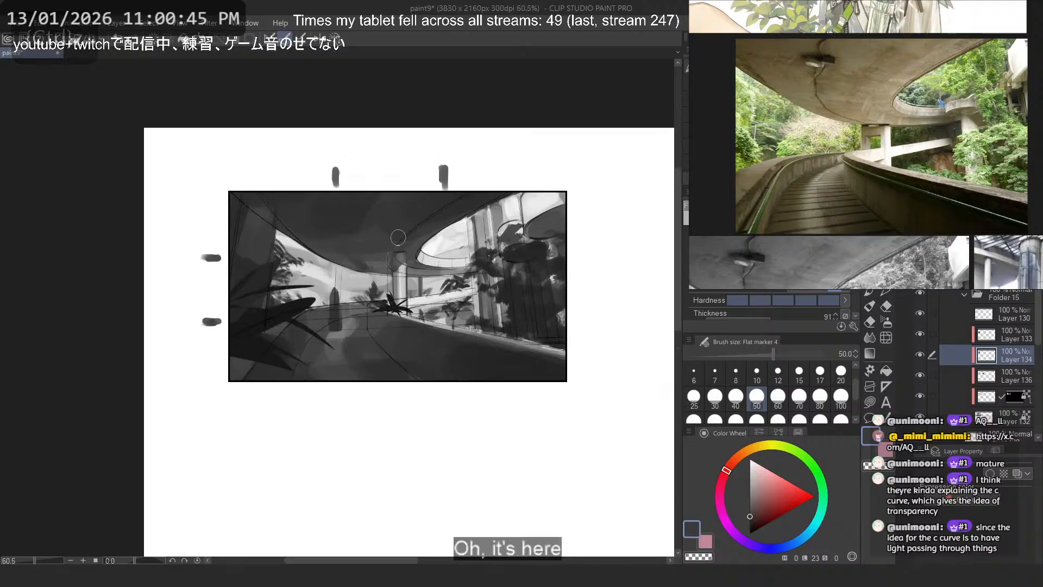
pyautogui.moveTo(398, 237); pyautogui.dragTo(352, 238)
pyautogui.moveTo(431, 253); pyautogui.dragTo(472, 270)
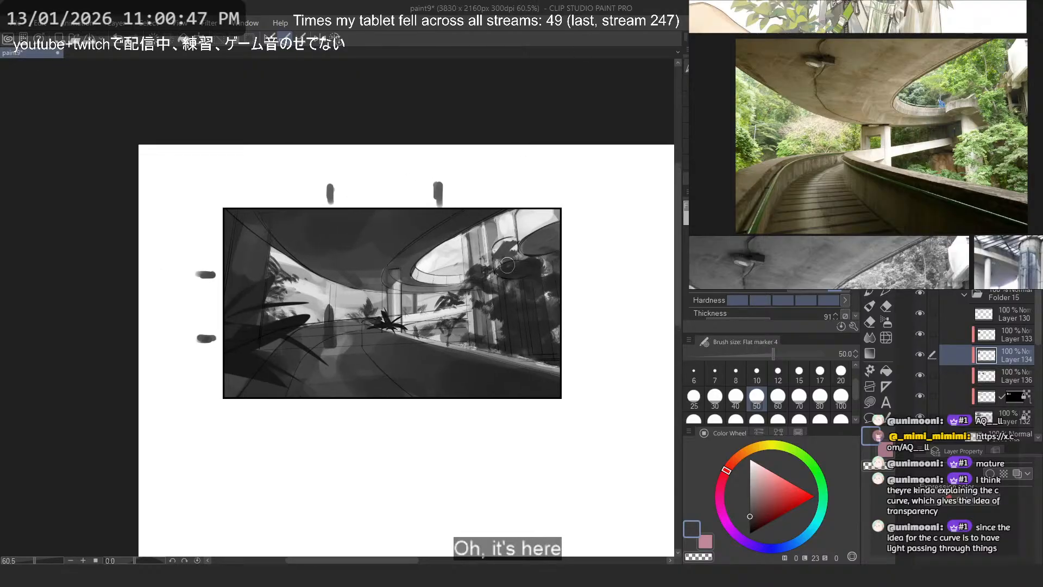
pyautogui.hotkey('ctrl', 's')
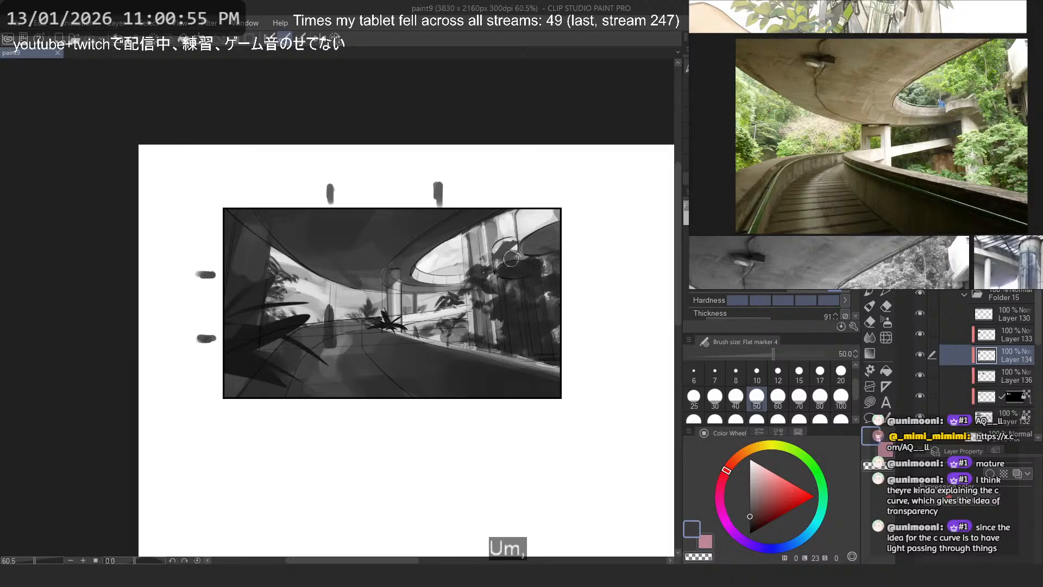
pyautogui.scroll(-8, 481, 256)
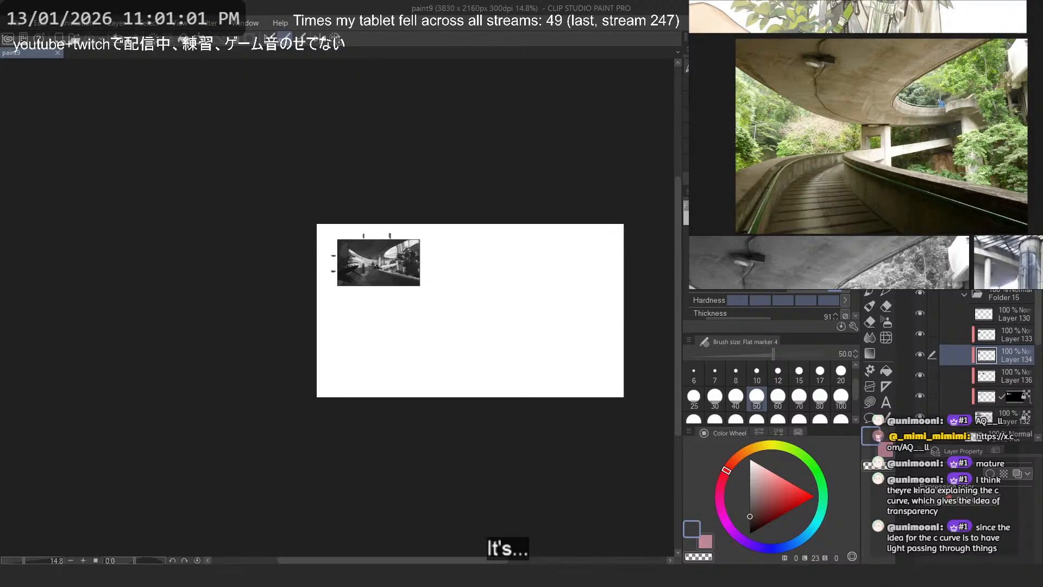
pyautogui.scroll(8, 375, 248)
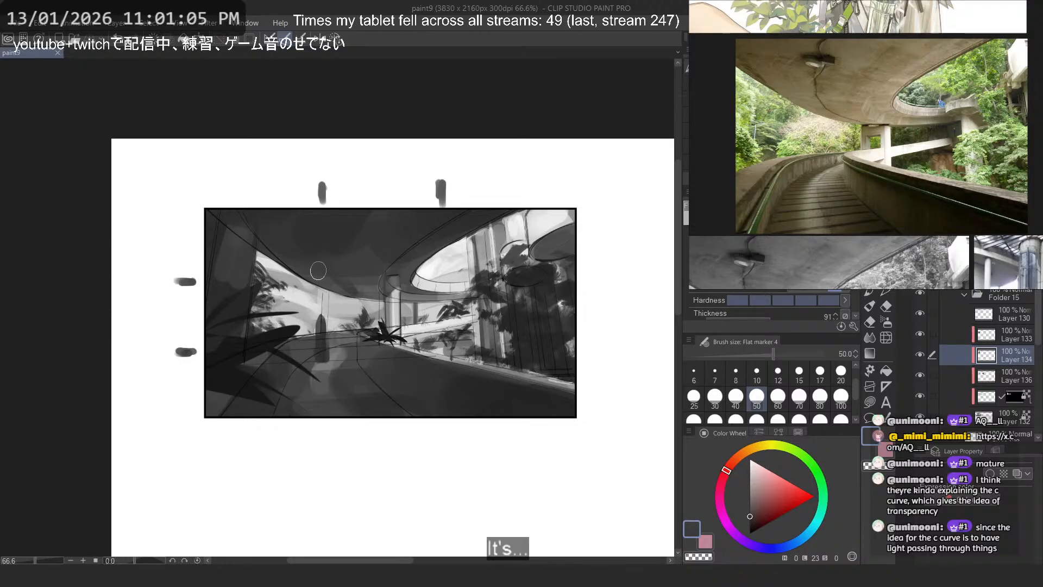
pyautogui.scroll(1, 324, 302)
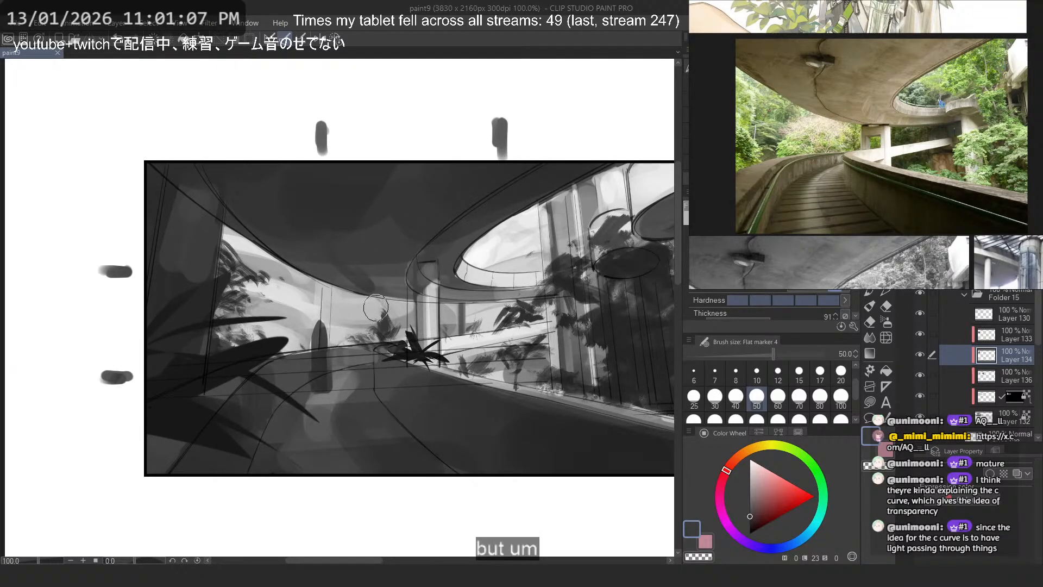
pyautogui.scroll(-1, 375, 303)
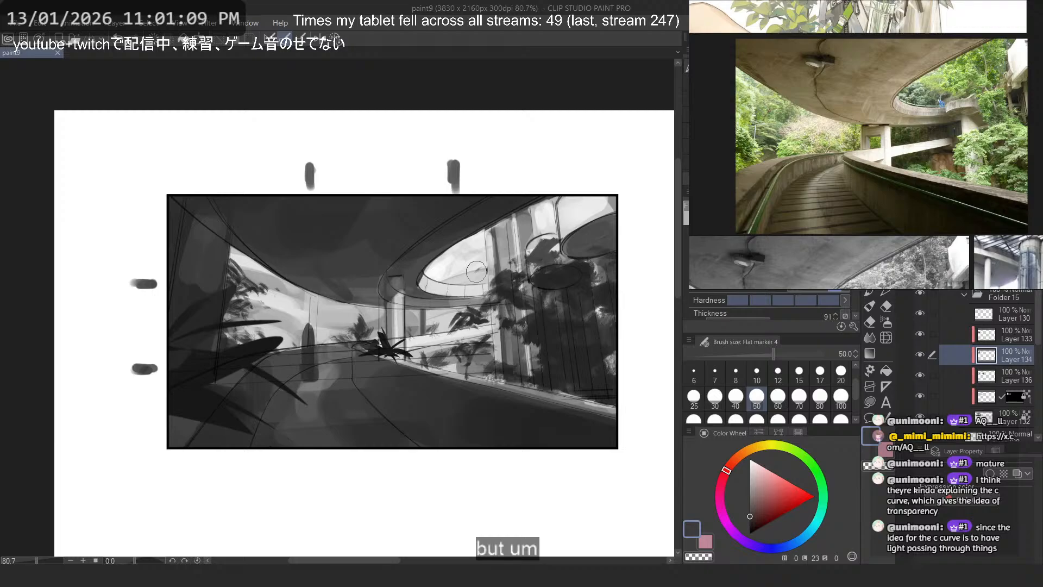
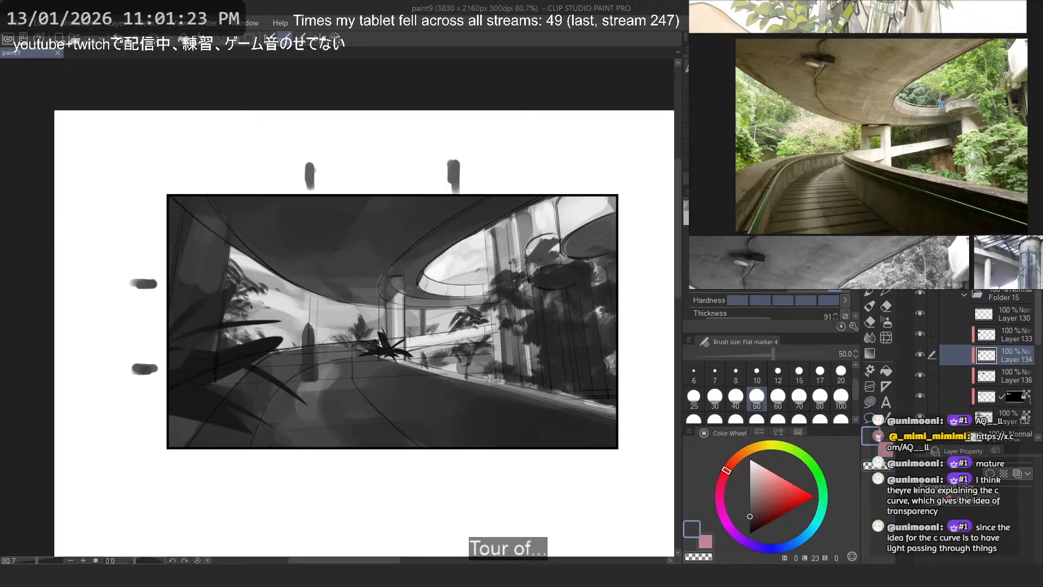
# - Sample a light grey from the background and make the masked layer below Layer 136 active for painting
pyautogui.scroll(2, 447, 344)
pyautogui.keyDown('alt'); pyautogui.click(193, 294); pyautogui.keyUp('alt')
pyautogui.moveTo(185, 334); pyautogui.dragTo(270, 336)
pyautogui.scroll(2, 290, 282)
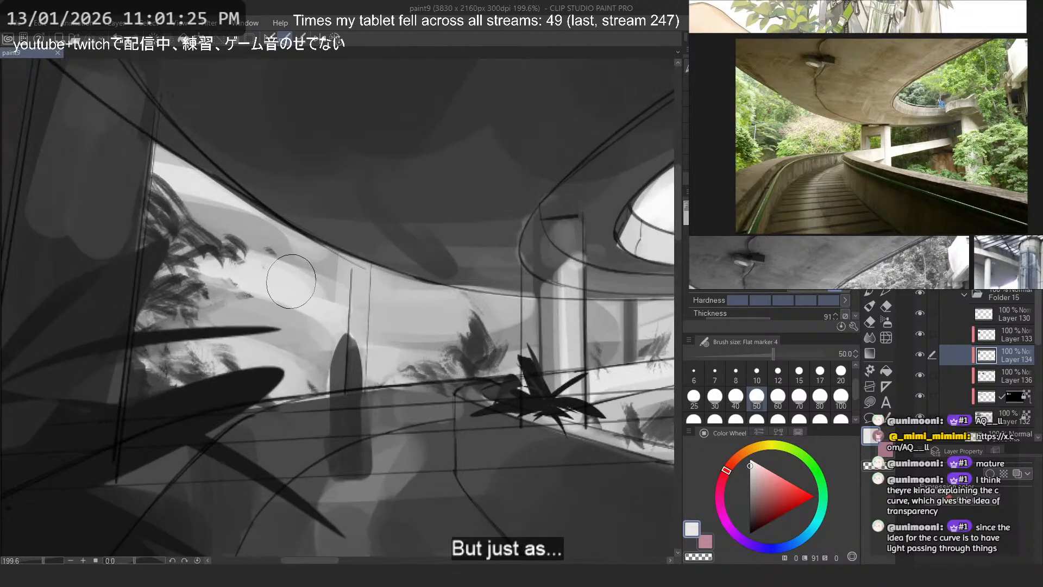
pyautogui.scroll(-2, 312, 393)
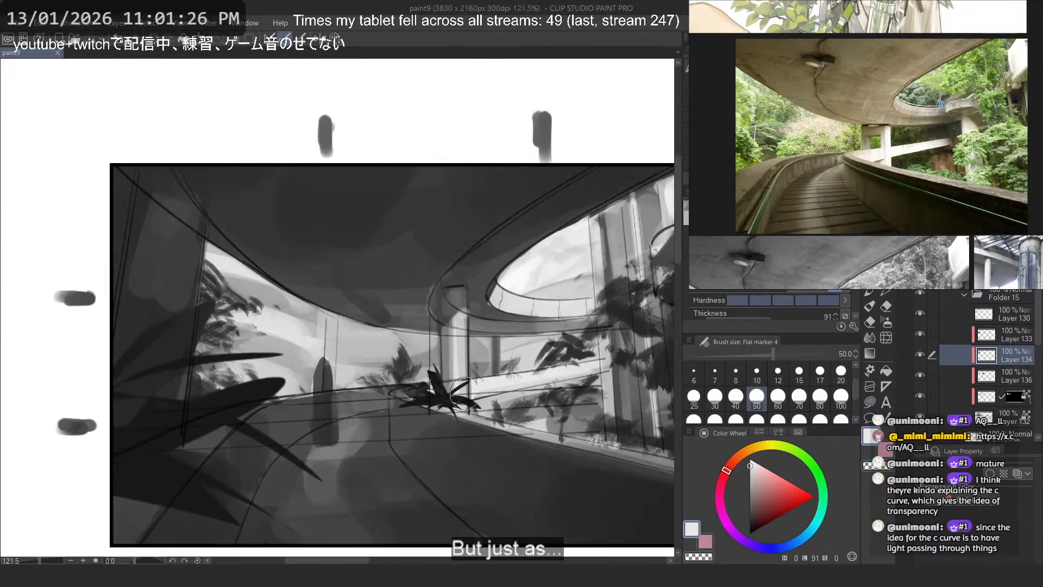
pyautogui.click(920, 354)
pyautogui.click(920, 354)
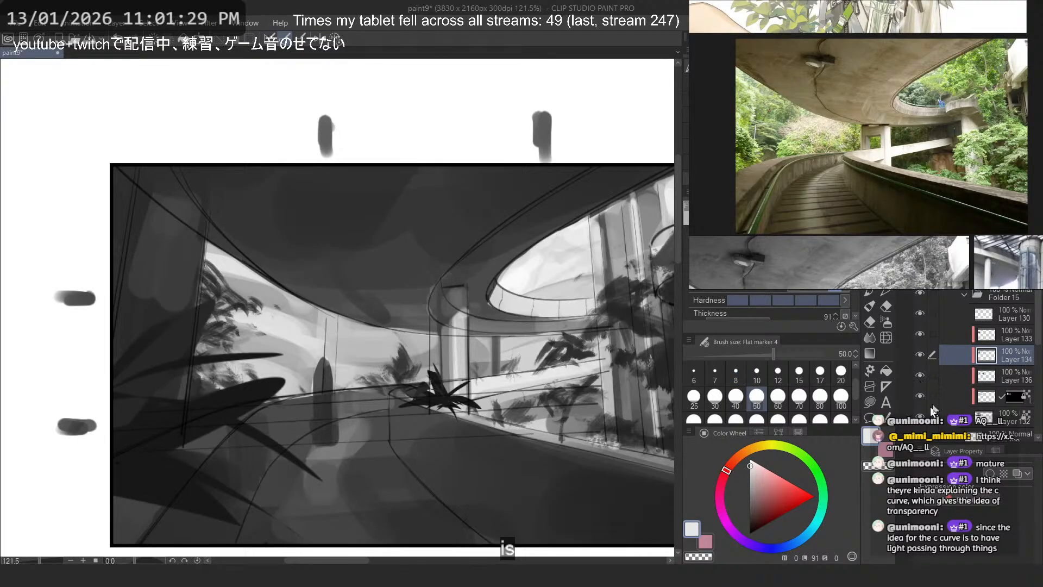
pyautogui.click(981, 397)
pyautogui.scroll(2, 293, 333)
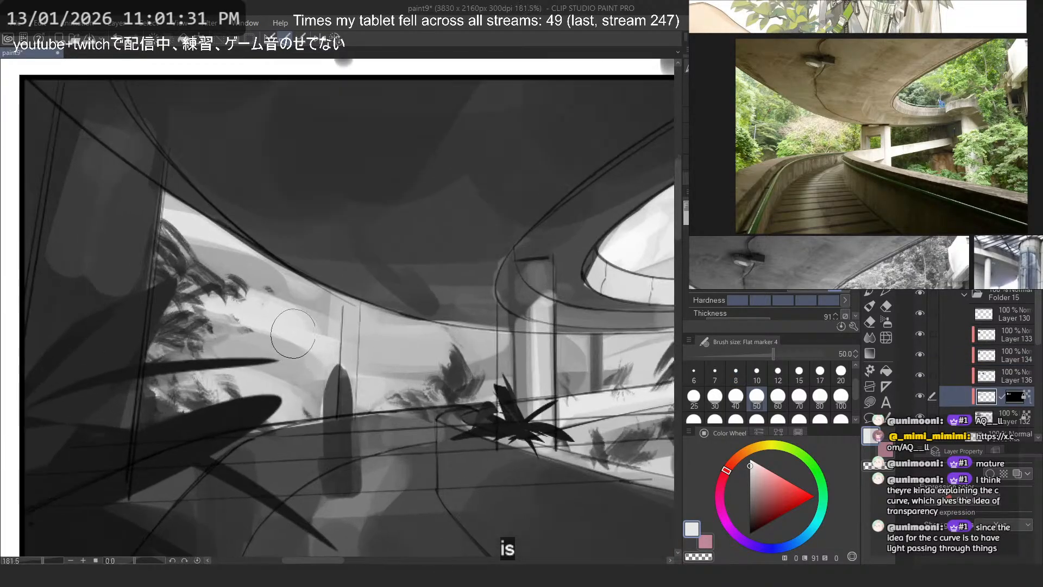
# - Try near-white sweeping strokes across the left background opening using the Flat marker 4 brush at size 25
pyautogui.hotkey('ctrl', 'z')
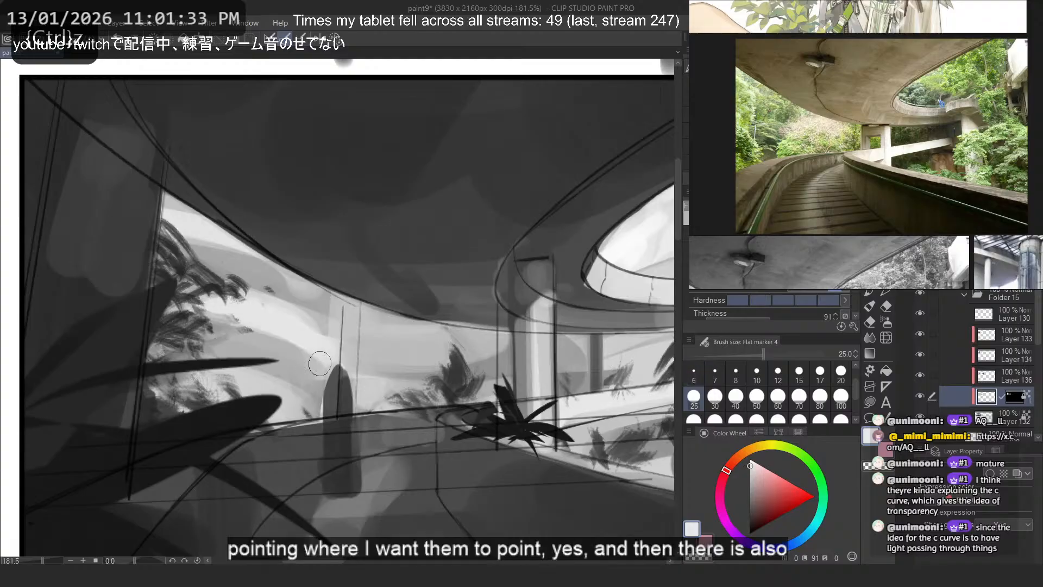
pyautogui.hotkey('ctrl', 'z')
pyautogui.click(750, 461)
pyautogui.moveTo(215, 308); pyautogui.dragTo(331, 354)
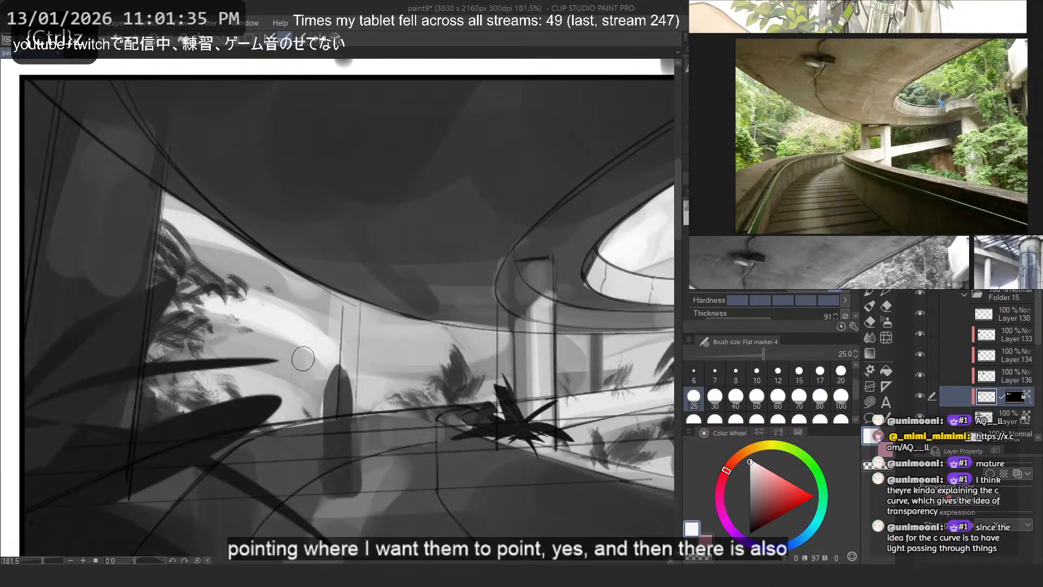
pyautogui.hotkey('ctrl', 'z')
pyautogui.moveTo(209, 307); pyautogui.dragTo(311, 346)
pyautogui.moveTo(174, 225)
pyautogui.mouseDown()
pyautogui.moveTo(294, 277)
pyautogui.moveTo(315, 305)
pyautogui.mouseUp()
pyautogui.hotkey('ctrl', 'z')
pyautogui.hotkey('ctrl', 'z')
pyautogui.hotkey('ctrl', 'z')
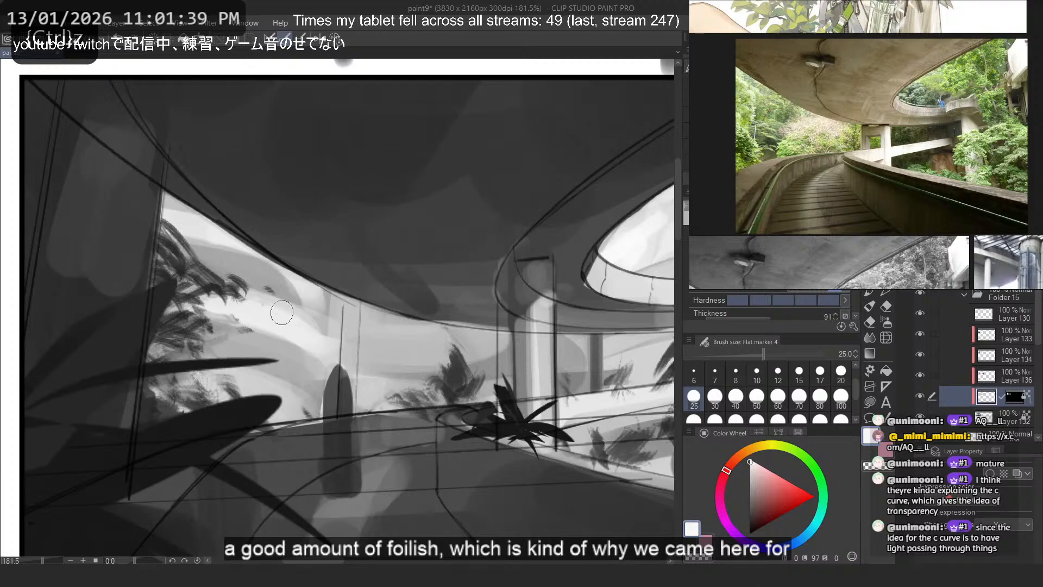
pyautogui.hotkey('ctrl', 'z')
# - Brush a light sweep through the left background opening beside the foliage, sampling nearby greys to refine it
pyautogui.moveTo(222, 289); pyautogui.dragTo(308, 352)
pyautogui.keyDown('alt'); pyautogui.click(266, 277); pyautogui.keyUp('alt')
pyautogui.moveTo(280, 277); pyautogui.dragTo(312, 330)
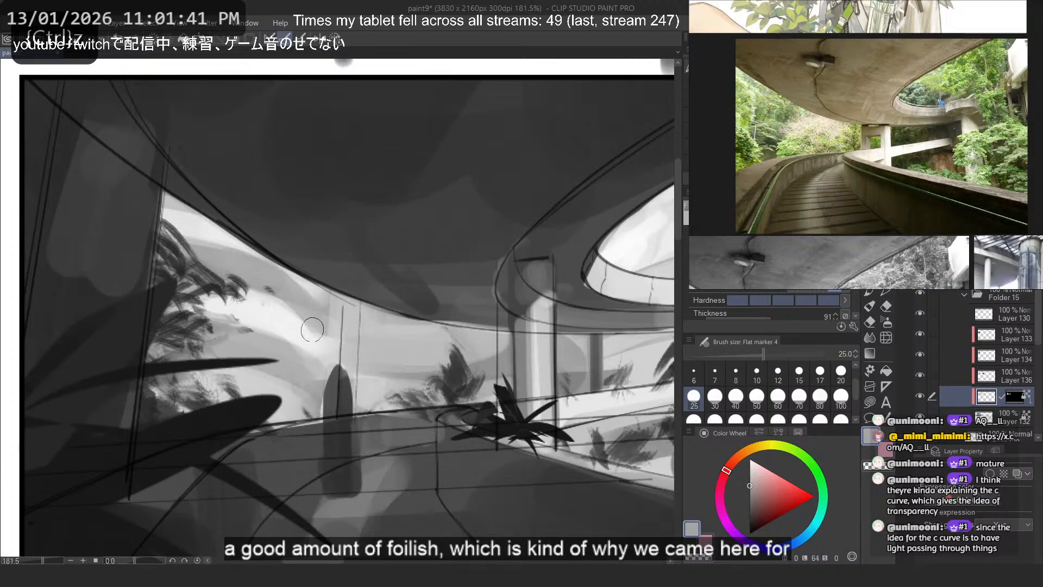
pyautogui.hotkey('ctrl', 'z')
pyautogui.moveTo(260, 294); pyautogui.dragTo(300, 325)
pyautogui.hotkey('ctrl', 'z')
pyautogui.keyDown('alt'); pyautogui.click(277, 314); pyautogui.keyUp('alt')
# - Try light strokes along the base of the left background, just above the road's railing
pyautogui.moveTo(210, 374)
pyautogui.mouseDown()
pyautogui.moveTo(304, 437)
pyautogui.moveTo(303, 414)
pyautogui.mouseUp()
pyautogui.hotkey('ctrl', 'z')
pyautogui.hotkey('ctrl', 'z')
pyautogui.moveTo(240, 384); pyautogui.dragTo(294, 406)
pyautogui.moveTo(331, 383)
pyautogui.mouseDown()
pyautogui.moveTo(378, 381)
pyautogui.moveTo(365, 397)
pyautogui.moveTo(305, 406)
pyautogui.mouseUp()
pyautogui.hotkey('ctrl', 'z')
# - Brush light patches behind the upright dark figure shape, checking the composition with the canvas flipped horizontally
pyautogui.hotkey('ctrl', 'z')
pyautogui.moveTo(331, 300)
pyautogui.mouseDown()
pyautogui.moveTo(331, 391)
pyautogui.moveTo(352, 386)
pyautogui.mouseUp()
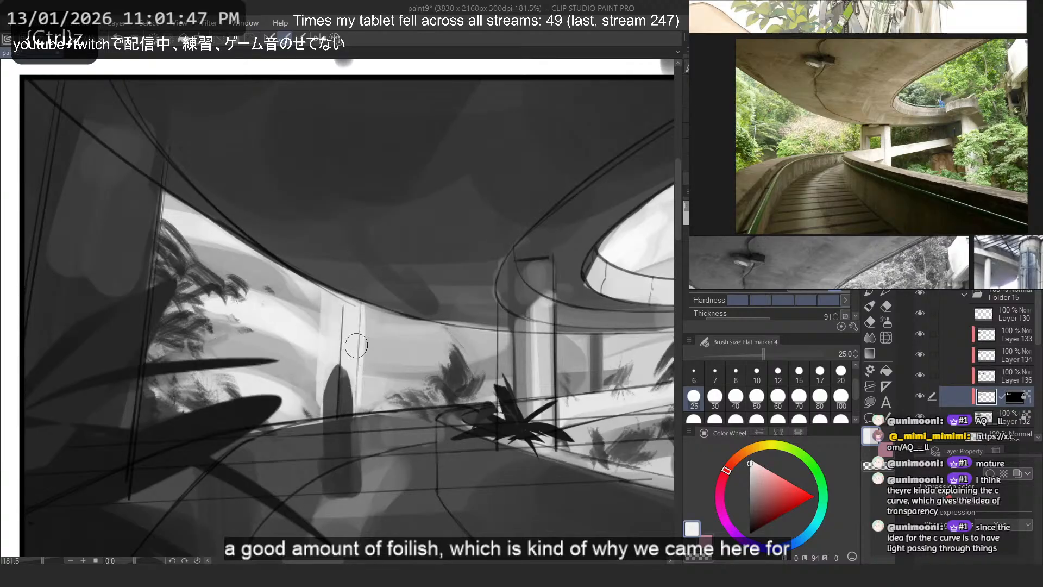
pyautogui.press('h')
pyautogui.hotkey('ctrl', 'z')
pyautogui.hotkey('ctrl', 'z')
pyautogui.moveTo(354, 339)
pyautogui.mouseDown()
pyautogui.moveTo(331, 402)
pyautogui.moveTo(305, 414)
pyautogui.mouseUp()
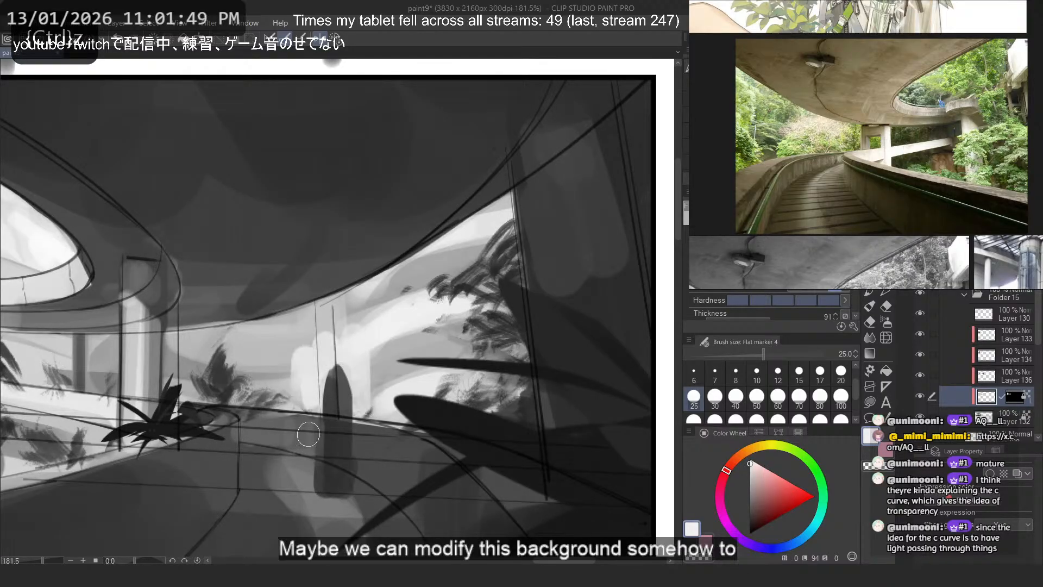
pyautogui.scroll(-7, 418, 219)
pyautogui.press('h')
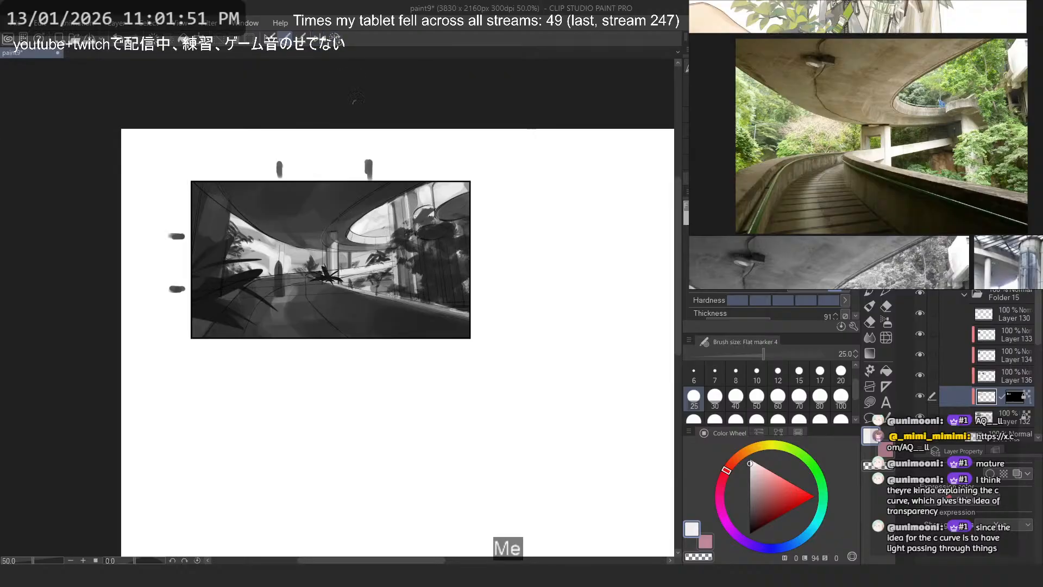
pyautogui.moveTo(327, 176); pyautogui.dragTo(345, 201)
pyautogui.scroll(1, 298, 225)
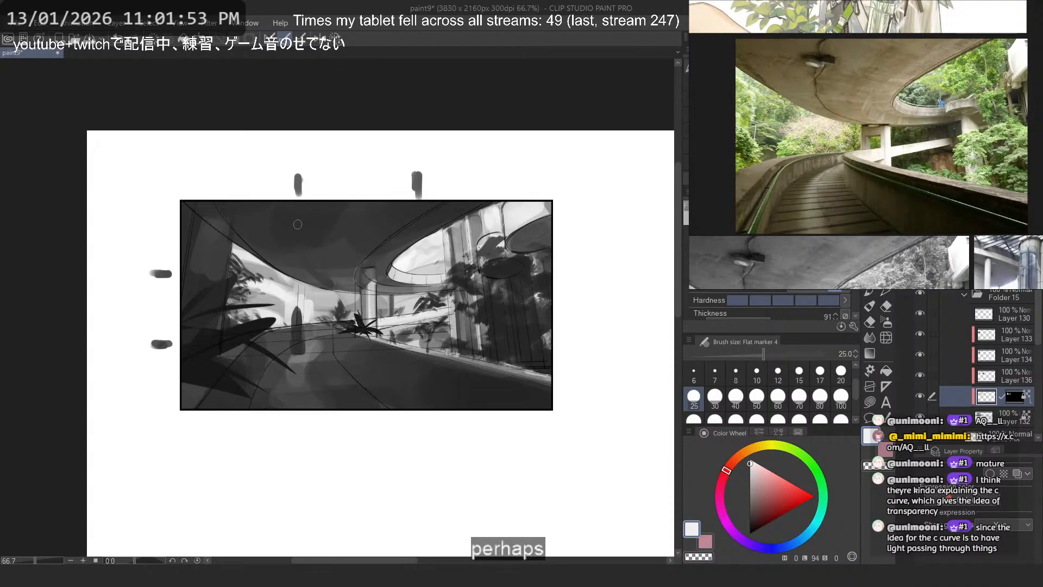
pyautogui.hotkey('ctrl', 'z')
# - Paint thin curved light bands in the background between the figure shape and the distant pillar at brush size 15
pyautogui.click(778, 397)
pyautogui.scroll(3, 256, 279)
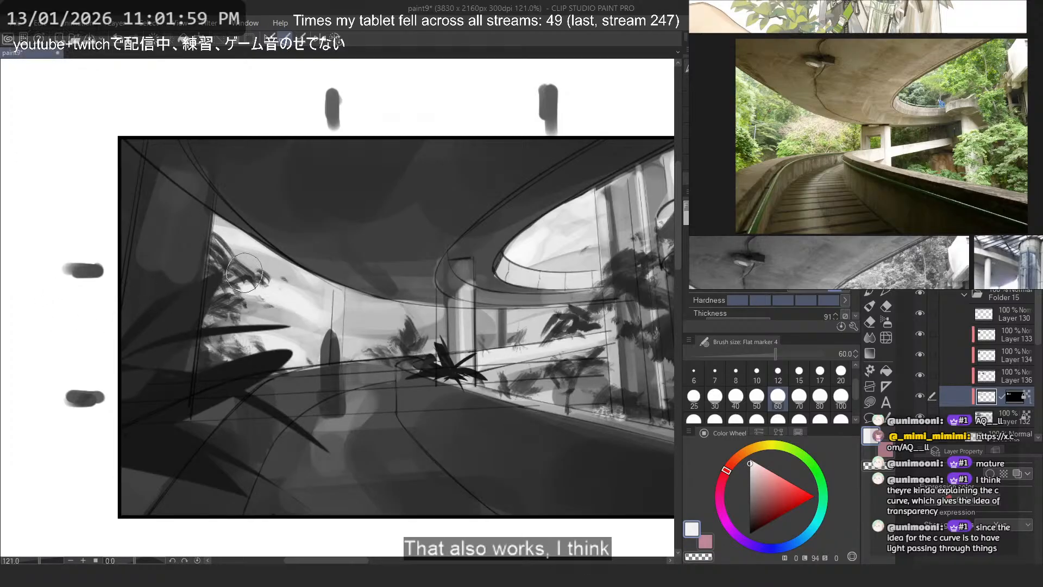
pyautogui.click(800, 374)
pyautogui.hotkey('ctrl', 'z')
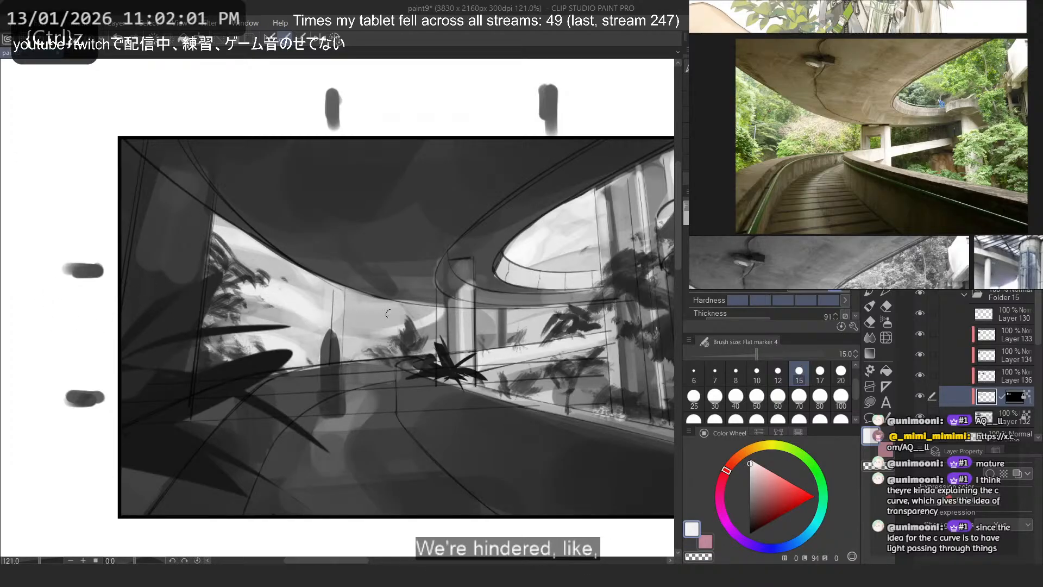
pyautogui.keyDown('alt'); pyautogui.click(443, 321); pyautogui.keyUp('alt')
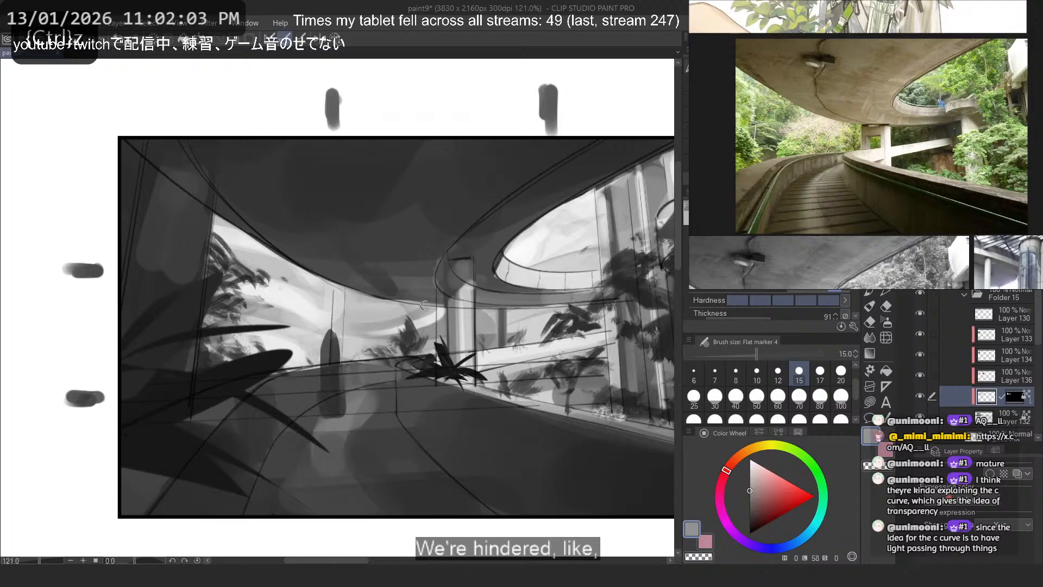
pyautogui.keyDown('alt'); pyautogui.click(441, 310); pyautogui.keyUp('alt')
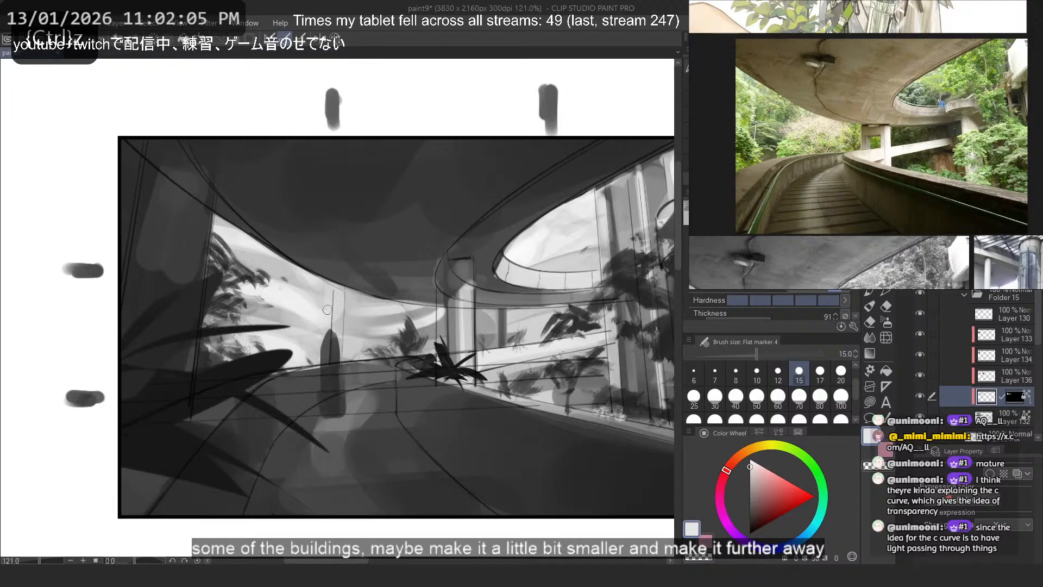
pyautogui.keyDown('alt'); pyautogui.click(427, 303); pyautogui.keyUp('alt')
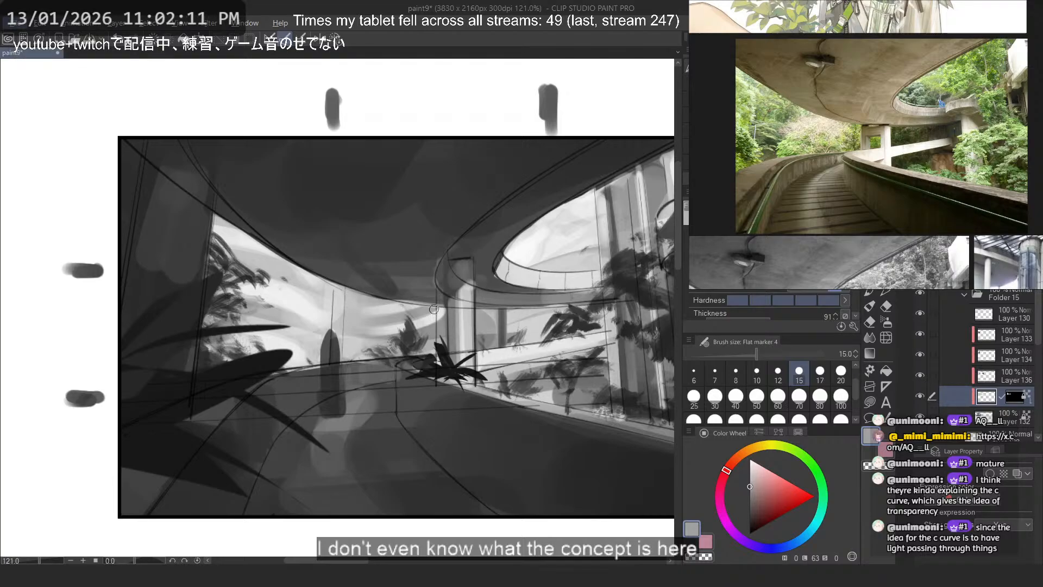
# - Try small strokes on the light vertical columns beside the oval ceiling opening, sampling a near-white
pyautogui.scroll(-3, 563, 244)
pyautogui.moveTo(601, 223); pyautogui.dragTo(556, 233)
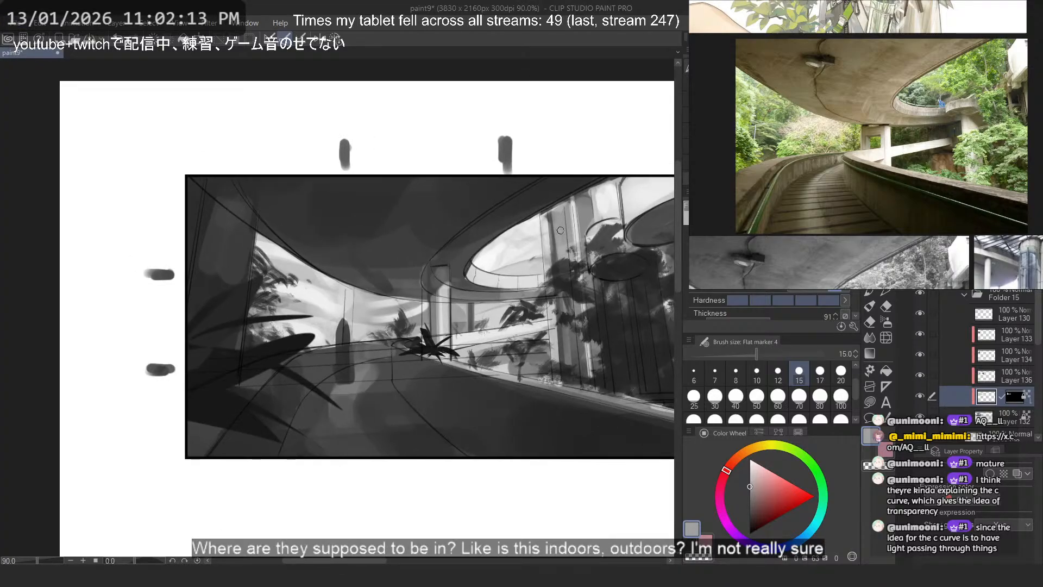
pyautogui.keyDown('alt'); pyautogui.click(587, 225); pyautogui.keyUp('alt')
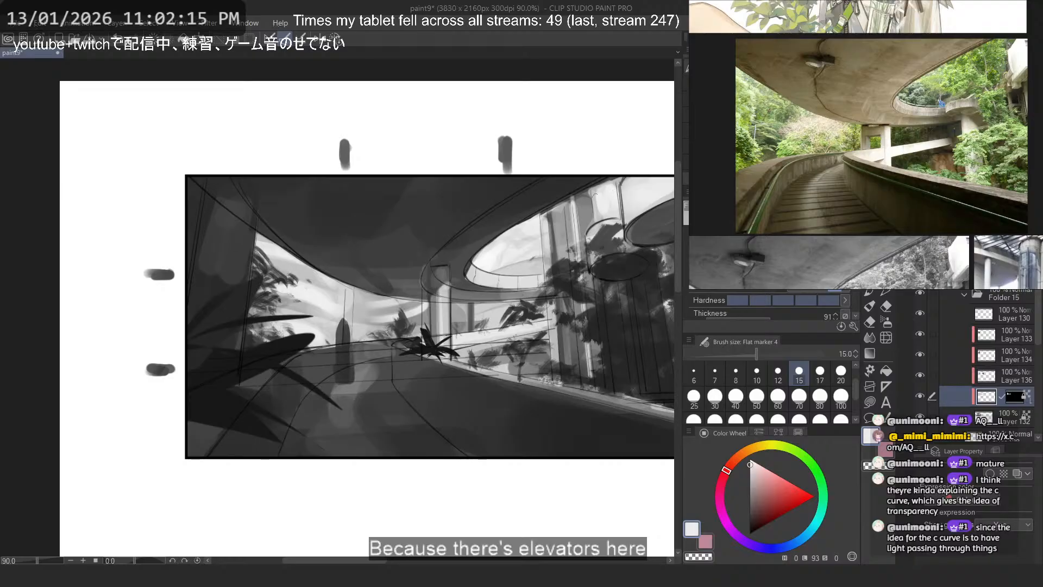
pyautogui.hotkey('ctrl', 'z')
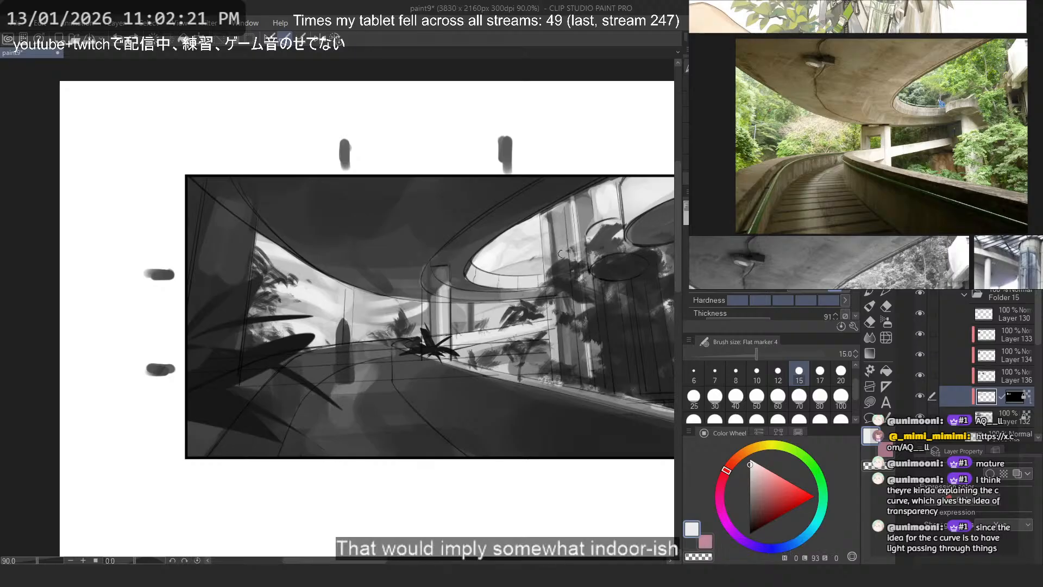
pyautogui.hotkey('ctrl', 'z')
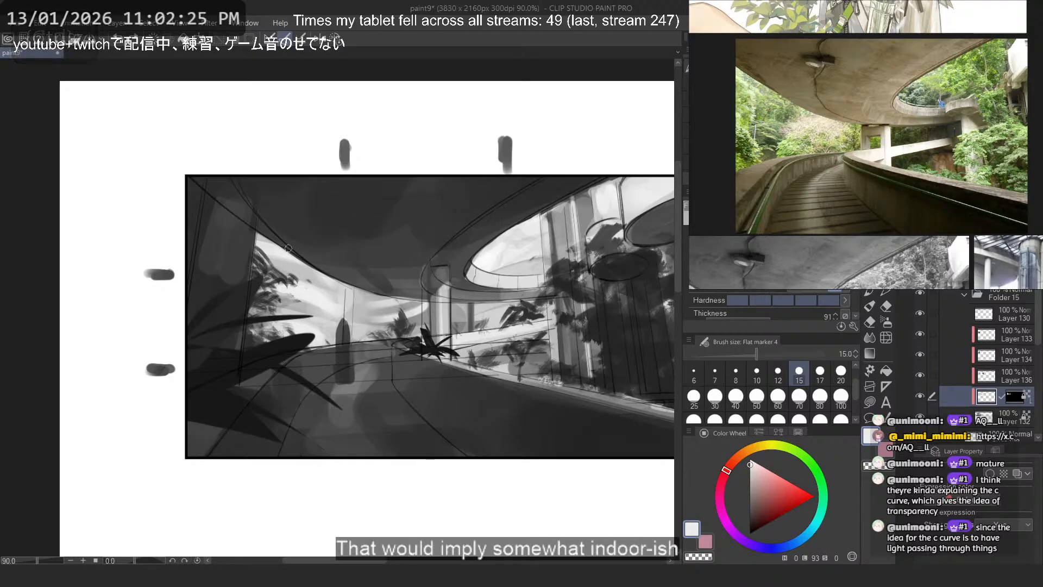
# - Examine the latticed-dome reference image and compare it with the thumbnail's ceiling and openings
pyautogui.scroll(6, 519, 231)
pyautogui.scroll(1, 505, 248)
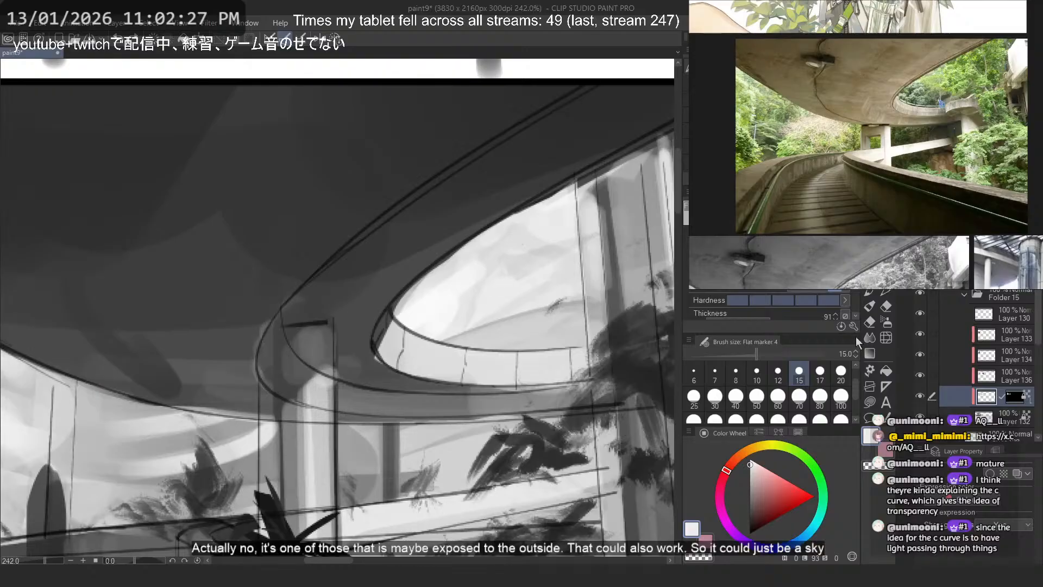
pyautogui.scroll(5, 917, 128)
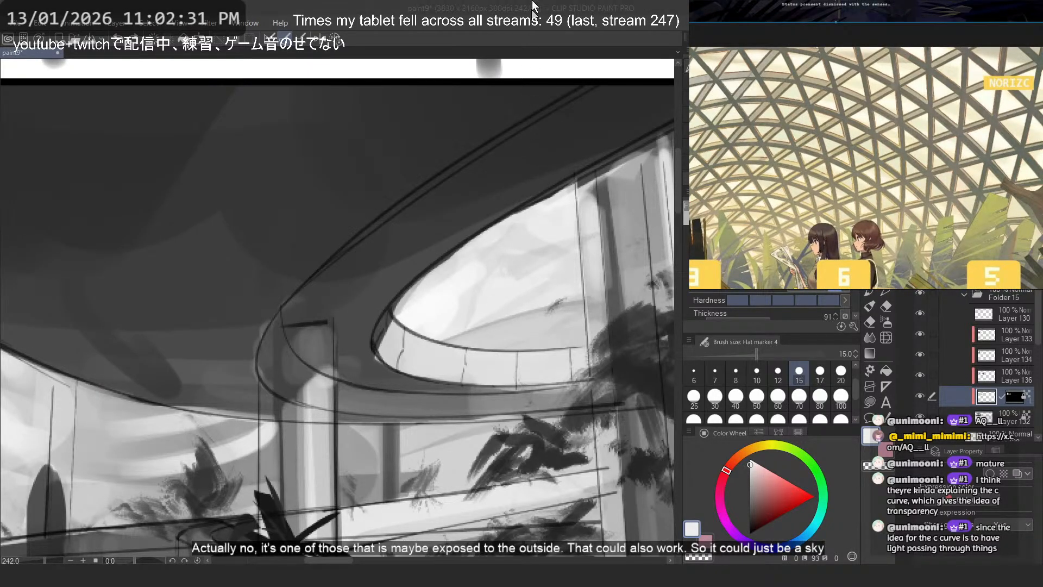
pyautogui.scroll(-2, 486, 247)
pyautogui.moveTo(439, 241); pyautogui.dragTo(445, 242)
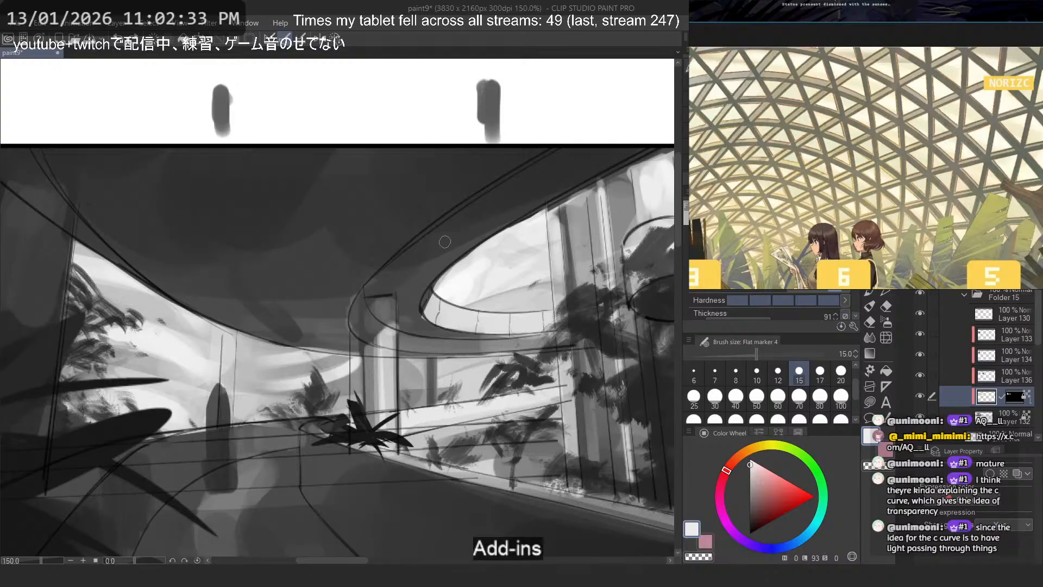
pyautogui.hotkey('ctrl', 'z')
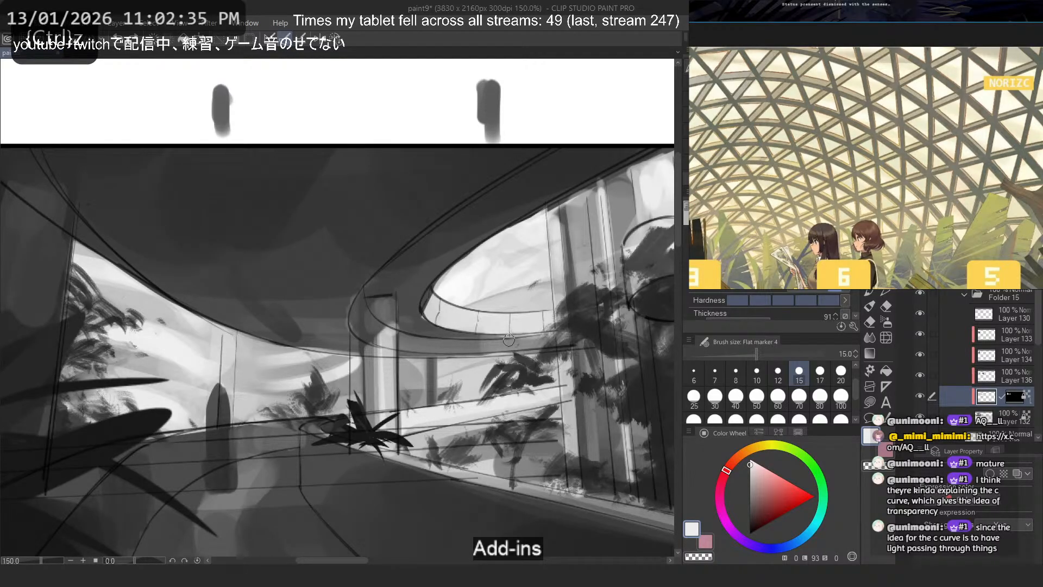
pyautogui.moveTo(366, 255); pyautogui.dragTo(297, 257)
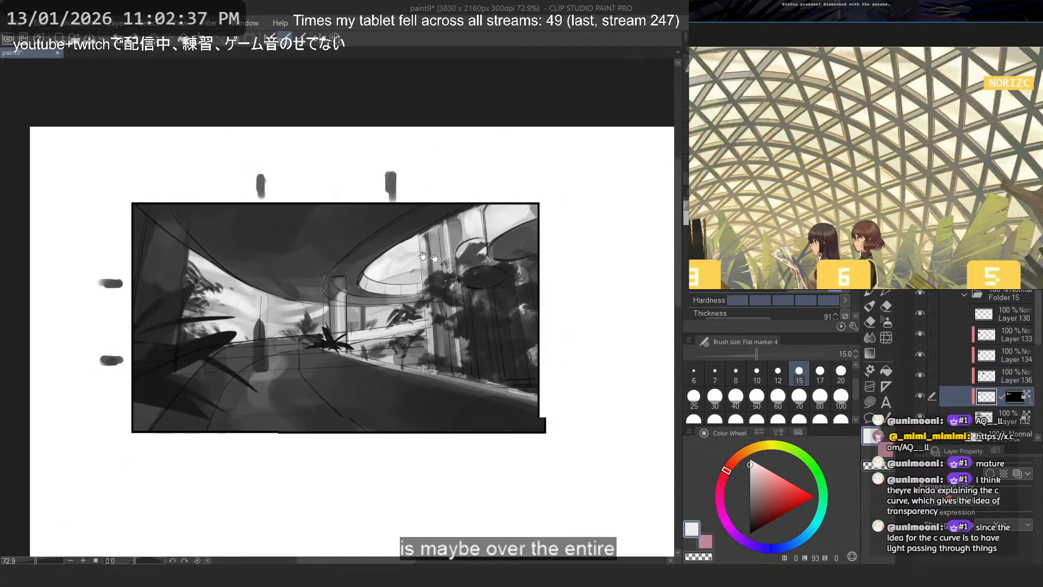
pyautogui.moveTo(402, 272); pyautogui.dragTo(252, 262)
pyautogui.moveTo(534, 161); pyautogui.dragTo(455, 203)
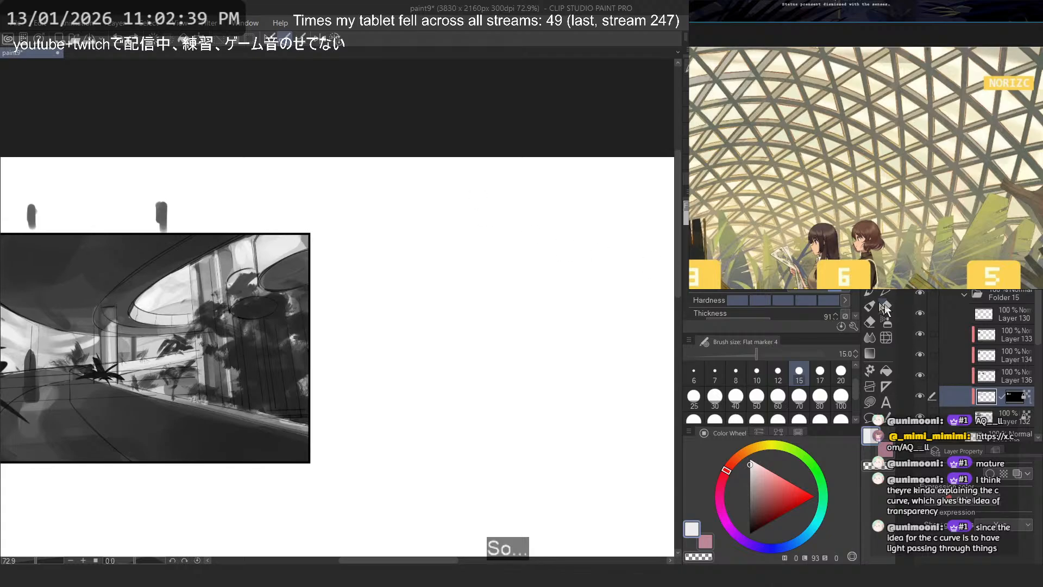
# - Make Layer 130 active and set the Softer brush to black at size 10
pyautogui.click(1009, 312)
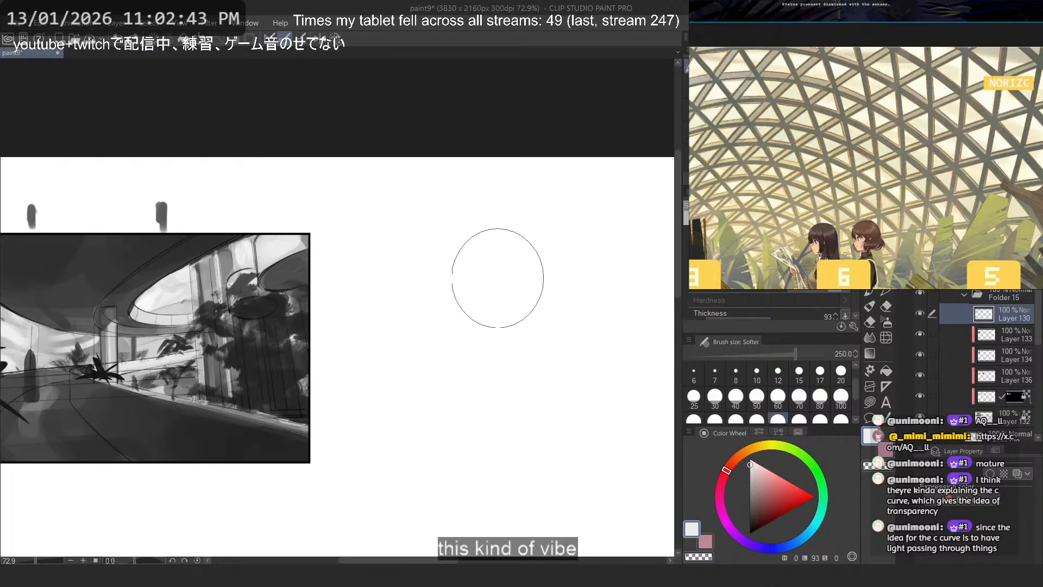
pyautogui.click(706, 68)
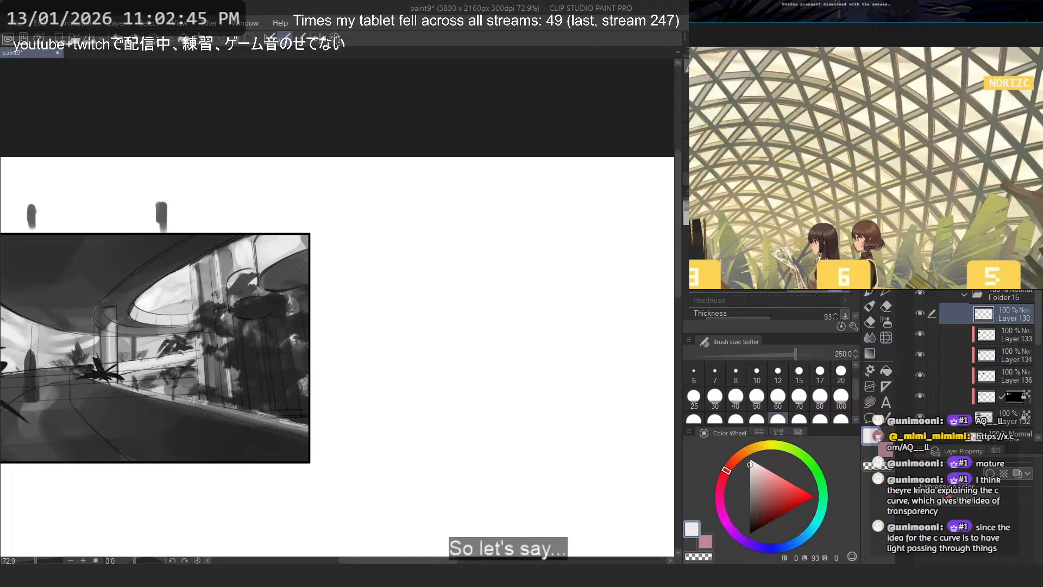
pyautogui.click(757, 372)
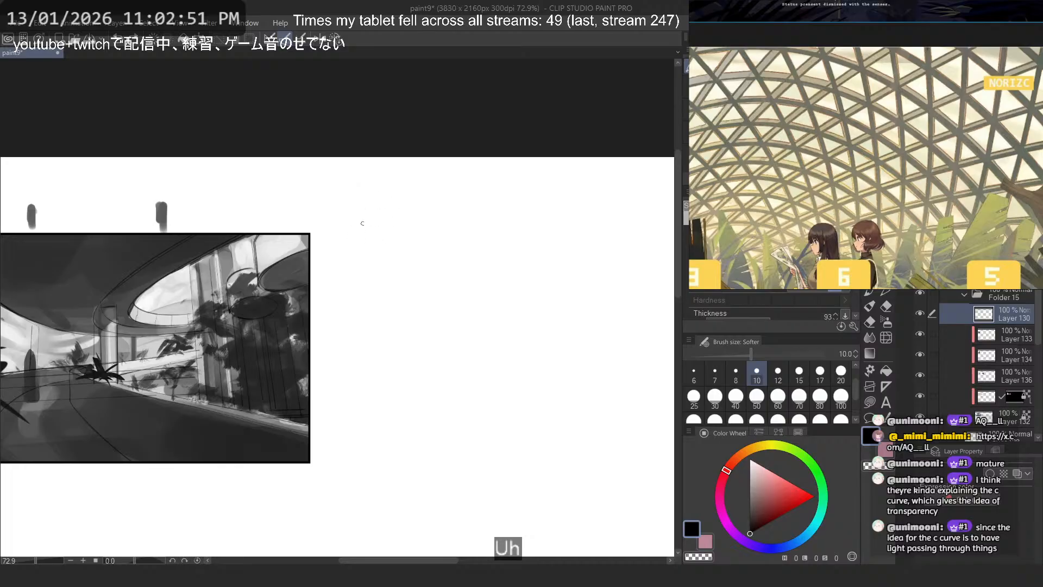
# - Try sketching a loose rectangular frame with a horizon line on the blank canvas right of the thumbnail
pyautogui.moveTo(362, 222); pyautogui.dragTo(271, 213)
pyautogui.moveTo(555, 244)
pyautogui.mouseDown()
pyautogui.moveTo(396, 230)
pyautogui.moveTo(326, 238)
pyautogui.mouseUp()
pyautogui.moveTo(312, 240); pyautogui.dragTo(316, 443)
pyautogui.moveTo(616, 245); pyautogui.dragTo(629, 464)
pyautogui.moveTo(630, 465)
pyautogui.mouseDown()
pyautogui.moveTo(415, 438)
pyautogui.moveTo(296, 436)
pyautogui.mouseUp()
pyautogui.moveTo(612, 339); pyautogui.dragTo(331, 346)
pyautogui.hotkey('ctrl', 'z')
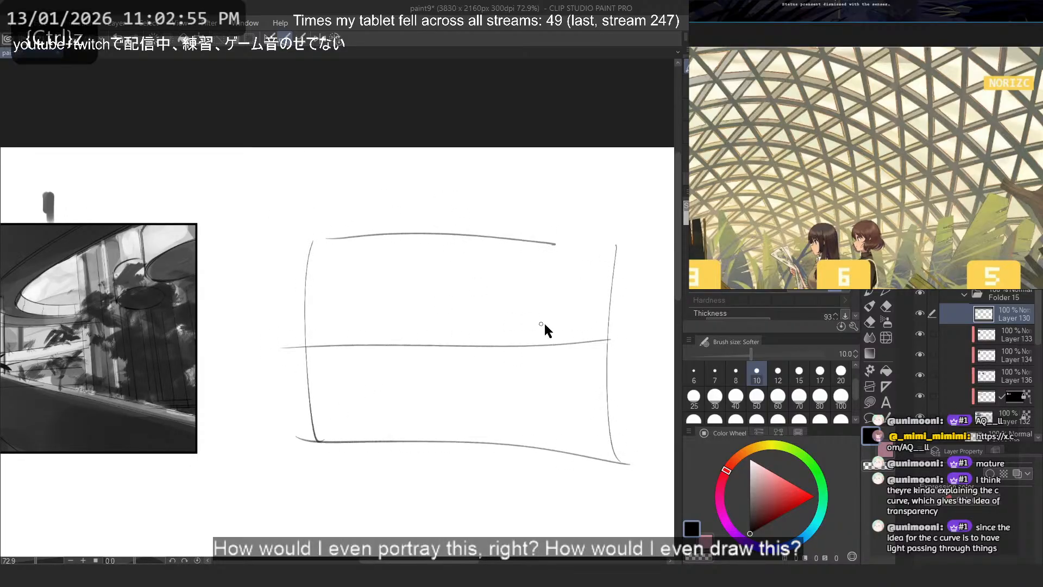
pyautogui.moveTo(642, 335); pyautogui.dragTo(267, 326)
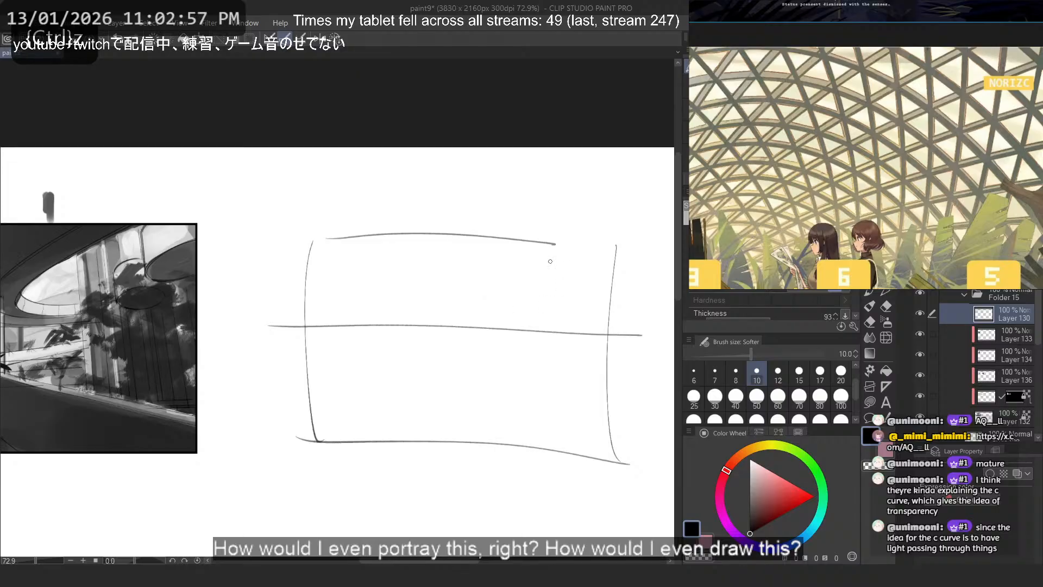
pyautogui.moveTo(488, 320); pyautogui.dragTo(549, 325)
# - Undo all strokes of the rectangular frame and horizon sketch
pyautogui.hotkey('ctrl', 'z')
pyautogui.hotkey('ctrl', 'z')
pyautogui.hotkey('ctrl', 'z')
pyautogui.hotkey('ctrl', 'z')
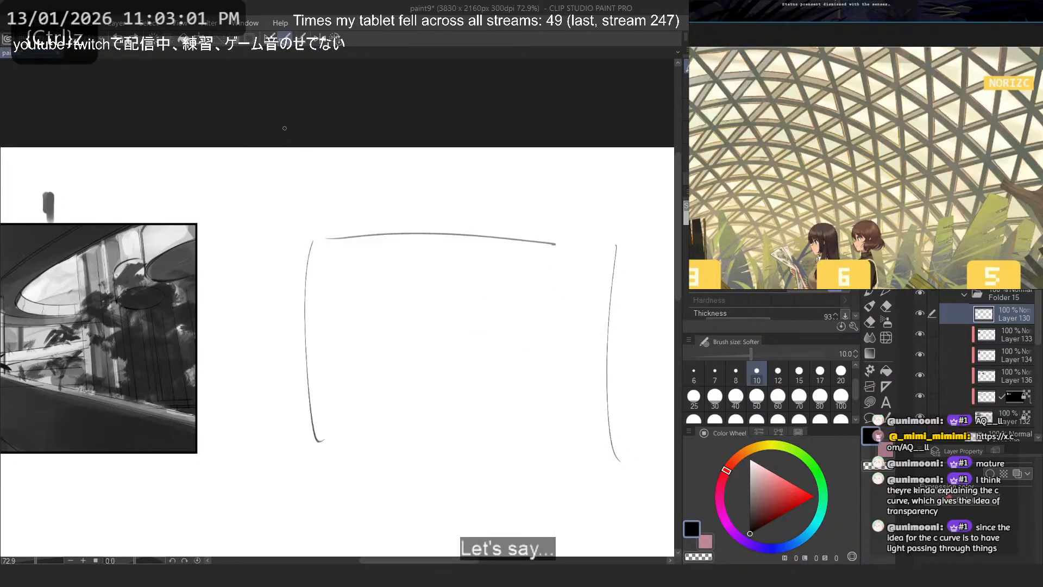
pyautogui.hotkey('ctrl', 'z')
pyautogui.hotkey('ctrl', 'z')
pyautogui.hotkey('ctrl', 'z')
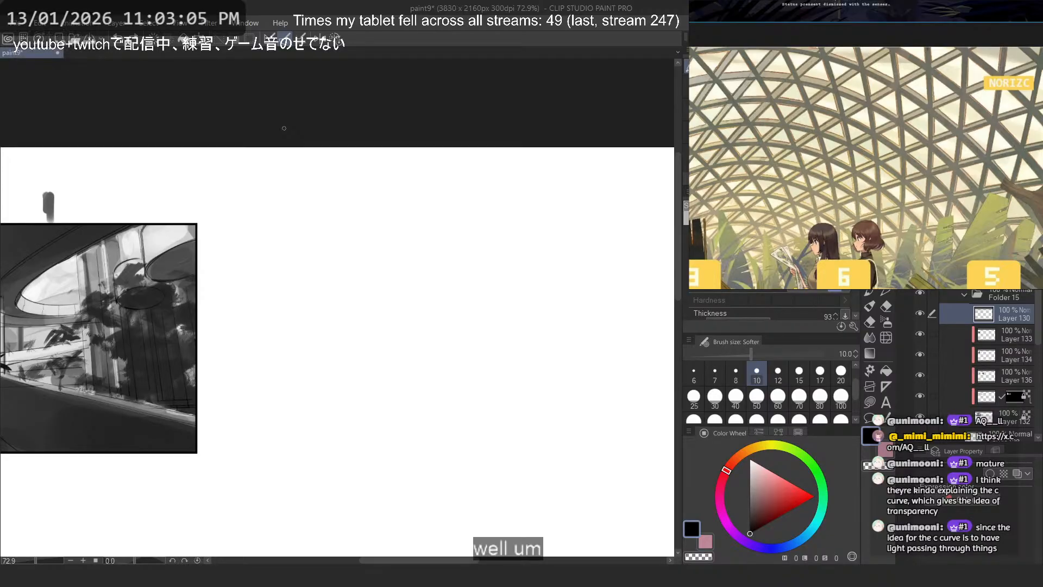
# - Sketch a large dome over a ground line with small block buildings and grass marks inside, right of the thumbnail
pyautogui.moveTo(592, 419)
pyautogui.mouseDown()
pyautogui.moveTo(350, 421)
pyautogui.moveTo(358, 434)
pyautogui.mouseUp()
pyautogui.moveTo(607, 426)
pyautogui.mouseDown()
pyautogui.moveTo(370, 419)
pyautogui.moveTo(381, 422)
pyautogui.mouseUp()
pyautogui.moveTo(540, 363); pyautogui.dragTo(506, 416)
pyautogui.moveTo(535, 356); pyautogui.dragTo(532, 417)
pyautogui.hotkey('ctrl', 'z')
pyautogui.moveTo(491, 372)
pyautogui.mouseDown()
pyautogui.moveTo(454, 374)
pyautogui.moveTo(458, 388)
pyautogui.moveTo(411, 383)
pyautogui.moveTo(488, 383)
pyautogui.moveTo(404, 414)
pyautogui.mouseUp()
pyautogui.moveTo(518, 390)
pyautogui.mouseDown()
pyautogui.moveTo(485, 415)
pyautogui.moveTo(508, 404)
pyautogui.moveTo(537, 417)
pyautogui.moveTo(500, 410)
pyautogui.moveTo(523, 422)
pyautogui.mouseUp()
pyautogui.hotkey('ctrl', 'z')
pyautogui.hotkey('ctrl', 'z')
pyautogui.hotkey('ctrl', 'z')
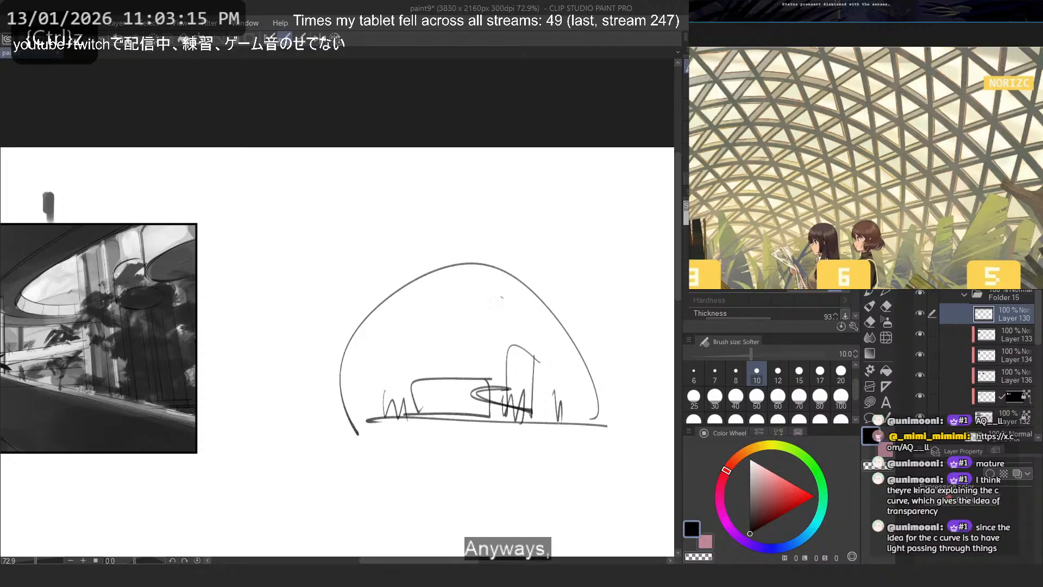
# - Reinforce the left curve of the dome sketch with a second outline stroke
pyautogui.moveTo(502, 298); pyautogui.dragTo(354, 437)
pyautogui.hotkey('ctrl', 'z')
pyautogui.moveTo(472, 279); pyautogui.dragTo(352, 421)
pyautogui.hotkey('ctrl', 'z')
pyautogui.moveTo(428, 275); pyautogui.dragTo(355, 406)
pyautogui.hotkey('ctrl', 'z')
# - Sketch narrow rectangular towers over the low block and beside the rounded building inside the dome
pyautogui.moveTo(491, 370)
pyautogui.mouseDown()
pyautogui.moveTo(409, 413)
pyautogui.moveTo(420, 417)
pyautogui.mouseUp()
pyautogui.moveTo(512, 351); pyautogui.dragTo(508, 416)
pyautogui.hotkey('ctrl', 'z')
pyautogui.moveTo(521, 349)
pyautogui.mouseDown()
pyautogui.moveTo(499, 350)
pyautogui.moveTo(544, 402)
pyautogui.moveTo(538, 427)
pyautogui.mouseUp()
pyautogui.hotkey('ctrl', 'z')
pyautogui.hotkey('ctrl', 'z')
pyautogui.moveTo(445, 392)
pyautogui.mouseDown()
pyautogui.moveTo(404, 418)
pyautogui.moveTo(451, 415)
pyautogui.mouseUp()
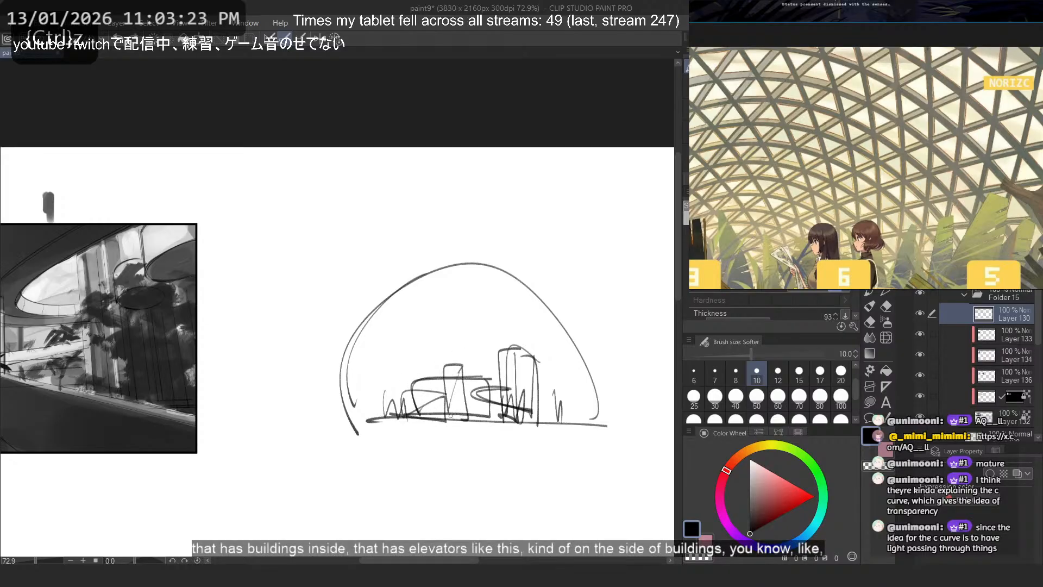
pyautogui.hotkey('ctrl', 'z')
pyautogui.moveTo(447, 369)
pyautogui.mouseDown()
pyautogui.moveTo(463, 367)
pyautogui.moveTo(444, 417)
pyautogui.mouseUp()
pyautogui.moveTo(598, 427)
pyautogui.mouseDown()
pyautogui.moveTo(545, 388)
pyautogui.moveTo(544, 426)
pyautogui.mouseUp()
pyautogui.hotkey('ctrl', 'z')
# - Sketch spiky plants at both inner edges of the dome and above the buildings
pyautogui.moveTo(548, 366)
pyautogui.mouseDown()
pyautogui.moveTo(571, 346)
pyautogui.moveTo(573, 395)
pyautogui.mouseUp()
pyautogui.moveTo(361, 366)
pyautogui.mouseDown()
pyautogui.moveTo(390, 384)
pyautogui.moveTo(383, 416)
pyautogui.mouseUp()
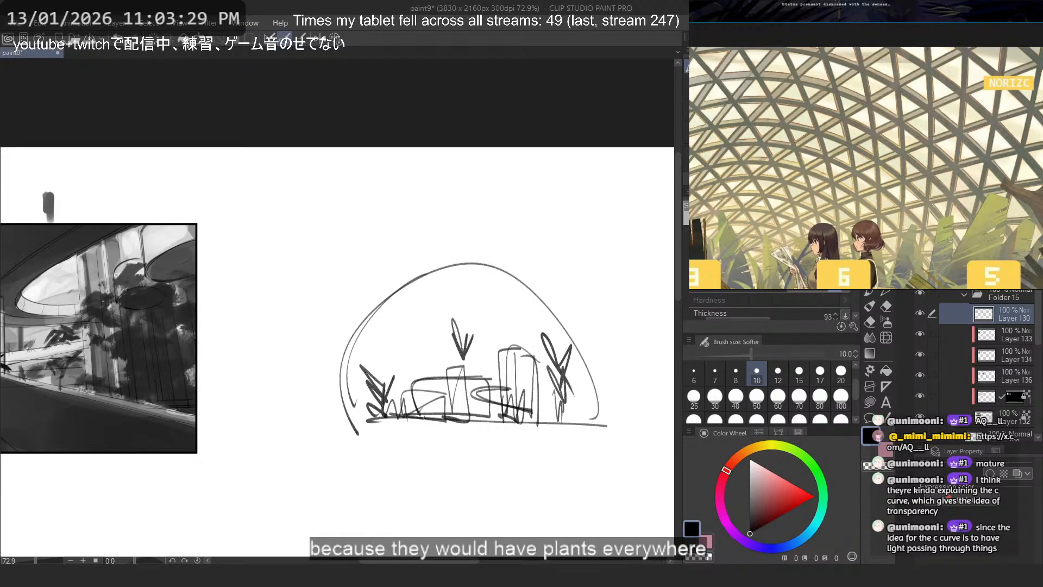
pyautogui.moveTo(507, 417); pyautogui.dragTo(500, 422)
pyautogui.hotkey('ctrl', 'z')
pyautogui.moveTo(390, 314); pyautogui.dragTo(408, 376)
pyautogui.hotkey('ctrl', 'z')
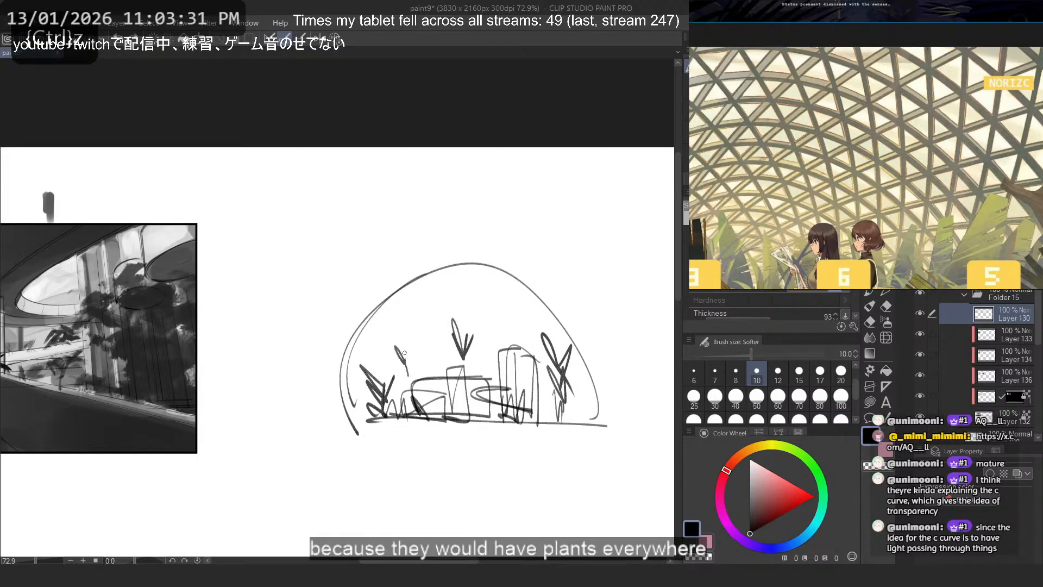
# - Redraw the full dome arc as a rounder outline and extend the ground line across its base
pyautogui.moveTo(594, 363); pyautogui.dragTo(358, 440)
pyautogui.hotkey('ctrl', 'z')
pyautogui.moveTo(598, 415)
pyautogui.mouseDown()
pyautogui.moveTo(356, 426)
pyautogui.moveTo(361, 337)
pyautogui.moveTo(356, 420)
pyautogui.mouseUp()
pyautogui.hotkey('ctrl', 'z')
pyautogui.moveTo(597, 418)
pyautogui.mouseDown()
pyautogui.moveTo(394, 292)
pyautogui.moveTo(351, 396)
pyautogui.mouseUp()
pyautogui.moveTo(596, 443); pyautogui.dragTo(339, 428)
pyautogui.hotkey('ctrl', 'z')
pyautogui.moveTo(599, 425); pyautogui.dragTo(344, 427)
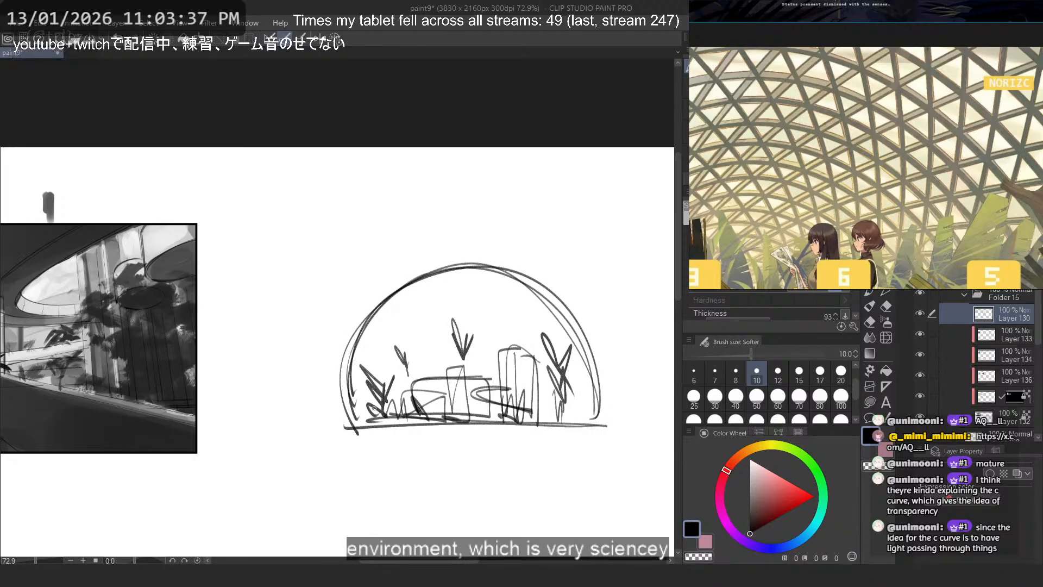
# - Save the document with the dome sketch
pyautogui.scroll(-5, 481, 258)
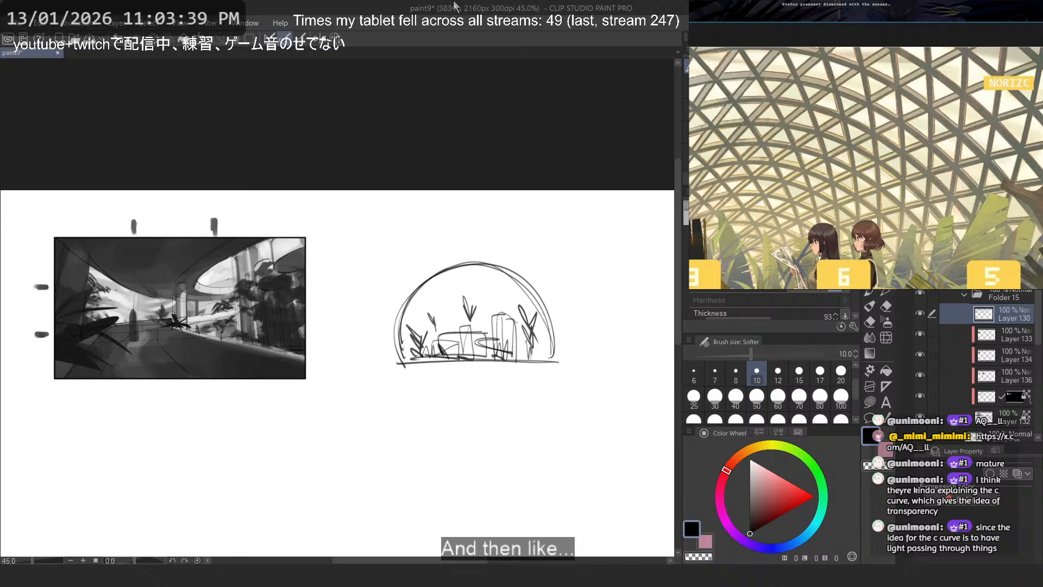
pyautogui.moveTo(256, 310); pyautogui.dragTo(288, 328)
pyautogui.hotkey('ctrl', 's')
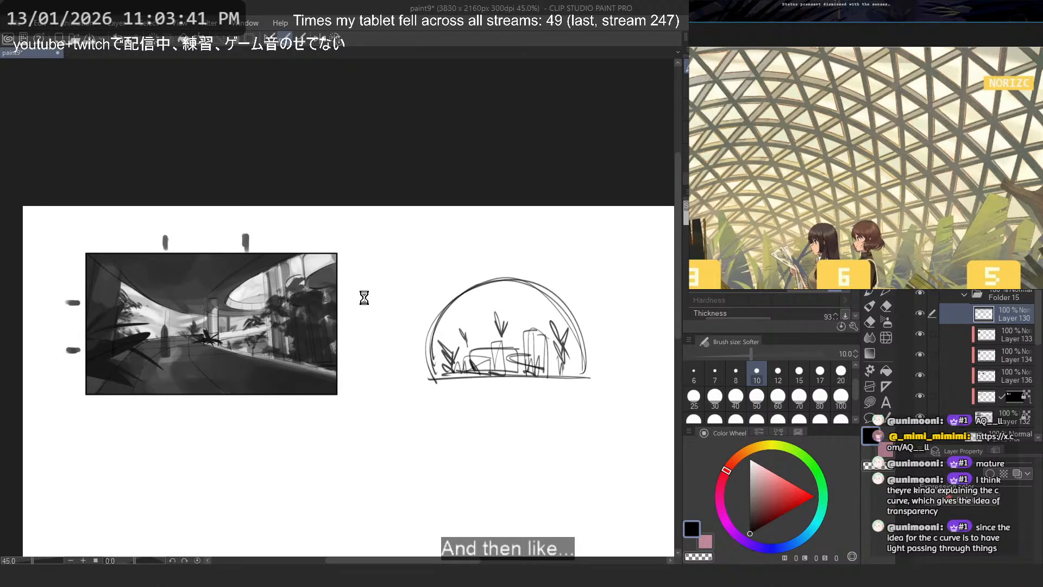
# - Compare the thumbnail with Layer 136 hidden and shown, and examine the foliage values around the window wall
pyautogui.moveTo(151, 330); pyautogui.dragTo(212, 346)
pyautogui.hotkey('ctrl', 'alt', '0')
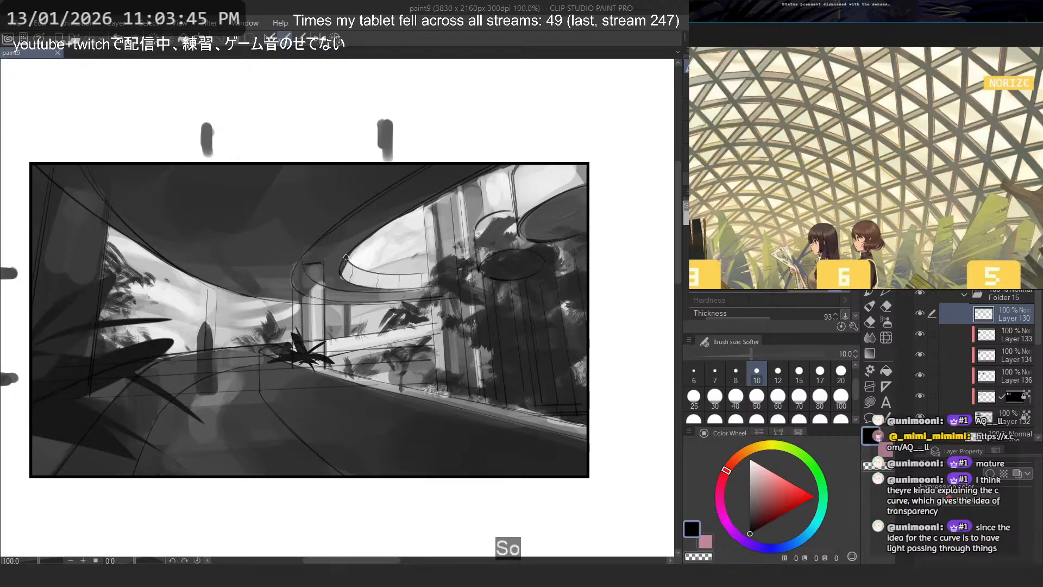
pyautogui.click(918, 371)
pyautogui.click(919, 372)
pyautogui.click(918, 372)
pyautogui.click(918, 372)
pyautogui.click(918, 372)
pyautogui.click(918, 372)
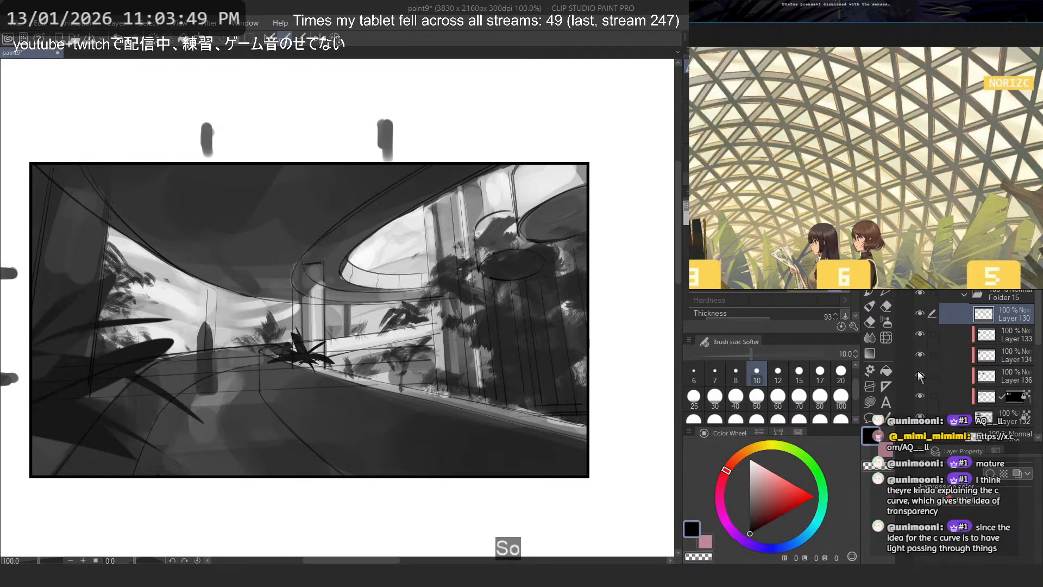
pyautogui.click(918, 375)
pyautogui.click(919, 375)
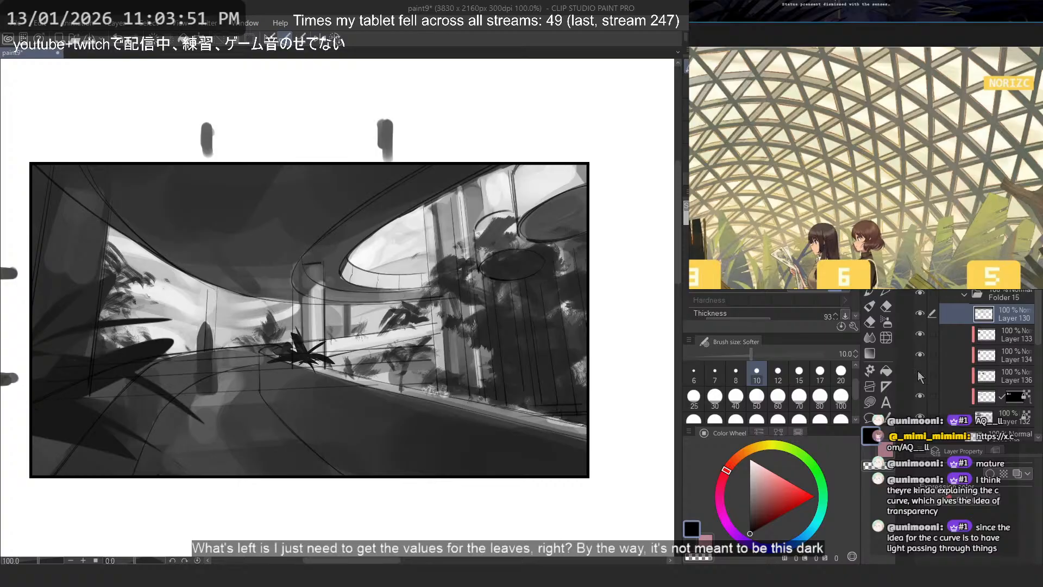
pyautogui.click(918, 375)
pyautogui.click(918, 375)
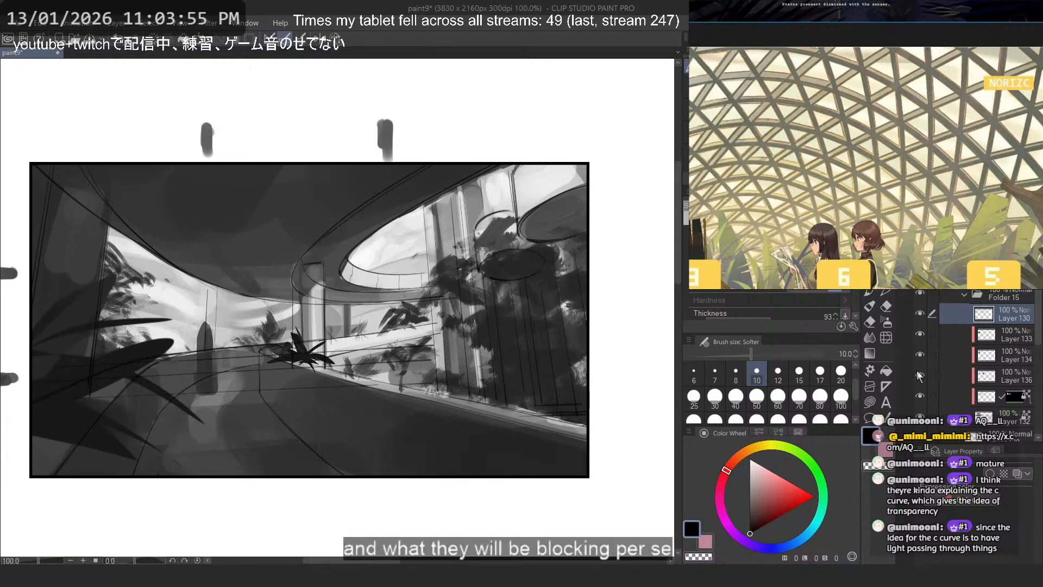
pyautogui.scroll(5, 385, 319)
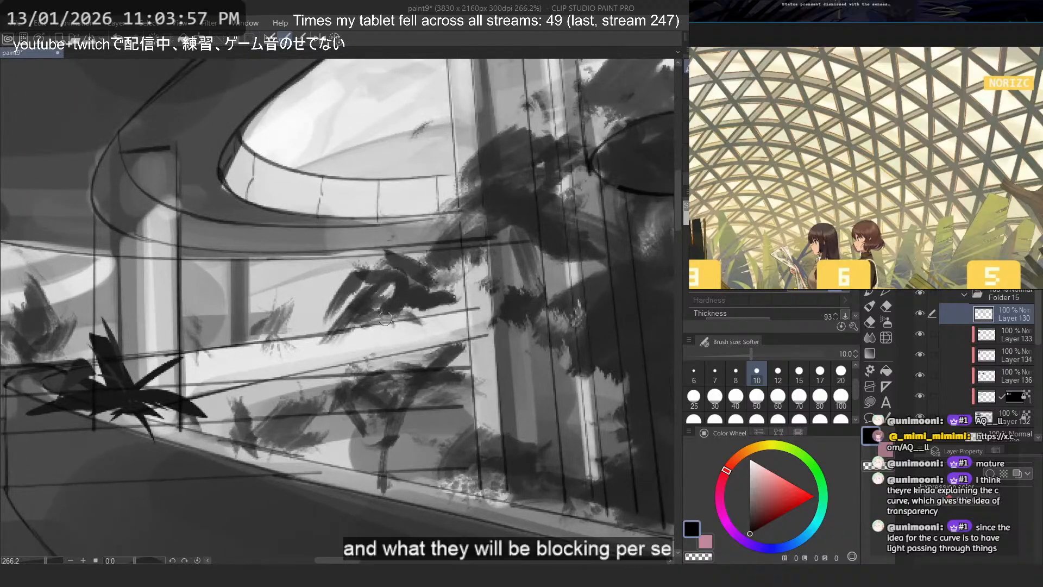
pyautogui.scroll(-1, 385, 314)
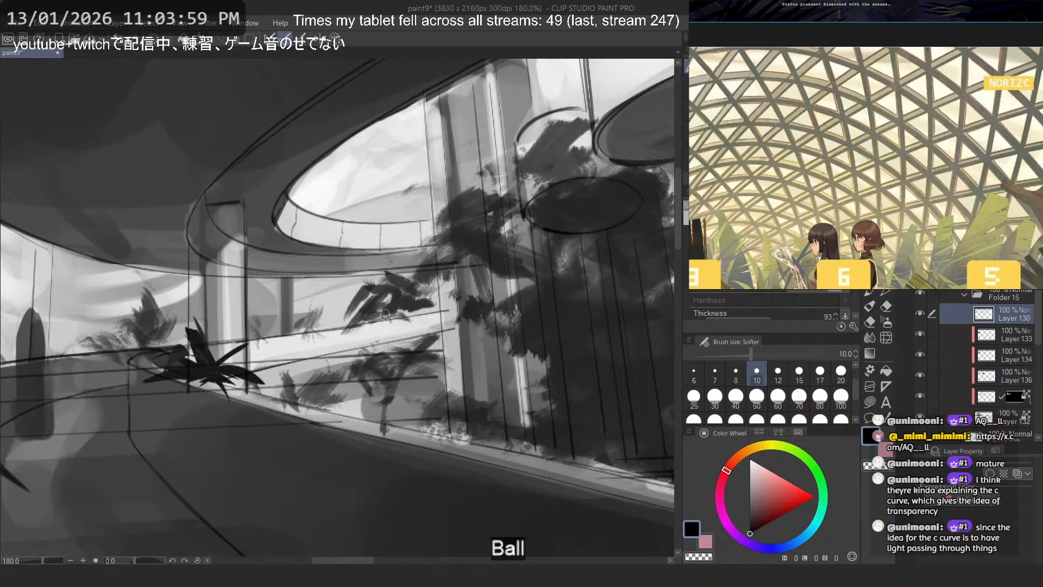
pyautogui.scroll(1, 380, 309)
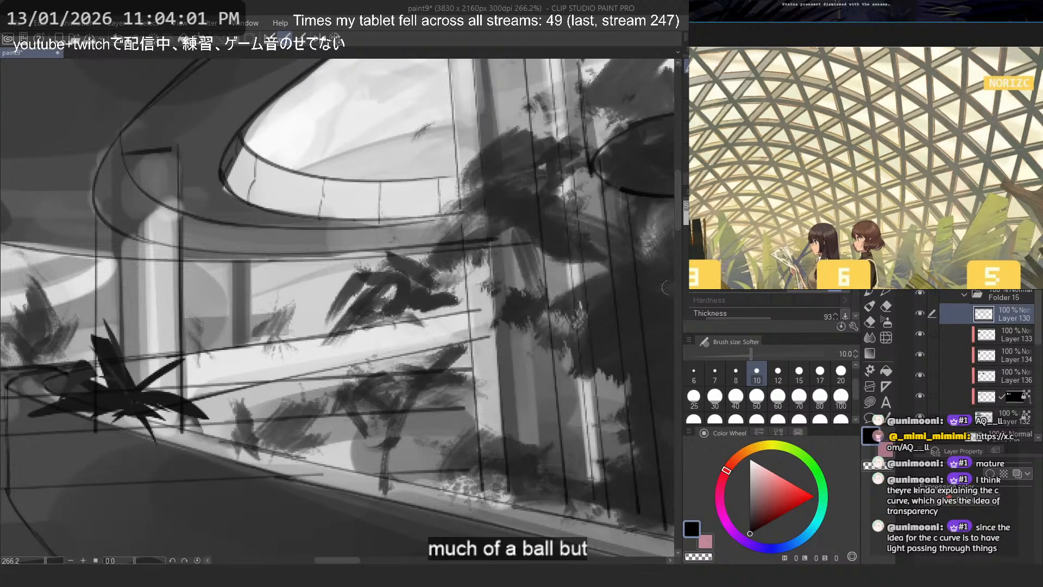
# - Look through the brush presets for the brush used on the thumbnail's foliage
pyautogui.press('b')
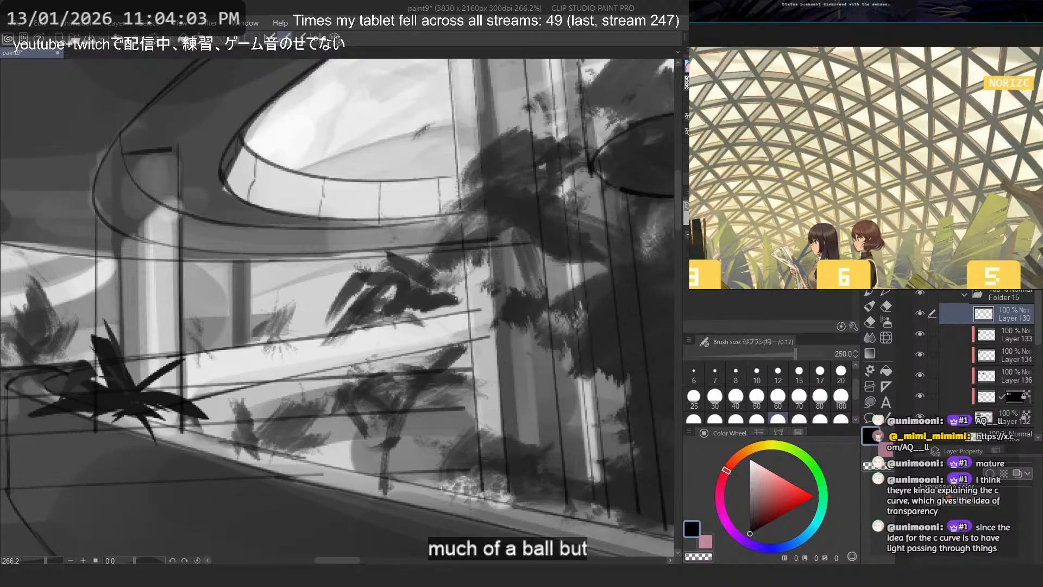
pyautogui.press('b')
pyautogui.press('b')
pyautogui.press('b')
pyautogui.press('b')
pyautogui.press('b')
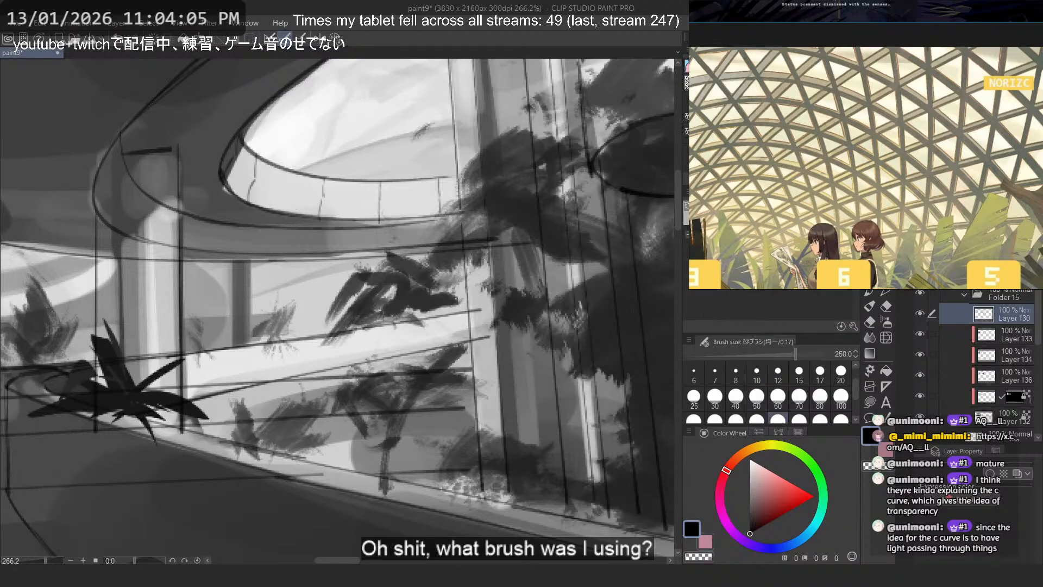
pyautogui.press('b')
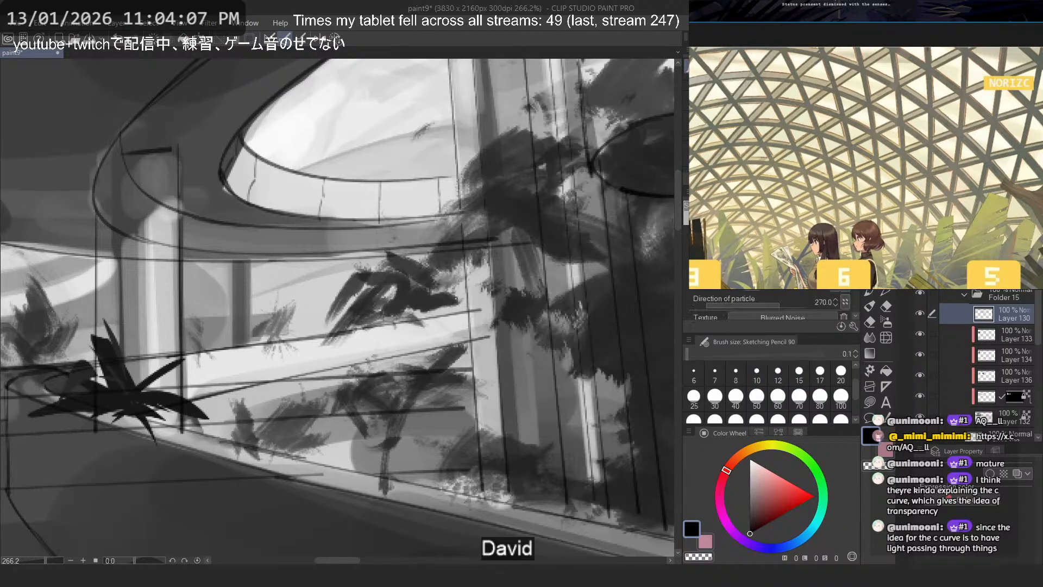
pyautogui.press('b')
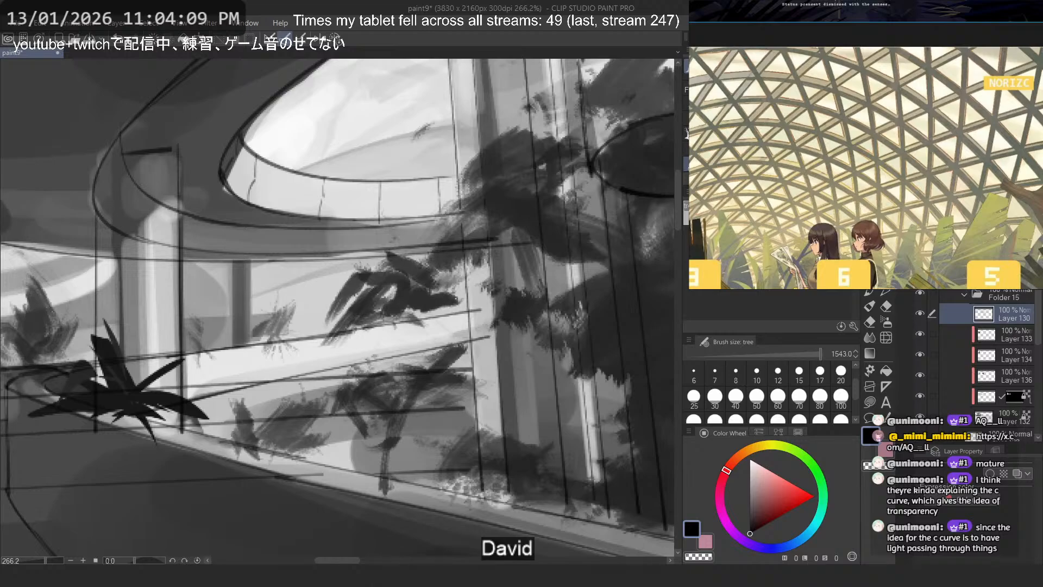
pyautogui.press('b')
pyautogui.press('b')
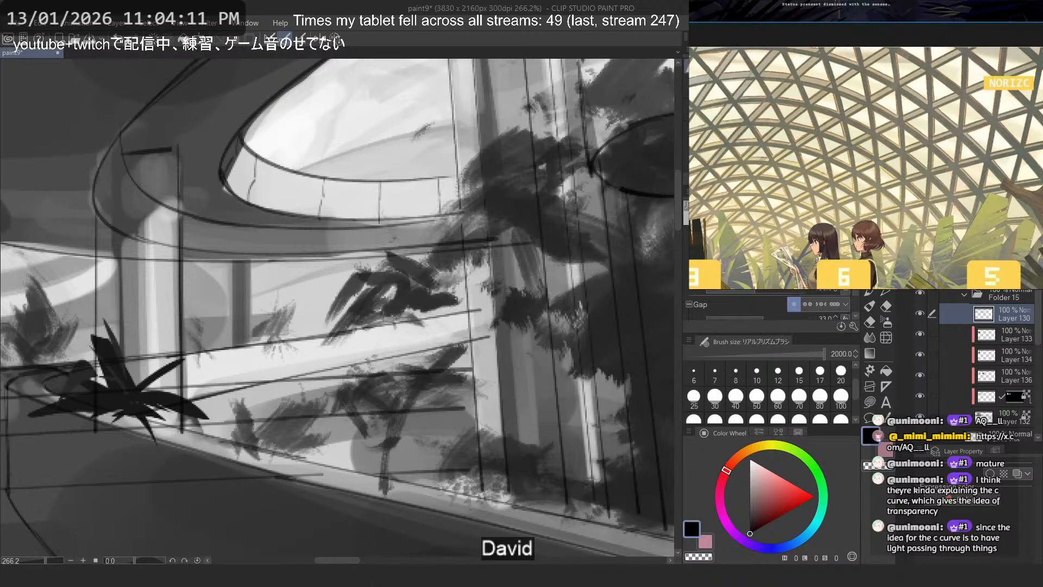
pyautogui.click(870, 277)
pyautogui.click(872, 292)
pyautogui.click(886, 292)
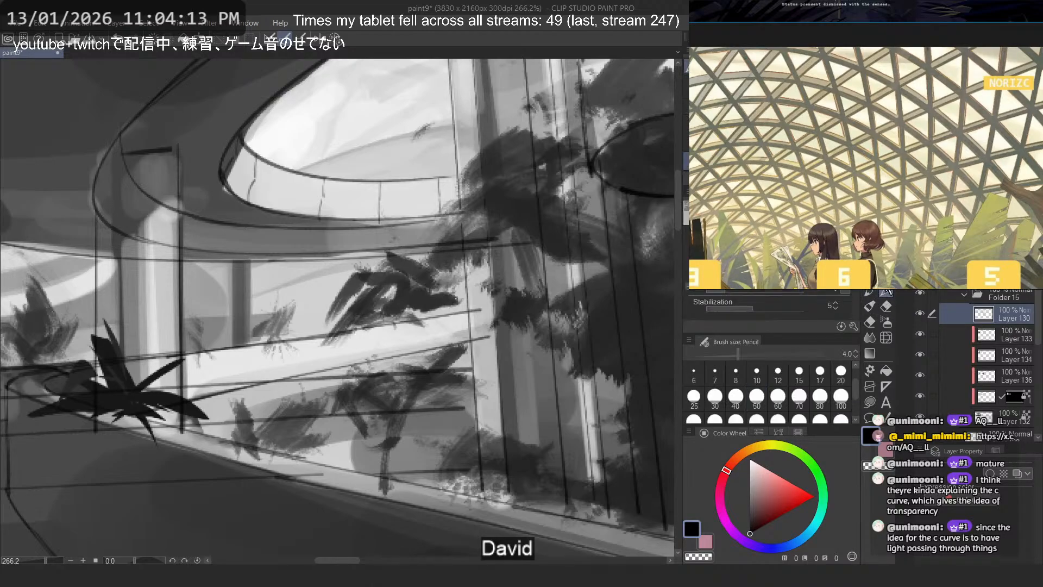
pyautogui.press('b')
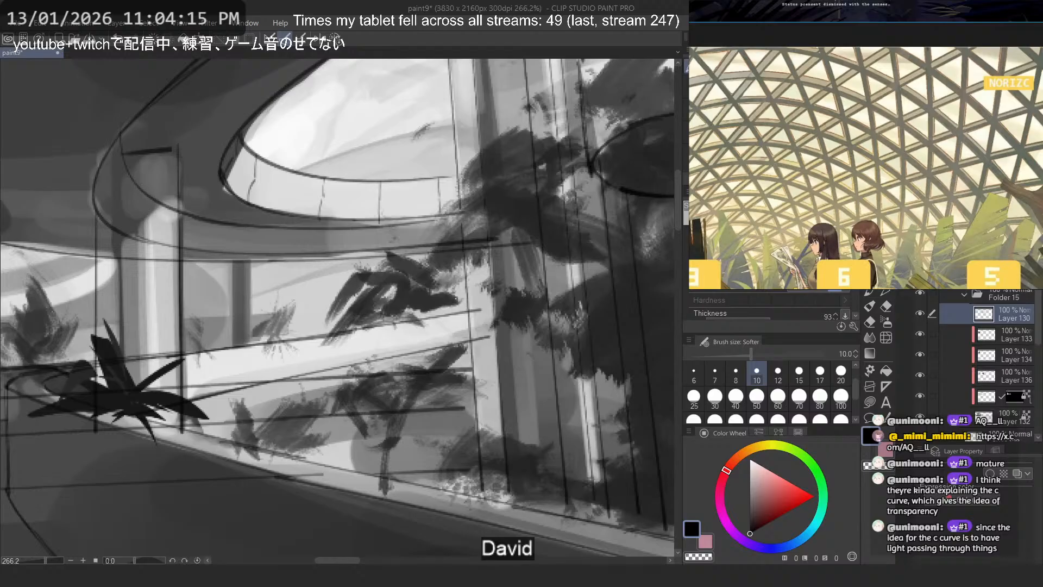
# - Try the Kaze_Fude brush at size 120 with black strokes over the curved balcony, and undo the strokes
pyautogui.press('b')
pyautogui.press('b')
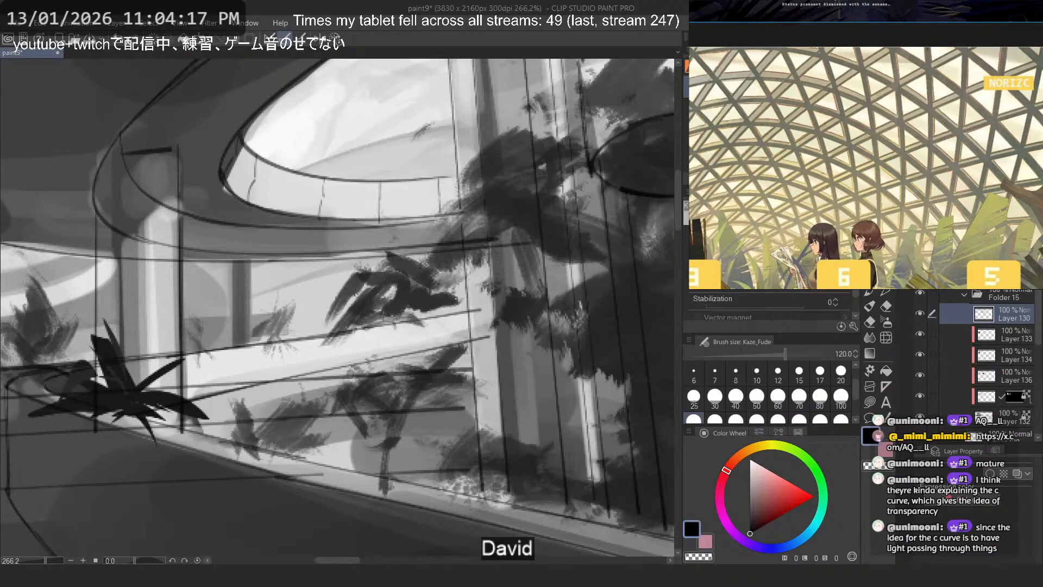
pyautogui.moveTo(350, 222); pyautogui.dragTo(466, 252)
pyautogui.moveTo(353, 187); pyautogui.dragTo(348, 304)
pyautogui.moveTo(326, 245); pyautogui.dragTo(245, 258)
pyautogui.hotkey('ctrl', 'z')
pyautogui.hotkey('ctrl', 'z')
pyautogui.hotkey('ctrl', 'z')
# - Test the Tsuki_Fude brush at size 80 and the tree brush on the thumbnail, undoing each mark
pyautogui.click(760, 87)
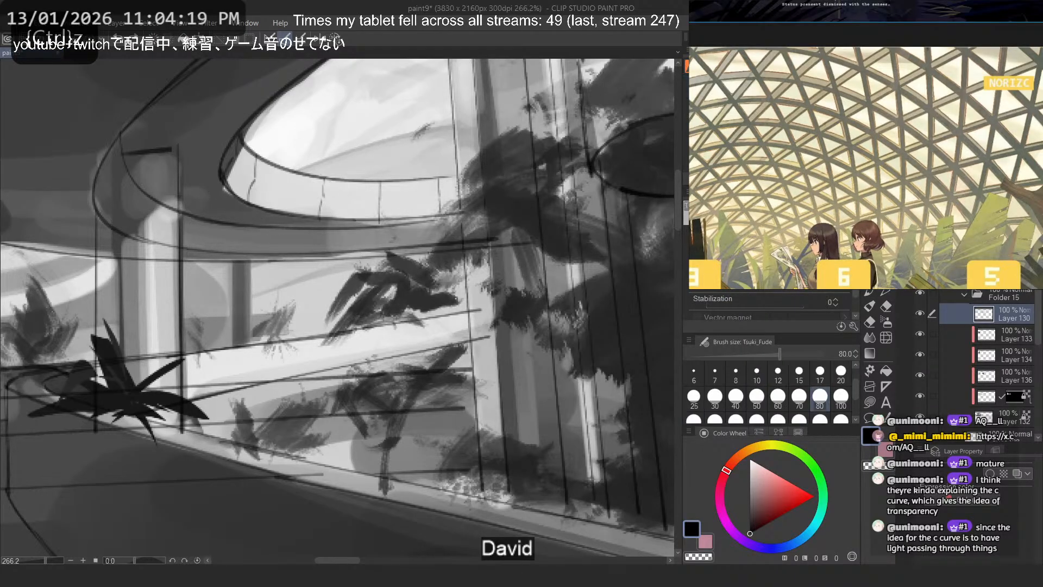
pyautogui.moveTo(519, 160)
pyautogui.mouseDown()
pyautogui.moveTo(316, 146)
pyautogui.moveTo(228, 218)
pyautogui.mouseUp()
pyautogui.hotkey('ctrl', 'z')
pyautogui.click(760, 163)
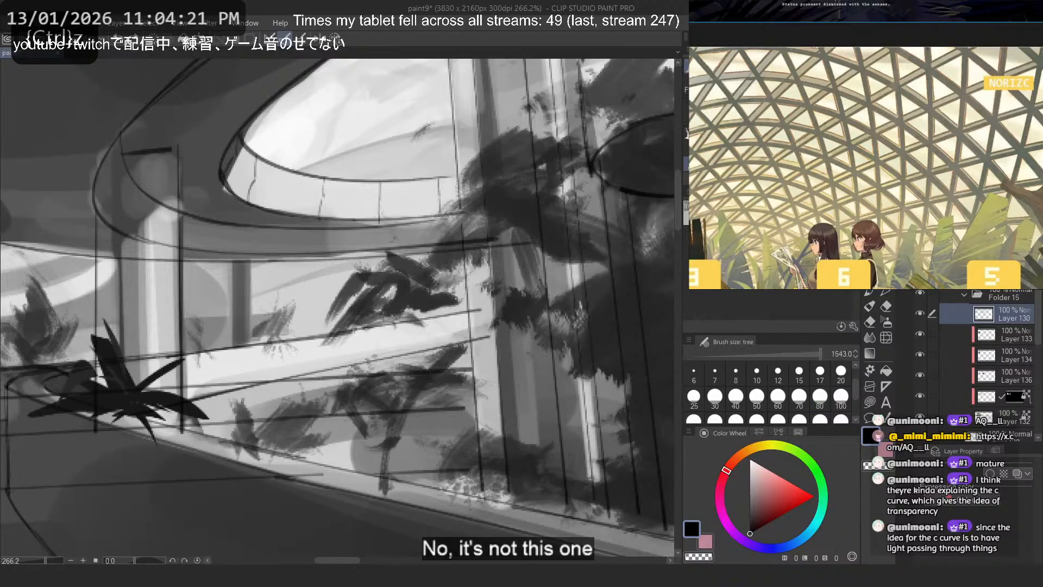
pyautogui.click(304, 255)
pyautogui.hotkey('ctrl', 'z')
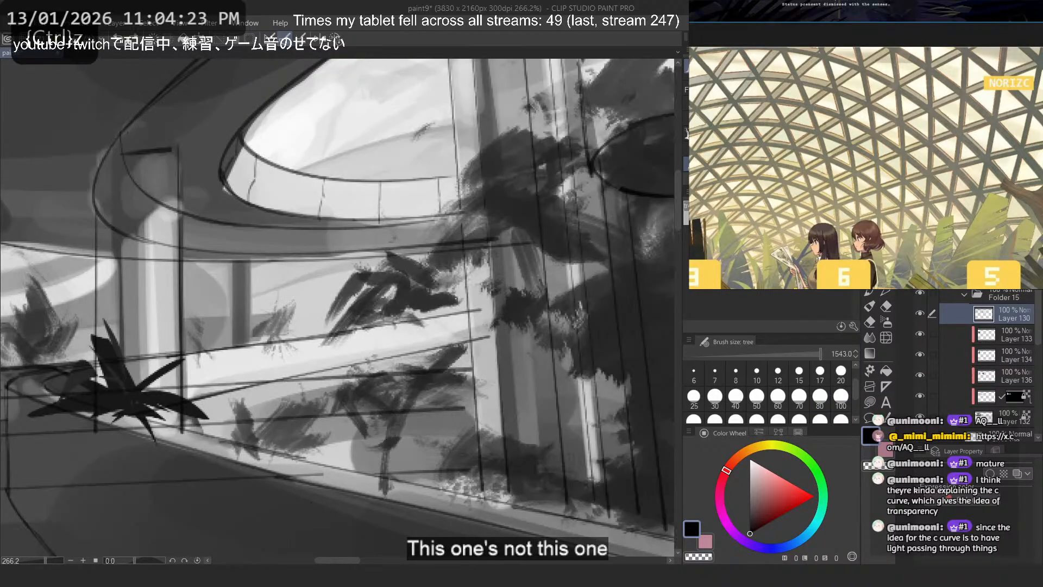
# - Search the textured and foliage brush presets, including Grass-like Wild Noise, for the foliage brush
pyautogui.click(870, 277)
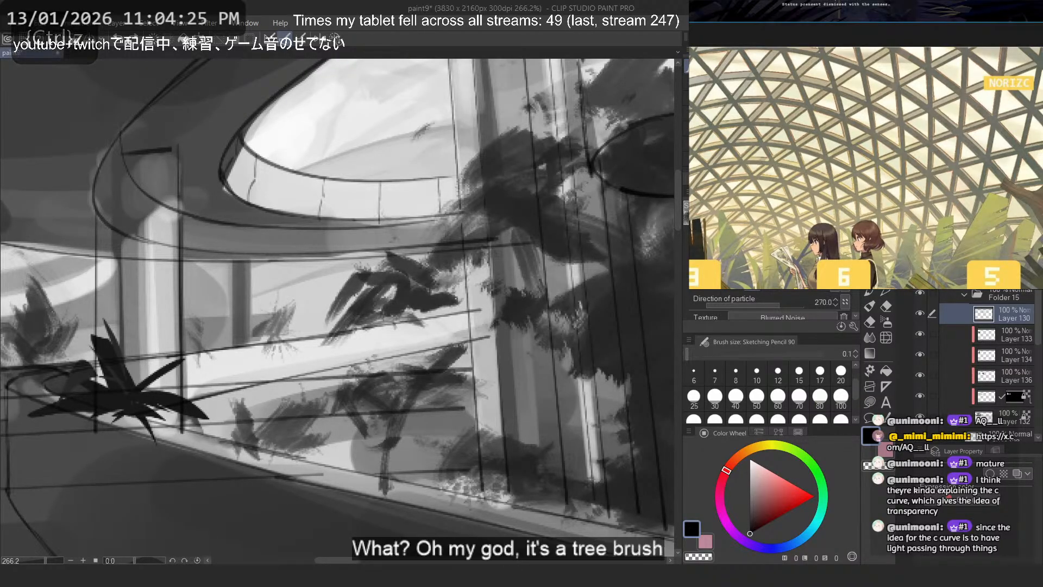
pyautogui.click(887, 277)
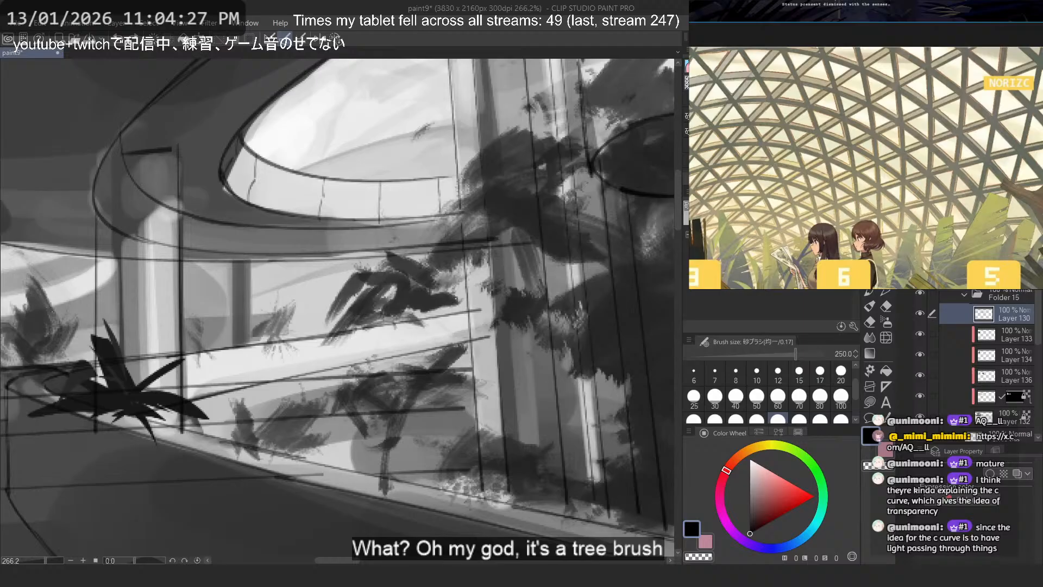
pyautogui.click(761, 164)
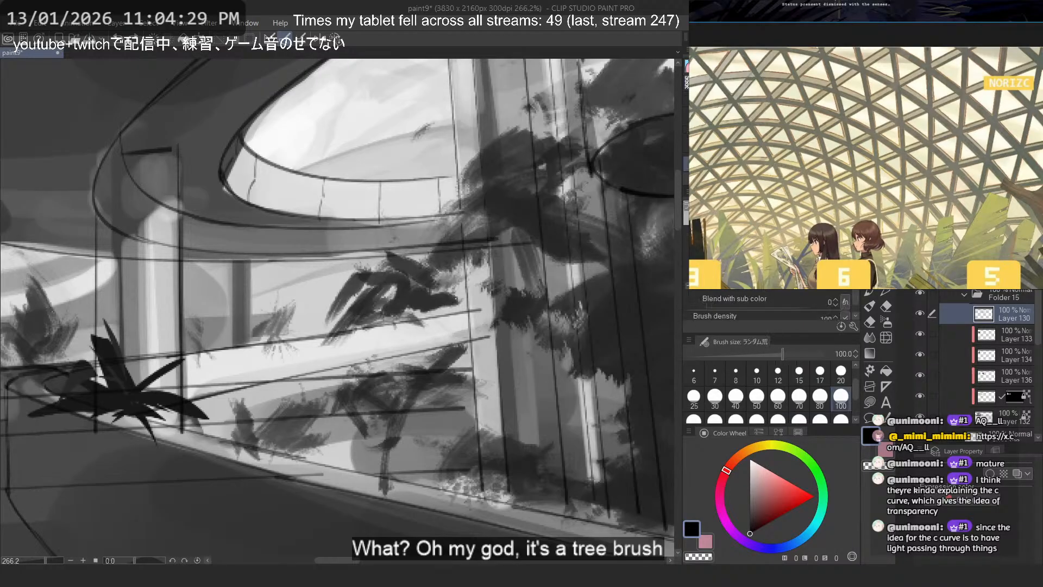
pyautogui.click(772, 164)
pyautogui.click(831, 164)
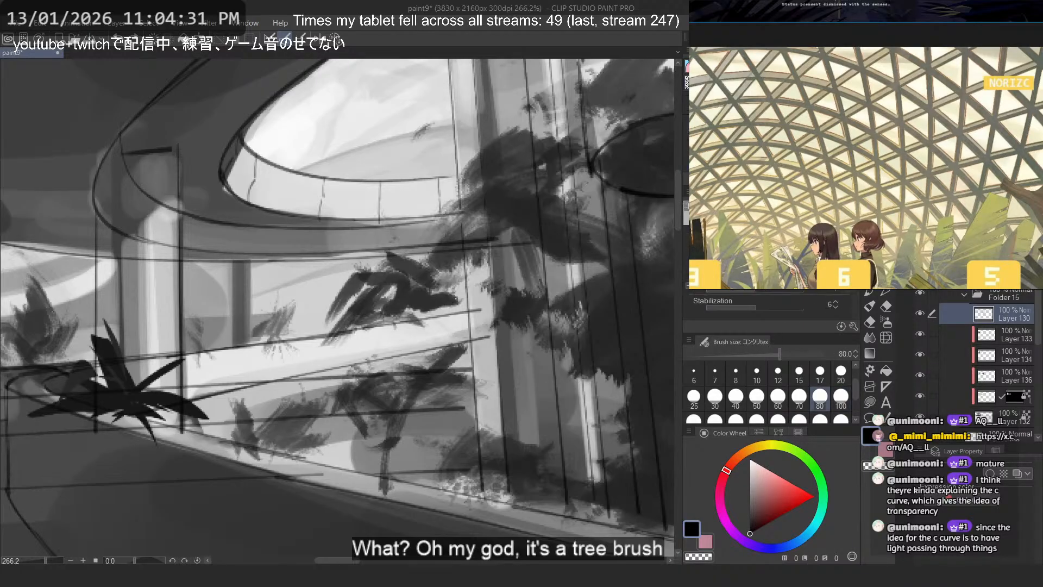
pyautogui.click(712, 103)
pyautogui.click(761, 103)
pyautogui.click(771, 109)
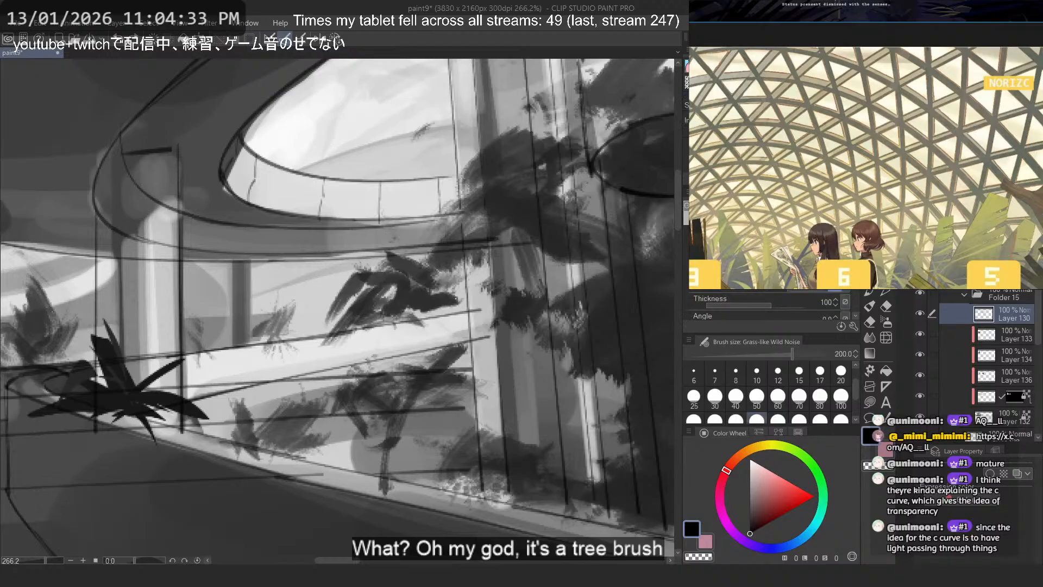
pyautogui.click(815, 109)
pyautogui.click(712, 114)
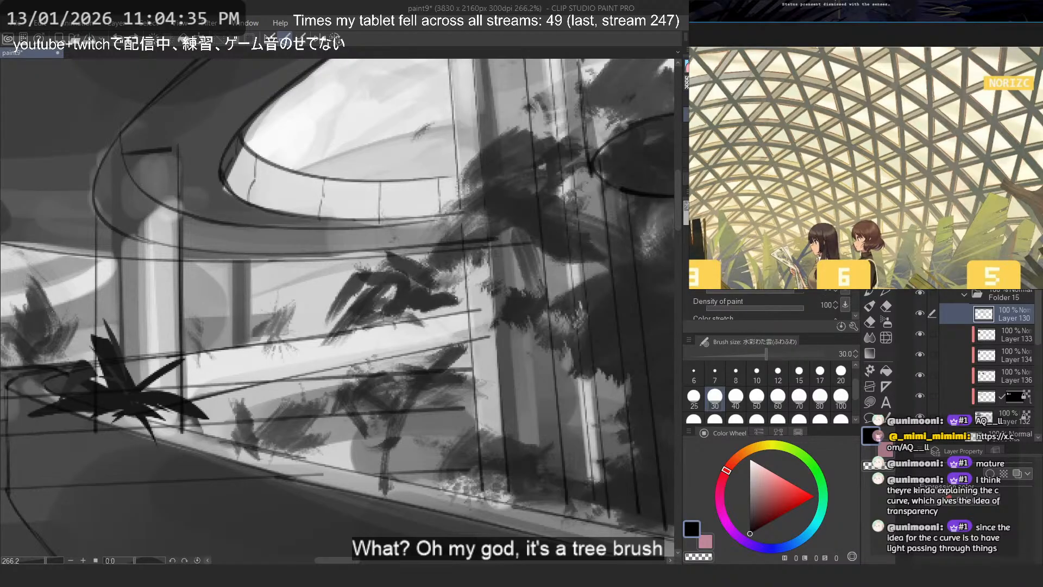
pyautogui.click(712, 99)
# - Test the rust 2 brush at size 50 across the oval opening, undo it, and switch to Flat marker 4
pyautogui.press('p')
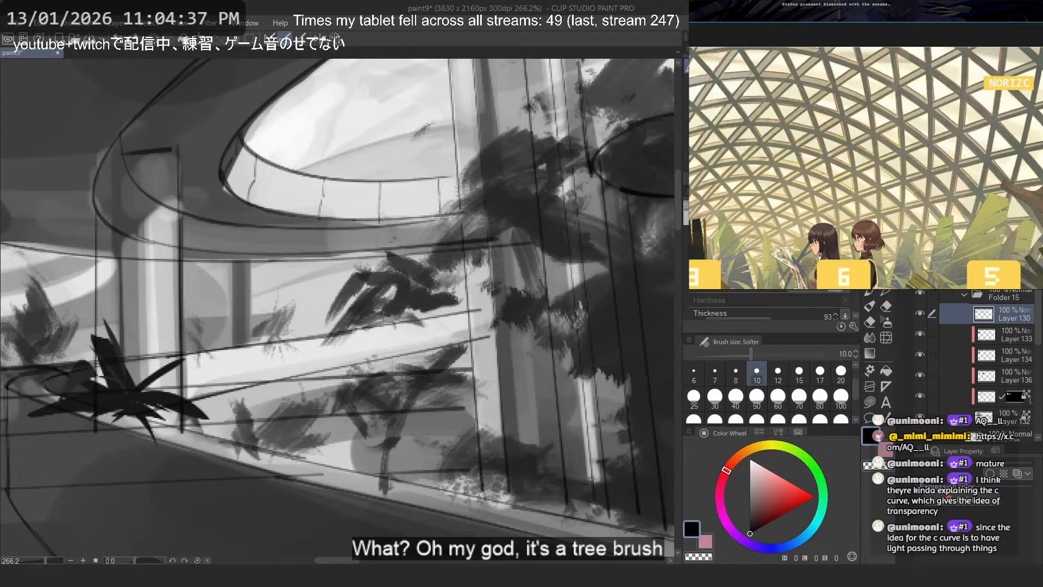
pyautogui.press('p')
pyautogui.press('p')
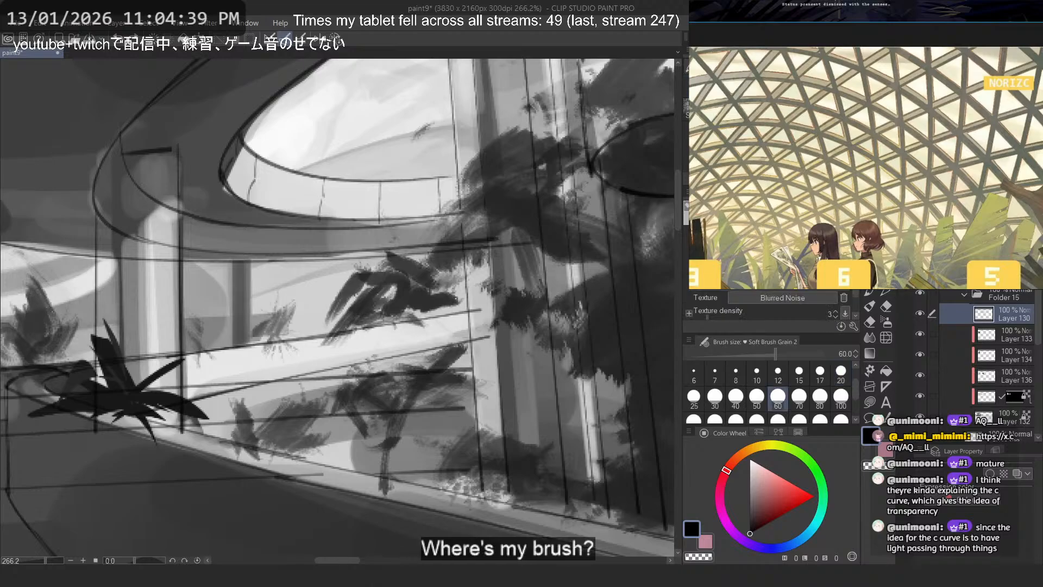
pyautogui.moveTo(416, 180); pyautogui.dragTo(357, 140)
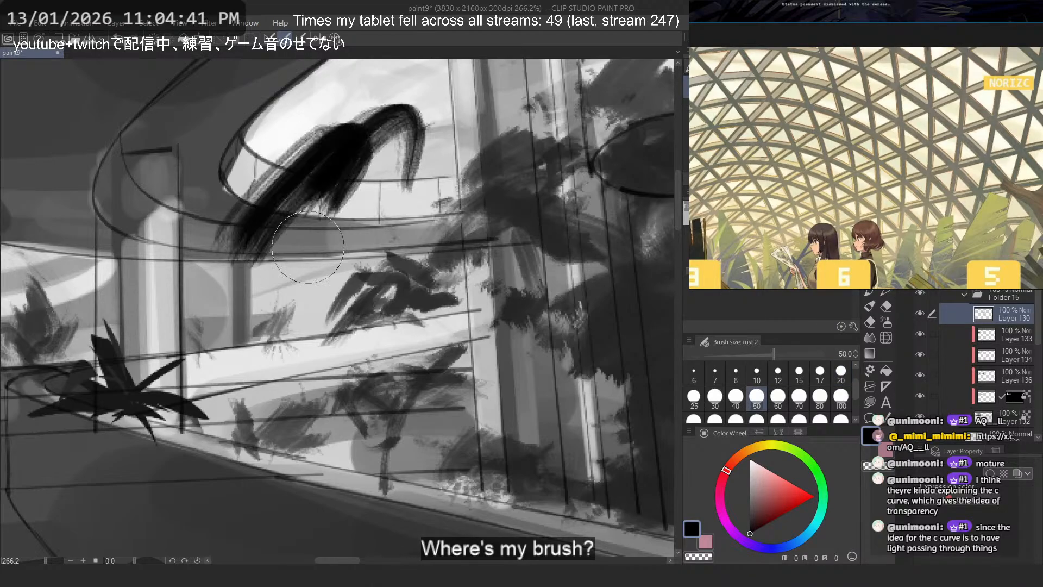
pyautogui.hotkey('ctrl', 'z')
pyautogui.press('p')
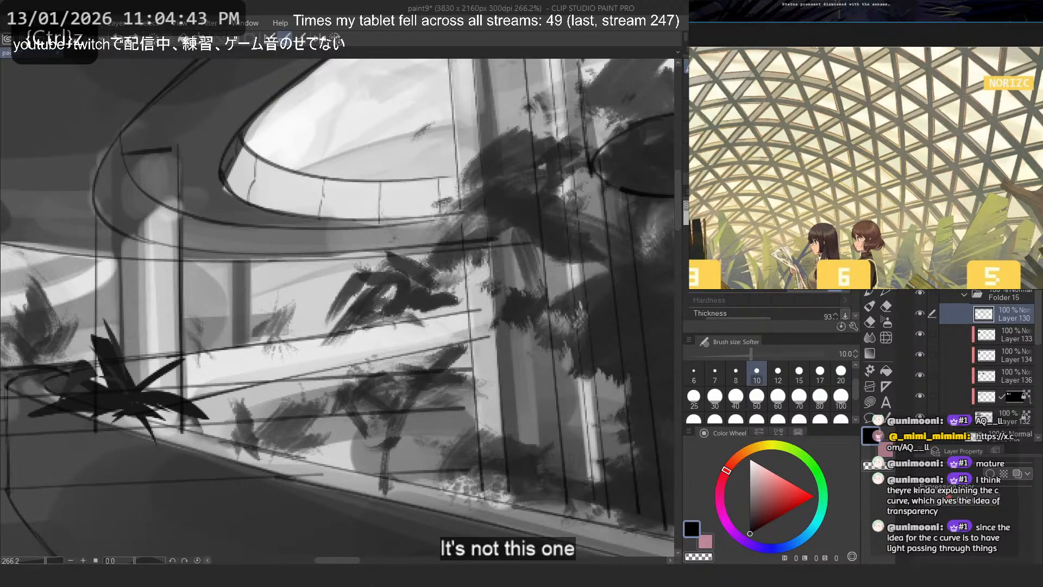
pyautogui.press('p')
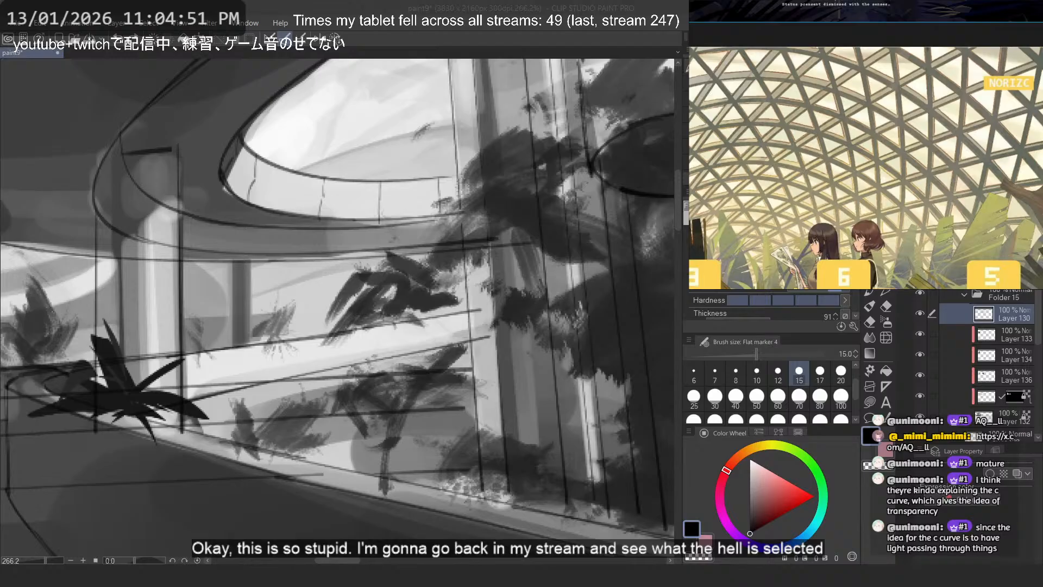
# - Save the file and switch to the textured ザッサラ絵筆油彩風 3 brush after checking the other drawing tools
pyautogui.click(887, 294)
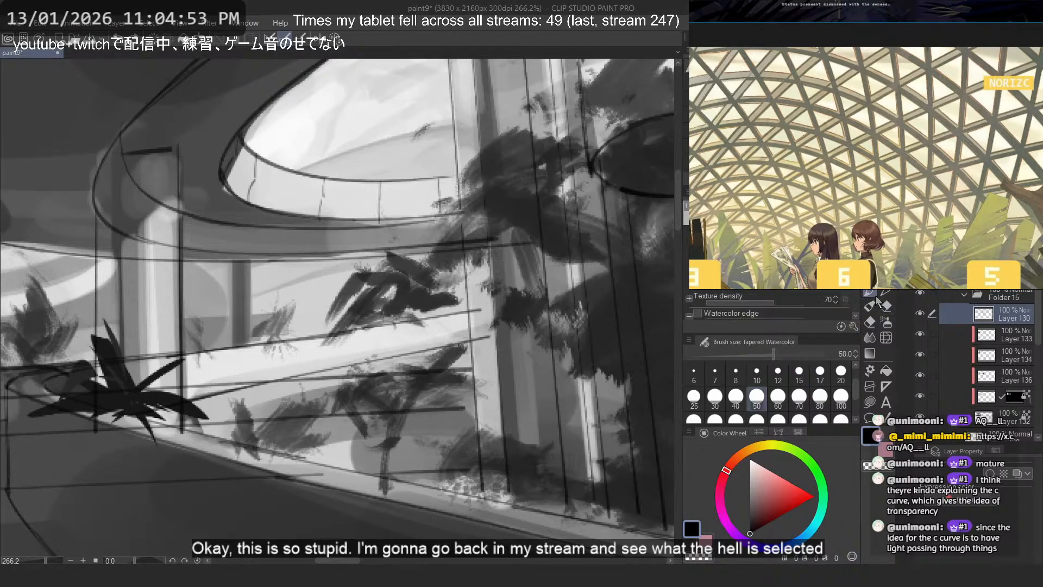
pyautogui.click(870, 309)
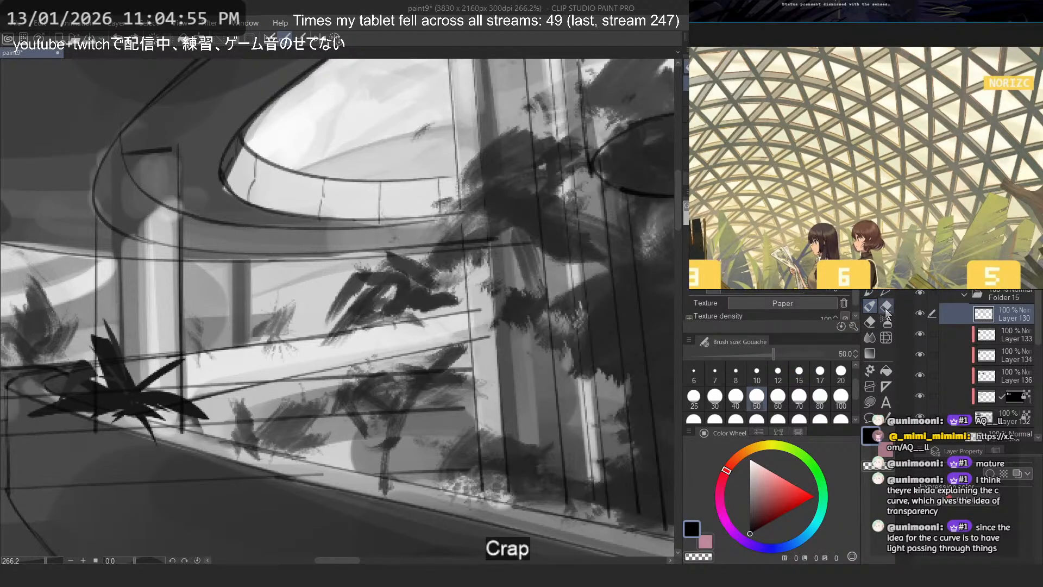
pyautogui.click(886, 307)
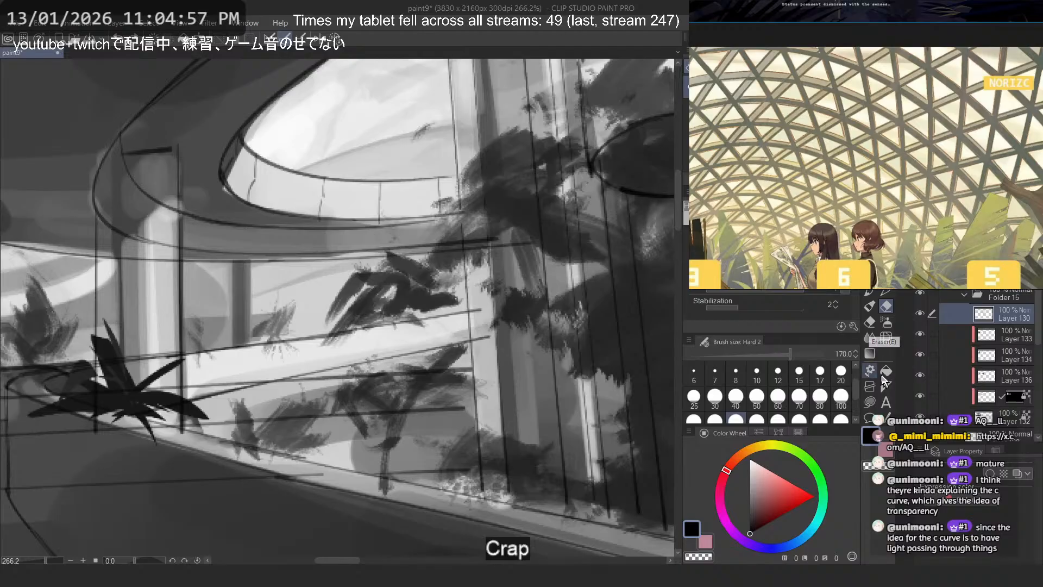
pyautogui.hotkey('ctrl', 's')
pyautogui.press('p')
pyautogui.press('p')
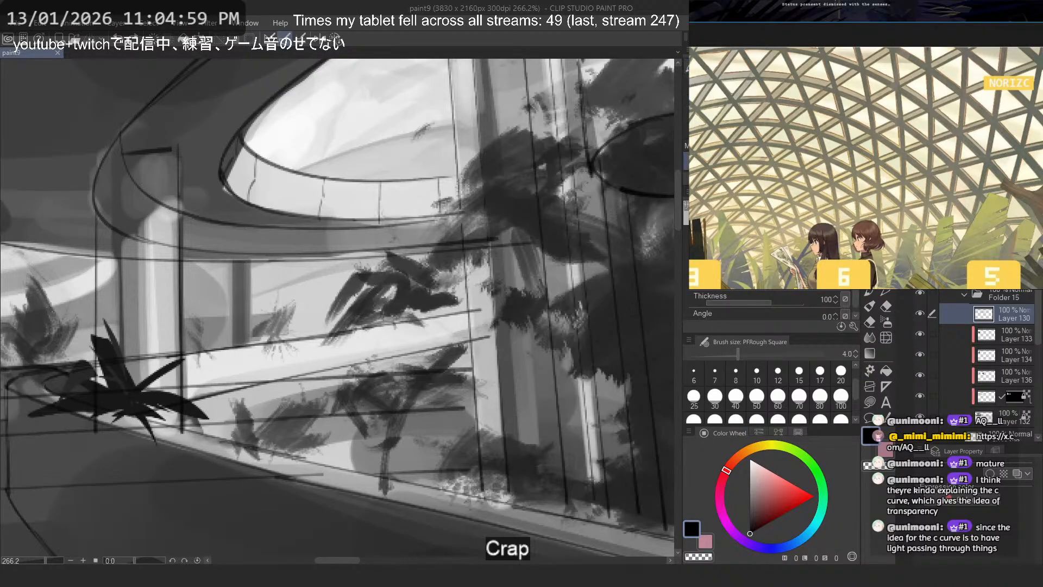
# - Test the textured oil brush at size 17 with black strokes across the oval opening, undoing each stroke
pyautogui.moveTo(429, 186); pyautogui.dragTo(245, 207)
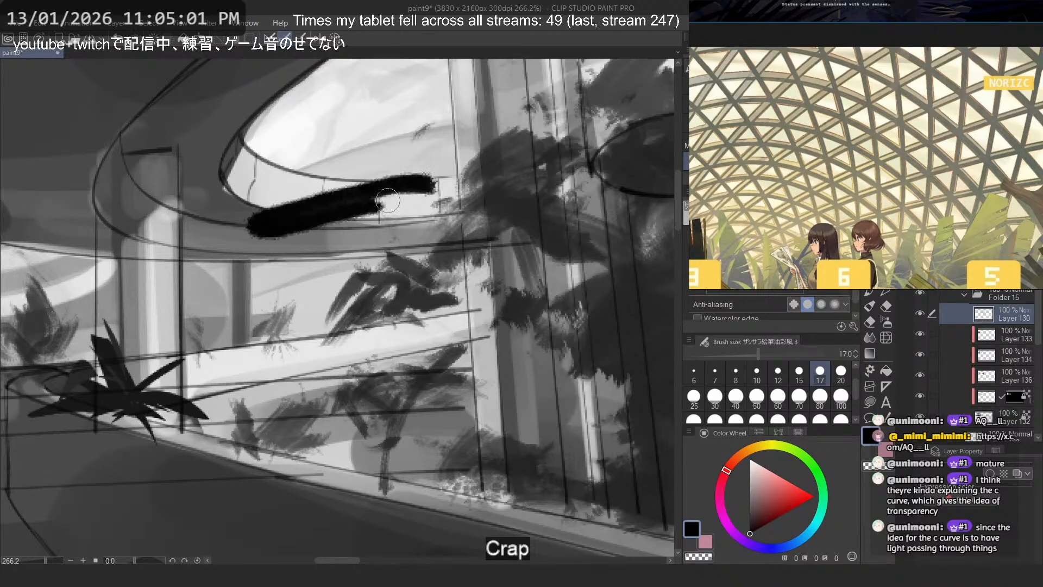
pyautogui.hotkey('ctrl', 'z')
pyautogui.moveTo(417, 157)
pyautogui.mouseDown()
pyautogui.moveTo(301, 235)
pyautogui.moveTo(494, 180)
pyautogui.mouseUp()
pyautogui.hotkey('ctrl', 'z')
pyautogui.moveTo(451, 136)
pyautogui.mouseDown()
pyautogui.moveTo(264, 173)
pyautogui.moveTo(402, 201)
pyautogui.mouseUp()
pyautogui.hotkey('ctrl', 'z')
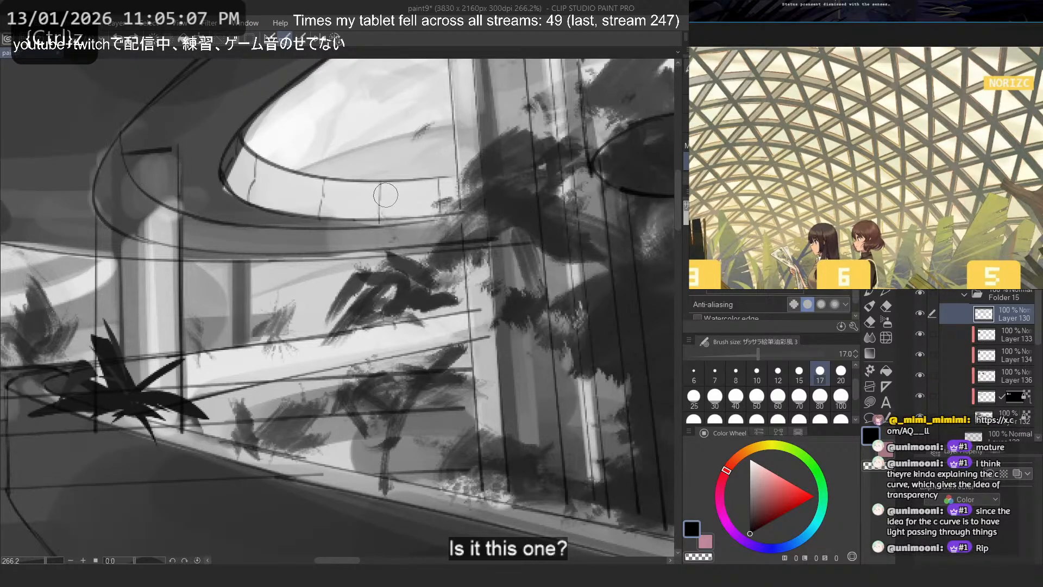
# - Choose a dark gray on Layer 136 and test the brush at sizes 17 and 60, undoing the test strokes
pyautogui.click(751, 523)
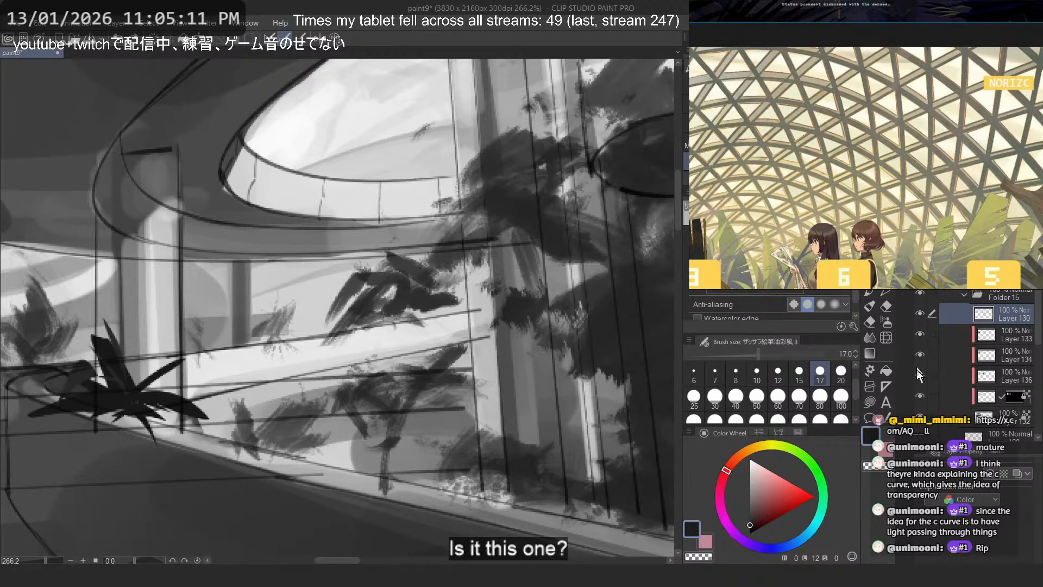
pyautogui.click(951, 375)
pyautogui.moveTo(435, 175); pyautogui.dragTo(256, 223)
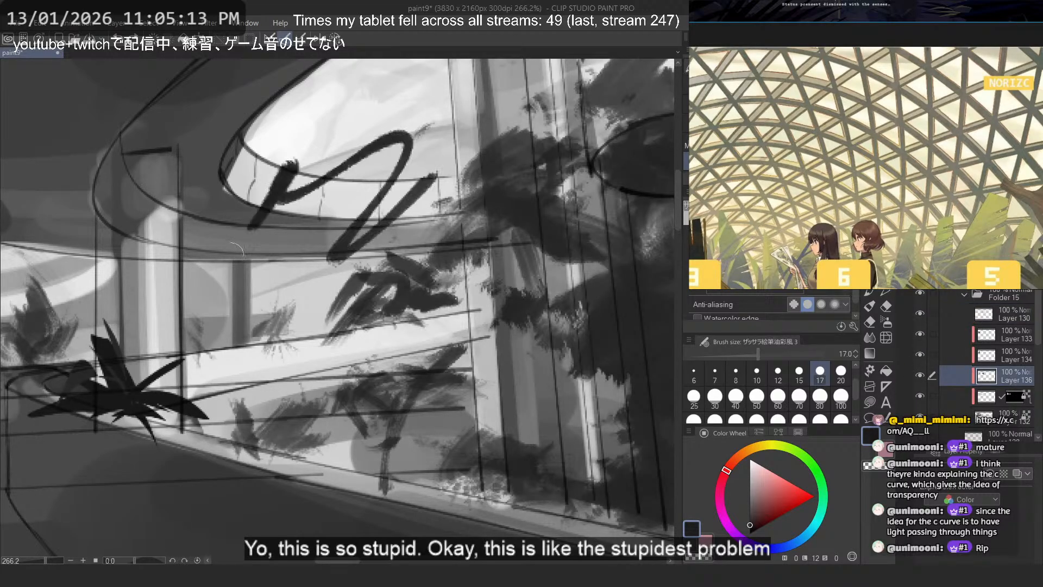
pyautogui.hotkey('ctrl', 'z')
pyautogui.click(777, 399)
pyautogui.moveTo(484, 215)
pyautogui.mouseDown()
pyautogui.moveTo(348, 223)
pyautogui.moveTo(446, 287)
pyautogui.moveTo(475, 279)
pyautogui.mouseUp()
pyautogui.hotkey('ctrl', 'z')
pyautogui.hotkey('ctrl', 'z')
pyautogui.moveTo(526, 386)
pyautogui.mouseDown()
pyautogui.moveTo(602, 388)
pyautogui.moveTo(526, 453)
pyautogui.mouseUp()
pyautogui.hotkey('ctrl', 'z')
# - Set the brush size to 40 and start blocking in dark gray foliage behind the lower railing
pyautogui.scroll(-3, 434, 293)
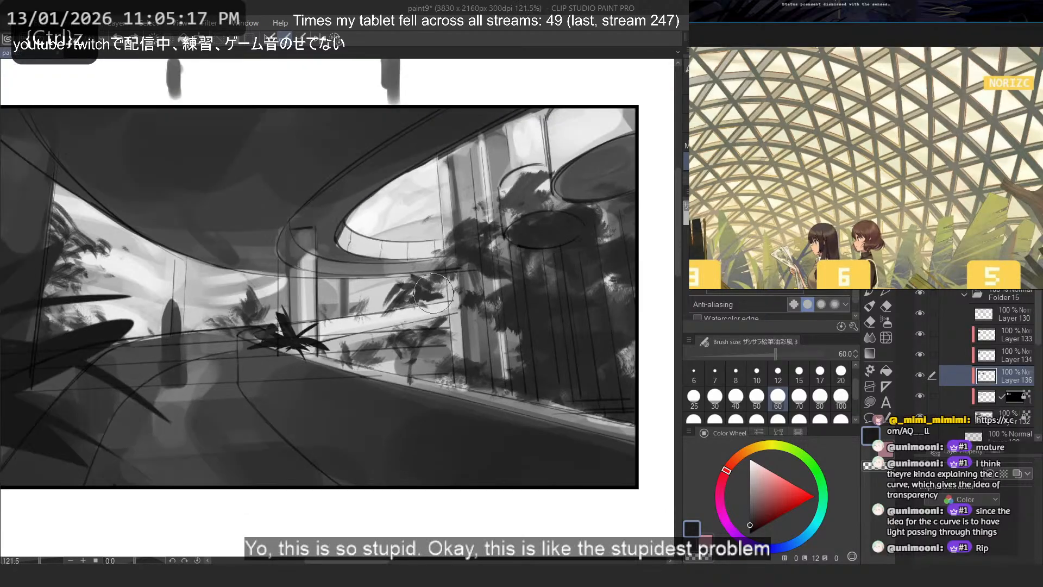
pyautogui.scroll(-3, 433, 293)
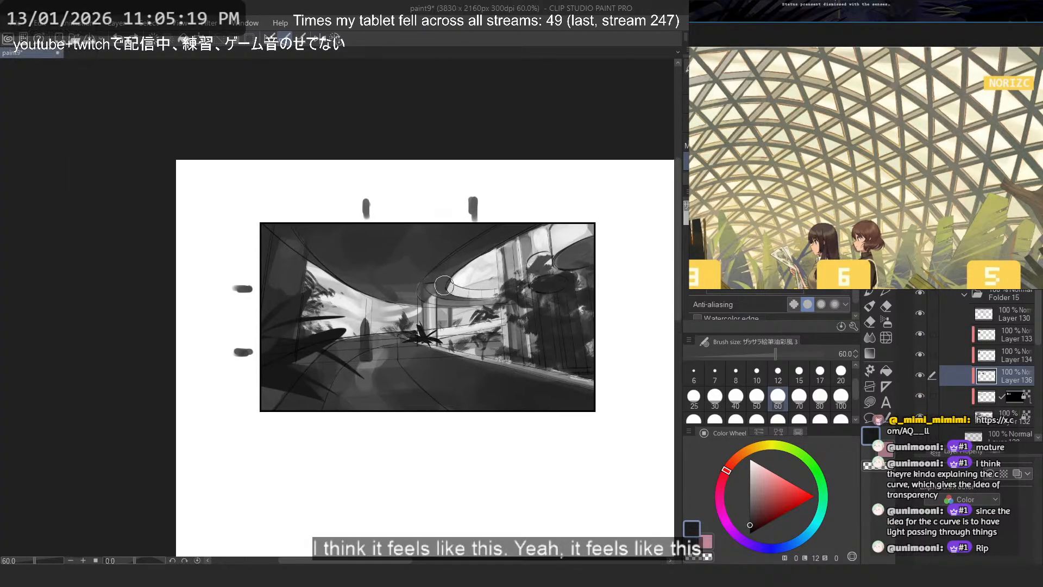
pyautogui.scroll(3, 444, 285)
pyautogui.scroll(2, 518, 323)
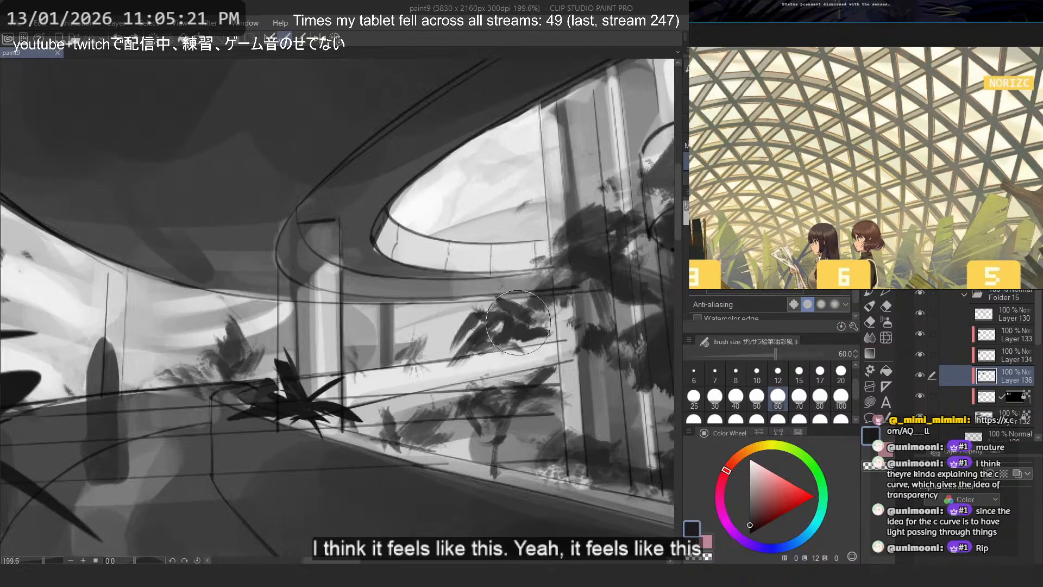
pyautogui.moveTo(509, 328); pyautogui.dragTo(454, 356)
pyautogui.hotkey('ctrl', 'z')
pyautogui.hotkey('ctrl', 'z')
pyautogui.click(731, 401)
pyautogui.keyDown('alt'); pyautogui.click(513, 328); pyautogui.keyUp('alt')
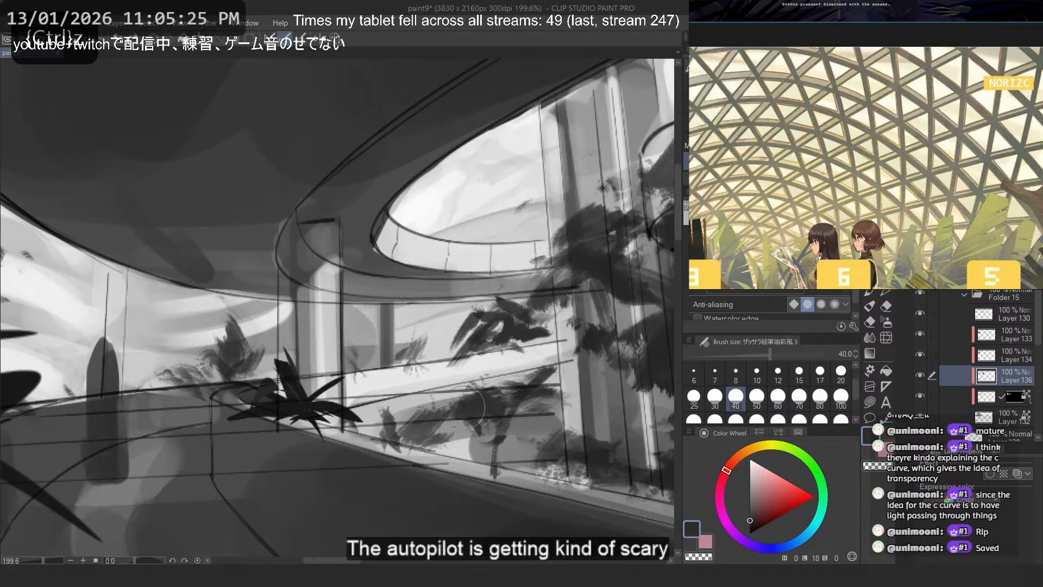
pyautogui.moveTo(463, 406)
pyautogui.mouseDown()
pyautogui.moveTo(521, 425)
pyautogui.moveTo(517, 403)
pyautogui.moveTo(538, 359)
pyautogui.moveTo(517, 402)
pyautogui.moveTo(457, 437)
pyautogui.mouseUp()
pyautogui.hotkey('ctrl', 'z')
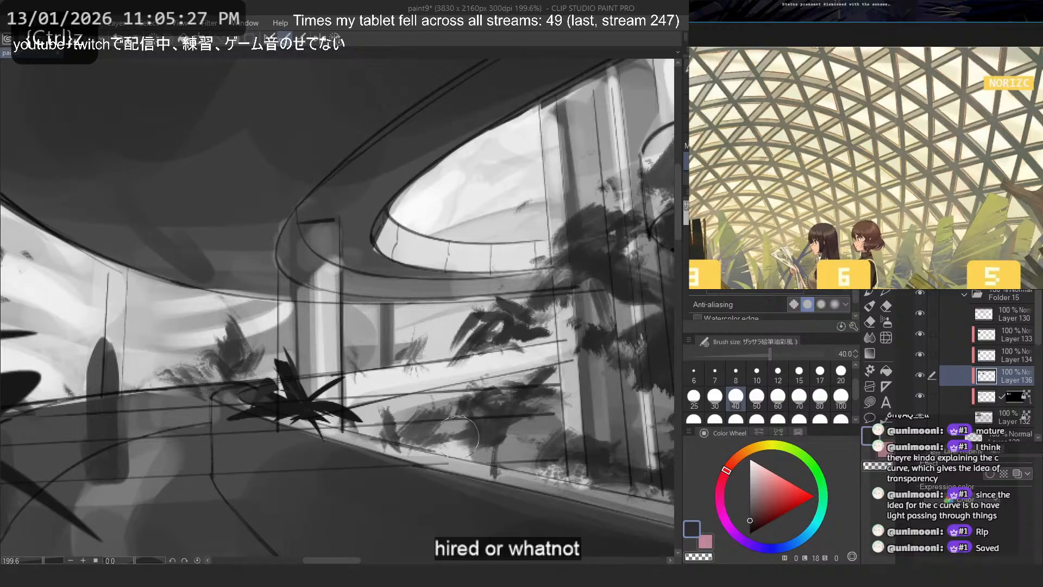
# - Extend the dark foliage mass along the base of the window wall and trim it with transparent color
pyautogui.moveTo(576, 422)
pyautogui.mouseDown()
pyautogui.moveTo(451, 442)
pyautogui.moveTo(563, 467)
pyautogui.mouseUp()
pyautogui.hotkey('ctrl', 'z')
pyautogui.moveTo(475, 423)
pyautogui.mouseDown()
pyautogui.moveTo(468, 448)
pyautogui.moveTo(511, 421)
pyautogui.moveTo(576, 428)
pyautogui.mouseUp()
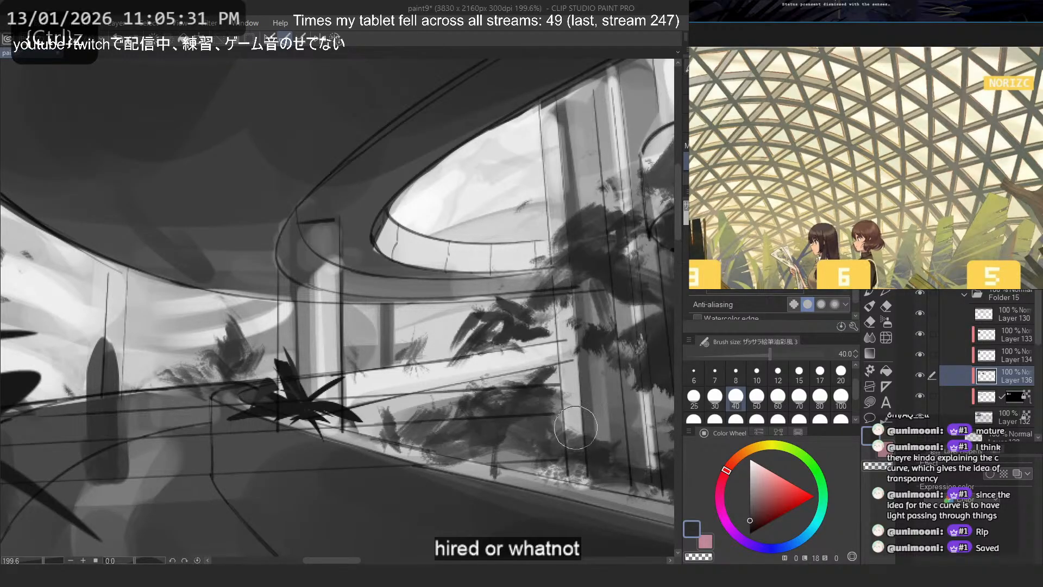
pyautogui.hotkey('ctrl', 'z')
pyautogui.moveTo(441, 424)
pyautogui.mouseDown()
pyautogui.moveTo(422, 430)
pyautogui.moveTo(581, 492)
pyautogui.mouseUp()
pyautogui.press('c')
pyautogui.hotkey('ctrl', 'z')
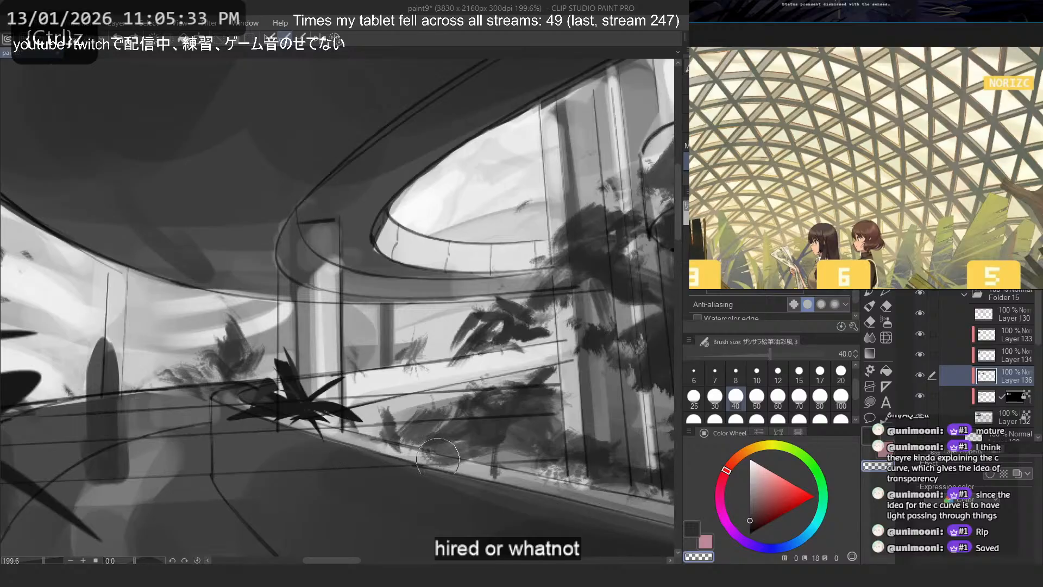
pyautogui.press('c')
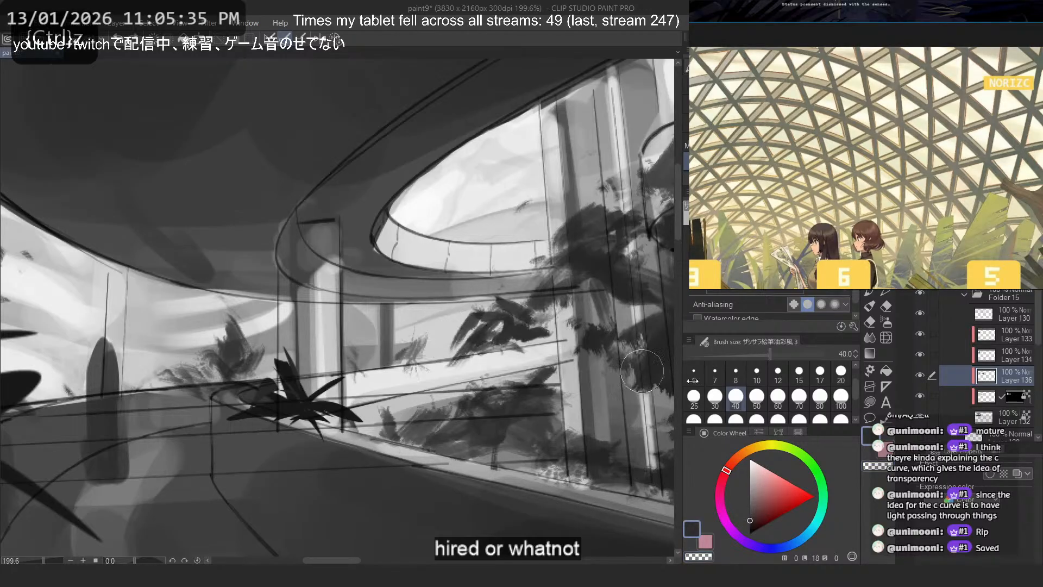
# - Reshape the foliage clump beneath the curved balcony at brush size 17, alternating dark gray and transparent strokes
pyautogui.click(819, 375)
pyautogui.press('c')
pyautogui.moveTo(472, 311)
pyautogui.mouseDown()
pyautogui.moveTo(504, 326)
pyautogui.moveTo(444, 342)
pyautogui.moveTo(510, 309)
pyautogui.moveTo(430, 359)
pyautogui.mouseUp()
pyautogui.press('c')
pyautogui.hotkey('ctrl', 'z')
pyautogui.hotkey('ctrl', 'z')
pyautogui.hotkey('ctrl', 'z')
pyautogui.hotkey('ctrl', 'z')
pyautogui.hotkey('ctrl', 'z')
pyautogui.hotkey('ctrl', 'z')
pyautogui.hotkey('ctrl', 'z')
pyautogui.moveTo(477, 321)
pyautogui.mouseDown()
pyautogui.moveTo(450, 342)
pyautogui.moveTo(469, 327)
pyautogui.moveTo(474, 339)
pyautogui.moveTo(492, 335)
pyautogui.moveTo(476, 326)
pyautogui.moveTo(460, 336)
pyautogui.moveTo(492, 324)
pyautogui.moveTo(450, 340)
pyautogui.moveTo(471, 335)
pyautogui.mouseUp()
pyautogui.hotkey('ctrl', 'z')
pyautogui.hotkey('ctrl', 'z')
pyautogui.hotkey('ctrl', 'z')
pyautogui.moveTo(486, 321)
pyautogui.mouseDown()
pyautogui.moveTo(508, 318)
pyautogui.moveTo(522, 287)
pyautogui.moveTo(496, 318)
pyautogui.moveTo(503, 283)
pyautogui.moveTo(514, 322)
pyautogui.moveTo(545, 308)
pyautogui.moveTo(528, 326)
pyautogui.mouseUp()
pyautogui.hotkey('ctrl', 'z')
pyautogui.hotkey('ctrl', 'z')
pyautogui.hotkey('ctrl', 'z')
pyautogui.hotkey('ctrl', 'z')
pyautogui.hotkey('ctrl', 'z')
pyautogui.hotkey('ctrl', 'z')
pyautogui.hotkey('ctrl', 'z')
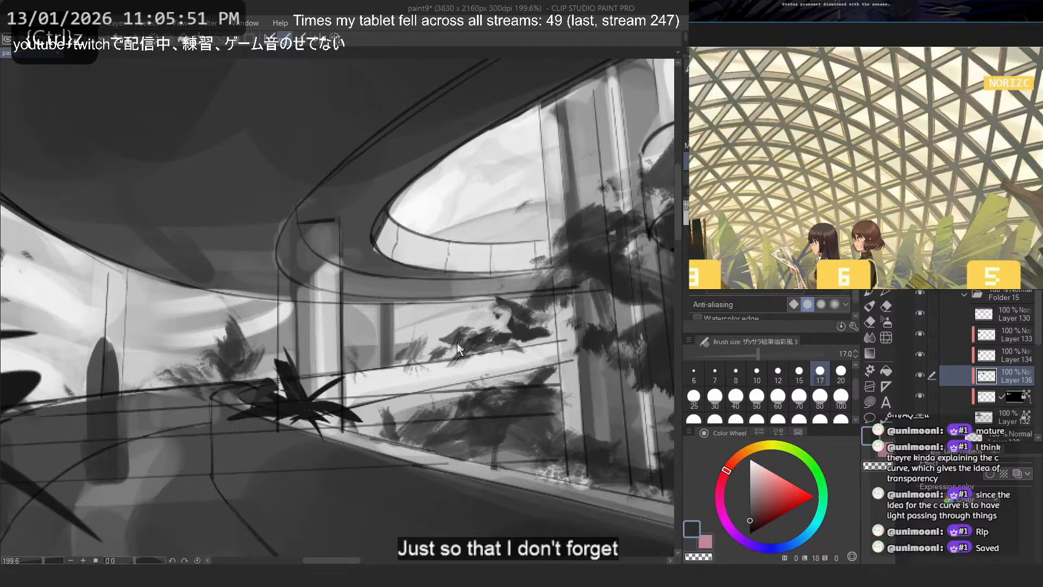
pyautogui.hotkey('ctrl', 'z')
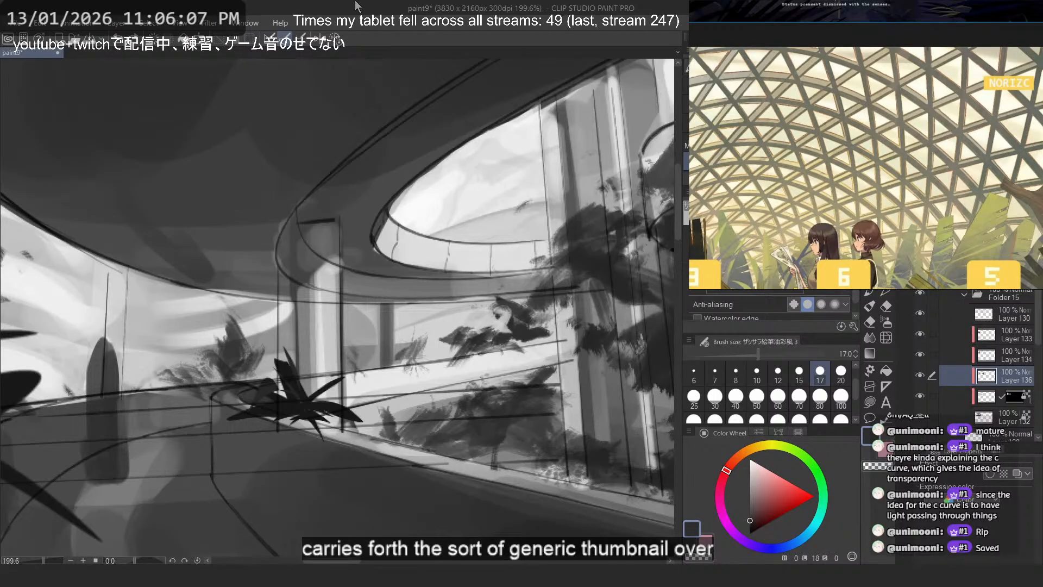
# - Try a near-white stroke over the dark foliage by the columns, undo it, and check the composition mirrored
pyautogui.scroll(-2, 395, 239)
pyautogui.moveTo(428, 247); pyautogui.dragTo(464, 279)
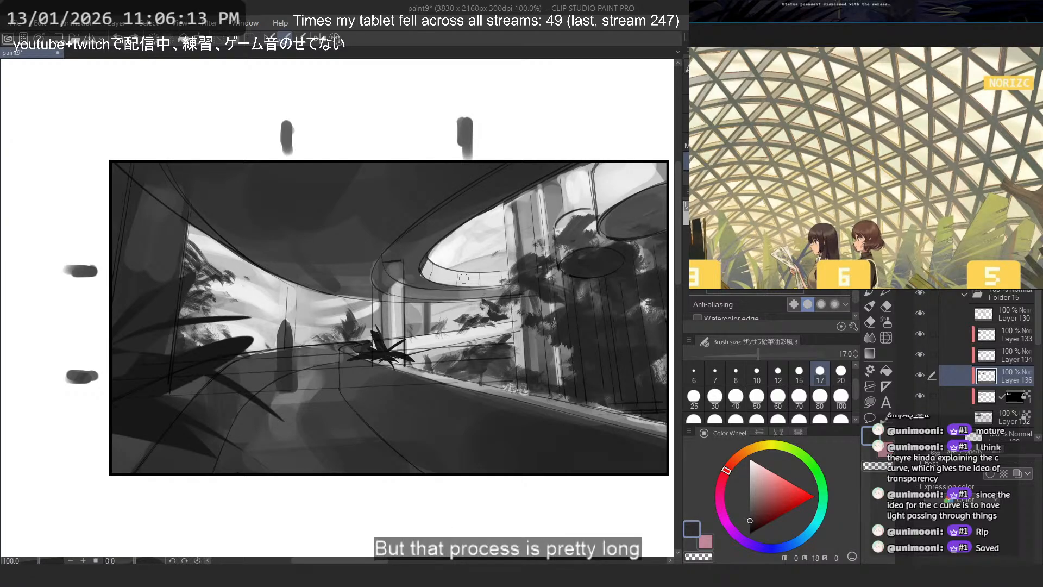
pyautogui.hotkey('ctrl', 'z')
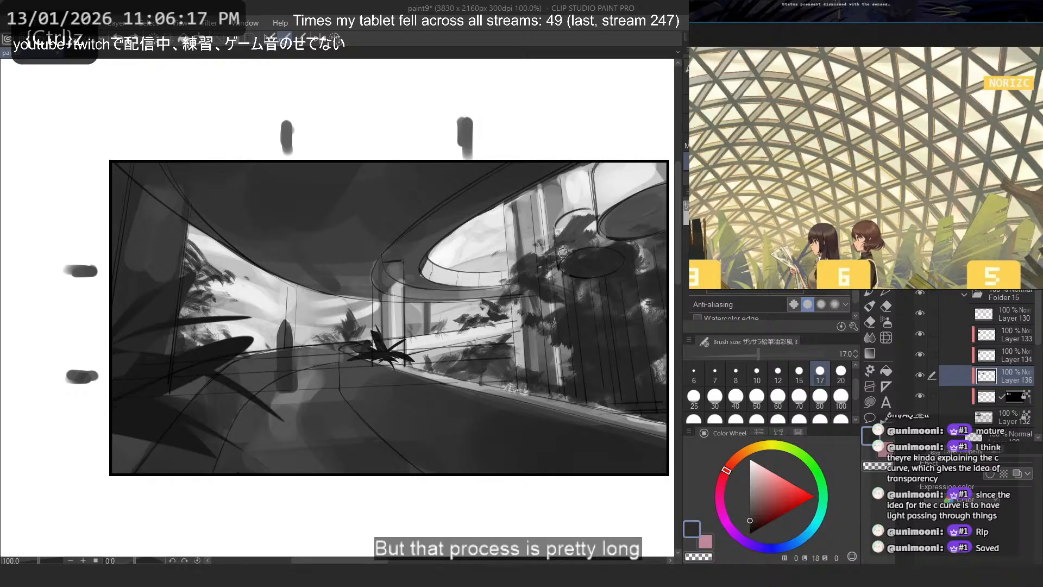
pyautogui.moveTo(566, 340); pyautogui.dragTo(545, 386)
pyautogui.keyDown('alt'); pyautogui.click(507, 336); pyautogui.keyUp('alt')
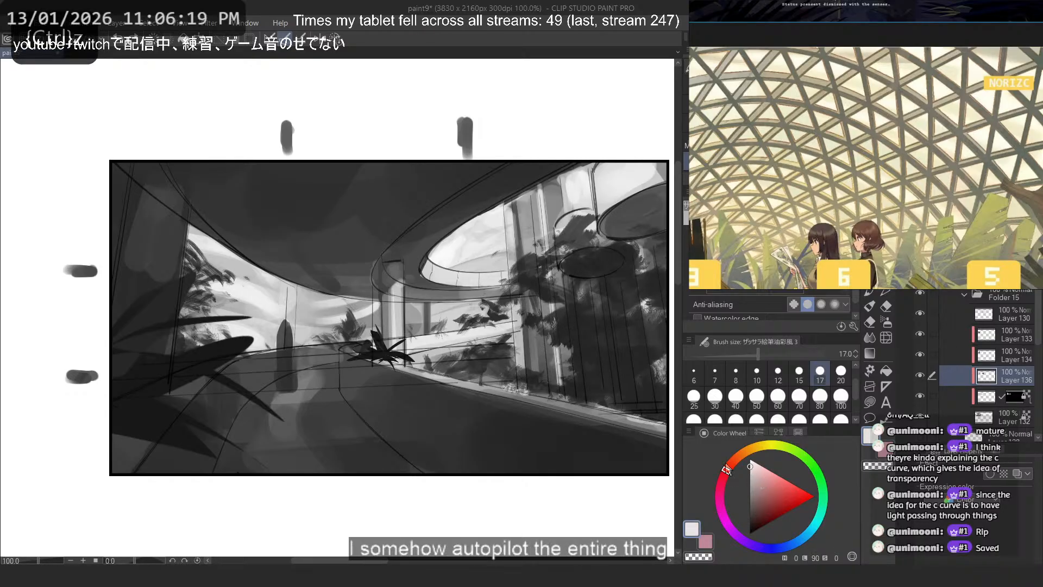
pyautogui.moveTo(566, 325)
pyautogui.mouseDown()
pyautogui.moveTo(588, 313)
pyautogui.moveTo(614, 329)
pyautogui.moveTo(610, 321)
pyautogui.mouseUp()
pyautogui.hotkey('ctrl', 'z')
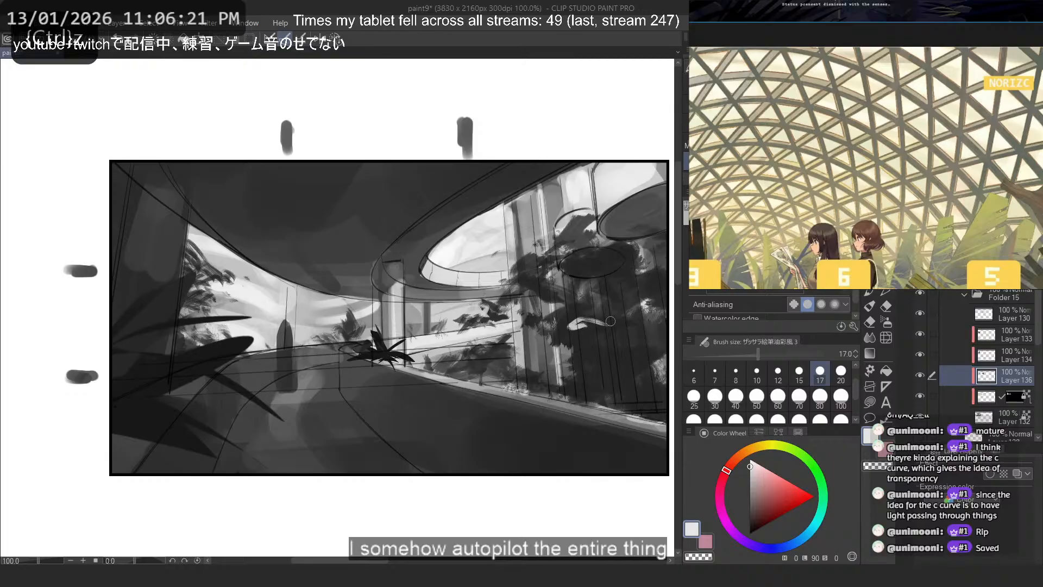
pyautogui.press('h')
pyautogui.hotkey('ctrl', 'z')
pyautogui.moveTo(99, 234); pyautogui.dragTo(156, 276)
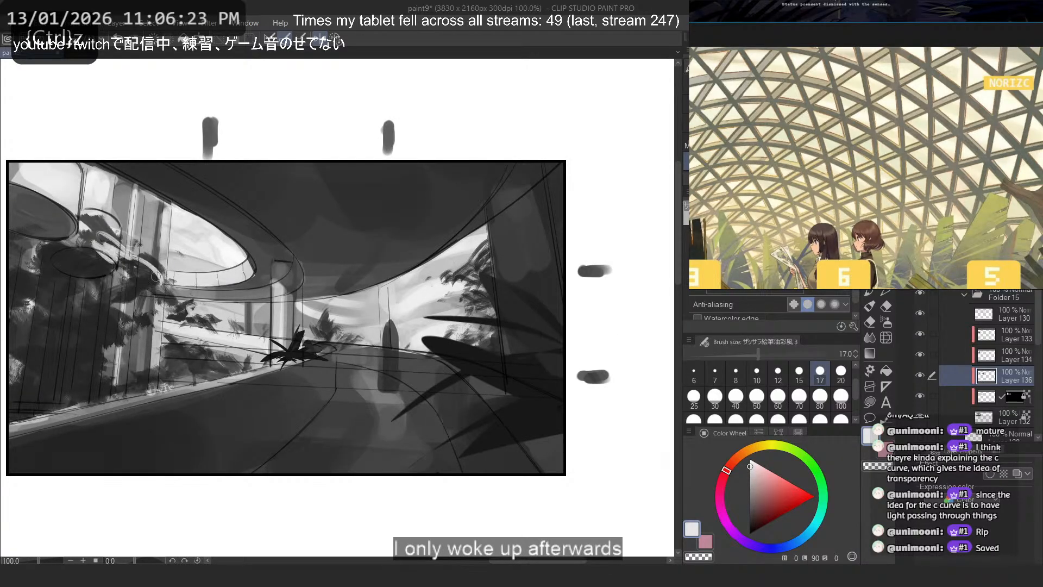
pyautogui.press('h')
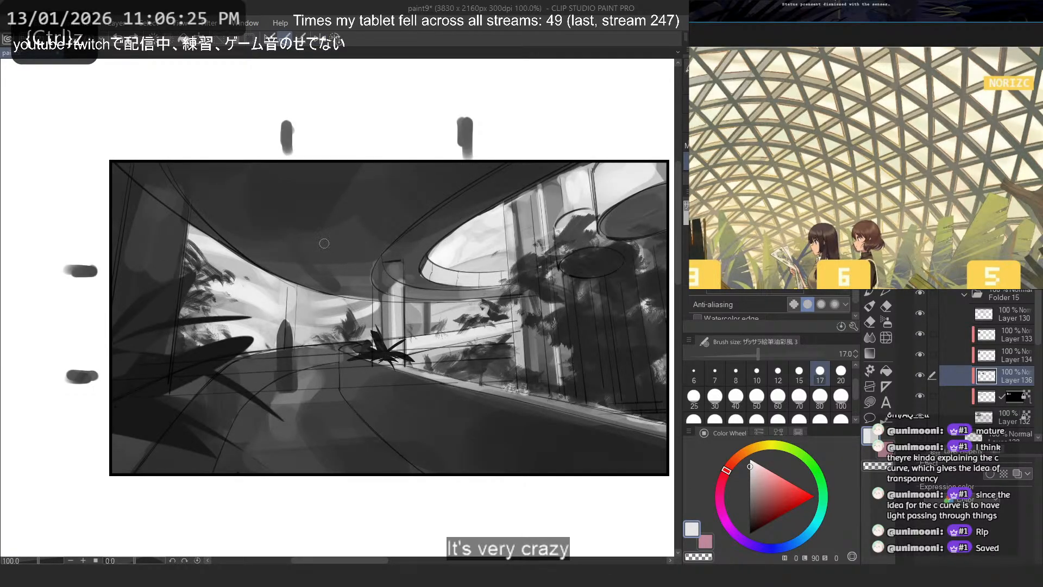
# - Paint further dark gray strokes into the foliage between the lower railing and the window columns at size 17
pyautogui.scroll(4, 447, 305)
pyautogui.keyDown('alt'); pyautogui.click(512, 387); pyautogui.keyUp('alt')
pyautogui.moveTo(508, 389); pyautogui.dragTo(553, 429)
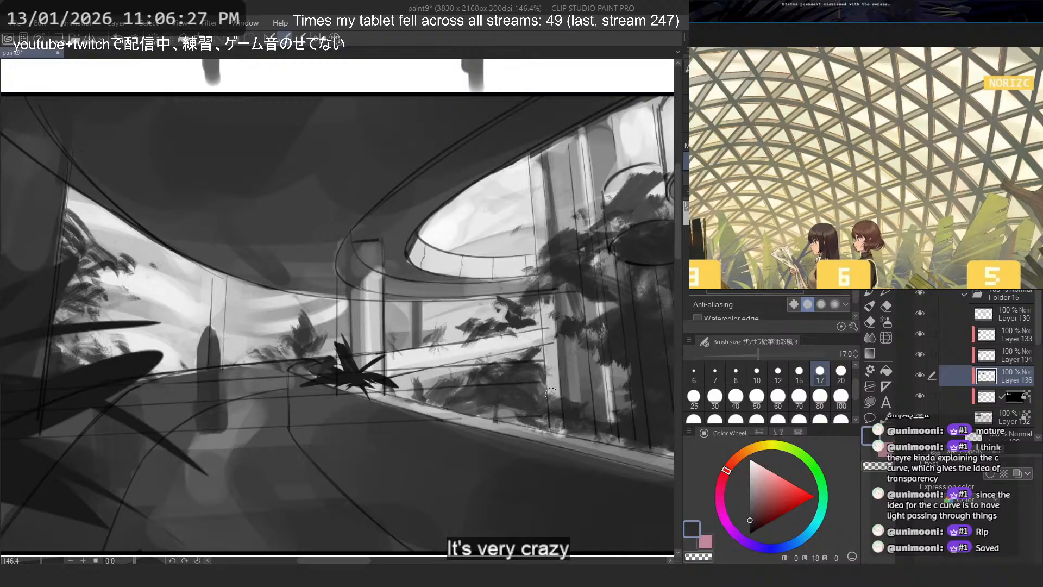
pyautogui.moveTo(551, 393)
pyautogui.mouseDown()
pyautogui.moveTo(481, 407)
pyautogui.moveTo(563, 373)
pyautogui.moveTo(526, 404)
pyautogui.moveTo(546, 408)
pyautogui.moveTo(518, 380)
pyautogui.moveTo(493, 396)
pyautogui.moveTo(430, 400)
pyautogui.mouseUp()
pyautogui.hotkey('ctrl', 'z')
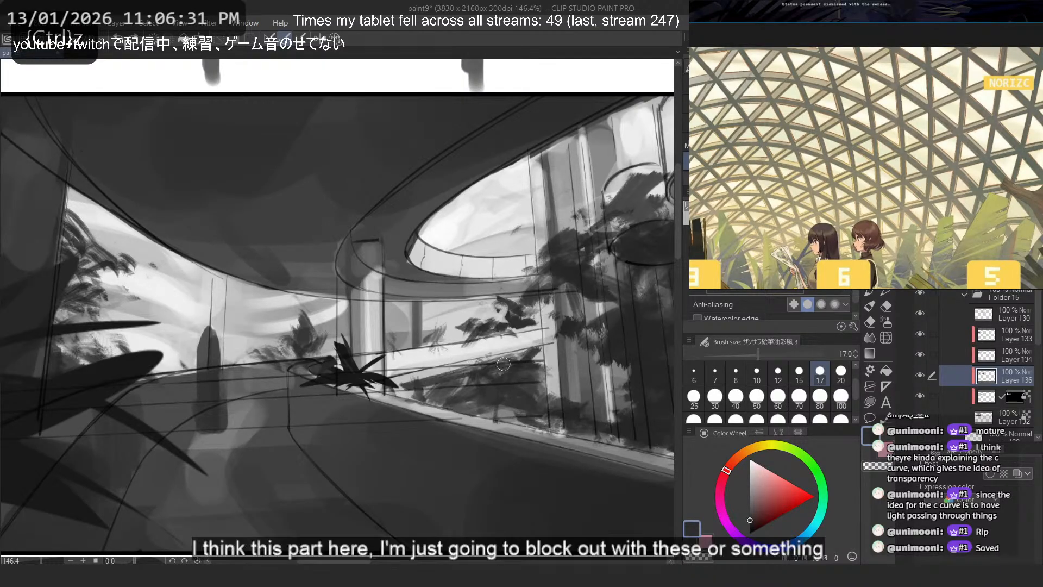
pyautogui.moveTo(474, 367)
pyautogui.mouseDown()
pyautogui.moveTo(473, 411)
pyautogui.moveTo(530, 432)
pyautogui.moveTo(539, 424)
pyautogui.mouseUp()
# - Check the thumbnail at a small size, undo the last foliage stroke, and save the file
pyautogui.scroll(-5, 538, 425)
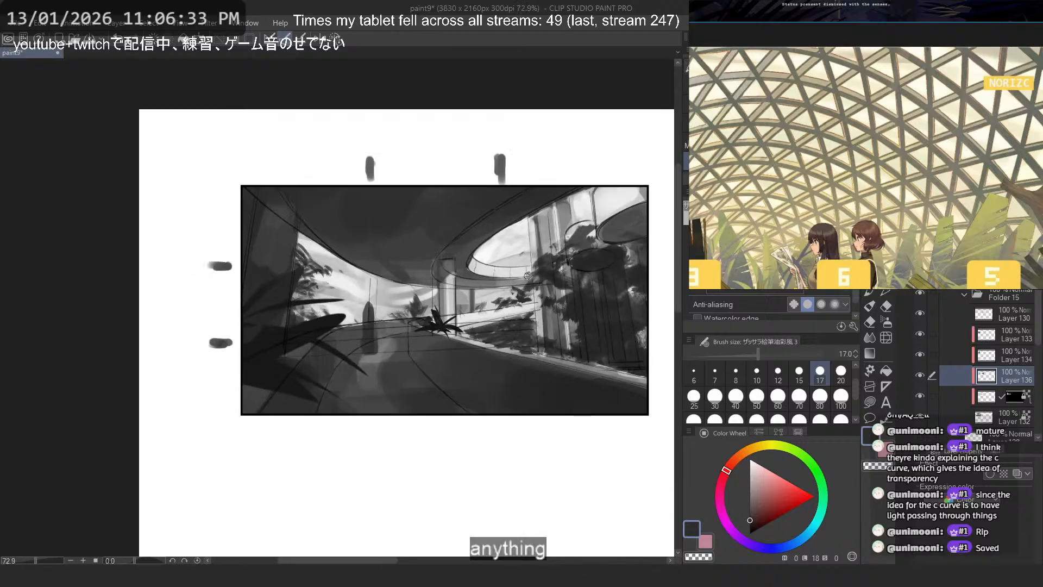
pyautogui.scroll(2, 550, 255)
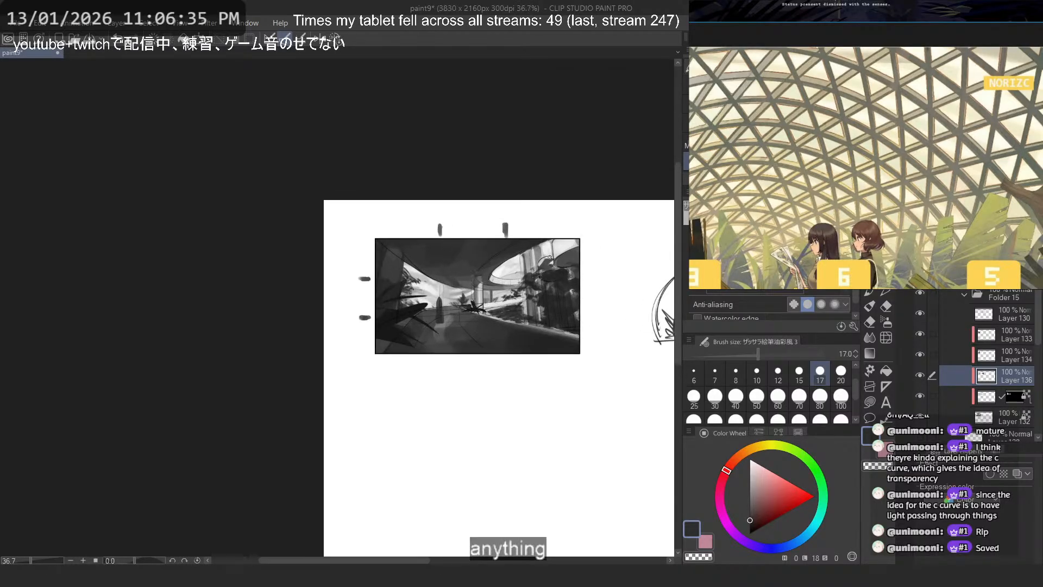
pyautogui.hotkey('ctrl', 'z')
pyautogui.scroll(2, 568, 276)
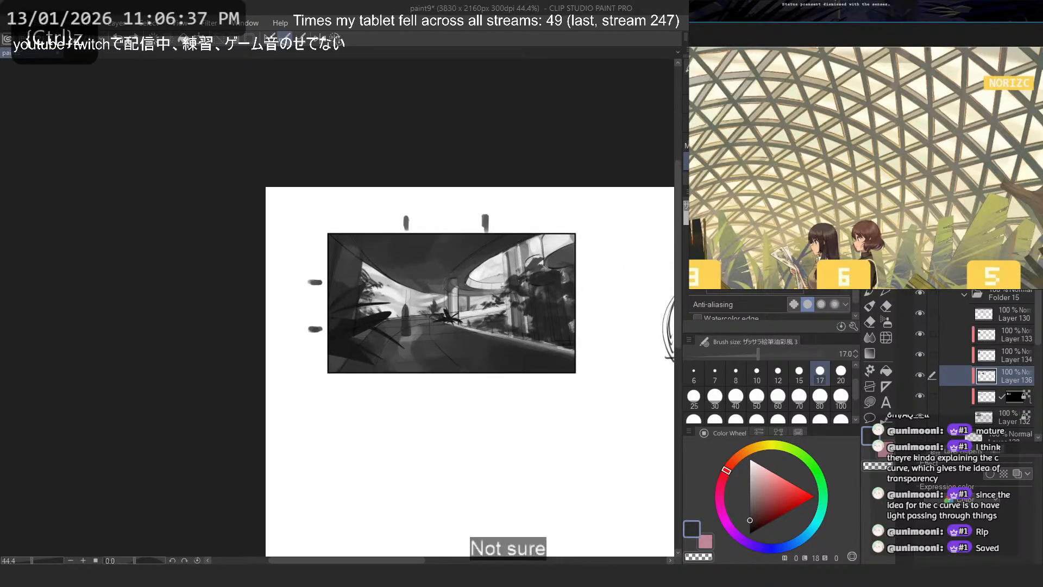
pyautogui.hotkey('ctrl', 's')
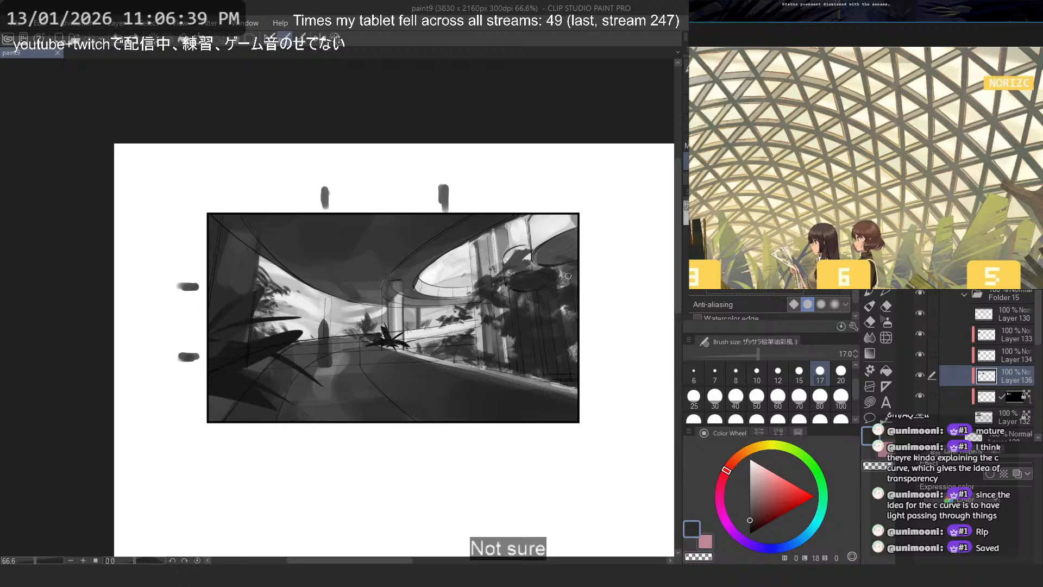
# - Draw a small spiky dark gray plant on Layer 134 at the base of the distant column, using filled leaf shapes
pyautogui.scroll(4, 408, 320)
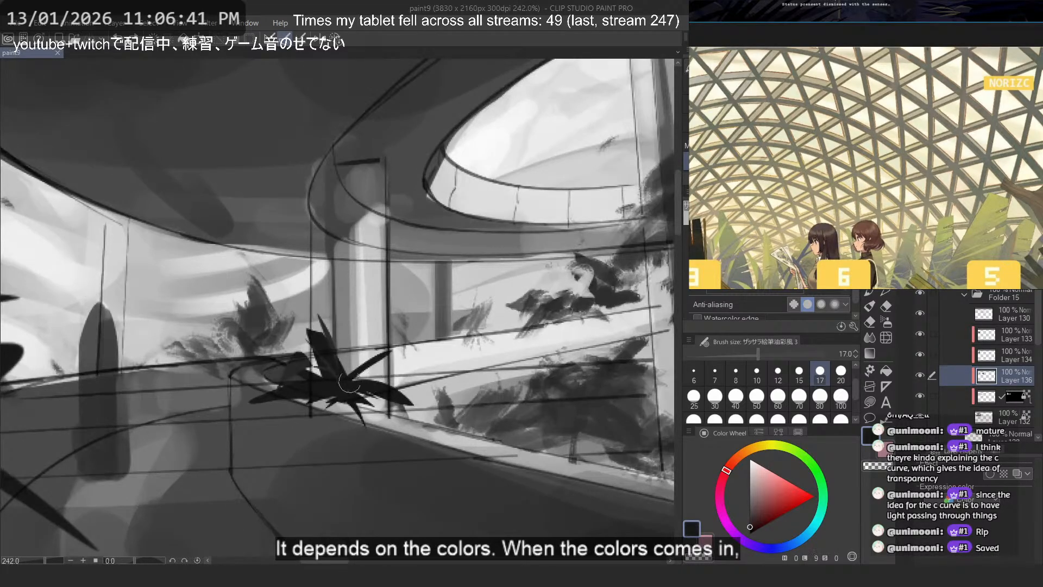
pyautogui.click(922, 355)
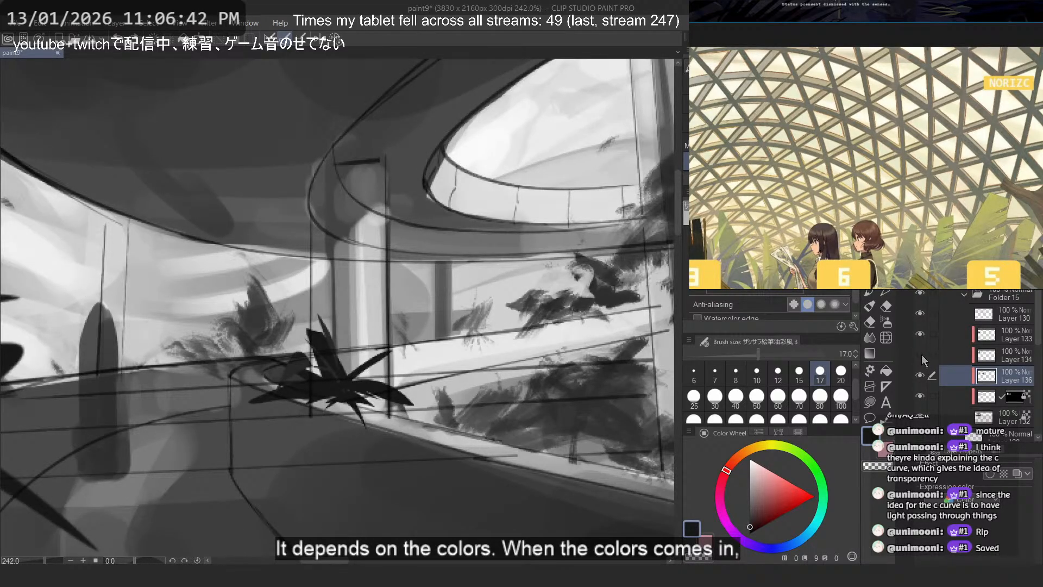
pyautogui.click(990, 357)
pyautogui.press('j')
pyautogui.scroll(2, 440, 228)
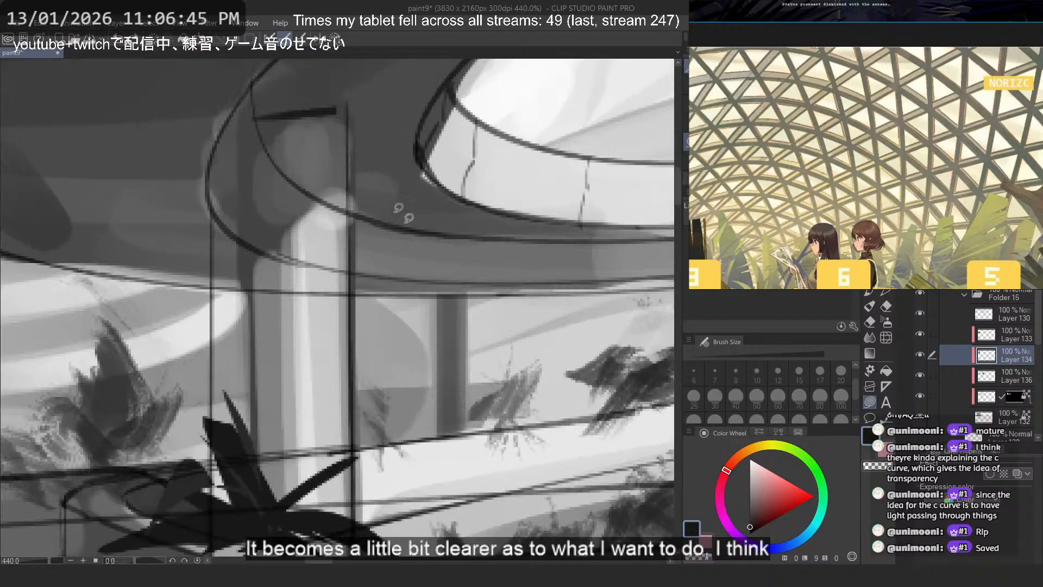
pyautogui.scroll(2, 649, 373)
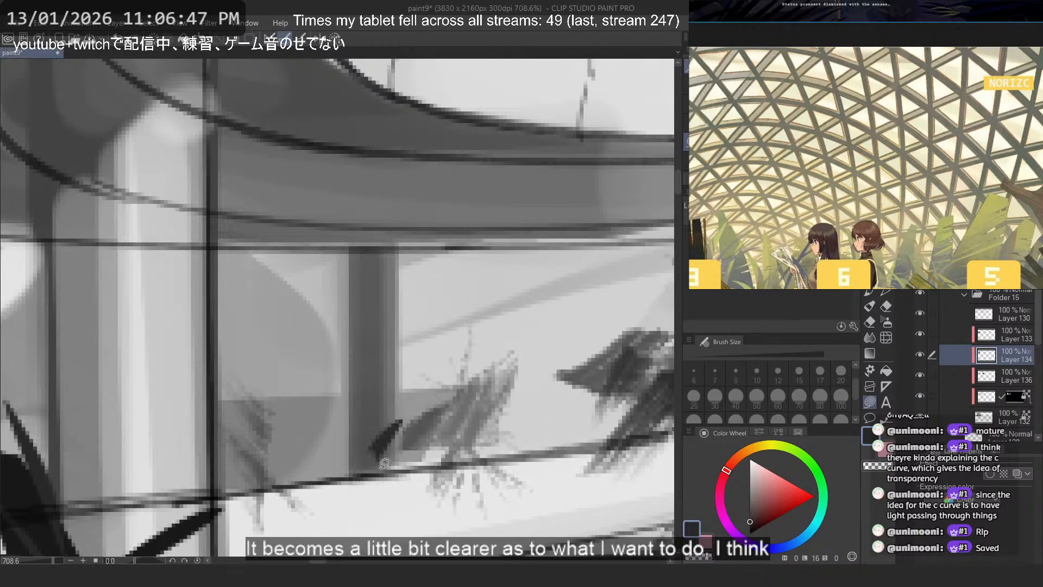
pyautogui.hotkey('ctrl', 'z')
pyautogui.moveTo(381, 466)
pyautogui.mouseDown()
pyautogui.moveTo(431, 451)
pyautogui.moveTo(401, 462)
pyautogui.moveTo(340, 430)
pyautogui.moveTo(374, 452)
pyautogui.mouseUp()
pyautogui.moveTo(384, 468)
pyautogui.mouseDown()
pyautogui.moveTo(400, 449)
pyautogui.moveTo(382, 472)
pyautogui.moveTo(380, 441)
pyautogui.moveTo(401, 470)
pyautogui.moveTo(370, 471)
pyautogui.mouseUp()
pyautogui.hotkey('ctrl', 'z')
pyautogui.hotkey('ctrl', 'z')
pyautogui.hotkey('ctrl', 'z')
pyautogui.hotkey('ctrl', 'z')
pyautogui.hotkey('ctrl', 'z')
pyautogui.hotkey('ctrl', 'z')
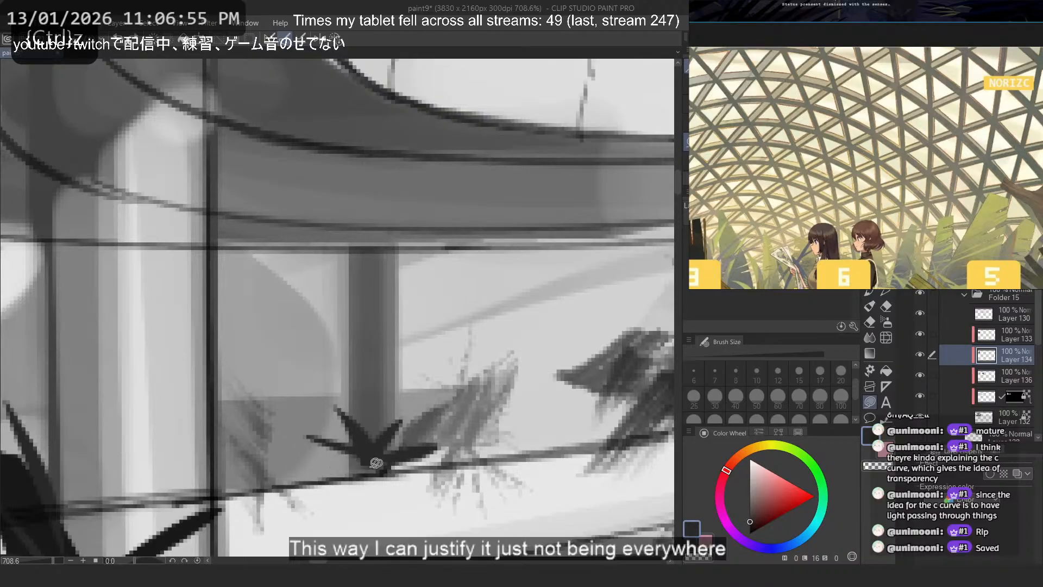
# - Try another dark leaf shape on the large spiky plant beside the near column and undo it
pyautogui.scroll(-4, 307, 373)
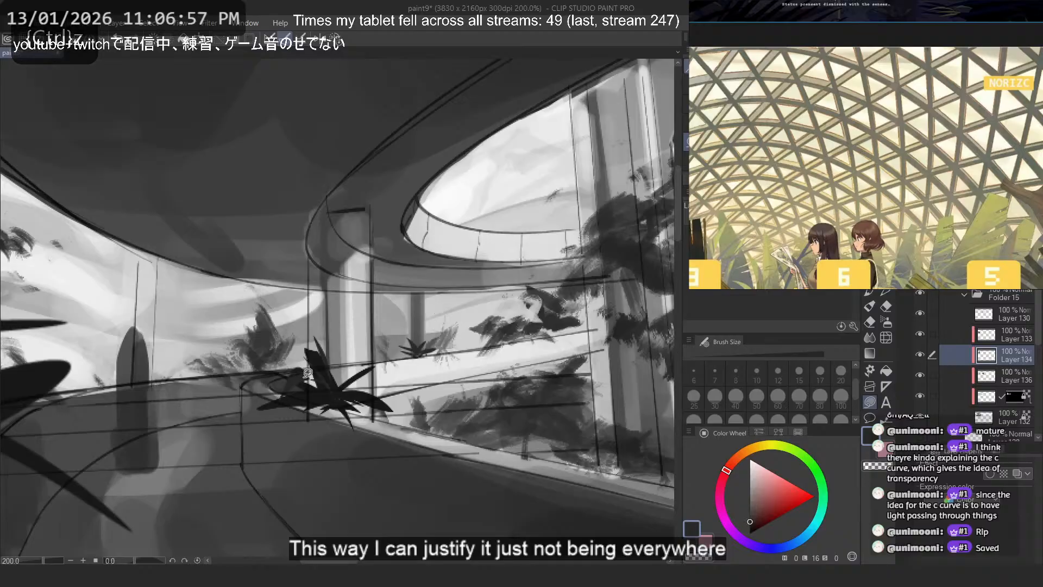
pyautogui.scroll(2, 308, 373)
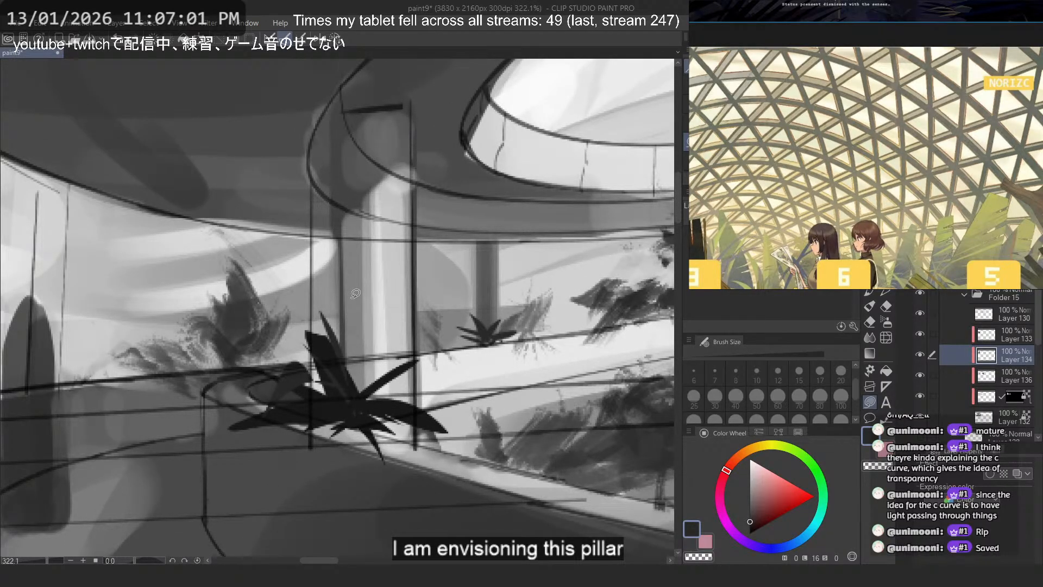
pyautogui.hotkey('ctrl', 'z')
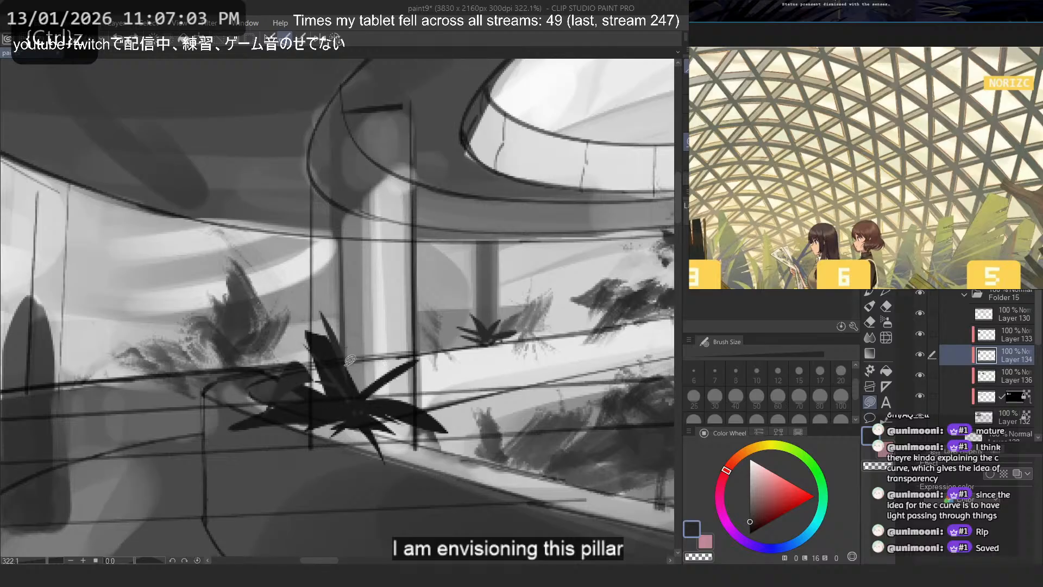
pyautogui.moveTo(352, 378)
pyautogui.mouseDown()
pyautogui.moveTo(333, 420)
pyautogui.moveTo(352, 427)
pyautogui.moveTo(363, 362)
pyautogui.moveTo(265, 272)
pyautogui.moveTo(346, 414)
pyautogui.mouseUp()
pyautogui.hotkey('ctrl', 'z')
pyautogui.scroll(-5, 473, 273)
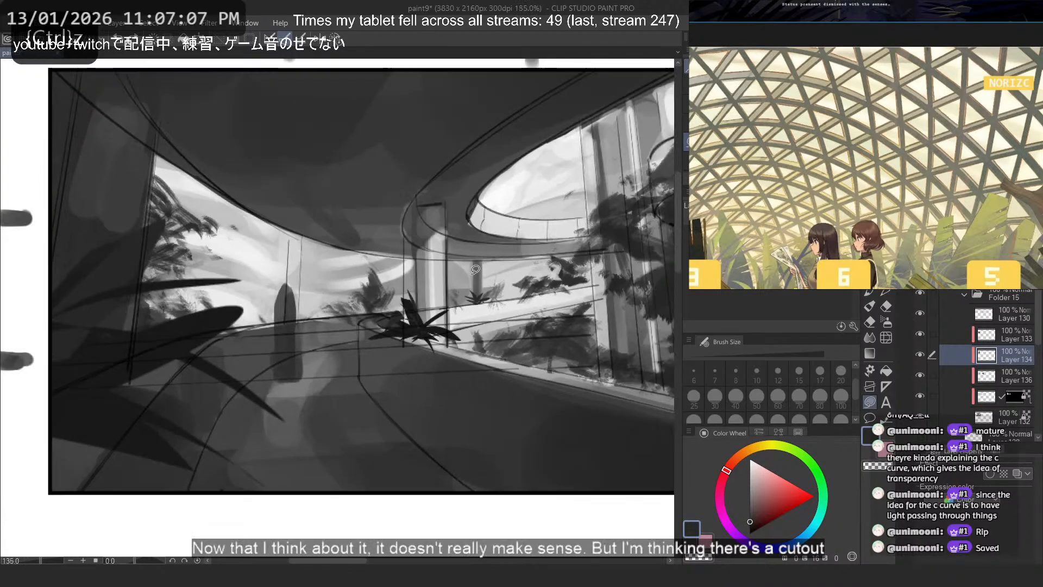
# - Try a near-white leaf on Layer 134 over the large spiky plant, undoing it together with the small plant by the distant column
pyautogui.scroll(2, 474, 278)
pyautogui.keyDown('alt'); pyautogui.click(477, 323); pyautogui.keyUp('alt')
pyautogui.scroll(3, 436, 339)
pyautogui.moveTo(439, 353); pyautogui.dragTo(403, 345)
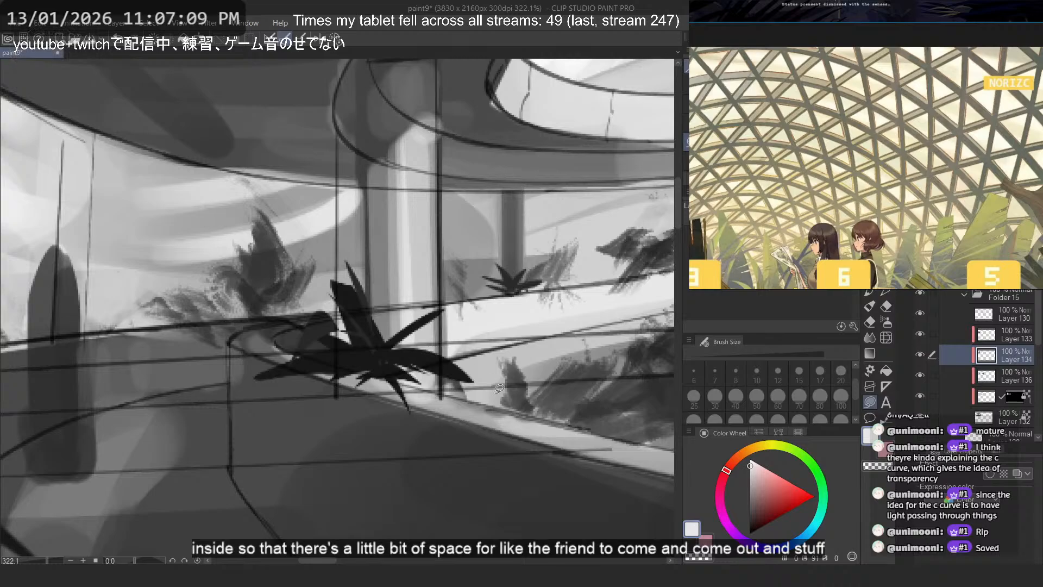
pyautogui.hotkey('ctrl', 'z')
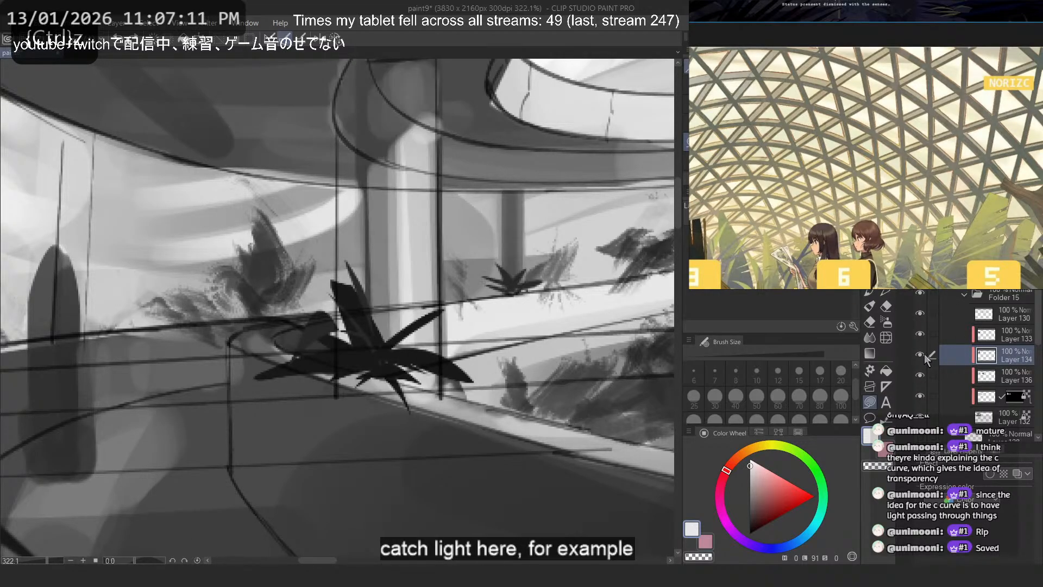
pyautogui.hotkey('ctrl', 'z')
pyautogui.hotkey('ctrl', 'z')
pyautogui.hotkey('ctrl', 'z')
pyautogui.hotkey('ctrl', 'z')
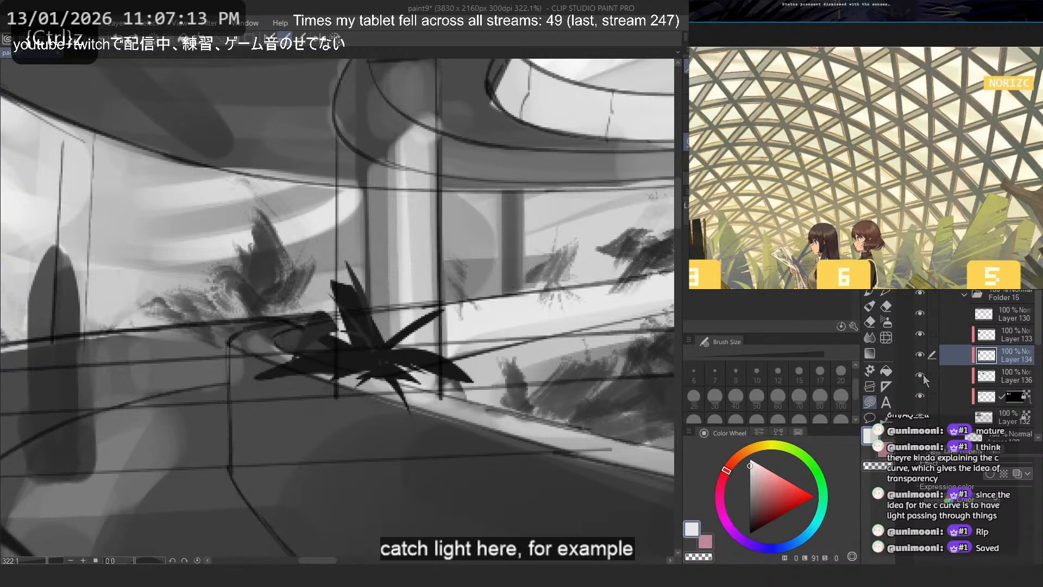
# - Draw near-white highlight leaves on Layer 133 over the large dark spiky plant, undoing poor shapes and checking the picture mirrored
pyautogui.click(984, 338)
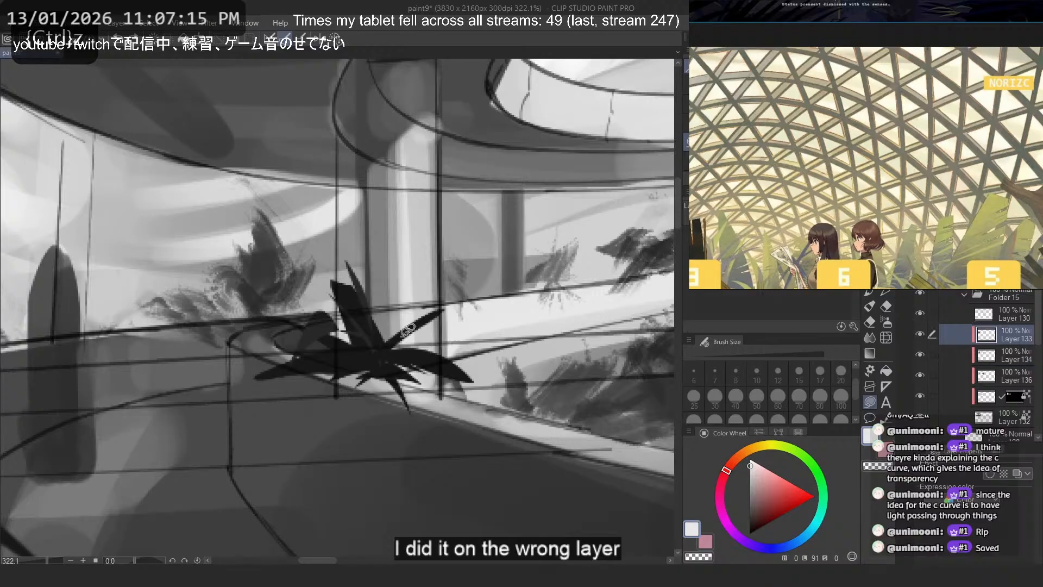
pyautogui.moveTo(380, 349)
pyautogui.mouseDown()
pyautogui.moveTo(447, 360)
pyautogui.moveTo(475, 385)
pyautogui.mouseUp()
pyautogui.hotkey('ctrl', 'z')
pyautogui.hotkey('ctrl', 'z')
pyautogui.hotkey('ctrl', 'z')
pyautogui.hotkey('ctrl', 'z')
pyautogui.press('h')
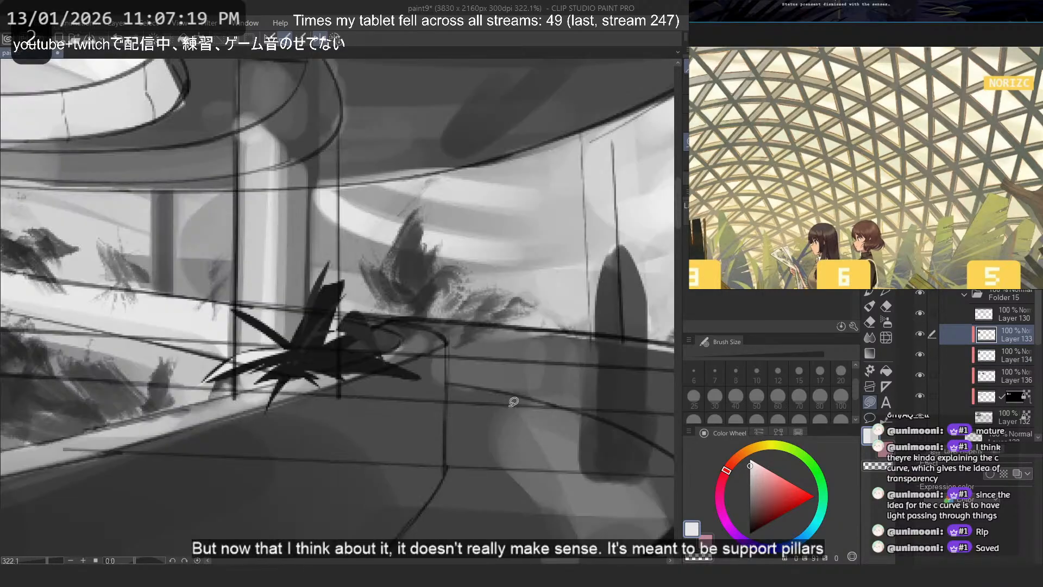
pyautogui.hotkey('ctrl', 'z')
pyautogui.moveTo(279, 356)
pyautogui.mouseDown()
pyautogui.moveTo(272, 402)
pyautogui.moveTo(257, 366)
pyautogui.moveTo(260, 402)
pyautogui.moveTo(301, 343)
pyautogui.moveTo(309, 368)
pyautogui.moveTo(275, 320)
pyautogui.moveTo(215, 298)
pyautogui.moveTo(313, 363)
pyautogui.moveTo(280, 316)
pyautogui.moveTo(245, 339)
pyautogui.moveTo(308, 373)
pyautogui.moveTo(305, 322)
pyautogui.moveTo(292, 367)
pyautogui.moveTo(312, 324)
pyautogui.moveTo(297, 357)
pyautogui.moveTo(316, 328)
pyautogui.moveTo(365, 308)
pyautogui.moveTo(296, 356)
pyautogui.mouseUp()
pyautogui.hotkey('ctrl', 'z')
pyautogui.hotkey('ctrl', 'z')
pyautogui.hotkey('ctrl', 'z')
pyautogui.hotkey('ctrl', 'z')
pyautogui.hotkey('ctrl', 'z')
pyautogui.hotkey('ctrl', 'z')
pyautogui.hotkey('ctrl', 'z')
pyautogui.hotkey('ctrl', 'z')
pyautogui.hotkey('ctrl', 'z')
pyautogui.hotkey('ctrl', 'z')
pyautogui.press('2')
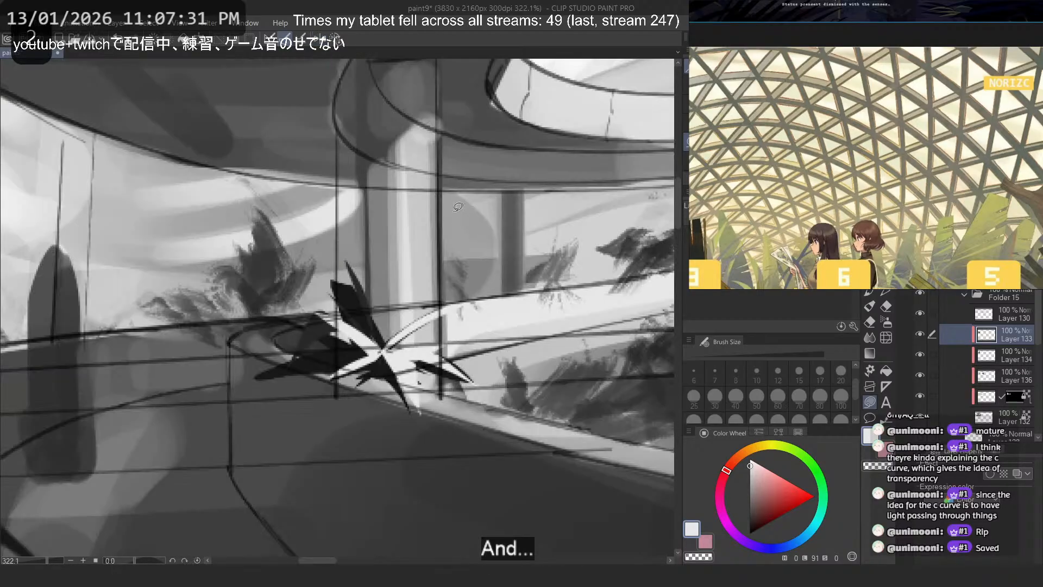
# - Check the thumbnail at a small size and undo the stray near-white stroke in the foreground leaves
pyautogui.scroll(-8, 423, 200)
pyautogui.scroll(2, 243, 146)
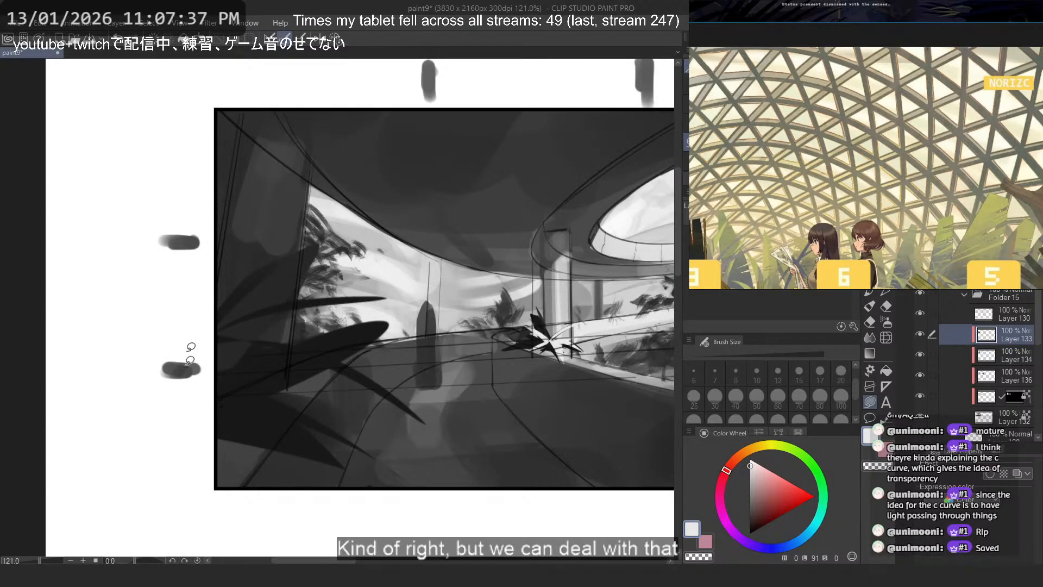
pyautogui.scroll(-5, 217, 380)
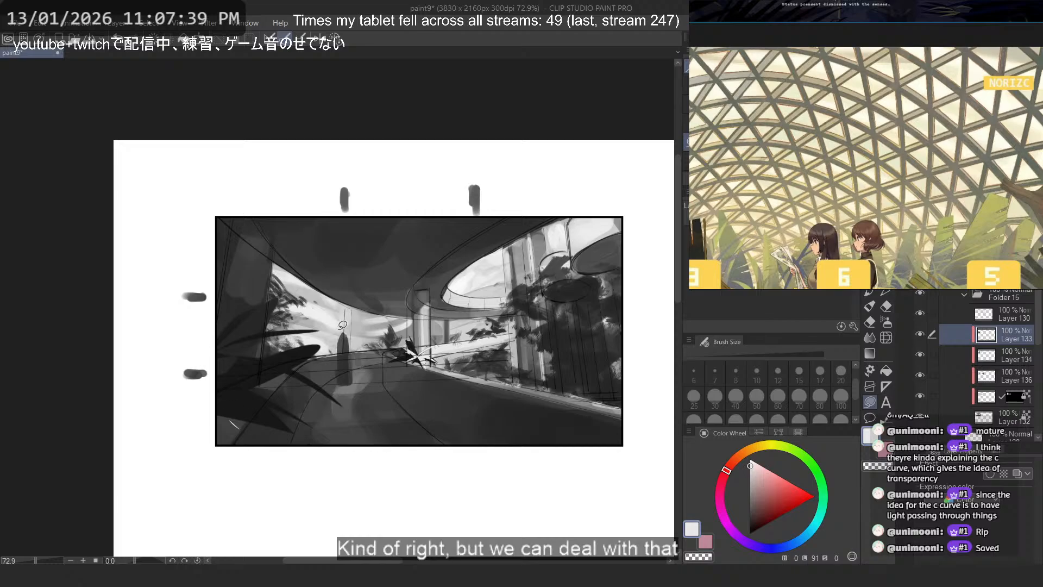
pyautogui.hotkey('ctrl', 'z')
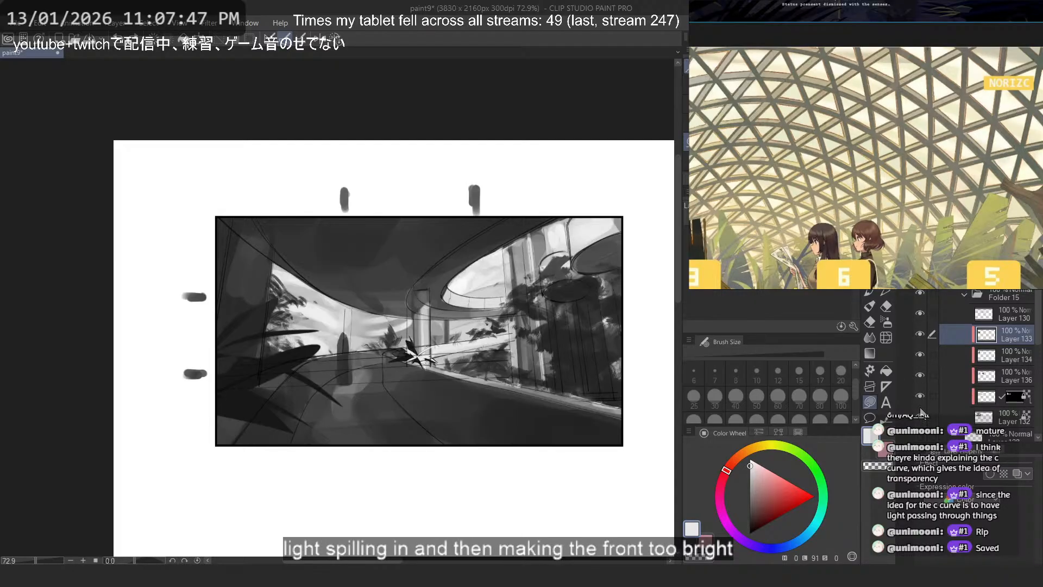
# - Switch to Layer 132 with the Flat marker 4 brush and try a size 20 stroke on the near road, undoing it
pyautogui.click(992, 416)
pyautogui.press('p')
pyautogui.press('p')
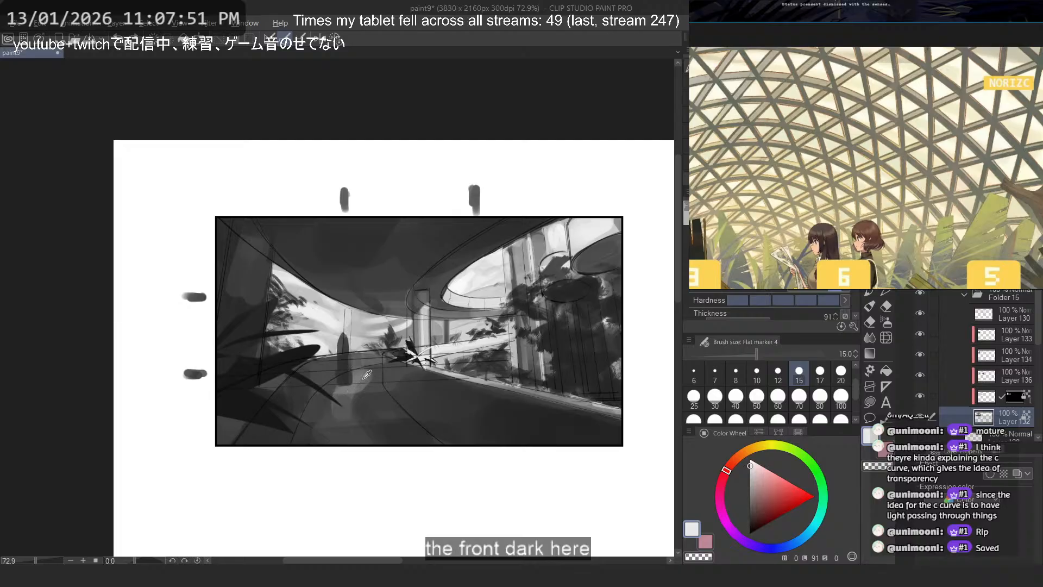
pyautogui.scroll(2, 361, 377)
pyautogui.keyDown('alt'); pyautogui.click(356, 377); pyautogui.keyUp('alt')
pyautogui.click(842, 374)
pyautogui.moveTo(312, 438)
pyautogui.mouseDown()
pyautogui.moveTo(390, 552)
pyautogui.moveTo(318, 415)
pyautogui.moveTo(329, 475)
pyautogui.moveTo(328, 449)
pyautogui.moveTo(345, 478)
pyautogui.moveTo(368, 493)
pyautogui.mouseUp()
pyautogui.hotkey('ctrl', 'z')
# - Paint a lighter gray patch of light on the near road surface at size 60
pyautogui.click(778, 395)
pyautogui.keyDown('alt'); pyautogui.click(370, 431); pyautogui.keyUp('alt')
pyautogui.moveTo(361, 419); pyautogui.dragTo(369, 448)
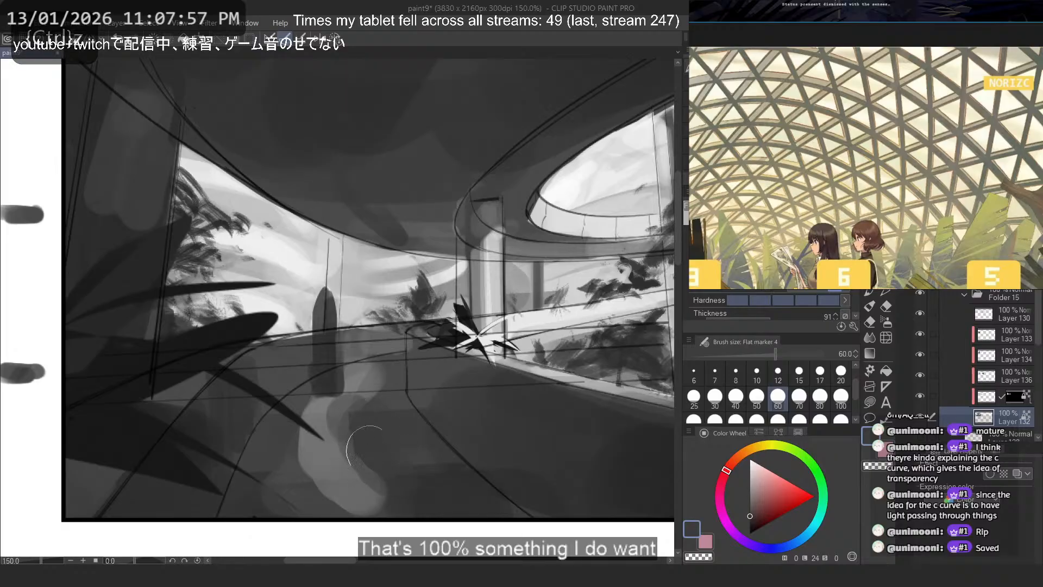
pyautogui.moveTo(290, 434); pyautogui.dragTo(308, 495)
pyautogui.keyDown('alt'); pyautogui.click(331, 429); pyautogui.keyUp('alt')
pyautogui.moveTo(331, 430)
pyautogui.mouseDown()
pyautogui.moveTo(380, 496)
pyautogui.moveTo(365, 468)
pyautogui.mouseUp()
pyautogui.moveTo(319, 470); pyautogui.dragTo(357, 507)
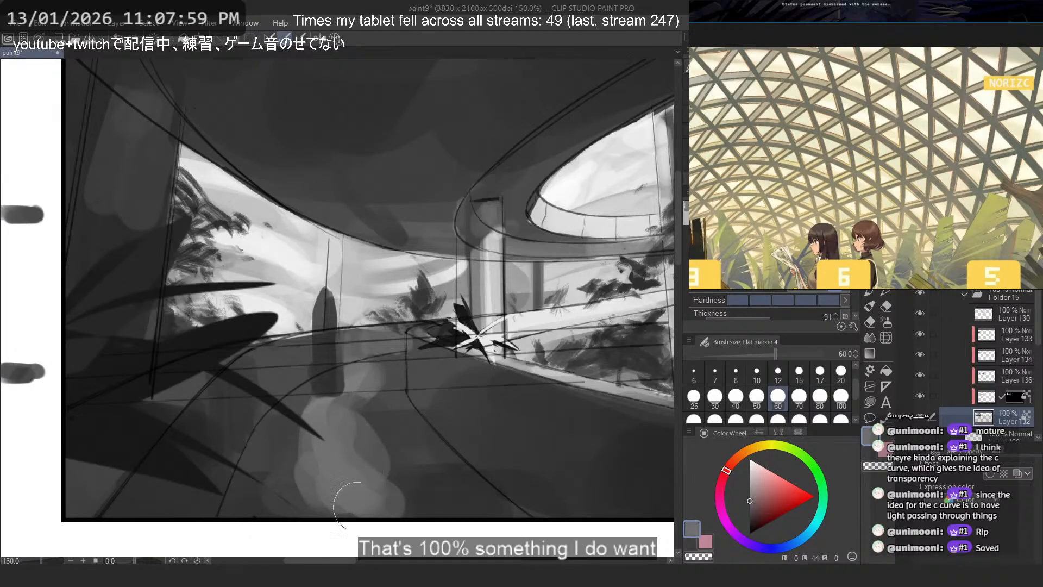
pyautogui.hotkey('ctrl', 'z')
# - Try dark gray lines along and across the road at size 15 and undo the stroke
pyautogui.click(798, 375)
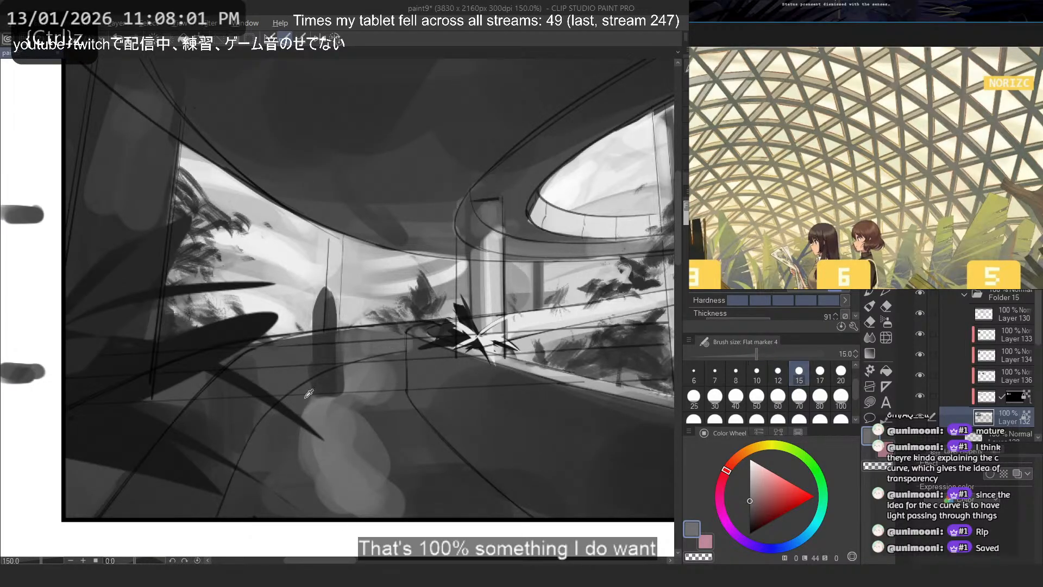
pyautogui.keyDown('alt'); pyautogui.click(379, 354); pyautogui.keyUp('alt')
pyautogui.moveTo(401, 352); pyautogui.dragTo(354, 363)
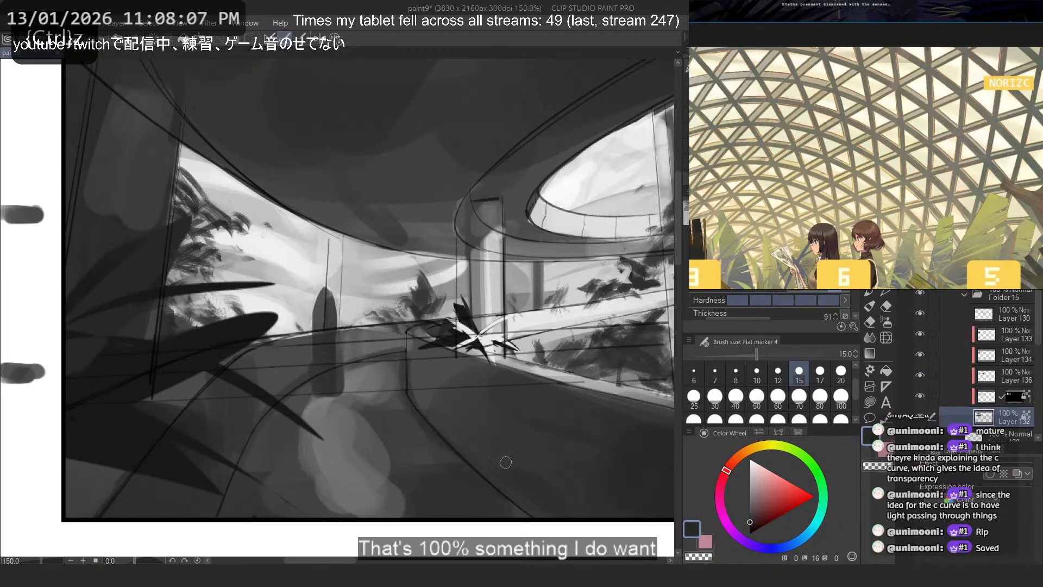
pyautogui.moveTo(396, 423); pyautogui.dragTo(36, 442)
pyautogui.hotkey('ctrl', 'z')
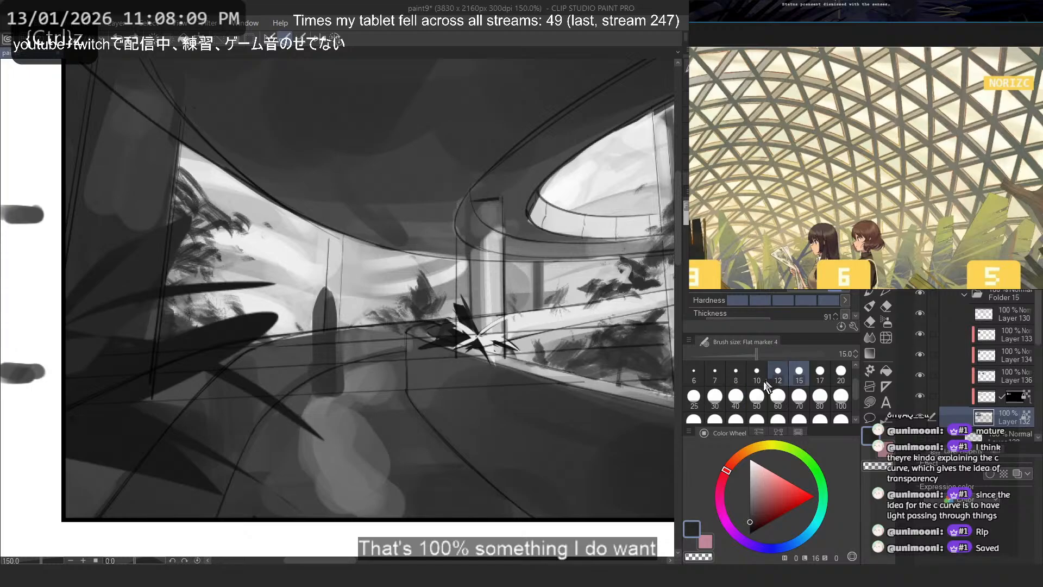
# - Try a thin dark line across the road at size 8 with the canvas rotated, undoing each attempt and restoring the rotation
pyautogui.click(735, 374)
pyautogui.press('-')
pyautogui.moveTo(515, 382); pyautogui.dragTo(394, 492)
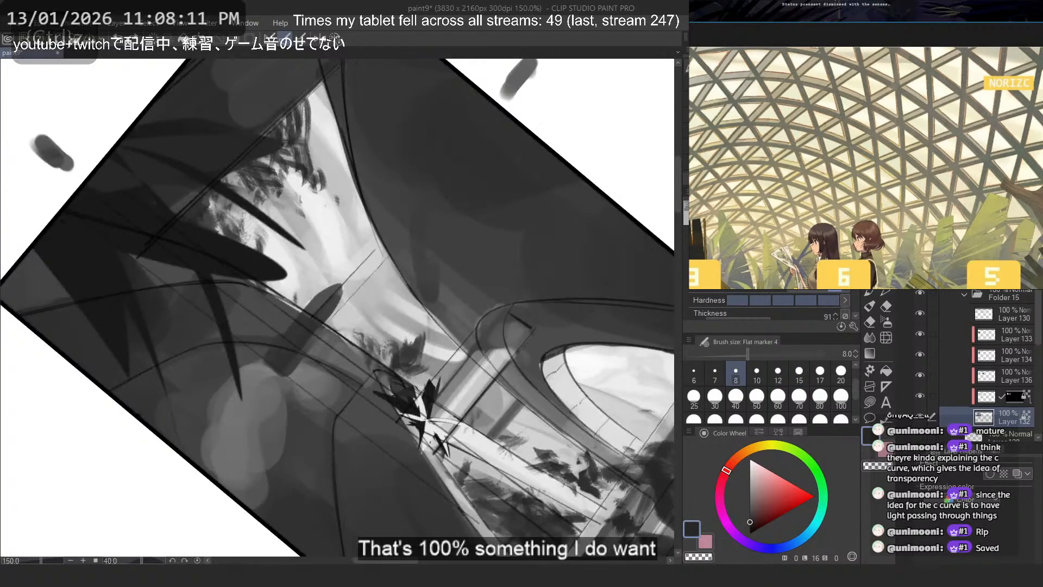
pyautogui.click(759, 284)
pyautogui.click(757, 304)
pyautogui.scroll(-3, 224, 227)
pyautogui.moveTo(198, 318); pyautogui.dragTo(325, 414)
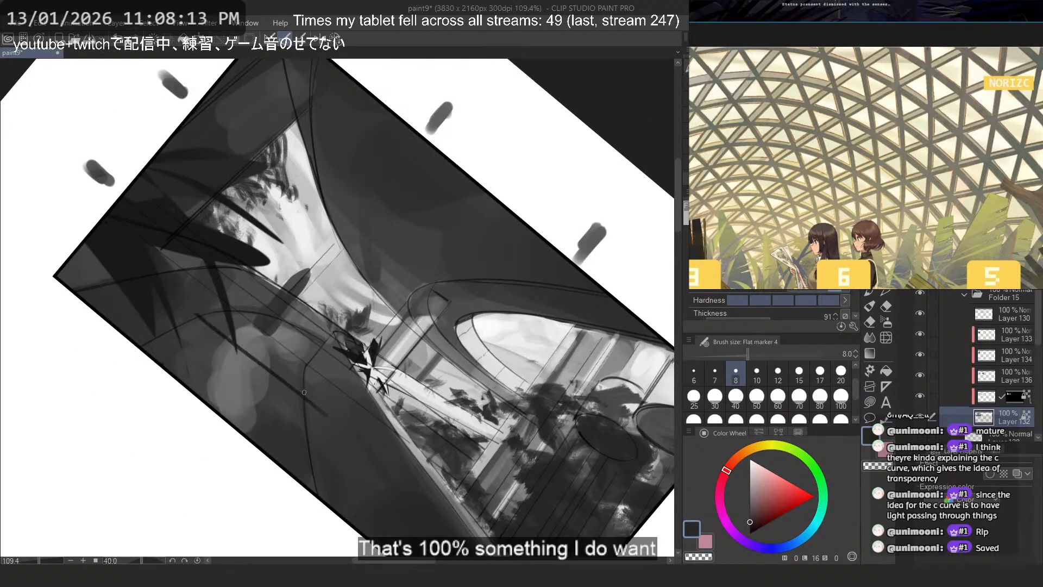
pyautogui.hotkey('ctrl', 'z')
pyautogui.moveTo(201, 322); pyautogui.dragTo(297, 393)
pyautogui.hotkey('ctrl', 'z')
pyautogui.click(334, 42)
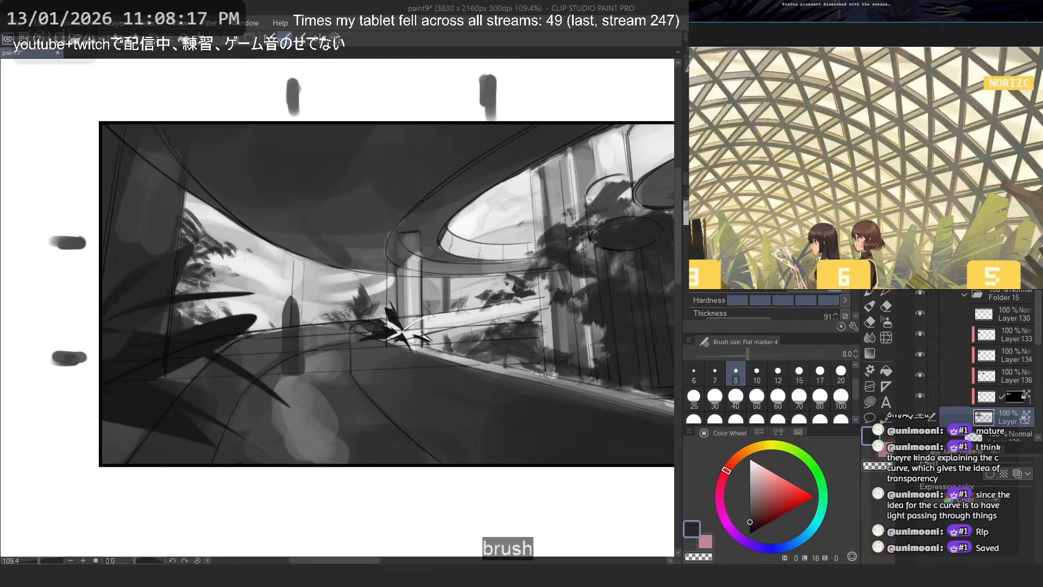
# - Enlarge the grayscale curved-road photo in the references and try a matching line across the near road, undoing it
pyautogui.scroll(-10, 862, 79)
pyautogui.scroll(10, 726, 178)
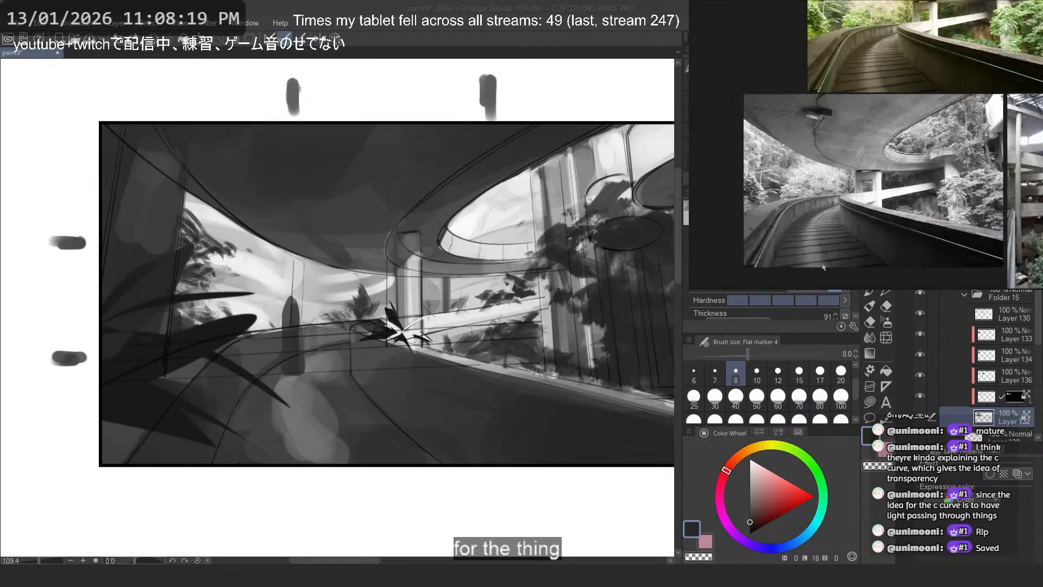
pyautogui.moveTo(380, 439); pyautogui.dragTo(220, 458)
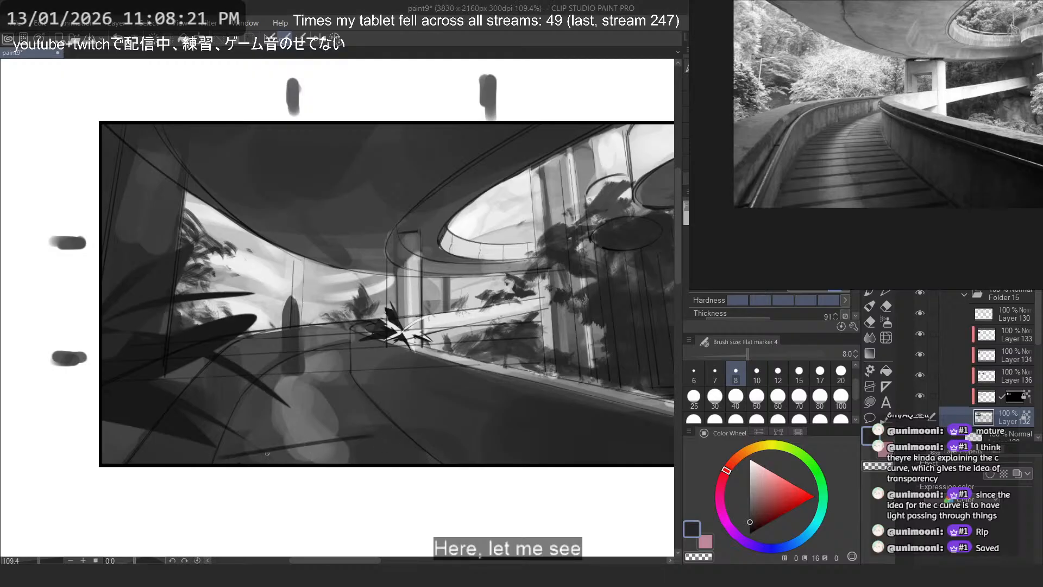
pyautogui.hotkey('ctrl', 'z')
# - Draw dark plank lines across the nearest part of the road at size 12, redoing strokes until they fit the perspective
pyautogui.click(787, 379)
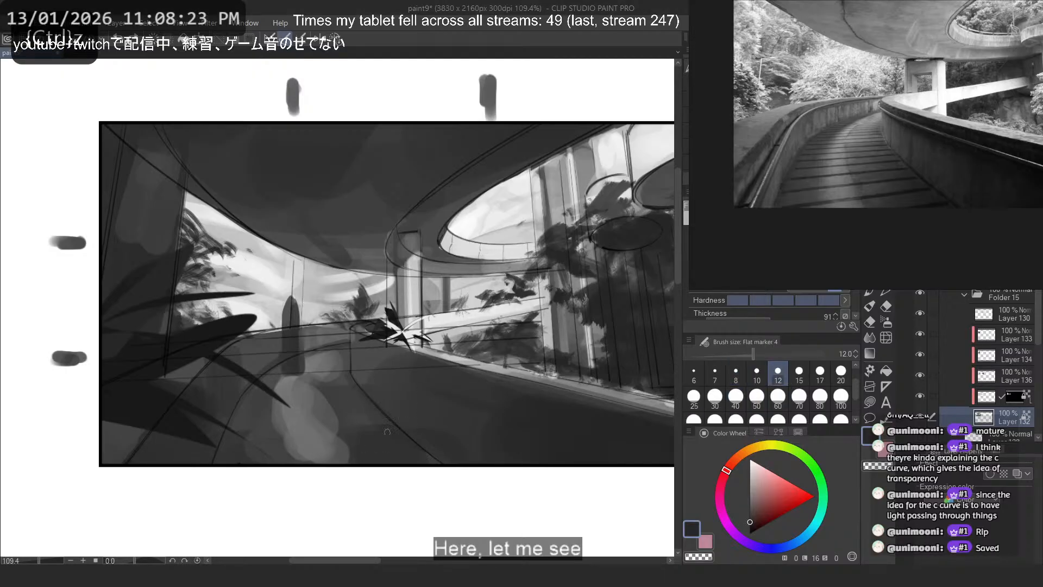
pyautogui.moveTo(377, 426); pyautogui.dragTo(237, 446)
pyautogui.hotkey('ctrl', 'z')
pyautogui.hotkey('ctrl', 'z')
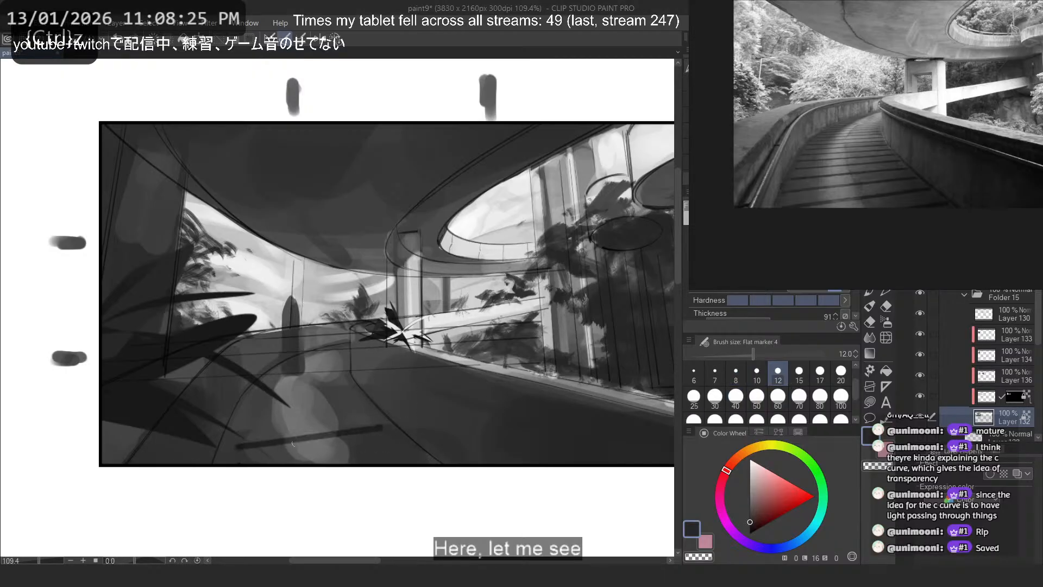
pyautogui.hotkey('ctrl', 'z')
pyautogui.moveTo(380, 426)
pyautogui.mouseDown()
pyautogui.moveTo(357, 432)
pyautogui.moveTo(237, 446)
pyautogui.mouseUp()
pyautogui.hotkey('ctrl', 'z')
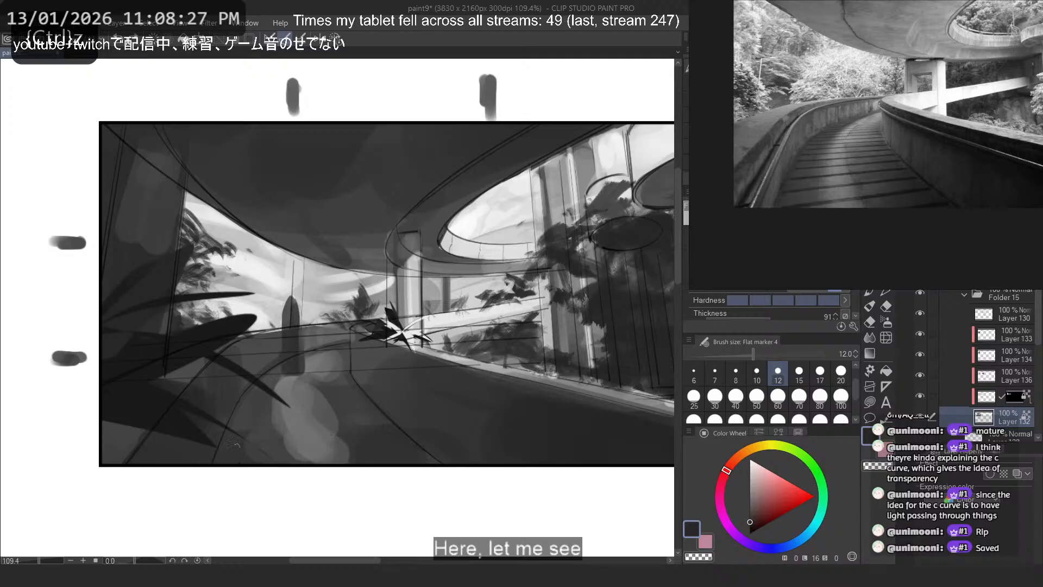
pyautogui.moveTo(383, 424); pyautogui.dragTo(269, 438)
pyautogui.hotkey('ctrl', 'z')
pyautogui.moveTo(405, 440)
pyautogui.mouseDown()
pyautogui.moveTo(260, 462)
pyautogui.moveTo(352, 464)
pyautogui.mouseUp()
pyautogui.hotkey('ctrl', 'z')
pyautogui.hotkey('ctrl', 'z')
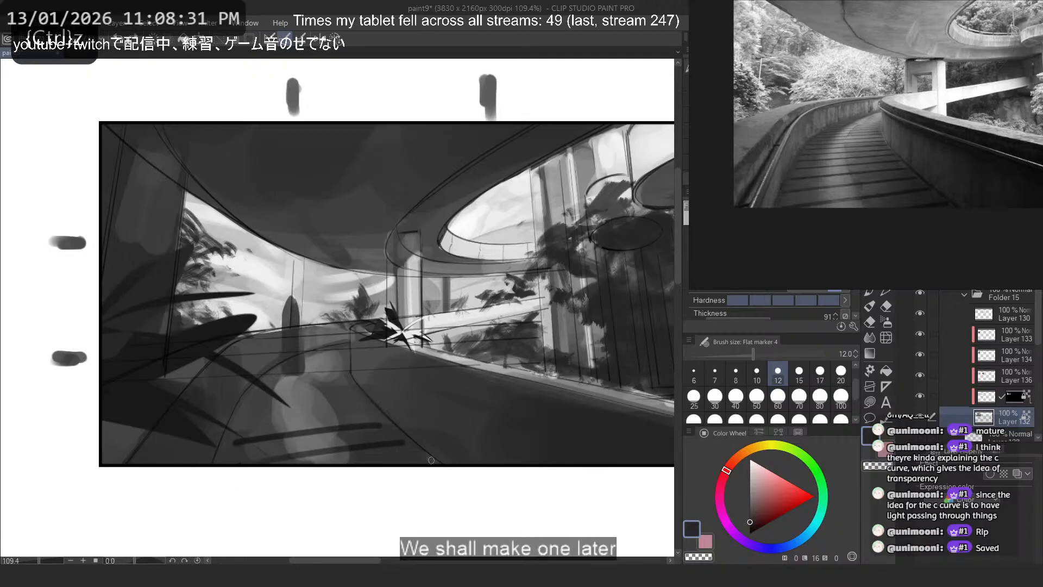
pyautogui.moveTo(370, 410); pyautogui.dragTo(258, 418)
# - Rotate the canvas and add dark plank lines farther up the road at size 10
pyautogui.hotkey('ctrl', 'z')
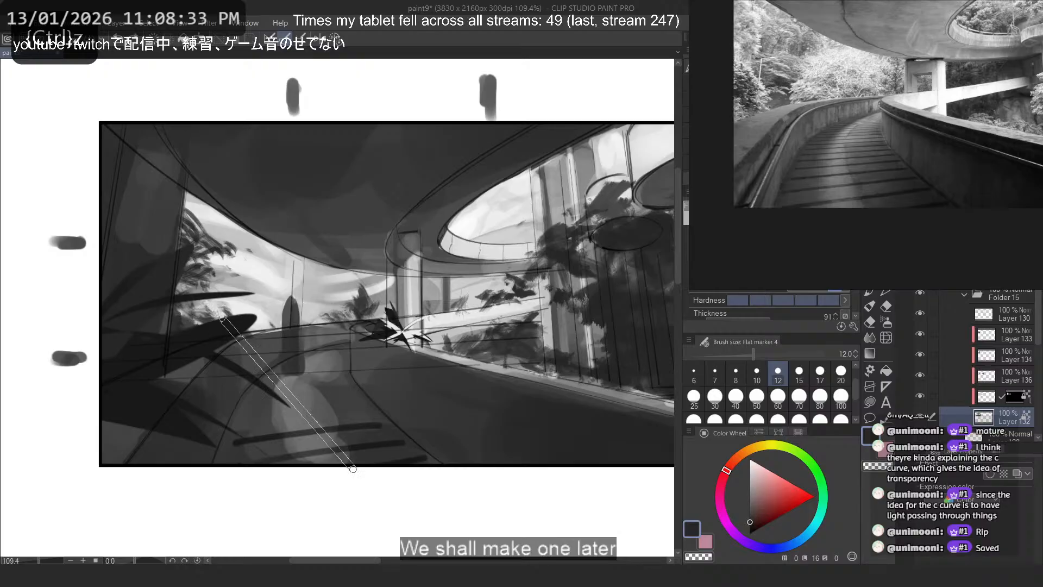
pyautogui.press('^')
pyautogui.press('^')
pyautogui.click(756, 368)
pyautogui.moveTo(196, 356)
pyautogui.mouseDown()
pyautogui.moveTo(318, 408)
pyautogui.moveTo(316, 387)
pyautogui.mouseUp()
# - Add thinner plank lines toward the far end of the road at sizes 8, 7 and 6, and check the upright thumbnail
pyautogui.hotkey('ctrl', 'z')
pyautogui.moveTo(210, 343); pyautogui.dragTo(329, 397)
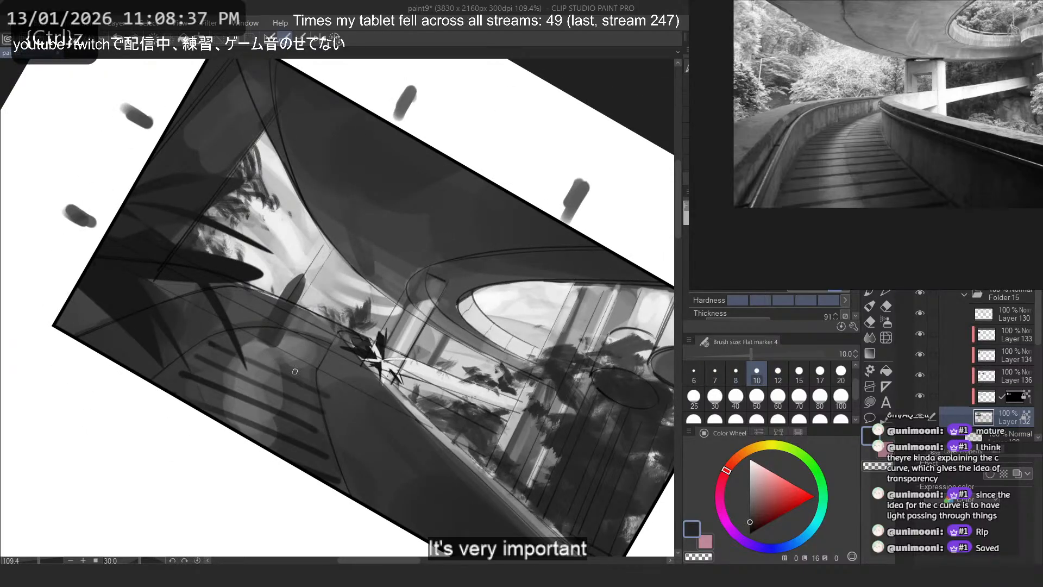
pyautogui.click(736, 374)
pyautogui.moveTo(228, 336)
pyautogui.mouseDown()
pyautogui.moveTo(322, 380)
pyautogui.moveTo(312, 373)
pyautogui.mouseUp()
pyautogui.hotkey('ctrl', 'z')
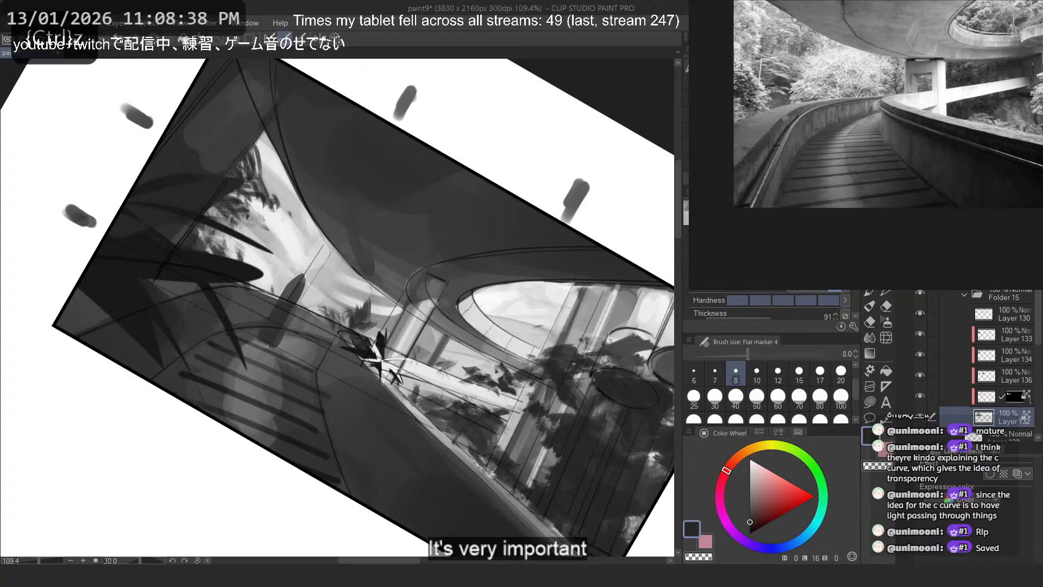
pyautogui.click(715, 374)
pyautogui.hotkey('ctrl', 'z')
pyautogui.moveTo(241, 333); pyautogui.dragTo(324, 366)
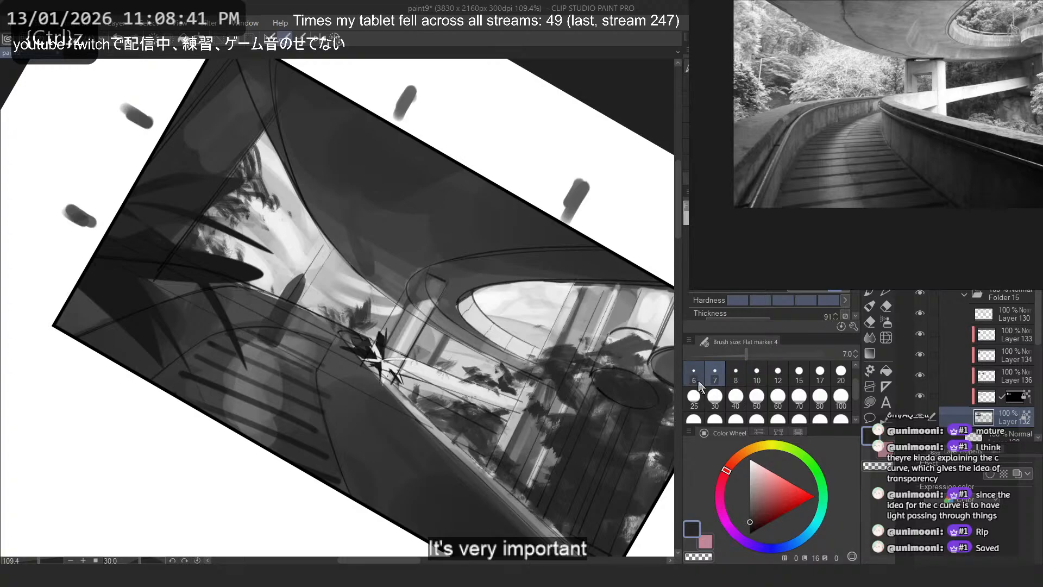
pyautogui.moveTo(271, 331); pyautogui.dragTo(329, 361)
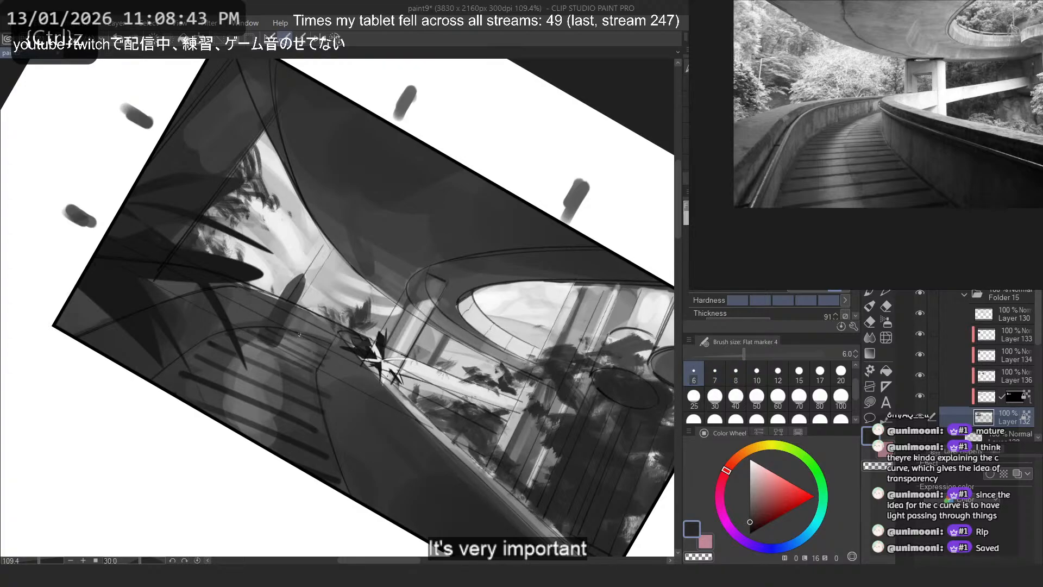
pyautogui.moveTo(280, 332); pyautogui.dragTo(305, 344)
pyautogui.click(335, 40)
pyautogui.scroll(-5, 393, 324)
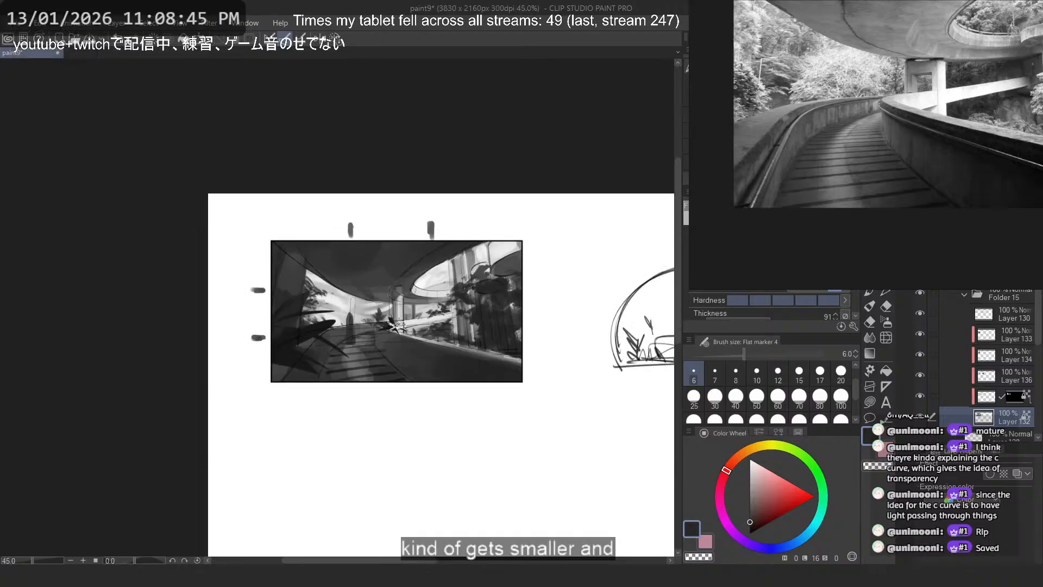
pyautogui.scroll(5, 398, 325)
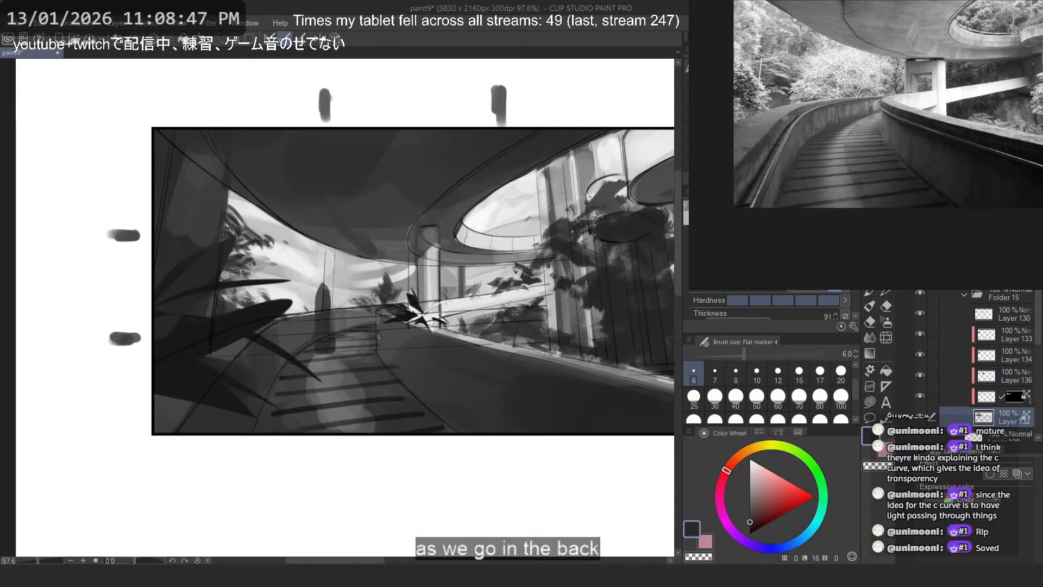
# - Try loose ellipse lines and dark size-60 marker strokes on the road's inner wall, undoing them
pyautogui.scroll(2, 426, 324)
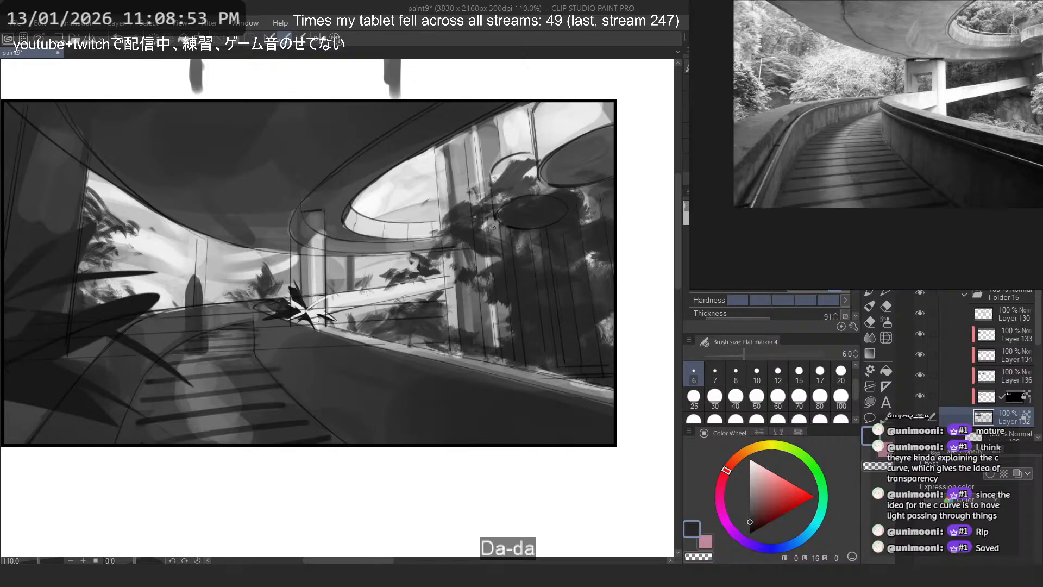
pyautogui.moveTo(386, 407)
pyautogui.mouseDown()
pyautogui.moveTo(408, 438)
pyautogui.moveTo(380, 441)
pyautogui.mouseUp()
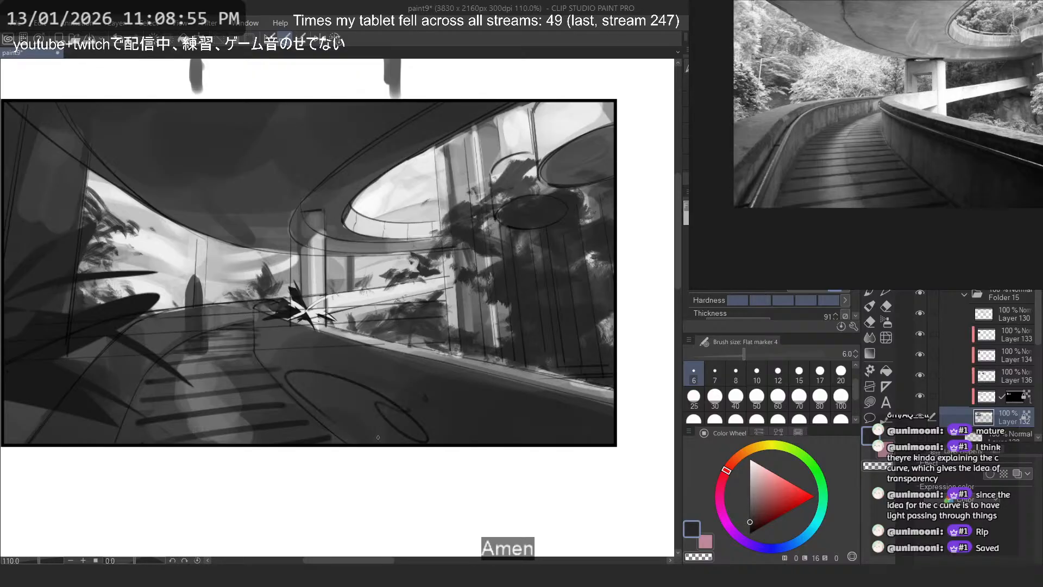
pyautogui.hotkey('ctrl', 'z')
pyautogui.click(778, 399)
pyautogui.moveTo(289, 343)
pyautogui.mouseDown()
pyautogui.moveTo(586, 426)
pyautogui.moveTo(282, 338)
pyautogui.moveTo(584, 425)
pyautogui.moveTo(347, 368)
pyautogui.mouseUp()
pyautogui.hotkey('ctrl', 'z')
pyautogui.keyDown('alt'); pyautogui.click(431, 379); pyautogui.keyUp('alt')
pyautogui.hotkey('ctrl', 'z')
pyautogui.hotkey('ctrl', 'z')
# - Try broad near-black strokes across the road, foreground plants and inner wall, undoing each one
pyautogui.hotkey('ctrl', 'z')
pyautogui.hotkey('ctrl', 'z')
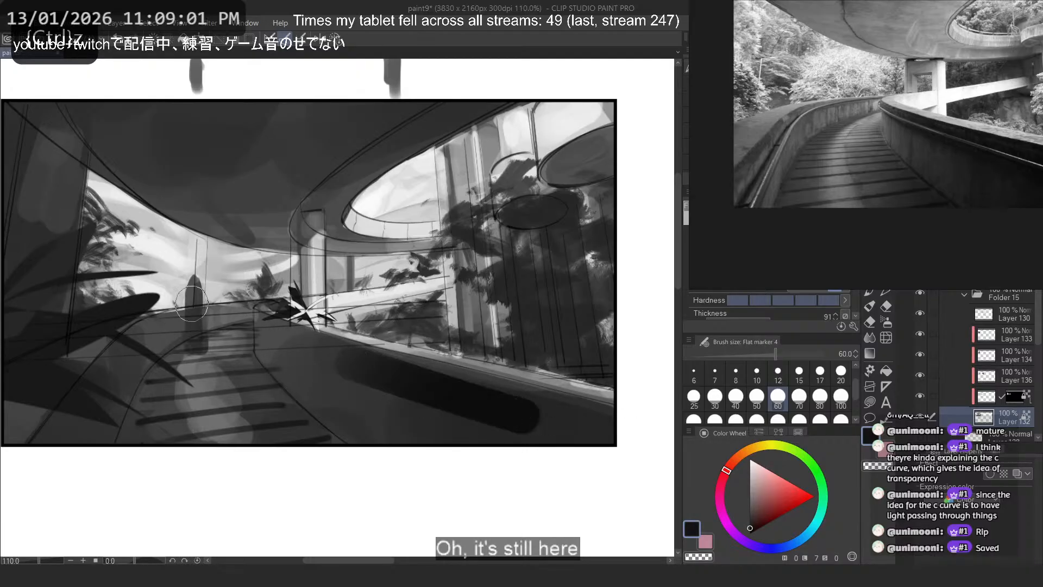
pyautogui.moveTo(323, 359)
pyautogui.mouseDown()
pyautogui.moveTo(419, 447)
pyautogui.moveTo(430, 413)
pyautogui.moveTo(183, 388)
pyautogui.moveTo(174, 417)
pyautogui.mouseUp()
pyautogui.hotkey('ctrl', 'z')
pyautogui.hotkey('ctrl', 'z')
pyautogui.hotkey('ctrl', 'z')
pyautogui.moveTo(277, 338)
pyautogui.mouseDown()
pyautogui.moveTo(221, 378)
pyautogui.moveTo(70, 414)
pyautogui.mouseUp()
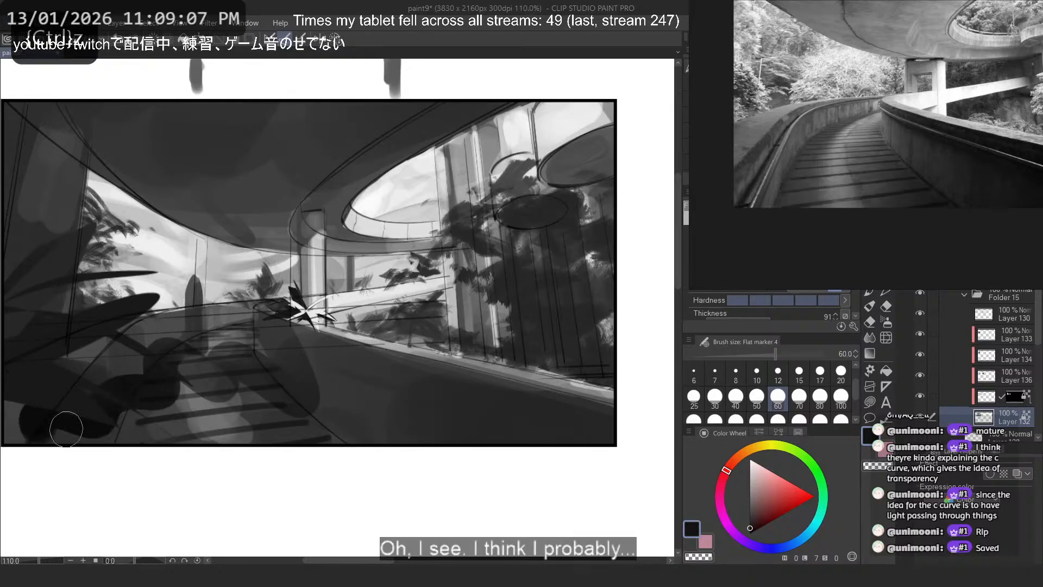
pyautogui.hotkey('ctrl', 'z')
pyautogui.moveTo(448, 429); pyautogui.dragTo(118, 299)
pyautogui.hotkey('ctrl', 'z')
pyautogui.moveTo(279, 341); pyautogui.dragTo(503, 427)
# - Try broad strokes along the inner wall in a tone sampled from the wall, undoing them
pyautogui.hotkey('ctrl', 'z')
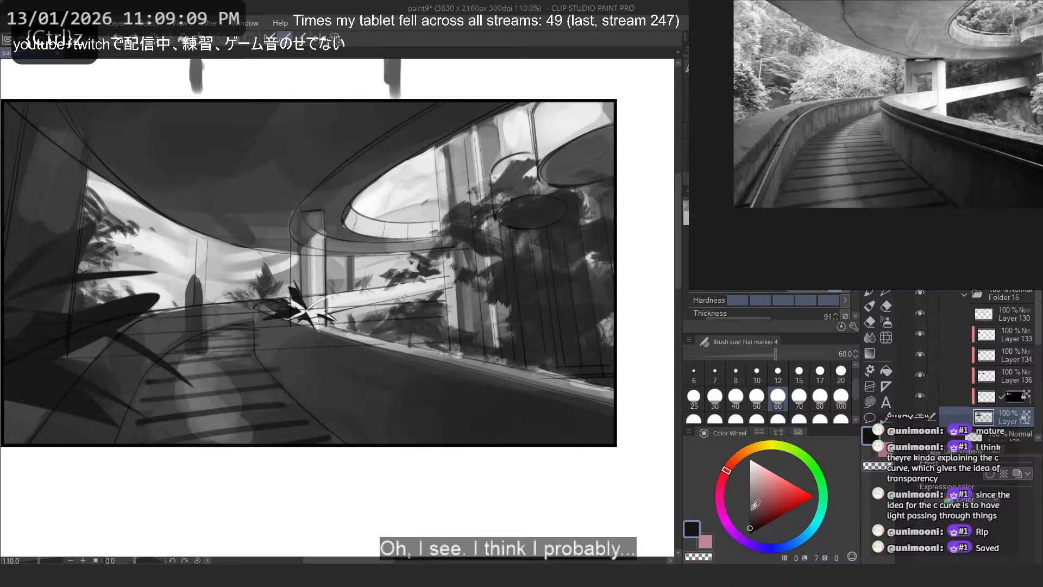
pyautogui.keyDown('alt'); pyautogui.click(342, 356); pyautogui.keyUp('alt')
pyautogui.moveTo(321, 343); pyautogui.dragTo(487, 409)
pyautogui.hotkey('ctrl', 'z')
pyautogui.moveTo(291, 348); pyautogui.dragTo(605, 461)
pyautogui.hotkey('ctrl', 'z')
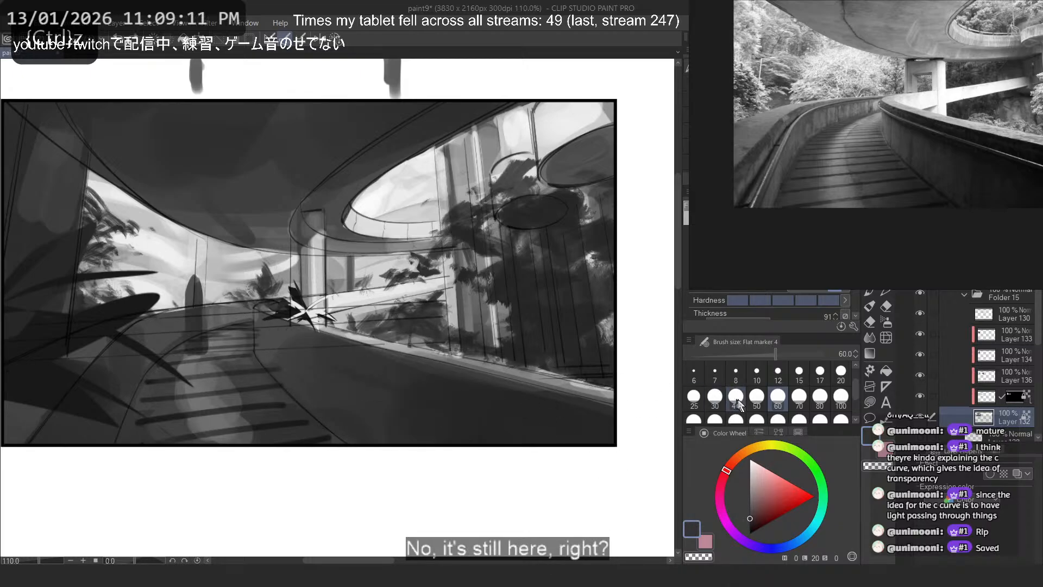
# - Set the marker size to 40 and save the drawing
pyautogui.click(737, 399)
pyautogui.click(759, 278)
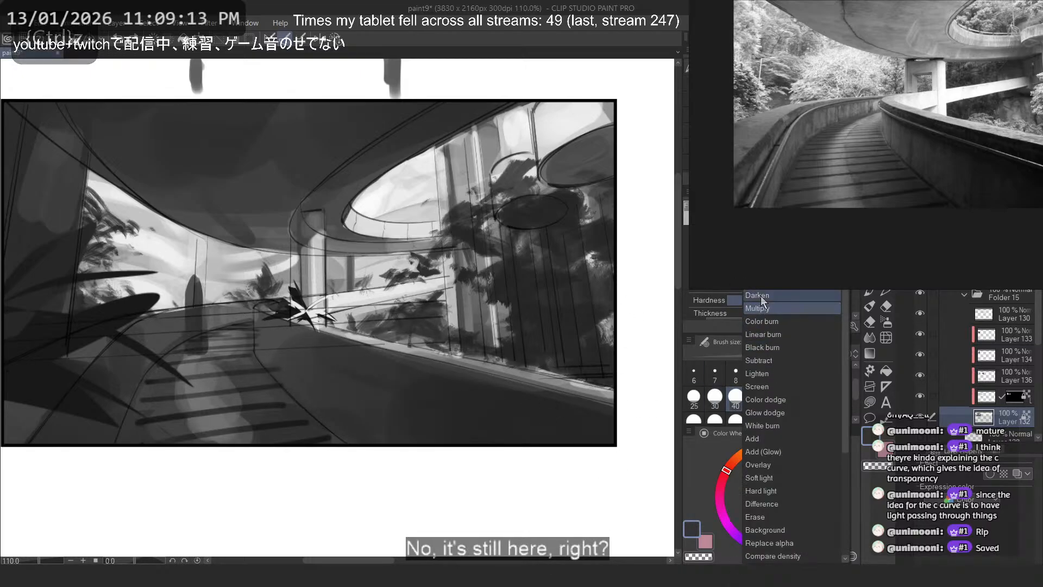
pyautogui.click(761, 296)
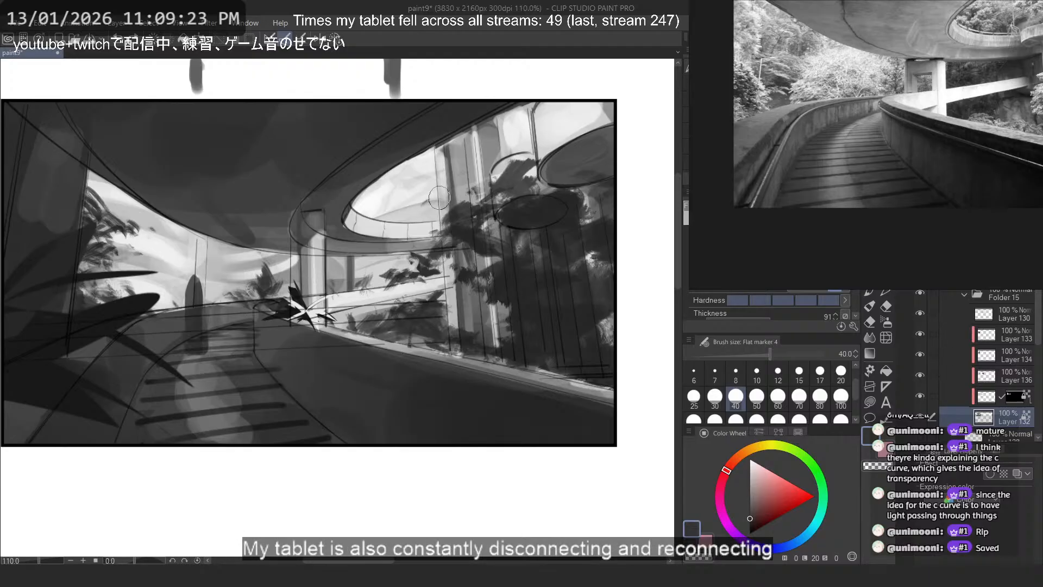
pyautogui.scroll(-2, 488, 317)
pyautogui.hotkey('ctrl', 's')
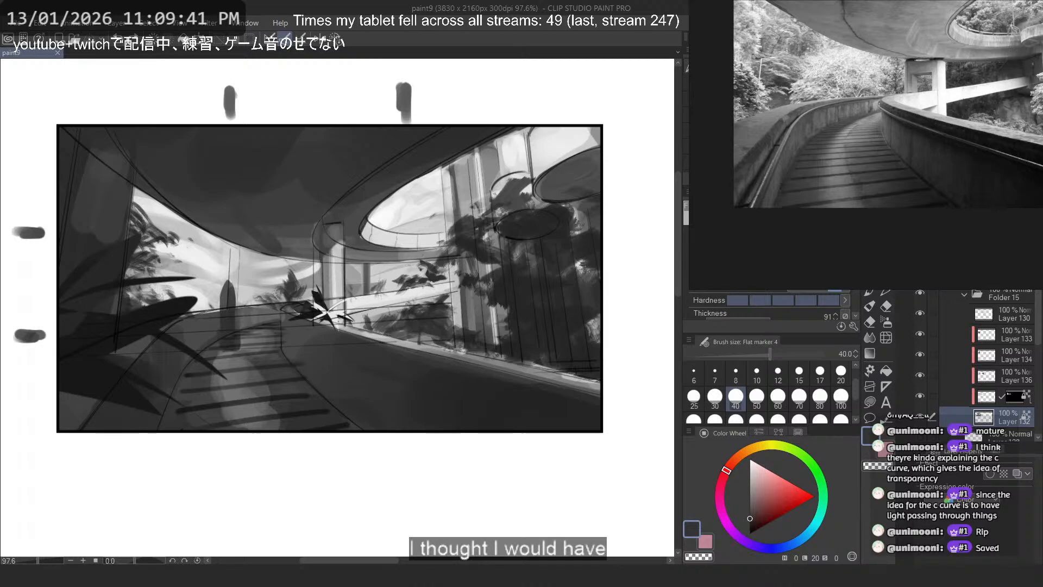
# - Rotate the canvas to 25 degrees and try near-black size-40 strokes along the inner wall, undoing them
pyautogui.scroll(-6, 328, 403)
pyautogui.moveTo(401, 439); pyautogui.dragTo(490, 502)
pyautogui.hotkey('ctrl', 'z')
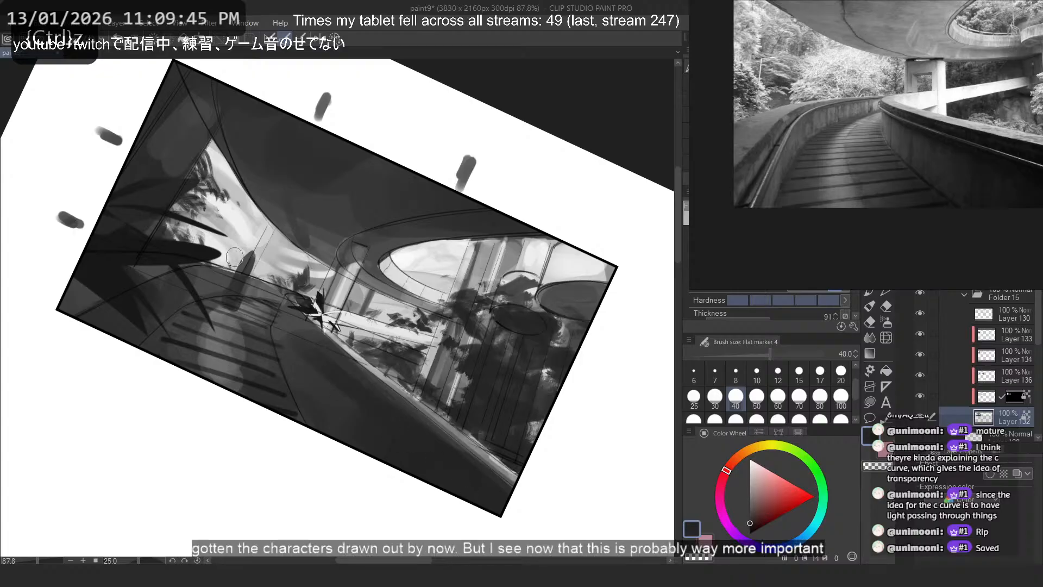
pyautogui.keyDown('alt'); pyautogui.click(142, 252); pyautogui.keyUp('alt')
pyautogui.moveTo(312, 351); pyautogui.dragTo(508, 514)
pyautogui.hotkey('ctrl', 'z')
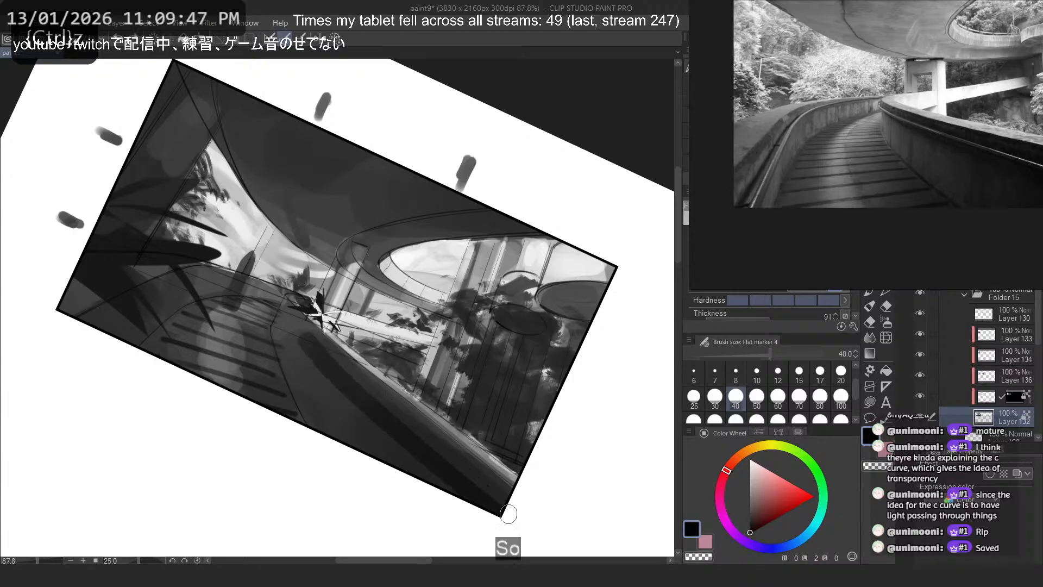
pyautogui.hotkey('ctrl', 'z')
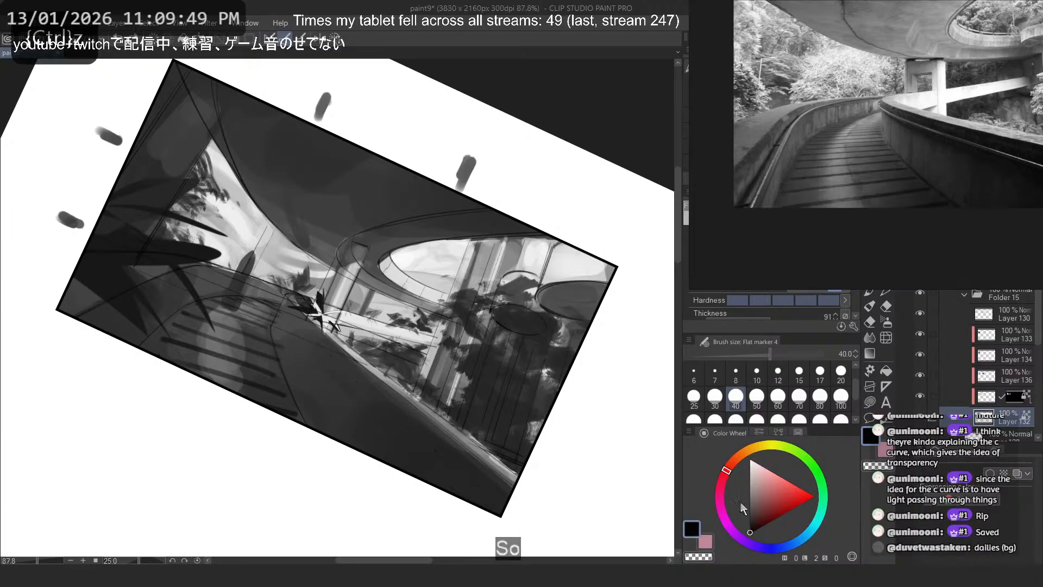
# - Try slightly lighter dark tones in strokes beneath the inner wall's top edge, undoing each attempt
pyautogui.click(745, 509)
pyautogui.moveTo(327, 344); pyautogui.dragTo(471, 469)
pyautogui.hotkey('ctrl', 'z')
pyautogui.click(749, 522)
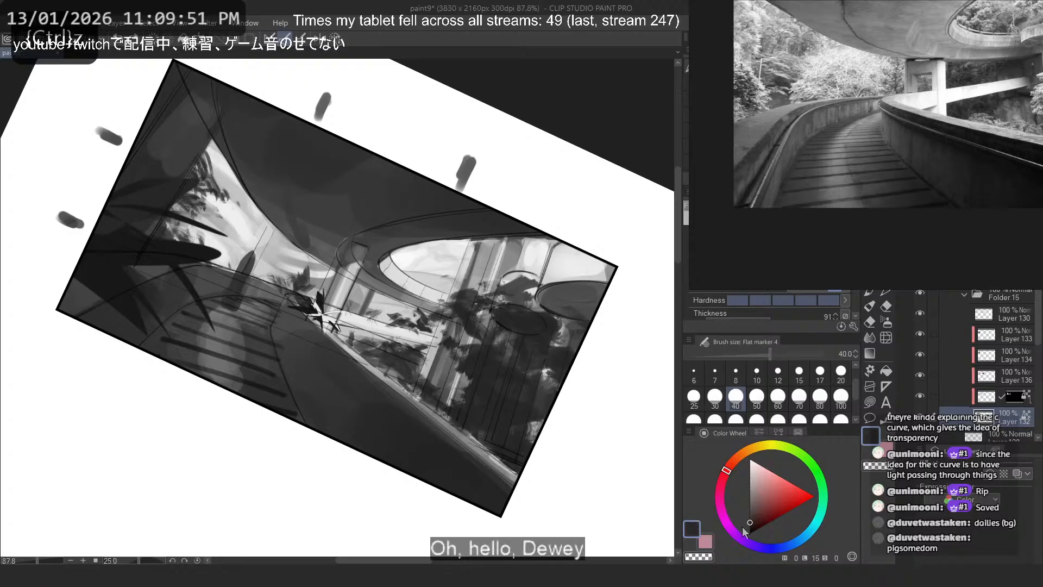
pyautogui.click(751, 525)
pyautogui.moveTo(315, 342); pyautogui.dragTo(365, 388)
pyautogui.hotkey('ctrl', 'z')
pyautogui.moveTo(318, 336); pyautogui.dragTo(424, 420)
pyautogui.hotkey('ctrl', 'z')
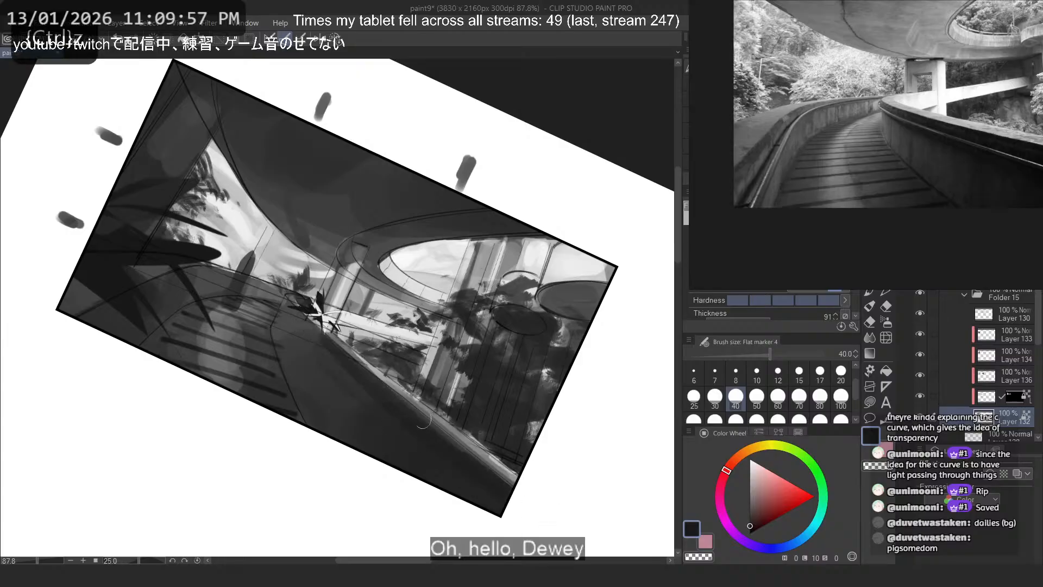
# - Shade the inner wall's face with long dark size-40 strokes following its perspective, redoing them until they fit
pyautogui.hotkey('ctrl', 'z')
pyautogui.moveTo(334, 345); pyautogui.dragTo(514, 494)
pyautogui.hotkey('ctrl', 'z')
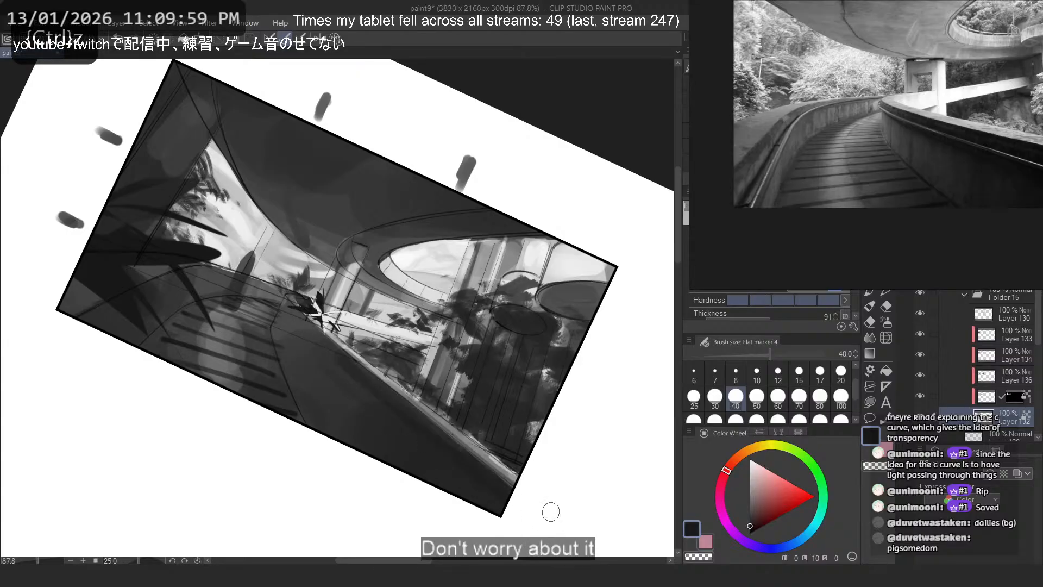
pyautogui.moveTo(324, 356); pyautogui.dragTo(498, 524)
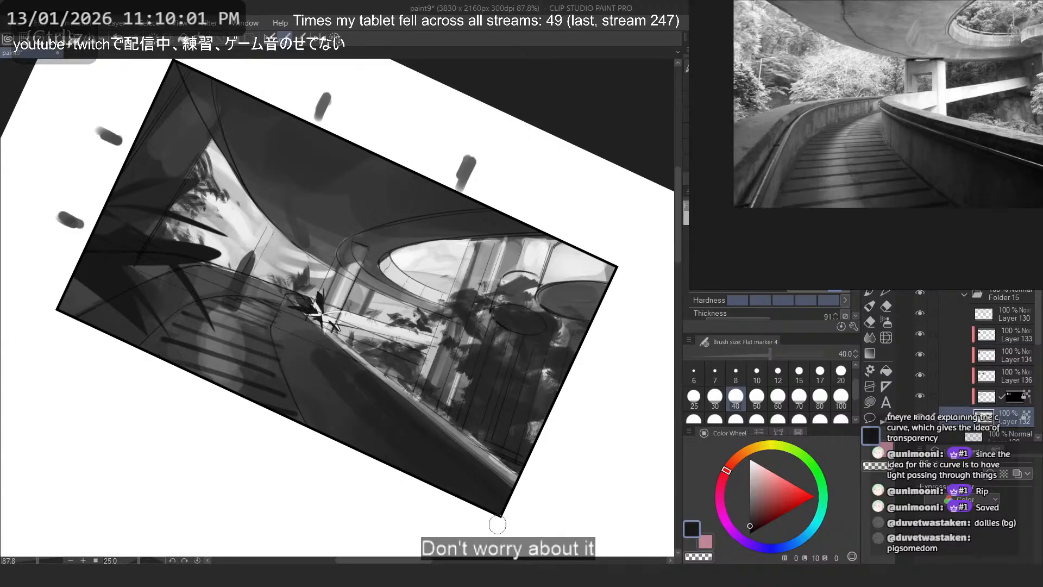
pyautogui.hotkey('ctrl', 'z')
pyautogui.moveTo(325, 357); pyautogui.dragTo(439, 452)
# - Try a lighter gray size-25 stroke along the inner wall in a sampled tone, undoing it
pyautogui.keyDown('alt'); pyautogui.click(296, 319); pyautogui.keyUp('alt')
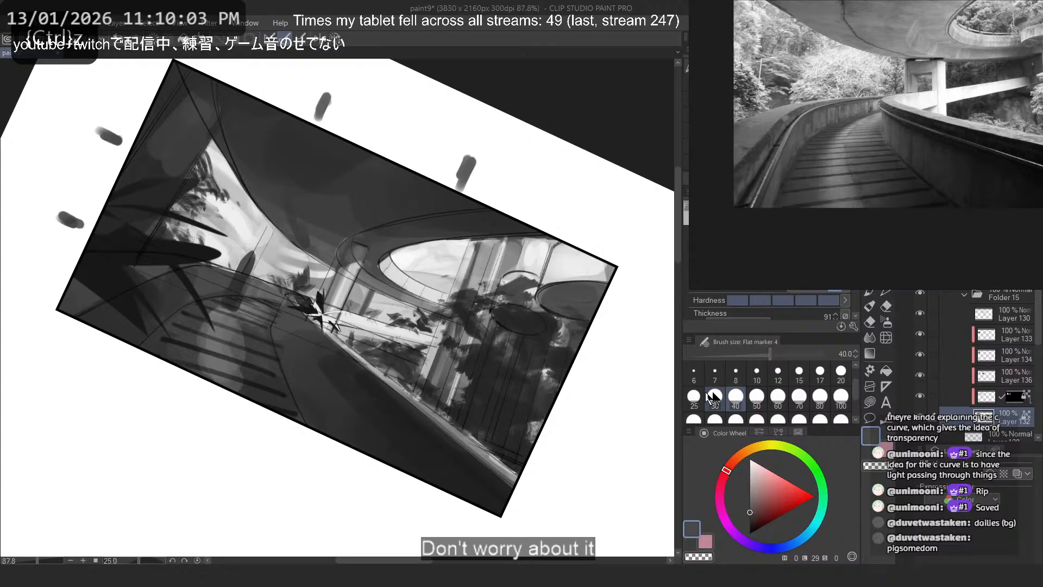
pyautogui.click(696, 396)
pyautogui.moveTo(319, 347); pyautogui.dragTo(501, 507)
pyautogui.hotkey('ctrl', 'z')
# - Add a thin lighter gray stripe along the inner wall using sizes 17 and 12, and return the canvas upright
pyautogui.click(815, 366)
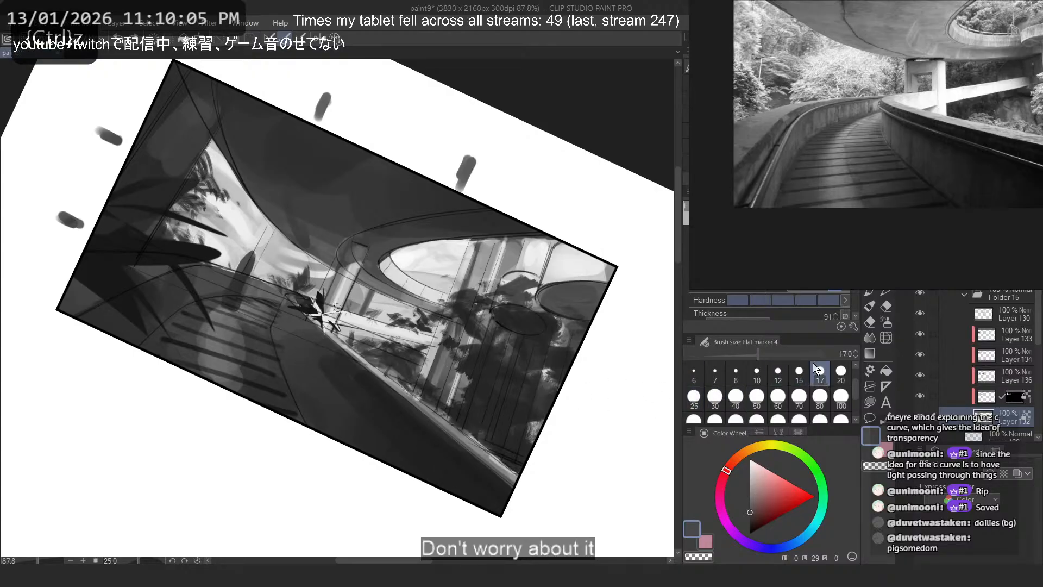
pyautogui.moveTo(320, 347); pyautogui.dragTo(504, 508)
pyautogui.hotkey('ctrl', 'z')
pyautogui.hotkey('ctrl', 'z')
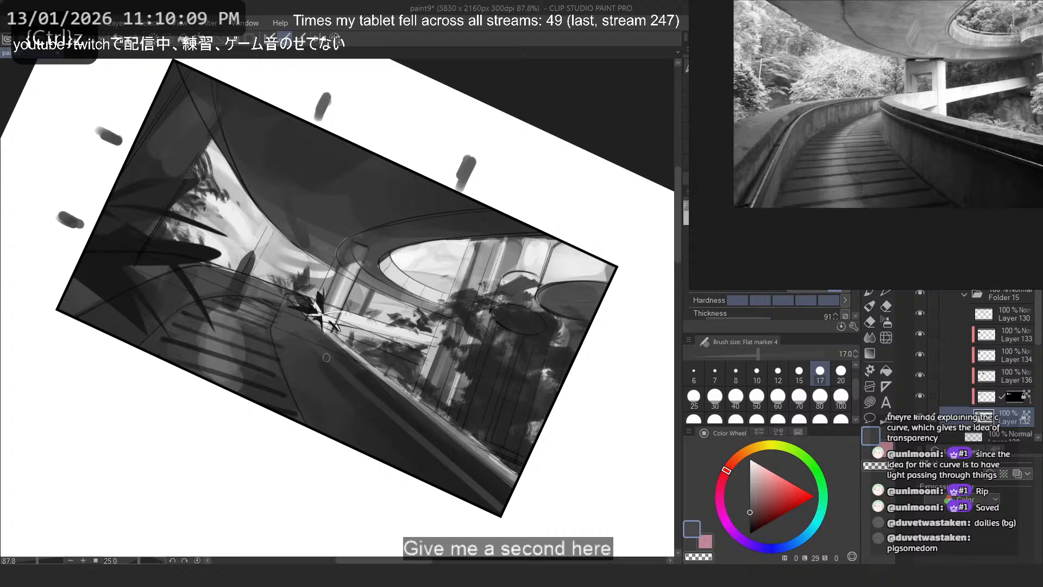
pyautogui.hotkey('ctrl', 'z')
pyautogui.moveTo(319, 352); pyautogui.dragTo(454, 492)
pyautogui.hotkey('ctrl', 'z')
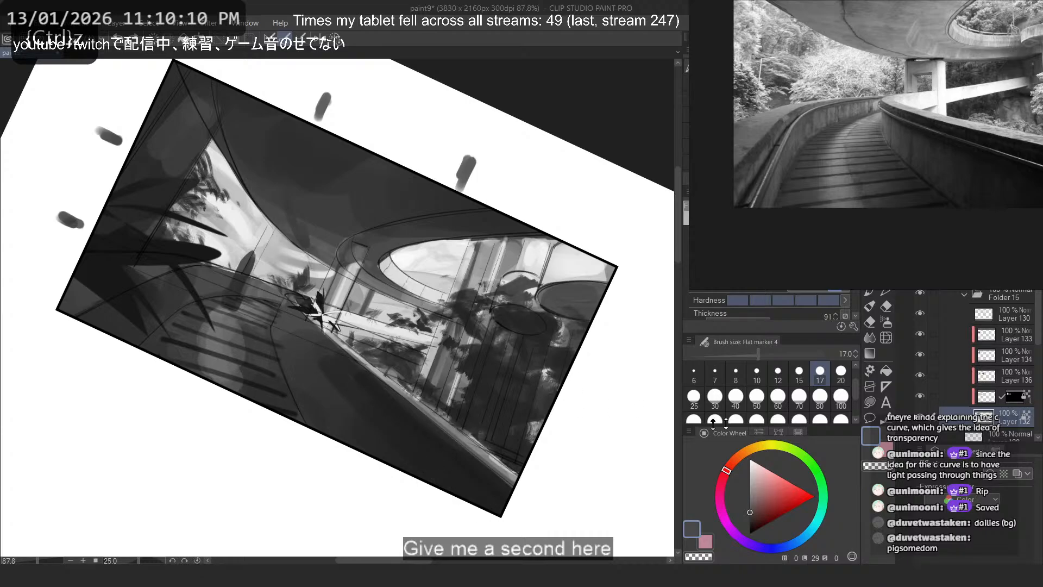
pyautogui.click(778, 375)
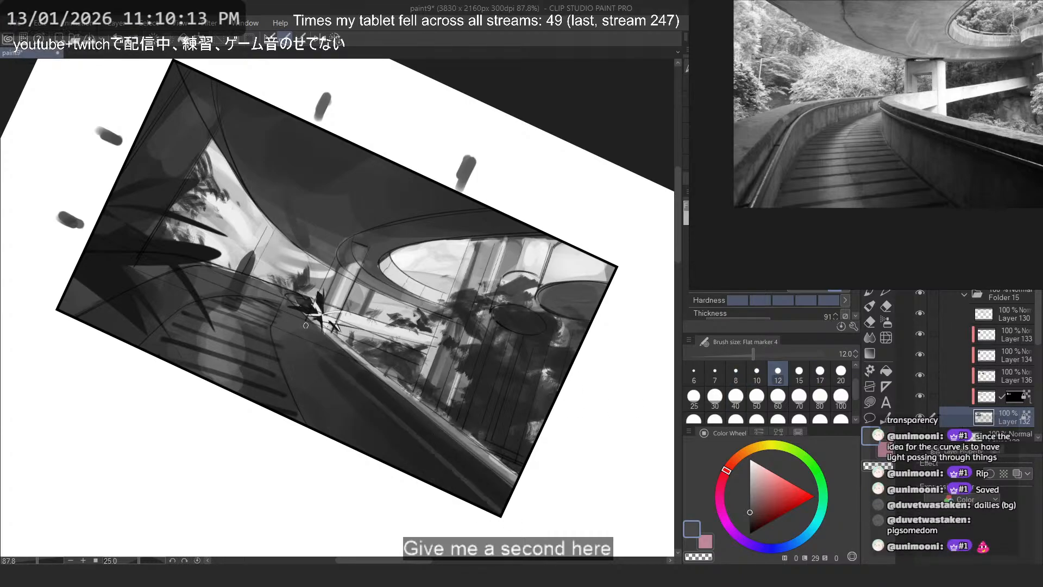
pyautogui.moveTo(322, 355)
pyautogui.mouseDown()
pyautogui.moveTo(503, 514)
pyautogui.moveTo(403, 430)
pyautogui.mouseUp()
pyautogui.hotkey('ctrl', 'z')
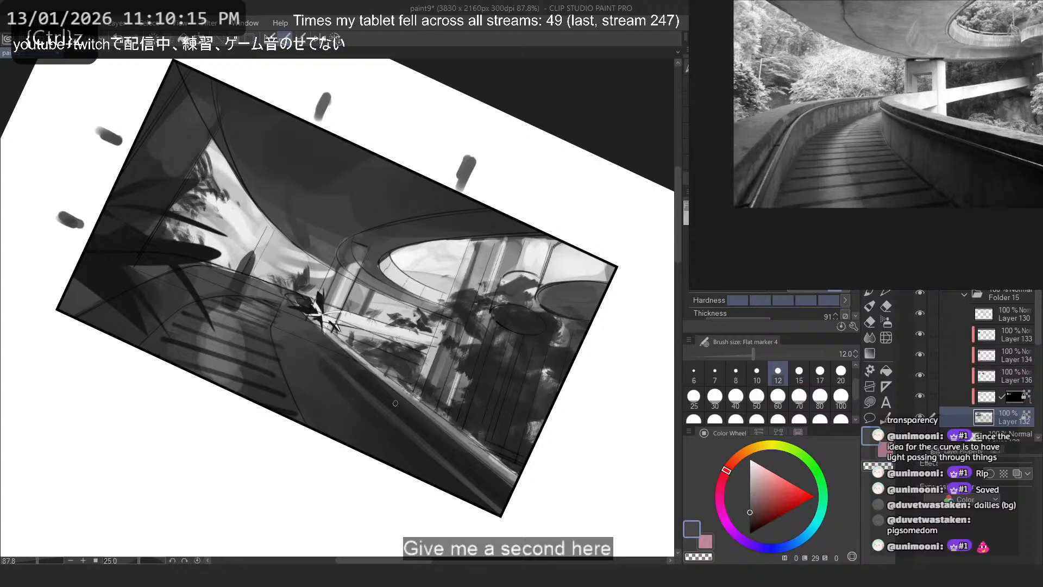
pyautogui.click(335, 40)
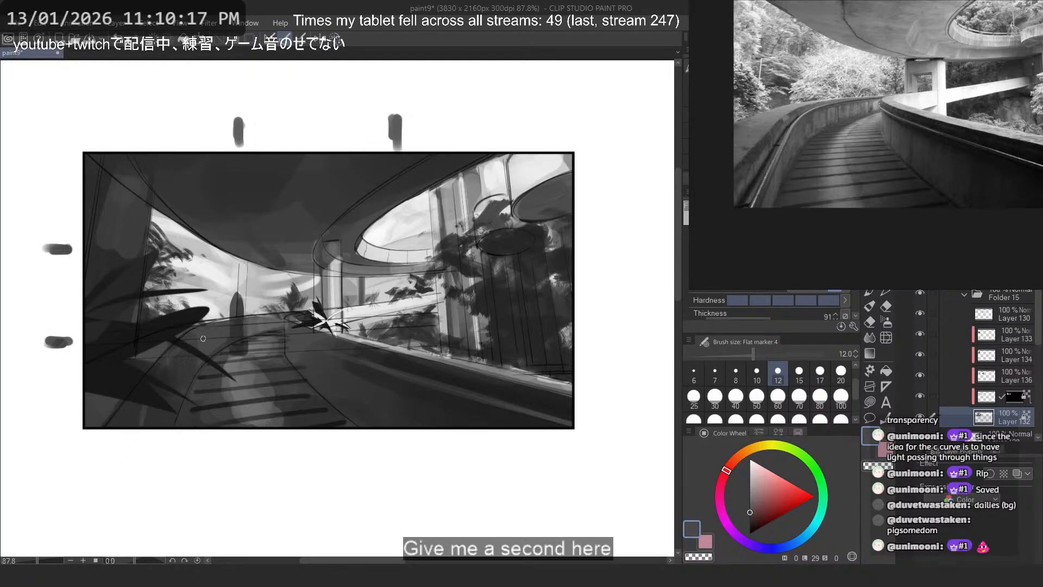
# - Paint a lighter gray strip along the opposite parapet behind the foreground plant at sizes 8 and 17, and save the drawing
pyautogui.hotkey('ctrl', 'z')
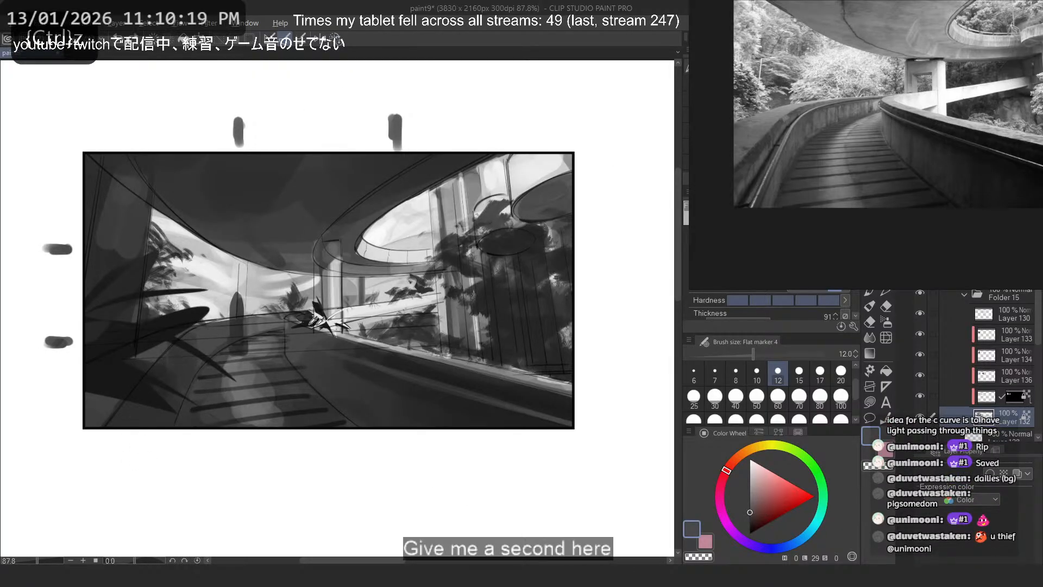
pyautogui.keyDown('alt'); pyautogui.click(363, 306); pyautogui.keyUp('alt')
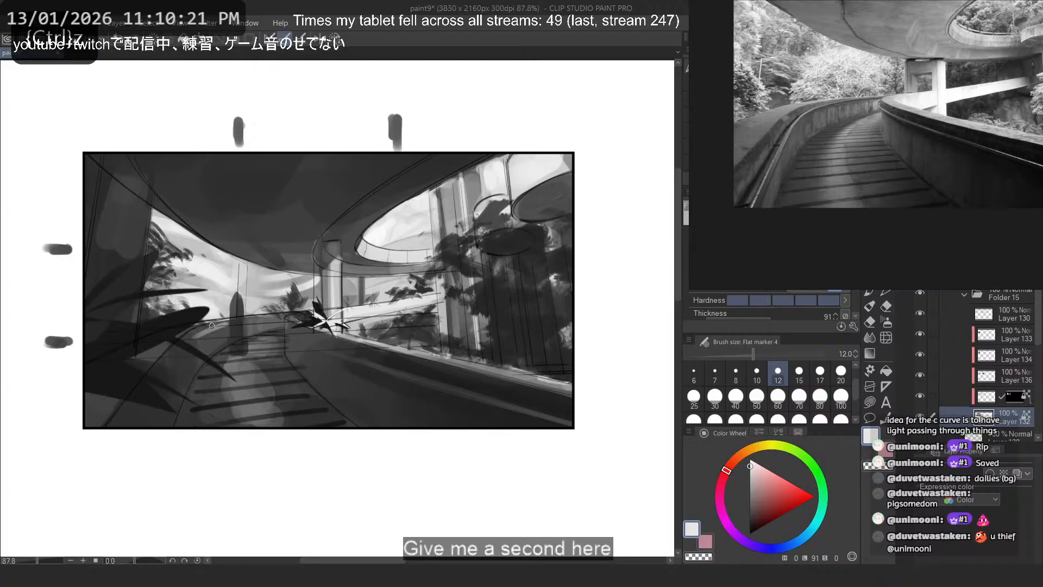
pyautogui.click(736, 374)
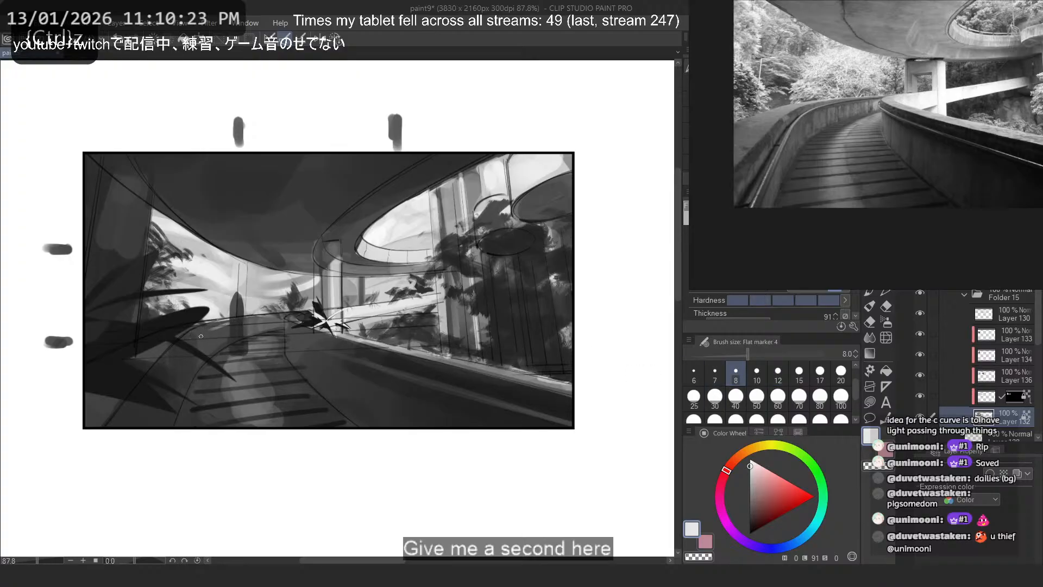
pyautogui.keyDown('alt'); pyautogui.click(215, 324); pyautogui.keyUp('alt')
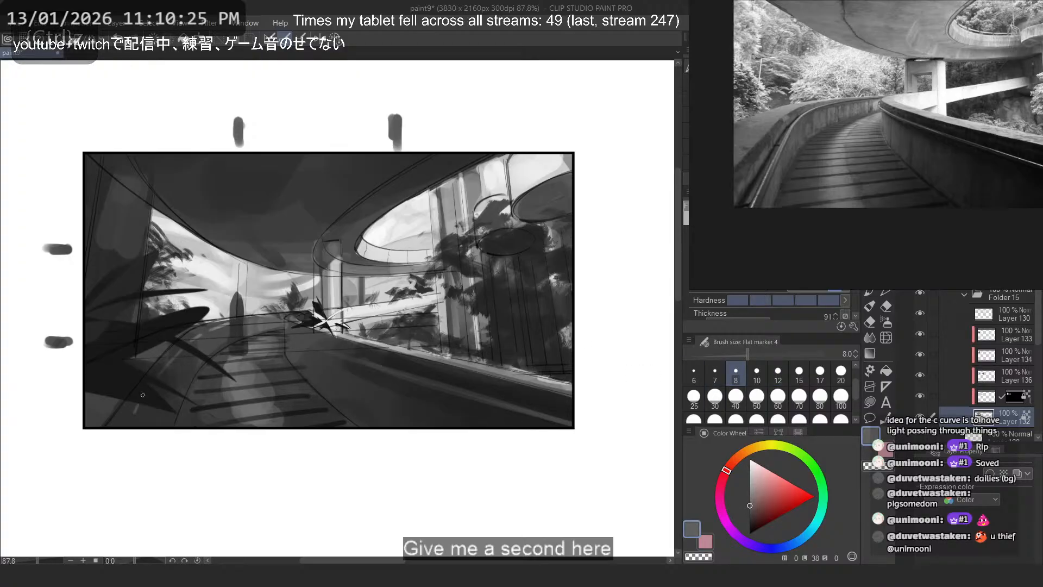
pyautogui.click(820, 373)
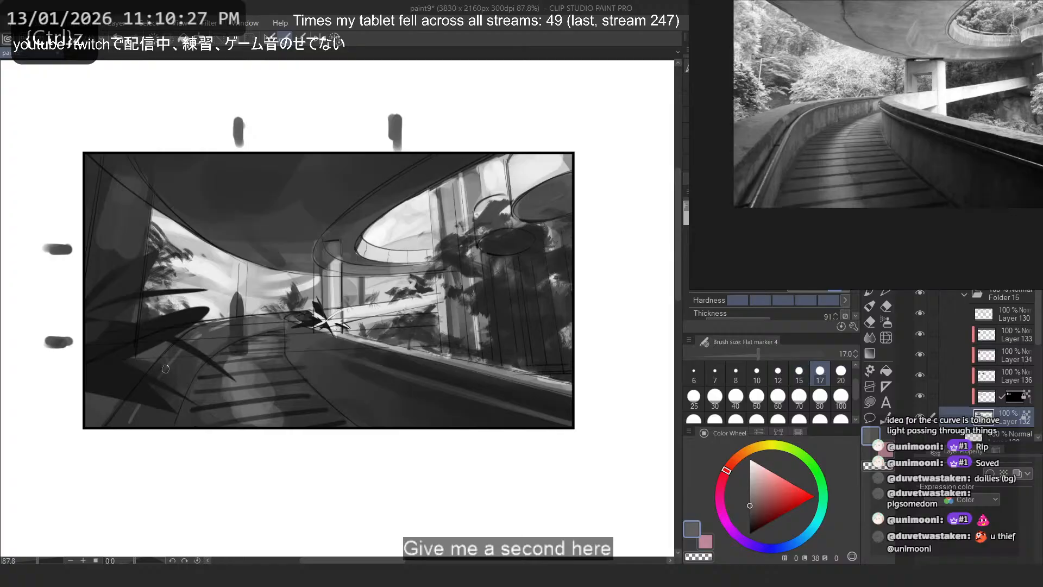
pyautogui.keyDown('alt'); pyautogui.click(185, 369); pyautogui.keyUp('alt')
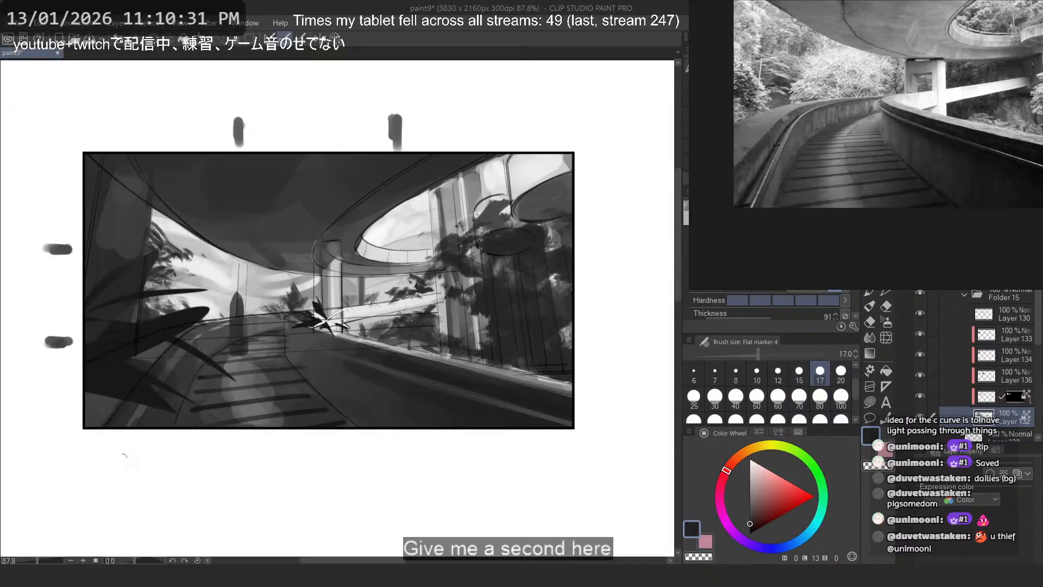
pyautogui.hotkey('ctrl', 'z')
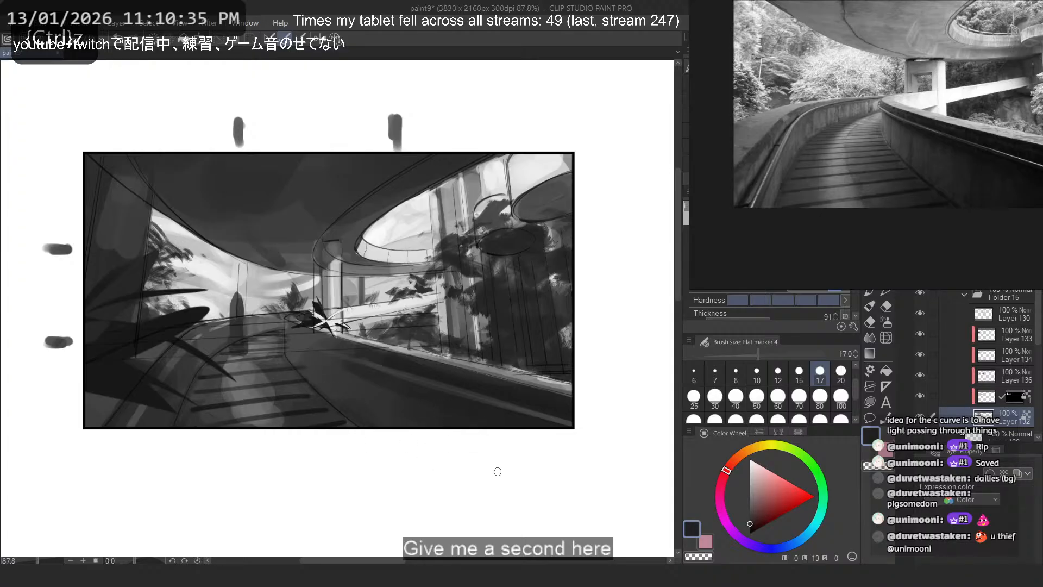
pyautogui.scroll(-2, 438, 317)
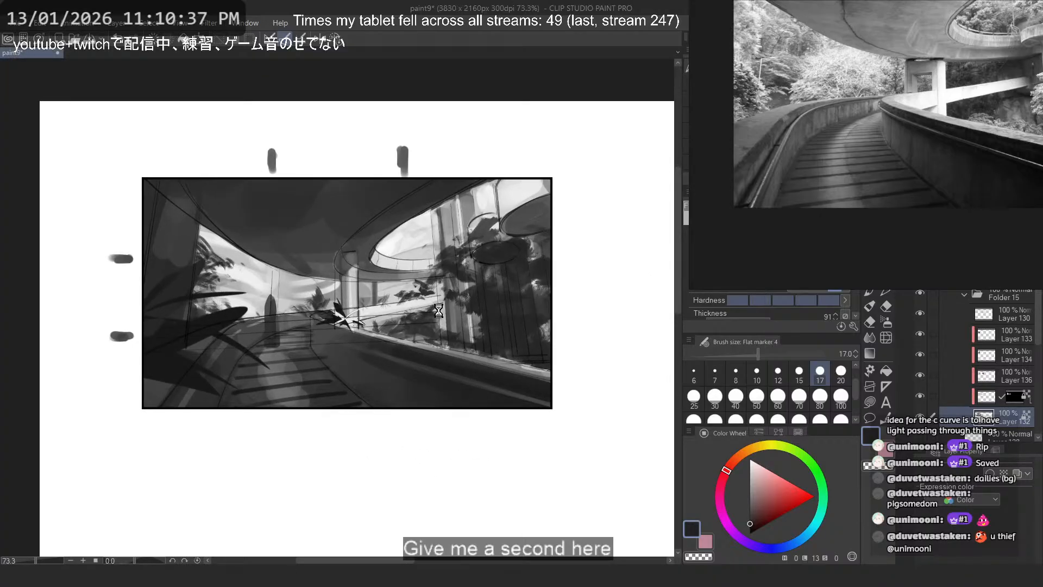
pyautogui.hotkey('ctrl', 's')
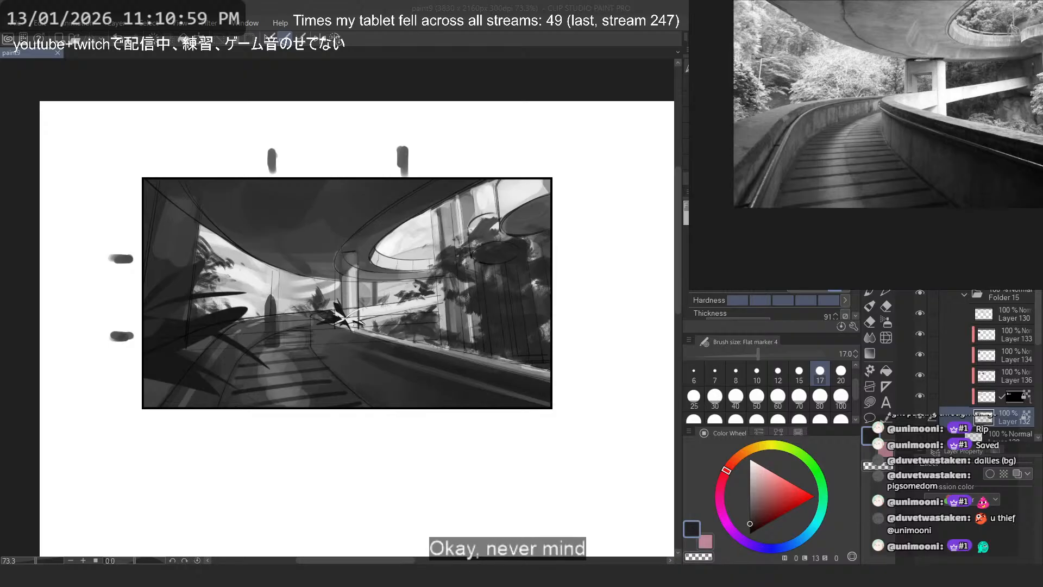
# - Switch to the browser, look through the background artist's media posts on X, and enlarge the castle line drawing
pyautogui.hotkey('alt', 'Tab')
pyautogui.moveTo(509, 7); pyautogui.dragTo(348, 25)
pyautogui.scroll(-3, 394, 257)
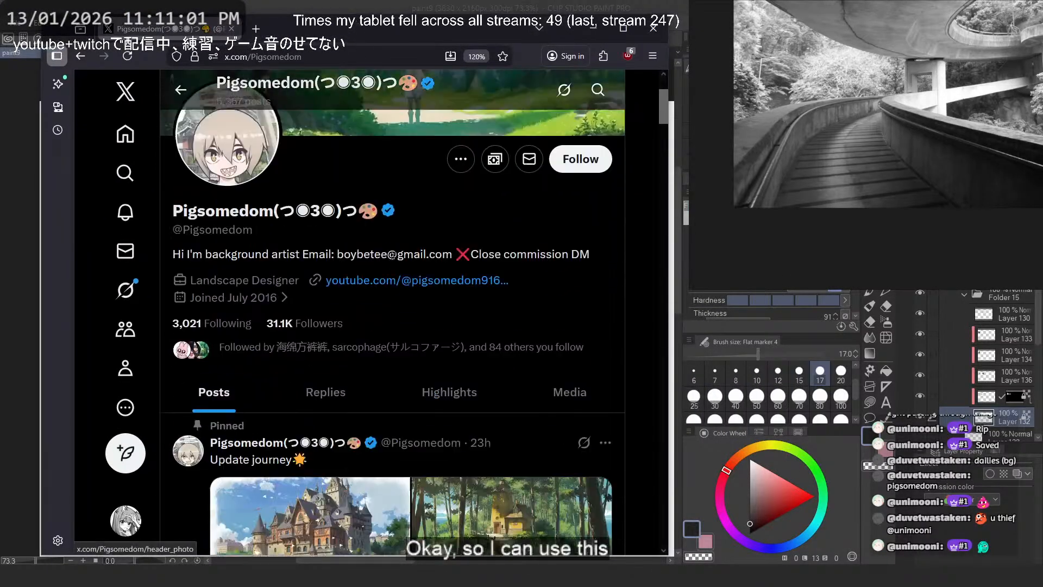
pyautogui.scroll(-2, 573, 275)
pyautogui.click(573, 275)
pyautogui.scroll(-5, 573, 268)
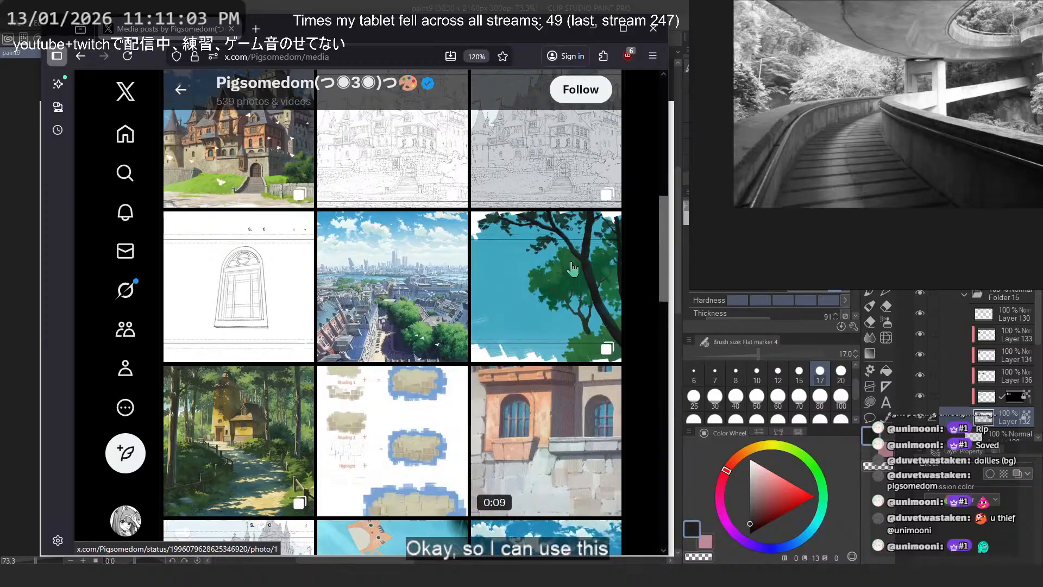
pyautogui.scroll(3, 573, 269)
pyautogui.click(398, 301)
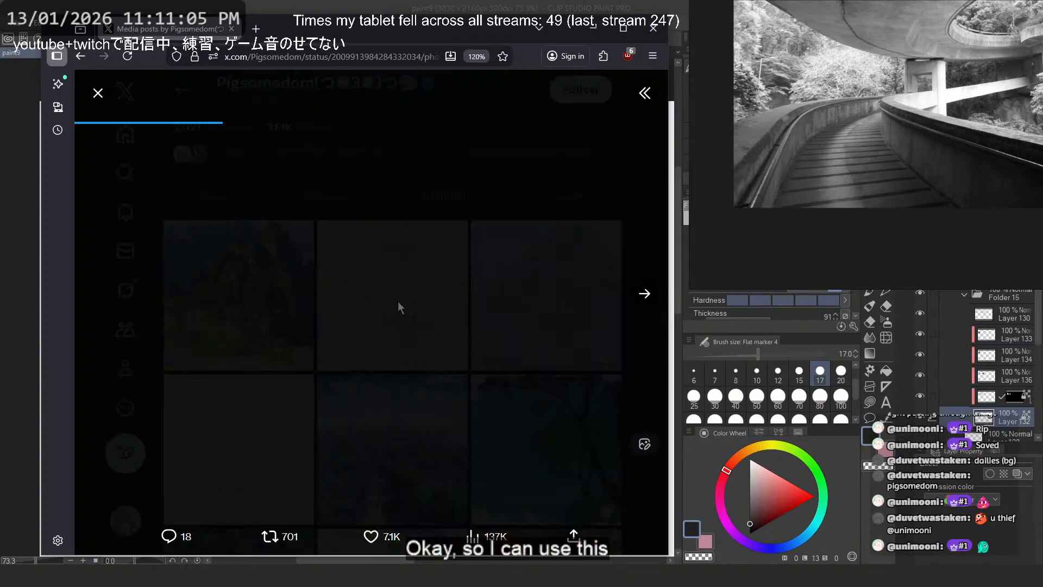
# - Compare the castle line drawing with its colored stage, then open the finished castle painting as a separate full-size image
pyautogui.click(664, 302)
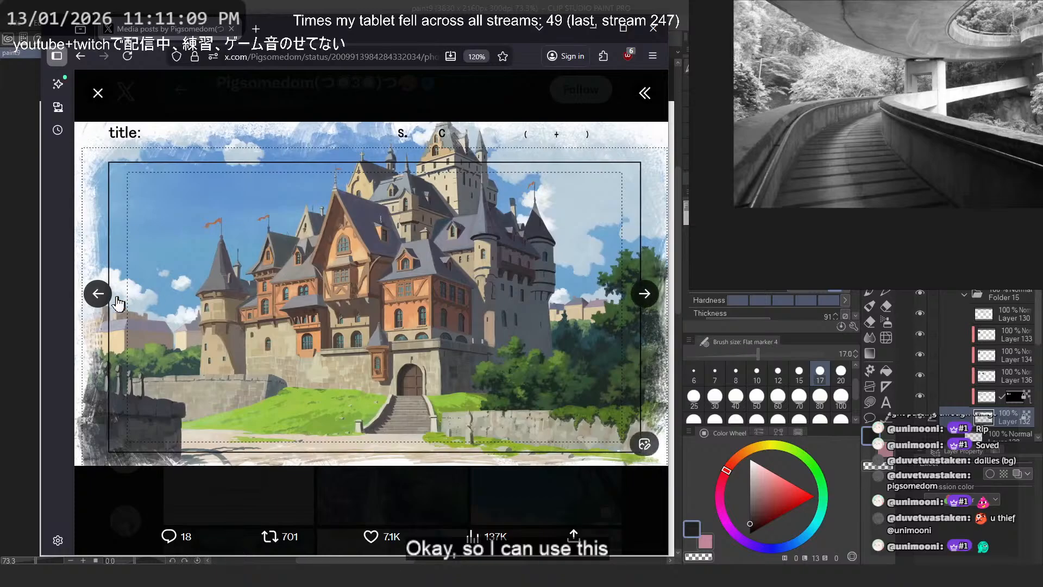
pyautogui.click(98, 302)
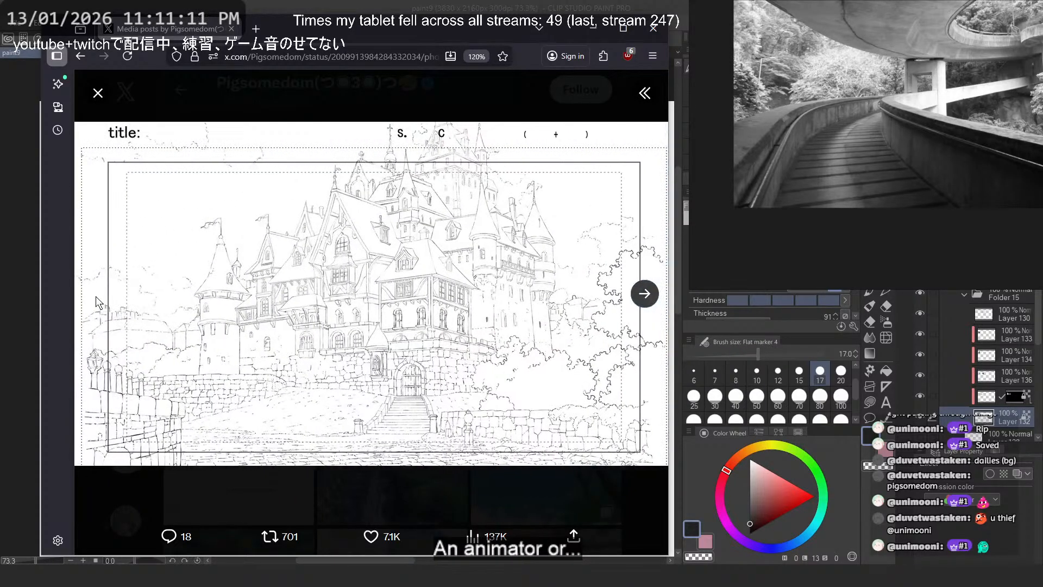
pyautogui.click(452, 481)
pyautogui.click(256, 294)
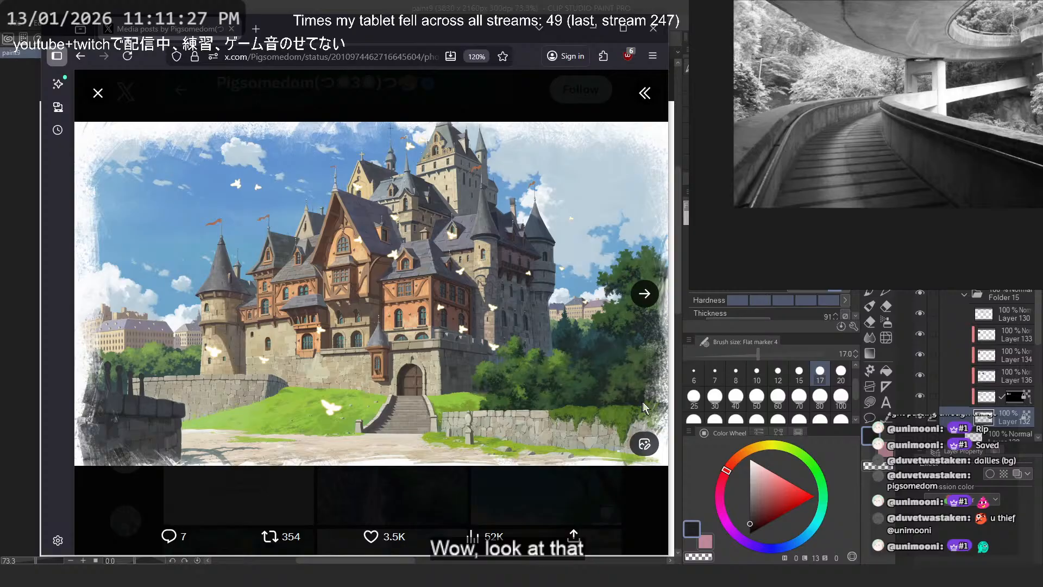
pyautogui.rightClick(412, 217)
pyautogui.click(429, 226)
pyautogui.click(328, 28)
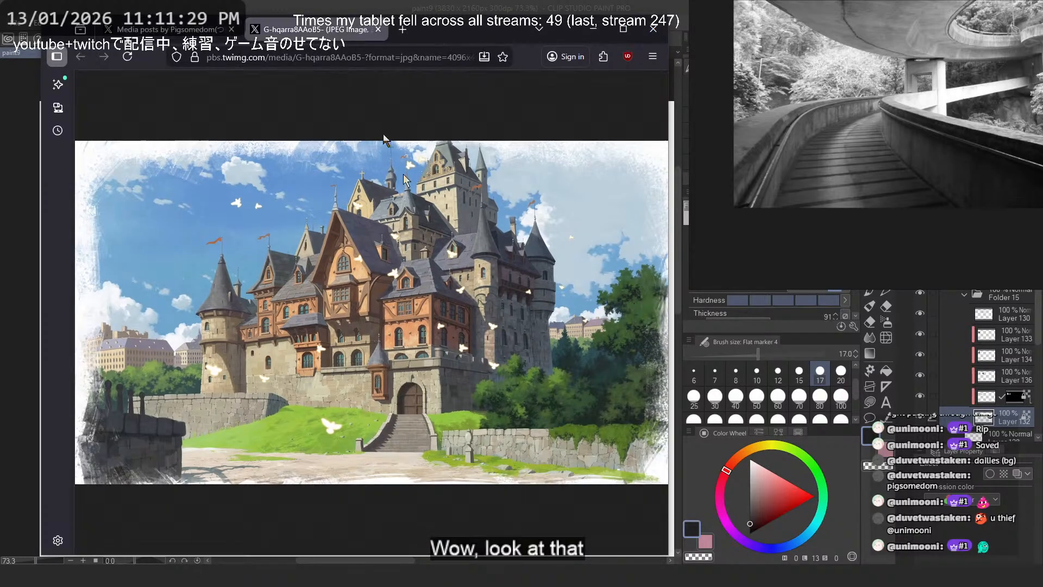
# - Examine the castle painting's tower roofs, timbered facades, stone walls and entrance stairs up close, then return to the full image
pyautogui.click(460, 264)
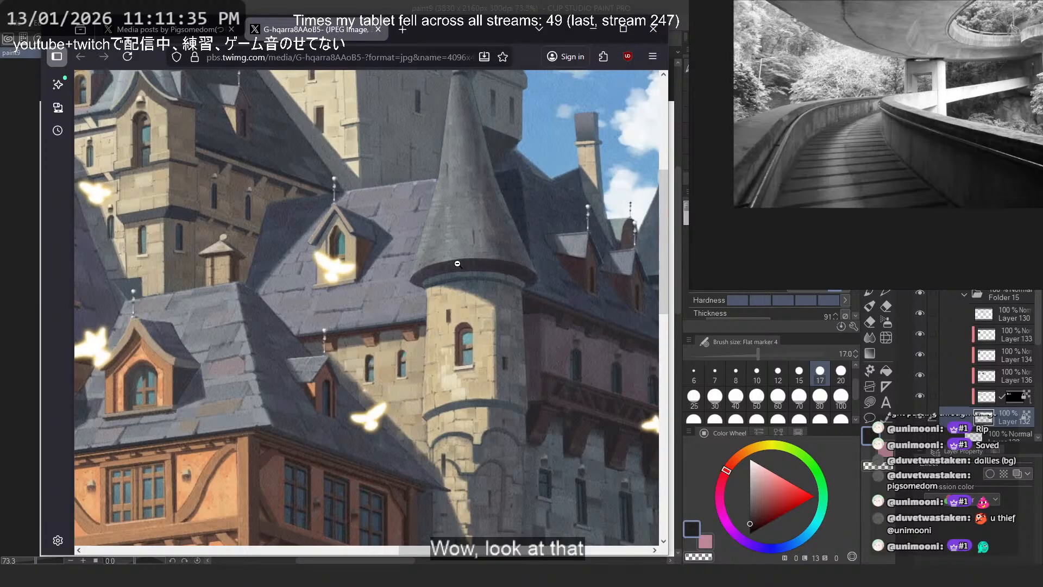
pyautogui.scroll(-5, 457, 264)
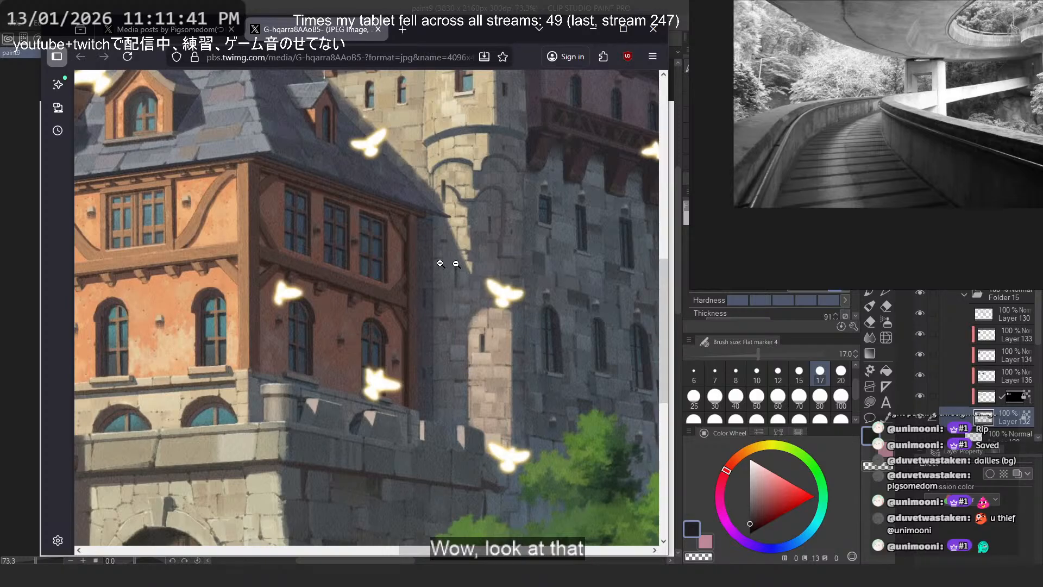
pyautogui.hscroll(-5, 442, 263)
pyautogui.scroll(-5, 348, 268)
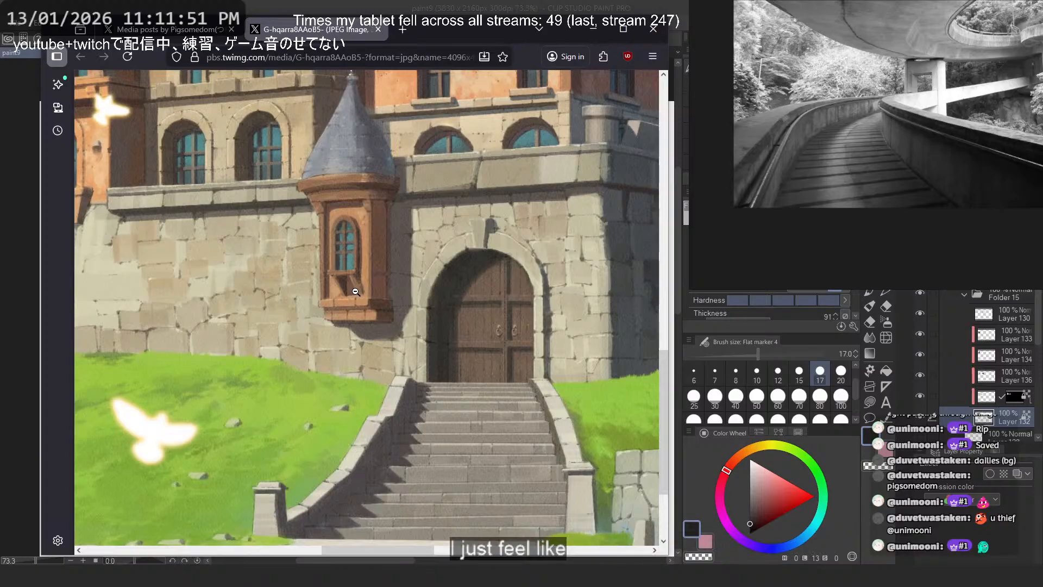
pyautogui.scroll(3, 357, 278)
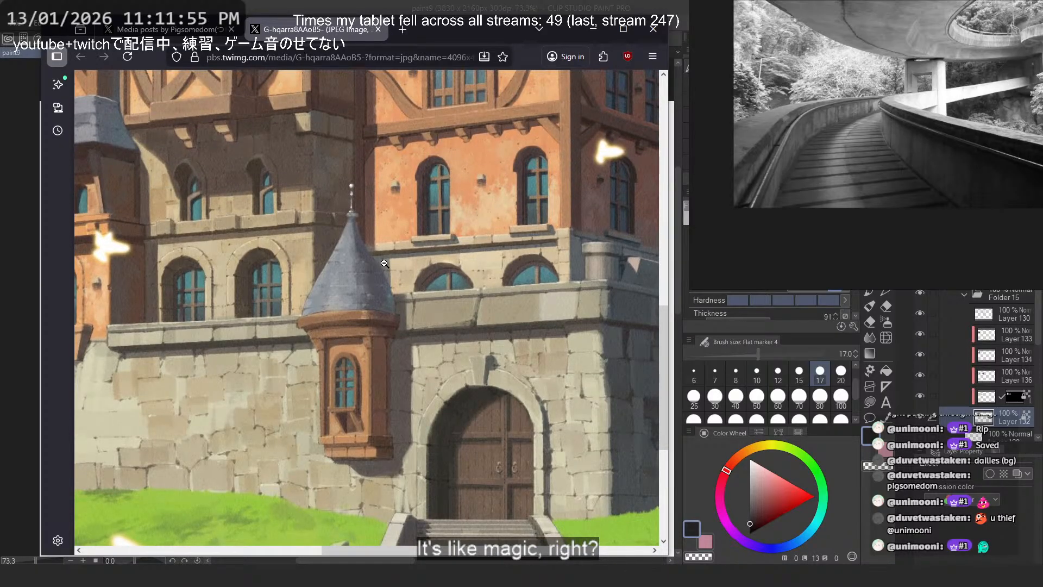
pyautogui.middleClick(474, 291)
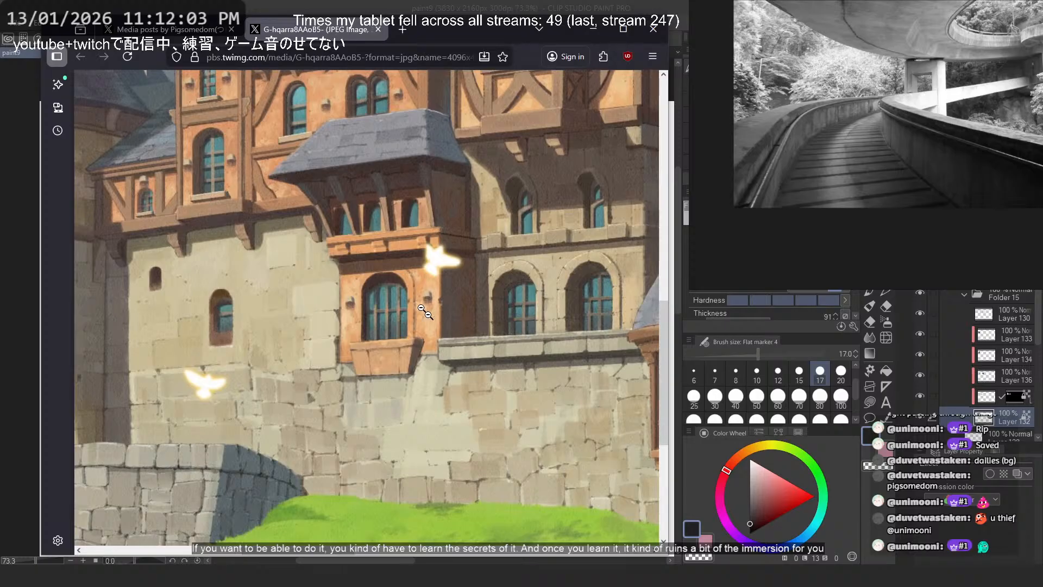
pyautogui.click(374, 345)
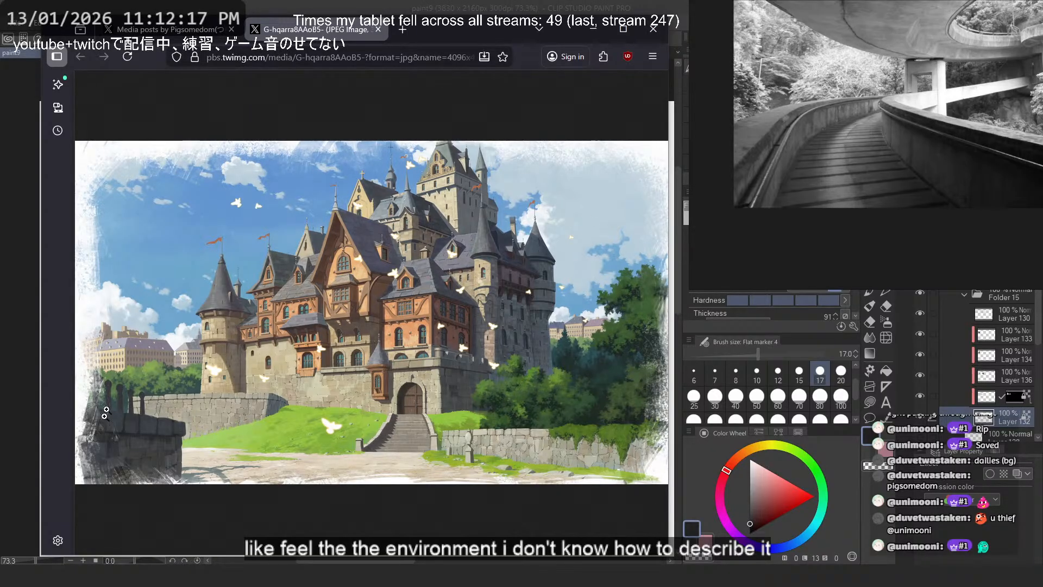
# - Study the shading and color variation on the castle's shadowed walls, gate stonework and bushes at full size
pyautogui.click(484, 350)
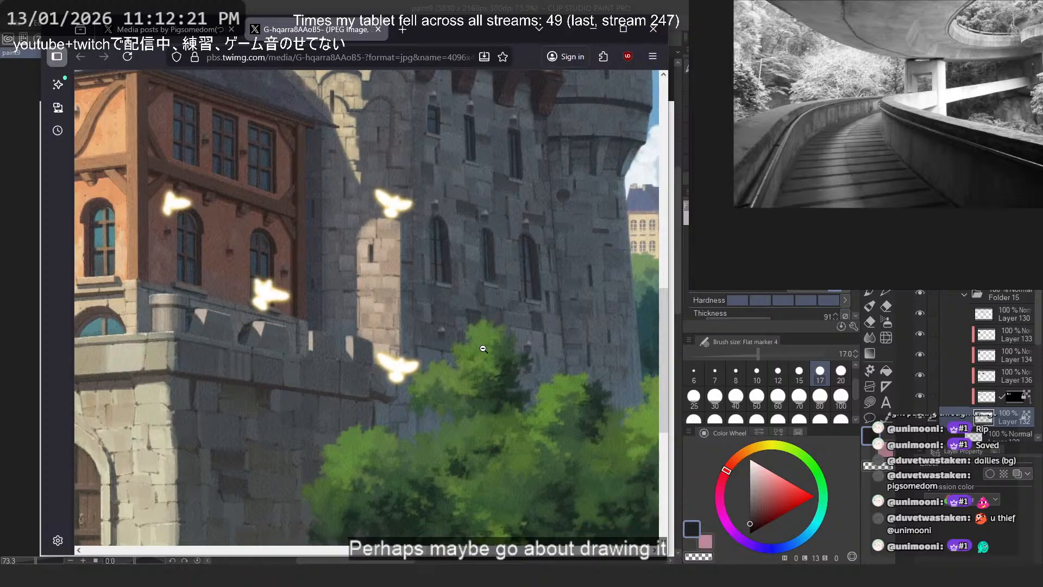
pyautogui.hscroll(-5, 391, 373)
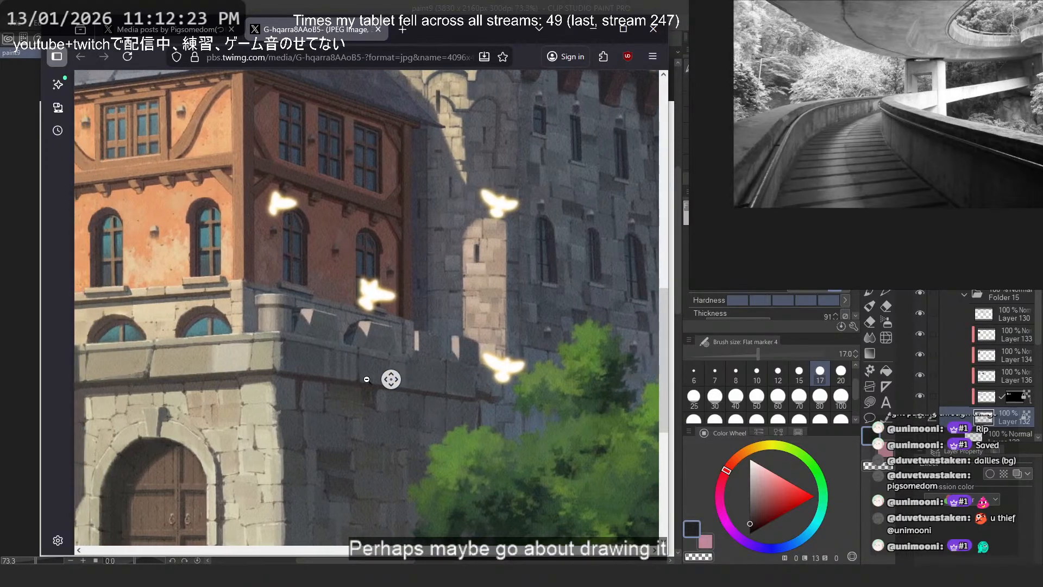
pyautogui.scroll(-6, 367, 380)
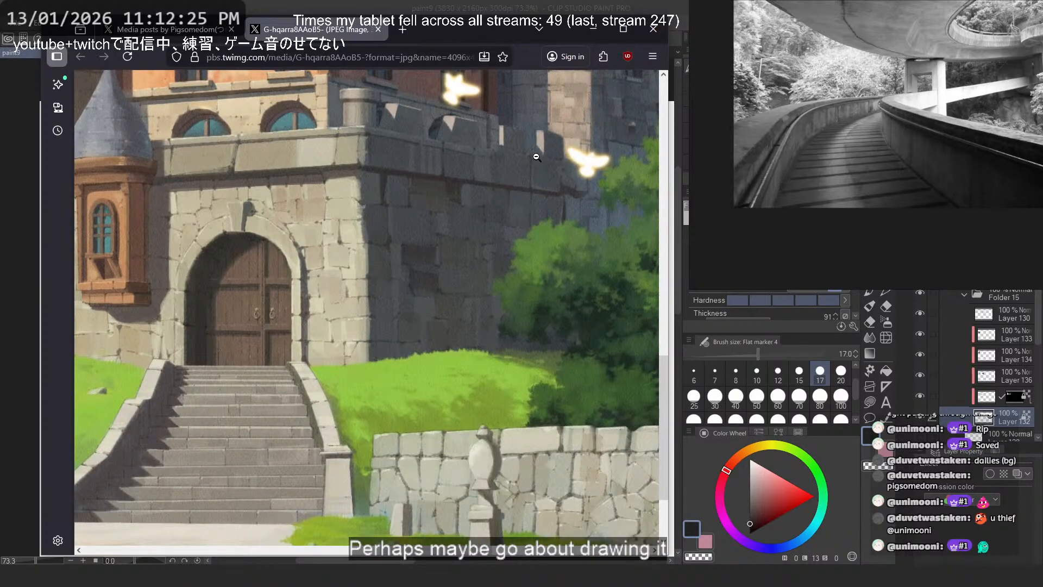
pyautogui.scroll(2, 359, 200)
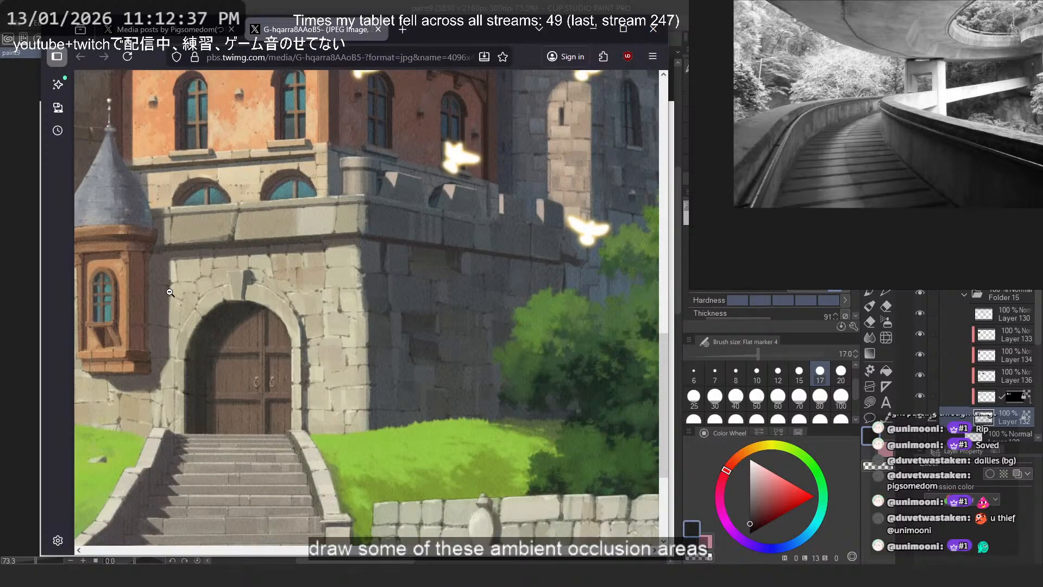
pyautogui.scroll(3, 472, 379)
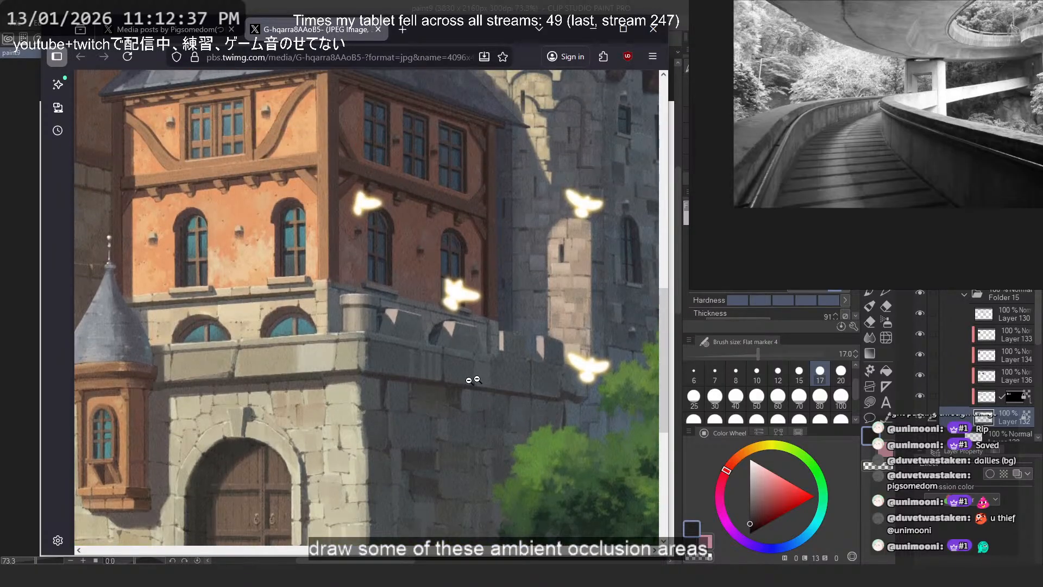
pyautogui.click(396, 197)
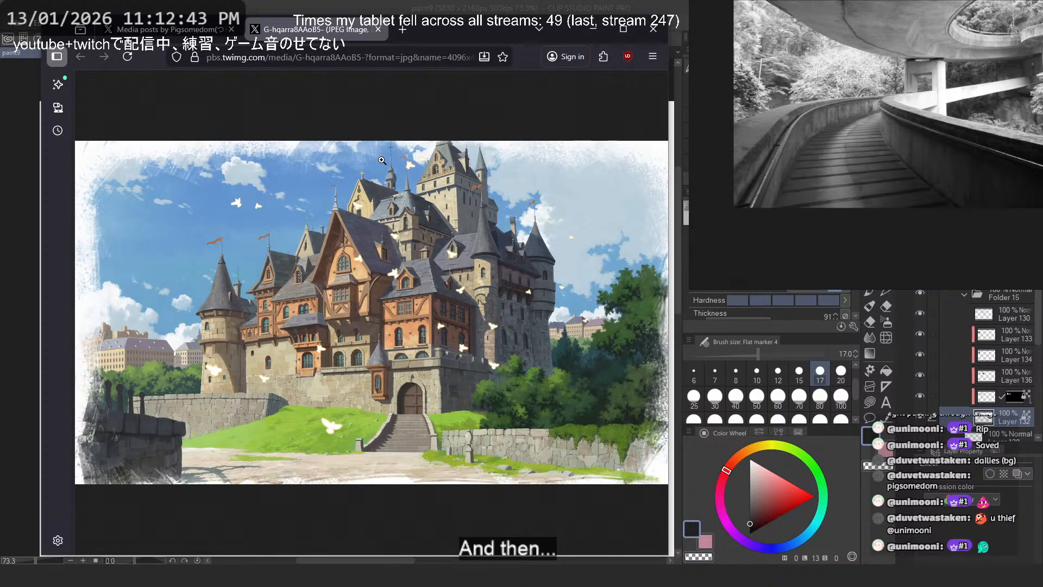
# - Return to the artist's media posts, enlarge the London cityscape, check its caption and open it as a separate image
pyautogui.click(188, 31)
pyautogui.press('Escape')
pyautogui.scroll(-4, 459, 374)
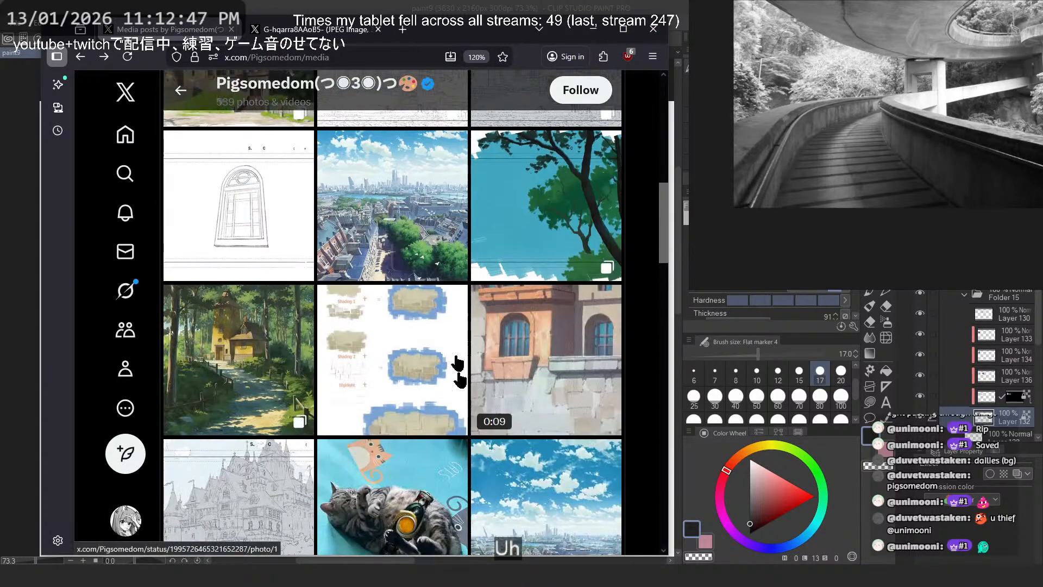
pyautogui.click(432, 240)
pyautogui.rightClick(432, 240)
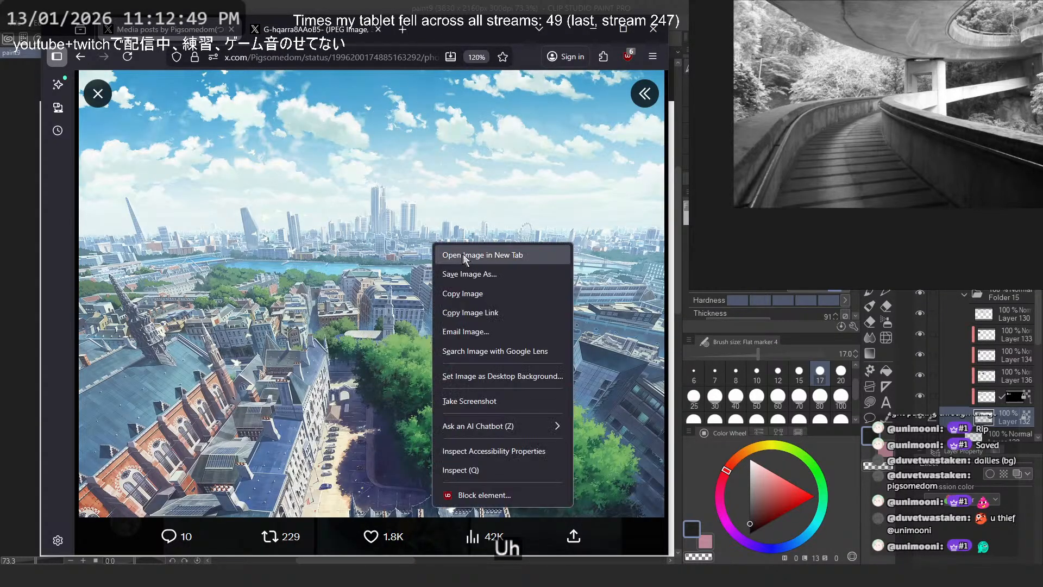
pyautogui.click(646, 93)
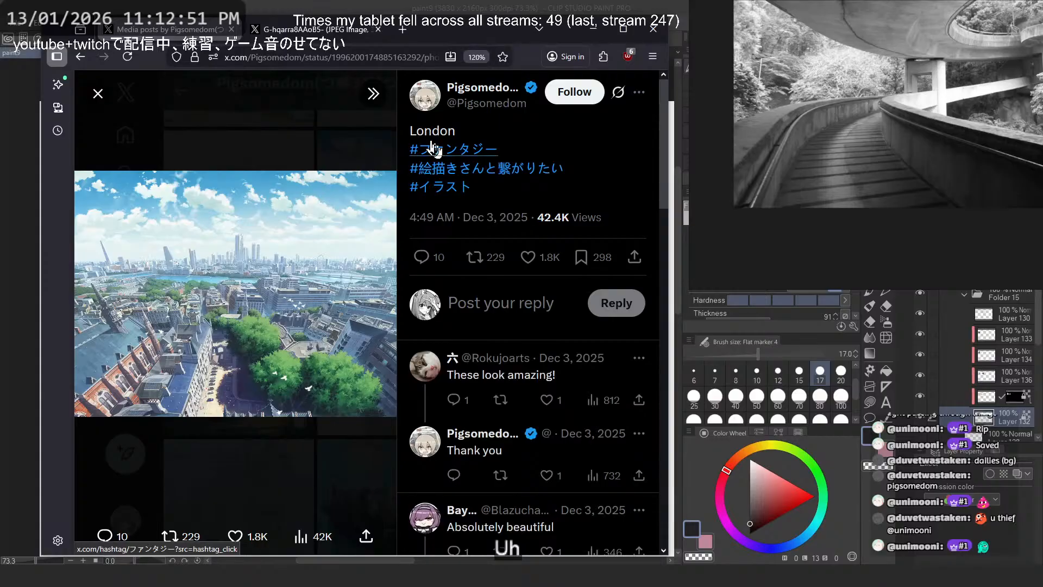
pyautogui.click(374, 93)
pyautogui.rightClick(358, 243)
pyautogui.click(387, 253)
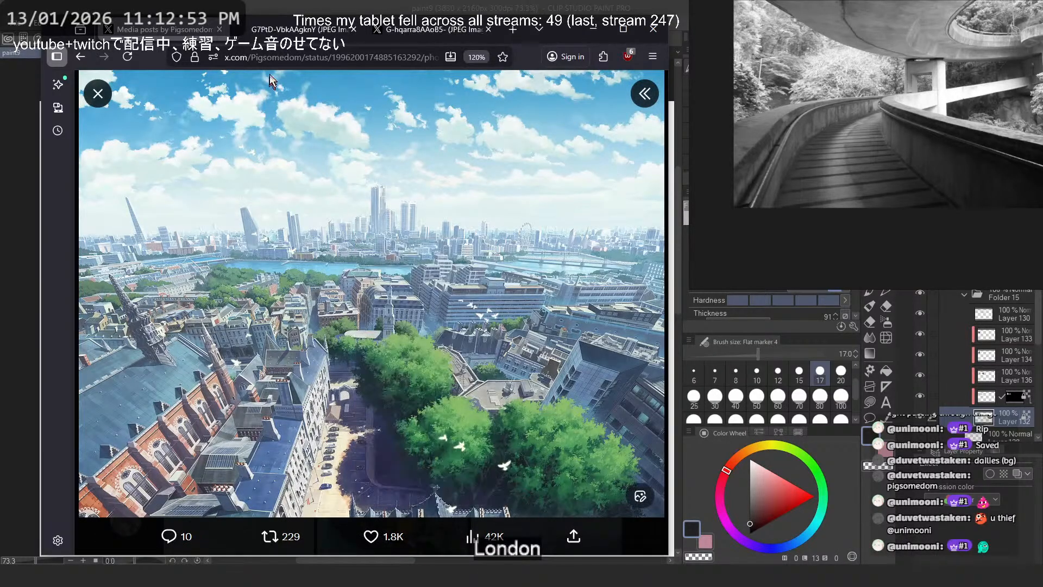
# - Examine the London painting's skyline, riverside buildings, church spires, rooftops and tree-shaded street up close
pyautogui.click(381, 307)
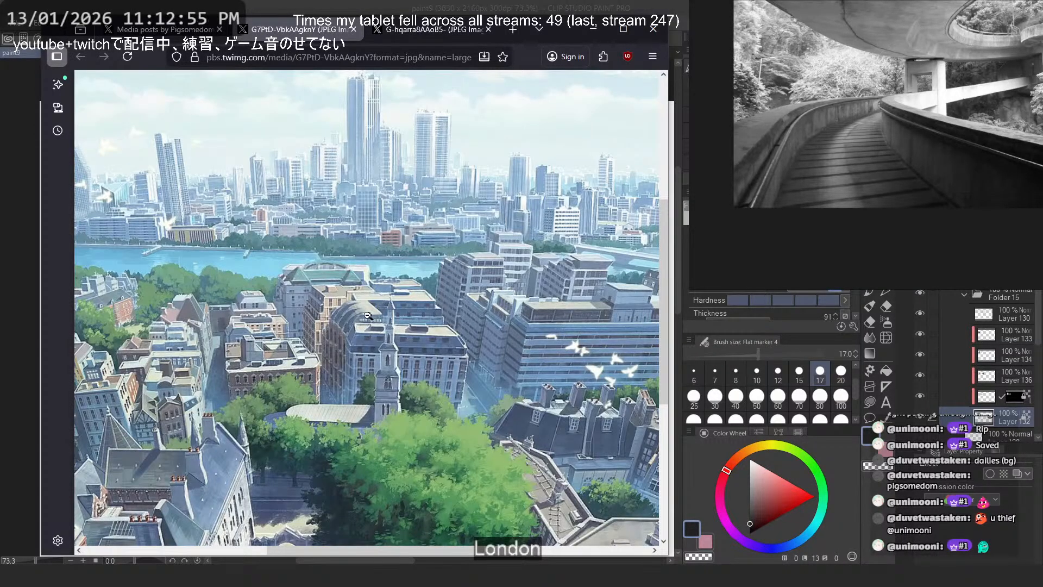
pyautogui.hscroll(-5, 375, 305)
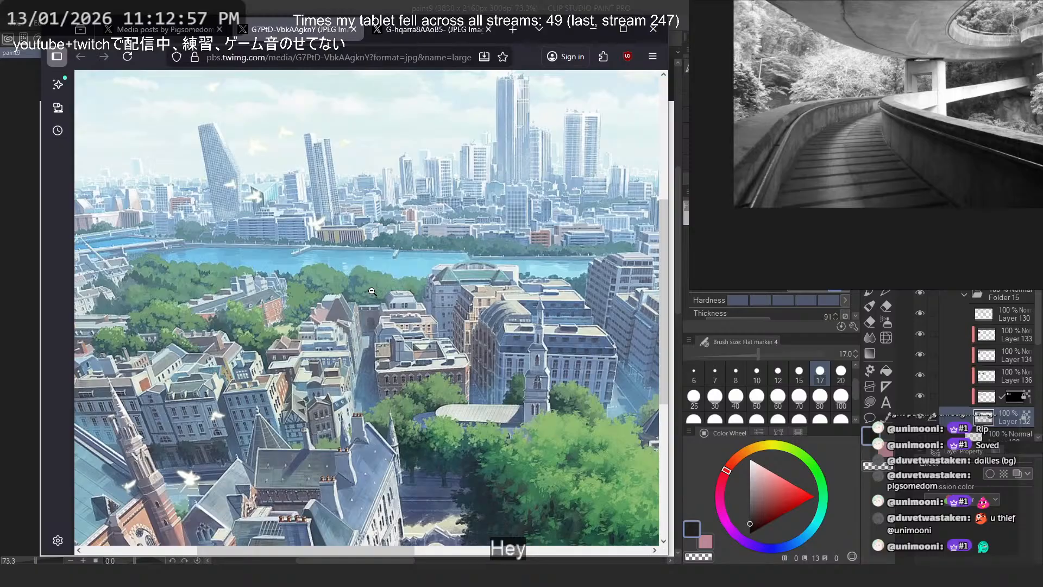
pyautogui.hscroll(-5, 371, 298)
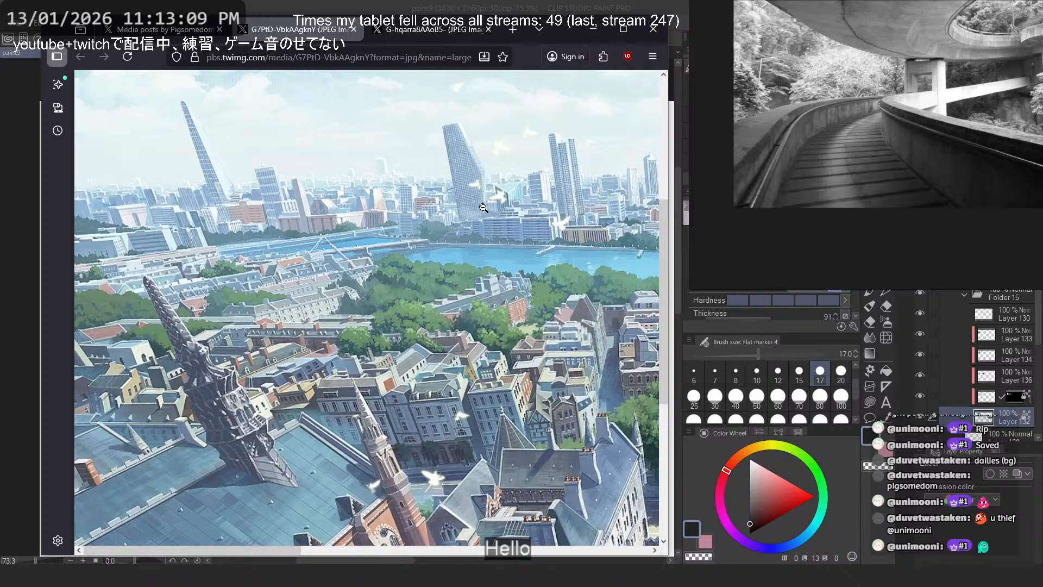
pyautogui.middleClick(370, 230)
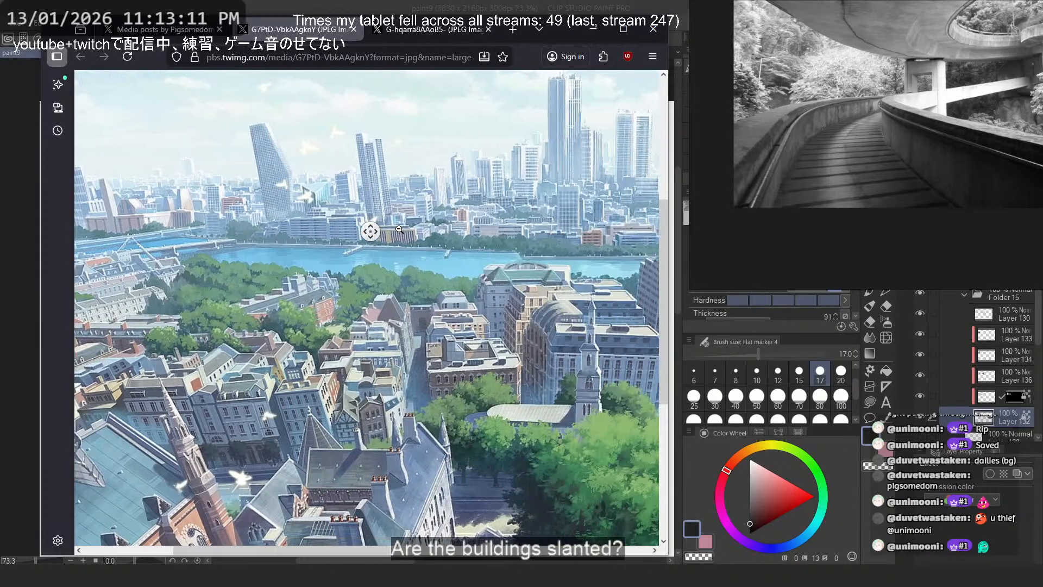
pyautogui.scroll(-2, 519, 323)
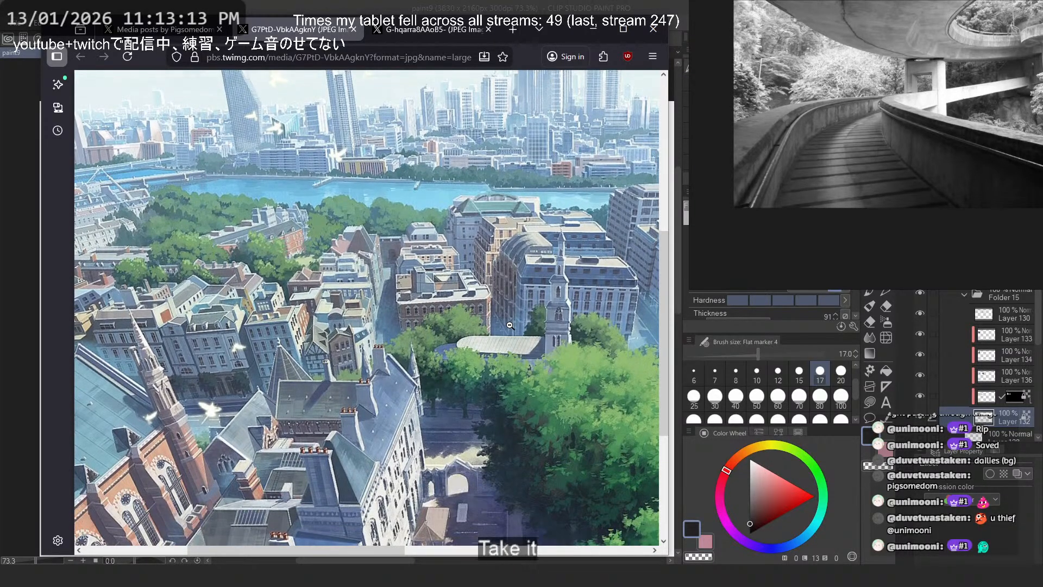
pyautogui.scroll(-4, 519, 323)
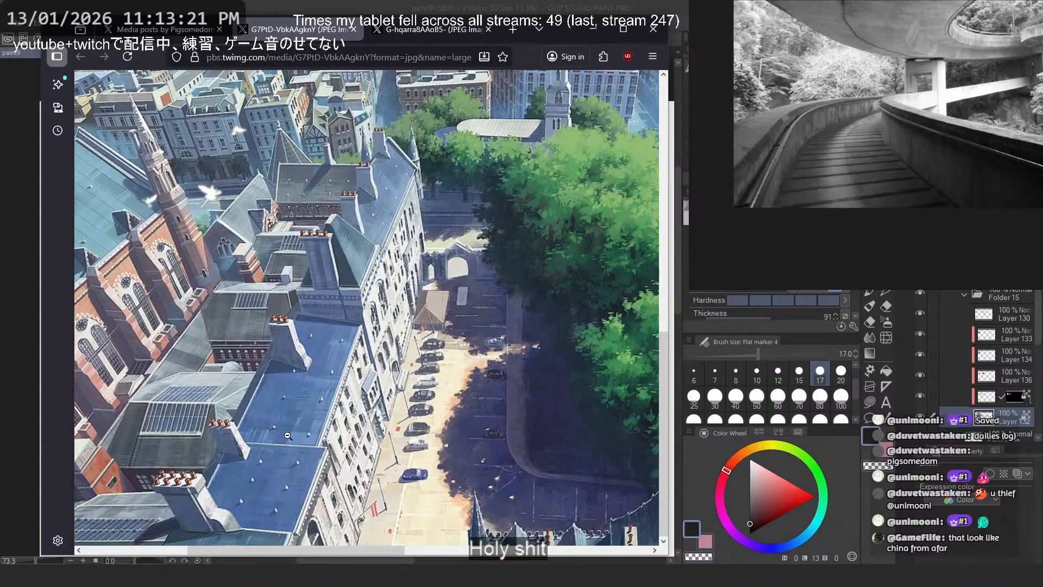
pyautogui.click(288, 436)
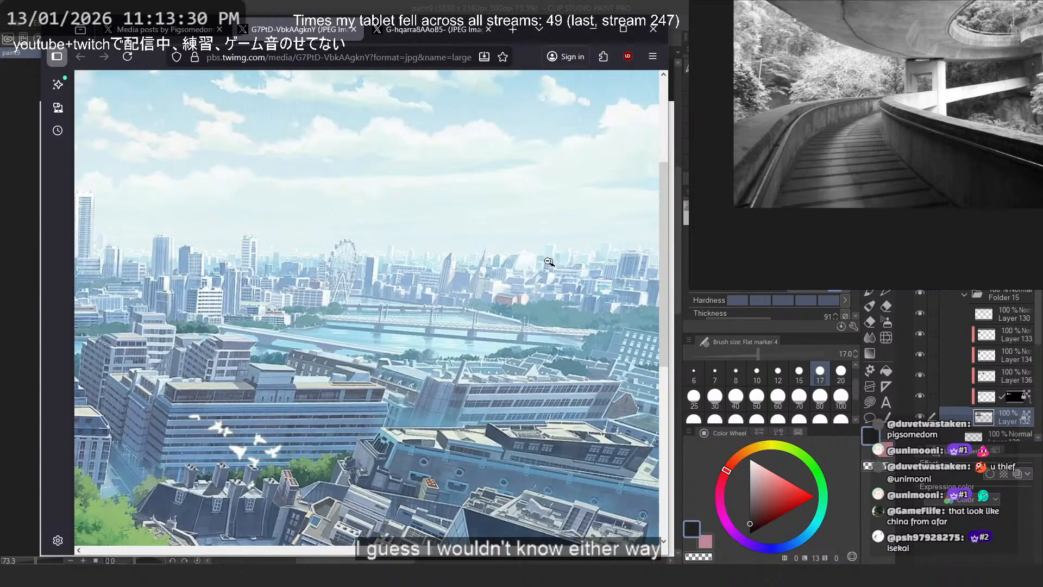
# - Inspect the cityscape's Ferris wheel, bridges, slanted office blocks and foreground trees up close, then go back to its post
pyautogui.click(555, 266)
pyautogui.scroll(-5, 345, 293)
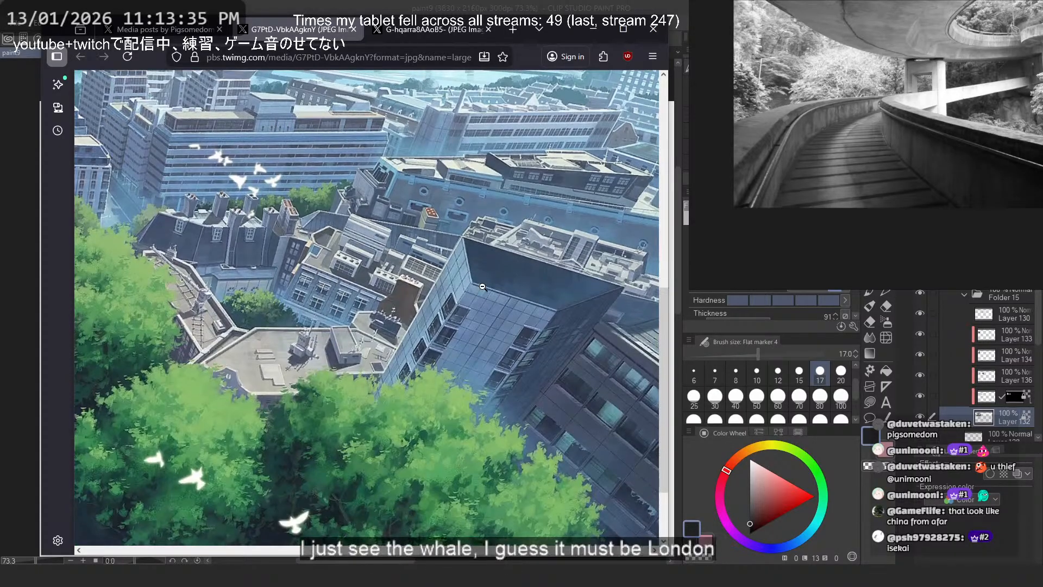
pyautogui.scroll(6, 483, 286)
pyautogui.scroll(-1, 462, 287)
pyautogui.middleClick(443, 286)
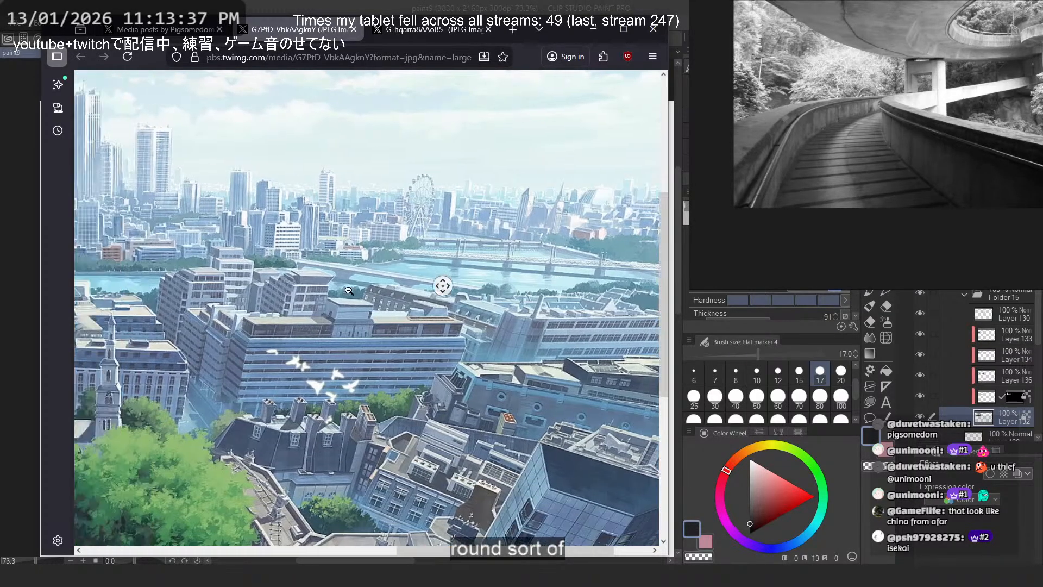
pyautogui.middleClick(345, 300)
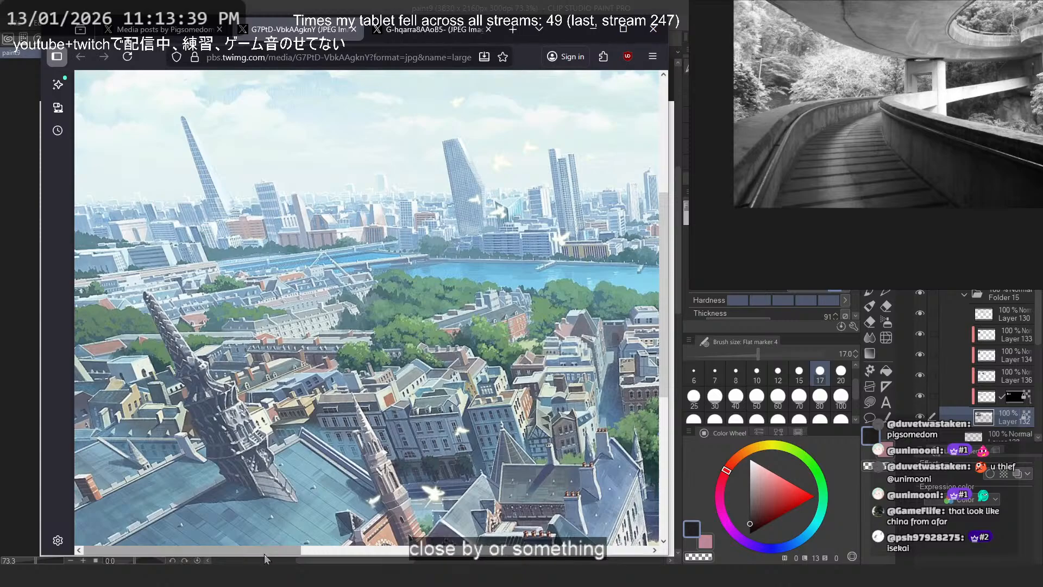
pyautogui.moveTo(271, 553); pyautogui.dragTo(620, 553)
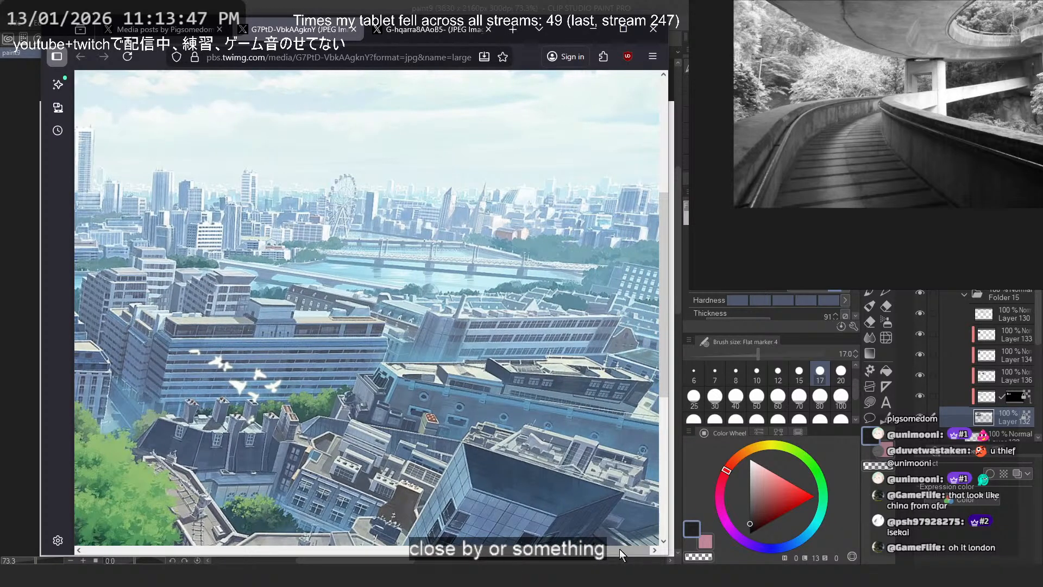
pyautogui.scroll(-5, 527, 450)
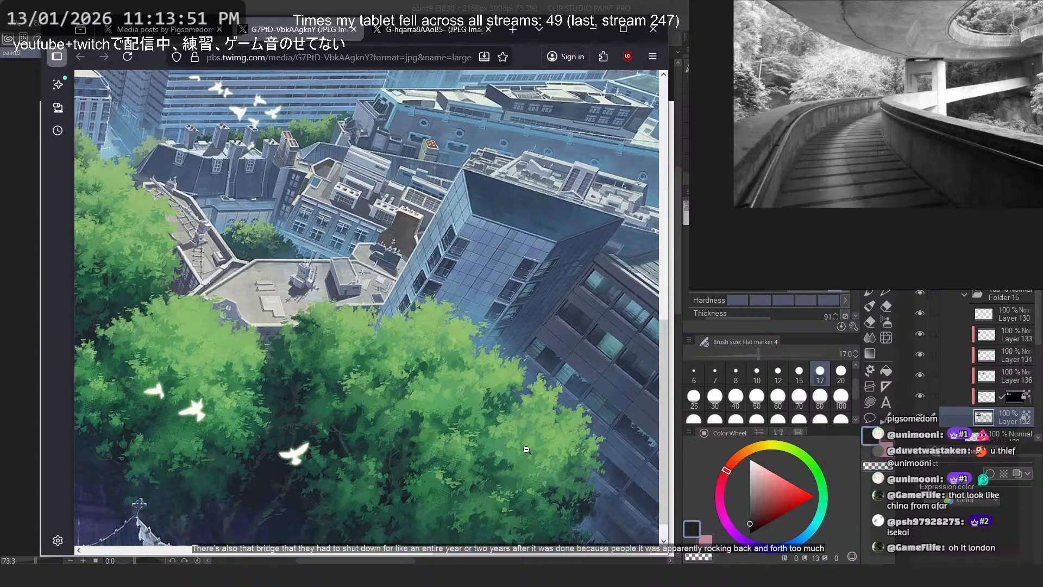
pyautogui.click(527, 450)
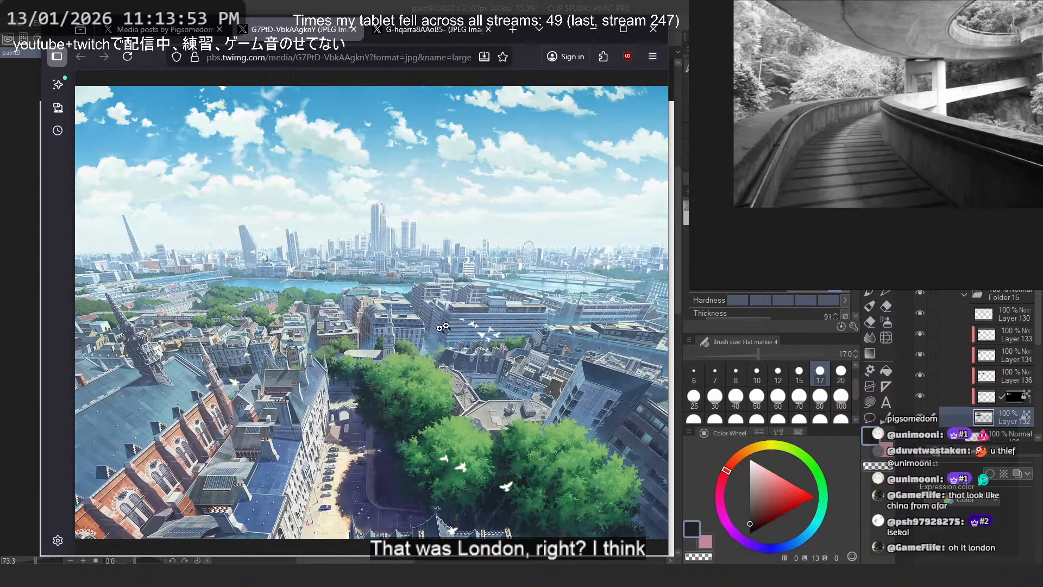
pyautogui.click(163, 29)
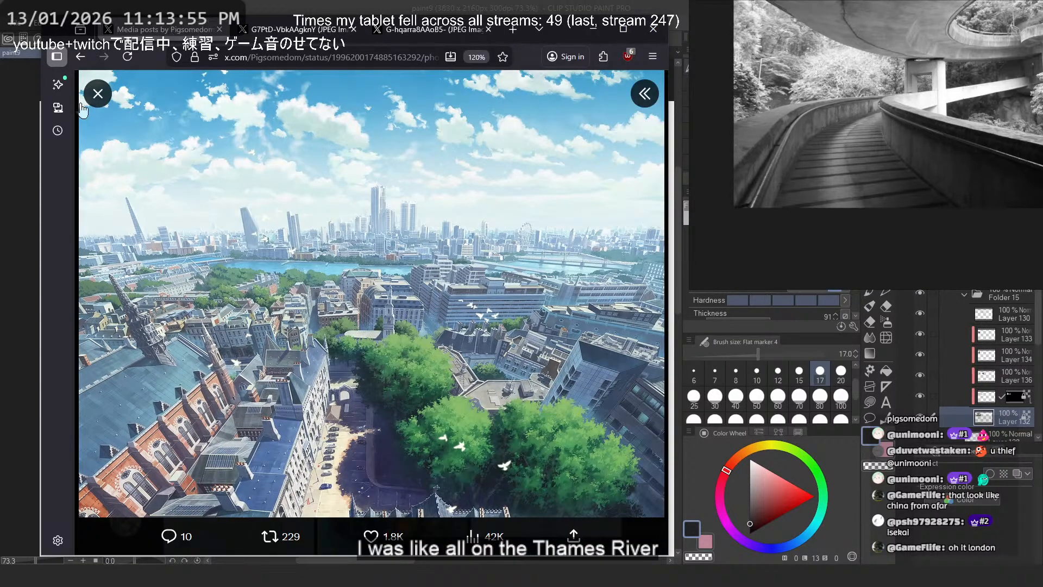
# - Close the London post, view the tree painting's successive stages from flat base colors to finished foliage and clouds, then close that post
pyautogui.click(93, 97)
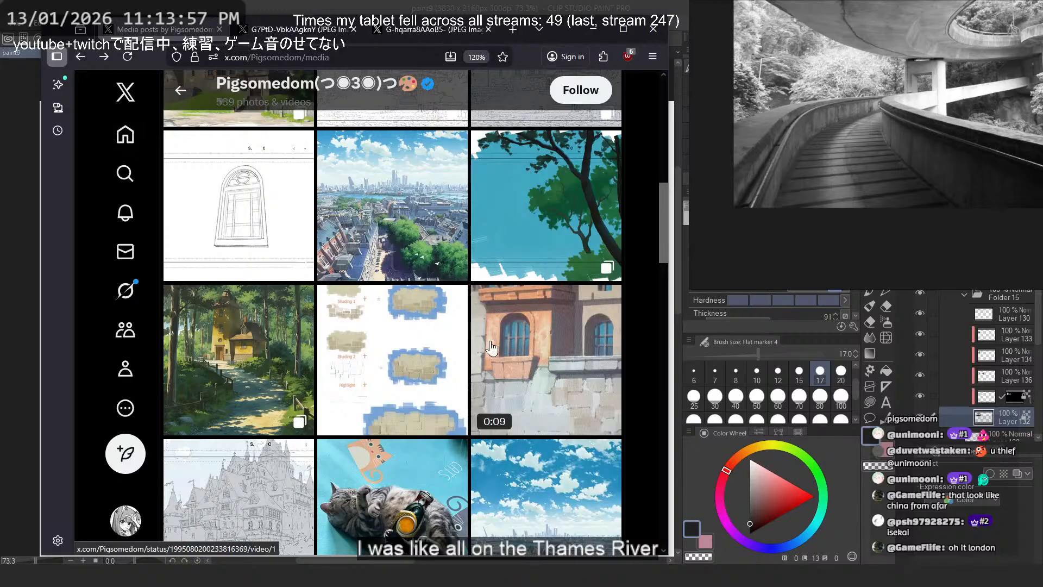
pyautogui.click(598, 231)
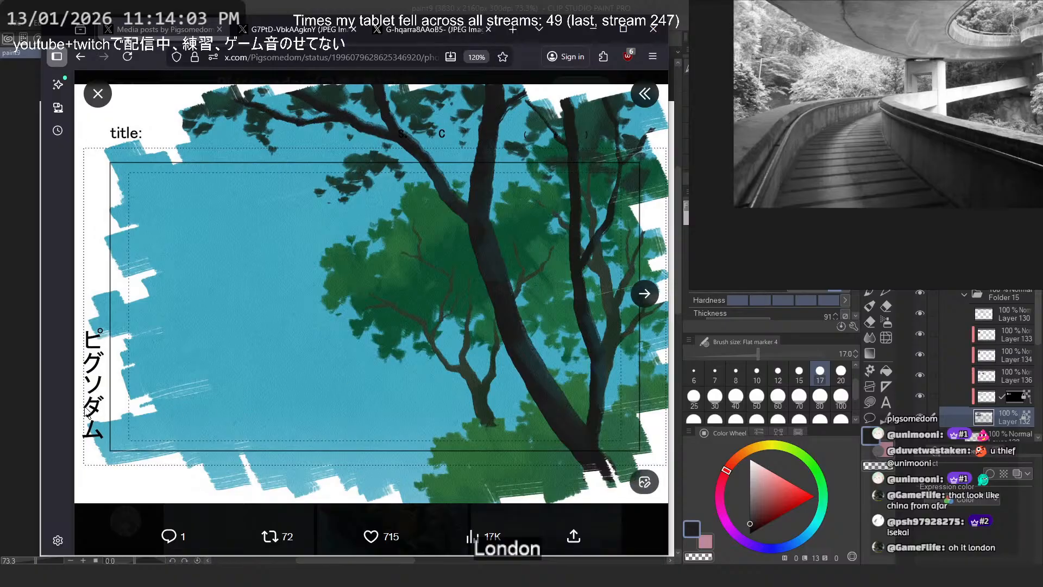
pyautogui.click(647, 302)
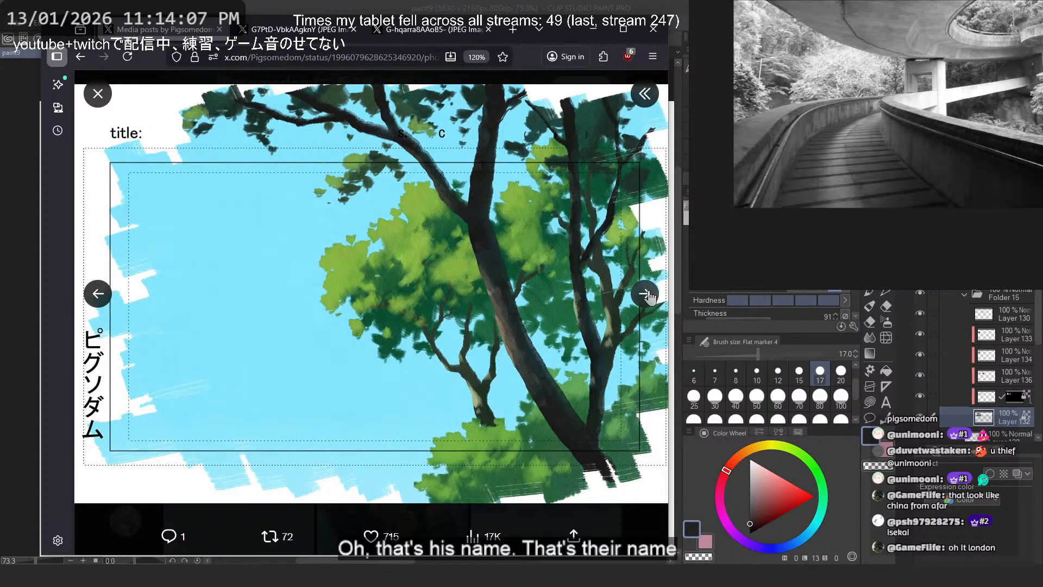
pyautogui.click(646, 294)
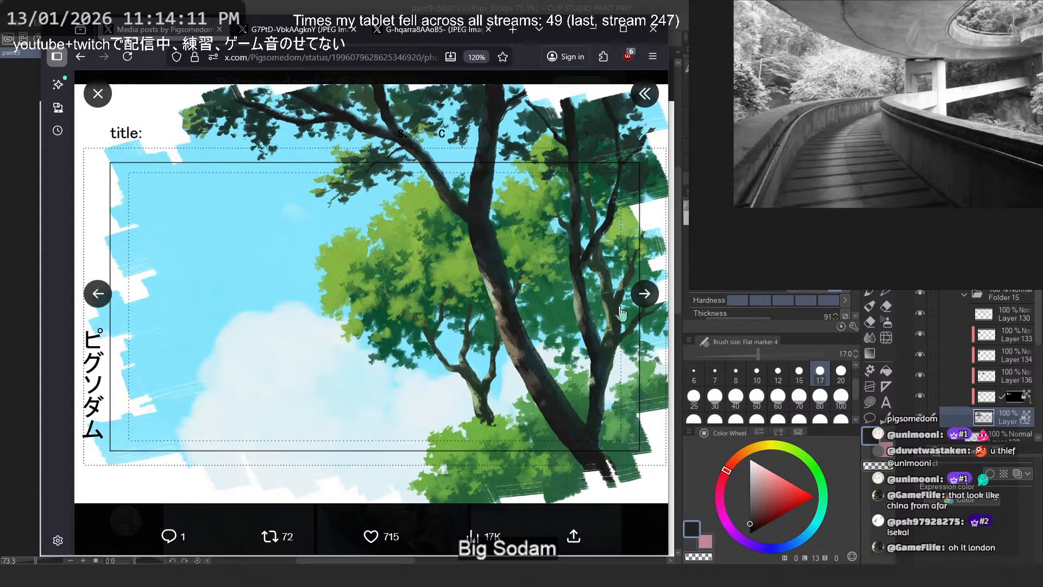
pyautogui.click(644, 295)
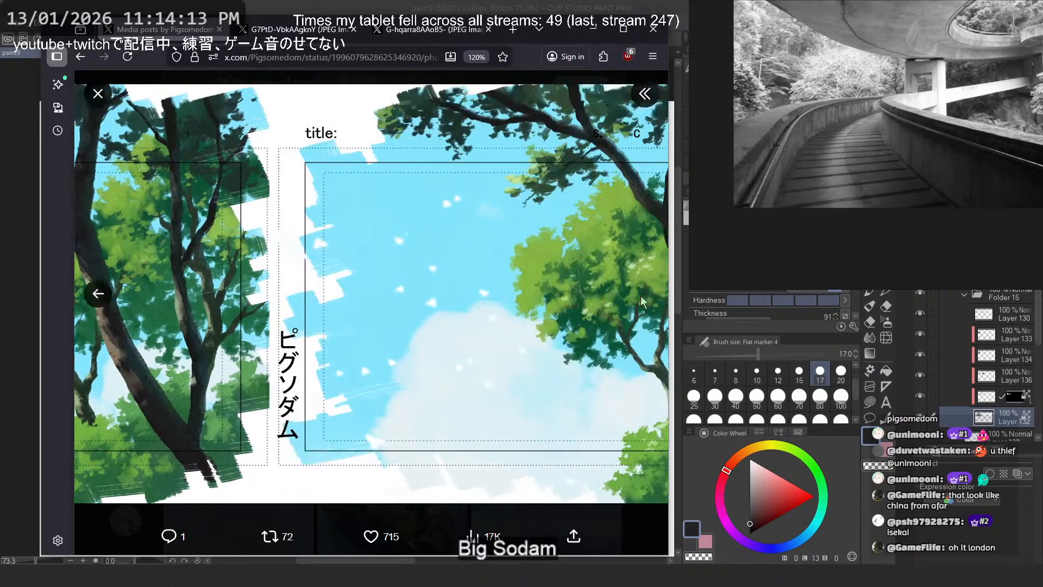
pyautogui.press('Escape')
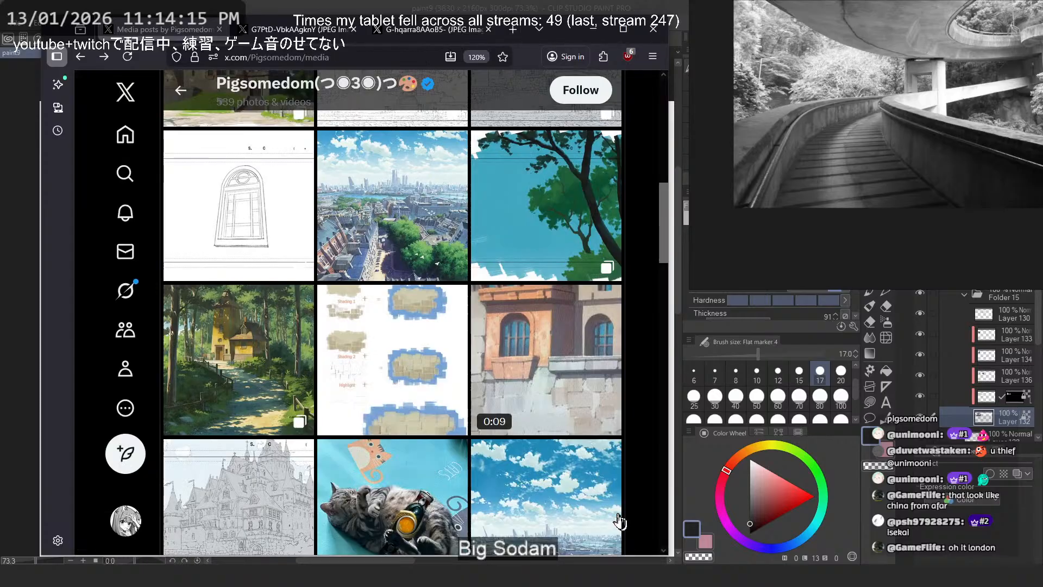
# - Find the town square post further down the media posts and open its second painting, the mansion with trees and cracked pavement, as a separate image
pyautogui.scroll(-5, 359, 375)
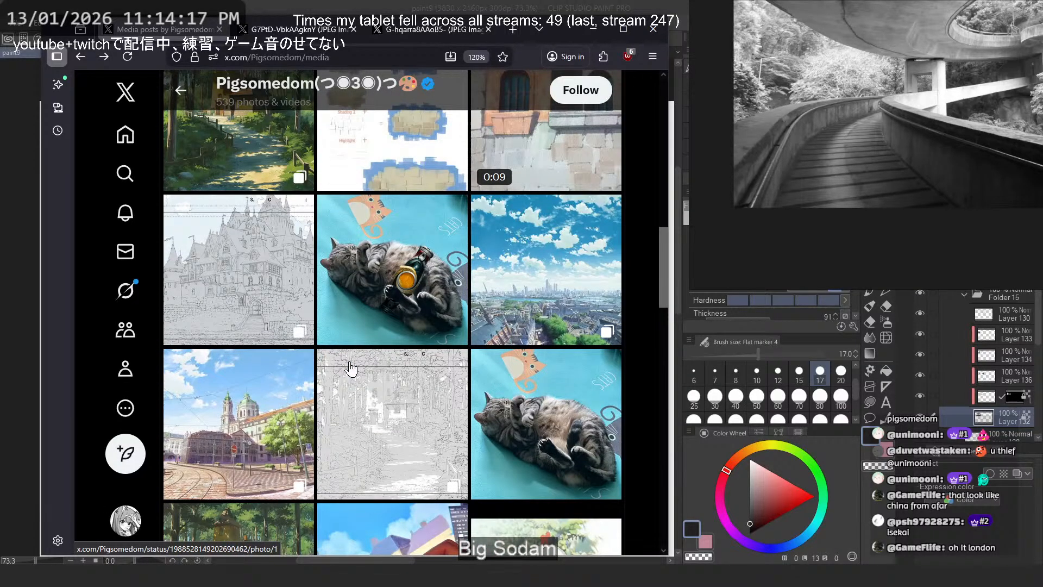
pyautogui.scroll(-3, 350, 369)
pyautogui.click(305, 326)
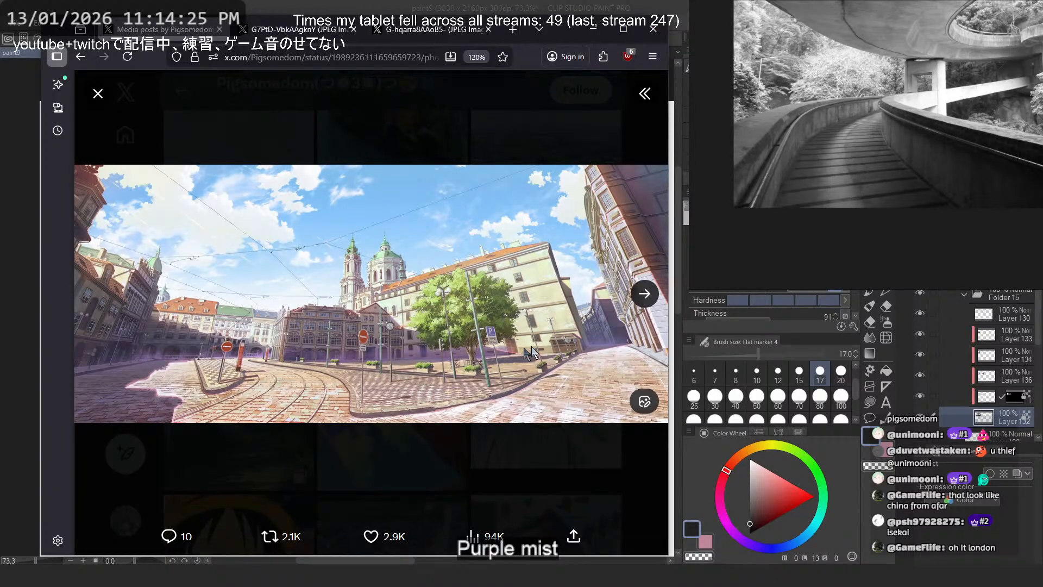
pyautogui.click(633, 294)
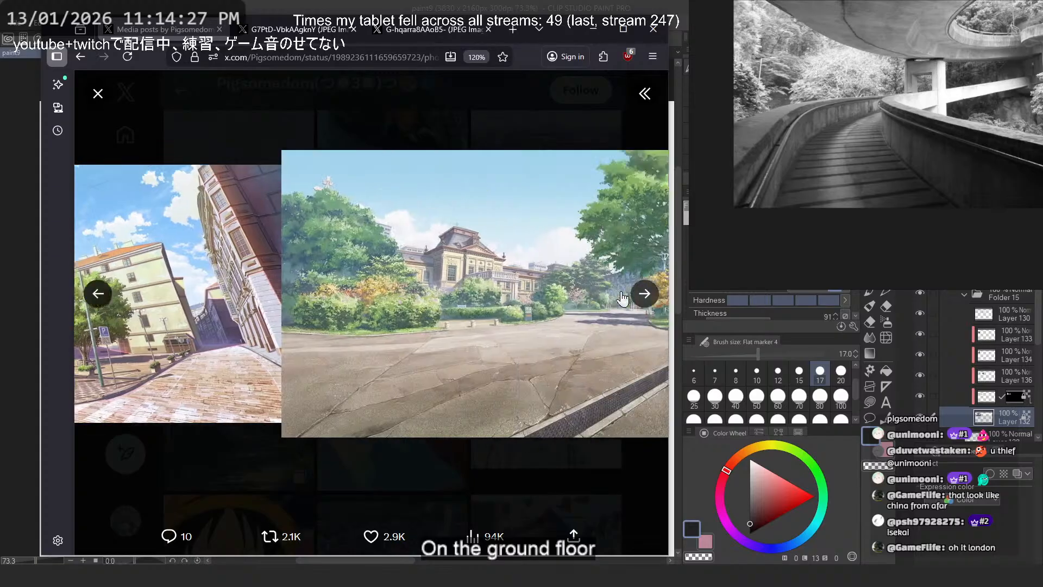
pyautogui.rightClick(414, 260)
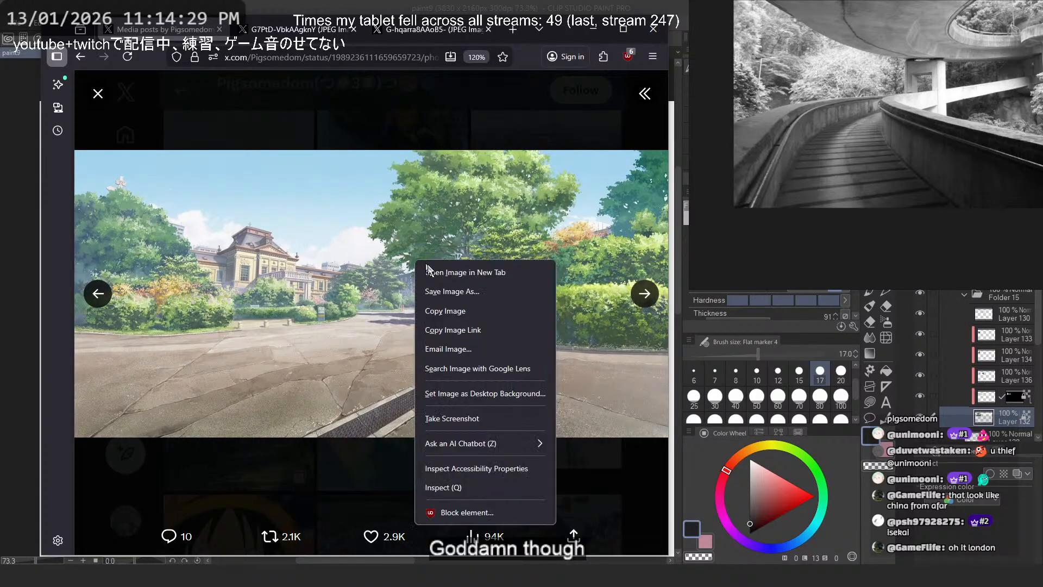
pyautogui.click(451, 266)
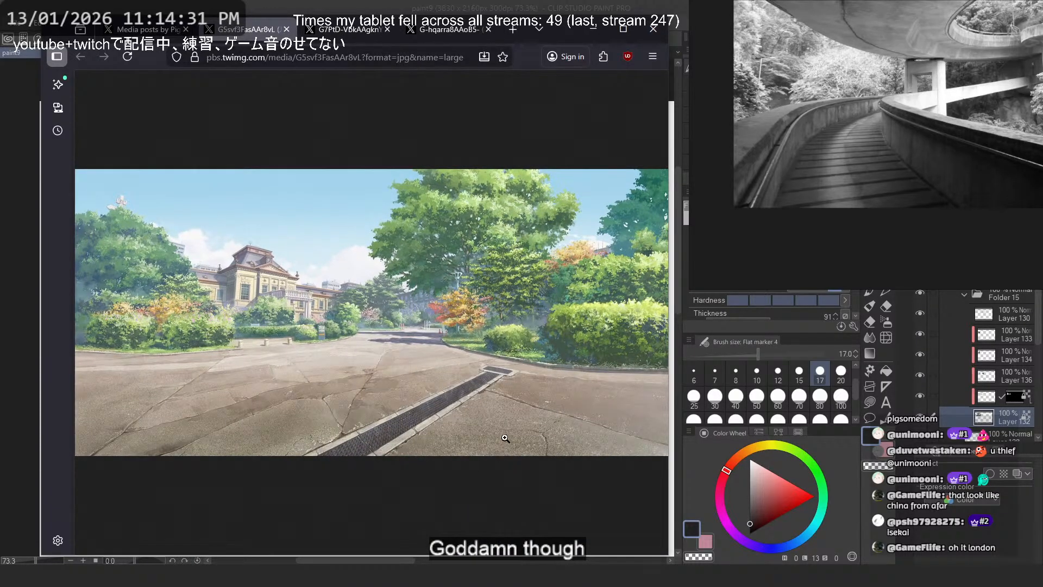
# - Compare with the London painting by examining its church roofs and brick facade at full size, then go back to the mansion painting
pyautogui.hotkey('ctrl', 'Tab')
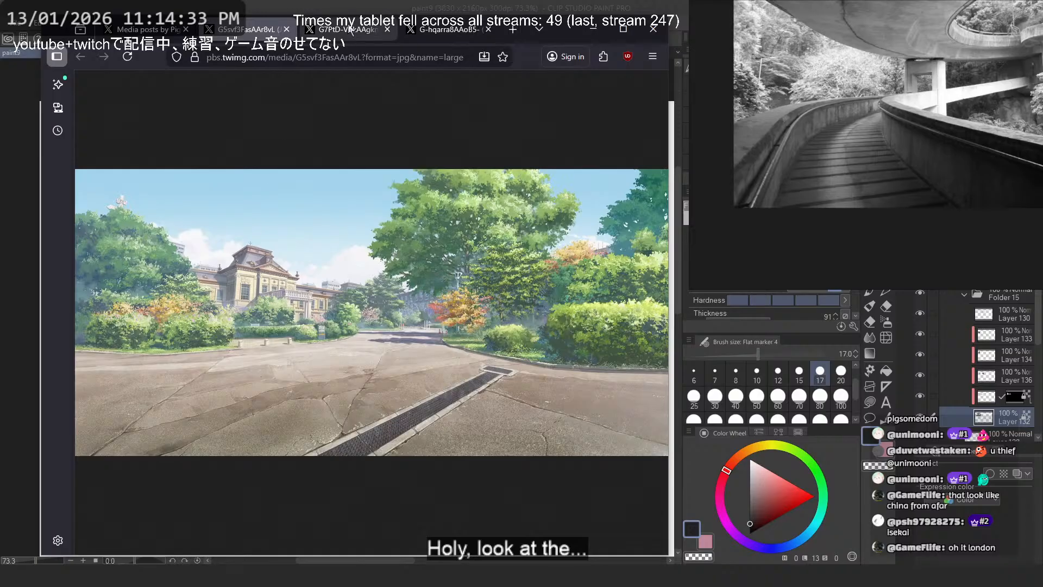
pyautogui.click(321, 292)
pyautogui.scroll(-1, 398, 378)
pyautogui.scroll(-1, 398, 378)
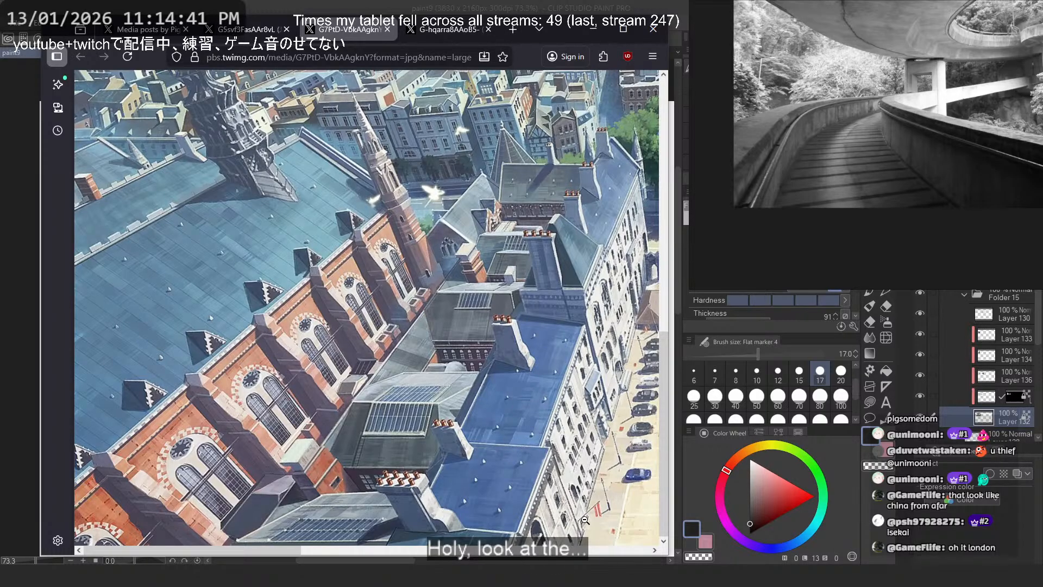
pyautogui.hotkey('ctrl', 'shift', 'Tab')
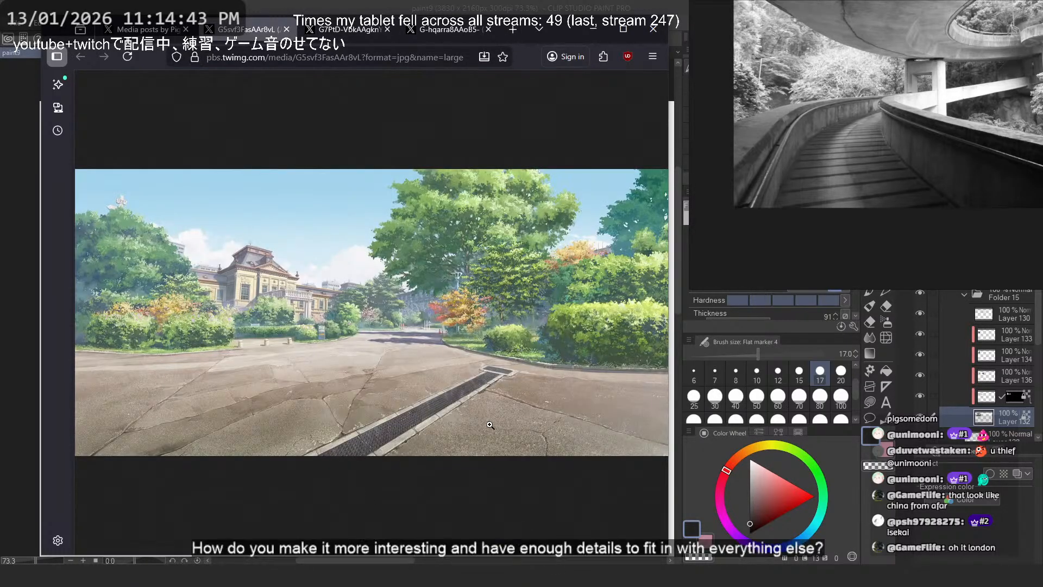
# - Examine the mansion painting's cracked pavement, drain grating, hedges and trees at full size across its width
pyautogui.click(490, 425)
pyautogui.hscroll(-10, 470, 456)
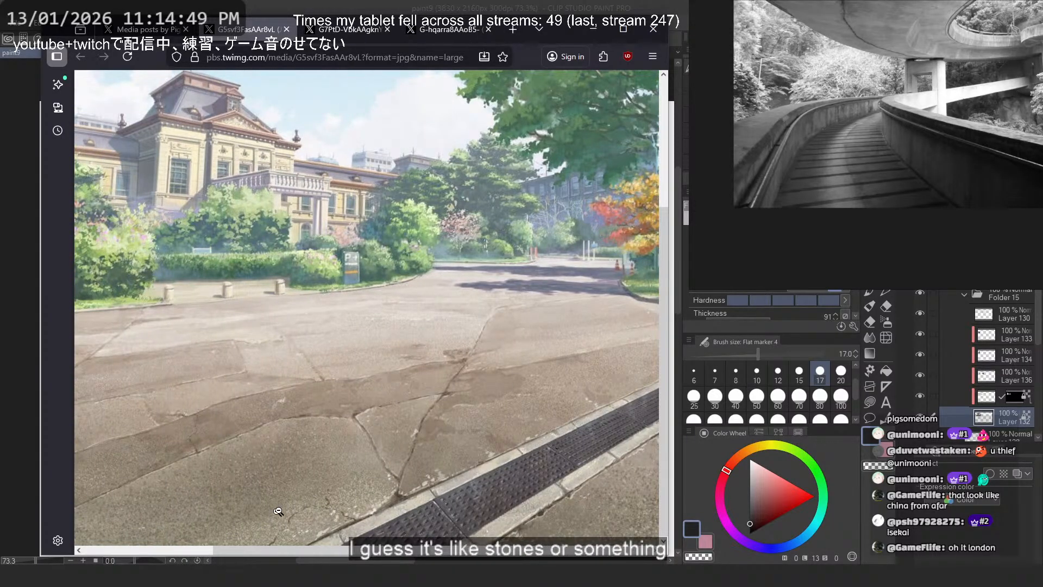
pyautogui.hscroll(-5, 292, 496)
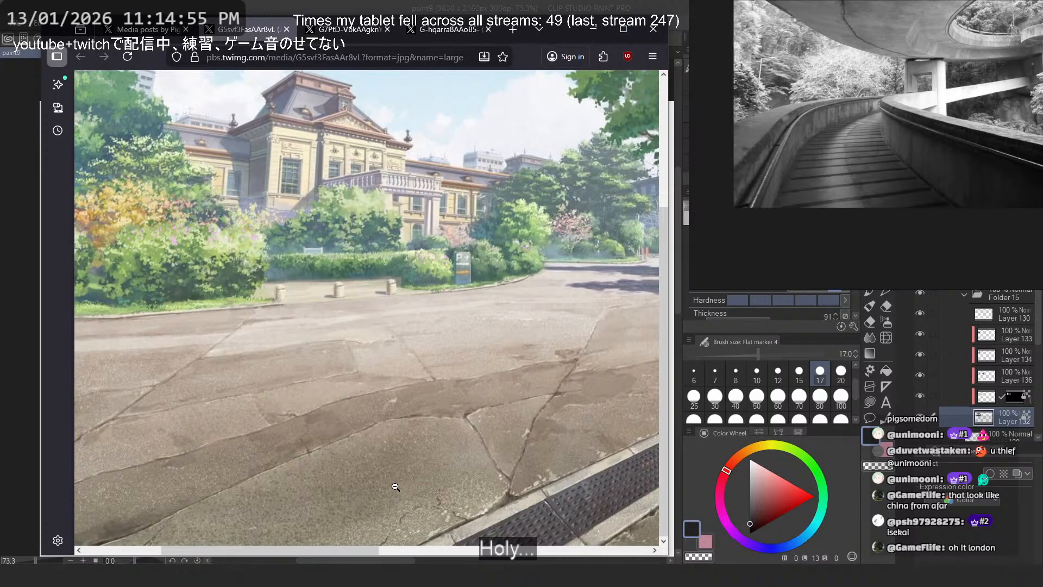
pyautogui.hscroll(-3, 426, 464)
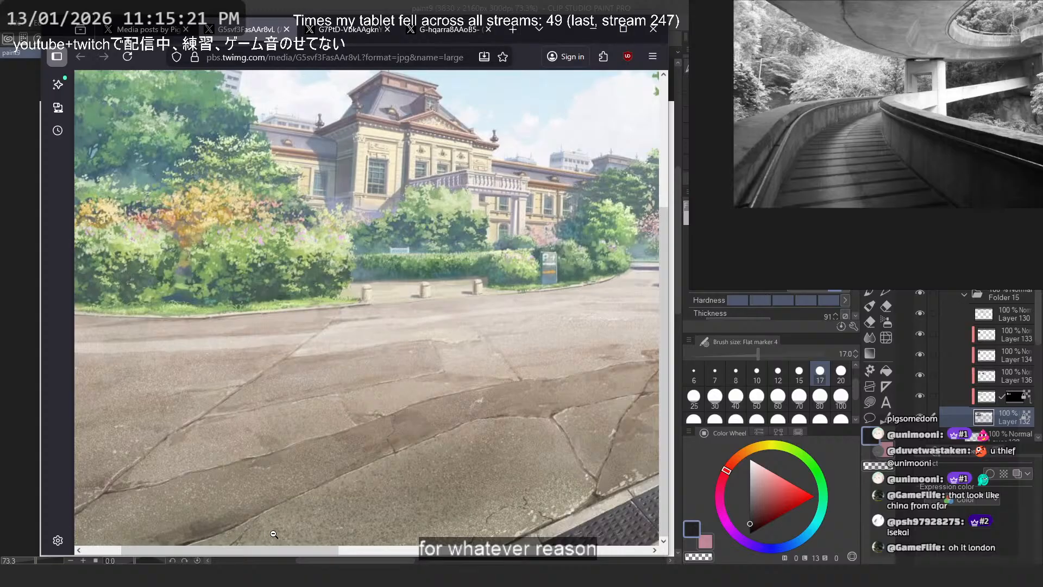
pyautogui.middleClick(279, 412)
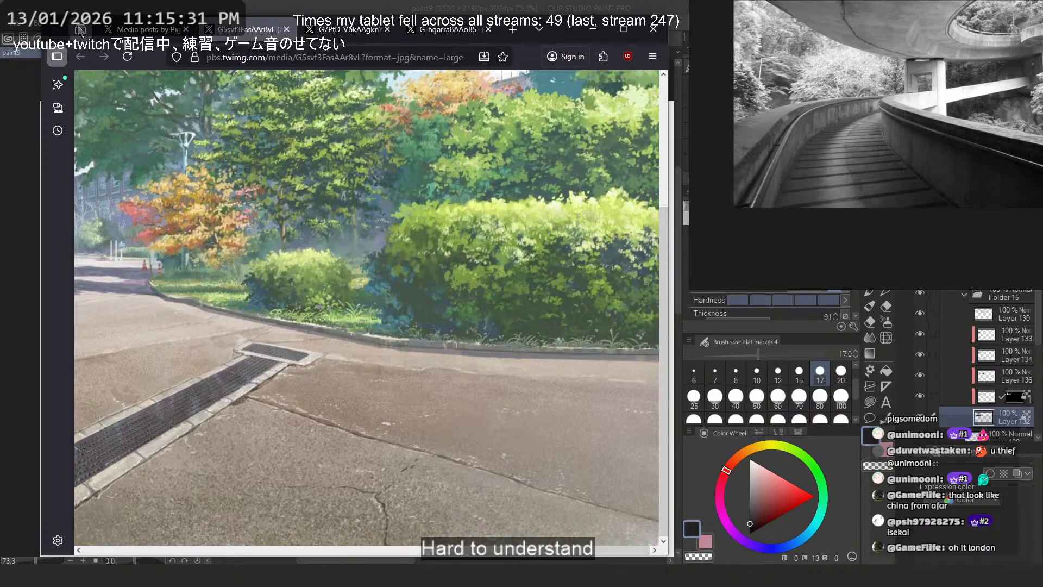
# - Return to the post, advance to the painting of tiled-roof town buildings, open it as a separate image and enlarge it to full size
pyautogui.click(144, 29)
pyautogui.click(631, 303)
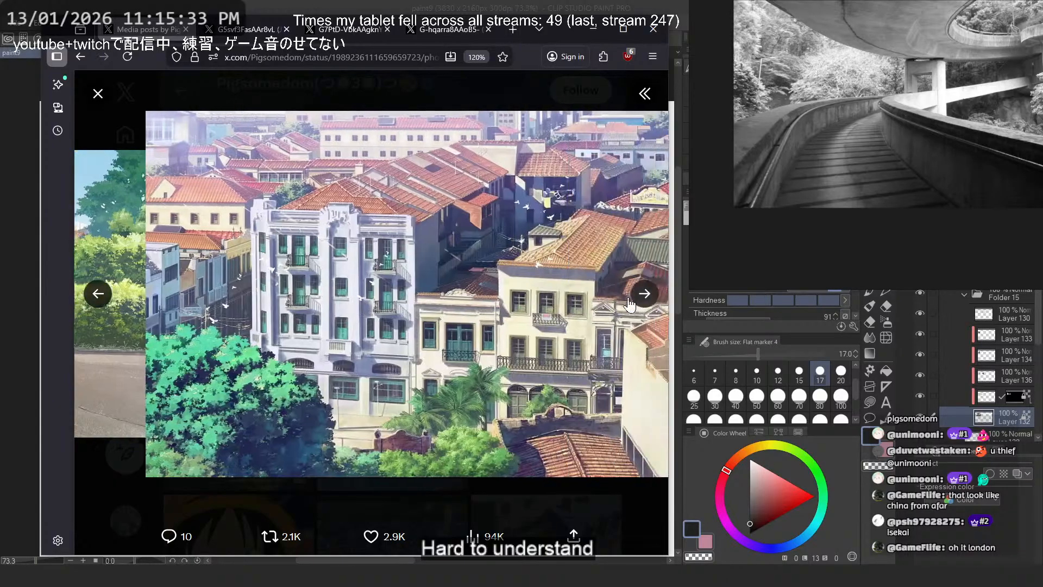
pyautogui.rightClick(471, 244)
pyautogui.click(500, 270)
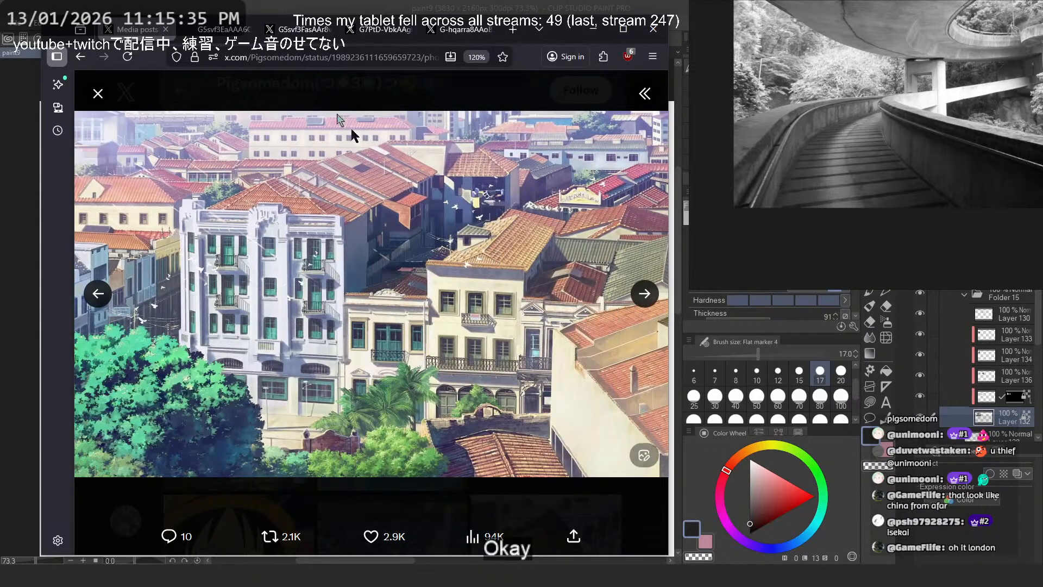
pyautogui.click(233, 39)
pyautogui.click(505, 239)
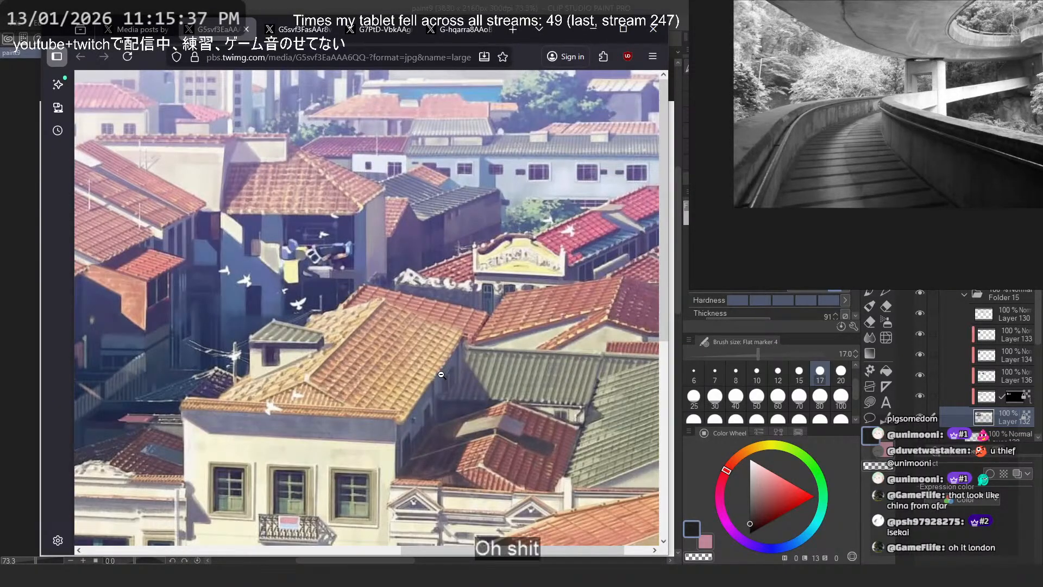
# - Inspect the town painting's facades, yellow and red tiled roofs and laundry balcony up close, then view the whole picture
pyautogui.scroll(-5, 429, 396)
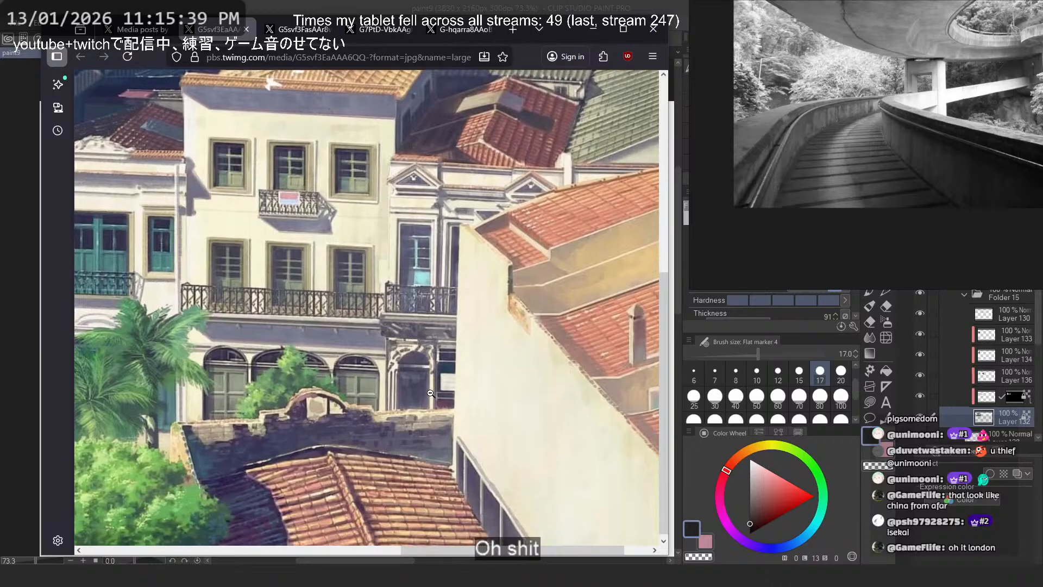
pyautogui.scroll(3, 437, 386)
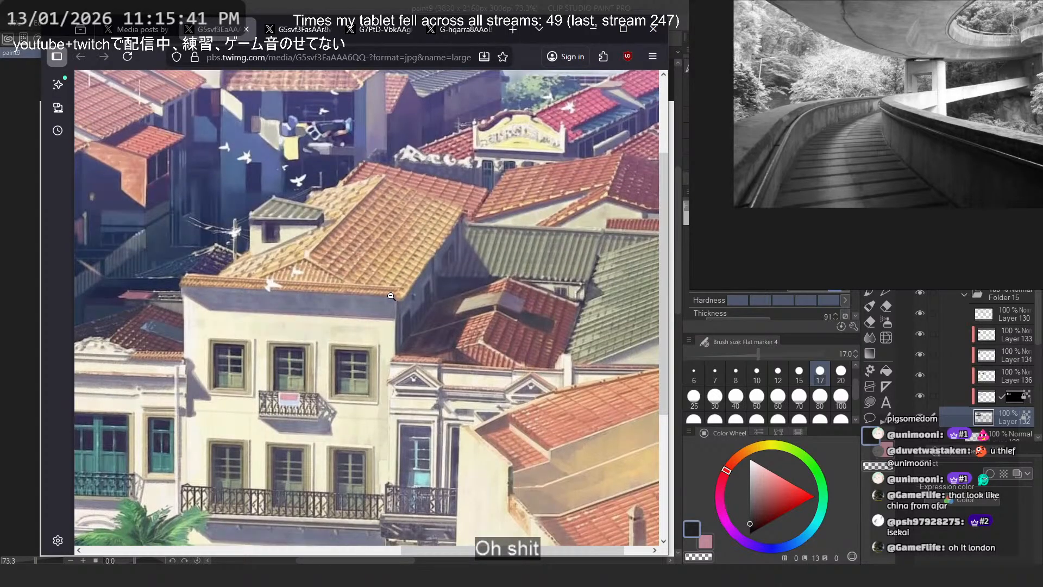
pyautogui.keyDown('ctrl'); pyautogui.scroll(5, 296, 328); pyautogui.keyUp('ctrl')
pyautogui.hscroll(7, 296, 328)
pyautogui.scroll(1, 296, 328)
pyautogui.hscroll(-4, 353, 318)
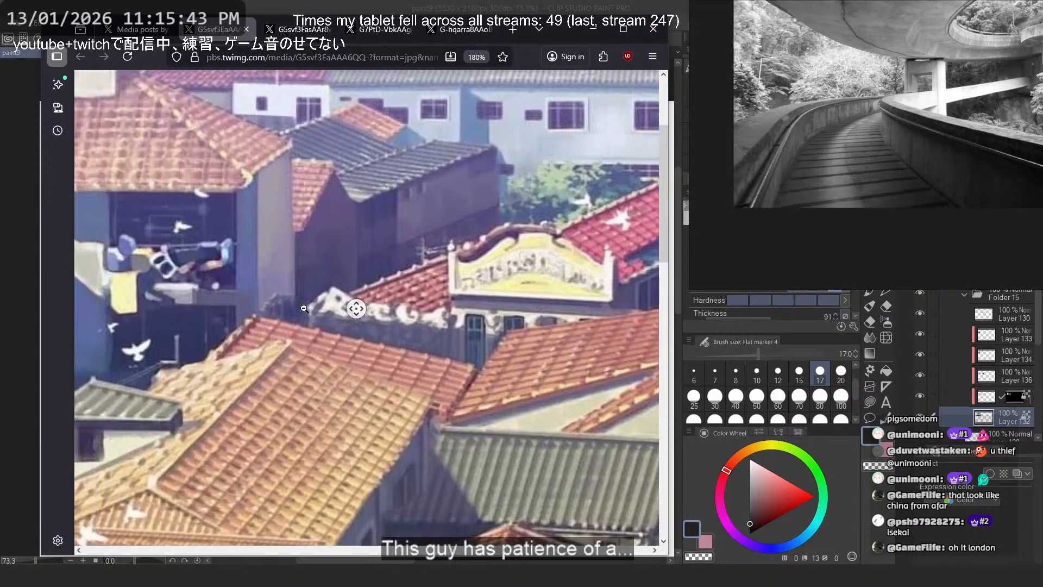
pyautogui.scroll(-2, 381, 313)
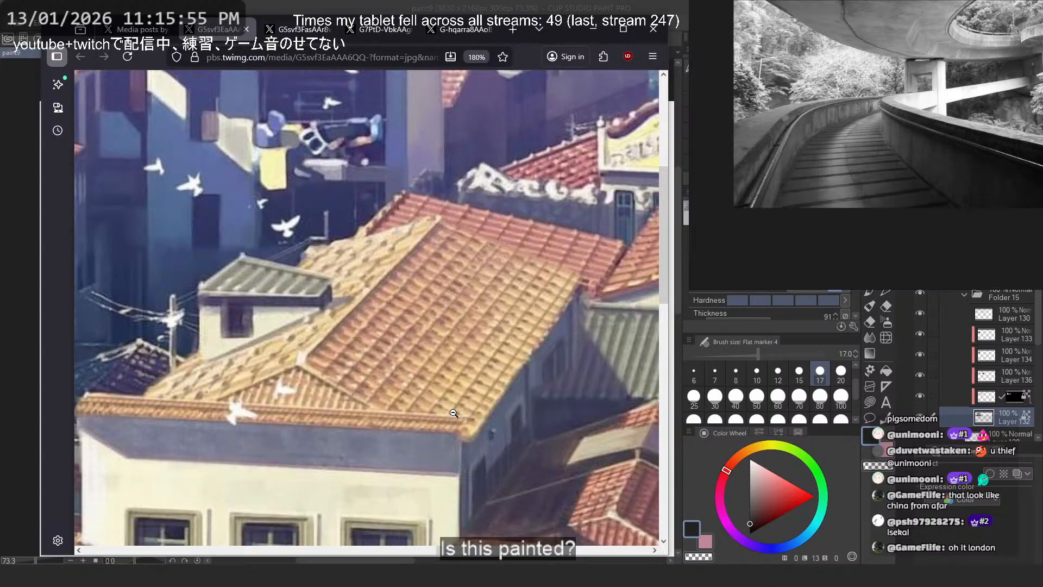
pyautogui.scroll(-10, 453, 413)
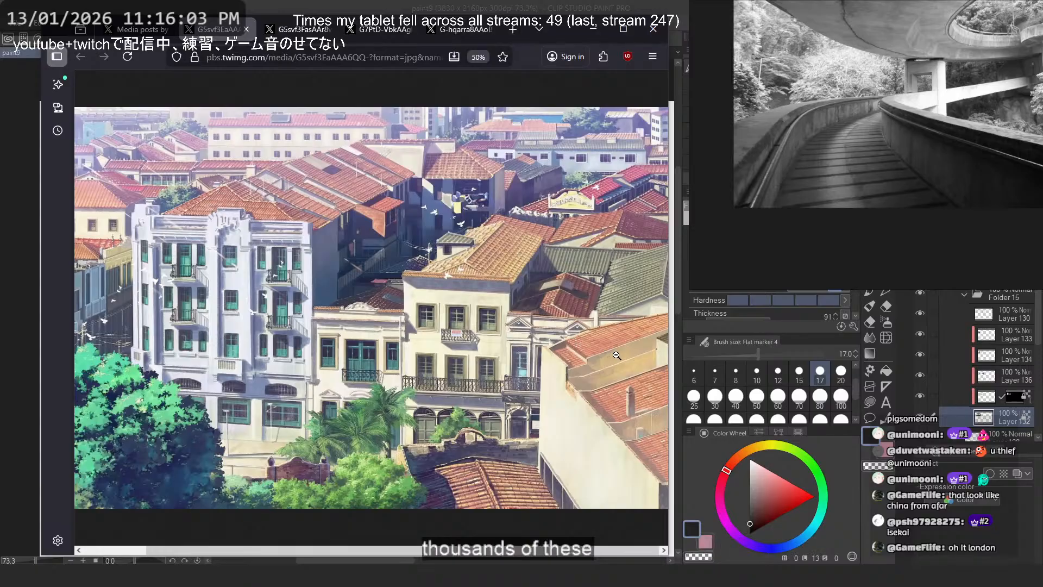
# - Examine the distant rooftops, green and orange tiled roofs and plain cream wall of the town painting at 180% magnification
pyautogui.scroll(10, 301, 325)
pyautogui.middleClick(556, 320)
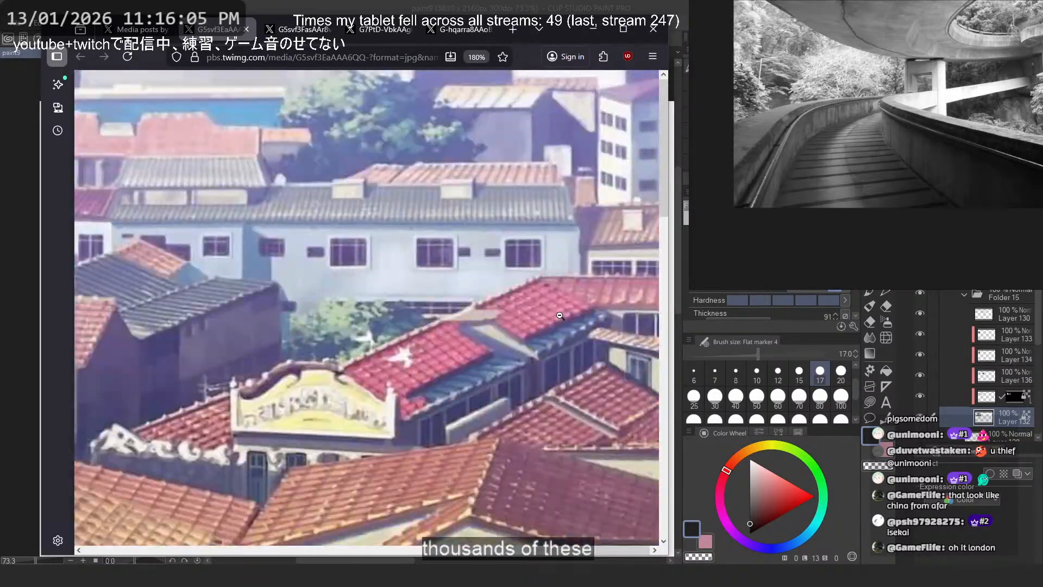
pyautogui.scroll(-6, 560, 315)
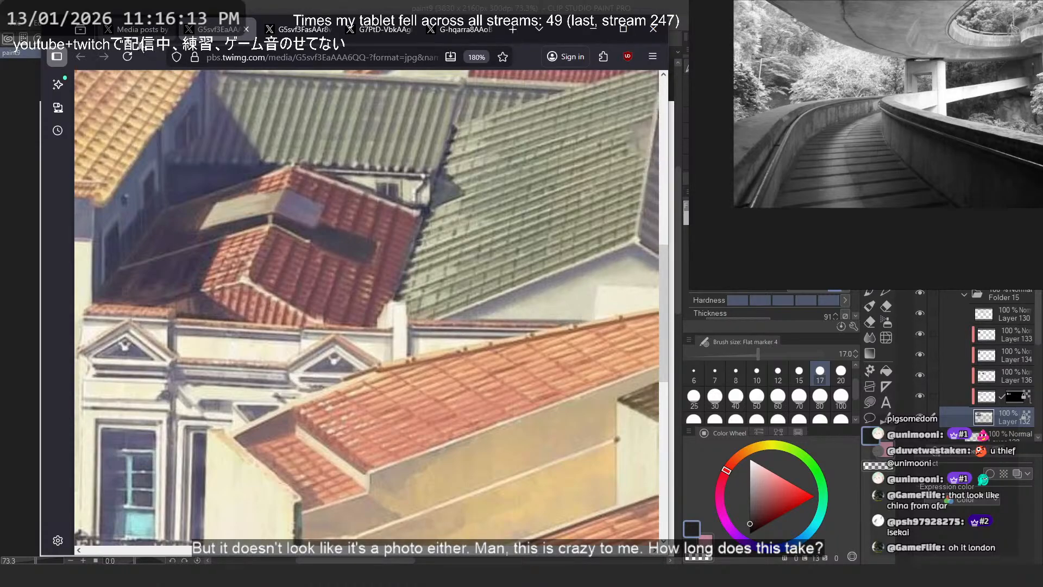
pyautogui.scroll(-5, 282, 163)
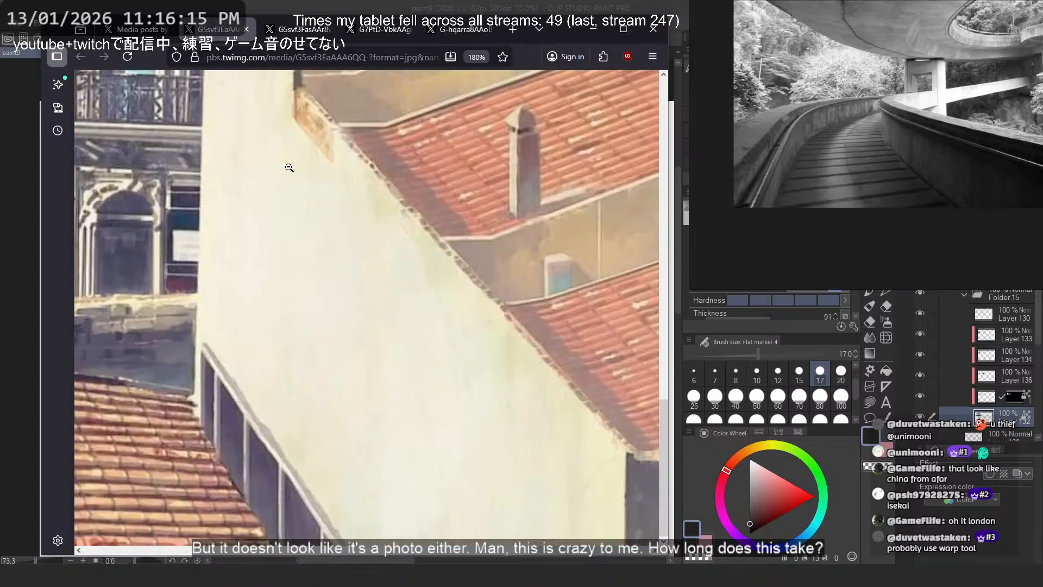
pyautogui.scroll(-2, 500, 210)
pyautogui.hscroll(-6, 489, 215)
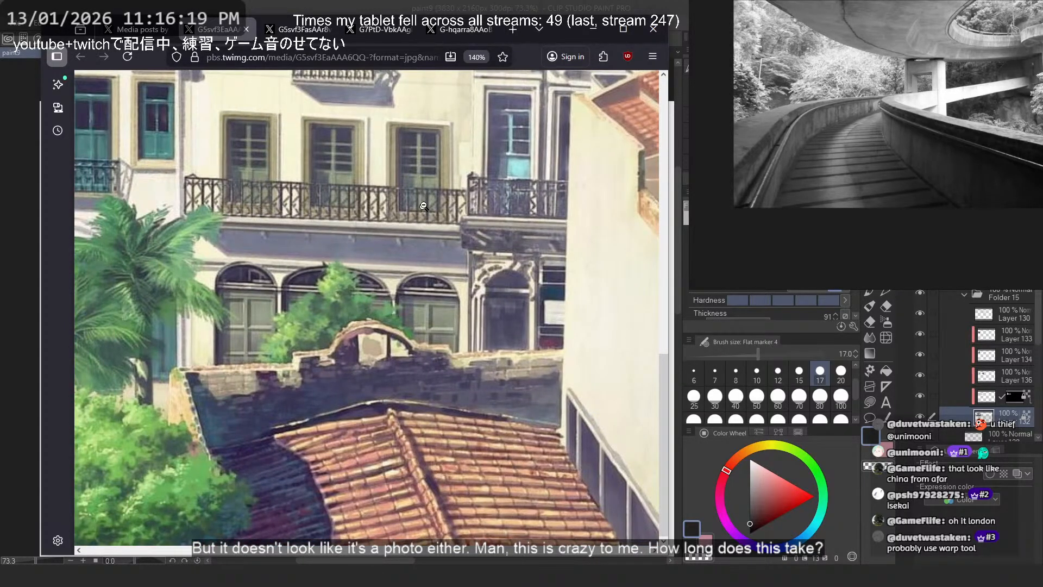
# - Study the town painting's windows, balcony railings and palms up close, then reduce the magnification to 50% to see the whole composition
pyautogui.scroll(3, 402, 194)
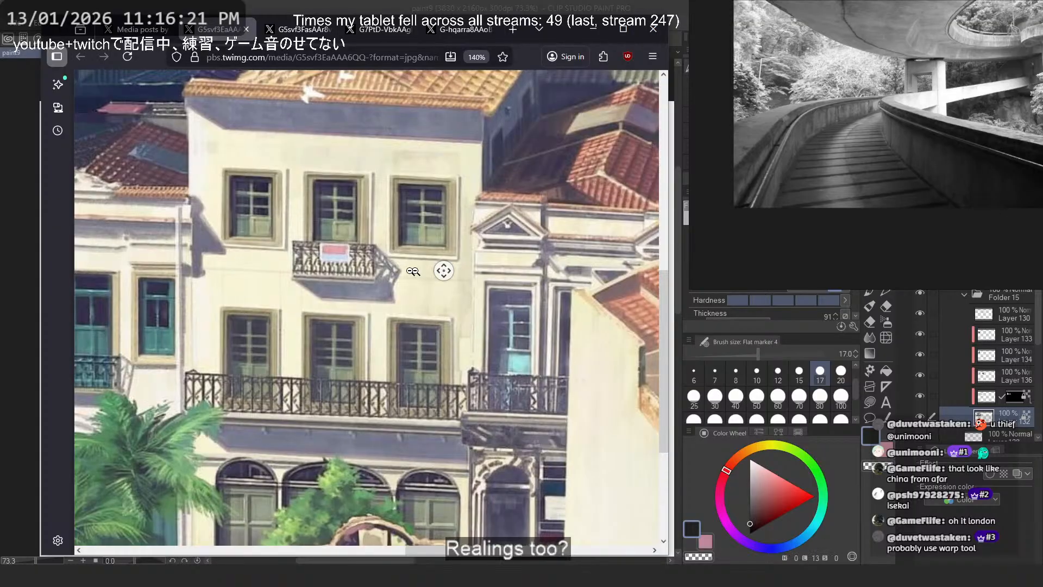
pyautogui.scroll(2, 442, 270)
pyautogui.hscroll(-3, 442, 270)
pyautogui.hotkey('ctrl', '0')
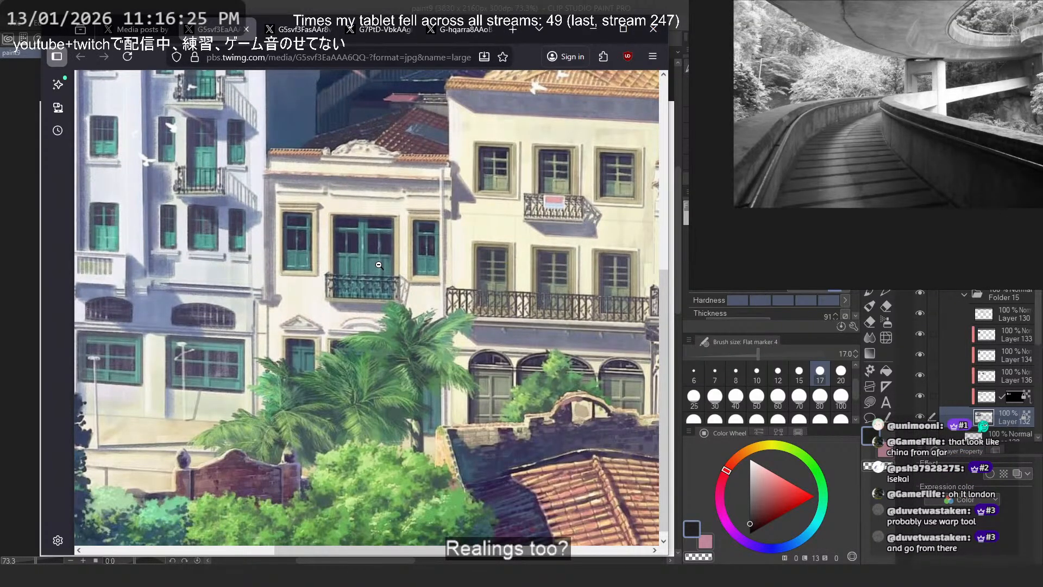
pyautogui.hotkey('ctrl', '-')
pyautogui.hotkey('ctrl', '-')
pyautogui.hotkey('ctrl', '-')
pyautogui.hotkey('ctrl', '-')
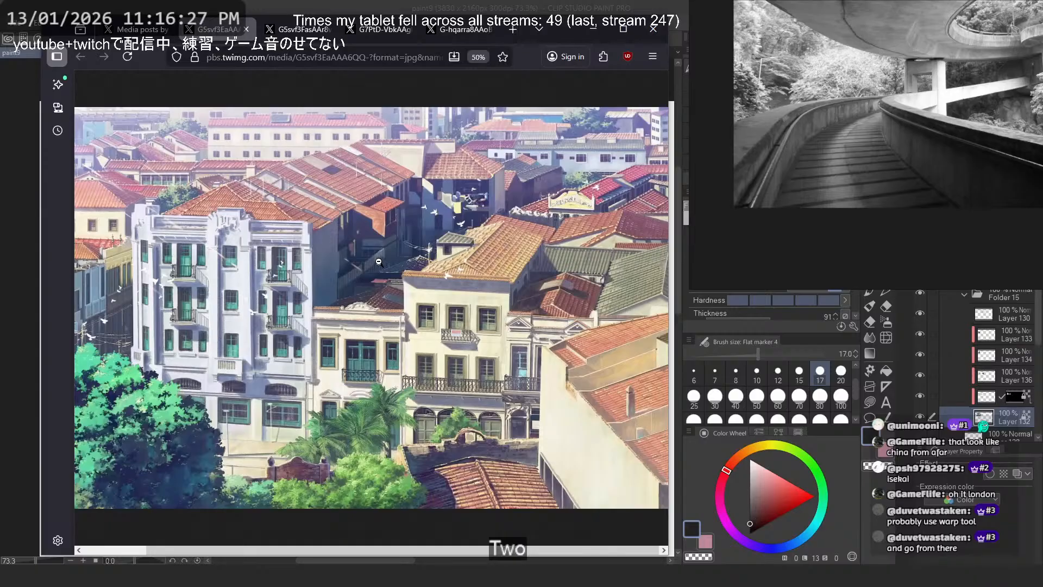
# - Return to the artist's post, close it and browse the media posts around the town square and forest house paintings
pyautogui.click(136, 29)
pyautogui.click(98, 94)
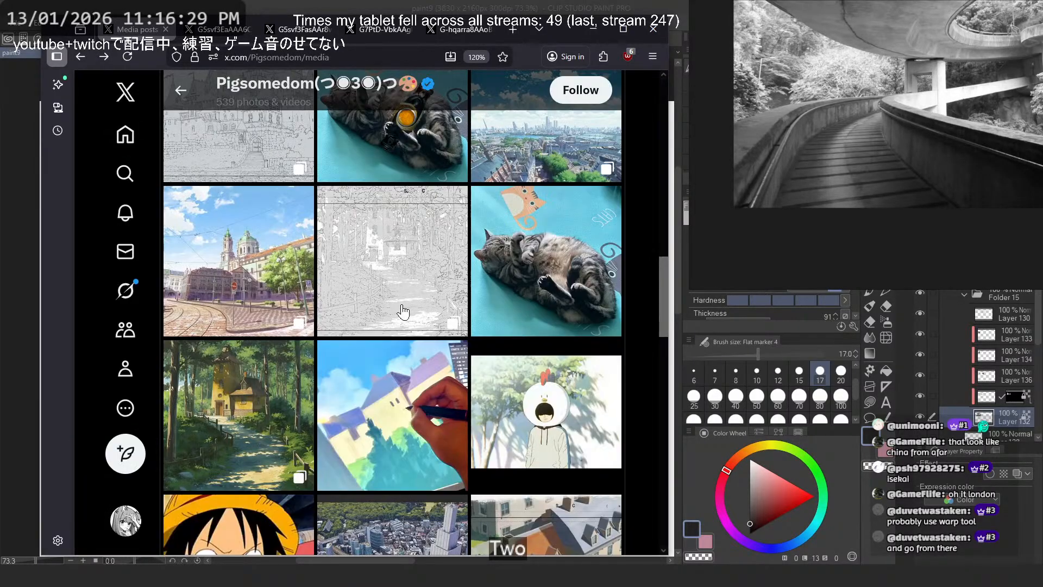
pyautogui.scroll(-4, 431, 314)
pyautogui.scroll(3, 384, 322)
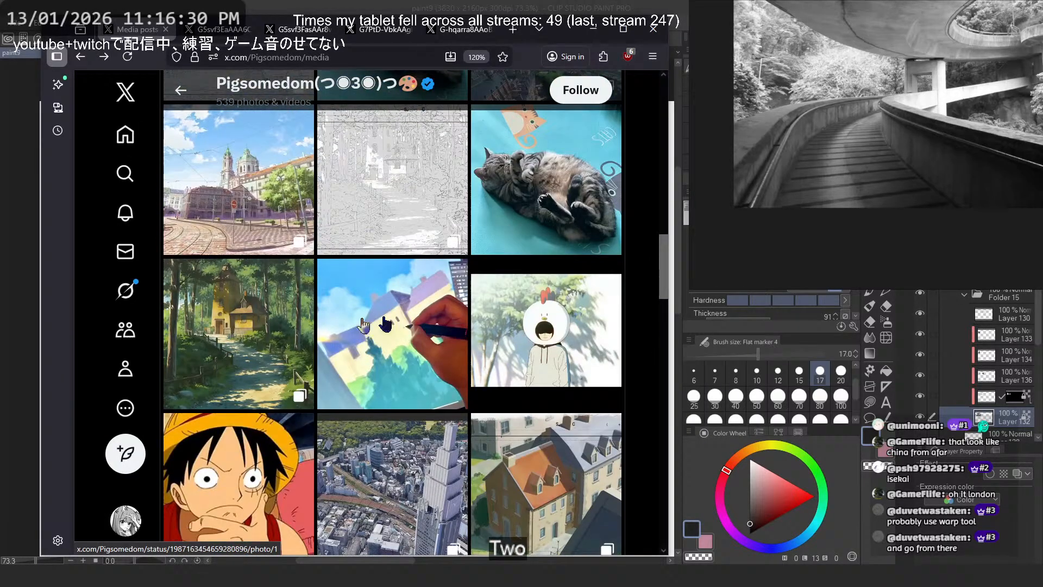
# - Close the town square post and browse the artist's media posts past the forest house, city and line drawing thumbnails
pyautogui.click(242, 233)
pyautogui.press('Escape')
pyautogui.scroll(-4, 548, 403)
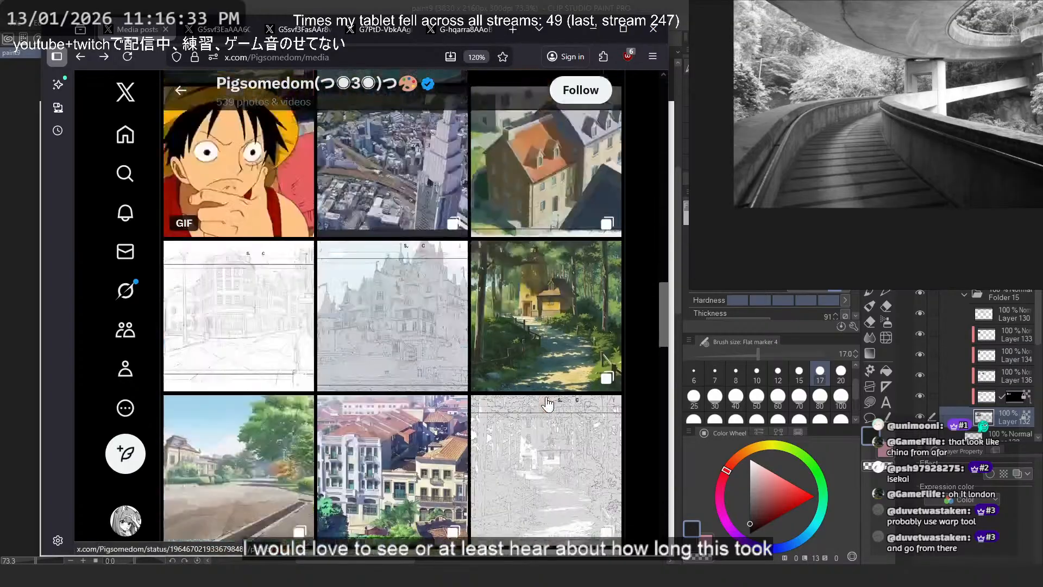
pyautogui.scroll(8, 548, 404)
pyautogui.scroll(-6, 550, 402)
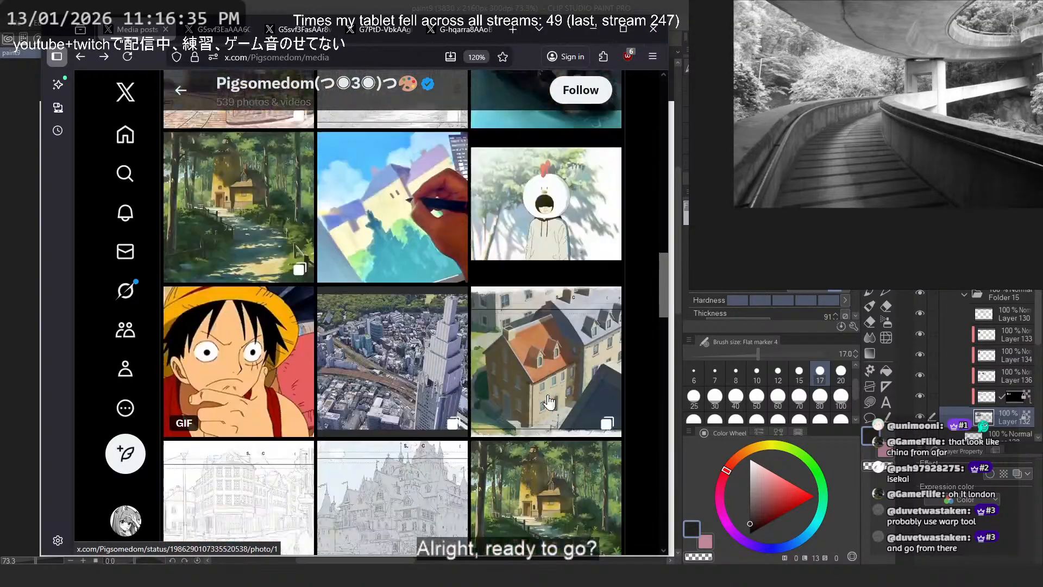
pyautogui.scroll(-5, 550, 402)
# - Open the orange-roofed town painting, show its post text to read it, and close the post
pyautogui.click(374, 324)
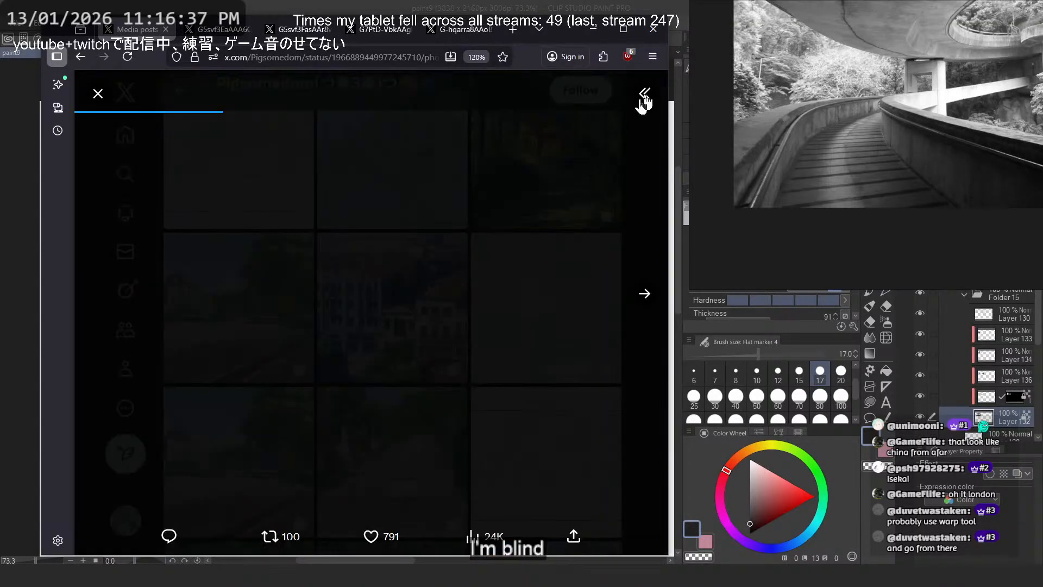
pyautogui.click(645, 95)
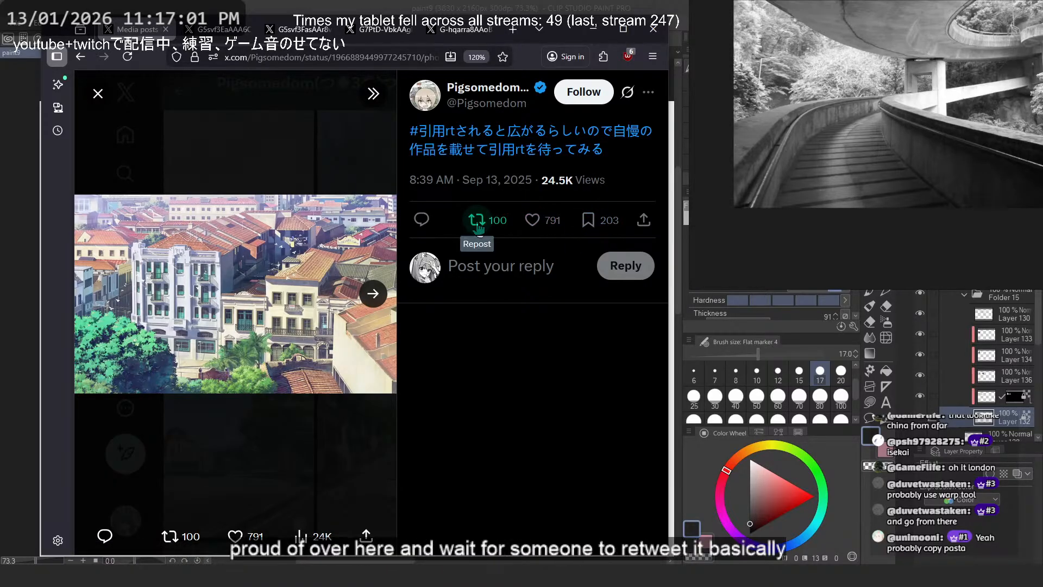
pyautogui.press('Escape')
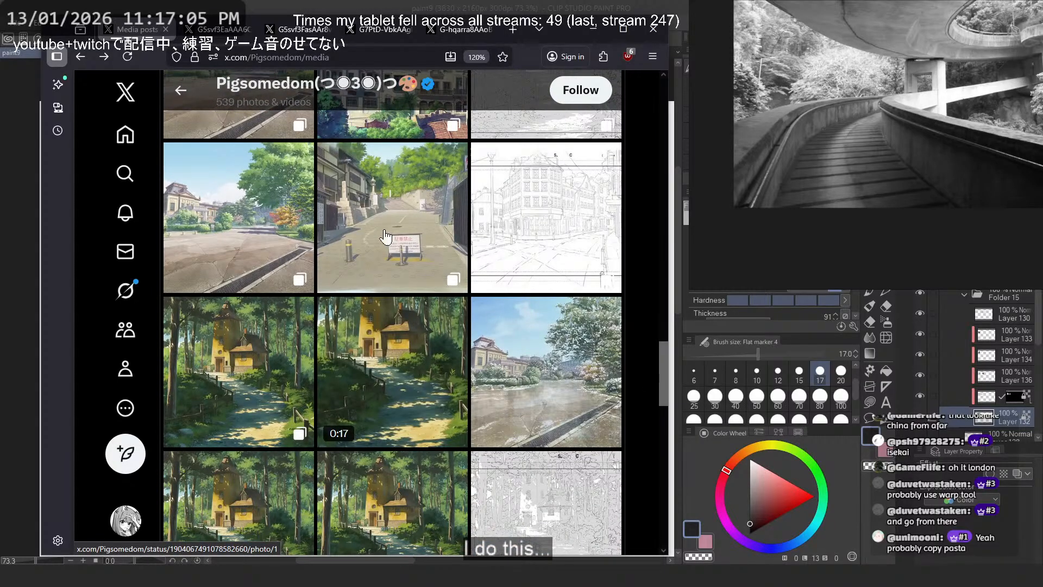
# - View the sloping street painting with the no-parking sign and the forest house painting in the same post, then close it
pyautogui.click(384, 237)
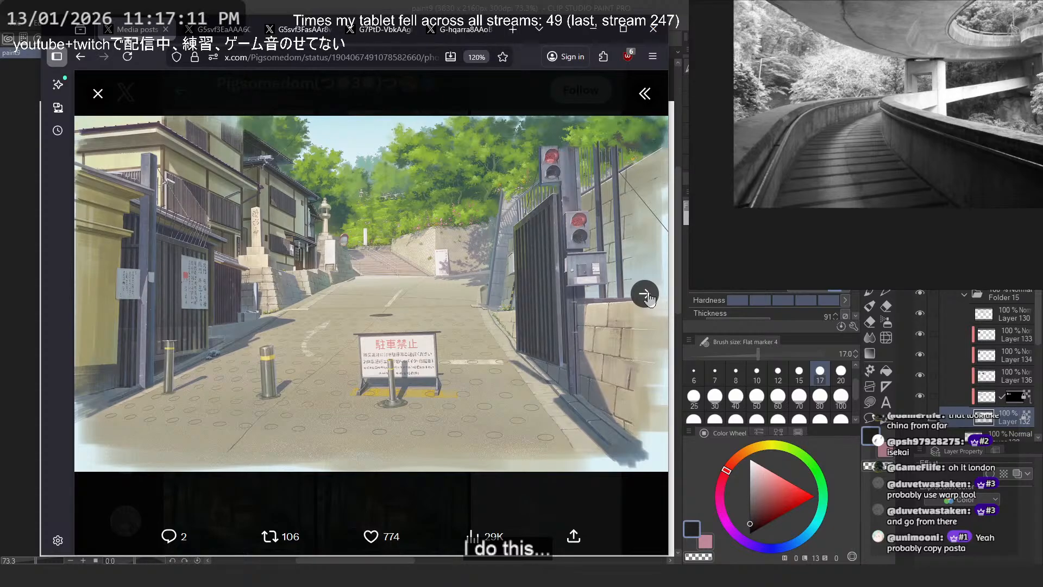
pyautogui.click(645, 293)
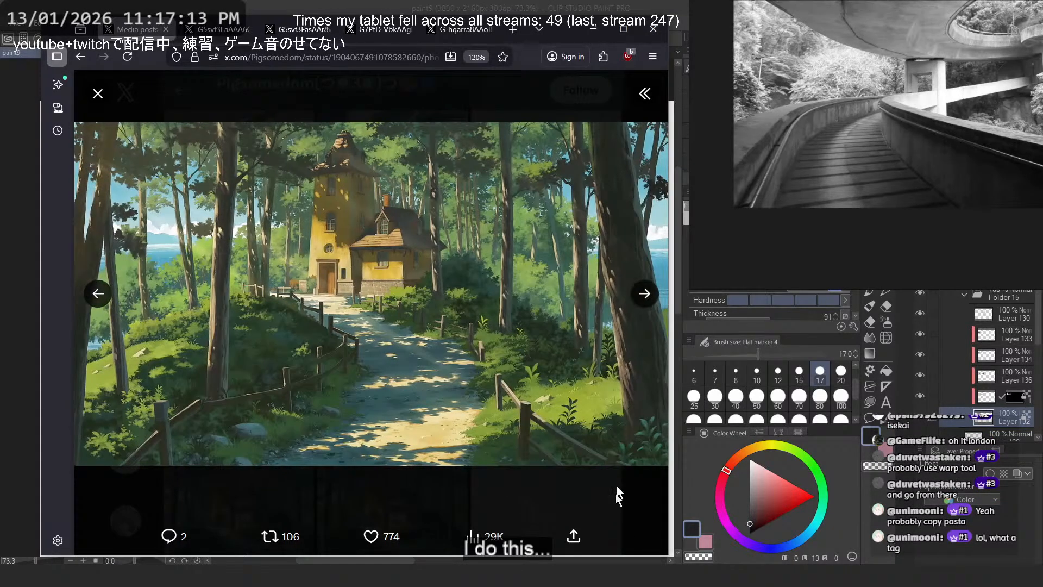
pyautogui.click(617, 473)
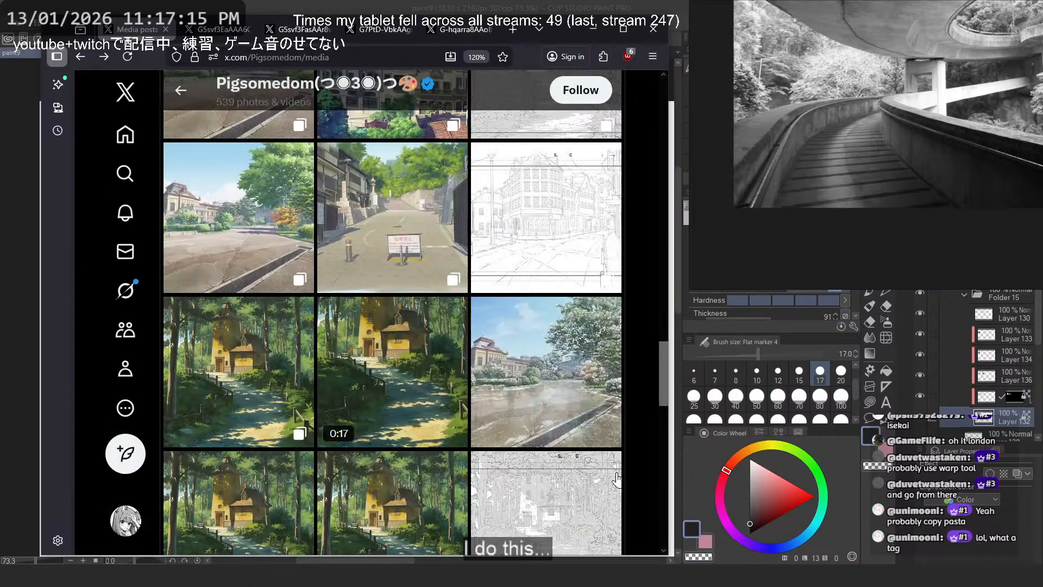
# - Browse further down the media posts and open the forest house painting to study its foliage
pyautogui.scroll(-3, 532, 374)
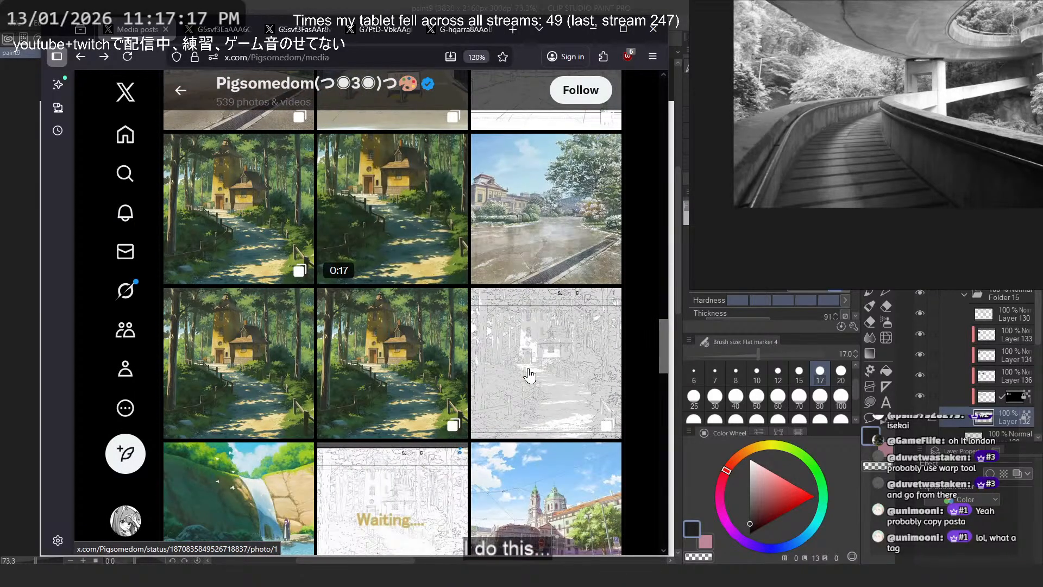
pyautogui.scroll(-4, 529, 375)
pyautogui.scroll(4, 529, 375)
pyautogui.click(173, 345)
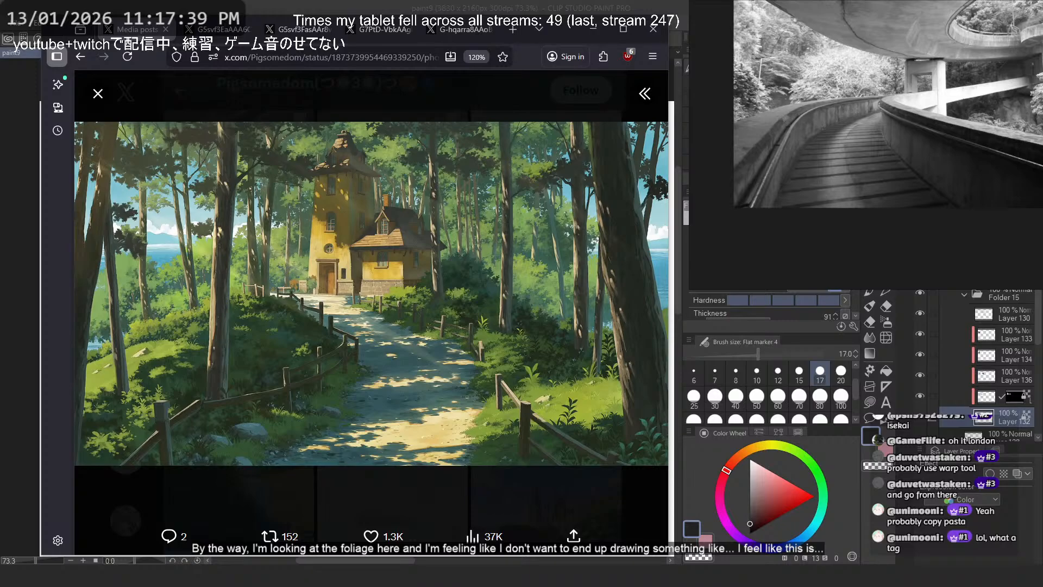
# - Look over the whole reference board and examine the painted leaves of the potted plant beside the character up close
pyautogui.hotkey('alt', 'Tab')
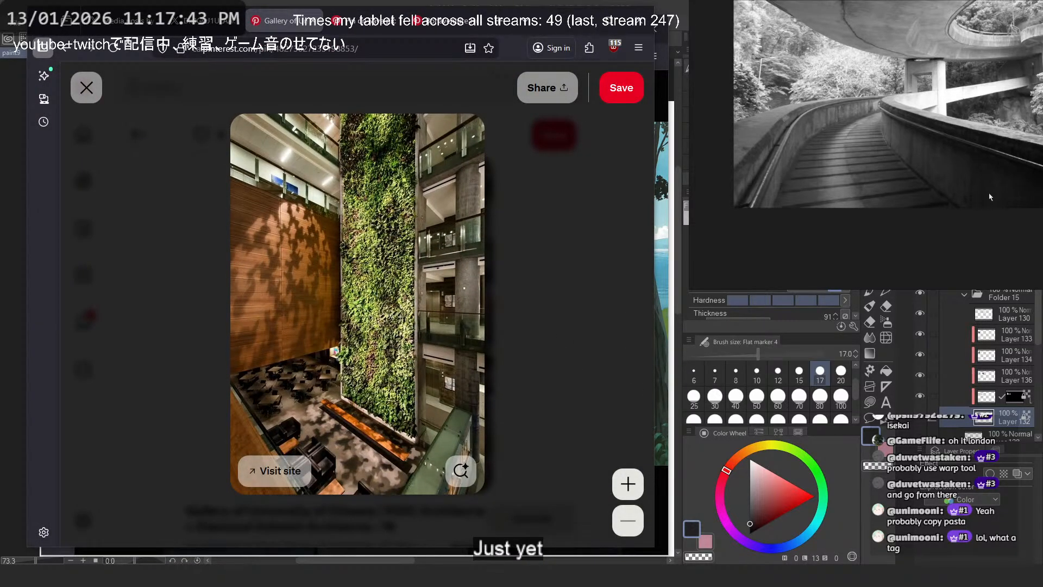
pyautogui.scroll(-6, 990, 197)
pyautogui.moveTo(991, 197); pyautogui.dragTo(857, 258)
pyautogui.click(579, 20)
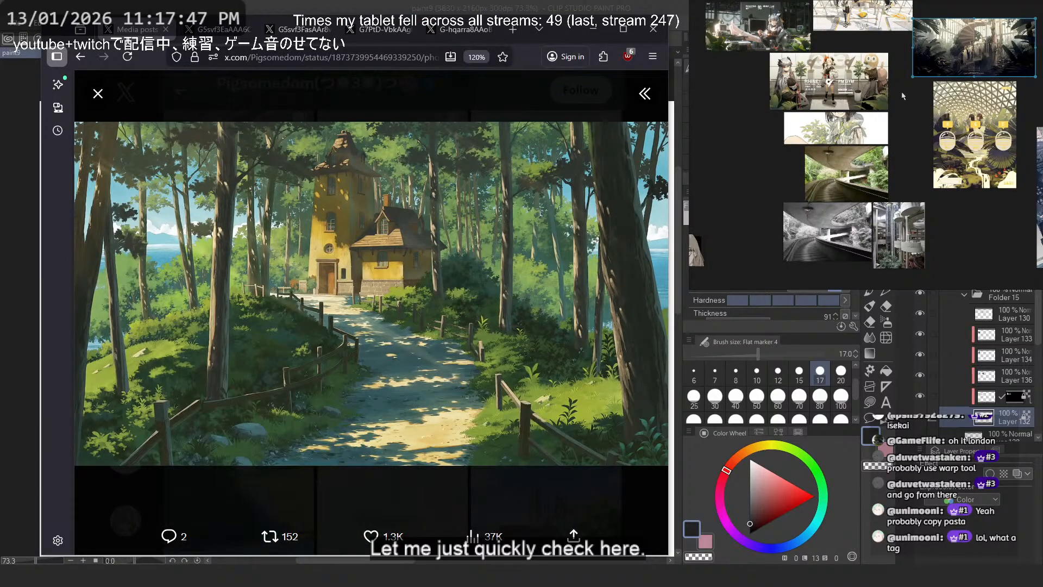
pyautogui.scroll(6, 838, 198)
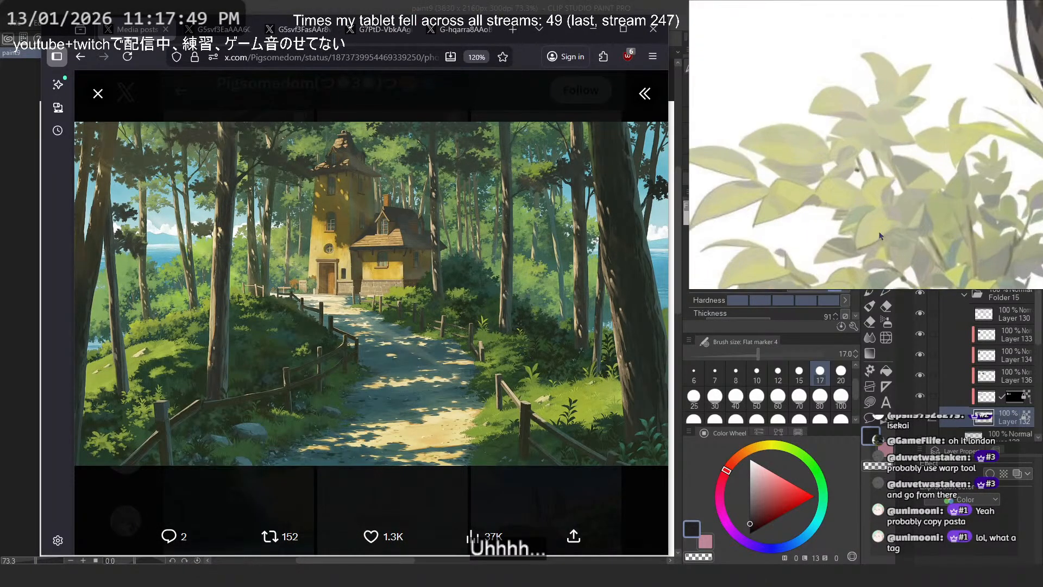
pyautogui.scroll(-2, 881, 164)
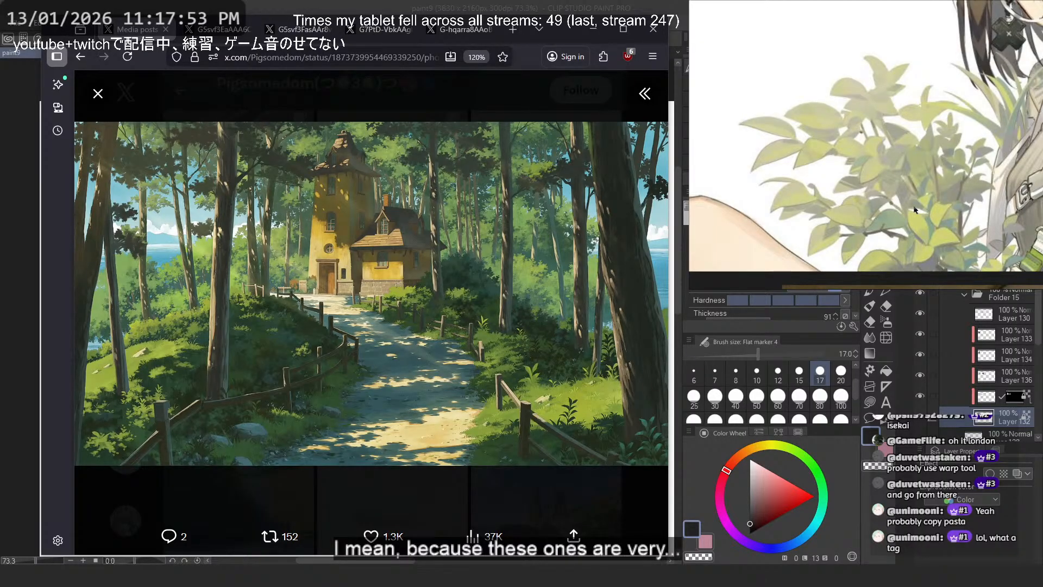
pyautogui.scroll(-5, 915, 211)
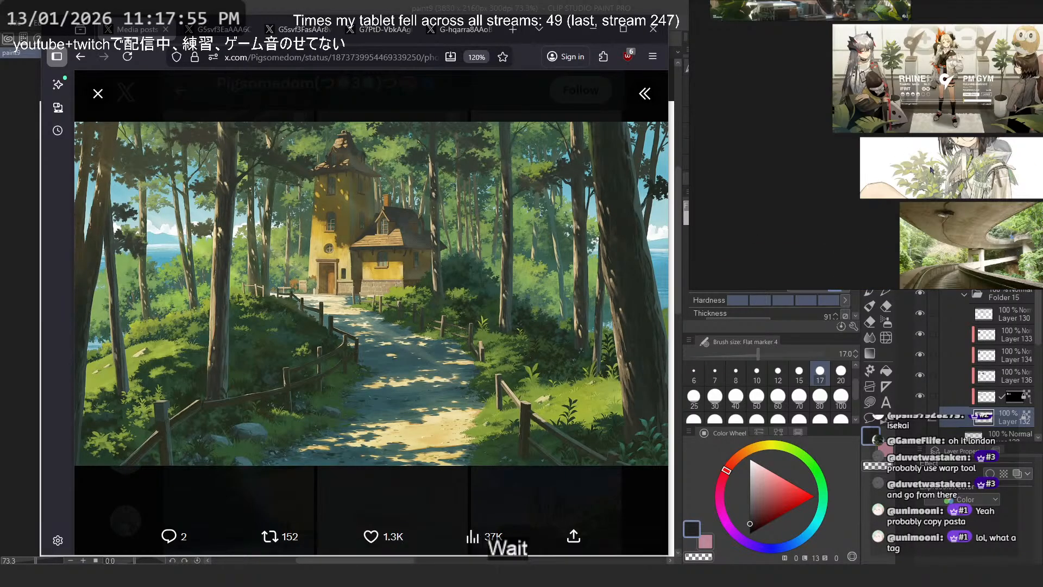
# - Find the illustration of two girls before a hedge on the reference board and examine its foliage up close
pyautogui.scroll(3, 908, 225)
pyautogui.moveTo(985, 169); pyautogui.dragTo(768, 192)
pyautogui.moveTo(948, 191); pyautogui.dragTo(931, 96)
pyautogui.moveTo(850, 110); pyautogui.dragTo(982, 87)
pyautogui.scroll(-5, 983, 88)
pyautogui.moveTo(885, 116); pyautogui.dragTo(872, 310)
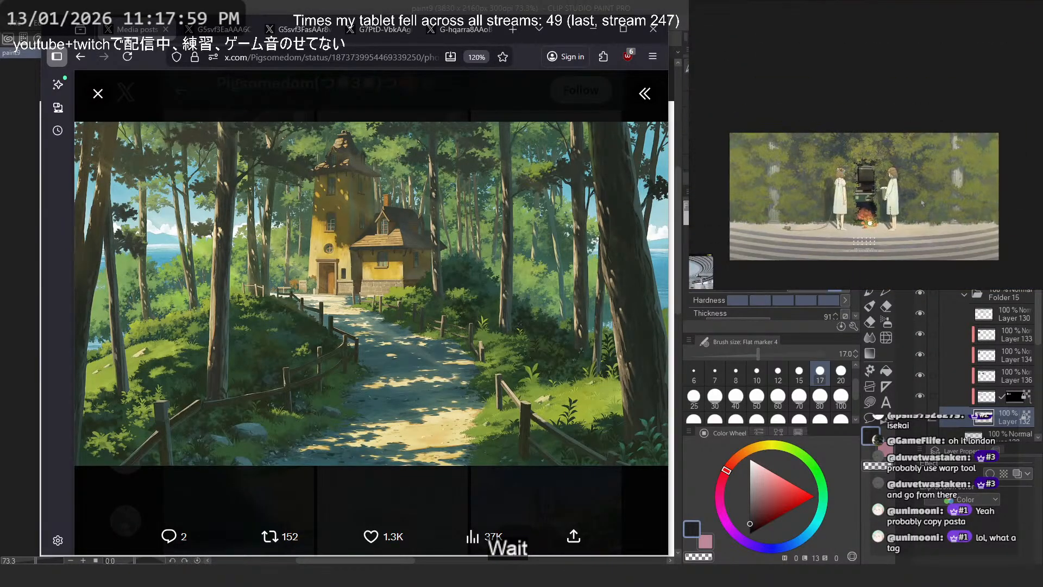
pyautogui.scroll(5, 939, 183)
pyautogui.scroll(5, 871, 192)
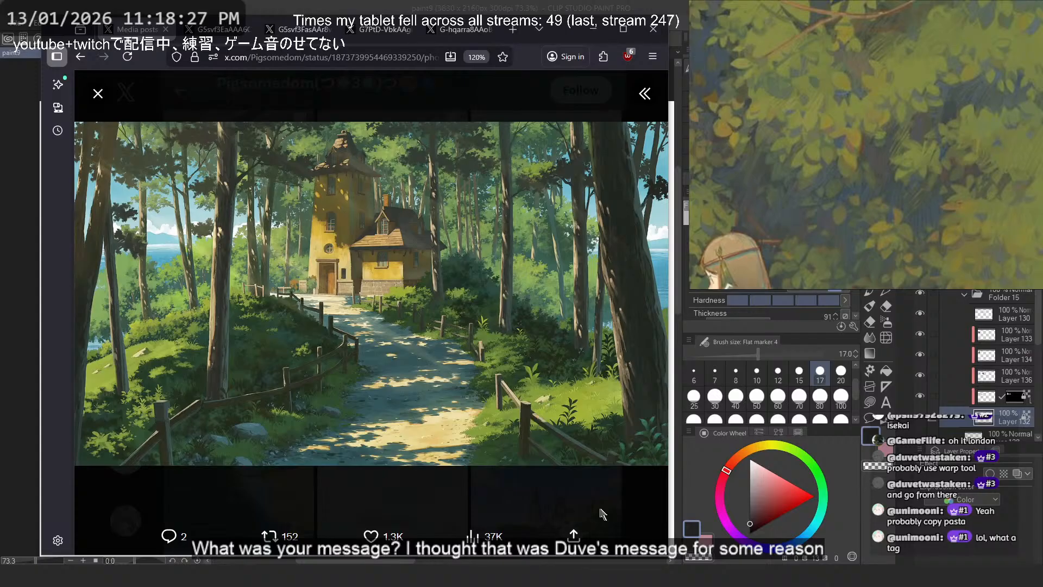
# - Close the forest house painting, mute the media page's browser tab and open the one-minute painting process video
pyautogui.press('Escape')
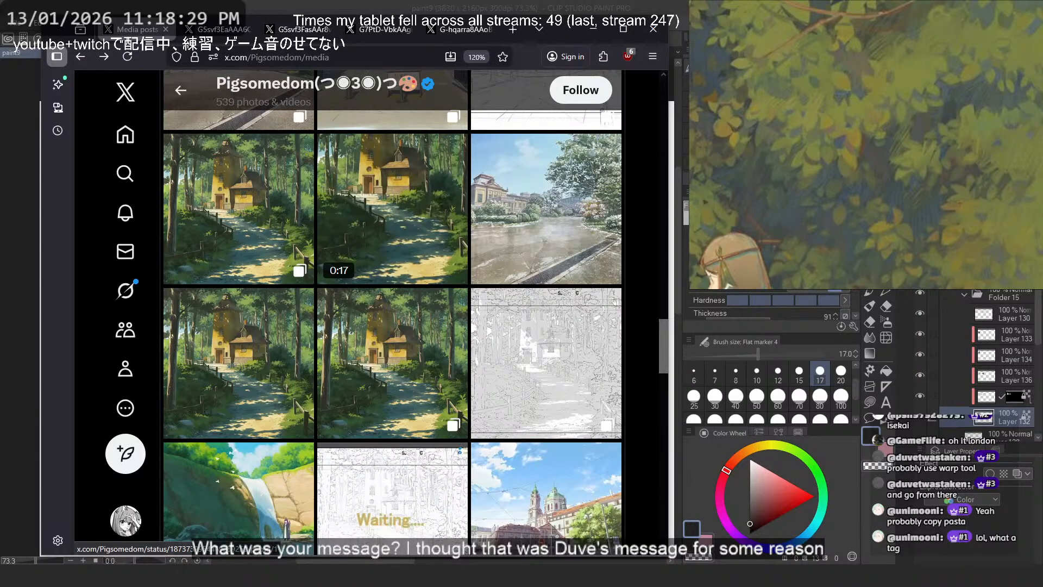
pyautogui.scroll(-5, 566, 378)
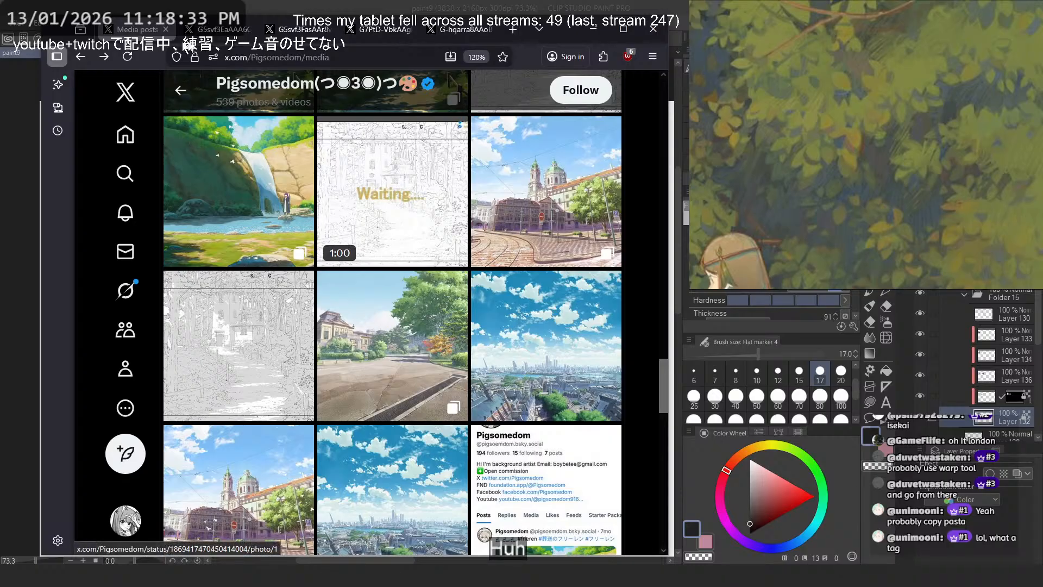
pyautogui.rightClick(138, 32)
pyautogui.click(198, 112)
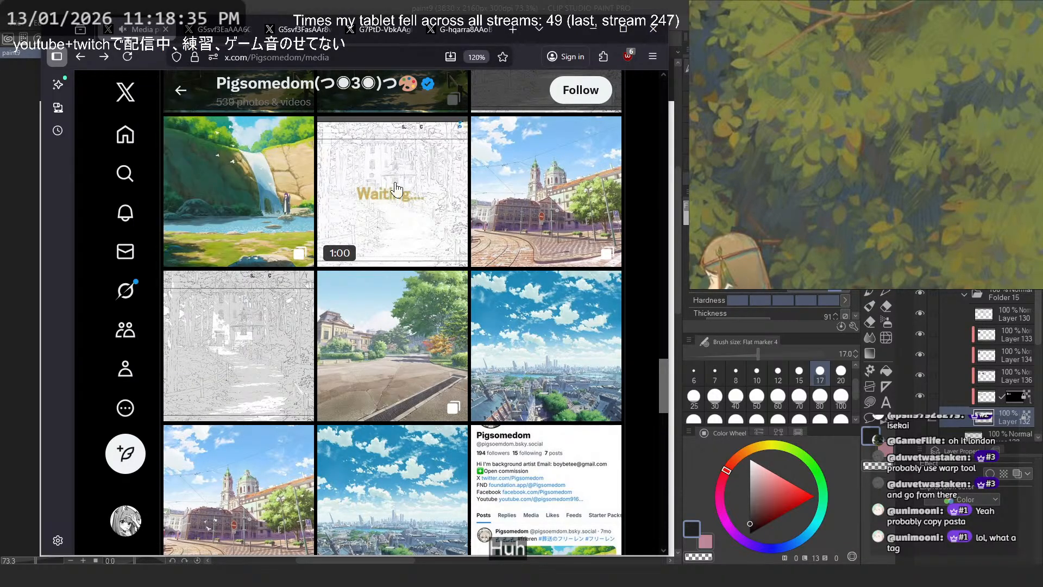
pyautogui.click(396, 191)
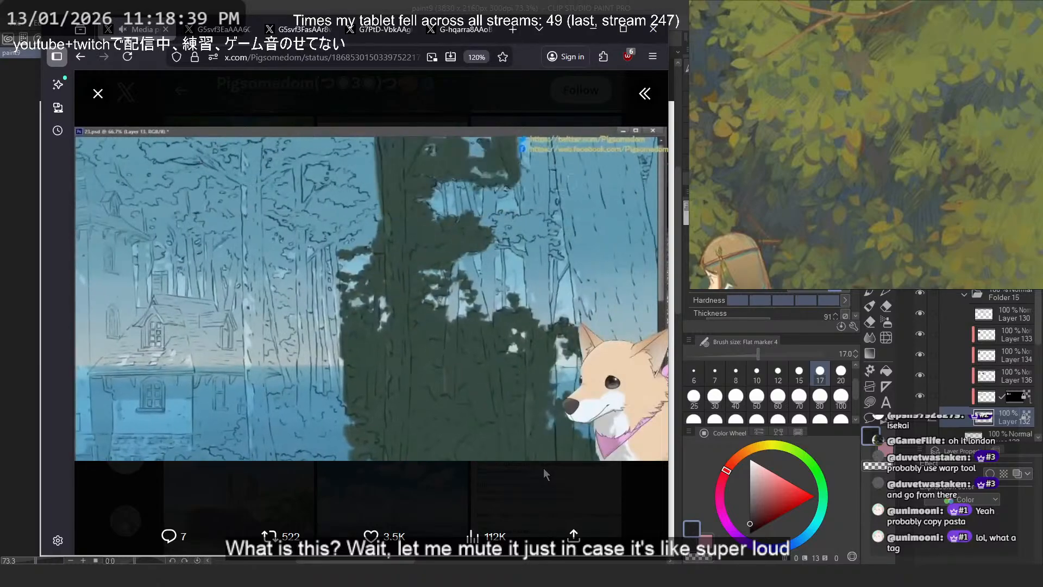
# - Watch how the forest trees and foliage are built up in the process video, then rewind it to the start
pyautogui.moveTo(626, 387)
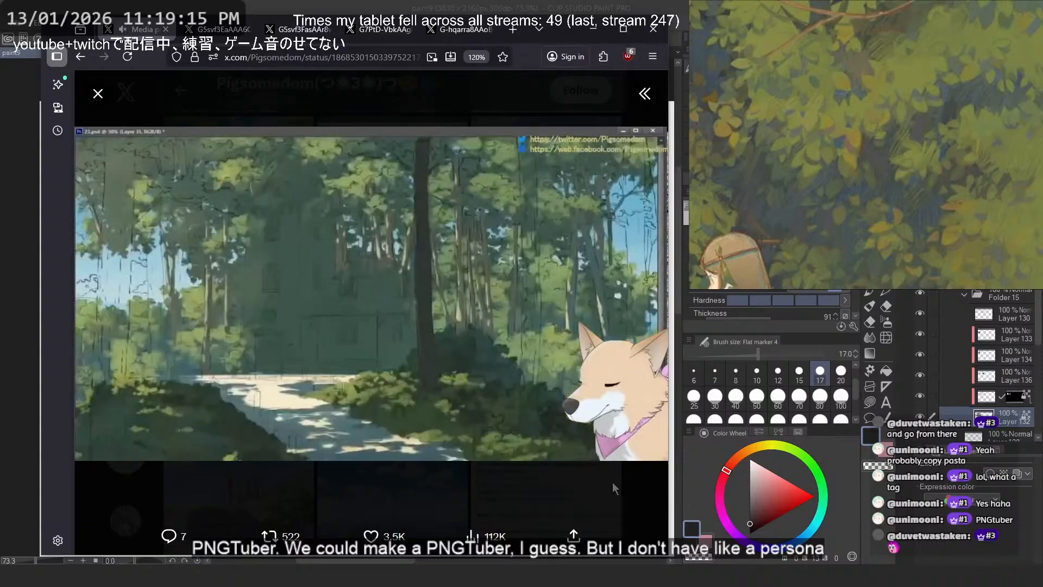
pyautogui.moveTo(426, 389)
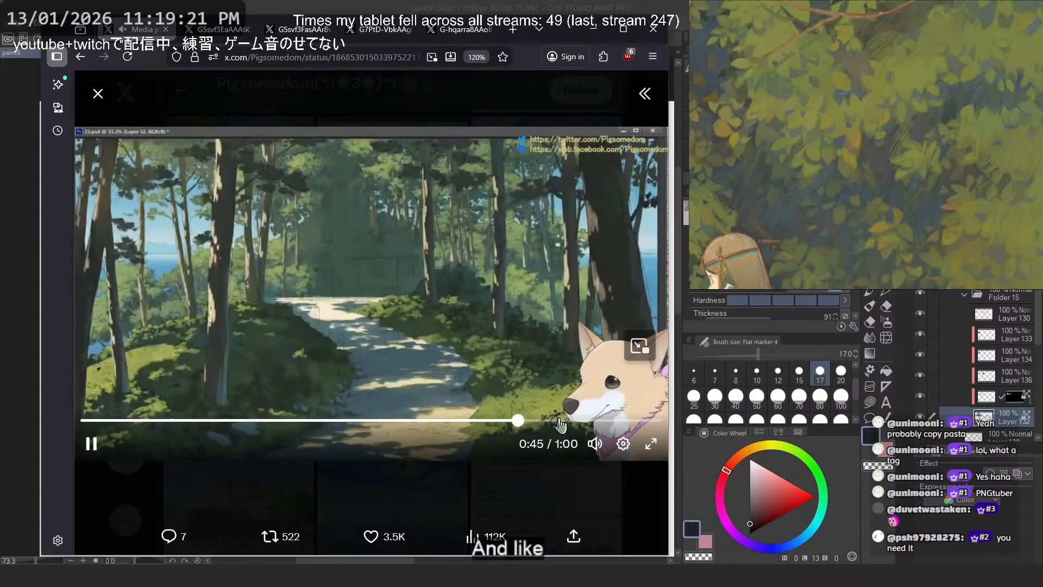
pyautogui.moveTo(548, 424); pyautogui.dragTo(81, 421)
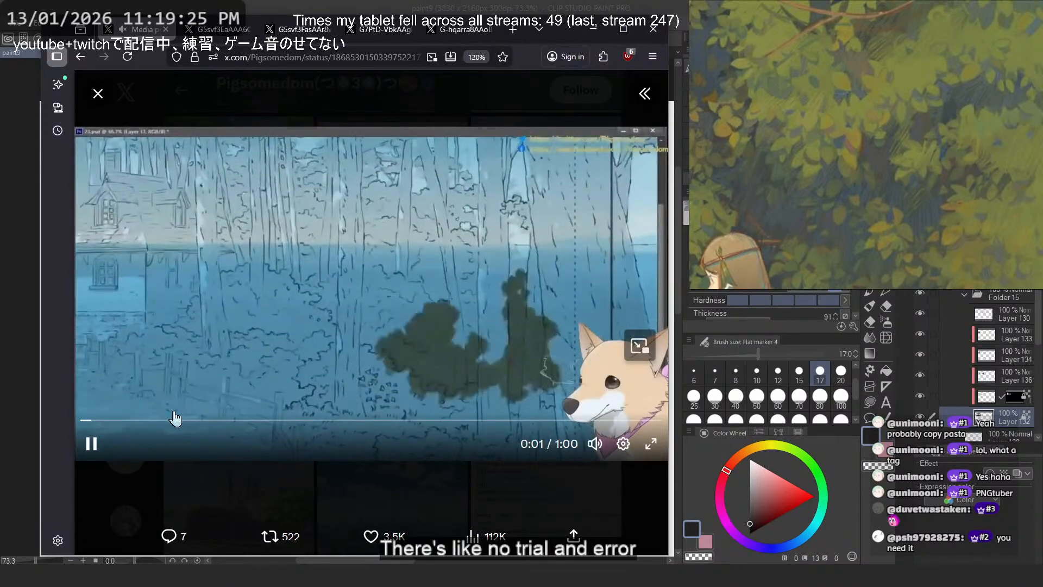
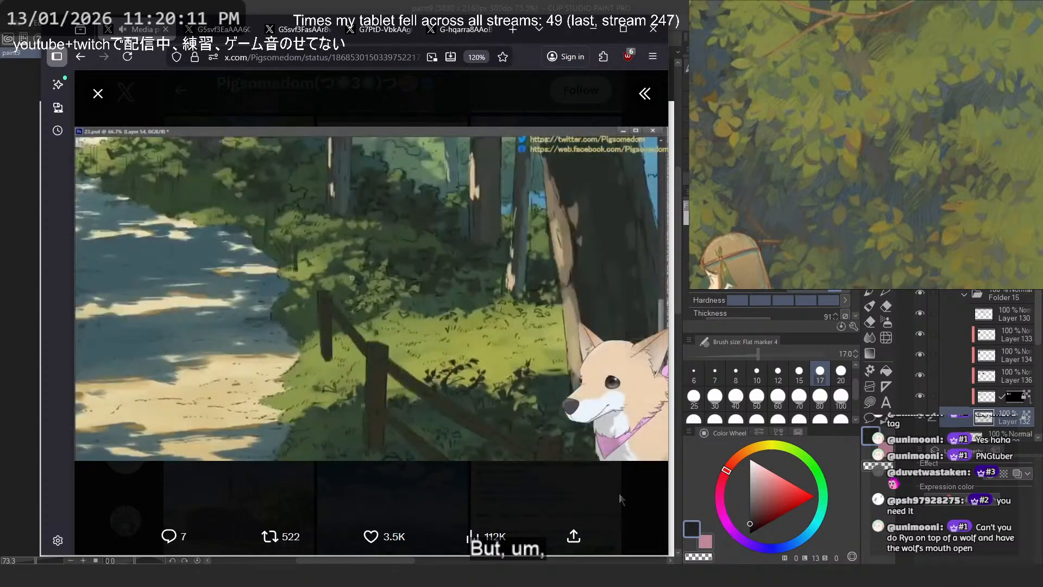
# - Close the process video, view the post's waterfall painting, and go back to the grayscale road thumbnail in Clip Studio Paint
pyautogui.press('Escape')
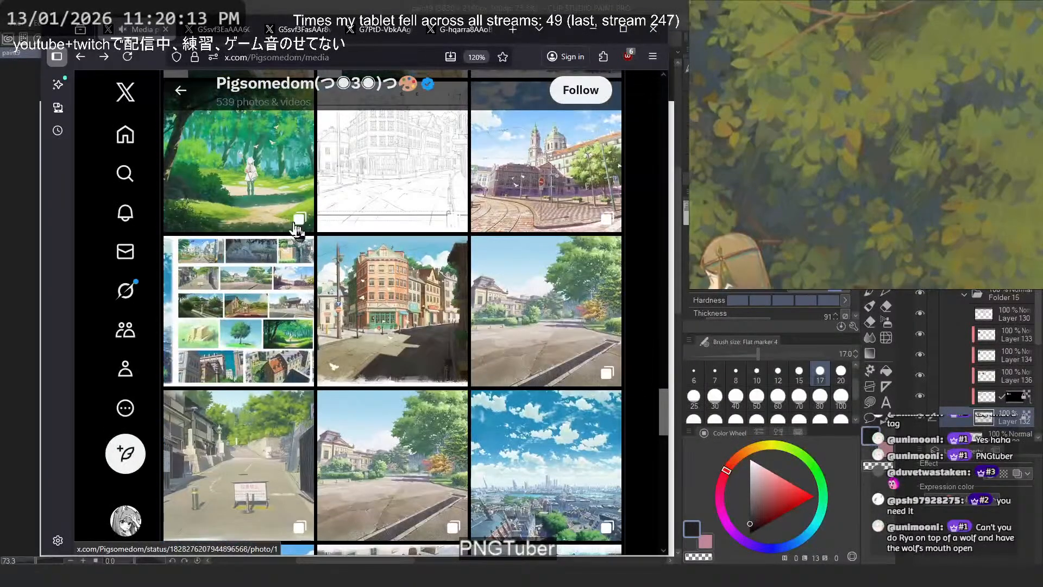
pyautogui.click(348, 256)
pyautogui.click(647, 300)
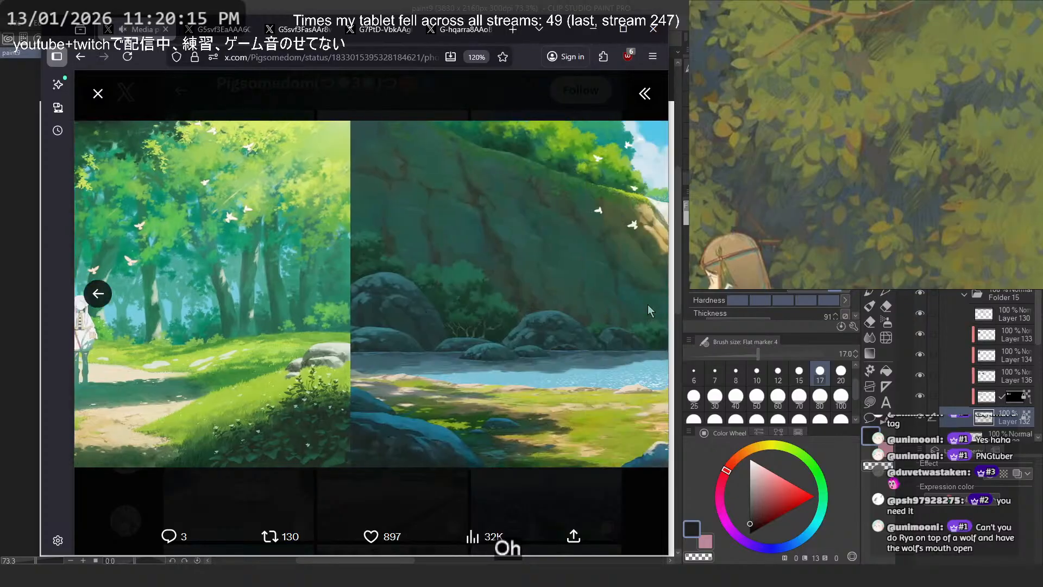
pyautogui.click(632, 490)
pyautogui.click(592, 29)
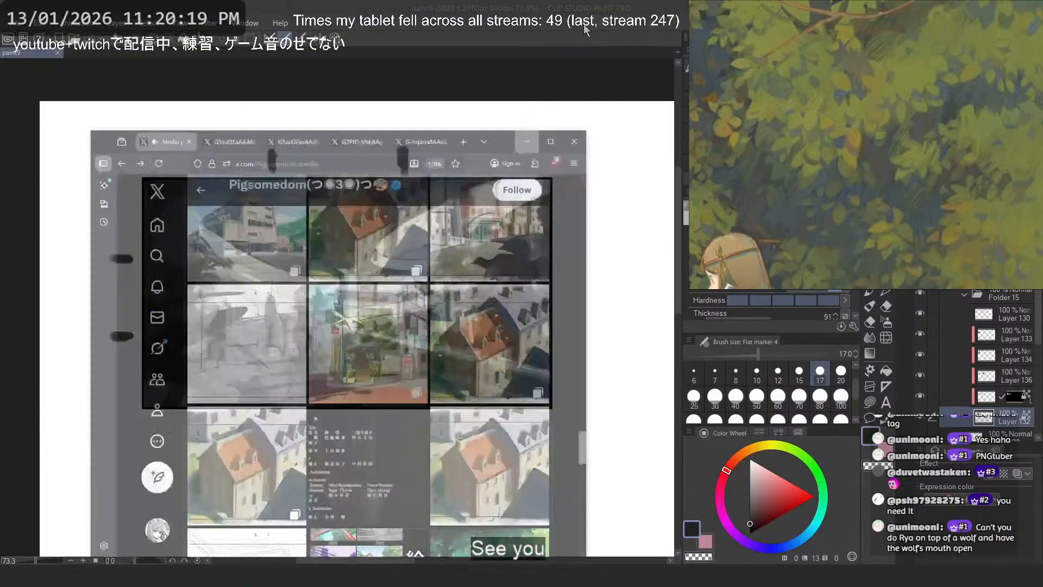
pyautogui.scroll(2, 406, 243)
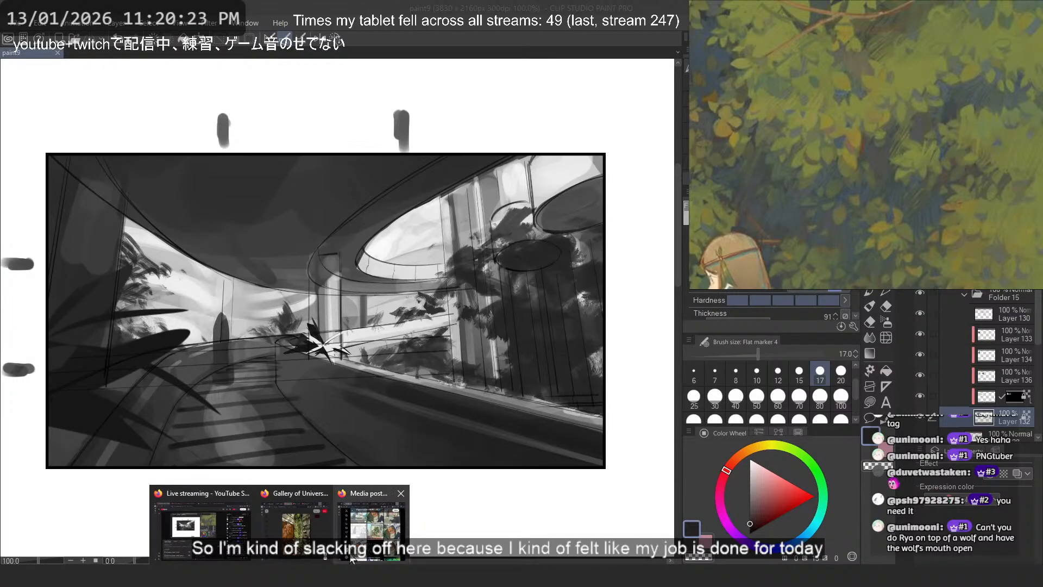
# - Return to the artist's media page in the browser and open the tall cityscape painting full size in a new tab
pyautogui.click(370, 516)
pyautogui.scroll(-5, 471, 306)
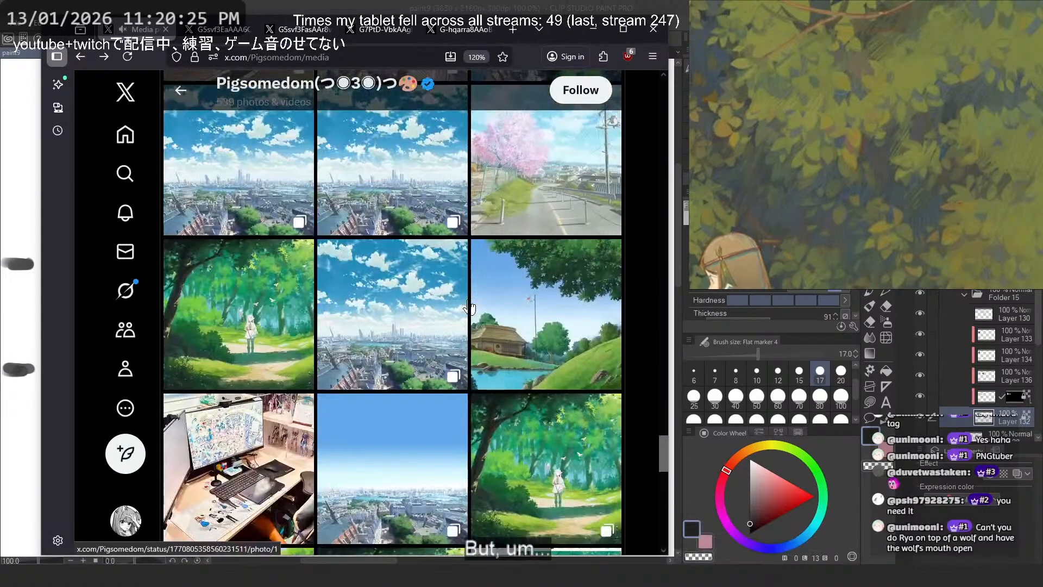
pyautogui.click(401, 306)
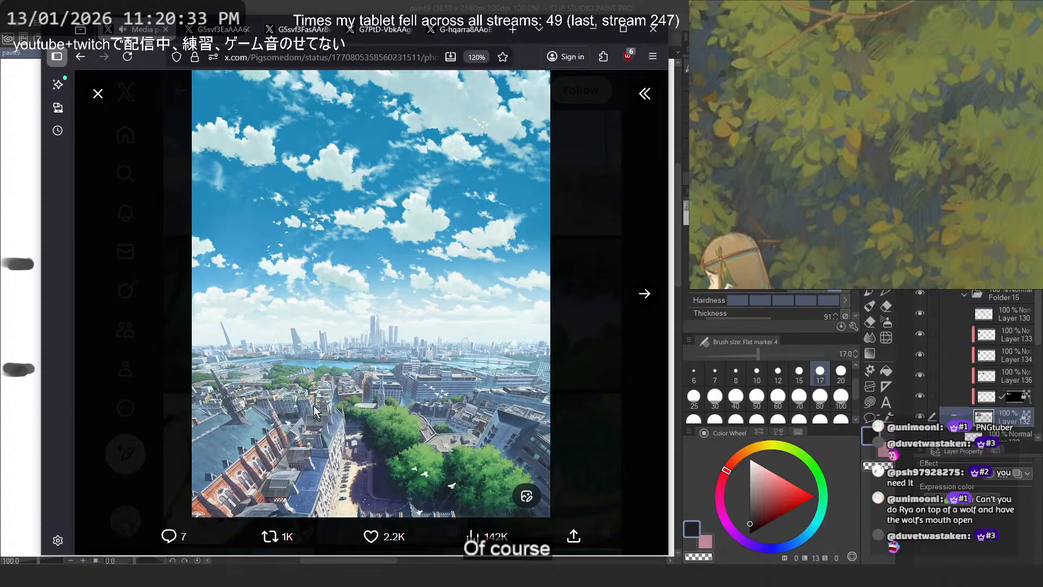
pyautogui.rightClick(415, 292)
pyautogui.click(435, 298)
pyautogui.click(198, 29)
pyautogui.click(263, 114)
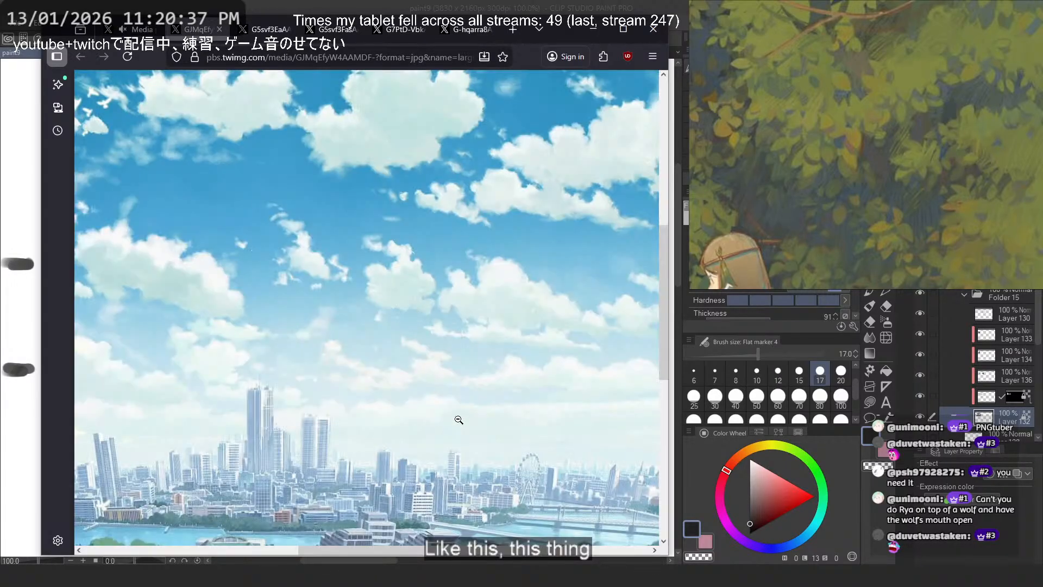
# - Examine the cityscape's rooftops, trees and distant skyline up close, comparing the details with the whole composition
pyautogui.scroll(-5, 459, 240)
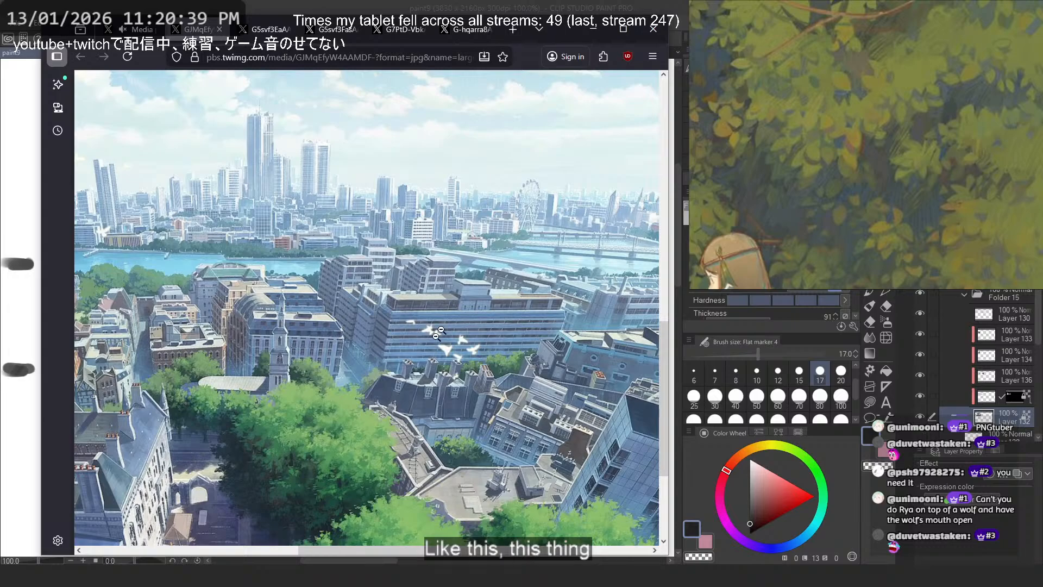
pyautogui.click(311, 345)
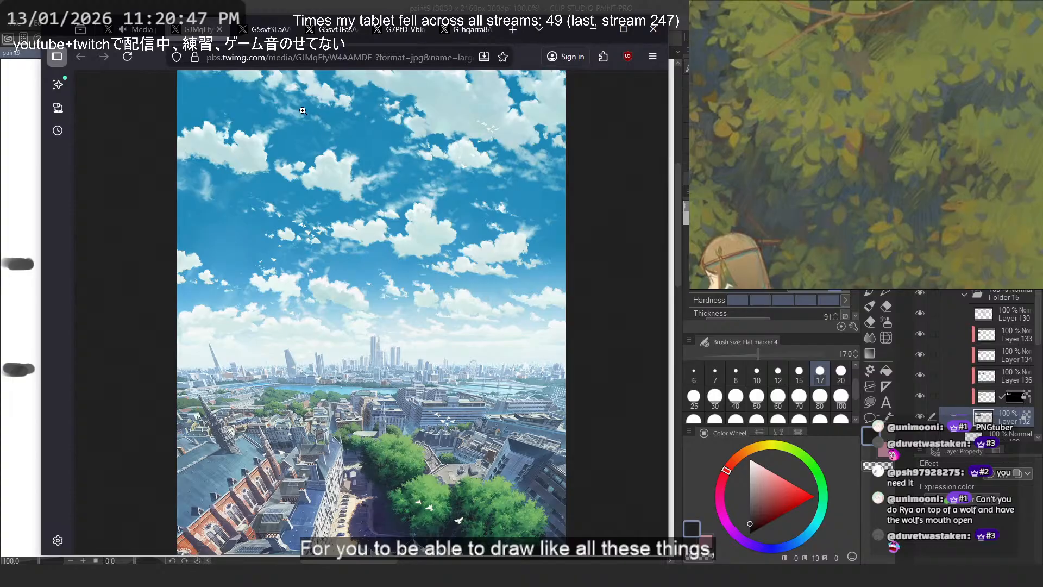
pyautogui.moveTo(135, 29)
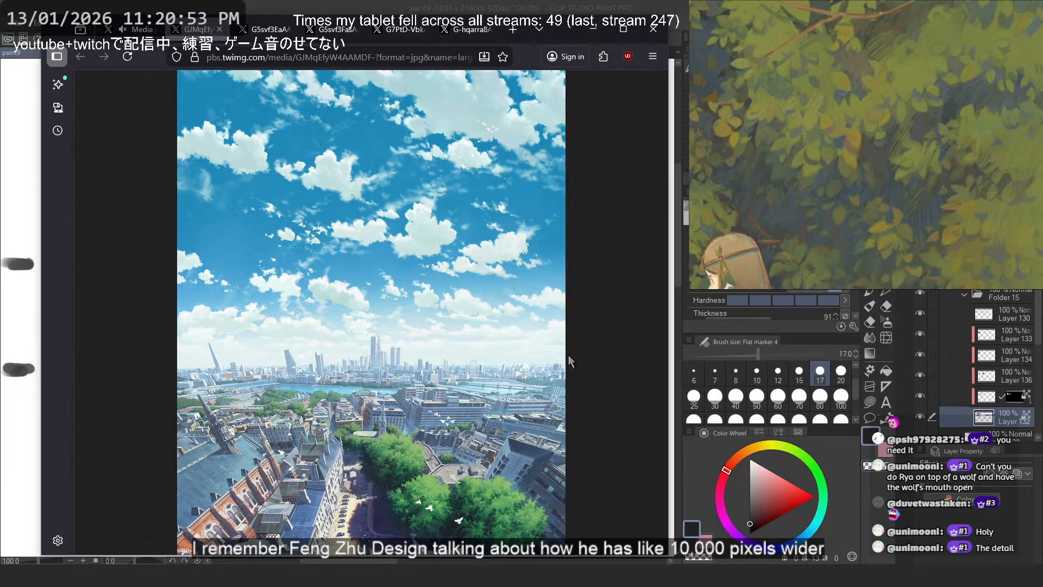
pyautogui.click(501, 451)
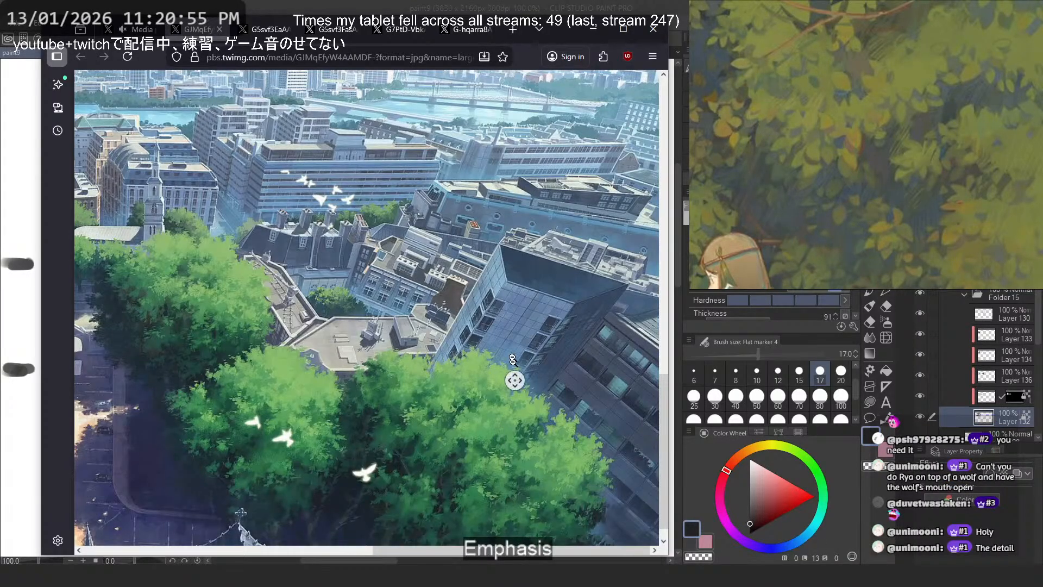
pyautogui.scroll(3, 510, 358)
pyautogui.hscroll(-5, 510, 323)
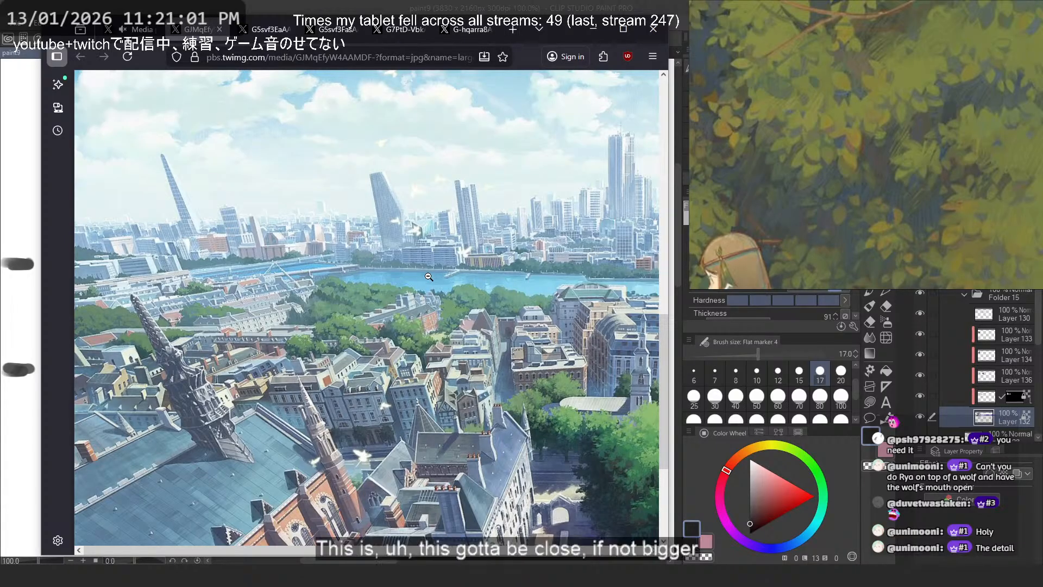
pyautogui.click(429, 277)
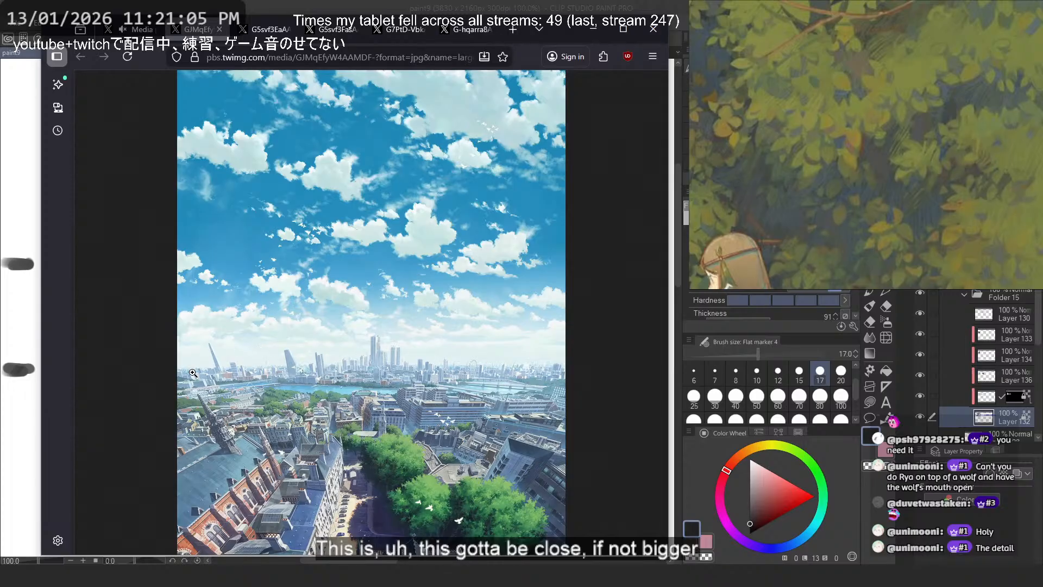
pyautogui.click(459, 382)
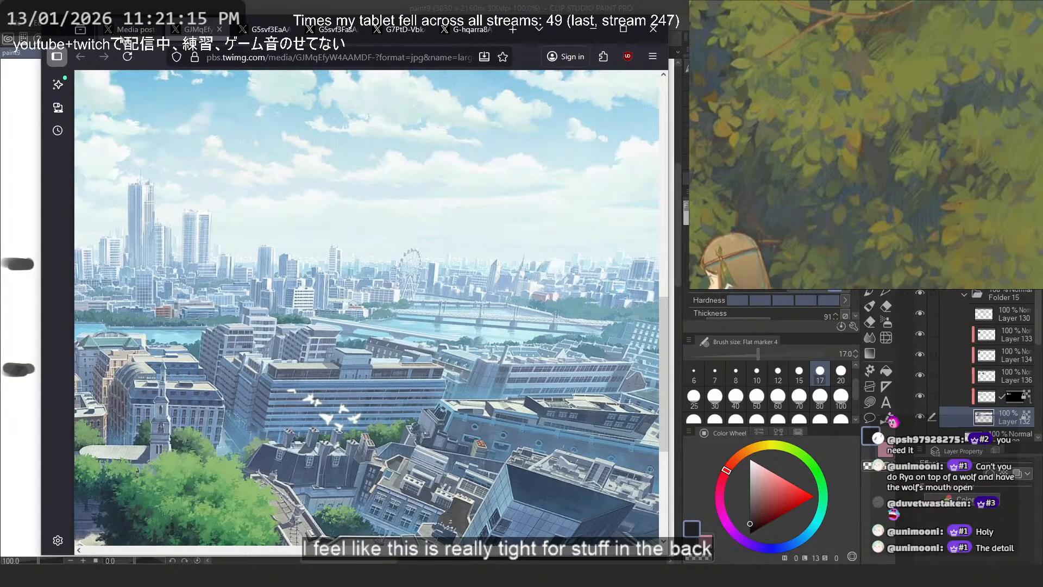
# - Go to the post's next painting, the ferry terminal building, and examine it full size in a new tab
pyautogui.rightClick(122, 32)
pyautogui.click(185, 113)
pyautogui.click(137, 29)
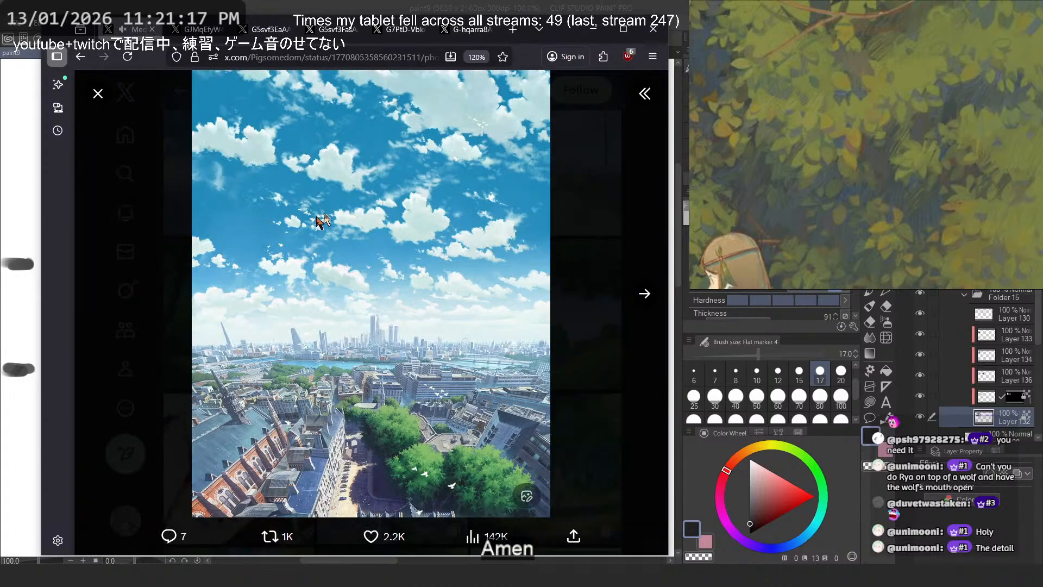
pyautogui.click(645, 296)
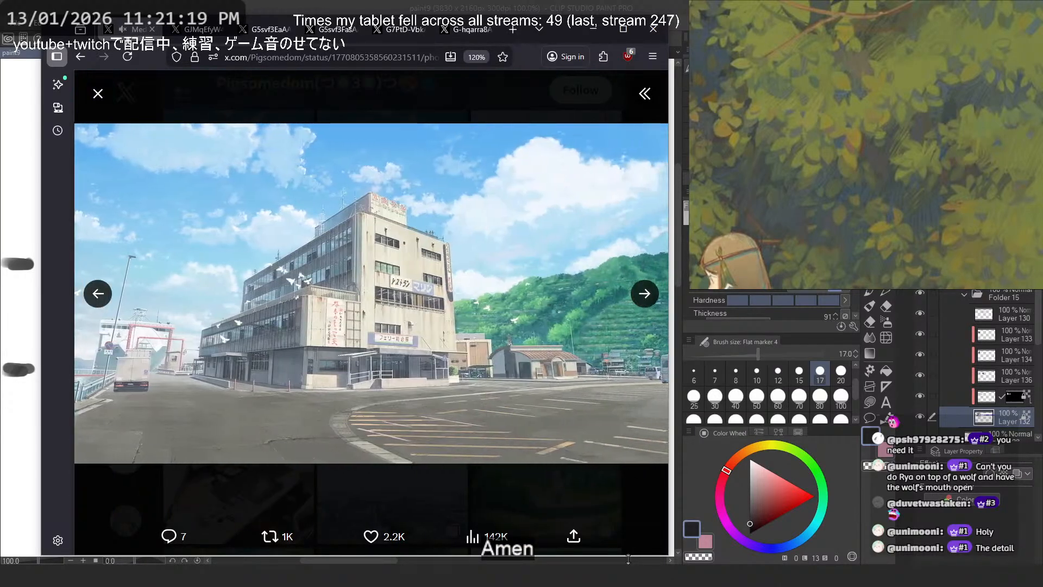
pyautogui.rightClick(359, 238)
pyautogui.click(405, 244)
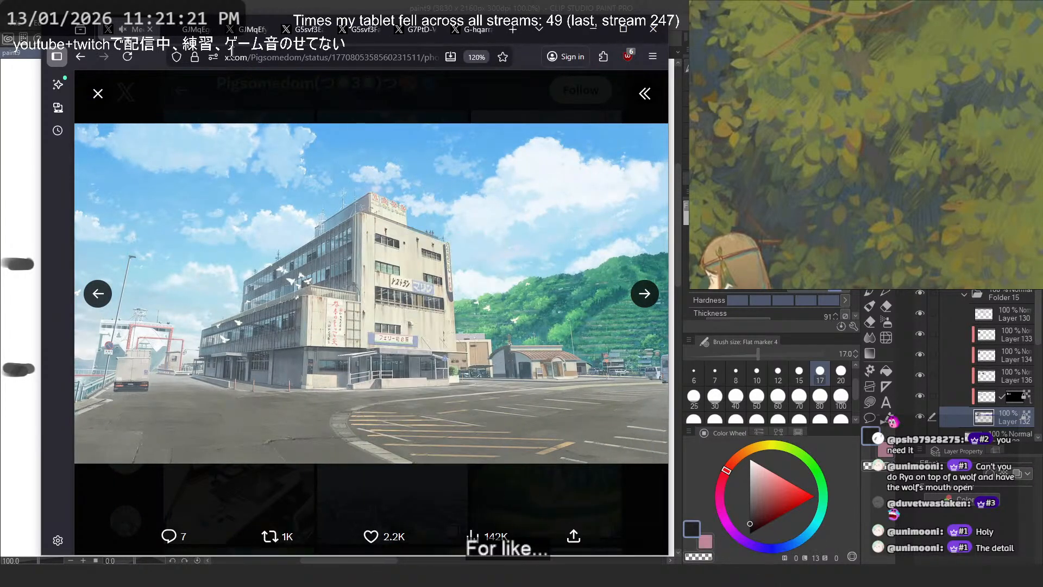
pyautogui.click(190, 29)
pyautogui.click(350, 244)
pyautogui.scroll(-4, 353, 246)
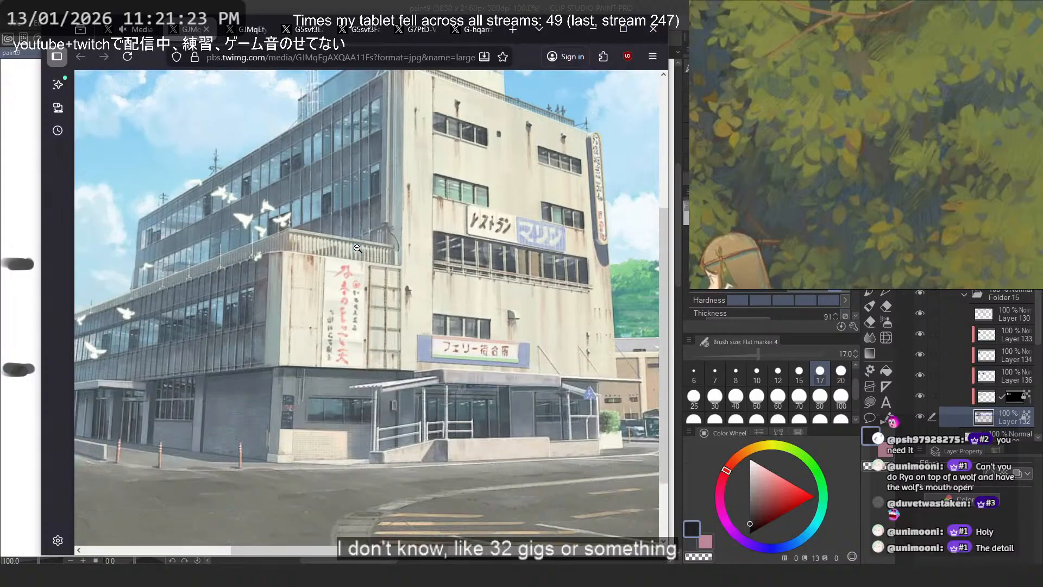
pyautogui.hscroll(-3, 326, 245)
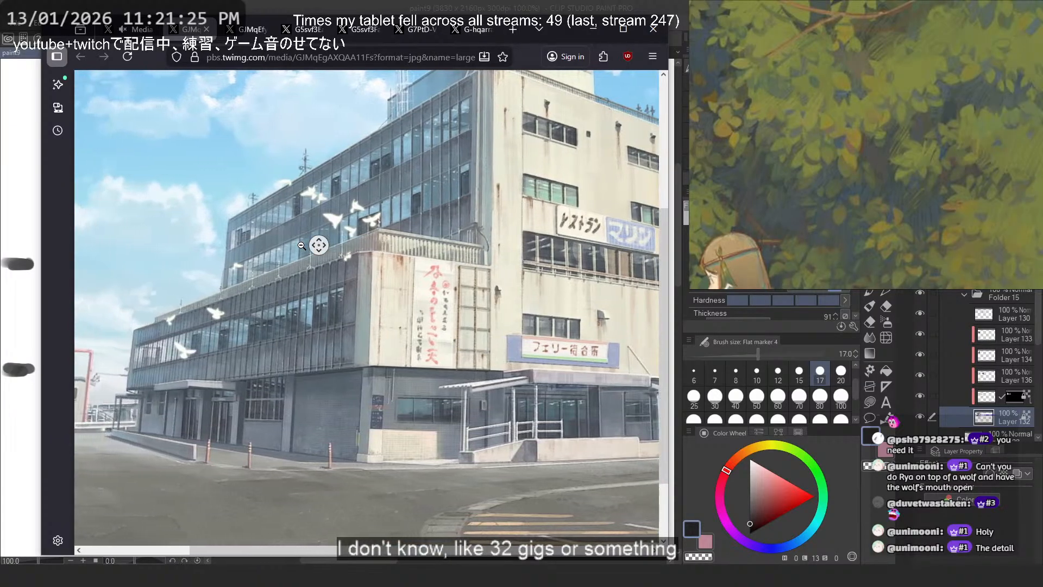
# - Close the ferry building painting and find and open the aerial city painting with the tall stepped tower on the media page
pyautogui.click(138, 29)
pyautogui.click(97, 94)
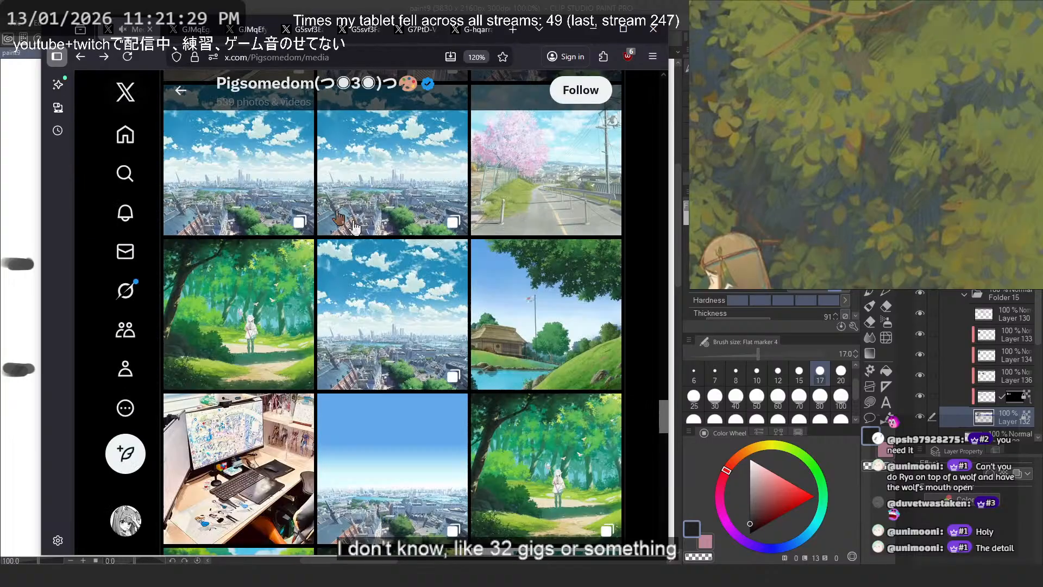
pyautogui.scroll(-4, 429, 267)
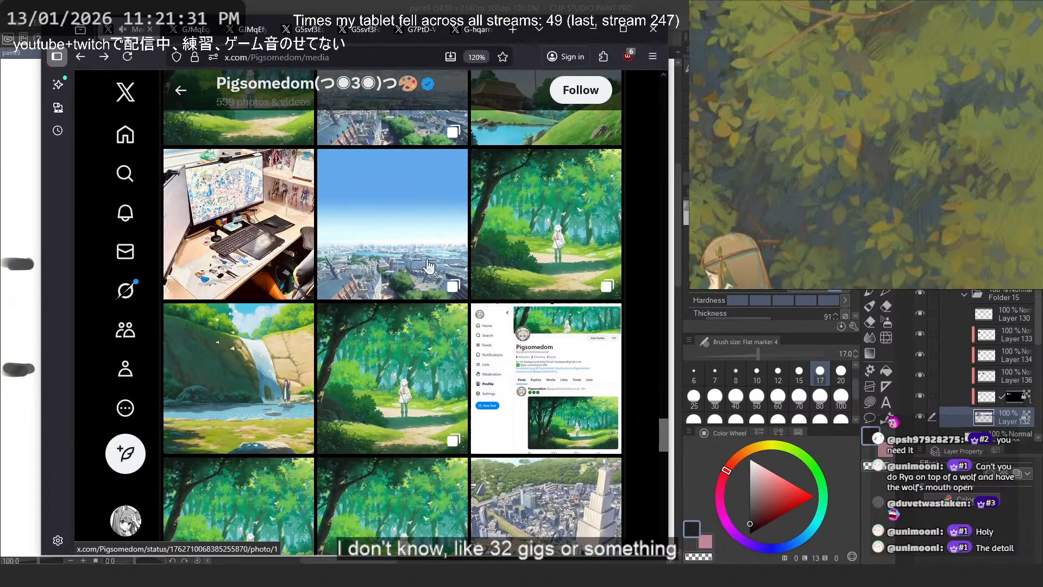
pyautogui.scroll(-4, 429, 266)
pyautogui.click(523, 310)
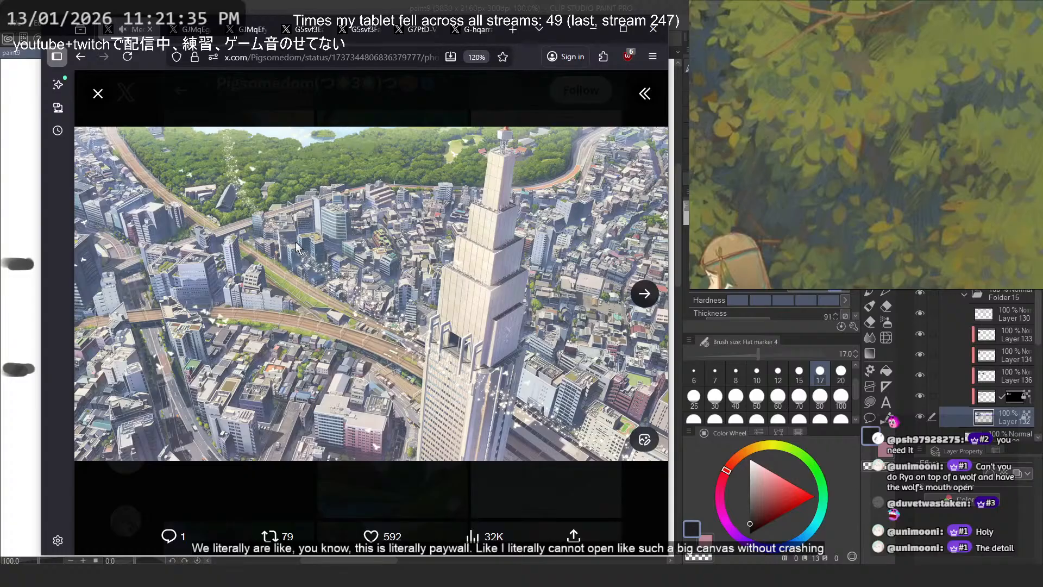
# - Read the tower painting's post text and view the post's four paintings, ending back on the aerial city view
pyautogui.click(642, 96)
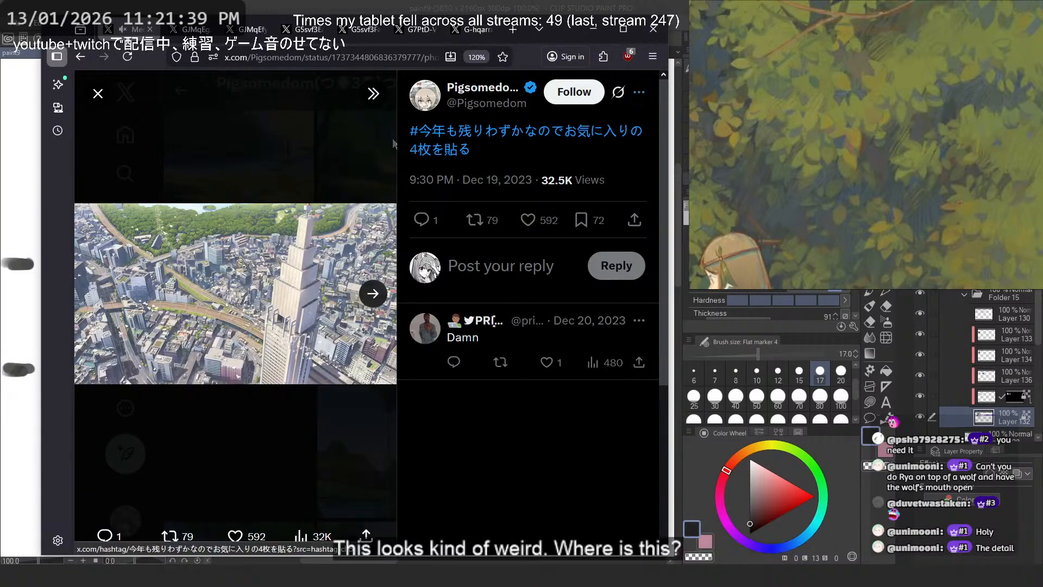
pyautogui.click(373, 95)
pyautogui.click(635, 294)
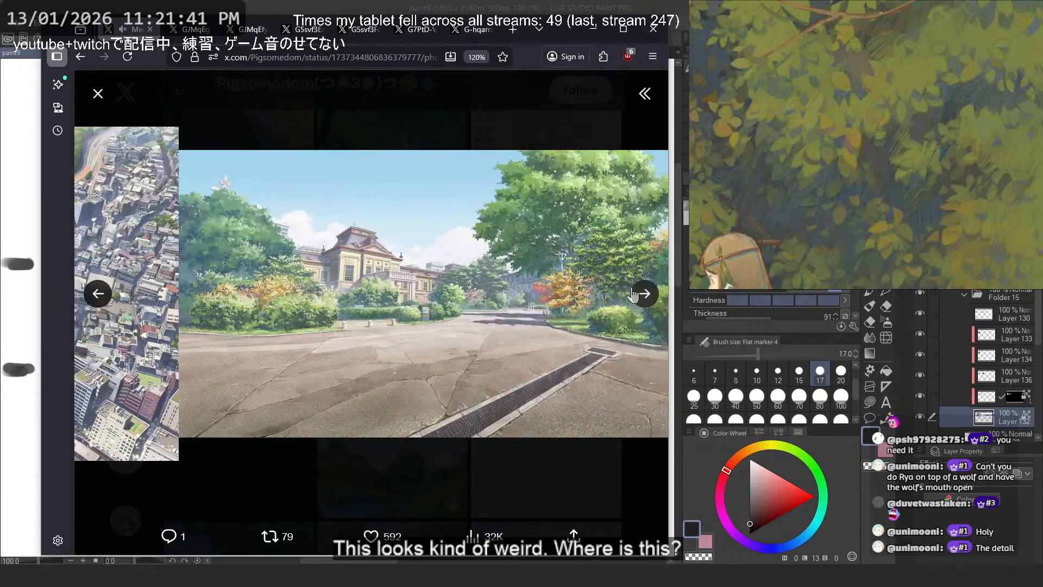
pyautogui.click(634, 295)
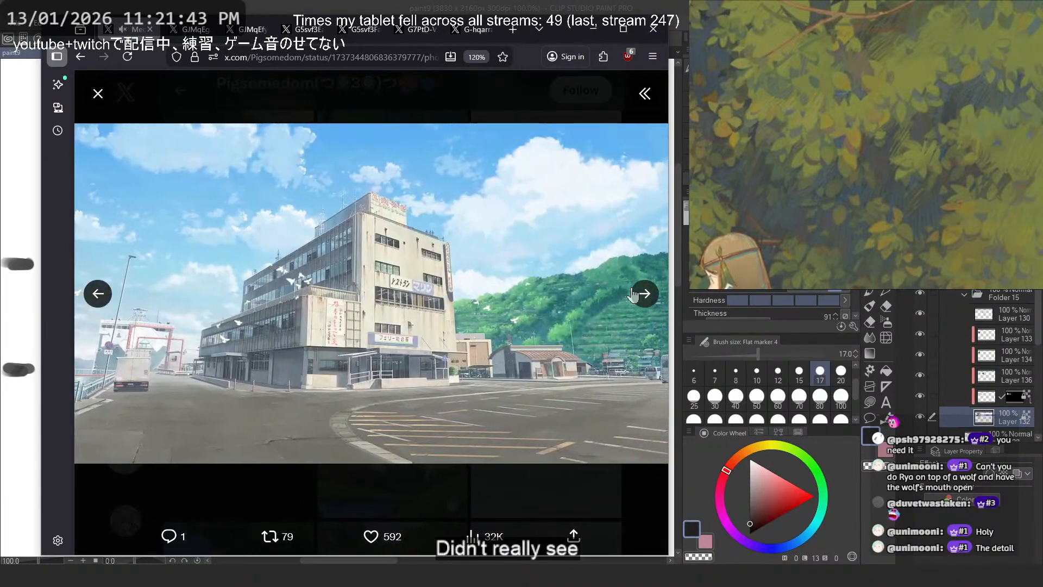
pyautogui.click(634, 294)
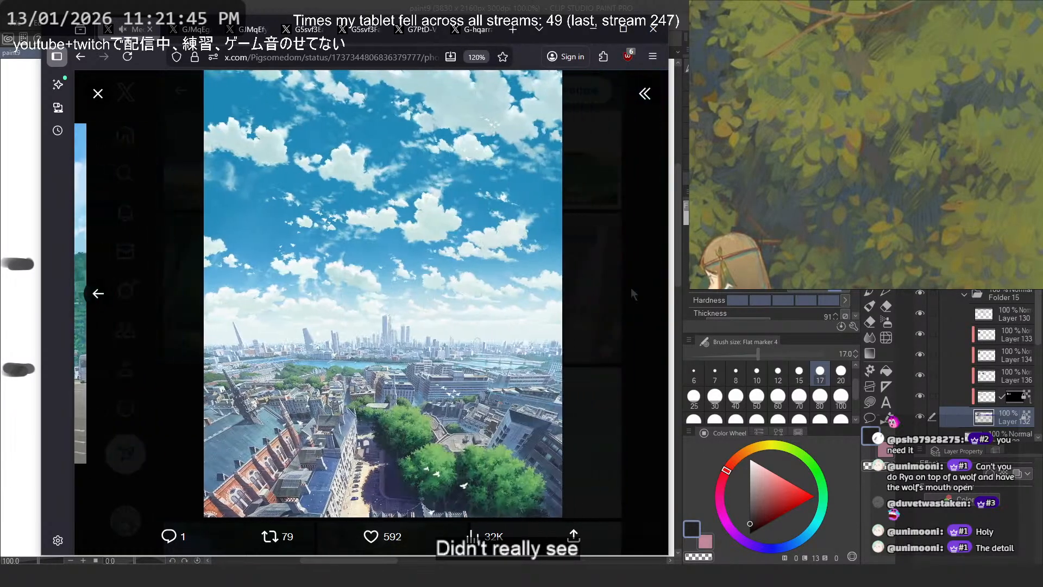
pyautogui.click(99, 295)
pyautogui.click(99, 295)
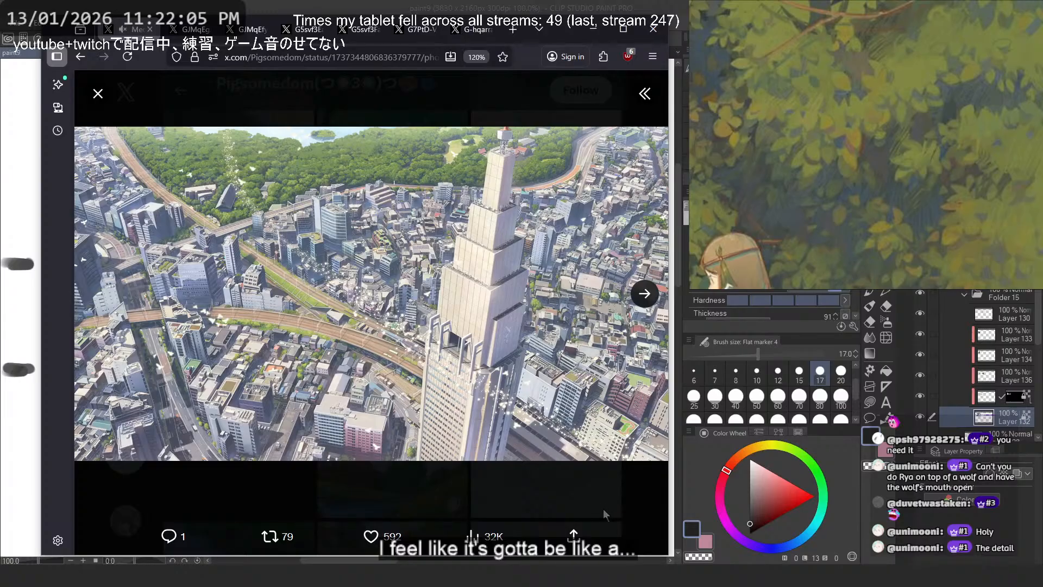
# - Close the tower painting, read the artist's new Instagram account post, and browse further through the older media posts
pyautogui.click(554, 475)
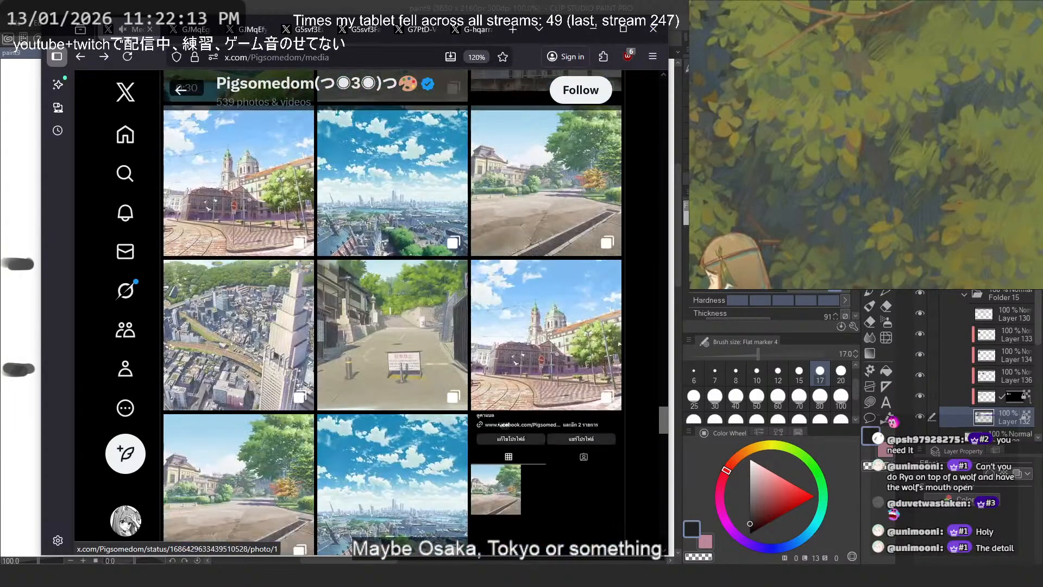
pyautogui.click(536, 475)
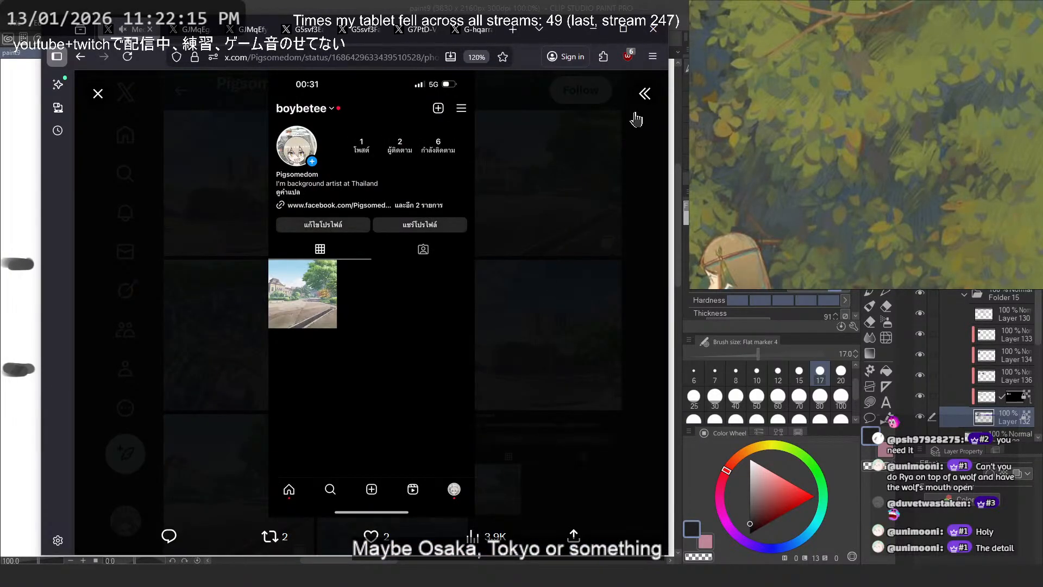
pyautogui.click(644, 94)
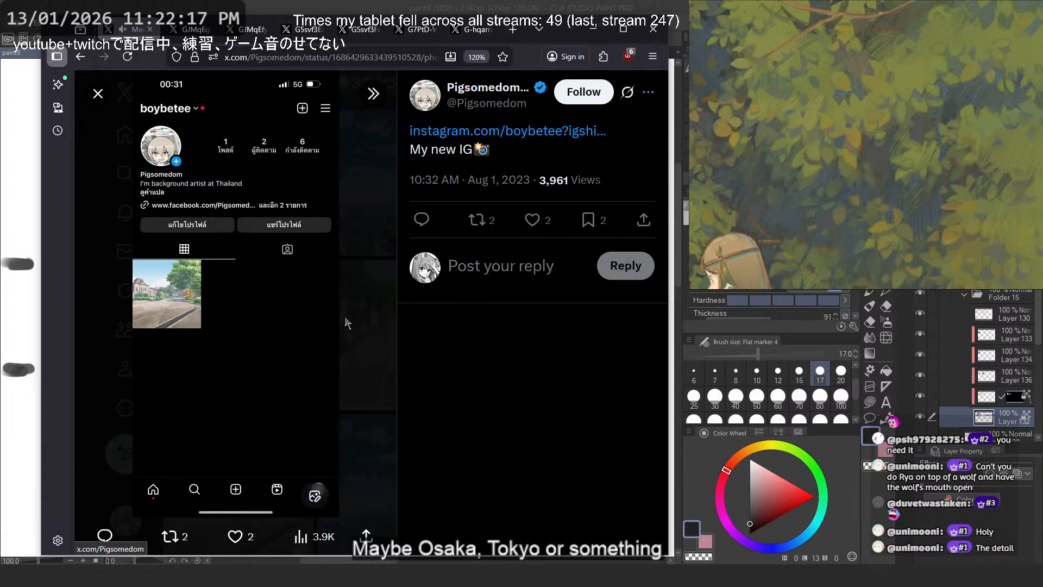
pyautogui.click(381, 95)
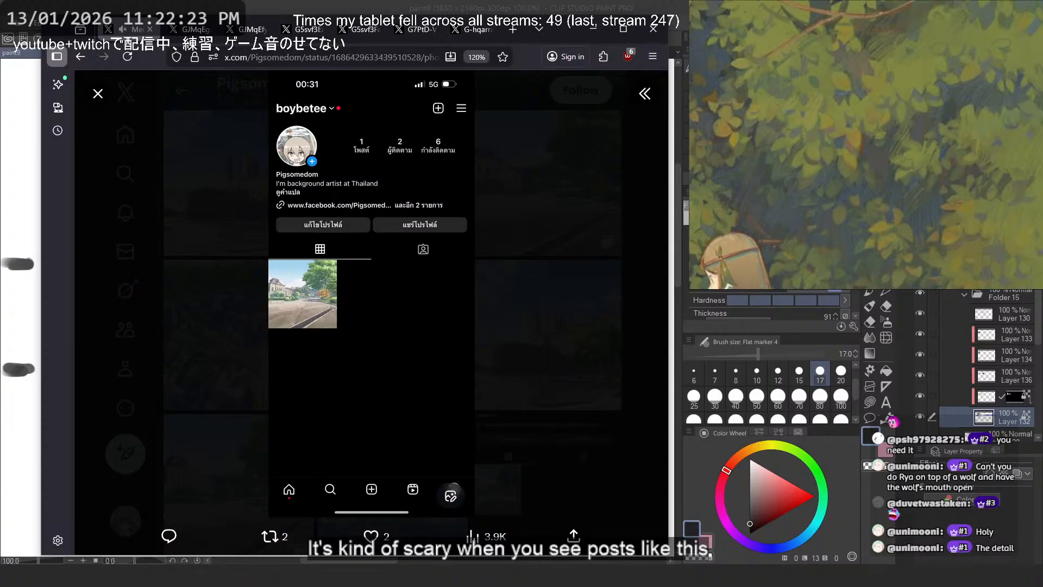
pyautogui.click(645, 93)
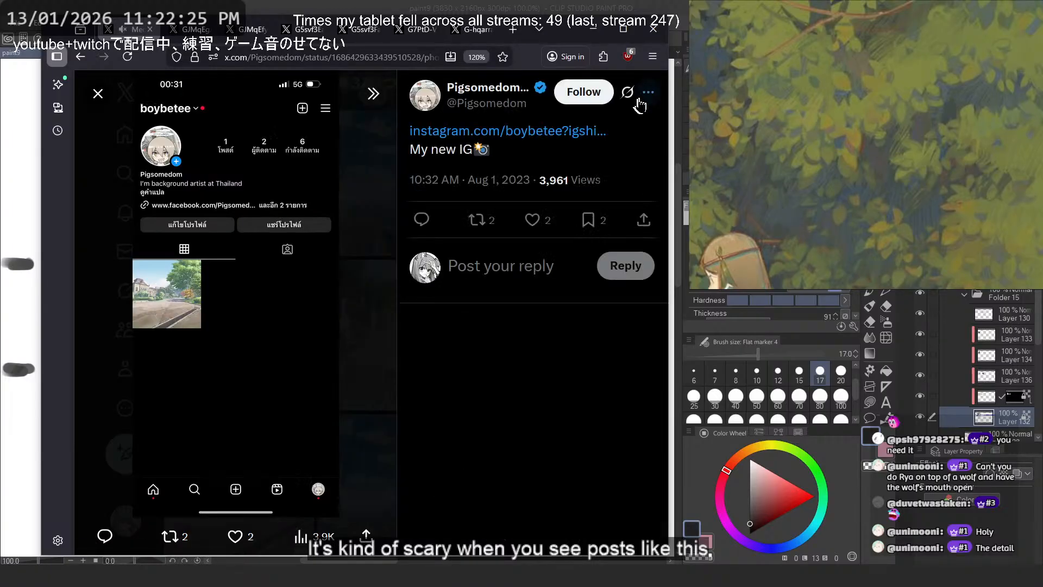
pyautogui.tripleClick(438, 152)
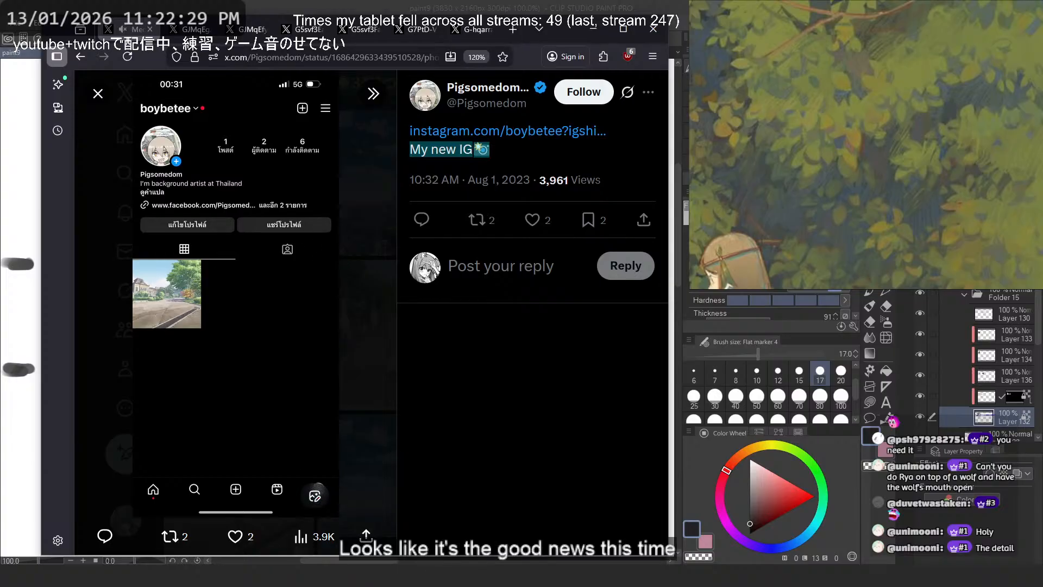
pyautogui.click(356, 249)
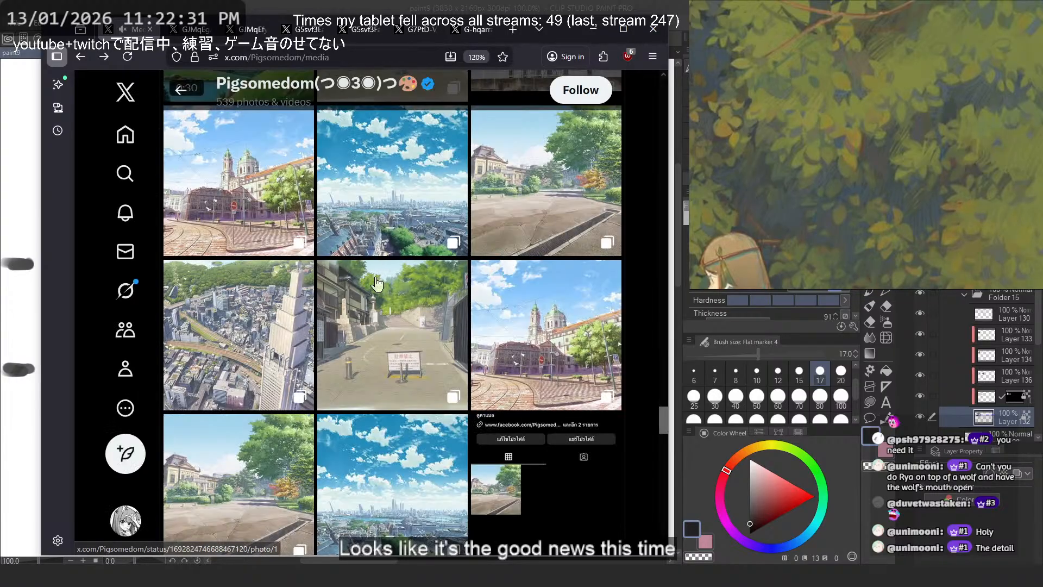
pyautogui.scroll(-5, 446, 303)
pyautogui.scroll(-5, 448, 305)
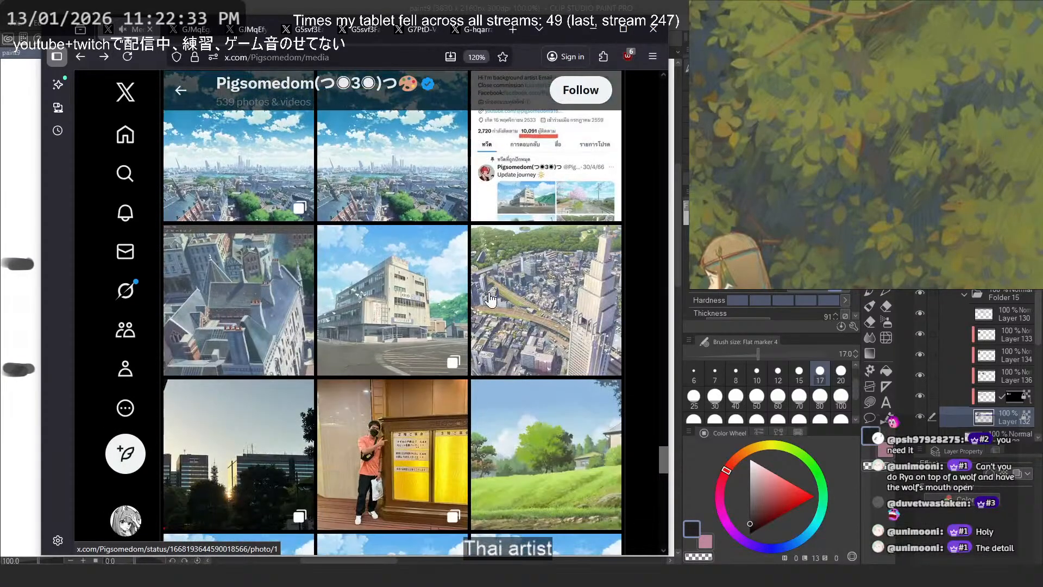
# - Copy the artist's media page address for the chat, put the browser away and return to the road thumbnail in Clip Studio Paint
pyautogui.scroll(5, 491, 300)
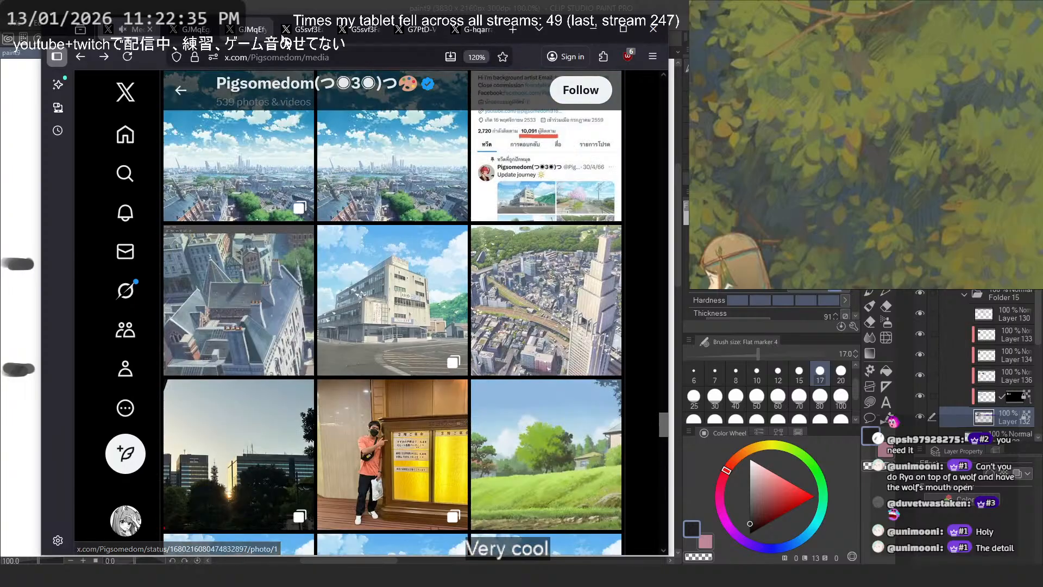
pyautogui.click(313, 60)
pyautogui.hotkey('alt', 'Tab')
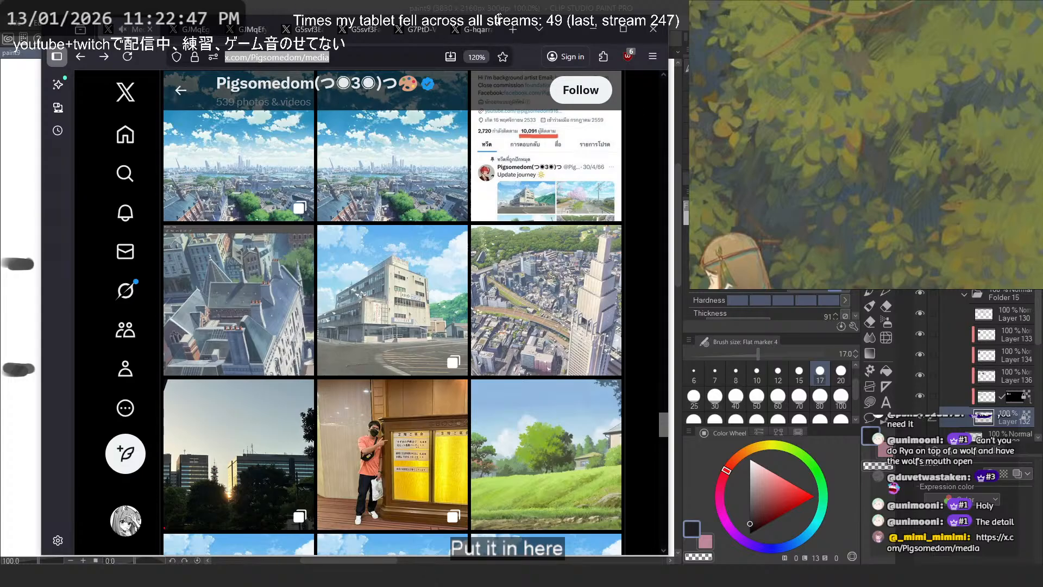
pyautogui.click(288, 28)
pyautogui.click(360, 28)
pyautogui.click(594, 29)
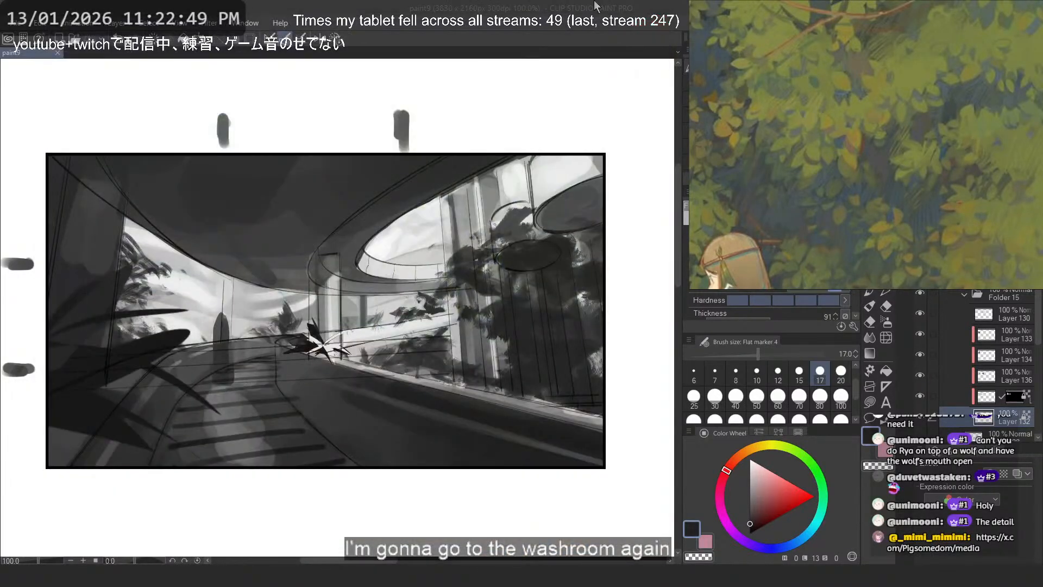
pyautogui.scroll(-3, 461, 185)
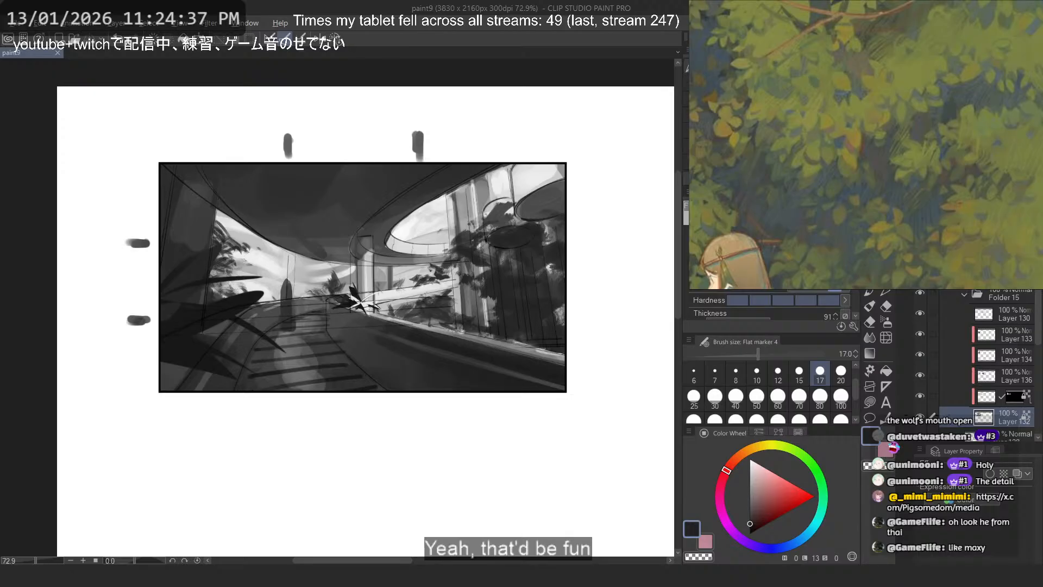
# - Make Layer 130 in Folder 15 active for work in the blank area between the thumbnail and the dome sketch
pyautogui.hotkey('alt', 'Tab')
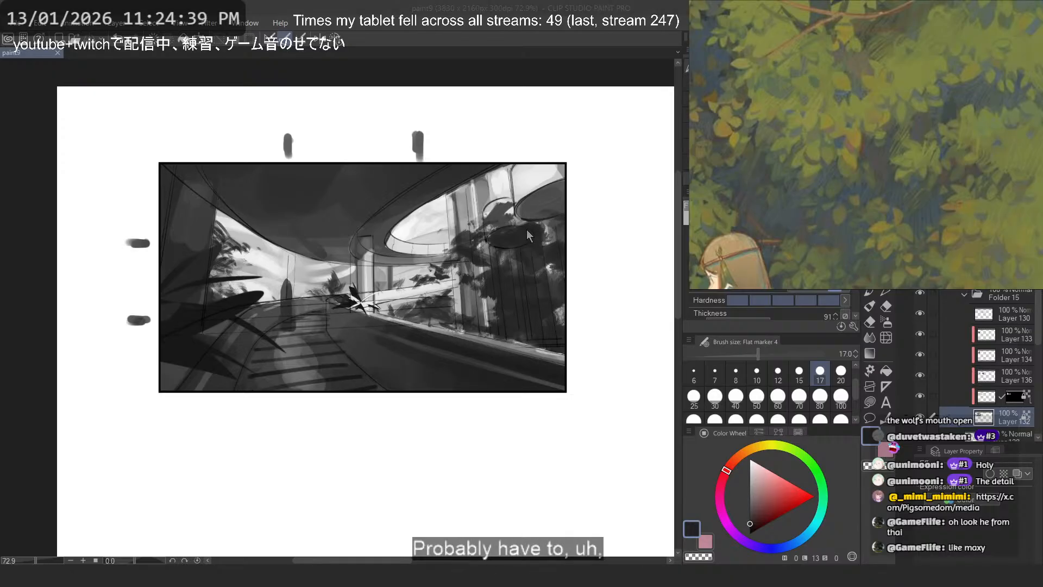
pyautogui.hotkey('alt', 'Tab')
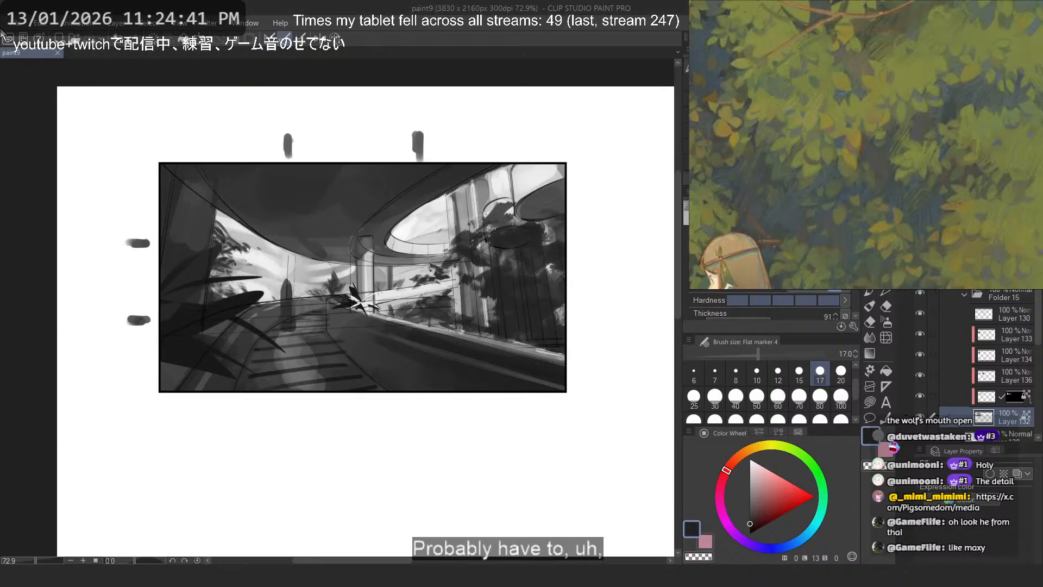
pyautogui.moveTo(527, 229); pyautogui.dragTo(477, 252)
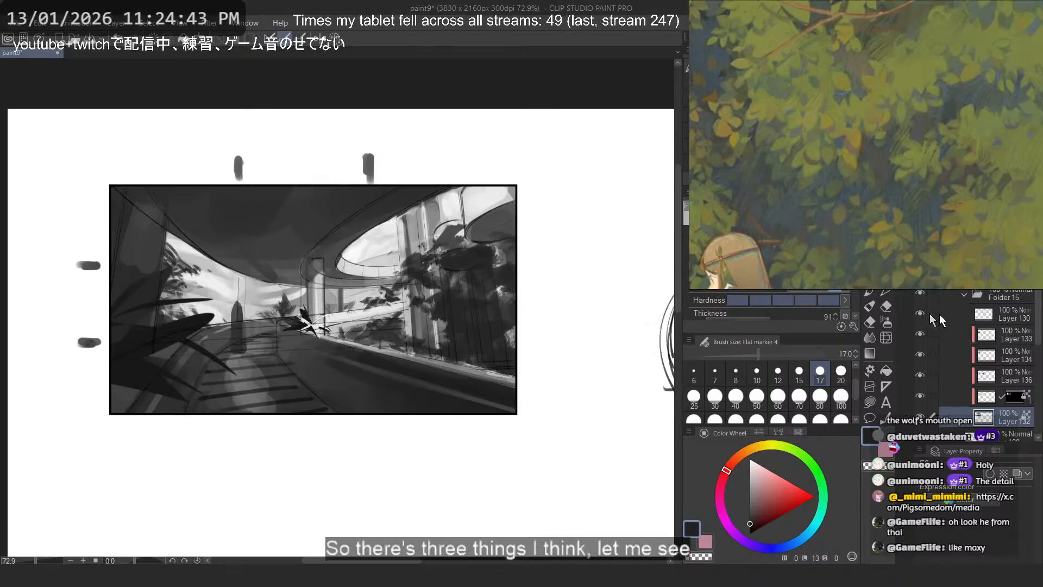
pyautogui.click(1007, 320)
pyautogui.moveTo(541, 304); pyautogui.dragTo(392, 310)
pyautogui.scroll(2, 444, 198)
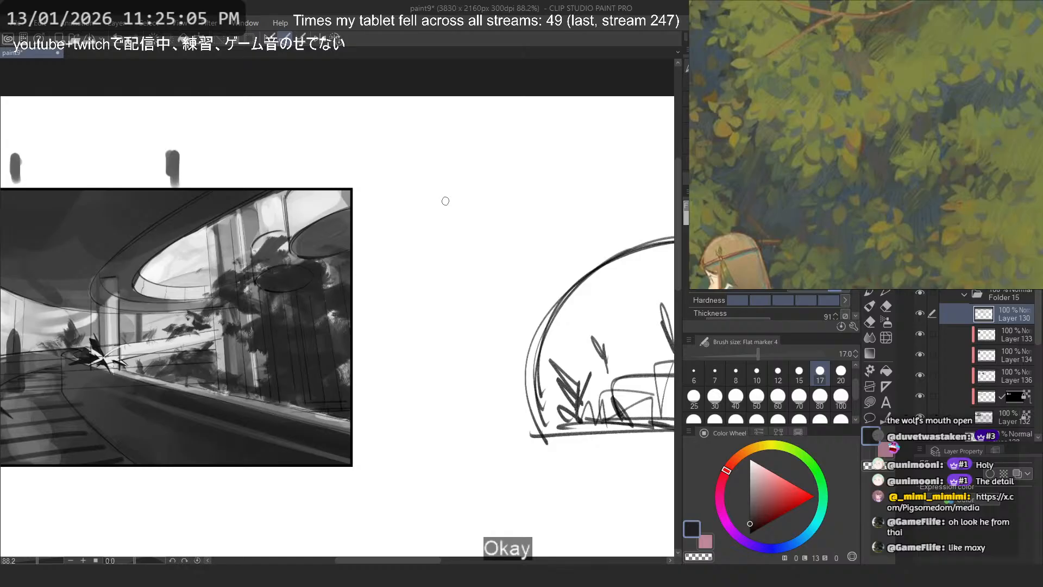
pyautogui.hotkey('alt', 'Tab')
pyautogui.moveTo(449, 210)
pyautogui.mouseDown()
pyautogui.moveTo(429, 273)
pyautogui.moveTo(451, 249)
pyautogui.mouseUp()
pyautogui.moveTo(446, 214)
pyautogui.mouseDown()
pyautogui.moveTo(449, 176)
pyautogui.moveTo(402, 236)
pyautogui.moveTo(426, 275)
pyautogui.mouseUp()
pyautogui.hotkey('ctrl', 'z')
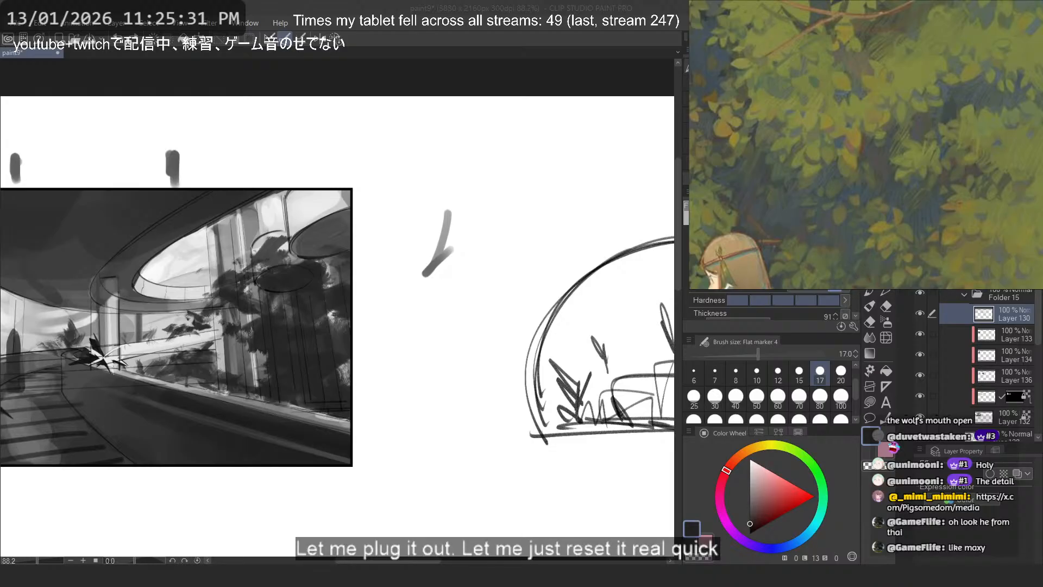
pyautogui.click(448, 206)
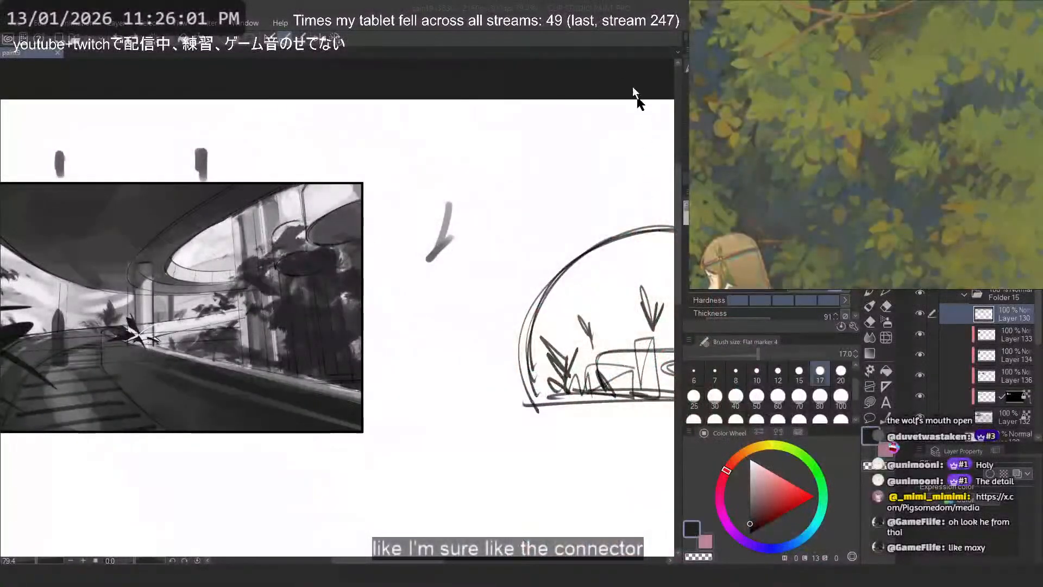
pyautogui.scroll(-1, 482, 170)
pyautogui.scroll(3, 482, 171)
pyautogui.moveTo(458, 178); pyautogui.dragTo(460, 329)
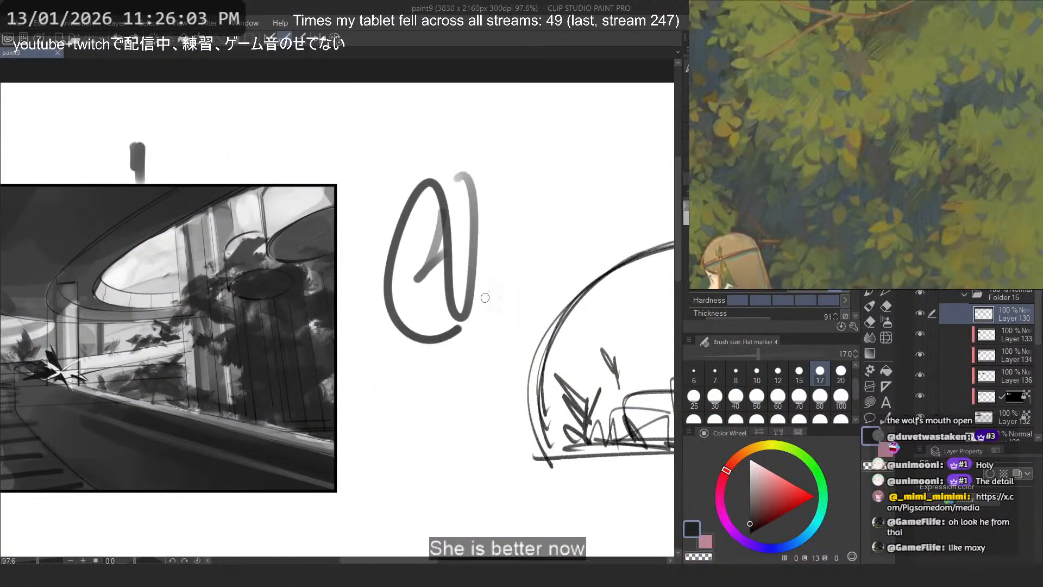
pyautogui.hotkey('ctrl', 'z')
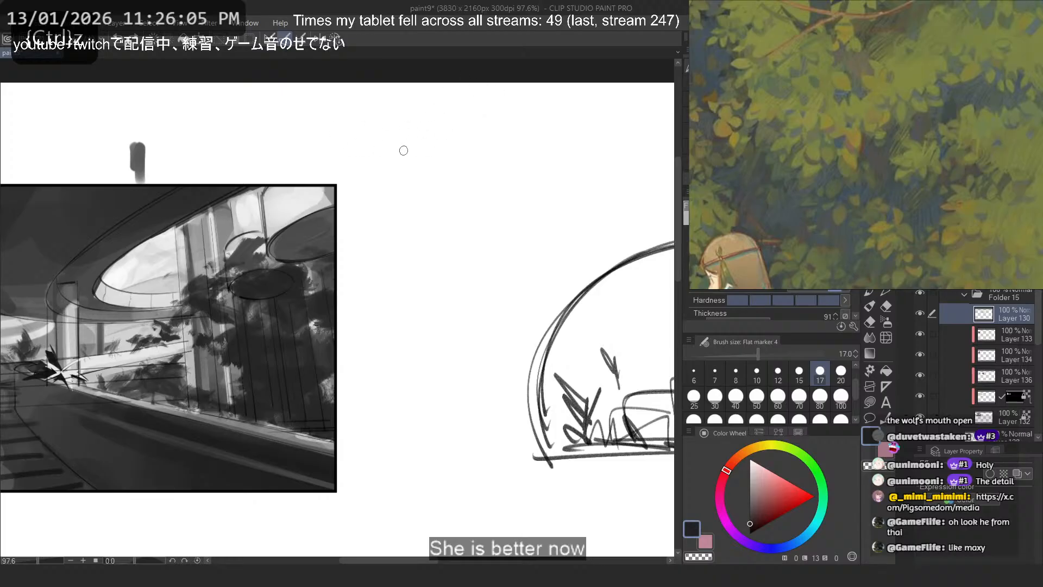
pyautogui.moveTo(405, 139); pyautogui.dragTo(395, 193)
pyautogui.hotkey('ctrl', 'z')
pyautogui.click(749, 87)
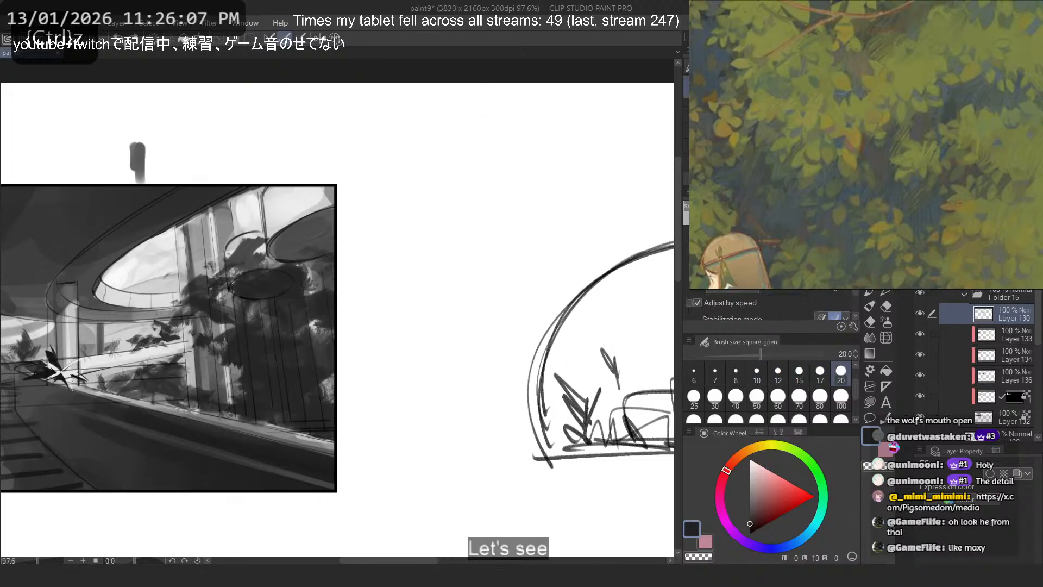
pyautogui.moveTo(464, 109)
pyautogui.mouseDown()
pyautogui.moveTo(401, 197)
pyautogui.moveTo(462, 213)
pyautogui.mouseUp()
# - Handwrite the note "Rhine Labs motifs" in the blank area beside the thumbnail using the Softer brush at size 10
pyautogui.click(686, 66)
pyautogui.hotkey('ctrl', 'z')
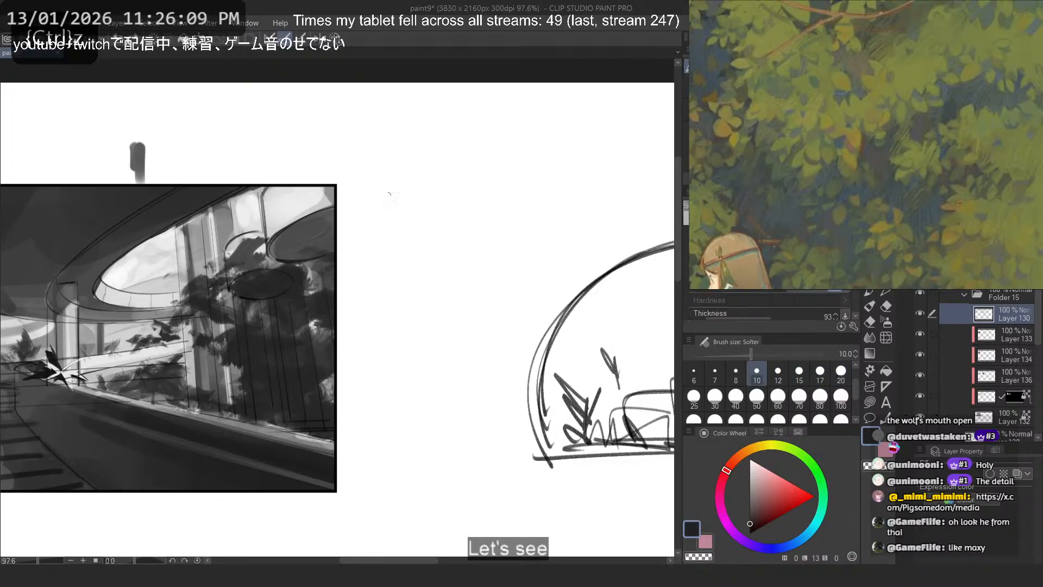
pyautogui.moveTo(389, 193); pyautogui.dragTo(508, 163)
pyautogui.hotkey('ctrl', 'z')
pyautogui.moveTo(390, 193)
pyautogui.mouseDown()
pyautogui.moveTo(417, 137)
pyautogui.moveTo(430, 185)
pyautogui.moveTo(461, 155)
pyautogui.moveTo(481, 184)
pyautogui.moveTo(549, 163)
pyautogui.moveTo(568, 143)
pyautogui.moveTo(595, 174)
pyautogui.moveTo(587, 147)
pyautogui.mouseUp()
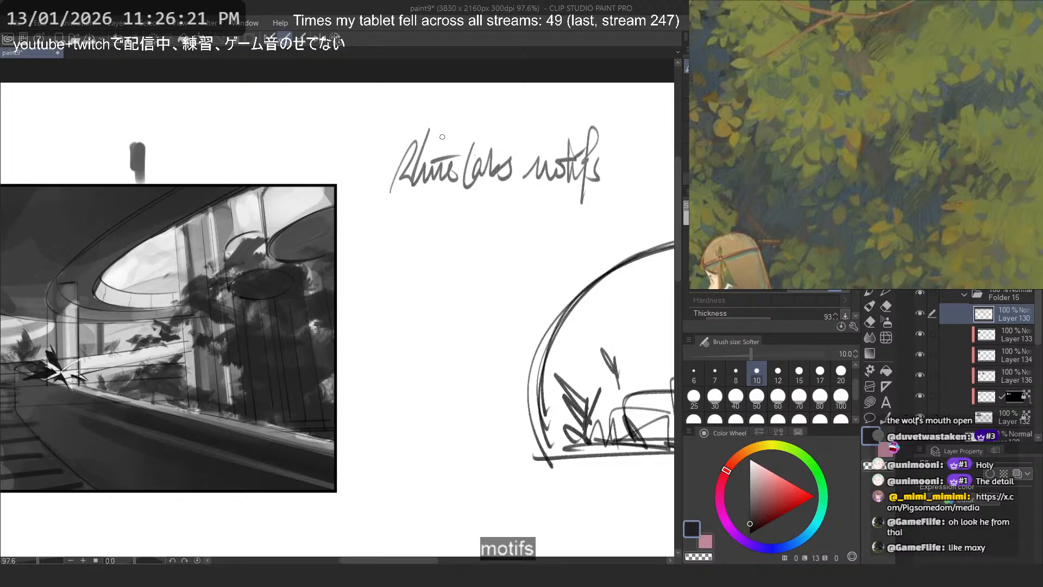
# - Handwrite "More tech" beneath the "Rhine Labs motifs" note, replacing the first attempt at the line
pyautogui.moveTo(386, 250)
pyautogui.mouseDown()
pyautogui.moveTo(404, 232)
pyautogui.moveTo(427, 242)
pyautogui.moveTo(481, 218)
pyautogui.moveTo(495, 235)
pyautogui.moveTo(481, 218)
pyautogui.mouseUp()
pyautogui.hotkey('ctrl', 'z')
pyautogui.hotkey('ctrl', 'z')
pyautogui.hotkey('ctrl', 'z')
pyautogui.hotkey('ctrl', 'z')
pyautogui.hotkey('ctrl', 'z')
pyautogui.moveTo(473, 190)
pyautogui.mouseDown()
pyautogui.moveTo(467, 260)
pyautogui.moveTo(511, 238)
pyautogui.mouseUp()
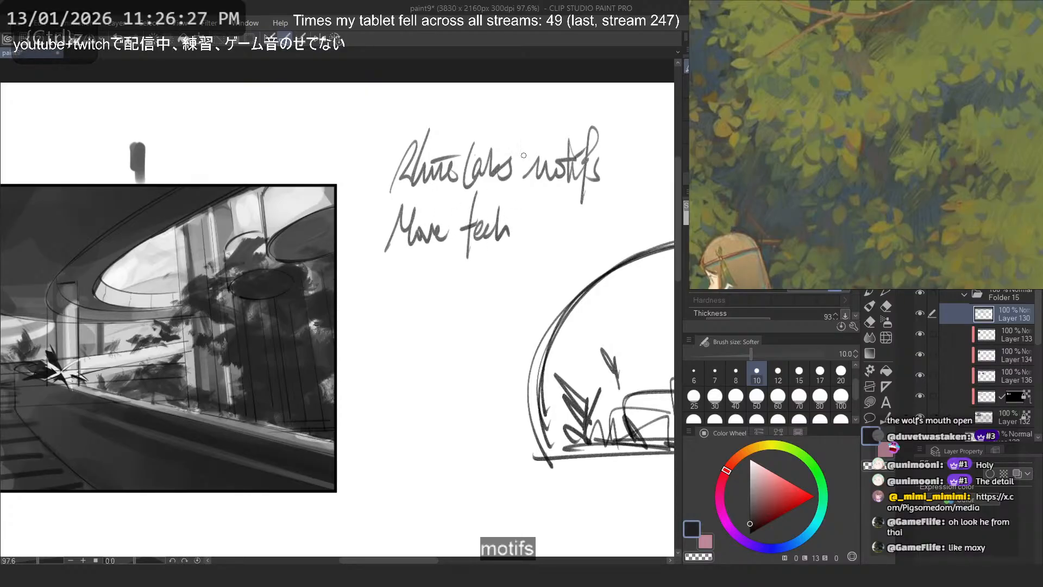
pyautogui.moveTo(200, 336)
pyautogui.mouseDown()
pyautogui.moveTo(130, 387)
pyautogui.moveTo(81, 333)
pyautogui.mouseUp()
pyautogui.hotkey('ctrl', 'z')
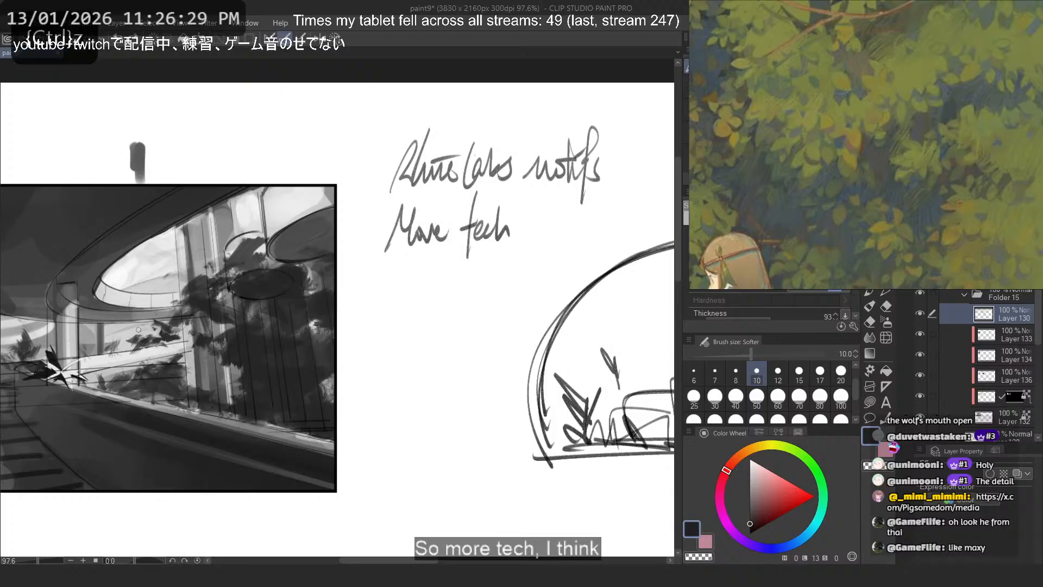
pyautogui.moveTo(225, 348)
pyautogui.mouseDown()
pyautogui.moveTo(250, 424)
pyautogui.moveTo(301, 427)
pyautogui.mouseUp()
pyautogui.hotkey('ctrl', 'z')
pyautogui.moveTo(54, 388); pyautogui.dragTo(351, 481)
pyautogui.hotkey('ctrl', 'z')
# - Add an arrow and the handwritten sub-note "Holograms" beneath "More tech"
pyautogui.moveTo(412, 259); pyautogui.dragTo(422, 266)
pyautogui.moveTo(429, 269)
pyautogui.mouseDown()
pyautogui.moveTo(448, 282)
pyautogui.moveTo(434, 293)
pyautogui.mouseUp()
pyautogui.moveTo(459, 260)
pyautogui.mouseDown()
pyautogui.moveTo(476, 277)
pyautogui.moveTo(483, 259)
pyautogui.moveTo(493, 273)
pyautogui.moveTo(553, 269)
pyautogui.mouseUp()
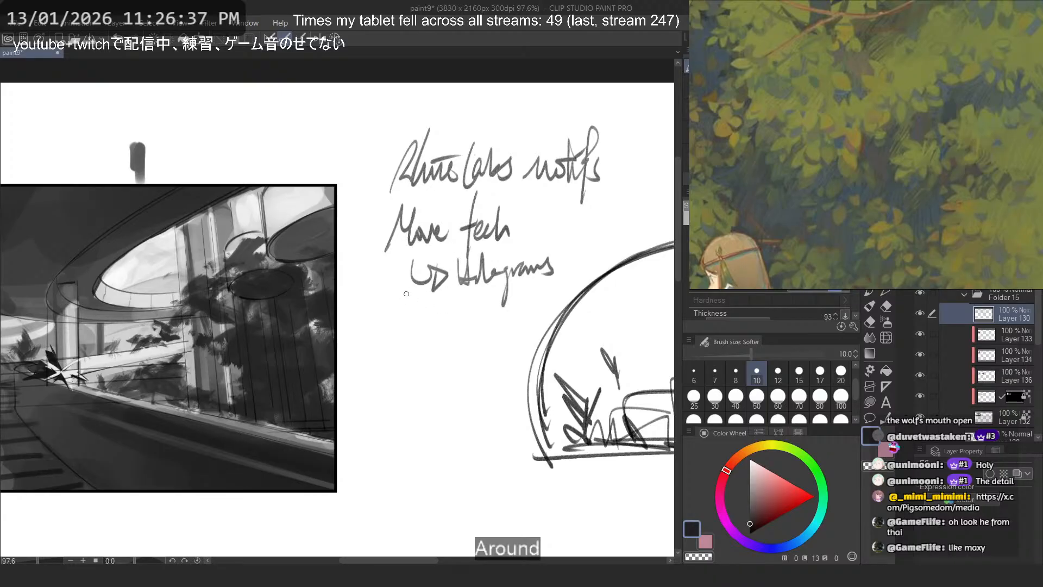
# - Handwrite "More modern materials" over two lines below the holograms note, redoing the misspelled last word
pyautogui.moveTo(369, 342)
pyautogui.mouseDown()
pyautogui.moveTo(452, 329)
pyautogui.moveTo(517, 321)
pyautogui.mouseUp()
pyautogui.moveTo(382, 378)
pyautogui.mouseDown()
pyautogui.moveTo(408, 360)
pyautogui.moveTo(441, 374)
pyautogui.moveTo(452, 353)
pyautogui.mouseUp()
pyautogui.moveTo(443, 370)
pyautogui.mouseDown()
pyautogui.moveTo(495, 369)
pyautogui.moveTo(490, 346)
pyautogui.mouseUp()
pyautogui.hotkey('ctrl', 'z')
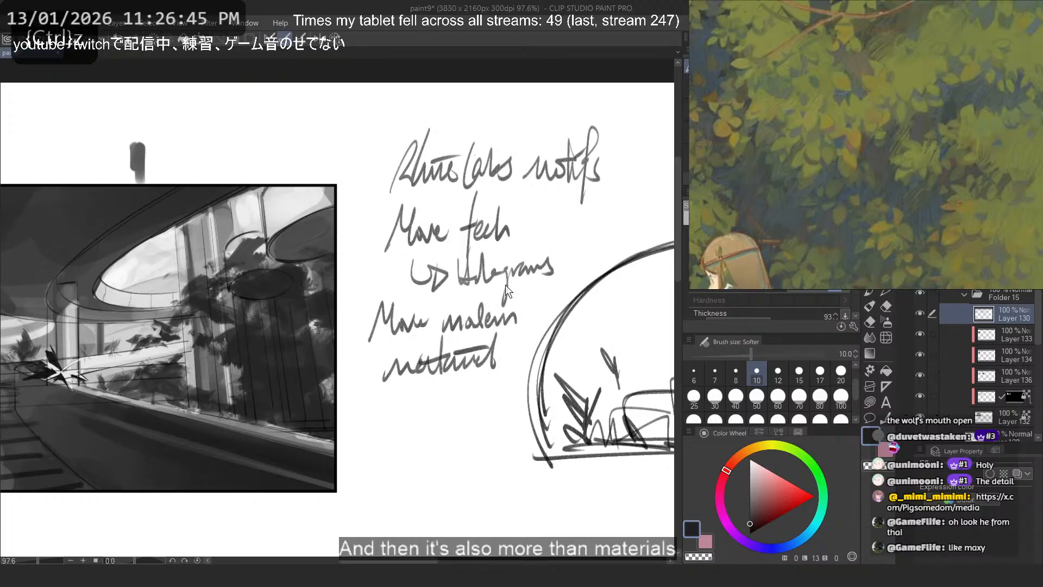
pyautogui.hotkey('ctrl', 'z')
pyautogui.hotkey('ctrl', 'z')
pyautogui.hotkey('ctrl', 'z')
pyautogui.hotkey('ctrl', 'z')
pyautogui.moveTo(376, 389)
pyautogui.mouseDown()
pyautogui.moveTo(400, 378)
pyautogui.moveTo(407, 368)
pyautogui.moveTo(381, 370)
pyautogui.moveTo(390, 380)
pyautogui.moveTo(409, 352)
pyautogui.moveTo(430, 374)
pyautogui.moveTo(453, 358)
pyautogui.moveTo(457, 373)
pyautogui.moveTo(474, 348)
pyautogui.mouseUp()
pyautogui.hotkey('ctrl', 'z')
pyautogui.hotkey('ctrl', 'z')
pyautogui.moveTo(428, 358); pyautogui.dragTo(488, 354)
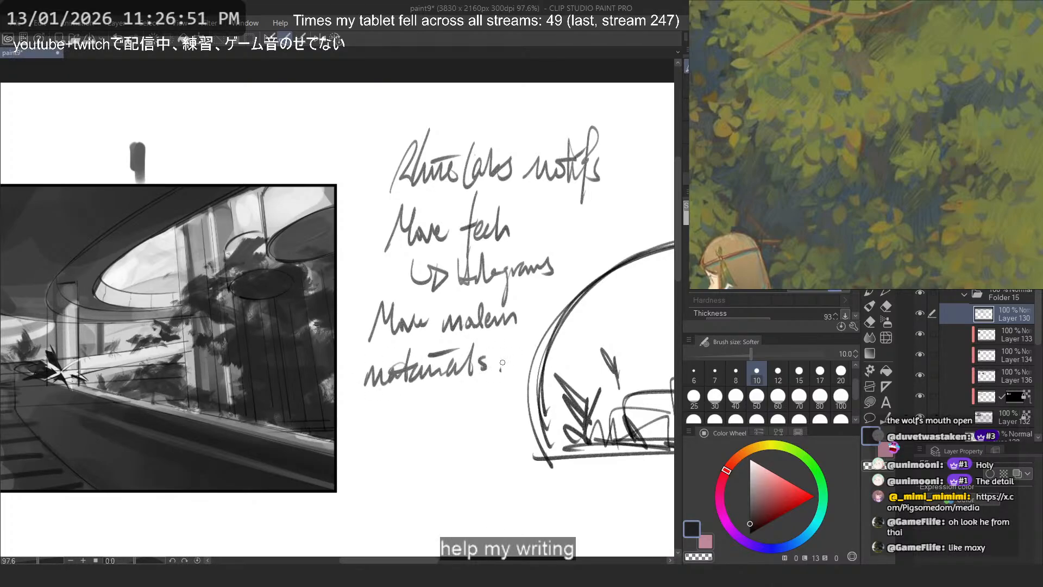
# - Add a new layer directly above Layer 133 in Folder 15 and clip it to the layer below
pyautogui.scroll(-5, 480, 245)
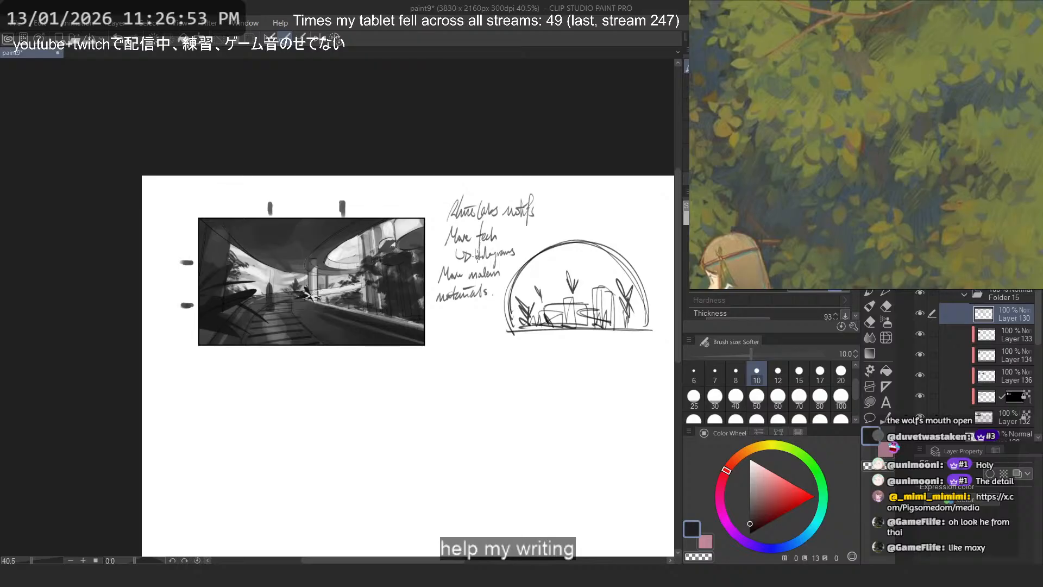
pyautogui.scroll(4, 314, 256)
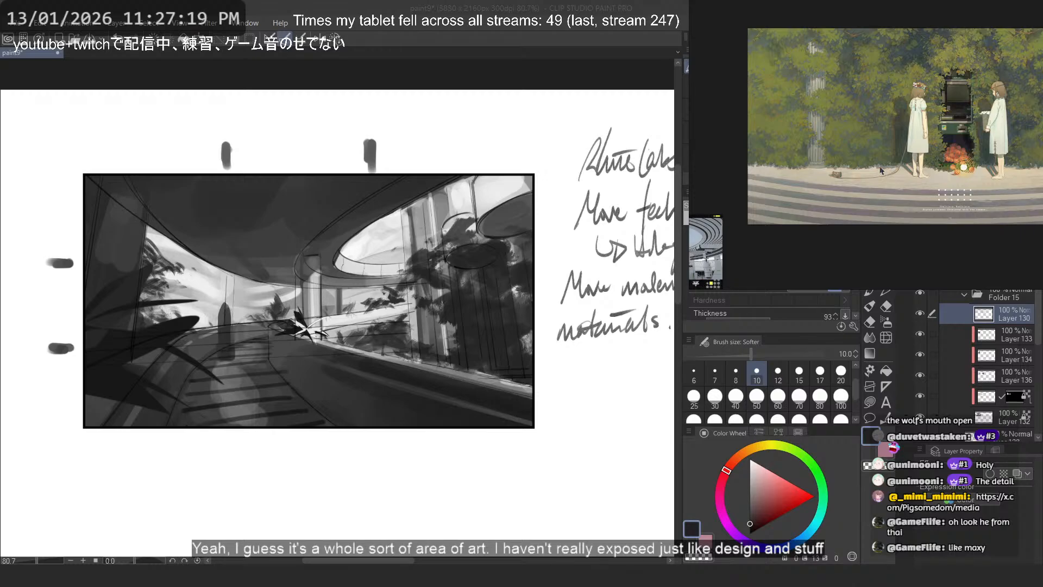
pyautogui.scroll(4, 1005, 320)
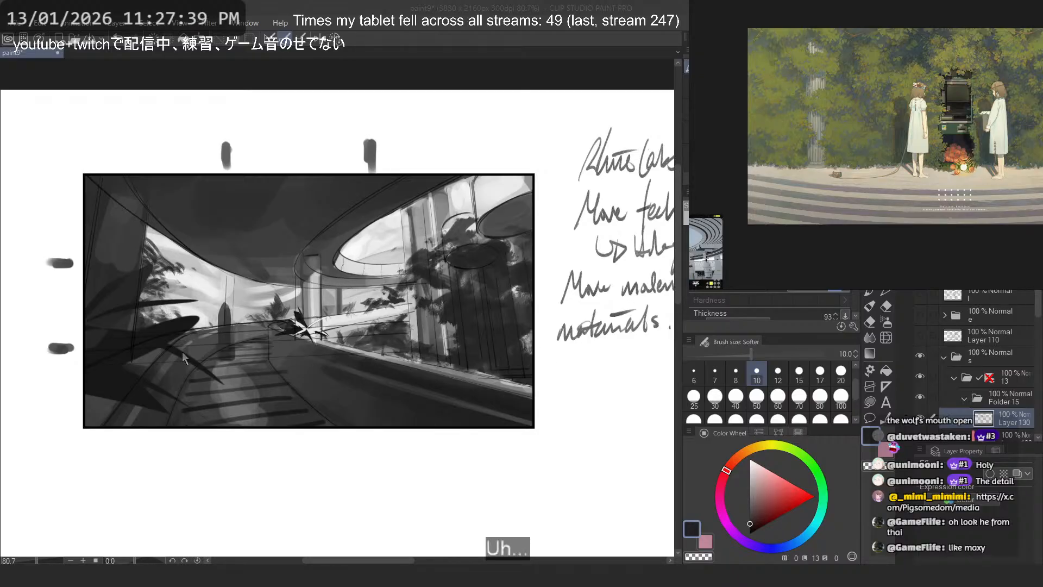
pyautogui.scroll(-3, 939, 340)
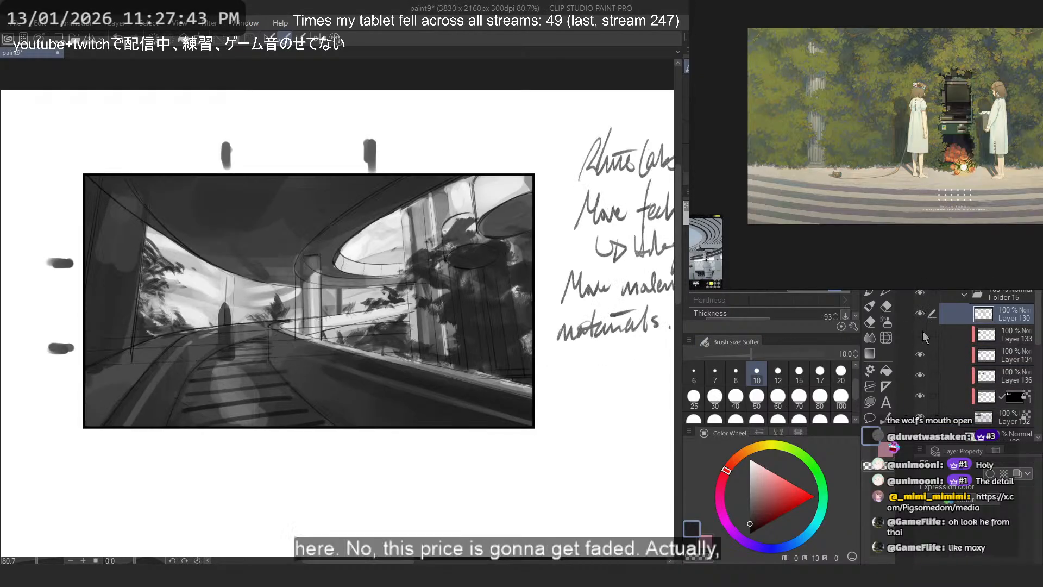
pyautogui.click(985, 338)
pyautogui.hotkey('ctrl', 'shift', 'n')
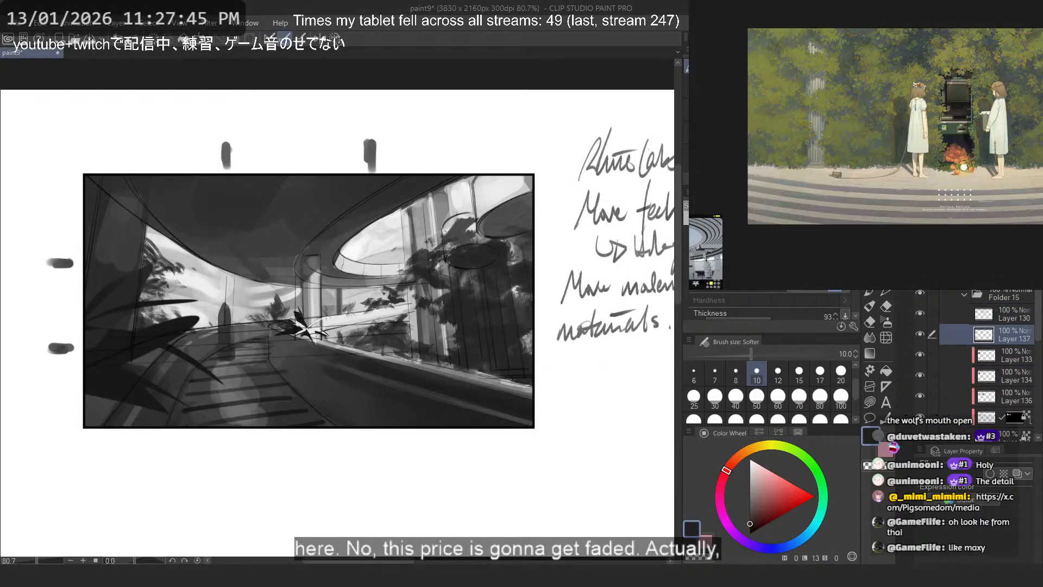
pyautogui.hotkey('ctrl', 'alt', 'g')
# - Darken the thumbnail's lower part with a black gradient fading upward on the clipped layer, and set the layer's opacity to 41%
pyautogui.click(870, 353)
pyautogui.click(750, 533)
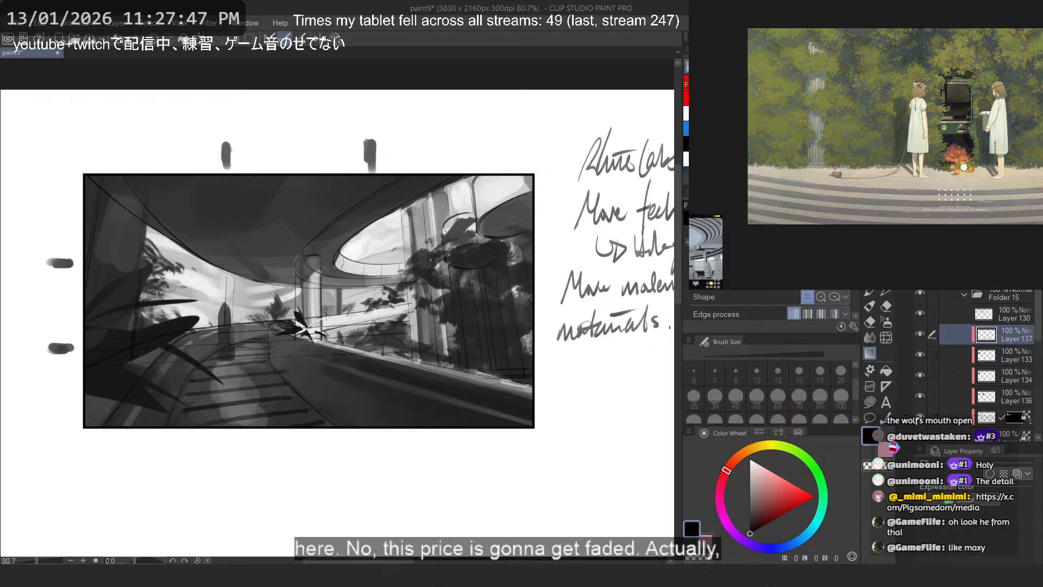
pyautogui.moveTo(385, 412); pyautogui.dragTo(253, 254)
pyautogui.scroll(-3, 381, 262)
pyautogui.scroll(3, 396, 260)
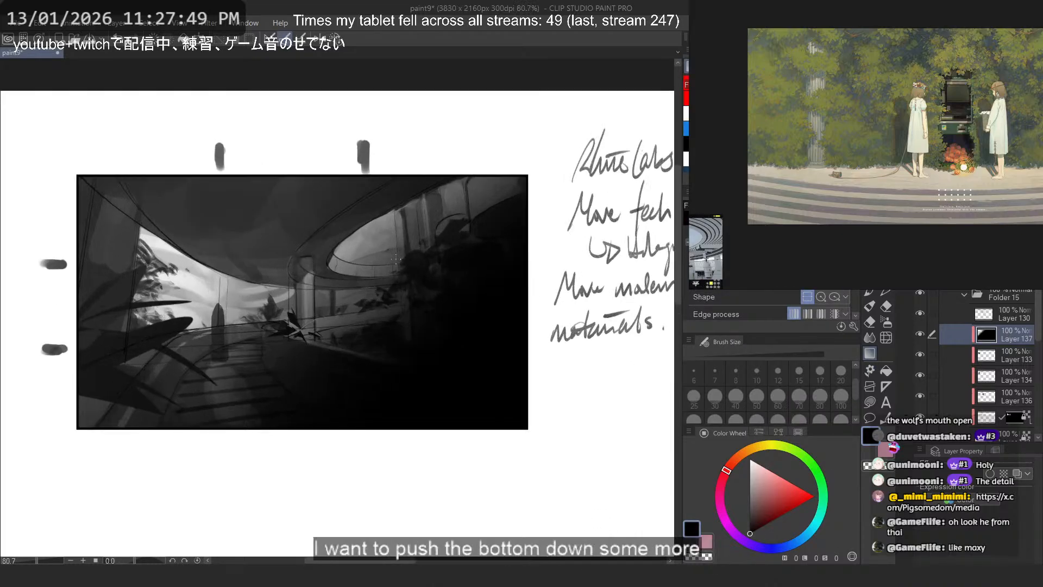
pyautogui.hotkey('ctrl', 'z')
pyautogui.moveTo(397, 430); pyautogui.dragTo(322, 204)
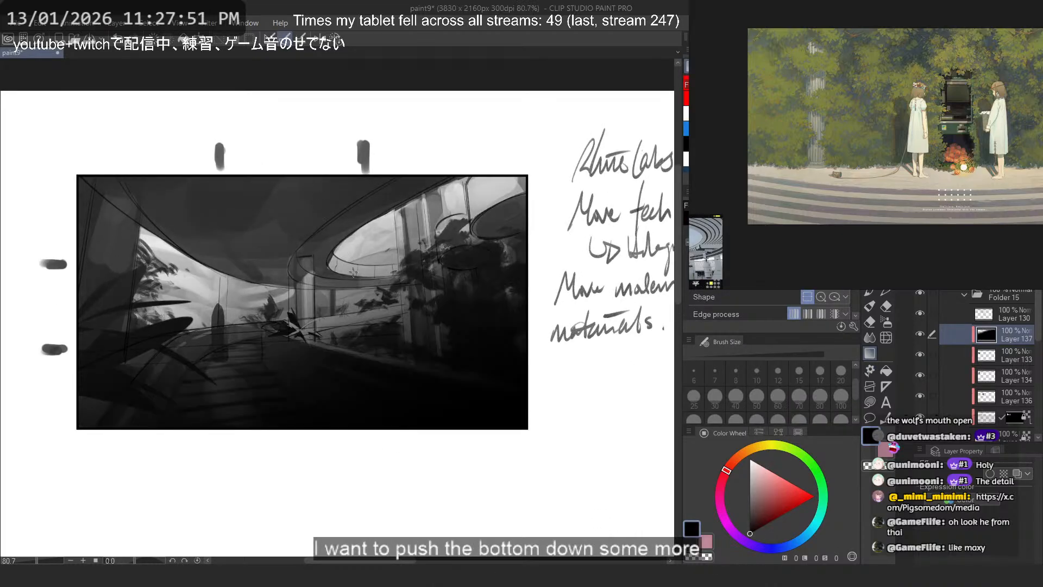
pyautogui.moveTo(990, 255); pyautogui.dragTo(995, 256)
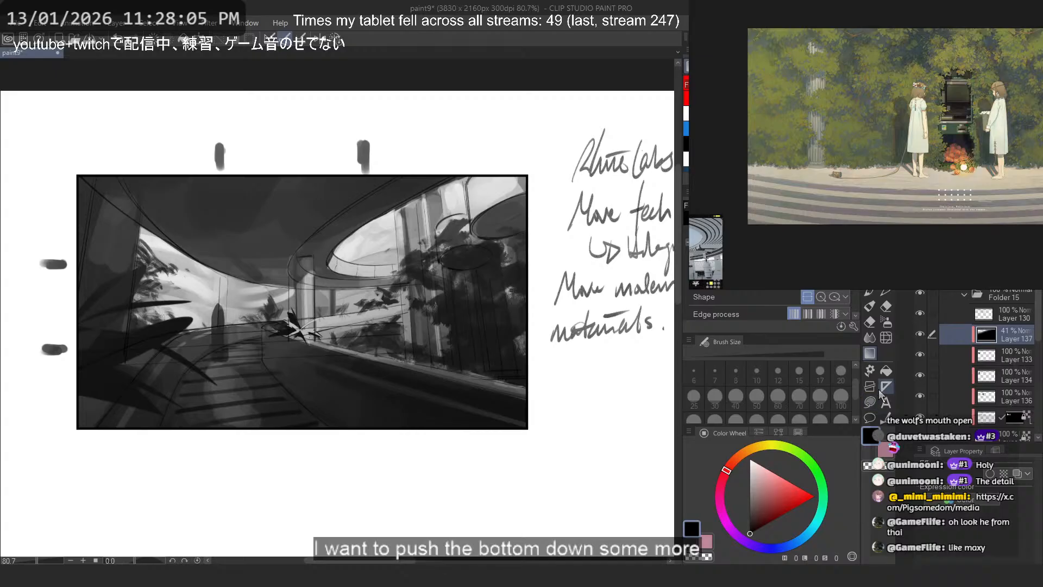
# - Add a layer mask to the gradient layer and lasso the bright window openings right of the central plant out of the darkening
pyautogui.click(872, 402)
pyautogui.click(1006, 277)
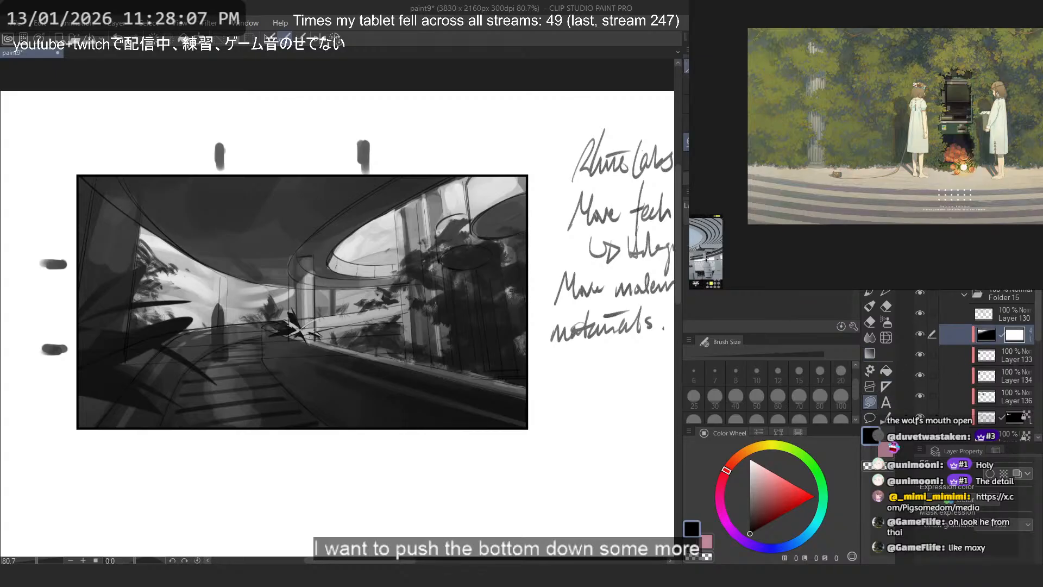
pyautogui.moveTo(300, 333)
pyautogui.mouseDown()
pyautogui.moveTo(376, 360)
pyautogui.moveTo(604, 408)
pyautogui.mouseUp()
pyautogui.hotkey('ctrl', 'z')
pyautogui.moveTo(277, 331)
pyautogui.mouseDown()
pyautogui.moveTo(410, 297)
pyautogui.moveTo(618, 393)
pyautogui.moveTo(539, 397)
pyautogui.mouseUp()
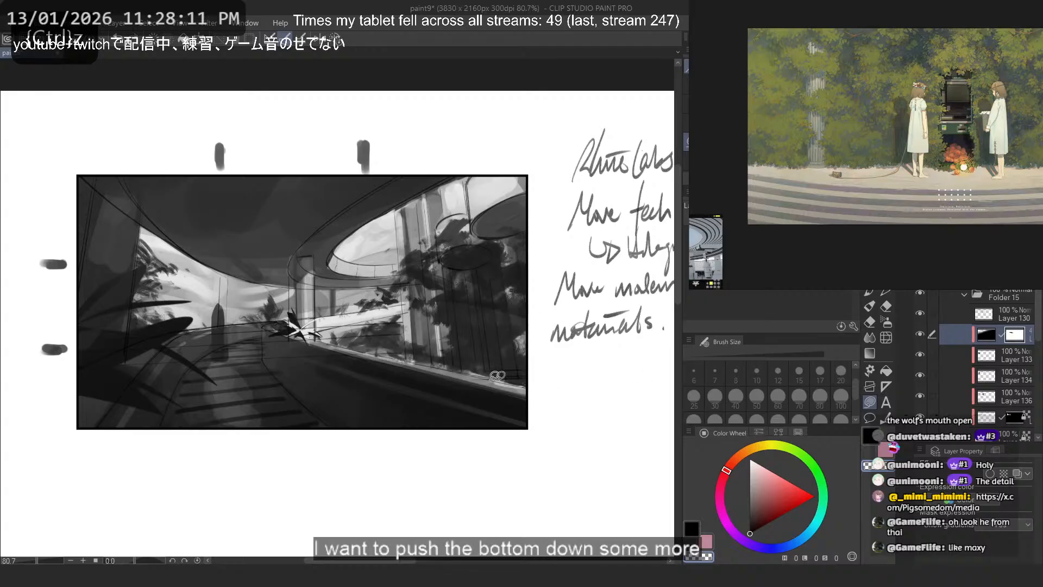
pyautogui.moveTo(302, 333)
pyautogui.mouseDown()
pyautogui.moveTo(582, 359)
pyautogui.moveTo(315, 147)
pyautogui.mouseUp()
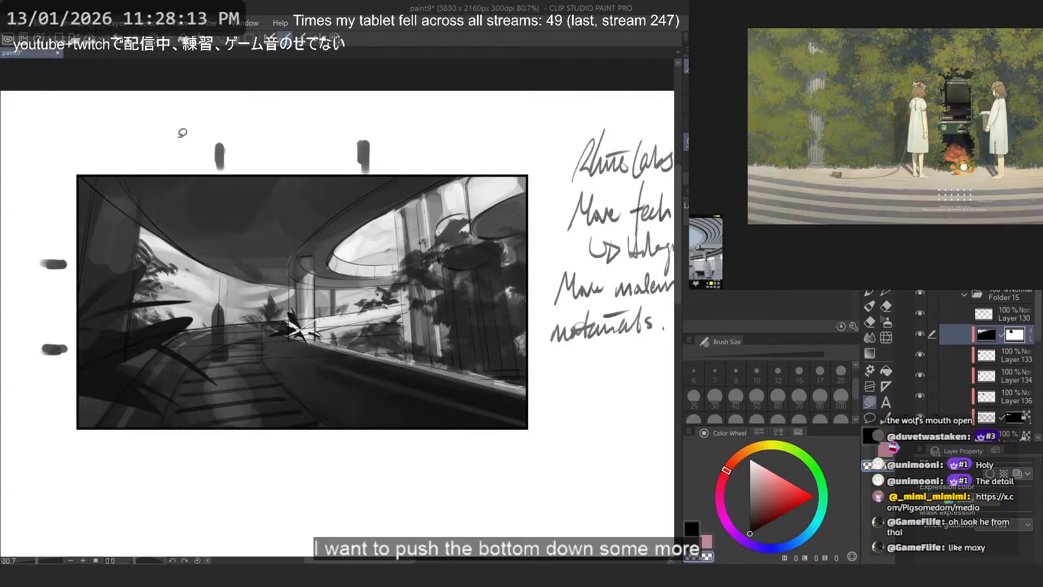
# - Mask the gradient out of the bright opening behind the foreground leaves on the thumbnail's left with lasso shapes
pyautogui.scroll(3, 157, 291)
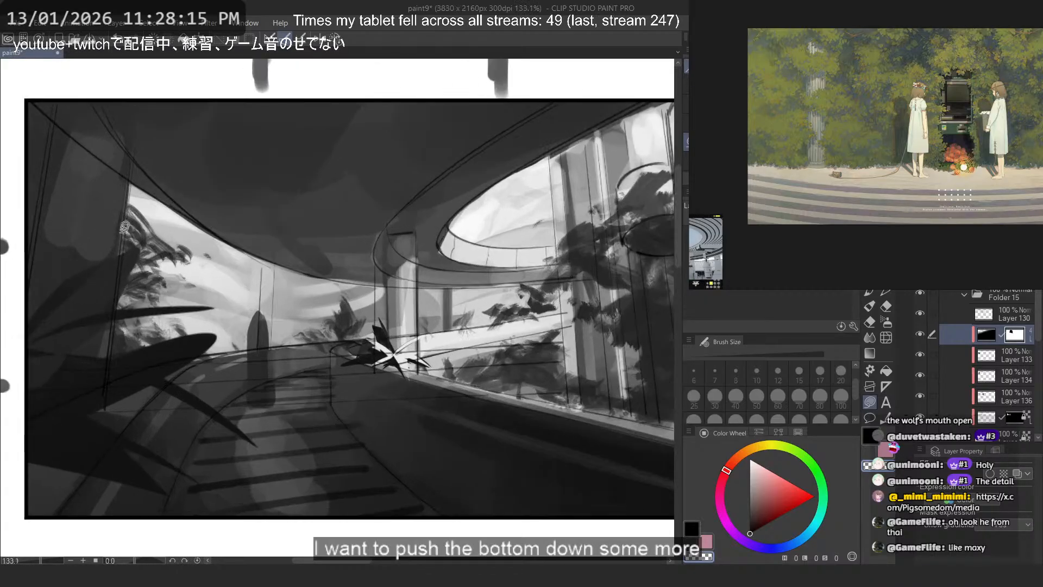
pyautogui.moveTo(134, 195)
pyautogui.mouseDown()
pyautogui.moveTo(124, 296)
pyautogui.moveTo(220, 306)
pyautogui.moveTo(230, 330)
pyautogui.moveTo(380, 344)
pyautogui.moveTo(413, 294)
pyautogui.mouseUp()
pyautogui.moveTo(231, 305)
pyautogui.mouseDown()
pyautogui.moveTo(152, 320)
pyautogui.moveTo(144, 341)
pyautogui.mouseUp()
pyautogui.moveTo(142, 266)
pyautogui.mouseDown()
pyautogui.moveTo(210, 354)
pyautogui.moveTo(260, 306)
pyautogui.mouseUp()
pyautogui.scroll(-5, 324, 278)
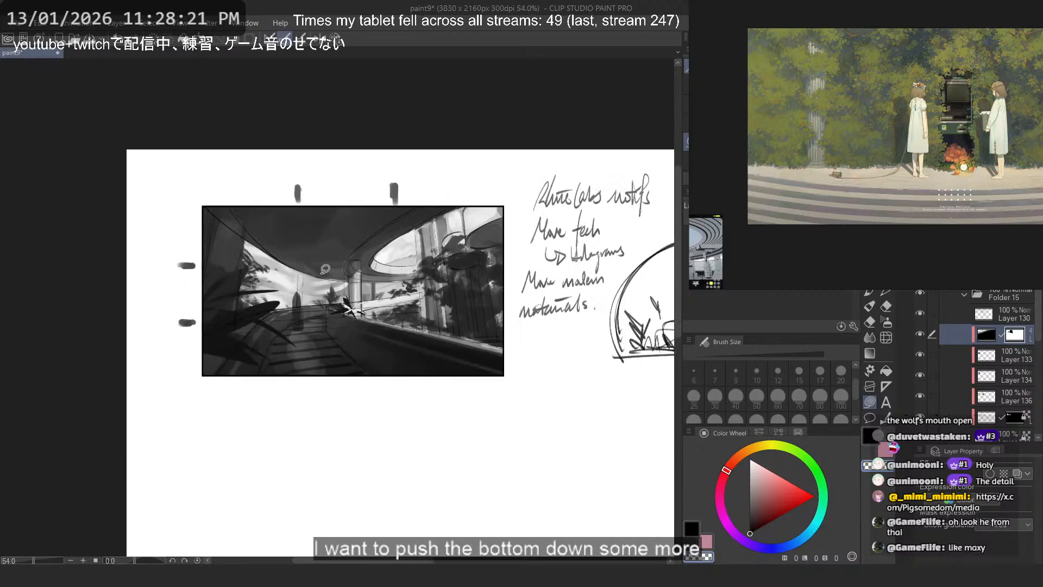
pyautogui.scroll(-3, 325, 268)
pyautogui.scroll(2, 325, 269)
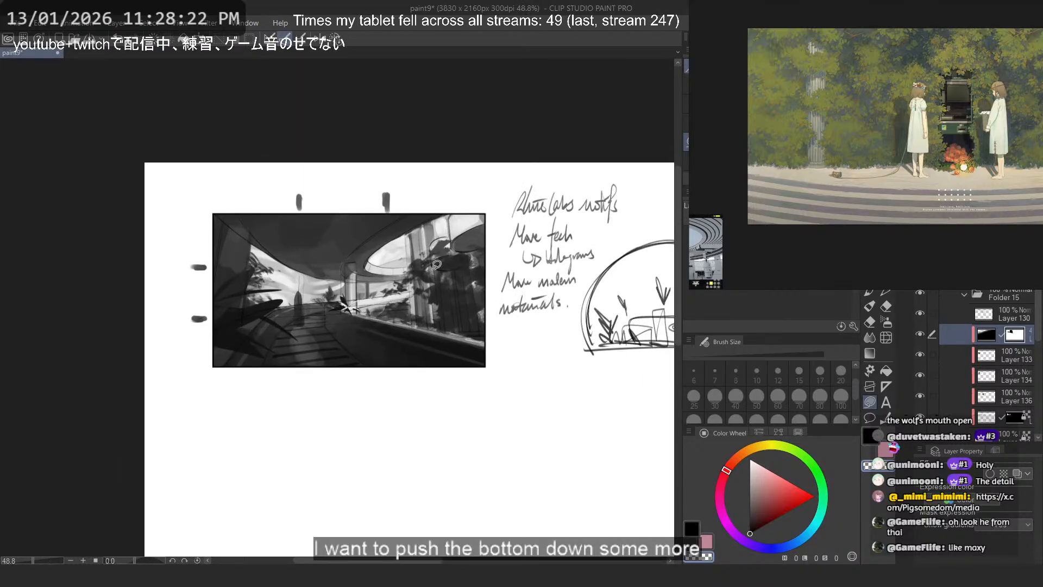
# - Toggle the masked gradient layer's visibility and compare the thumbnail's overall values up close and from afar
pyautogui.click(920, 336)
pyautogui.scroll(-4, 341, 236)
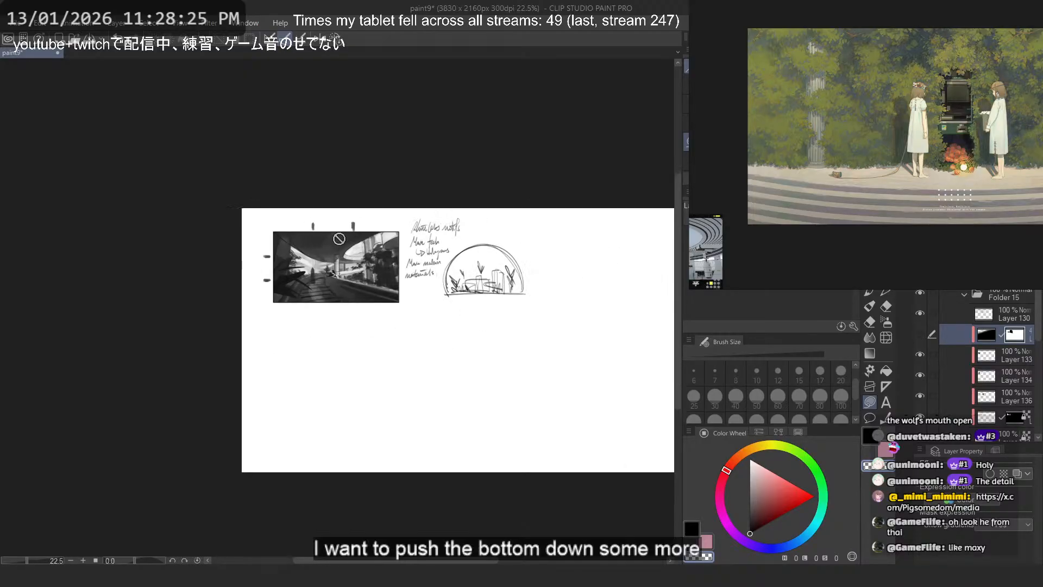
pyautogui.scroll(2, 340, 236)
pyautogui.scroll(2, 341, 236)
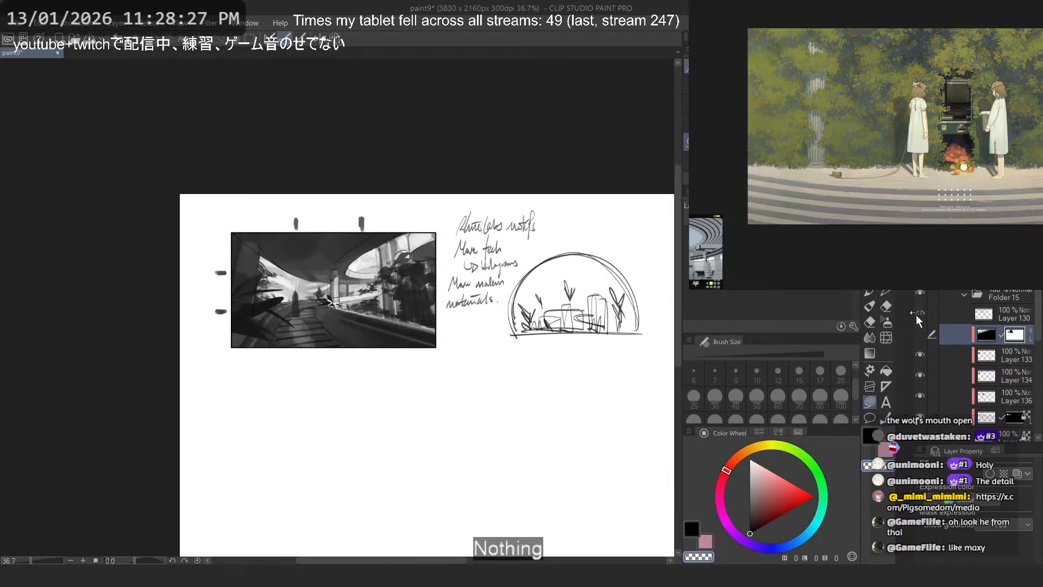
pyautogui.click(920, 336)
pyautogui.click(920, 336)
pyautogui.scroll(2, 318, 308)
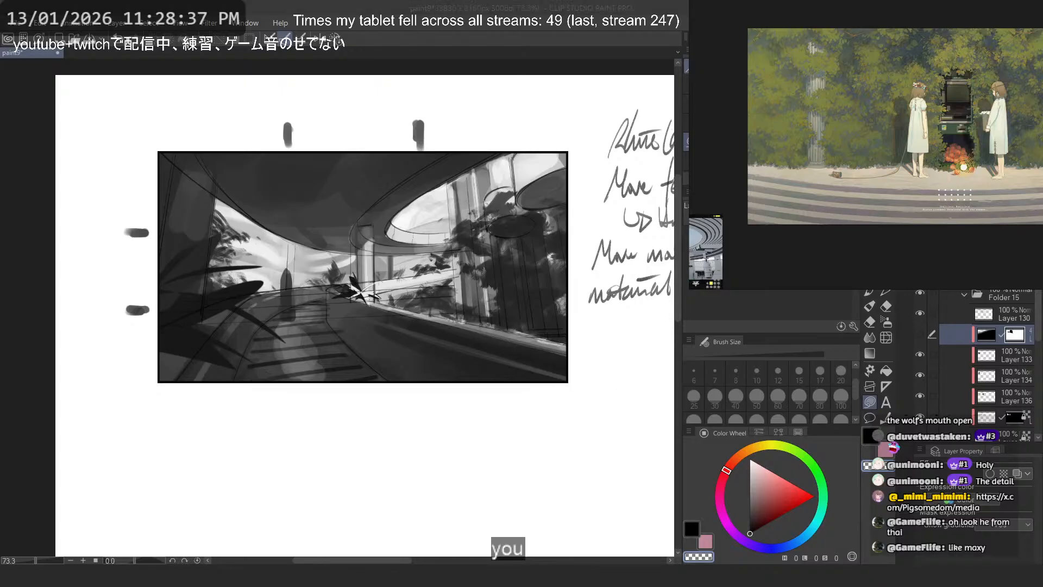
pyautogui.moveTo(473, 134); pyautogui.dragTo(397, 150)
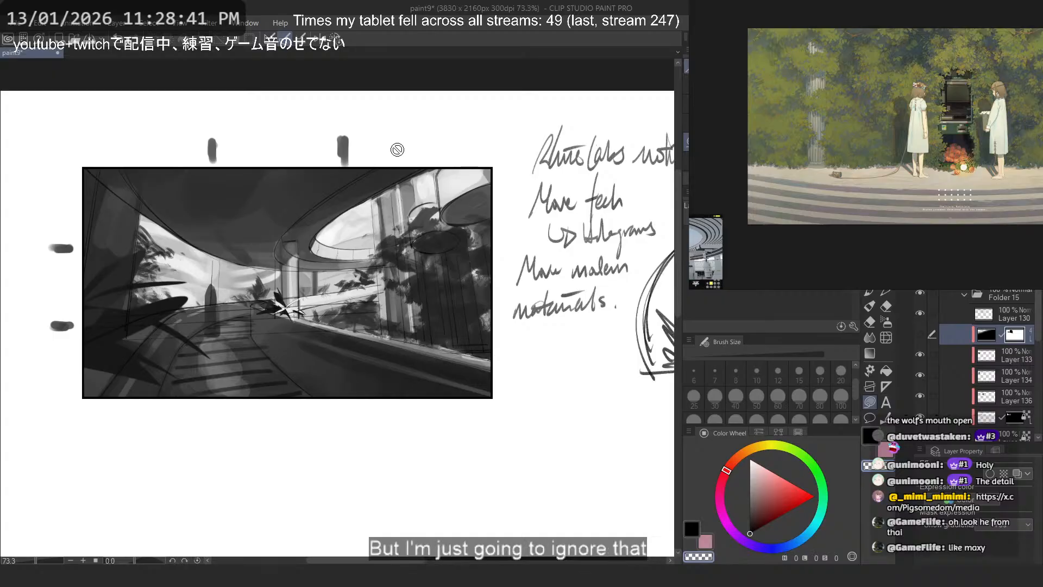
pyautogui.scroll(-3, 397, 136)
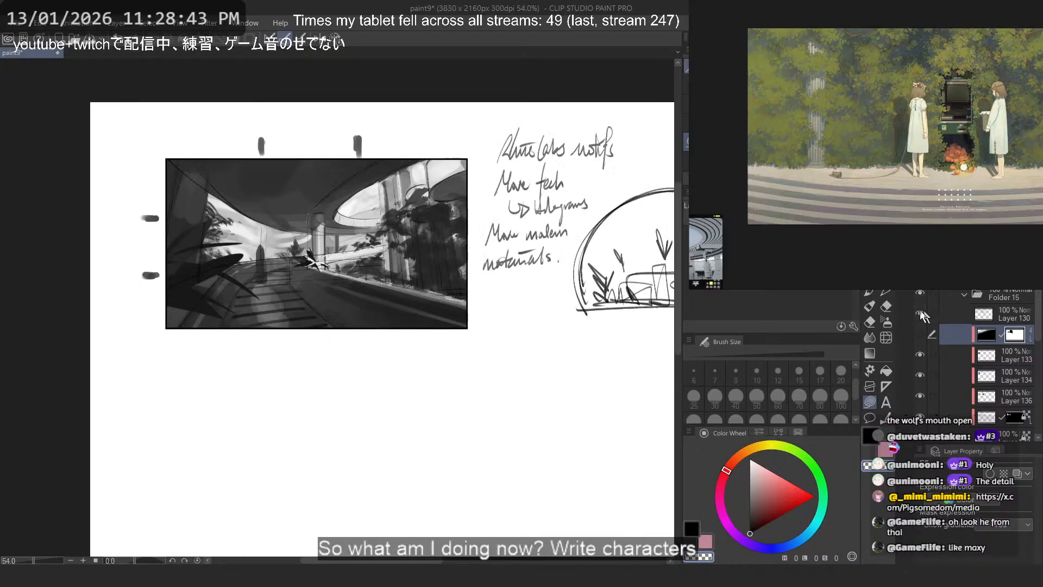
pyautogui.scroll(-4, 450, 181)
pyautogui.scroll(2, 450, 182)
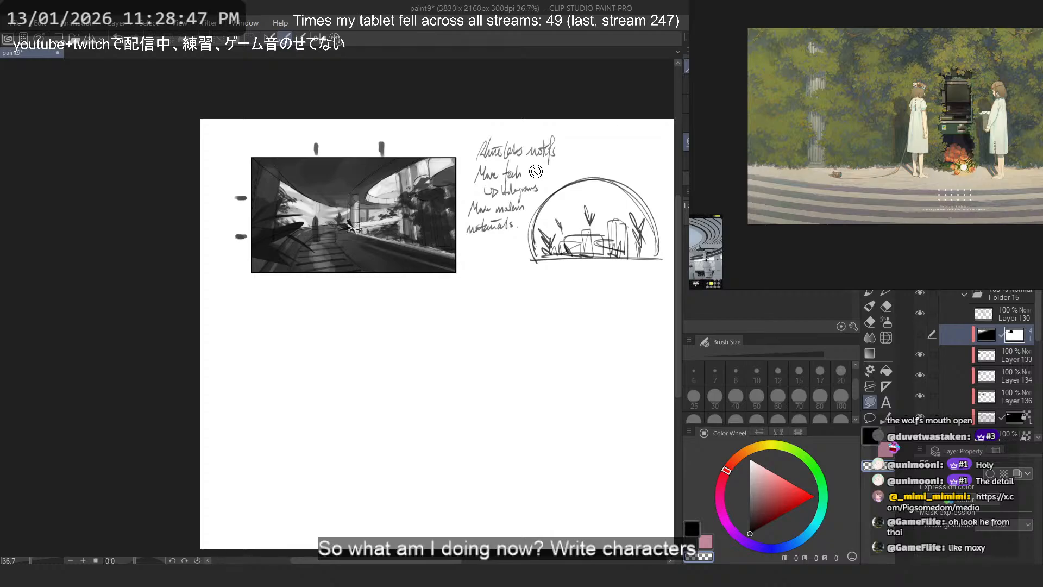
pyautogui.scroll(3, 379, 198)
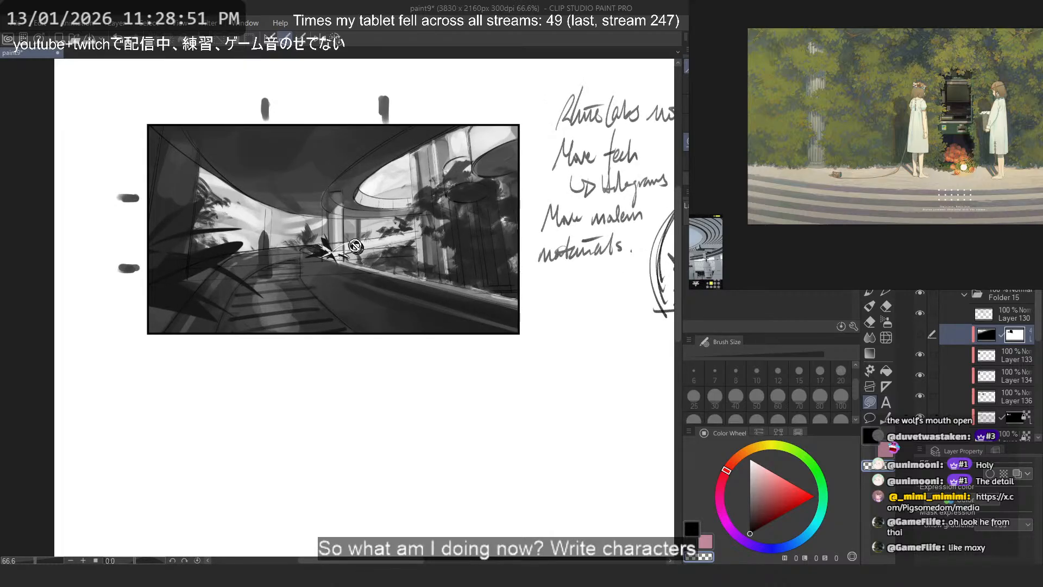
# - Examine the shadow colours and lighting in the spiral-staircase greenhouse illustration on the reference board
pyautogui.scroll(-5, 963, 136)
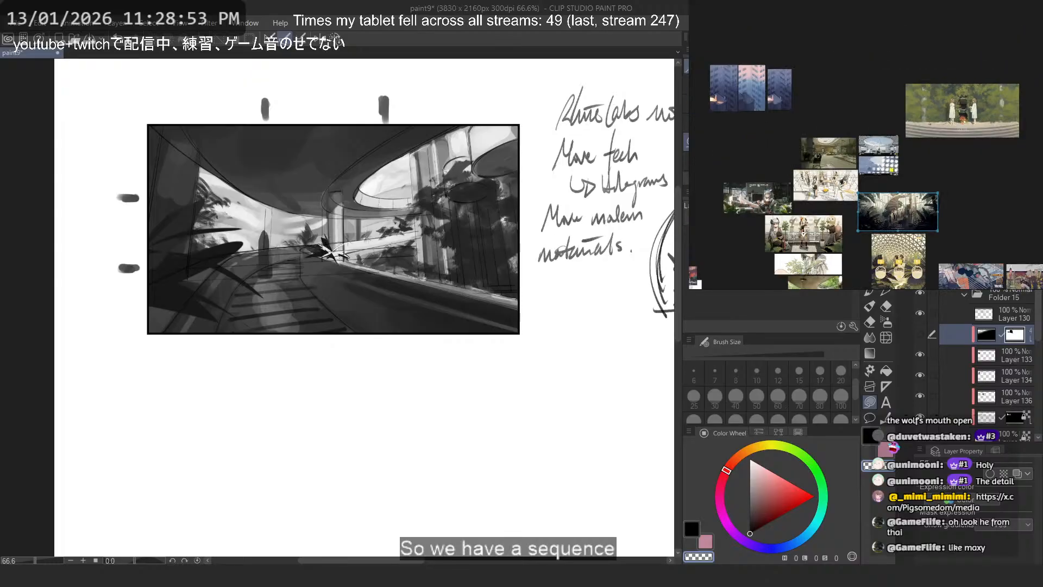
pyautogui.moveTo(899, 231); pyautogui.dragTo(899, 167)
pyautogui.scroll(5, 944, 202)
pyautogui.scroll(3, 907, 104)
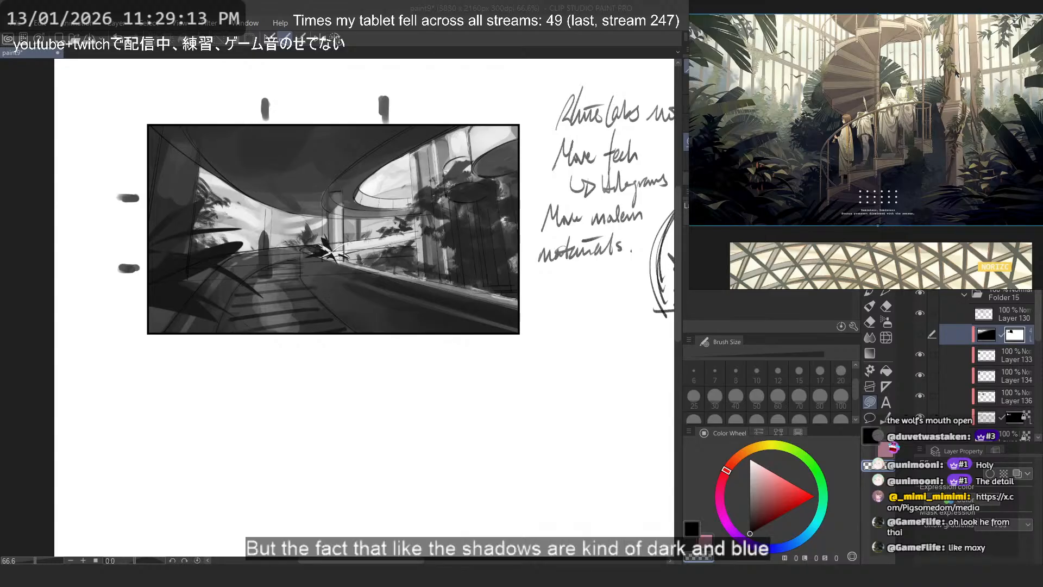
pyautogui.moveTo(988, 92)
pyautogui.mouseDown()
pyautogui.moveTo(904, 117)
pyautogui.moveTo(1035, 71)
pyautogui.mouseUp()
pyautogui.scroll(2, 937, 109)
pyautogui.scroll(-5, 944, 95)
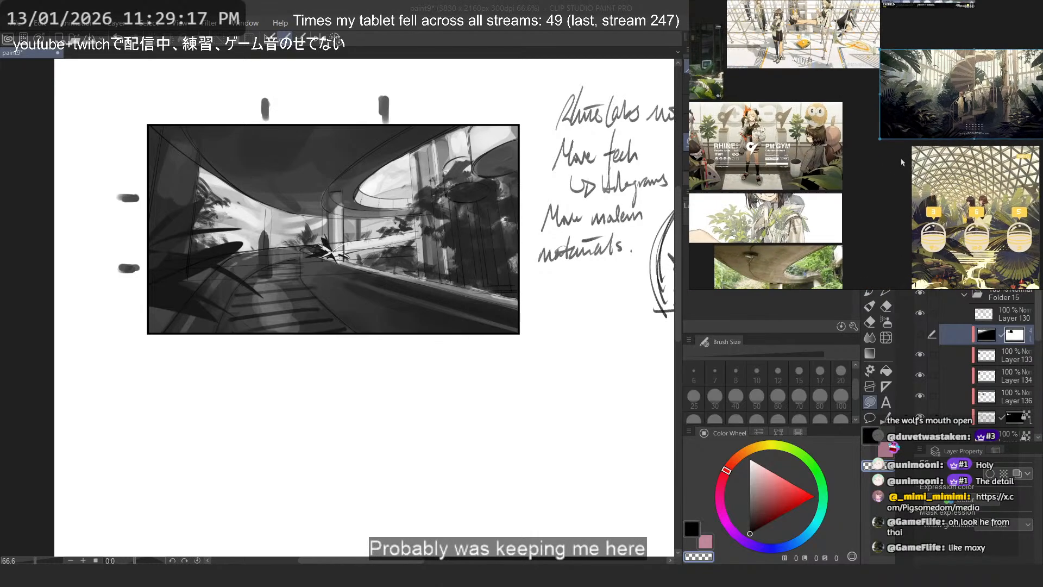
# - Study the lattice-dome jungle illustration on the reference board and compare its shadows with the spiral-staircase greenhouse picture
pyautogui.moveTo(1008, 261); pyautogui.dragTo(970, 175)
pyautogui.scroll(5, 970, 175)
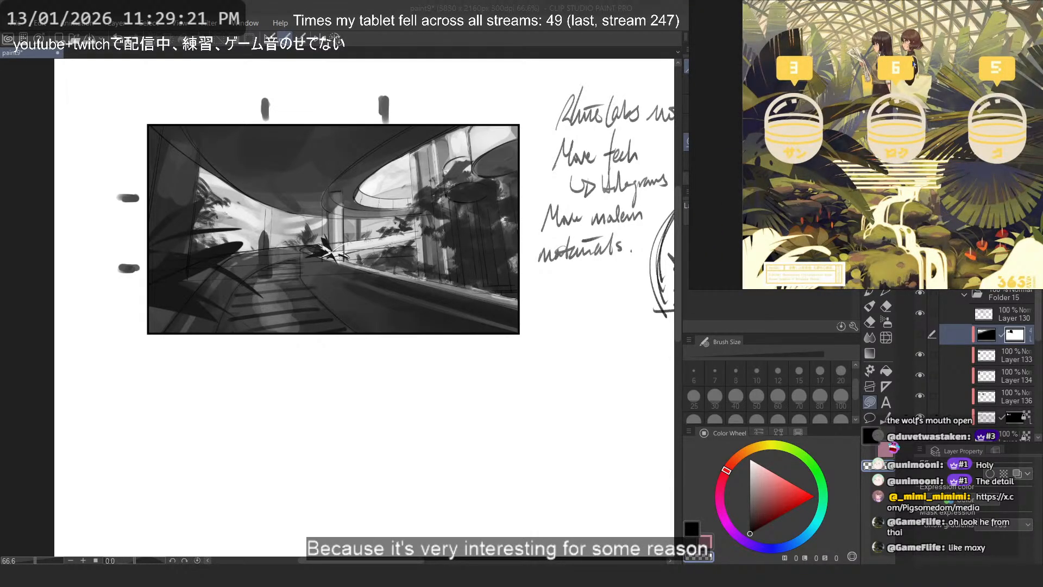
pyautogui.scroll(2, 914, 64)
pyautogui.moveTo(907, 68); pyautogui.dragTo(894, 93)
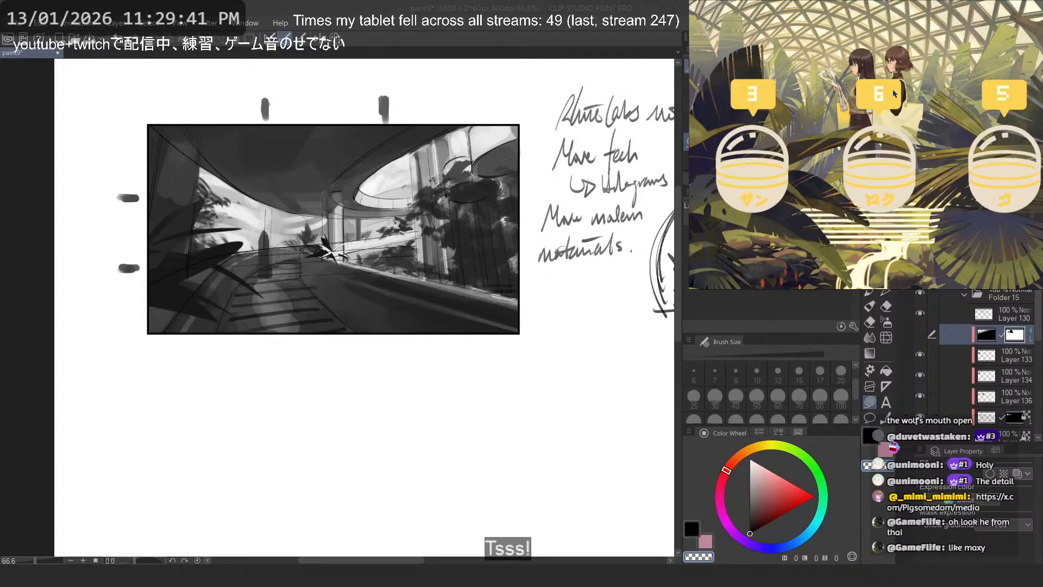
pyautogui.moveTo(883, 65); pyautogui.dragTo(869, 253)
pyautogui.moveTo(883, 131); pyautogui.dragTo(852, 259)
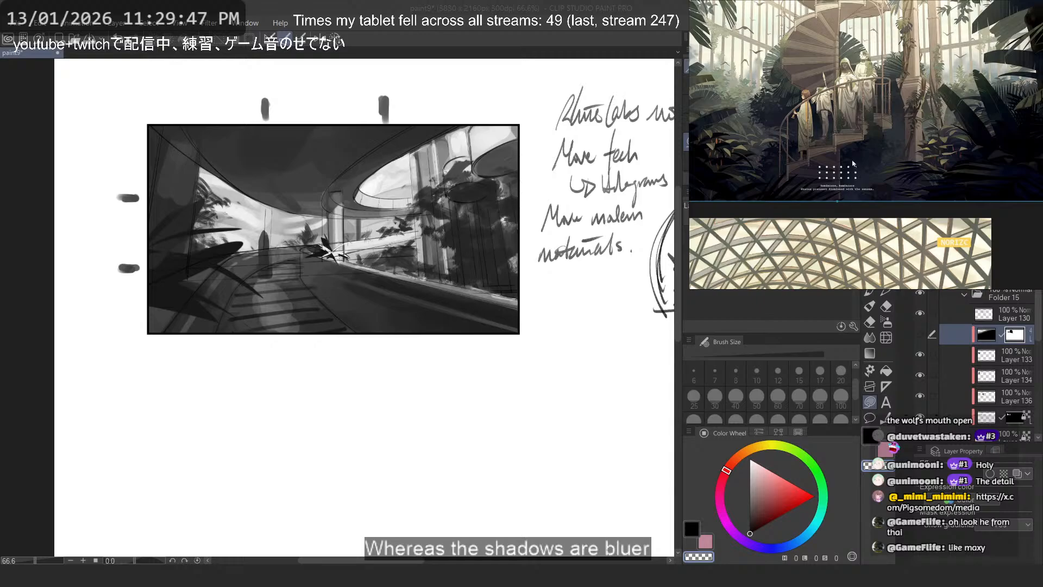
pyautogui.scroll(-3, 853, 163)
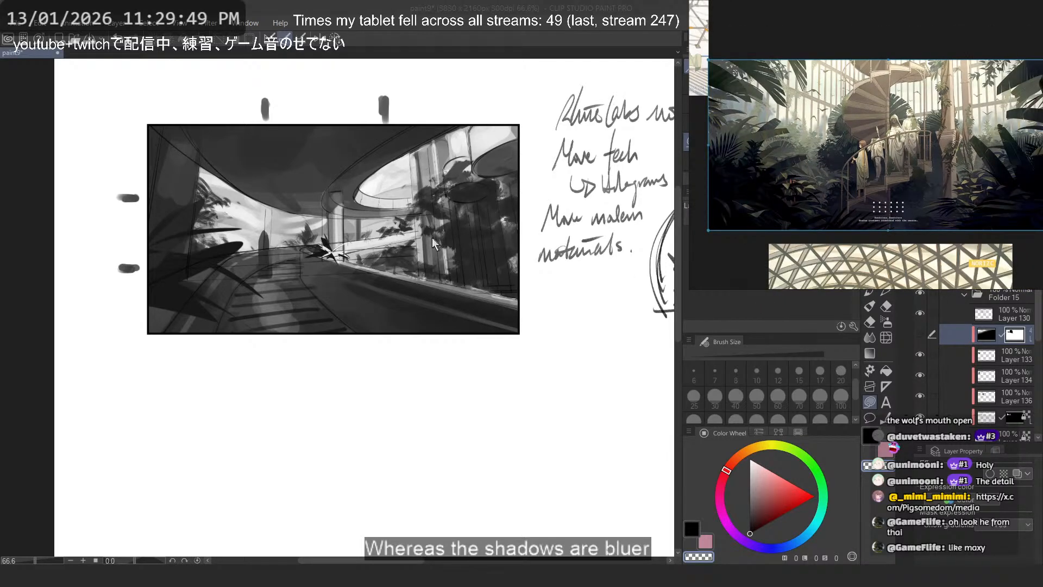
# - Switch to the browser window showing ArtStation and close that page
pyautogui.click(547, 6)
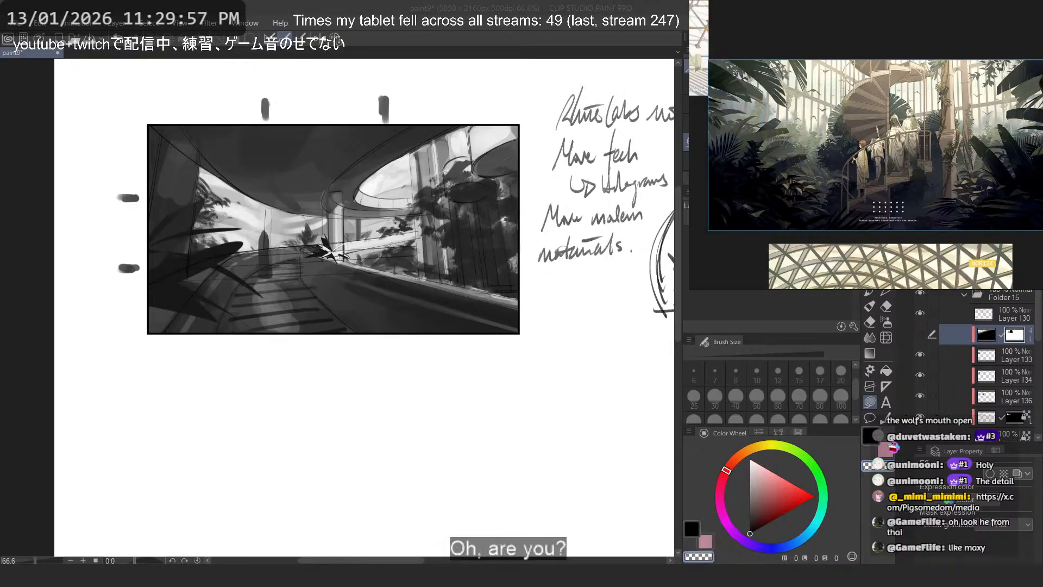
pyautogui.click(538, 576)
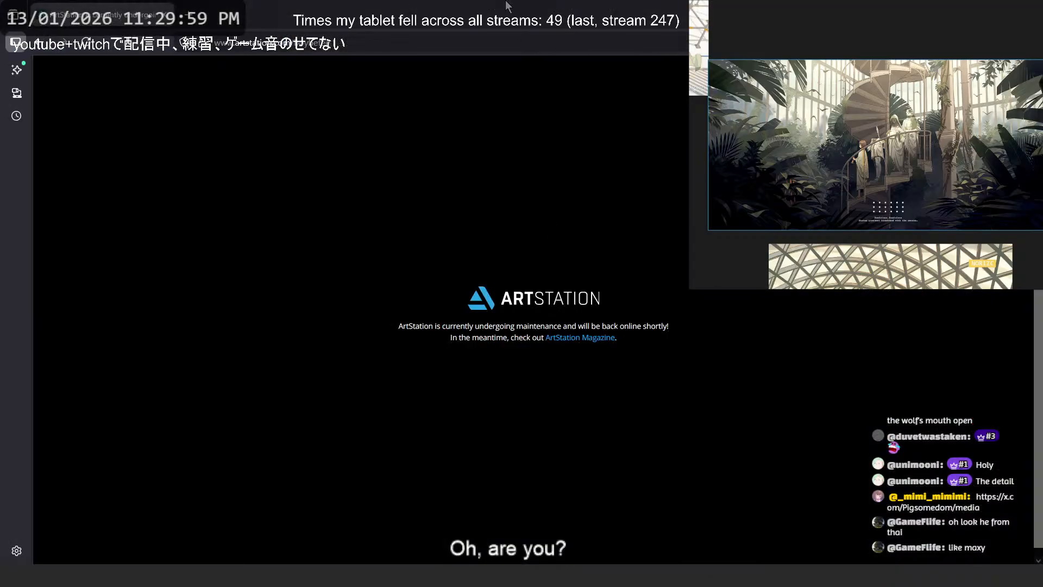
pyautogui.moveTo(506, 3); pyautogui.dragTo(343, 20)
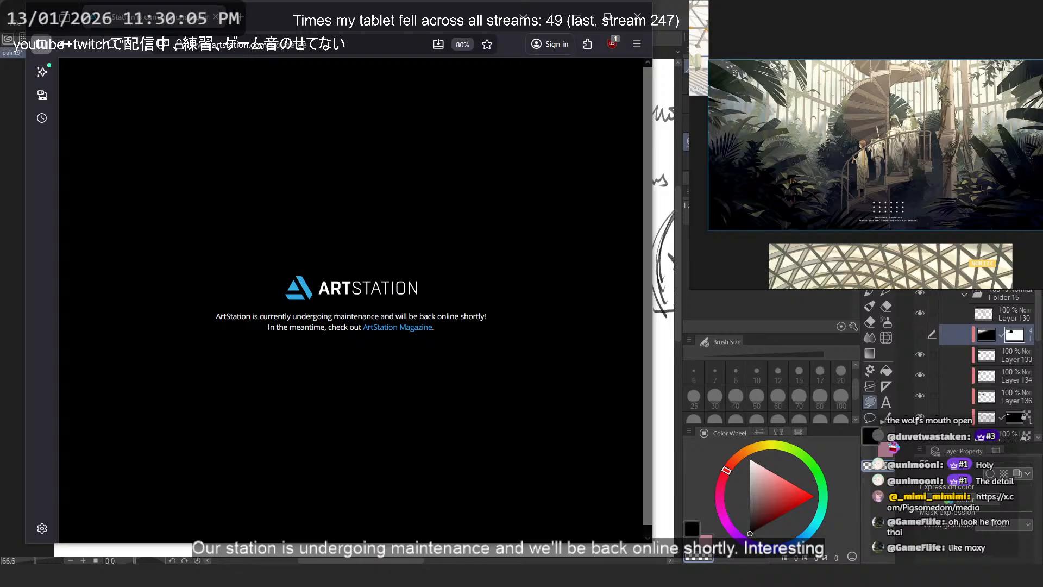
pyautogui.hotkey('ctrl', 'w')
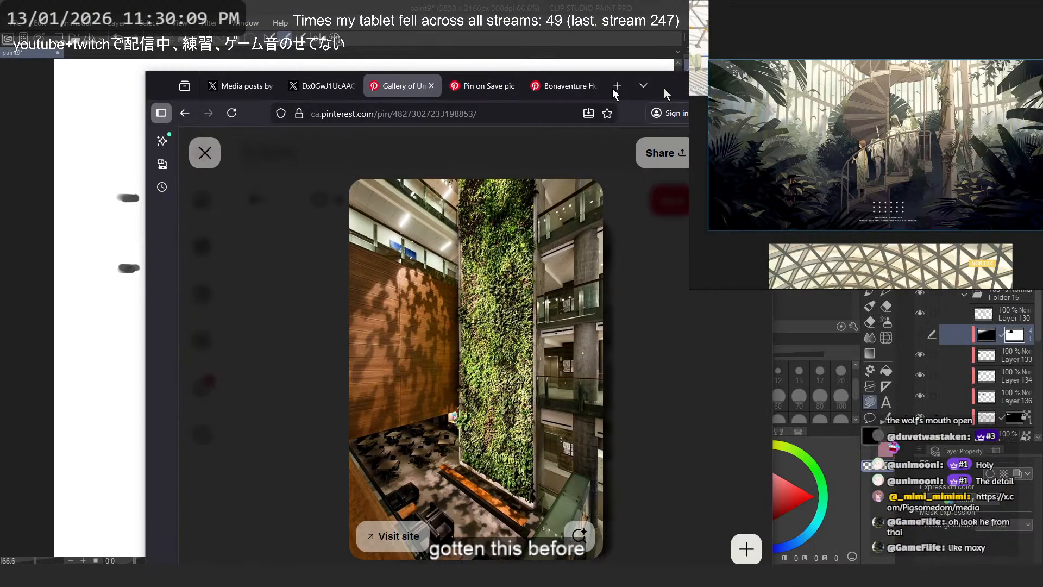
# - Copy the Pinterest photo of the tall green wall in an atrium and paste it onto the reference board
pyautogui.moveTo(664, 88); pyautogui.dragTo(553, 42)
pyautogui.rightClick(382, 190)
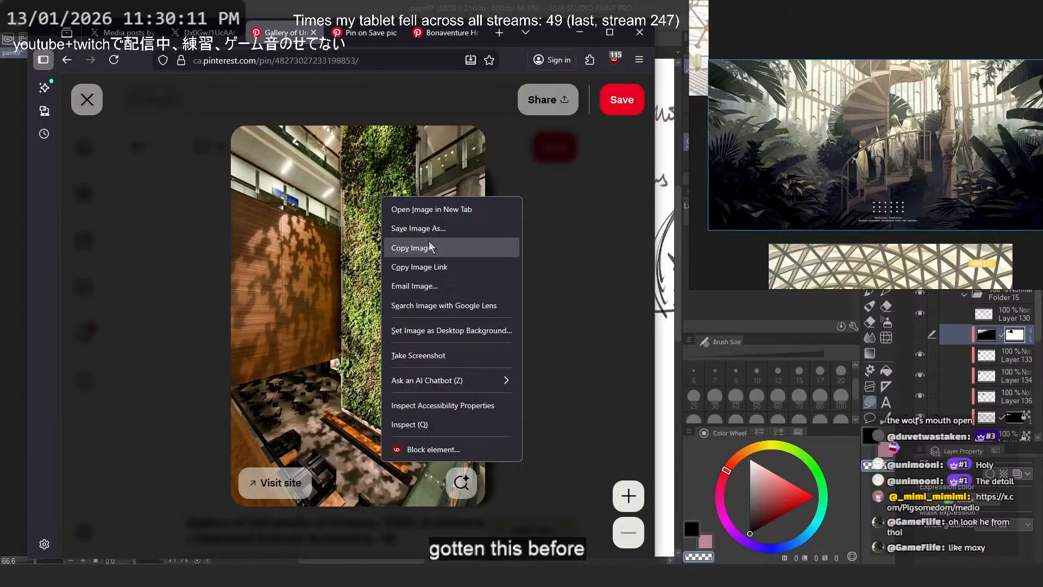
pyautogui.click(424, 245)
pyautogui.hotkey('alt', 'Tab')
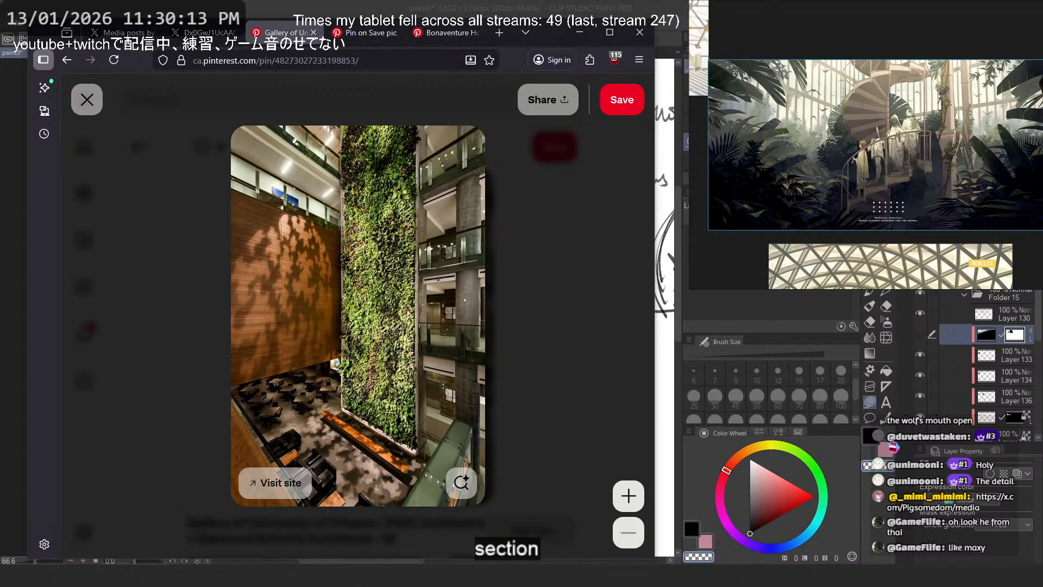
pyautogui.scroll(-8, 886, 124)
pyautogui.hotkey('ctrl', 'v')
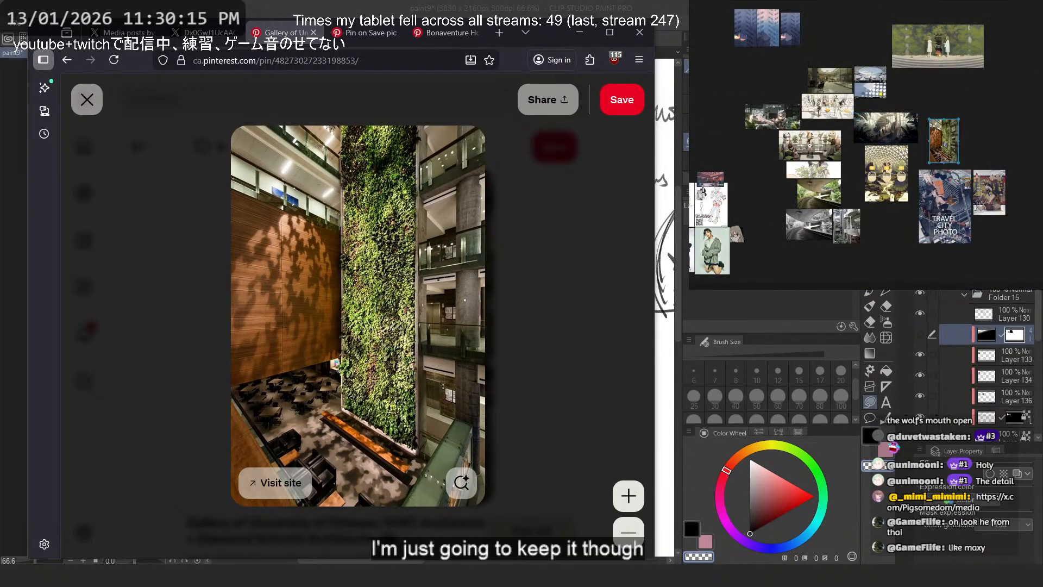
# - Browse the pins related to the green-wall atrium and open the one of a planted interior with a hanging balcony
pyautogui.click(523, 245)
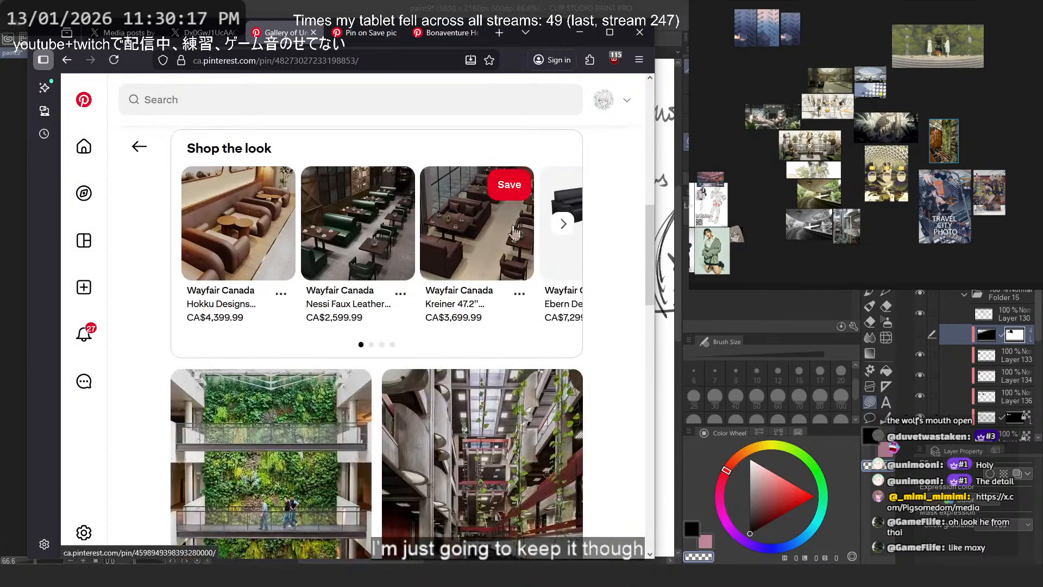
pyautogui.scroll(-4, 514, 232)
pyautogui.scroll(-5, 599, 234)
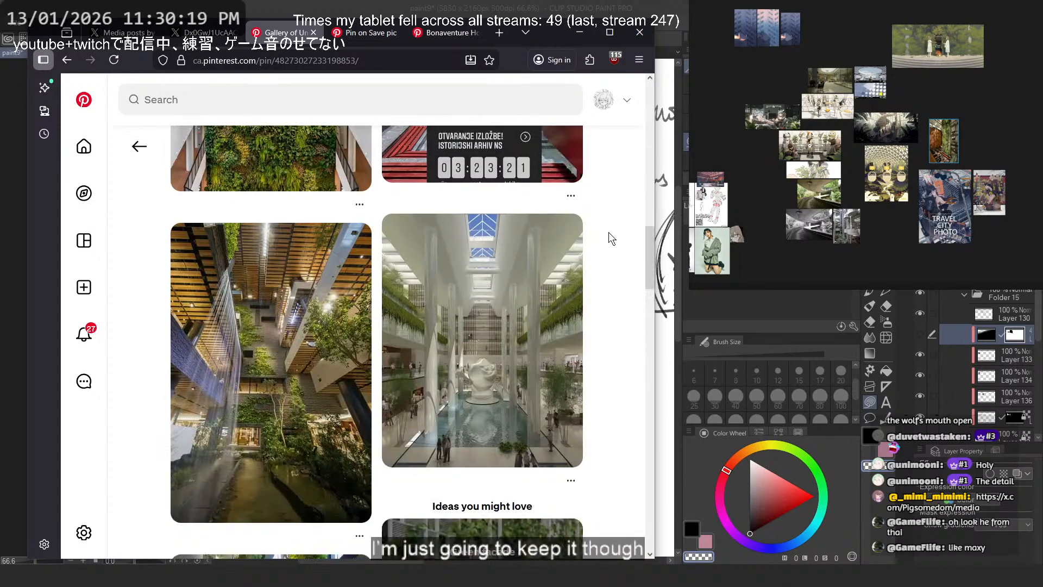
pyautogui.scroll(5, 609, 238)
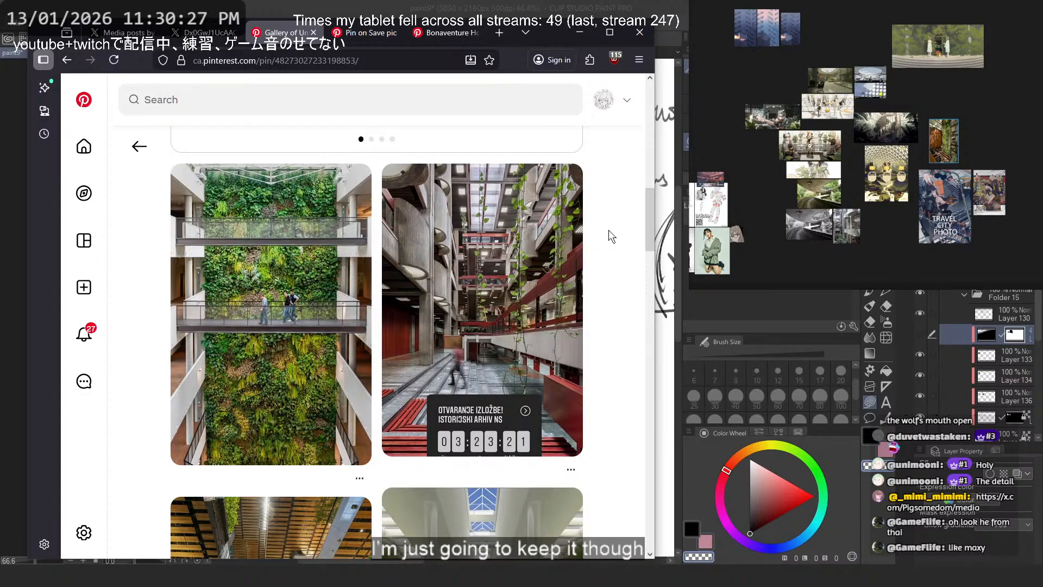
pyautogui.scroll(-5, 598, 231)
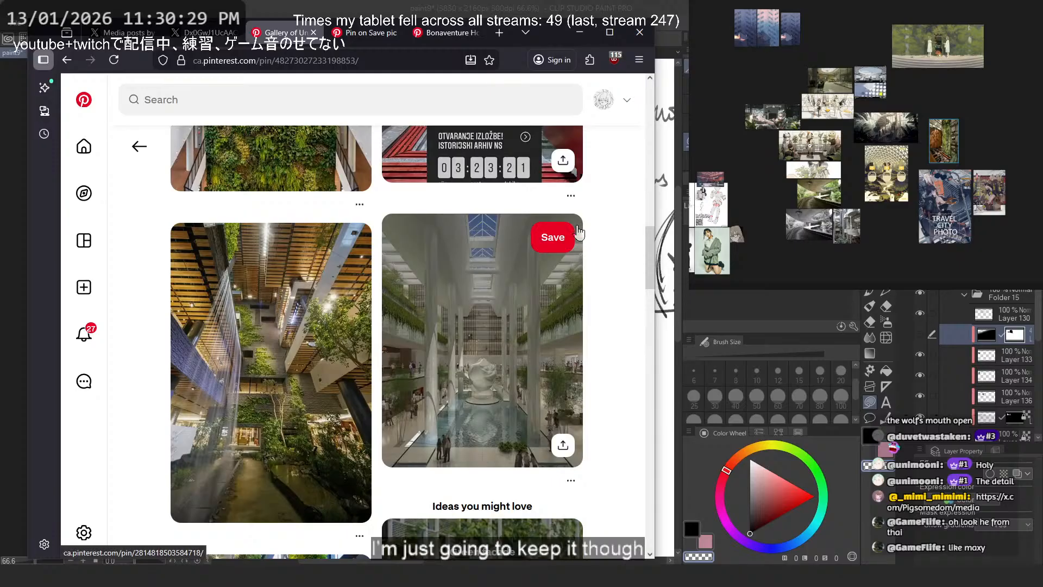
pyautogui.scroll(-4, 580, 232)
pyautogui.scroll(-1, 578, 228)
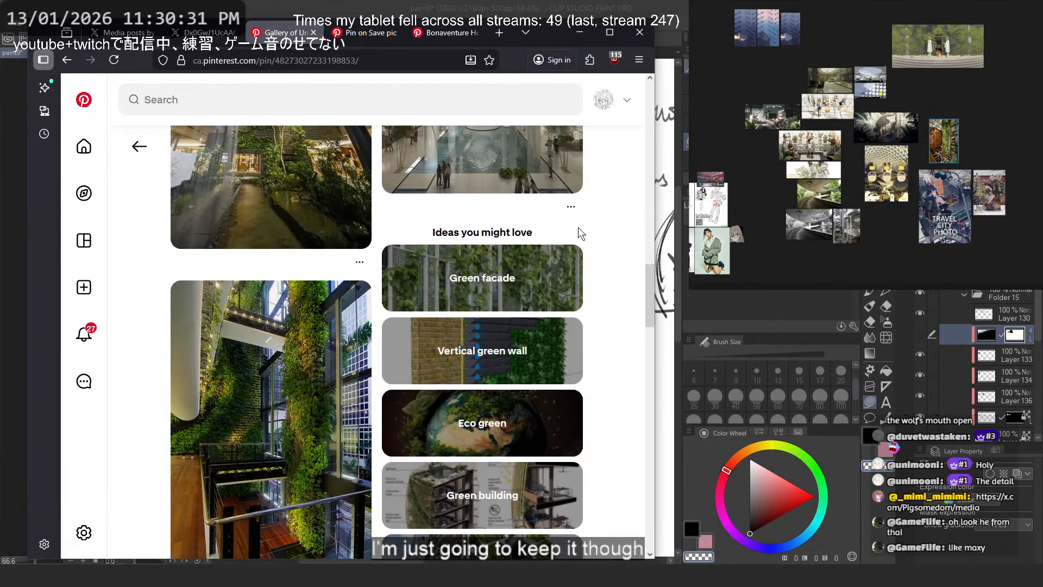
pyautogui.scroll(-1, 578, 227)
pyautogui.click(261, 335)
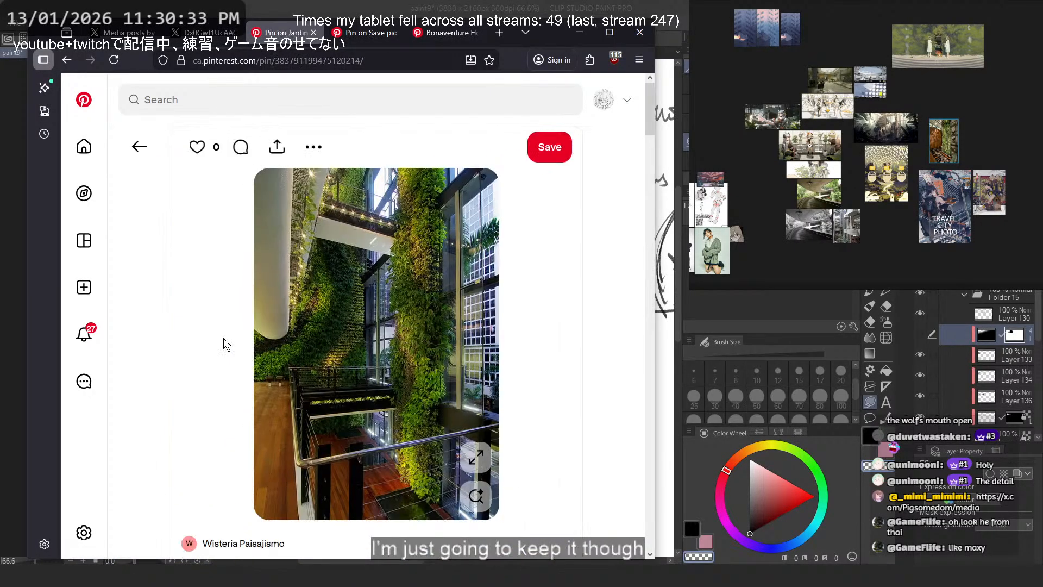
# - Look through the planted interior's related pins, open the moss-covered "Arquitectura" hall, and browse its similar images
pyautogui.scroll(-5, 344, 318)
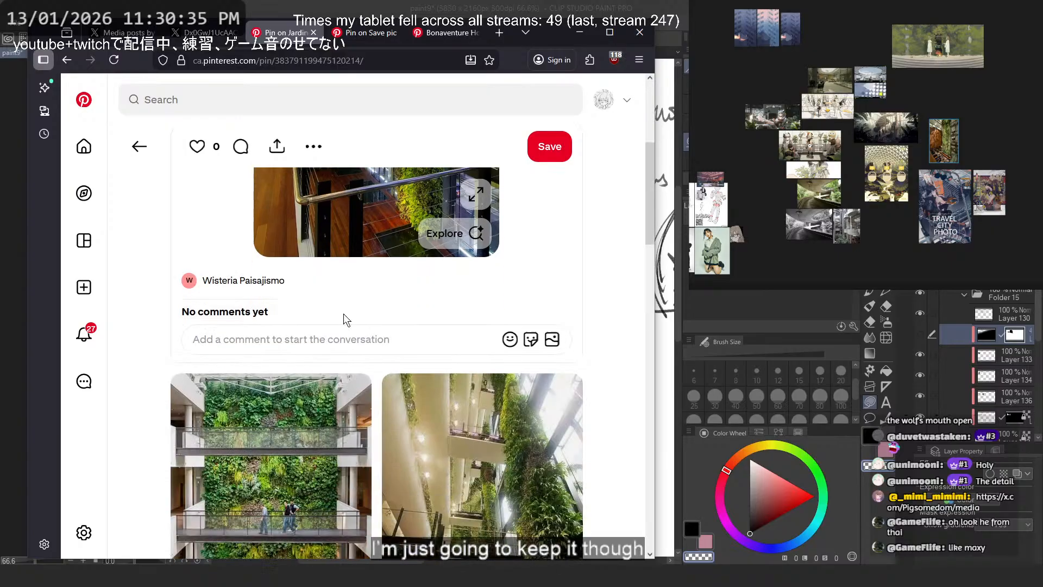
pyautogui.scroll(-2, 344, 318)
pyautogui.scroll(-5, 345, 320)
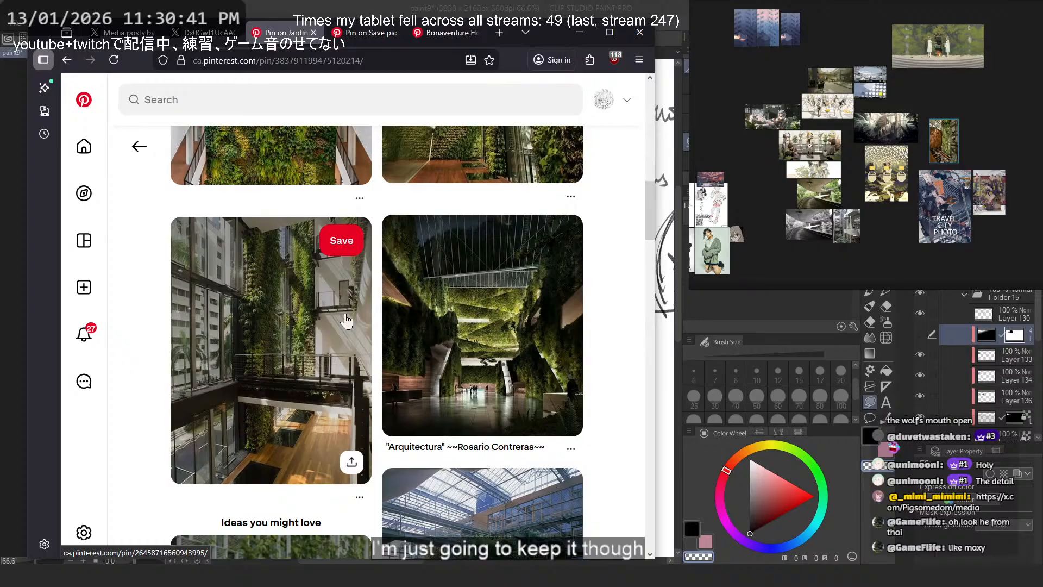
pyautogui.click(472, 332)
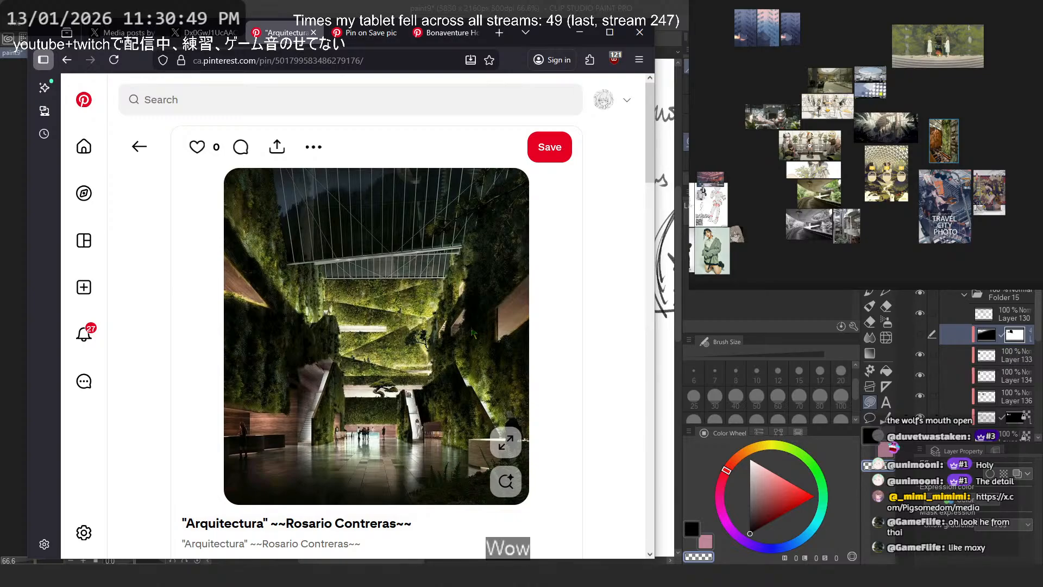
pyautogui.scroll(-10, 472, 332)
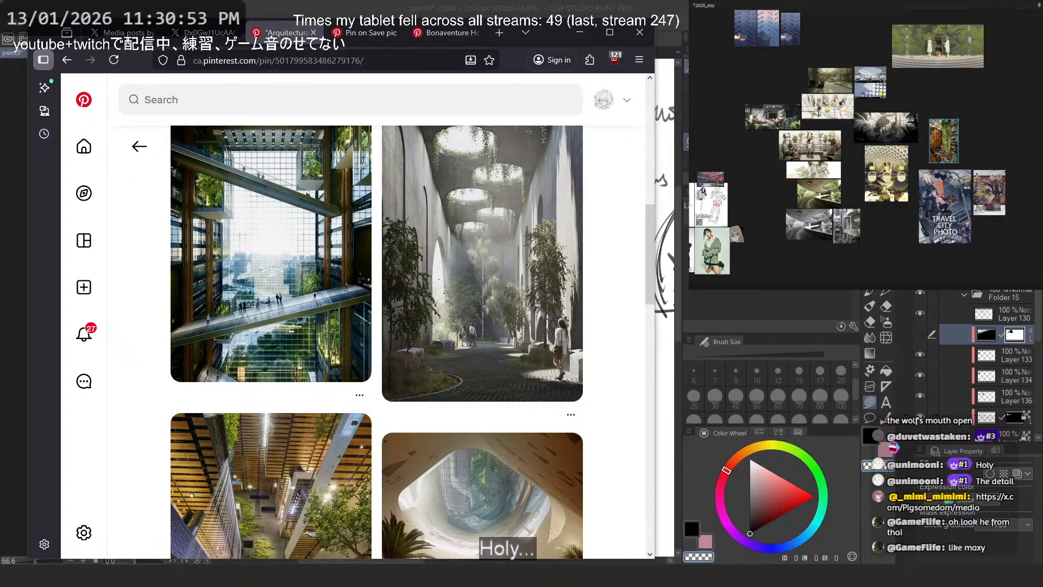
pyautogui.scroll(-5, 401, 210)
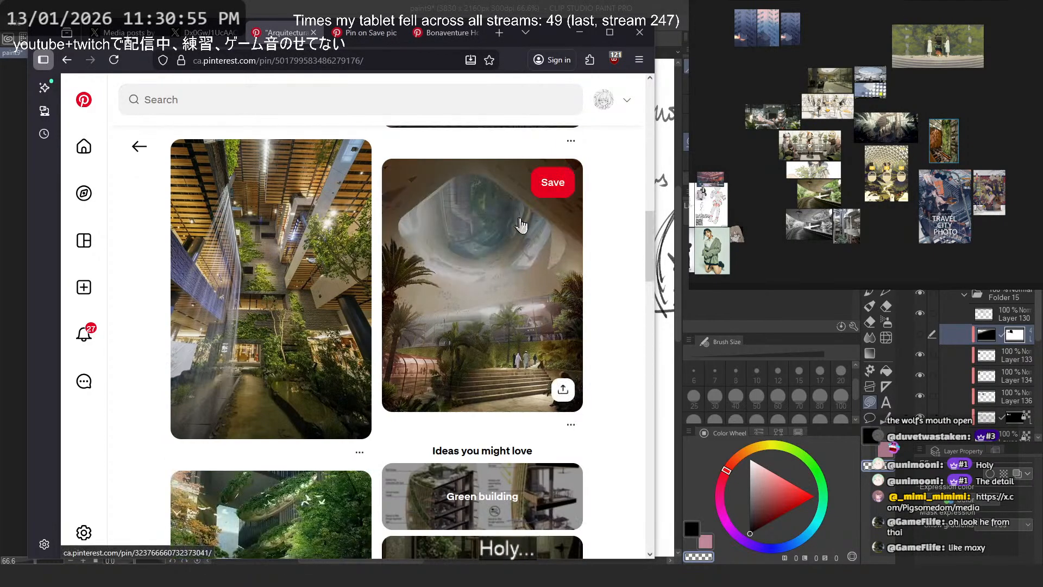
# - Switch to the Pinterest page of Arknights and PGR artwork and browse its related illustrations
pyautogui.click(377, 33)
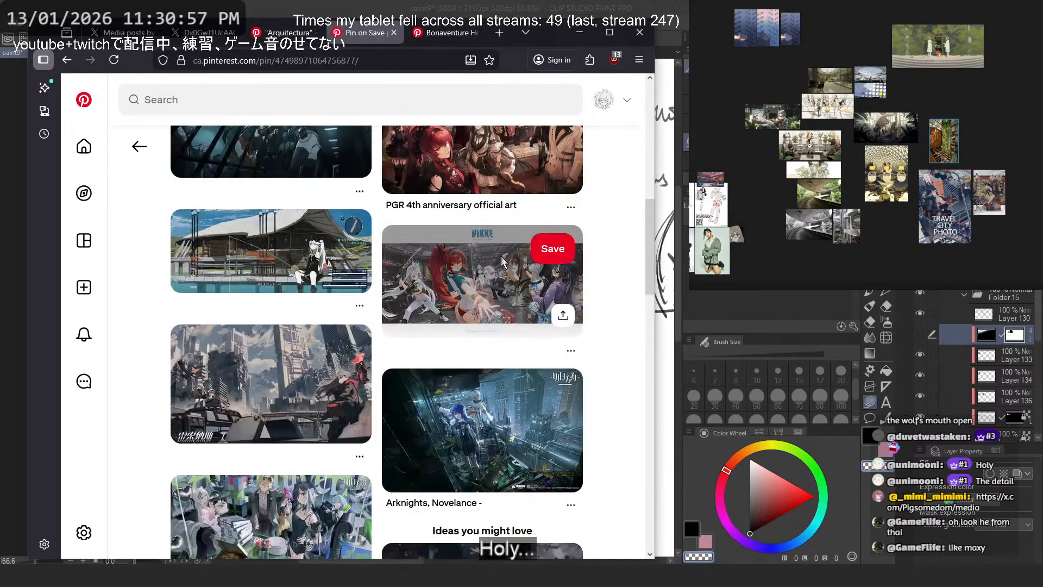
pyautogui.scroll(-7, 611, 221)
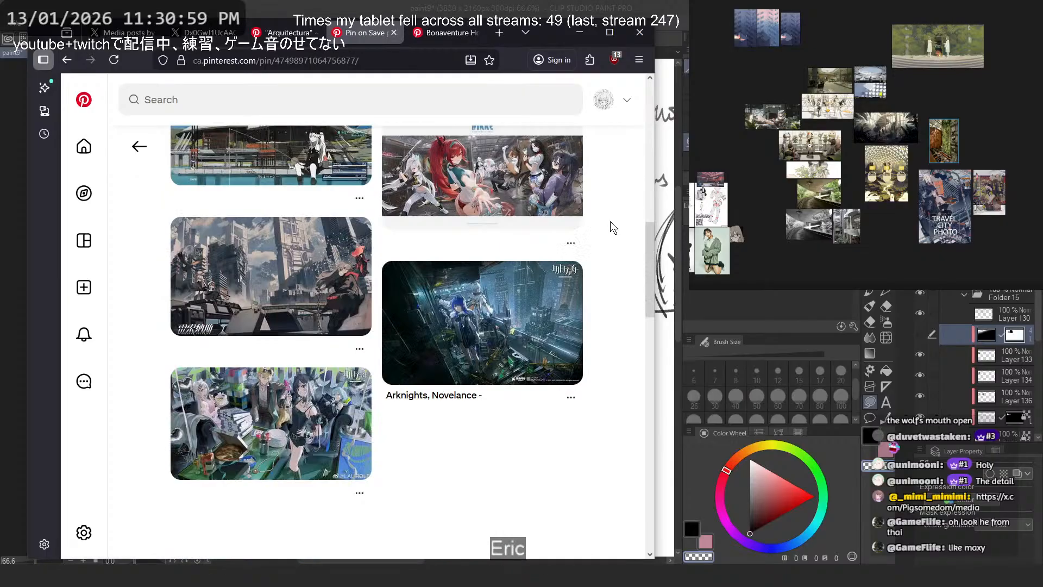
pyautogui.scroll(-3, 611, 220)
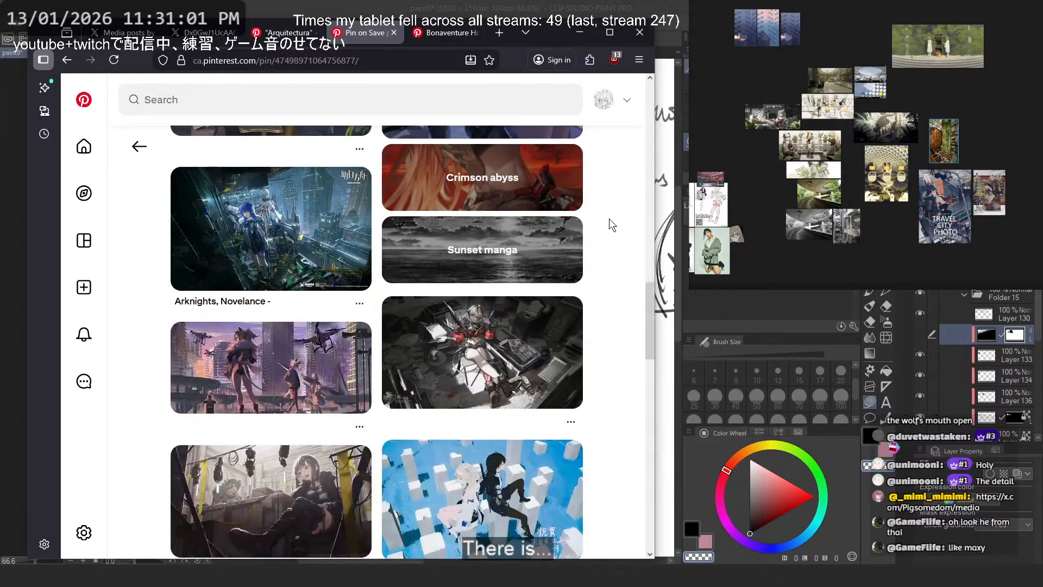
pyautogui.scroll(-4, 608, 217)
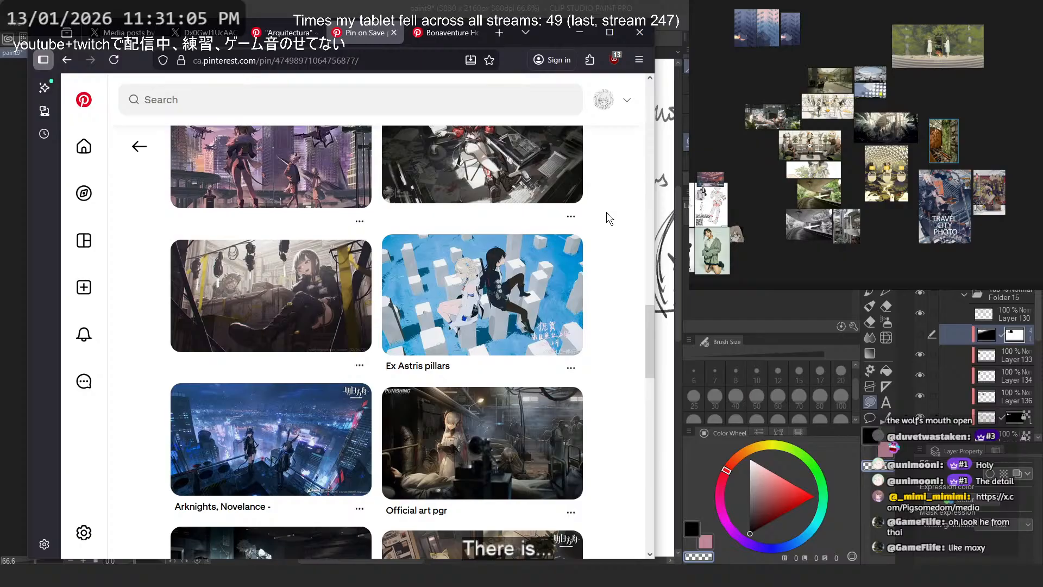
# - Go to the Bonaventure Hotel pin, dismiss its save-or-share prompt and search suggestions, and look through the content below the photo
pyautogui.hotkey('ctrl', 'Tab')
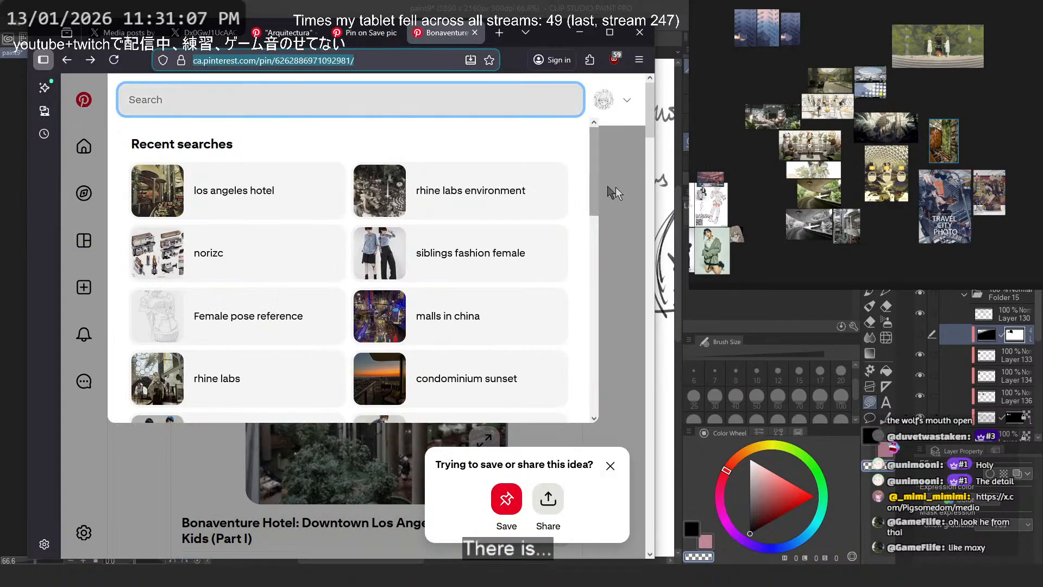
pyautogui.click(610, 466)
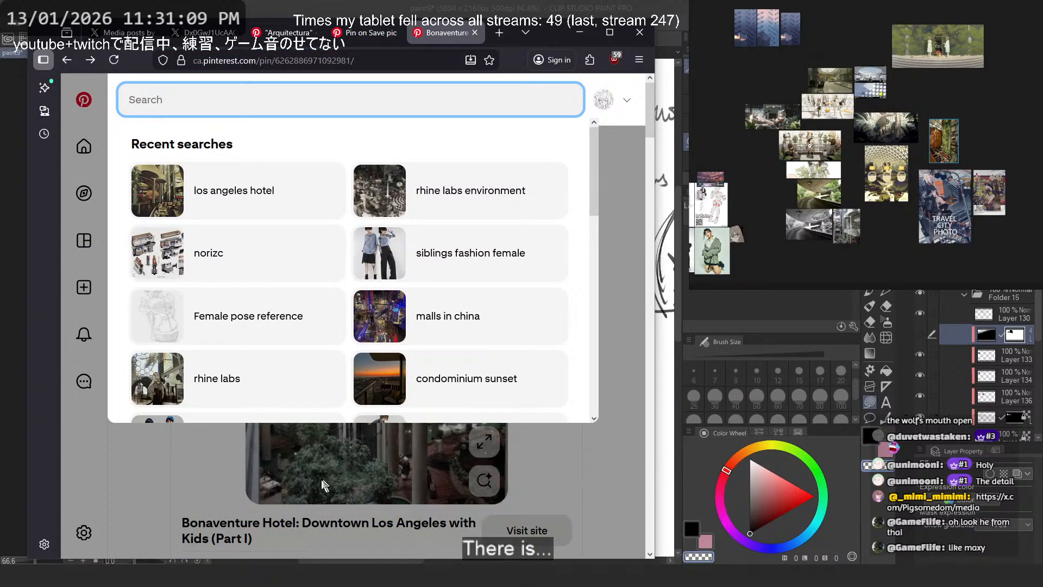
pyautogui.click(605, 314)
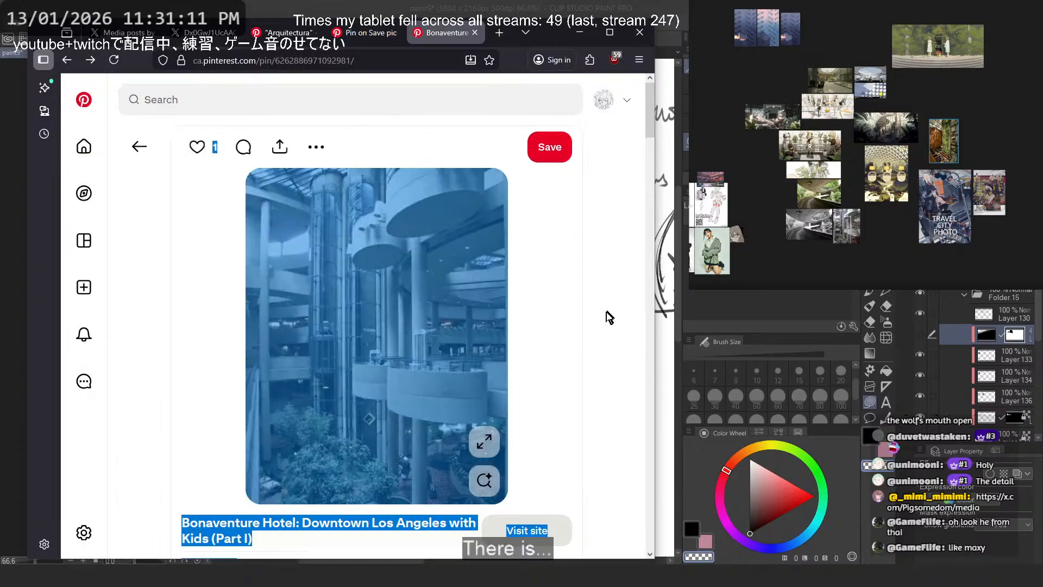
pyautogui.scroll(-5, 568, 316)
pyautogui.scroll(-2, 565, 261)
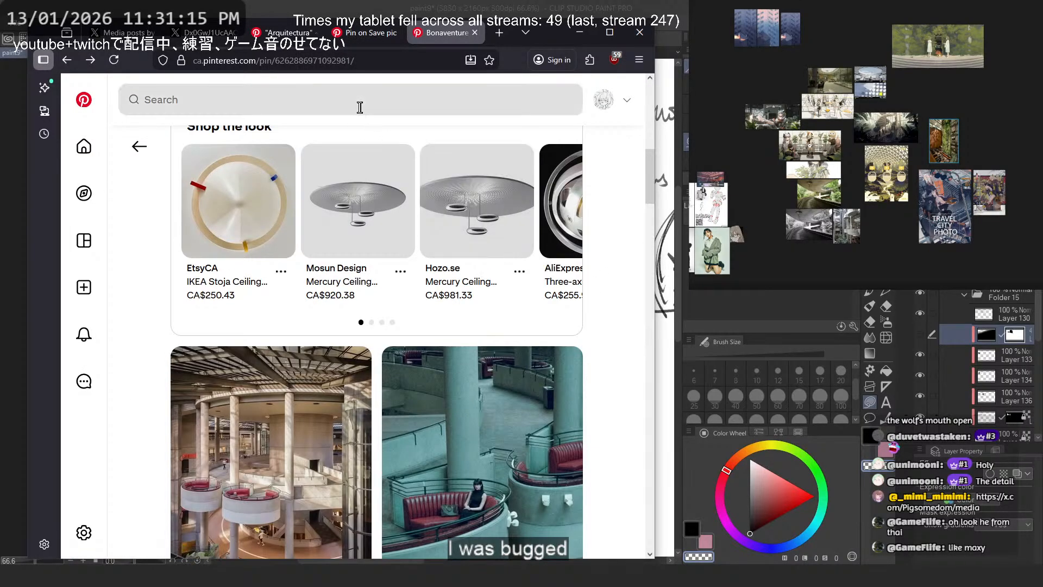
# - Search Pinterest for "character wheelchair" and browse the illustrations of characters in wheelchairs
pyautogui.click(359, 106)
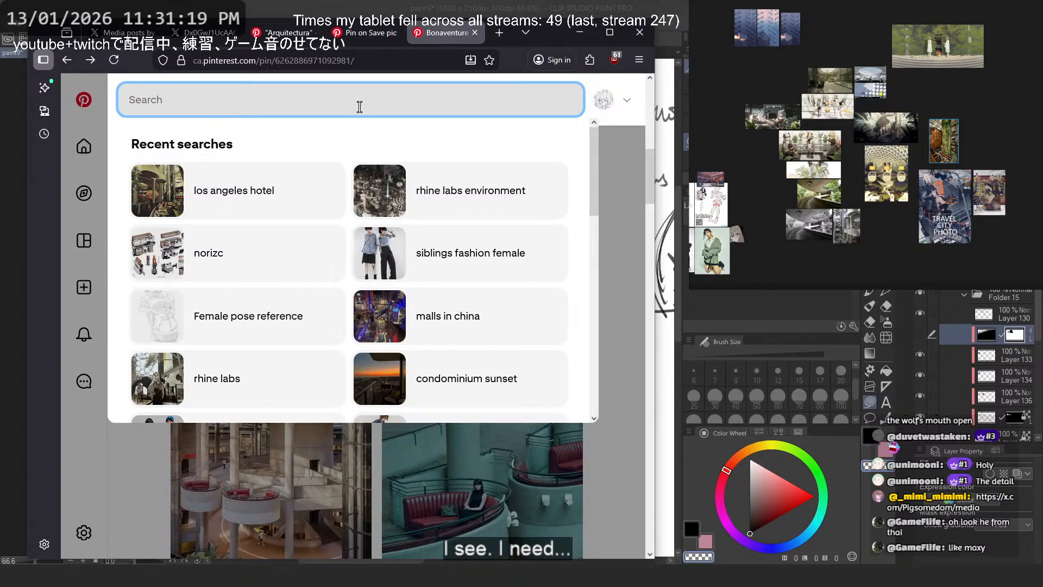
pyautogui.write('うぇs')
pyautogui.press('BackSpace')
pyautogui.press('BackSpace')
pyautogui.press('BackSpace')
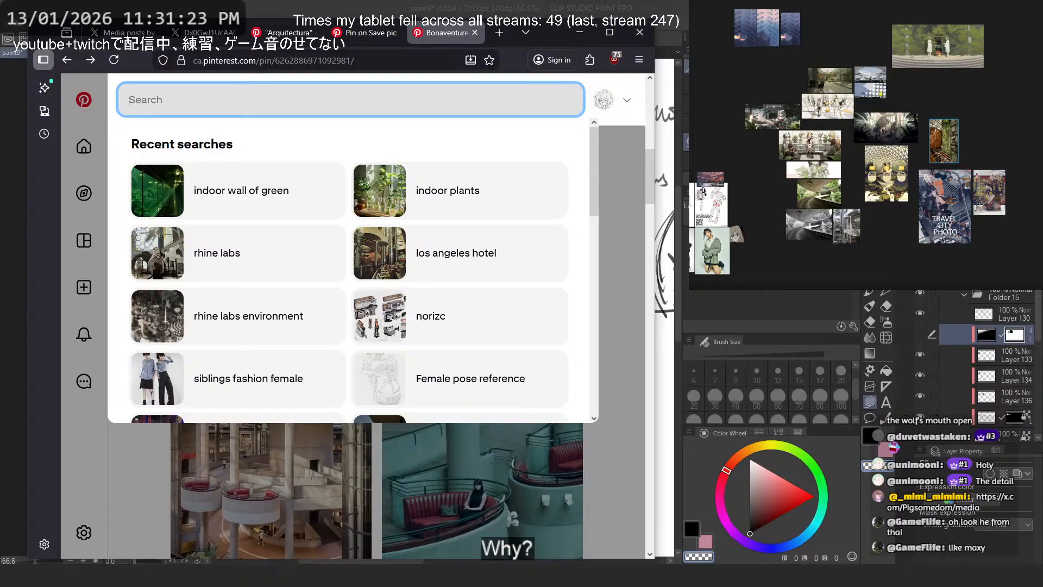
pyautogui.write('chara')
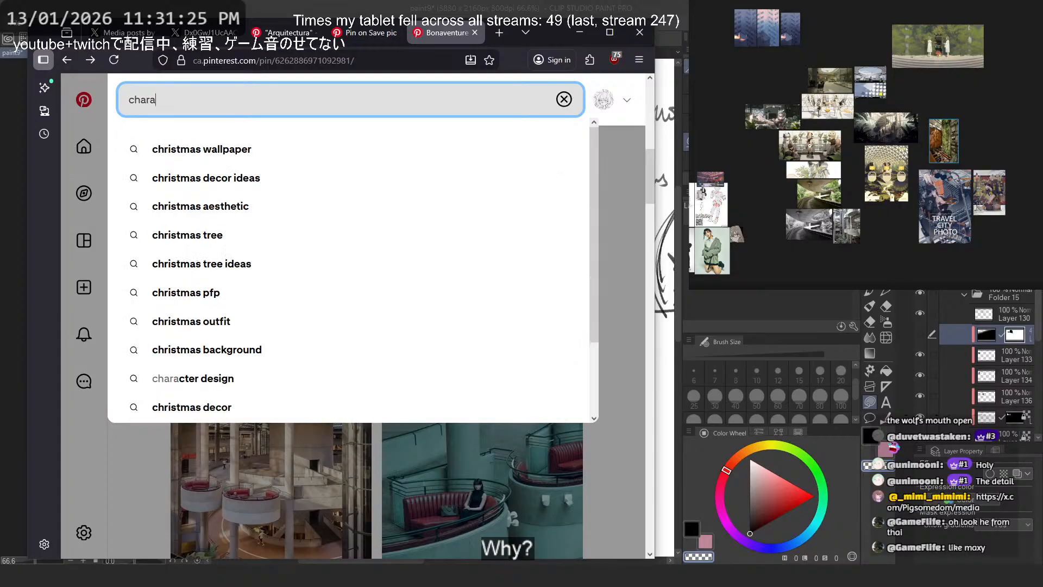
pyautogui.write('cter wheelchair')
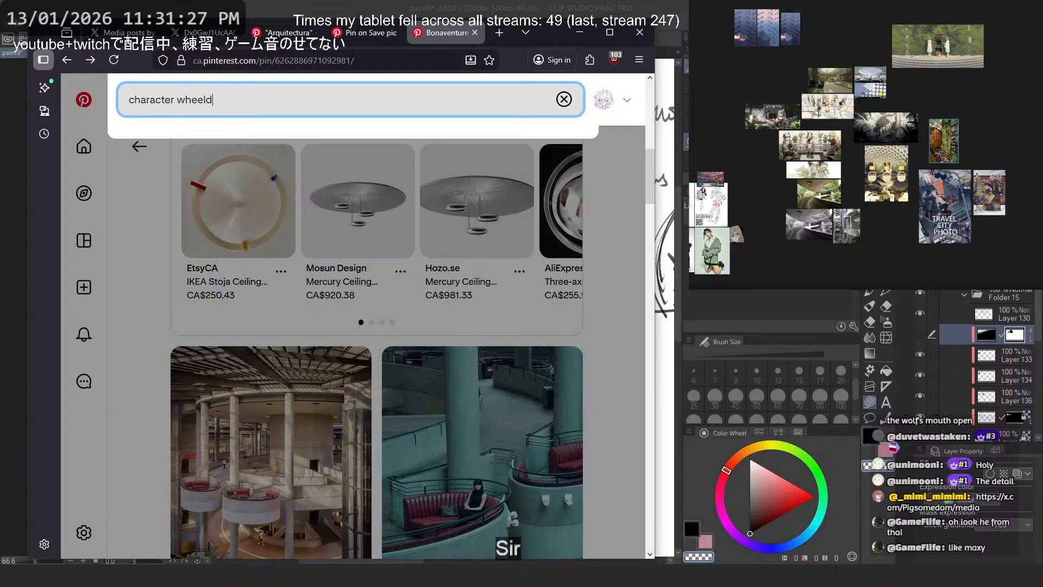
pyautogui.press('Return')
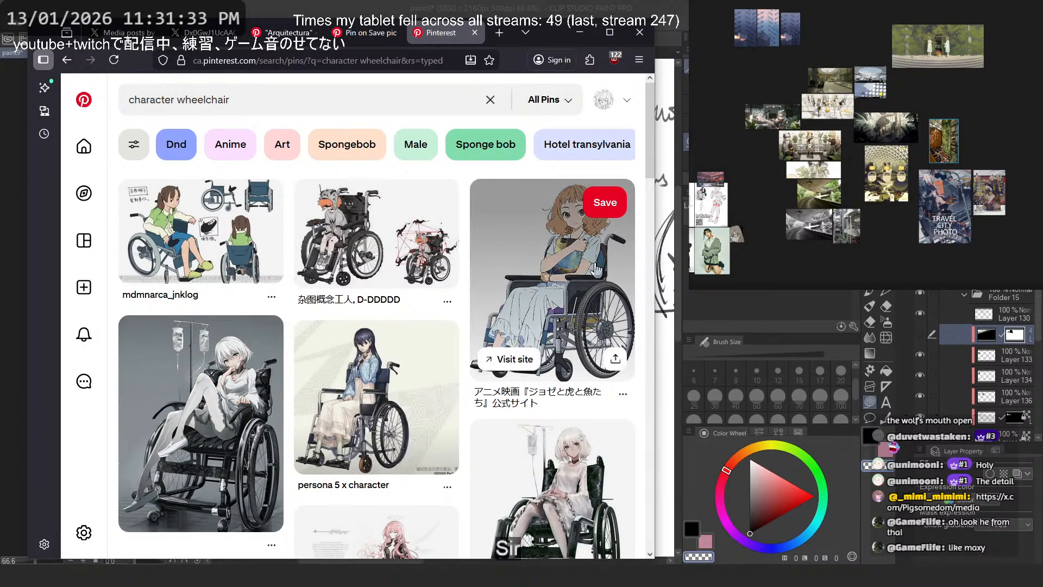
pyautogui.scroll(-12, 533, 229)
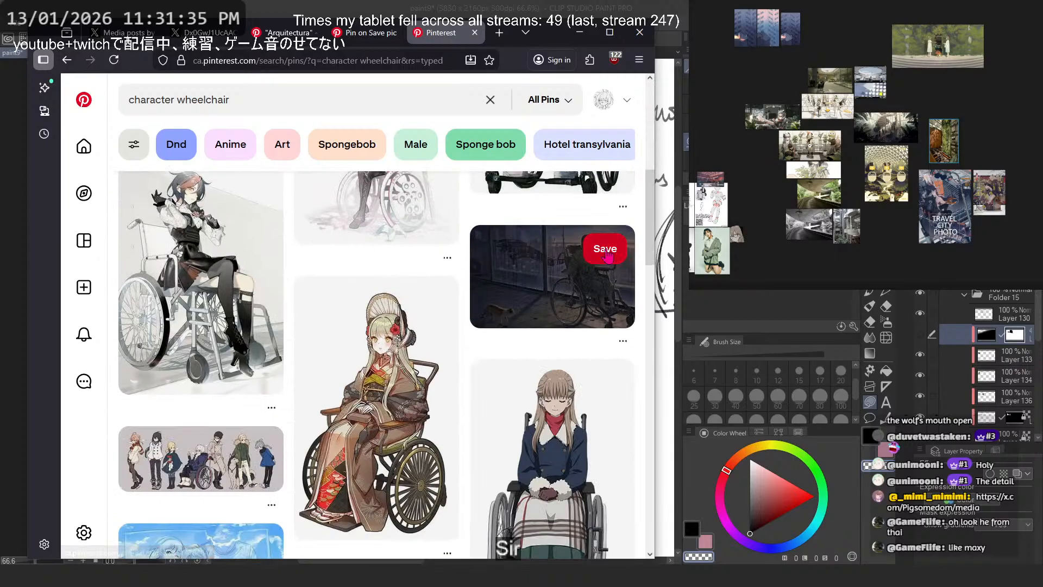
pyautogui.scroll(-5, 603, 252)
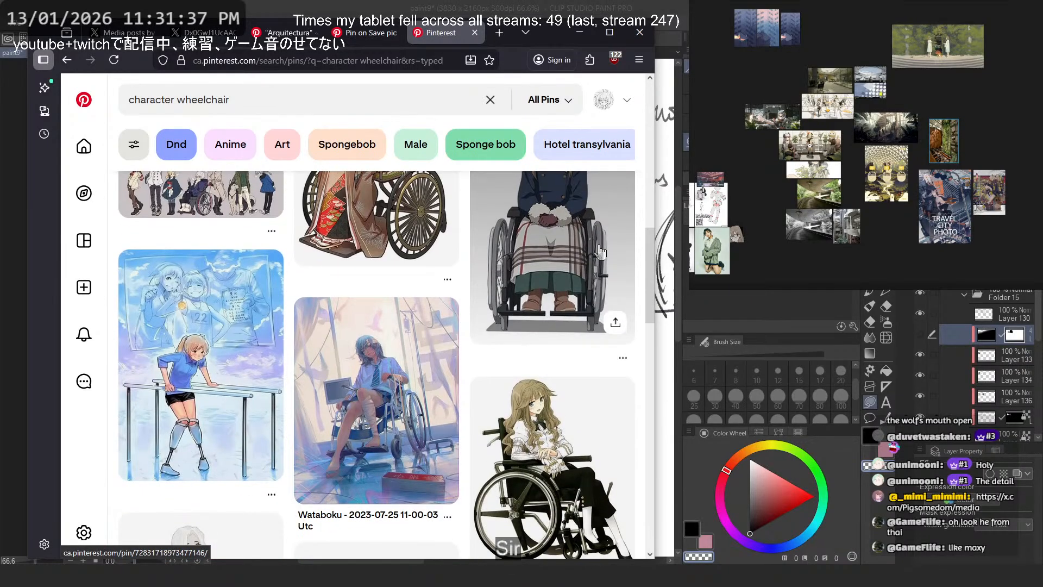
pyautogui.scroll(8, 599, 252)
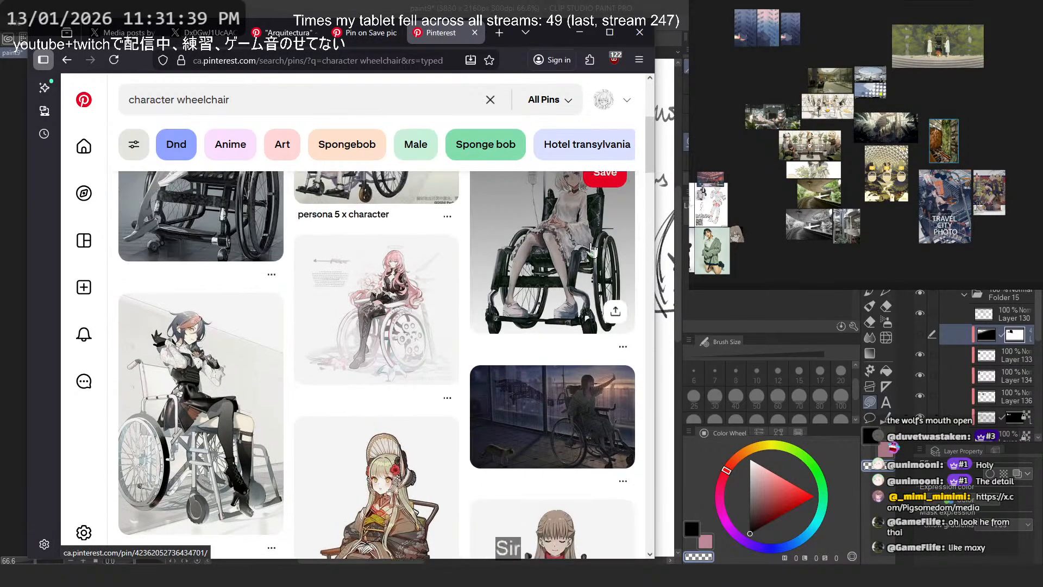
# - Run a web search for "wheelchair" from the Pinterest query in a new tab and refine it to "wheelchair size"
pyautogui.doubleClick(203, 100)
pyautogui.moveTo(487, 47); pyautogui.dragTo(498, 39)
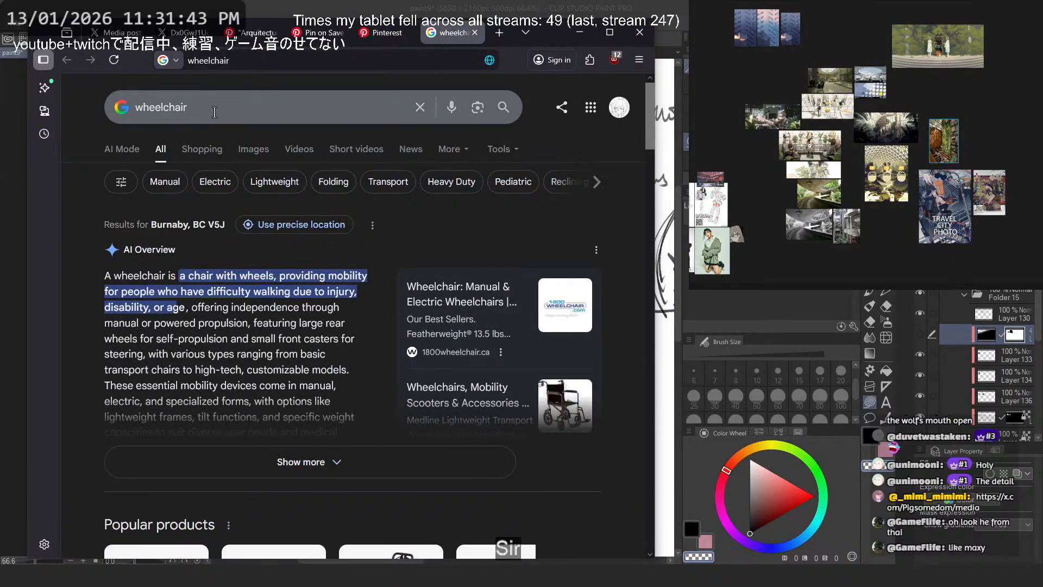
pyautogui.click(214, 112)
pyautogui.write('s')
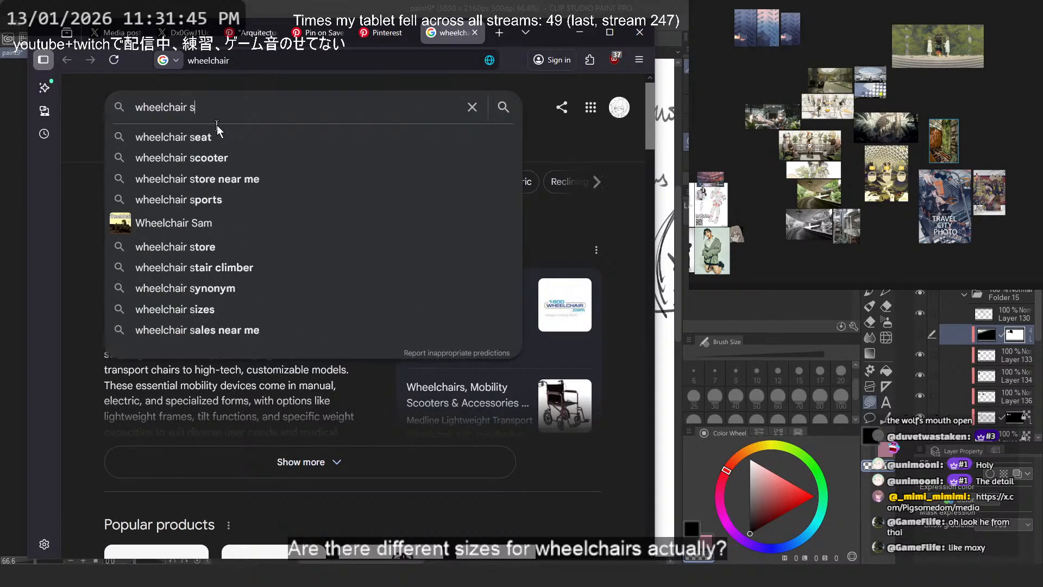
pyautogui.write('ize')
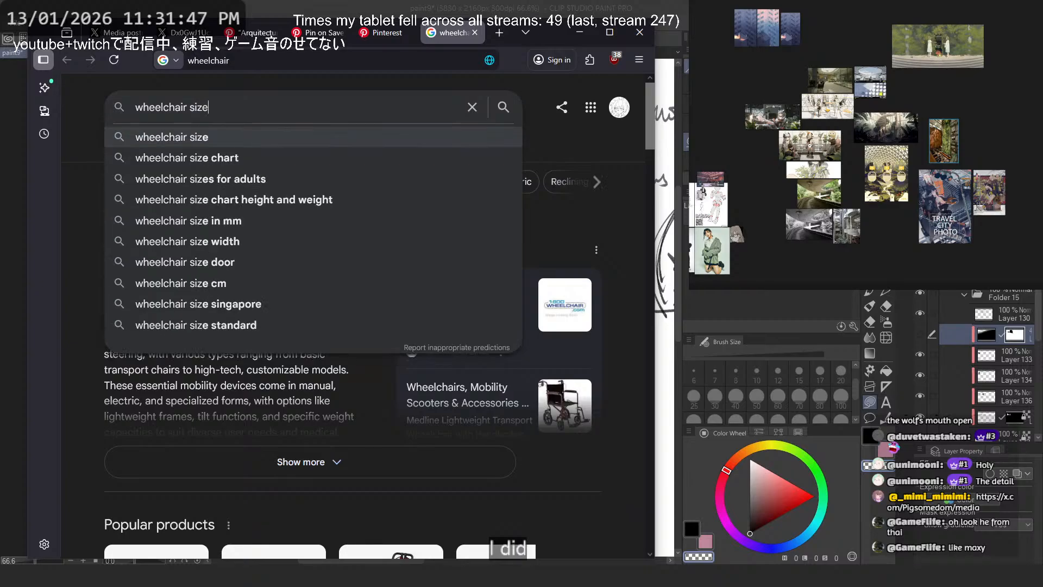
pyautogui.press('Return')
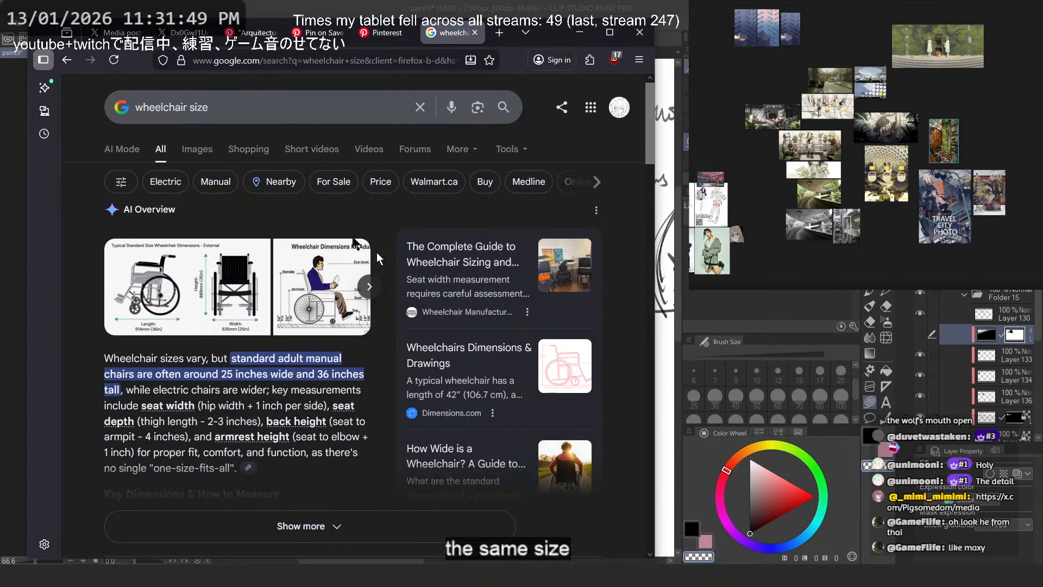
# - Expand the AI overview on wheelchair sizes and read its key dimensions and measuring notes
pyautogui.click(323, 527)
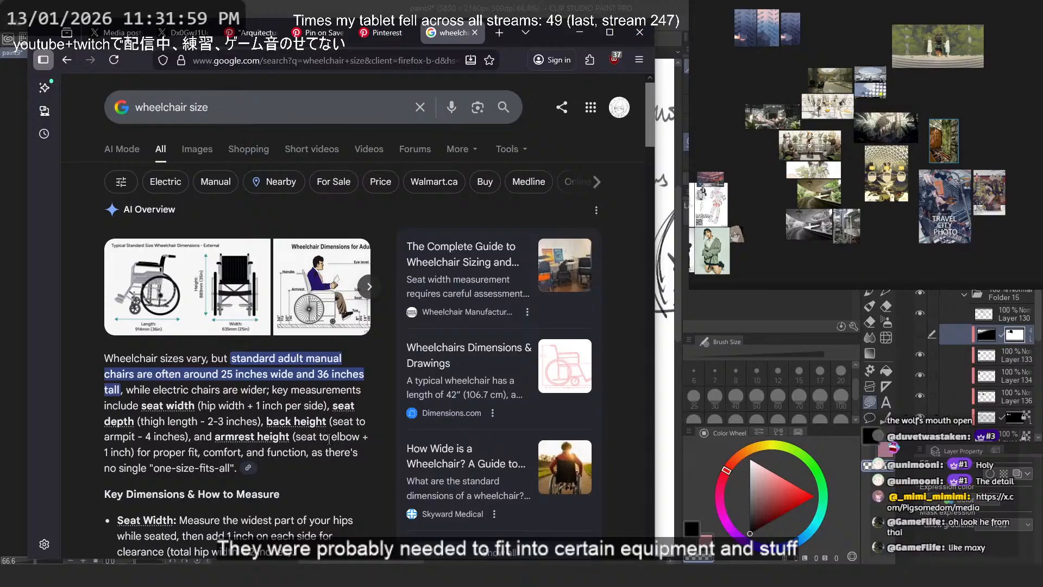
pyautogui.scroll(-3, 330, 439)
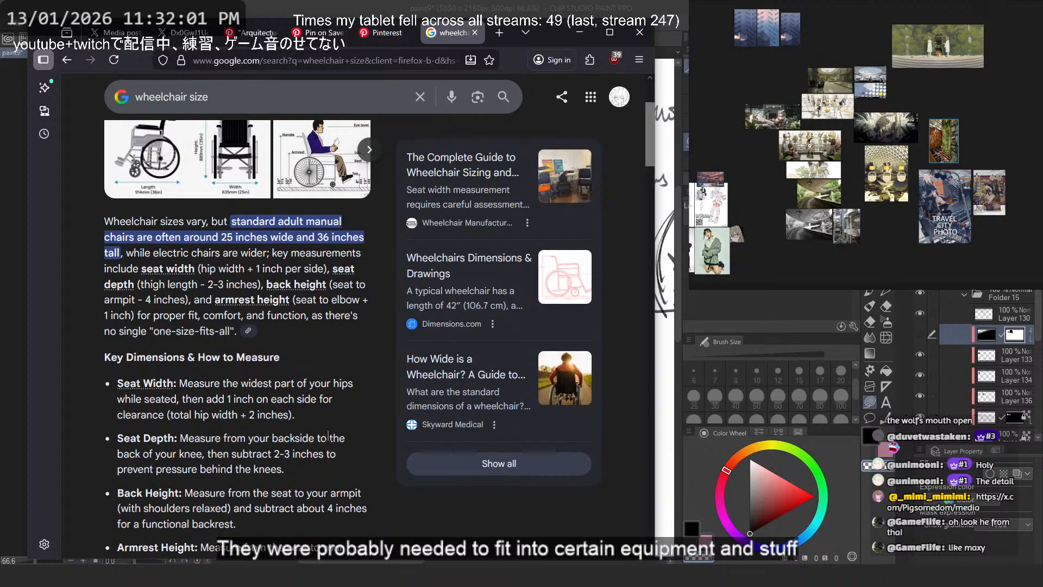
pyautogui.scroll(-8, 328, 435)
pyautogui.scroll(11, 328, 435)
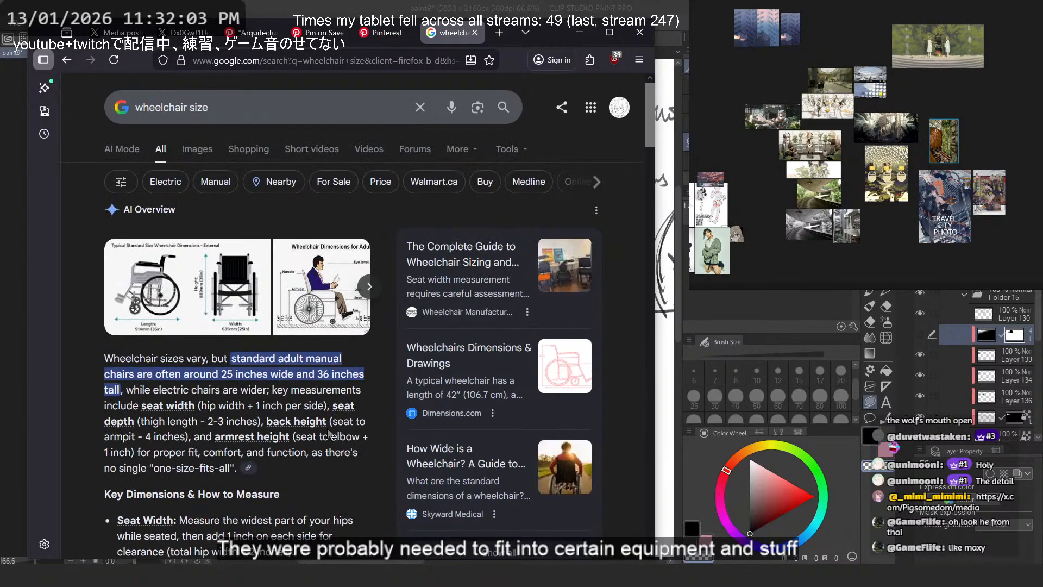
# - Show the image results and change the search to "wheelchair kid size"
pyautogui.click(197, 142)
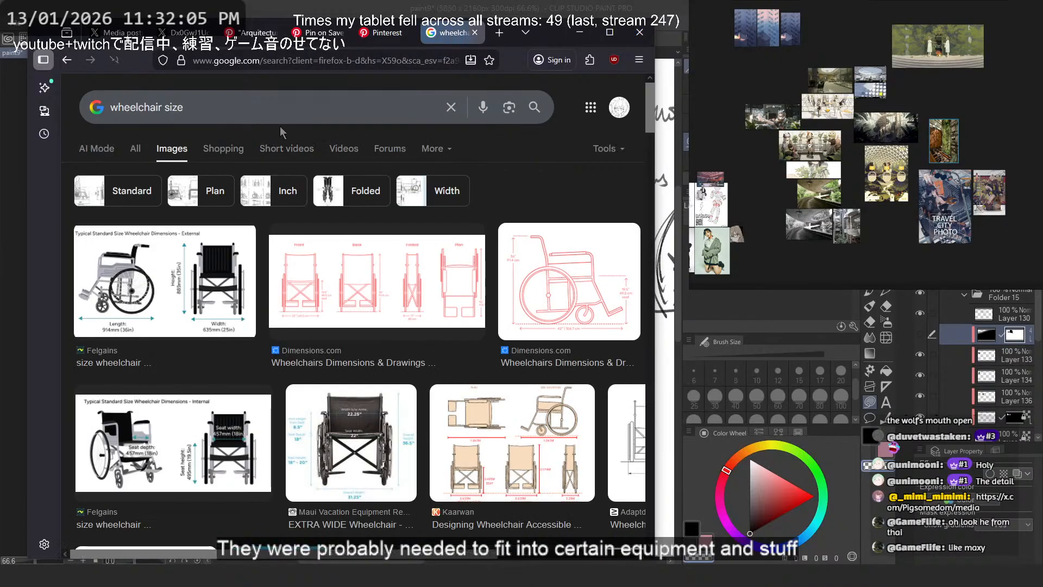
pyautogui.click(280, 112)
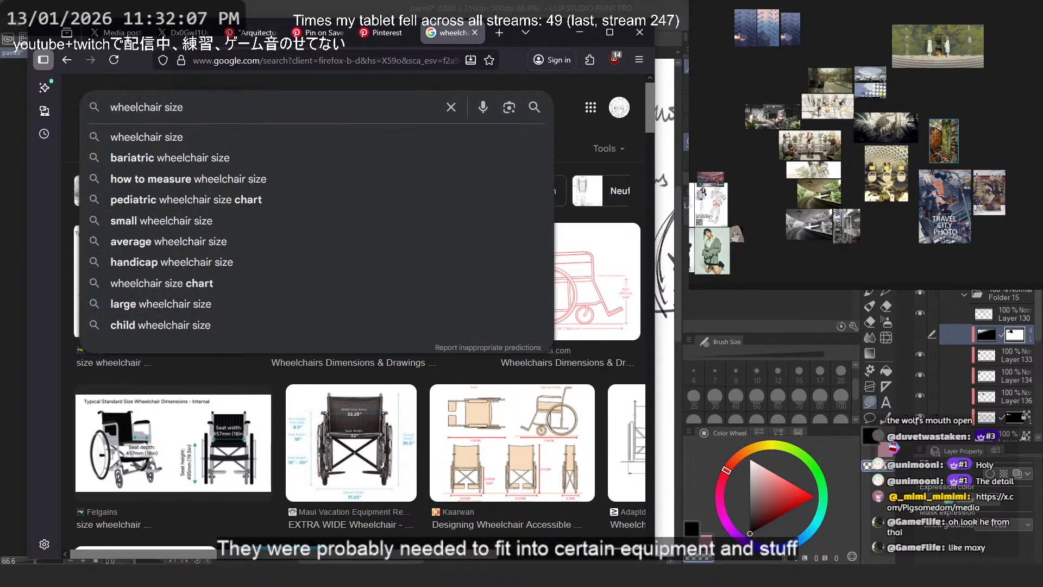
pyautogui.click(163, 107)
pyautogui.write('kid')
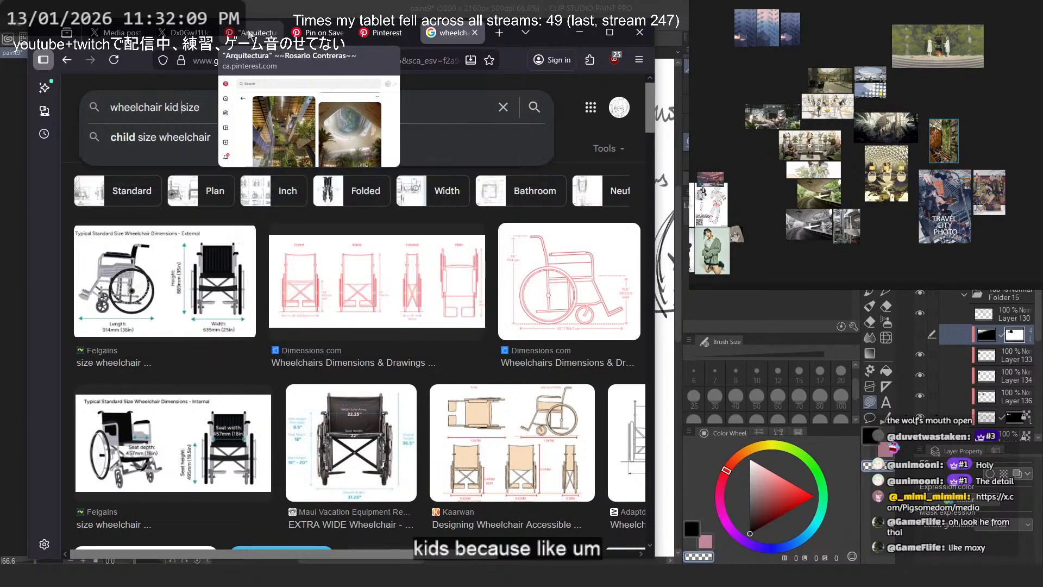
pyautogui.press('Return')
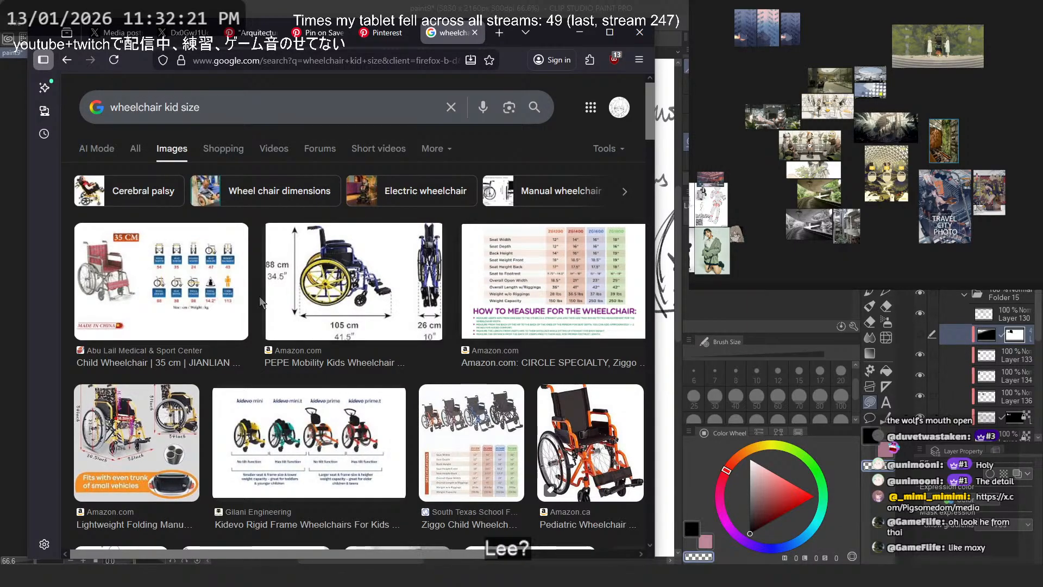
# - Preview the 35 cm child wheelchair image, close the preview, and look further down the image results
pyautogui.click(239, 300)
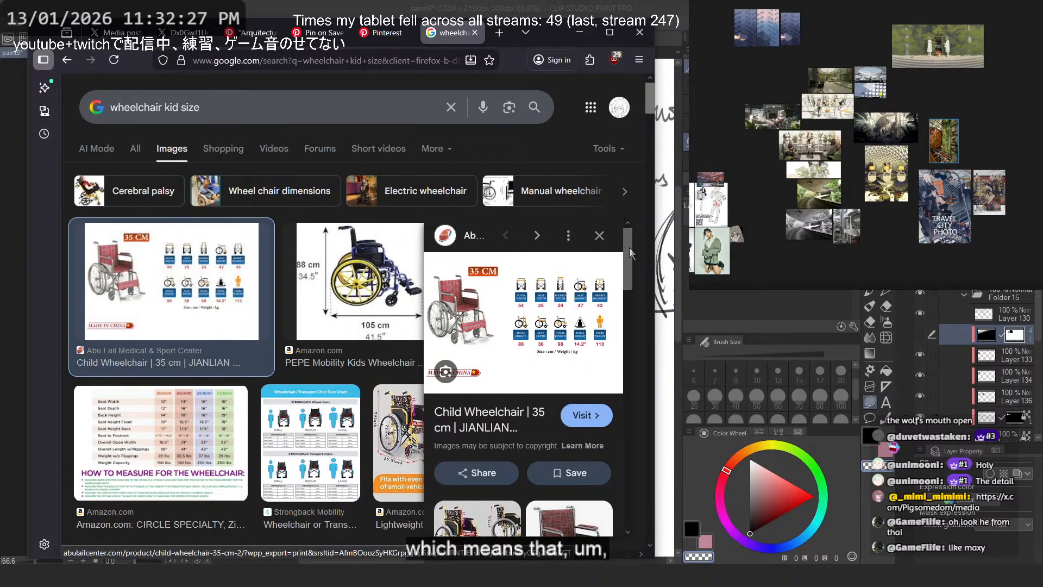
pyautogui.click(600, 235)
pyautogui.scroll(-8, 402, 329)
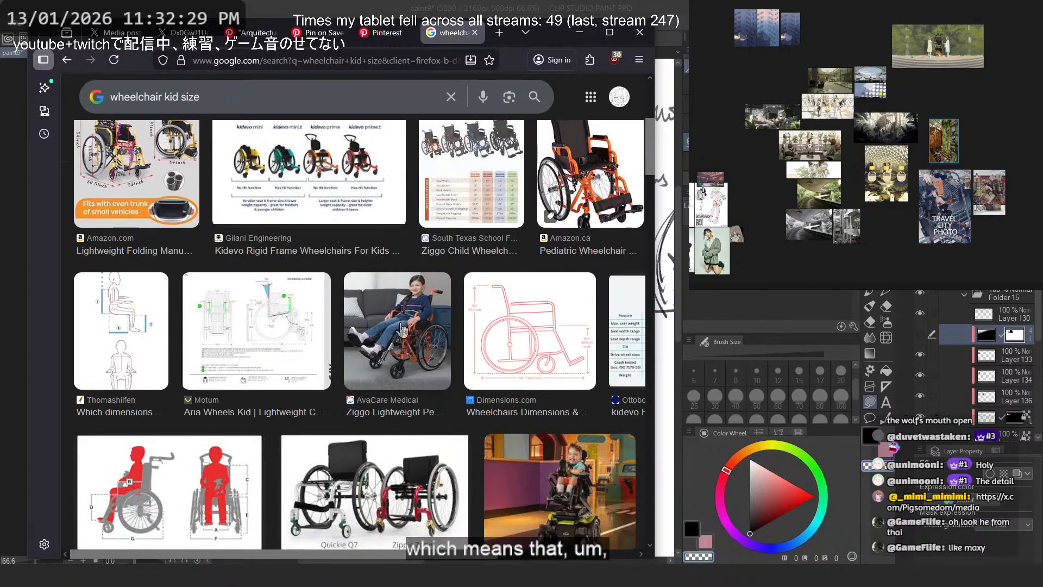
# - Preview the Ziggo lightweight pediatric wheelchair photo, check its related images, and browse more children's wheelchair pictures
pyautogui.click(402, 330)
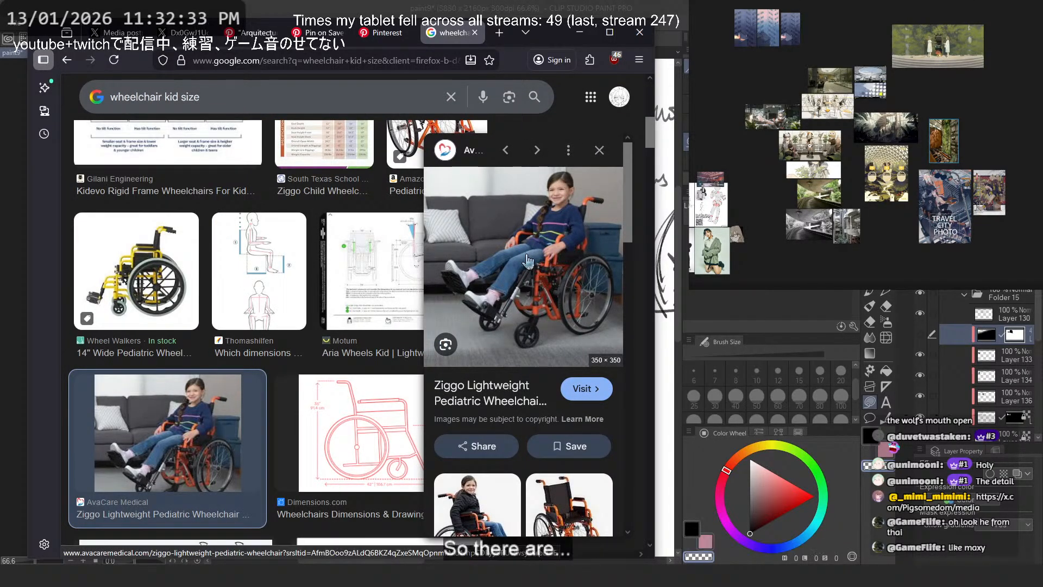
pyautogui.scroll(-5, 526, 258)
pyautogui.scroll(-5, 394, 284)
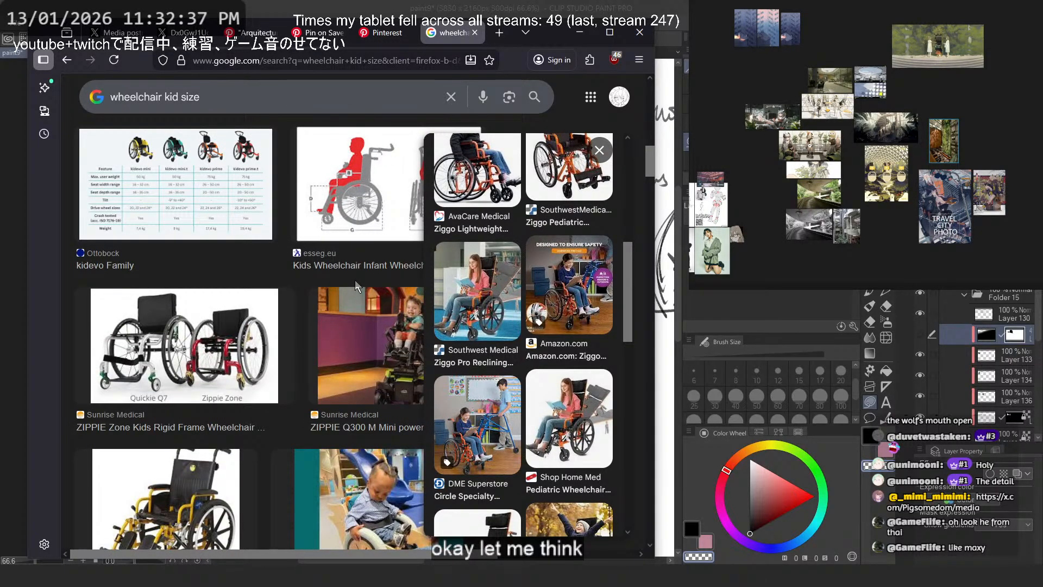
pyautogui.scroll(5, 513, 276)
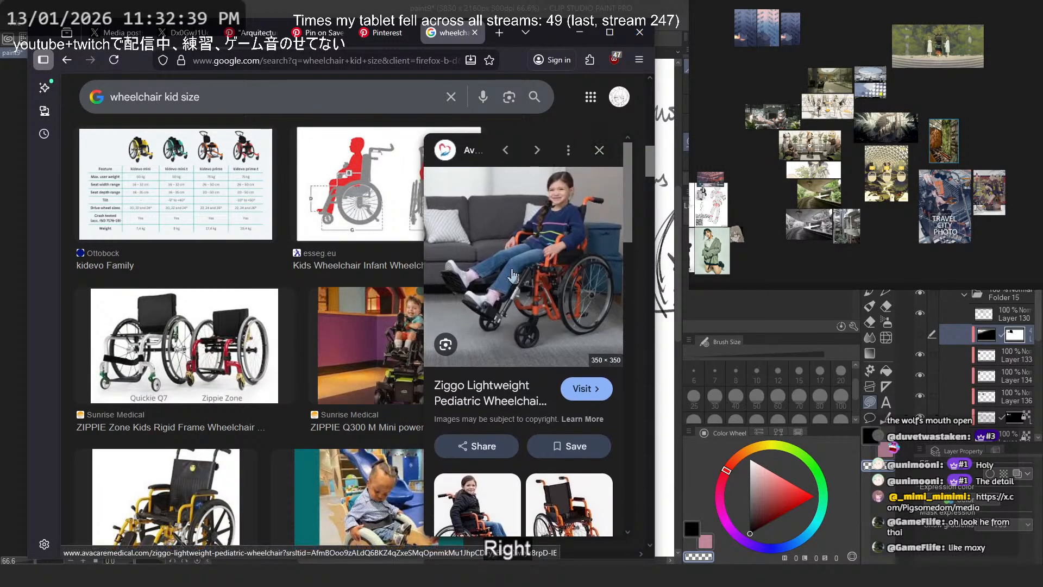
pyautogui.scroll(-3, 319, 289)
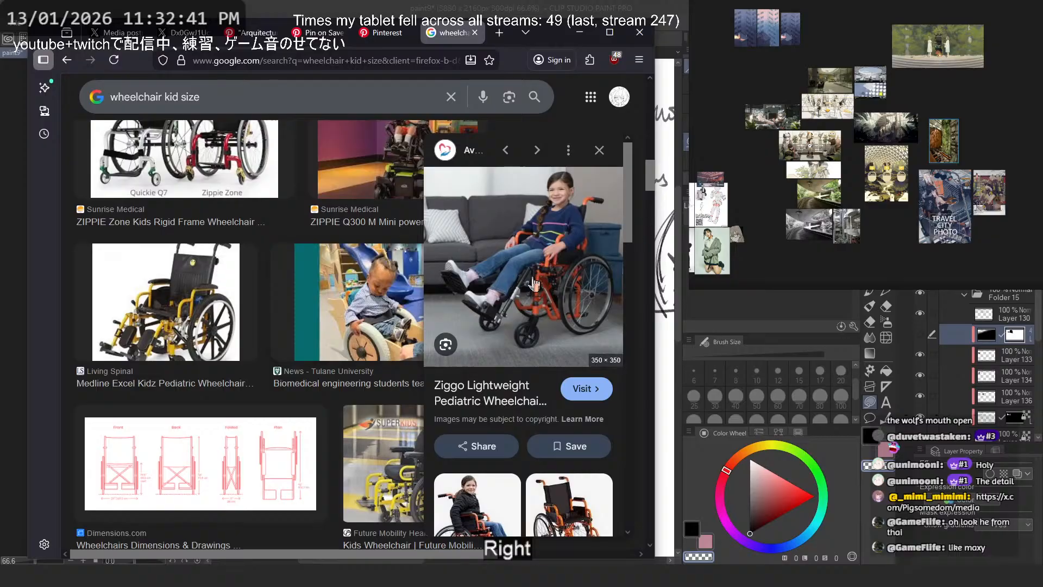
pyautogui.scroll(-5, 388, 291)
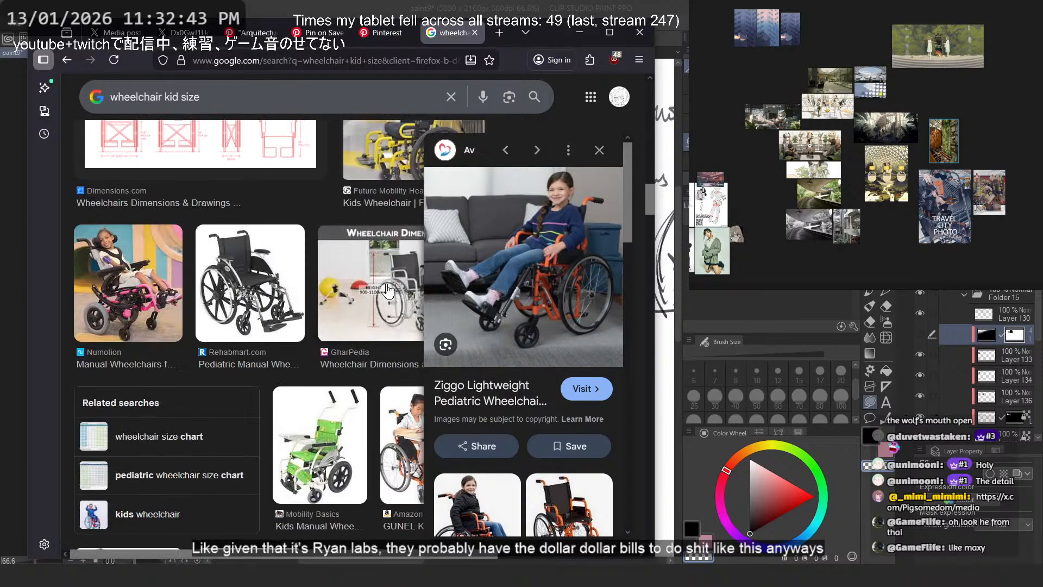
pyautogui.scroll(-3, 388, 291)
pyautogui.scroll(-4, 388, 291)
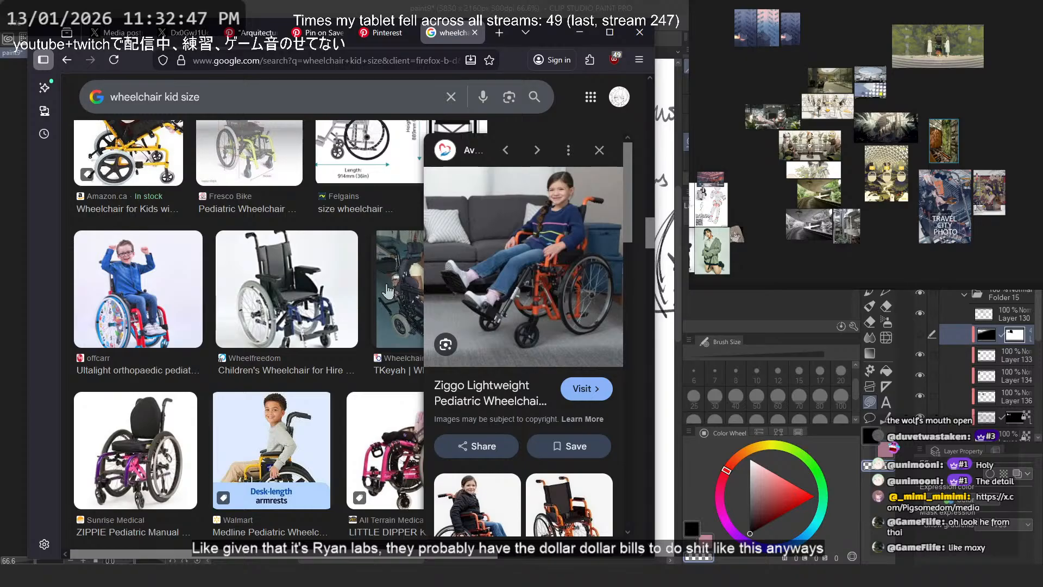
# - Close the Ziggo wheelchair preview, browse more children's wheelchair pictures, and close the image search tab
pyautogui.scroll(-10, 388, 291)
pyautogui.click(600, 150)
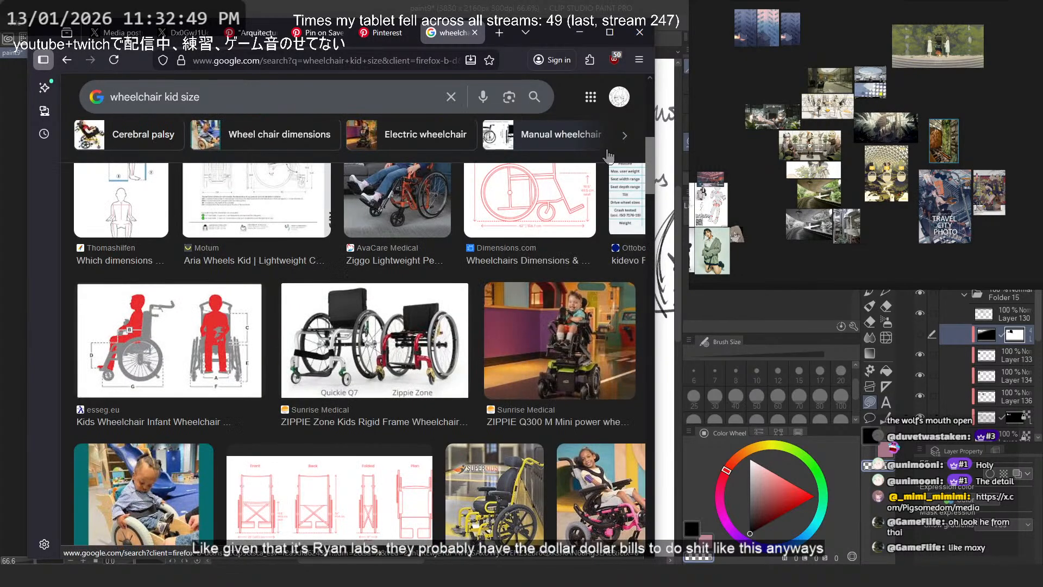
pyautogui.scroll(-8, 544, 233)
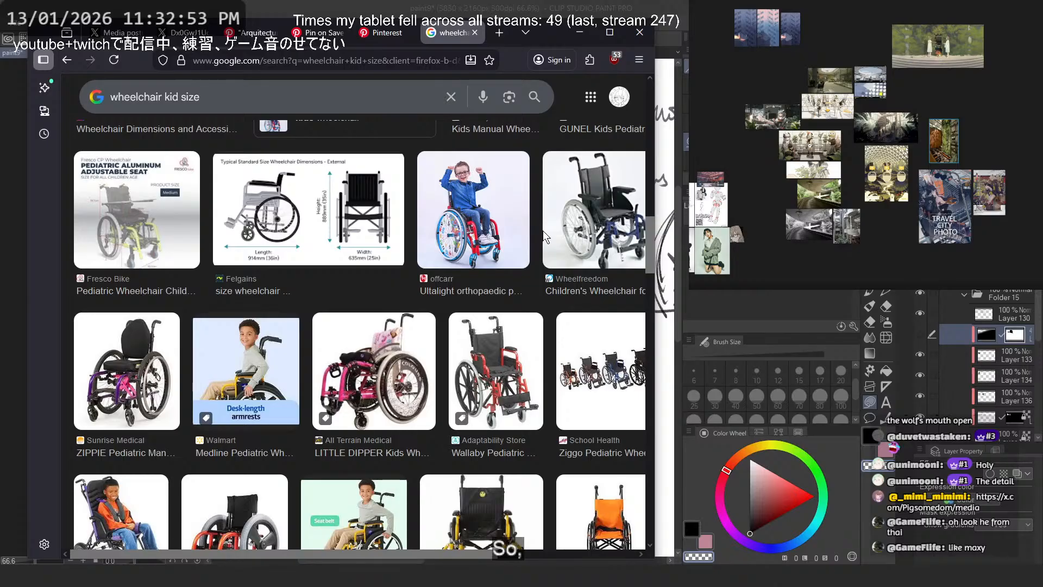
pyautogui.scroll(-6, 542, 230)
pyautogui.click(474, 33)
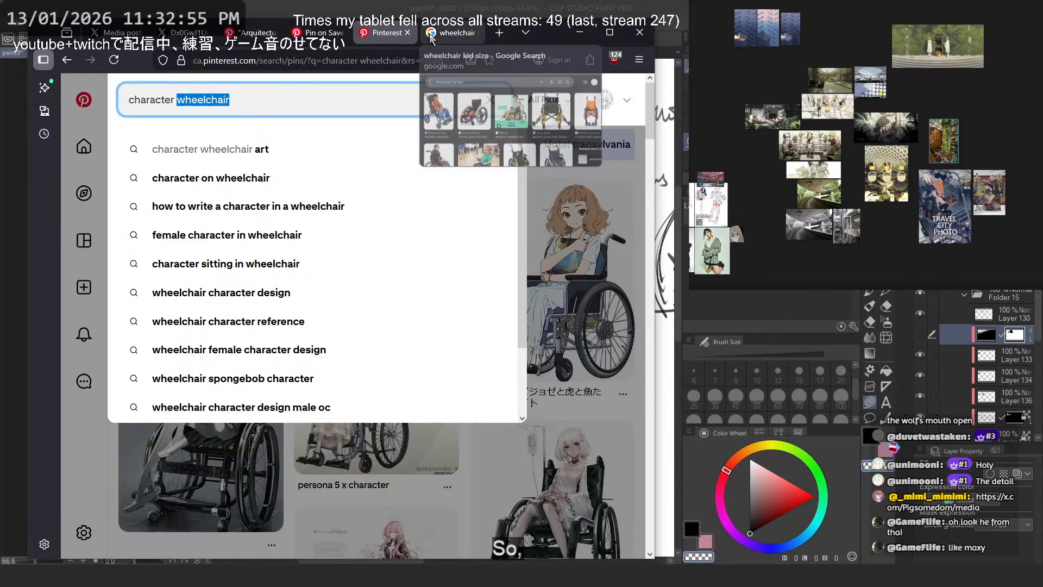
# - Dismiss the search suggestions and browse the "character wheelchair" pins for seated character illustrations
pyautogui.click(609, 249)
pyautogui.scroll(-4, 620, 240)
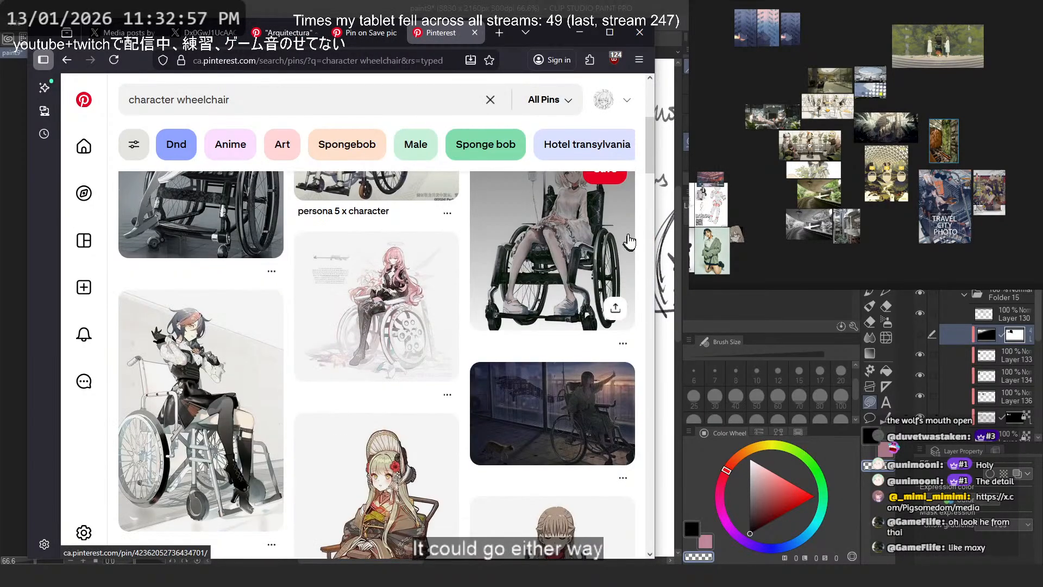
pyautogui.scroll(-4, 630, 229)
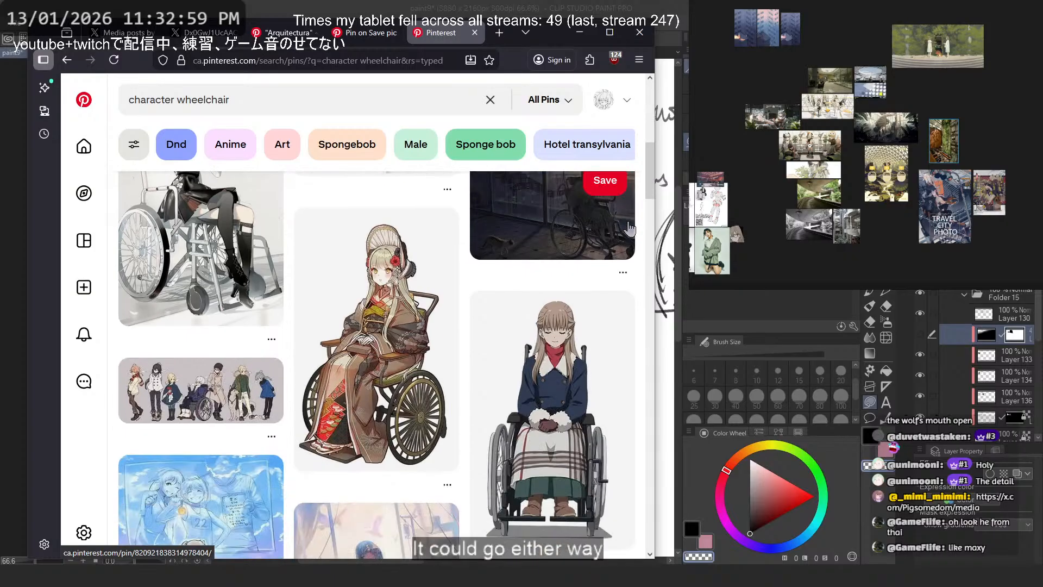
pyautogui.scroll(-4, 630, 229)
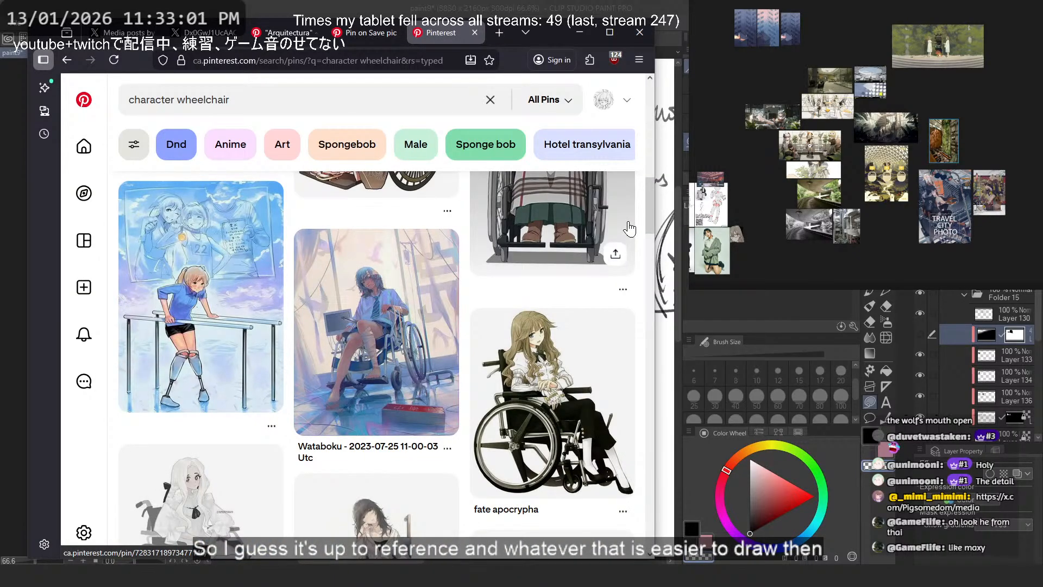
pyautogui.scroll(-5, 630, 229)
pyautogui.scroll(-3, 631, 229)
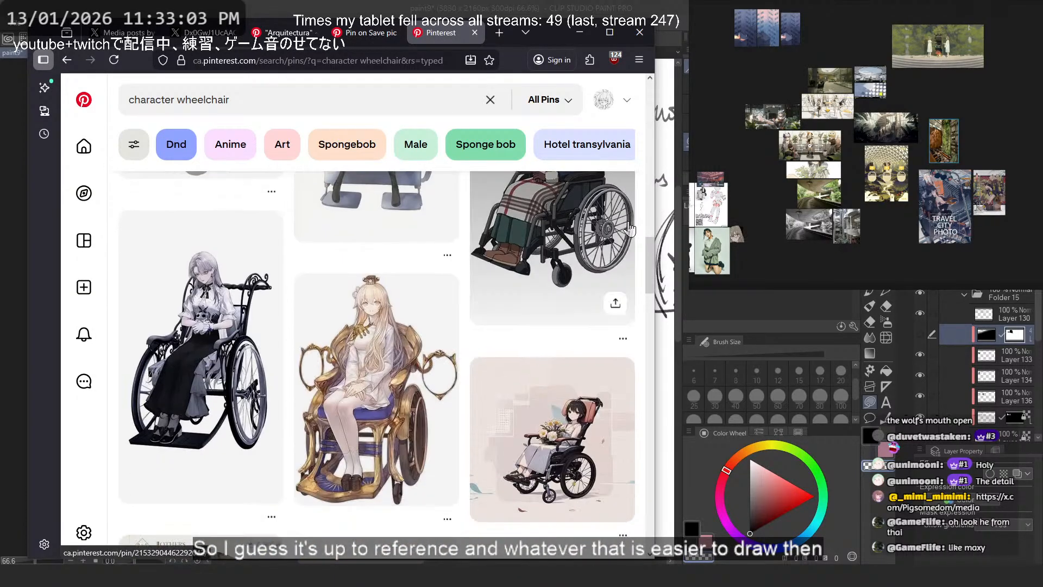
pyautogui.scroll(15, 631, 229)
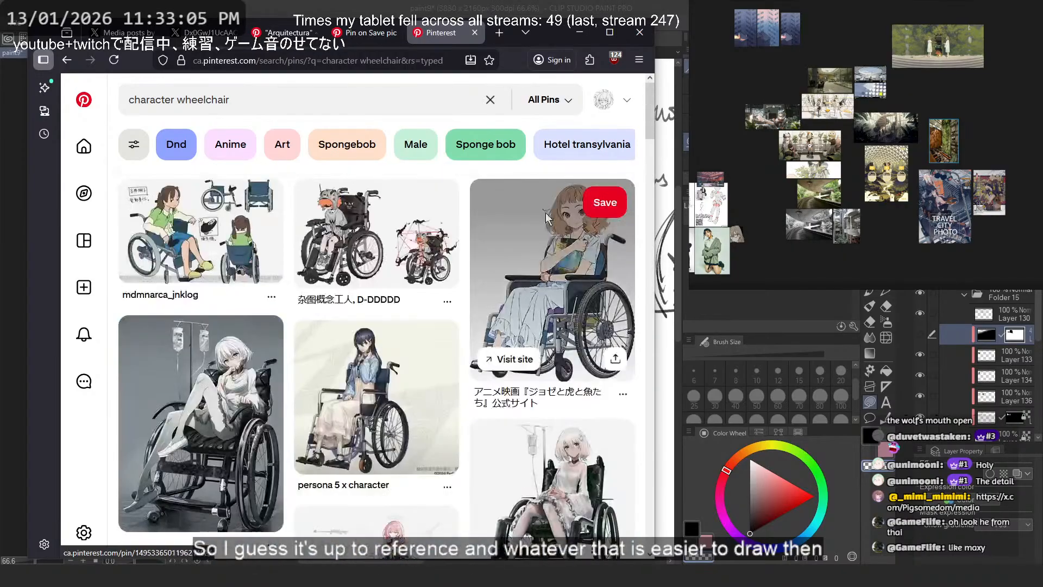
pyautogui.scroll(-4, 547, 213)
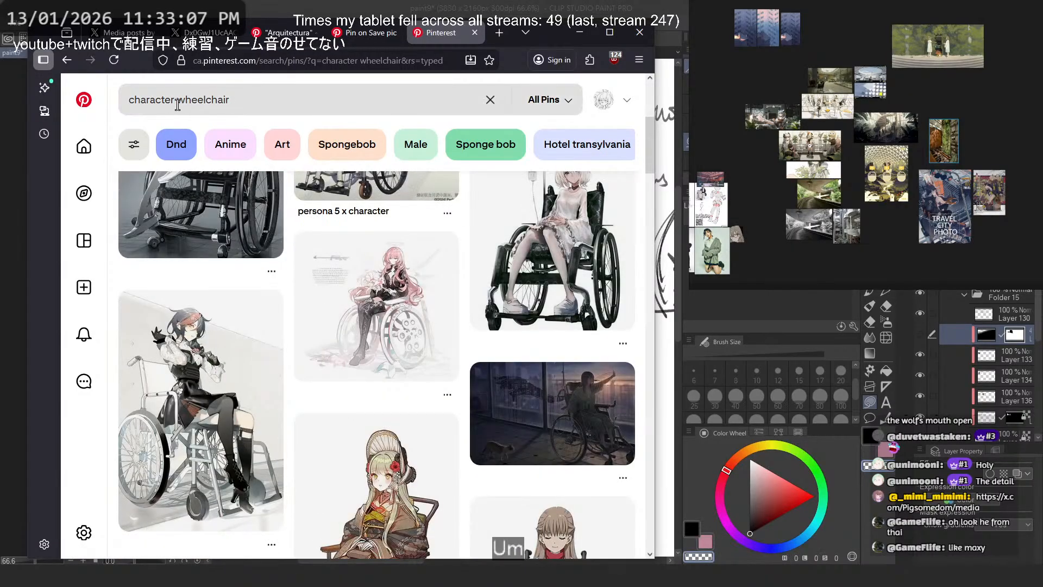
# - Change the Pinterest search to "pushing wheelchair reference" and look through the pins
pyautogui.moveTo(175, 100); pyautogui.dragTo(53, 85)
pyautogui.write('pus')
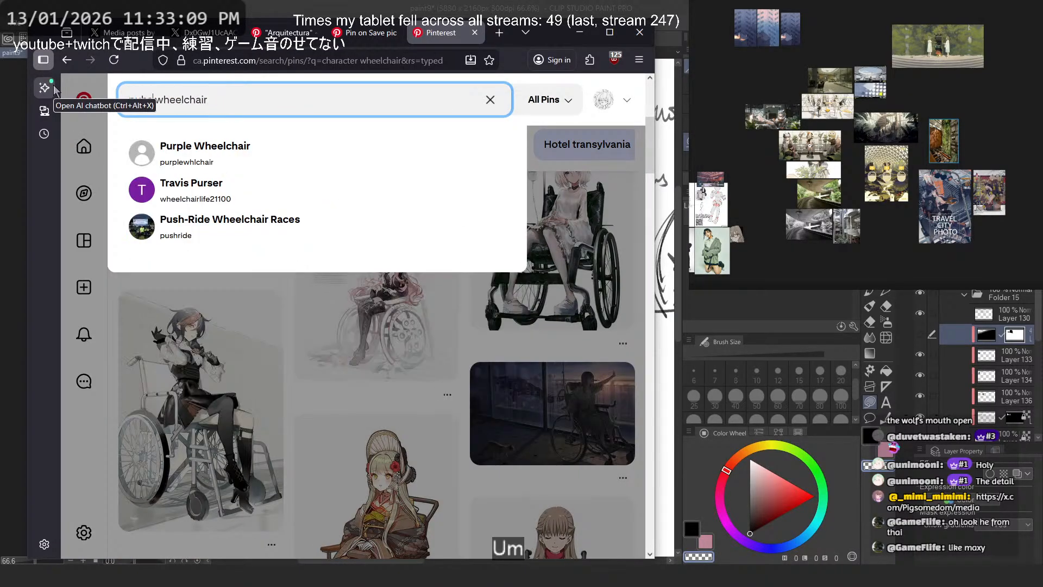
pyautogui.write('hing')
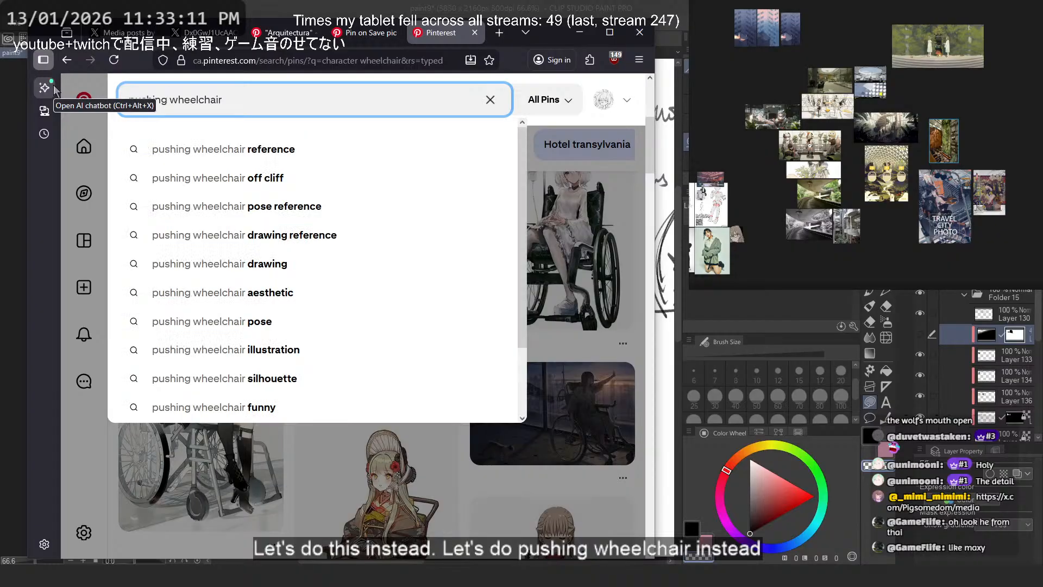
pyautogui.press('Down')
pyautogui.press('Return')
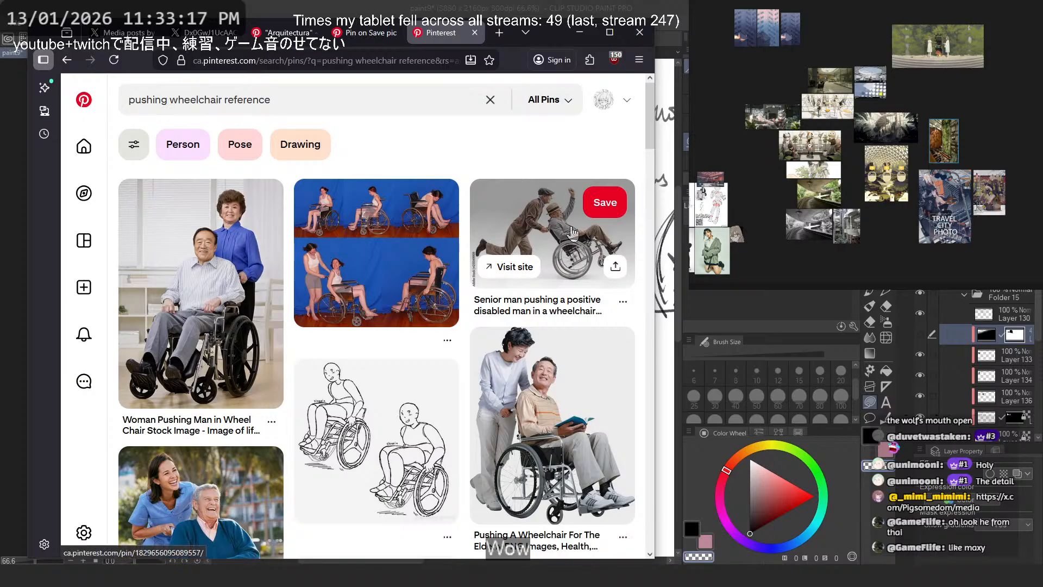
pyautogui.scroll(-8, 568, 242)
pyautogui.scroll(6, 517, 297)
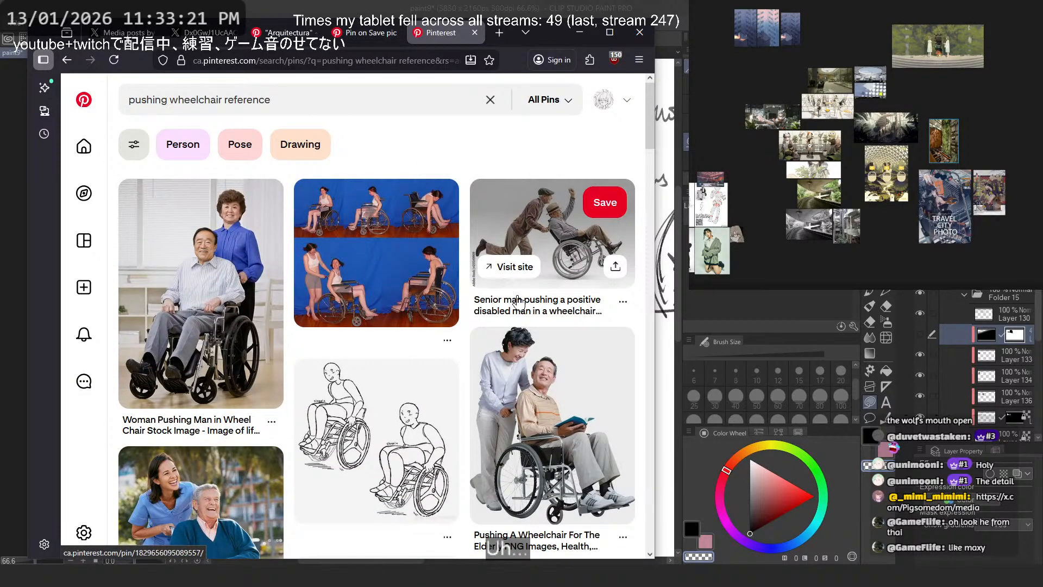
# - Switch to Clip Studio Paint, make Layer 130 active, and ready the Softer brush at size 10 for sketching below the thumbnail
pyautogui.hotkey('alt', 'Tab')
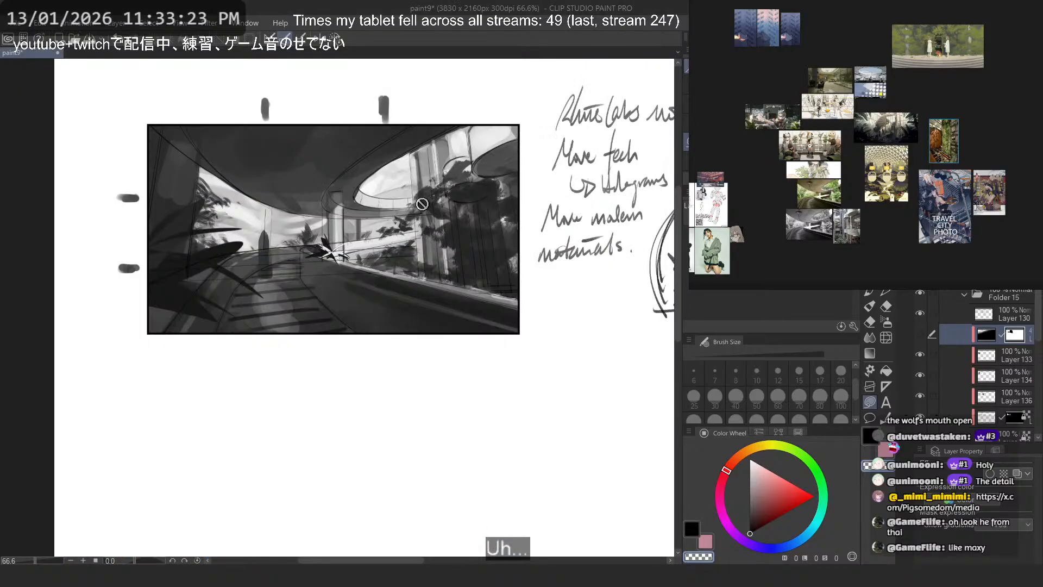
pyautogui.scroll(3, 326, 248)
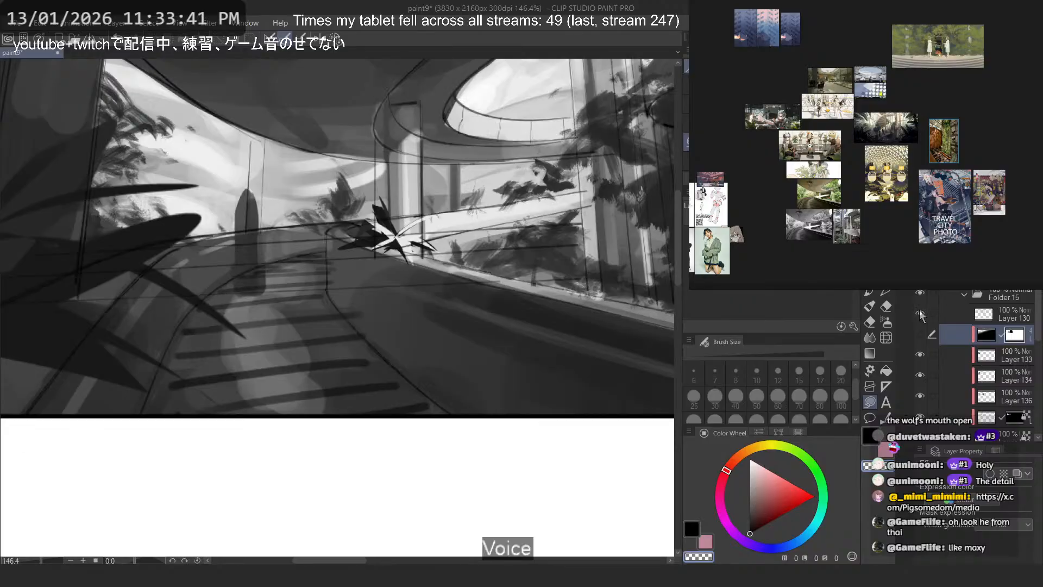
pyautogui.click(967, 306)
pyautogui.scroll(3, 365, 235)
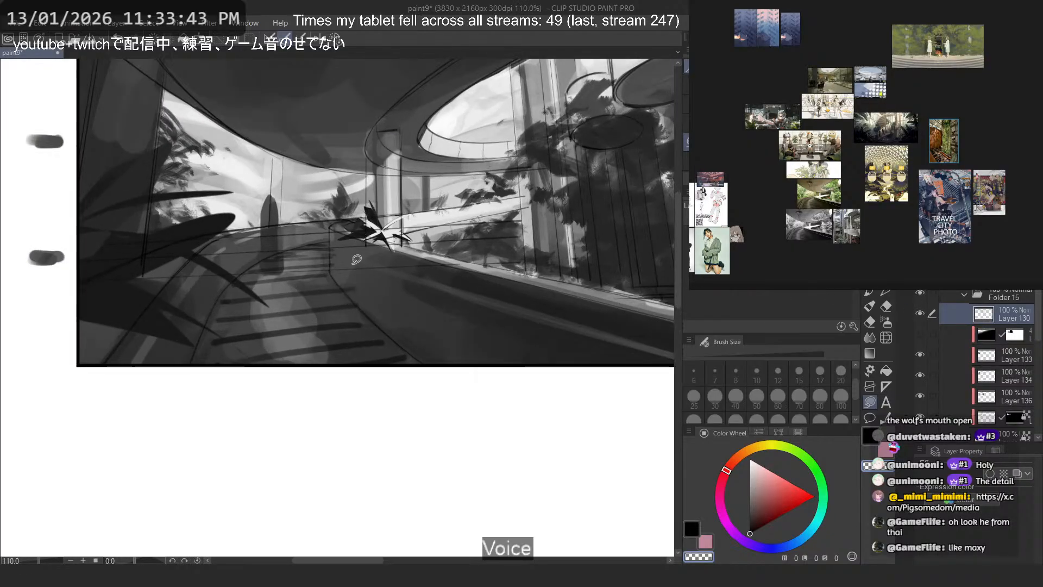
pyautogui.moveTo(357, 259); pyautogui.dragTo(357, 190)
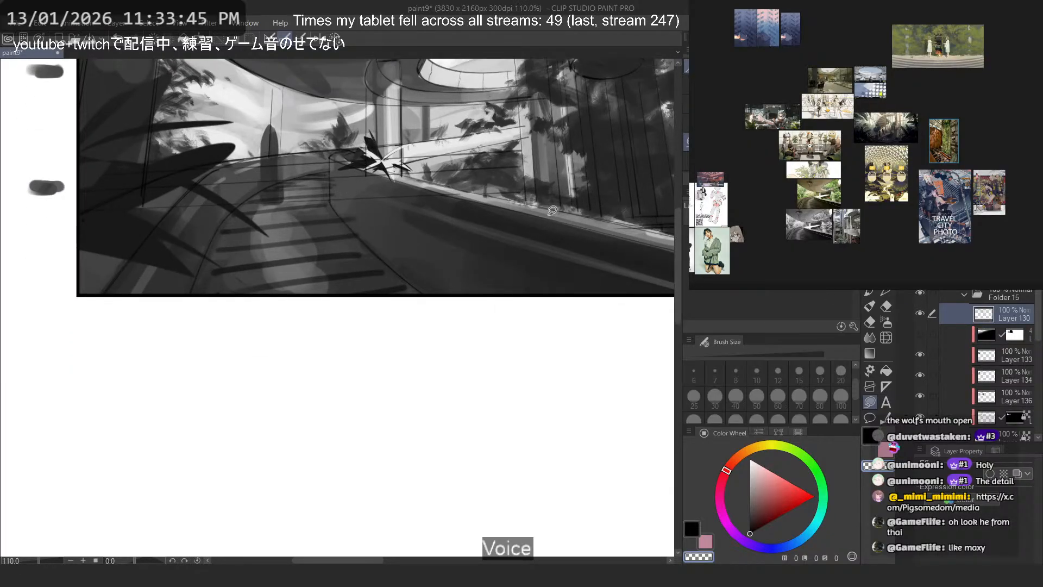
pyautogui.press('b')
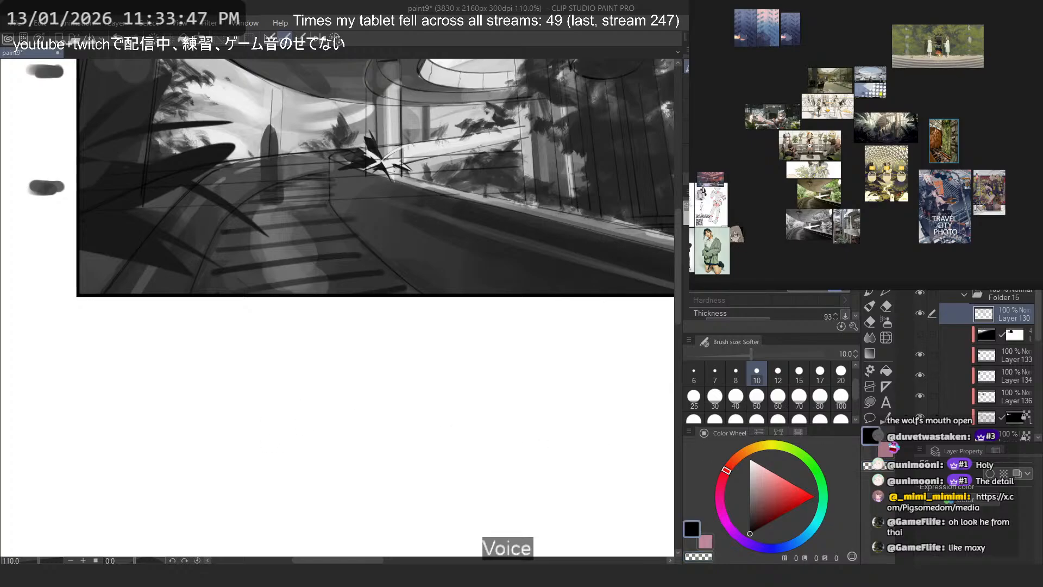
pyautogui.moveTo(492, 366)
pyautogui.mouseDown()
pyautogui.moveTo(383, 435)
pyautogui.moveTo(415, 506)
pyautogui.mouseUp()
pyautogui.hotkey('ctrl', 'z')
pyautogui.moveTo(306, 420)
pyautogui.mouseDown()
pyautogui.moveTo(317, 386)
pyautogui.moveTo(300, 411)
pyautogui.moveTo(296, 387)
pyautogui.moveTo(299, 421)
pyautogui.mouseUp()
pyautogui.hotkey('ctrl', 'z')
pyautogui.hotkey('ctrl', 'z')
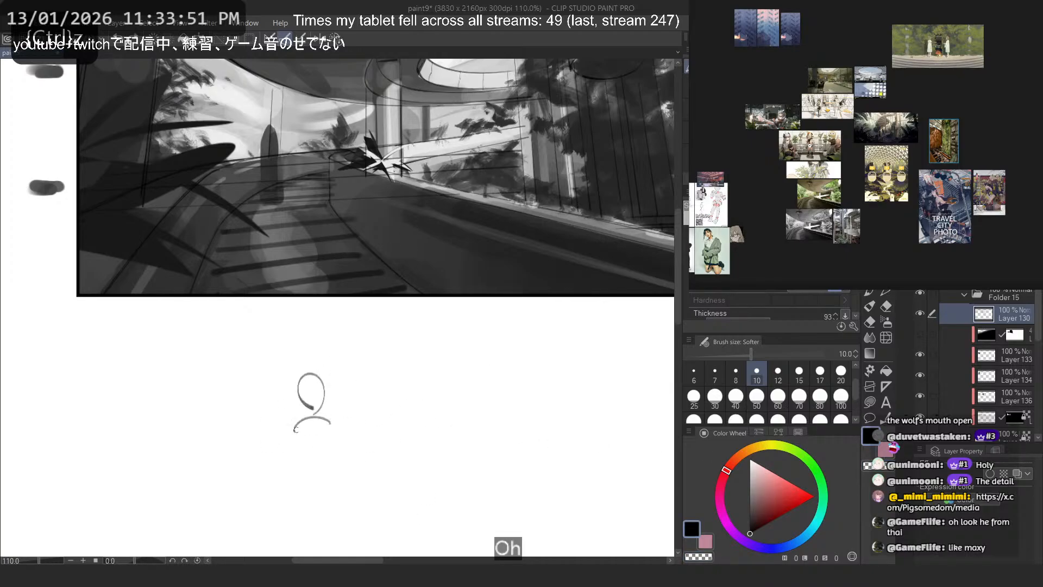
pyautogui.hotkey('ctrl', 'z')
pyautogui.hotkey('ctrl', 'z')
# - Sketch a small round head and a simple boxy torso in the blank area beneath the thumbnail
pyautogui.scroll(-1, 311, 380)
pyautogui.moveTo(341, 382); pyautogui.dragTo(338, 300)
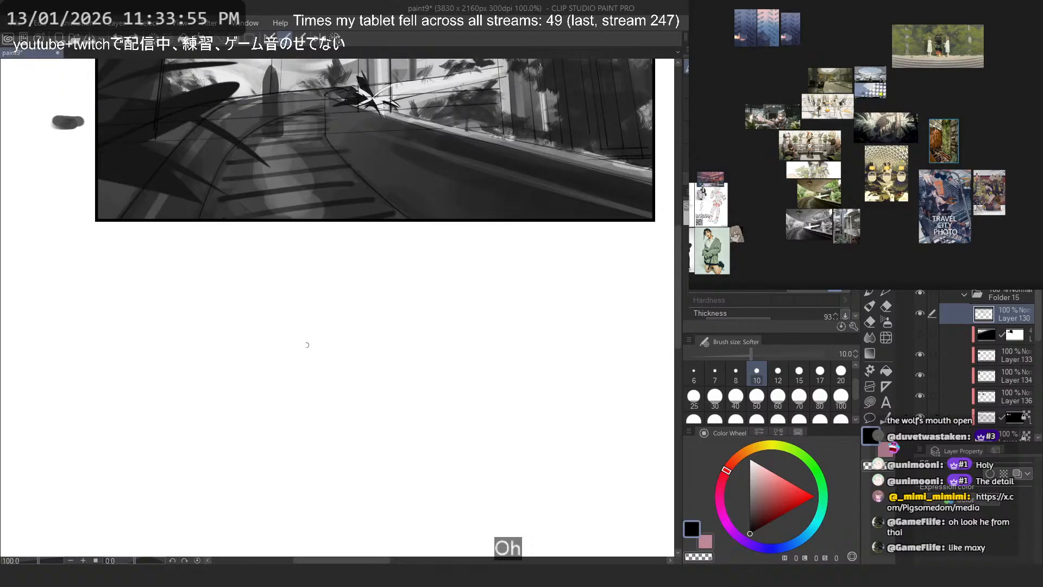
pyautogui.moveTo(307, 344); pyautogui.dragTo(306, 334)
pyautogui.hotkey('ctrl', 'z')
pyautogui.moveTo(324, 373); pyautogui.dragTo(291, 374)
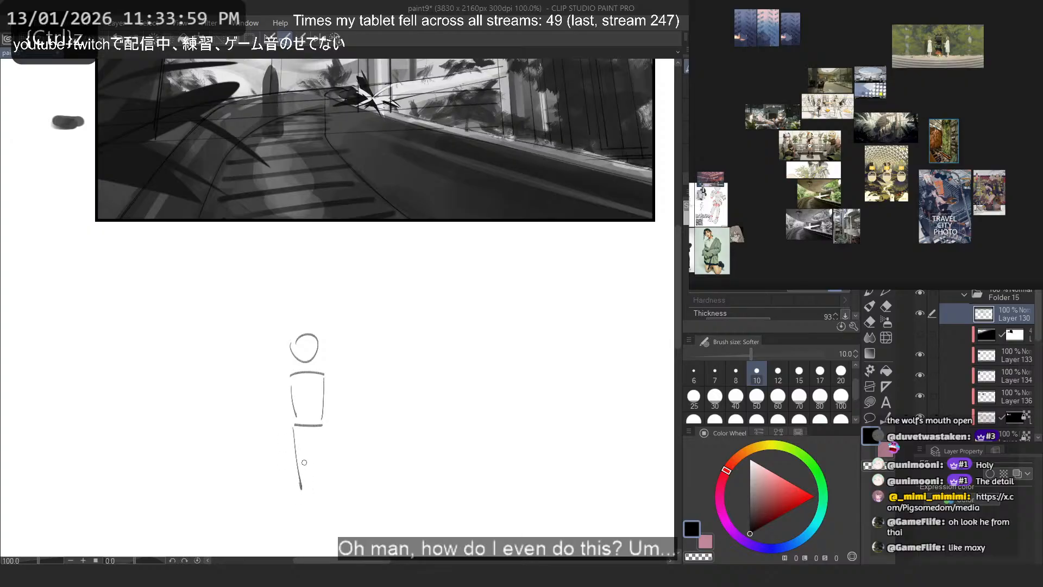
# - Add long legs, hip lines and hanging arms to the standing figure, undoing unwanted strokes
pyautogui.hotkey('ctrl', 'z')
pyautogui.moveTo(297, 437); pyautogui.dragTo(308, 524)
pyautogui.hotkey('ctrl', 'z')
pyautogui.moveTo(324, 435); pyautogui.dragTo(321, 536)
pyautogui.moveTo(323, 437)
pyautogui.mouseDown()
pyautogui.moveTo(331, 472)
pyautogui.moveTo(306, 555)
pyautogui.mouseUp()
pyautogui.moveTo(324, 471); pyautogui.dragTo(321, 556)
pyautogui.moveTo(286, 379)
pyautogui.mouseDown()
pyautogui.moveTo(278, 450)
pyautogui.moveTo(283, 416)
pyautogui.moveTo(276, 438)
pyautogui.mouseUp()
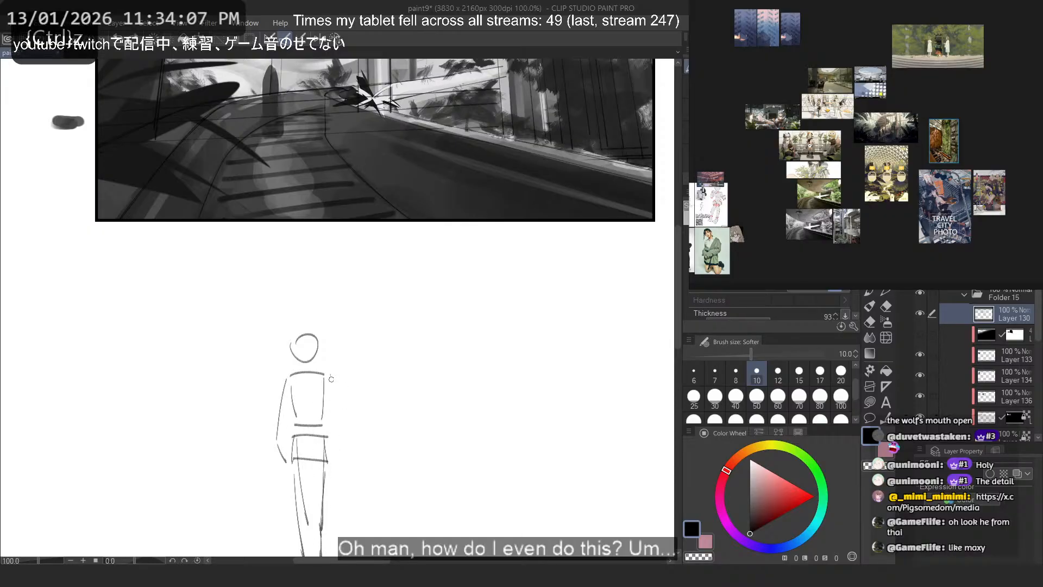
pyautogui.moveTo(329, 375)
pyautogui.mouseDown()
pyautogui.moveTo(340, 455)
pyautogui.moveTo(325, 467)
pyautogui.moveTo(305, 447)
pyautogui.moveTo(318, 440)
pyautogui.moveTo(272, 443)
pyautogui.mouseUp()
pyautogui.hotkey('ctrl', 'z')
# - Switch to Firefox and restore the closed "wheelchair kid size" image search tab
pyautogui.rightClick(280, 575)
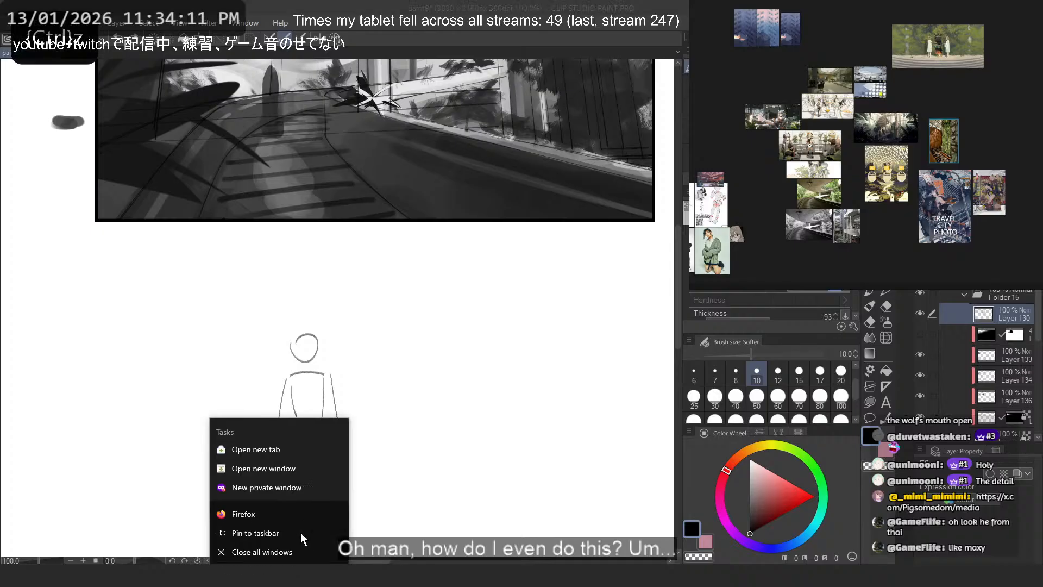
pyautogui.click(280, 576)
pyautogui.click(324, 530)
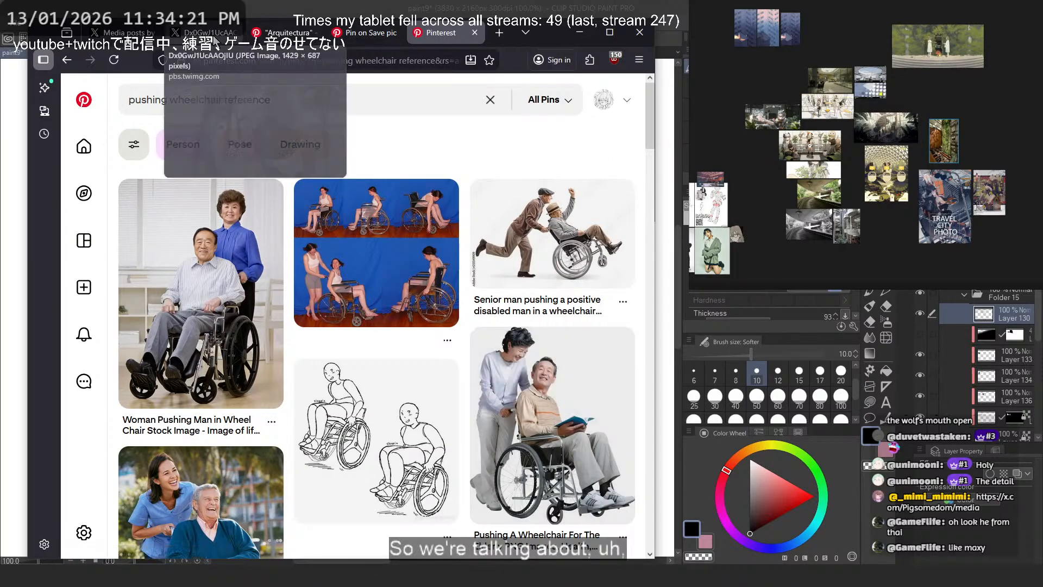
pyautogui.rightClick(66, 61)
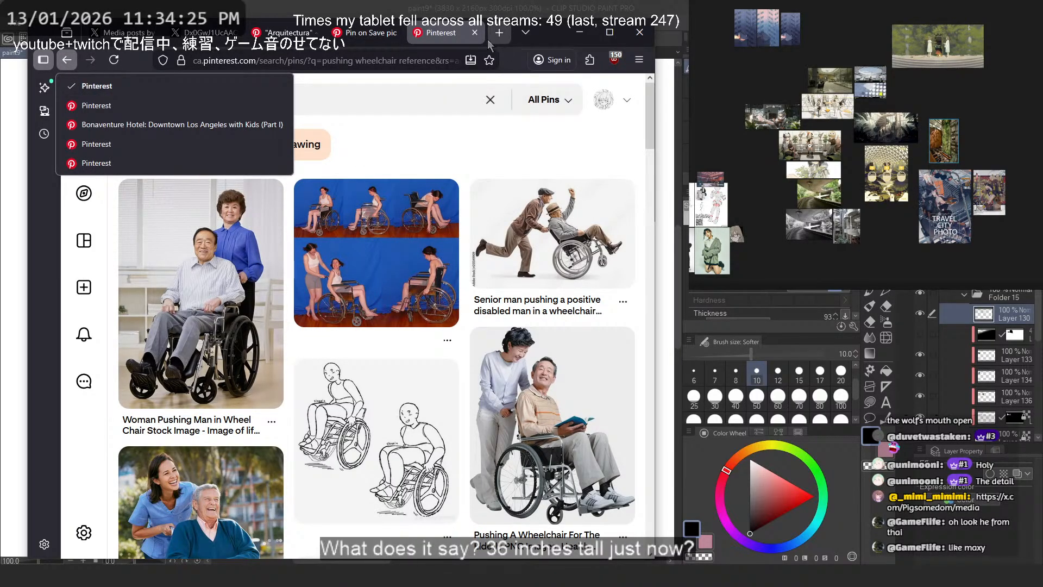
pyautogui.click(493, 143)
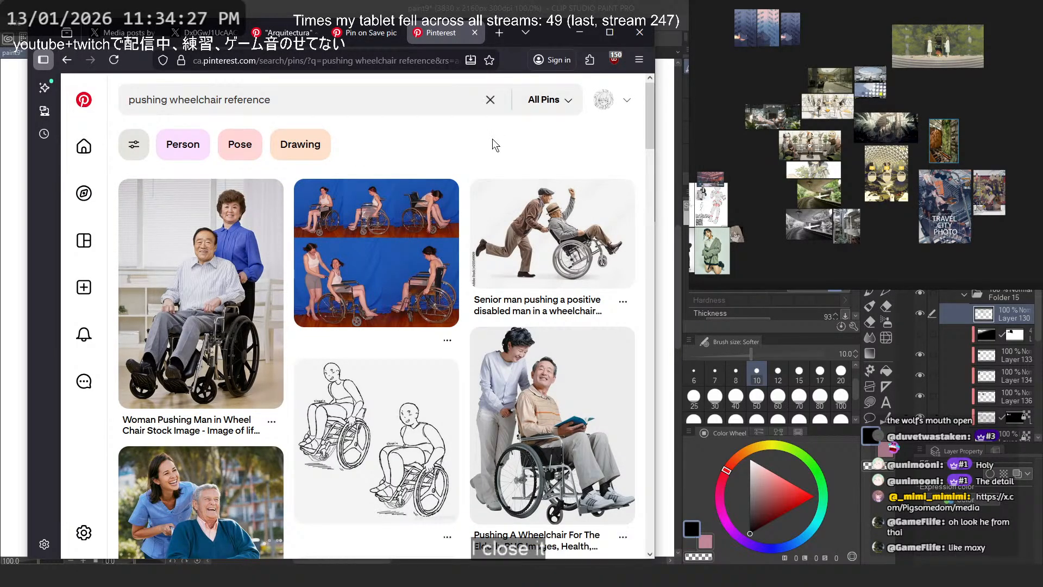
pyautogui.hotkey('ctrl', 'shift', 't')
pyautogui.scroll(10, 272, 166)
pyautogui.scroll(5, 272, 166)
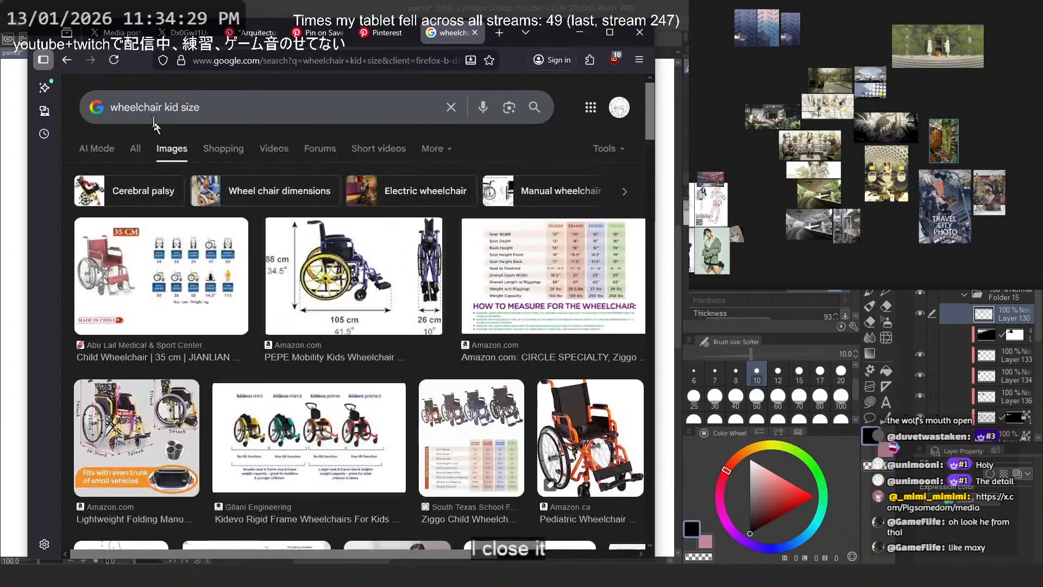
# - Go back to the "wheelchair size" results and preview the adult wheelchair dimensions diagram
pyautogui.click(70, 63)
pyautogui.click(70, 63)
pyautogui.click(70, 63)
pyautogui.click(70, 63)
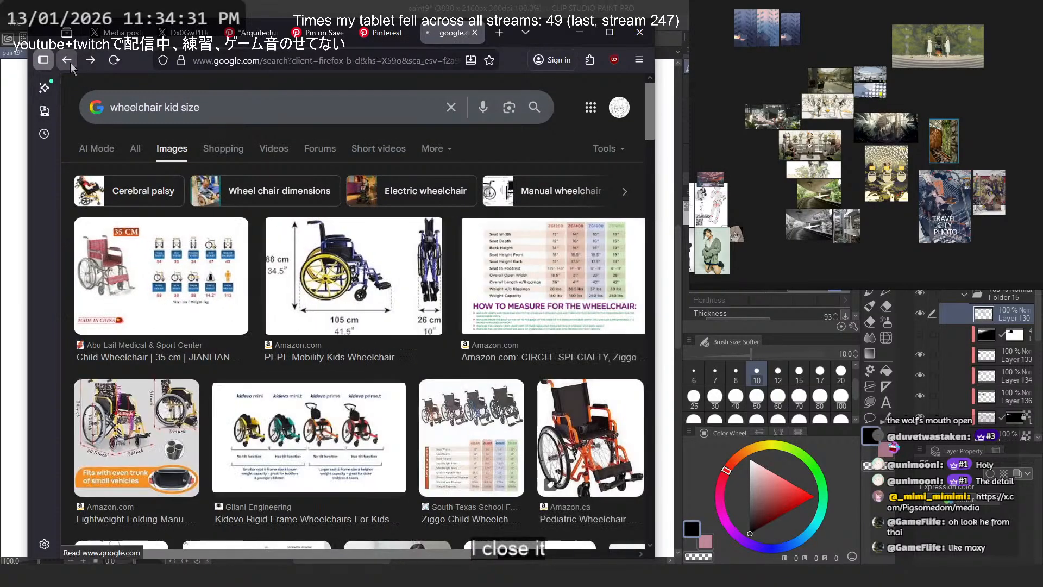
pyautogui.click(70, 63)
pyautogui.click(70, 63)
pyautogui.click(91, 60)
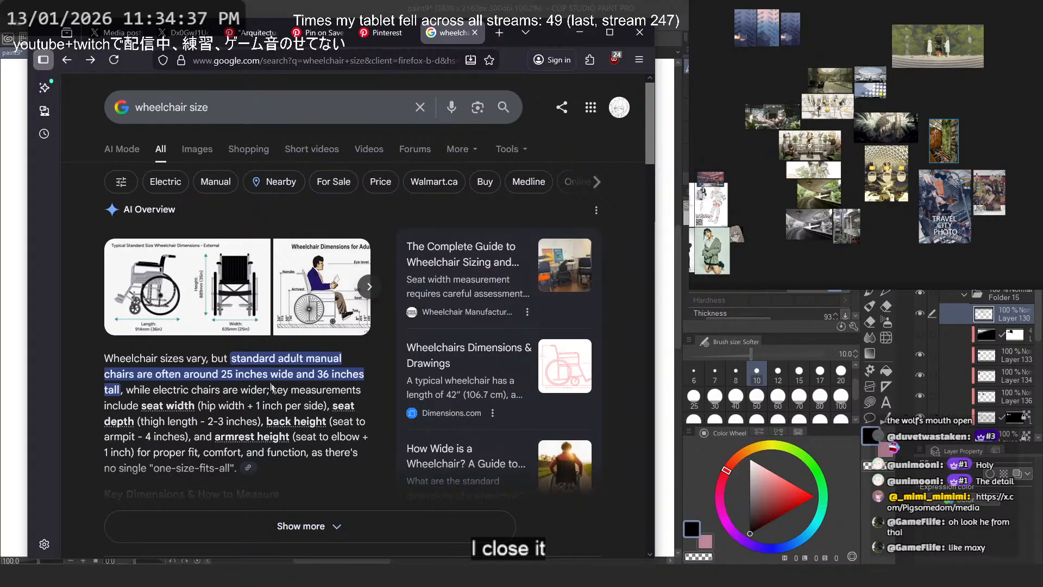
pyautogui.doubleClick(324, 377)
pyautogui.click(316, 308)
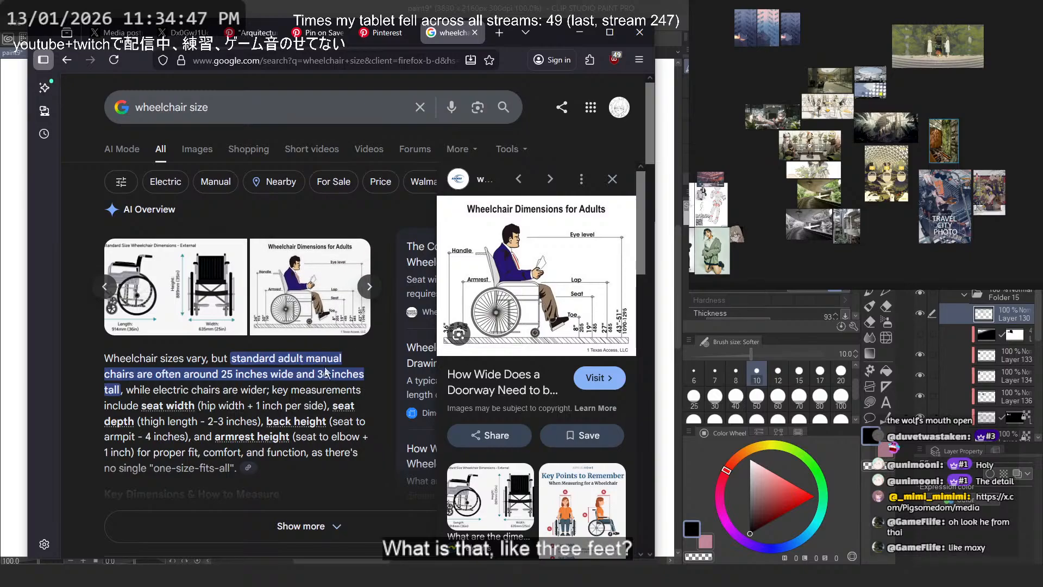
# - Copy the adult wheelchair height from the AI overview and search for "36 inches in cm"
pyautogui.moveTo(321, 375); pyautogui.dragTo(361, 376)
pyautogui.hotkey('ctrl', 'c')
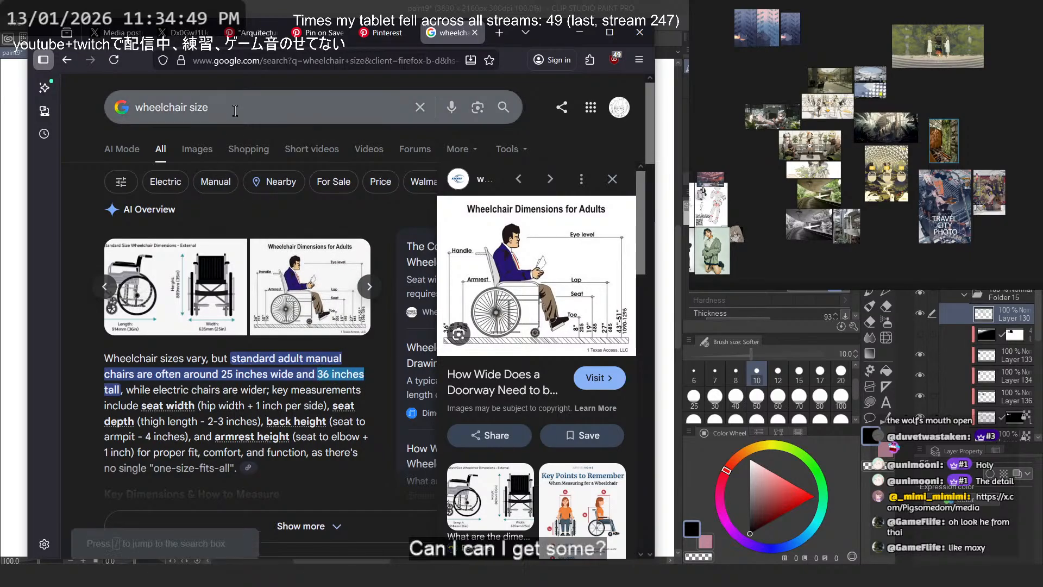
pyautogui.click(258, 105)
pyautogui.hotkey('ctrl', 'a')
pyautogui.hotkey('ctrl', 'v')
pyautogui.press('Down')
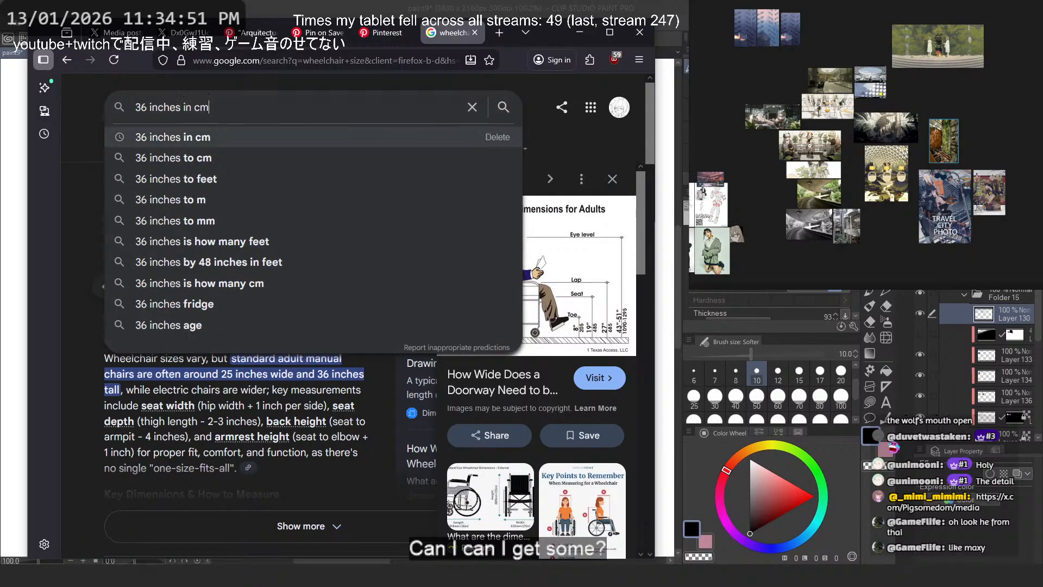
pyautogui.press('Return')
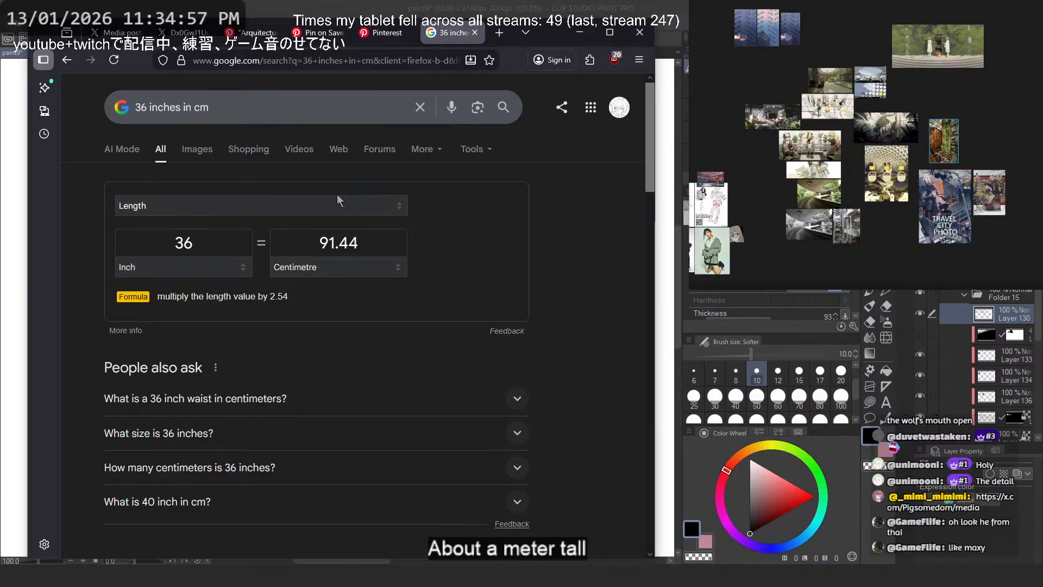
# - Search Google for "silence arknights", open Silence's Terra Wiki page and check her height under Basic Info
pyautogui.click(302, 121)
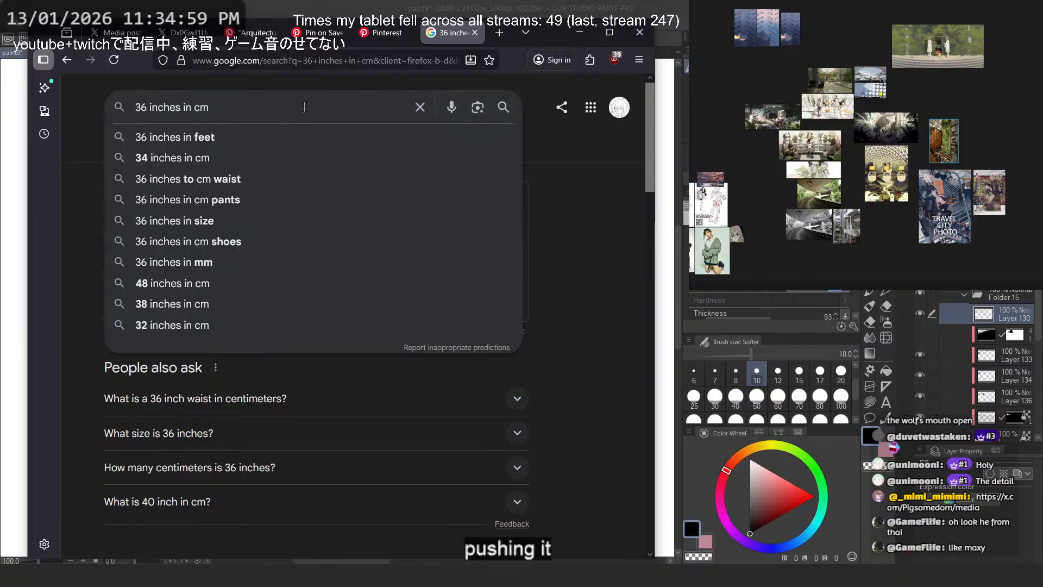
pyautogui.tripleClick(304, 107)
pyautogui.write('sile')
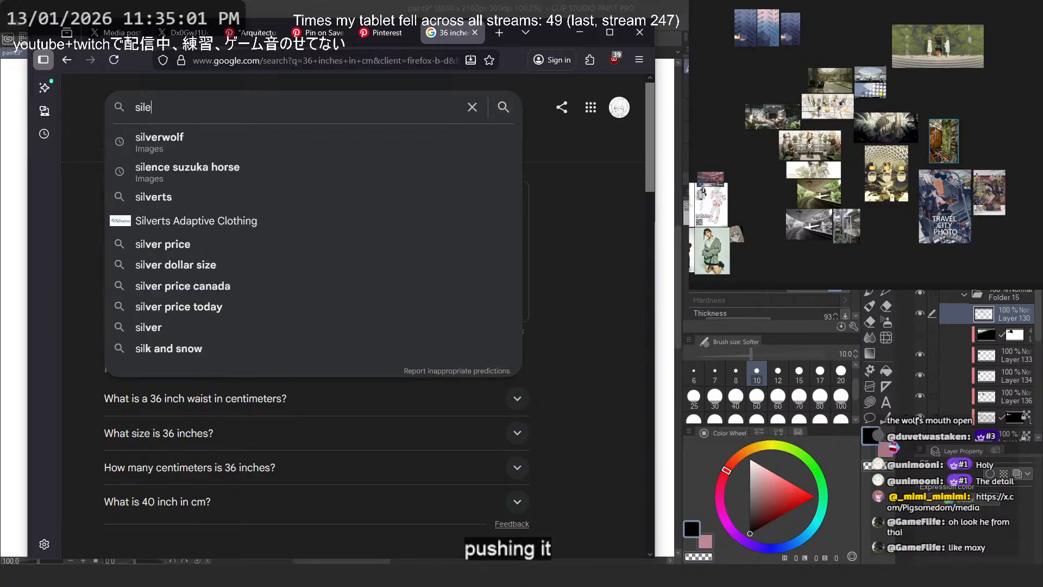
pyautogui.write('nce ')
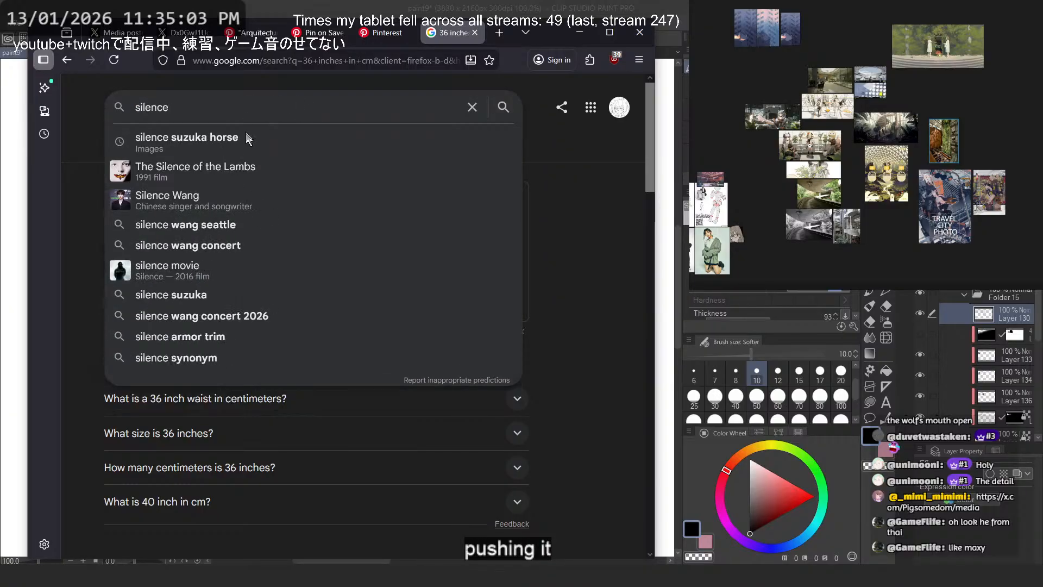
pyautogui.write('ar')
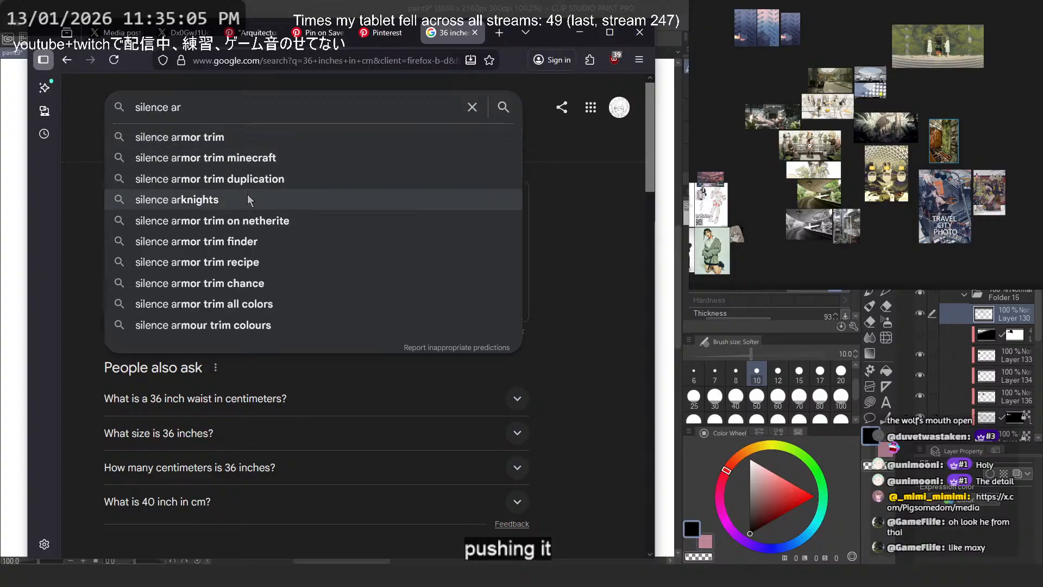
pyautogui.click(247, 199)
pyautogui.click(242, 225)
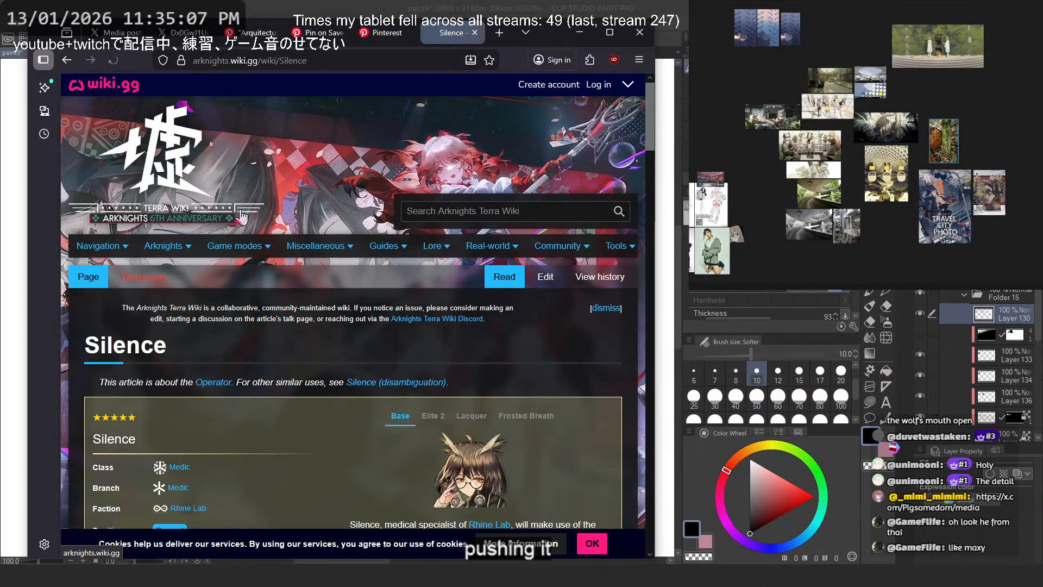
pyautogui.scroll(-6, 266, 242)
pyautogui.scroll(-10, 279, 264)
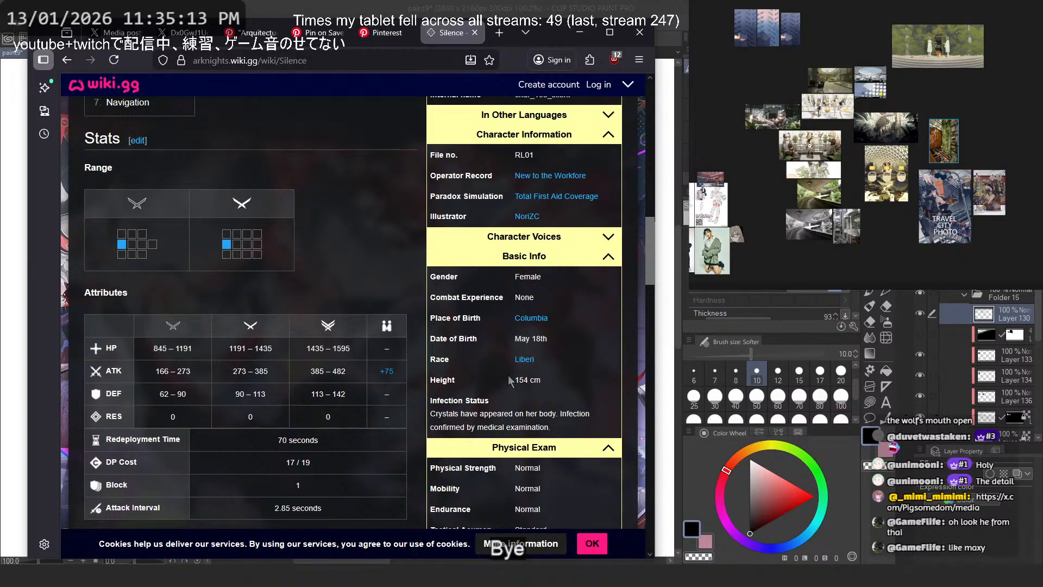
# - Find Muelsyse's page on the Terra Wiki and check her height under Basic Info
pyautogui.scroll(16, 510, 380)
pyautogui.click(473, 211)
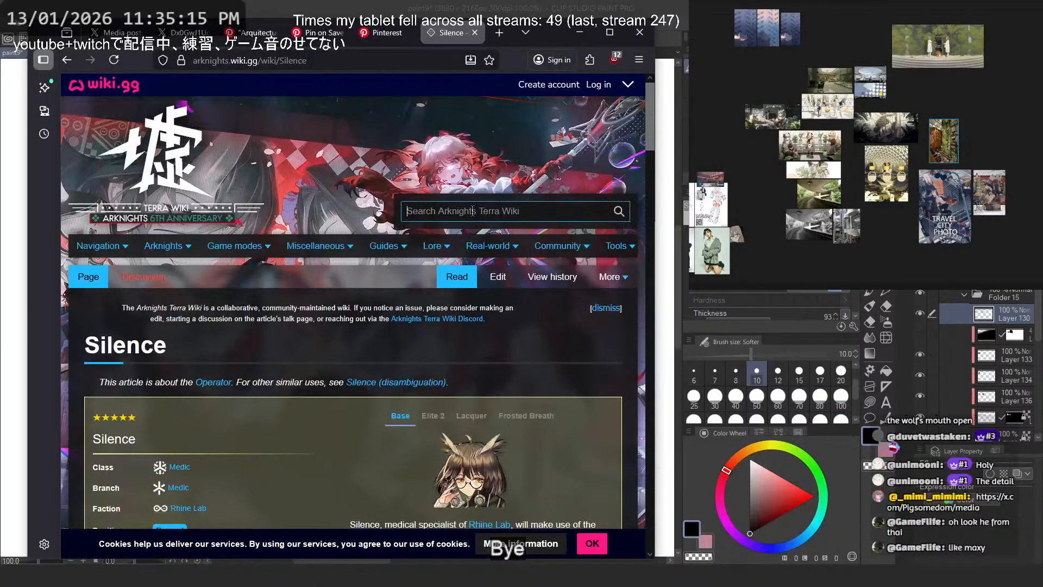
pyautogui.write('muel')
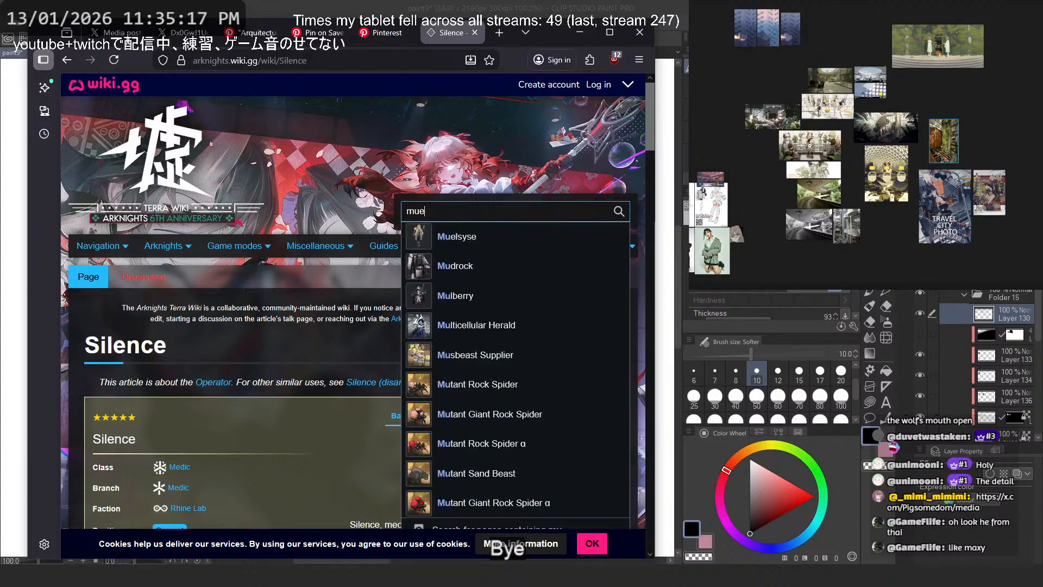
pyautogui.click(478, 237)
pyautogui.scroll(-20, 543, 326)
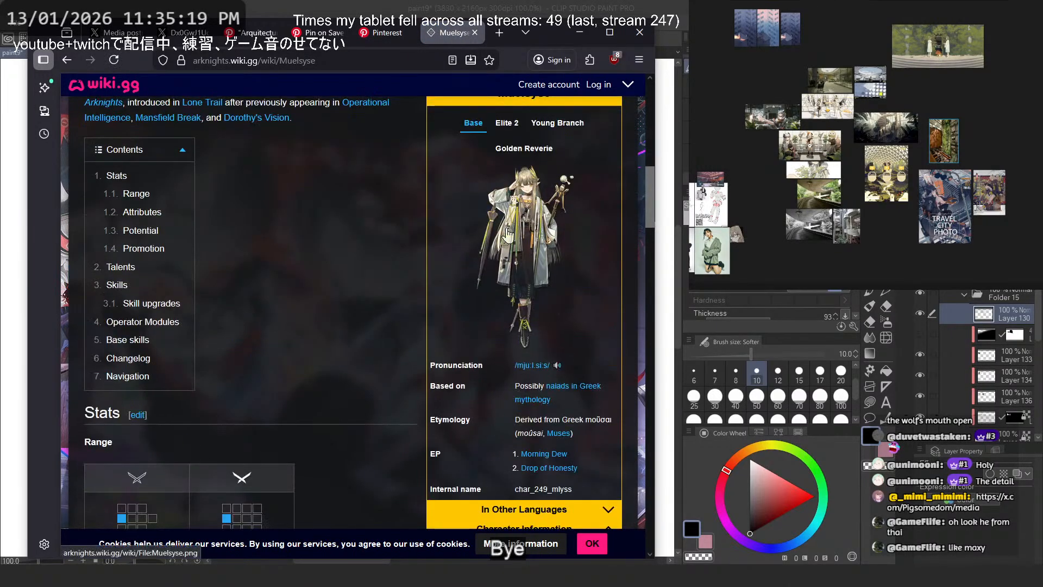
pyautogui.scroll(-3, 610, 376)
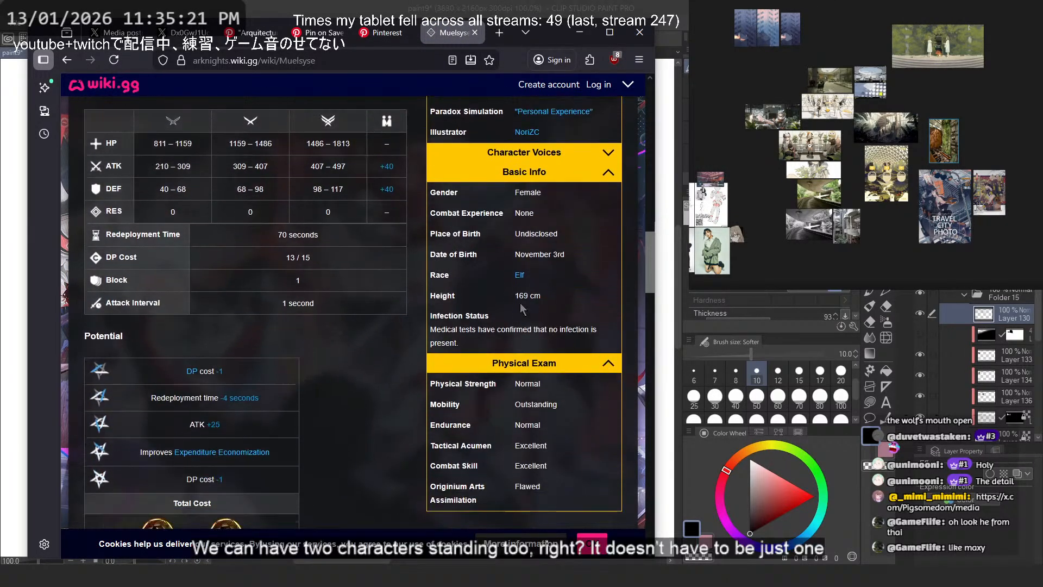
pyautogui.doubleClick(523, 298)
pyautogui.click(355, 360)
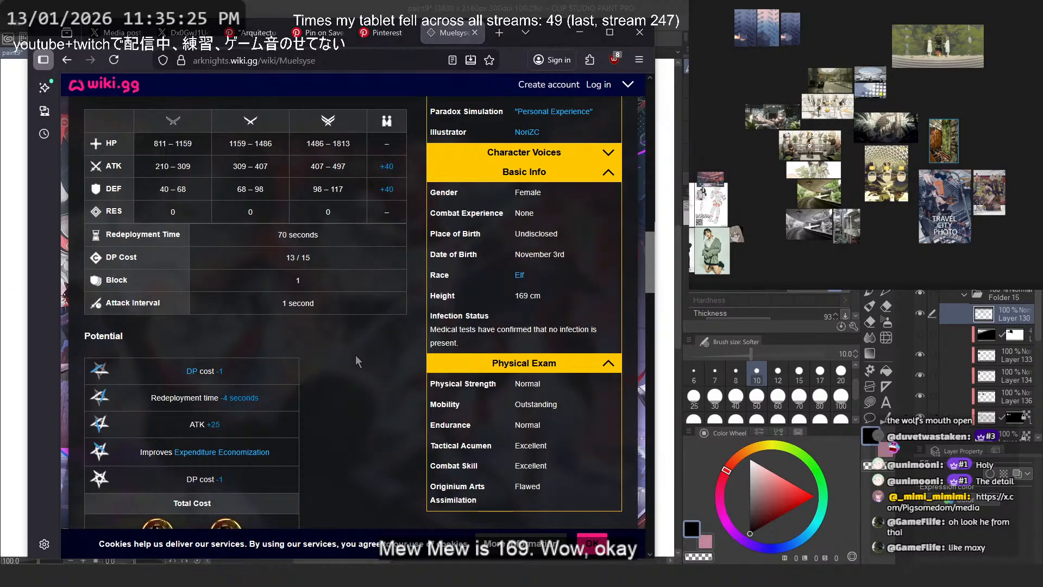
# - Open Muelsyse's Story page and look through it for the Lone Trail section
pyautogui.scroll(15, 355, 355)
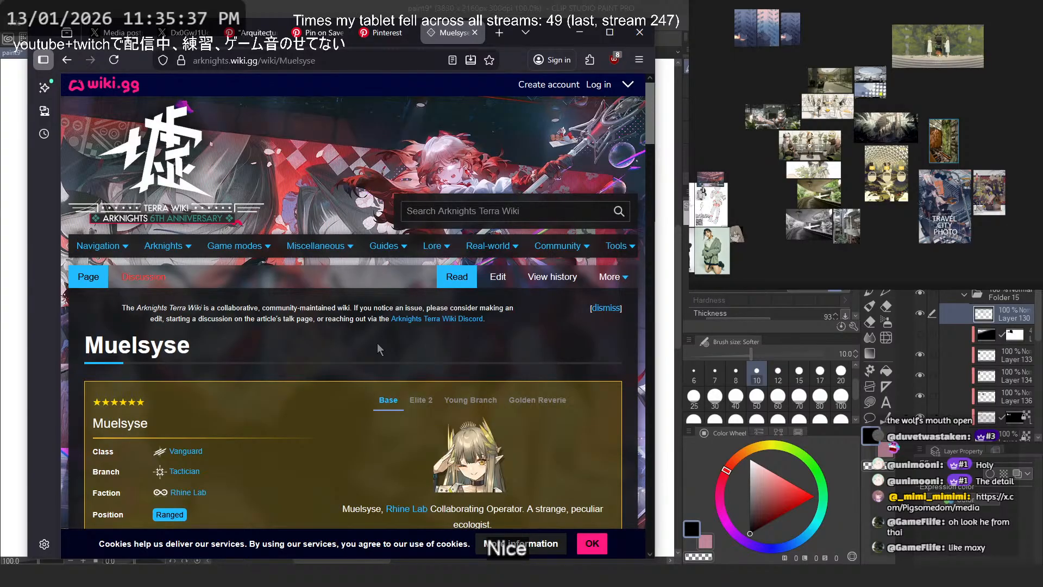
pyautogui.scroll(-15, 377, 343)
pyautogui.scroll(8, 377, 343)
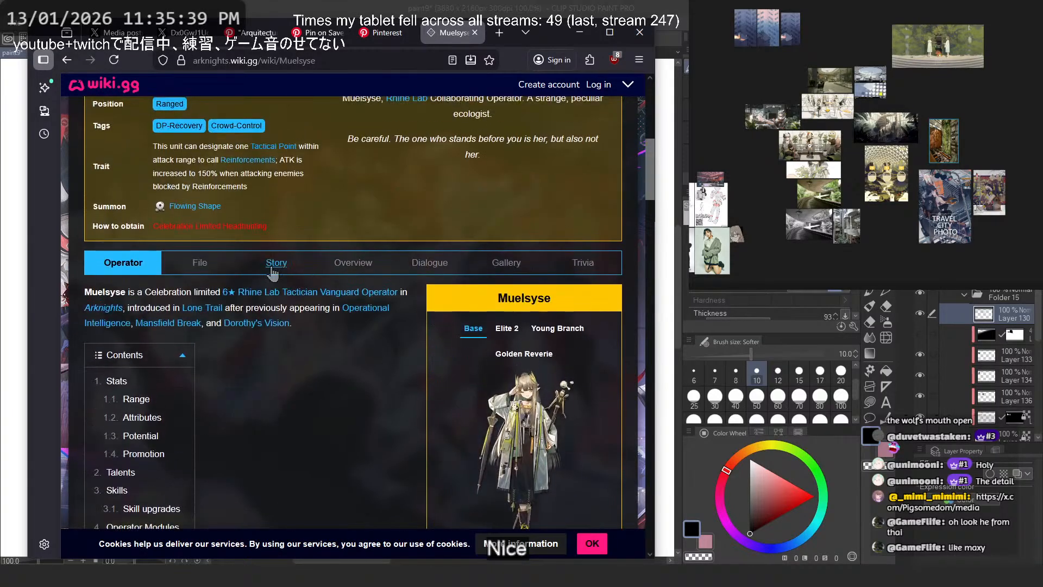
pyautogui.click(278, 263)
pyautogui.scroll(-15, 308, 293)
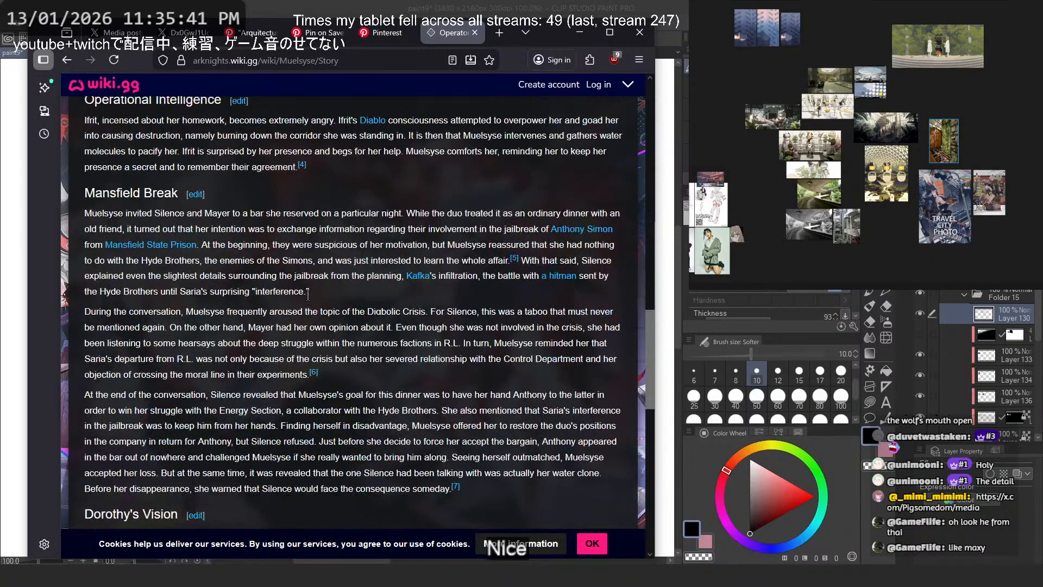
pyautogui.scroll(-7, 308, 296)
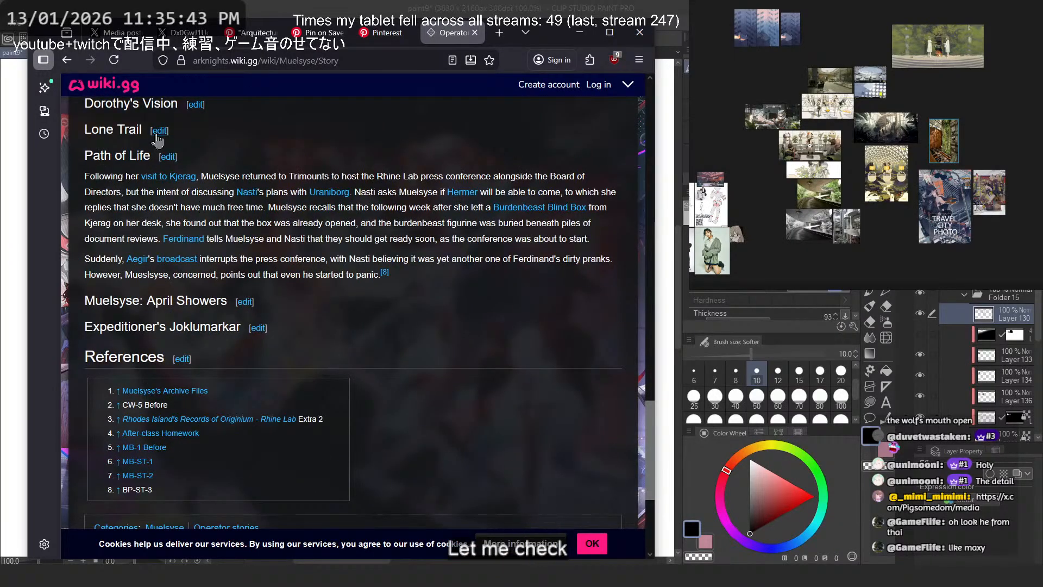
pyautogui.tripleClick(109, 128)
pyautogui.scroll(5, 195, 174)
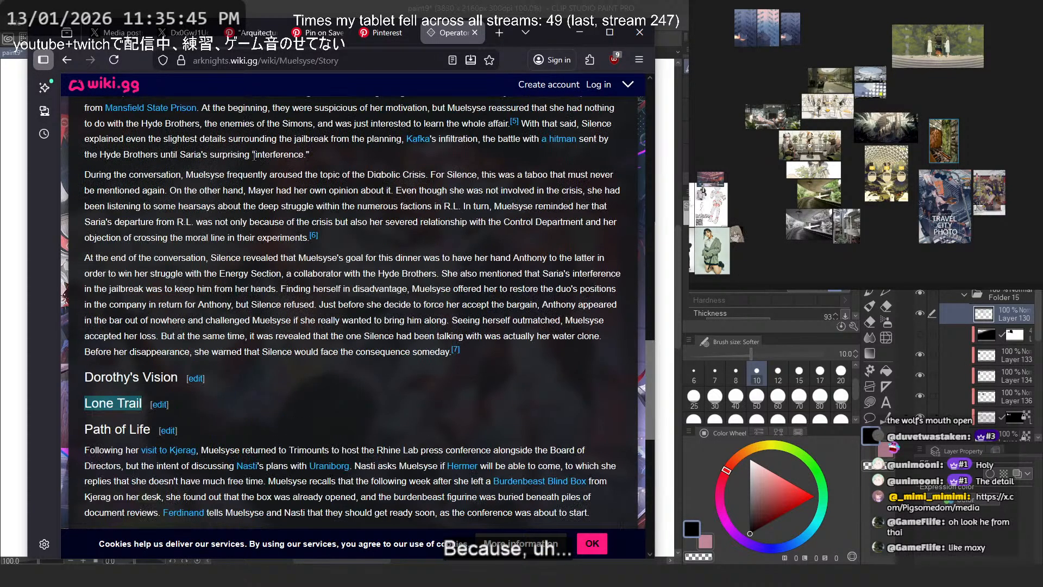
pyautogui.scroll(-6, 285, 223)
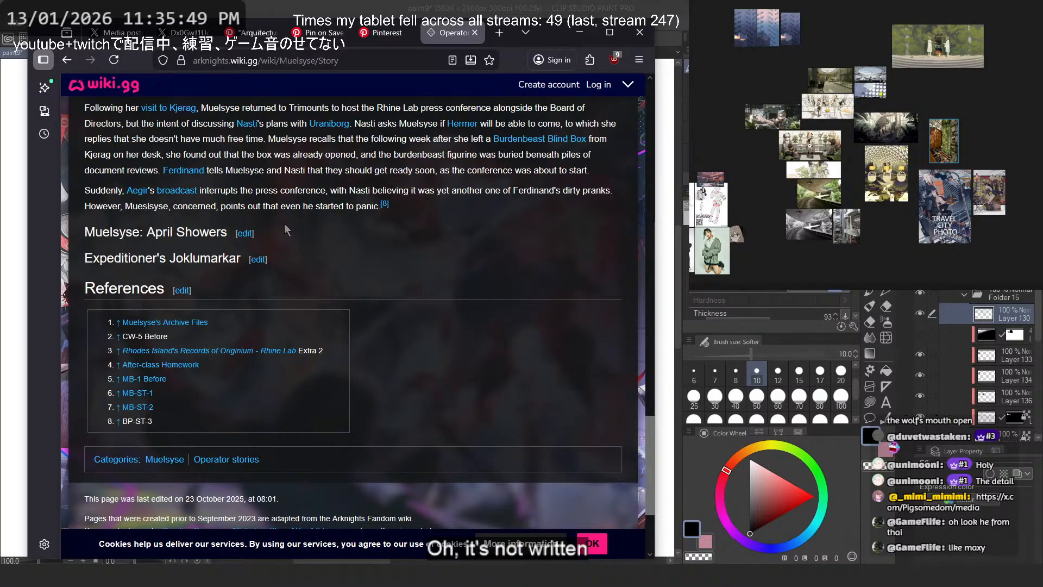
pyautogui.scroll(20, 285, 223)
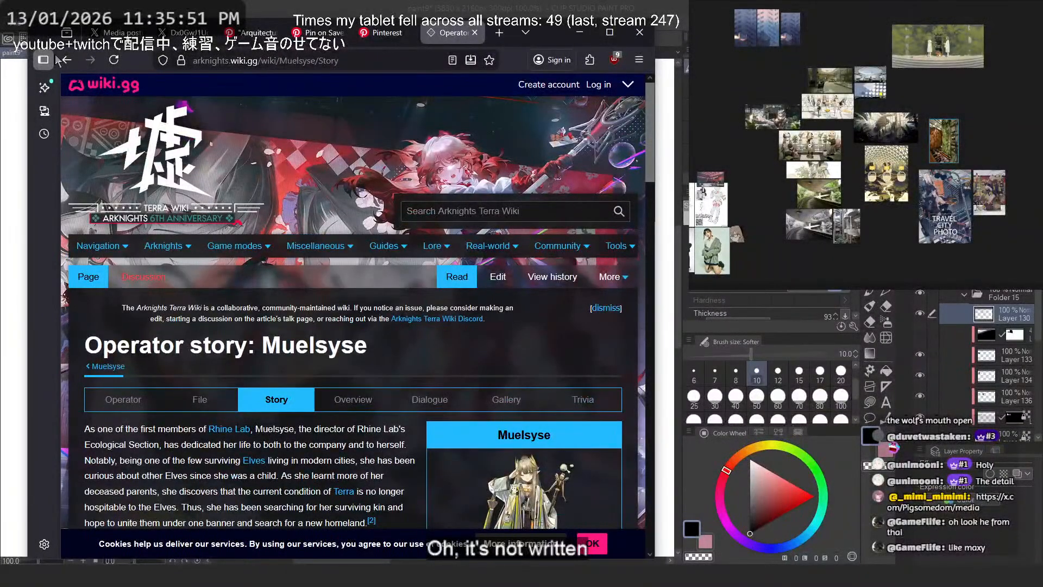
# - Return to Silence's wiki page, open her Story page and locate the Lone Trail section
pyautogui.click(66, 59)
pyautogui.scroll(-2, 283, 195)
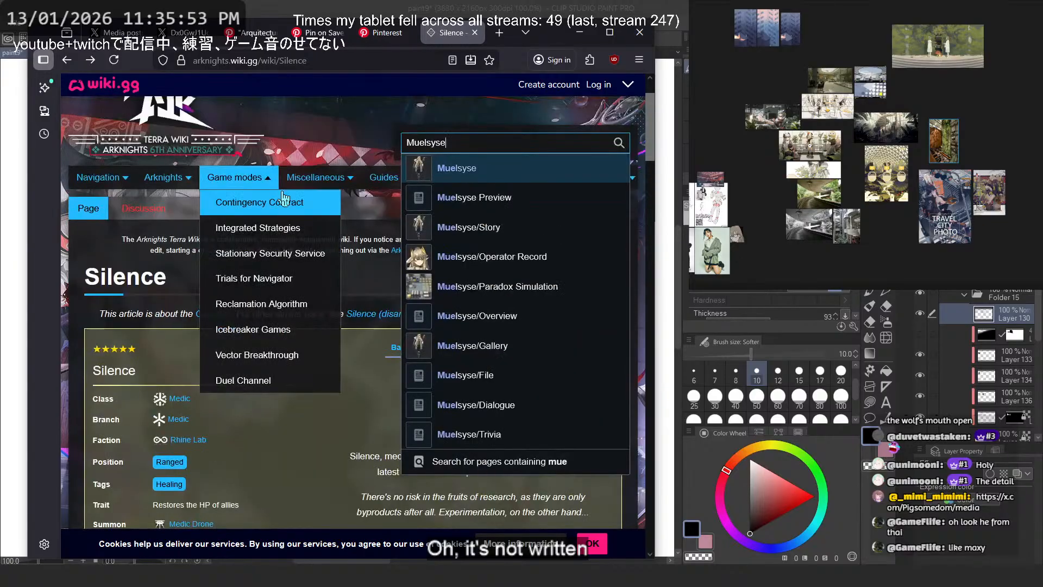
pyautogui.click(348, 331)
pyautogui.scroll(-2, 387, 299)
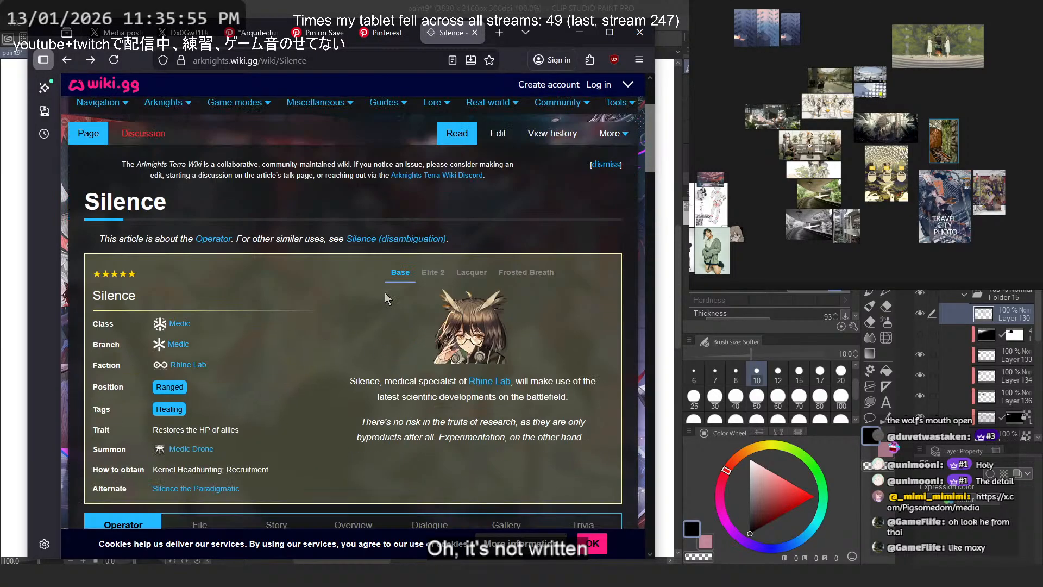
pyautogui.scroll(-9, 375, 298)
pyautogui.click(275, 191)
pyautogui.scroll(-10, 283, 231)
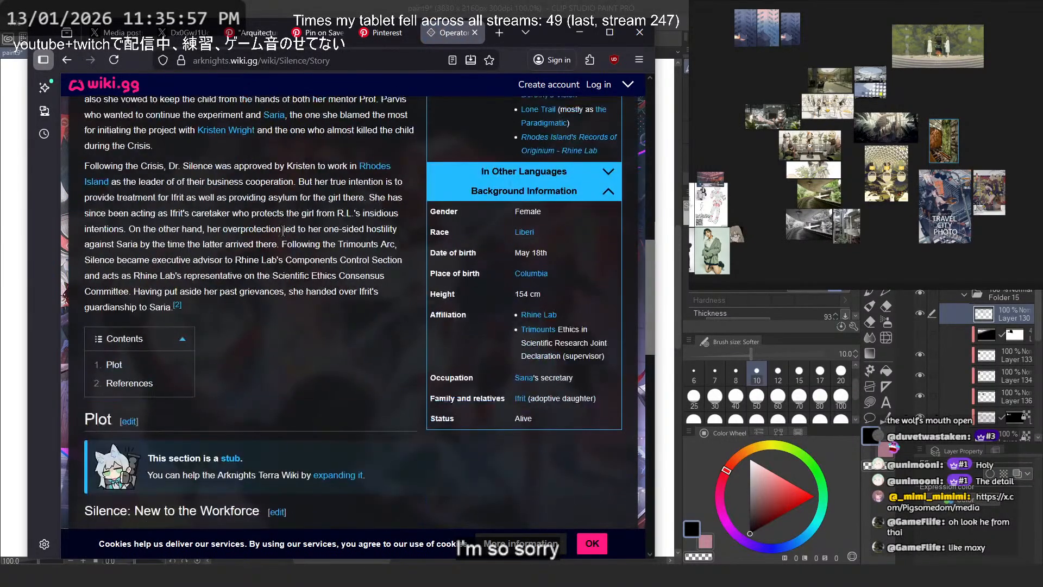
pyautogui.scroll(-10, 283, 231)
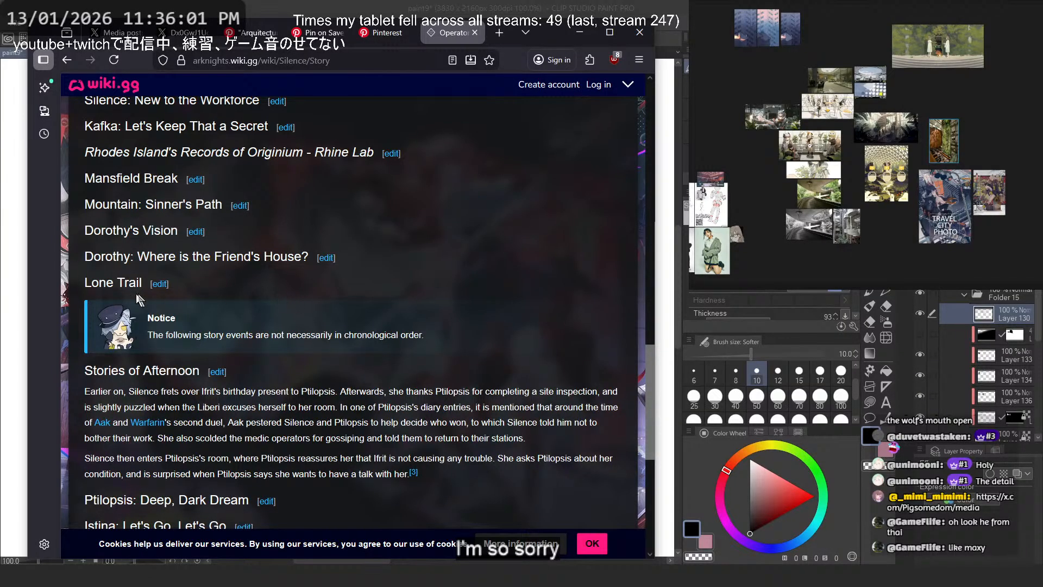
# - Copy the "Lone Trail" heading, search the web for "lone trail story" and open the Fandom wiki's Lone Trail synopsis
pyautogui.moveTo(84, 294); pyautogui.dragTo(142, 283)
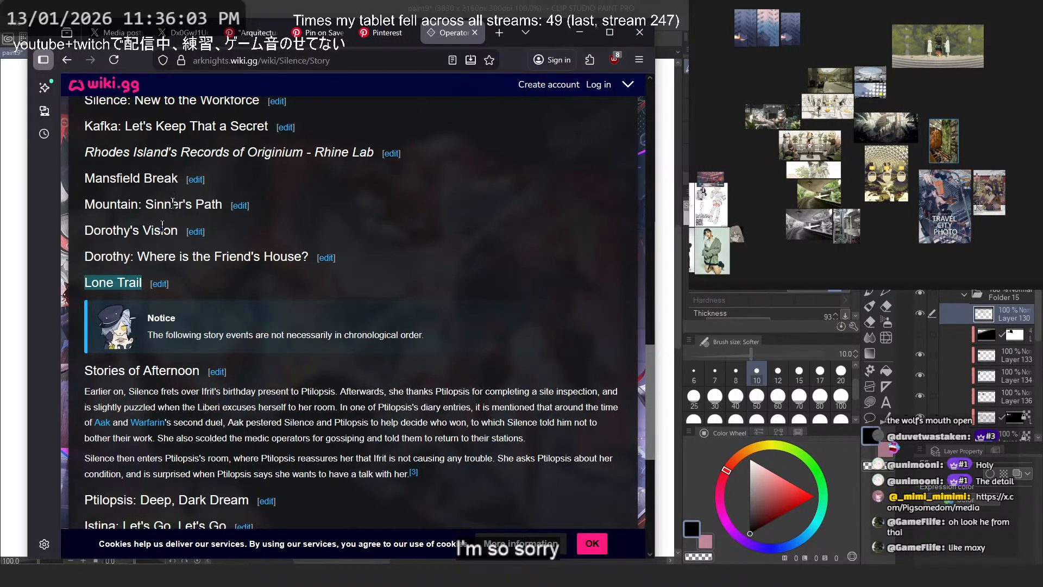
pyautogui.hotkey('ctrl', 'c')
pyautogui.click(262, 61)
pyautogui.hotkey('ctrl', 'v')
pyautogui.write('st')
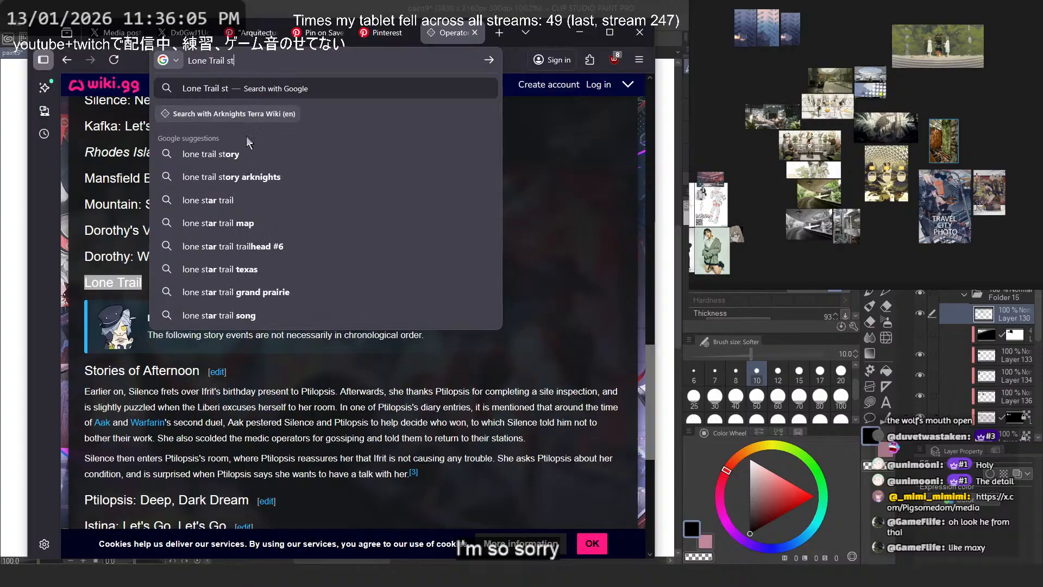
pyautogui.click(248, 154)
pyautogui.click(282, 219)
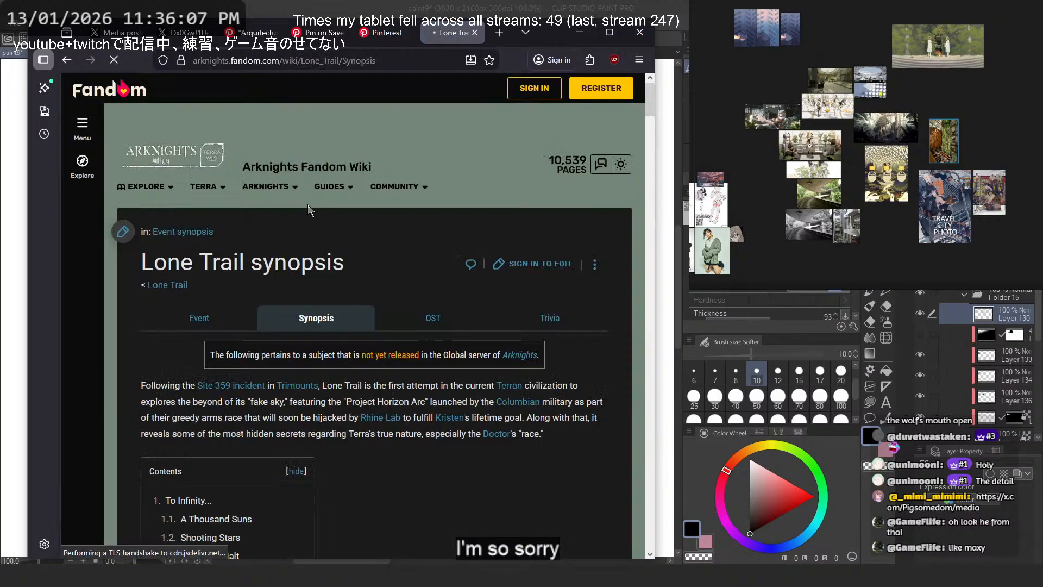
# - Search the Lone Trail synopsis for "sile" and go through the passages mentioning Silence
pyautogui.scroll(-6, 309, 206)
pyautogui.scroll(-4, 308, 212)
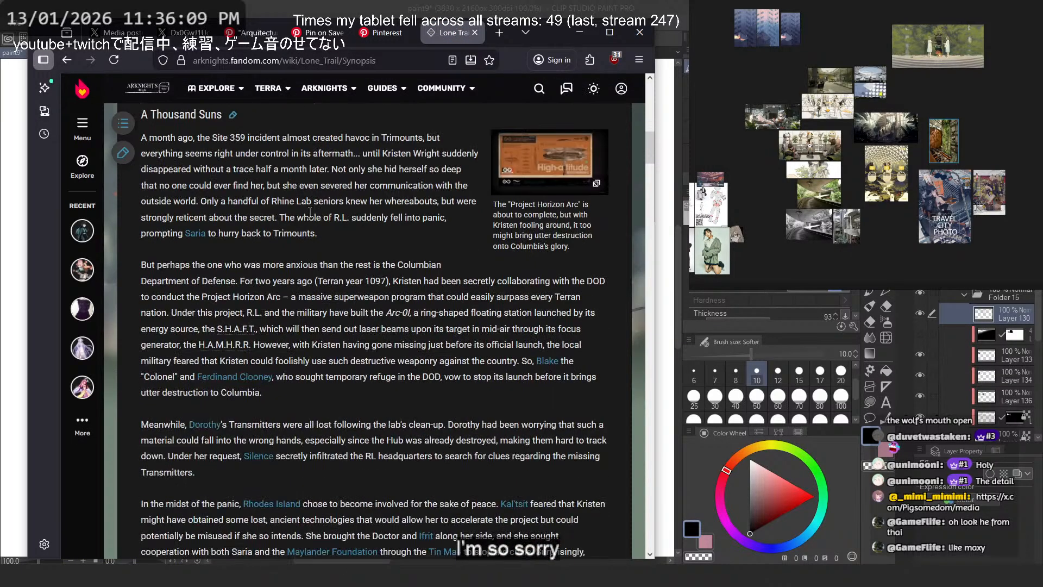
pyautogui.hotkey('ctrl', 'f')
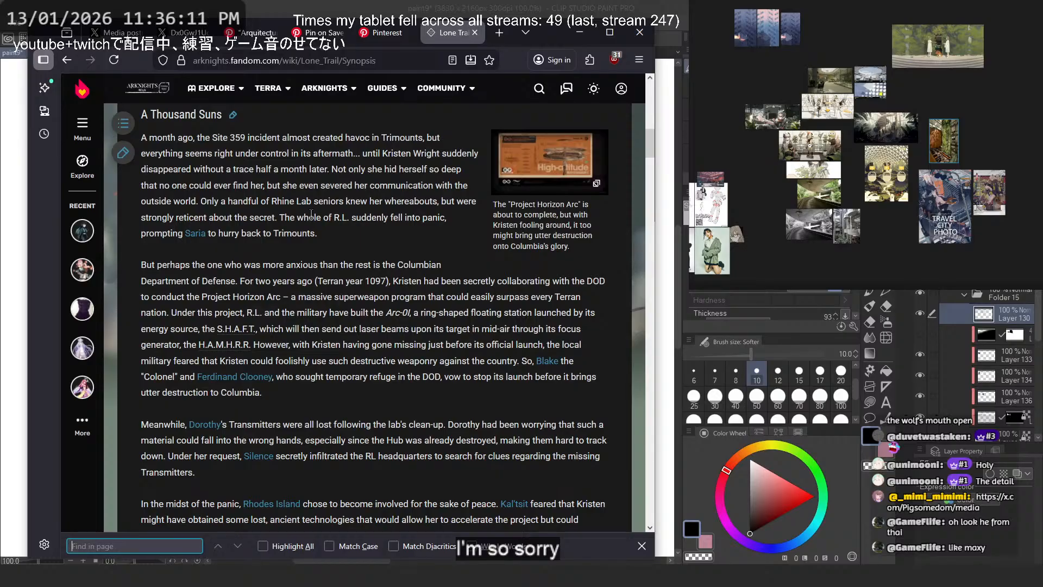
pyautogui.write('sile')
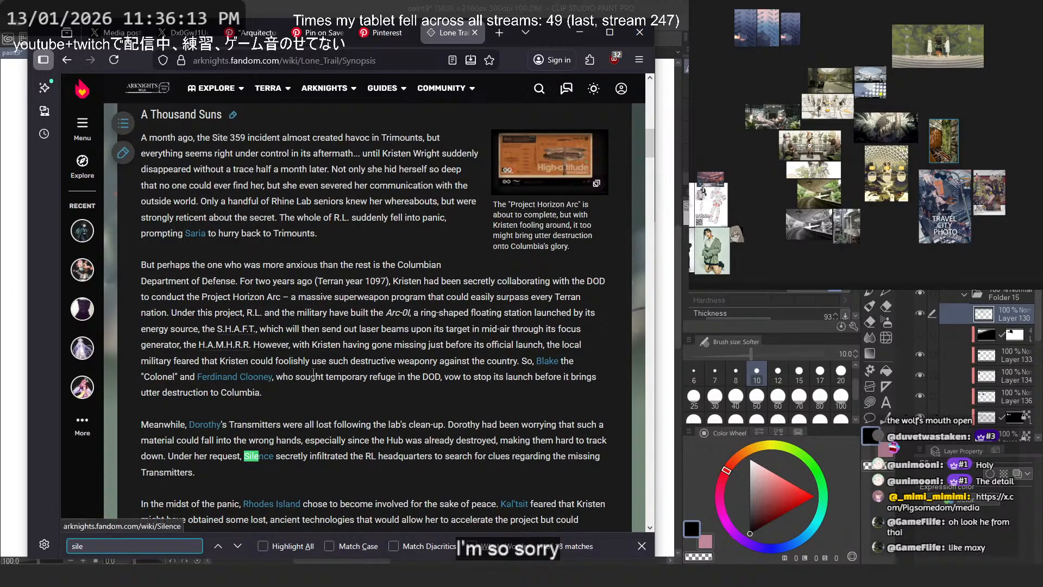
pyautogui.scroll(-5, 314, 376)
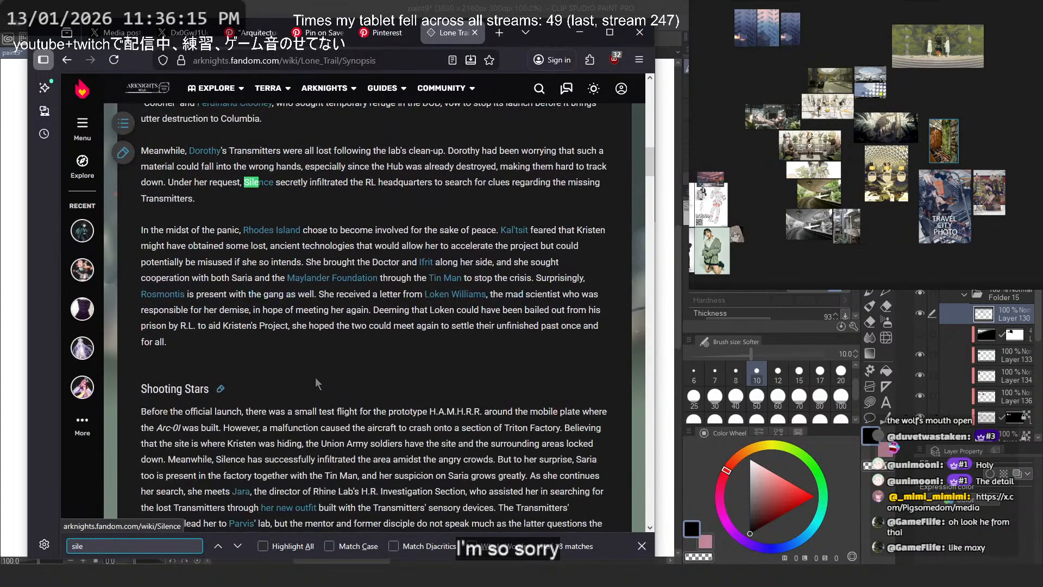
pyautogui.write("'")
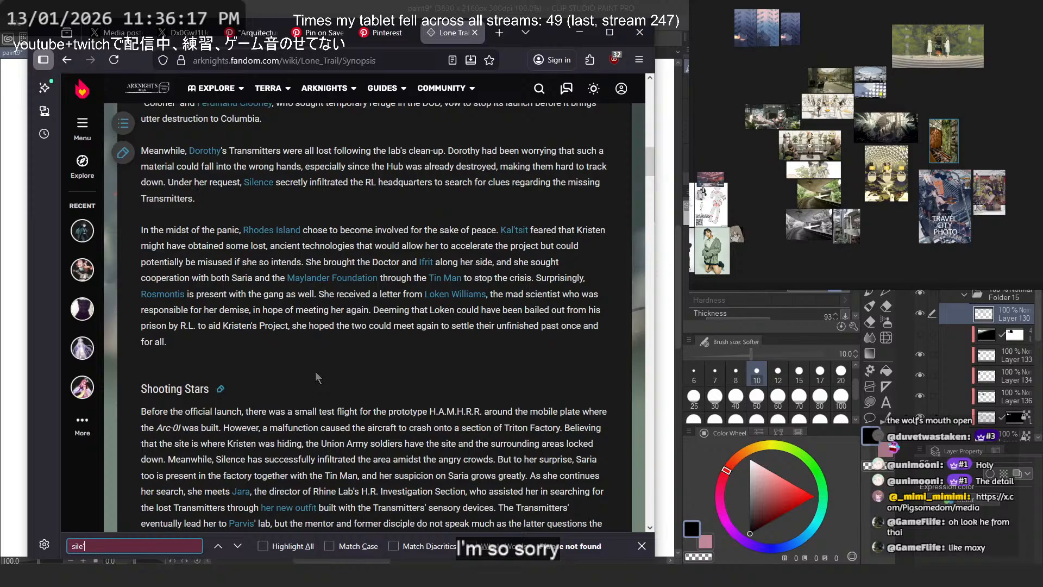
pyautogui.press('BackSpace')
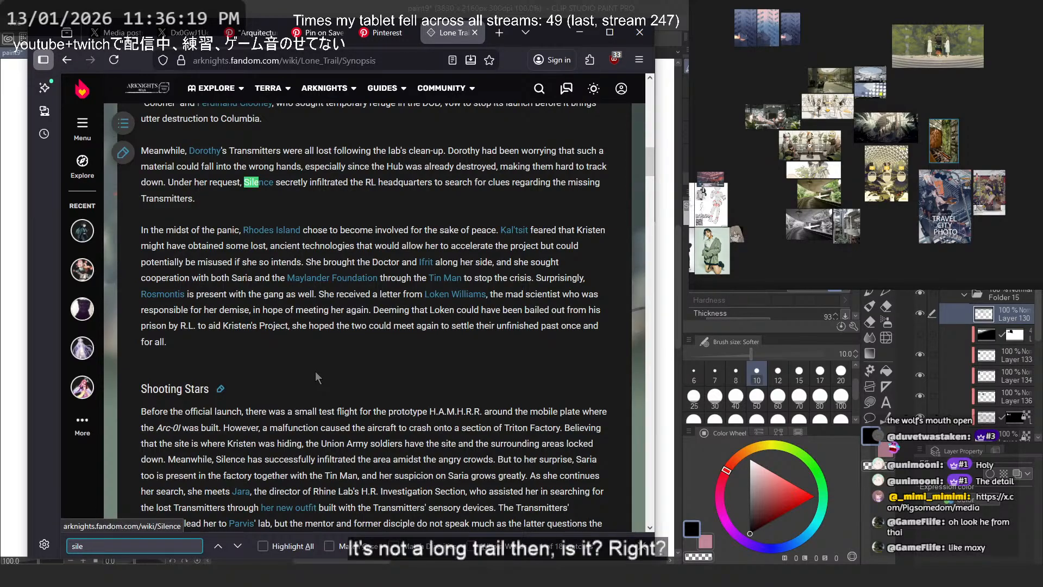
pyautogui.press('Return')
pyautogui.press('Return')
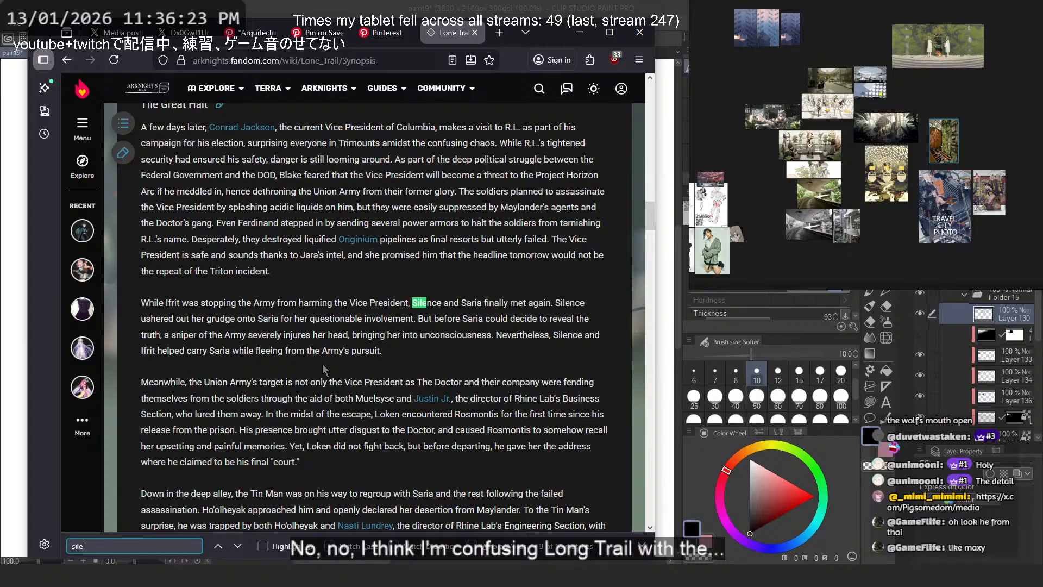
pyautogui.press('Return')
pyautogui.press('Return')
pyautogui.press('Return')
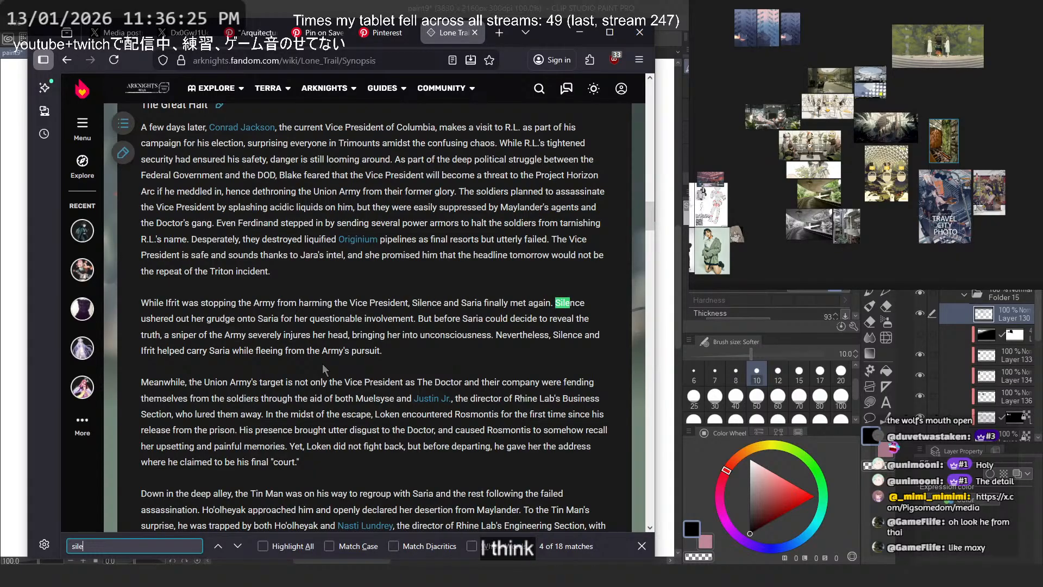
# - Search the web for "arknights rhine labs commic" and open the official English Arknights comic page
pyautogui.click(370, 61)
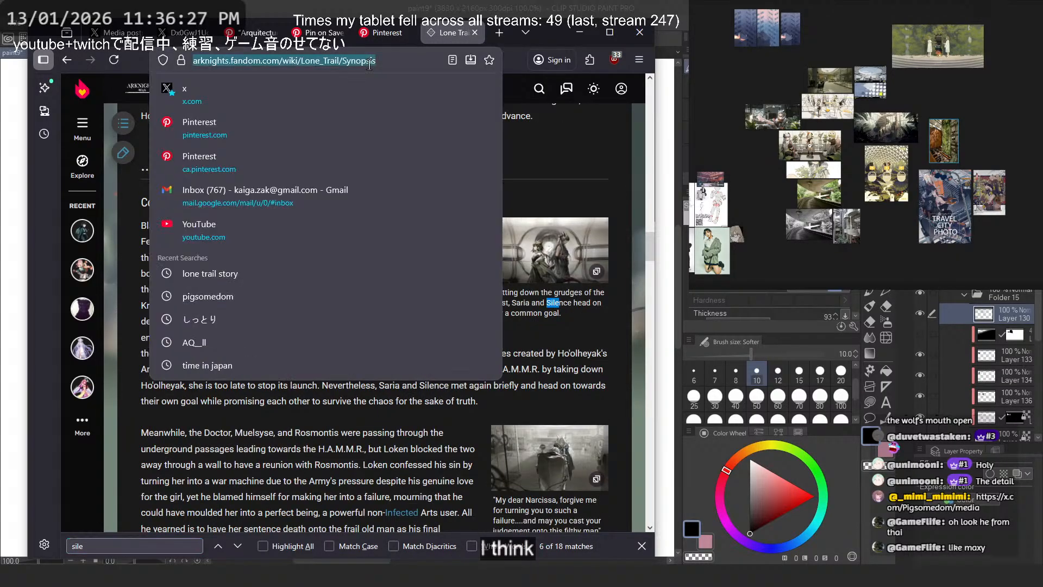
pyautogui.press('BackSpace')
pyautogui.write('arknights')
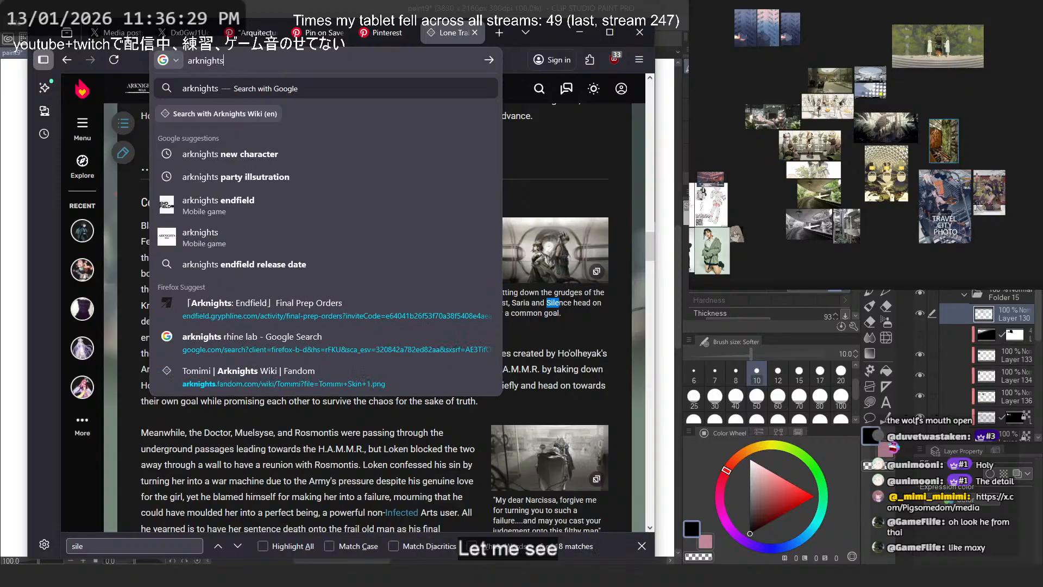
pyautogui.write(' rhine labs commic')
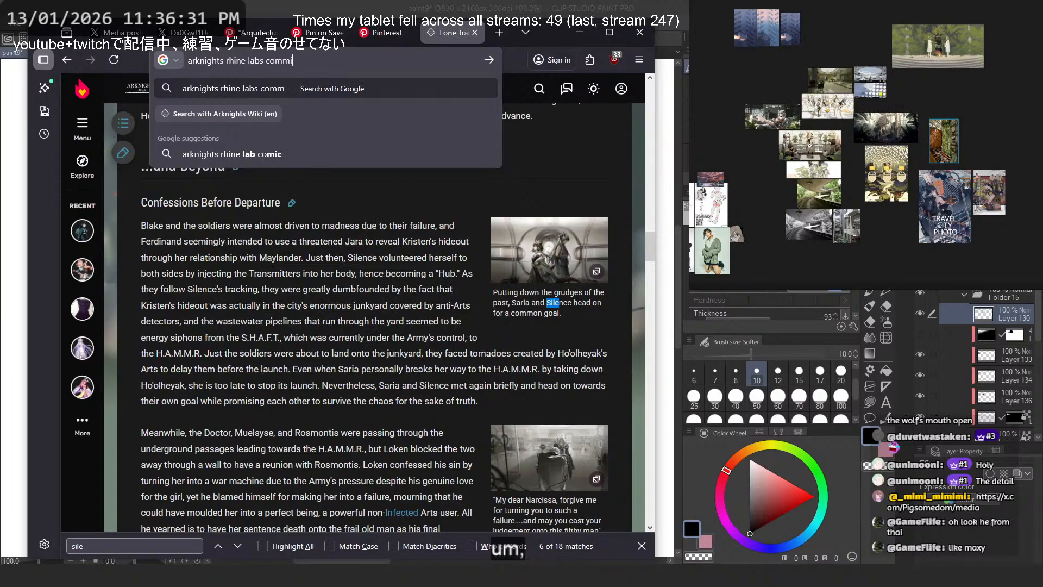
pyautogui.press('Return')
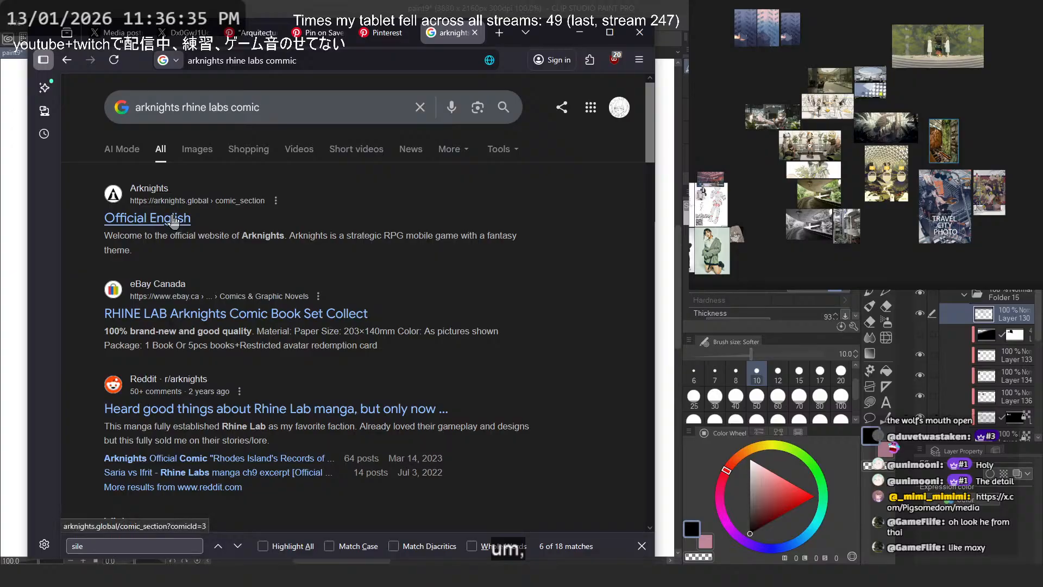
pyautogui.click(173, 219)
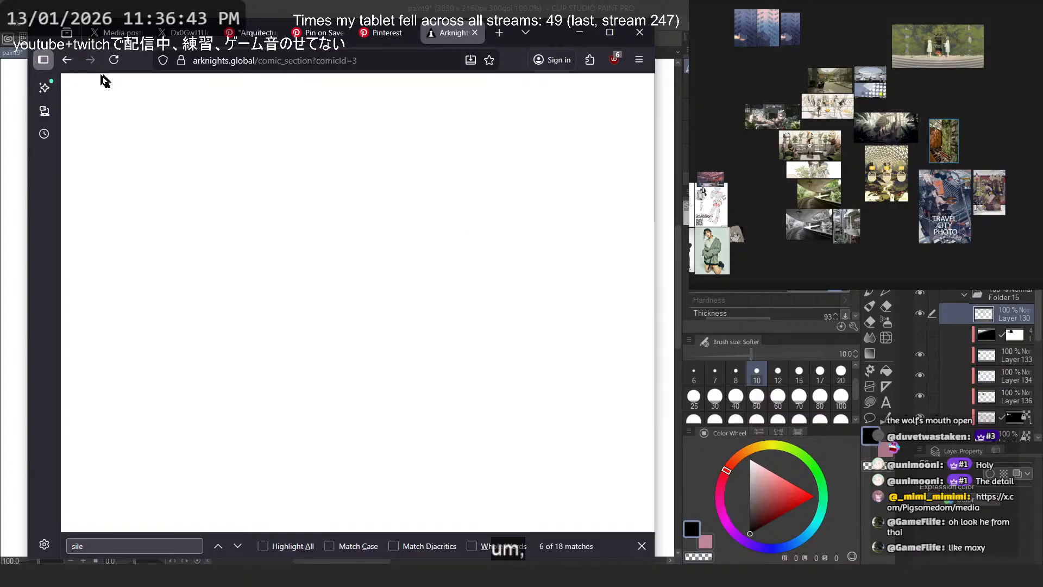
# - Close the page search, return from the comic page to the search results and check the image results for the comic
pyautogui.click(233, 58)
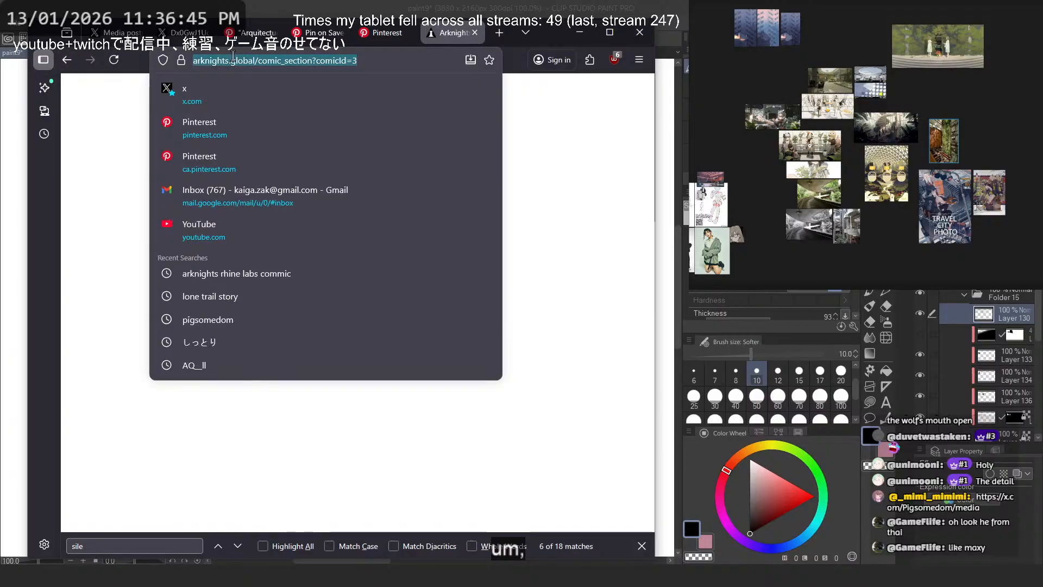
pyautogui.press('Escape')
pyautogui.click(642, 546)
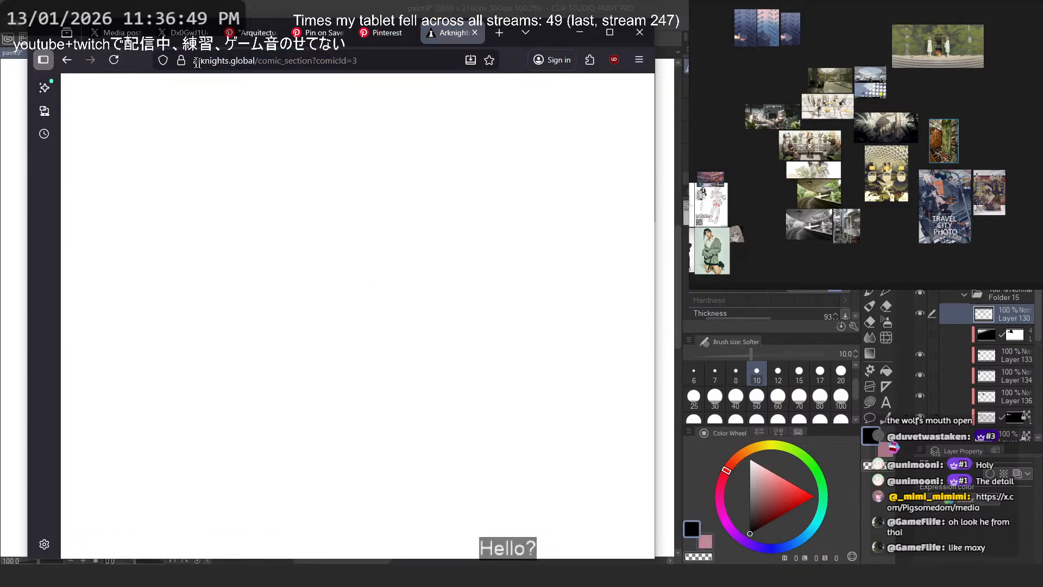
pyautogui.hotkey('alt', 'Left')
pyautogui.click(184, 150)
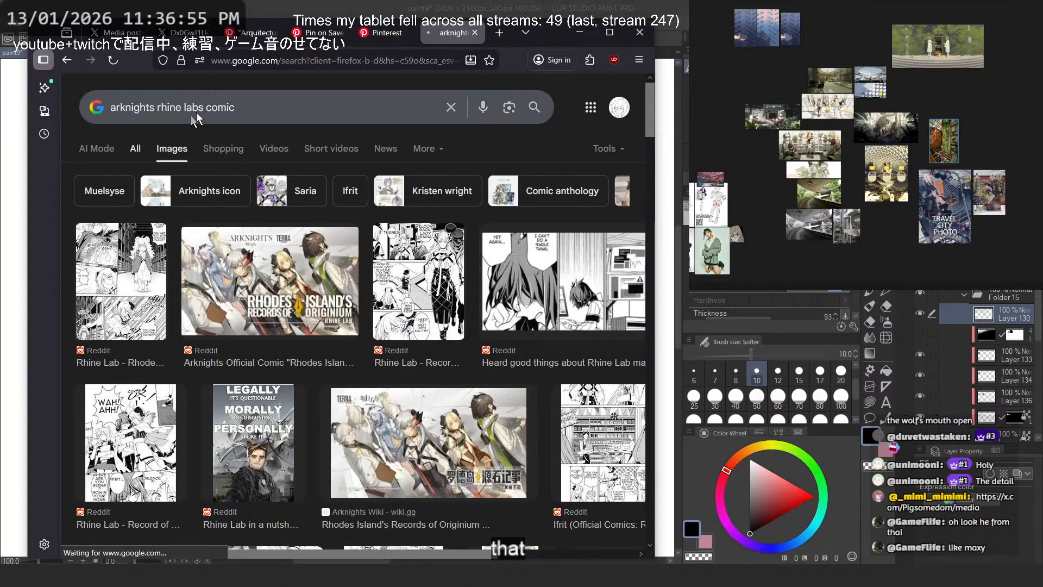
pyautogui.hotkey('alt', 'Left')
# - Refine the search to "arknights rhine labs comic story" and open the Fandom page on Rhodes Island's Records of Originium - Rhine Lab
pyautogui.click(288, 115)
pyautogui.write('s')
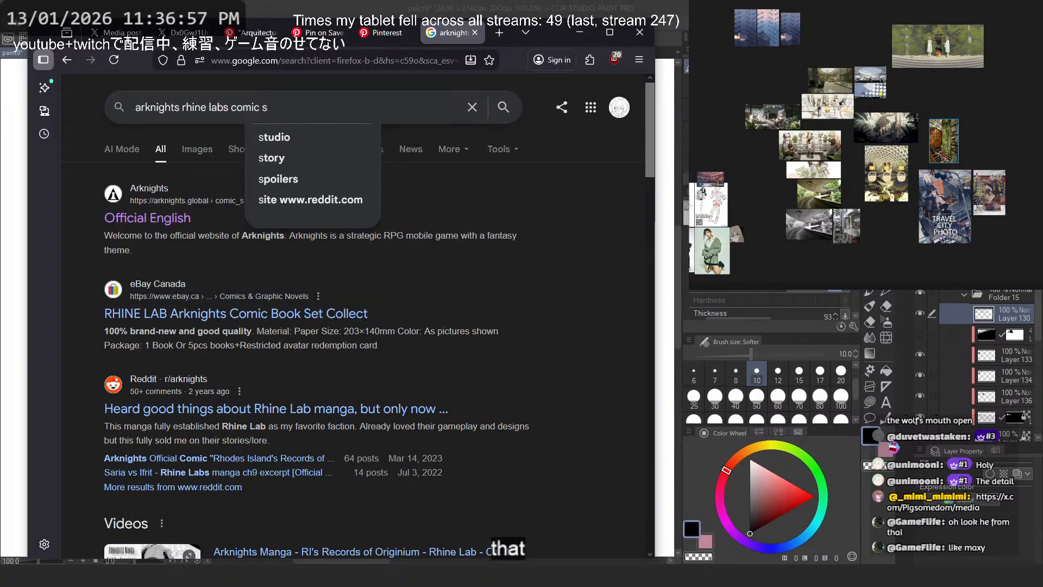
pyautogui.click(292, 155)
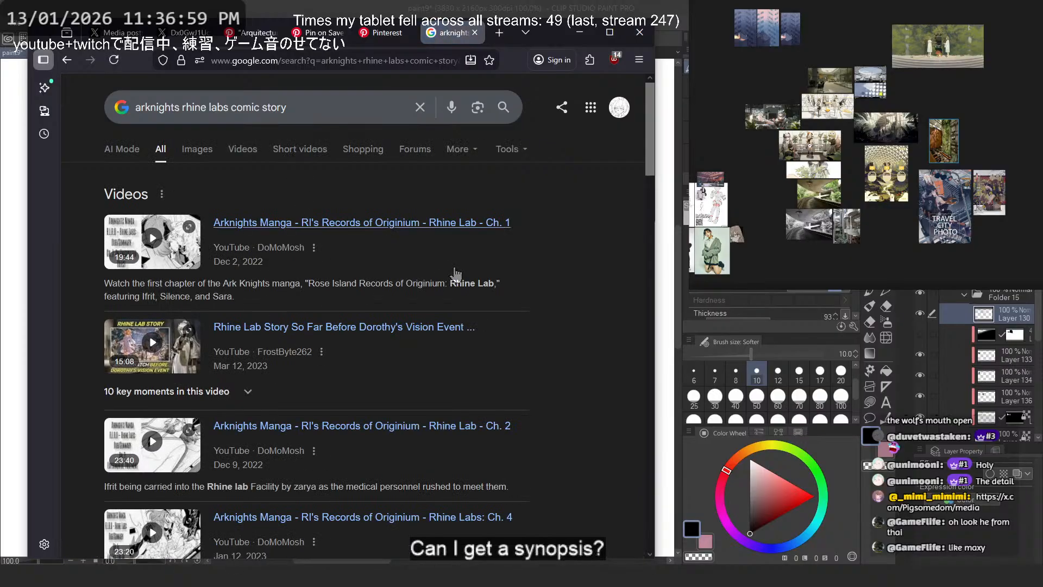
pyautogui.scroll(-10, 466, 375)
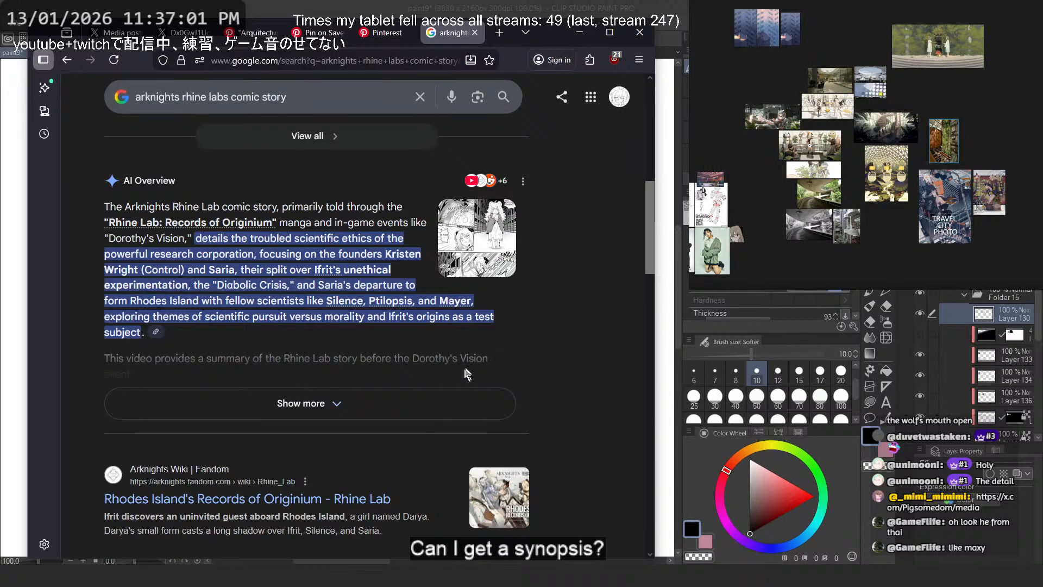
pyautogui.scroll(-7, 292, 276)
pyautogui.scroll(2, 297, 287)
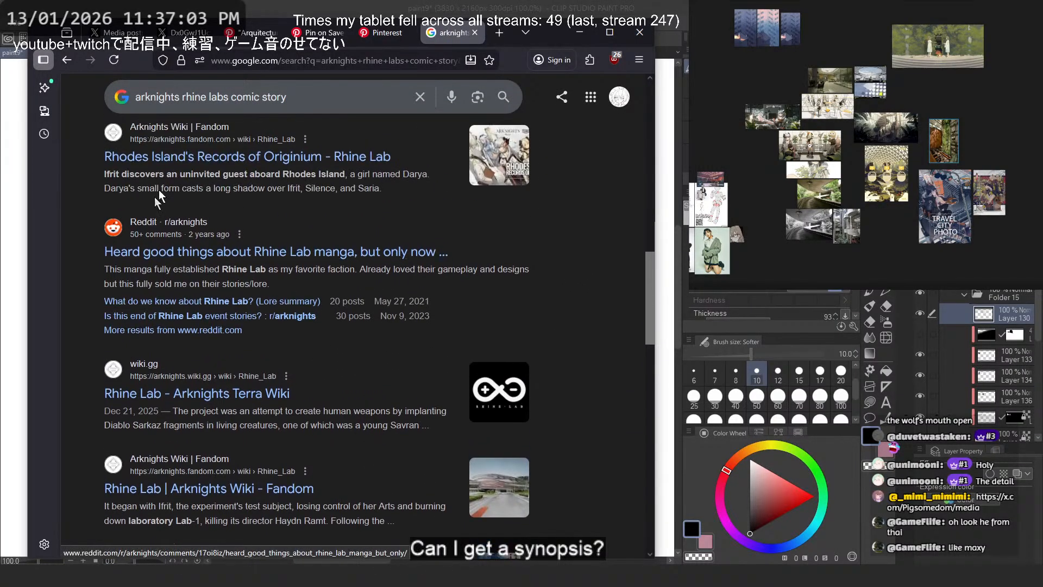
pyautogui.click(337, 145)
# - Read the introduction and Synopsis of Rhodes Island's Records of Originium - Rhine Lab
pyautogui.scroll(-3, 418, 243)
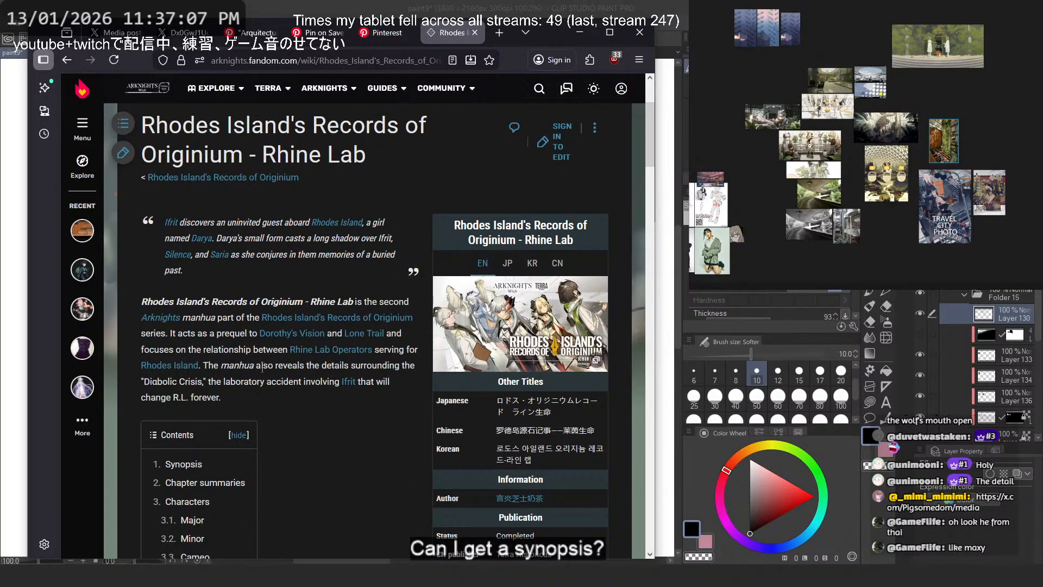
pyautogui.scroll(-3, 250, 255)
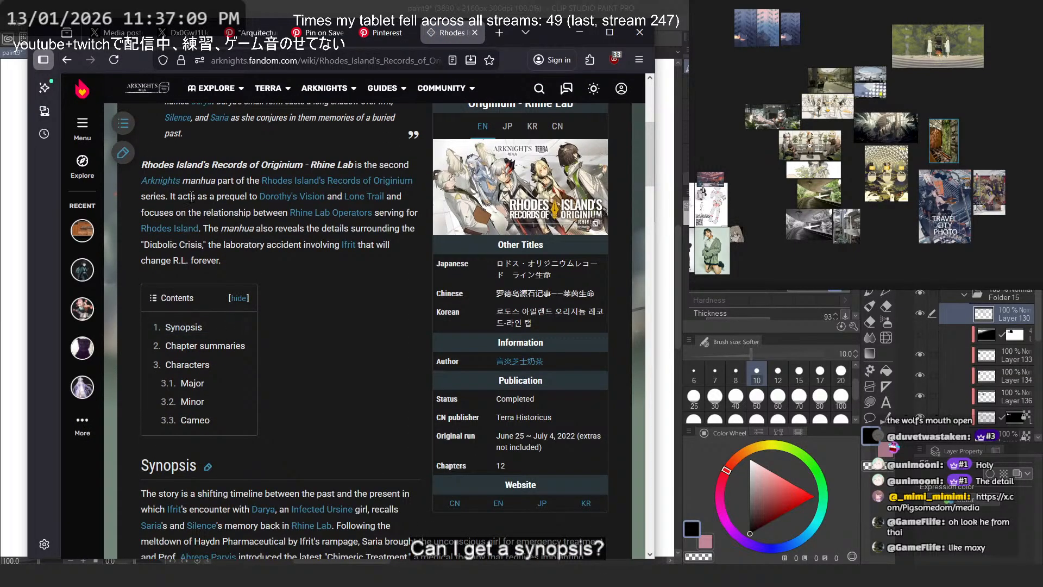
pyautogui.scroll(-7, 271, 278)
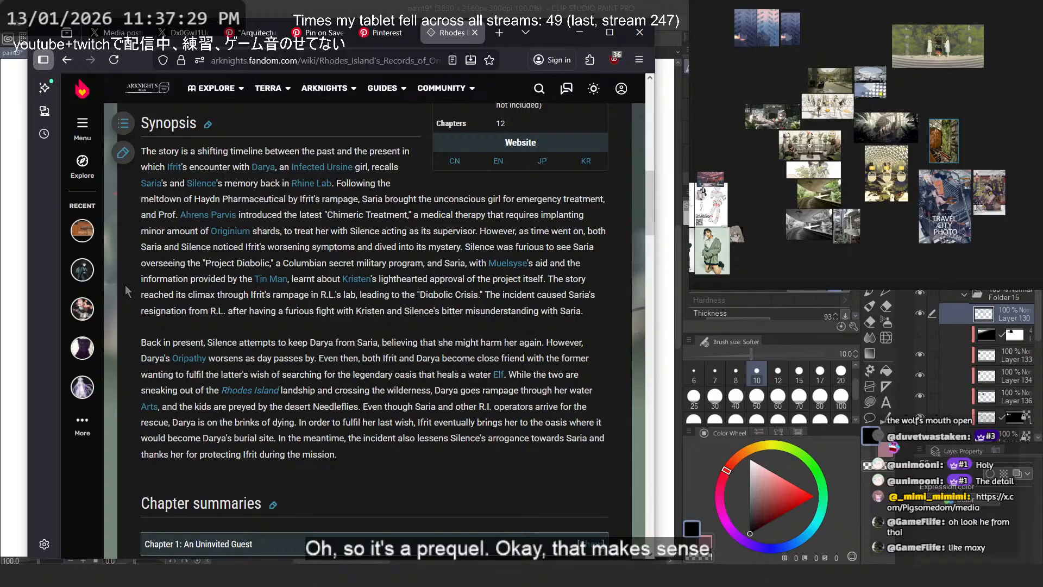
pyautogui.scroll(-2, 138, 276)
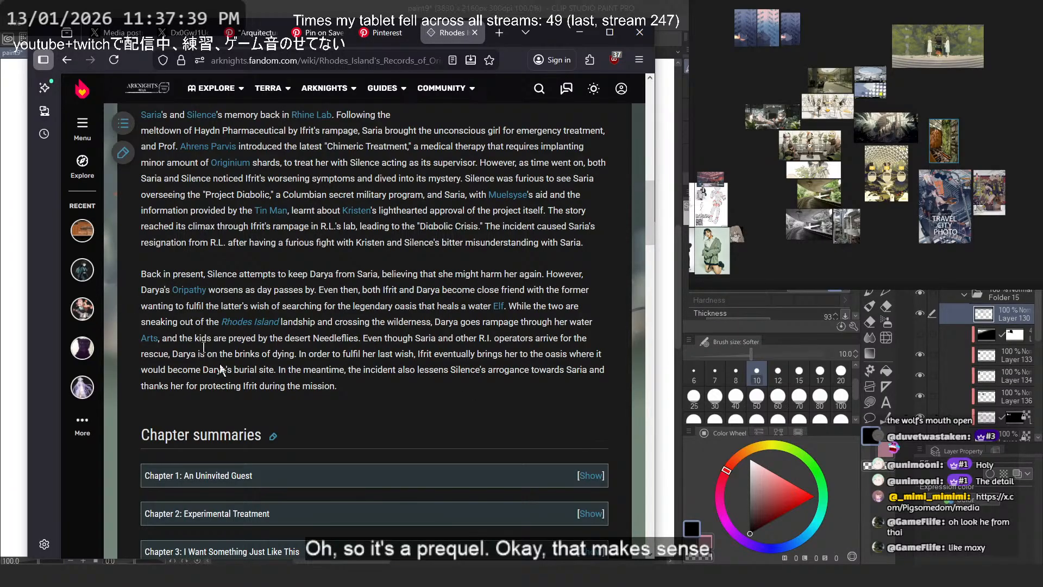
pyautogui.scroll(-5, 221, 370)
pyautogui.scroll(10, 264, 388)
pyautogui.scroll(-5, 168, 391)
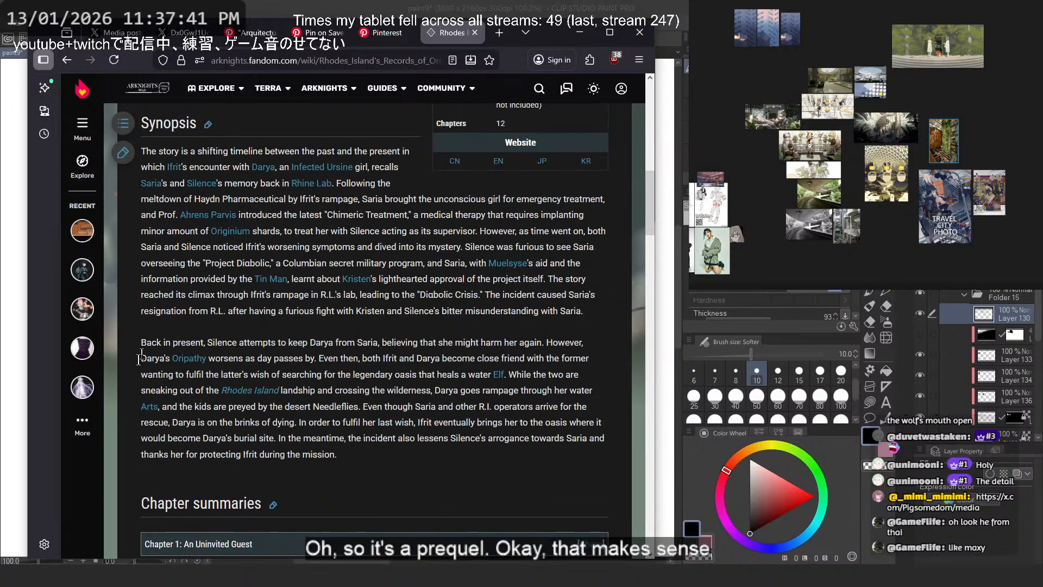
# - Search the web for "darya arknights" from the name in the synopsis and open Darya's Fandom wiki page
pyautogui.doubleClick(152, 359)
pyautogui.rightClick(151, 358)
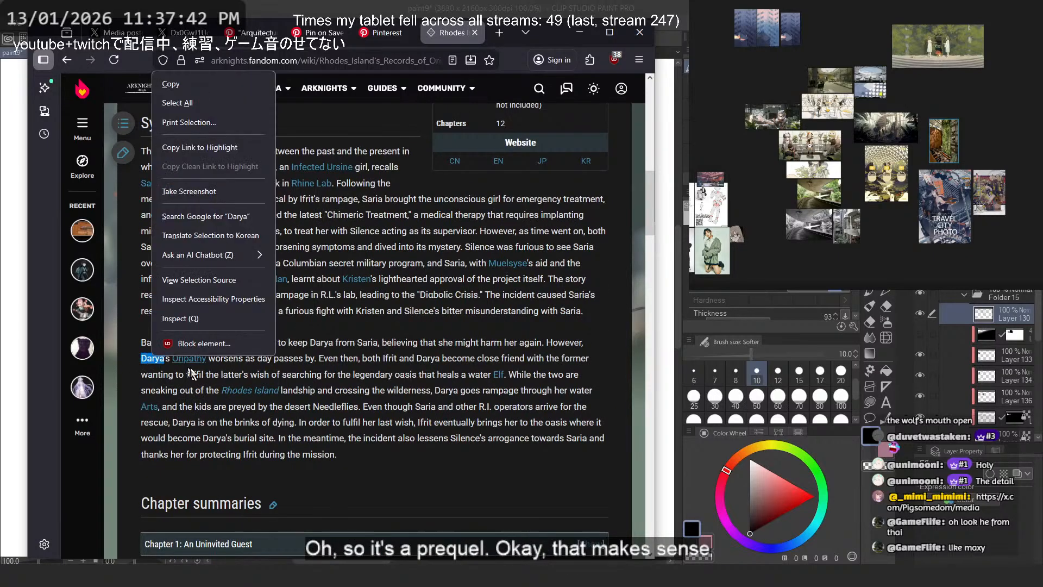
pyautogui.click(234, 216)
pyautogui.click(239, 102)
pyautogui.write('arya ar')
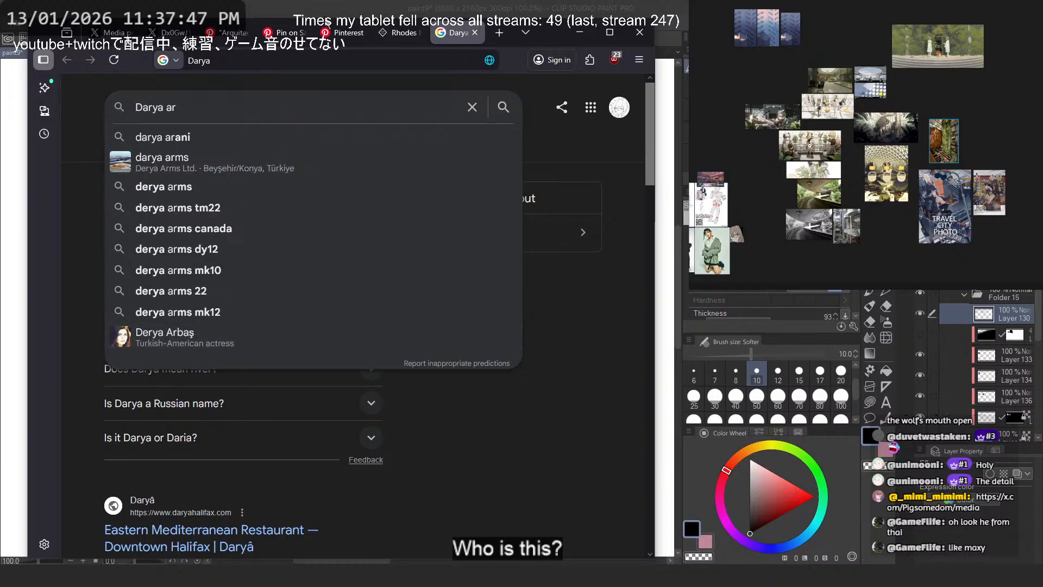
pyautogui.write('kni')
pyautogui.click(233, 140)
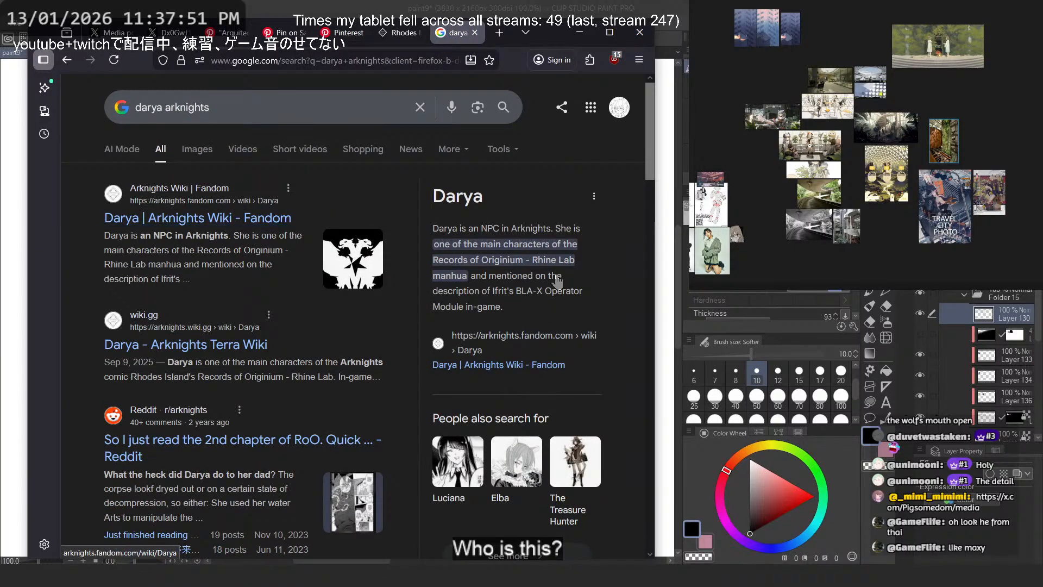
pyautogui.click(260, 219)
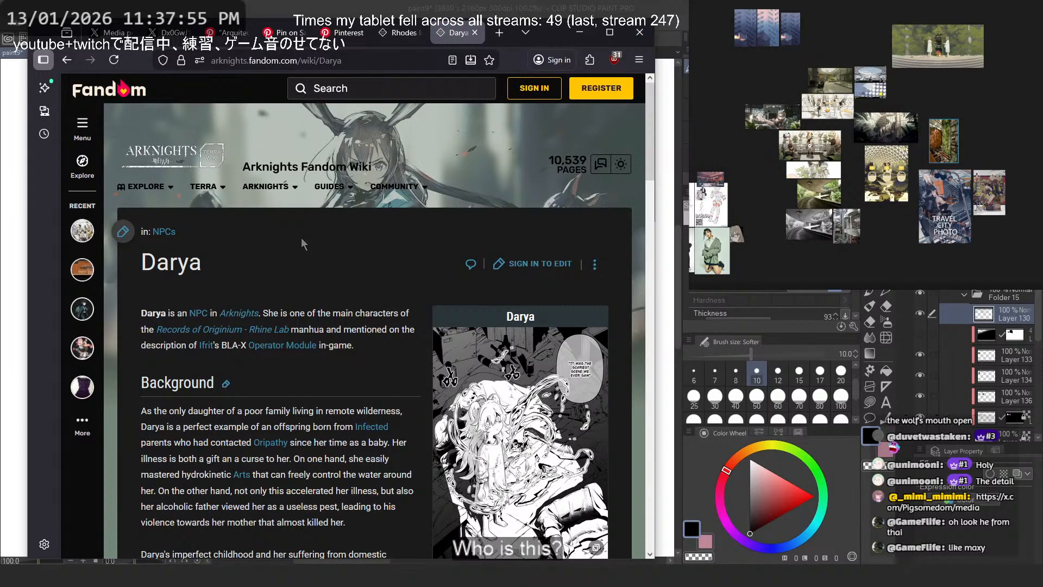
# - Read Darya's Background and General Information on her wiki page
pyautogui.scroll(-3, 303, 244)
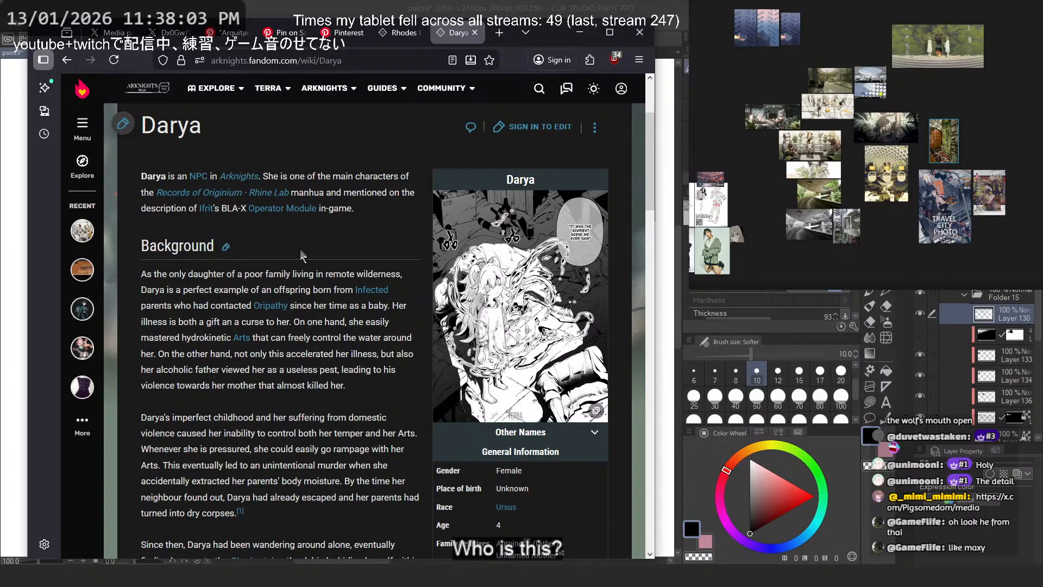
pyautogui.scroll(-10, 304, 244)
pyautogui.scroll(8, 356, 249)
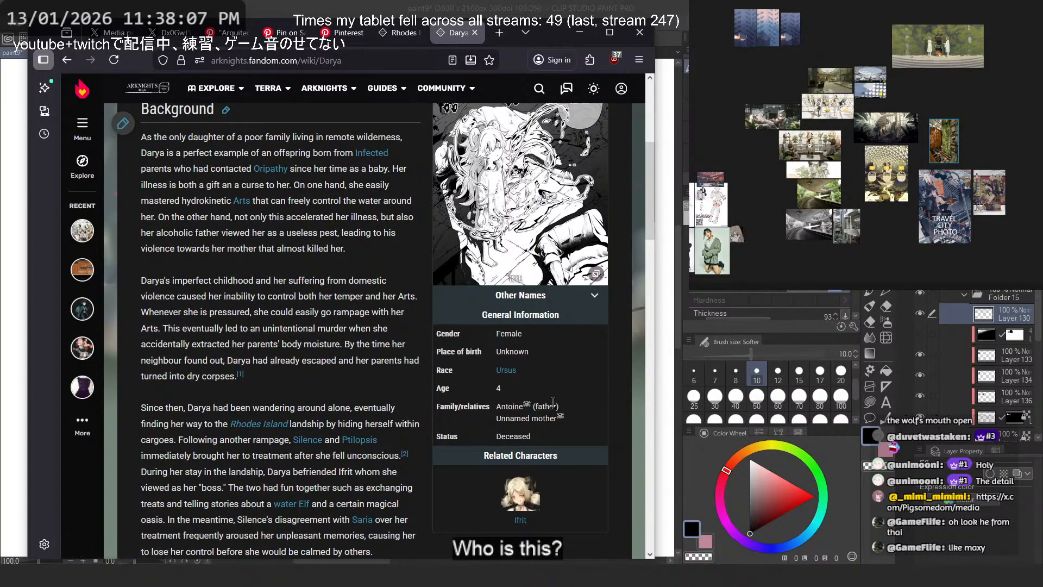
pyautogui.scroll(-3, 257, 275)
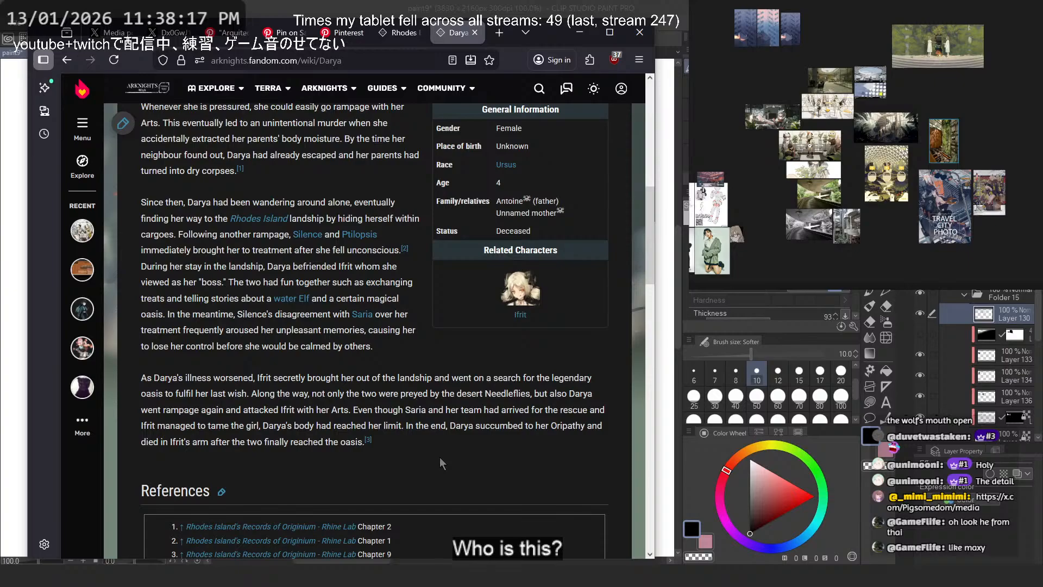
pyautogui.moveTo(343, 410); pyautogui.dragTo(533, 395)
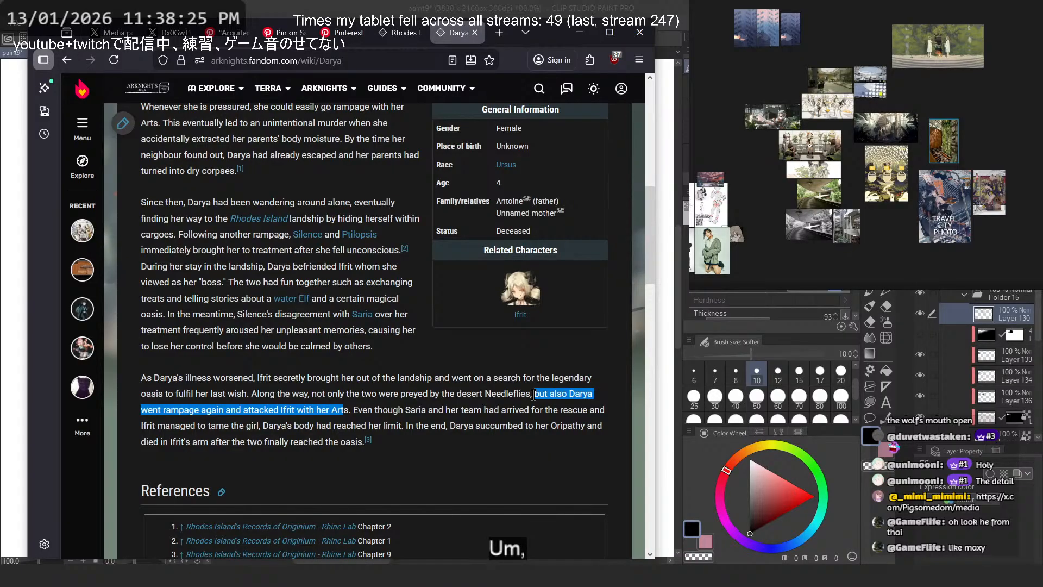
pyautogui.click(372, 410)
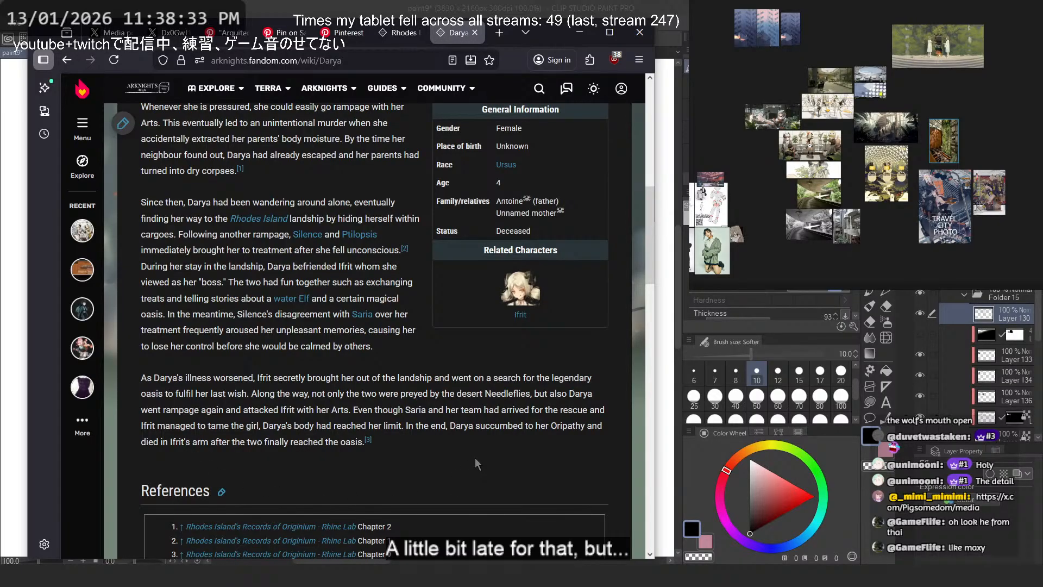
pyautogui.scroll(9, 475, 457)
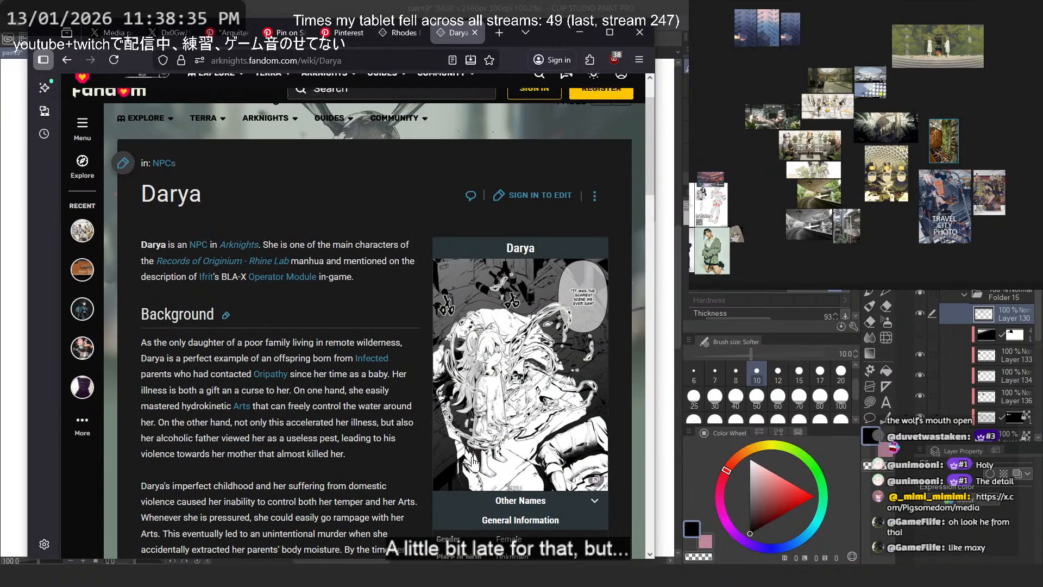
# - Switch back to the grayscale thumbnail in Clip Studio Paint
pyautogui.click(585, 33)
pyautogui.scroll(6, 363, 251)
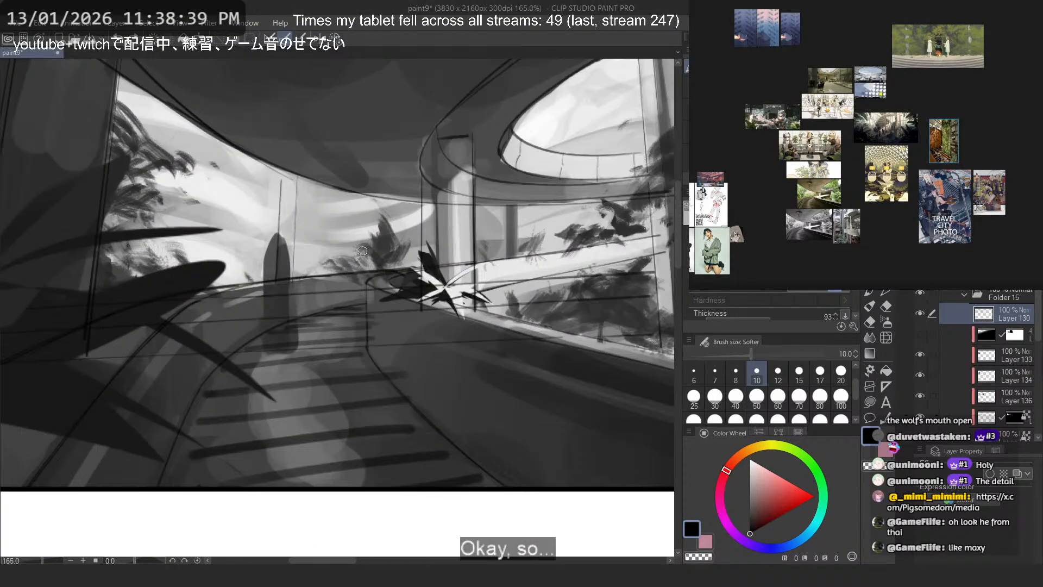
# - Try marking character placements with a tall box around the standing silhouette and smaller boxes on the walkway, undoing each attempt
pyautogui.moveTo(287, 222)
pyautogui.mouseDown()
pyautogui.moveTo(259, 225)
pyautogui.moveTo(244, 268)
pyautogui.moveTo(248, 351)
pyautogui.moveTo(308, 350)
pyautogui.moveTo(298, 224)
pyautogui.mouseUp()
pyautogui.scroll(-10, 297, 224)
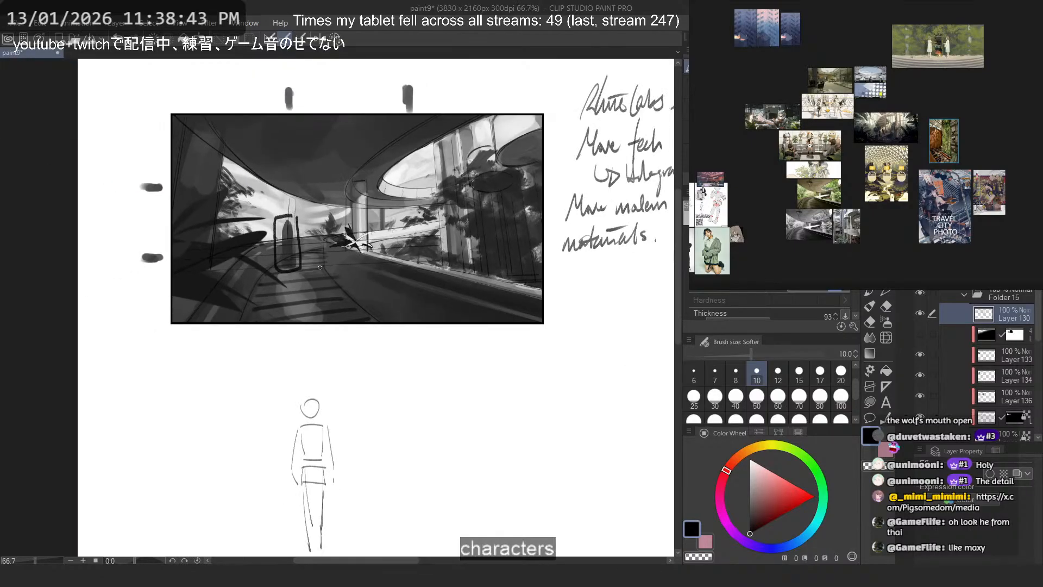
pyautogui.scroll(2, 317, 259)
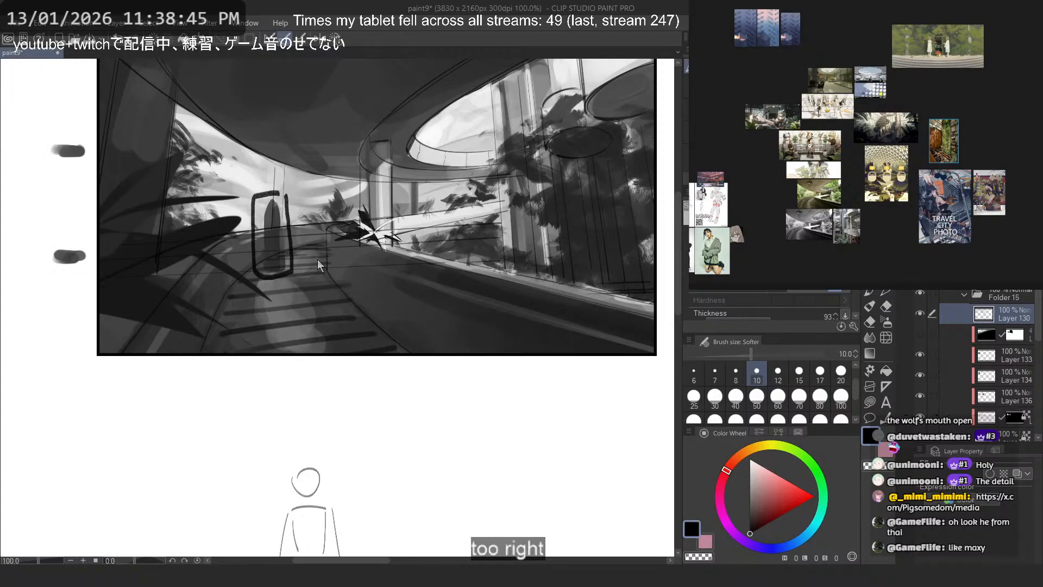
pyautogui.hotkey('ctrl', 'z')
pyautogui.moveTo(282, 259)
pyautogui.mouseDown()
pyautogui.moveTo(248, 267)
pyautogui.moveTo(242, 297)
pyautogui.moveTo(301, 297)
pyautogui.moveTo(262, 244)
pyautogui.moveTo(259, 274)
pyautogui.moveTo(308, 269)
pyautogui.moveTo(293, 241)
pyautogui.moveTo(257, 242)
pyautogui.moveTo(256, 266)
pyautogui.moveTo(292, 264)
pyautogui.mouseUp()
pyautogui.hotkey('ctrl', 'z')
pyautogui.hotkey('ctrl', 'z')
pyautogui.moveTo(317, 232)
pyautogui.mouseDown()
pyautogui.moveTo(301, 249)
pyautogui.moveTo(317, 235)
pyautogui.mouseUp()
pyautogui.scroll(-1, 290, 203)
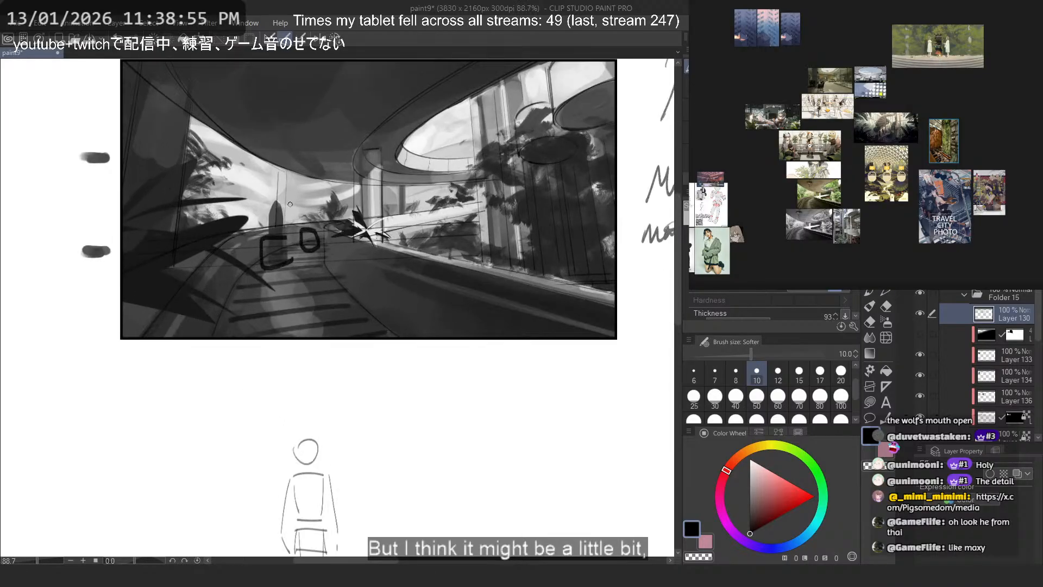
pyautogui.hotkey('ctrl', 'z')
pyautogui.hotkey('ctrl', 'z')
# - Try a large oval figure placement in front of the standing silhouette and further marks on the walkway, undoing each attempt
pyautogui.moveTo(288, 300); pyautogui.dragTo(243, 299)
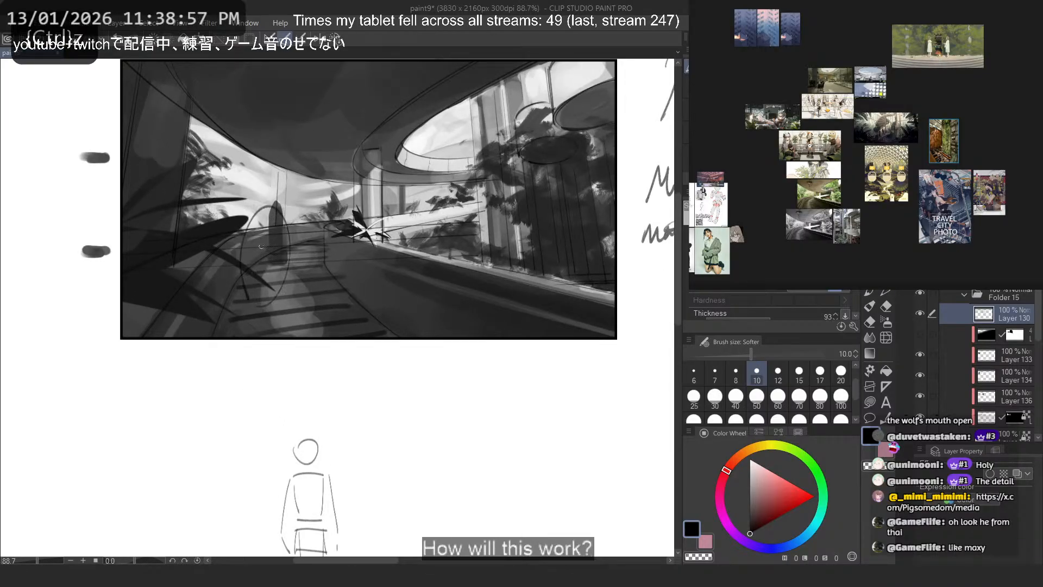
pyautogui.hotkey('ctrl', 'z')
pyautogui.moveTo(283, 250)
pyautogui.mouseDown()
pyautogui.moveTo(253, 284)
pyautogui.moveTo(258, 214)
pyautogui.moveTo(272, 266)
pyautogui.mouseUp()
pyautogui.hotkey('ctrl', 'z')
pyautogui.moveTo(325, 228)
pyautogui.mouseDown()
pyautogui.moveTo(303, 256)
pyautogui.moveTo(266, 261)
pyautogui.mouseUp()
pyautogui.hotkey('ctrl', 'z')
pyautogui.hotkey('ctrl', 'z')
pyautogui.hotkey('ctrl', 'z')
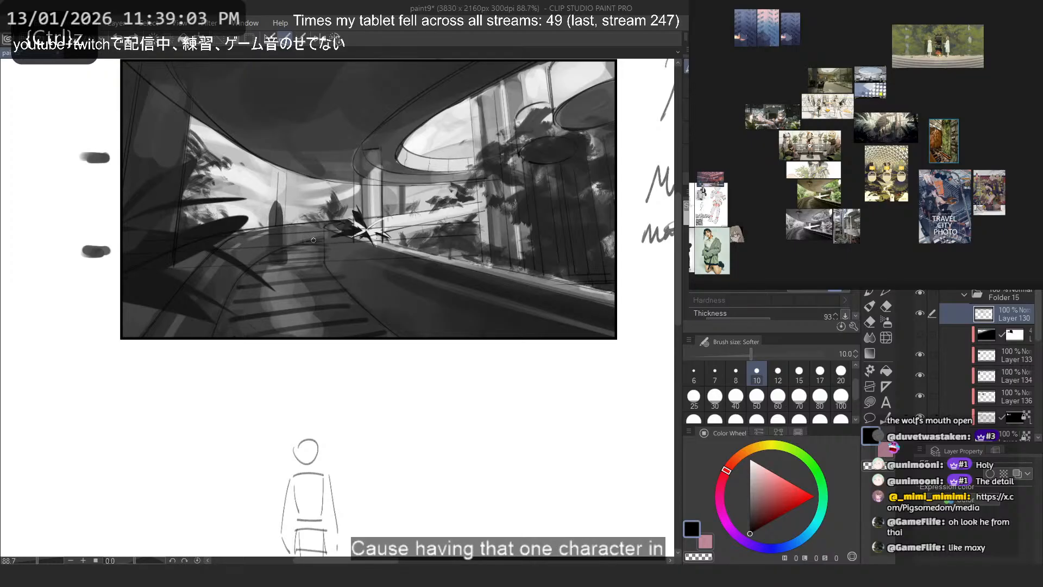
# - Try a small boxy placement mark on the far walkway between the silhouette and the bright plant, then undo it
pyautogui.moveTo(320, 230)
pyautogui.mouseDown()
pyautogui.moveTo(306, 242)
pyautogui.moveTo(323, 253)
pyautogui.moveTo(304, 258)
pyautogui.mouseUp()
pyautogui.hotkey('ctrl', 'z')
pyautogui.moveTo(310, 247)
pyautogui.mouseDown()
pyautogui.moveTo(333, 220)
pyautogui.moveTo(298, 251)
pyautogui.moveTo(317, 237)
pyautogui.mouseUp()
pyautogui.hotkey('ctrl', 'z')
pyautogui.hotkey('ctrl', 'z')
pyautogui.hotkey('ctrl', 'z')
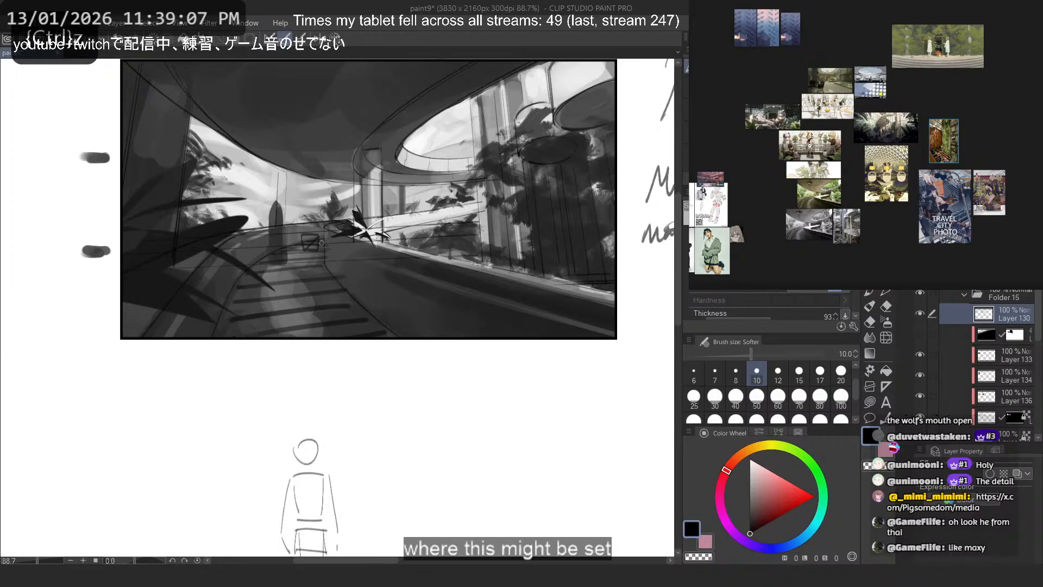
pyautogui.hotkey('ctrl', 'z')
pyautogui.hotkey('ctrl', 'z')
pyautogui.hotkey('ctrl', 'z')
# - Try boxy seated-figure marks on the far walkway between the silhouette and the bright plant, undoing each attempt
pyautogui.moveTo(303, 201); pyautogui.dragTo(307, 250)
pyautogui.hotkey('ctrl', 'z')
pyautogui.hotkey('ctrl', 'z')
pyautogui.moveTo(307, 208); pyautogui.dragTo(307, 249)
pyautogui.moveTo(317, 212); pyautogui.dragTo(316, 247)
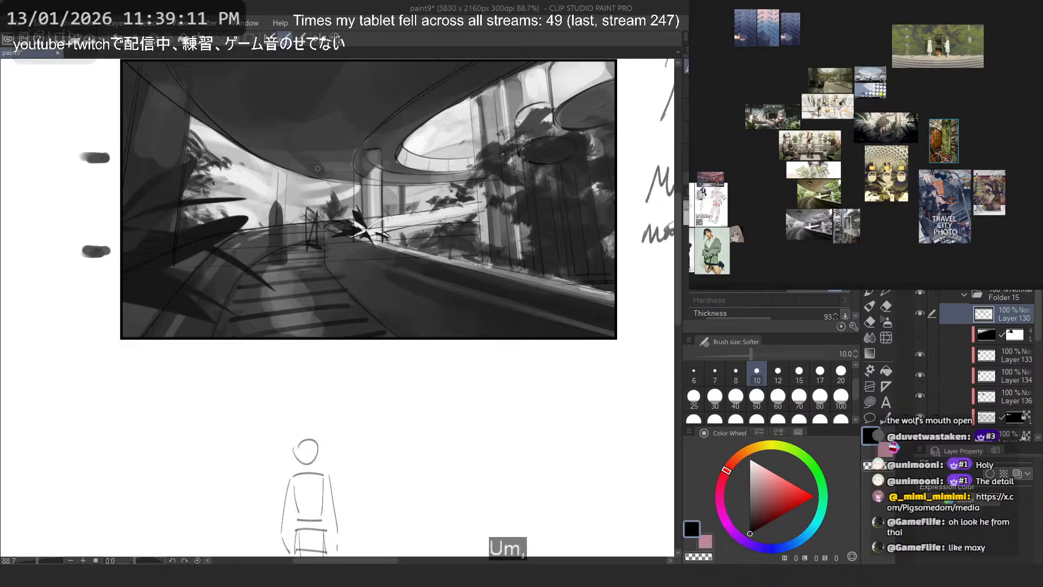
pyautogui.hotkey('ctrl', 'z')
pyautogui.hotkey('ctrl', 'z')
pyautogui.hotkey('ctrl', 'z')
# - Sketch a wheelchair in front of the standing silhouette on the walkway, redoing strokes that miss
pyautogui.moveTo(307, 202)
pyautogui.mouseDown()
pyautogui.moveTo(313, 242)
pyautogui.moveTo(267, 265)
pyautogui.moveTo(283, 274)
pyautogui.mouseUp()
pyautogui.hotkey('ctrl', 'z')
pyautogui.moveTo(285, 236); pyautogui.dragTo(264, 256)
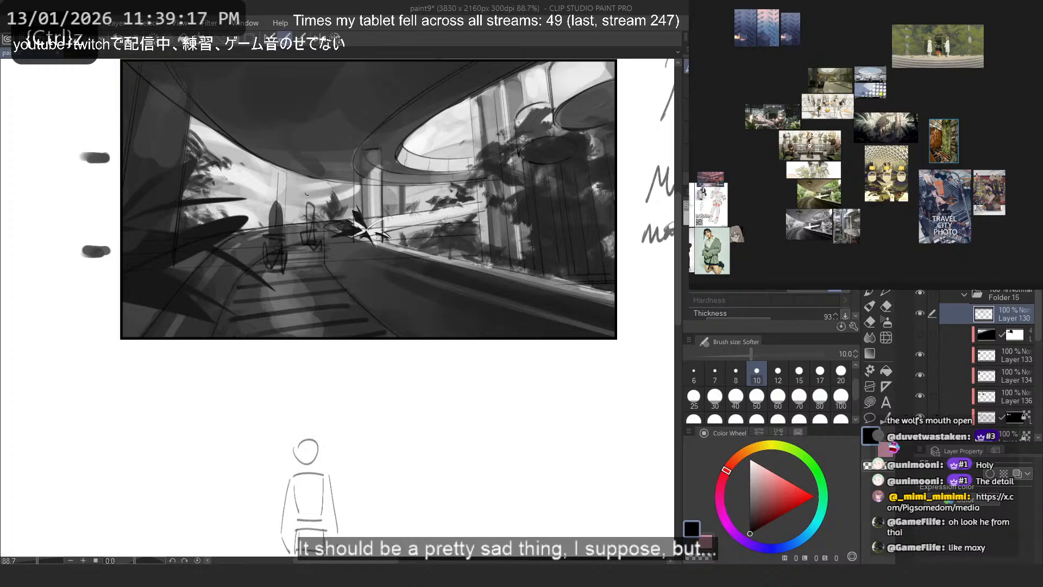
pyautogui.hotkey('ctrl', 'z')
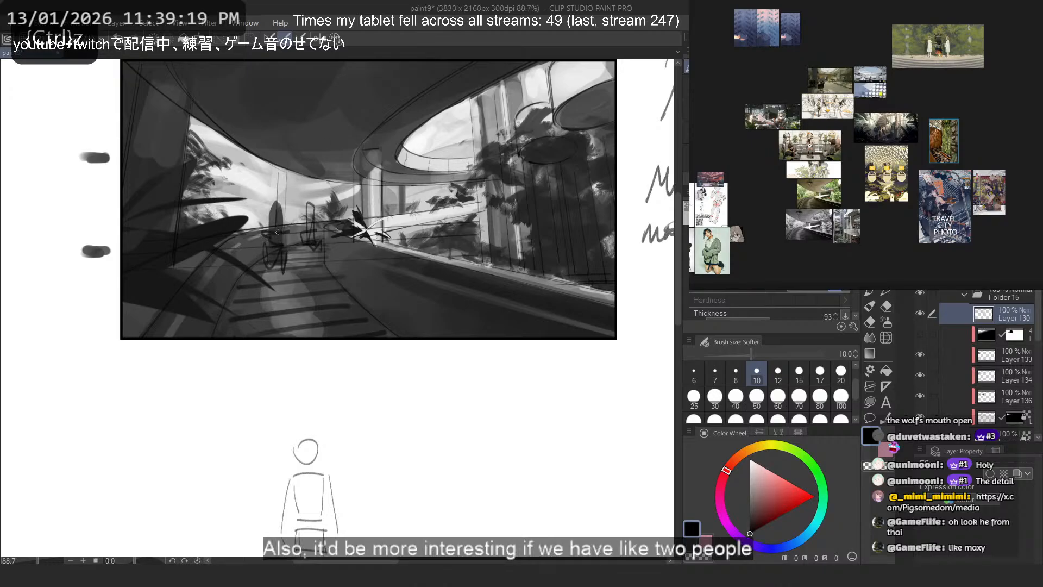
pyautogui.hotkey('ctrl', 'z')
pyautogui.moveTo(285, 232)
pyautogui.mouseDown()
pyautogui.moveTo(266, 242)
pyautogui.moveTo(281, 234)
pyautogui.moveTo(261, 227)
pyautogui.moveTo(281, 230)
pyautogui.moveTo(265, 241)
pyautogui.moveTo(287, 248)
pyautogui.moveTo(277, 260)
pyautogui.moveTo(293, 259)
pyautogui.moveTo(273, 263)
pyautogui.moveTo(289, 247)
pyautogui.moveTo(261, 269)
pyautogui.mouseUp()
pyautogui.moveTo(262, 267); pyautogui.dragTo(282, 266)
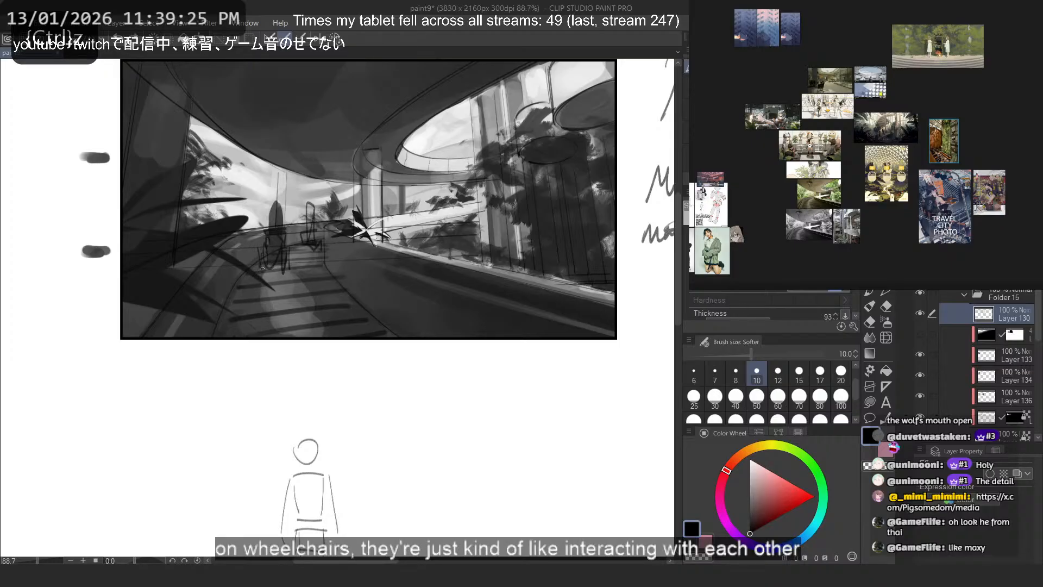
# - Rework the second wheelchair sketch beside the first one, cleaning it with the eraser and redrawing it at brush size 17
pyautogui.hotkey('ctrl', 'z')
pyautogui.moveTo(299, 238)
pyautogui.mouseDown()
pyautogui.moveTo(321, 259)
pyautogui.moveTo(304, 245)
pyautogui.moveTo(317, 247)
pyautogui.mouseUp()
pyautogui.press('c')
pyautogui.click(799, 397)
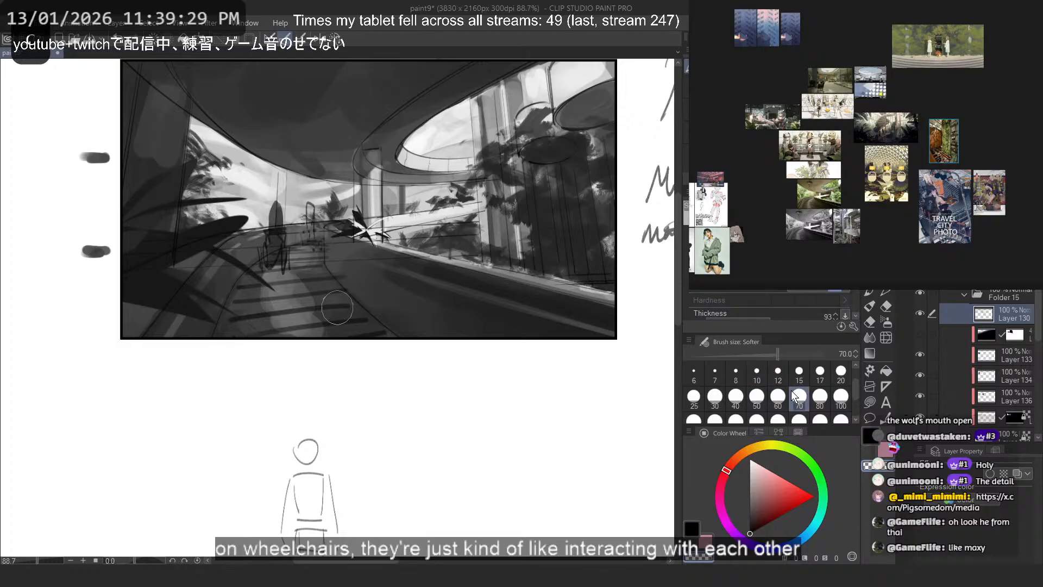
pyautogui.click(820, 372)
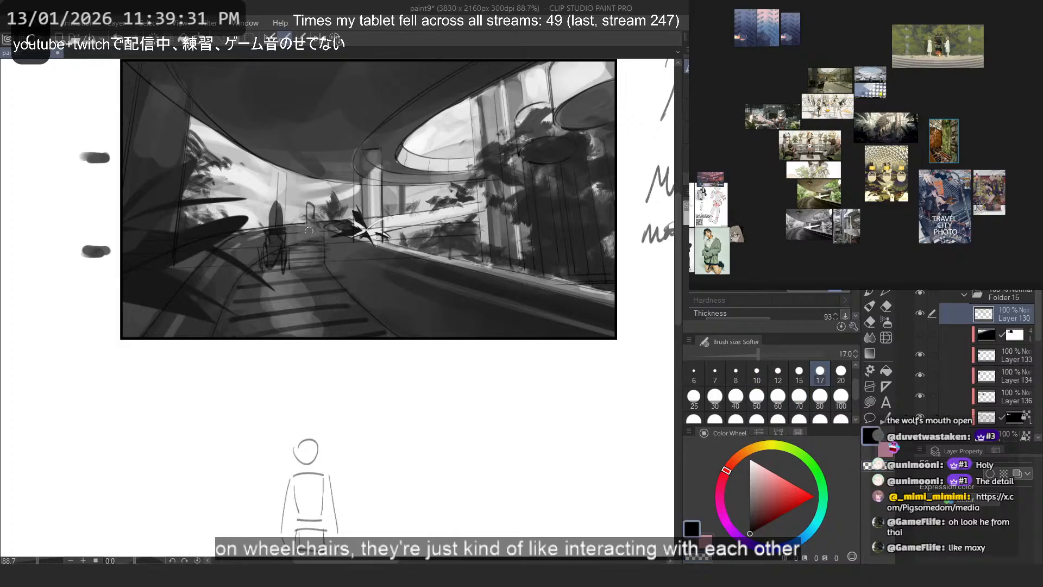
pyautogui.hotkey('ctrl', 'z')
pyautogui.moveTo(302, 245)
pyautogui.mouseDown()
pyautogui.moveTo(297, 260)
pyautogui.moveTo(319, 256)
pyautogui.moveTo(302, 232)
pyautogui.moveTo(298, 242)
pyautogui.moveTo(311, 258)
pyautogui.moveTo(316, 227)
pyautogui.mouseUp()
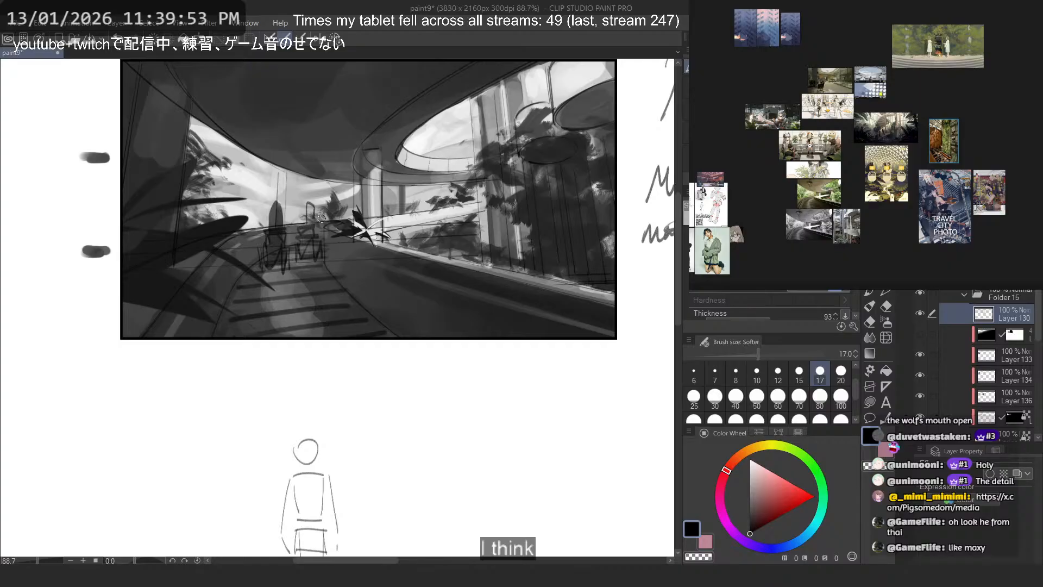
# - Draw two horizontal and two vertical rule-of-thirds lines across the thumbnail, following the marks outside its frame
pyautogui.moveTo(323, 302); pyautogui.dragTo(327, 381)
pyautogui.moveTo(642, 224)
pyautogui.mouseDown()
pyautogui.moveTo(51, 235)
pyautogui.moveTo(284, 223)
pyautogui.moveTo(643, 237)
pyautogui.mouseUp()
pyautogui.hotkey('ctrl', 'z')
pyautogui.moveTo(437, 106); pyautogui.dragTo(448, 417)
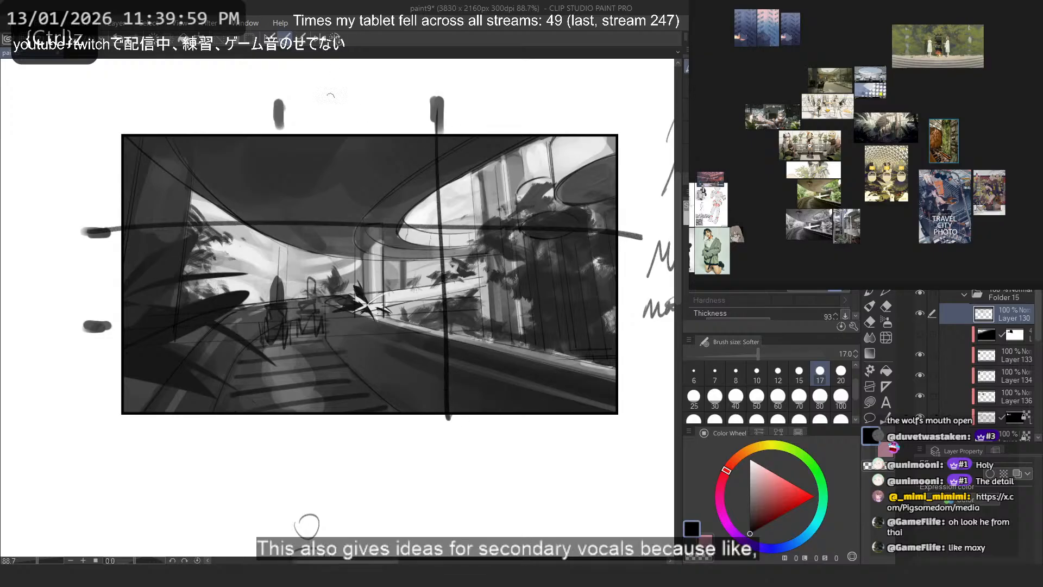
pyautogui.moveTo(279, 108)
pyautogui.mouseDown()
pyautogui.moveTo(282, 318)
pyautogui.moveTo(616, 325)
pyautogui.mouseUp()
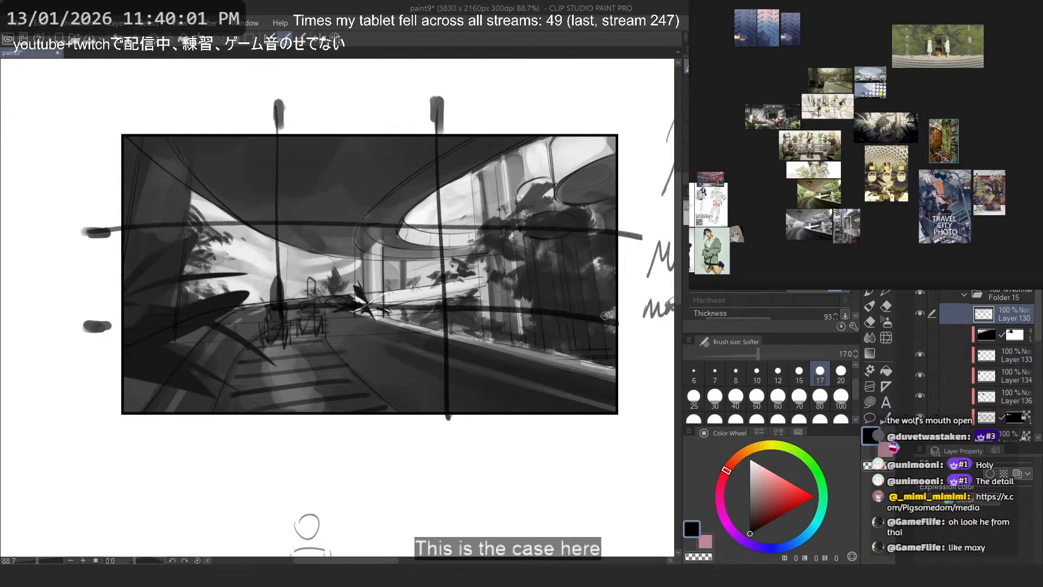
# - Subdivide the thirds grid with extra vertical and horizontal lines and try placement marks around a third point, undoing the marks
pyautogui.moveTo(374, 139); pyautogui.dragTo(389, 311)
pyautogui.moveTo(513, 145); pyautogui.dragTo(522, 317)
pyautogui.moveTo(616, 183); pyautogui.dragTo(262, 187)
pyautogui.moveTo(632, 265)
pyautogui.mouseDown()
pyautogui.moveTo(255, 248)
pyautogui.moveTo(385, 264)
pyautogui.moveTo(264, 260)
pyautogui.mouseUp()
pyautogui.hotkey('ctrl', 'z')
pyautogui.moveTo(428, 258)
pyautogui.mouseDown()
pyautogui.moveTo(418, 277)
pyautogui.moveTo(422, 263)
pyautogui.moveTo(435, 286)
pyautogui.moveTo(443, 264)
pyautogui.moveTo(435, 290)
pyautogui.moveTo(450, 266)
pyautogui.moveTo(440, 282)
pyautogui.mouseUp()
pyautogui.hotkey('ctrl', 'z')
pyautogui.hotkey('ctrl', 'z')
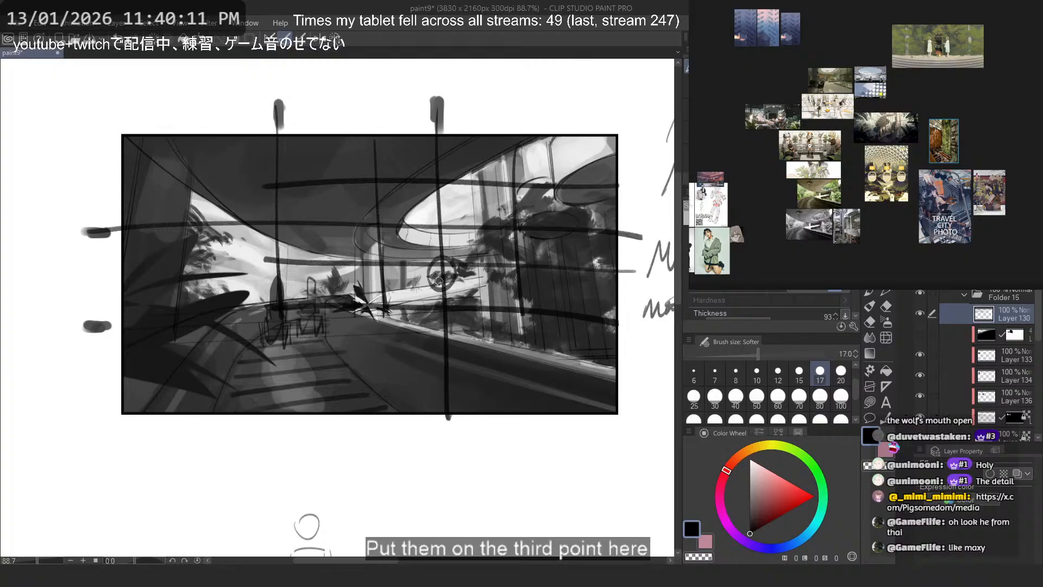
pyautogui.hotkey('ctrl', 'z')
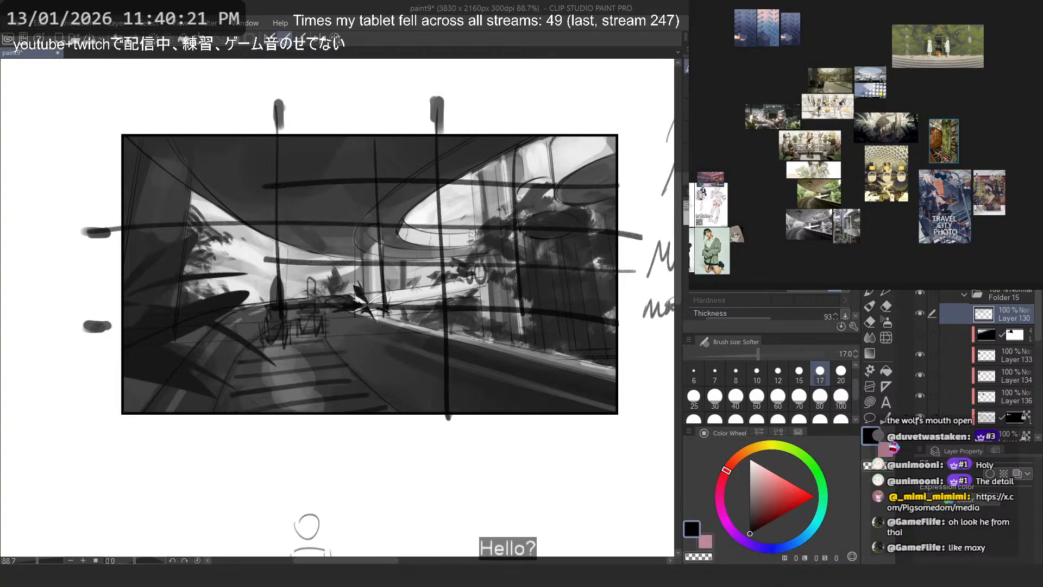
pyautogui.moveTo(472, 234); pyautogui.dragTo(285, 375)
pyautogui.hotkey('ctrl', 'z')
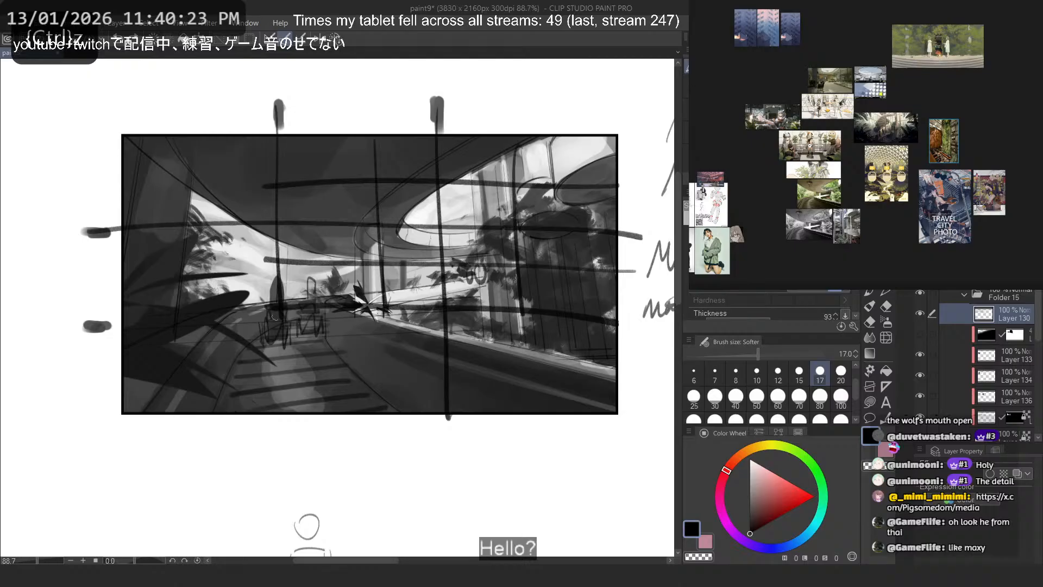
pyautogui.moveTo(118, 394); pyautogui.dragTo(163, 382)
pyautogui.hotkey('ctrl', 'z')
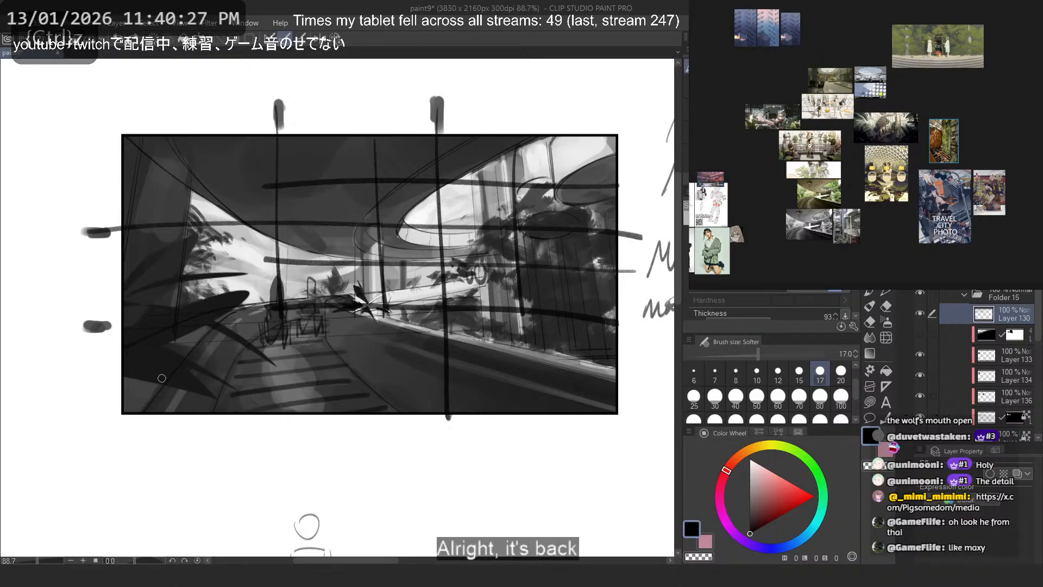
# - Undo the composition guide lines and erase the second wheelchair sketch beside the silhouette
pyautogui.hotkey('ctrl', 'z')
pyautogui.hotkey('ctrl', 'z')
pyautogui.hotkey('ctrl', 'z')
pyautogui.hotkey('ctrl', 'z')
pyautogui.hotkey('ctrl', 'z')
pyautogui.hotkey('ctrl', 'z')
pyautogui.hotkey('ctrl', 'z')
pyautogui.hotkey('ctrl', 'z')
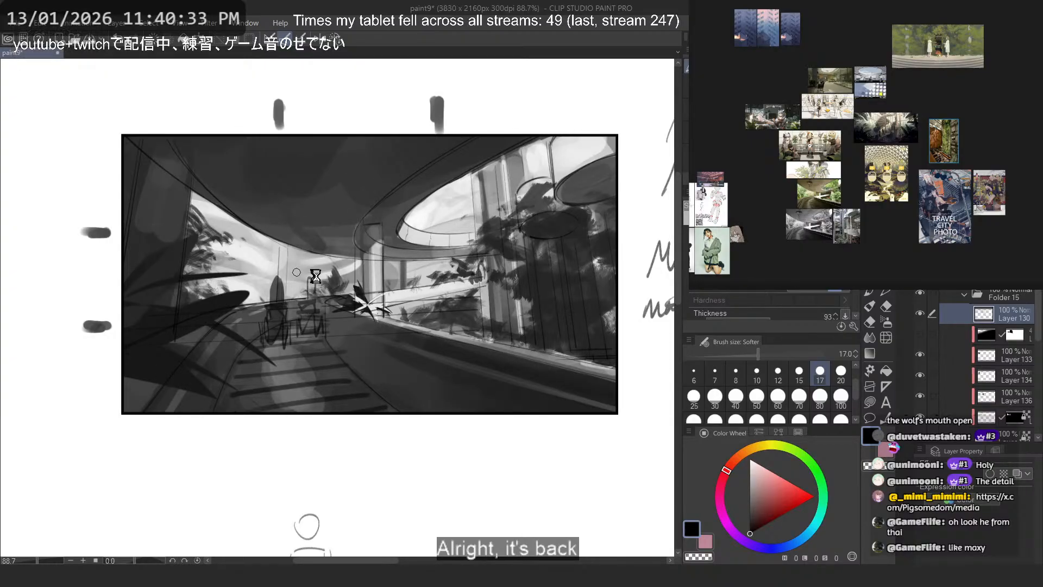
pyautogui.click(777, 408)
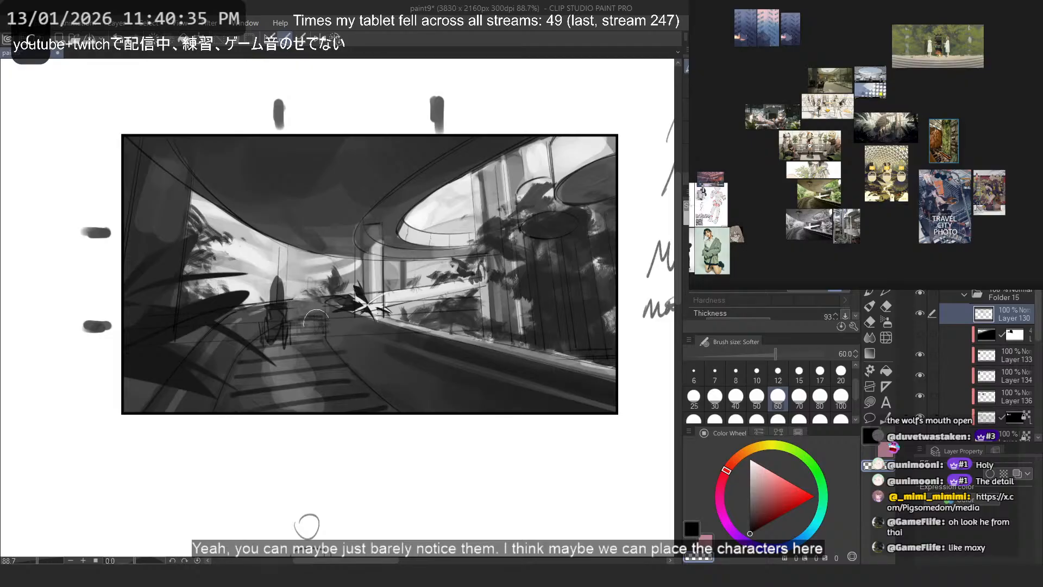
pyautogui.hotkey('ctrl', 'z')
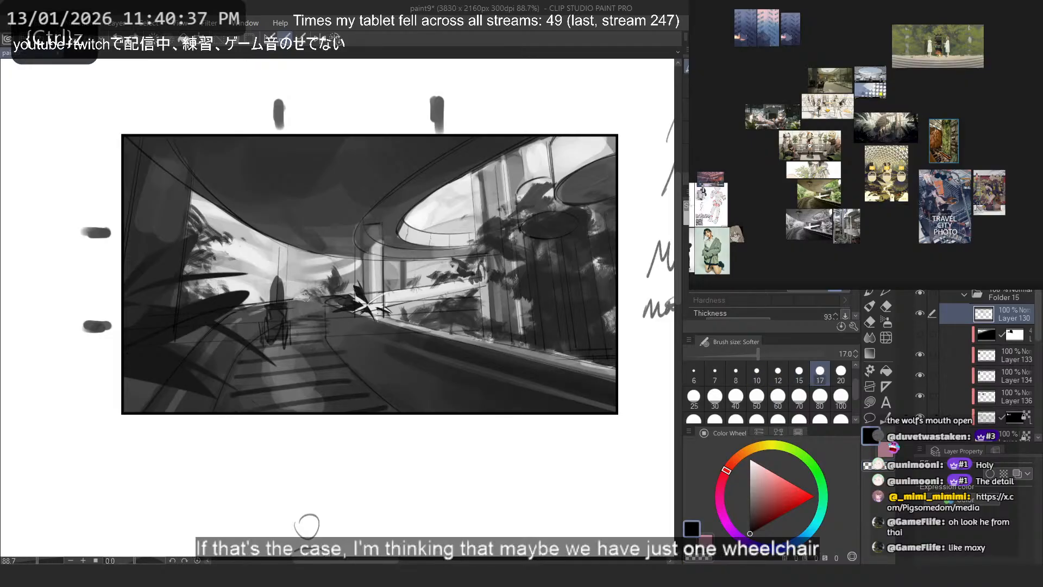
# - Sketch a small standing figure on the walkway beside the wheelchair, undoing and retrying the head and body strokes
pyautogui.scroll(3, 303, 264)
pyautogui.moveTo(333, 278)
pyautogui.mouseDown()
pyautogui.moveTo(331, 320)
pyautogui.moveTo(319, 301)
pyautogui.moveTo(348, 298)
pyautogui.moveTo(336, 325)
pyautogui.moveTo(318, 320)
pyautogui.moveTo(350, 321)
pyautogui.moveTo(335, 332)
pyautogui.moveTo(331, 388)
pyautogui.mouseUp()
pyautogui.hotkey('ctrl', 'z')
pyautogui.hotkey('ctrl', 'z')
pyautogui.hotkey('ctrl', 'z')
pyautogui.moveTo(332, 311)
pyautogui.mouseDown()
pyautogui.moveTo(346, 325)
pyautogui.moveTo(342, 345)
pyautogui.mouseUp()
pyautogui.moveTo(347, 324)
pyautogui.mouseDown()
pyautogui.moveTo(325, 352)
pyautogui.moveTo(346, 383)
pyautogui.mouseUp()
pyautogui.hotkey('ctrl', 'z')
# - Refine the small figure's body and legs, undoing stray strokes around it
pyautogui.hotkey('ctrl', 'z')
pyautogui.moveTo(332, 343); pyautogui.dragTo(363, 421)
pyautogui.hotkey('ctrl', 'z')
pyautogui.hotkey('ctrl', 'z')
pyautogui.hotkey('ctrl', 'z')
pyautogui.hotkey('ctrl', 'z')
pyautogui.moveTo(346, 350)
pyautogui.mouseDown()
pyautogui.moveTo(329, 376)
pyautogui.moveTo(327, 350)
pyautogui.moveTo(340, 370)
pyautogui.moveTo(335, 347)
pyautogui.moveTo(358, 418)
pyautogui.mouseUp()
pyautogui.hotkey('ctrl', 'z')
pyautogui.hotkey('ctrl', 'z')
pyautogui.hotkey('ctrl', 'z')
pyautogui.moveTo(352, 330)
pyautogui.mouseDown()
pyautogui.moveTo(345, 278)
pyautogui.moveTo(357, 320)
pyautogui.moveTo(332, 285)
pyautogui.moveTo(358, 332)
pyautogui.mouseUp()
pyautogui.hotkey('ctrl', 'z')
pyautogui.hotkey('ctrl', 'z')
# - Add a raised arm to the small standing figure, reaching toward the wheelchair, retrying the strokes
pyautogui.hotkey('ctrl', 'z')
pyautogui.moveTo(321, 311); pyautogui.dragTo(297, 273)
pyautogui.hotkey('ctrl', 'z')
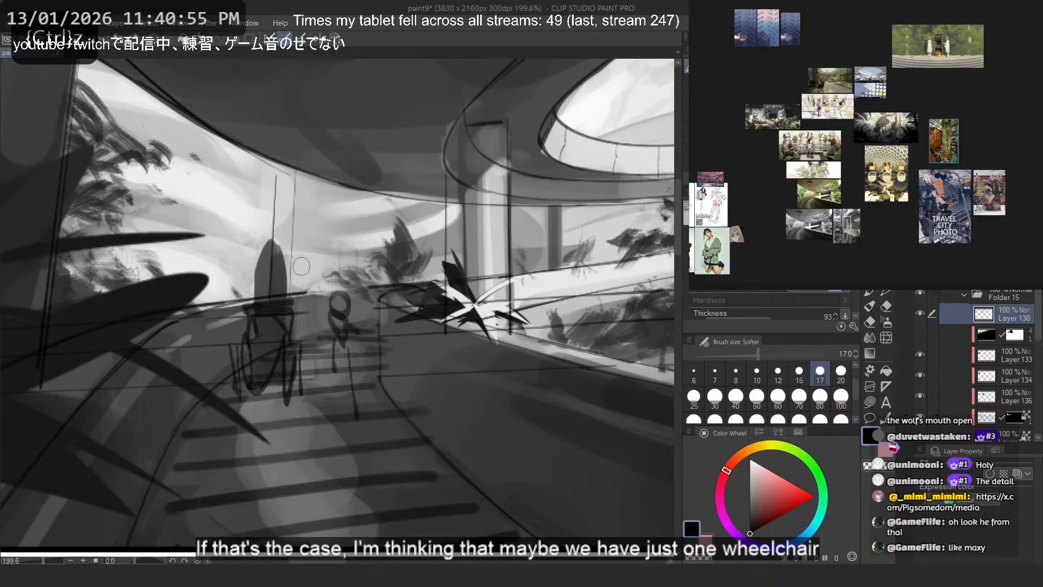
pyautogui.moveTo(322, 310)
pyautogui.mouseDown()
pyautogui.moveTo(299, 271)
pyautogui.moveTo(318, 304)
pyautogui.moveTo(367, 326)
pyautogui.moveTo(298, 275)
pyautogui.moveTo(377, 346)
pyautogui.mouseUp()
# - Sketch a seated figure's head and body in the wheelchair, and undo the large loop tried around the small standing figure
pyautogui.hotkey('ctrl', 'z')
pyautogui.hotkey('ctrl', 'z')
pyautogui.hotkey('ctrl', 'z')
pyautogui.hotkey('ctrl', 'z')
pyautogui.moveTo(381, 363)
pyautogui.mouseDown()
pyautogui.moveTo(331, 299)
pyautogui.moveTo(302, 291)
pyautogui.mouseUp()
pyautogui.hotkey('ctrl', 'z')
pyautogui.moveTo(237, 361)
pyautogui.mouseDown()
pyautogui.moveTo(308, 376)
pyautogui.moveTo(254, 346)
pyautogui.moveTo(274, 290)
pyautogui.moveTo(277, 319)
pyautogui.moveTo(263, 310)
pyautogui.moveTo(271, 292)
pyautogui.moveTo(276, 308)
pyautogui.moveTo(266, 296)
pyautogui.moveTo(265, 310)
pyautogui.moveTo(271, 296)
pyautogui.moveTo(262, 299)
pyautogui.moveTo(278, 316)
pyautogui.moveTo(258, 321)
pyautogui.moveTo(270, 345)
pyautogui.moveTo(254, 363)
pyautogui.moveTo(253, 341)
pyautogui.moveTo(280, 370)
pyautogui.moveTo(349, 353)
pyautogui.moveTo(308, 350)
pyautogui.moveTo(353, 375)
pyautogui.mouseUp()
pyautogui.hotkey('ctrl', 'z')
pyautogui.hotkey('ctrl', 'z')
pyautogui.press('c')
pyautogui.hotkey('ctrl', 'z')
pyautogui.hotkey('ctrl', 'z')
pyautogui.moveTo(359, 428); pyautogui.dragTo(341, 373)
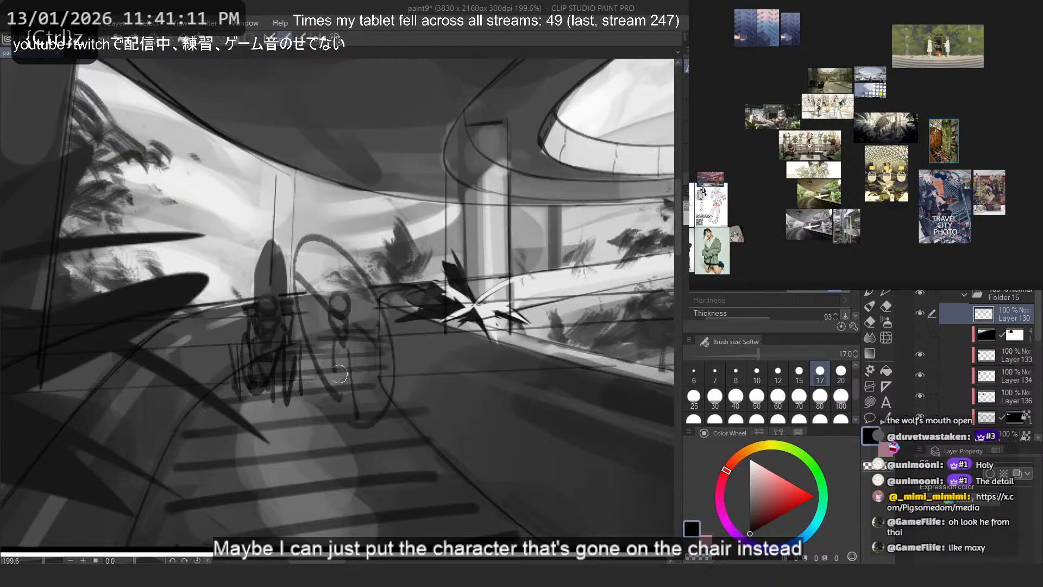
pyautogui.hotkey('ctrl', 'z')
# - Sketch a caretaker's head inside the standing silhouette behind the wheelchair, undoing and retrying the strokes
pyautogui.hotkey('ctrl', 'z')
pyautogui.moveTo(259, 283)
pyautogui.mouseDown()
pyautogui.moveTo(308, 204)
pyautogui.moveTo(262, 249)
pyautogui.moveTo(270, 265)
pyautogui.moveTo(266, 288)
pyautogui.mouseUp()
pyautogui.press('c')
pyautogui.press('c')
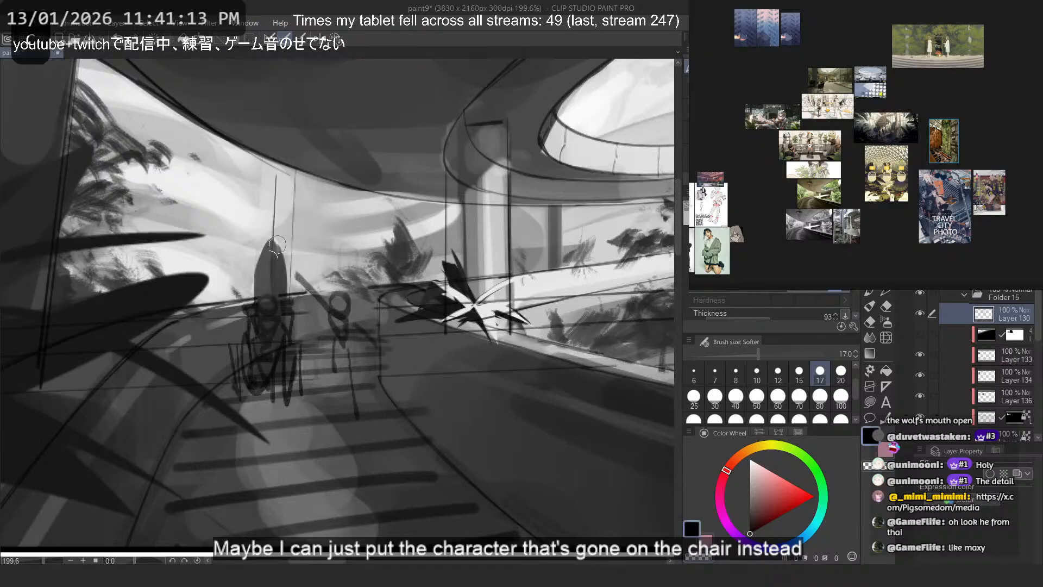
pyautogui.hotkey('ctrl', 'z')
pyautogui.moveTo(272, 242)
pyautogui.mouseDown()
pyautogui.moveTo(271, 267)
pyautogui.moveTo(262, 245)
pyautogui.moveTo(261, 275)
pyautogui.moveTo(281, 268)
pyautogui.moveTo(272, 276)
pyautogui.moveTo(266, 244)
pyautogui.moveTo(268, 271)
pyautogui.moveTo(275, 261)
pyautogui.moveTo(255, 256)
pyautogui.moveTo(275, 256)
pyautogui.moveTo(265, 276)
pyautogui.moveTo(279, 257)
pyautogui.moveTo(270, 259)
pyautogui.moveTo(278, 250)
pyautogui.moveTo(267, 244)
pyautogui.moveTo(283, 264)
pyautogui.mouseUp()
pyautogui.hotkey('ctrl', 'z')
pyautogui.hotkey('ctrl', 'z')
pyautogui.hotkey('ctrl', 'z')
# - Redraw the caretaker's head and upper body over the silhouette, undoing the last stroke beside the arm
pyautogui.hotkey('ctrl', 'z')
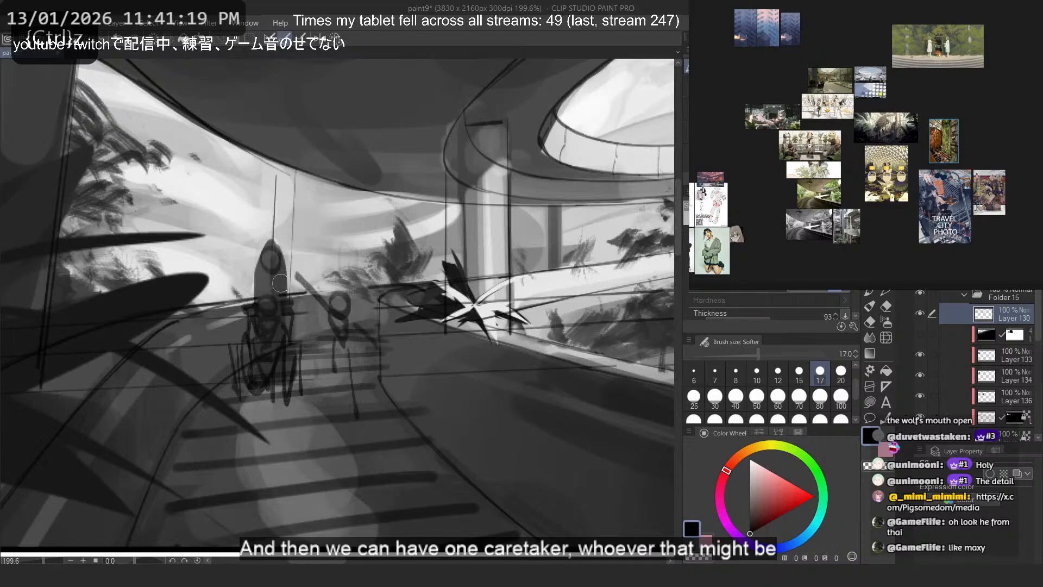
pyautogui.hotkey('ctrl', 'z')
pyautogui.hotkey('ctrl', 'z')
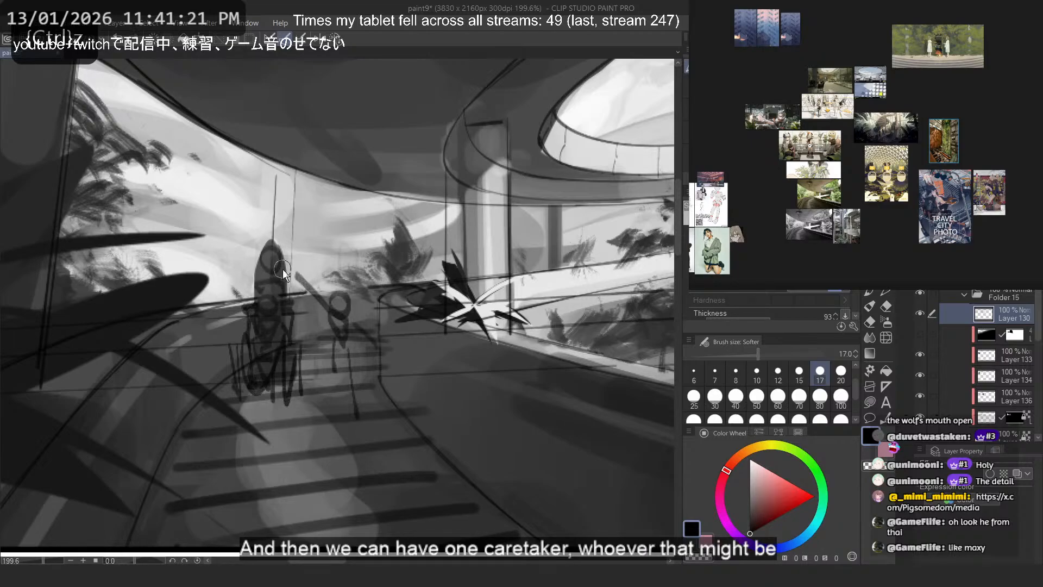
pyautogui.moveTo(270, 279)
pyautogui.mouseDown()
pyautogui.moveTo(259, 289)
pyautogui.moveTo(282, 293)
pyautogui.mouseUp()
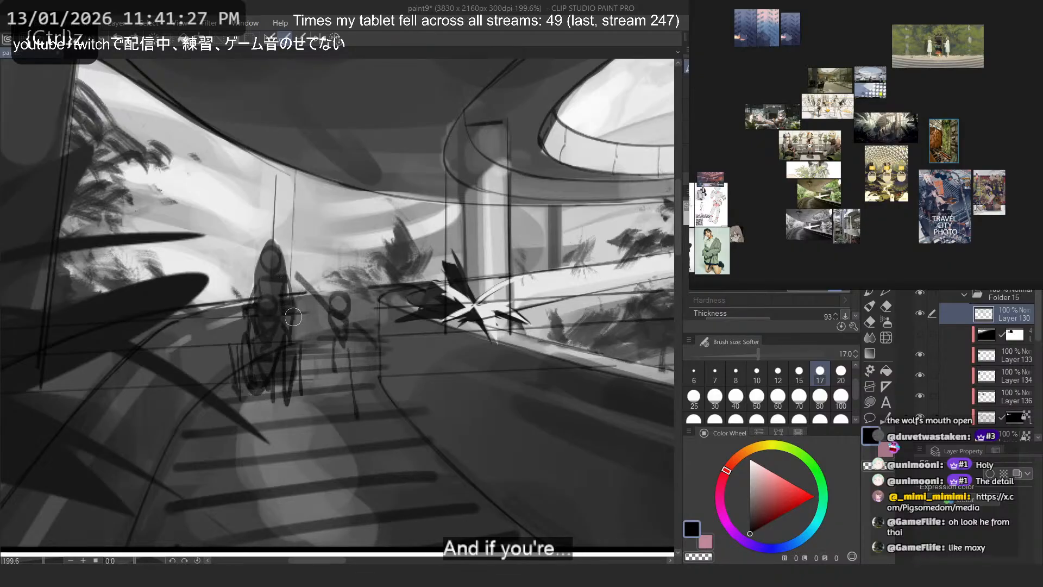
pyautogui.moveTo(238, 325); pyautogui.dragTo(251, 296)
pyautogui.hotkey('ctrl', 'z')
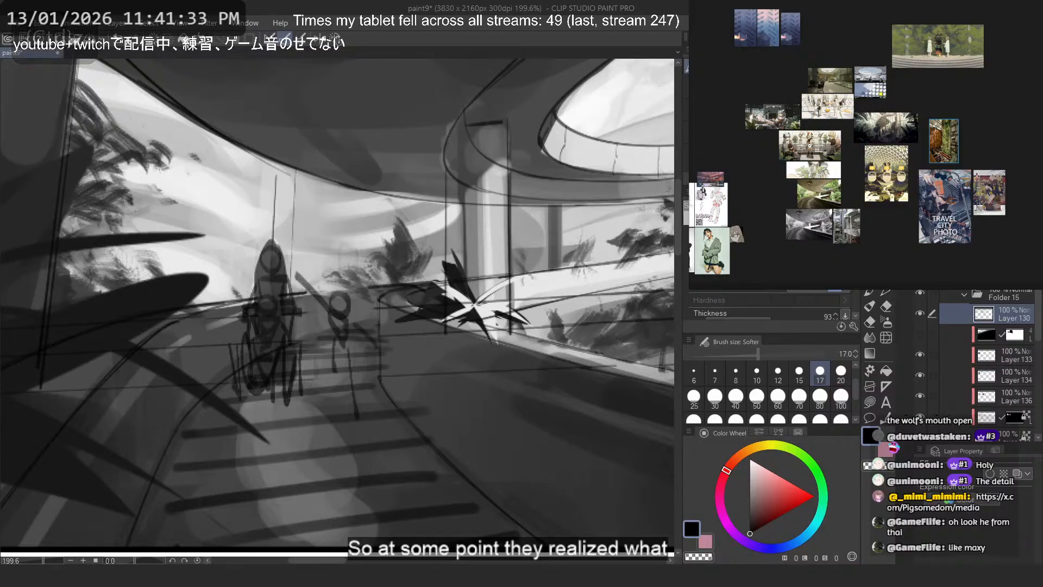
# - Select Layer 132, sample the light background tone, and hide the masked layer directly above it
pyautogui.scroll(-2, 964, 401)
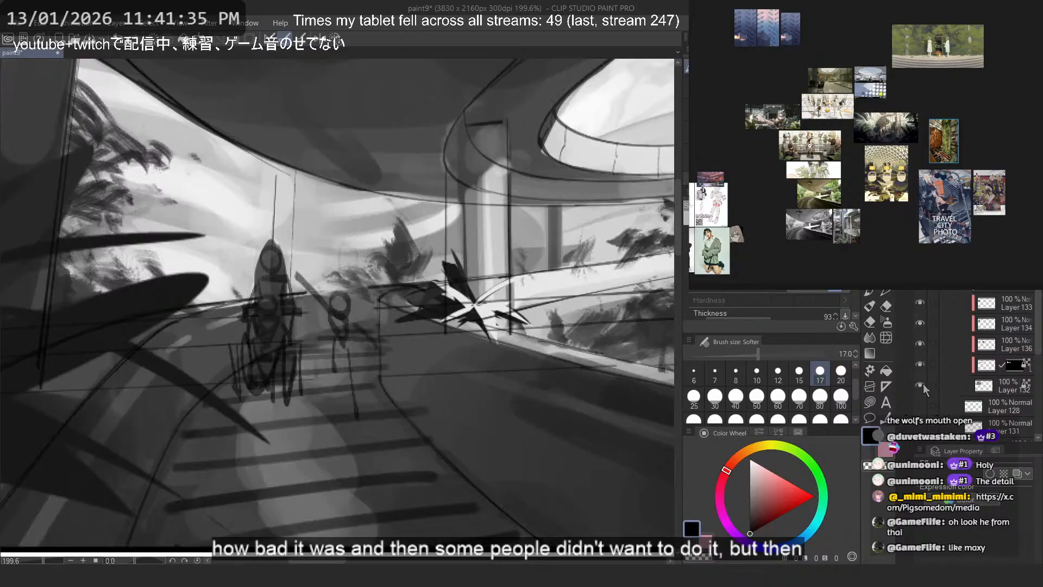
pyautogui.click(989, 387)
pyautogui.moveTo(257, 273); pyautogui.dragTo(251, 279)
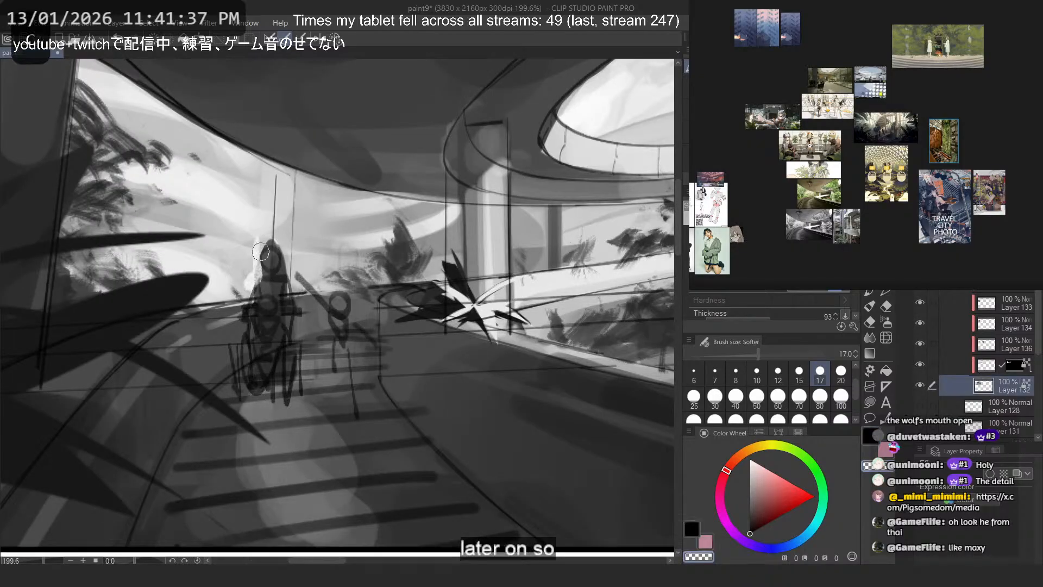
pyautogui.hotkey('ctrl', 'z')
pyautogui.keyDown('alt'); pyautogui.click(257, 271); pyautogui.keyUp('alt')
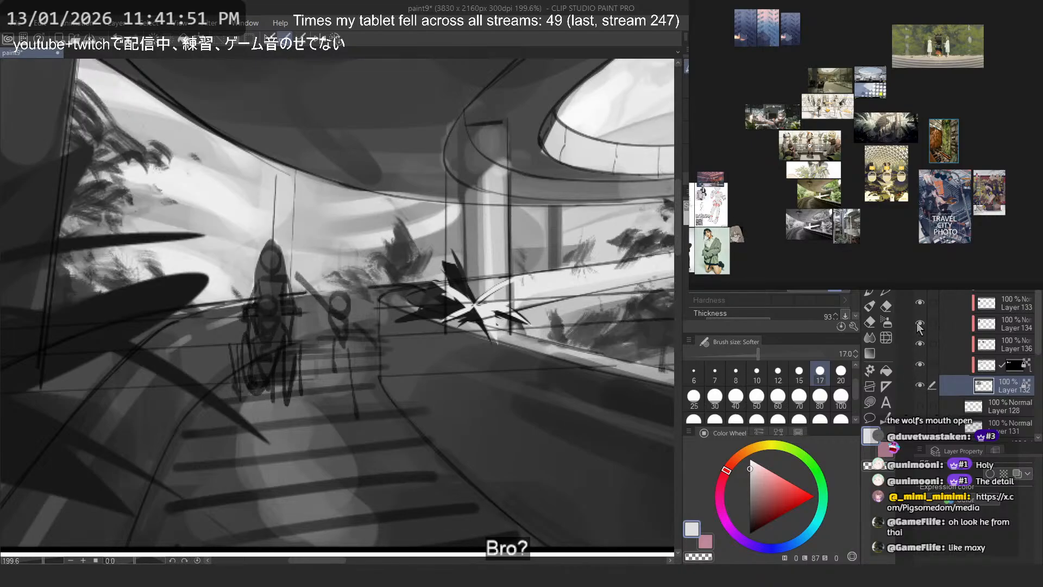
pyautogui.click(924, 365)
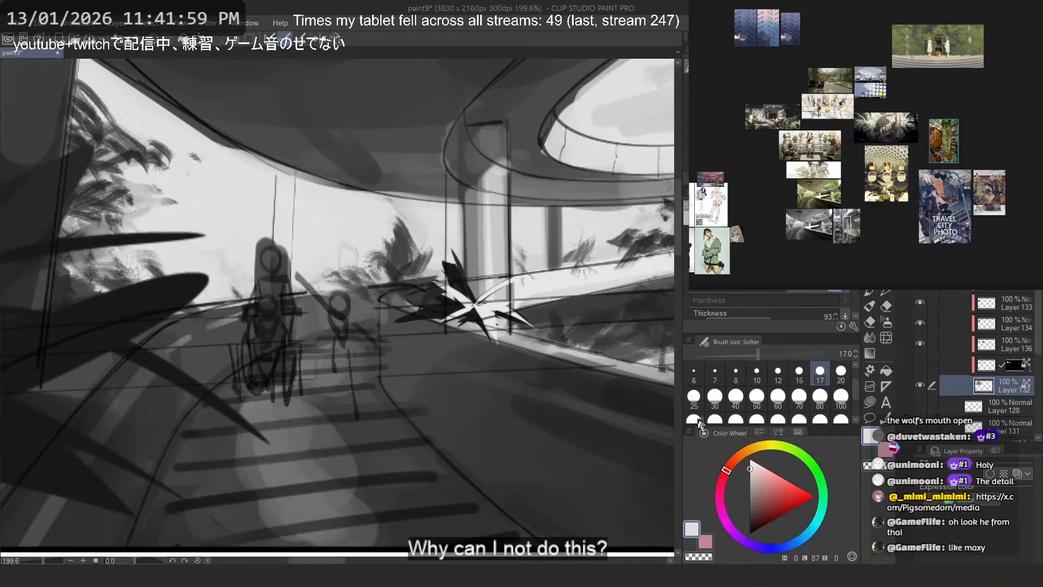
# - Try red test strokes over the background around the standing silhouette on Layer 132, undoing each one
pyautogui.click(802, 490)
pyautogui.moveTo(215, 182)
pyautogui.mouseDown()
pyautogui.moveTo(240, 279)
pyautogui.moveTo(320, 288)
pyautogui.mouseUp()
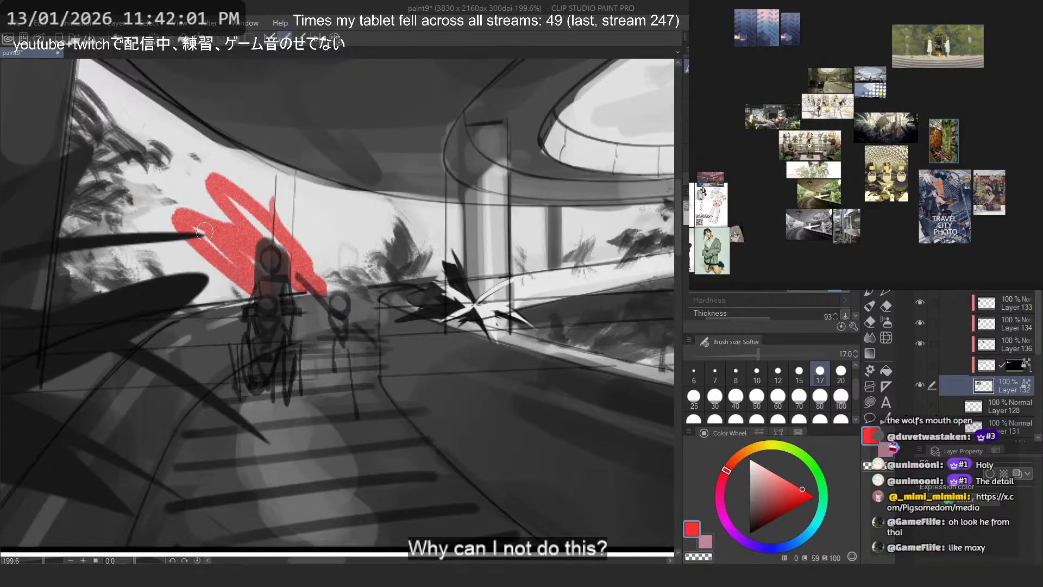
pyautogui.hotkey('ctrl', 'z')
pyautogui.moveTo(241, 225)
pyautogui.mouseDown()
pyautogui.moveTo(314, 281)
pyautogui.moveTo(268, 294)
pyautogui.mouseUp()
pyautogui.hotkey('ctrl', 'z')
# - Toggle the visibility of Layers 133, 134, 136 and 132 to check what each one contains
pyautogui.click(923, 303)
pyautogui.click(922, 303)
pyautogui.click(922, 321)
pyautogui.click(922, 322)
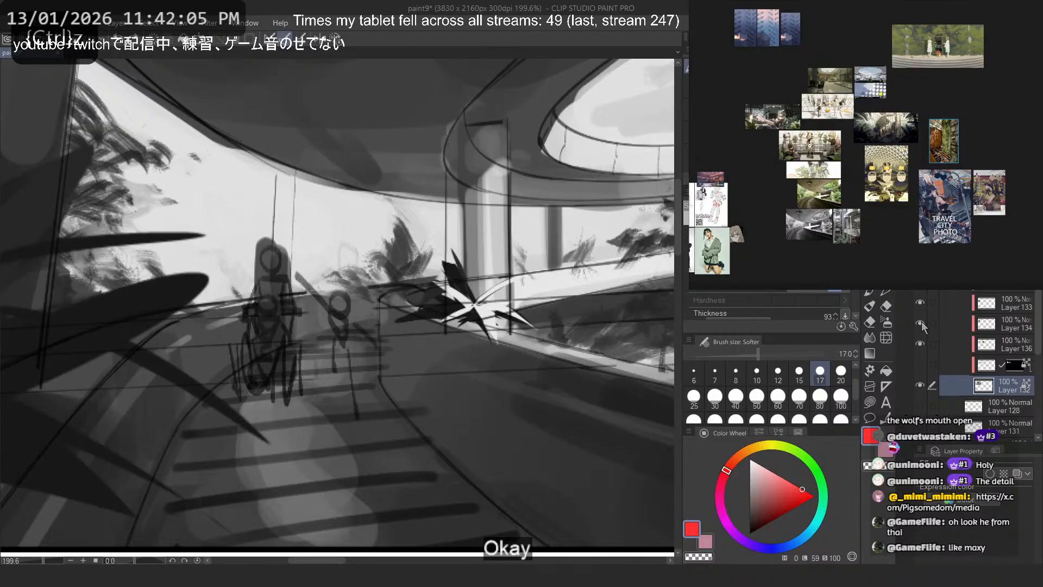
pyautogui.click(920, 346)
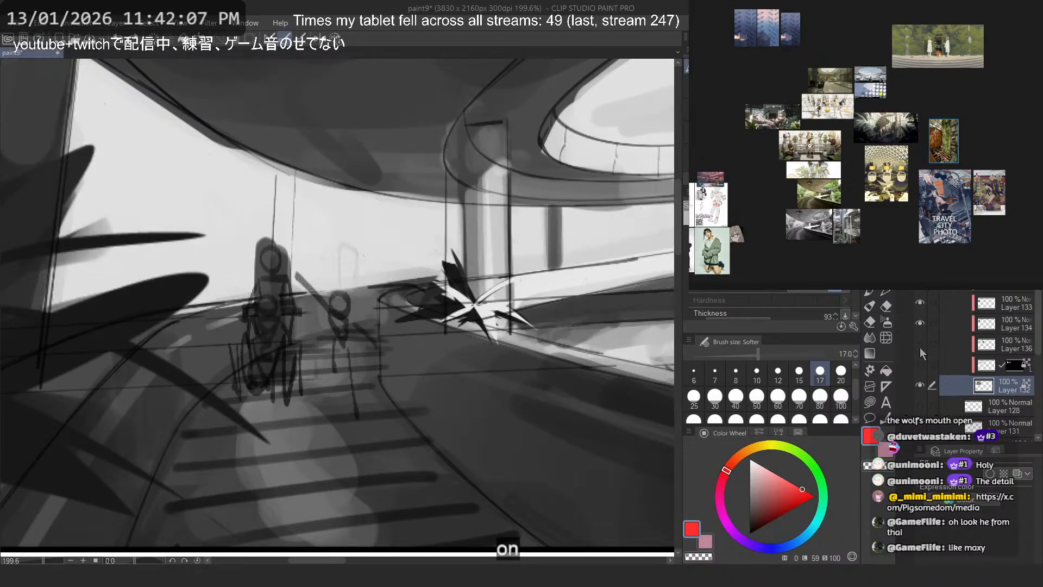
pyautogui.click(920, 347)
pyautogui.click(920, 386)
pyautogui.click(920, 386)
pyautogui.click(920, 386)
pyautogui.click(920, 386)
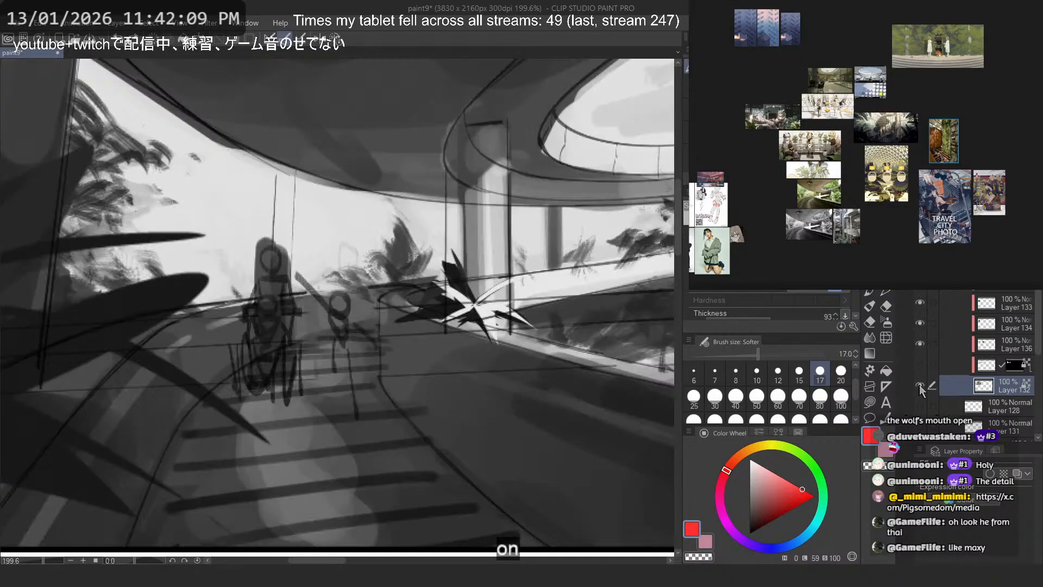
# - Try trimming the edge of the standing silhouette on Layer 132 with the light background tone, undoing each attempt
pyautogui.moveTo(267, 223)
pyautogui.mouseDown()
pyautogui.moveTo(255, 255)
pyautogui.moveTo(263, 271)
pyautogui.mouseUp()
pyautogui.hotkey('ctrl', 'z')
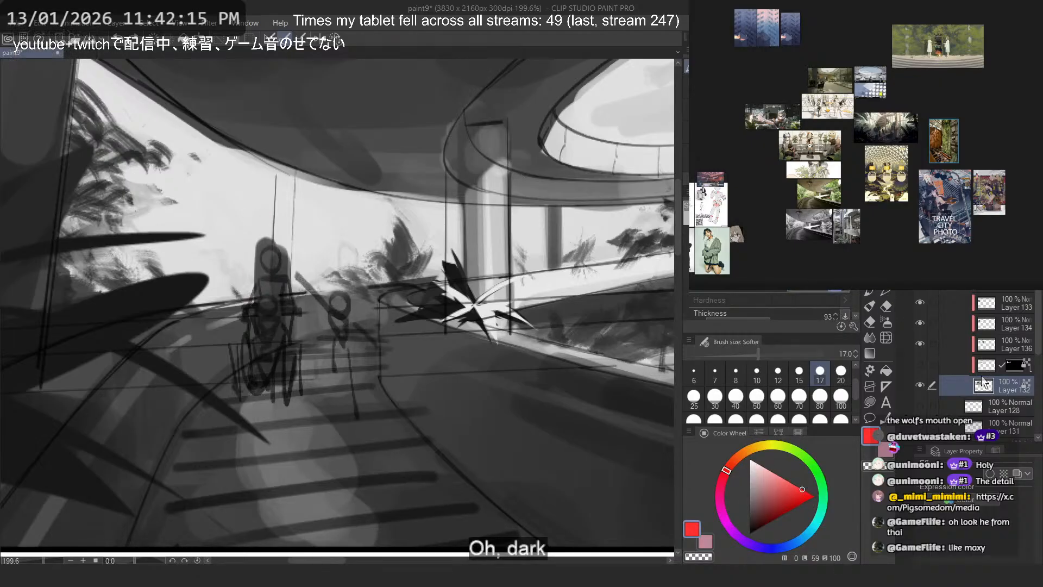
pyautogui.hotkey('ctrl', 'z')
pyautogui.moveTo(260, 235)
pyautogui.mouseDown()
pyautogui.moveTo(251, 280)
pyautogui.moveTo(262, 245)
pyautogui.mouseUp()
pyautogui.keyDown('alt'); pyautogui.click(272, 217); pyautogui.keyUp('alt')
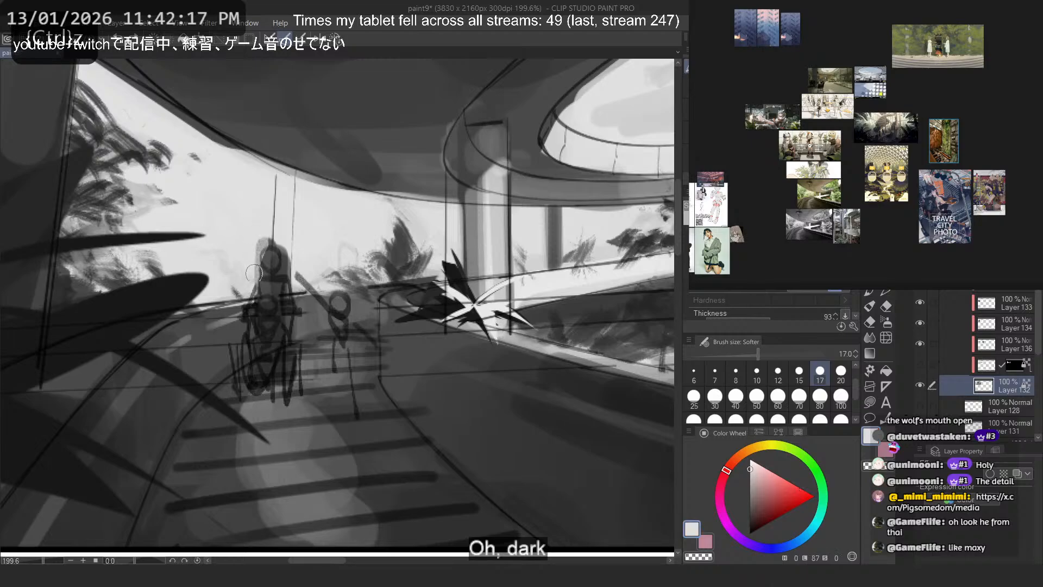
pyautogui.hotkey('ctrl', 'z')
pyautogui.hotkey('ctrl', 'z')
# - Switch to the Flat marker 4 brush at size 10
pyautogui.click(775, 130)
pyautogui.click(772, 158)
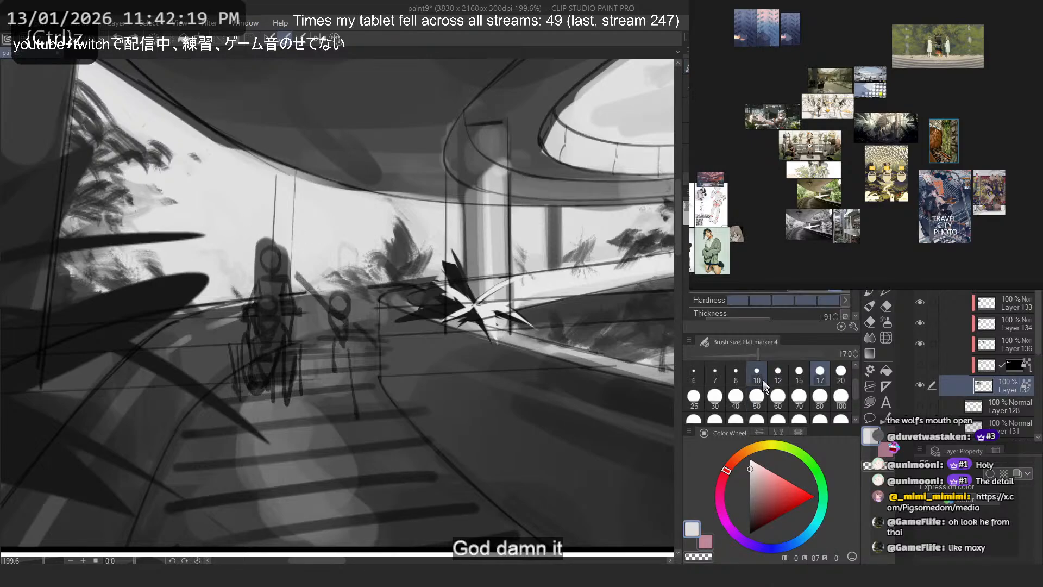
pyautogui.click(764, 385)
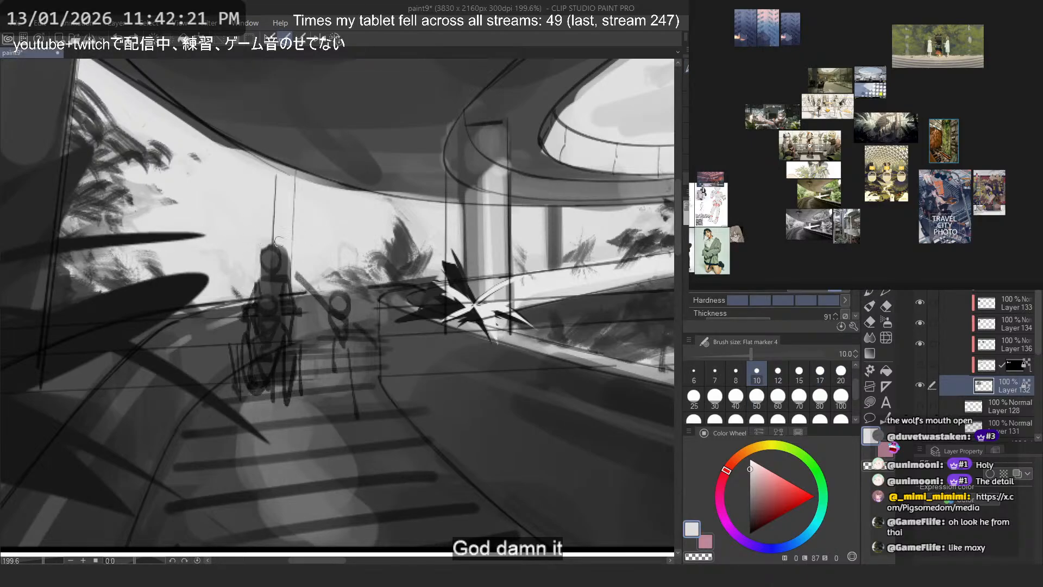
# - Trim the head and shoulder edge of the standing silhouette with the light background tone, and show the hidden layer above Layer 132
pyautogui.moveTo(279, 240)
pyautogui.mouseDown()
pyautogui.moveTo(290, 273)
pyautogui.moveTo(257, 273)
pyautogui.mouseUp()
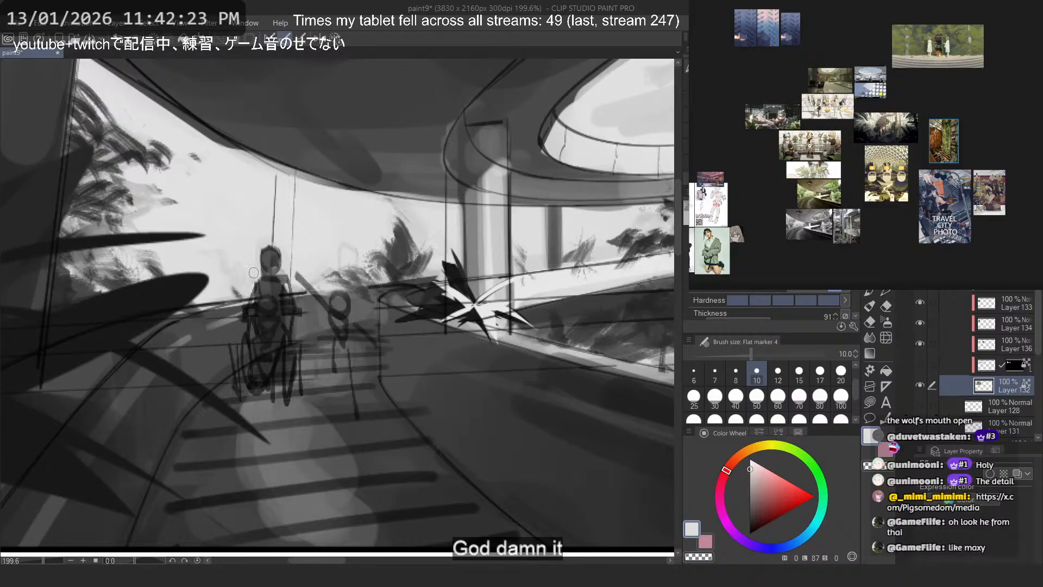
pyautogui.keyDown('alt'); pyautogui.click(267, 287); pyautogui.keyUp('alt')
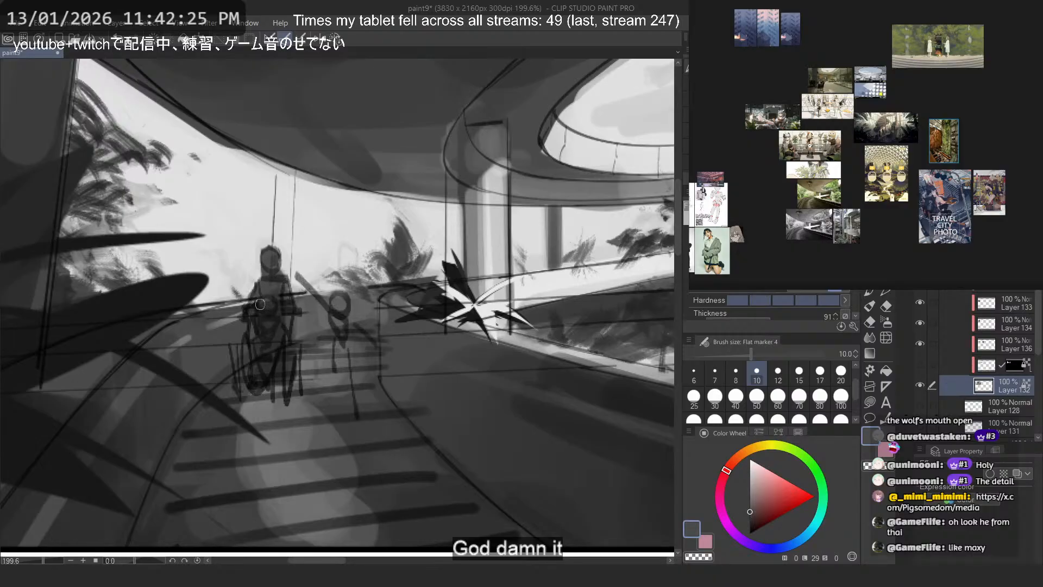
pyautogui.click(920, 364)
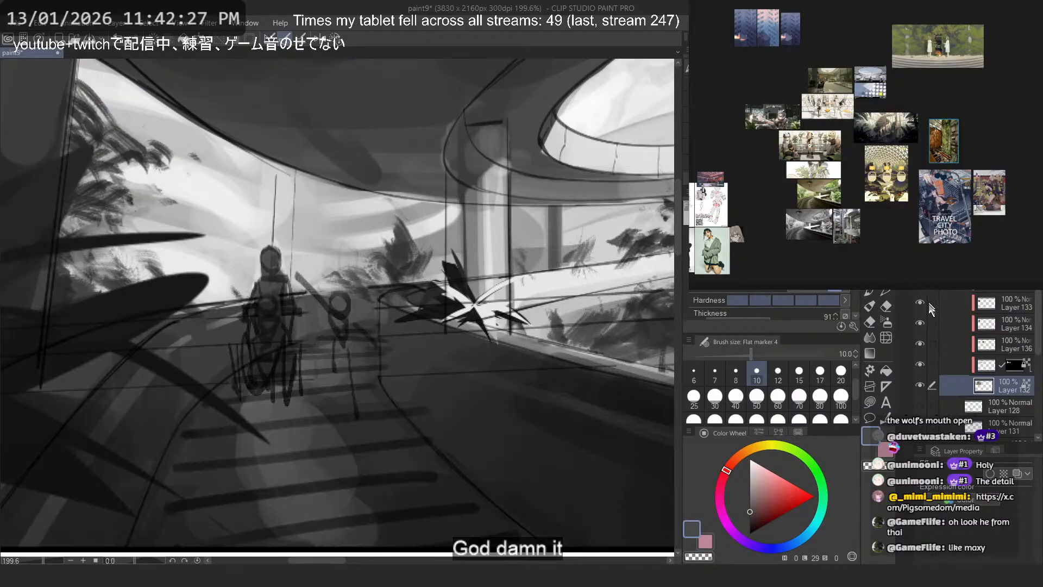
pyautogui.click(920, 287)
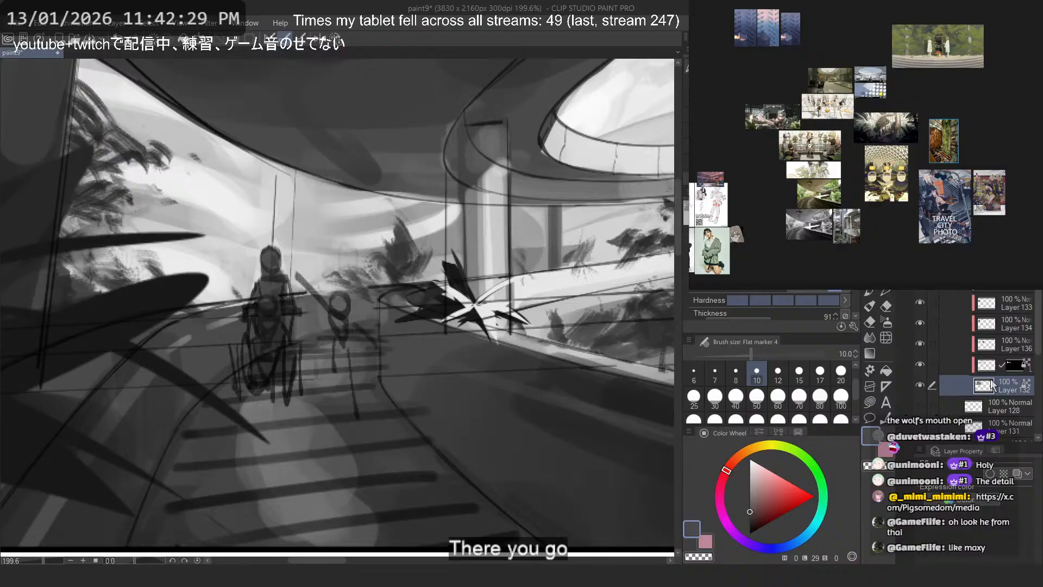
# - Erase the small standing figure beside the wheelchair group from the layer above Layer 132 with transparent color
pyautogui.press('c')
pyautogui.moveTo(307, 267)
pyautogui.mouseDown()
pyautogui.moveTo(387, 343)
pyautogui.moveTo(361, 345)
pyautogui.mouseUp()
pyautogui.hotkey('ctrl', 'z')
pyautogui.keyDown('ctrl'); pyautogui.keyDown('shift'); pyautogui.click(340, 304); pyautogui.keyUp('shift'); pyautogui.keyUp('ctrl')
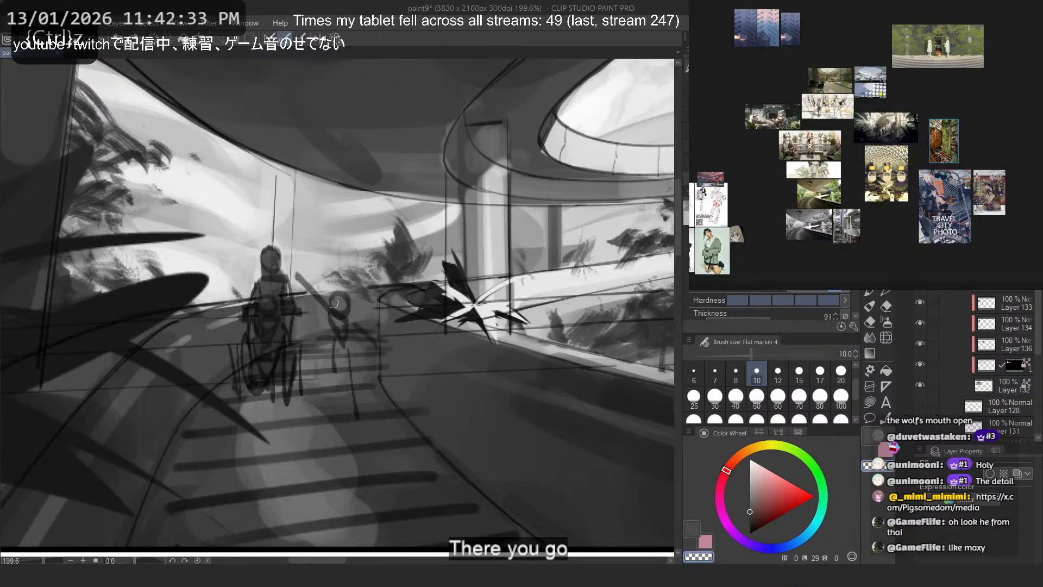
pyautogui.moveTo(338, 292)
pyautogui.mouseDown()
pyautogui.moveTo(297, 263)
pyautogui.moveTo(366, 380)
pyautogui.moveTo(328, 340)
pyautogui.moveTo(359, 416)
pyautogui.mouseUp()
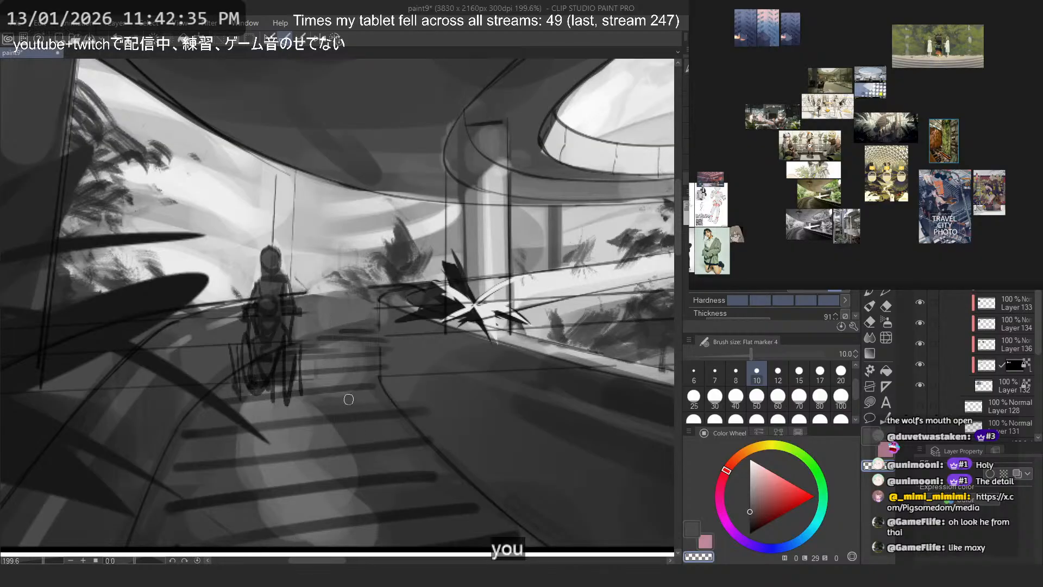
# - Set the drawing color to black and switch to the Softer brush at size 17
pyautogui.press('c')
pyautogui.moveTo(340, 297); pyautogui.dragTo(333, 326)
pyautogui.hotkey('ctrl', 'z')
pyautogui.click(750, 534)
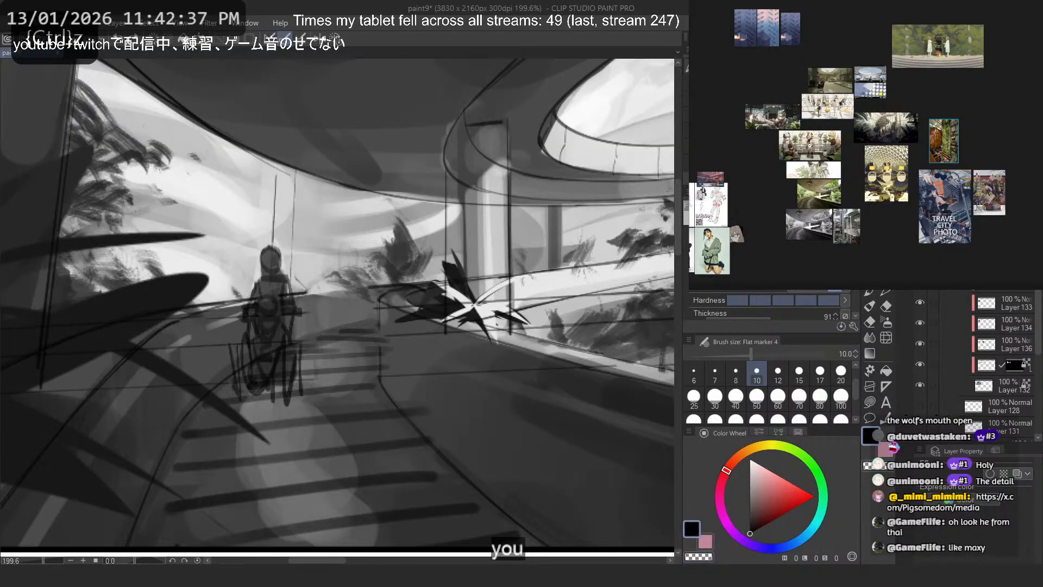
pyautogui.click(731, 379)
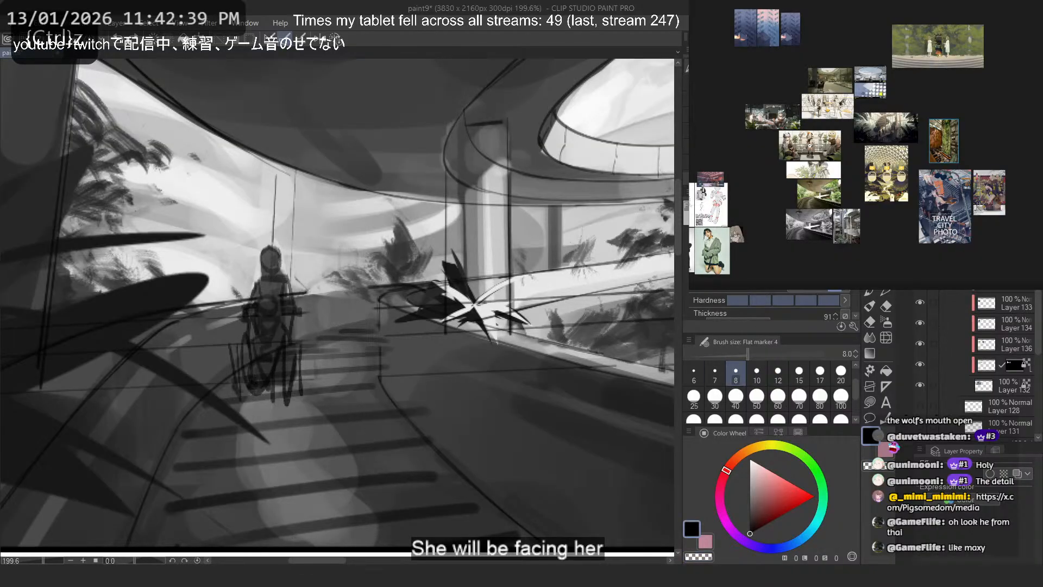
pyautogui.press('b')
# - Try placing a small head beside the wheelchair group, undoing the rejected strokes
pyautogui.moveTo(325, 298)
pyautogui.mouseDown()
pyautogui.moveTo(309, 323)
pyautogui.moveTo(327, 326)
pyautogui.moveTo(331, 299)
pyautogui.moveTo(336, 344)
pyautogui.mouseUp()
pyautogui.hotkey('ctrl', 'z')
# - Try adding a body, arm and legs beneath the small head, undoing the strokes and the whole figure
pyautogui.hotkey('ctrl', 'z')
pyautogui.hotkey('ctrl', 'z')
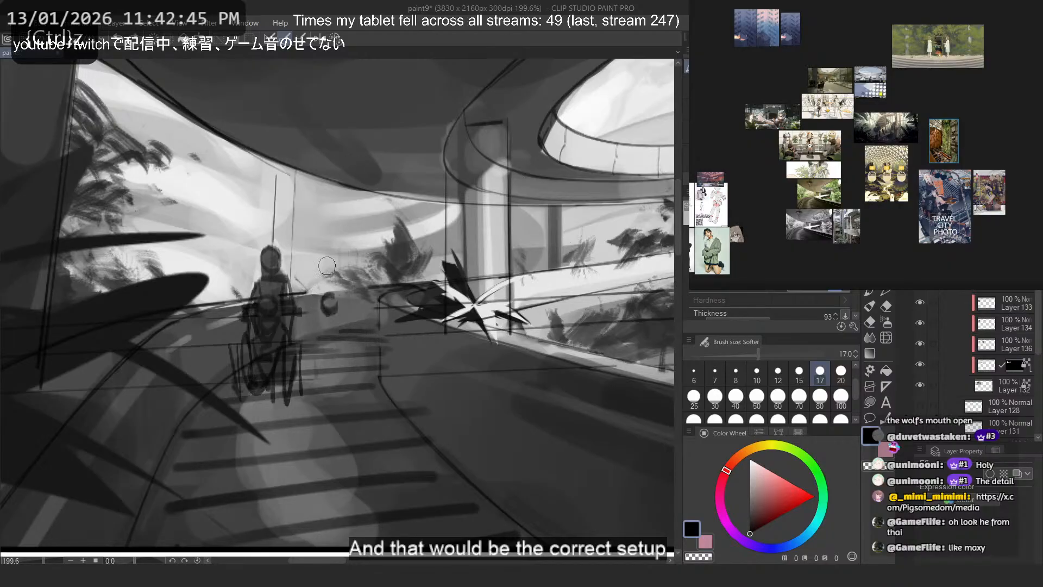
pyautogui.moveTo(354, 283)
pyautogui.mouseDown()
pyautogui.moveTo(331, 302)
pyautogui.moveTo(350, 300)
pyautogui.moveTo(333, 301)
pyautogui.moveTo(350, 286)
pyautogui.moveTo(310, 272)
pyautogui.moveTo(309, 320)
pyautogui.moveTo(273, 320)
pyautogui.moveTo(274, 304)
pyautogui.moveTo(337, 315)
pyautogui.moveTo(326, 335)
pyautogui.moveTo(339, 344)
pyautogui.moveTo(344, 317)
pyautogui.moveTo(333, 304)
pyautogui.moveTo(327, 350)
pyautogui.mouseUp()
pyautogui.hotkey('ctrl', 'z')
pyautogui.hotkey('ctrl', 'z')
pyautogui.hotkey('ctrl', 'z')
pyautogui.hotkey('ctrl', 'z')
pyautogui.hotkey('ctrl', 'z')
pyautogui.hotkey('ctrl', 'z')
pyautogui.moveTo(328, 348)
pyautogui.mouseDown()
pyautogui.moveTo(346, 319)
pyautogui.moveTo(340, 388)
pyautogui.moveTo(330, 391)
pyautogui.moveTo(339, 395)
pyautogui.mouseUp()
pyautogui.hotkey('ctrl', 'z')
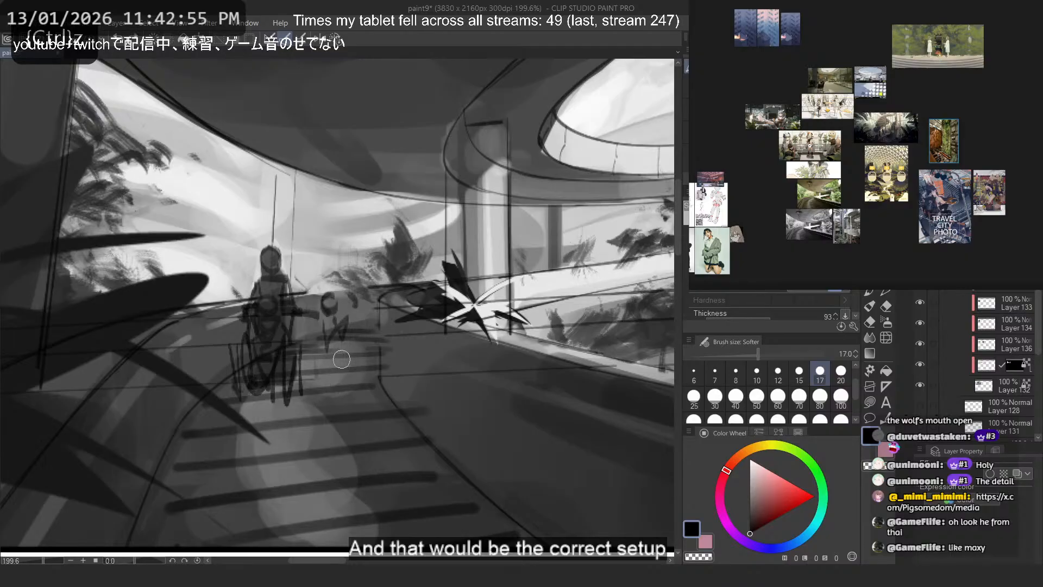
pyautogui.hotkey('ctrl', 'z')
pyautogui.hotkey('ctrl', 'z')
pyautogui.hotkey('ctrl', 'z')
pyautogui.hotkey('ctrl', 'z')
pyautogui.hotkey('ctrl', 'z')
pyautogui.hotkey('ctrl', 'z')
pyautogui.hotkey('ctrl', 'z')
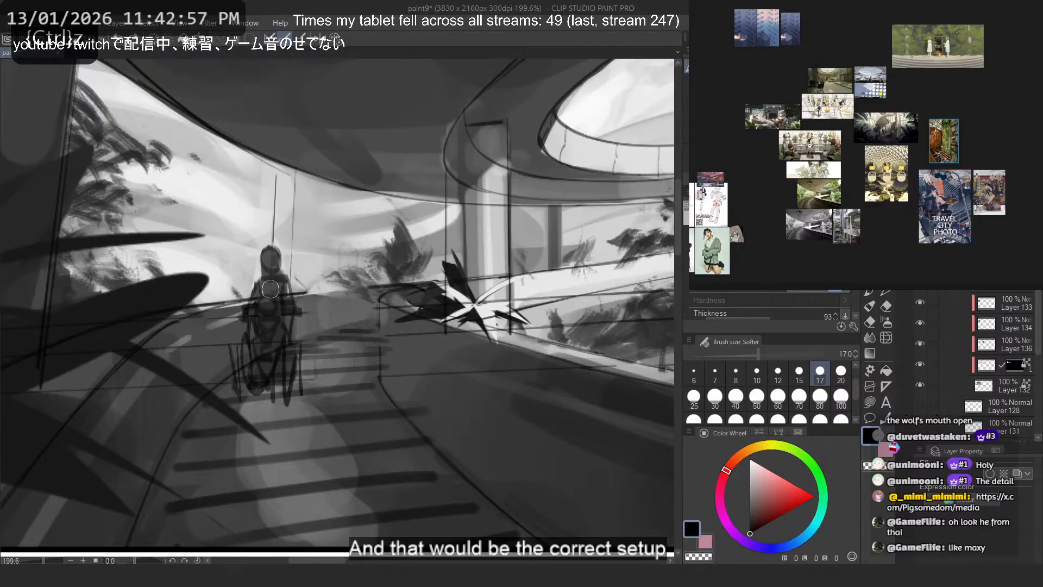
# - Sketch a larger figure on the striped path in front of the wheelchair group, with a round head and looping body shapes
pyautogui.scroll(-1, 210, 291)
pyautogui.moveTo(210, 292); pyautogui.dragTo(192, 303)
pyautogui.moveTo(322, 403)
pyautogui.mouseDown()
pyautogui.moveTo(294, 368)
pyautogui.moveTo(284, 301)
pyautogui.moveTo(284, 349)
pyautogui.mouseUp()
pyautogui.hotkey('ctrl', 'z')
pyautogui.hotkey('ctrl', 'z')
pyautogui.moveTo(280, 357); pyautogui.dragTo(289, 455)
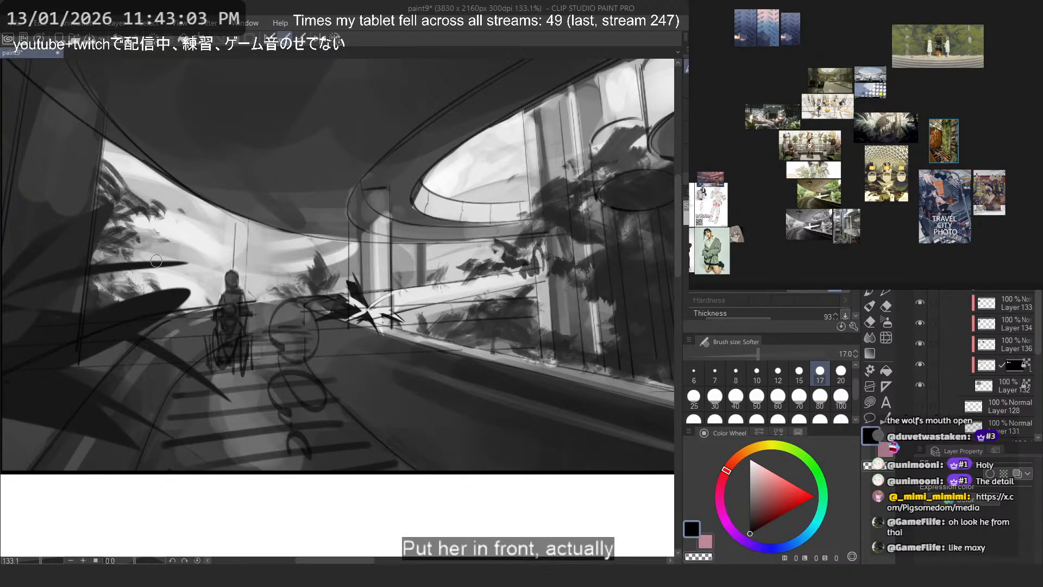
pyautogui.moveTo(341, 465)
pyautogui.mouseDown()
pyautogui.moveTo(295, 471)
pyautogui.moveTo(271, 448)
pyautogui.mouseUp()
pyautogui.hotkey('ctrl', 'z')
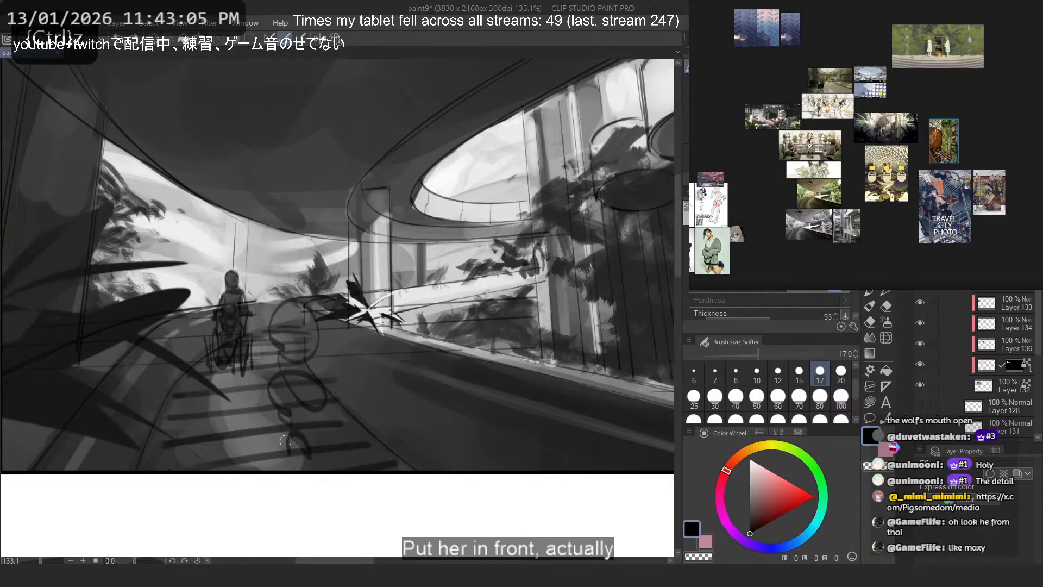
pyautogui.moveTo(316, 396); pyautogui.dragTo(398, 400)
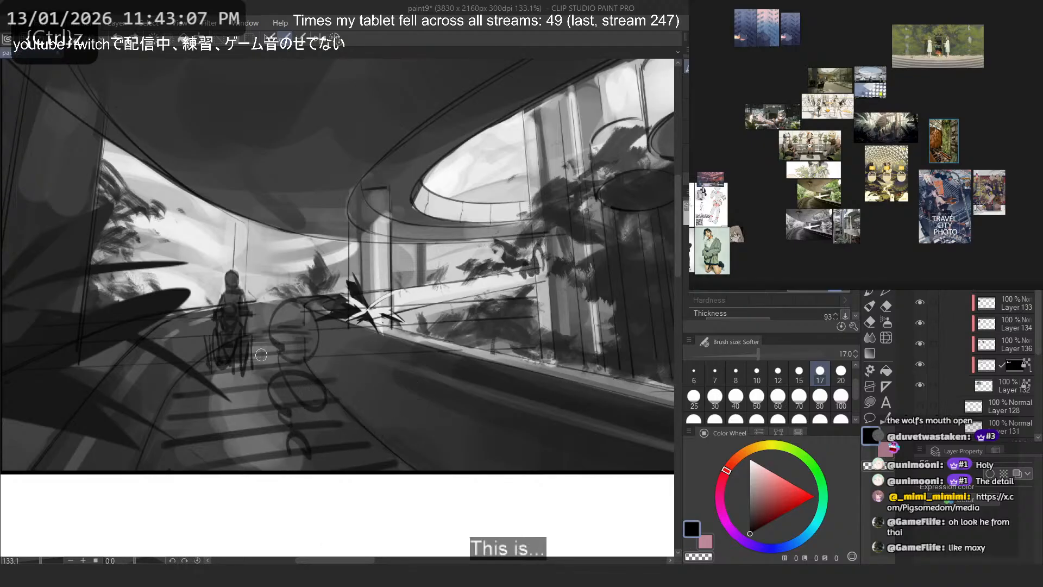
pyautogui.scroll(-5, 174, 293)
pyautogui.scroll(2, 190, 266)
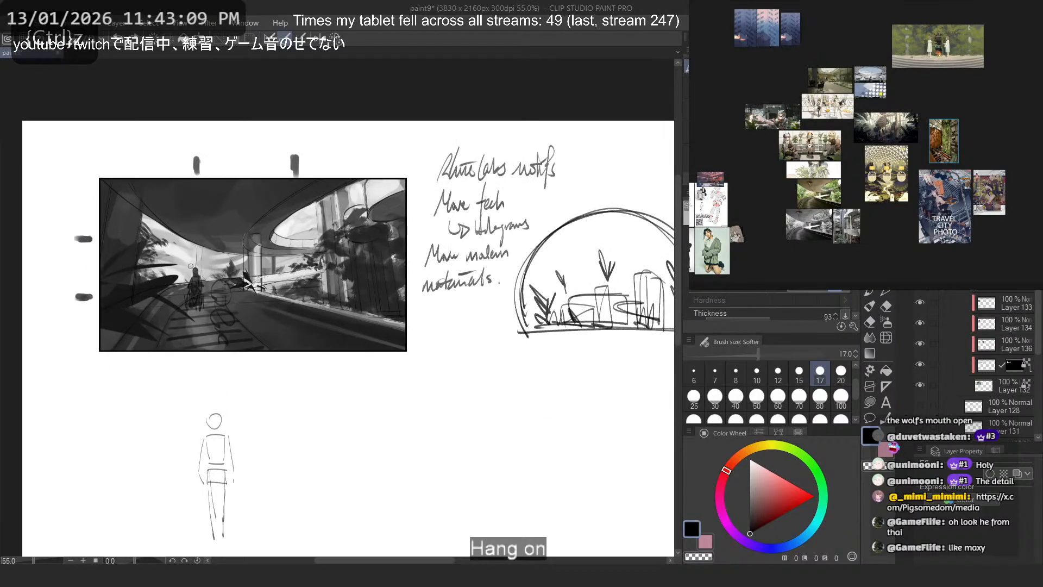
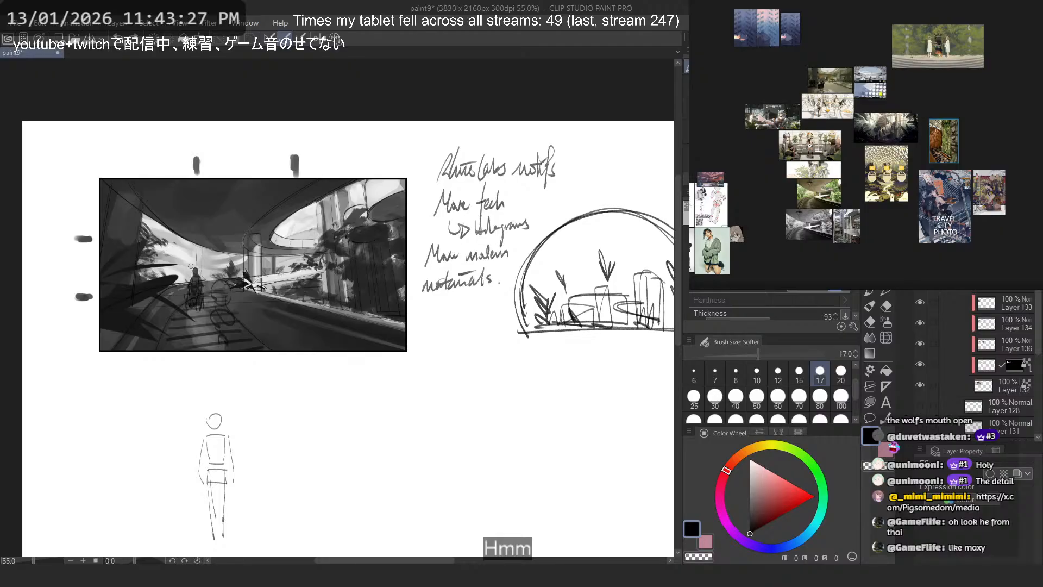
# - Undo the rough sketch strokes drawn over the dark walkway in the framed scene
pyautogui.hotkey('ctrl', 'z')
pyautogui.hotkey('ctrl', 'z')
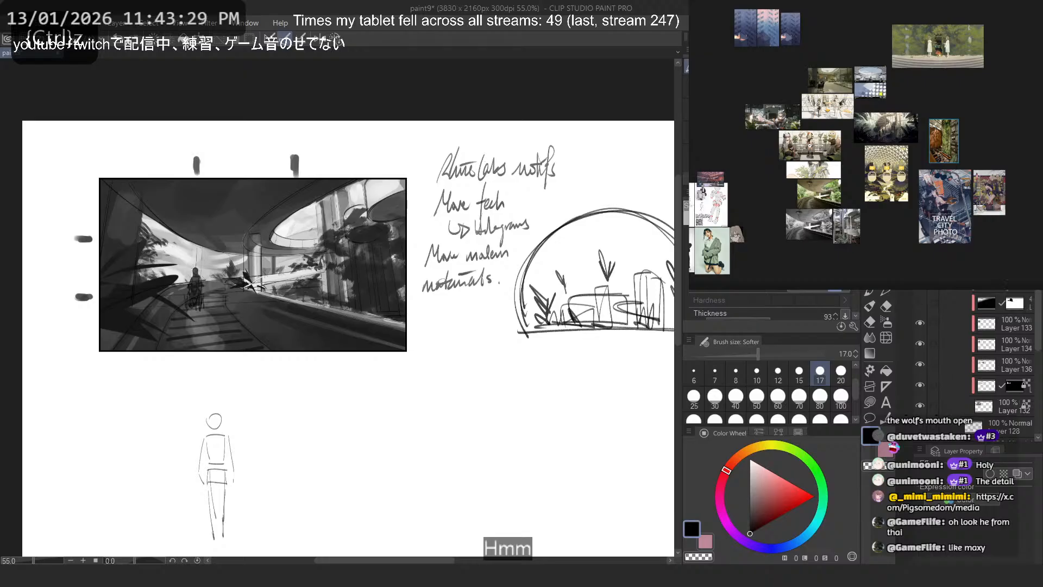
# - Try a vertical guide line through the walkway figure and two horizontal guide lines across the frame, and undo them
pyautogui.scroll(2, 180, 210)
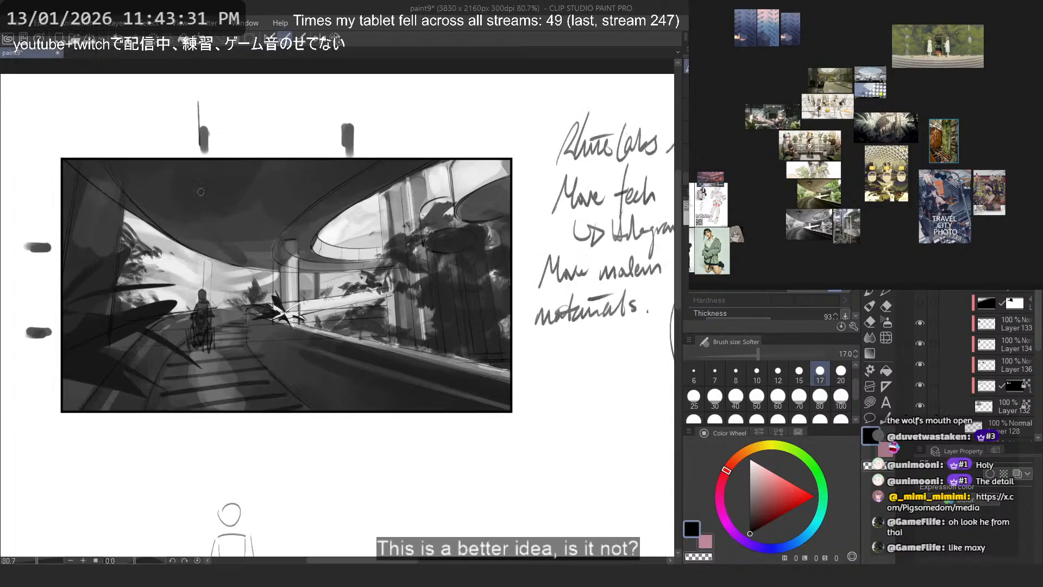
pyautogui.moveTo(199, 104); pyautogui.dragTo(196, 450)
pyautogui.hotkey('ctrl', 'z')
pyautogui.moveTo(209, 103); pyautogui.dragTo(217, 509)
pyautogui.moveTo(560, 239); pyautogui.dragTo(11, 240)
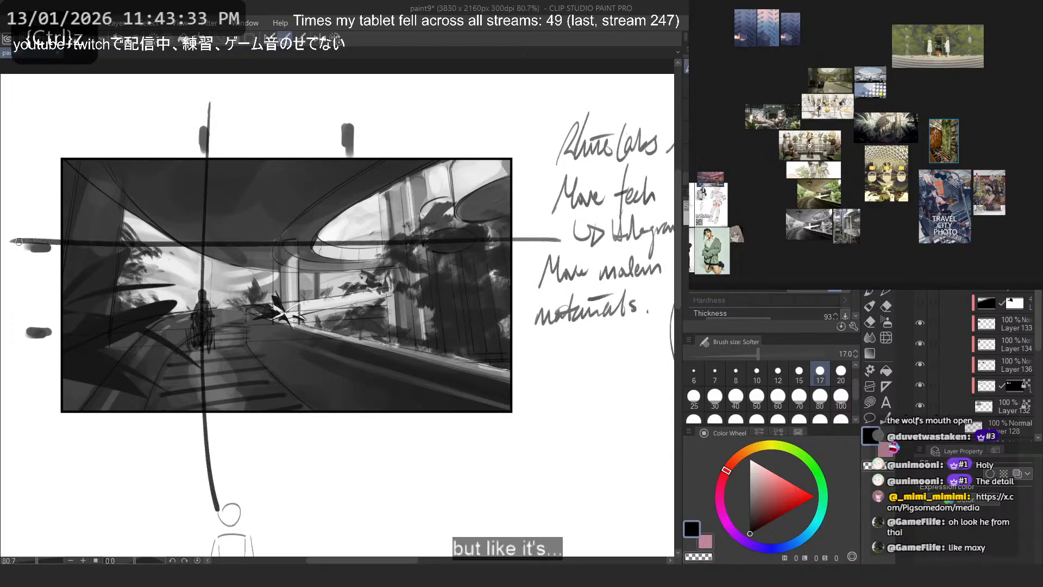
pyautogui.moveTo(563, 348); pyautogui.dragTo(3, 342)
pyautogui.moveTo(166, 285); pyautogui.dragTo(174, 266)
pyautogui.hotkey('ctrl', 'z')
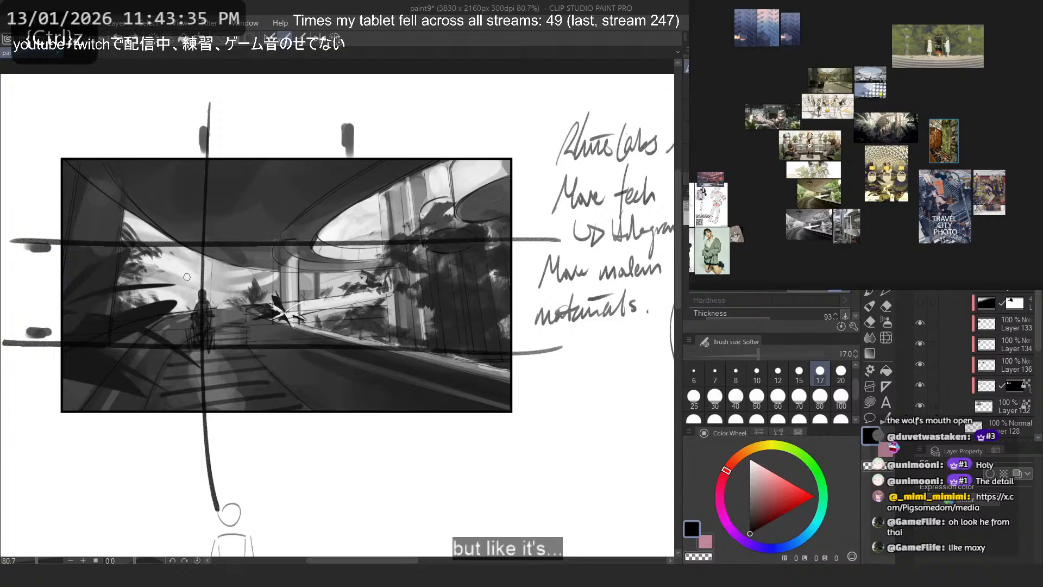
pyautogui.hotkey('ctrl', 'z')
pyautogui.hotkey('ctrl', 'z')
pyautogui.hotkey('ctrl', 'z')
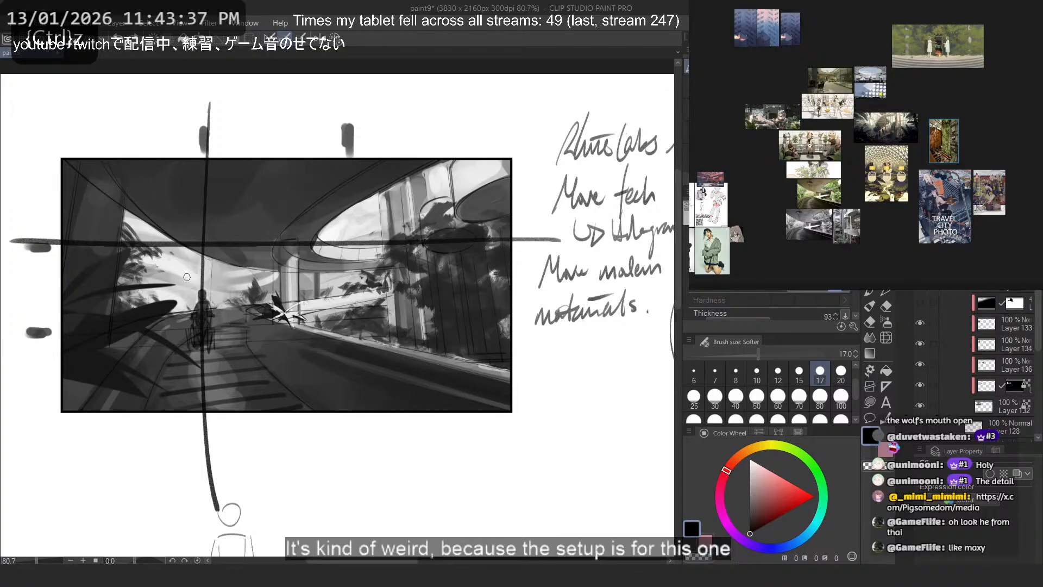
# - Rough in a circle over the railing as the head of a possible foreground figure
pyautogui.moveTo(389, 288)
pyautogui.mouseDown()
pyautogui.moveTo(348, 268)
pyautogui.moveTo(305, 358)
pyautogui.moveTo(342, 373)
pyautogui.moveTo(301, 333)
pyautogui.moveTo(324, 303)
pyautogui.mouseUp()
pyautogui.hotkey('ctrl', 'z')
pyautogui.hotkey('ctrl', 'z')
pyautogui.hotkey('ctrl', 'z')
pyautogui.hotkey('ctrl', 'z')
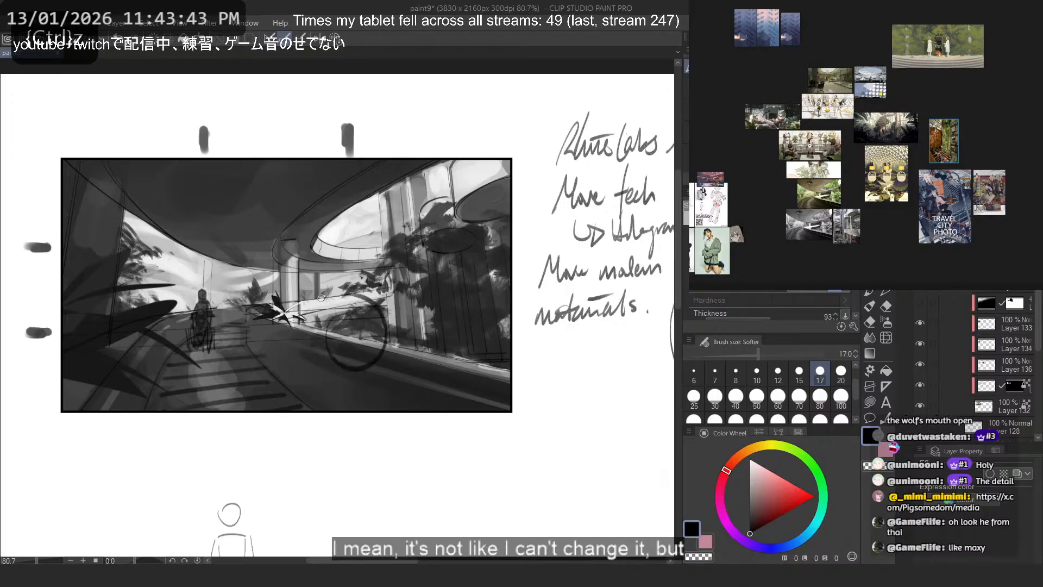
pyautogui.hotkey('ctrl', 'z')
pyautogui.moveTo(325, 354)
pyautogui.mouseDown()
pyautogui.moveTo(332, 317)
pyautogui.moveTo(367, 359)
pyautogui.moveTo(333, 318)
pyautogui.mouseUp()
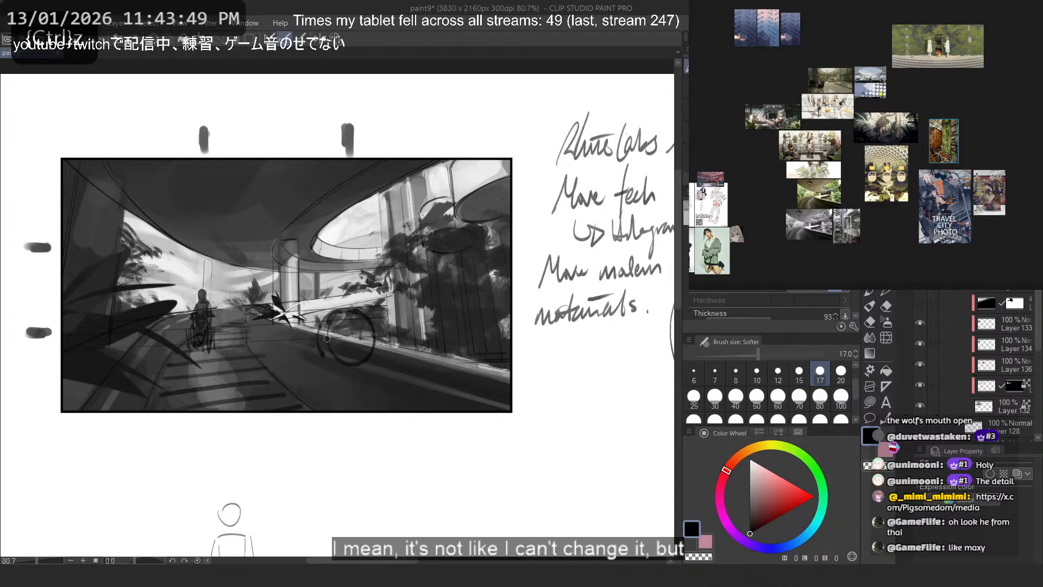
# - Try short body strokes beside the foreground head circle, redoing them until a single upright contour remains
pyautogui.moveTo(314, 371)
pyautogui.mouseDown()
pyautogui.moveTo(319, 334)
pyautogui.moveTo(319, 362)
pyautogui.mouseUp()
pyautogui.hotkey('ctrl', 'z')
pyautogui.moveTo(300, 327); pyautogui.dragTo(343, 354)
pyautogui.hotkey('ctrl', 'z')
pyautogui.hotkey('ctrl', 'z')
pyautogui.moveTo(335, 301)
pyautogui.mouseDown()
pyautogui.moveTo(318, 367)
pyautogui.moveTo(310, 315)
pyautogui.mouseUp()
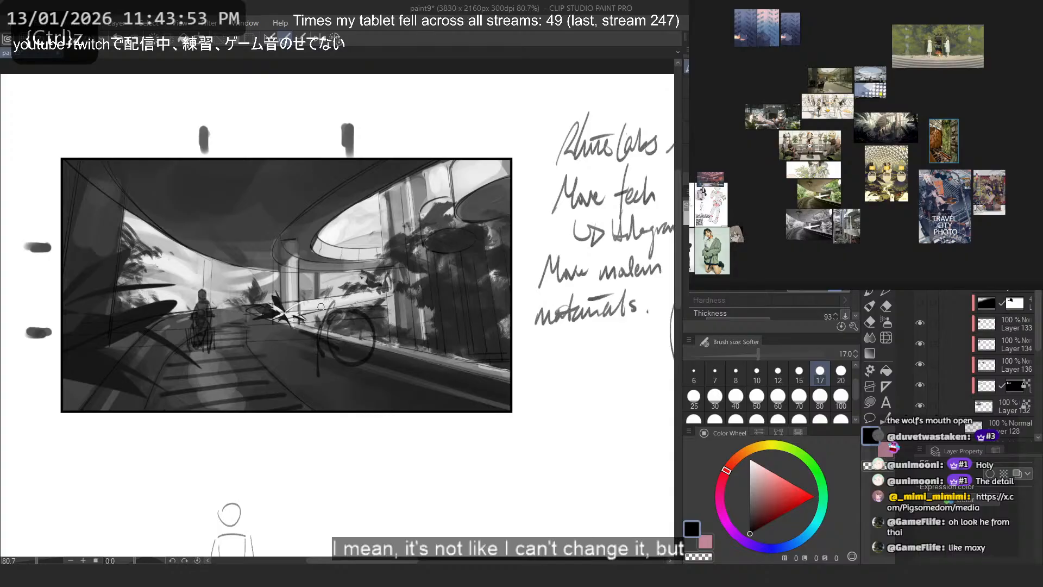
# - Sketch an angular form under the foreground head circle, extending slightly below the frame's lower edge
pyautogui.moveTo(317, 372)
pyautogui.mouseDown()
pyautogui.moveTo(353, 411)
pyautogui.moveTo(359, 389)
pyautogui.mouseUp()
pyautogui.hotkey('ctrl', 'z')
pyautogui.hotkey('ctrl', 'z')
pyautogui.moveTo(354, 388)
pyautogui.mouseDown()
pyautogui.moveTo(352, 407)
pyautogui.moveTo(304, 380)
pyautogui.moveTo(297, 411)
pyautogui.mouseUp()
pyautogui.hotkey('ctrl', 'z')
pyautogui.moveTo(331, 373); pyautogui.dragTo(308, 409)
pyautogui.moveTo(359, 388); pyautogui.dragTo(310, 411)
pyautogui.moveTo(353, 403)
pyautogui.mouseDown()
pyautogui.moveTo(306, 412)
pyautogui.moveTo(401, 401)
pyautogui.mouseUp()
# - Undo the foreground figure sketch, including a trial line running from it to the walkway figure
pyautogui.hotkey('ctrl', 'z')
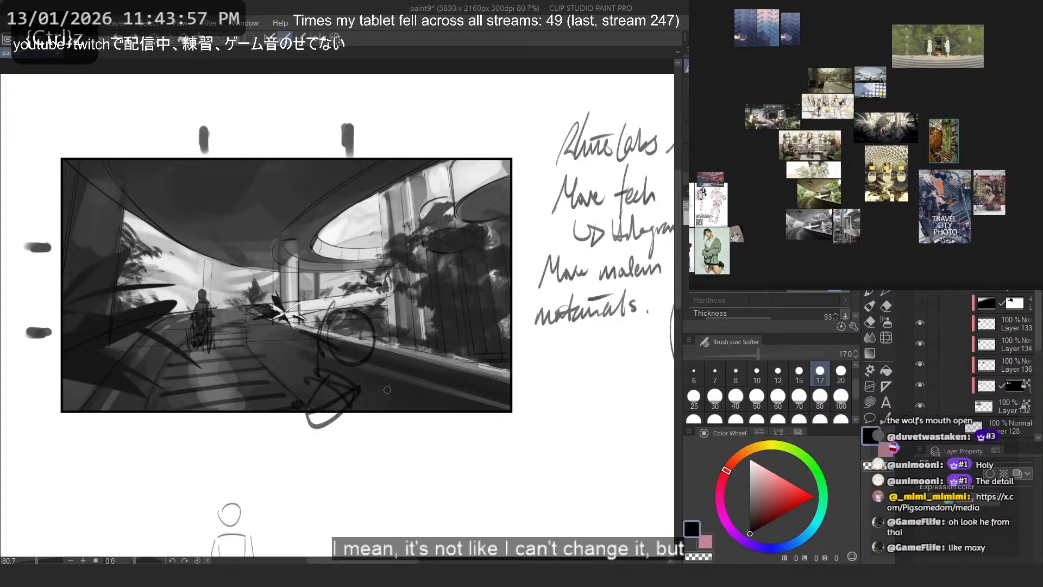
pyautogui.hotkey('ctrl', 'z')
pyautogui.hotkey('ctrl', 'z')
pyautogui.hotkey('ctrl', 'z')
pyautogui.hotkey('ctrl', 'z')
pyautogui.hotkey('ctrl', 'z')
pyautogui.hotkey('ctrl', 'z')
pyautogui.moveTo(379, 357); pyautogui.dragTo(197, 315)
pyautogui.hotkey('ctrl', 'z')
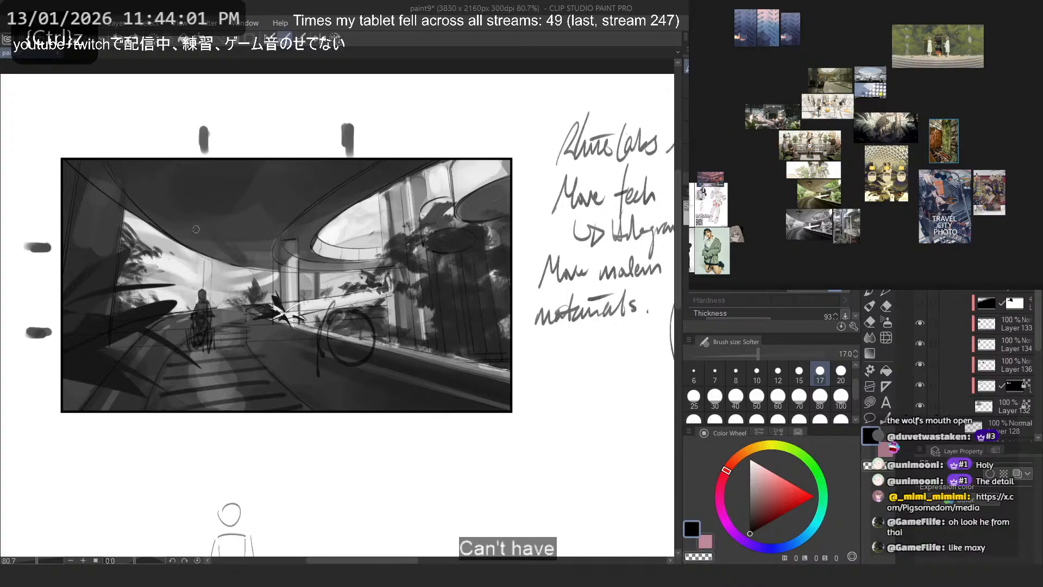
# - Try trial strokes on the walkway and a large loop around the whole framed scene, and undo them
pyautogui.hotkey('ctrl', 'z')
pyautogui.hotkey('ctrl', 'z')
pyautogui.moveTo(322, 414)
pyautogui.mouseDown()
pyautogui.moveTo(339, 426)
pyautogui.moveTo(284, 386)
pyautogui.moveTo(265, 358)
pyautogui.mouseUp()
pyautogui.hotkey('ctrl', 'z')
pyautogui.hotkey('ctrl', 'z')
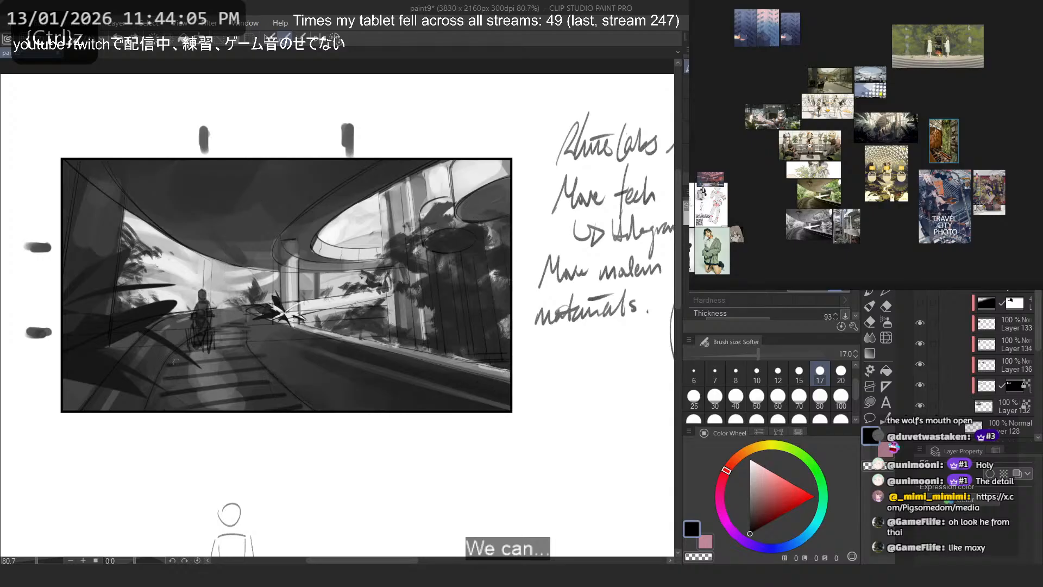
pyautogui.moveTo(175, 362); pyautogui.dragTo(191, 375)
pyautogui.hotkey('ctrl', 'z')
pyautogui.moveTo(492, 163)
pyautogui.mouseDown()
pyautogui.moveTo(372, 156)
pyautogui.moveTo(508, 408)
pyautogui.moveTo(504, 166)
pyautogui.mouseUp()
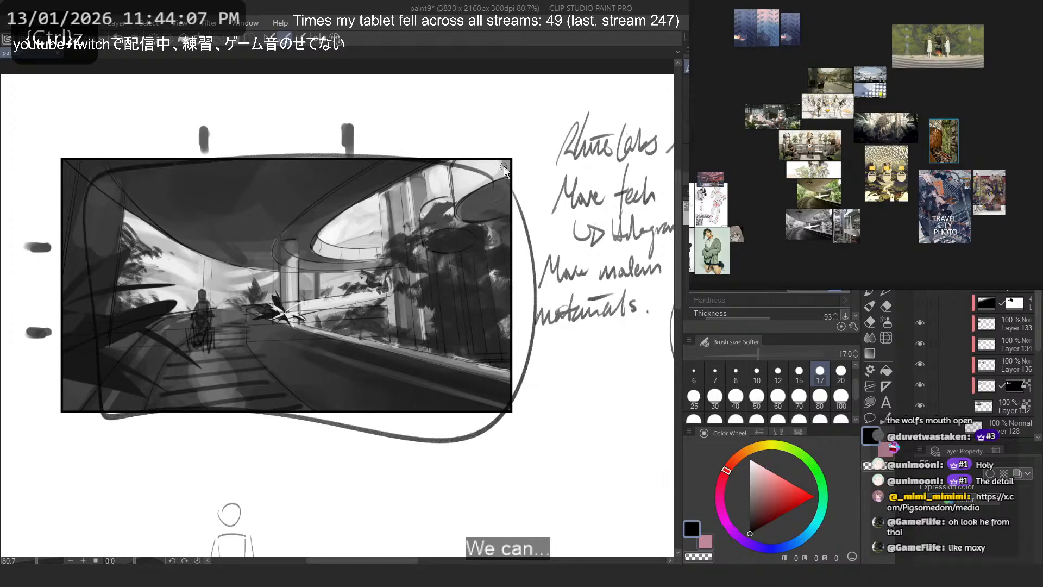
pyautogui.hotkey('ctrl', 'z')
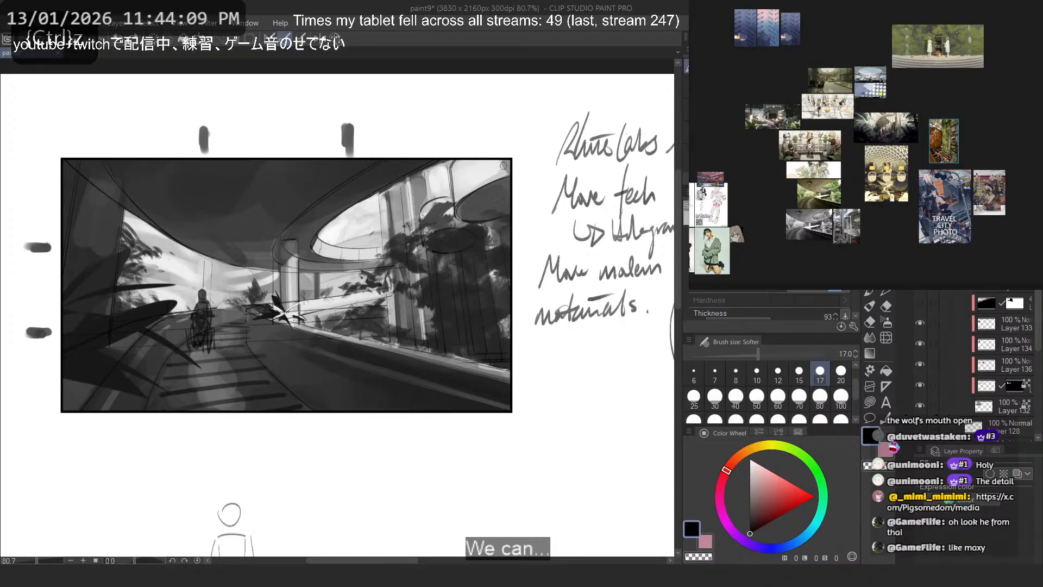
# - Try a stroke across the ceiling and an ellipse around the walkway figure, and undo both
pyautogui.moveTo(217, 182); pyautogui.dragTo(283, 233)
pyautogui.hotkey('ctrl', 'z')
pyautogui.moveTo(210, 265)
pyautogui.mouseDown()
pyautogui.moveTo(233, 311)
pyautogui.moveTo(199, 285)
pyautogui.moveTo(180, 296)
pyautogui.mouseUp()
pyautogui.hotkey('ctrl', 'z')
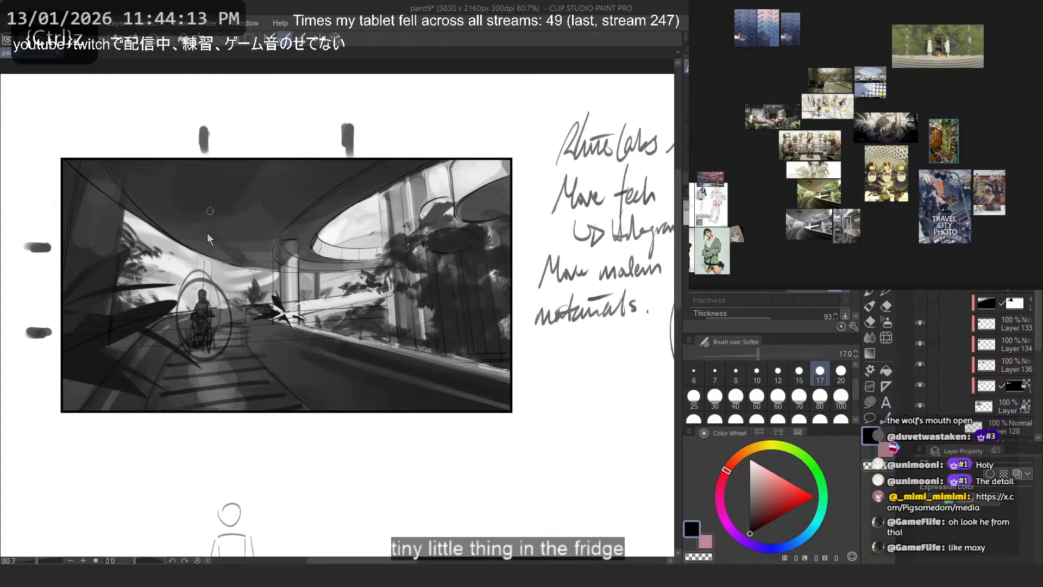
pyautogui.hotkey('ctrl', 'z')
# - Rough in large overlapping circles for a foreground figure and add a line from them toward the walkway figure
pyautogui.moveTo(304, 271)
pyautogui.mouseDown()
pyautogui.moveTo(393, 360)
pyautogui.moveTo(282, 375)
pyautogui.mouseUp()
pyautogui.hotkey('ctrl', 'z')
pyautogui.moveTo(355, 297)
pyautogui.mouseDown()
pyautogui.moveTo(380, 441)
pyautogui.moveTo(379, 411)
pyautogui.moveTo(332, 402)
pyautogui.mouseUp()
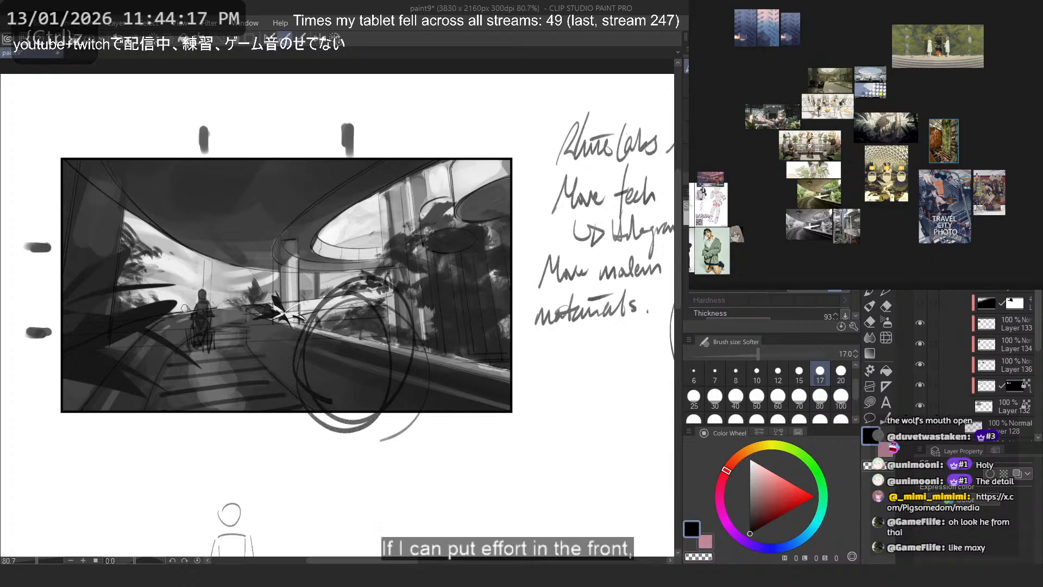
pyautogui.moveTo(427, 396); pyautogui.dragTo(197, 311)
pyautogui.hotkey('ctrl', 'z')
pyautogui.moveTo(399, 377); pyautogui.dragTo(222, 307)
pyautogui.moveTo(222, 307); pyautogui.dragTo(267, 343)
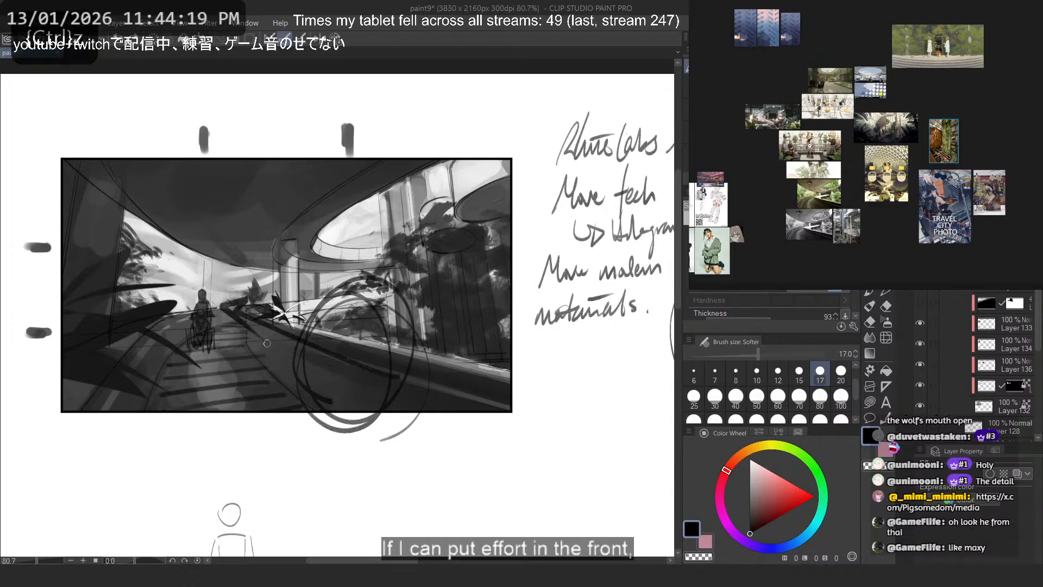
# - Try a circle around the walkway figure, and undo it together with the large foreground circles
pyautogui.moveTo(171, 273)
pyautogui.mouseDown()
pyautogui.moveTo(183, 318)
pyautogui.moveTo(250, 265)
pyautogui.mouseUp()
pyautogui.hotkey('ctrl', 'z')
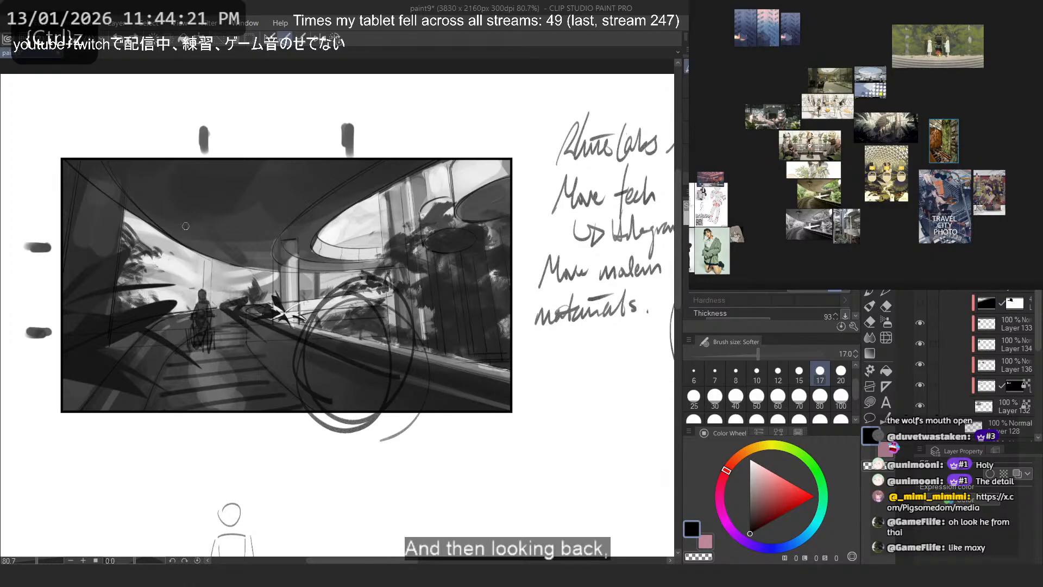
pyautogui.moveTo(186, 227); pyautogui.dragTo(191, 271)
pyautogui.hotkey('ctrl', 'z')
pyautogui.hotkey('ctrl', 'z')
pyautogui.moveTo(207, 355); pyautogui.dragTo(178, 342)
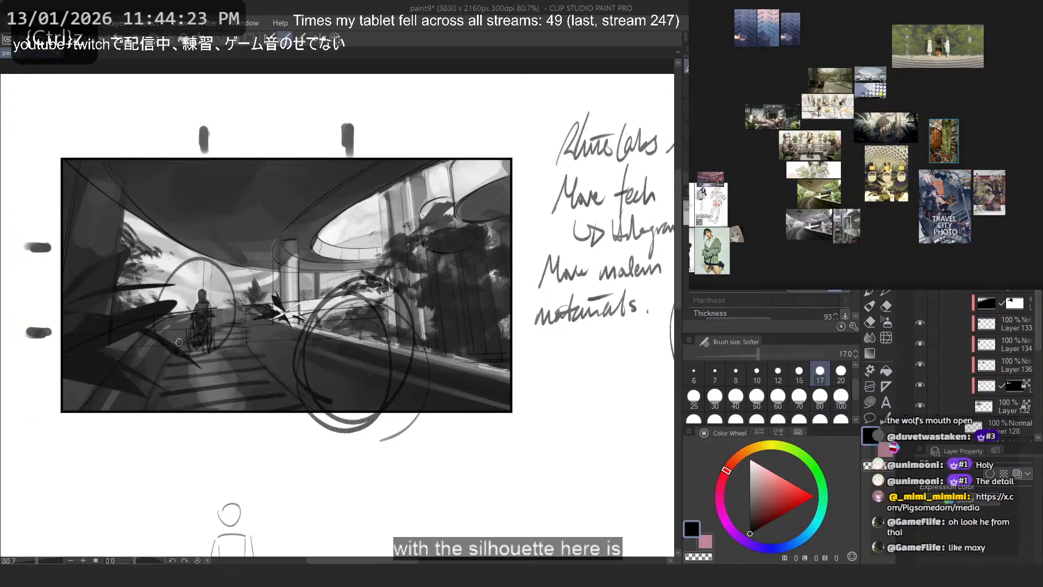
pyautogui.hotkey('ctrl', 'z')
pyautogui.hotkey('ctrl', 'z')
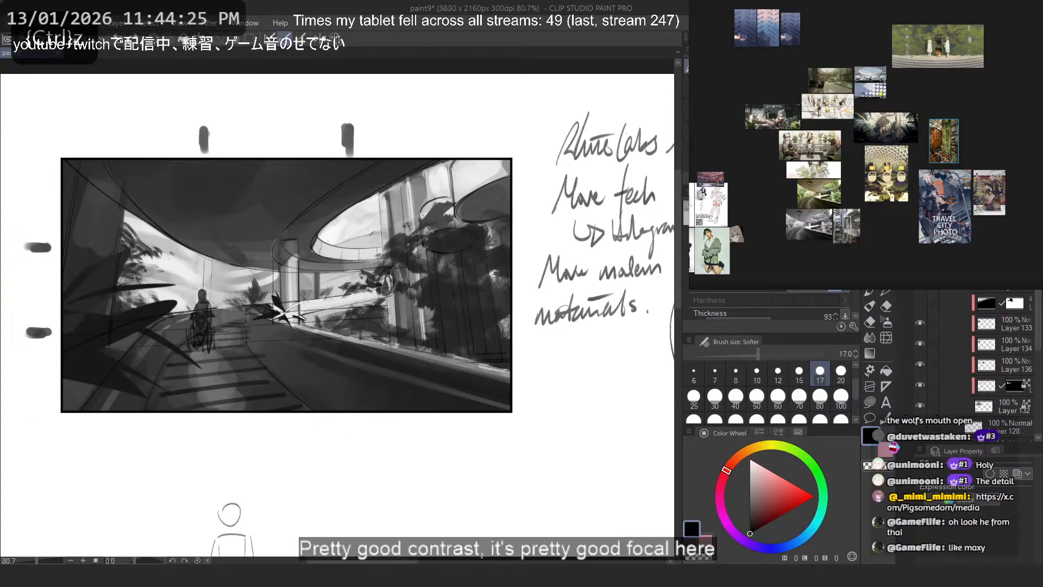
# - Test a long vertical line through the frame's centre and a rough circle over the railing for a foreground figure
pyautogui.hotkey('ctrl', 'z')
pyautogui.moveTo(385, 279)
pyautogui.mouseDown()
pyautogui.moveTo(198, 302)
pyautogui.moveTo(230, 295)
pyautogui.moveTo(365, 325)
pyautogui.mouseUp()
pyautogui.hotkey('ctrl', 'z')
pyautogui.hotkey('ctrl', 'z')
pyautogui.moveTo(275, 88); pyautogui.dragTo(289, 520)
pyautogui.hotkey('ctrl', 'z')
pyautogui.moveTo(288, 91); pyautogui.dragTo(305, 508)
pyautogui.moveTo(333, 379); pyautogui.dragTo(358, 406)
pyautogui.hotkey('ctrl', 'z')
pyautogui.moveTo(350, 412)
pyautogui.mouseDown()
pyautogui.moveTo(350, 368)
pyautogui.moveTo(333, 368)
pyautogui.moveTo(363, 388)
pyautogui.mouseUp()
# - Try an ellipse around the walkway figure for a second character, and undo it with the foreground circle
pyautogui.hotkey('ctrl', 'z')
pyautogui.hotkey('ctrl', 'z')
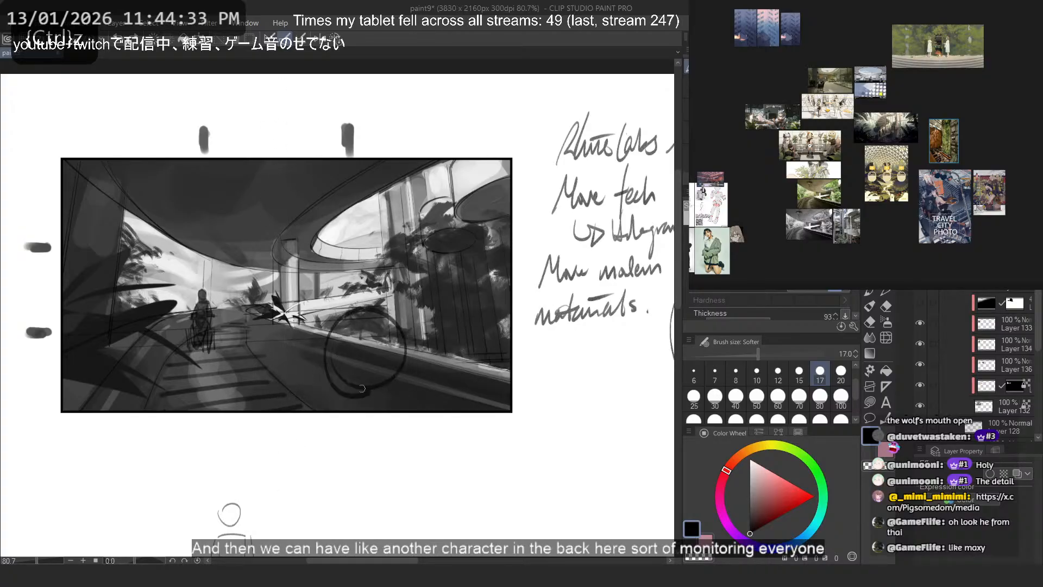
pyautogui.moveTo(416, 240)
pyautogui.mouseDown()
pyautogui.moveTo(363, 237)
pyautogui.moveTo(383, 219)
pyautogui.mouseUp()
pyautogui.hotkey('ctrl', 'z')
pyautogui.moveTo(179, 273)
pyautogui.mouseDown()
pyautogui.moveTo(203, 266)
pyautogui.moveTo(207, 374)
pyautogui.mouseUp()
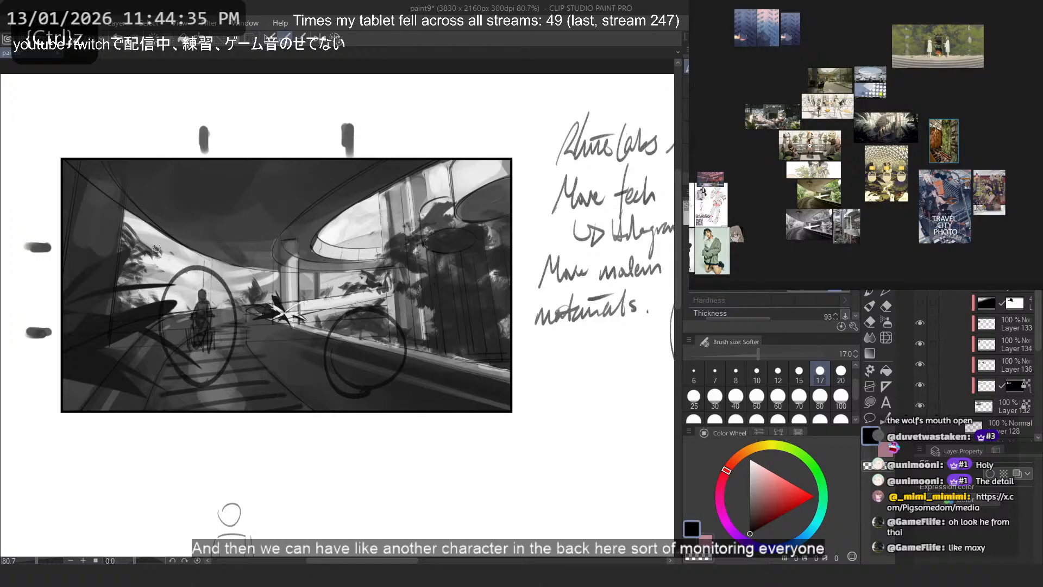
pyautogui.hotkey('ctrl', 'z')
pyautogui.moveTo(179, 263); pyautogui.dragTo(161, 255)
pyautogui.hotkey('ctrl', 'z')
pyautogui.hotkey('ctrl', 'z')
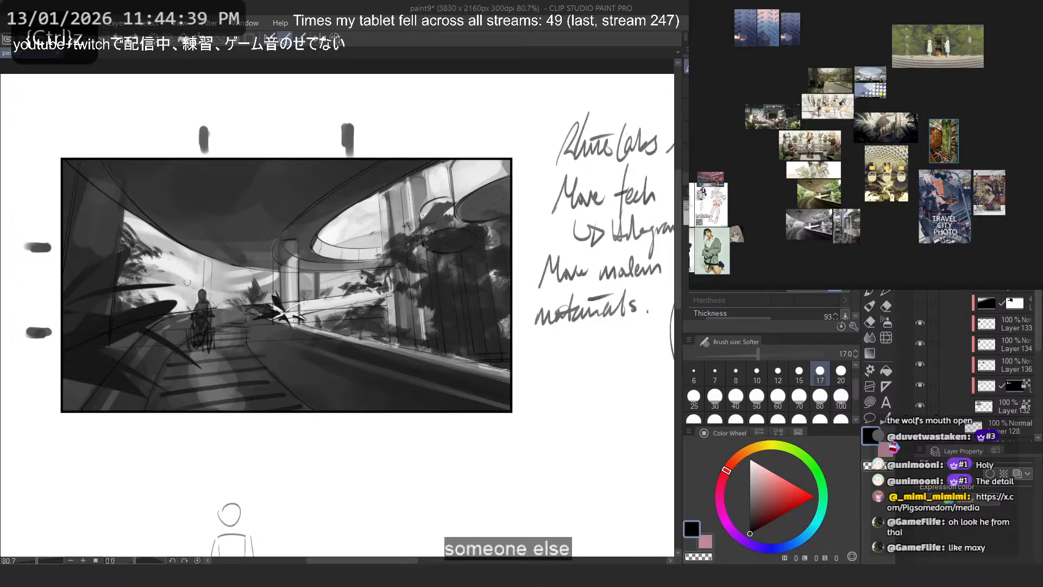
# - Try small placement marks near the round opening, on the walkway and above the walkway figure, and undo them
pyautogui.moveTo(186, 272); pyautogui.dragTo(188, 267)
pyautogui.hotkey('ctrl', 'z')
pyautogui.moveTo(343, 230); pyautogui.dragTo(344, 227)
pyautogui.hotkey('ctrl', 'z')
pyautogui.moveTo(248, 348); pyautogui.dragTo(264, 361)
pyautogui.hotkey('ctrl', 'z')
pyautogui.hotkey('ctrl', 'z')
pyautogui.moveTo(200, 285); pyautogui.dragTo(204, 247)
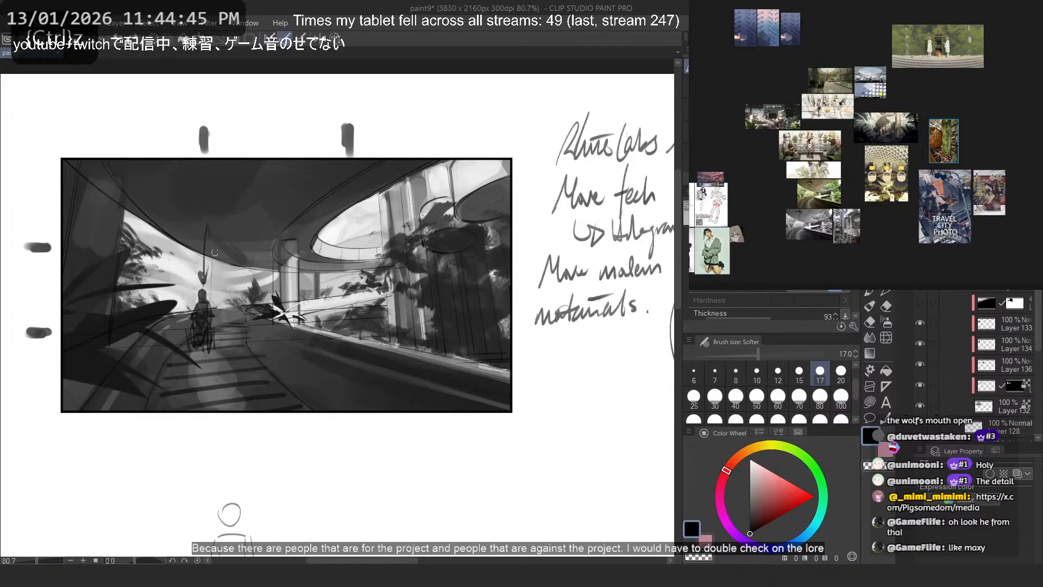
# - Try strokes by the glass wall, along the railing and vertically through the scene's centre, and undo them
pyautogui.hotkey('ctrl', 'z')
pyautogui.moveTo(389, 263)
pyautogui.mouseDown()
pyautogui.moveTo(374, 351)
pyautogui.moveTo(387, 350)
pyautogui.mouseUp()
pyautogui.hotkey('ctrl', 'z')
pyautogui.hotkey('ctrl', 'z')
pyautogui.hotkey('ctrl', 'z')
pyautogui.moveTo(381, 294)
pyautogui.mouseDown()
pyautogui.moveTo(219, 320)
pyautogui.moveTo(244, 323)
pyautogui.mouseUp()
pyautogui.hotkey('ctrl', 'z')
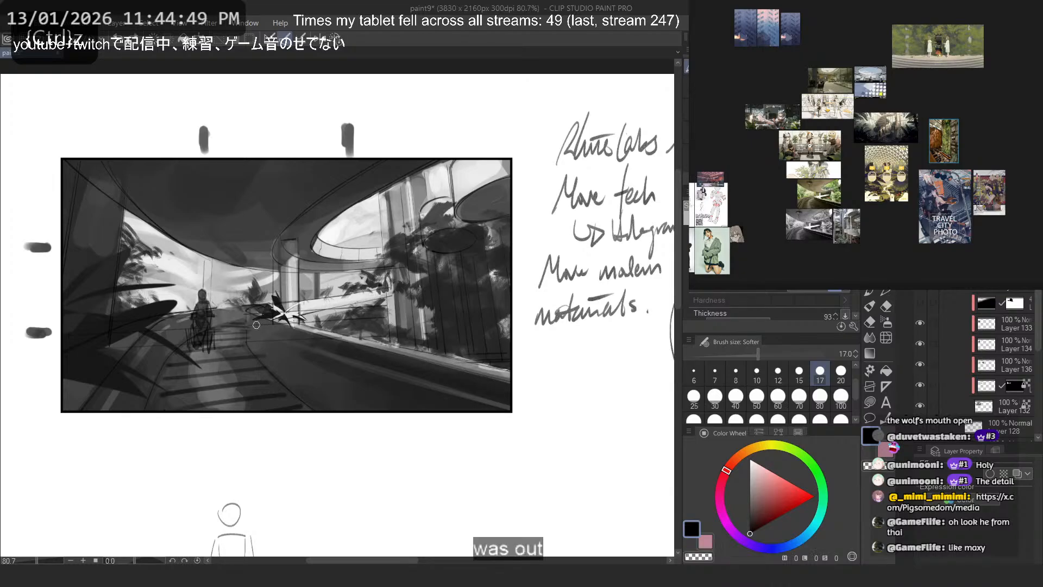
pyautogui.moveTo(285, 163); pyautogui.dragTo(300, 470)
pyautogui.hotkey('ctrl', 'z')
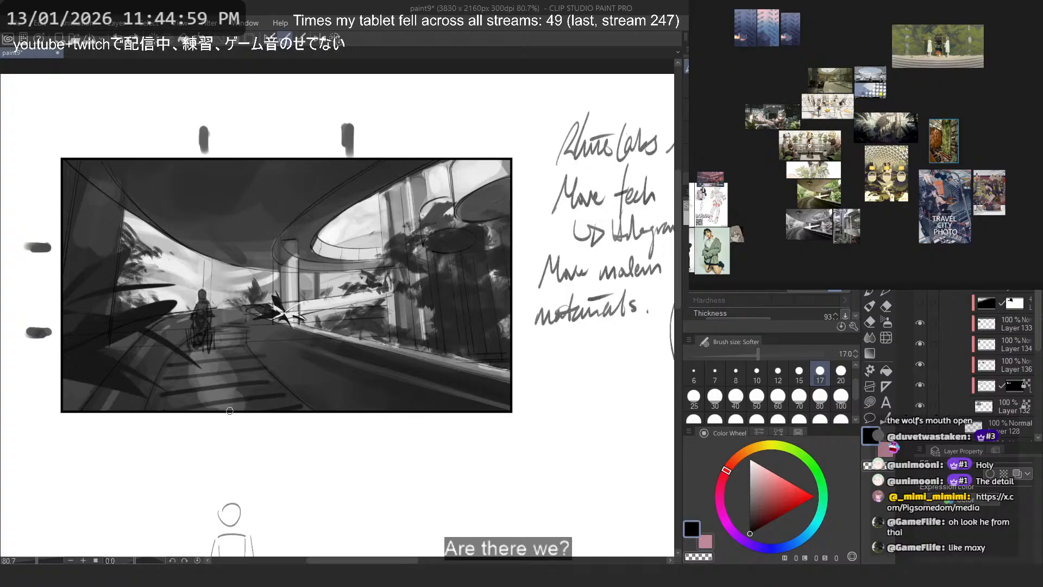
# - Sketch a small head circle for the foreground figure at the far end of the railing
pyautogui.moveTo(363, 421)
pyautogui.mouseDown()
pyautogui.moveTo(411, 350)
pyautogui.moveTo(316, 380)
pyautogui.moveTo(300, 346)
pyautogui.moveTo(309, 353)
pyautogui.mouseUp()
pyautogui.hotkey('ctrl', 'z')
pyautogui.hotkey('ctrl', 'z')
pyautogui.hotkey('ctrl', 'z')
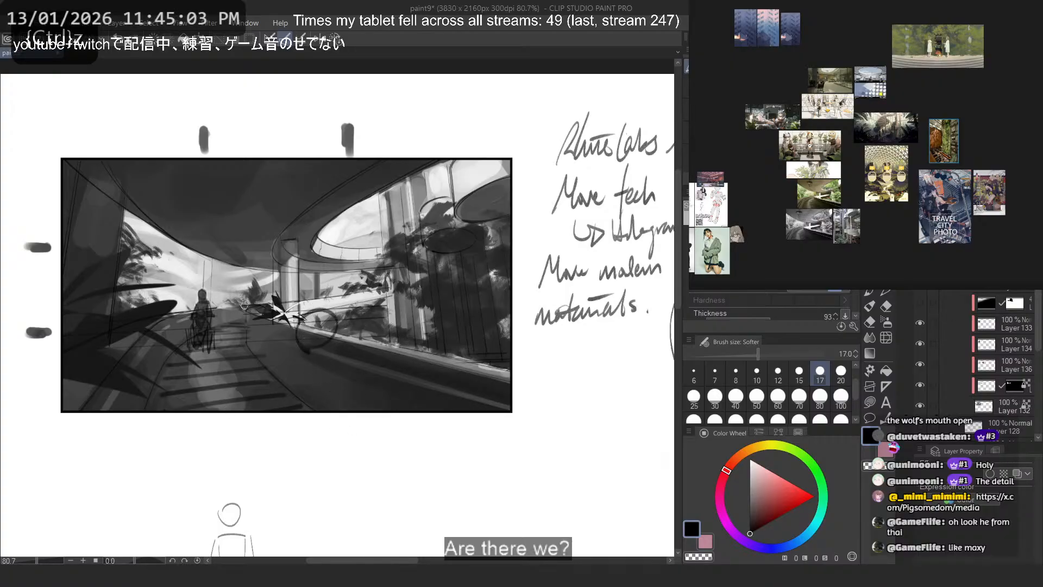
pyautogui.hotkey('ctrl', 'z')
pyautogui.moveTo(314, 304)
pyautogui.mouseDown()
pyautogui.moveTo(304, 347)
pyautogui.moveTo(334, 332)
pyautogui.moveTo(308, 306)
pyautogui.mouseUp()
# - Try loose zigzag body strokes beneath the foreground head circle, and undo them
pyautogui.hotkey('ctrl', 'z')
pyautogui.moveTo(303, 356)
pyautogui.mouseDown()
pyautogui.moveTo(282, 363)
pyautogui.moveTo(320, 350)
pyautogui.moveTo(303, 366)
pyautogui.moveTo(332, 366)
pyautogui.moveTo(299, 403)
pyautogui.mouseUp()
pyautogui.hotkey('ctrl', 'z')
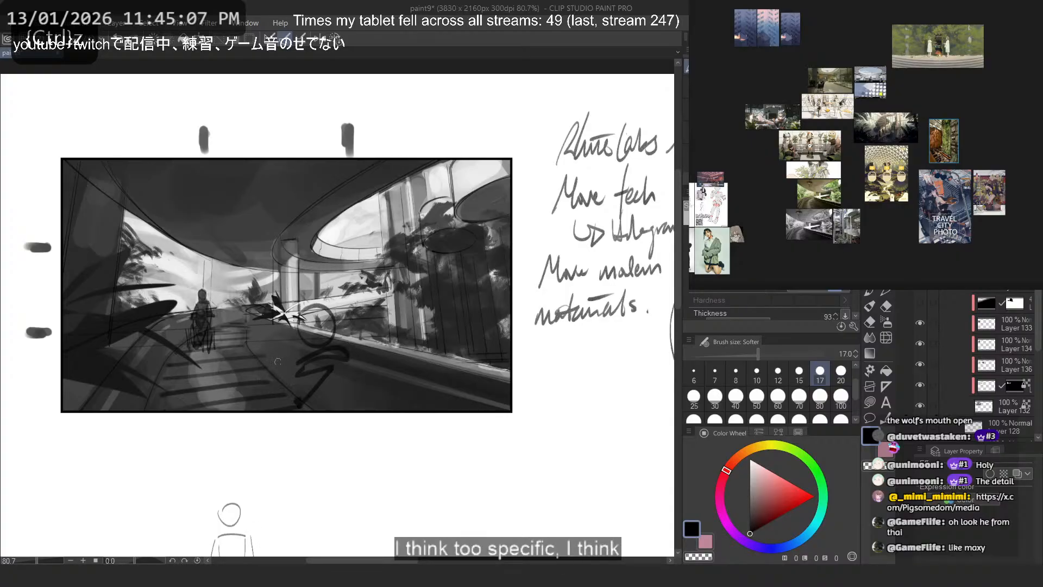
pyautogui.moveTo(281, 362)
pyautogui.mouseDown()
pyautogui.moveTo(198, 369)
pyautogui.moveTo(278, 357)
pyautogui.moveTo(296, 404)
pyautogui.mouseUp()
pyautogui.hotkey('ctrl', 'z')
# - Sketch an angular body form below the foreground head circle, redoing strokes that do not fit
pyautogui.hotkey('ctrl', 'z')
pyautogui.hotkey('ctrl', 'z')
pyautogui.hotkey('ctrl', 'z')
pyautogui.hotkey('ctrl', 'z')
pyautogui.moveTo(313, 339); pyautogui.dragTo(333, 366)
pyautogui.hotkey('ctrl', 'z')
pyautogui.hotkey('ctrl', 'z')
pyautogui.moveTo(308, 369); pyautogui.dragTo(306, 403)
pyautogui.moveTo(297, 349)
pyautogui.mouseDown()
pyautogui.moveTo(282, 395)
pyautogui.moveTo(302, 406)
pyautogui.mouseUp()
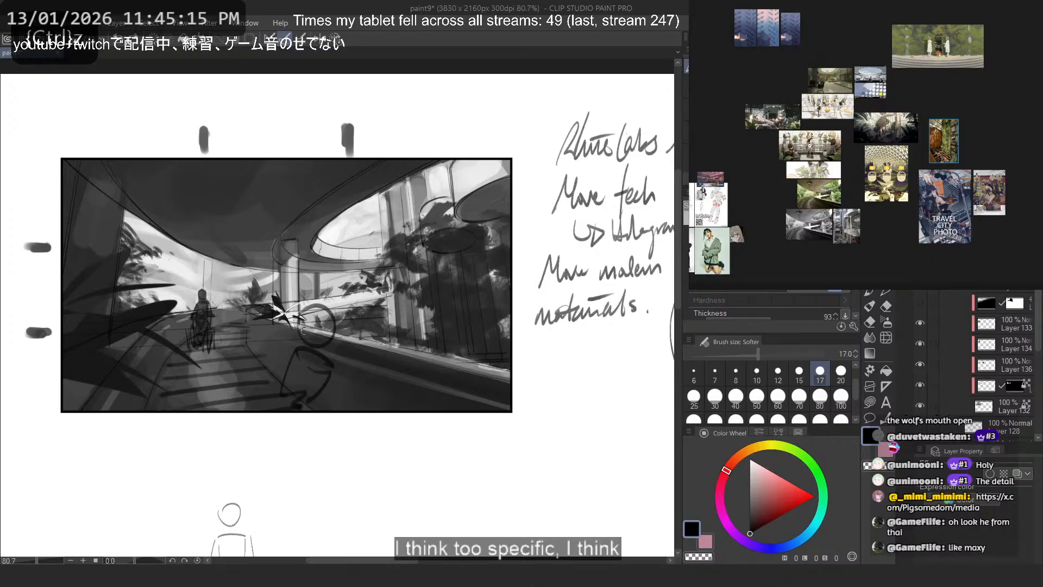
pyautogui.moveTo(310, 352)
pyautogui.mouseDown()
pyautogui.moveTo(293, 395)
pyautogui.moveTo(335, 405)
pyautogui.mouseUp()
pyautogui.hotkey('ctrl', 'z')
# - Try a directional line from the foreground form toward the walkway figure, and undo it
pyautogui.hotkey('ctrl', 'z')
pyautogui.hotkey('ctrl', 'z')
pyautogui.moveTo(350, 368)
pyautogui.mouseDown()
pyautogui.moveTo(336, 398)
pyautogui.moveTo(289, 378)
pyautogui.moveTo(325, 401)
pyautogui.moveTo(260, 384)
pyautogui.moveTo(370, 387)
pyautogui.moveTo(302, 387)
pyautogui.moveTo(218, 319)
pyautogui.mouseUp()
pyautogui.hotkey('ctrl', 'z')
pyautogui.hotkey('ctrl', 'z')
pyautogui.hotkey('ctrl', 'z')
pyautogui.hotkey('ctrl', 'z')
pyautogui.hotkey('ctrl', 'z')
# - Test several alternative pointing lines from the foreground form across the walkway, undoing each one
pyautogui.hotkey('ctrl', 'z')
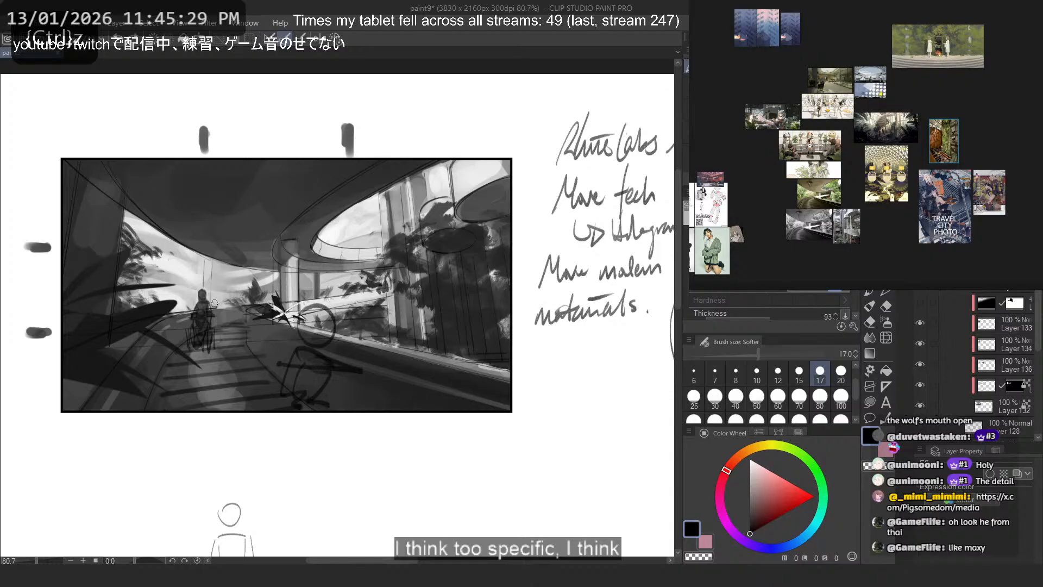
pyautogui.moveTo(282, 348); pyautogui.dragTo(250, 333)
pyautogui.hotkey('ctrl', 'z')
pyautogui.moveTo(297, 358); pyautogui.dragTo(224, 296)
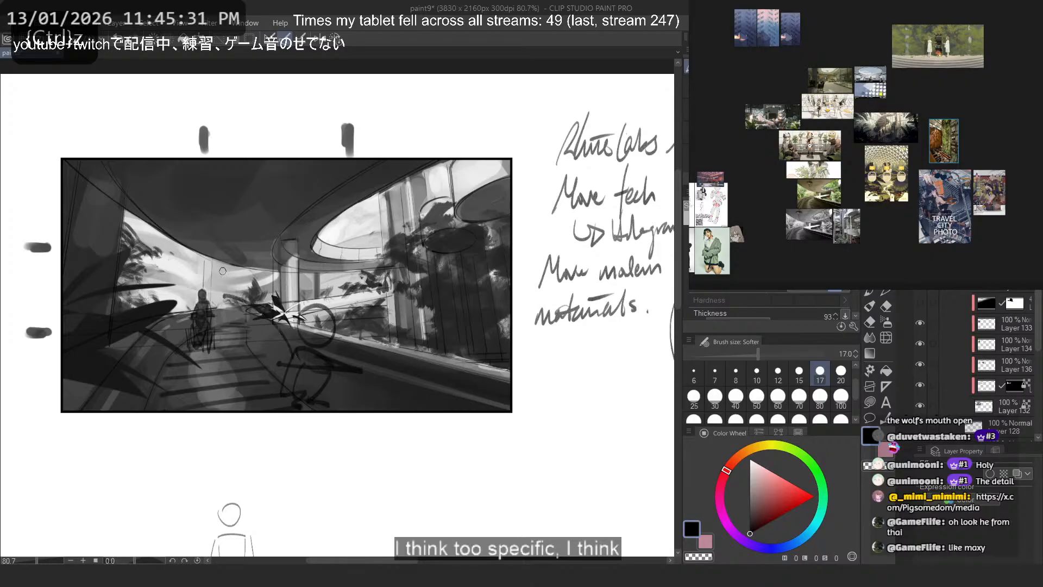
pyautogui.hotkey('ctrl', 'z')
pyautogui.moveTo(293, 356); pyautogui.dragTo(215, 316)
pyautogui.hotkey('ctrl', 'z')
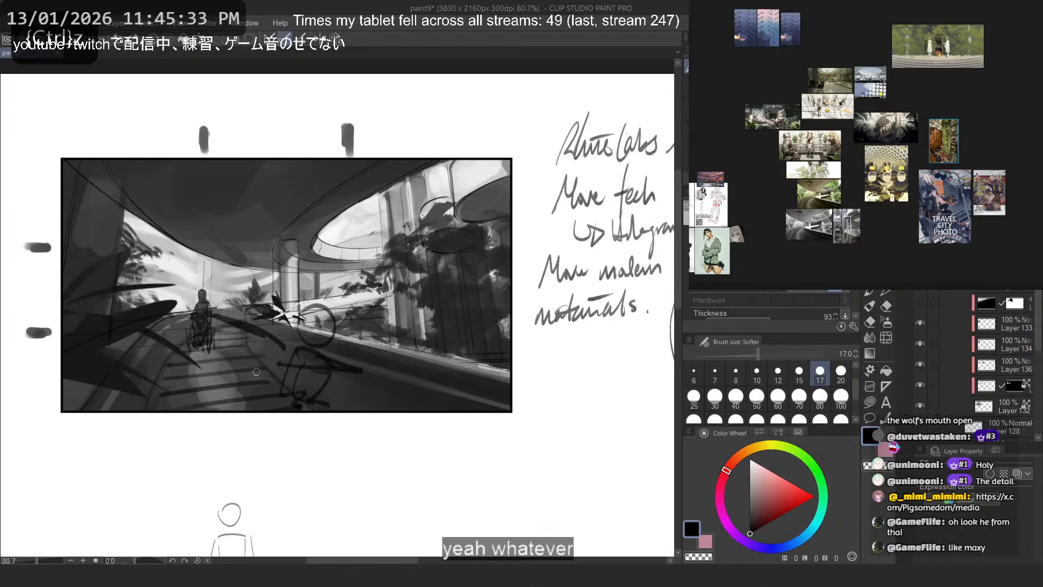
# - Try one more line toward the walkway figure and a stroke by the railing, and undo both
pyautogui.hotkey('ctrl', 'z')
pyautogui.hotkey('ctrl', 'z')
pyautogui.moveTo(288, 353); pyautogui.dragTo(231, 317)
pyautogui.moveTo(333, 375); pyautogui.dragTo(358, 345)
# - Redraw the form beneath the foreground head circle, and undo the trial strokes made across the walkway
pyautogui.hotkey('ctrl', 'z')
pyautogui.hotkey('ctrl', 'z')
pyautogui.hotkey('ctrl', 'z')
pyautogui.hotkey('ctrl', 'z')
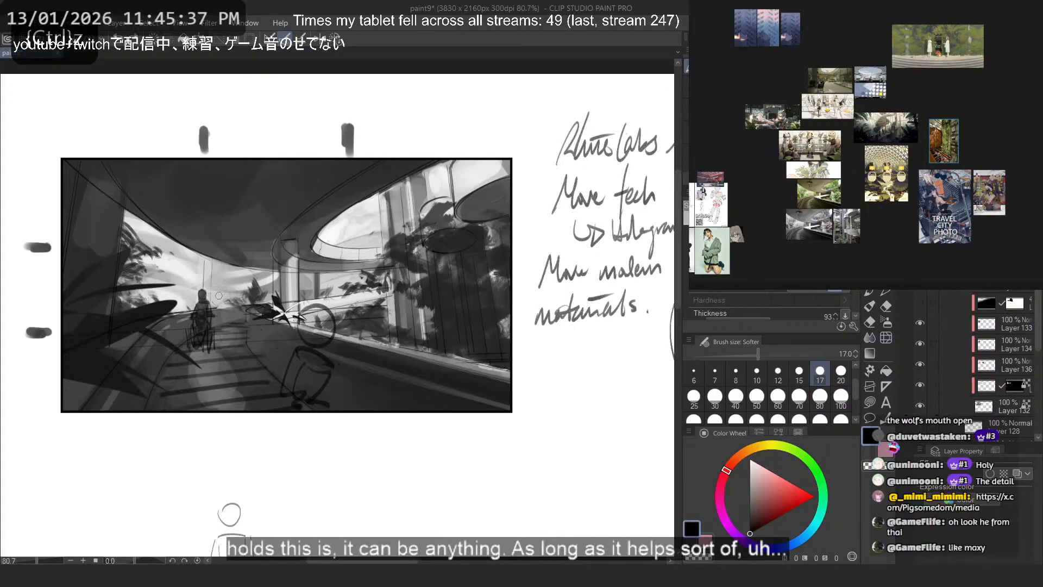
pyautogui.hotkey('ctrl', 'z')
pyautogui.moveTo(331, 365)
pyautogui.mouseDown()
pyautogui.moveTo(282, 400)
pyautogui.moveTo(299, 398)
pyautogui.mouseUp()
pyautogui.moveTo(292, 362)
pyautogui.mouseDown()
pyautogui.moveTo(304, 401)
pyautogui.moveTo(282, 412)
pyautogui.moveTo(238, 366)
pyautogui.moveTo(246, 396)
pyautogui.moveTo(266, 419)
pyautogui.moveTo(315, 412)
pyautogui.moveTo(203, 353)
pyautogui.moveTo(198, 370)
pyautogui.mouseUp()
pyautogui.hotkey('ctrl', 'z')
pyautogui.hotkey('ctrl', 'z')
pyautogui.hotkey('ctrl', 'z')
pyautogui.hotkey('ctrl', 'z')
# - Try a bent directional stroke from the walkway down past the frame's lower edge, and undo it
pyautogui.hotkey('ctrl', 'z')
pyautogui.moveTo(268, 404); pyautogui.dragTo(275, 409)
pyautogui.hotkey('ctrl', 'z')
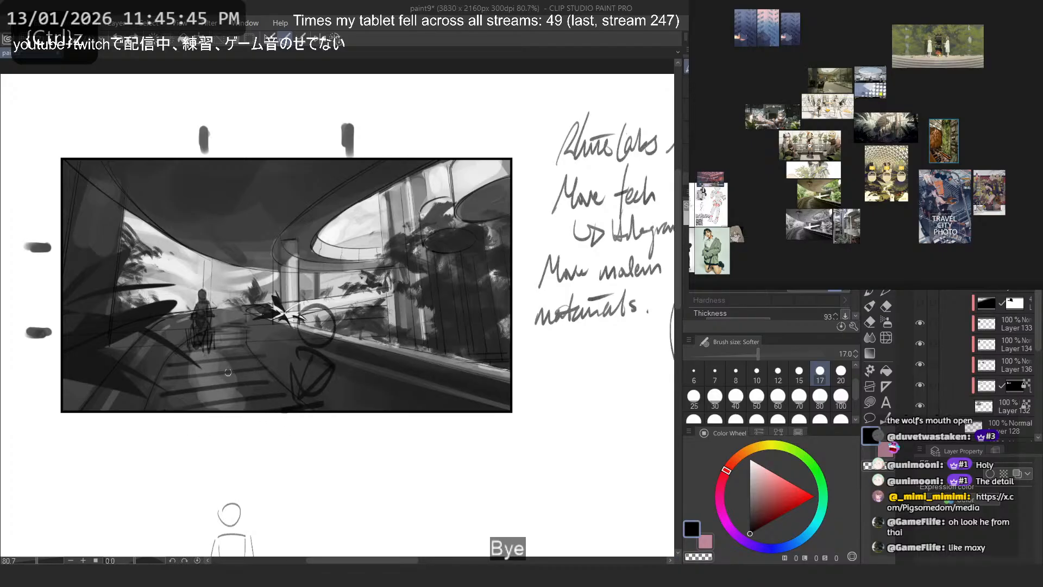
pyautogui.hotkey('ctrl', 'z')
pyautogui.moveTo(213, 367); pyautogui.dragTo(274, 430)
pyautogui.moveTo(274, 429)
pyautogui.mouseDown()
pyautogui.moveTo(212, 365)
pyautogui.moveTo(292, 450)
pyautogui.mouseUp()
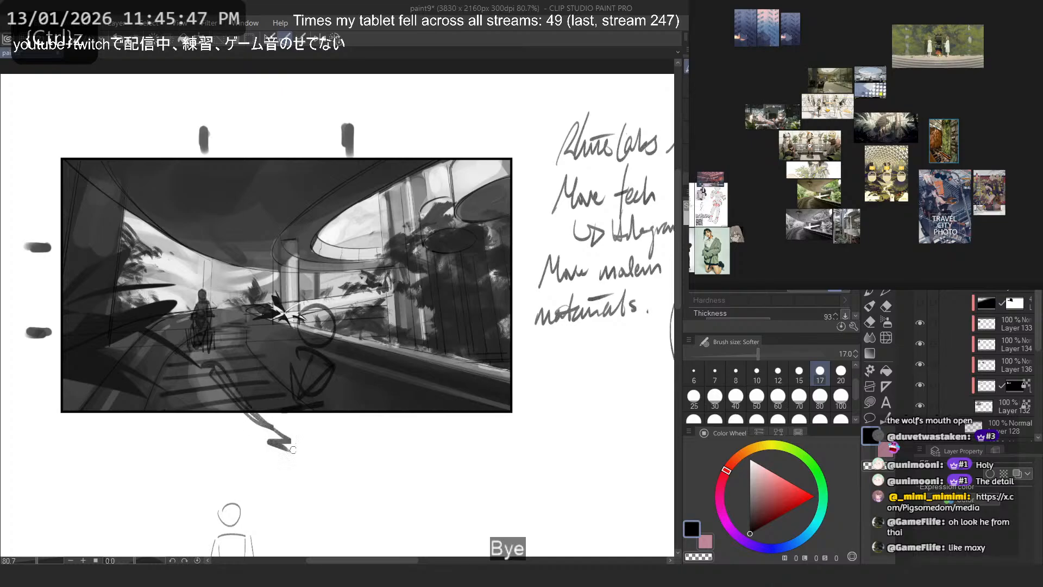
pyautogui.hotkey('ctrl', 'z')
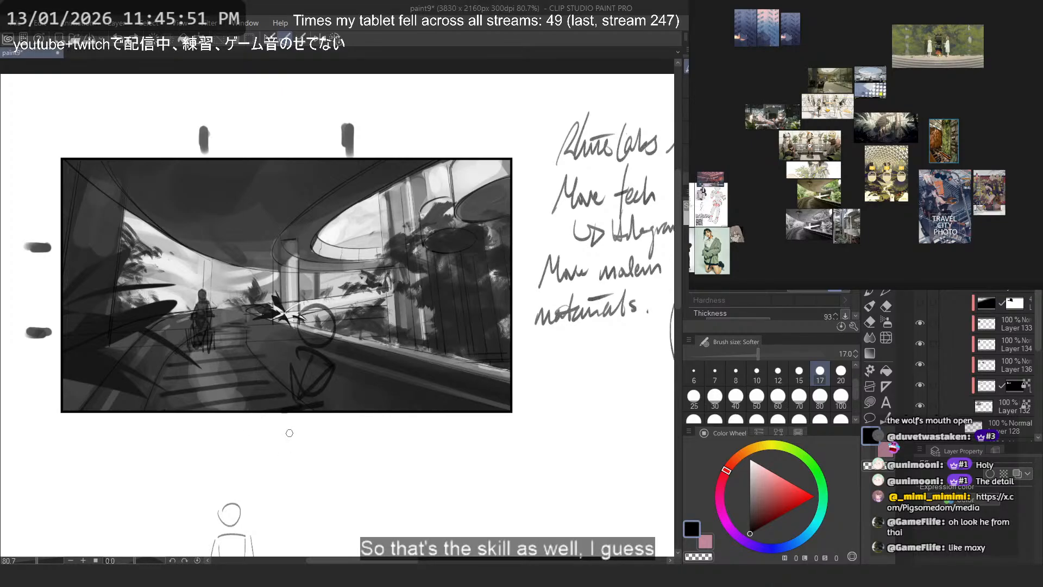
# - Try short trial strokes by the railing, the left foliage and the window area, undoing each one
pyautogui.moveTo(376, 302)
pyautogui.mouseDown()
pyautogui.moveTo(394, 268)
pyautogui.moveTo(444, 353)
pyautogui.moveTo(344, 325)
pyautogui.mouseUp()
pyautogui.hotkey('ctrl', 'z')
pyautogui.hotkey('ctrl', 'z')
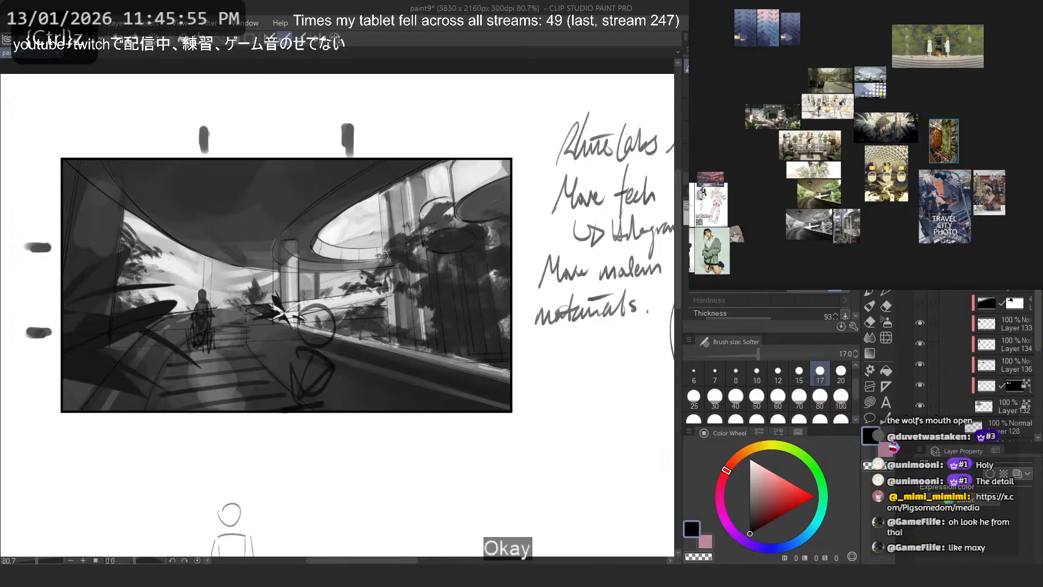
pyautogui.moveTo(125, 246)
pyautogui.mouseDown()
pyautogui.moveTo(166, 254)
pyautogui.moveTo(97, 271)
pyautogui.mouseUp()
pyautogui.hotkey('ctrl', 'z')
pyautogui.moveTo(376, 222)
pyautogui.mouseDown()
pyautogui.moveTo(436, 235)
pyautogui.moveTo(379, 224)
pyautogui.mouseUp()
pyautogui.hotkey('ctrl', 'z')
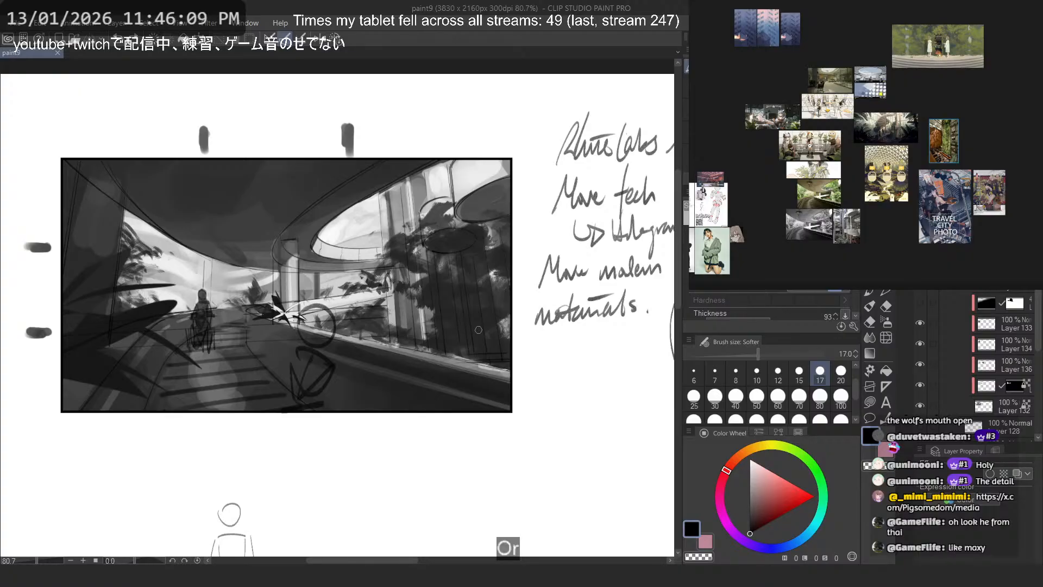
# - Read the Background section of Darya's Arknights wiki page in the browser, highlighting her treatment and friendship with Ifrit, and return to the painting
pyautogui.hotkey('alt', 'Tab')
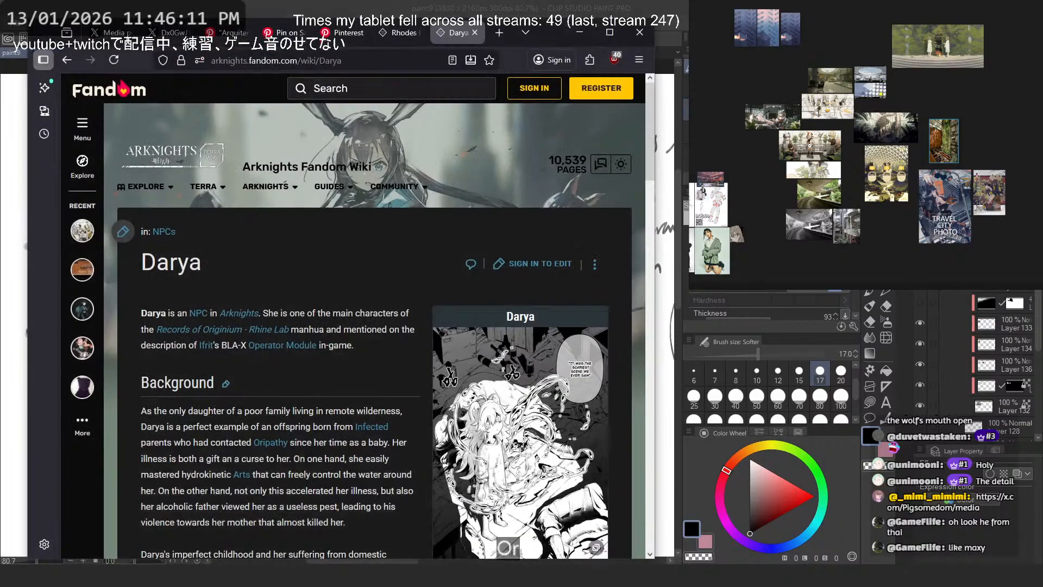
pyautogui.scroll(-4, 350, 249)
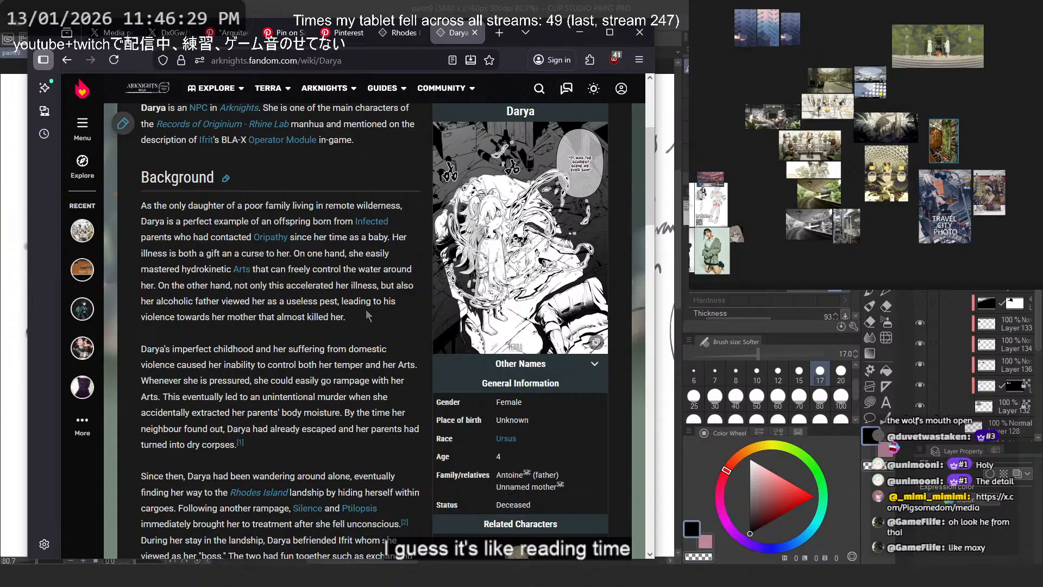
pyautogui.scroll(-2, 366, 309)
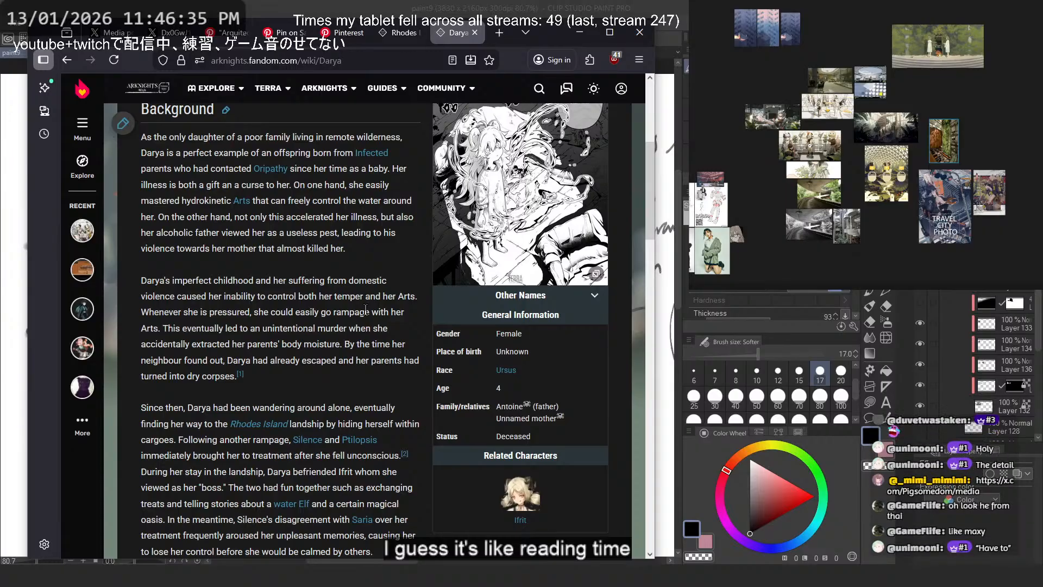
pyautogui.scroll(-4, 366, 309)
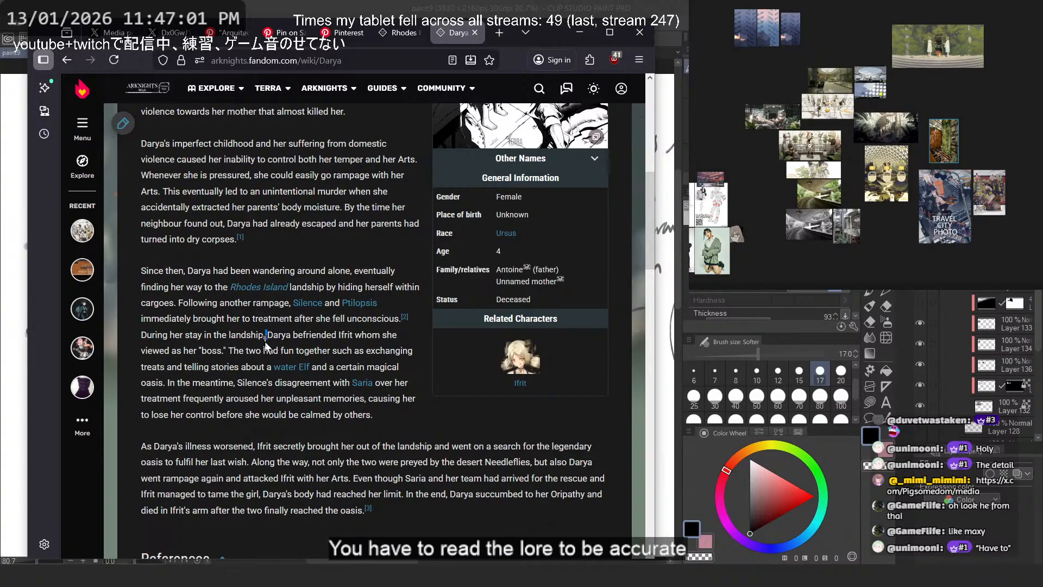
pyautogui.moveTo(265, 342); pyautogui.dragTo(221, 350)
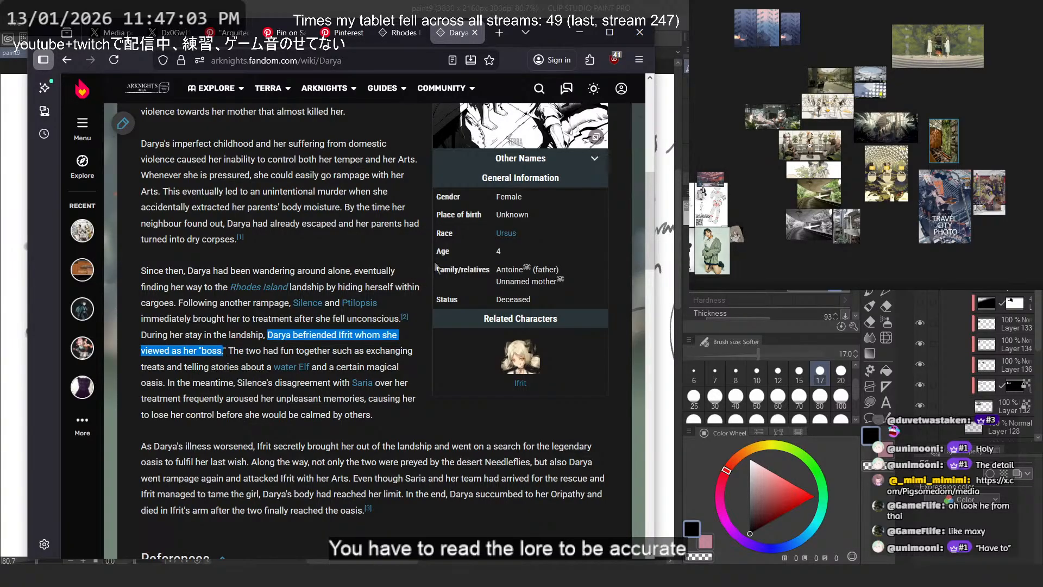
pyautogui.click(268, 335)
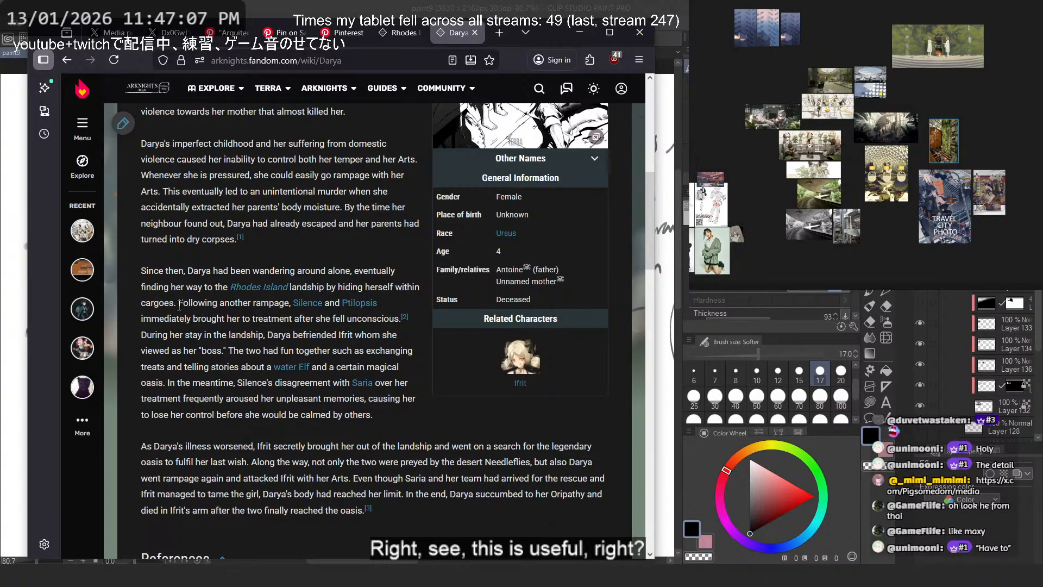
pyautogui.moveTo(178, 303); pyautogui.dragTo(273, 334)
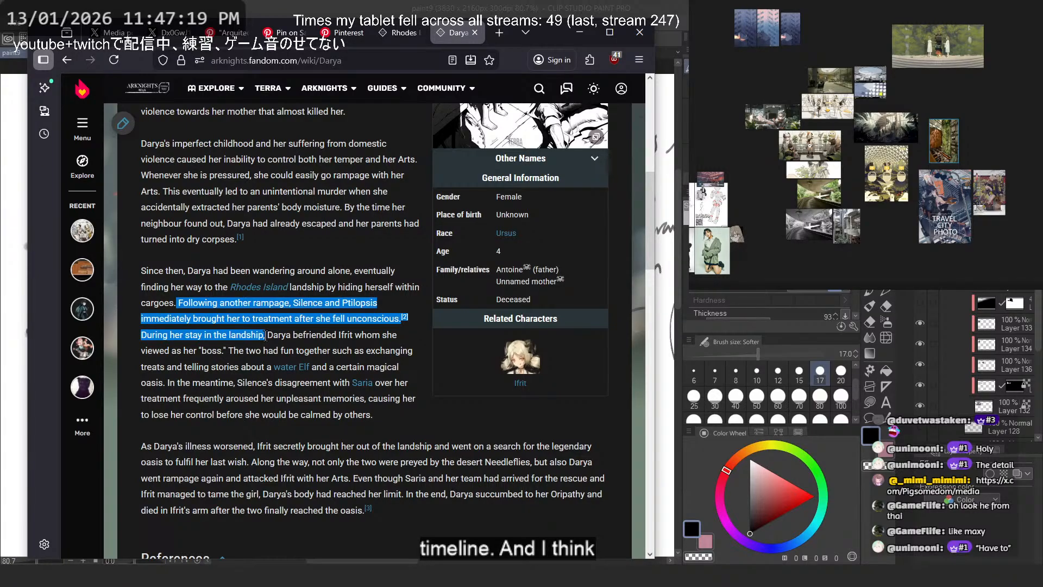
pyautogui.click(265, 335)
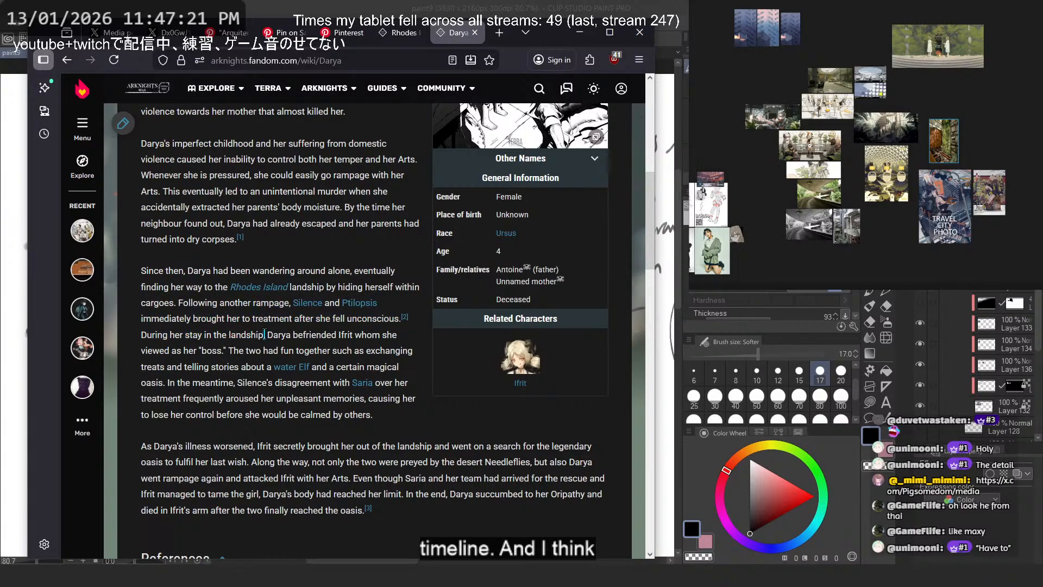
pyautogui.moveTo(263, 334); pyautogui.dragTo(225, 356)
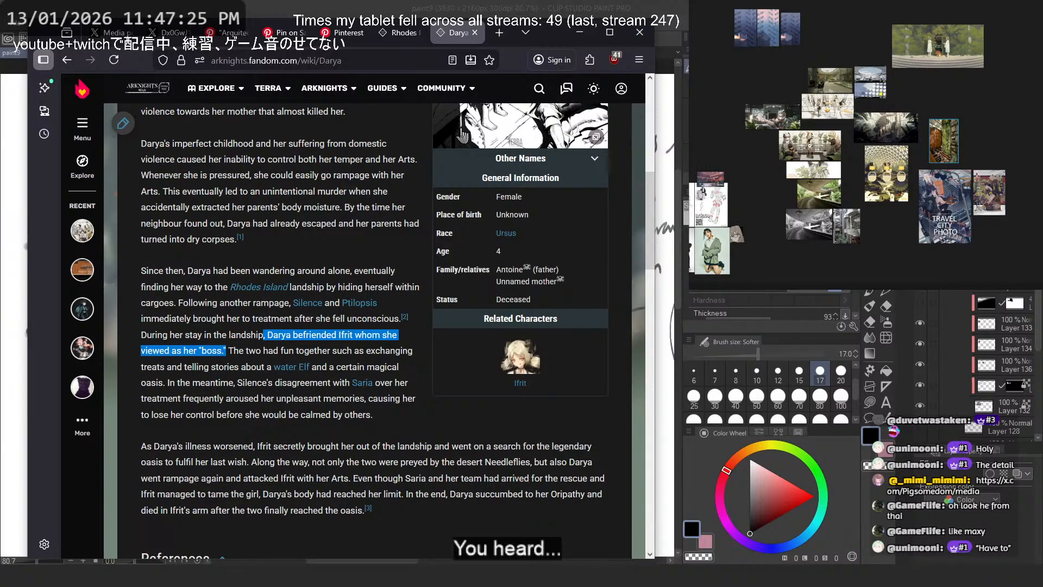
pyautogui.click(577, 34)
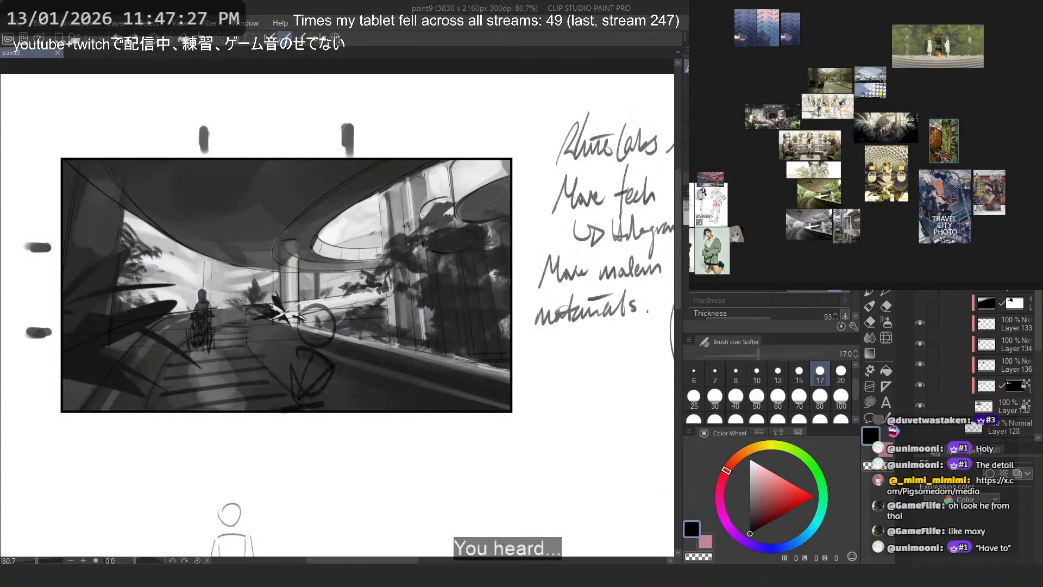
# - Try a loop around the foreground figure, and undo it along with the old form beneath the head circle
pyautogui.scroll(1, 317, 384)
pyautogui.moveTo(317, 268); pyautogui.dragTo(358, 333)
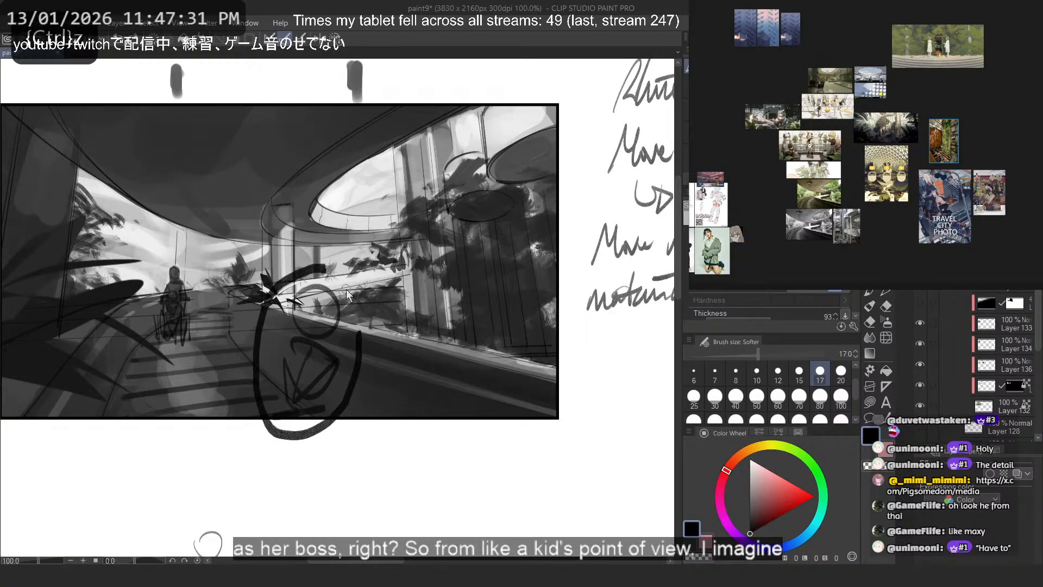
pyautogui.hotkey('ctrl', 'z')
pyautogui.moveTo(291, 352)
pyautogui.mouseDown()
pyautogui.moveTo(302, 336)
pyautogui.moveTo(350, 376)
pyautogui.moveTo(335, 353)
pyautogui.mouseUp()
pyautogui.hotkey('ctrl', 'z')
pyautogui.hotkey('ctrl', 'z')
pyautogui.hotkey('ctrl', 'z')
# - Try alternative torso outlines beneath the foreground head circle, undoing each attempt
pyautogui.hotkey('ctrl', 'z')
pyautogui.hotkey('ctrl', 'z')
pyautogui.hotkey('ctrl', 'z')
pyautogui.moveTo(288, 359); pyautogui.dragTo(320, 392)
pyautogui.moveTo(343, 358)
pyautogui.mouseDown()
pyautogui.moveTo(351, 402)
pyautogui.moveTo(330, 417)
pyautogui.mouseUp()
pyautogui.hotkey('ctrl', 'z')
pyautogui.hotkey('ctrl', 'z')
pyautogui.hotkey('ctrl', 'z')
pyautogui.moveTo(288, 354); pyautogui.dragTo(337, 352)
pyautogui.moveTo(338, 366); pyautogui.dragTo(347, 410)
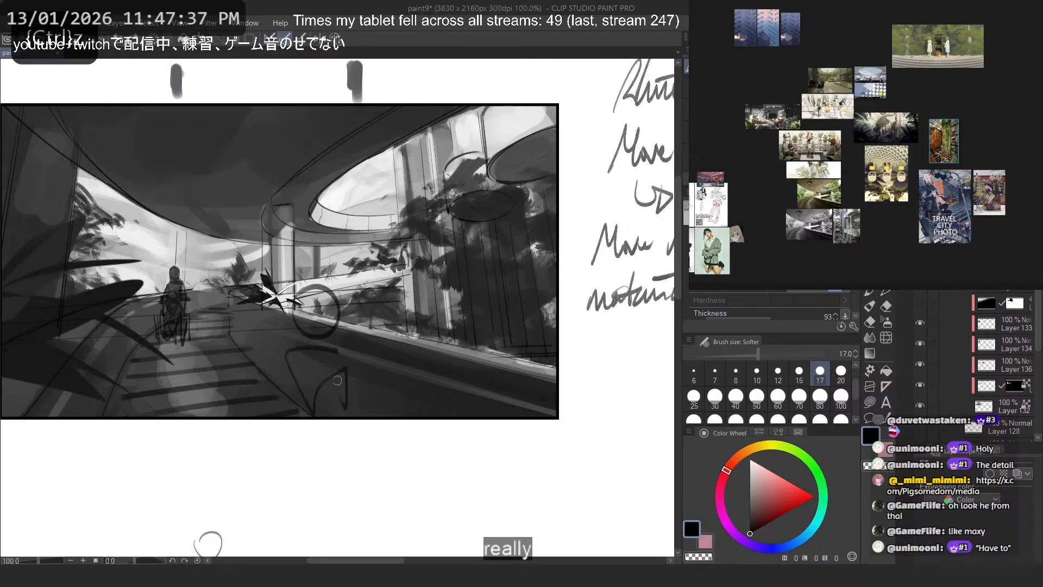
# - Sketch a tapered torso beneath the foreground head circle, undoing the trial arm stroke
pyautogui.hotkey('ctrl', 'z')
pyautogui.hotkey('ctrl', 'z')
pyautogui.hotkey('ctrl', 'z')
pyautogui.moveTo(297, 356); pyautogui.dragTo(338, 352)
pyautogui.moveTo(298, 356); pyautogui.dragTo(322, 415)
pyautogui.moveTo(341, 356); pyautogui.dragTo(356, 411)
pyautogui.moveTo(354, 412); pyautogui.dragTo(326, 409)
pyautogui.hotkey('ctrl', 'z')
pyautogui.moveTo(355, 356)
pyautogui.mouseDown()
pyautogui.moveTo(381, 364)
pyautogui.moveTo(389, 390)
pyautogui.mouseUp()
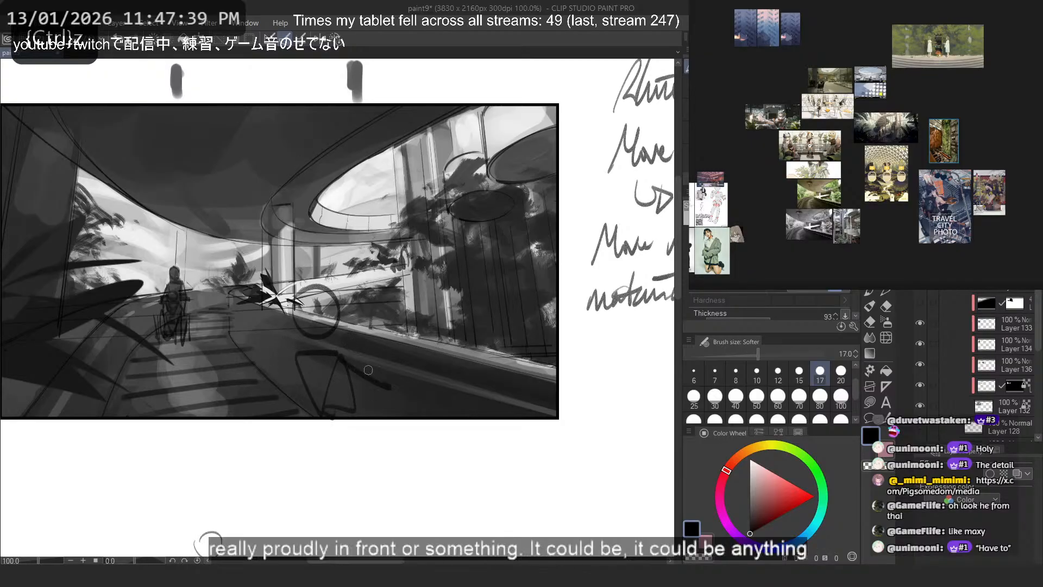
# - Sketch bent arms on both sides of the foreground torso in a confident pose, undoing the trial strokes below the frame
pyautogui.hotkey('ctrl', 'z')
pyautogui.hotkey('ctrl', 'z')
pyautogui.moveTo(346, 354)
pyautogui.mouseDown()
pyautogui.moveTo(383, 371)
pyautogui.moveTo(369, 427)
pyautogui.mouseUp()
pyautogui.moveTo(288, 360)
pyautogui.mouseDown()
pyautogui.moveTo(267, 400)
pyautogui.moveTo(298, 424)
pyautogui.mouseUp()
pyautogui.hotkey('ctrl', 'z')
pyautogui.moveTo(316, 450); pyautogui.dragTo(338, 481)
pyautogui.hotkey('ctrl', 'z')
pyautogui.moveTo(310, 431)
pyautogui.mouseDown()
pyautogui.moveTo(359, 533)
pyautogui.moveTo(353, 516)
pyautogui.mouseUp()
pyautogui.hotkey('ctrl', 'z')
pyautogui.hotkey('ctrl', 'z')
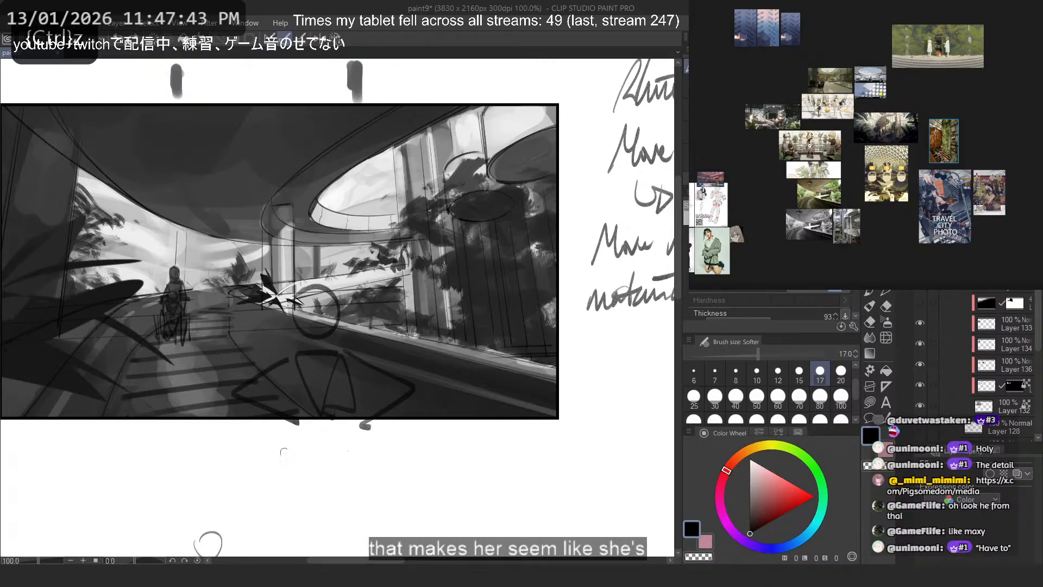
# - Try extending the walkway edge past the frame, and undo it together with the whole foreground figure sketch
pyautogui.moveTo(260, 401); pyautogui.dragTo(501, 555)
pyautogui.scroll(-5, 186, 217)
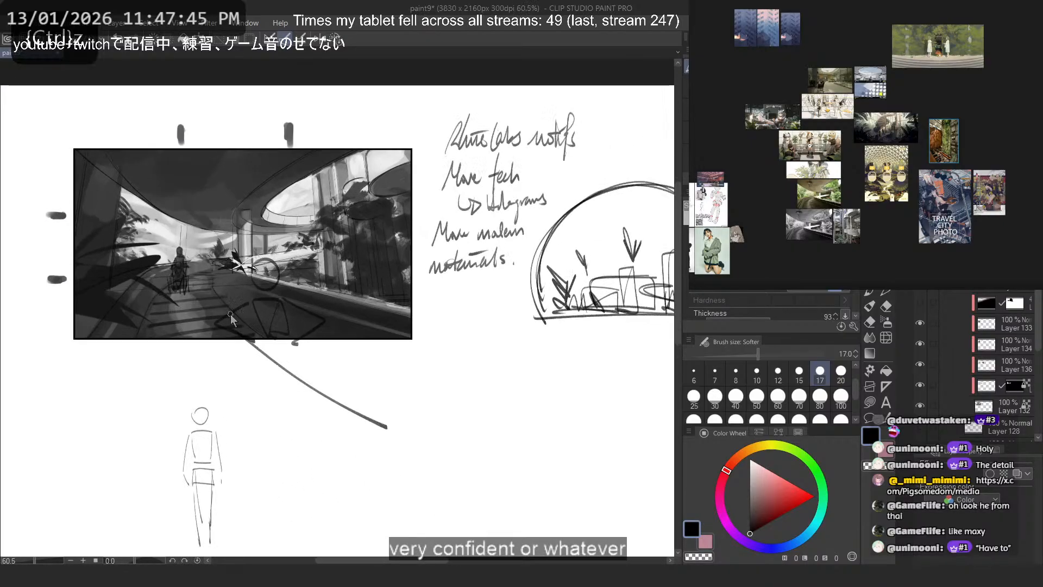
pyautogui.hotkey('ctrl', 'z')
pyautogui.moveTo(230, 314); pyautogui.dragTo(496, 493)
pyautogui.hotkey('ctrl', 'z')
pyautogui.hotkey('ctrl', 'z')
pyautogui.hotkey('ctrl', 'z')
pyautogui.hotkey('ctrl', 'z')
pyautogui.hotkey('ctrl', 'z')
pyautogui.hotkey('ctrl', 'z')
pyautogui.hotkey('ctrl', 'z')
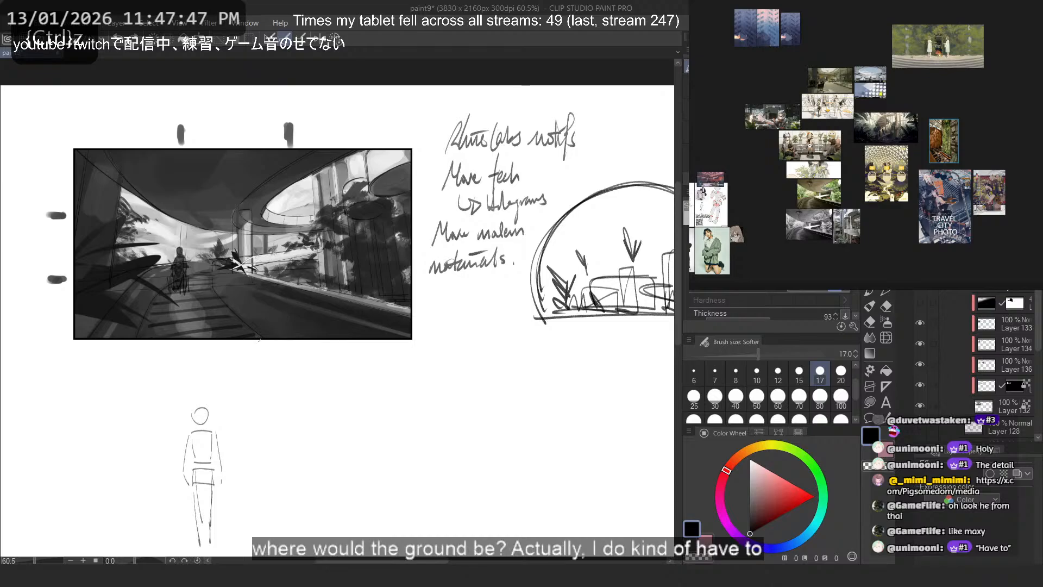
# - Extend the walkway's right edge as a long diagonal line below the frame, redoing it until it fits
pyautogui.moveTo(259, 339)
pyautogui.mouseDown()
pyautogui.moveTo(494, 500)
pyautogui.moveTo(419, 467)
pyautogui.moveTo(501, 527)
pyautogui.mouseUp()
pyautogui.hotkey('ctrl', 'z')
pyautogui.hotkey('ctrl', 'z')
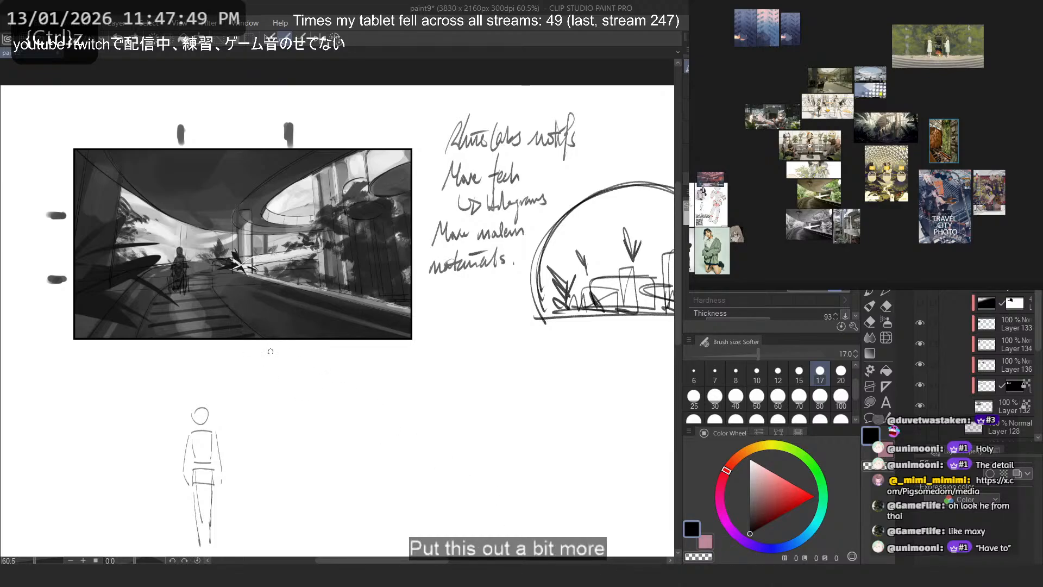
pyautogui.moveTo(287, 360); pyautogui.dragTo(501, 521)
pyautogui.hotkey('ctrl', 'z')
pyautogui.moveTo(263, 345); pyautogui.dragTo(507, 516)
# - Extend the walkway's left edge, the outer left curve and the right railing as lines beyond the frame
pyautogui.moveTo(130, 354); pyautogui.dragTo(107, 550)
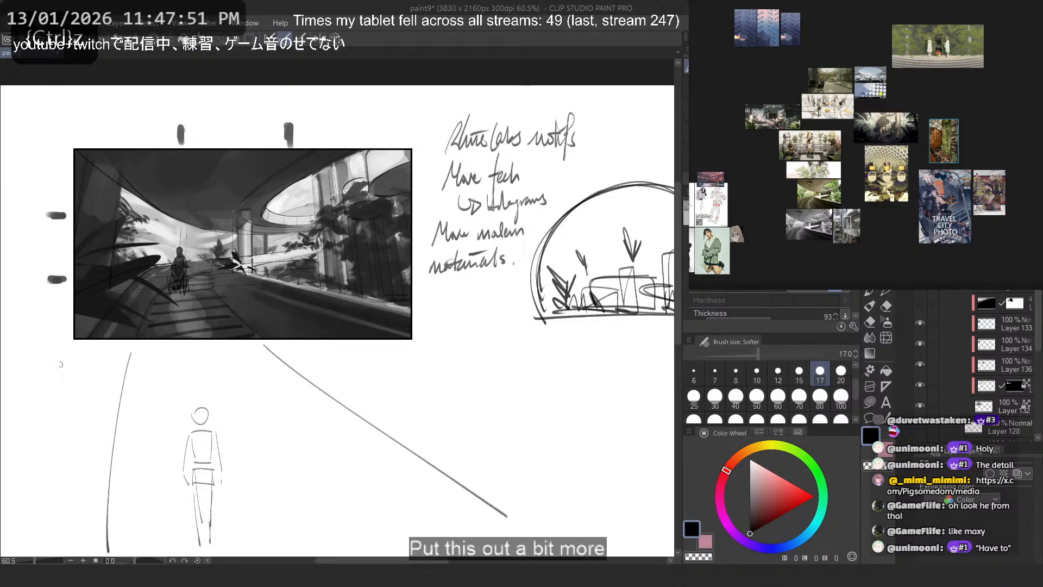
pyautogui.hotkey('ctrl', 'z')
pyautogui.moveTo(67, 335)
pyautogui.mouseDown()
pyautogui.moveTo(45, 443)
pyautogui.moveTo(5, 480)
pyautogui.moveTo(1, 459)
pyautogui.mouseUp()
pyautogui.hotkey('ctrl', 'z')
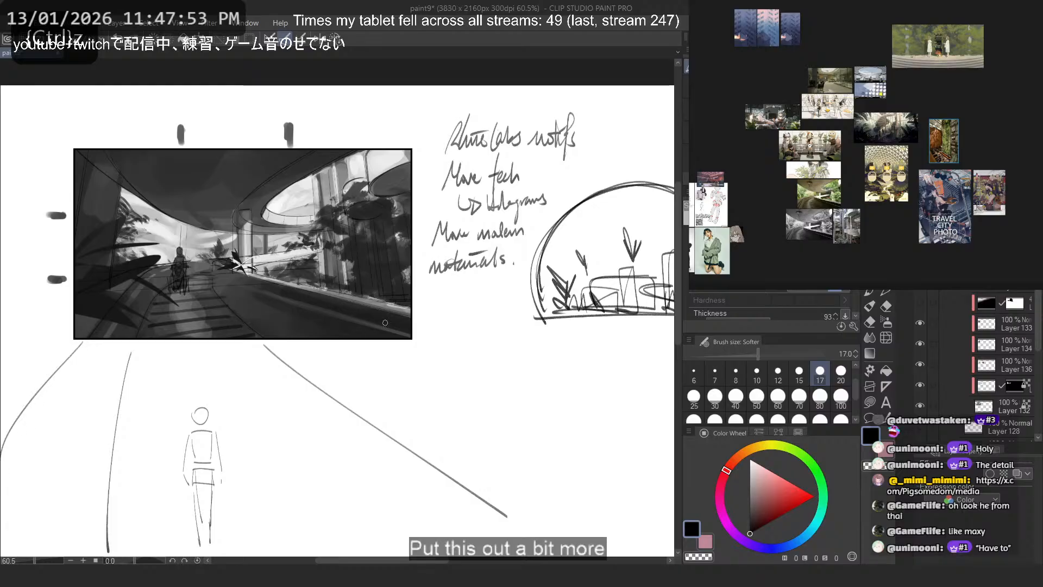
pyautogui.moveTo(419, 320)
pyautogui.mouseDown()
pyautogui.moveTo(674, 412)
pyautogui.moveTo(587, 362)
pyautogui.moveTo(619, 371)
pyautogui.mouseUp()
pyautogui.hotkey('ctrl', 'z')
# - Test a horizontal line below the frame and several horizon lines across the picture, undoing each one
pyautogui.moveTo(643, 459); pyautogui.dragTo(92, 487)
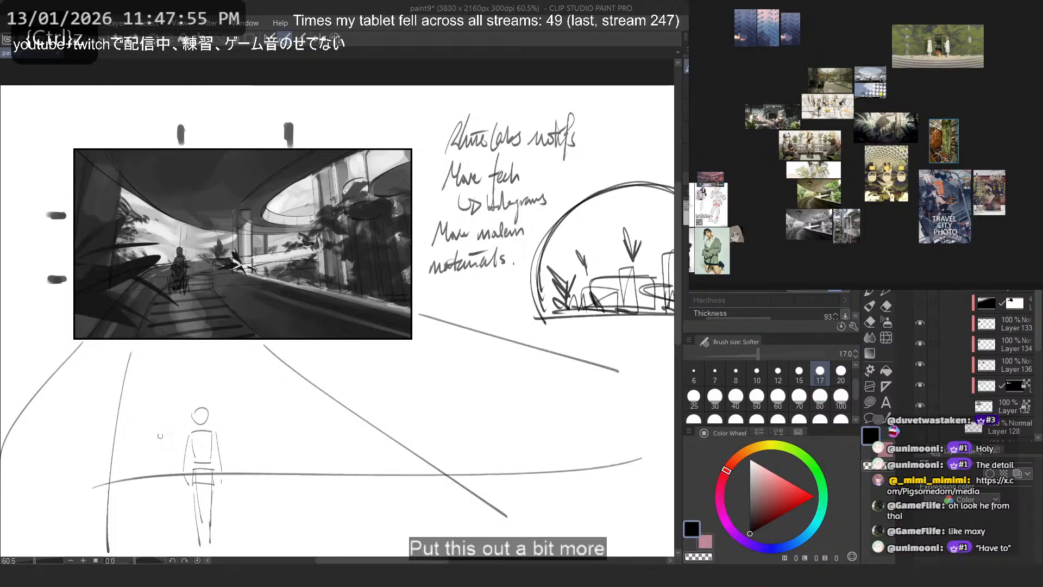
pyautogui.hotkey('ctrl', 'z')
pyautogui.moveTo(460, 262); pyautogui.dragTo(20, 255)
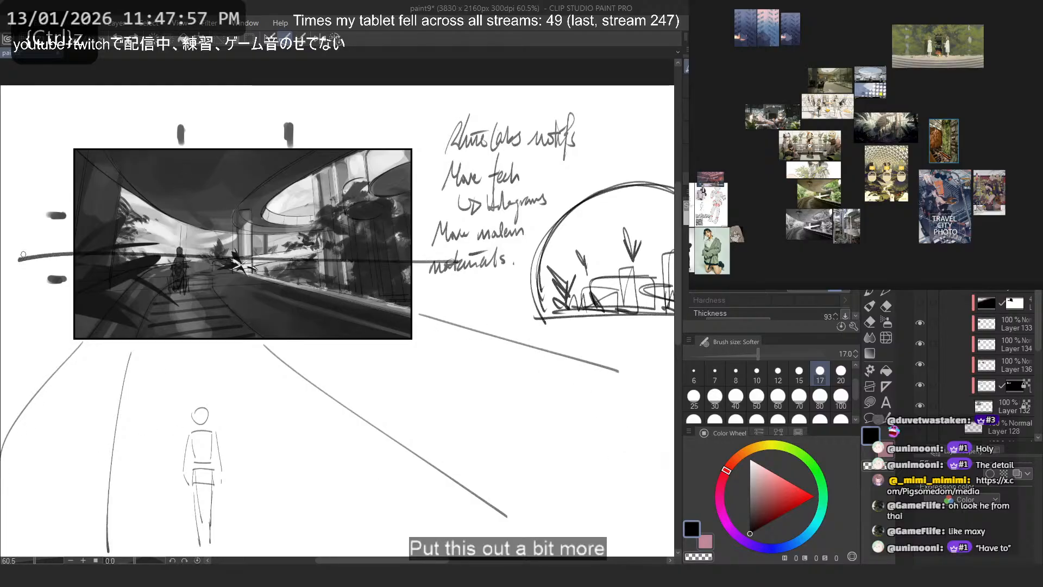
pyautogui.hotkey('ctrl', 'z')
pyautogui.moveTo(467, 256)
pyautogui.mouseDown()
pyautogui.moveTo(14, 252)
pyautogui.moveTo(42, 249)
pyautogui.mouseUp()
pyautogui.hotkey('ctrl', 'z')
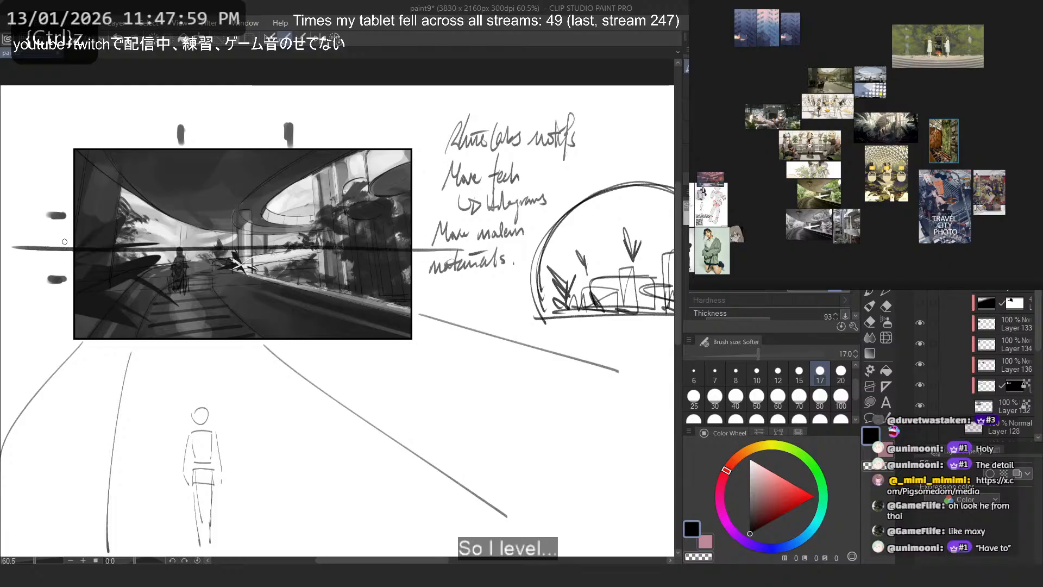
pyautogui.hotkey('ctrl', 'z')
pyautogui.moveTo(481, 253); pyautogui.dragTo(49, 255)
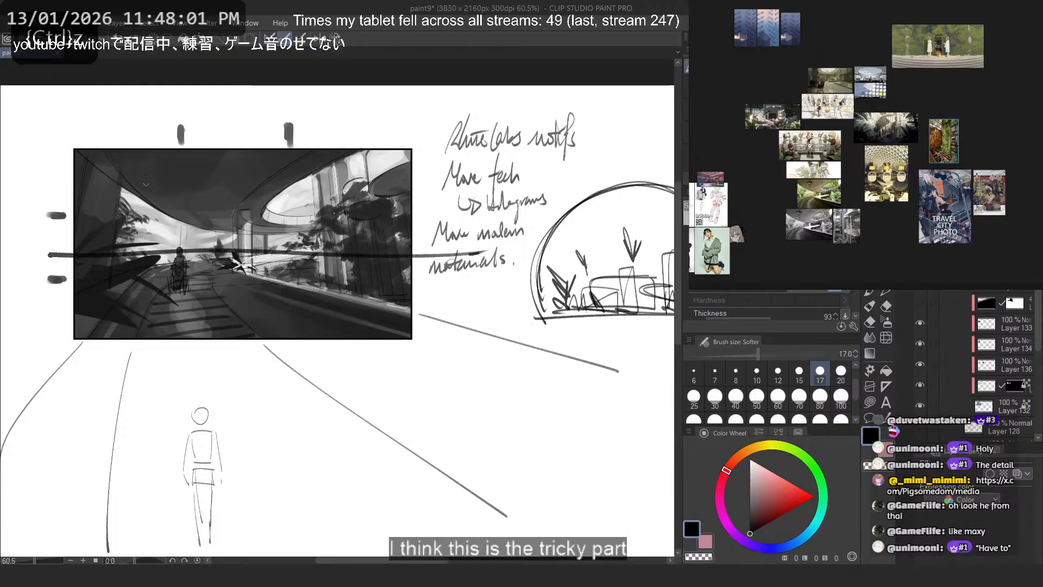
pyautogui.hotkey('ctrl', 'z')
# - Sketch an eye with sight lines reaching the standing figure below the frame, and undo the whole diagram
pyautogui.press('b')
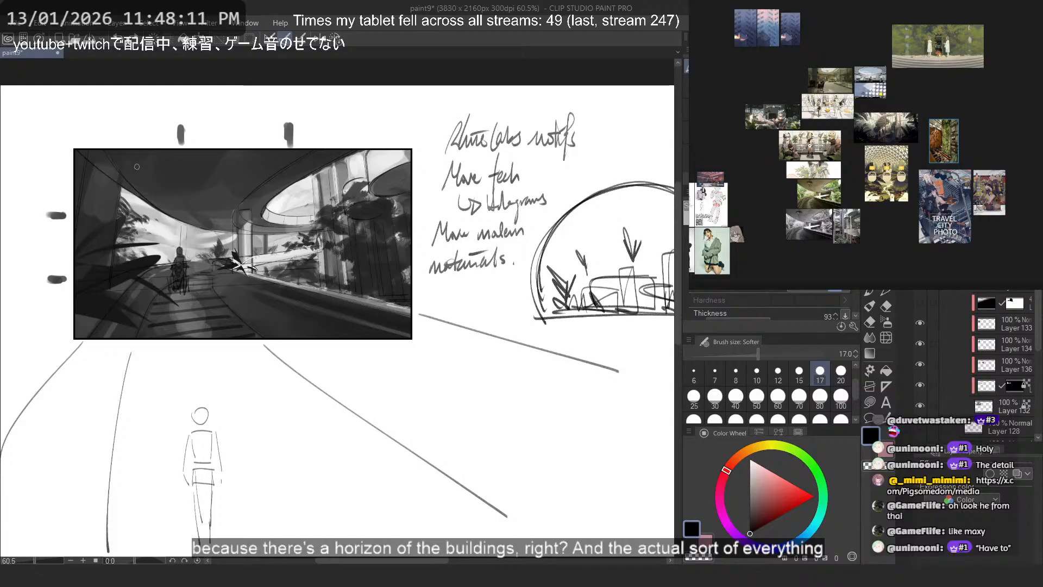
pyautogui.moveTo(461, 387)
pyautogui.mouseDown()
pyautogui.moveTo(507, 360)
pyautogui.moveTo(490, 369)
pyautogui.moveTo(519, 430)
pyautogui.mouseUp()
pyautogui.hotkey('ctrl', 'z')
pyautogui.moveTo(477, 409)
pyautogui.mouseDown()
pyautogui.moveTo(549, 409)
pyautogui.moveTo(162, 394)
pyautogui.mouseUp()
pyautogui.hotkey('ctrl', 'z')
pyautogui.moveTo(522, 388); pyautogui.dragTo(525, 419)
pyautogui.moveTo(204, 405); pyautogui.dragTo(211, 389)
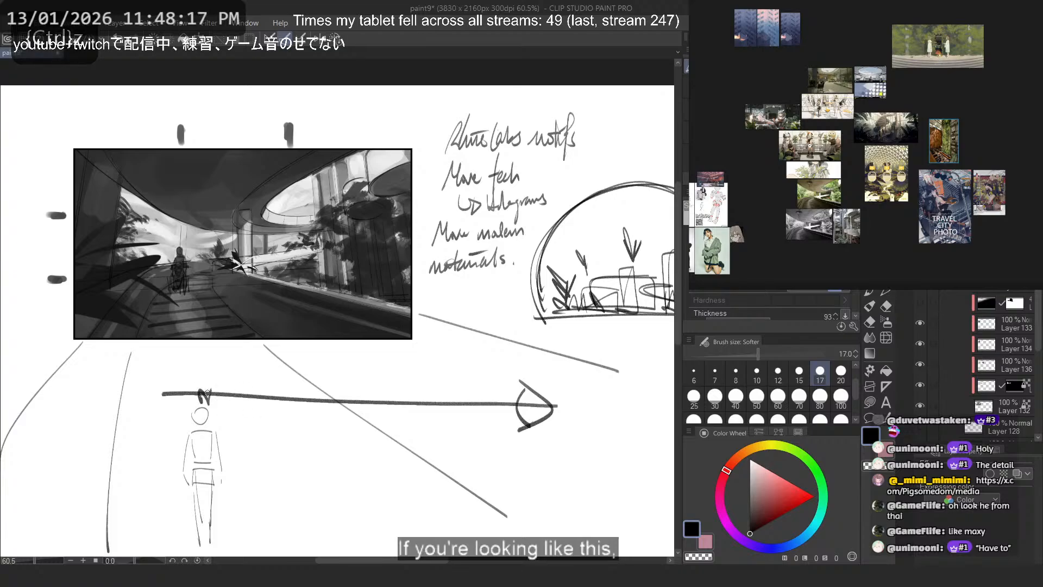
pyautogui.moveTo(557, 280); pyautogui.dragTo(220, 419)
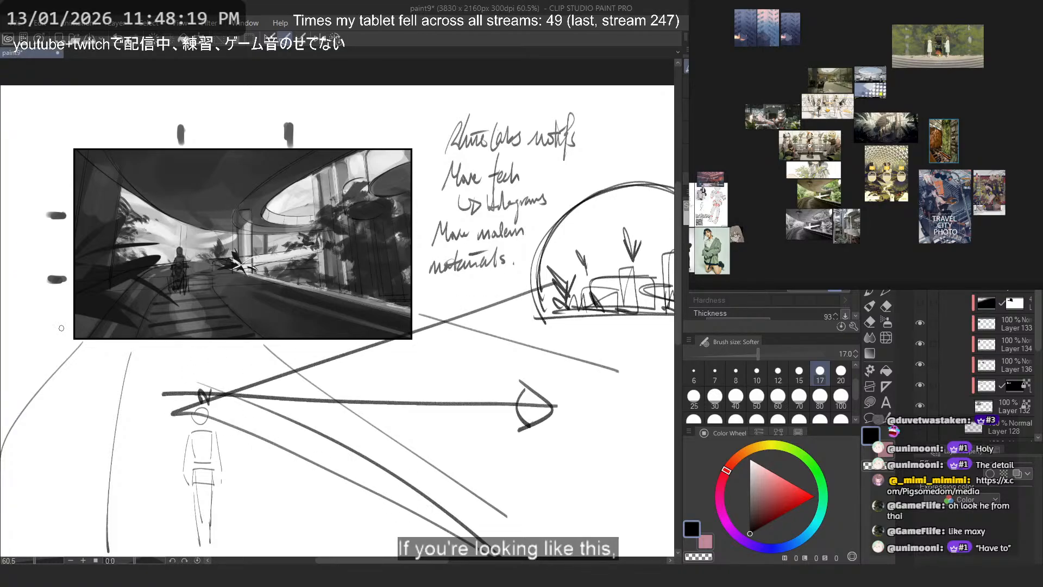
pyautogui.hotkey('ctrl', 'z')
pyautogui.hotkey('ctrl', 'z')
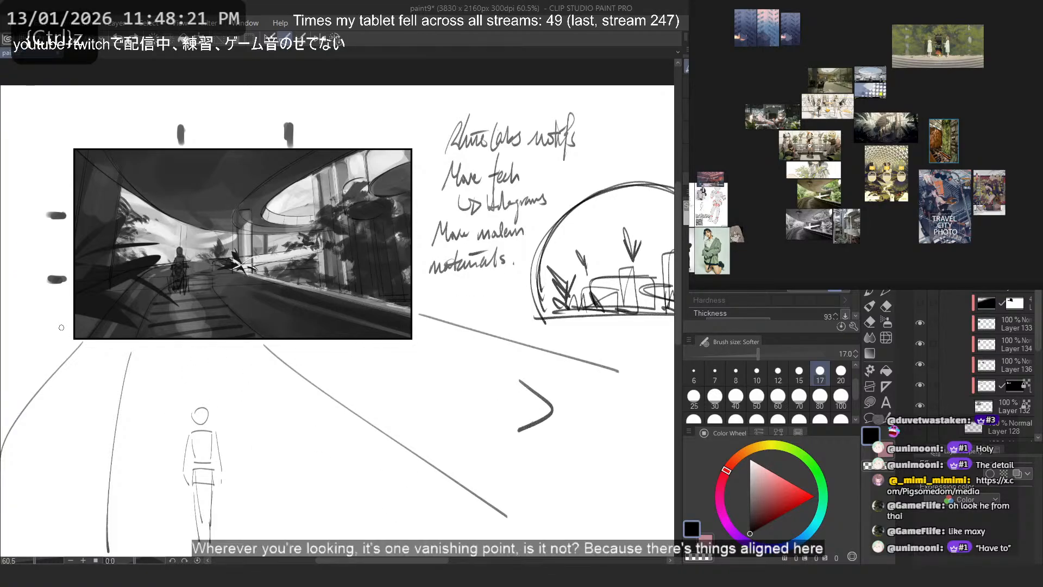
pyautogui.hotkey('ctrl', 'z')
# - Test eye-level lines across the picture at the walkway figure's face height, and undo them
pyautogui.moveTo(494, 261); pyautogui.dragTo(2, 264)
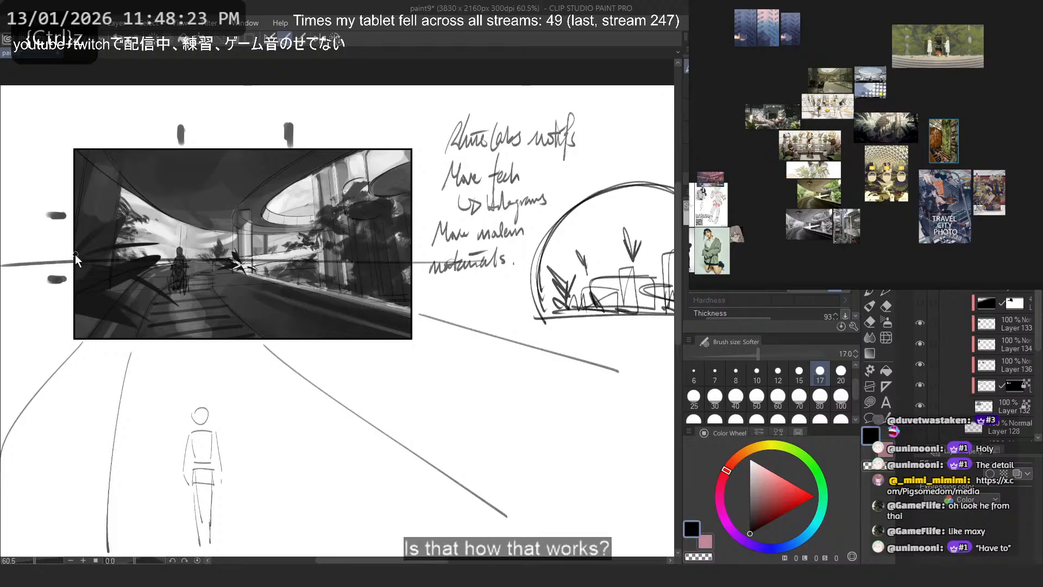
pyautogui.hotkey('ctrl', 'z')
pyautogui.moveTo(236, 257)
pyautogui.mouseDown()
pyautogui.moveTo(529, 263)
pyautogui.moveTo(23, 256)
pyautogui.mouseUp()
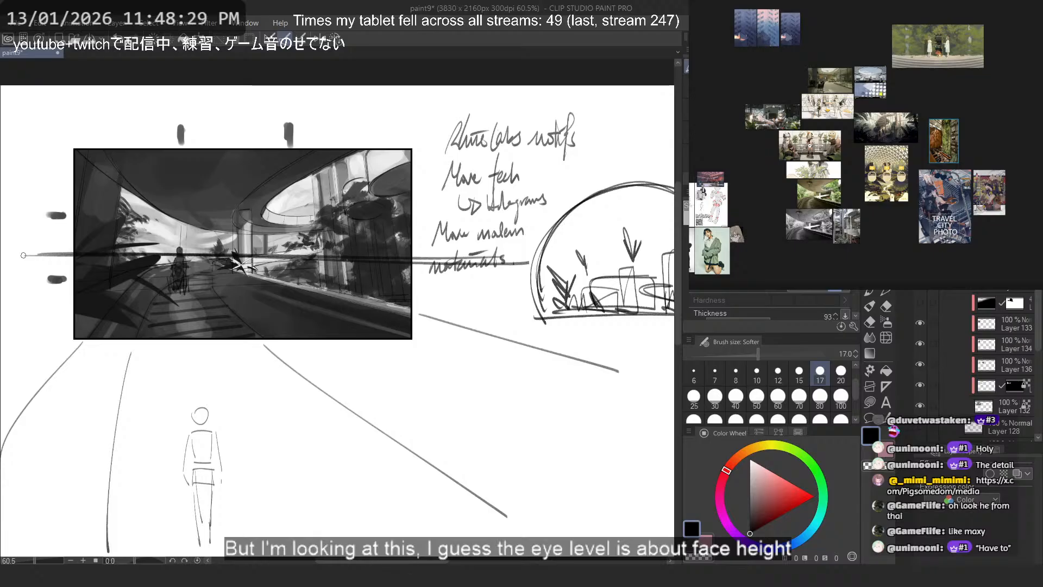
pyautogui.hotkey('ctrl', 'z')
pyautogui.moveTo(518, 253)
pyautogui.mouseDown()
pyautogui.moveTo(2, 259)
pyautogui.moveTo(436, 265)
pyautogui.mouseUp()
pyautogui.hotkey('ctrl', 'z')
# - Try sketching a larger foreground figure across the frame's lower edge, with its head and torso overlapping the picture
pyautogui.hotkey('ctrl', 'z')
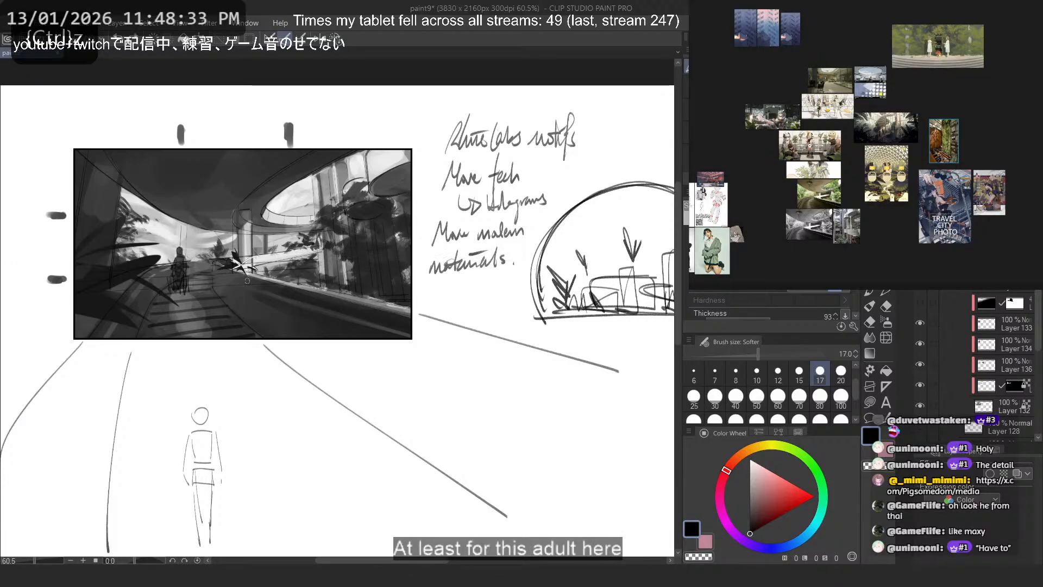
pyautogui.moveTo(273, 278)
pyautogui.mouseDown()
pyautogui.moveTo(235, 285)
pyautogui.moveTo(240, 296)
pyautogui.moveTo(266, 274)
pyautogui.moveTo(236, 278)
pyautogui.moveTo(246, 295)
pyautogui.moveTo(210, 413)
pyautogui.mouseUp()
pyautogui.hotkey('ctrl', 'z')
pyautogui.hotkey('ctrl', 'z')
pyautogui.hotkey('ctrl', 'z')
pyautogui.hotkey('ctrl', 'z')
pyautogui.hotkey('ctrl', 'z')
pyautogui.hotkey('ctrl', 'z')
pyautogui.moveTo(266, 326)
pyautogui.mouseDown()
pyautogui.moveTo(230, 353)
pyautogui.moveTo(243, 389)
pyautogui.moveTo(228, 388)
pyautogui.moveTo(232, 428)
pyautogui.mouseUp()
pyautogui.hotkey('ctrl', 'z')
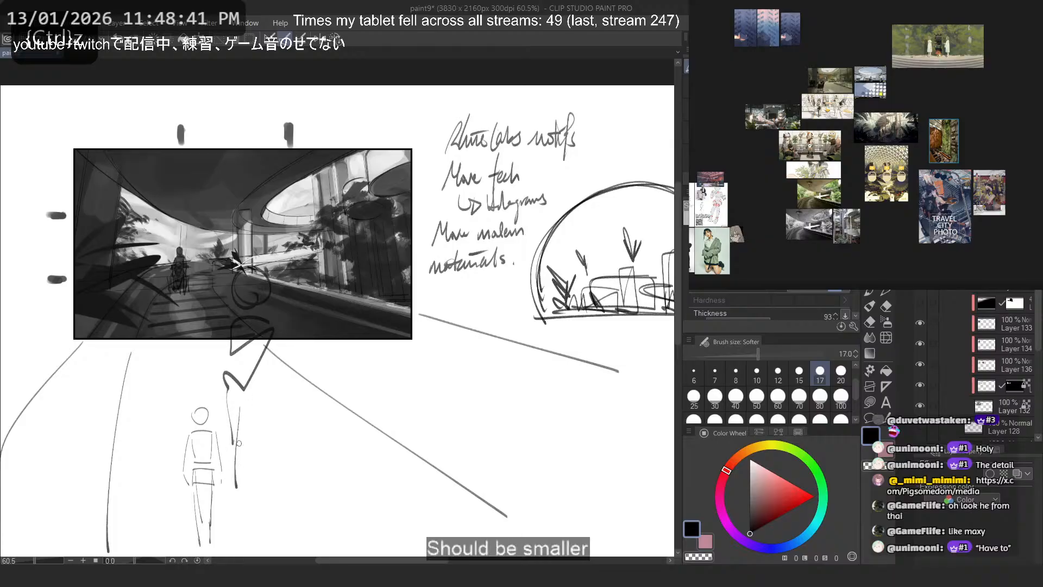
pyautogui.hotkey('ctrl', 'z')
# - Try several leg positions for the large foreground figure in the blank area below the frame
pyautogui.moveTo(229, 380); pyautogui.dragTo(227, 468)
pyautogui.hotkey('ctrl', 'z')
pyautogui.moveTo(232, 380)
pyautogui.mouseDown()
pyautogui.moveTo(235, 456)
pyautogui.moveTo(235, 441)
pyautogui.mouseUp()
pyautogui.hotkey('ctrl', 'z')
pyautogui.moveTo(229, 375); pyautogui.dragTo(269, 525)
pyautogui.hotkey('ctrl', 'z')
pyautogui.hotkey('ctrl', 'z')
pyautogui.moveTo(229, 375)
pyautogui.mouseDown()
pyautogui.moveTo(254, 465)
pyautogui.moveTo(251, 495)
pyautogui.mouseUp()
pyautogui.hotkey('ctrl', 'z')
# - Test outstretched arm strokes on both sides of the large foreground figure's torso
pyautogui.hotkey('ctrl', 'z')
pyautogui.moveTo(229, 376)
pyautogui.mouseDown()
pyautogui.moveTo(233, 451)
pyautogui.moveTo(264, 455)
pyautogui.mouseUp()
pyautogui.hotkey('ctrl', 'z')
pyautogui.moveTo(308, 348); pyautogui.dragTo(371, 397)
pyautogui.hotkey('ctrl', 'z')
pyautogui.moveTo(271, 327); pyautogui.dragTo(377, 383)
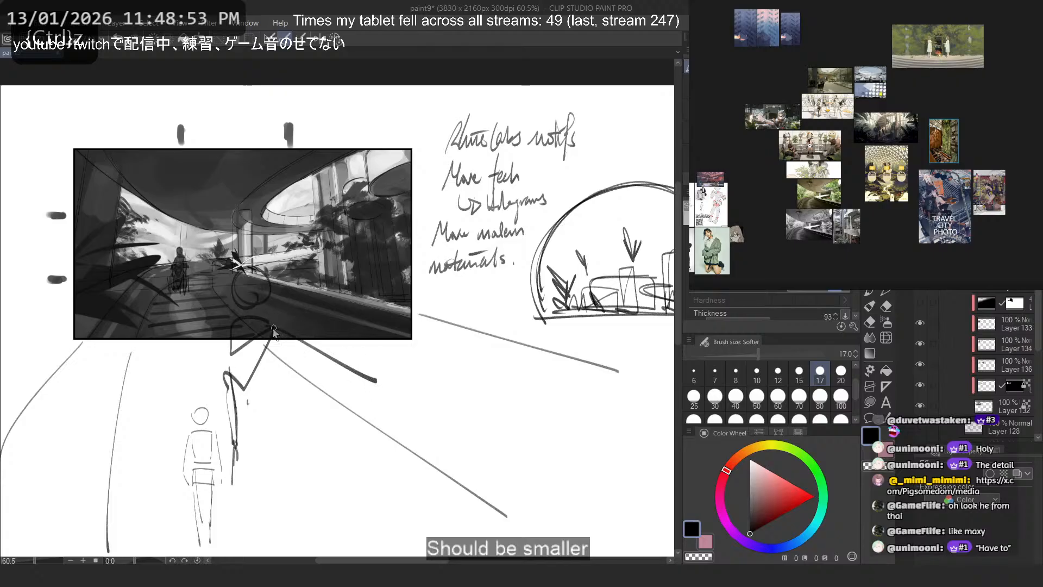
pyautogui.hotkey('ctrl', 'z')
pyautogui.moveTo(215, 318)
pyautogui.mouseDown()
pyautogui.moveTo(198, 329)
pyautogui.moveTo(138, 305)
pyautogui.mouseUp()
# - Undo the large foreground figure and an arc tested across the walkway, keeping the perspective extension lines
pyautogui.hotkey('ctrl', 'z')
pyautogui.moveTo(222, 320); pyautogui.dragTo(150, 289)
pyautogui.moveTo(282, 326); pyautogui.dragTo(347, 300)
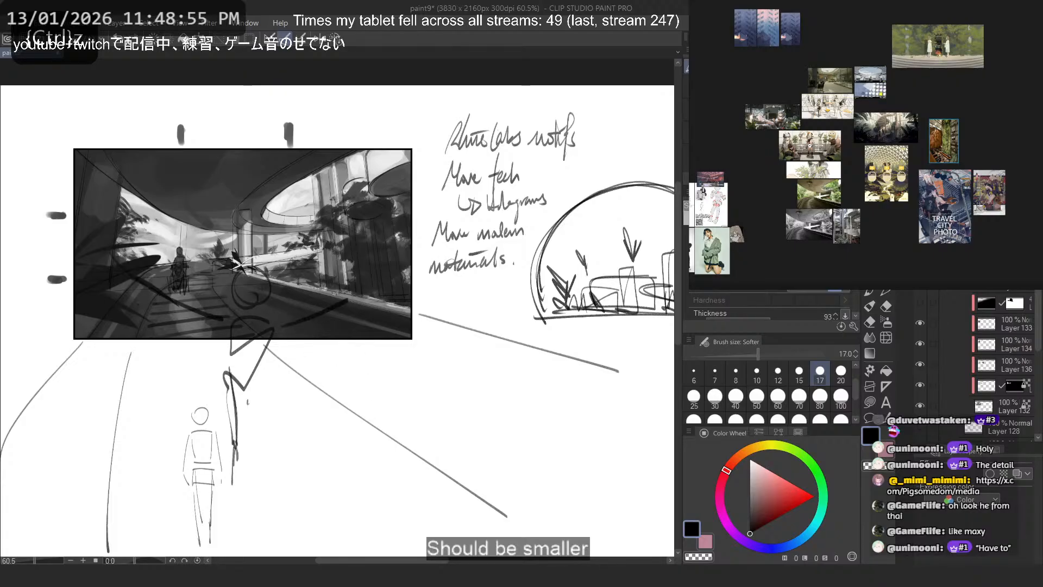
pyautogui.hotkey('ctrl', 'z')
pyautogui.hotkey('ctrl', 'z')
pyautogui.hotkey('ctrl', 'z')
pyautogui.hotkey('ctrl', 'z')
pyautogui.hotkey('ctrl', 'z')
pyautogui.hotkey('ctrl', 'z')
pyautogui.moveTo(368, 427); pyautogui.dragTo(62, 441)
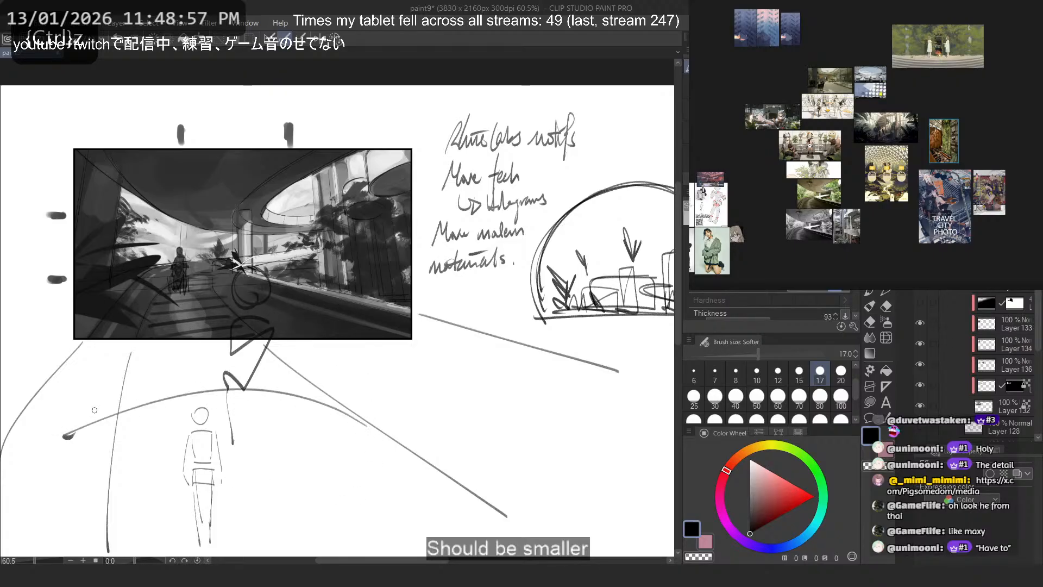
pyautogui.hotkey('ctrl', 'z')
pyautogui.hotkey('ctrl', 'z')
pyautogui.hotkey('ctrl', 'z')
pyautogui.hotkey('ctrl', 'z')
# - Draw the first two slanted stripes across the walkway extension directly below the frame
pyautogui.hotkey('ctrl', 'z')
pyautogui.hotkey('ctrl', 'z')
pyautogui.moveTo(419, 314); pyautogui.dragTo(619, 371)
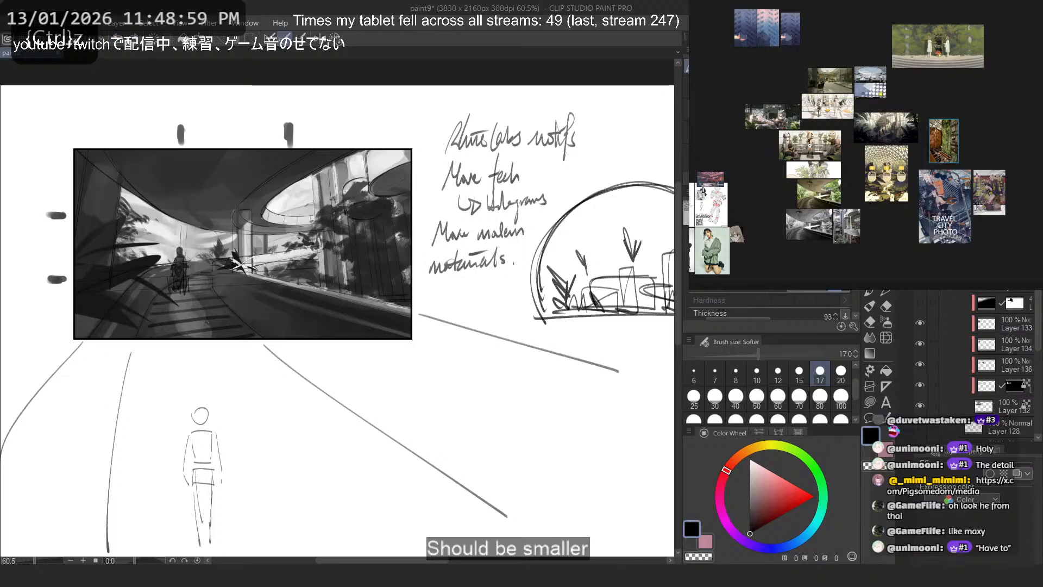
pyautogui.moveTo(269, 359)
pyautogui.mouseDown()
pyautogui.moveTo(114, 393)
pyautogui.moveTo(235, 344)
pyautogui.mouseUp()
pyautogui.hotkey('ctrl', 'z')
pyautogui.hotkey('ctrl', 'z')
pyautogui.moveTo(132, 359); pyautogui.dragTo(235, 346)
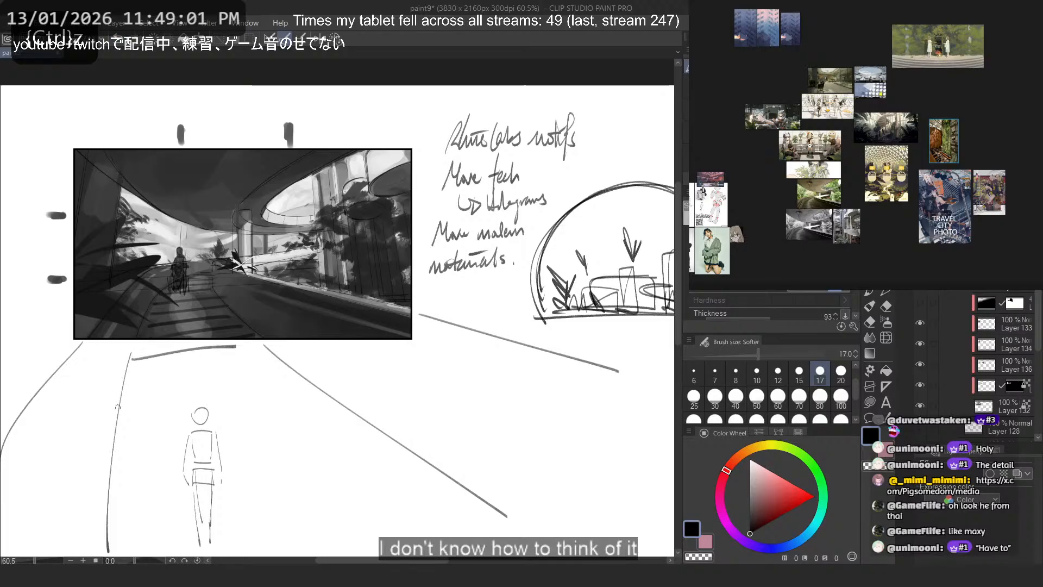
pyautogui.hotkey('ctrl', 'z')
pyautogui.moveTo(111, 412); pyautogui.dragTo(294, 368)
# - Add three more slanted stripes farther down the walkway extension around the standing figure, and save the file
pyautogui.hotkey('ctrl', 'z')
pyautogui.moveTo(101, 508); pyautogui.dragTo(367, 436)
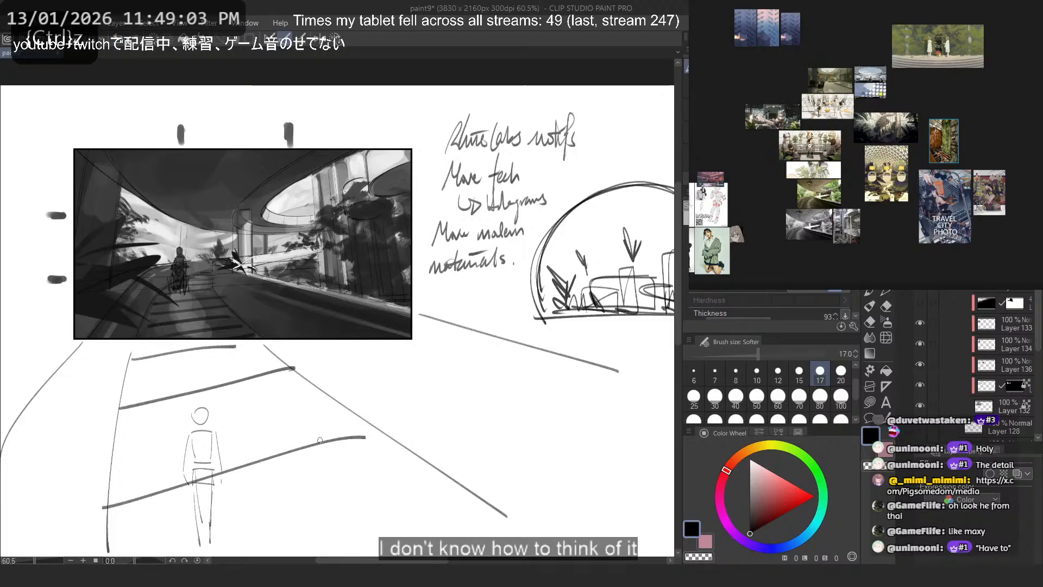
pyautogui.hotkey('ctrl', 'z')
pyautogui.moveTo(101, 476); pyautogui.dragTo(342, 403)
pyautogui.moveTo(114, 540)
pyautogui.mouseDown()
pyautogui.moveTo(407, 459)
pyautogui.moveTo(160, 530)
pyautogui.mouseUp()
pyautogui.hotkey('ctrl', 'z')
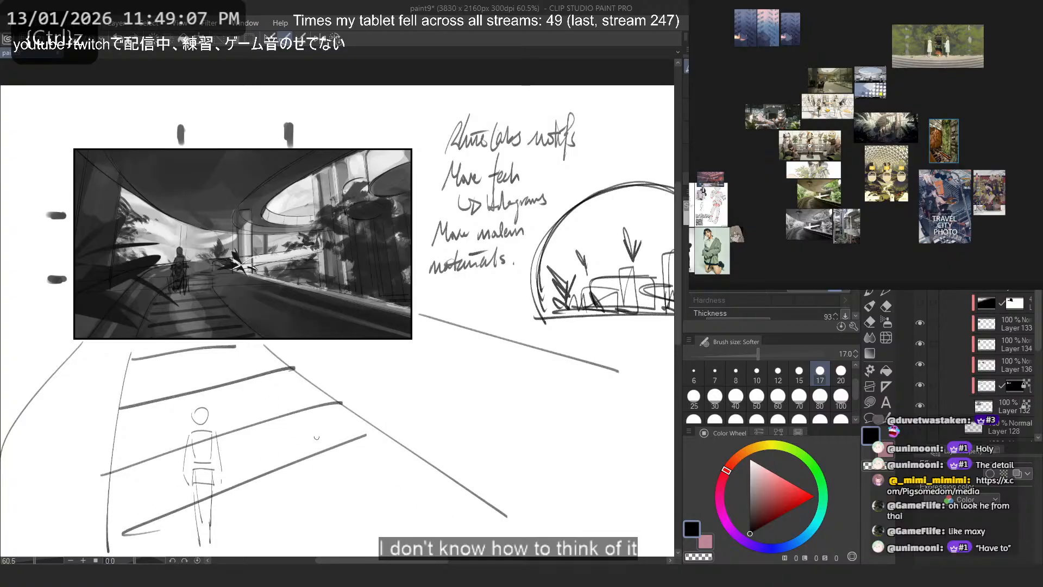
pyautogui.moveTo(450, 499); pyautogui.dragTo(289, 562)
pyautogui.hotkey('ctrl', 'z')
pyautogui.hotkey('ctrl', 'z')
pyautogui.scroll(-4, 349, 163)
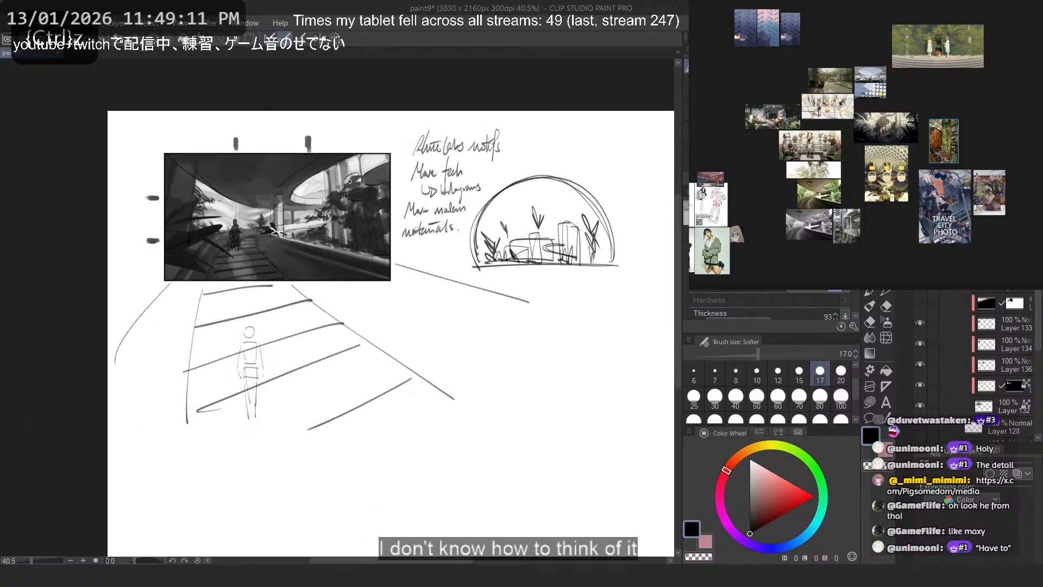
pyautogui.scroll(1, 356, 215)
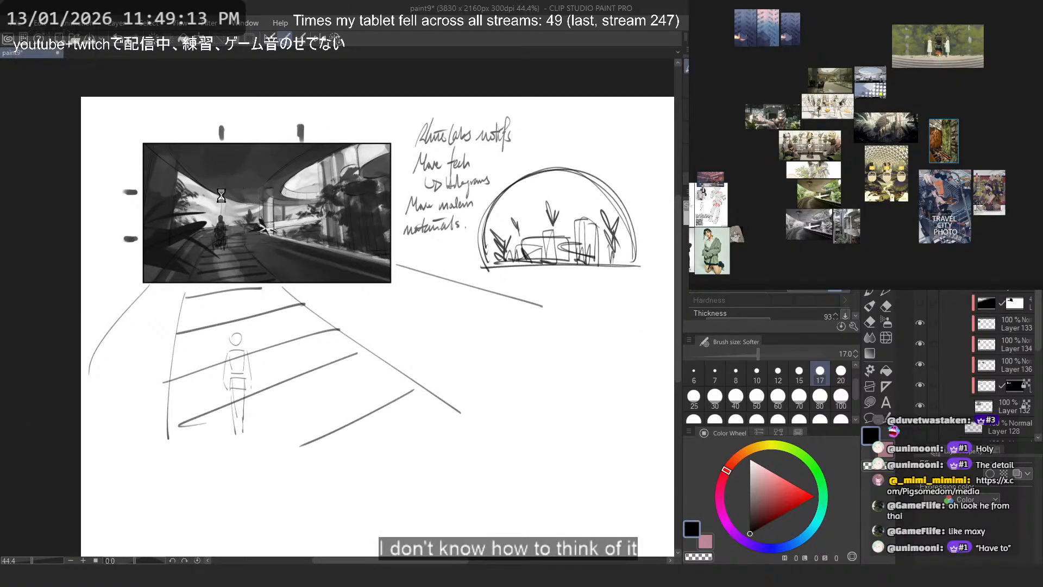
pyautogui.hotkey('ctrl', 's')
pyautogui.scroll(2, 220, 195)
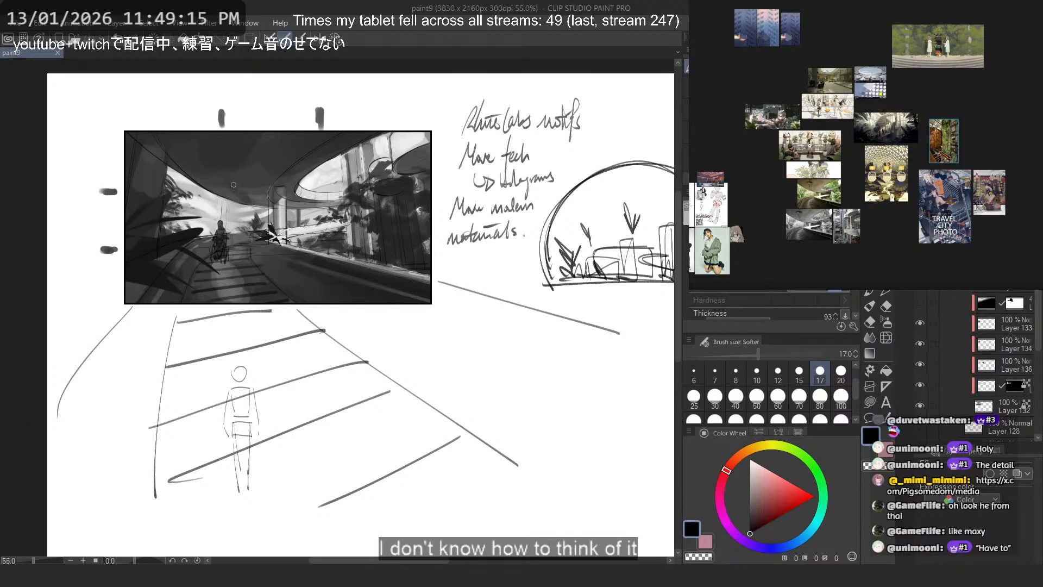
# - Test long vertical guide lines running through the right half of the picture to below it, undoing each one
pyautogui.moveTo(430, 211)
pyautogui.mouseDown()
pyautogui.moveTo(366, 292)
pyautogui.moveTo(297, 556)
pyautogui.mouseUp()
pyautogui.hotkey('ctrl', 'z')
pyautogui.hotkey('ctrl', 'z')
pyautogui.moveTo(318, 80); pyautogui.dragTo(369, 539)
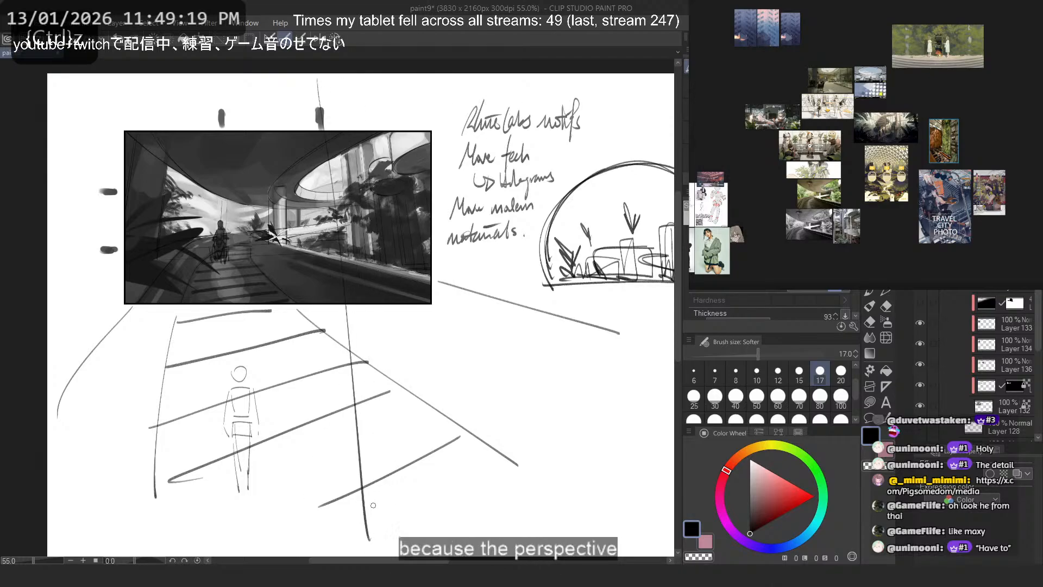
pyautogui.hotkey('ctrl', 'z')
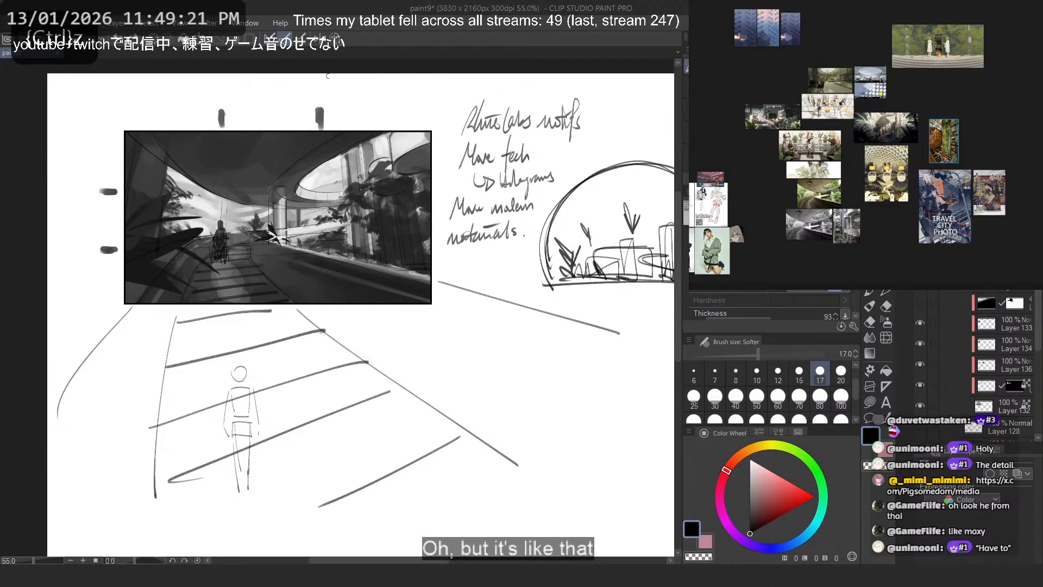
pyautogui.moveTo(328, 76); pyautogui.dragTo(363, 528)
pyautogui.hotkey('ctrl', 'z')
pyautogui.moveTo(314, 75); pyautogui.dragTo(354, 538)
pyautogui.hotkey('ctrl', 'z')
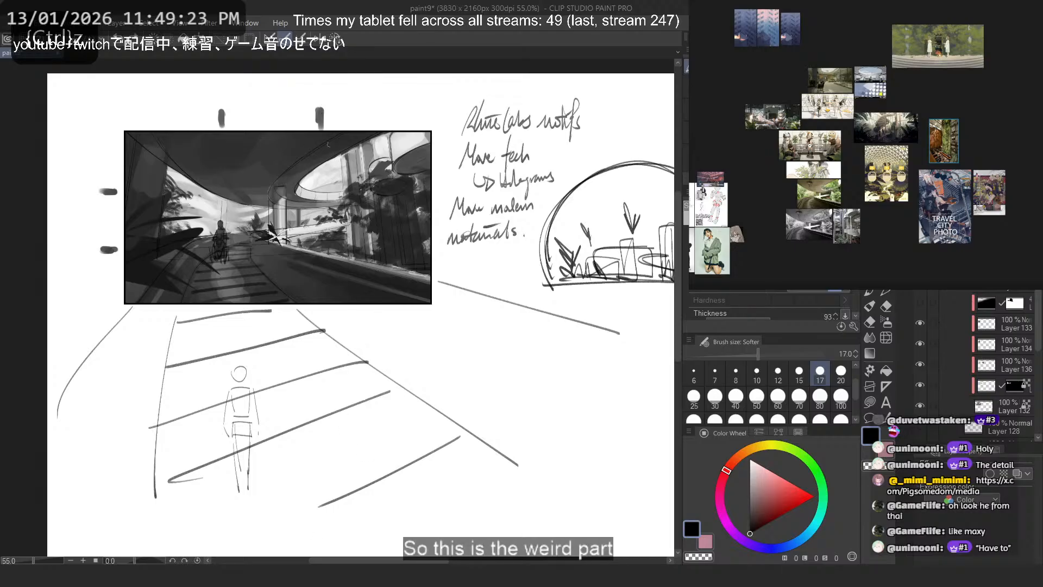
pyautogui.moveTo(328, 75); pyautogui.dragTo(320, 542)
pyautogui.hotkey('ctrl', 'z')
pyautogui.moveTo(194, 453)
pyautogui.mouseDown()
pyautogui.moveTo(264, 538)
pyautogui.moveTo(204, 531)
pyautogui.mouseUp()
# - Sketch steep guide lines converging downward on both sides of the walkway extension, and undo them
pyautogui.hotkey('ctrl', 'z')
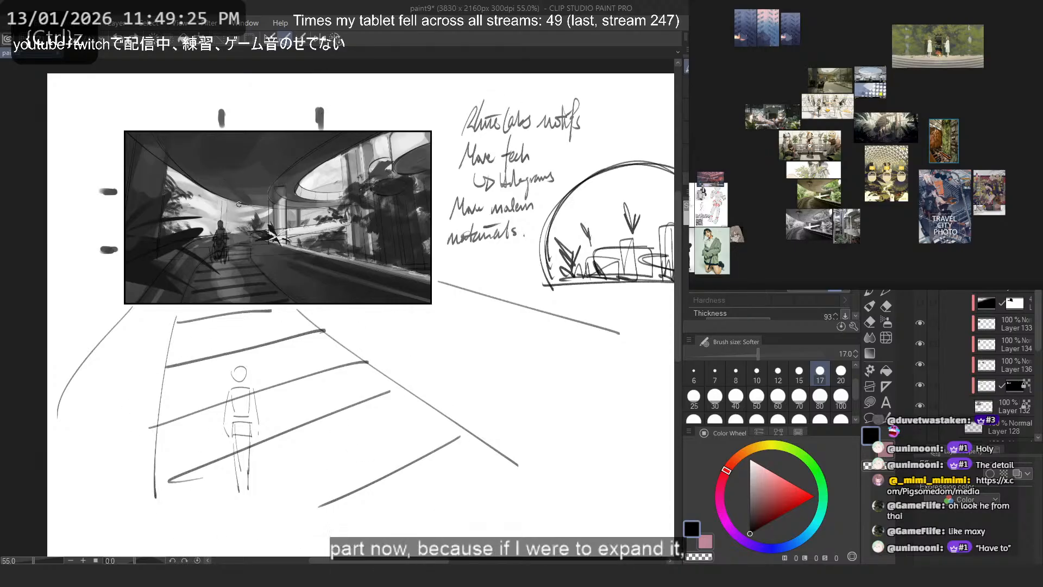
pyautogui.moveTo(115, 304); pyautogui.dragTo(225, 544)
pyautogui.hotkey('ctrl', 'z')
pyautogui.moveTo(68, 334)
pyautogui.mouseDown()
pyautogui.moveTo(201, 537)
pyautogui.moveTo(393, 525)
pyautogui.mouseUp()
pyautogui.moveTo(489, 292); pyautogui.dragTo(347, 544)
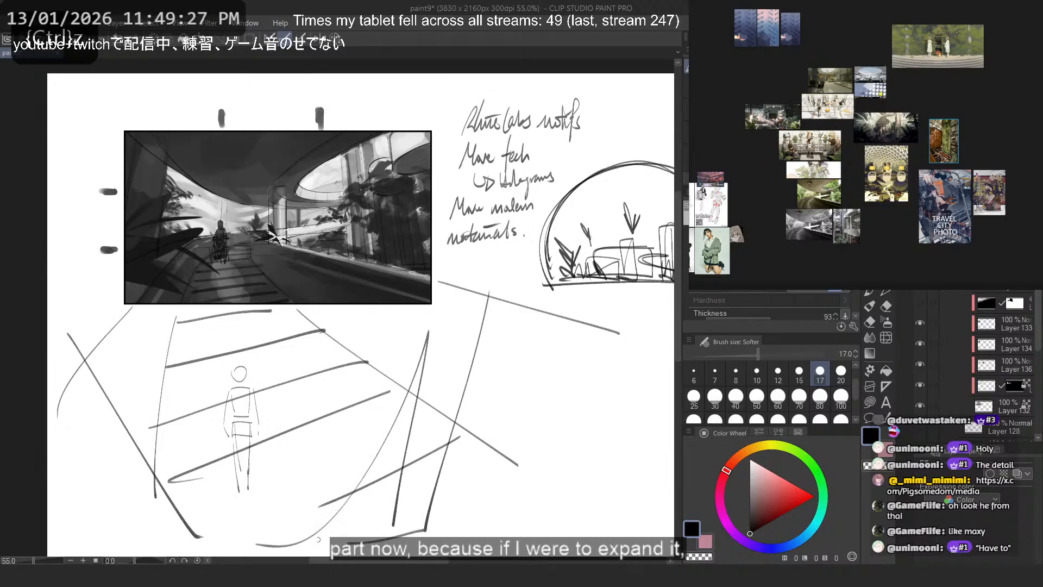
pyautogui.scroll(-1, 342, 373)
pyautogui.moveTo(323, 75); pyautogui.dragTo(387, 457)
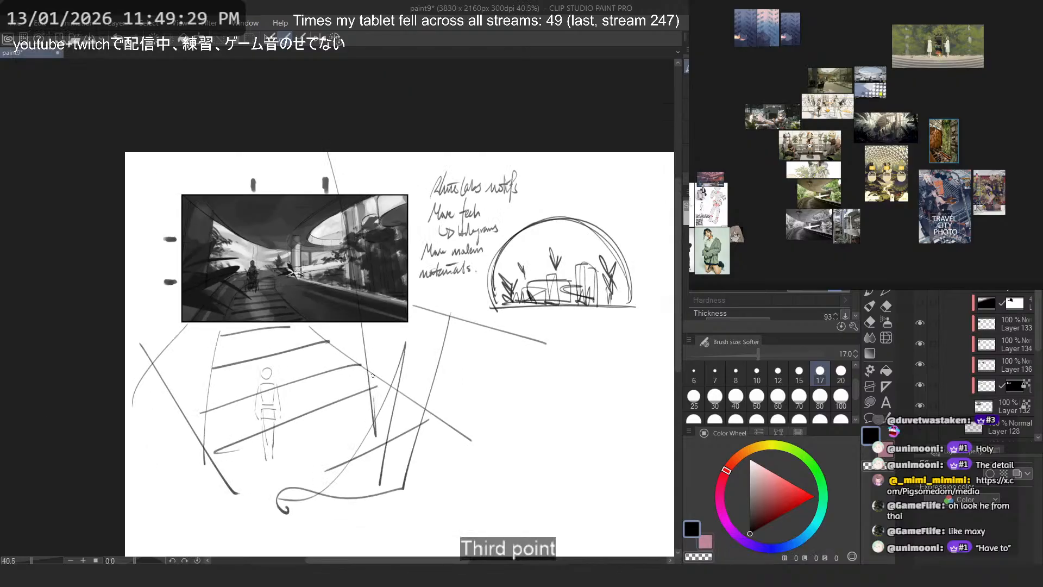
pyautogui.hotkey('ctrl', 'z')
pyautogui.hotkey('ctrl', 'z')
pyautogui.hotkey('ctrl', 'z')
pyautogui.hotkey('ctrl', 'z')
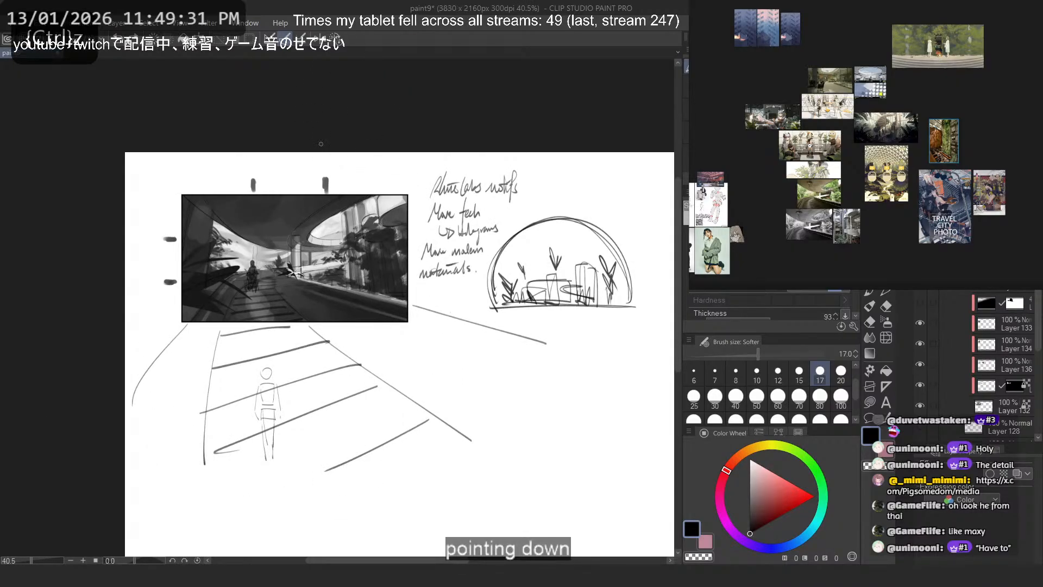
# - Test curved vertical guides and a larger frame outline around the picture, and undo them
pyautogui.moveTo(326, 152); pyautogui.dragTo(311, 489)
pyautogui.hotkey('ctrl', 'z')
pyautogui.moveTo(519, 251)
pyautogui.mouseDown()
pyautogui.moveTo(160, 175)
pyautogui.moveTo(177, 481)
pyautogui.mouseUp()
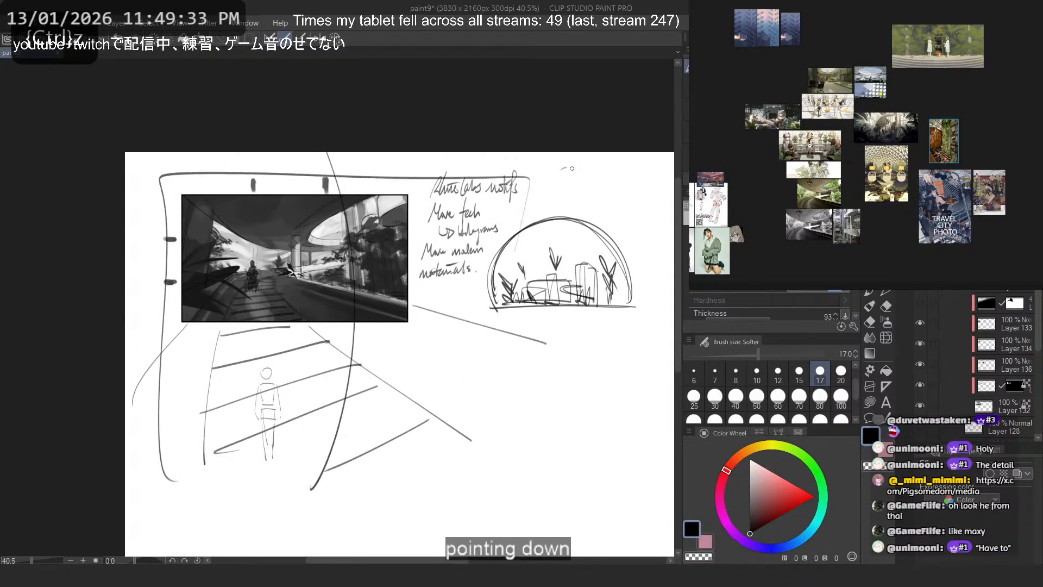
pyautogui.moveTo(572, 169); pyautogui.dragTo(141, 449)
pyautogui.hotkey('ctrl', 'z')
pyautogui.hotkey('ctrl', 'z')
pyautogui.hotkey('ctrl', 'z')
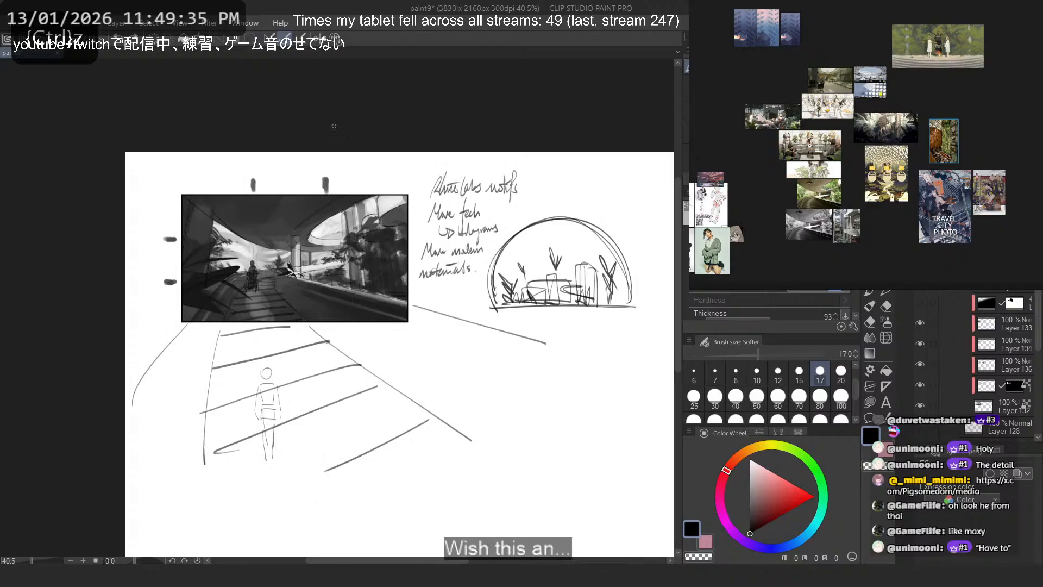
pyautogui.moveTo(341, 153); pyautogui.dragTo(318, 482)
pyautogui.hotkey('ctrl', 'z')
# - Try a large head circle over the picture's lower right, with rough shoulder strokes below it
pyautogui.moveTo(412, 371)
pyautogui.mouseDown()
pyautogui.moveTo(428, 347)
pyautogui.moveTo(370, 355)
pyautogui.moveTo(360, 321)
pyautogui.mouseUp()
pyautogui.hotkey('ctrl', 'z')
pyautogui.hotkey('ctrl', 'z')
pyautogui.moveTo(385, 355); pyautogui.dragTo(358, 322)
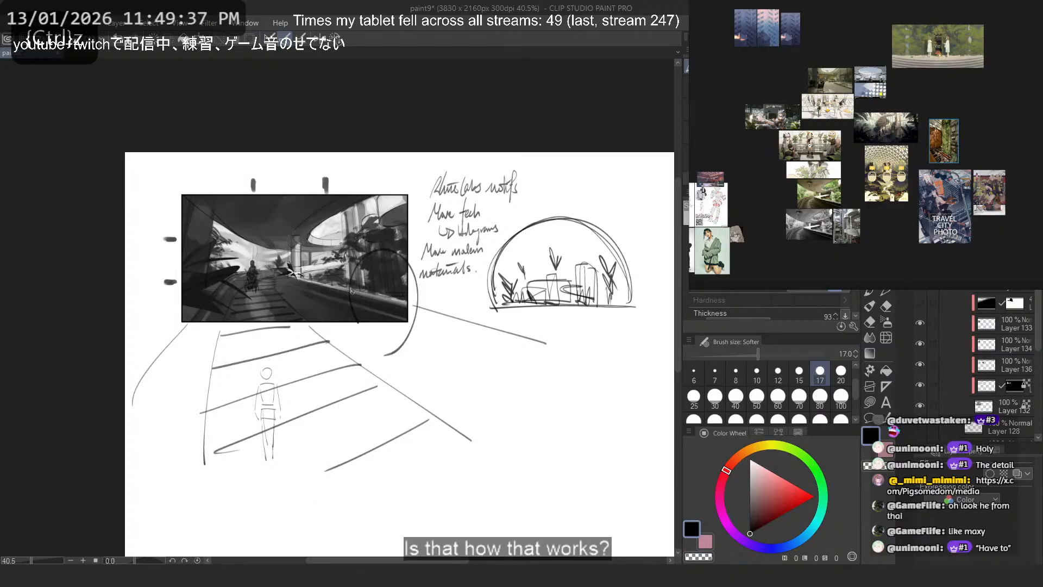
pyautogui.hotkey('ctrl', 'z')
pyautogui.moveTo(370, 250)
pyautogui.mouseDown()
pyautogui.moveTo(349, 258)
pyautogui.moveTo(363, 248)
pyautogui.mouseUp()
pyautogui.moveTo(321, 412); pyautogui.dragTo(302, 356)
pyautogui.hotkey('ctrl', 'z')
pyautogui.moveTo(403, 303)
pyautogui.mouseDown()
pyautogui.moveTo(330, 352)
pyautogui.moveTo(357, 356)
pyautogui.mouseUp()
# - Try slanted body and leg lines running down from the large head circle, and undo the figure
pyautogui.hotkey('ctrl', 'z')
pyautogui.moveTo(354, 291)
pyautogui.mouseDown()
pyautogui.moveTo(365, 325)
pyautogui.moveTo(307, 468)
pyautogui.mouseUp()
pyautogui.moveTo(387, 323)
pyautogui.mouseDown()
pyautogui.moveTo(316, 474)
pyautogui.moveTo(309, 525)
pyautogui.mouseUp()
pyautogui.hotkey('ctrl', 'z')
pyautogui.hotkey('ctrl', 'z')
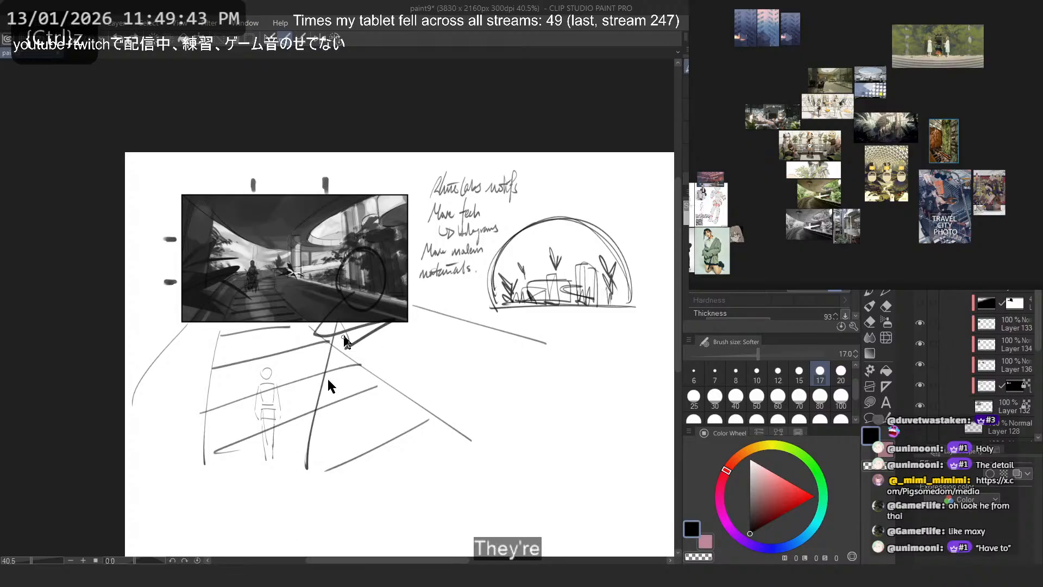
pyautogui.hotkey('ctrl', 'z')
pyautogui.moveTo(346, 326); pyautogui.dragTo(319, 522)
pyautogui.moveTo(395, 330); pyautogui.dragTo(337, 509)
pyautogui.hotkey('ctrl', 'z')
pyautogui.moveTo(379, 348); pyautogui.dragTo(336, 537)
# - Sketch a leaning walking figure's torso, hips and legs from the frame's lower right edge down across the walkway stripes
pyautogui.hotkey('ctrl', 'z')
pyautogui.hotkey('ctrl', 'z')
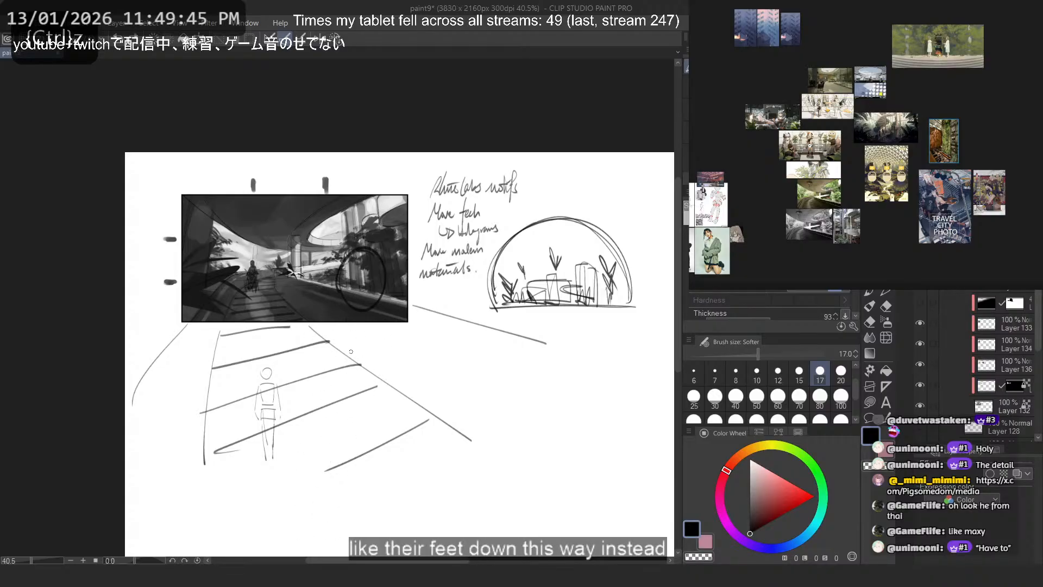
pyautogui.hotkey('ctrl', 'z')
pyautogui.moveTo(352, 311); pyautogui.dragTo(327, 446)
pyautogui.moveTo(389, 314)
pyautogui.mouseDown()
pyautogui.moveTo(386, 353)
pyautogui.moveTo(337, 385)
pyautogui.moveTo(304, 486)
pyautogui.mouseUp()
pyautogui.moveTo(376, 380); pyautogui.dragTo(308, 513)
pyautogui.hotkey('ctrl', 'z')
pyautogui.moveTo(388, 349)
pyautogui.mouseDown()
pyautogui.moveTo(324, 473)
pyautogui.moveTo(334, 441)
pyautogui.mouseUp()
pyautogui.hotkey('ctrl', 'z')
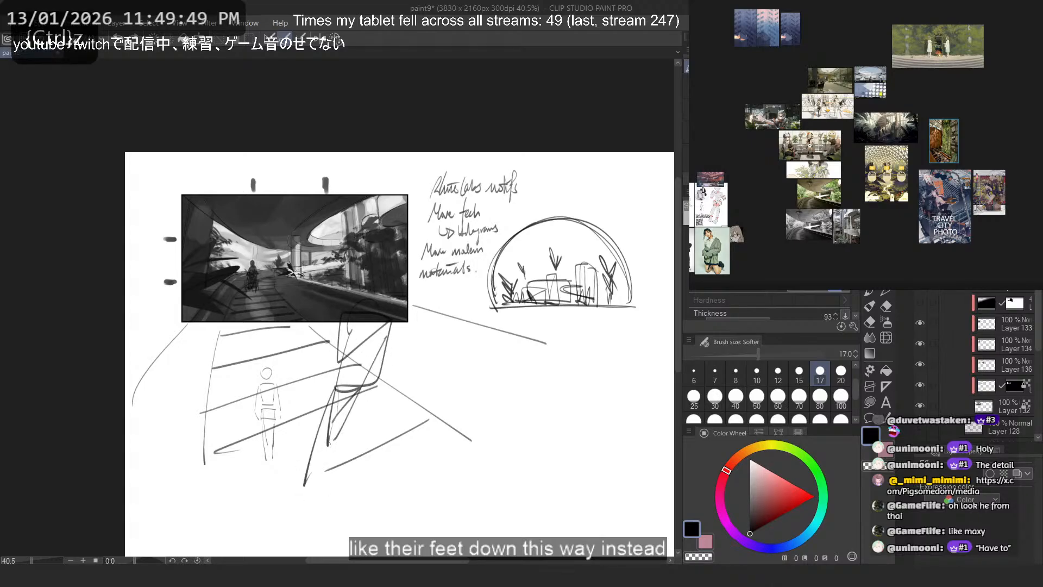
pyautogui.moveTo(332, 382); pyautogui.dragTo(316, 513)
pyautogui.hotkey('ctrl', 'z')
pyautogui.moveTo(344, 350)
pyautogui.mouseDown()
pyautogui.moveTo(324, 533)
pyautogui.moveTo(328, 492)
pyautogui.mouseUp()
pyautogui.hotkey('ctrl', 'z')
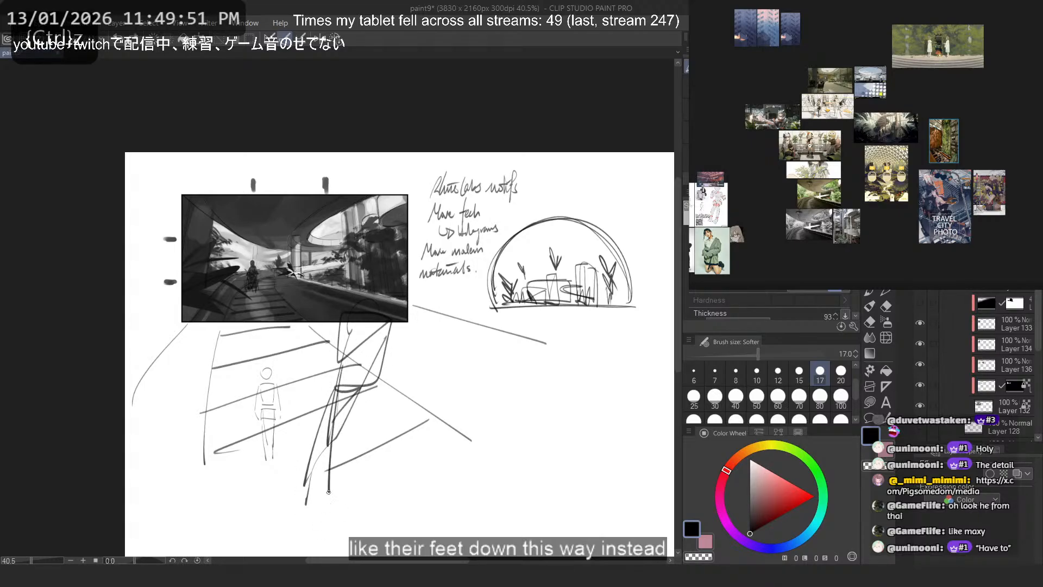
# - Try a hand and alternative foot and leg lines on the leaning figure, undoing the leg lines
pyautogui.hotkey('ctrl', 'z')
pyautogui.moveTo(375, 368)
pyautogui.mouseDown()
pyautogui.moveTo(335, 447)
pyautogui.moveTo(336, 434)
pyautogui.mouseUp()
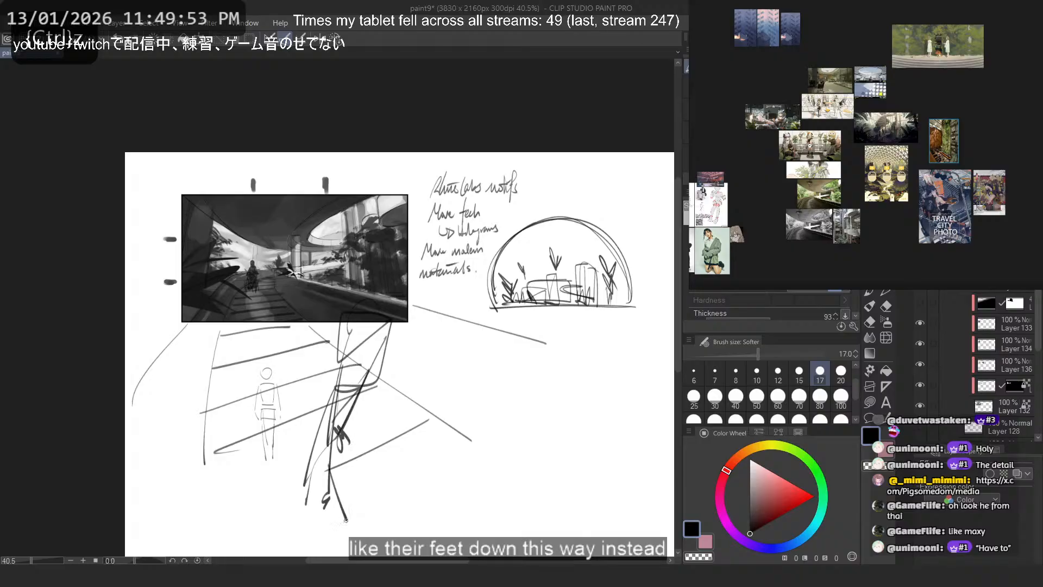
pyautogui.hotkey('ctrl', 'z')
pyautogui.moveTo(328, 498)
pyautogui.mouseDown()
pyautogui.moveTo(343, 535)
pyautogui.moveTo(319, 533)
pyautogui.mouseUp()
pyautogui.hotkey('ctrl', 'z')
pyautogui.moveTo(328, 487); pyautogui.dragTo(401, 319)
# - Test an arm and a head on the leaning figure inside the picture's lower right, and undo them
pyautogui.hotkey('ctrl', 'z')
pyautogui.hotkey('ctrl', 'z')
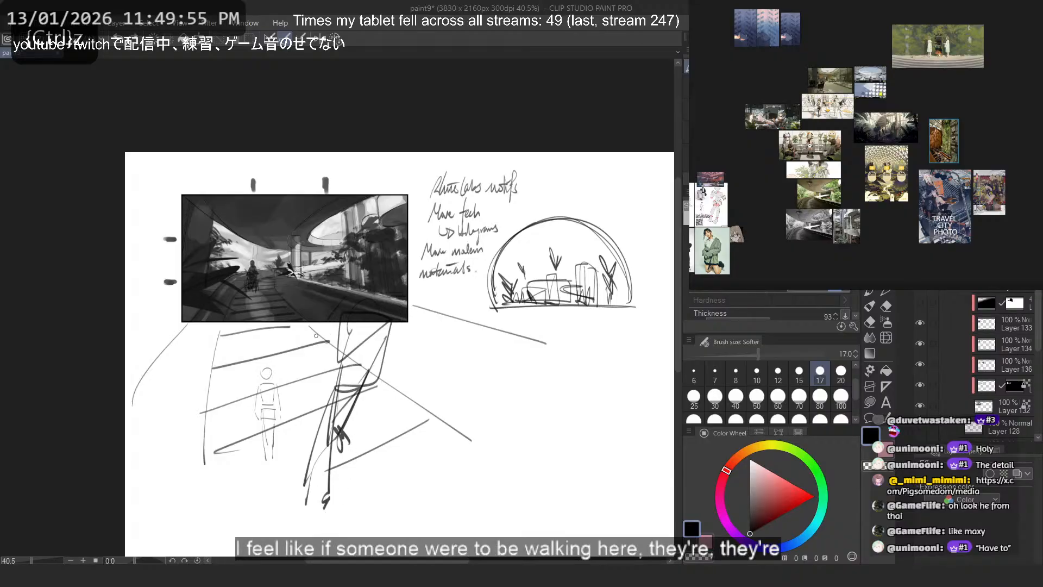
pyautogui.moveTo(345, 300); pyautogui.dragTo(306, 359)
pyautogui.hotkey('ctrl', 'z')
pyautogui.moveTo(350, 288); pyautogui.dragTo(315, 388)
pyautogui.moveTo(406, 282); pyautogui.dragTo(400, 324)
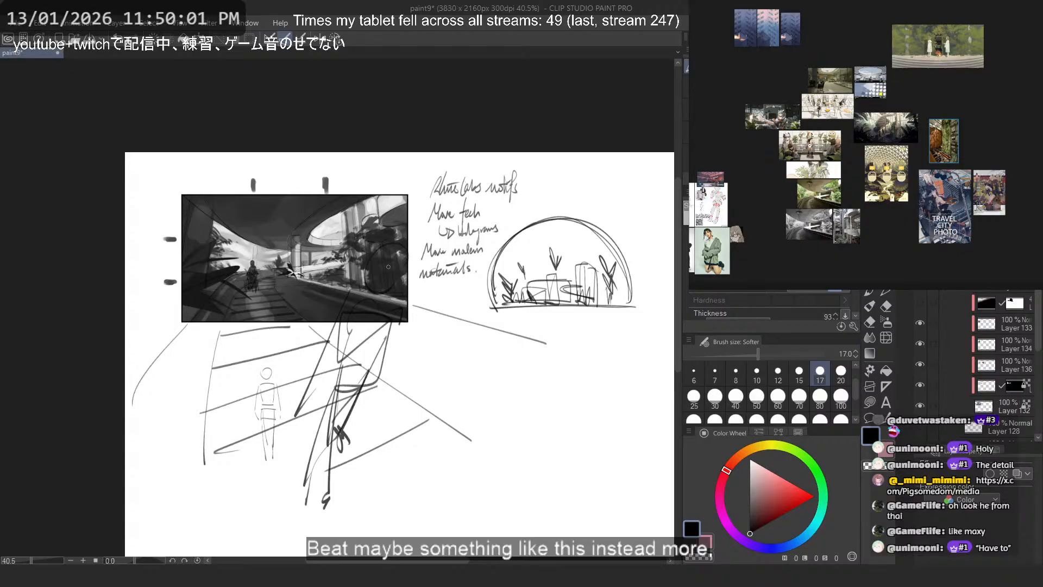
pyautogui.hotkey('ctrl', 'z')
pyautogui.hotkey('ctrl', 'z')
pyautogui.hotkey('ctrl', 'z')
pyautogui.hotkey('ctrl', 'z')
pyautogui.hotkey('ctrl', 'z')
pyautogui.hotkey('ctrl', 'z')
pyautogui.hotkey('ctrl', 'z')
pyautogui.hotkey('ctrl', 'z')
pyautogui.hotkey('ctrl', 'z')
pyautogui.hotkey('ctrl', 'z')
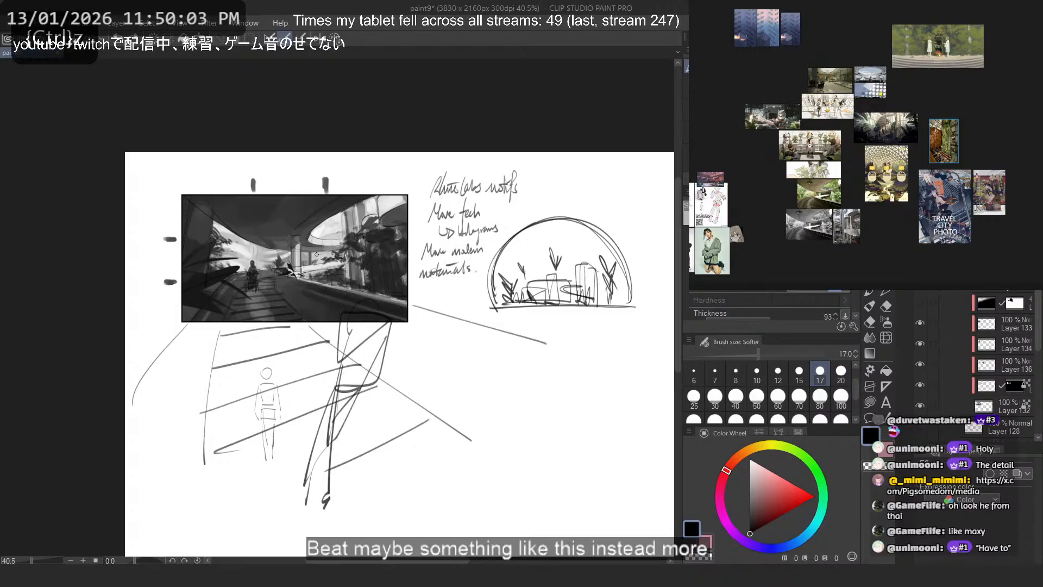
# - Redraw the walking figure with tapered legs reaching below the walkway stripes and a rounded upper body overlapping the frame
pyautogui.moveTo(341, 353); pyautogui.dragTo(331, 501)
pyautogui.hotkey('ctrl', 'z')
pyautogui.moveTo(341, 405)
pyautogui.mouseDown()
pyautogui.moveTo(372, 412)
pyautogui.moveTo(349, 469)
pyautogui.mouseUp()
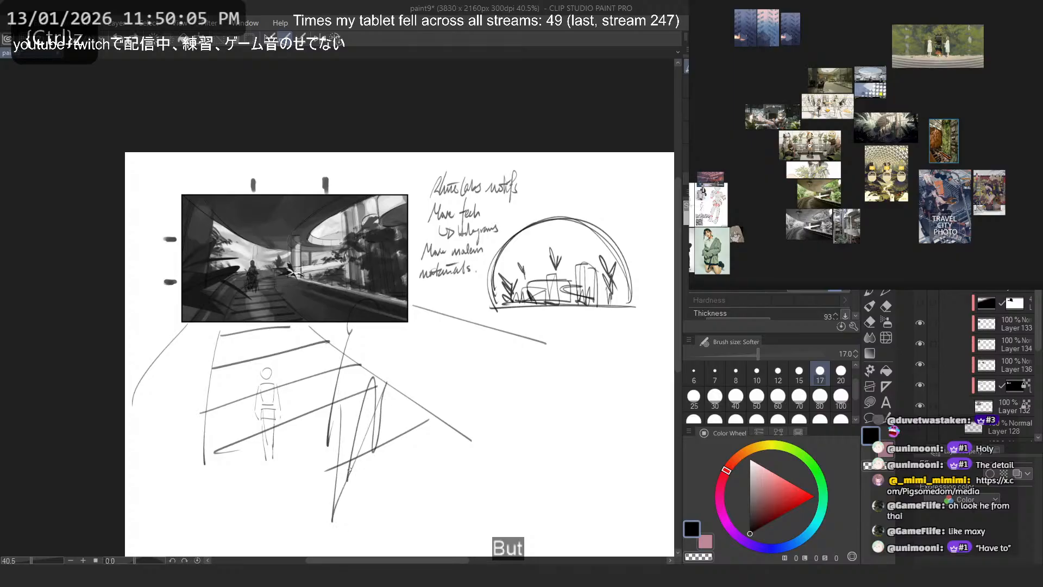
pyautogui.hotkey('ctrl', 'z')
pyautogui.moveTo(385, 304)
pyautogui.mouseDown()
pyautogui.moveTo(328, 348)
pyautogui.moveTo(345, 403)
pyautogui.mouseUp()
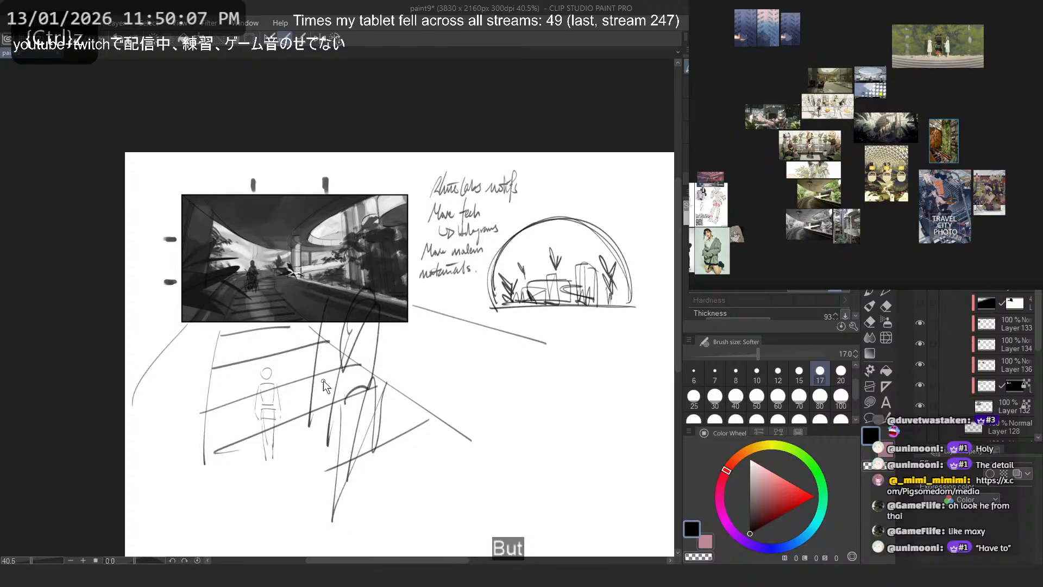
# - Try bent and flared arm lines on both sides of the large walking figure's upper body
pyautogui.hotkey('ctrl', 'z')
pyautogui.moveTo(344, 298)
pyautogui.mouseDown()
pyautogui.moveTo(307, 444)
pyautogui.moveTo(308, 362)
pyautogui.moveTo(322, 376)
pyautogui.mouseUp()
pyautogui.hotkey('ctrl', 'z')
pyautogui.hotkey('ctrl', 'z')
pyautogui.moveTo(382, 287); pyautogui.dragTo(405, 339)
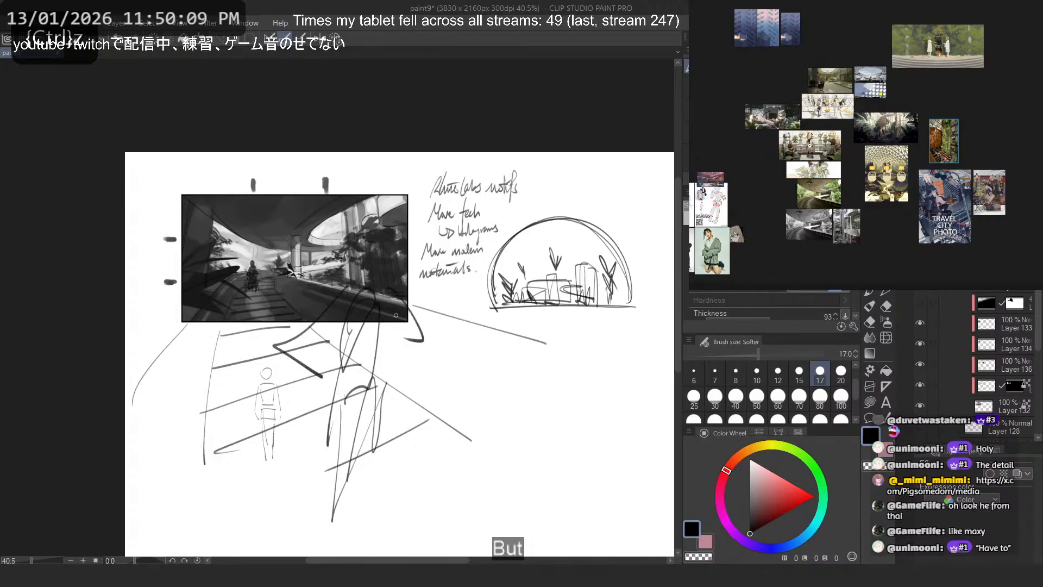
# - Draw outward-slanting arm lines on both sides of the large walking figure and a round head overlapping the picture's right side
pyautogui.hotkey('ctrl', 'z')
pyautogui.hotkey('ctrl', 'z')
pyautogui.hotkey('ctrl', 'z')
pyautogui.moveTo(345, 298)
pyautogui.mouseDown()
pyautogui.moveTo(290, 373)
pyautogui.moveTo(300, 402)
pyautogui.moveTo(309, 376)
pyautogui.mouseUp()
pyautogui.hotkey('ctrl', 'z')
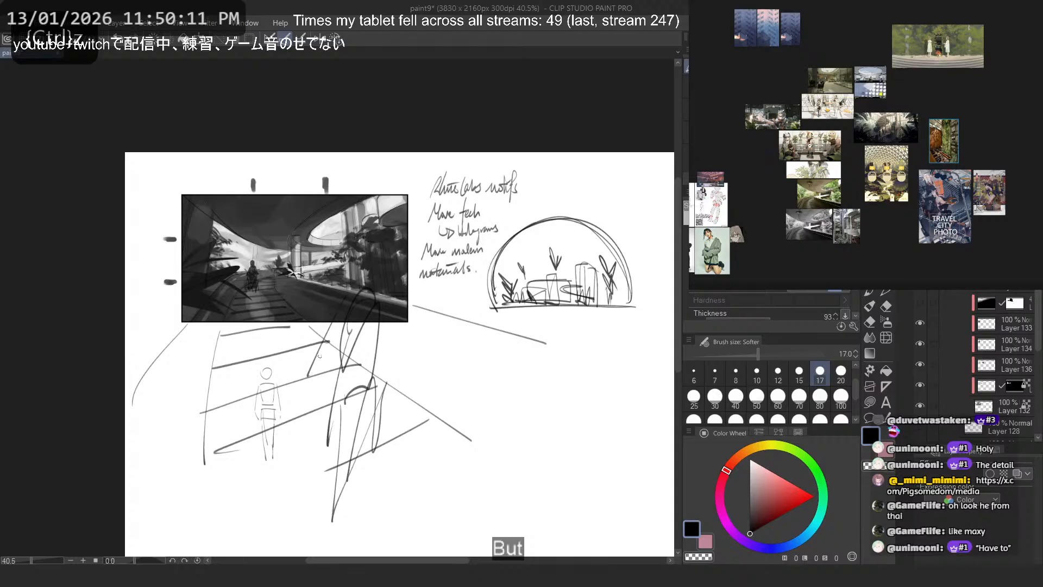
pyautogui.hotkey('ctrl', 'z')
pyautogui.moveTo(389, 319)
pyautogui.mouseDown()
pyautogui.moveTo(410, 395)
pyautogui.moveTo(389, 357)
pyautogui.mouseUp()
pyautogui.hotkey('ctrl', 'z')
pyautogui.hotkey('ctrl', 'z')
pyautogui.moveTo(383, 322)
pyautogui.mouseDown()
pyautogui.moveTo(403, 408)
pyautogui.moveTo(400, 398)
pyautogui.moveTo(411, 403)
pyautogui.mouseUp()
pyautogui.hotkey('ctrl', 'z')
pyautogui.hotkey('ctrl', 'z')
pyautogui.hotkey('ctrl', 'z')
pyautogui.hotkey('ctrl', 'z')
pyautogui.moveTo(355, 250)
pyautogui.mouseDown()
pyautogui.moveTo(365, 245)
pyautogui.moveTo(352, 263)
pyautogui.moveTo(350, 251)
pyautogui.mouseUp()
pyautogui.hotkey('ctrl', 'z')
pyautogui.hotkey('ctrl', 'z')
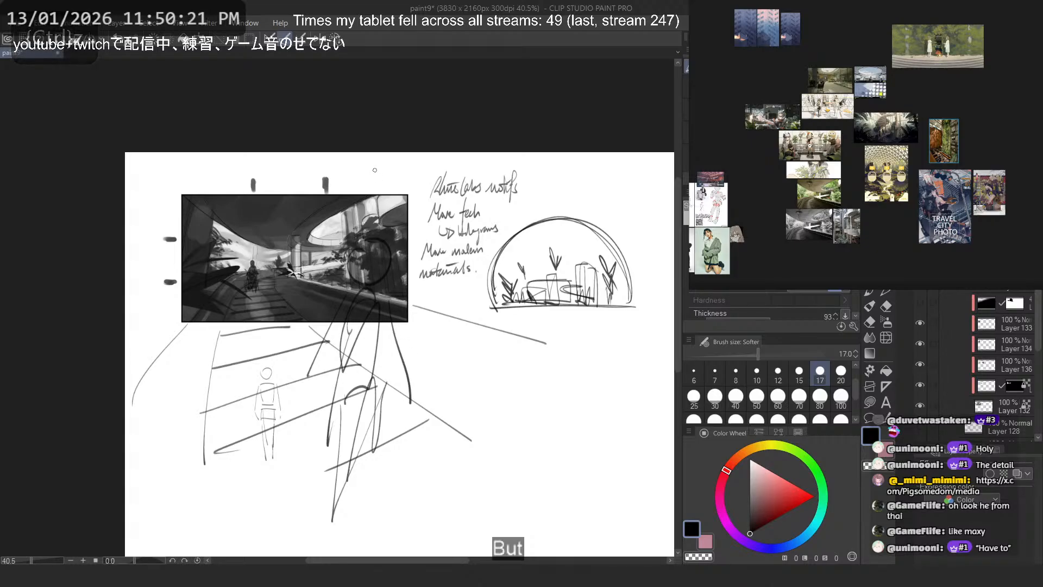
# - Sketch an oval with tapering lines beneath it over the small standing figure on the walkway stripes
pyautogui.moveTo(263, 437); pyautogui.dragTo(232, 416)
pyautogui.hotkey('ctrl', 'z')
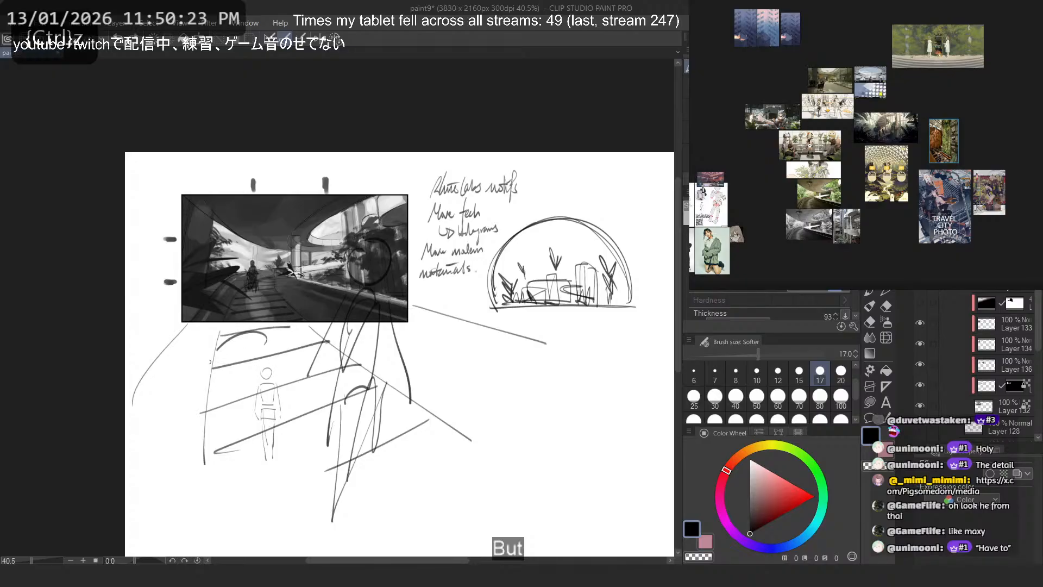
pyautogui.moveTo(266, 338)
pyautogui.mouseDown()
pyautogui.moveTo(231, 356)
pyautogui.moveTo(260, 469)
pyautogui.mouseUp()
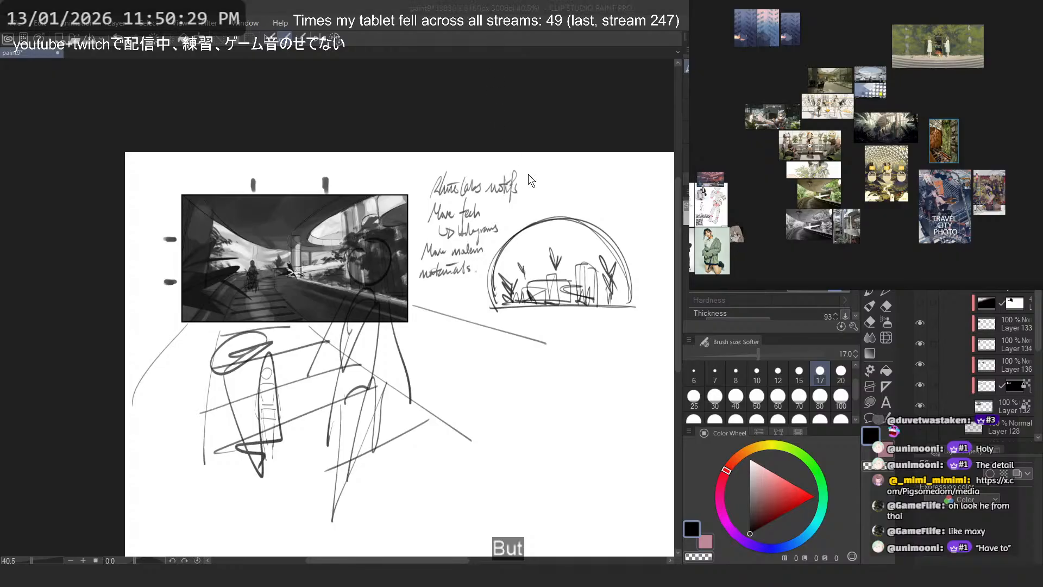
# - Switch to the web browser and read Darya's background on the Arknights Fandom Wiki
pyautogui.hotkey('alt', 'Tab')
pyautogui.click(229, 399)
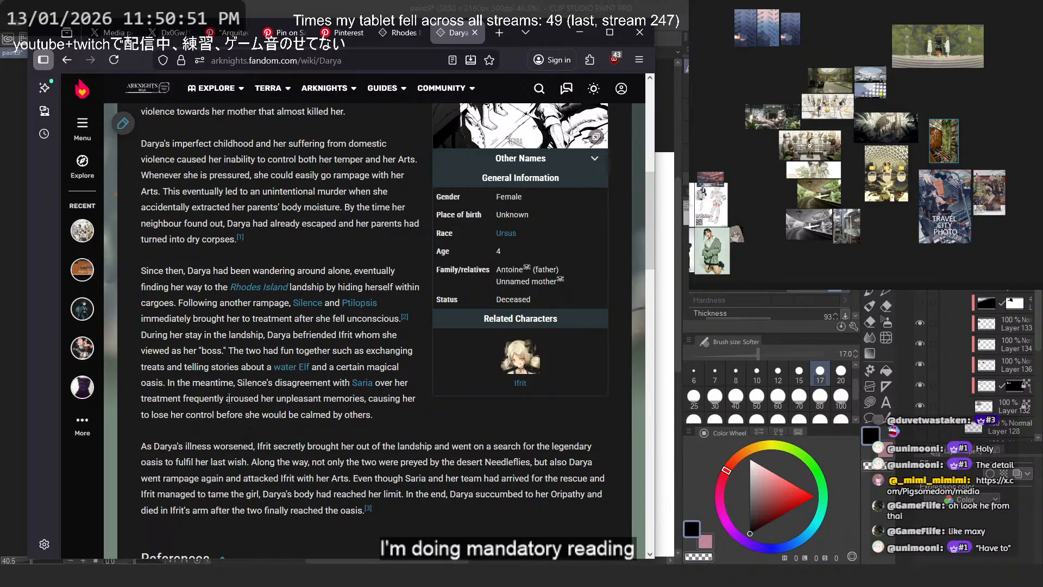
pyautogui.scroll(-5, 229, 398)
pyautogui.scroll(6, 229, 399)
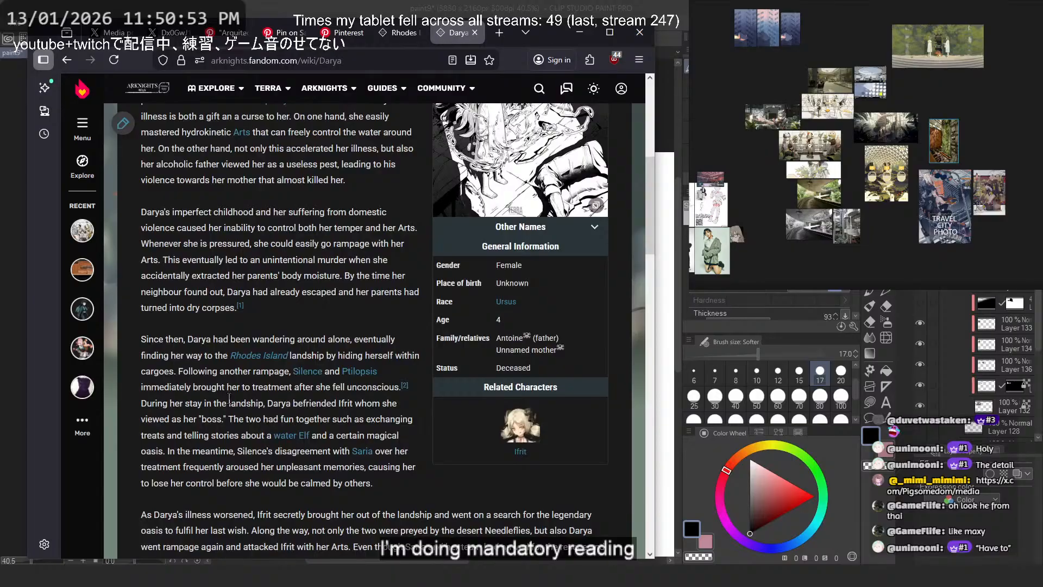
pyautogui.scroll(-1, 229, 399)
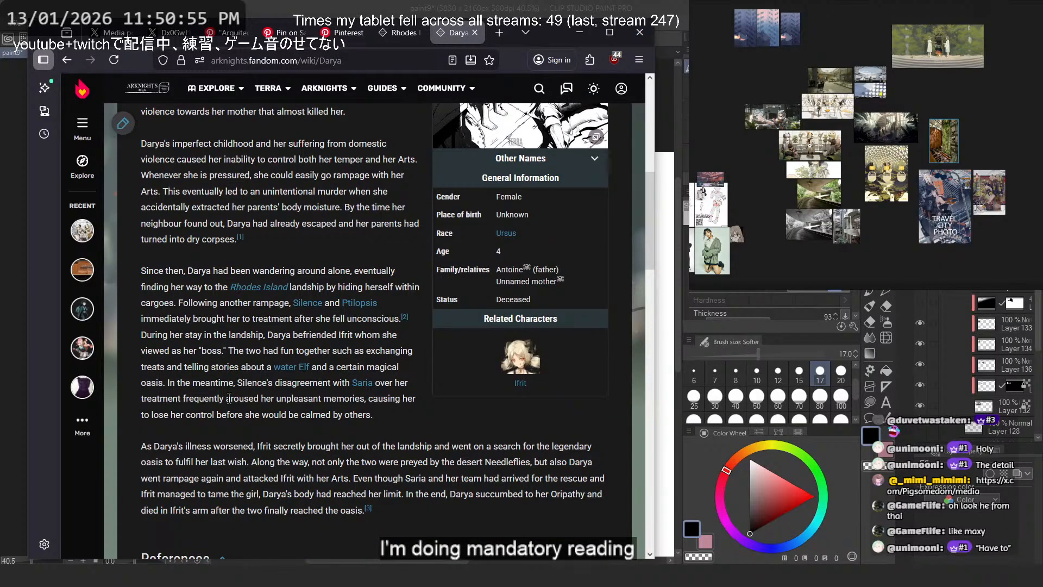
pyautogui.scroll(6, 229, 398)
# - Open Ifrit's wiki page from Darya's article and read her story section
pyautogui.moveTo(266, 186)
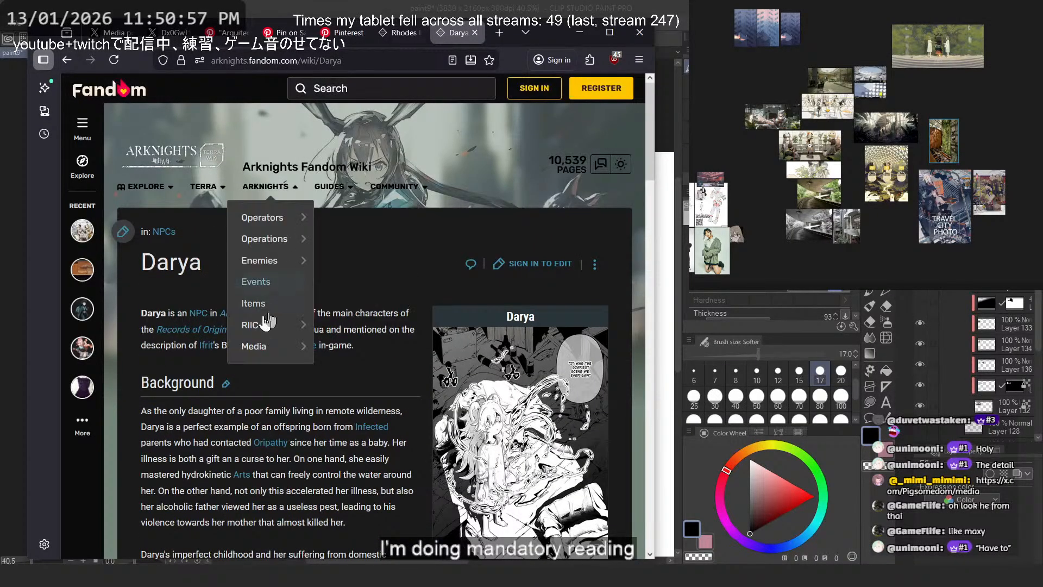
pyautogui.click(206, 346)
pyautogui.scroll(-2, 268, 325)
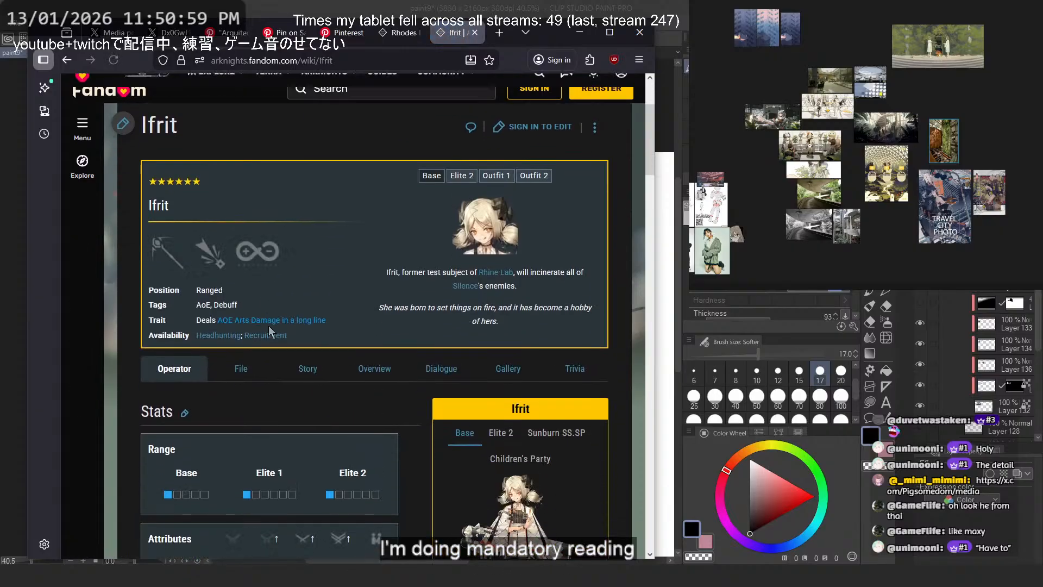
pyautogui.click(306, 369)
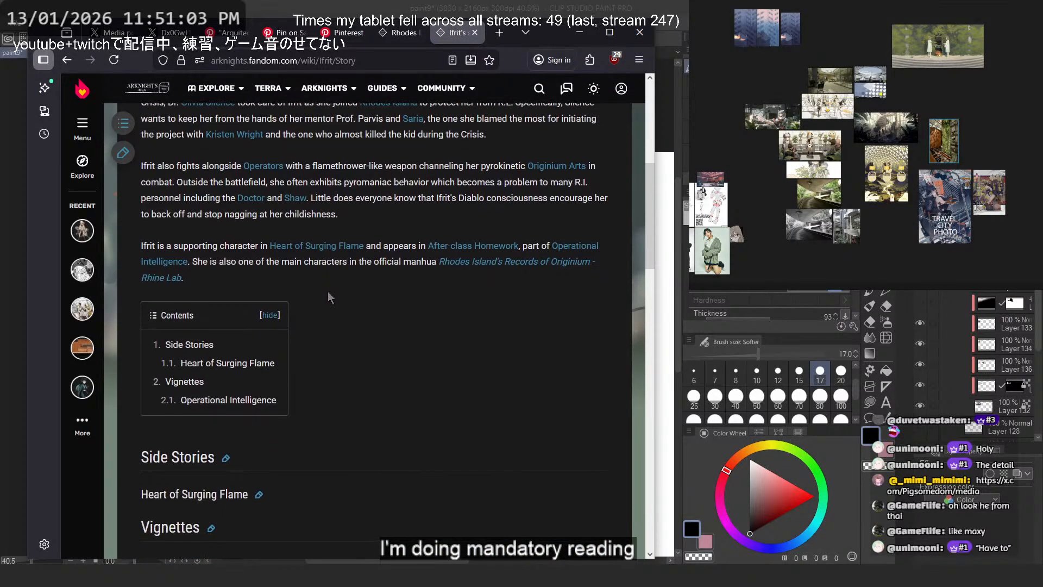
pyautogui.scroll(-15, 327, 291)
pyautogui.scroll(20, 327, 292)
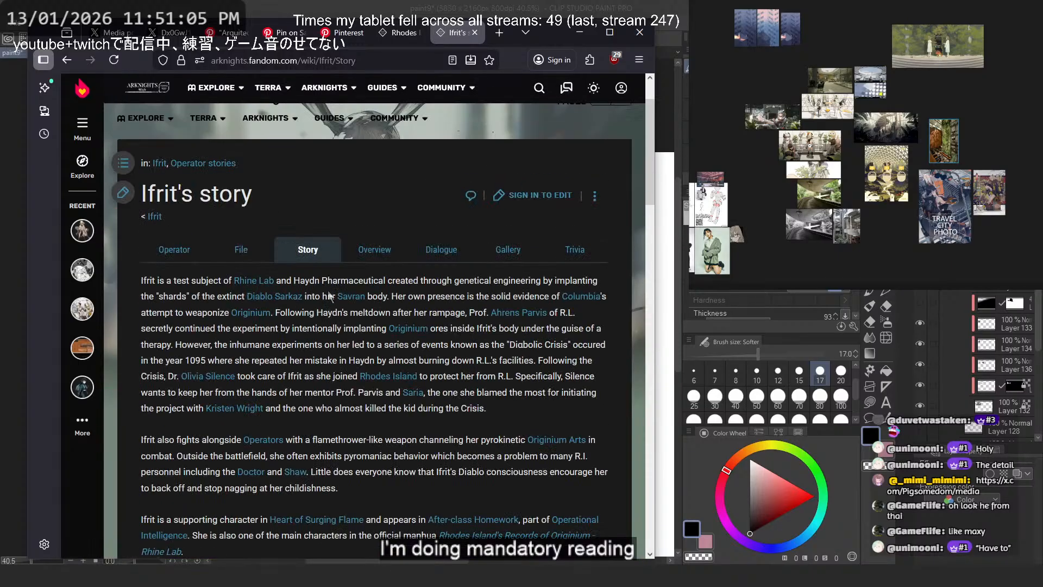
pyautogui.scroll(-1, 328, 295)
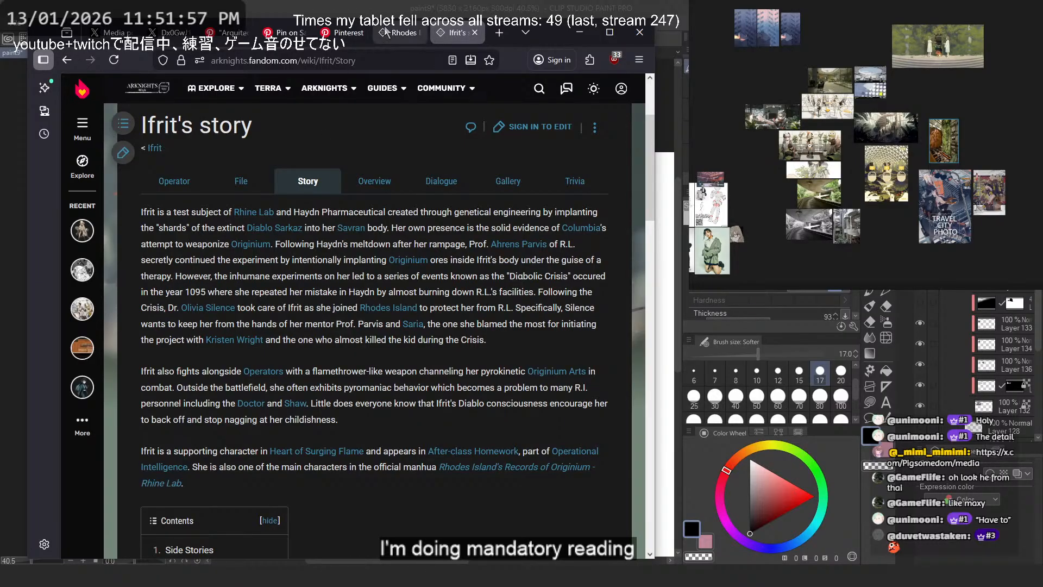
# - Return to the Rhine Lab manhua article, open Muelsyse's page from its synopsis in a separate tab, and show her story
pyautogui.click(401, 33)
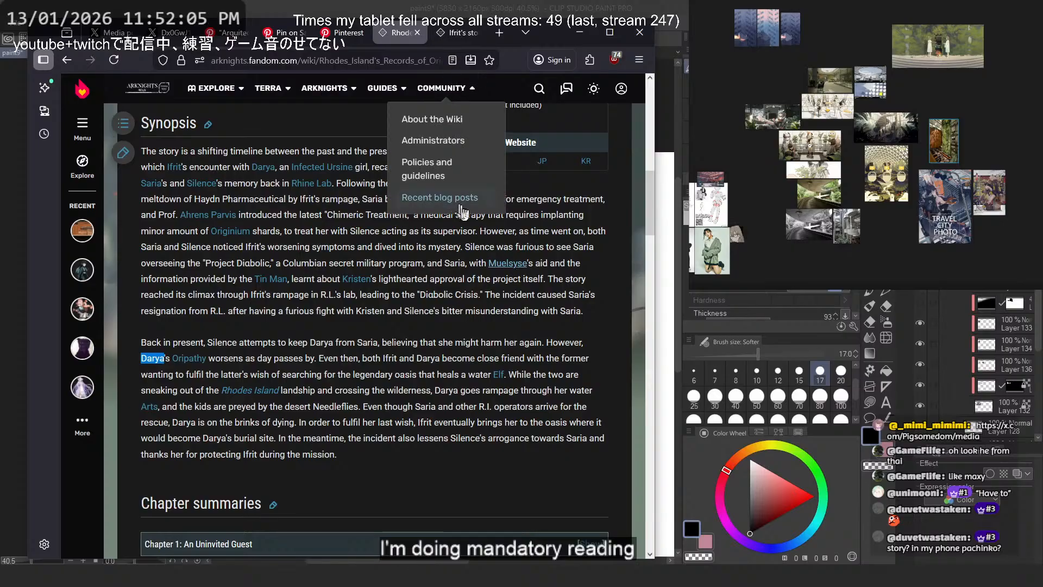
pyautogui.middleClick(525, 265)
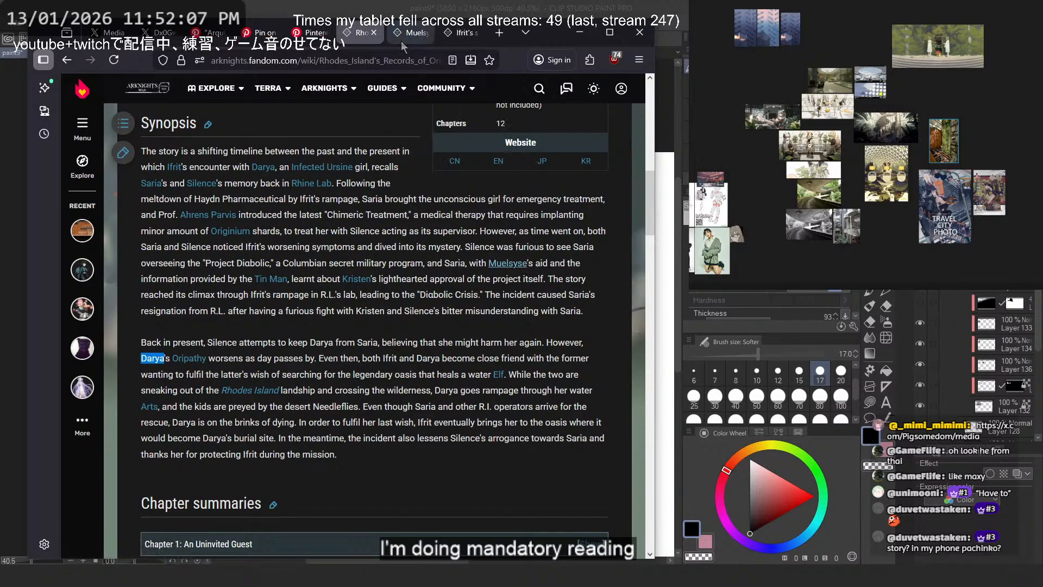
pyautogui.click(461, 33)
pyautogui.scroll(-4, 369, 216)
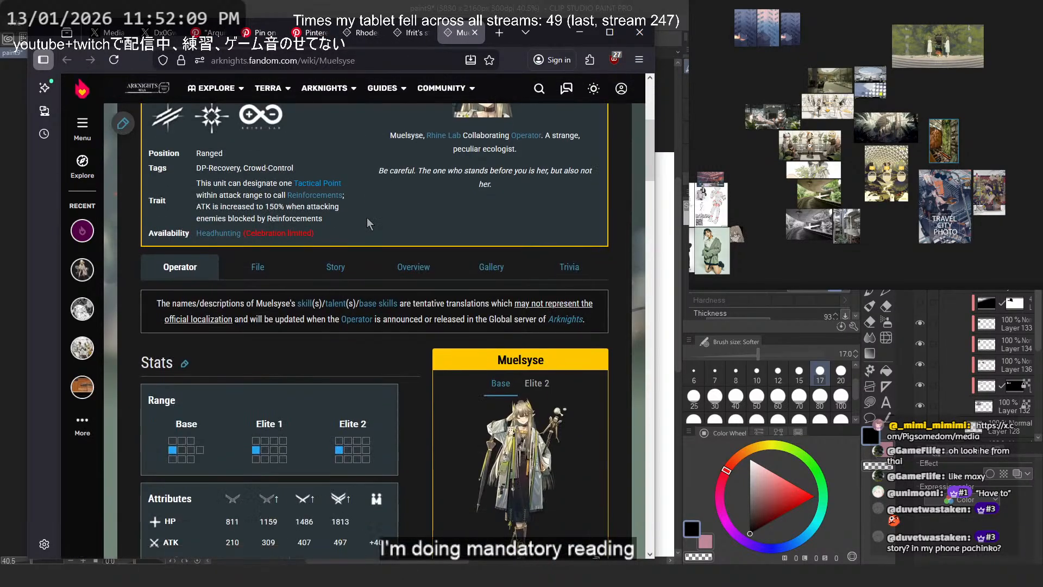
pyautogui.scroll(-3, 348, 209)
pyautogui.click(333, 198)
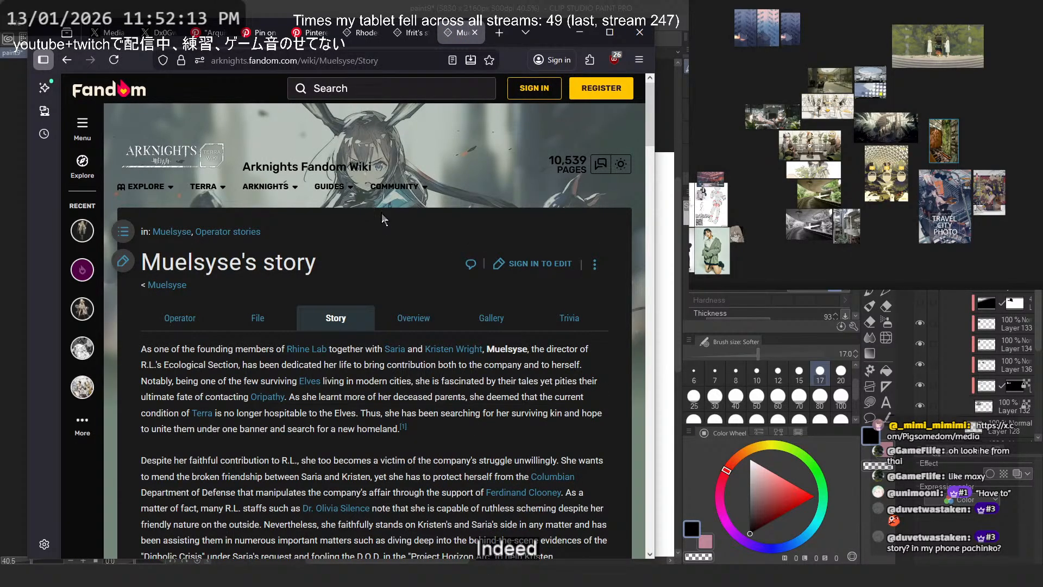
# - Read the opening of Muelsyse's story, highlighting the sentence about mending the broken friendship between Saria and Kristen
pyautogui.scroll(-3, 374, 207)
pyautogui.scroll(-2, 372, 266)
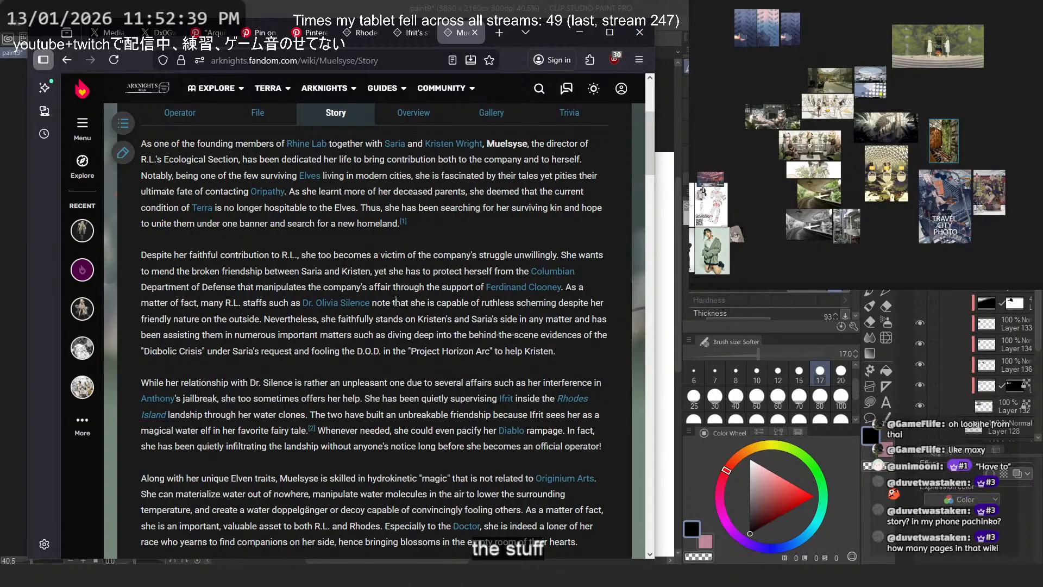
pyautogui.scroll(-3, 397, 303)
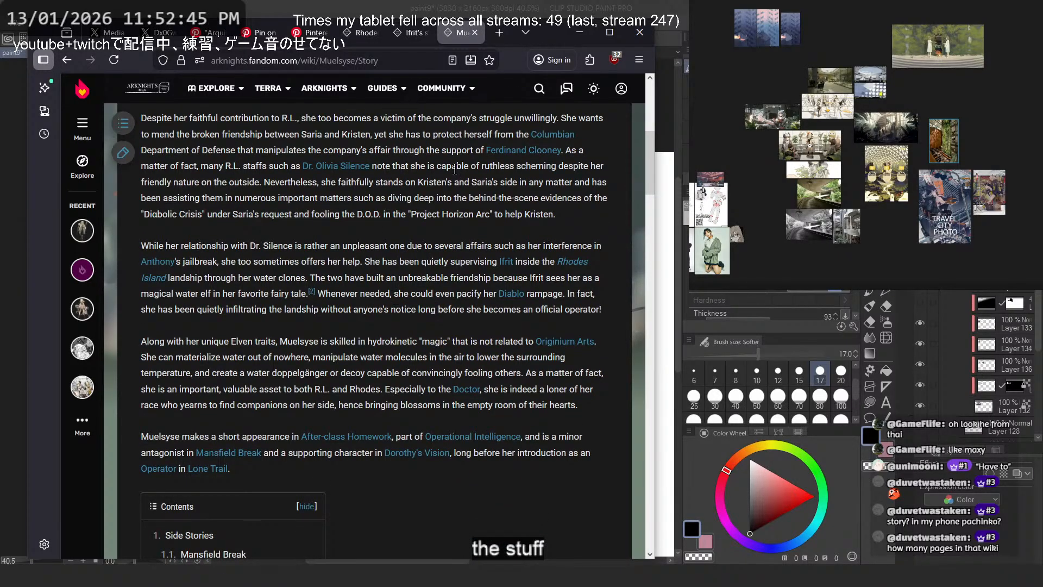
pyautogui.scroll(3, 551, 201)
pyautogui.moveTo(566, 257); pyautogui.dragTo(327, 275)
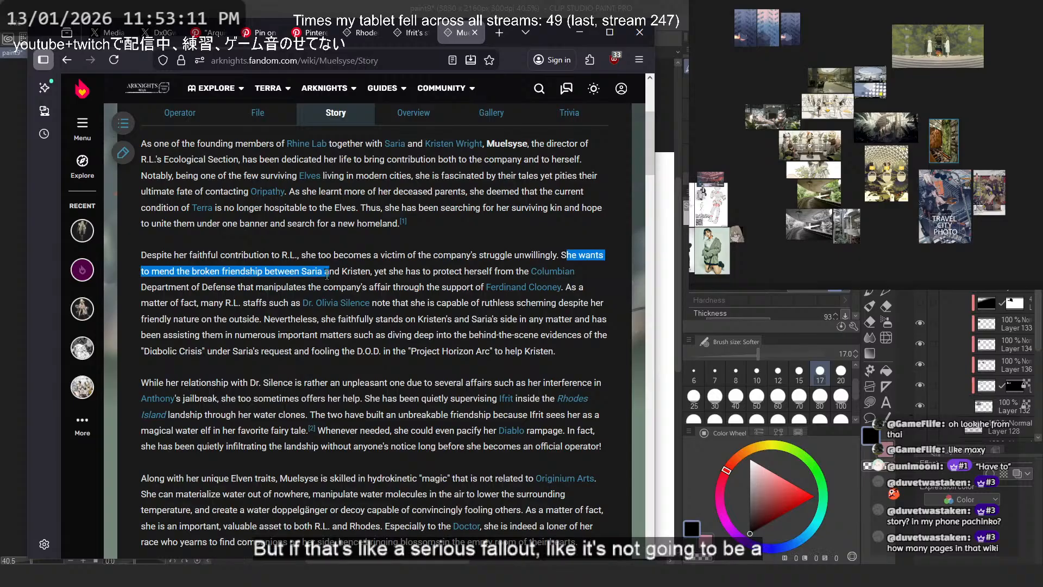
pyautogui.scroll(4, 327, 273)
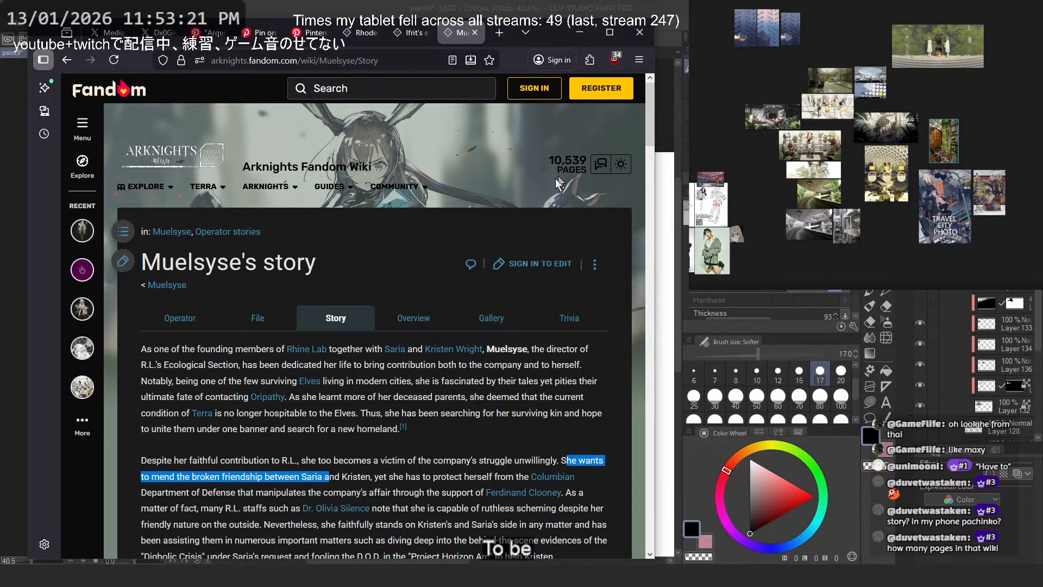
pyautogui.scroll(-5, 364, 331)
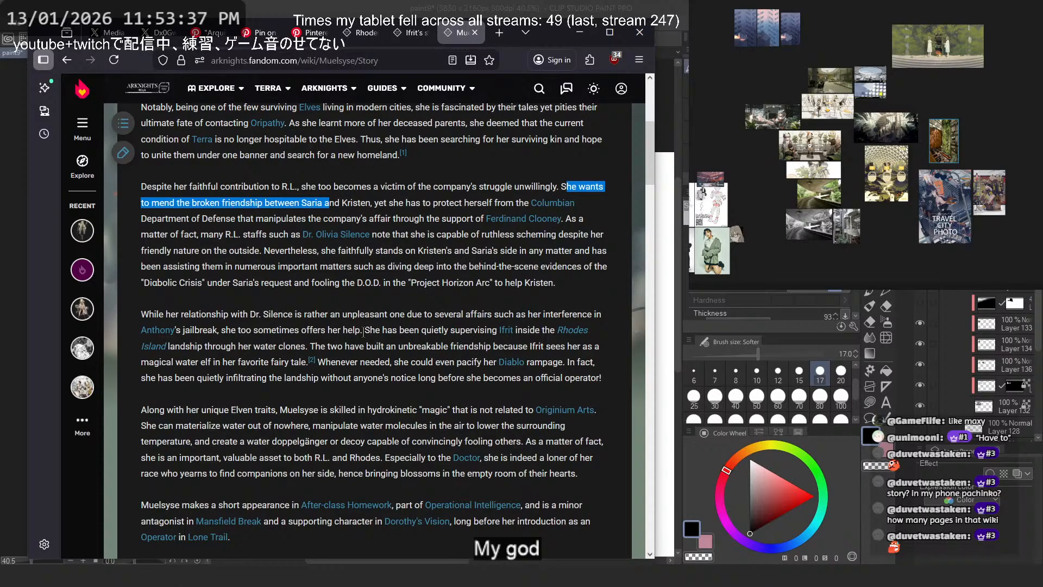
# - Examine the passages on Muelsyse's loyalty to Kristen and Saria and her relationship with Dr. Silence, highlighting phrases while reading
pyautogui.moveTo(405, 251); pyautogui.dragTo(519, 253)
pyautogui.click(418, 253)
pyautogui.click(427, 254)
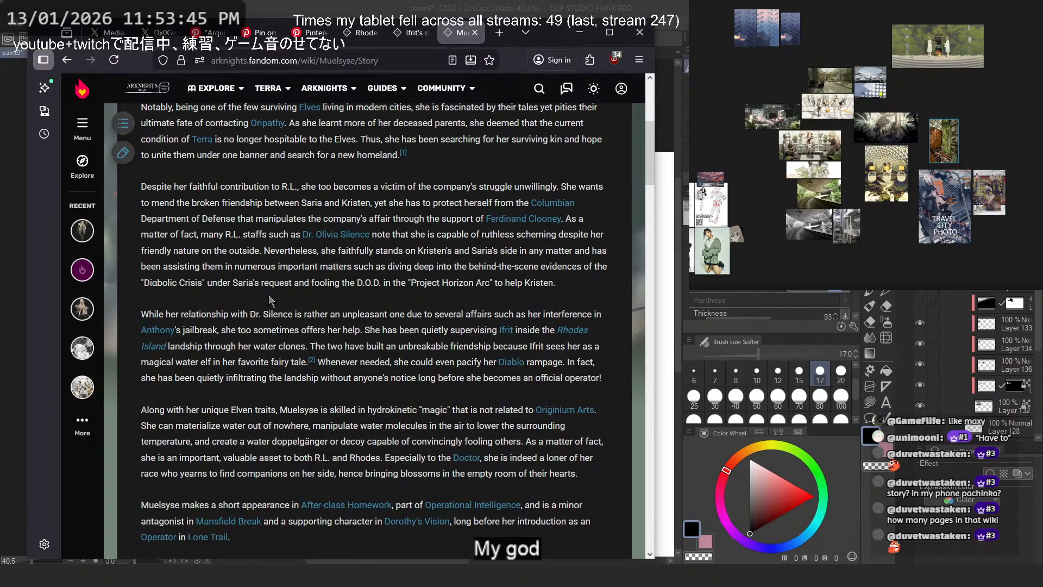
pyautogui.moveTo(364, 252); pyautogui.dragTo(404, 251)
pyautogui.click(391, 252)
pyautogui.moveTo(196, 314); pyautogui.dragTo(342, 314)
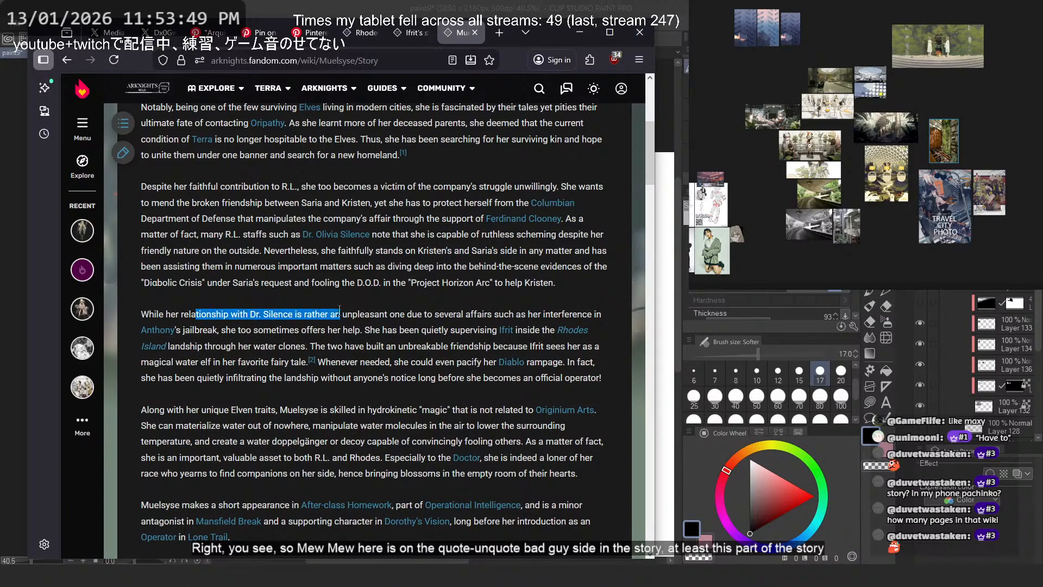
pyautogui.moveTo(239, 314); pyautogui.dragTo(330, 313)
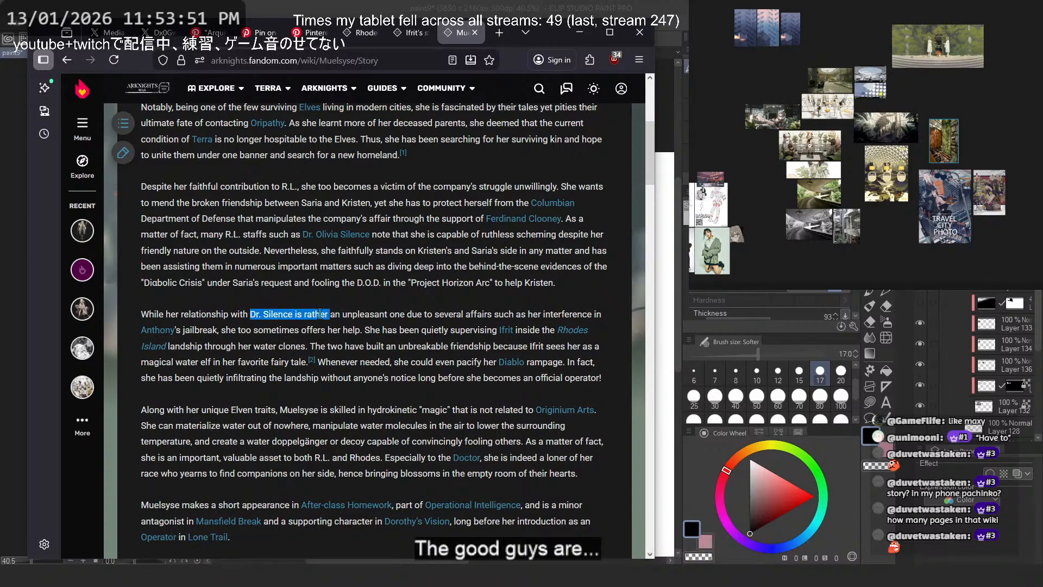
pyautogui.click(222, 313)
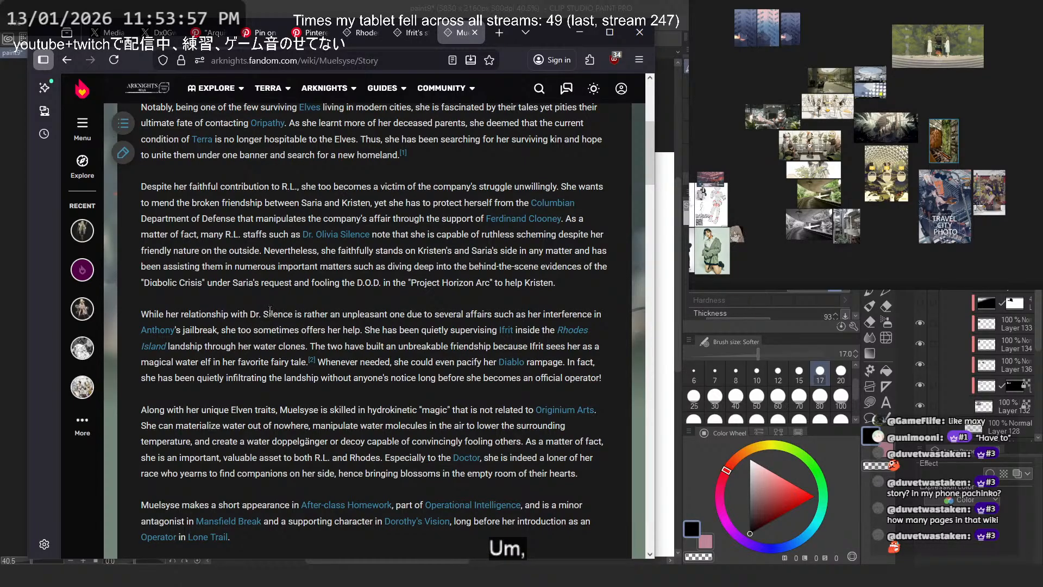
pyautogui.moveTo(201, 315); pyautogui.dragTo(413, 317)
pyautogui.click(242, 313)
pyautogui.click(370, 313)
pyautogui.click(414, 317)
pyautogui.moveTo(233, 326); pyautogui.dragTo(366, 328)
pyautogui.click(388, 329)
# - Skim the remaining sections of Muelsyse's story down to its references and return to the introduction
pyautogui.scroll(-3, 366, 385)
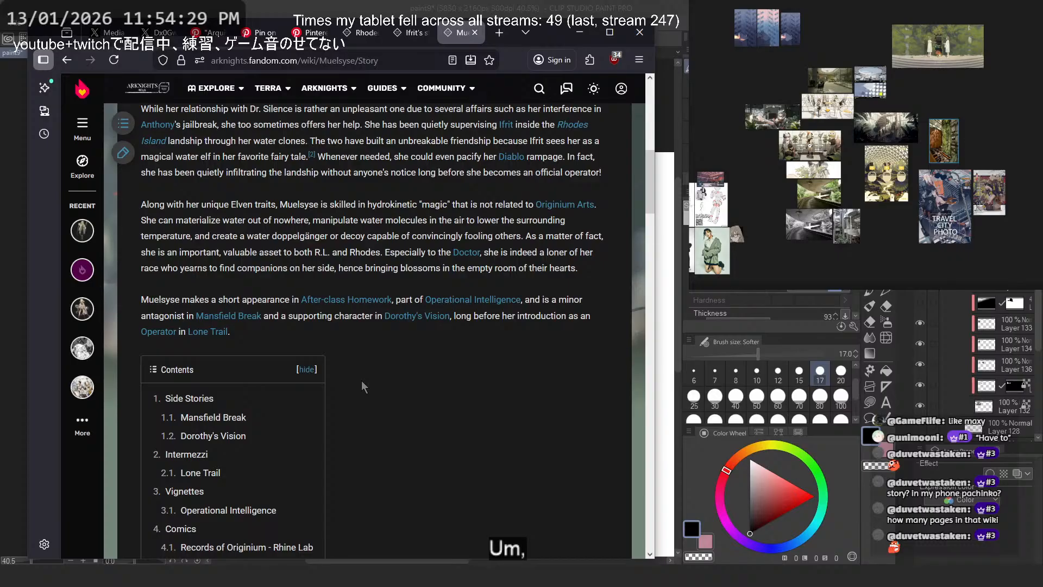
pyautogui.scroll(-15, 360, 380)
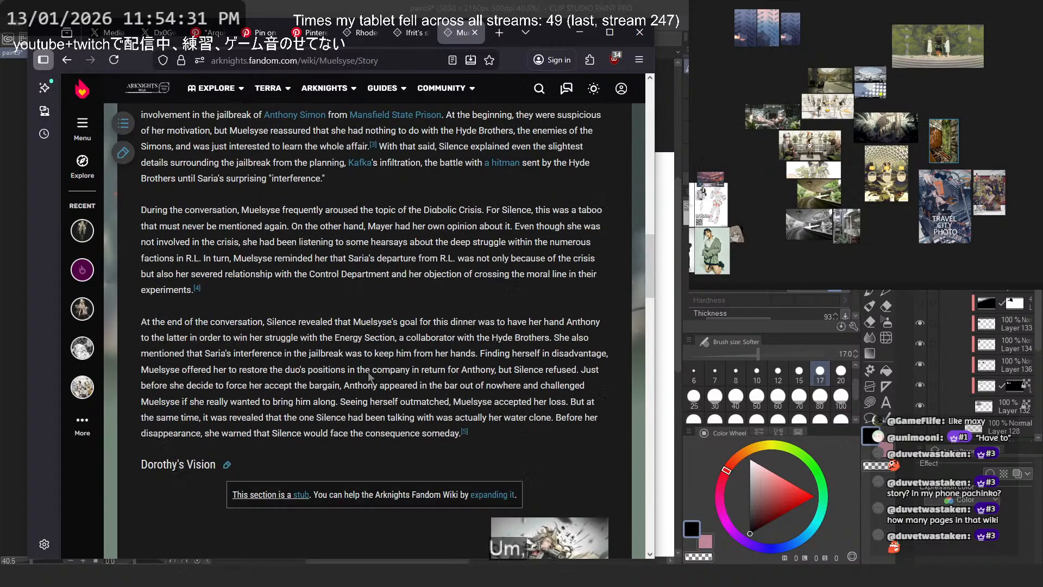
pyautogui.scroll(-10, 369, 376)
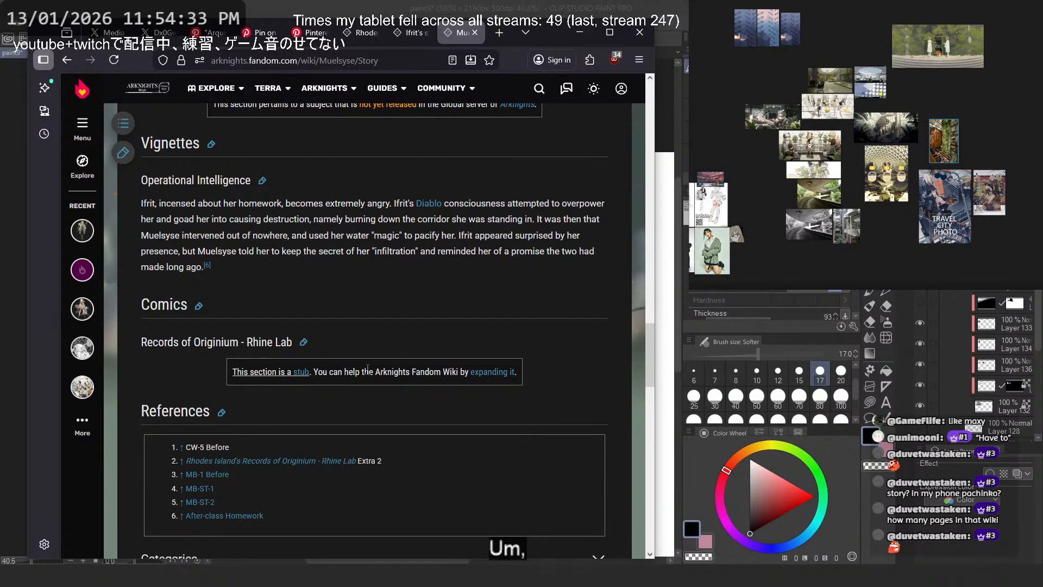
pyautogui.scroll(-5, 368, 370)
pyautogui.scroll(20, 376, 366)
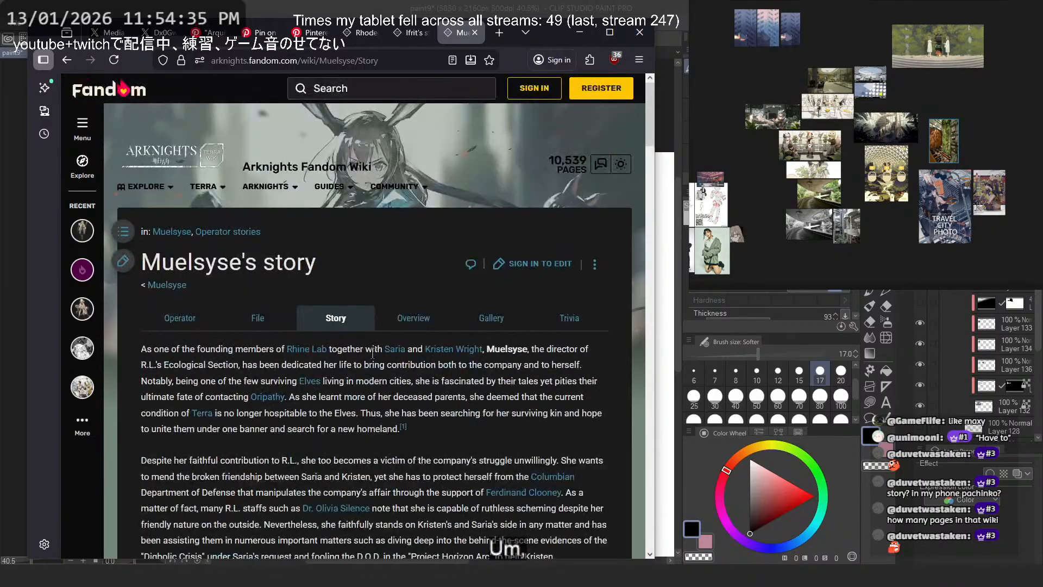
pyautogui.scroll(-2, 373, 353)
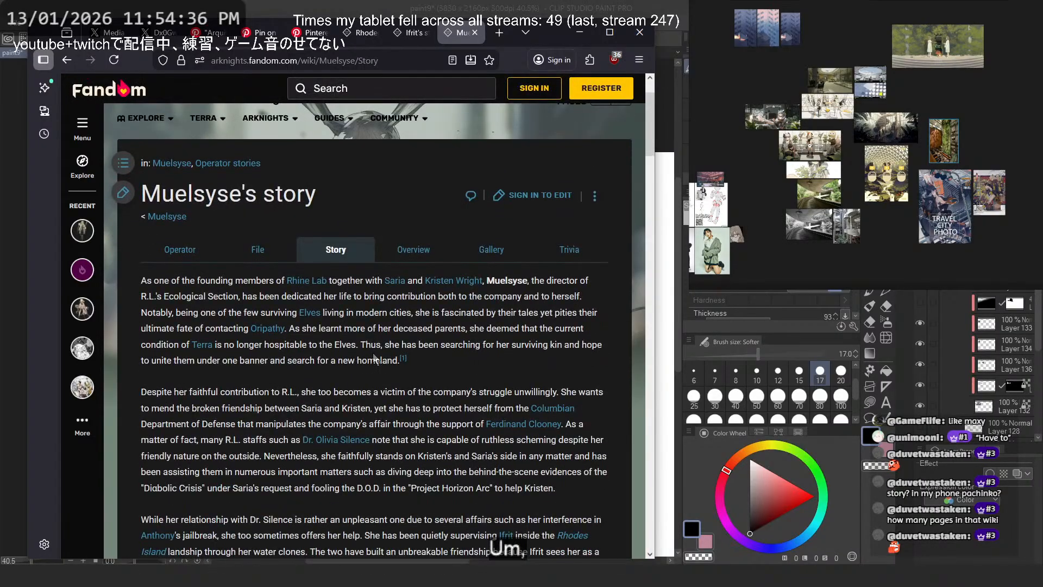
# - Open Saria's wiki page from Muelsyse's story and read her story section
pyautogui.click(395, 280)
pyautogui.scroll(-10, 422, 285)
pyautogui.scroll(7, 402, 299)
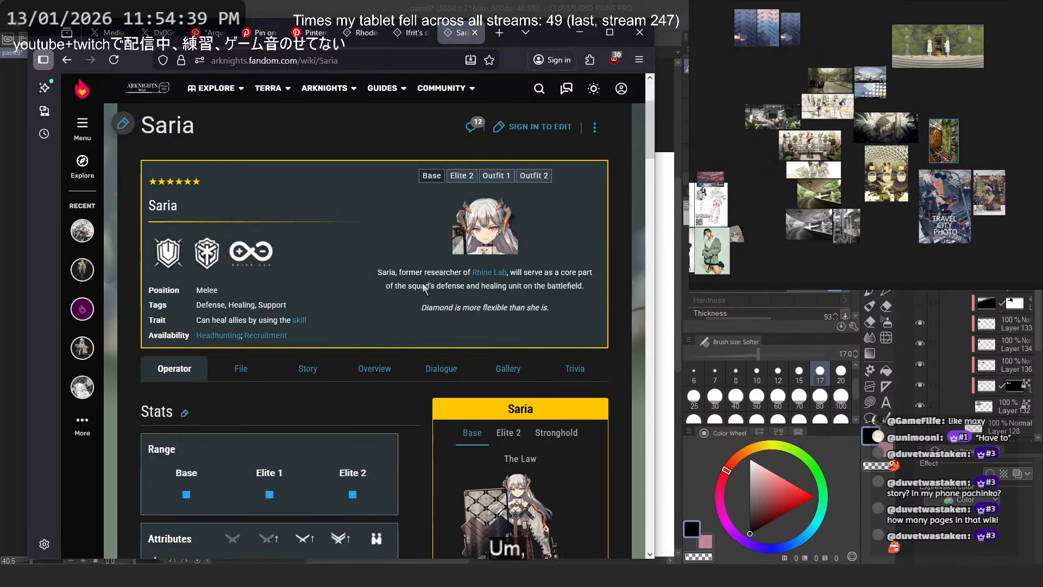
pyautogui.scroll(-2, 390, 315)
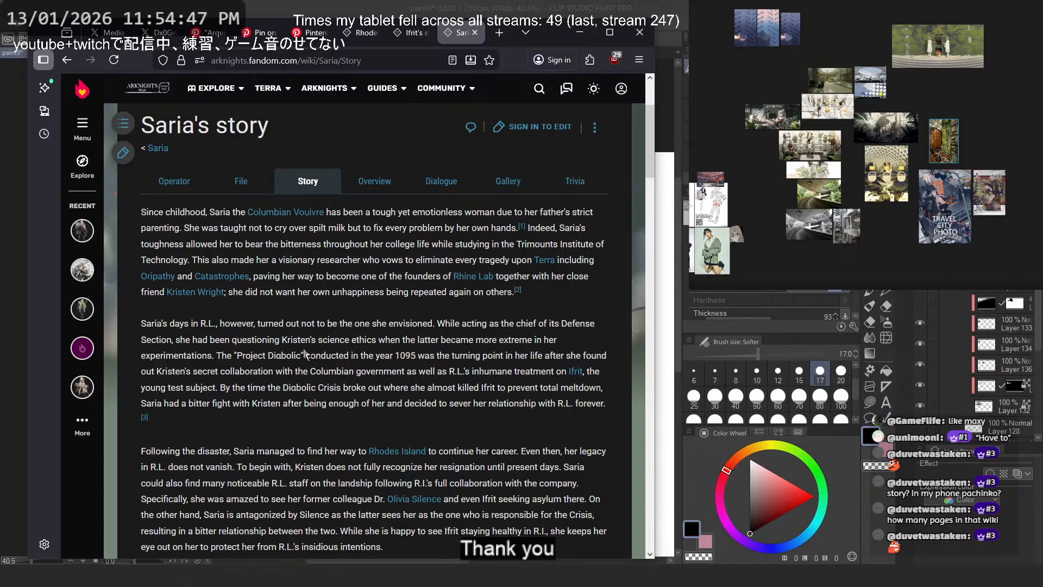
pyautogui.scroll(-2, 290, 333)
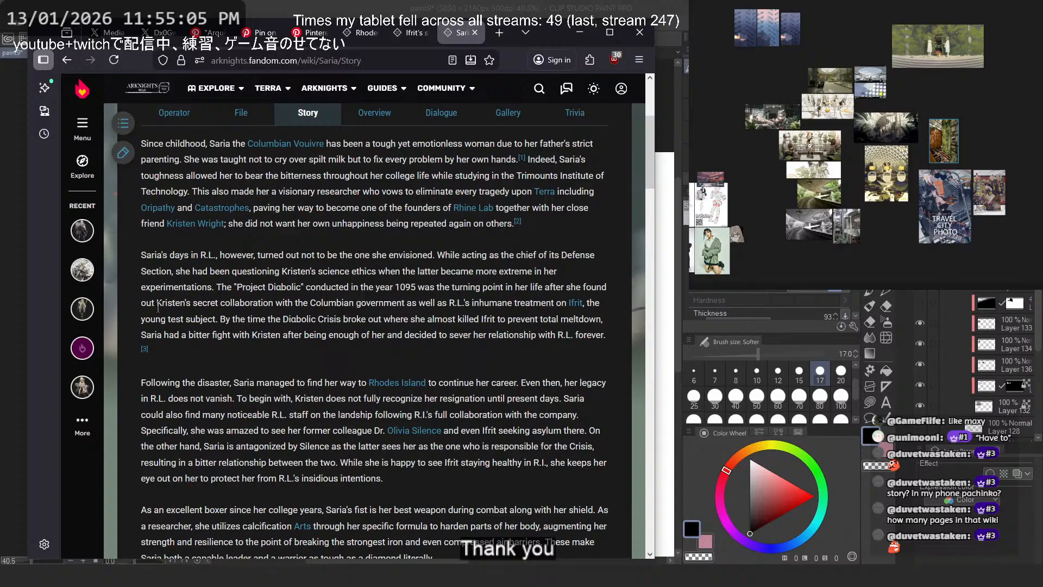
pyautogui.scroll(-3, 158, 307)
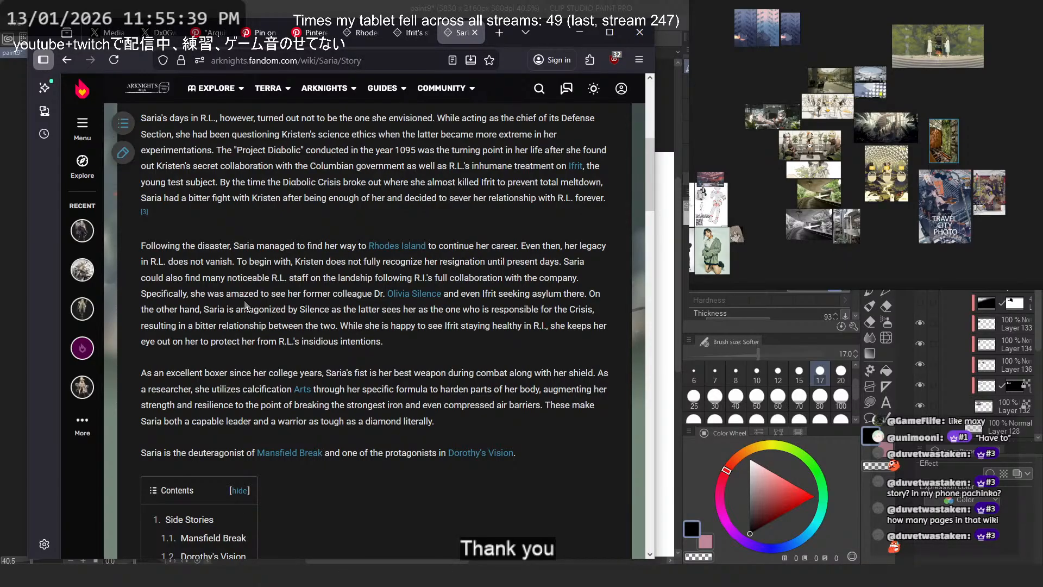
# - Skim Saria's story down to the contents list and the Mansfield Break section and return to the painting
pyautogui.scroll(-10, 245, 307)
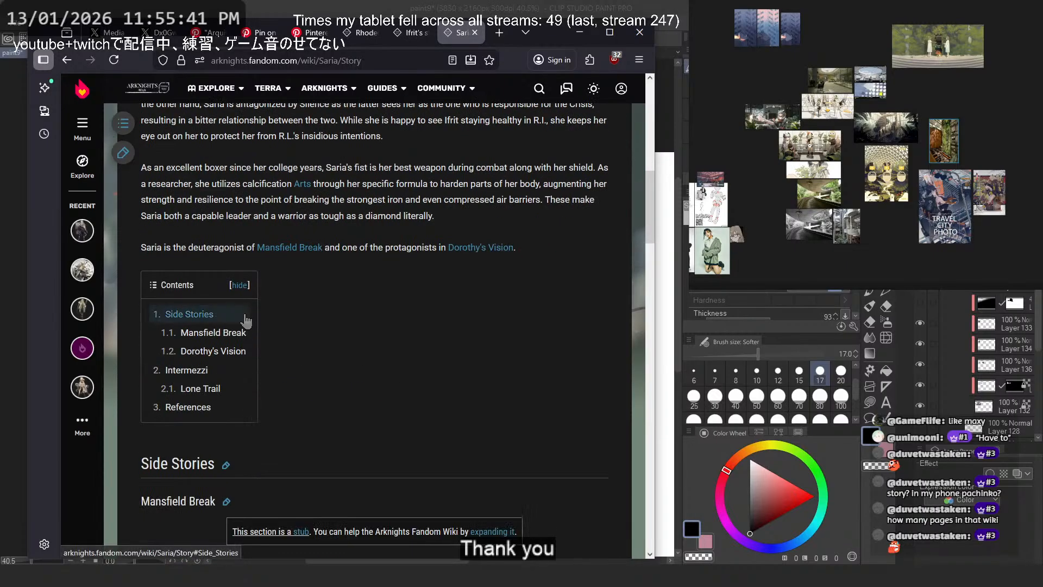
pyautogui.scroll(-10, 246, 316)
pyautogui.scroll(20, 259, 308)
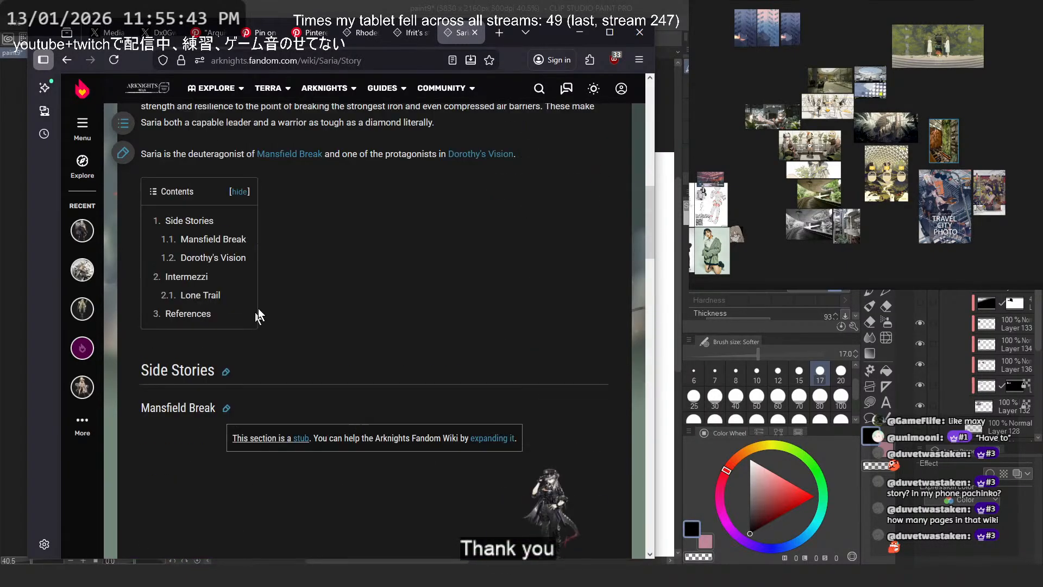
pyautogui.click(545, 6)
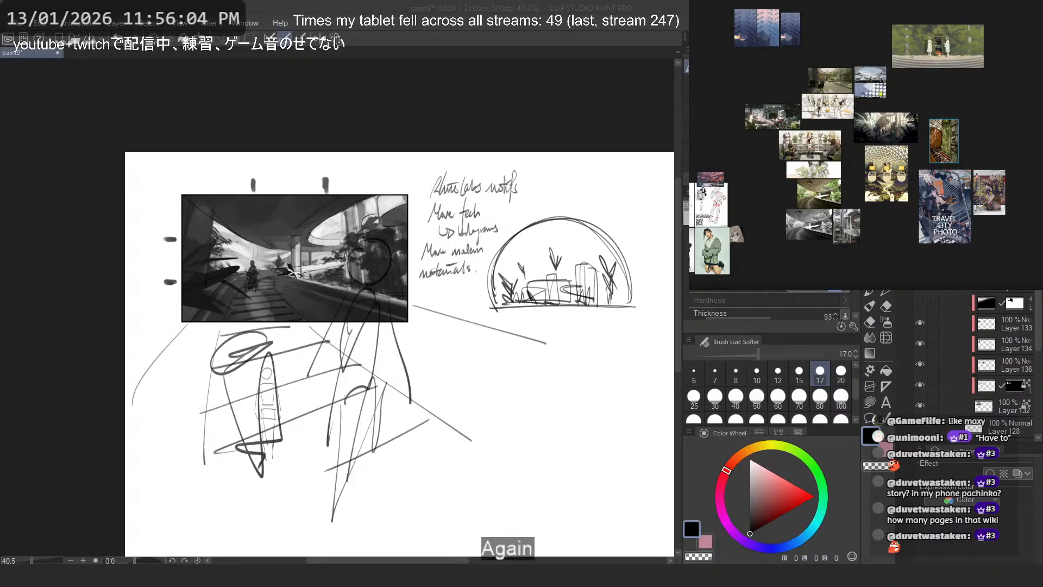
# - Examine the photo of the curved concrete walkway up close and survey the surrounding image groups on the reference board
pyautogui.scroll(9, 810, 200)
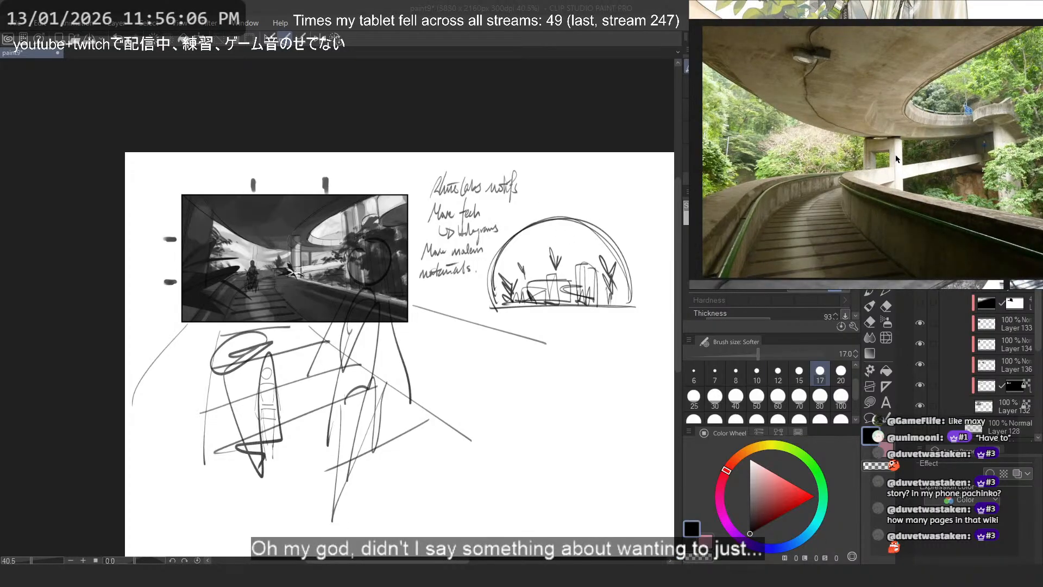
pyautogui.scroll(-7, 900, 157)
pyautogui.scroll(-3, 913, 154)
pyautogui.click(897, 126)
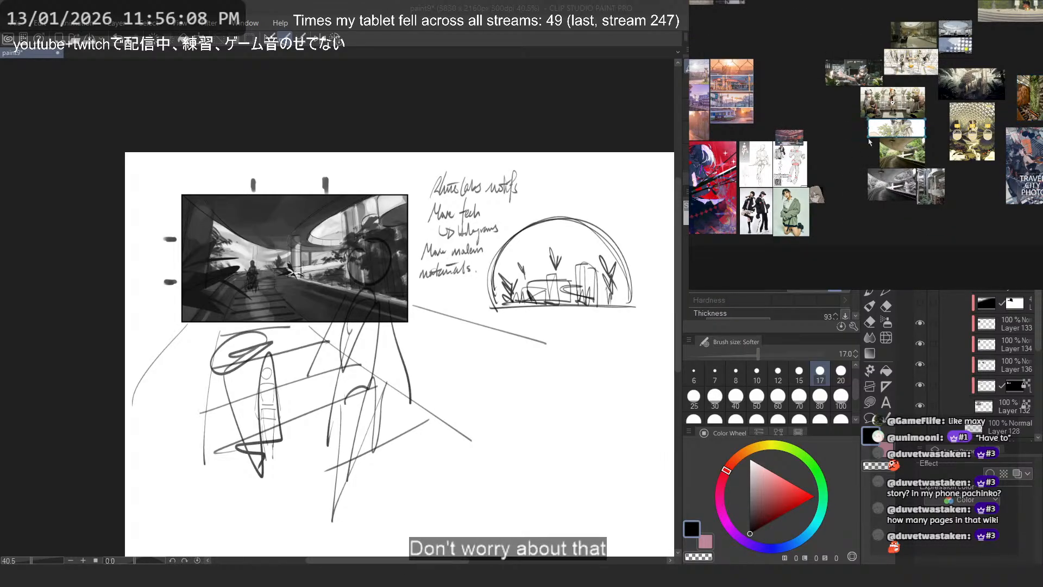
pyautogui.moveTo(829, 120); pyautogui.dragTo(917, 201)
pyautogui.moveTo(857, 99); pyautogui.dragTo(915, 145)
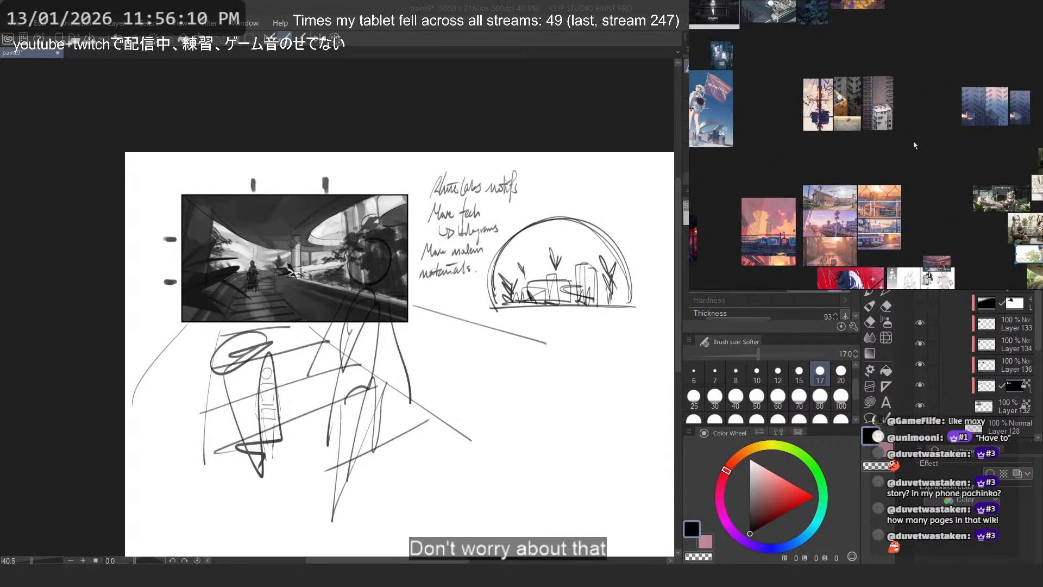
pyautogui.scroll(-3, 914, 146)
pyautogui.moveTo(834, 146); pyautogui.dragTo(913, 174)
pyautogui.moveTo(1005, 209)
pyautogui.mouseDown()
pyautogui.moveTo(823, 187)
pyautogui.moveTo(906, 189)
pyautogui.mouseUp()
pyautogui.scroll(4, 906, 189)
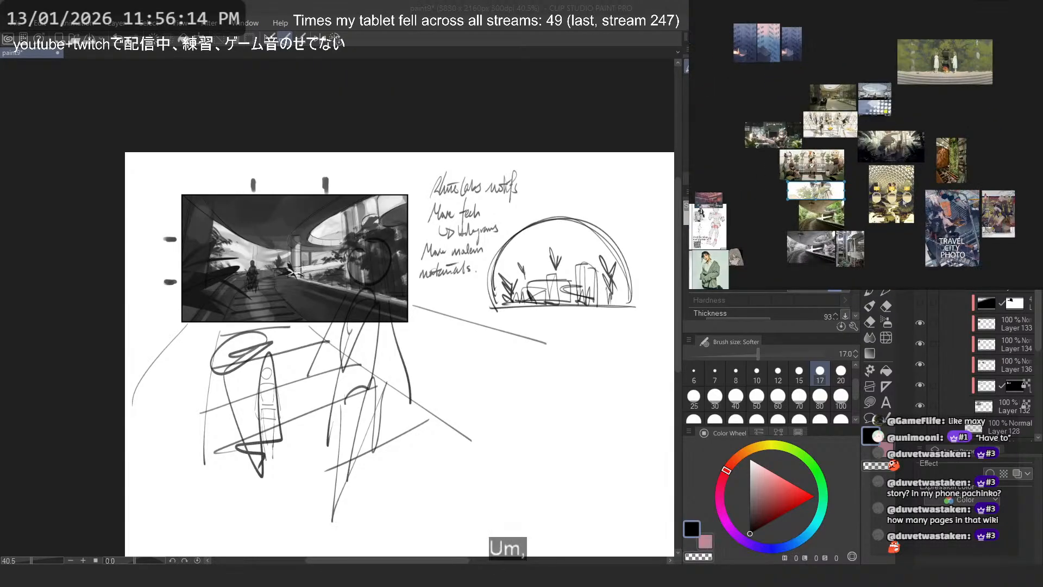
# - Rearrange the reference board by moving the travel city photo away and placing the dome and plant-wall images beside the garden references
pyautogui.moveTo(1029, 117); pyautogui.dragTo(952, 144)
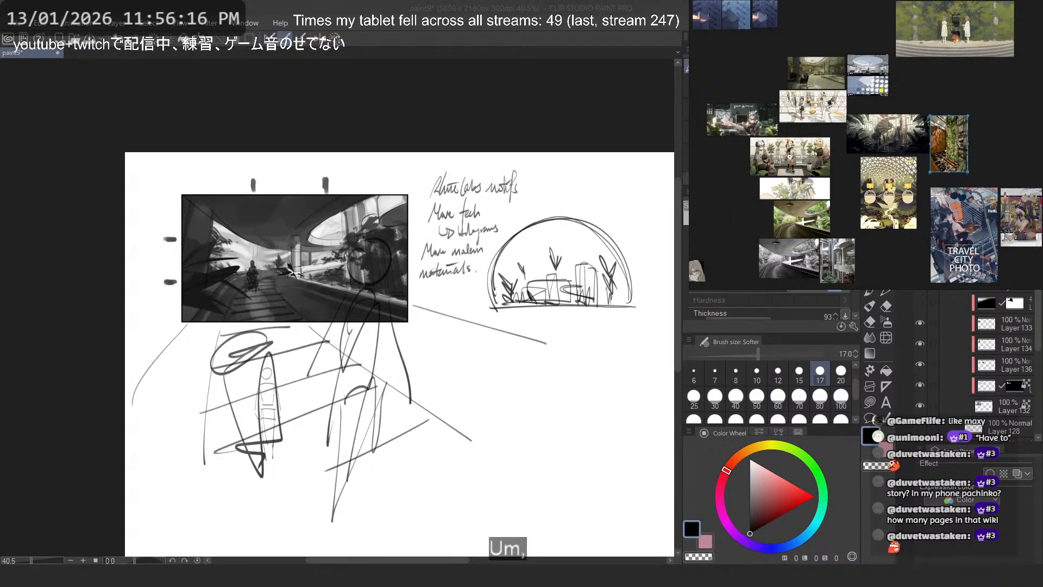
pyautogui.click(992, 163)
pyautogui.moveTo(1014, 171); pyautogui.dragTo(996, 205)
pyautogui.moveTo(939, 235); pyautogui.dragTo(1042, 199)
pyautogui.moveTo(891, 196); pyautogui.dragTo(864, 193)
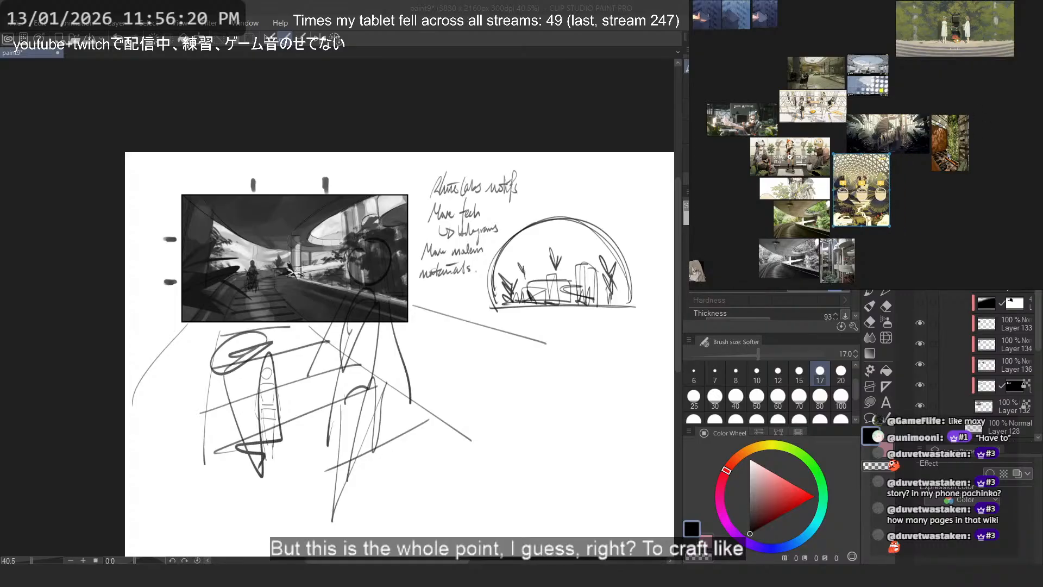
pyautogui.moveTo(951, 146); pyautogui.dragTo(908, 195)
pyautogui.click(948, 108)
pyautogui.moveTo(955, 120); pyautogui.dragTo(968, 145)
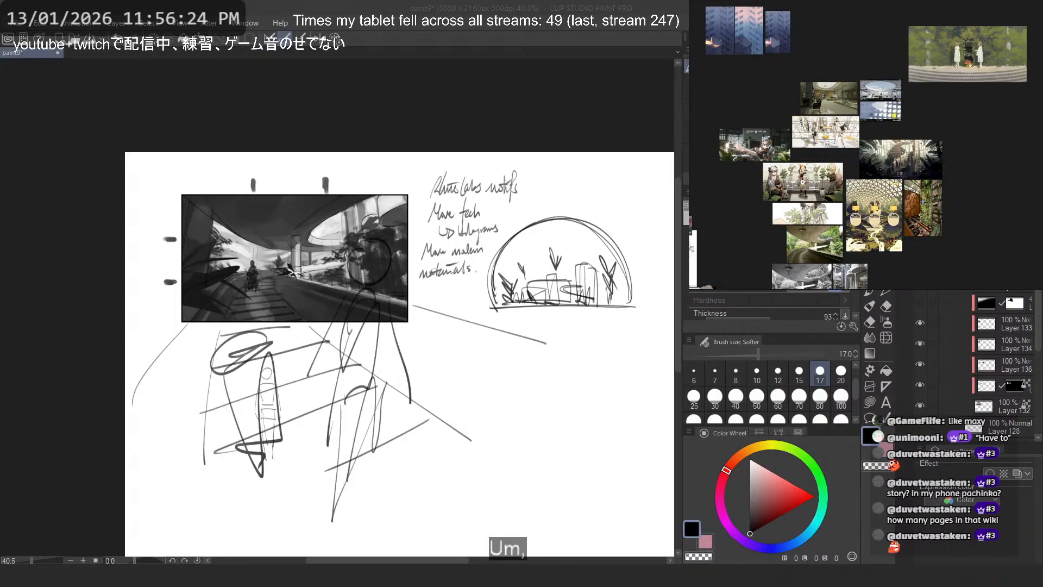
# - Switch to the browser and search Pinterest for "muelyese arknights", using that exact spelling instead of the corrected one
pyautogui.hotkey('alt', 'Tab')
pyautogui.click(207, 34)
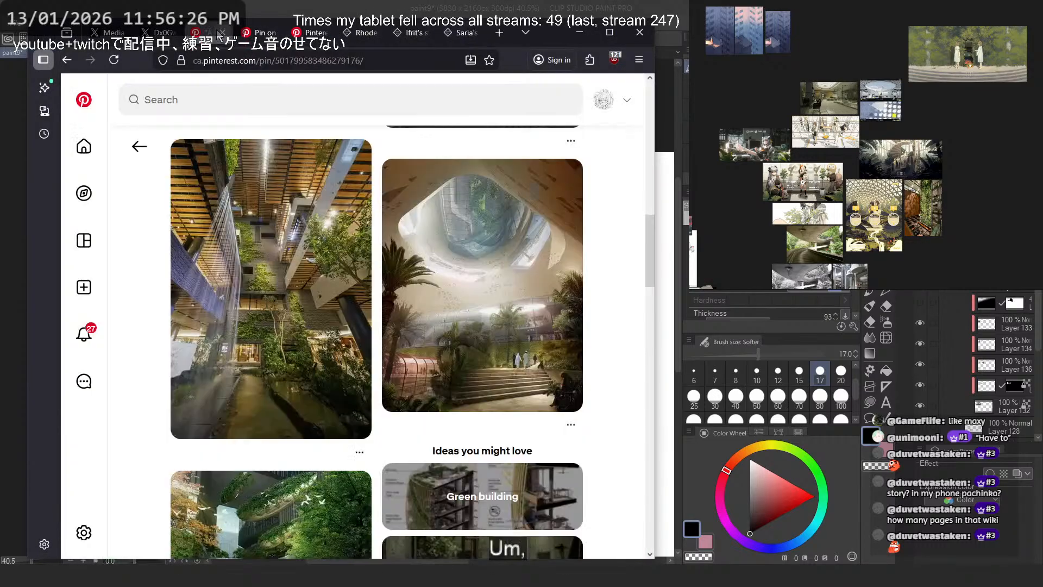
pyautogui.click(246, 87)
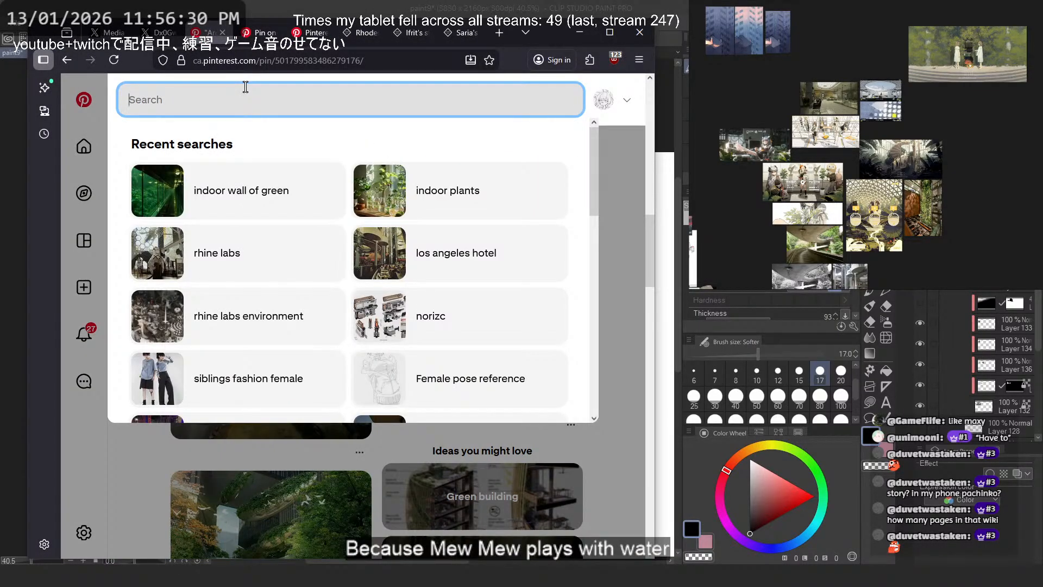
pyautogui.write('muelys')
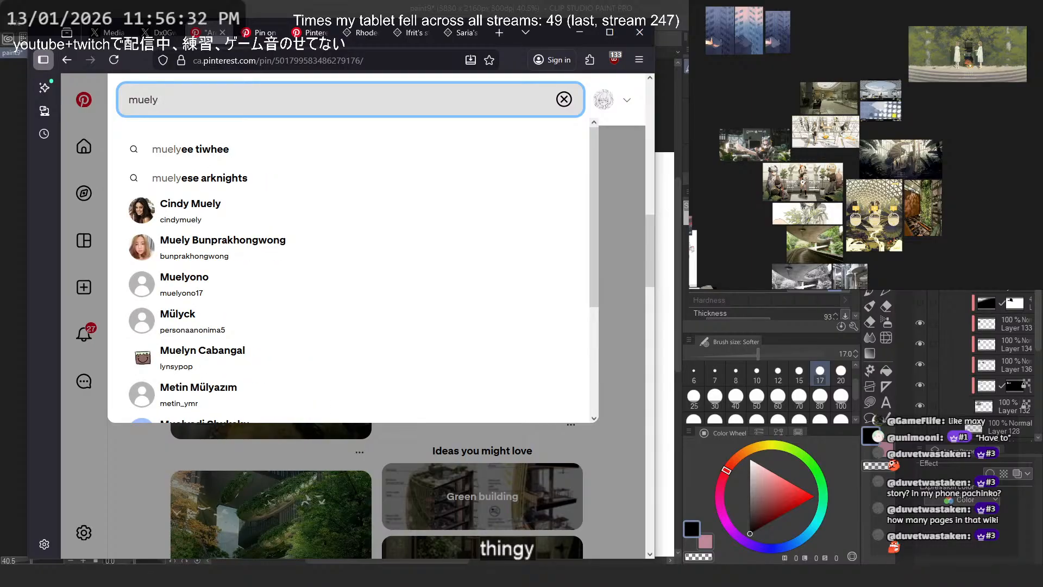
pyautogui.press('BackSpace')
pyautogui.press('Down')
pyautogui.press('Down')
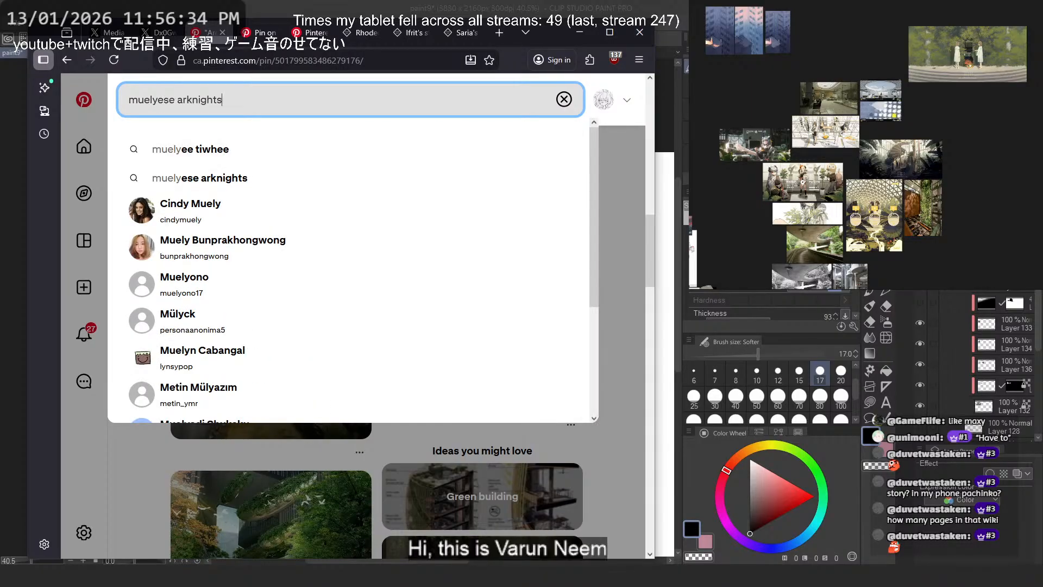
pyautogui.press('Return')
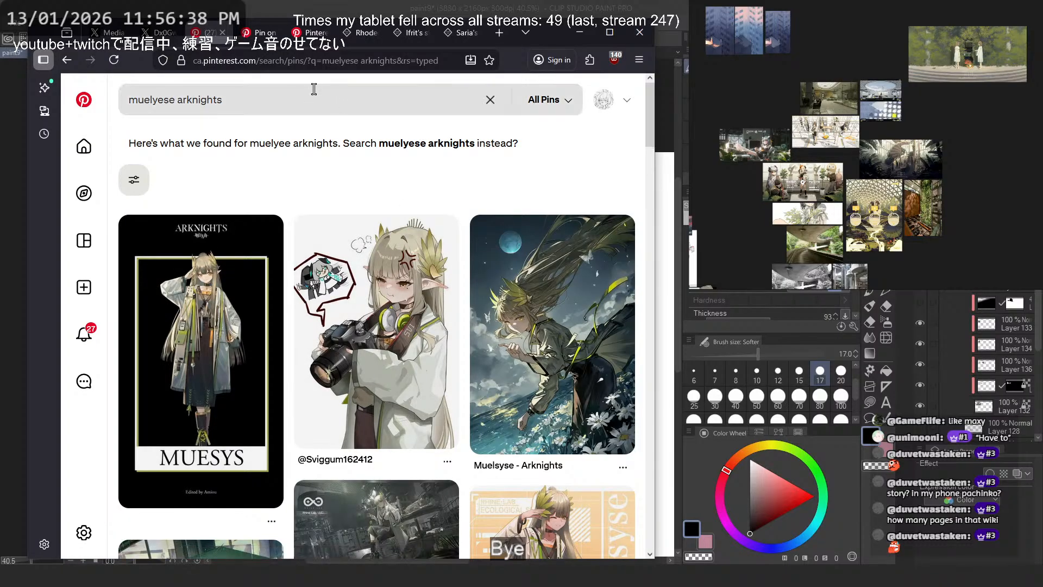
pyautogui.click(330, 104)
pyautogui.click(411, 182)
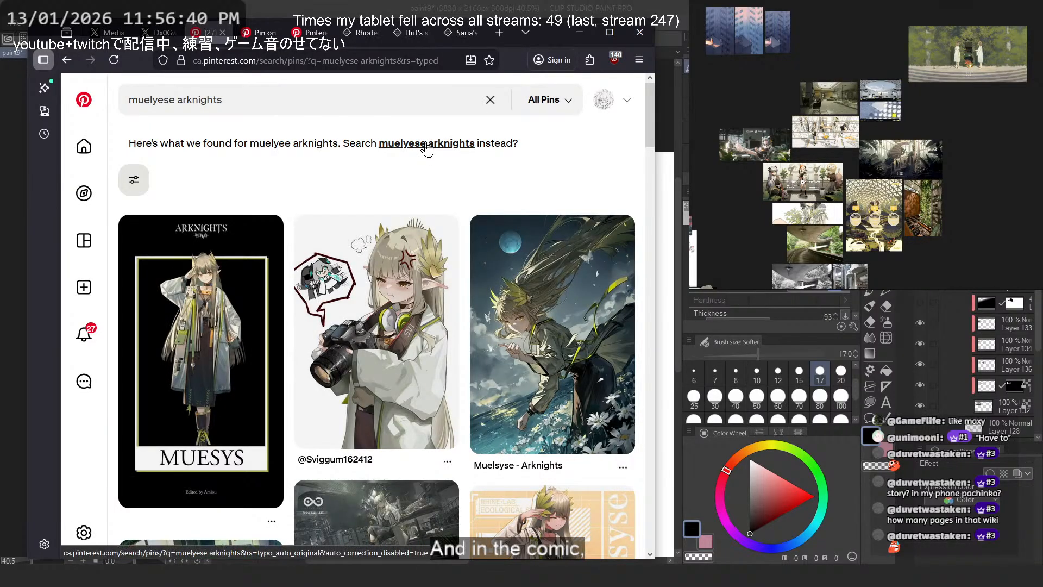
pyautogui.click(407, 144)
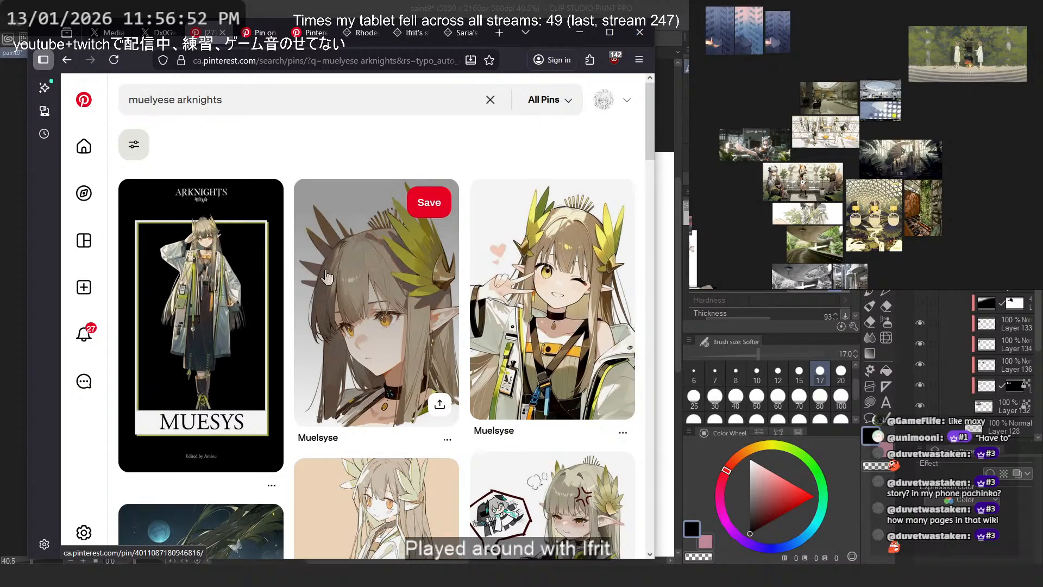
# - Search Google Images for "muelyese ifrit" and open the Reddit post of the Ifrit & Mumu the Water Sprite comic
pyautogui.doubleClick(161, 93)
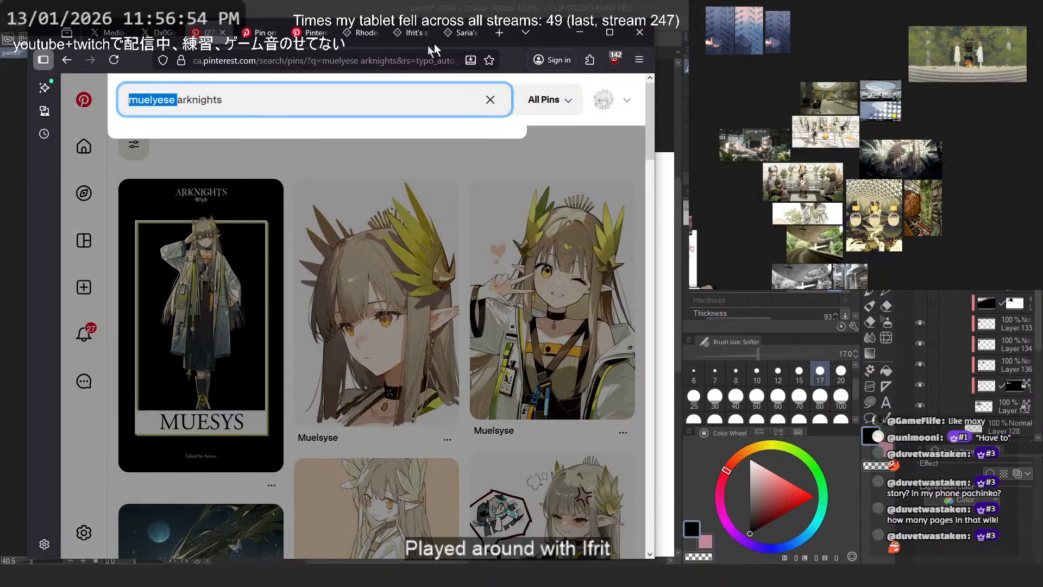
pyautogui.hotkey('ctrl', 'c')
pyautogui.hotkey('ctrl', 't')
pyautogui.hotkey('ctrl', 'v')
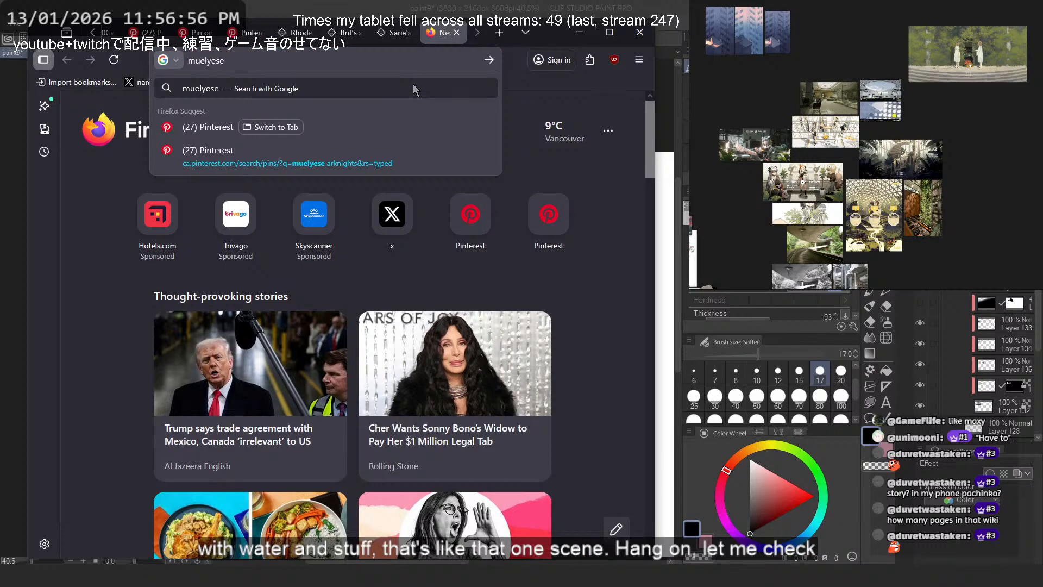
pyautogui.write('ifrit')
pyautogui.press('Return')
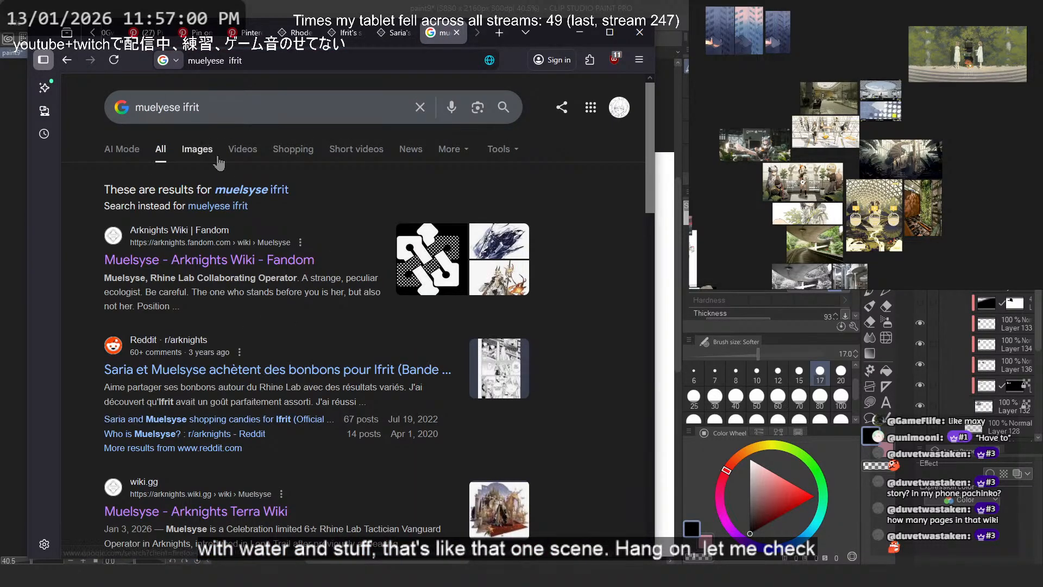
pyautogui.click(203, 148)
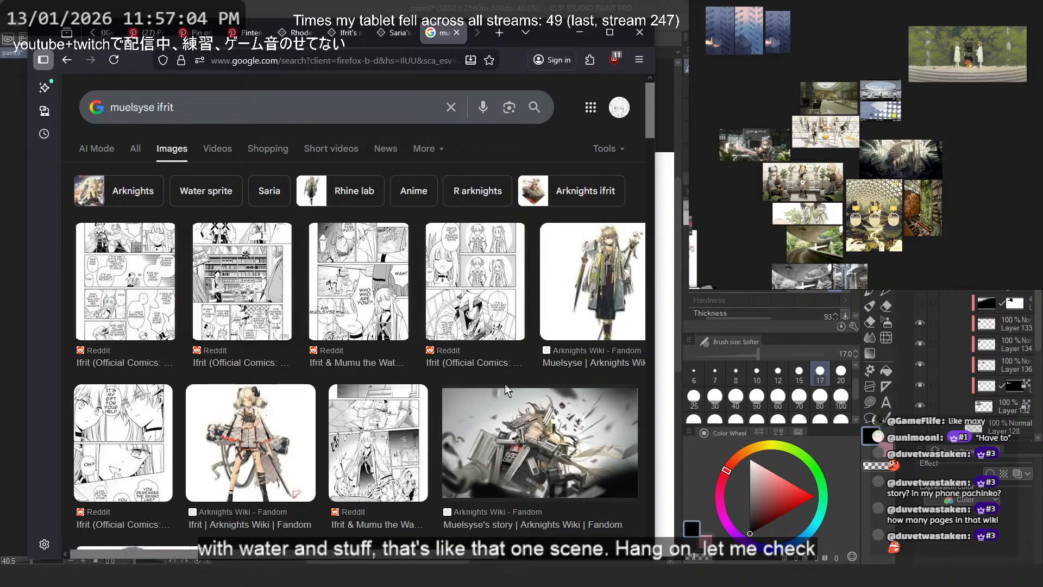
pyautogui.click(391, 446)
pyautogui.click(501, 357)
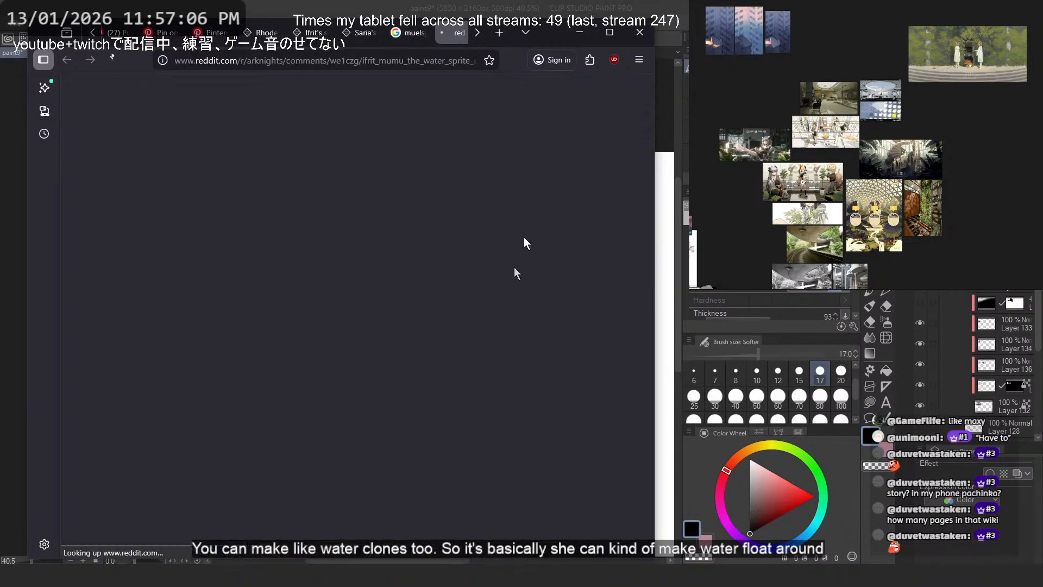
# - Switch to Clip Studio Paint and try several loose placement strokes over the walkway and near the large circle, undoing them
pyautogui.hotkey('alt', 'Tab')
pyautogui.scroll(5, 289, 278)
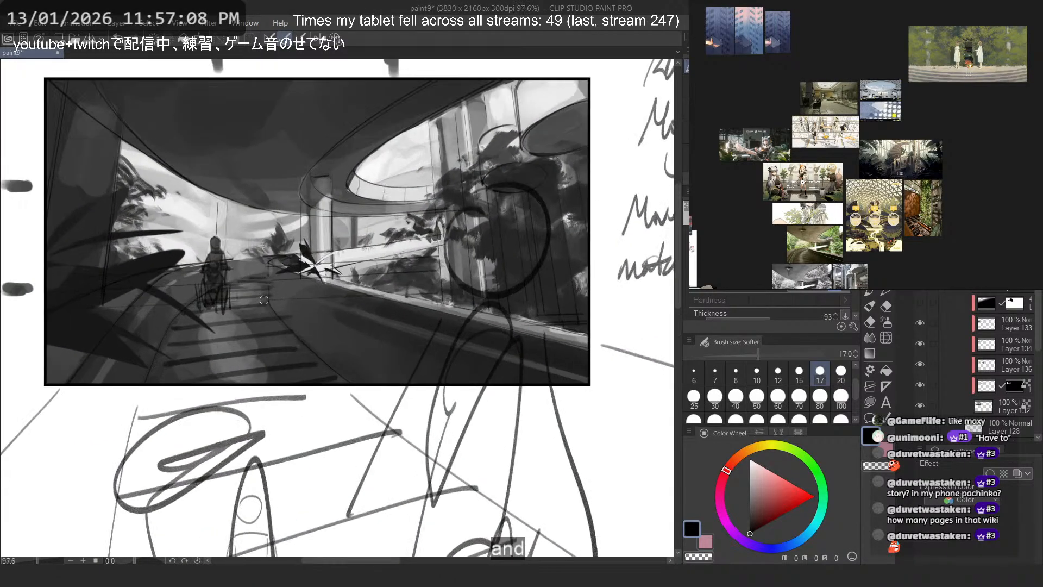
pyautogui.moveTo(272, 255); pyautogui.dragTo(229, 417)
pyautogui.moveTo(359, 305)
pyautogui.mouseDown()
pyautogui.moveTo(380, 293)
pyautogui.moveTo(386, 333)
pyautogui.mouseUp()
pyautogui.hotkey('ctrl', 'z')
pyautogui.hotkey('ctrl', 'z')
pyautogui.moveTo(437, 229)
pyautogui.mouseDown()
pyautogui.moveTo(379, 237)
pyautogui.moveTo(403, 340)
pyautogui.moveTo(469, 276)
pyautogui.moveTo(447, 210)
pyautogui.moveTo(361, 271)
pyautogui.moveTo(375, 272)
pyautogui.mouseUp()
pyautogui.hotkey('ctrl', 'z')
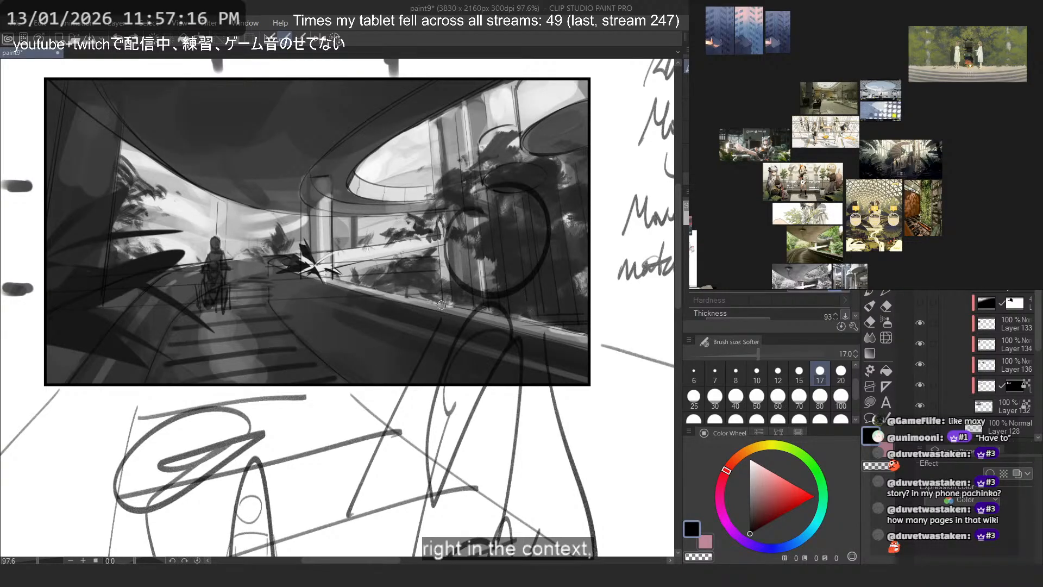
pyautogui.moveTo(496, 189); pyautogui.dragTo(508, 233)
pyautogui.hotkey('ctrl', 'z')
pyautogui.moveTo(424, 218)
pyautogui.mouseDown()
pyautogui.moveTo(364, 338)
pyautogui.moveTo(431, 235)
pyautogui.mouseUp()
pyautogui.hotkey('ctrl', 'z')
pyautogui.moveTo(511, 213)
pyautogui.mouseDown()
pyautogui.moveTo(424, 207)
pyautogui.moveTo(354, 222)
pyautogui.moveTo(338, 253)
pyautogui.moveTo(528, 246)
pyautogui.mouseUp()
pyautogui.hotkey('ctrl', 'z')
# - Try sketching a thick curving shape over the railing with arrows pointing towards it from several directions
pyautogui.moveTo(427, 228)
pyautogui.mouseDown()
pyautogui.moveTo(375, 254)
pyautogui.moveTo(352, 322)
pyautogui.moveTo(377, 332)
pyautogui.moveTo(385, 289)
pyautogui.moveTo(431, 277)
pyautogui.moveTo(435, 229)
pyautogui.mouseUp()
pyautogui.moveTo(149, 148)
pyautogui.mouseDown()
pyautogui.moveTo(264, 213)
pyautogui.moveTo(369, 239)
pyautogui.mouseUp()
pyautogui.moveTo(344, 212)
pyautogui.mouseDown()
pyautogui.moveTo(370, 239)
pyautogui.moveTo(330, 252)
pyautogui.mouseUp()
pyautogui.moveTo(453, 139); pyautogui.dragTo(433, 238)
pyautogui.moveTo(433, 238); pyautogui.dragTo(472, 207)
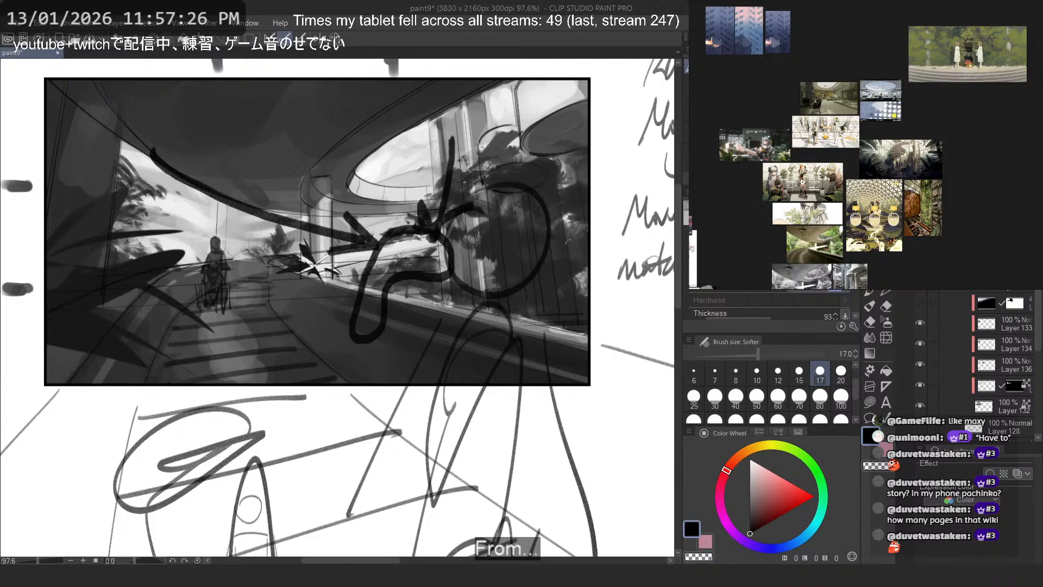
pyautogui.moveTo(578, 264)
pyautogui.mouseDown()
pyautogui.moveTo(430, 261)
pyautogui.moveTo(491, 284)
pyautogui.mouseUp()
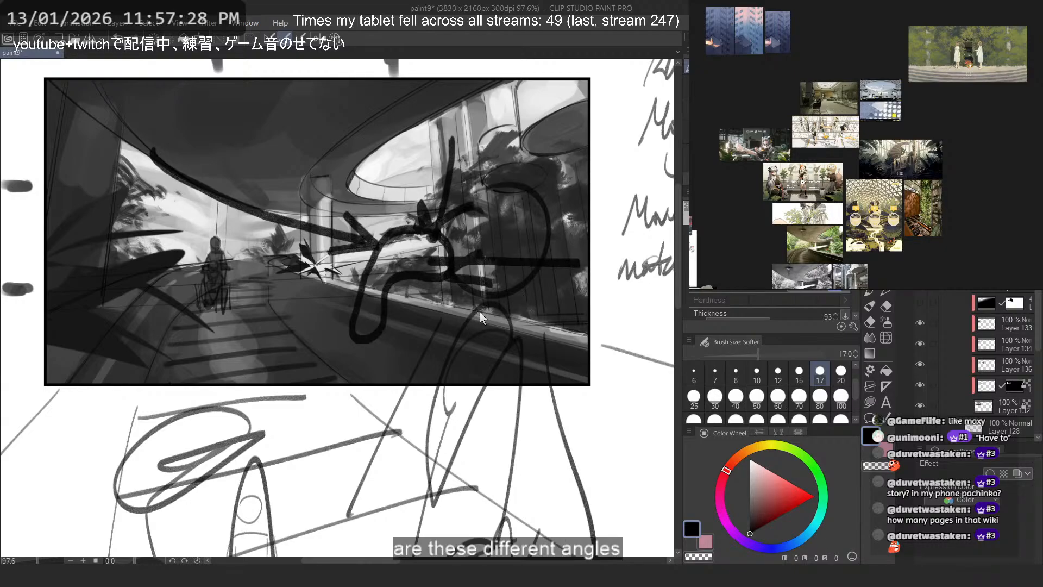
# - Undo the directional arrows and the thick curving shape over the railing
pyautogui.hotkey('ctrl', 'z')
pyautogui.hotkey('ctrl', 'z')
pyautogui.hotkey('ctrl', 'z')
pyautogui.hotkey('ctrl', 'z')
pyautogui.hotkey('ctrl', 'z')
pyautogui.hotkey('ctrl', 'z')
pyautogui.moveTo(416, 224)
pyautogui.mouseDown()
pyautogui.moveTo(503, 234)
pyautogui.moveTo(266, 206)
pyautogui.mouseUp()
pyautogui.hotkey('ctrl', 'z')
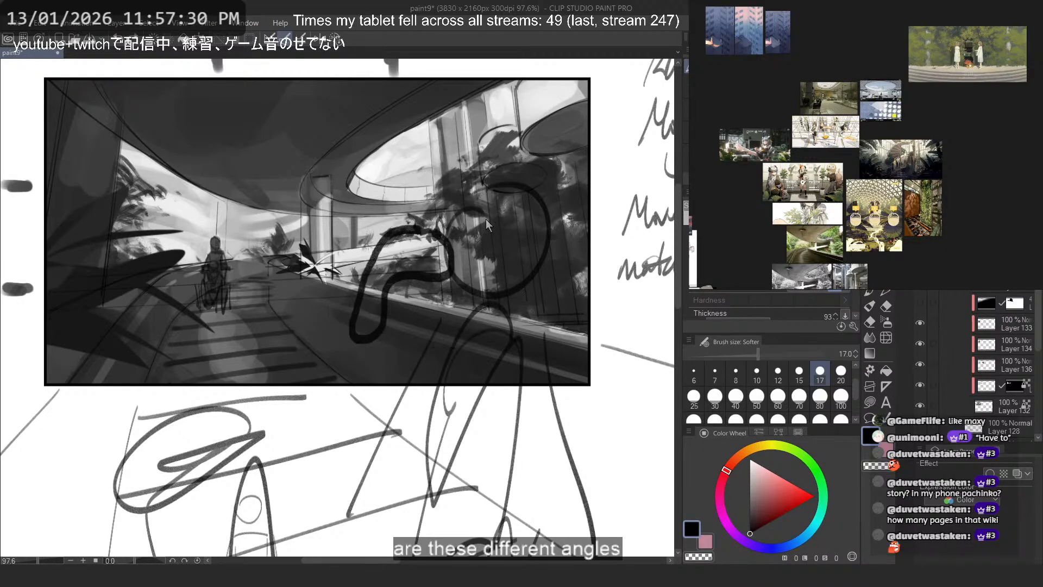
pyautogui.hotkey('ctrl', 'z')
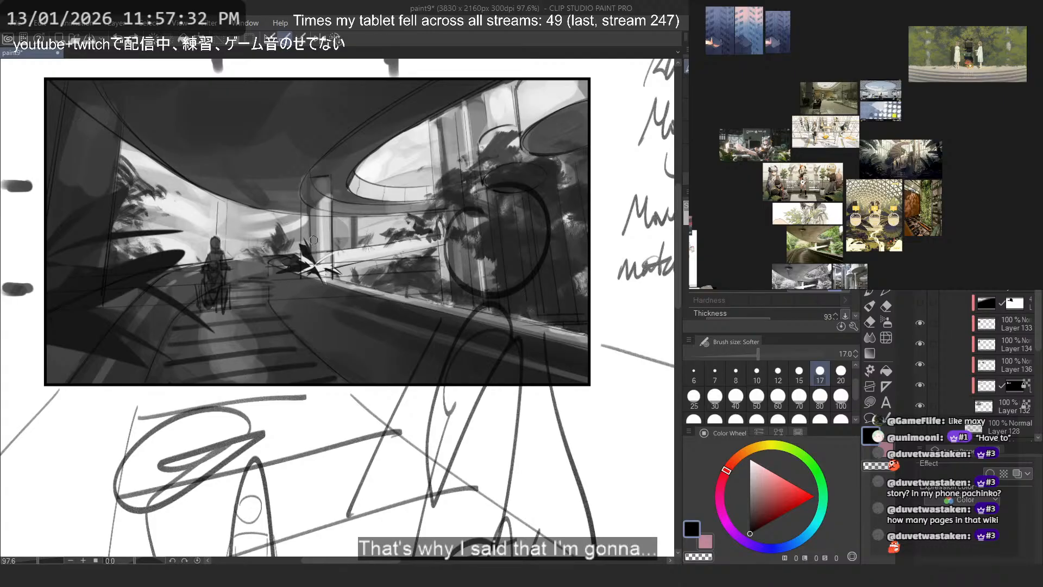
# - Try a small curved shape beside the central plant and short strokes near the large circle, and undo them
pyautogui.moveTo(285, 242)
pyautogui.mouseDown()
pyautogui.moveTo(278, 306)
pyautogui.moveTo(326, 283)
pyautogui.moveTo(274, 236)
pyautogui.mouseUp()
pyautogui.moveTo(295, 288)
pyautogui.mouseDown()
pyautogui.moveTo(254, 262)
pyautogui.moveTo(279, 280)
pyautogui.mouseUp()
pyautogui.hotkey('ctrl', 'z')
pyautogui.hotkey('ctrl', 'z')
pyautogui.moveTo(274, 235)
pyautogui.mouseDown()
pyautogui.moveTo(302, 277)
pyautogui.moveTo(297, 265)
pyautogui.mouseUp()
pyautogui.moveTo(433, 219); pyautogui.dragTo(439, 242)
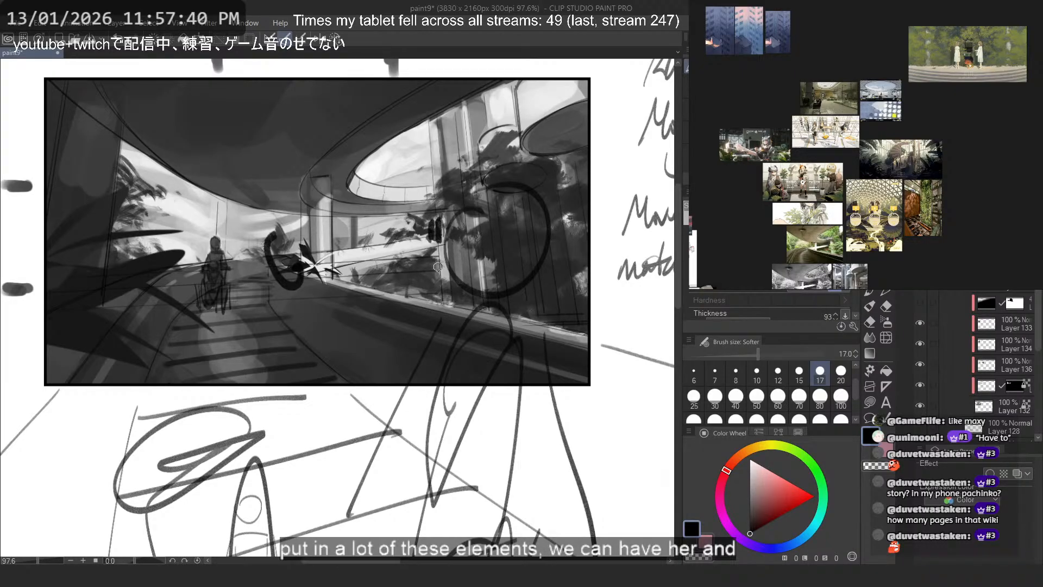
pyautogui.hotkey('ctrl', 'z')
pyautogui.hotkey('ctrl', 'z')
pyautogui.hotkey('ctrl', 'z')
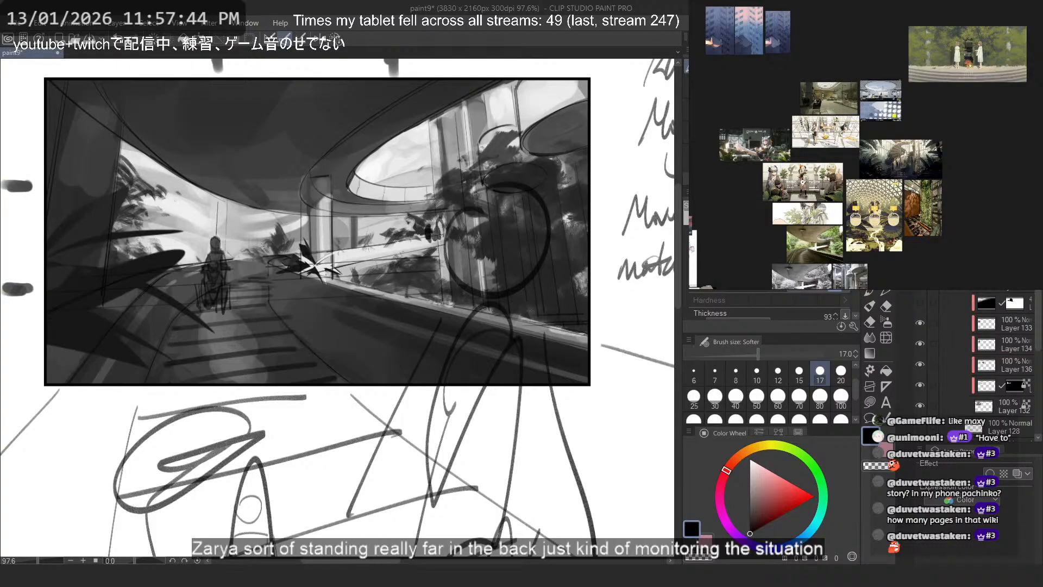
# - Examine the distant figure on the walkway and the foliage area beside the large circle for character placement and scale
pyautogui.scroll(6, 413, 231)
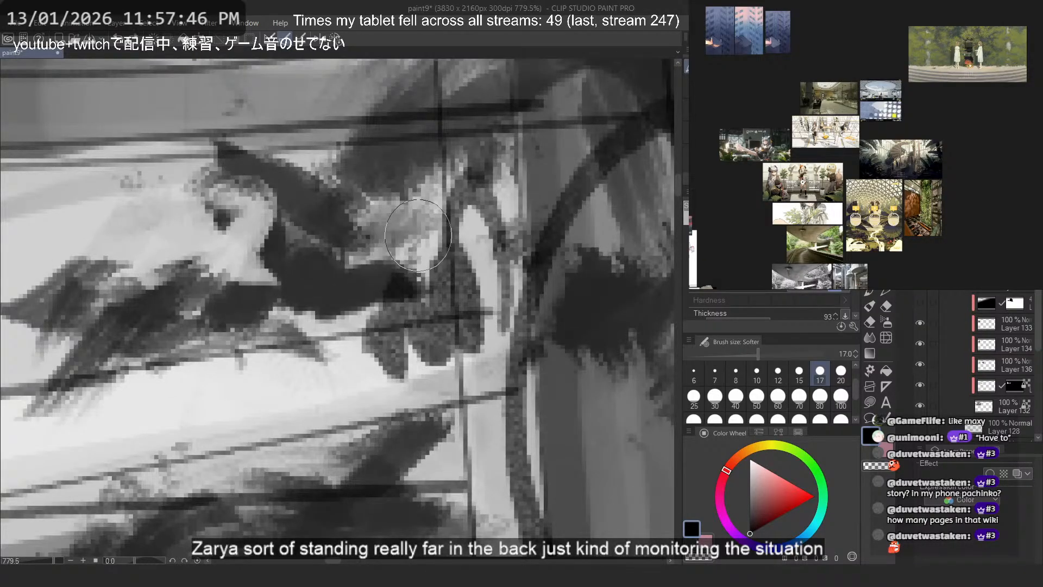
pyautogui.scroll(-6, 414, 232)
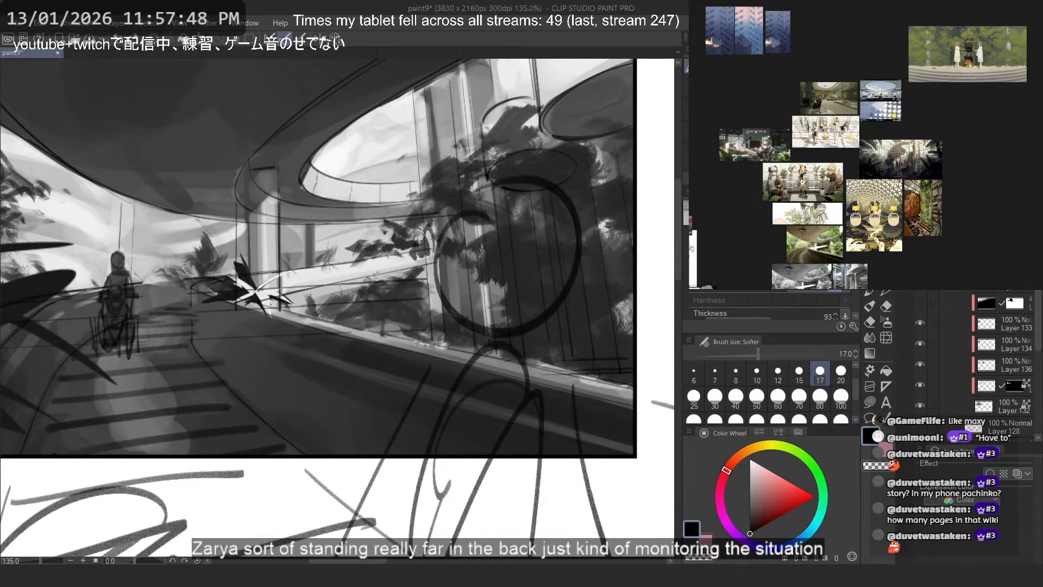
pyautogui.scroll(3, 93, 263)
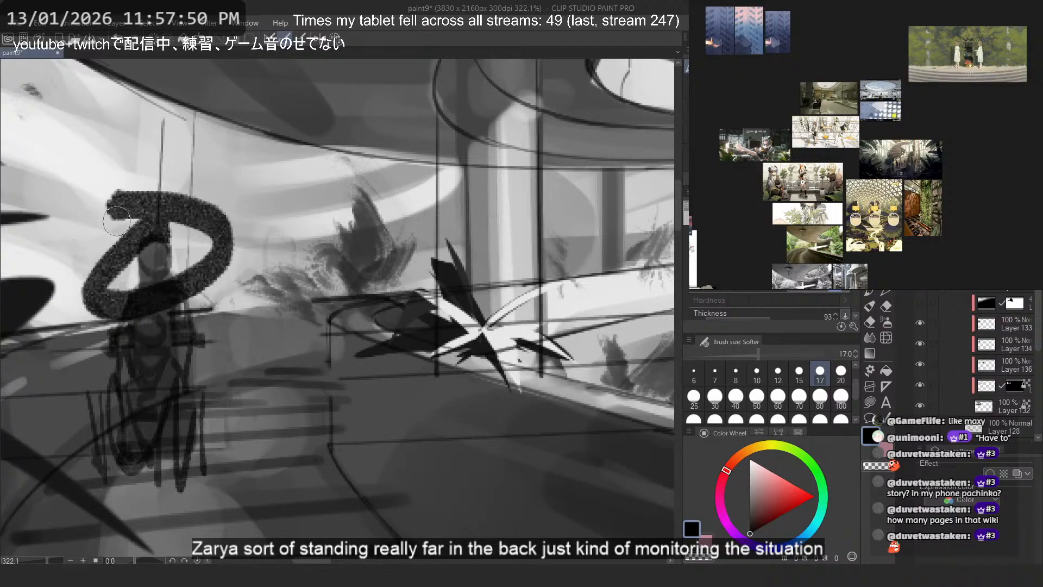
pyautogui.scroll(-3, 130, 243)
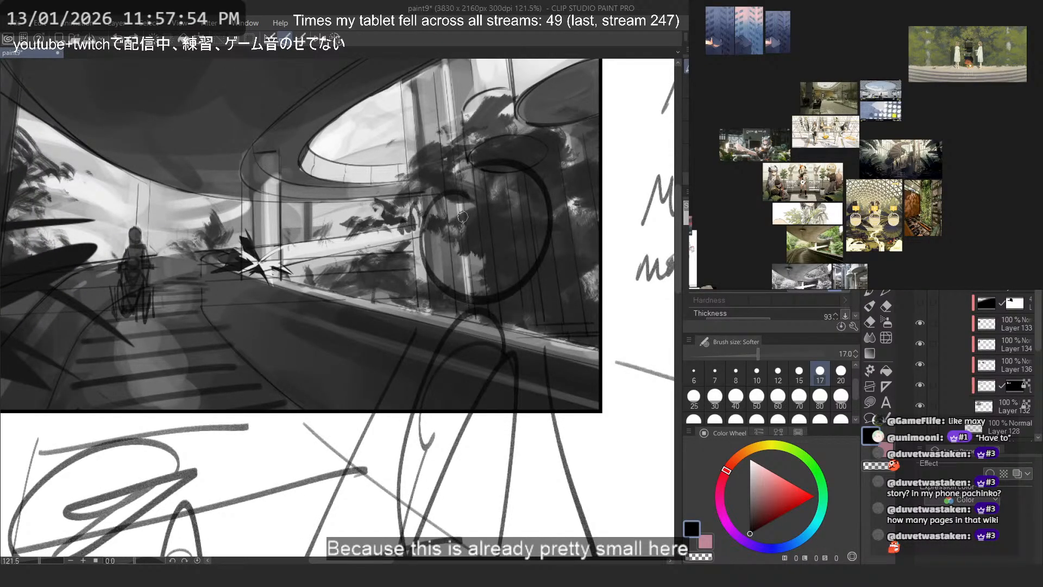
pyautogui.scroll(5, 462, 217)
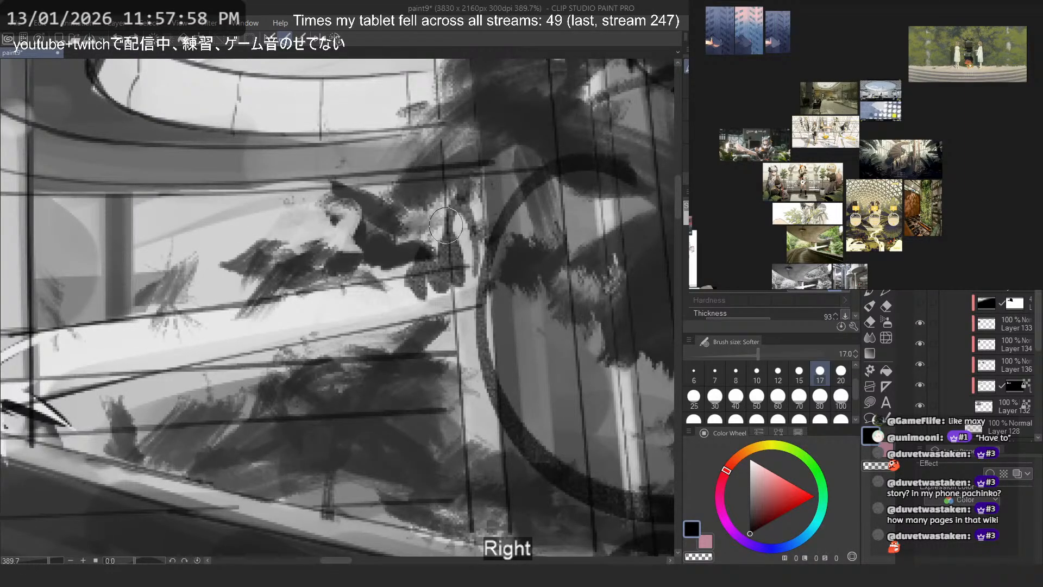
# - Switch to the browser and read the full Ifrit & Mumu the Water Sprite comic page by page in the enlarged image viewer
pyautogui.hotkey('alt', 'Tab')
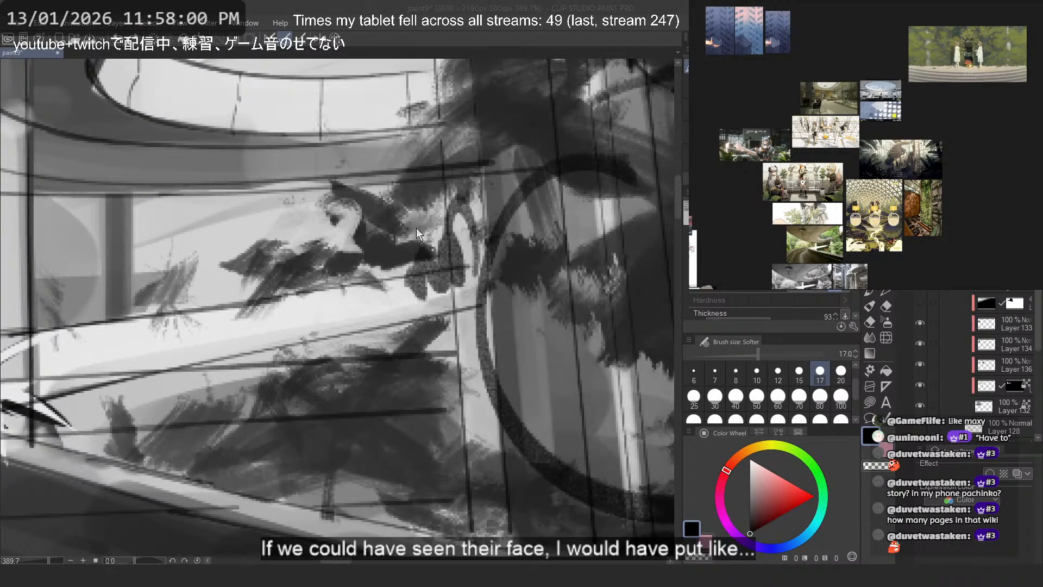
pyautogui.hotkey('alt', 'Tab')
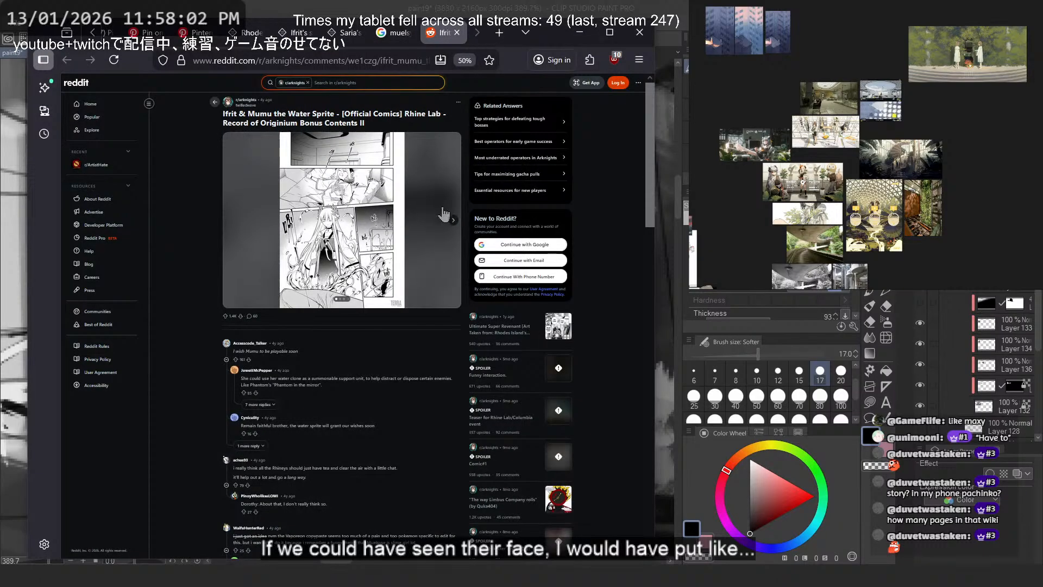
pyautogui.click(360, 218)
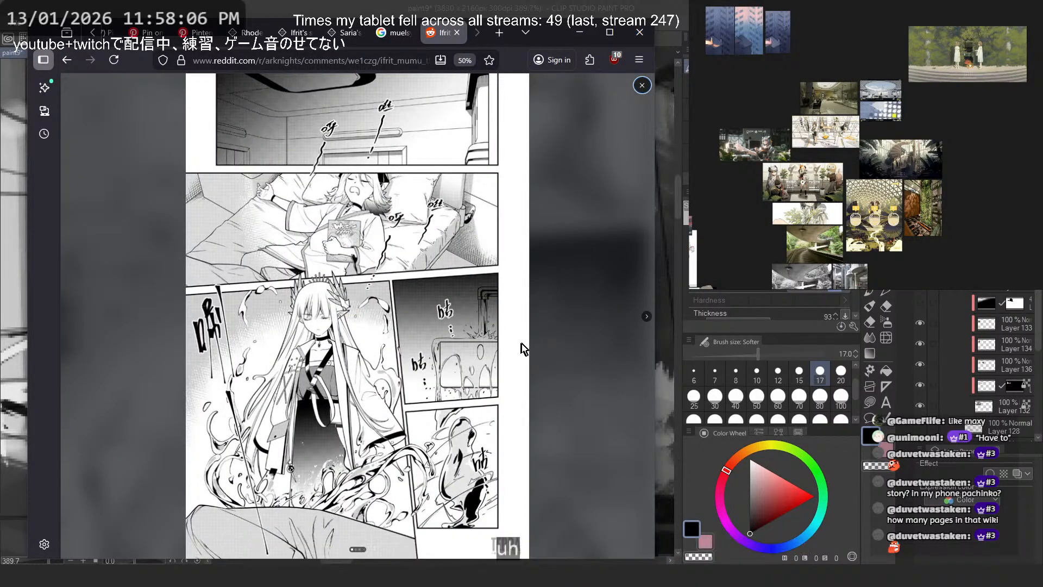
pyautogui.click(648, 318)
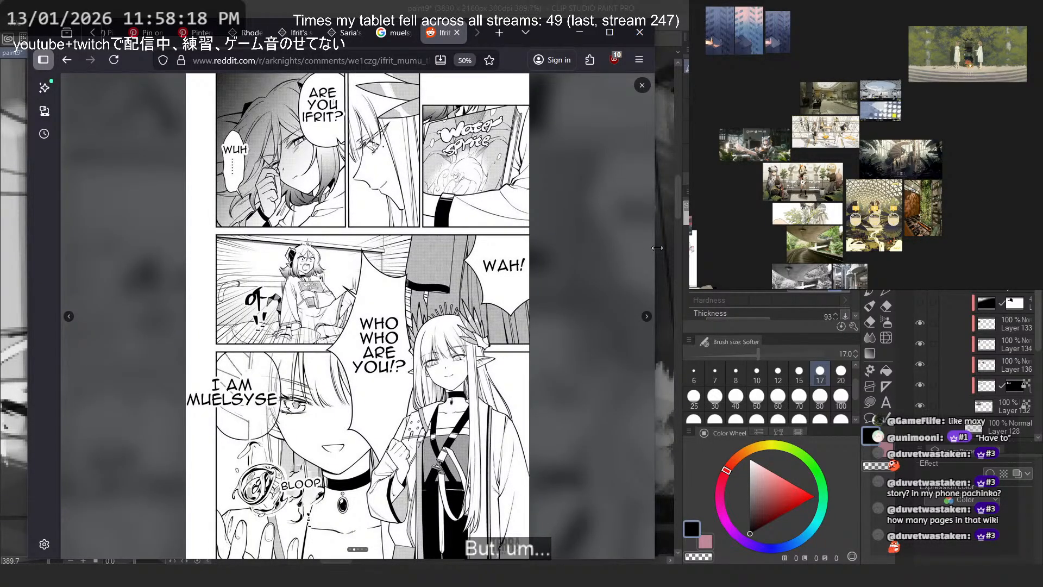
pyautogui.click(647, 317)
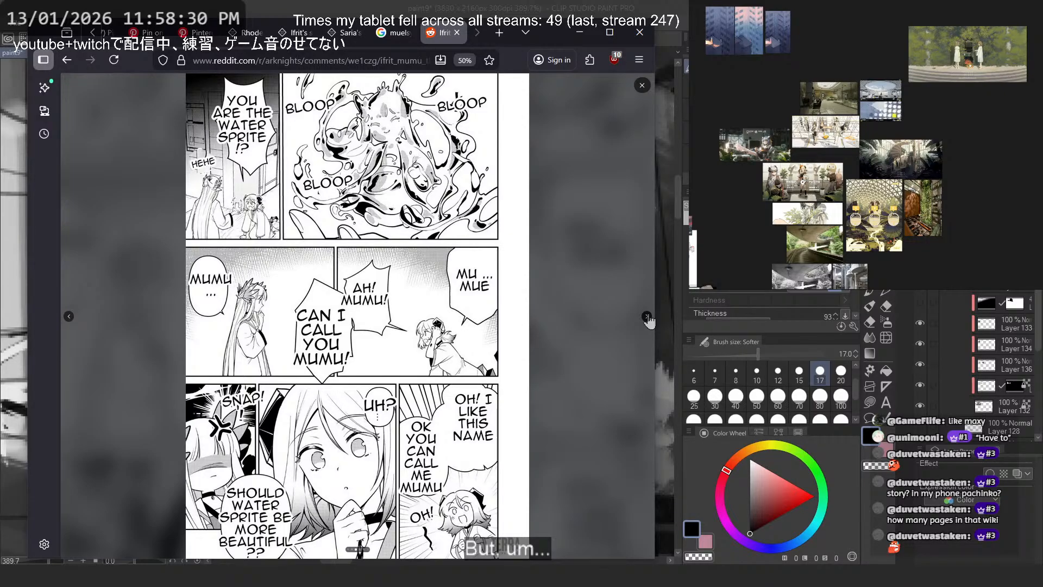
pyautogui.click(647, 317)
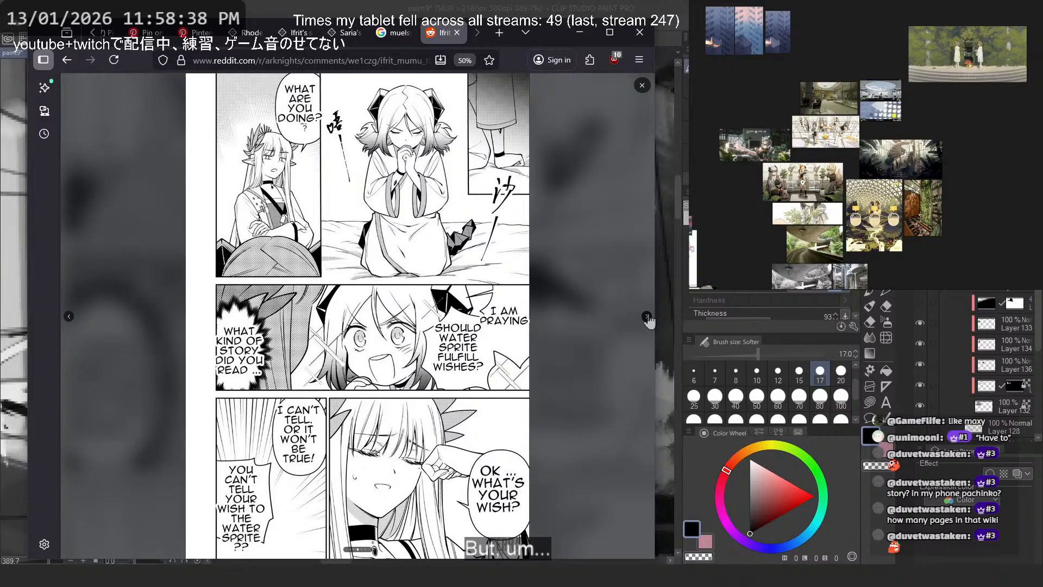
pyautogui.click(647, 317)
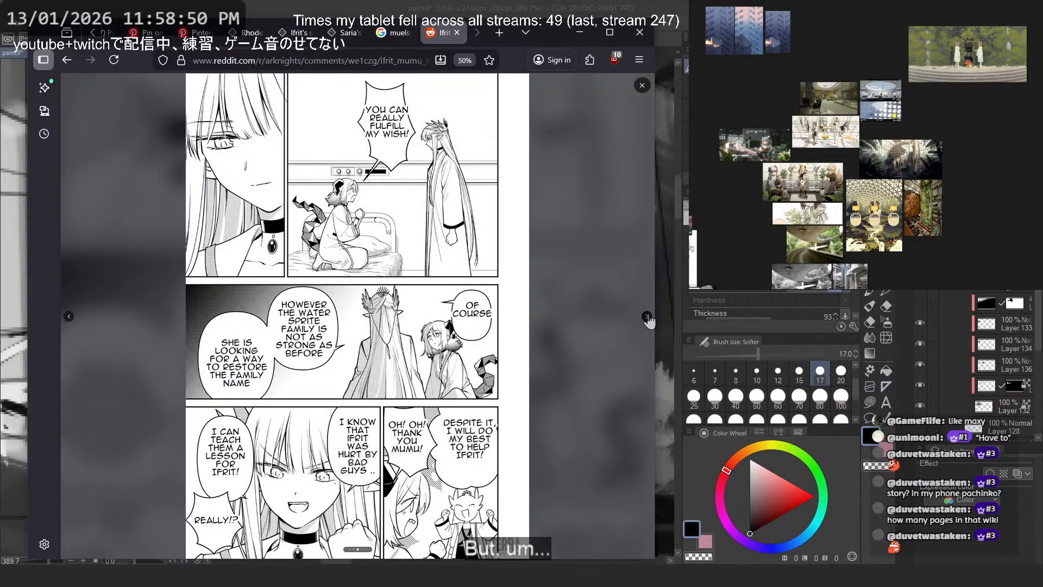
pyautogui.click(647, 316)
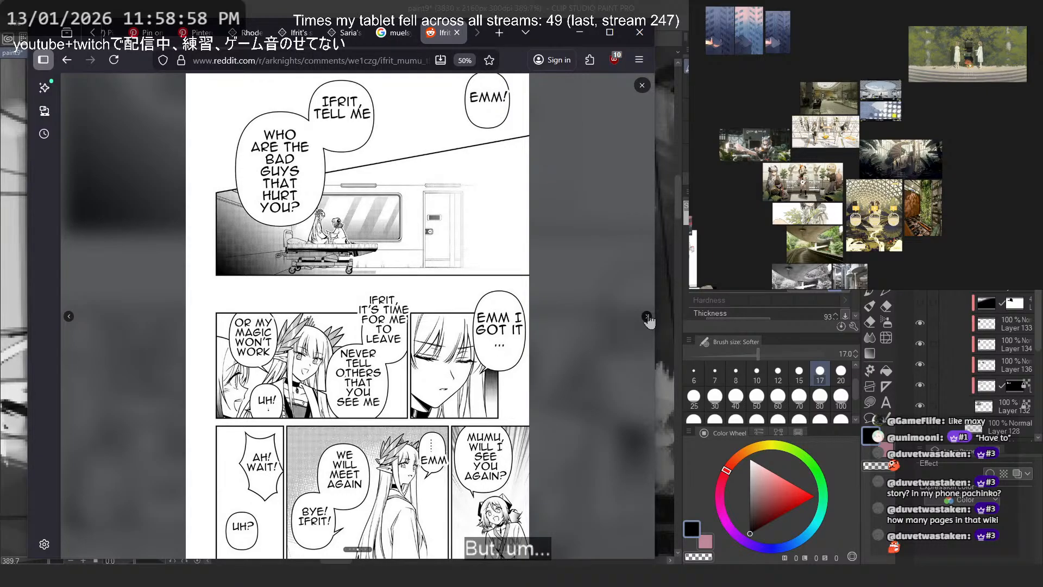
pyautogui.click(647, 317)
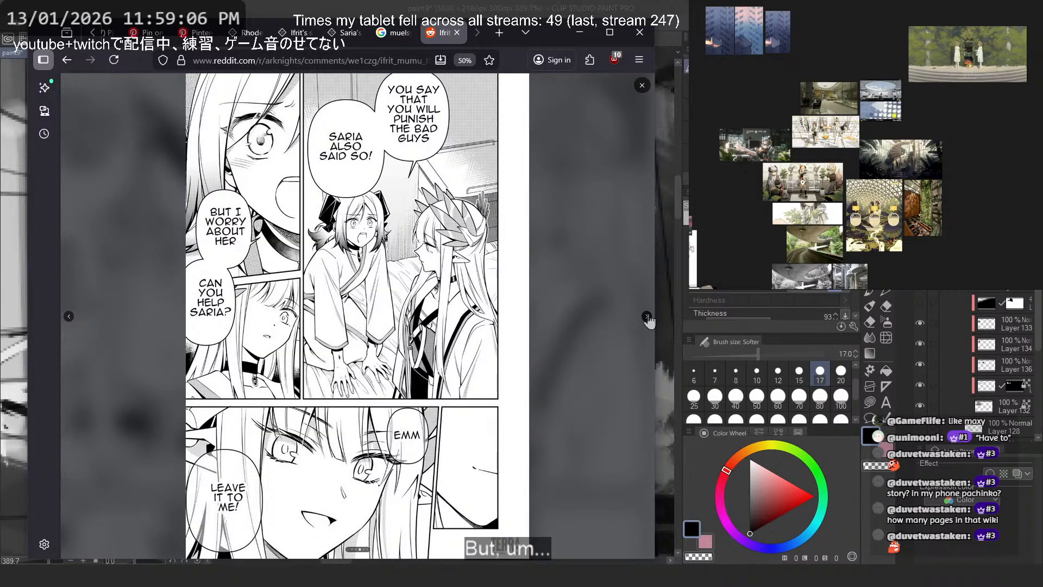
pyautogui.click(648, 318)
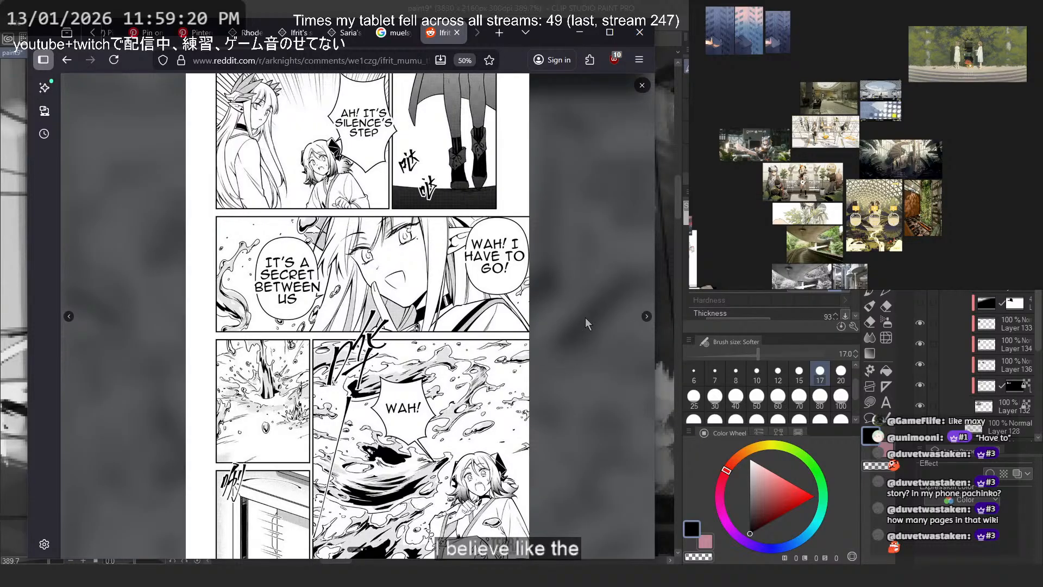
pyautogui.click(647, 316)
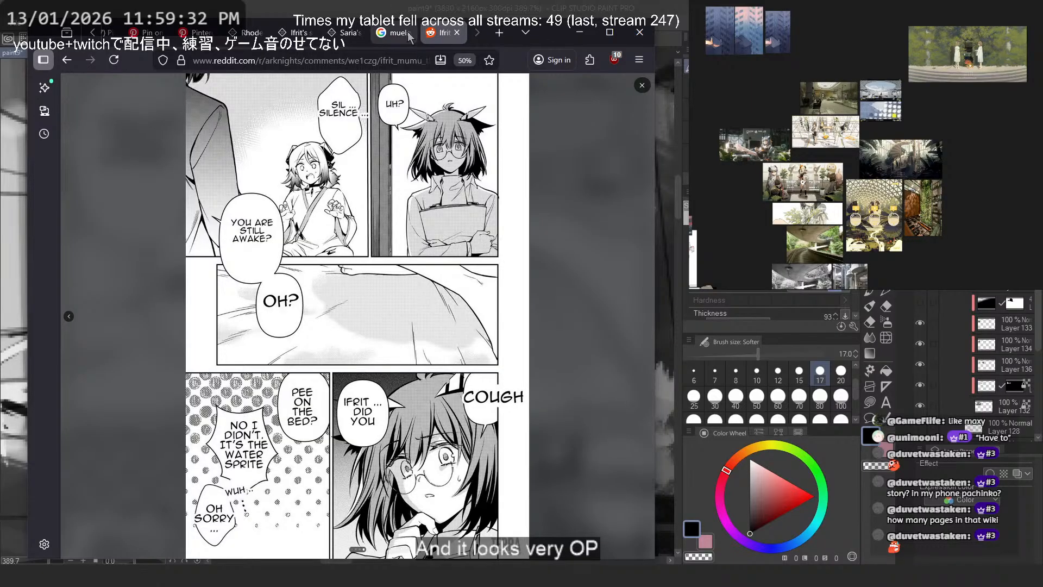
pyautogui.click(642, 85)
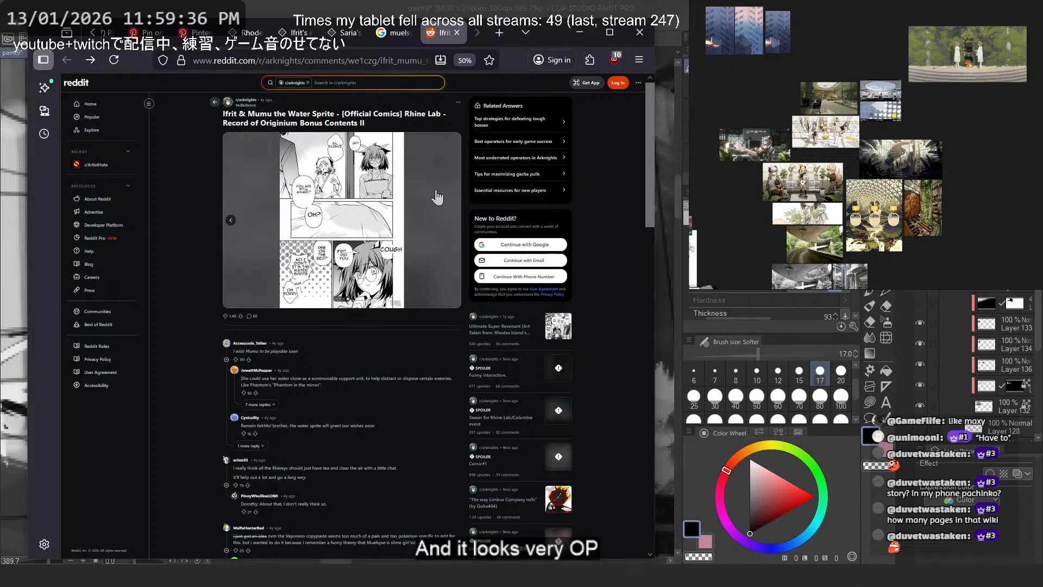
# - Reset the Reddit page zoom to its default and reveal the hidden spoiler comment about Muelsyse to read it
pyautogui.click(466, 60)
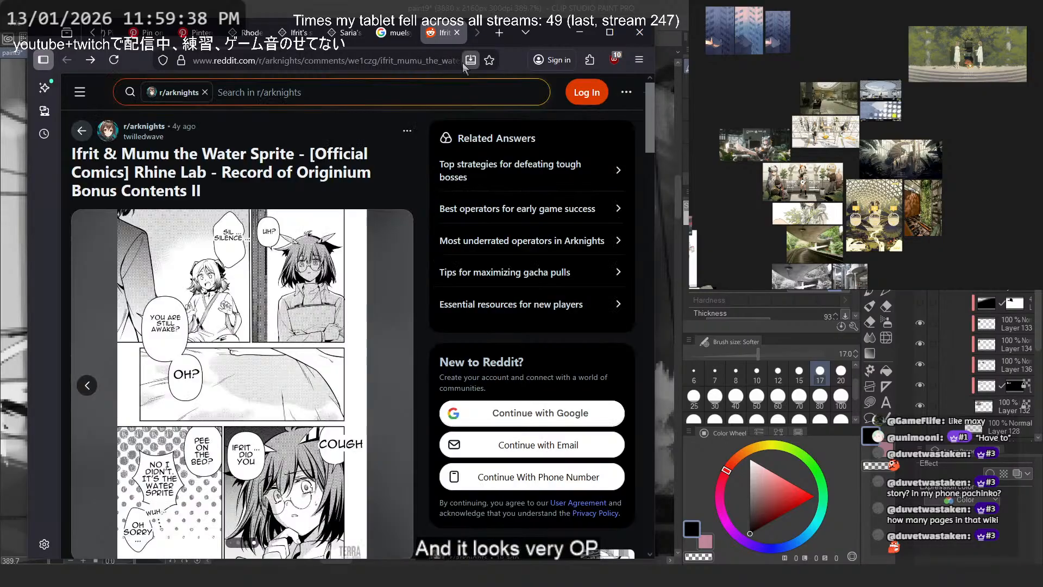
pyautogui.scroll(-15, 390, 226)
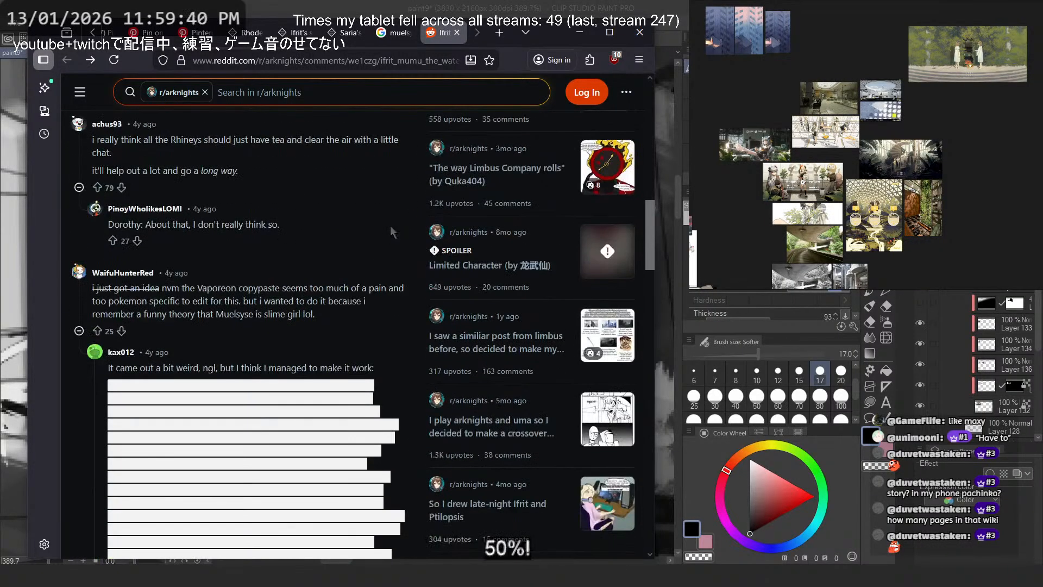
pyautogui.click(245, 196)
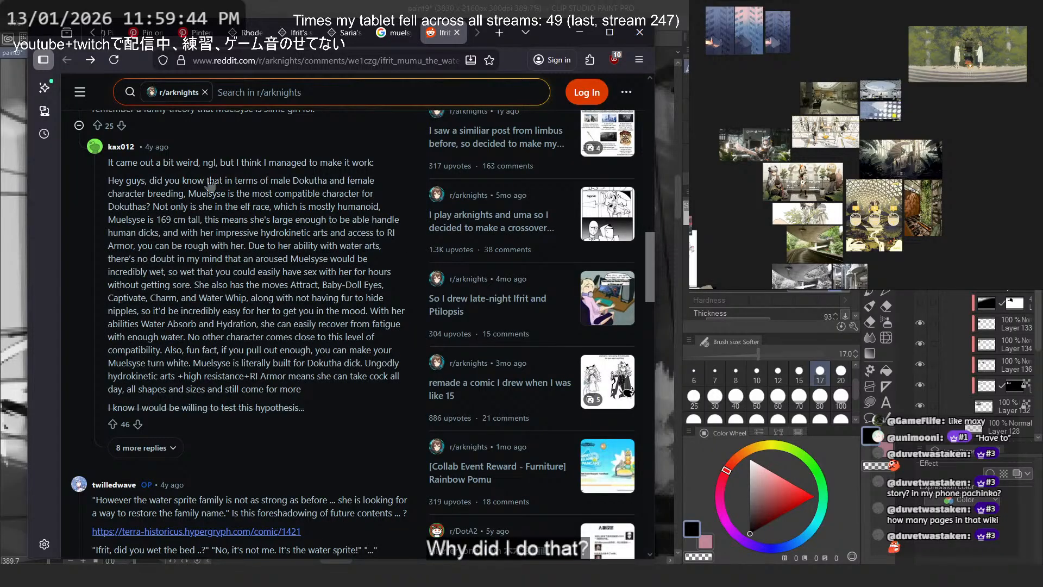
pyautogui.moveTo(186, 180); pyautogui.dragTo(254, 220)
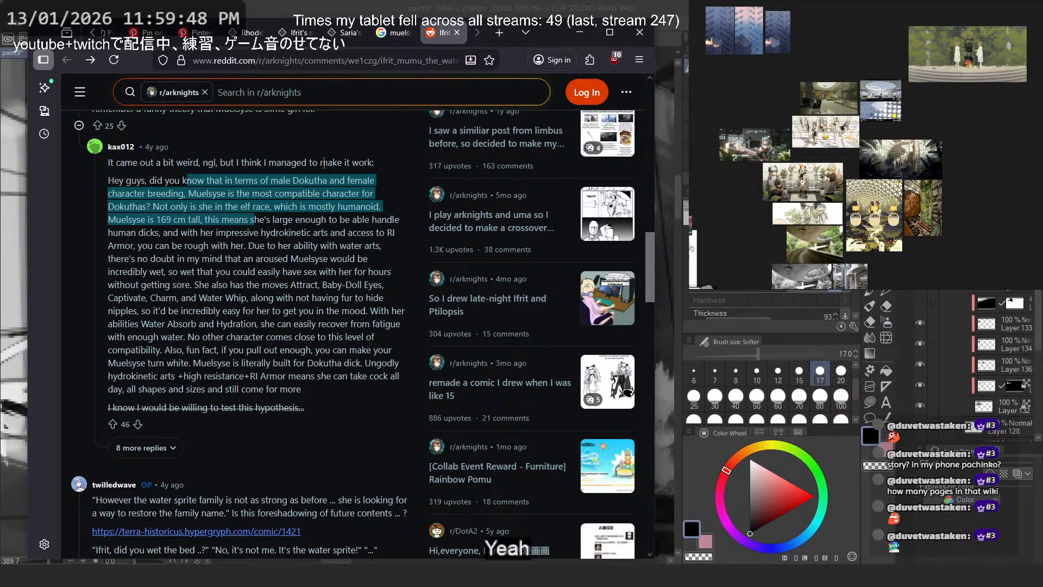
pyautogui.scroll(-3, 324, 163)
pyautogui.scroll(3, 324, 163)
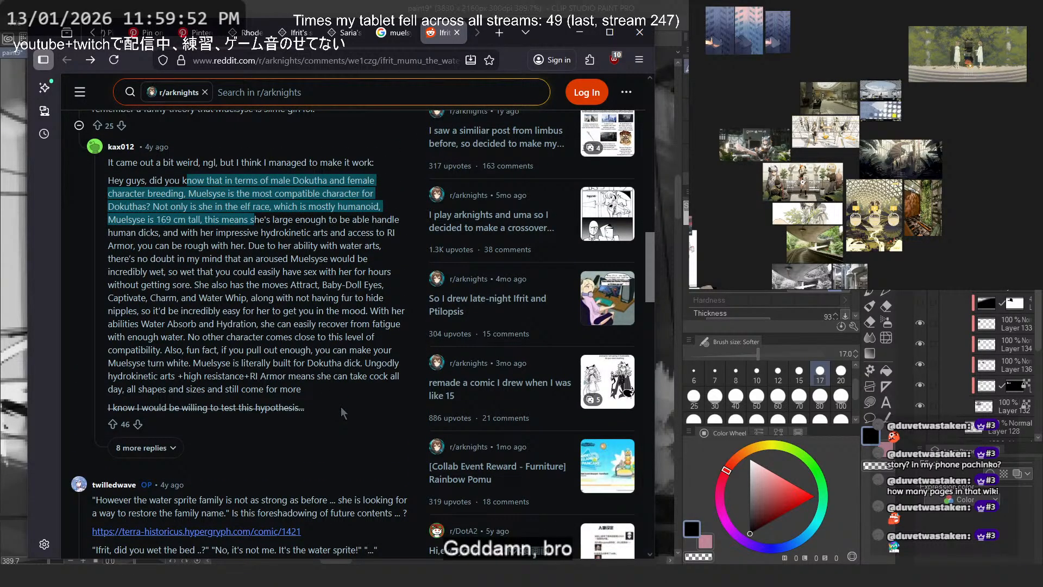
# - Read through the remaining comments under the Ifrit & Mumu comic post and return to the beginning of the post
pyautogui.scroll(-4, 342, 411)
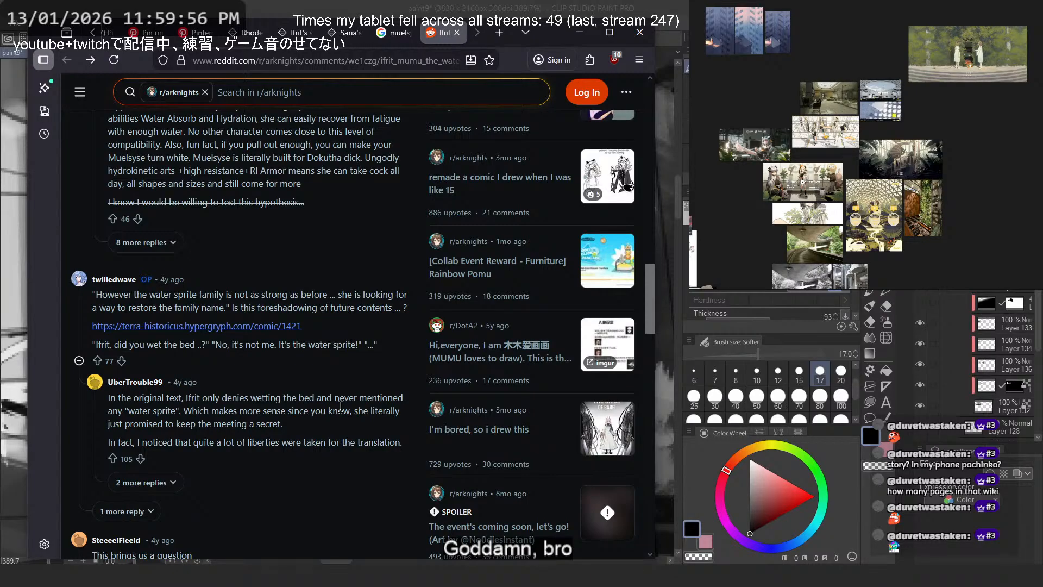
pyautogui.scroll(-4, 340, 406)
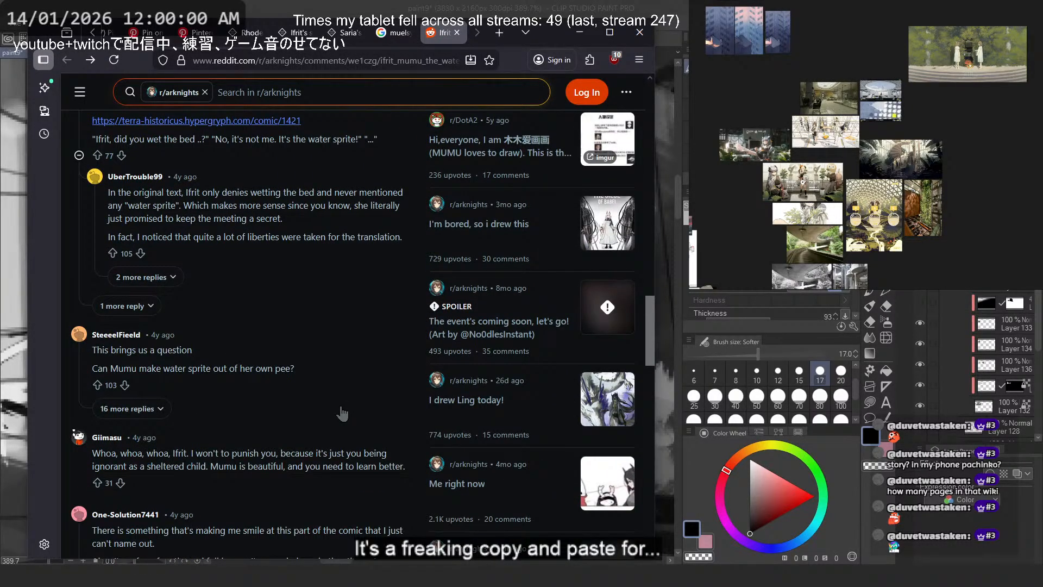
pyautogui.scroll(-3, 343, 414)
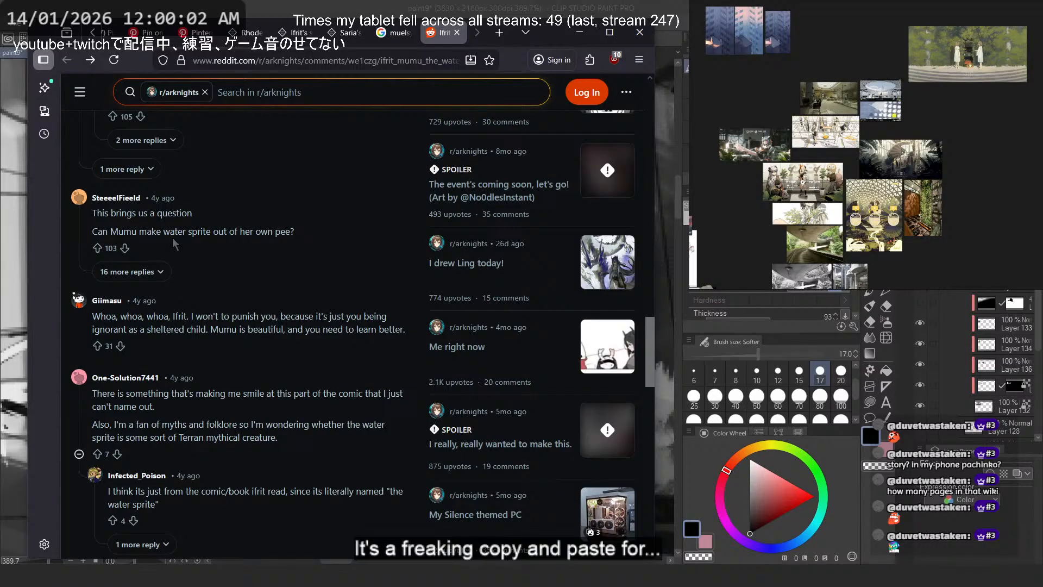
pyautogui.moveTo(293, 235); pyautogui.dragTo(186, 201)
pyautogui.click(287, 206)
pyautogui.scroll(-4, 293, 245)
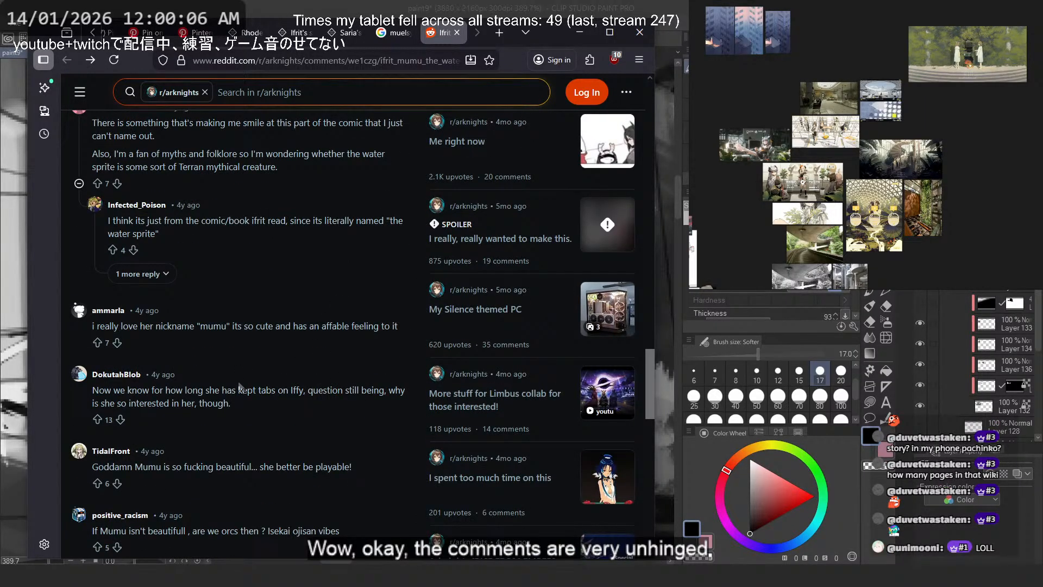
pyautogui.scroll(-1, 229, 426)
pyautogui.scroll(-3, 229, 427)
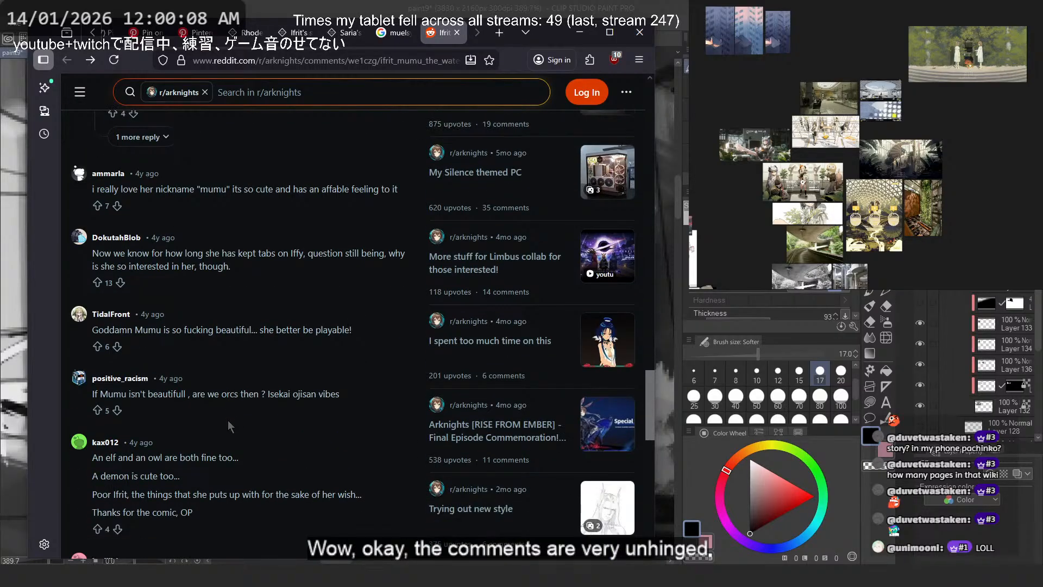
pyautogui.scroll(-5, 228, 415)
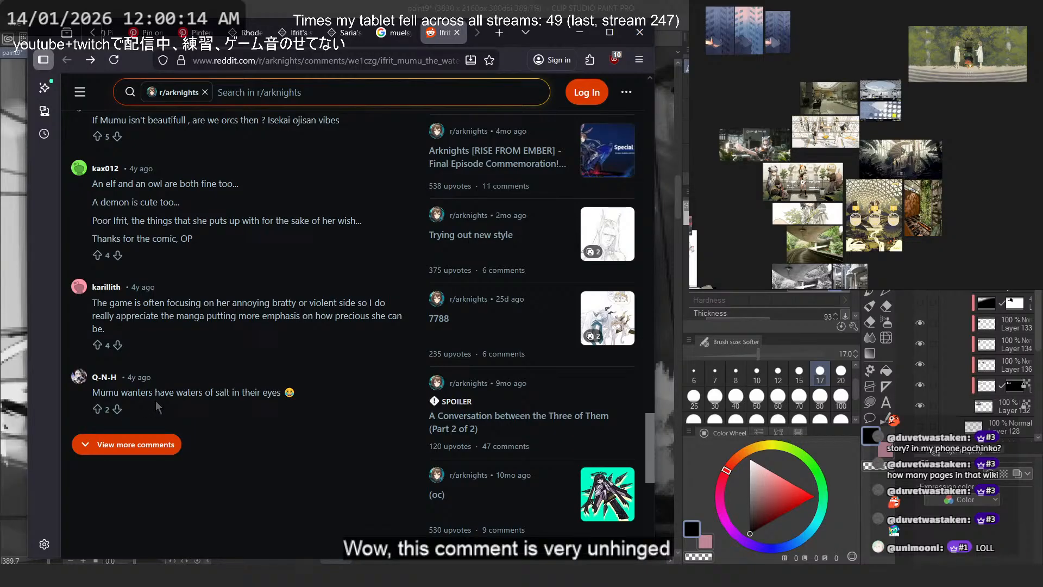
pyautogui.scroll(15, 274, 388)
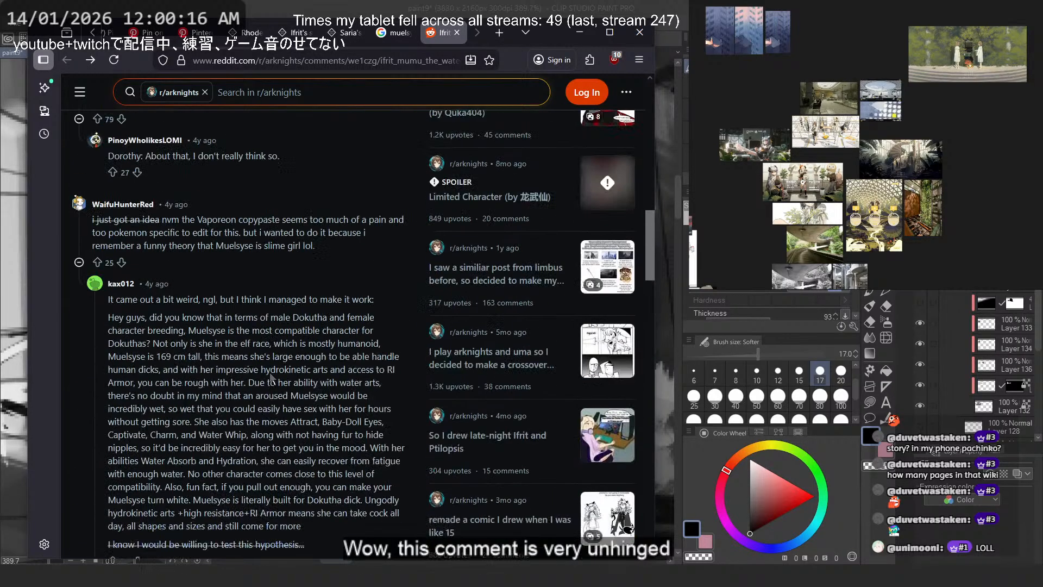
pyautogui.scroll(2, 228, 180)
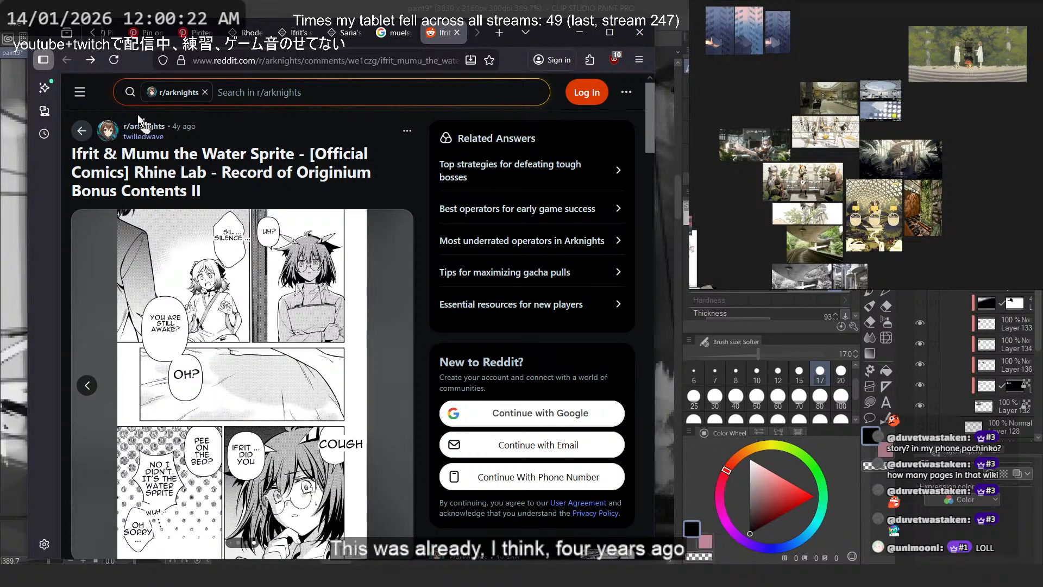
# - Close the Reddit comic page and return to Clip Studio Paint to view the whole garden sketch with its surrounding notes
pyautogui.click(391, 33)
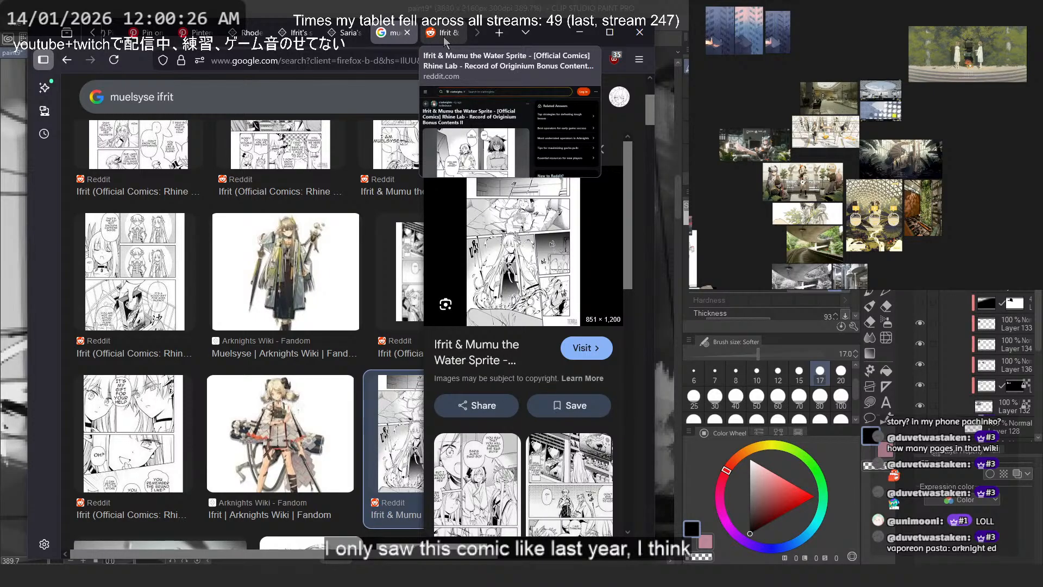
pyautogui.middleClick(445, 36)
pyautogui.scroll(-3, 575, 416)
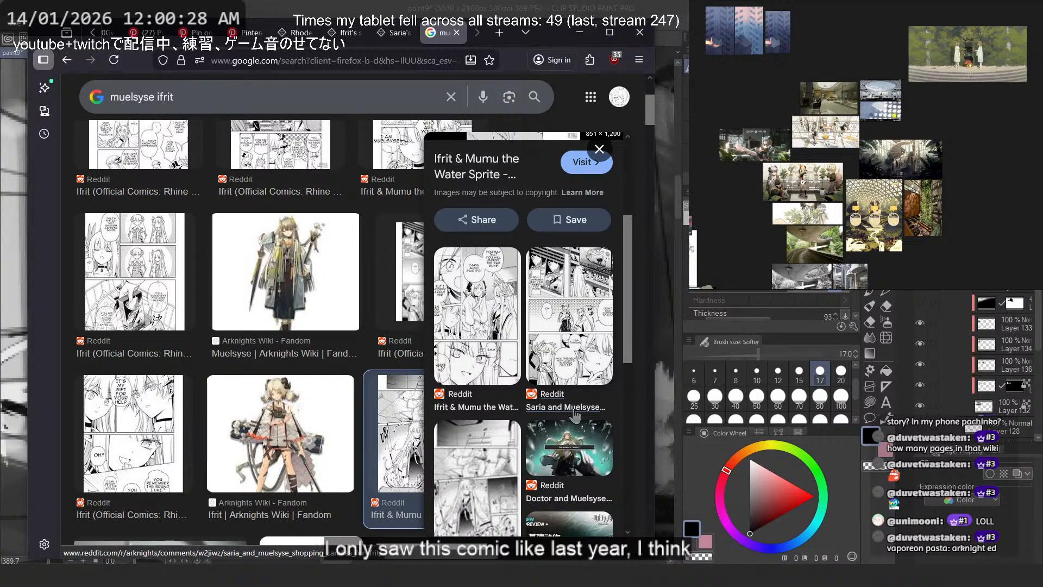
pyautogui.click(580, 32)
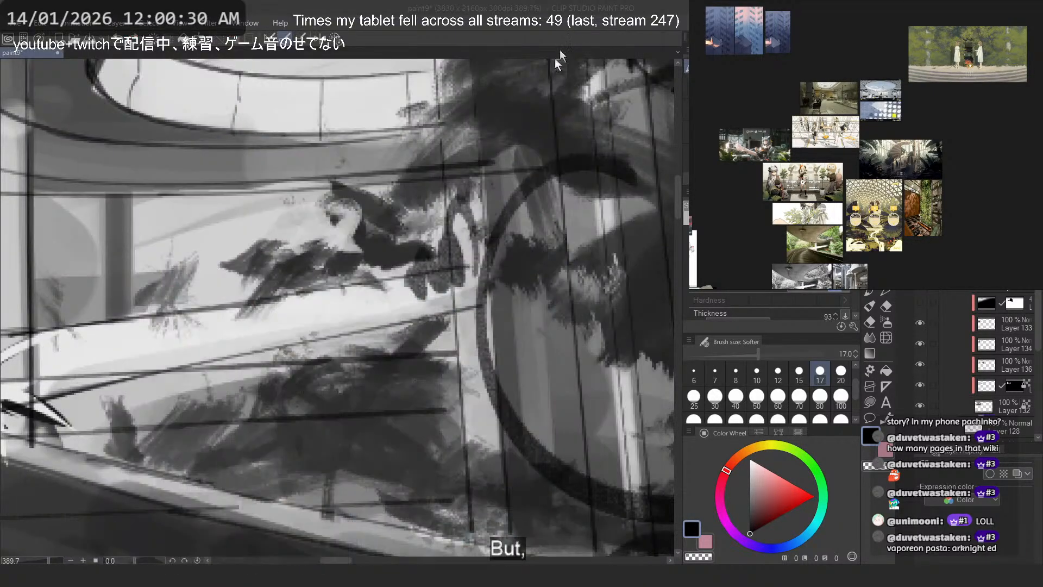
pyautogui.scroll(-4, 398, 224)
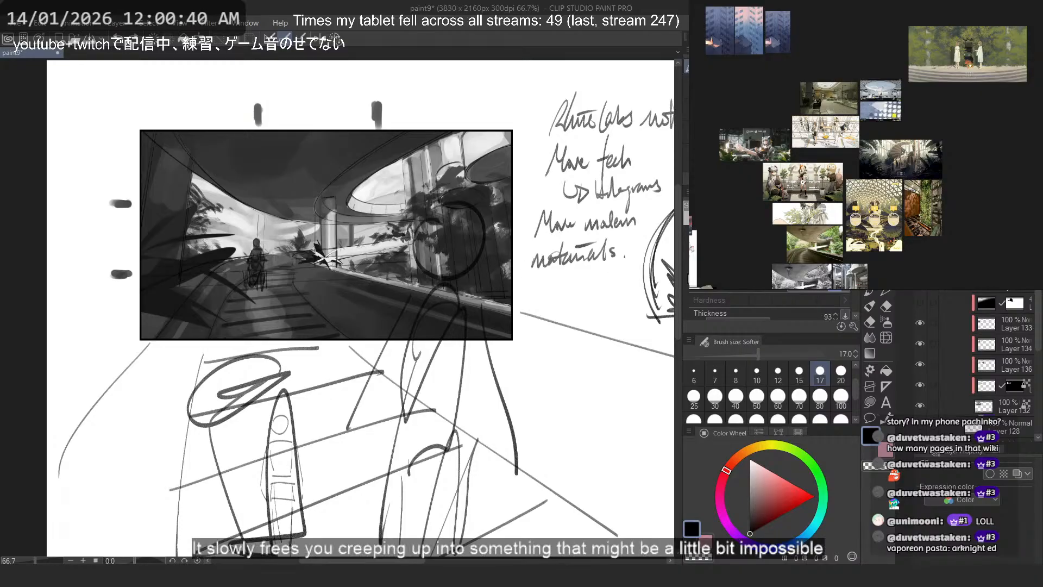
# - Switch back to the browser and revisit Saria's story, the Rhodes Island's Records synopsis and the wheelchair pushing references
pyautogui.hotkey('alt', 'Tab')
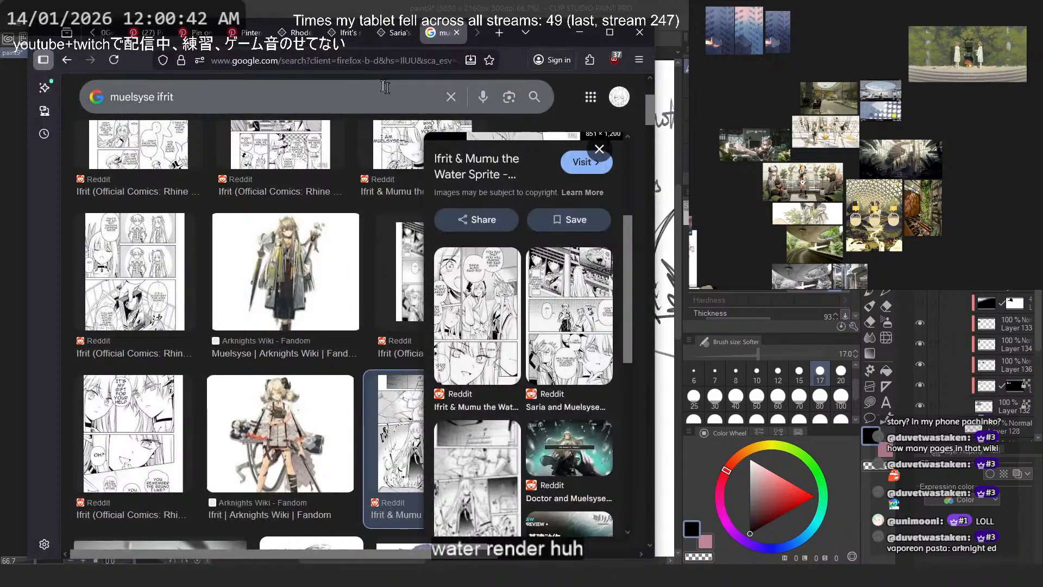
pyautogui.click(386, 36)
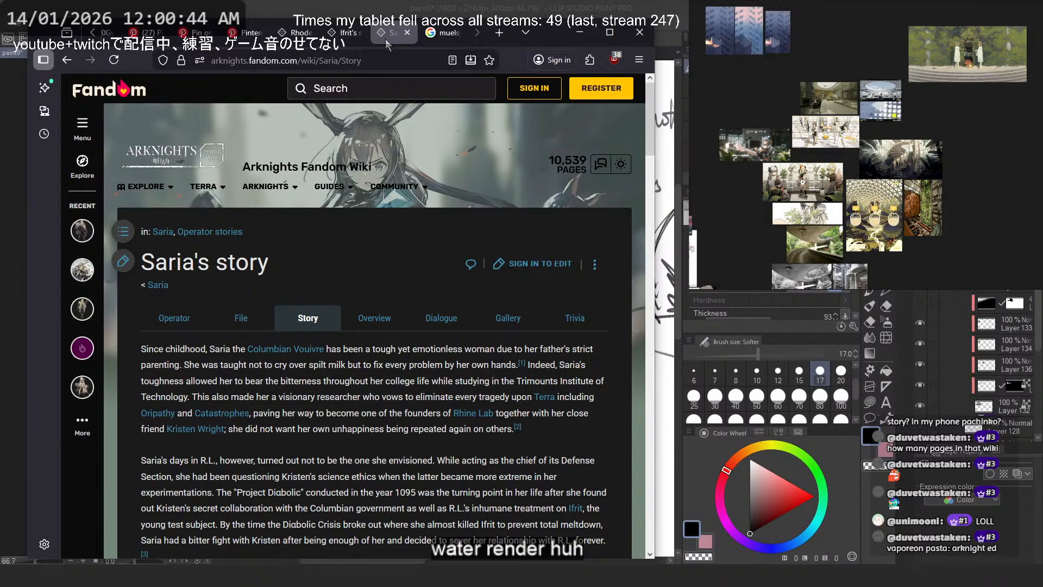
pyautogui.click(346, 34)
pyautogui.click(292, 34)
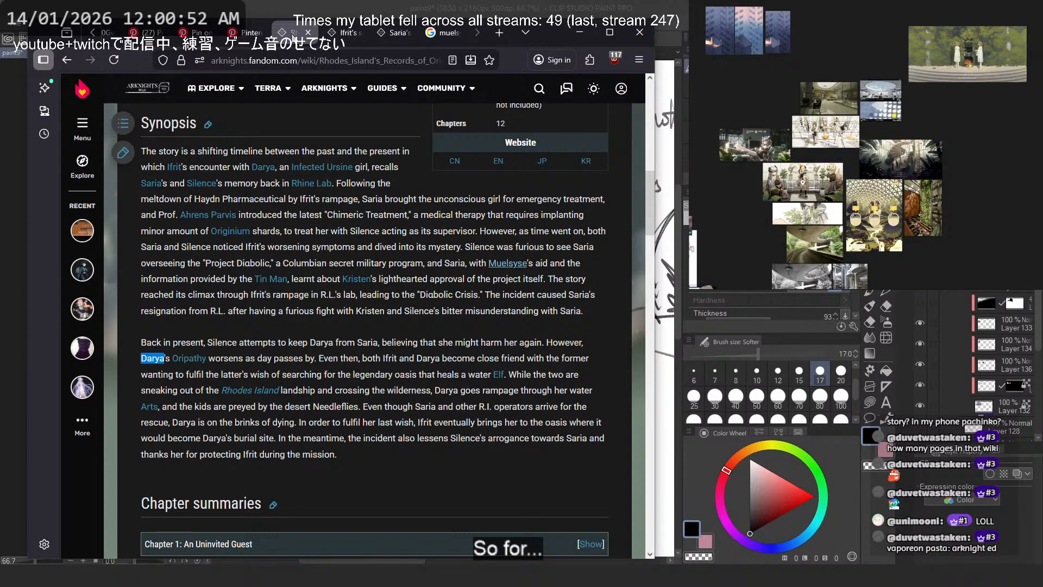
pyautogui.click(318, 53)
pyautogui.click(245, 37)
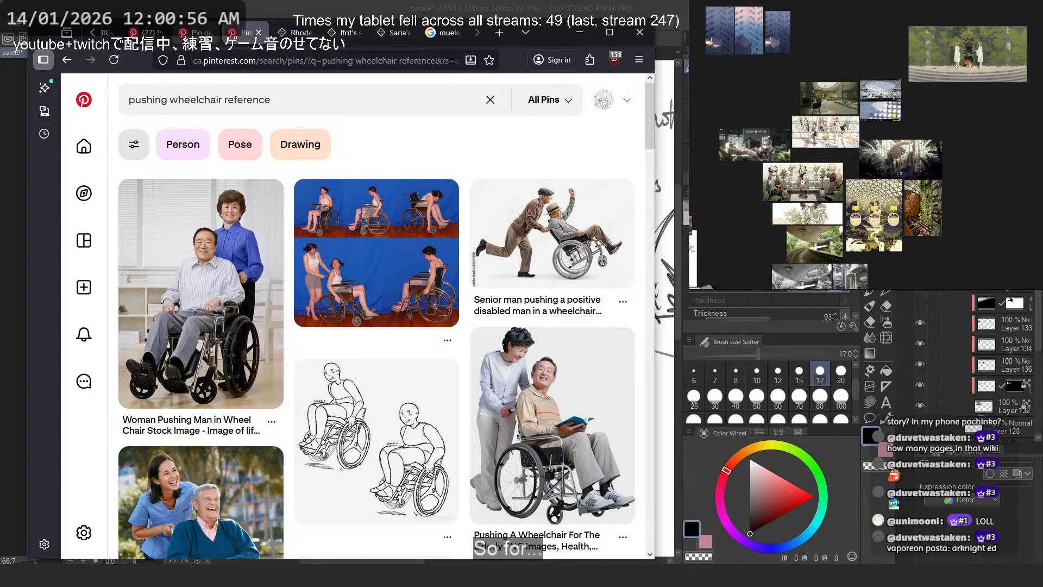
# - Return to the Pinterest page with the anime interior pin and search Pinterest for "water rendering"
pyautogui.click(195, 32)
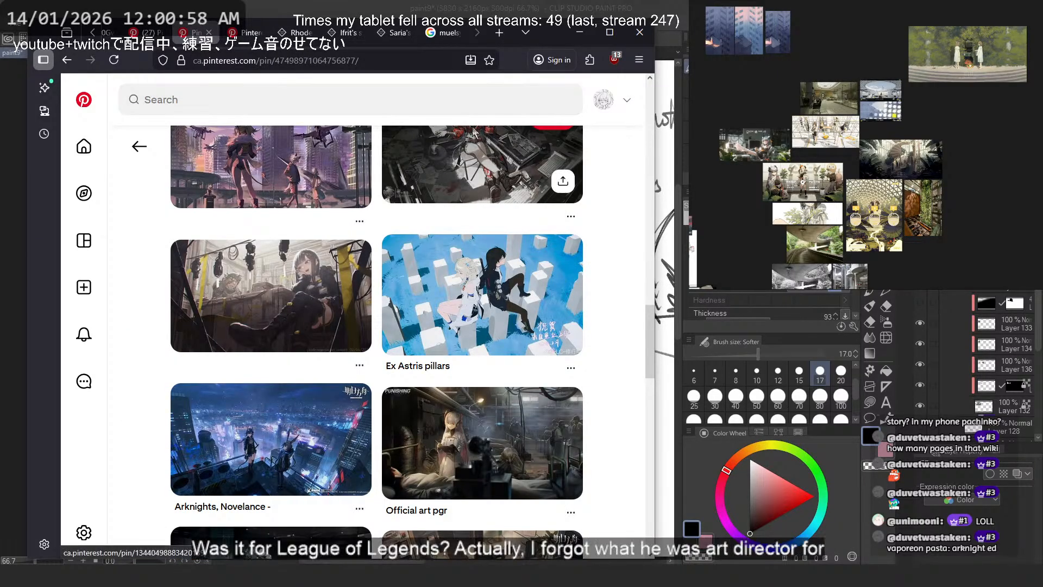
pyautogui.scroll(-5, 473, 131)
pyautogui.scroll(15, 434, 119)
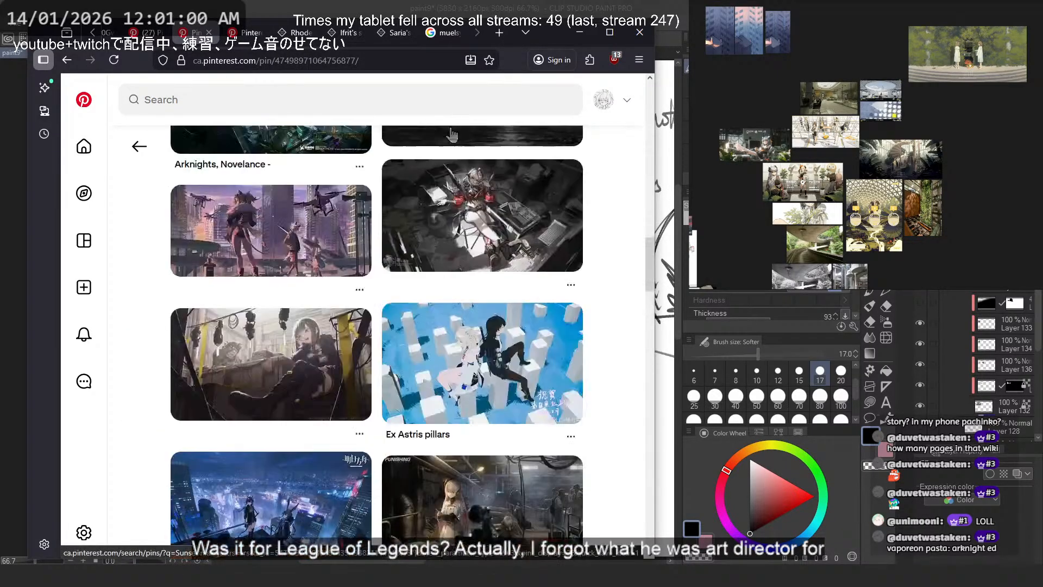
pyautogui.click(408, 106)
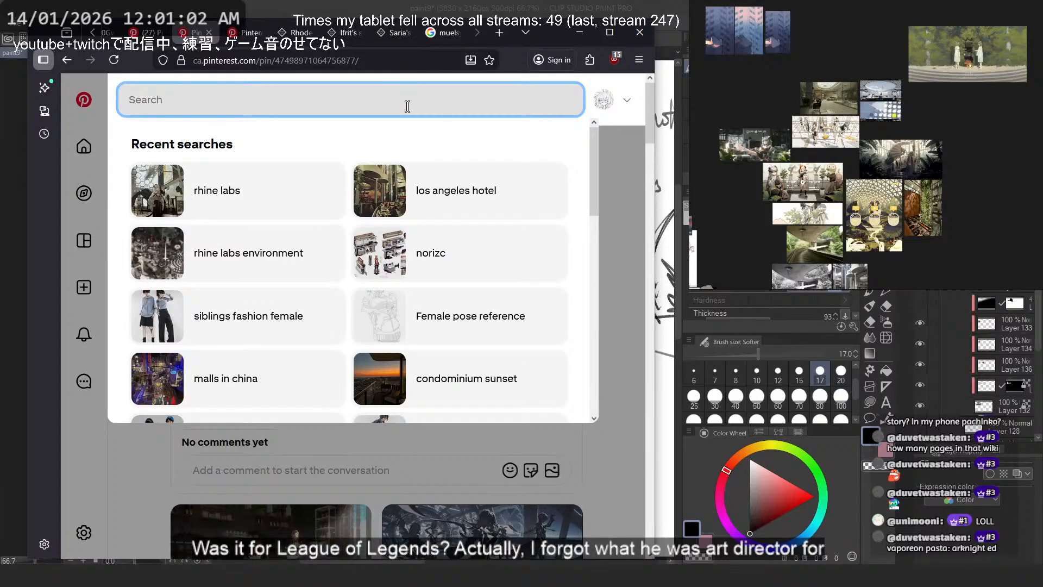
pyautogui.write('water reb')
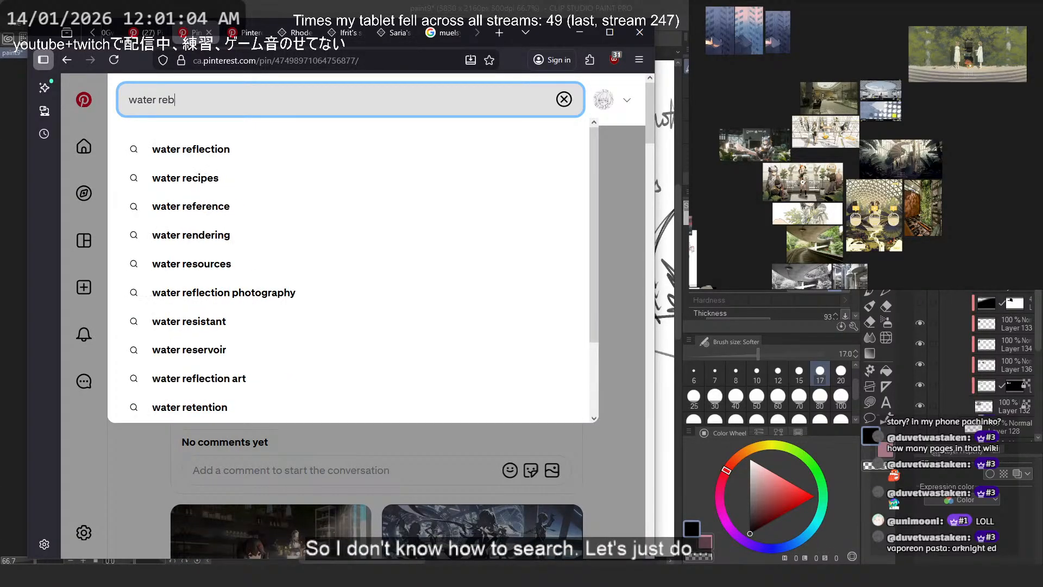
pyautogui.write('der')
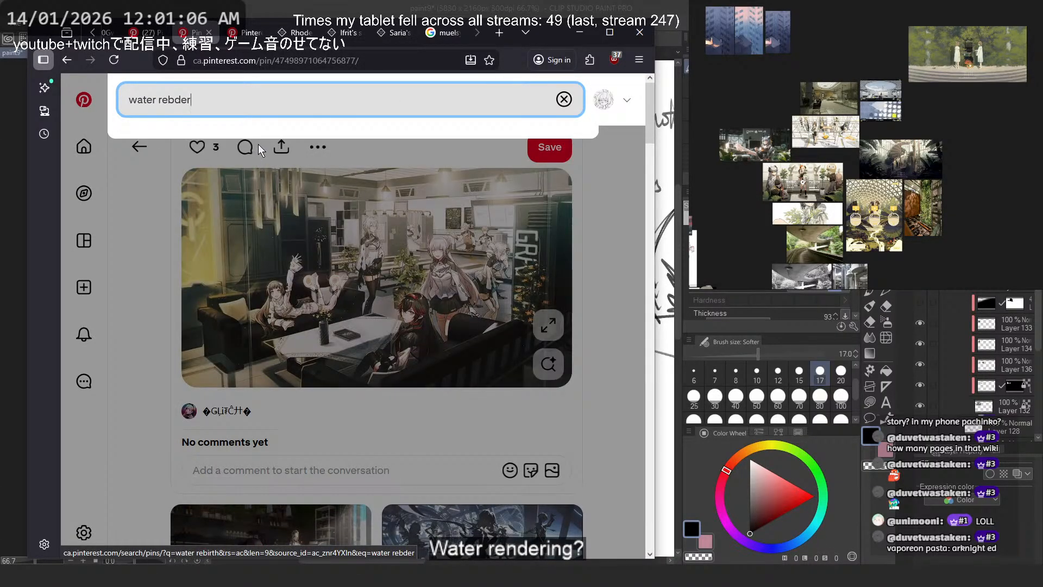
pyautogui.press('BackSpace')
pyautogui.press('BackSpace')
pyautogui.write('ndering')
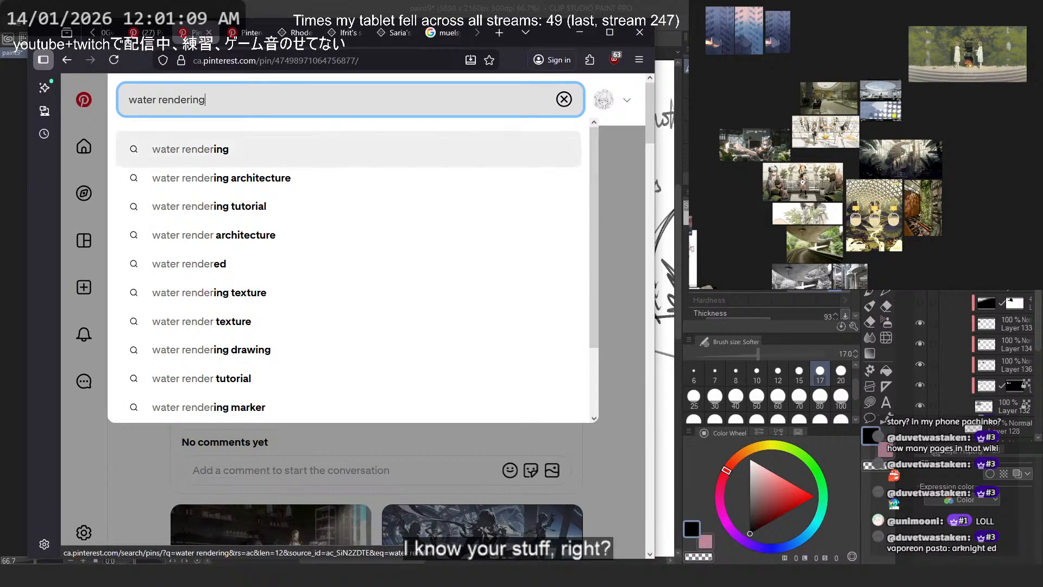
pyautogui.press('Return')
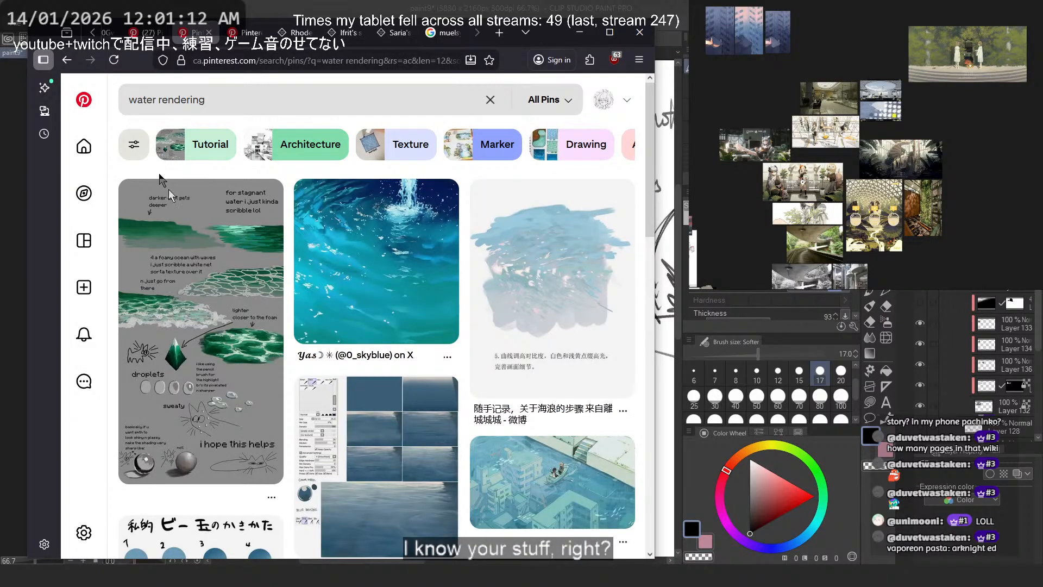
# - Browse the water rendering results, open the illustration of a figure amid swirling blue water, and start a Google Lens search on its image
pyautogui.scroll(-10, 646, 331)
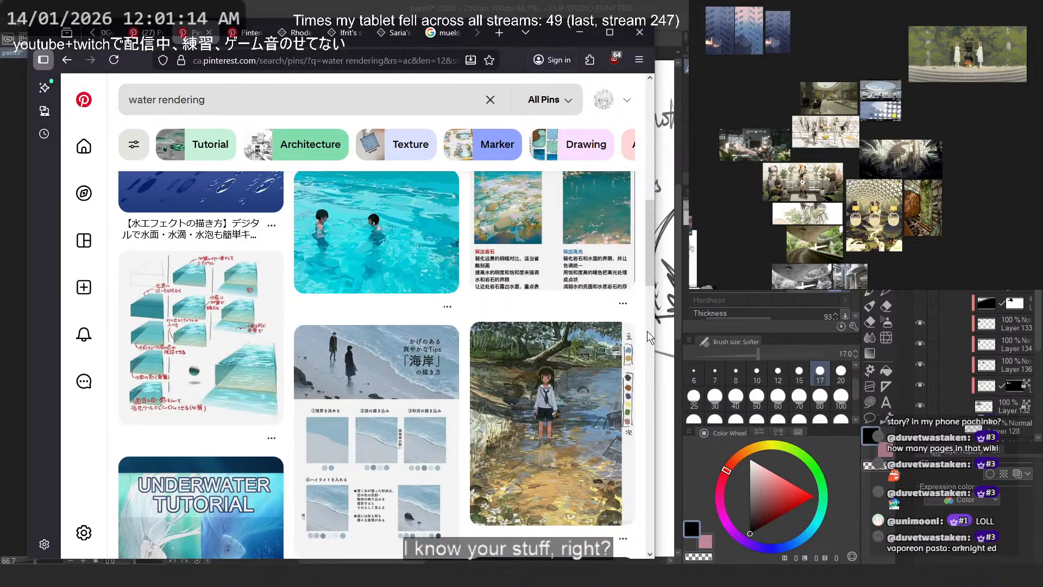
pyautogui.scroll(-10, 644, 328)
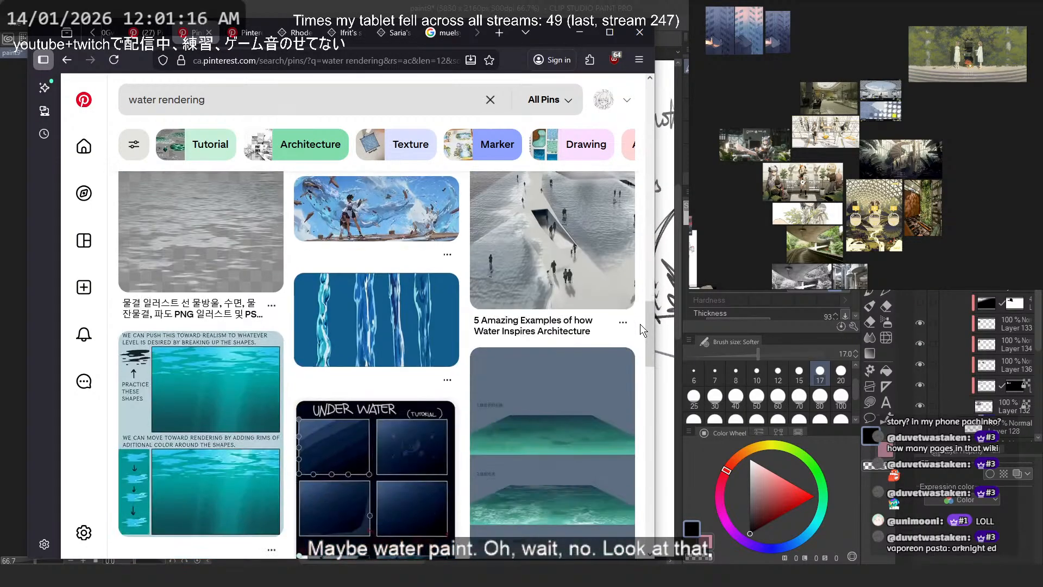
pyautogui.click(368, 212)
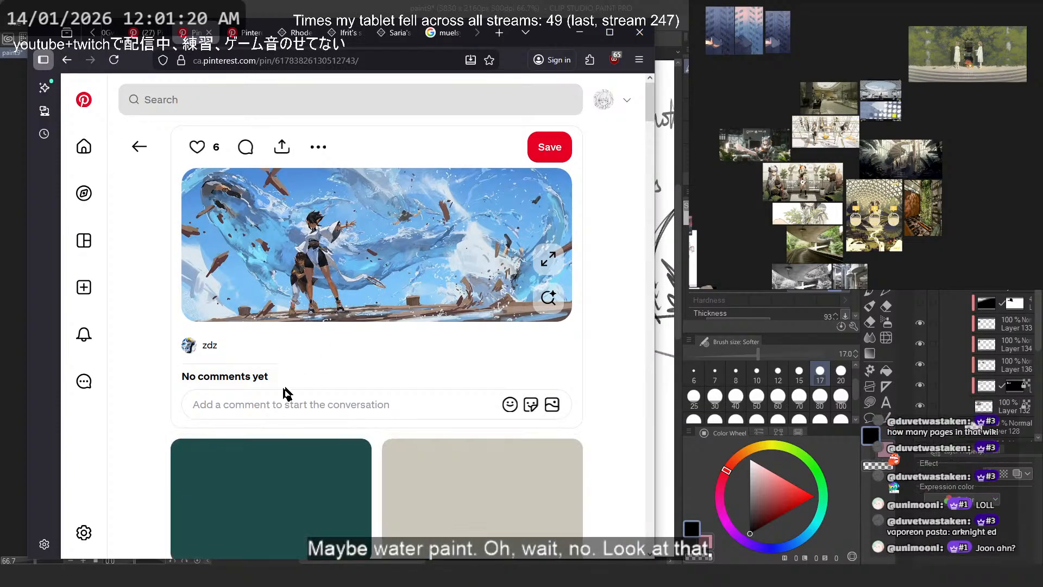
pyautogui.rightClick(379, 267)
pyautogui.click(443, 375)
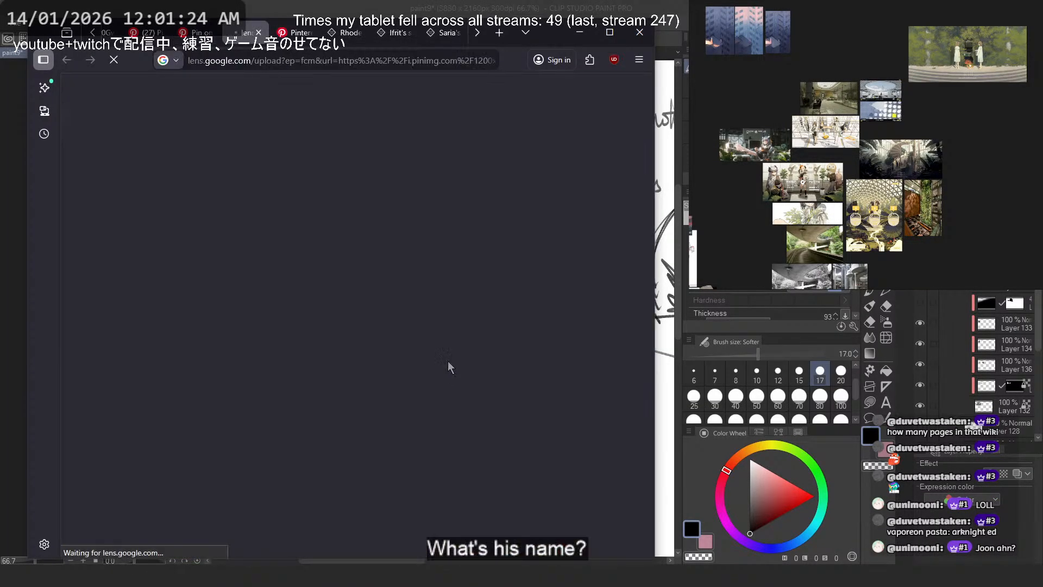
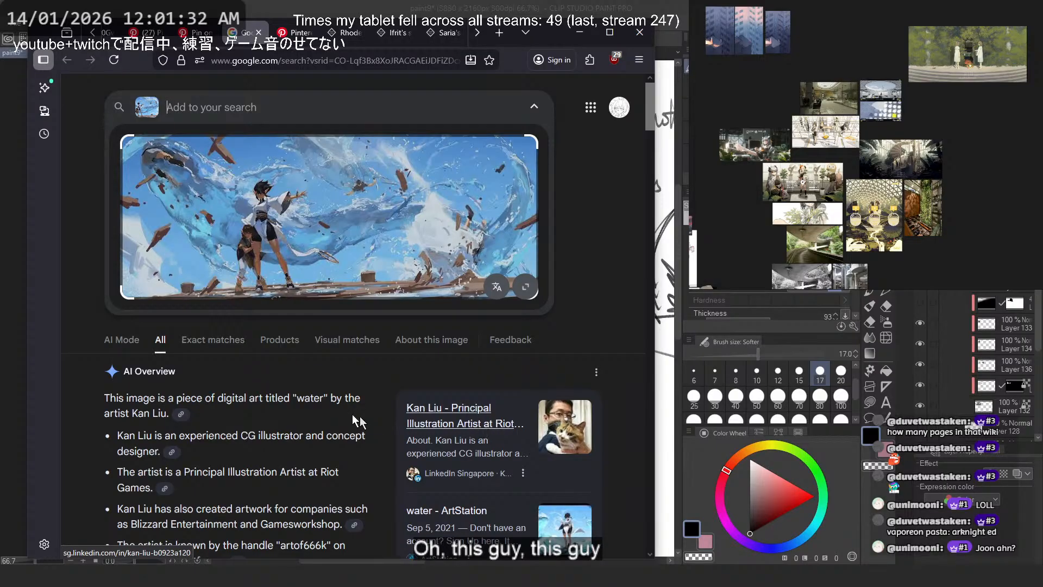
# - Browse the Lens visual matches, open the X gallery post containing the swirling water illustration, close the Google page and view the illustration enlarged
pyautogui.scroll(-10, 359, 421)
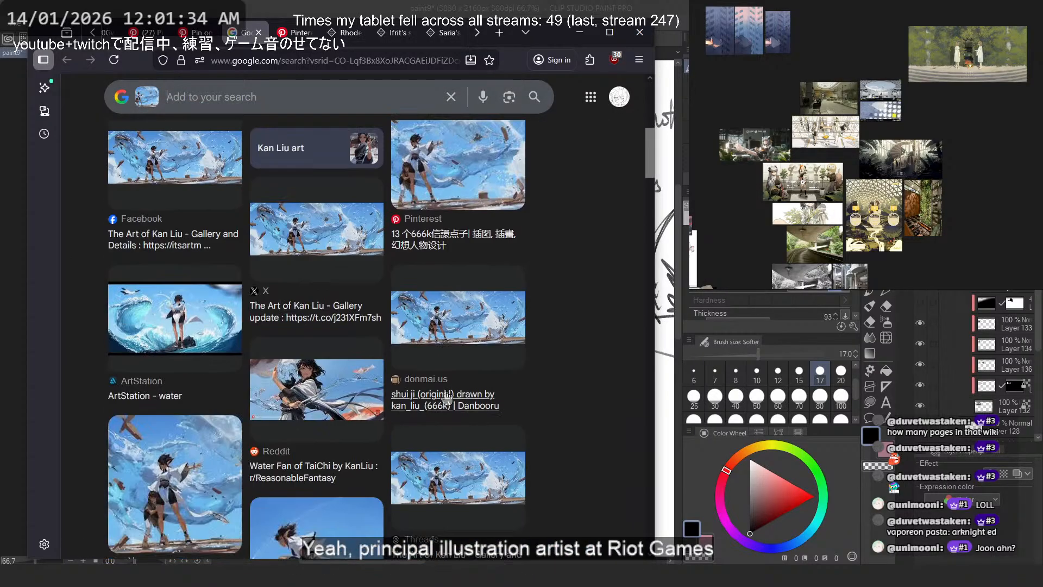
pyautogui.click(315, 248)
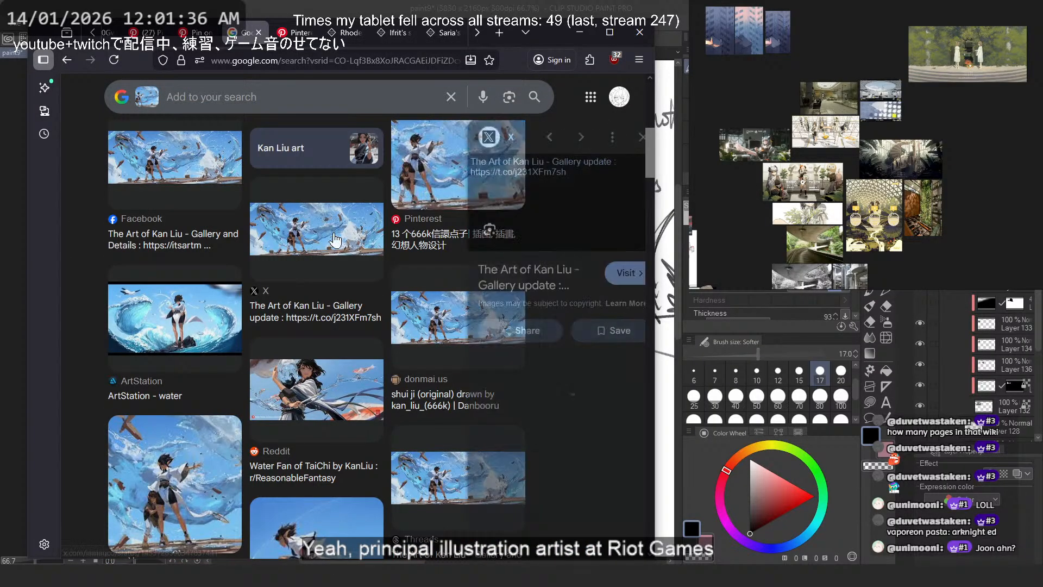
pyautogui.click(510, 280)
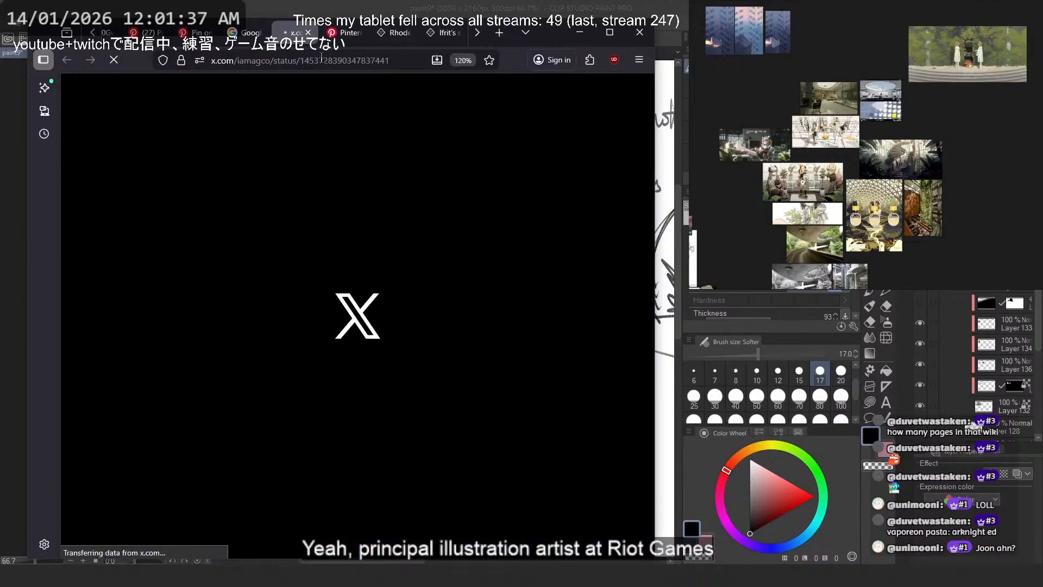
pyautogui.click(248, 34)
pyautogui.click(69, 60)
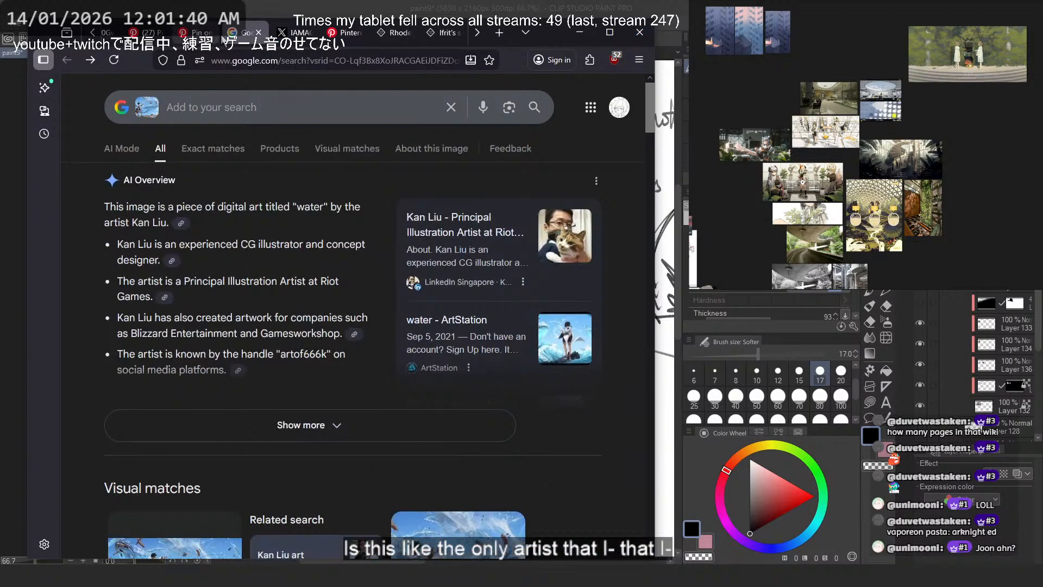
pyautogui.click(202, 34)
pyautogui.middleClick(246, 34)
pyautogui.click(245, 34)
pyautogui.click(264, 315)
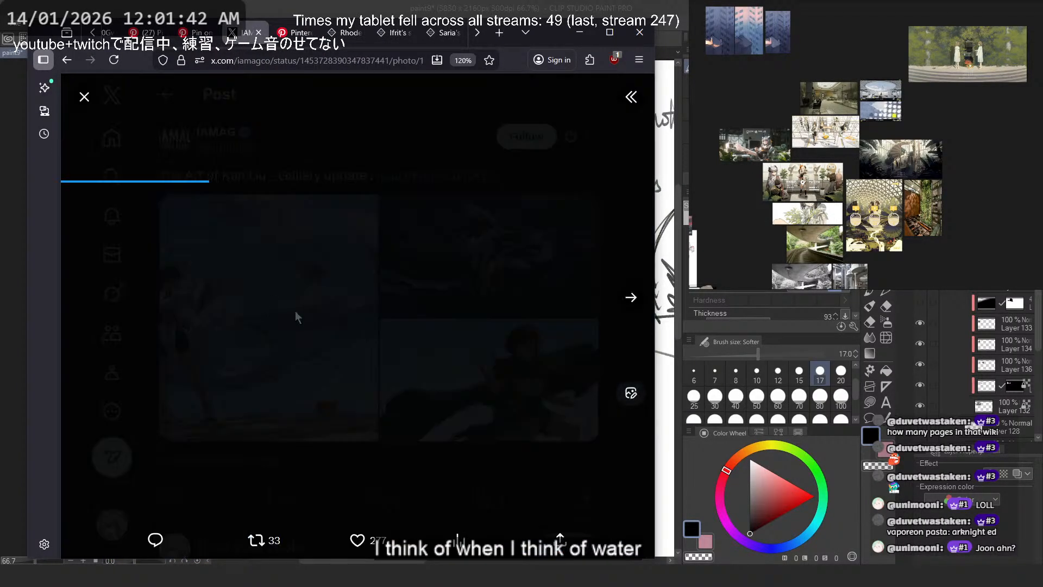
pyautogui.click(250, 86)
pyautogui.click(271, 61)
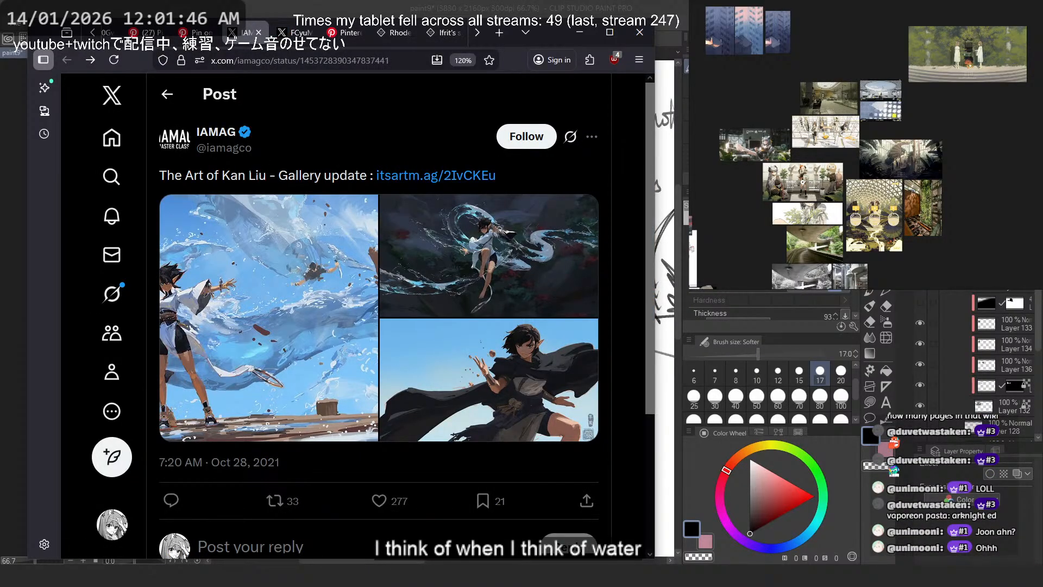
# - Follow the gallery link in the X post, skim the IAMAG community page, and close it to return to the post
pyautogui.click(408, 175)
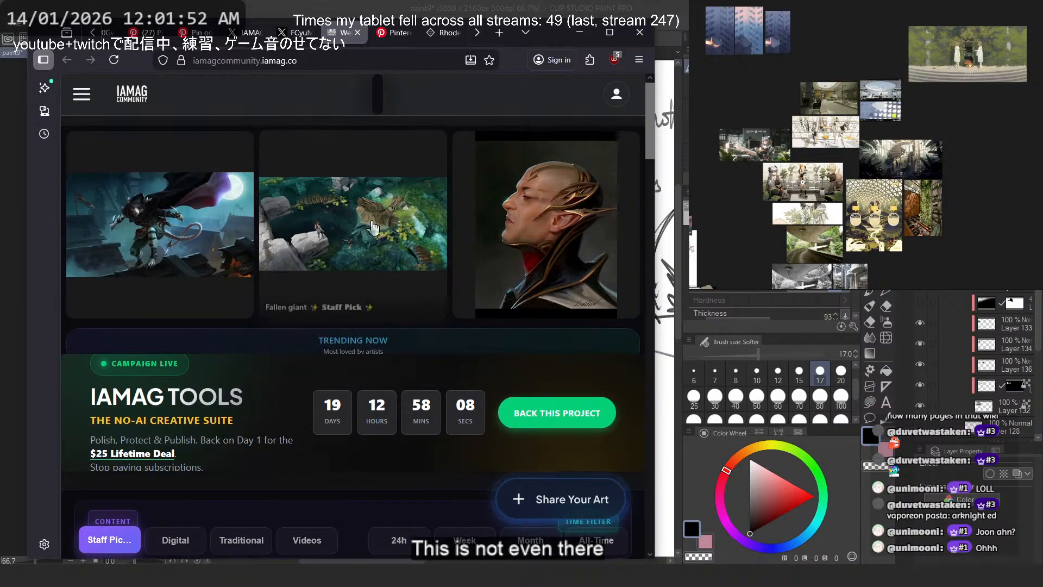
pyautogui.scroll(-10, 374, 213)
pyautogui.scroll(-8, 375, 216)
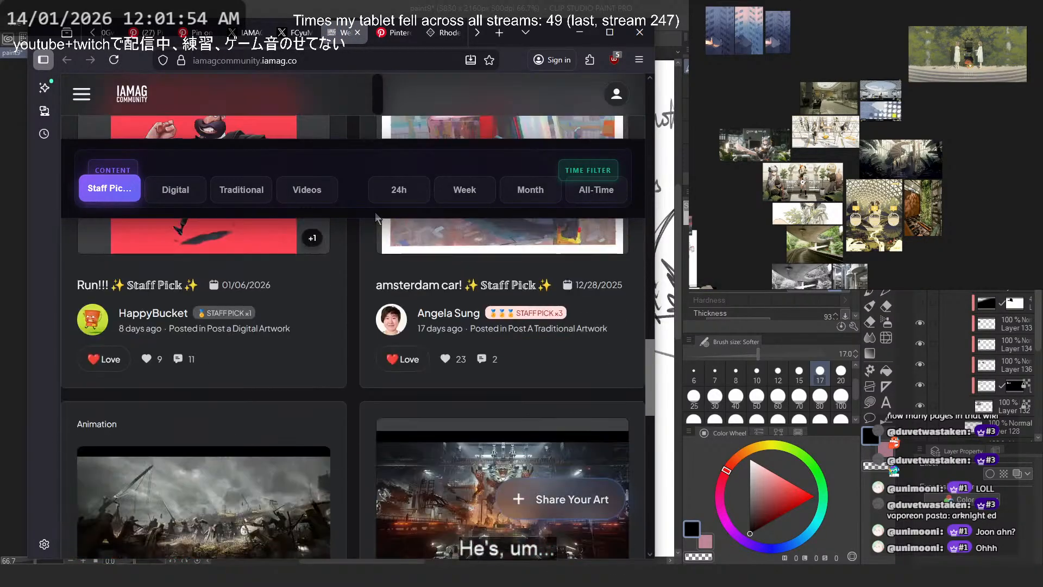
pyautogui.hotkey('ctrl', 'w')
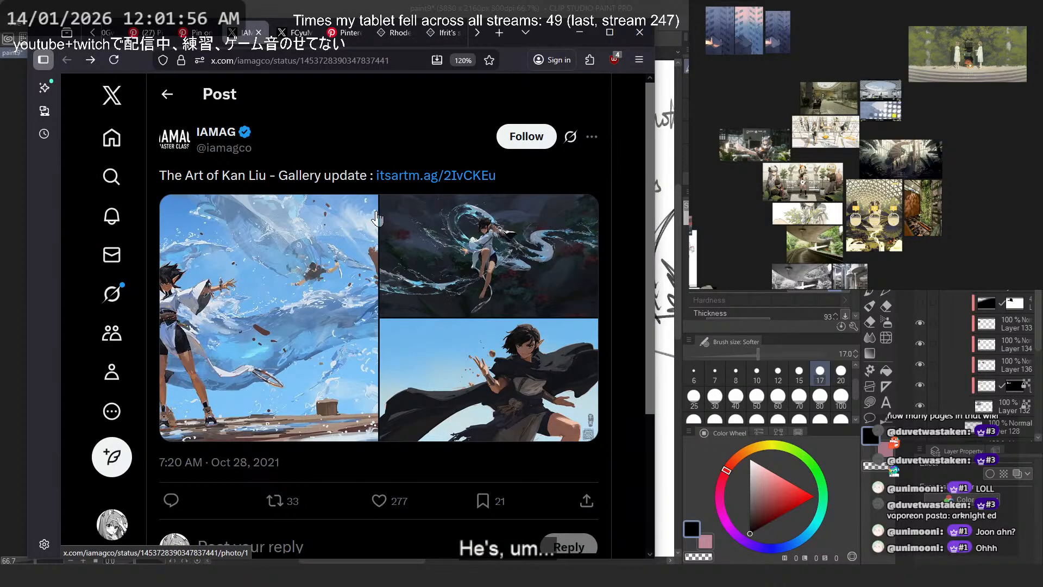
pyautogui.scroll(-3, 304, 245)
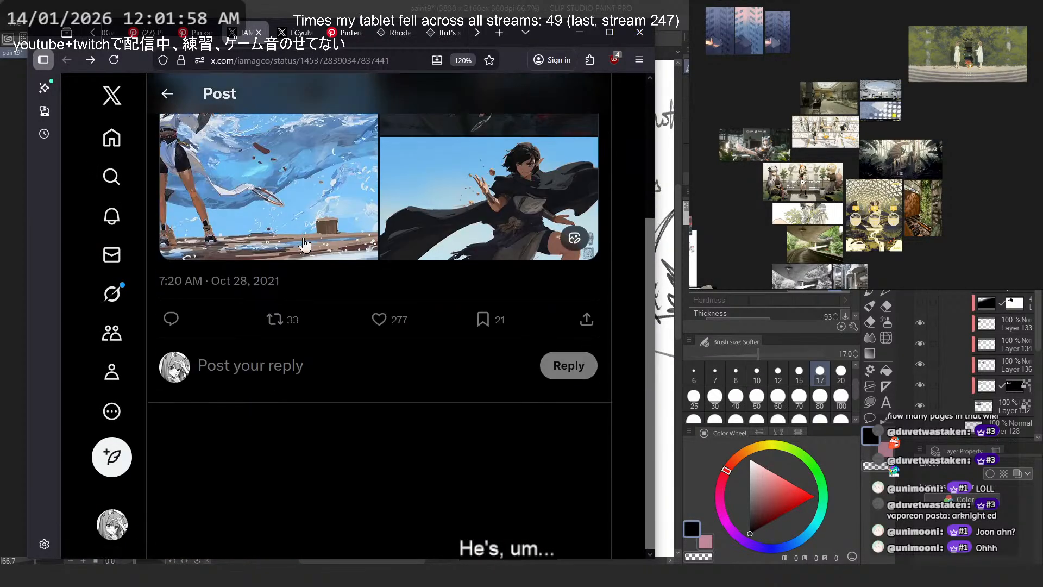
pyautogui.scroll(3, 304, 244)
# - Search the web for the artist named in the gallery post and look over the results
pyautogui.moveTo(221, 174); pyautogui.dragTo(264, 175)
pyautogui.hotkey('ctrl', 'c')
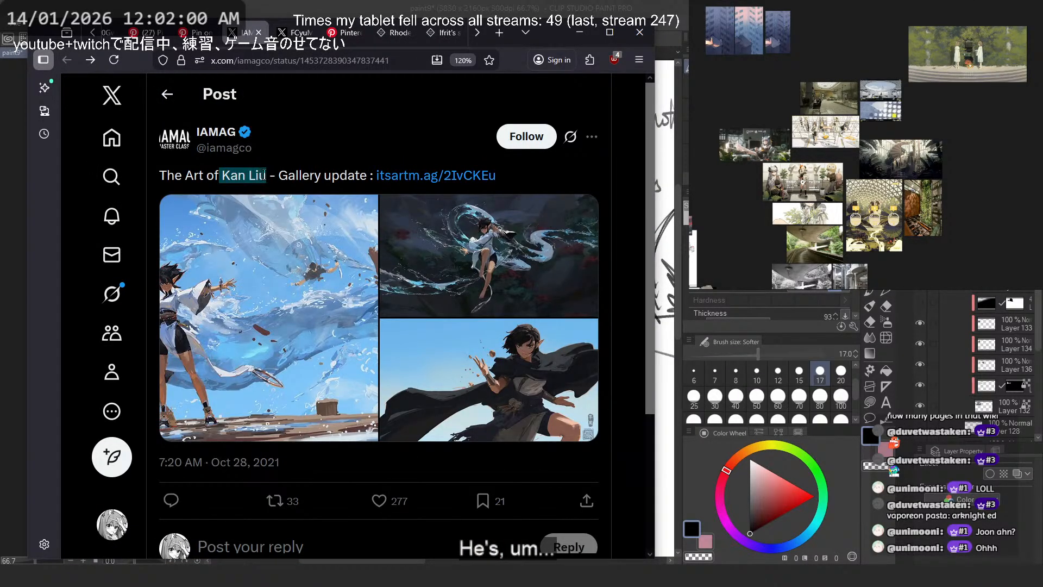
pyautogui.click(320, 61)
pyautogui.hotkey('ctrl', 'v')
pyautogui.press('Return')
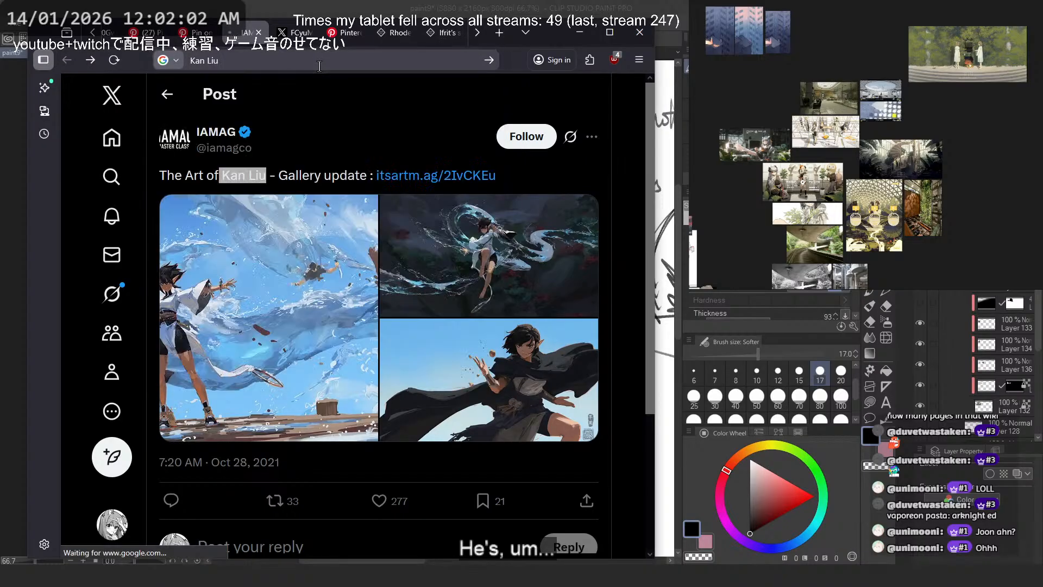
pyautogui.scroll(-6, 217, 326)
pyautogui.scroll(2, 185, 356)
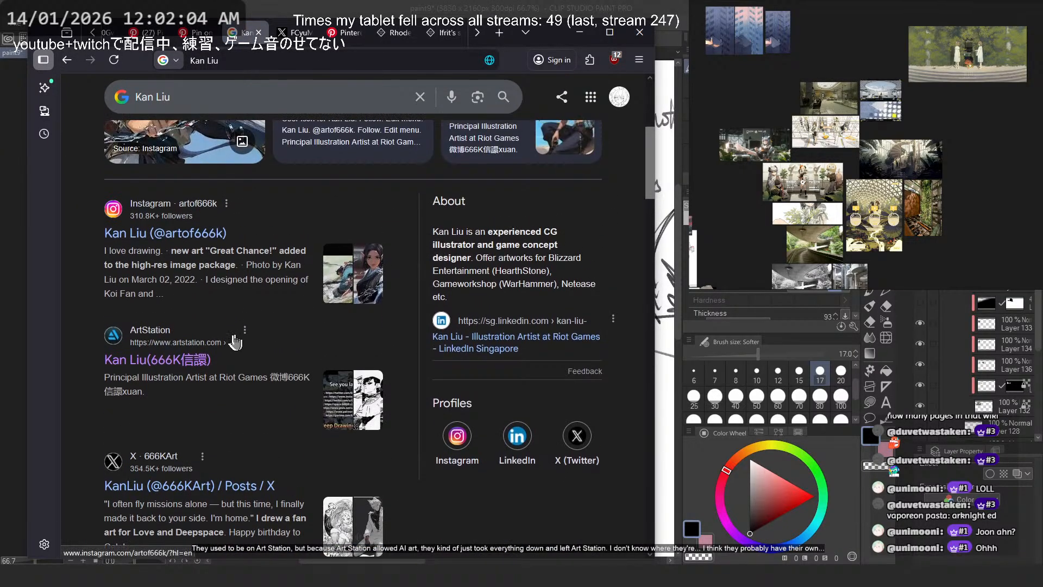
# - Open the artist's ArtStation page from the search results, and return to the results to open the artist's X profile
pyautogui.click(186, 357)
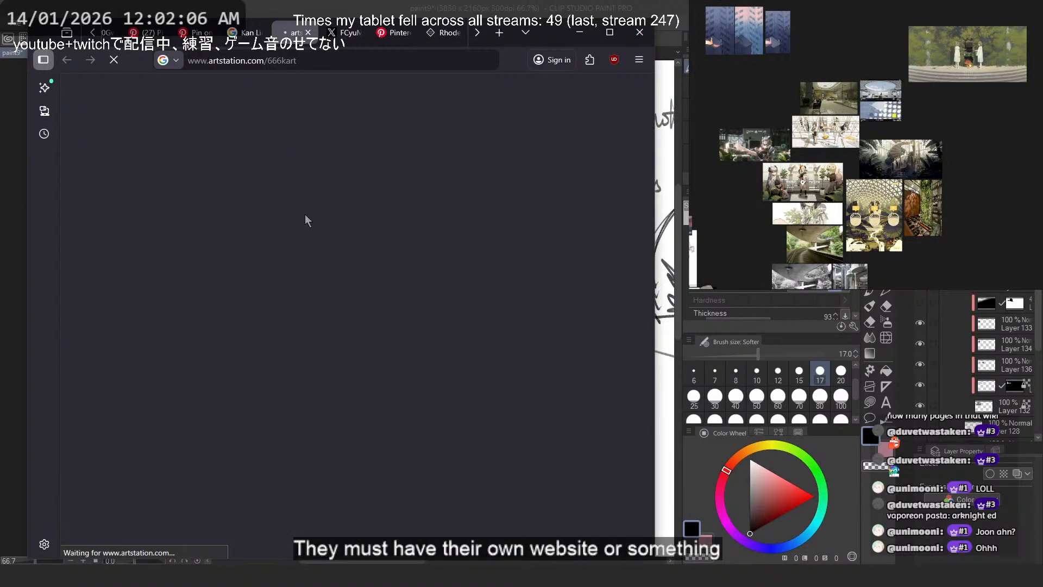
pyautogui.click(245, 33)
pyautogui.scroll(-3, 224, 248)
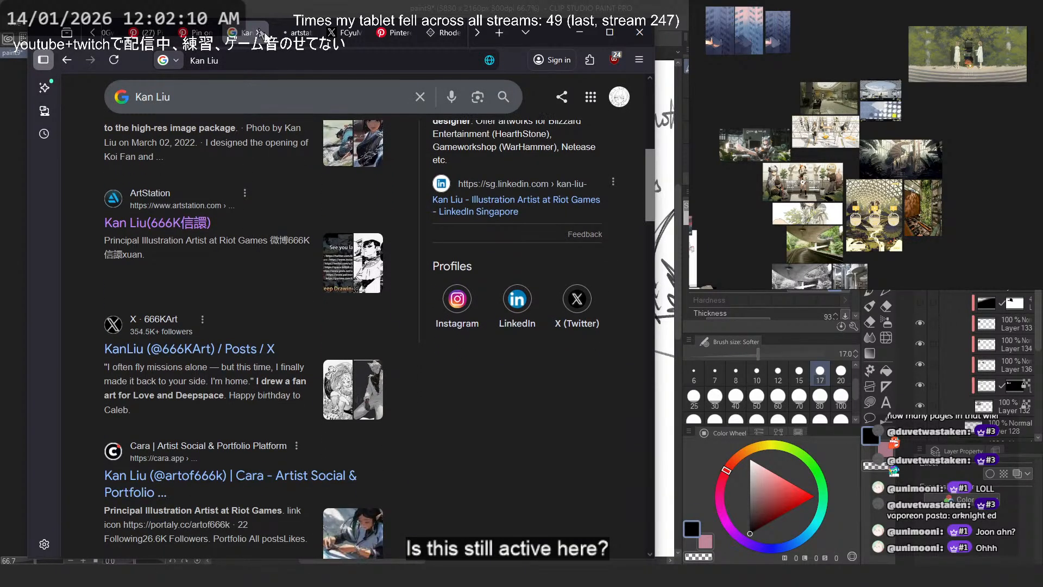
pyautogui.click(237, 350)
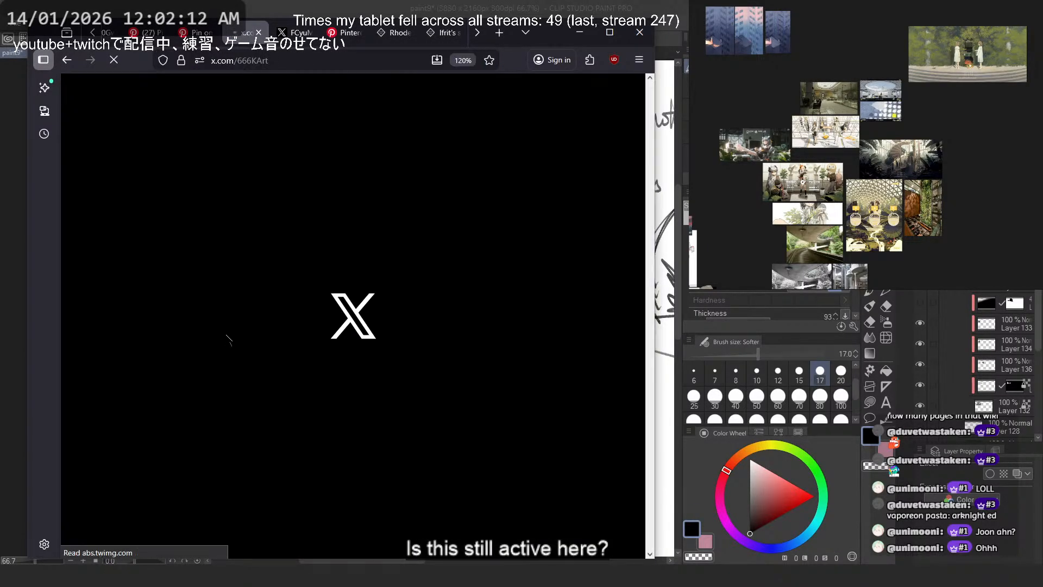
pyautogui.scroll(-1, 475, 366)
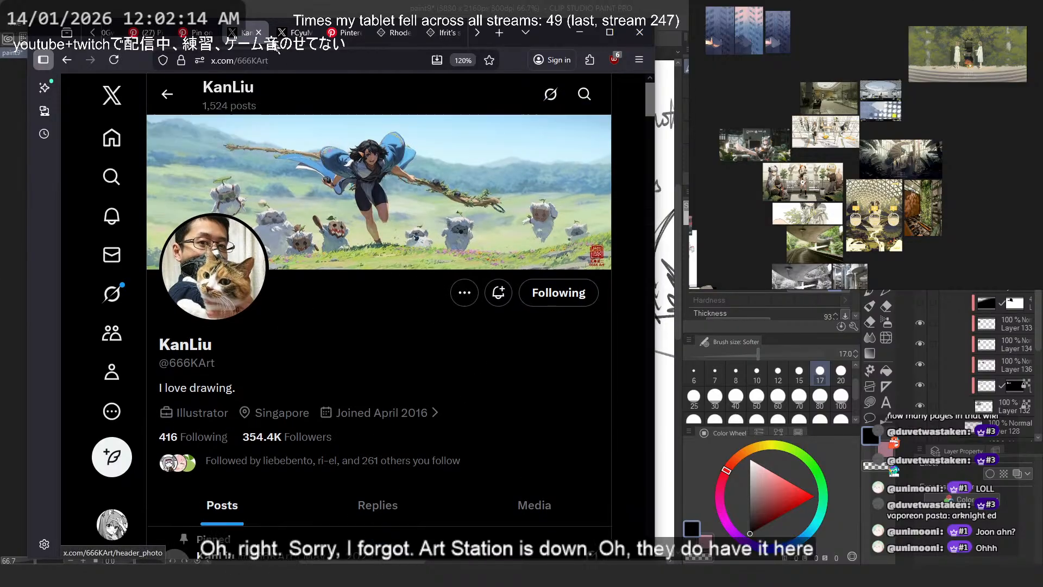
# - Copy the address of the artist's X profile and return to the profile page
pyautogui.click(294, 34)
pyautogui.click(251, 34)
pyautogui.click(272, 54)
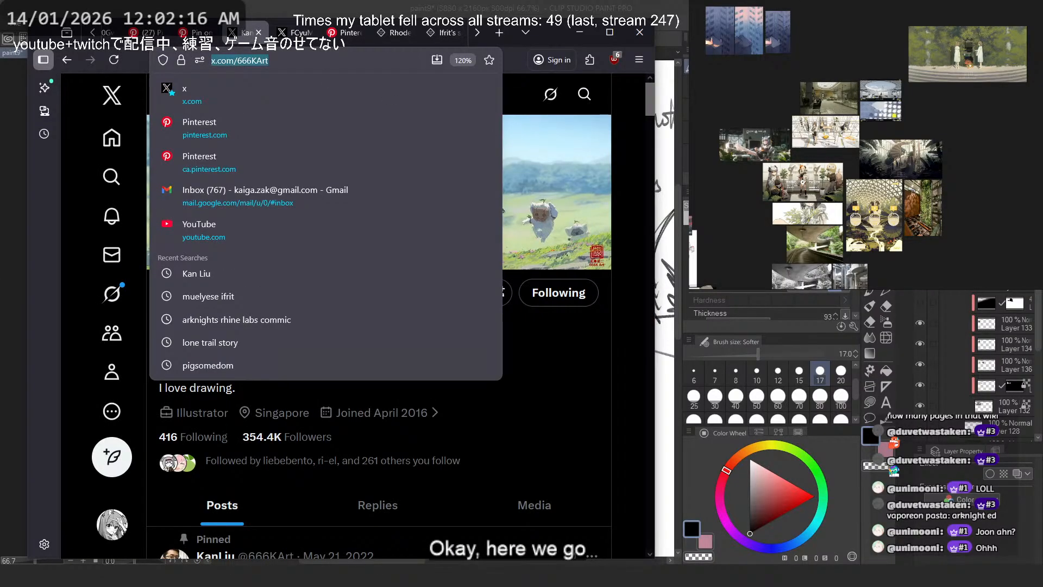
pyautogui.hotkey('alt', 'Tab')
pyautogui.hotkey('alt', 'Tab')
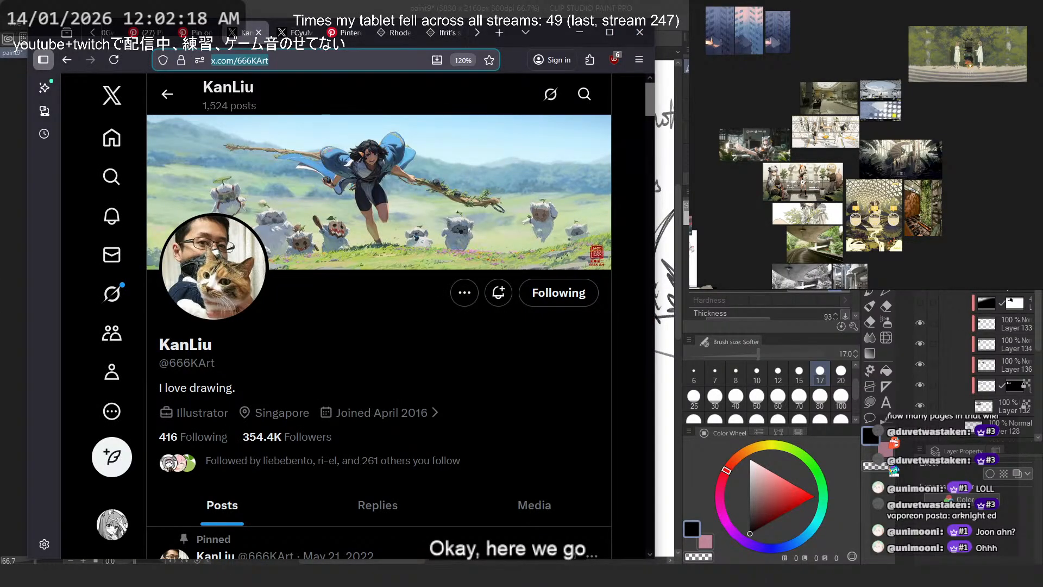
# - Examine the four images in the artist's pinned water rendering post one by one, and return to the garden sketch in Clip Studio Paint
pyautogui.scroll(-6, 358, 353)
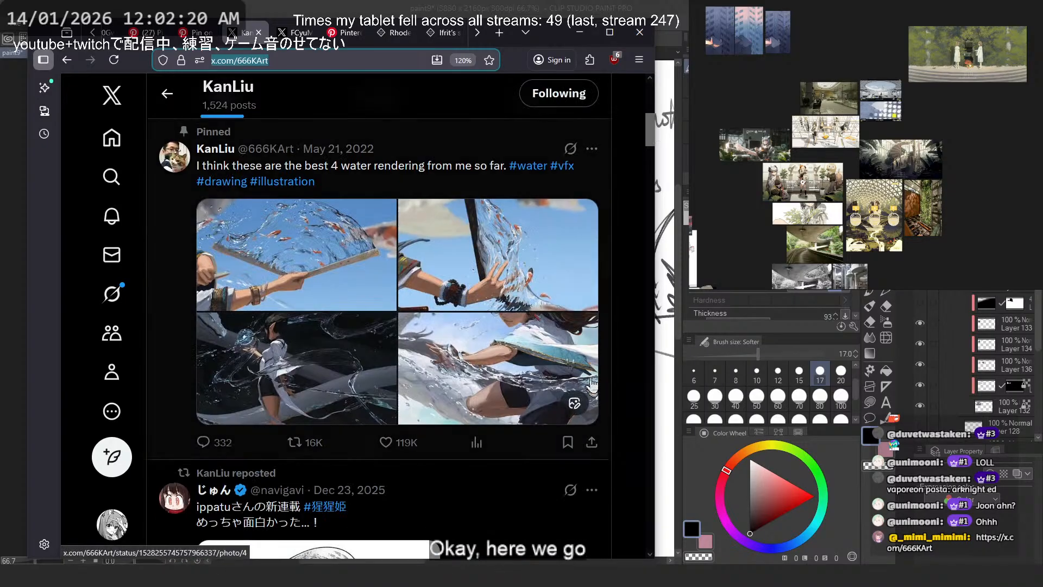
pyautogui.scroll(1, 358, 353)
pyautogui.click(357, 353)
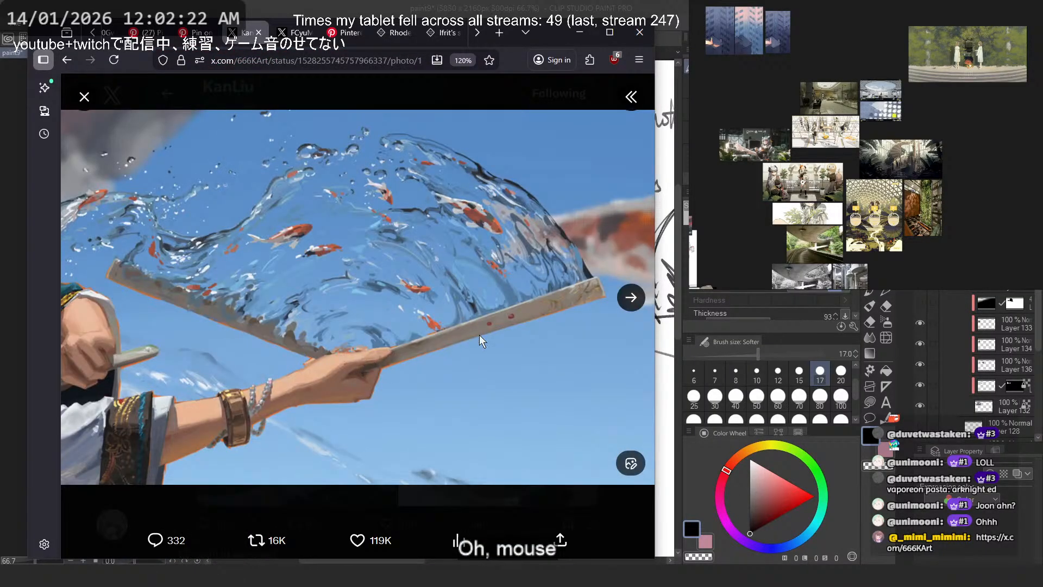
pyautogui.click(625, 299)
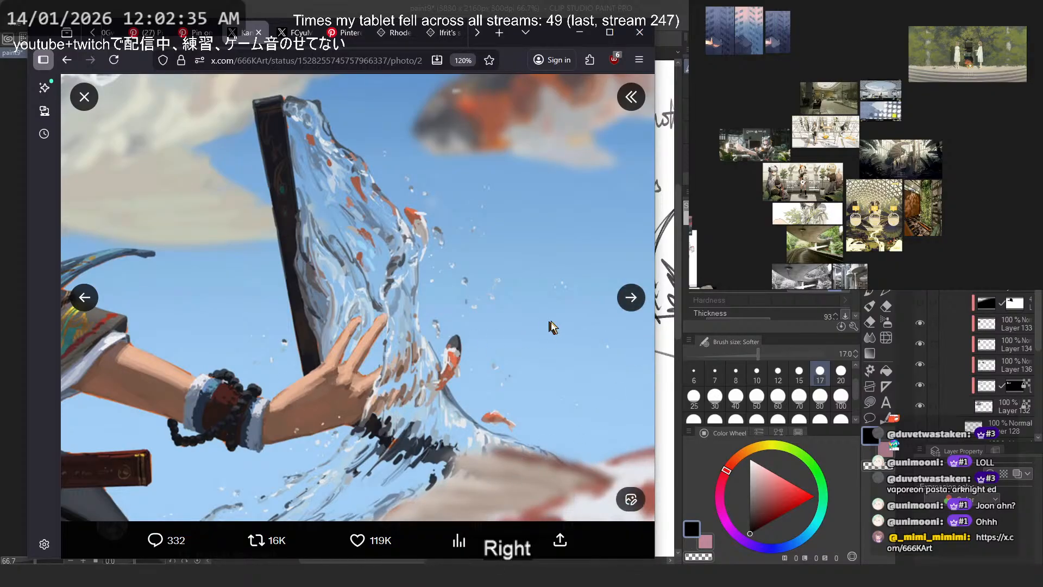
pyautogui.click(631, 298)
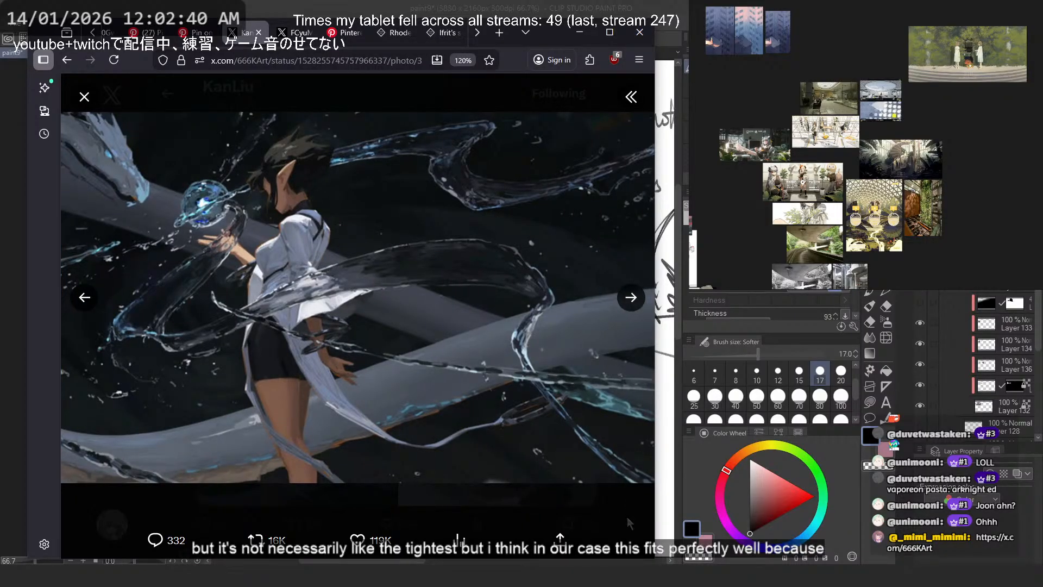
pyautogui.click(632, 298)
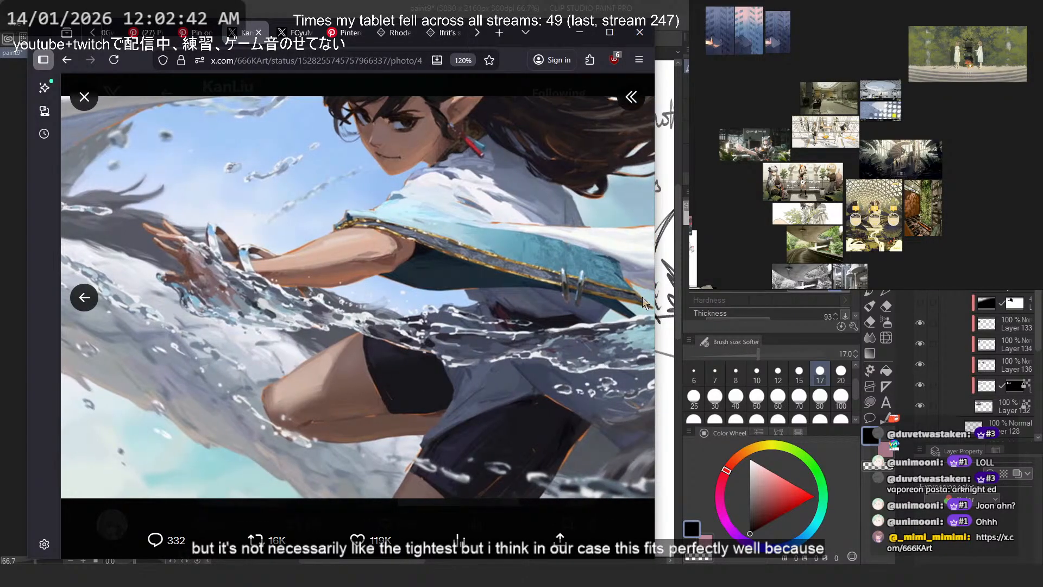
pyautogui.click(621, 513)
pyautogui.click(580, 33)
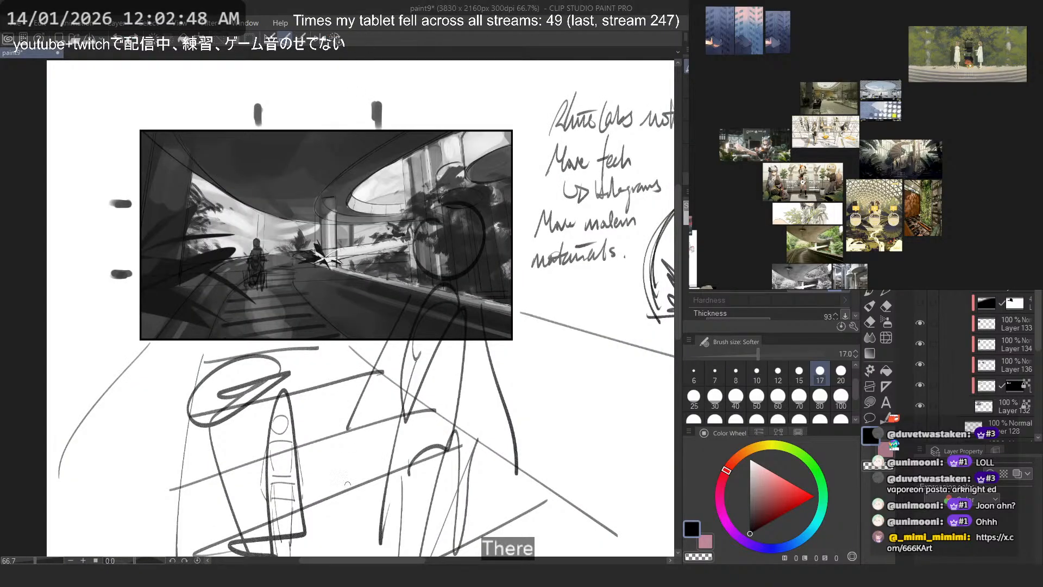
# - Switch back to the browser, copy the artist's profile address again and switch to the reference board
pyautogui.hotkey('alt', 'Tab')
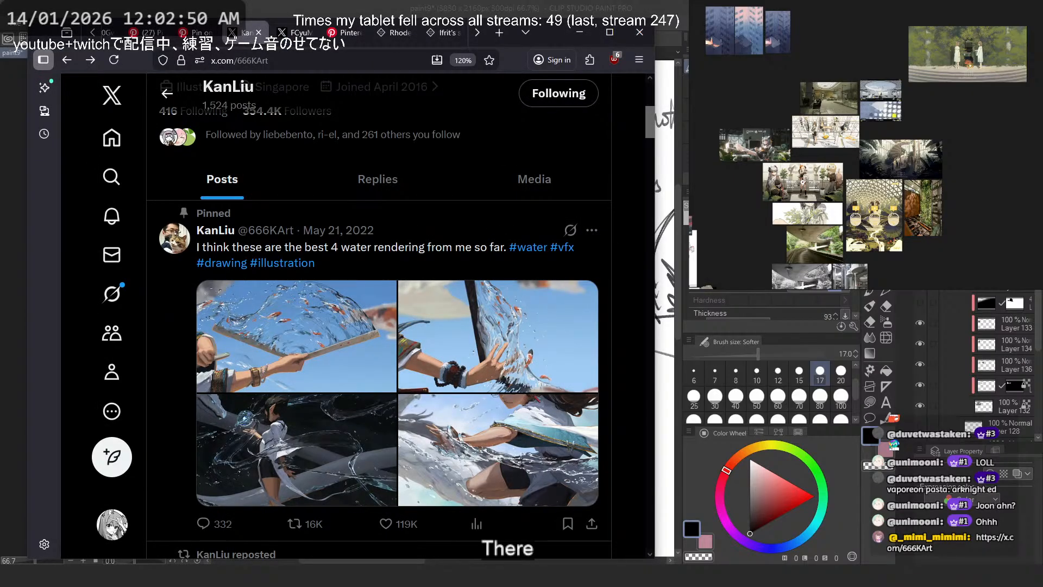
pyautogui.click(293, 60)
pyautogui.hotkey('ctrl', 'c')
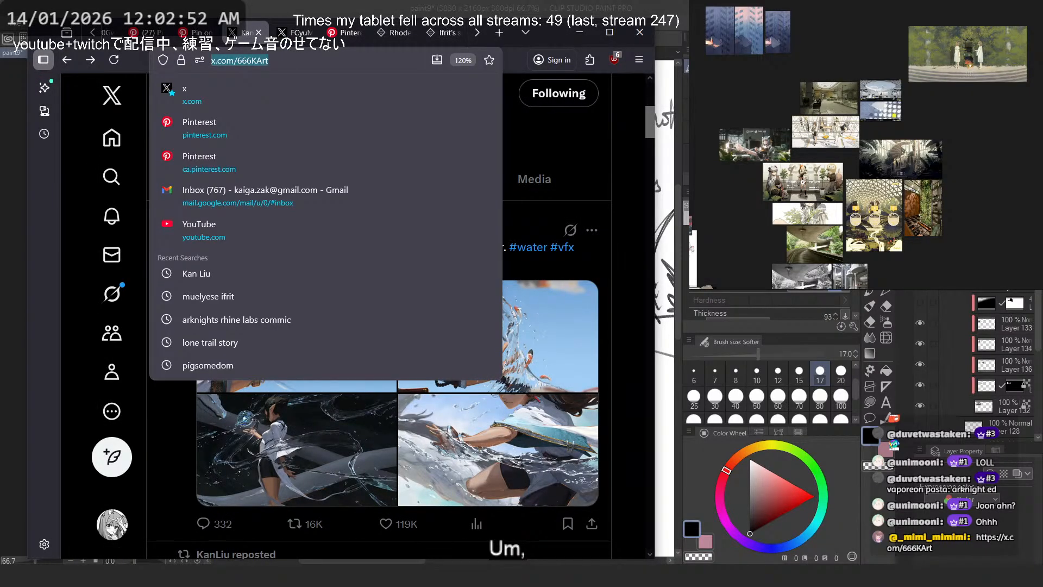
pyautogui.hotkey('alt', 'Tab')
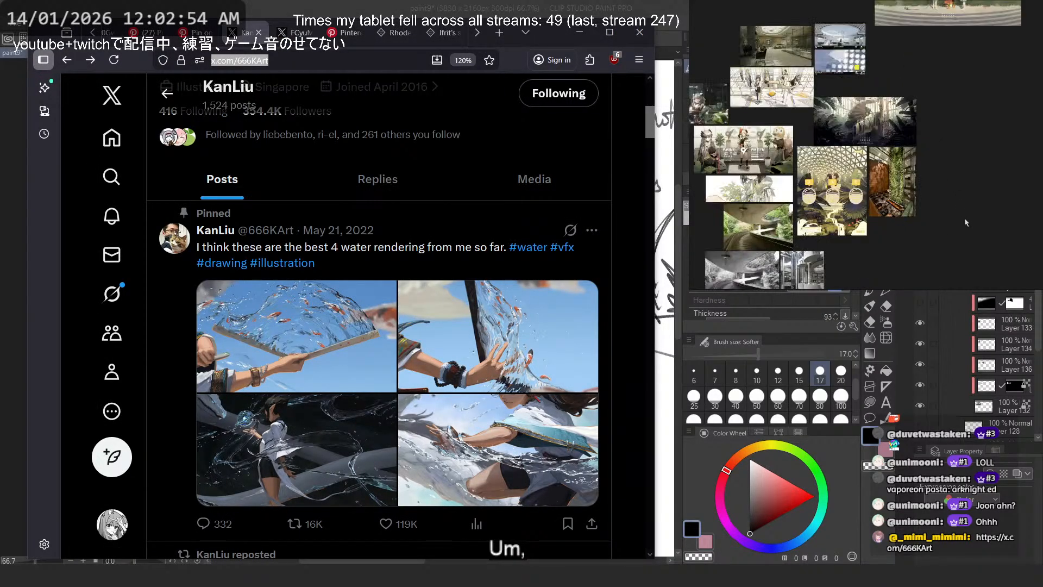
# - Try to paste the copied profile address directly onto the reference board
pyautogui.scroll(3, 973, 225)
pyautogui.hotkey('ctrl', 'v')
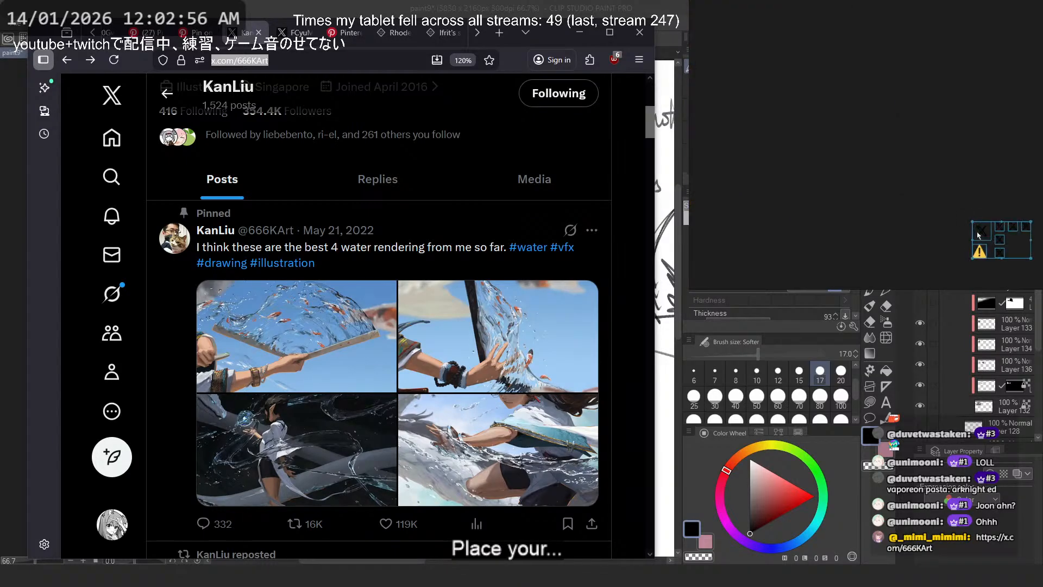
pyautogui.hotkey('ctrl', 'z')
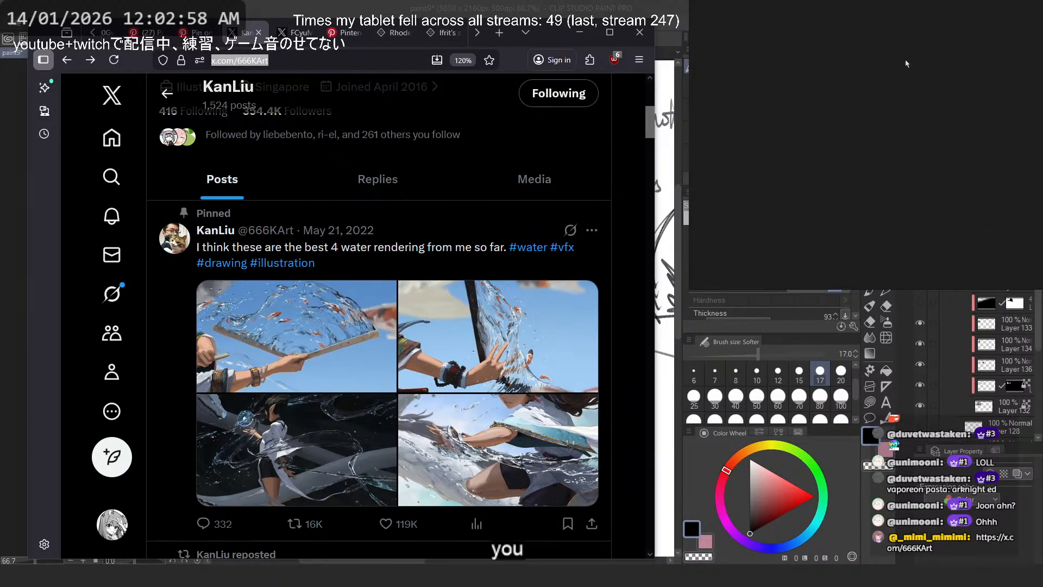
# - Add a text note with the artist's X profile link in the empty area of the reference board
pyautogui.hotkey('ctrl', 'n')
pyautogui.hotkey('ctrl', 'v')
pyautogui.click(875, 210)
pyautogui.scroll(-3, 906, 190)
pyautogui.scroll(2, 906, 191)
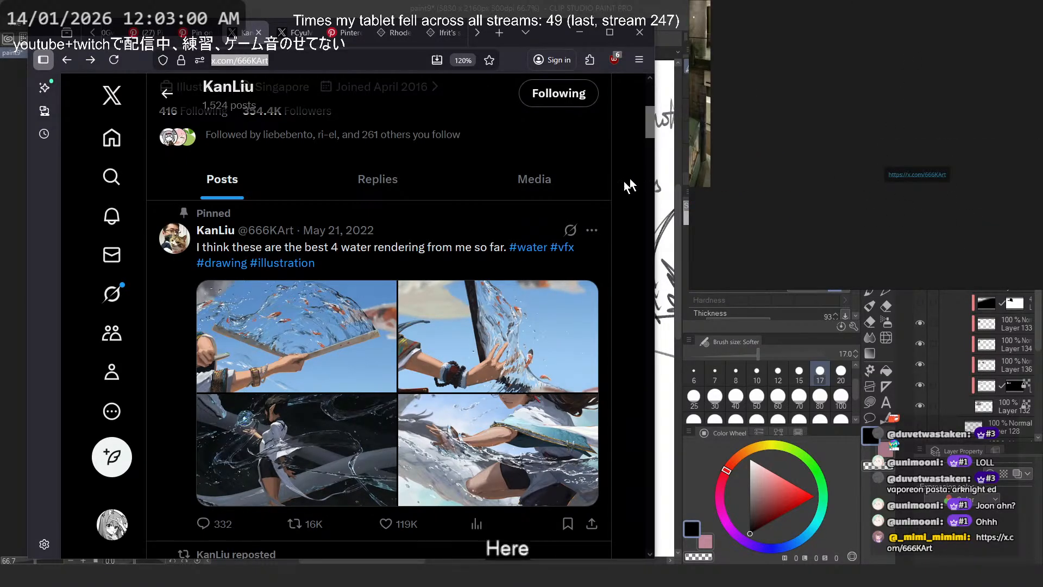
# - Copy the enlarged koi water fan image from the pinned post and place it on the reference board directly below the profile link note
pyautogui.click(296, 337)
pyautogui.rightClick(386, 262)
pyautogui.click(466, 331)
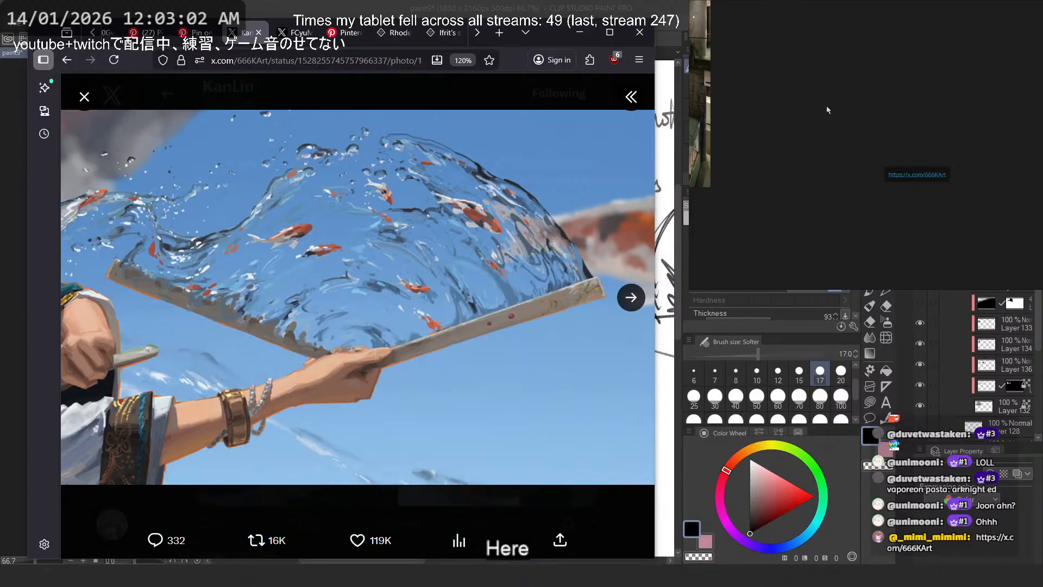
pyautogui.hotkey('ctrl', 'v')
pyautogui.scroll(-5, 917, 178)
pyautogui.moveTo(929, 209); pyautogui.dragTo(930, 241)
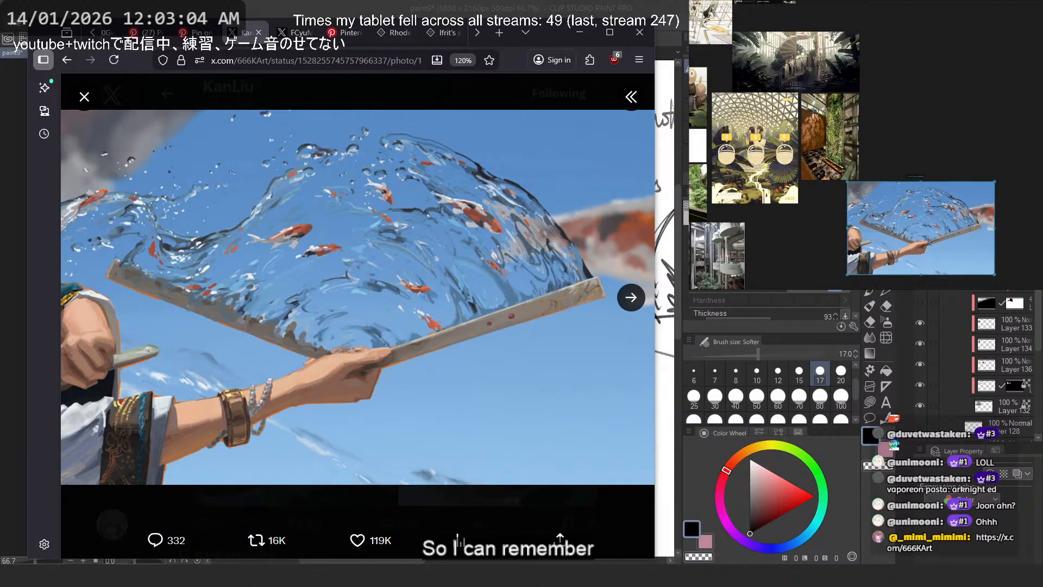
pyautogui.click(916, 177)
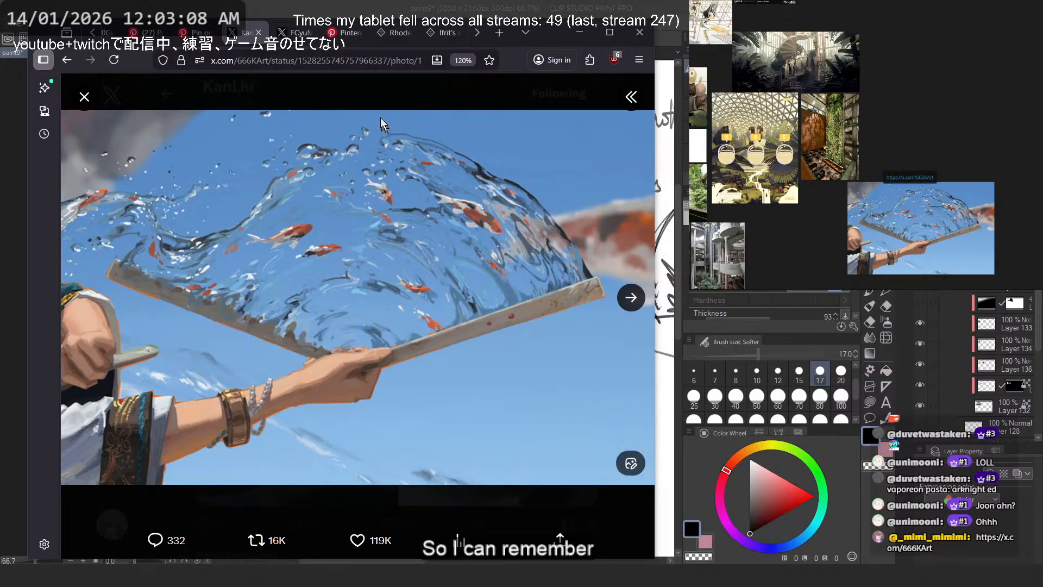
# - Close the enlarged image and look through the open browser tabs for the comic page showing the water spirit design
pyautogui.click(84, 96)
pyautogui.scroll(-5, 401, 238)
pyautogui.scroll(-2, 401, 237)
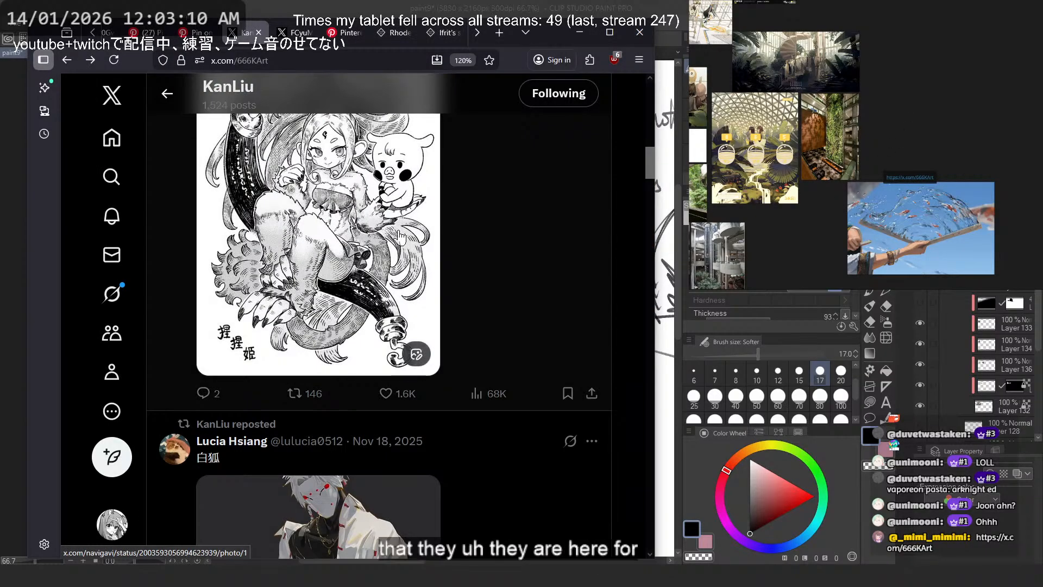
pyautogui.scroll(10, 271, 87)
pyautogui.click(195, 32)
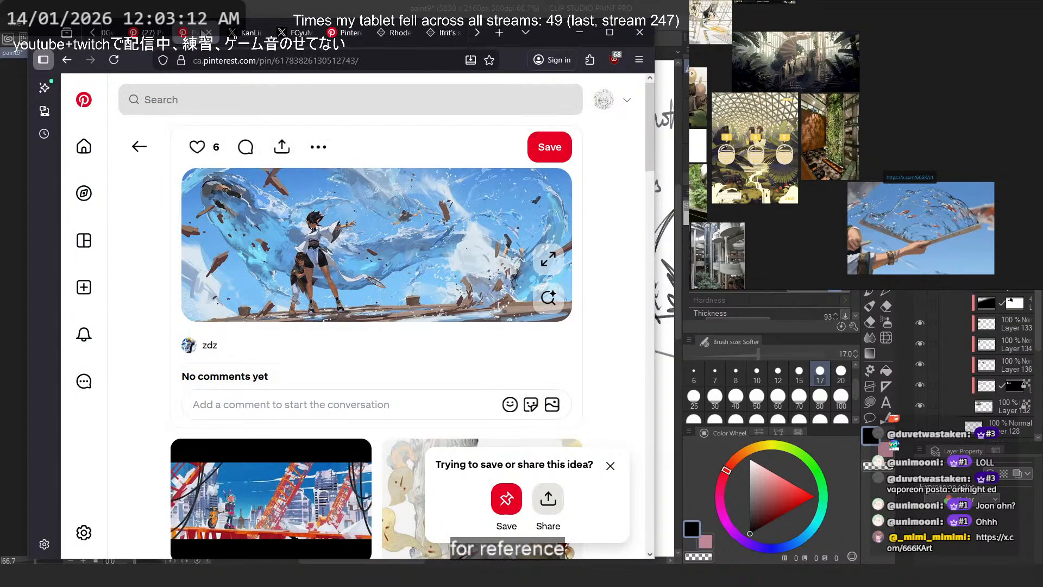
pyautogui.click(146, 33)
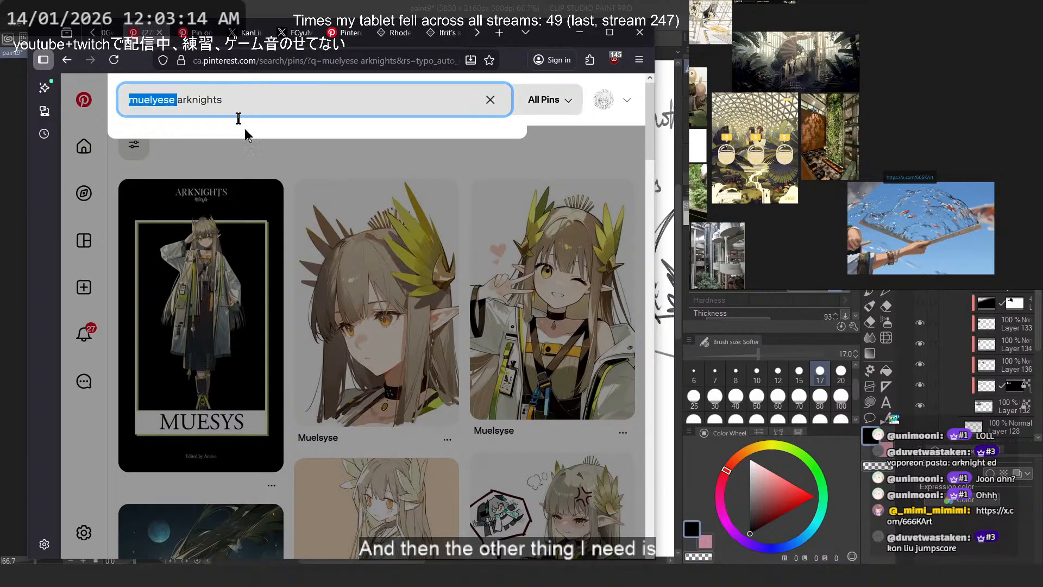
pyautogui.click(292, 168)
pyautogui.scroll(-8, 336, 199)
pyautogui.scroll(6, 336, 200)
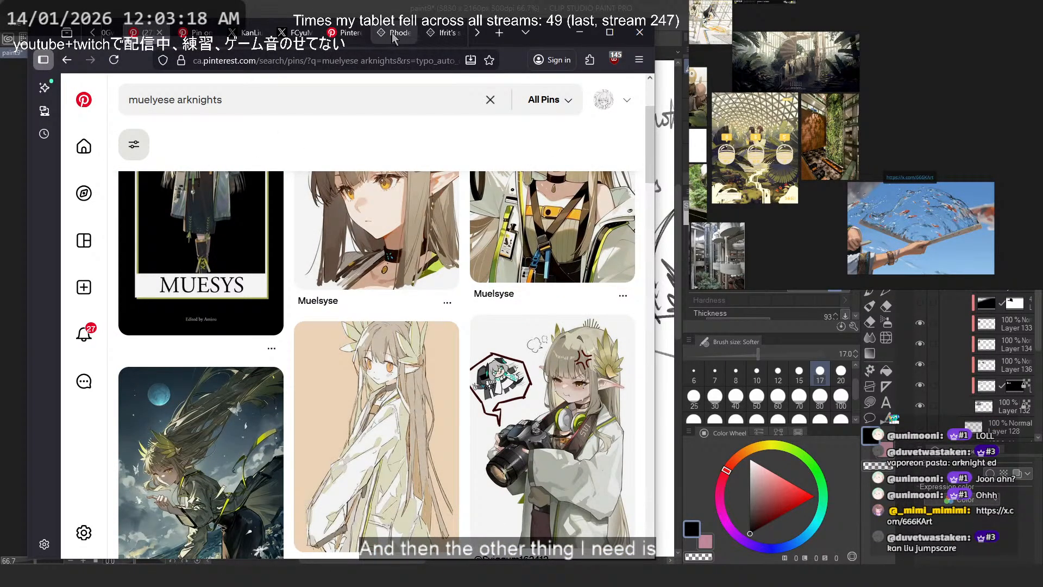
pyautogui.click(332, 33)
pyautogui.click(393, 32)
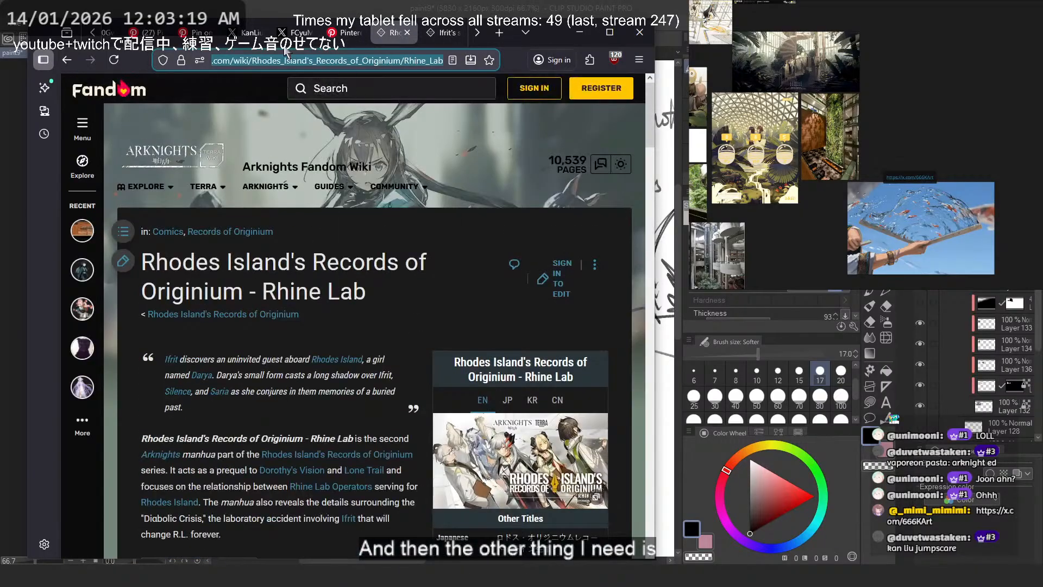
pyautogui.scroll(1, 174, 38)
pyautogui.scroll(-3, 184, 37)
pyautogui.click(200, 36)
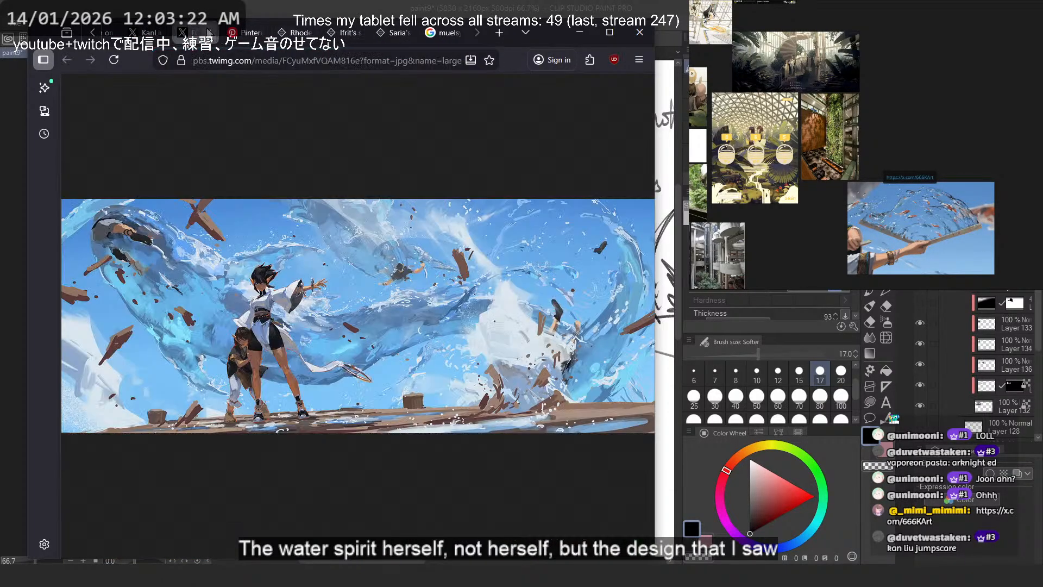
pyautogui.click(238, 37)
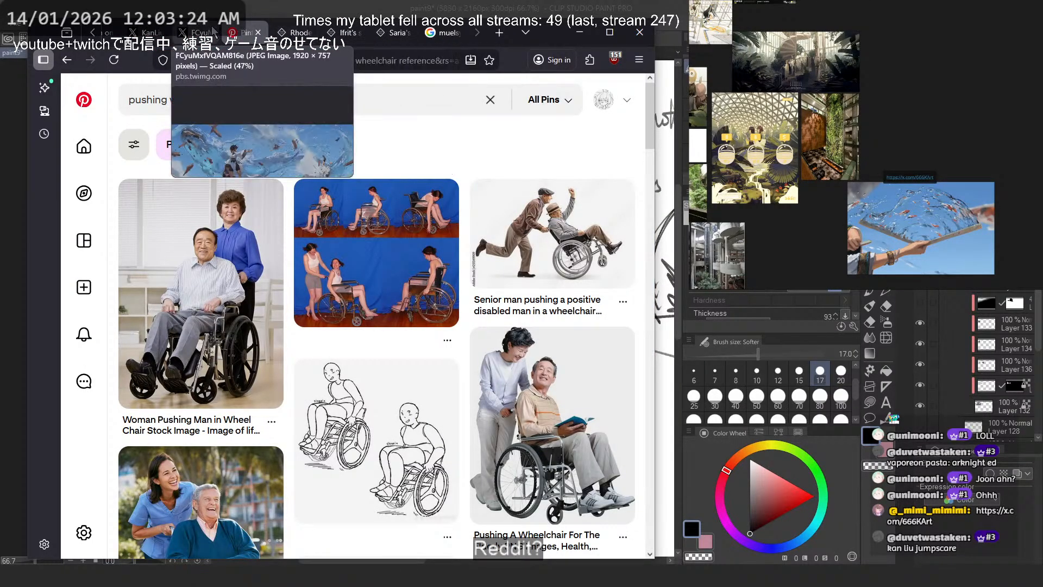
pyautogui.click(212, 33)
pyautogui.click(144, 32)
pyautogui.scroll(3, 146, 33)
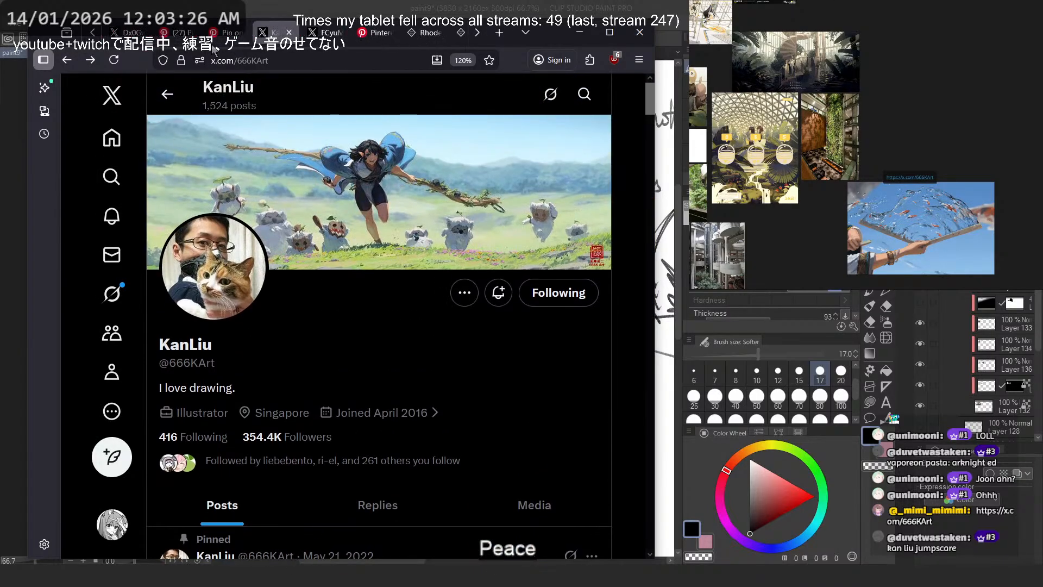
# - Check the back history of the Pinterest water pin and artist profile tabs, and revisit the neighbouring image and character search tabs
pyautogui.click(274, 32)
pyautogui.rightClick(67, 60)
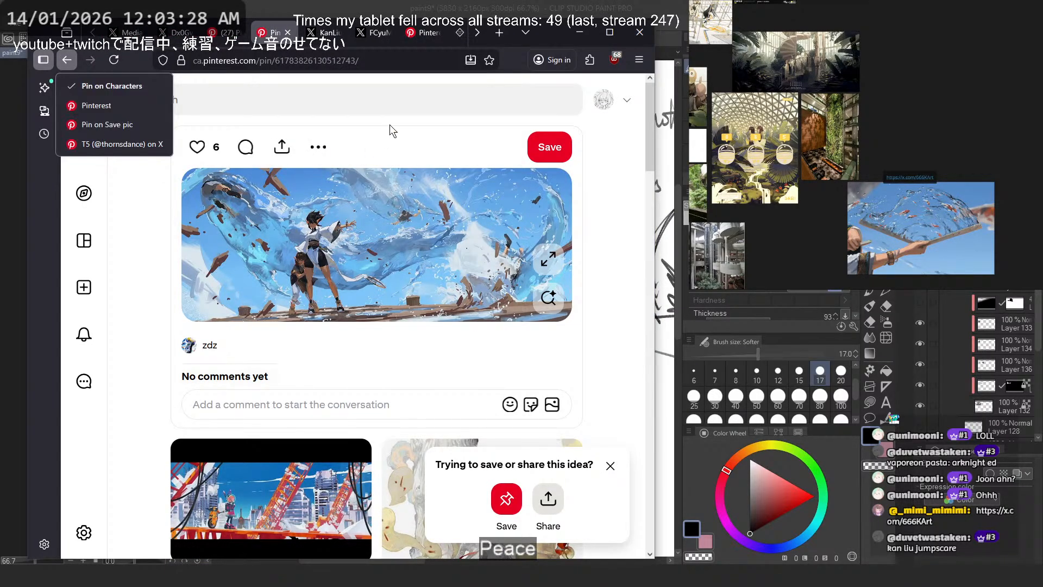
pyautogui.click(325, 33)
pyautogui.rightClick(67, 60)
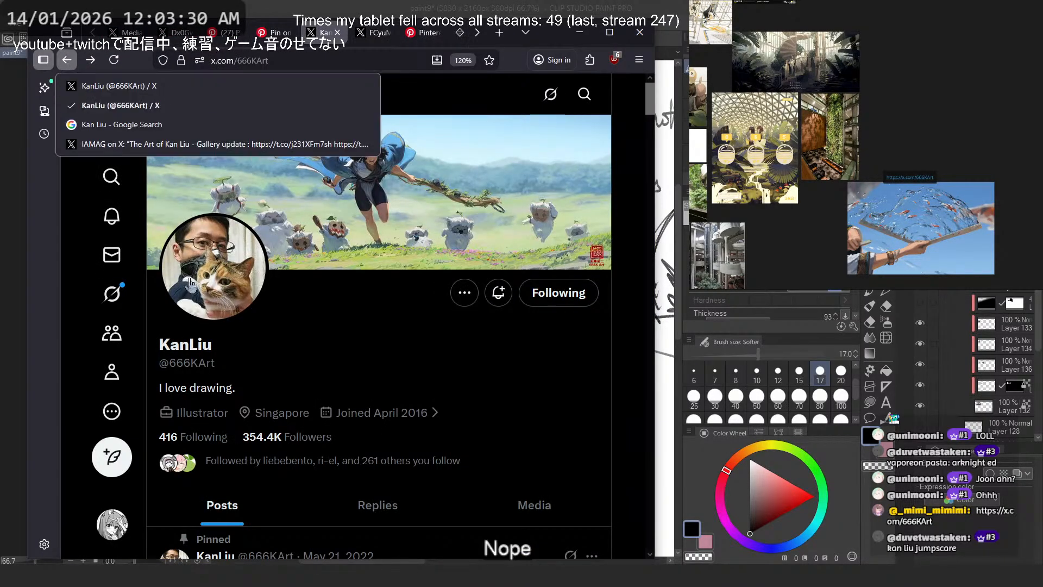
pyautogui.click(376, 32)
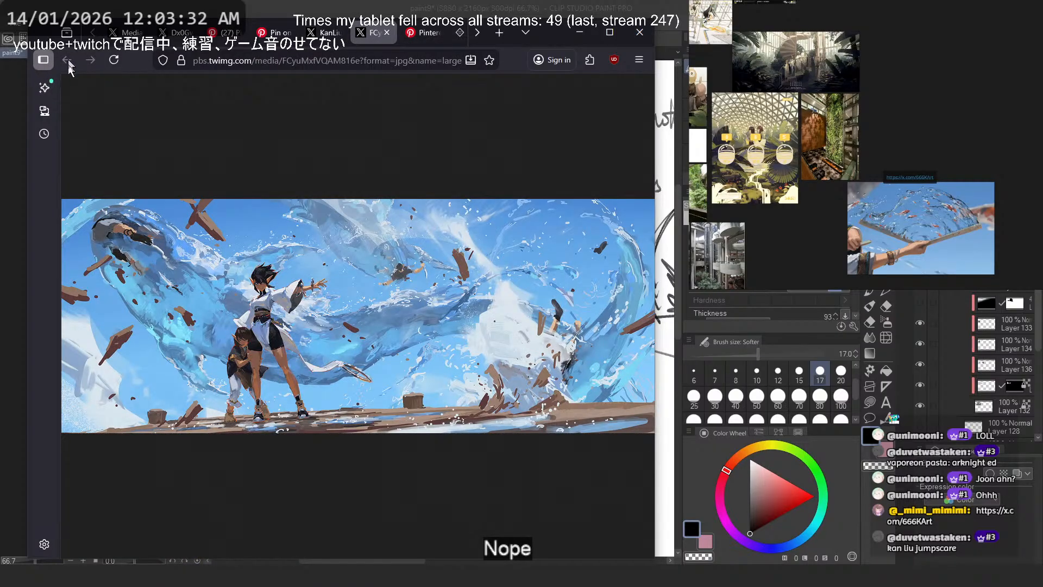
pyautogui.click(222, 32)
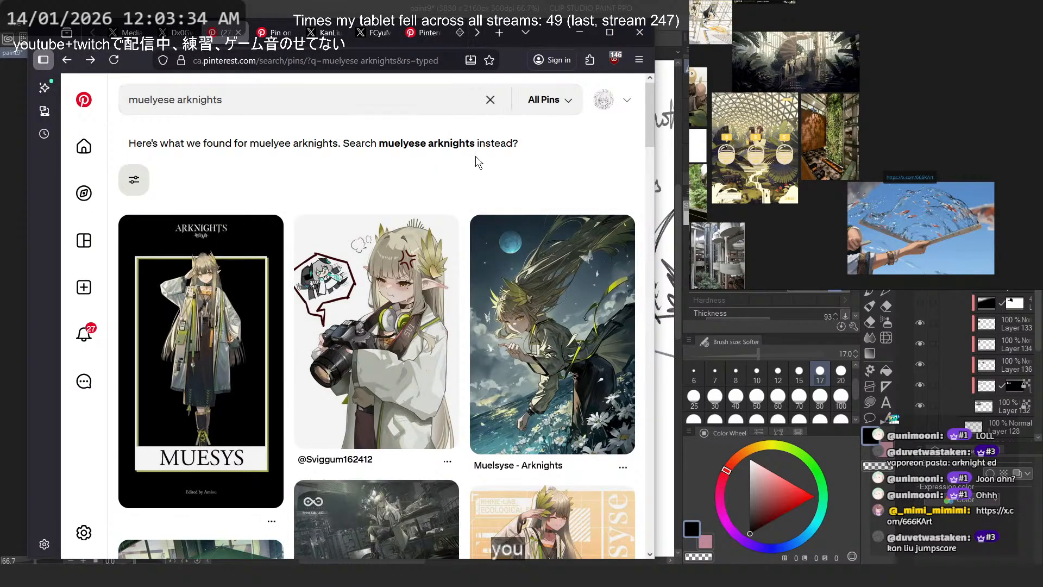
# - Restore the recently closed browser tabs to recover the Reddit post with the Ifrit and Mumu water sprite comic
pyautogui.click(475, 155)
pyautogui.hotkey('ctrl', 'shift', 't')
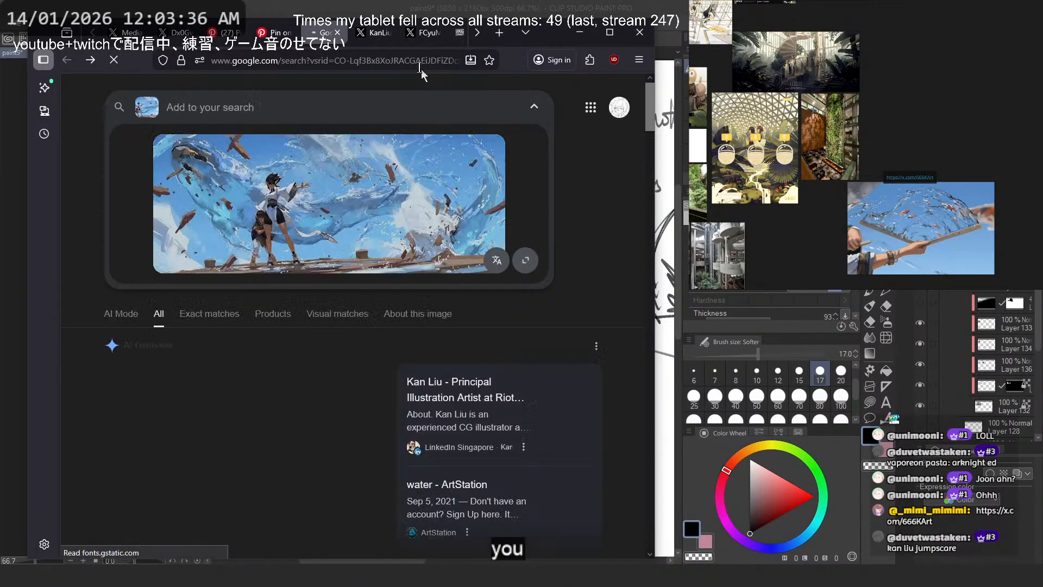
pyautogui.hotkey('ctrl', 'shift', 't')
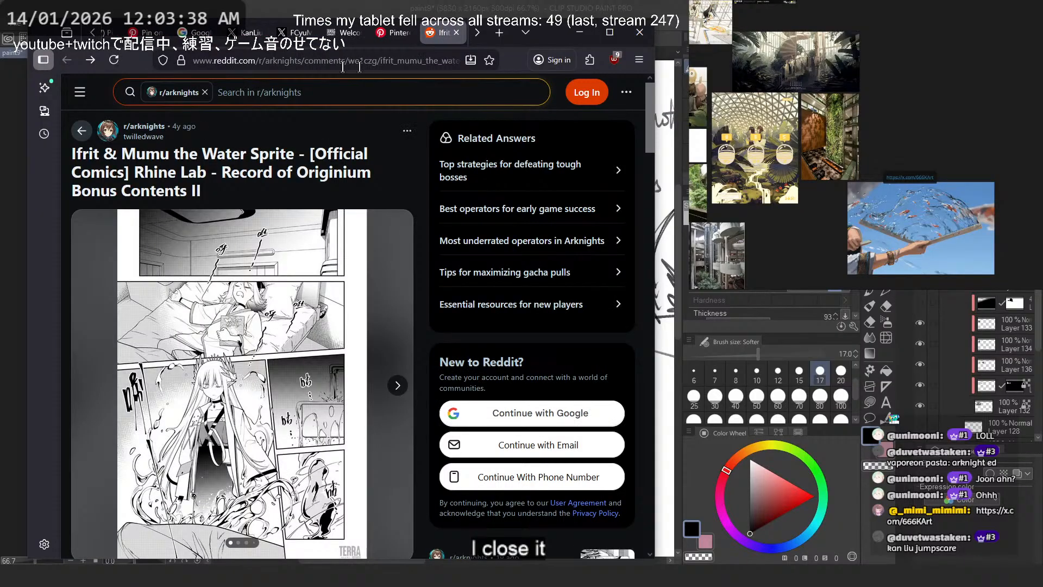
# - Close the restored image search and welcome tabs, and switch to the Reddit post with the water sprite comic
pyautogui.middleClick(196, 35)
pyautogui.click(242, 35)
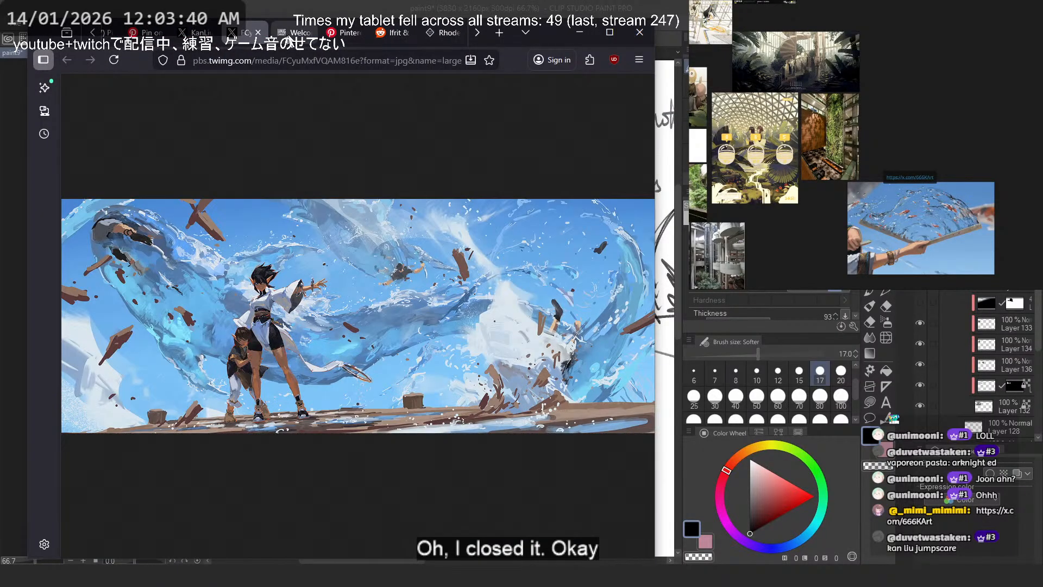
pyautogui.click(291, 34)
pyautogui.middleClick(292, 34)
pyautogui.click(348, 33)
# - Enlarge the comic in the Reddit post and examine how the first two pages depict the water spirit
pyautogui.scroll(-5, 338, 244)
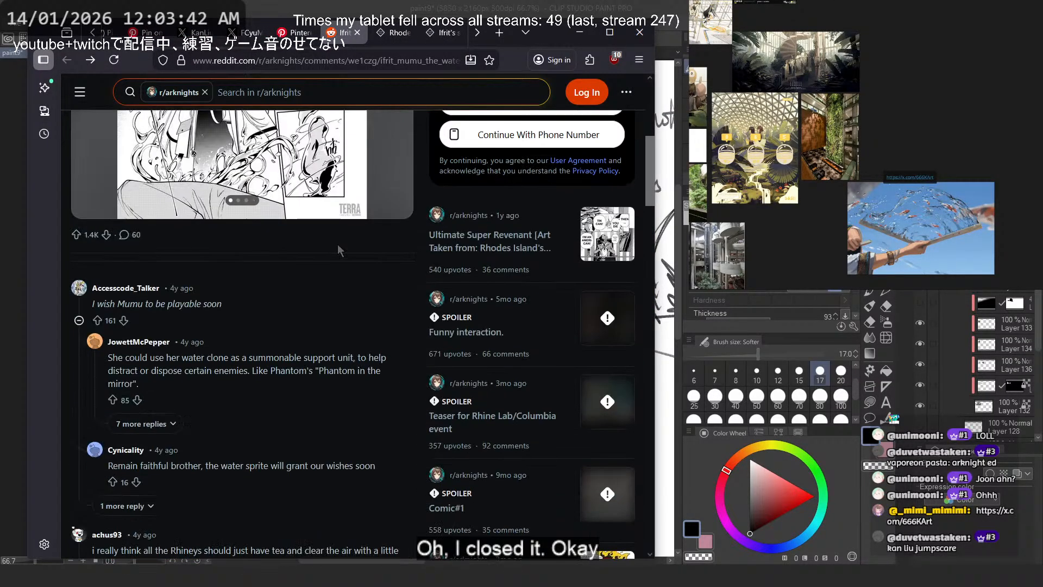
pyautogui.scroll(3, 396, 216)
pyautogui.click(392, 236)
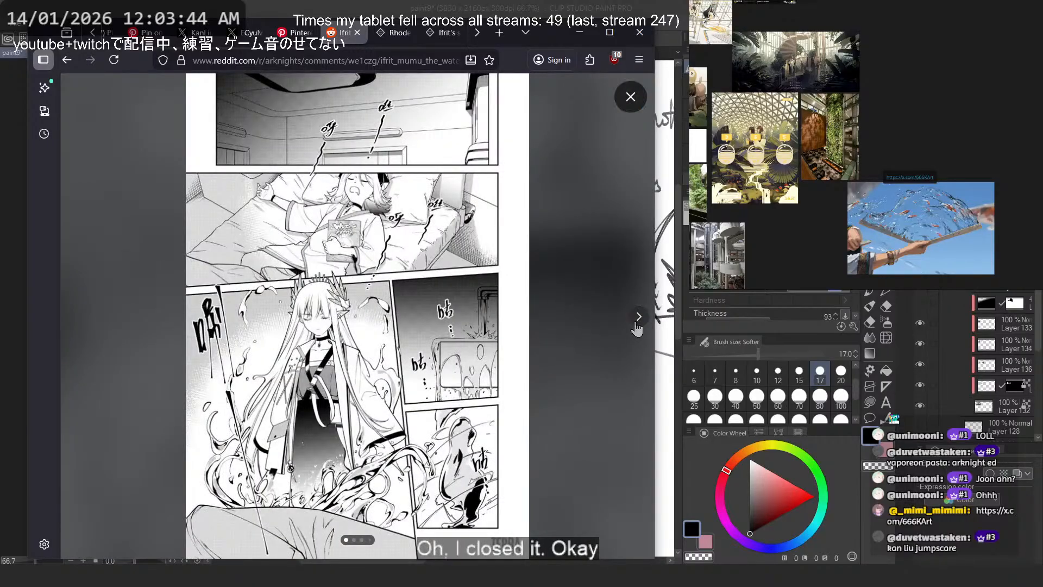
pyautogui.click(639, 317)
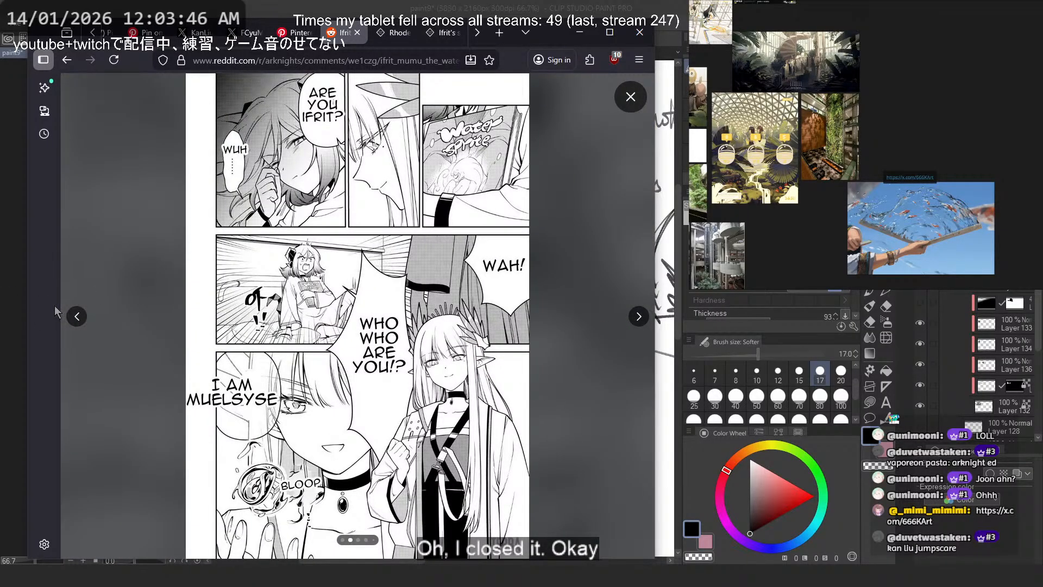
pyautogui.click(77, 317)
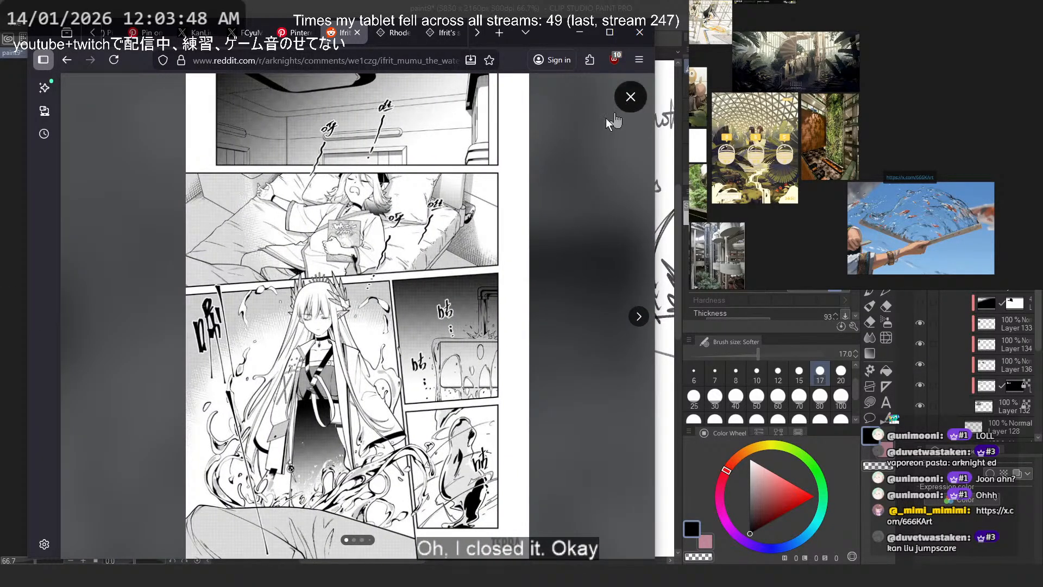
# - Copy the Reddit comic post's address and add it on a new line below the profile link in the reference board note
pyautogui.rightClick(335, 236)
pyautogui.click(396, 287)
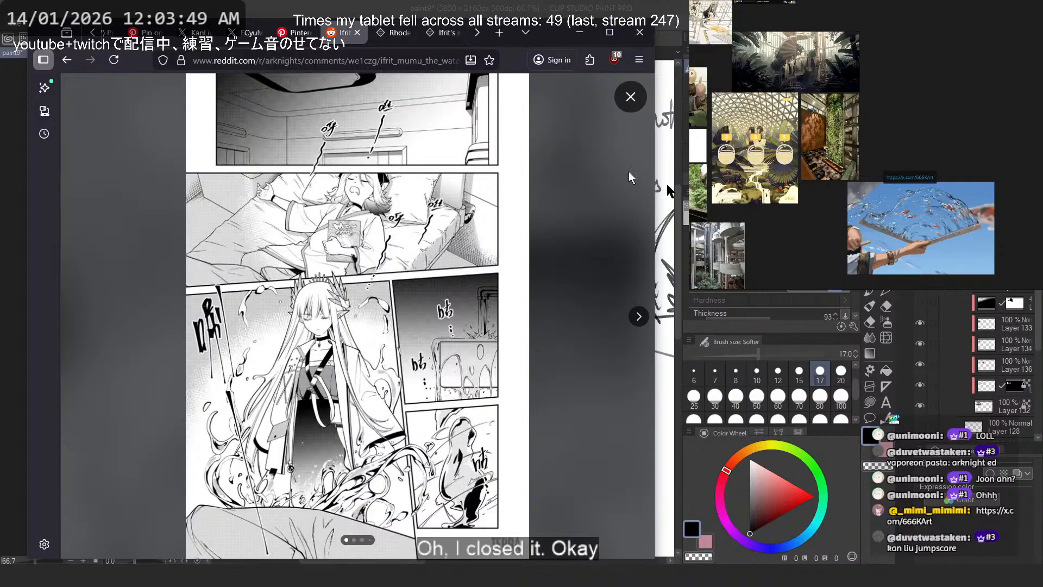
pyautogui.click(418, 60)
pyautogui.doubleClick(906, 178)
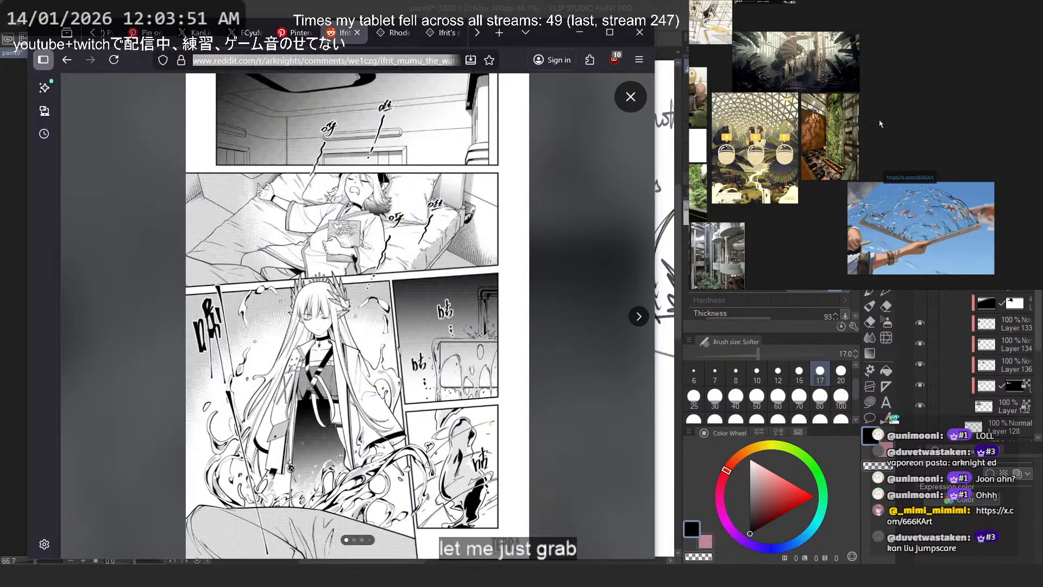
pyautogui.click(935, 179)
pyautogui.press('Return')
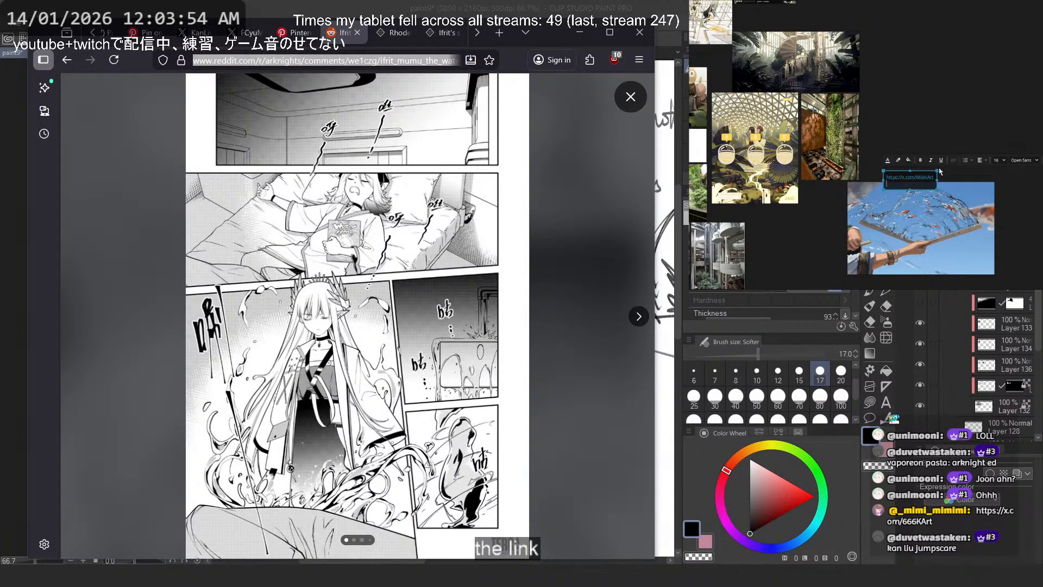
pyautogui.hotkey('ctrl', 'v')
# - Move the link note up into the empty space above the koi water fan image on the reference board
pyautogui.click(950, 102)
pyautogui.moveTo(931, 181); pyautogui.dragTo(916, 130)
pyautogui.click(943, 90)
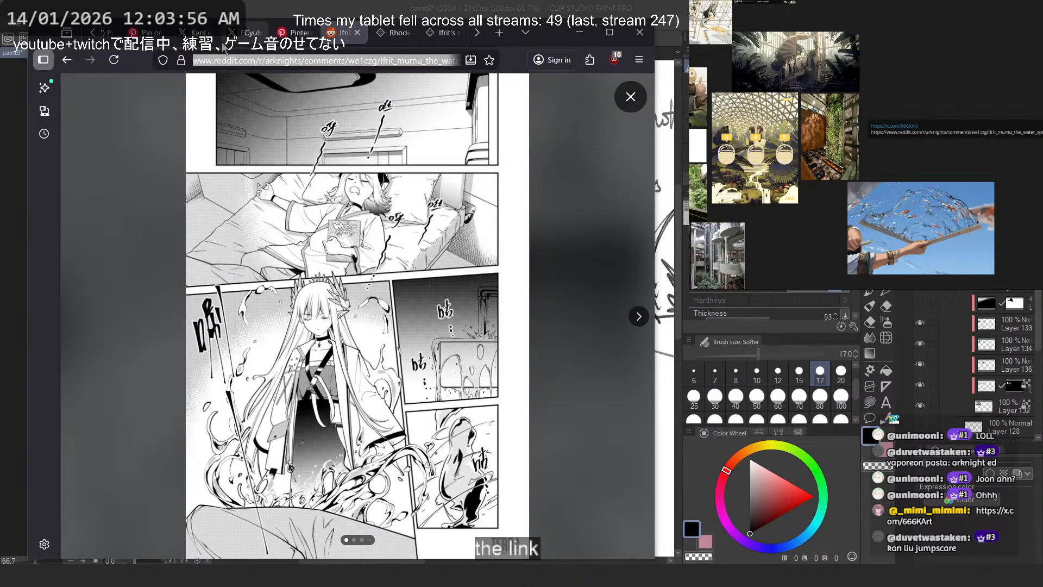
# - Search Google for "muelyese" from the browser and show the image results
pyautogui.click(289, 60)
pyautogui.write('muely')
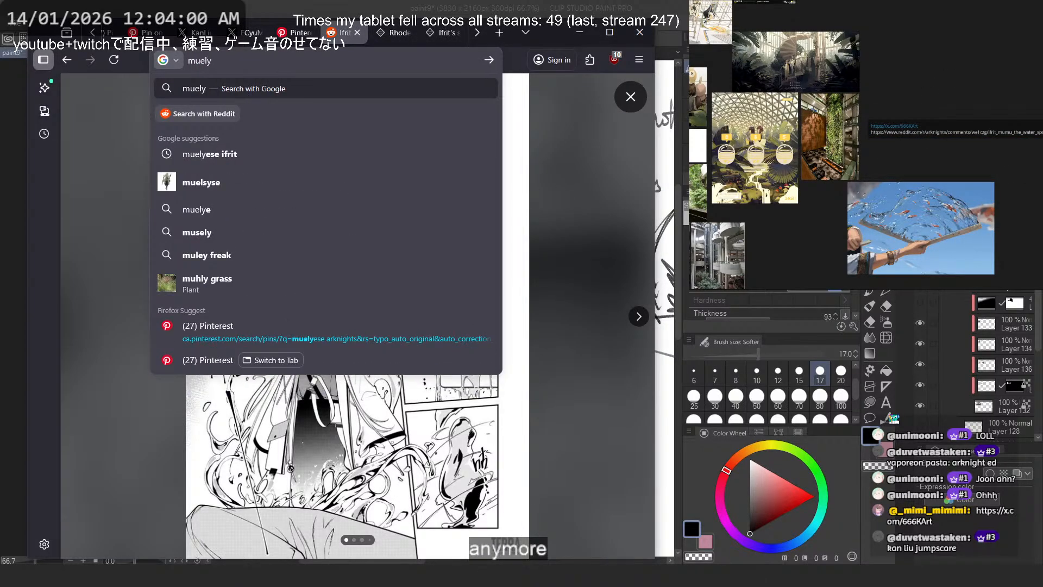
pyautogui.write('ese')
pyautogui.press('Return')
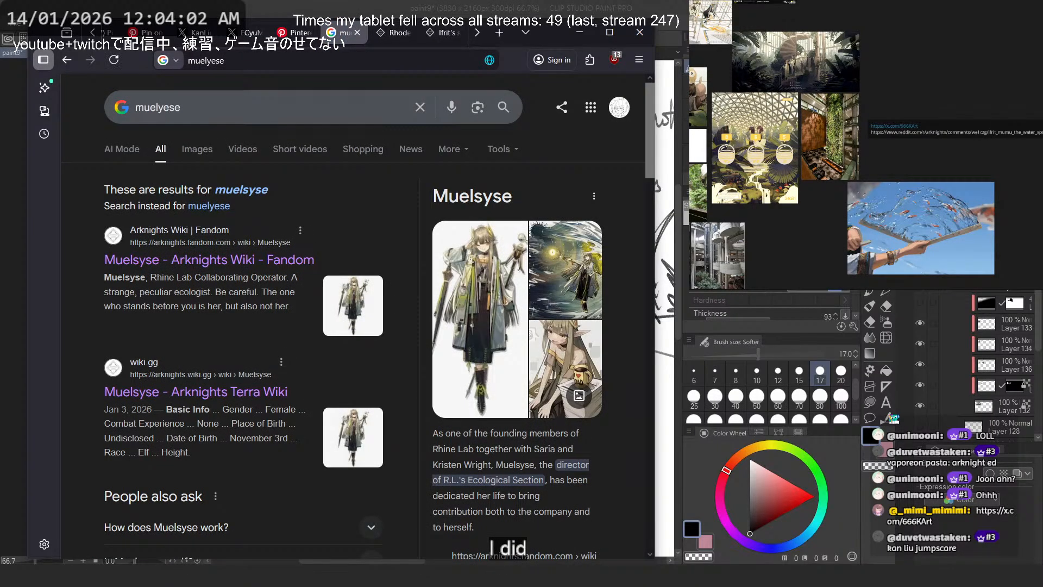
pyautogui.click(204, 150)
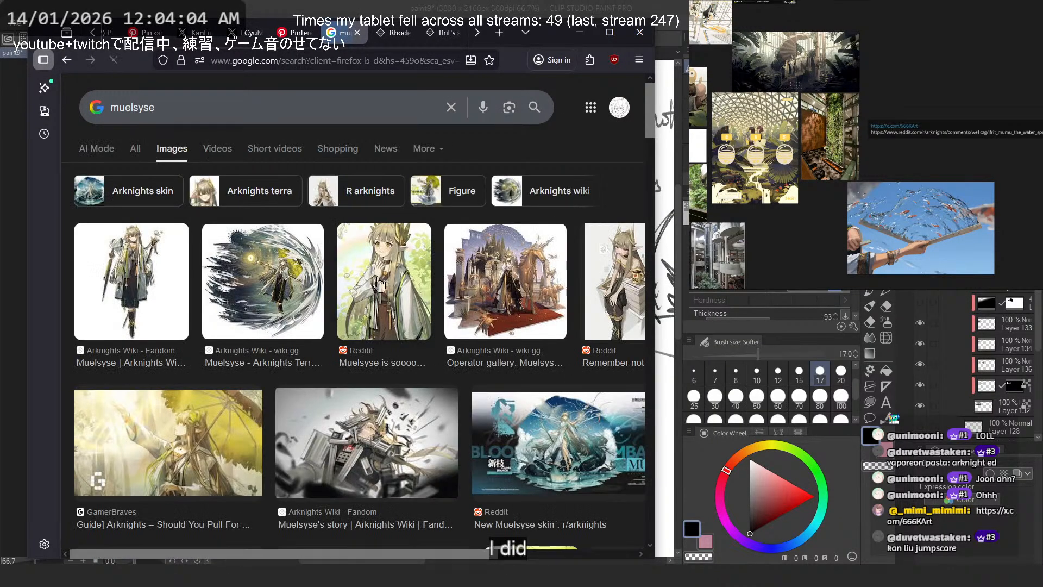
# - Preview the Arknights Terra Wiki artwork and examine its related images and the wider image results for a water spirit design
pyautogui.click(257, 267)
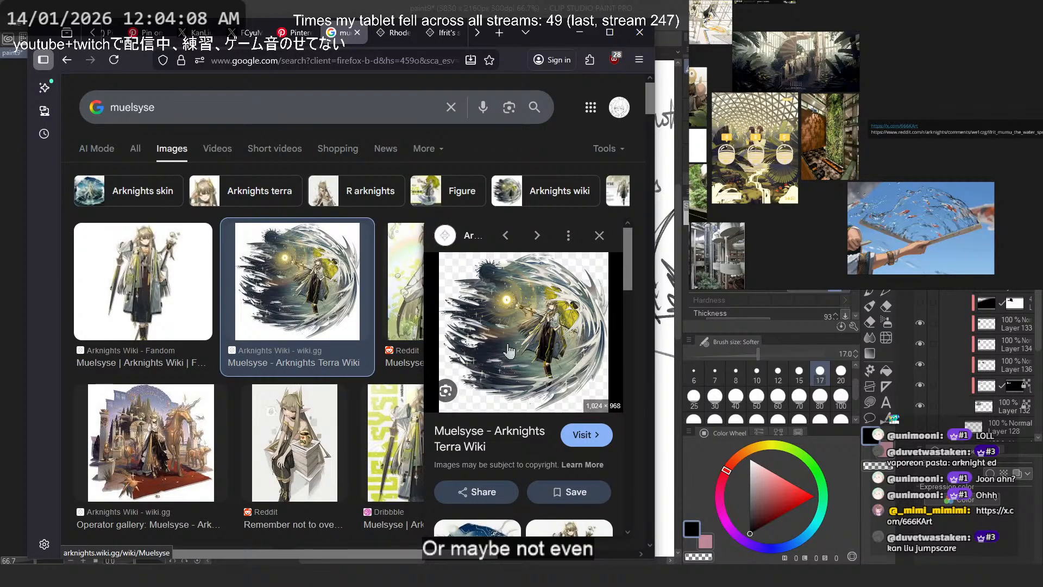
pyautogui.scroll(-5, 542, 321)
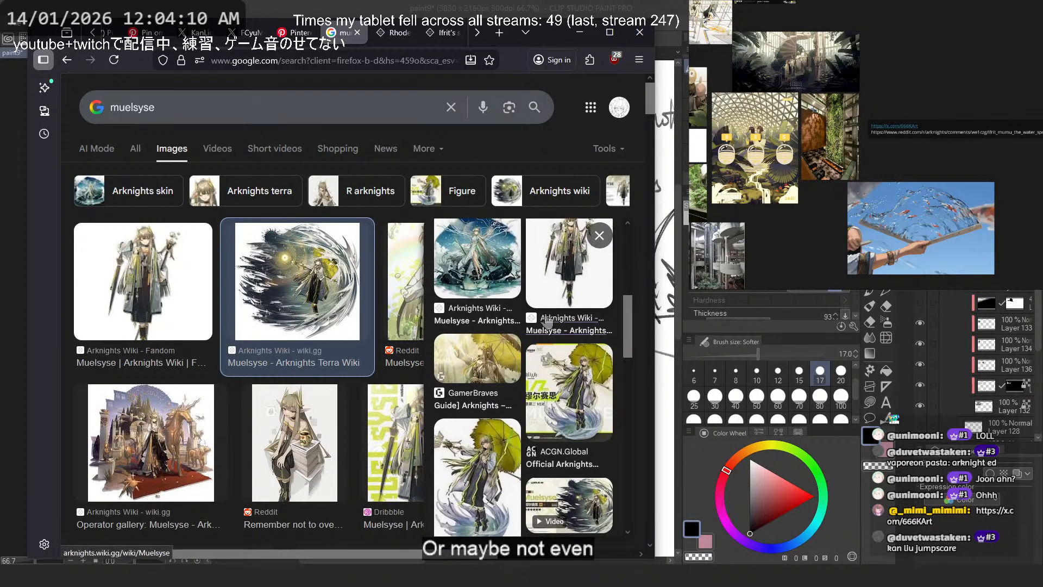
pyautogui.scroll(-3, 585, 389)
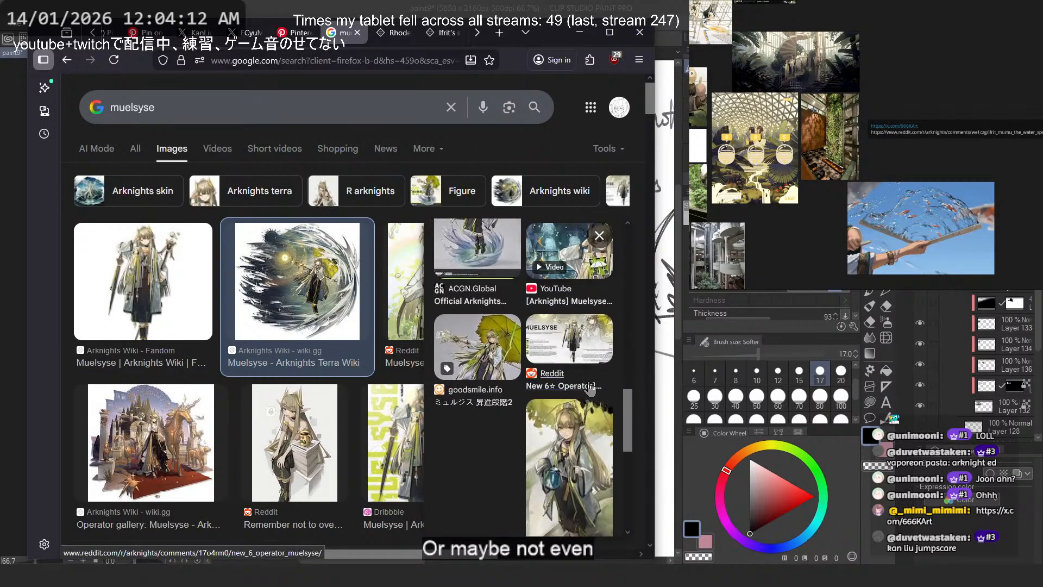
pyautogui.scroll(-3, 589, 389)
pyautogui.scroll(-8, 220, 378)
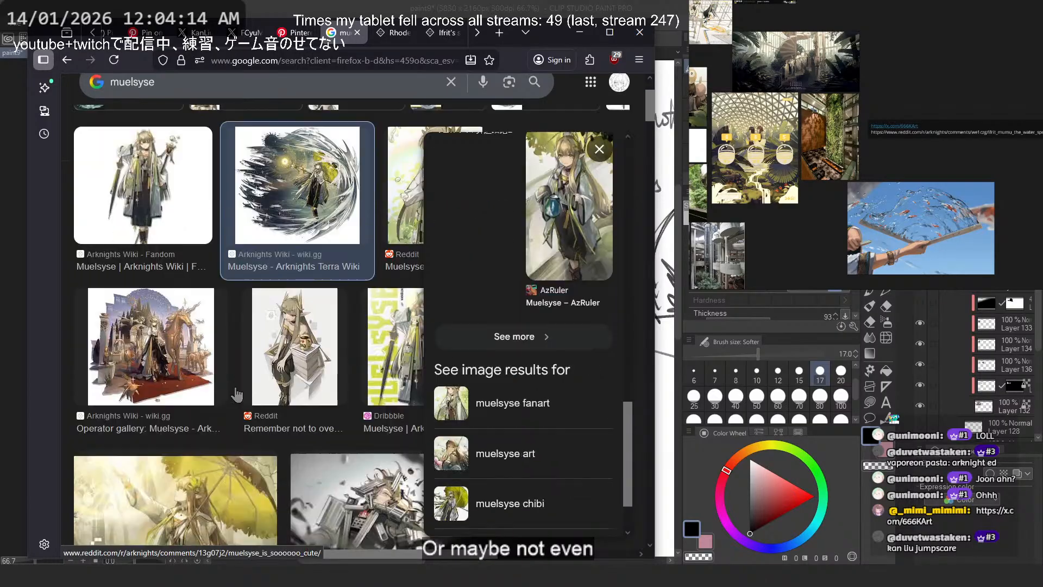
pyautogui.press('Escape')
pyautogui.scroll(-6, 272, 394)
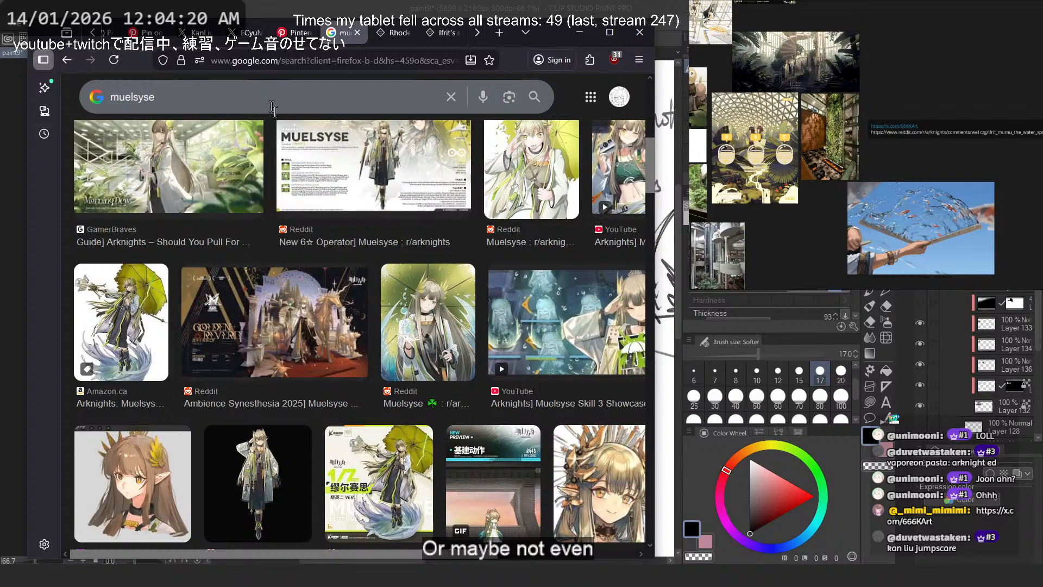
pyautogui.scroll(-5, 415, 298)
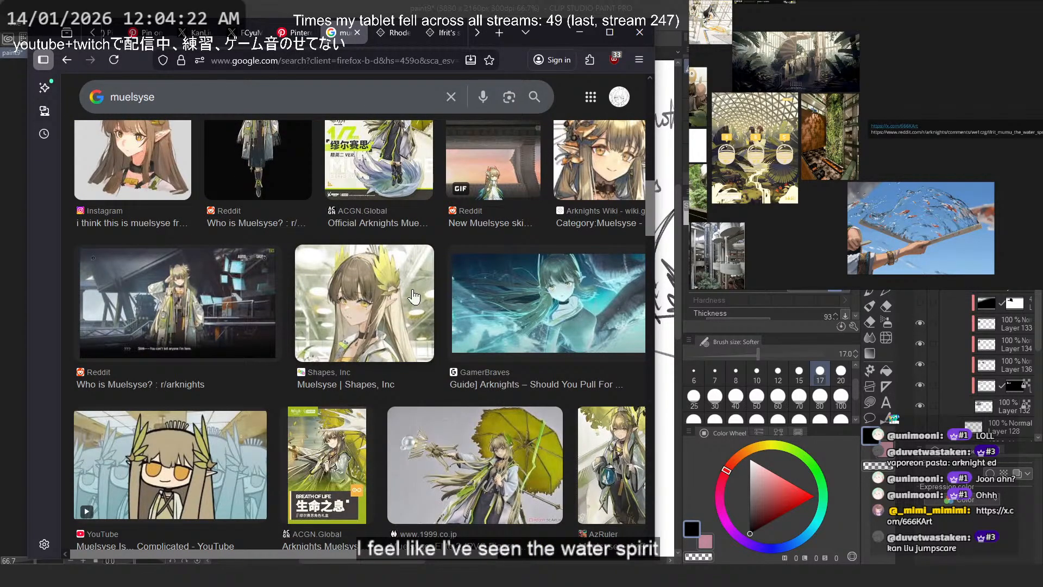
pyautogui.scroll(-5, 405, 271)
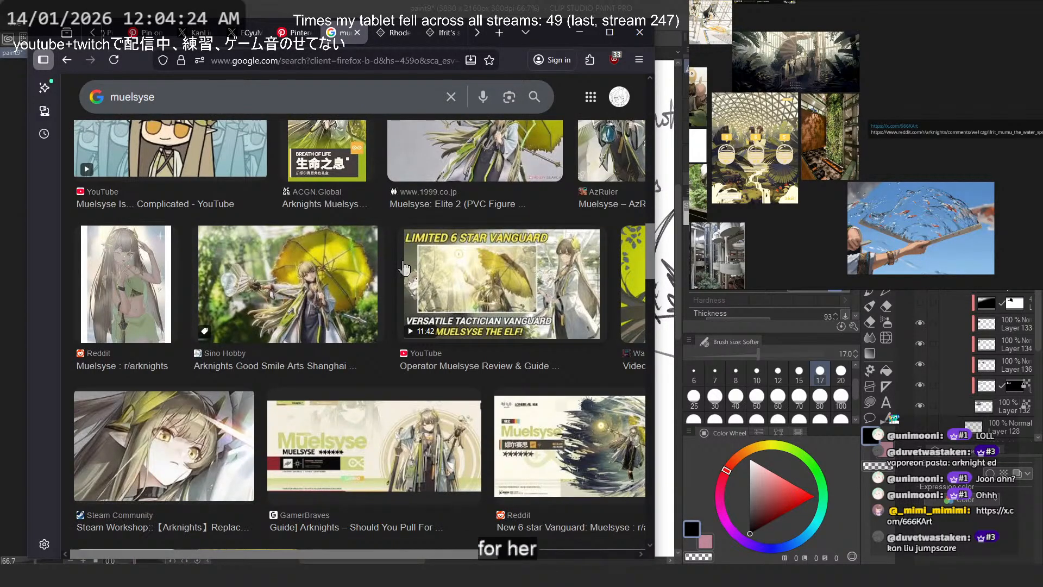
# - Refine the image search to "muelsyse water clone"
pyautogui.scroll(15, 405, 268)
pyautogui.click(246, 103)
pyautogui.write('water')
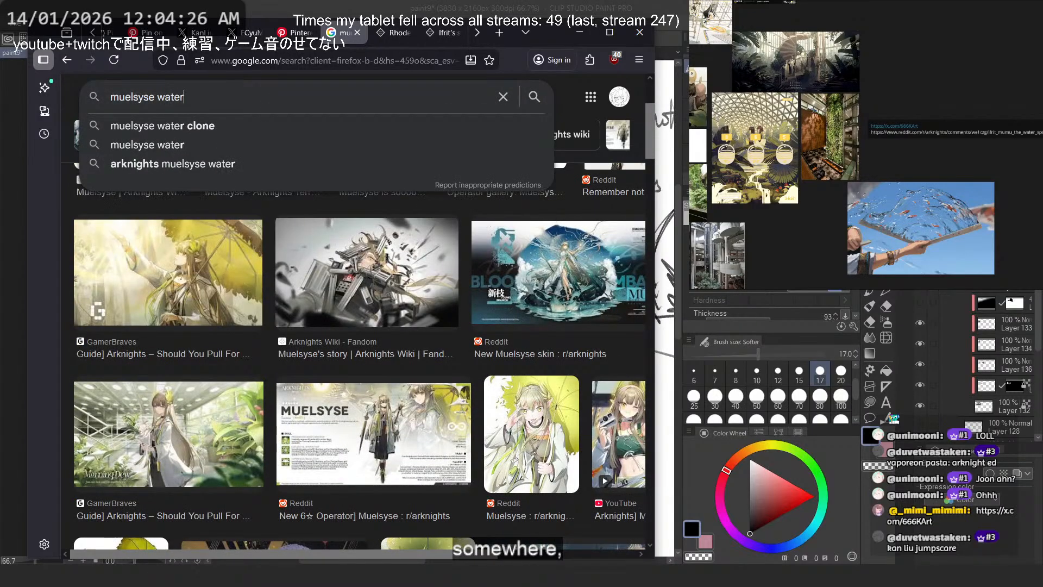
pyautogui.click(246, 133)
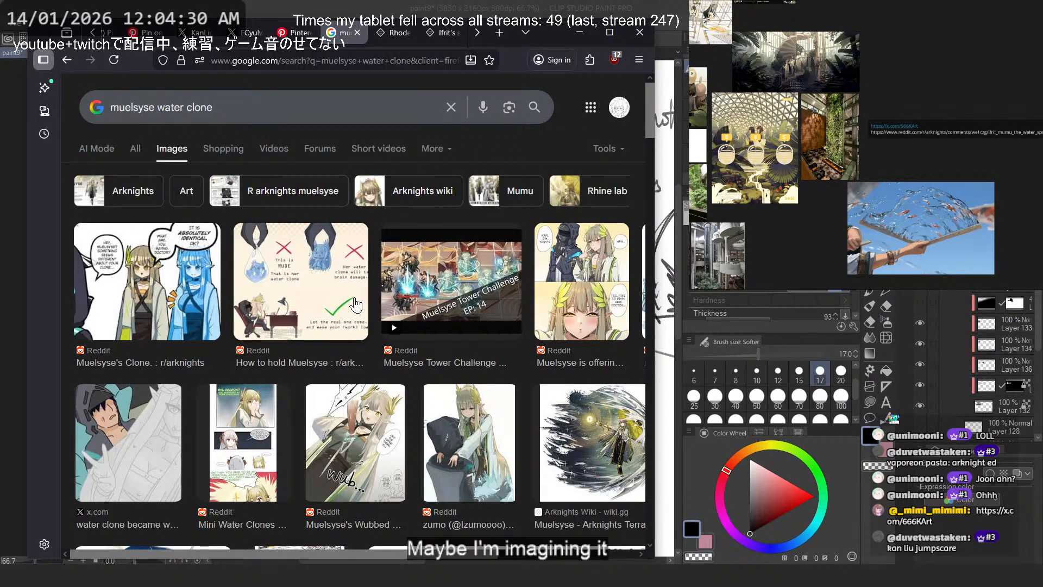
# - Change the image search to "muelsyse water sprite"
pyautogui.click(232, 109)
pyautogui.press('BackSpace')
pyautogui.press('BackSpace')
pyautogui.press('BackSpace')
pyautogui.press('BackSpace')
pyautogui.press('BackSpace')
pyautogui.write('sprit')
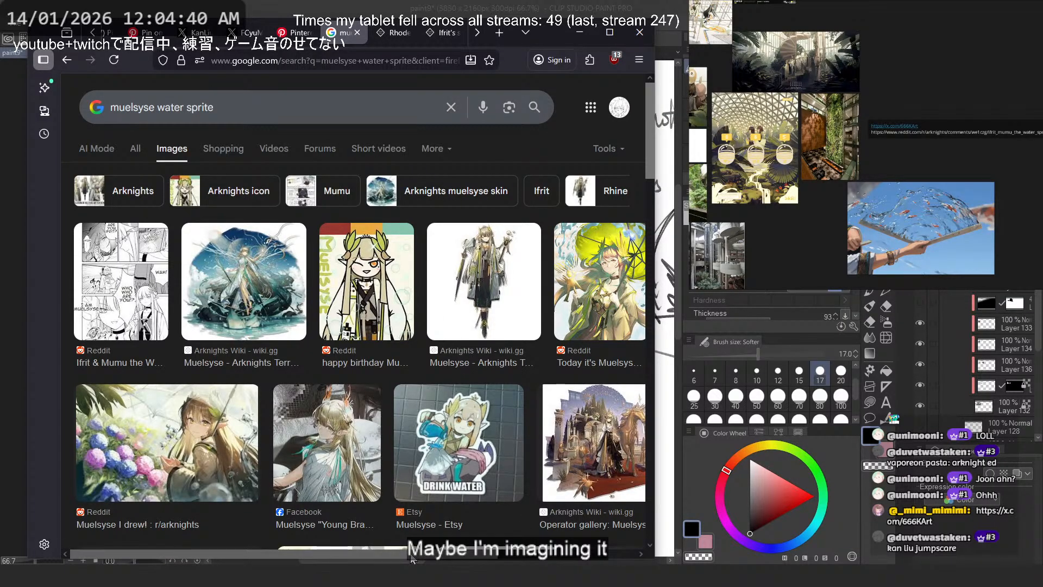
# - Examine the image results for a usable depiction of Muelsyse's water sprite form
pyautogui.moveTo(435, 554); pyautogui.dragTo(591, 559)
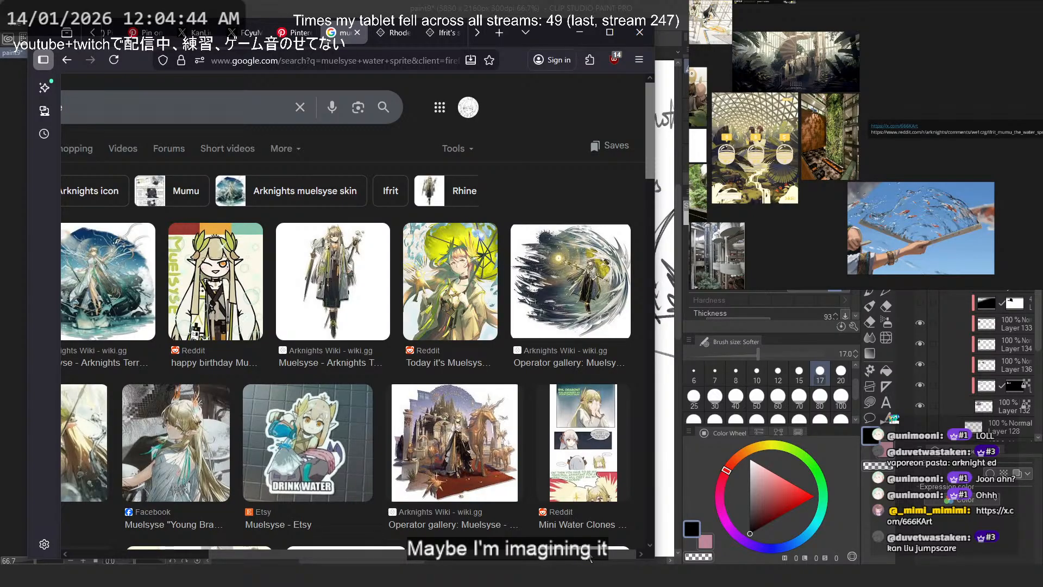
pyautogui.moveTo(591, 559); pyautogui.dragTo(435, 555)
pyautogui.scroll(-5, 424, 346)
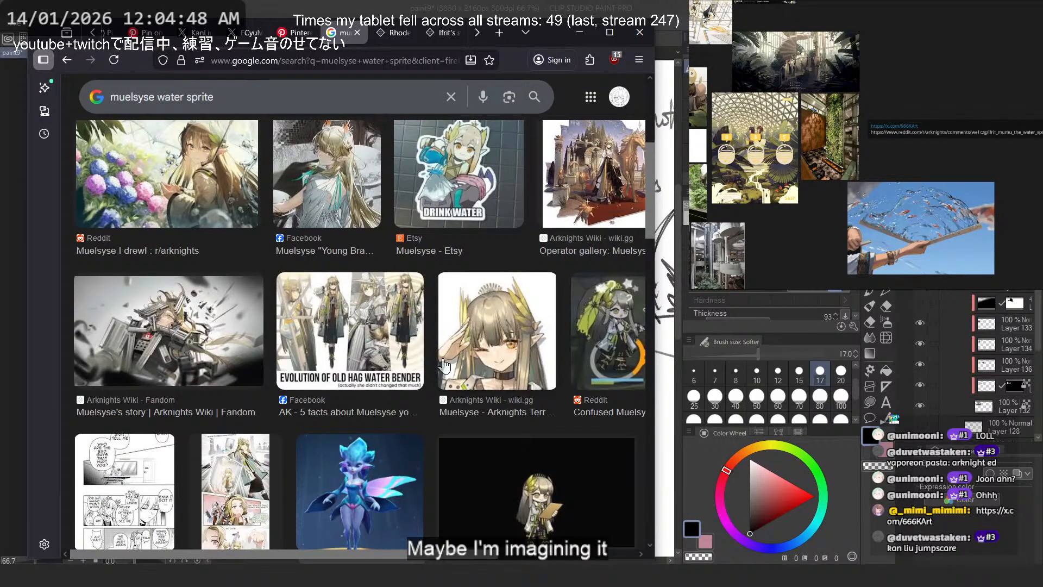
pyautogui.scroll(-5, 444, 365)
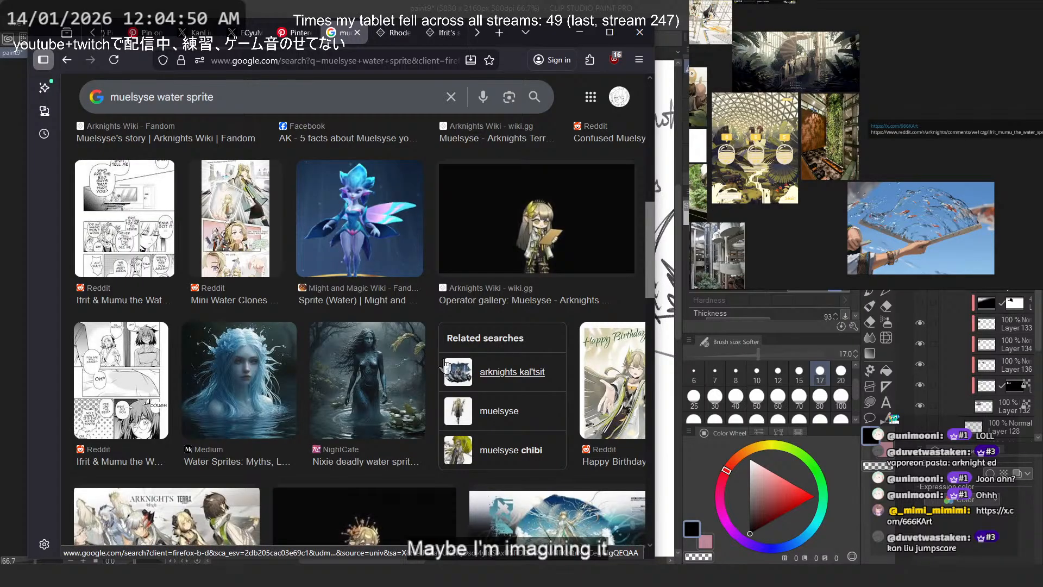
pyautogui.scroll(-5, 445, 360)
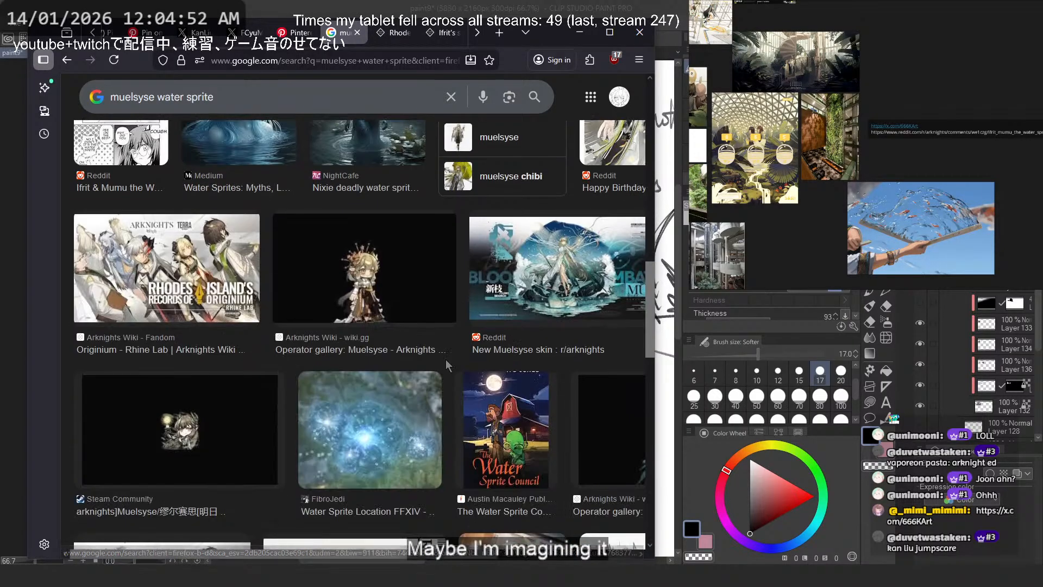
pyautogui.scroll(-4, 446, 360)
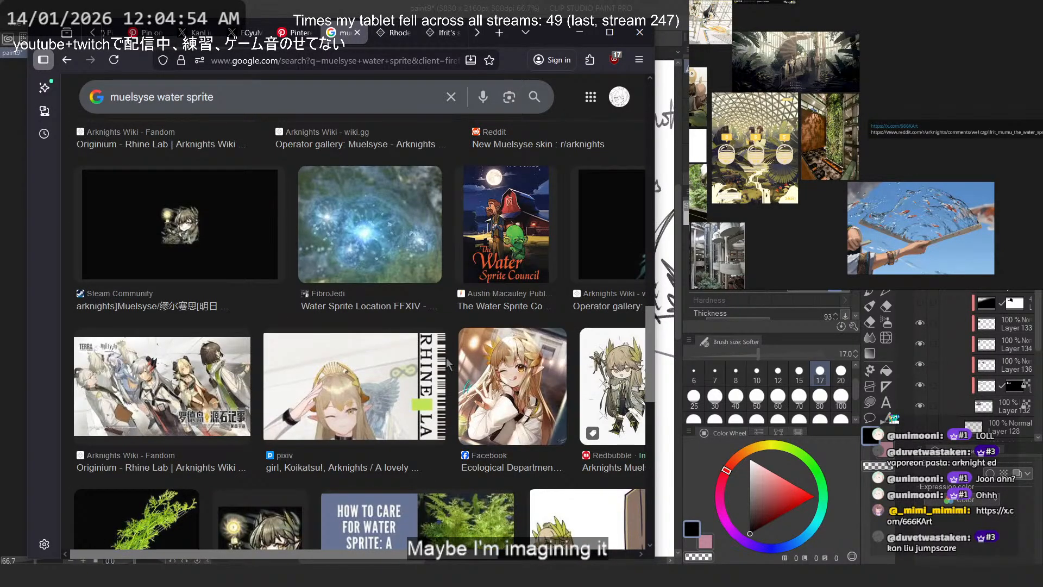
pyautogui.scroll(-10, 447, 363)
pyautogui.scroll(5, 456, 359)
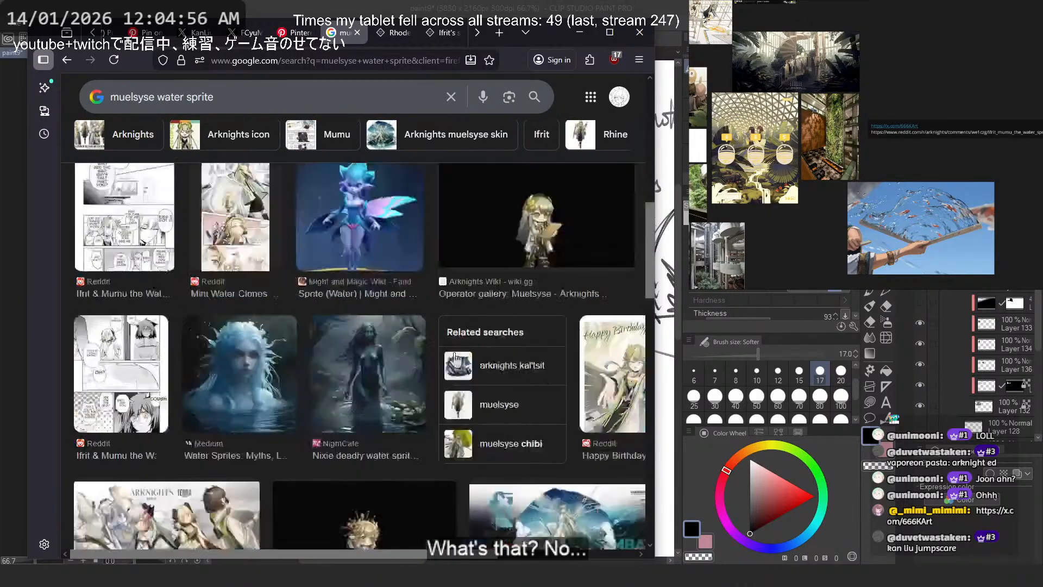
pyautogui.click(270, 98)
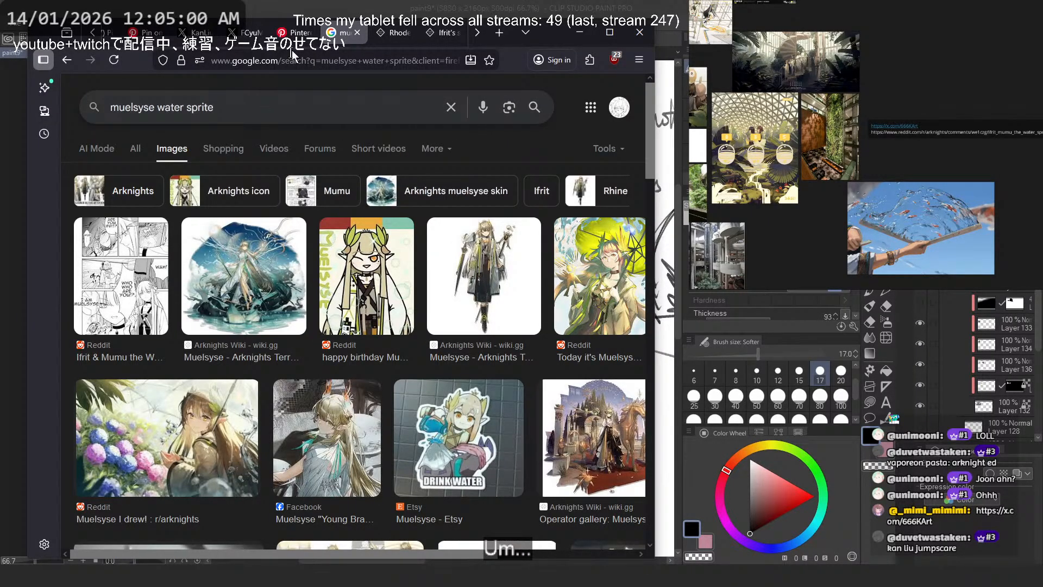
# - Reopen the Reddit post of the Ifrit & Mumu water sprite comic and view its third page at full size
pyautogui.click(292, 32)
pyautogui.click(345, 32)
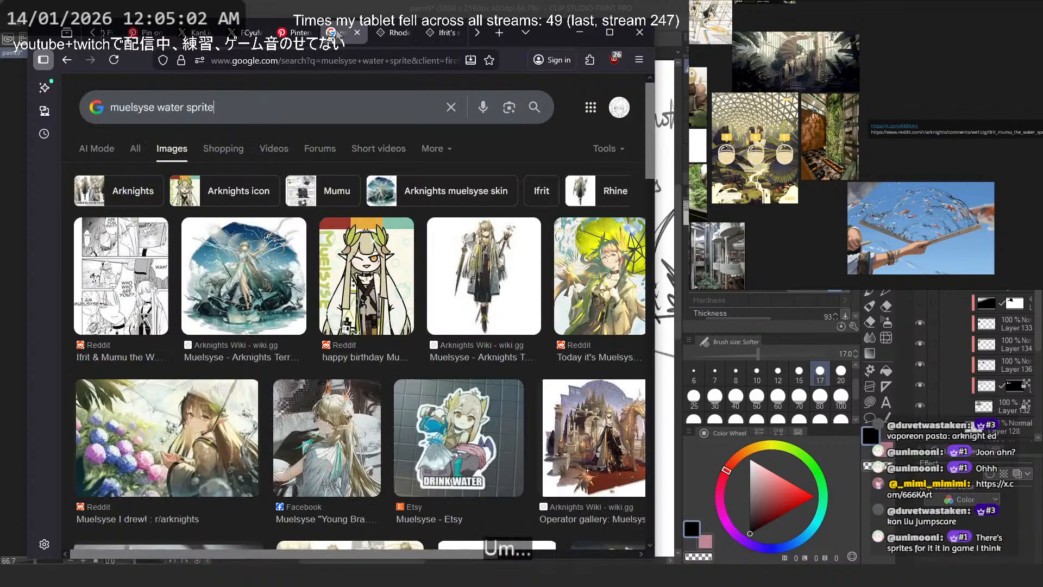
pyautogui.rightClick(67, 60)
pyautogui.middleClick(247, 203)
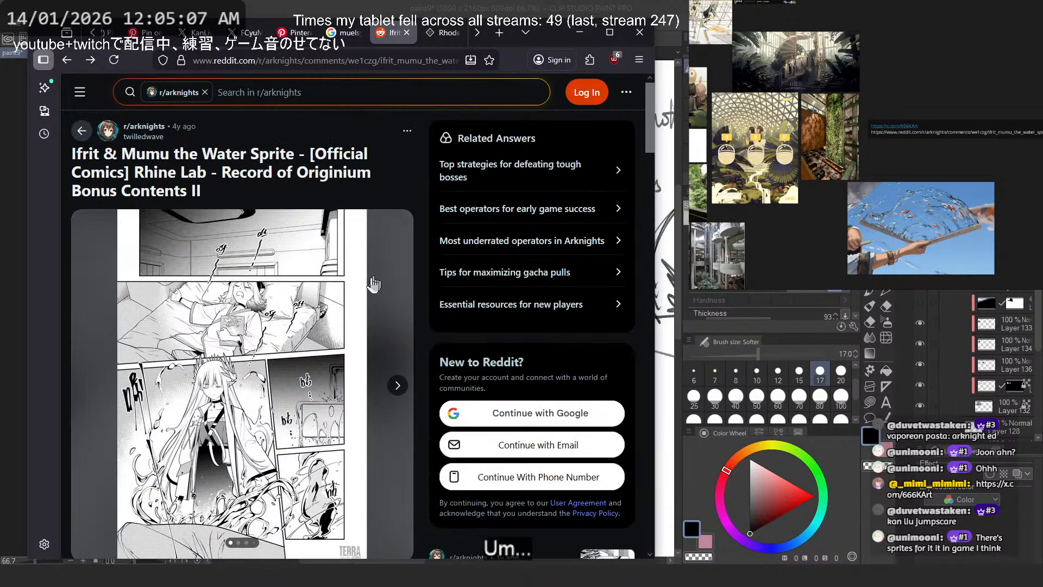
pyautogui.click(378, 284)
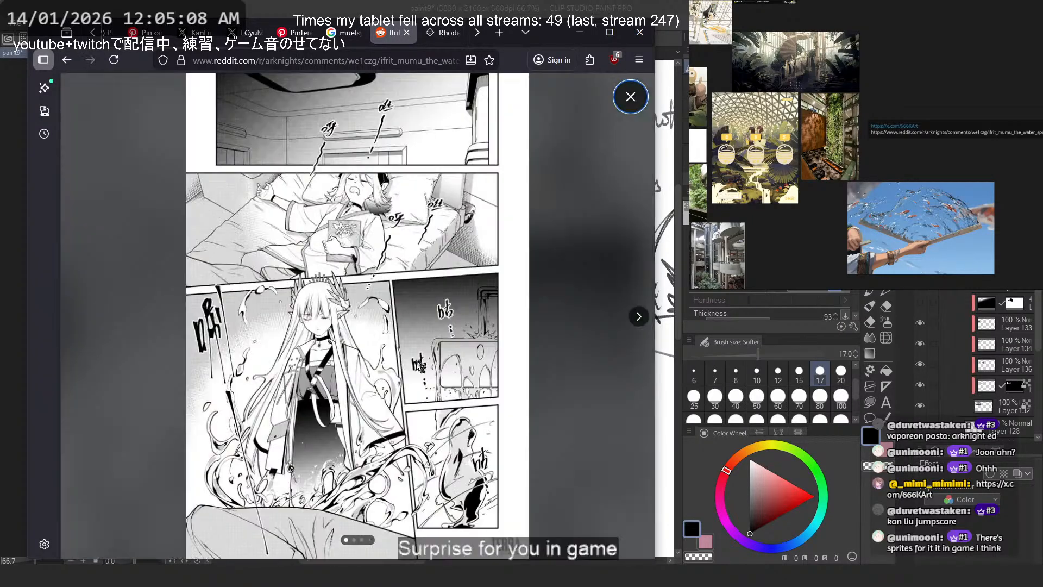
pyautogui.click(636, 318)
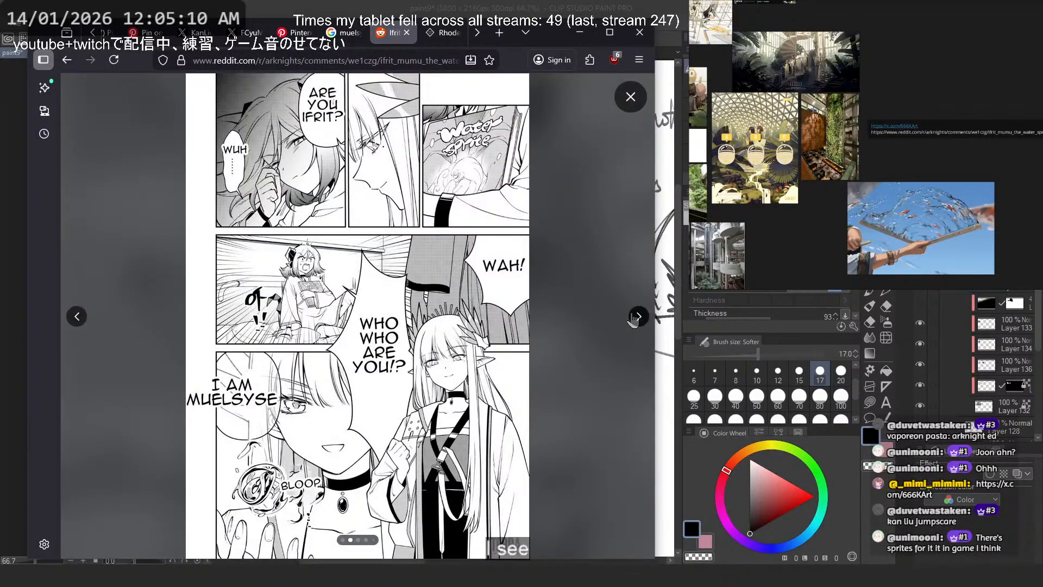
pyautogui.click(636, 317)
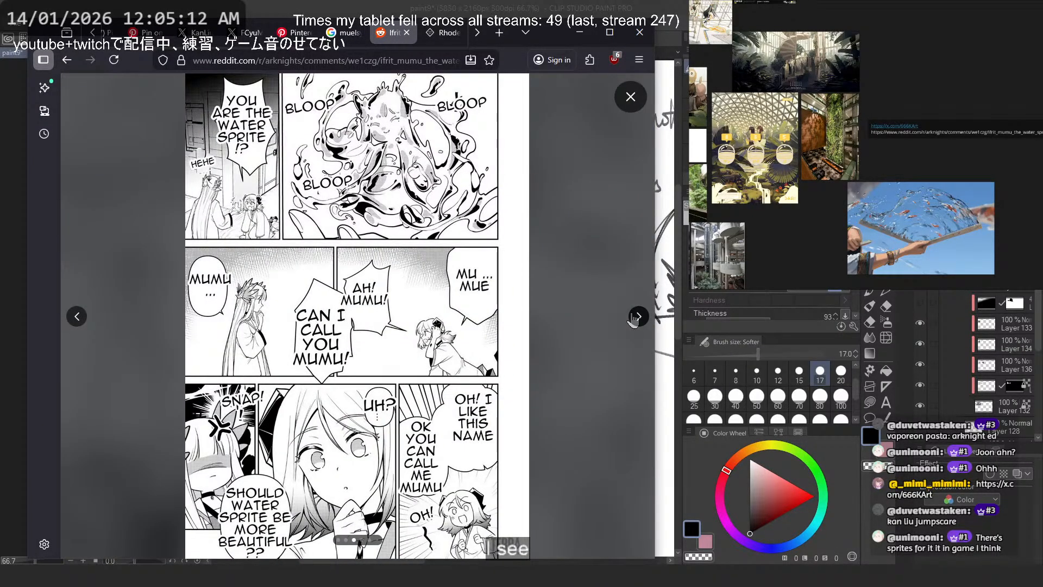
# - Copy the comic page with the water sprite panel and paste it onto the reference board beside the koi water fan image
pyautogui.rightClick(410, 138)
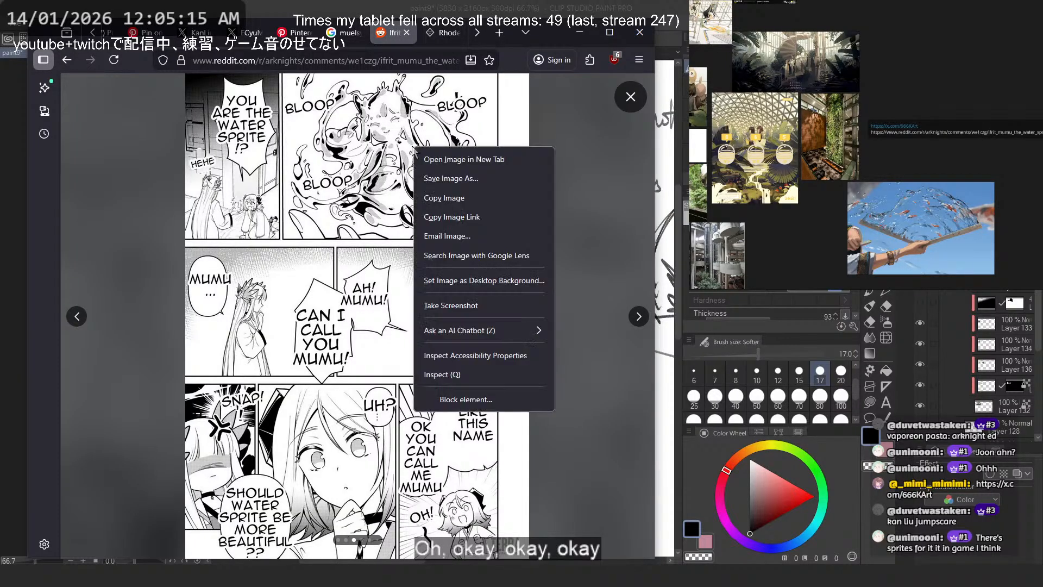
pyautogui.click(472, 195)
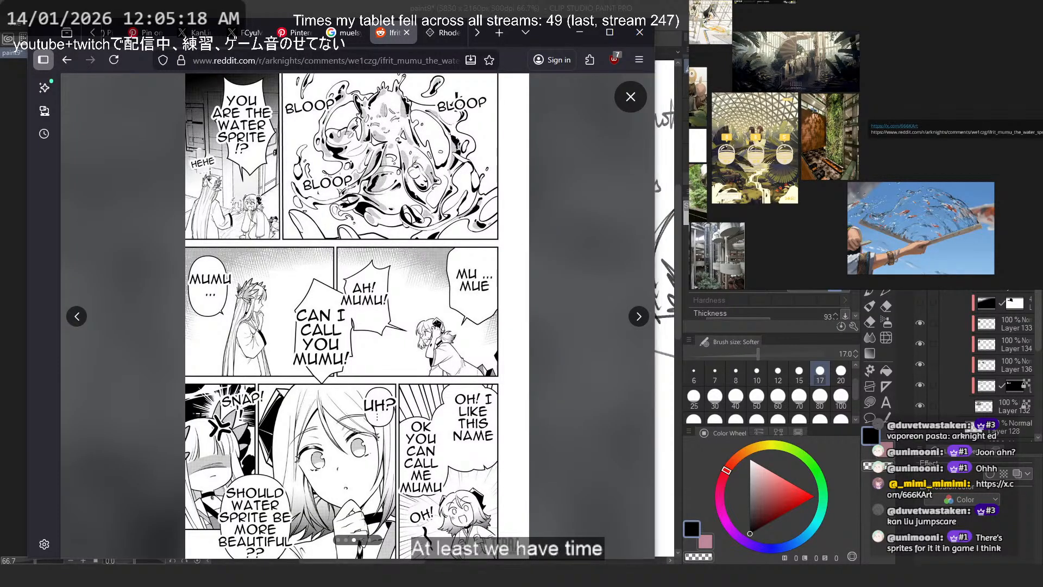
pyautogui.scroll(-3, 878, 79)
pyautogui.moveTo(902, 179); pyautogui.dragTo(927, 148)
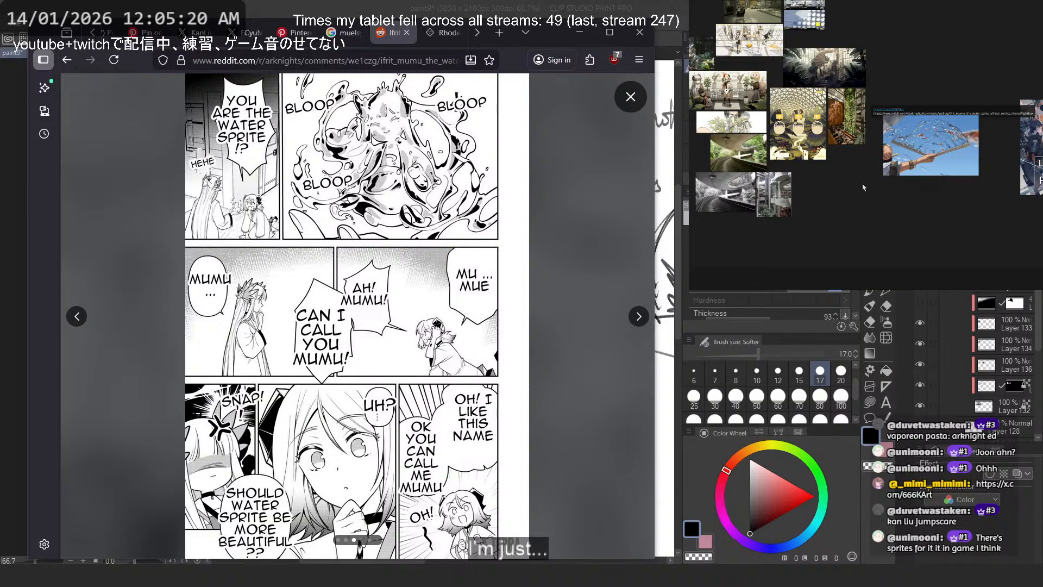
pyautogui.hotkey('ctrl', 'v')
pyautogui.moveTo(865, 183); pyautogui.dragTo(853, 179)
pyautogui.click(908, 209)
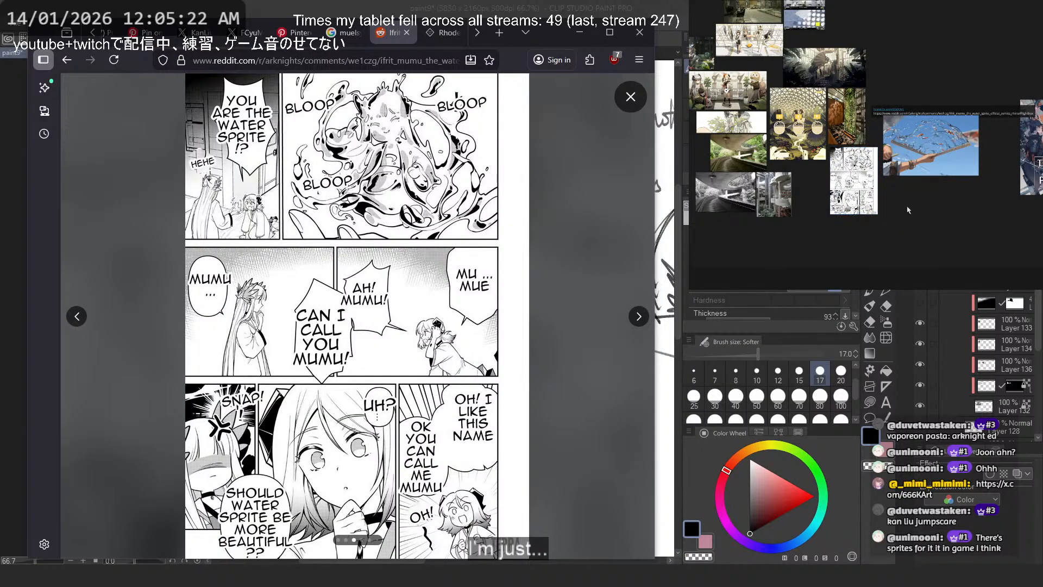
pyautogui.scroll(10, 852, 169)
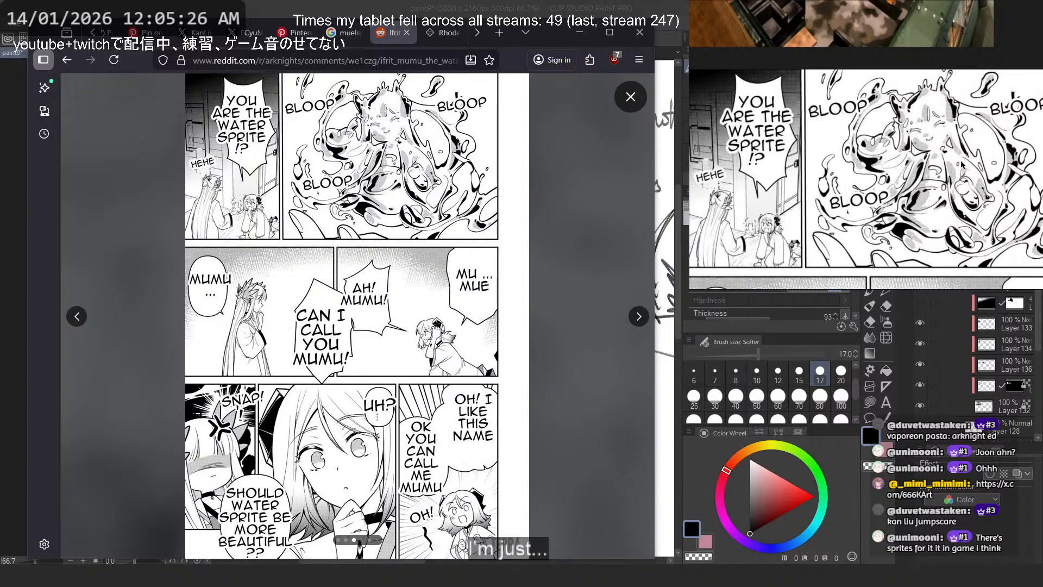
pyautogui.scroll(3, 961, 163)
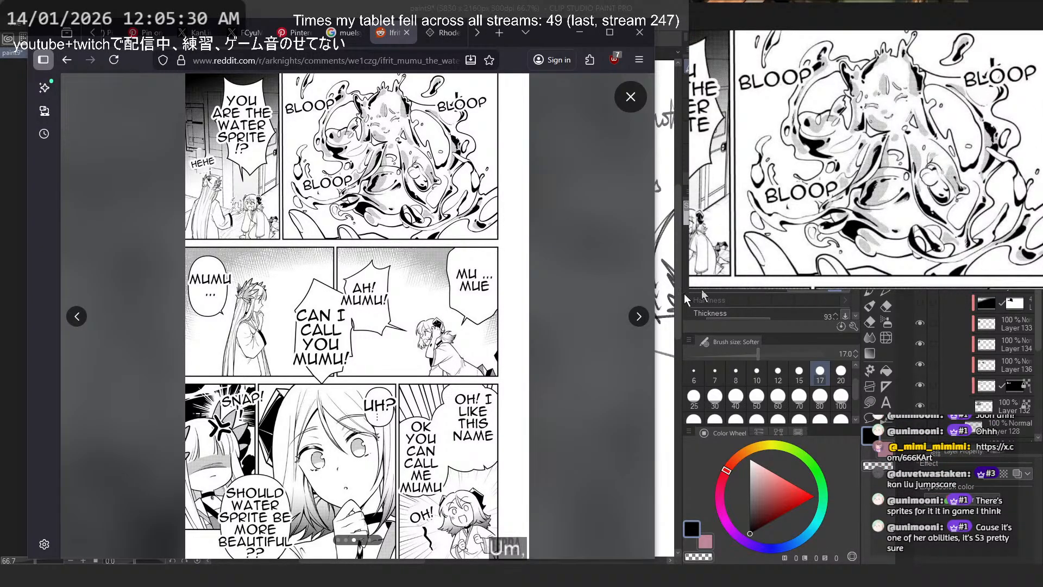
# - Close the Reddit comic and open the Muelsyse operator gallery on Arknights Terra Wiki, going to the Golden Reverie outfit
pyautogui.click(407, 55)
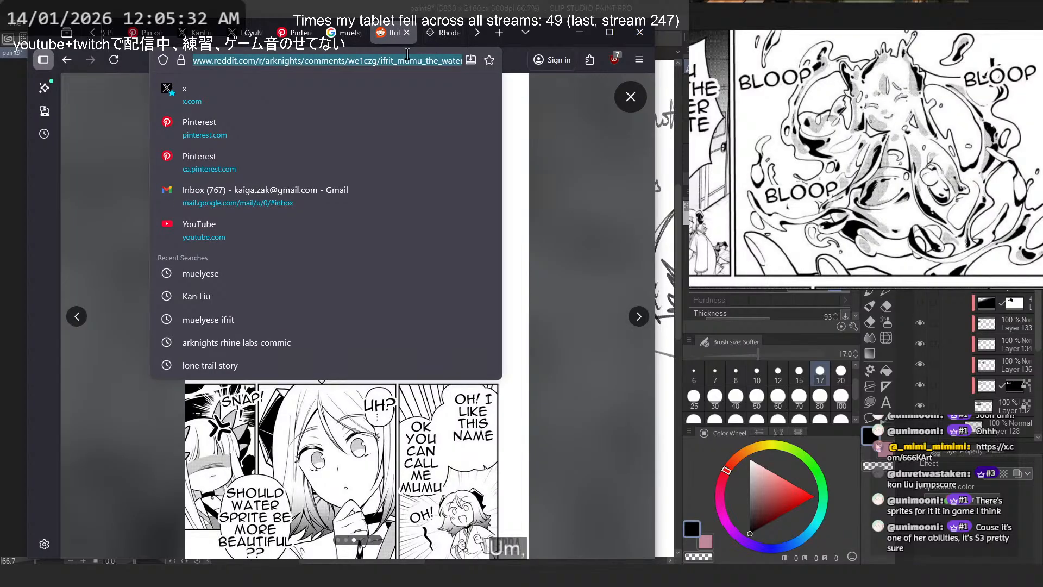
pyautogui.click(406, 32)
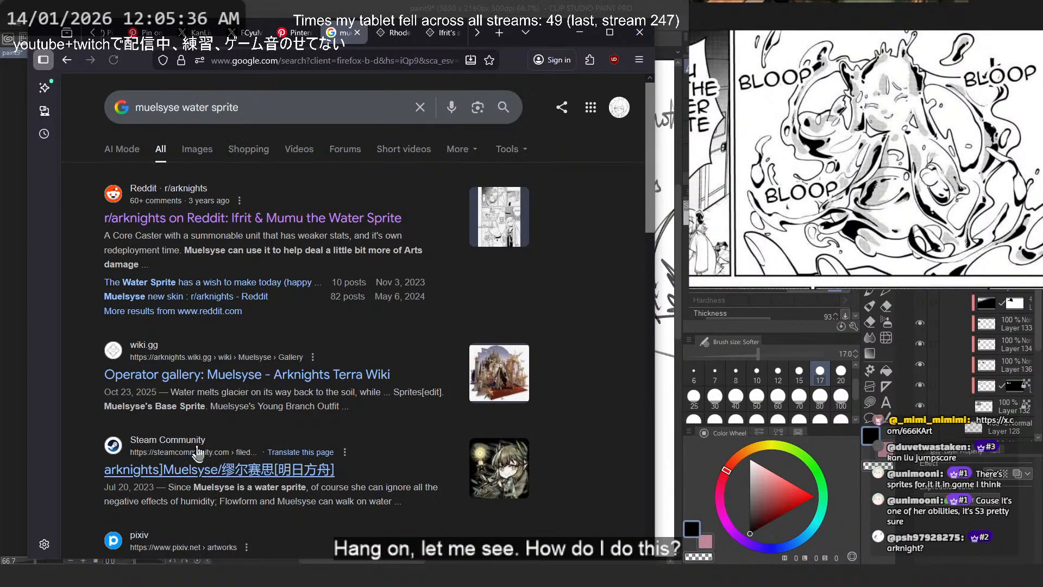
pyautogui.scroll(-1, 200, 449)
pyautogui.middleClick(280, 306)
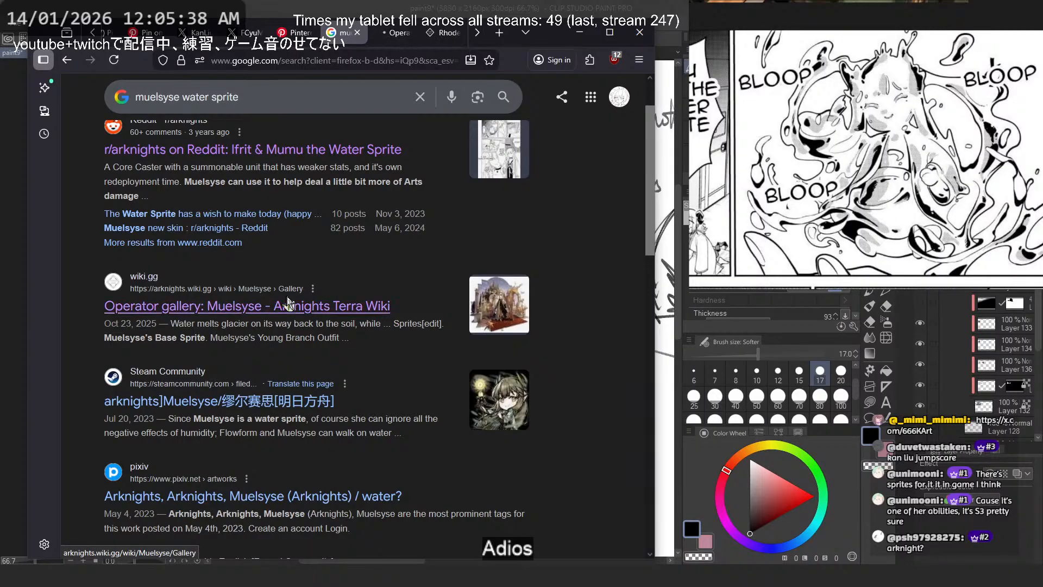
pyautogui.scroll(-5, 355, 259)
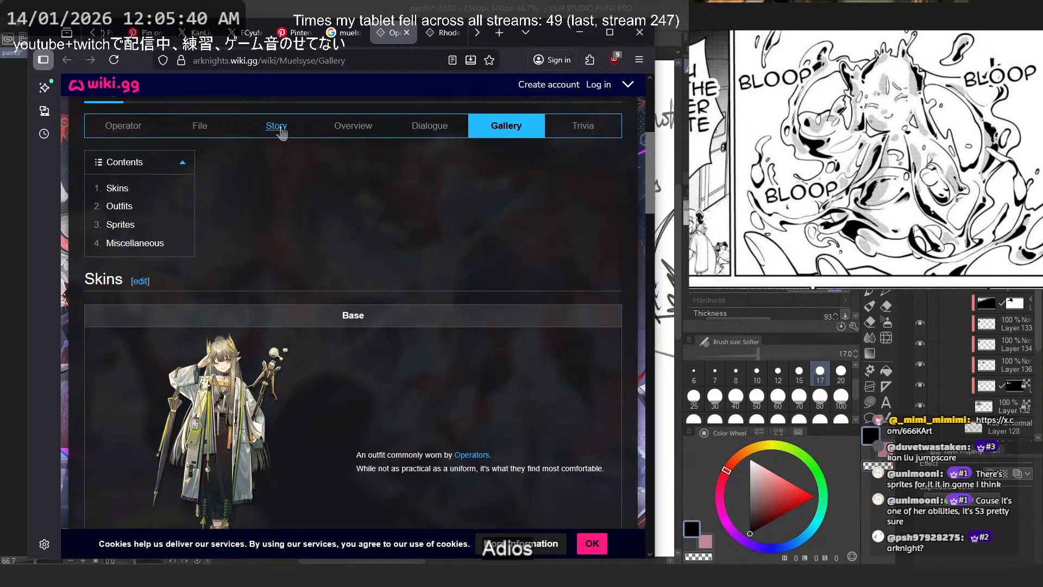
pyautogui.scroll(-6, 431, 262)
pyautogui.scroll(-10, 431, 262)
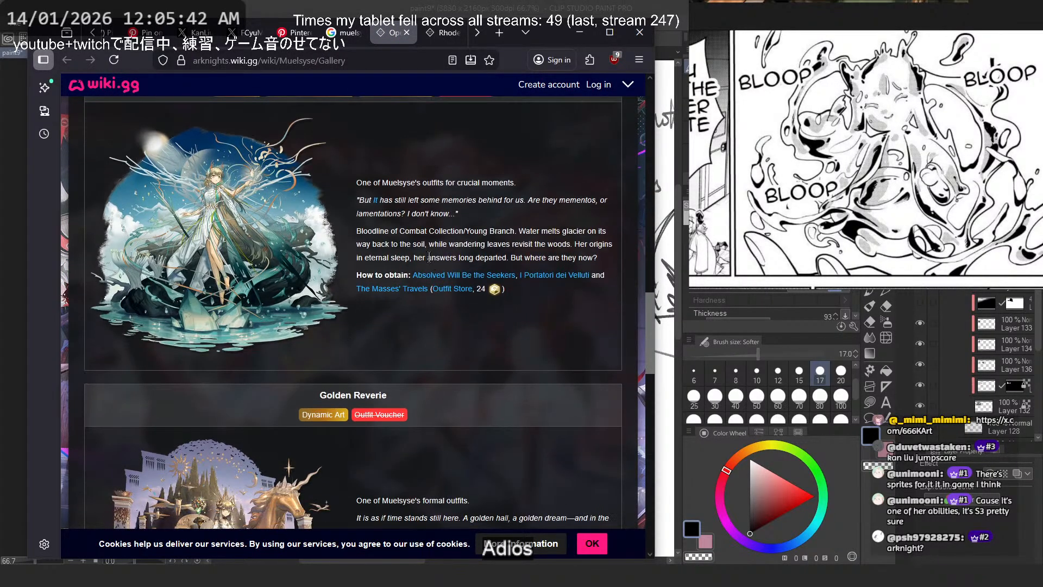
pyautogui.scroll(-5, 429, 257)
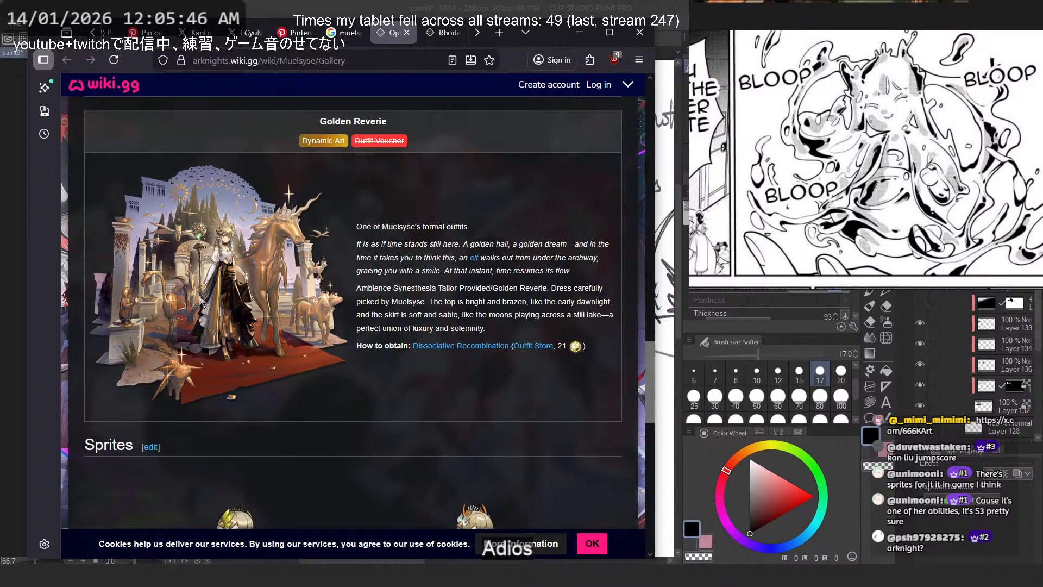
# - Open the Golden Reverie outfit artwork in its own tab and examine the full composition and the staff's slime detail up close
pyautogui.rightClick(235, 227)
pyautogui.click(272, 241)
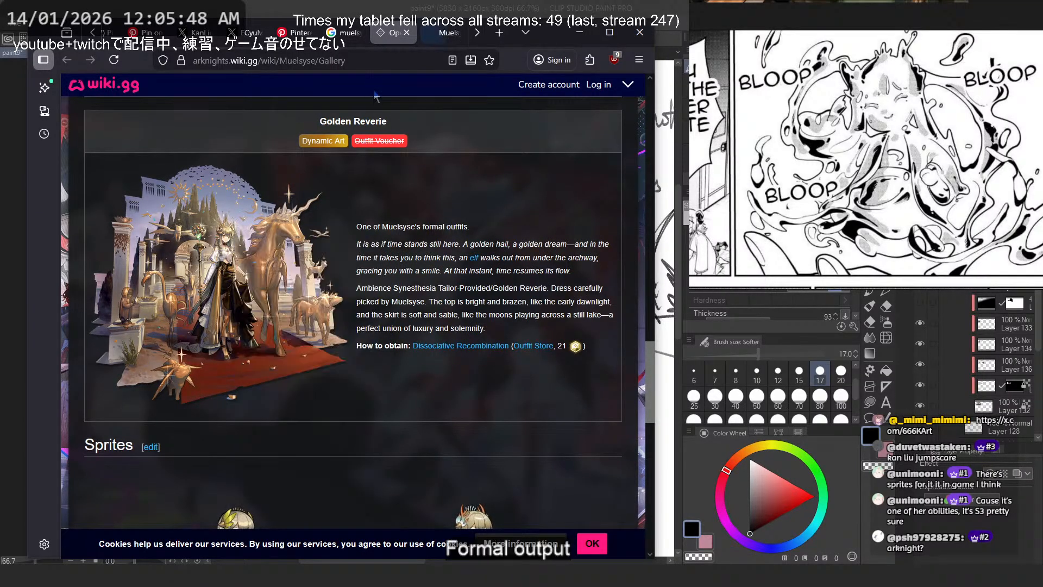
pyautogui.click(442, 32)
pyautogui.click(414, 251)
pyautogui.scroll(-4, 420, 253)
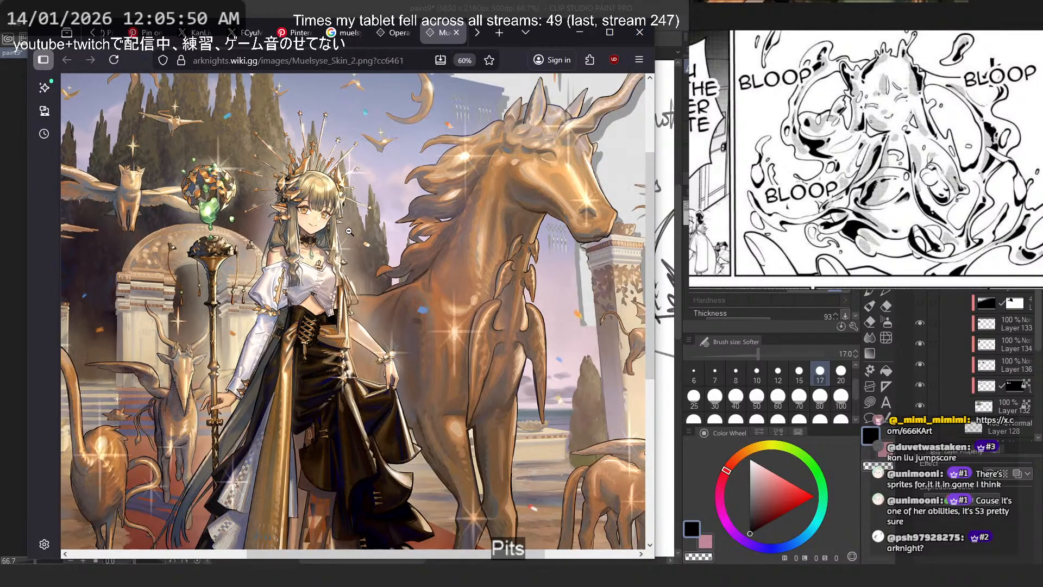
pyautogui.scroll(-2, 349, 231)
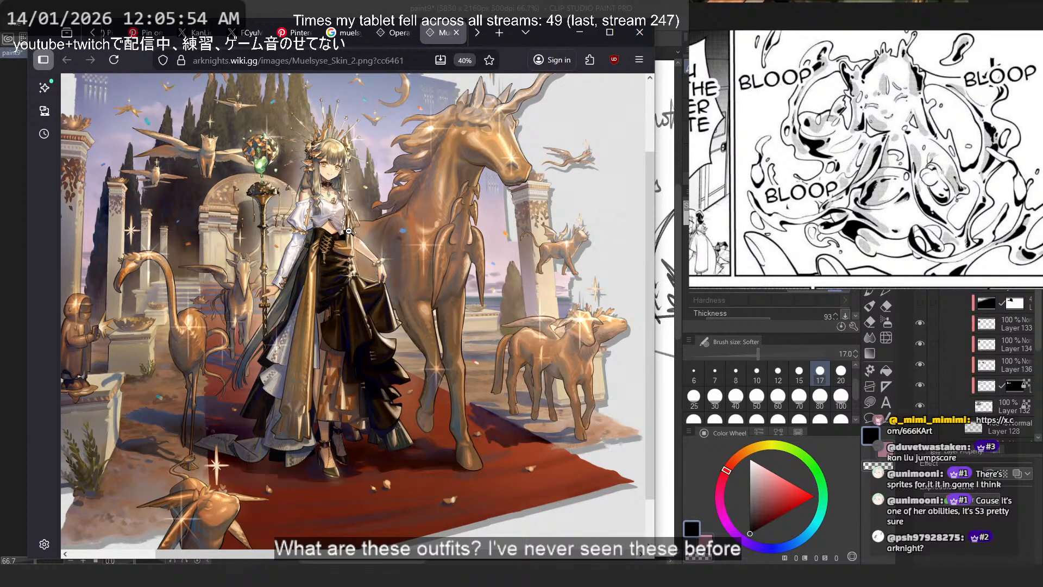
pyautogui.scroll(-2, 348, 231)
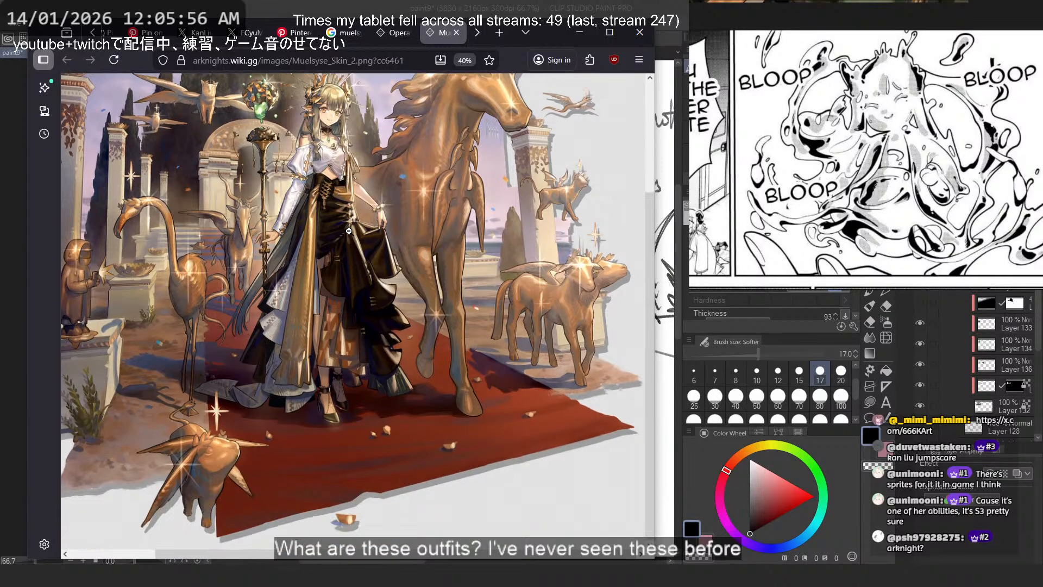
pyautogui.scroll(2, 364, 278)
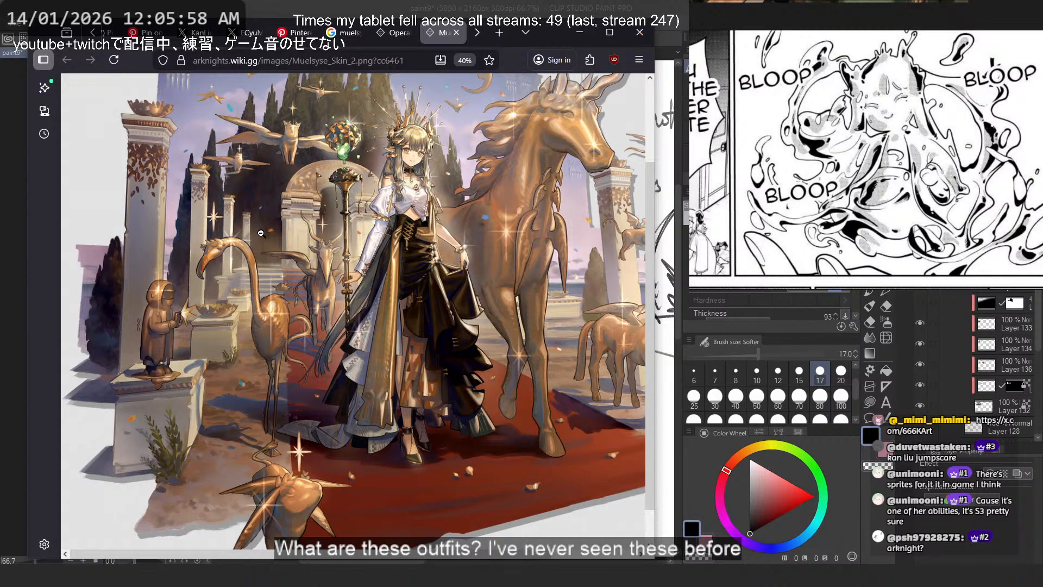
pyautogui.scroll(-1, 261, 234)
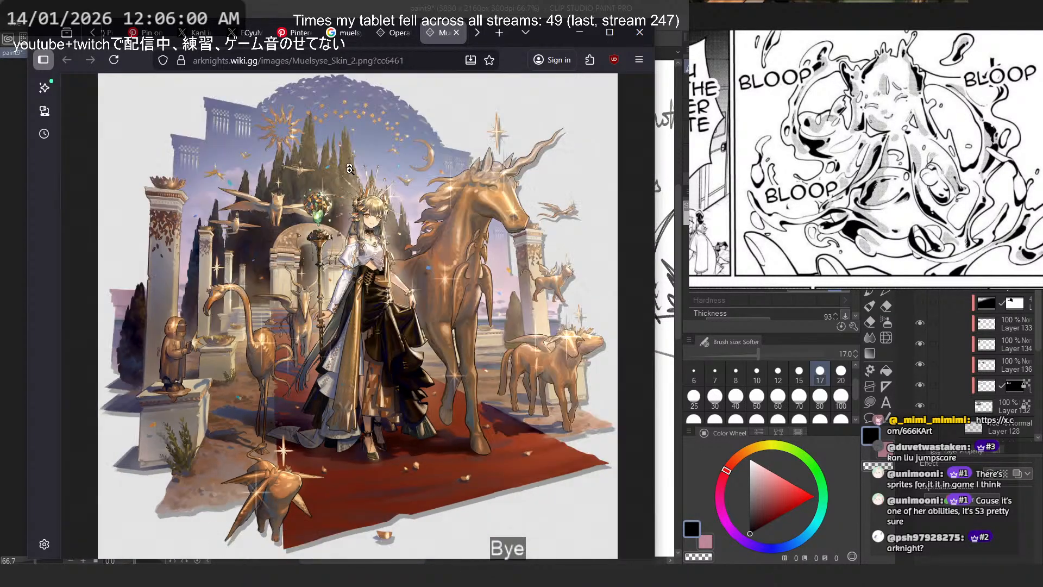
pyautogui.scroll(6, 336, 325)
pyautogui.scroll(-5, 335, 325)
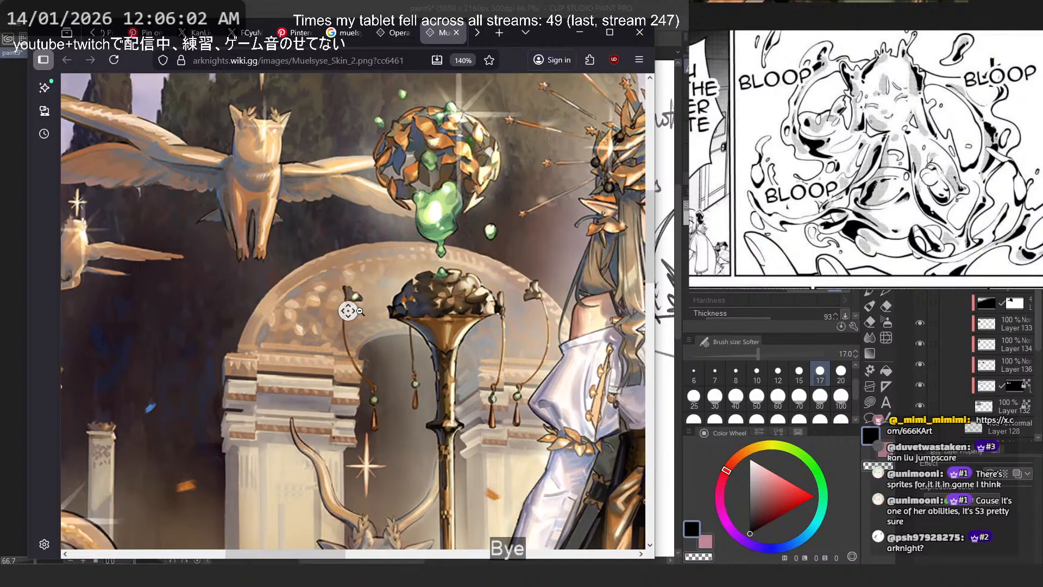
pyautogui.hscroll(3, 349, 310)
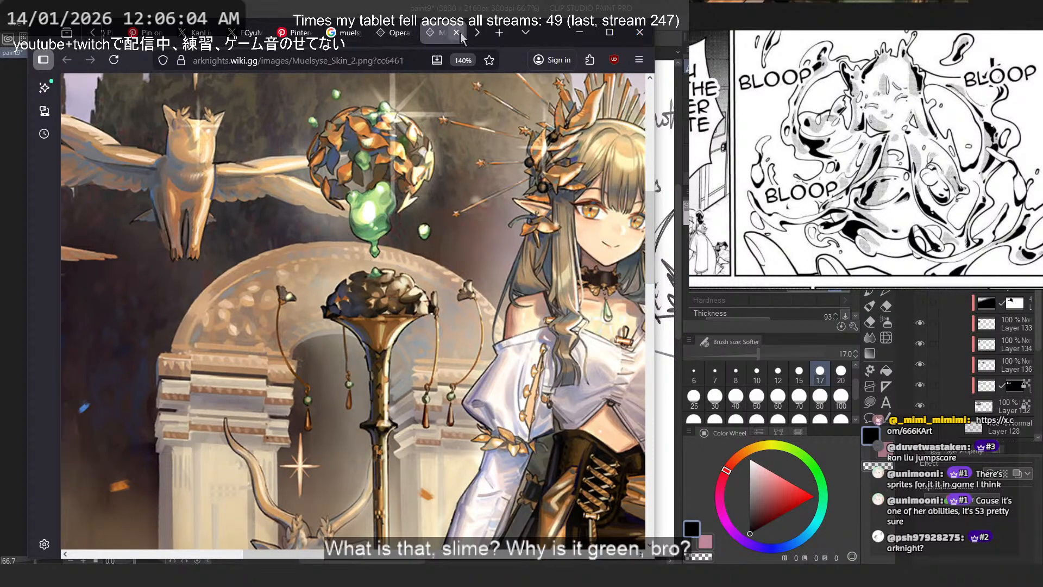
# - Close the outfit artwork and show the Sprites section of the Muelsyse gallery
pyautogui.click(456, 32)
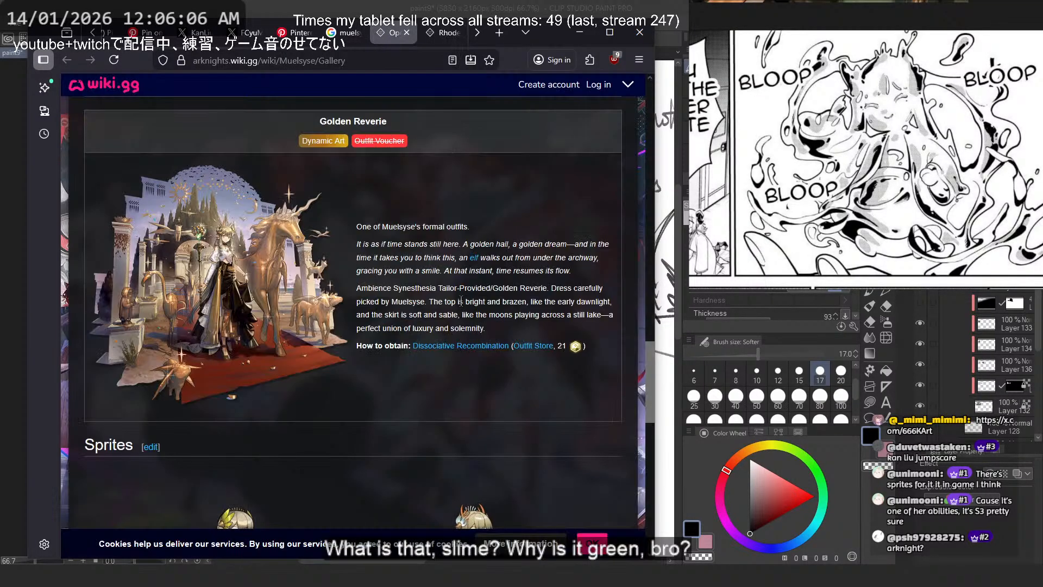
pyautogui.scroll(2, 465, 394)
pyautogui.scroll(-10, 465, 393)
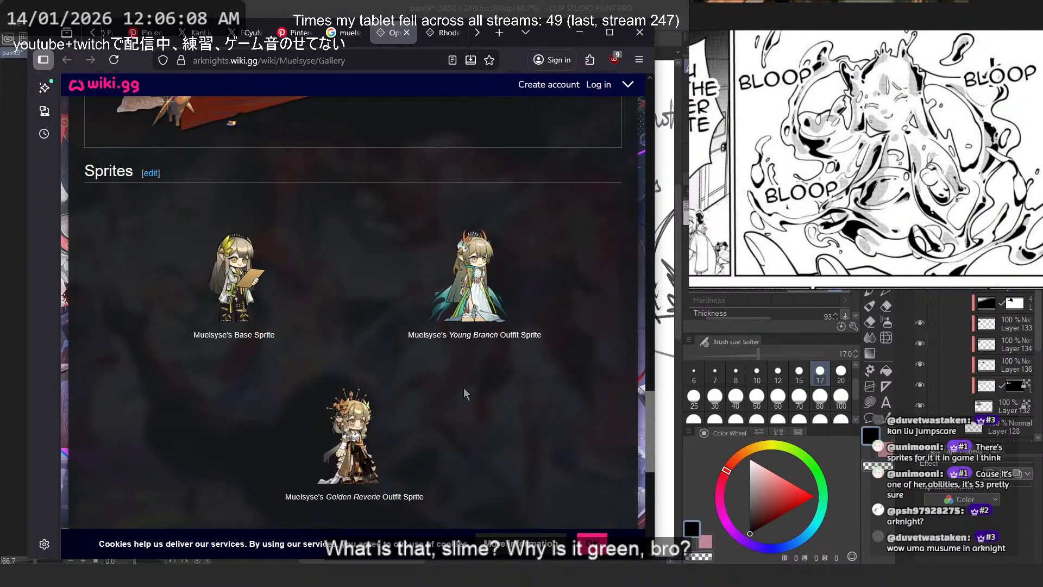
# - Look through the Sprites and Miscellaneous sections of the Muelsyse gallery for images of her water sprite
pyautogui.scroll(5, 465, 392)
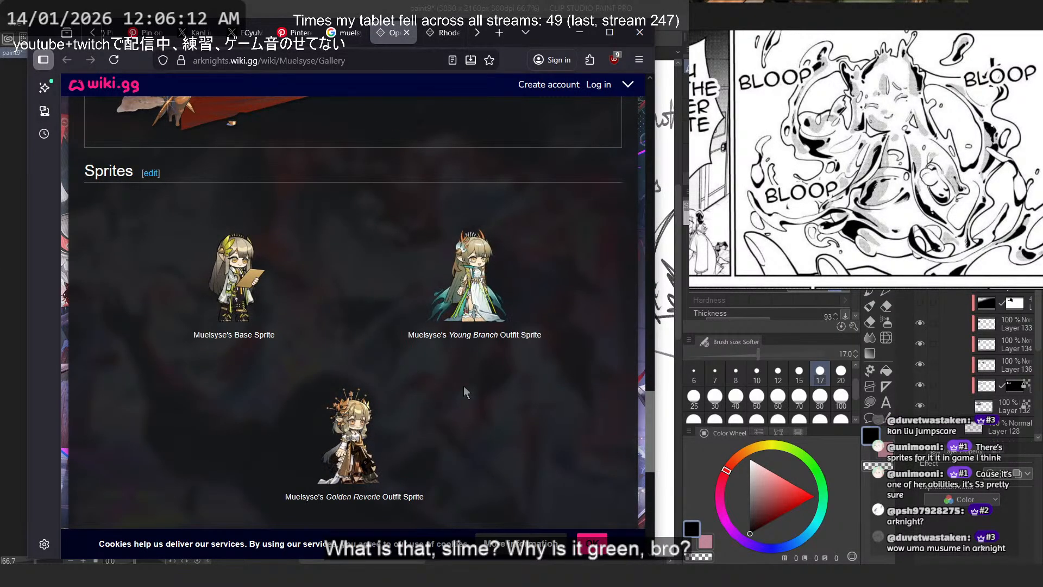
pyautogui.scroll(-5, 464, 391)
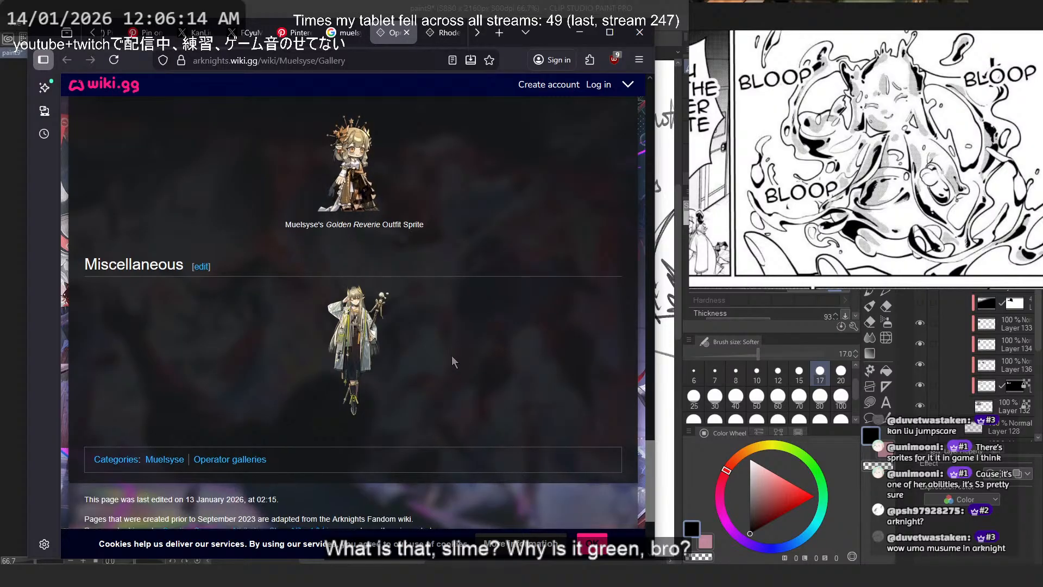
pyautogui.scroll(15, 452, 356)
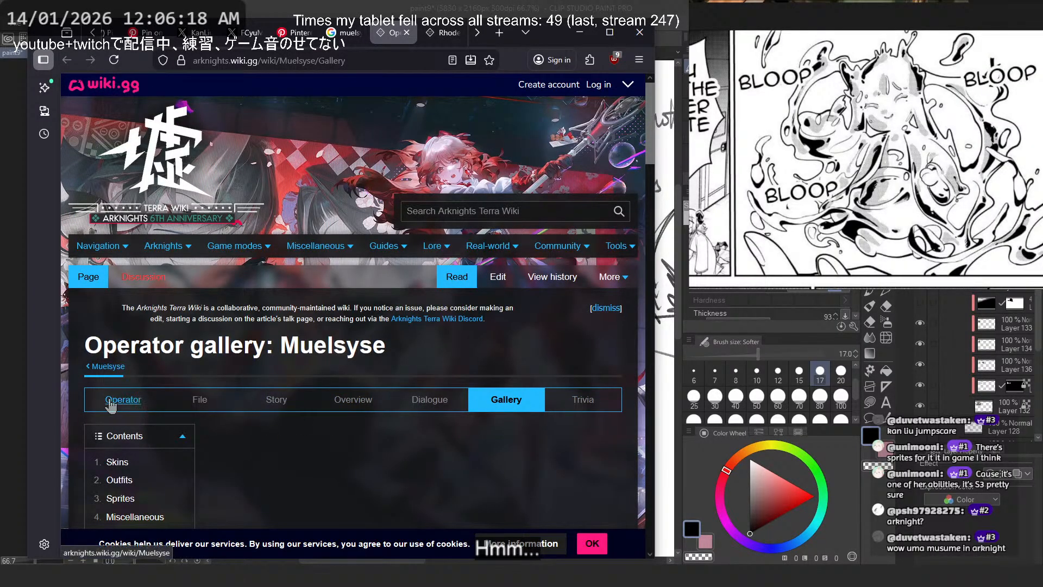
# - Open Muelsyse's main operator page and view her Elite 2 and Young Branch portraits
pyautogui.click(117, 402)
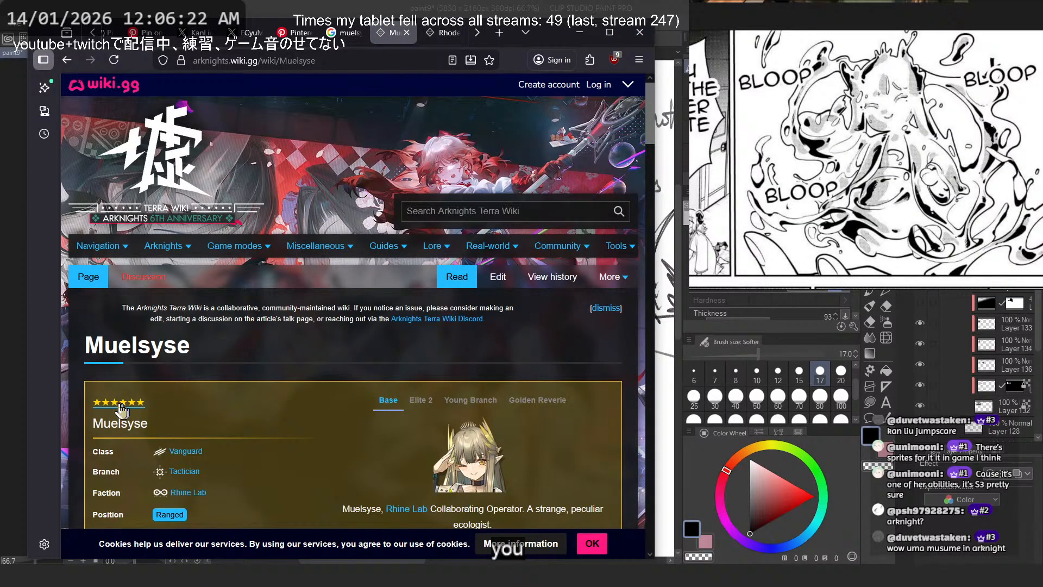
pyautogui.scroll(-3, 225, 387)
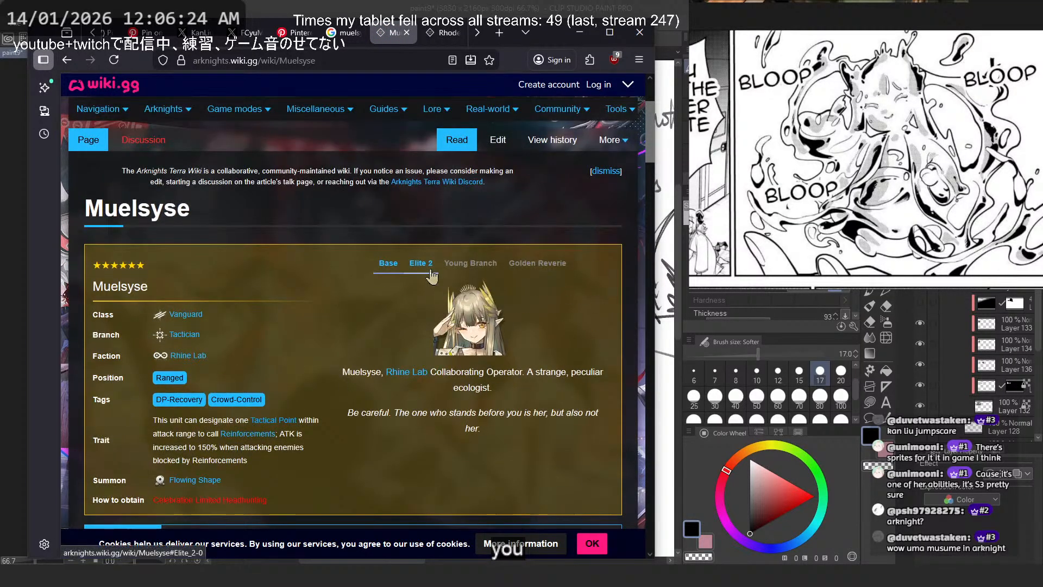
pyautogui.click(421, 263)
pyautogui.click(478, 264)
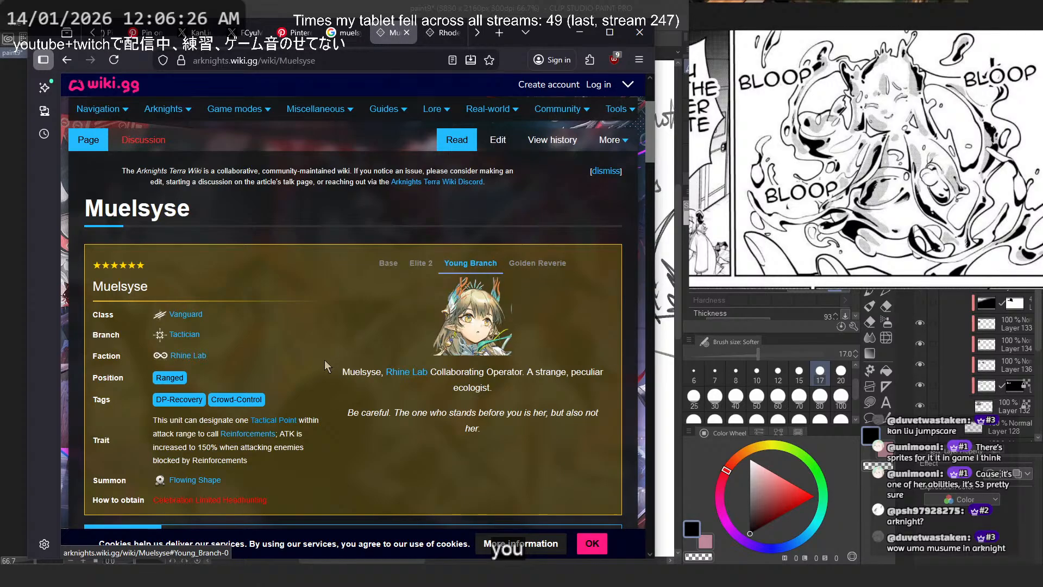
# - Go to the Skills section and examine Muelsyse's skills, operator modules, base skills and talents for water sprite imagery
pyautogui.scroll(-3, 317, 360)
pyautogui.scroll(-6, 261, 347)
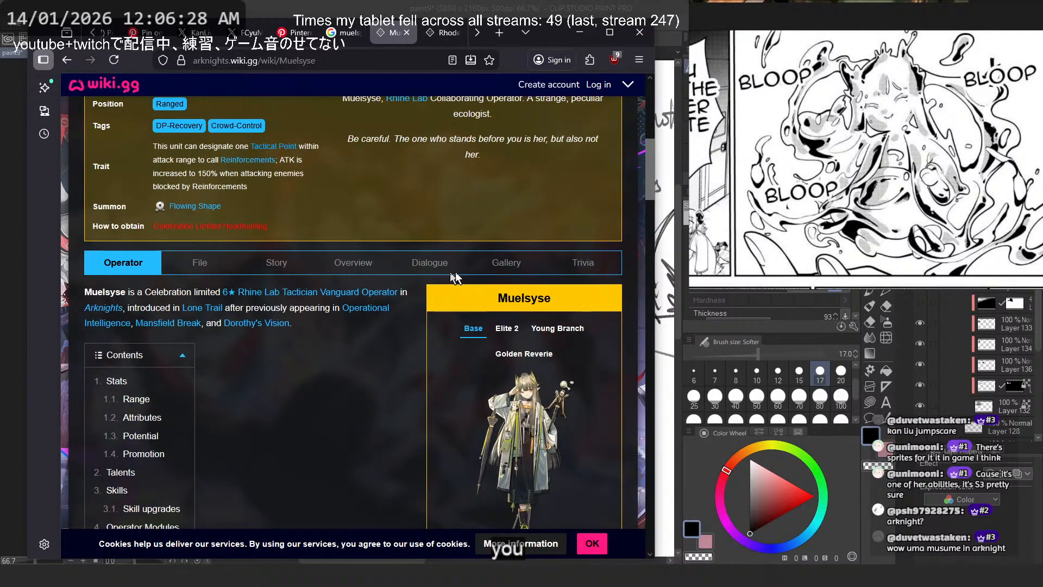
pyautogui.click(121, 353)
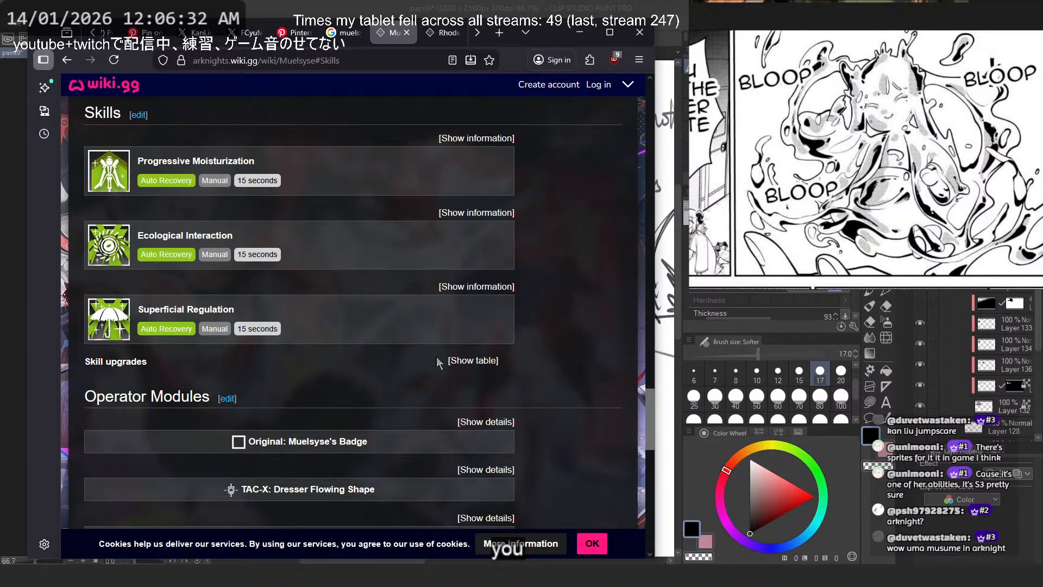
pyautogui.click(462, 361)
pyautogui.click(466, 361)
pyautogui.scroll(-3, 374, 341)
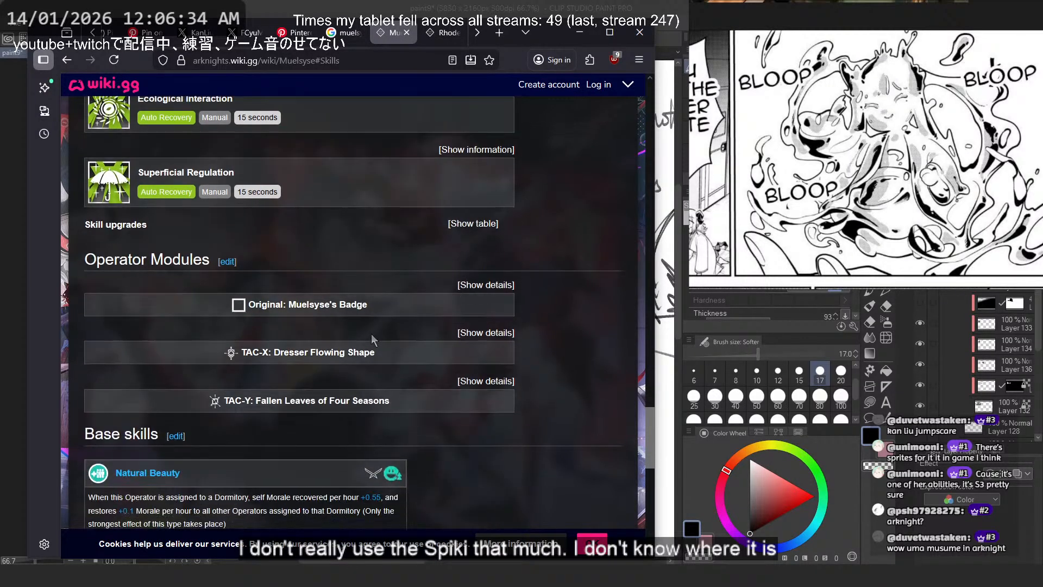
pyautogui.scroll(-3, 373, 340)
pyautogui.scroll(-5, 472, 340)
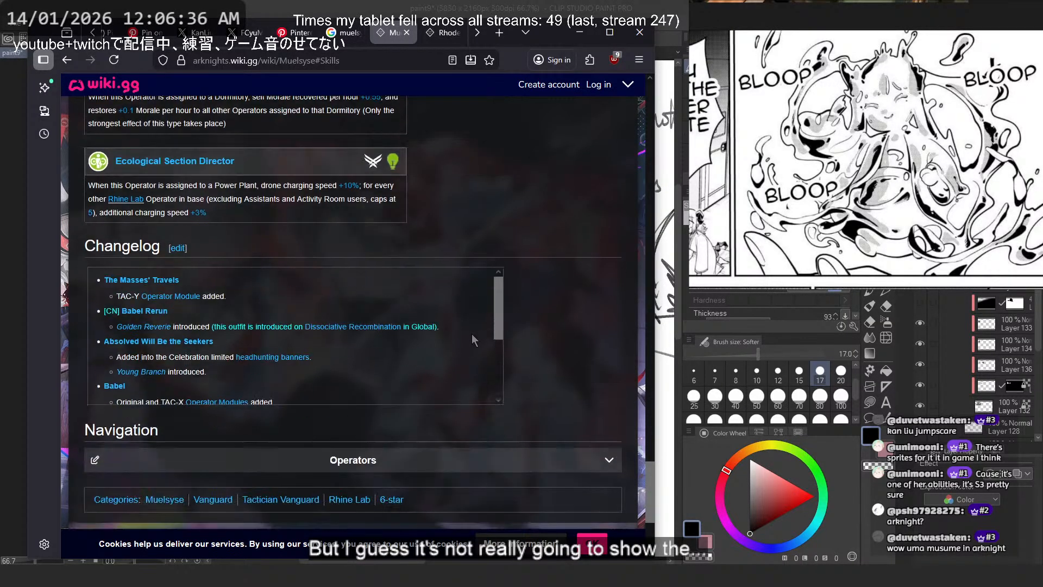
pyautogui.scroll(10, 473, 340)
# - Search the web for "Muelsyse showcases"
pyautogui.click(316, 61)
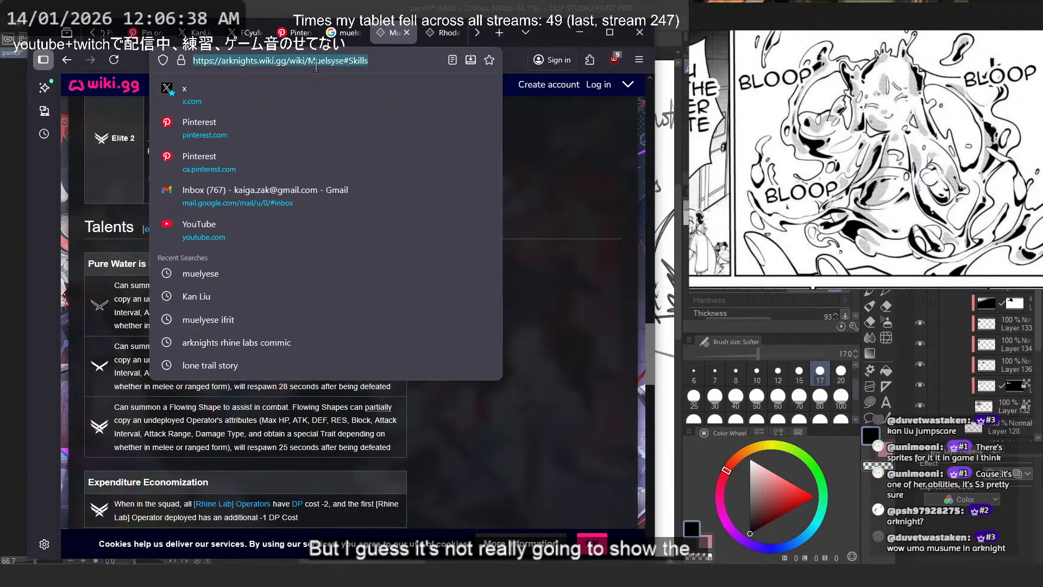
pyautogui.write('Muelsyse ')
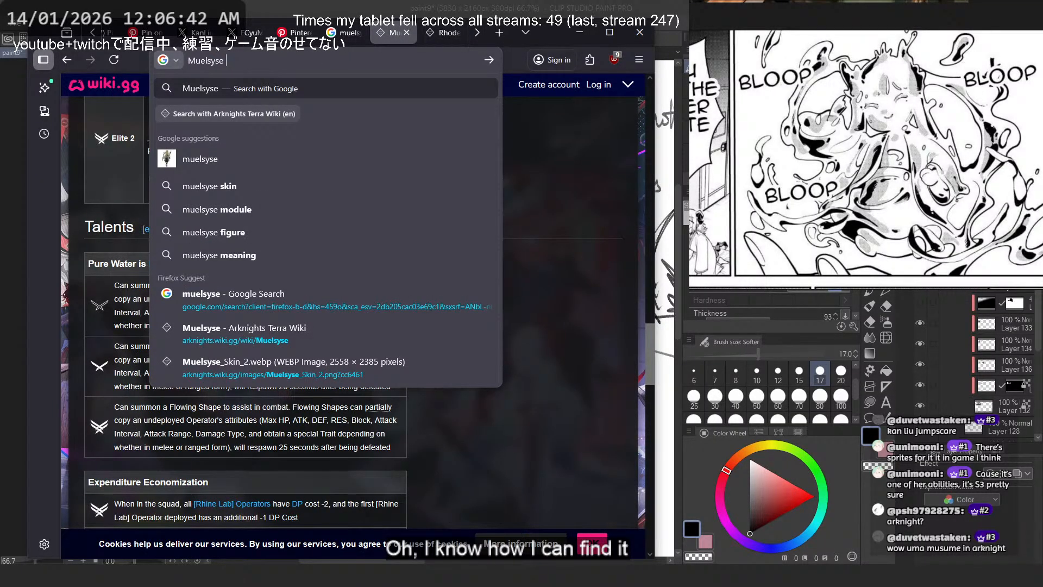
pyautogui.write('showcaw')
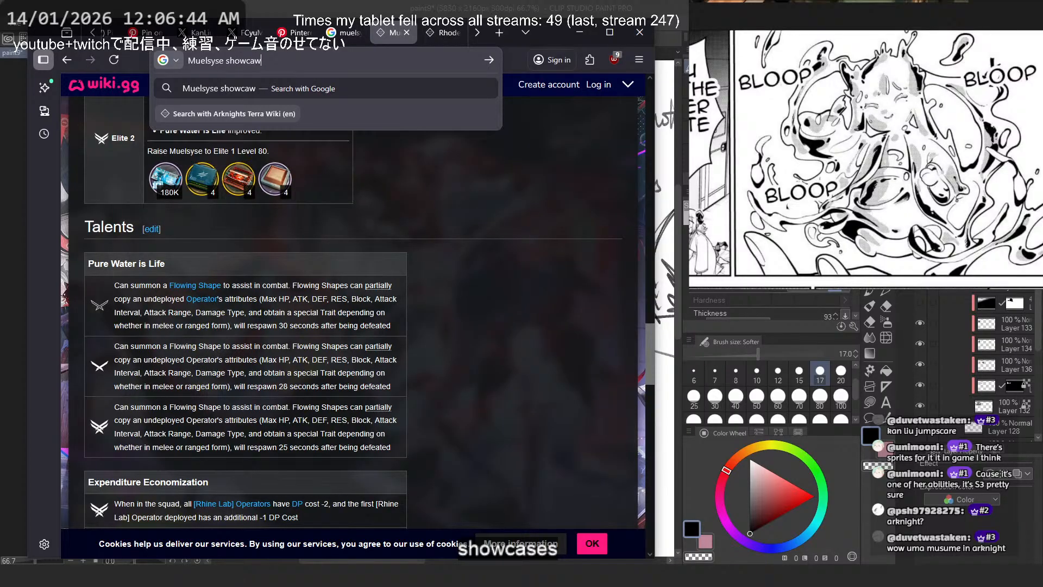
pyautogui.press('BackSpace')
pyautogui.write('ses')
pyautogui.press('Return')
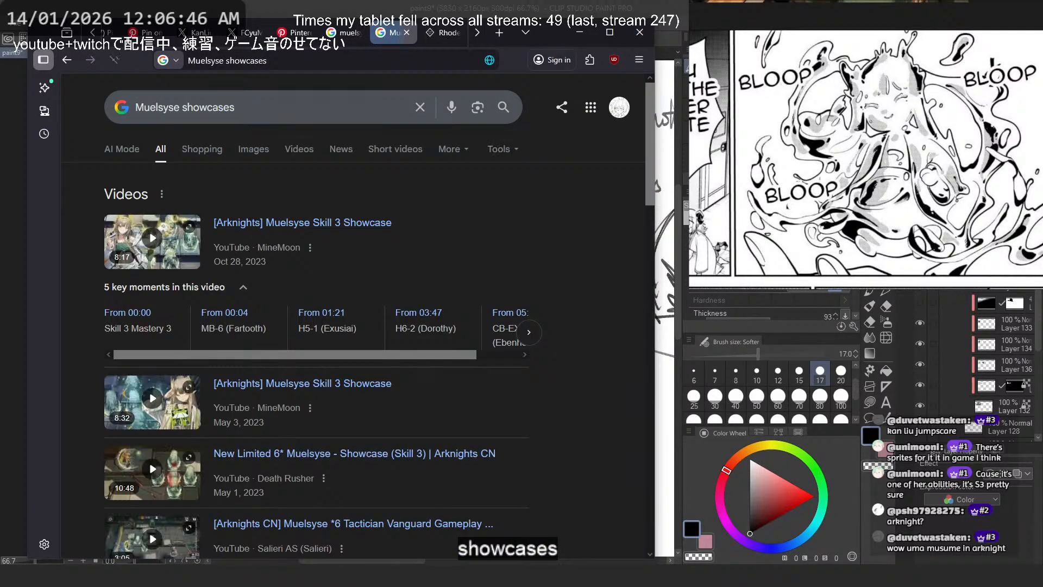
# - Mute the search results tab and open the first "[Arknights] Muelsyse Skill 3 Showcase" video
pyautogui.rightClick(394, 34)
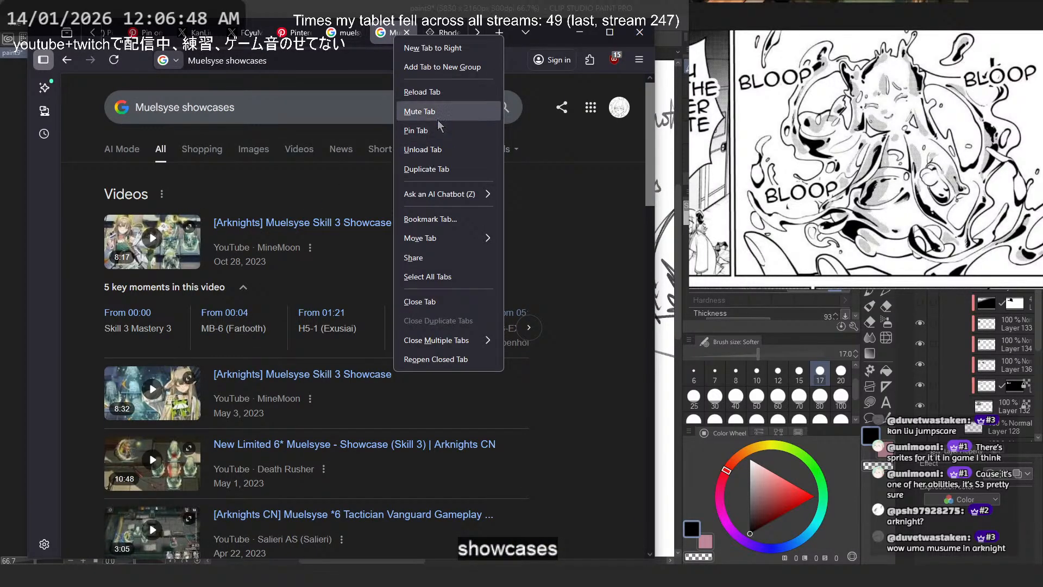
pyautogui.click(438, 119)
pyautogui.click(338, 232)
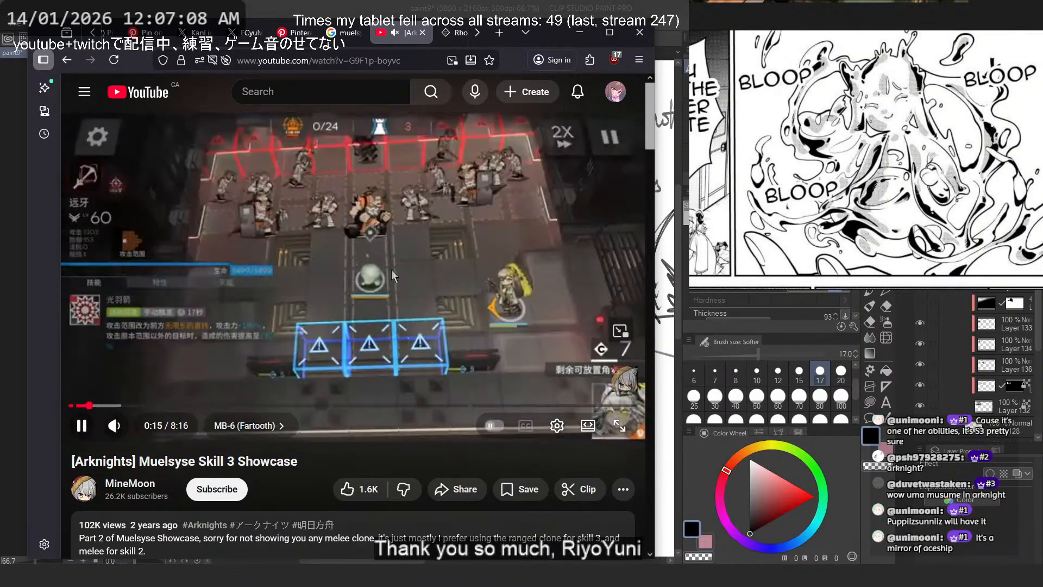
# - Skip the showcase video to about 0:27 and examine the water clones in full screen before restoring the normal view
pyautogui.click(104, 405)
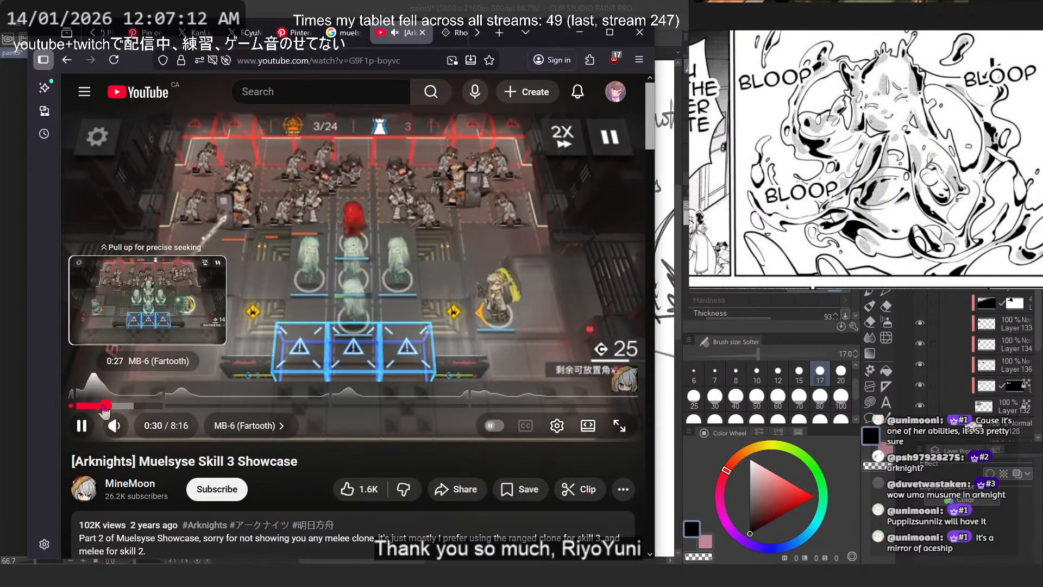
pyautogui.doubleClick(421, 260)
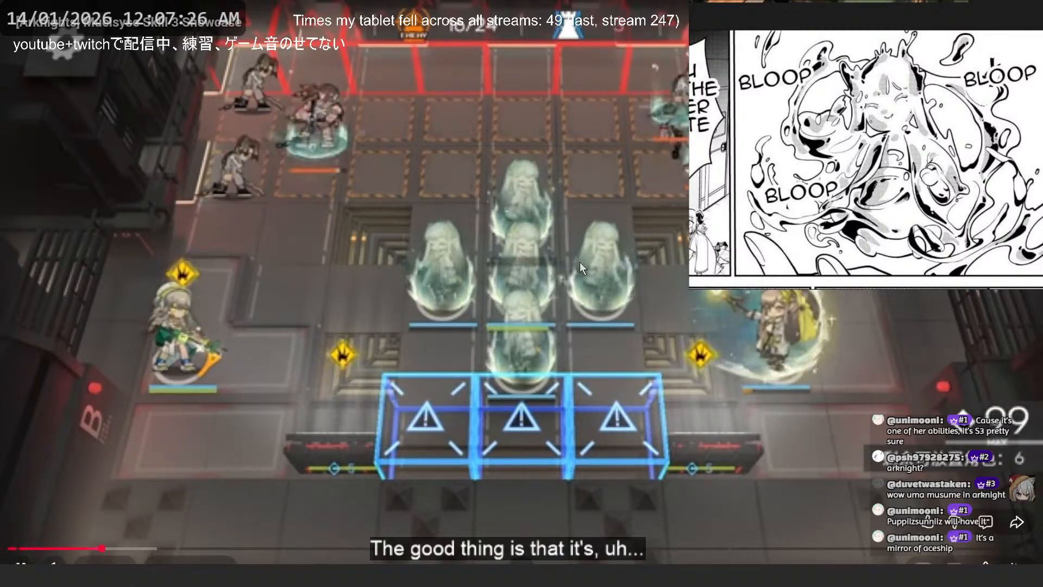
pyautogui.press('Escape')
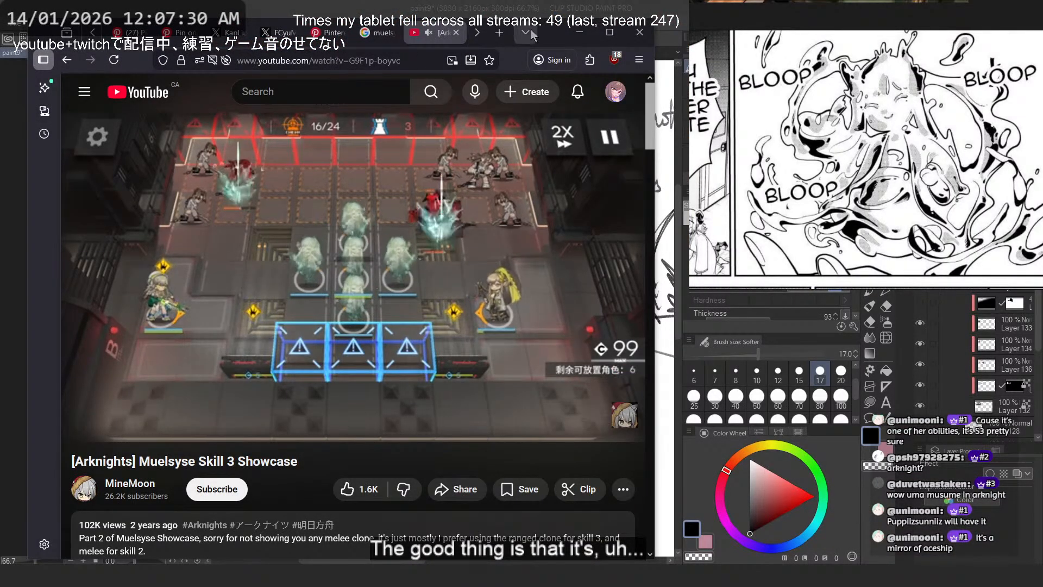
# - Switch to the Rhine Lab comic wiki page and replace it with the Puppiizsunniiz Arknights Toolbox operator page
pyautogui.scroll(-2, 359, 34)
pyautogui.click(294, 32)
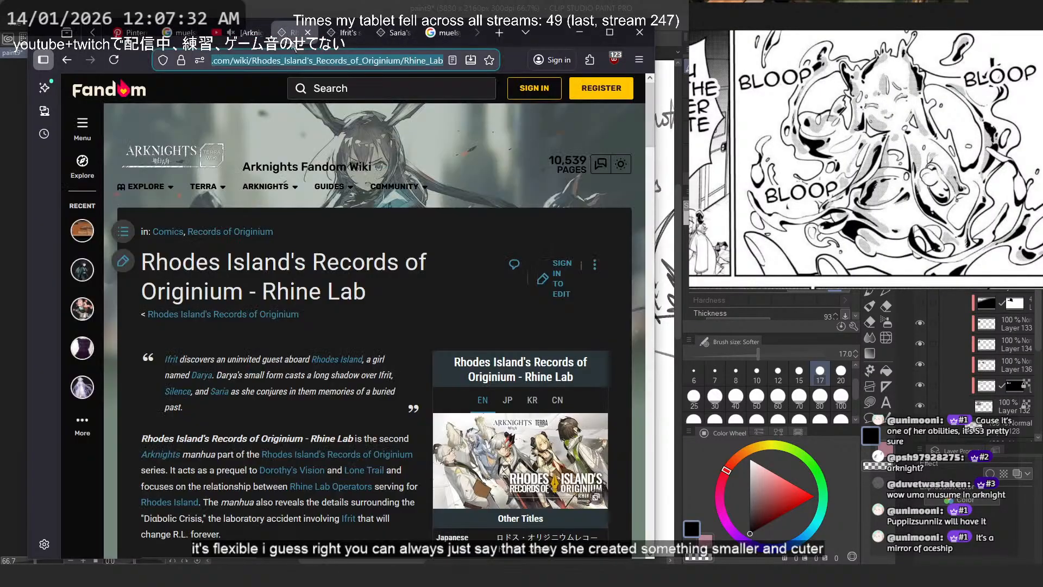
pyautogui.click(307, 56)
pyautogui.write('Puppiizsunniiz')
pyautogui.press('Return')
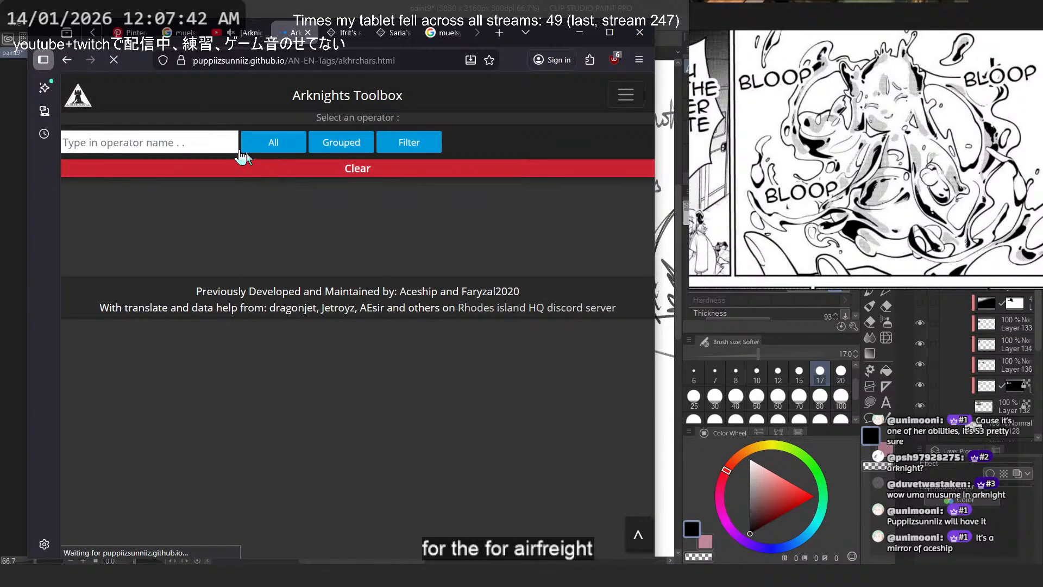
# - Find the operator matching "muel" and open Muelsyse's entry in the toolbox
pyautogui.click(198, 137)
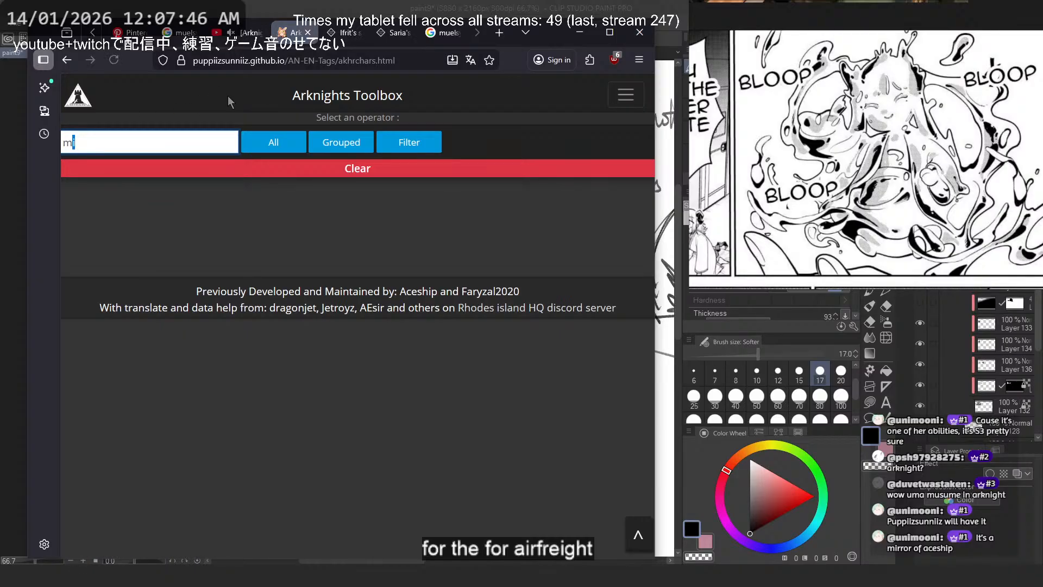
pyautogui.hotkey('shift', 'Left')
pyautogui.write('elyese')
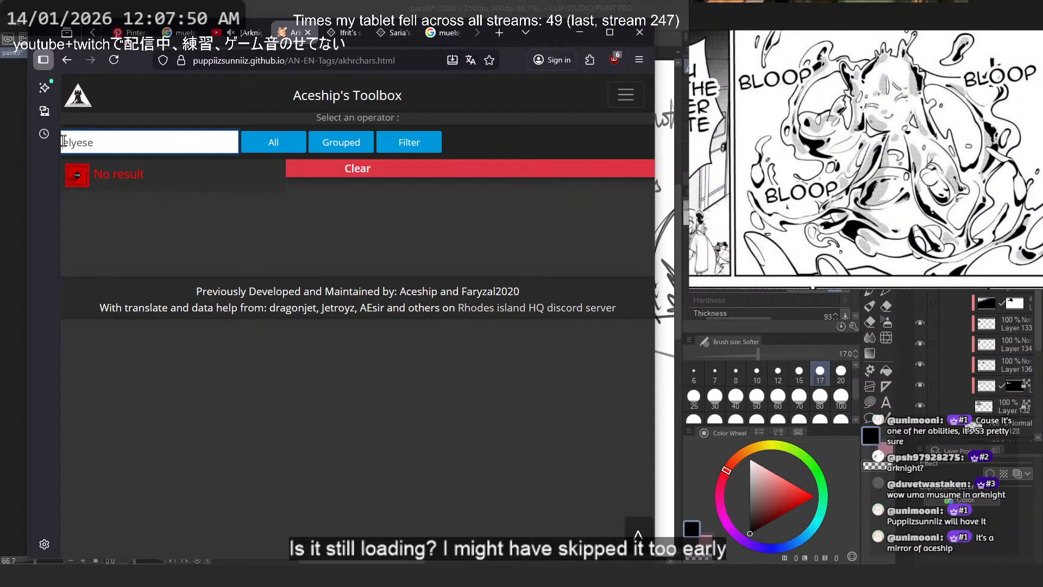
pyautogui.write(',')
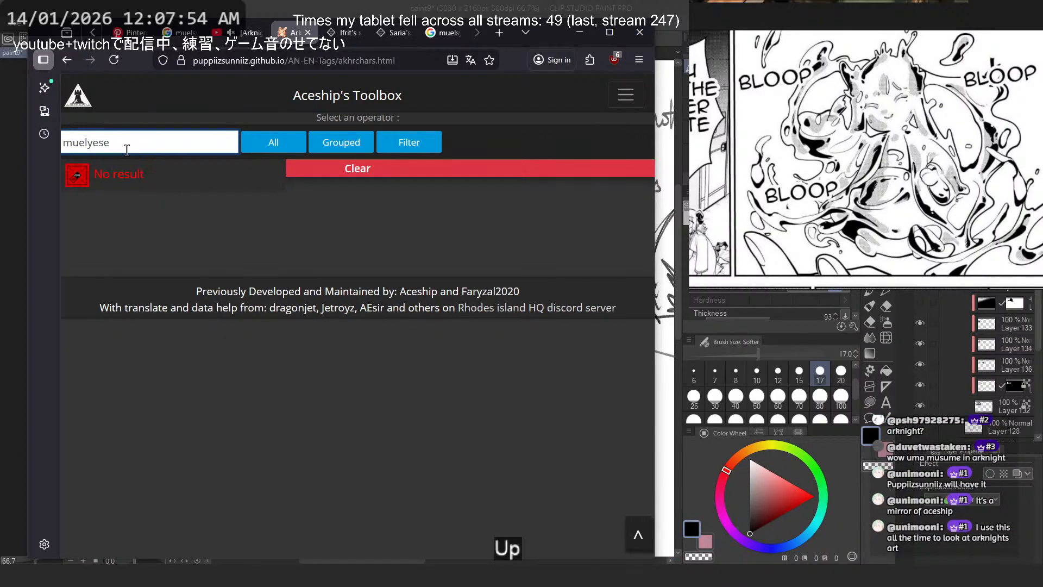
pyautogui.press('BackSpace')
pyautogui.press('BackSpace')
pyautogui.press('BackSpace')
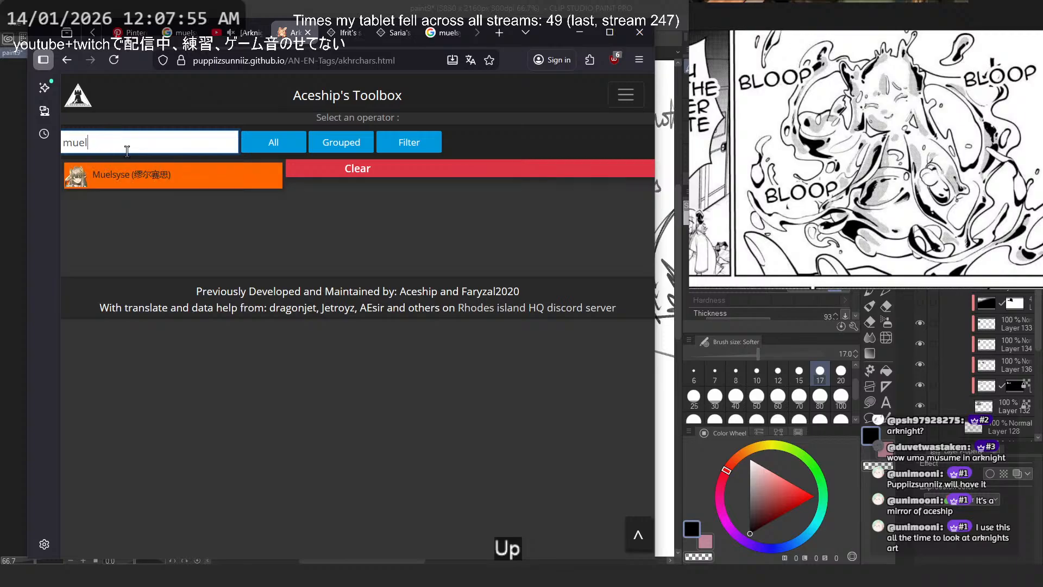
pyautogui.click(137, 179)
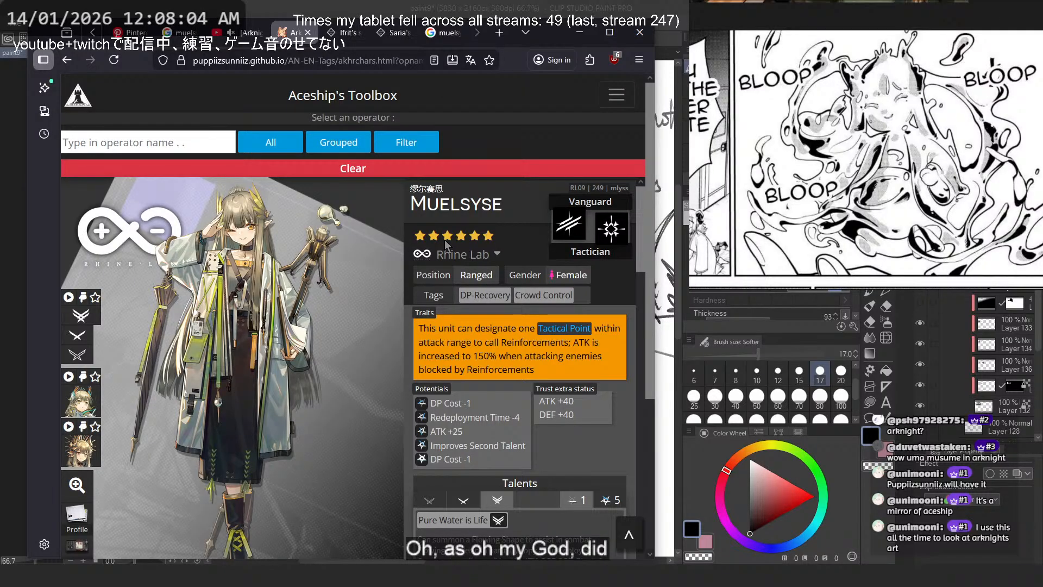
# - Examine Muelsyse's skill, mission and artwork sections in the toolbox, moving the browser window slightly higher
pyautogui.scroll(-5, 455, 195)
pyautogui.scroll(-4, 546, 282)
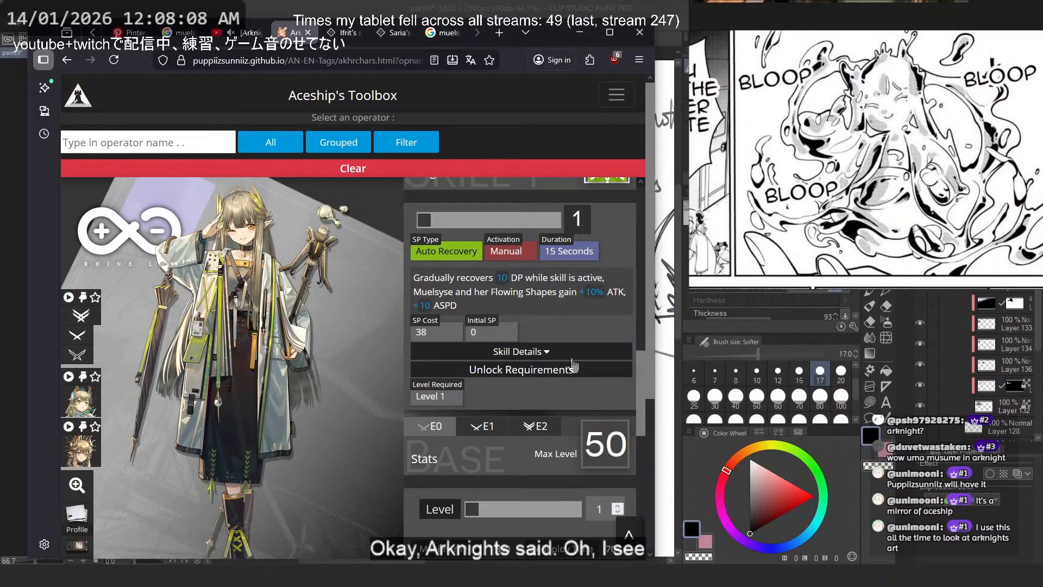
pyautogui.scroll(-10, 594, 382)
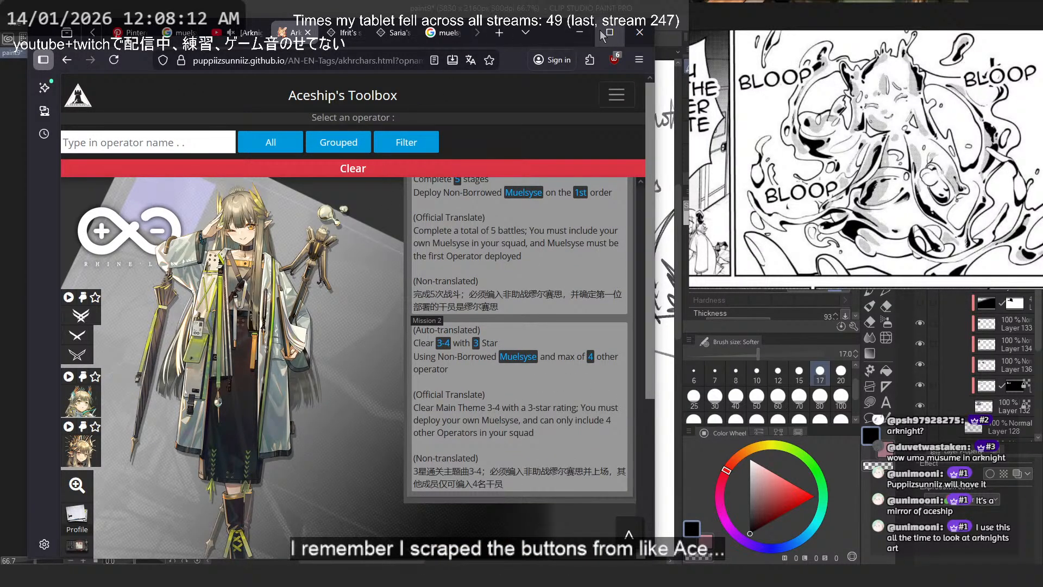
pyautogui.moveTo(540, 37); pyautogui.dragTo(542, 19)
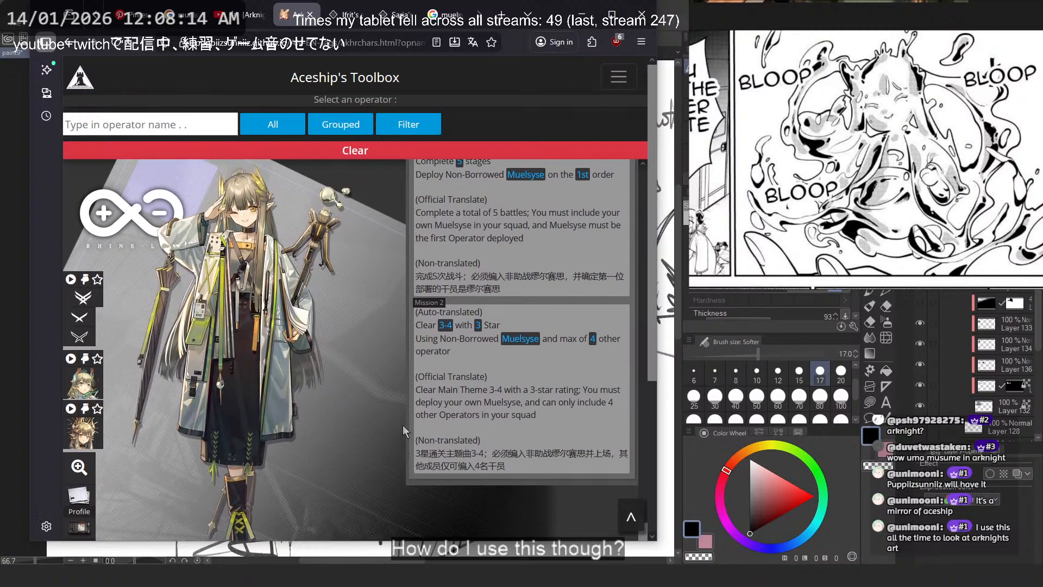
pyautogui.scroll(-4, 405, 431)
pyautogui.scroll(2, 378, 429)
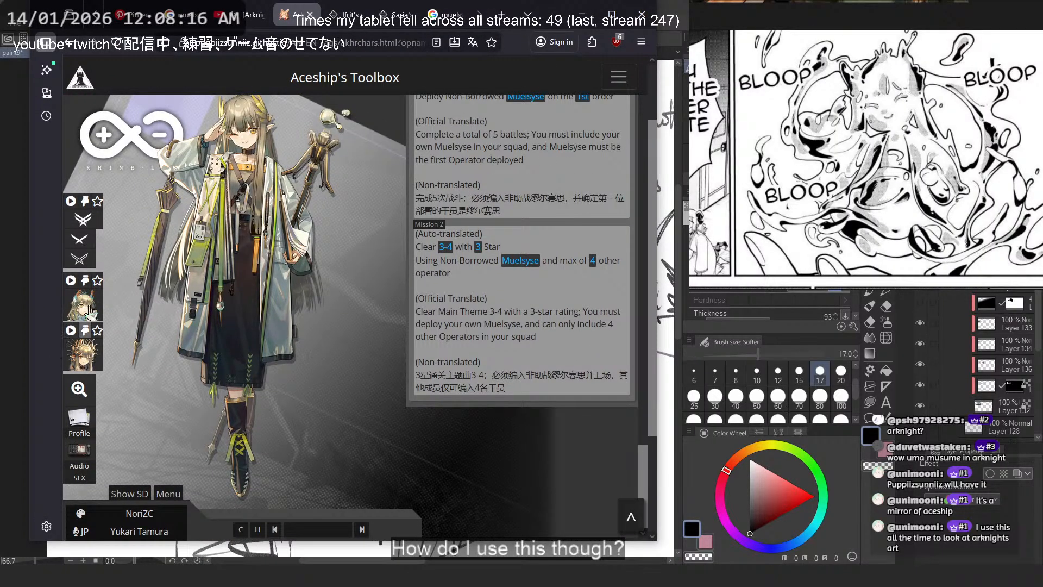
pyautogui.scroll(10, 136, 271)
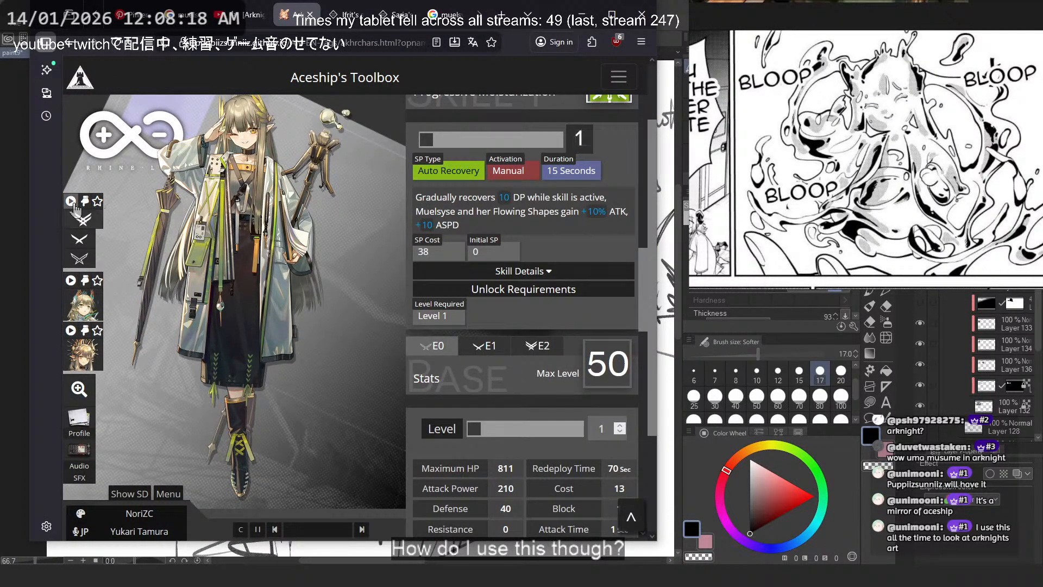
# - Play the animated model of Muelsyse's default outfit and mute the toolbox tab
pyautogui.click(72, 202)
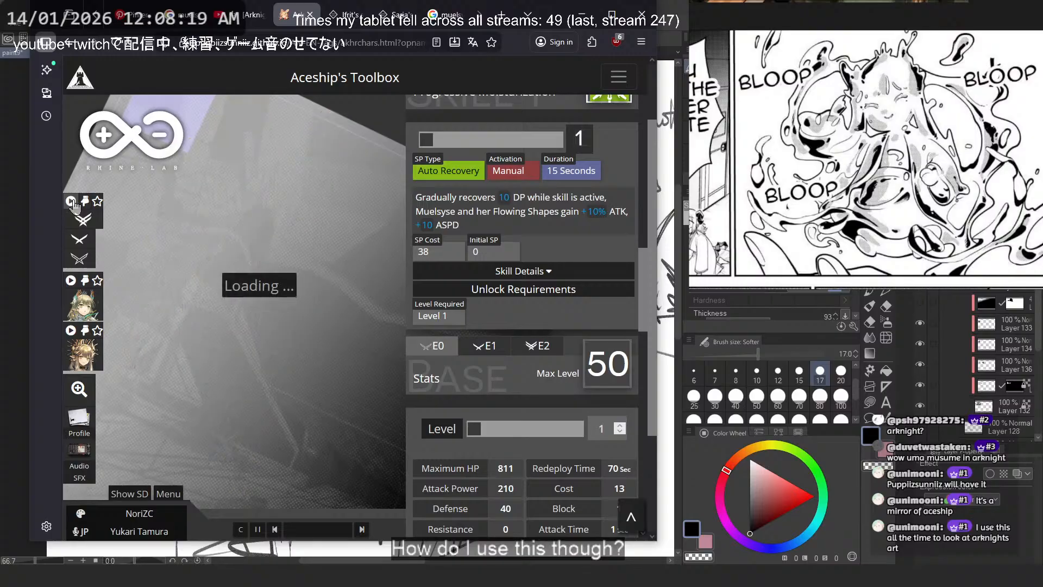
pyautogui.rightClick(288, 19)
pyautogui.click(328, 100)
# - Reposition the animated model within the viewer to inspect it, and switch back to Muelsyse's static base artwork
pyautogui.moveTo(305, 273); pyautogui.dragTo(289, 270)
pyautogui.scroll(2, 289, 269)
pyautogui.scroll(-5, 289, 280)
pyautogui.scroll(4, 287, 272)
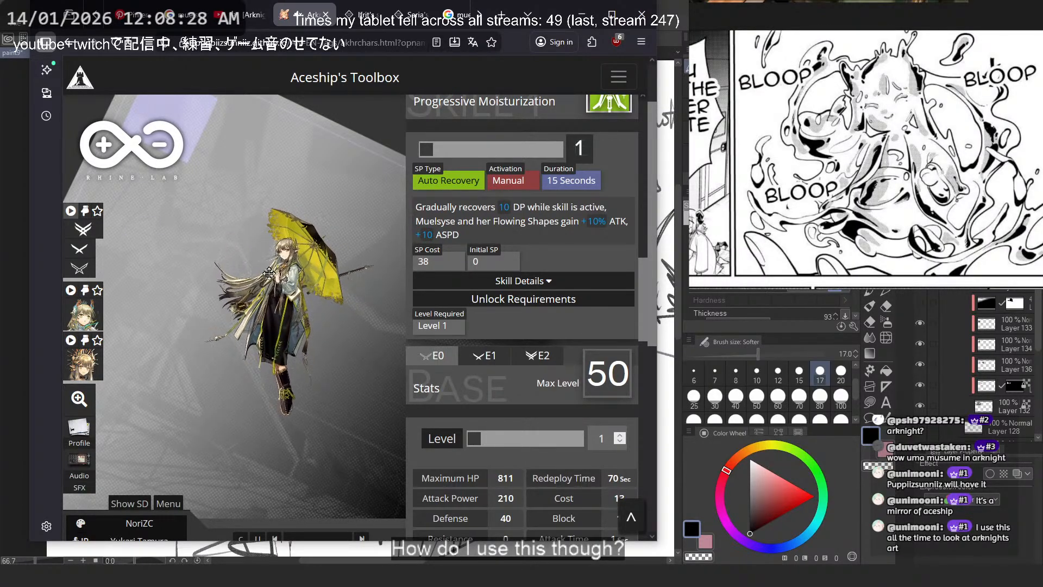
pyautogui.moveTo(269, 273); pyautogui.dragTo(229, 265)
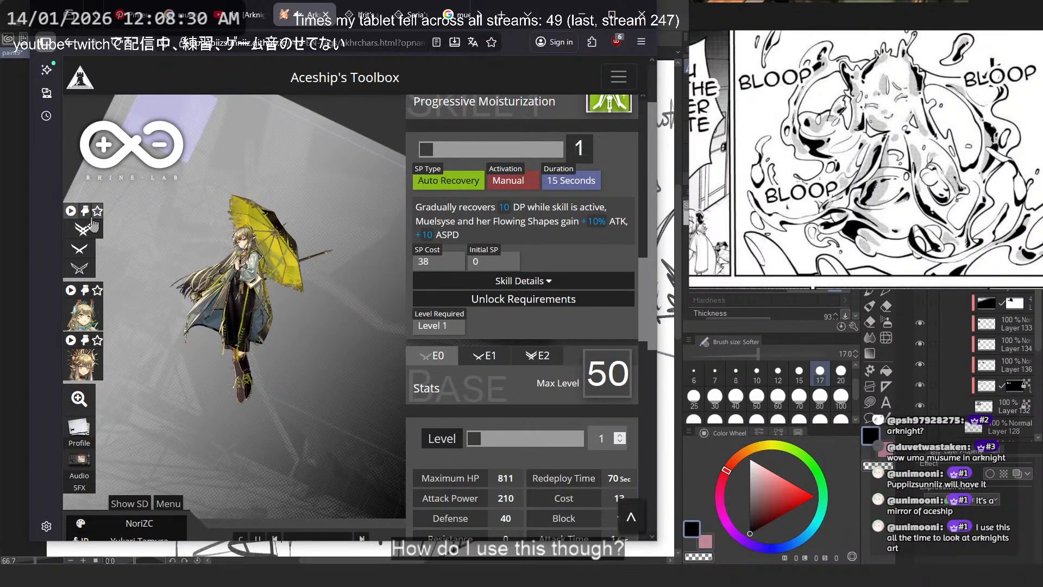
pyautogui.click(76, 259)
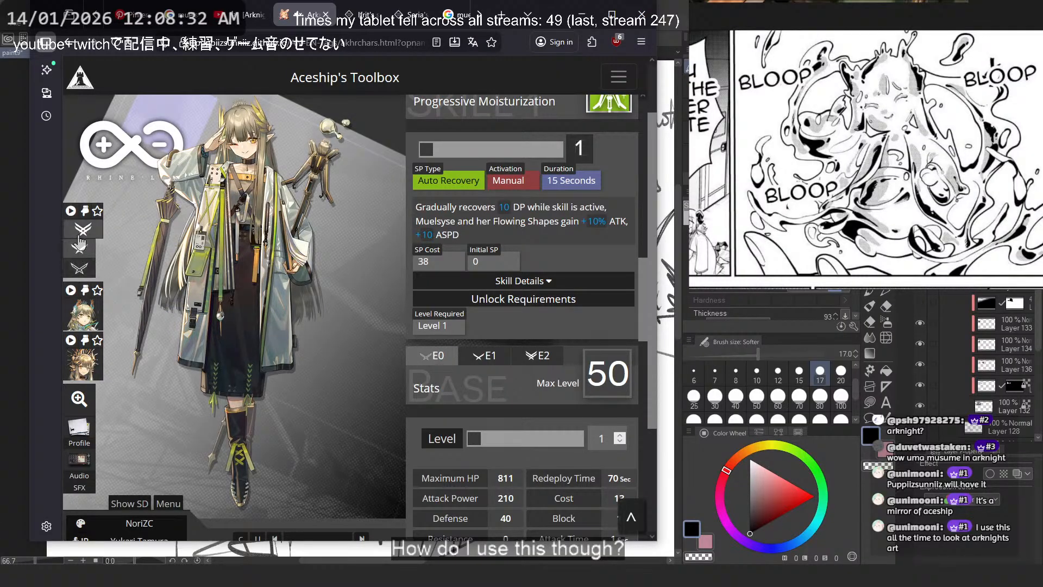
# - Display Muelsyse's Elite 2 artwork and look through her stats and the Dresser Flowing Shape module section
pyautogui.click(80, 240)
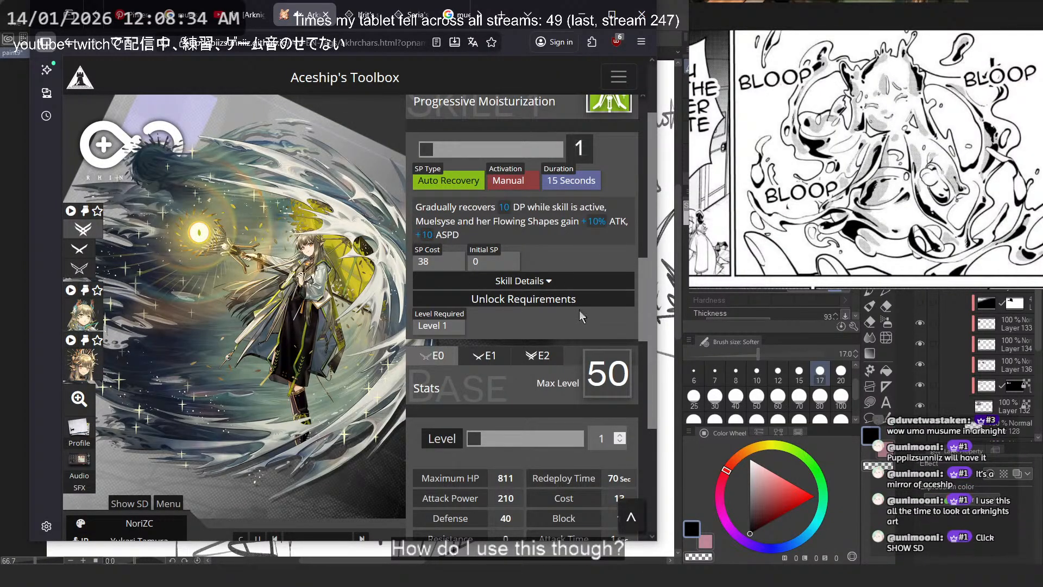
pyautogui.scroll(-2, 565, 338)
pyautogui.scroll(-5, 497, 393)
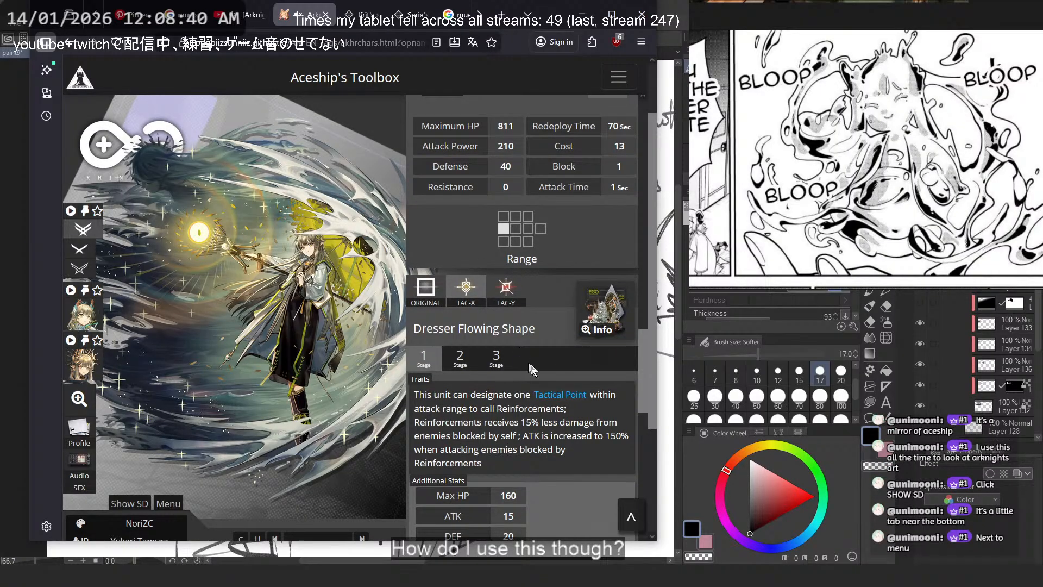
pyautogui.scroll(-2, 196, 531)
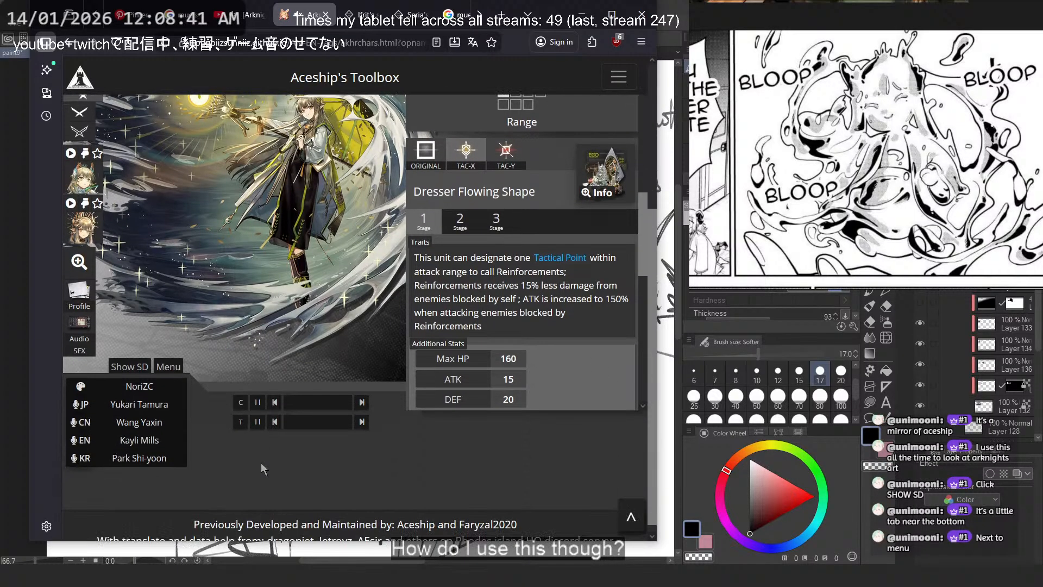
# - Show Muelsyse's SD sprite, reposition it slightly, and cycle through its animations, including Die and Skill_1
pyautogui.click(123, 363)
pyautogui.scroll(1, 350, 460)
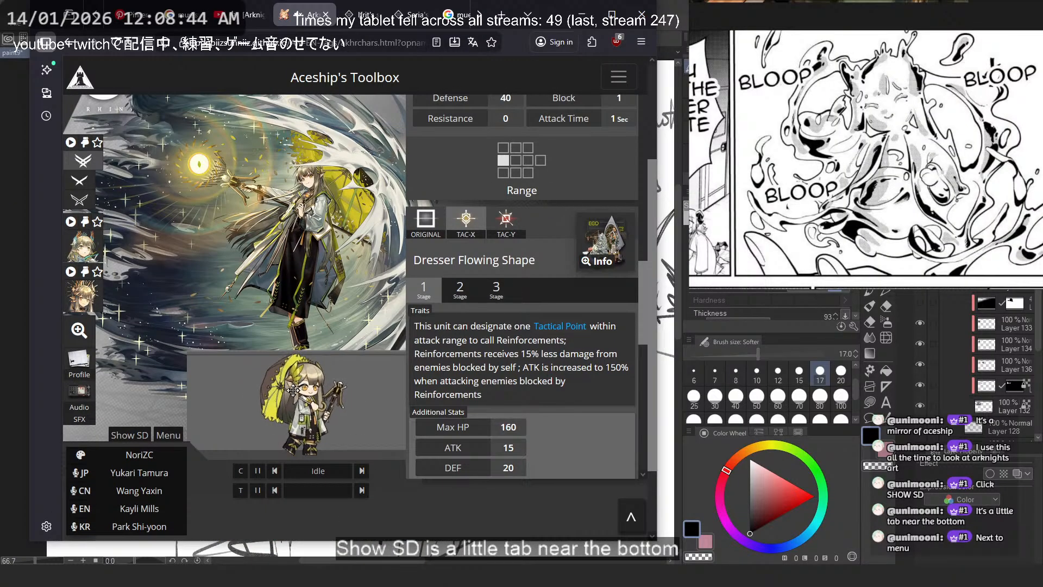
pyautogui.moveTo(298, 385); pyautogui.dragTo(277, 373)
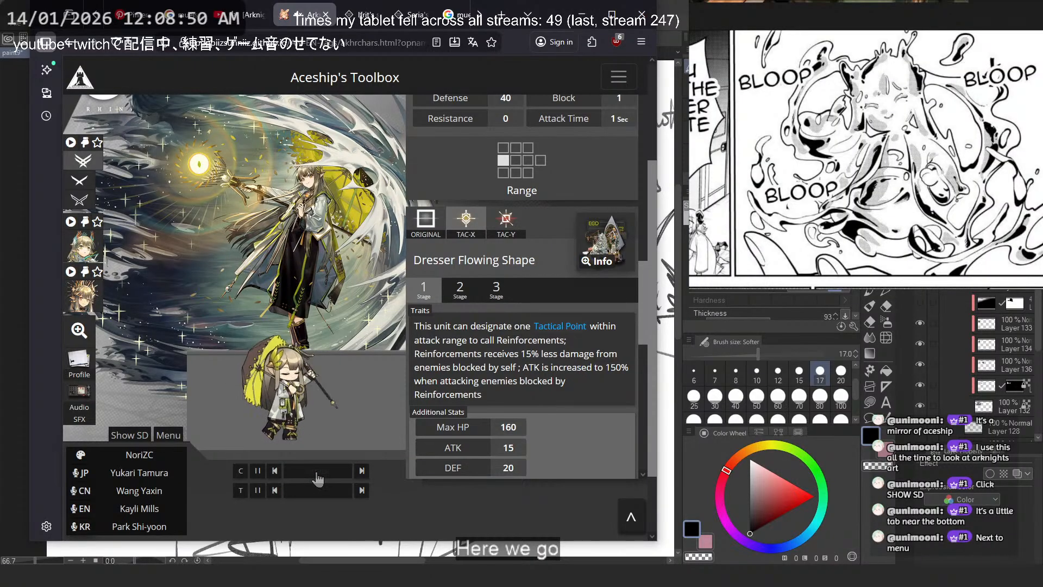
pyautogui.click(362, 471)
pyautogui.click(362, 472)
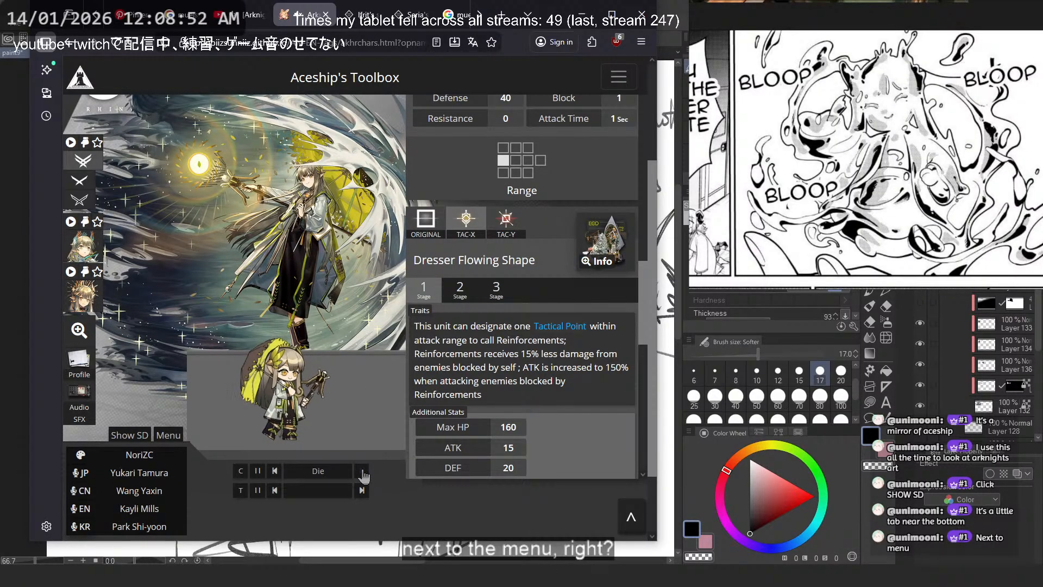
pyautogui.click(362, 473)
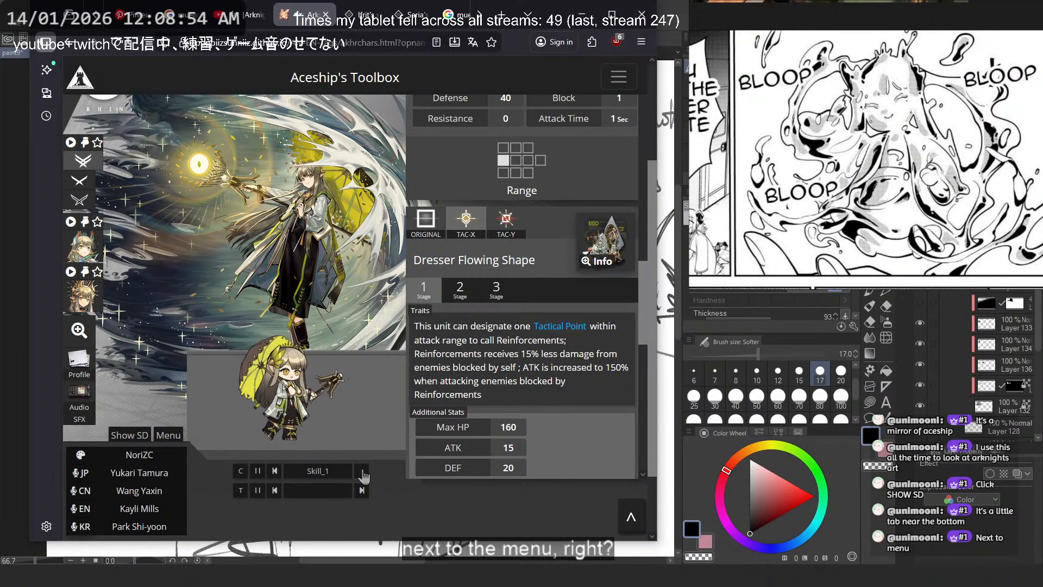
pyautogui.click(363, 473)
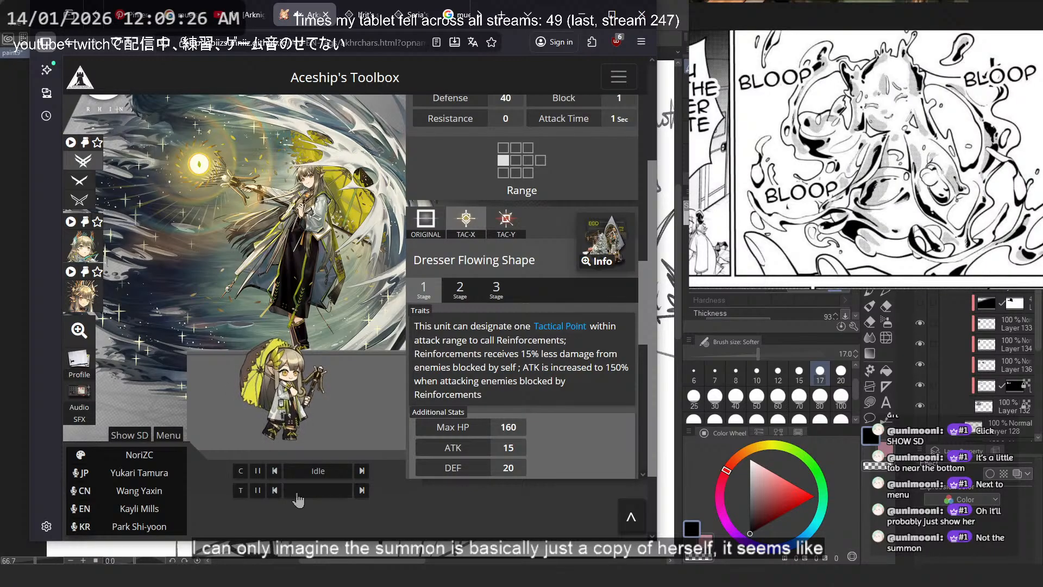
# - Examine stage 3 of the Dresser Flowing Shape module, including its talent upgrade and unlock missions
pyautogui.click(497, 291)
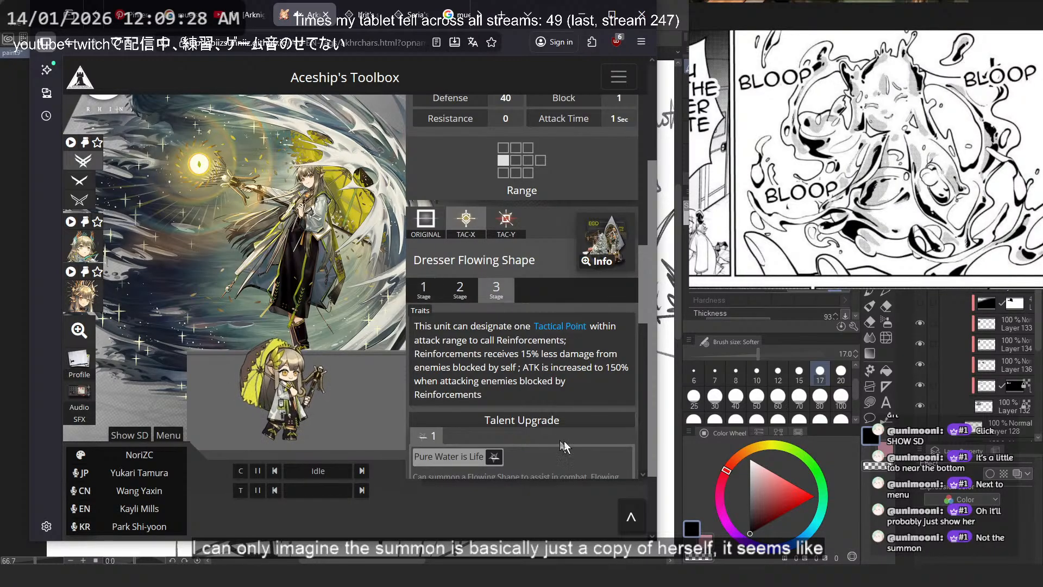
pyautogui.scroll(-8, 603, 367)
pyautogui.scroll(3, 604, 372)
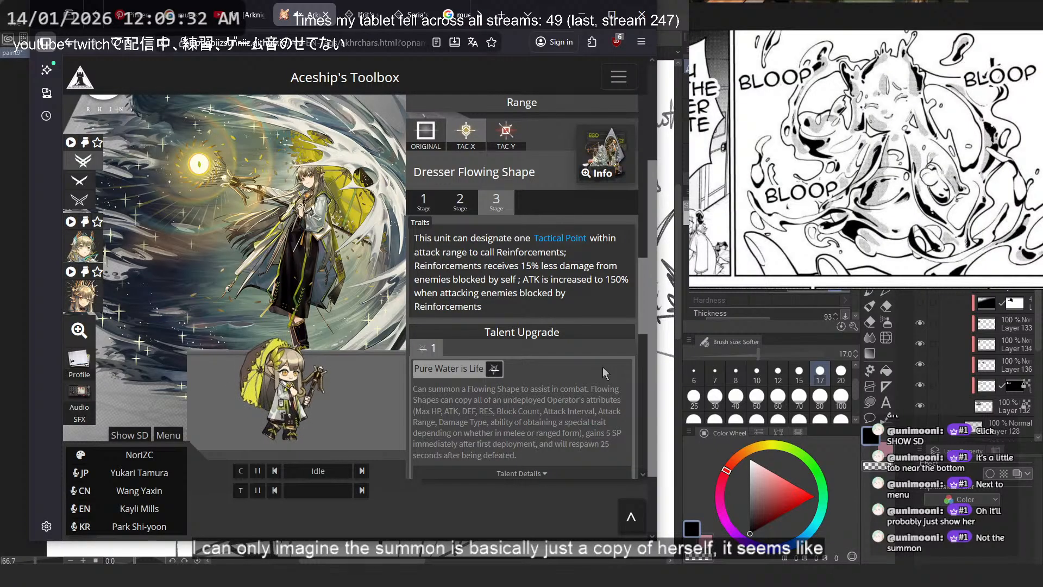
pyautogui.scroll(-10, 602, 367)
pyautogui.scroll(10, 602, 367)
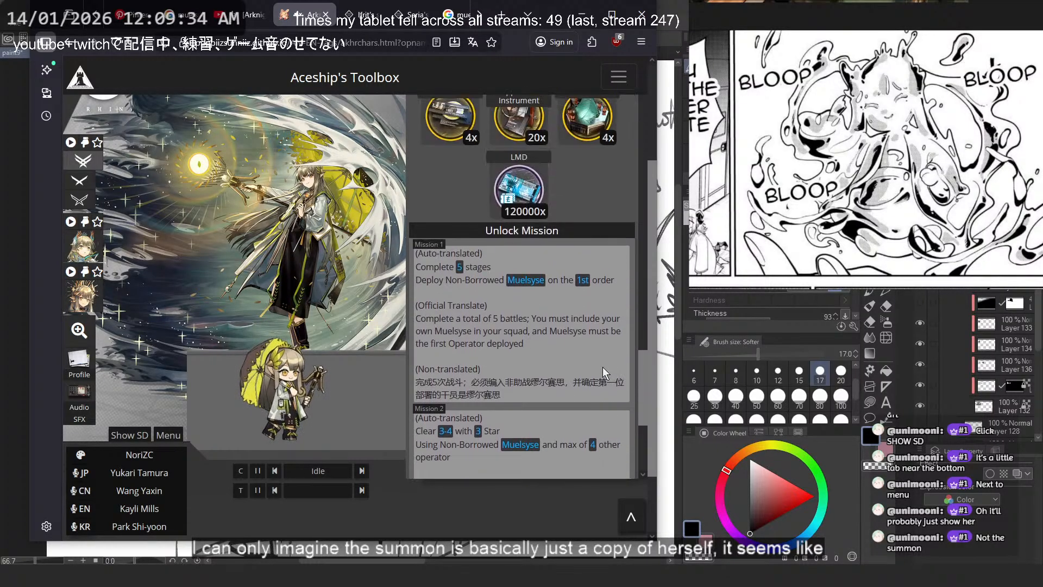
pyautogui.scroll(2, 577, 259)
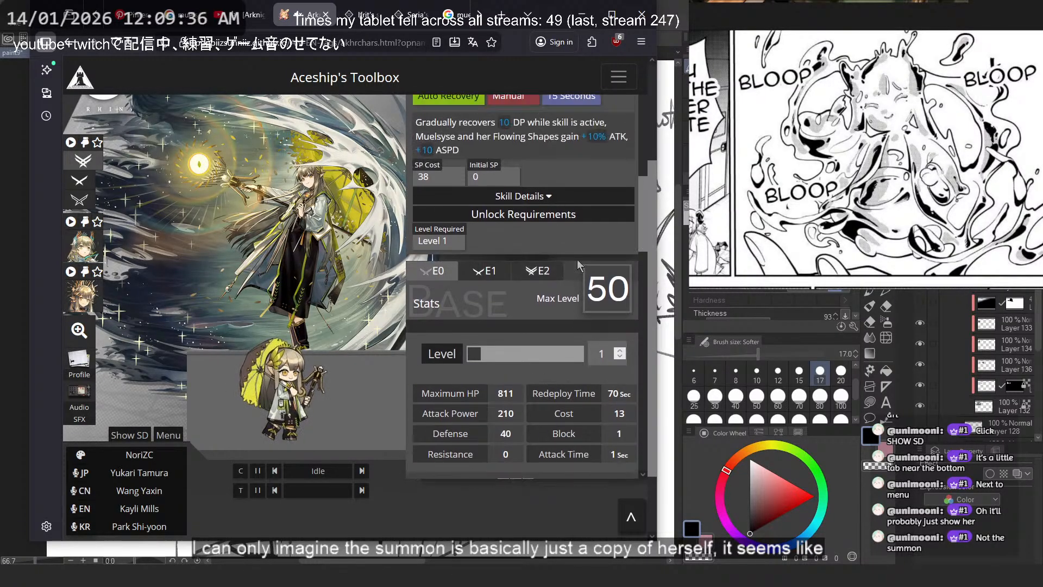
# - Read the descriptions of Skill 3 and Skill 2 and play their matching SD sprite animations
pyautogui.click(550, 214)
pyautogui.scroll(5, 554, 234)
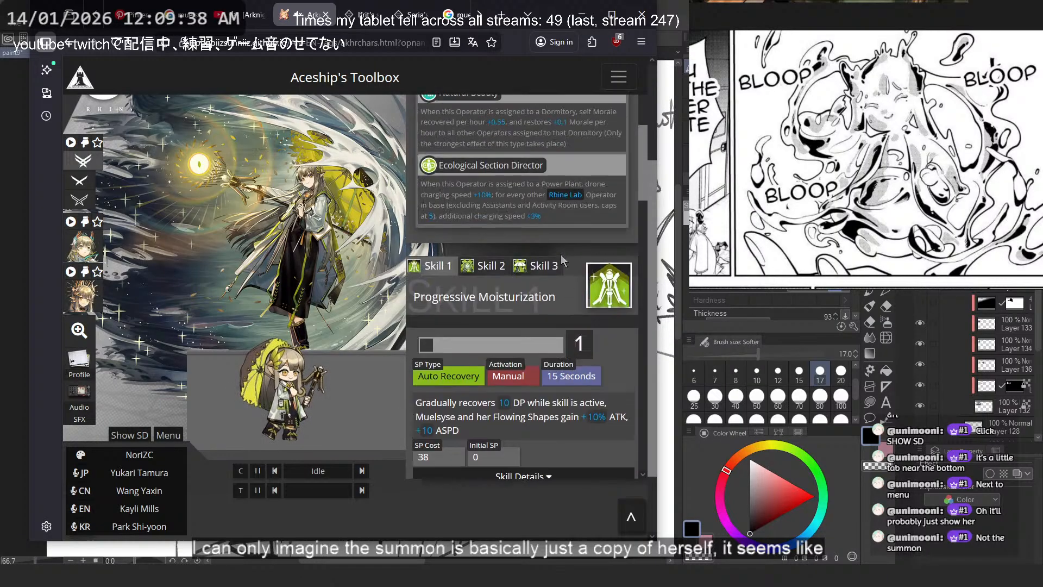
pyautogui.click(535, 270)
pyautogui.scroll(-3, 536, 278)
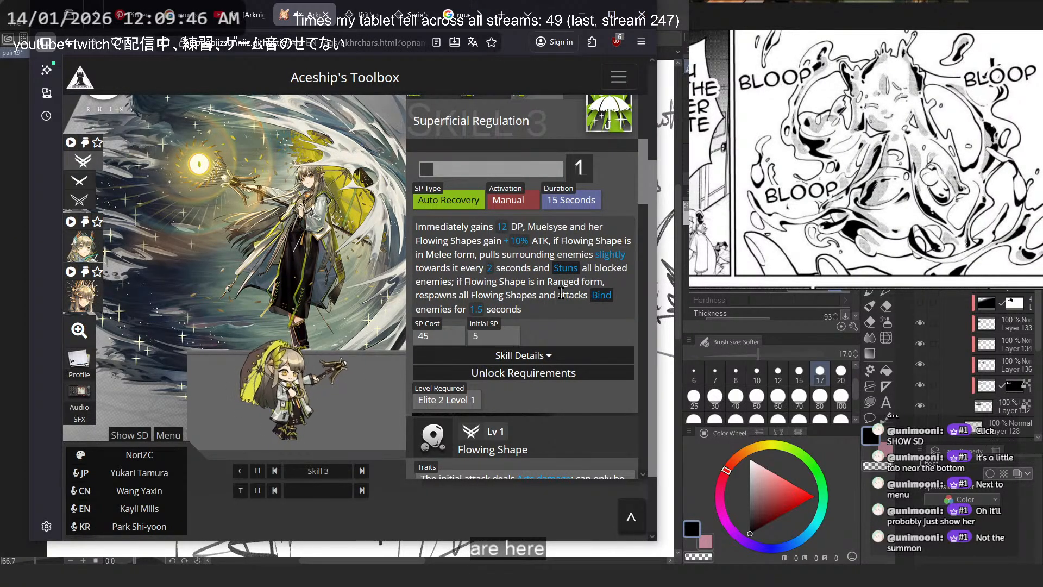
pyautogui.scroll(3, 561, 293)
pyautogui.click(485, 269)
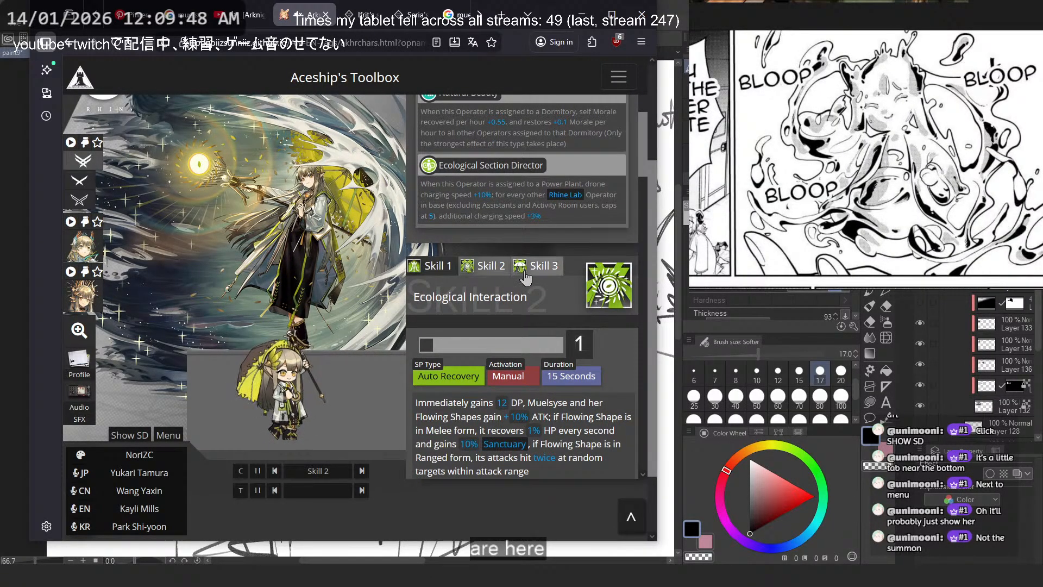
pyautogui.scroll(-2, 586, 334)
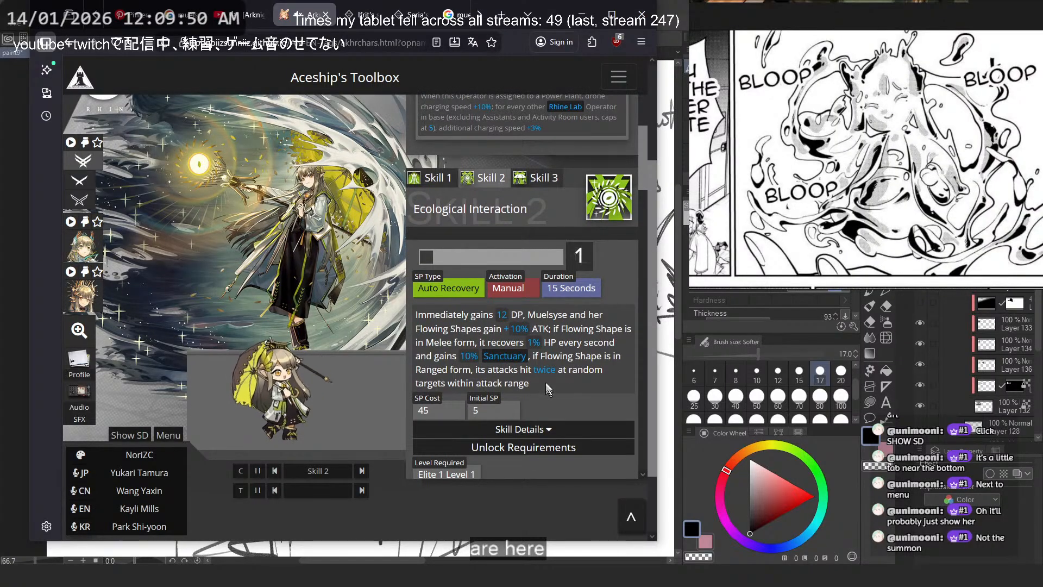
# - Select Skill 1 and examine the Flowing Shape token's traits and stats below its description
pyautogui.click(432, 178)
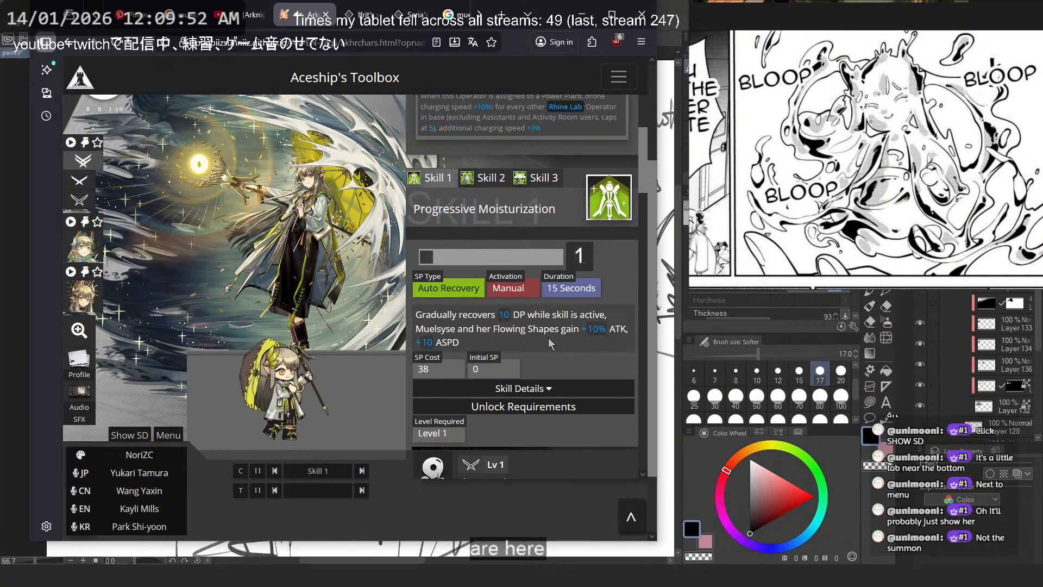
pyautogui.scroll(-5, 549, 343)
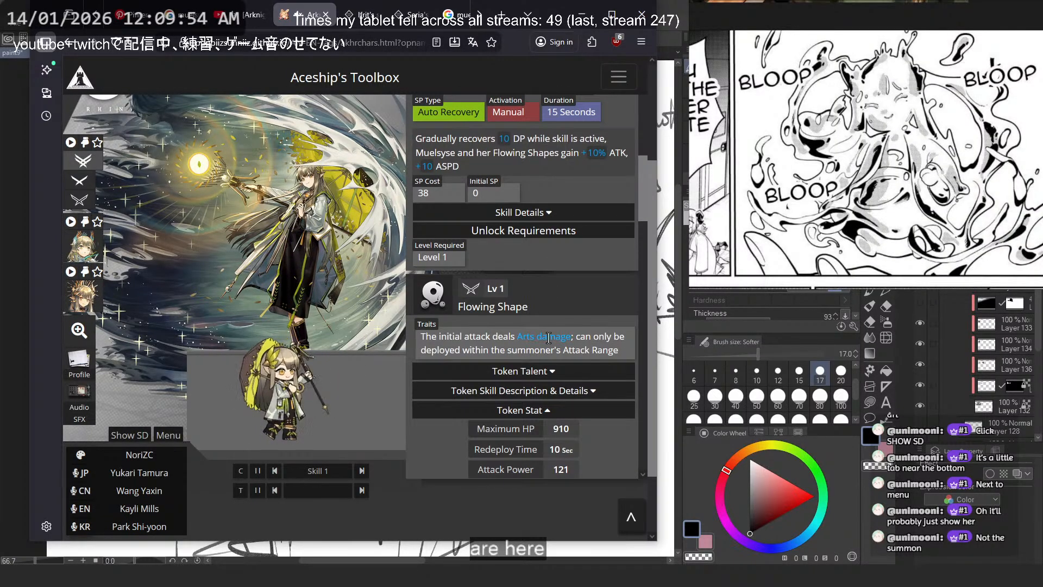
pyautogui.scroll(-3, 549, 342)
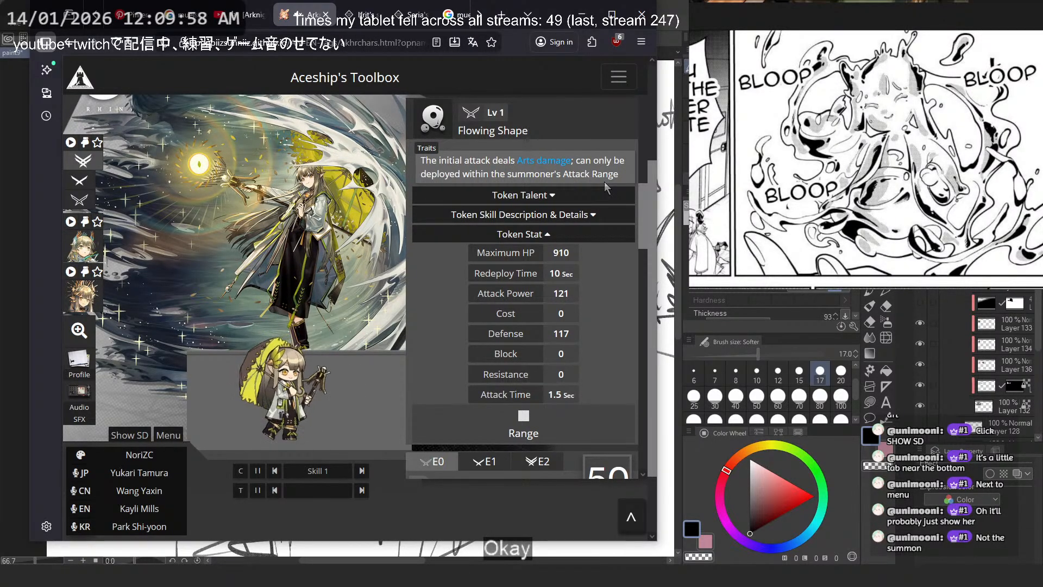
pyautogui.scroll(-4, 605, 182)
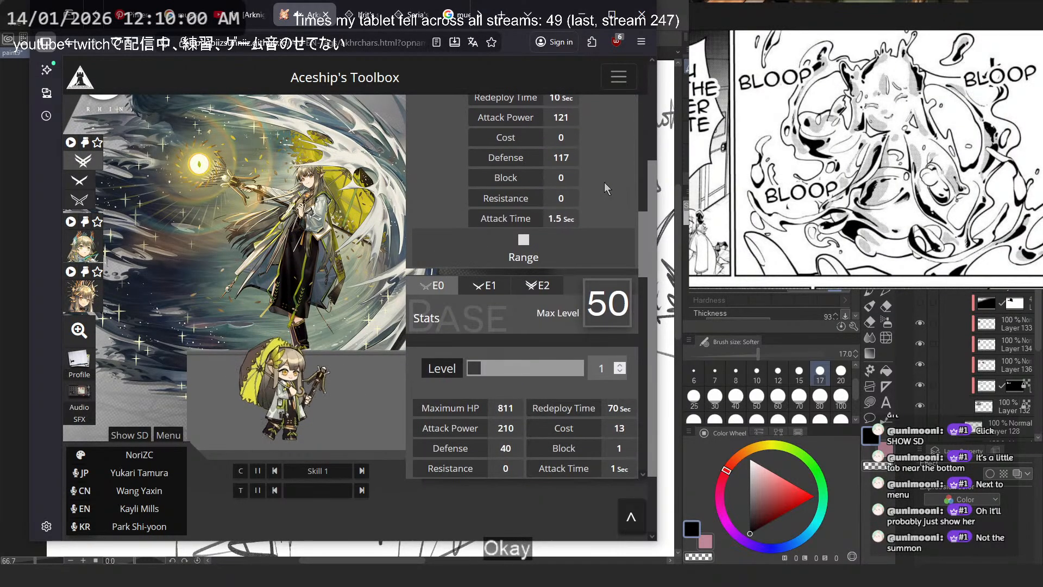
# - Collapse the Flowing Shape token stats and check Muelsyse's E2 stats before returning to E0
pyautogui.scroll(4, 605, 181)
pyautogui.click(555, 216)
pyautogui.click(555, 215)
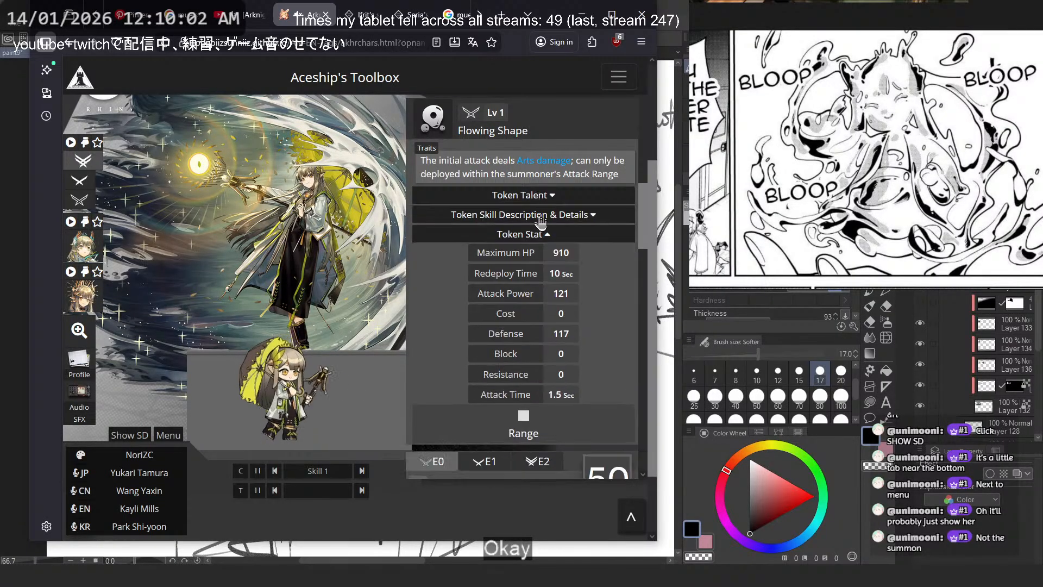
pyautogui.click(539, 235)
pyautogui.click(538, 261)
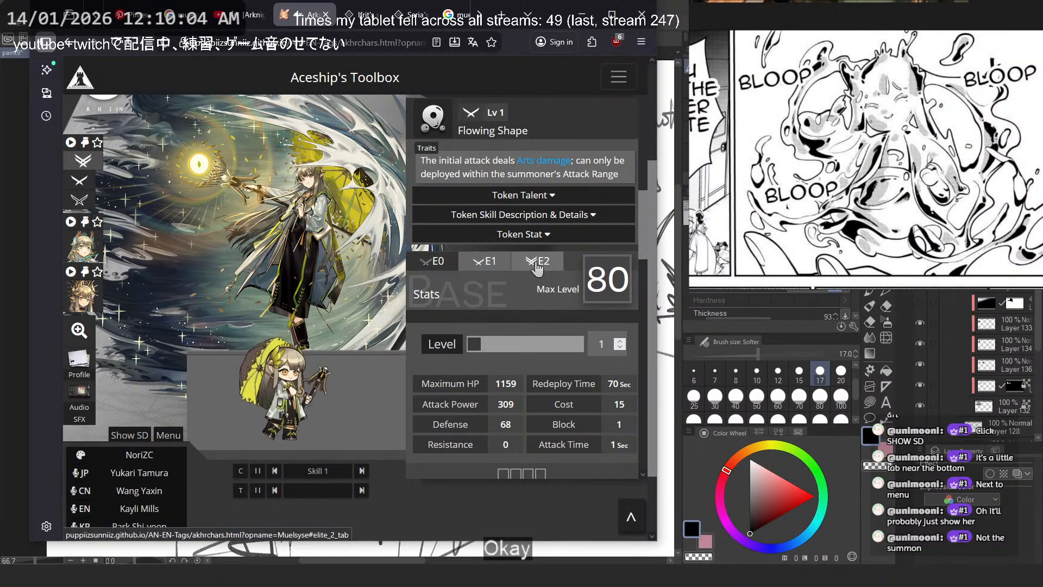
pyautogui.click(453, 263)
# - Switch to the Muelsyse Skill 3 Showcase video and skip through the Exusiai and Dorothy sections to study the water clones
pyautogui.click(250, 15)
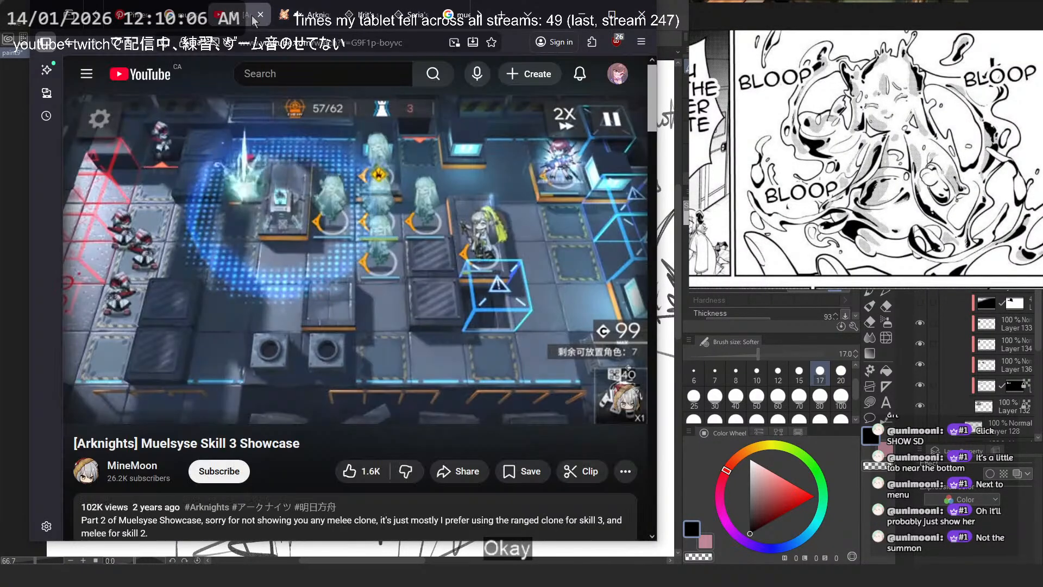
pyautogui.moveTo(202, 387); pyautogui.dragTo(257, 390)
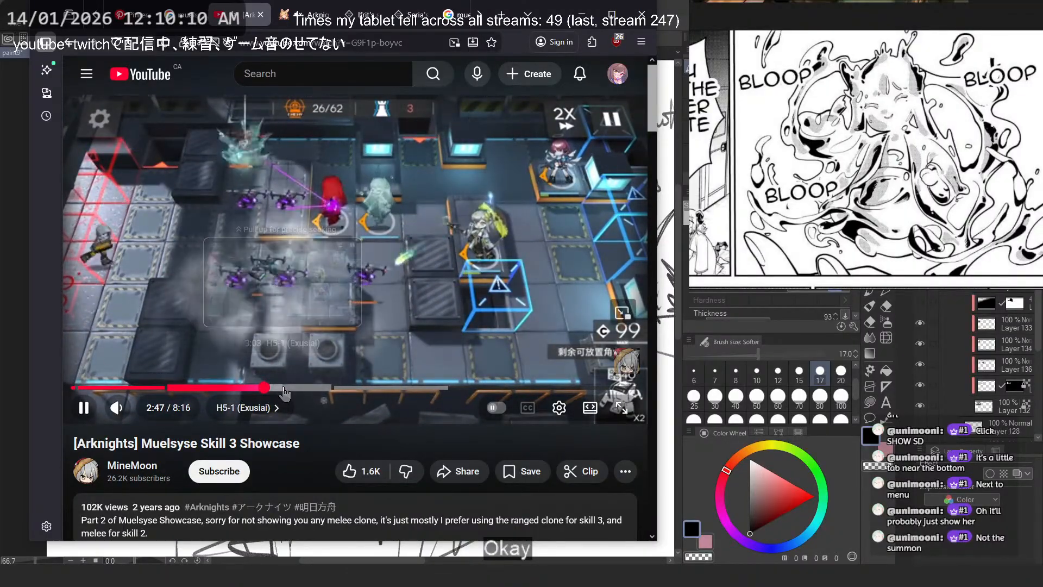
pyautogui.click(234, 388)
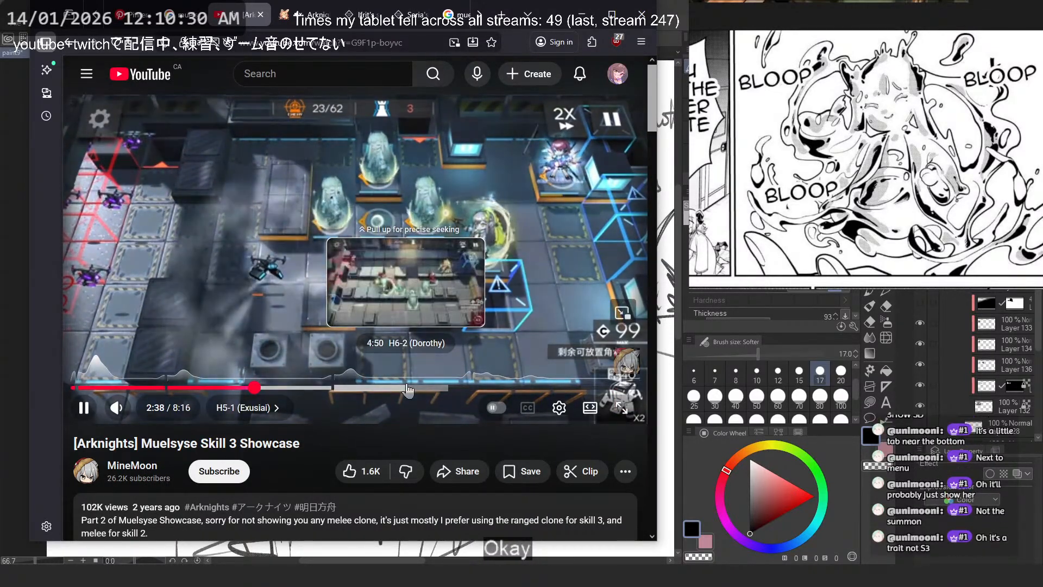
pyautogui.click(354, 388)
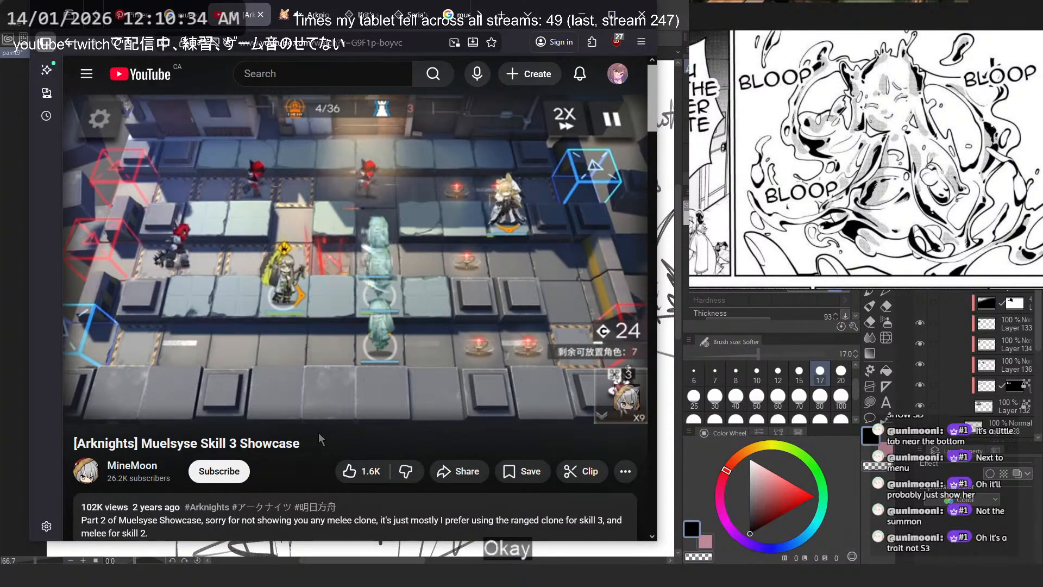
# - Return to Muelsyse's toolbox entry and look over the Flowing Shape section and the SD sprite controls
pyautogui.click(293, 16)
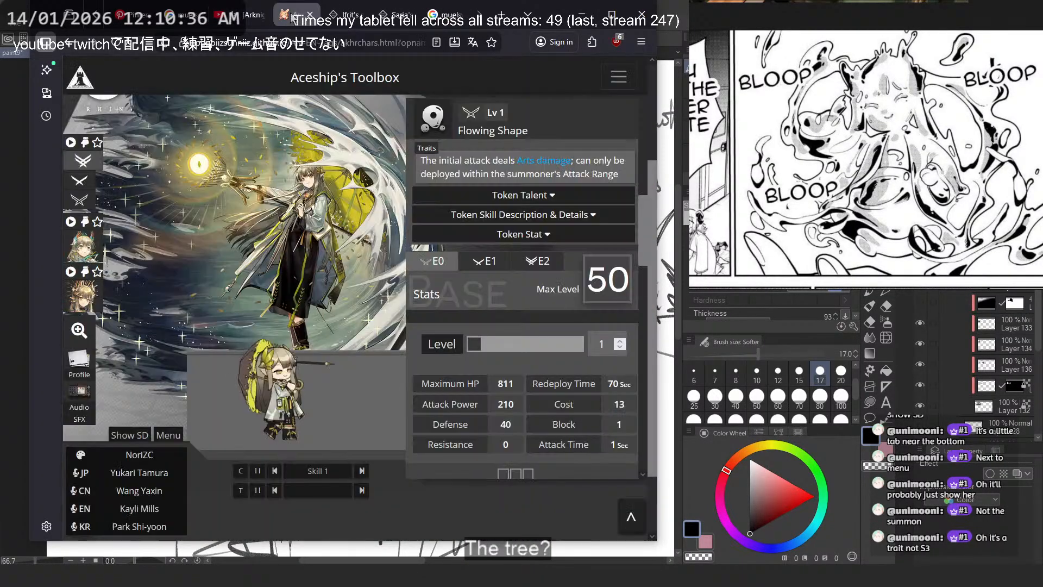
pyautogui.rightClick(292, 13)
pyautogui.click(335, 90)
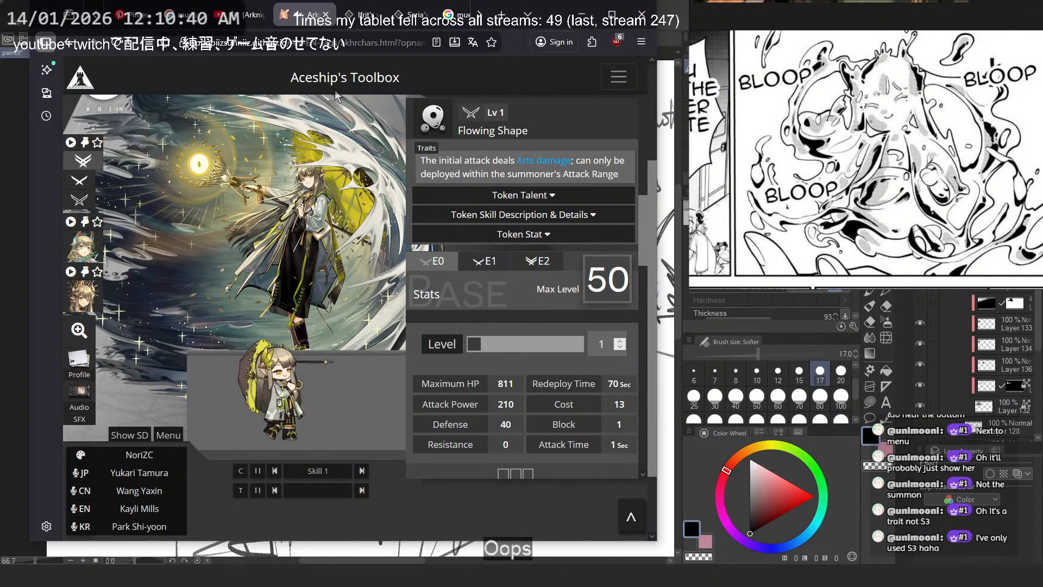
pyautogui.scroll(3, 537, 302)
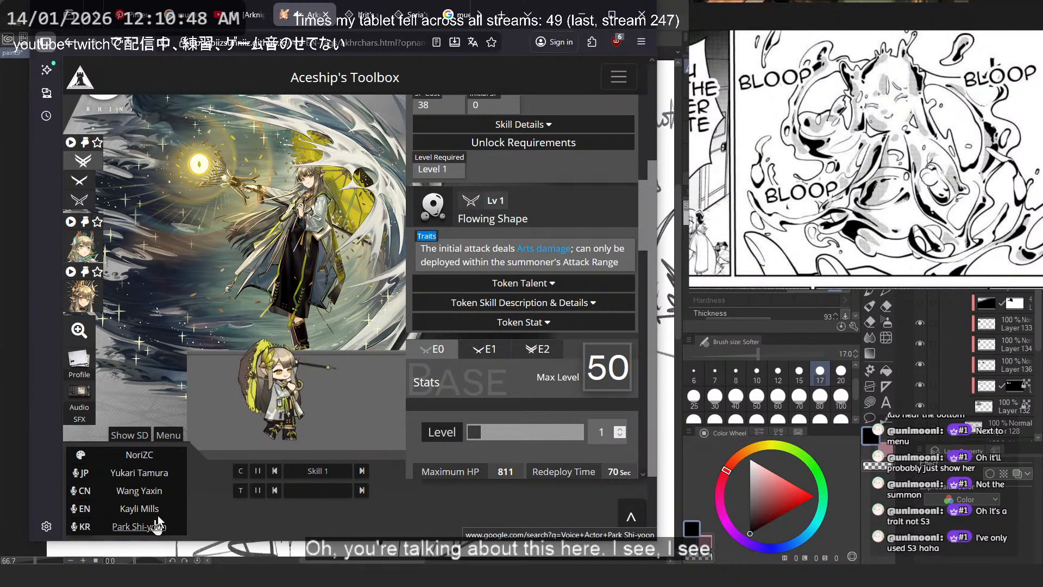
pyautogui.scroll(-1, 159, 399)
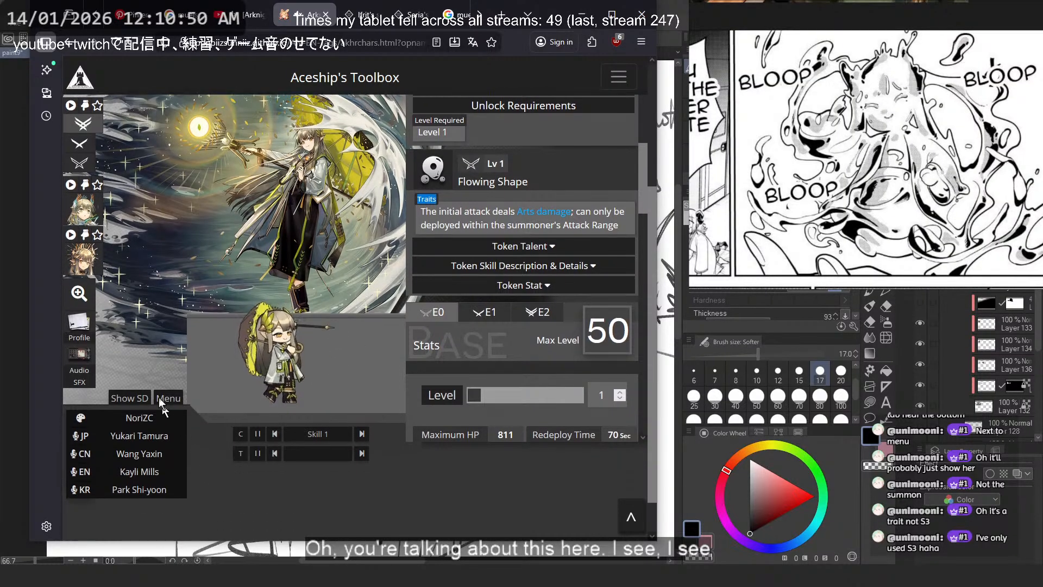
pyautogui.scroll(-1, 161, 402)
pyautogui.scroll(2, 128, 309)
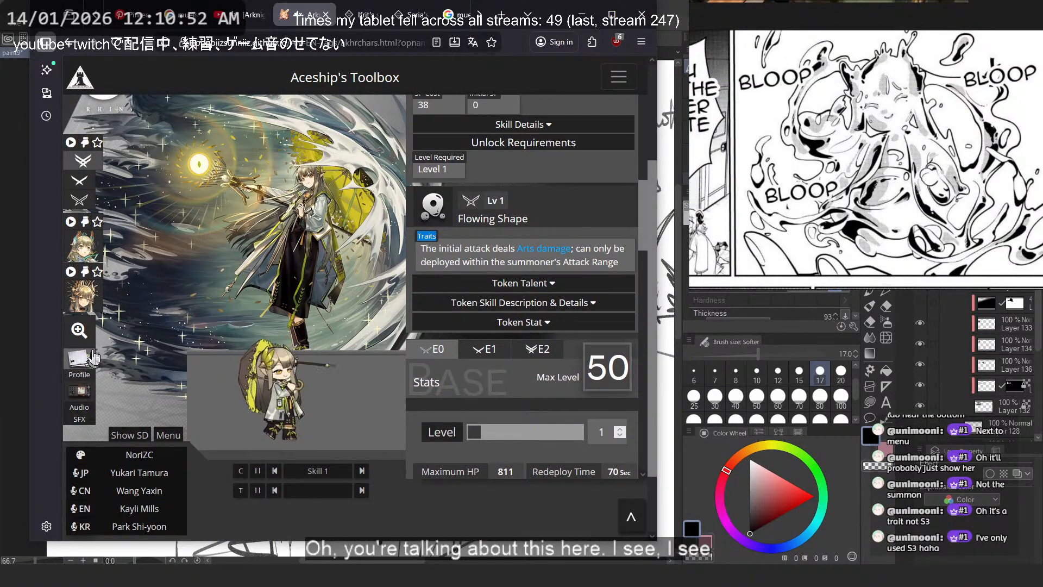
# - Play the animated artwork of Muelsyse's last listed outfit and bring the whole scene into view
pyautogui.click(75, 271)
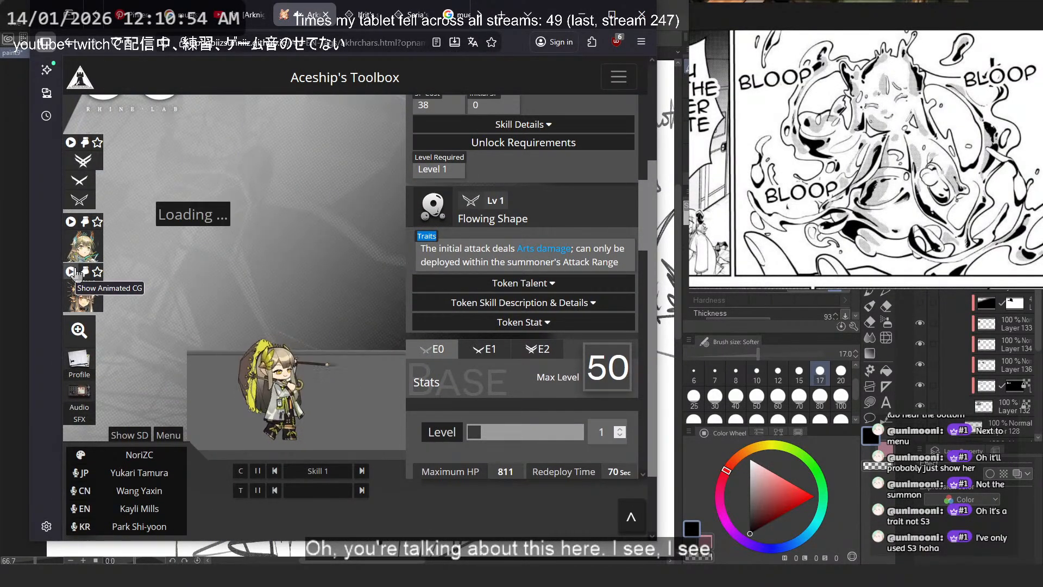
pyautogui.scroll(2, 200, 337)
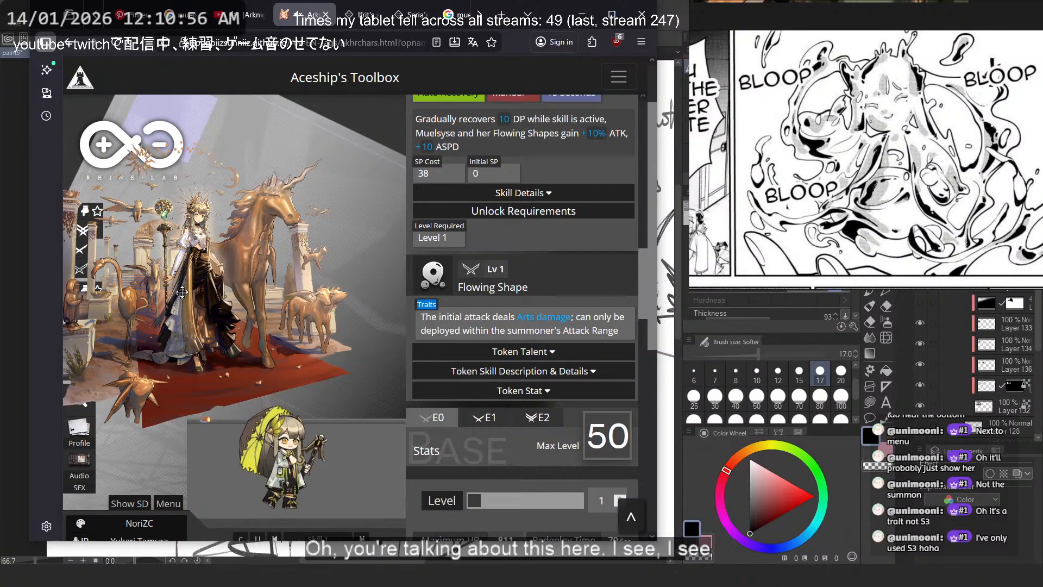
pyautogui.scroll(1, 248, 255)
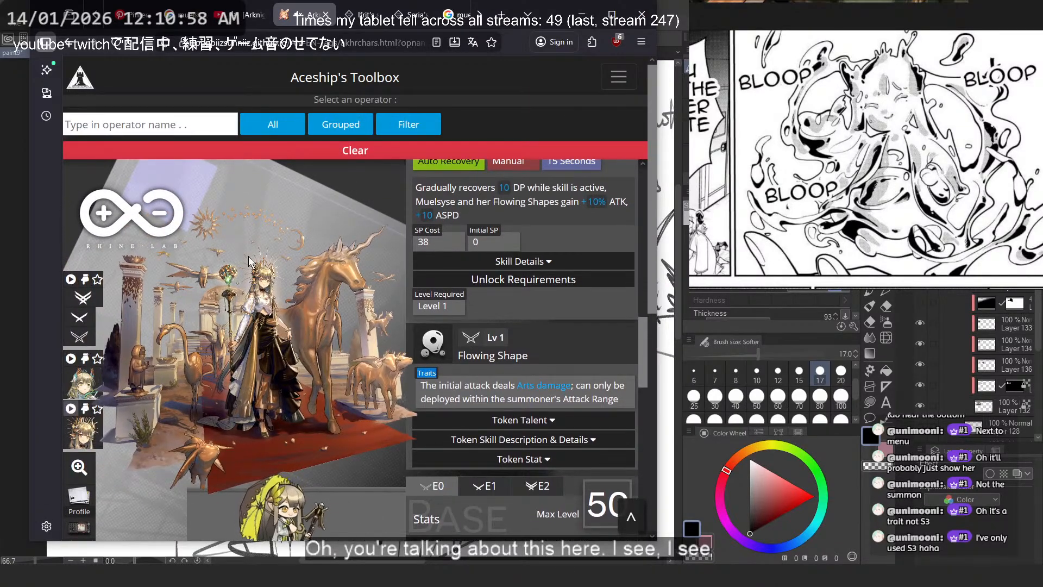
pyautogui.scroll(-1, 261, 274)
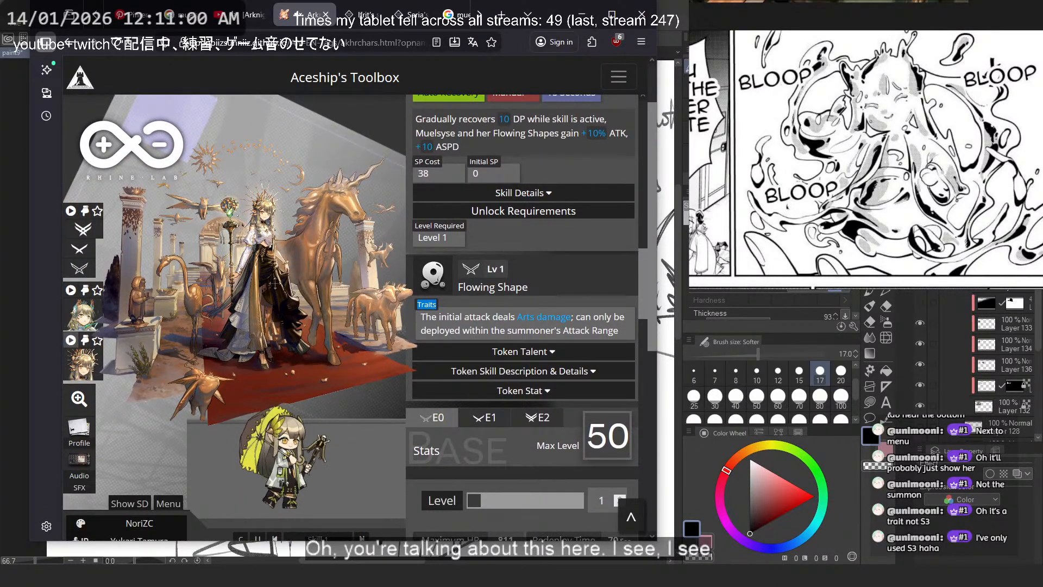
# - Move the animated outfit artwork slightly down across the page and open the element inspector on the chibi sprite
pyautogui.moveTo(274, 283); pyautogui.dragTo(297, 313)
pyautogui.press('alt')
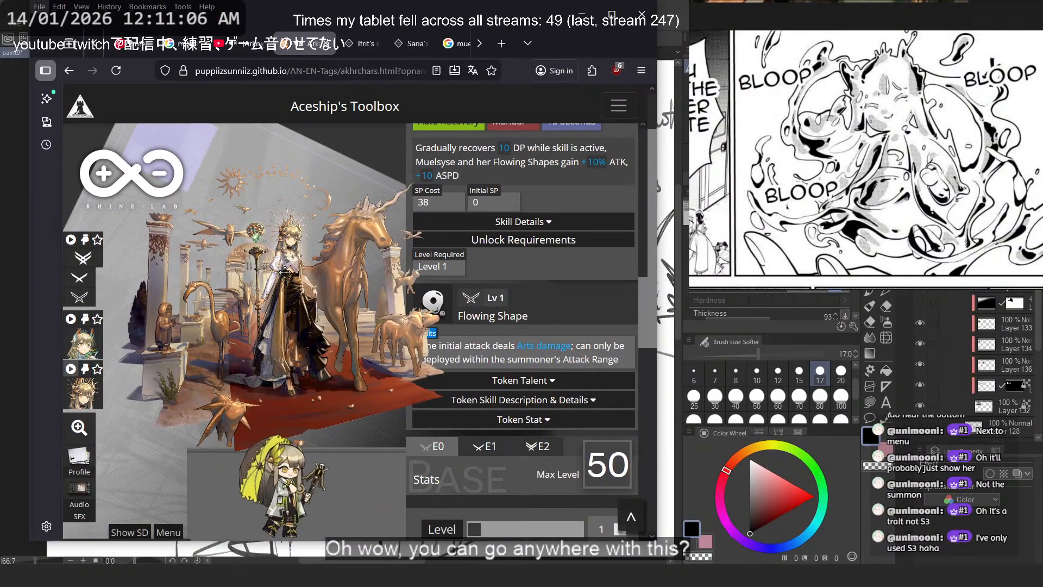
pyautogui.scroll(-2, 285, 256)
pyautogui.rightClick(295, 253)
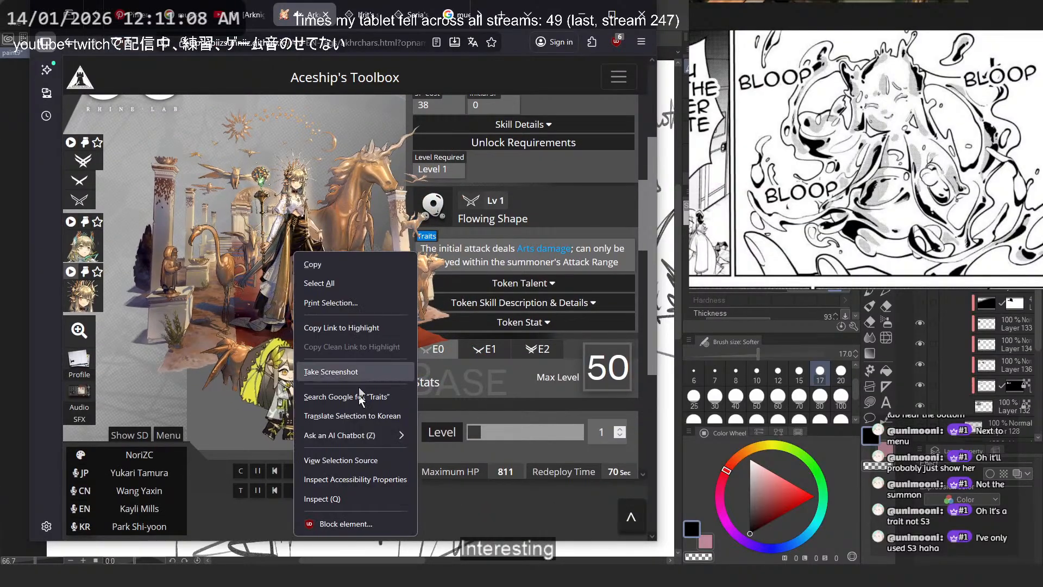
pyautogui.click(348, 499)
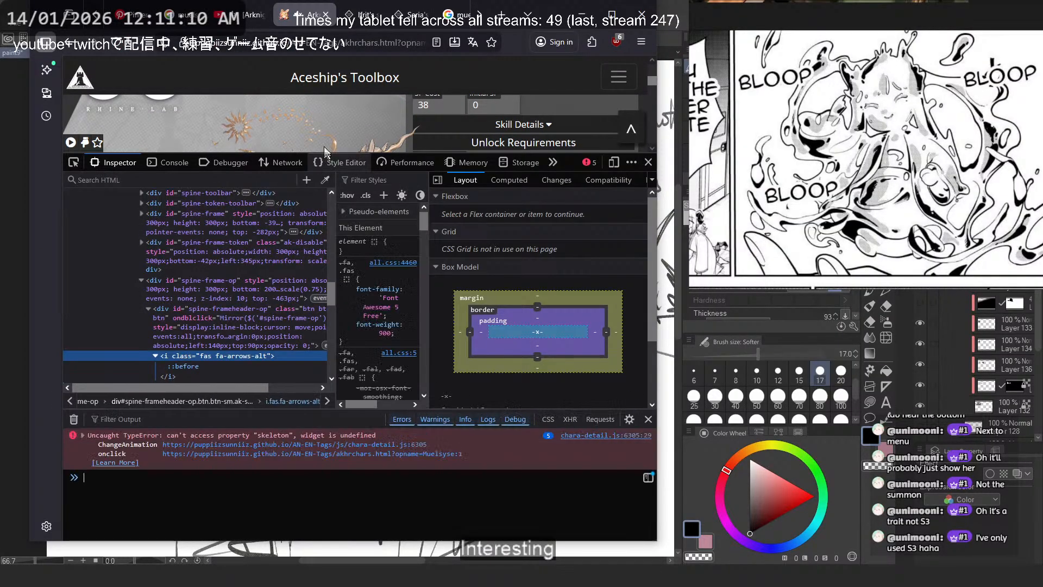
pyautogui.scroll(-3, 536, 140)
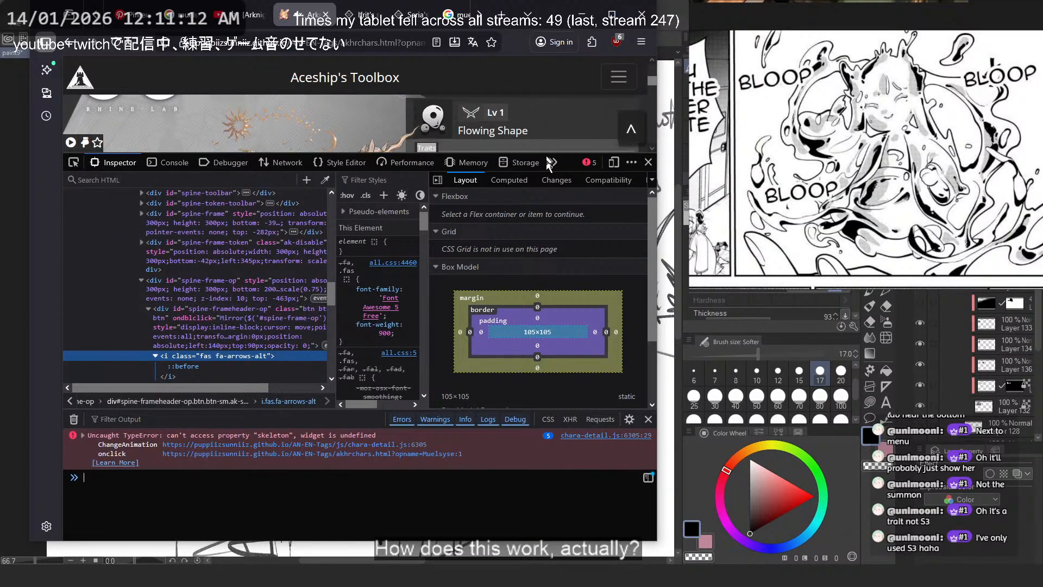
# - Shrink the inspector pane, pick the sprite's frame header on the page, examine its parent markup, and close the inspector
pyautogui.click(501, 161)
pyautogui.moveTo(495, 153); pyautogui.dragTo(435, 286)
pyautogui.click(83, 295)
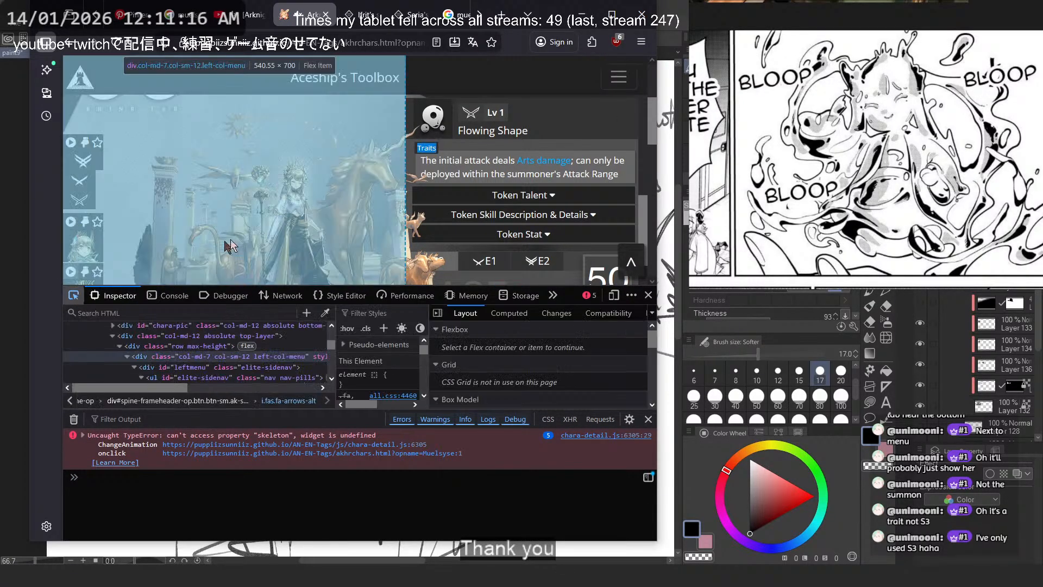
pyautogui.click(292, 199)
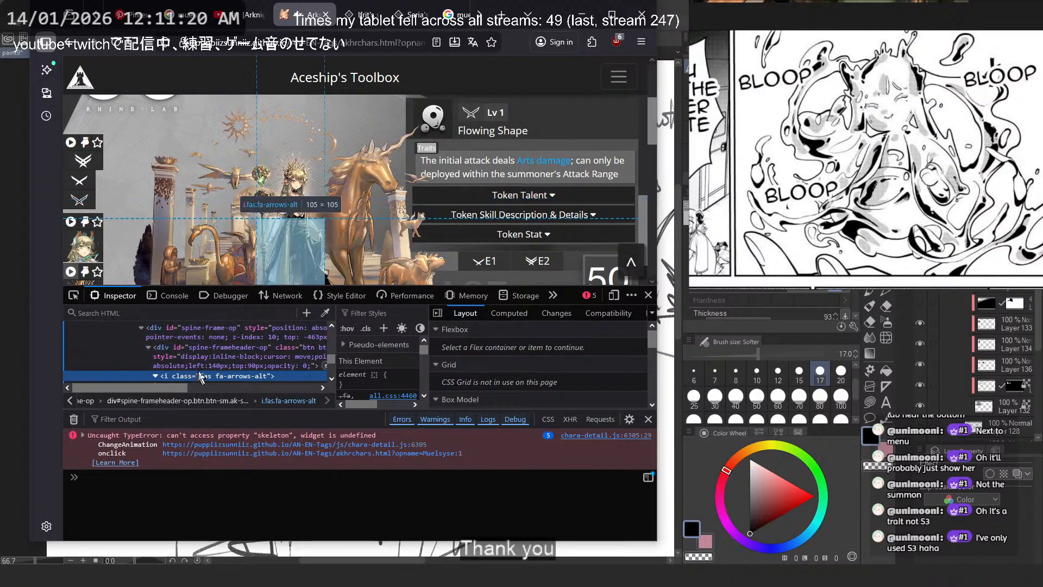
pyautogui.click(233, 340)
pyautogui.scroll(-4, 233, 340)
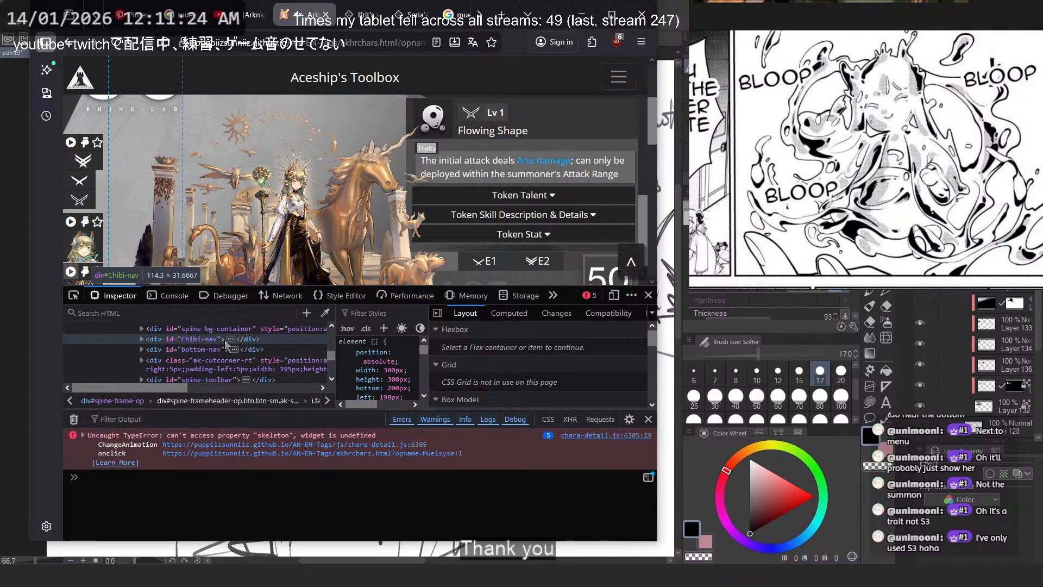
pyautogui.click(648, 296)
# - Play the animated artwork of Muelsyse's white-and-green outfit and bring back the last outfit's animation for comparison
pyautogui.click(72, 276)
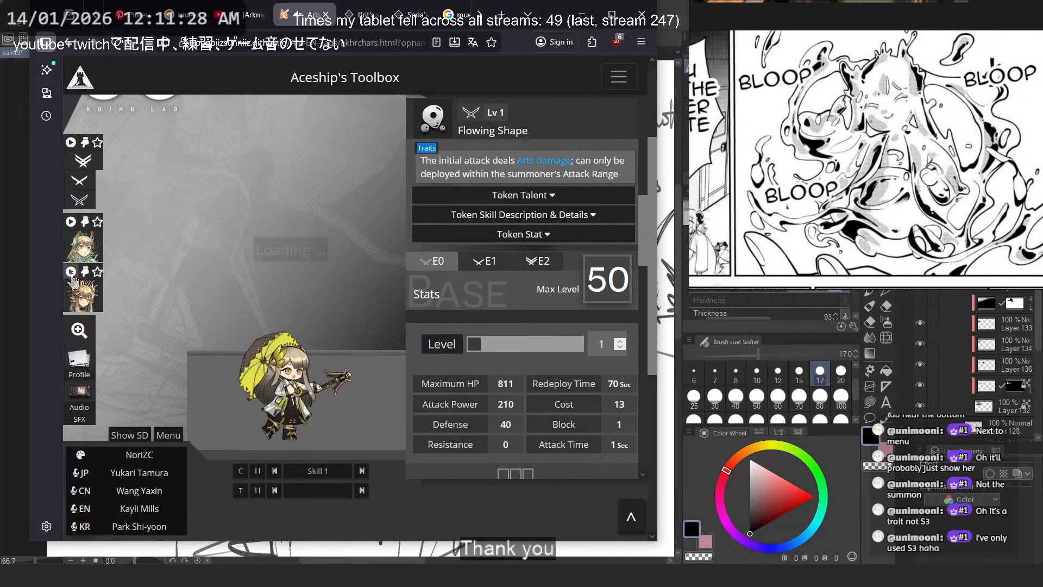
pyautogui.click(72, 225)
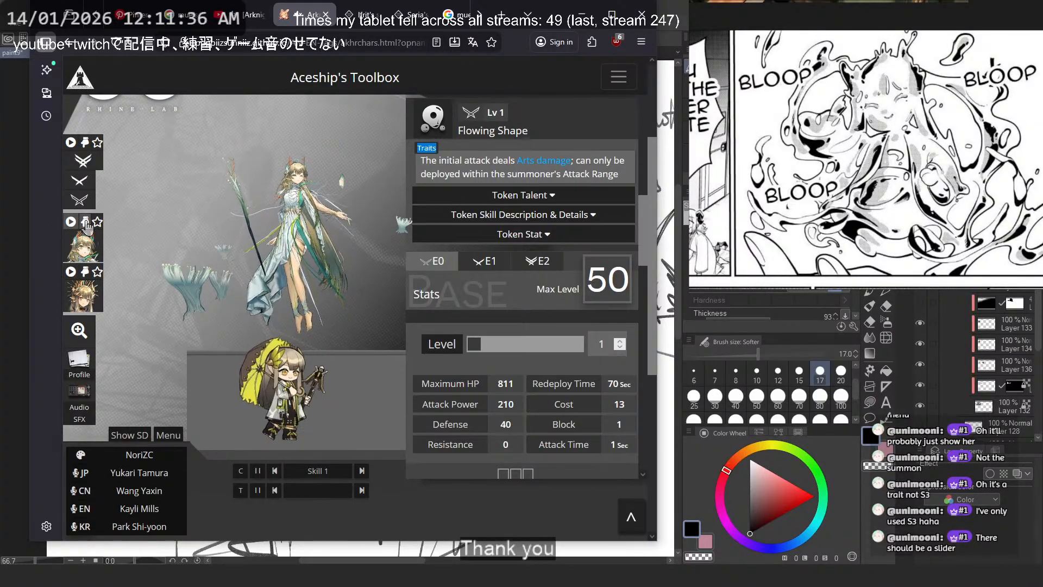
pyautogui.click(70, 273)
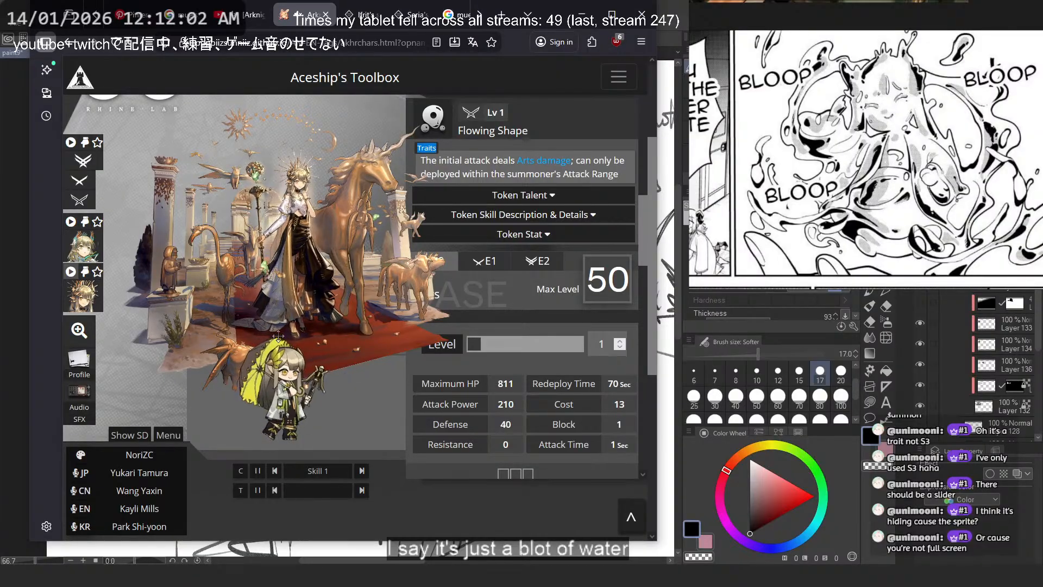
# - Move the chibi sprite clear of the artwork and look through Muelsyse's stats, talents and modules for a display slider
pyautogui.moveTo(279, 336); pyautogui.dragTo(239, 459)
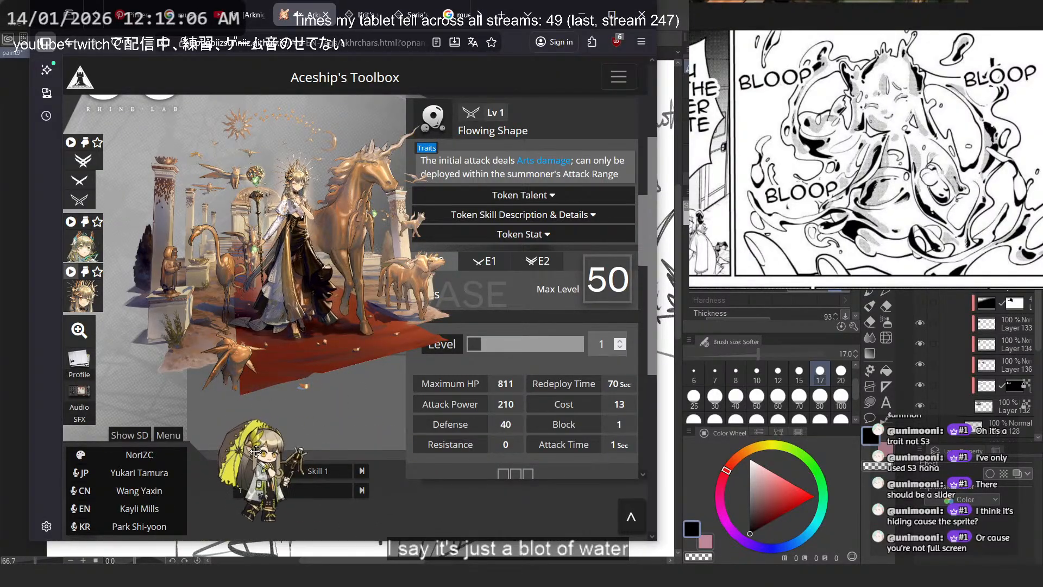
pyautogui.scroll(-6, 411, 289)
pyautogui.scroll(5, 383, 376)
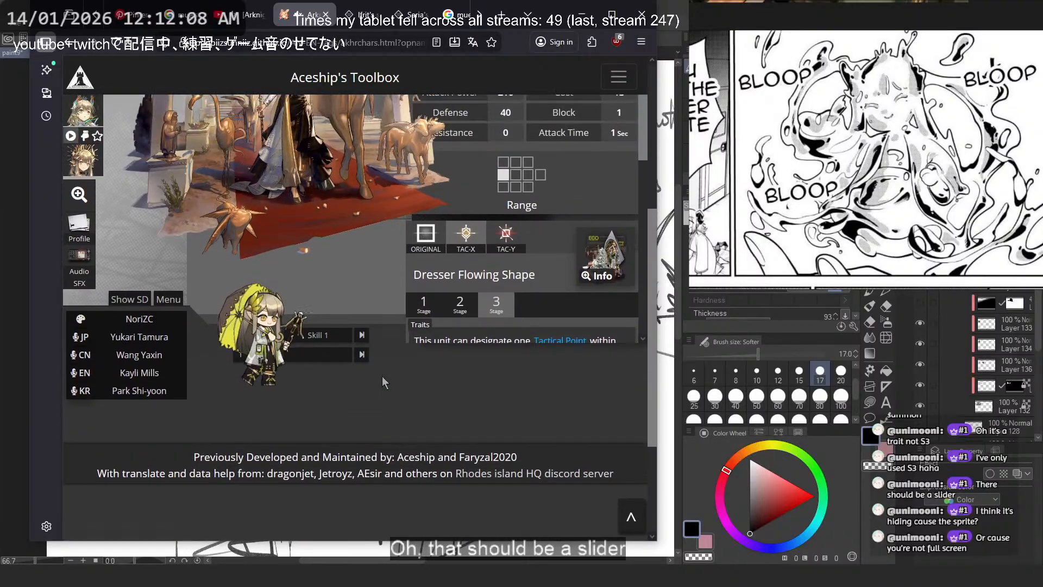
pyautogui.scroll(2, 382, 376)
pyautogui.scroll(-2, 383, 376)
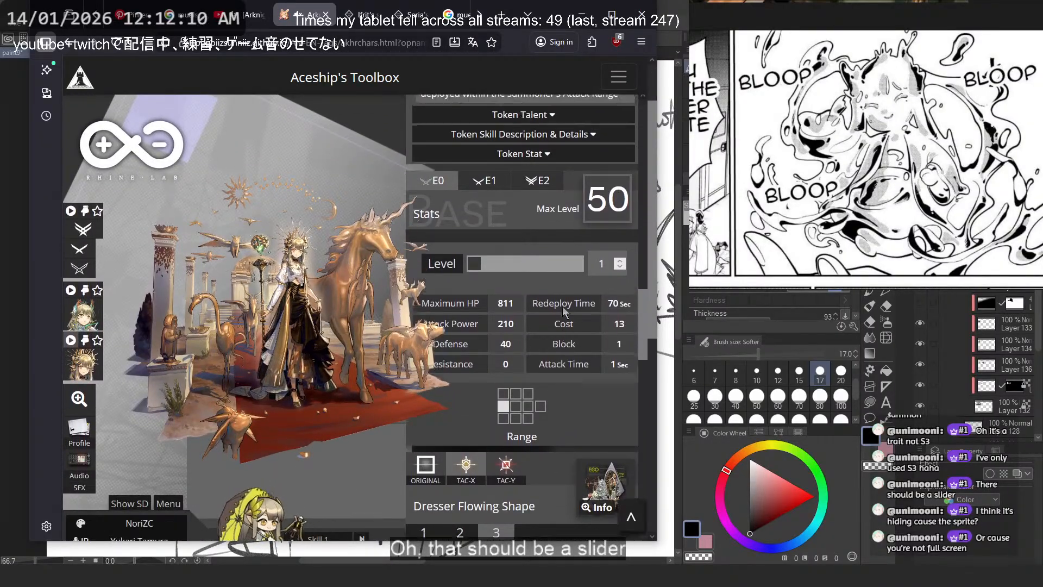
pyautogui.scroll(-5, 562, 301)
pyautogui.scroll(7, 562, 301)
pyautogui.scroll(-2, 328, 171)
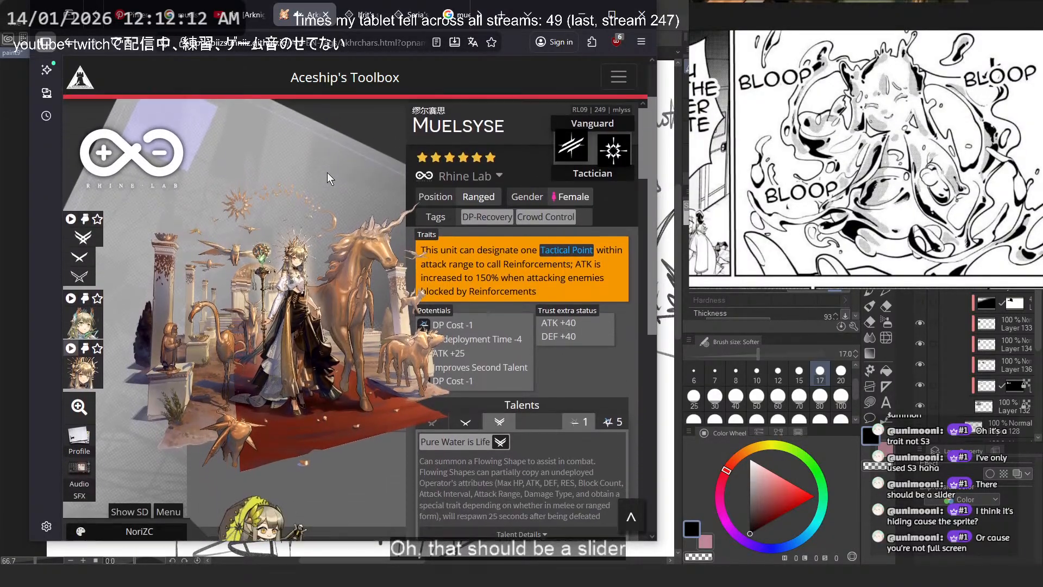
pyautogui.scroll(-1, 327, 172)
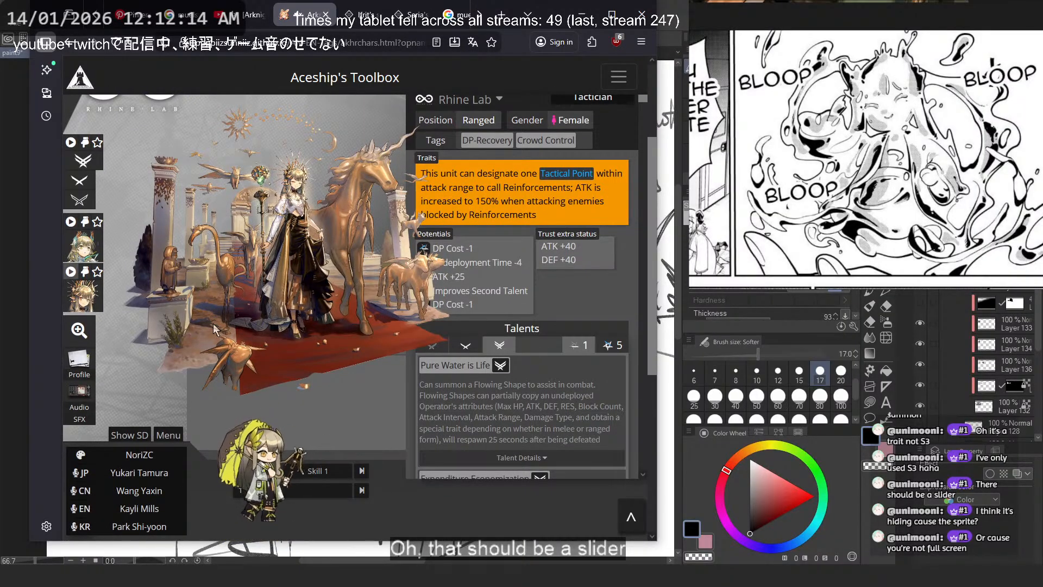
# - Open the artwork display options, enlarge the last outfit's animated scene, and reposition it to study Muelsyse's full figure
pyautogui.click(149, 436)
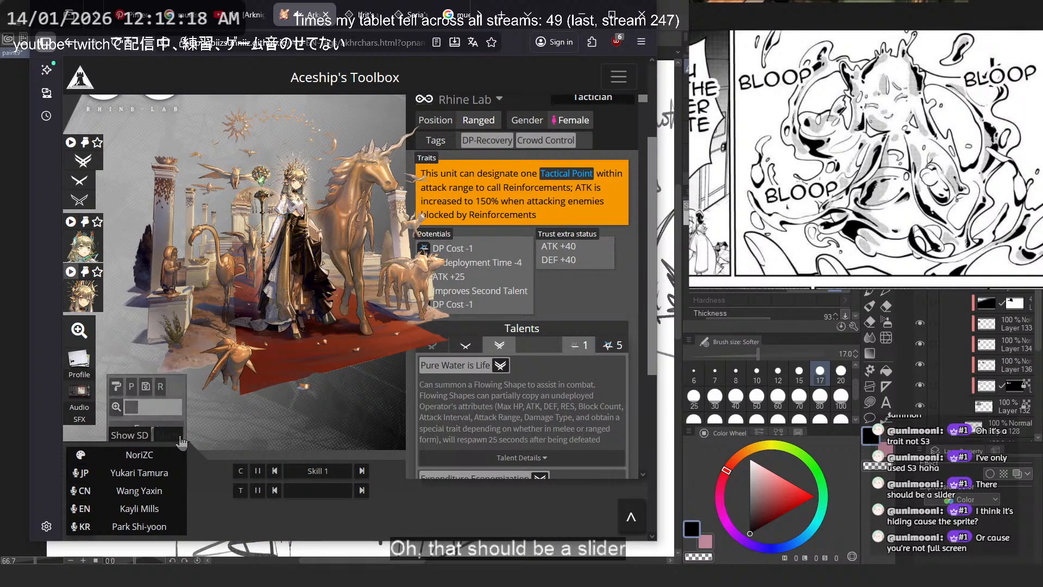
pyautogui.moveTo(157, 389); pyautogui.dragTo(149, 389)
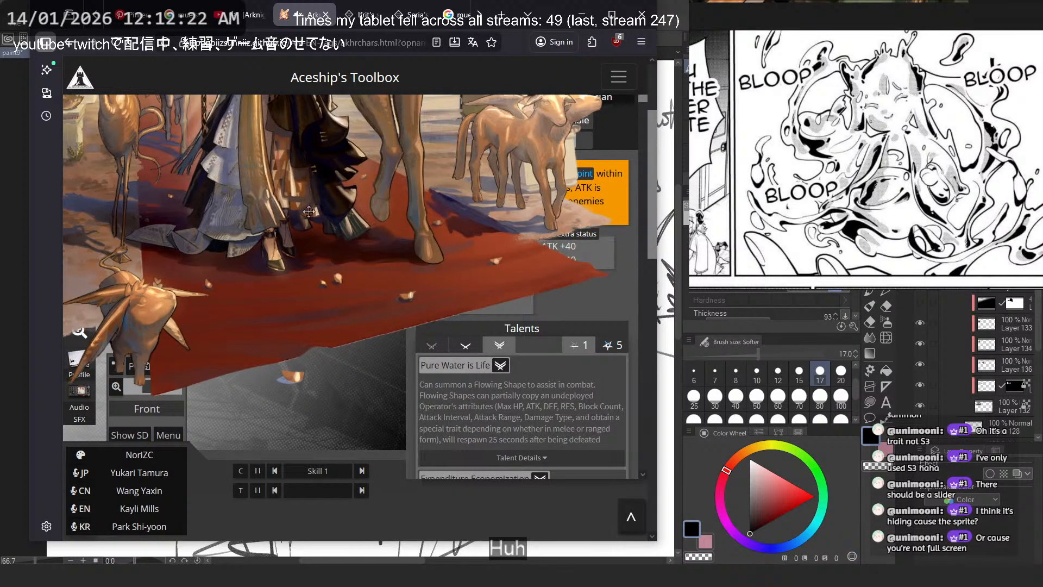
pyautogui.moveTo(284, 117); pyautogui.dragTo(394, 346)
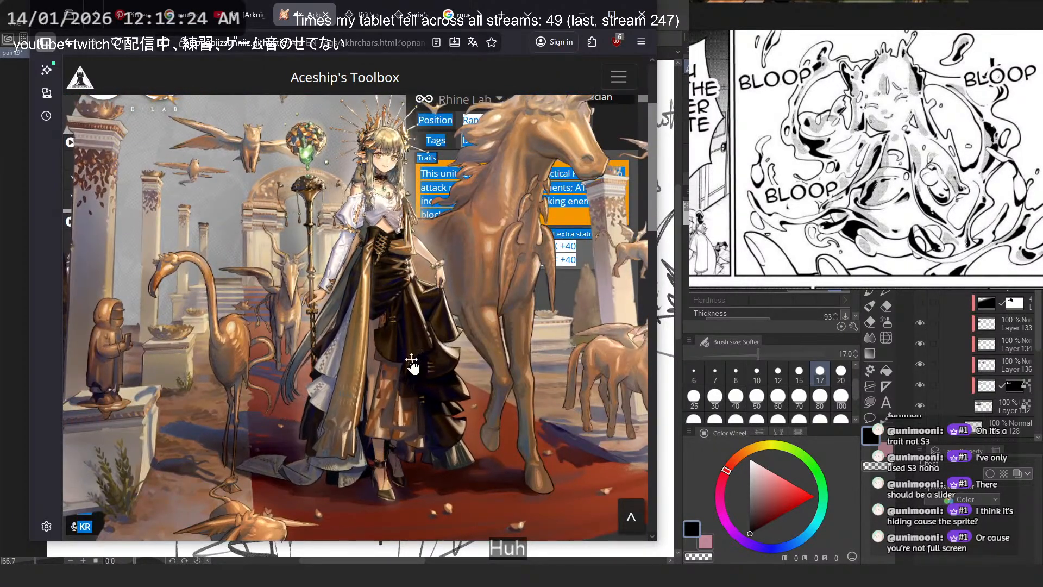
pyautogui.scroll(-3, 465, 321)
pyautogui.moveTo(462, 320); pyautogui.dragTo(575, 513)
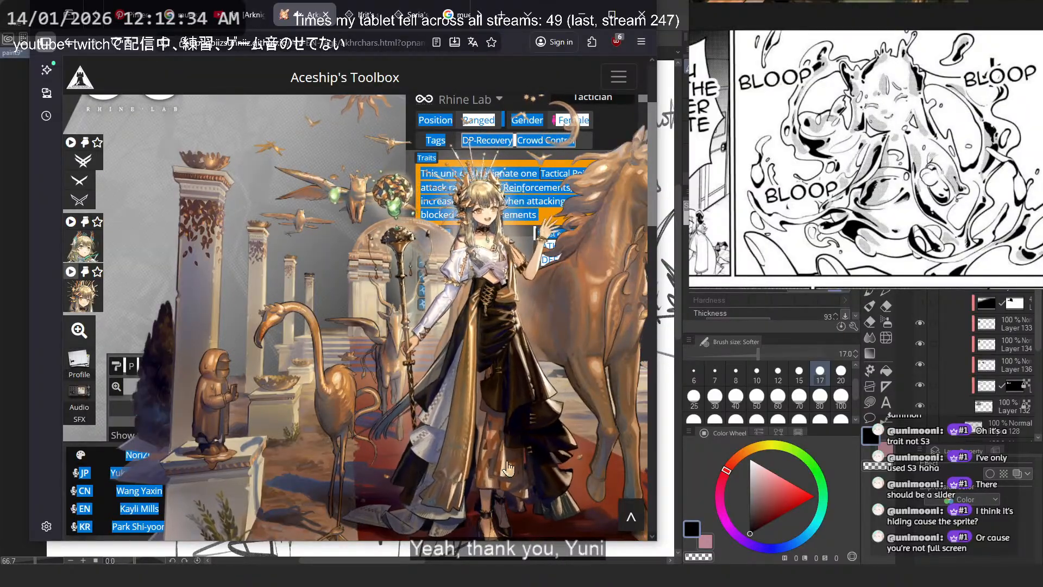
pyautogui.scroll(3, 462, 377)
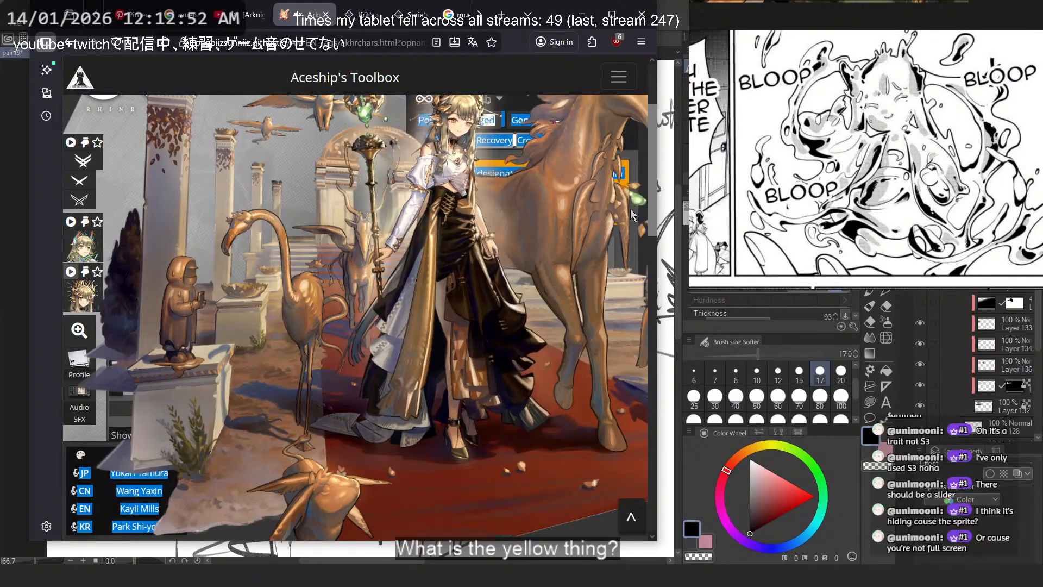
# - View the second outfit's still art and Muelsyse's E2 art, play the E2 animation, and adjust its size
pyautogui.click(90, 249)
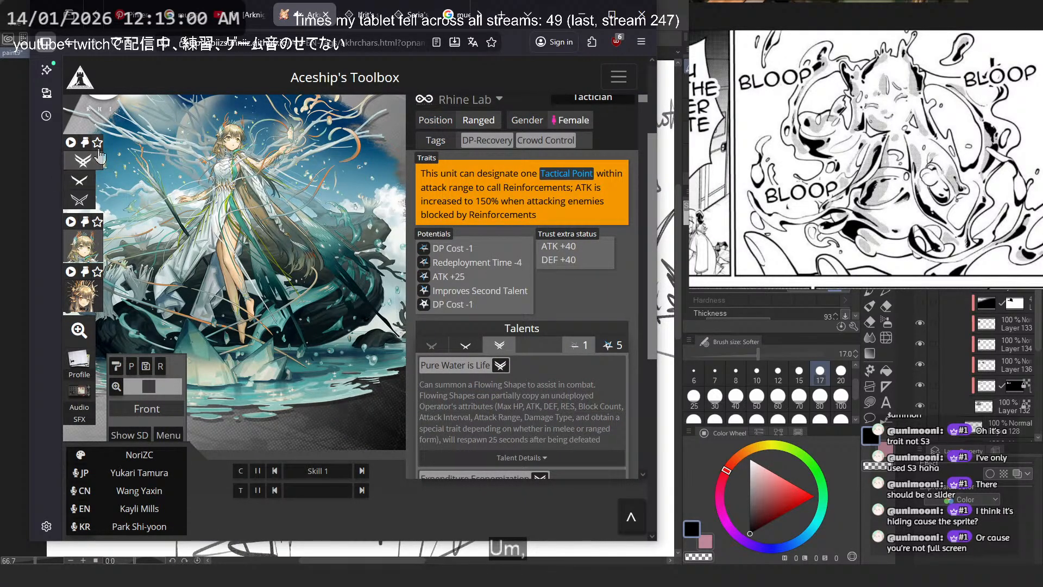
pyautogui.click(87, 163)
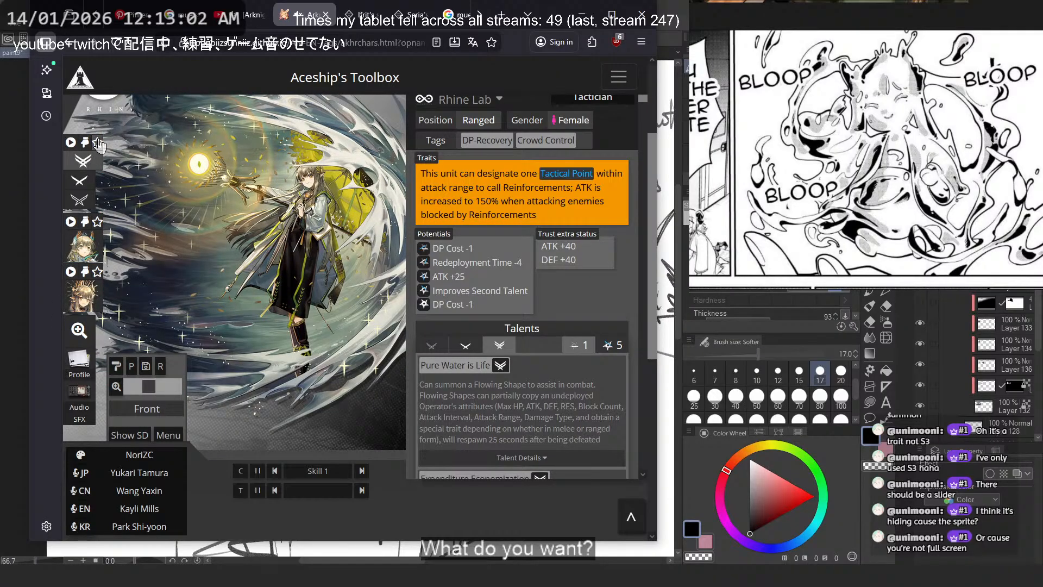
pyautogui.click(71, 143)
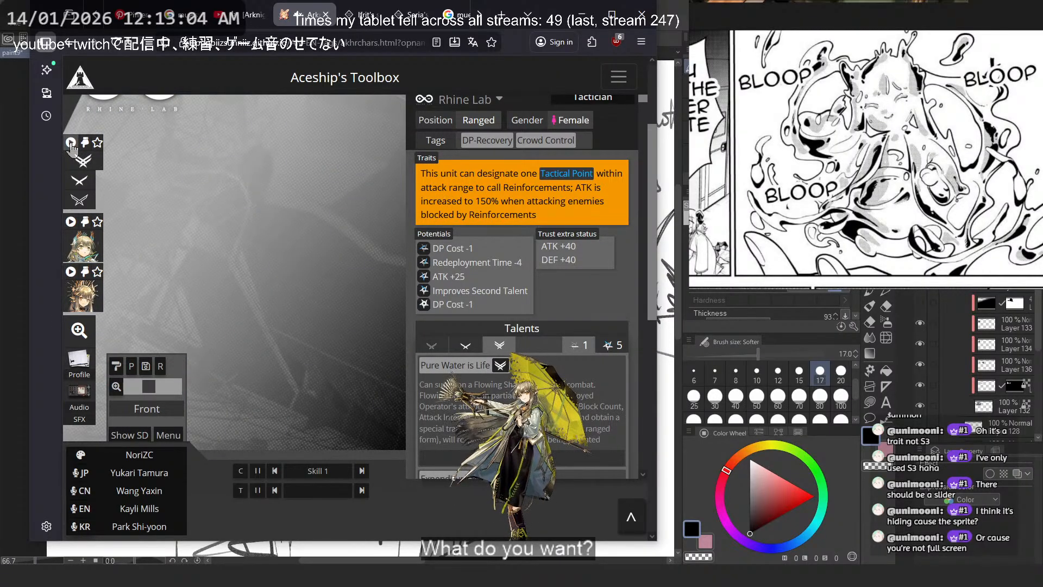
pyautogui.moveTo(149, 387); pyautogui.dragTo(177, 384)
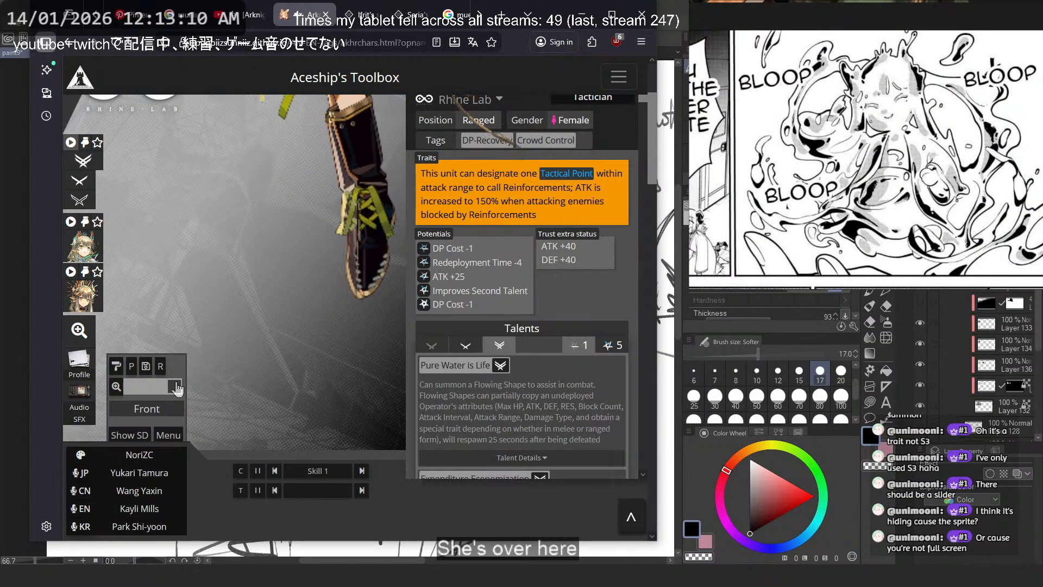
pyautogui.moveTo(157, 389); pyautogui.dragTo(153, 387)
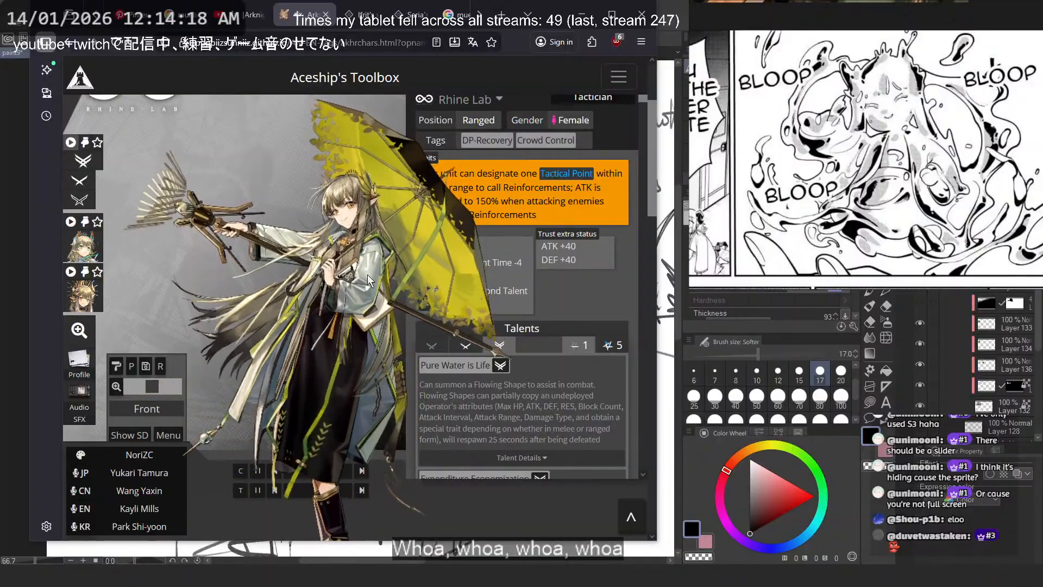
# - Glance at Saria's and Ifrit's story pages on the wiki and put the browser away to return to the painting
pyautogui.scroll(-5, 273, 242)
pyautogui.scroll(5, 273, 242)
pyautogui.click(416, 15)
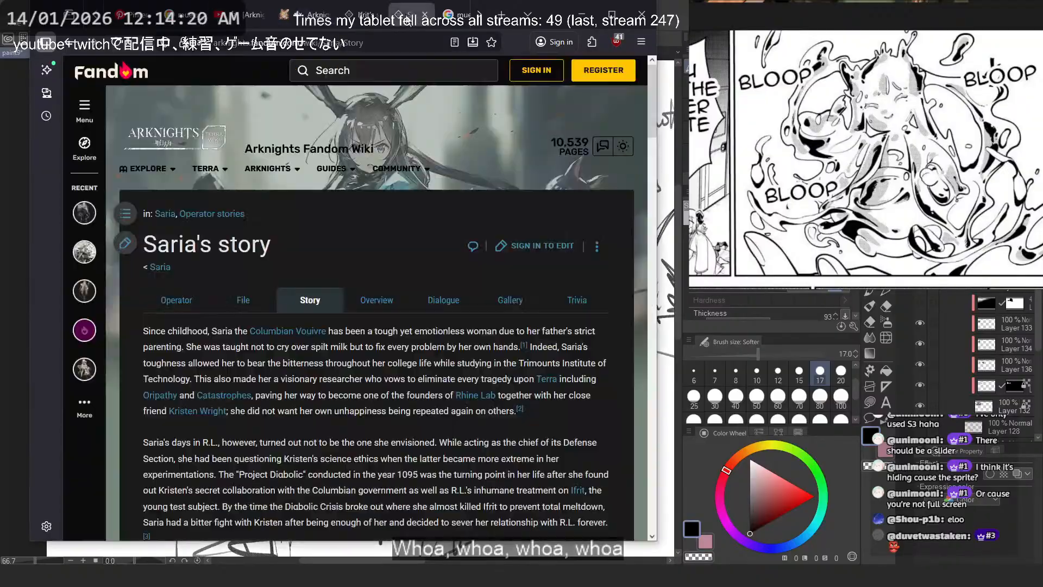
pyautogui.click(361, 15)
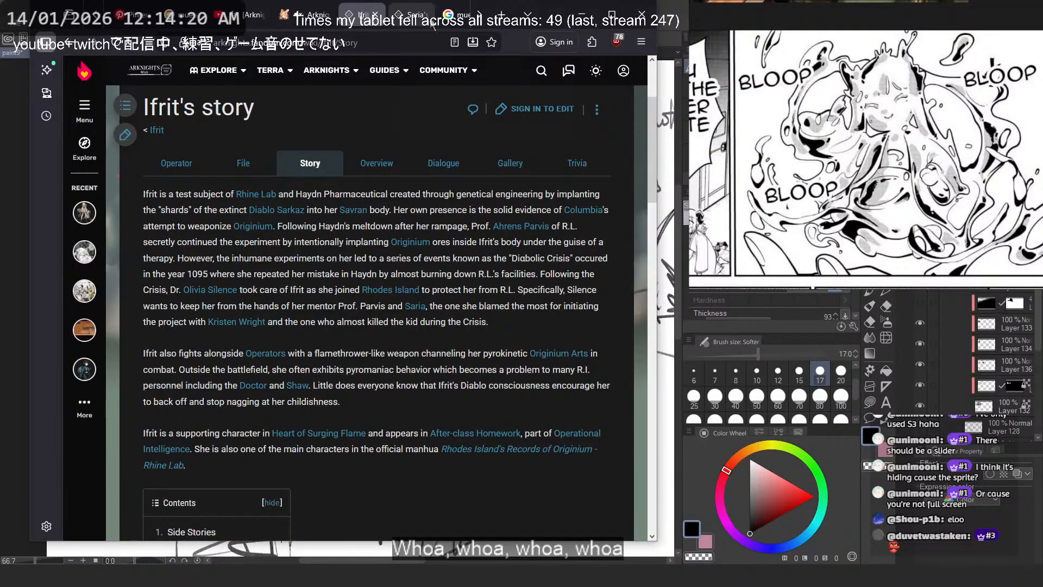
pyautogui.click(582, 14)
# - Sketch loops over the wheelchair figure and the near-side foreground, plus an arrow pointing outwards from the wheelchair
pyautogui.scroll(-1, 379, 218)
pyautogui.scroll(2, 335, 278)
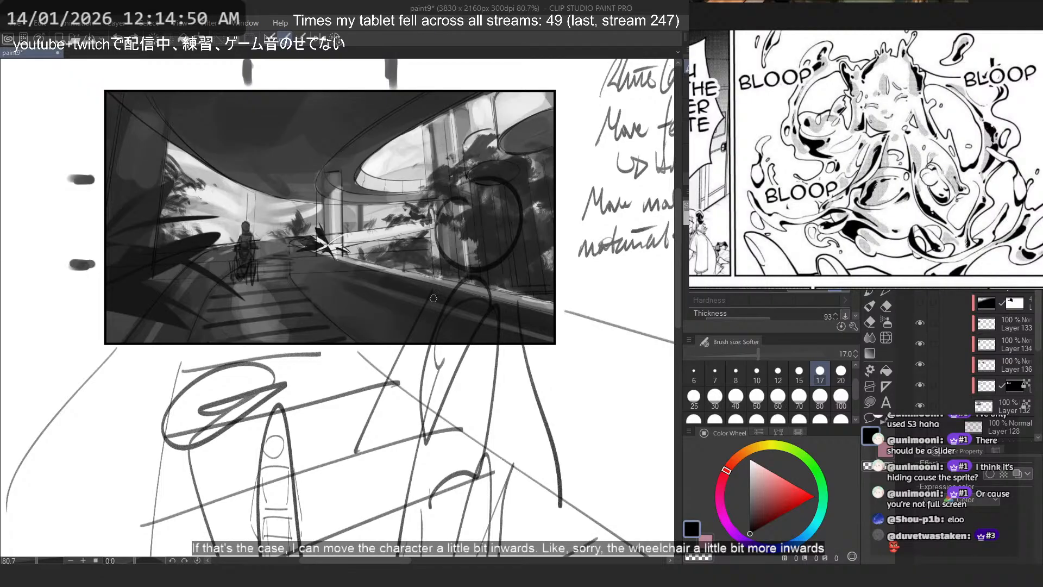
pyautogui.moveTo(391, 244); pyautogui.dragTo(364, 252)
pyautogui.moveTo(221, 210)
pyautogui.mouseDown()
pyautogui.moveTo(179, 249)
pyautogui.moveTo(225, 208)
pyautogui.moveTo(95, 230)
pyautogui.mouseUp()
pyautogui.moveTo(127, 214)
pyautogui.mouseDown()
pyautogui.moveTo(76, 223)
pyautogui.moveTo(101, 247)
pyautogui.mouseUp()
pyautogui.moveTo(428, 205)
pyautogui.mouseDown()
pyautogui.moveTo(322, 243)
pyautogui.moveTo(457, 337)
pyautogui.mouseUp()
pyautogui.scroll(1, 461, 330)
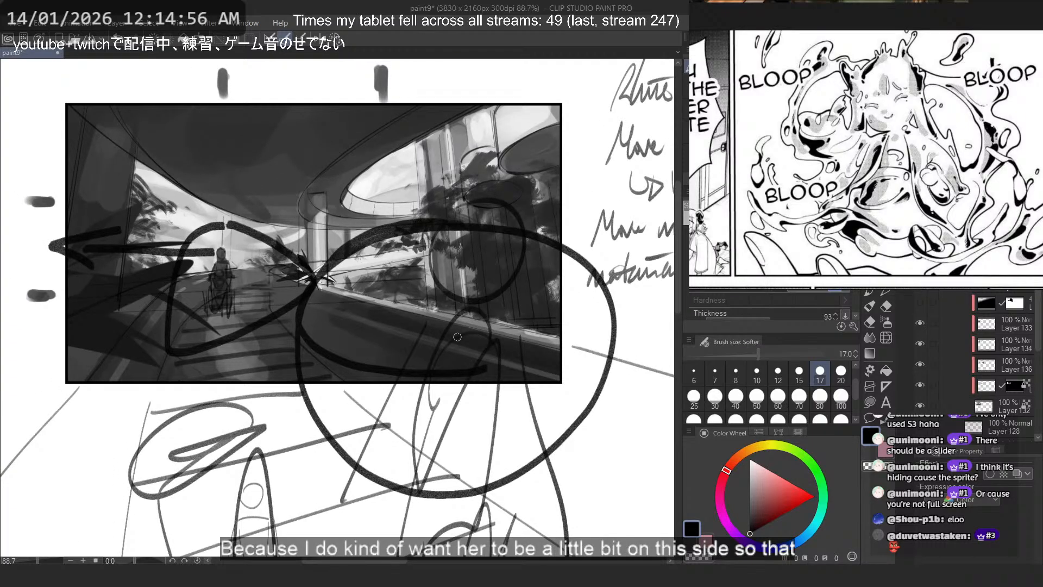
# - Undo the loops and arrow drawn over the garden thumbnail
pyautogui.hotkey('ctrl', 'z')
pyautogui.hotkey('ctrl', 'z')
pyautogui.hotkey('ctrl', 'z')
pyautogui.hotkey('ctrl', 'z')
pyautogui.hotkey('ctrl', 'z')
pyautogui.hotkey('ctrl', 'z')
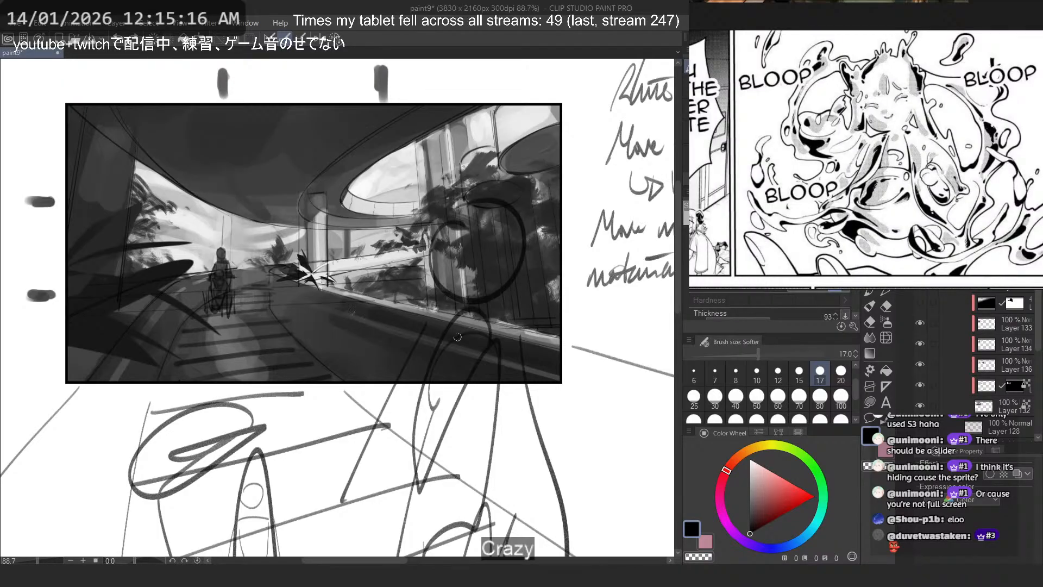
# - Set the Softer brush size to 60 and try clearing the rough sketch layer before restoring it
pyautogui.scroll(-6, 374, 141)
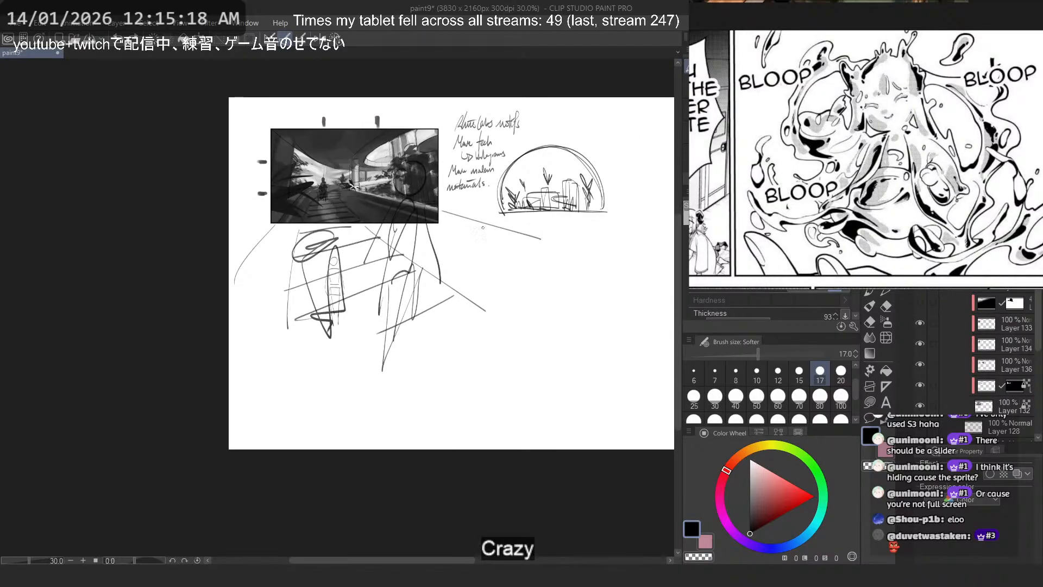
pyautogui.scroll(5, 383, 150)
pyautogui.click(779, 399)
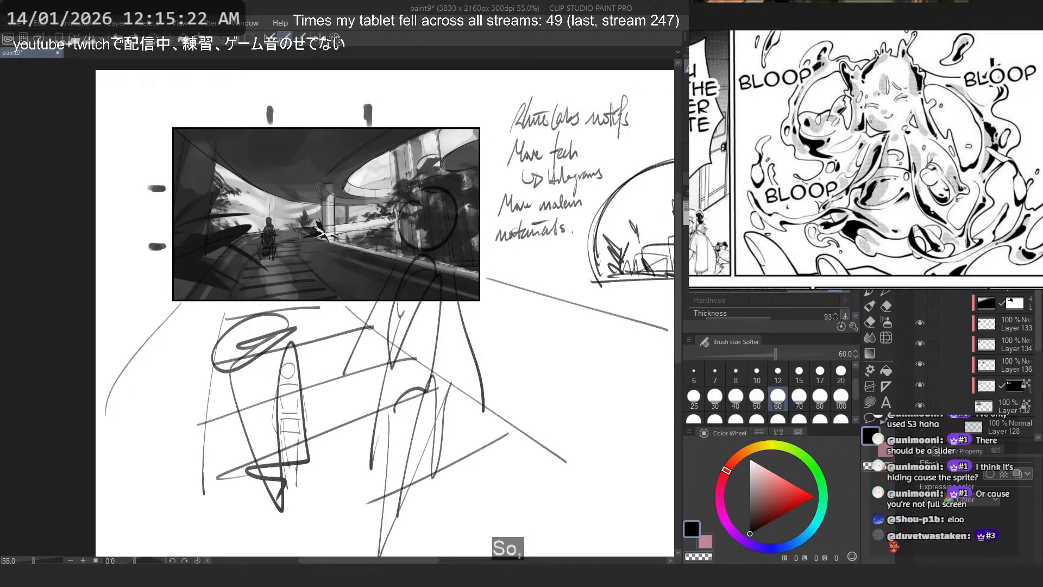
pyautogui.press('Delete')
pyautogui.hotkey('ctrl', 'z')
# - Tint the rough perspective sketch layer blue with the layer color effect and add a new layer
pyautogui.hotkey('ctrl', 'b')
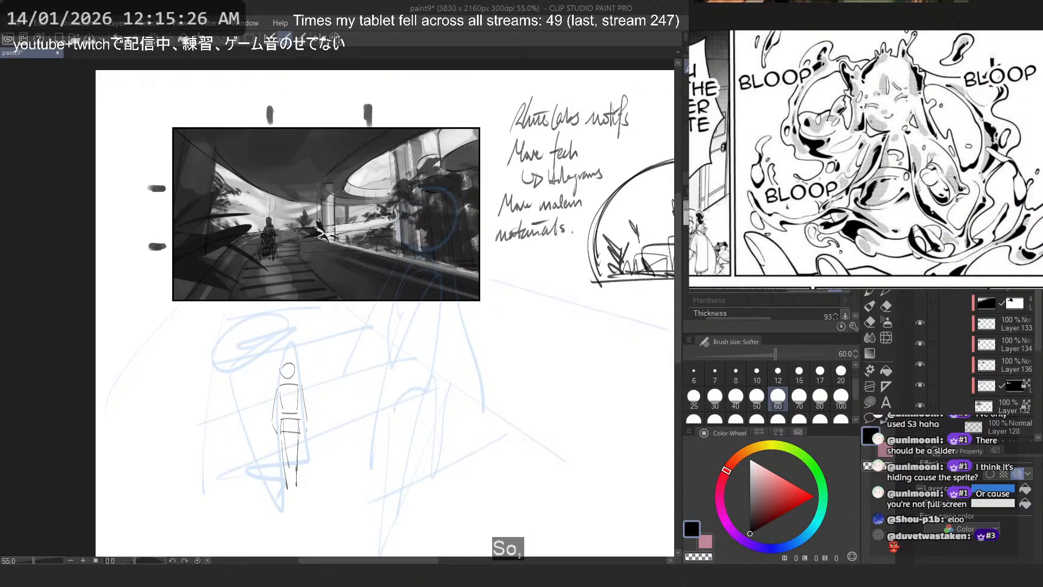
pyautogui.click(1007, 290)
pyautogui.hotkey('ctrl', 'shift', 'n')
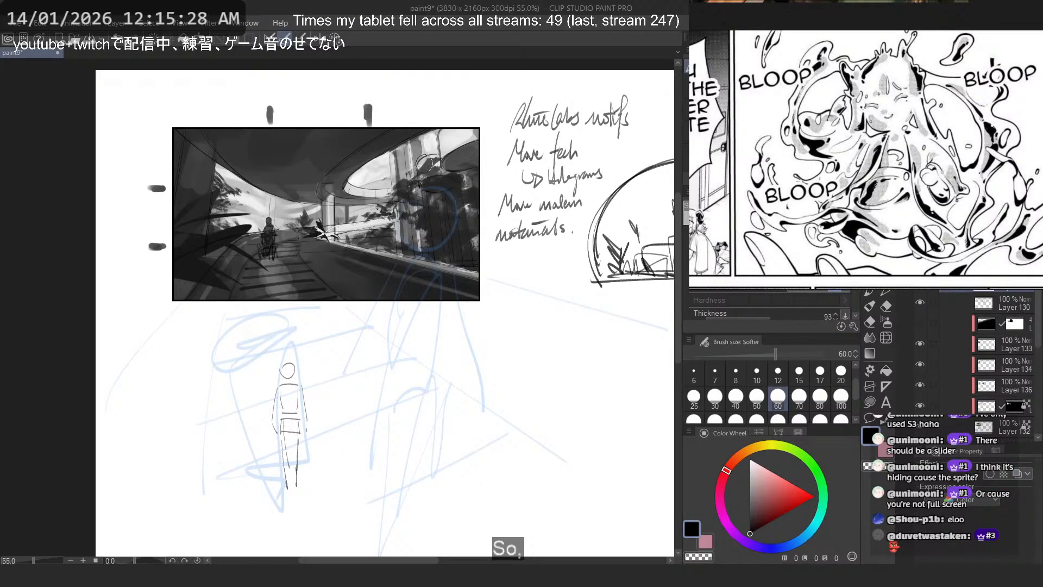
pyautogui.hotkey('ctrl', 'z')
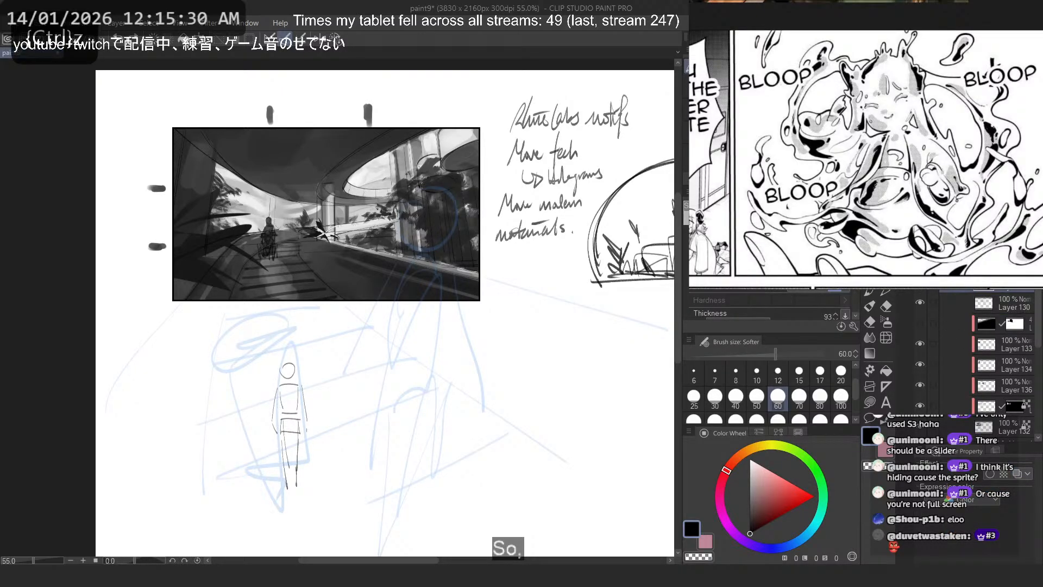
# - Set Layer 132's opacity to 50 percent to lighten the garden thumbnail
pyautogui.scroll(-3, 996, 377)
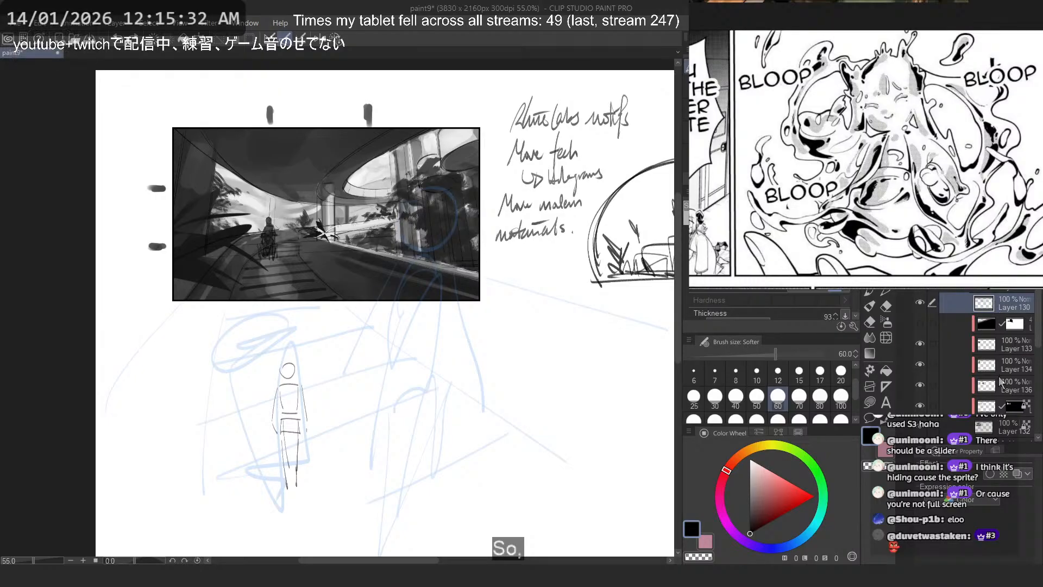
pyautogui.click(996, 377)
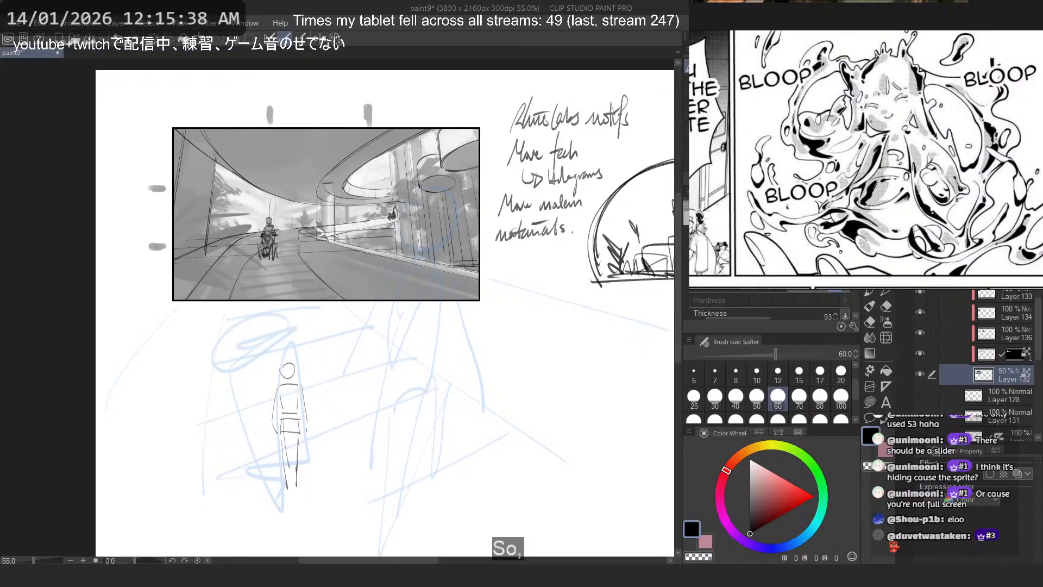
pyautogui.click(997, 271)
pyautogui.scroll(6, 414, 249)
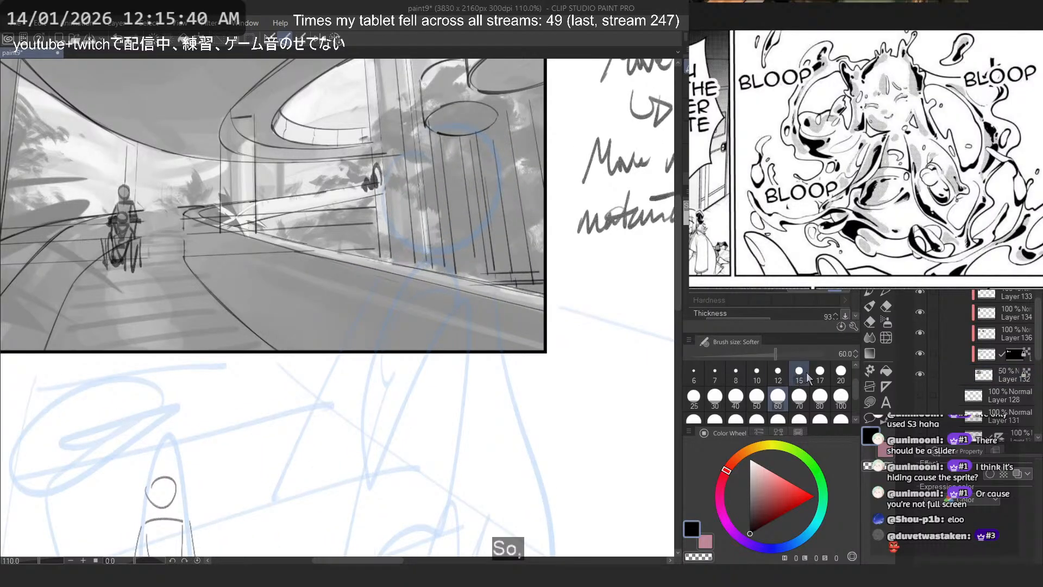
# - Set the Softer brush size to 25 and save the document
pyautogui.click(799, 374)
pyautogui.moveTo(266, 243)
pyautogui.mouseDown()
pyautogui.moveTo(263, 256)
pyautogui.moveTo(429, 329)
pyautogui.mouseUp()
pyautogui.click(694, 395)
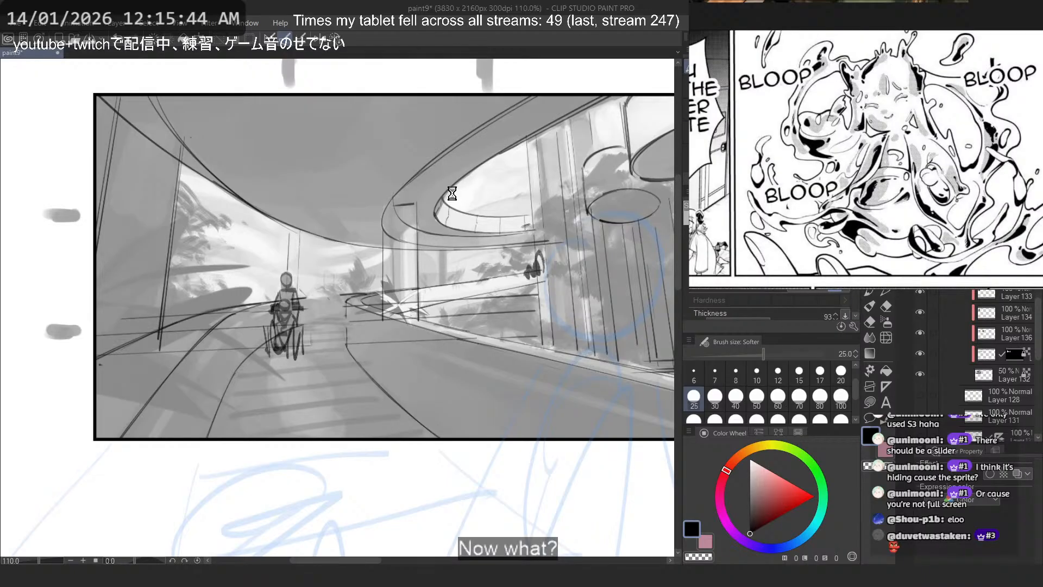
pyautogui.hotkey('ctrl', 's')
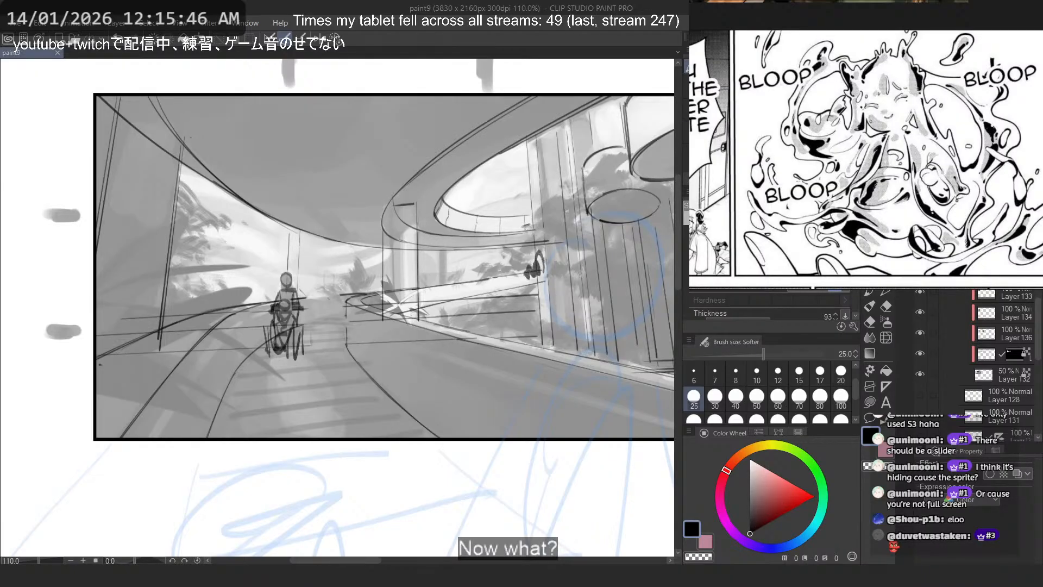
# - Try sketching a circle with trailing strokes beside the path and a vertical guide line through the wheelchair figure
pyautogui.hotkey('ctrl', 'z')
pyautogui.scroll(-2, 311, 197)
pyautogui.moveTo(312, 204); pyautogui.dragTo(293, 195)
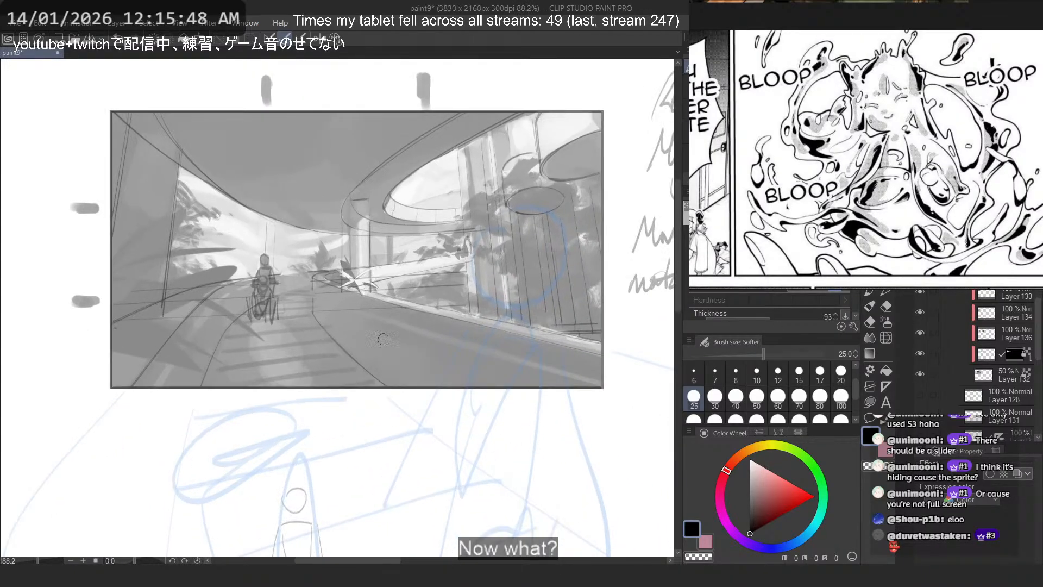
pyautogui.moveTo(385, 341)
pyautogui.mouseDown()
pyautogui.moveTo(394, 314)
pyautogui.moveTo(369, 363)
pyautogui.mouseUp()
pyautogui.hotkey('ctrl', 'z')
pyautogui.hotkey('ctrl', 'z')
pyautogui.moveTo(360, 245)
pyautogui.mouseDown()
pyautogui.moveTo(365, 326)
pyautogui.moveTo(353, 261)
pyautogui.moveTo(376, 296)
pyautogui.moveTo(374, 334)
pyautogui.moveTo(416, 354)
pyautogui.mouseUp()
pyautogui.hotkey('ctrl', 'z')
pyautogui.hotkey('ctrl', 'z')
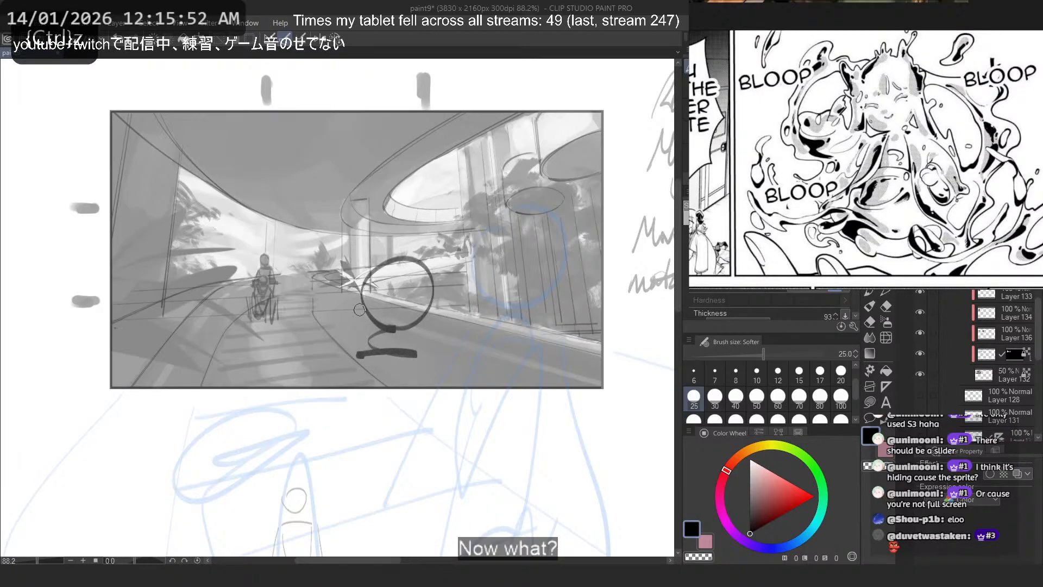
pyautogui.hotkey('ctrl', 'z')
pyautogui.hotkey('ctrl', 'z')
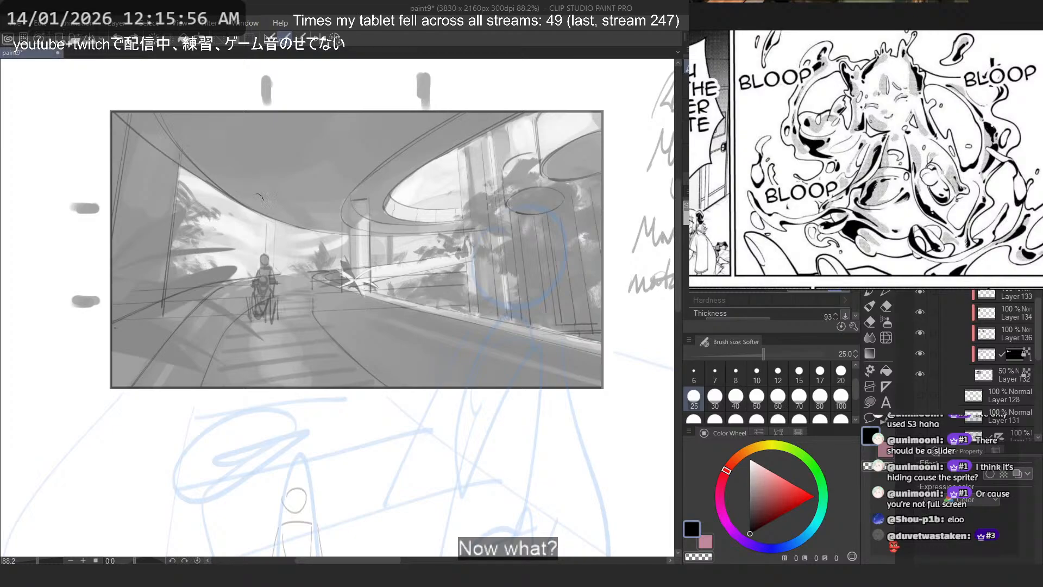
pyautogui.moveTo(270, 103); pyautogui.dragTo(271, 373)
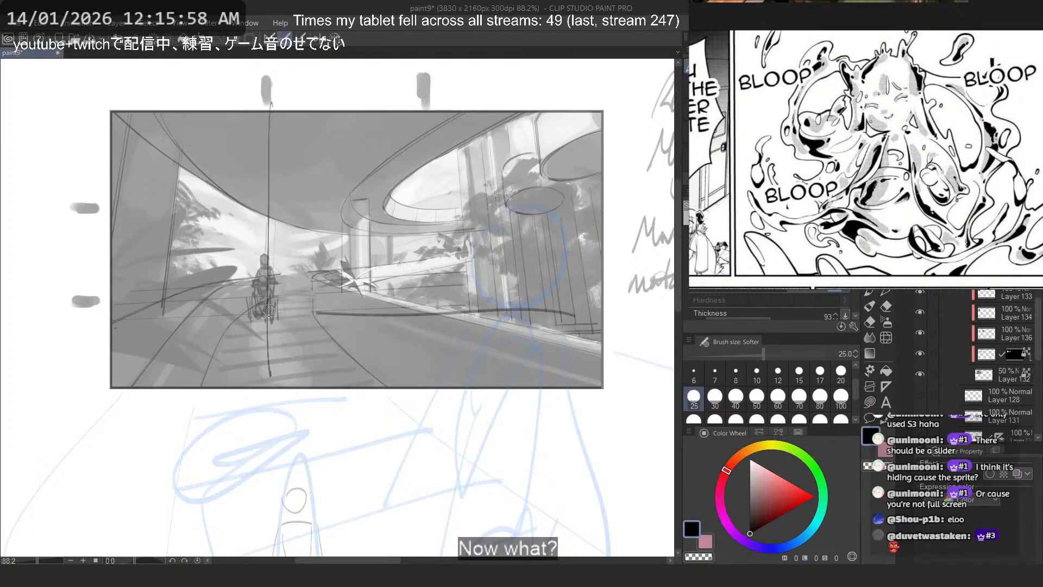
pyautogui.hotkey('ctrl', 'z')
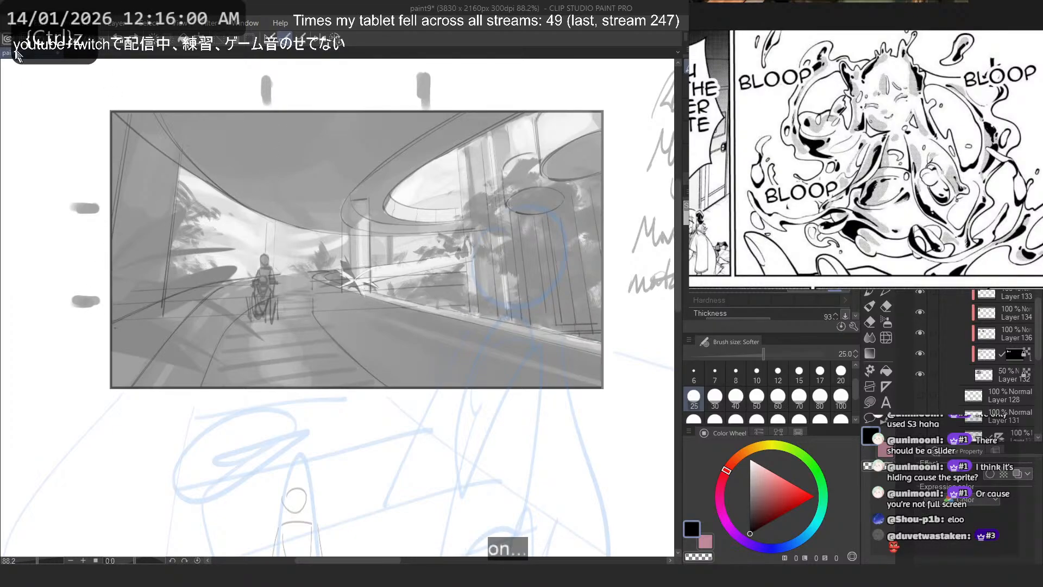
# - Open the recent file thirds.png and copy its whole composition grid into the garden sketch document
pyautogui.click(12, 23)
pyautogui.moveTo(79, 79)
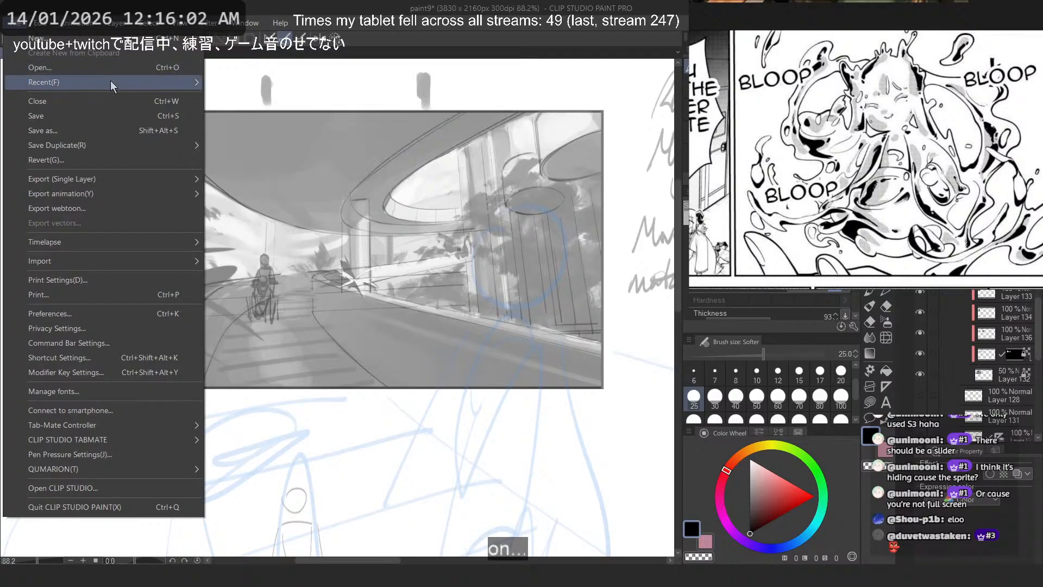
pyautogui.click(302, 98)
pyautogui.hotkey('ctrl', 'a')
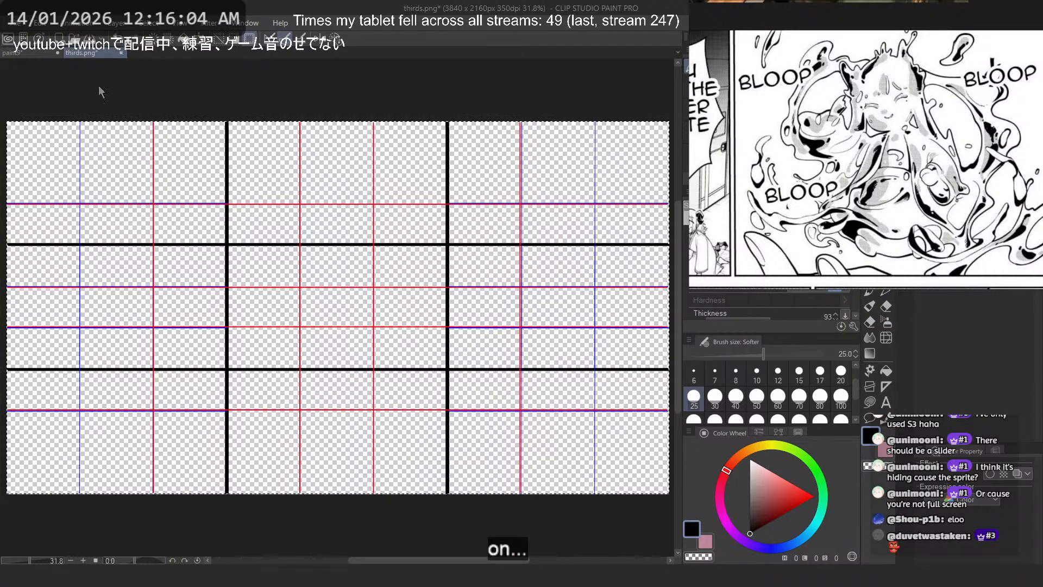
pyautogui.click(28, 56)
pyautogui.hotkey('ctrl', 'v')
# - Scale and position the thirds grid to fit the garden thumbnail's frame, and lower the grid layer's opacity
pyautogui.hotkey('ctrl', 't')
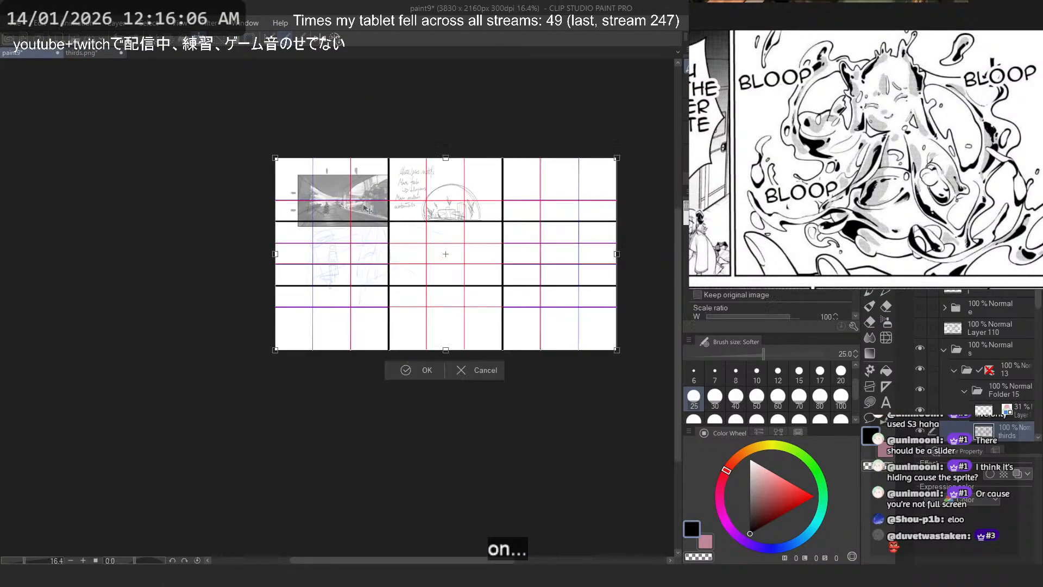
pyautogui.moveTo(617, 350); pyautogui.dragTo(375, 214)
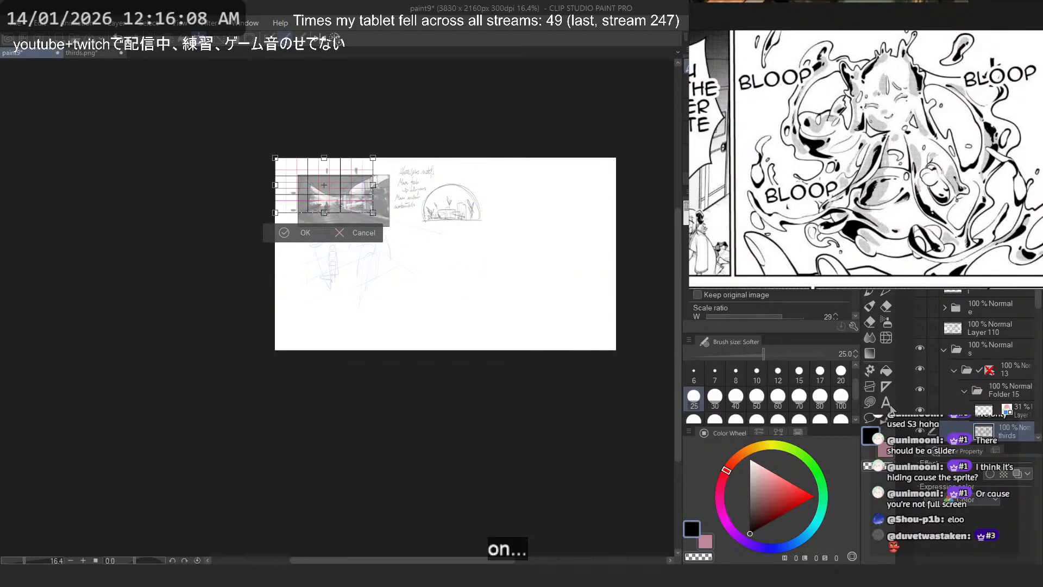
pyautogui.scroll(1, 350, 145)
pyautogui.scroll(3, 348, 180)
pyautogui.moveTo(441, 227)
pyautogui.mouseDown()
pyautogui.moveTo(373, 228)
pyautogui.moveTo(422, 277)
pyautogui.mouseUp()
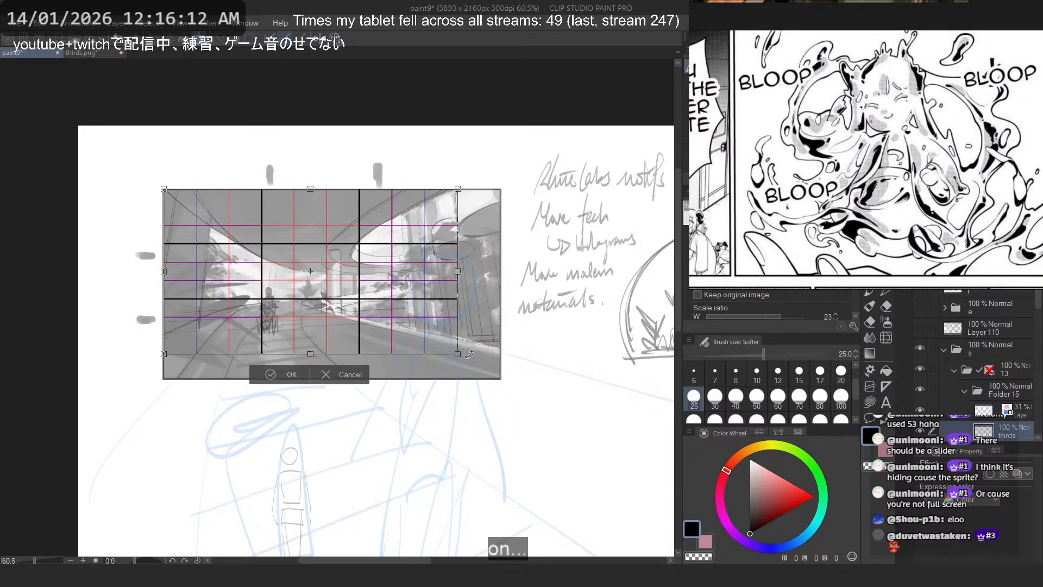
pyautogui.moveTo(469, 352)
pyautogui.mouseDown()
pyautogui.moveTo(473, 363)
pyautogui.moveTo(462, 358)
pyautogui.moveTo(500, 379)
pyautogui.mouseUp()
pyautogui.hotkey('ctrl', 'z')
pyautogui.press('Return')
pyautogui.scroll(-5, 1013, 420)
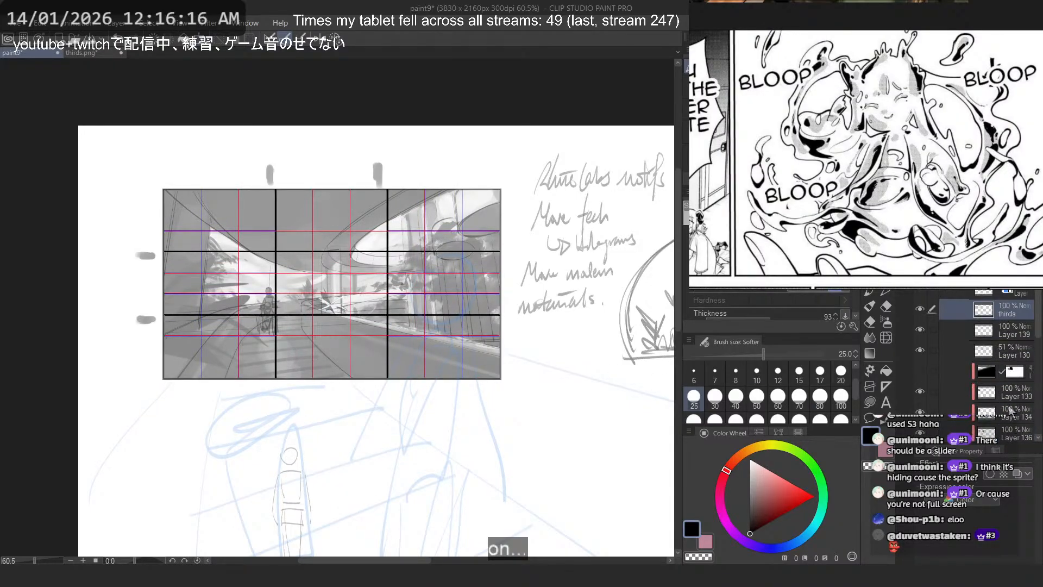
pyautogui.moveTo(1015, 254); pyautogui.dragTo(977, 254)
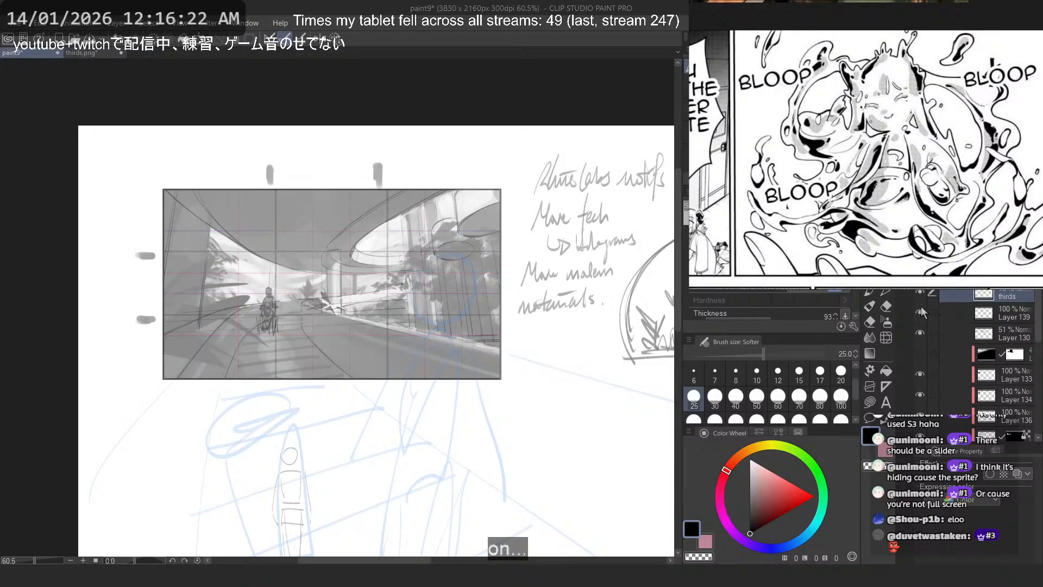
# - Circle the wheelchair figure in the garden thumbnail with a thick oval on Layer 139
pyautogui.click(981, 311)
pyautogui.scroll(3, 345, 242)
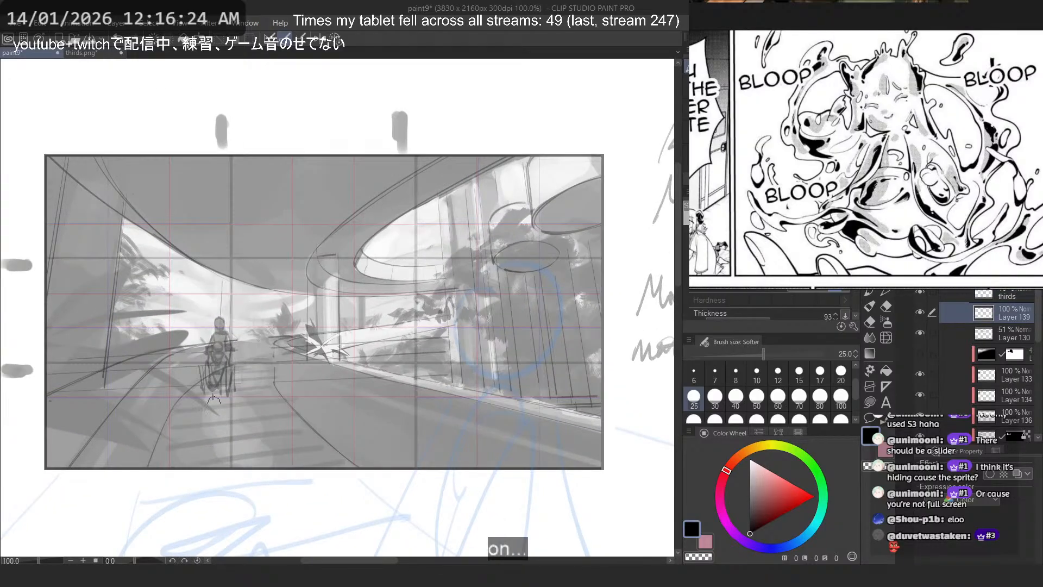
pyautogui.moveTo(213, 389); pyautogui.dragTo(205, 379)
# - Try marking a second figure's placement with loops and a rough body outline along the low wall beside the path
pyautogui.moveTo(421, 470)
pyautogui.mouseDown()
pyautogui.moveTo(450, 426)
pyautogui.moveTo(359, 421)
pyautogui.moveTo(342, 382)
pyautogui.moveTo(326, 404)
pyautogui.mouseUp()
pyautogui.hotkey('ctrl', 'z')
pyautogui.hotkey('ctrl', 'z')
pyautogui.moveTo(427, 324)
pyautogui.mouseDown()
pyautogui.moveTo(425, 368)
pyautogui.moveTo(432, 332)
pyautogui.moveTo(468, 326)
pyautogui.mouseUp()
pyautogui.hotkey('ctrl', 'z')
pyautogui.moveTo(398, 338)
pyautogui.mouseDown()
pyautogui.moveTo(415, 369)
pyautogui.moveTo(377, 341)
pyautogui.moveTo(355, 400)
pyautogui.moveTo(361, 379)
pyautogui.moveTo(367, 427)
pyautogui.moveTo(344, 449)
pyautogui.mouseUp()
pyautogui.hotkey('ctrl', 'z')
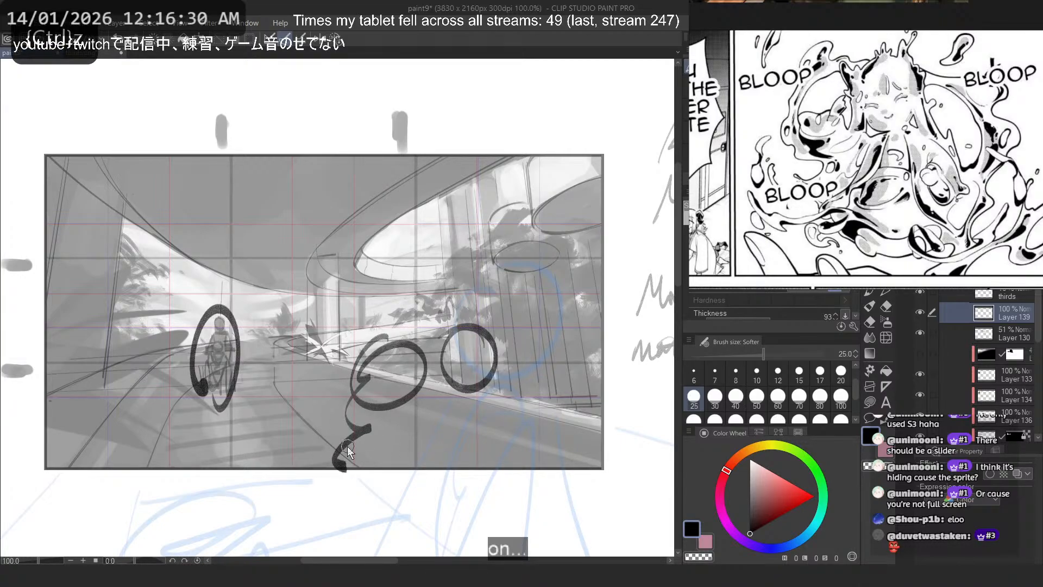
pyautogui.hotkey('ctrl', 'z')
pyautogui.hotkey('ctrl', 'z')
pyautogui.moveTo(333, 377); pyautogui.dragTo(326, 381)
pyautogui.hotkey('ctrl', 'z')
pyautogui.hotkey('ctrl', 'z')
pyautogui.moveTo(454, 345)
pyautogui.mouseDown()
pyautogui.moveTo(425, 392)
pyautogui.moveTo(487, 327)
pyautogui.mouseUp()
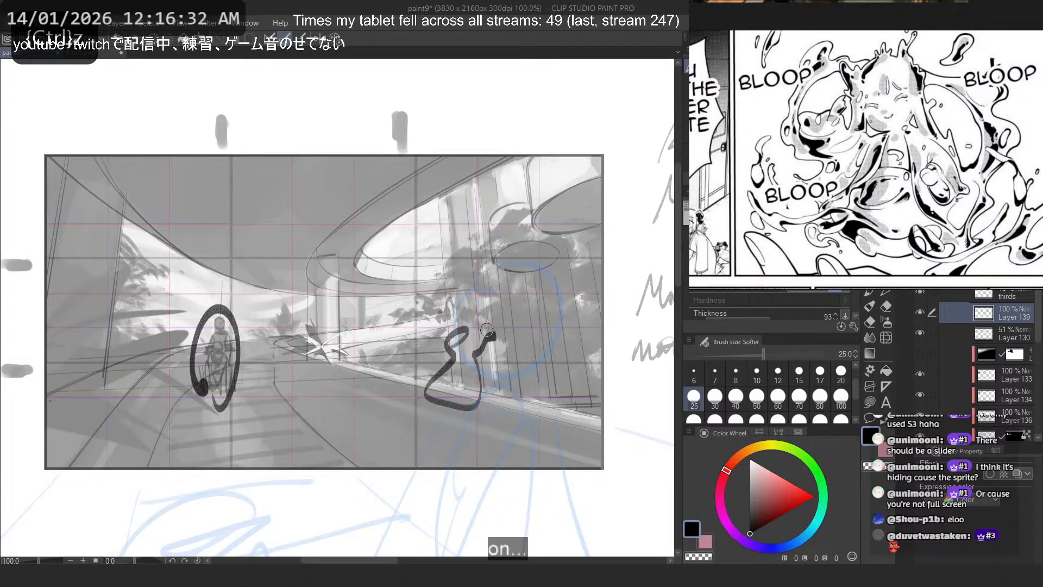
pyautogui.hotkey('ctrl', 'z')
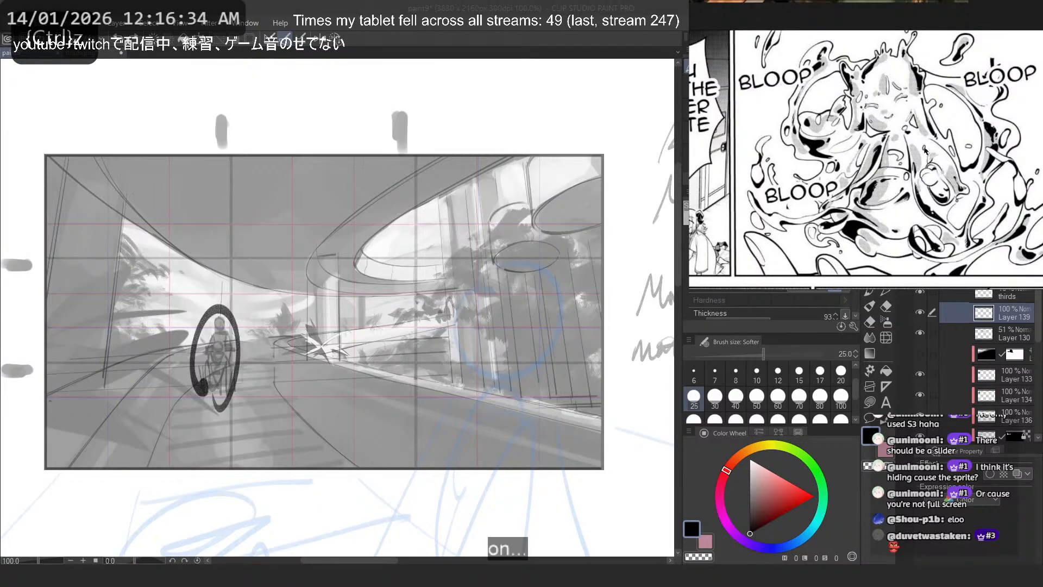
# - Sketch small curled placement strokes in front of the columns behind the low wall, undoing the unwanted attempts
pyautogui.scroll(1, 457, 204)
pyautogui.moveTo(497, 391)
pyautogui.mouseDown()
pyautogui.moveTo(492, 354)
pyautogui.moveTo(478, 350)
pyautogui.moveTo(459, 380)
pyautogui.moveTo(443, 372)
pyautogui.moveTo(478, 369)
pyautogui.moveTo(454, 409)
pyautogui.moveTo(452, 380)
pyautogui.moveTo(469, 419)
pyautogui.moveTo(512, 404)
pyautogui.moveTo(510, 378)
pyautogui.mouseUp()
pyautogui.hotkey('ctrl', 'z')
pyautogui.hotkey('ctrl', 'z')
pyautogui.hotkey('ctrl', 'z')
pyautogui.hotkey('ctrl', 'z')
pyautogui.hotkey('ctrl', 'z')
pyautogui.hotkey('ctrl', 'z')
pyautogui.hotkey('ctrl', 'z')
pyautogui.hotkey('ctrl', 'z')
pyautogui.hotkey('ctrl', 'z')
pyautogui.moveTo(437, 348)
pyautogui.mouseDown()
pyautogui.moveTo(444, 371)
pyautogui.moveTo(431, 347)
pyautogui.mouseUp()
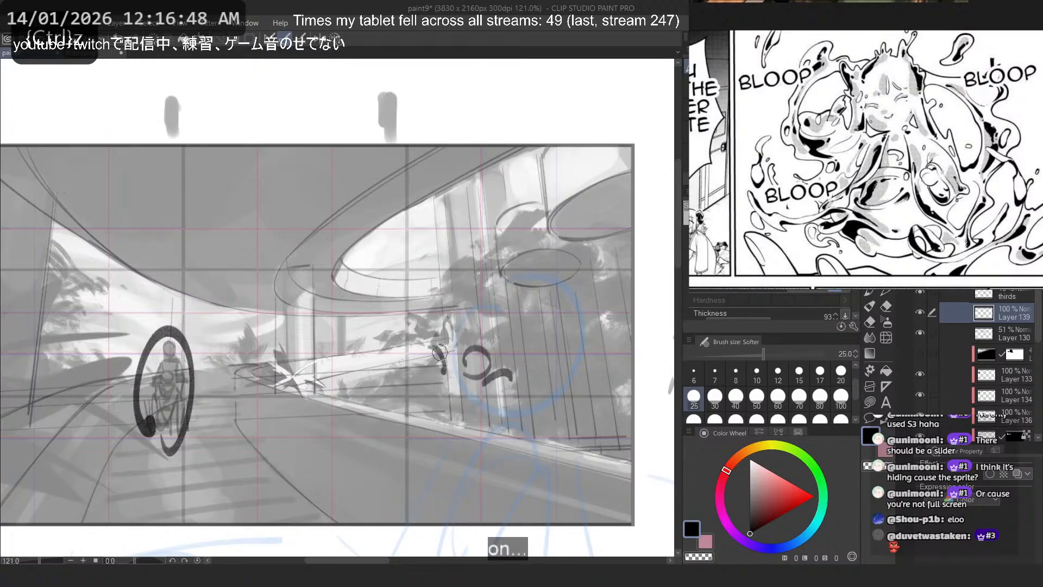
pyautogui.hotkey('ctrl', 'z')
# - Add short curved strokes on both sides of the curled marks by the columns, undoing the unwanted extras
pyautogui.moveTo(468, 376); pyautogui.dragTo(429, 352)
pyautogui.moveTo(434, 364)
pyautogui.mouseDown()
pyautogui.moveTo(446, 388)
pyautogui.moveTo(454, 379)
pyautogui.moveTo(439, 380)
pyautogui.mouseUp()
pyautogui.hotkey('ctrl', 'z')
pyautogui.hotkey('ctrl', 'z')
pyautogui.moveTo(443, 369)
pyautogui.mouseDown()
pyautogui.moveTo(432, 351)
pyautogui.moveTo(453, 407)
pyautogui.moveTo(451, 397)
pyautogui.mouseUp()
pyautogui.hotkey('ctrl', 'z')
pyautogui.hotkey('ctrl', 'z')
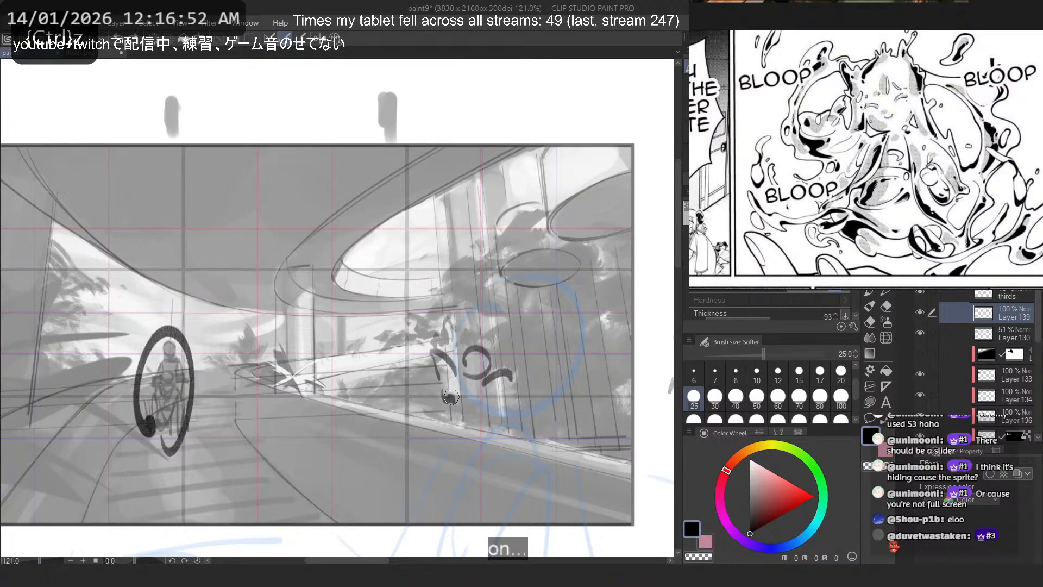
pyautogui.hotkey('ctrl', 'z')
pyautogui.moveTo(504, 378)
pyautogui.mouseDown()
pyautogui.moveTo(496, 403)
pyautogui.moveTo(508, 401)
pyautogui.mouseUp()
pyautogui.hotkey('ctrl', 'z')
pyautogui.moveTo(455, 383)
pyautogui.mouseDown()
pyautogui.moveTo(468, 405)
pyautogui.moveTo(457, 432)
pyautogui.mouseUp()
pyautogui.hotkey('ctrl', 'z')
pyautogui.hotkey('ctrl', 'z')
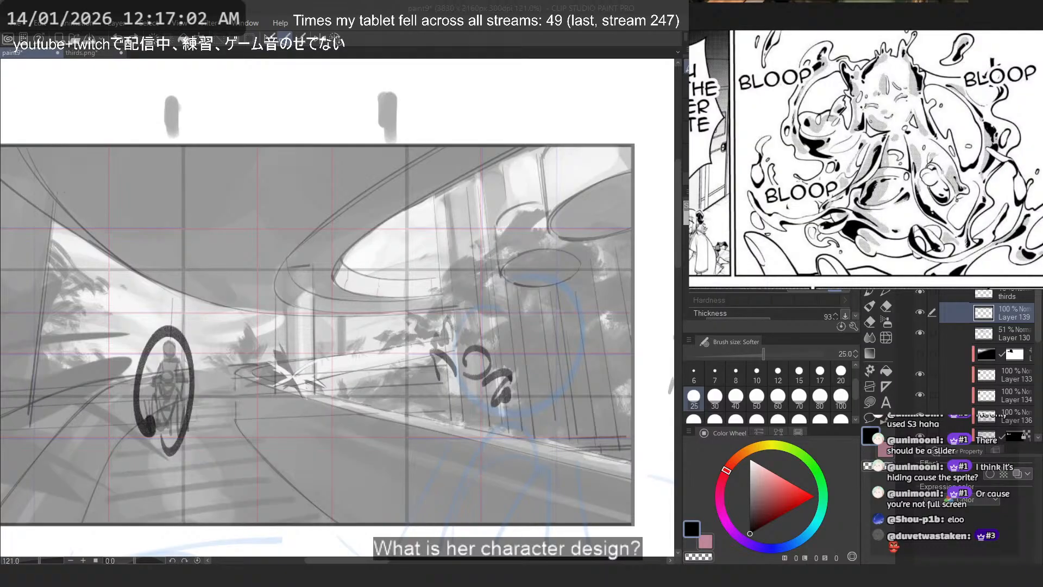
# - Switch to the browser, view Muelsyse's artwork in Aceship's Toolbox and close an unneeded page
pyautogui.hotkey('alt', 'Tab')
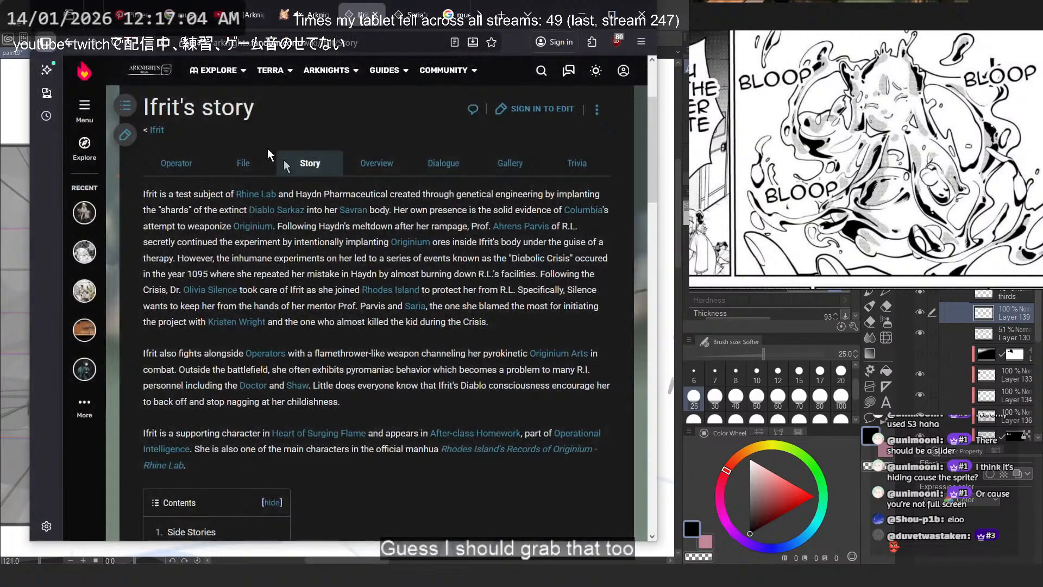
pyautogui.click(287, 16)
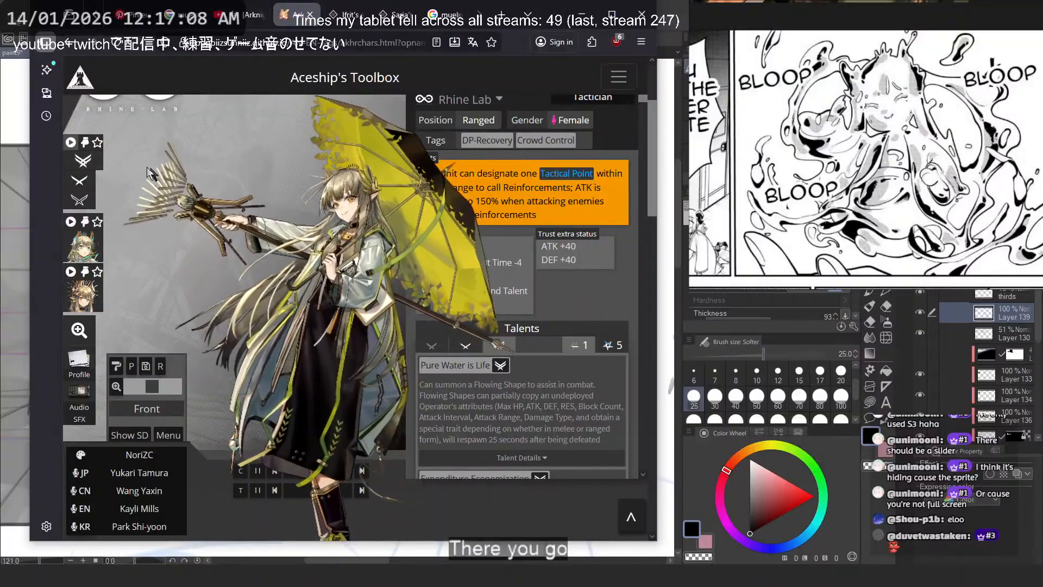
pyautogui.rightClick(243, 19)
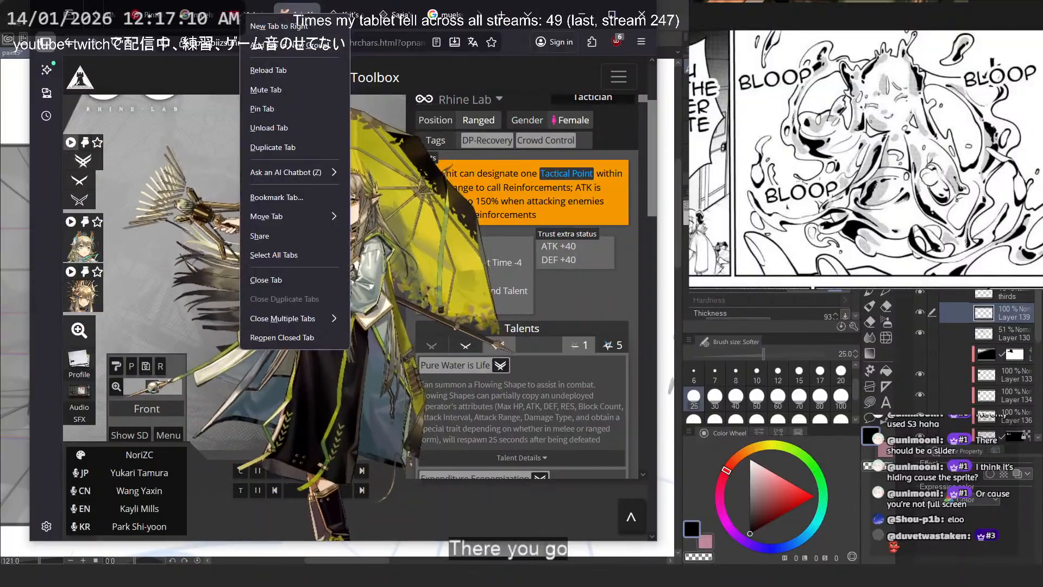
pyautogui.click(267, 280)
# - Show the image results for "muelsyse water sprite" and copy the full-body artwork from the Arknights Terra Wiki result
pyautogui.click(198, 16)
pyautogui.scroll(2, 187, 153)
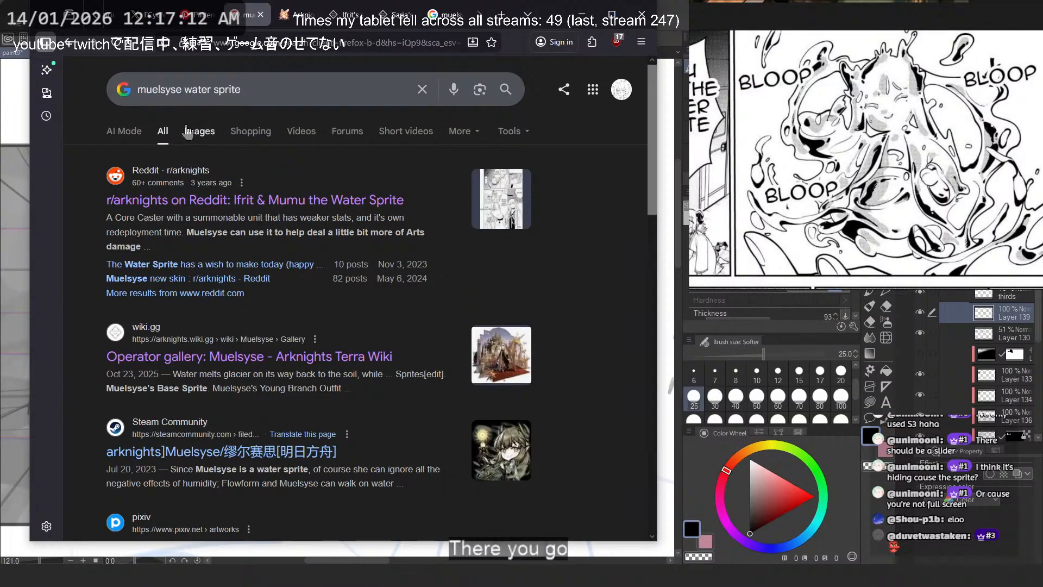
pyautogui.click(199, 131)
pyautogui.click(491, 288)
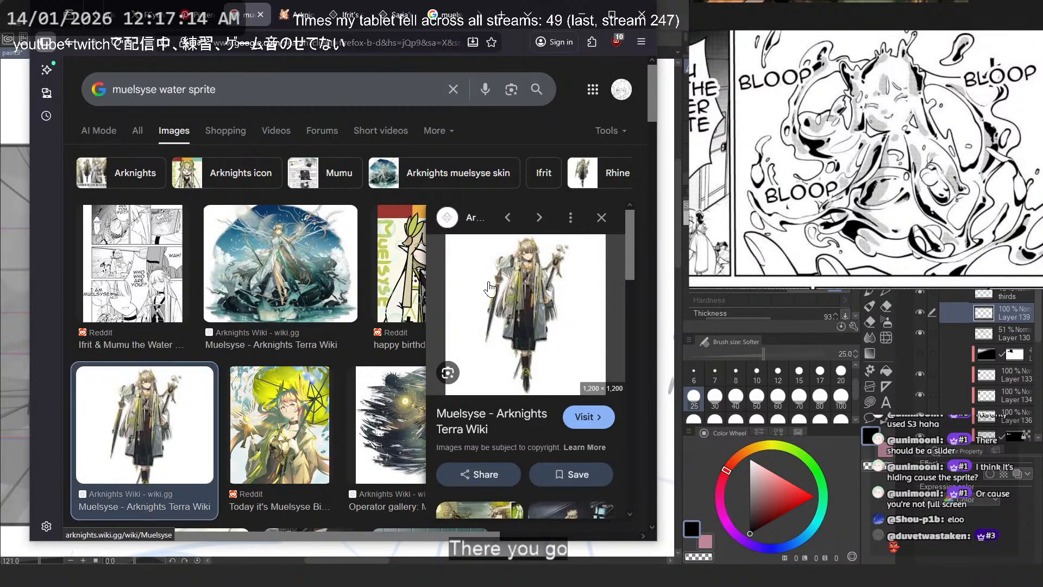
pyautogui.rightClick(555, 296)
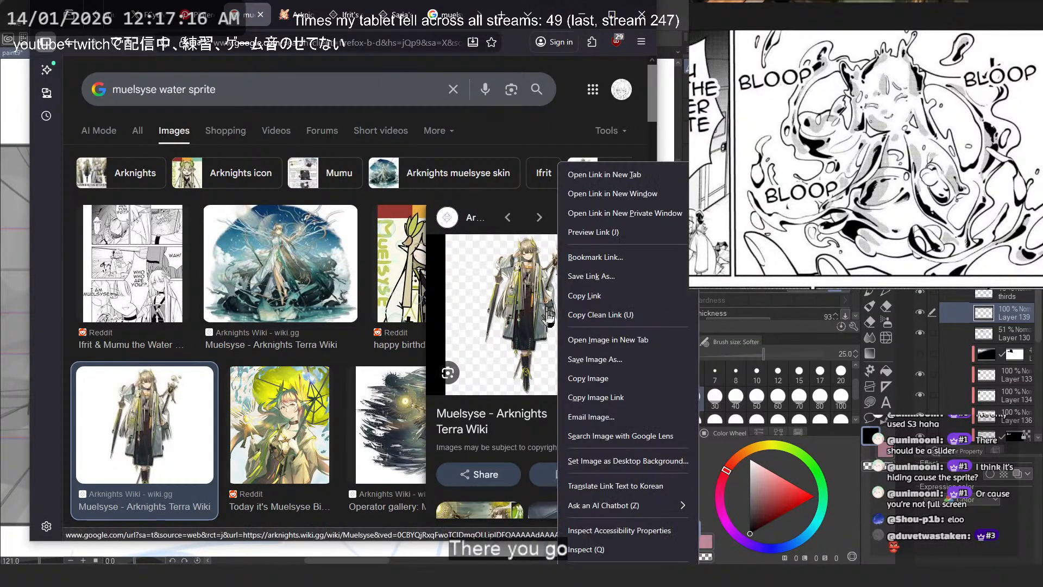
pyautogui.click(617, 378)
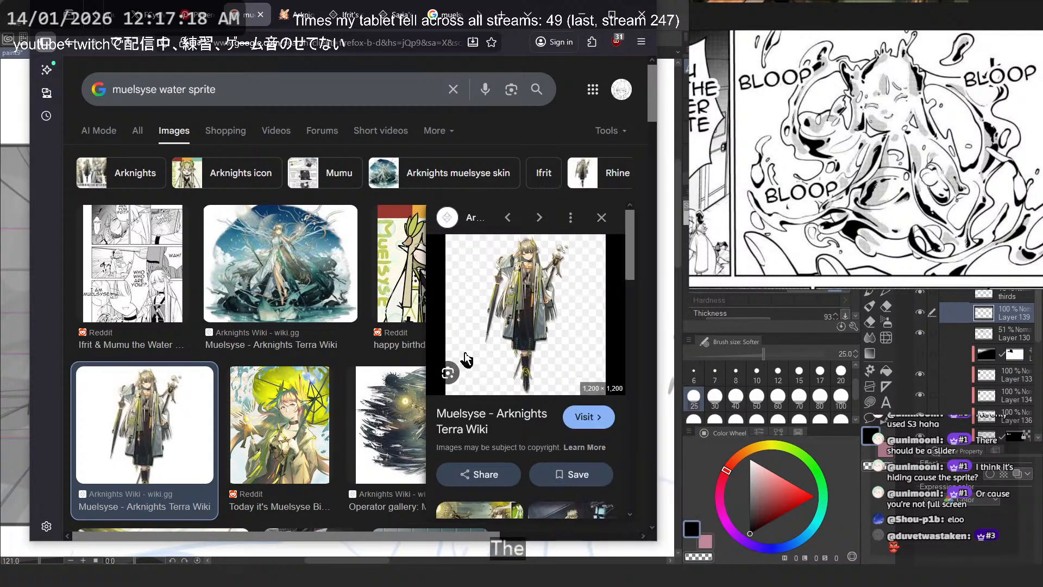
# - Open Muelsyse's Arknights Terra Wiki page, display her full-body artwork at original size and copy the image
pyautogui.click(447, 273)
pyautogui.click(345, 120)
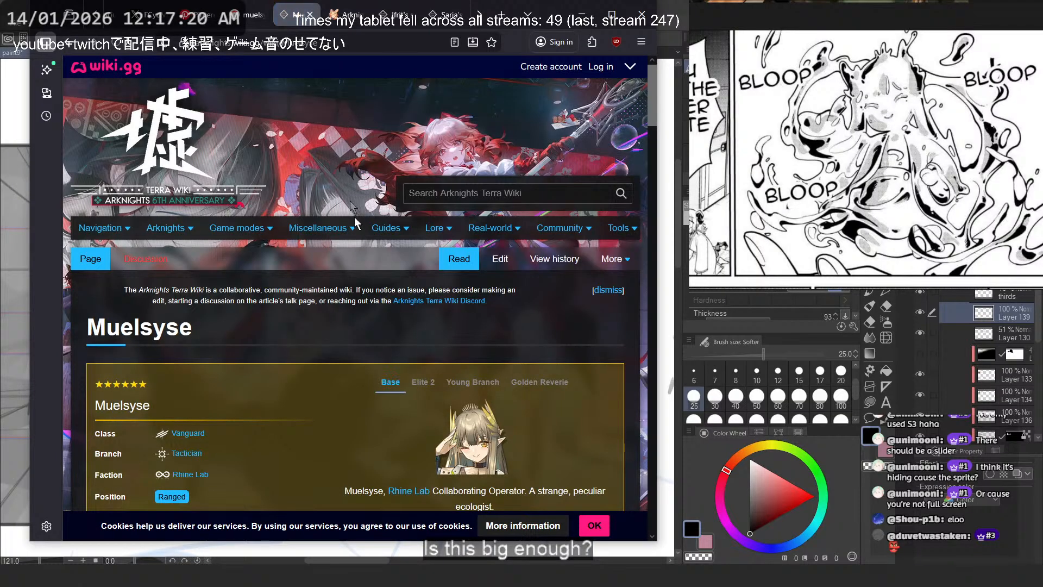
pyautogui.scroll(-5, 408, 163)
pyautogui.scroll(-5, 459, 179)
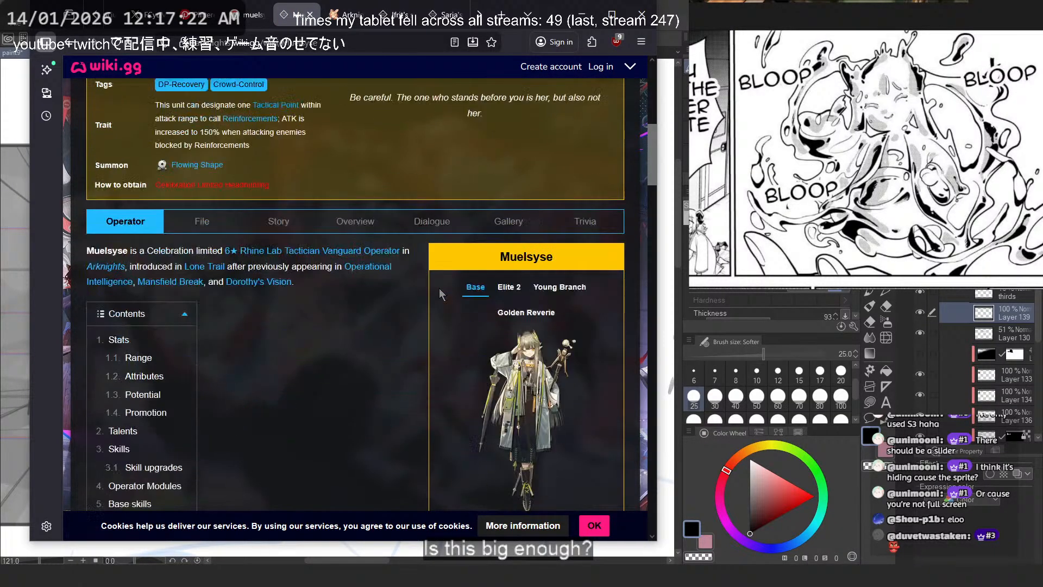
pyautogui.click(506, 279)
pyautogui.click(391, 251)
pyautogui.rightClick(391, 252)
pyautogui.click(369, 230)
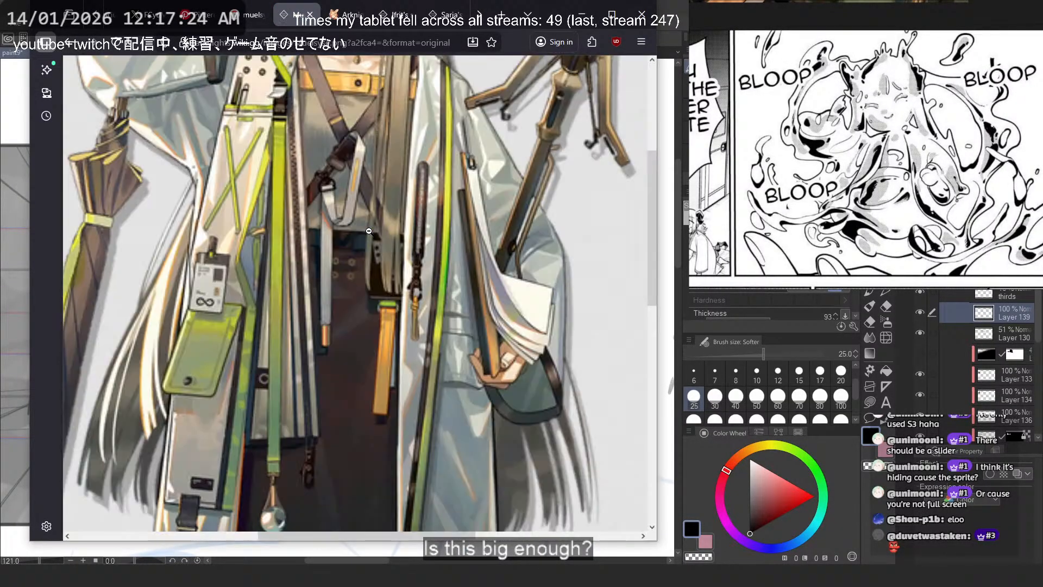
pyautogui.rightClick(369, 230)
pyautogui.click(388, 282)
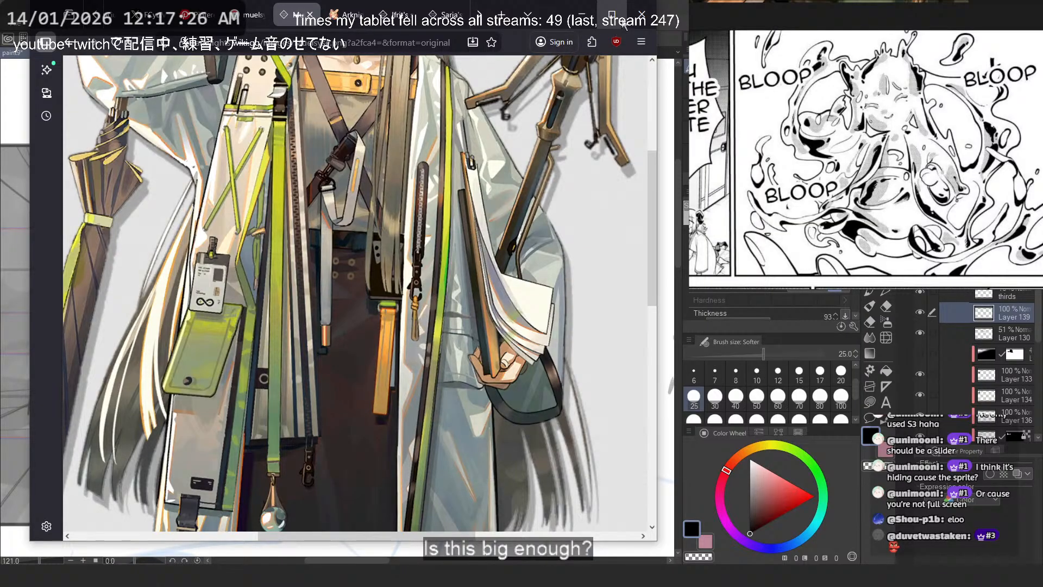
# - Paste the copied Muelsyse artwork into the reference board, shrink it, and place it between the manga page and the water photo
pyautogui.click(582, 15)
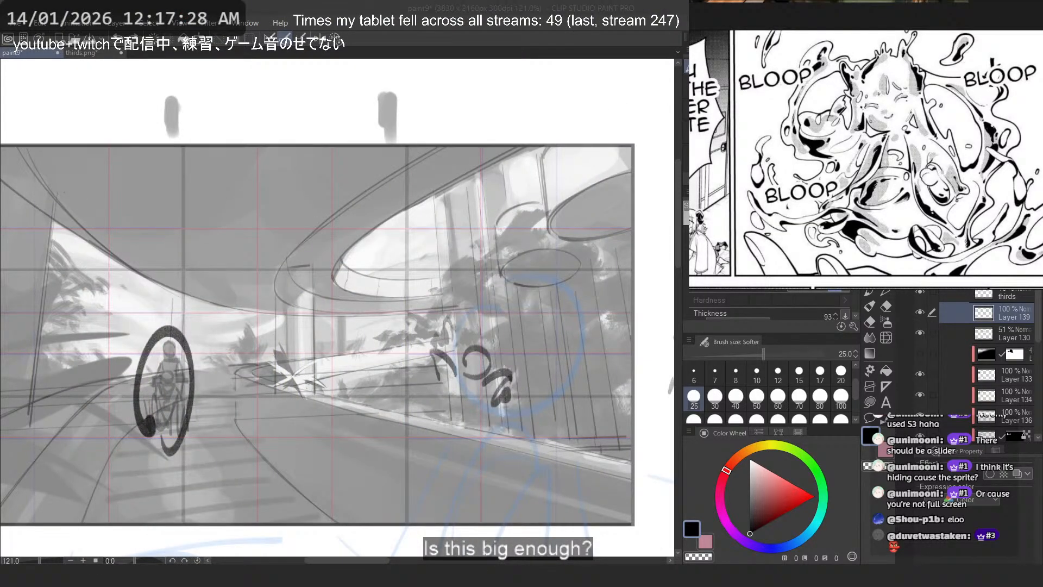
pyautogui.scroll(-10, 843, 128)
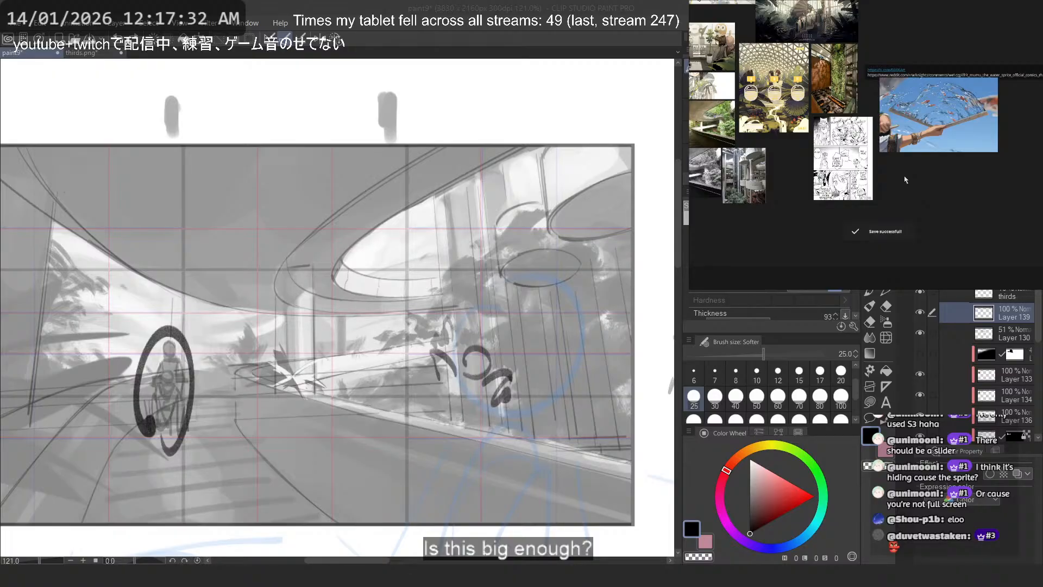
pyautogui.hotkey('ctrl', 'v')
pyautogui.moveTo(906, 180); pyautogui.dragTo(791, 197)
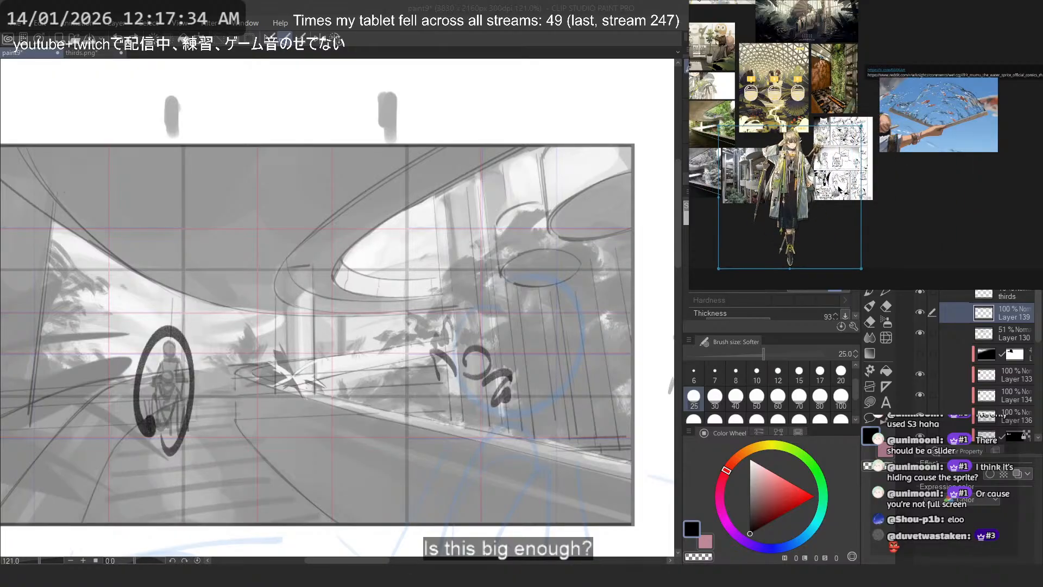
pyautogui.moveTo(861, 198); pyautogui.dragTo(805, 197)
pyautogui.moveTo(764, 194); pyautogui.dragTo(877, 163)
pyautogui.moveTo(951, 101); pyautogui.dragTo(992, 108)
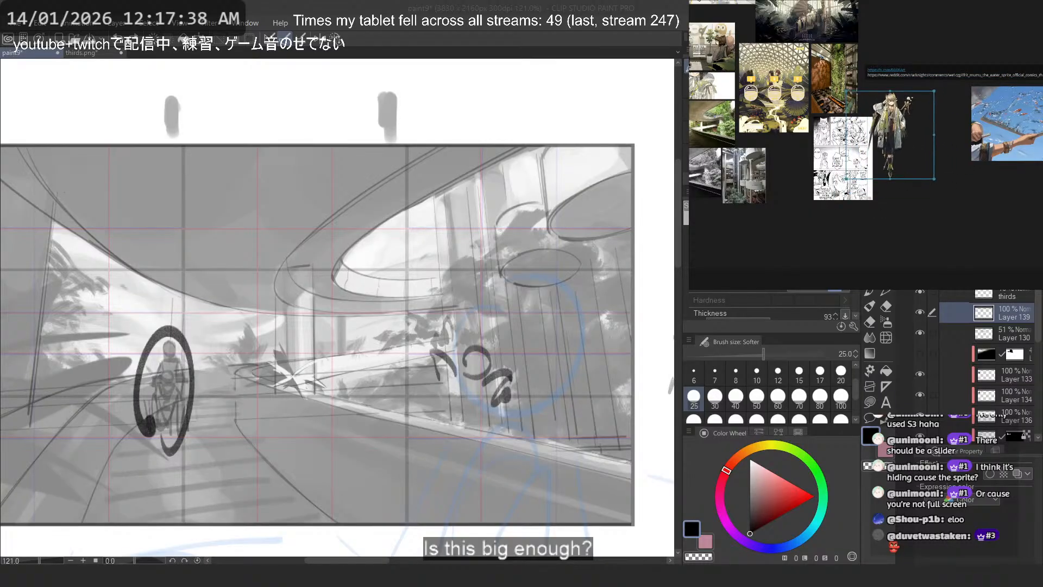
# - Position Muelsyse's artwork beside the manga's water-sprite panels, frame both references for viewing, and return to the painting
pyautogui.scroll(5, 864, 174)
pyautogui.scroll(-5, 914, 100)
pyautogui.moveTo(906, 78); pyautogui.dragTo(908, 97)
pyautogui.scroll(5, 908, 97)
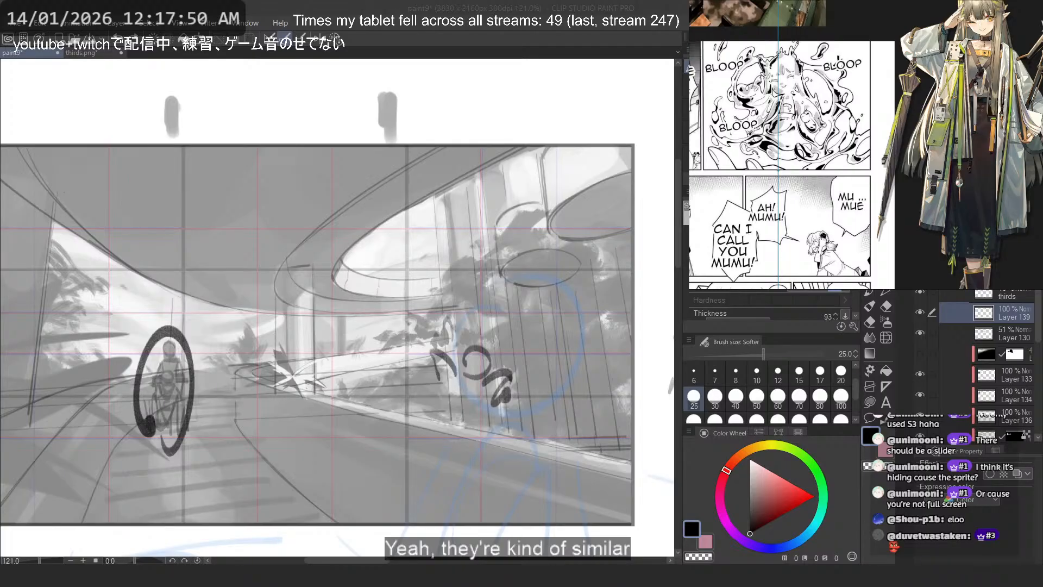
pyautogui.moveTo(952, 126); pyautogui.dragTo(968, 201)
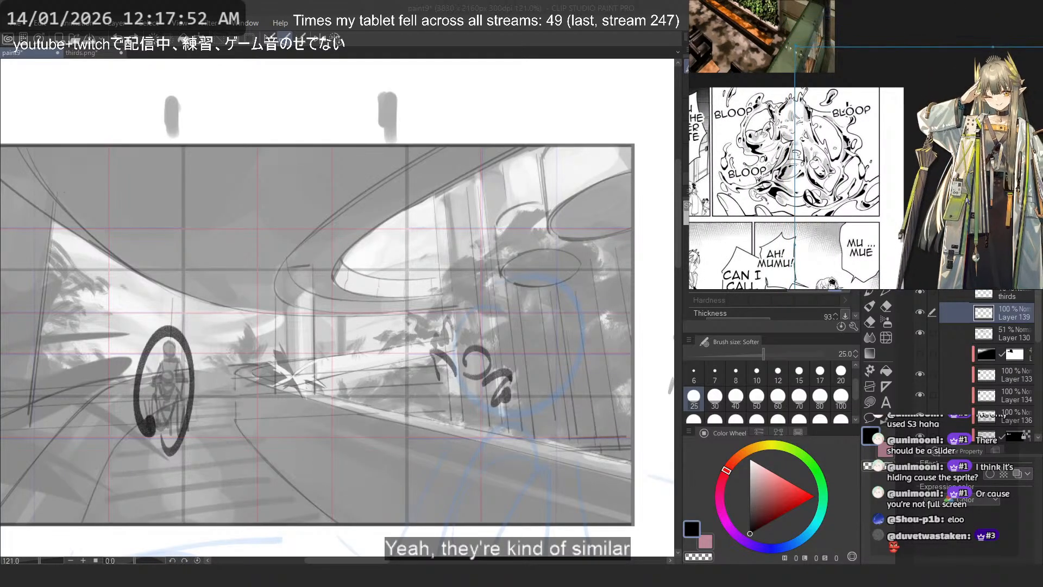
pyautogui.click(901, 28)
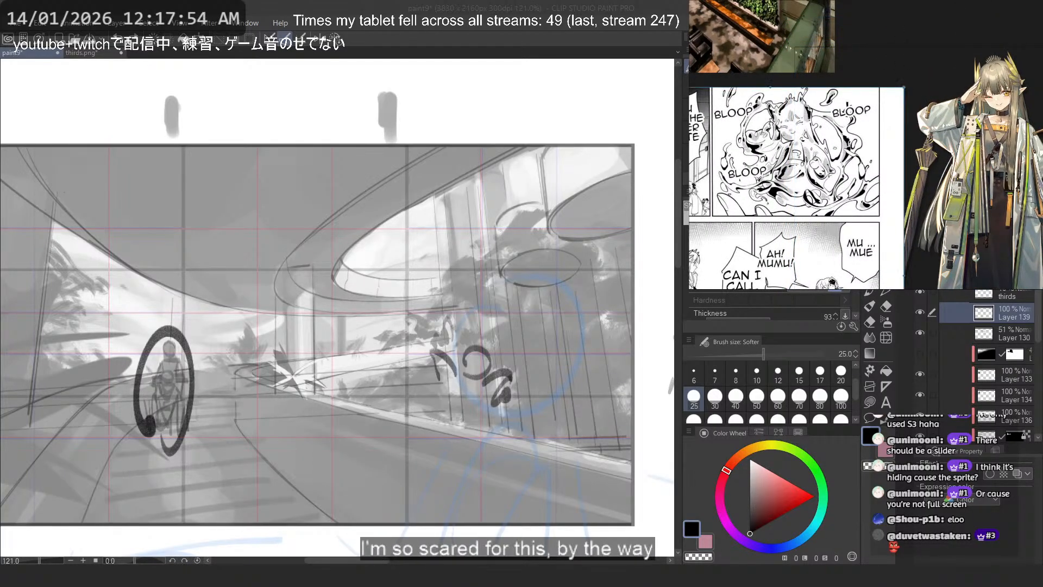
pyautogui.click(551, 7)
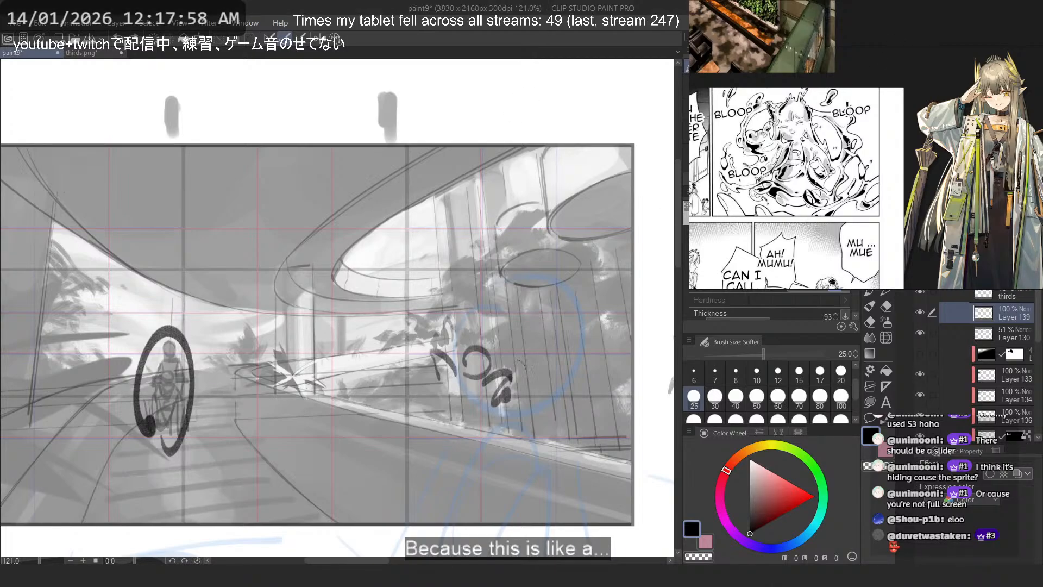
pyautogui.scroll(3, 499, 366)
pyautogui.moveTo(455, 342); pyautogui.dragTo(484, 408)
pyautogui.hotkey('ctrl', 'z')
pyautogui.hotkey('ctrl', 'z')
pyautogui.moveTo(457, 326)
pyautogui.mouseDown()
pyautogui.moveTo(491, 382)
pyautogui.moveTo(454, 379)
pyautogui.mouseUp()
pyautogui.hotkey('ctrl', 'z')
pyautogui.hotkey('ctrl', 'z')
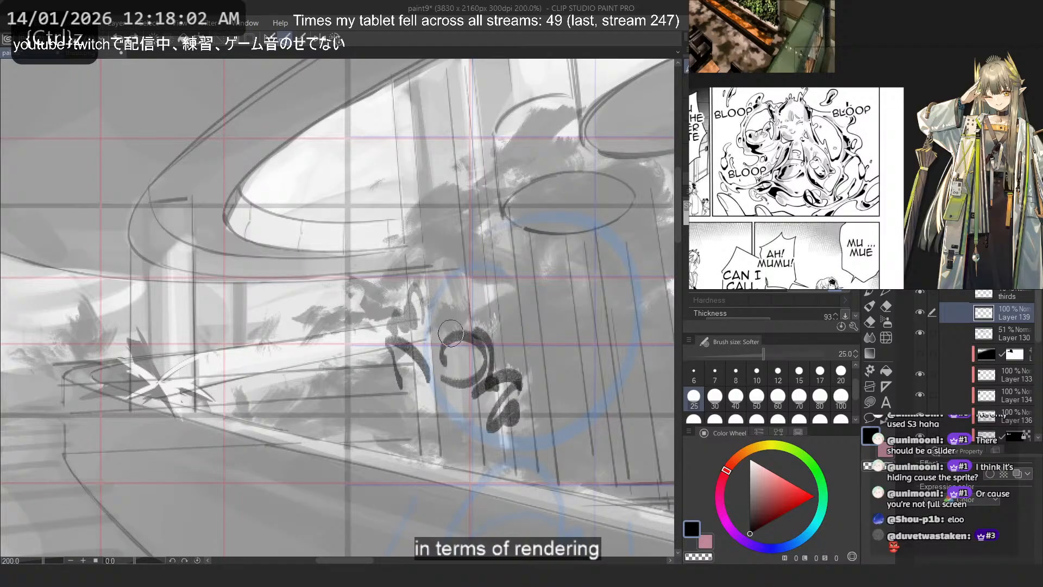
pyautogui.moveTo(451, 333); pyautogui.dragTo(457, 340)
pyautogui.hotkey('ctrl', 'z')
pyautogui.moveTo(442, 380); pyautogui.dragTo(393, 462)
pyautogui.hotkey('ctrl', 'z')
pyautogui.hotkey('ctrl', 'z')
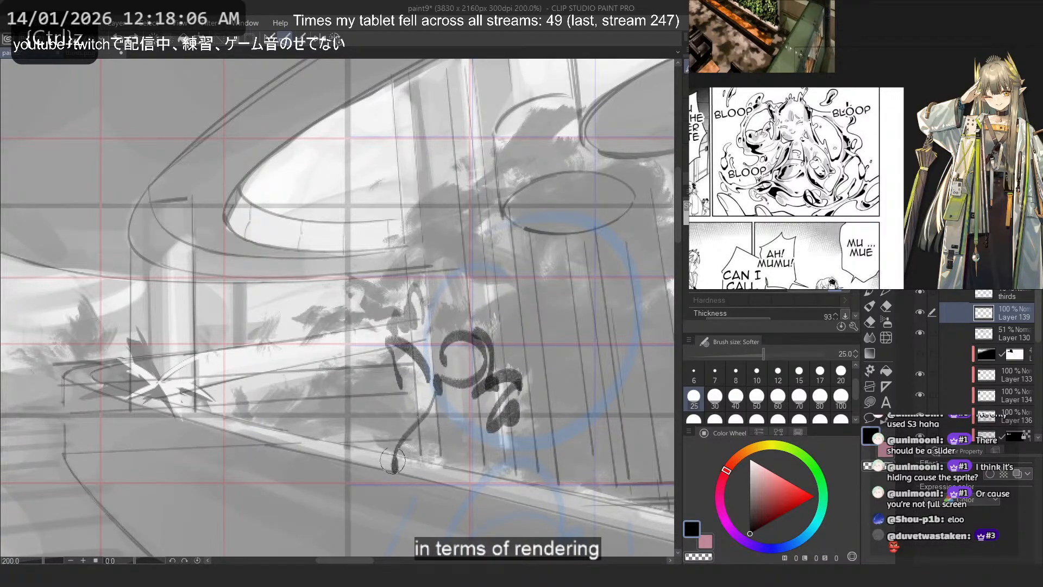
pyautogui.hotkey('ctrl', 'z')
pyautogui.moveTo(438, 378); pyautogui.dragTo(369, 468)
pyautogui.moveTo(445, 398); pyautogui.dragTo(483, 475)
pyautogui.hotkey('ctrl', 'z')
# - Extend the curled marks by the columns downward with a curved stroke ending in a dark drop shape, undoing the extra strokes beside it
pyautogui.hotkey('ctrl', 'z')
pyautogui.moveTo(431, 386); pyautogui.dragTo(461, 482)
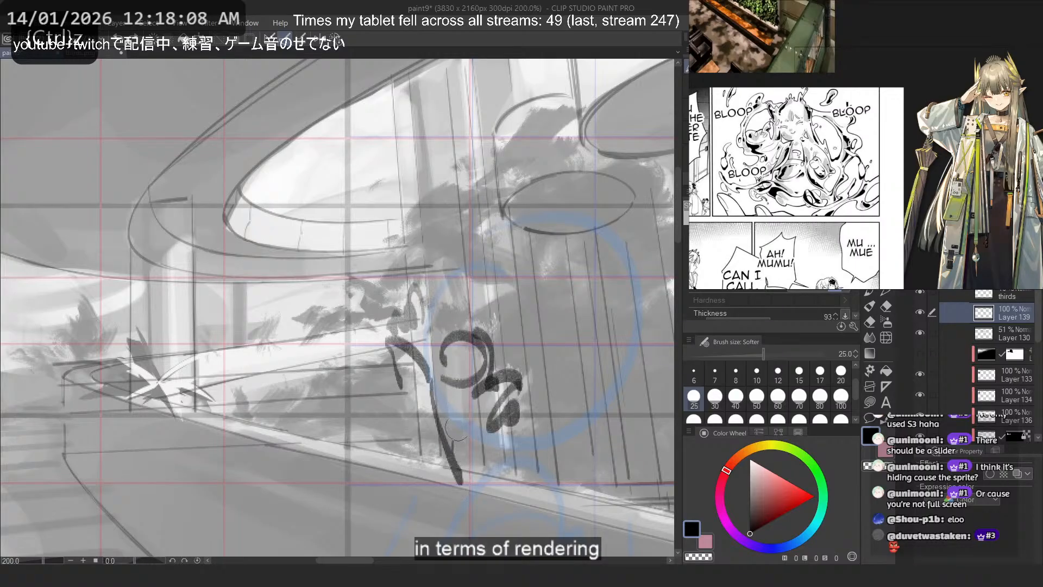
pyautogui.hotkey('ctrl', 'z')
pyautogui.moveTo(456, 429)
pyautogui.mouseDown()
pyautogui.moveTo(466, 391)
pyautogui.moveTo(476, 475)
pyautogui.moveTo(515, 416)
pyautogui.moveTo(462, 393)
pyautogui.moveTo(472, 478)
pyautogui.moveTo(495, 435)
pyautogui.mouseUp()
pyautogui.hotkey('ctrl', 'z')
pyautogui.hotkey('ctrl', 'z')
pyautogui.hotkey('ctrl', 'z')
pyautogui.moveTo(418, 395)
pyautogui.mouseDown()
pyautogui.moveTo(389, 411)
pyautogui.moveTo(411, 427)
pyautogui.moveTo(399, 492)
pyautogui.mouseUp()
pyautogui.hotkey('ctrl', 'z')
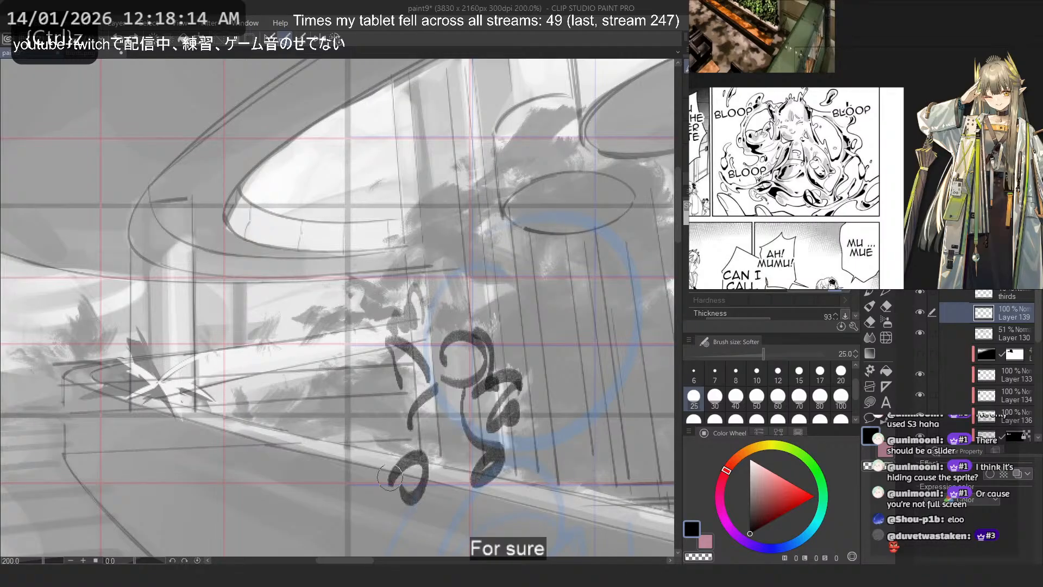
pyautogui.hotkey('ctrl', 'z')
pyautogui.moveTo(420, 433); pyautogui.dragTo(380, 469)
pyautogui.hotkey('ctrl', 'z')
pyautogui.hotkey('ctrl', 'z')
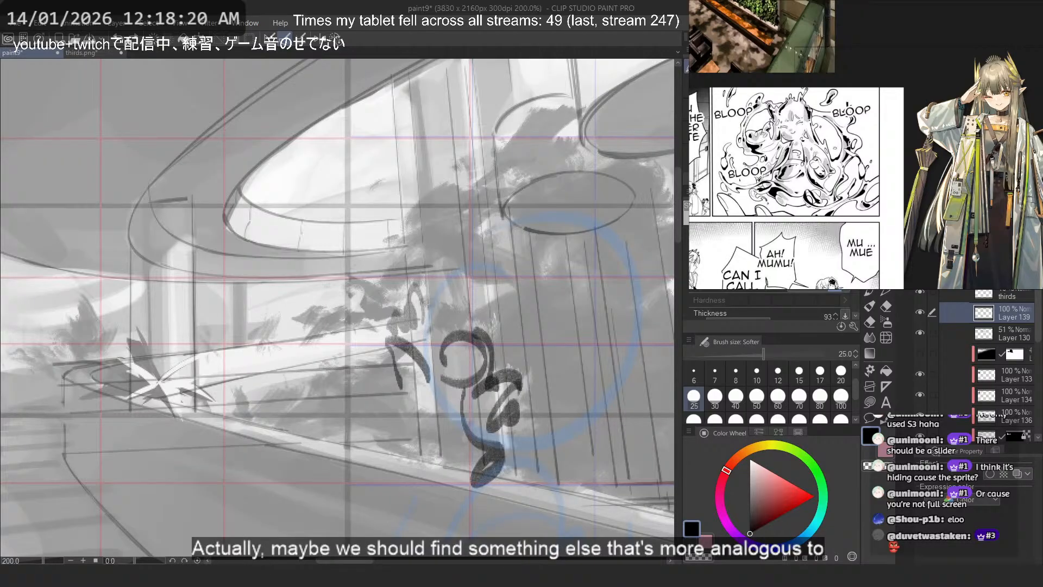
# - Switch to the browser and close the leftover Muelsyse and Rhine Lab reference pages
pyautogui.hotkey('alt', 'Tab')
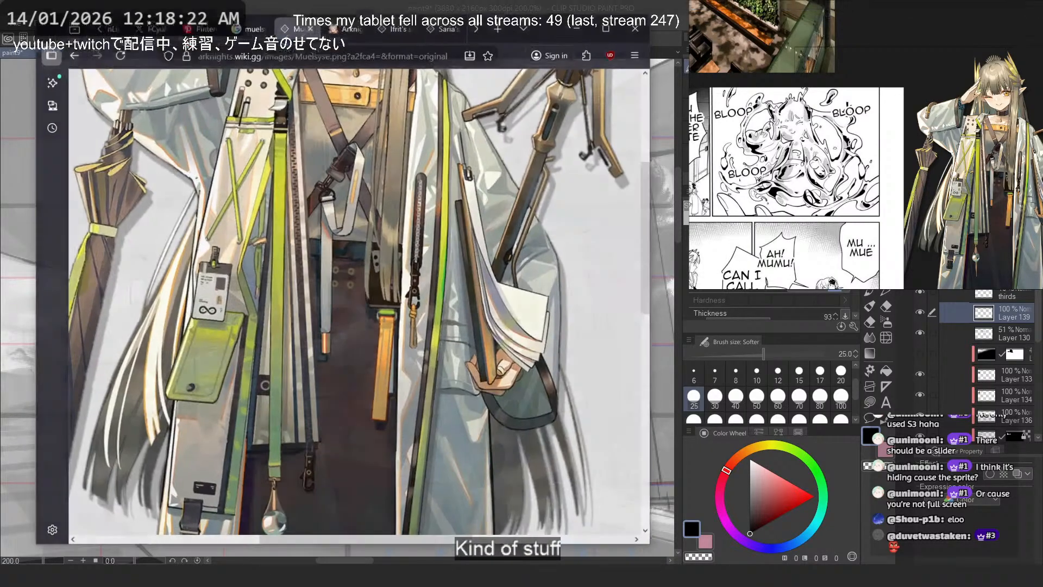
pyautogui.middleClick(206, 25)
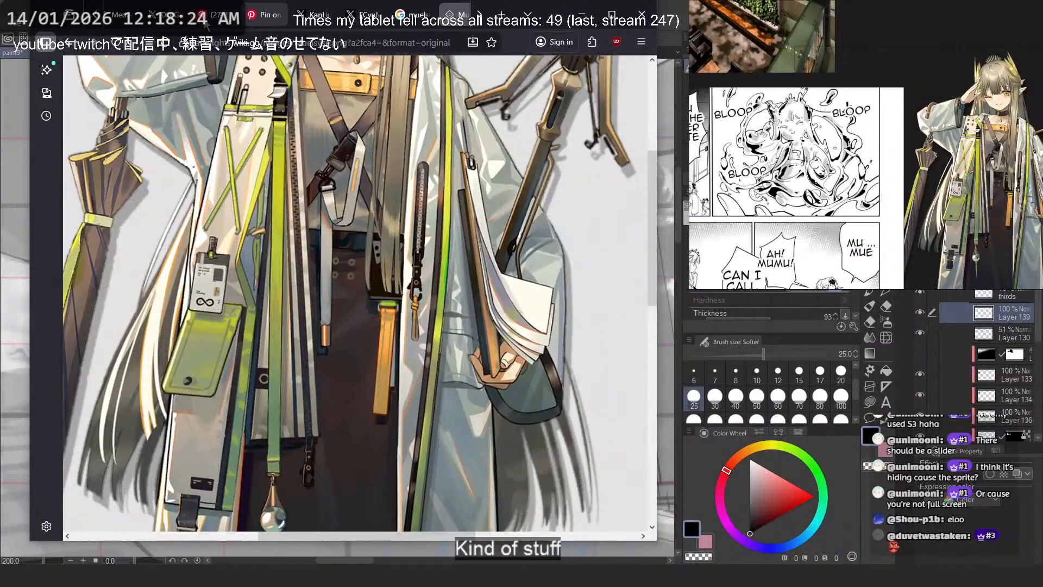
pyautogui.middleClick(217, 24)
pyautogui.middleClick(220, 23)
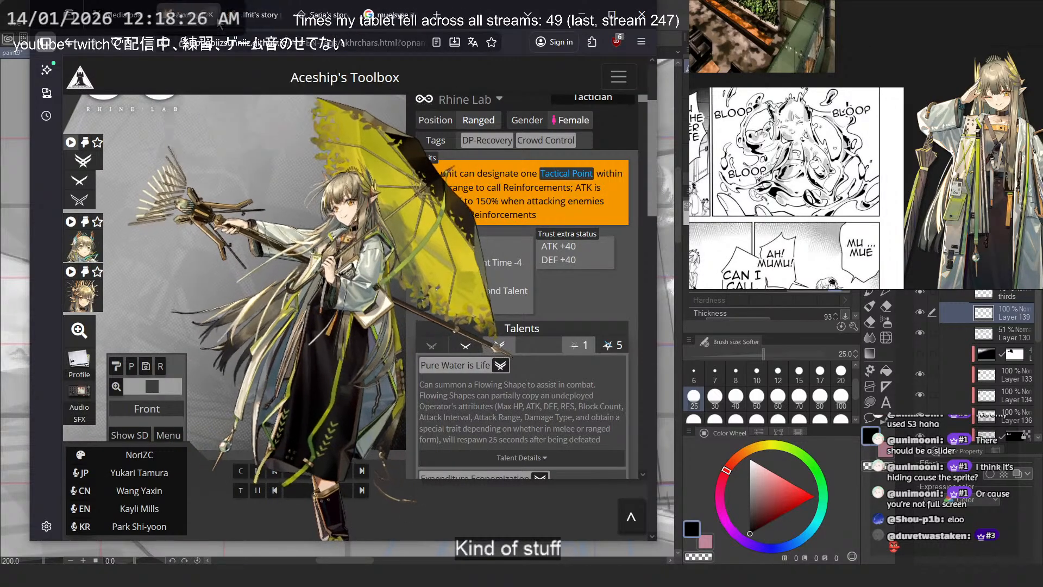
pyautogui.middleClick(217, 24)
pyautogui.middleClick(215, 23)
pyautogui.middleClick(209, 24)
pyautogui.middleClick(202, 23)
pyautogui.middleClick(189, 23)
# - Go to Pinterest, view the illustration of the figure in the red coat, and compare it with the painting
pyautogui.click(179, 40)
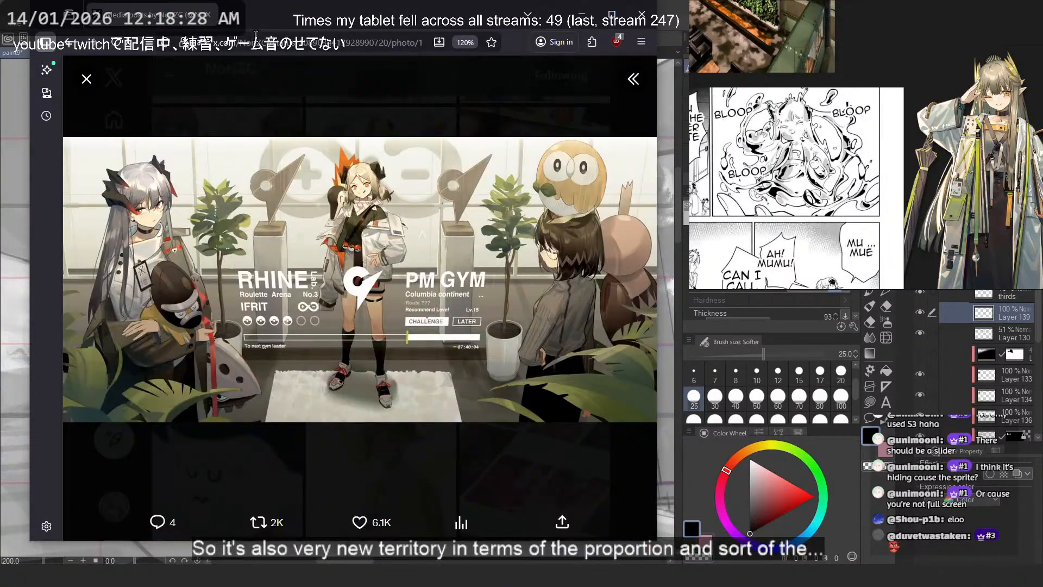
pyautogui.write('p')
pyautogui.click(266, 101)
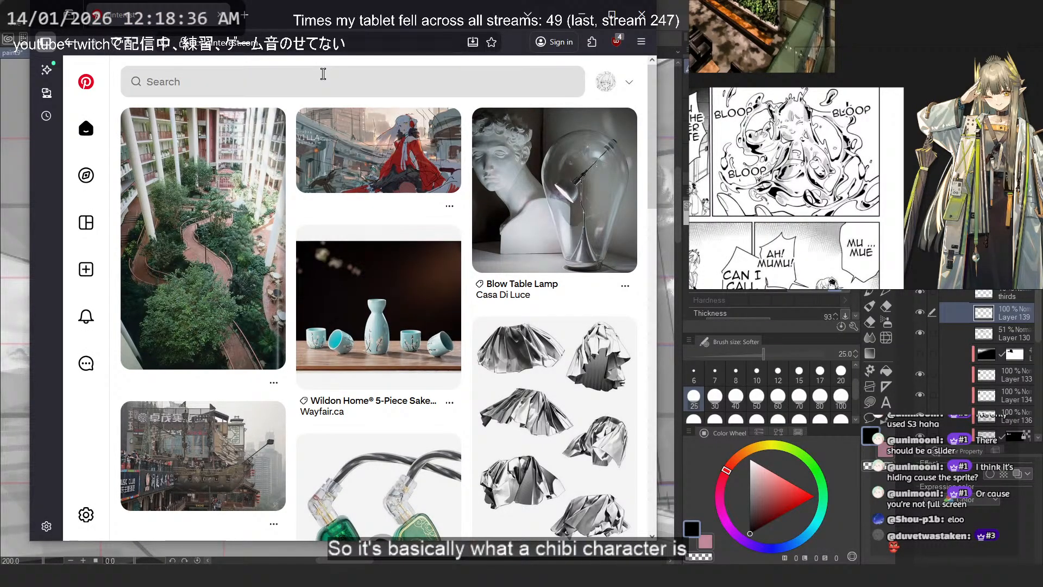
pyautogui.click(387, 166)
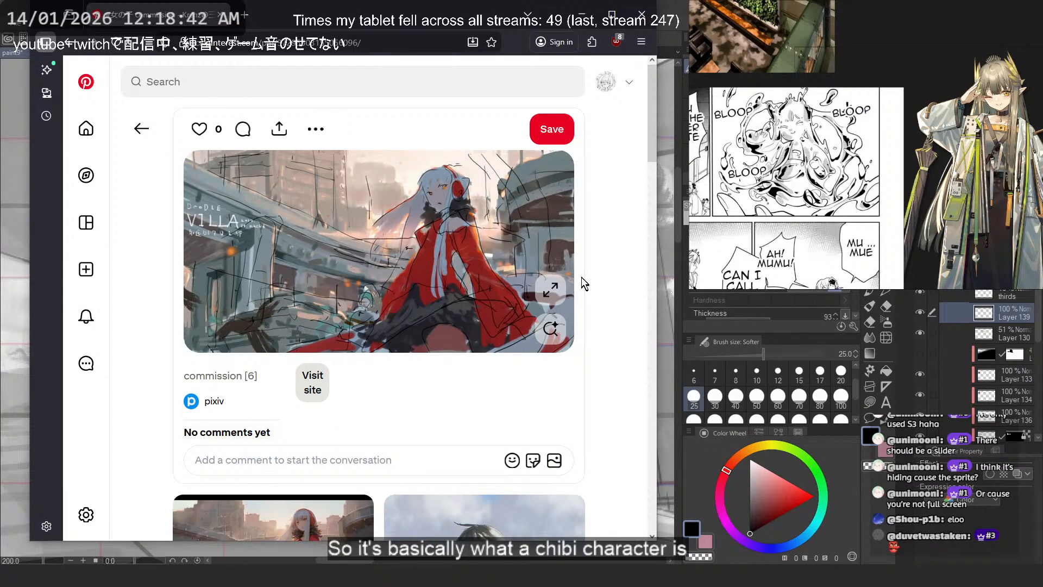
pyautogui.click(582, 15)
pyautogui.scroll(-5, 310, 312)
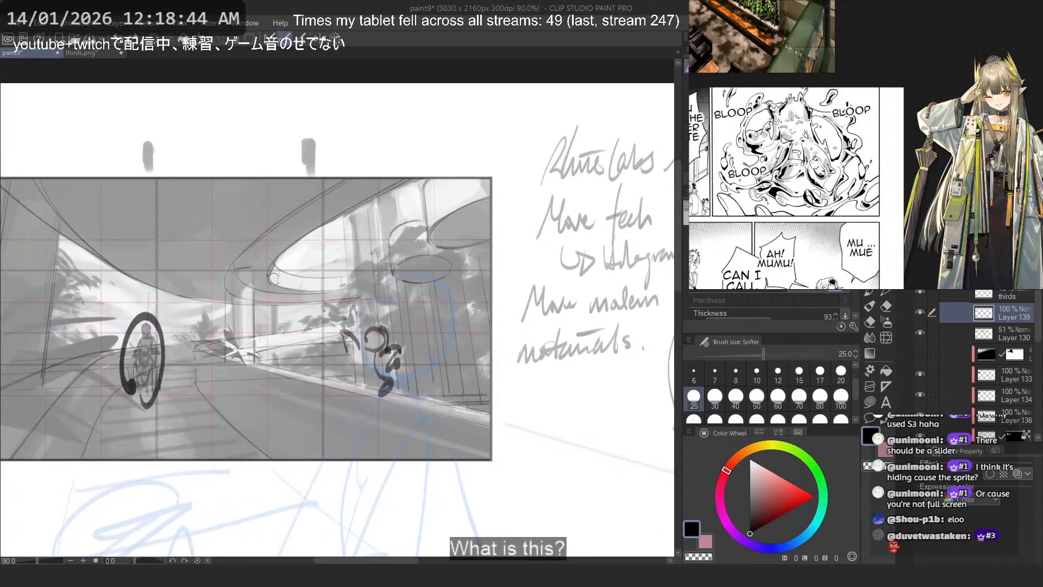
pyautogui.scroll(1, 212, 289)
pyautogui.hotkey('alt', 'Tab')
# - Search Pinterest for "chibi art"
pyautogui.click(348, 79)
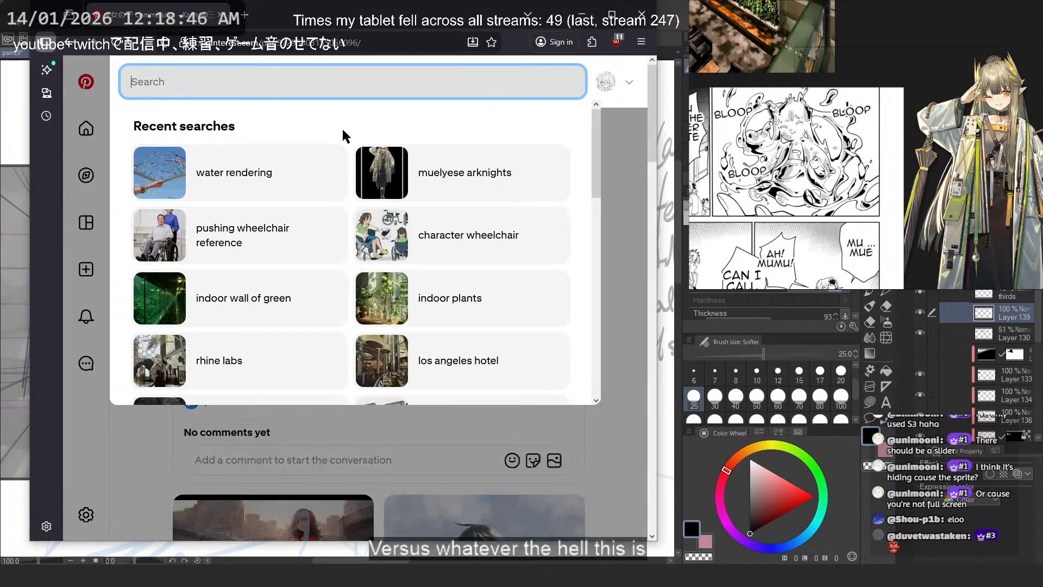
pyautogui.write('c')
pyautogui.hotkey('ctrl', 'a')
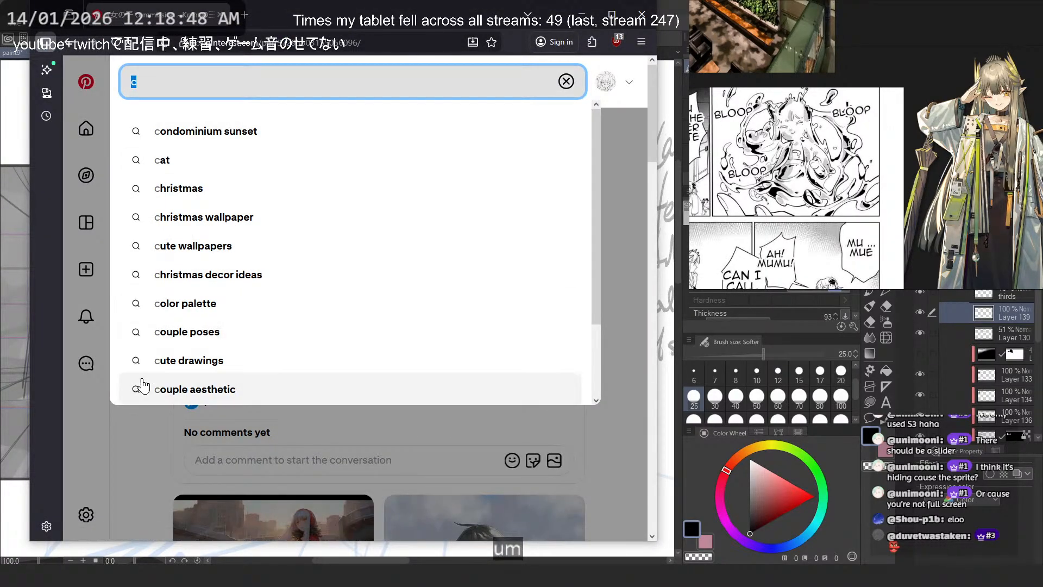
pyautogui.write('chibi')
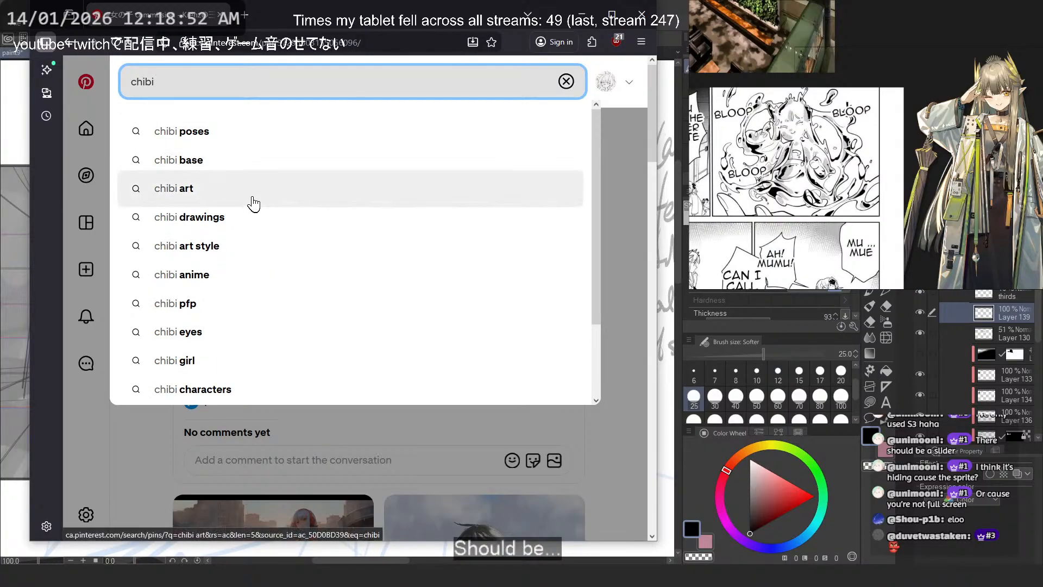
pyautogui.click(255, 196)
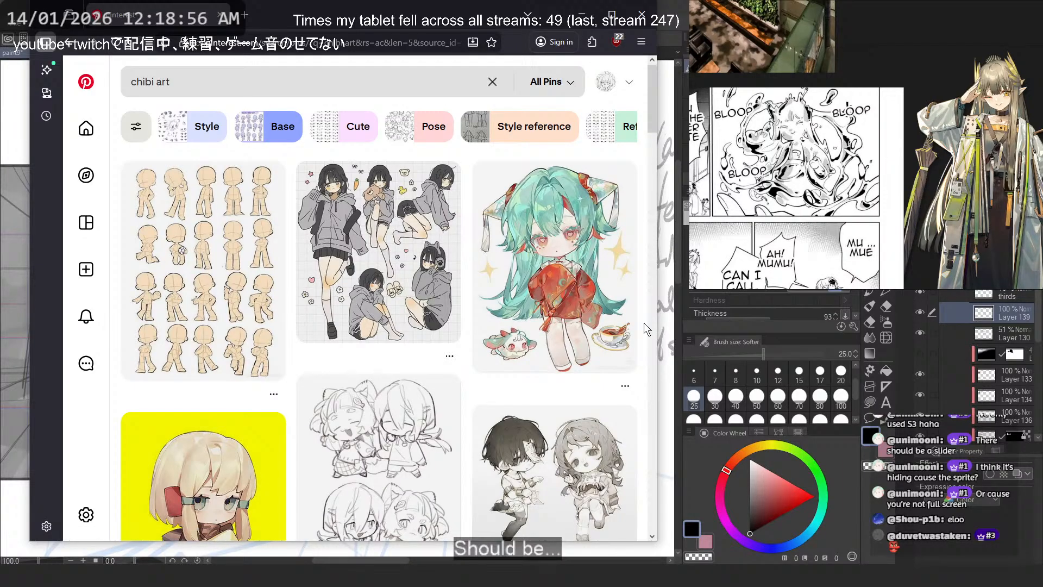
# - Examine the chibi art pins for body proportions that could suit the small water figure
pyautogui.scroll(-1, 643, 323)
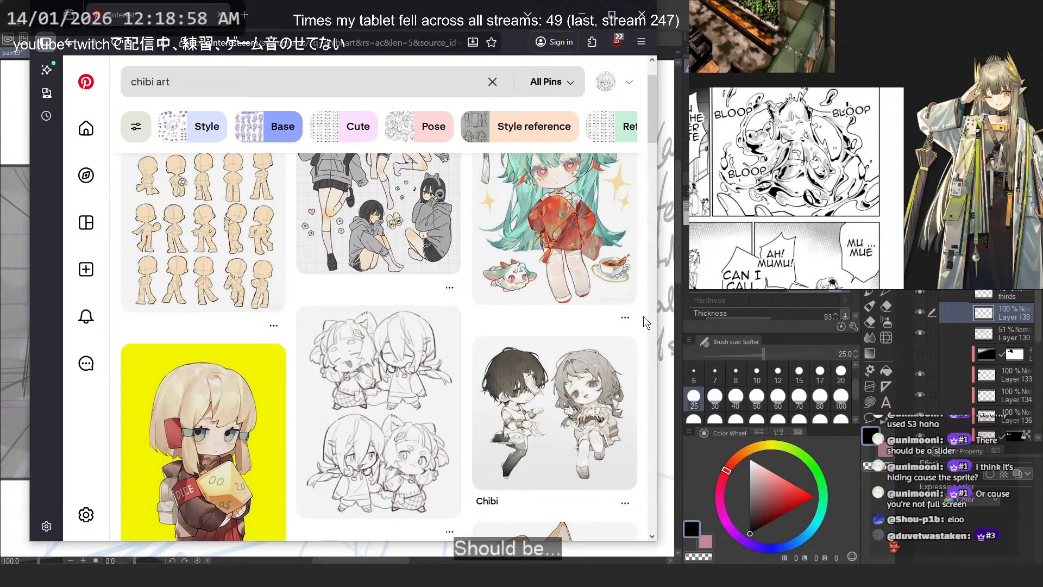
pyautogui.scroll(-2, 643, 317)
pyautogui.scroll(-1, 645, 321)
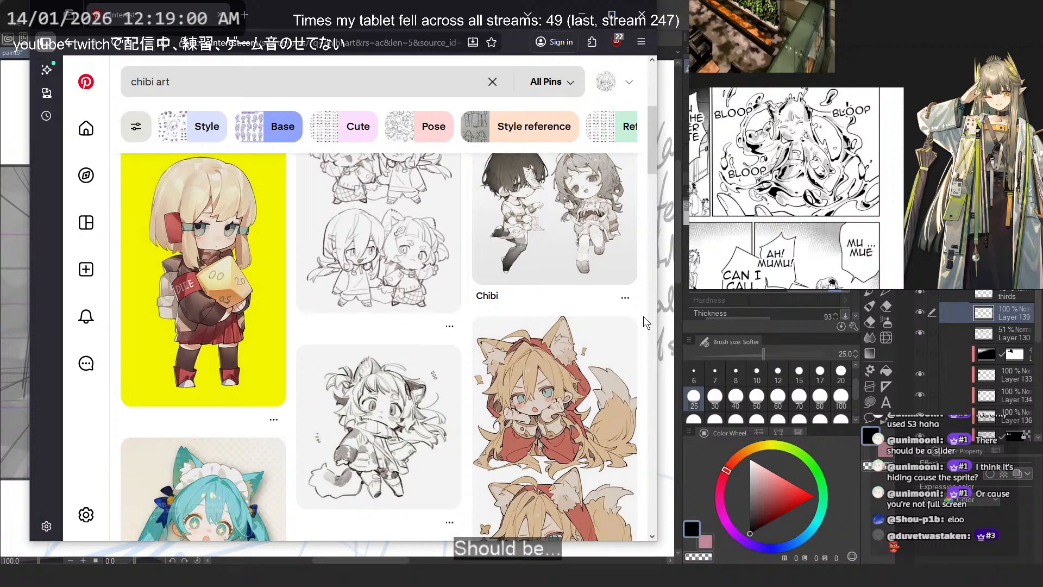
pyautogui.scroll(-3, 660, 356)
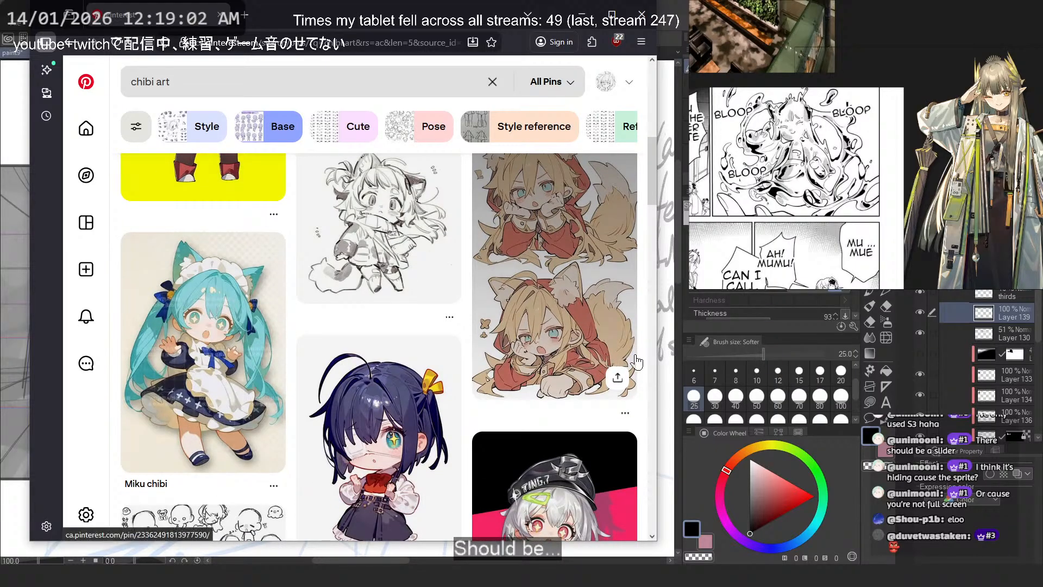
pyautogui.scroll(-1, 655, 349)
pyautogui.scroll(-3, 653, 347)
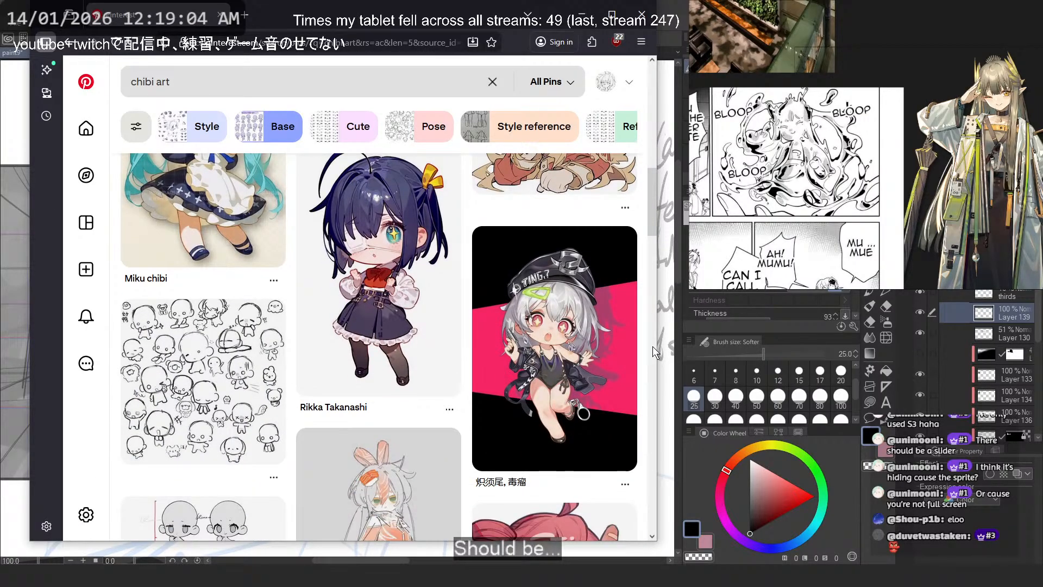
pyautogui.scroll(-2, 653, 347)
pyautogui.scroll(-2, 653, 347)
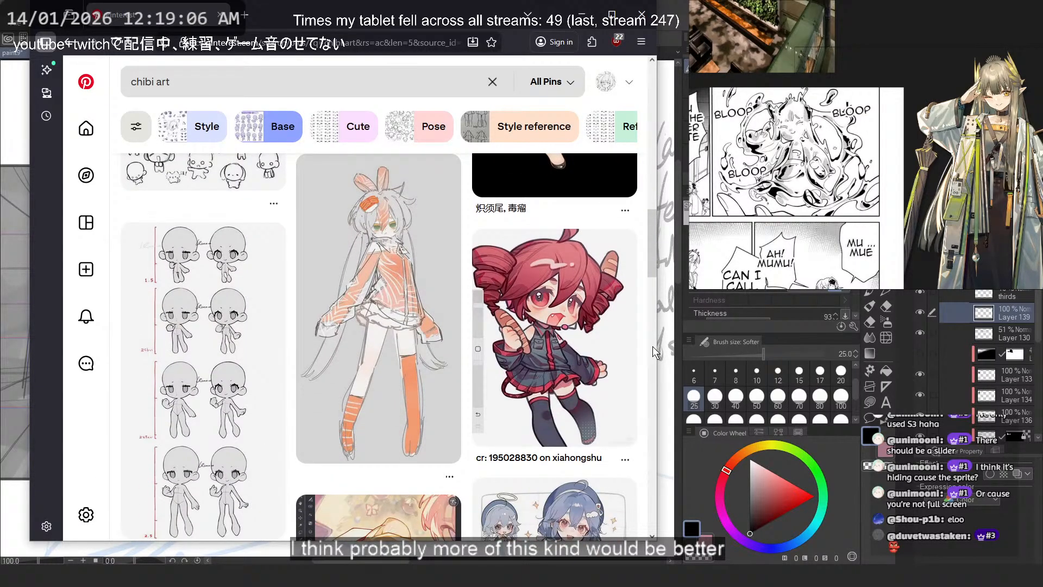
pyautogui.scroll(-2, 653, 347)
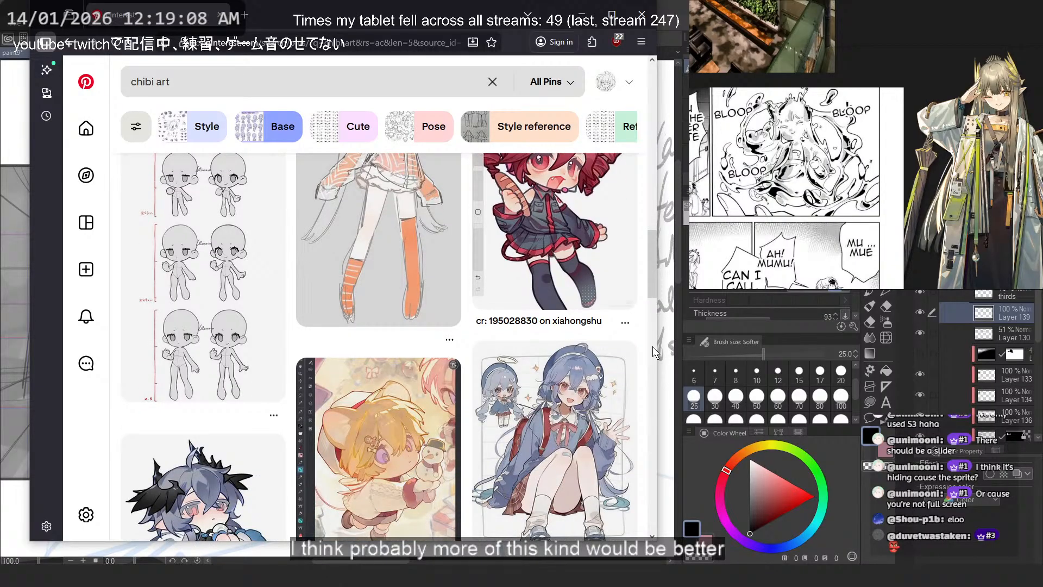
pyautogui.scroll(17, 651, 347)
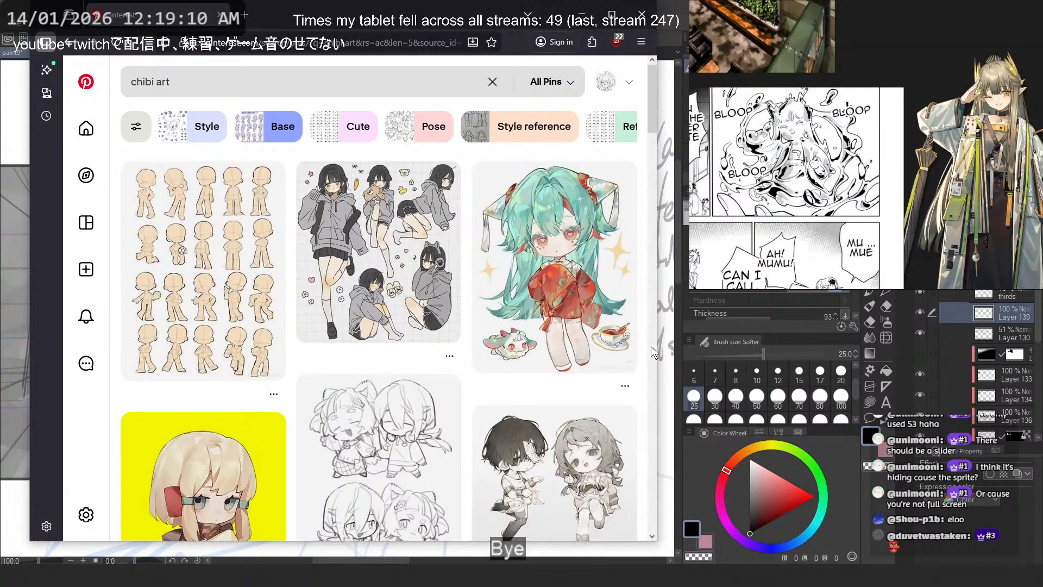
pyautogui.scroll(-2, 650, 346)
pyautogui.scroll(2, 651, 347)
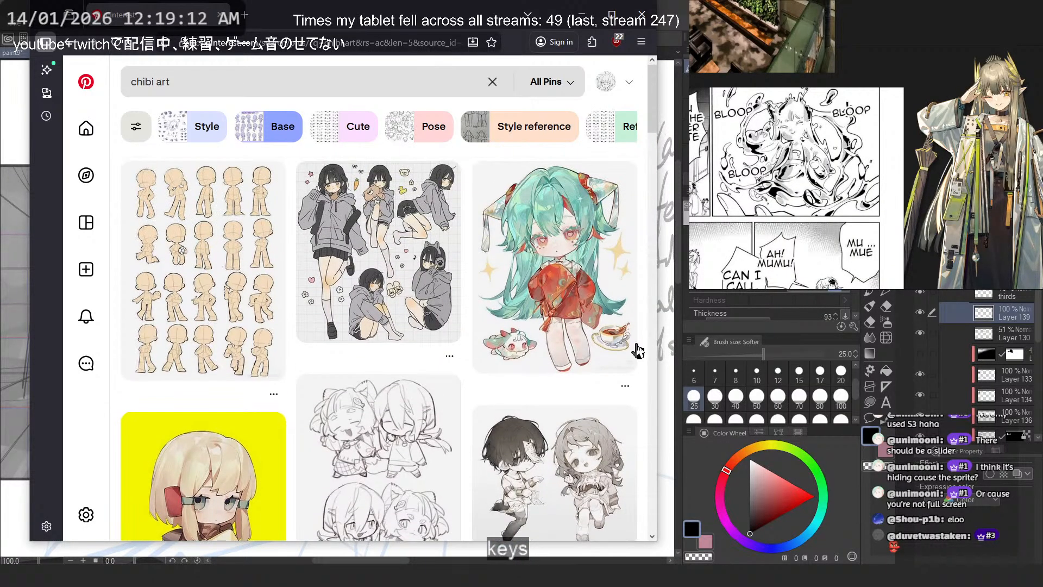
pyautogui.scroll(-2, 525, 248)
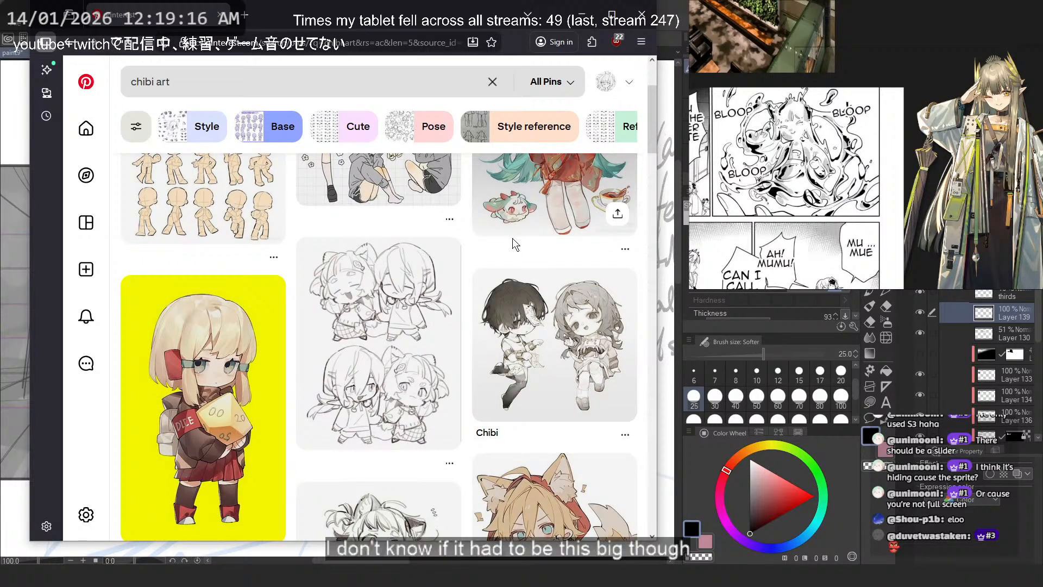
# - Return to the painting in Clip Studio Paint and erase the small water figure's old arm and body strokes around its round head
pyautogui.click(581, 15)
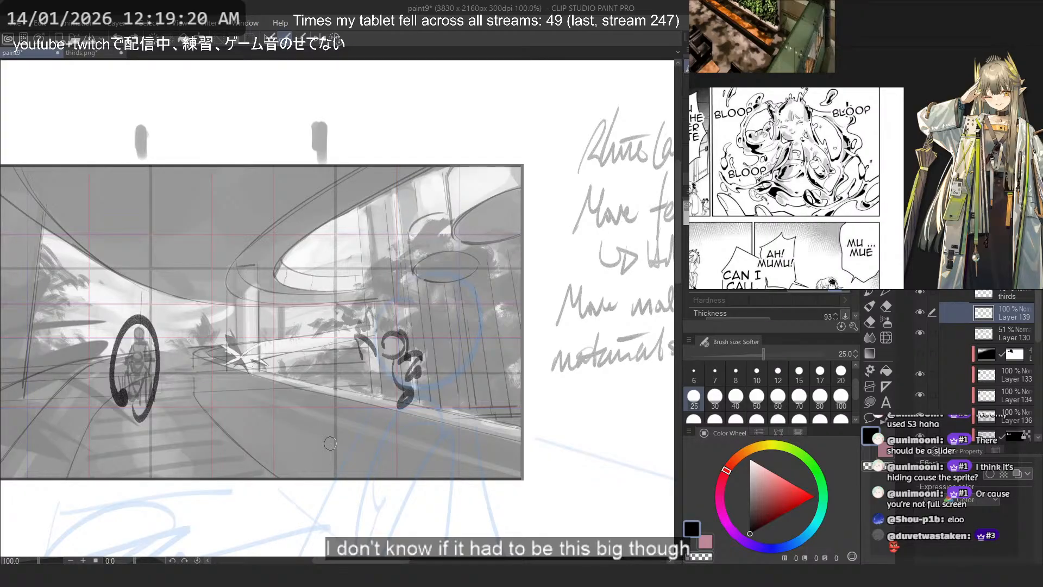
pyautogui.scroll(5, 358, 298)
pyautogui.press('c')
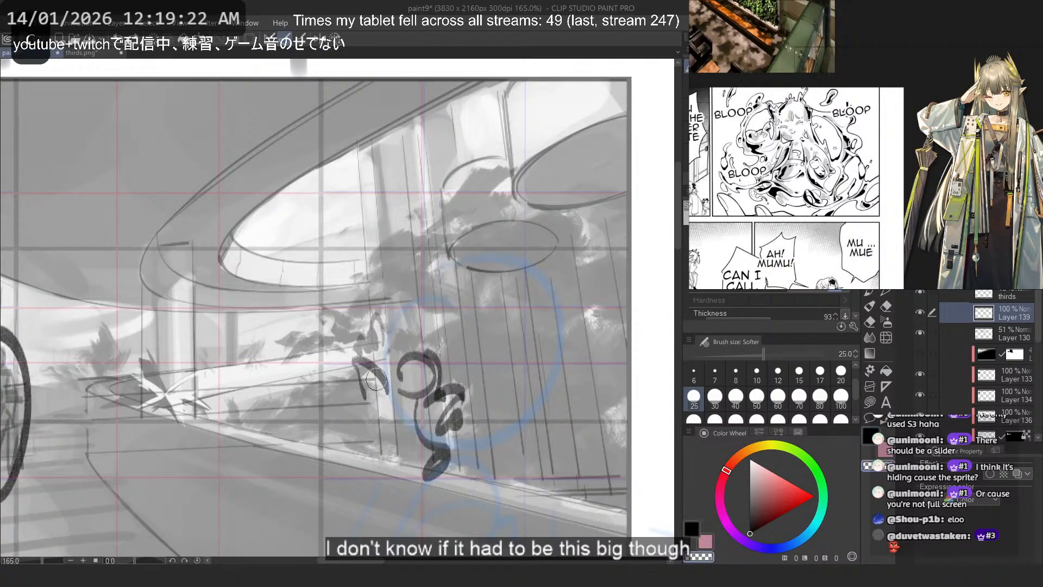
pyautogui.moveTo(379, 384); pyautogui.dragTo(347, 379)
pyautogui.moveTo(409, 421)
pyautogui.mouseDown()
pyautogui.moveTo(440, 427)
pyautogui.moveTo(434, 502)
pyautogui.mouseUp()
# - Redraw the small water figure's body with short chibi arms and legs below the head, undoing the limb strokes that do not fit
pyautogui.hotkey('ctrl', 'z')
pyautogui.hotkey('ctrl', 'z')
pyautogui.hotkey('ctrl', 'z')
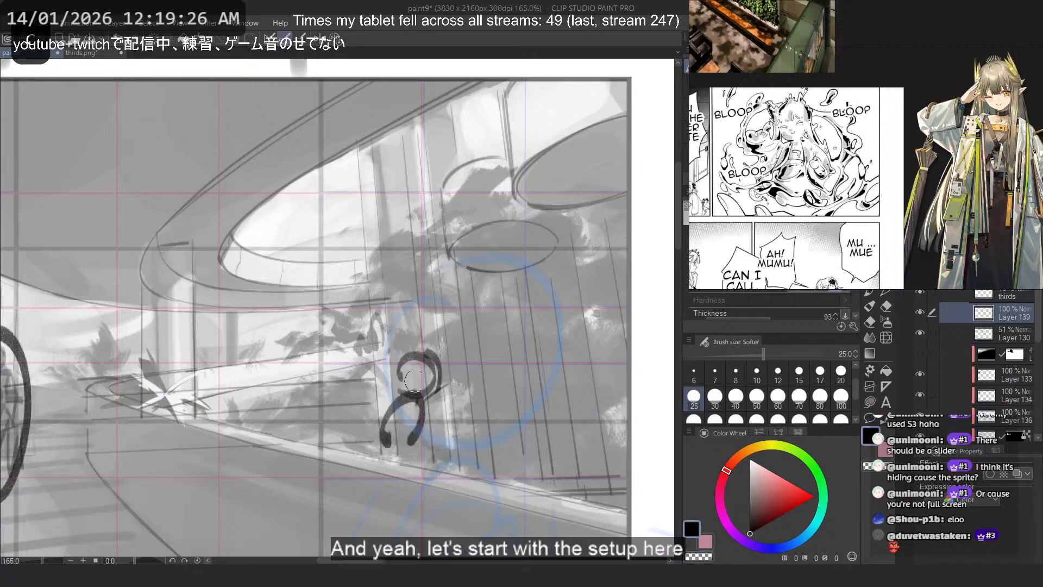
pyautogui.hotkey('ctrl', 'z')
pyautogui.hotkey('ctrl', 'z')
pyautogui.moveTo(408, 401)
pyautogui.mouseDown()
pyautogui.moveTo(418, 420)
pyautogui.moveTo(395, 430)
pyautogui.mouseUp()
pyautogui.hotkey('ctrl', 'z')
pyautogui.moveTo(417, 401)
pyautogui.mouseDown()
pyautogui.moveTo(401, 446)
pyautogui.moveTo(372, 398)
pyautogui.moveTo(429, 414)
pyautogui.moveTo(370, 436)
pyautogui.moveTo(374, 456)
pyautogui.mouseUp()
pyautogui.hotkey('ctrl', 'z')
pyautogui.hotkey('ctrl', 'z')
pyautogui.moveTo(403, 441); pyautogui.dragTo(410, 458)
pyautogui.moveTo(415, 429); pyautogui.dragTo(418, 463)
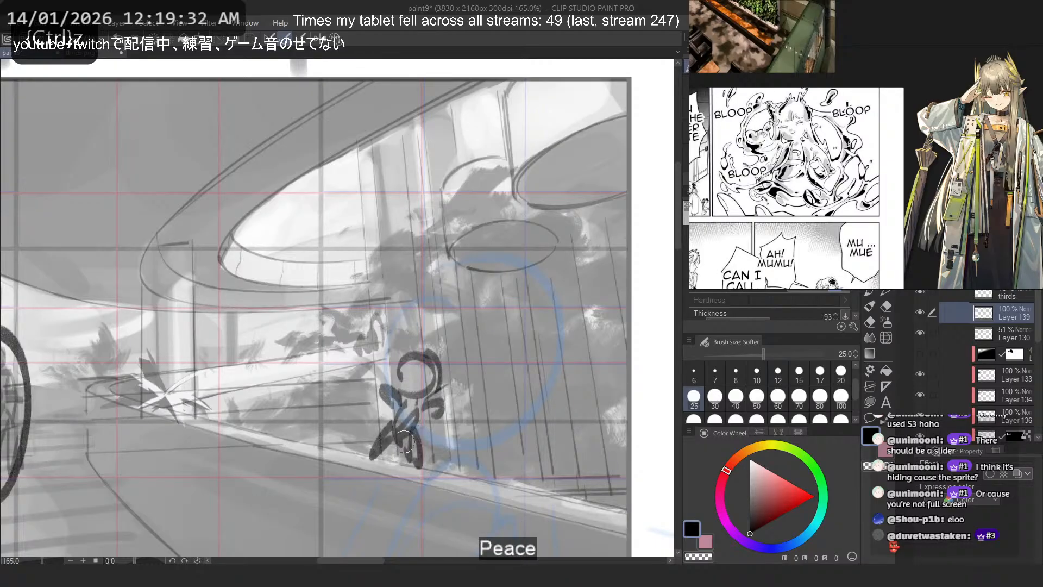
# - Draw two eyes and a smiling mouth inside the small water figure's round head
pyautogui.scroll(-5, 383, 250)
pyautogui.scroll(3, 384, 250)
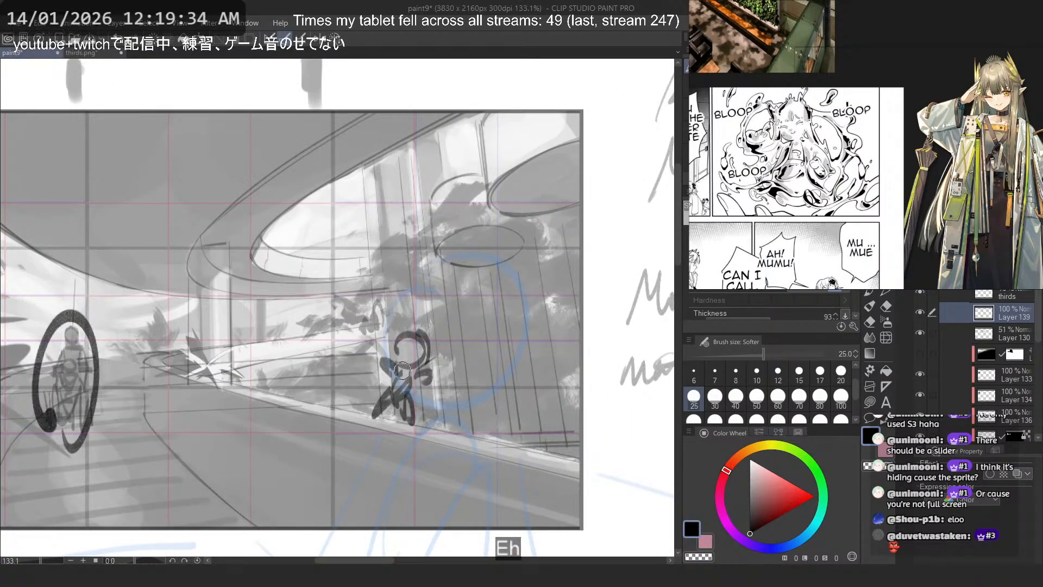
pyautogui.moveTo(405, 343); pyautogui.dragTo(413, 350)
pyautogui.moveTo(403, 357); pyautogui.dragTo(419, 357)
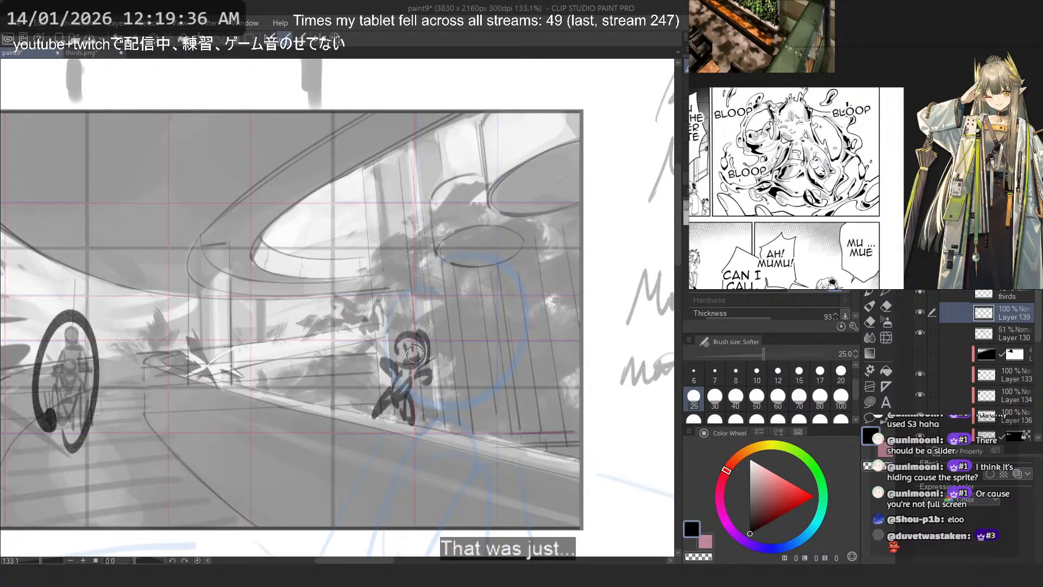
pyautogui.scroll(1, 506, 299)
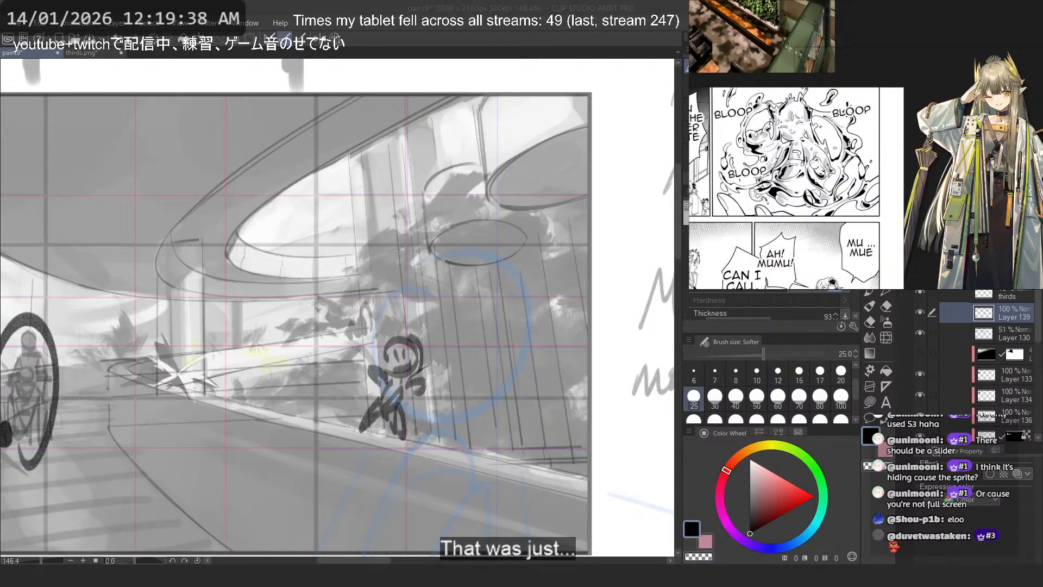
# - Fetch the chibi body pose sheet from Pinterest and paste it onto the reference board beside the full-body Muelsyse image
pyautogui.hotkey('alt', 'Tab')
pyautogui.hotkey('alt', 'Tab')
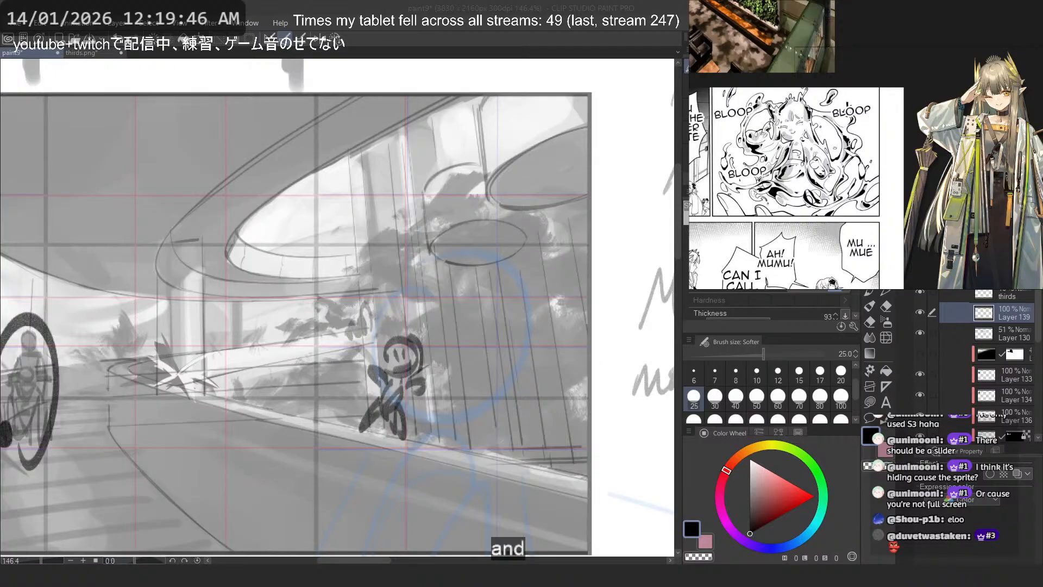
pyautogui.scroll(-5, 816, 103)
pyautogui.hotkey('ctrl', 'v')
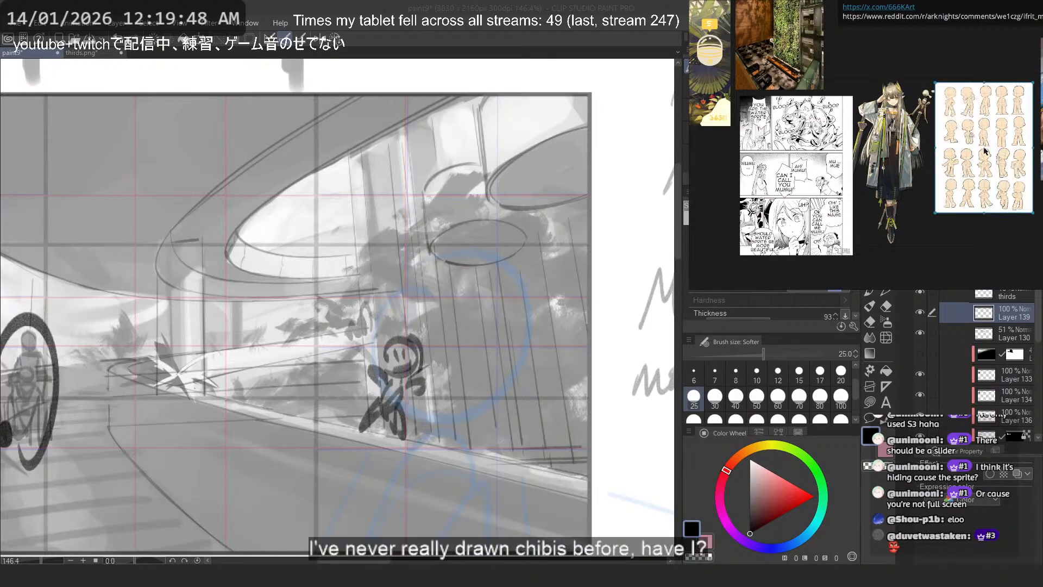
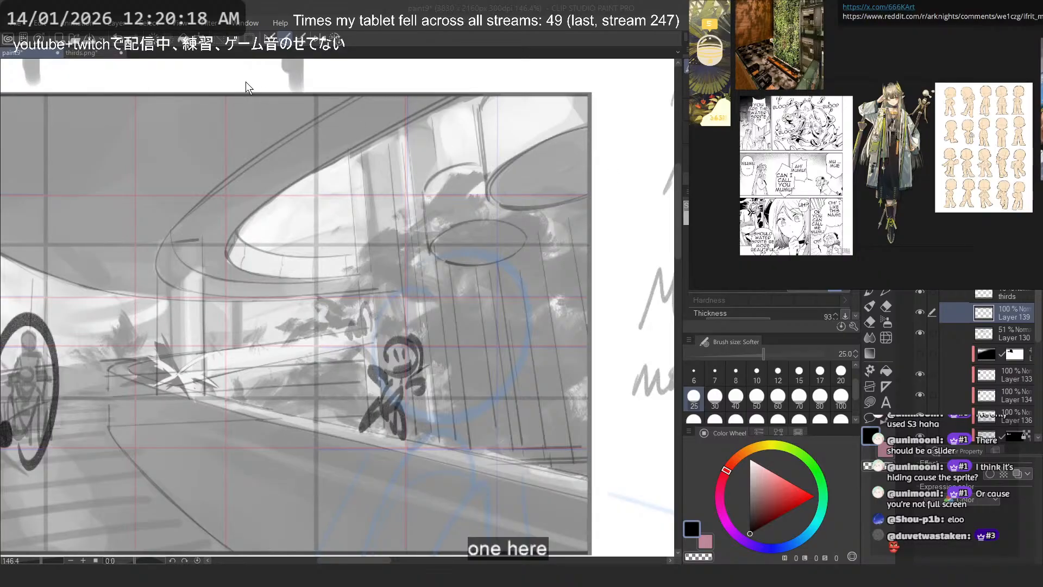
# - Erase the small water figure in front of the planted wall and redraw its head as a smaller circle, undoing misshapen attempts
pyautogui.click(419, 64)
pyautogui.moveTo(434, 195)
pyautogui.mouseDown()
pyautogui.moveTo(422, 289)
pyautogui.moveTo(435, 406)
pyautogui.moveTo(382, 365)
pyautogui.moveTo(410, 402)
pyautogui.moveTo(391, 319)
pyautogui.moveTo(451, 371)
pyautogui.moveTo(426, 284)
pyautogui.mouseUp()
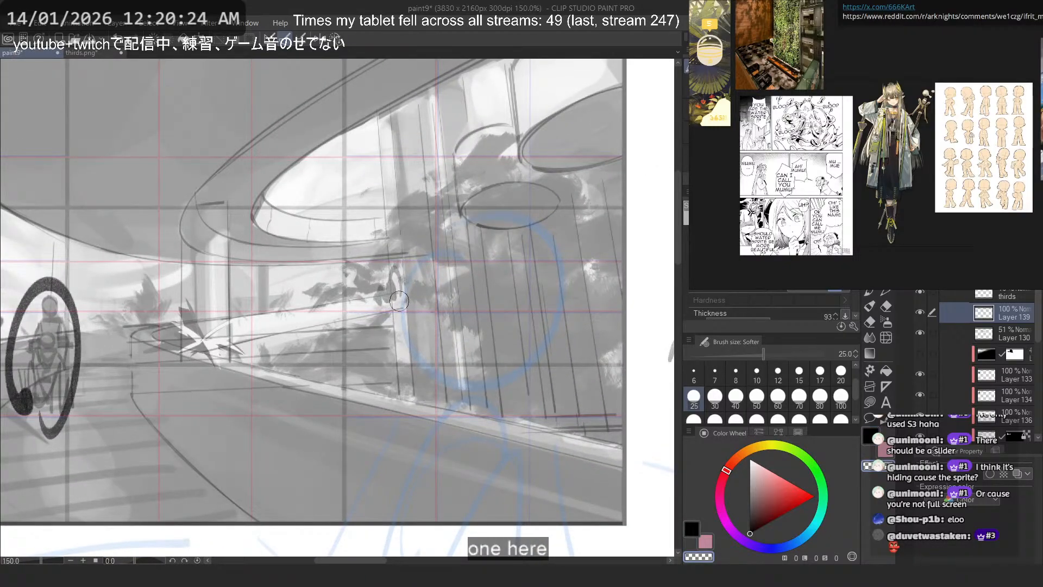
pyautogui.hotkey('ctrl', 'z')
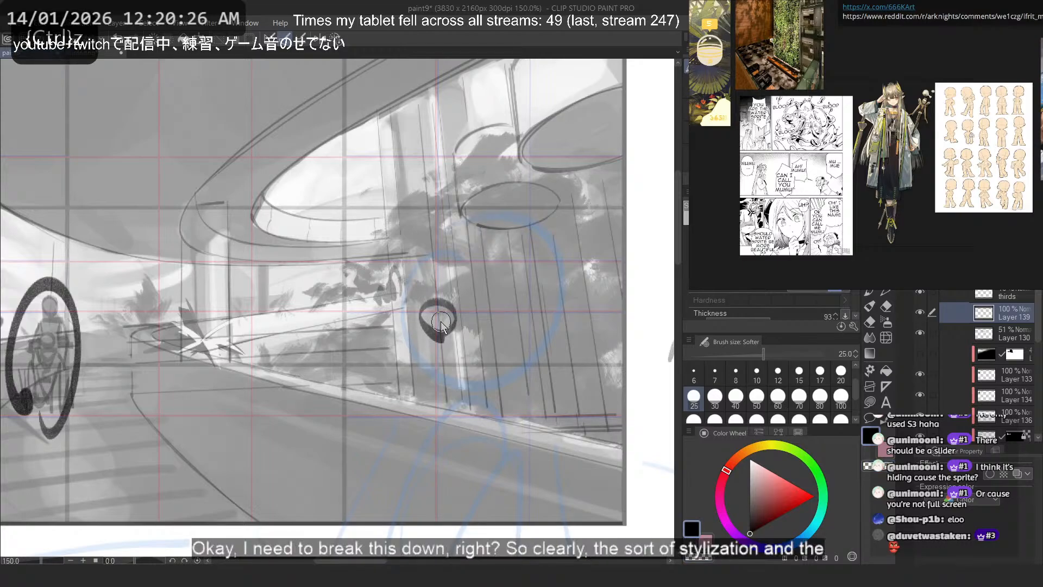
pyautogui.hotkey('ctrl', 'z')
pyautogui.moveTo(425, 333)
pyautogui.mouseDown()
pyautogui.moveTo(411, 306)
pyautogui.moveTo(405, 347)
pyautogui.mouseUp()
pyautogui.hotkey('ctrl', 'z')
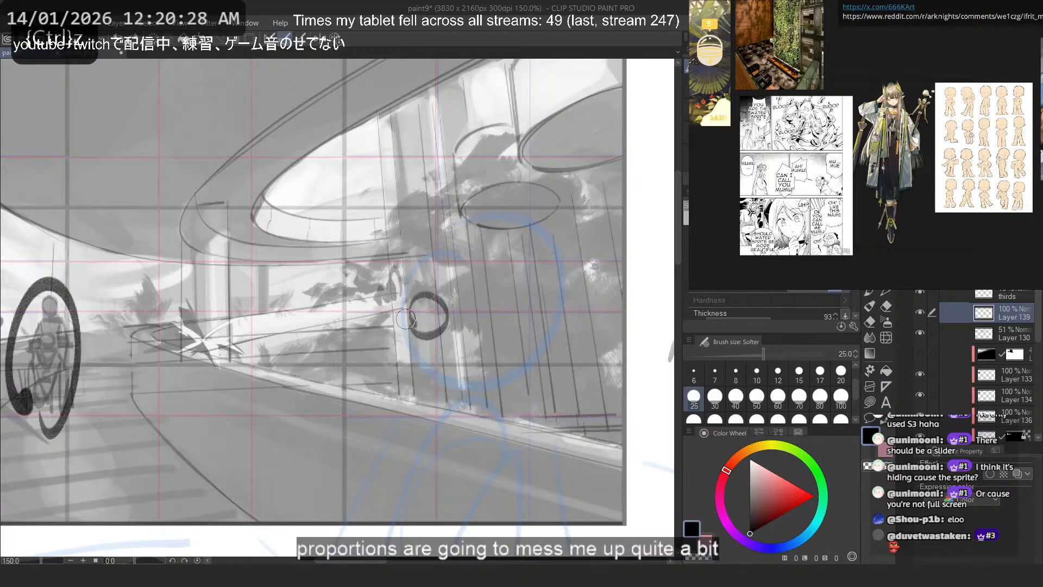
pyautogui.hotkey('ctrl', 'z')
pyautogui.moveTo(429, 298); pyautogui.dragTo(424, 298)
# - Sketch the water figure's tapered torso and hips below the new head, undoing the leg strokes that do not fit
pyautogui.moveTo(443, 338)
pyautogui.mouseDown()
pyautogui.moveTo(416, 340)
pyautogui.moveTo(422, 327)
pyautogui.moveTo(429, 363)
pyautogui.moveTo(397, 365)
pyautogui.moveTo(416, 326)
pyautogui.moveTo(414, 370)
pyautogui.moveTo(401, 372)
pyautogui.moveTo(409, 396)
pyautogui.moveTo(374, 430)
pyautogui.mouseUp()
pyautogui.hotkey('ctrl', 'z')
pyautogui.hotkey('ctrl', 'z')
pyautogui.moveTo(391, 383); pyautogui.dragTo(375, 441)
pyautogui.moveTo(406, 383); pyautogui.dragTo(407, 455)
pyautogui.hotkey('ctrl', 'z')
pyautogui.hotkey('ctrl', 'z')
pyautogui.moveTo(399, 384); pyautogui.dragTo(359, 426)
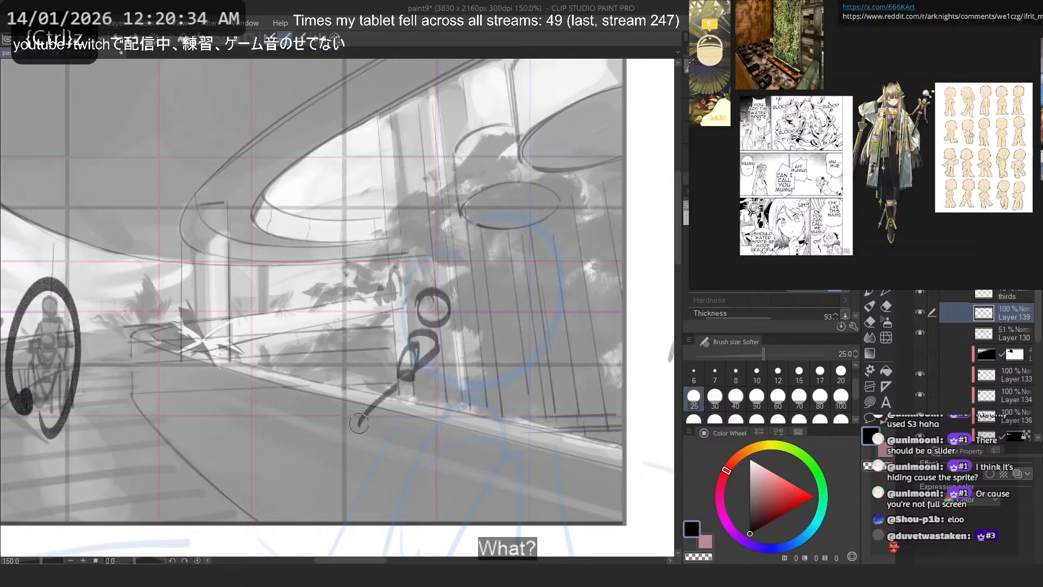
pyautogui.hotkey('ctrl', 'z')
pyautogui.moveTo(400, 376); pyautogui.dragTo(392, 426)
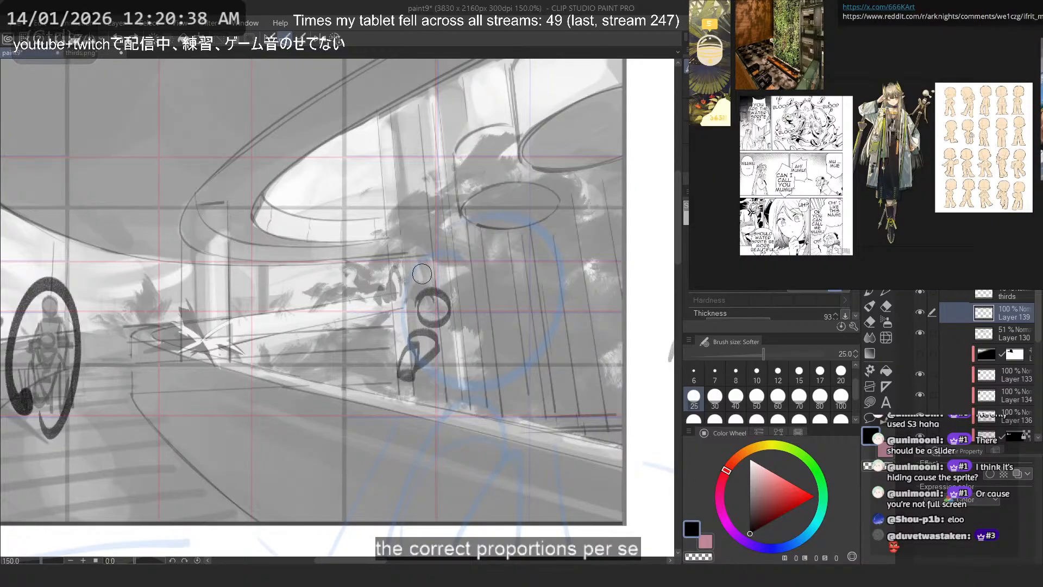
# - Draw the water figure's two arms, one raised beside the head and the other stretched out to the opposite side
pyautogui.moveTo(388, 284); pyautogui.dragTo(401, 328)
pyautogui.hotkey('ctrl', 'z')
pyautogui.moveTo(393, 288); pyautogui.dragTo(406, 327)
pyautogui.hotkey('ctrl', 'z')
pyautogui.hotkey('ctrl', 'z')
pyautogui.moveTo(370, 297)
pyautogui.mouseDown()
pyautogui.moveTo(408, 325)
pyautogui.moveTo(472, 339)
pyautogui.moveTo(487, 358)
pyautogui.moveTo(479, 329)
pyautogui.mouseUp()
# - Try several bent and trailing leg poses below the water figure's hips, undoing the attempts
pyautogui.hotkey('ctrl', 'z')
pyautogui.hotkey('ctrl', 'z')
pyautogui.moveTo(407, 381)
pyautogui.mouseDown()
pyautogui.moveTo(378, 410)
pyautogui.moveTo(379, 396)
pyautogui.mouseUp()
pyautogui.hotkey('ctrl', 'z')
pyautogui.hotkey('ctrl', 'z')
pyautogui.moveTo(441, 352)
pyautogui.mouseDown()
pyautogui.moveTo(429, 381)
pyautogui.moveTo(405, 391)
pyautogui.moveTo(402, 353)
pyautogui.moveTo(379, 387)
pyautogui.mouseUp()
pyautogui.hotkey('ctrl', 'z')
pyautogui.moveTo(405, 352); pyautogui.dragTo(407, 381)
pyautogui.moveTo(407, 381); pyautogui.dragTo(421, 410)
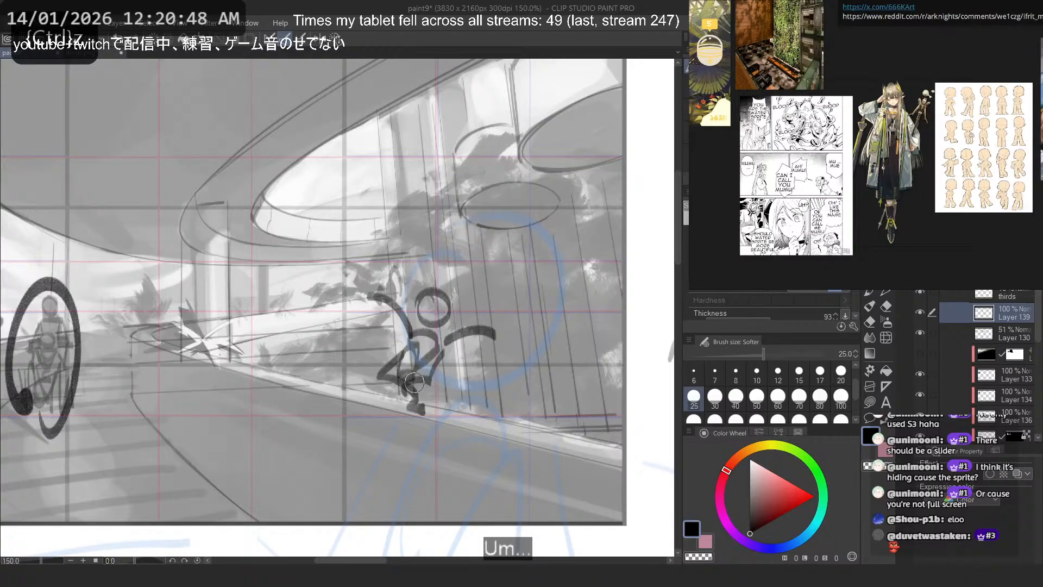
pyautogui.hotkey('ctrl', 'z')
pyautogui.moveTo(411, 348)
pyautogui.mouseDown()
pyautogui.moveTo(401, 376)
pyautogui.moveTo(356, 396)
pyautogui.moveTo(352, 378)
pyautogui.mouseUp()
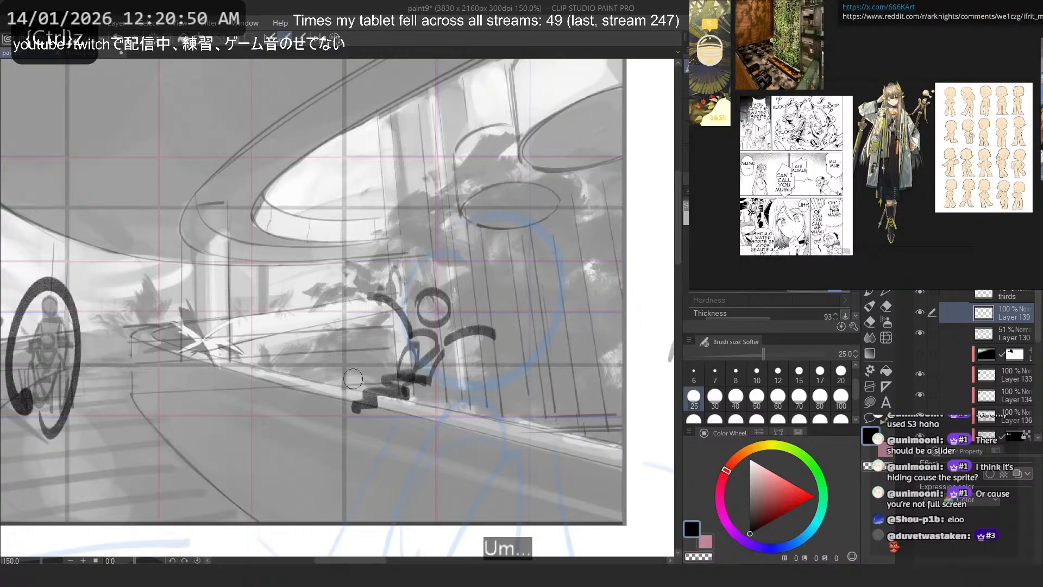
pyautogui.hotkey('ctrl', 'z')
pyautogui.moveTo(414, 351)
pyautogui.mouseDown()
pyautogui.moveTo(378, 405)
pyautogui.moveTo(350, 421)
pyautogui.mouseUp()
pyautogui.hotkey('ctrl', 'z')
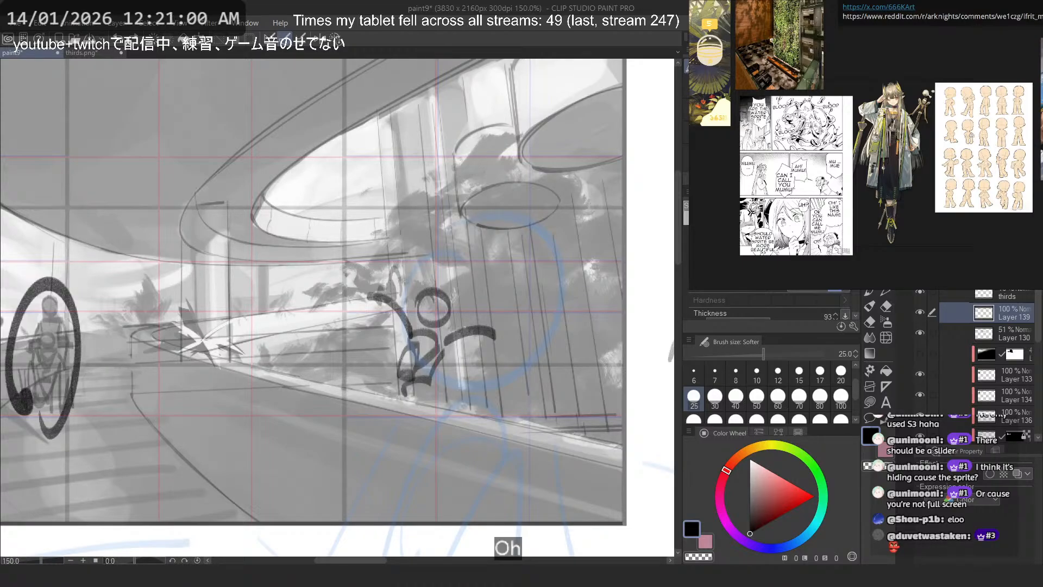
# - Erase the water figure's torso and redraw it as a short, rounded body with curved contour strokes
pyautogui.press('c')
pyautogui.moveTo(414, 336)
pyautogui.mouseDown()
pyautogui.moveTo(396, 356)
pyautogui.moveTo(403, 363)
pyautogui.moveTo(428, 349)
pyautogui.moveTo(425, 387)
pyautogui.moveTo(412, 339)
pyautogui.moveTo(425, 357)
pyautogui.moveTo(411, 359)
pyautogui.moveTo(406, 343)
pyautogui.moveTo(427, 356)
pyautogui.mouseUp()
pyautogui.press('c')
pyautogui.hotkey('ctrl', 'z')
pyautogui.hotkey('ctrl', 'z')
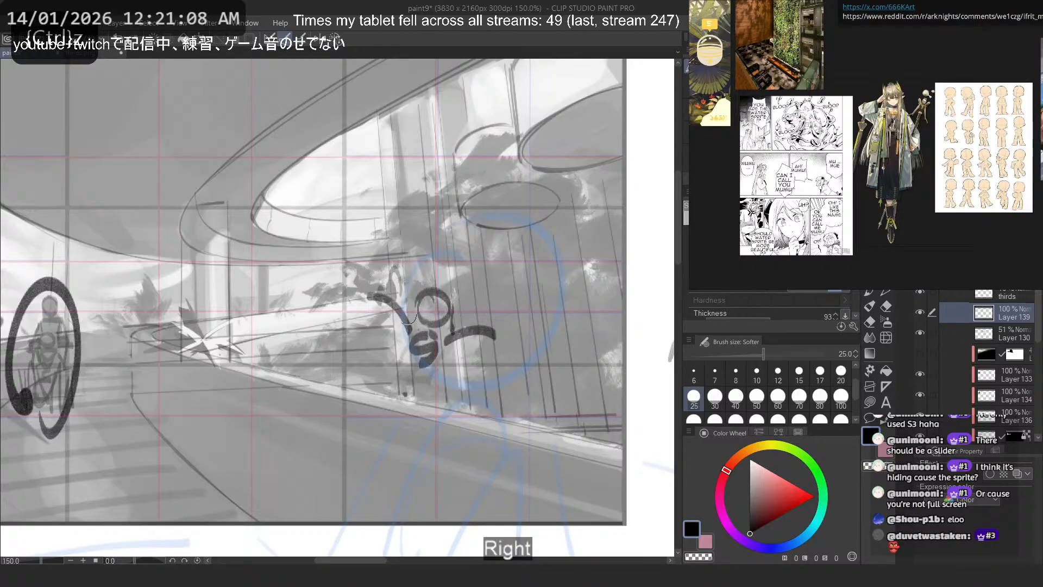
# - Add short side and hip strokes around the water figure's rounded body, undoing the leg strokes that do not fit
pyautogui.moveTo(409, 330); pyautogui.dragTo(386, 337)
pyautogui.moveTo(450, 343); pyautogui.dragTo(434, 374)
pyautogui.moveTo(429, 378)
pyautogui.mouseDown()
pyautogui.moveTo(380, 340)
pyautogui.moveTo(408, 382)
pyautogui.moveTo(378, 352)
pyautogui.mouseUp()
pyautogui.hotkey('ctrl', 'z')
pyautogui.hotkey('ctrl', 'z')
pyautogui.moveTo(401, 378)
pyautogui.mouseDown()
pyautogui.moveTo(375, 353)
pyautogui.moveTo(360, 364)
pyautogui.moveTo(399, 370)
pyautogui.moveTo(368, 368)
pyautogui.moveTo(376, 384)
pyautogui.moveTo(410, 383)
pyautogui.moveTo(363, 397)
pyautogui.mouseUp()
pyautogui.hotkey('ctrl', 'z')
pyautogui.hotkey('ctrl', 'z')
# - Draw the water figure's short bent leg outline and a small round foot trailing behind the body
pyautogui.hotkey('ctrl', 'z')
pyautogui.hotkey('ctrl', 'z')
pyautogui.hotkey('ctrl', 'z')
pyautogui.hotkey('ctrl', 'z')
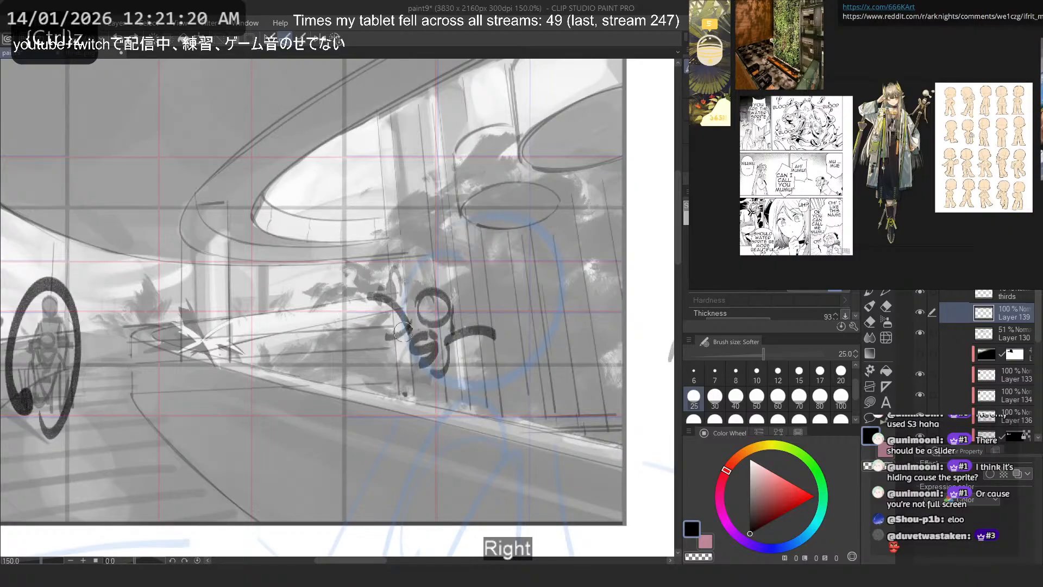
pyautogui.moveTo(438, 381); pyautogui.dragTo(356, 384)
pyautogui.hotkey('ctrl', 'z')
pyautogui.hotkey('ctrl', 'z')
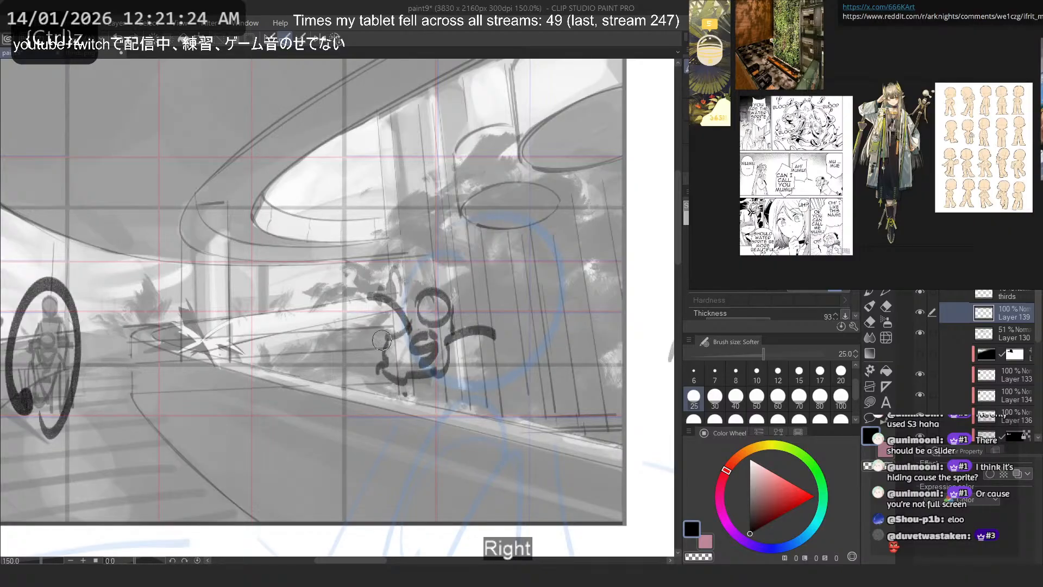
pyautogui.moveTo(423, 409)
pyautogui.mouseDown()
pyautogui.moveTo(359, 388)
pyautogui.moveTo(371, 387)
pyautogui.mouseUp()
# - Thicken the water figure's raised and outstretched arms with extra outline strokes
pyautogui.hotkey('ctrl', 'z')
pyautogui.hotkey('ctrl', 'z')
pyautogui.moveTo(396, 319)
pyautogui.mouseDown()
pyautogui.moveTo(393, 295)
pyautogui.moveTo(402, 321)
pyautogui.mouseUp()
pyautogui.hotkey('ctrl', 'z')
pyautogui.hotkey('ctrl', 'z')
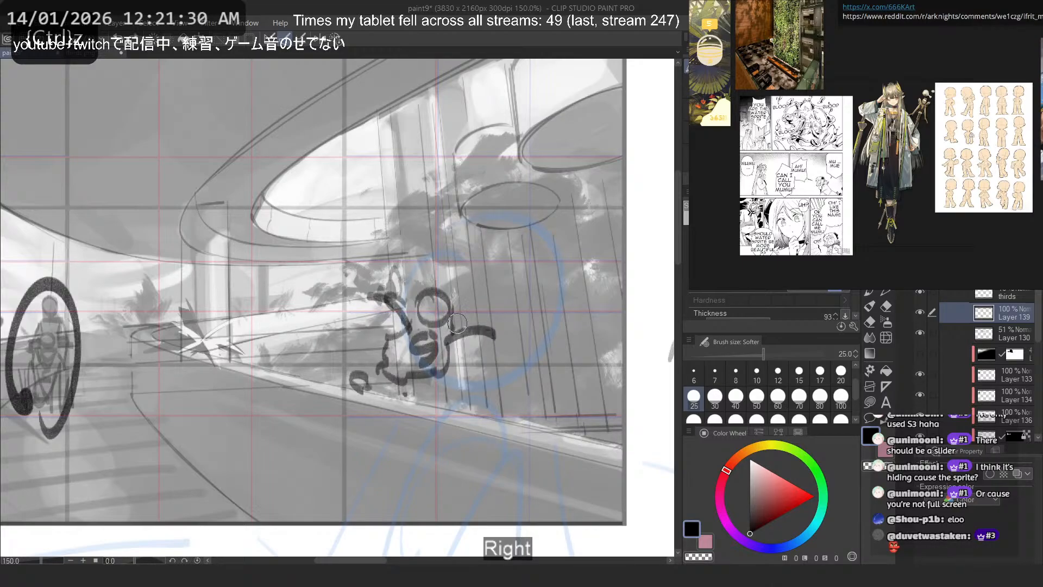
pyautogui.moveTo(492, 332)
pyautogui.mouseDown()
pyautogui.moveTo(449, 351)
pyautogui.moveTo(432, 325)
pyautogui.moveTo(474, 341)
pyautogui.mouseUp()
# - Add curved hair strokes around the water figure's head and diagonal strokes across its face, checking the drawing in a mirrored view
pyautogui.hotkey('ctrl', 'z')
pyautogui.moveTo(429, 283)
pyautogui.mouseDown()
pyautogui.moveTo(443, 301)
pyautogui.moveTo(441, 278)
pyautogui.moveTo(442, 301)
pyautogui.moveTo(441, 279)
pyautogui.moveTo(435, 296)
pyautogui.moveTo(407, 294)
pyautogui.moveTo(440, 309)
pyautogui.mouseUp()
pyautogui.hotkey('ctrl', 'z')
pyautogui.hotkey('ctrl', 'z')
pyautogui.hotkey('ctrl', 'z')
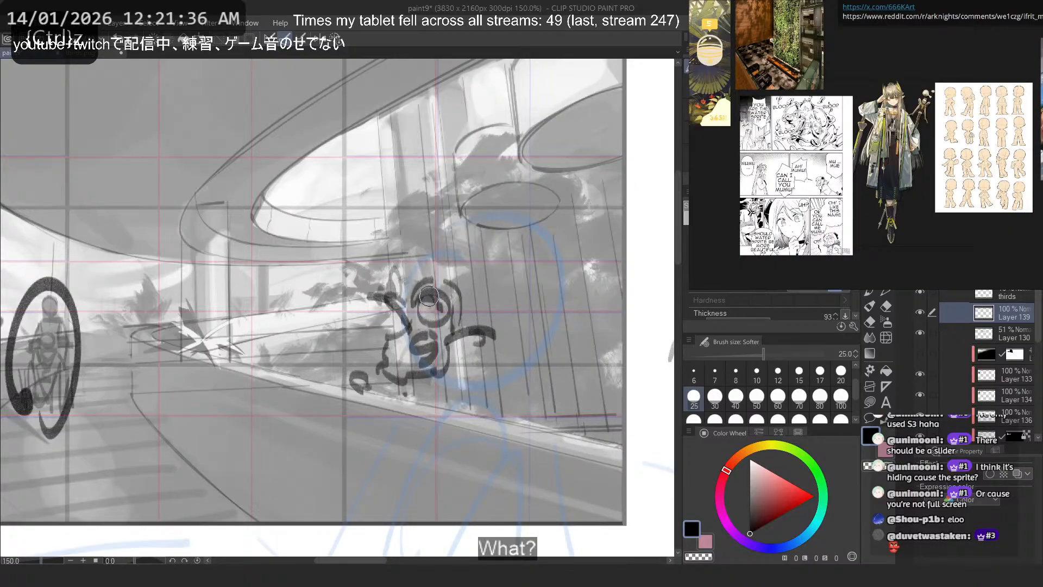
pyautogui.press('h')
# - Draw a large head circle for a foreground figure between the circled background figure and the small water figure
pyautogui.hotkey('ctrl', 'z')
pyautogui.hotkey('ctrl', 'z')
pyautogui.moveTo(244, 286); pyautogui.dragTo(215, 320)
pyautogui.moveTo(256, 290); pyautogui.dragTo(222, 322)
pyautogui.moveTo(380, 449); pyautogui.dragTo(341, 435)
pyautogui.hotkey('ctrl', 'z')
pyautogui.moveTo(484, 429)
pyautogui.mouseDown()
pyautogui.moveTo(392, 389)
pyautogui.moveTo(418, 408)
pyautogui.moveTo(436, 331)
pyautogui.moveTo(412, 382)
pyautogui.mouseUp()
pyautogui.hotkey('ctrl', 'z')
# - Draw a slanted centre line and a curved eye line on the large head circle, undoing the upright versions
pyautogui.hotkey('ctrl', 'z')
pyautogui.moveTo(439, 312); pyautogui.dragTo(457, 441)
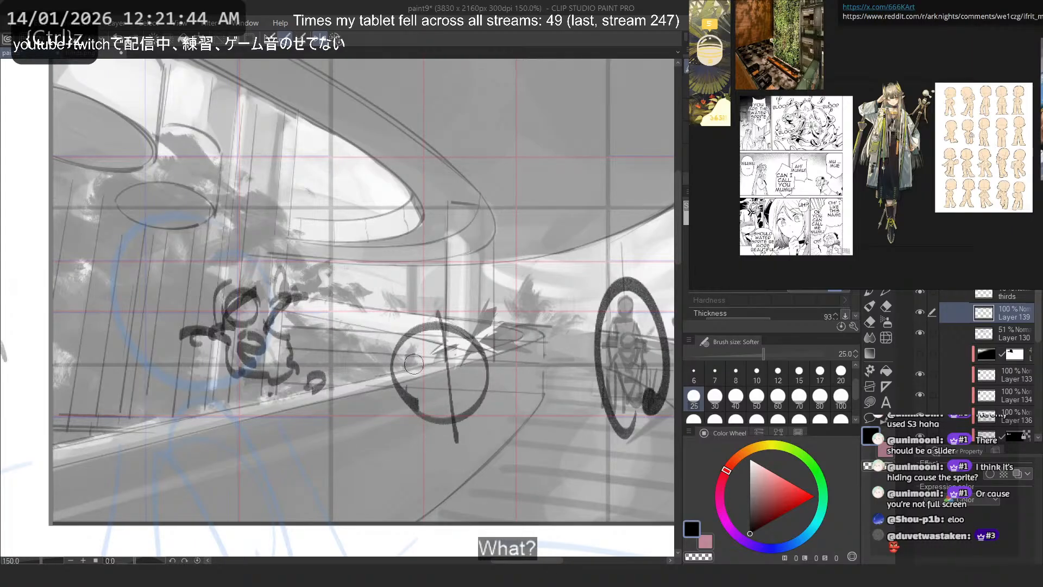
pyautogui.hotkey('ctrl', 'z')
pyautogui.moveTo(441, 311); pyautogui.dragTo(423, 464)
pyautogui.hotkey('ctrl', 'z')
pyautogui.moveTo(460, 329); pyautogui.dragTo(460, 446)
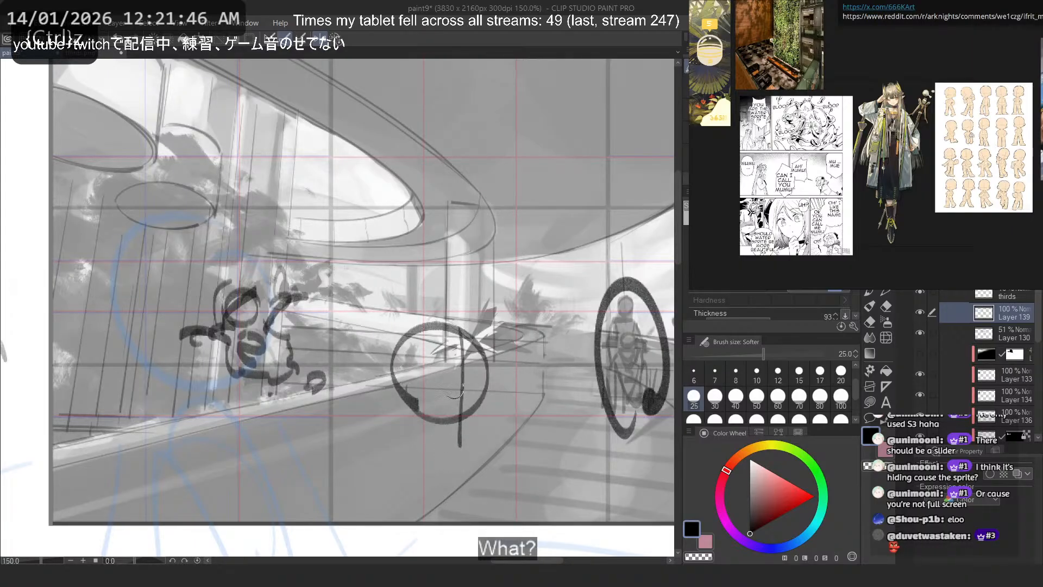
pyautogui.hotkey('ctrl', 'z')
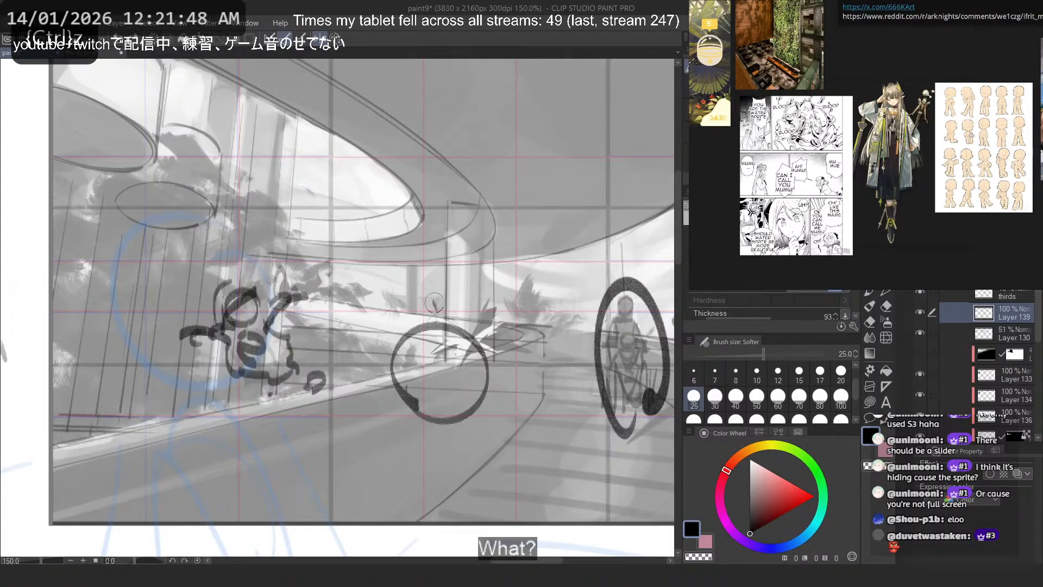
pyautogui.moveTo(434, 300); pyautogui.dragTo(483, 438)
pyautogui.moveTo(480, 365); pyautogui.dragTo(429, 393)
# - Try shoulder and arm strokes below the large head circle, undoing them and restoring the unmirrored view
pyautogui.hotkey('ctrl', 'z')
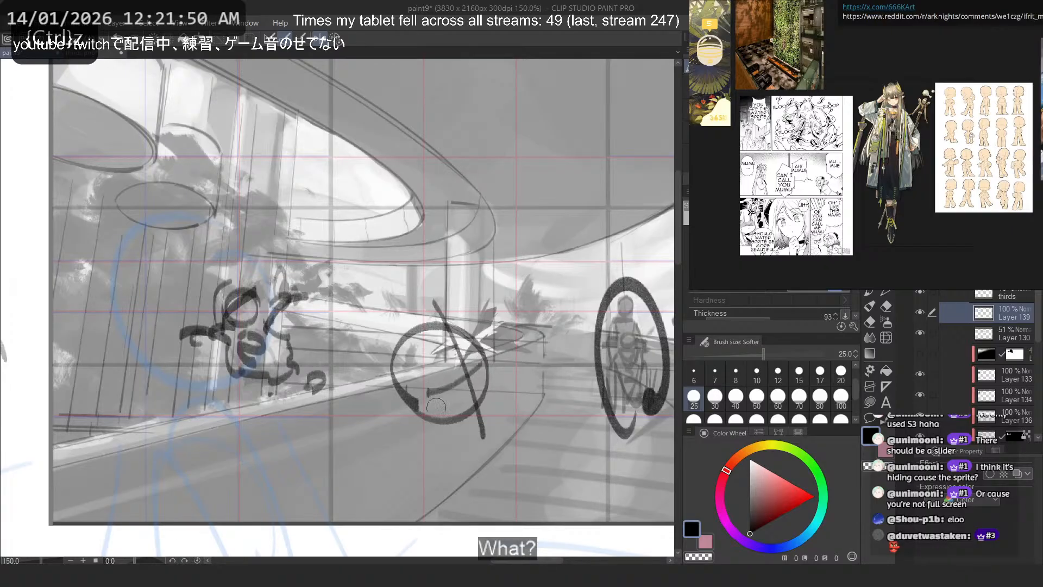
pyautogui.moveTo(503, 431); pyautogui.dragTo(485, 428)
pyautogui.hotkey('ctrl', 'z')
pyautogui.moveTo(411, 440); pyautogui.dragTo(335, 387)
pyautogui.hotkey('ctrl', 'z')
pyautogui.moveTo(404, 459); pyautogui.dragTo(369, 444)
pyautogui.hotkey('ctrl', 'z')
pyautogui.hotkey('ctrl', 'z')
pyautogui.hotkey('ctrl', 'z')
pyautogui.moveTo(512, 396); pyautogui.dragTo(533, 399)
pyautogui.press('2')
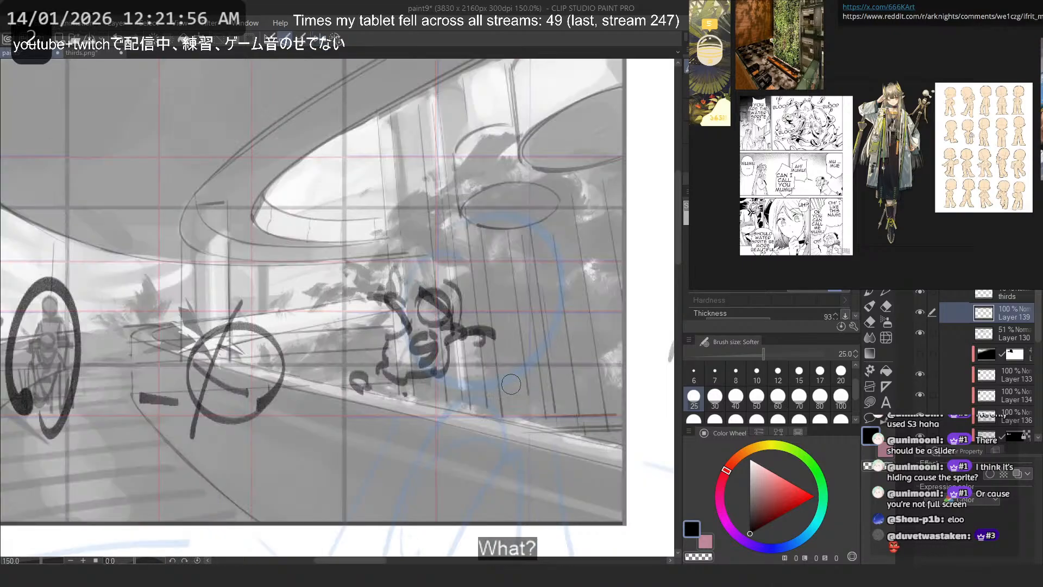
# - Sketch the foreground figure's curved shoulder and torso below the large head, undoing the strokes that do not fit
pyautogui.hotkey('ctrl', 'z')
pyautogui.moveTo(176, 403)
pyautogui.mouseDown()
pyautogui.moveTo(209, 450)
pyautogui.moveTo(166, 427)
pyautogui.mouseUp()
pyautogui.scroll(-5, 517, 254)
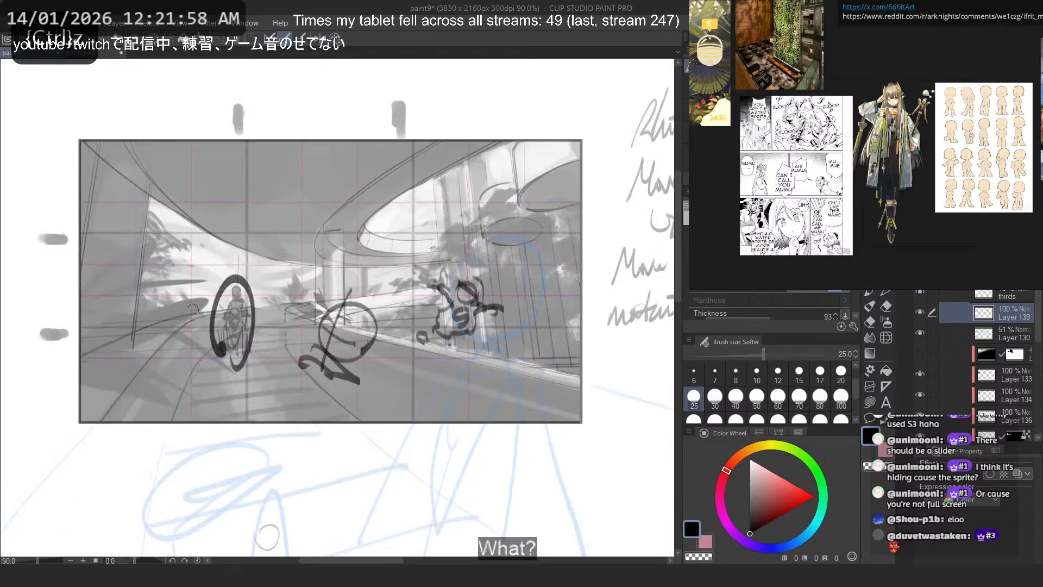
pyautogui.scroll(6, 192, 304)
pyautogui.hotkey('ctrl', 'z')
pyautogui.moveTo(472, 417)
pyautogui.mouseDown()
pyautogui.moveTo(439, 398)
pyautogui.moveTo(408, 404)
pyautogui.moveTo(387, 469)
pyautogui.mouseUp()
pyautogui.hotkey('ctrl', 'z')
pyautogui.moveTo(418, 375)
pyautogui.mouseDown()
pyautogui.moveTo(409, 398)
pyautogui.moveTo(430, 485)
pyautogui.moveTo(411, 449)
pyautogui.mouseUp()
pyautogui.hotkey('ctrl', 'z')
pyautogui.moveTo(497, 419)
pyautogui.mouseDown()
pyautogui.moveTo(418, 426)
pyautogui.moveTo(391, 444)
pyautogui.mouseUp()
pyautogui.moveTo(417, 383)
pyautogui.mouseDown()
pyautogui.moveTo(379, 452)
pyautogui.moveTo(335, 384)
pyautogui.mouseUp()
# - Draw the foreground figure's bent arm extending from the torso toward the circled background figure
pyautogui.hotkey('ctrl', 'z')
pyautogui.hotkey('ctrl', 'z')
pyautogui.hotkey('ctrl', 'z')
pyautogui.moveTo(414, 363); pyautogui.dragTo(317, 399)
pyautogui.hotkey('ctrl', 'z')
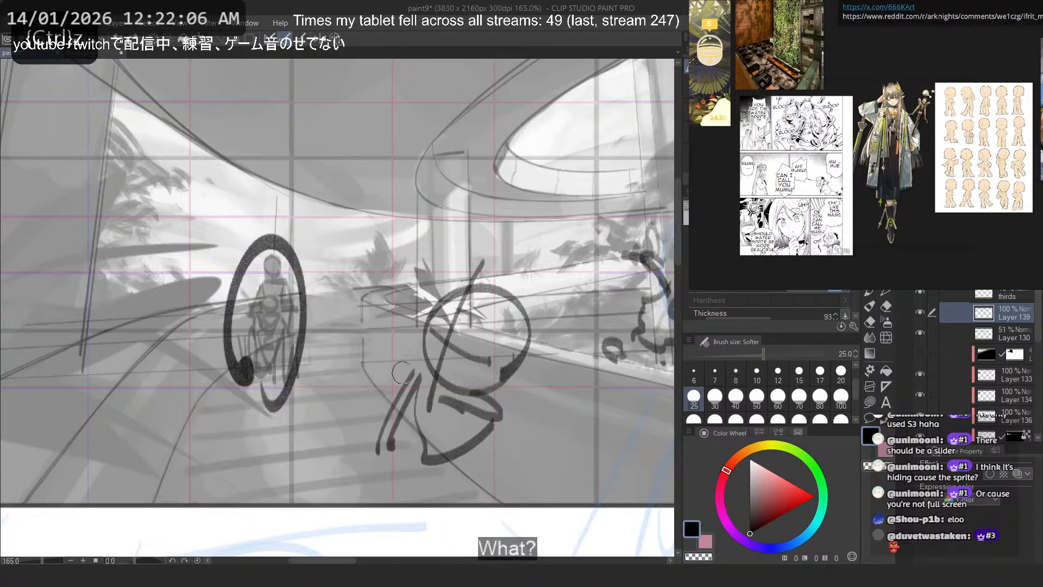
pyautogui.moveTo(408, 376); pyautogui.dragTo(324, 358)
pyautogui.hotkey('ctrl', 'z')
pyautogui.moveTo(391, 372)
pyautogui.mouseDown()
pyautogui.moveTo(342, 421)
pyautogui.moveTo(367, 392)
pyautogui.moveTo(355, 434)
pyautogui.mouseUp()
pyautogui.hotkey('ctrl', 'z')
pyautogui.moveTo(497, 411); pyautogui.dragTo(530, 411)
pyautogui.hotkey('ctrl', 'z')
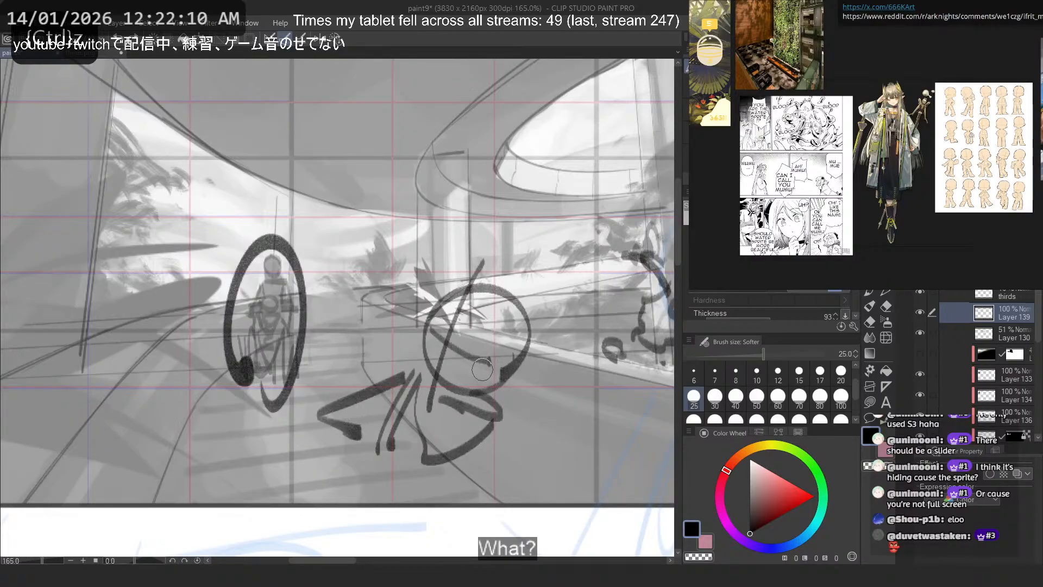
# - Erase the centre line and eye line inside the foreground figure's head circle, undoing the stray marks
pyautogui.scroll(-3, 283, 317)
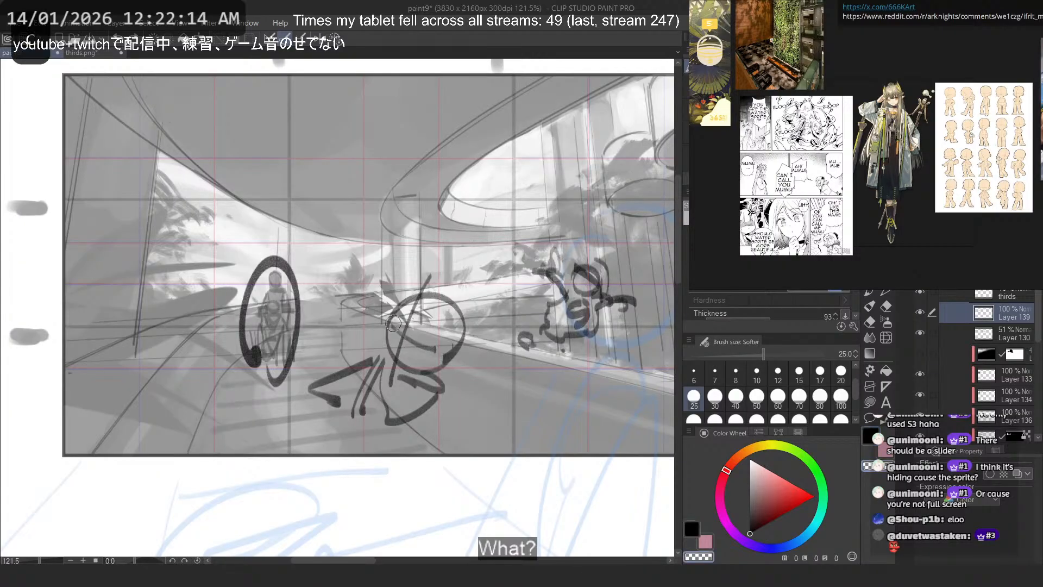
pyautogui.press('c')
pyautogui.moveTo(427, 266); pyautogui.dragTo(431, 379)
pyautogui.hotkey('ctrl', 'z')
pyautogui.keyDown('alt'); pyautogui.click(428, 391); pyautogui.keyUp('alt')
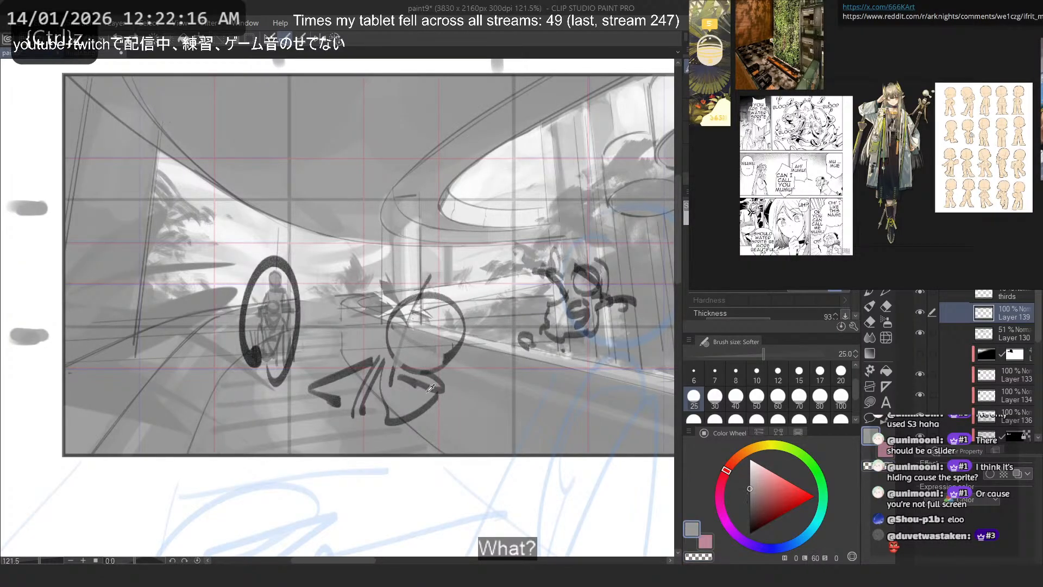
pyautogui.keyDown('alt'); pyautogui.click(441, 362); pyautogui.keyUp('alt')
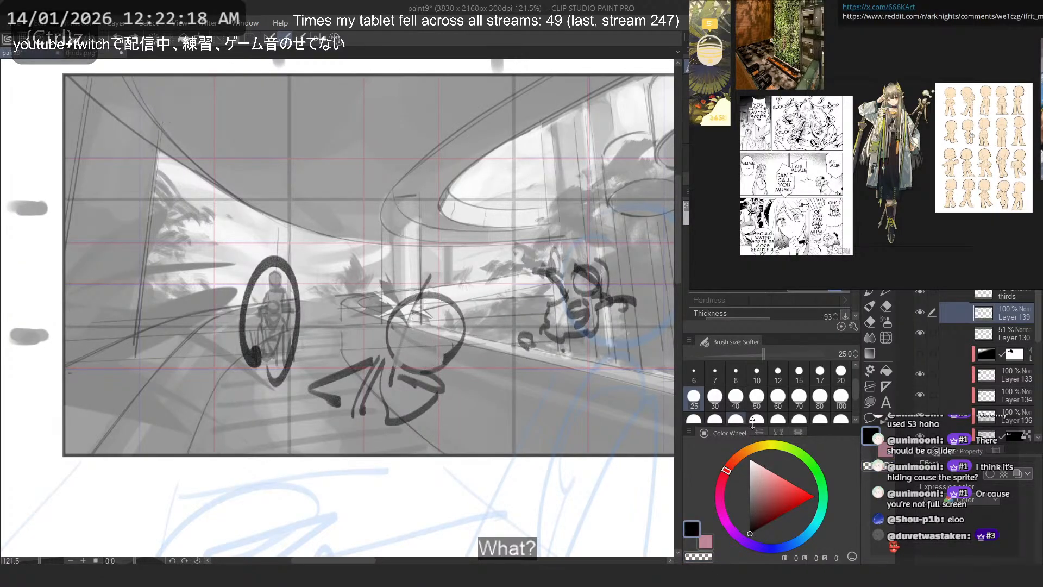
pyautogui.click(870, 402)
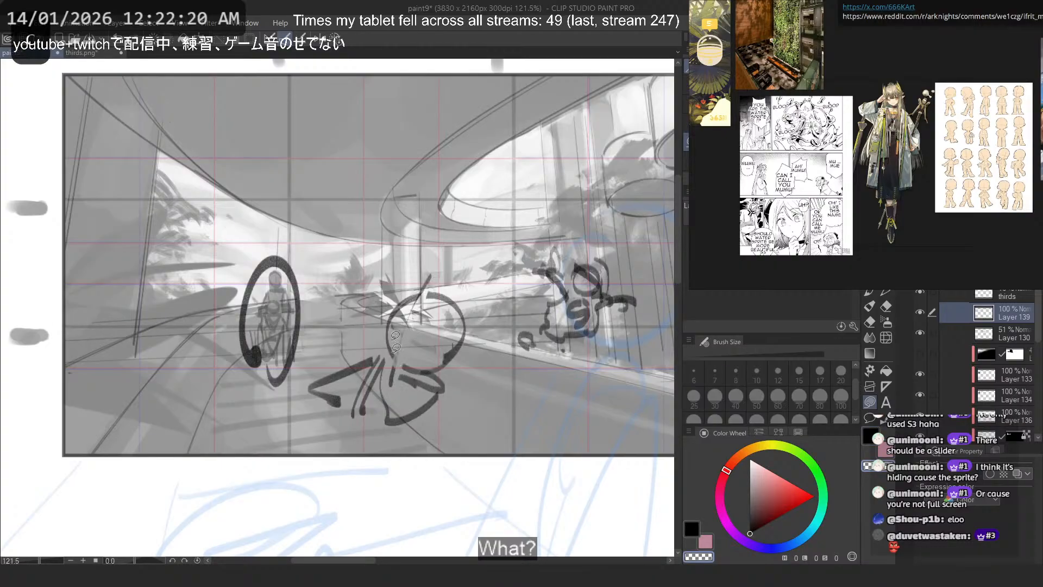
pyautogui.hotkey('ctrl', 'z')
pyautogui.press('b')
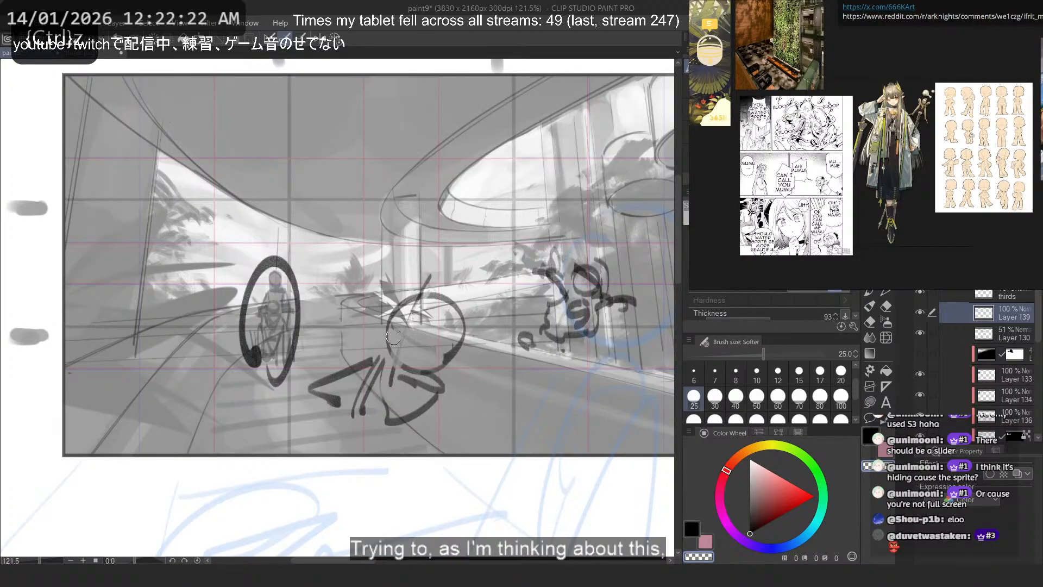
pyautogui.hotkey('ctrl', 'z')
# - Redraw a bold slanted centre line and a long curved eye line across the foreground figure's head
pyautogui.press('c')
pyautogui.moveTo(434, 267); pyautogui.dragTo(385, 409)
pyautogui.hotkey('ctrl', 'z')
pyautogui.moveTo(458, 359)
pyautogui.mouseDown()
pyautogui.moveTo(363, 296)
pyautogui.moveTo(498, 375)
pyautogui.mouseUp()
# - Try long gaze lines from the foreground head across the scene and a large circle around the water figure, undoing them
pyautogui.moveTo(601, 448); pyautogui.dragTo(417, 352)
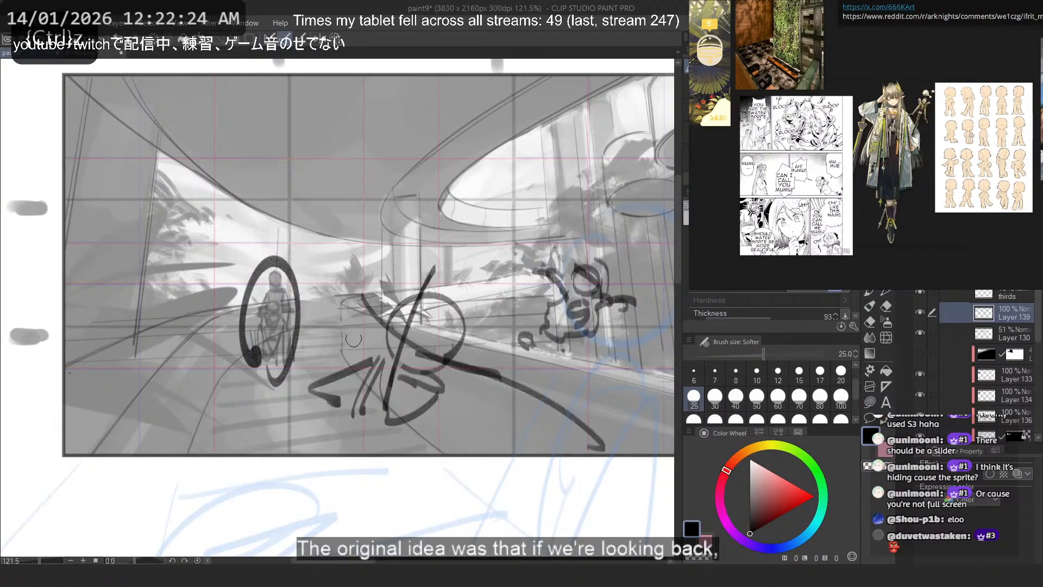
pyautogui.moveTo(354, 340); pyautogui.dragTo(218, 298)
pyautogui.hotkey('ctrl', 'z')
pyautogui.moveTo(516, 424)
pyautogui.mouseDown()
pyautogui.moveTo(271, 309)
pyautogui.moveTo(514, 240)
pyautogui.mouseUp()
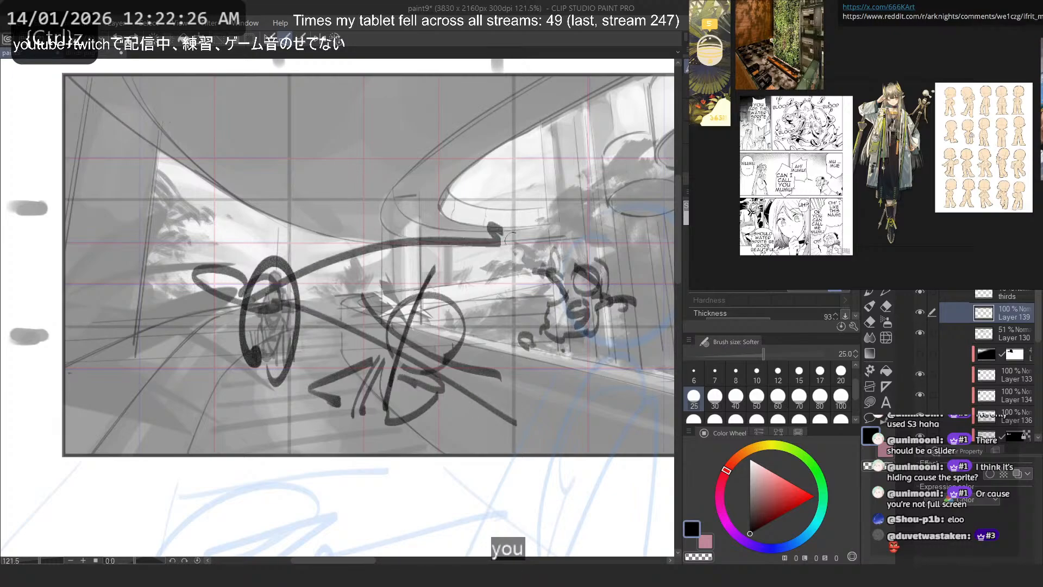
pyautogui.hotkey('ctrl', 'z')
pyautogui.moveTo(579, 416)
pyautogui.mouseDown()
pyautogui.moveTo(272, 304)
pyautogui.moveTo(500, 230)
pyautogui.mouseUp()
pyautogui.hotkey('ctrl', 'z')
pyautogui.moveTo(447, 390); pyautogui.dragTo(569, 389)
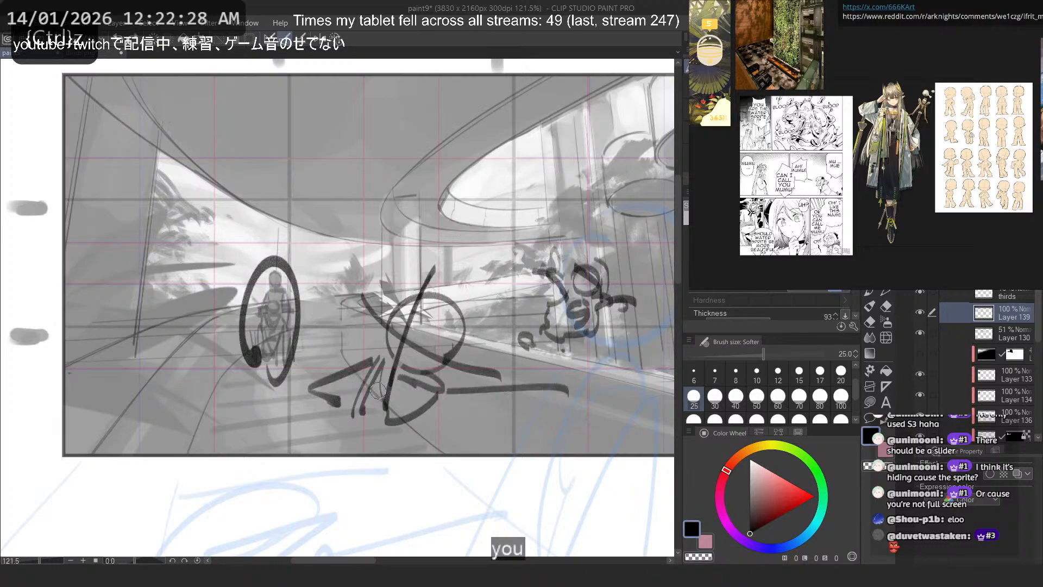
pyautogui.moveTo(379, 390); pyautogui.dragTo(341, 210)
pyautogui.hotkey('ctrl', 'z')
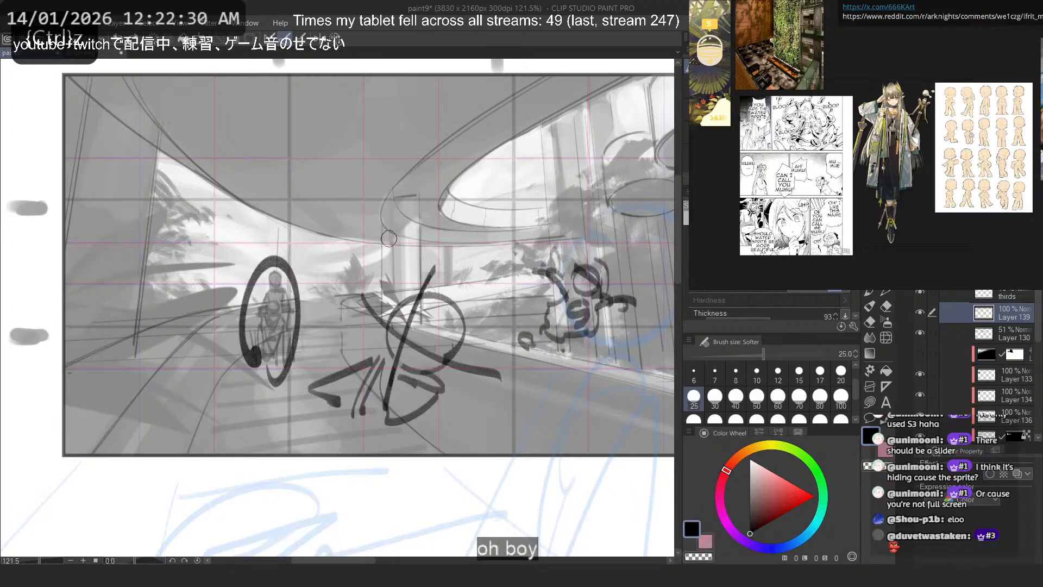
pyautogui.moveTo(504, 373)
pyautogui.mouseDown()
pyautogui.moveTo(486, 288)
pyautogui.moveTo(535, 387)
pyautogui.moveTo(546, 245)
pyautogui.moveTo(526, 371)
pyautogui.mouseUp()
pyautogui.hotkey('ctrl', 'z')
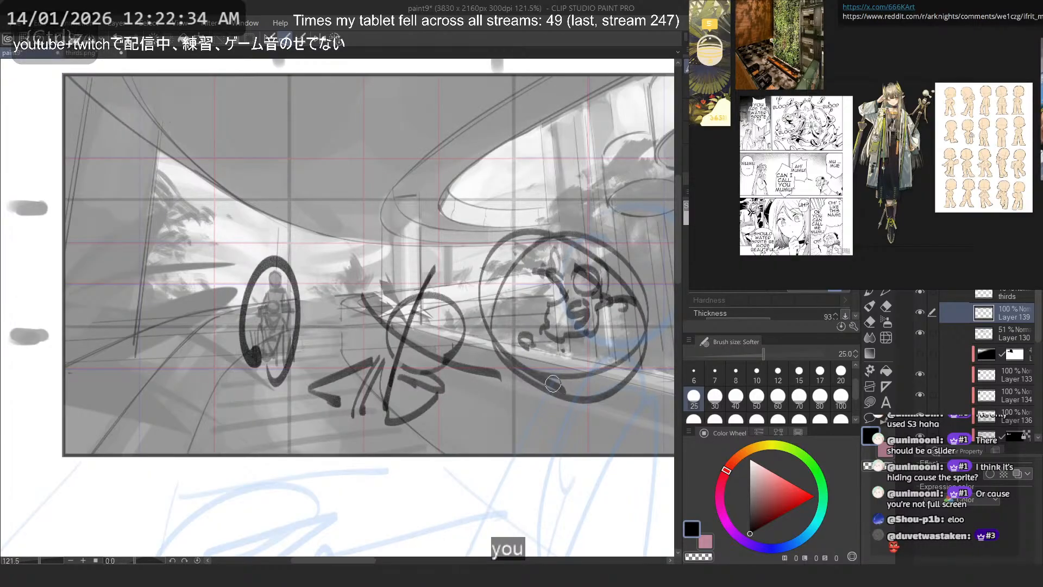
pyautogui.hotkey('ctrl', 'z')
# - Try an arrow from the foreground figure's head toward the circled background figure and undo it
pyautogui.moveTo(395, 339); pyautogui.dragTo(310, 318)
pyautogui.moveTo(326, 310); pyautogui.dragTo(325, 332)
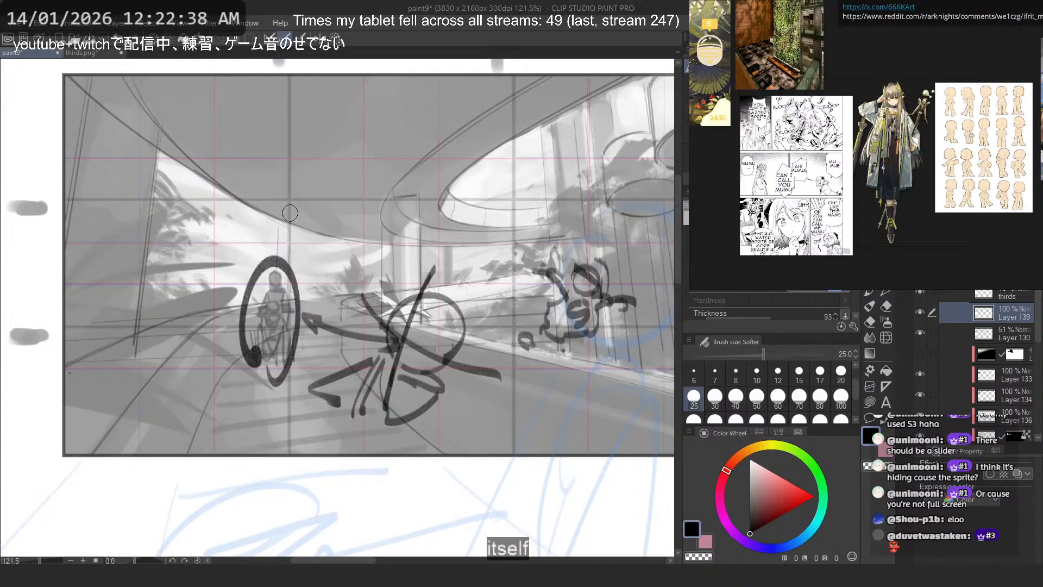
pyautogui.hotkey('ctrl', 'z')
pyautogui.hotkey('ctrl', 'z')
pyautogui.hotkey('ctrl', 'z')
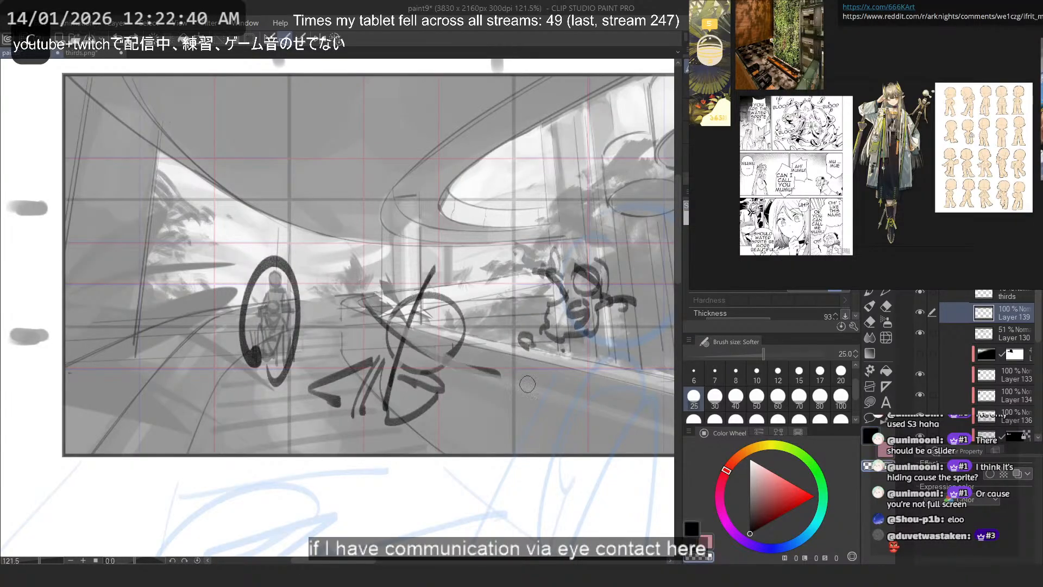
# - Erase the old face guides and redraw the foreground head's centre and eye lines with a gaze arrow toward the water figure
pyautogui.moveTo(527, 385); pyautogui.dragTo(370, 308)
pyautogui.moveTo(435, 266)
pyautogui.mouseDown()
pyautogui.moveTo(385, 410)
pyautogui.moveTo(430, 402)
pyautogui.mouseUp()
pyautogui.press('c')
pyautogui.moveTo(385, 339); pyautogui.dragTo(500, 321)
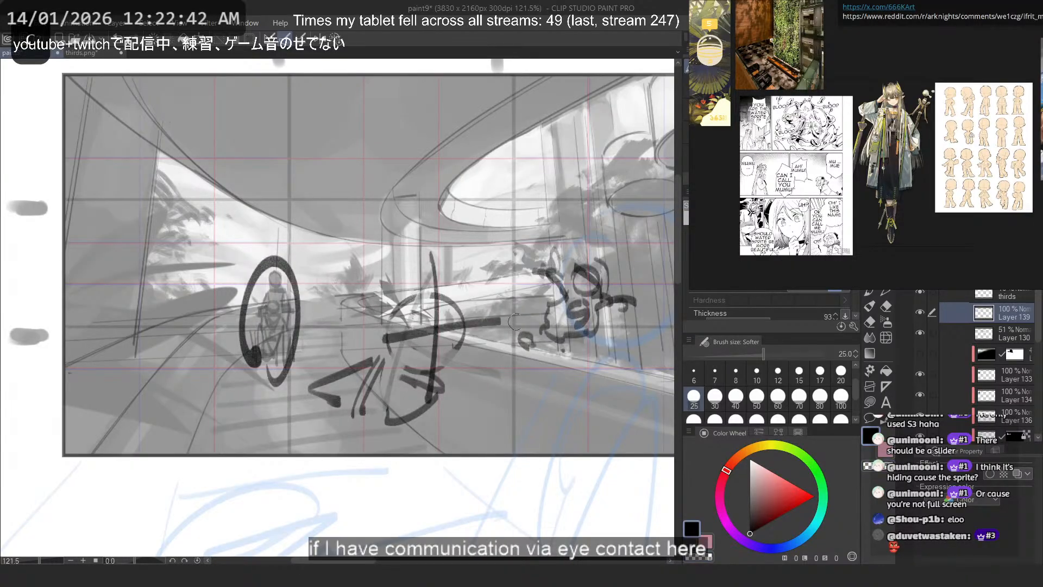
pyautogui.hotkey('ctrl', 'z')
pyautogui.moveTo(371, 338)
pyautogui.mouseDown()
pyautogui.moveTo(543, 313)
pyautogui.moveTo(525, 334)
pyautogui.mouseUp()
pyautogui.moveTo(460, 320); pyautogui.dragTo(461, 345)
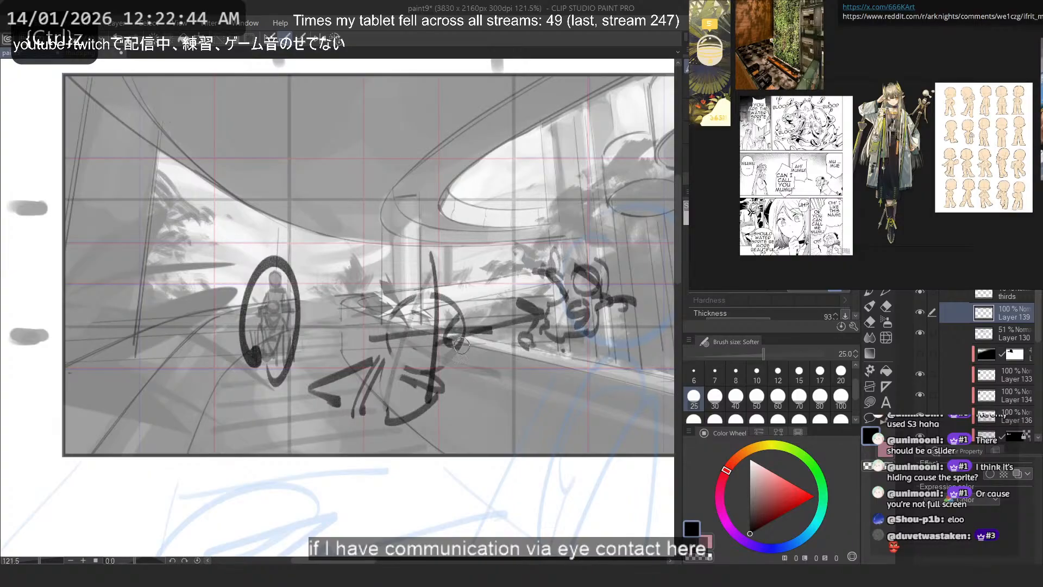
# - Try a large circle around the already circled background figure and undo it
pyautogui.moveTo(489, 190); pyautogui.dragTo(478, 194)
pyautogui.hotkey('ctrl', 'z')
pyautogui.moveTo(228, 215)
pyautogui.mouseDown()
pyautogui.moveTo(245, 402)
pyautogui.moveTo(204, 228)
pyautogui.mouseUp()
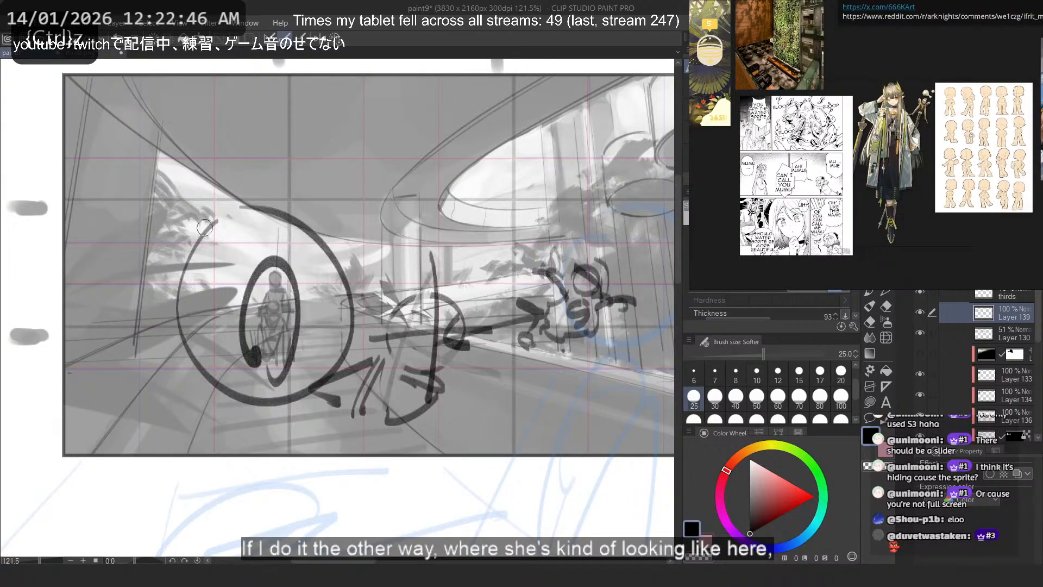
pyautogui.hotkey('ctrl', 'z')
# - Erase the foreground figure's old body lines and redraw its torso with a rounded chest band and dark lower body below the head
pyautogui.press('c')
pyautogui.moveTo(317, 384)
pyautogui.mouseDown()
pyautogui.moveTo(379, 361)
pyautogui.moveTo(336, 384)
pyautogui.mouseUp()
pyautogui.moveTo(405, 390)
pyautogui.mouseDown()
pyautogui.moveTo(443, 399)
pyautogui.moveTo(402, 418)
pyautogui.moveTo(427, 375)
pyautogui.moveTo(375, 389)
pyautogui.moveTo(389, 397)
pyautogui.mouseUp()
pyautogui.press('c')
pyautogui.hotkey('ctrl', 'z')
pyautogui.moveTo(456, 375)
pyautogui.mouseDown()
pyautogui.moveTo(435, 365)
pyautogui.moveTo(453, 396)
pyautogui.moveTo(397, 455)
pyautogui.mouseUp()
pyautogui.moveTo(387, 413); pyautogui.dragTo(461, 401)
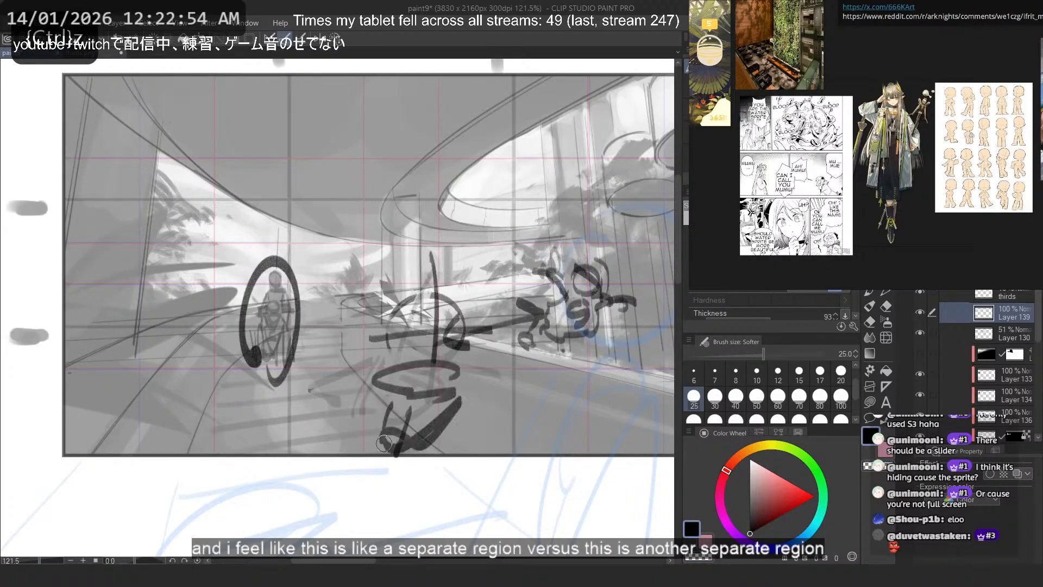
pyautogui.moveTo(380, 435); pyautogui.dragTo(395, 452)
pyautogui.moveTo(359, 414); pyautogui.dragTo(360, 446)
pyautogui.hotkey('ctrl', 'z')
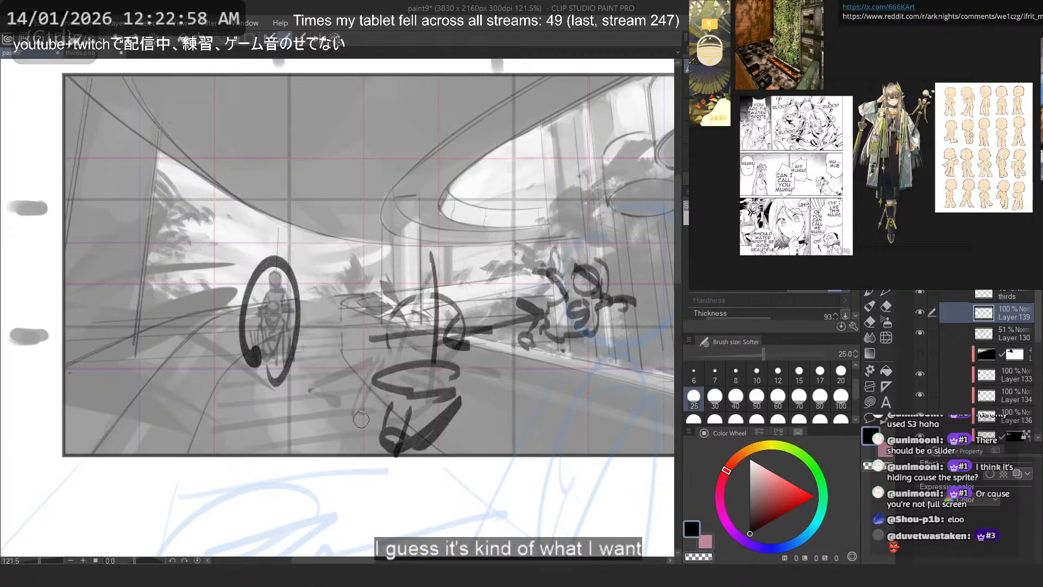
# - Try an arc from the water figure over the foreground head, undo it, and sketch the foreground figure's arm reaching toward the circled figure
pyautogui.moveTo(552, 285)
pyautogui.mouseDown()
pyautogui.moveTo(351, 284)
pyautogui.moveTo(353, 298)
pyautogui.mouseUp()
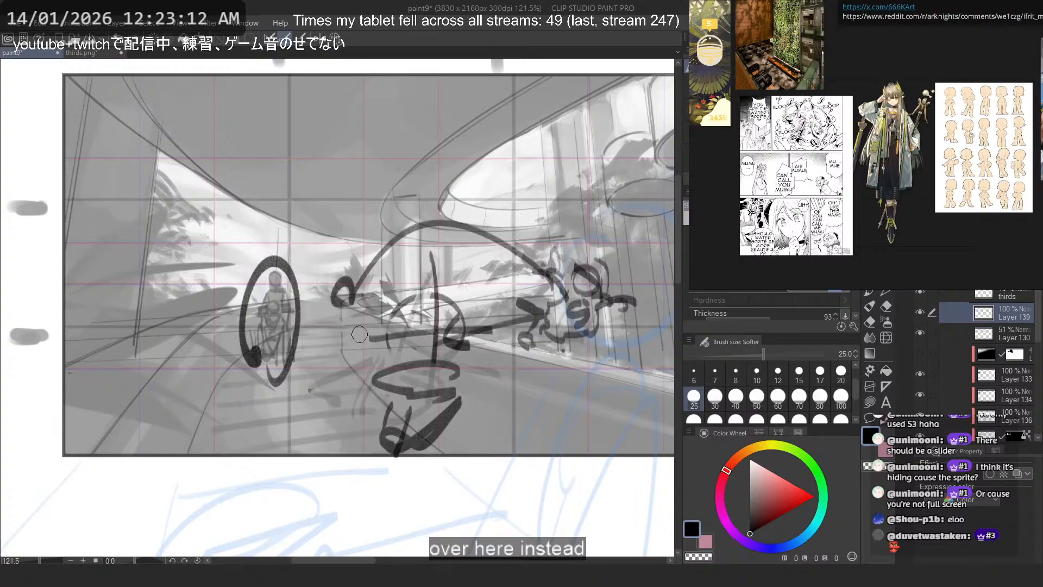
pyautogui.hotkey('ctrl', 'z')
pyautogui.moveTo(323, 301); pyautogui.dragTo(391, 353)
pyautogui.hotkey('ctrl', 'z')
pyautogui.moveTo(332, 323)
pyautogui.mouseDown()
pyautogui.moveTo(391, 375)
pyautogui.moveTo(377, 363)
pyautogui.mouseUp()
pyautogui.hotkey('ctrl', 'z')
# - Sketch the foreground figure's other arm angled down and away from the torso on the water figure's side, retrying the stroke until it fits
pyautogui.hotkey('ctrl', 'z')
pyautogui.hotkey('ctrl', 'z')
pyautogui.hotkey('ctrl', 'z')
pyautogui.moveTo(481, 387)
pyautogui.mouseDown()
pyautogui.moveTo(424, 400)
pyautogui.moveTo(513, 384)
pyautogui.moveTo(497, 407)
pyautogui.moveTo(543, 367)
pyautogui.mouseUp()
pyautogui.hotkey('ctrl', 'z')
pyautogui.hotkey('ctrl', 'z')
pyautogui.hotkey('ctrl', 'z')
pyautogui.moveTo(513, 349); pyautogui.dragTo(525, 365)
pyautogui.hotkey('ctrl', 'z')
pyautogui.hotkey('ctrl', 'z')
pyautogui.moveTo(476, 389)
pyautogui.mouseDown()
pyautogui.moveTo(481, 447)
pyautogui.moveTo(462, 433)
pyautogui.moveTo(447, 453)
pyautogui.mouseUp()
pyautogui.hotkey('ctrl', 'z')
pyautogui.hotkey('ctrl', 'z')
pyautogui.hotkey('ctrl', 'z')
pyautogui.hotkey('ctrl', 'z')
pyautogui.moveTo(476, 389)
pyautogui.mouseDown()
pyautogui.moveTo(445, 415)
pyautogui.moveTo(550, 430)
pyautogui.moveTo(508, 411)
pyautogui.moveTo(572, 405)
pyautogui.mouseUp()
pyautogui.hotkey('ctrl', 'z')
pyautogui.hotkey('ctrl', 'z')
pyautogui.hotkey('ctrl', 'z')
pyautogui.hotkey('ctrl', 'z')
pyautogui.hotkey('ctrl', 'z')
pyautogui.moveTo(462, 387)
pyautogui.mouseDown()
pyautogui.moveTo(519, 431)
pyautogui.moveTo(558, 407)
pyautogui.mouseUp()
# - Try looping leg curves beside the foreground figure's lower body and undo them
pyautogui.moveTo(382, 402); pyautogui.dragTo(331, 468)
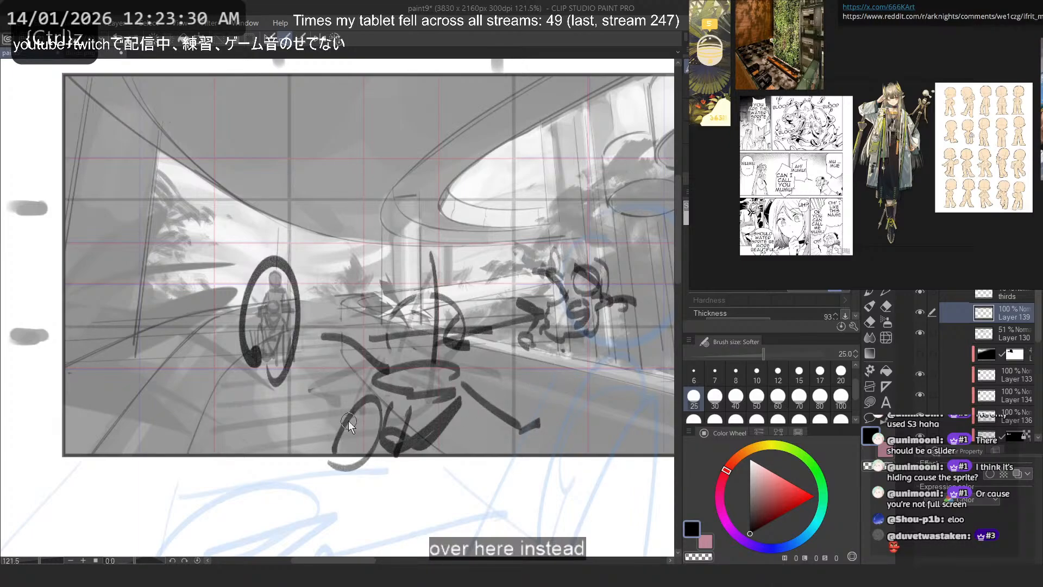
pyautogui.hotkey('ctrl', 'z')
pyautogui.moveTo(392, 382); pyautogui.dragTo(361, 442)
pyautogui.hotkey('ctrl', 'z')
# - Erase the heavy marks in the foreground figure's lower body and redraw the torso with curved contours
pyautogui.hotkey('ctrl', 'z')
pyautogui.press('c')
pyautogui.moveTo(404, 411)
pyautogui.mouseDown()
pyautogui.moveTo(457, 403)
pyautogui.moveTo(392, 441)
pyautogui.moveTo(395, 450)
pyautogui.mouseUp()
pyautogui.press('c')
pyautogui.moveTo(454, 379)
pyautogui.mouseDown()
pyautogui.moveTo(420, 363)
pyautogui.moveTo(366, 426)
pyautogui.moveTo(426, 435)
pyautogui.mouseUp()
pyautogui.hotkey('ctrl', 'z')
pyautogui.hotkey('ctrl', 'z')
# - Erase the foreground figure's old face guides and redraw the head as a clean circle
pyautogui.hotkey('ctrl', 'z')
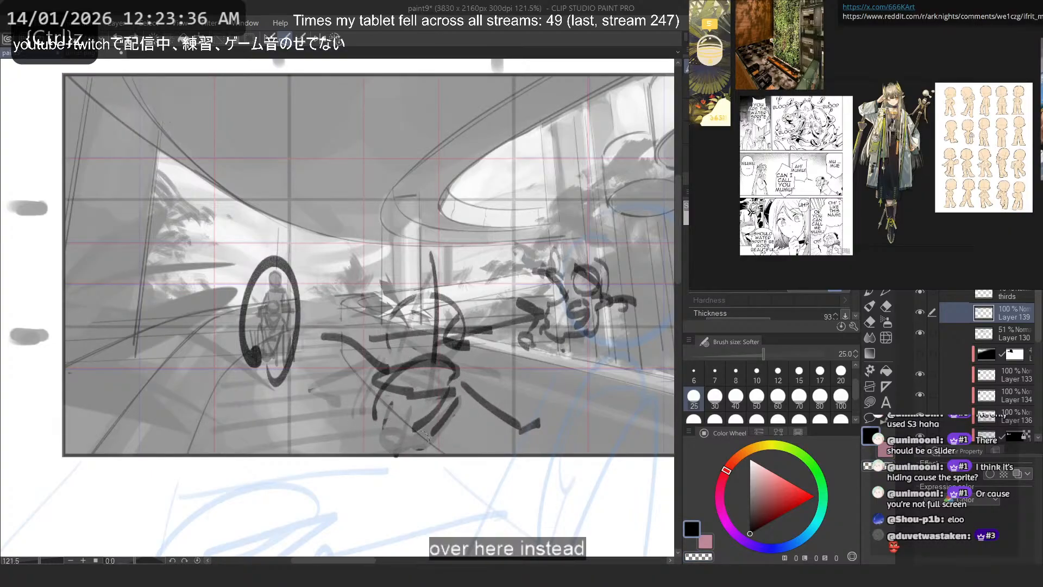
pyautogui.moveTo(449, 294)
pyautogui.mouseDown()
pyautogui.moveTo(435, 282)
pyautogui.moveTo(441, 307)
pyautogui.moveTo(426, 298)
pyautogui.mouseUp()
pyautogui.hotkey('ctrl', 'z')
pyautogui.hotkey('ctrl', 'z')
pyautogui.press('c')
pyautogui.moveTo(481, 329)
pyautogui.mouseDown()
pyautogui.moveTo(383, 294)
pyautogui.moveTo(355, 338)
pyautogui.mouseUp()
pyautogui.press('c')
pyautogui.moveTo(408, 307); pyautogui.dragTo(402, 314)
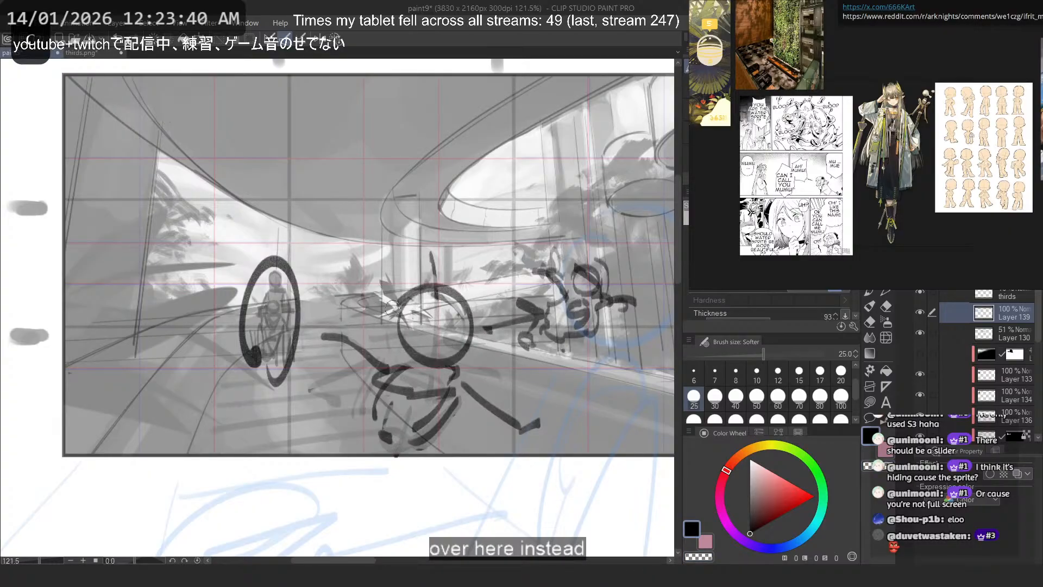
# - Draw a vertical centre line and a curved eye line on the foreground figure's round head
pyautogui.moveTo(438, 269); pyautogui.dragTo(441, 386)
pyautogui.hotkey('ctrl', 'z')
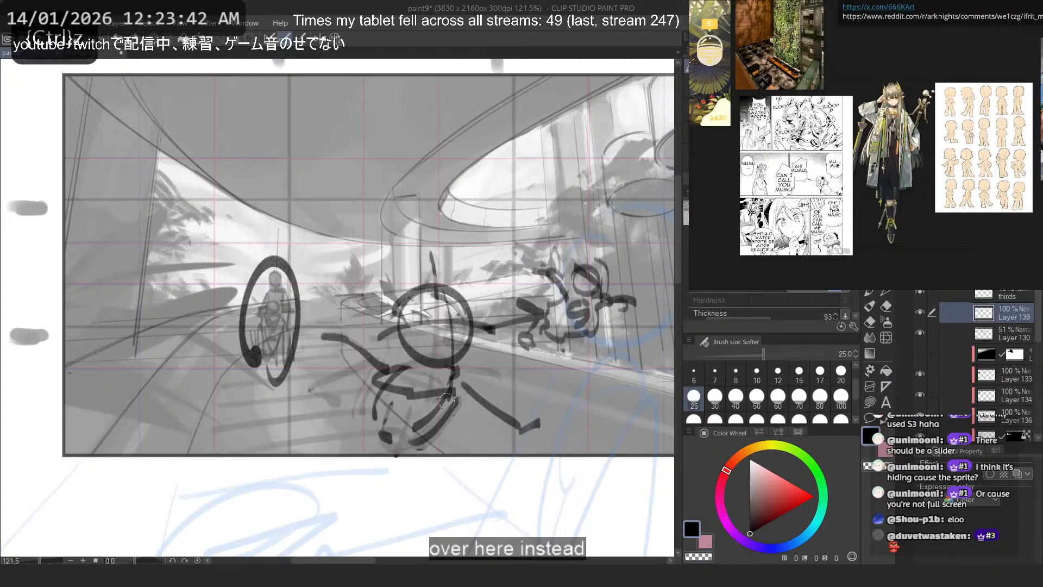
pyautogui.moveTo(437, 277); pyautogui.dragTo(440, 373)
pyautogui.moveTo(434, 314); pyautogui.dragTo(405, 327)
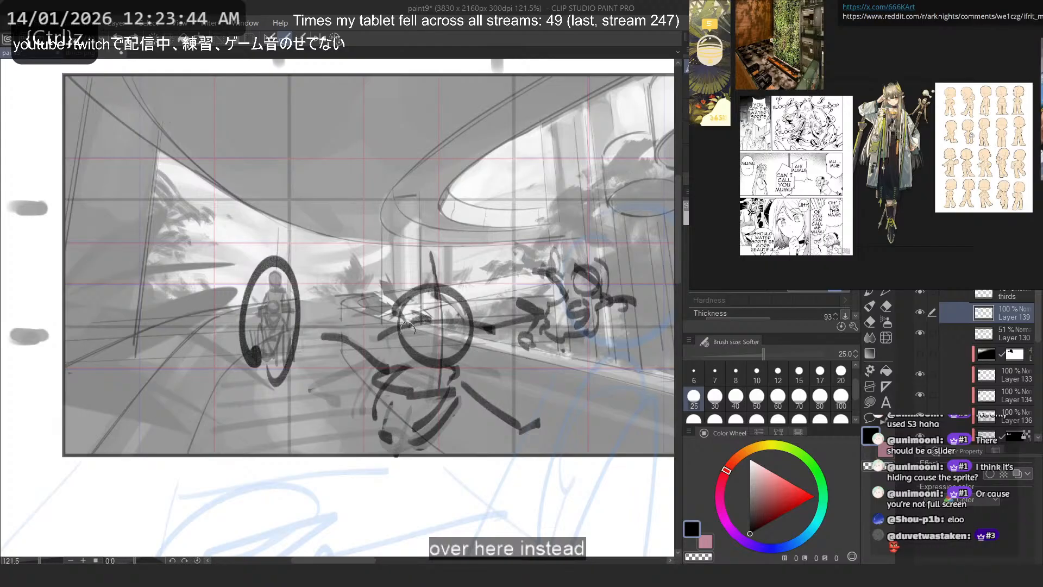
pyautogui.moveTo(430, 331)
pyautogui.mouseDown()
pyautogui.moveTo(412, 334)
pyautogui.moveTo(460, 323)
pyautogui.mouseUp()
pyautogui.hotkey('ctrl', 'z')
# - Sketch a short eyelid arc on the empty ceiling area above the scene
pyautogui.moveTo(318, 105); pyautogui.dragTo(283, 131)
pyautogui.hotkey('ctrl', 'z')
pyautogui.hotkey('ctrl', 'z')
pyautogui.hotkey('ctrl', 'z')
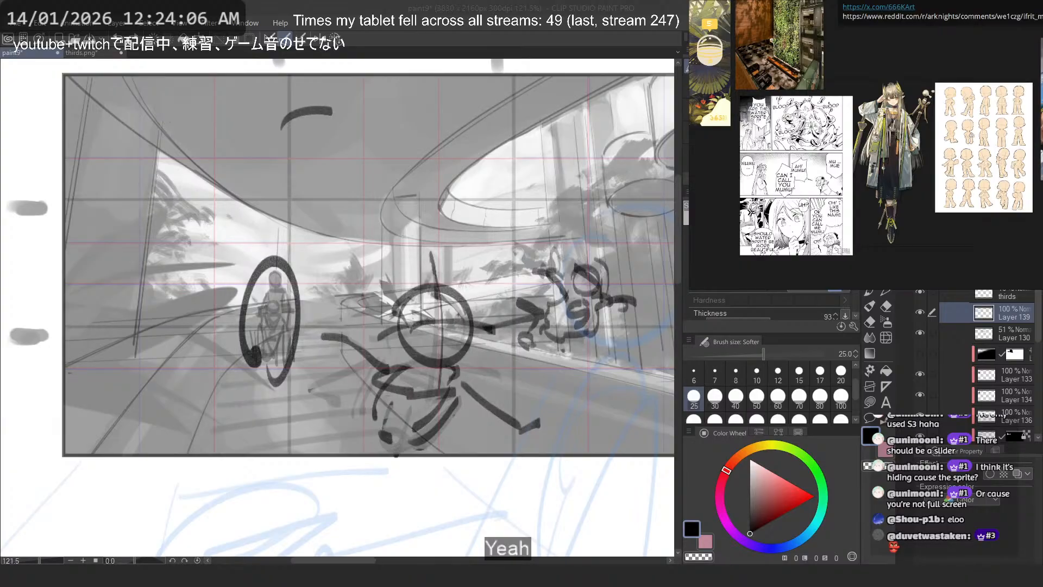
# - Switch to the web browser, look through Google Images results for "ifrit" and preview the Arknights operator picture
pyautogui.moveTo(1042, 77); pyautogui.dragTo(442, 47)
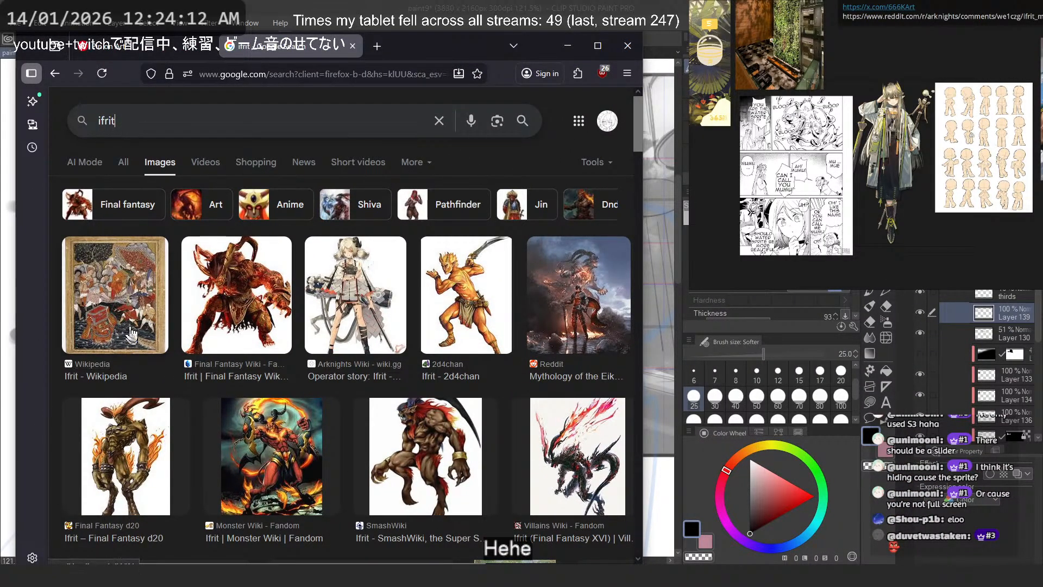
pyautogui.scroll(-10, 491, 317)
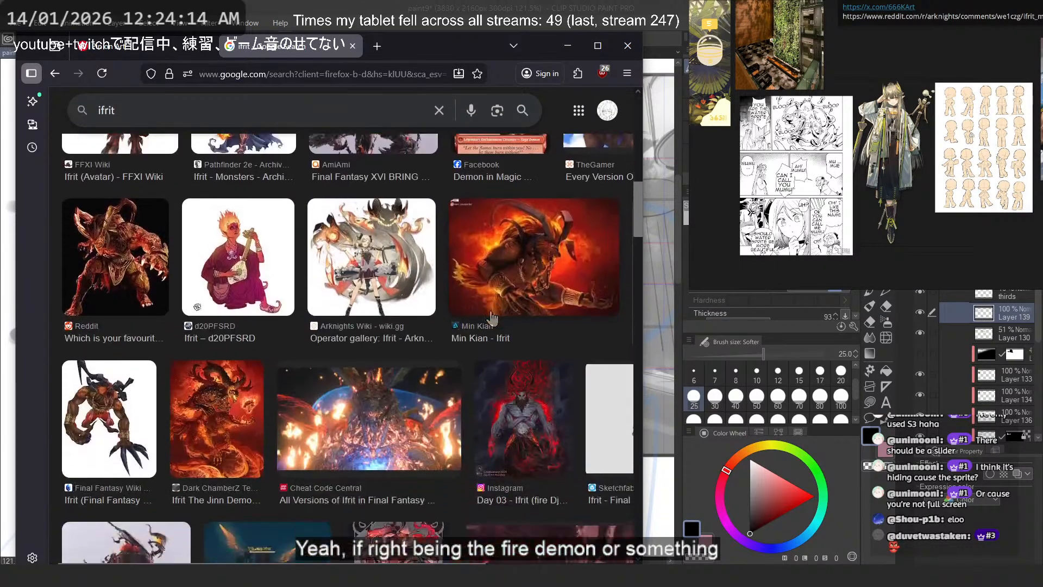
pyautogui.scroll(10, 492, 318)
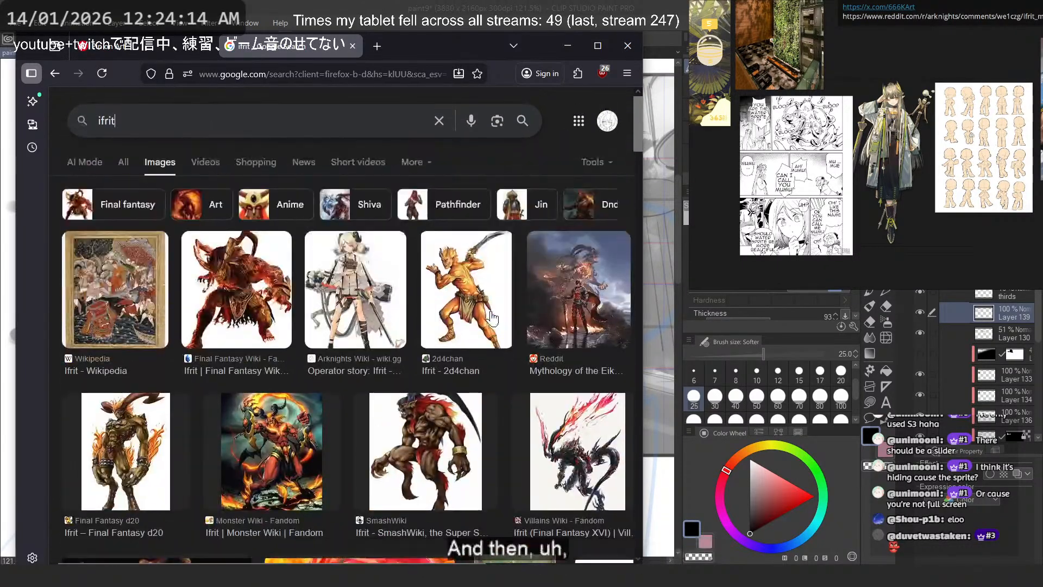
pyautogui.click(362, 294)
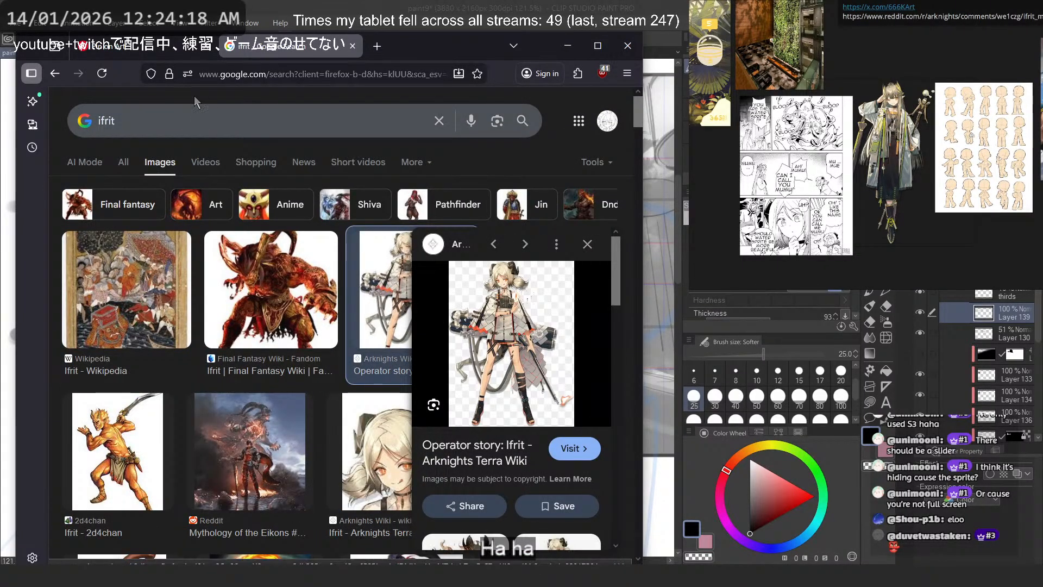
# - Repeat the search for "ifrit" and view the general web results
pyautogui.click(196, 120)
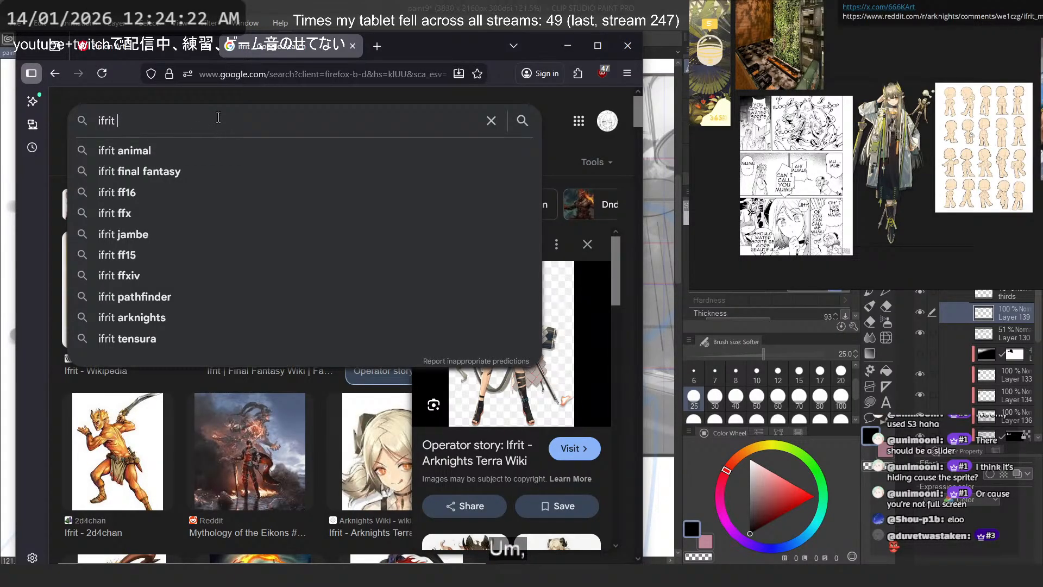
pyautogui.press('Return')
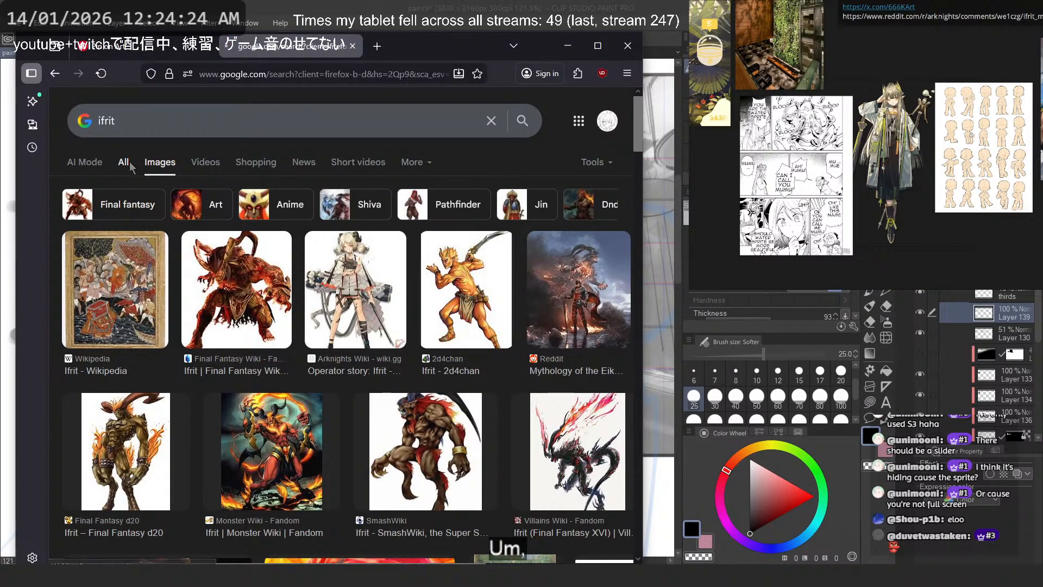
pyautogui.click(125, 162)
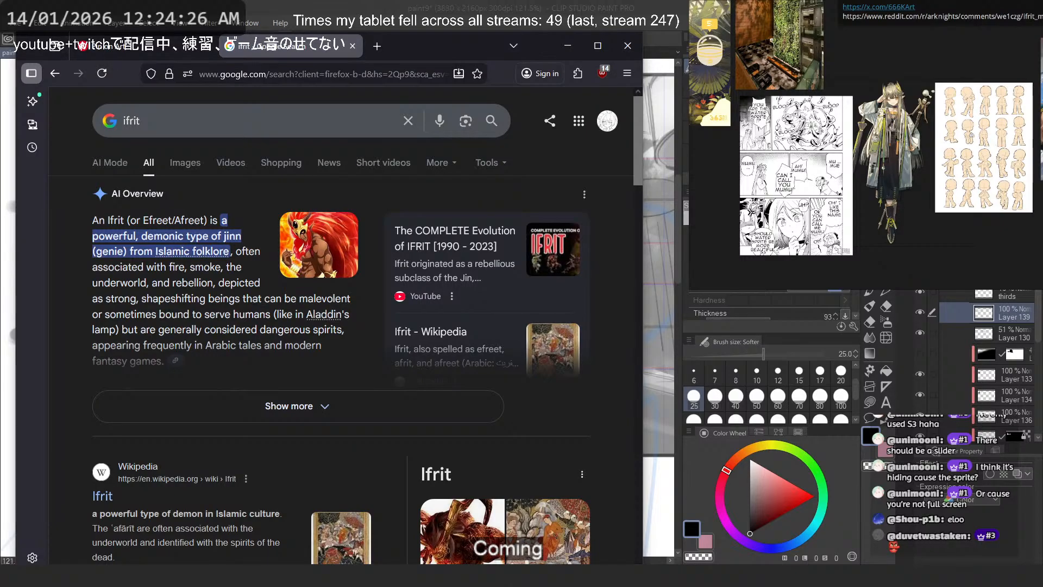
pyautogui.scroll(4, 817, 181)
pyautogui.scroll(-5, 898, 143)
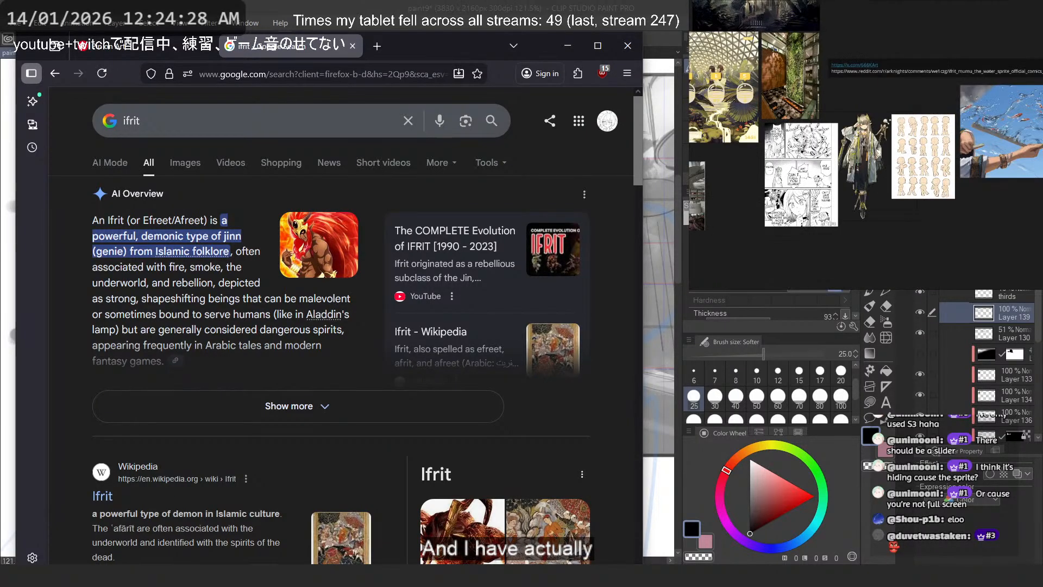
# - Examine the manga page on the reference board, comparing the characters in the "water sprite" and "Mumu" panels
pyautogui.moveTo(984, 155); pyautogui.dragTo(783, 171)
pyautogui.moveTo(873, 155); pyautogui.dragTo(750, 155)
pyautogui.scroll(-3, 750, 155)
pyautogui.scroll(5, 929, 203)
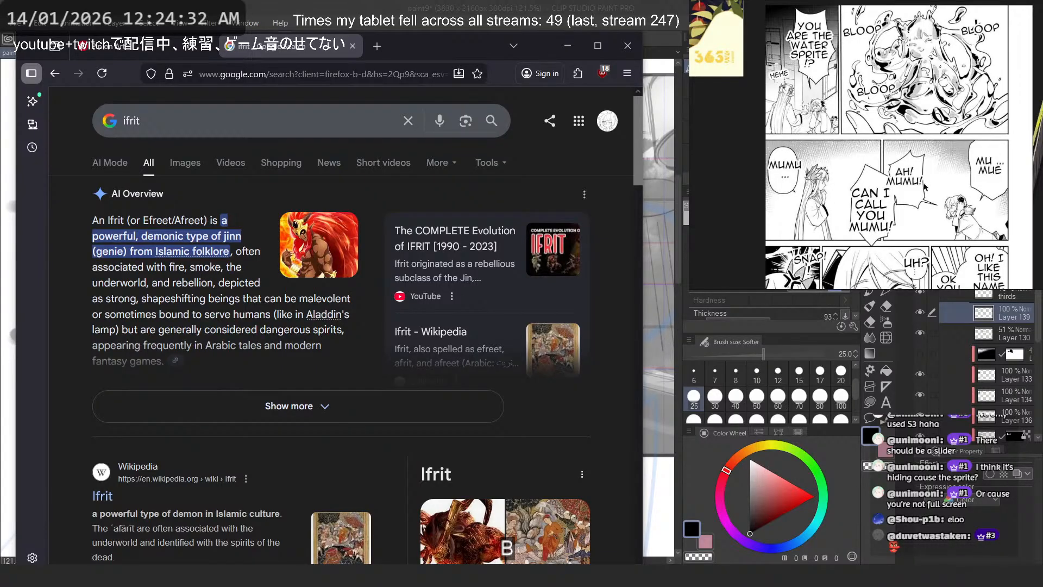
pyautogui.scroll(5, 824, 113)
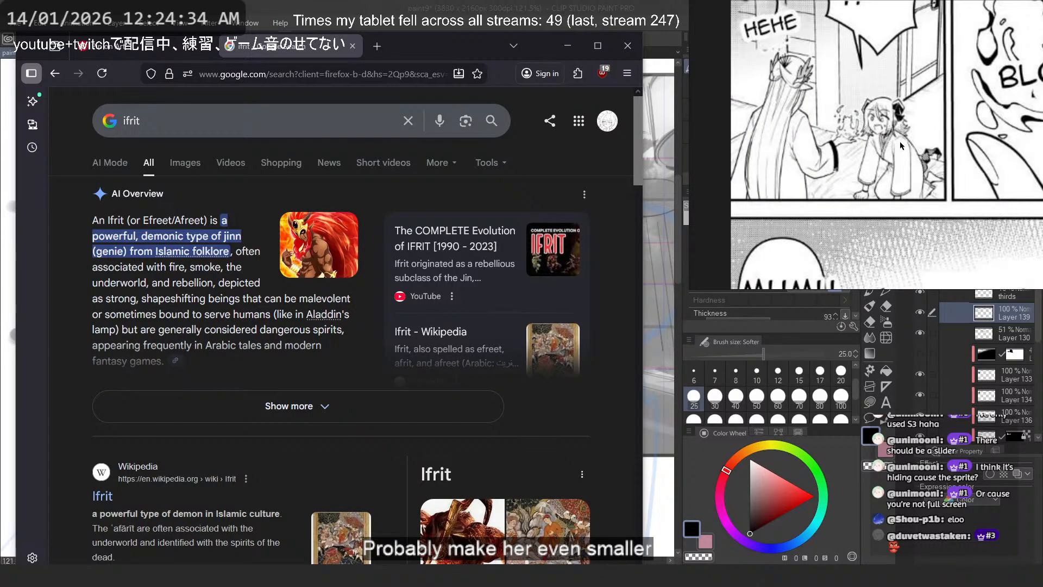
pyautogui.scroll(-4, 900, 141)
pyautogui.moveTo(941, 152); pyautogui.dragTo(810, 85)
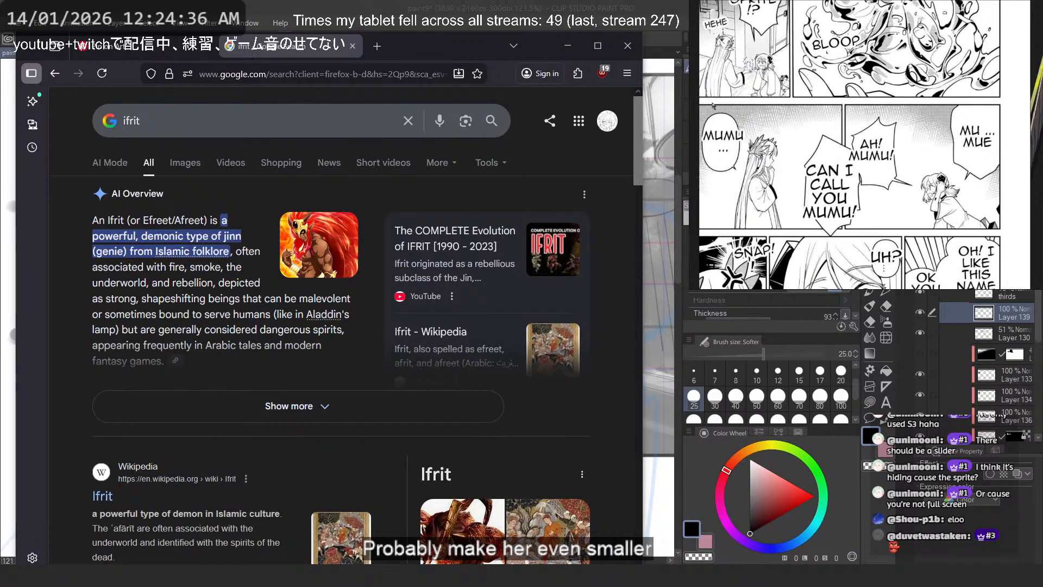
pyautogui.scroll(-3, 342, 327)
# - Open the Arknights Terra Wiki story page for Ifrit from the image results and inspect her eyes in the full-size artwork
pyautogui.click(55, 73)
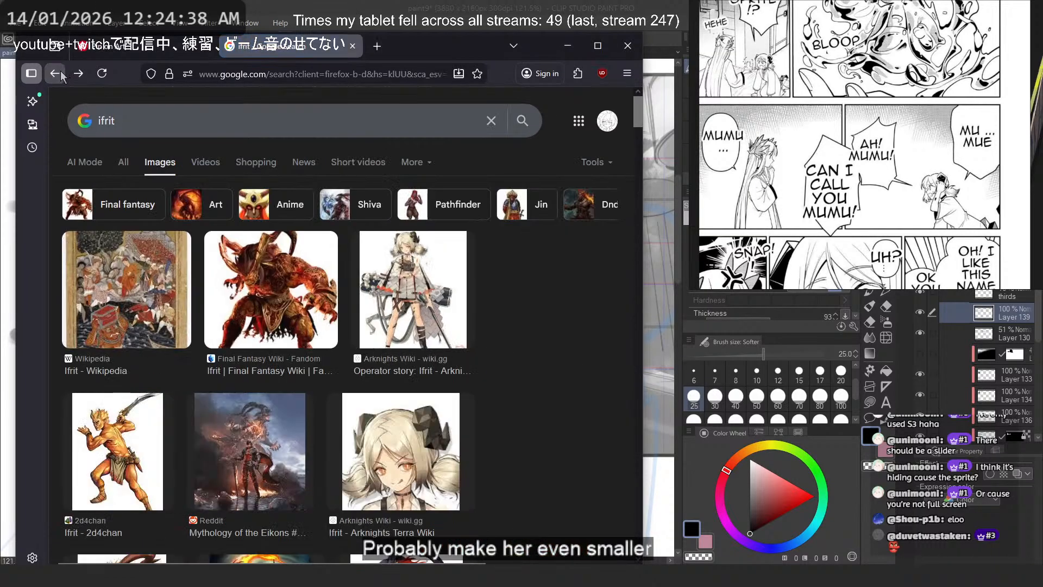
pyautogui.click(501, 330)
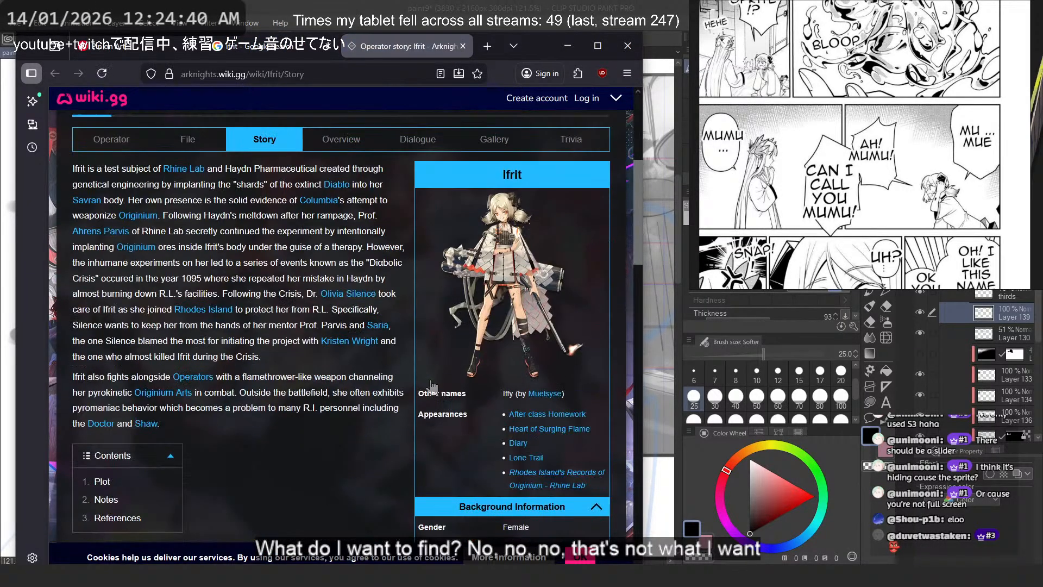
pyautogui.click(512, 243)
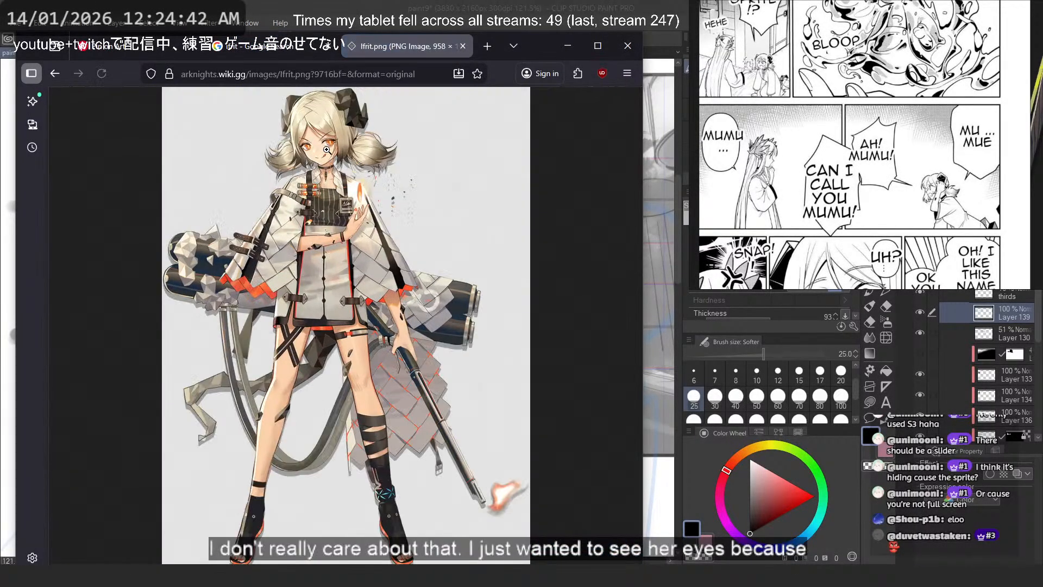
pyautogui.click(327, 159)
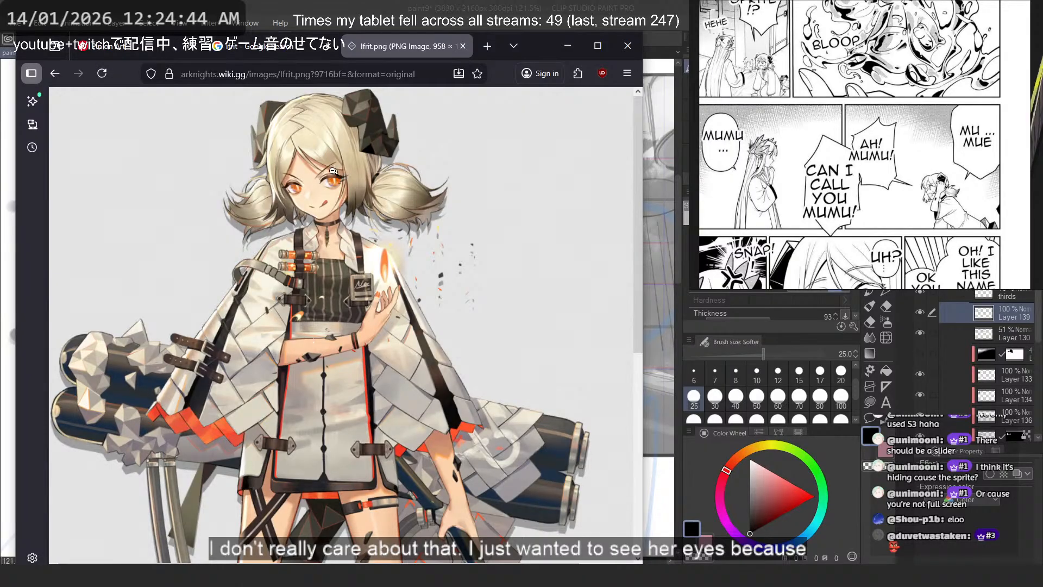
pyautogui.click(55, 73)
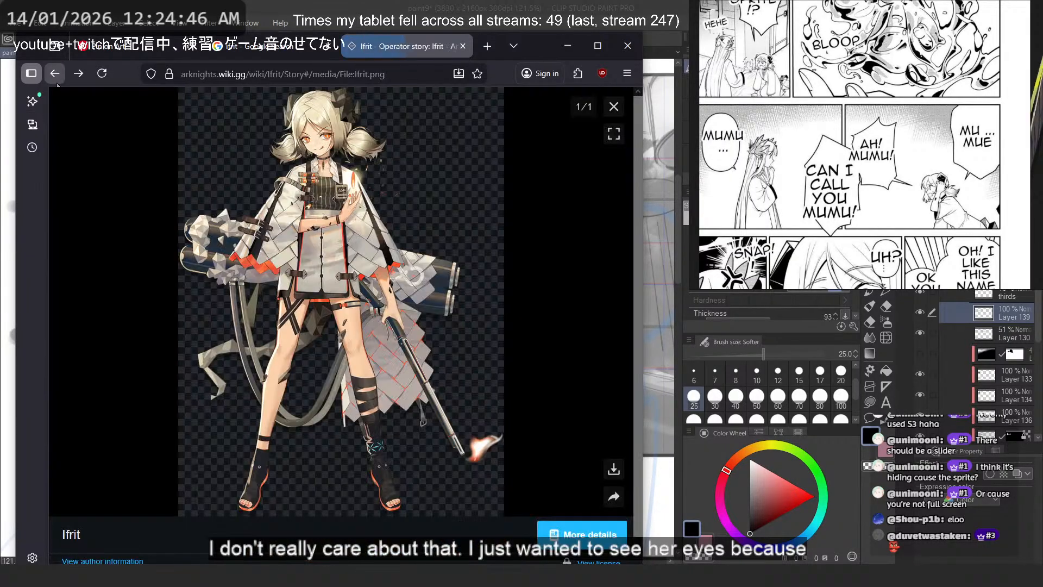
pyautogui.click(55, 73)
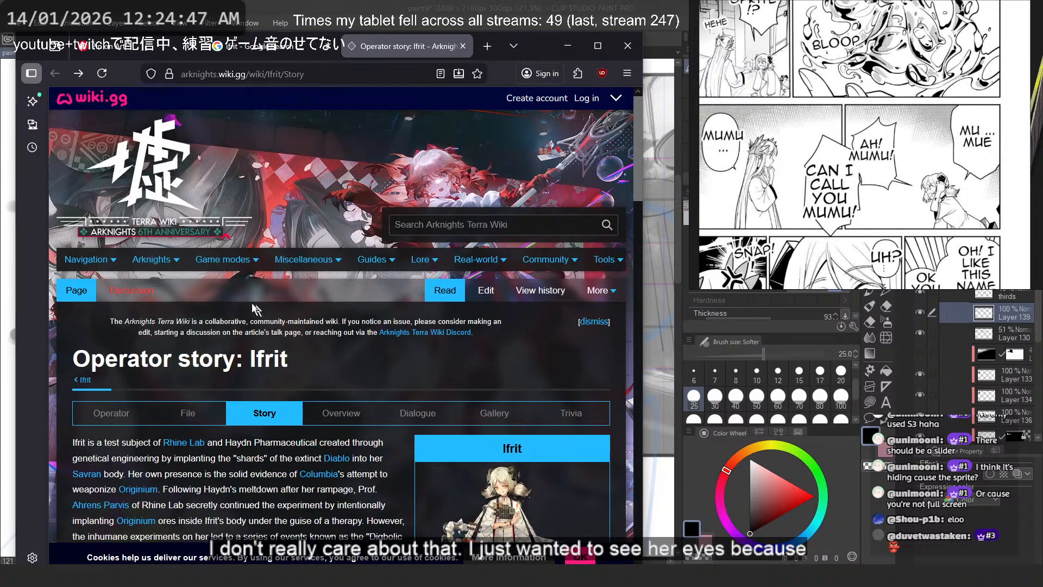
# - Open Ifrit's main wiki page and compare her Elite 2, Children's Party and Sunburn portraits
pyautogui.click(114, 276)
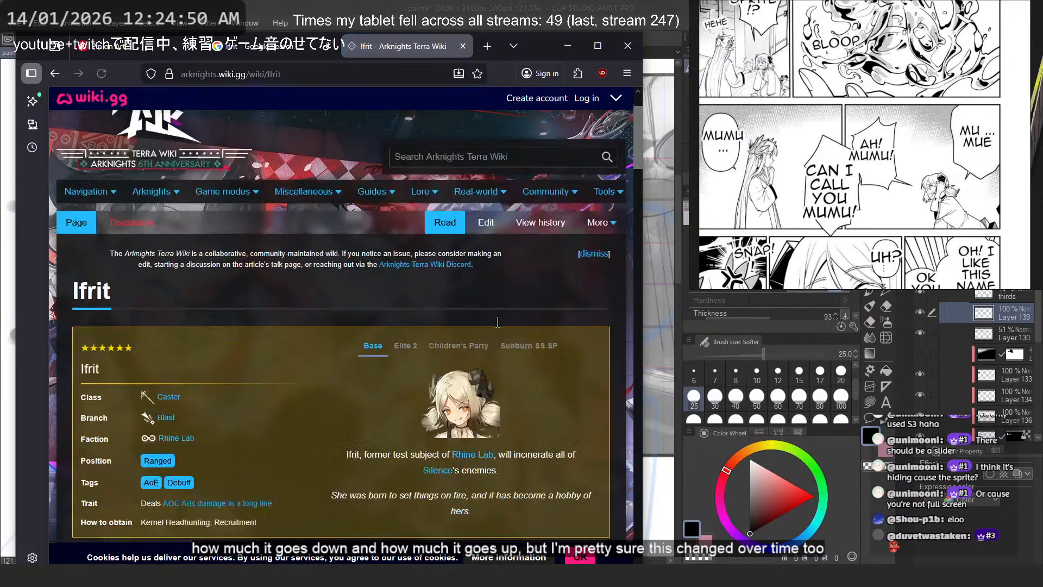
pyautogui.scroll(-2, 407, 213)
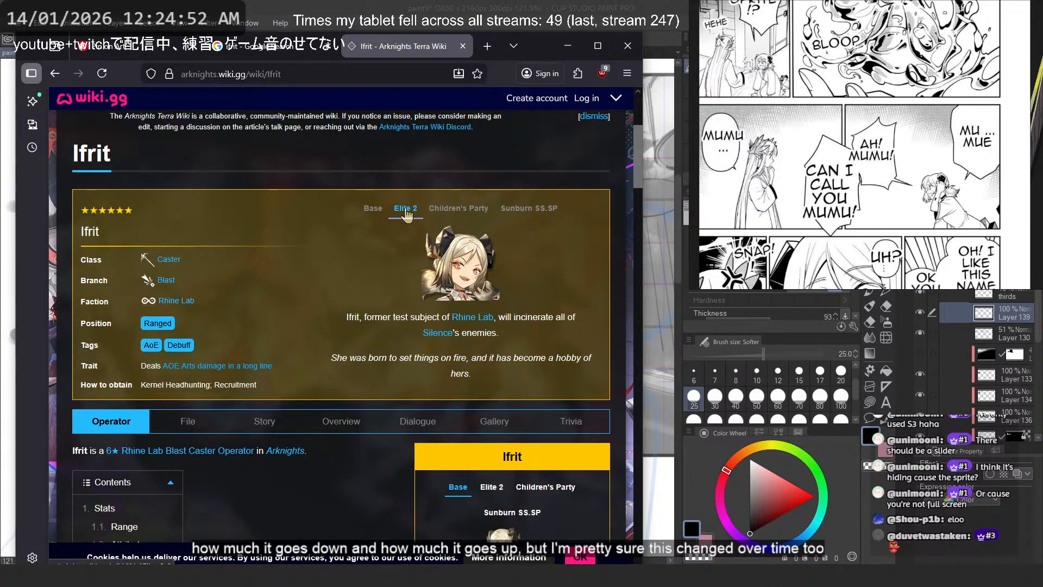
pyautogui.click(458, 209)
pyautogui.click(529, 209)
pyautogui.click(467, 210)
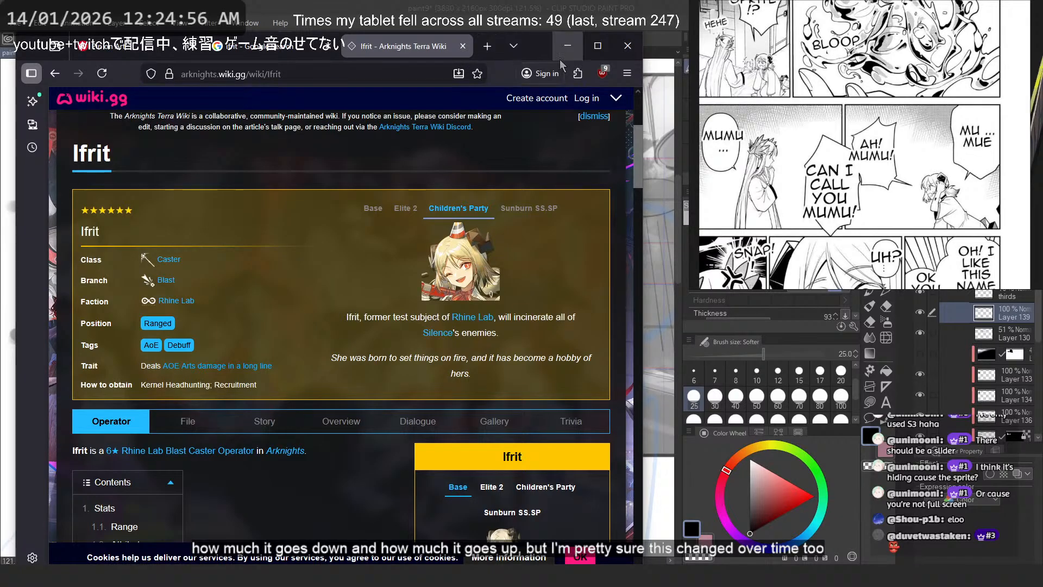
# - Return to Clip Studio Paint, erase the old eyelid arc on the ceiling area and draw a pair of curved upper eyelids
pyautogui.click(567, 46)
pyautogui.scroll(2, 395, 270)
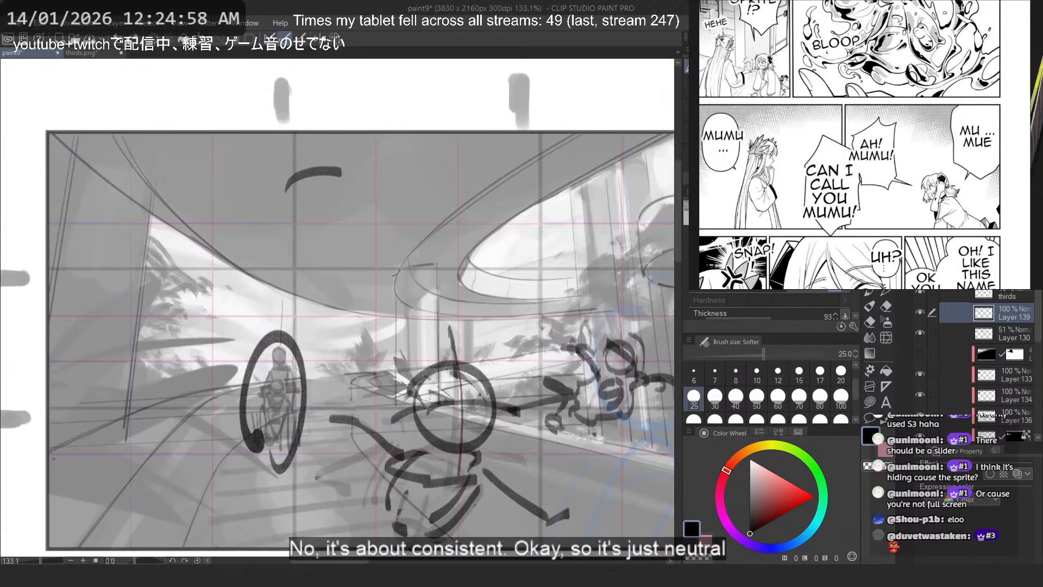
pyautogui.scroll(1, 395, 270)
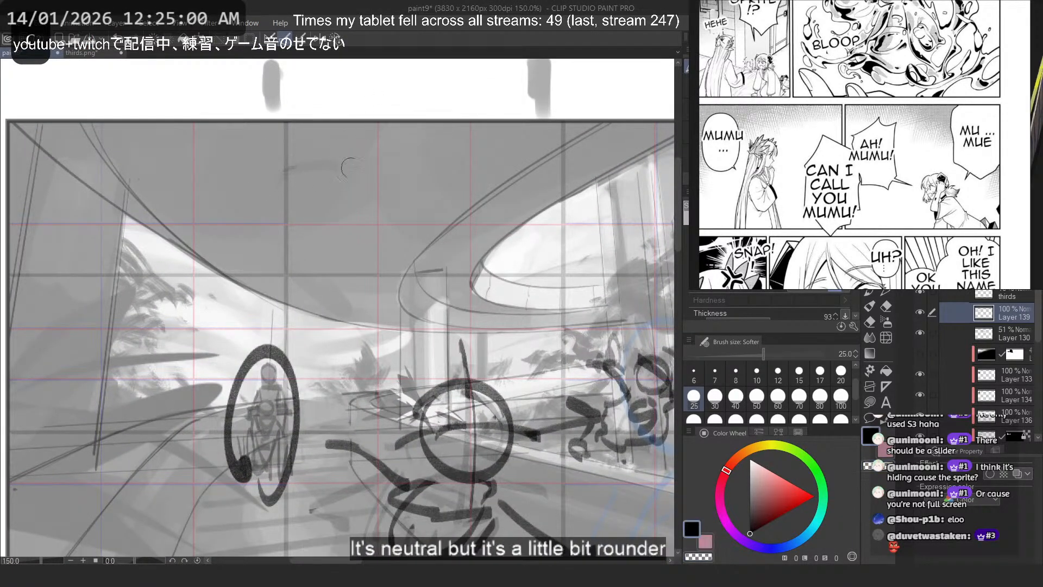
pyautogui.moveTo(363, 174); pyautogui.dragTo(302, 189)
pyautogui.moveTo(463, 173); pyautogui.dragTo(402, 178)
pyautogui.hotkey('ctrl', 'z')
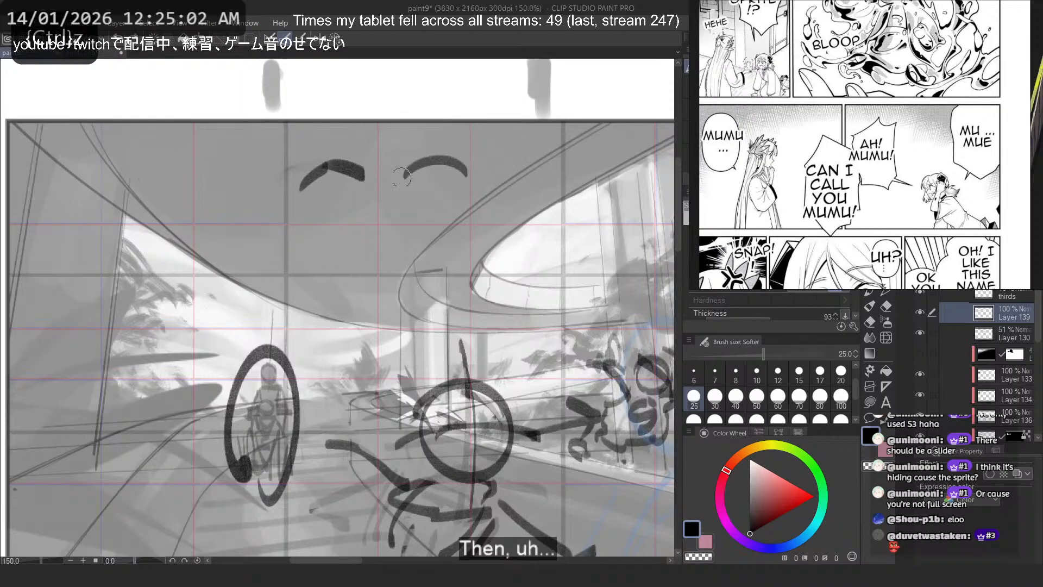
# - Thicken the second eyelid with a pointed lash corner and sketch a round iris beneath it, undoing unwanted strokes
pyautogui.moveTo(466, 174)
pyautogui.mouseDown()
pyautogui.moveTo(402, 181)
pyautogui.moveTo(412, 196)
pyautogui.moveTo(442, 192)
pyautogui.mouseUp()
pyautogui.hotkey('ctrl', 'z')
pyautogui.moveTo(434, 167)
pyautogui.mouseDown()
pyautogui.moveTo(389, 182)
pyautogui.moveTo(428, 192)
pyautogui.moveTo(435, 172)
pyautogui.moveTo(454, 174)
pyautogui.moveTo(432, 160)
pyautogui.moveTo(432, 174)
pyautogui.moveTo(436, 157)
pyautogui.moveTo(429, 183)
pyautogui.moveTo(439, 196)
pyautogui.mouseUp()
pyautogui.hotkey('ctrl', 'z')
pyautogui.hotkey('ctrl', 'z')
pyautogui.hotkey('ctrl', 'z')
pyautogui.hotkey('ctrl', 'z')
pyautogui.hotkey('ctrl', 'z')
pyautogui.hotkey('ctrl', 'z')
pyautogui.hotkey('ctrl', 'z')
pyautogui.hotkey('ctrl', 'z')
pyautogui.hotkey('ctrl', 'z')
pyautogui.moveTo(455, 173); pyautogui.dragTo(458, 182)
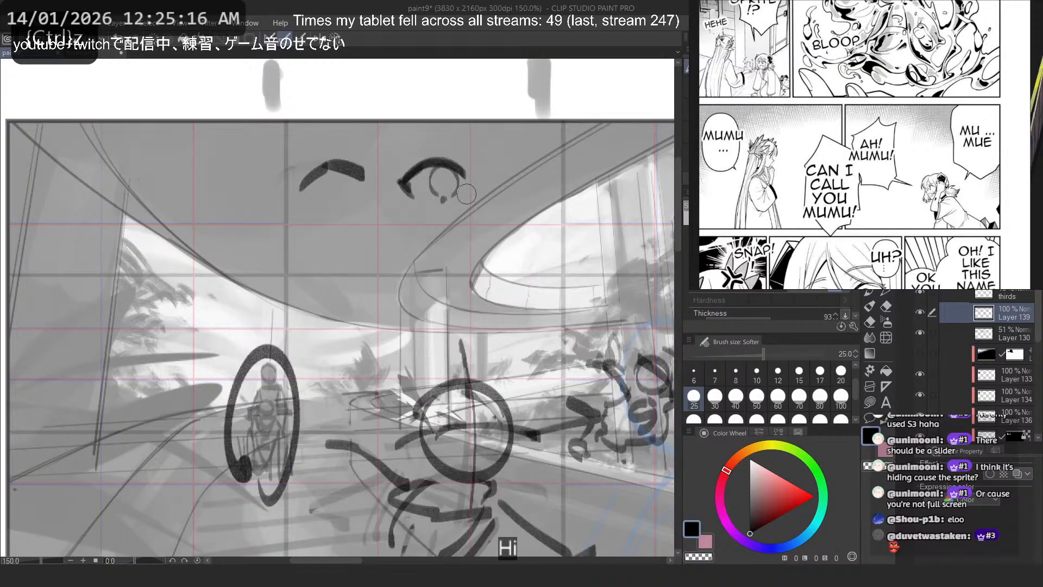
# - Switch to the browser and view Ifrit's Base and Elite 2 portraits on her wiki page
pyautogui.moveTo(279, 575)
pyautogui.click(321, 499)
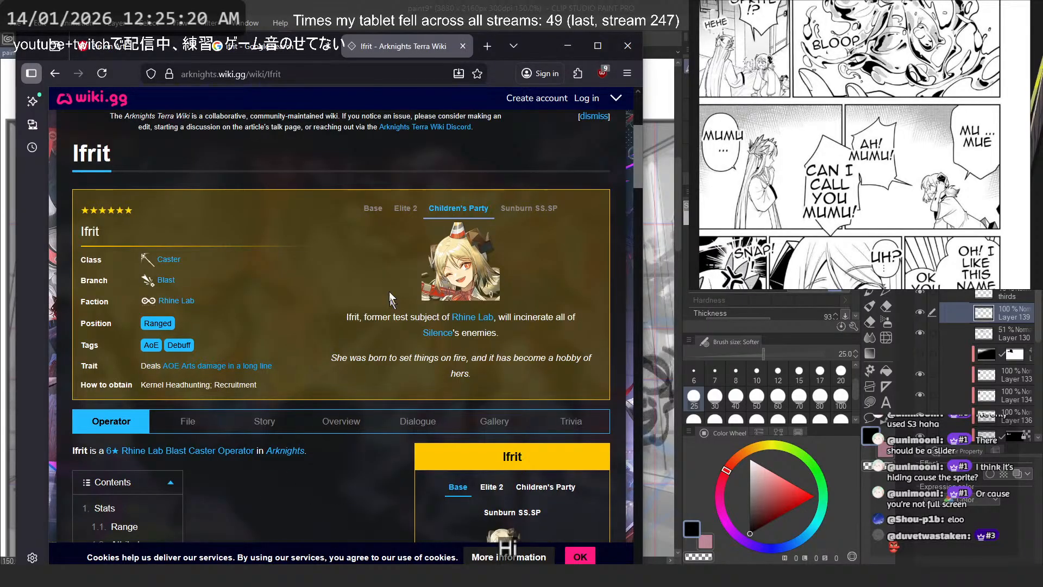
pyautogui.click(375, 210)
pyautogui.click(396, 211)
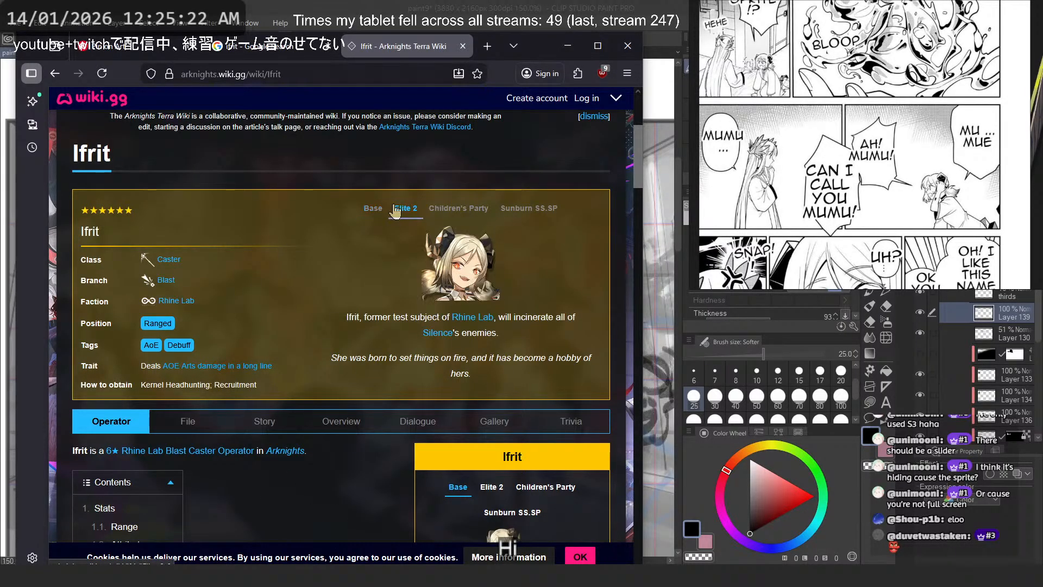
# - Return to Clip Studio Paint and sketch the matching second eye with lid and iris beside the finished one, undoing unwanted strokes
pyautogui.hotkey('alt', 'Tab')
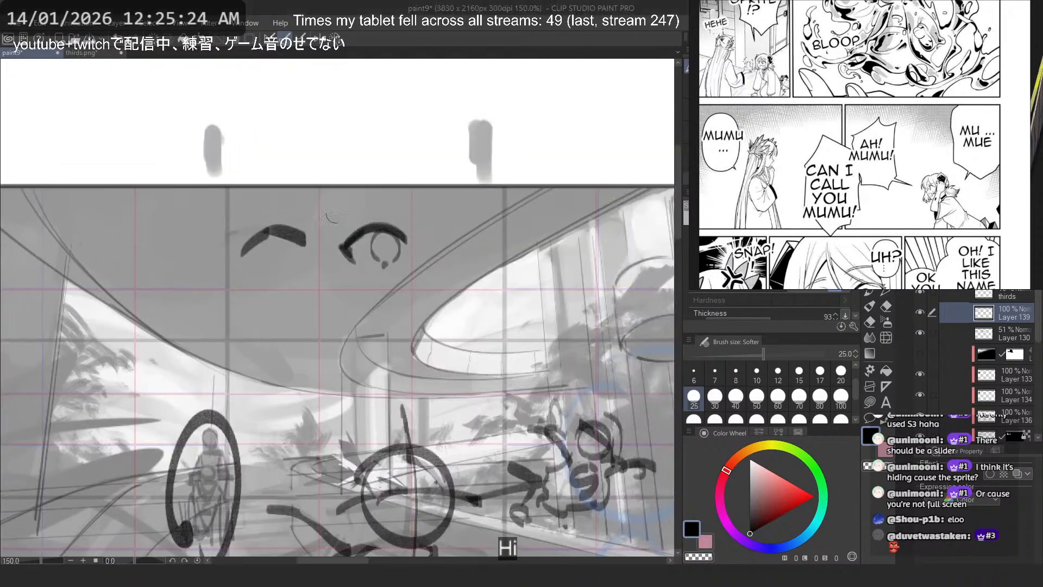
pyautogui.hotkey('ctrl', 'z')
pyautogui.moveTo(468, 238)
pyautogui.mouseDown()
pyautogui.moveTo(512, 239)
pyautogui.moveTo(500, 237)
pyautogui.moveTo(510, 251)
pyautogui.moveTo(478, 267)
pyautogui.mouseUp()
pyautogui.hotkey('ctrl', 'z')
pyautogui.press('c')
pyautogui.press('c')
pyautogui.hotkey('ctrl', 'z')
pyautogui.hotkey('ctrl', 'z')
pyautogui.moveTo(462, 246); pyautogui.dragTo(469, 269)
pyautogui.hotkey('ctrl', 'z')
pyautogui.hotkey('ctrl', 'z')
# - Draw vertical slit pupils in the irises and short brow strokes above both eyes
pyautogui.hotkey('ctrl', 'z')
pyautogui.hotkey('ctrl', 'z')
pyautogui.hotkey('ctrl', 'z')
pyautogui.moveTo(461, 242)
pyautogui.mouseDown()
pyautogui.moveTo(472, 260)
pyautogui.moveTo(481, 239)
pyautogui.moveTo(473, 268)
pyautogui.moveTo(459, 229)
pyautogui.moveTo(476, 238)
pyautogui.moveTo(469, 266)
pyautogui.moveTo(468, 240)
pyautogui.mouseUp()
pyautogui.hotkey('ctrl', 'z')
pyautogui.hotkey('ctrl', 'z')
pyautogui.moveTo(380, 245); pyautogui.dragTo(372, 217)
pyautogui.moveTo(459, 224); pyautogui.dragTo(486, 224)
pyautogui.hotkey('ctrl', 'z')
pyautogui.moveTo(386, 220); pyautogui.dragTo(403, 210)
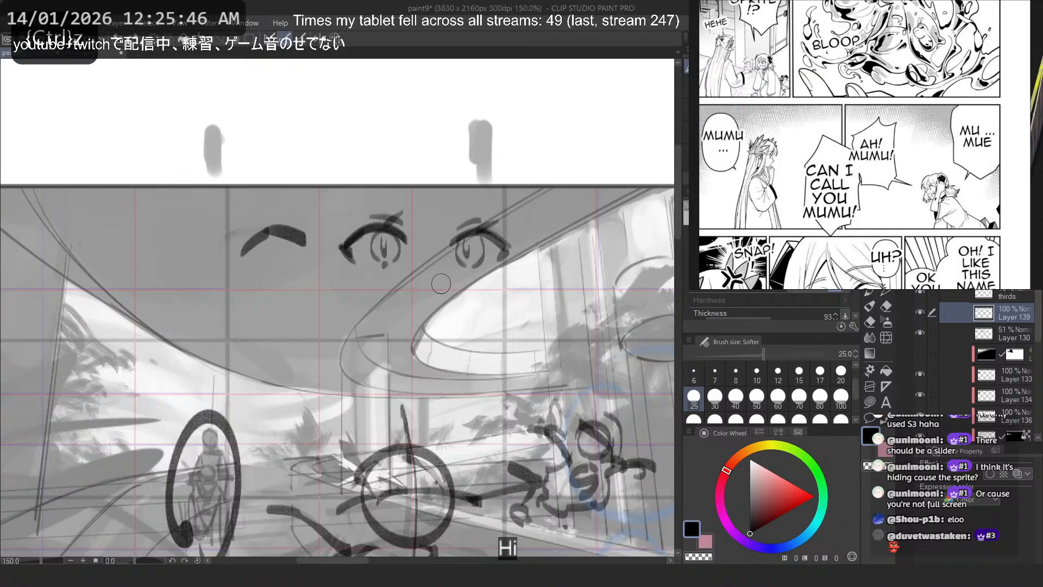
# - Mark the nose with a small dot, add a lower lid stroke and rough in a mouth below the eyes
pyautogui.moveTo(461, 310)
pyautogui.mouseDown()
pyautogui.moveTo(445, 302)
pyautogui.moveTo(400, 320)
pyautogui.mouseUp()
pyautogui.hotkey('ctrl', 'z')
pyautogui.moveTo(482, 272); pyautogui.dragTo(467, 270)
pyautogui.hotkey('ctrl', 'z')
pyautogui.moveTo(461, 308)
pyautogui.mouseDown()
pyautogui.moveTo(414, 303)
pyautogui.moveTo(427, 298)
pyautogui.moveTo(393, 332)
pyautogui.mouseUp()
pyautogui.hotkey('ctrl', 'z')
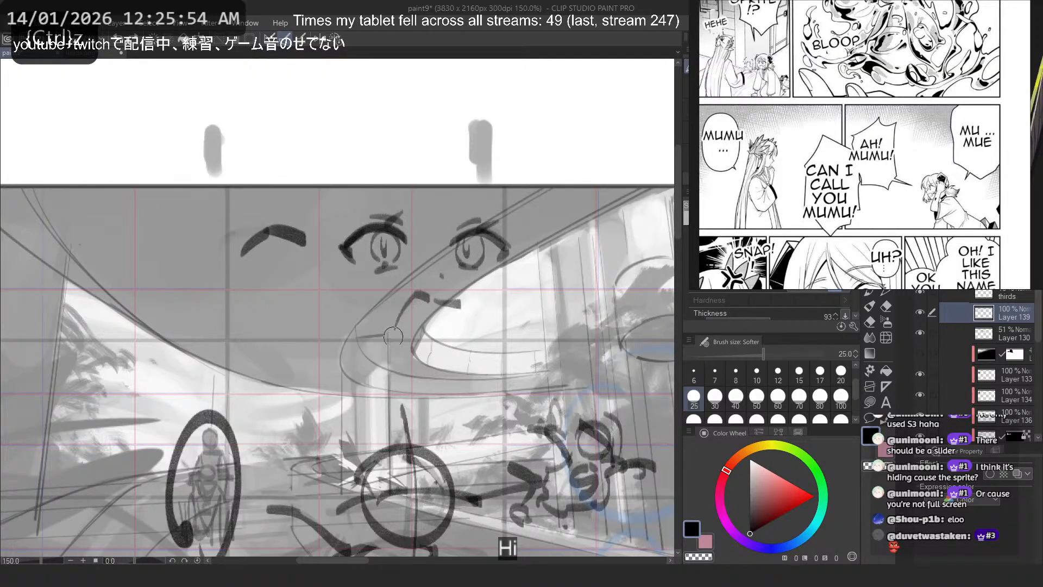
# - Undo the last mouth strokes and try an open mouth with curved sides
pyautogui.hotkey('ctrl', 'z')
pyautogui.hotkey('ctrl', 'z')
pyautogui.hotkey('ctrl', 'z')
pyautogui.moveTo(455, 304)
pyautogui.mouseDown()
pyautogui.moveTo(420, 312)
pyautogui.moveTo(411, 301)
pyautogui.moveTo(408, 338)
pyautogui.mouseUp()
pyautogui.moveTo(453, 302)
pyautogui.mouseDown()
pyautogui.moveTo(461, 329)
pyautogui.moveTo(436, 340)
pyautogui.mouseUp()
pyautogui.hotkey('ctrl', 'z')
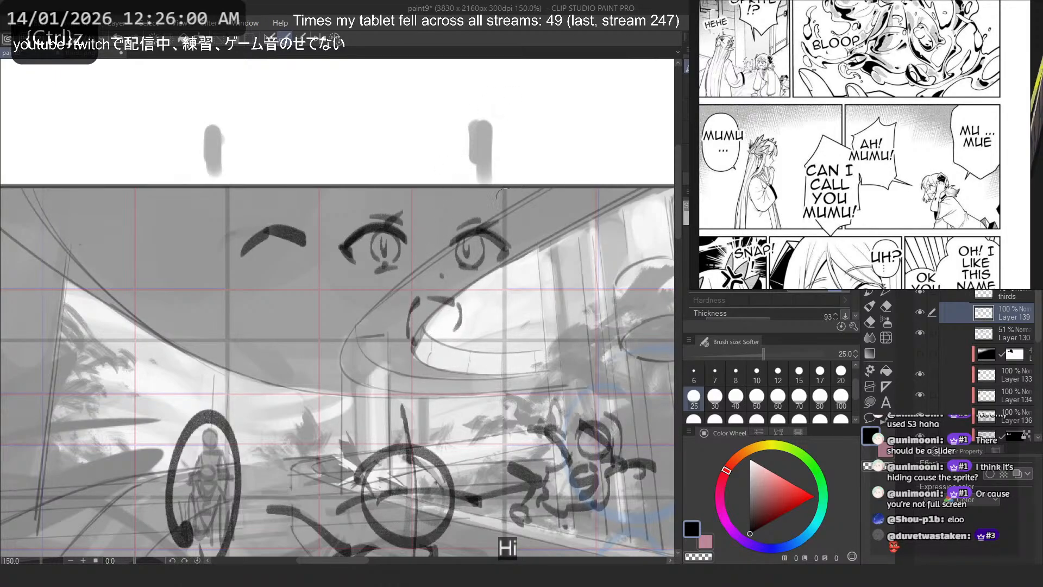
# - Mirror the canvas view and extend the outer lash corner of the eye nearest the windows
pyautogui.moveTo(486, 231)
pyautogui.mouseDown()
pyautogui.moveTo(479, 177)
pyautogui.moveTo(485, 226)
pyautogui.moveTo(519, 263)
pyautogui.moveTo(488, 230)
pyautogui.moveTo(510, 253)
pyautogui.mouseUp()
pyautogui.hotkey('ctrl', 'z')
pyautogui.press('h')
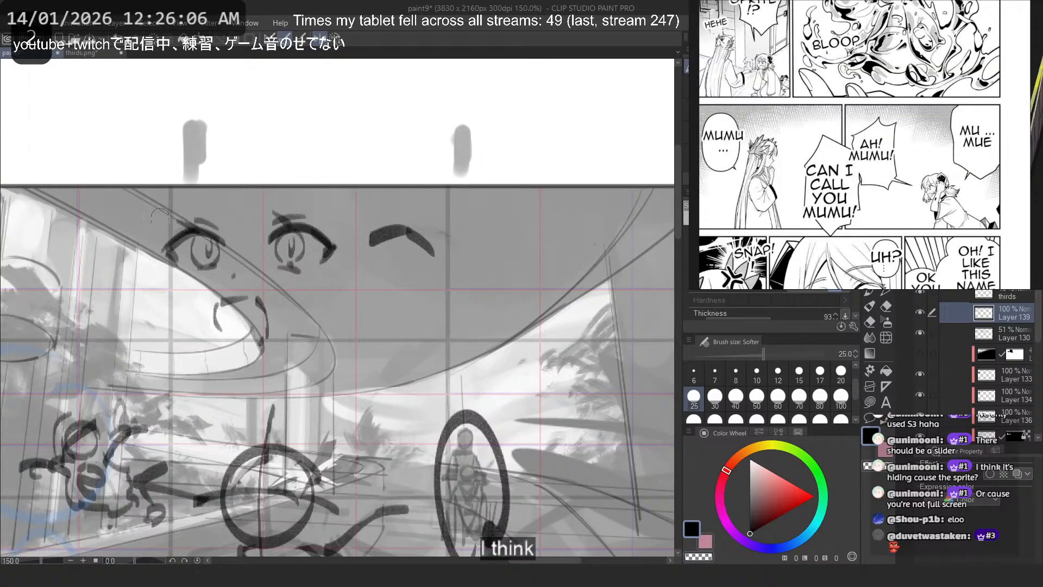
pyautogui.press('c')
# - Erase the mouth sketch below the eyes
pyautogui.press('c')
pyautogui.hotkey('ctrl', 'z')
pyautogui.moveTo(158, 249)
pyautogui.mouseDown()
pyautogui.moveTo(175, 266)
pyautogui.moveTo(170, 259)
pyautogui.mouseUp()
pyautogui.moveTo(165, 254); pyautogui.dragTo(173, 264)
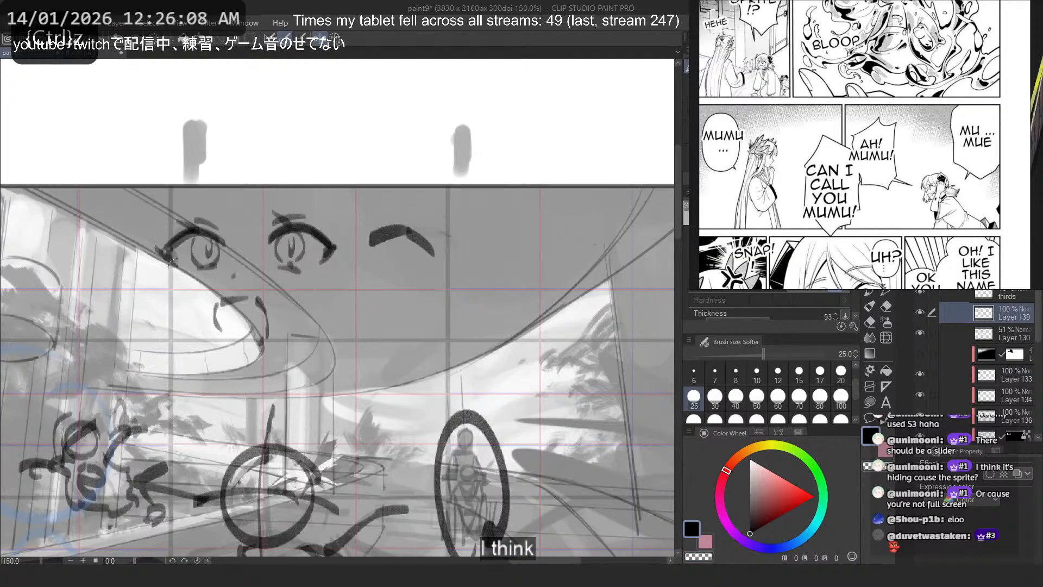
pyautogui.press('c')
pyautogui.moveTo(222, 303)
pyautogui.mouseDown()
pyautogui.moveTo(239, 303)
pyautogui.moveTo(213, 304)
pyautogui.mouseUp()
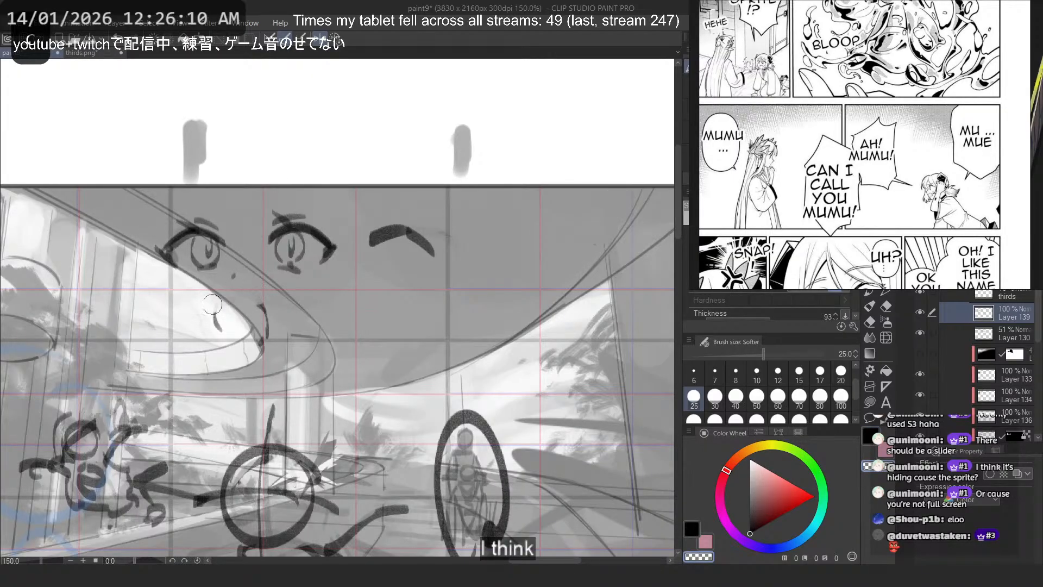
pyautogui.moveTo(267, 349); pyautogui.dragTo(267, 324)
pyautogui.moveTo(207, 308); pyautogui.dragTo(224, 332)
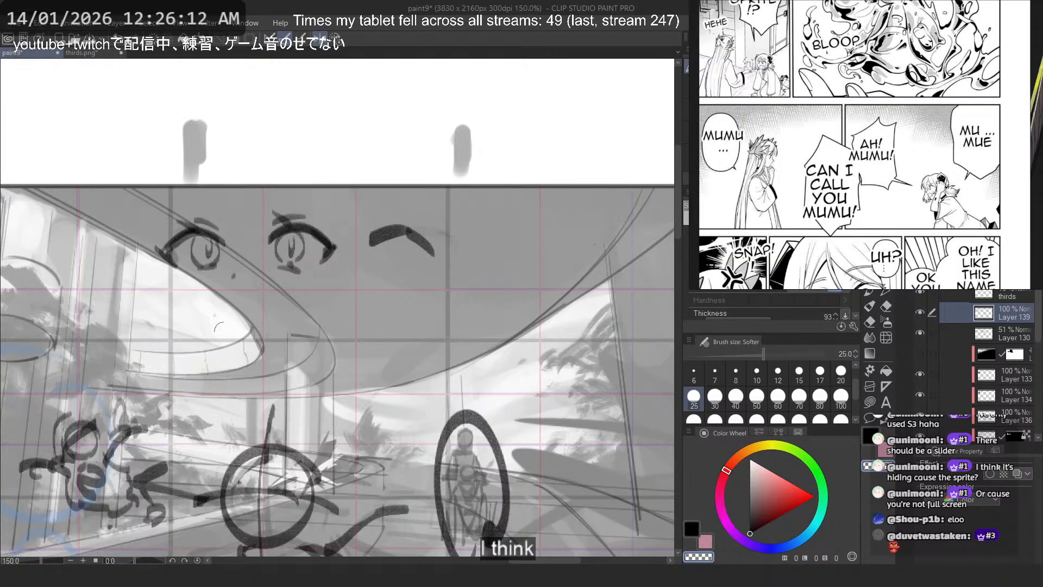
# - Rework the short lower lid strokes beneath both eyes with the brush and transparent colour, undoing unwanted marks
pyautogui.hotkey('ctrl', 'z')
pyautogui.hotkey('ctrl', 'z')
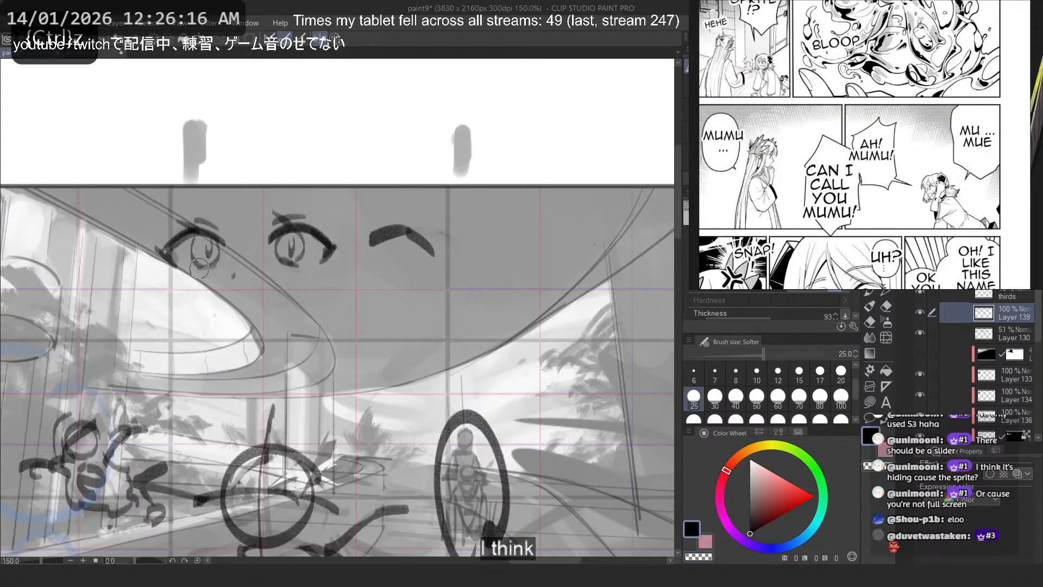
pyautogui.press('c')
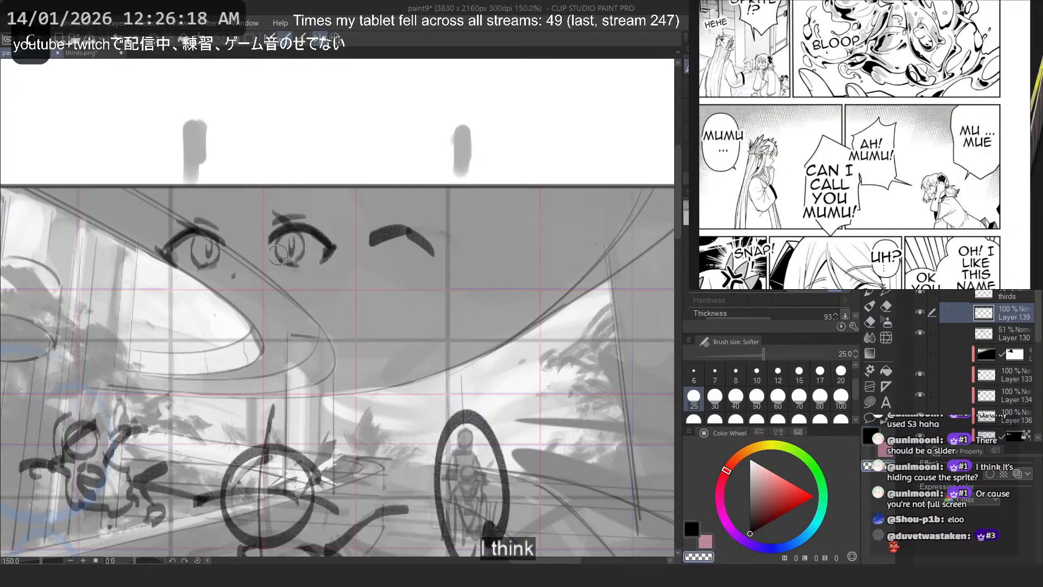
pyautogui.press('c')
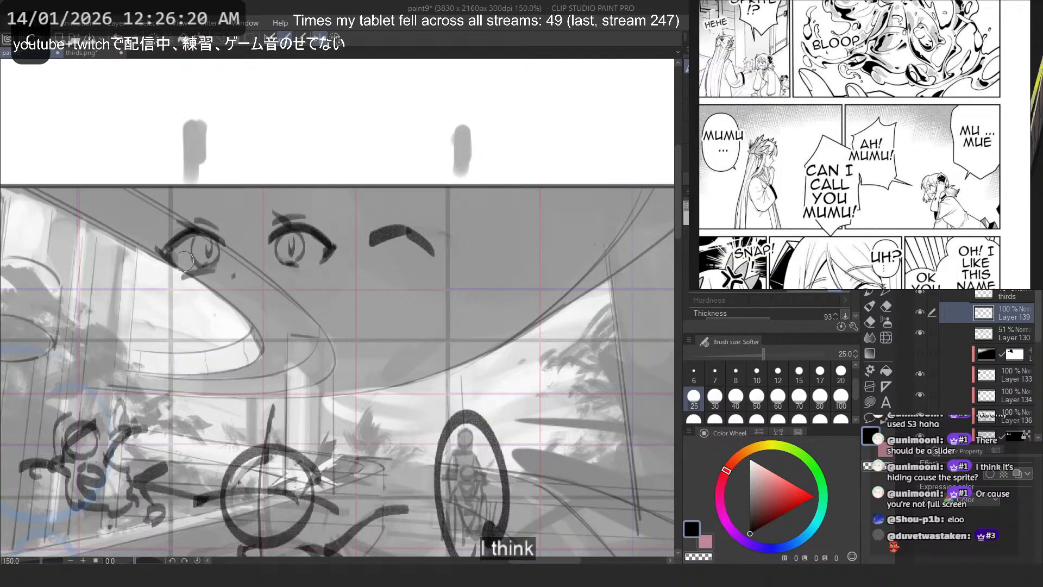
pyautogui.hotkey('ctrl', 'z')
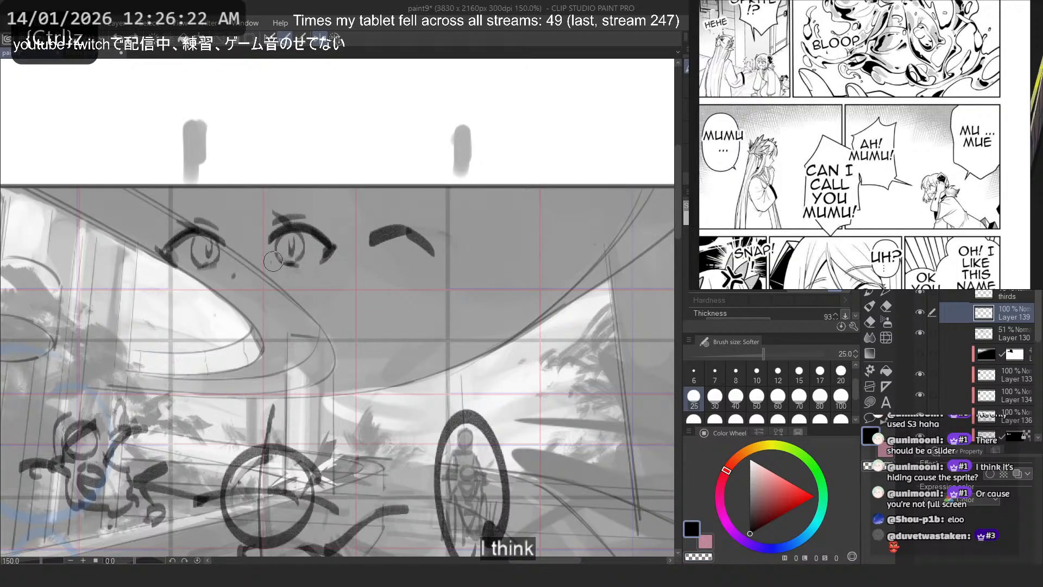
# - Redraw the mouth as a wide open shape with a flat upper edge and slanted sides
pyautogui.moveTo(215, 302)
pyautogui.mouseDown()
pyautogui.moveTo(281, 300)
pyautogui.moveTo(255, 301)
pyautogui.moveTo(267, 301)
pyautogui.moveTo(284, 348)
pyautogui.mouseUp()
pyautogui.hotkey('ctrl', 'z')
pyautogui.moveTo(213, 308); pyautogui.dragTo(225, 339)
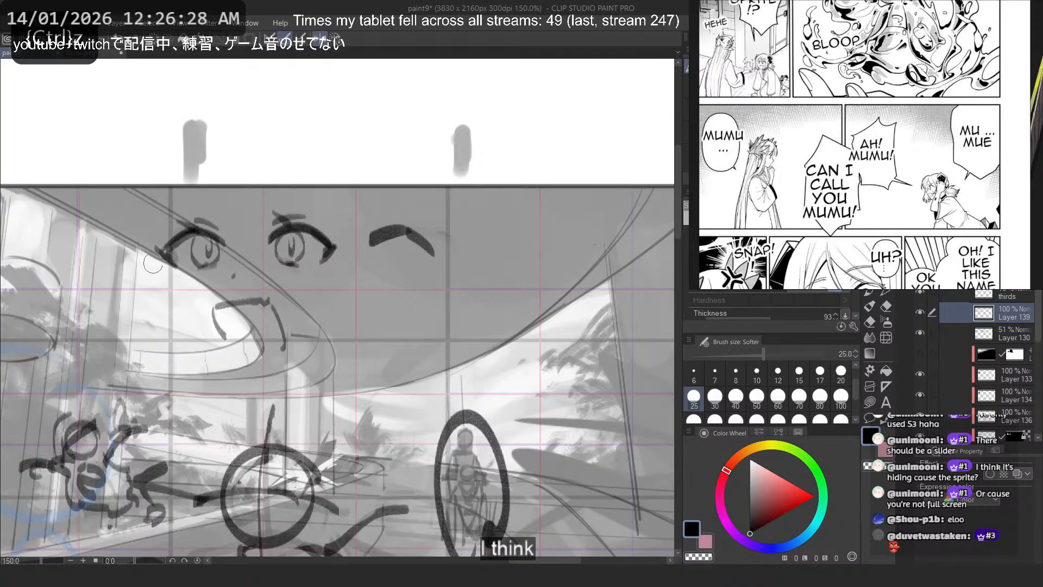
# - Draw the face contour from beside the outer eye down along the cheek to the chin, undoing unwanted strokes
pyautogui.moveTo(140, 216); pyautogui.dragTo(177, 321)
pyautogui.hotkey('ctrl', 'z')
pyautogui.hotkey('ctrl', 'z')
pyautogui.hotkey('ctrl', 'z')
pyautogui.moveTo(167, 278)
pyautogui.mouseDown()
pyautogui.moveTo(227, 357)
pyautogui.moveTo(188, 335)
pyautogui.moveTo(224, 351)
pyautogui.mouseUp()
pyautogui.hotkey('ctrl', 'z')
pyautogui.hotkey('ctrl', 'z')
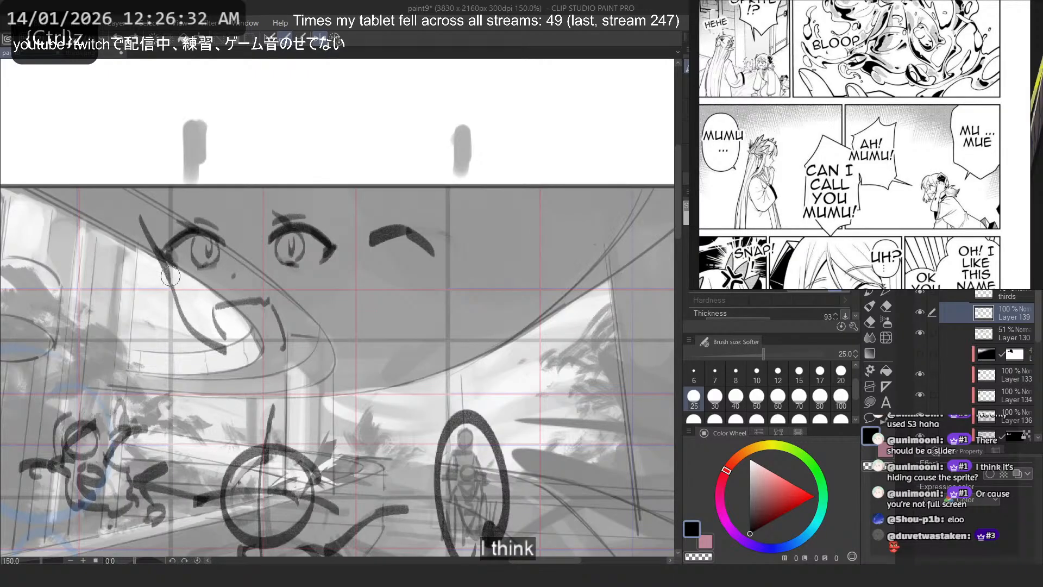
# - Enlarge the manga reference around the "UH?" panel and examine the girl's eyes and face proportions
pyautogui.scroll(-2, 937, 68)
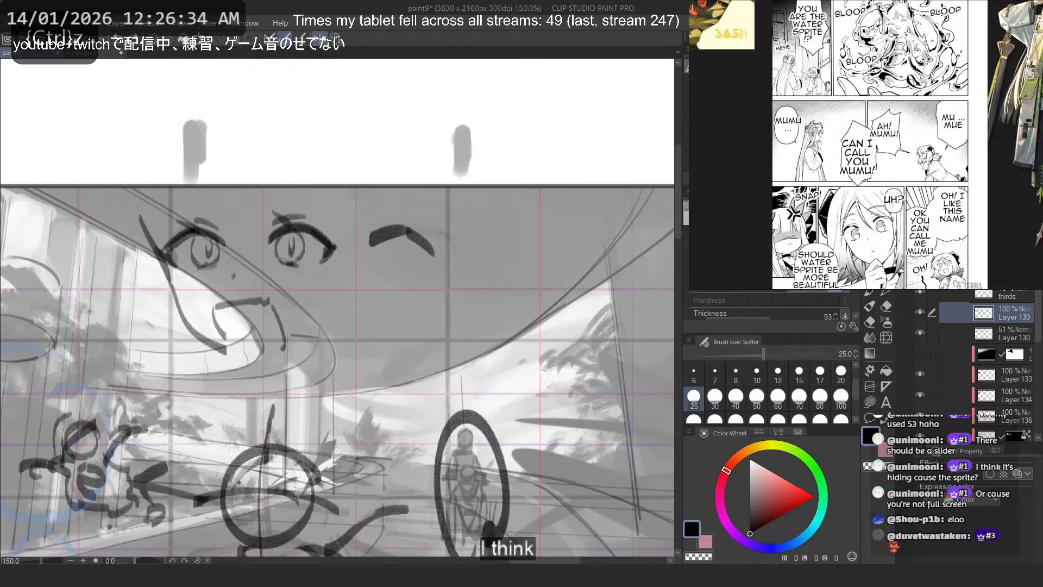
pyautogui.scroll(2, 861, 204)
pyautogui.moveTo(867, 219); pyautogui.dragTo(855, 133)
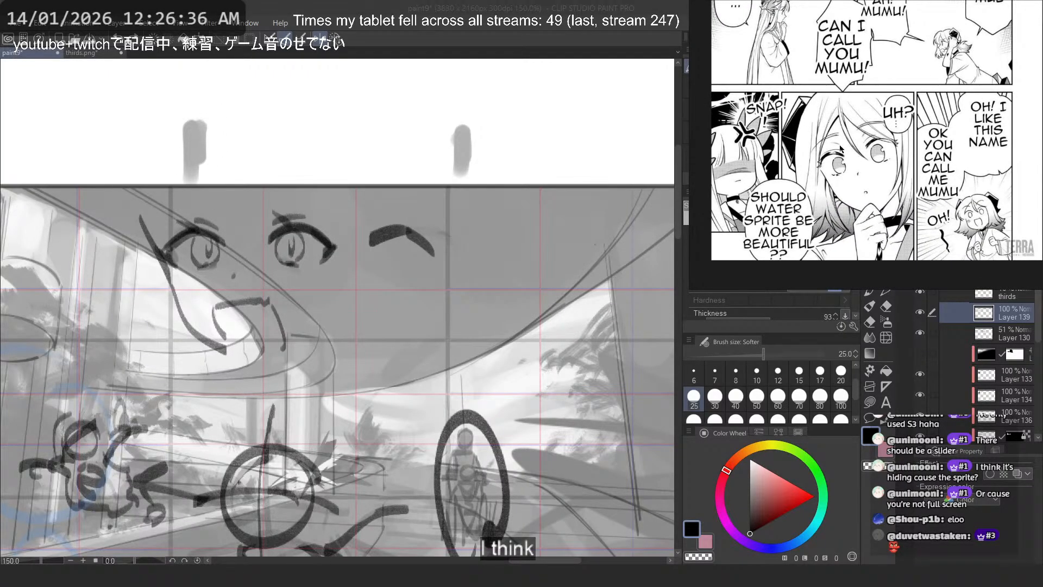
pyautogui.click(632, 12)
pyautogui.moveTo(261, 252); pyautogui.dragTo(311, 279)
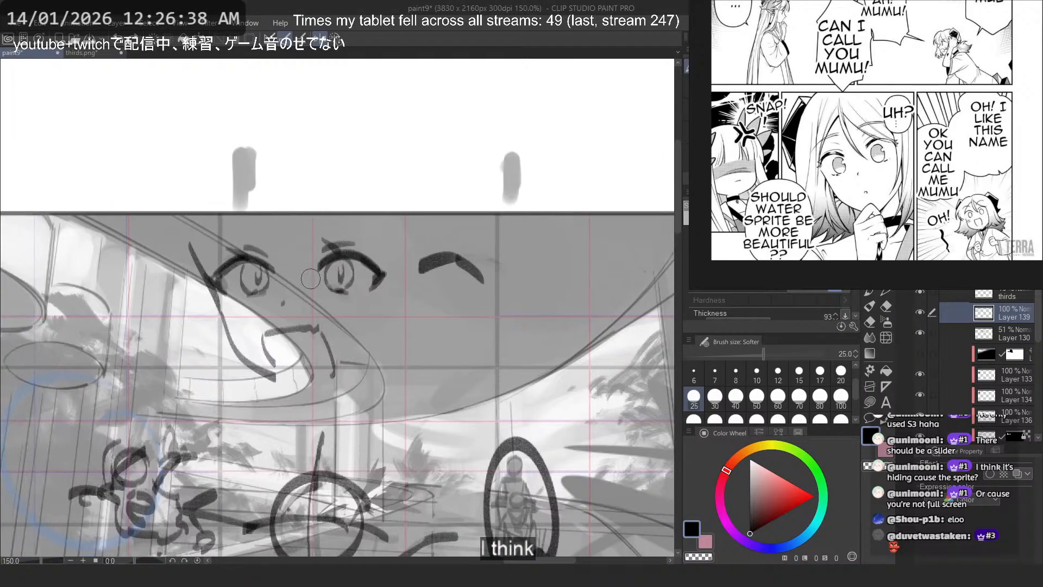
pyautogui.scroll(2, 851, 167)
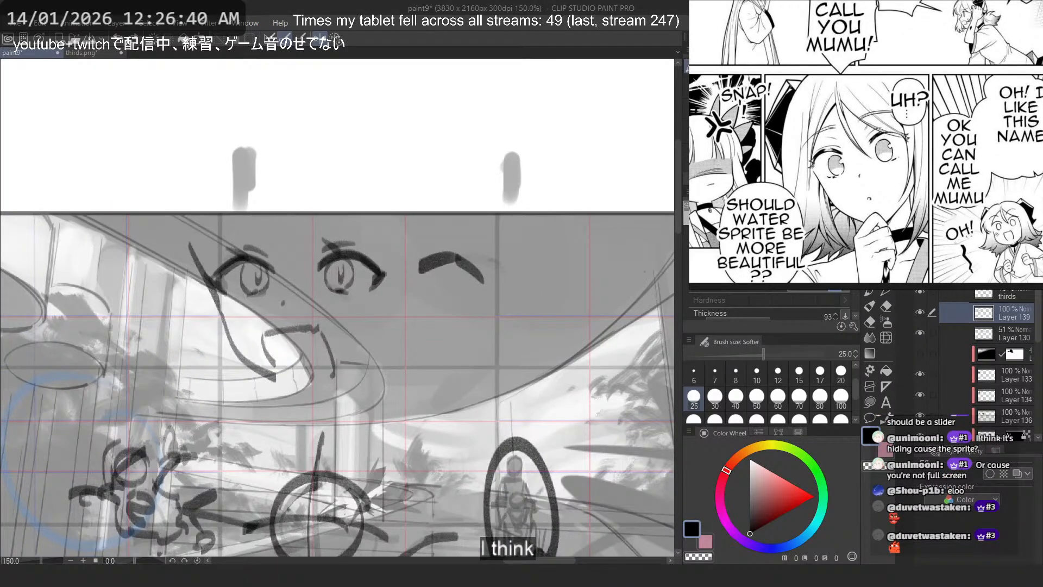
pyautogui.scroll(2, 844, 91)
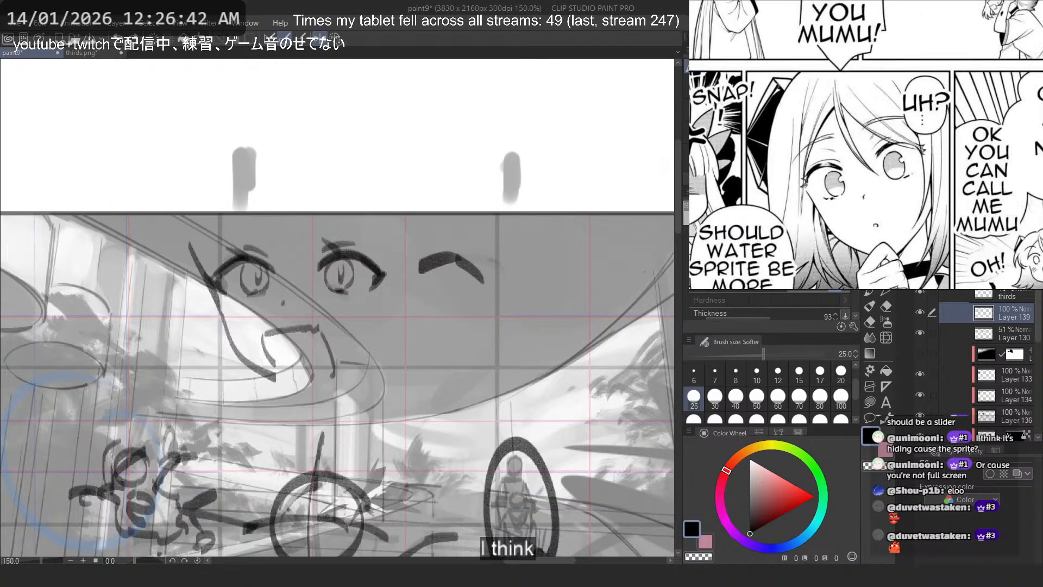
# - Switch to the browser and look through Ifrit's wiki page for her age
pyautogui.hotkey('alt', 'Tab')
pyautogui.scroll(-10, 325, 266)
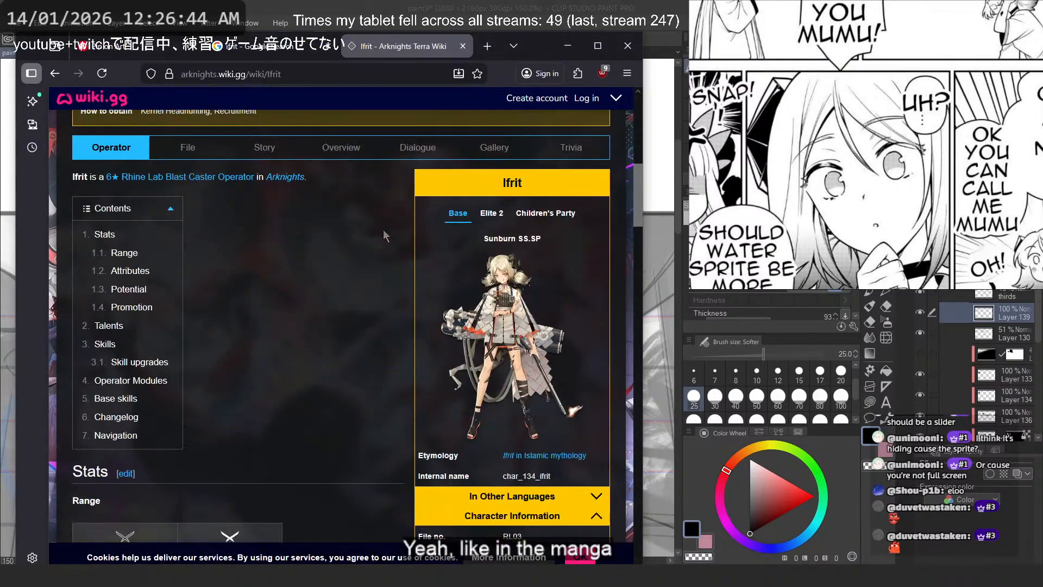
pyautogui.scroll(-4, 545, 358)
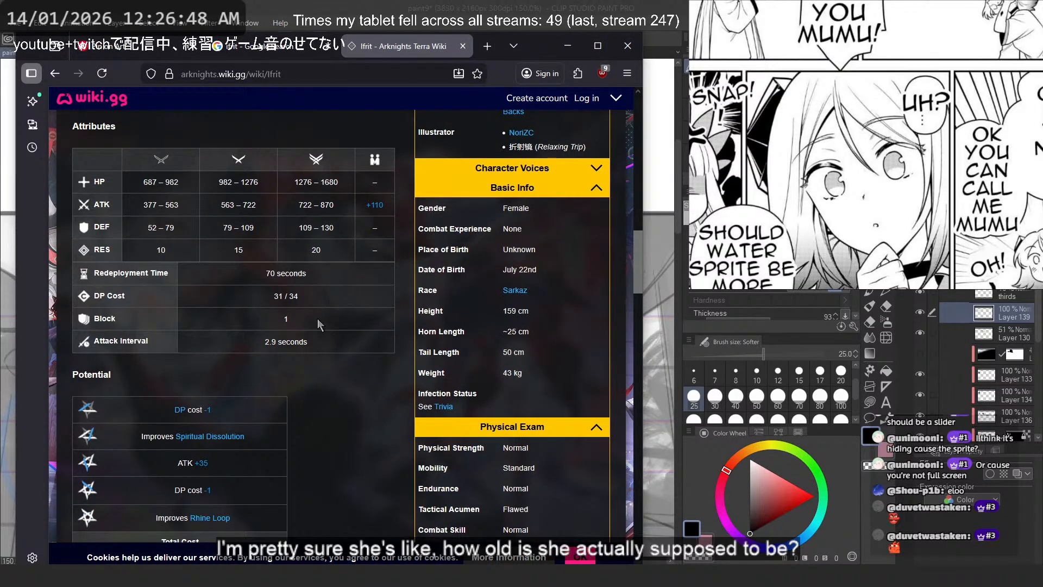
pyautogui.scroll(7, 315, 320)
pyautogui.scroll(5, 313, 311)
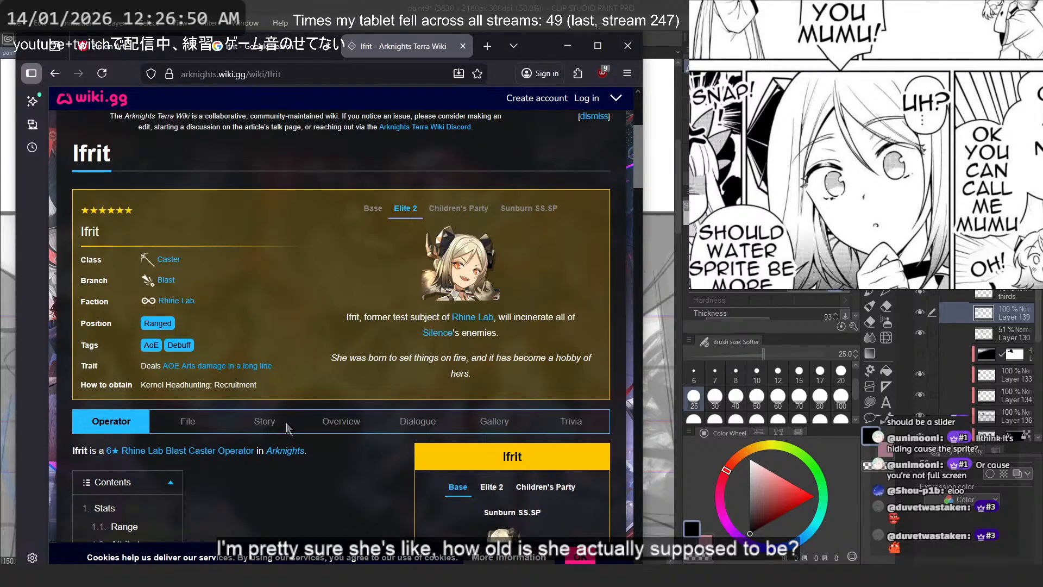
# - Open Ifrit's Story page and search it for "age", stepping through the matches to the Notes section
pyautogui.hotkey('ctrl', 'f')
pyautogui.click(276, 411)
pyautogui.write('age')
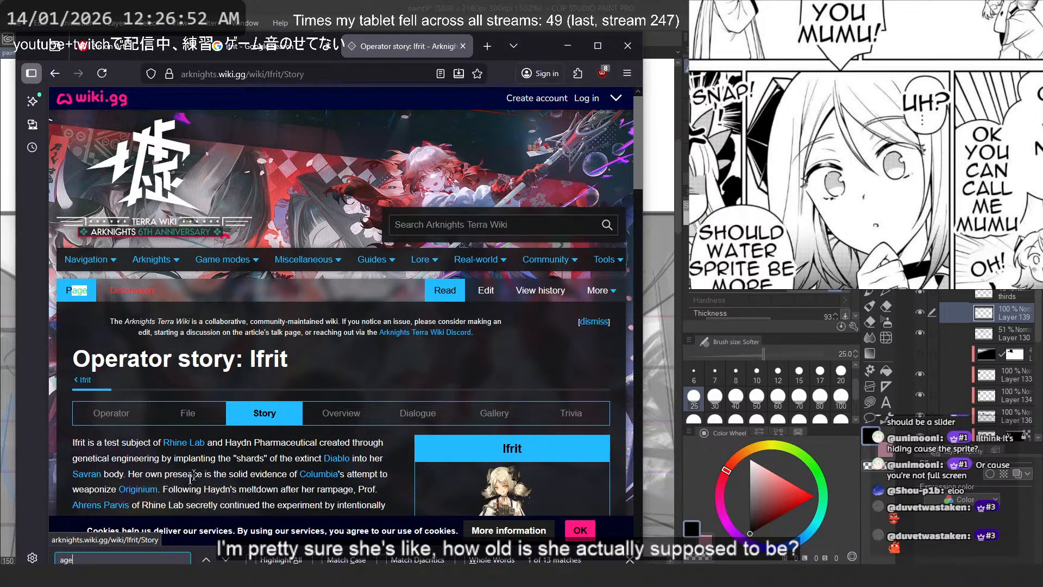
pyautogui.press('Return')
pyautogui.press('Return')
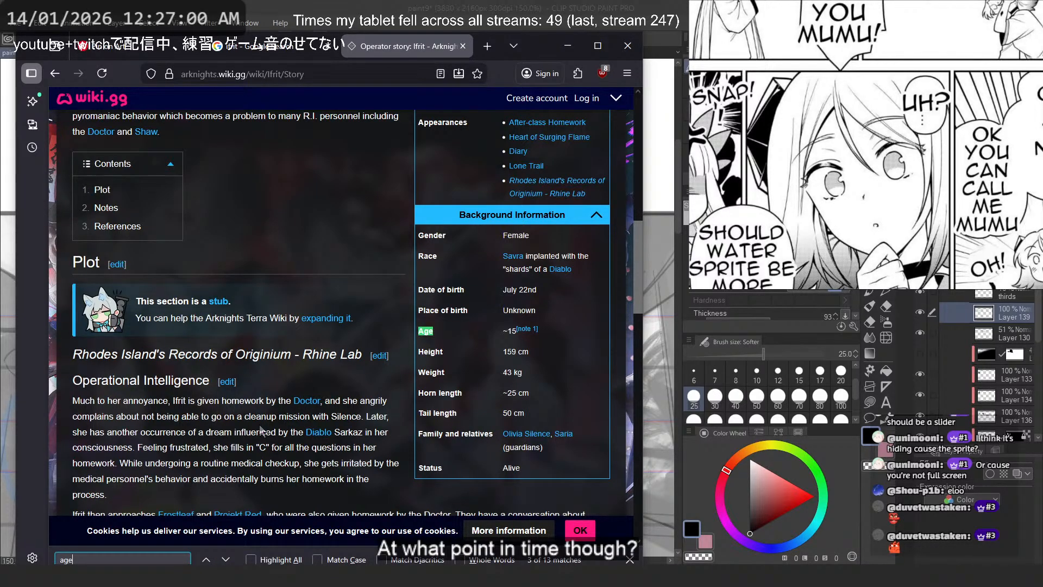
pyautogui.press('Return')
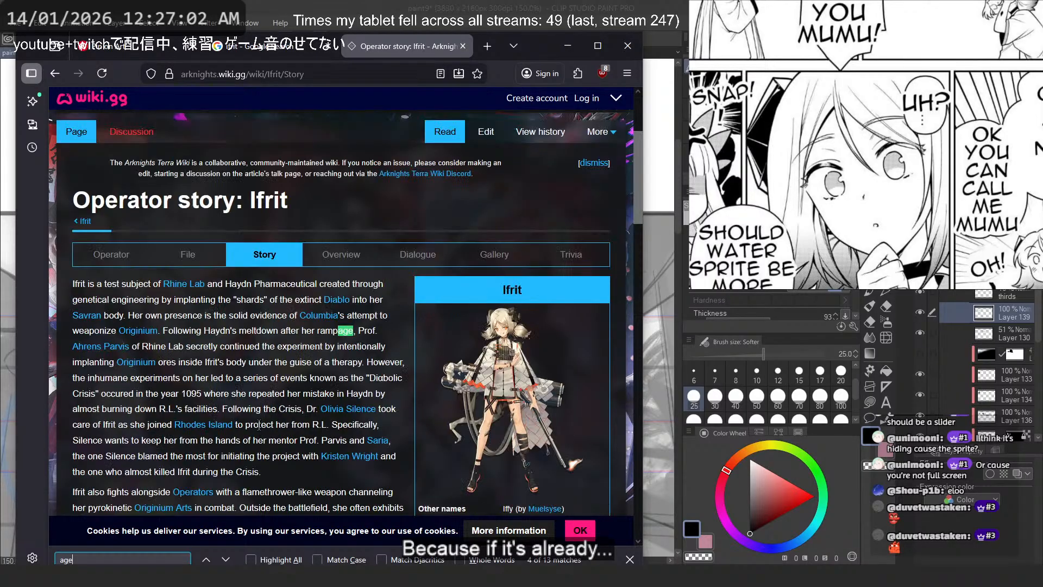
pyautogui.press('Return')
pyautogui.press('Return')
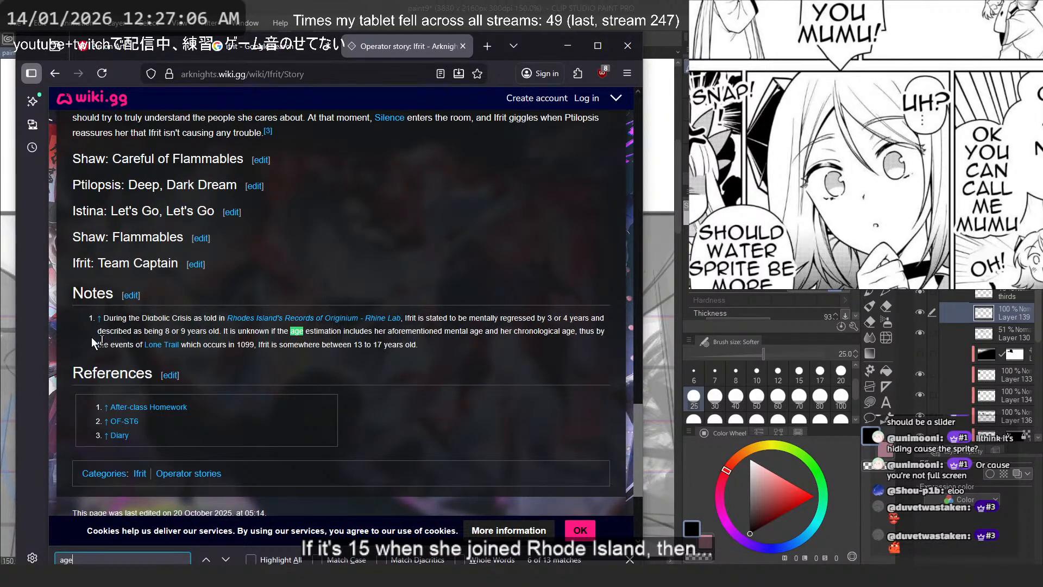
# - Read the note on Ifrit's age, marking its passages on the Diabolic Crisis and Lone Trail events
pyautogui.moveTo(270, 325)
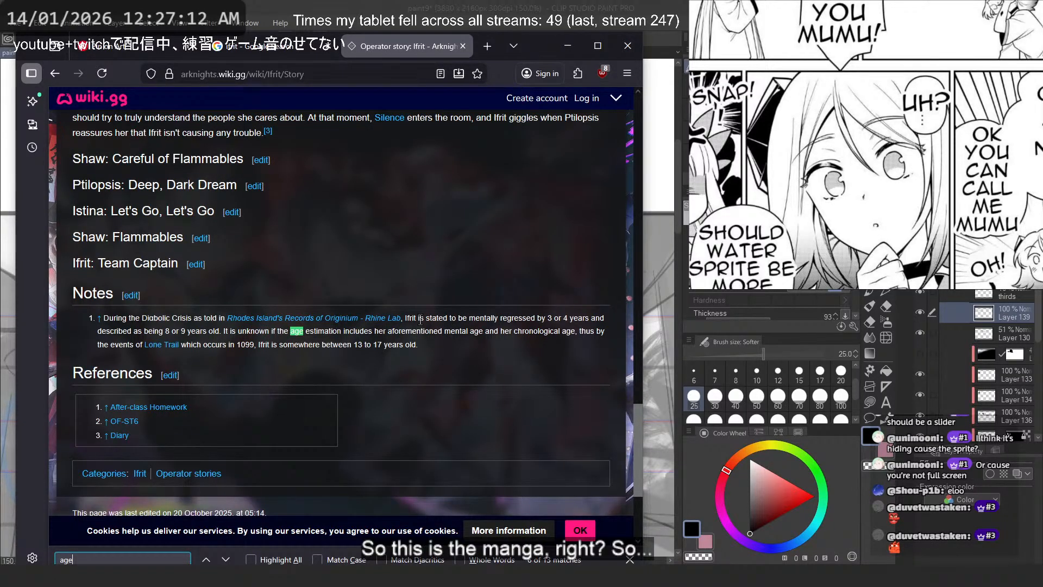
pyautogui.moveTo(420, 320); pyautogui.dragTo(579, 320)
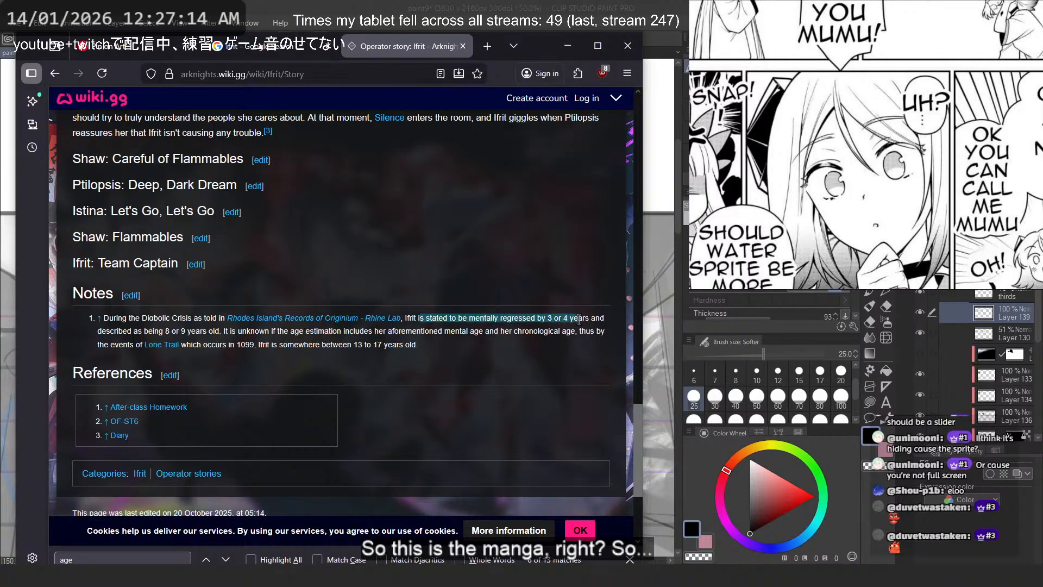
pyautogui.click(579, 320)
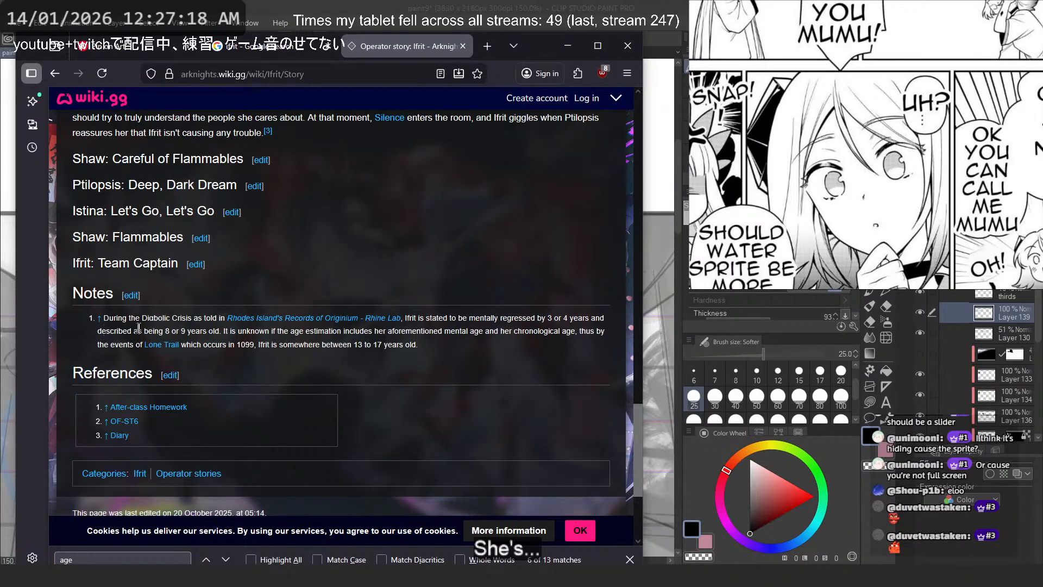
pyautogui.moveTo(148, 331); pyautogui.dragTo(338, 330)
pyautogui.click(298, 331)
pyautogui.click(338, 330)
pyautogui.moveTo(514, 331); pyautogui.dragTo(575, 336)
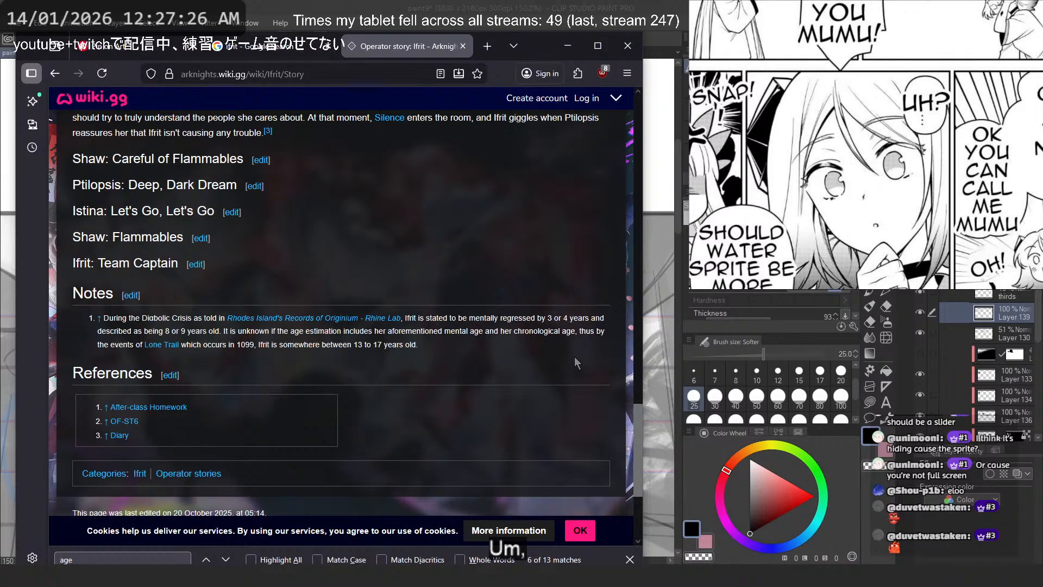
pyautogui.moveTo(271, 346); pyautogui.dragTo(415, 347)
pyautogui.click(414, 346)
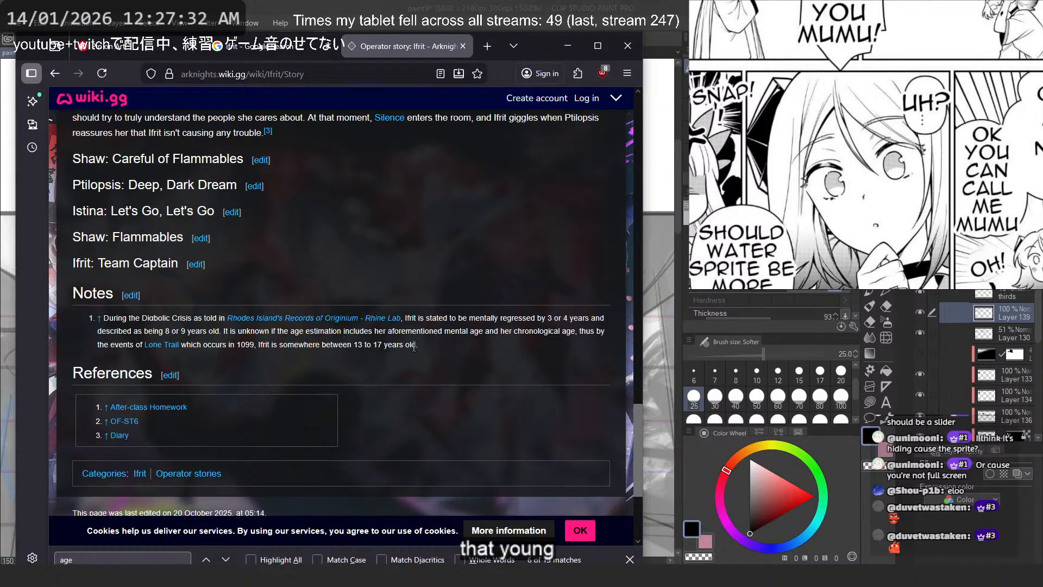
# - Look up Darya in a new browser tab and open her Arknights Fandom wiki page
pyautogui.scroll(20, 414, 346)
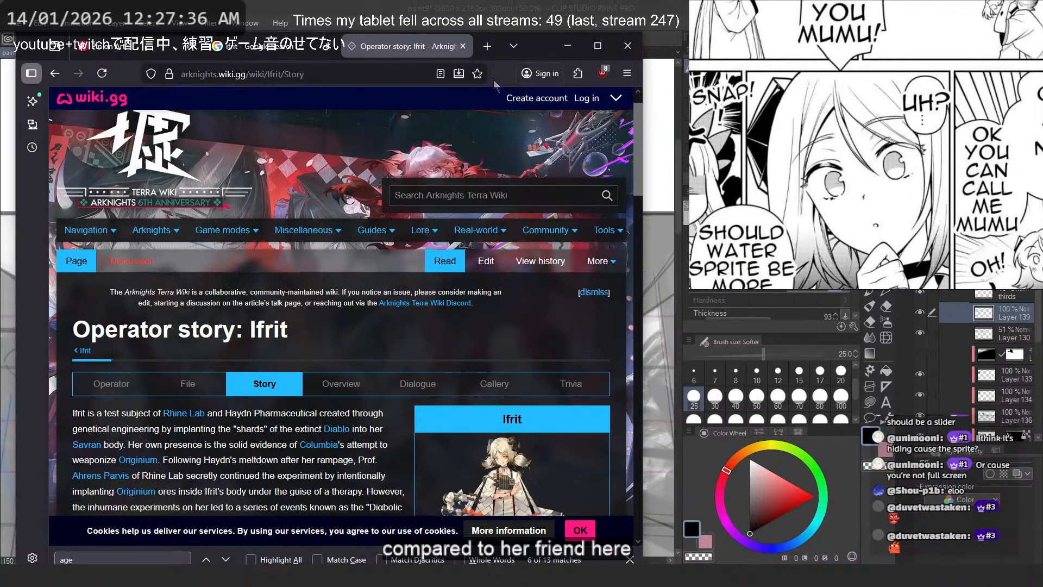
pyautogui.scroll(-5, 495, 92)
pyautogui.click(489, 46)
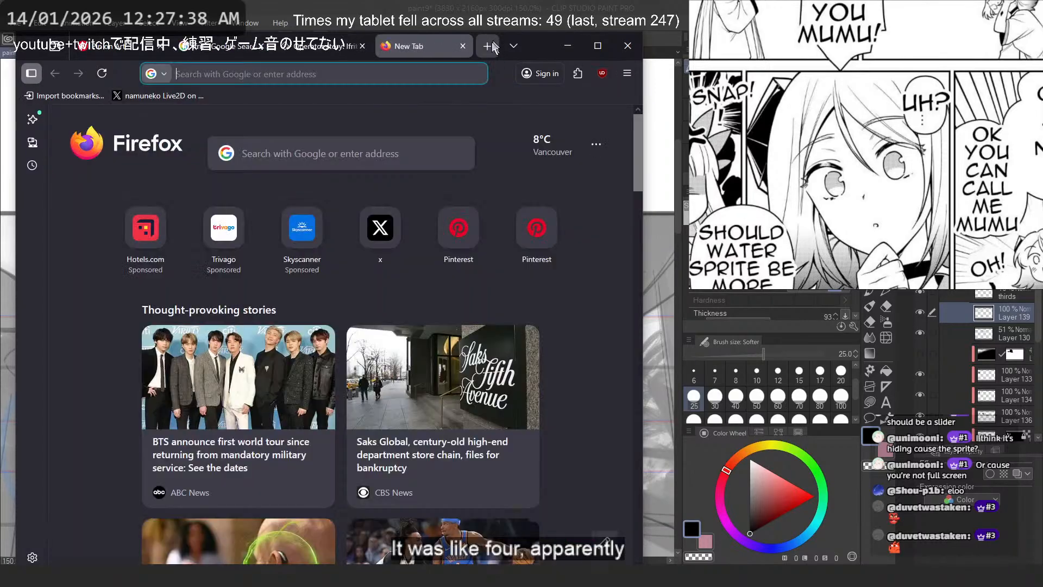
pyautogui.click(380, 77)
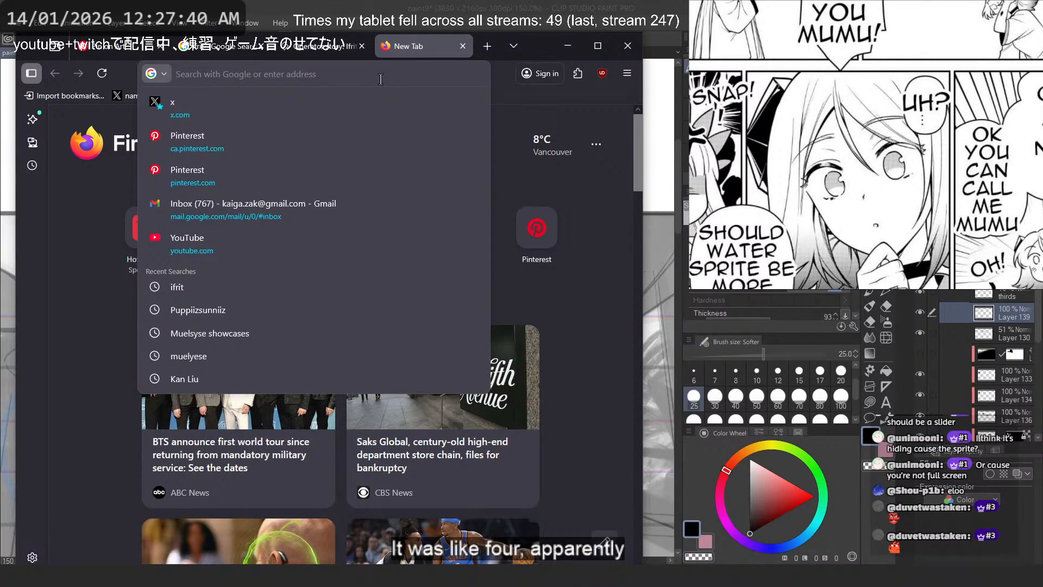
pyautogui.write('dary')
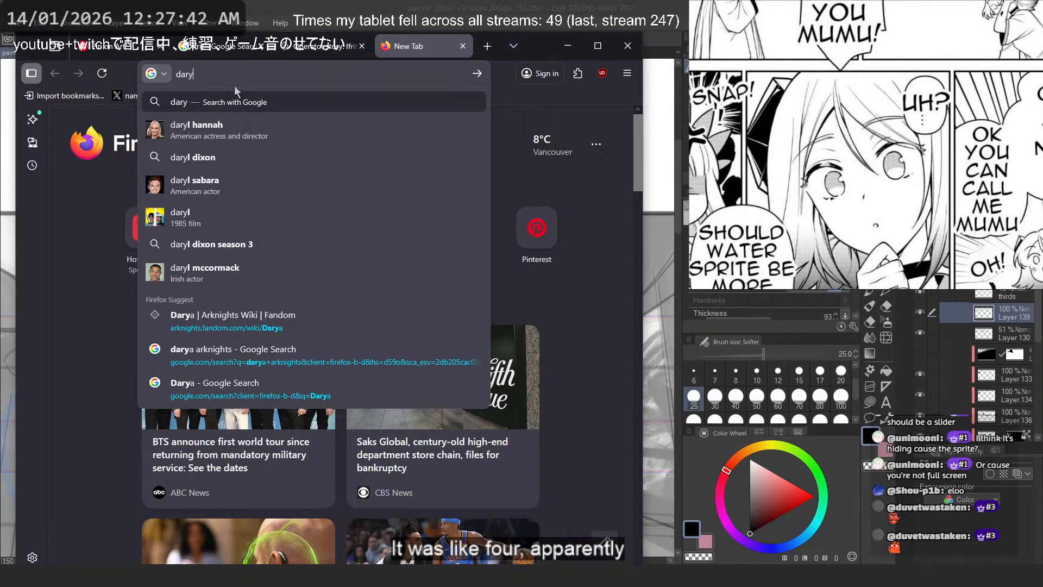
pyautogui.write('a')
pyautogui.click(263, 362)
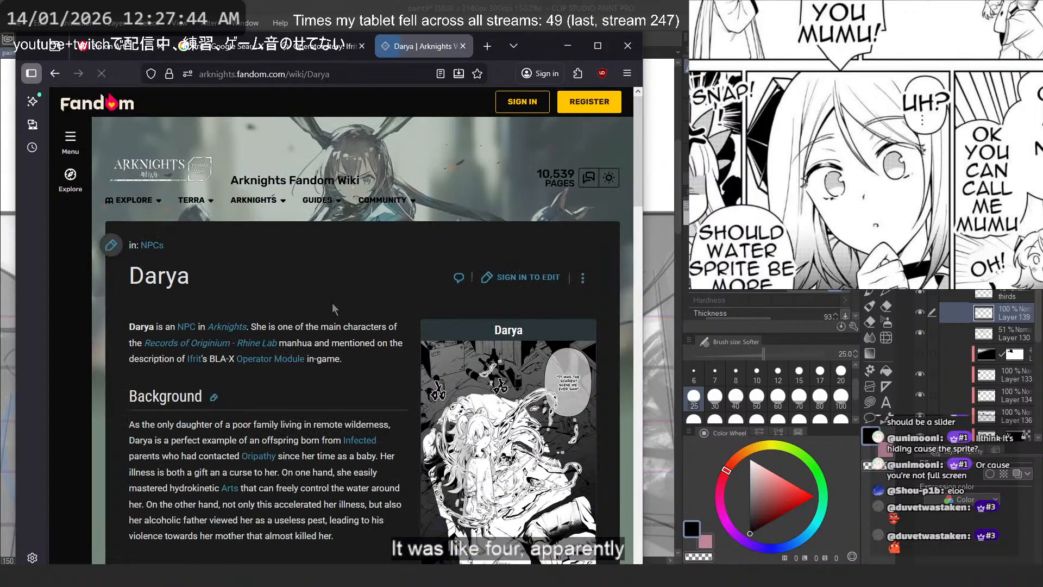
# - Enlarge Darya's manhua illustration, copy the image into the reference board, and close the wiki's image viewer
pyautogui.scroll(-3, 412, 310)
pyautogui.click(511, 339)
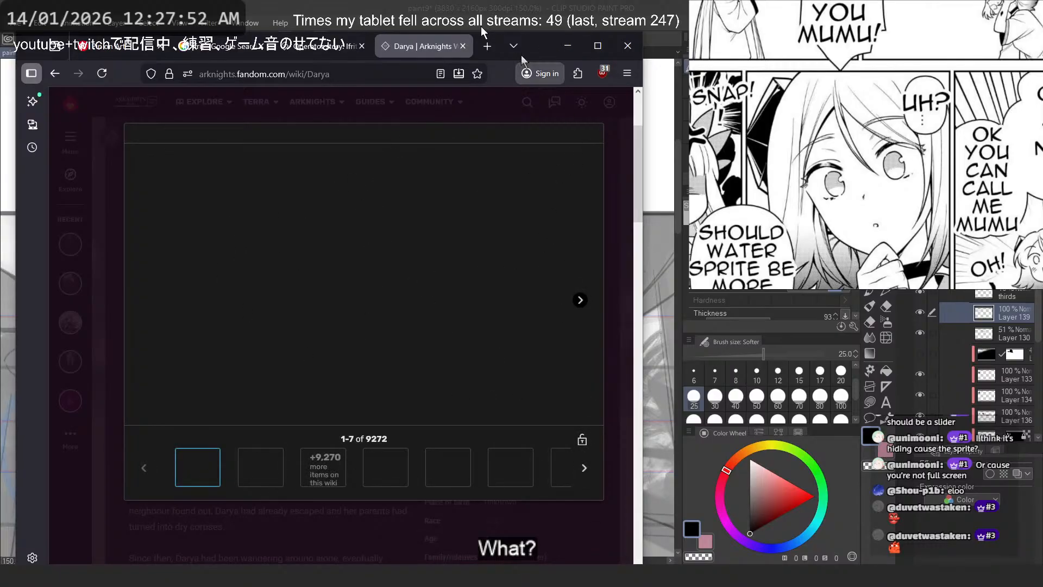
pyautogui.click(353, 49)
pyautogui.hotkey('ctrl', 'Tab')
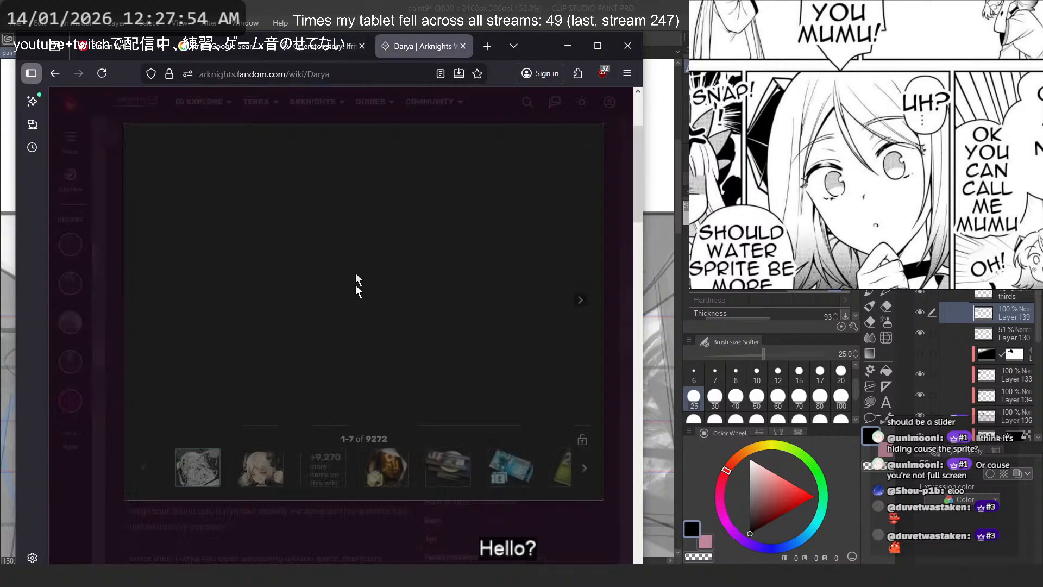
pyautogui.rightClick(361, 279)
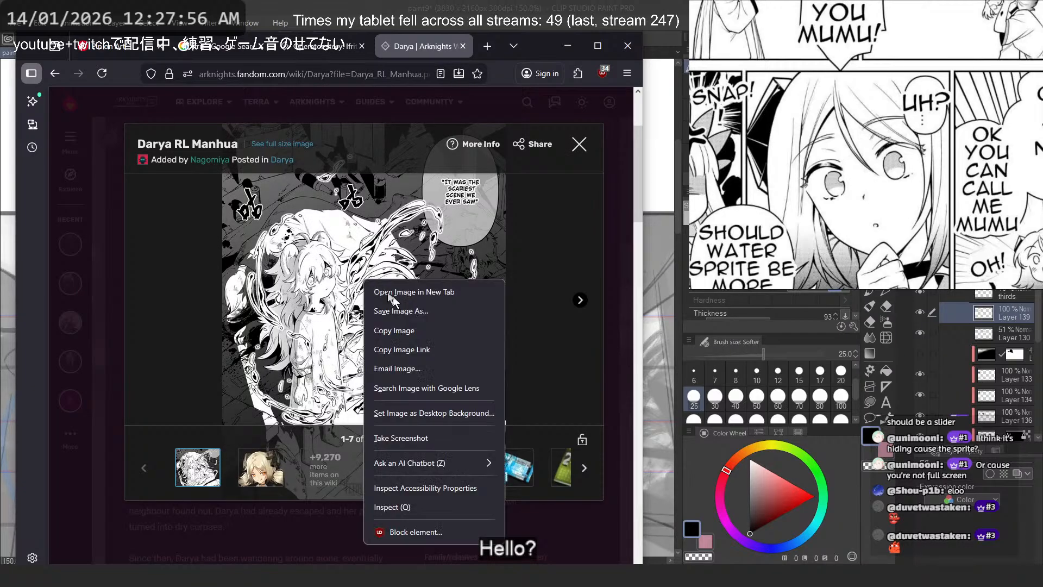
pyautogui.click(402, 330)
pyautogui.scroll(-8, 763, 91)
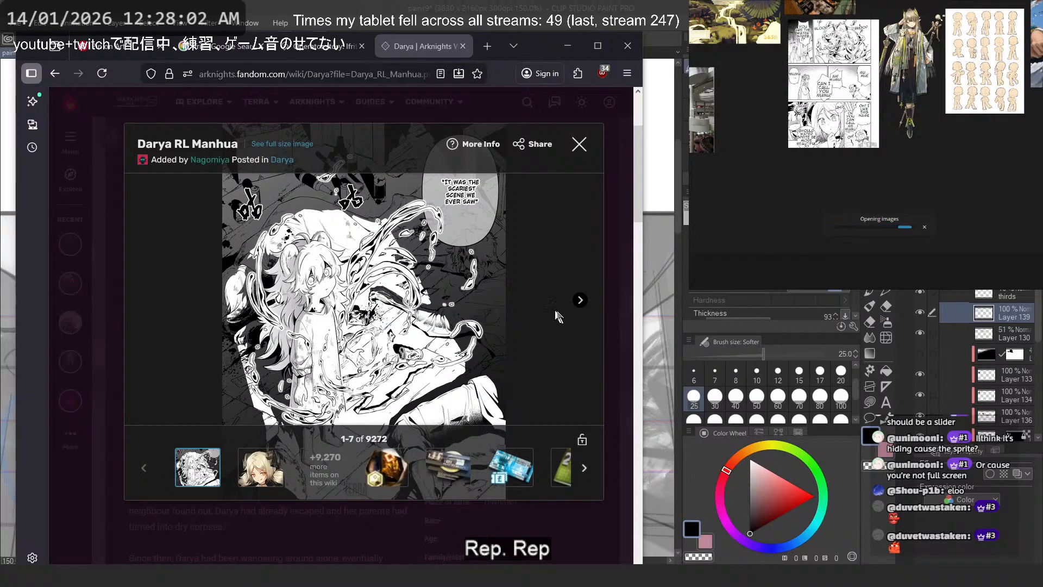
pyautogui.click(579, 144)
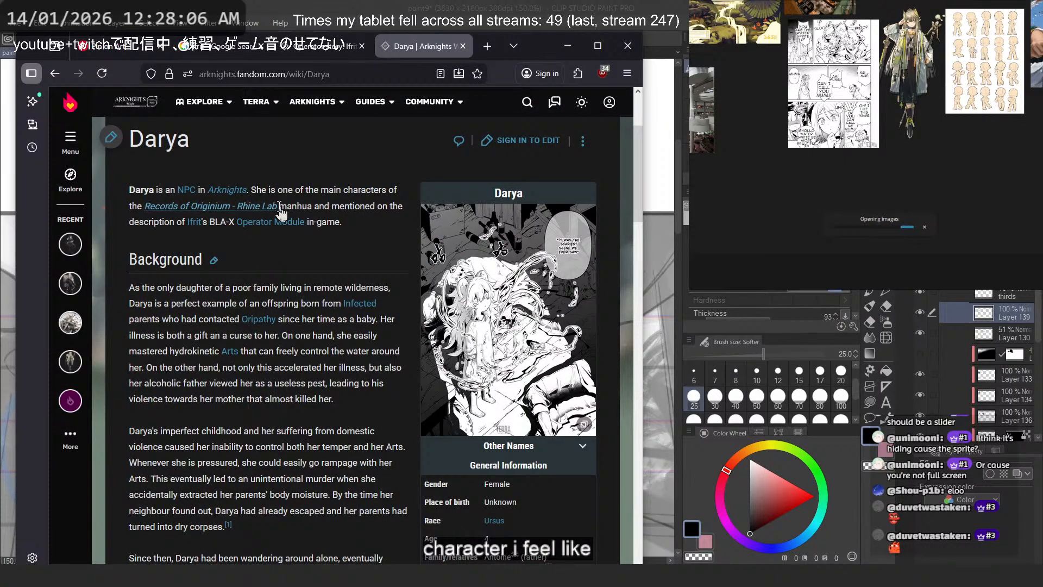
# - Read Darya's background and general information, checking her age and race
pyautogui.scroll(-1, 321, 249)
pyautogui.scroll(-1, 319, 273)
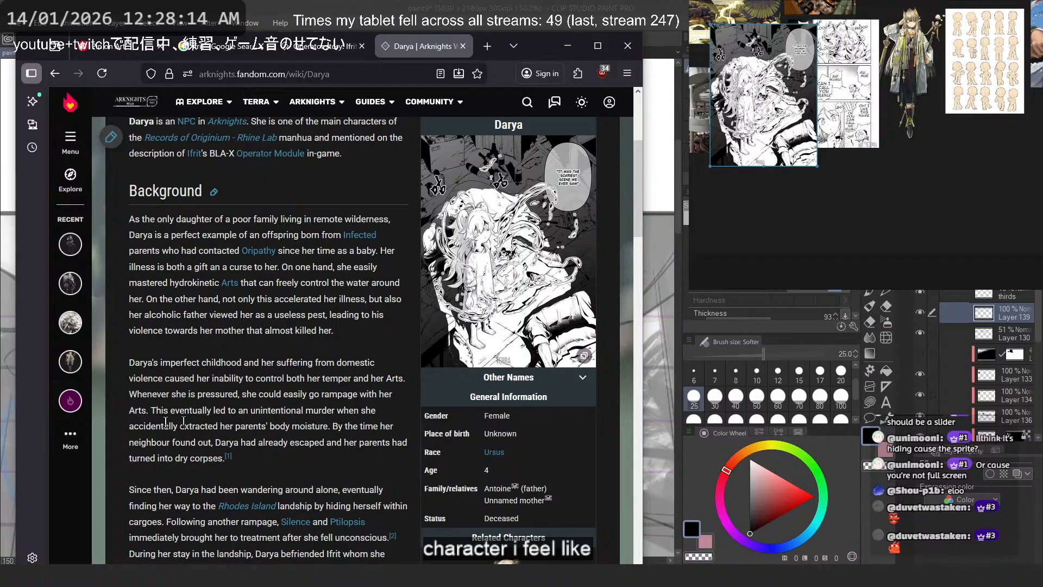
pyautogui.scroll(-5, 326, 378)
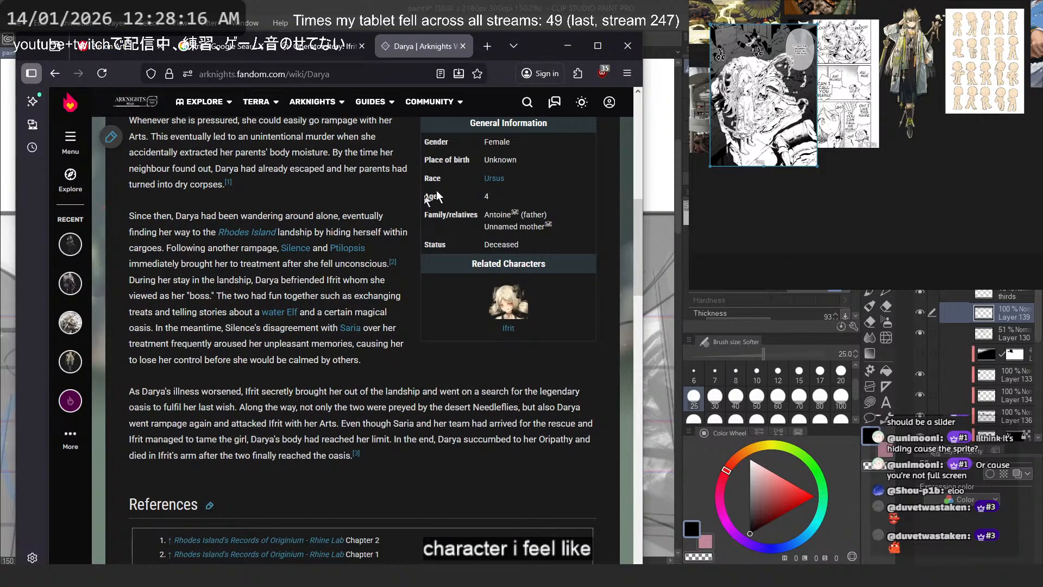
# - Open the Ursus race page and examine its description and the portraits of its notable characters
pyautogui.click(492, 179)
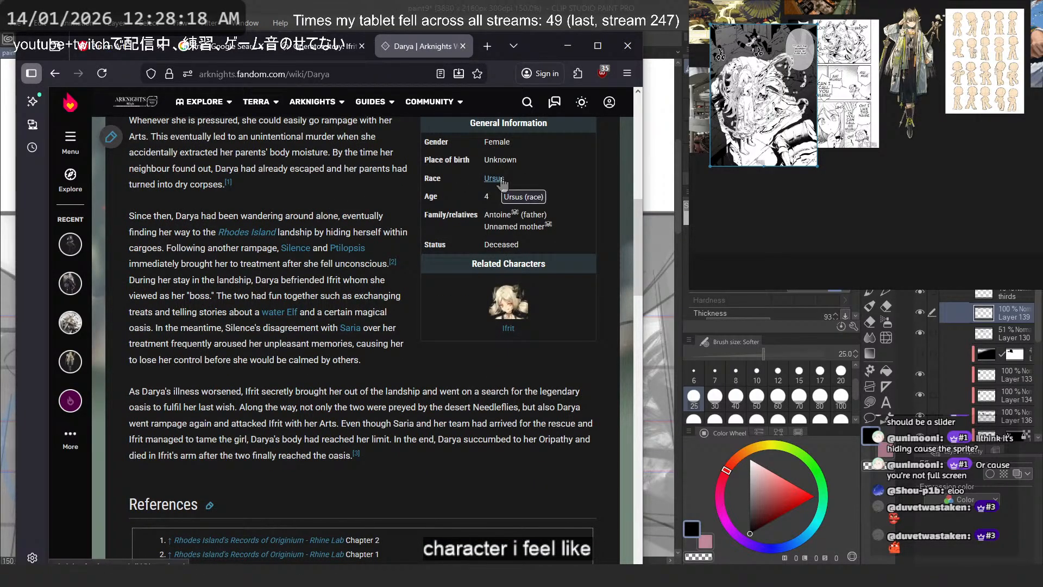
pyautogui.scroll(-5, 456, 179)
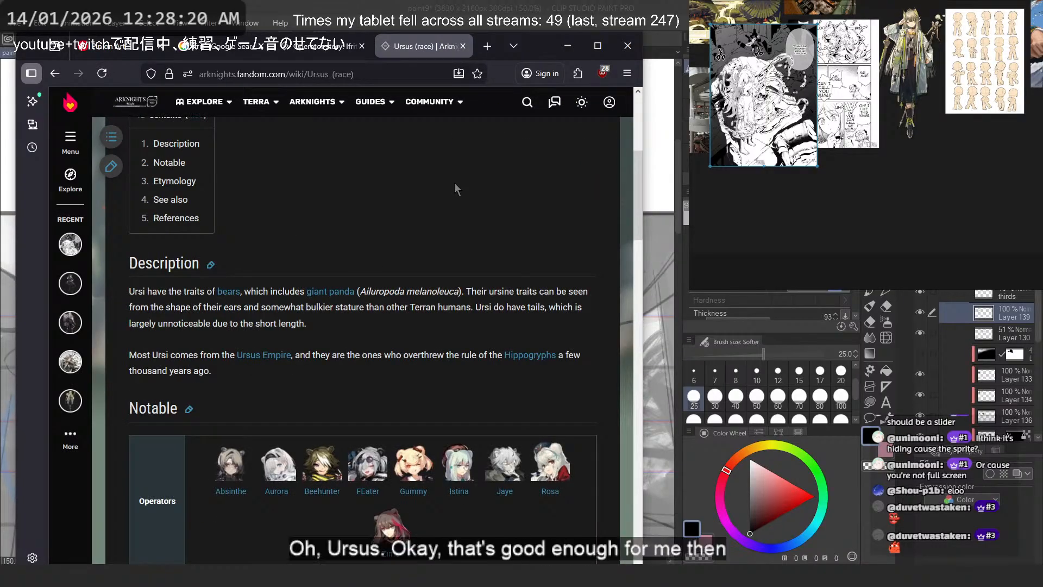
pyautogui.scroll(-5, 455, 183)
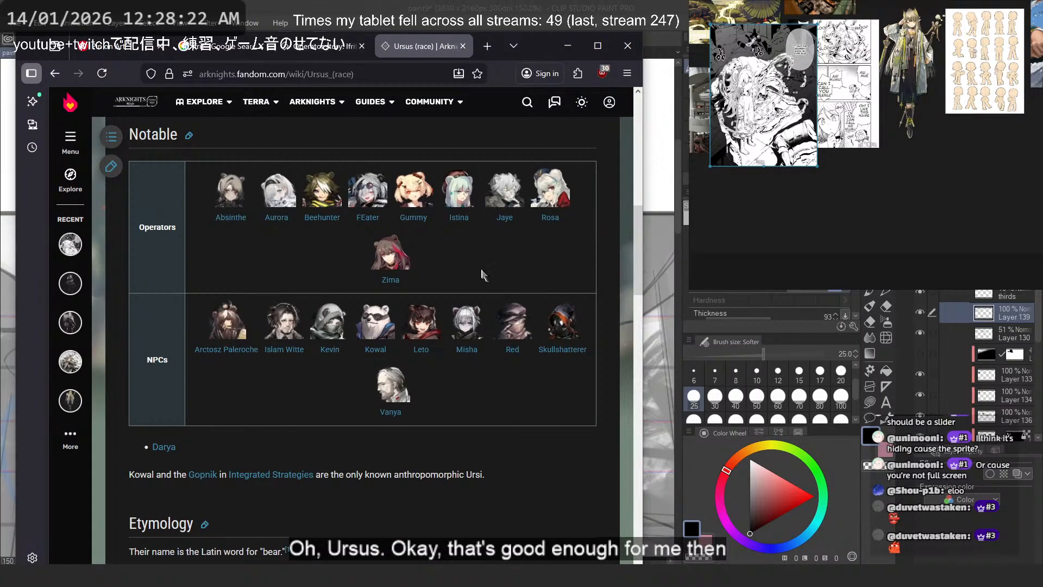
pyautogui.moveTo(414, 200)
pyautogui.moveTo(288, 198)
pyautogui.scroll(1, 543, 279)
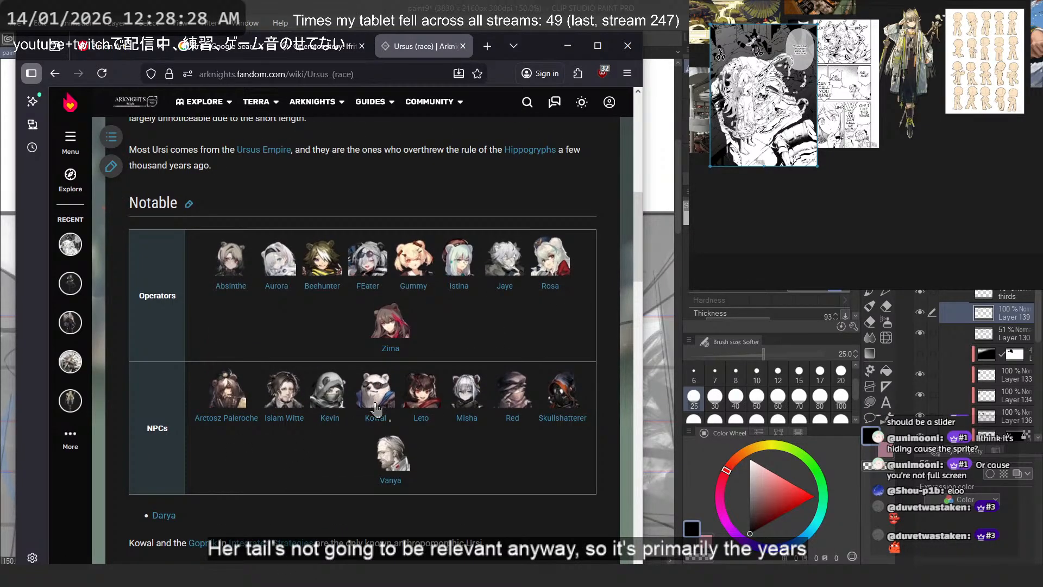
pyautogui.moveTo(373, 401)
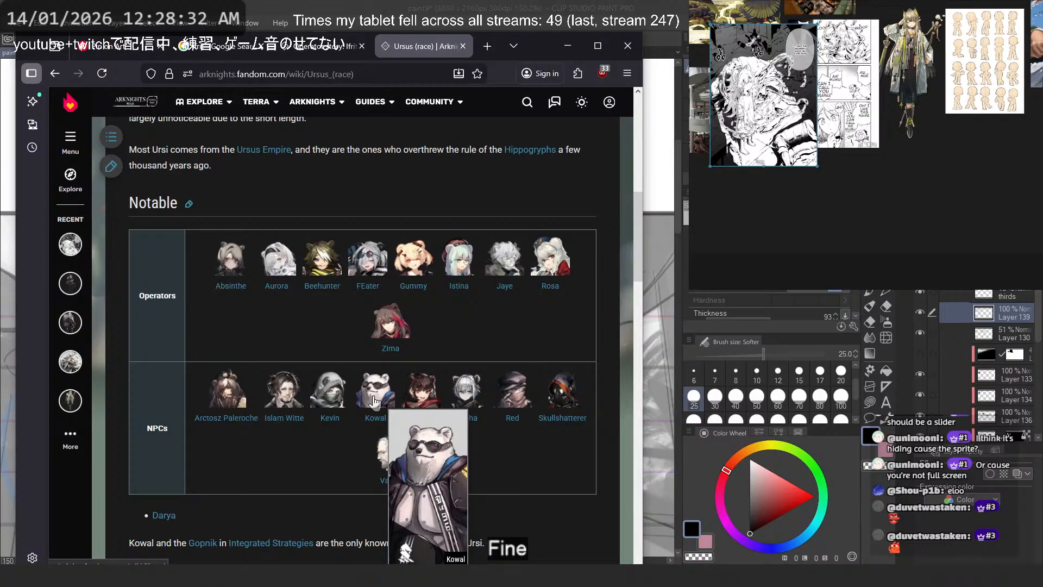
# - Open Kowal's page from the Ursus NPC list and read through his background, profile and story sections
pyautogui.click(374, 401)
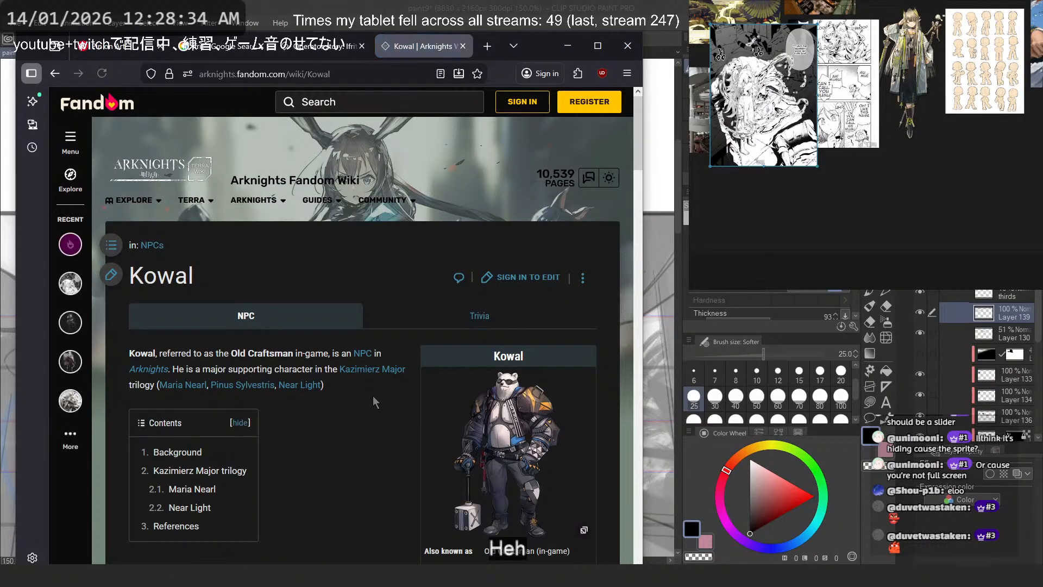
pyautogui.scroll(-2, 389, 352)
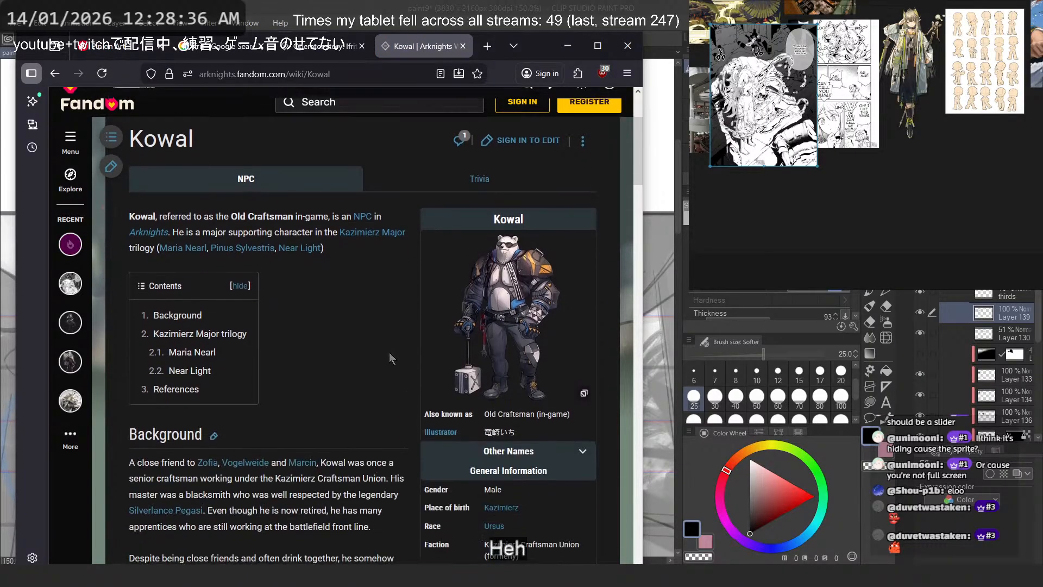
pyautogui.scroll(-2, 387, 350)
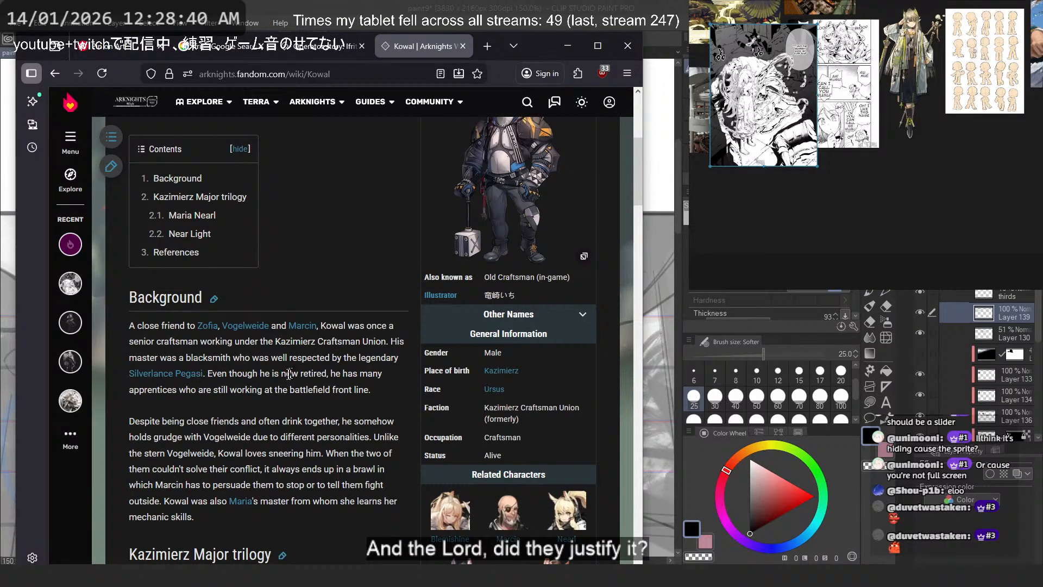
pyautogui.scroll(-1, 265, 392)
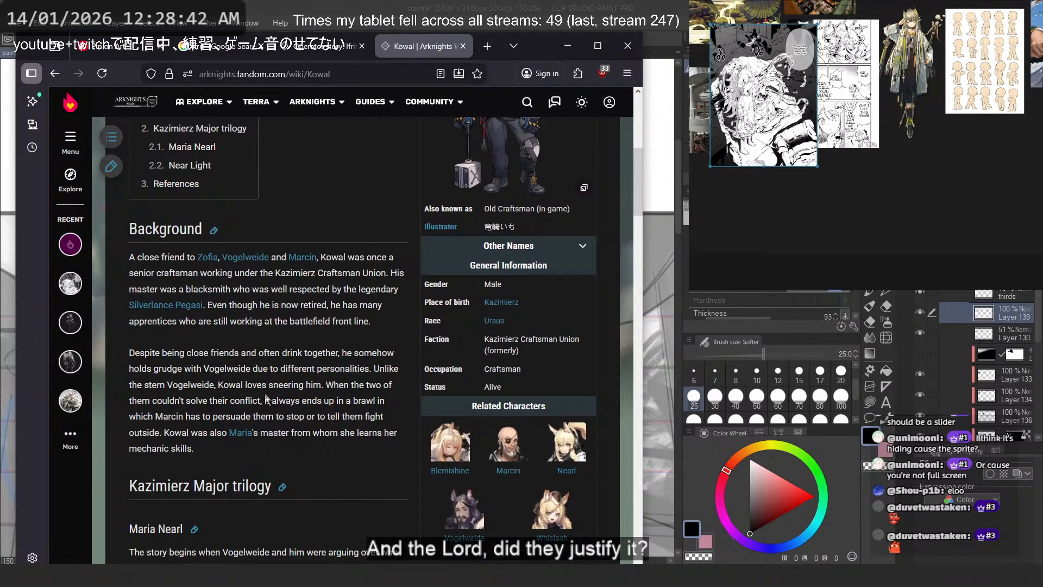
pyautogui.scroll(-2, 267, 400)
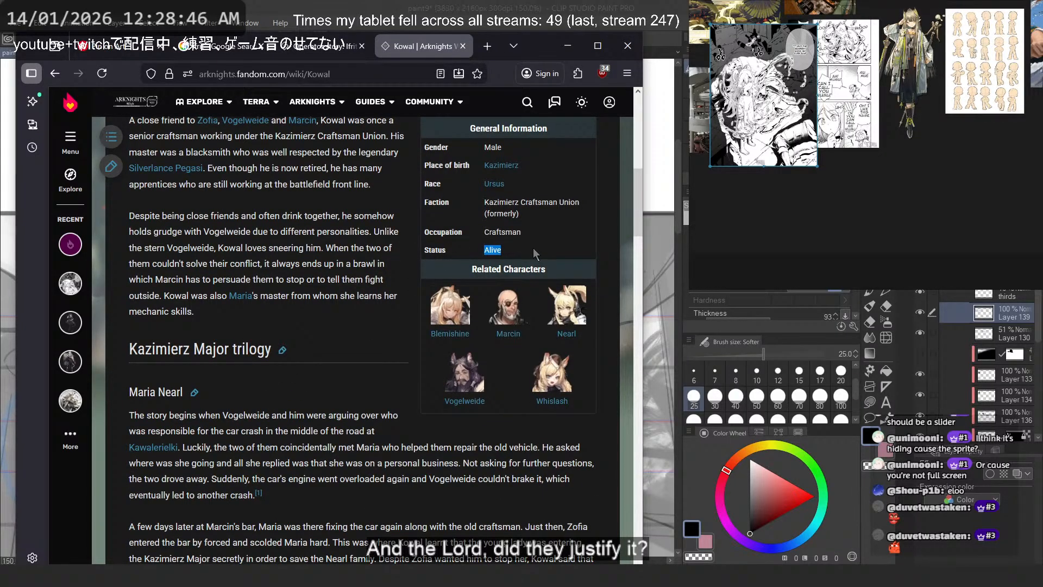
pyautogui.scroll(-2, 313, 419)
pyautogui.scroll(-20, 312, 416)
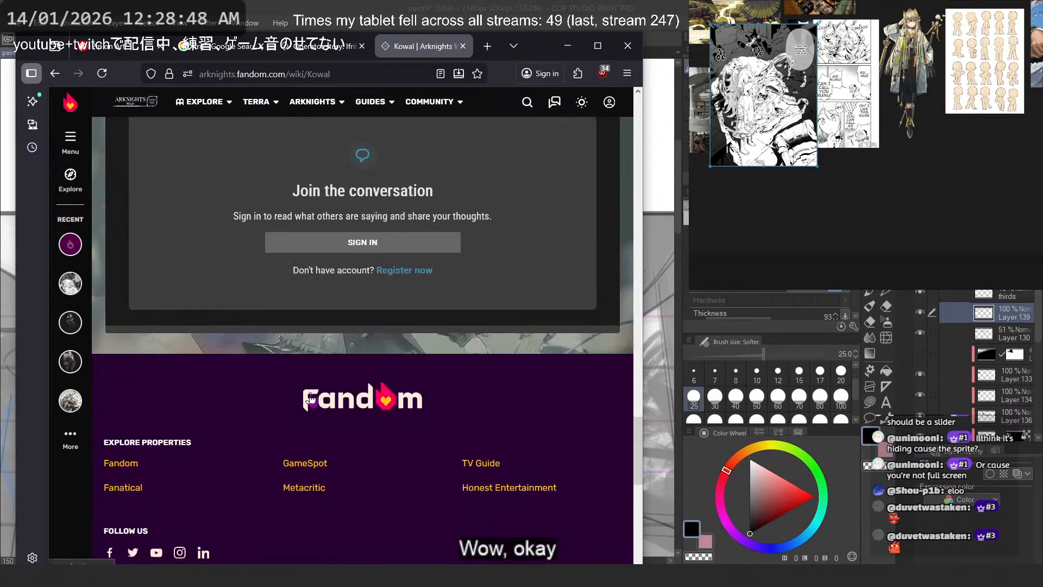
pyautogui.scroll(18, 288, 365)
pyautogui.scroll(-4, 289, 370)
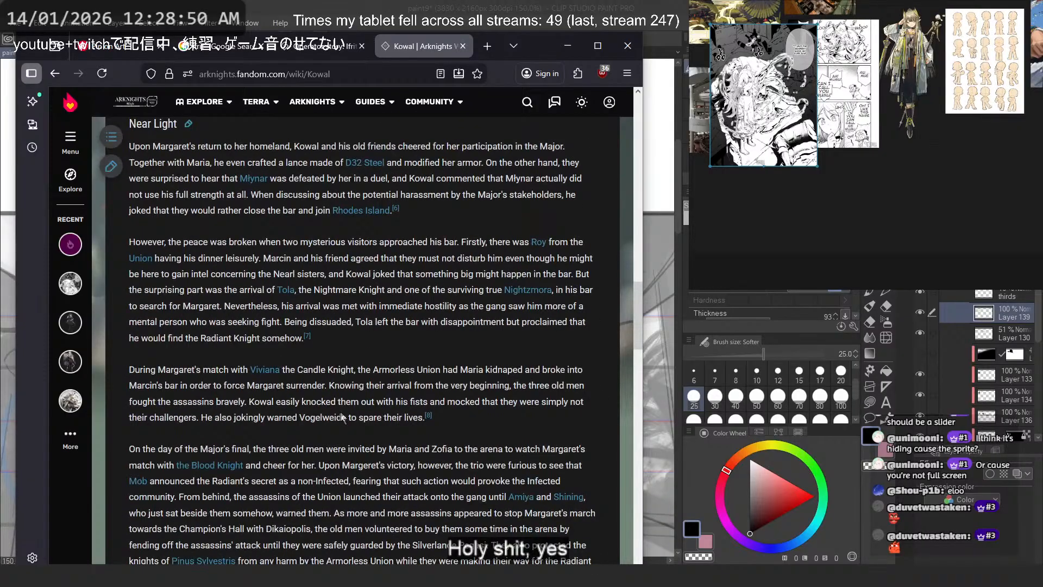
pyautogui.scroll(-3, 350, 413)
pyautogui.scroll(12, 353, 413)
pyautogui.scroll(5, 354, 412)
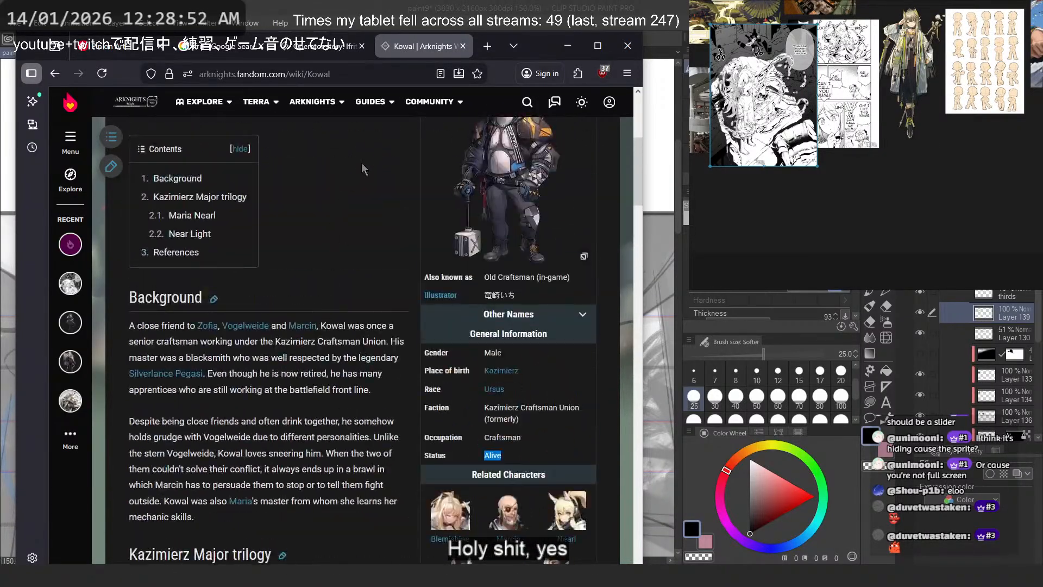
# - Switch back to Clip Studio Paint and clear the old cheek line from the enlarged face sketch
pyautogui.click(323, 47)
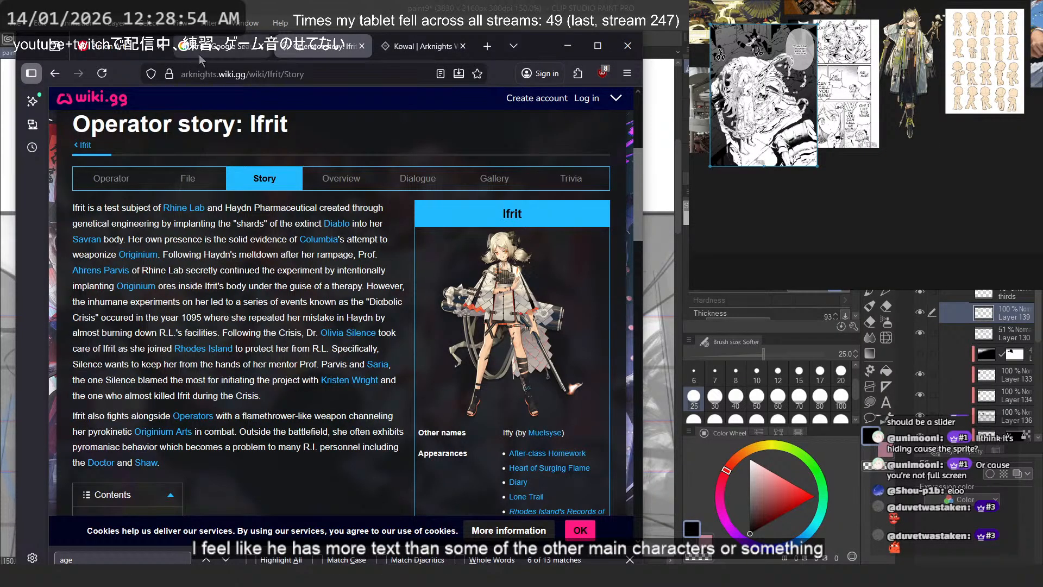
pyautogui.click(221, 46)
pyautogui.click(132, 48)
pyautogui.click(598, 46)
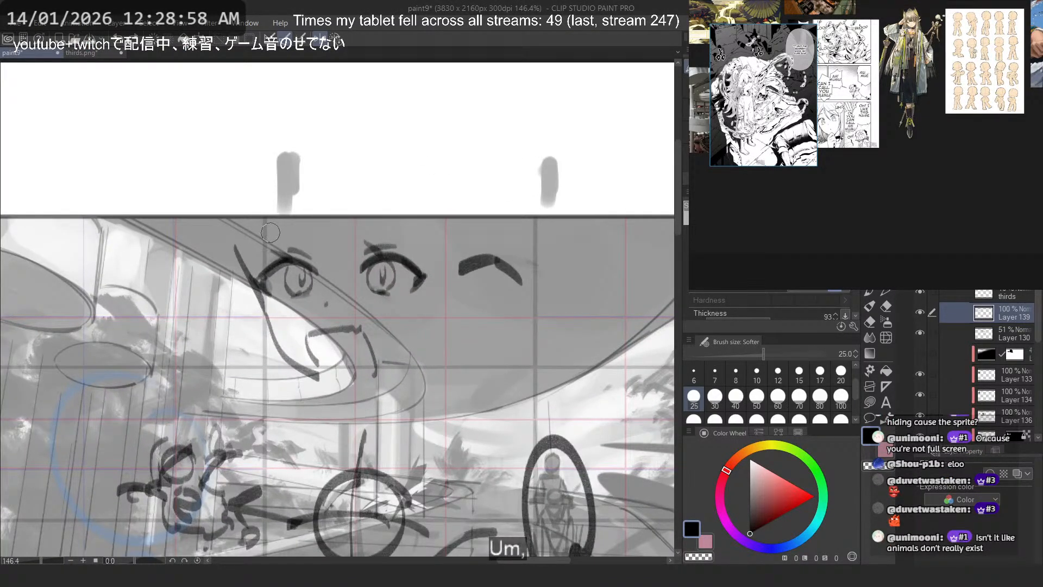
pyautogui.scroll(1, 270, 232)
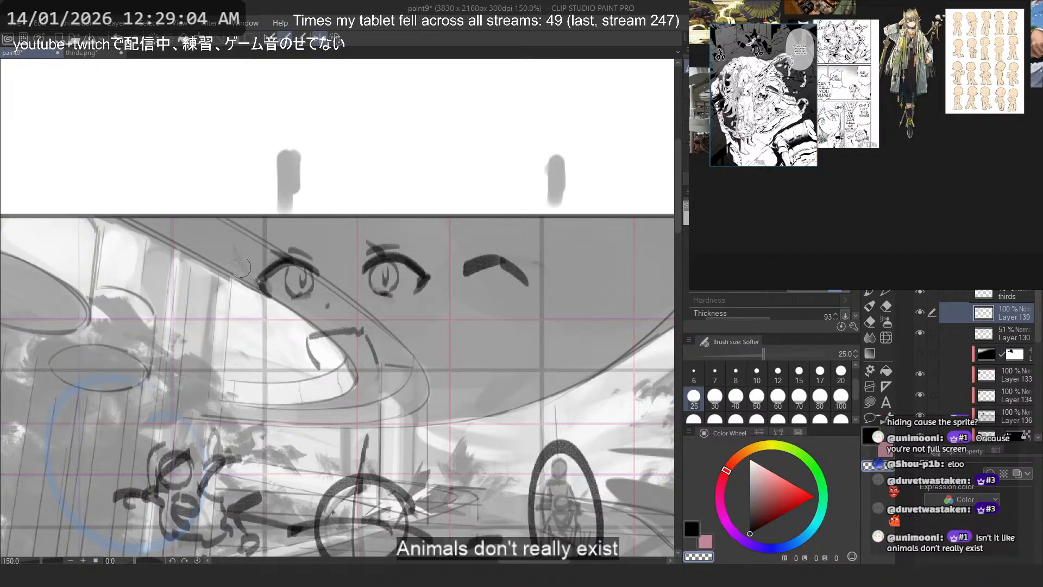
pyautogui.hotkey('ctrl', 'z')
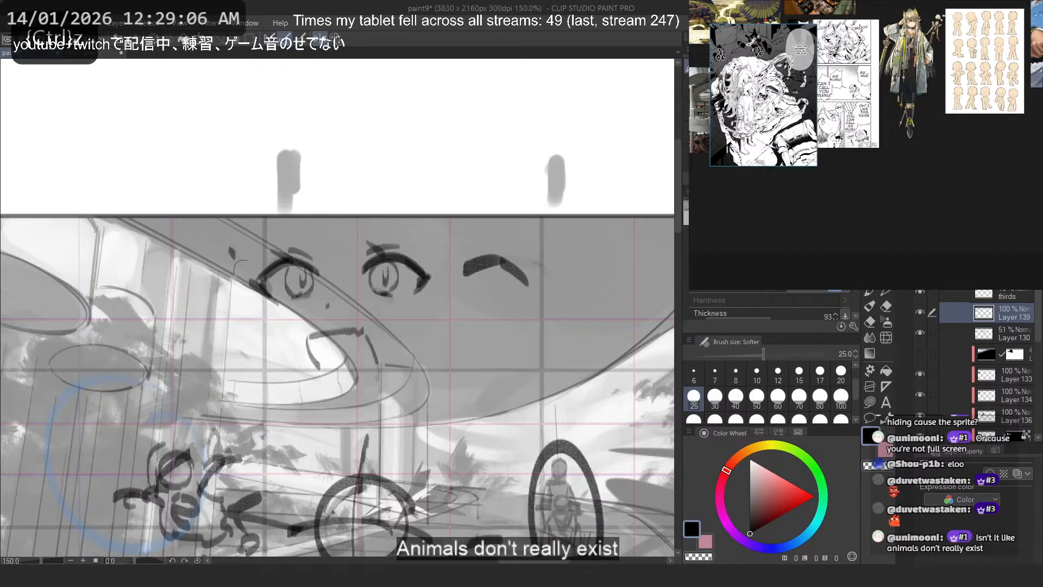
pyautogui.hotkey('ctrl', 'z')
# - Redraw the cheek contour down from beside the eye, undoing the strokes that do not fit
pyautogui.moveTo(244, 270); pyautogui.dragTo(274, 360)
pyautogui.hotkey('ctrl', 'z')
pyautogui.moveTo(261, 304)
pyautogui.mouseDown()
pyautogui.moveTo(273, 357)
pyautogui.moveTo(332, 399)
pyautogui.mouseUp()
pyautogui.hotkey('ctrl', 'z')
# - Sketch the lower jaw into a lower chin point and back up the far side of the face
pyautogui.hotkey('ctrl', 'z')
pyautogui.hotkey('ctrl', 'z')
pyautogui.moveTo(271, 351); pyautogui.dragTo(343, 407)
pyautogui.moveTo(284, 369); pyautogui.dragTo(347, 411)
pyautogui.hotkey('ctrl', 'z')
pyautogui.hotkey('ctrl', 'z')
pyautogui.hotkey('ctrl', 'z')
pyautogui.moveTo(272, 353); pyautogui.dragTo(343, 406)
pyautogui.moveTo(426, 339); pyautogui.dragTo(346, 401)
pyautogui.hotkey('ctrl', 'z')
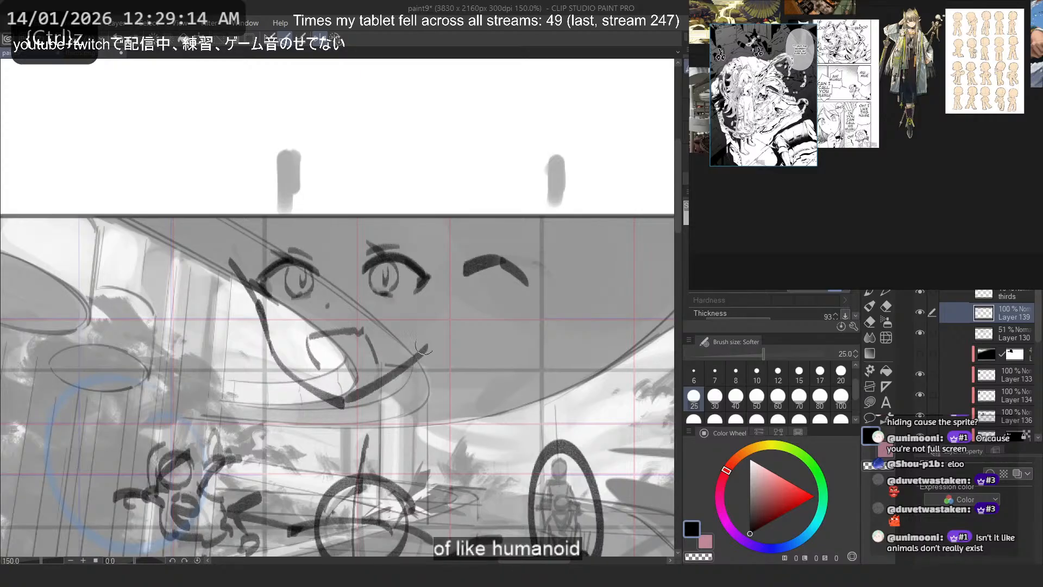
# - Thin the jaw line at brush size 15 and erase the spare arched stroke beside the eyes at size 60
pyautogui.click(799, 371)
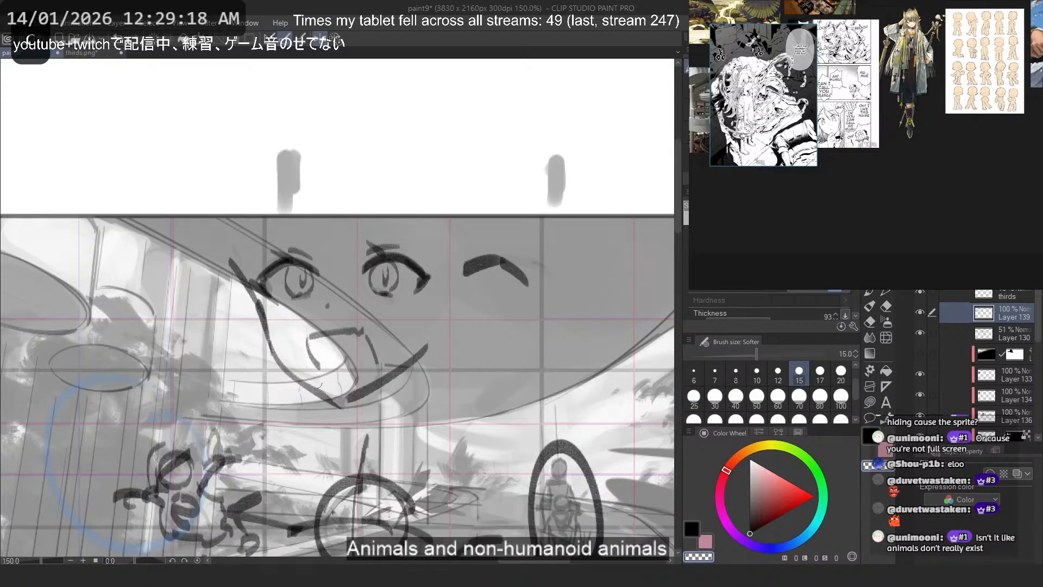
pyautogui.hotkey('ctrl', 'z')
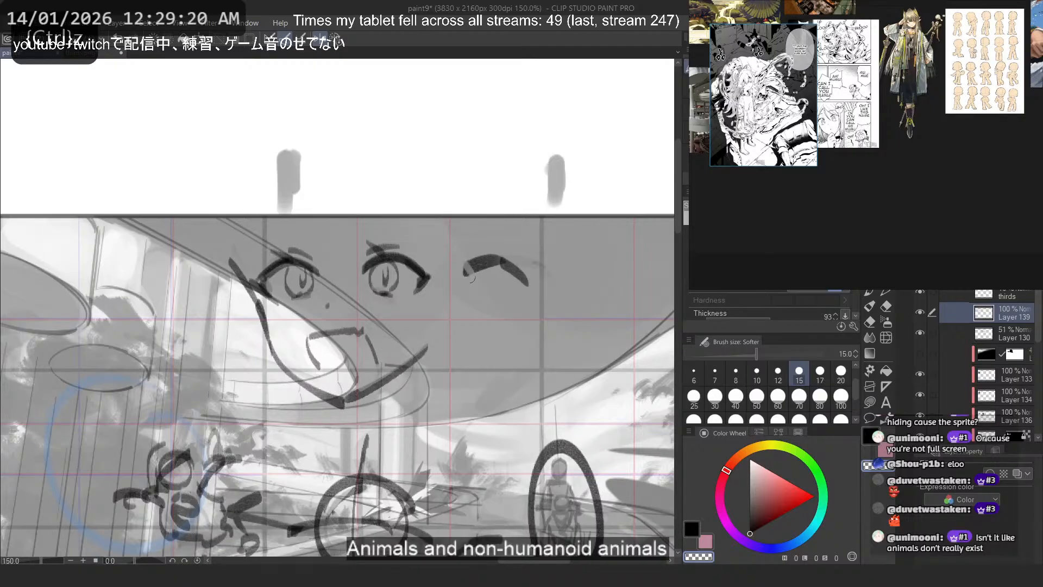
pyautogui.moveTo(472, 278)
pyautogui.mouseDown()
pyautogui.moveTo(460, 250)
pyautogui.moveTo(512, 263)
pyautogui.moveTo(561, 300)
pyautogui.moveTo(542, 278)
pyautogui.moveTo(481, 276)
pyautogui.moveTo(472, 254)
pyautogui.mouseUp()
pyautogui.click(778, 398)
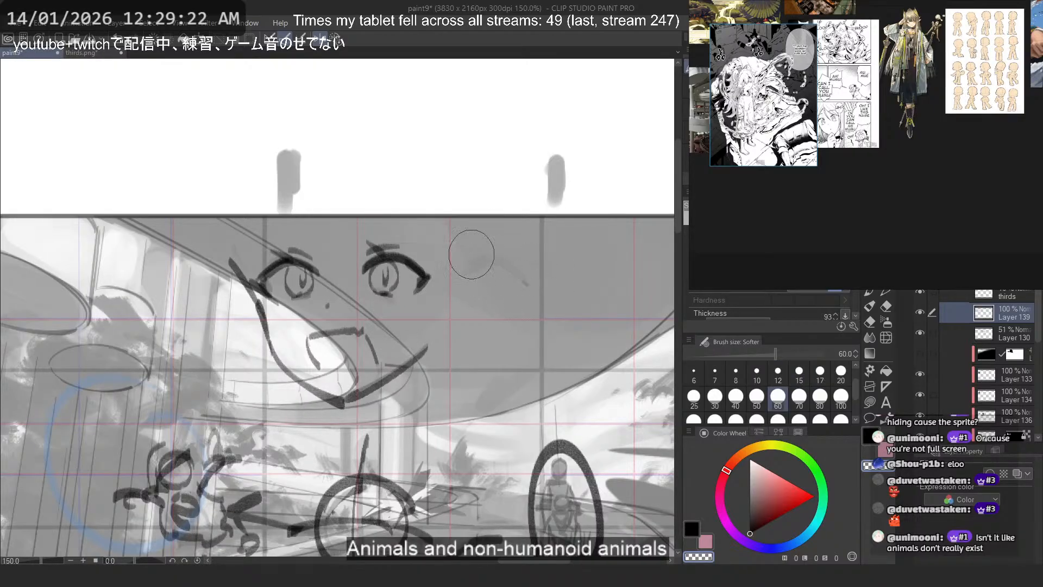
# - Set the brush size to 12, try a cheek line beside the eye and undo it
pyautogui.click(778, 372)
pyautogui.press('c')
pyautogui.moveTo(222, 250); pyautogui.dragTo(266, 314)
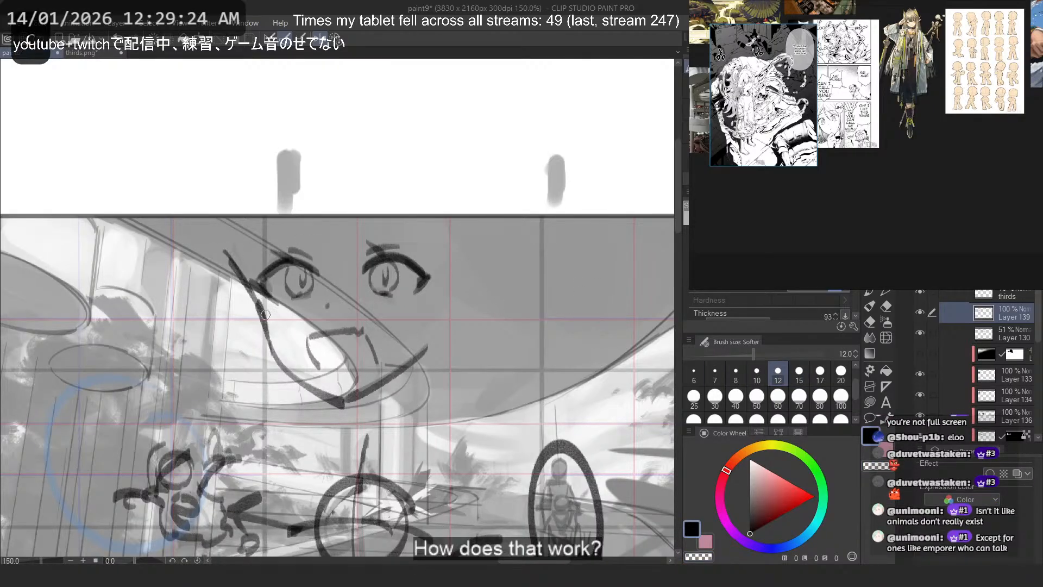
pyautogui.hotkey('ctrl', 'z')
pyautogui.press('c')
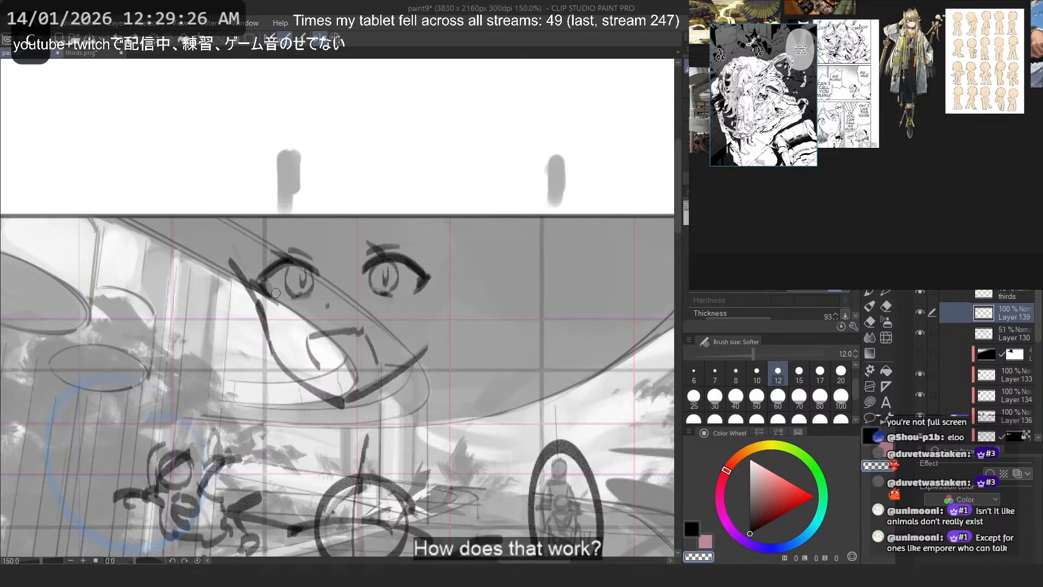
# - Lasso the lower cheek and jaw line and reshape it slightly with Free Transform
pyautogui.press('m')
pyautogui.moveTo(244, 306)
pyautogui.mouseDown()
pyautogui.moveTo(302, 418)
pyautogui.moveTo(294, 331)
pyautogui.moveTo(248, 305)
pyautogui.mouseUp()
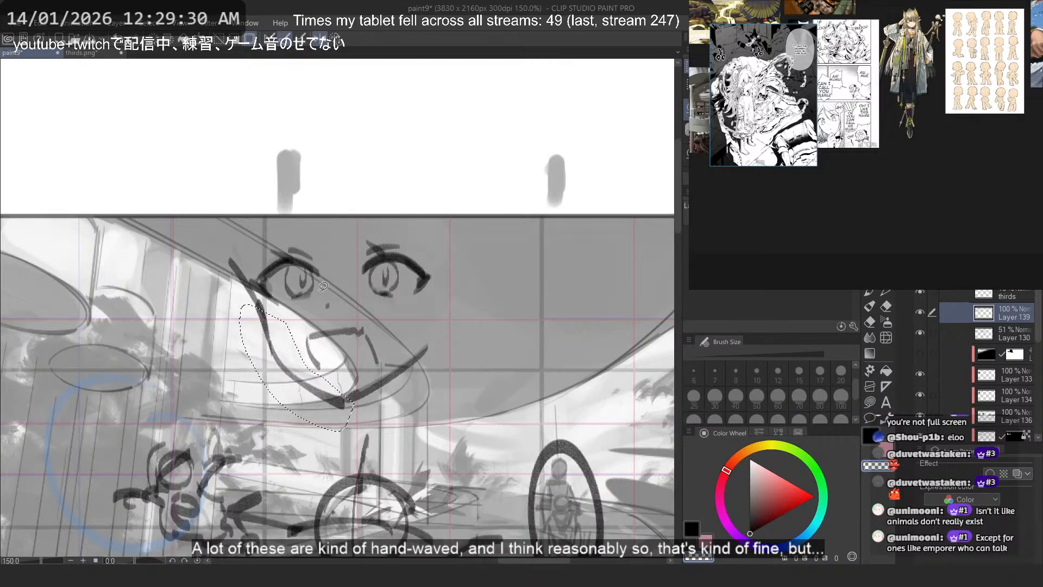
pyautogui.hotkey('ctrl', 't')
pyautogui.rightClick(376, 418)
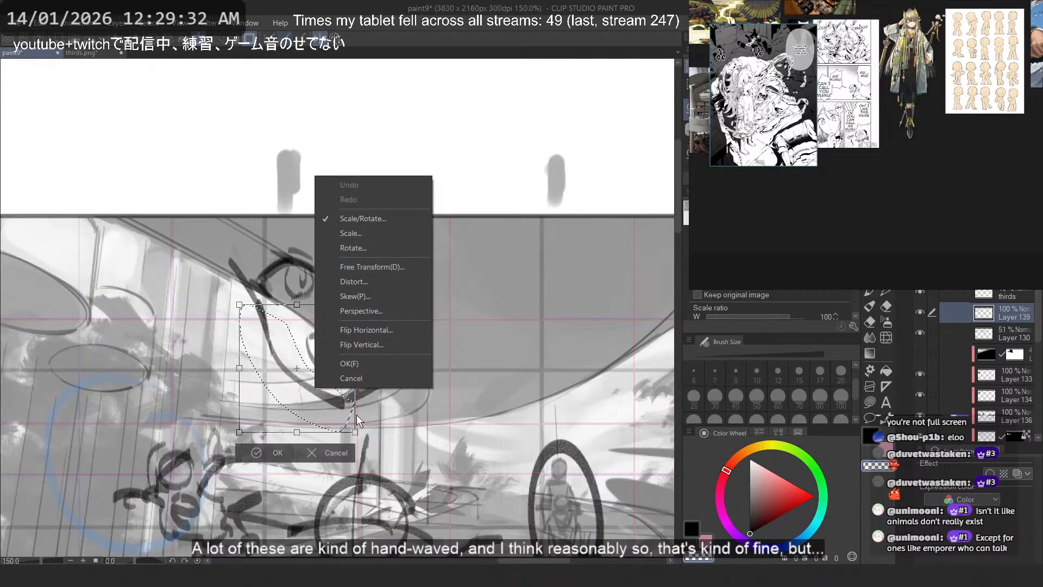
pyautogui.click(387, 268)
pyautogui.moveTo(356, 432); pyautogui.dragTo(359, 429)
pyautogui.press('Return')
# - Lasso the eye and brow beside the cheek line and adjust their position and tilt slightly
pyautogui.scroll(1, 340, 232)
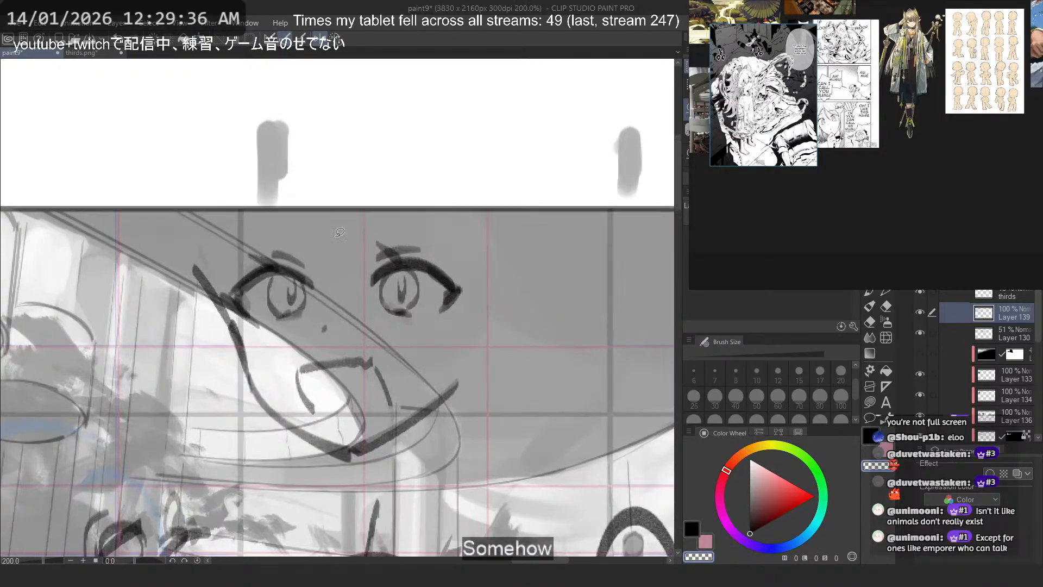
pyautogui.moveTo(270, 224); pyautogui.dragTo(234, 250)
pyautogui.moveTo(226, 289)
pyautogui.mouseDown()
pyautogui.moveTo(323, 301)
pyautogui.moveTo(338, 238)
pyautogui.mouseUp()
pyautogui.hotkey('ctrl', 't')
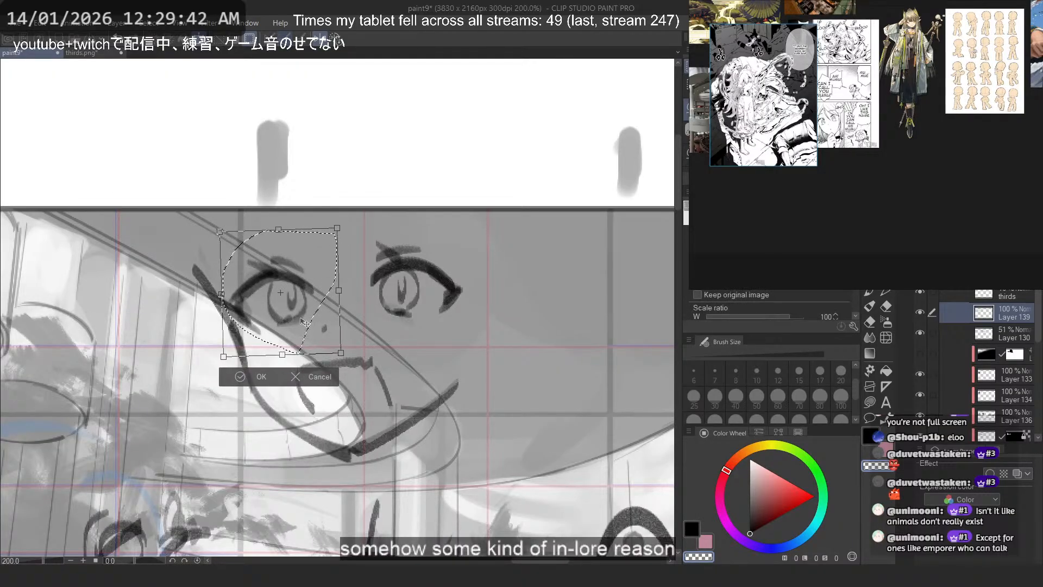
pyautogui.press('Return')
pyautogui.moveTo(296, 221); pyautogui.dragTo(229, 257)
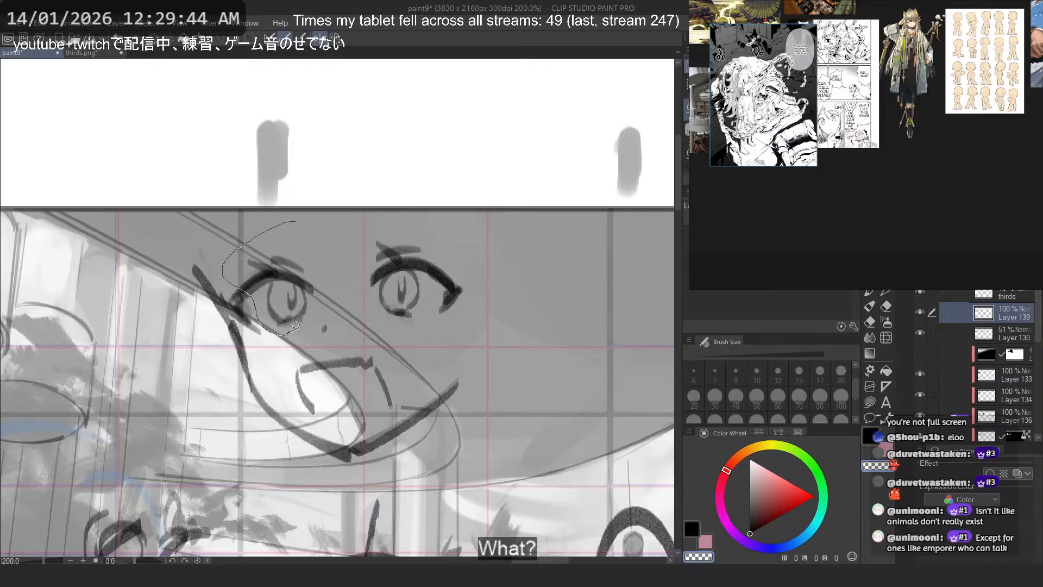
pyautogui.moveTo(295, 326); pyautogui.dragTo(298, 227)
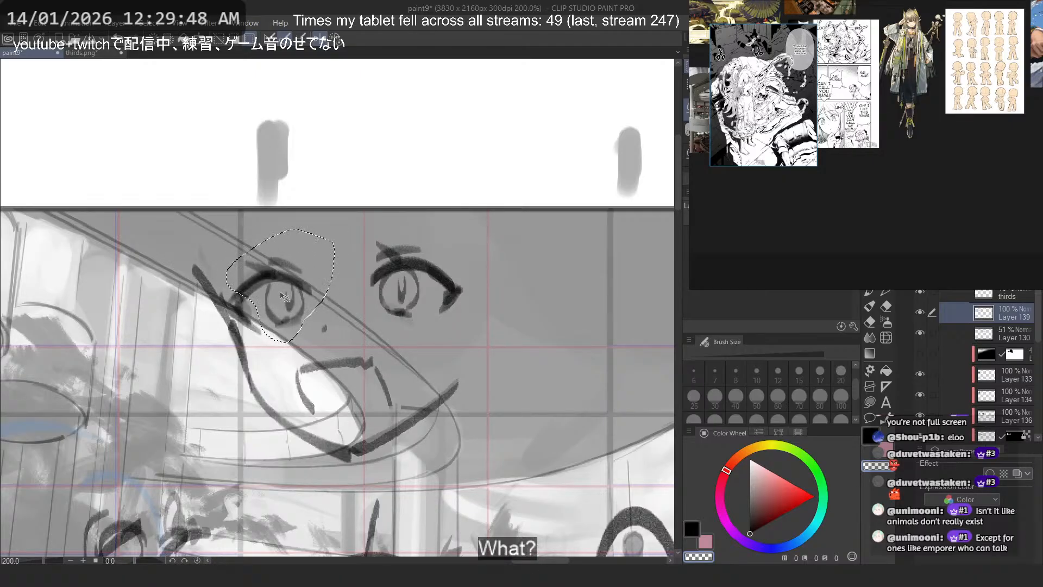
pyautogui.hotkey('ctrl', 'd')
pyautogui.scroll(-2, 355, 262)
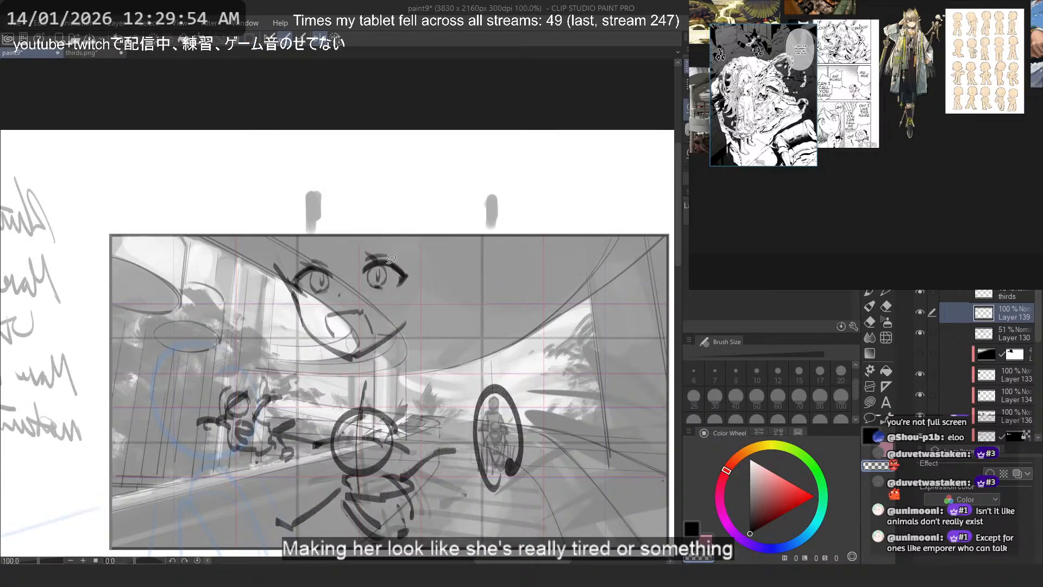
# - Lasso the upper lid and lashes of the other eye and shift them slightly upward
pyautogui.scroll(4, 420, 263)
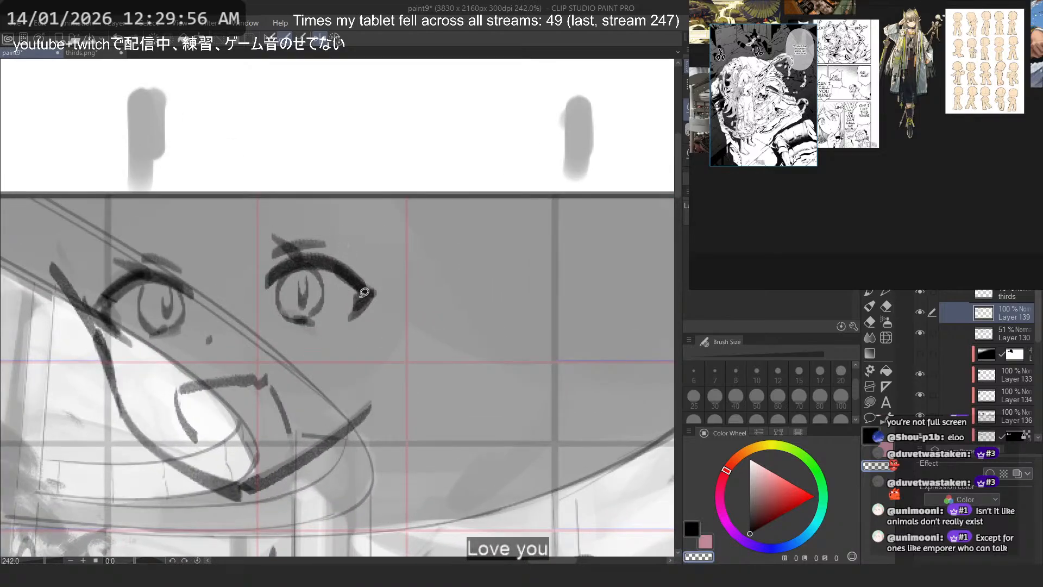
pyautogui.moveTo(364, 292); pyautogui.dragTo(368, 296)
pyautogui.moveTo(340, 249); pyautogui.dragTo(297, 248)
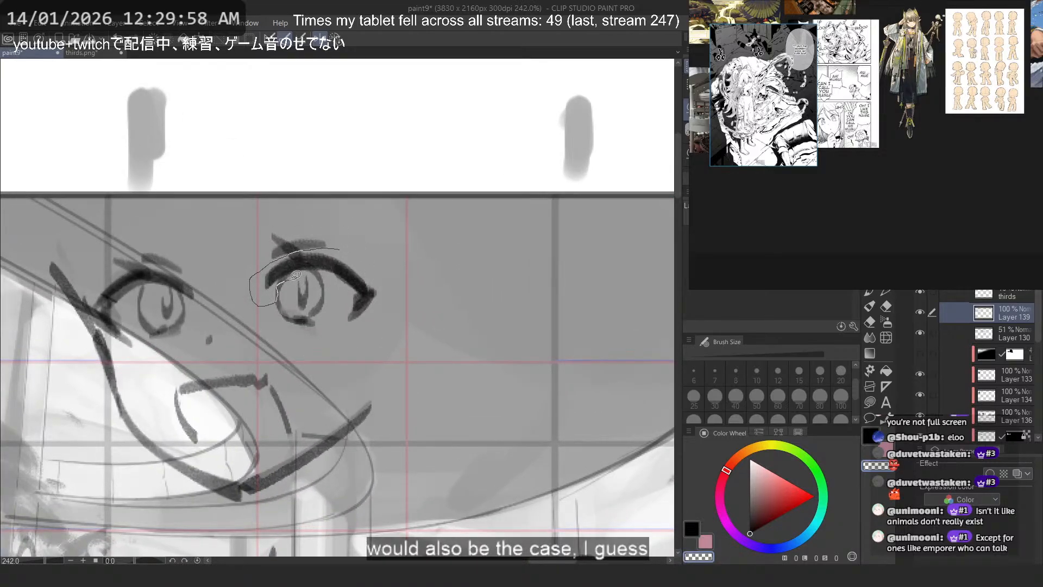
pyautogui.moveTo(346, 333)
pyautogui.mouseDown()
pyautogui.moveTo(440, 265)
pyautogui.moveTo(454, 238)
pyautogui.mouseUp()
pyautogui.hotkey('ctrl', 't')
pyautogui.moveTo(390, 284); pyautogui.dragTo(389, 274)
pyautogui.press('Return')
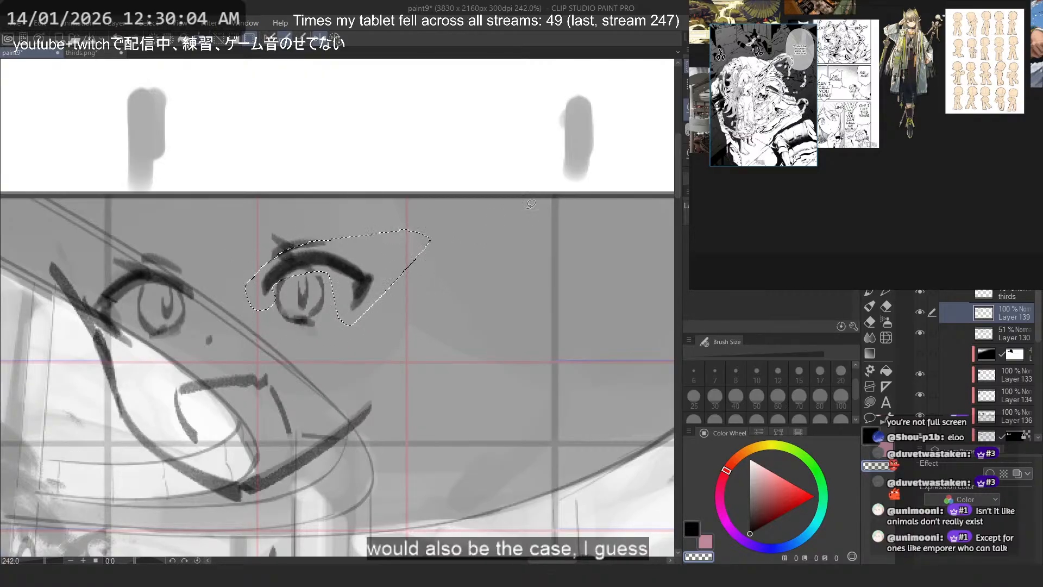
# - Lasso the whole face sketch and rotate it slightly
pyautogui.scroll(-4, 344, 131)
pyautogui.scroll(-4, 343, 131)
pyautogui.scroll(4, 383, 129)
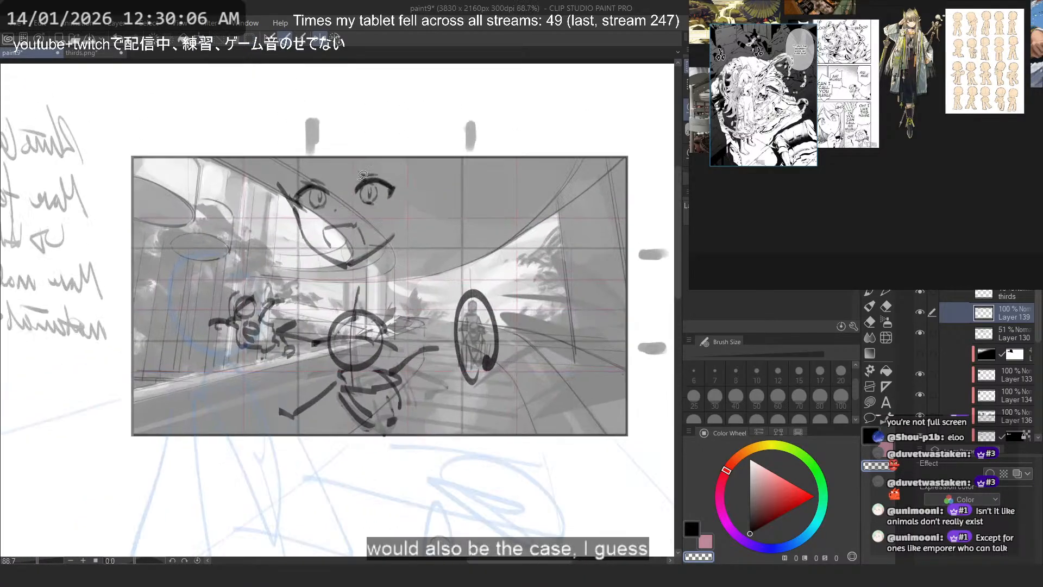
pyautogui.moveTo(348, 122)
pyautogui.mouseDown()
pyautogui.moveTo(273, 323)
pyautogui.moveTo(438, 185)
pyautogui.moveTo(387, 125)
pyautogui.mouseUp()
pyautogui.hotkey('ctrl', 't')
pyautogui.moveTo(539, 235)
pyautogui.mouseDown()
pyautogui.moveTo(541, 264)
pyautogui.moveTo(541, 253)
pyautogui.mouseUp()
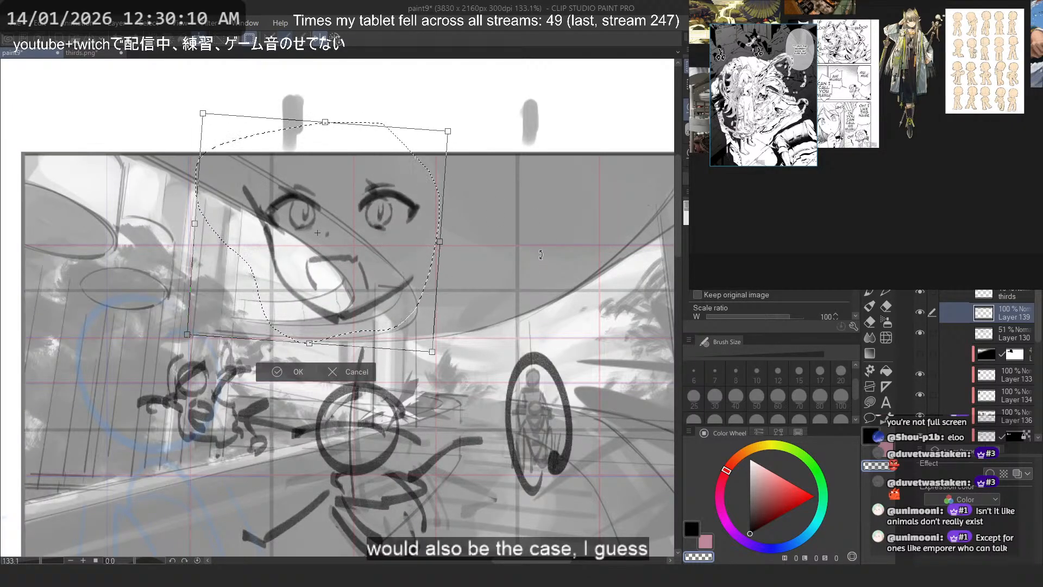
pyautogui.press('Return')
pyautogui.hotkey('ctrl', 'd')
# - Move the whole face sketch out of the scene onto the blank canvas below the frame
pyautogui.scroll(-1, 372, 144)
pyautogui.moveTo(372, 140)
pyautogui.mouseDown()
pyautogui.moveTo(283, 144)
pyautogui.moveTo(334, 326)
pyautogui.moveTo(389, 136)
pyautogui.mouseUp()
pyautogui.scroll(-3, 389, 136)
pyautogui.moveTo(321, 350); pyautogui.dragTo(321, 450)
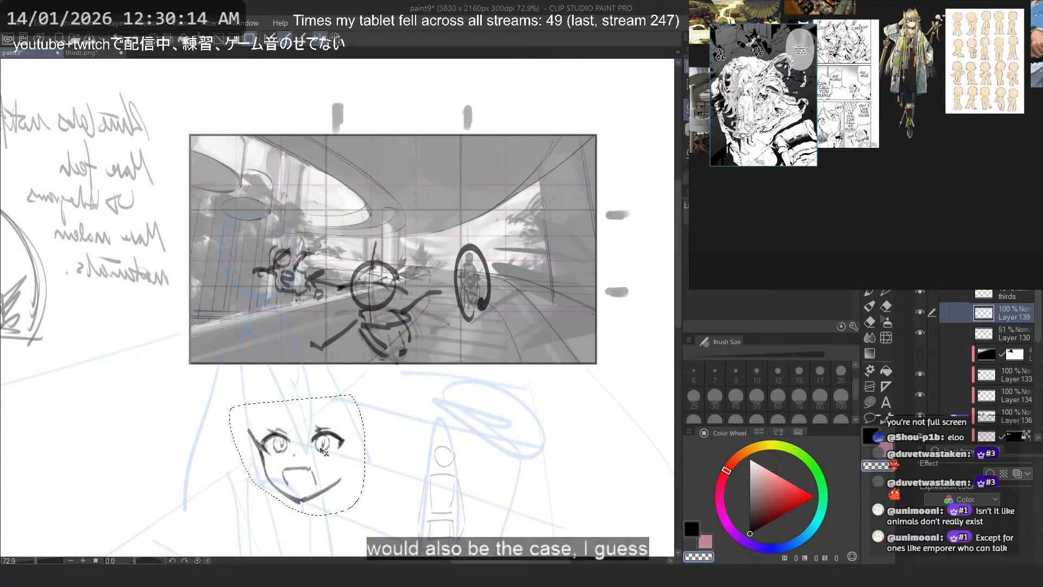
pyautogui.scroll(-3, 375, 191)
pyautogui.scroll(6, 307, 345)
pyautogui.hotkey('ctrl', 'd')
pyautogui.scroll(5, 382, 340)
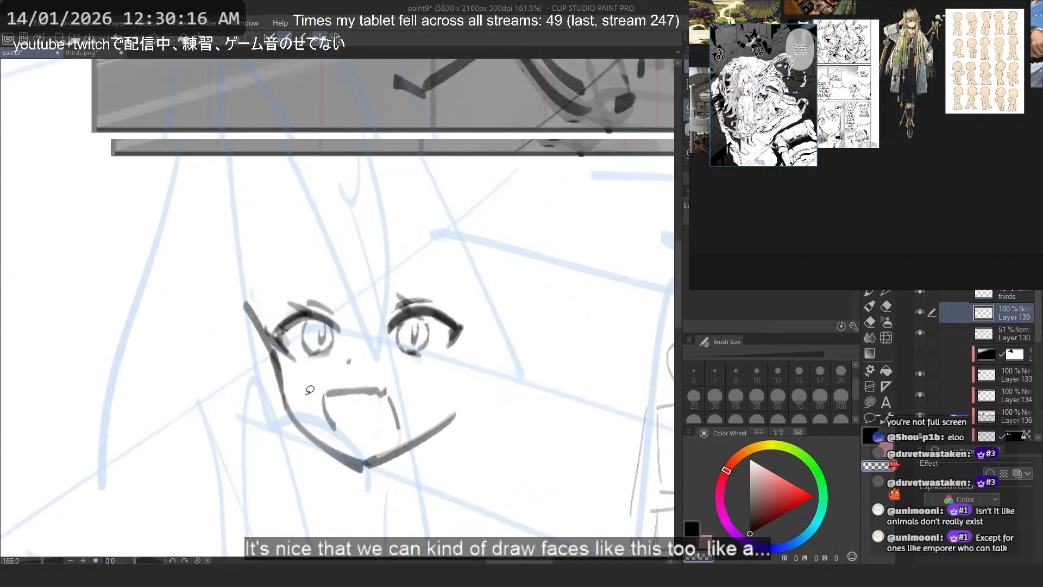
# - Flip the canvas view horizontally and retouch the jaw line between the cheek and the chin point
pyautogui.click(335, 43)
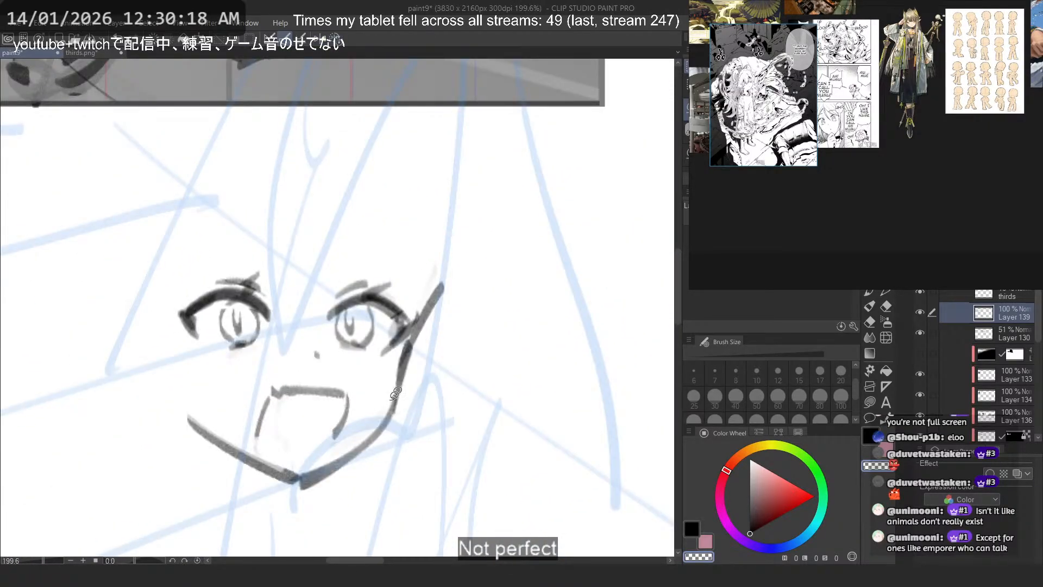
pyautogui.moveTo(383, 430); pyautogui.dragTo(328, 473)
pyautogui.hotkey('ctrl', 'z')
pyautogui.press('c')
pyautogui.moveTo(386, 422); pyautogui.dragTo(303, 489)
pyautogui.hotkey('ctrl', 'z')
# - Redraw the far jaw line down to the chin point, undoing the strokes that do not fit
pyautogui.hotkey('ctrl', 'z')
pyautogui.moveTo(189, 416); pyautogui.dragTo(291, 476)
pyautogui.hotkey('ctrl', 'z')
pyautogui.hotkey('ctrl', 'z')
pyautogui.press('c')
pyautogui.moveTo(204, 431); pyautogui.dragTo(301, 487)
pyautogui.press('c')
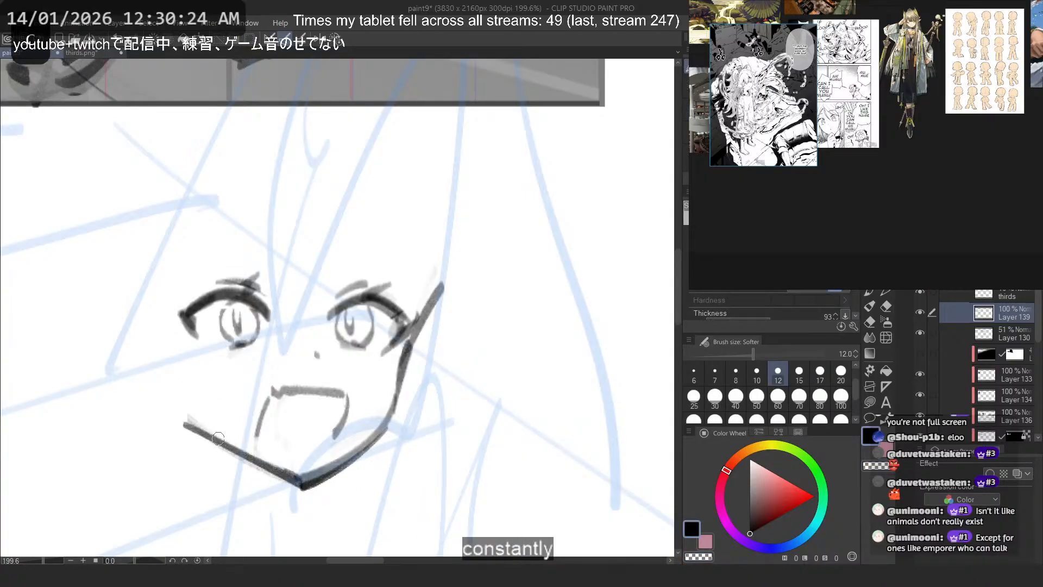
pyautogui.hotkey('ctrl', 'z')
pyautogui.moveTo(179, 414); pyautogui.dragTo(297, 487)
# - Retouch the outer lash of the eye on the face's far side
pyautogui.moveTo(186, 303); pyautogui.dragTo(201, 338)
pyautogui.hotkey('ctrl', 'z')
pyautogui.press('c')
pyautogui.press('c')
pyautogui.hotkey('ctrl', 'z')
# - Rework the iris outlines of both eyes, undoing the strokes that do not fit
pyautogui.hotkey('ctrl', 'z')
pyautogui.hotkey('ctrl', 'z')
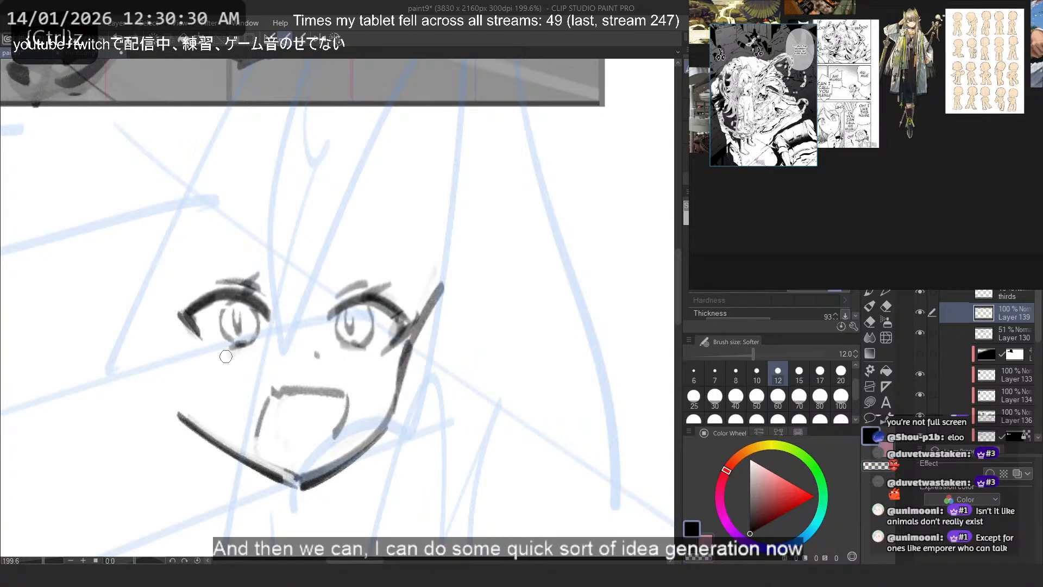
pyautogui.moveTo(338, 311); pyautogui.dragTo(331, 337)
pyautogui.hotkey('ctrl', 'z')
pyautogui.moveTo(359, 305)
pyautogui.mouseDown()
pyautogui.moveTo(366, 345)
pyautogui.moveTo(353, 345)
pyautogui.mouseUp()
pyautogui.hotkey('ctrl', 'z')
pyautogui.moveTo(230, 302); pyautogui.dragTo(225, 340)
pyautogui.hotkey('ctrl', 'z')
# - Sketch a high arched line above the eye on the far side of the face
pyautogui.hotkey('ctrl', 'z')
pyautogui.hotkey('ctrl', 'z')
pyautogui.hotkey('ctrl', 'z')
pyautogui.hotkey('ctrl', 'z')
pyautogui.moveTo(338, 314)
pyautogui.mouseDown()
pyautogui.moveTo(345, 347)
pyautogui.moveTo(366, 347)
pyautogui.mouseUp()
pyautogui.hotkey('ctrl', 'z')
pyautogui.moveTo(242, 340)
pyautogui.mouseDown()
pyautogui.moveTo(241, 350)
pyautogui.moveTo(252, 335)
pyautogui.moveTo(356, 330)
pyautogui.mouseUp()
pyautogui.hotkey('ctrl', 'z')
pyautogui.press('c')
pyautogui.press('c')
pyautogui.scroll(-5, 415, 405)
pyautogui.scroll(3, 302, 238)
pyautogui.hotkey('ctrl', 'z')
pyautogui.moveTo(285, 376); pyautogui.dragTo(370, 355)
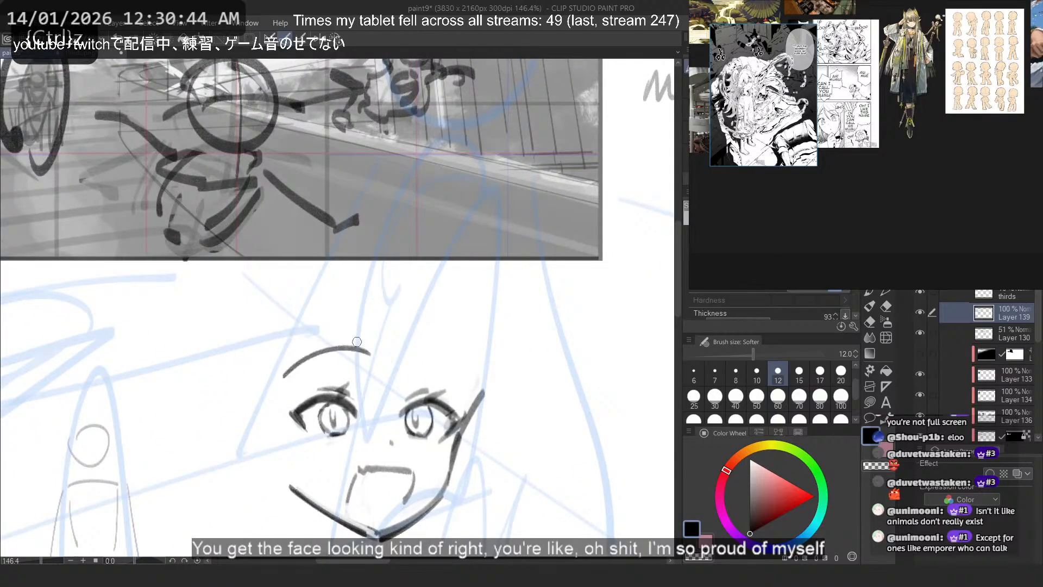
pyautogui.moveTo(450, 356); pyautogui.dragTo(474, 371)
pyautogui.hotkey('ctrl', 'z')
pyautogui.moveTo(412, 352); pyautogui.dragTo(471, 383)
pyautogui.hotkey('ctrl', 'z')
# - Sketch a matching high arched line above the eye beside the cheek contour
pyautogui.hotkey('ctrl', 'z')
pyautogui.moveTo(364, 348); pyautogui.dragTo(285, 377)
pyautogui.hotkey('ctrl', 'z')
pyautogui.press('c')
pyautogui.moveTo(435, 406)
pyautogui.mouseDown()
pyautogui.moveTo(423, 432)
pyautogui.moveTo(431, 427)
pyautogui.mouseUp()
pyautogui.press('c')
pyautogui.hotkey('ctrl', 'z')
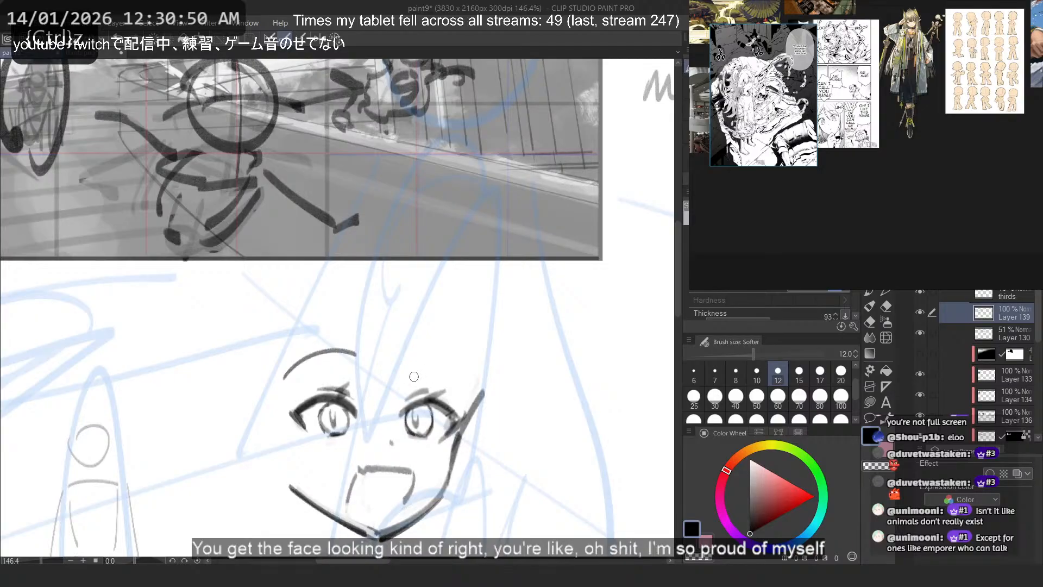
pyautogui.moveTo(402, 357); pyautogui.dragTo(470, 375)
pyautogui.hotkey('ctrl', 'z')
pyautogui.hotkey('ctrl', 'z')
pyautogui.hotkey('ctrl', 'z')
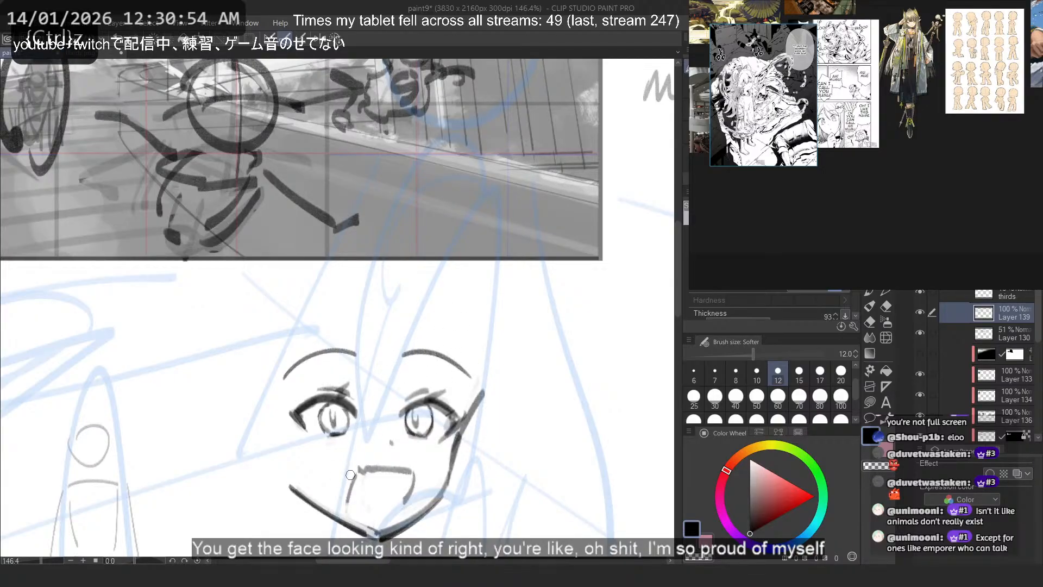
# - Try slanting the mouth side nearest the cheek line inward for a wider smile, undoing the strokes
pyautogui.moveTo(413, 468); pyautogui.dragTo(402, 509)
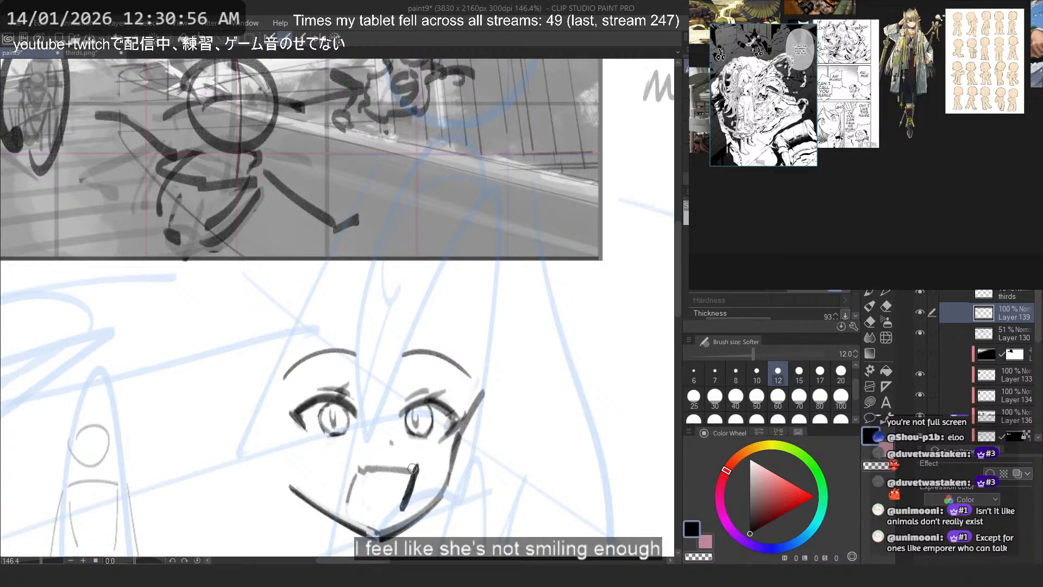
pyautogui.hotkey('ctrl', 'z')
pyautogui.moveTo(412, 471); pyautogui.dragTo(387, 509)
pyautogui.hotkey('ctrl', 'z')
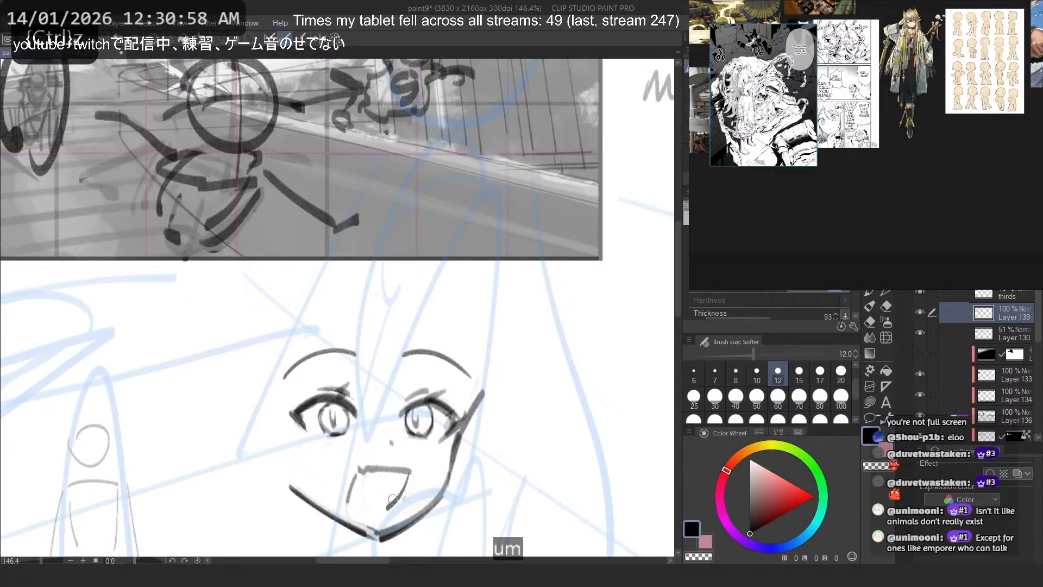
pyautogui.hotkey('ctrl', 'z')
# - Rework the opposite mouth side and the upper lip line, undoing the strokes that do not fit
pyautogui.moveTo(358, 470); pyautogui.dragTo(364, 516)
pyautogui.hotkey('ctrl', 'z')
pyautogui.moveTo(359, 470)
pyautogui.mouseDown()
pyautogui.moveTo(351, 510)
pyautogui.moveTo(364, 489)
pyautogui.moveTo(348, 506)
pyautogui.moveTo(386, 486)
pyautogui.moveTo(384, 510)
pyautogui.mouseUp()
pyautogui.hotkey('ctrl', 'z')
pyautogui.hotkey('ctrl', 'z')
pyautogui.hotkey('ctrl', 'z')
pyautogui.hotkey('ctrl', 'z')
pyautogui.hotkey('ctrl', 'z')
pyautogui.moveTo(357, 471)
pyautogui.mouseDown()
pyautogui.moveTo(402, 480)
pyautogui.moveTo(354, 490)
pyautogui.moveTo(362, 510)
pyautogui.moveTo(406, 478)
pyautogui.mouseUp()
pyautogui.hotkey('ctrl', 'z')
pyautogui.hotkey('ctrl', 'z')
# - Lasso the nose and the mouth in turn and nudge them slightly higher on the face
pyautogui.press('m')
pyautogui.moveTo(381, 451); pyautogui.dragTo(407, 477)
pyautogui.moveTo(386, 431)
pyautogui.mouseDown()
pyautogui.moveTo(412, 466)
pyautogui.moveTo(391, 427)
pyautogui.mouseUp()
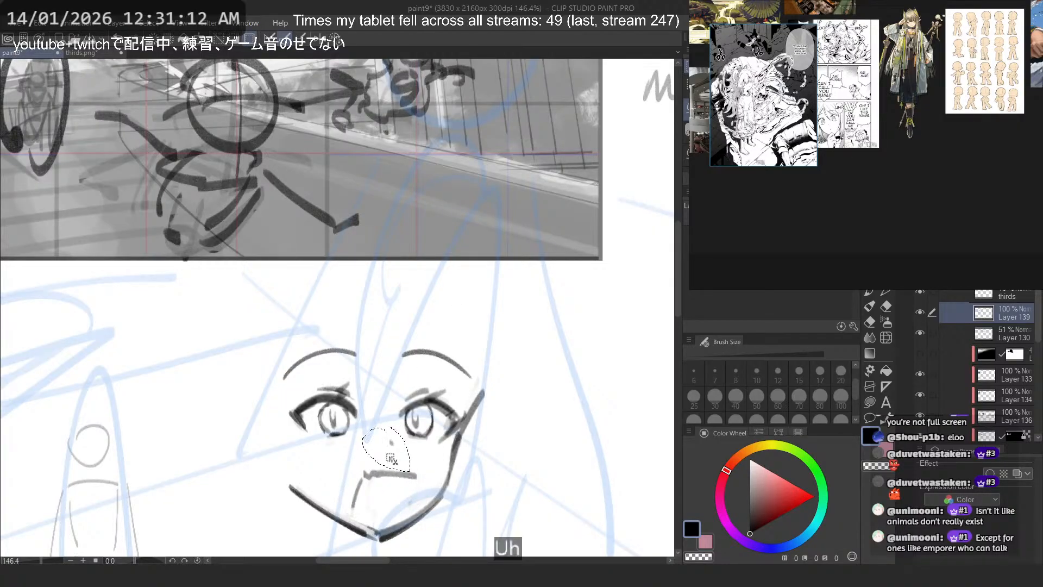
pyautogui.scroll(-2, 404, 375)
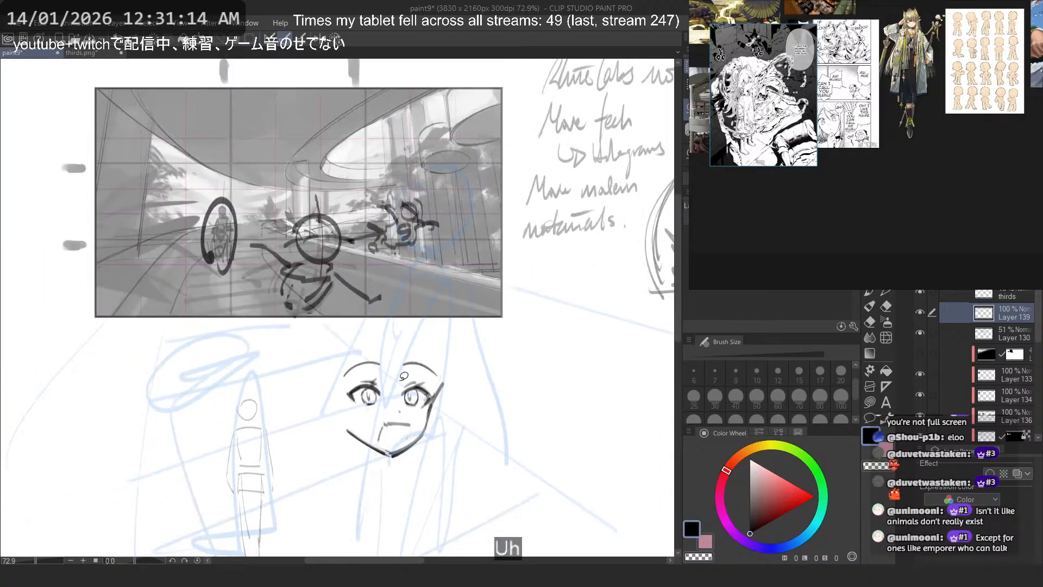
pyautogui.moveTo(404, 375); pyautogui.dragTo(571, 445)
pyautogui.moveTo(571, 446); pyautogui.dragTo(495, 410)
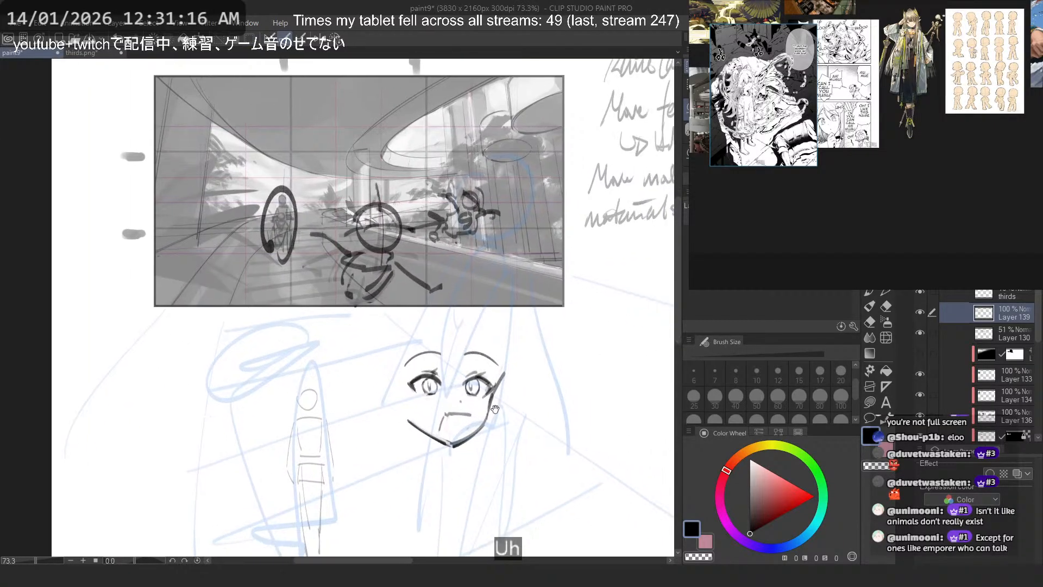
pyautogui.scroll(1, 486, 382)
pyautogui.scroll(2, 486, 382)
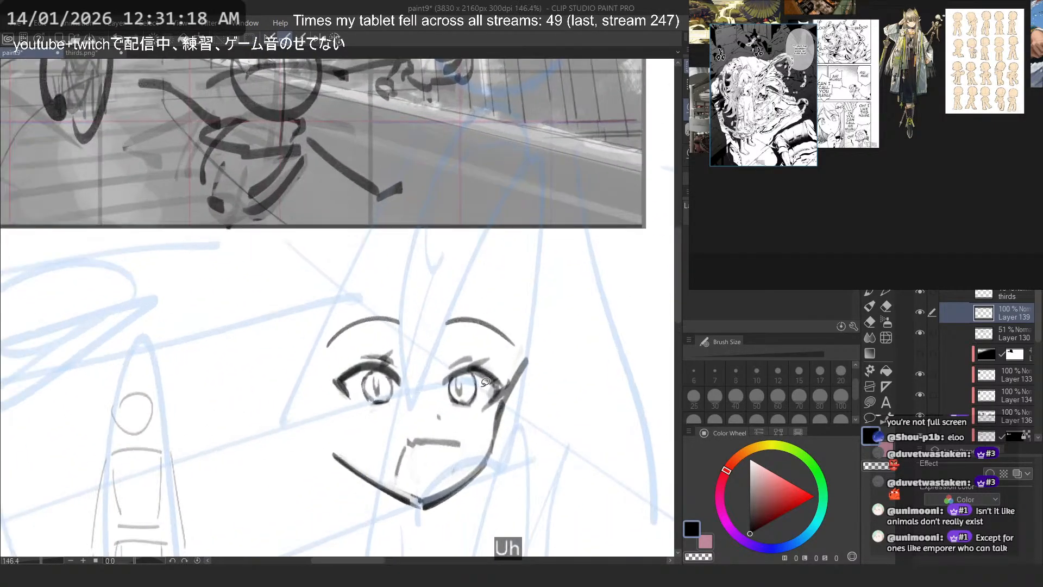
pyautogui.moveTo(427, 429)
pyautogui.mouseDown()
pyautogui.moveTo(387, 452)
pyautogui.moveTo(467, 441)
pyautogui.moveTo(431, 421)
pyautogui.moveTo(451, 447)
pyautogui.mouseUp()
pyautogui.hotkey('ctrl', 'd')
# - Remove the old mouth side and retry the upper lip line
pyautogui.scroll(-2, 395, 271)
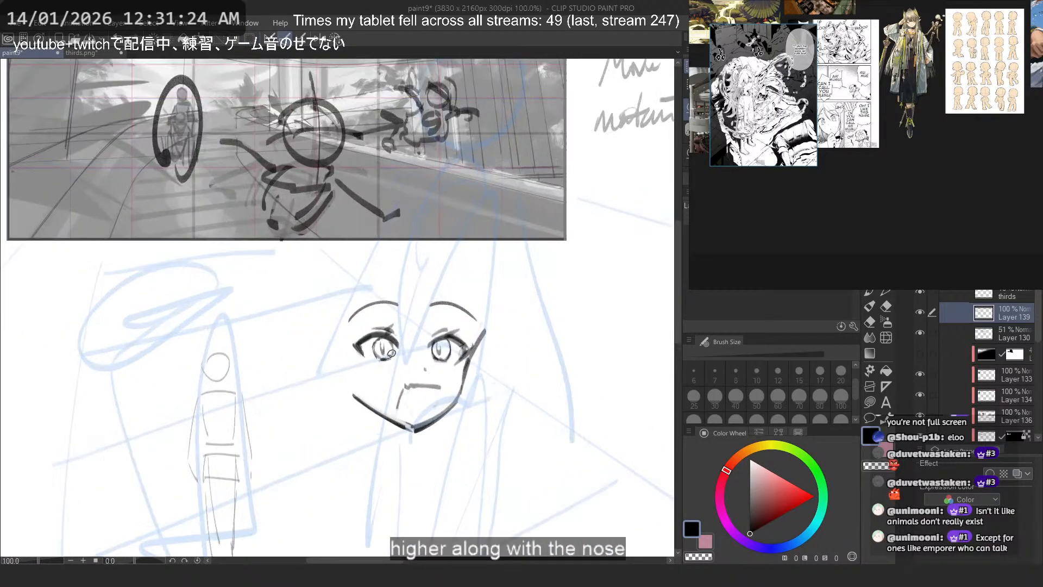
pyautogui.scroll(1, 391, 352)
pyautogui.press('p')
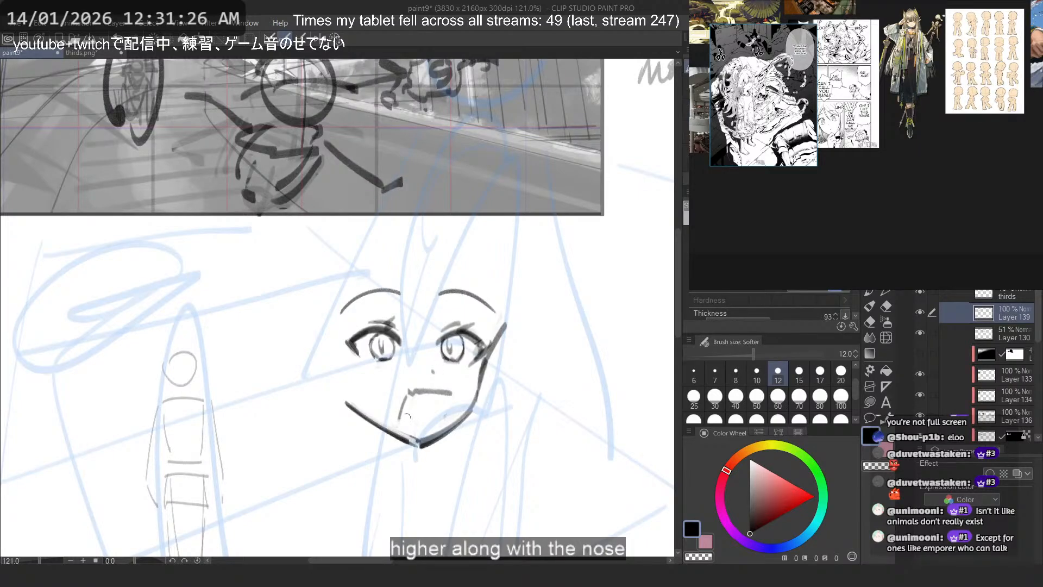
pyautogui.hotkey('ctrl', 'z')
pyautogui.hotkey('ctrl', 'z')
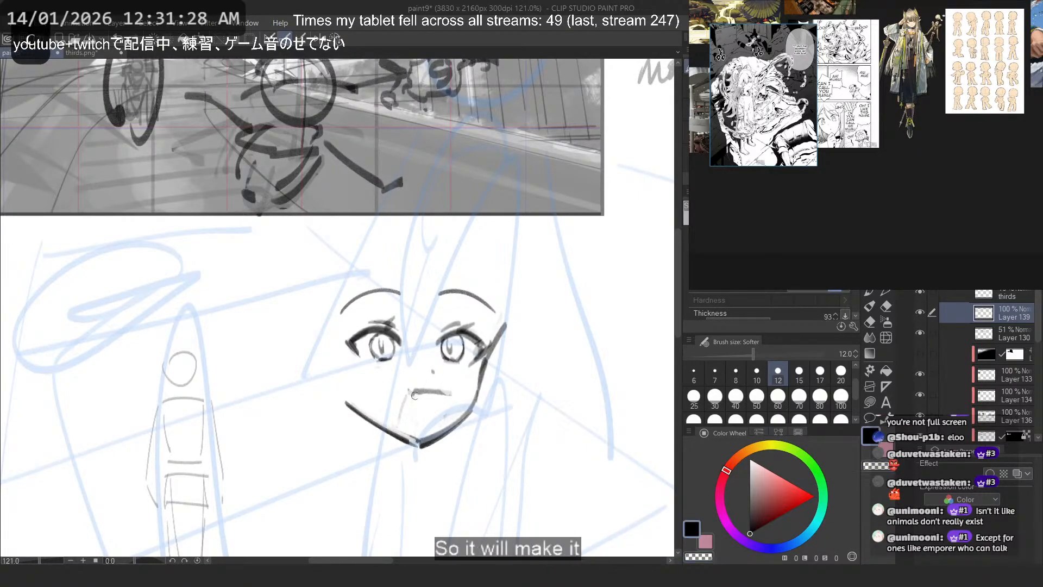
pyautogui.hotkey('ctrl', 'z')
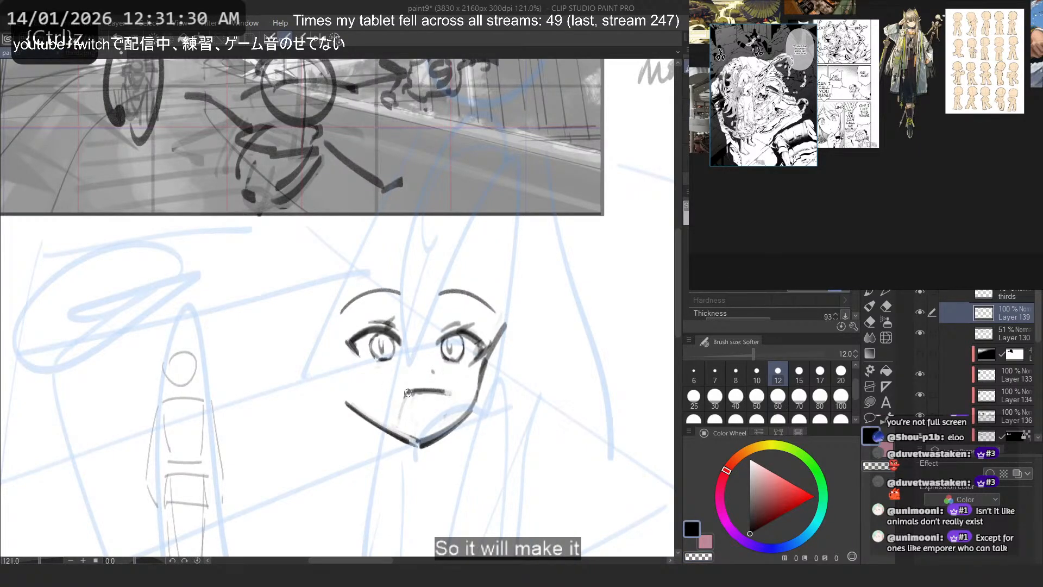
pyautogui.hotkey('ctrl', 'z')
# - Sketch both sides of the open mouth down from the upper lip, undoing the strokes that do not fit
pyautogui.moveTo(410, 394)
pyautogui.mouseDown()
pyautogui.moveTo(445, 392)
pyautogui.moveTo(412, 388)
pyautogui.moveTo(436, 389)
pyautogui.moveTo(431, 381)
pyautogui.moveTo(407, 394)
pyautogui.moveTo(441, 391)
pyautogui.moveTo(441, 411)
pyautogui.moveTo(403, 424)
pyautogui.mouseUp()
pyautogui.hotkey('ctrl', 'z')
pyautogui.hotkey('ctrl', 'z')
pyautogui.hotkey('ctrl', 'z')
pyautogui.hotkey('ctrl', 'z')
pyautogui.hotkey('ctrl', 'z')
pyautogui.hotkey('ctrl', 'z')
pyautogui.hotkey('ctrl', 'z')
pyautogui.hotkey('ctrl', 'z')
pyautogui.hotkey('ctrl', 'z')
pyautogui.hotkey('ctrl', 'z')
pyautogui.hotkey('ctrl', 'z')
pyautogui.moveTo(409, 391); pyautogui.dragTo(405, 426)
pyautogui.moveTo(443, 394); pyautogui.dragTo(435, 417)
pyautogui.click(408, 429)
# - Draw a large oval around the central stick figure, reaching below the scene frame, redrawing it until it fits
pyautogui.moveTo(306, 308); pyautogui.dragTo(393, 466)
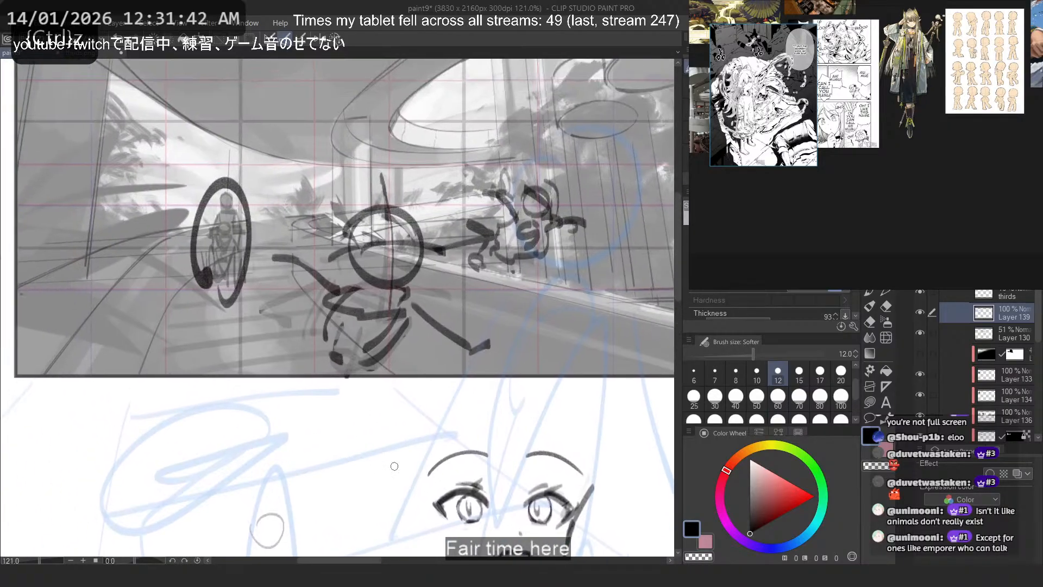
pyautogui.scroll(1, 234, 152)
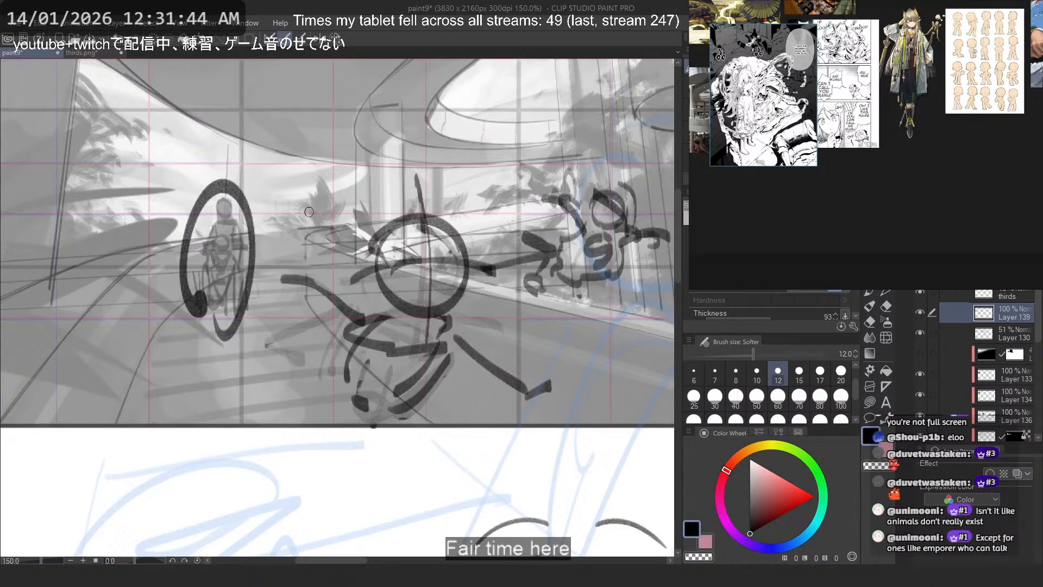
pyautogui.moveTo(503, 319)
pyautogui.mouseDown()
pyautogui.moveTo(387, 368)
pyautogui.moveTo(428, 389)
pyautogui.mouseUp()
pyautogui.hotkey('ctrl', 'z')
pyautogui.moveTo(301, 114)
pyautogui.mouseDown()
pyautogui.moveTo(287, 346)
pyautogui.moveTo(295, 433)
pyautogui.mouseUp()
pyautogui.hotkey('ctrl', 'z')
pyautogui.moveTo(276, 127)
pyautogui.mouseDown()
pyautogui.moveTo(269, 462)
pyautogui.moveTo(262, 417)
pyautogui.moveTo(348, 99)
pyautogui.moveTo(304, 480)
pyautogui.mouseUp()
pyautogui.hotkey('ctrl', 'z')
# - Undo the large oval around the central figure and try loose sweeping strokes linking the left, central and right figures, undoing each one
pyautogui.hotkey('ctrl', 'z')
pyautogui.moveTo(310, 171)
pyautogui.mouseDown()
pyautogui.moveTo(292, 256)
pyautogui.moveTo(326, 155)
pyautogui.mouseUp()
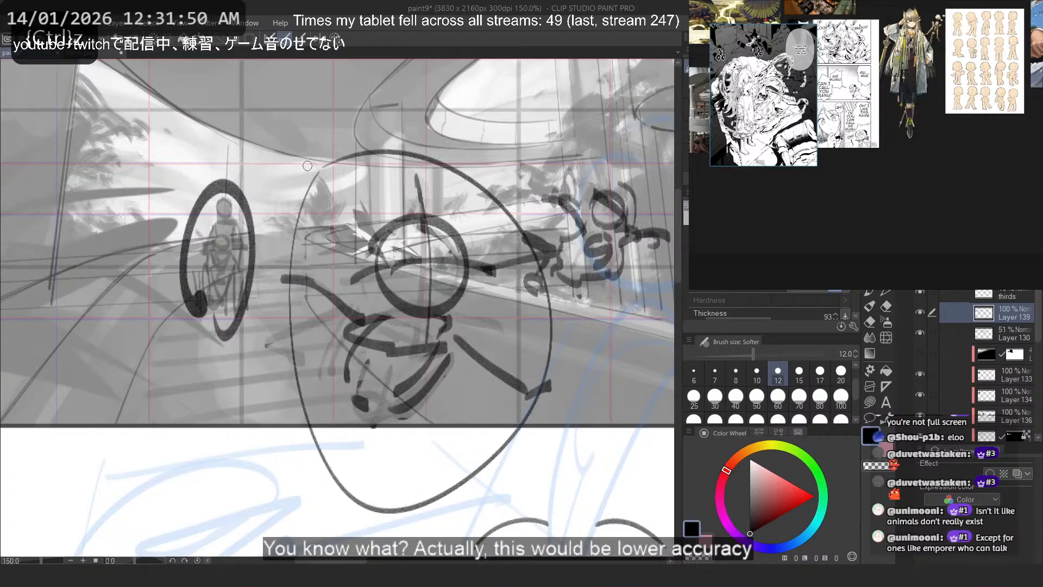
pyautogui.hotkey('ctrl', 'z')
pyautogui.moveTo(209, 173)
pyautogui.mouseDown()
pyautogui.moveTo(334, 242)
pyautogui.moveTo(552, 276)
pyautogui.mouseUp()
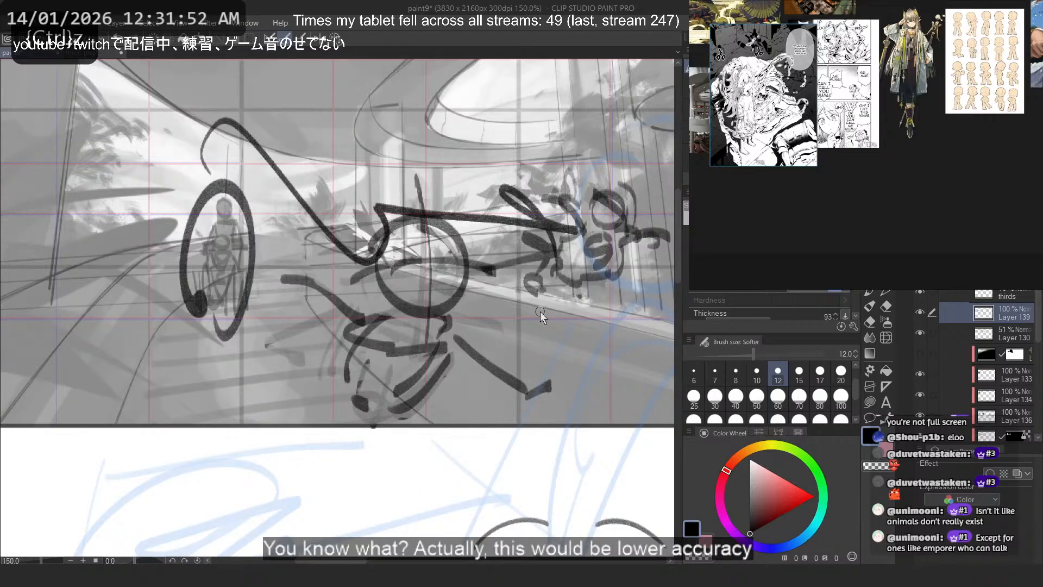
pyautogui.hotkey('ctrl', 'z')
pyautogui.moveTo(252, 193); pyautogui.dragTo(539, 245)
pyautogui.moveTo(488, 206)
pyautogui.mouseDown()
pyautogui.moveTo(544, 254)
pyautogui.moveTo(530, 278)
pyautogui.mouseUp()
pyautogui.hotkey('ctrl', 'z')
pyautogui.hotkey('ctrl', 'z')
pyautogui.moveTo(226, 129)
pyautogui.mouseDown()
pyautogui.moveTo(510, 221)
pyautogui.moveTo(498, 289)
pyautogui.mouseUp()
pyautogui.hotkey('ctrl', 'z')
pyautogui.hotkey('ctrl', 'z')
pyautogui.moveTo(240, 390)
pyautogui.mouseDown()
pyautogui.moveTo(526, 438)
pyautogui.moveTo(350, 191)
pyautogui.mouseUp()
pyautogui.hotkey('ctrl', 'z')
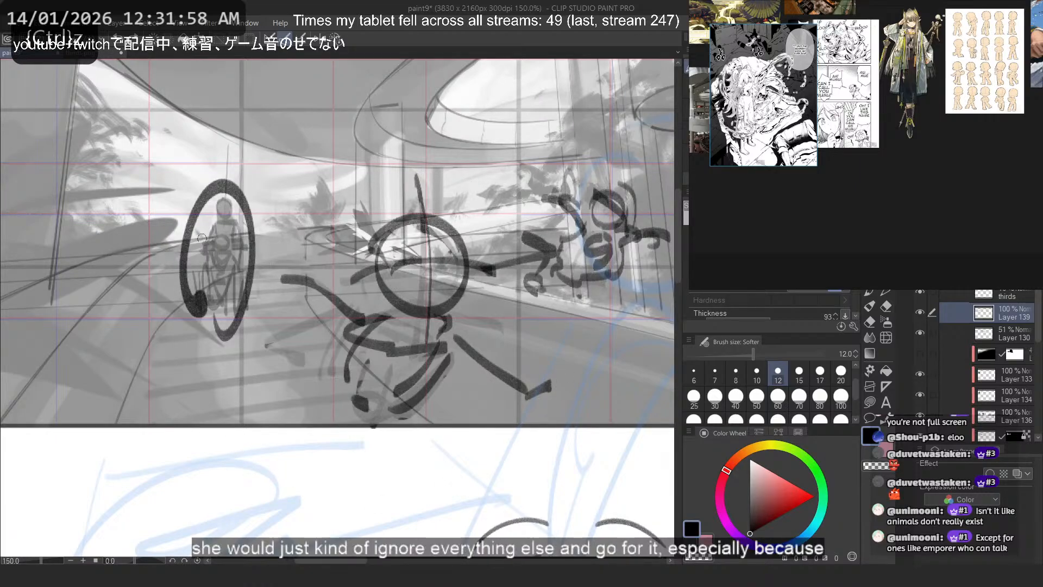
# - Draw a small oval inside the left figure's ring and an arrow from it to the central figure, retrying until they fit
pyautogui.moveTo(229, 247)
pyautogui.mouseDown()
pyautogui.moveTo(340, 246)
pyautogui.moveTo(304, 273)
pyautogui.mouseUp()
pyautogui.hotkey('ctrl', 'z')
pyautogui.hotkey('ctrl', 'z')
pyautogui.moveTo(216, 324); pyautogui.dragTo(210, 311)
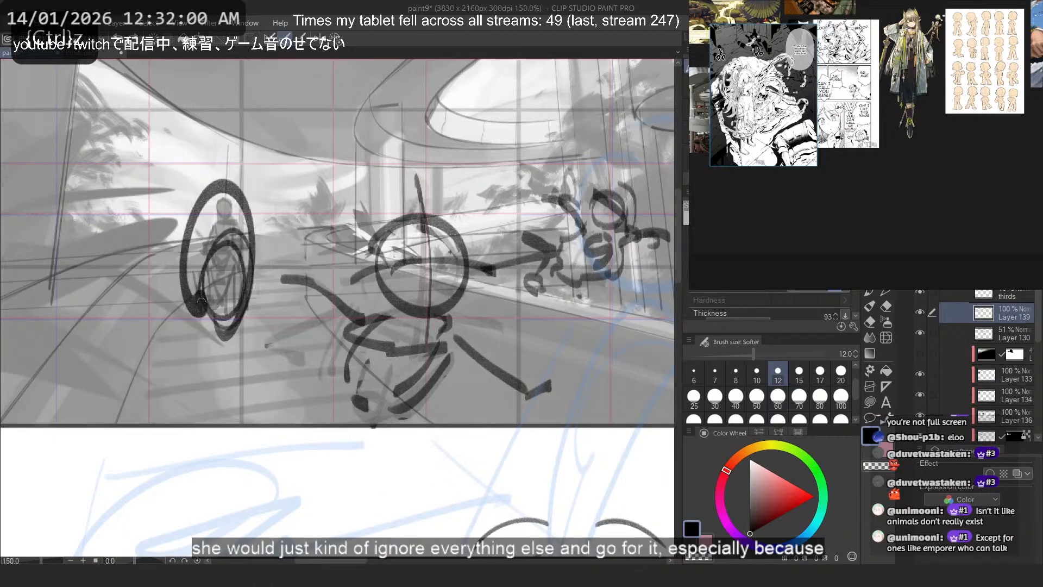
pyautogui.hotkey('ctrl', 'z')
pyautogui.moveTo(213, 237)
pyautogui.mouseDown()
pyautogui.moveTo(218, 311)
pyautogui.moveTo(218, 294)
pyautogui.mouseUp()
pyautogui.moveTo(241, 255)
pyautogui.mouseDown()
pyautogui.moveTo(349, 251)
pyautogui.moveTo(301, 275)
pyautogui.mouseUp()
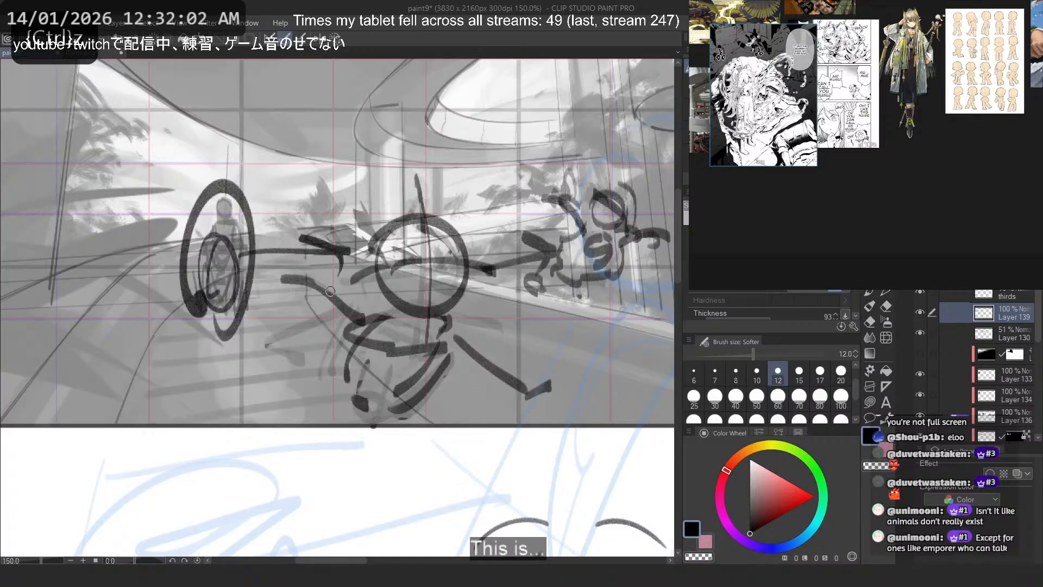
pyautogui.hotkey('ctrl', 'z')
pyautogui.hotkey('ctrl', 'z')
pyautogui.hotkey('ctrl', 'z')
pyautogui.moveTo(231, 286); pyautogui.dragTo(210, 304)
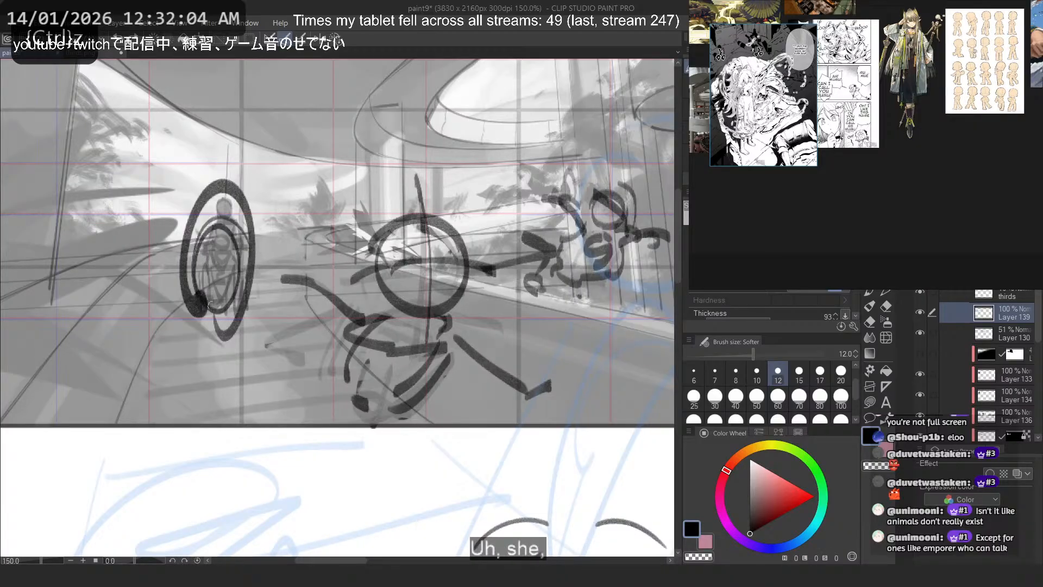
pyautogui.moveTo(257, 249); pyautogui.dragTo(356, 249)
pyautogui.moveTo(308, 232); pyautogui.dragTo(320, 273)
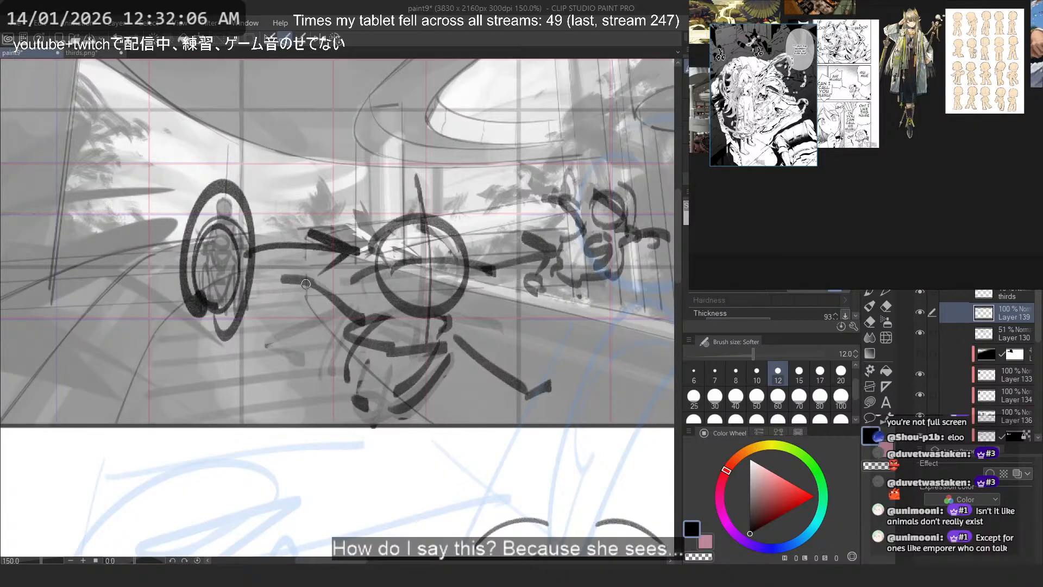
# - Write "boss" above the arrow, try a curved arrow from the central figure back to the left one, and undo these notes
pyautogui.moveTo(266, 145); pyautogui.dragTo(281, 202)
pyautogui.moveTo(295, 166)
pyautogui.mouseDown()
pyautogui.moveTo(280, 196)
pyautogui.moveTo(309, 167)
pyautogui.mouseUp()
pyautogui.hotkey('ctrl', 'z')
pyautogui.moveTo(388, 207); pyautogui.dragTo(216, 149)
pyautogui.moveTo(201, 142)
pyautogui.mouseDown()
pyautogui.moveTo(217, 167)
pyautogui.moveTo(237, 155)
pyautogui.mouseUp()
pyautogui.hotkey('ctrl', 'z')
pyautogui.hotkey('ctrl', 'z')
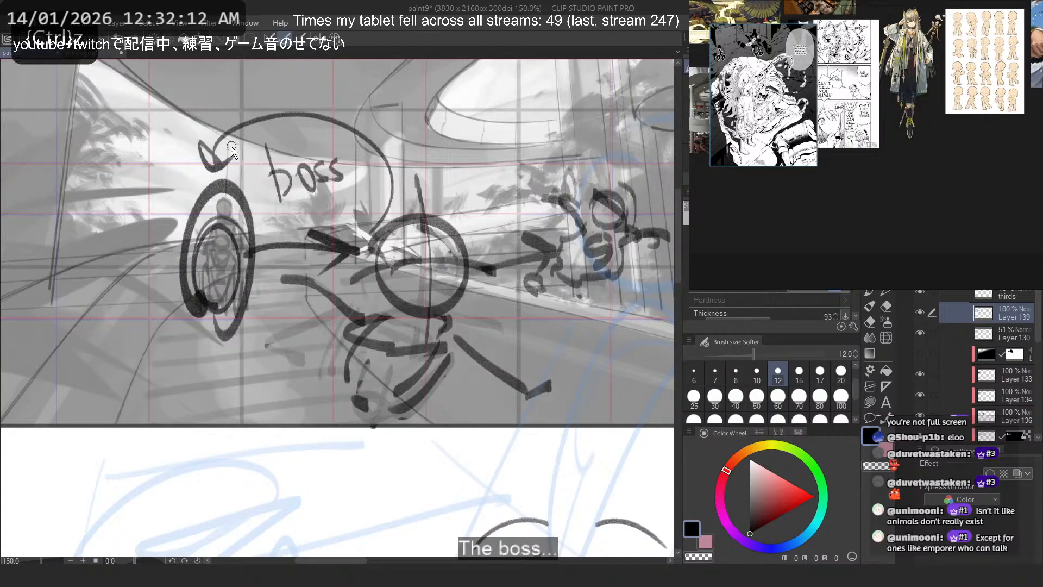
pyautogui.moveTo(413, 228)
pyautogui.mouseDown()
pyautogui.moveTo(223, 209)
pyautogui.moveTo(260, 209)
pyautogui.mouseUp()
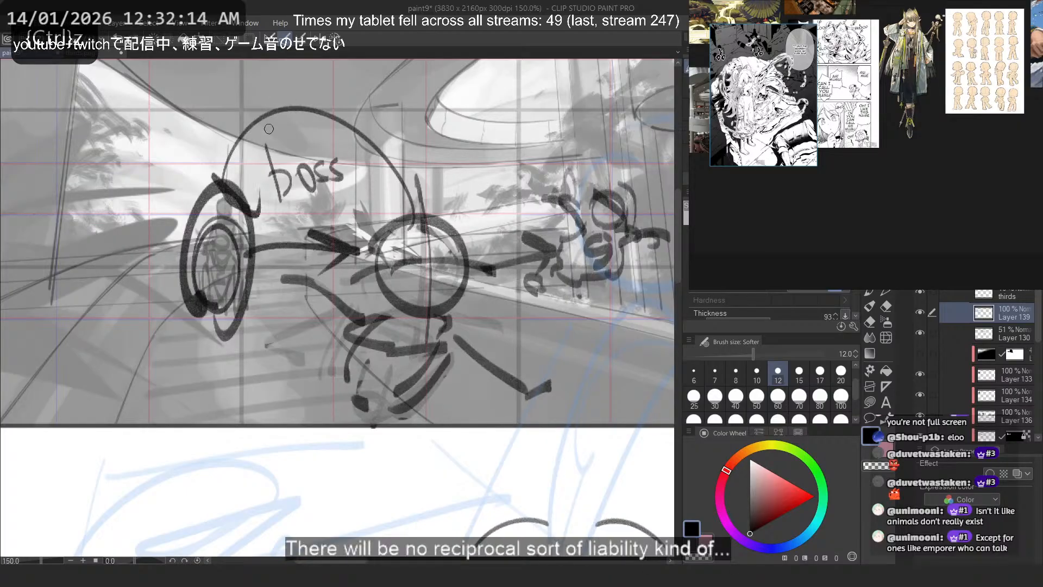
pyautogui.hotkey('ctrl', 'z')
pyautogui.hotkey('ctrl', 'z')
pyautogui.hotkey('ctrl', 'z')
pyautogui.hotkey('ctrl', 'z')
pyautogui.hotkey('ctrl', 'z')
pyautogui.hotkey('ctrl', 'z')
pyautogui.hotkey('ctrl', 'z')
pyautogui.hotkey('ctrl', 'z')
pyautogui.hotkey('ctrl', 'z')
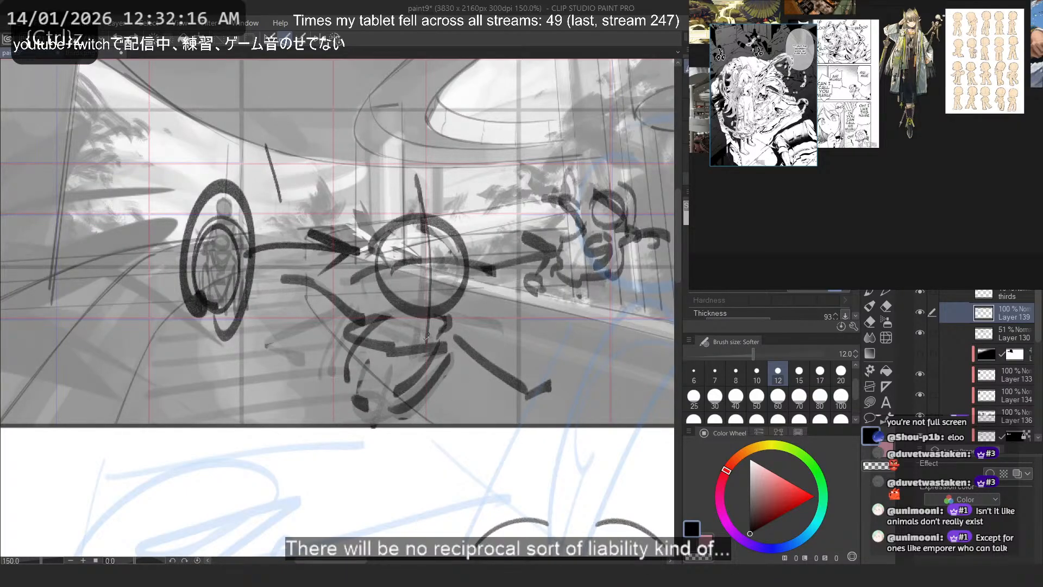
# - Try loose guide strokes around the central and left figures, undoing each one
pyautogui.hotkey('ctrl', 'z')
pyautogui.moveTo(462, 407)
pyautogui.mouseDown()
pyautogui.moveTo(400, 182)
pyautogui.moveTo(290, 355)
pyautogui.mouseUp()
pyautogui.hotkey('ctrl', 'z')
pyautogui.moveTo(296, 189); pyautogui.dragTo(325, 437)
pyautogui.hotkey('ctrl', 'z')
pyautogui.scroll(-2, 245, 317)
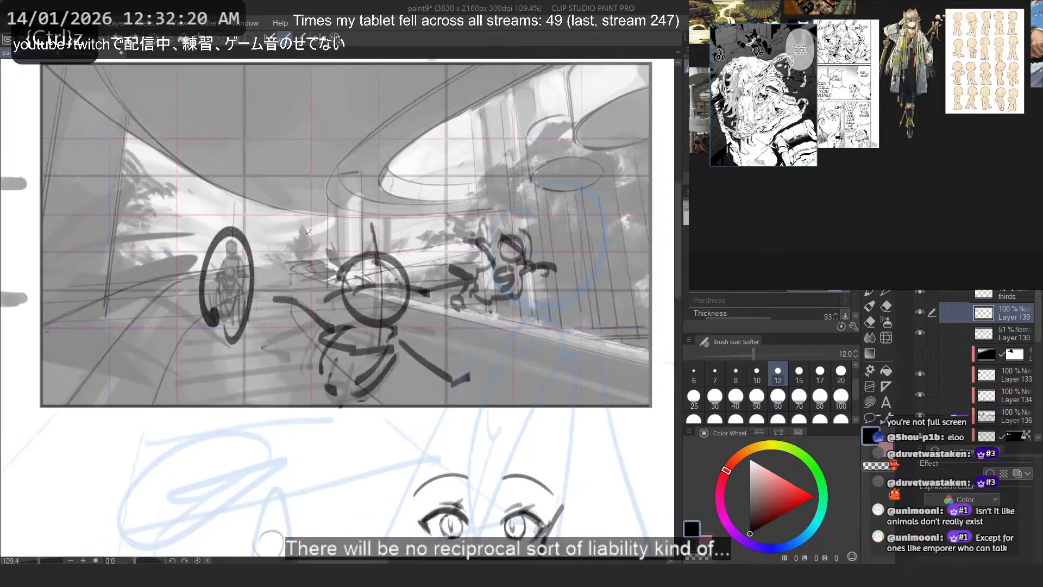
pyautogui.moveTo(326, 223); pyautogui.dragTo(478, 196)
pyautogui.hotkey('ctrl', 'z')
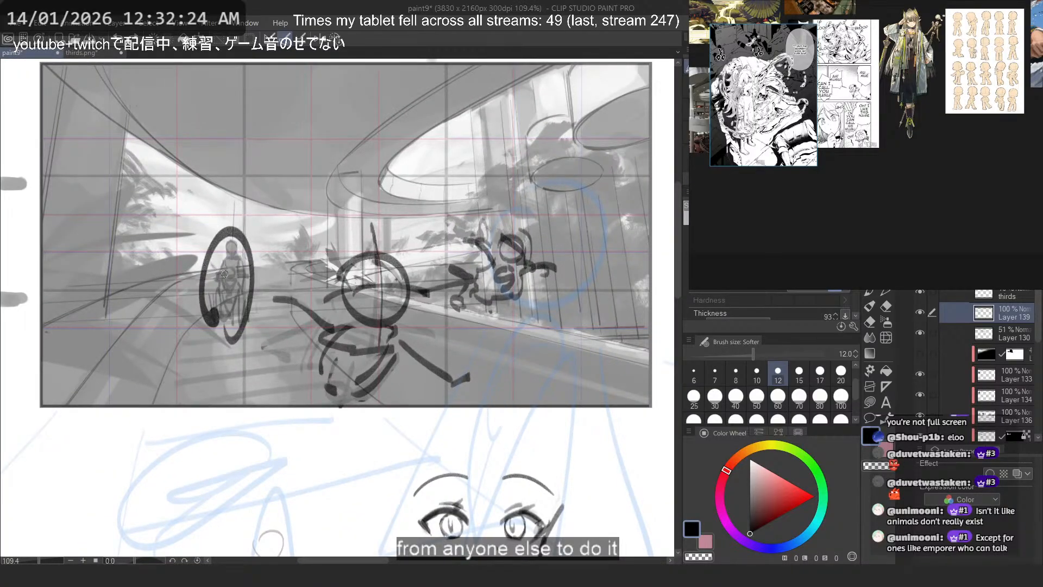
pyautogui.moveTo(246, 274); pyautogui.dragTo(295, 339)
pyautogui.hotkey('ctrl', 'z')
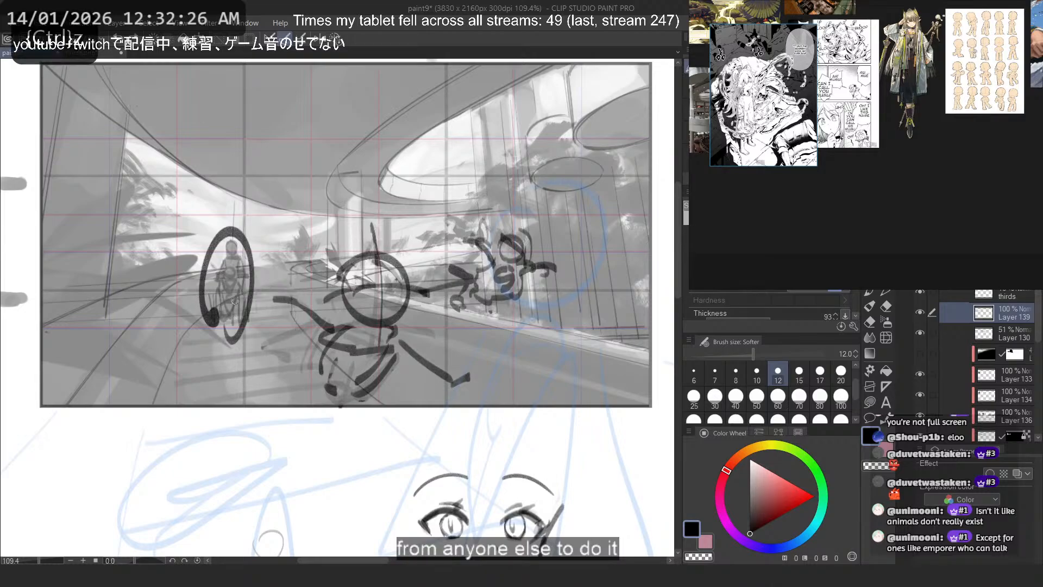
pyautogui.moveTo(230, 294); pyautogui.dragTo(305, 335)
pyautogui.hotkey('ctrl', 'z')
pyautogui.moveTo(221, 229)
pyautogui.mouseDown()
pyautogui.moveTo(235, 219)
pyautogui.moveTo(253, 271)
pyautogui.moveTo(228, 329)
pyautogui.mouseUp()
pyautogui.hotkey('ctrl', 'z')
# - Enlarge the brush to 40 and erase the dark oval ring over the distant left figure, undoing stray strokes
pyautogui.press(']')
pyautogui.press(']')
pyautogui.press(']')
pyautogui.press(']')
pyautogui.press(']')
pyautogui.press(']')
pyautogui.press('c')
pyautogui.press('c')
pyautogui.hotkey('ctrl', 'z')
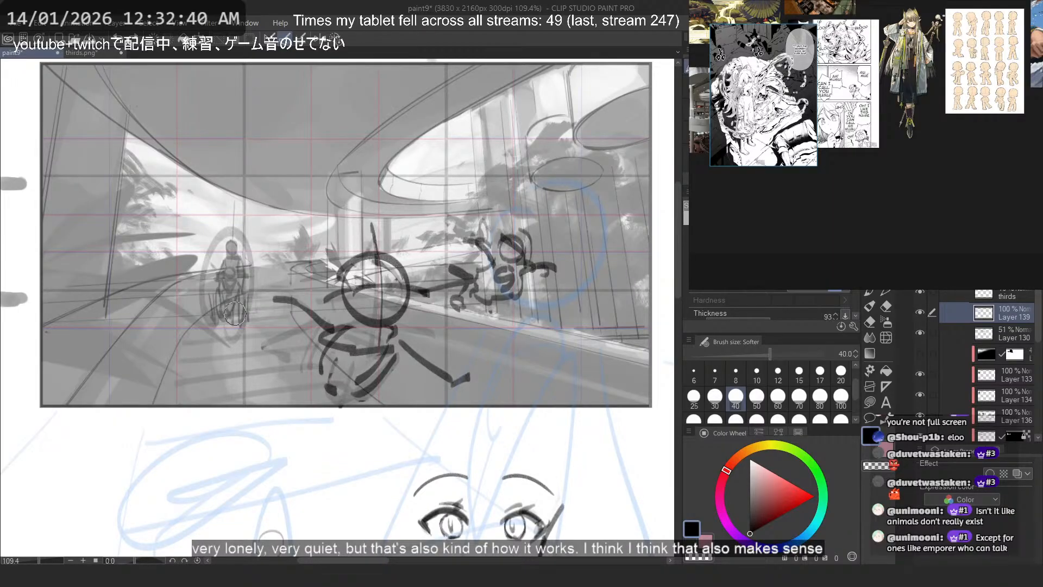
pyautogui.moveTo(301, 214)
pyautogui.mouseDown()
pyautogui.moveTo(261, 327)
pyautogui.moveTo(462, 381)
pyautogui.moveTo(265, 247)
pyautogui.moveTo(266, 261)
pyautogui.moveTo(405, 214)
pyautogui.moveTo(244, 210)
pyautogui.mouseUp()
pyautogui.hotkey('ctrl', 'z')
# - Try curved strokes from the right figure across to the left one and large arcs around the left and central figures, undoing each
pyautogui.hotkey('ctrl', 'z')
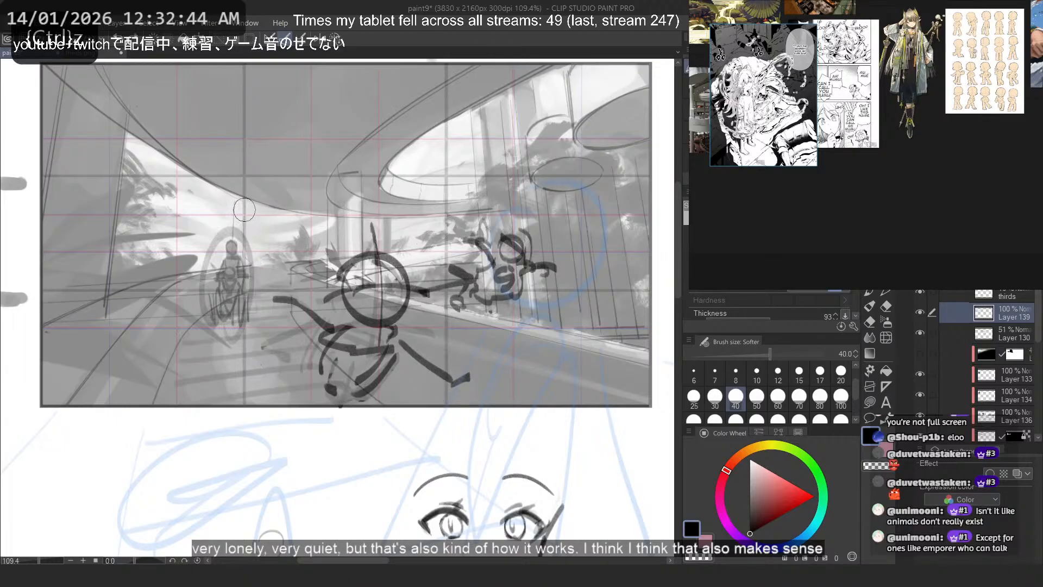
pyautogui.moveTo(578, 241); pyautogui.dragTo(236, 282)
pyautogui.hotkey('ctrl', 'z')
pyautogui.moveTo(532, 282); pyautogui.dragTo(253, 284)
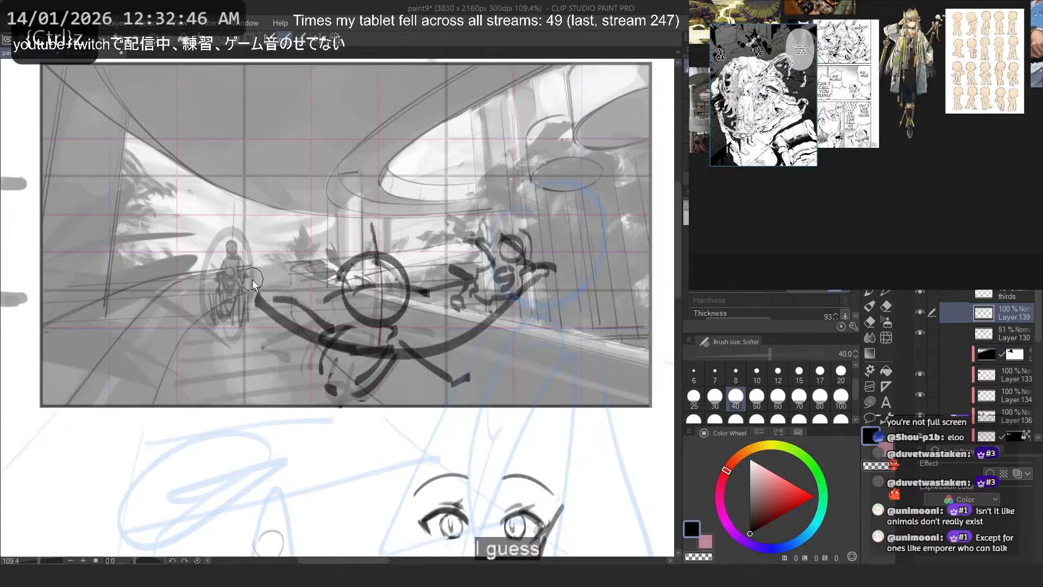
pyautogui.hotkey('ctrl', 'z')
pyautogui.moveTo(543, 269); pyautogui.dragTo(231, 242)
pyautogui.hotkey('ctrl', 'z')
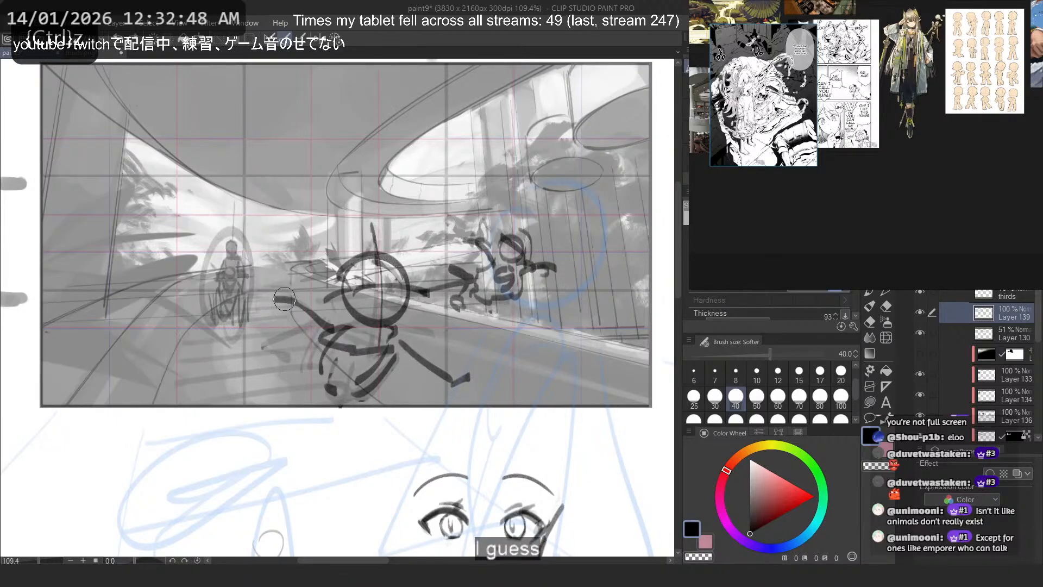
pyautogui.moveTo(538, 290); pyautogui.dragTo(238, 326)
pyautogui.hotkey('ctrl', 'z')
pyautogui.moveTo(278, 428); pyautogui.dragTo(204, 371)
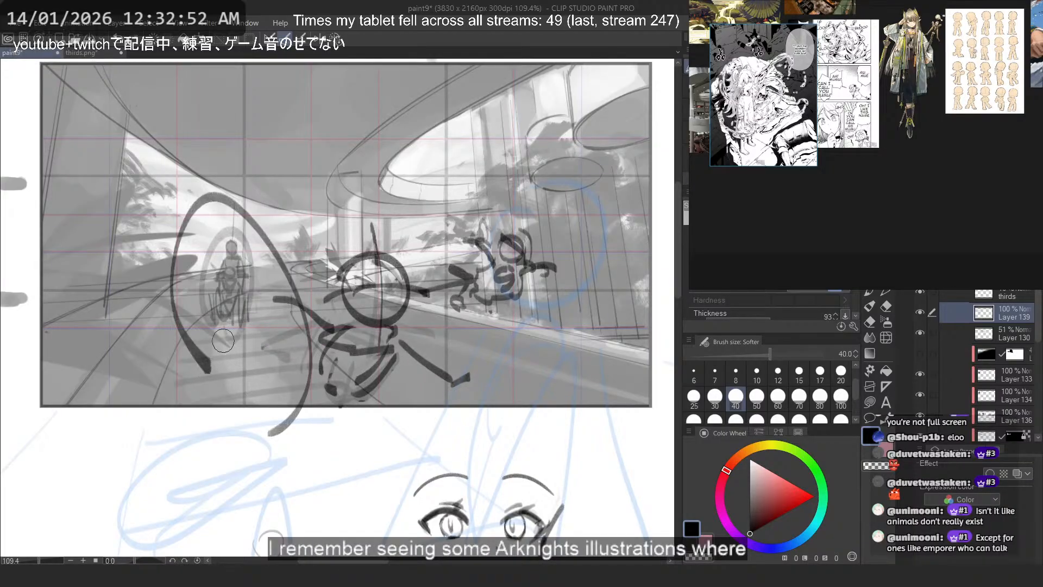
pyautogui.hotkey('ctrl', 'z')
pyautogui.moveTo(315, 425)
pyautogui.mouseDown()
pyautogui.moveTo(375, 310)
pyautogui.moveTo(305, 413)
pyautogui.moveTo(279, 288)
pyautogui.moveTo(323, 382)
pyautogui.mouseUp()
pyautogui.hotkey('ctrl', 'z')
pyautogui.hotkey('ctrl', 'z')
pyautogui.moveTo(416, 398)
pyautogui.mouseDown()
pyautogui.moveTo(449, 320)
pyautogui.moveTo(276, 305)
pyautogui.mouseUp()
pyautogui.hotkey('ctrl', 'z')
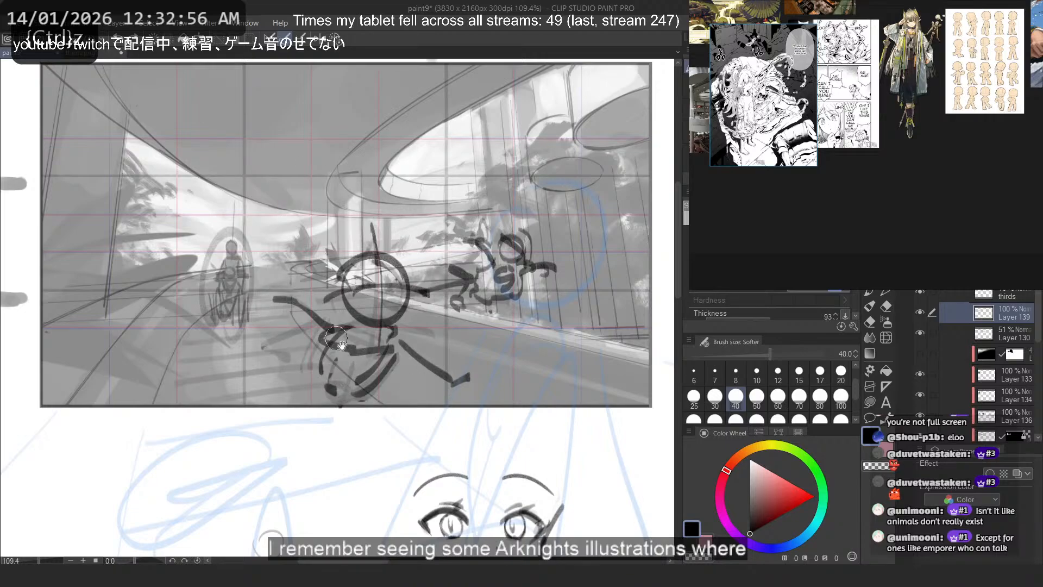
# - Lasso the central and right stick figures and shift them slightly to the right in the scene, clearing the selection when done
pyautogui.moveTo(341, 342); pyautogui.dragTo(403, 398)
pyautogui.scroll(-3, 278, 273)
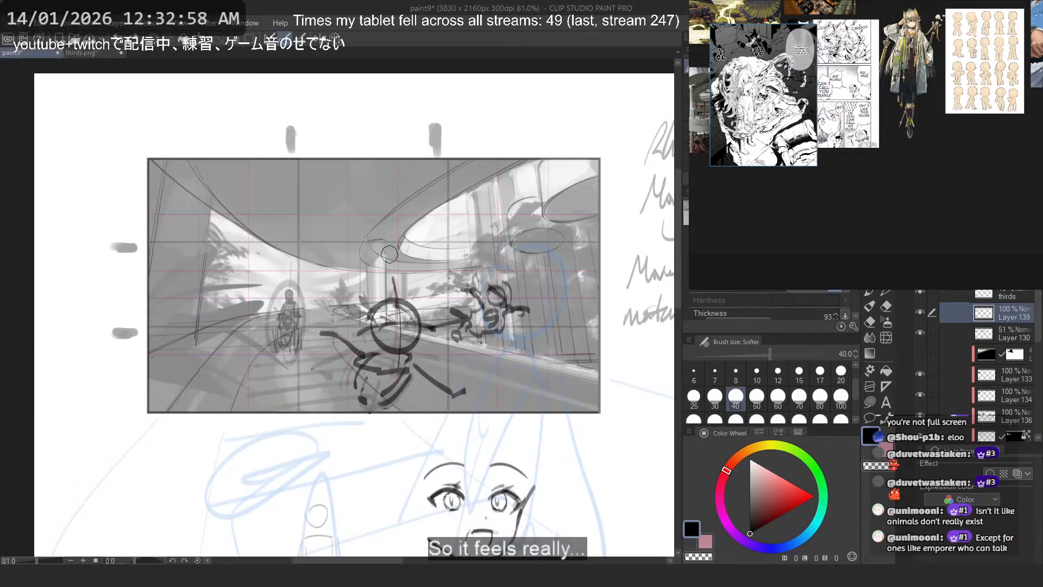
pyautogui.press('m')
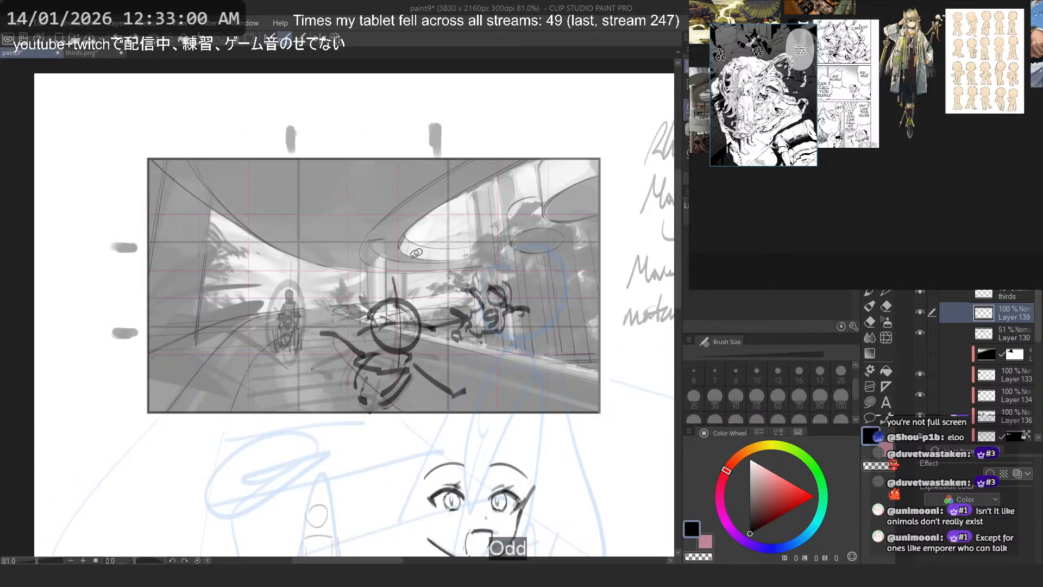
pyautogui.scroll(3, 420, 264)
pyautogui.moveTo(299, 299)
pyautogui.mouseDown()
pyautogui.moveTo(474, 469)
pyautogui.moveTo(426, 244)
pyautogui.mouseUp()
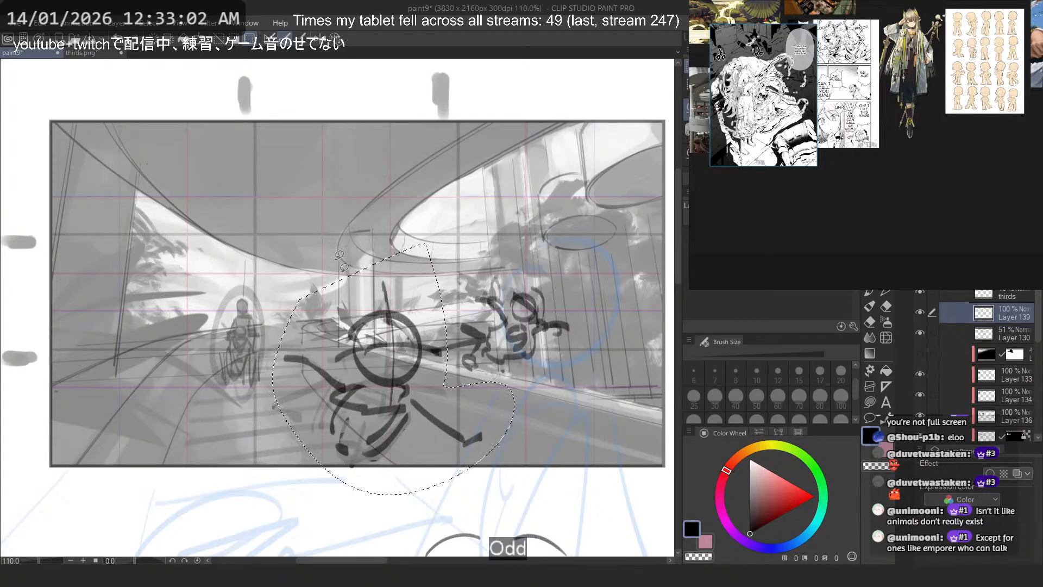
pyautogui.moveTo(382, 397)
pyautogui.mouseDown()
pyautogui.moveTo(430, 393)
pyautogui.moveTo(402, 393)
pyautogui.mouseUp()
pyautogui.hotkey('ctrl', 'z')
pyautogui.moveTo(387, 324)
pyautogui.mouseDown()
pyautogui.moveTo(592, 301)
pyautogui.moveTo(424, 376)
pyautogui.mouseUp()
pyautogui.moveTo(486, 329)
pyautogui.mouseDown()
pyautogui.moveTo(529, 326)
pyautogui.moveTo(520, 333)
pyautogui.mouseUp()
pyautogui.hotkey('ctrl', 'd')
pyautogui.scroll(-4, 381, 260)
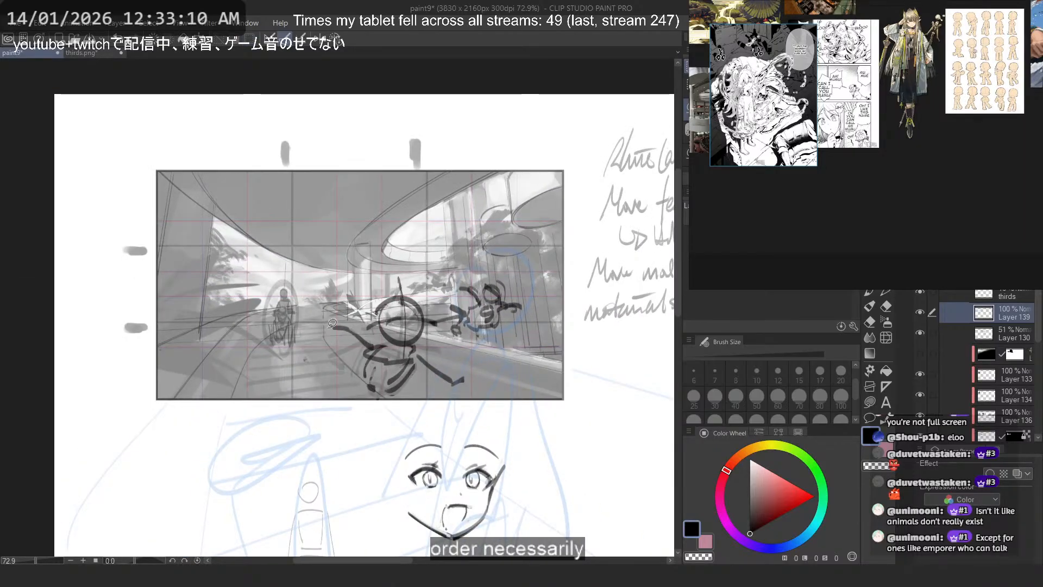
# - Make Layer 130 active and lasso the distant left figure together with its faint ring
pyautogui.moveTo(275, 306); pyautogui.dragTo(368, 366)
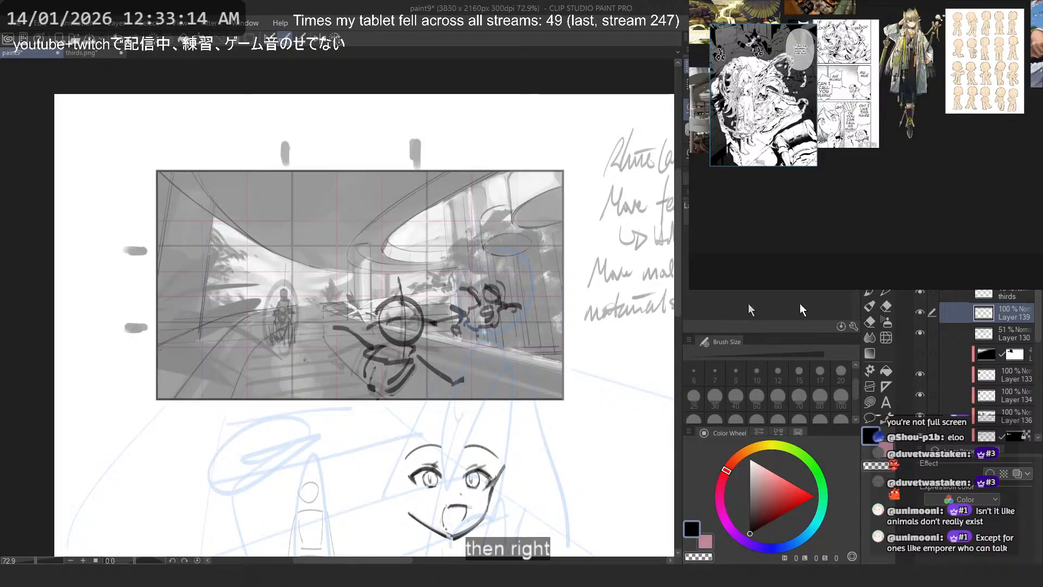
pyautogui.click(922, 333)
pyautogui.click(922, 332)
pyautogui.click(947, 334)
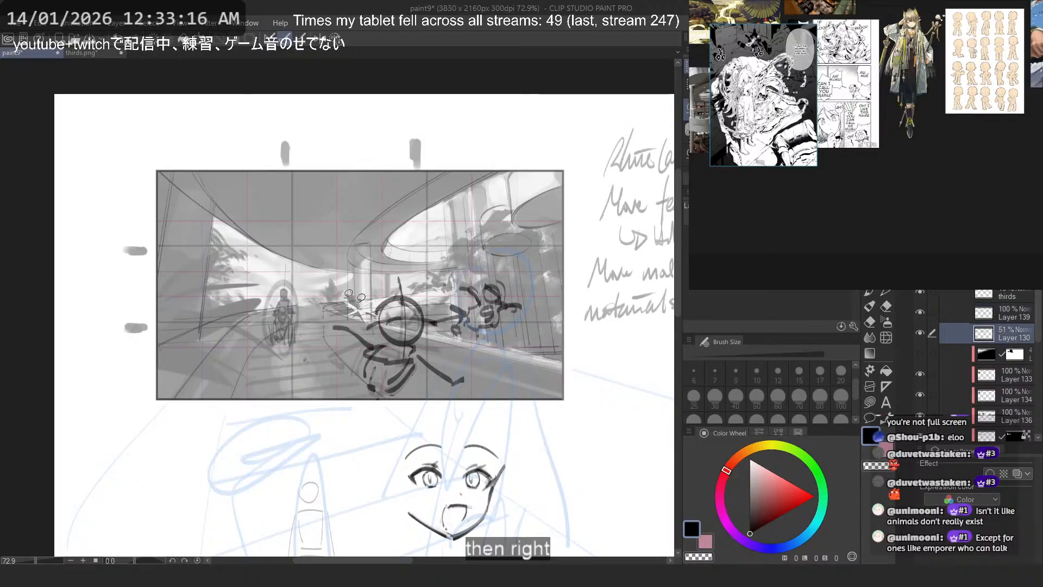
pyautogui.scroll(3, 325, 290)
pyautogui.moveTo(282, 277)
pyautogui.mouseDown()
pyautogui.moveTo(240, 357)
pyautogui.moveTo(308, 323)
pyautogui.moveTo(329, 336)
pyautogui.moveTo(280, 362)
pyautogui.mouseUp()
# - Try enlarging the selected left figure to 157%, inspect it against the scene, and cancel the transformation
pyautogui.hotkey('ctrl', 't')
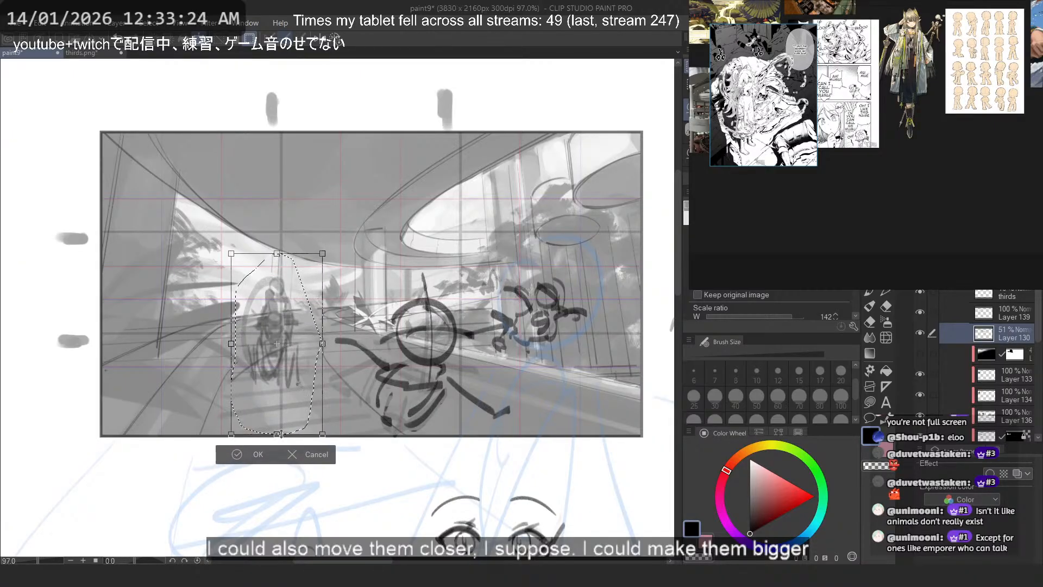
pyautogui.moveTo(281, 434)
pyautogui.mouseDown()
pyautogui.moveTo(280, 478)
pyautogui.moveTo(276, 445)
pyautogui.mouseUp()
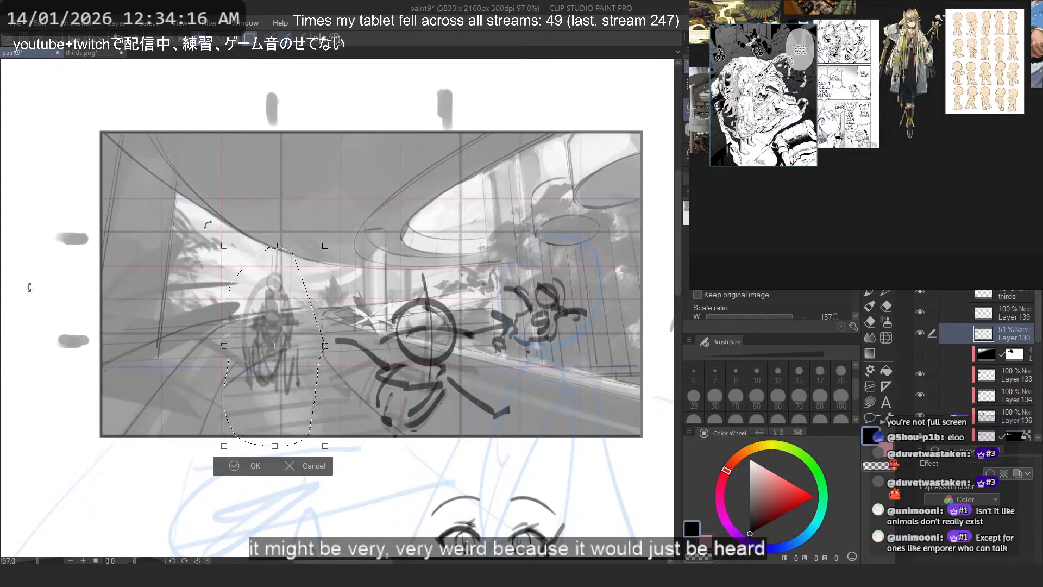
pyautogui.scroll(6, 288, 296)
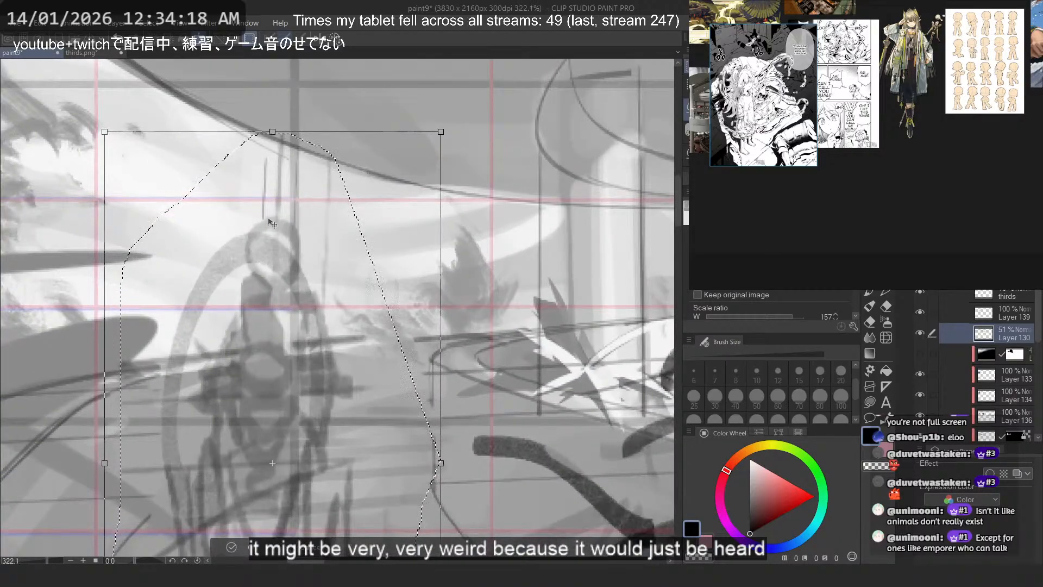
pyautogui.scroll(-2, 247, 232)
pyautogui.scroll(-2, 248, 235)
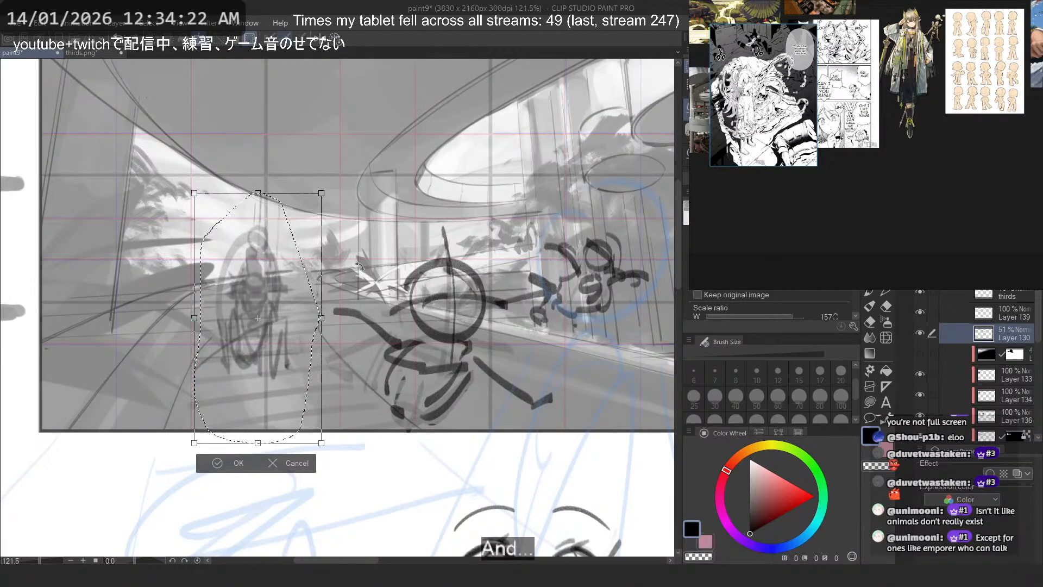
pyautogui.scroll(-1, 351, 267)
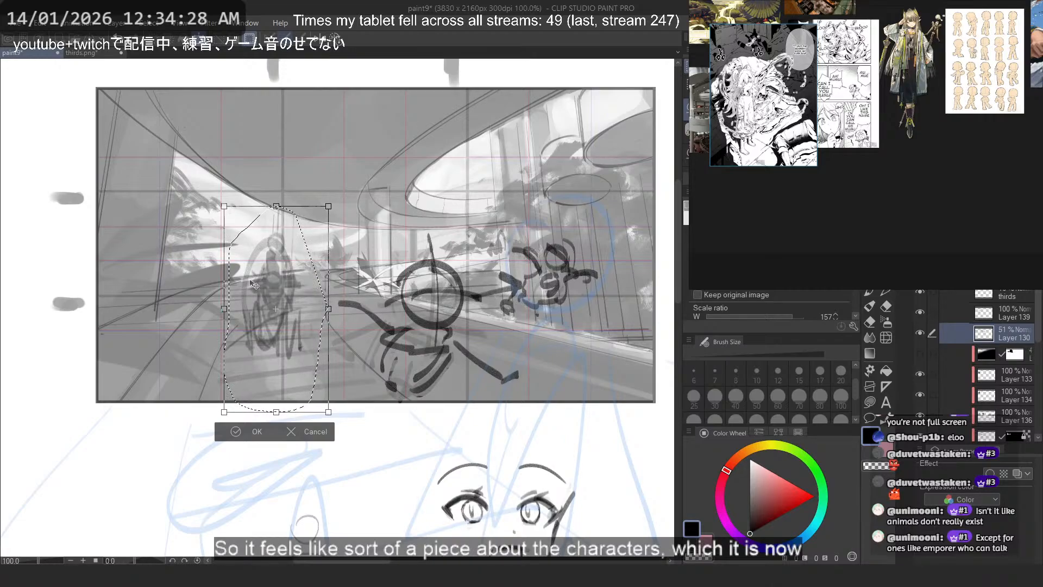
pyautogui.press('Escape')
# - Refine the selection around the left figure by excluding the perspective lines that cross its arms and legs
pyautogui.scroll(7, 249, 292)
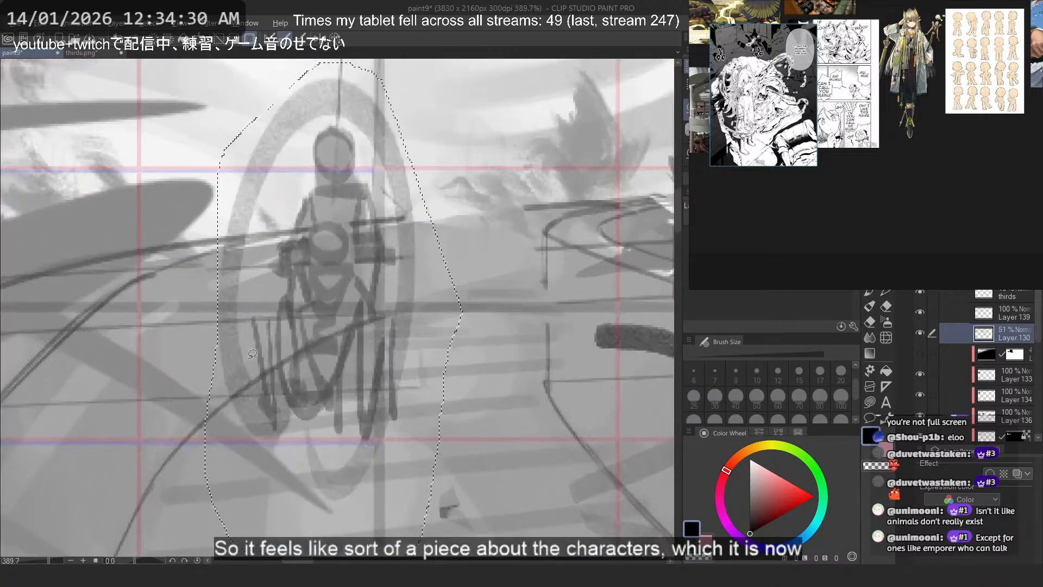
pyautogui.moveTo(251, 351)
pyautogui.mouseDown()
pyautogui.moveTo(247, 454)
pyautogui.moveTo(194, 291)
pyautogui.mouseUp()
pyautogui.moveTo(379, 310)
pyautogui.mouseDown()
pyautogui.moveTo(238, 397)
pyautogui.moveTo(398, 323)
pyautogui.moveTo(417, 301)
pyautogui.moveTo(284, 340)
pyautogui.moveTo(233, 386)
pyautogui.moveTo(296, 366)
pyautogui.mouseUp()
pyautogui.hotkey('ctrl', 'z')
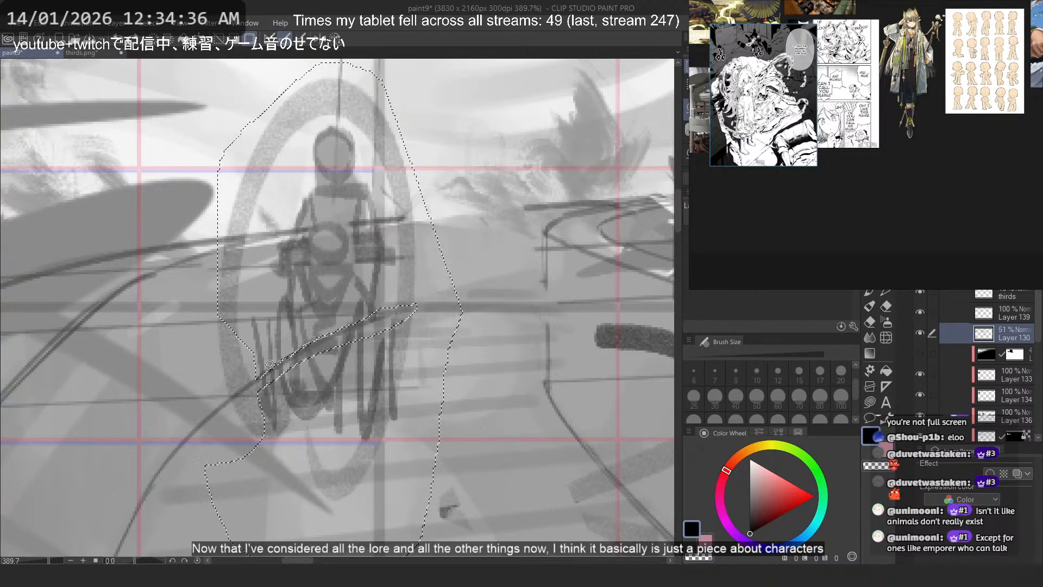
pyautogui.moveTo(291, 281); pyautogui.dragTo(307, 369)
pyautogui.moveTo(308, 311)
pyautogui.mouseDown()
pyautogui.moveTo(220, 322)
pyautogui.moveTo(247, 336)
pyautogui.moveTo(333, 312)
pyautogui.mouseUp()
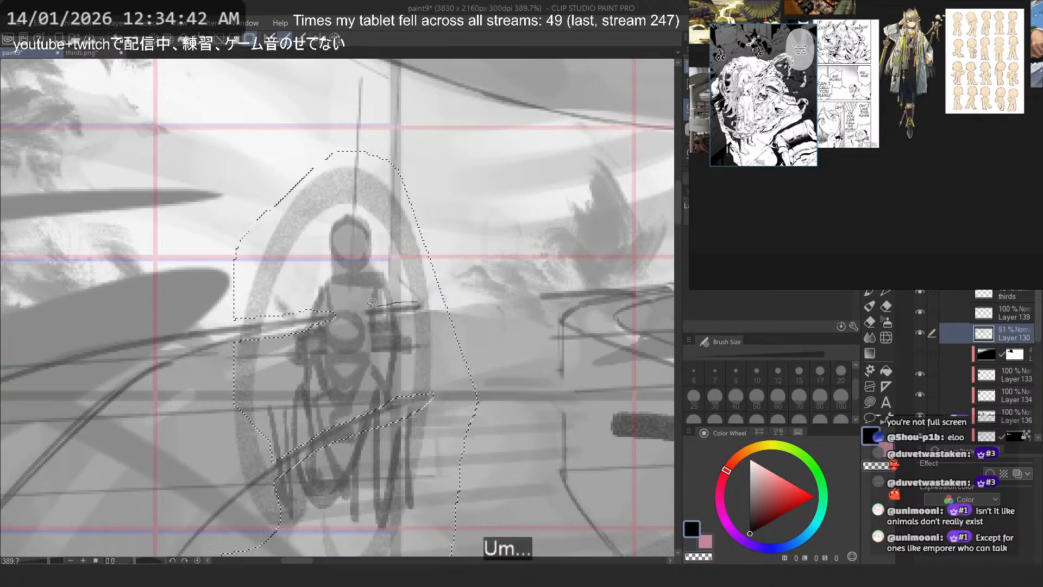
pyautogui.moveTo(418, 302)
pyautogui.mouseDown()
pyautogui.moveTo(383, 314)
pyautogui.moveTo(435, 304)
pyautogui.mouseUp()
# - Try copying the selected left figure to its own layer and transforming it there
pyautogui.scroll(-5, 365, 233)
pyautogui.hotkey('ctrl', 't')
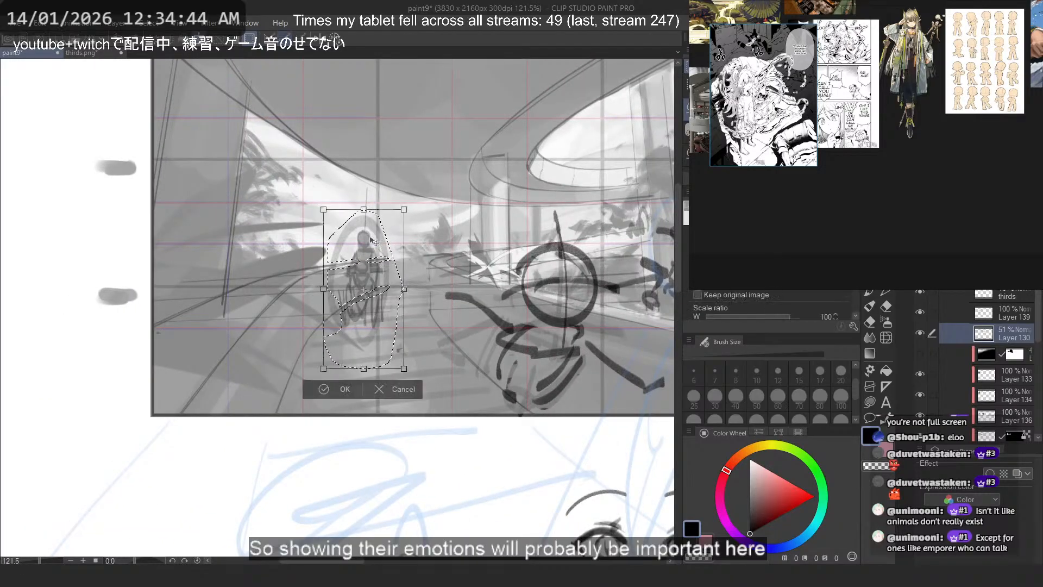
pyautogui.scroll(-2, 369, 238)
pyautogui.scroll(2, 395, 251)
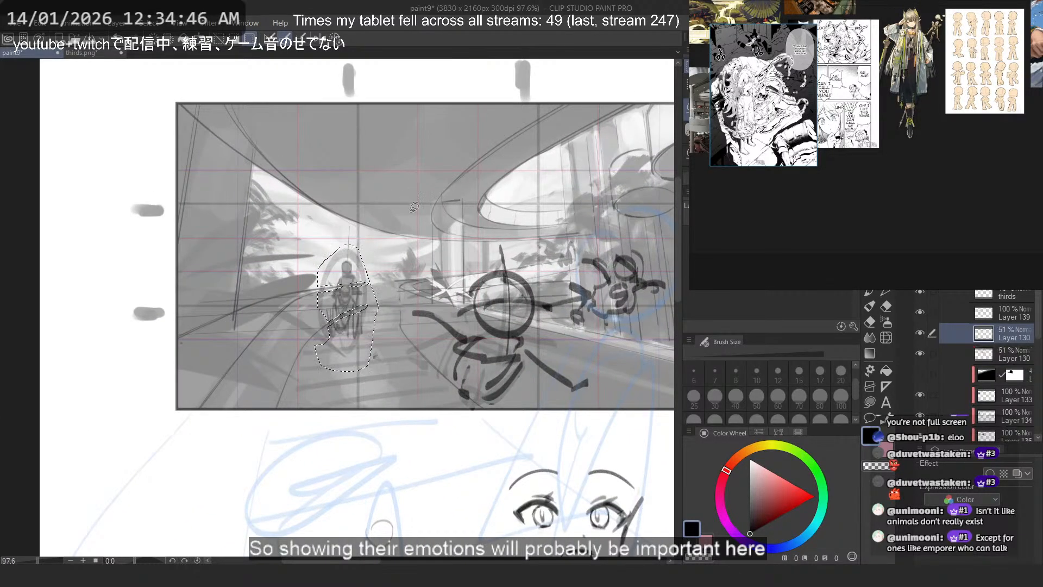
pyautogui.moveTo(350, 239); pyautogui.dragTo(356, 213)
pyautogui.moveTo(404, 311); pyautogui.dragTo(379, 319)
pyautogui.press('Return')
pyautogui.scroll(4, 379, 319)
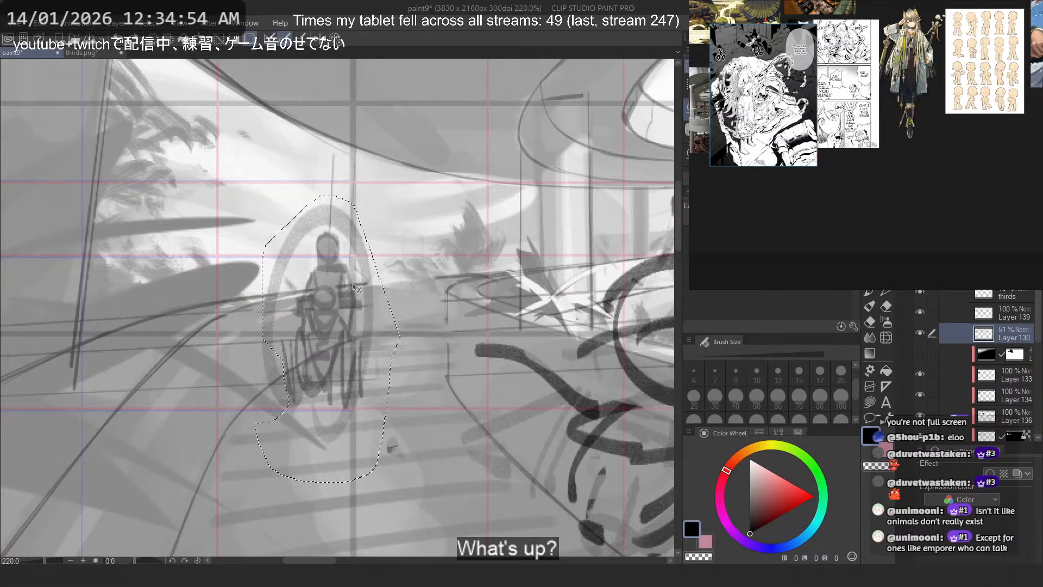
# - Cut the selected left figure from Layer 130 and paste it onto its own layer
pyautogui.scroll(-3, 353, 287)
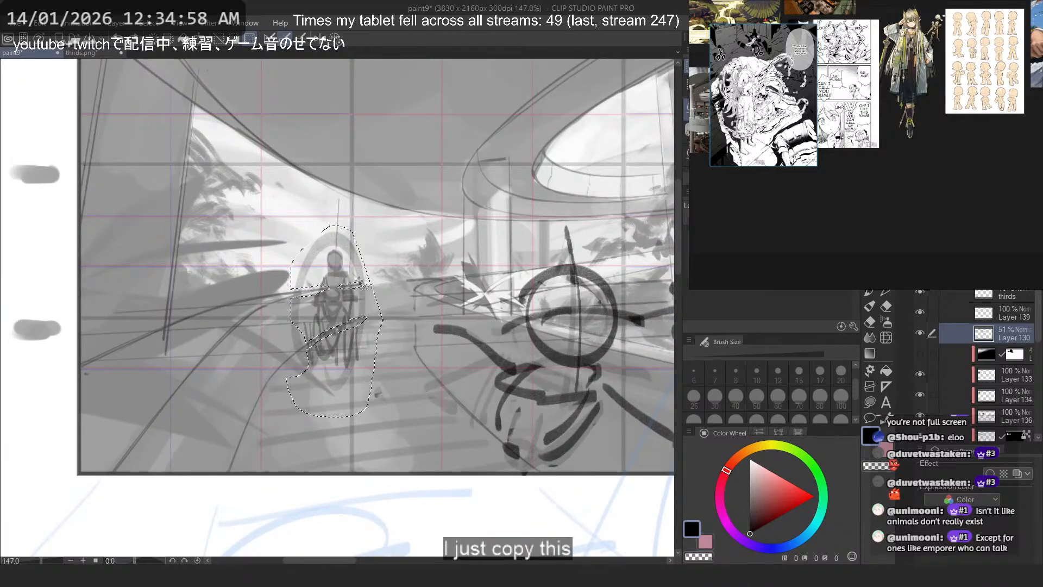
pyautogui.hotkey('ctrl', 'x')
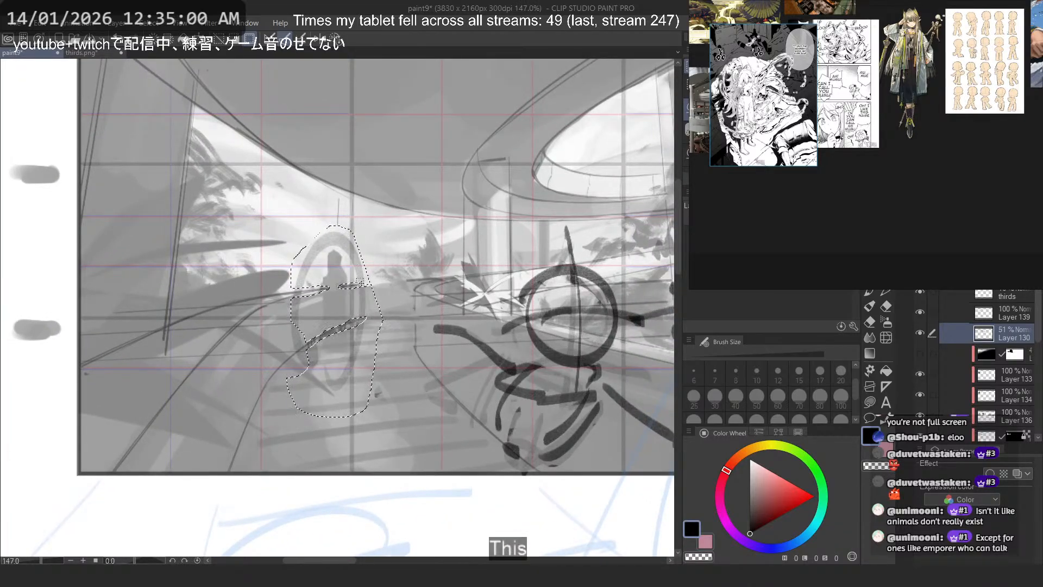
pyautogui.hotkey('ctrl', 'v')
# - Enlarge the pasted left figure to 161% and reposition it slightly lower on the walkway
pyautogui.hotkey('ctrl', 't')
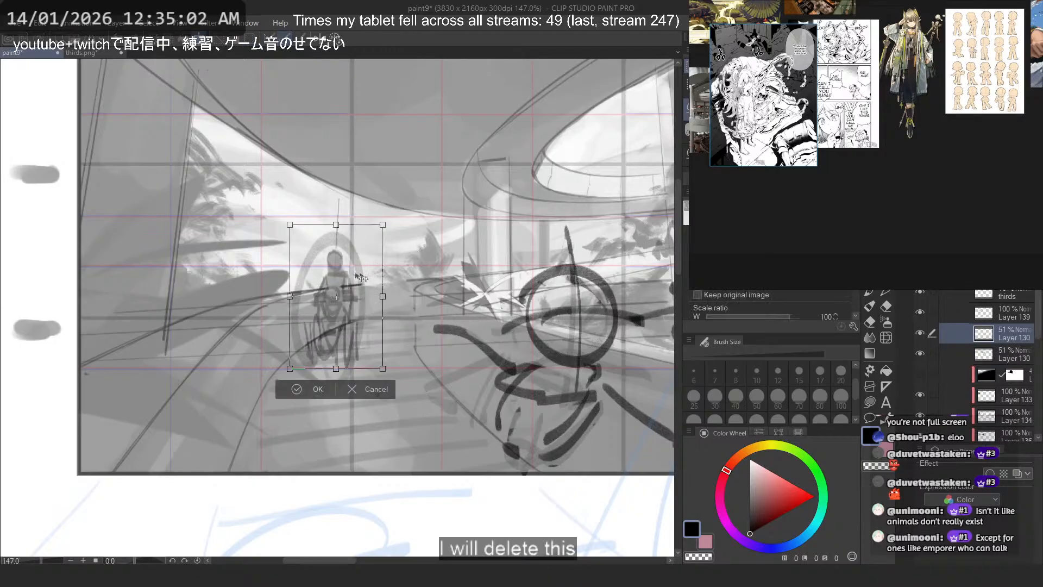
pyautogui.moveTo(335, 228); pyautogui.dragTo(333, 140)
pyautogui.moveTo(318, 345); pyautogui.dragTo(323, 376)
pyautogui.scroll(-3, 372, 350)
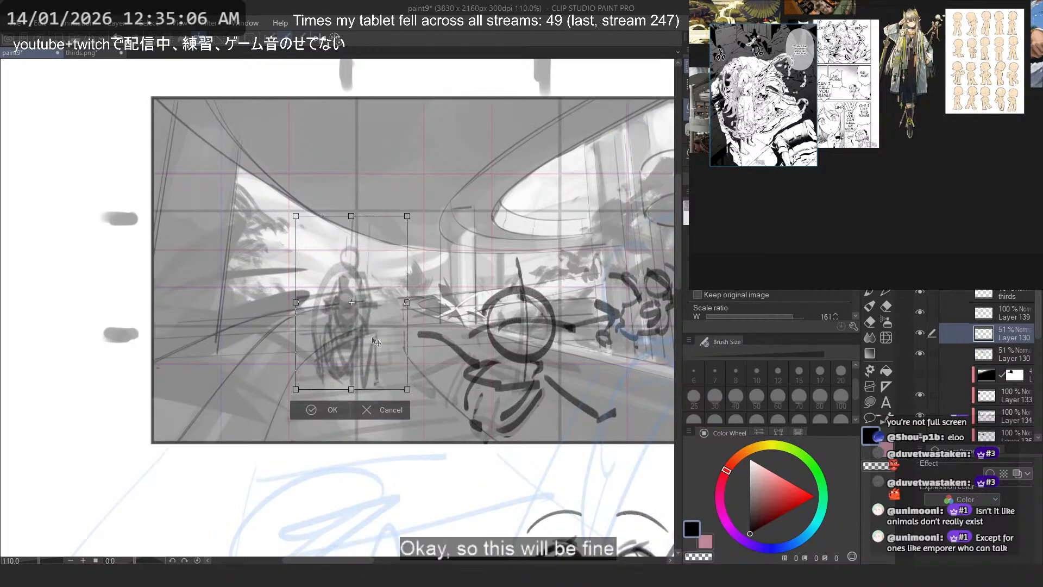
pyautogui.moveTo(376, 345); pyautogui.dragTo(376, 342)
pyautogui.moveTo(401, 306); pyautogui.dragTo(392, 309)
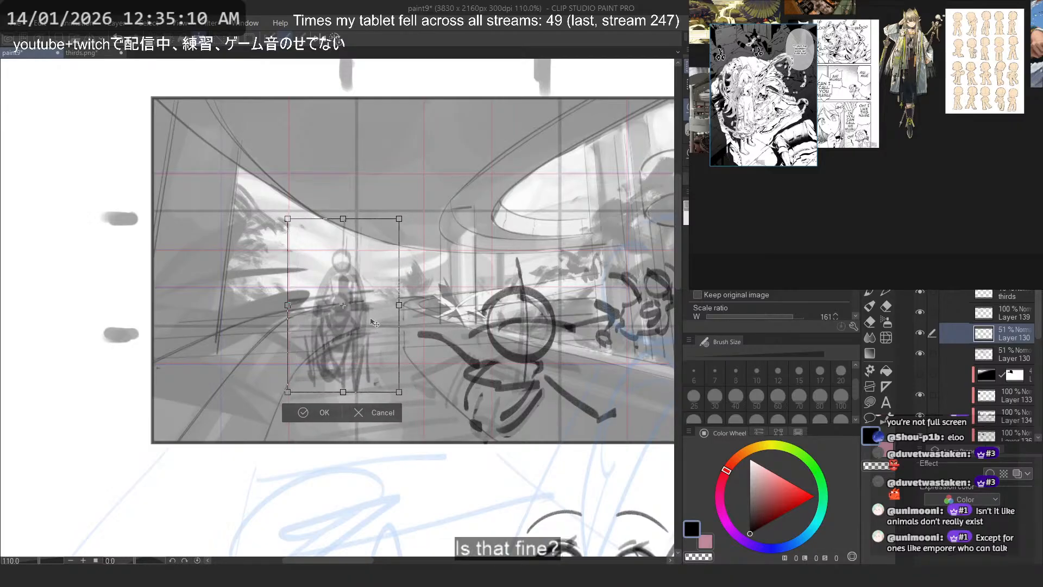
# - Adjust the left figure's scale to 165%, lower it a little more in the scene, and apply the transformation
pyautogui.moveTo(387, 220)
pyautogui.mouseDown()
pyautogui.moveTo(387, 241)
pyautogui.moveTo(387, 227)
pyautogui.mouseUp()
pyautogui.moveTo(344, 396); pyautogui.dragTo(343, 403)
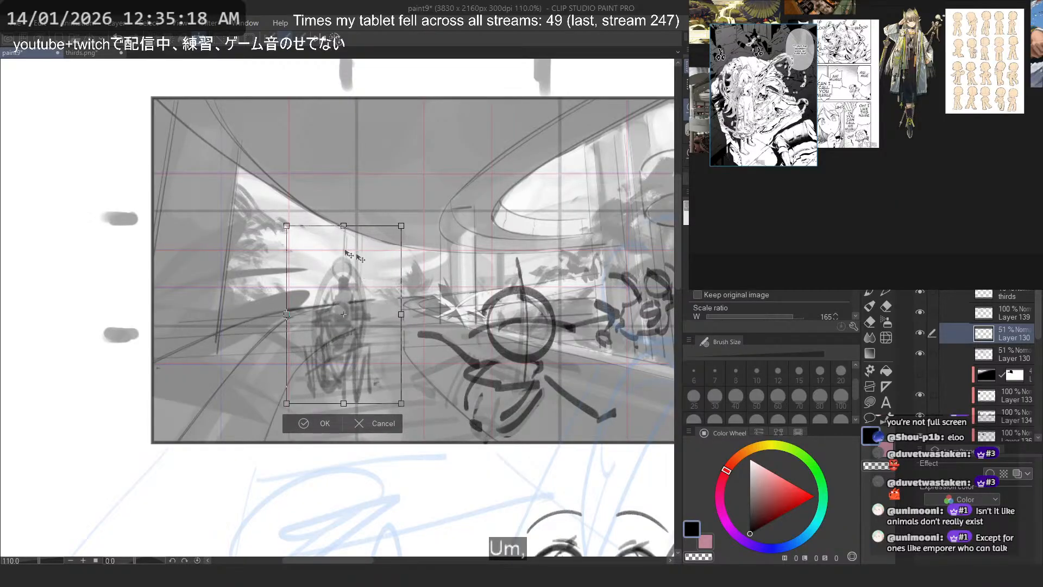
pyautogui.moveTo(355, 289)
pyautogui.mouseDown()
pyautogui.moveTo(353, 391)
pyautogui.moveTo(356, 296)
pyautogui.mouseUp()
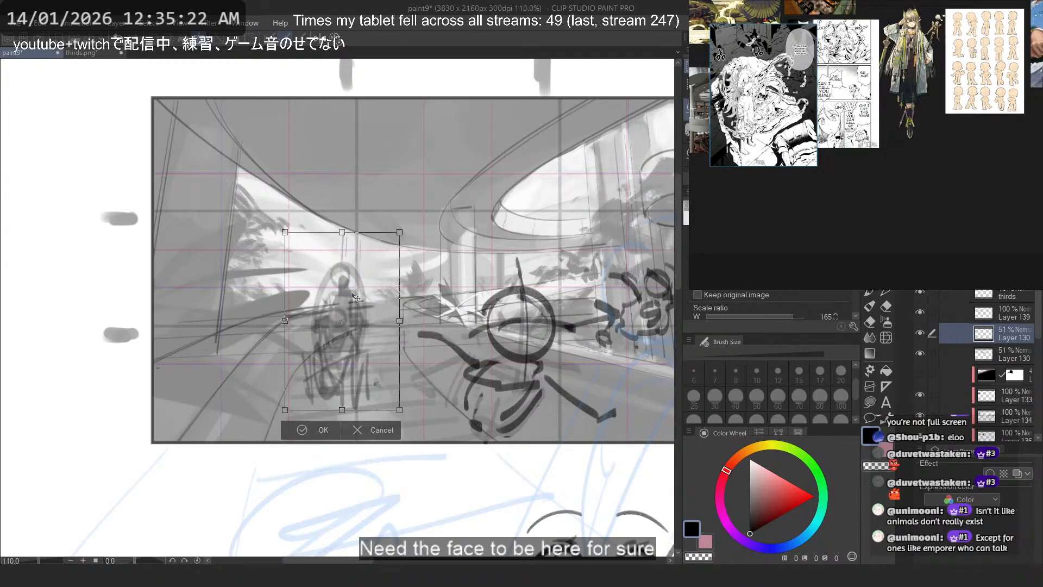
pyautogui.scroll(-7, 296, 307)
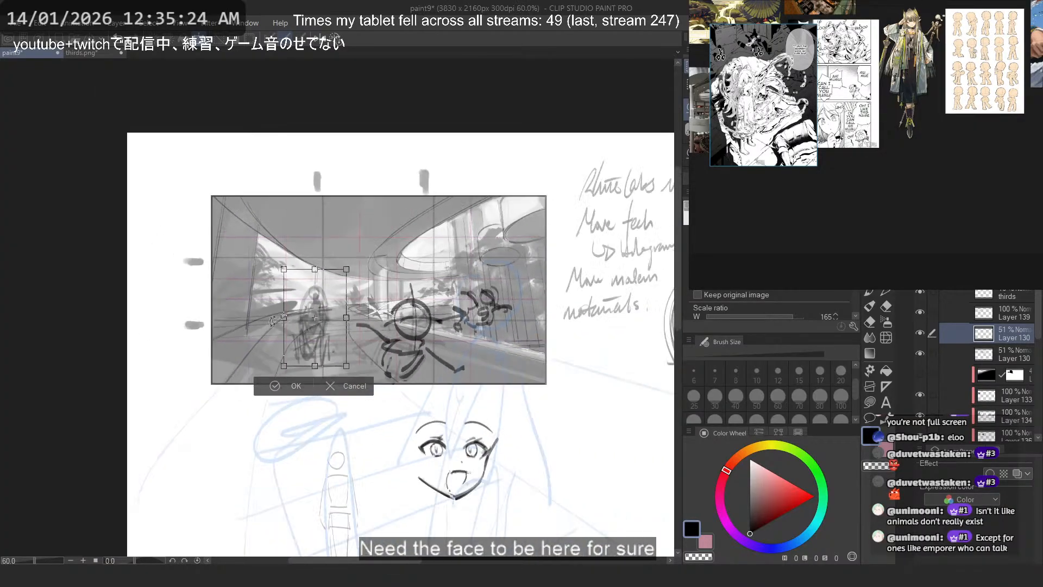
pyautogui.scroll(3, 481, 275)
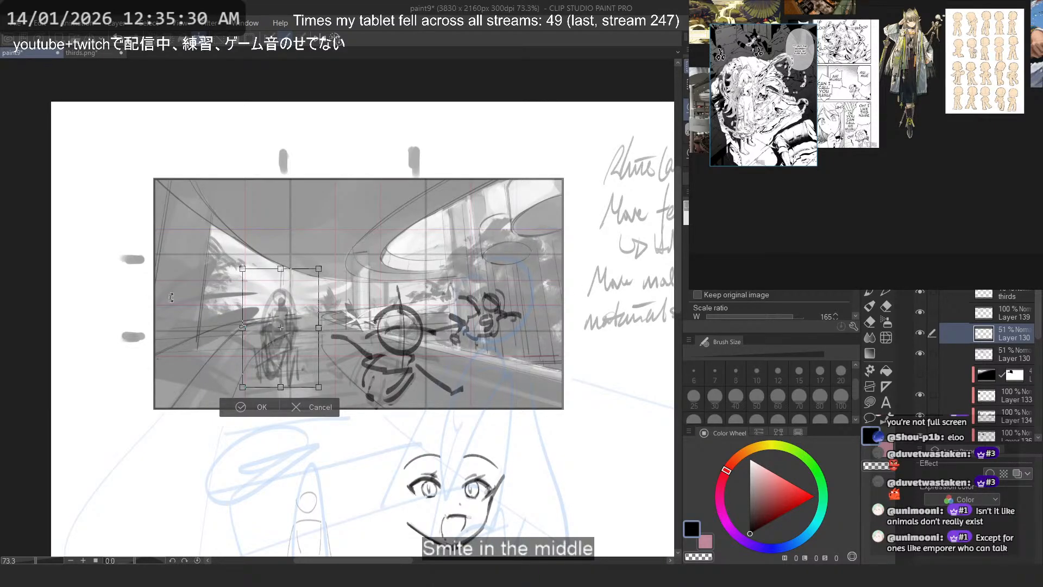
pyautogui.moveTo(243, 325); pyautogui.dragTo(290, 335)
pyautogui.press('Return')
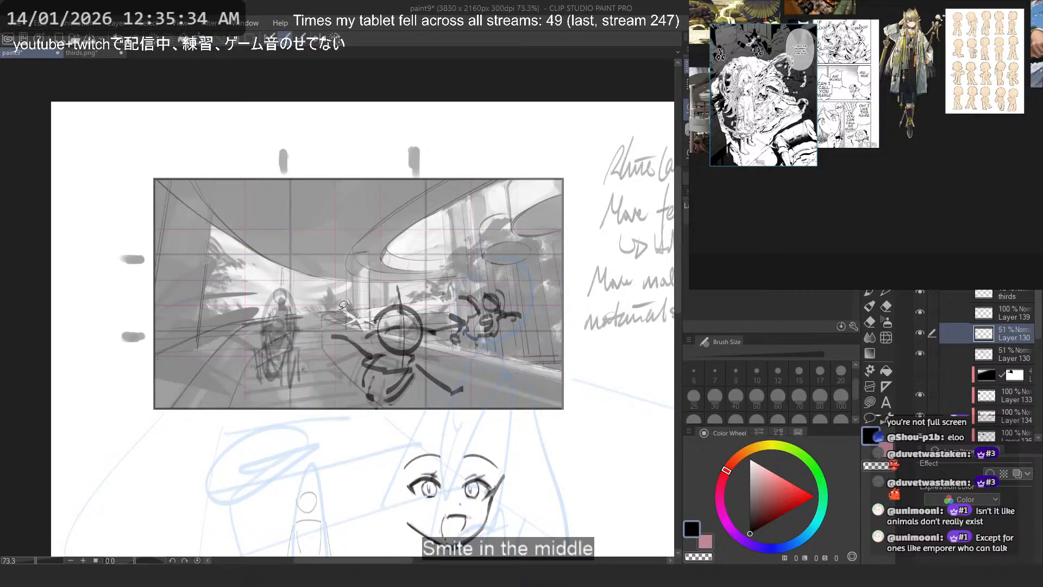
# - Show the board of composition breakdowns, examine how figure heights and sizes vary across its panels, and hide it again
pyautogui.scroll(-10, 948, 305)
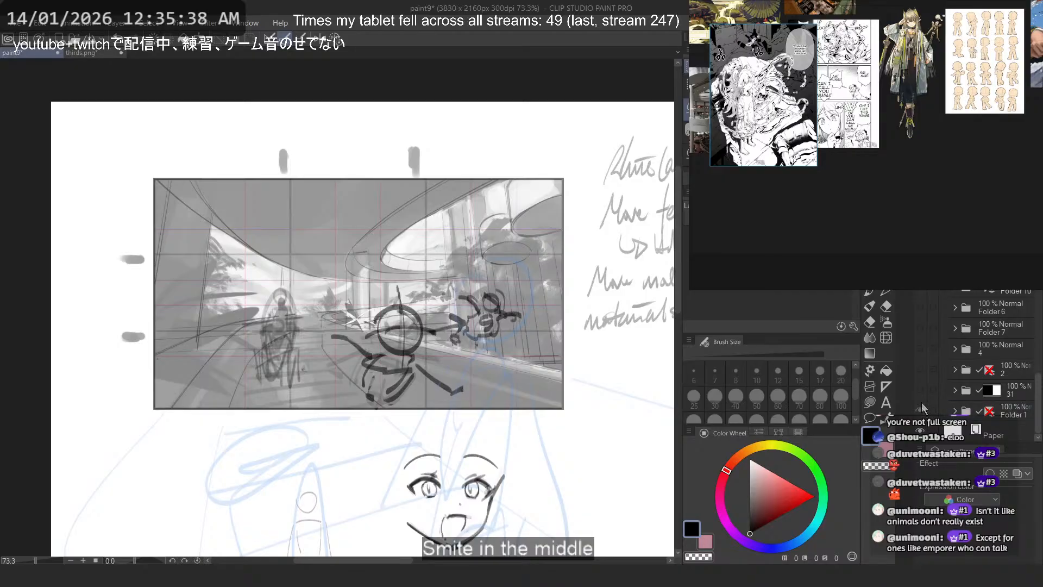
pyautogui.scroll(10, 952, 353)
pyautogui.scroll(2, 957, 328)
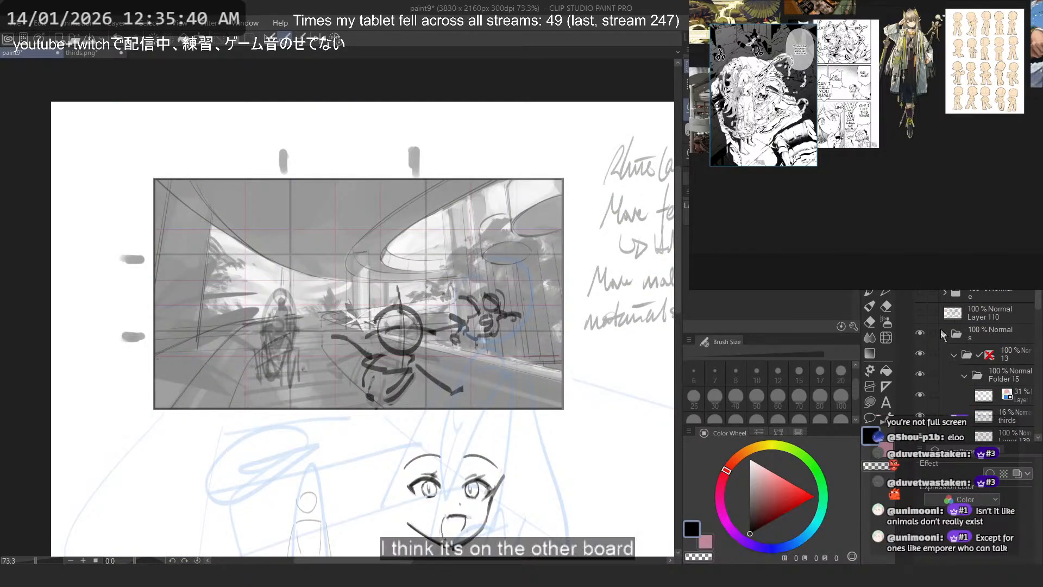
pyautogui.click(918, 294)
pyautogui.scroll(-5, 348, 254)
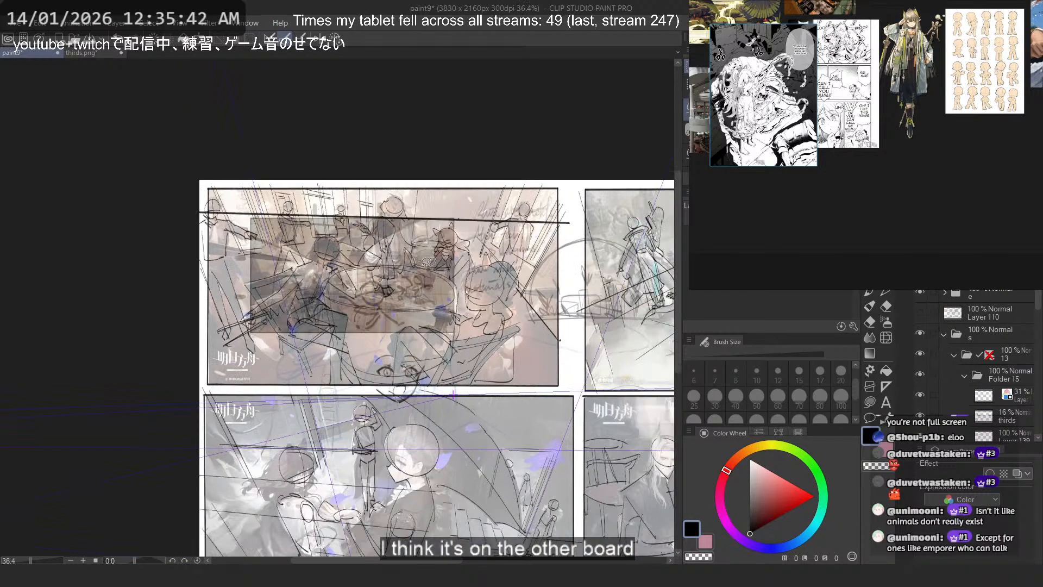
pyautogui.scroll(-4, 429, 262)
pyautogui.scroll(4, 588, 383)
pyautogui.moveTo(652, 394); pyautogui.dragTo(455, 383)
pyautogui.scroll(1, 456, 384)
pyautogui.scroll(1, 451, 387)
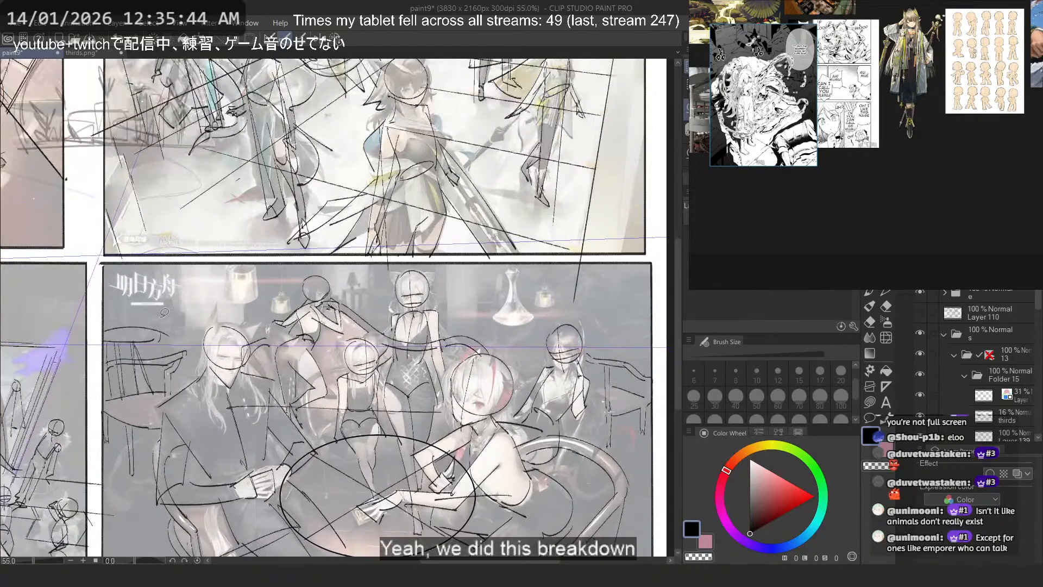
pyautogui.moveTo(433, 253); pyautogui.dragTo(423, 376)
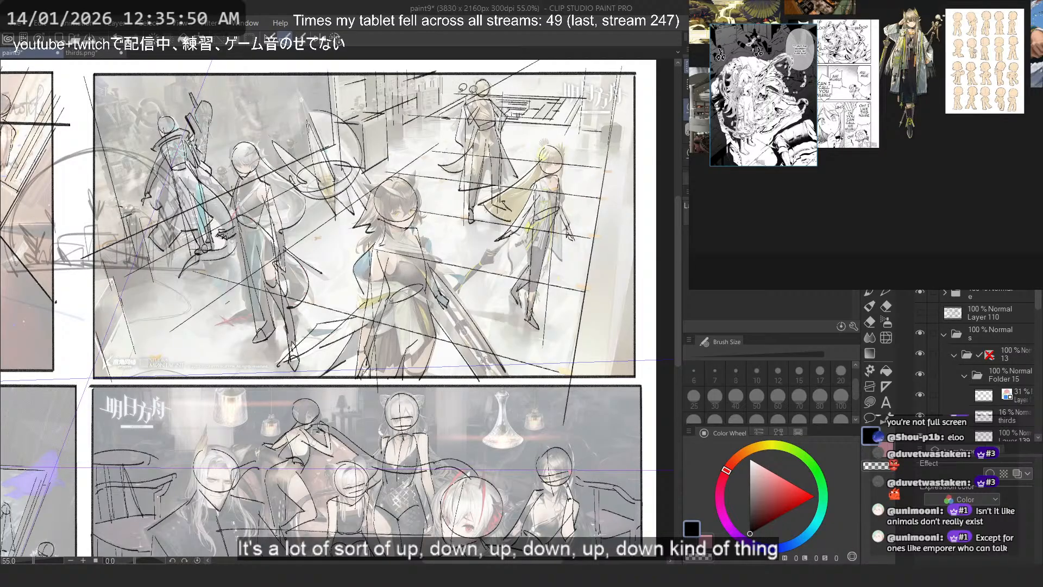
pyautogui.moveTo(155, 230); pyautogui.dragTo(561, 310)
pyautogui.moveTo(272, 330); pyautogui.dragTo(403, 336)
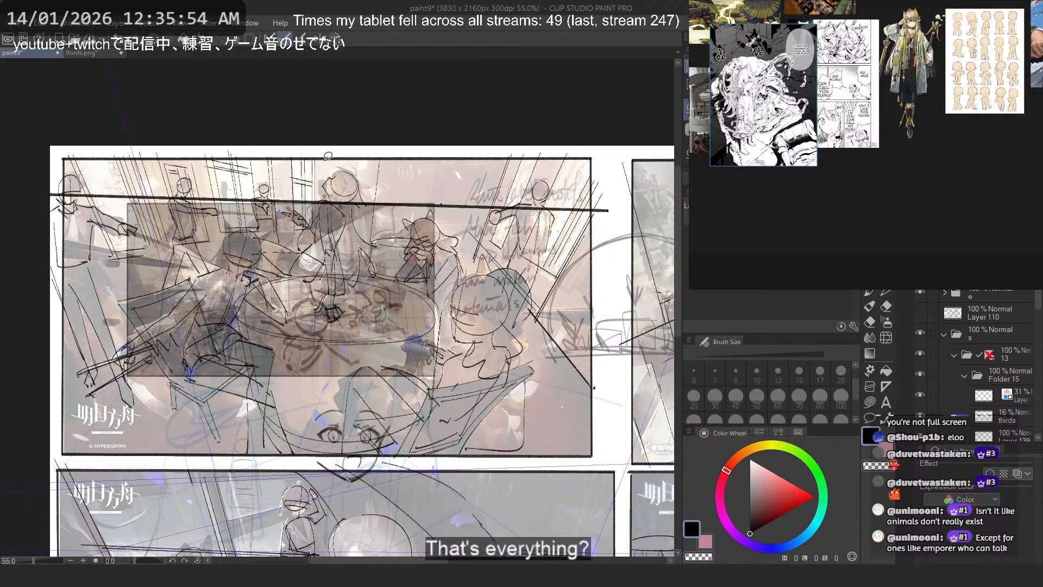
pyautogui.moveTo(298, 235); pyautogui.dragTo(405, 422)
pyautogui.moveTo(413, 416); pyautogui.dragTo(406, 299)
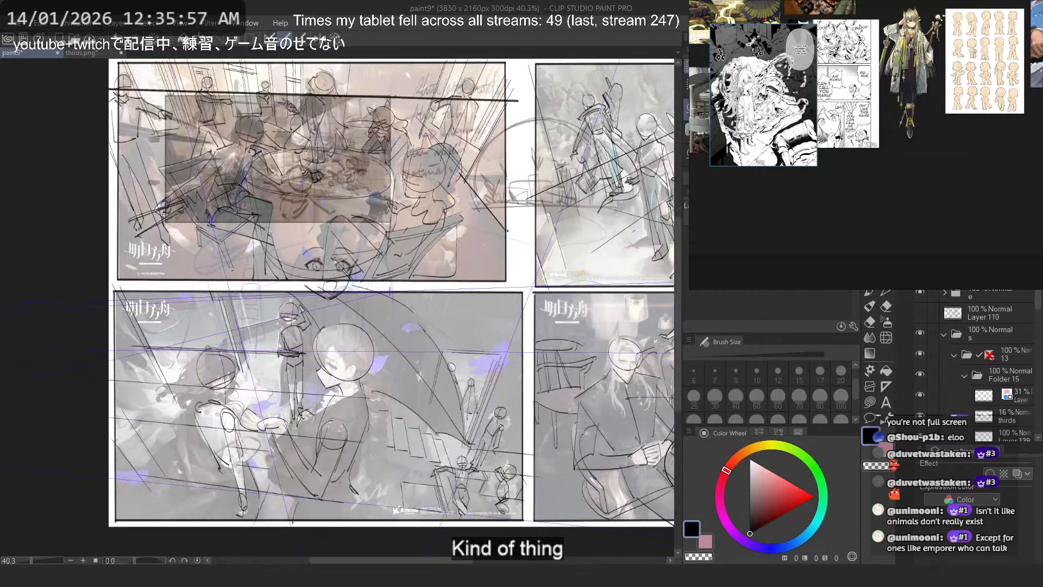
pyautogui.click(923, 294)
# - Lasso the central foreground figure and move it slightly lower on its own sketch layer, undoing the first misplaced move
pyautogui.moveTo(234, 121)
pyautogui.mouseDown()
pyautogui.moveTo(396, 178)
pyautogui.moveTo(363, 203)
pyautogui.mouseUp()
pyautogui.moveTo(306, 164); pyautogui.dragTo(252, 341)
pyautogui.moveTo(283, 214)
pyautogui.mouseDown()
pyautogui.moveTo(248, 220)
pyautogui.moveTo(385, 371)
pyautogui.moveTo(396, 307)
pyautogui.moveTo(351, 220)
pyautogui.mouseUp()
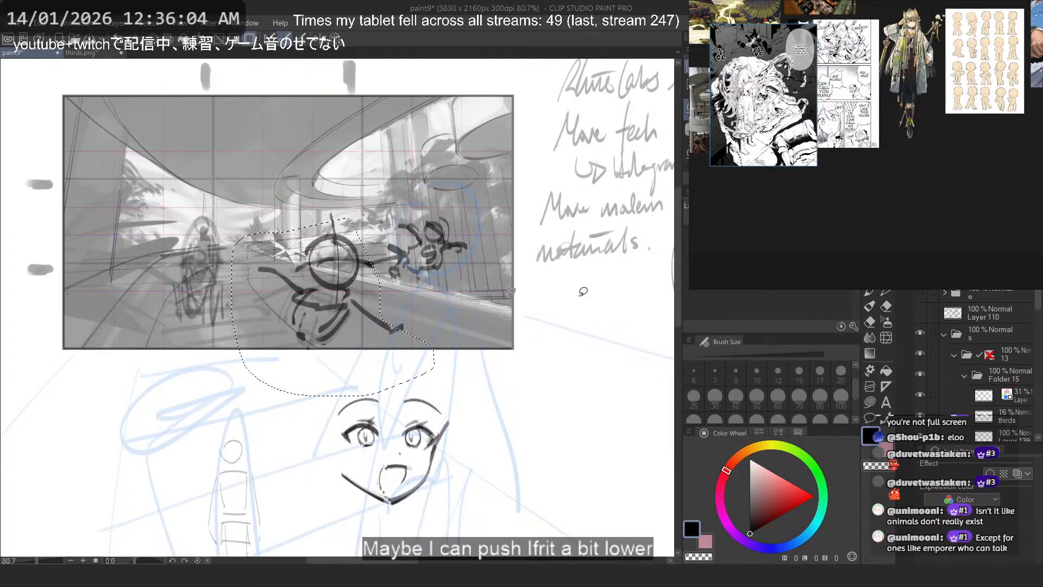
pyautogui.hotkey('ctrl', 'z')
pyautogui.scroll(-5, 967, 387)
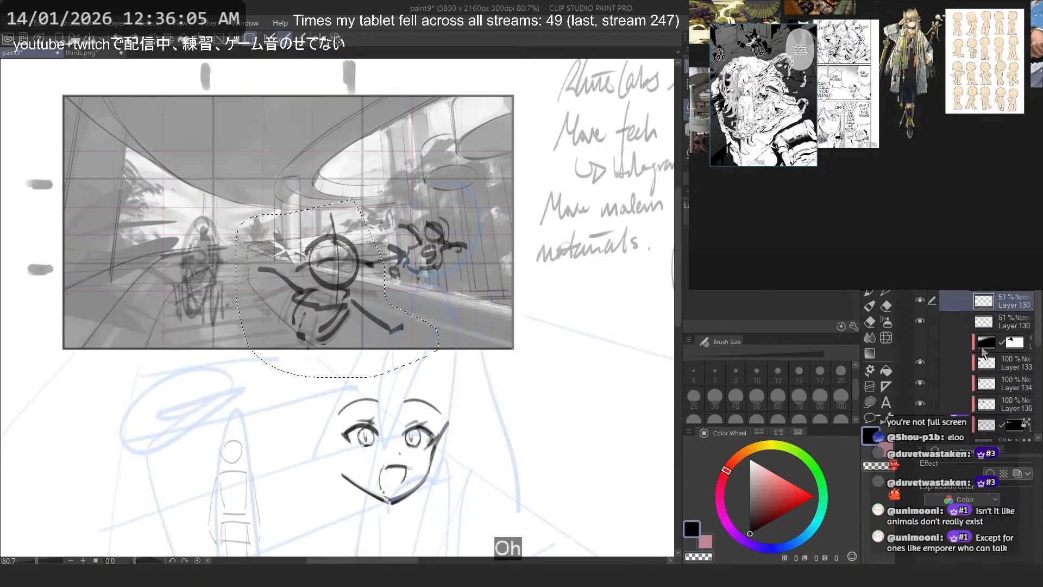
pyautogui.click(920, 301)
pyautogui.click(920, 301)
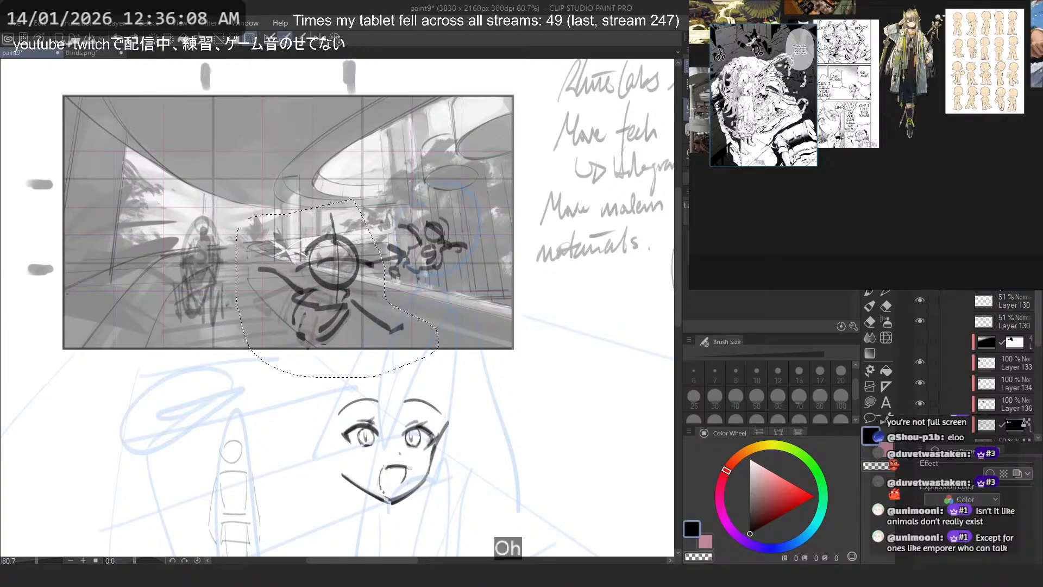
pyautogui.moveTo(318, 284); pyautogui.dragTo(313, 290)
pyautogui.hotkey('ctrl', 'd')
# - Lasso the right figure, move it slightly up and to the left, and clear the selection
pyautogui.moveTo(397, 187)
pyautogui.mouseDown()
pyautogui.moveTo(364, 253)
pyautogui.moveTo(481, 239)
pyautogui.moveTo(392, 186)
pyautogui.mouseUp()
pyautogui.moveTo(452, 226); pyautogui.dragTo(447, 211)
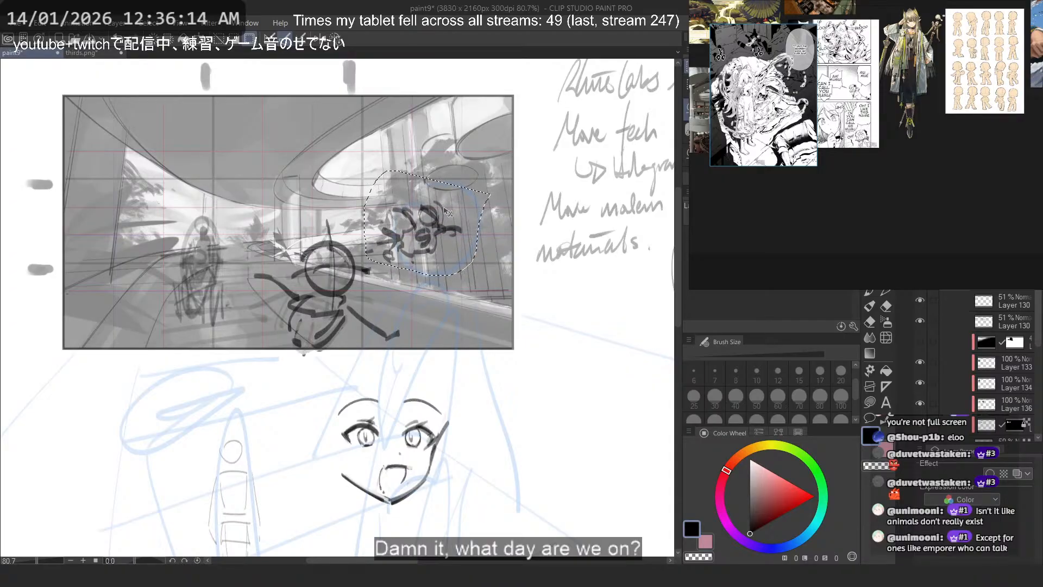
pyautogui.hotkey('ctrl', 'd')
# - Try outlining spots for background characters between the central and right figures with temporary lasso selections
pyautogui.scroll(3, 391, 215)
pyautogui.scroll(3, 397, 229)
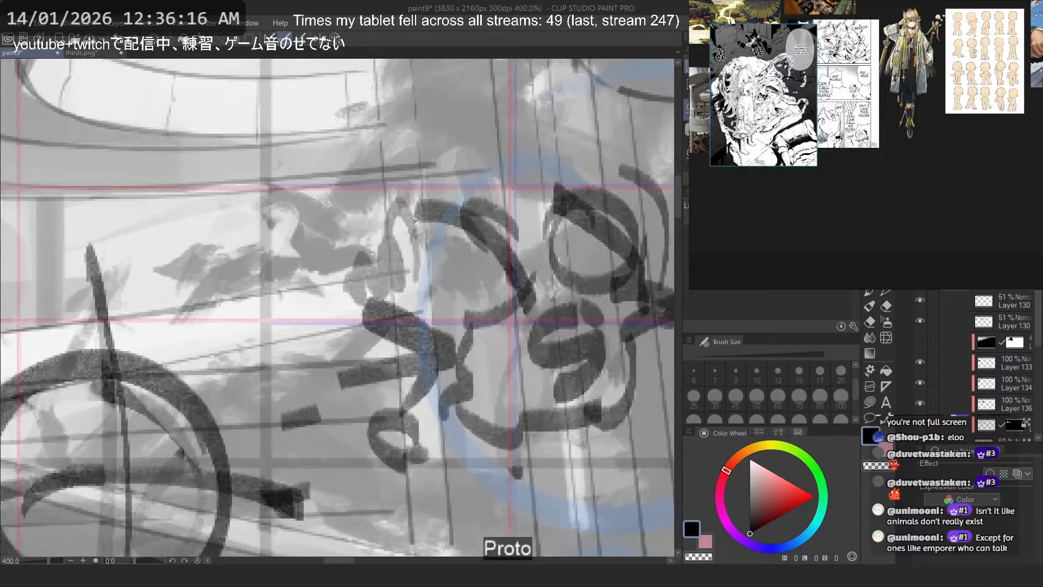
pyautogui.moveTo(380, 215)
pyautogui.mouseDown()
pyautogui.moveTo(375, 283)
pyautogui.moveTo(348, 228)
pyautogui.moveTo(420, 285)
pyautogui.moveTo(422, 257)
pyautogui.moveTo(401, 276)
pyautogui.moveTo(439, 246)
pyautogui.mouseUp()
pyautogui.scroll(-4, 452, 268)
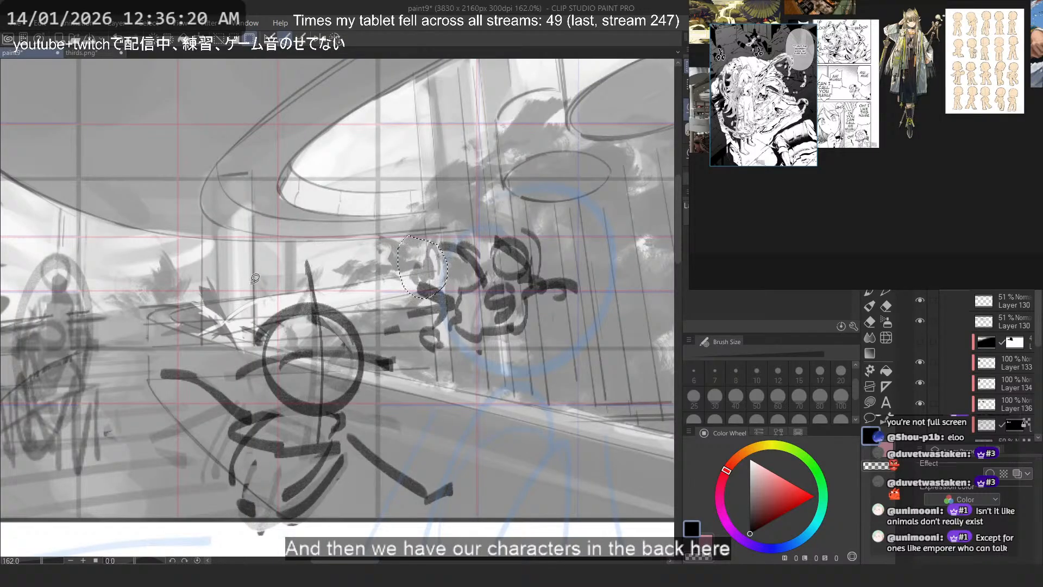
pyautogui.moveTo(355, 268)
pyautogui.mouseDown()
pyautogui.moveTo(312, 270)
pyautogui.moveTo(356, 267)
pyautogui.mouseUp()
pyautogui.moveTo(389, 263)
pyautogui.mouseDown()
pyautogui.moveTo(369, 282)
pyautogui.moveTo(364, 271)
pyautogui.moveTo(388, 264)
pyautogui.mouseUp()
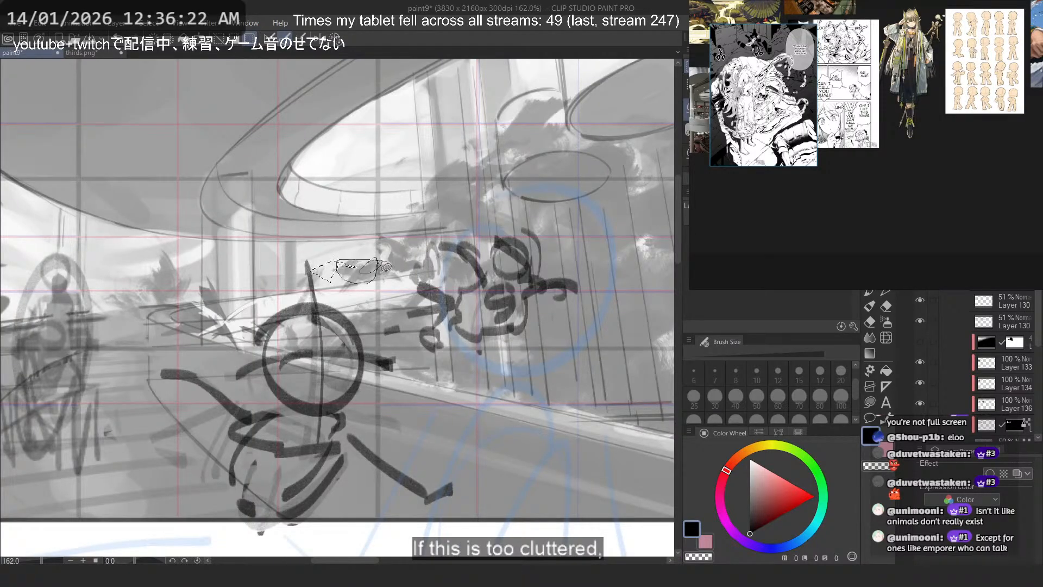
pyautogui.hotkey('ctrl', 'd')
pyautogui.moveTo(319, 245); pyautogui.dragTo(324, 254)
pyautogui.moveTo(423, 235)
pyautogui.mouseDown()
pyautogui.moveTo(402, 284)
pyautogui.moveTo(505, 212)
pyautogui.moveTo(497, 131)
pyautogui.mouseUp()
pyautogui.scroll(-3, 397, 178)
pyautogui.scroll(-1, 397, 178)
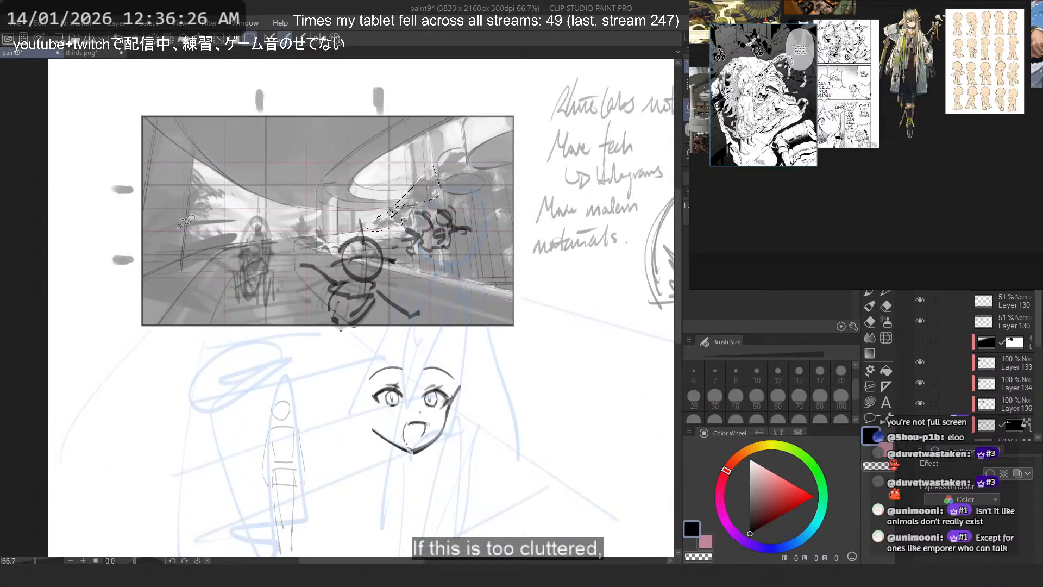
pyautogui.moveTo(196, 195); pyautogui.dragTo(222, 227)
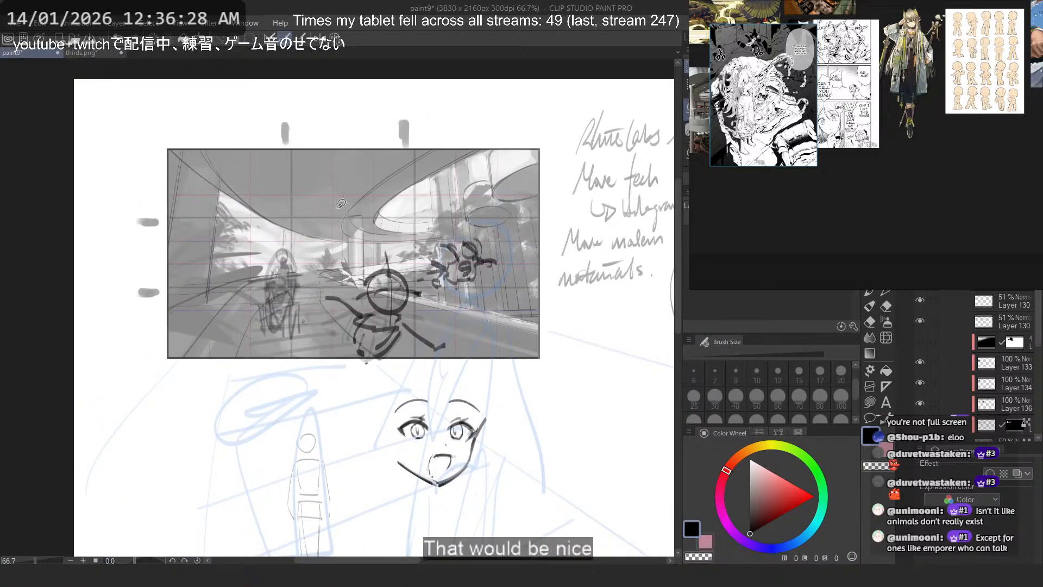
# - Lasso the central foreground figure, shift it left toward the enlarged left figure, and save the illustration
pyautogui.scroll(1, 347, 261)
pyautogui.scroll(3, 347, 260)
pyautogui.moveTo(347, 260)
pyautogui.mouseDown()
pyautogui.moveTo(289, 383)
pyautogui.moveTo(573, 396)
pyautogui.moveTo(421, 231)
pyautogui.mouseUp()
pyautogui.moveTo(412, 345); pyautogui.dragTo(359, 346)
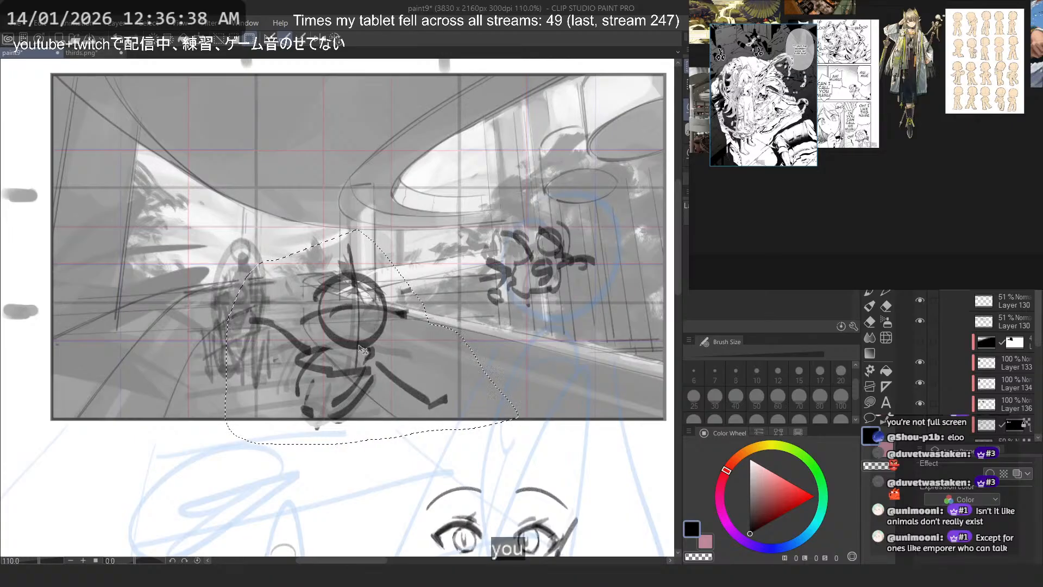
pyautogui.moveTo(369, 291); pyautogui.dragTo(382, 288)
pyautogui.scroll(-5, 382, 291)
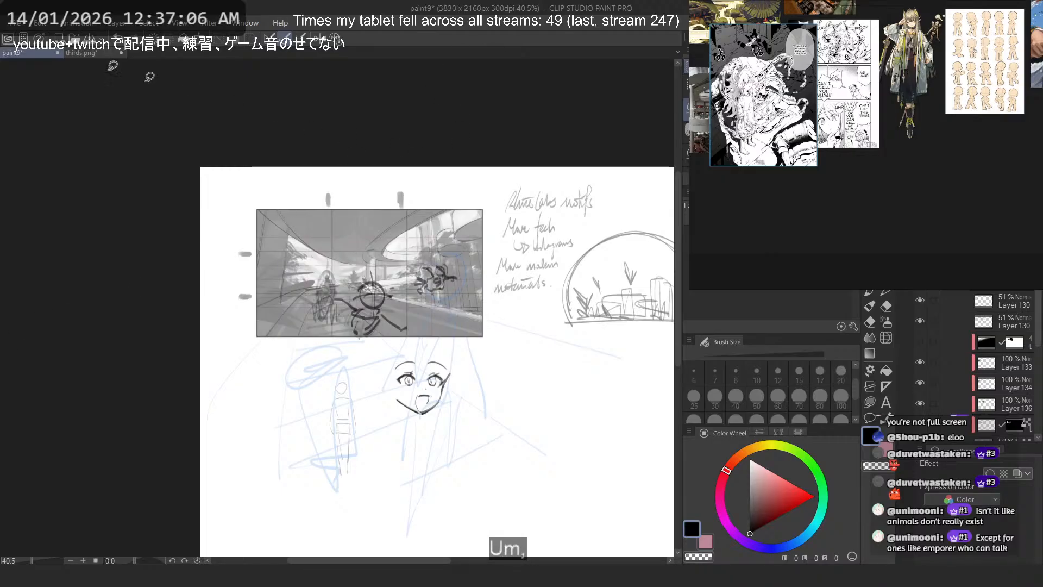
pyautogui.click(17, 22)
pyautogui.click(53, 117)
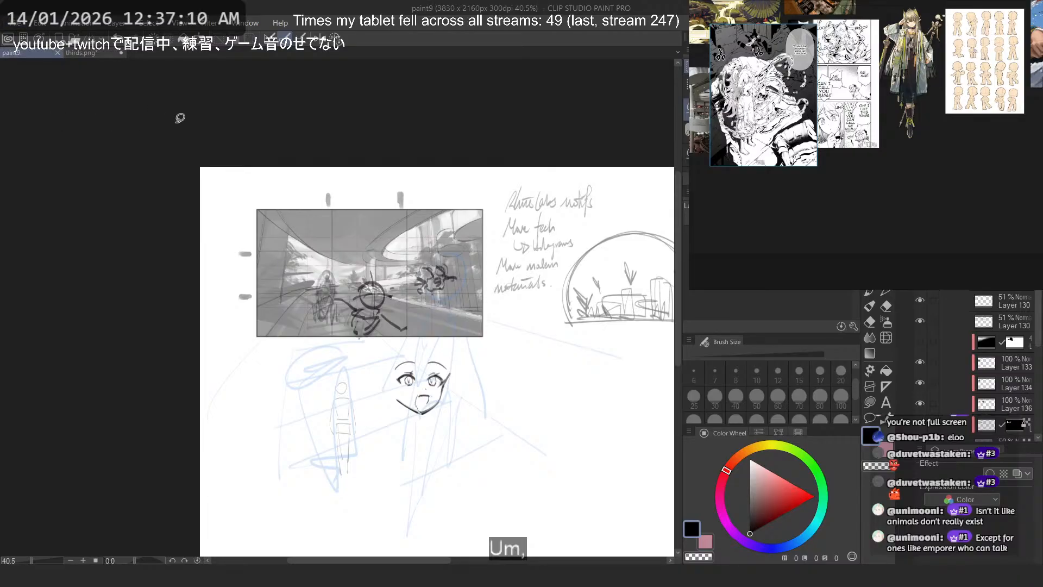
# - Toggle the visibility of the character sketch layers to compare the scene with and without the figures
pyautogui.click(920, 300)
pyautogui.click(918, 317)
pyautogui.click(918, 316)
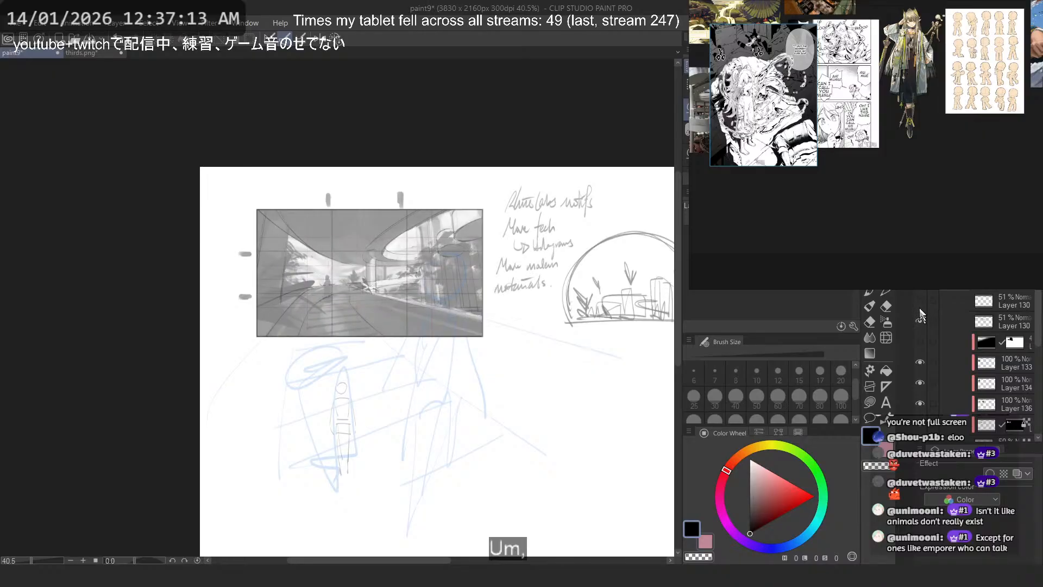
pyautogui.click(920, 299)
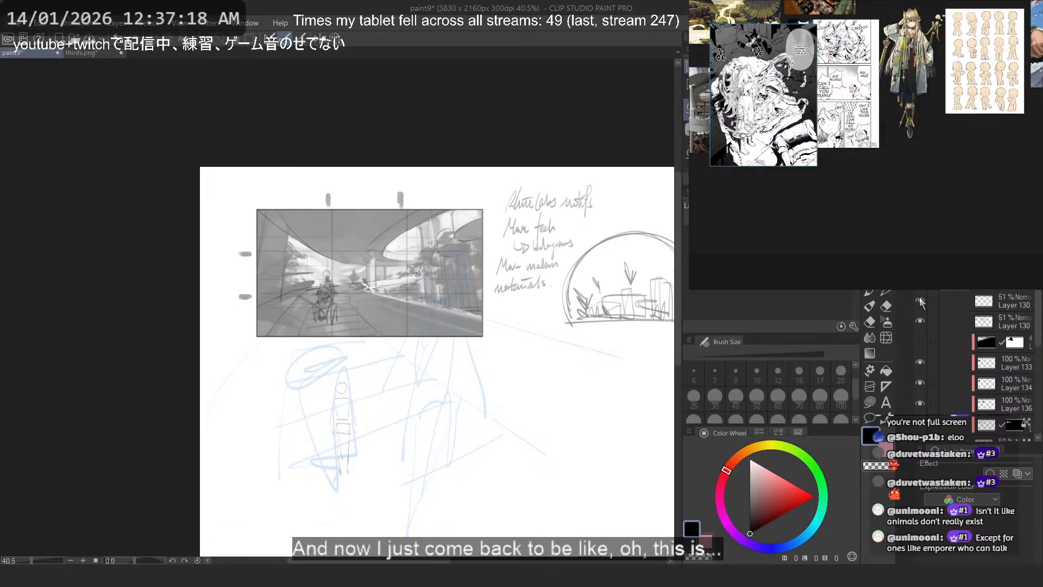
pyautogui.click(920, 300)
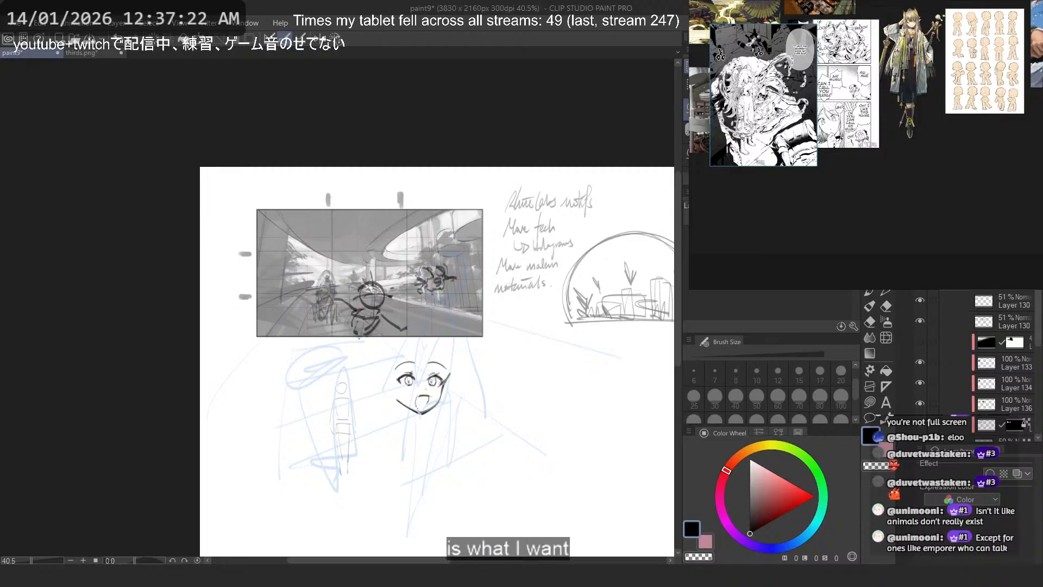
# - Lasso the central foreground figure and move it back to the right, away from the left figure
pyautogui.scroll(3, 391, 276)
pyautogui.moveTo(372, 255)
pyautogui.mouseDown()
pyautogui.moveTo(318, 251)
pyautogui.moveTo(371, 425)
pyautogui.moveTo(440, 375)
pyautogui.mouseUp()
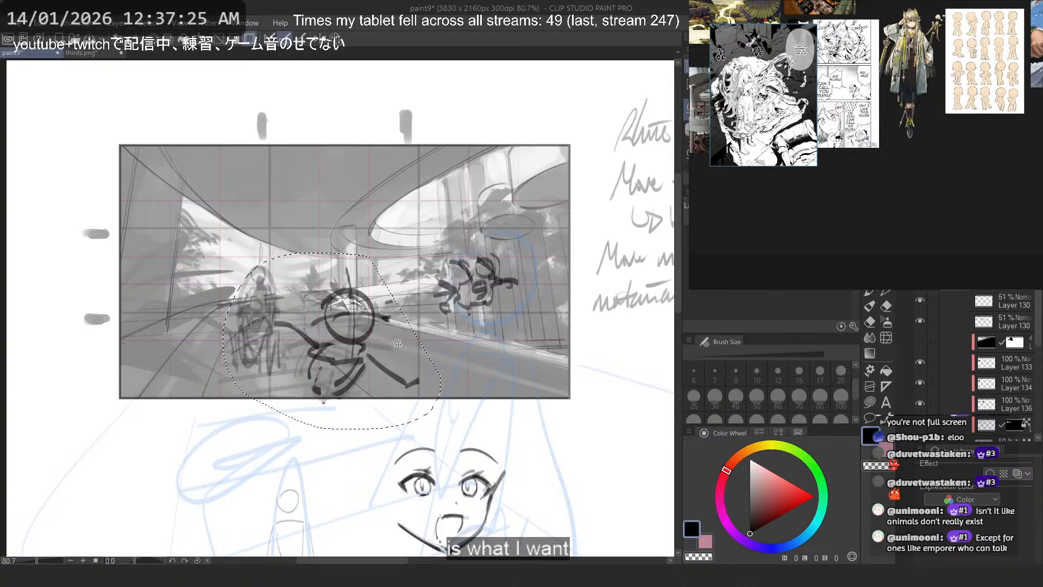
pyautogui.moveTo(372, 360)
pyautogui.mouseDown()
pyautogui.moveTo(413, 354)
pyautogui.moveTo(402, 356)
pyautogui.mouseUp()
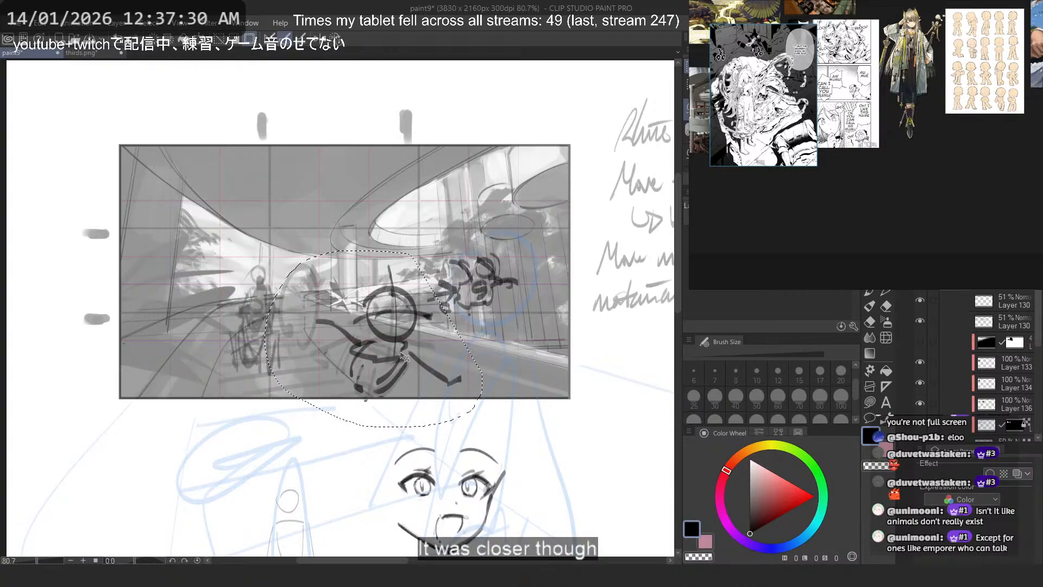
pyautogui.moveTo(403, 356)
pyautogui.mouseDown()
pyautogui.moveTo(226, 351)
pyautogui.moveTo(408, 348)
pyautogui.moveTo(396, 351)
pyautogui.mouseUp()
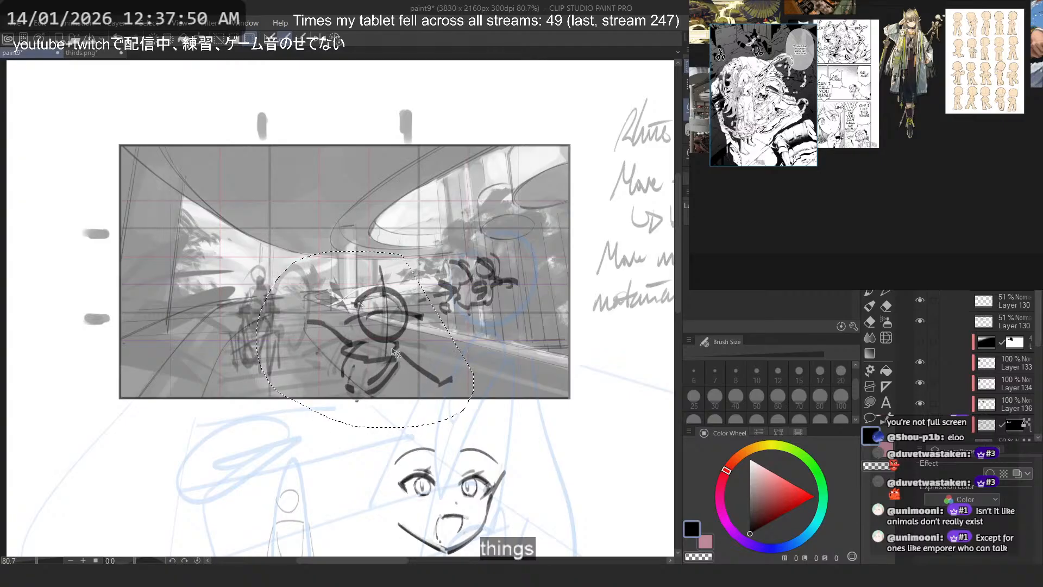
# - Lasso the left figure on the uppermost Layer 130 and shift it slightly down and right toward the central figure
pyautogui.hotkey('ctrl', 'd')
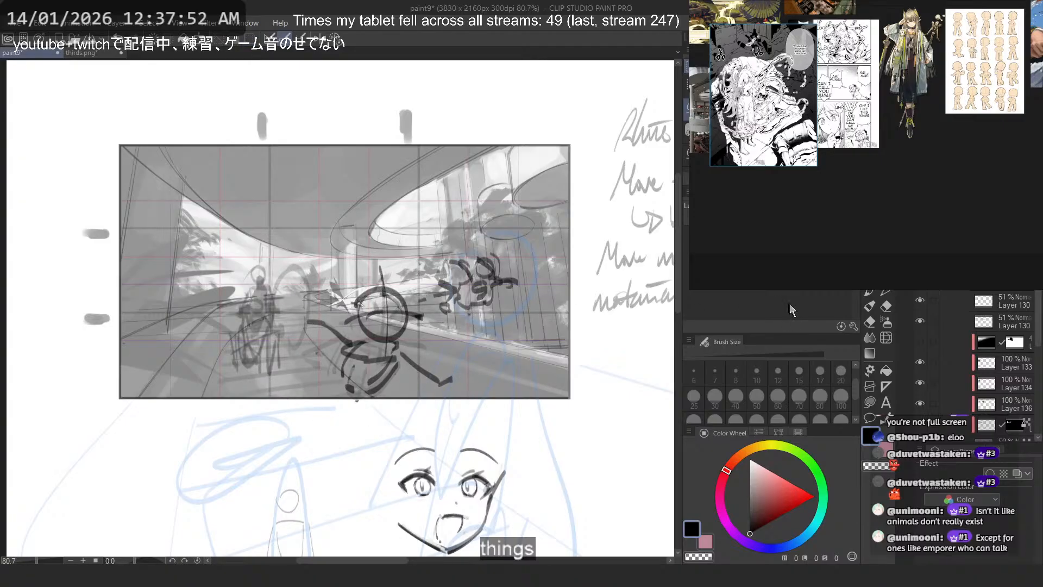
pyautogui.click(989, 303)
pyautogui.moveTo(265, 236)
pyautogui.mouseDown()
pyautogui.moveTo(212, 384)
pyautogui.moveTo(300, 329)
pyautogui.mouseUp()
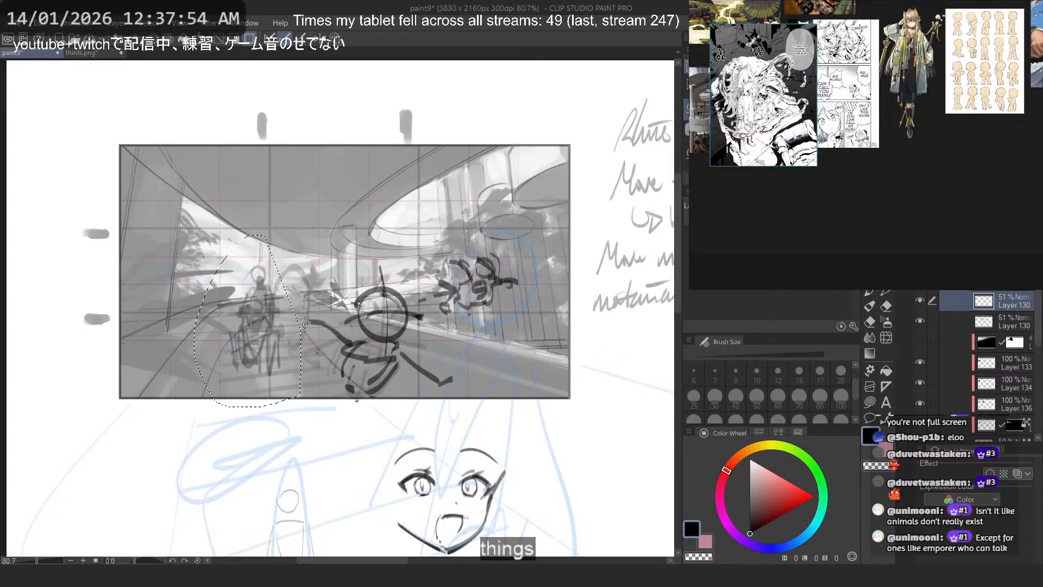
pyautogui.moveTo(239, 356)
pyautogui.mouseDown()
pyautogui.moveTo(248, 351)
pyautogui.moveTo(287, 371)
pyautogui.mouseUp()
pyautogui.hotkey('ctrl', 'd')
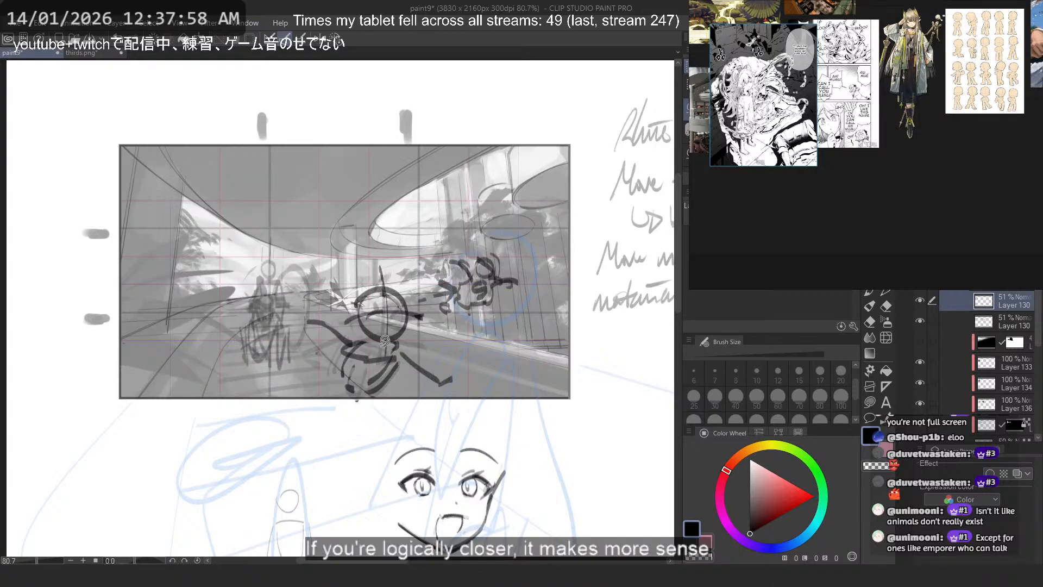
# - Try marking out the left figure and the bright window area beside it with temporary lasso selections
pyautogui.scroll(6, 223, 235)
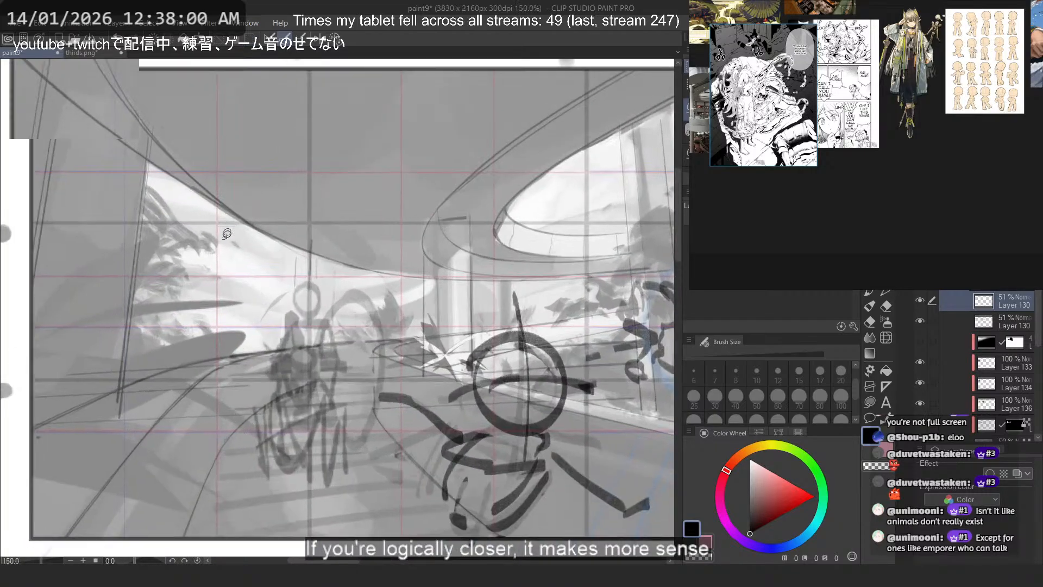
pyautogui.moveTo(282, 237)
pyautogui.mouseDown()
pyautogui.moveTo(216, 376)
pyautogui.moveTo(257, 235)
pyautogui.moveTo(322, 327)
pyautogui.mouseUp()
pyautogui.moveTo(328, 285)
pyautogui.mouseDown()
pyautogui.moveTo(279, 359)
pyautogui.moveTo(305, 346)
pyautogui.mouseUp()
pyautogui.hotkey('ctrl', 'd')
pyautogui.moveTo(279, 235)
pyautogui.mouseDown()
pyautogui.moveTo(412, 296)
pyautogui.moveTo(277, 363)
pyautogui.moveTo(280, 237)
pyautogui.moveTo(280, 272)
pyautogui.moveTo(356, 272)
pyautogui.mouseUp()
pyautogui.hotkey('ctrl', 'd')
pyautogui.scroll(-2, 237, 212)
pyautogui.moveTo(237, 212)
pyautogui.mouseDown()
pyautogui.moveTo(291, 284)
pyautogui.moveTo(304, 338)
pyautogui.moveTo(247, 415)
pyautogui.moveTo(207, 417)
pyautogui.mouseUp()
pyautogui.moveTo(206, 197)
pyautogui.mouseDown()
pyautogui.moveTo(282, 233)
pyautogui.moveTo(354, 374)
pyautogui.moveTo(213, 397)
pyautogui.mouseUp()
pyautogui.hotkey('ctrl', 'd')
pyautogui.moveTo(272, 191)
pyautogui.mouseDown()
pyautogui.moveTo(321, 322)
pyautogui.moveTo(308, 192)
pyautogui.mouseUp()
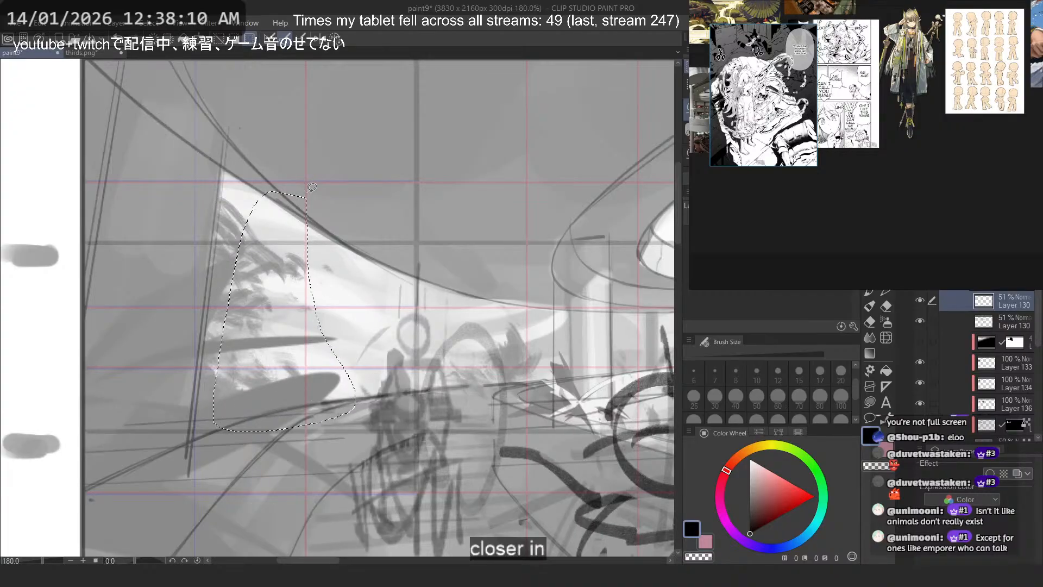
pyautogui.hotkey('ctrl', 'd')
pyautogui.scroll(-4, 270, 297)
pyautogui.scroll(1, 272, 293)
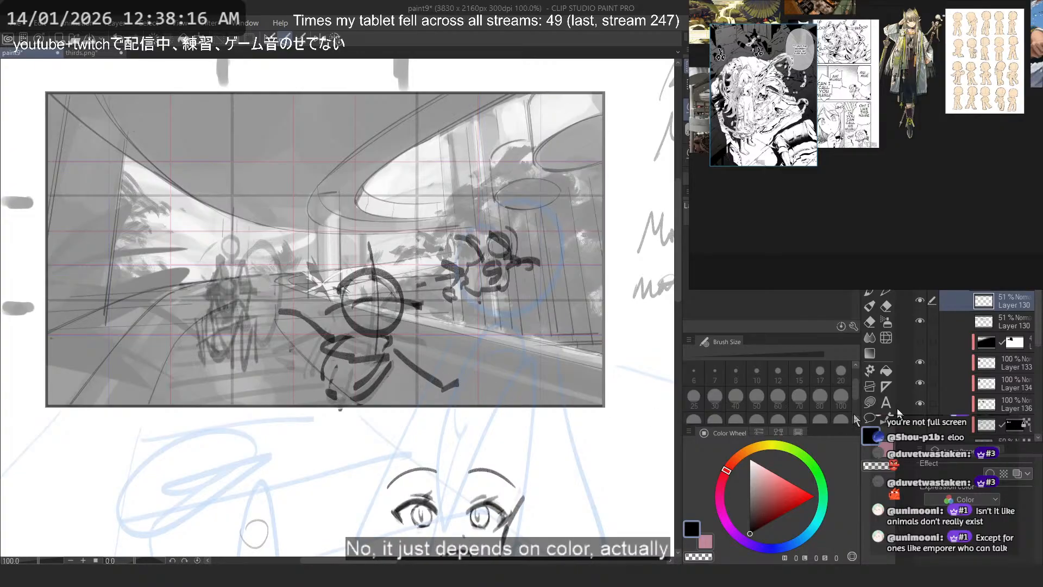
# - Browse the reference board's garden, building and interior images and enlarge the group illustration of characters on white scaffolding
pyautogui.moveTo(848, 216); pyautogui.dragTo(925, 248)
pyautogui.moveTo(847, 204); pyautogui.dragTo(948, 240)
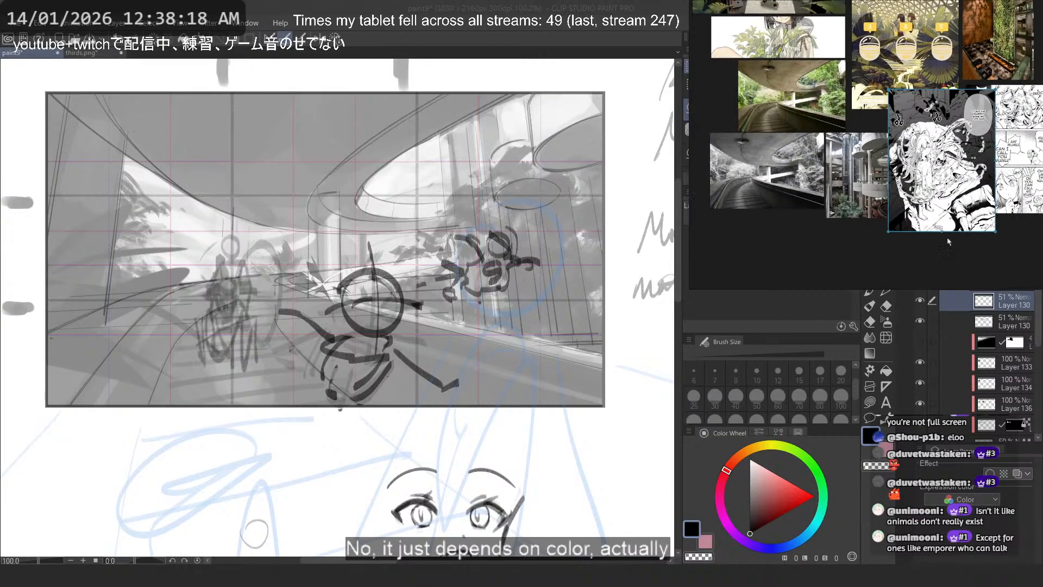
pyautogui.moveTo(854, 171); pyautogui.dragTo(857, 247)
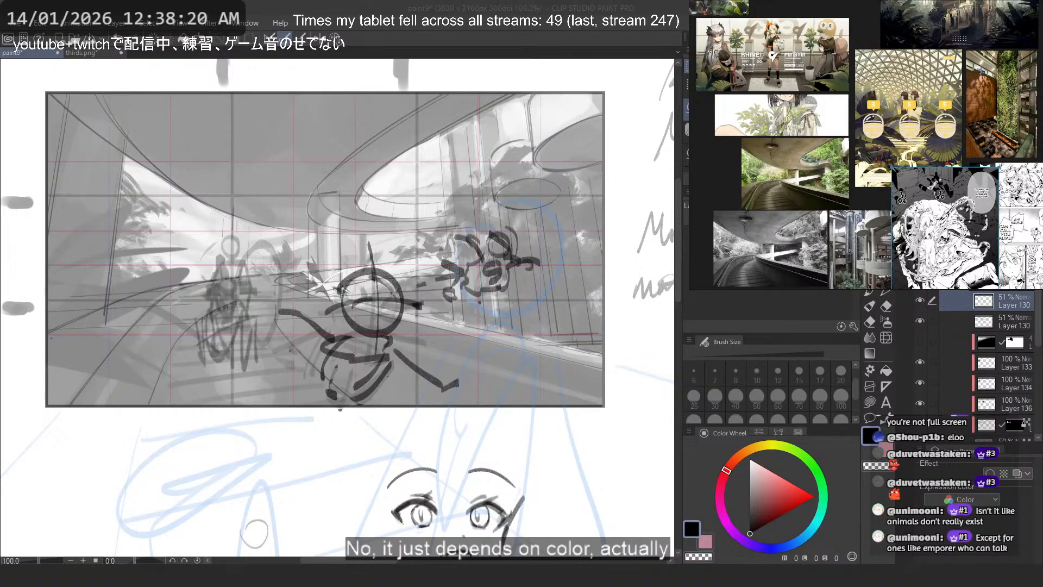
pyautogui.moveTo(868, 95); pyautogui.dragTo(871, 178)
pyautogui.moveTo(843, 102); pyautogui.dragTo(862, 141)
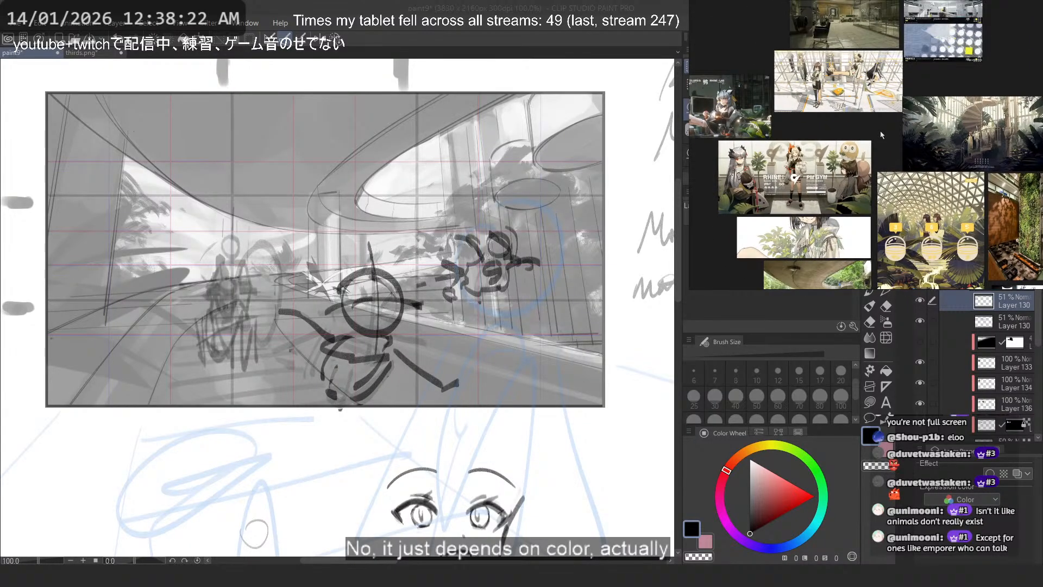
pyautogui.moveTo(860, 103); pyautogui.dragTo(872, 187)
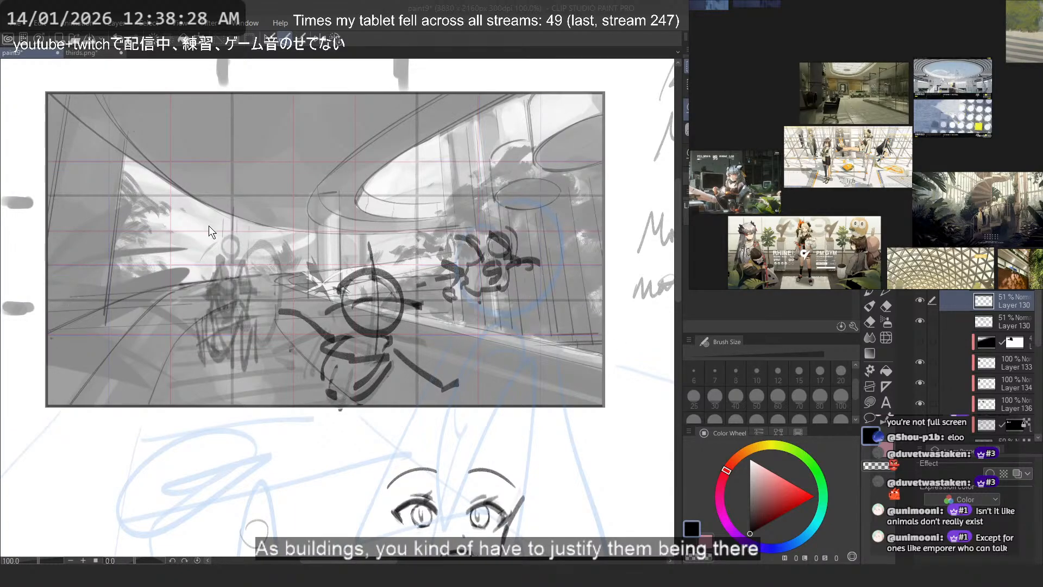
pyautogui.moveTo(898, 125); pyautogui.dragTo(899, 171)
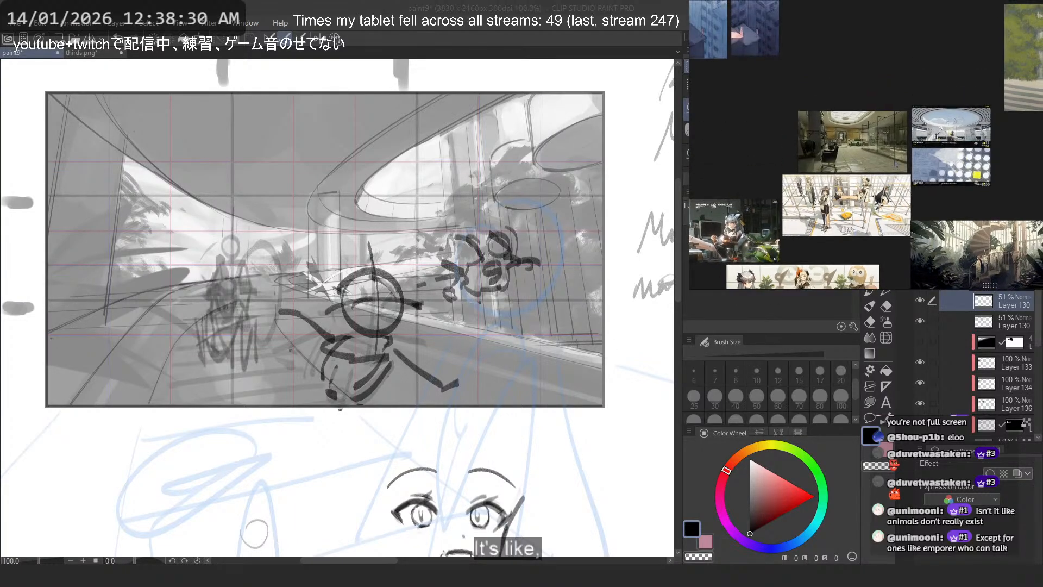
pyautogui.moveTo(841, 77); pyautogui.dragTo(894, 143)
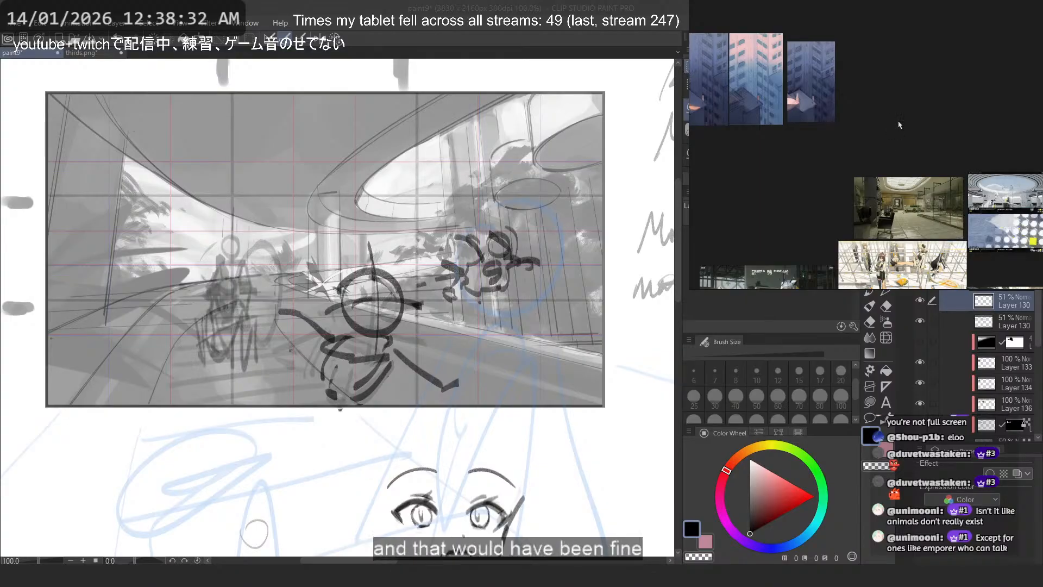
pyautogui.moveTo(931, 183); pyautogui.dragTo(930, 141)
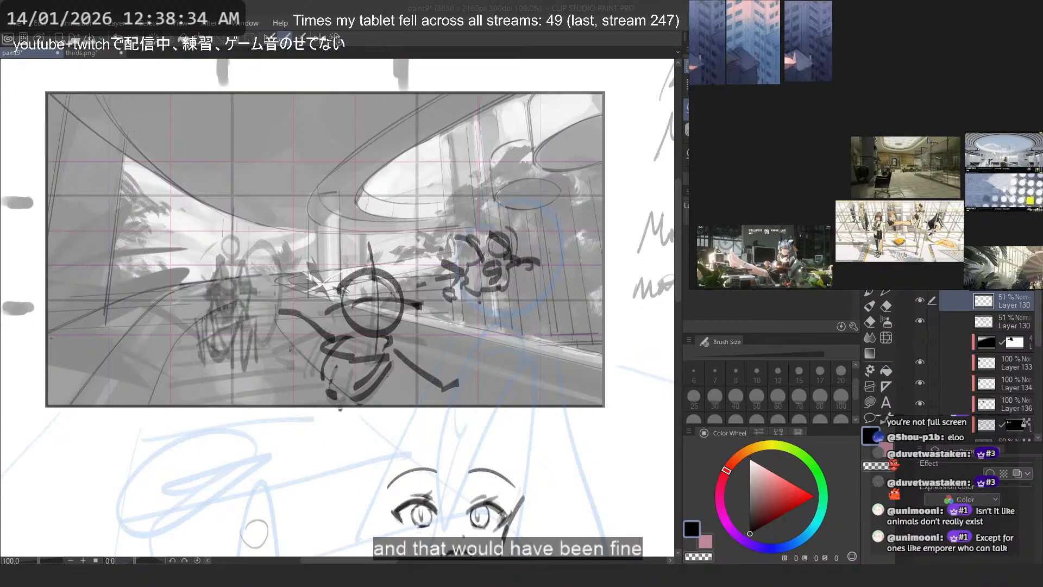
pyautogui.scroll(3, 915, 144)
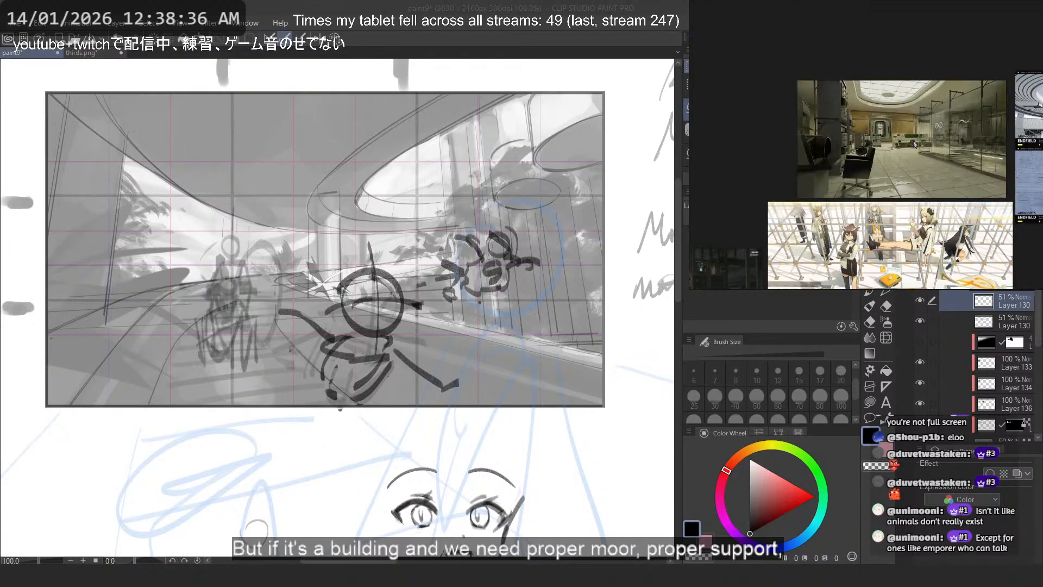
pyautogui.scroll(2, 915, 143)
pyautogui.scroll(2, 859, 197)
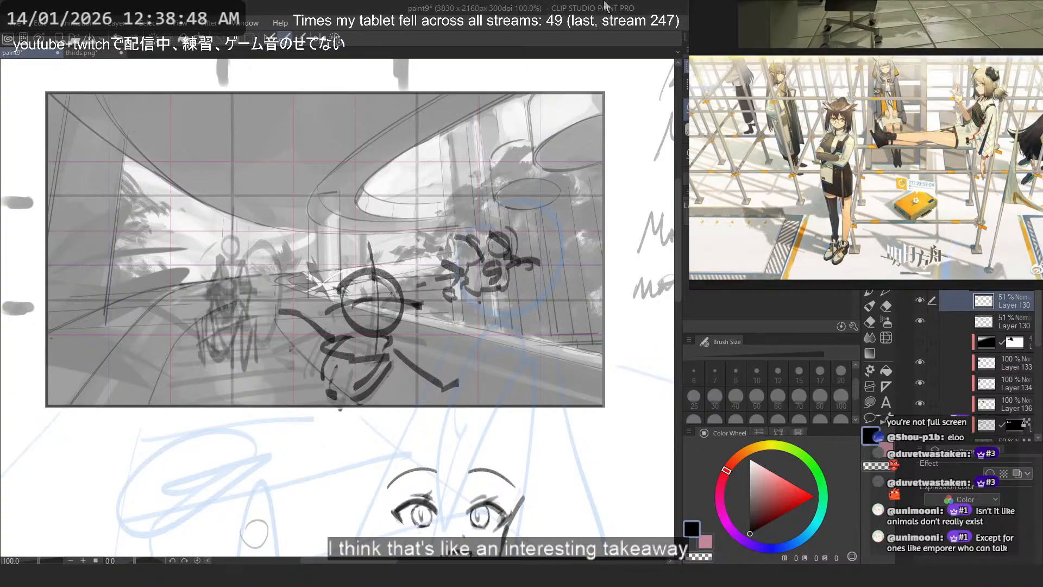
# - Save the illustration with the repositioned figures
pyautogui.moveTo(521, 127); pyautogui.dragTo(472, 136)
pyautogui.moveTo(506, 180); pyautogui.dragTo(394, 239)
pyautogui.moveTo(476, 198); pyautogui.dragTo(439, 263)
pyautogui.hotkey('ctrl', 's')
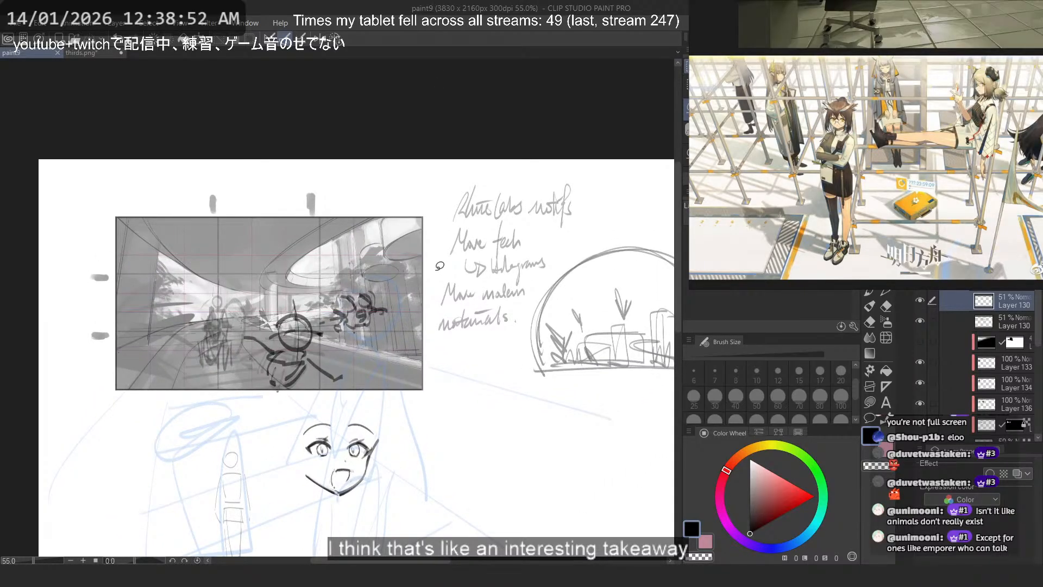
# - Raise the opacity of Layer 132 to 100% to restore the dark values and save the illustration
pyautogui.moveTo(1038, 322); pyautogui.dragTo(1038, 355)
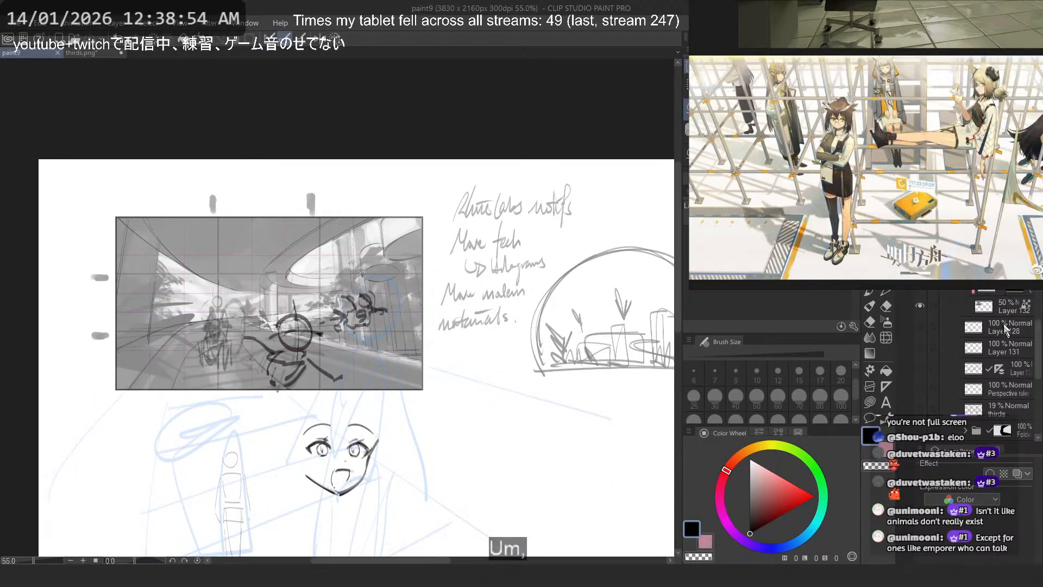
pyautogui.click(1007, 307)
pyautogui.moveTo(1003, 267); pyautogui.dragTo(1032, 266)
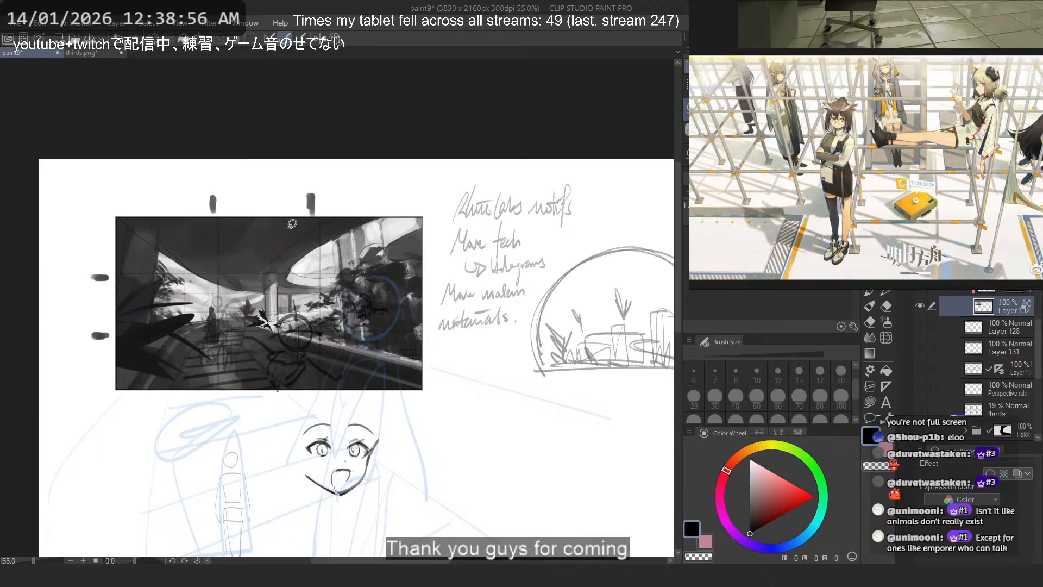
pyautogui.scroll(5, 241, 312)
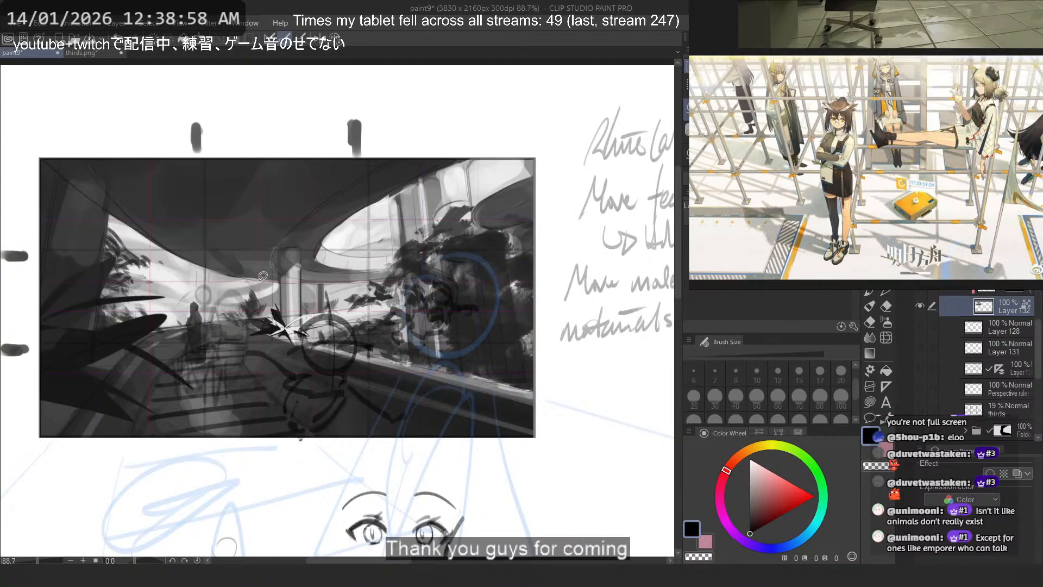
pyautogui.moveTo(197, 278); pyautogui.dragTo(235, 285)
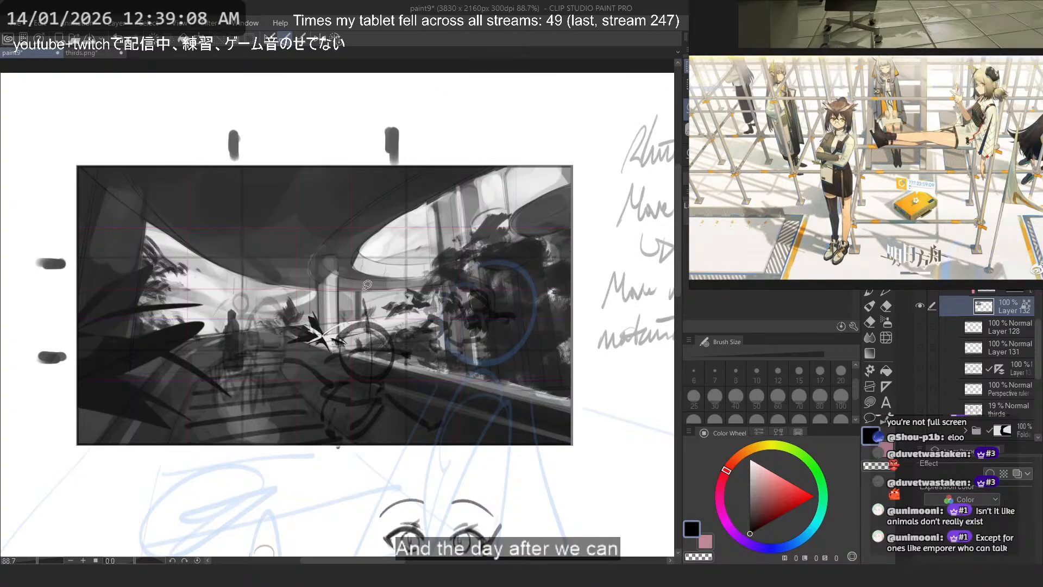
pyautogui.scroll(1, 318, 264)
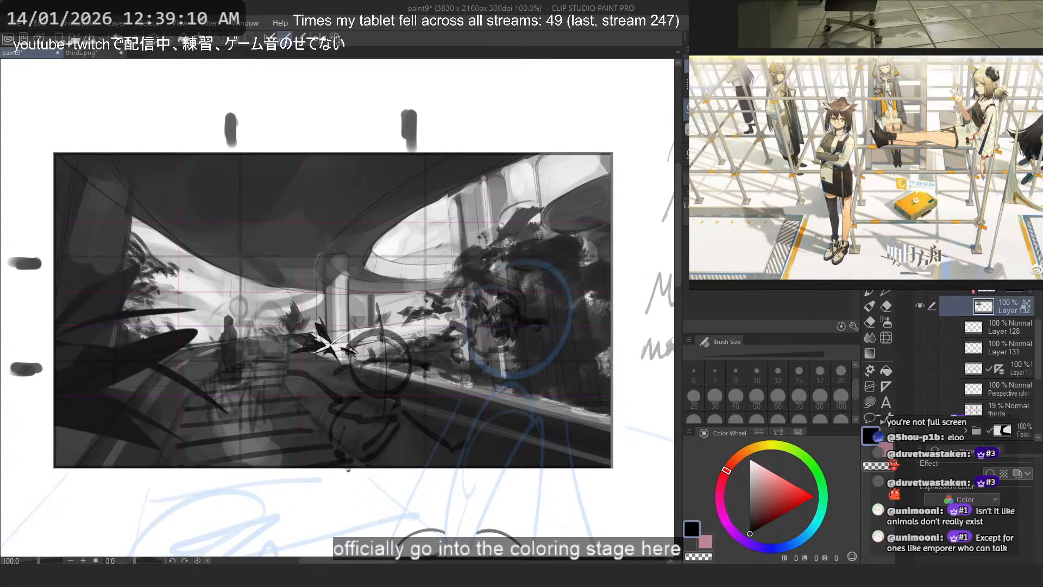
pyautogui.hotkey('ctrl', 's')
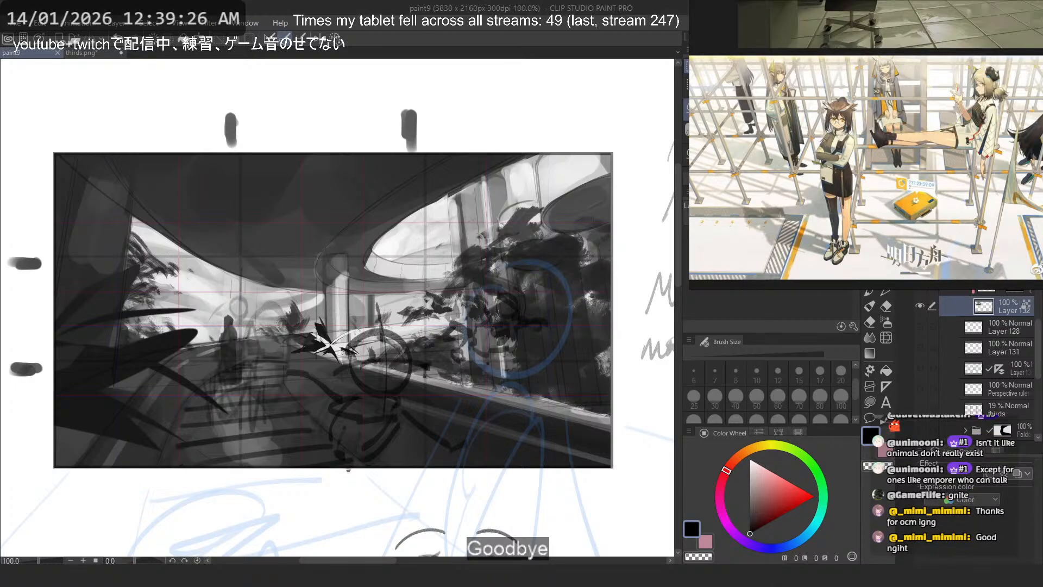
# - Hide the interface panels, enlarge the framed garden scene and take a screen snip of the whole frame
pyautogui.scroll(3, 965, 345)
pyautogui.scroll(3, 950, 293)
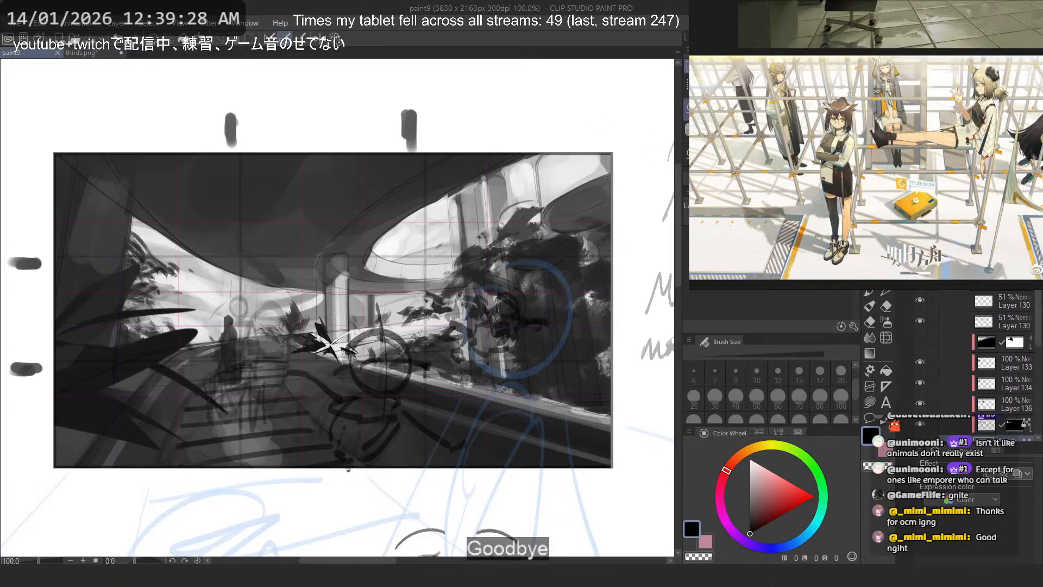
pyautogui.scroll(1, 347, 302)
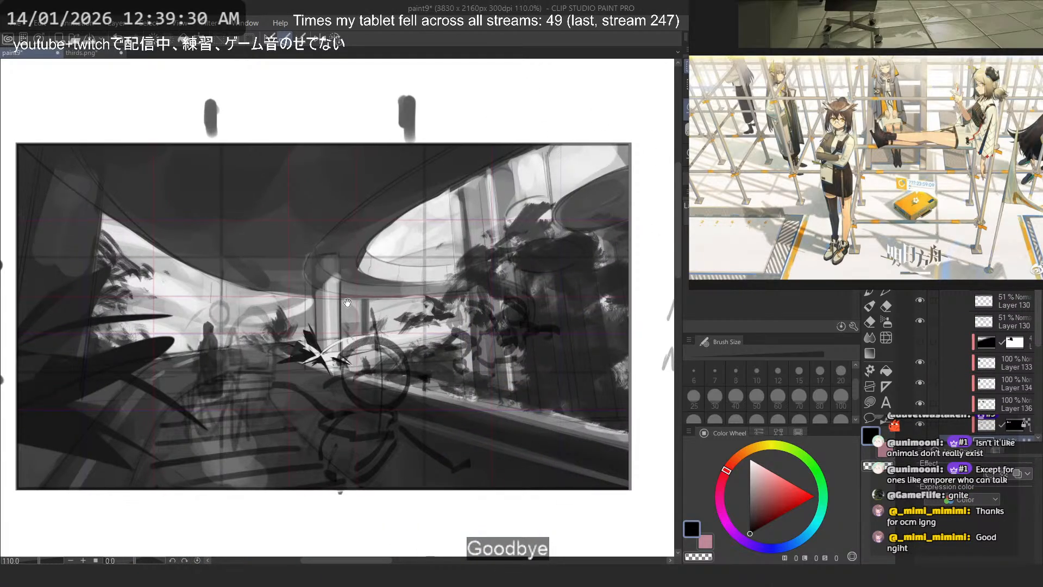
pyautogui.moveTo(348, 302); pyautogui.dragTo(376, 287)
pyautogui.press('Tab')
pyautogui.scroll(3, 576, 310)
pyautogui.moveTo(596, 310); pyautogui.dragTo(596, 314)
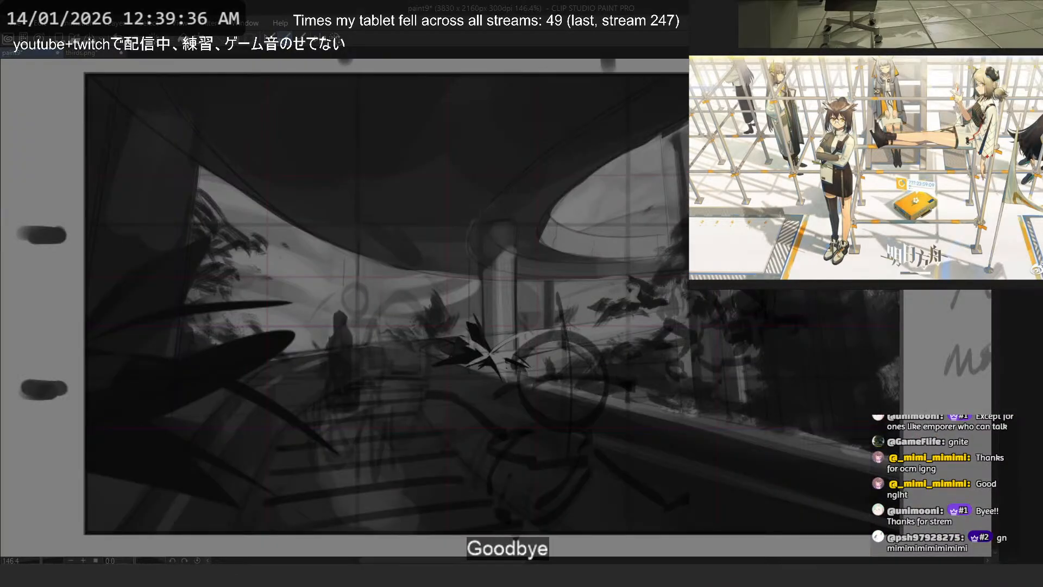
pyautogui.moveTo(900, 73); pyautogui.dragTo(86, 535)
# - Open the recent file 0_thumbnail_2 and close thirds.png
pyautogui.click(16, 23)
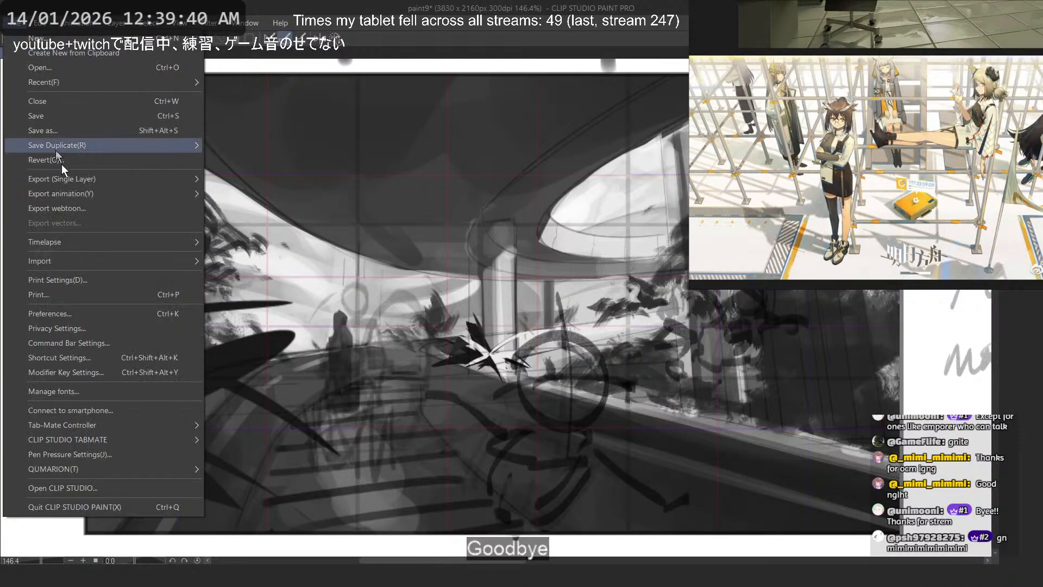
pyautogui.moveTo(126, 82)
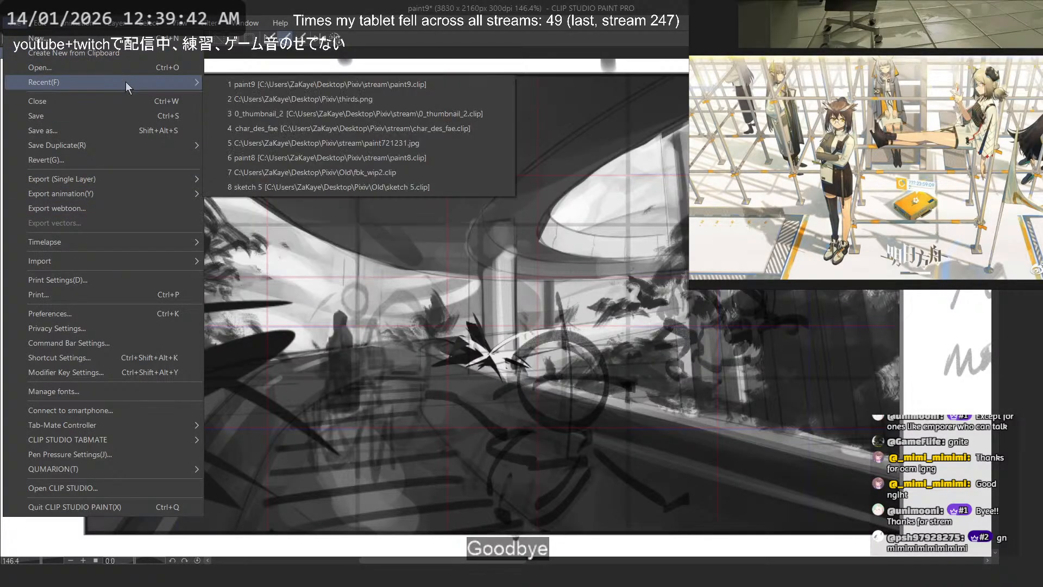
pyautogui.click(449, 114)
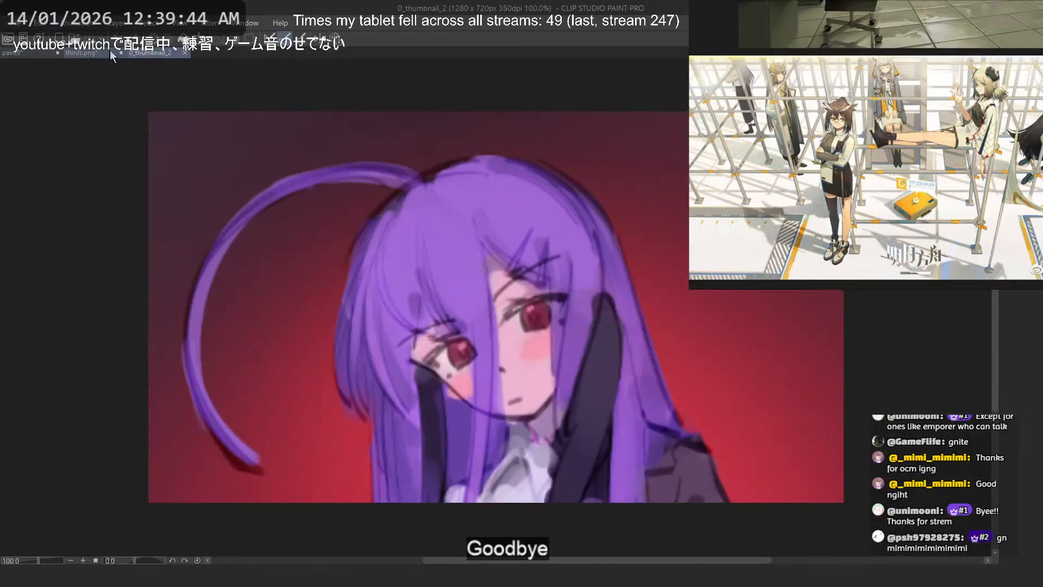
pyautogui.click(121, 53)
pyautogui.click(533, 222)
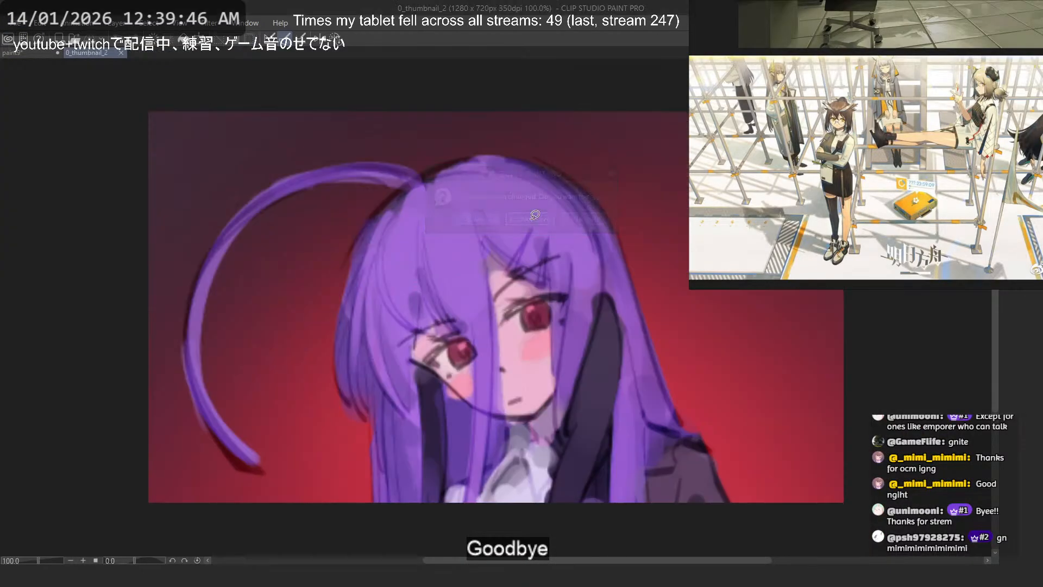
# - Paste the captured garden scene into the thumbnail document and scale it down to fit the 1280 x 720 canvas
pyautogui.scroll(-7, 404, 238)
pyautogui.hotkey('ctrl', 'v')
pyautogui.hotkey('ctrl', 't')
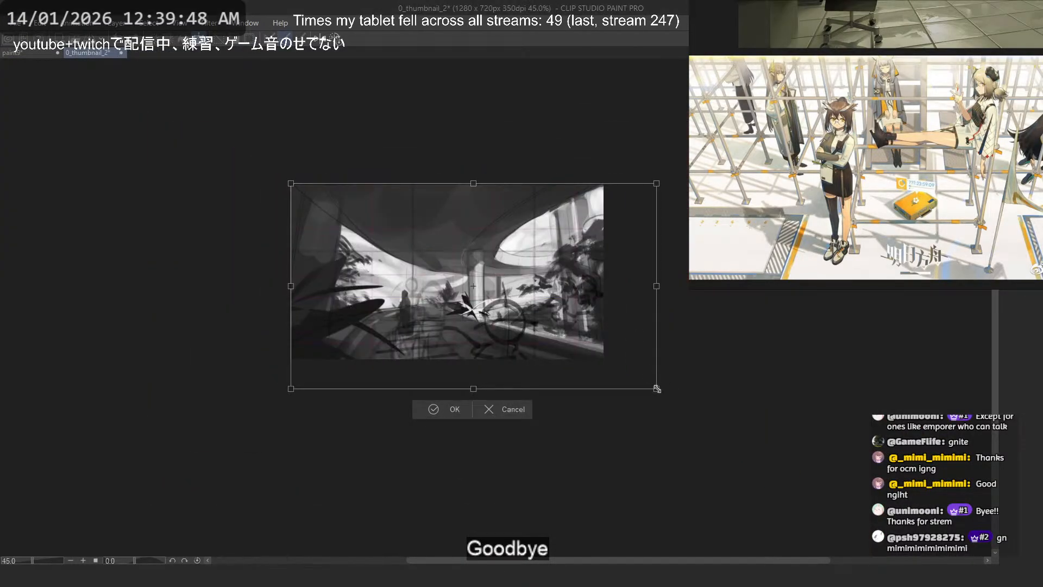
pyautogui.moveTo(656, 388); pyautogui.dragTo(605, 363)
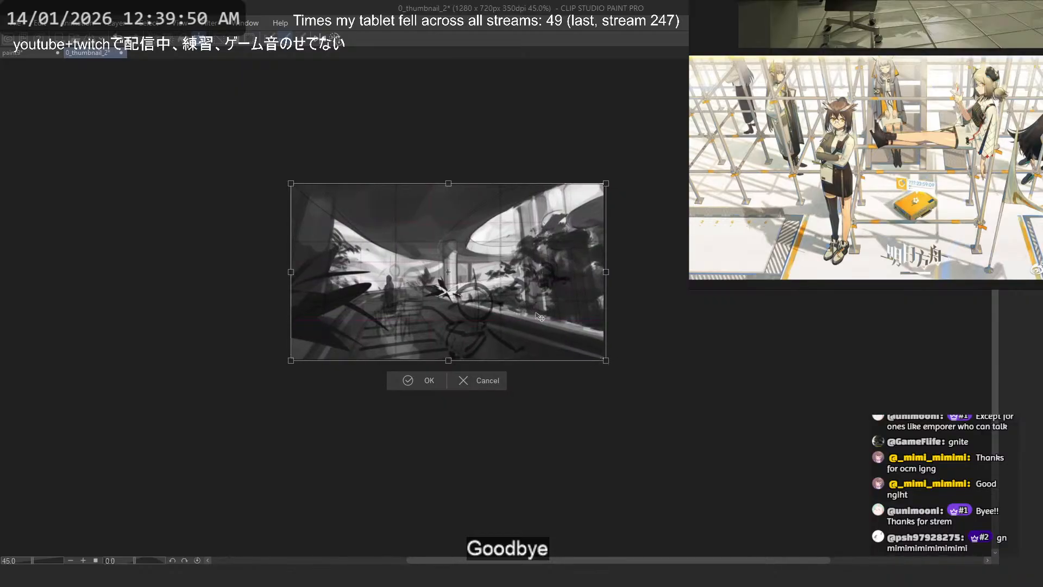
pyautogui.press('Return')
pyautogui.scroll(3, 530, 255)
# - Export the thumbnail as a single-layer JPEG named 268_thumbnail.jpg and close the thumbnail document
pyautogui.click(23, 27)
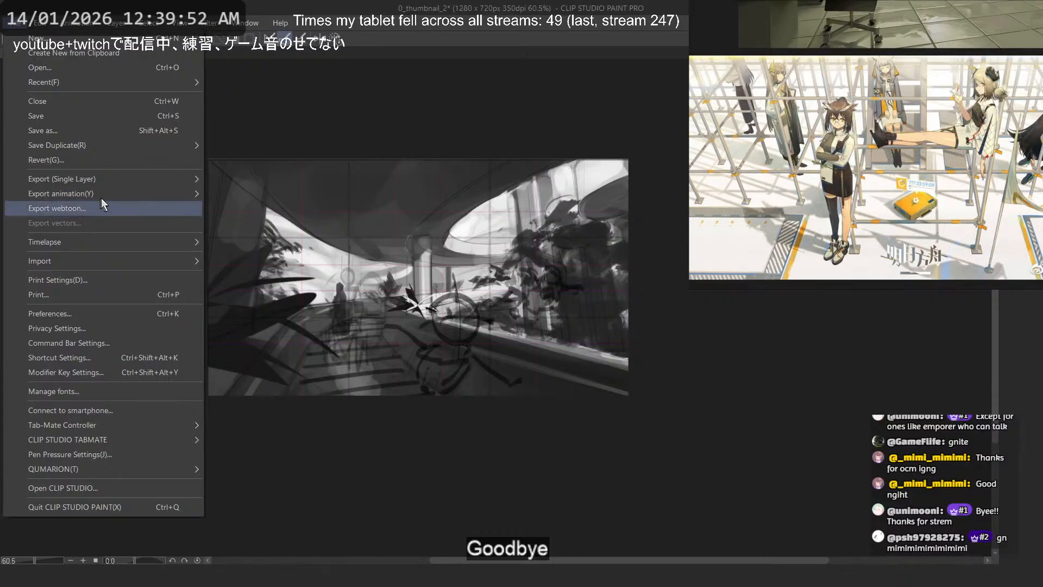
pyautogui.moveTo(101, 172)
pyautogui.click(279, 197)
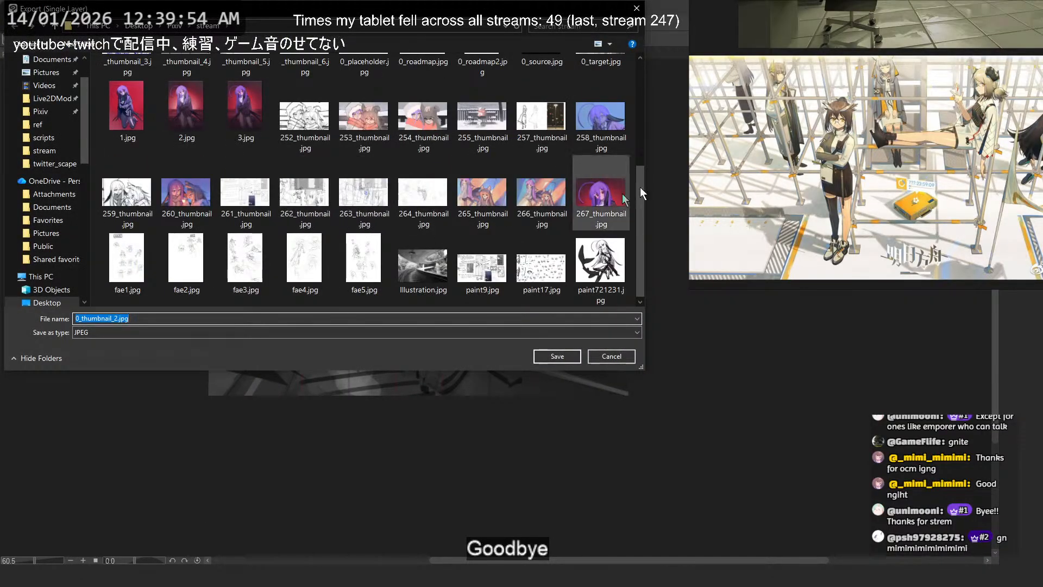
pyautogui.click(600, 193)
pyautogui.click(88, 320)
pyautogui.click(88, 319)
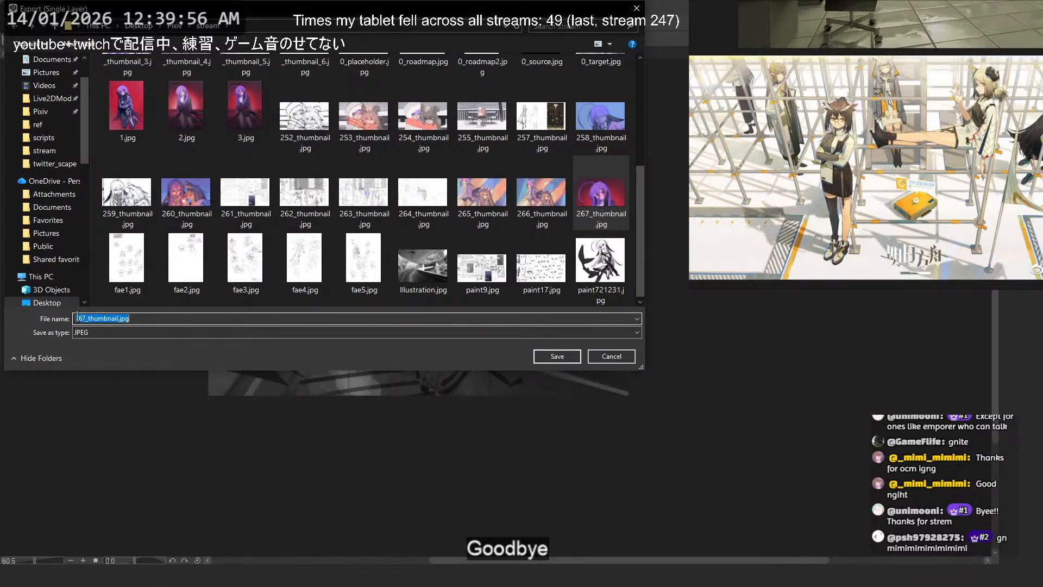
pyautogui.moveTo(87, 319); pyautogui.dragTo(82, 320)
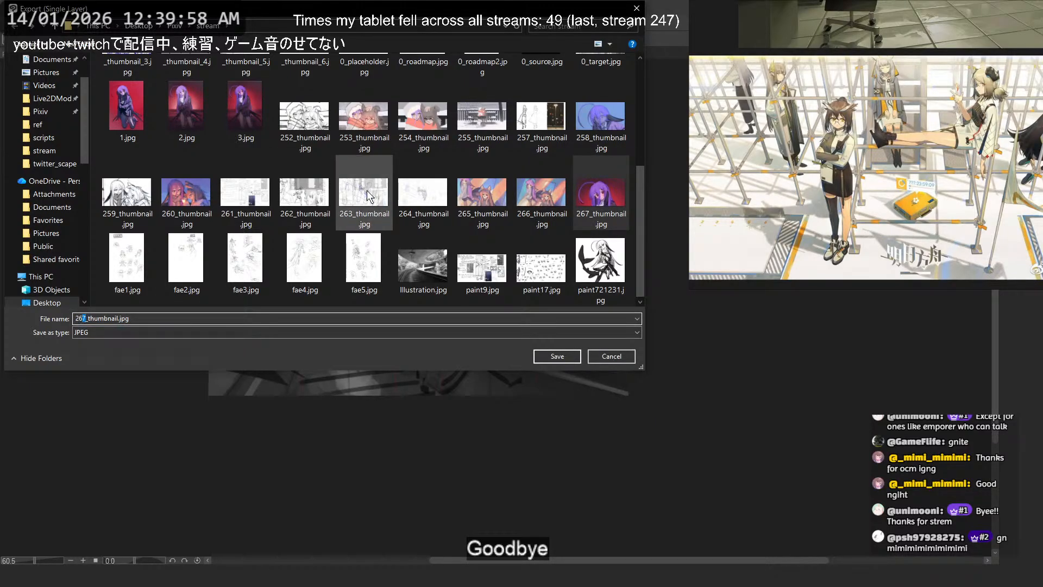
pyautogui.write('8')
pyautogui.press('Return')
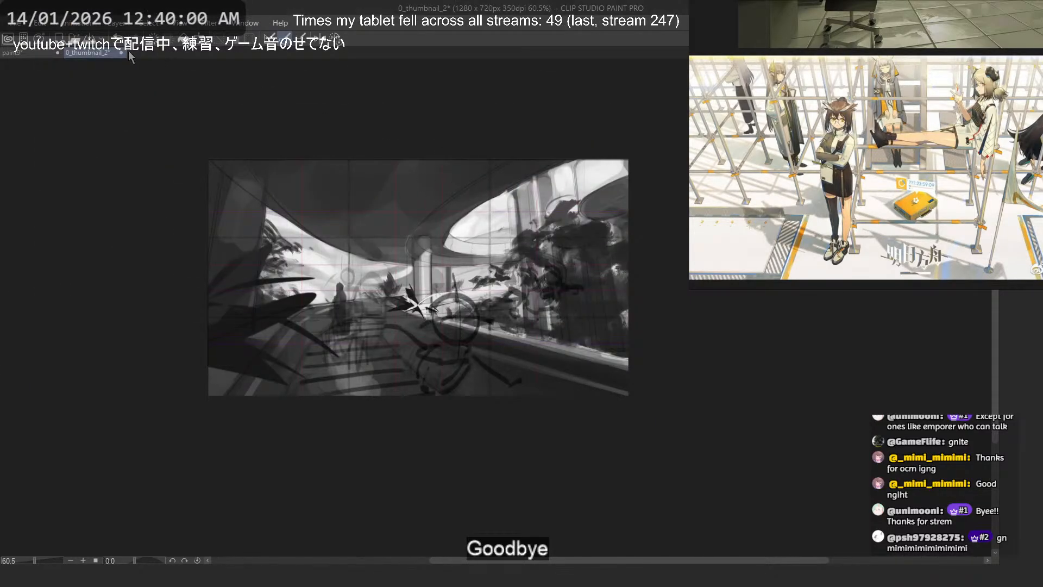
pyautogui.click(122, 51)
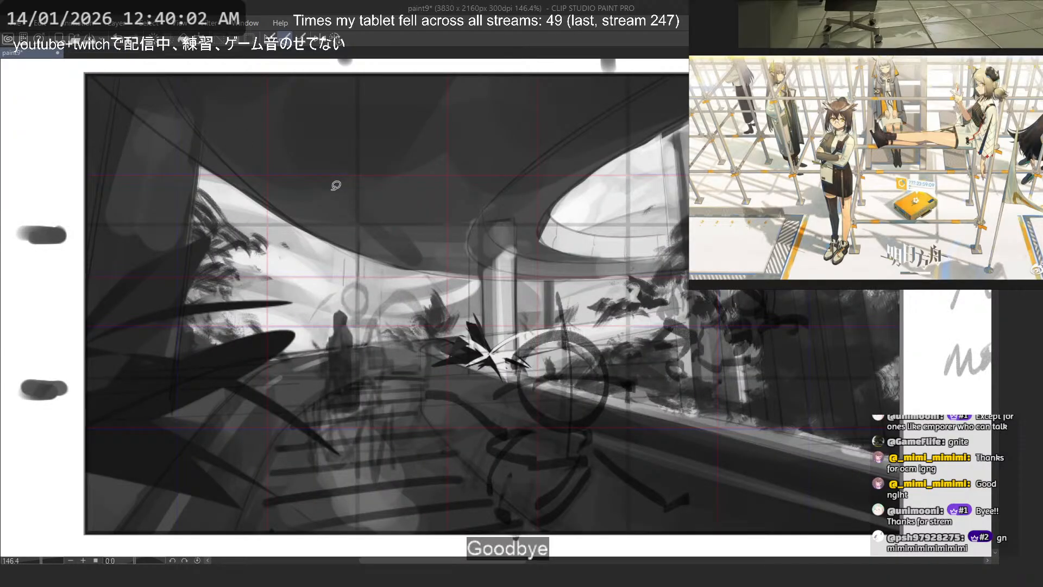